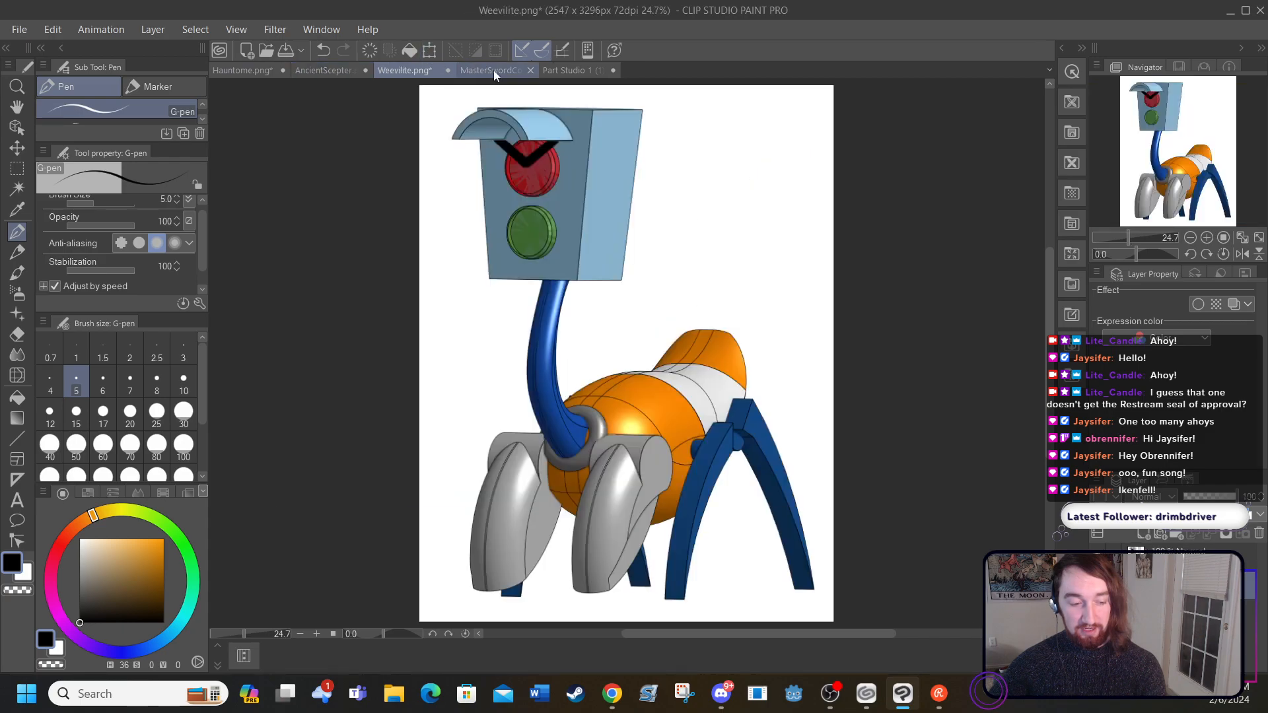
Step: Look through the open Hauntome, AncientScepter, Weevilite, MasterSwordCorrupted and Part Studio 1 drawings
left_click(498, 70)
left_click(608, 70)
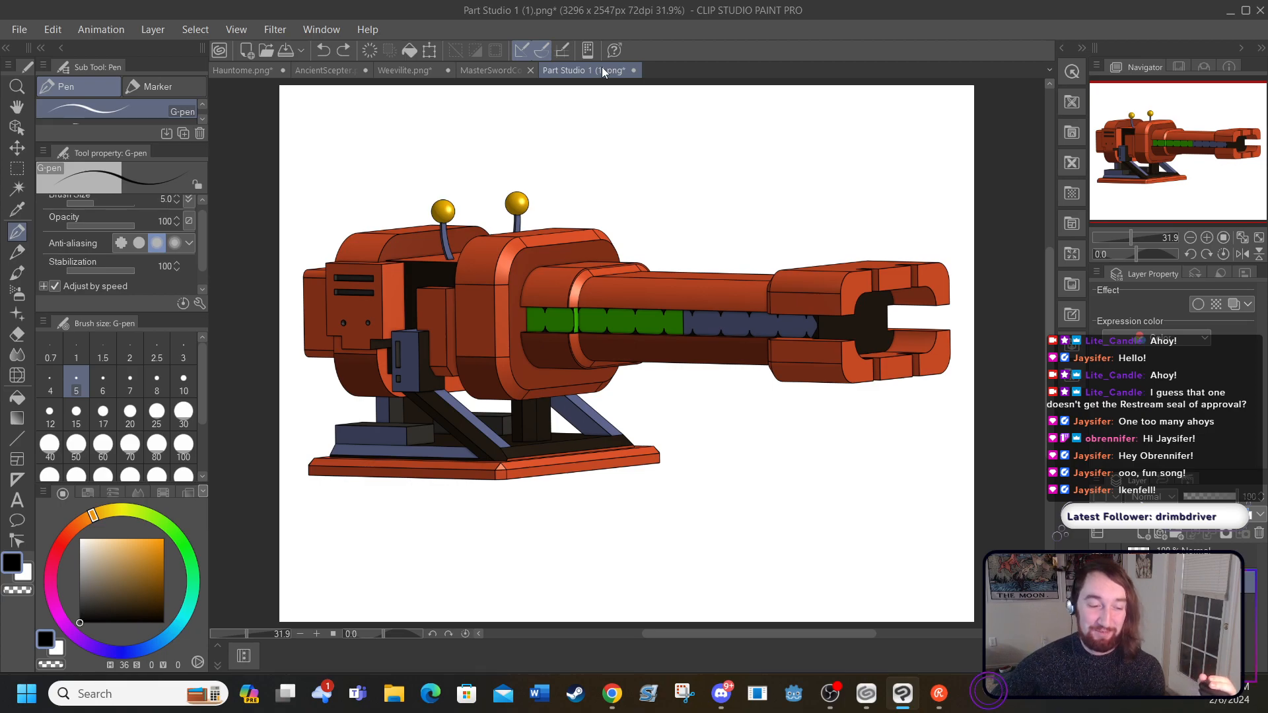
left_click(239, 69)
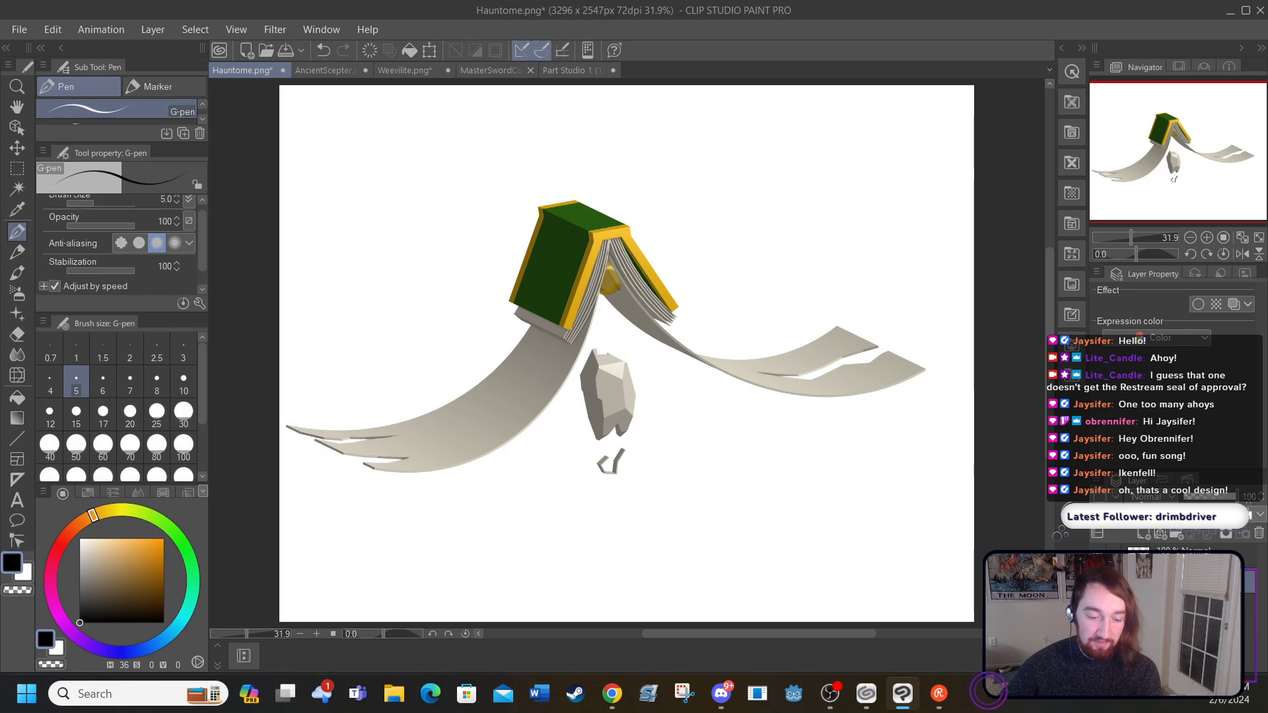
left_click(405, 69)
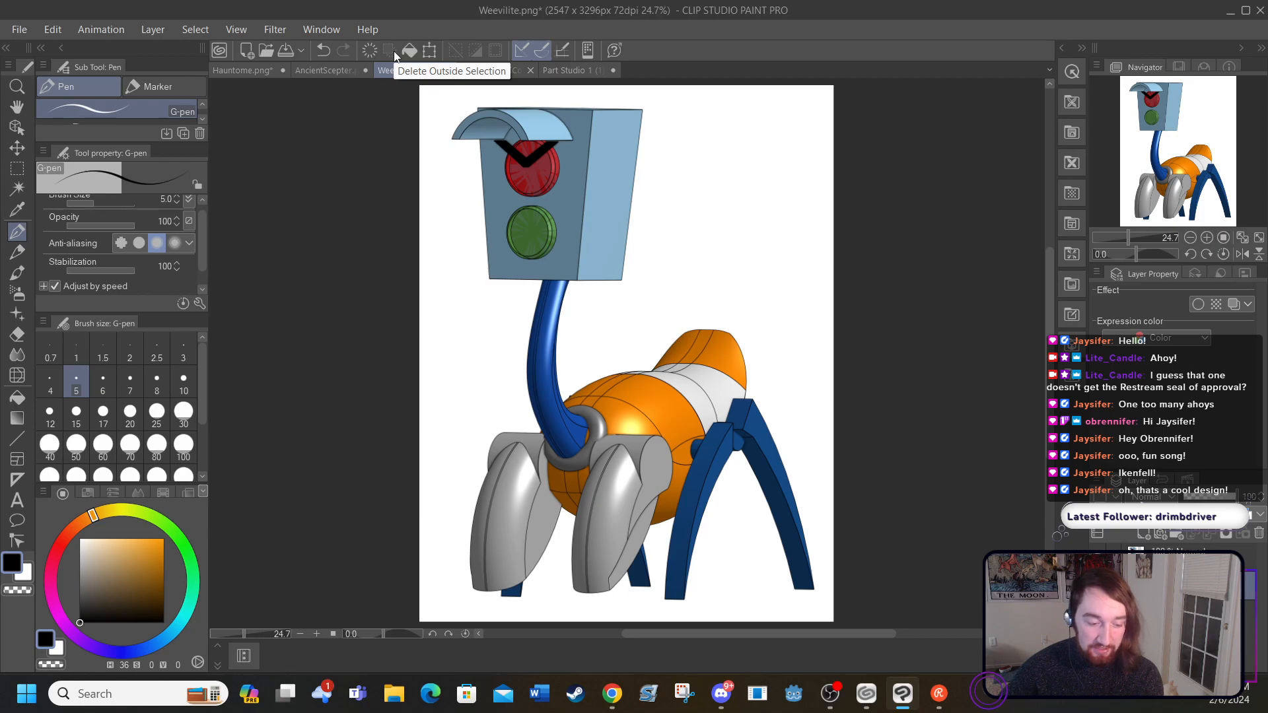
left_click(323, 69)
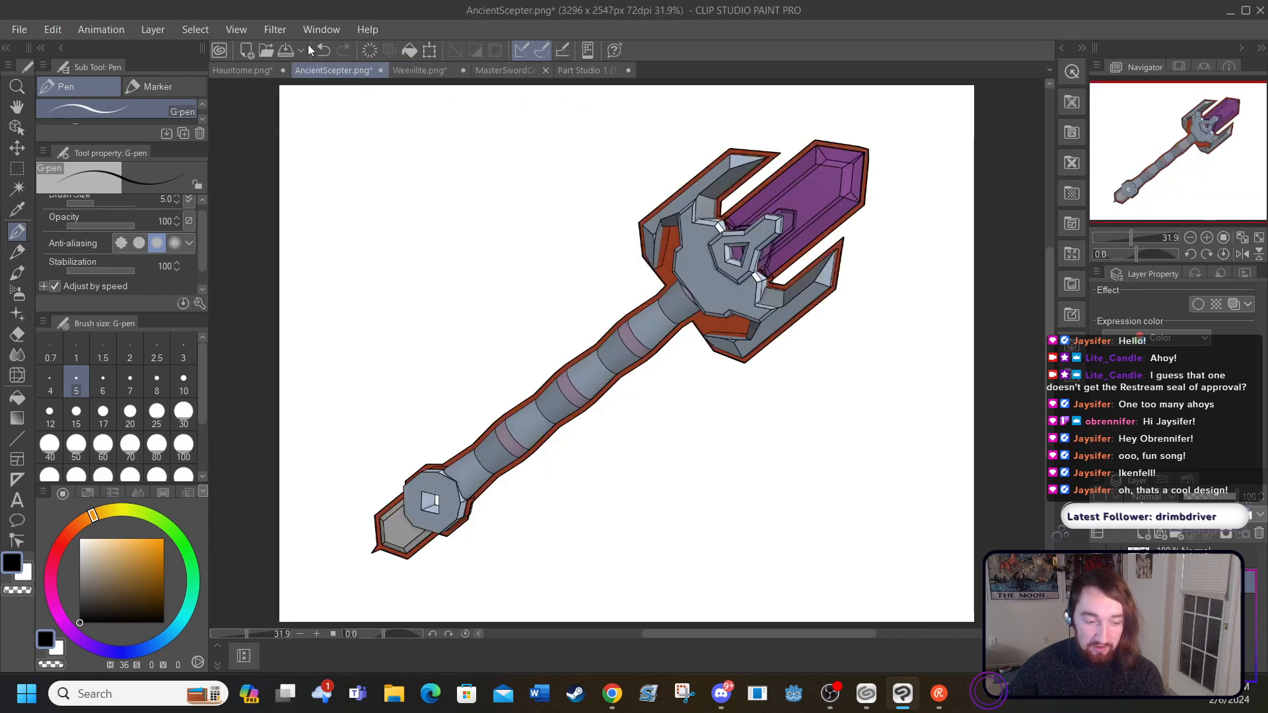
left_click(584, 71)
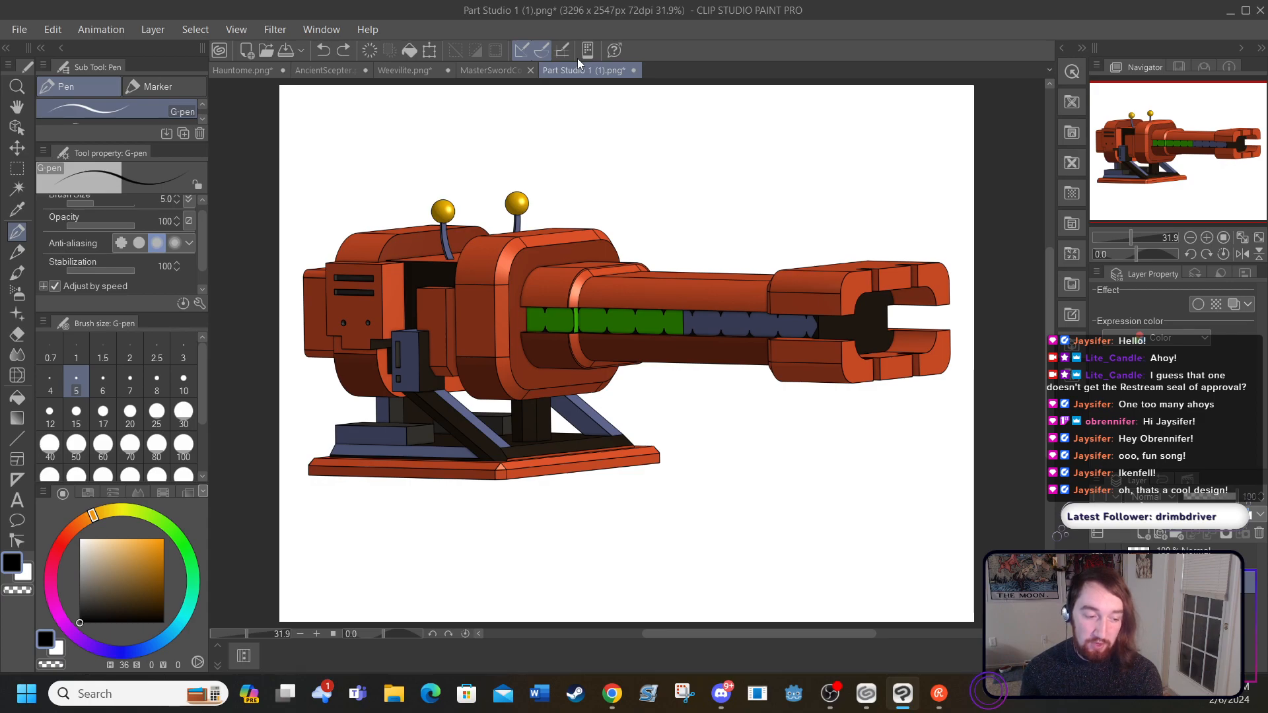
left_click(482, 70)
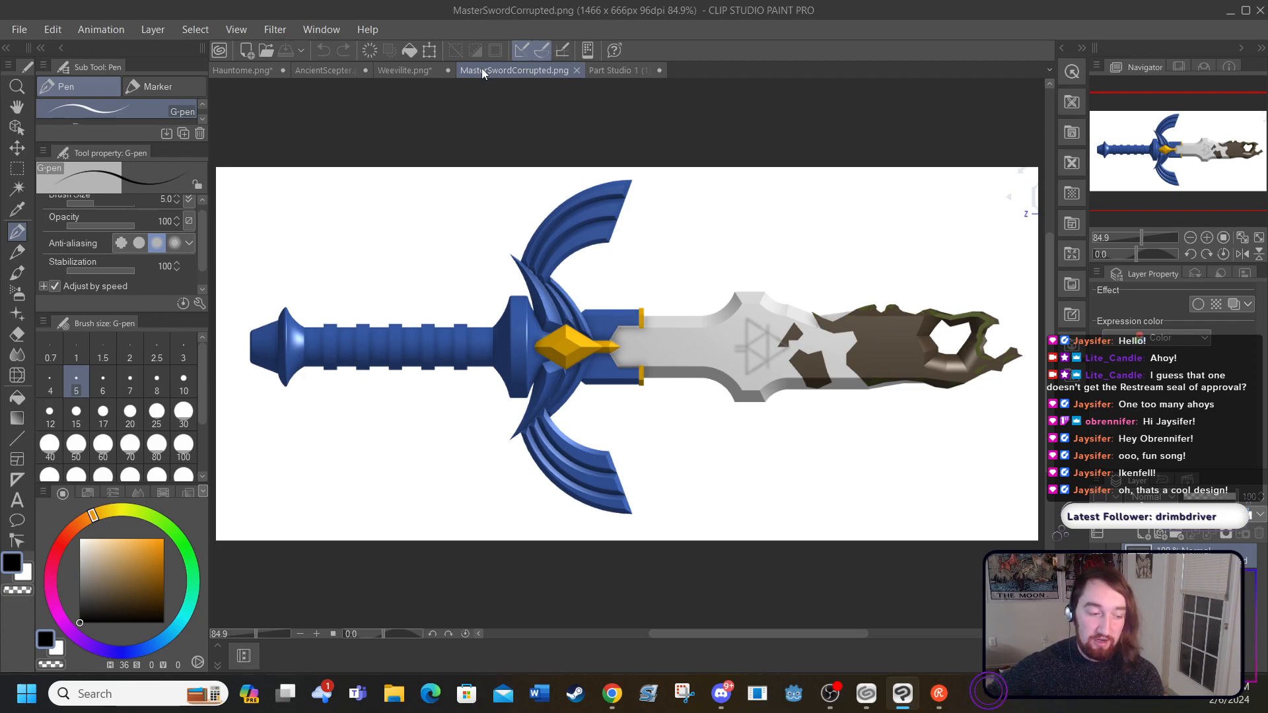
left_click(228, 71)
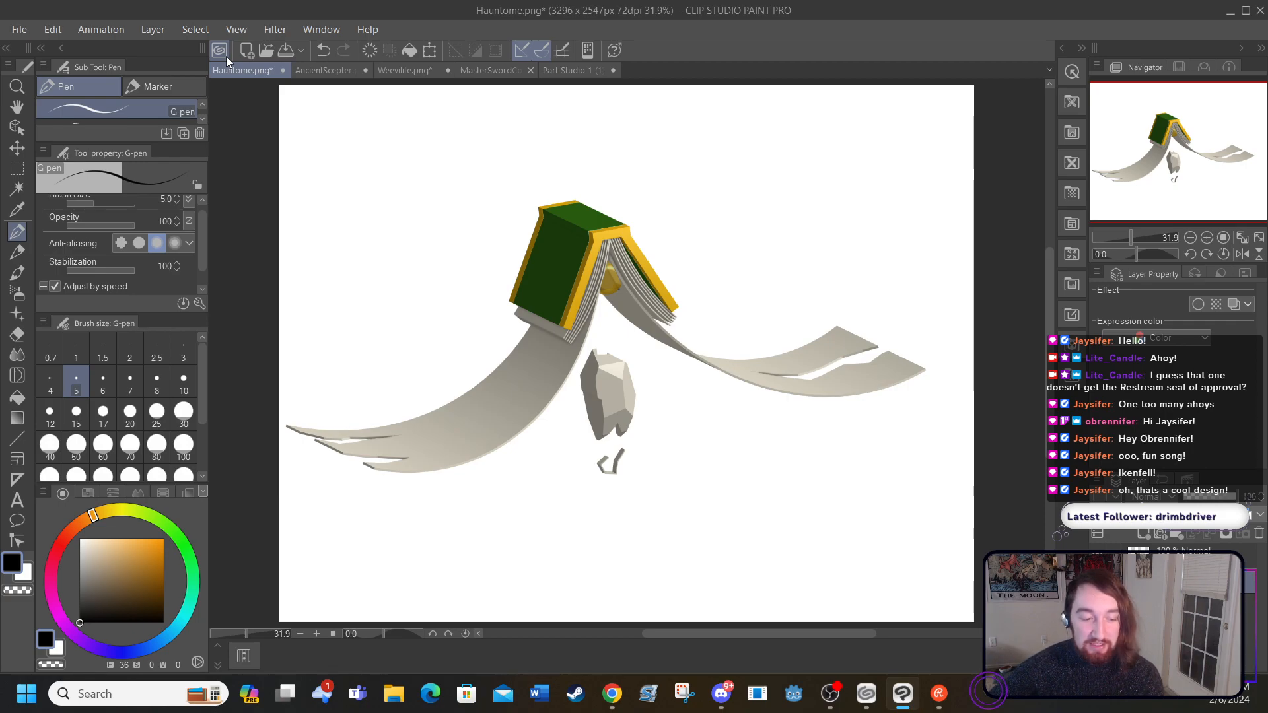
left_click(489, 70)
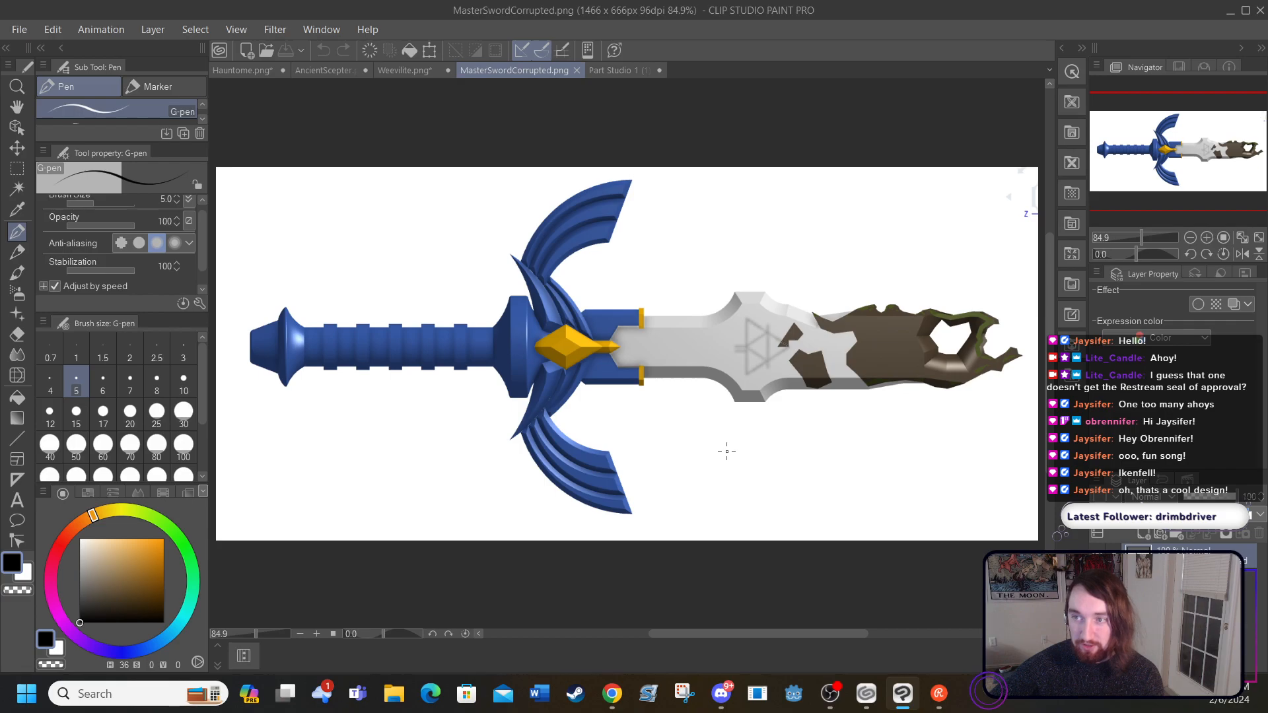
Step: Add a raster layer to Hauntome.png and lower the opacity of the book image layer so it serves as a faint tracing guide
left_click(228, 70)
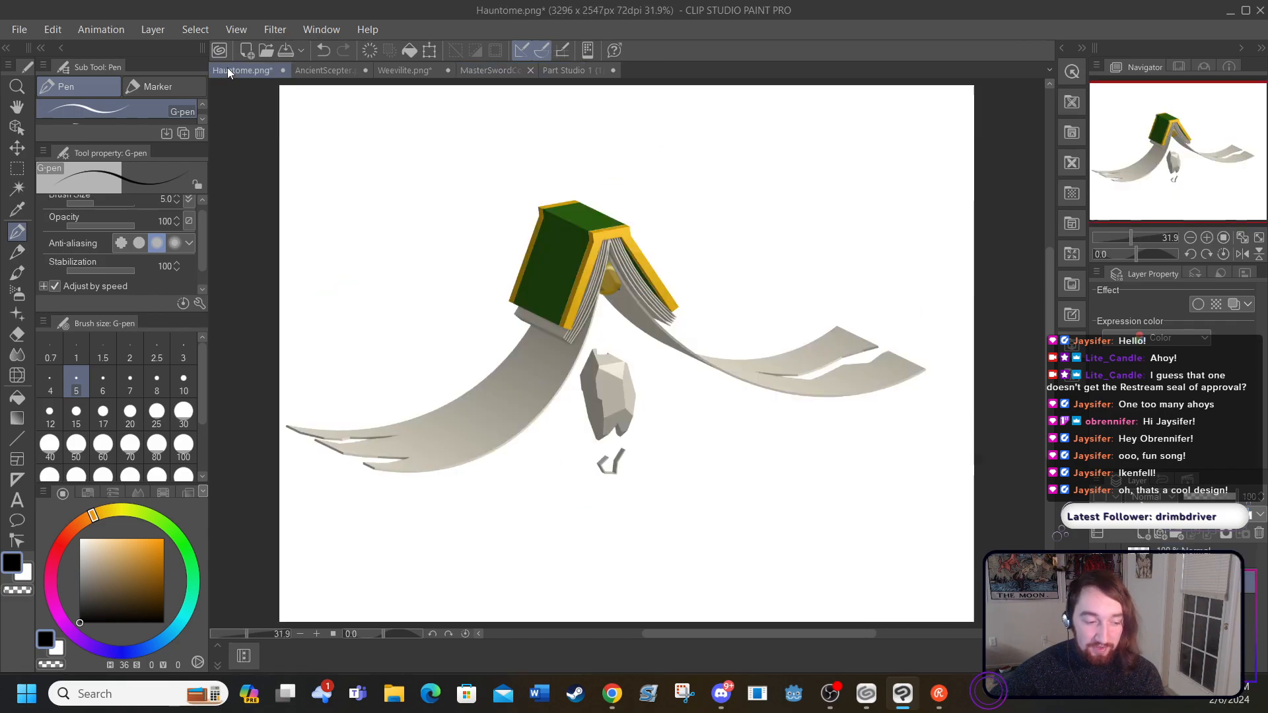
left_click(153, 30)
left_click(173, 48)
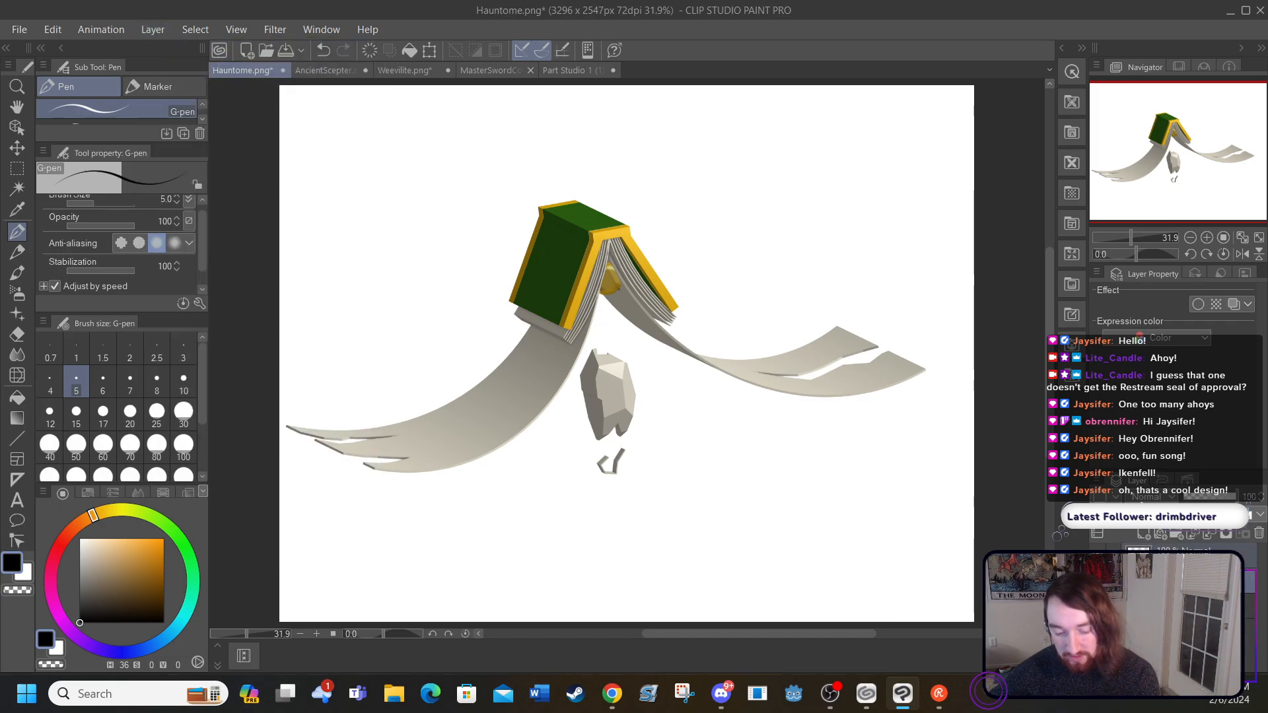
left_click(1187, 581)
left_click(1205, 497)
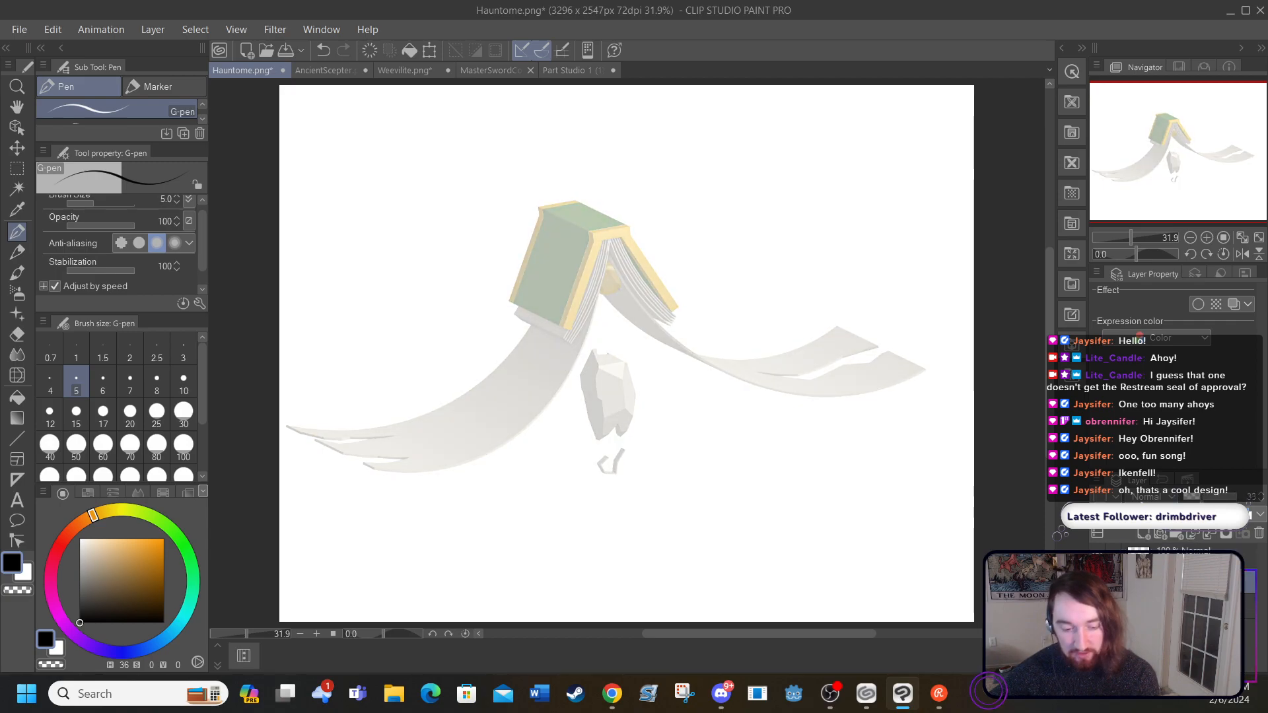
mouse_move(394, 205)
left_mouse_down()
mouse_move(374, 261)
mouse_move(367, 239)
left_mouse_up()
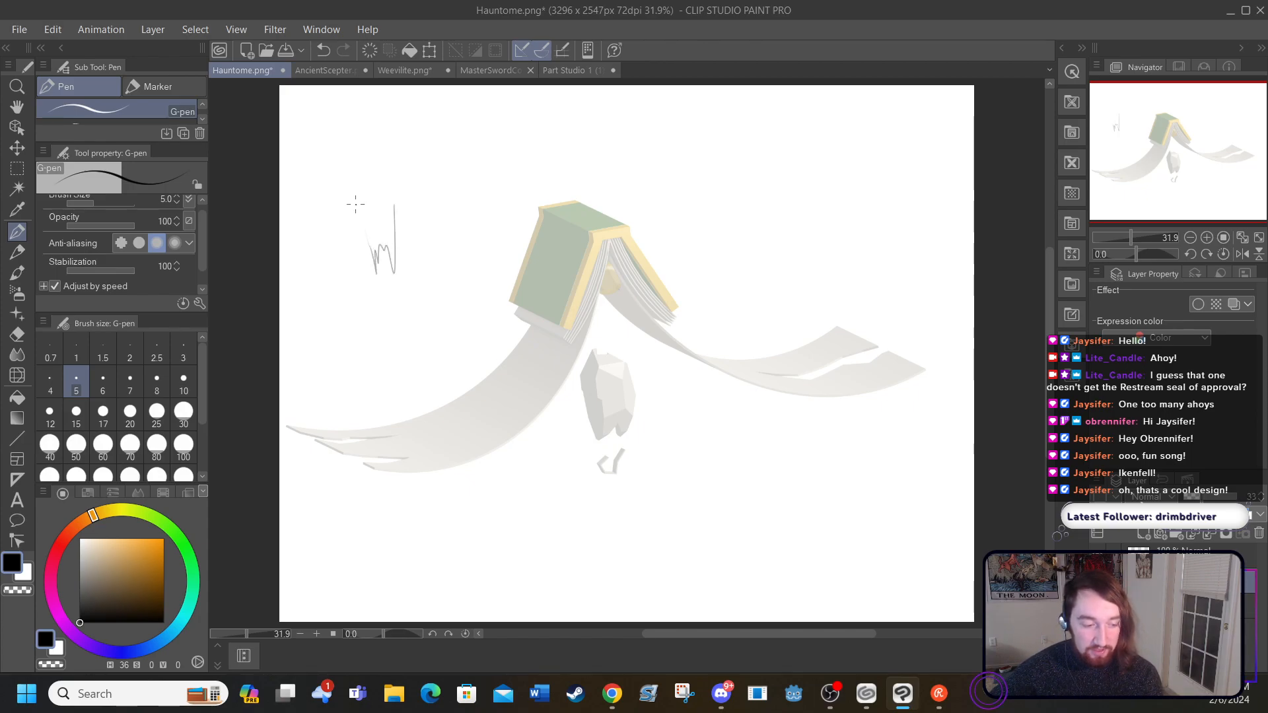
left_click(323, 52)
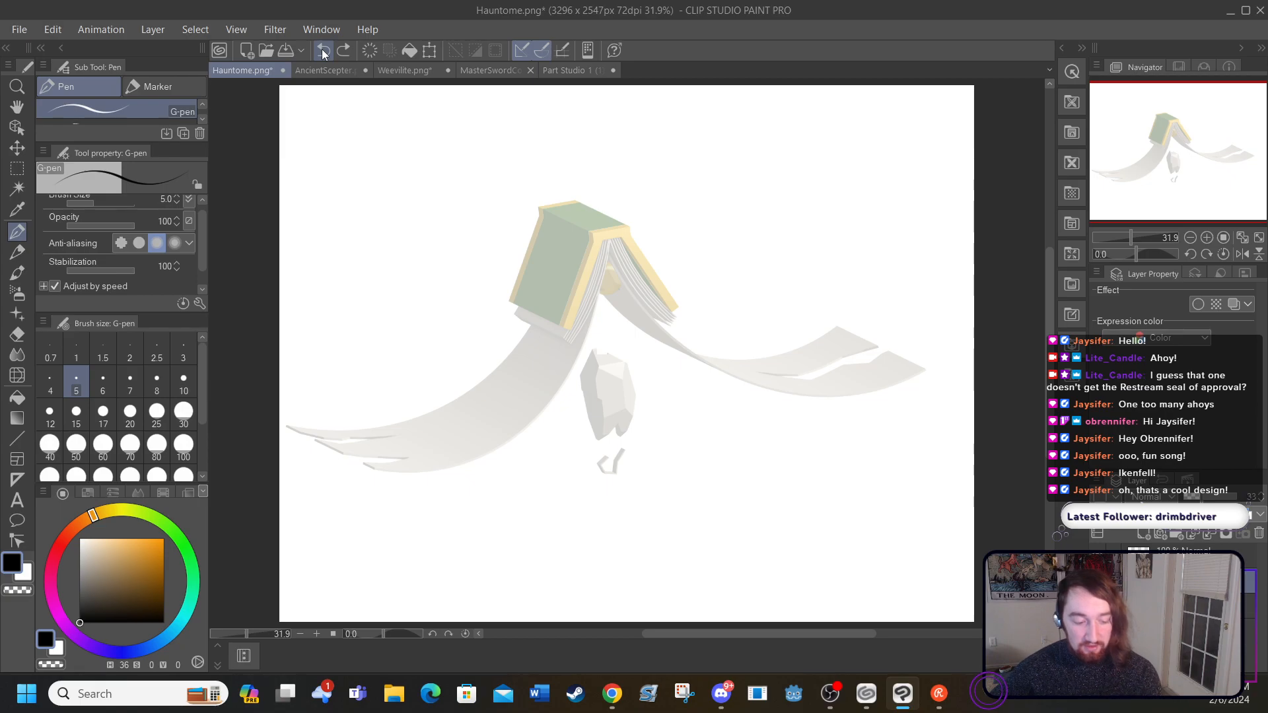
left_click(317, 634)
left_click(317, 634)
left_click(317, 634)
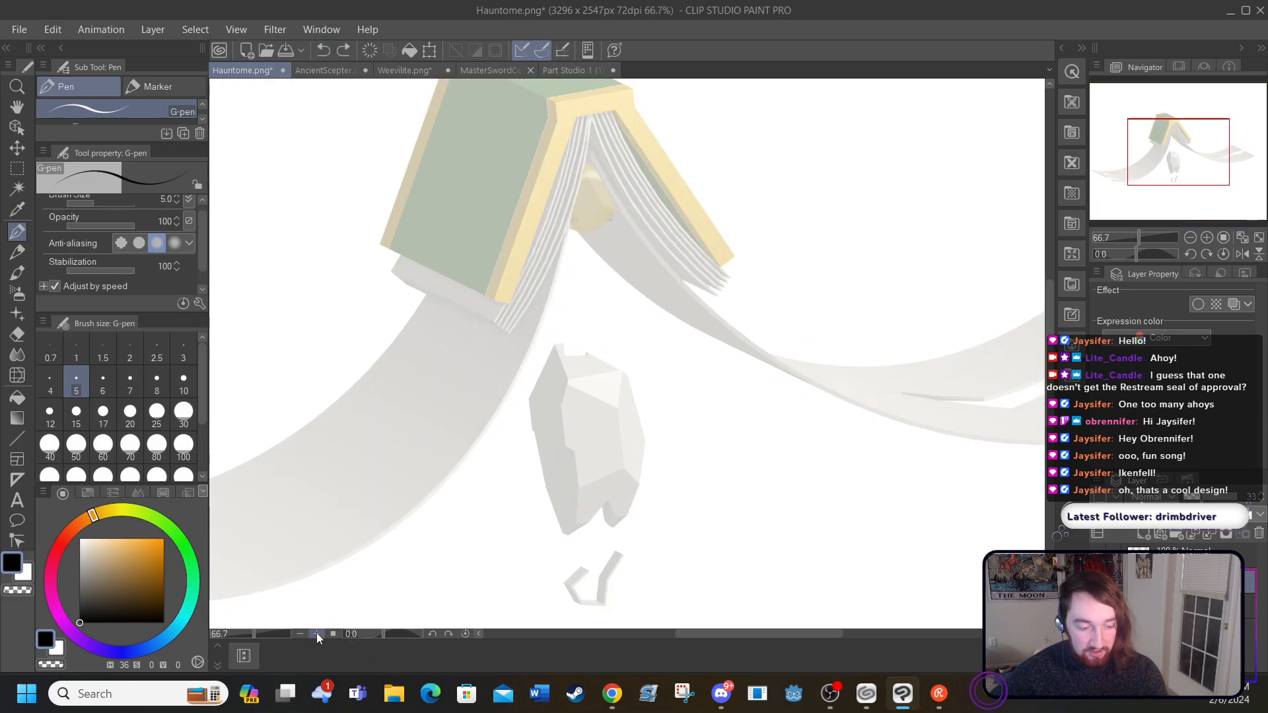
left_click(317, 634)
left_click_drag(1050, 378, 1052, 326)
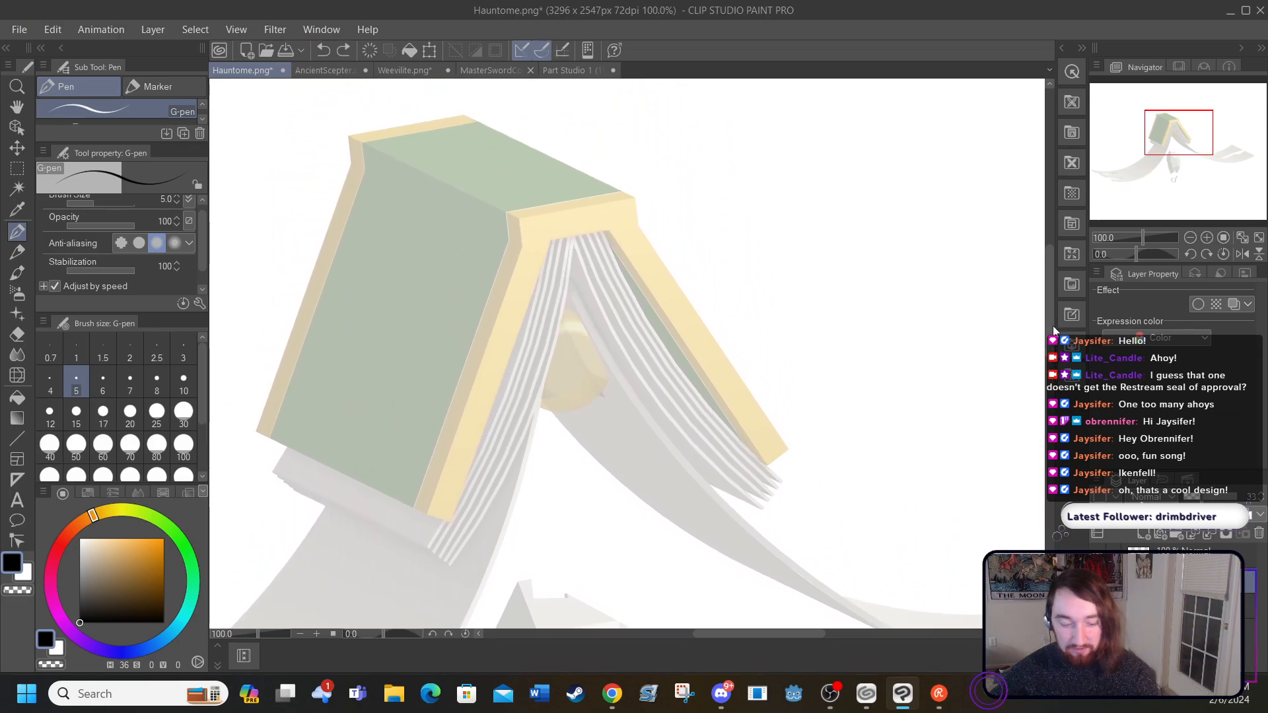
left_click_drag(705, 636, 667, 637)
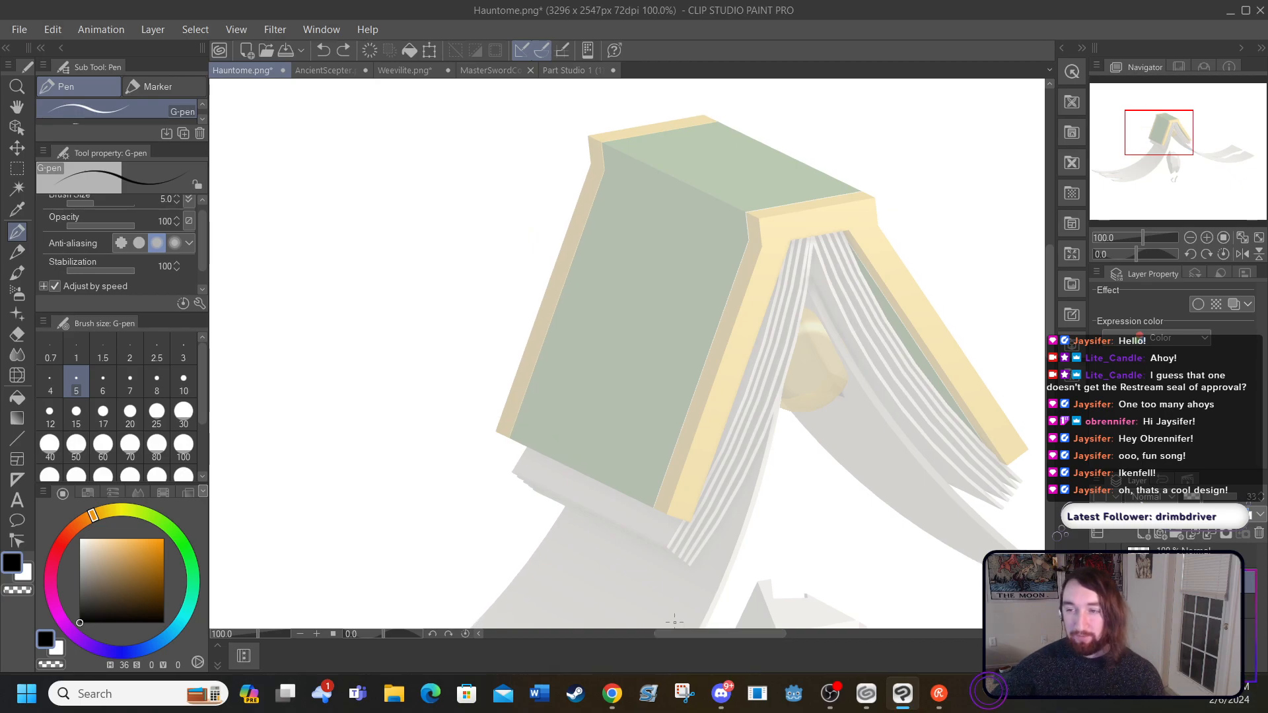
mouse_move(386, 191)
left_mouse_down()
mouse_move(324, 205)
mouse_move(352, 326)
mouse_move(308, 371)
mouse_move(366, 379)
mouse_move(374, 342)
mouse_move(395, 325)
mouse_move(402, 221)
mouse_move(418, 224)
mouse_move(428, 190)
mouse_move(456, 167)
mouse_move(487, 194)
mouse_move(478, 248)
mouse_move(428, 330)
mouse_move(391, 422)
left_mouse_up()
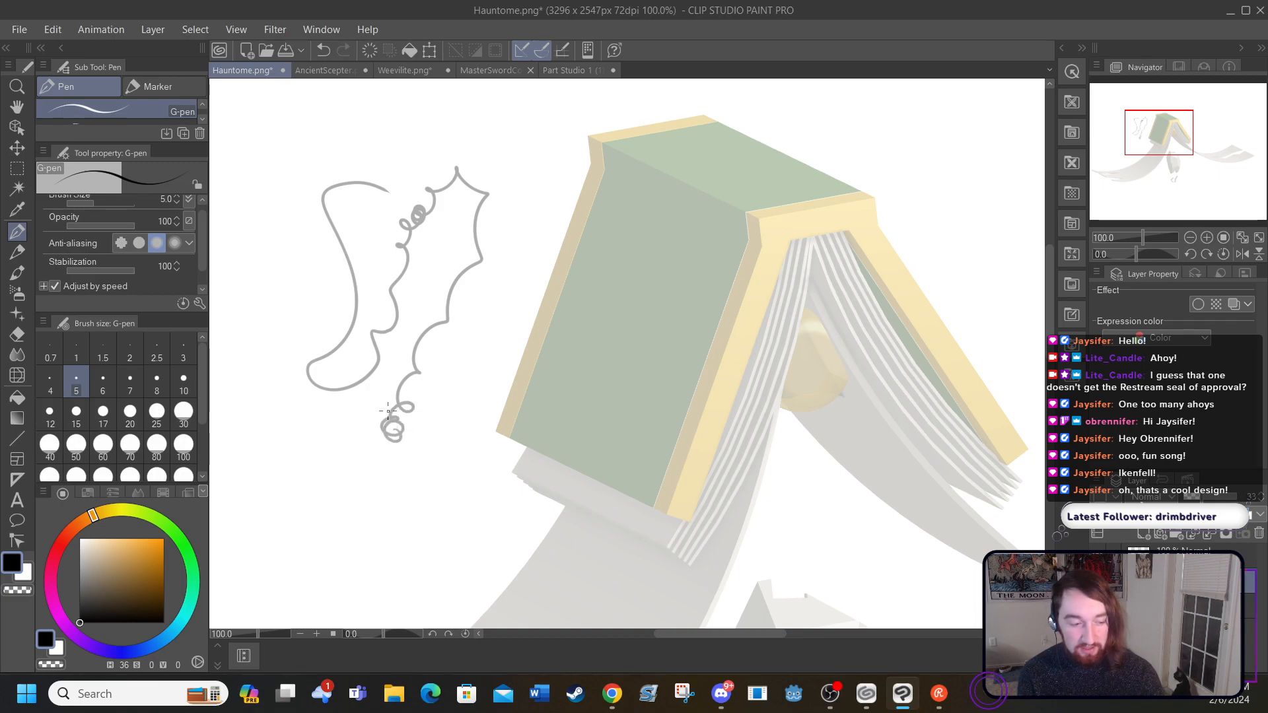
left_click(326, 50)
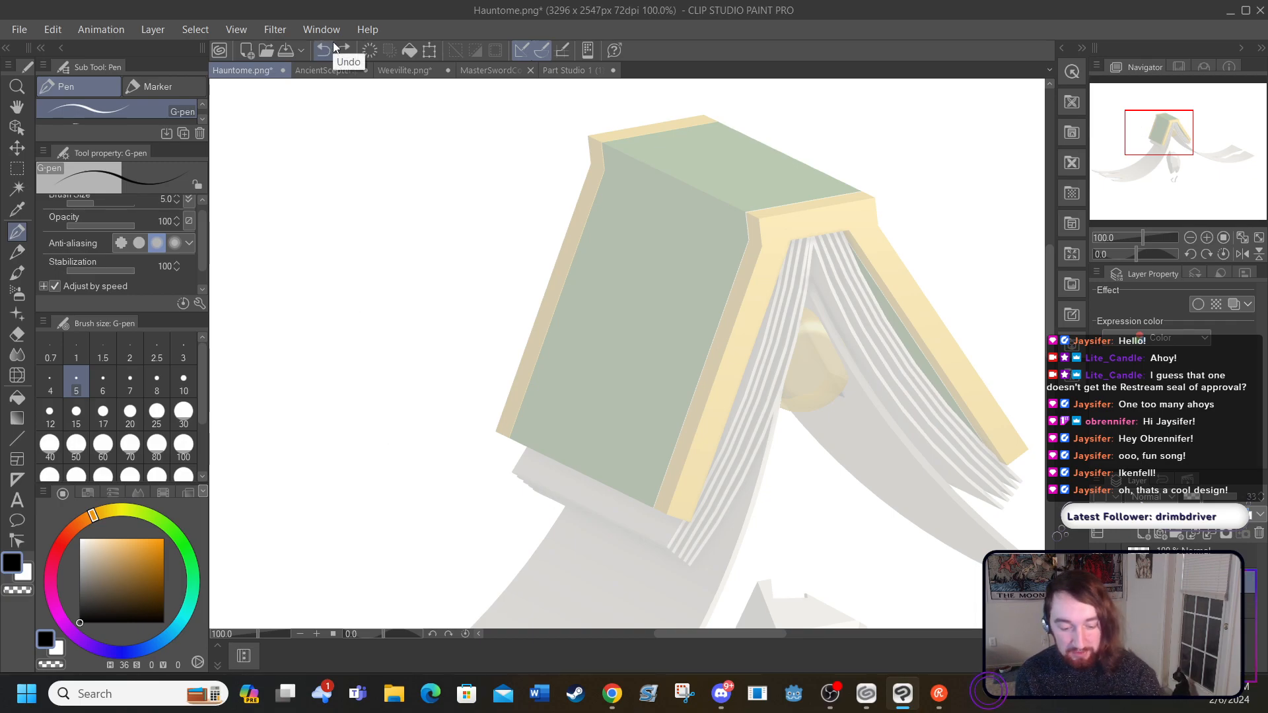
Step: Select the line art layer and ink the book's left cover edges in black with the G-pen, continuing along the spine front's upper edge
left_click(1194, 558)
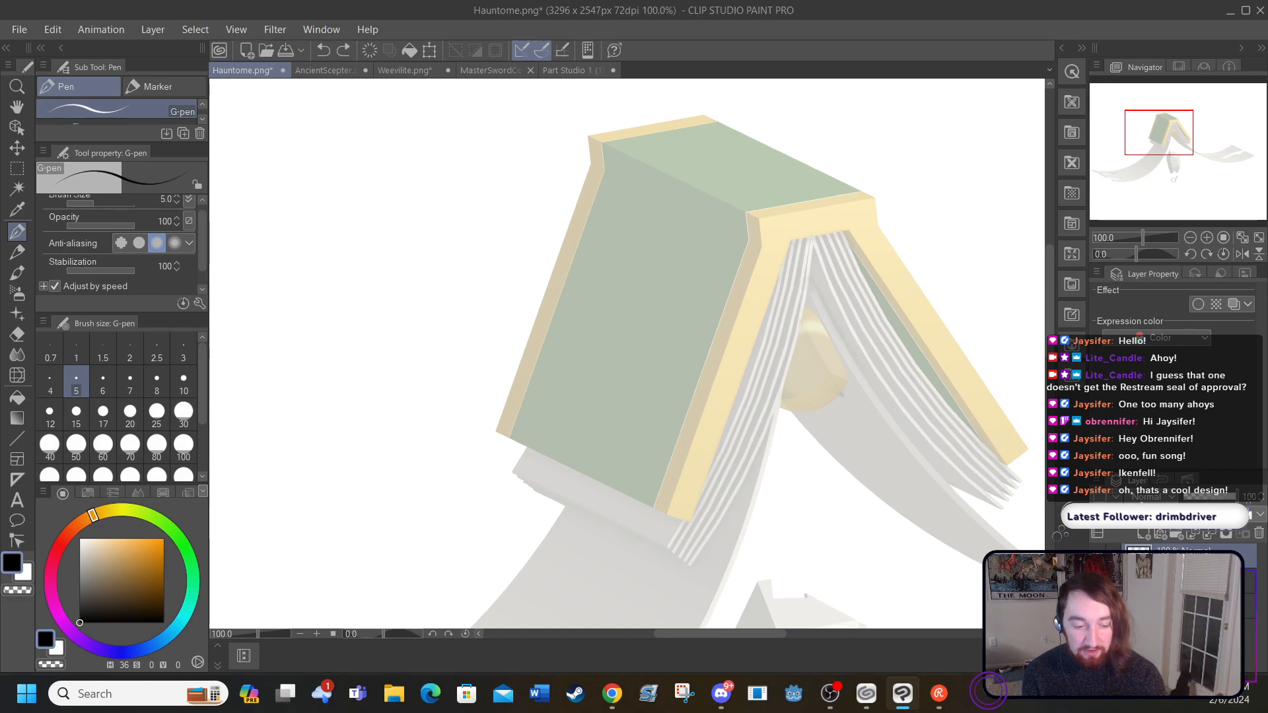
left_click_drag(591, 162, 487, 440)
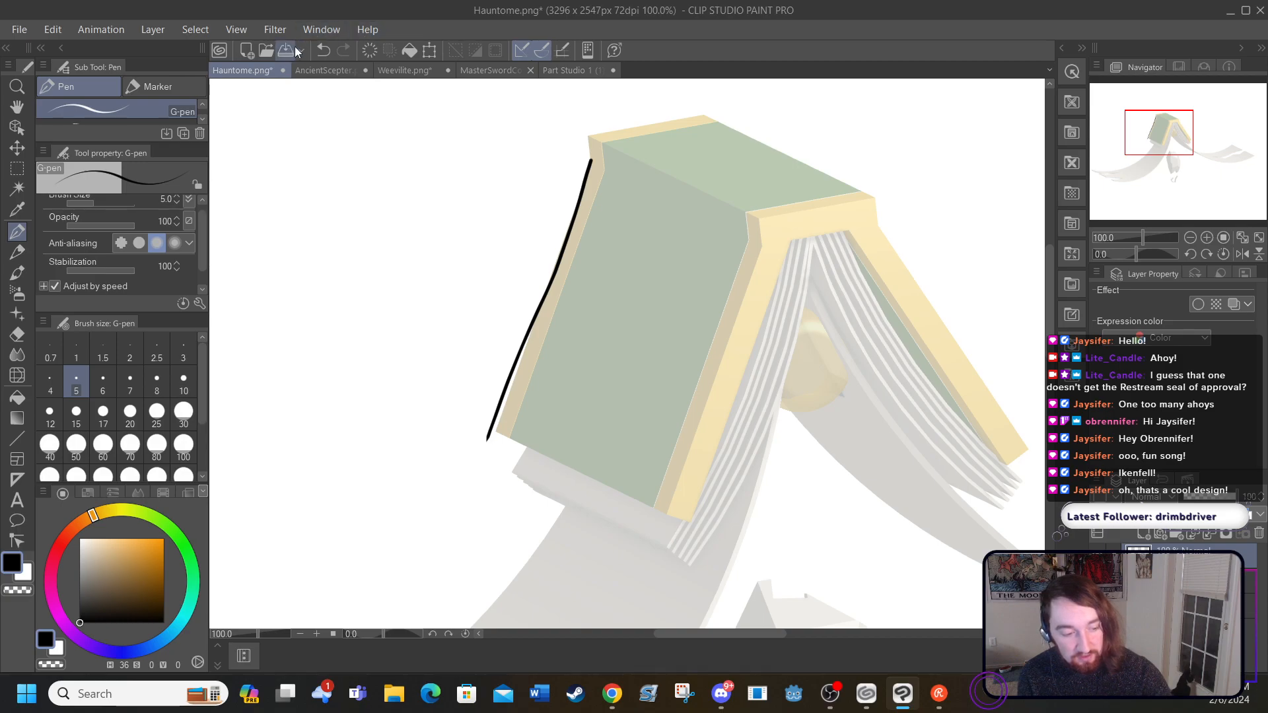
left_click(323, 49)
mouse_move(591, 163)
left_mouse_down()
mouse_move(493, 438)
mouse_move(516, 431)
mouse_move(608, 170)
left_mouse_up()
mouse_move(514, 441)
left_mouse_down()
mouse_move(666, 511)
mouse_move(661, 492)
mouse_move(755, 240)
left_mouse_up()
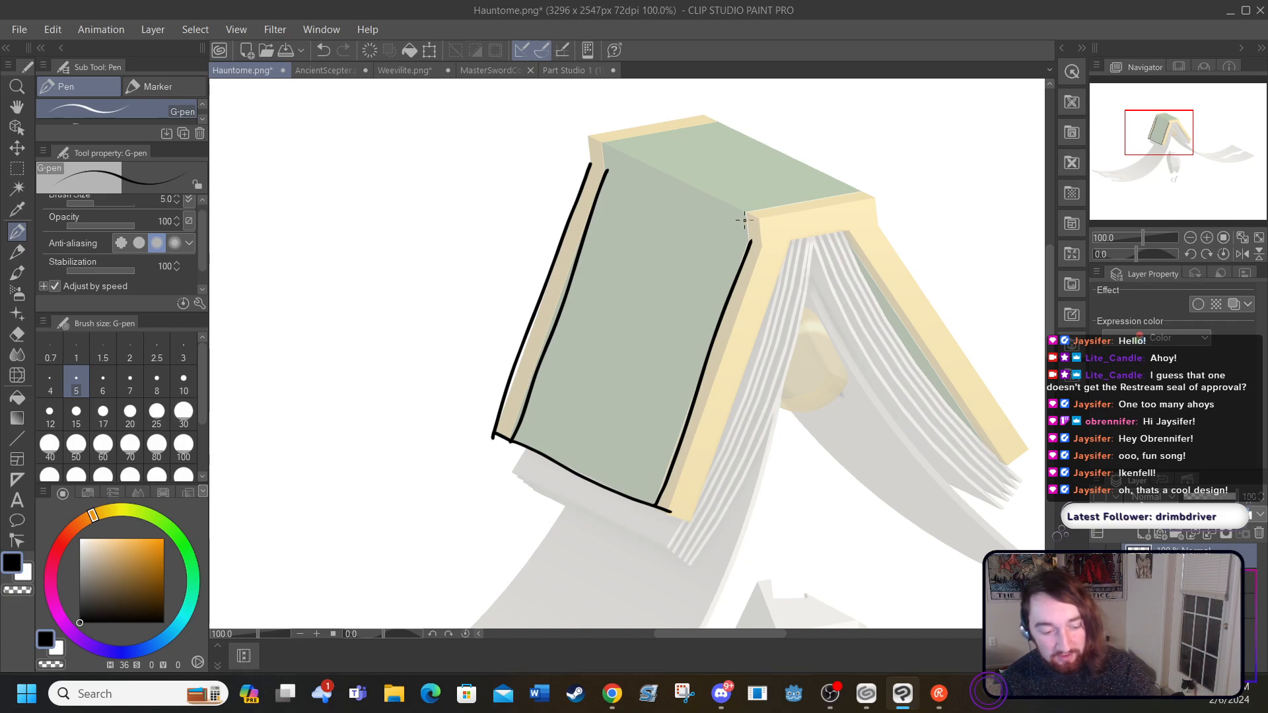
mouse_move(750, 242)
left_mouse_down()
mouse_move(749, 210)
mouse_move(872, 196)
left_mouse_up()
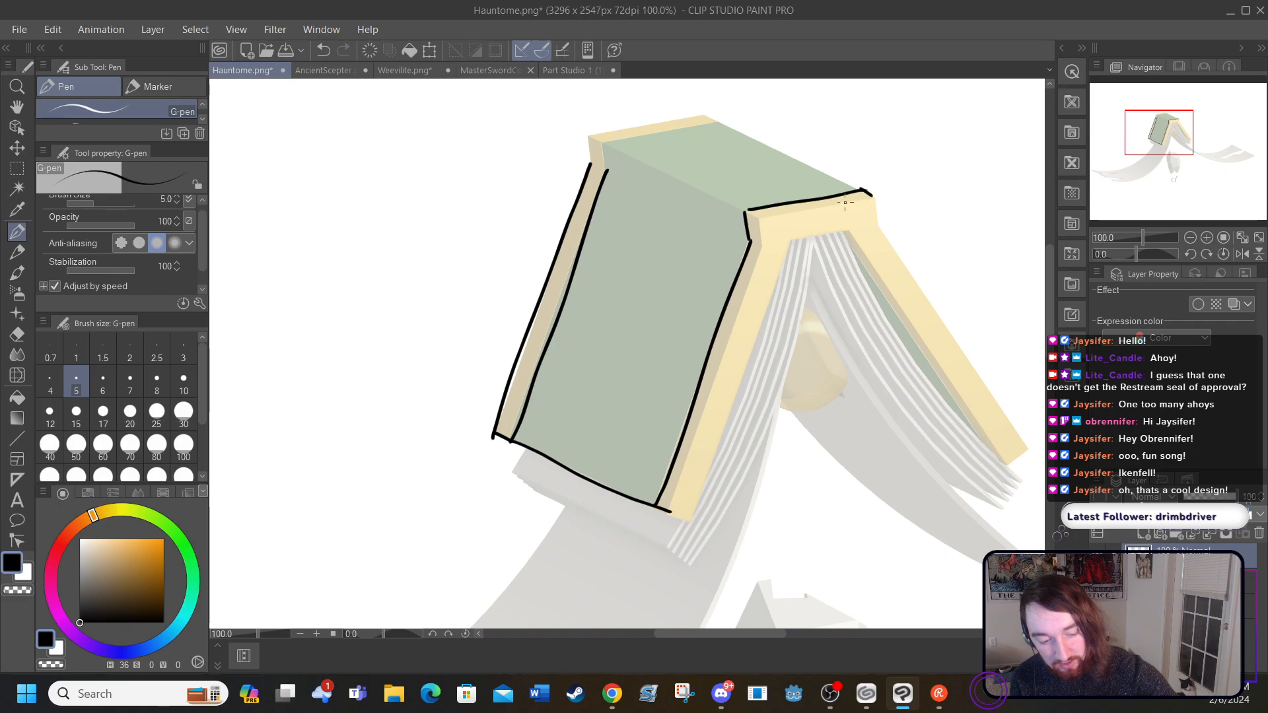
left_click_drag(749, 209, 872, 192)
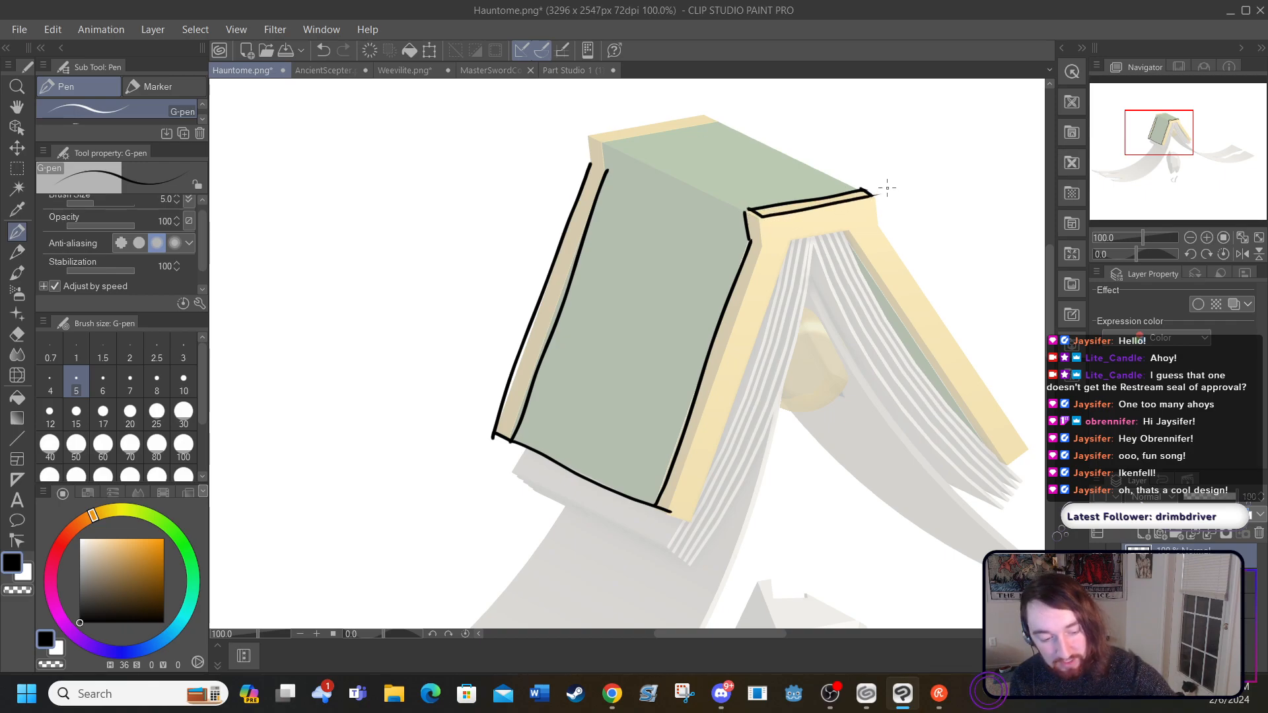
left_click(326, 50)
left_click(326, 49)
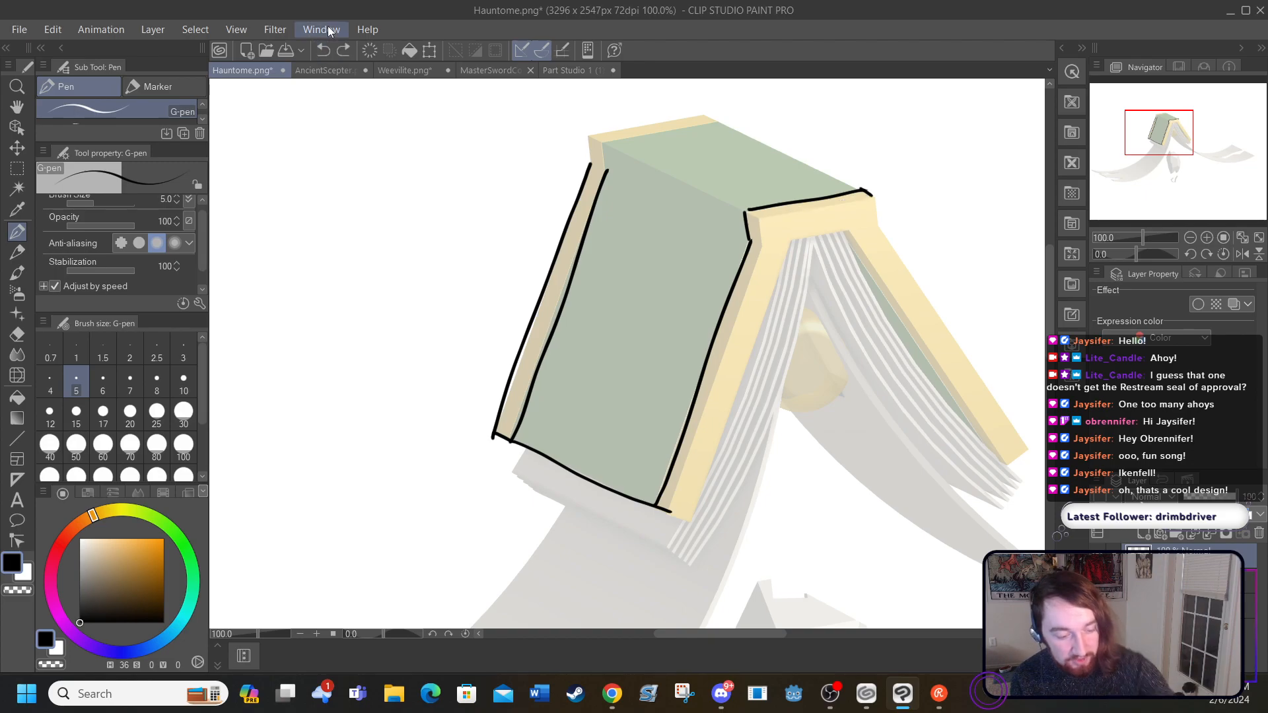
Step: Ink the second, lower line along the front end of the spine and the short vertical edge at its left corner
left_click(315, 632)
left_click_drag(1047, 317, 1050, 299)
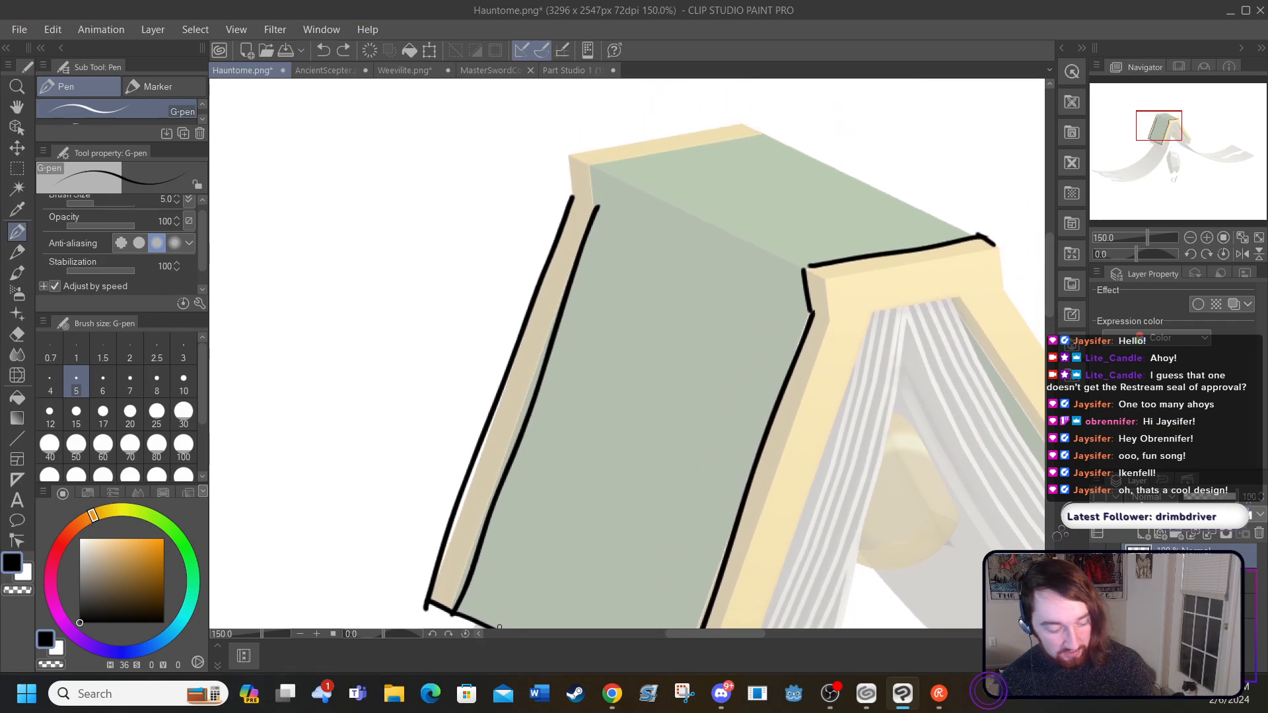
left_click_drag(670, 635, 711, 622)
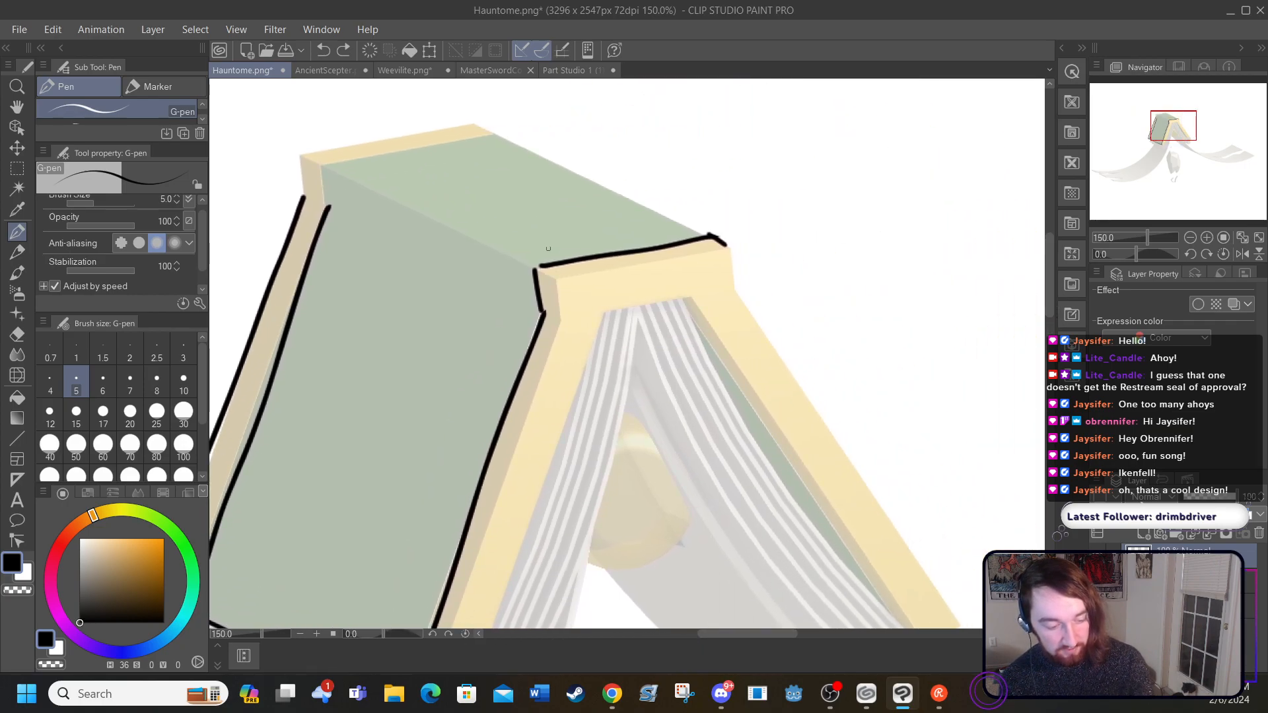
mouse_move(535, 268)
left_mouse_down()
mouse_move(556, 281)
mouse_move(754, 235)
left_mouse_up()
left_click_drag(553, 276, 563, 321)
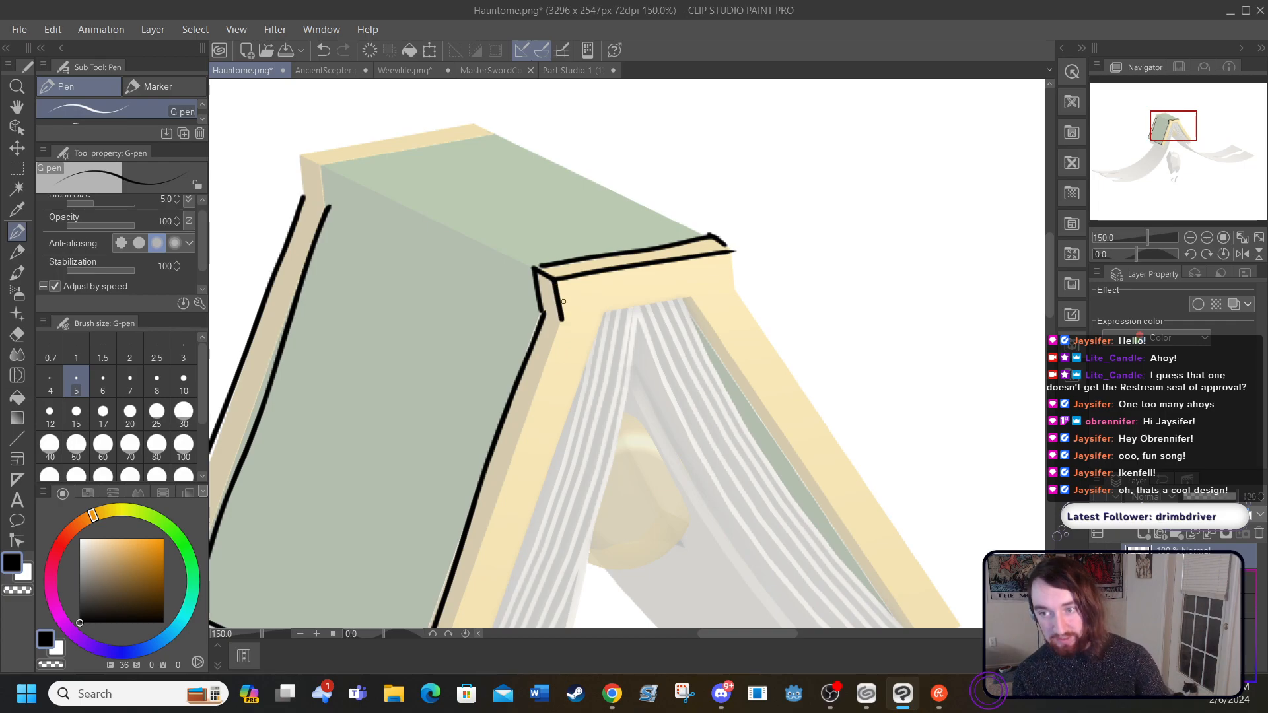
Step: Ink the outer, lower and inner edges of the yellow border running down the front of the left cover
left_click_drag(1048, 278, 1053, 299)
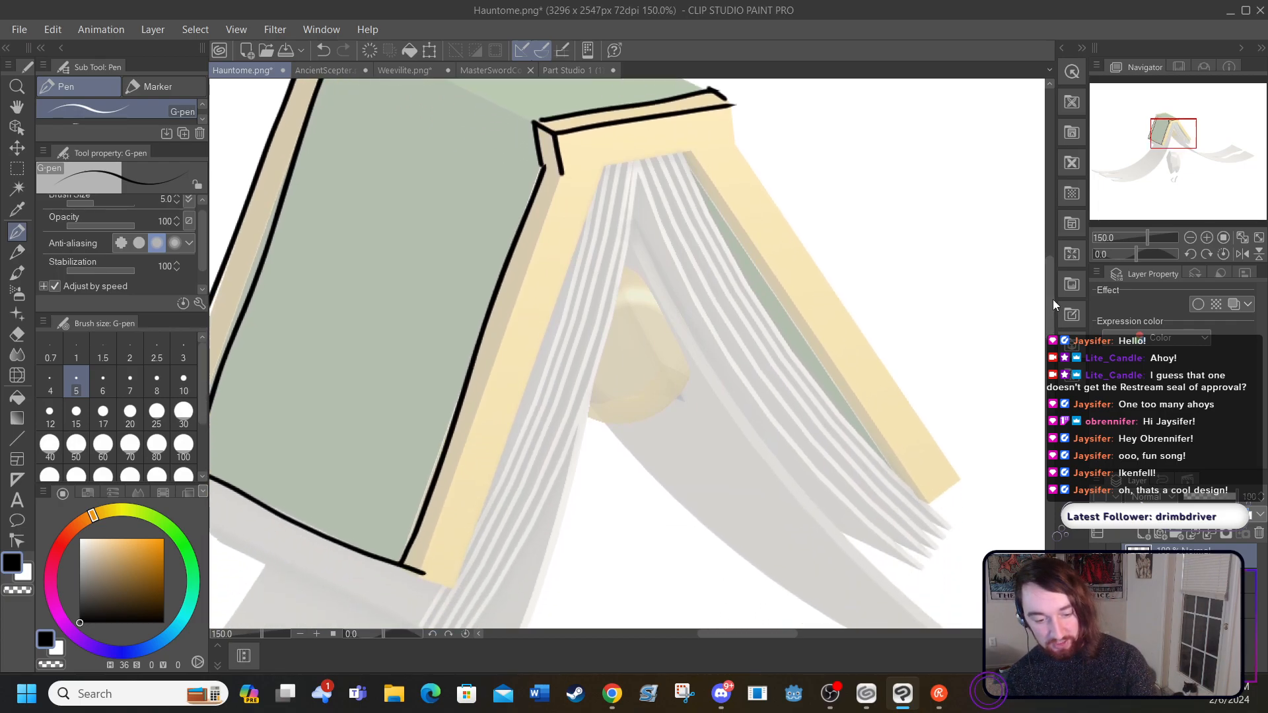
left_click_drag(710, 633, 681, 637)
left_click_drag(786, 175, 645, 588)
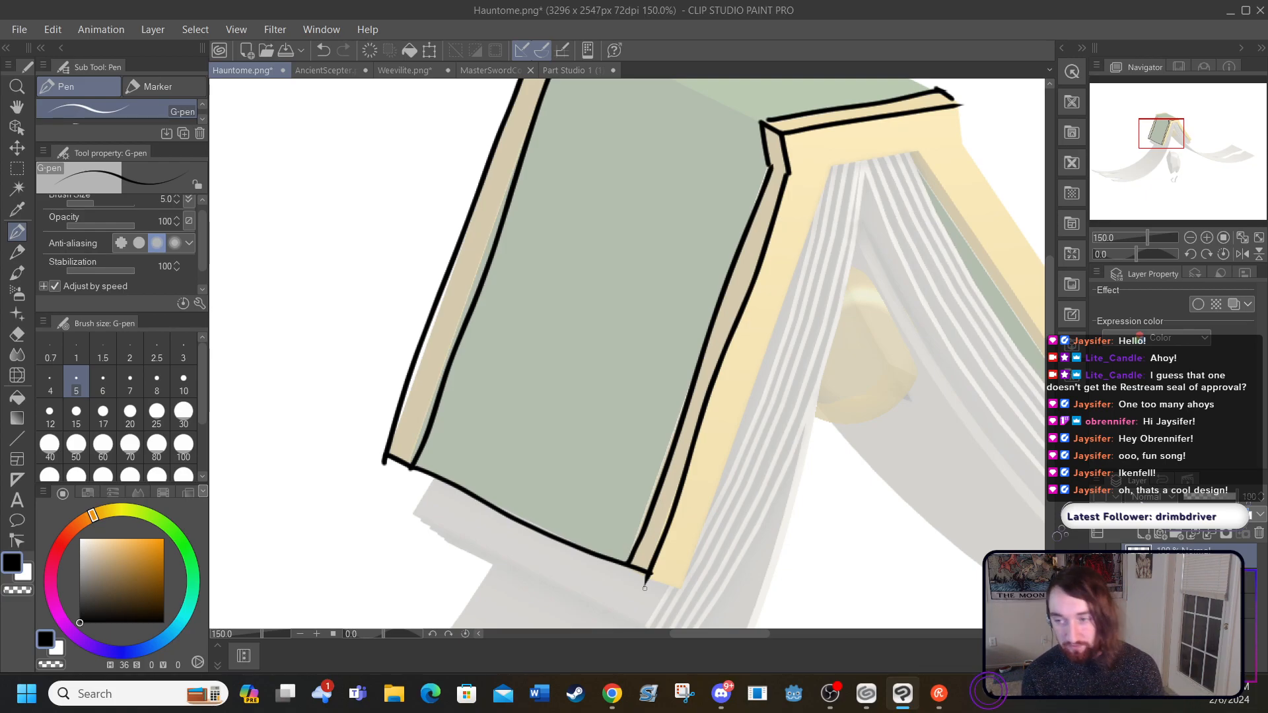
left_click_drag(651, 577, 680, 593)
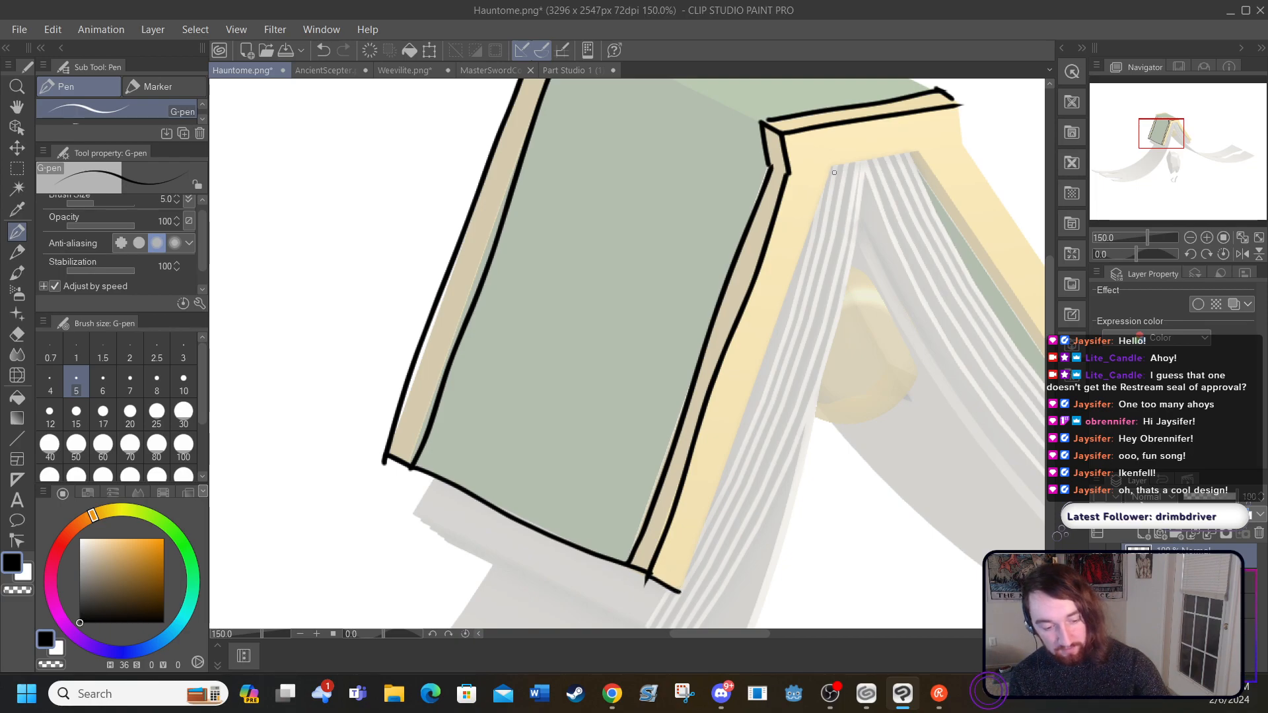
left_click_drag(833, 166, 744, 417)
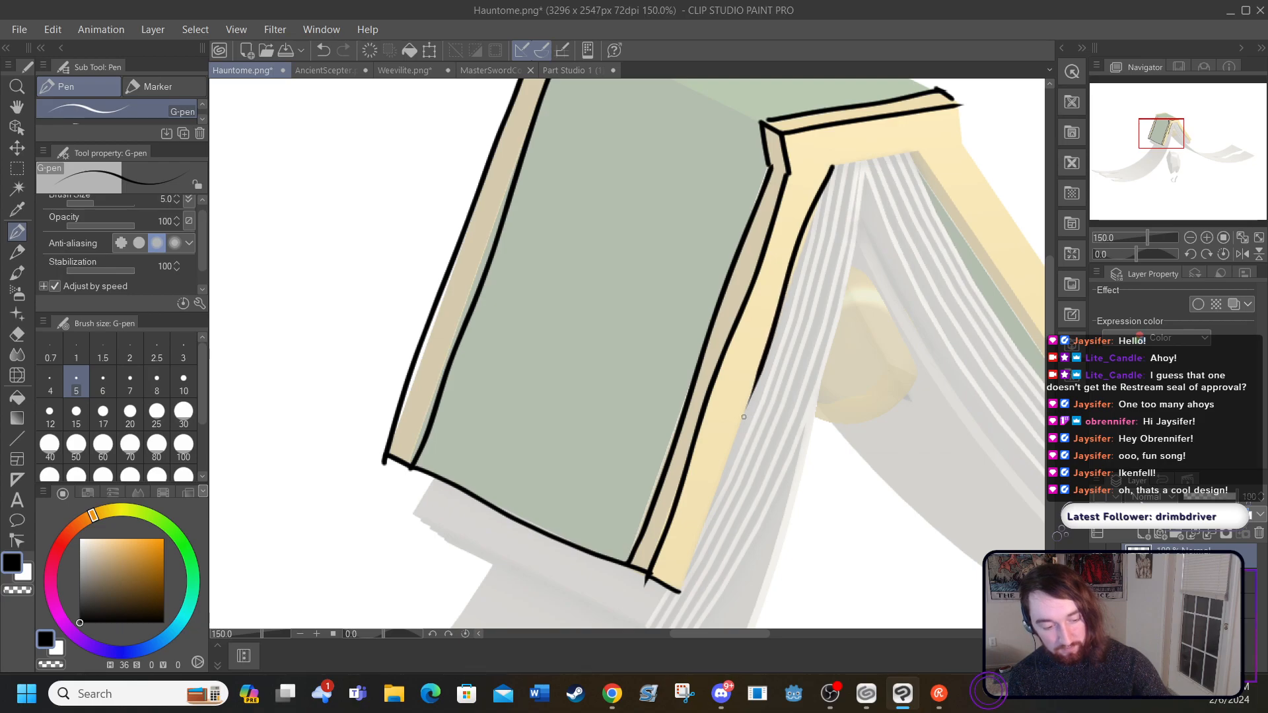
left_click(323, 50)
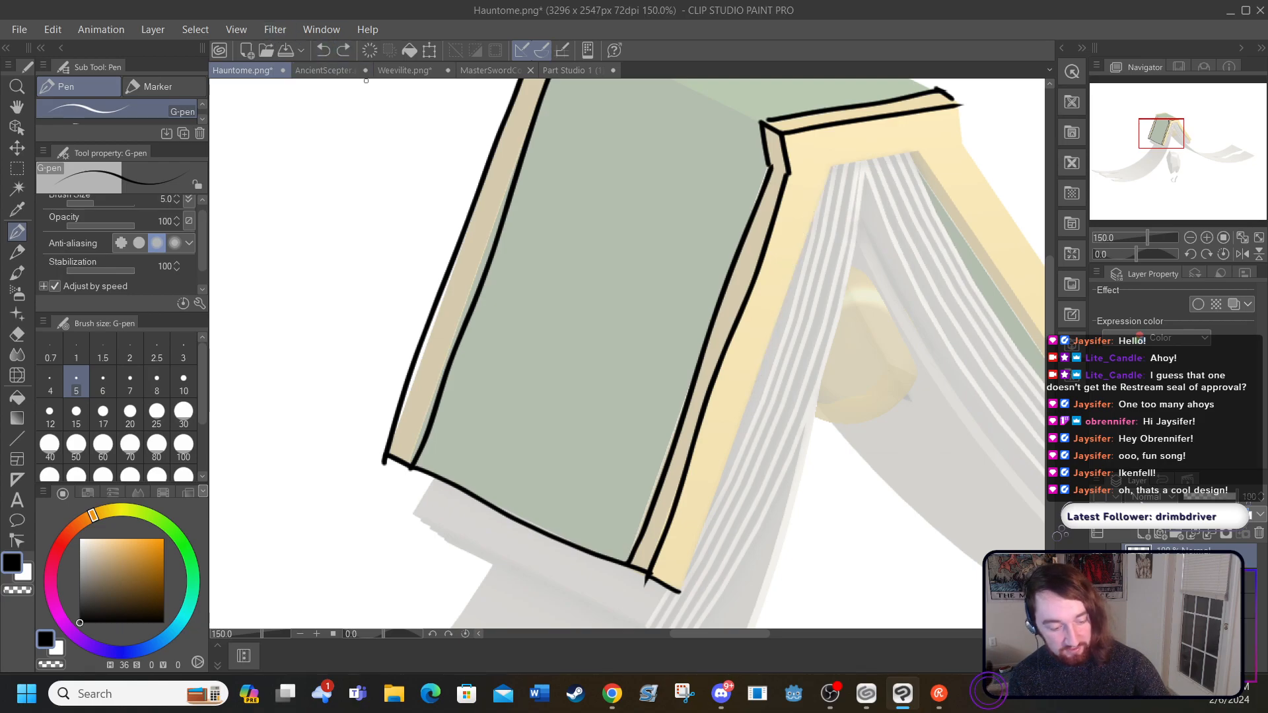
left_click_drag(681, 591, 837, 155)
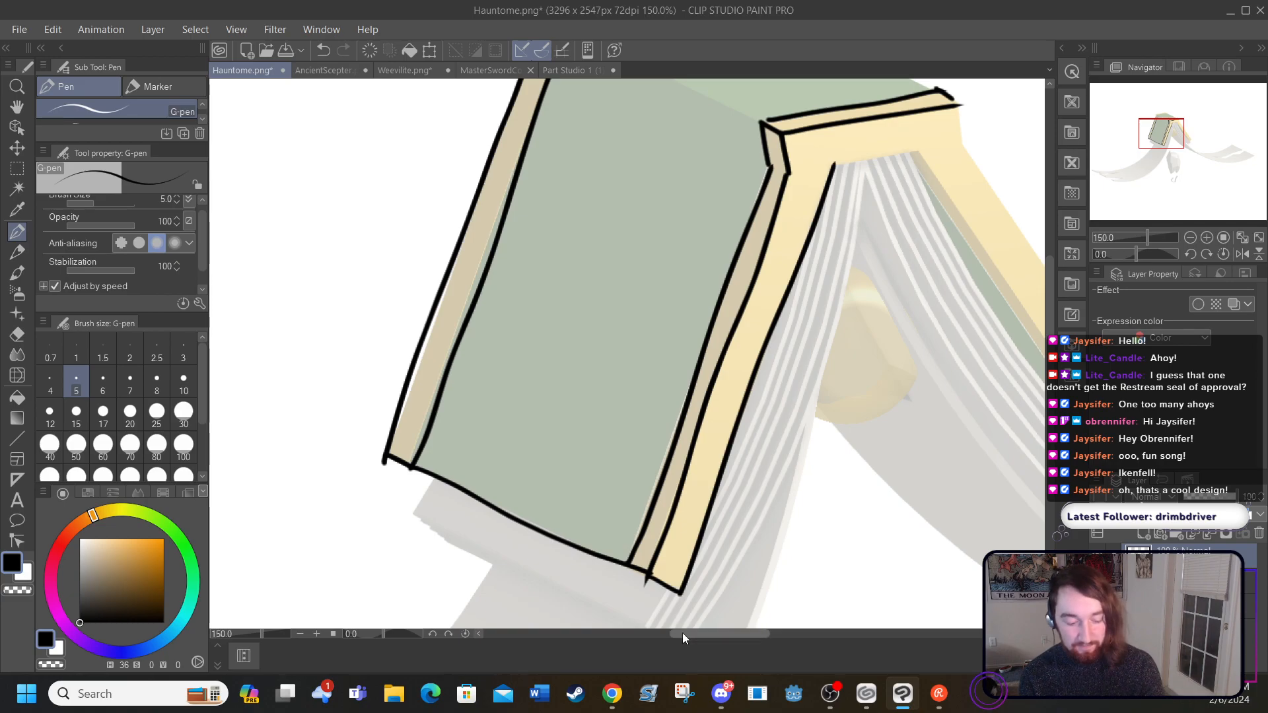
Step: Ink the underside of the spine's front end and the inner, lower and outer edges of the right cover's yellow border
left_click_drag(701, 630, 746, 633)
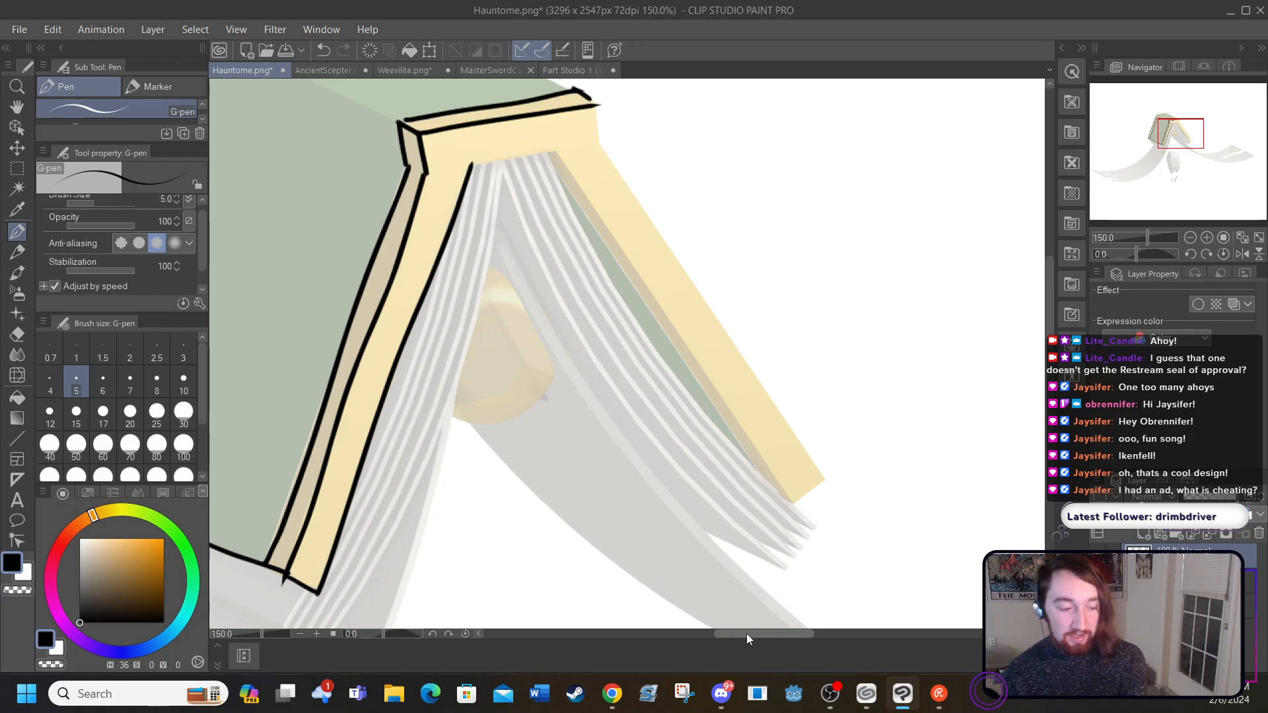
mouse_move(471, 166)
left_mouse_down()
mouse_move(524, 160)
mouse_move(579, 180)
mouse_move(793, 504)
left_mouse_up()
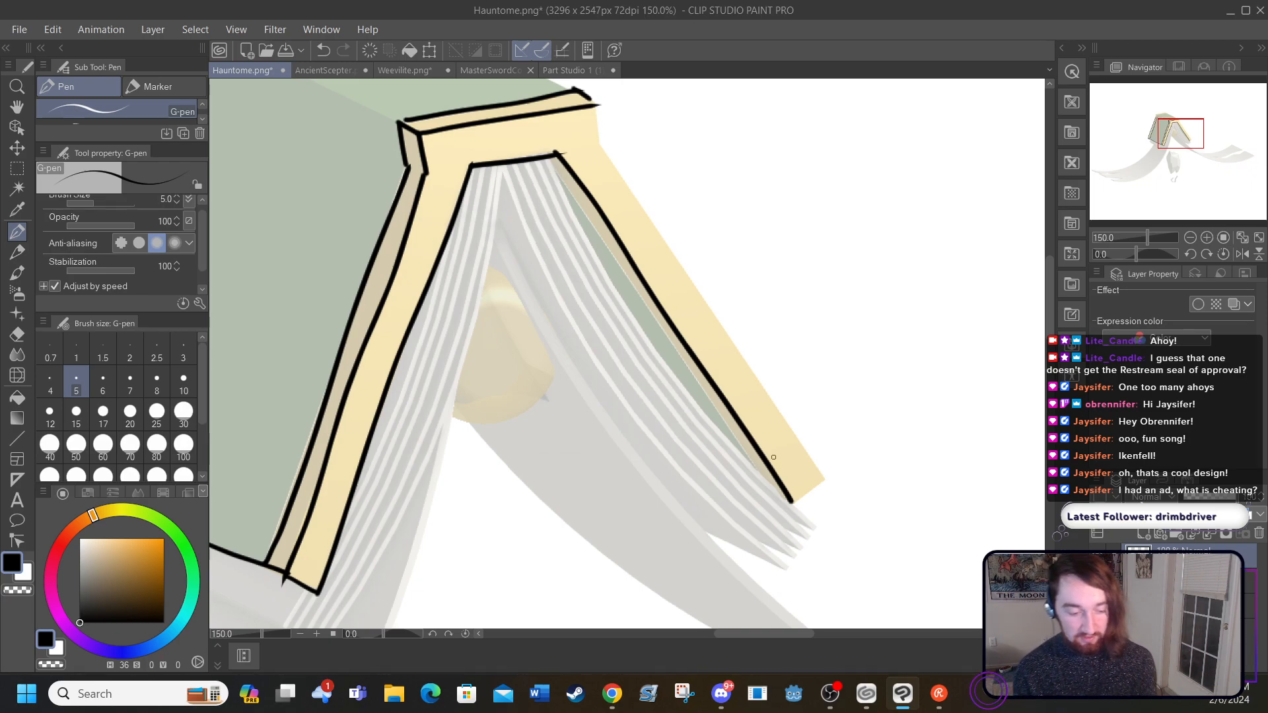
left_click_drag(793, 503, 826, 480)
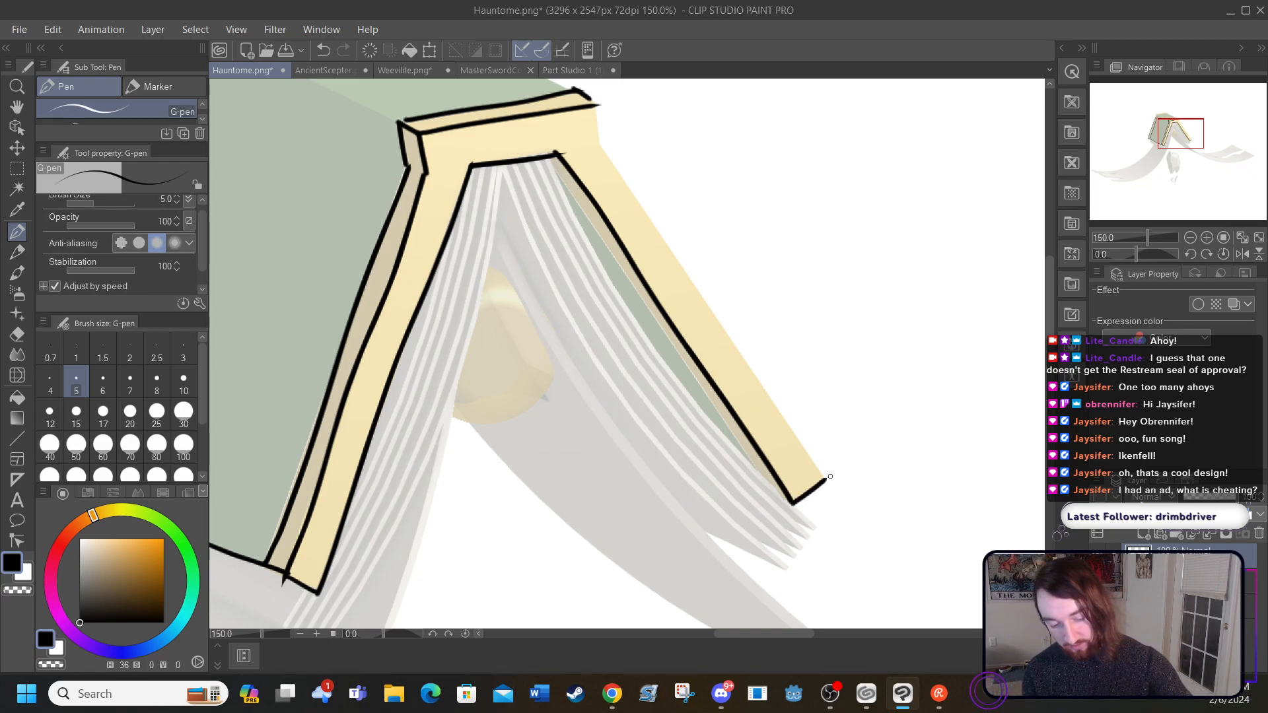
mouse_move(595, 104)
left_mouse_down()
mouse_move(595, 132)
mouse_move(831, 480)
left_mouse_up()
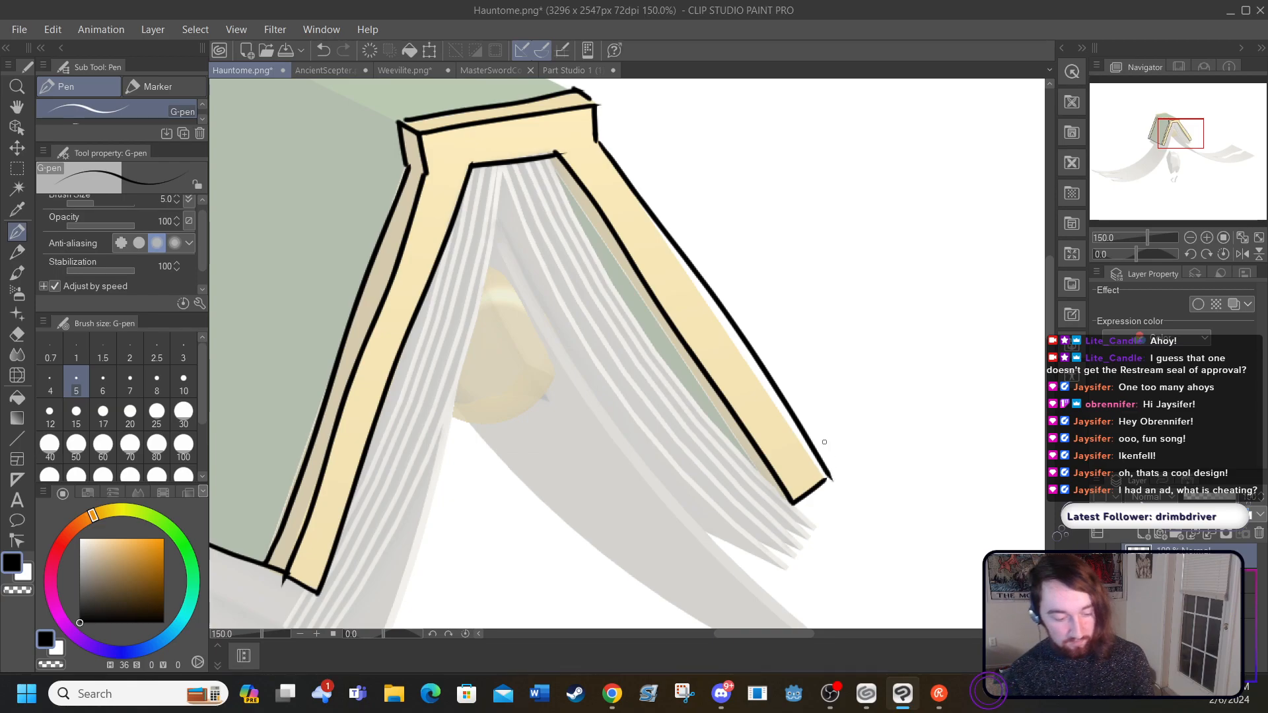
Step: Ink the spine's far end with its two border lines and short corner edges, plus both long edges running to the front
left_click_drag(726, 633, 678, 634)
left_click_drag(1051, 286, 1048, 240)
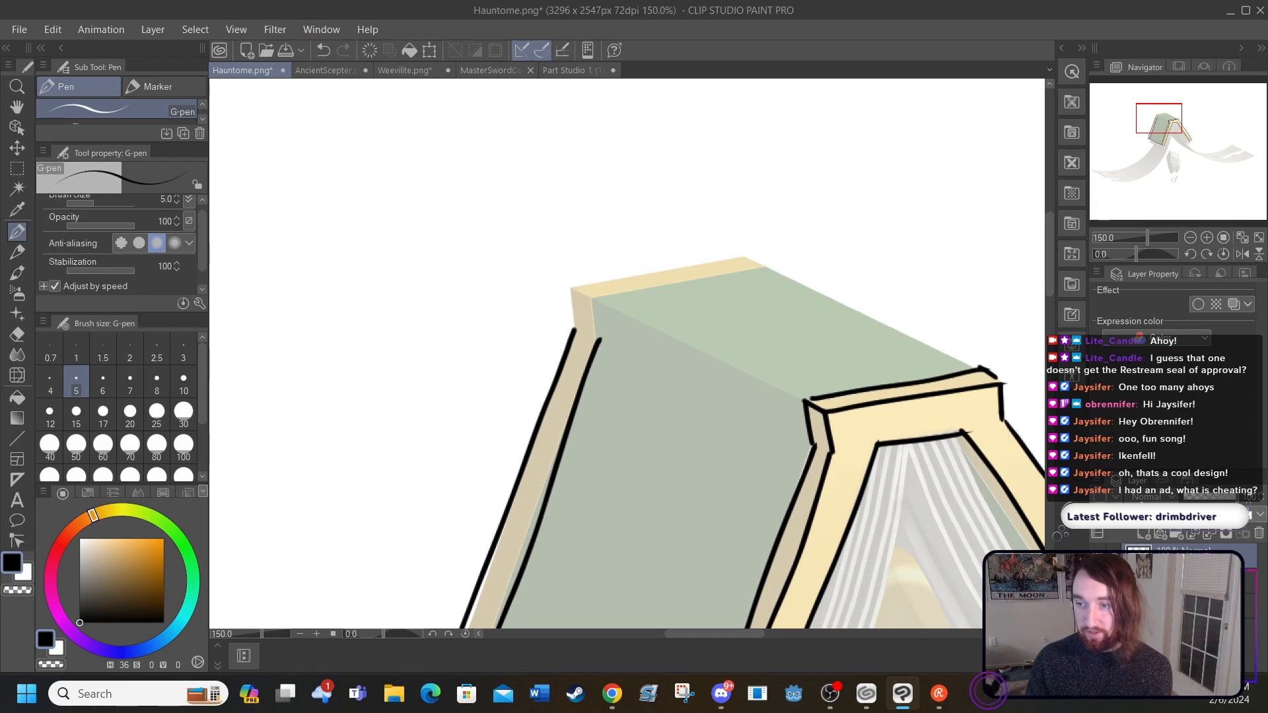
key("alt+Tab")
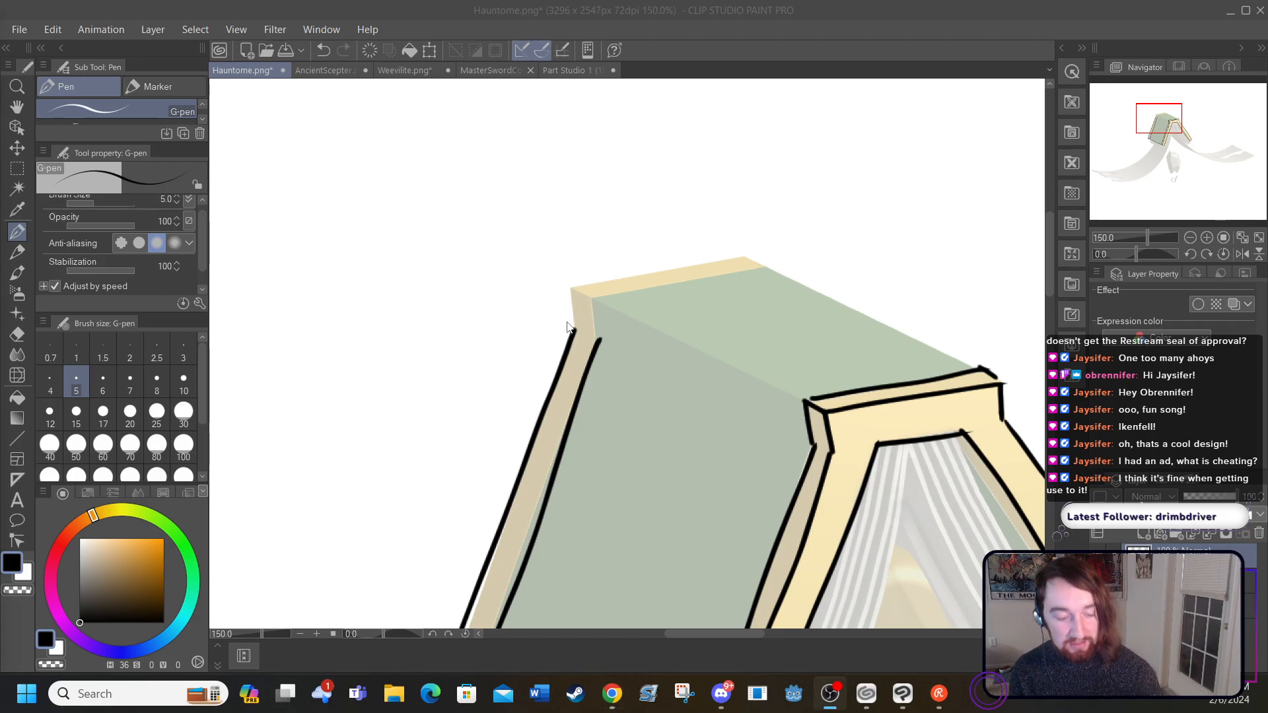
mouse_move(573, 328)
left_mouse_down()
mouse_move(566, 283)
mouse_move(597, 322)
mouse_move(628, 317)
mouse_move(805, 397)
left_mouse_up()
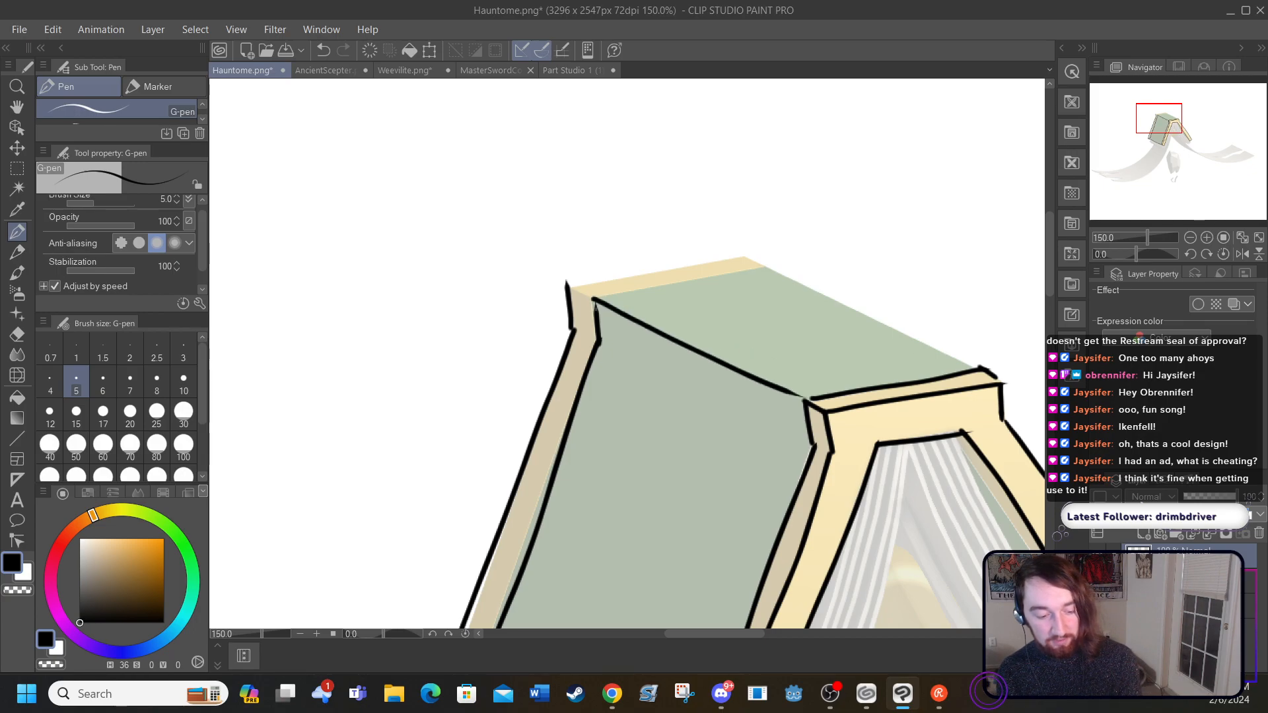
mouse_move(594, 299)
left_mouse_down()
mouse_move(576, 291)
mouse_move(762, 252)
left_mouse_up()
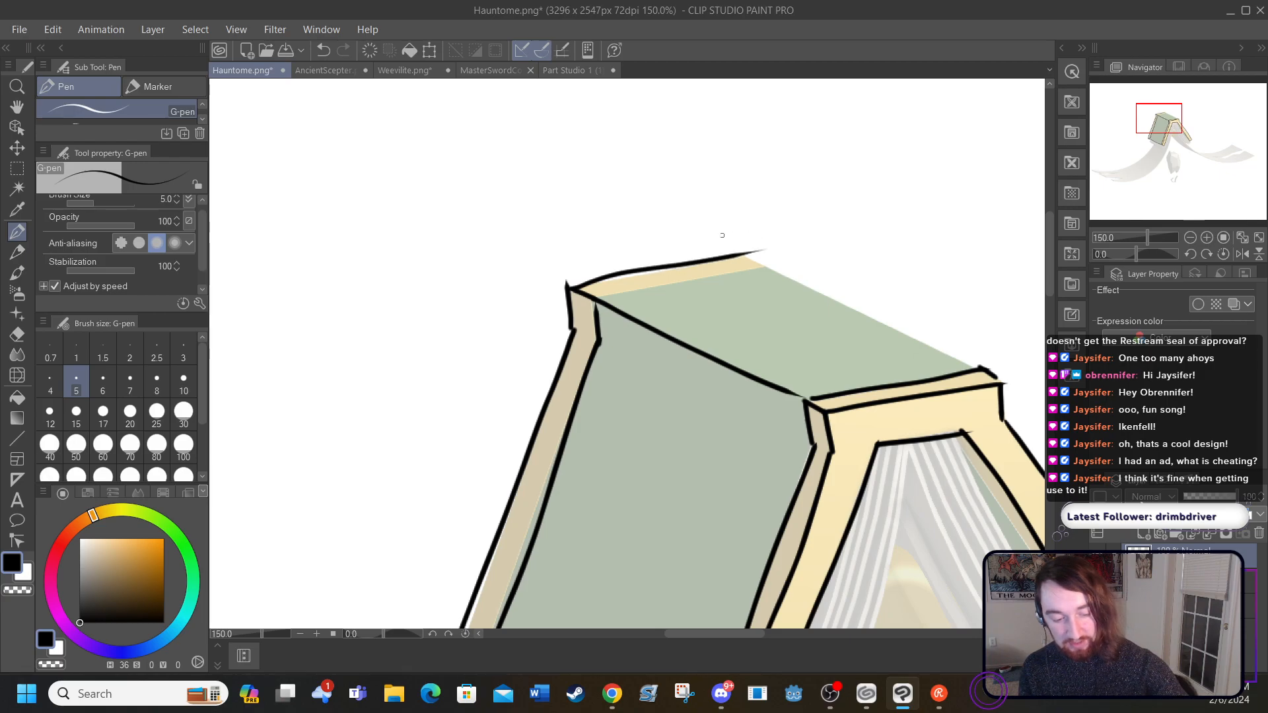
left_click_drag(602, 302, 770, 267)
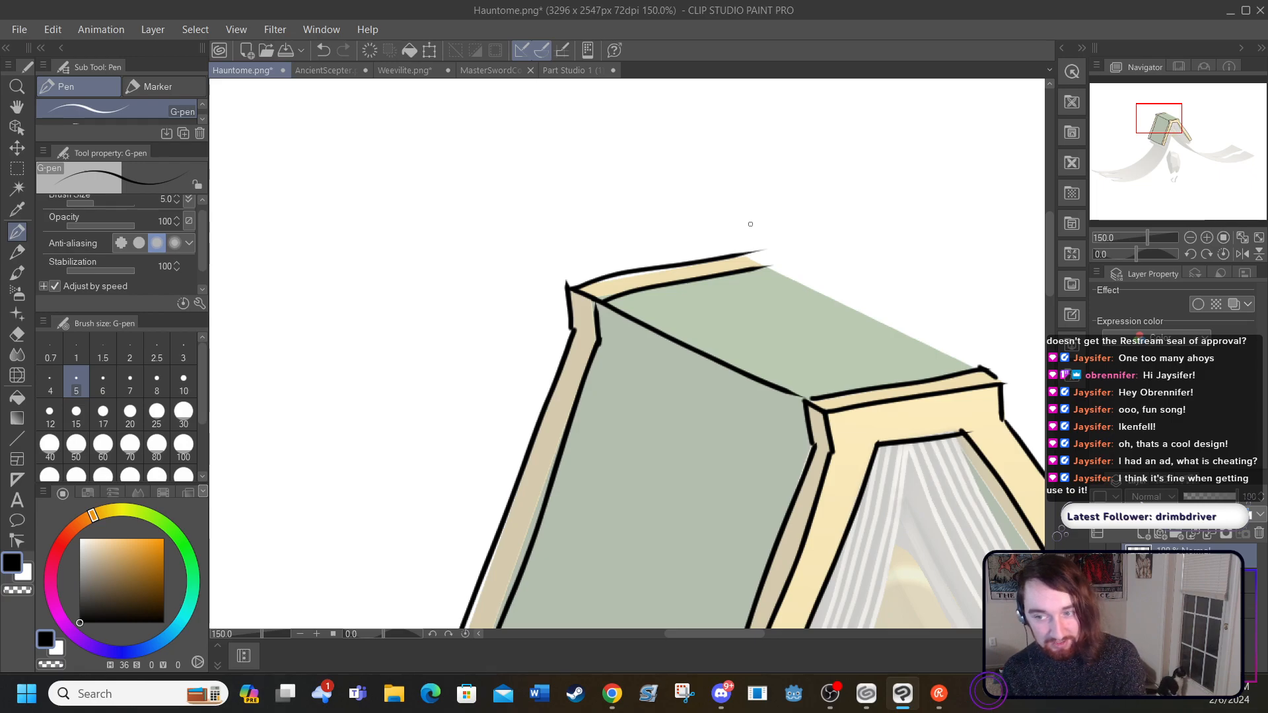
left_click_drag(743, 254, 979, 367)
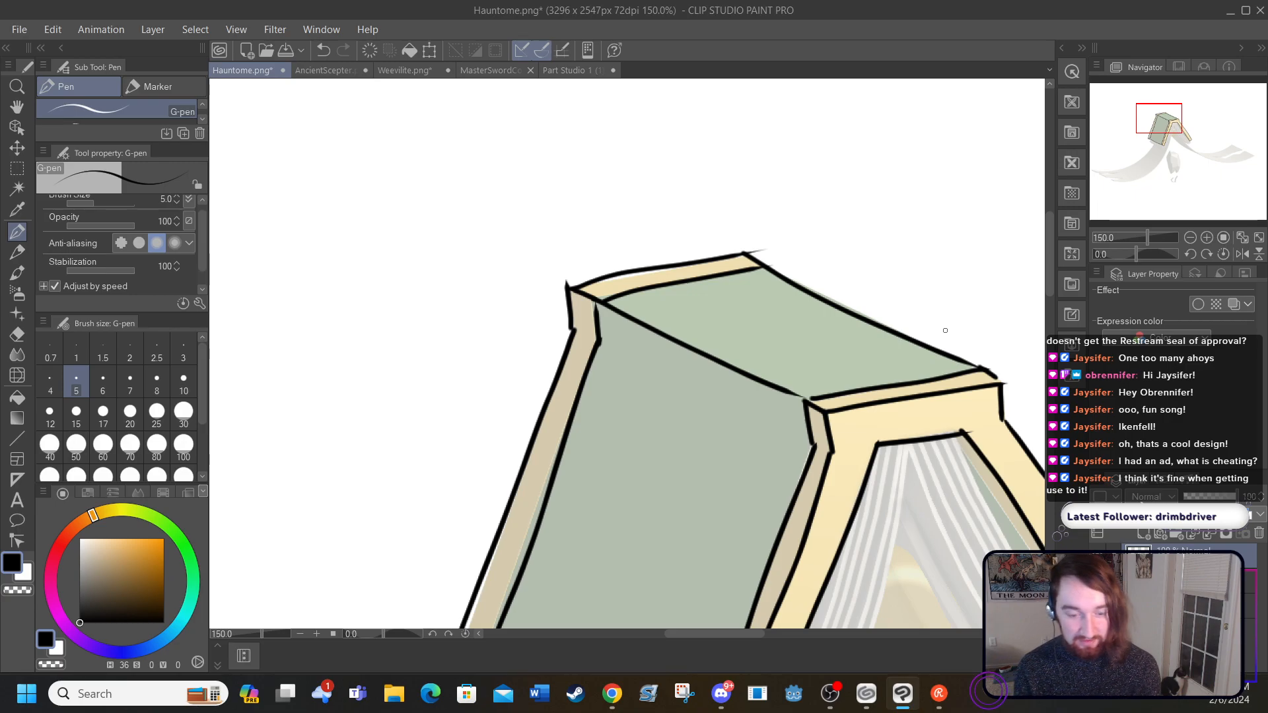
Step: Ink the outline of the left page block, including its front side edges, bottom corners and double lower edge beneath the cover
left_click_drag(1049, 272, 1053, 315)
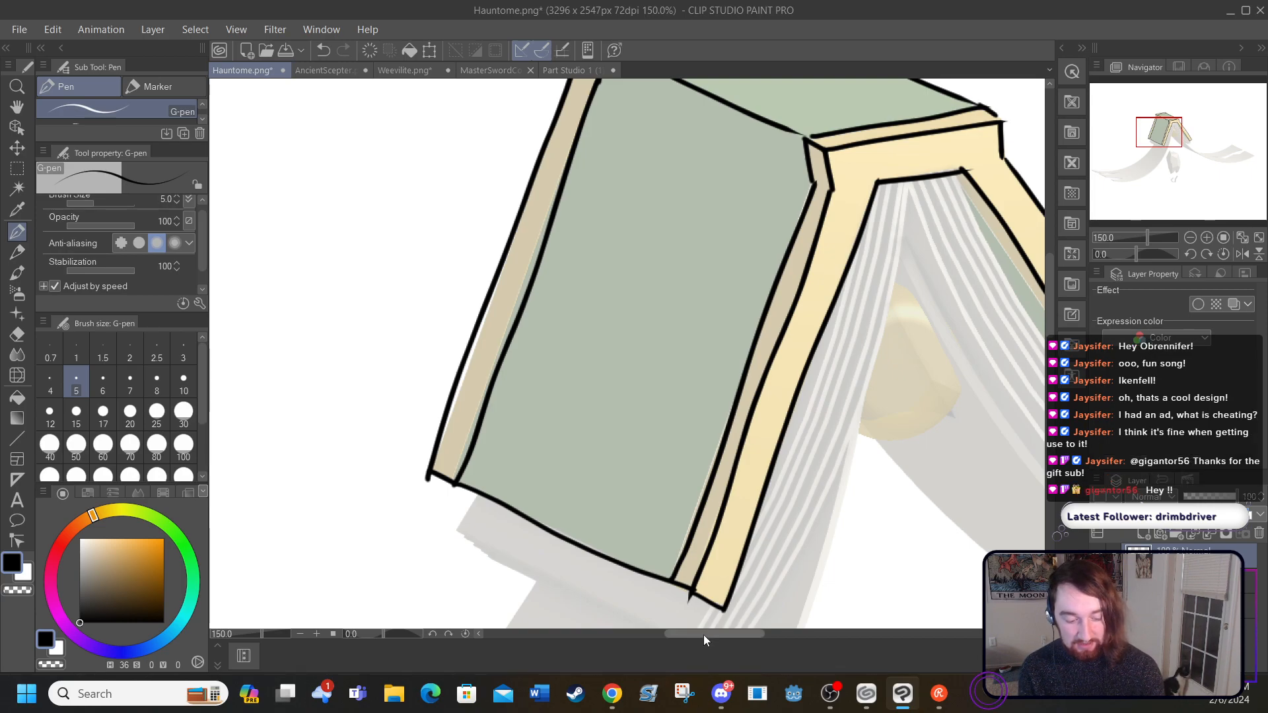
left_click_drag(1048, 272, 1050, 283)
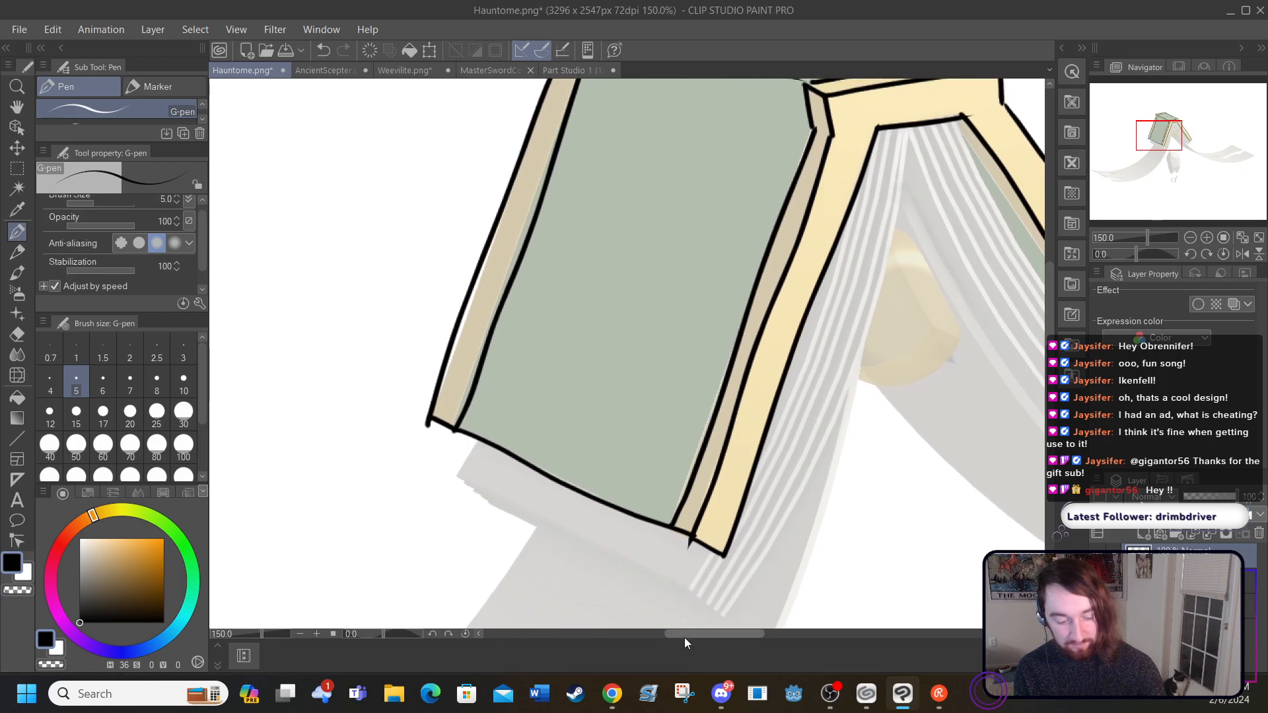
left_click_drag(683, 636, 695, 633)
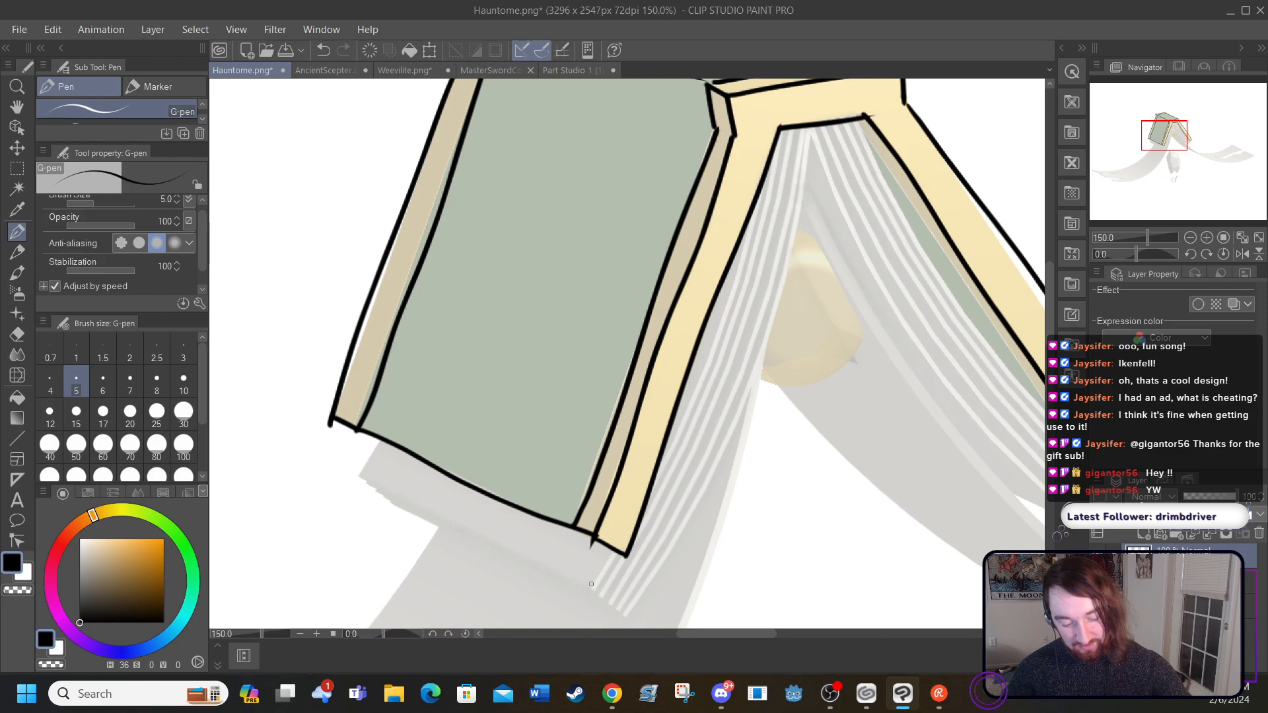
left_click_drag(591, 585, 618, 556)
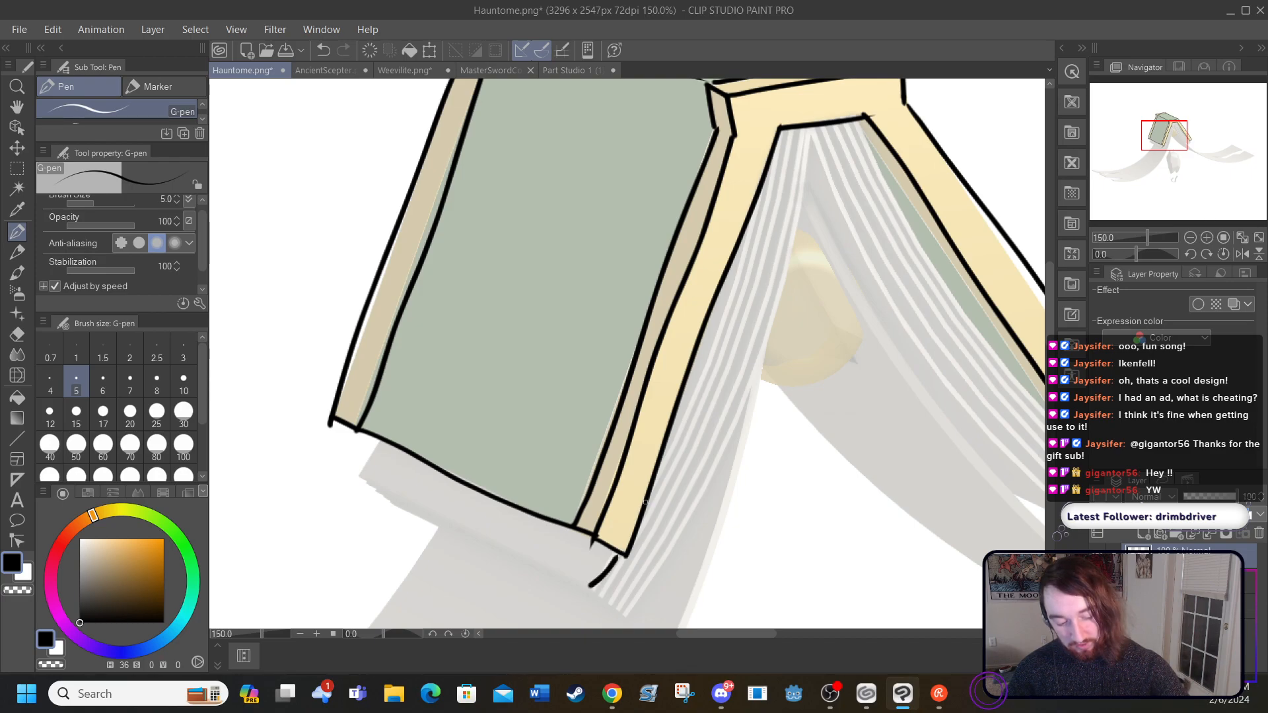
mouse_move(647, 502)
left_mouse_down()
mouse_move(723, 353)
mouse_move(778, 141)
mouse_move(810, 138)
mouse_move(756, 399)
mouse_move(618, 615)
mouse_move(590, 586)
mouse_move(399, 516)
mouse_move(315, 462)
left_mouse_up()
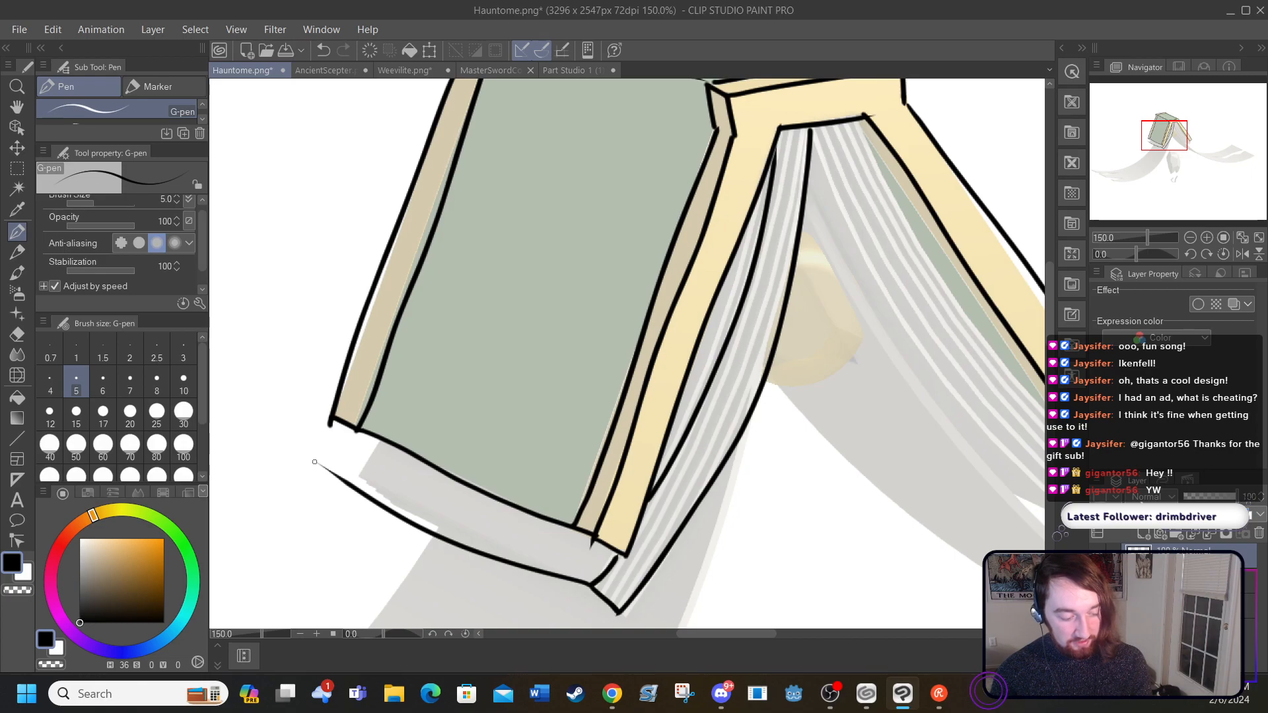
mouse_move(316, 464)
left_mouse_down()
mouse_move(338, 426)
mouse_move(318, 470)
mouse_move(349, 497)
mouse_move(549, 589)
mouse_move(622, 587)
left_mouse_up()
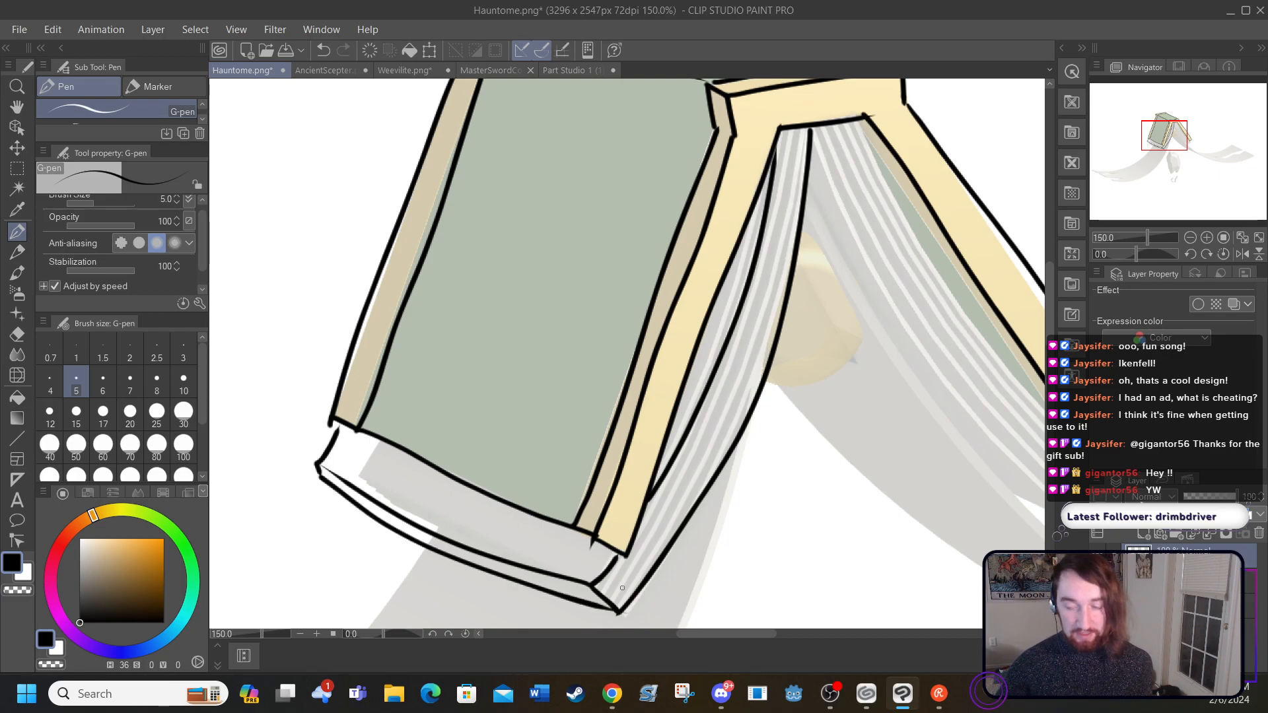
Step: Ink the outline of the right page block and the thin inner edge of the right cover beside it
left_click_drag(687, 636, 724, 634)
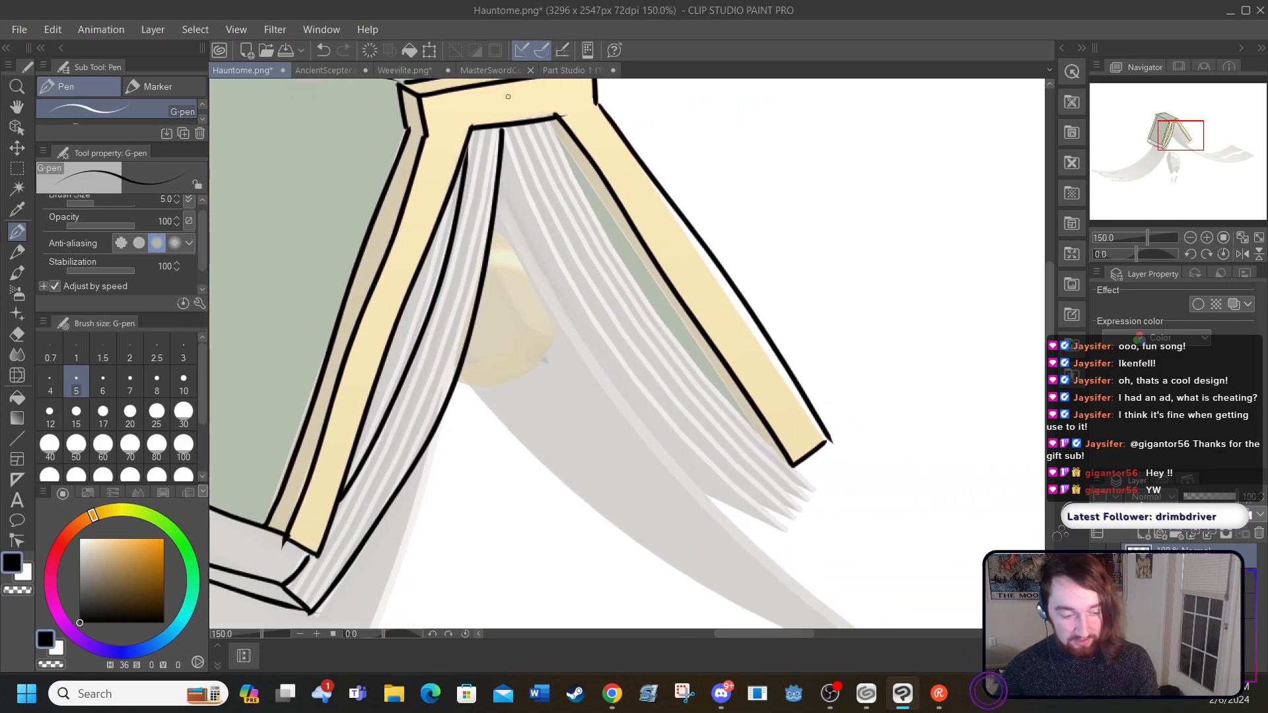
mouse_move(501, 127)
left_mouse_down()
mouse_move(581, 305)
mouse_move(670, 423)
mouse_move(798, 522)
mouse_move(819, 486)
mouse_move(786, 461)
left_mouse_up()
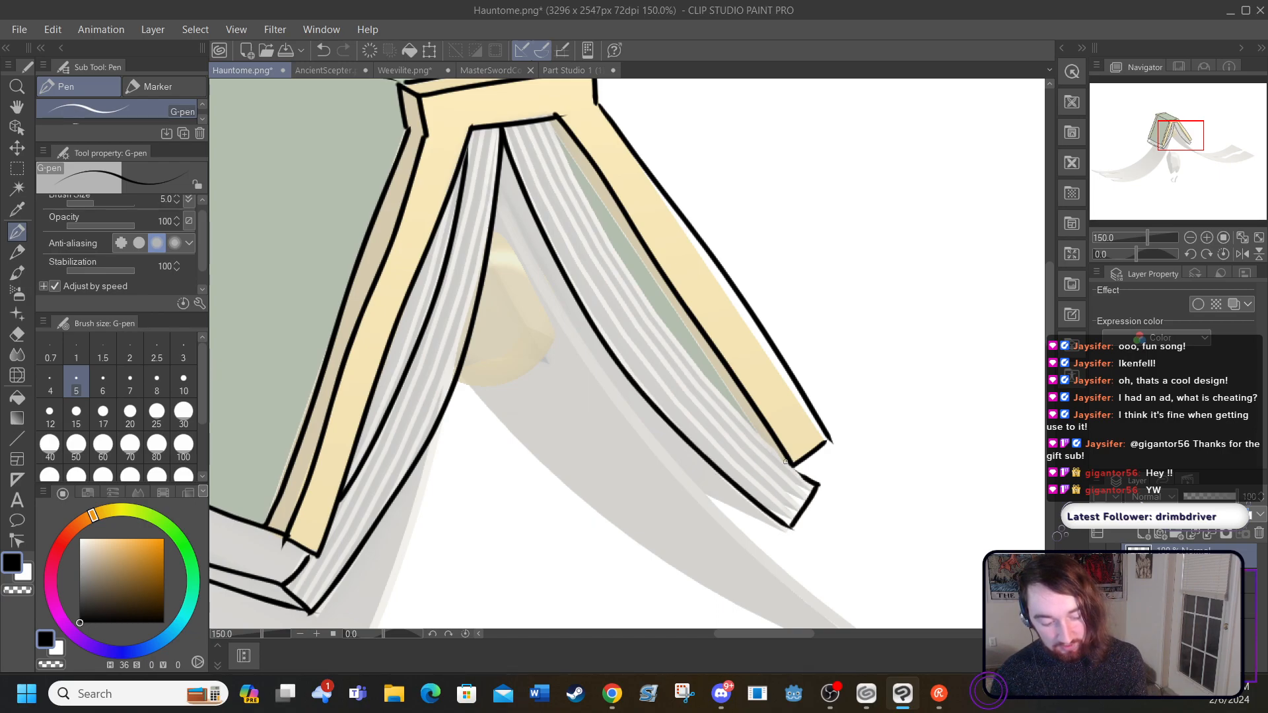
mouse_move(553, 117)
left_mouse_down()
mouse_move(671, 334)
mouse_move(753, 428)
mouse_move(811, 454)
left_mouse_up()
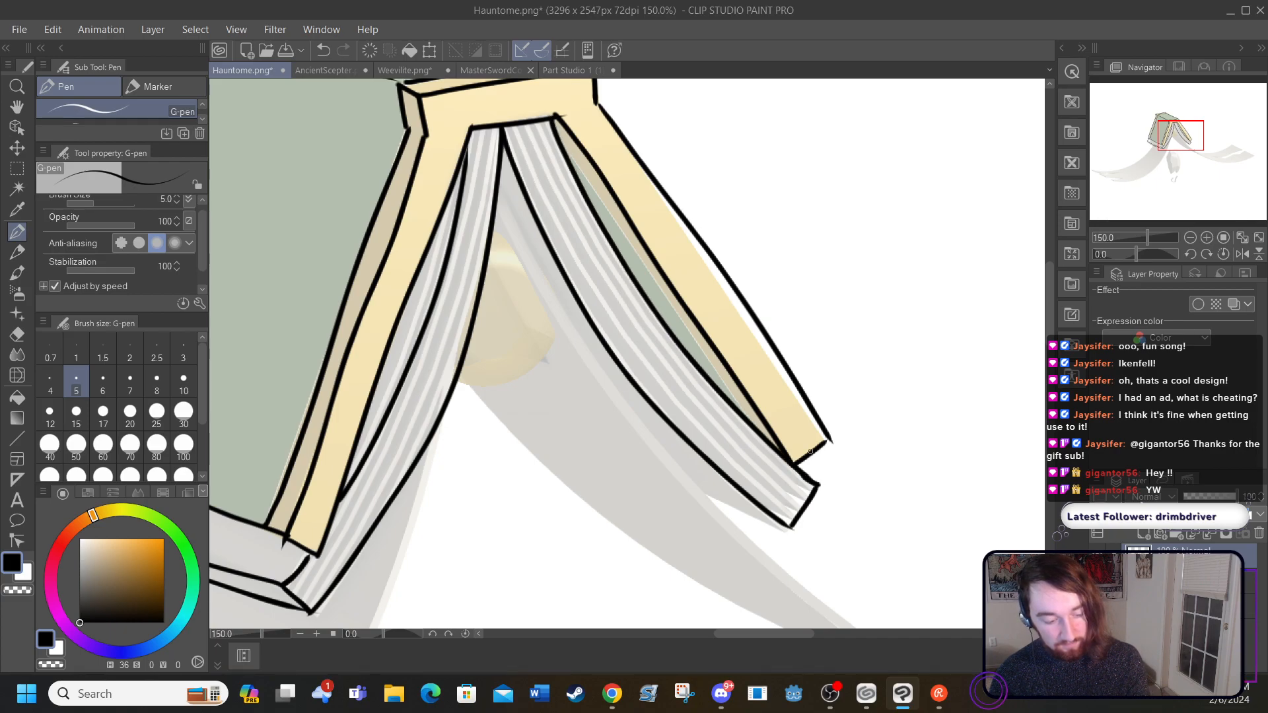
left_click_drag(569, 154, 764, 417)
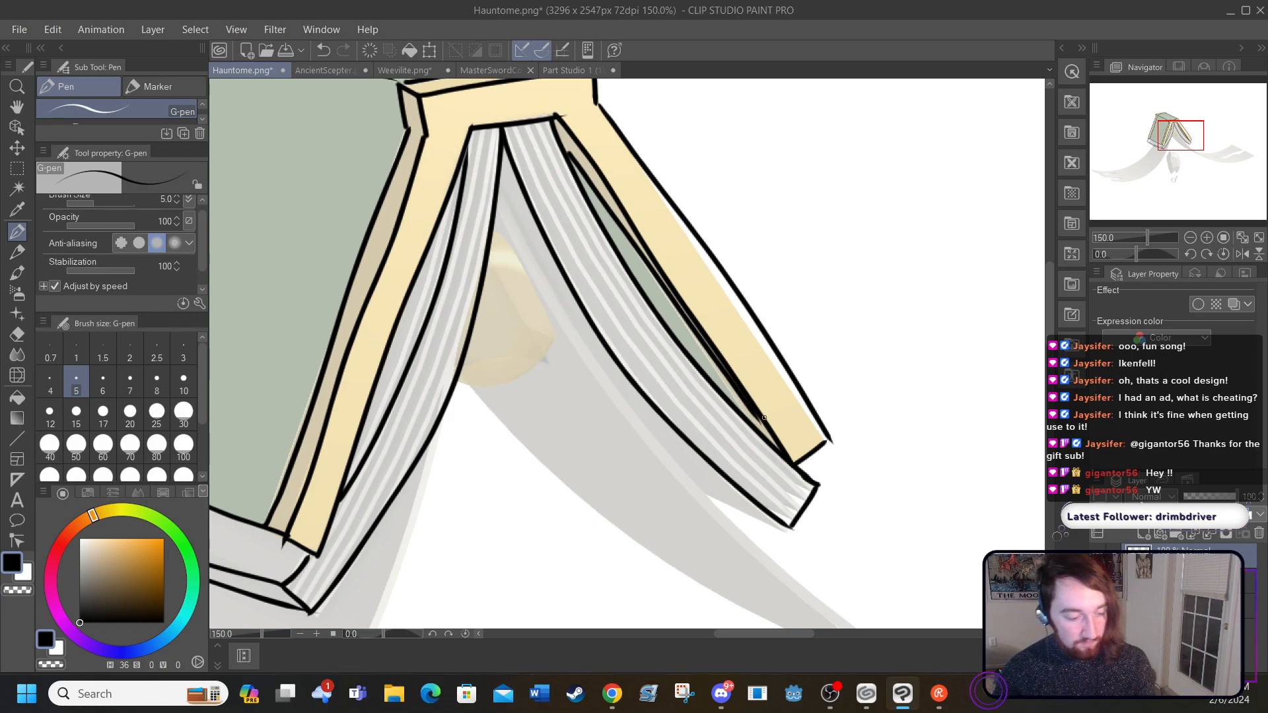
left_click(324, 50)
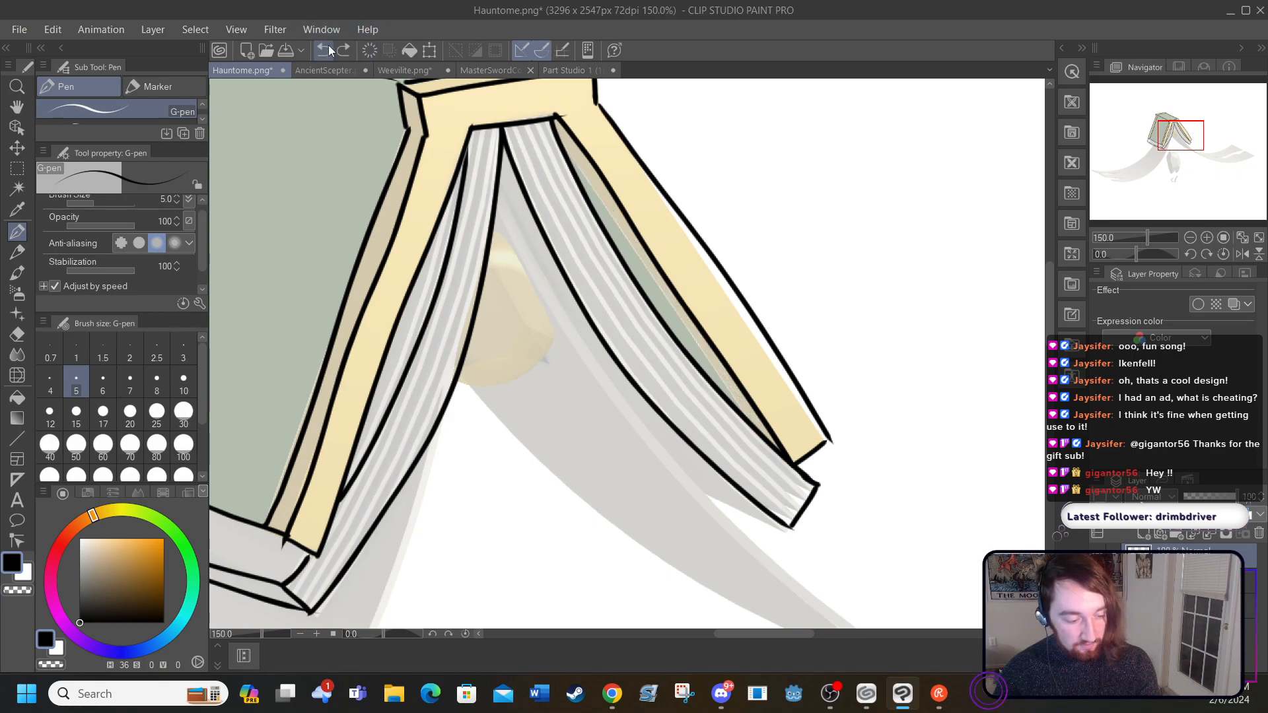
left_click_drag(563, 145, 753, 419)
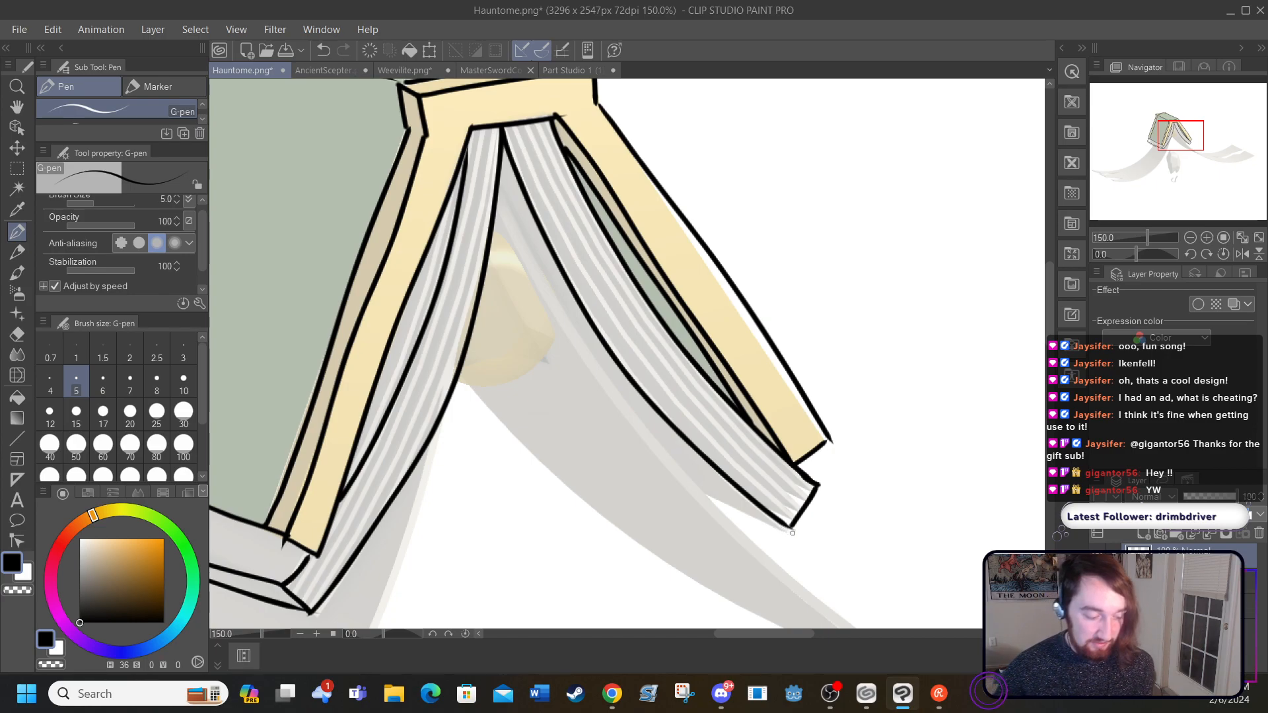
Step: Ink the left paper arm's lower edge as a double curve up to the book, plus a straight line across its torn end
left_click_drag(722, 633, 691, 635)
left_click_drag(1053, 288, 1052, 313)
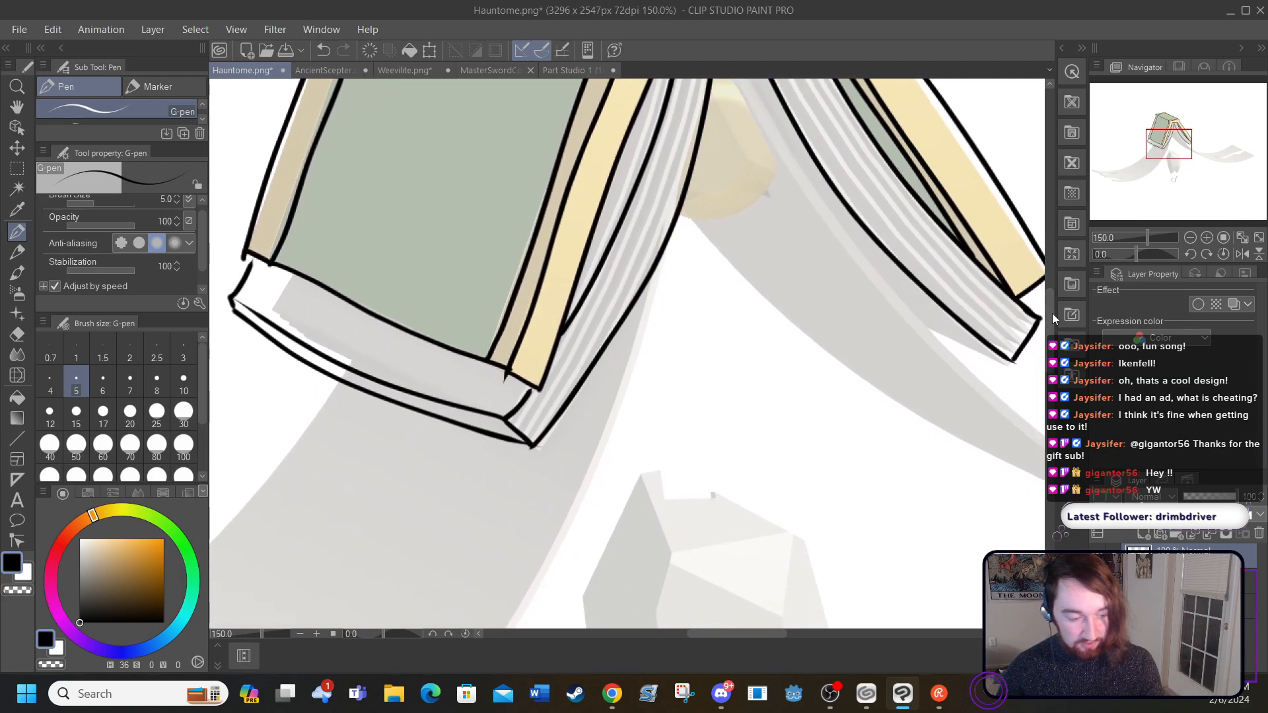
left_click(303, 632)
left_click(303, 633)
scroll(647, 621, "down", 3)
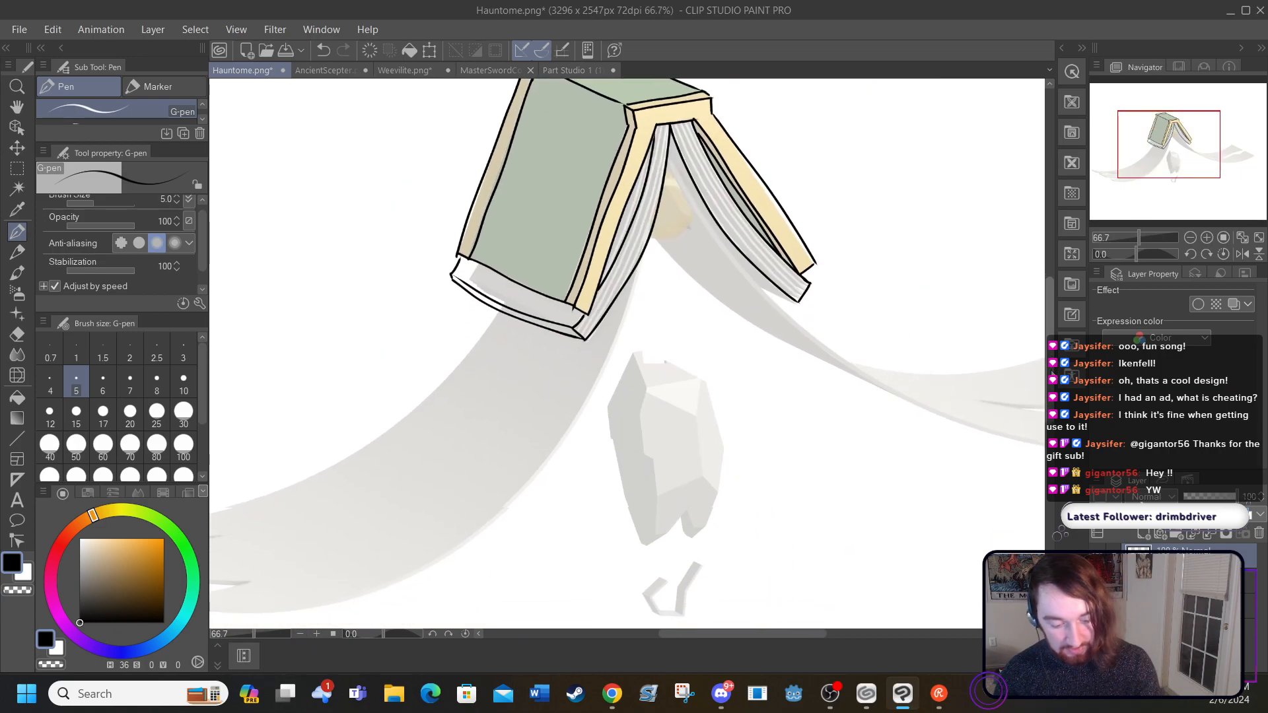
left_click_drag(667, 634, 620, 649)
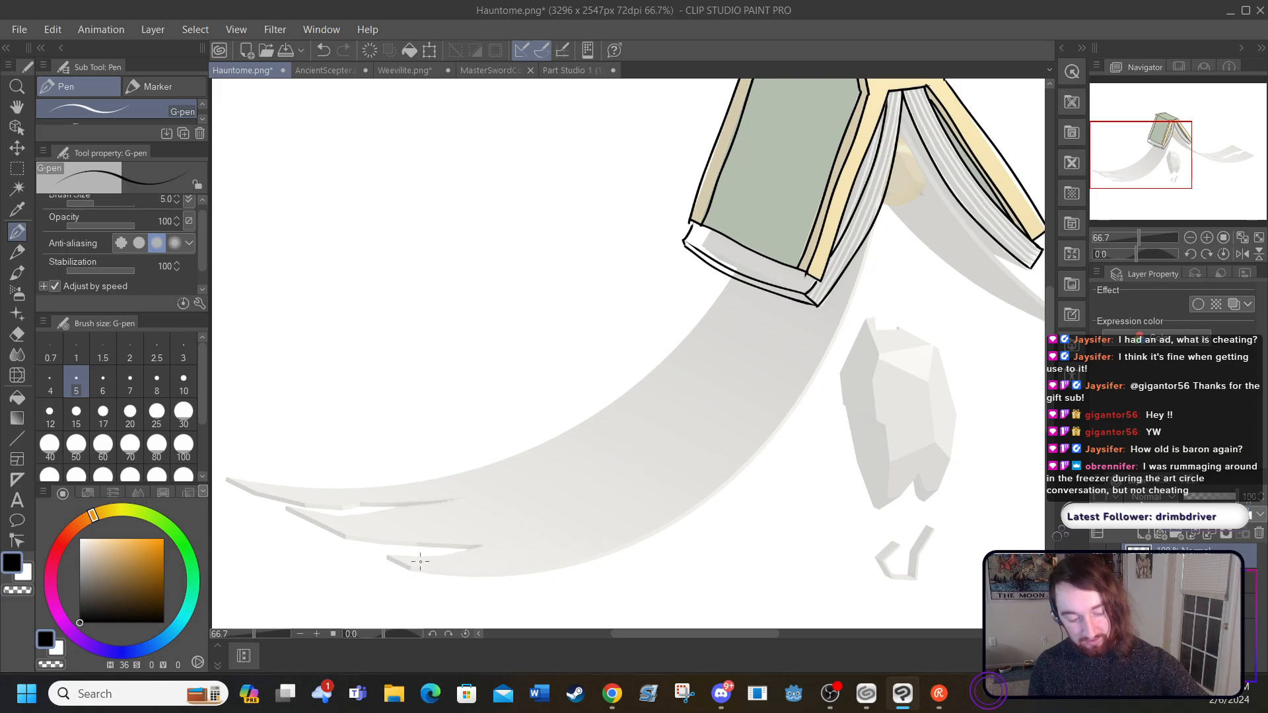
mouse_move(413, 566)
left_mouse_down()
mouse_move(495, 573)
mouse_move(597, 555)
mouse_move(694, 509)
mouse_move(777, 433)
mouse_move(840, 336)
mouse_move(880, 214)
left_mouse_up()
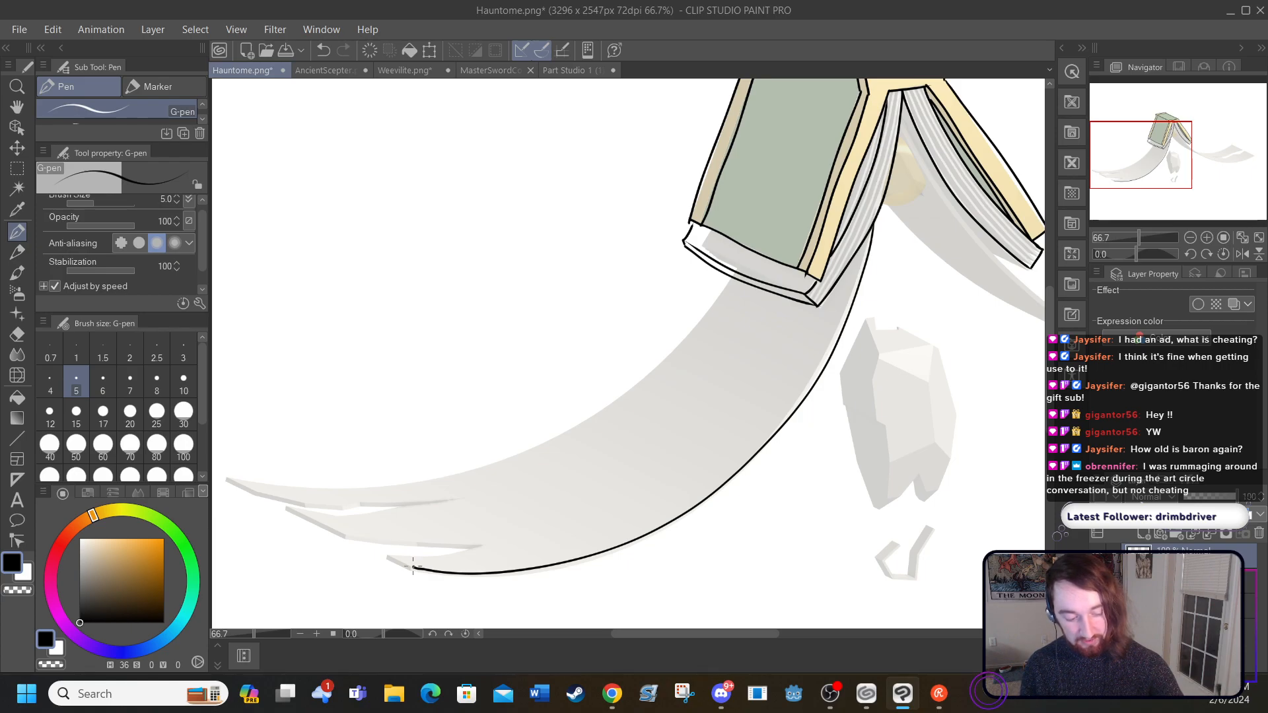
mouse_move(413, 569)
left_mouse_down()
mouse_move(487, 585)
mouse_move(595, 565)
mouse_move(748, 477)
mouse_move(846, 355)
mouse_move(872, 278)
mouse_move(877, 202)
left_mouse_up()
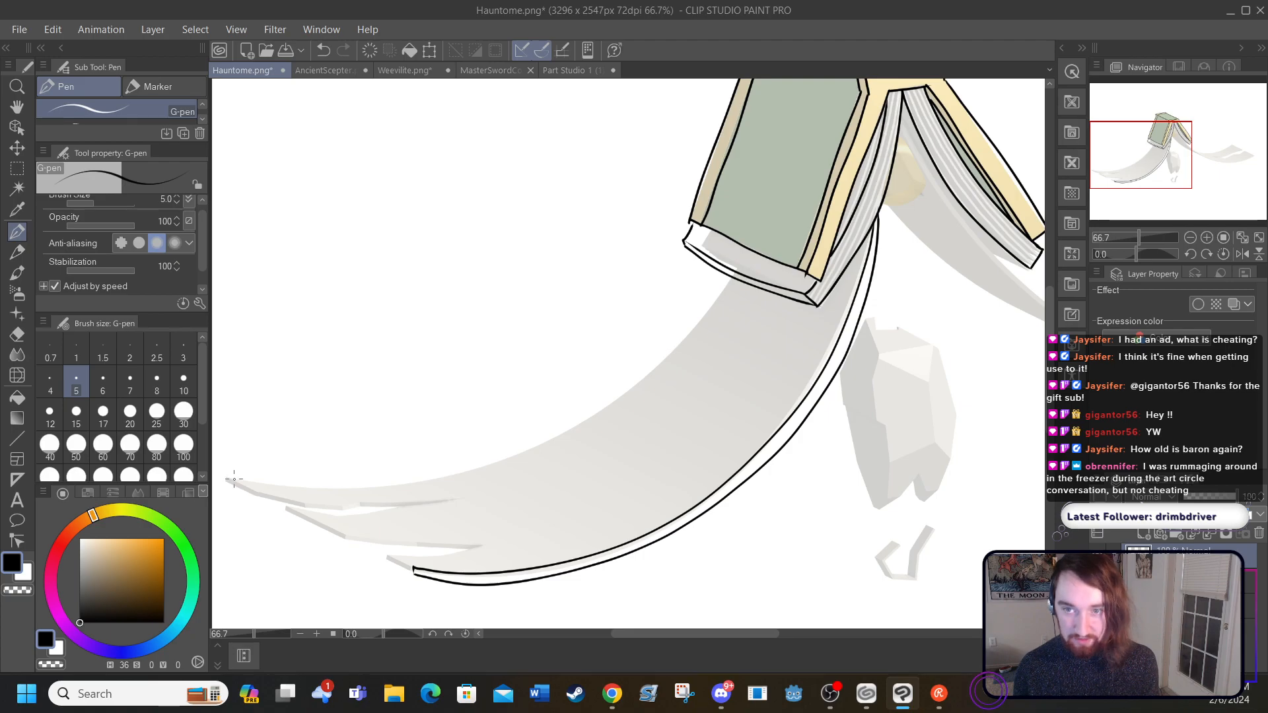
left_click_drag(232, 479, 416, 563)
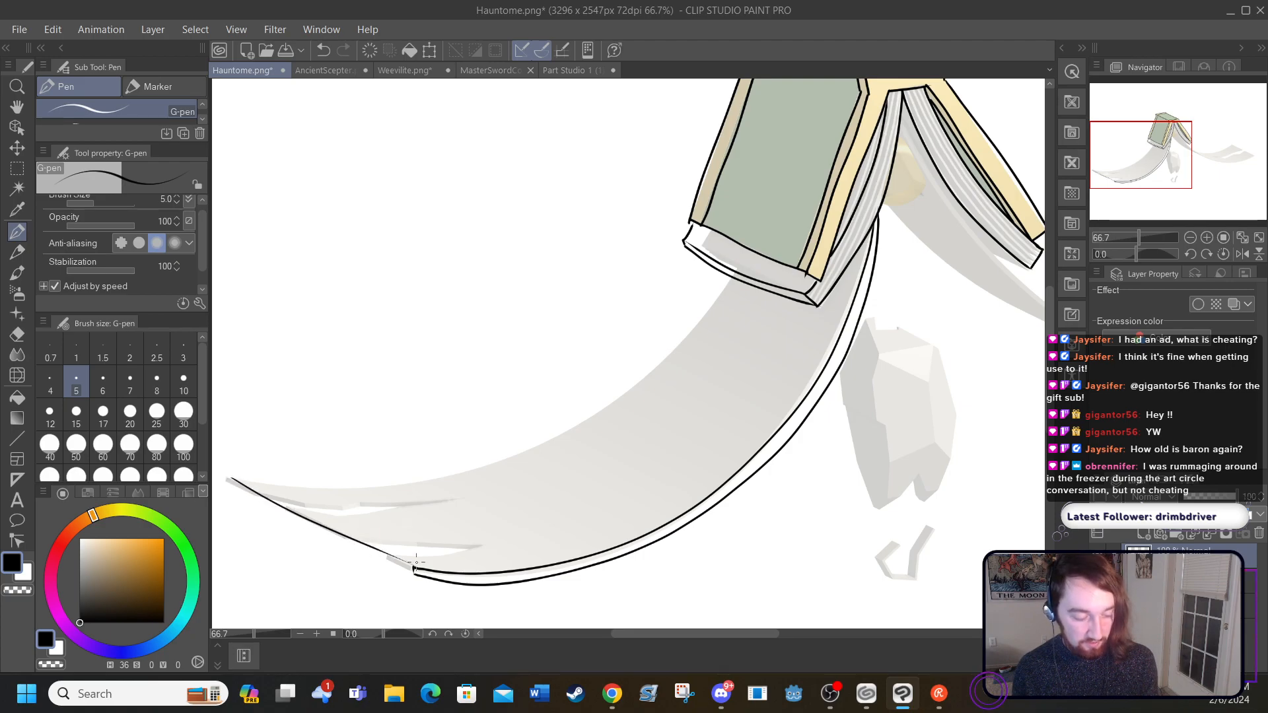
mouse_move(236, 475)
left_mouse_down()
mouse_move(385, 478)
mouse_move(536, 437)
mouse_move(612, 388)
mouse_move(729, 274)
left_mouse_up()
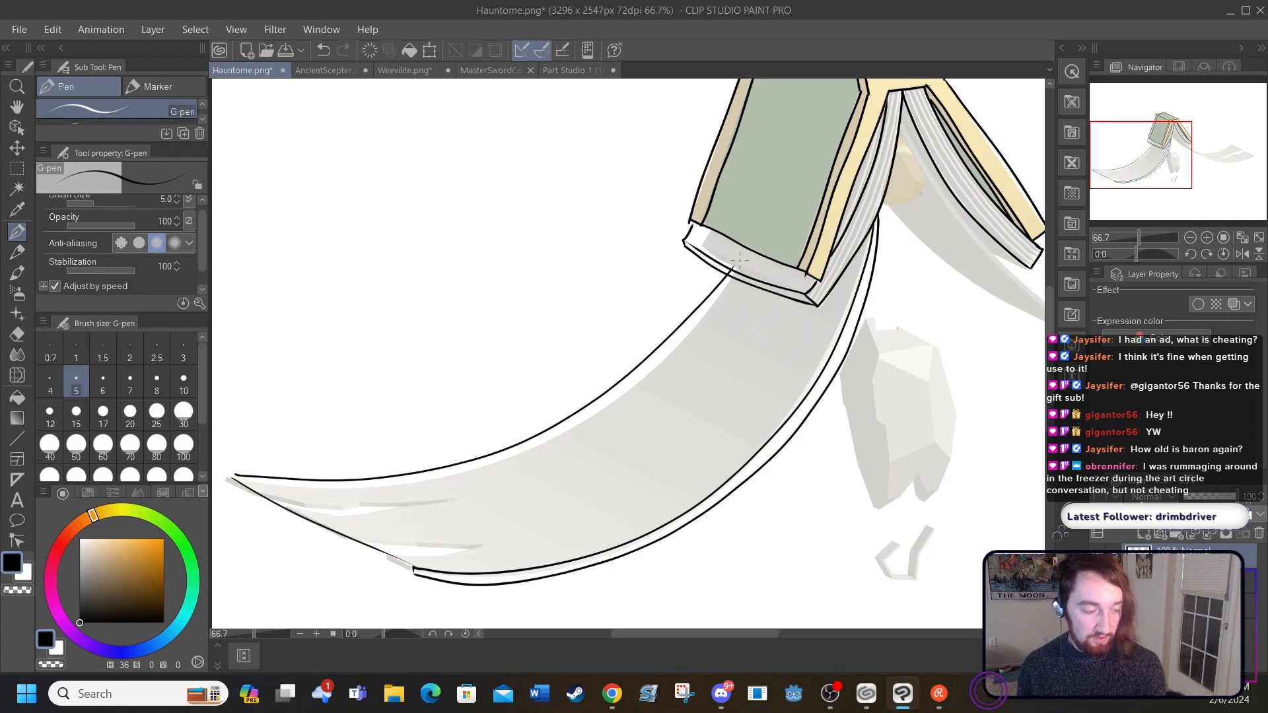
left_click(335, 50)
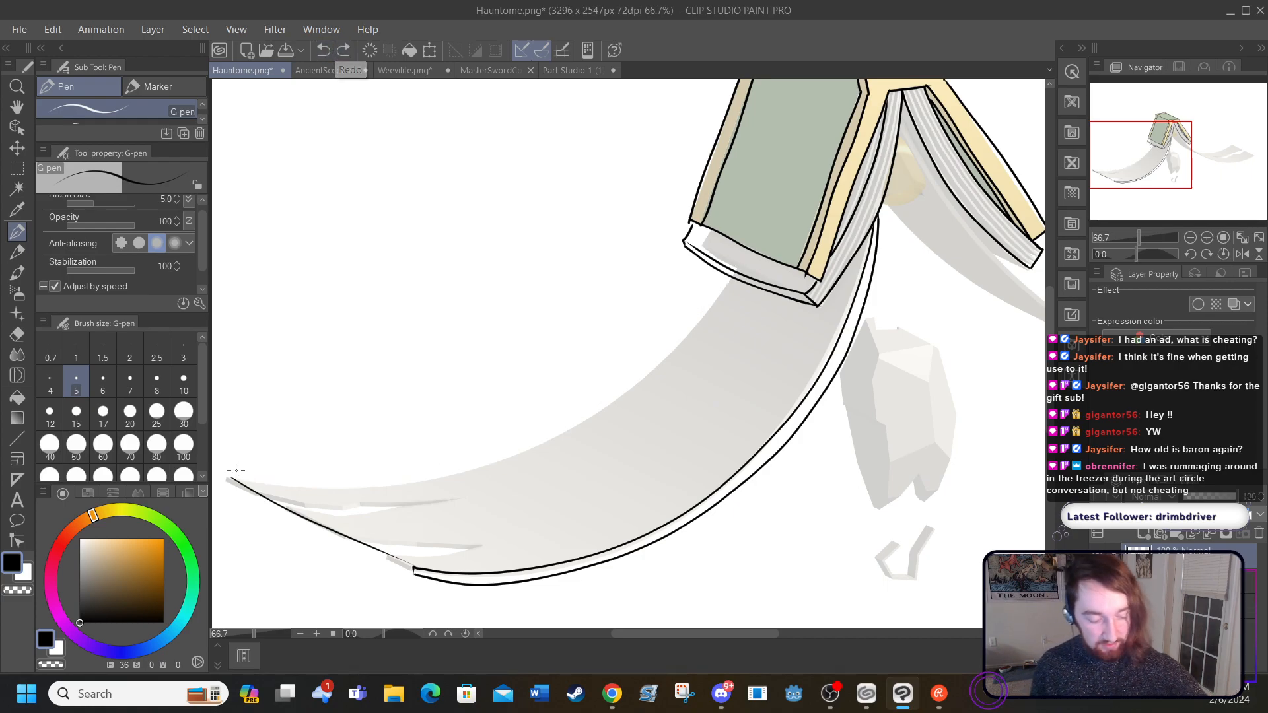
mouse_move(232, 473)
left_mouse_down()
mouse_move(443, 470)
mouse_move(552, 441)
mouse_move(668, 361)
mouse_move(720, 268)
left_mouse_up()
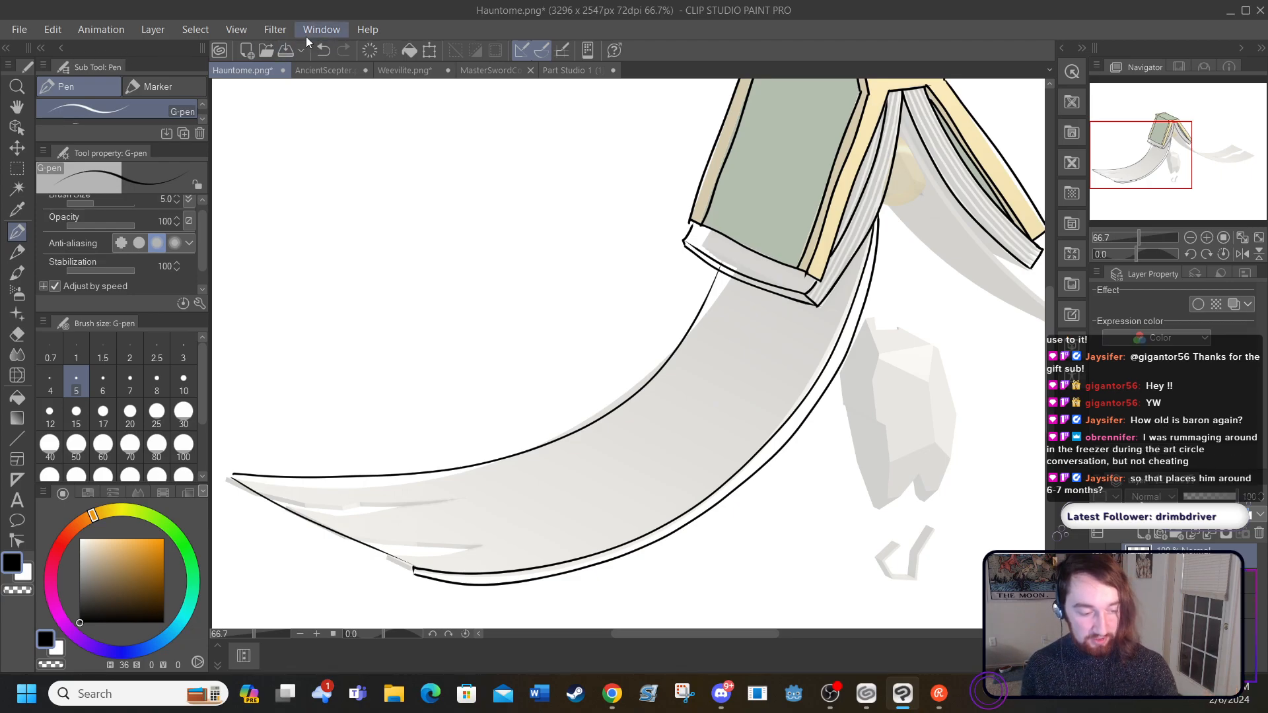
left_click(322, 50)
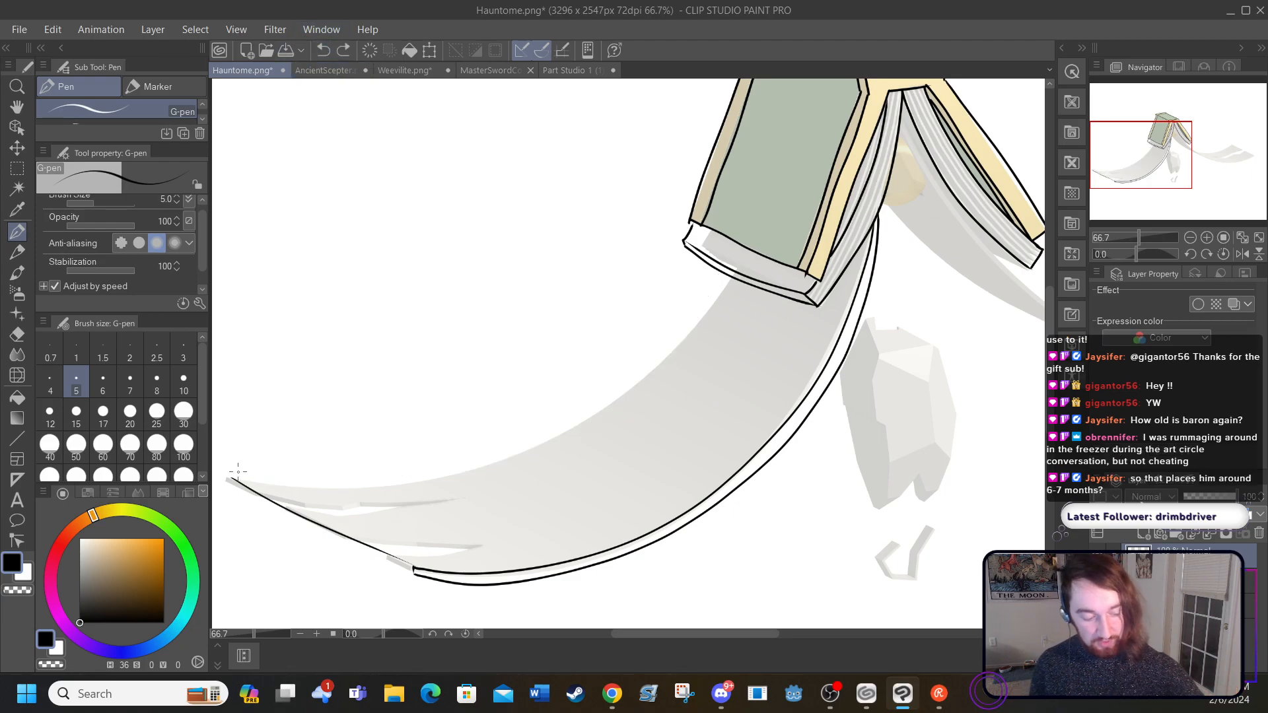
Step: Ink the left paper arm's upper edge as one smooth curve from its tip to the bottom of the left page block
mouse_move(232, 475)
left_mouse_down()
mouse_move(408, 483)
mouse_move(525, 457)
mouse_move(619, 412)
mouse_move(686, 354)
mouse_move(741, 279)
left_mouse_up()
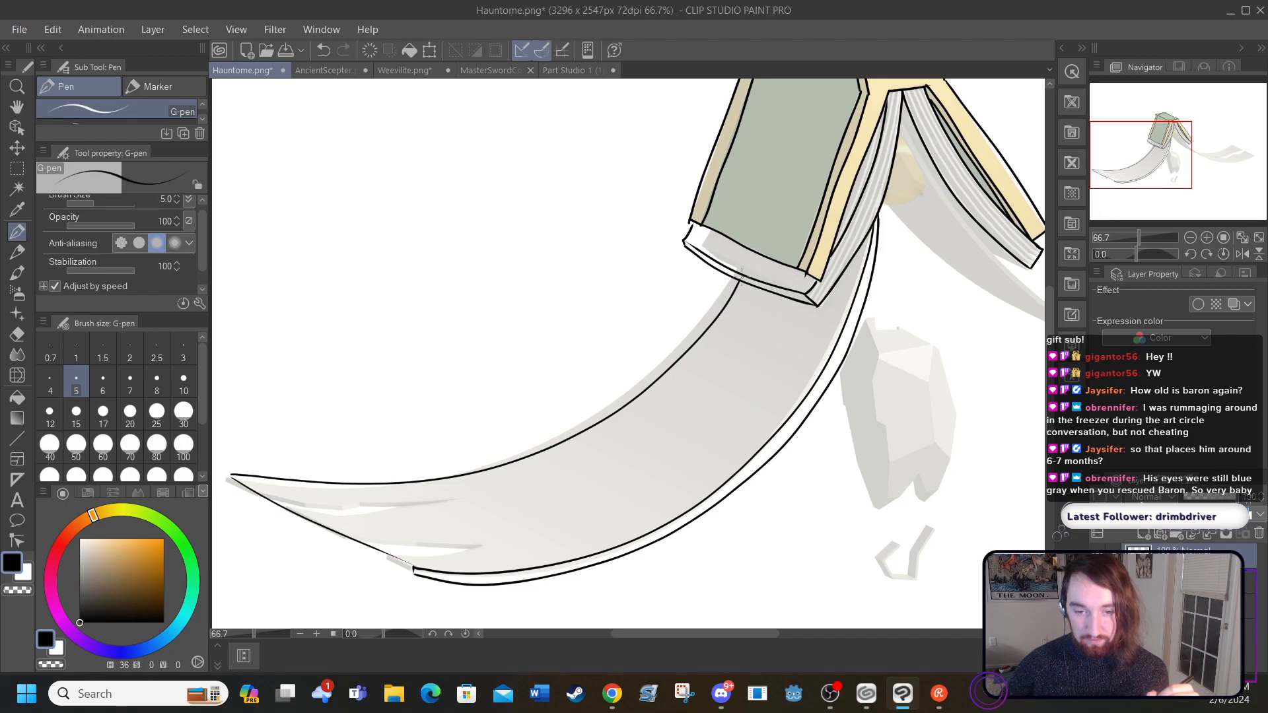
Step: Ink the right paper arm's lower edge as a double curve, its upper edges as smooth curves, and its torn end as a straight line
left_click_drag(667, 634, 786, 630)
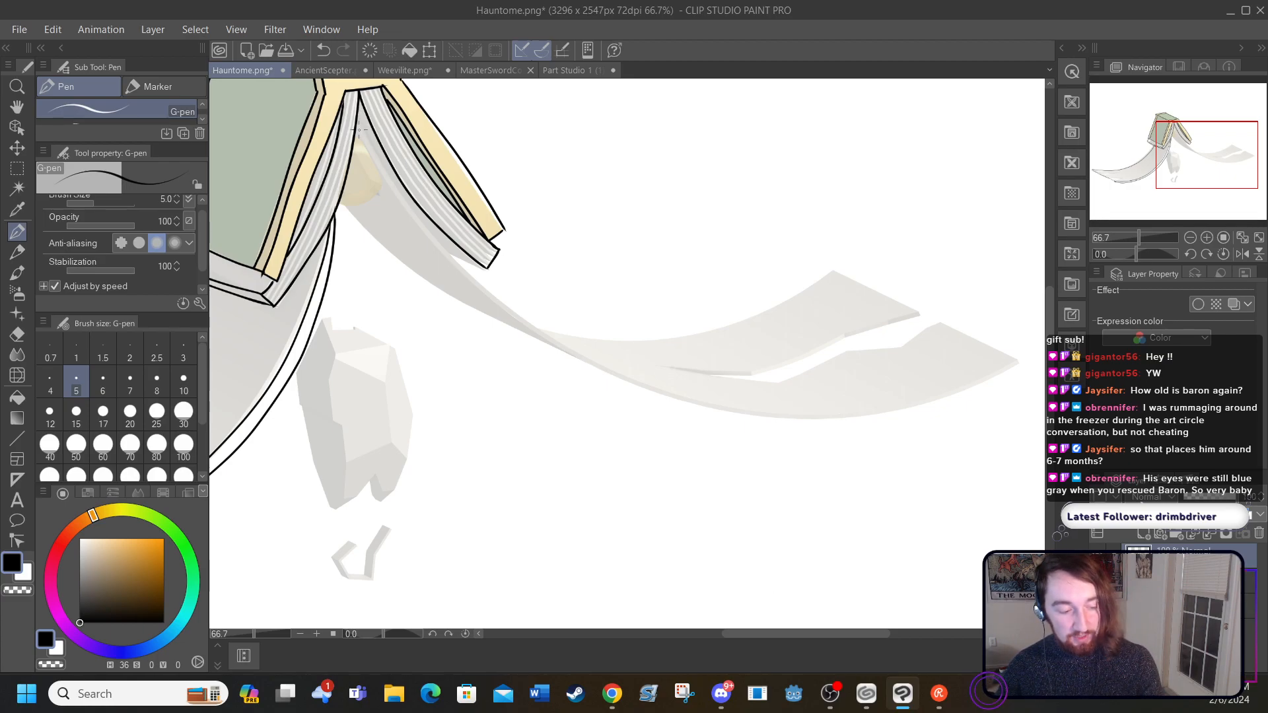
mouse_move(360, 129)
left_mouse_down()
mouse_move(397, 196)
mouse_move(496, 307)
mouse_move(647, 401)
mouse_move(740, 428)
mouse_move(841, 436)
mouse_move(932, 418)
mouse_move(1033, 368)
left_mouse_up()
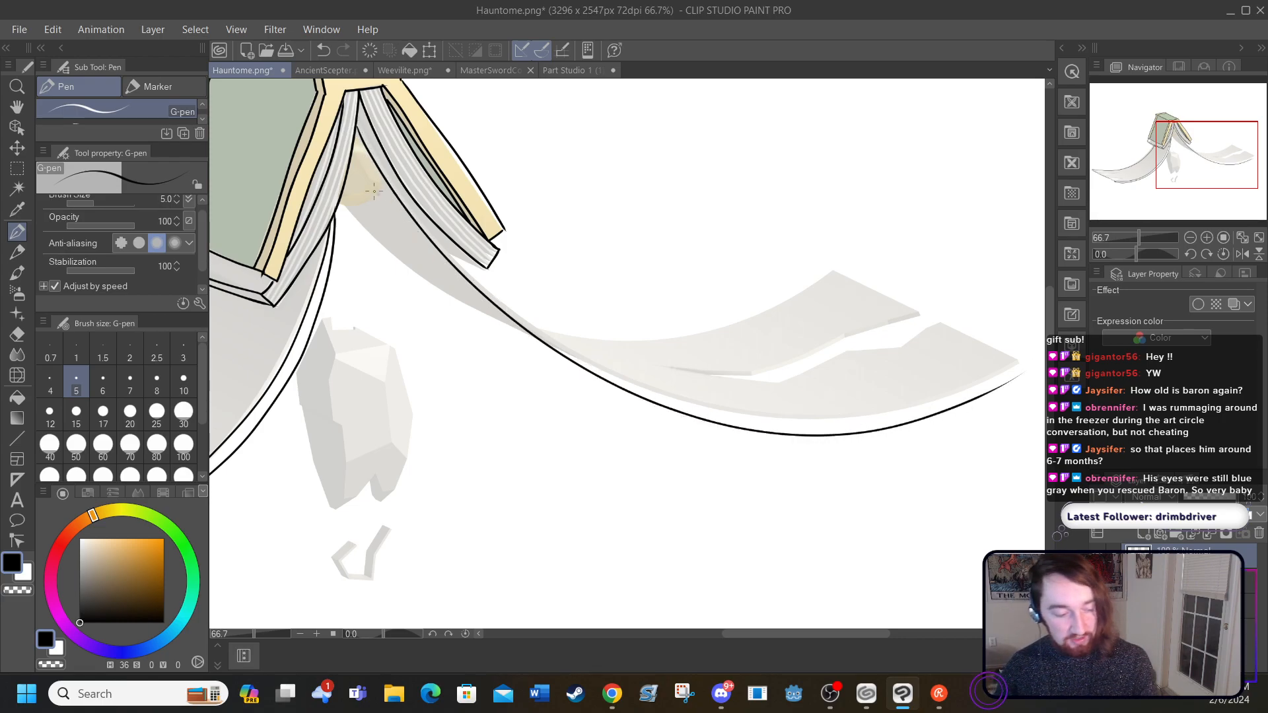
mouse_move(362, 115)
left_mouse_down()
mouse_move(490, 286)
mouse_move(600, 362)
mouse_move(743, 411)
mouse_move(904, 408)
mouse_move(1017, 364)
left_mouse_up()
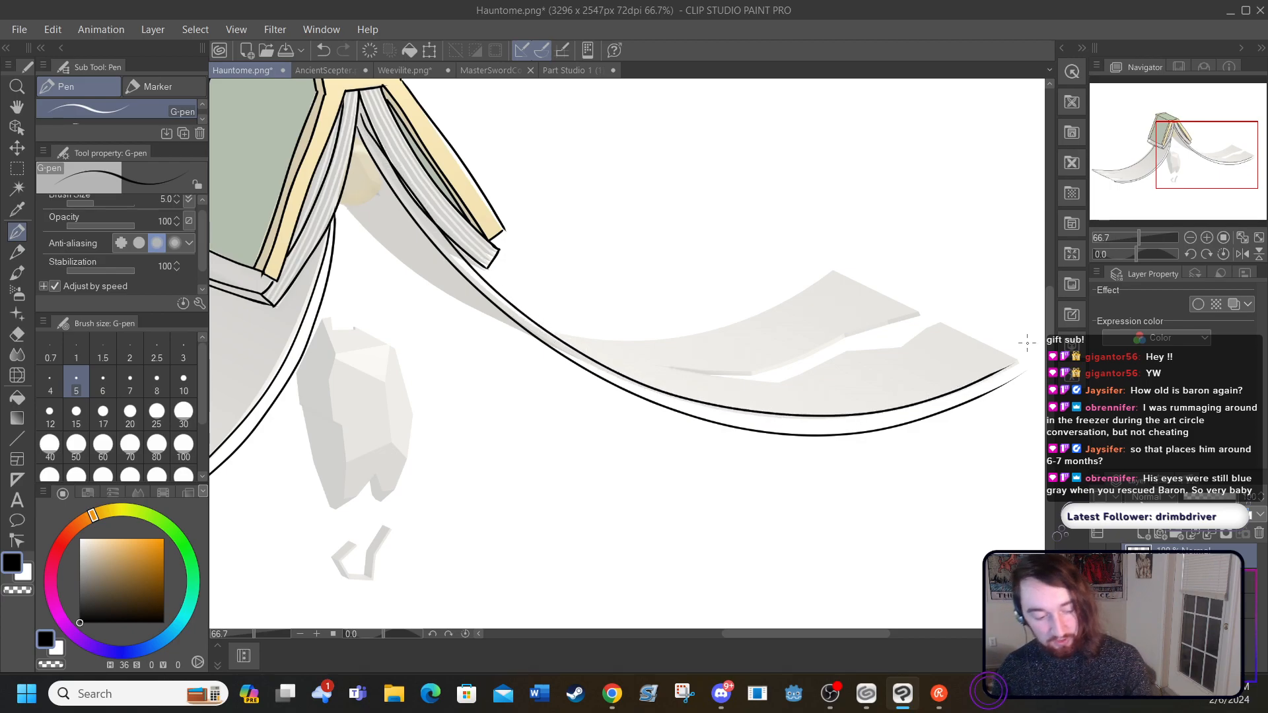
mouse_move(344, 208)
left_mouse_down()
mouse_move(477, 309)
mouse_move(533, 313)
mouse_move(560, 280)
mouse_move(568, 329)
mouse_move(552, 324)
mouse_move(573, 337)
mouse_move(712, 336)
mouse_move(825, 276)
mouse_move(1037, 357)
left_mouse_up()
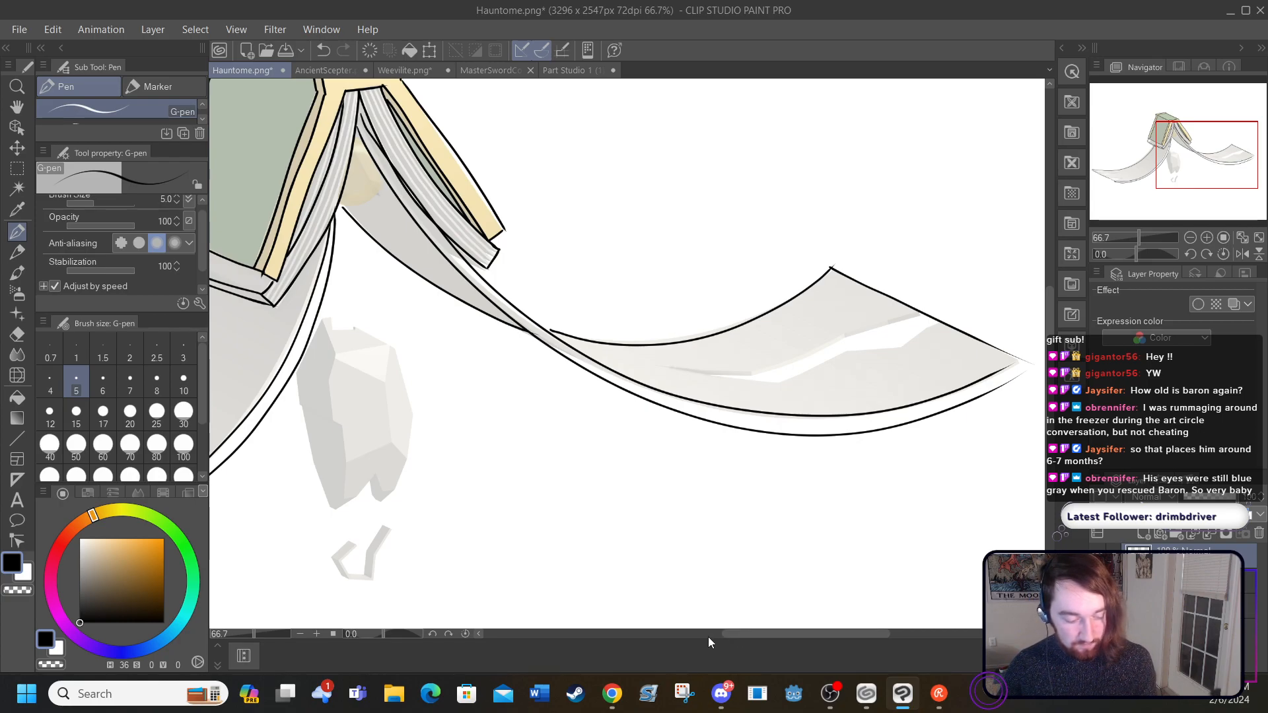
Step: Ink the curved lower outline of the rounded tan shape hanging between the two page blocks, including the short edge at its upper end
left_click_drag(731, 636, 694, 634)
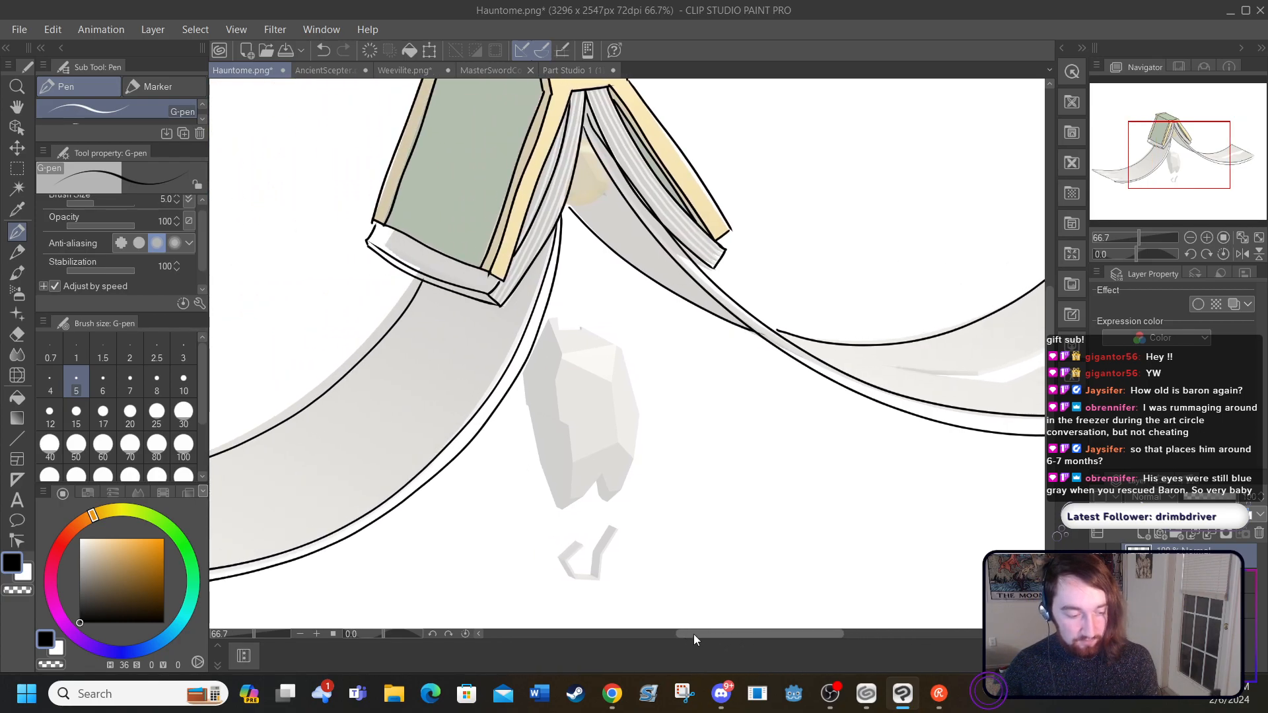
left_click(317, 634)
left_click(317, 634)
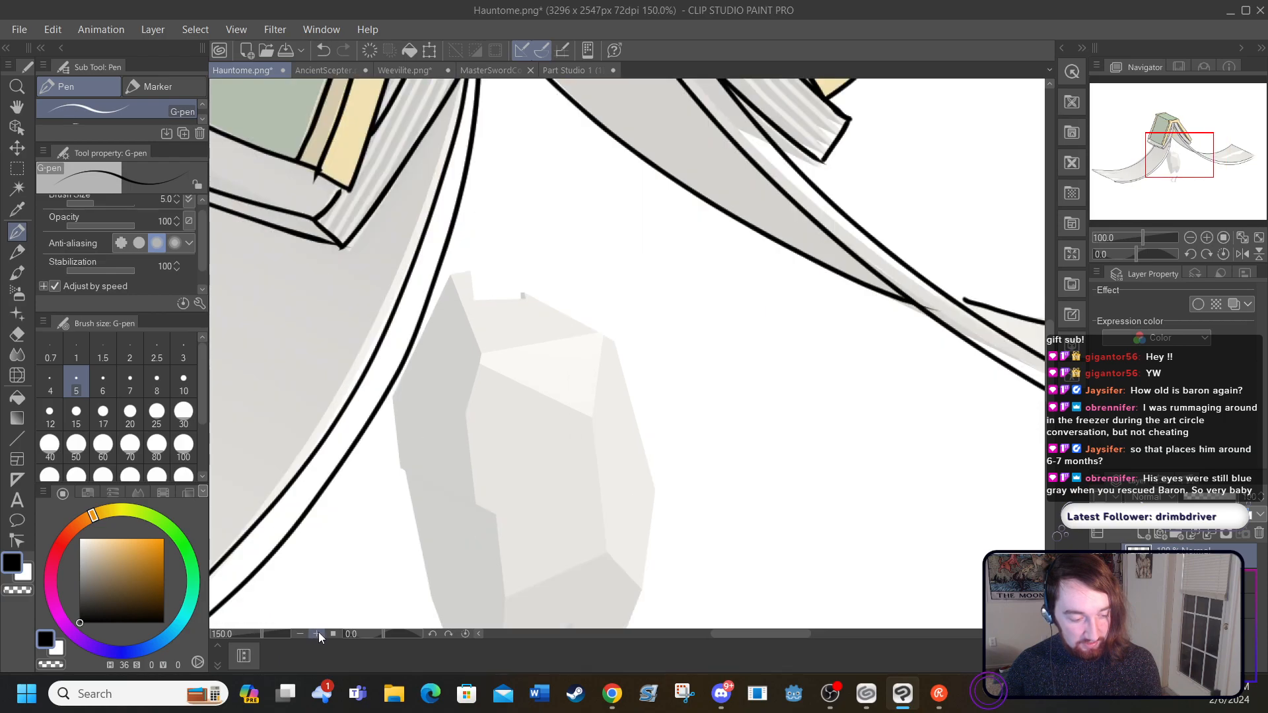
left_click_drag(1055, 360, 1050, 311)
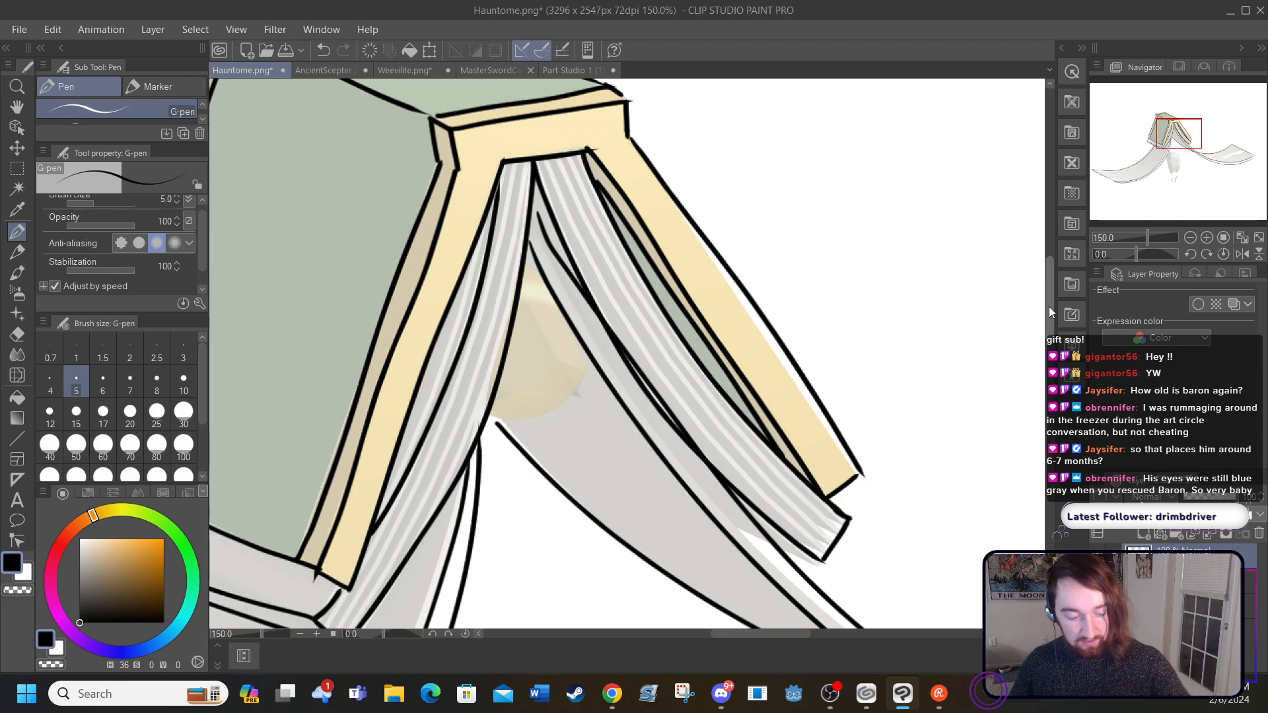
mouse_move(490, 414)
left_mouse_down()
mouse_move(510, 428)
mouse_move(584, 379)
mouse_move(589, 356)
left_mouse_up()
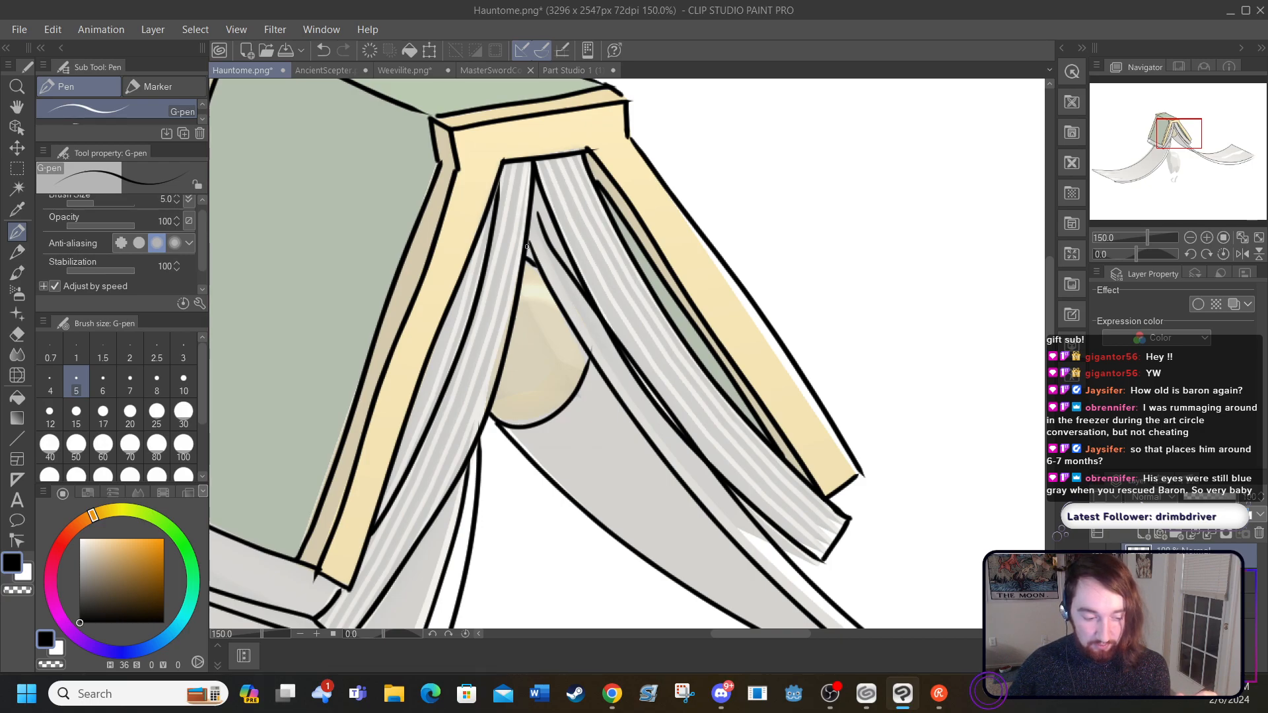
Step: Ink the thin second line along the left cover's bottom edge and the straight lower edge of the spine where it meets the left cover
left_click_drag(730, 636, 692, 648)
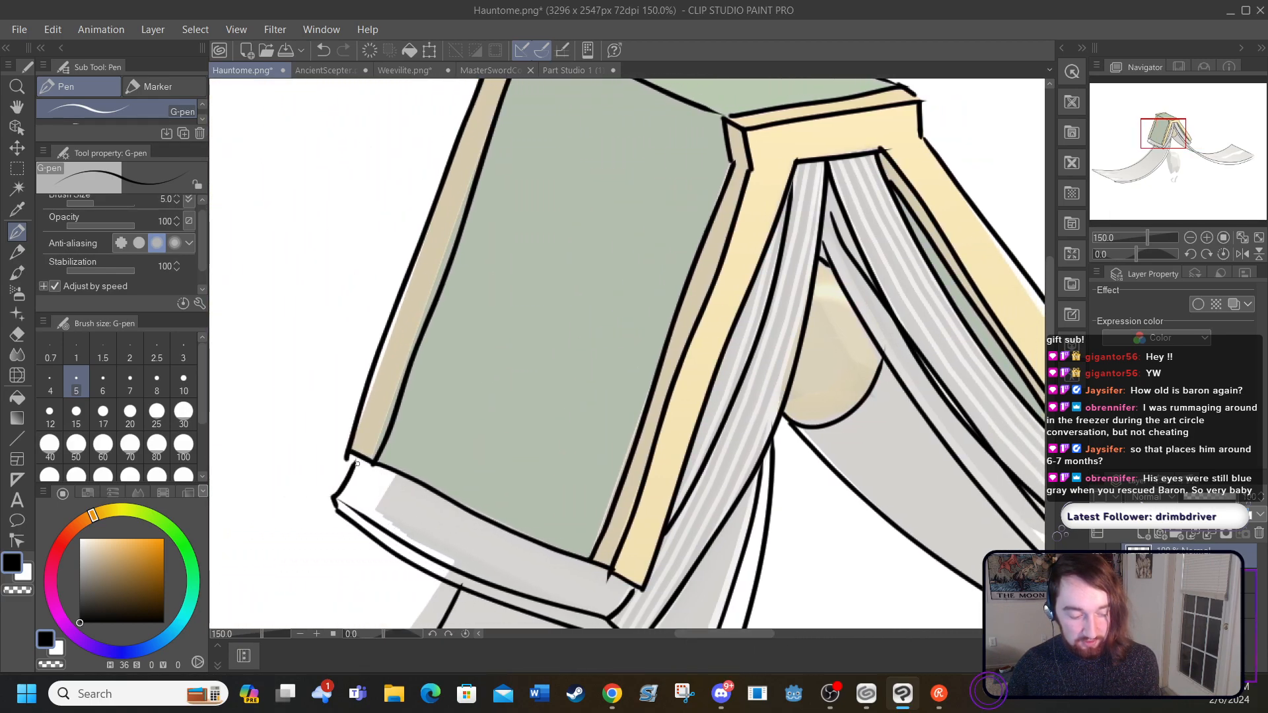
left_click_drag(350, 460, 648, 596)
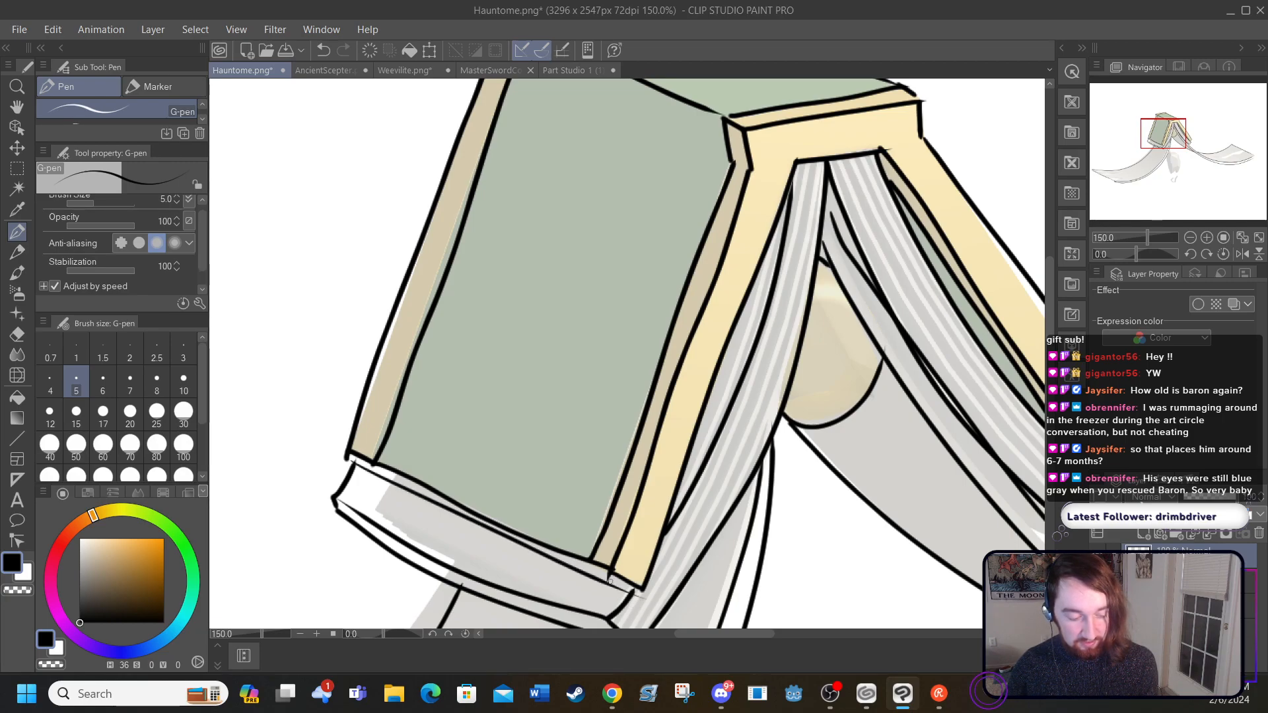
left_click_drag(1046, 328, 1049, 311)
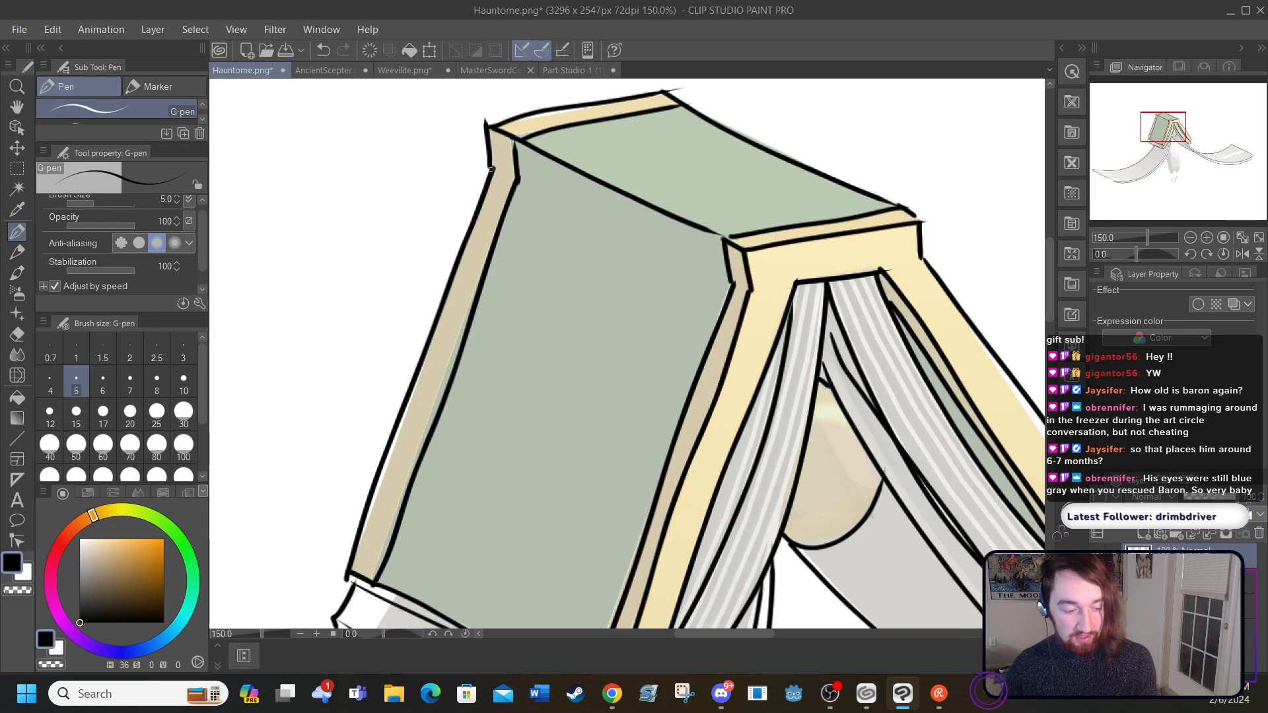
left_click_drag(492, 167, 778, 322)
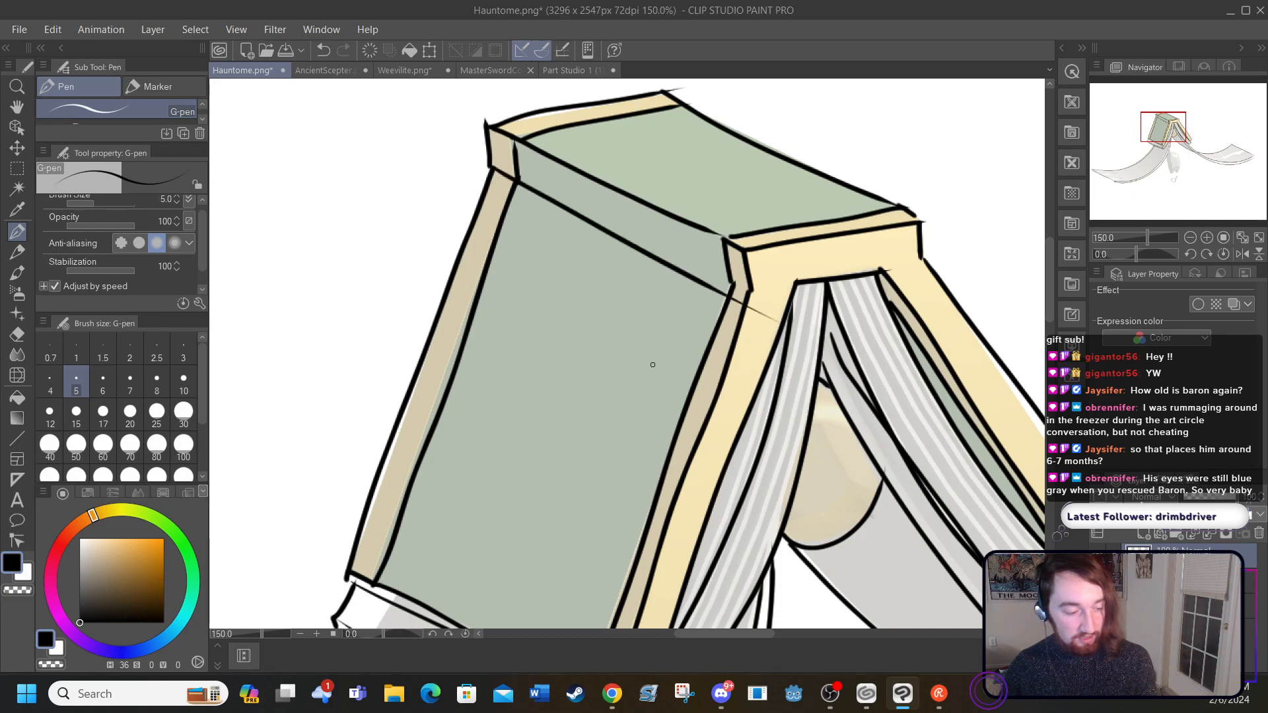
left_click(323, 49)
left_click_drag(515, 177, 733, 277)
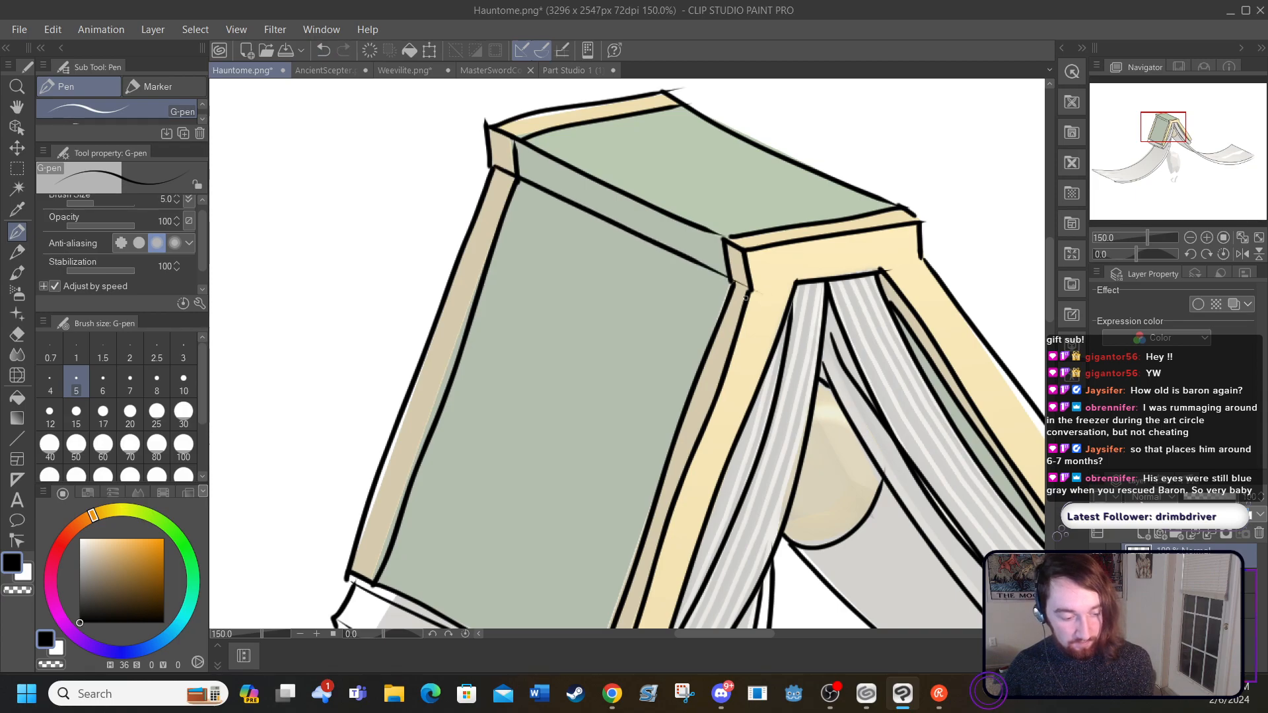
Step: Hide the faded render to inspect the book's line art on its own, and restore the render's visibility
left_click_drag(1050, 288, 1052, 307)
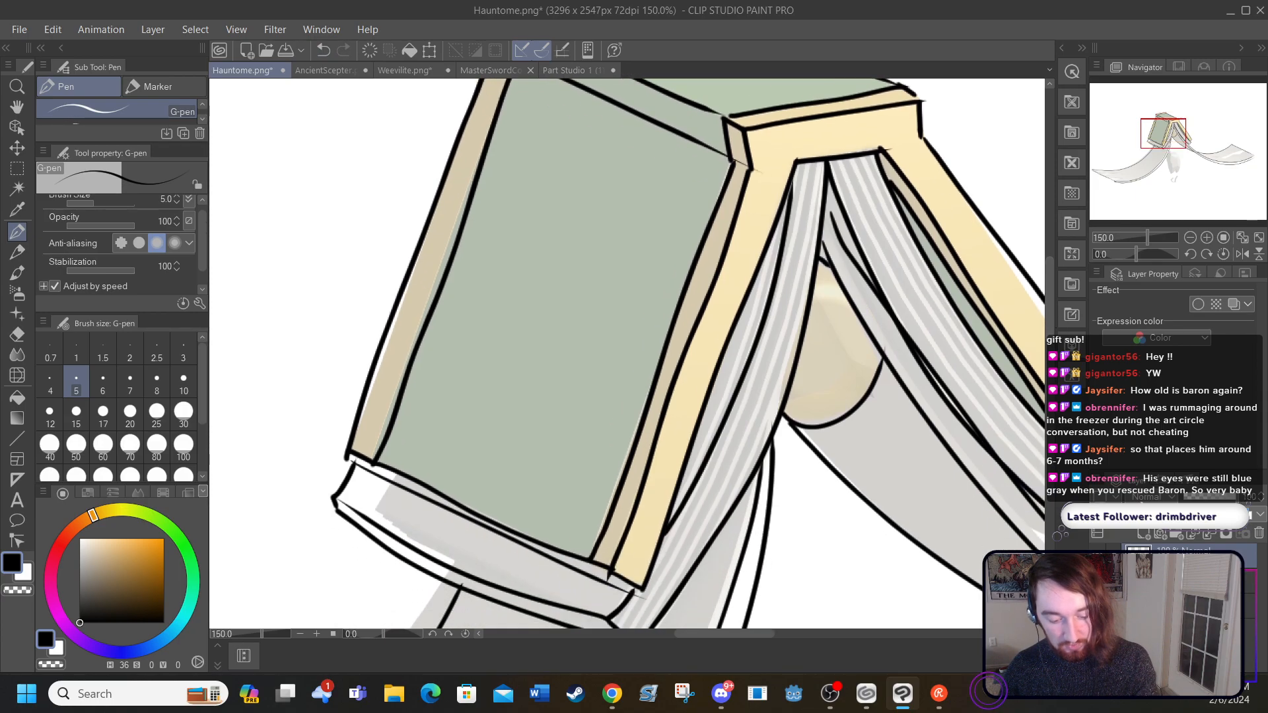
left_click(1097, 582)
left_click_drag(685, 633, 728, 655)
left_click_drag(1050, 300, 1050, 289)
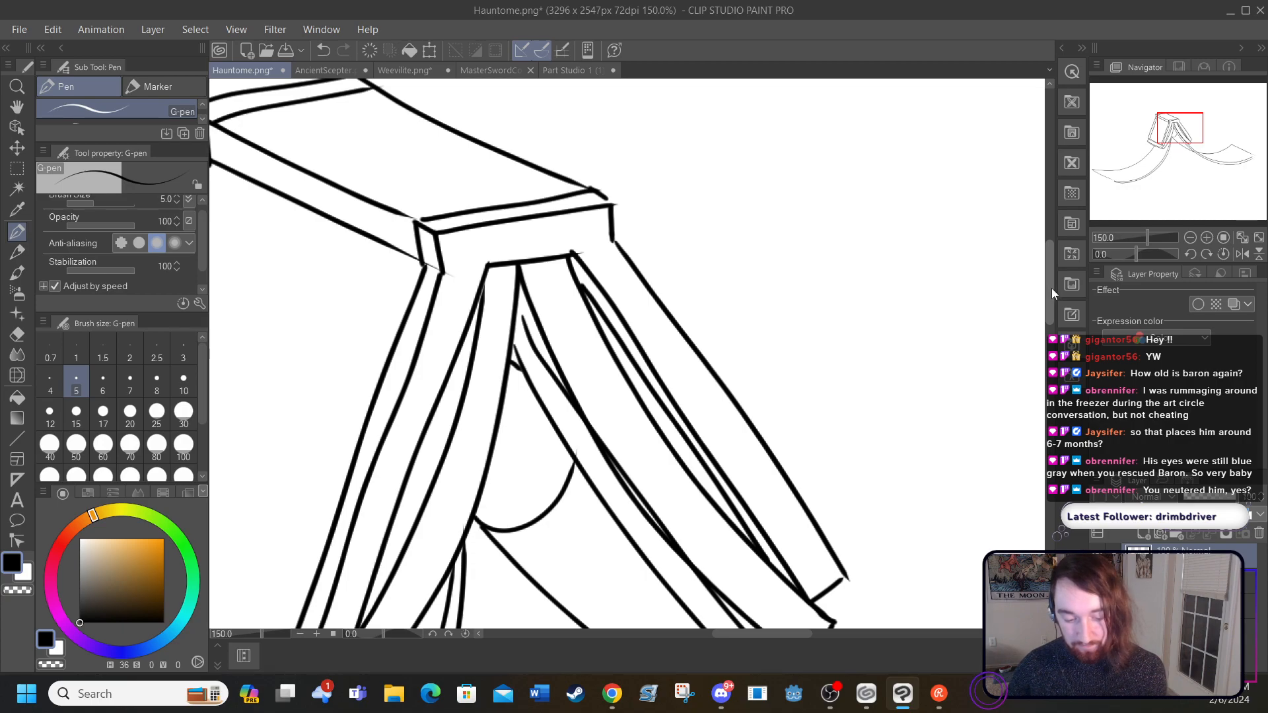
left_click_drag(1051, 288, 1054, 304)
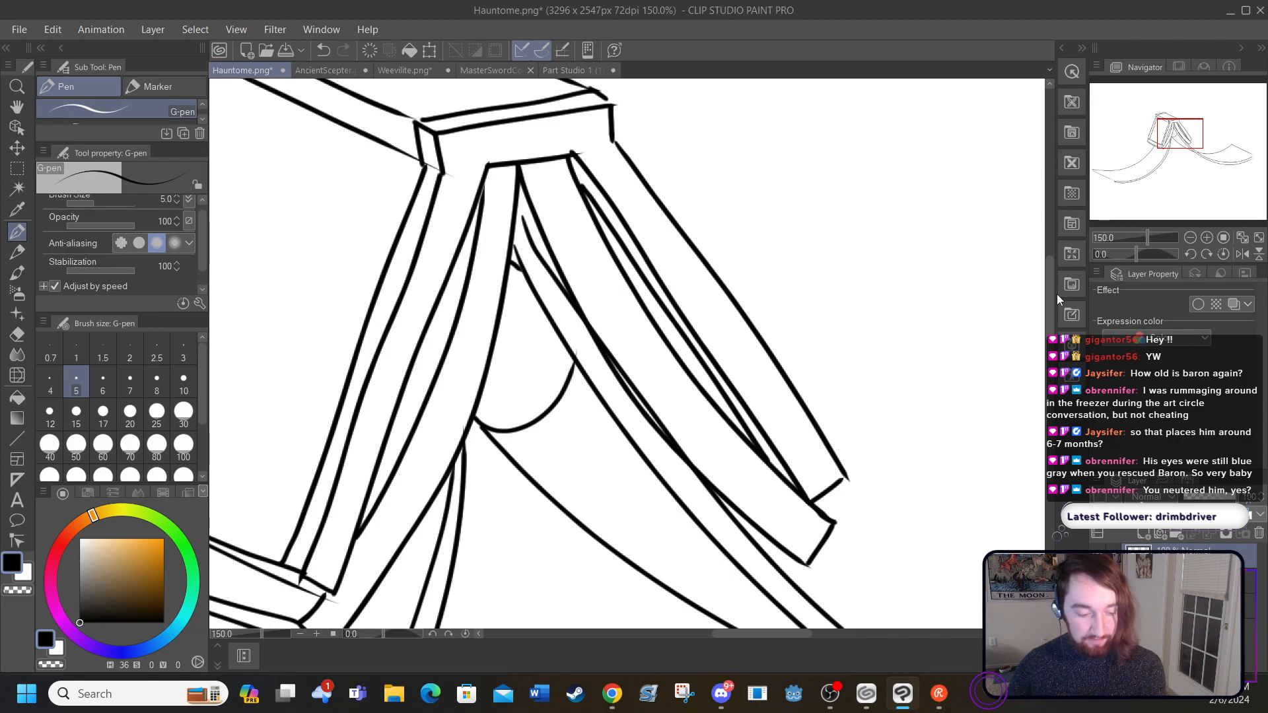
left_click(1097, 581)
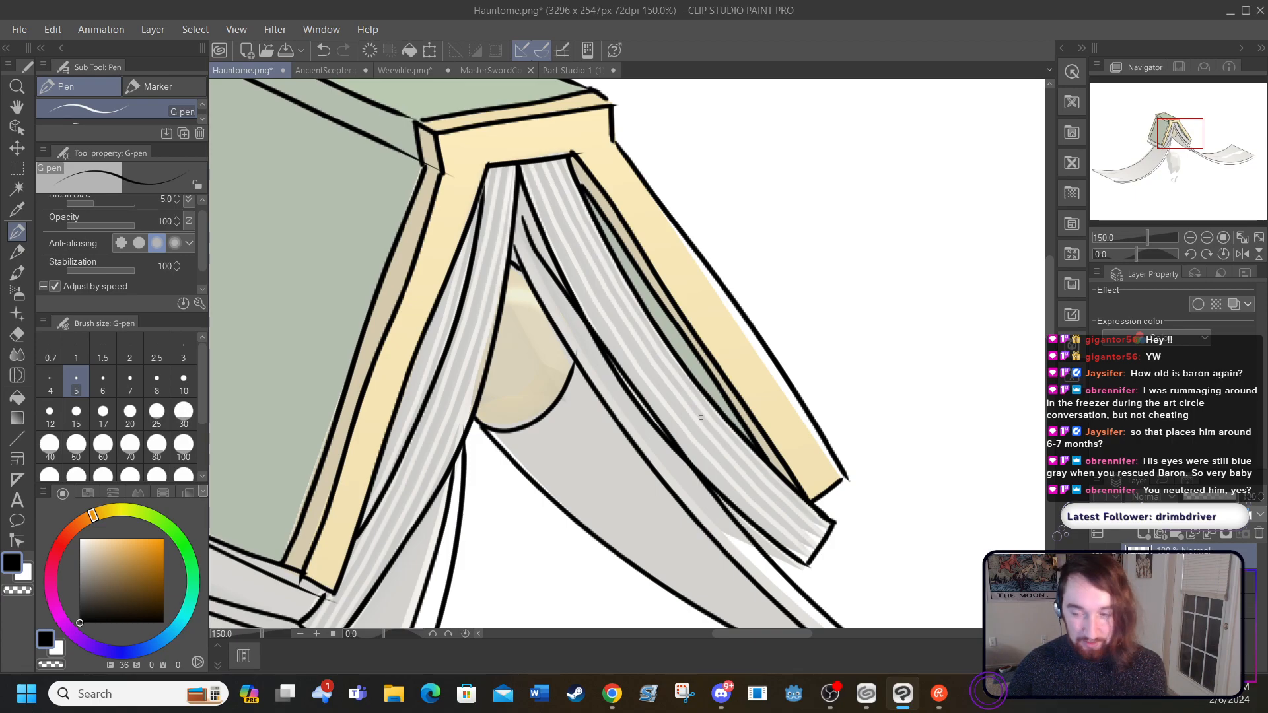
Step: Set the pen's stabilization to 0 and ink a closed, jagged outline around the rock-like form beneath the book
left_click_drag(1056, 310, 1062, 397)
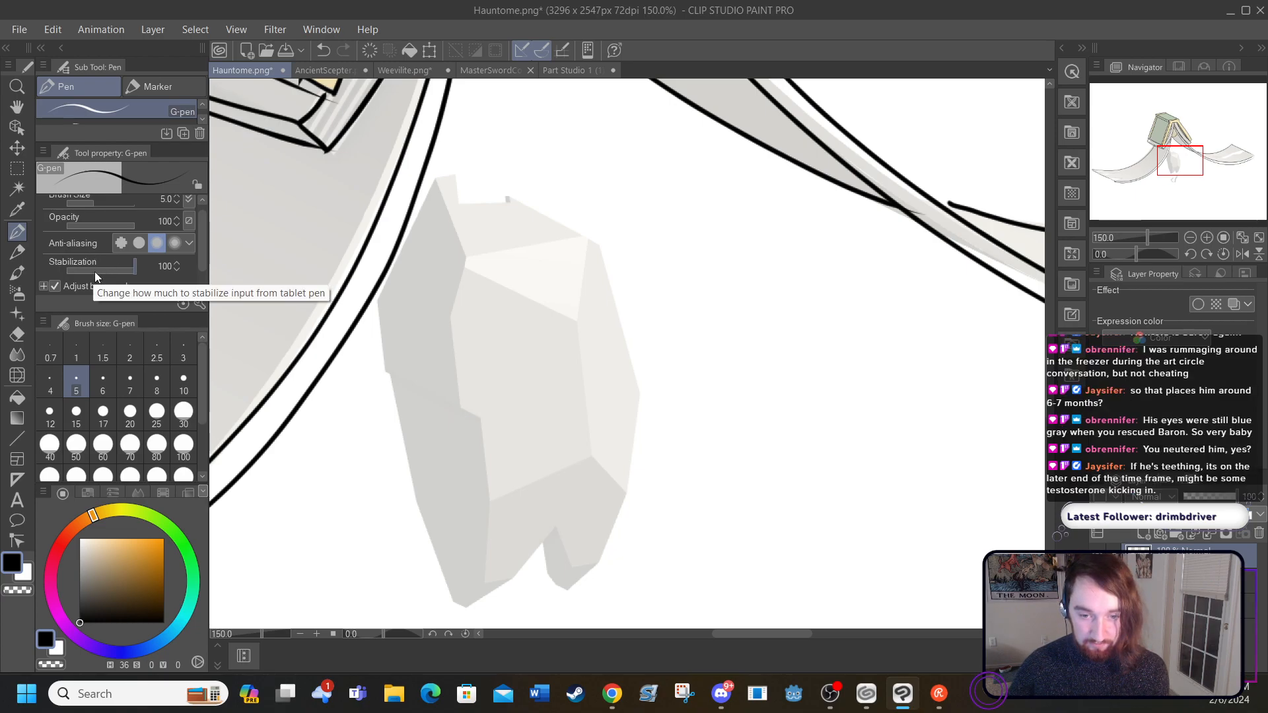
left_click_drag(86, 275, 66, 271)
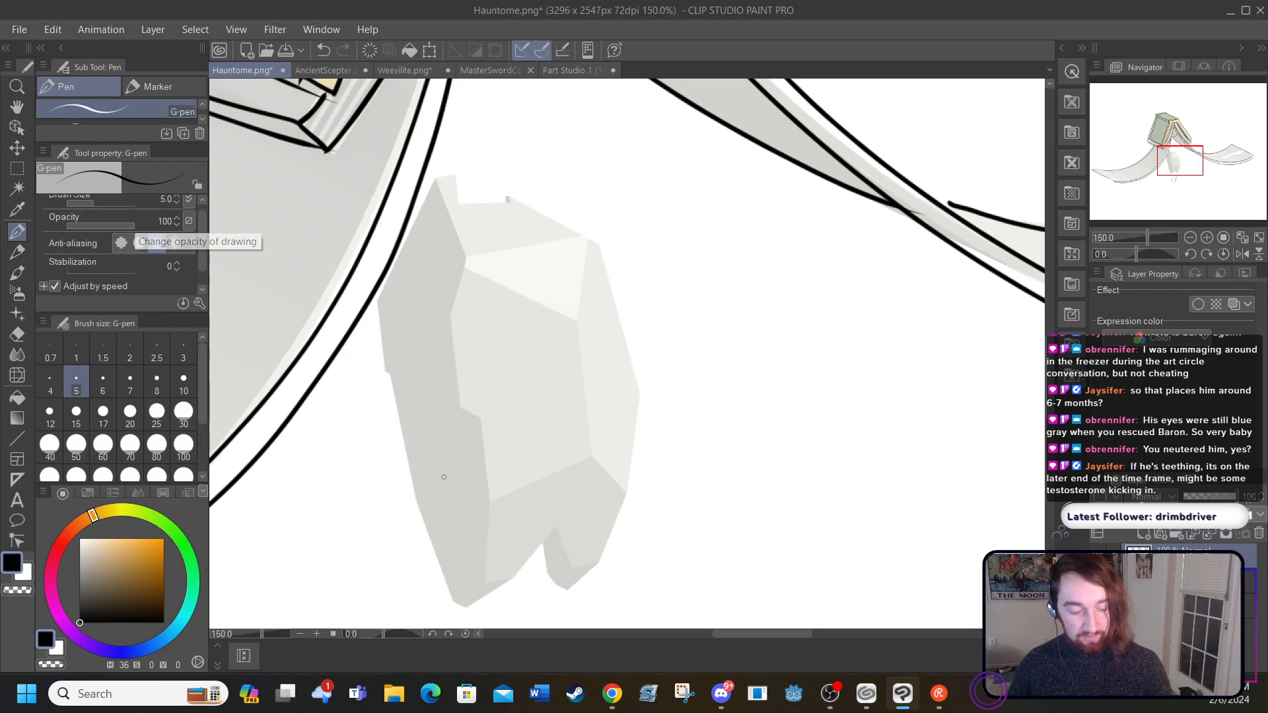
mouse_move(467, 606)
left_mouse_down()
mouse_move(522, 579)
mouse_move(553, 585)
mouse_move(591, 569)
mouse_move(636, 519)
mouse_move(637, 420)
mouse_move(583, 263)
mouse_move(514, 186)
left_mouse_up()
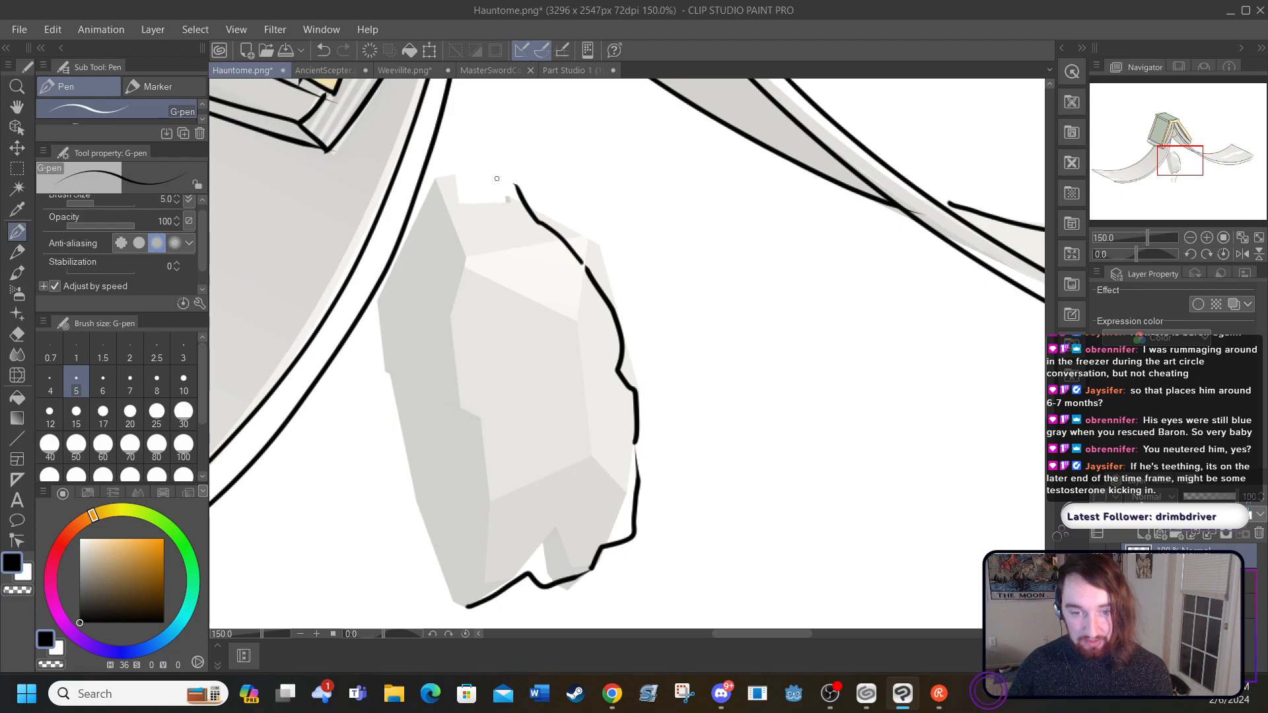
mouse_move(512, 177)
left_mouse_down()
mouse_move(471, 178)
mouse_move(416, 275)
mouse_move(429, 299)
mouse_move(411, 355)
mouse_move(406, 485)
mouse_move(427, 536)
mouse_move(471, 568)
mouse_move(469, 612)
left_mouse_up()
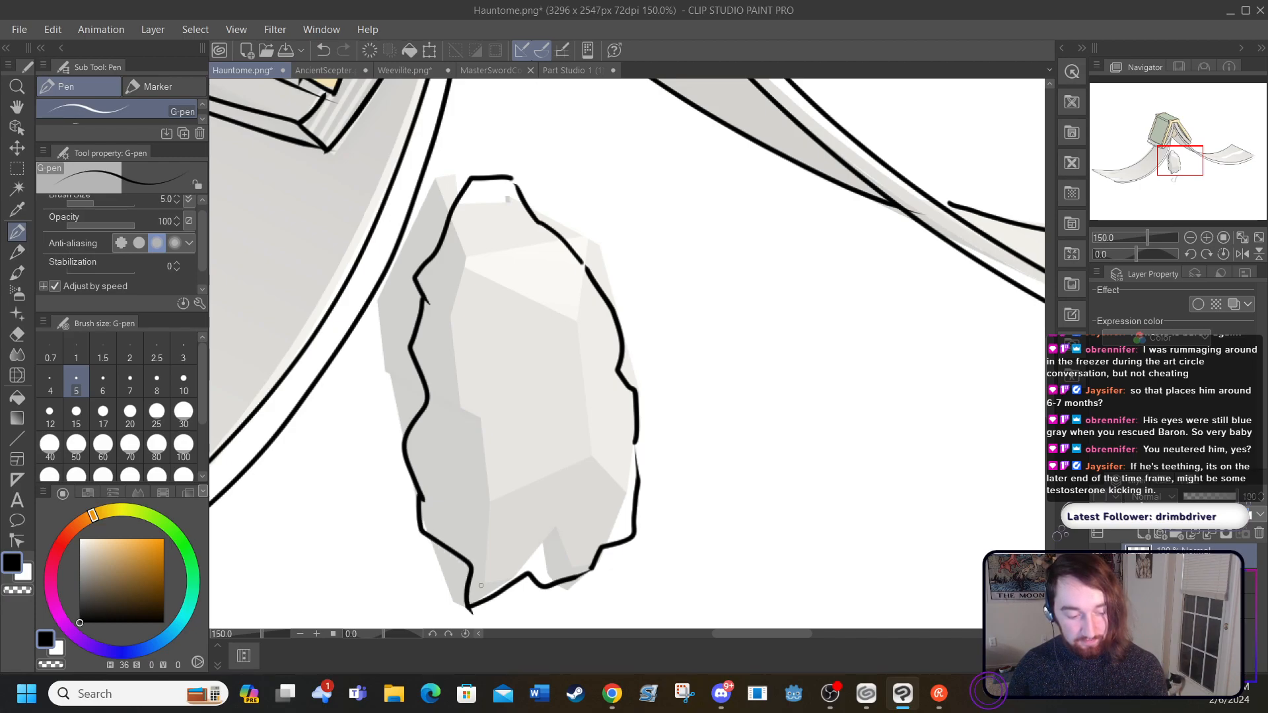
Step: Ink long, branching crack lines inside the rock-like form, running inward from its outline and across its middle and lower part
mouse_move(581, 265)
left_mouse_down()
mouse_move(559, 339)
mouse_move(528, 408)
left_mouse_up()
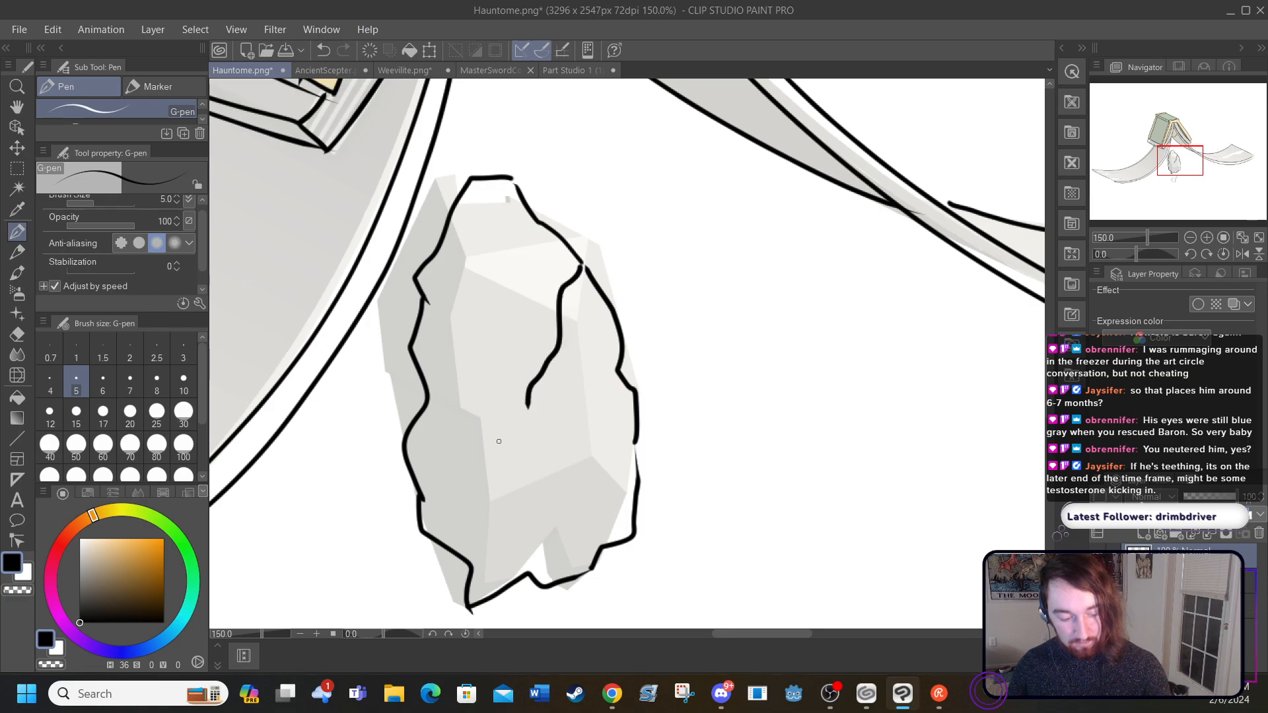
mouse_move(423, 500)
left_mouse_down()
mouse_move(453, 469)
mouse_move(470, 332)
left_mouse_up()
mouse_move(553, 439)
left_mouse_down()
mouse_move(470, 337)
mouse_move(476, 249)
left_mouse_up()
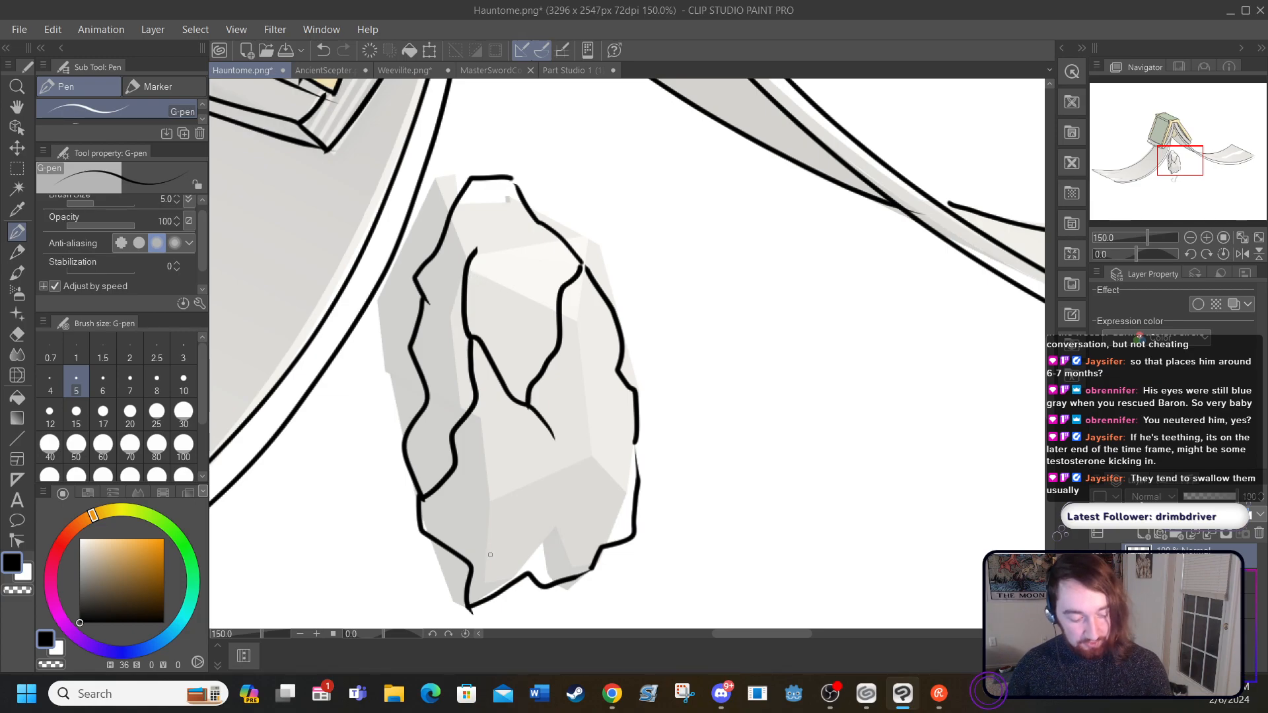
mouse_move(528, 572)
left_mouse_down()
mouse_move(587, 462)
mouse_move(604, 398)
left_mouse_up()
left_click_drag(556, 515, 507, 439)
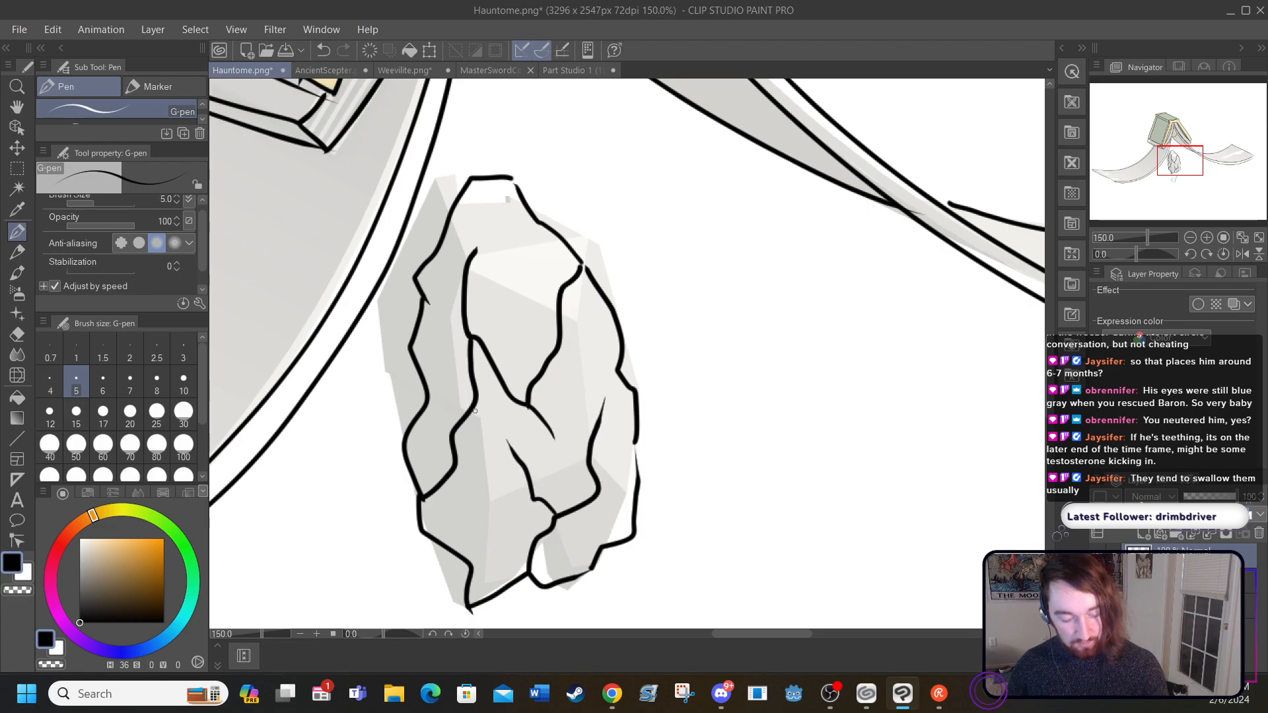
left_click_drag(528, 218, 510, 295)
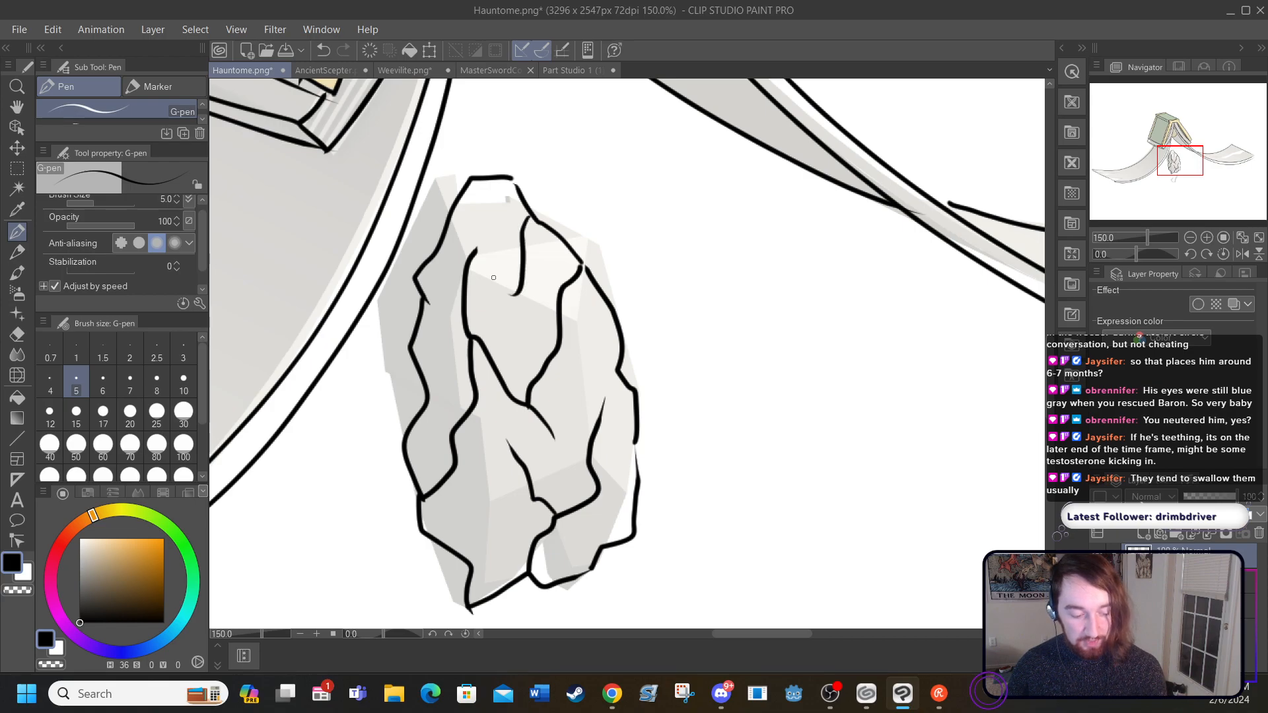
left_click_drag(465, 558, 489, 492)
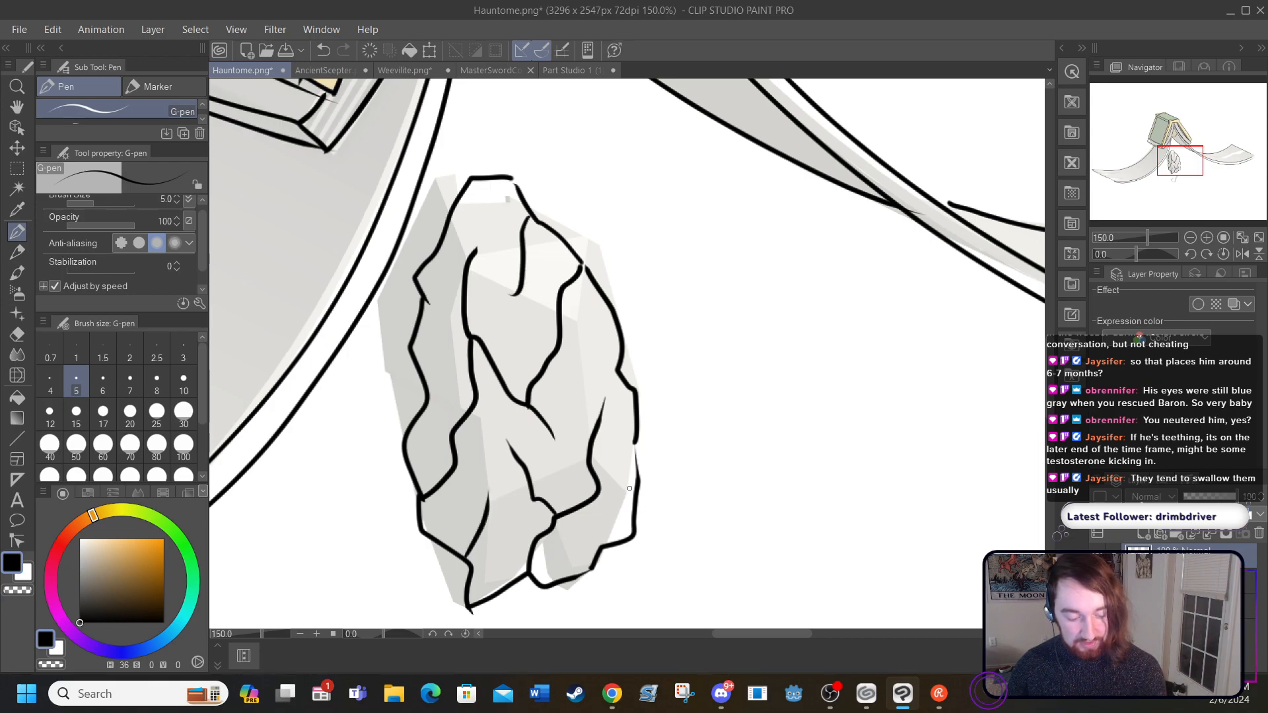
Step: Add small chipped facets along the rock form's outline and short strokes branching off its inner cracks
left_click_drag(618, 543, 628, 487)
left_click_drag(615, 365, 612, 305)
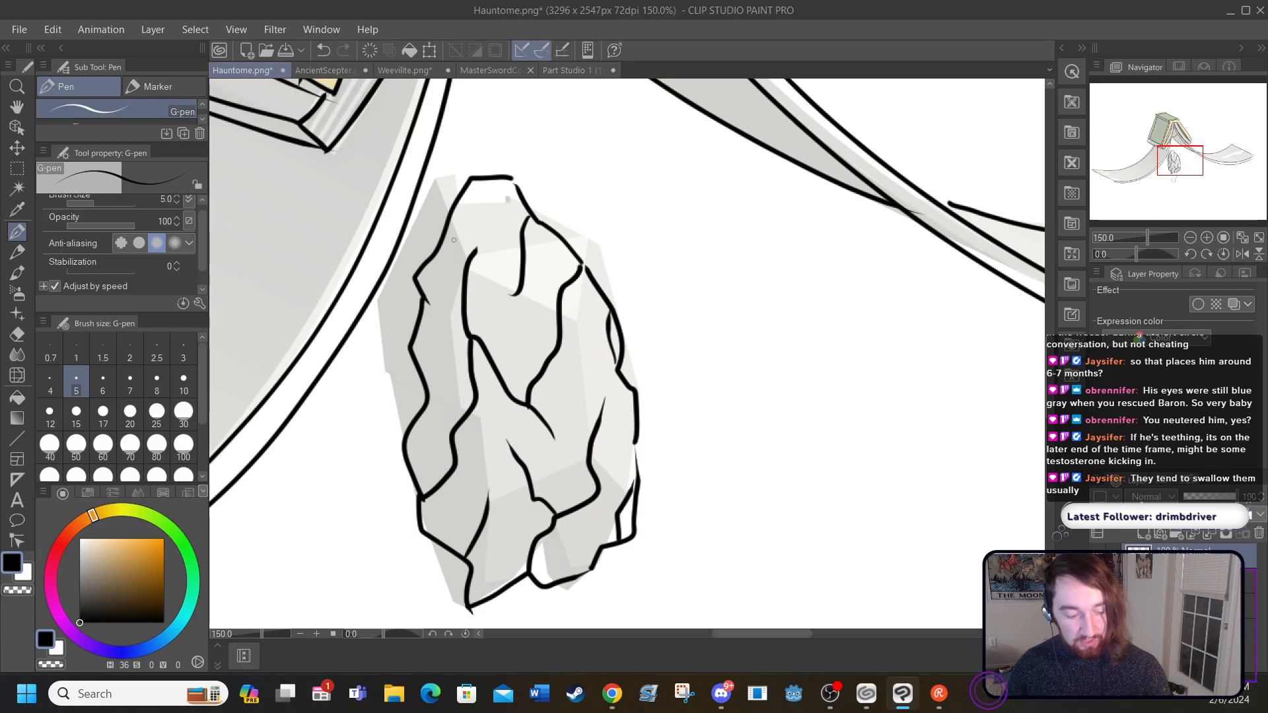
left_click_drag(438, 252, 418, 294)
left_click_drag(458, 205, 485, 180)
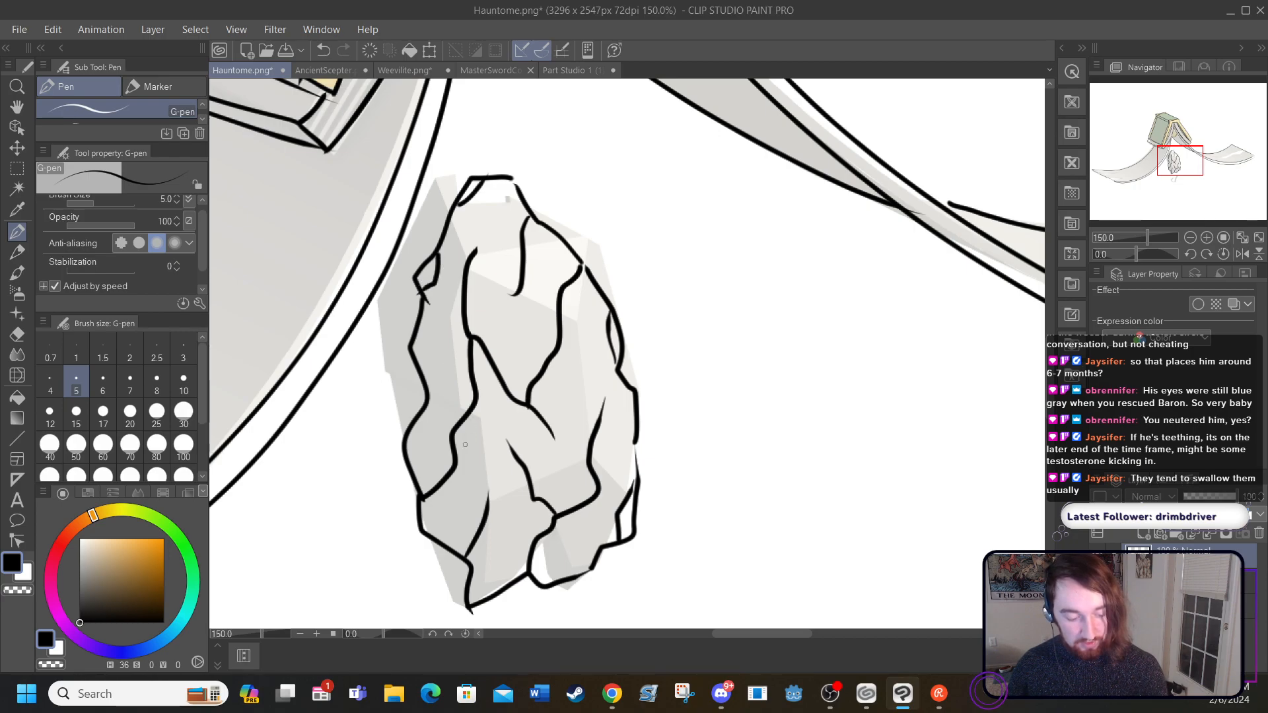
left_click_drag(456, 453, 471, 424)
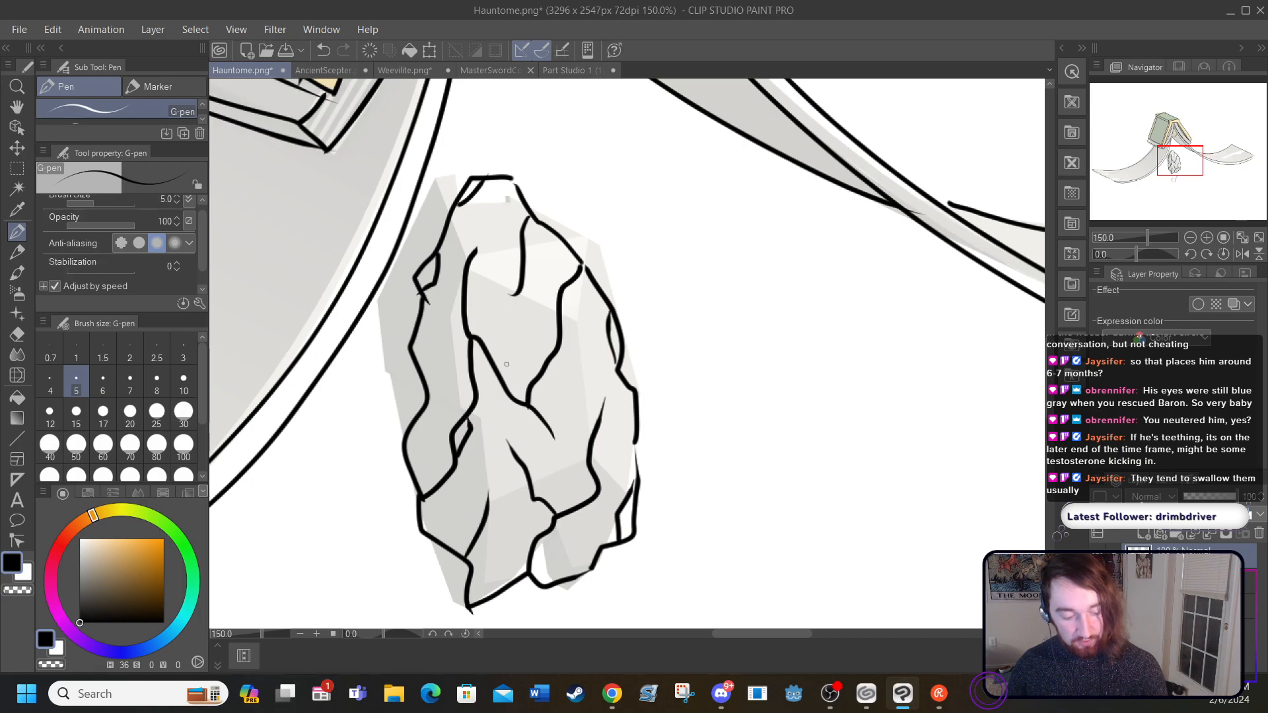
left_click_drag(502, 381, 529, 384)
left_click_drag(519, 274, 483, 226)
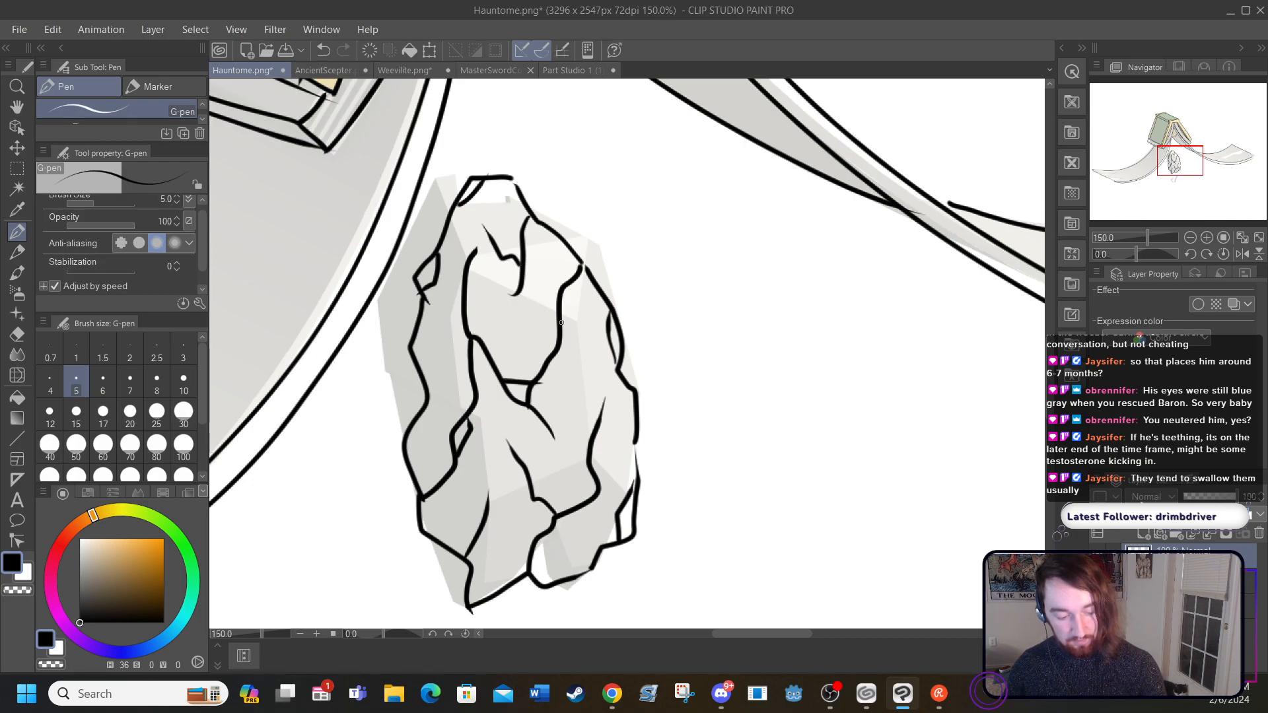
left_click_drag(564, 347, 602, 298)
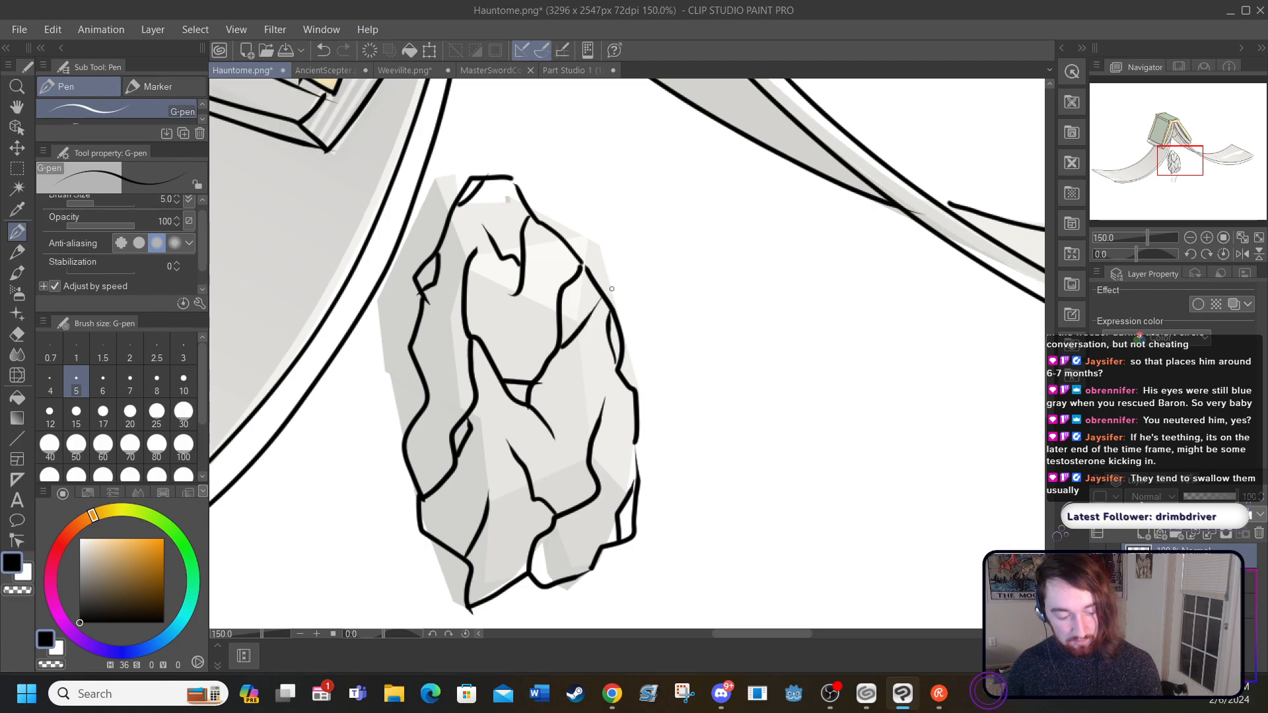
Step: Hide the faded render and add small chip marks and a thin short crack among the rock form's inner lines
left_click(1097, 581)
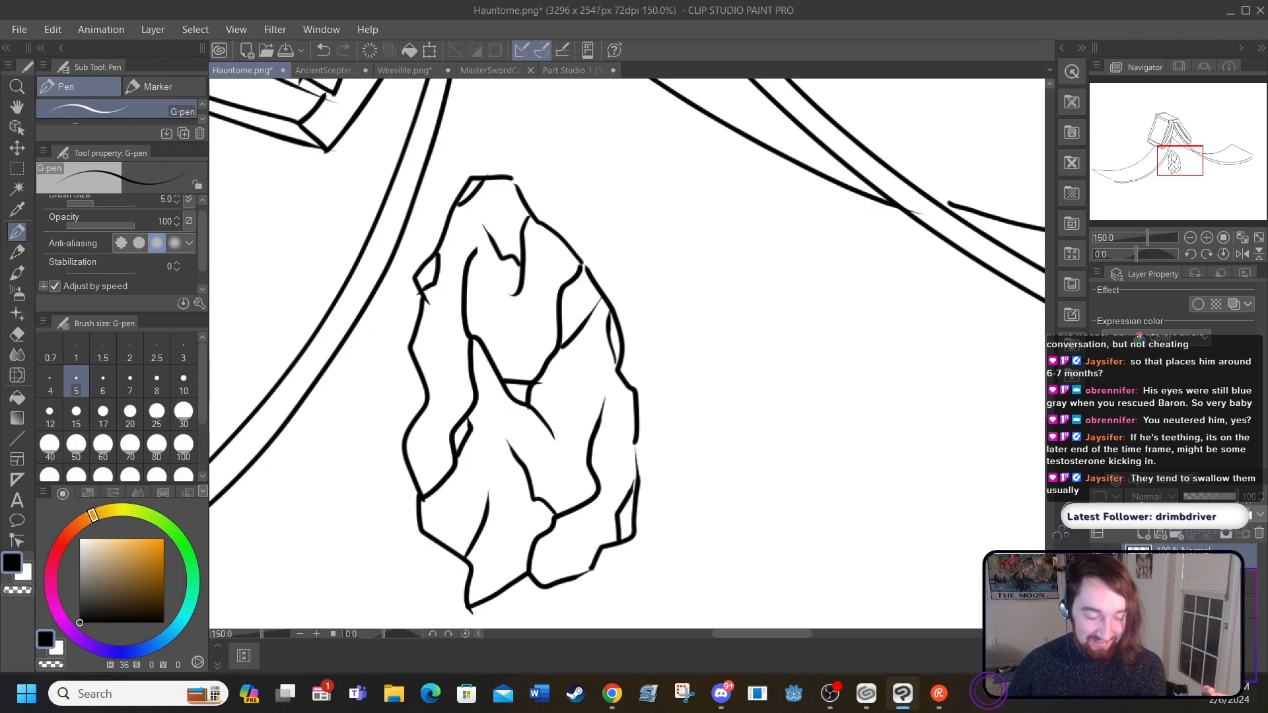
left_click_drag(574, 510, 587, 507)
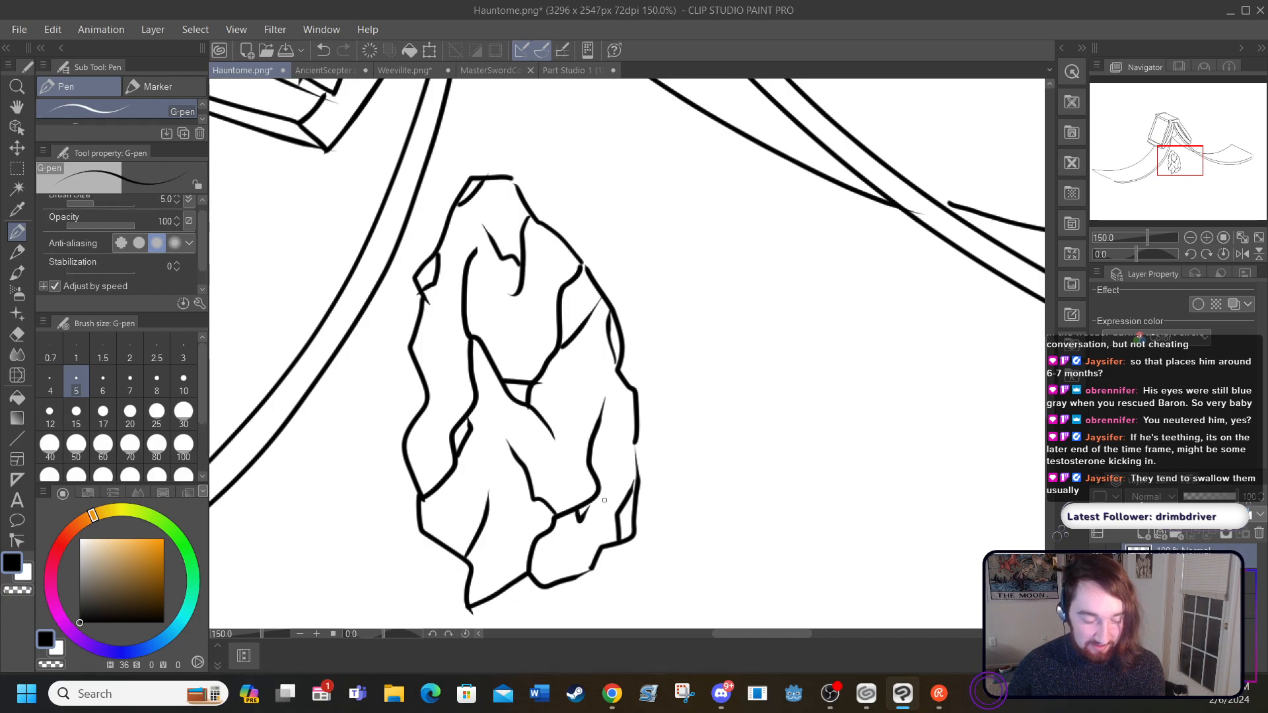
left_click_drag(523, 463, 532, 450)
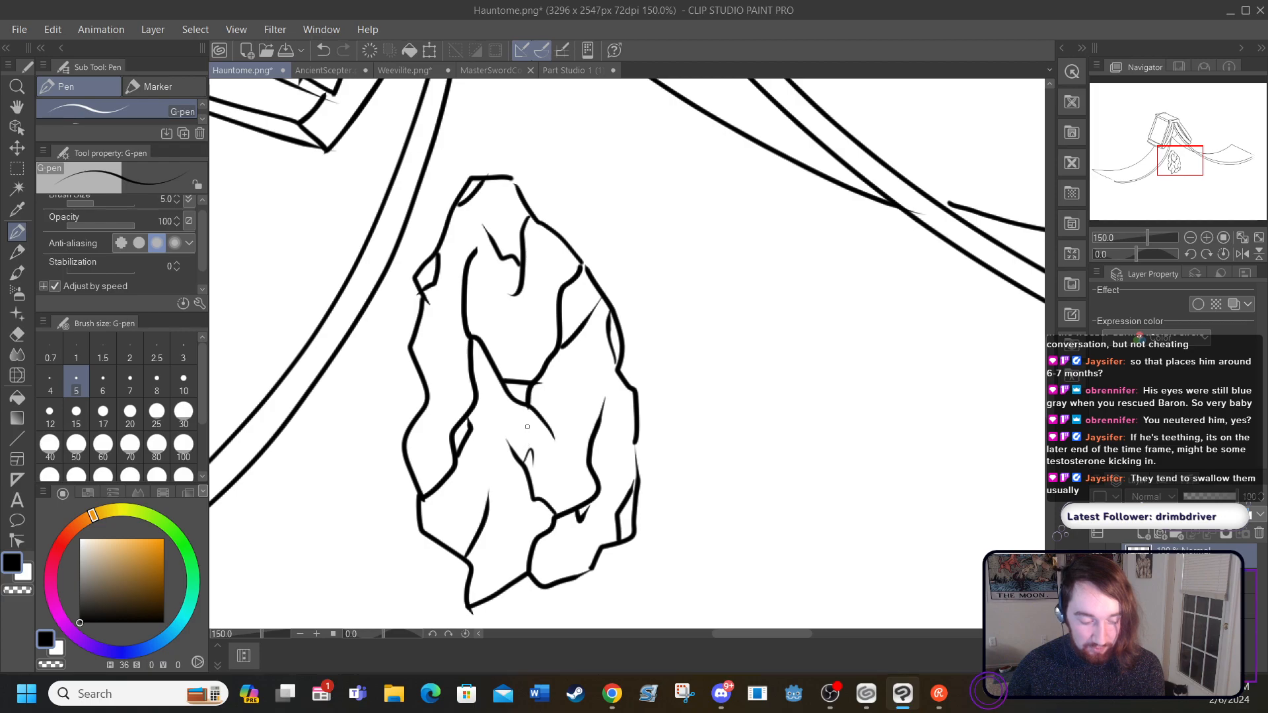
left_click_drag(491, 350, 495, 305)
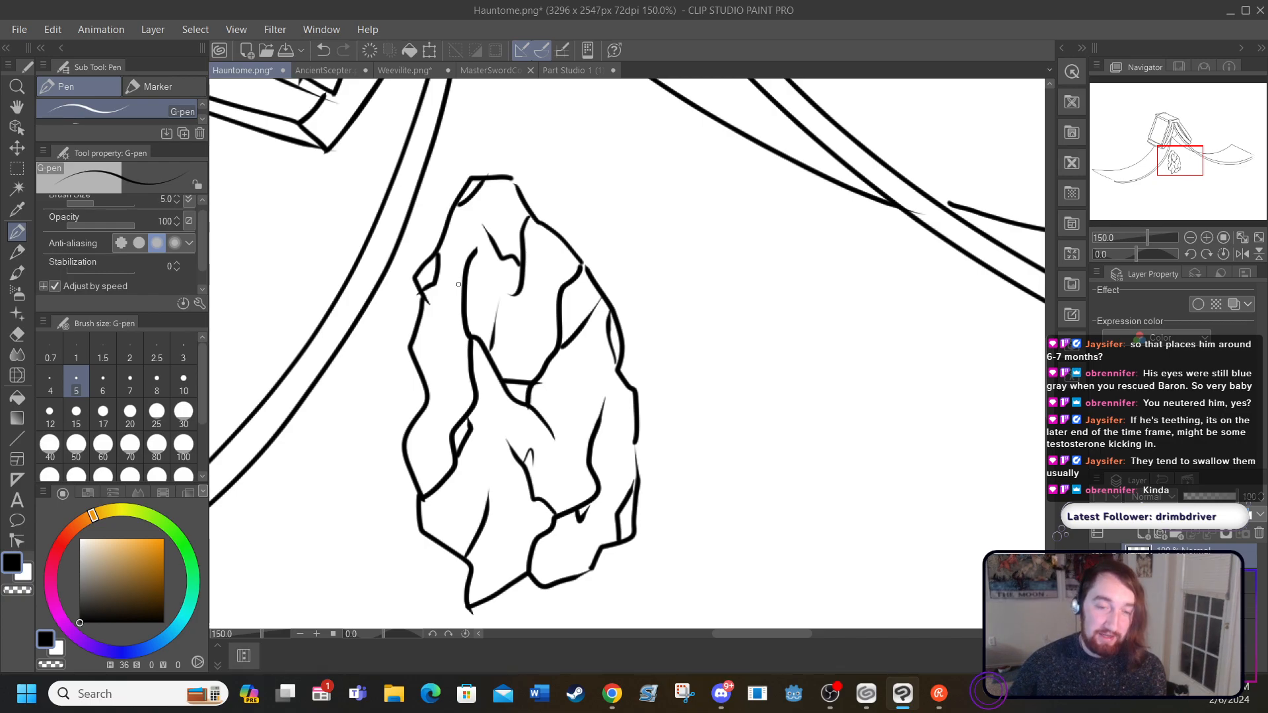
Step: Ink a chipped facet on the rock form's left edge, a jagged crack at its centre and base, and short strokes beside the inner cracks
left_click_drag(416, 423, 412, 368)
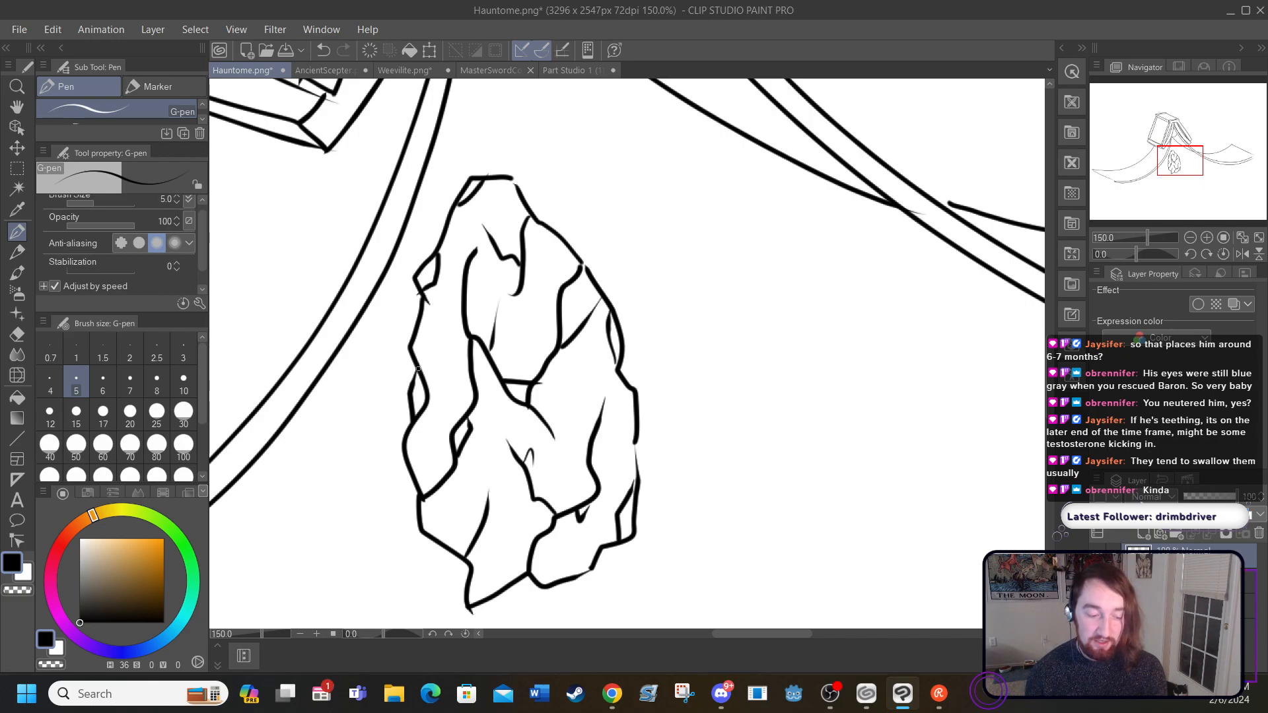
mouse_move(553, 436)
left_mouse_down()
mouse_move(584, 404)
mouse_move(573, 334)
left_mouse_up()
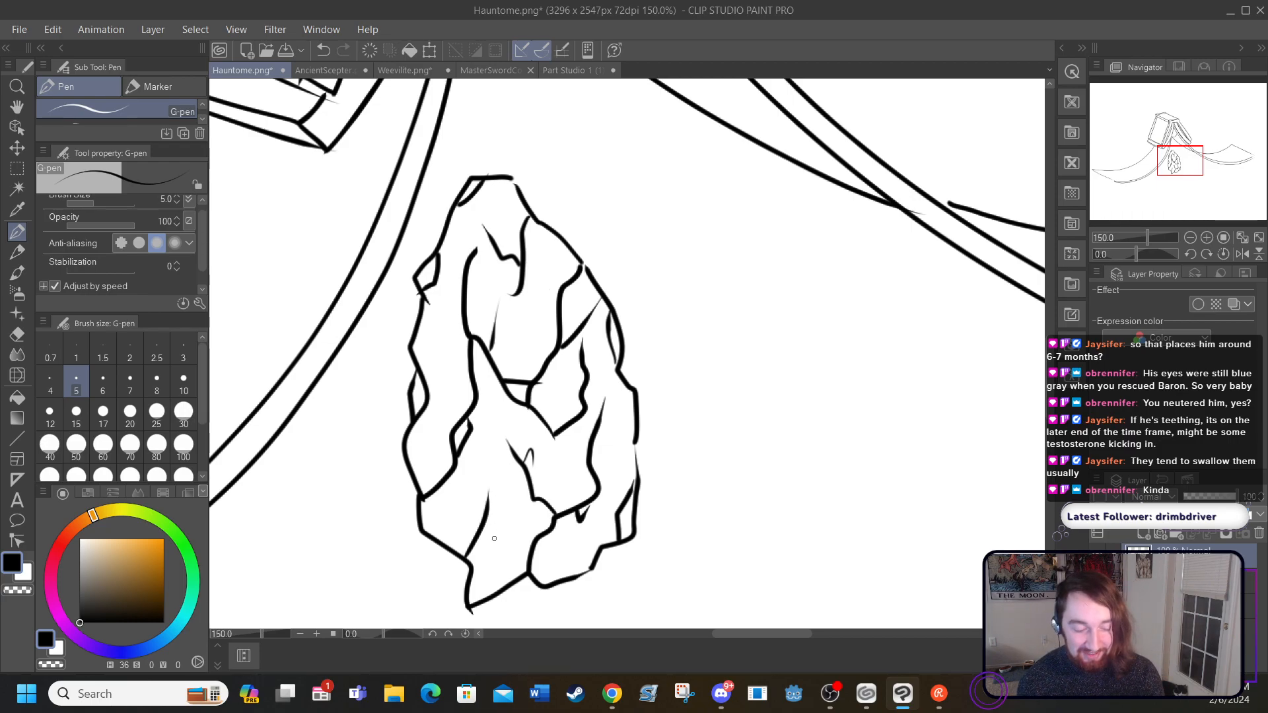
mouse_move(506, 585)
left_mouse_down()
mouse_move(500, 542)
mouse_move(519, 480)
mouse_move(504, 545)
left_mouse_up()
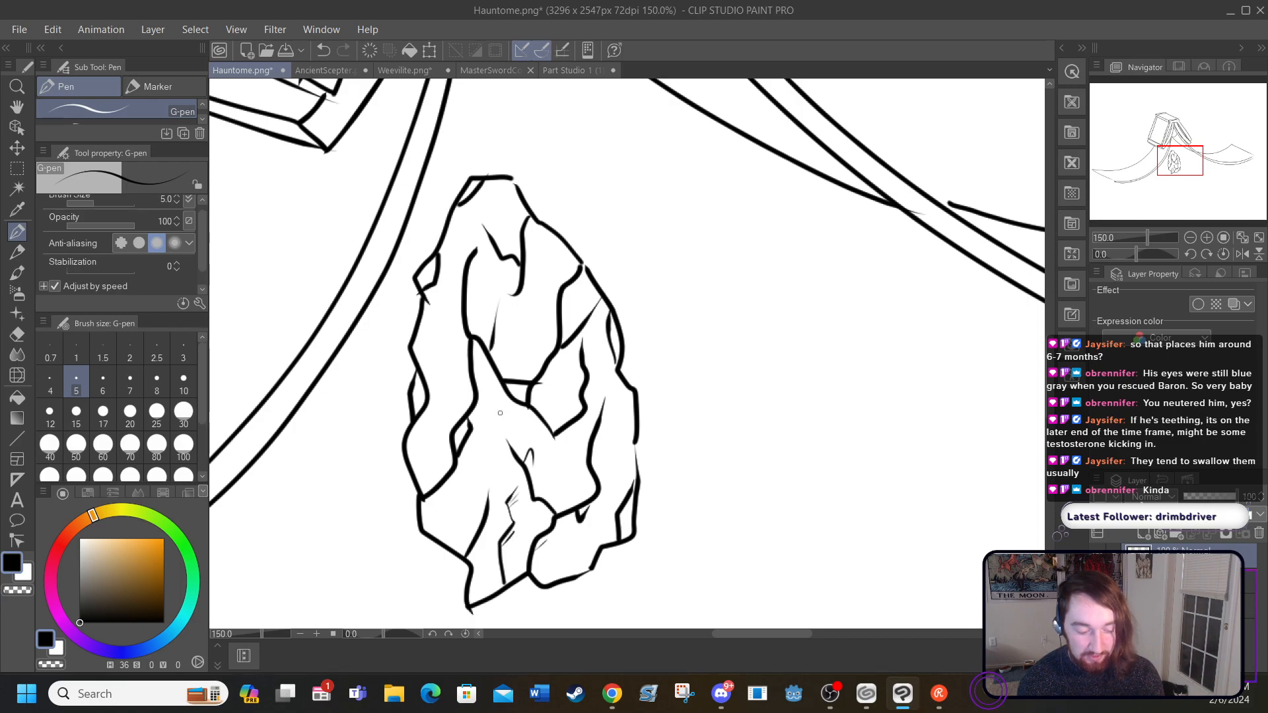
left_click_drag(475, 346, 476, 389)
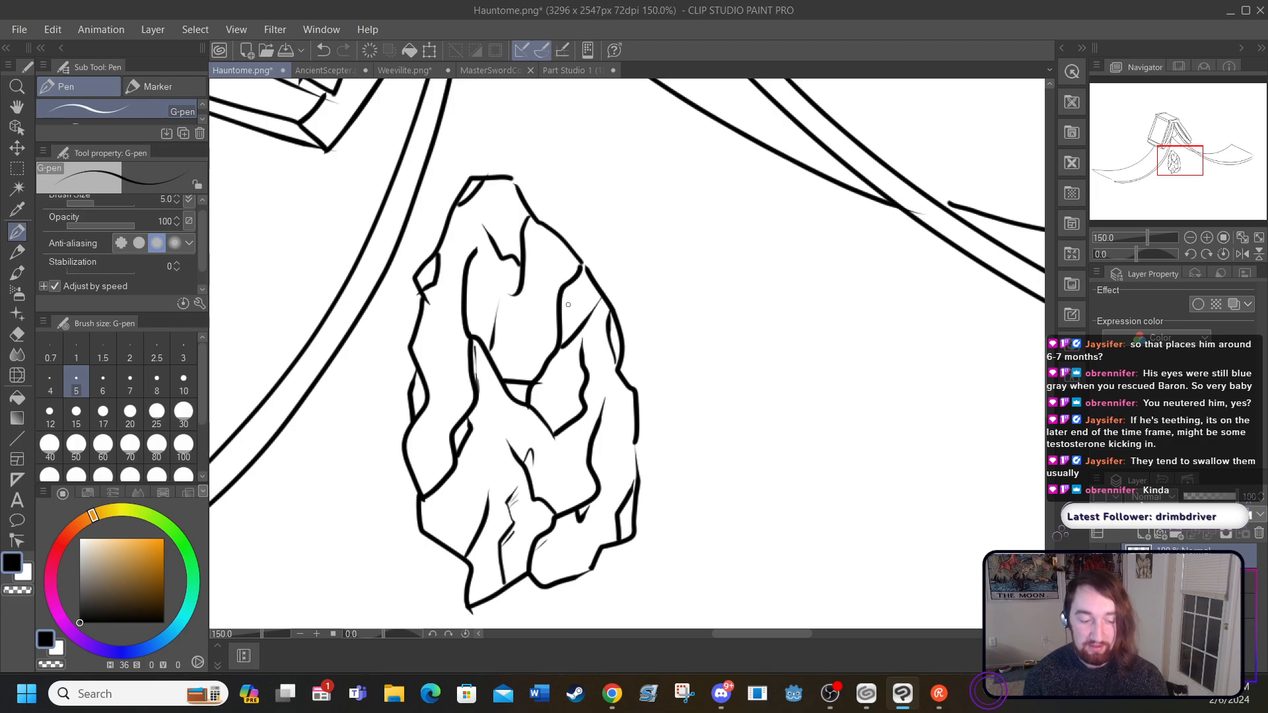
left_click_drag(555, 297, 555, 334)
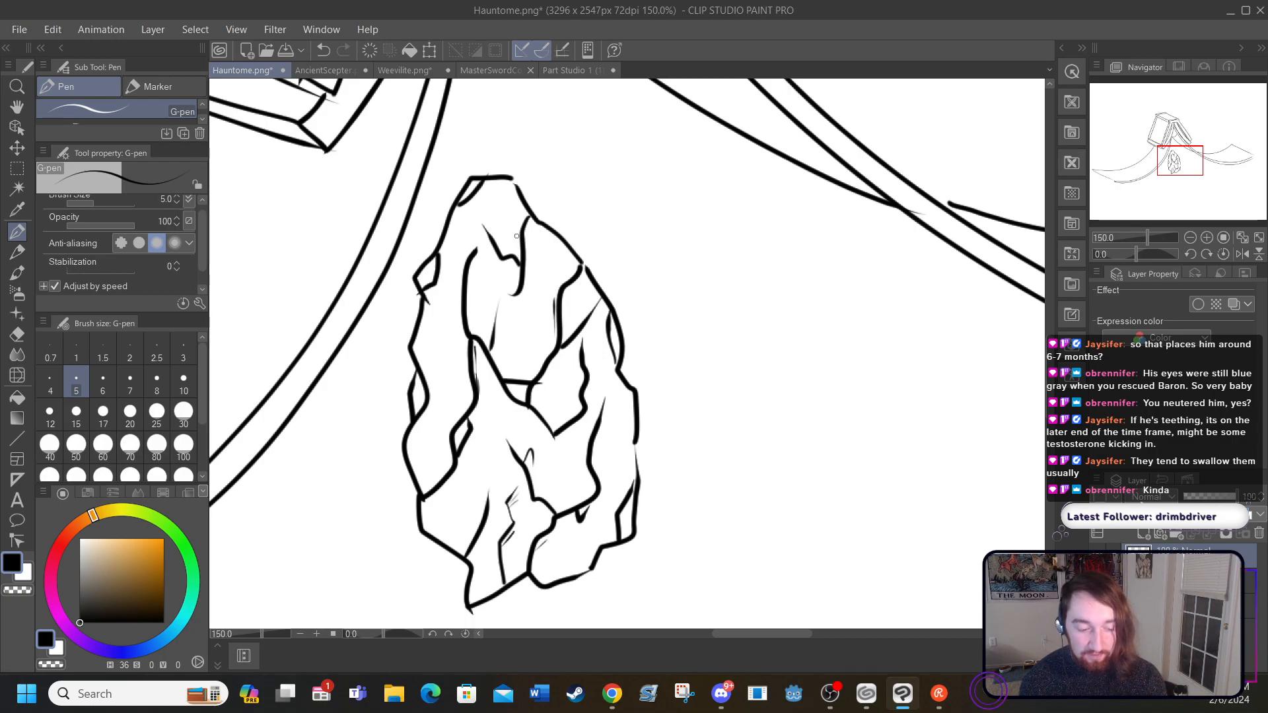
Step: Try short accent strokes beside the rock form's upper and right-hand inner cracks, undoing the ones that do not fit
left_click_drag(516, 249, 518, 231)
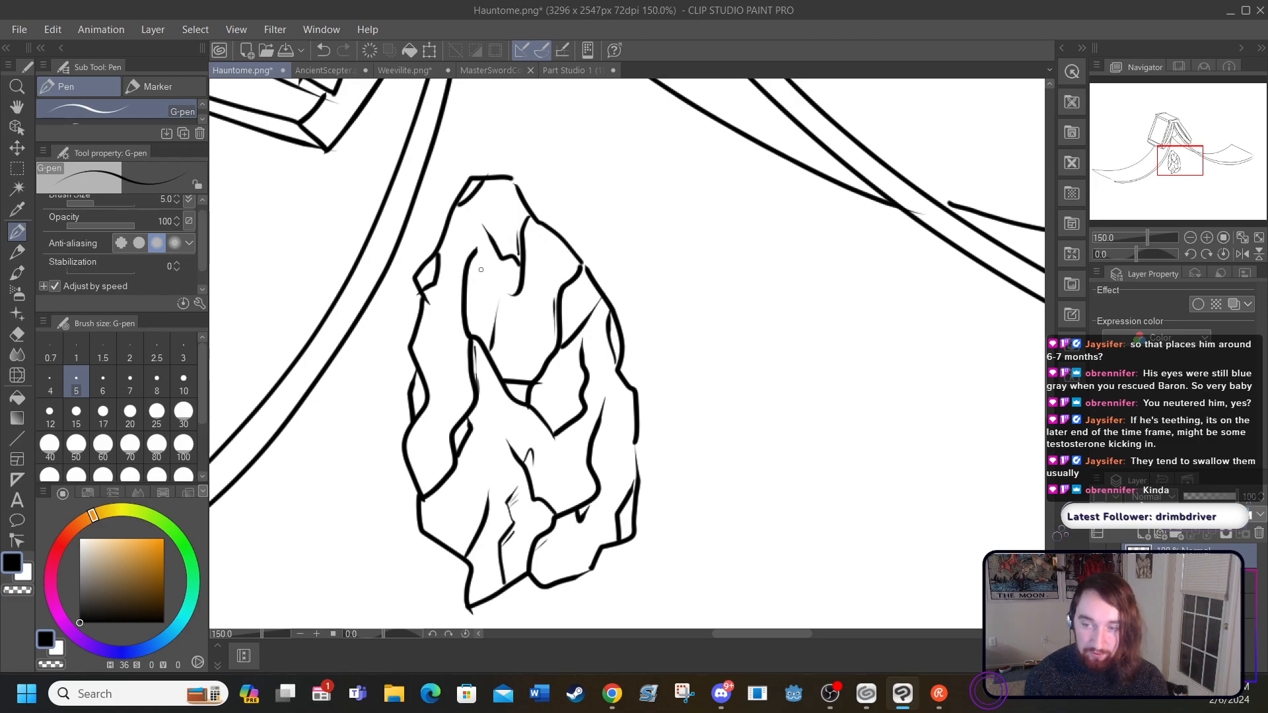
left_click_drag(474, 265, 466, 316)
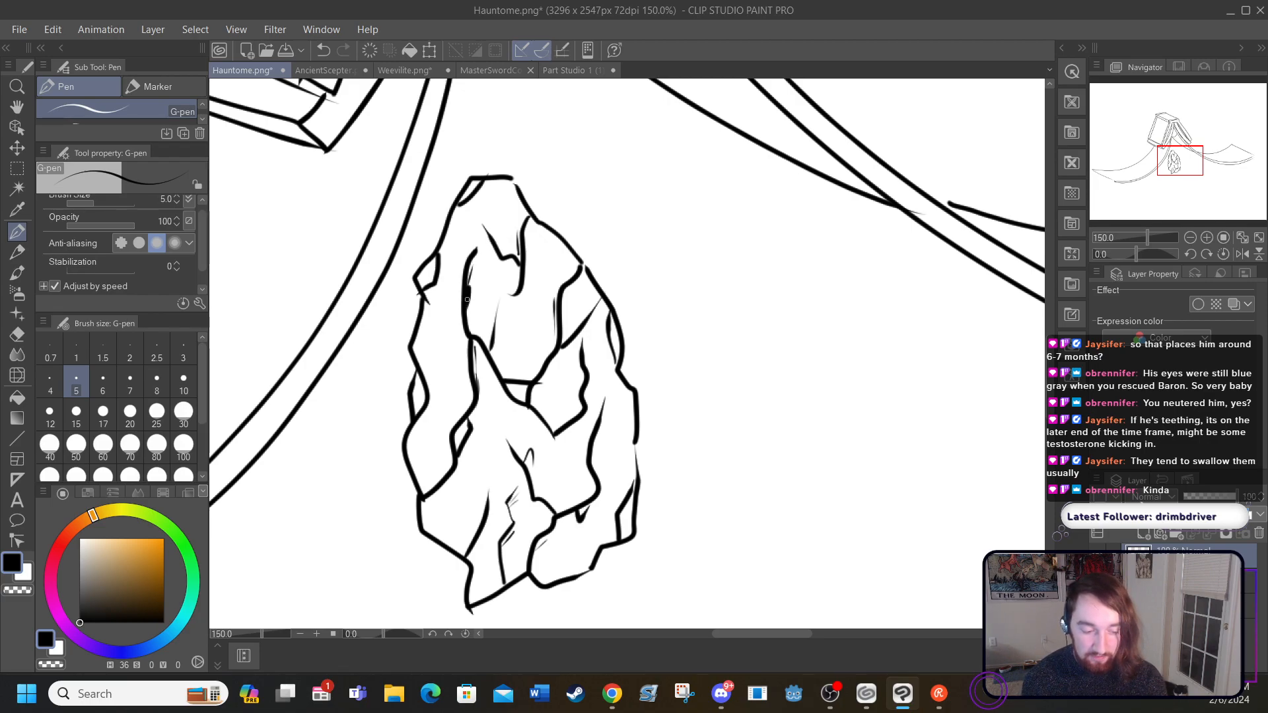
left_click(323, 50)
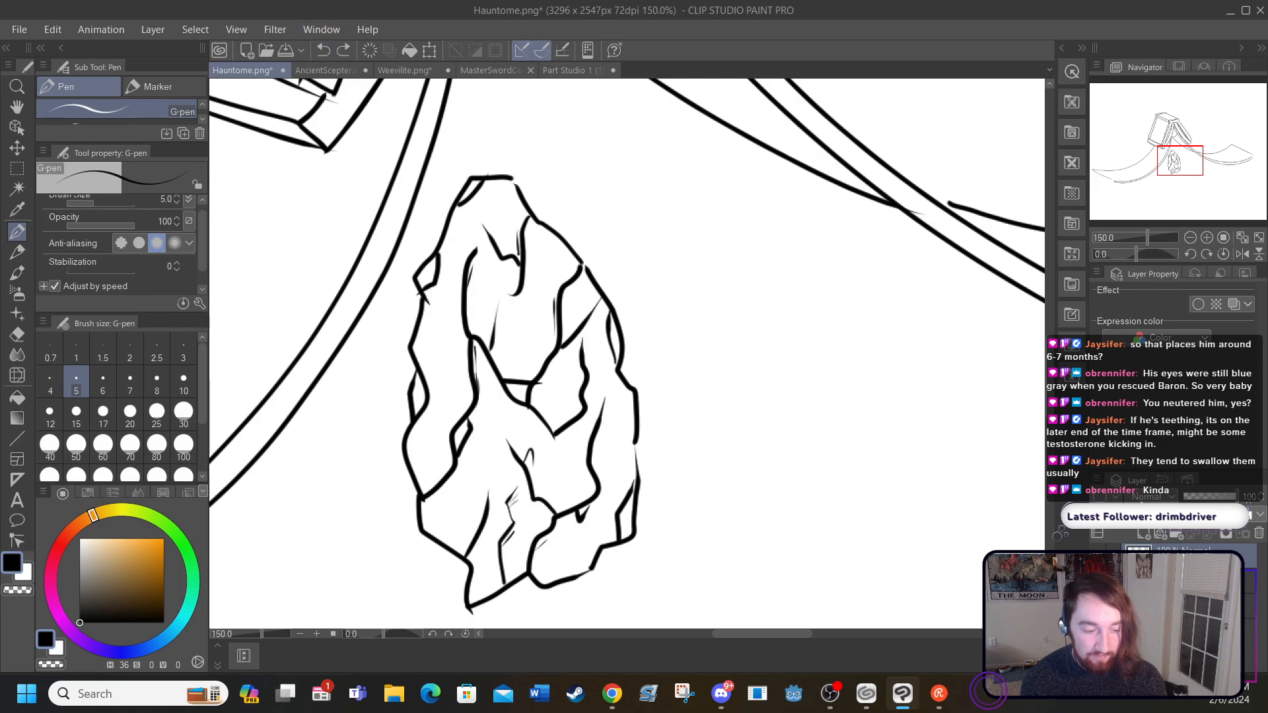
left_click_drag(470, 282, 470, 315)
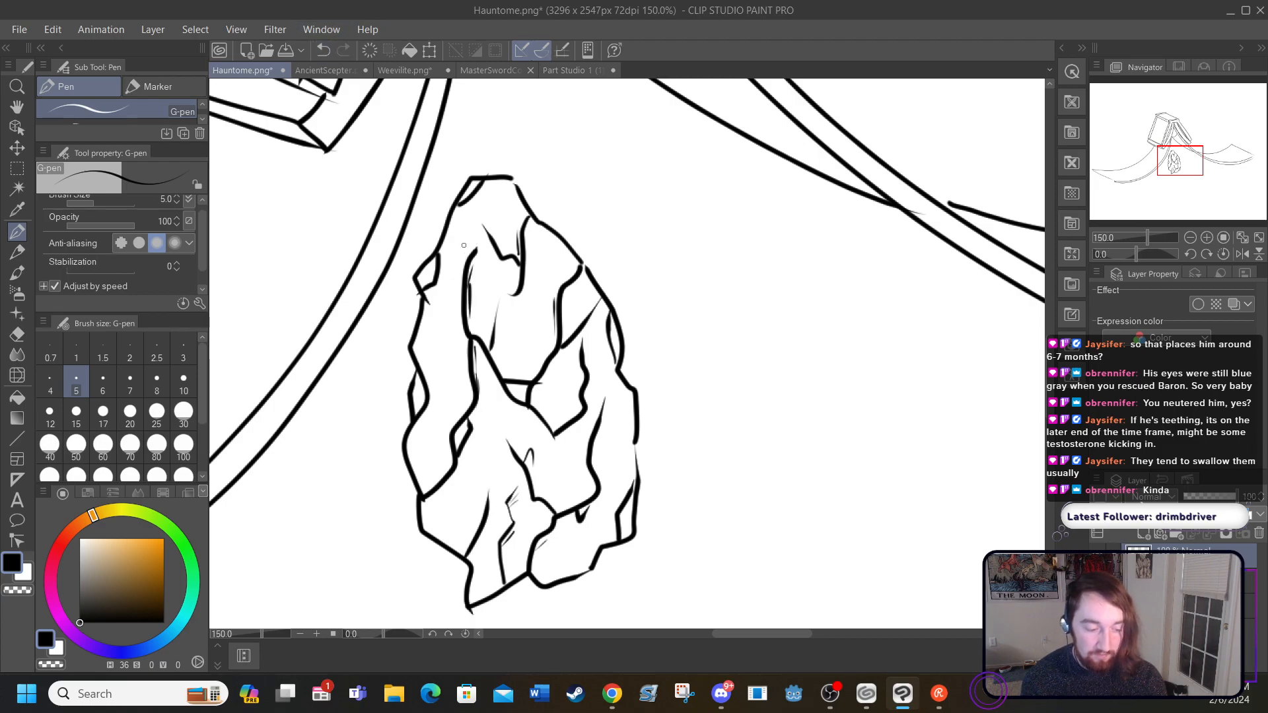
left_click_drag(588, 441, 601, 400)
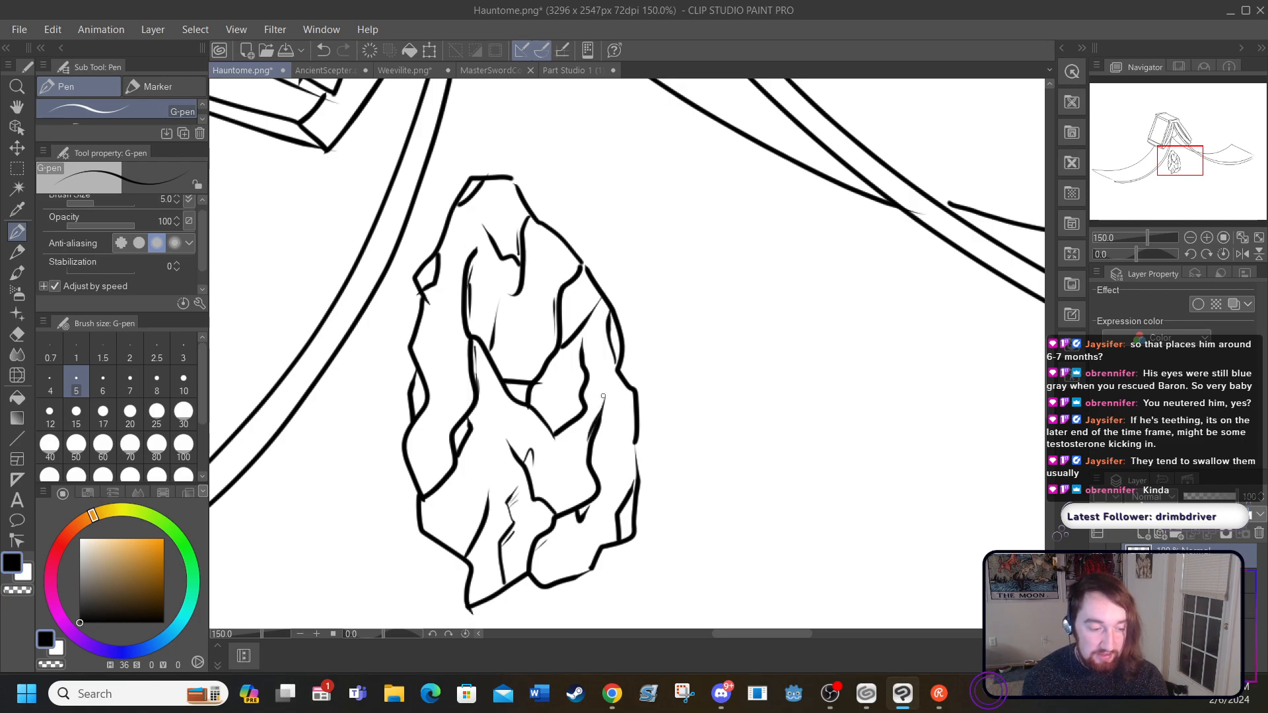
left_click(323, 50)
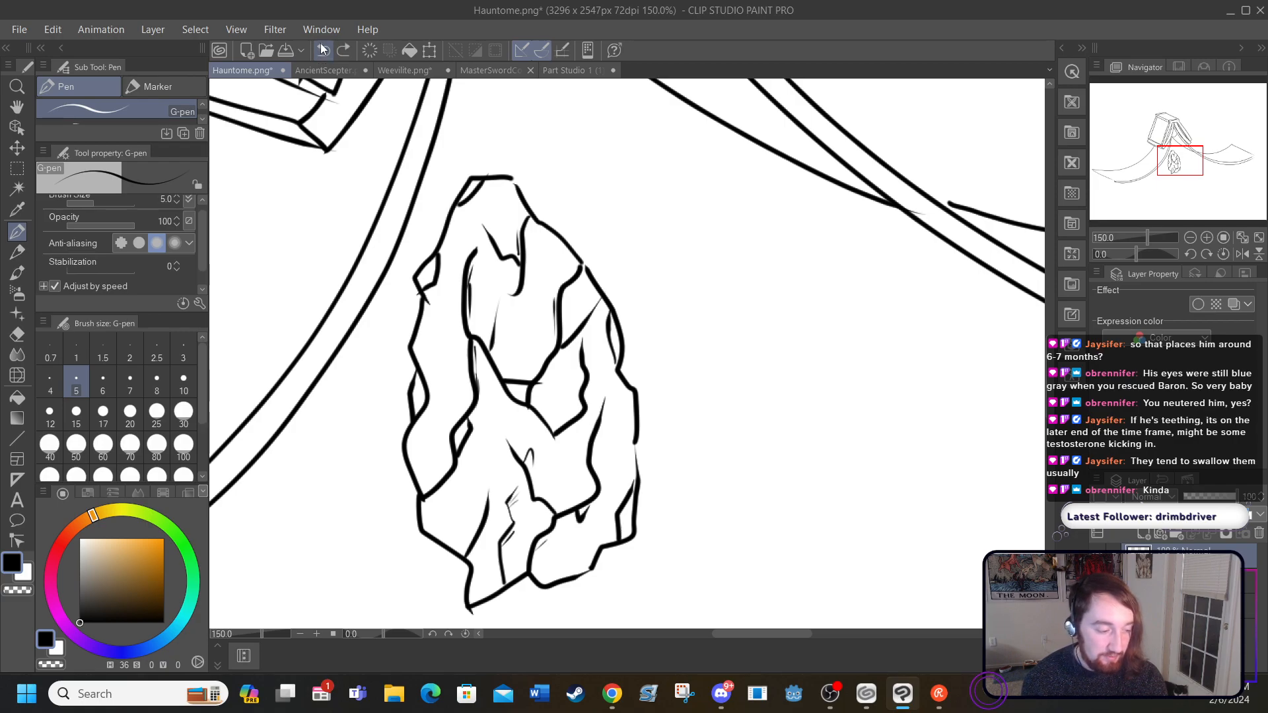
Step: Erase the whole rock form with the Hard eraser at size 170, undoing passes that cut into the neighbouring arm lines
left_click(16, 333)
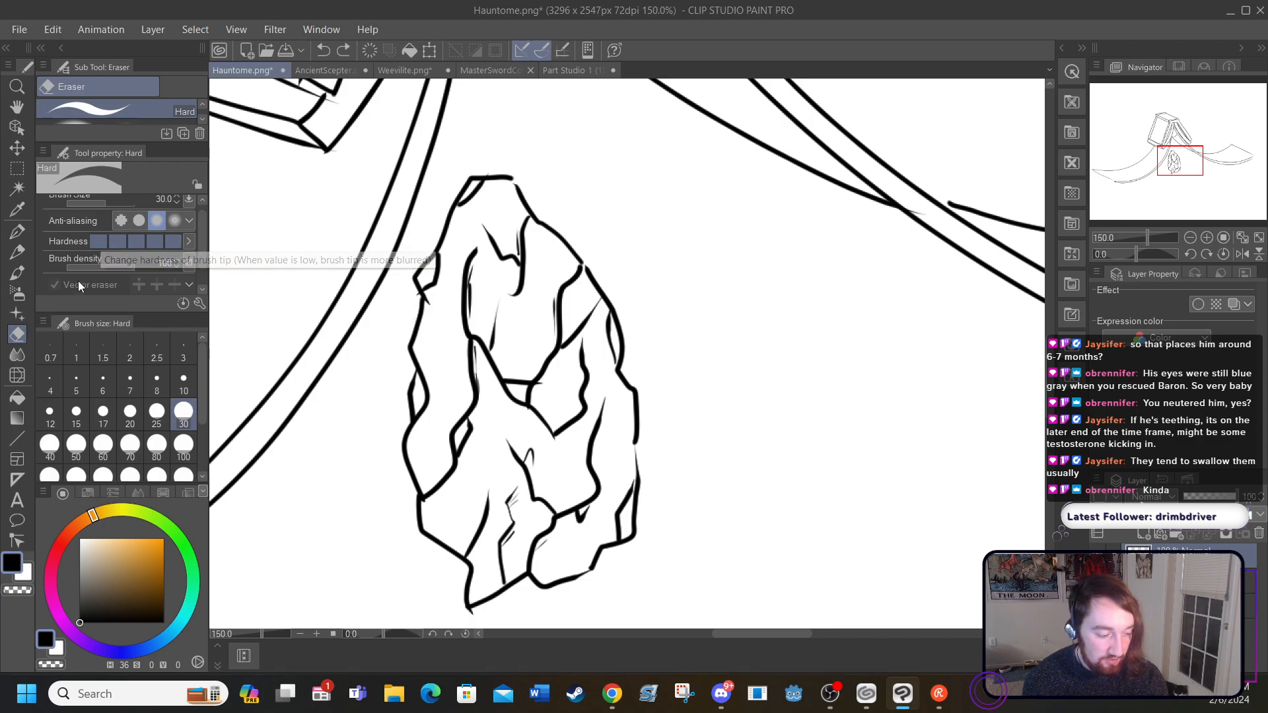
left_click(102, 476)
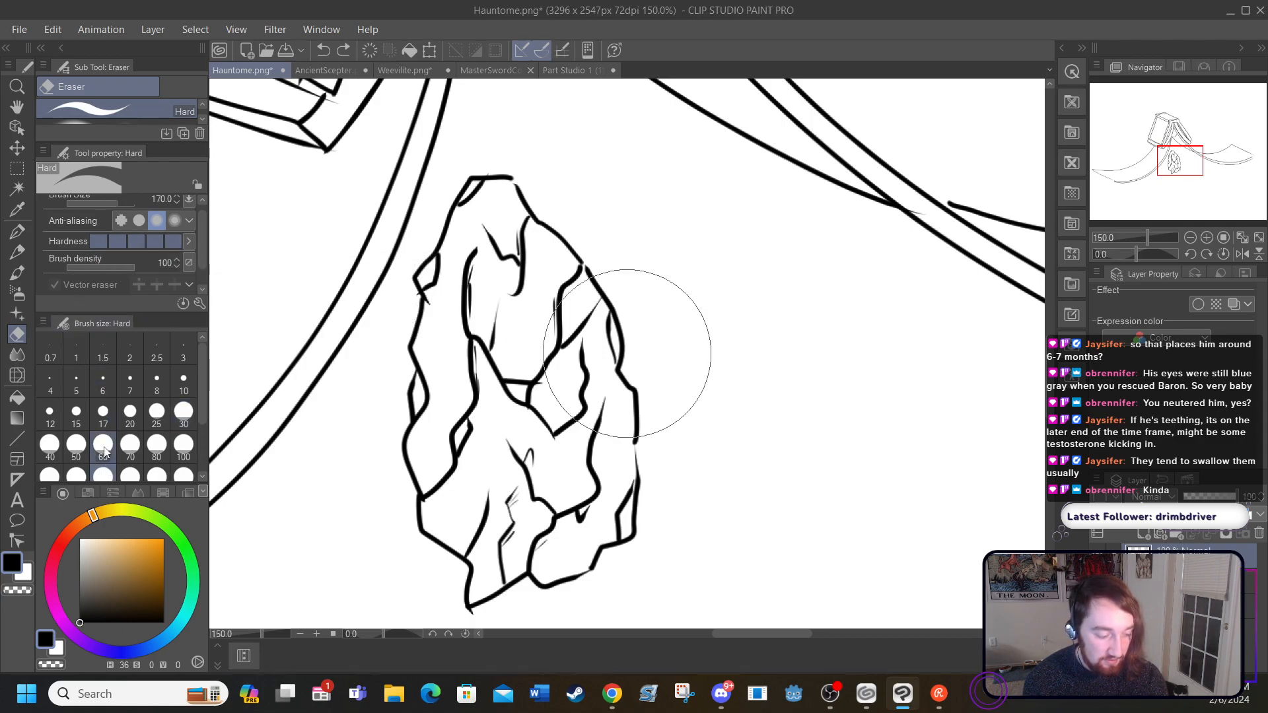
mouse_move(424, 502)
left_mouse_down()
mouse_move(456, 522)
mouse_move(462, 552)
mouse_move(556, 559)
mouse_move(598, 515)
mouse_move(624, 457)
mouse_move(602, 324)
mouse_move(578, 270)
mouse_move(492, 204)
mouse_move(432, 407)
mouse_move(501, 396)
left_mouse_up()
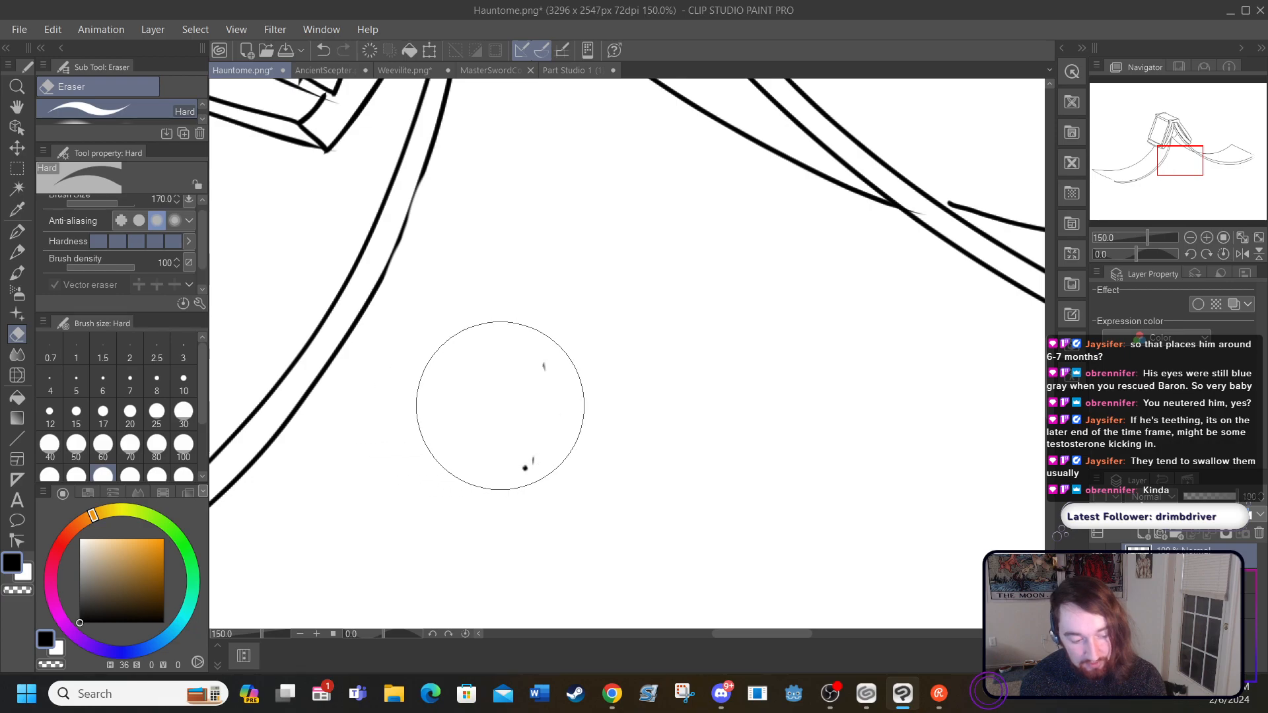
left_click(324, 49)
left_click_drag(509, 205, 479, 301)
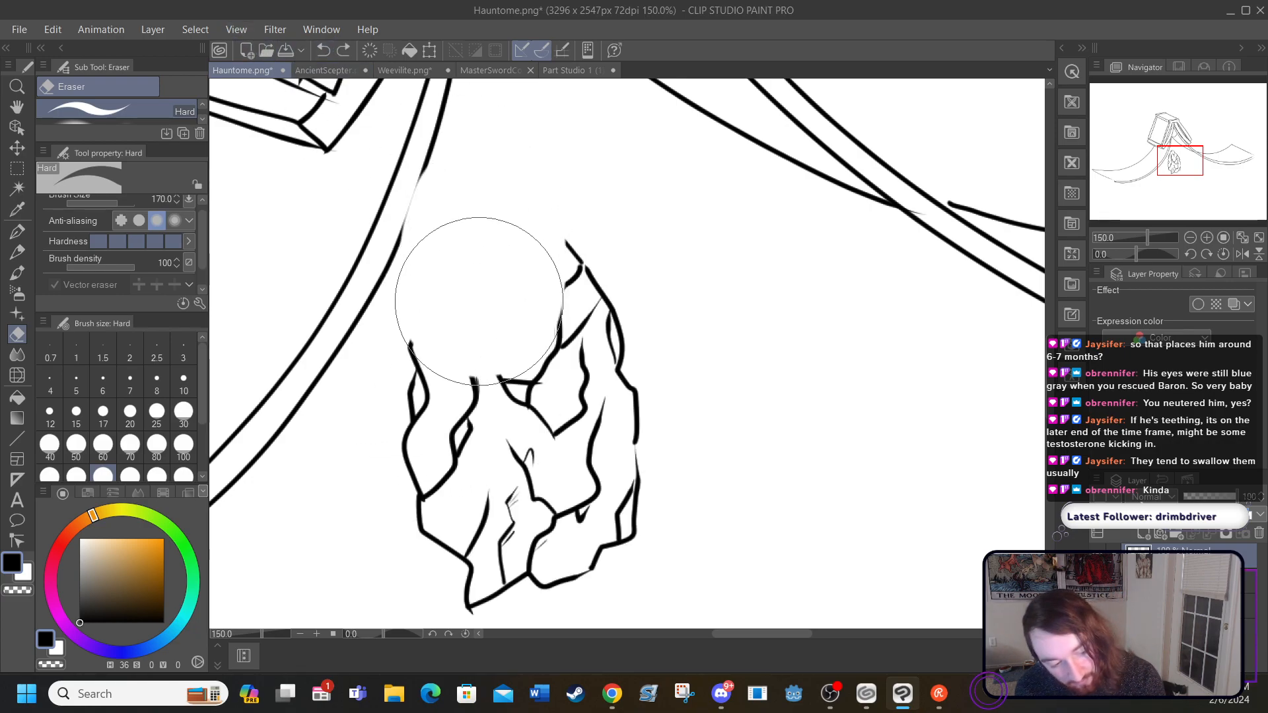
left_click(323, 49)
mouse_move(461, 411)
left_mouse_down()
mouse_move(460, 368)
mouse_move(506, 232)
mouse_move(538, 245)
mouse_move(600, 320)
mouse_move(625, 409)
mouse_move(610, 499)
mouse_move(545, 545)
mouse_move(464, 561)
mouse_move(444, 543)
mouse_move(477, 477)
mouse_move(552, 437)
left_mouse_up()
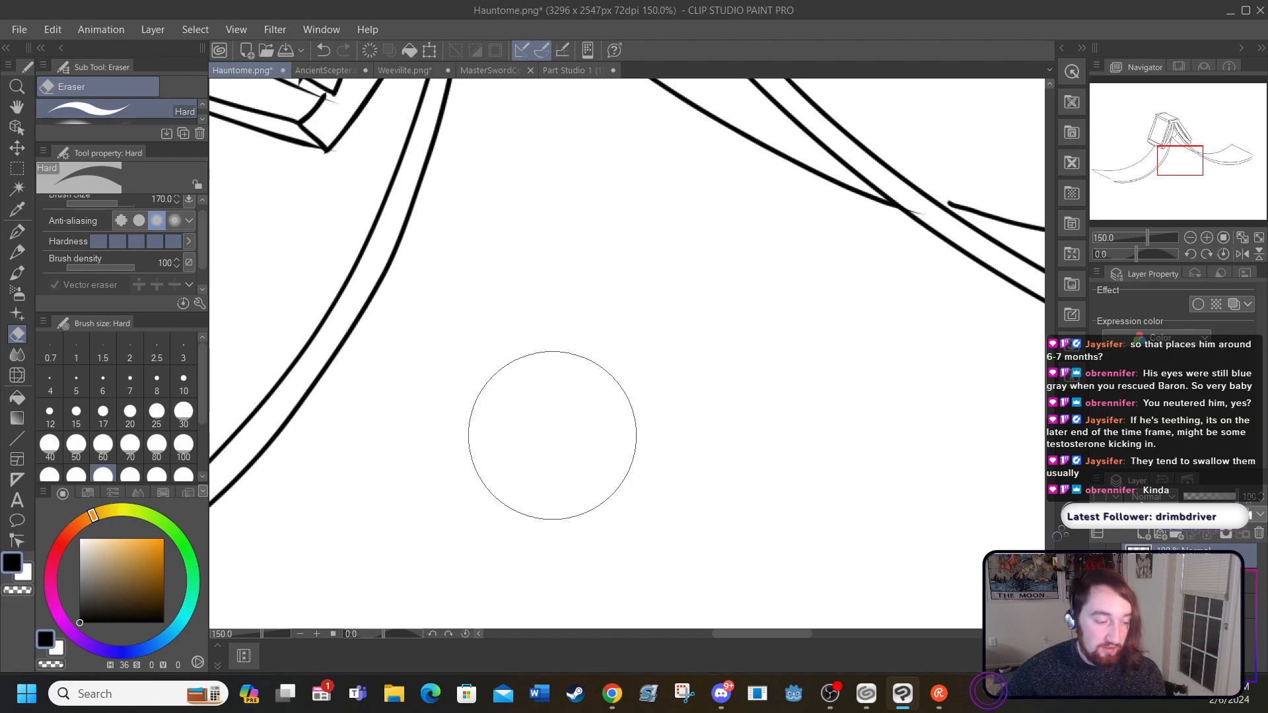
Step: Ink a small tilted sheet of paper with a wavy right edge below the book using the G-pen, and add crease lines inside it
left_click(18, 233)
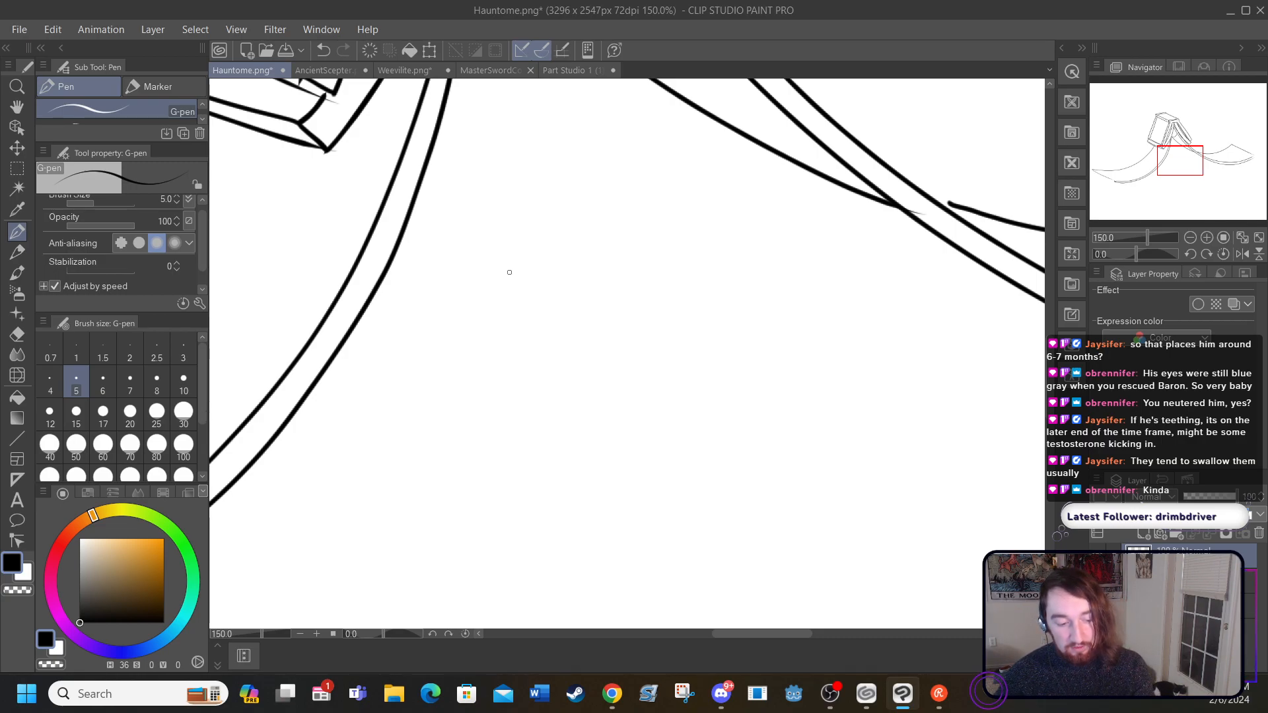
mouse_move(505, 273)
left_mouse_down()
mouse_move(632, 362)
mouse_move(526, 548)
mouse_move(411, 485)
mouse_move(494, 304)
mouse_move(461, 412)
left_mouse_up()
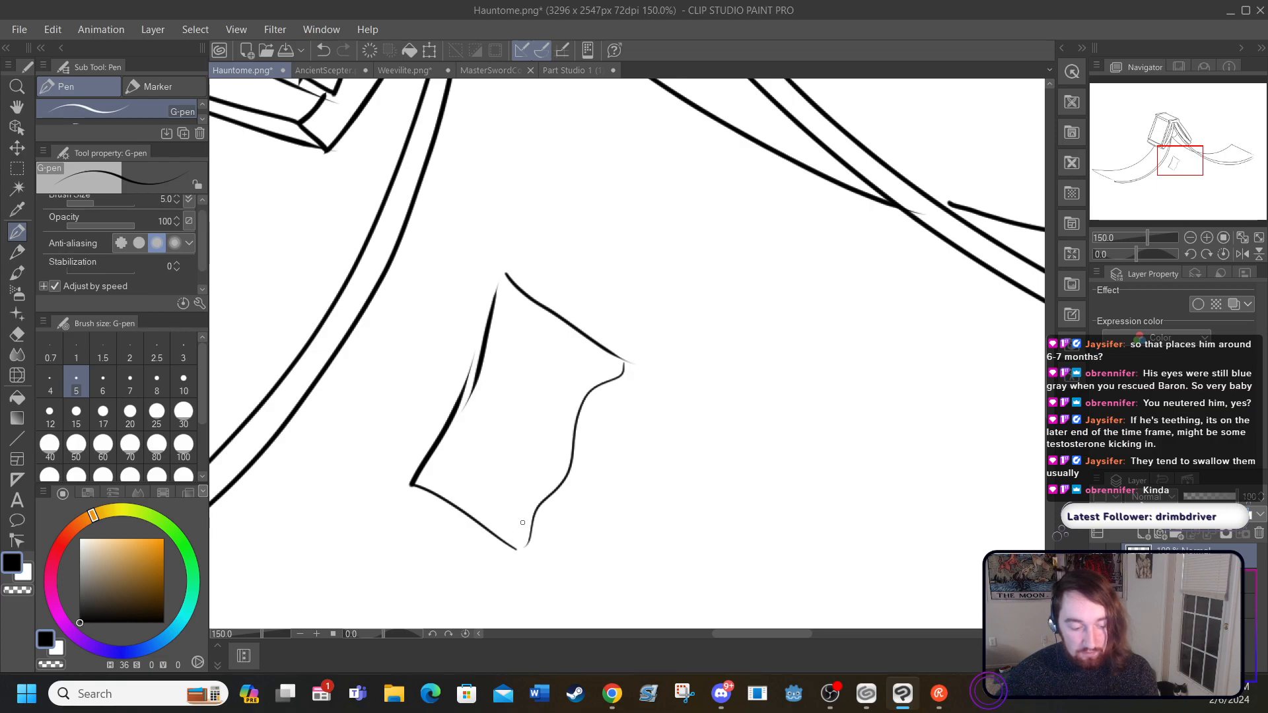
mouse_move(528, 518)
left_mouse_down()
mouse_move(511, 482)
mouse_move(505, 405)
left_mouse_up()
left_click_drag(502, 478, 488, 522)
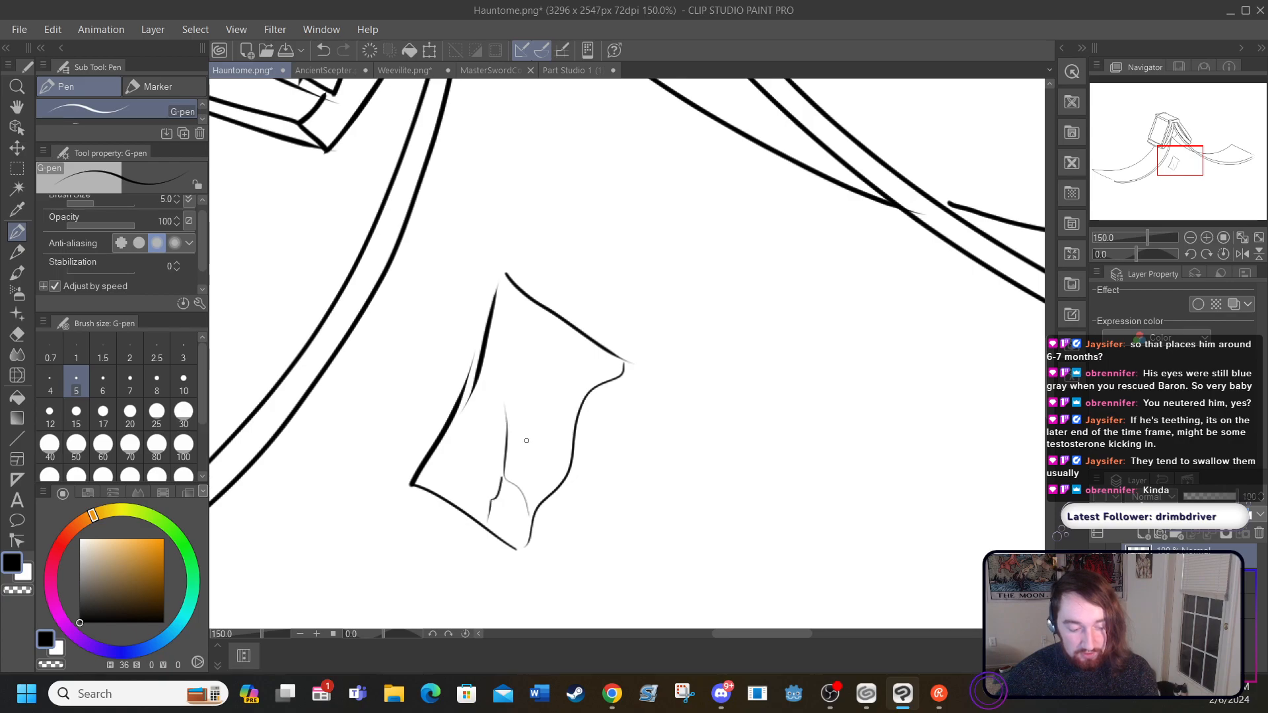
mouse_move(521, 410)
left_mouse_down()
mouse_move(575, 368)
mouse_move(557, 328)
left_mouse_up()
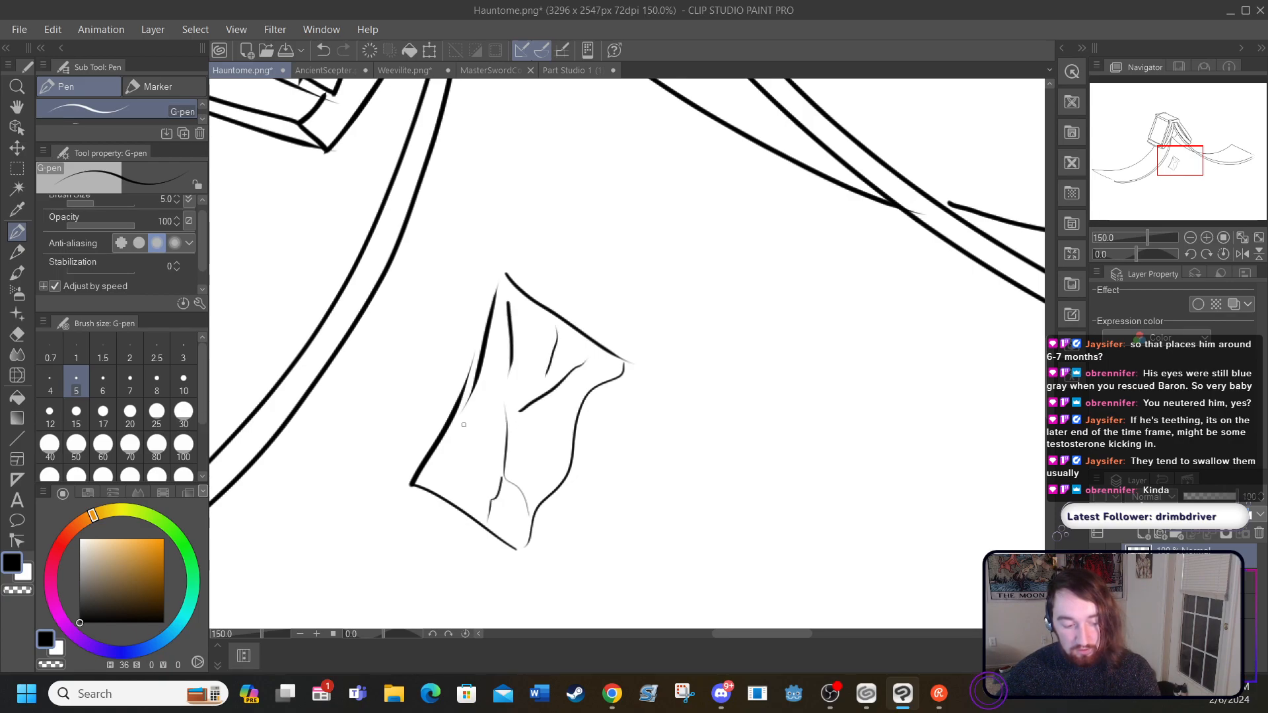
mouse_move(500, 417)
left_mouse_down()
mouse_move(502, 383)
mouse_move(560, 382)
left_mouse_up()
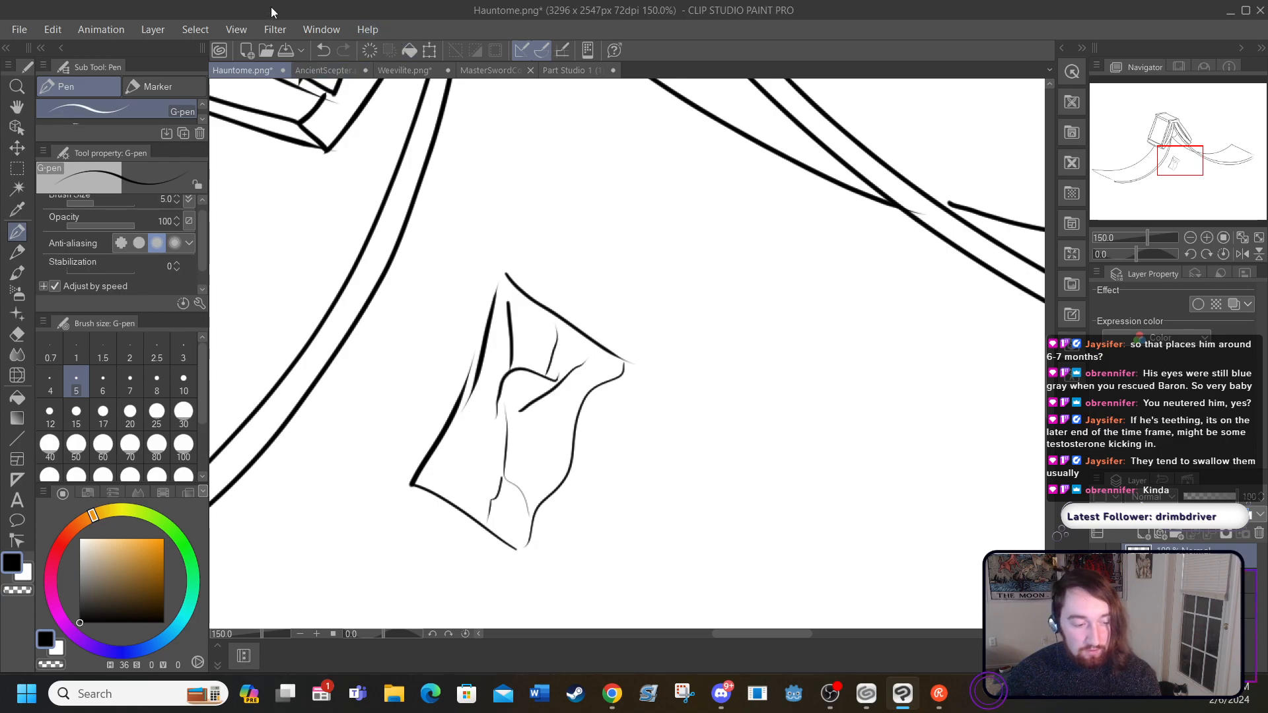
left_click(323, 51)
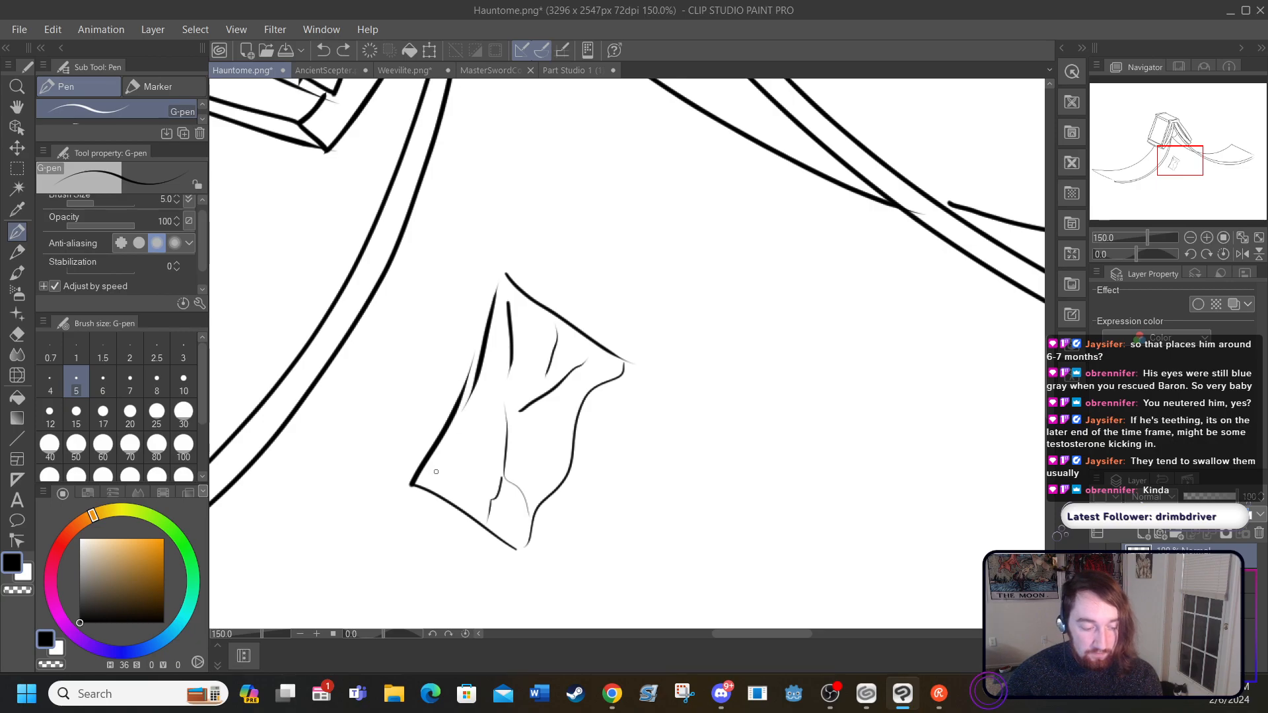
left_click_drag(436, 472, 488, 425)
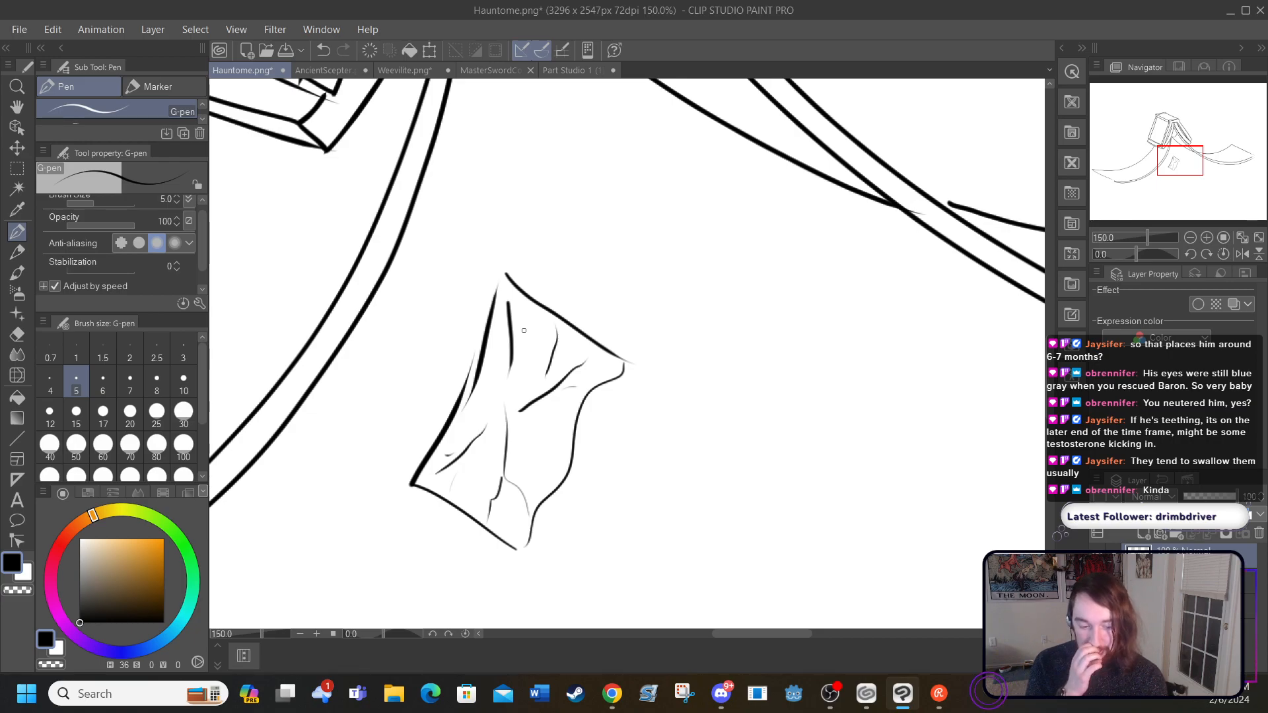
Step: Try fanning fine, feathery strokes outward along the paper sheet's left edge, and undo them
scroll(627, 313, "down", 3)
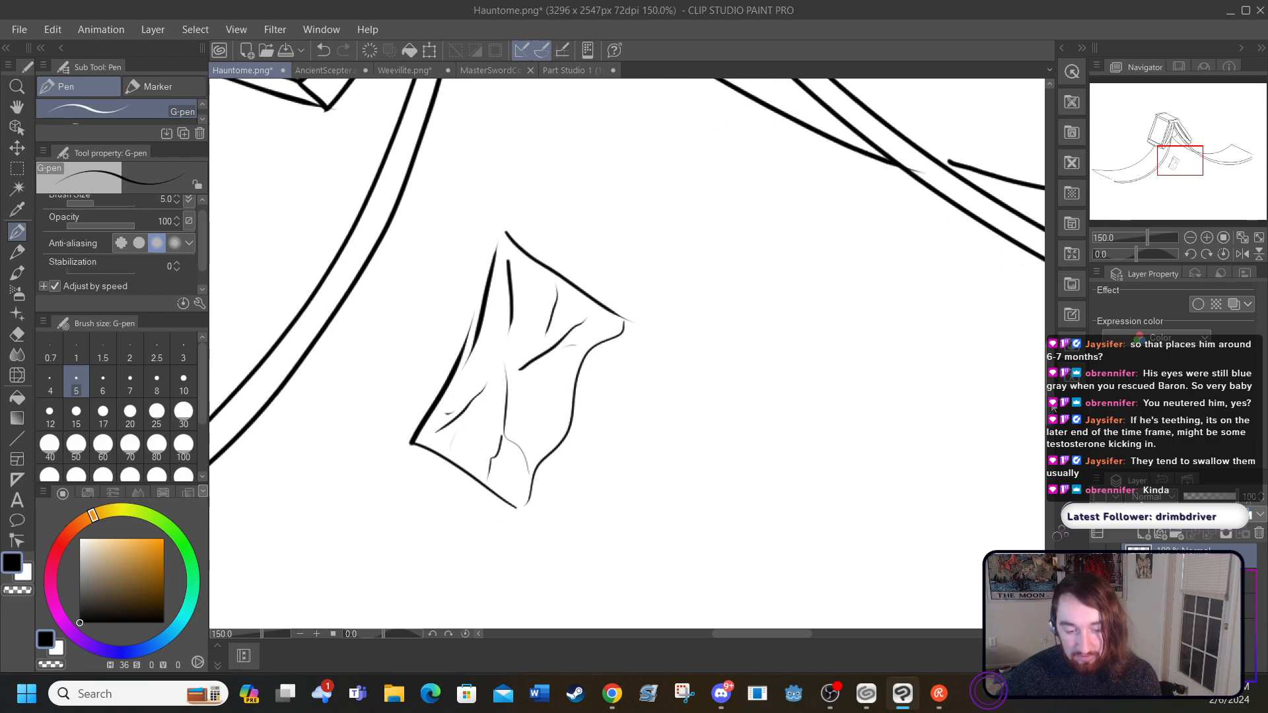
scroll(628, 354, "up", 1)
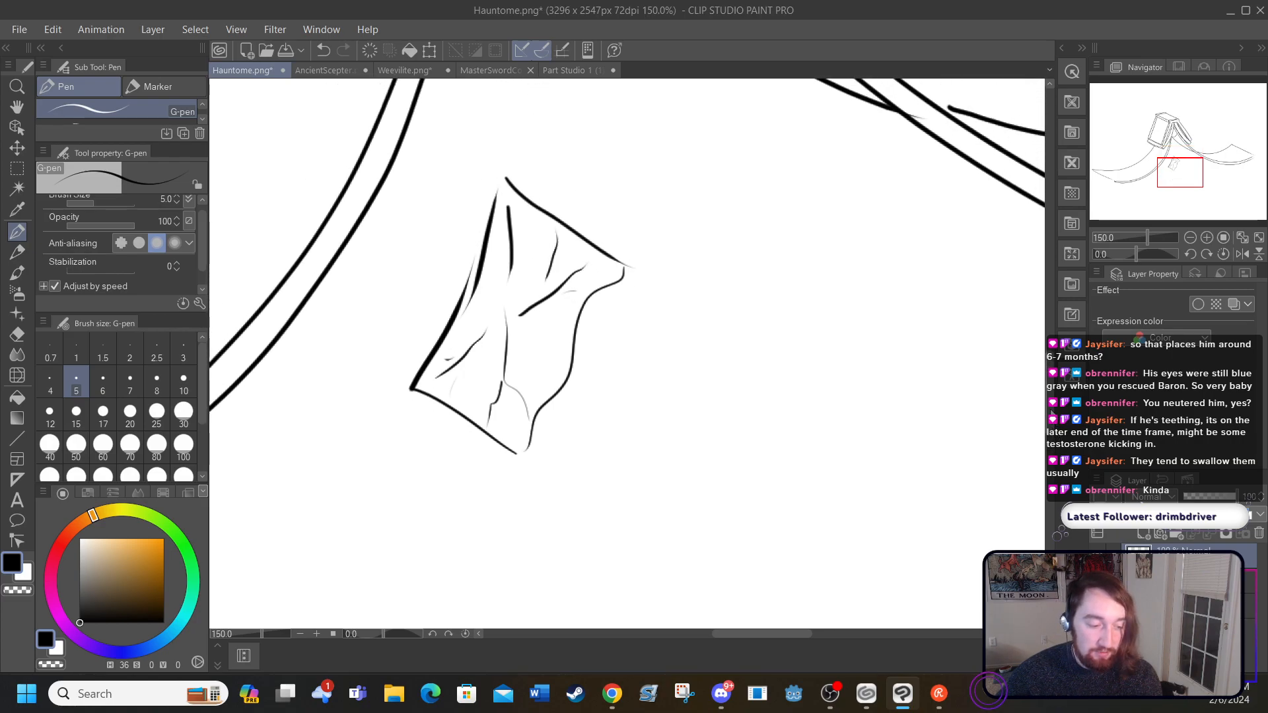
mouse_move(410, 388)
left_mouse_down()
mouse_move(392, 348)
mouse_move(416, 363)
mouse_move(408, 308)
left_mouse_up()
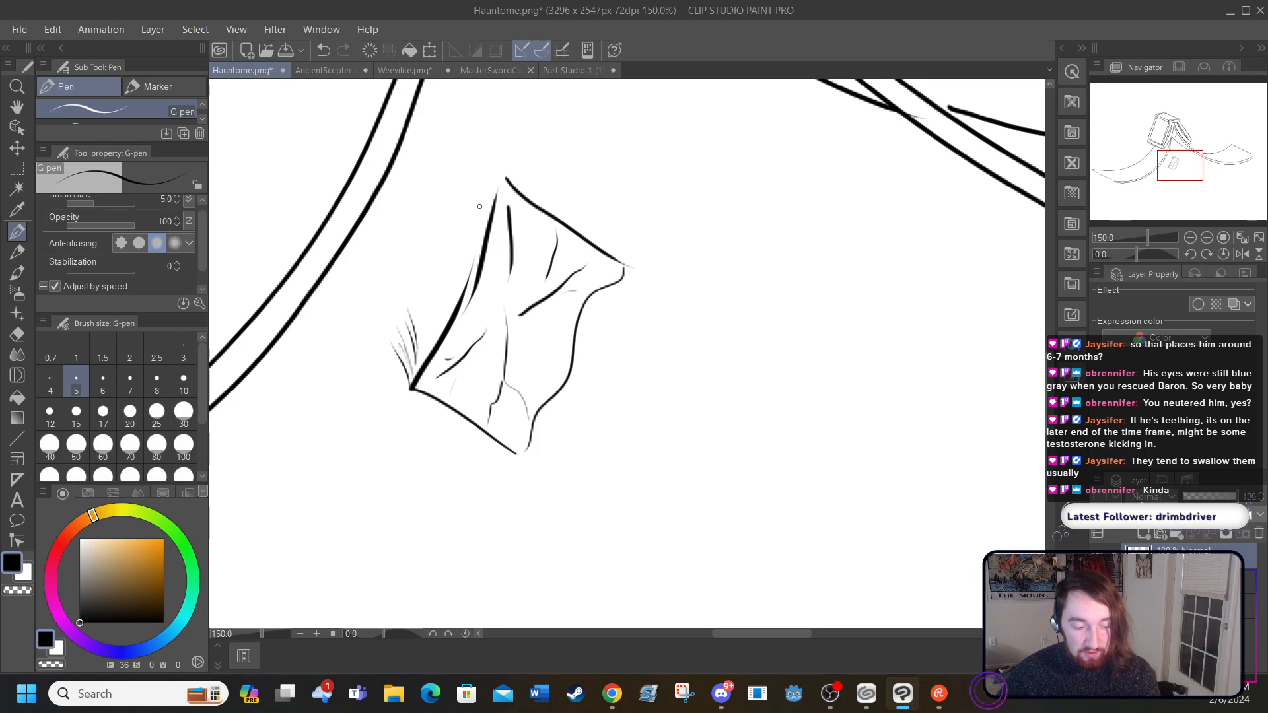
mouse_move(496, 185)
left_mouse_down()
mouse_move(468, 140)
mouse_move(451, 236)
left_mouse_up()
left_click_drag(418, 280, 403, 329)
left_click(325, 48)
left_click(325, 48)
left_click(325, 48)
left_click(325, 48)
left_click(325, 48)
left_click(325, 48)
left_click(323, 47)
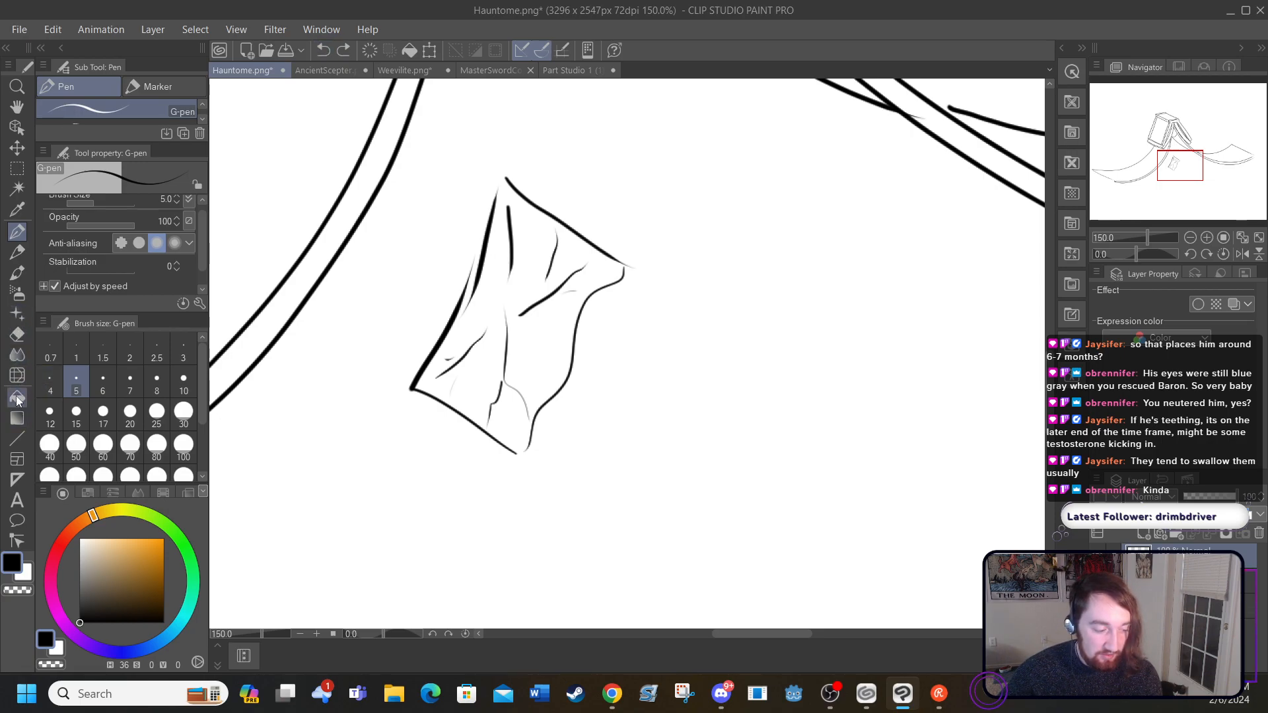
Step: Erase the paper sheet's straight left edge with the Hard eraser at size 20
left_click(17, 334)
left_click(130, 413)
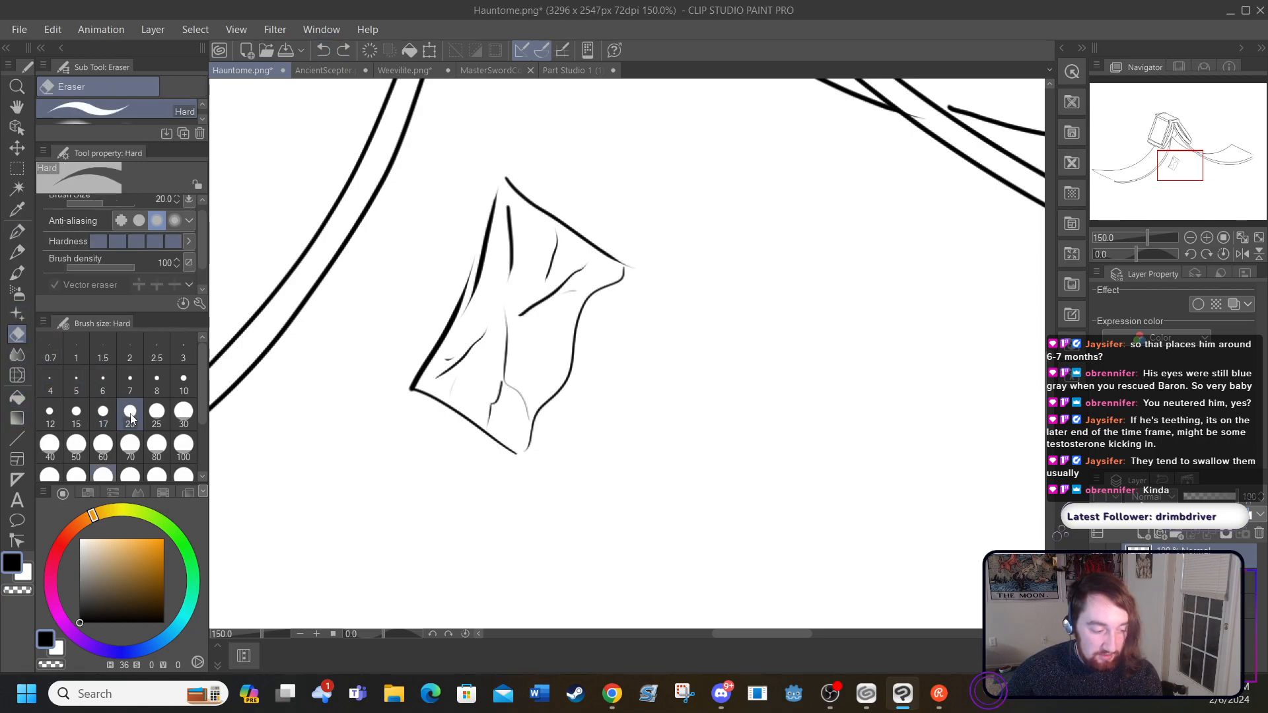
mouse_move(410, 389)
left_mouse_down()
mouse_move(494, 202)
mouse_move(482, 261)
left_mouse_up()
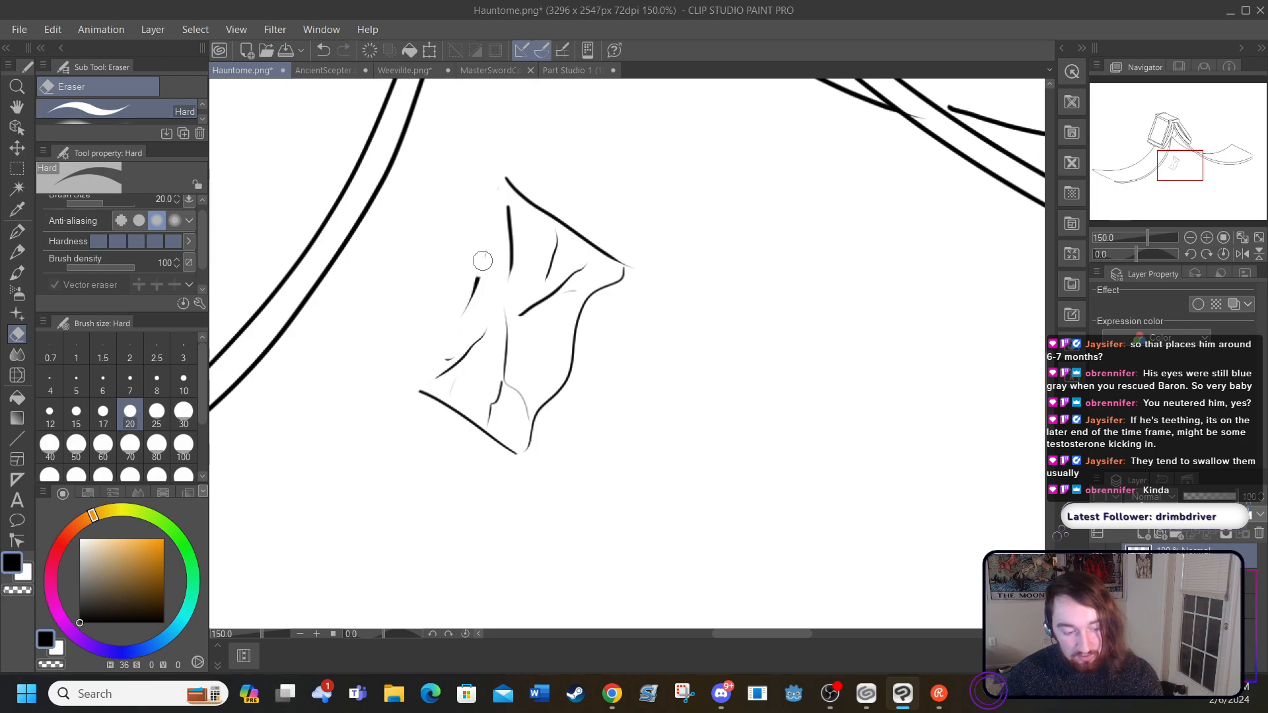
Step: Redraw the paper sheet's left edge with the G-pen as a jagged, torn line joining its top and bottom corners
left_click(17, 231)
left_click_drag(417, 392, 404, 370)
mouse_move(407, 377)
left_mouse_down()
mouse_move(421, 348)
mouse_move(443, 346)
mouse_move(442, 301)
mouse_move(465, 277)
left_mouse_up()
left_click_drag(465, 280, 473, 249)
left_click_drag(472, 208, 480, 237)
mouse_move(491, 191)
left_mouse_down()
mouse_move(501, 180)
mouse_move(490, 195)
left_mouse_up()
left_click_drag(495, 192, 476, 228)
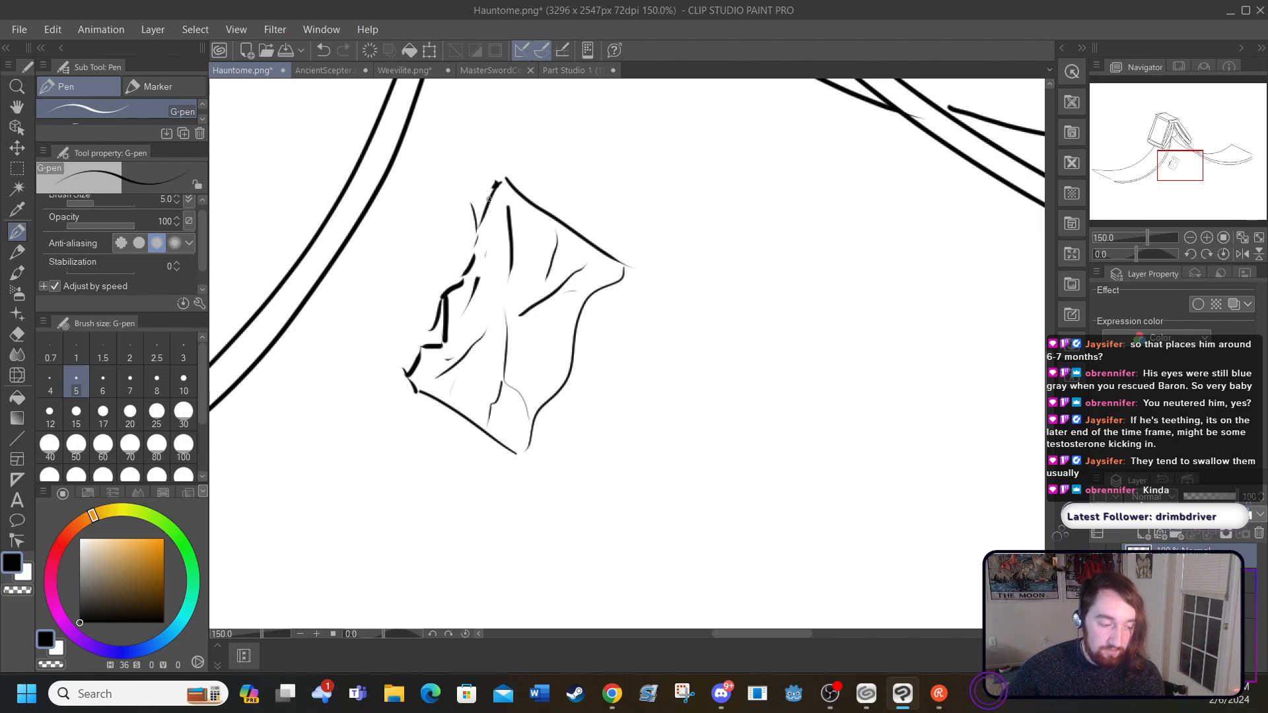
Step: Erase the paper sheet's wavy right edge and redraw it with the G-pen as a smooth, slightly bowed line
left_click(17, 334)
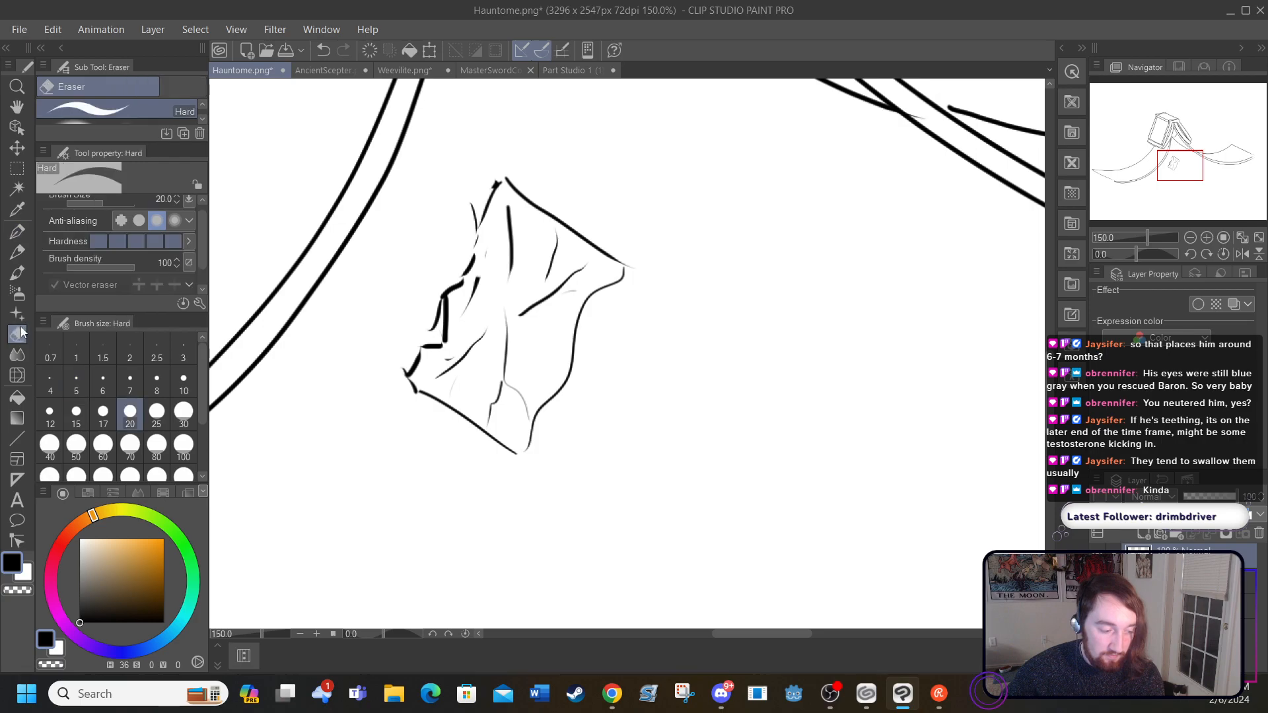
mouse_move(527, 449)
left_mouse_down()
mouse_move(583, 311)
mouse_move(628, 265)
left_mouse_up()
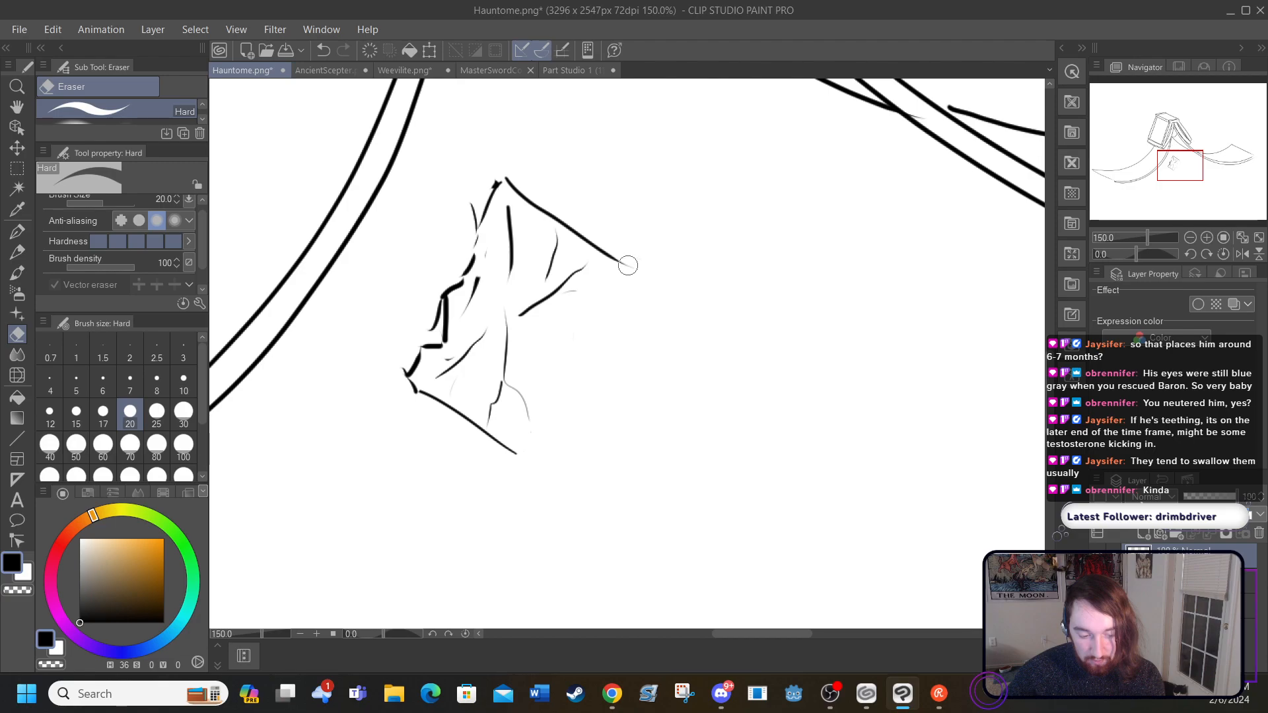
left_click(17, 232)
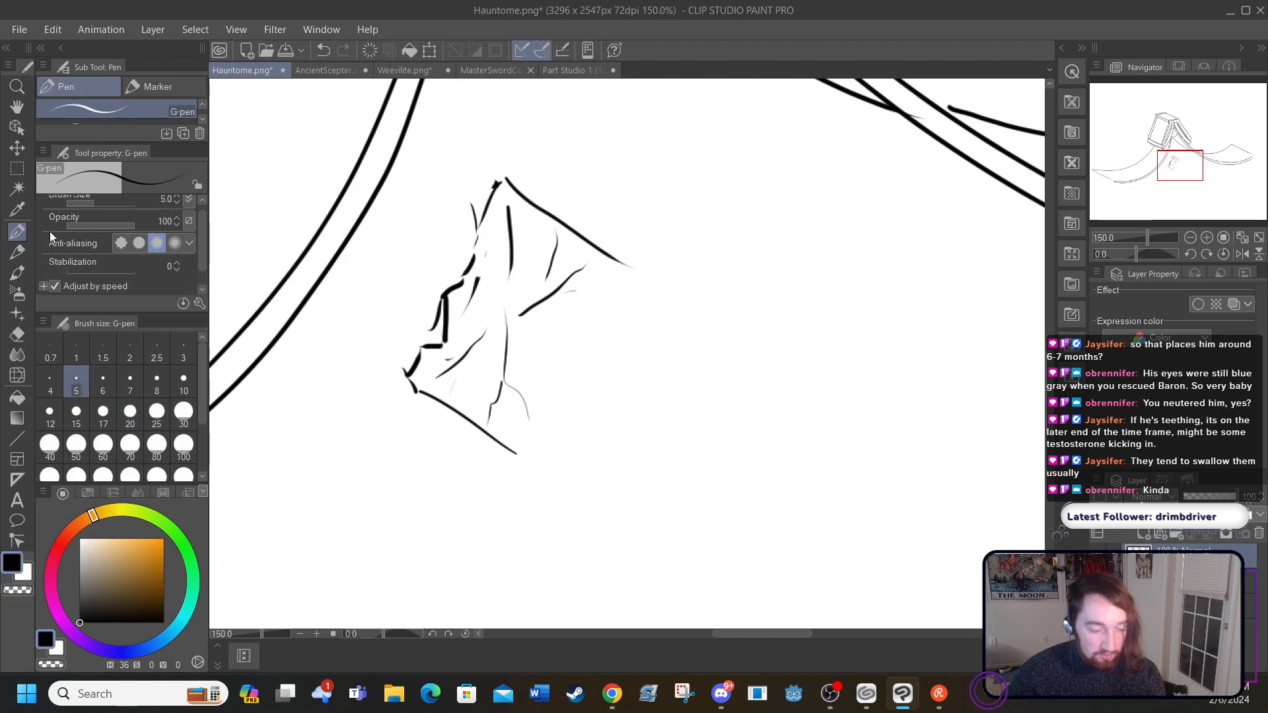
mouse_move(631, 272)
left_mouse_down()
mouse_move(554, 414)
mouse_move(518, 453)
left_mouse_up()
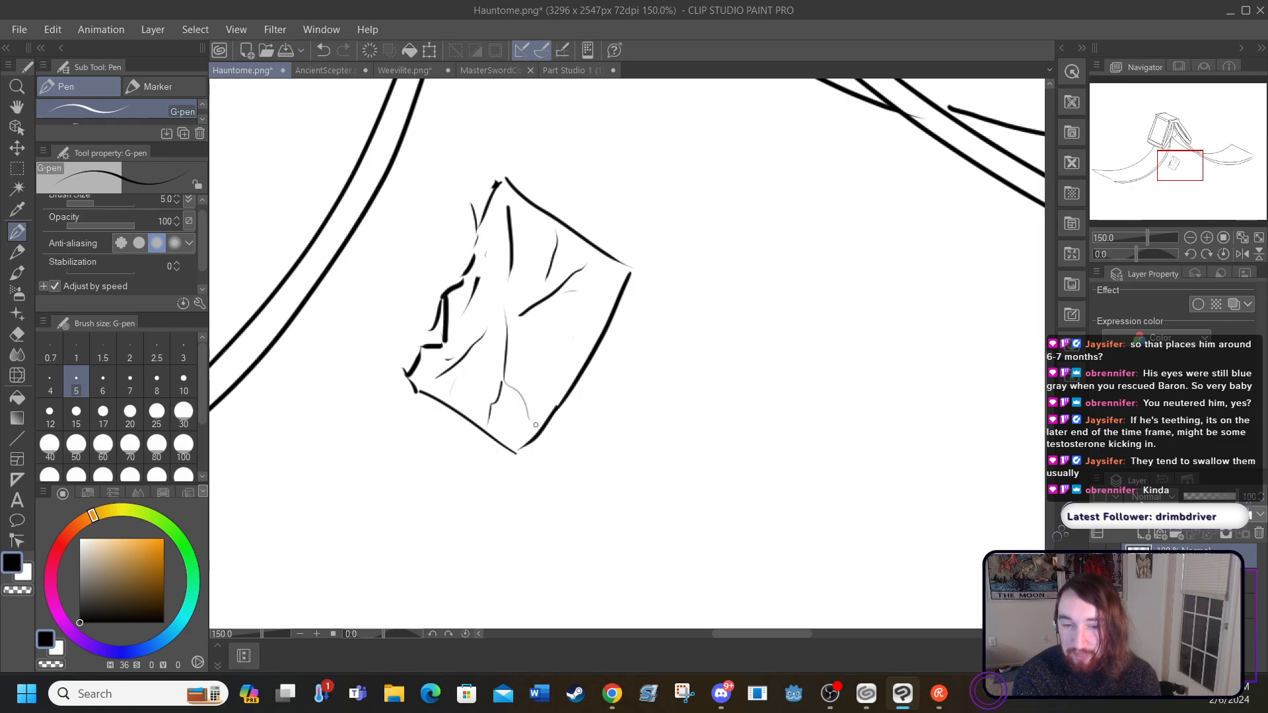
Step: Try a long curved G-pen stroke on the blank canvas to the right of the paper sheet, and undo it
mouse_move(786, 255)
left_mouse_down()
mouse_move(789, 473)
mouse_move(791, 439)
mouse_move(744, 589)
left_mouse_up()
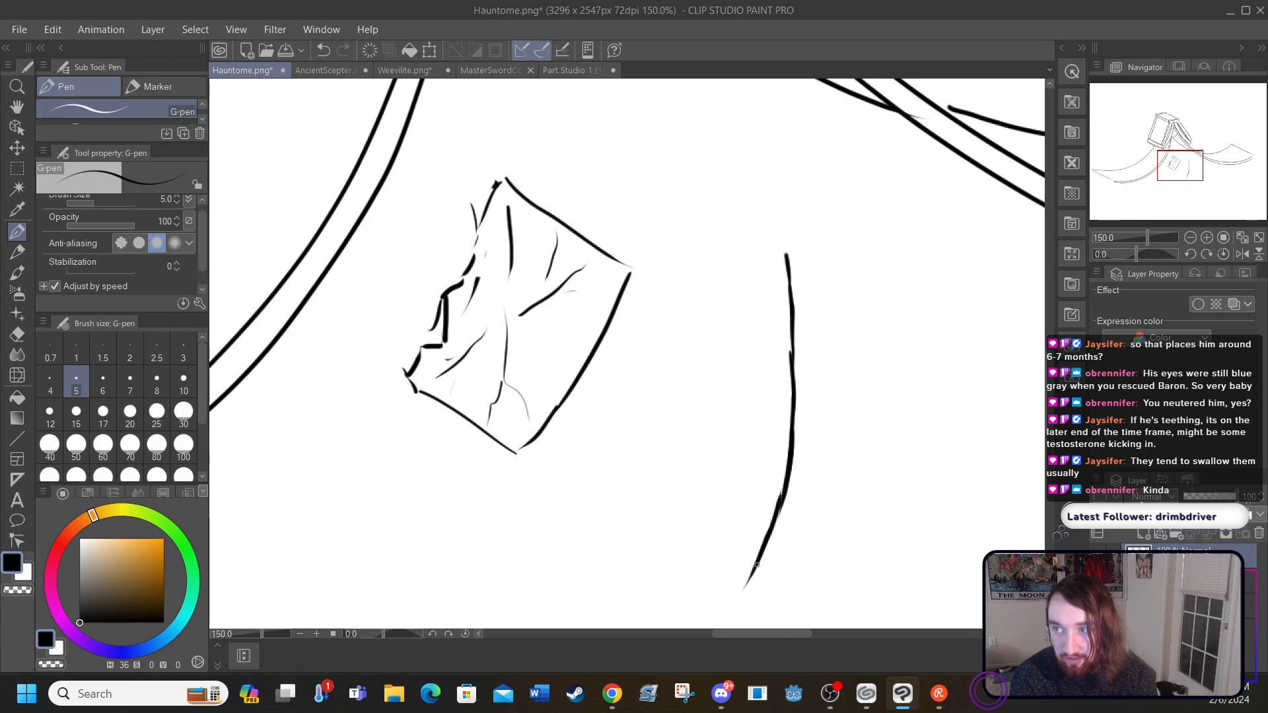
left_click(324, 50)
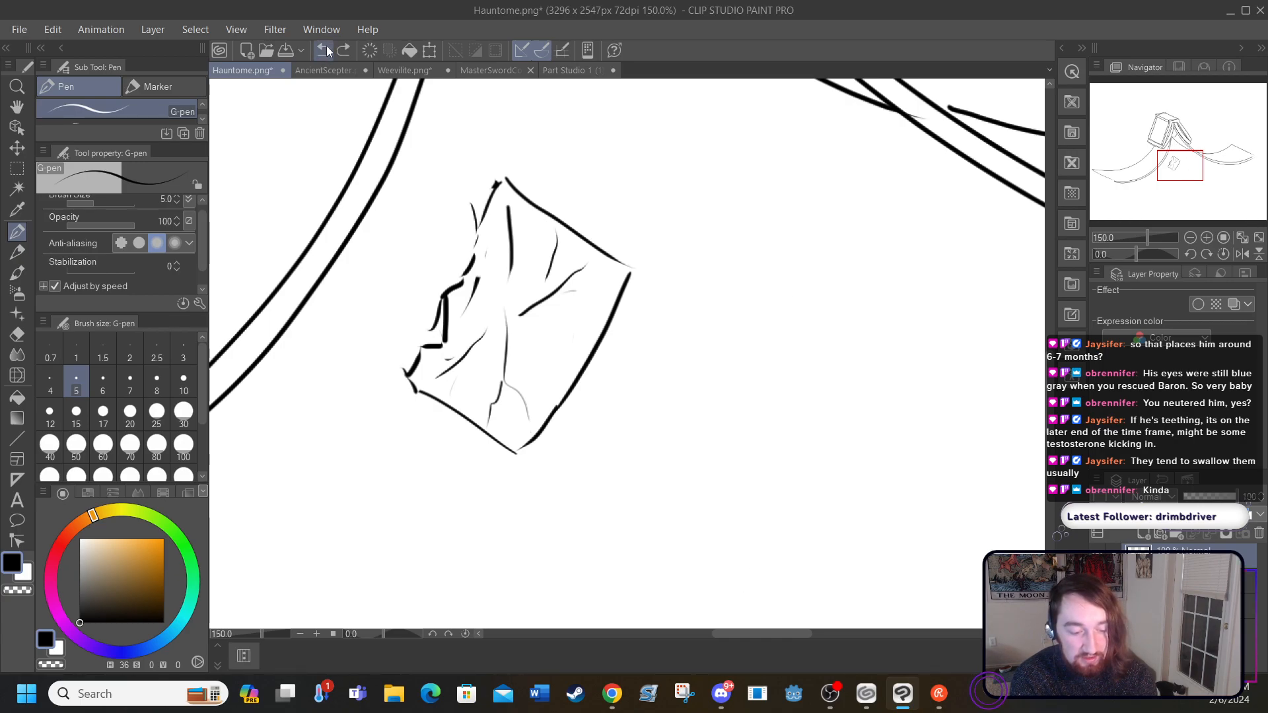
Step: Try selecting the paper sheet with a rectangle and expanding the selection by 207 px, and undo both
scroll(515, 297, "down", 2)
scroll(515, 265, "down", 2)
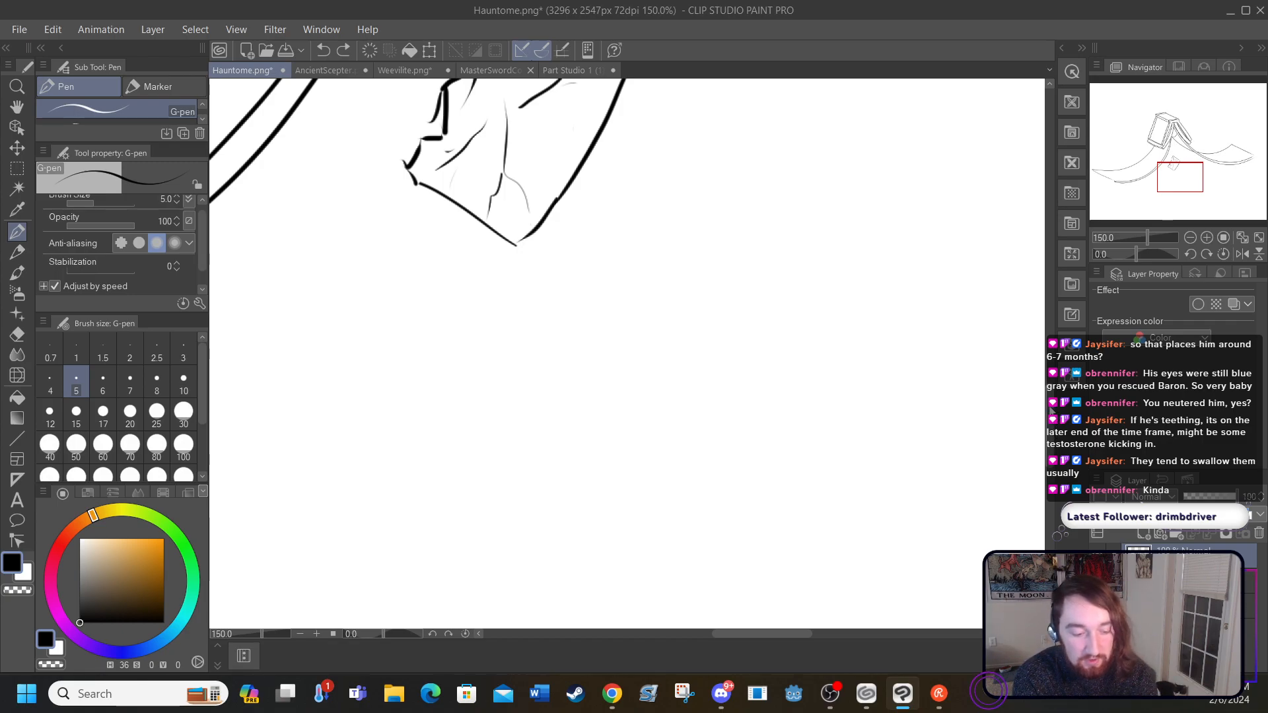
scroll(1052, 408, "up", 4)
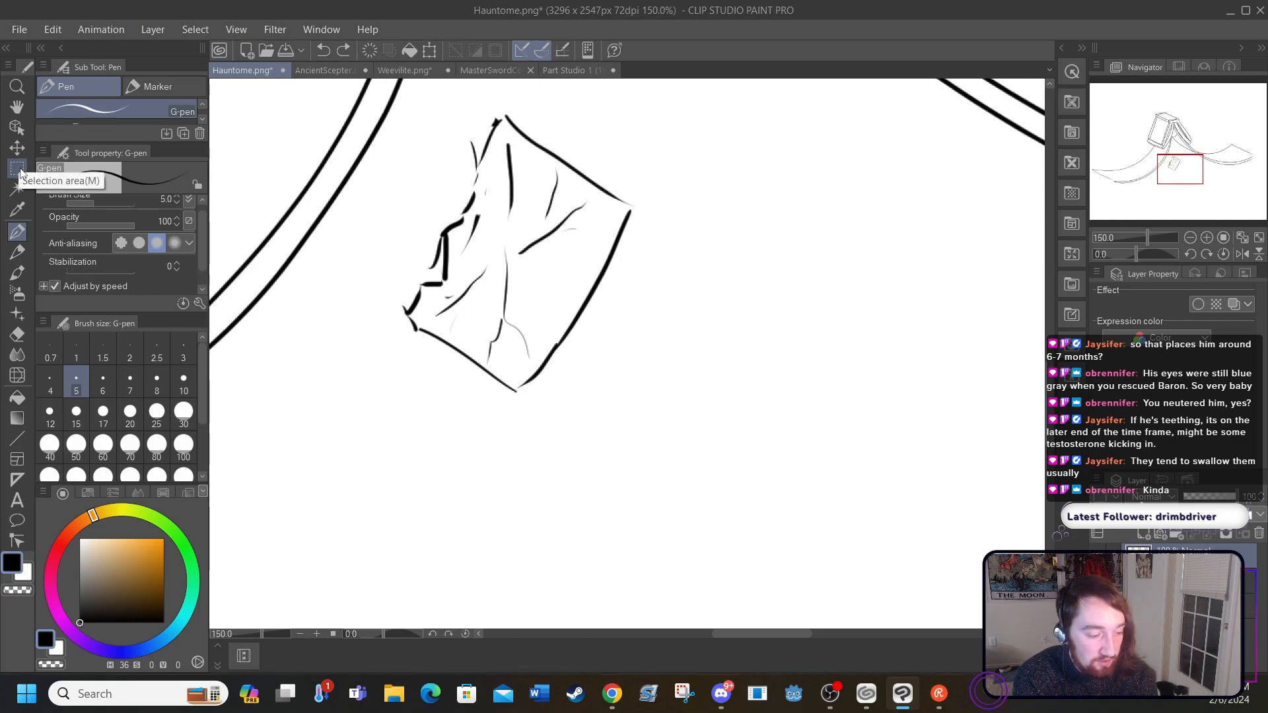
left_click(20, 171)
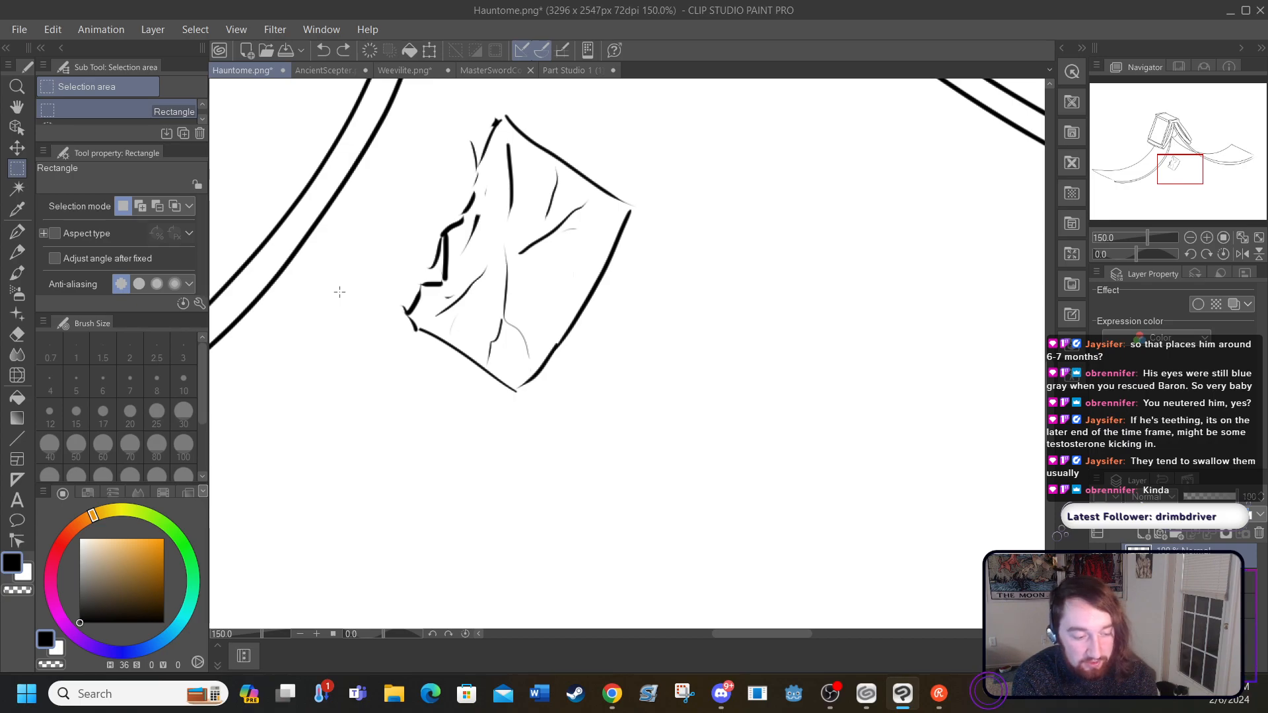
mouse_move(413, 94)
left_mouse_down()
mouse_move(502, 354)
mouse_move(594, 484)
mouse_move(654, 508)
left_mouse_up()
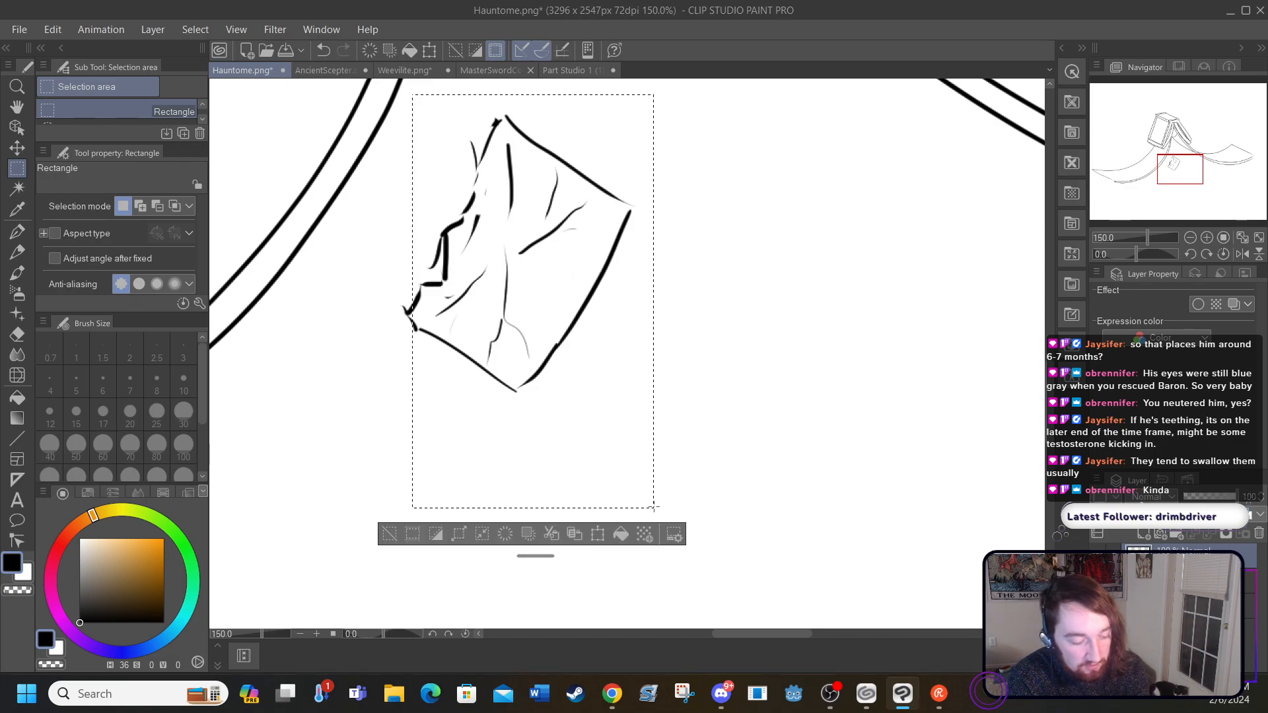
left_click(460, 535)
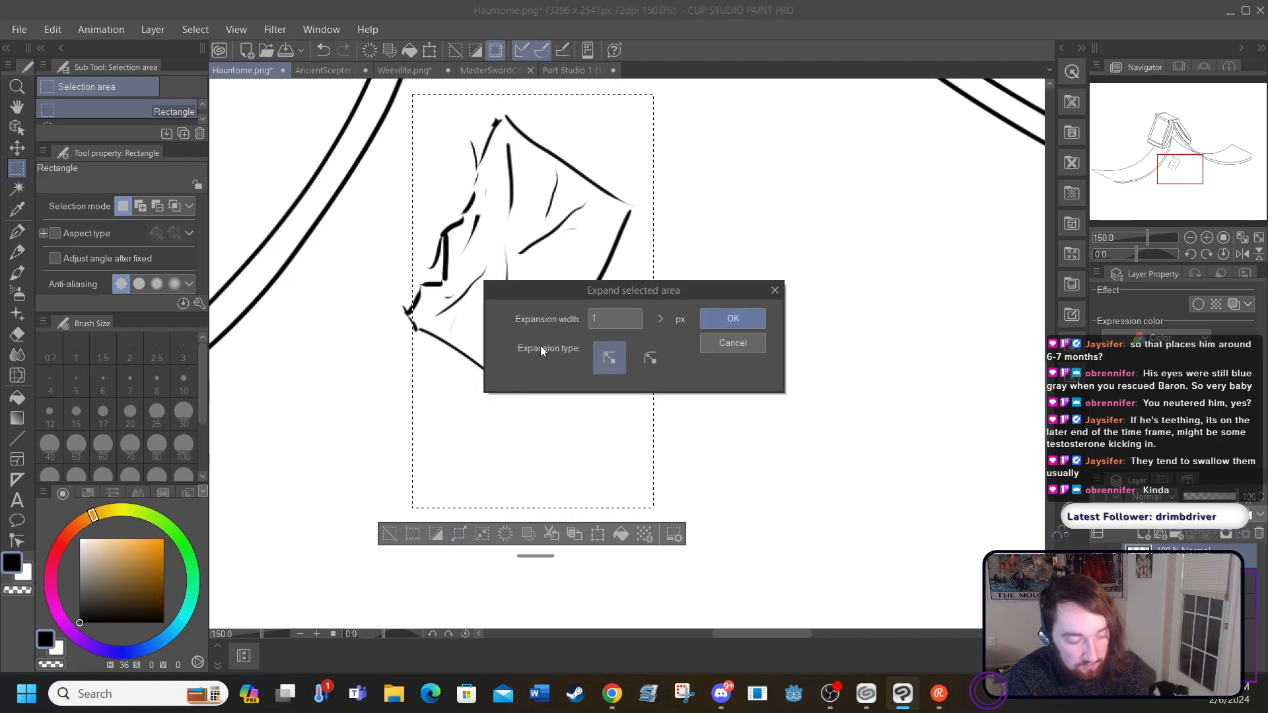
left_click(661, 319)
left_click_drag(661, 320, 666, 298)
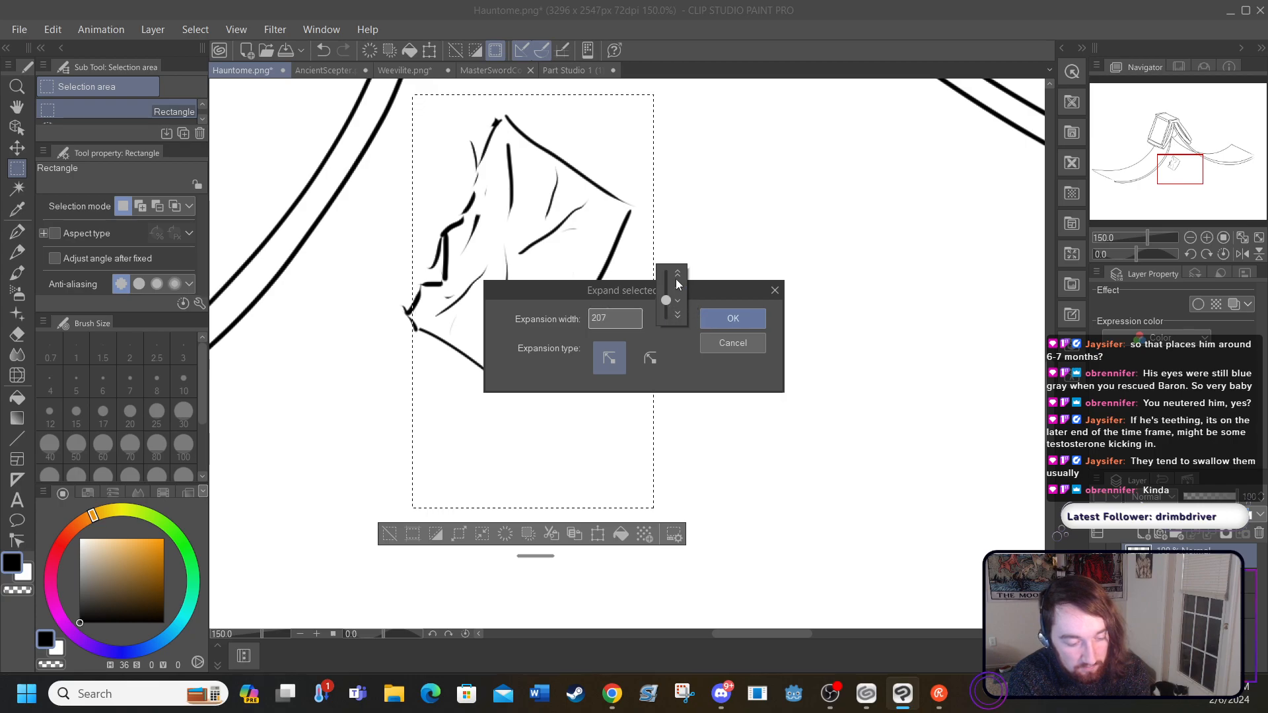
left_click(722, 313)
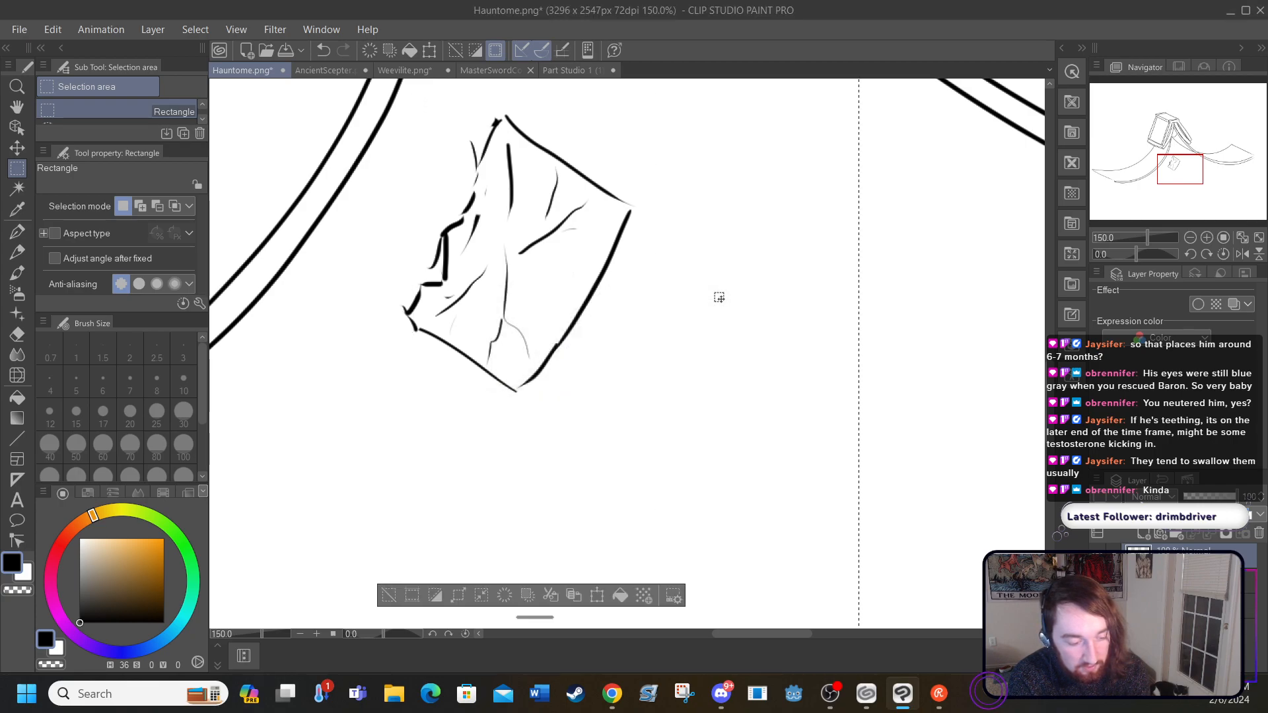
left_click(323, 49)
left_click(323, 49)
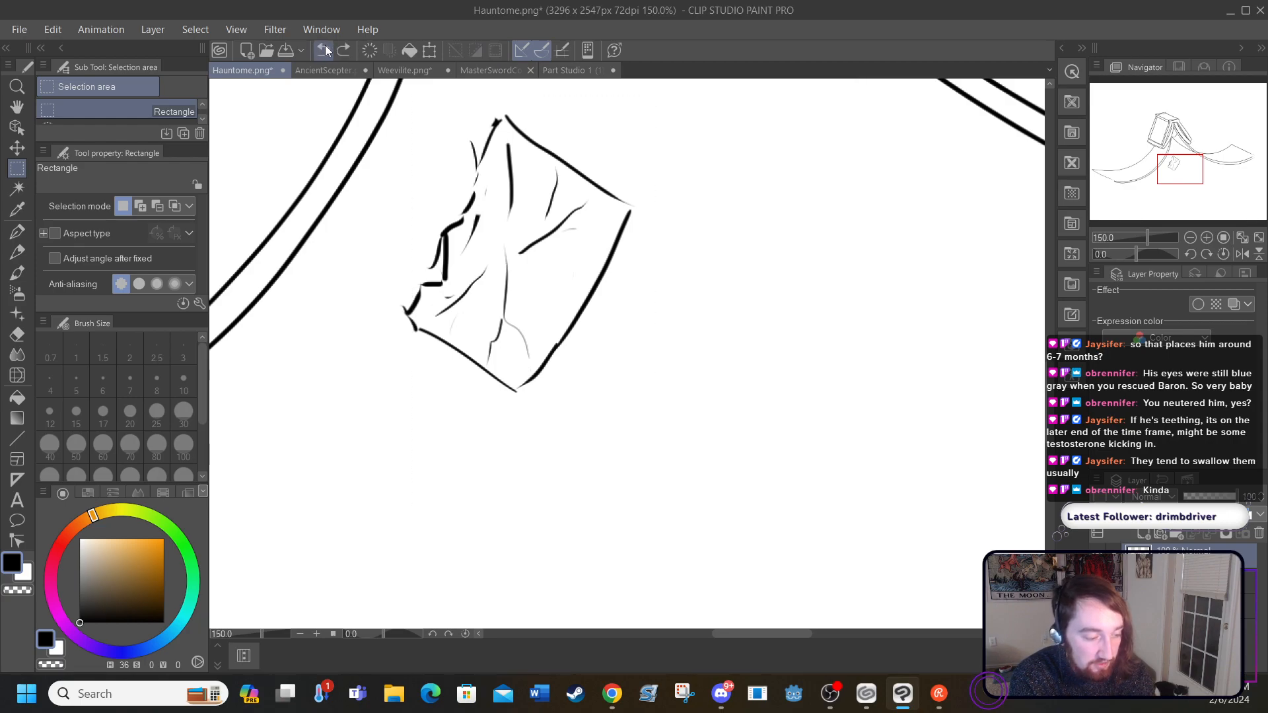
Step: Try auto-selecting the empty area around the paper sheet on the editing layer only, and undo the selection
left_click(17, 188)
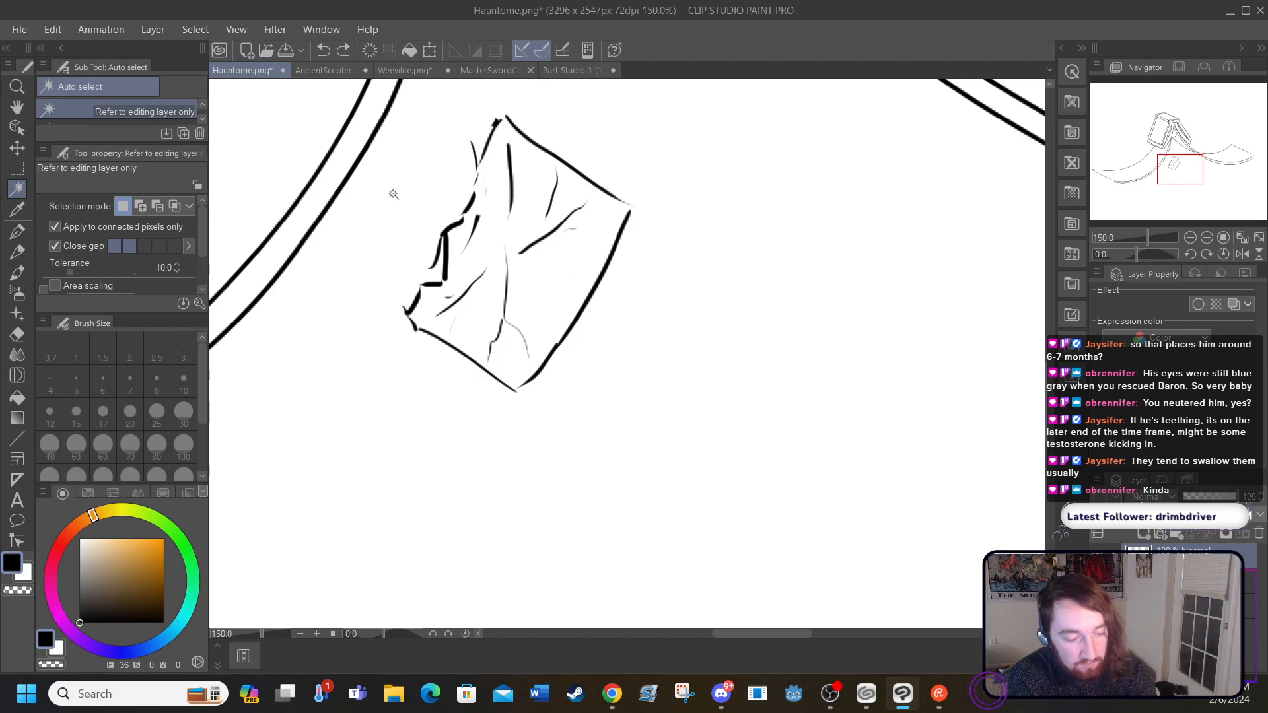
left_click(376, 321)
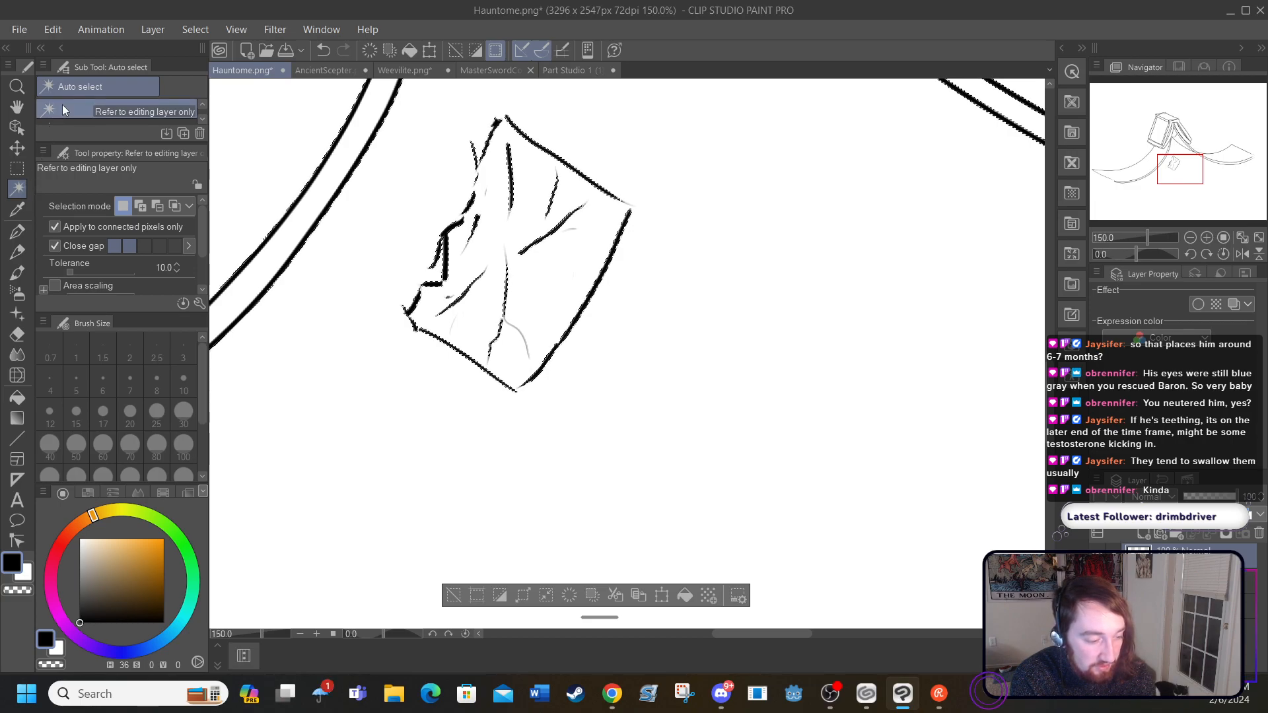
left_click(324, 45)
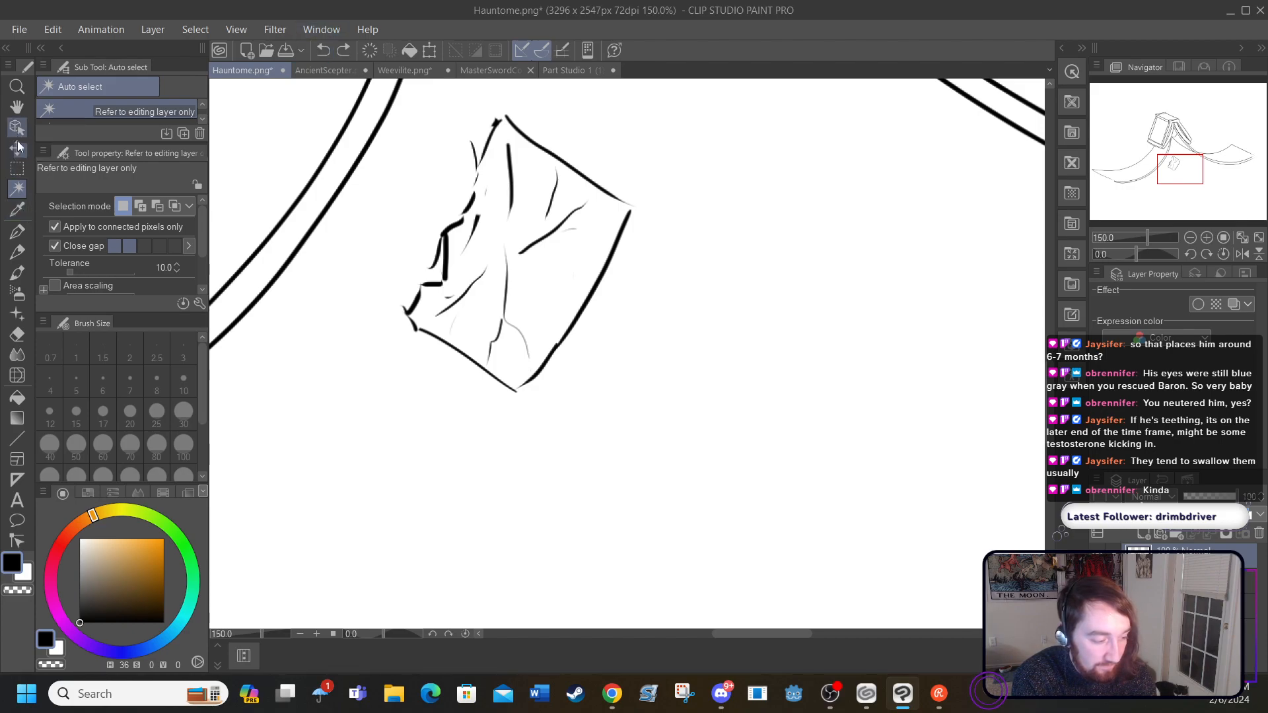
Step: Select the whole torn paper sheet with a loose Lasso outline around it
left_click(19, 170)
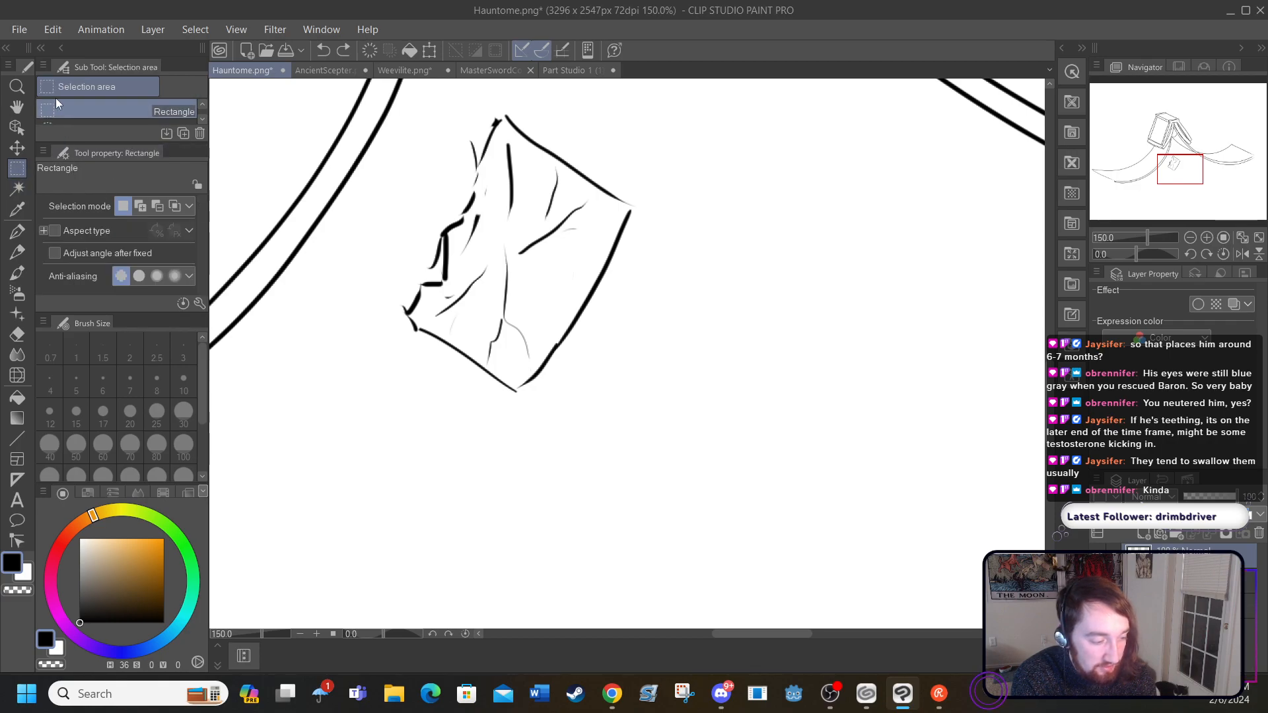
left_click(53, 124)
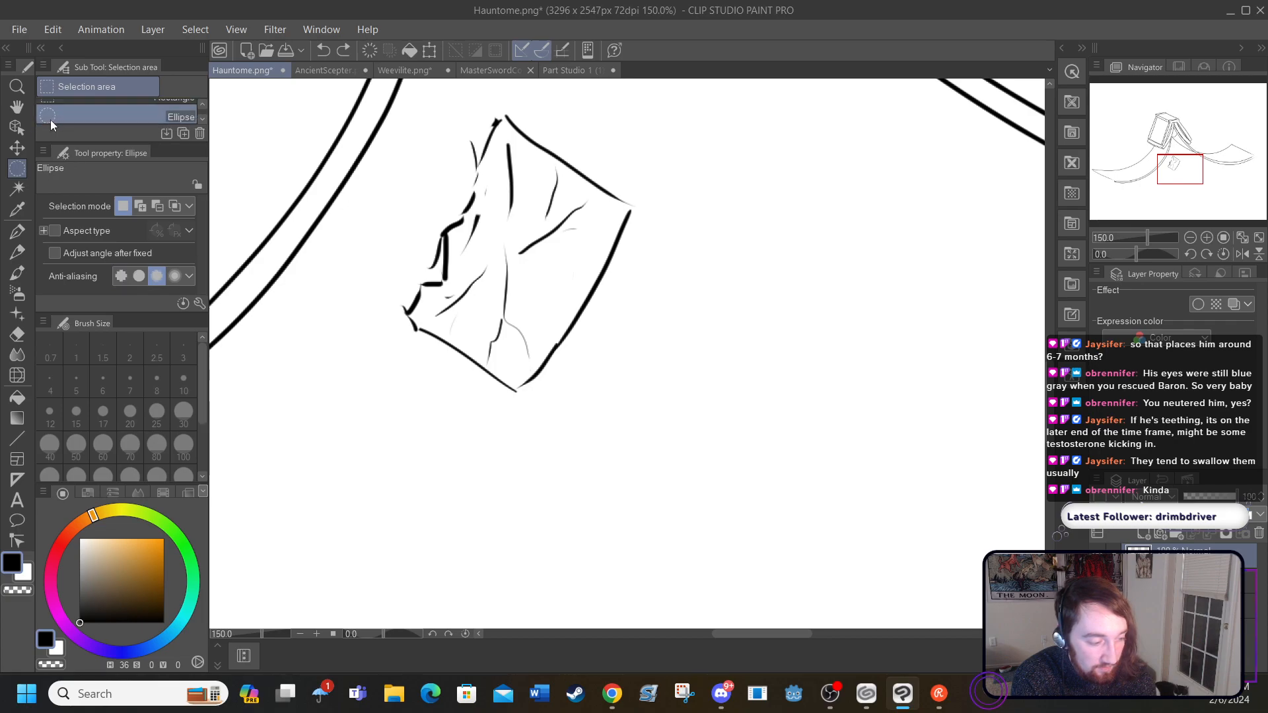
left_click(202, 119)
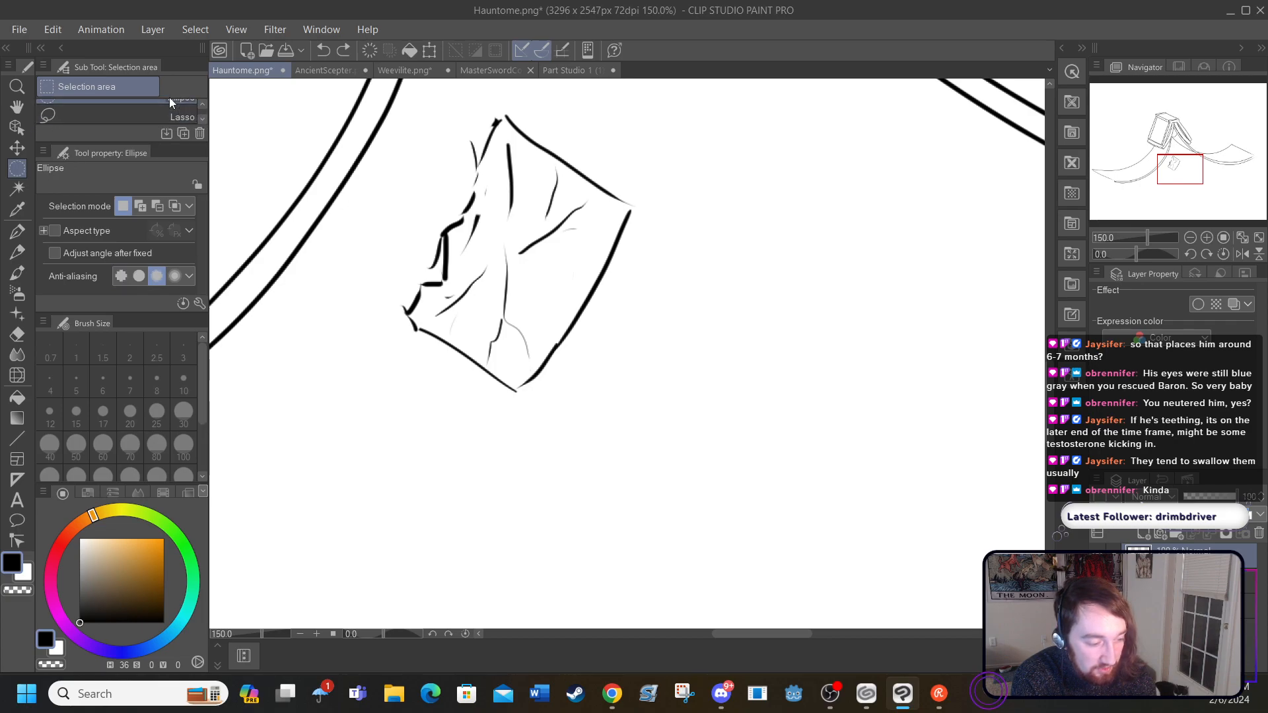
left_click(75, 113)
mouse_move(349, 285)
left_mouse_down()
mouse_move(370, 361)
mouse_move(550, 424)
mouse_move(686, 244)
mouse_move(595, 102)
mouse_move(475, 107)
mouse_move(396, 171)
mouse_move(349, 289)
left_mouse_up()
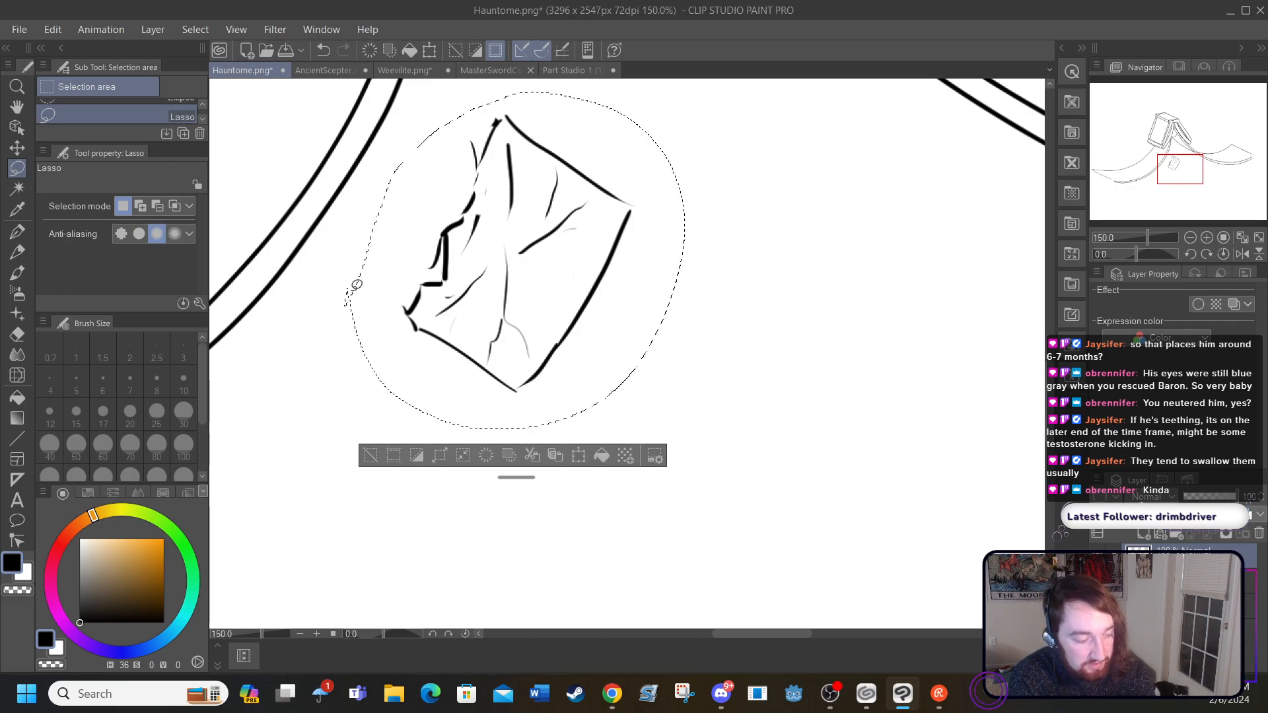
Step: Try shifting the lassoed area with the Select layer operation while viewing the whole drawing, and undo the move
left_click(17, 106)
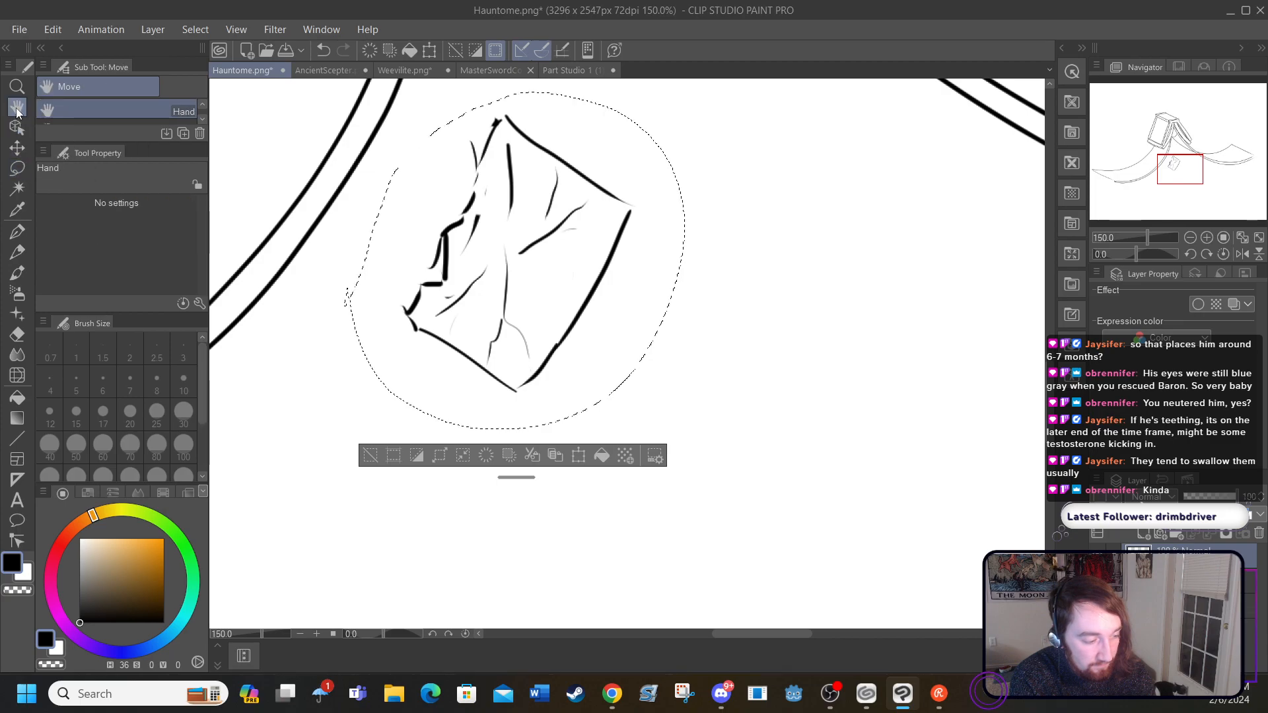
key("ctrl+0")
mouse_move(599, 399)
left_mouse_down()
mouse_move(608, 424)
mouse_move(588, 390)
mouse_move(596, 365)
left_mouse_up()
left_click(17, 148)
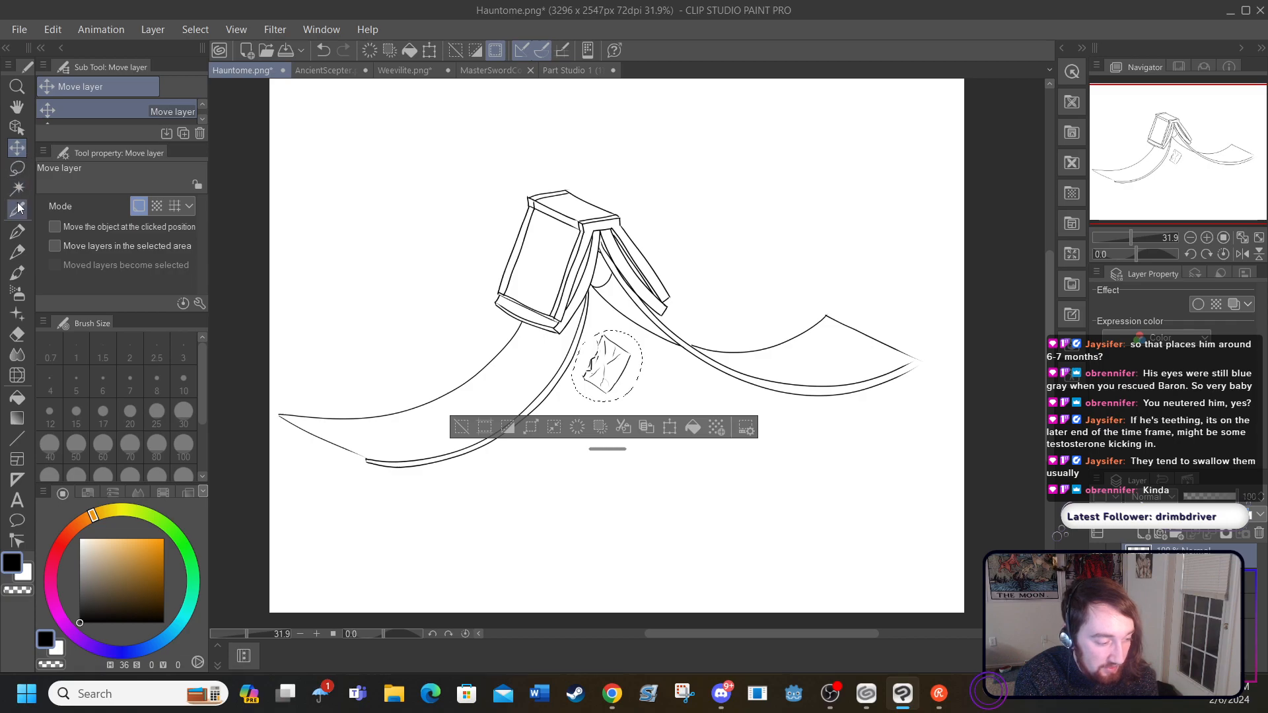
left_click(22, 135)
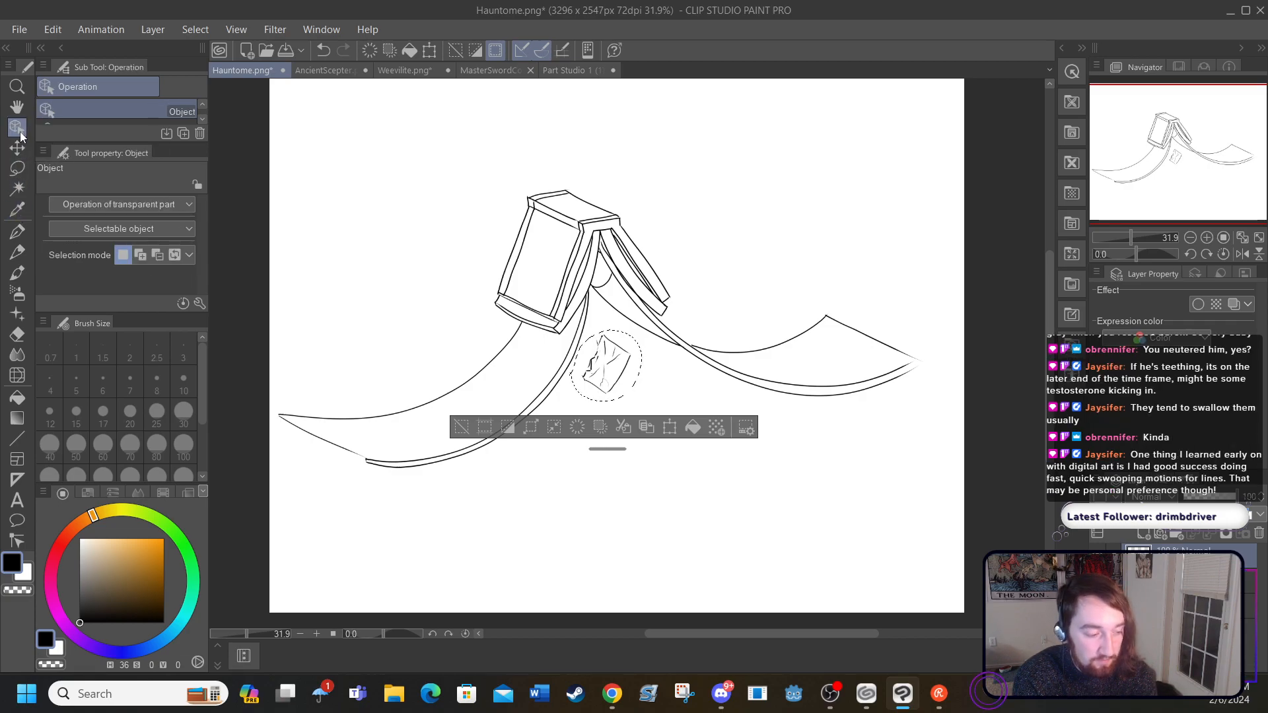
left_click_drag(207, 118, 206, 118)
left_click(200, 119)
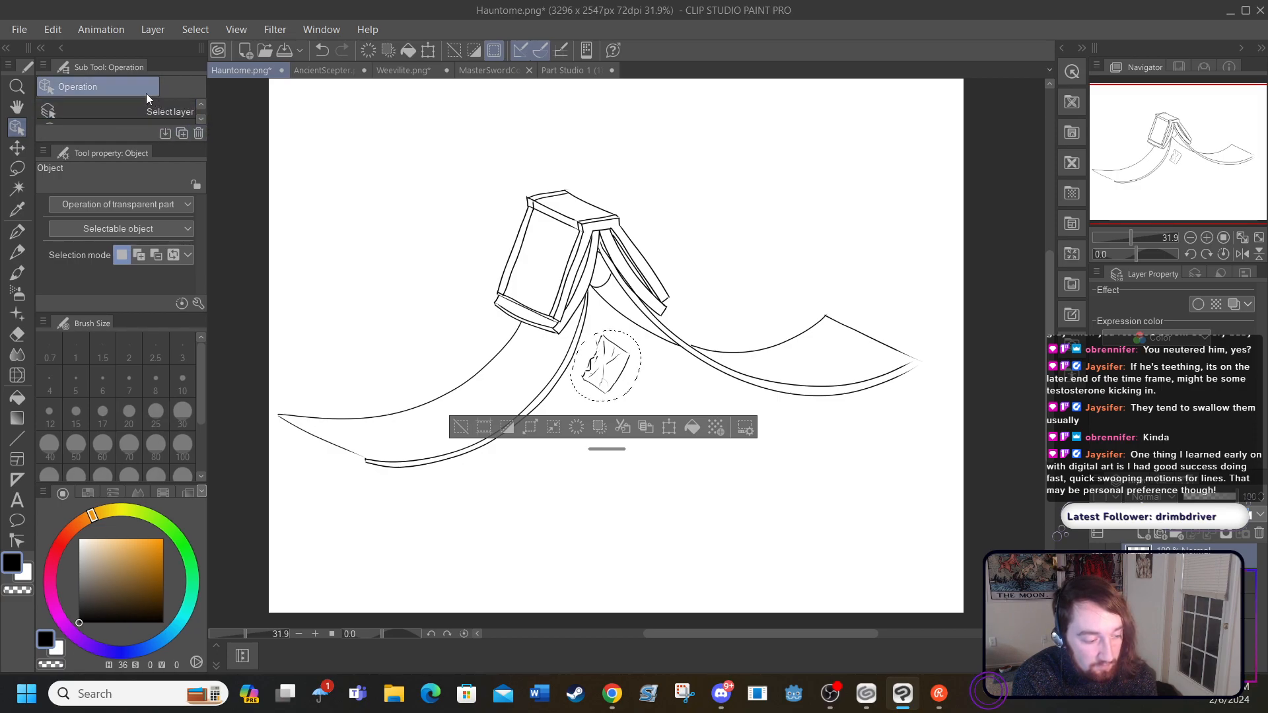
left_click_drag(612, 381, 616, 377)
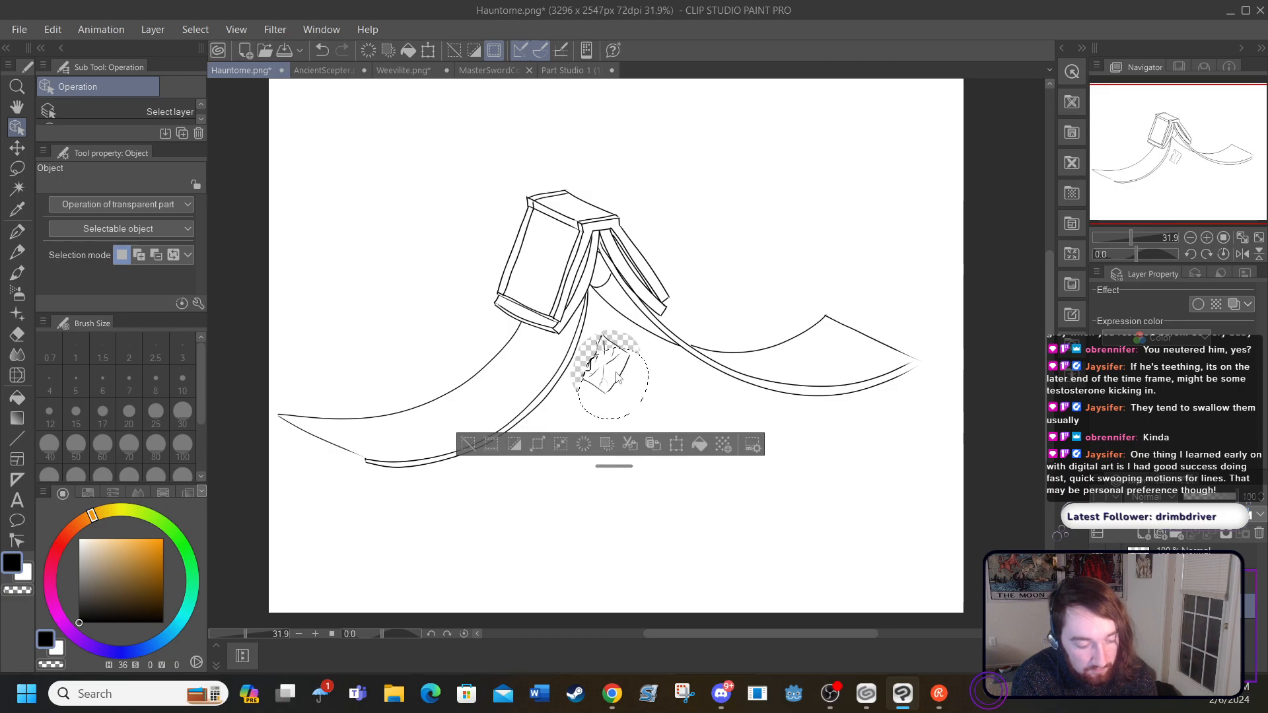
left_click(322, 51)
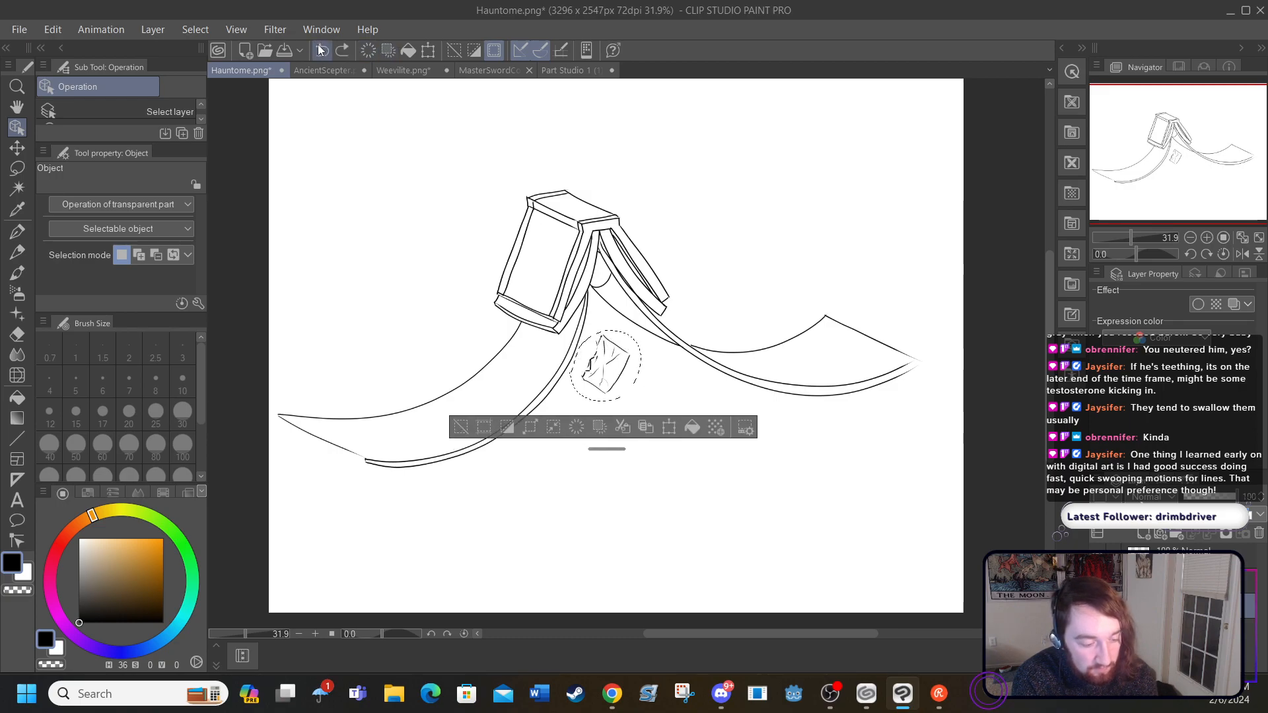
Step: Try moving the lassoed area downward with the Move layer tool, and undo the move
left_click(25, 149)
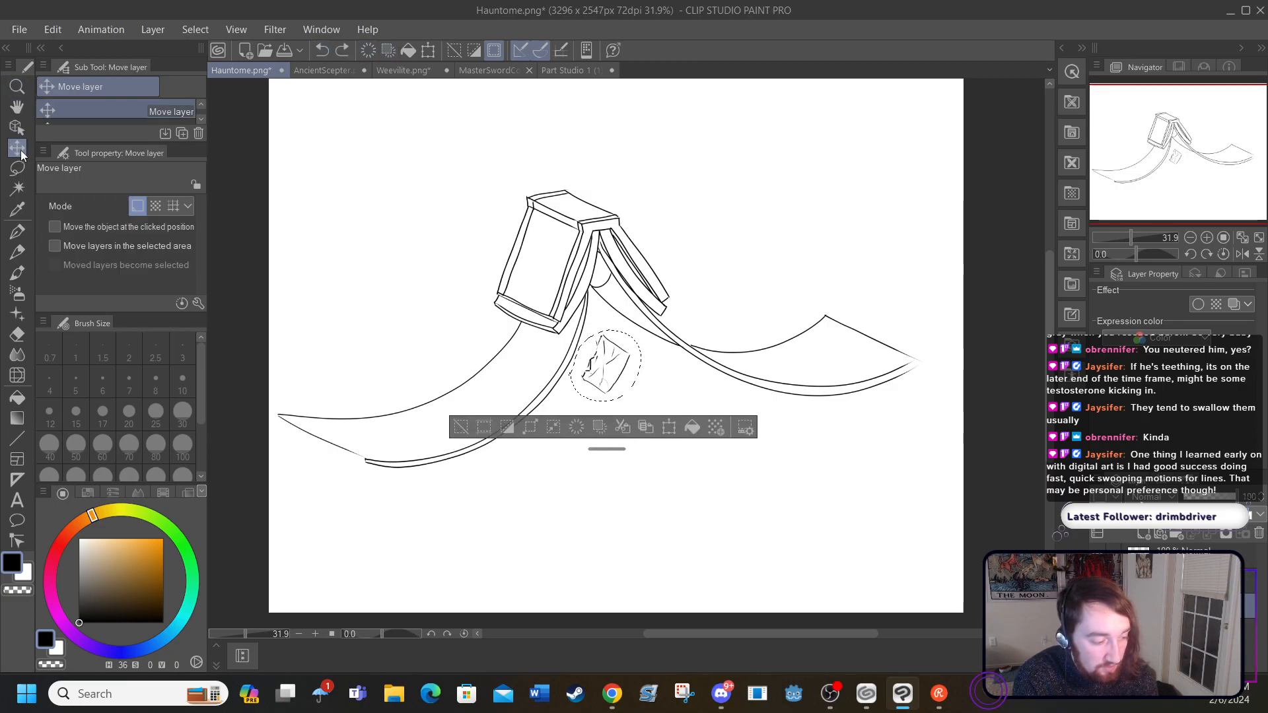
left_click(201, 118)
left_click(202, 104)
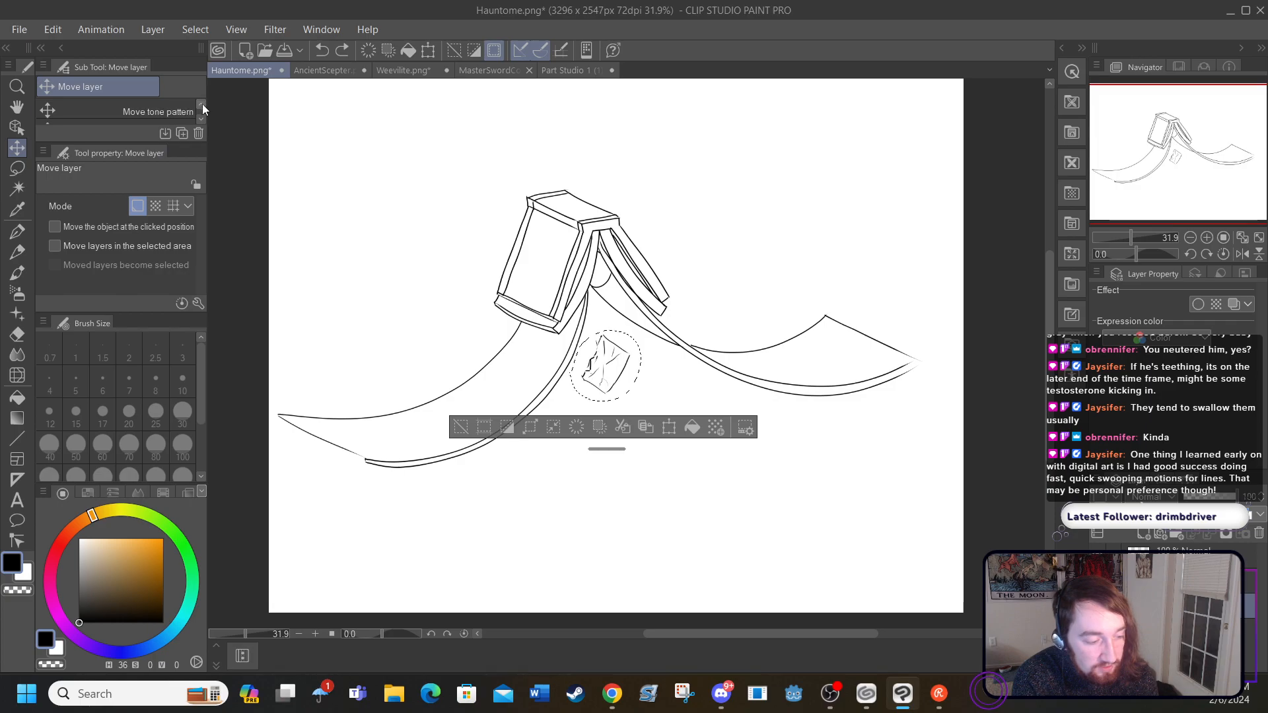
left_click(202, 103)
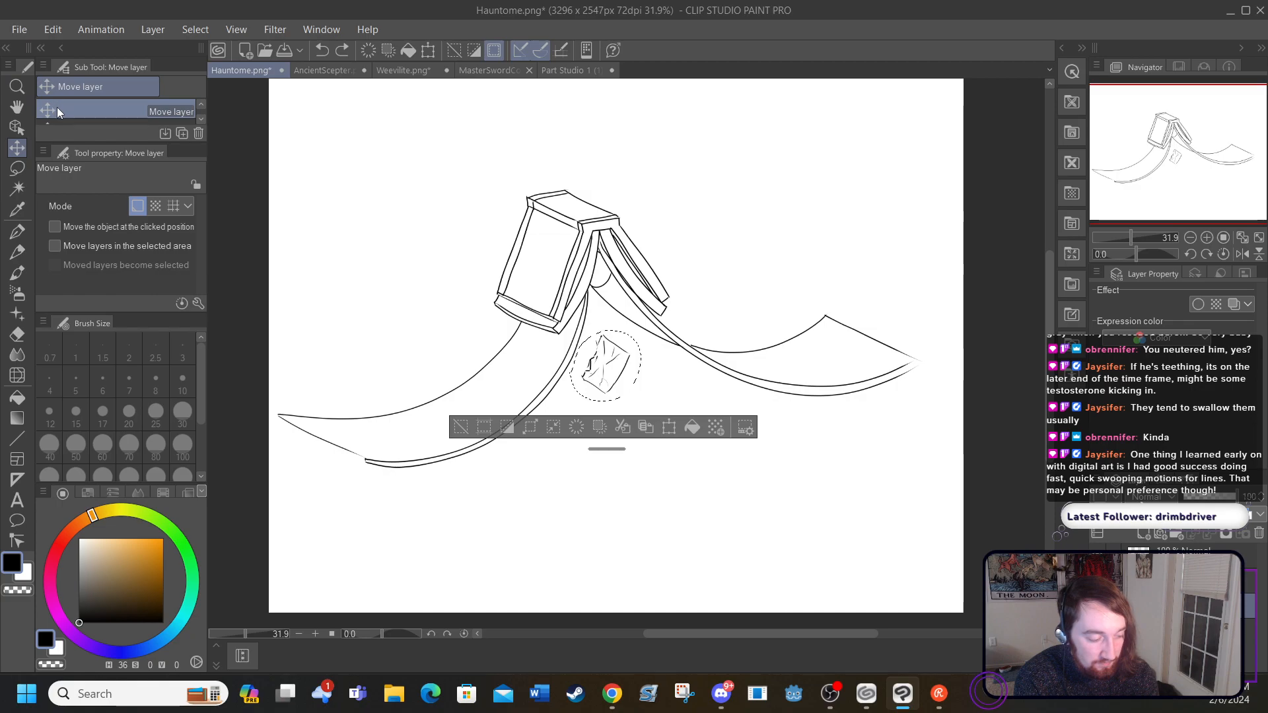
left_click_drag(605, 368, 625, 428)
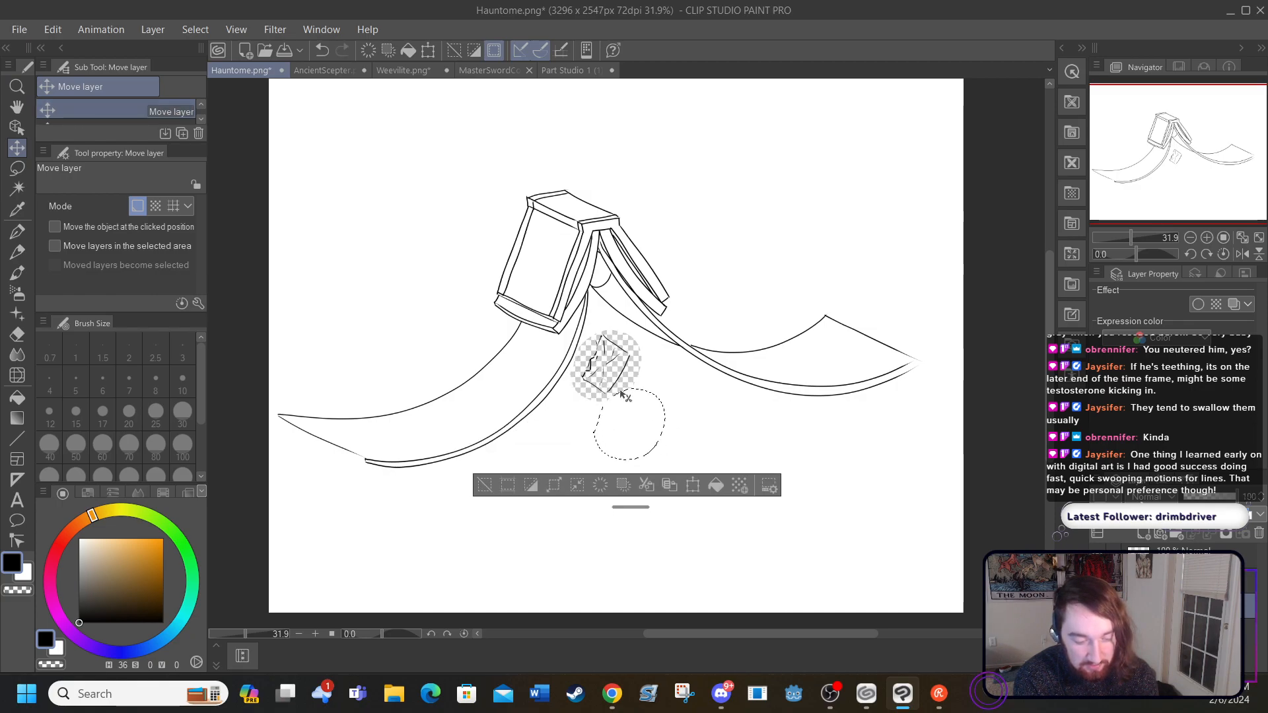
left_click(322, 50)
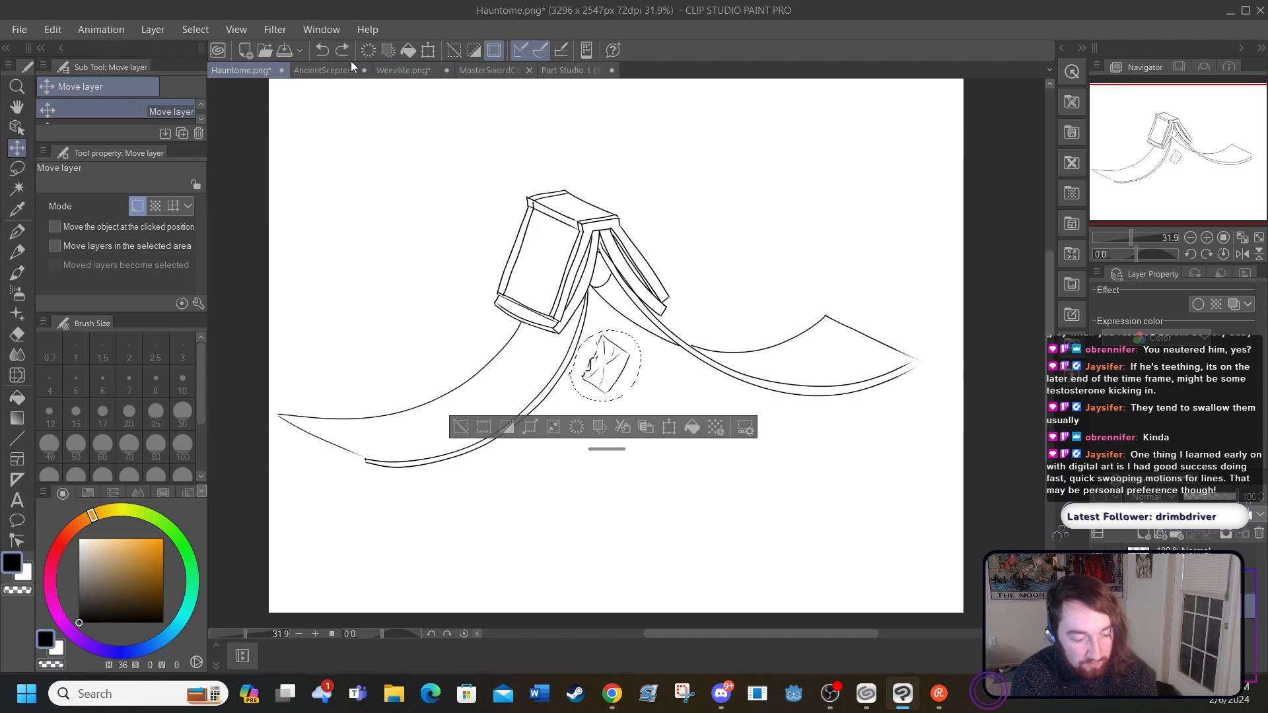
Step: Enlarge the lassoed paper sheet with Scale/Rotate, place it below the book between the two curved strips, apply the transformation and deselect
mouse_move(605, 372)
left_mouse_down()
mouse_move(657, 419)
mouse_move(618, 388)
left_mouse_up()
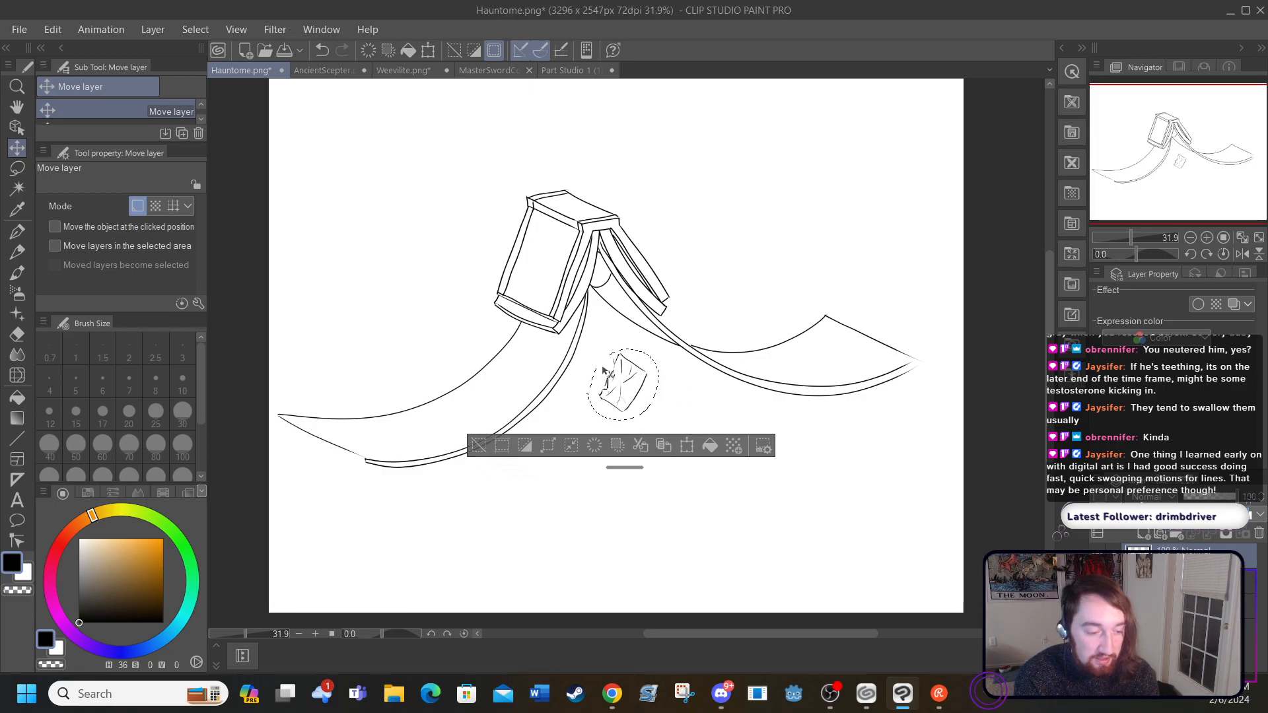
left_click(429, 53)
left_click_drag(657, 421, 696, 460)
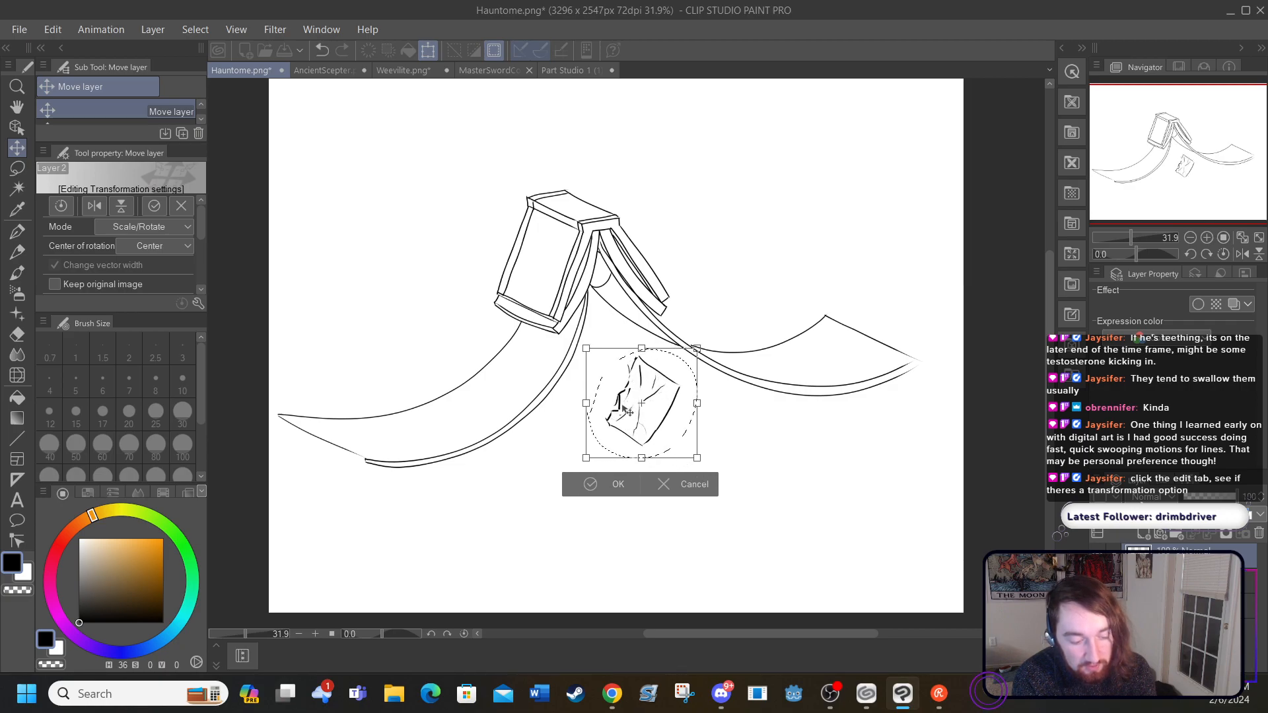
left_click_drag(629, 418, 593, 392)
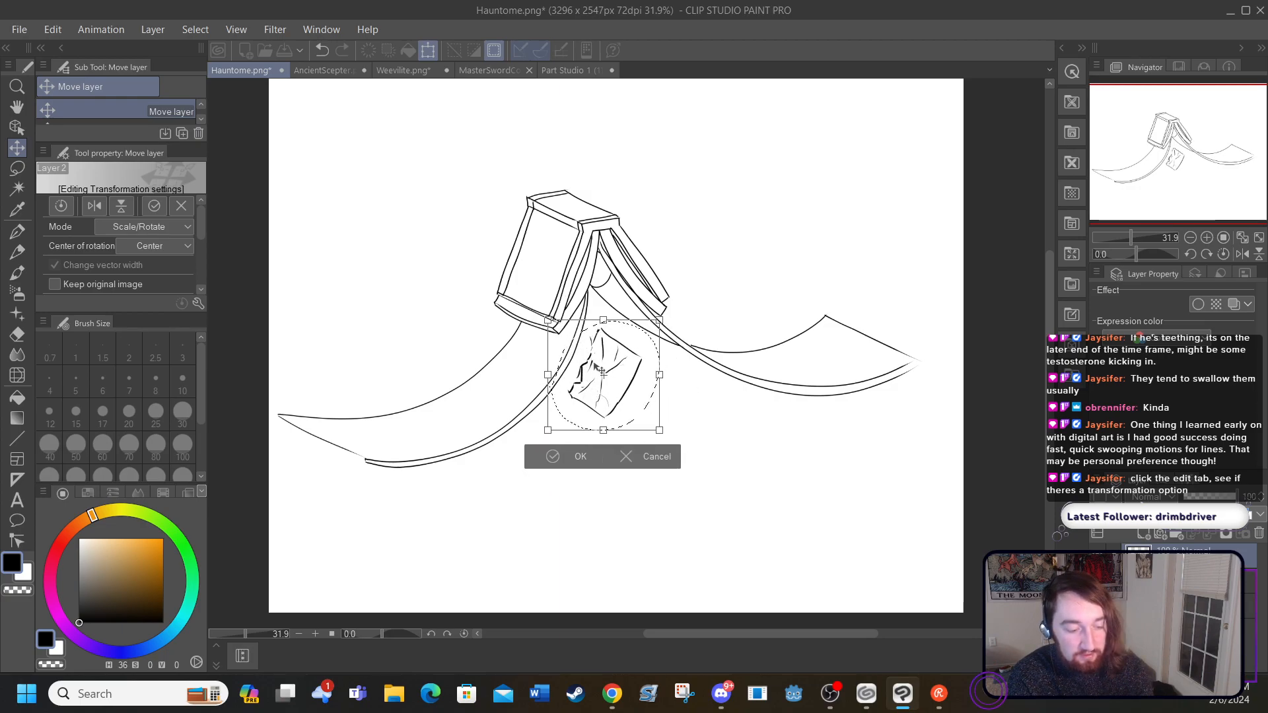
left_click_drag(601, 362, 596, 378)
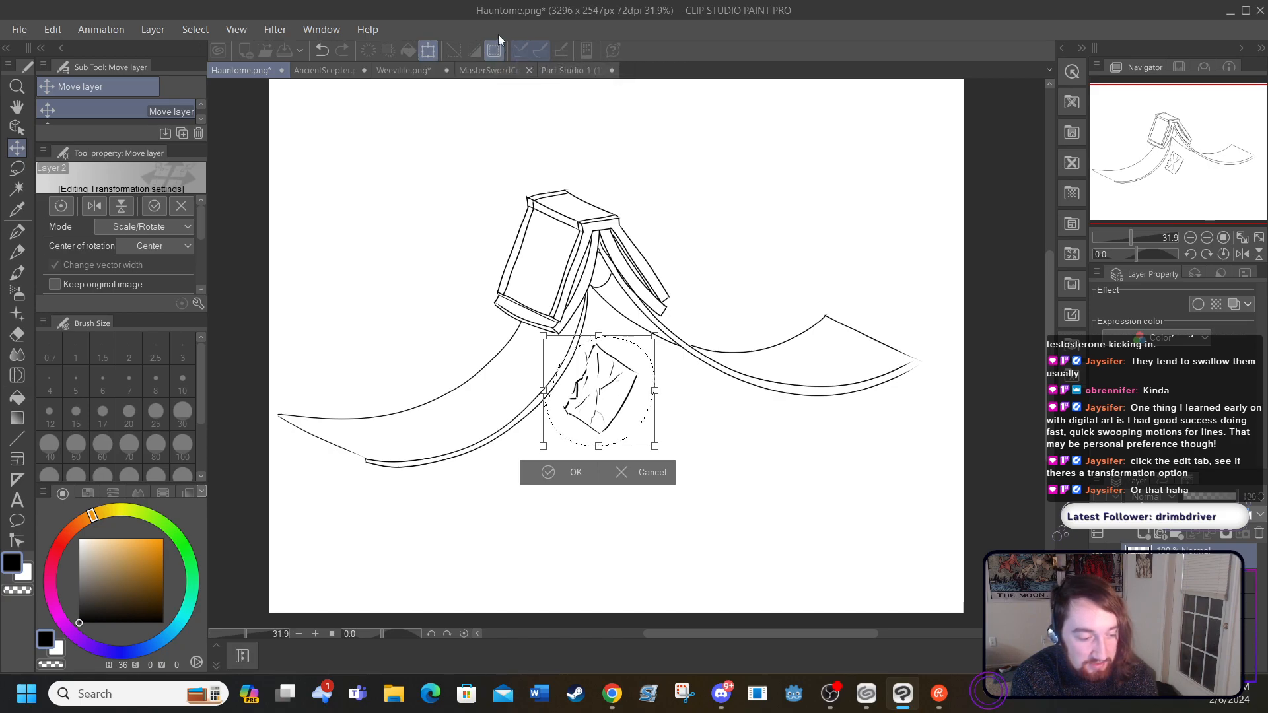
left_click(16, 149)
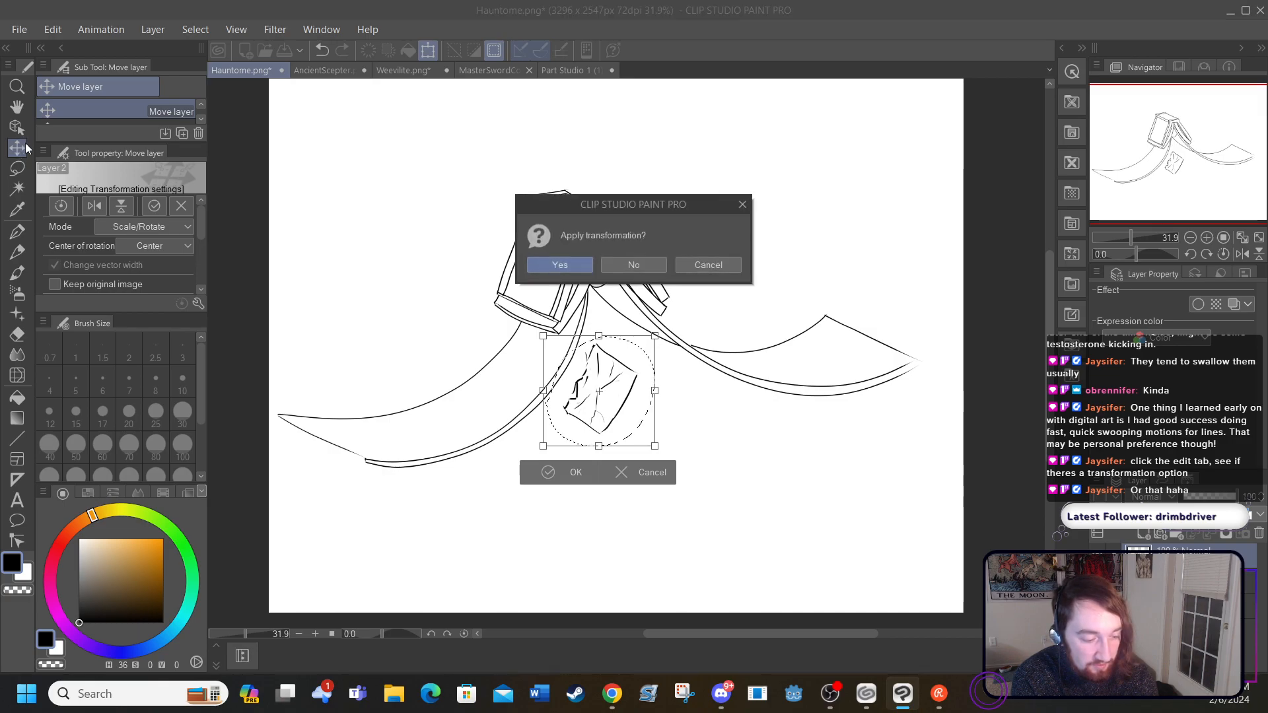
left_click(559, 265)
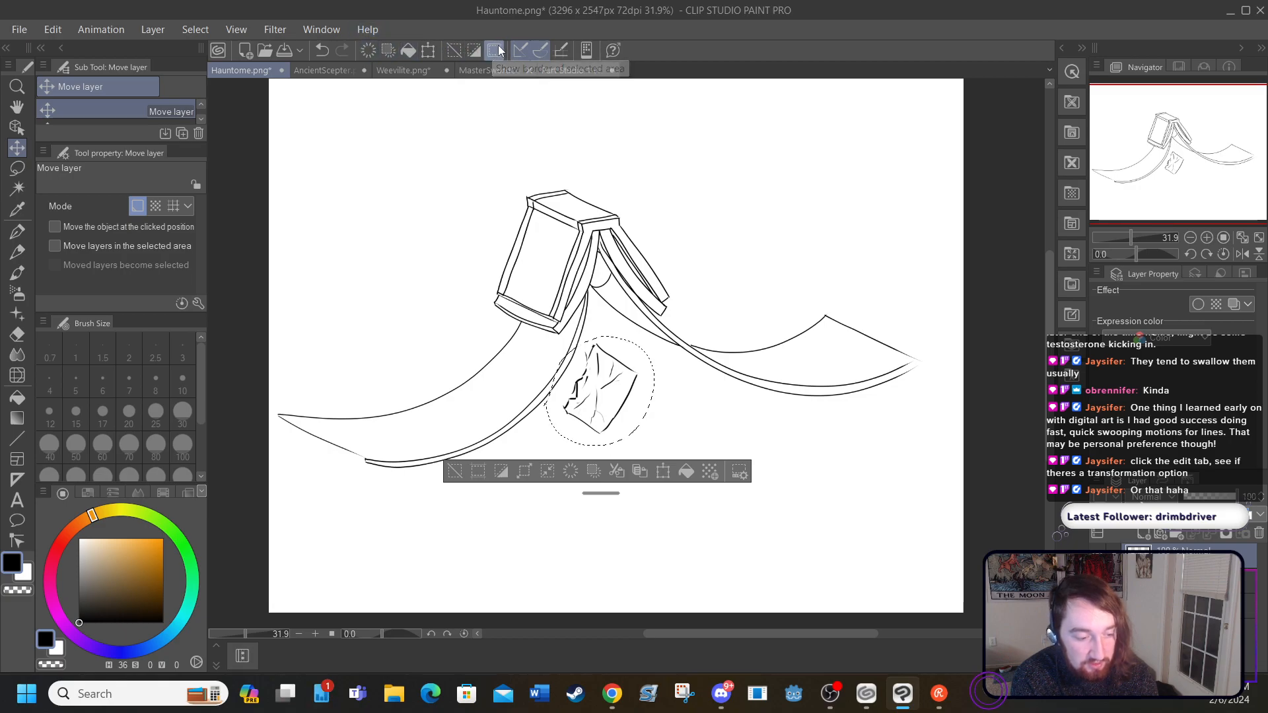
left_click(454, 50)
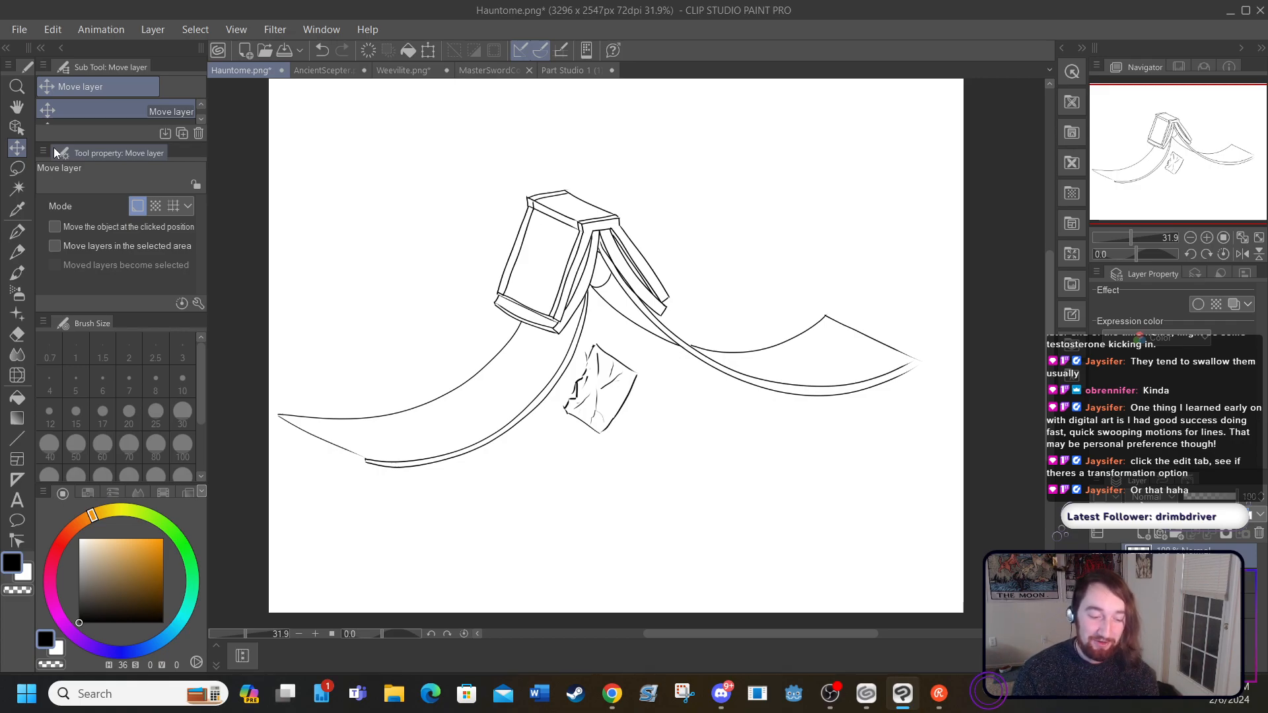
Step: Draw a small torn paper scrap with crease lines below the large paper sheet using the G-pen at size 5
left_click(17, 234)
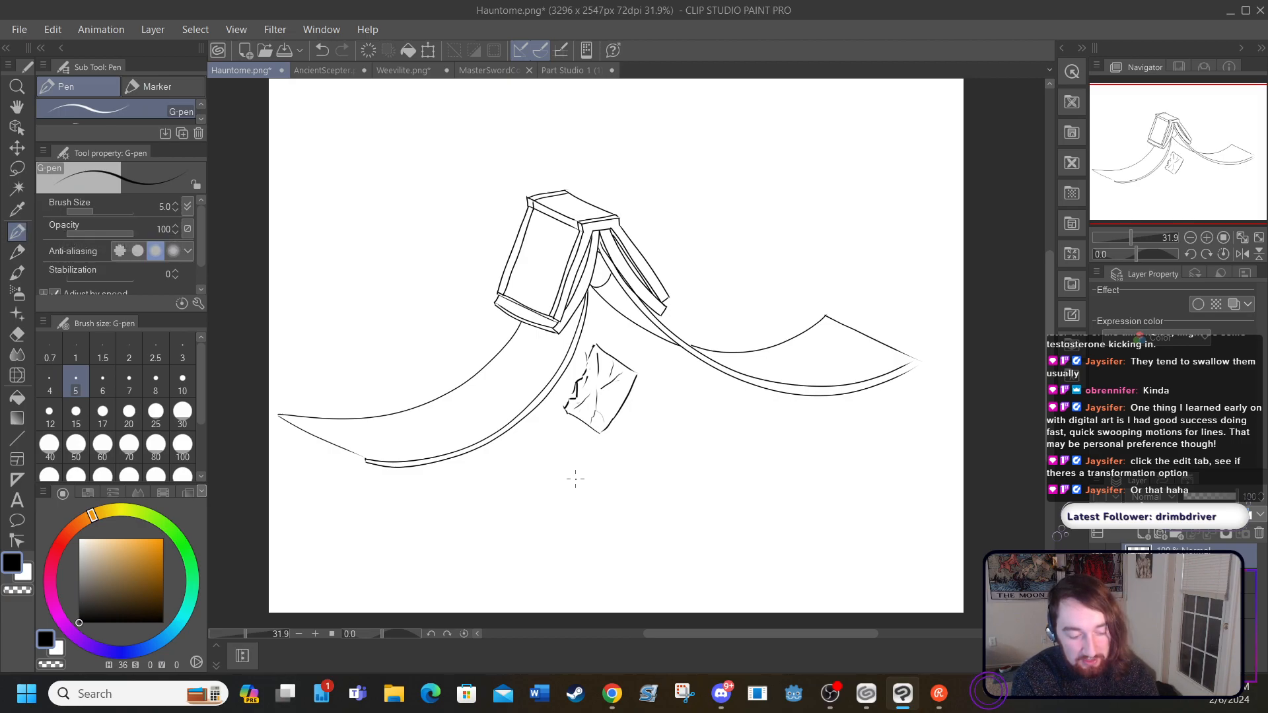
left_click(331, 634)
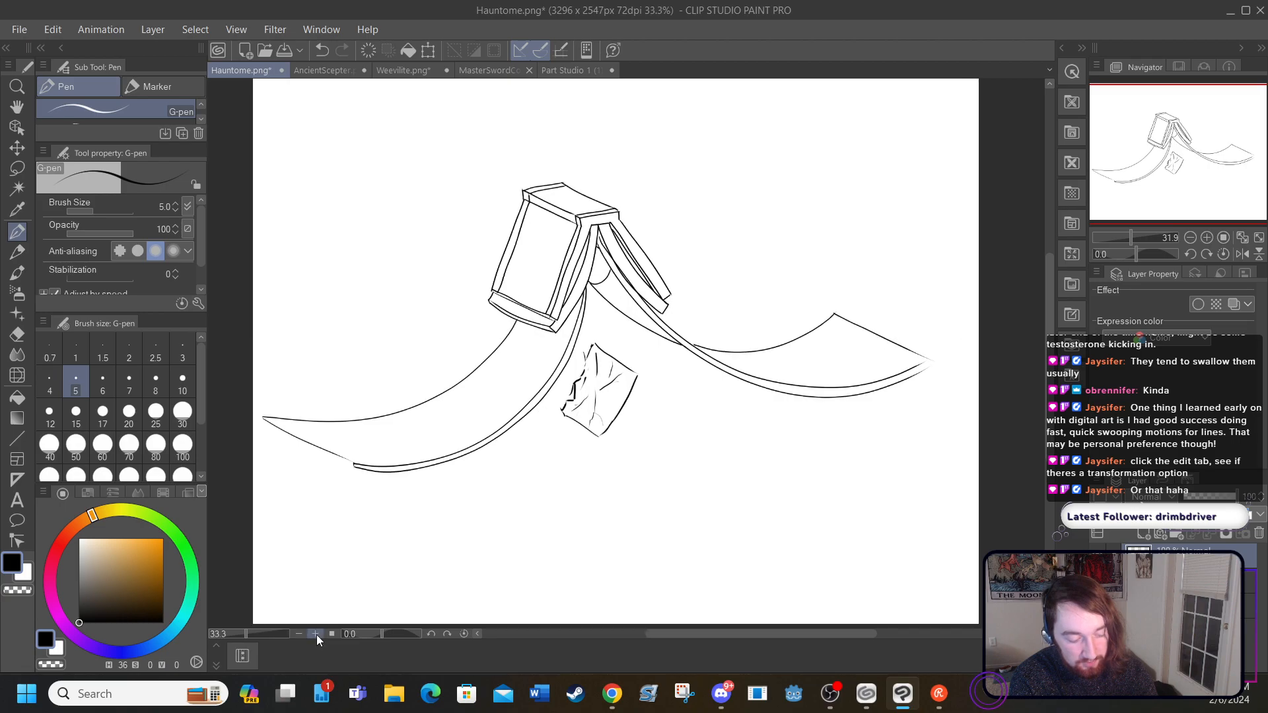
left_click_drag(1050, 362, 1053, 411)
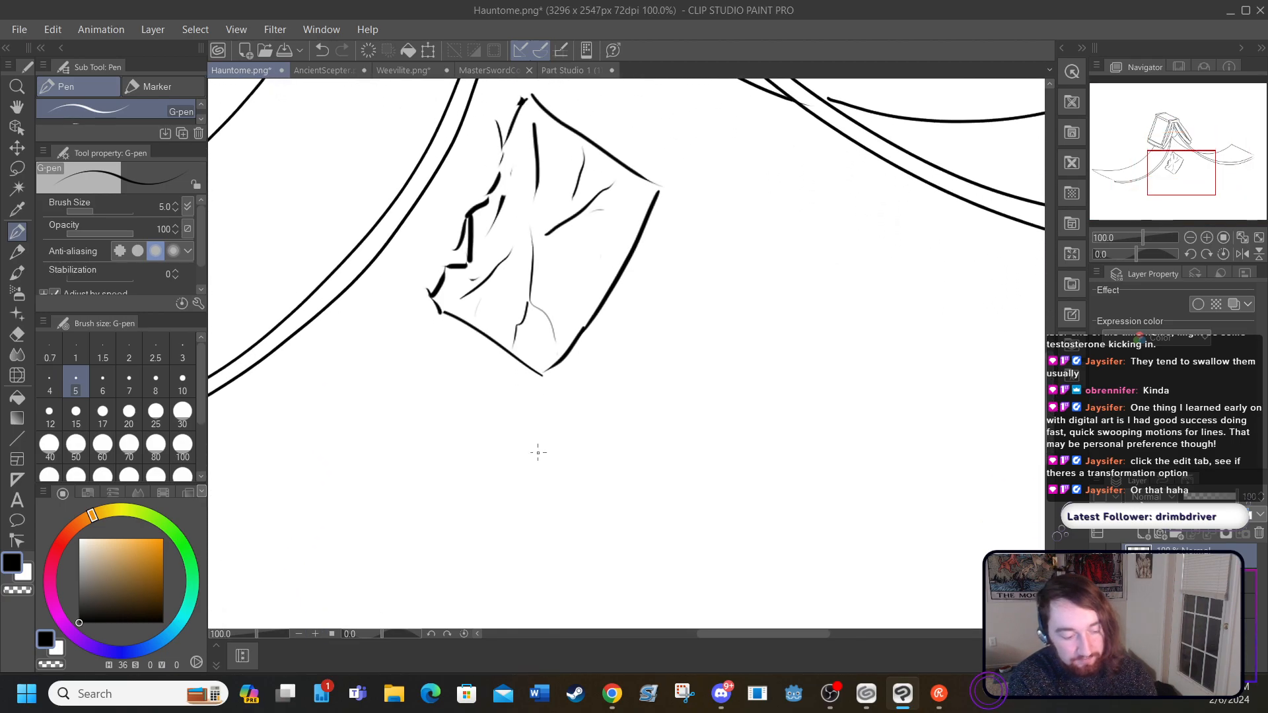
left_click_drag(495, 489, 572, 471)
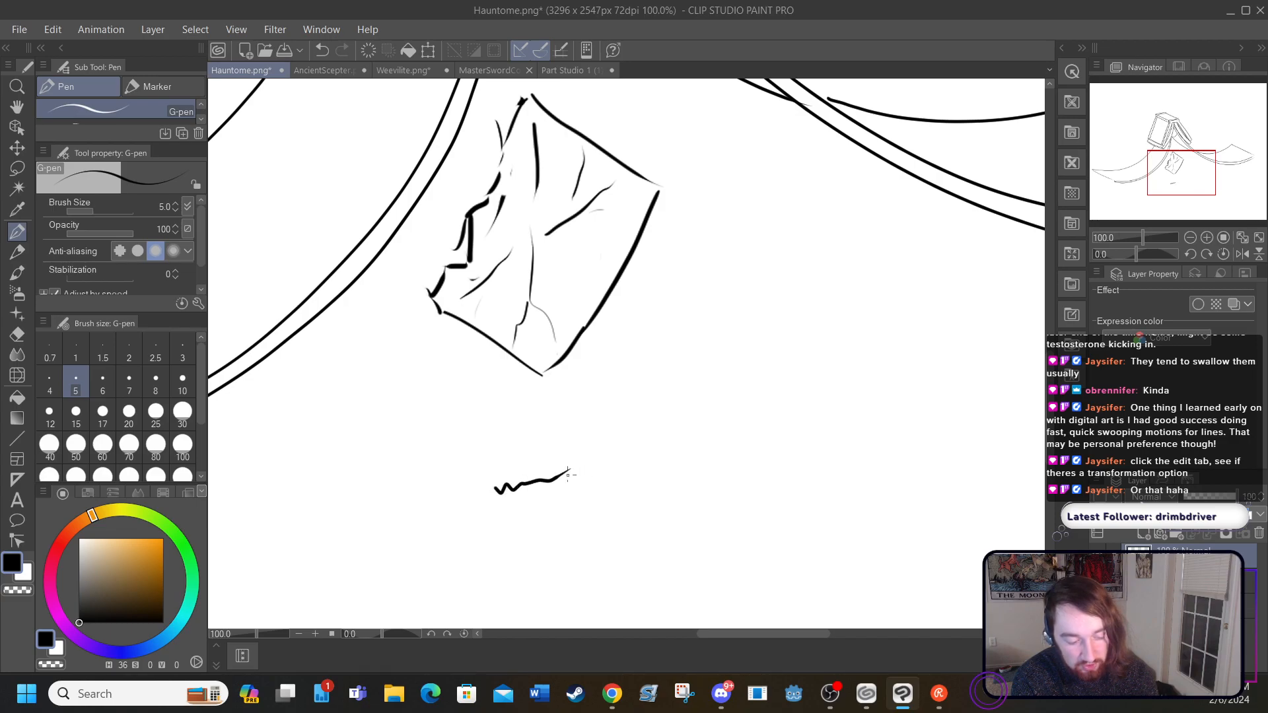
mouse_move(497, 494)
left_mouse_down()
mouse_move(532, 556)
mouse_move(577, 526)
left_mouse_up()
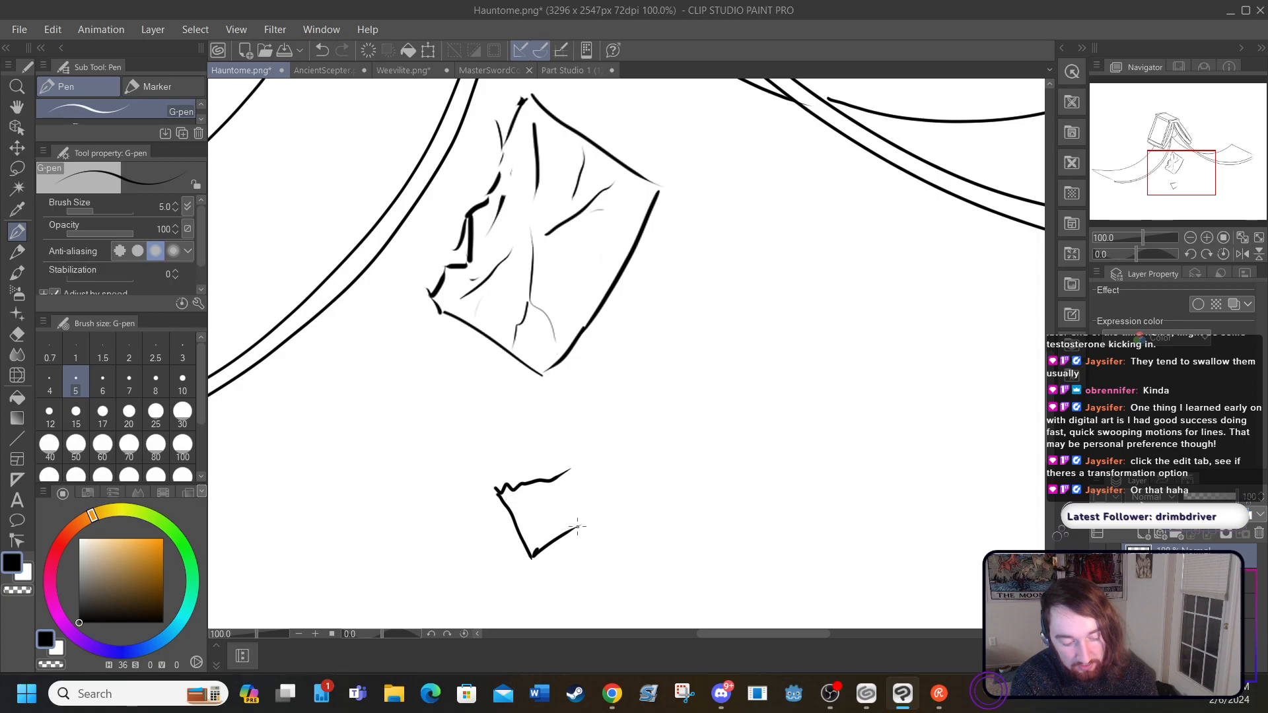
mouse_move(568, 472)
left_mouse_down()
mouse_move(579, 516)
mouse_move(521, 495)
mouse_move(548, 531)
mouse_move(527, 508)
mouse_move(546, 518)
left_mouse_up()
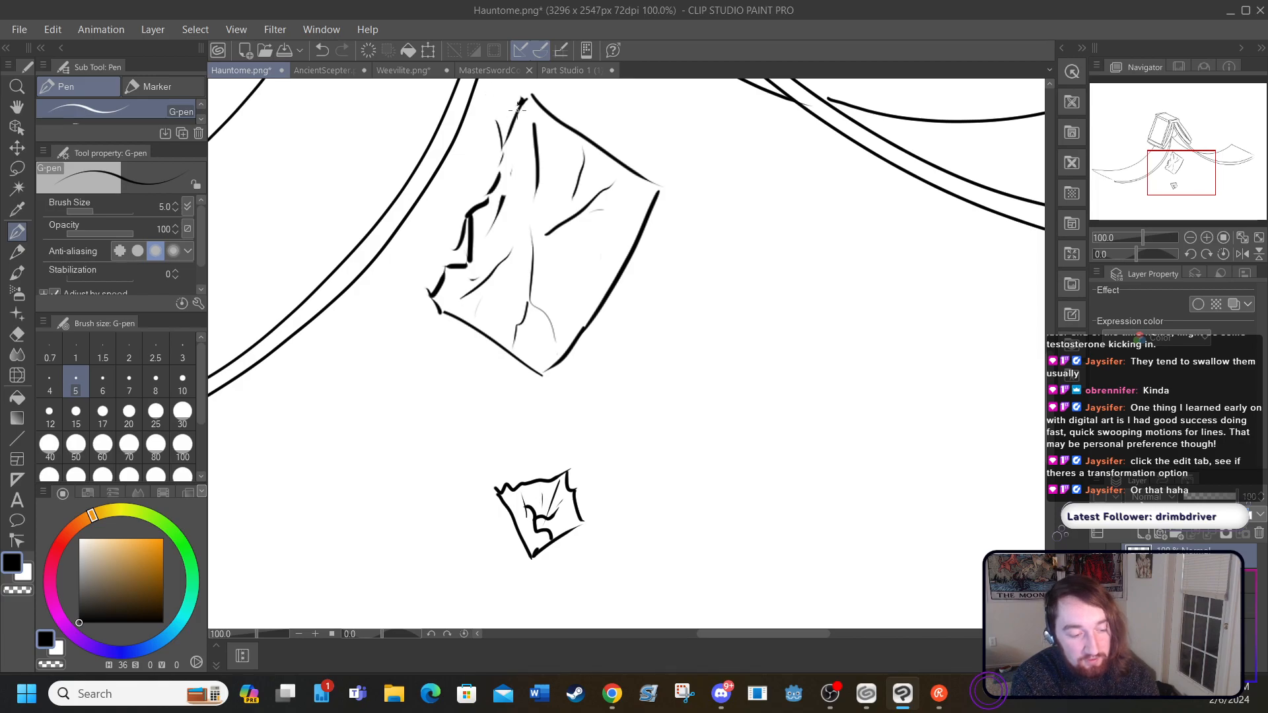
Step: Add thin tear lines along the large sheet's ragged edge and ink the lower corner of the book cover's border
left_click_drag(492, 118, 488, 183)
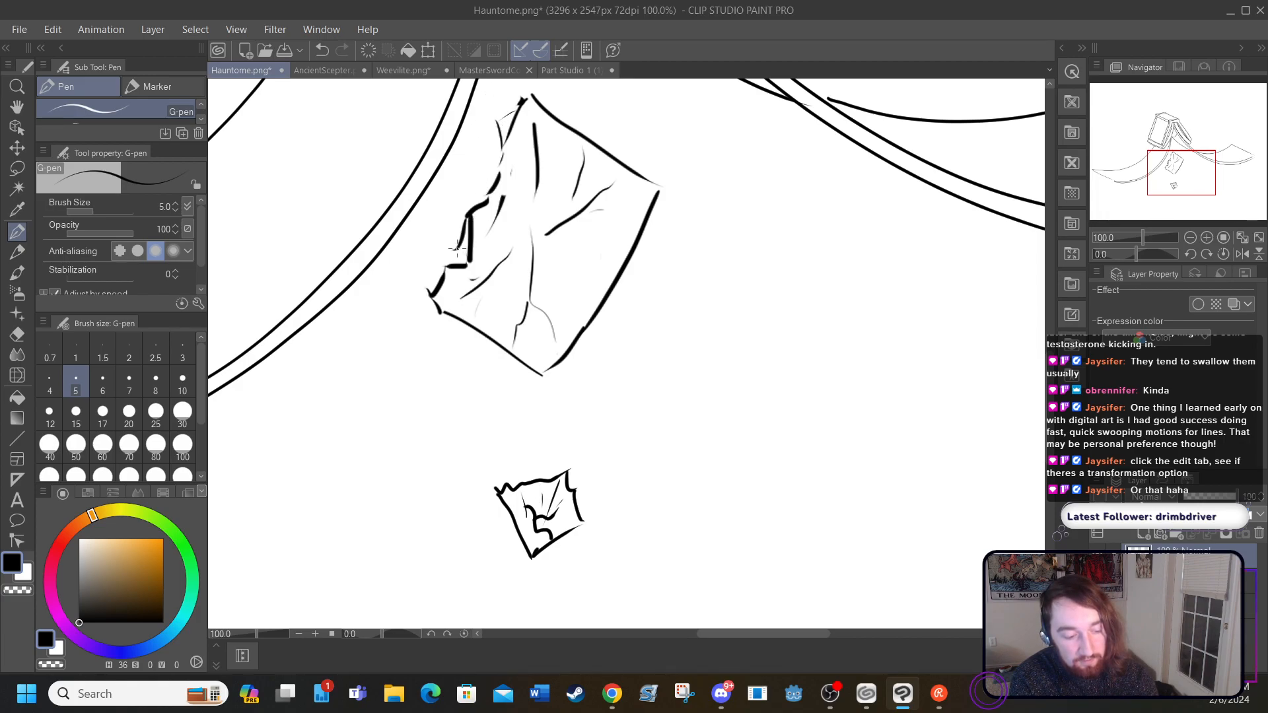
left_click_drag(466, 239, 462, 264)
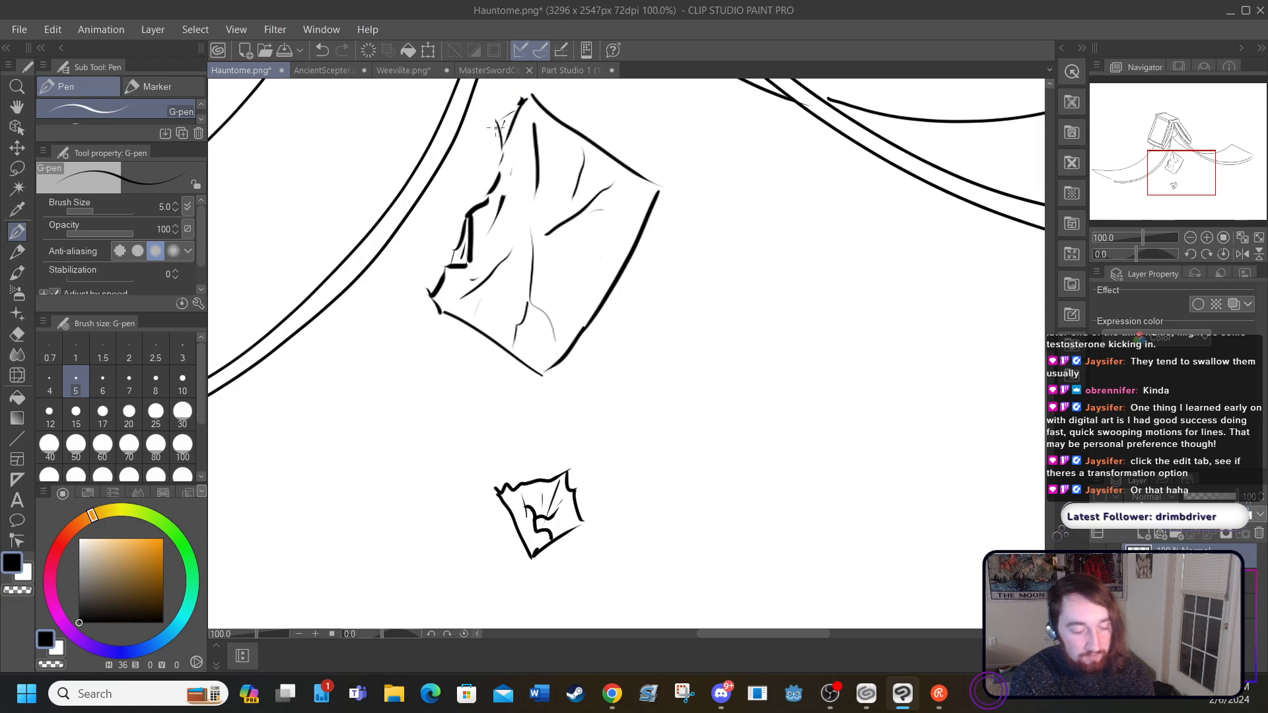
scroll(627, 353, "up", 10)
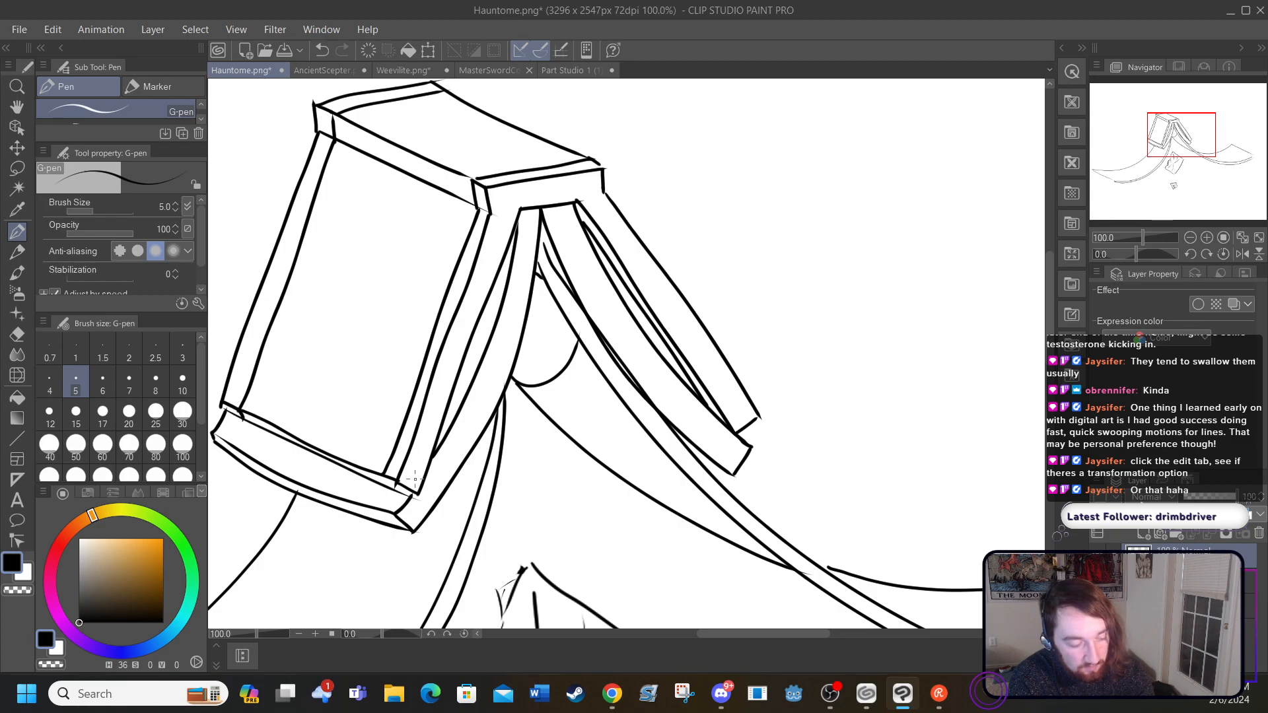
left_click_drag(382, 475, 391, 489)
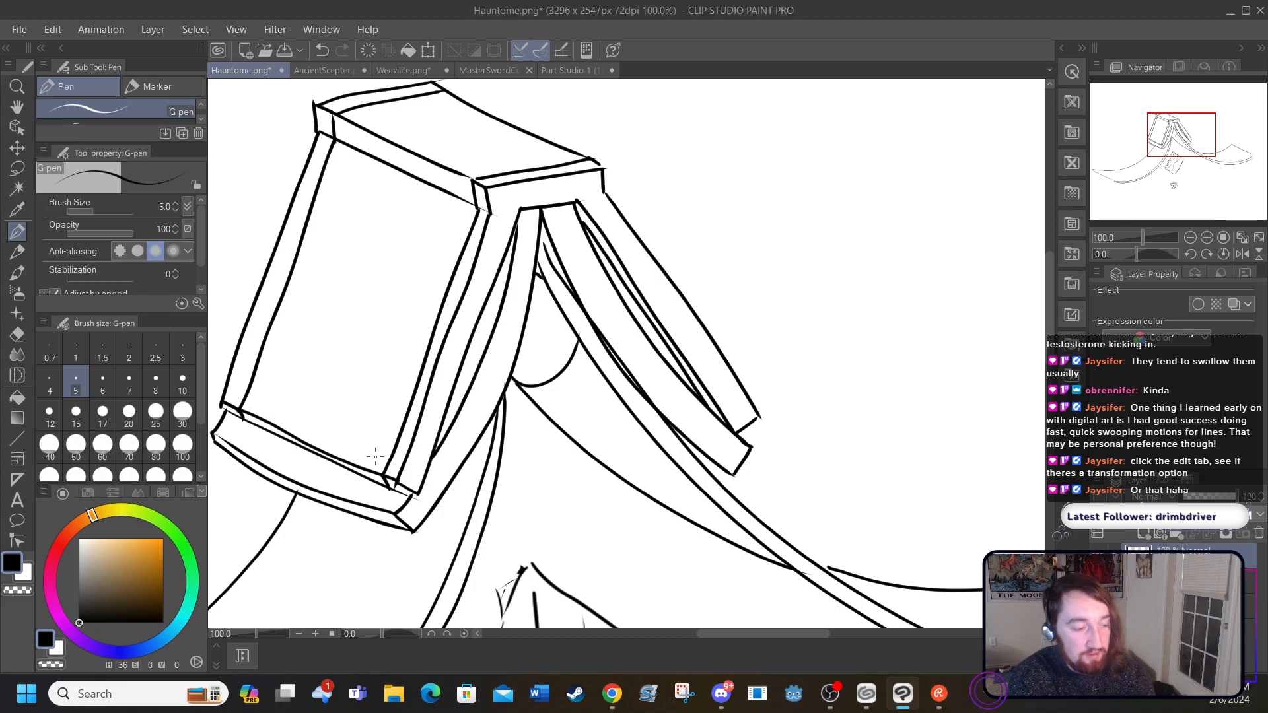
Step: Create a new raster layer and show the coloured Hauntome reference layer under the line art
left_click(148, 22)
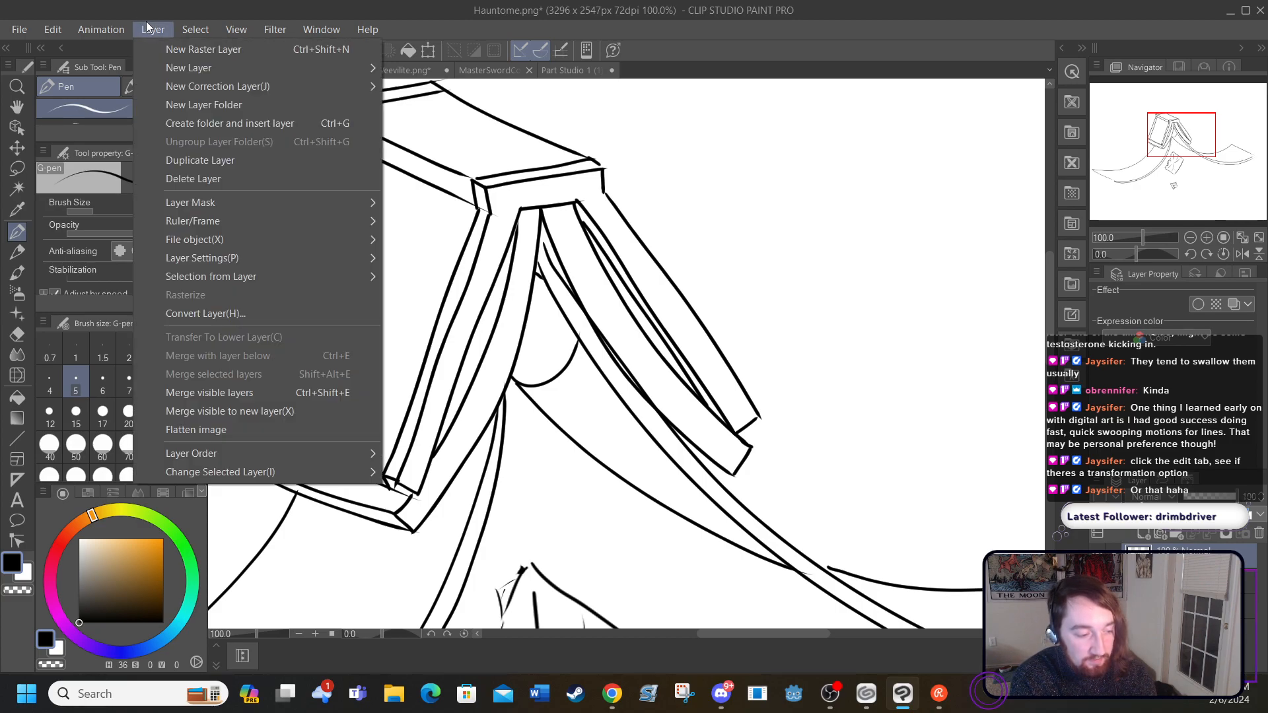
left_click(169, 50)
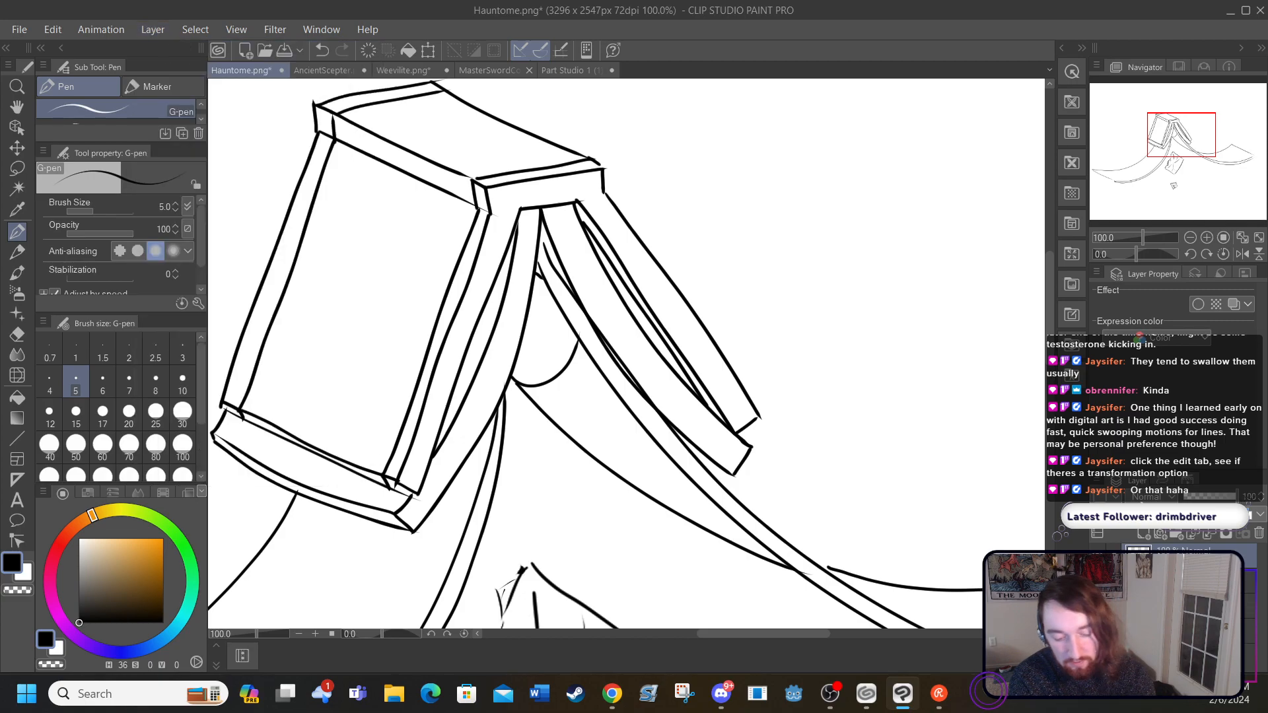
left_click(1196, 582)
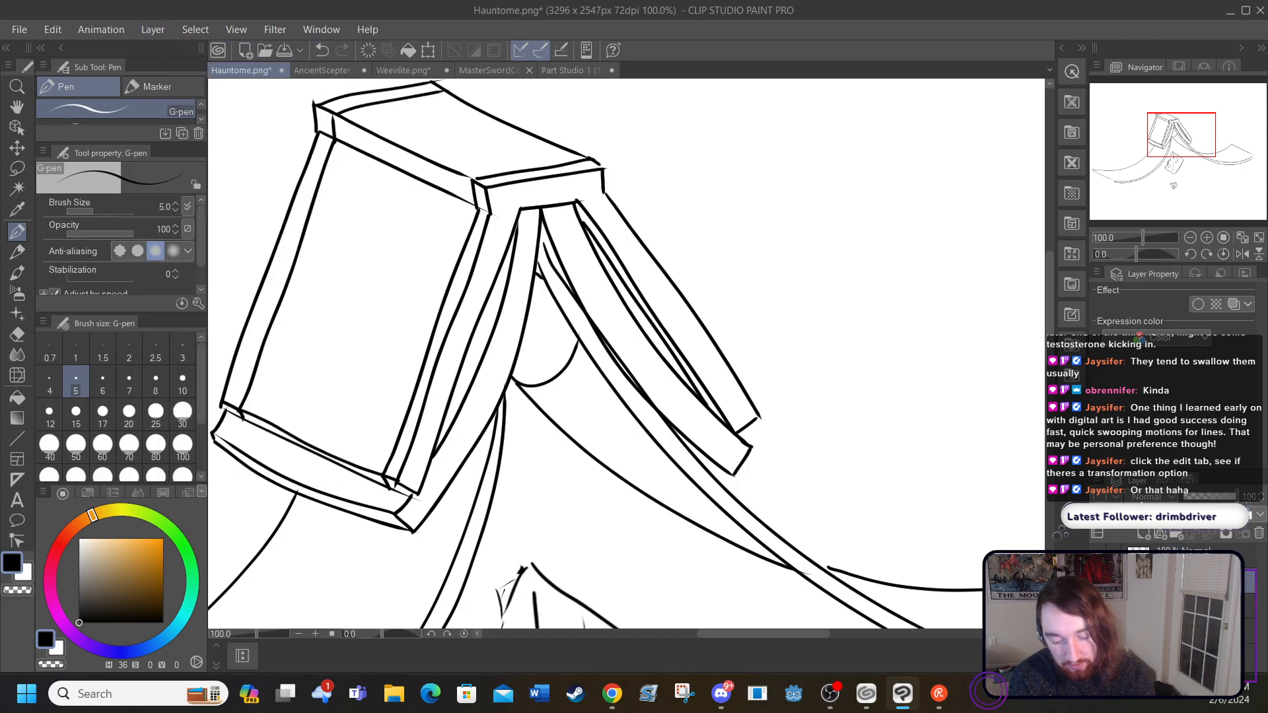
mouse_move(1050, 364)
left_mouse_down()
mouse_move(1048, 380)
mouse_move(1046, 352)
left_mouse_up()
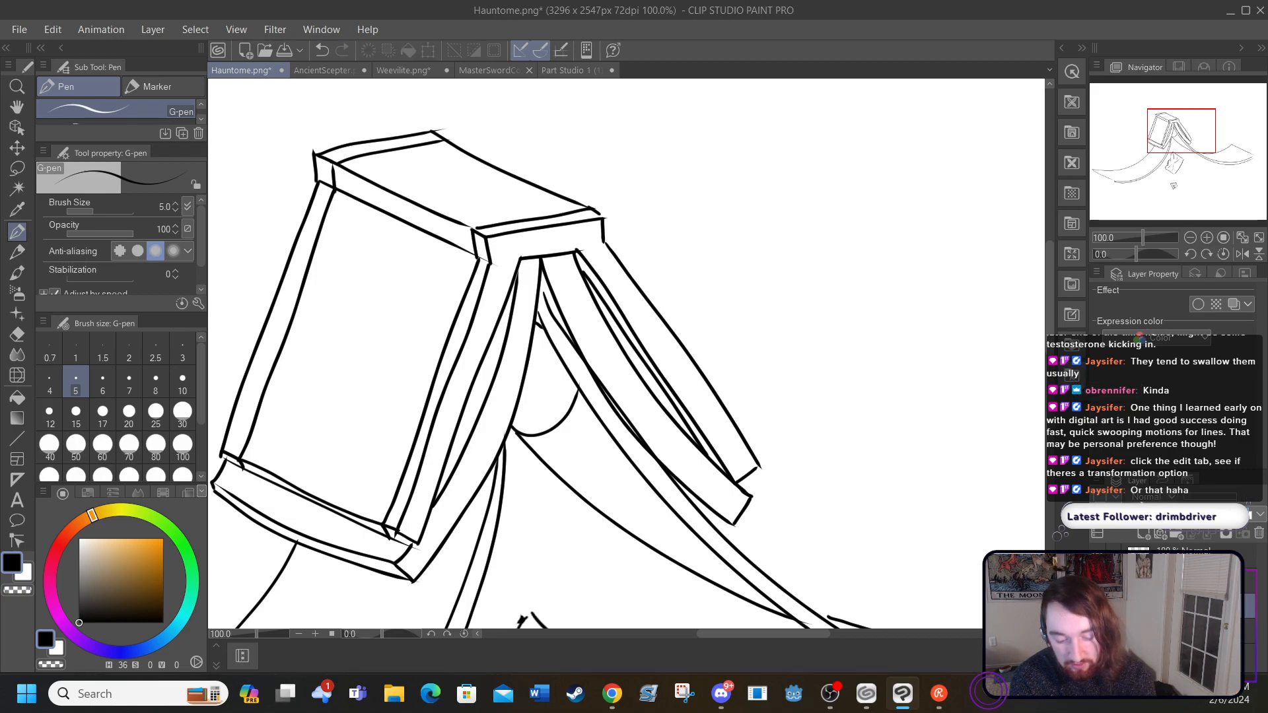
left_click(1098, 606)
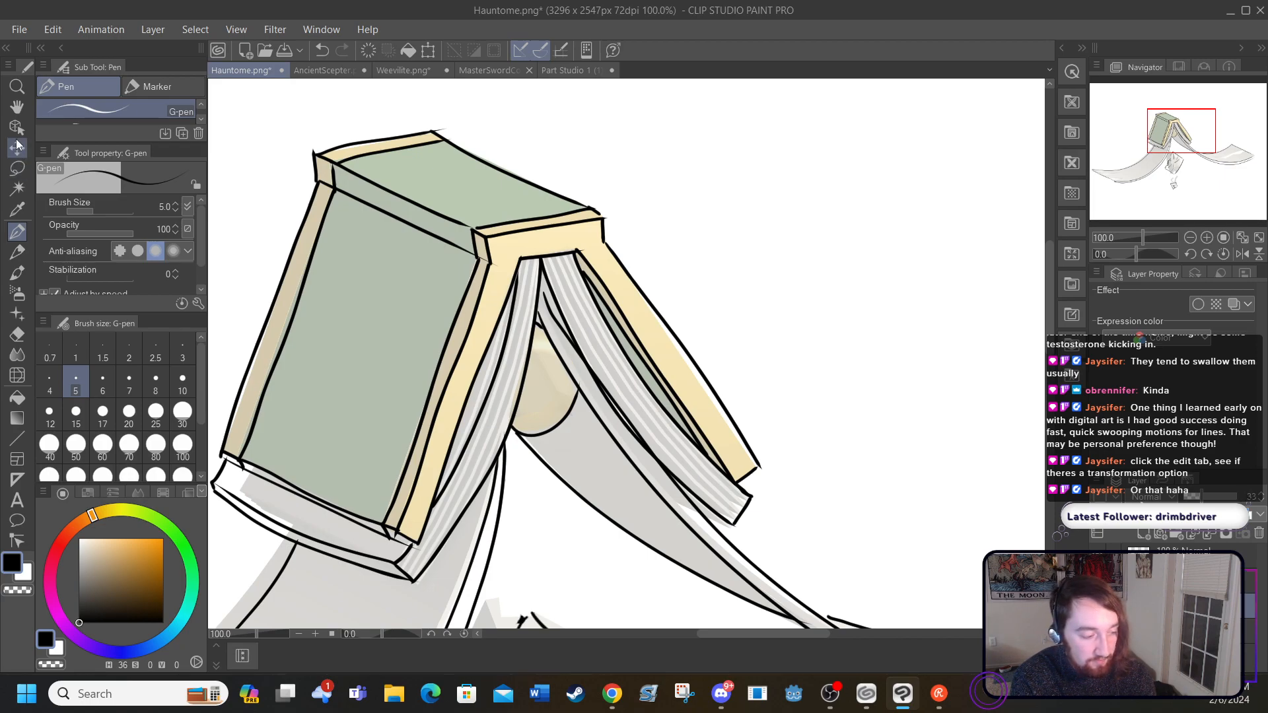
Step: Move the coloured reference layer to the right of the line-art book and raise it to full opacity
left_click(12, 112)
left_click_drag(336, 317, 435, 308)
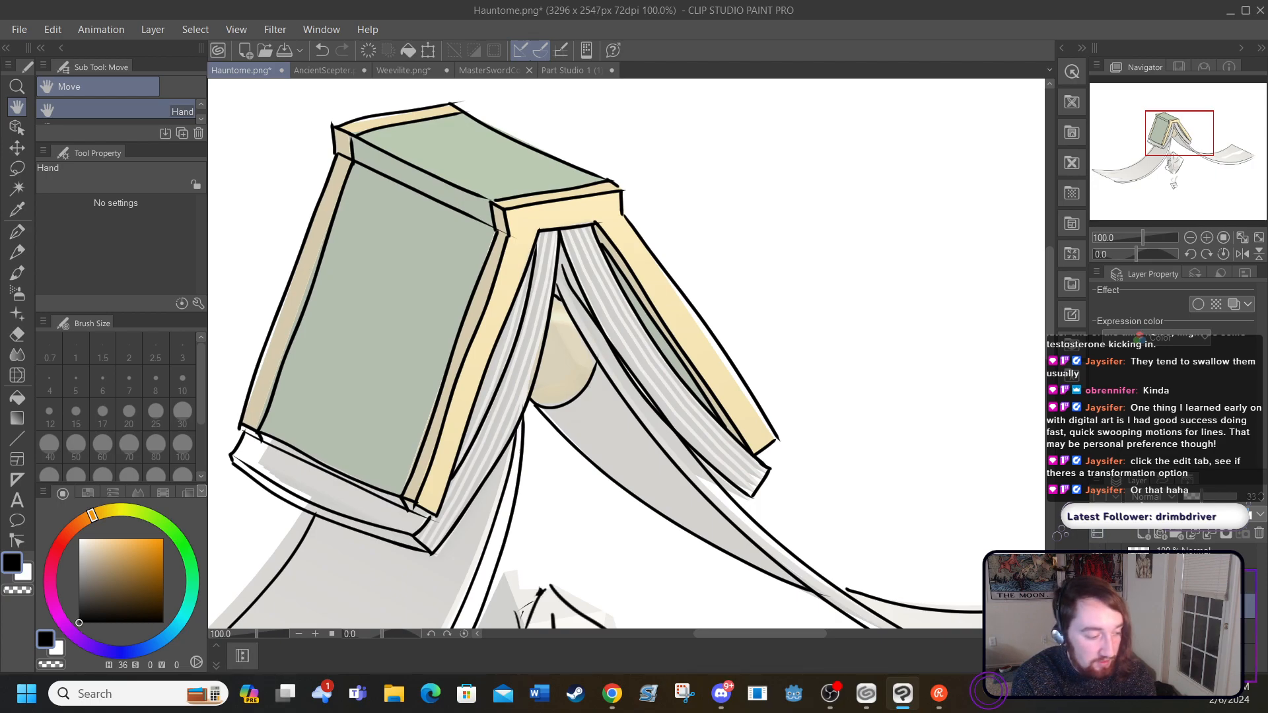
left_click(17, 148)
left_click_drag(452, 294, 824, 226)
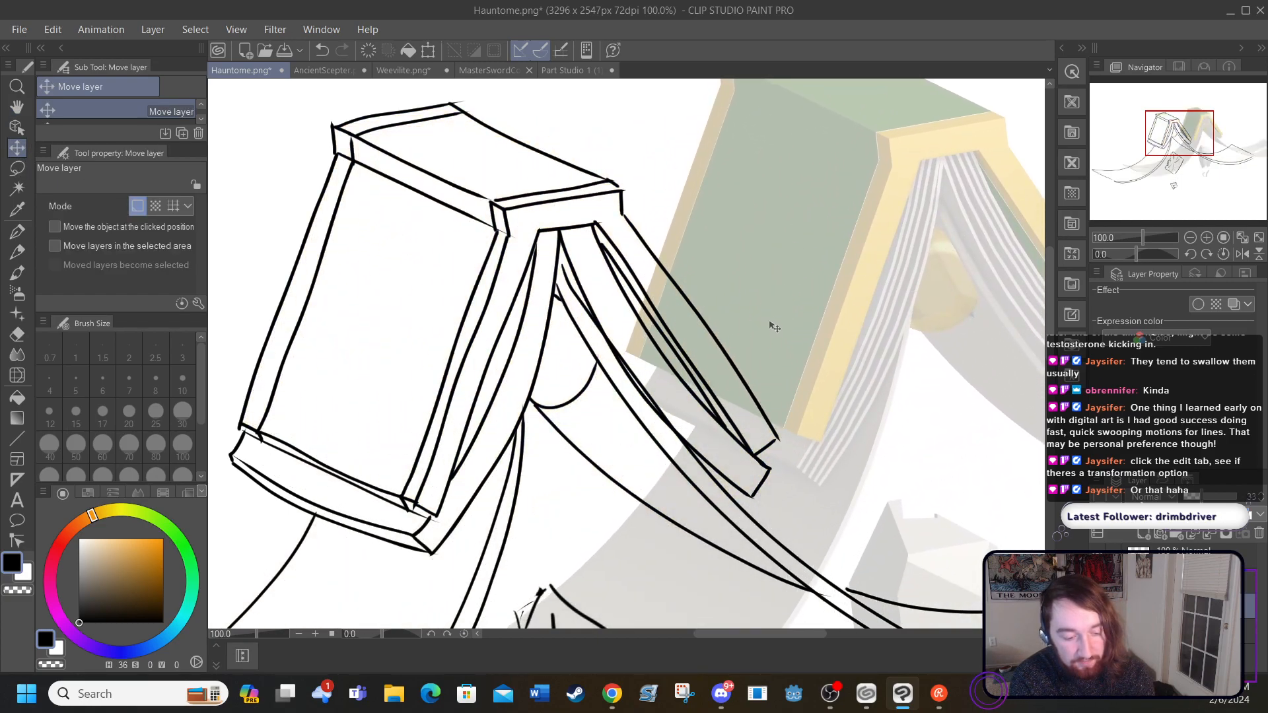
left_click_drag(773, 320, 886, 235)
left_click_drag(830, 288, 911, 378)
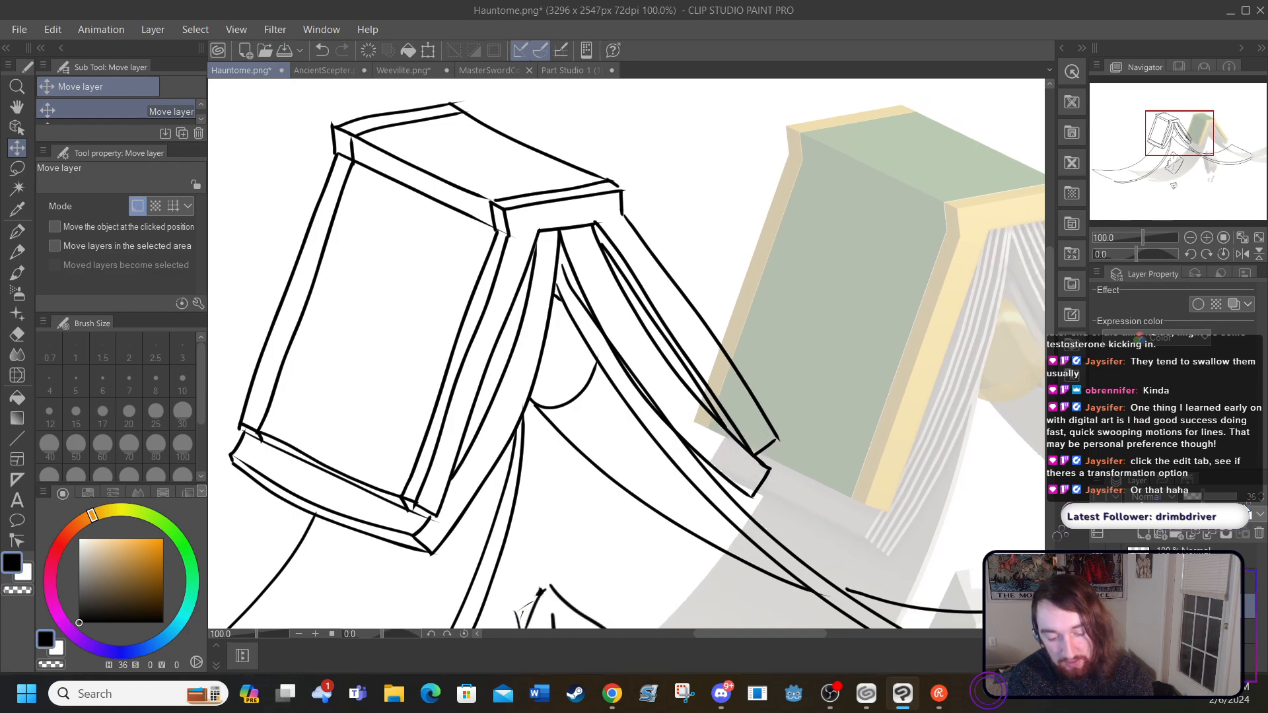
left_click_drag(1201, 497, 1243, 498)
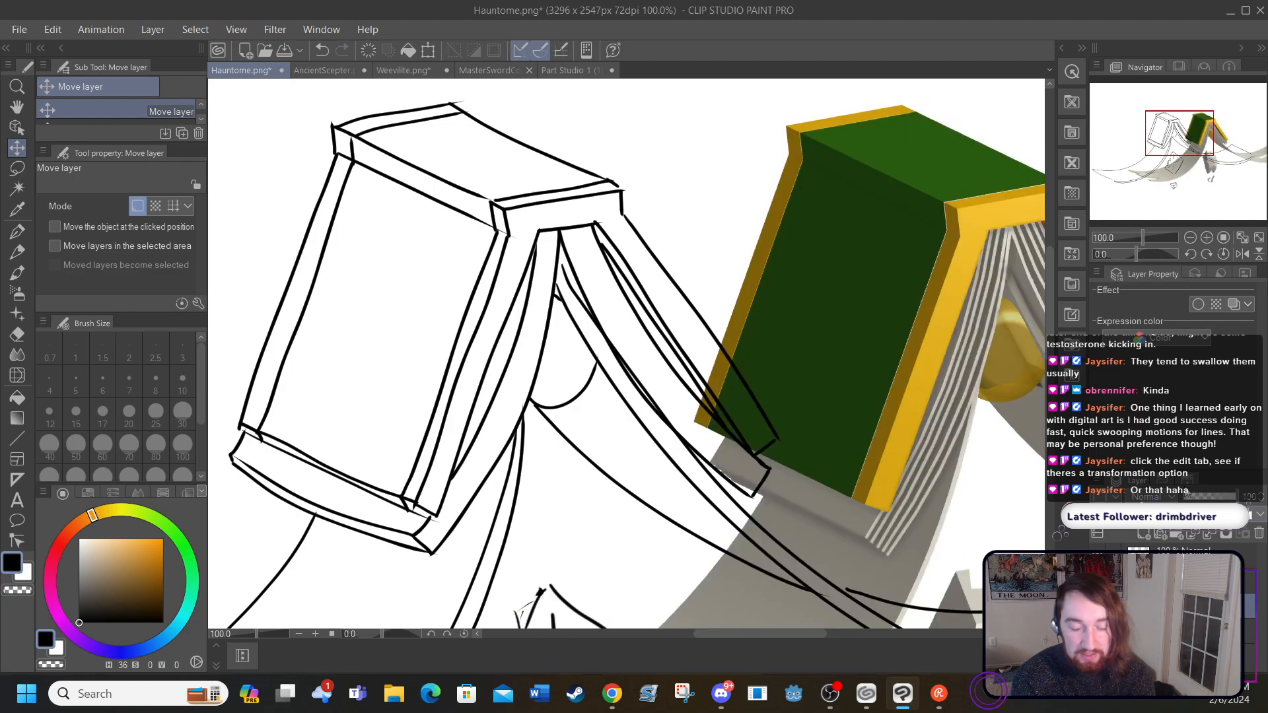
left_click_drag(864, 317, 915, 297)
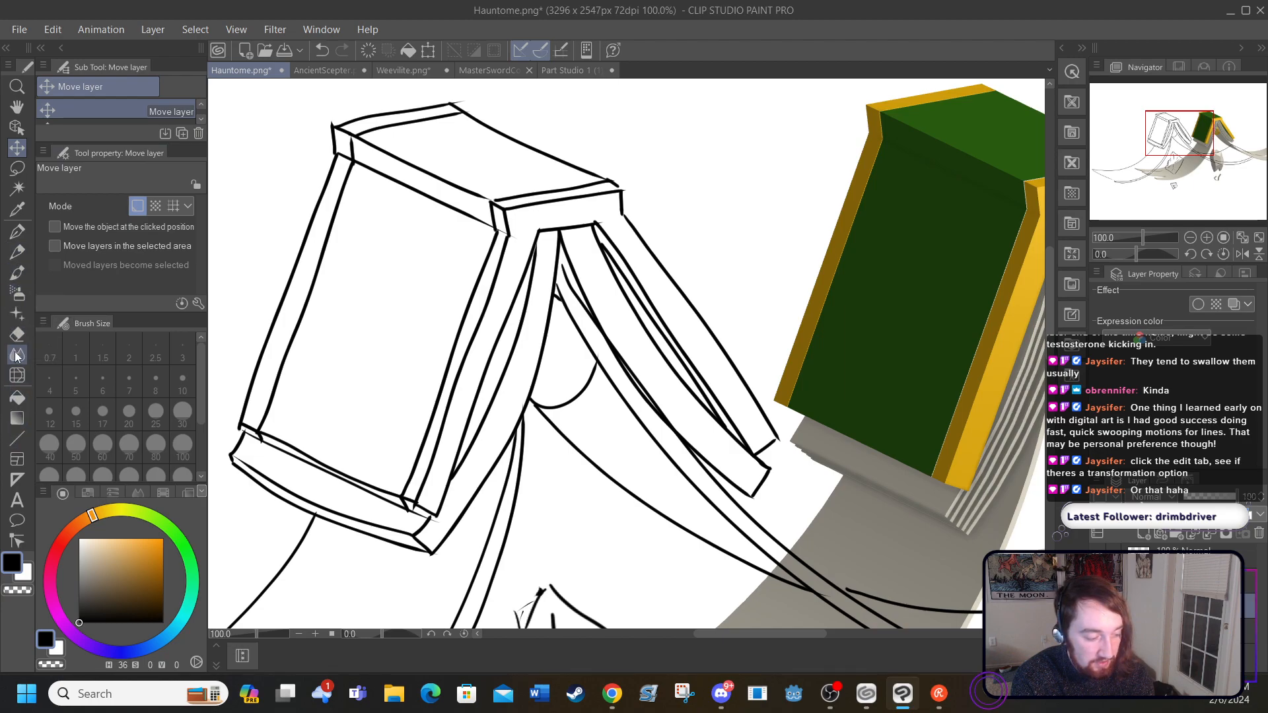
Step: Sample the dark green from the reference cover and fill the book's front cover panel, undoing the fill that floods the canvas
left_click(17, 209)
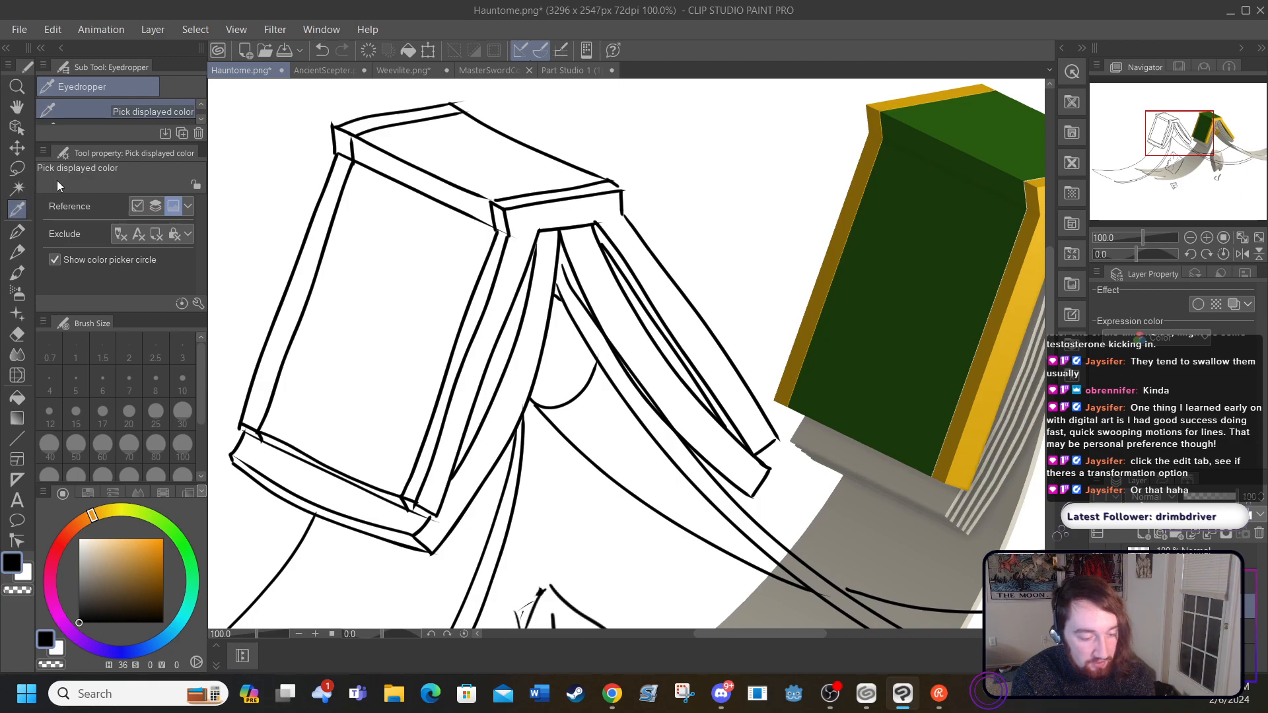
left_click(866, 333)
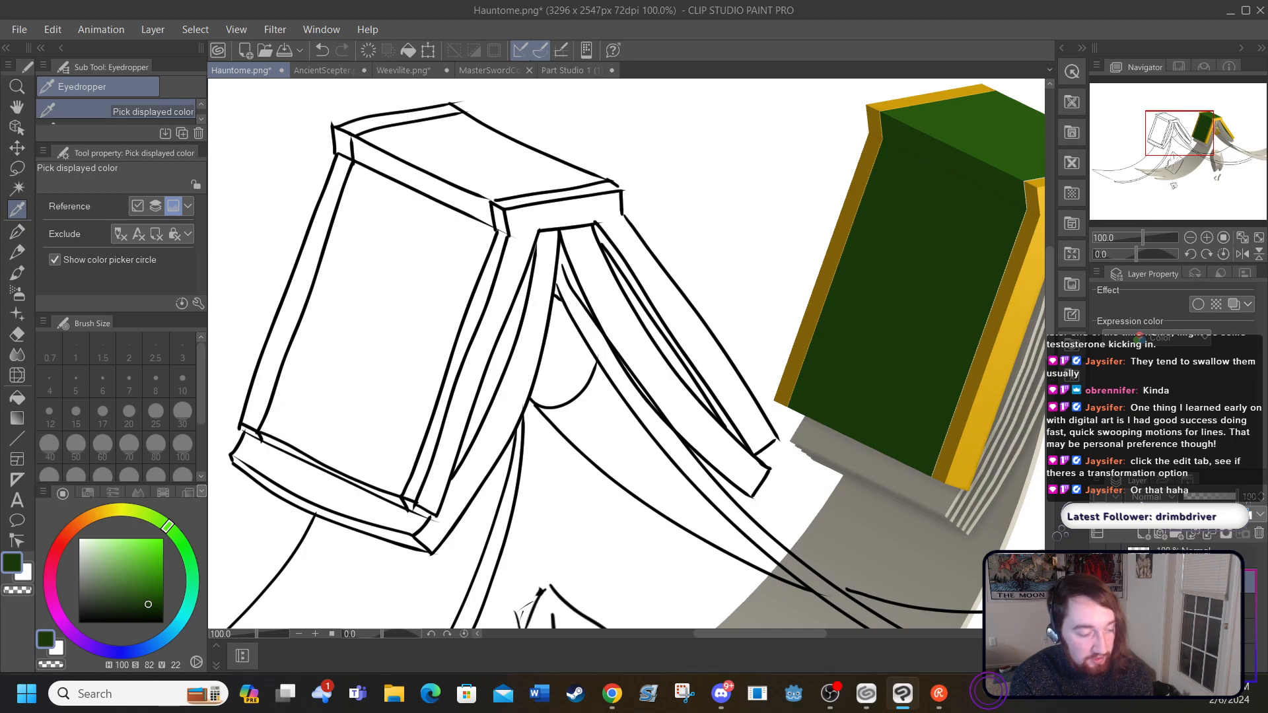
left_click(17, 397)
left_click(352, 327)
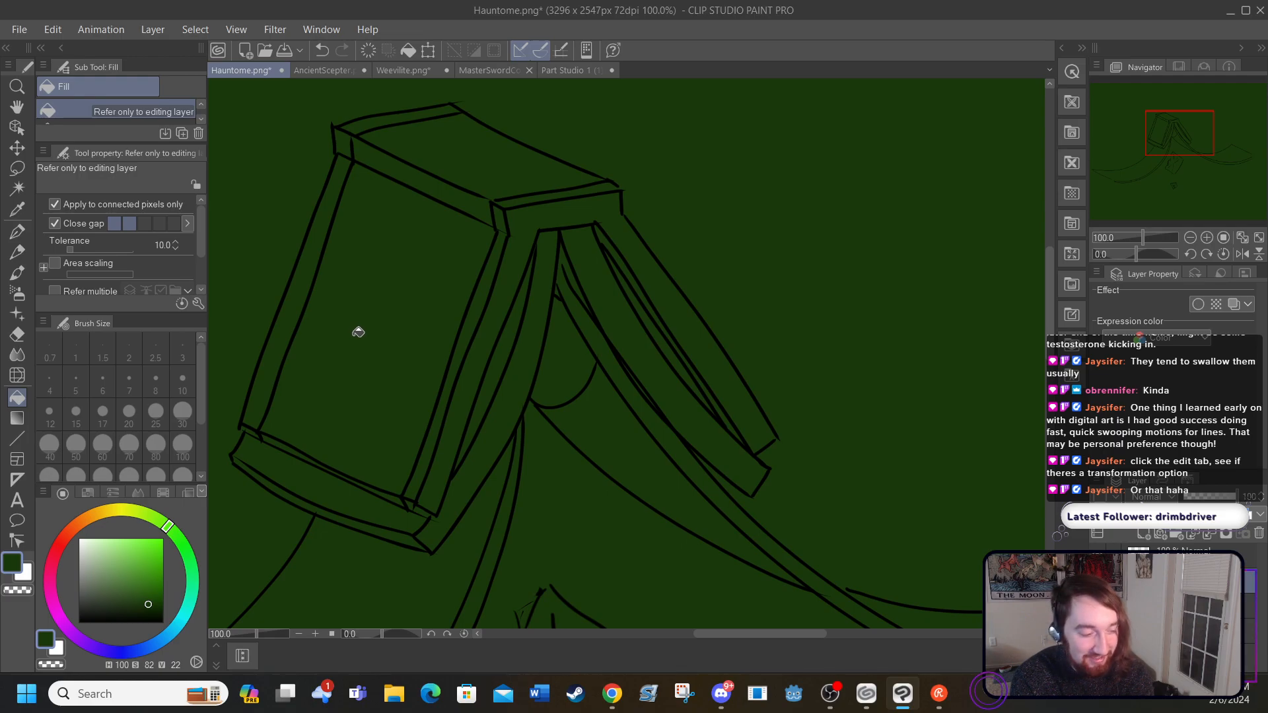
left_click(321, 51)
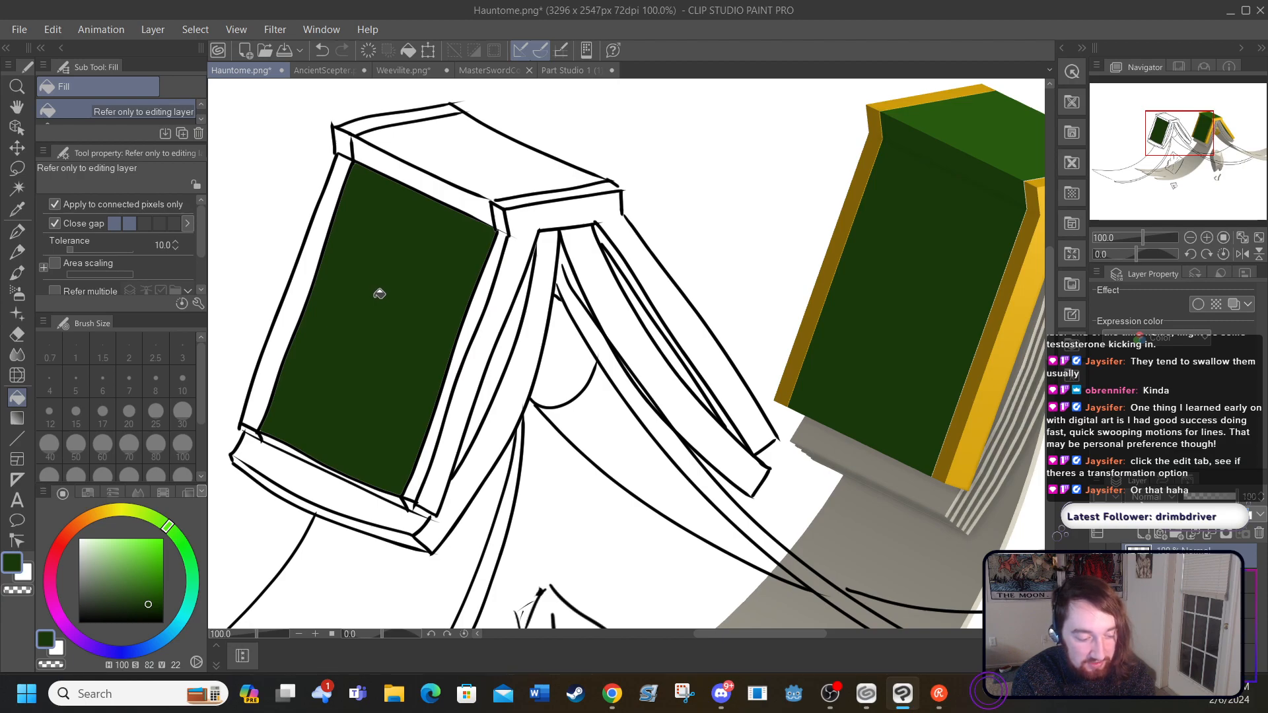
Step: Fill the front cover's two long side borders and their upper corner pieces with dark gold sampled from the reference
key("i")
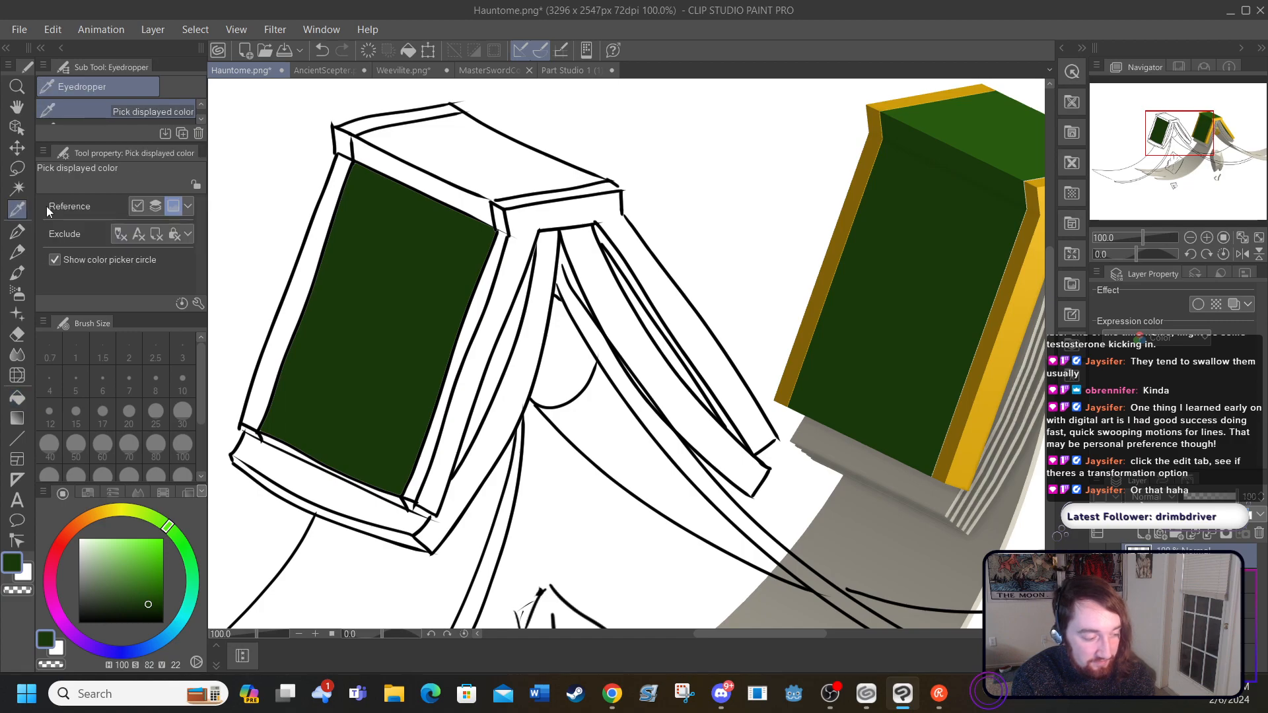
left_click(787, 372)
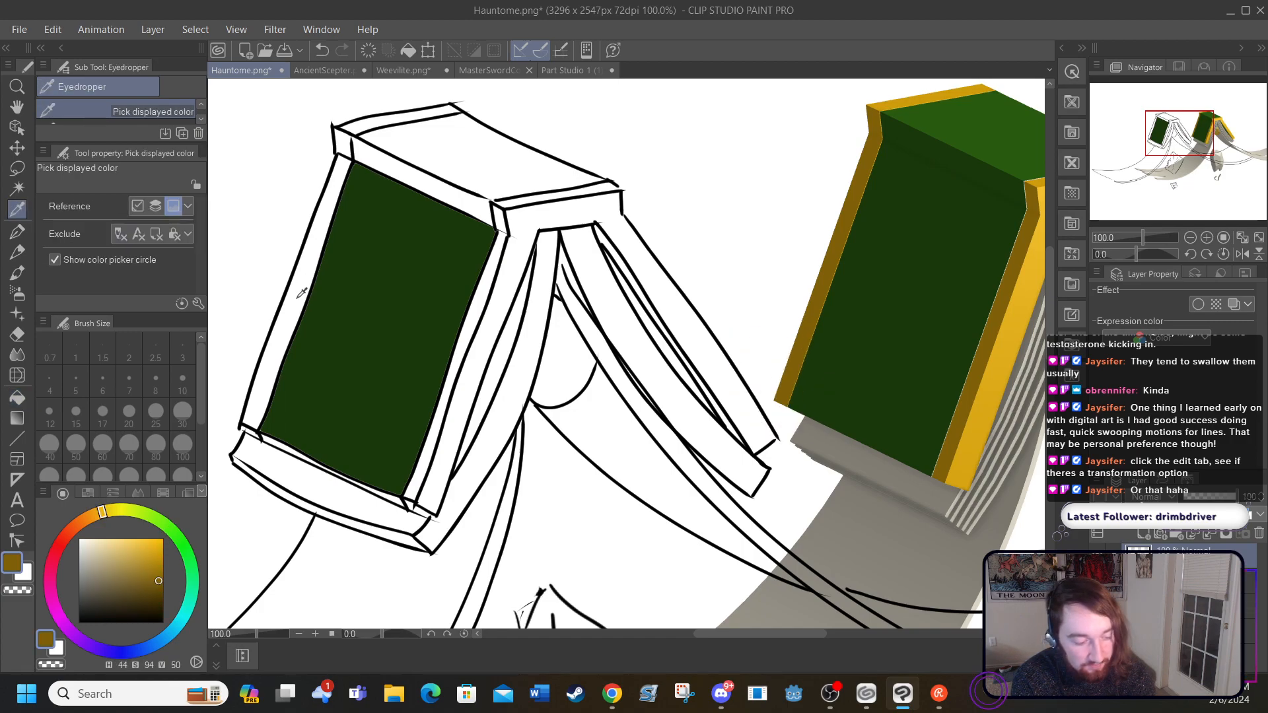
left_click(298, 293)
left_click(797, 358)
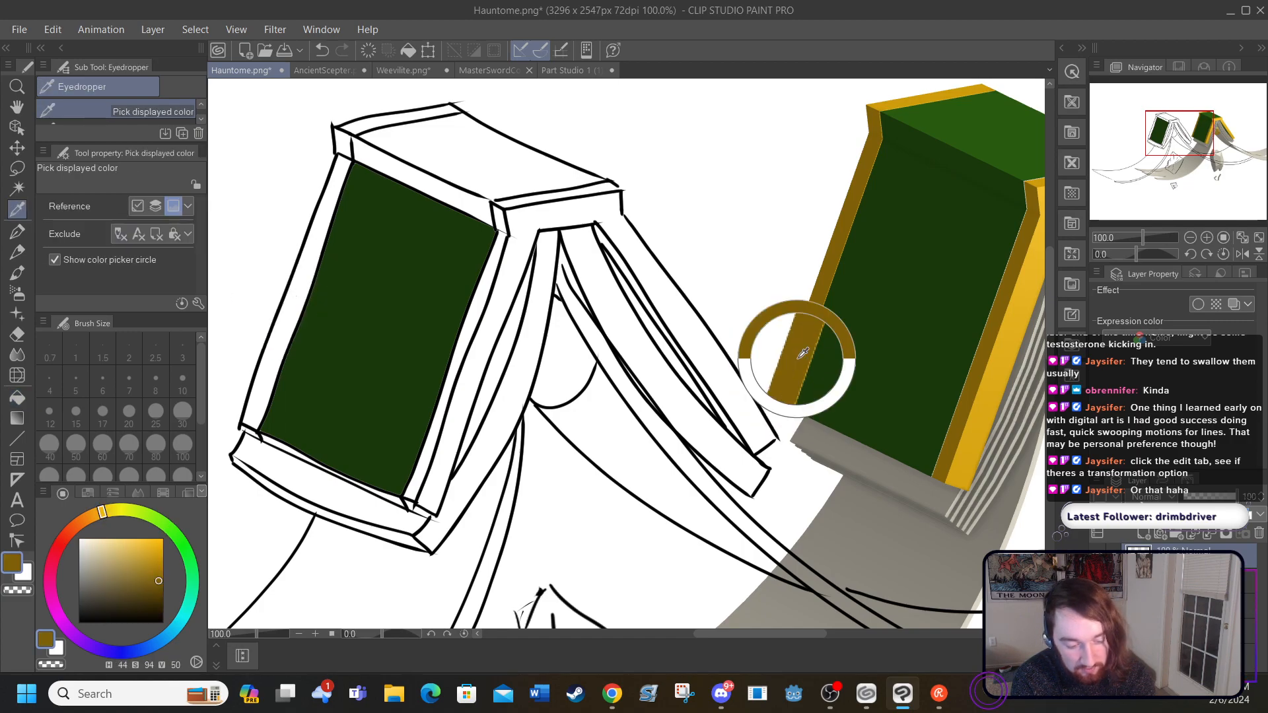
left_click(17, 397)
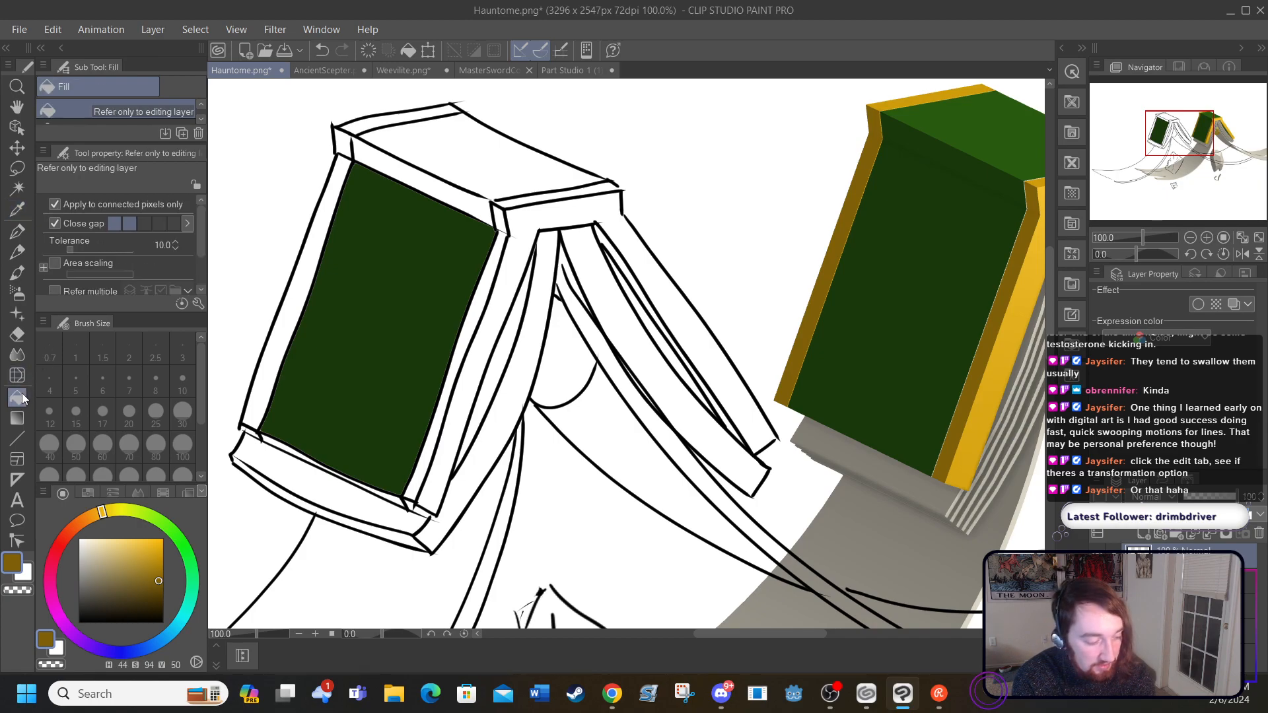
left_click(282, 340)
left_click(468, 337)
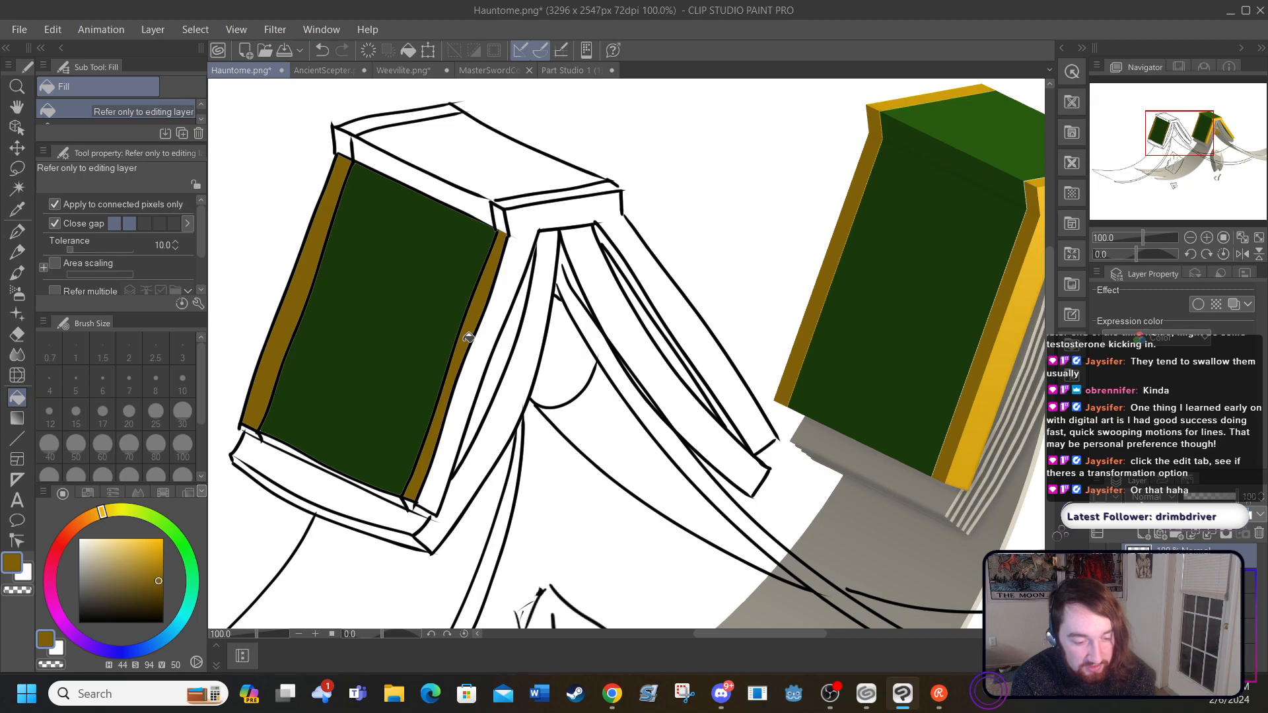
left_click(344, 136)
left_click(500, 207)
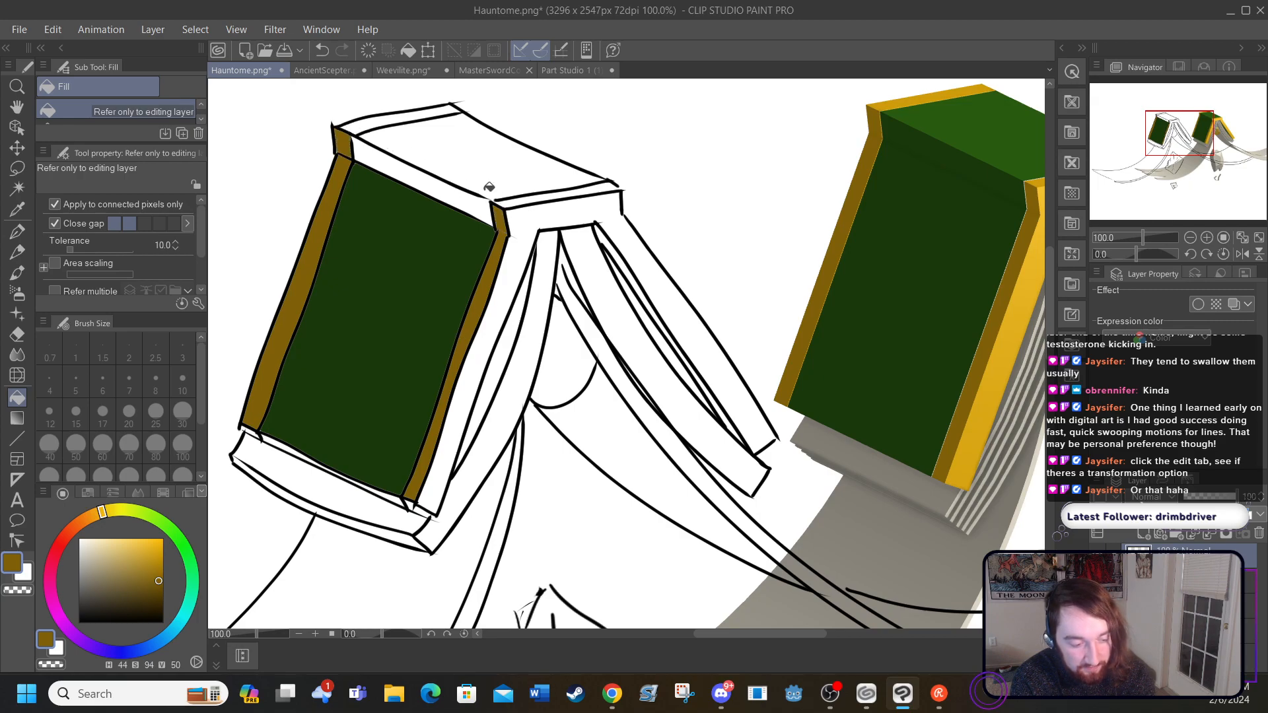
Step: Fill the narrow strip above the front cover panel with dark green sampled from the reference
left_click(17, 209)
left_click(938, 135)
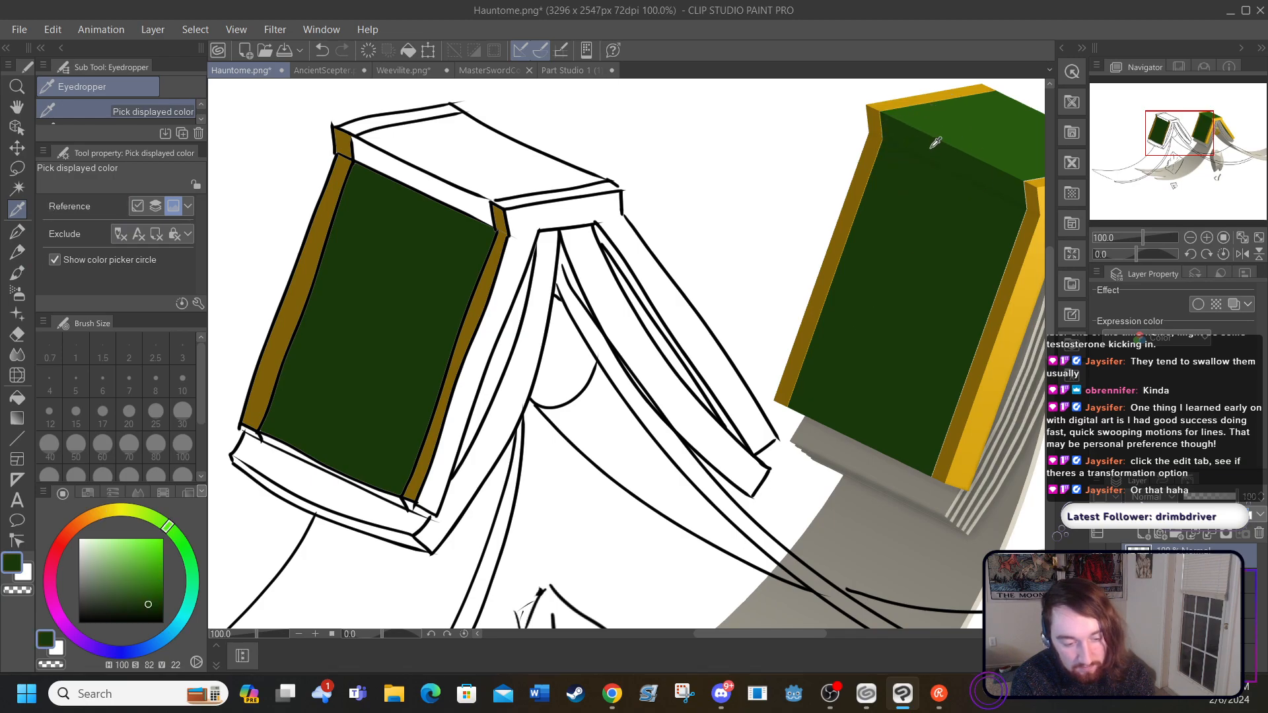
left_click(17, 396)
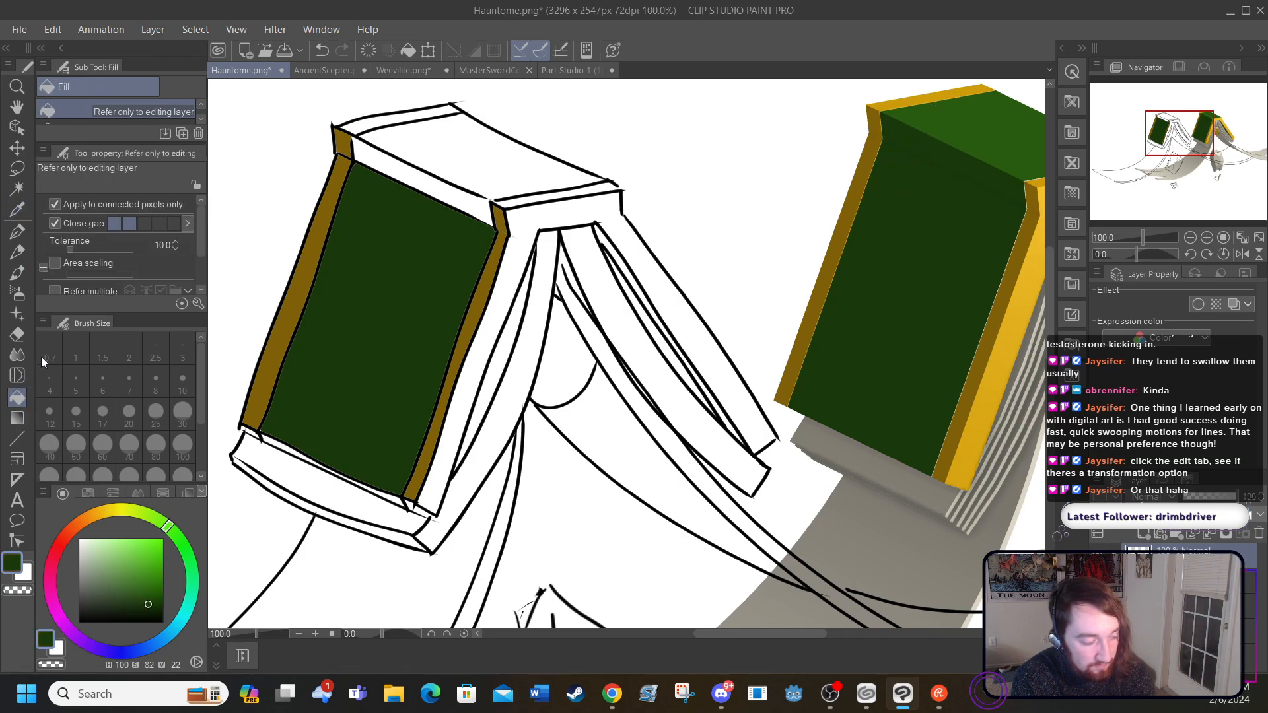
left_click(395, 164)
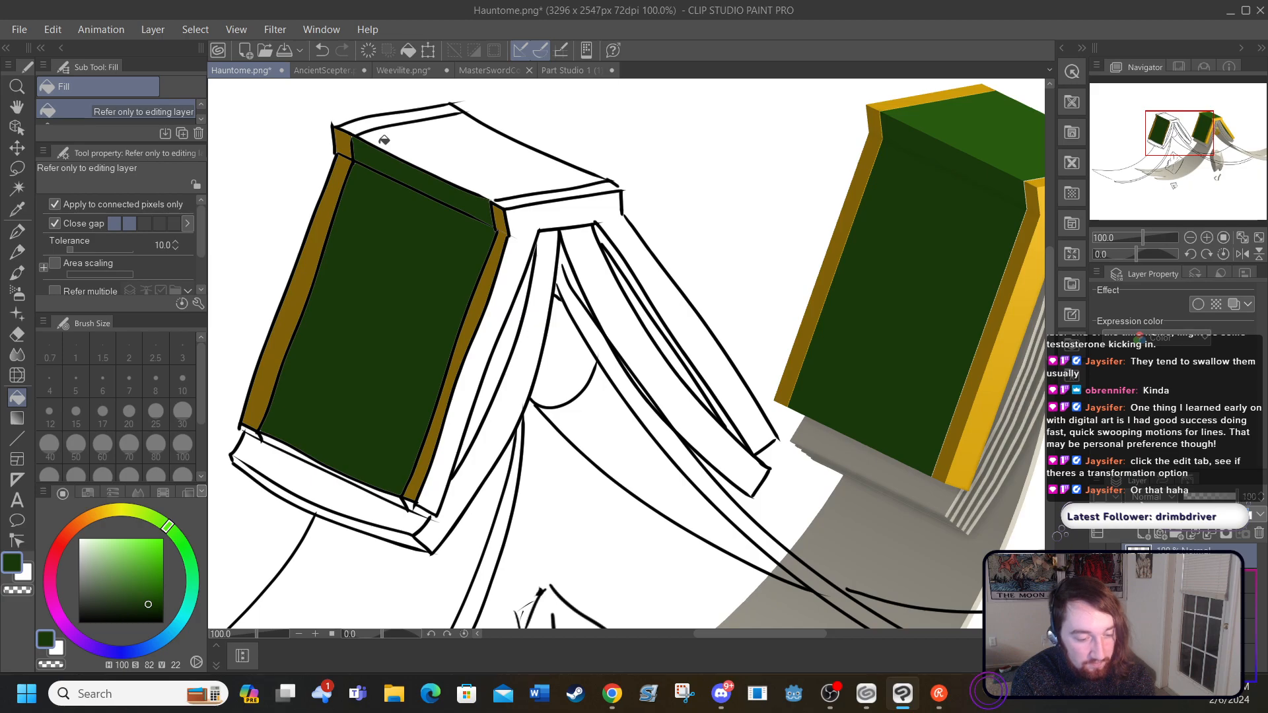
Step: Fill the far border of the book's spine with bright gold sampled from the reference
left_click(18, 207)
left_click(879, 102)
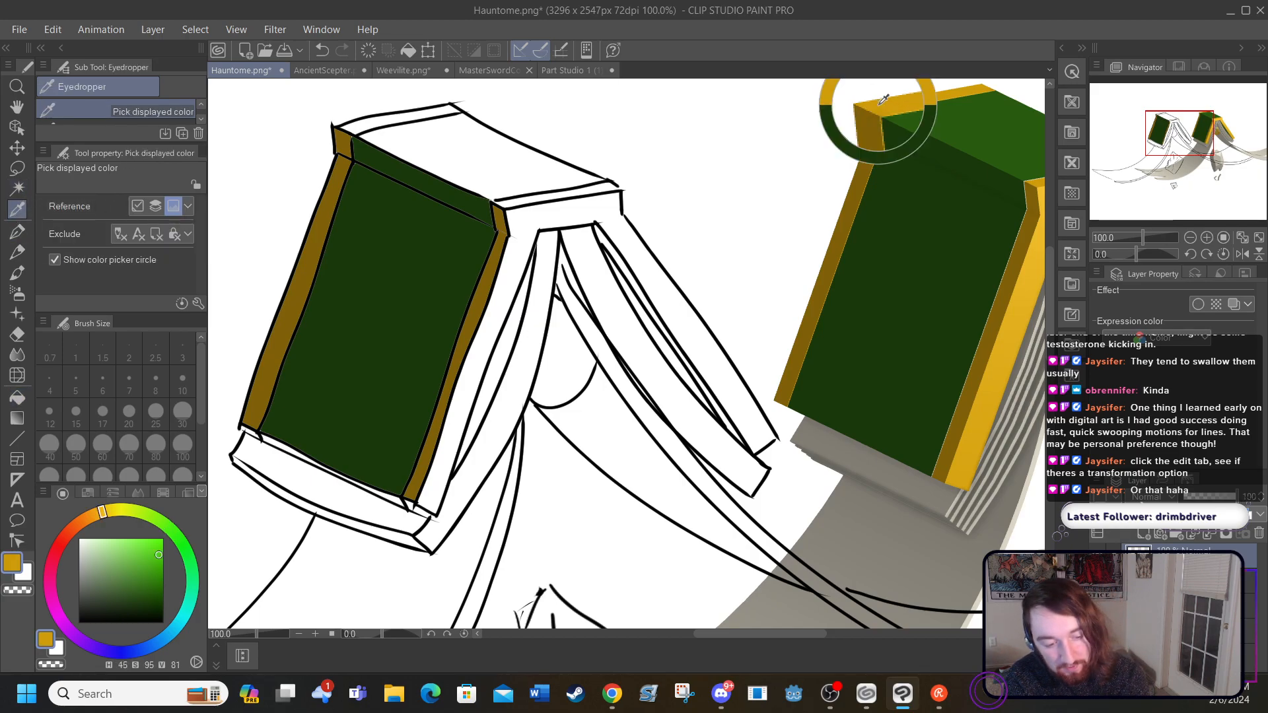
left_click(18, 397)
left_click(359, 123)
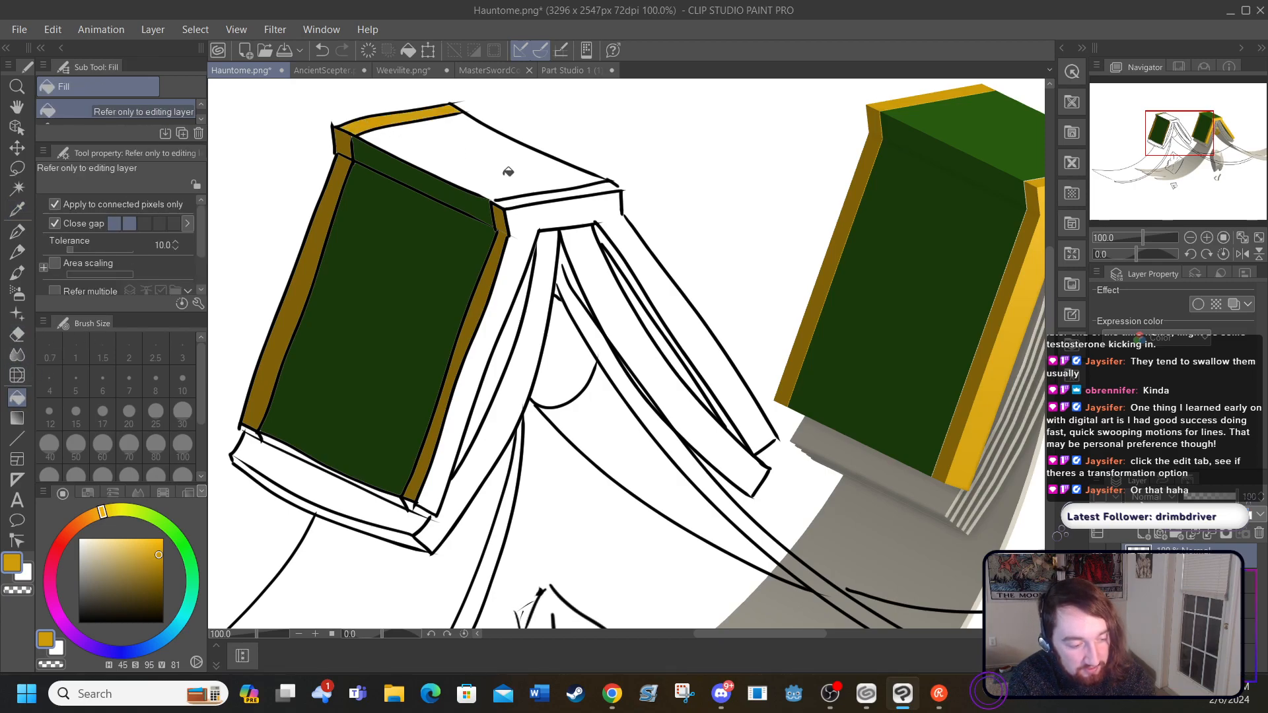
Step: Fill the spine's near border with bright gold and the spine panel with medium green sampled from the reference
left_click(528, 196)
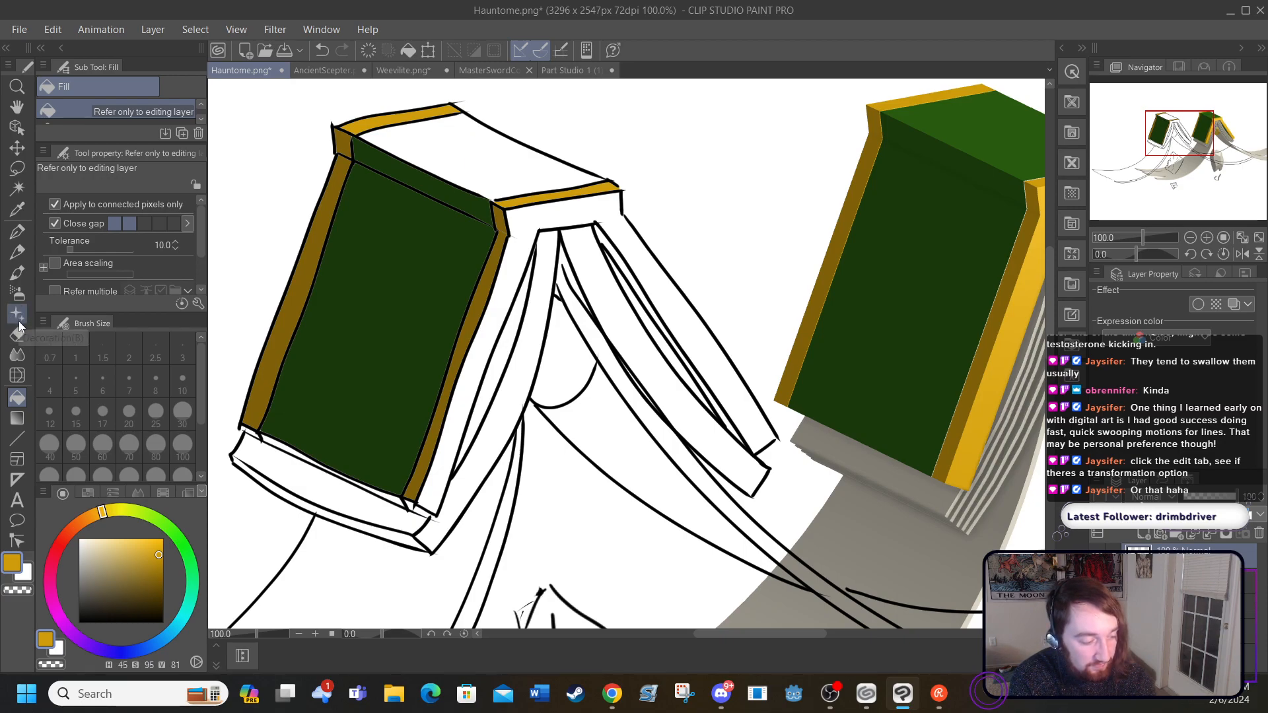
left_click(17, 210)
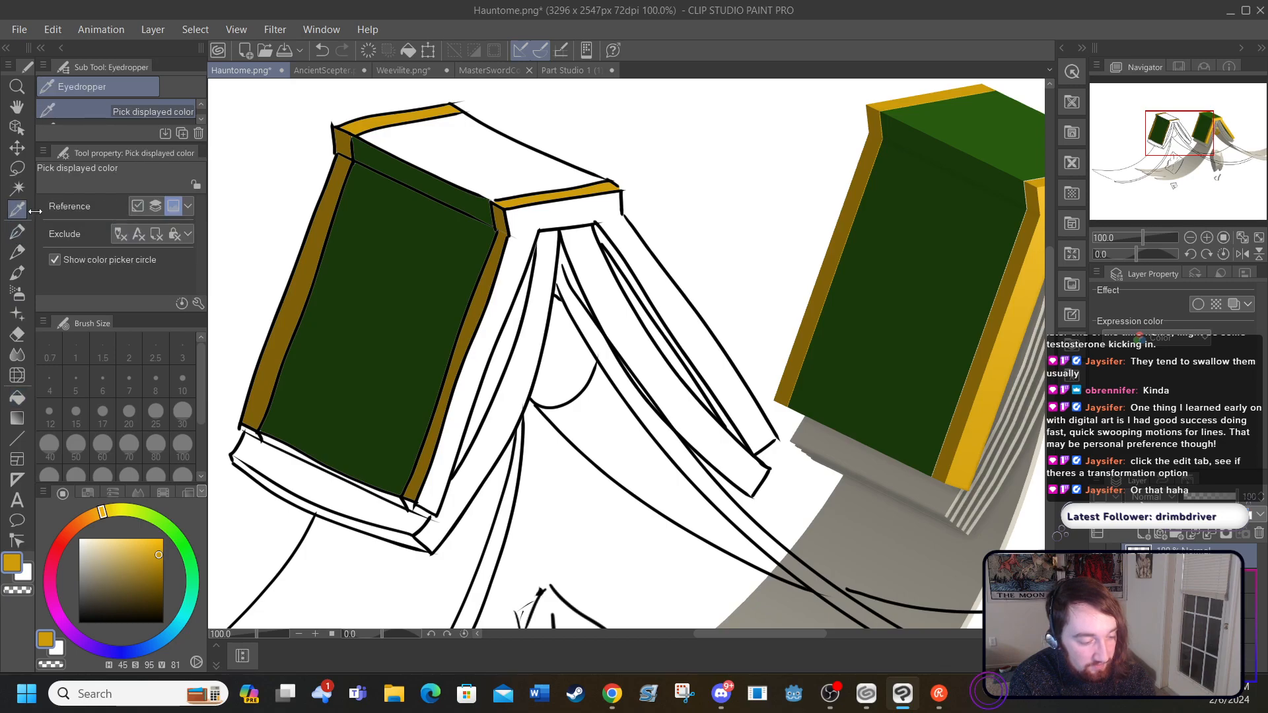
left_click(964, 117)
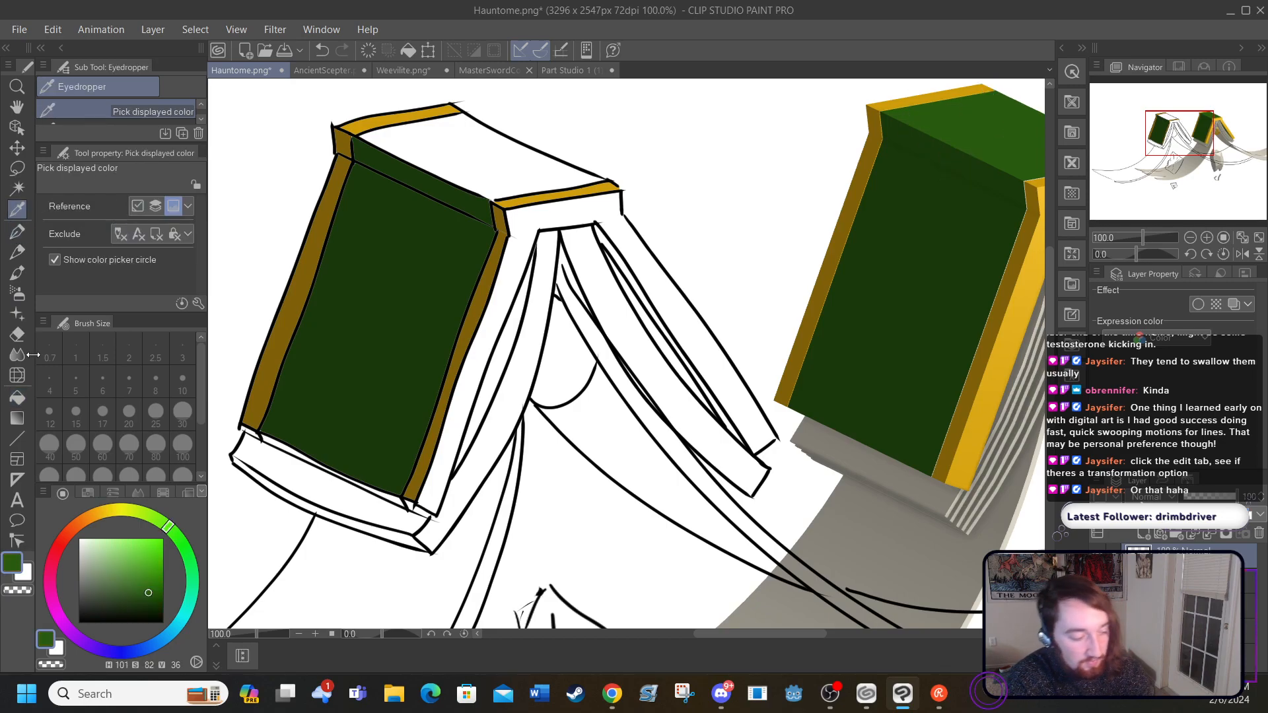
left_click(17, 398)
left_click(435, 139)
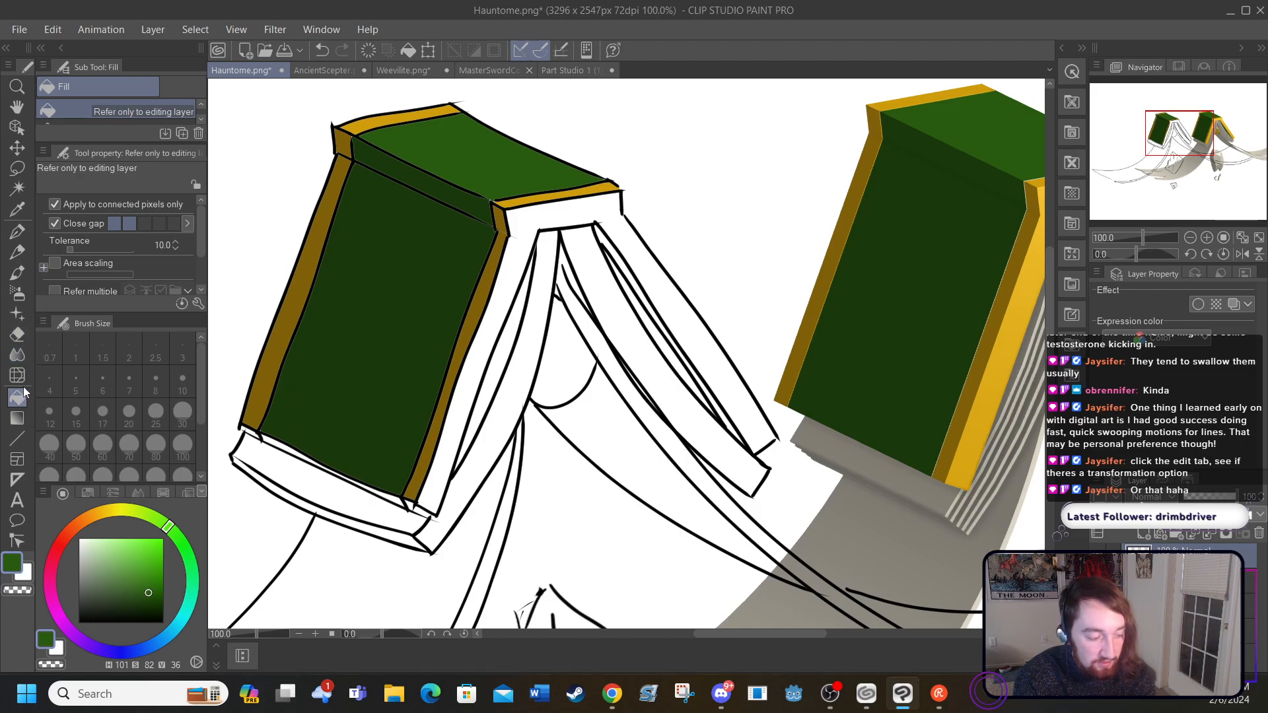
Step: Fill the book's thick outer cover edge, running down both sides, with bright yellow-gold sampled from the reference
left_click(18, 210)
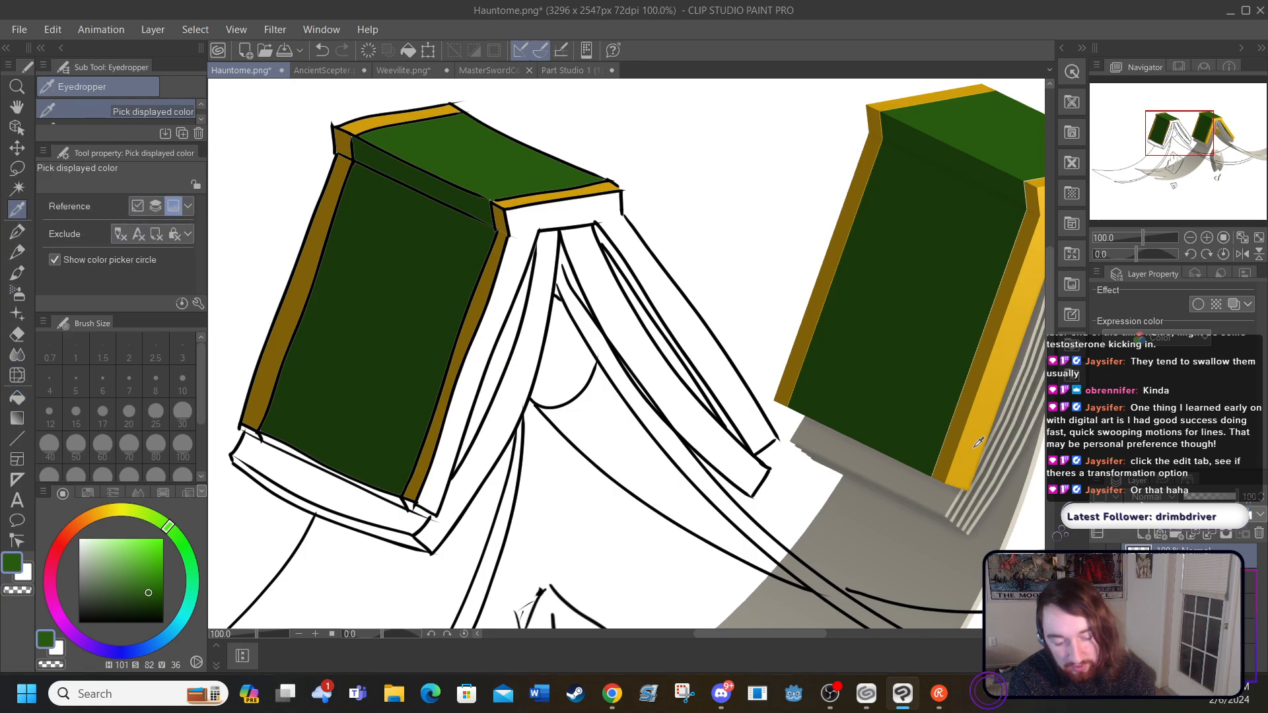
left_click(944, 423)
left_click(17, 397)
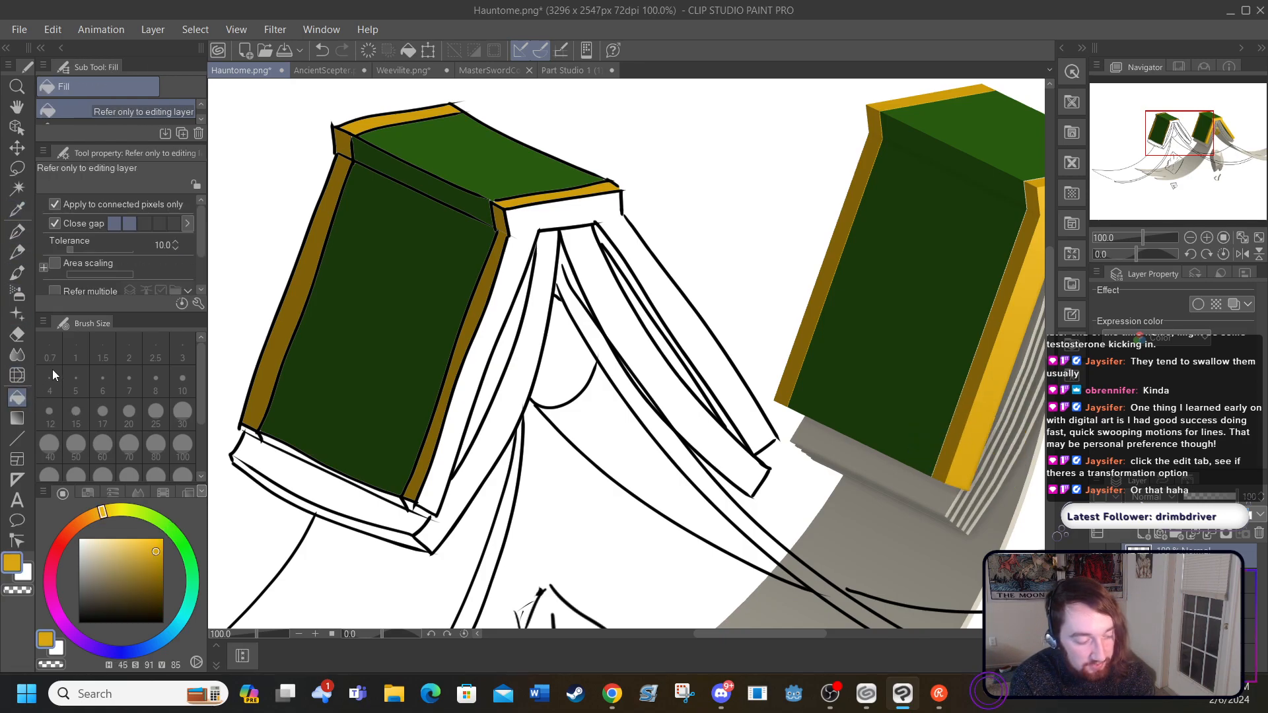
left_click(483, 337)
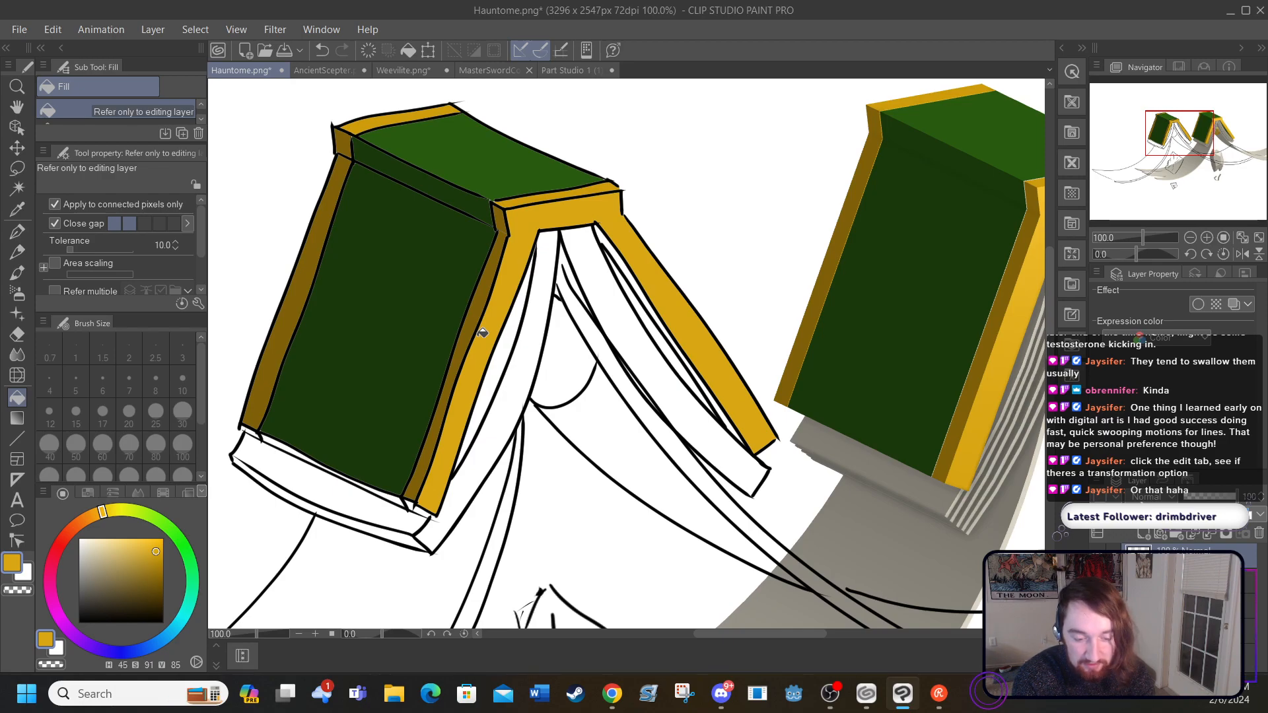
Step: Fill the thin inner border strip of the back cover with dark gold sampled from the reference
left_click_drag(737, 632, 786, 632)
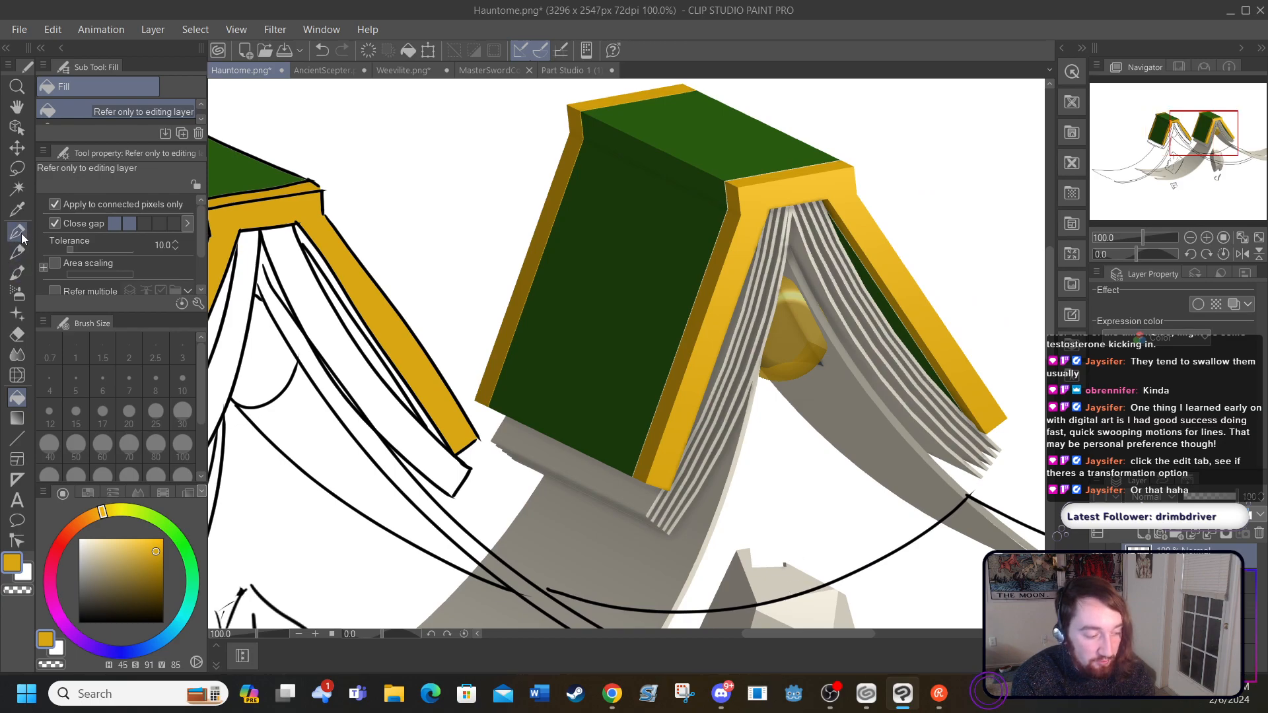
left_click(17, 208)
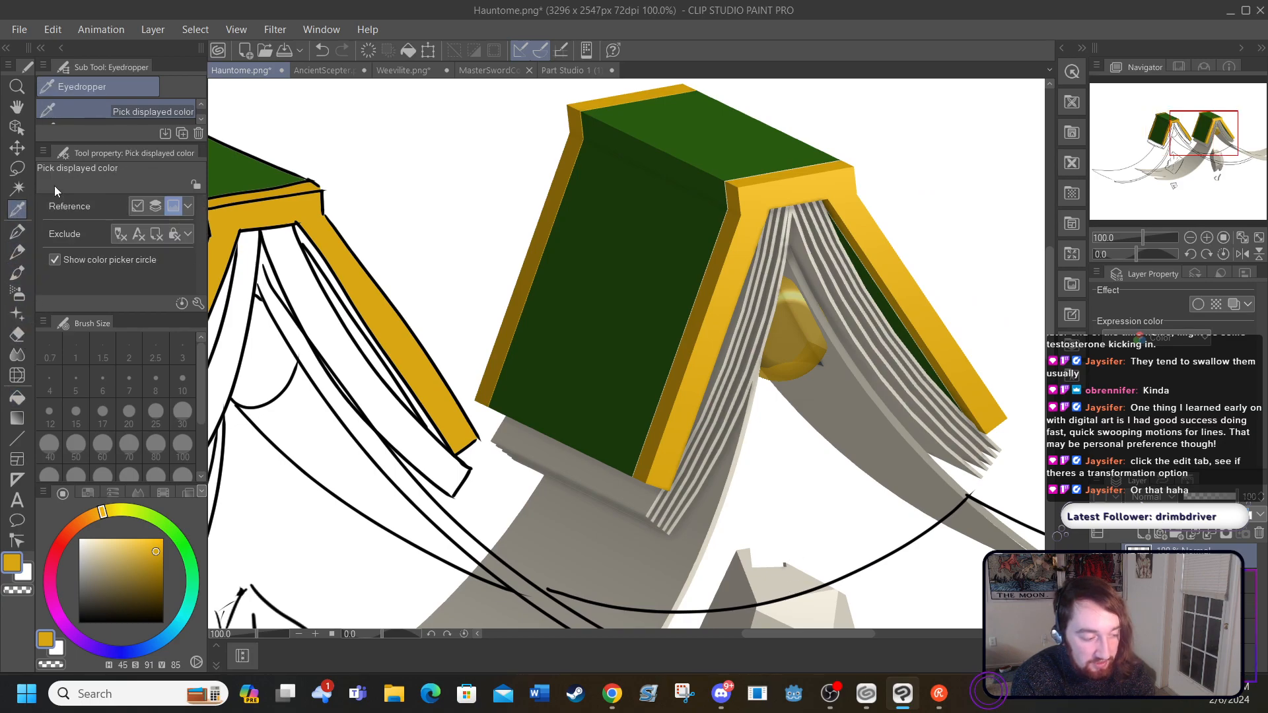
left_click(869, 264)
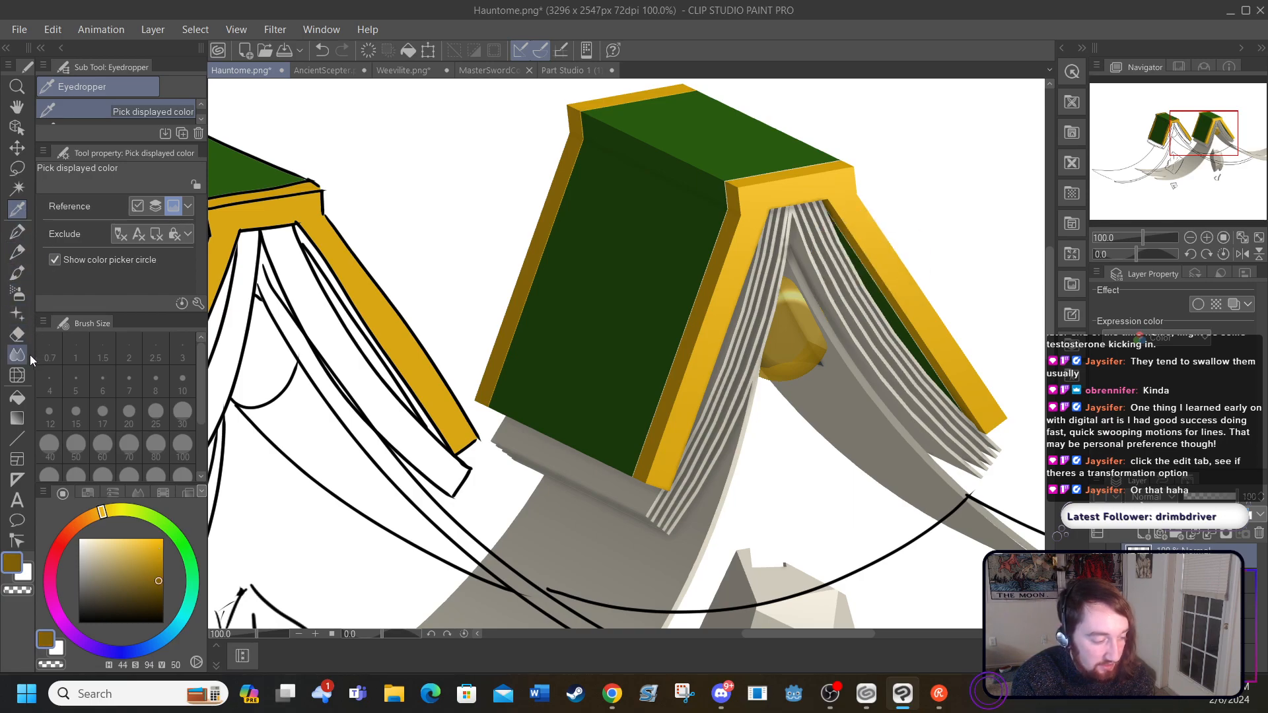
left_click(17, 397)
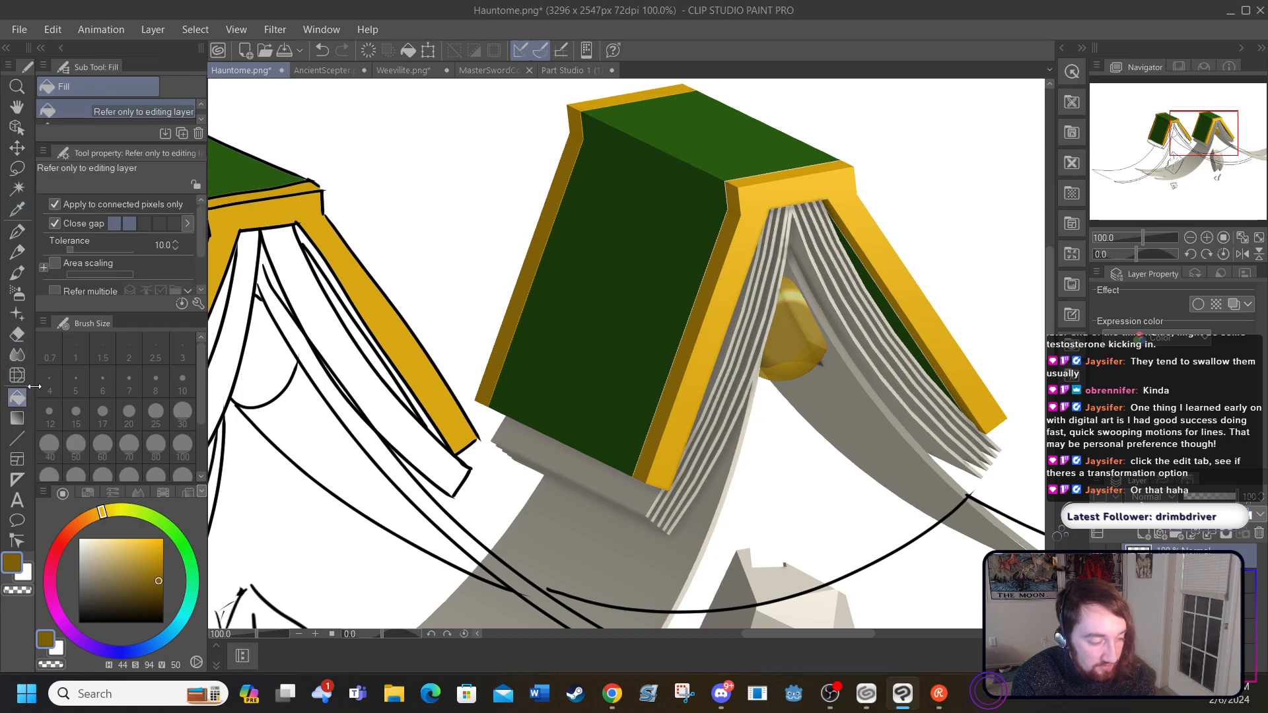
left_click(308, 235)
left_click(419, 396)
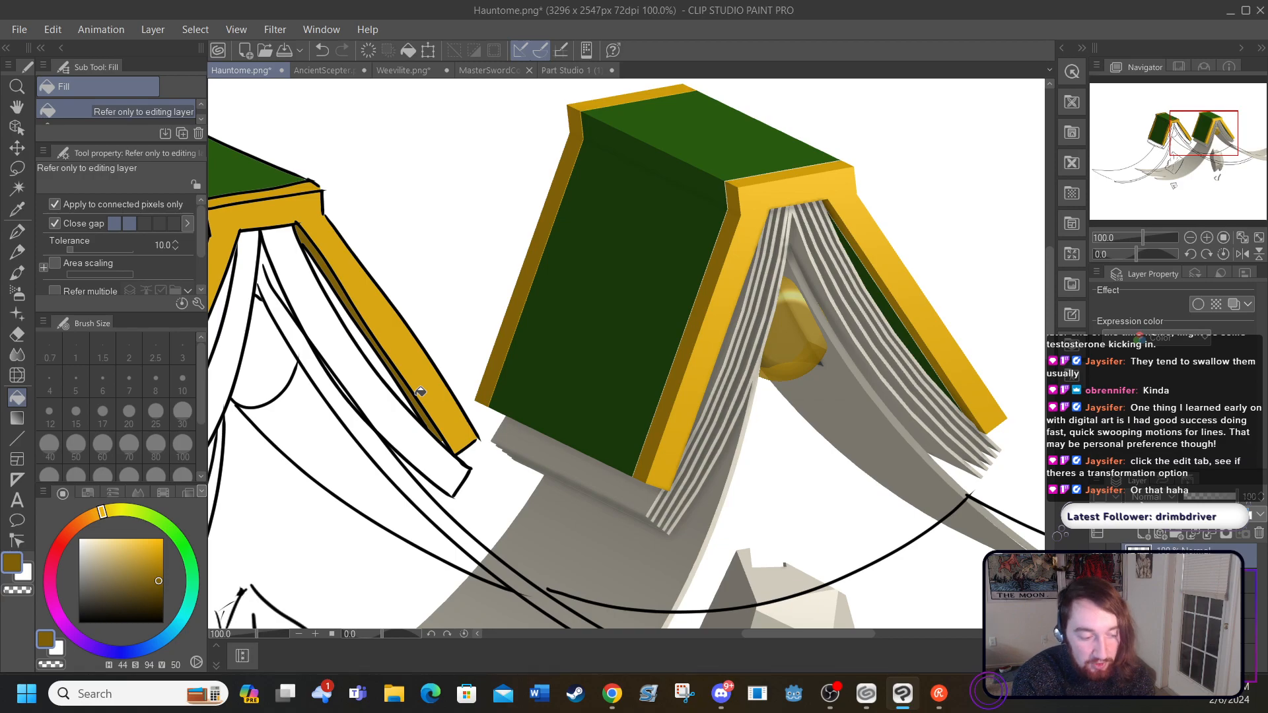
Step: Fill the narrow inside sliver of the back cover with dark green sampled from the reference
left_click(26, 208)
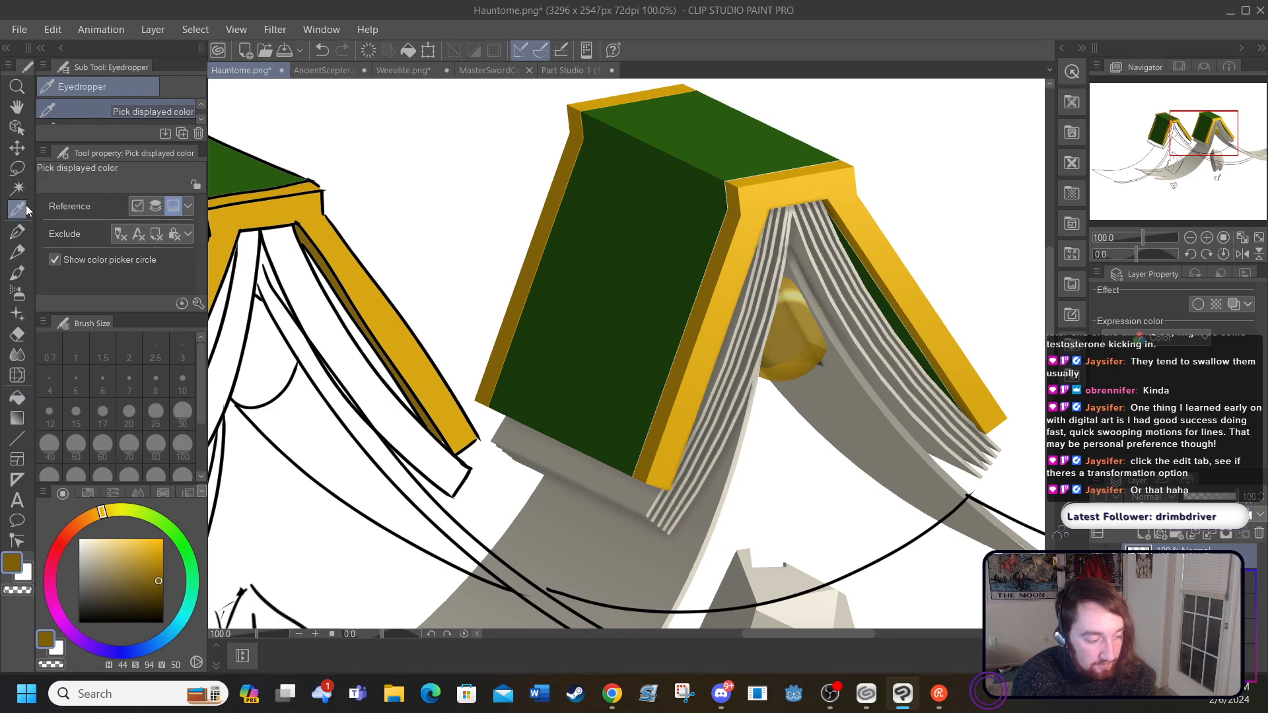
left_click(886, 297)
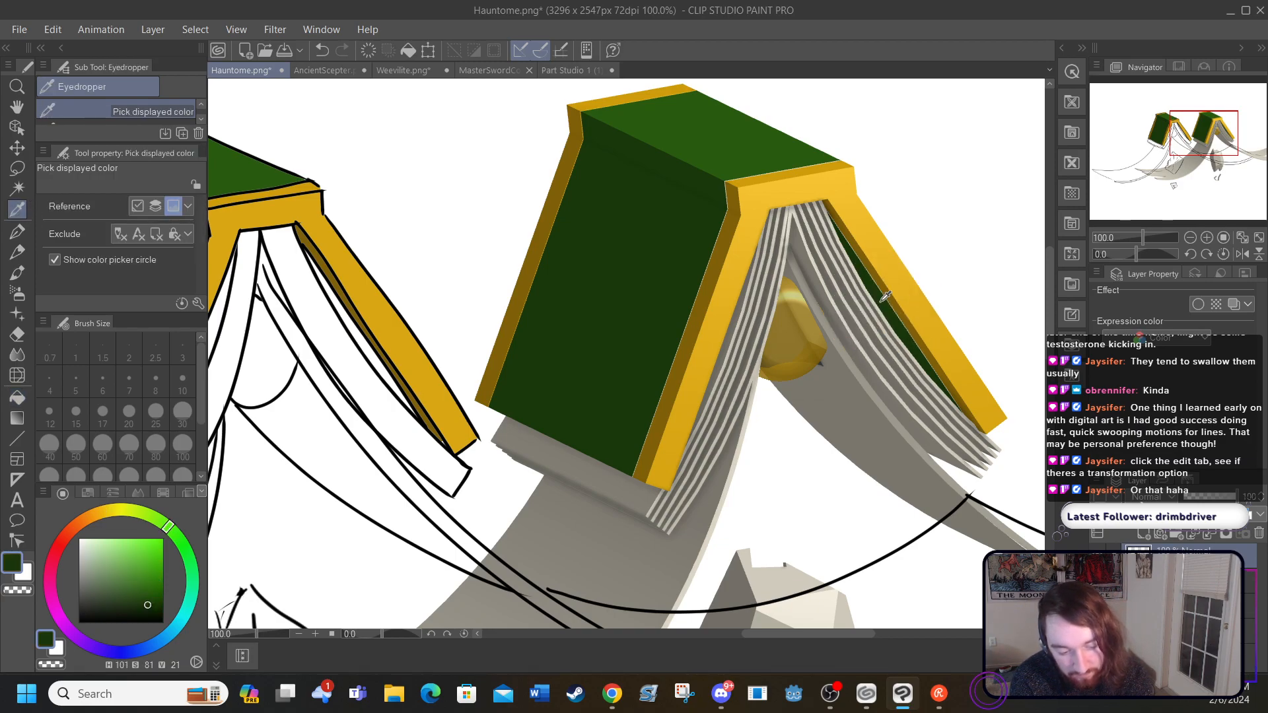
left_click(19, 391)
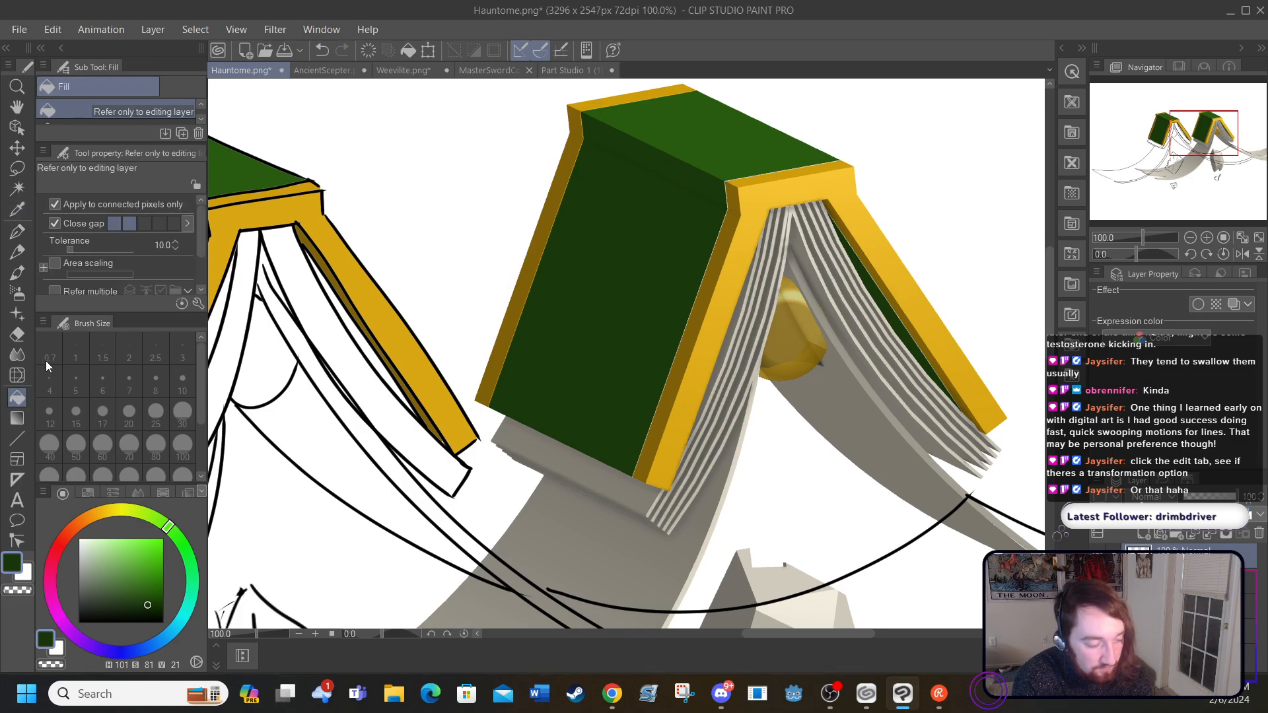
left_click(348, 300)
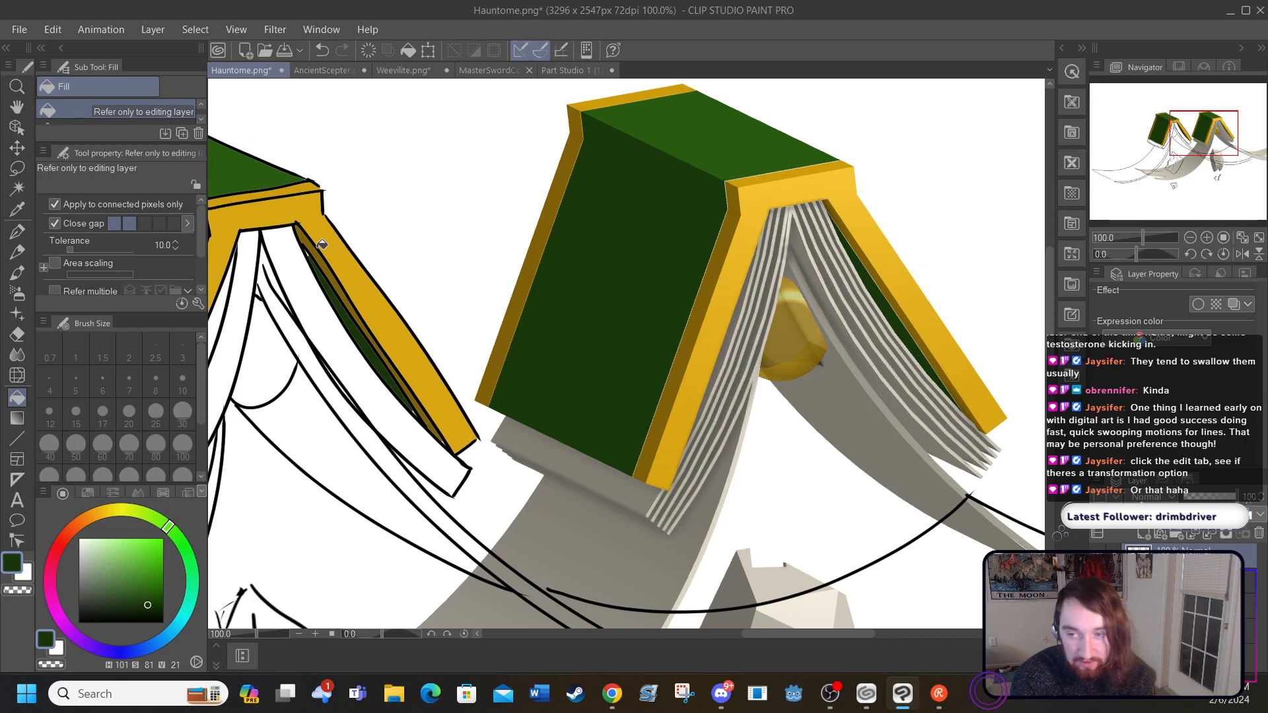
Step: Fill the small white gap at the upper tip of the inner back cover with dark green, undoing the first attempt
left_click(315, 634)
left_click(315, 634)
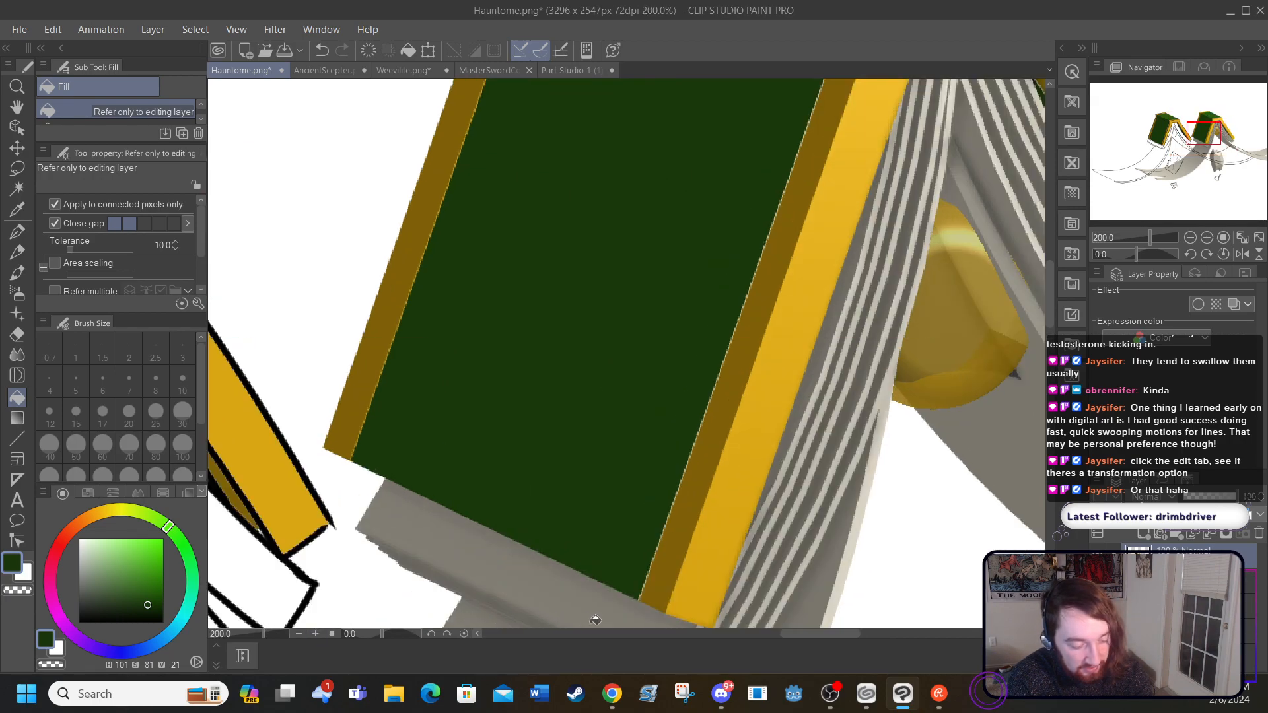
left_click_drag(791, 635, 733, 636)
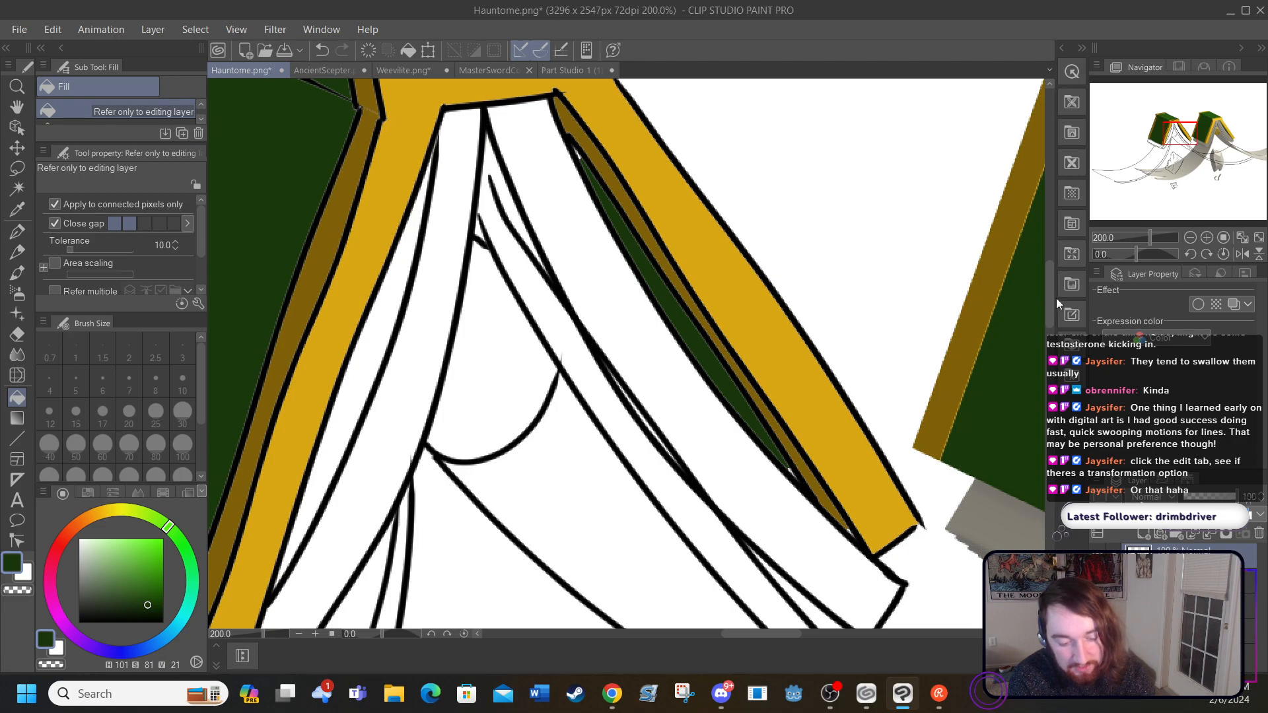
scroll(1050, 296, "up", 5)
left_click_drag(1049, 281, 1052, 304)
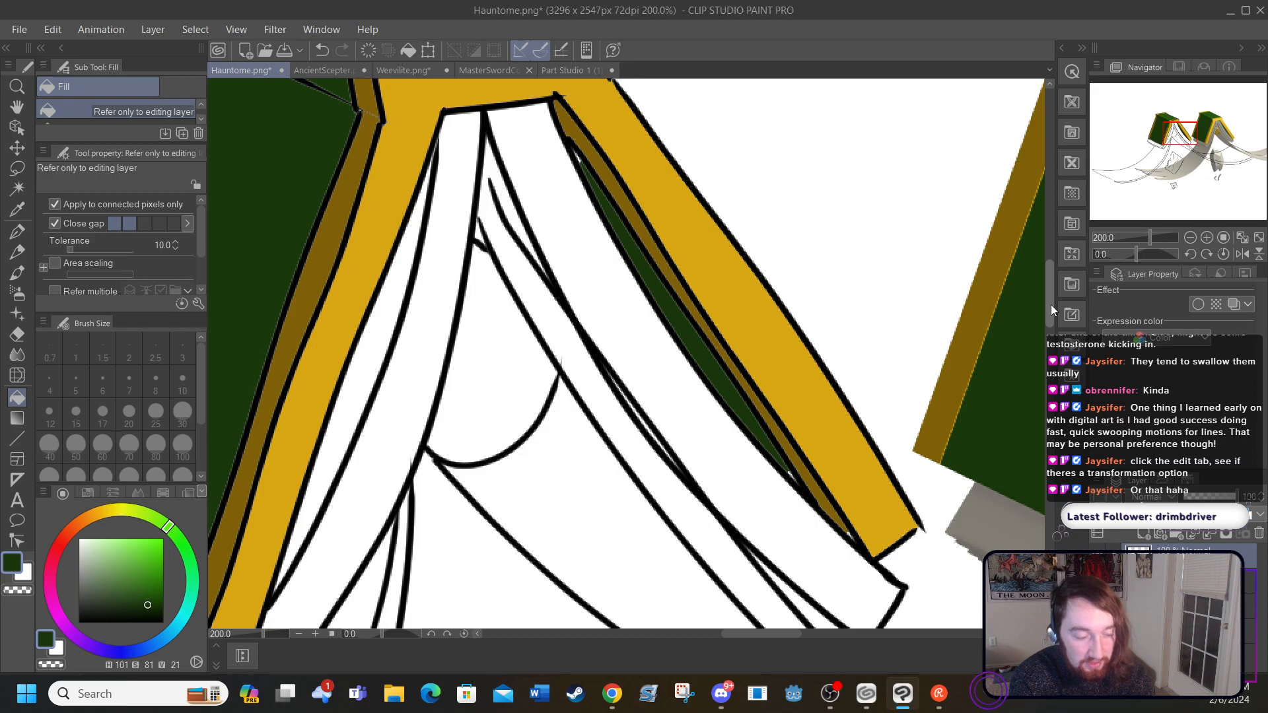
left_click(324, 49)
left_click(345, 50)
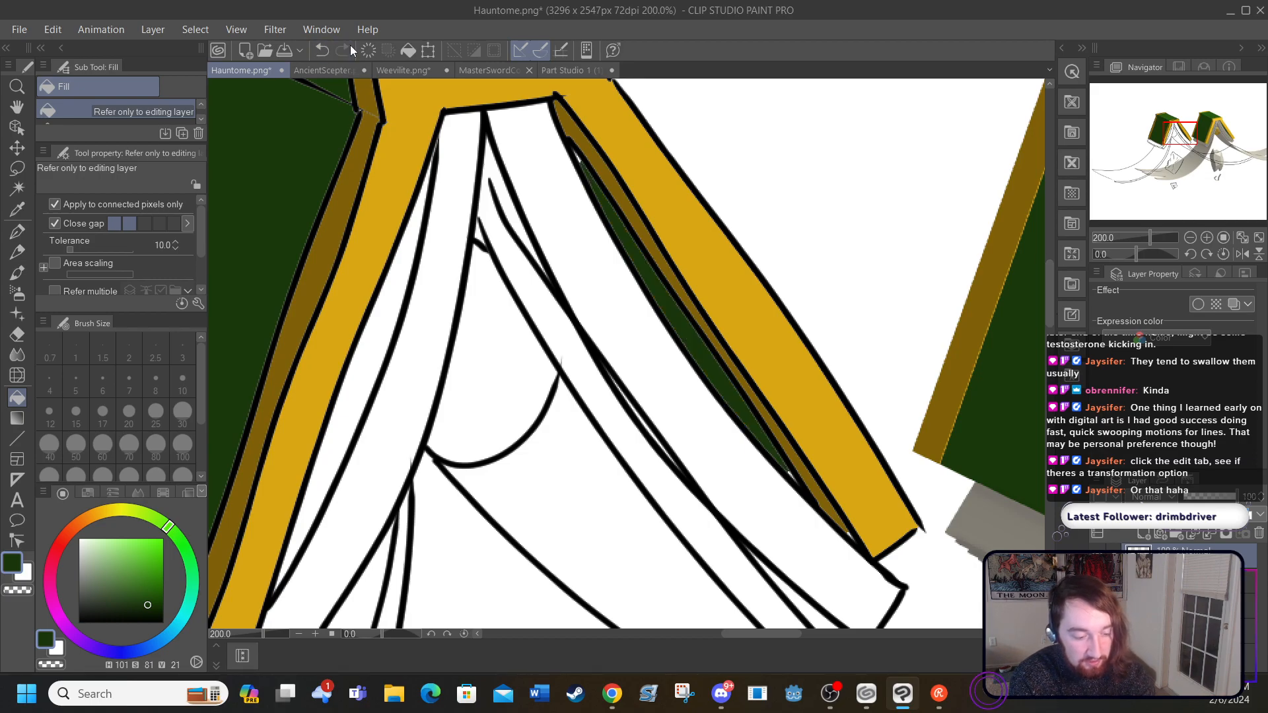
left_click(579, 151)
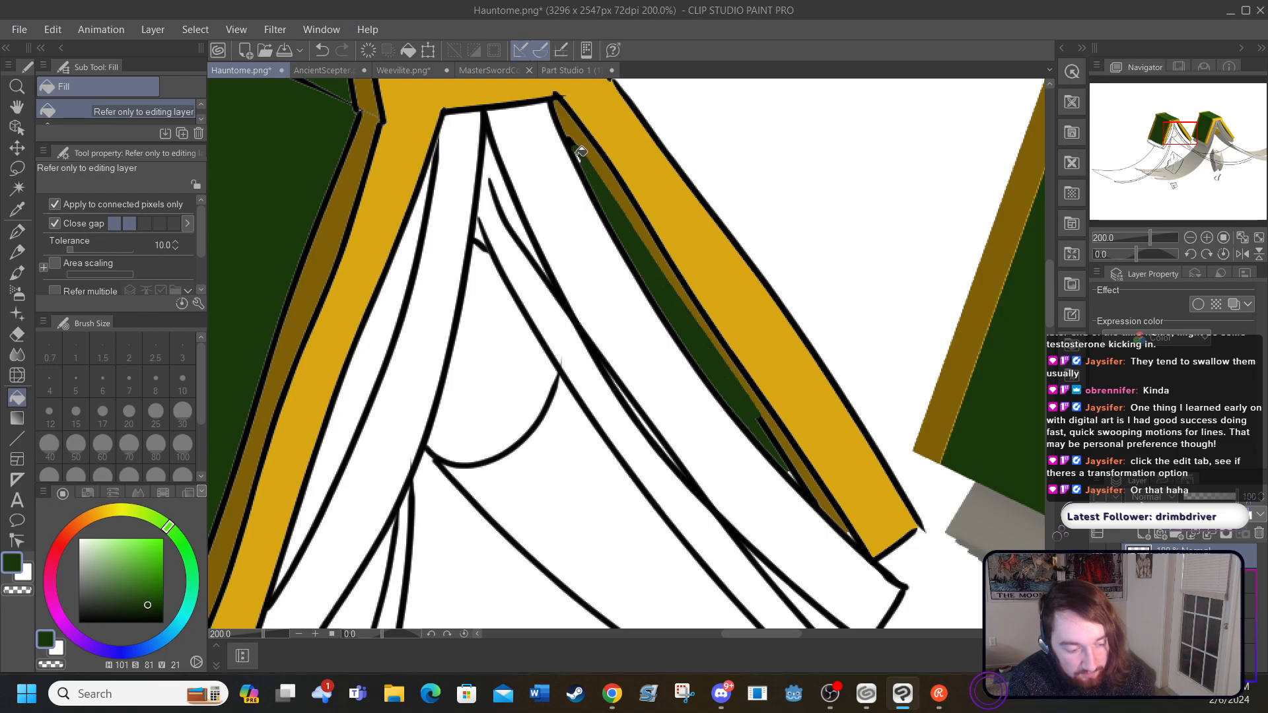
left_click(321, 50)
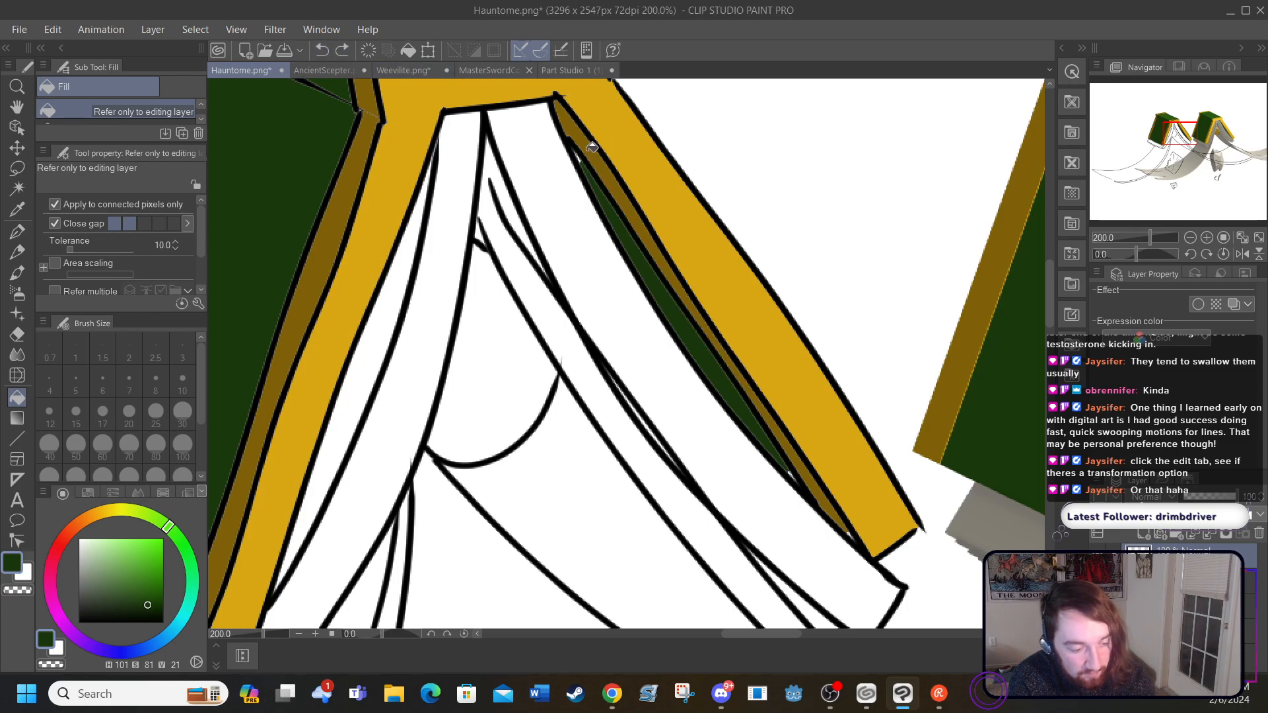
left_click(579, 159)
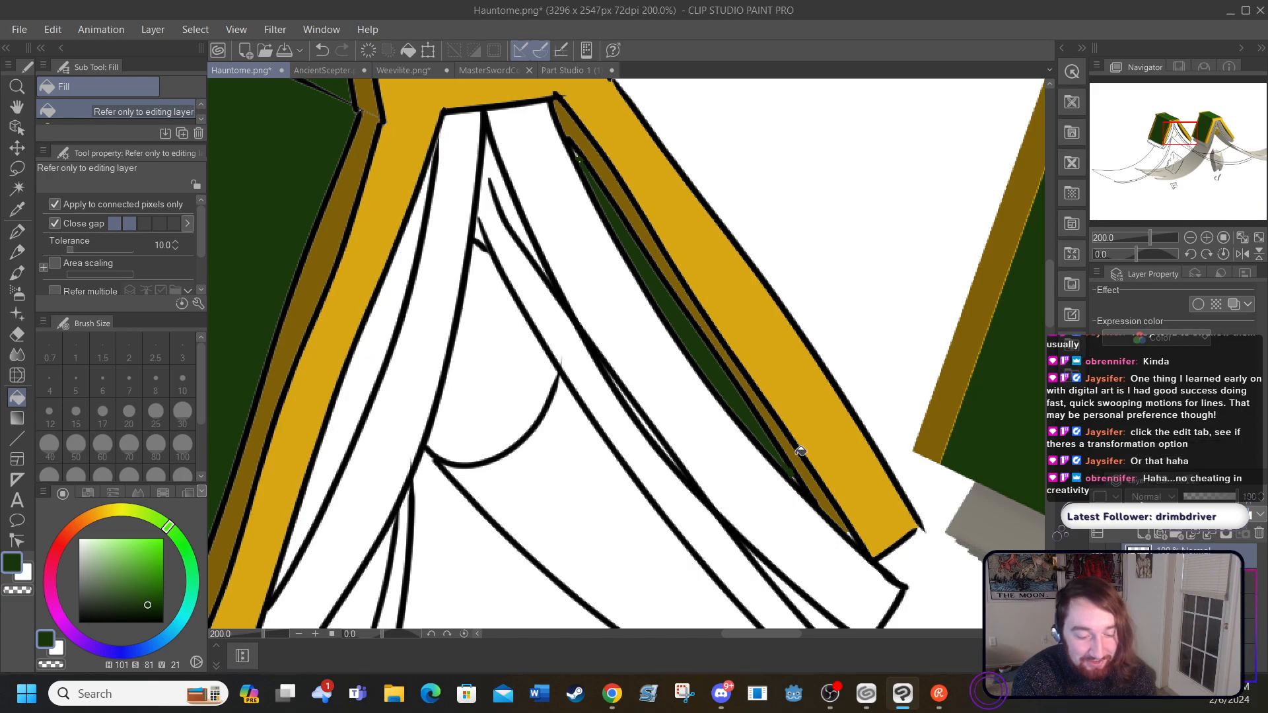
Step: Fill the front and back page blocks with the mid grey sampled from the reference's page edges
left_click_drag(1053, 306, 1051, 323)
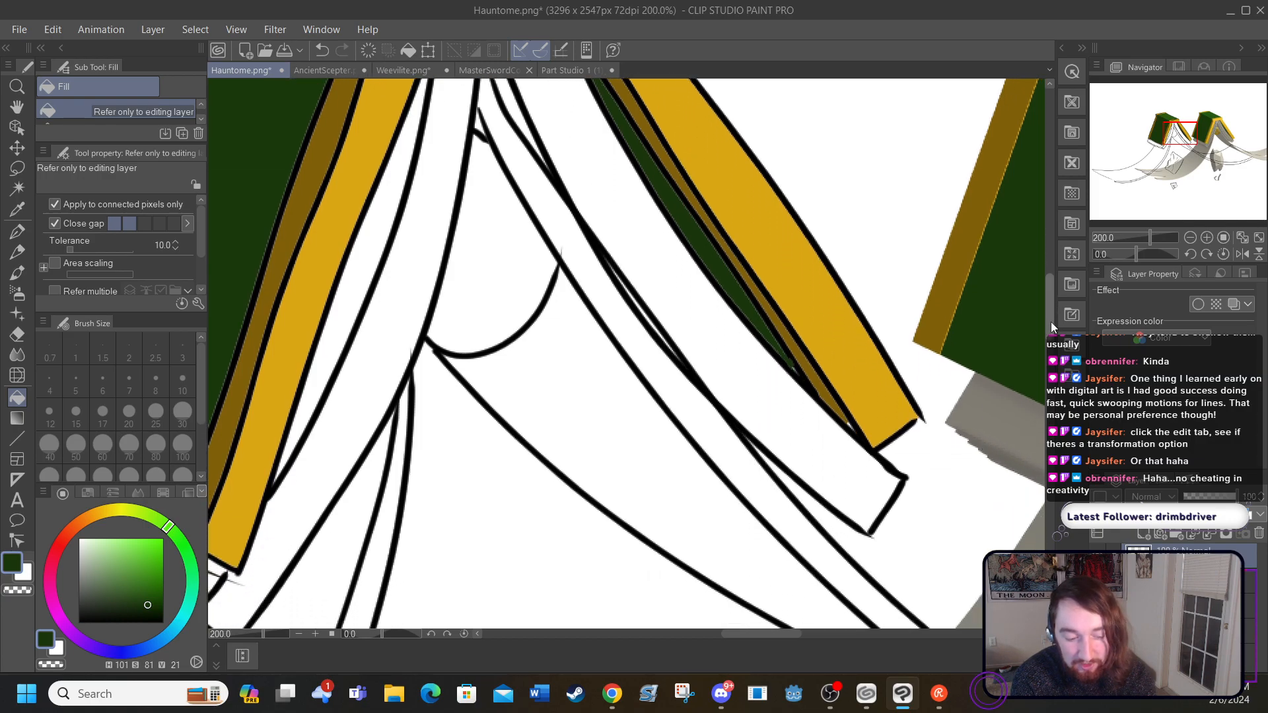
left_click_drag(740, 635, 814, 621)
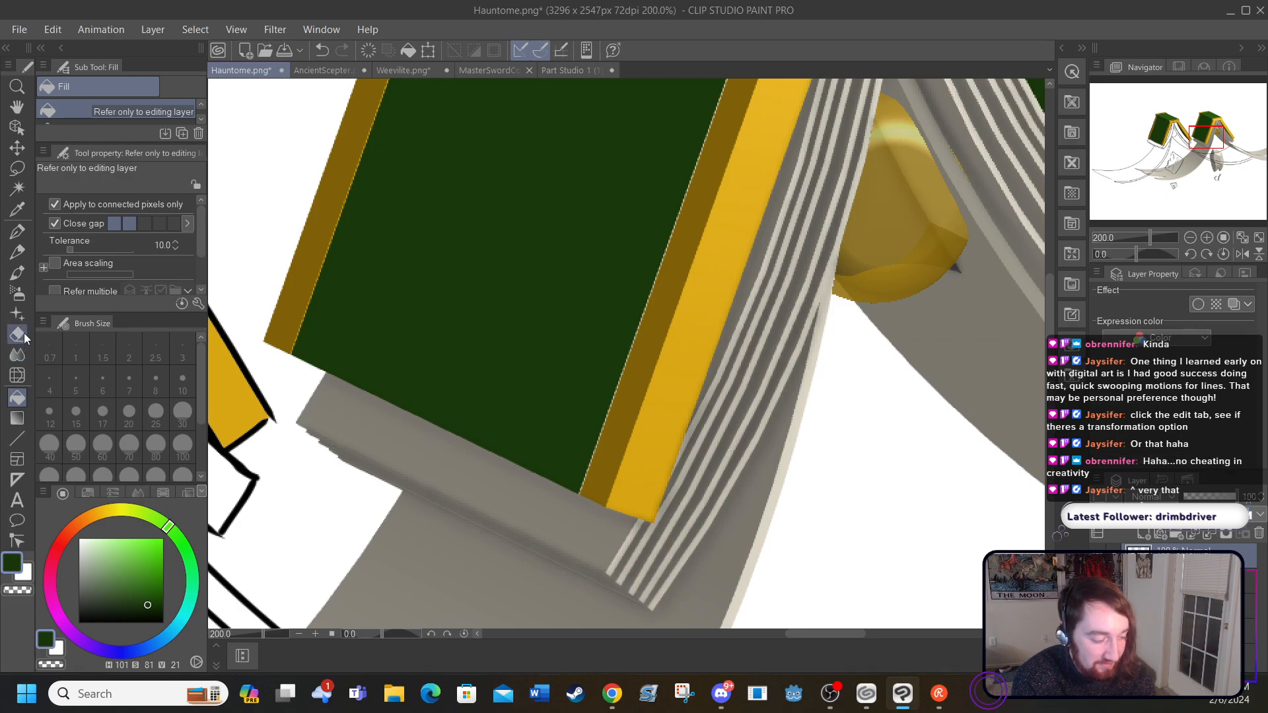
left_click(19, 210)
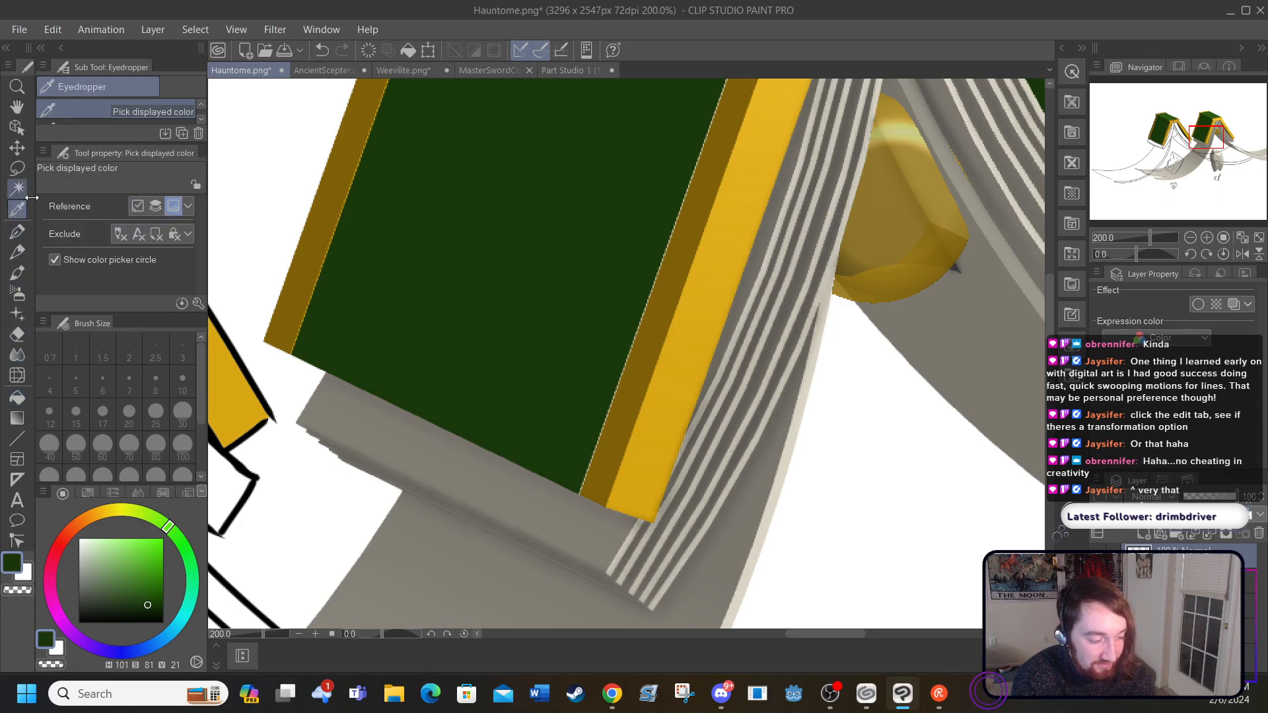
left_click(708, 402)
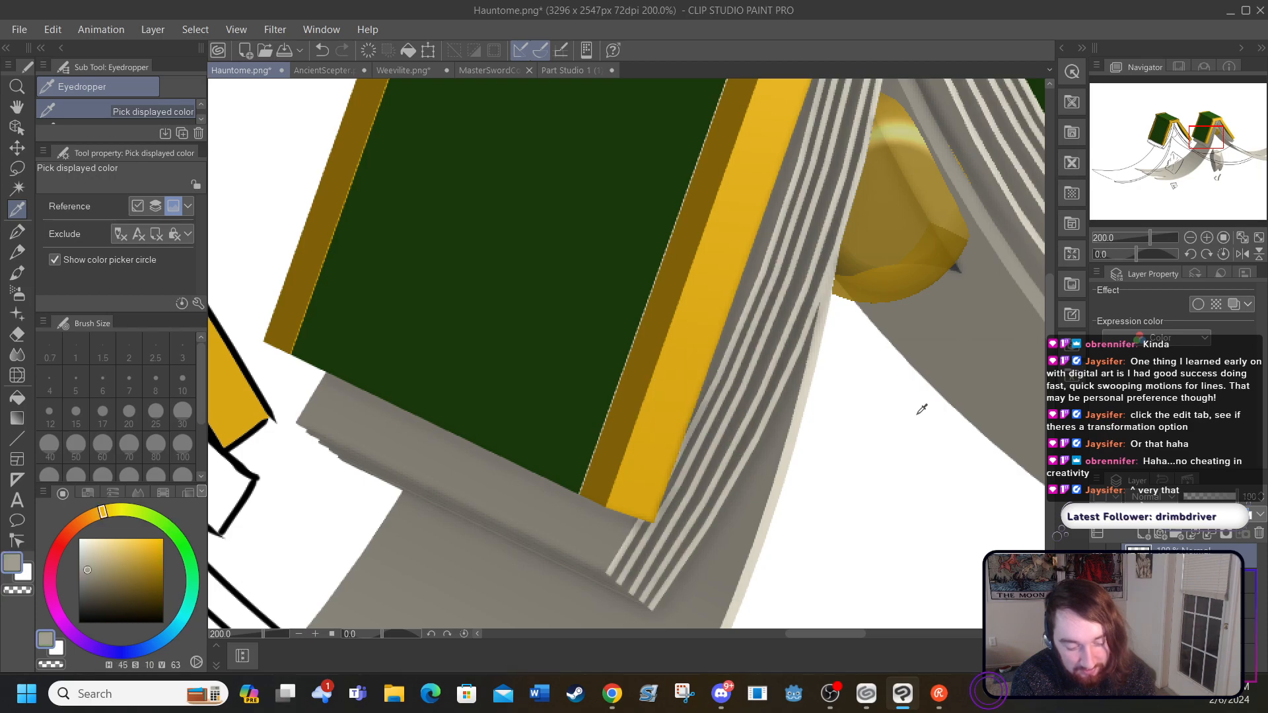
left_click_drag(796, 633, 706, 608)
left_click(20, 395)
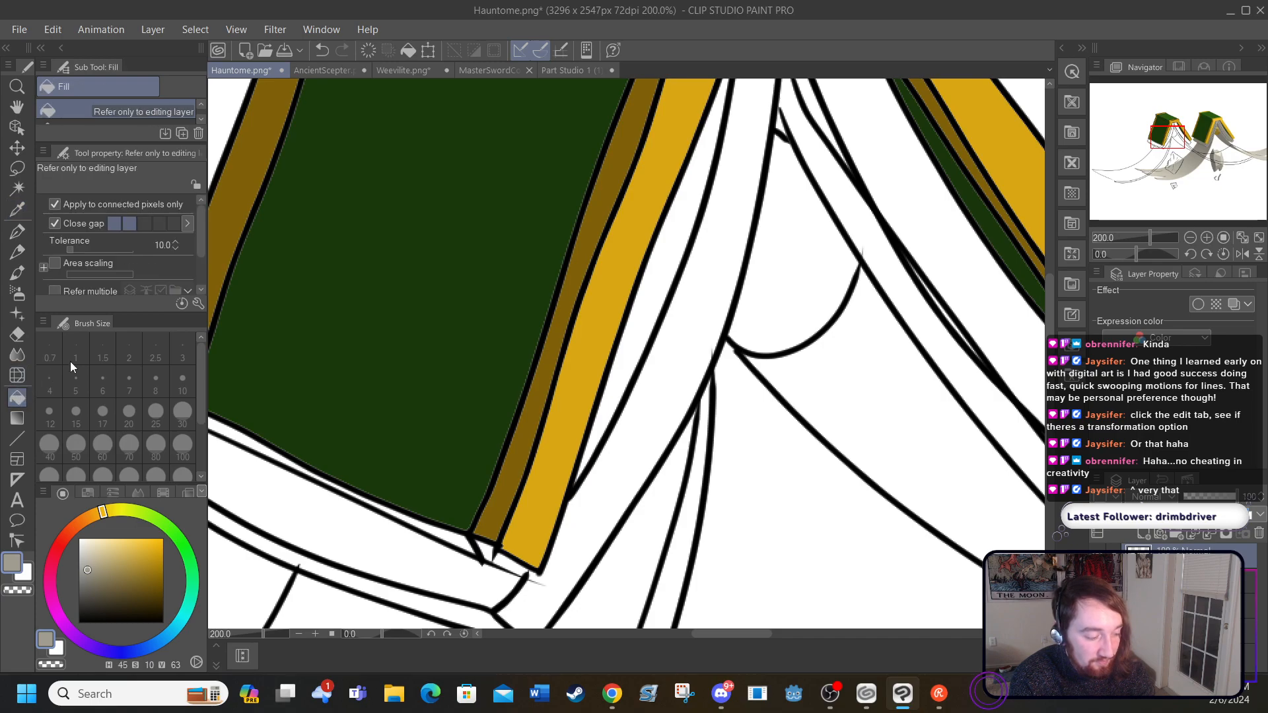
left_click(654, 406)
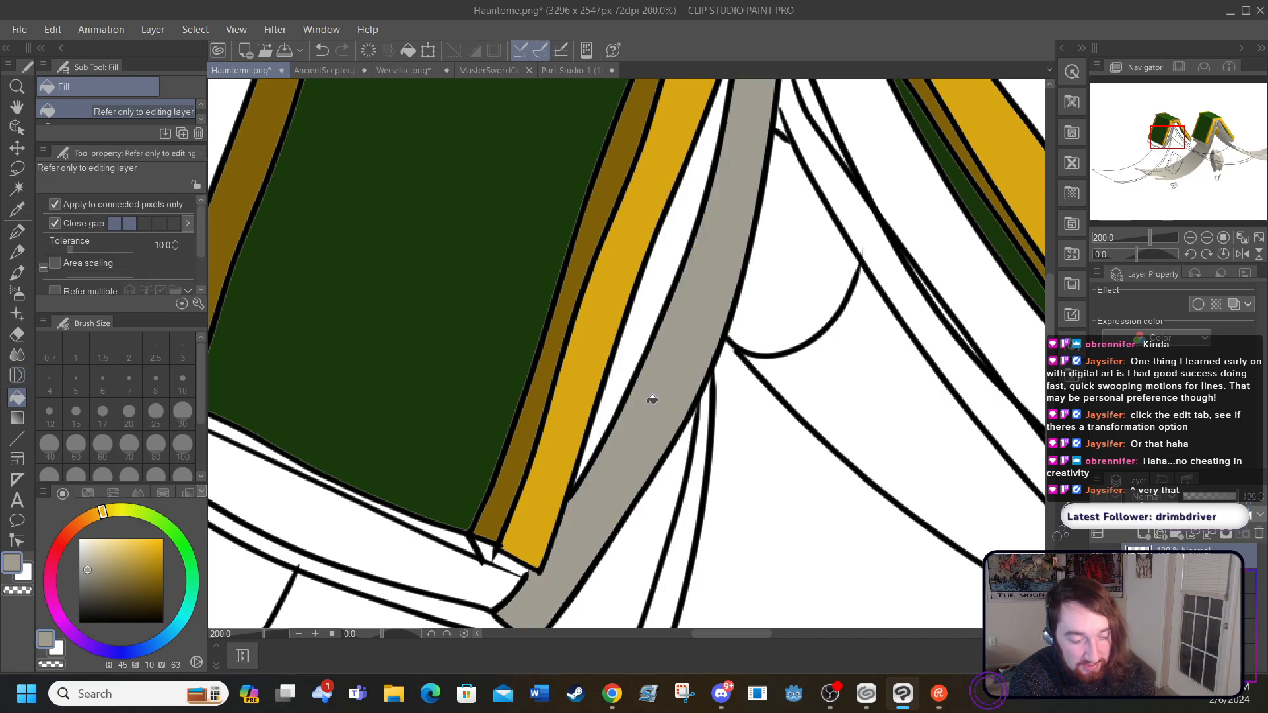
mouse_move(733, 640)
left_mouse_down()
mouse_move(835, 618)
mouse_move(764, 616)
left_mouse_up()
left_click(637, 254)
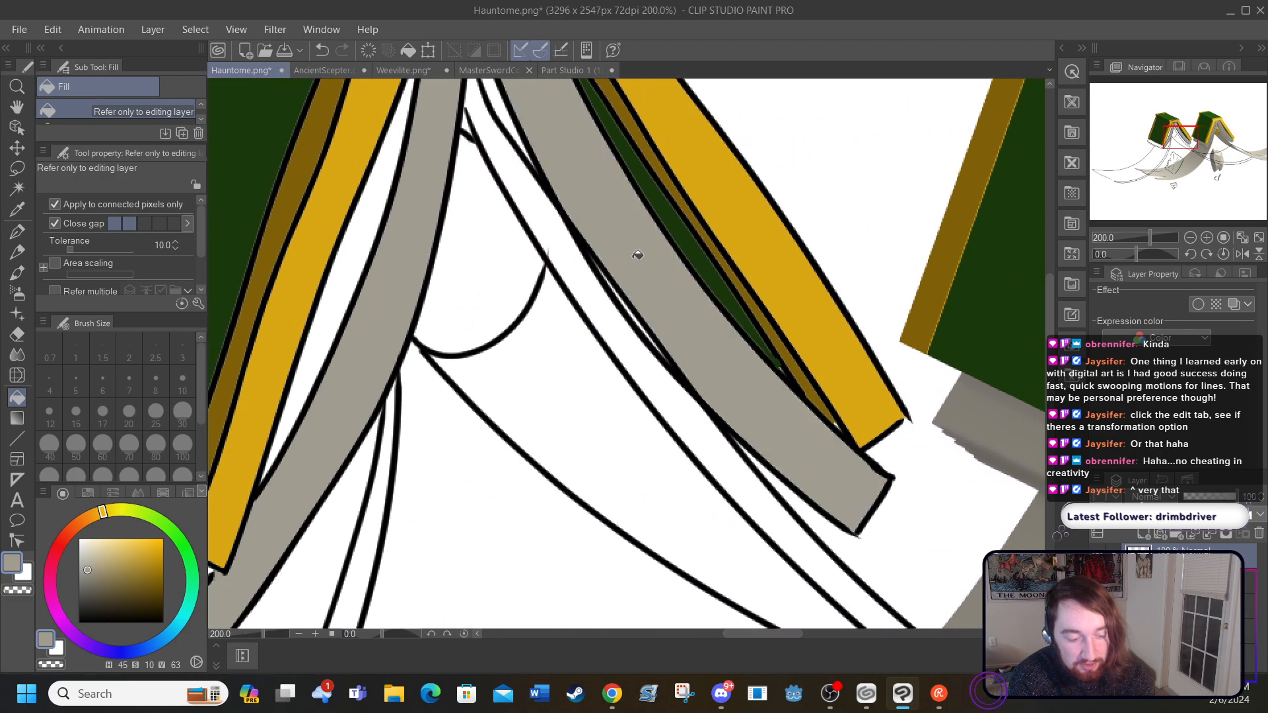
Step: Refill the front and back page blocks with the lighter warm grey sampled from the reference's page edges
left_click_drag(1047, 353, 1049, 323)
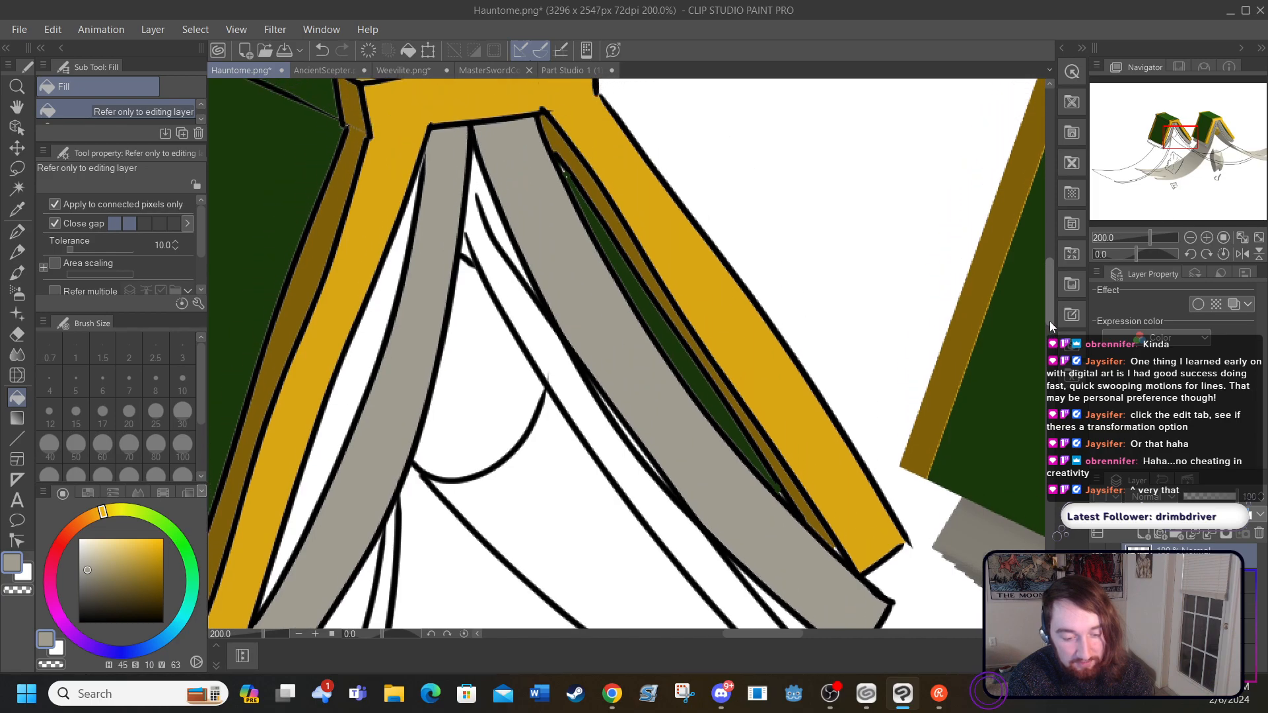
left_click_drag(753, 635, 815, 618)
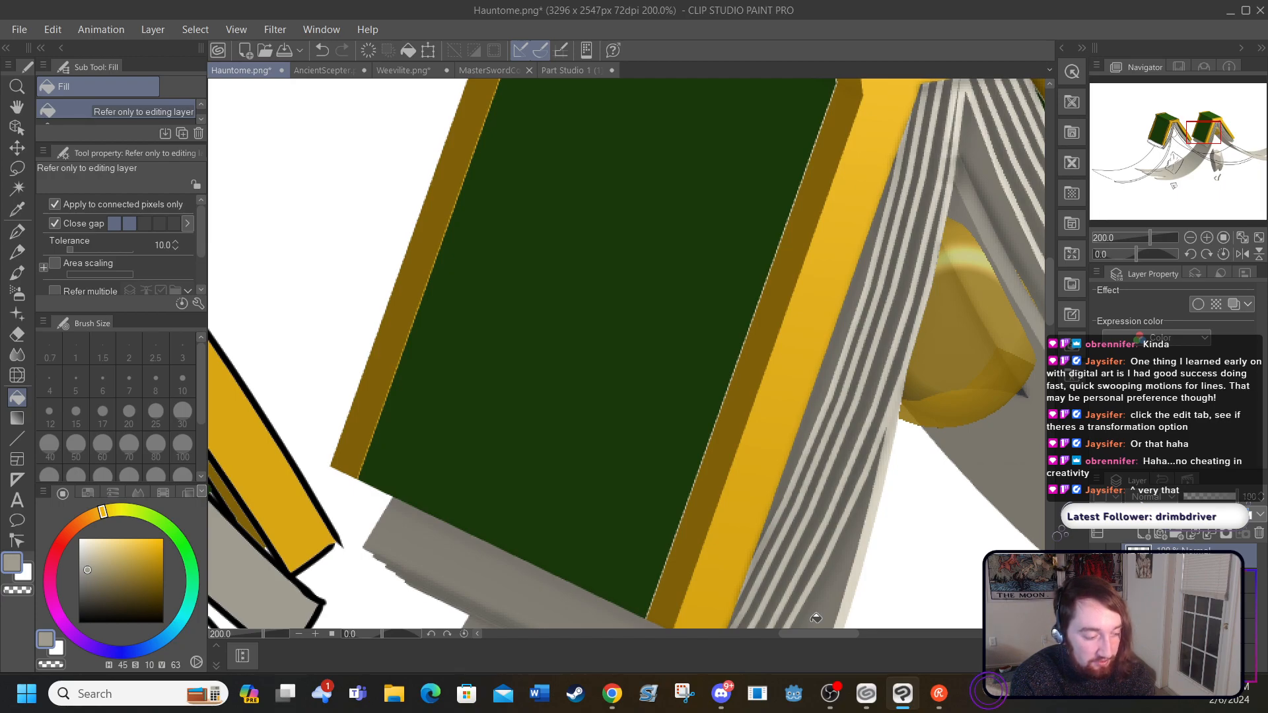
left_click(17, 210)
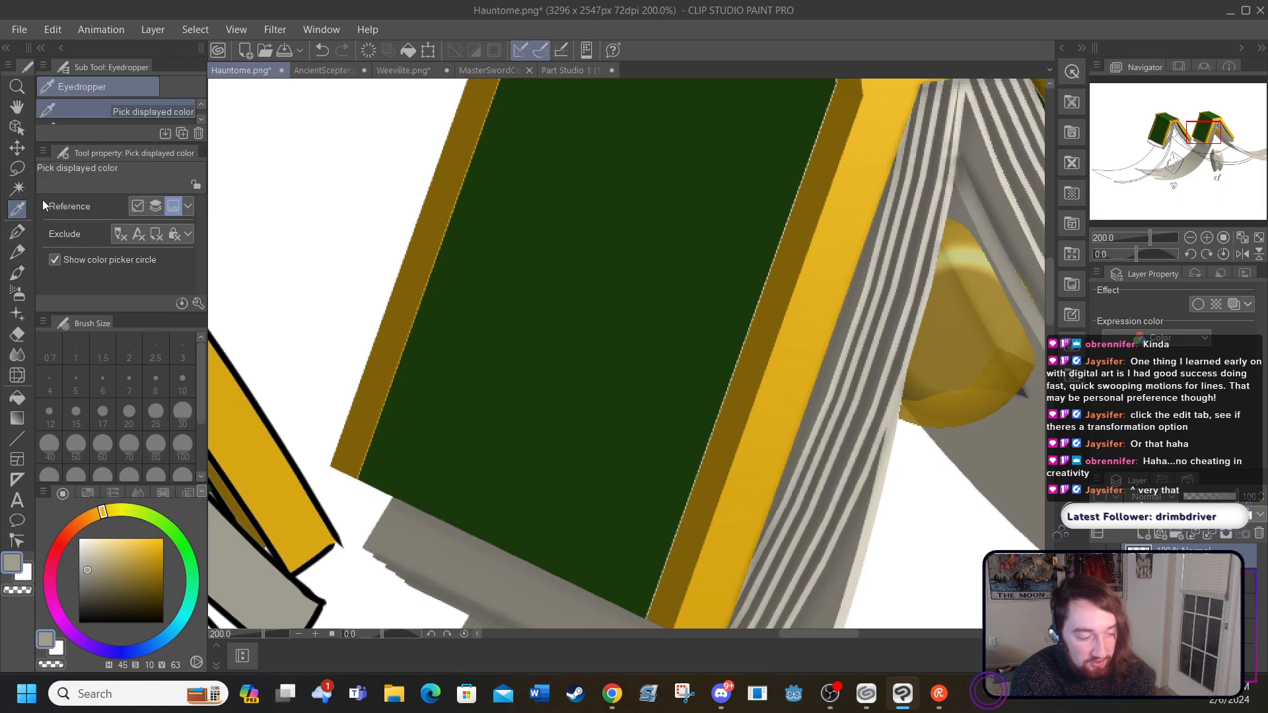
left_click(893, 411)
left_click_drag(818, 642, 759, 635)
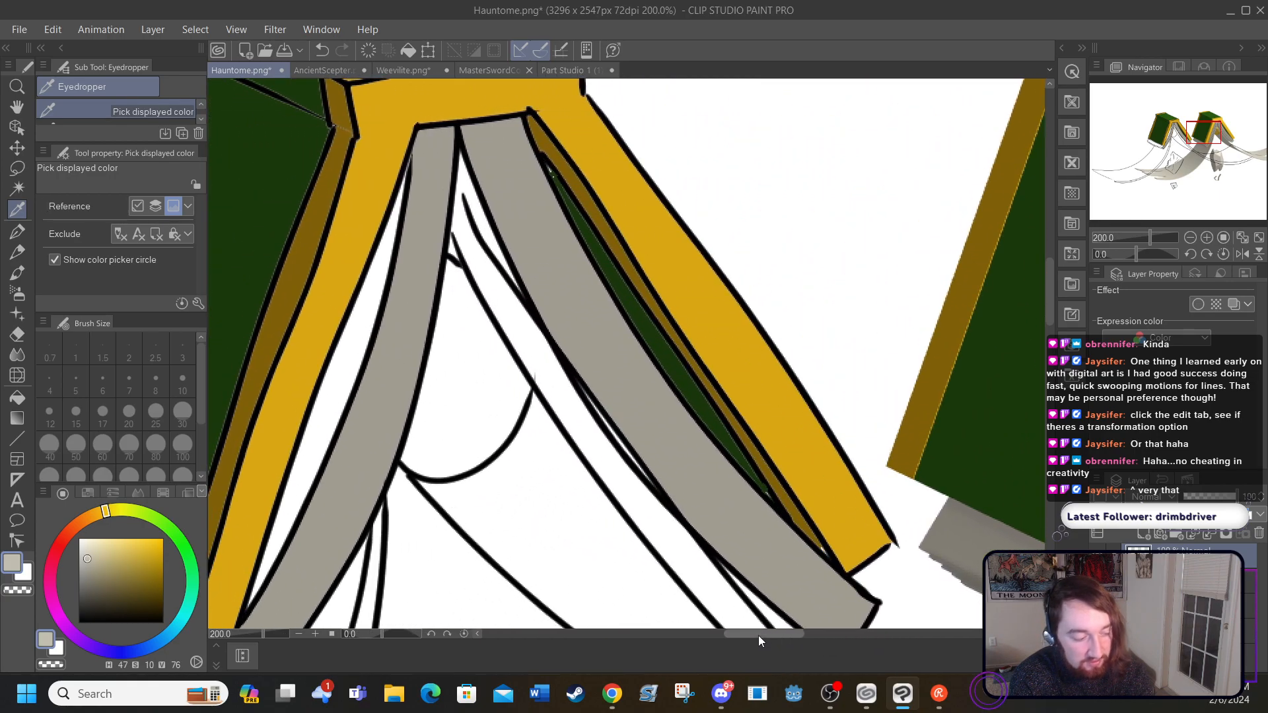
left_click(16, 395)
left_click(369, 404)
left_click(604, 340)
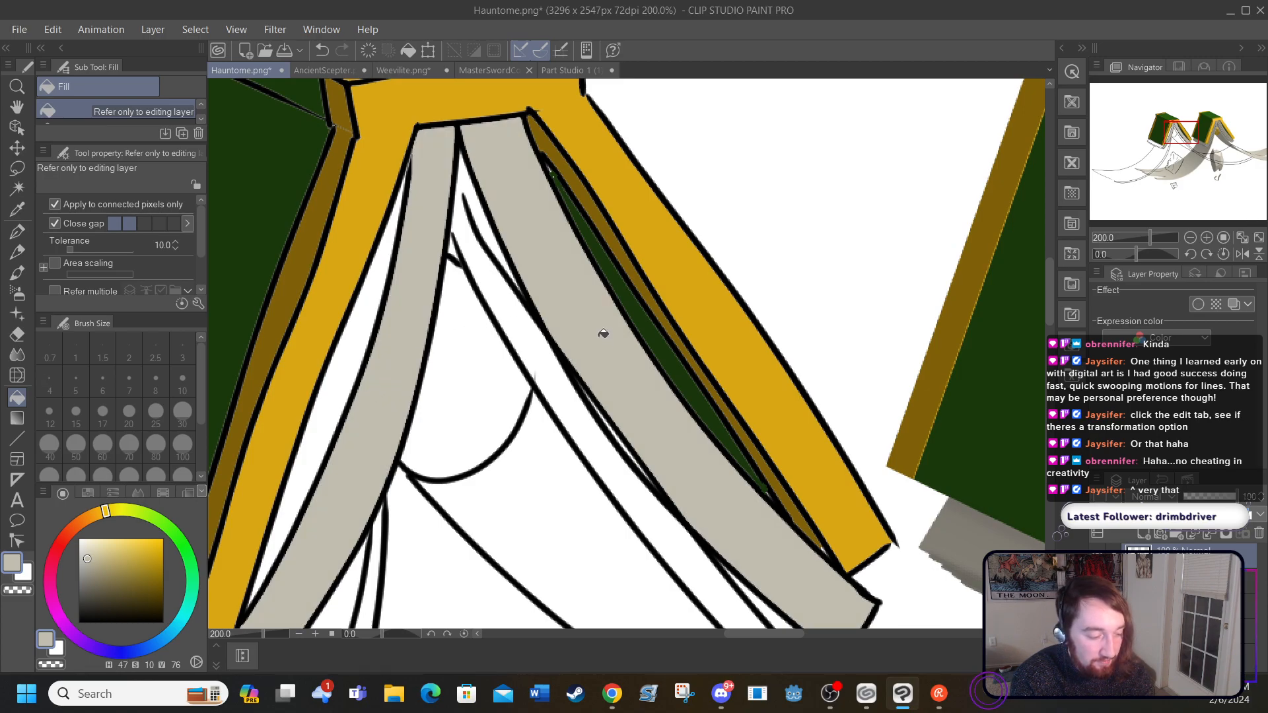
Step: Fill the narrow gap between the front cover's gold edge and the front page block with a sampled darker grey
left_click(16, 210)
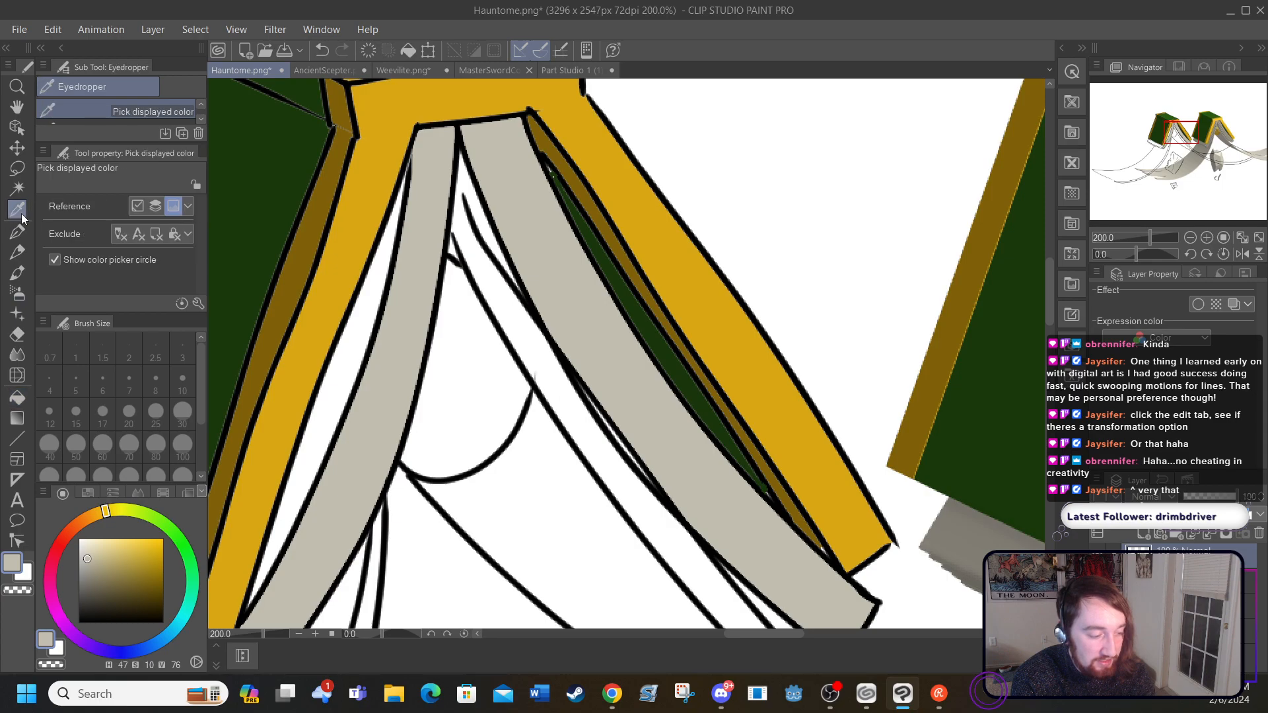
left_click_drag(749, 635, 688, 636)
left_click(536, 579)
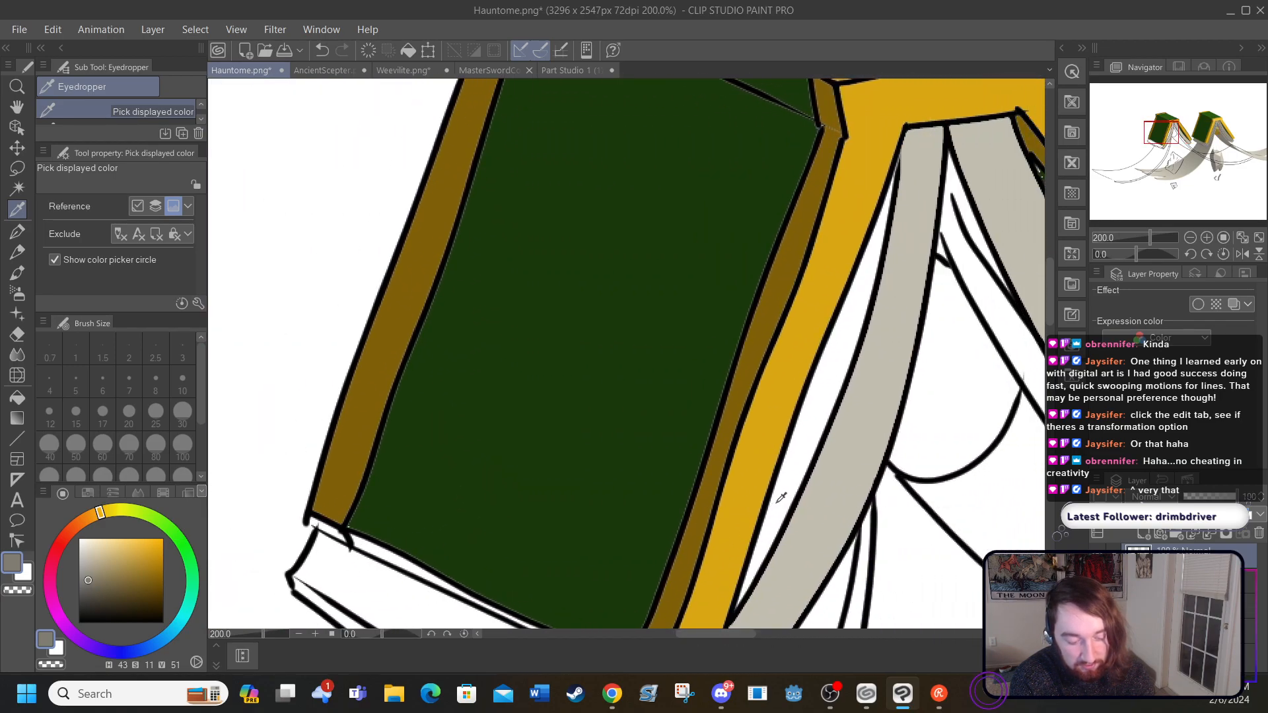
left_click(28, 391)
left_click(808, 432)
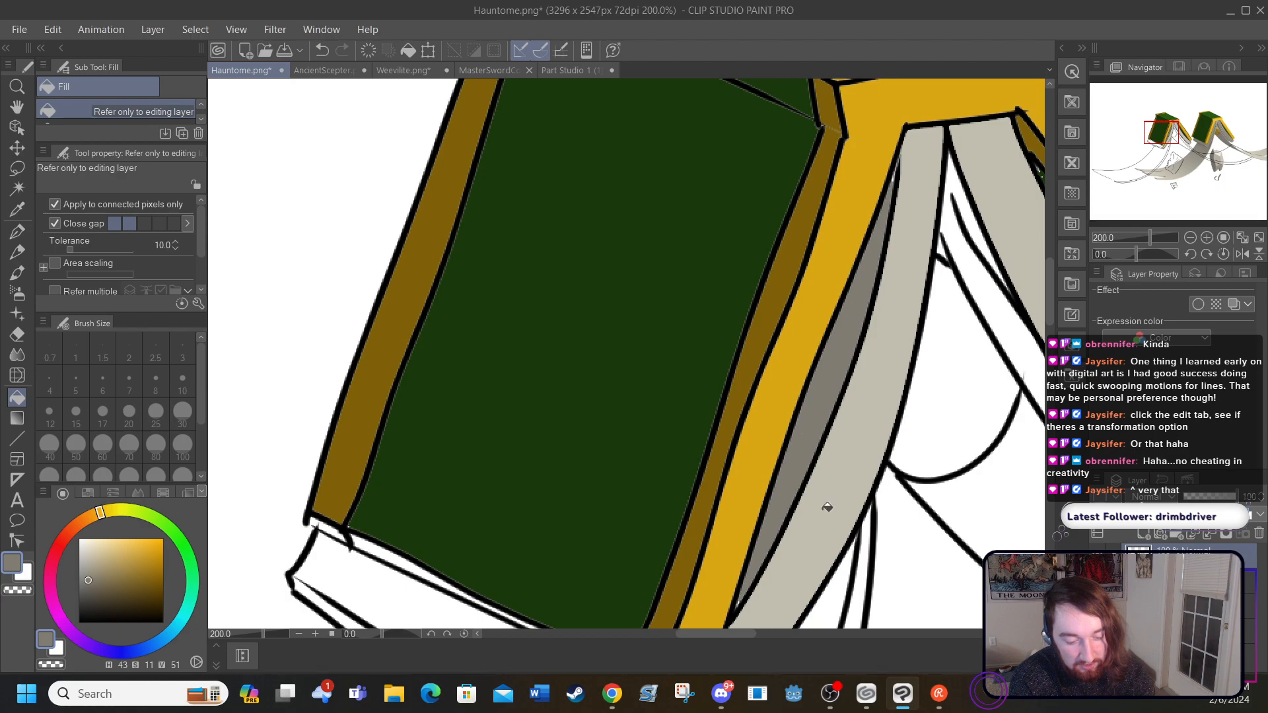
left_click_drag(739, 633, 778, 631)
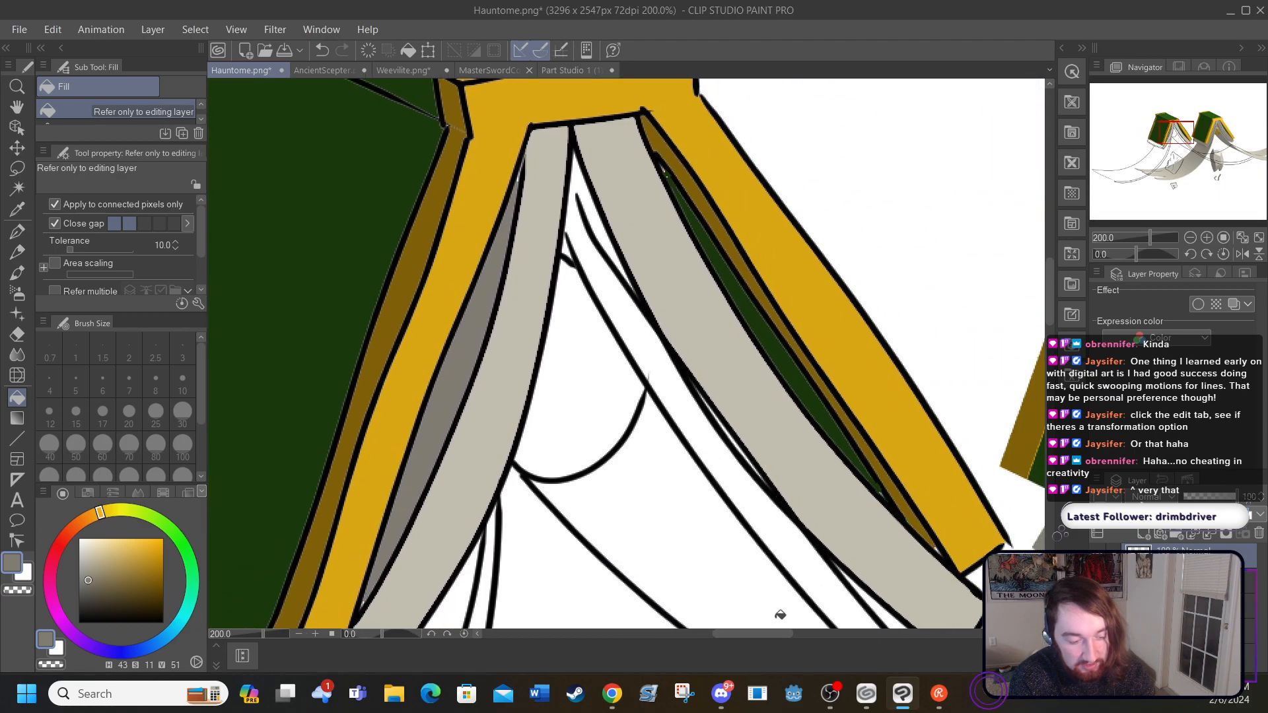
left_click(598, 212)
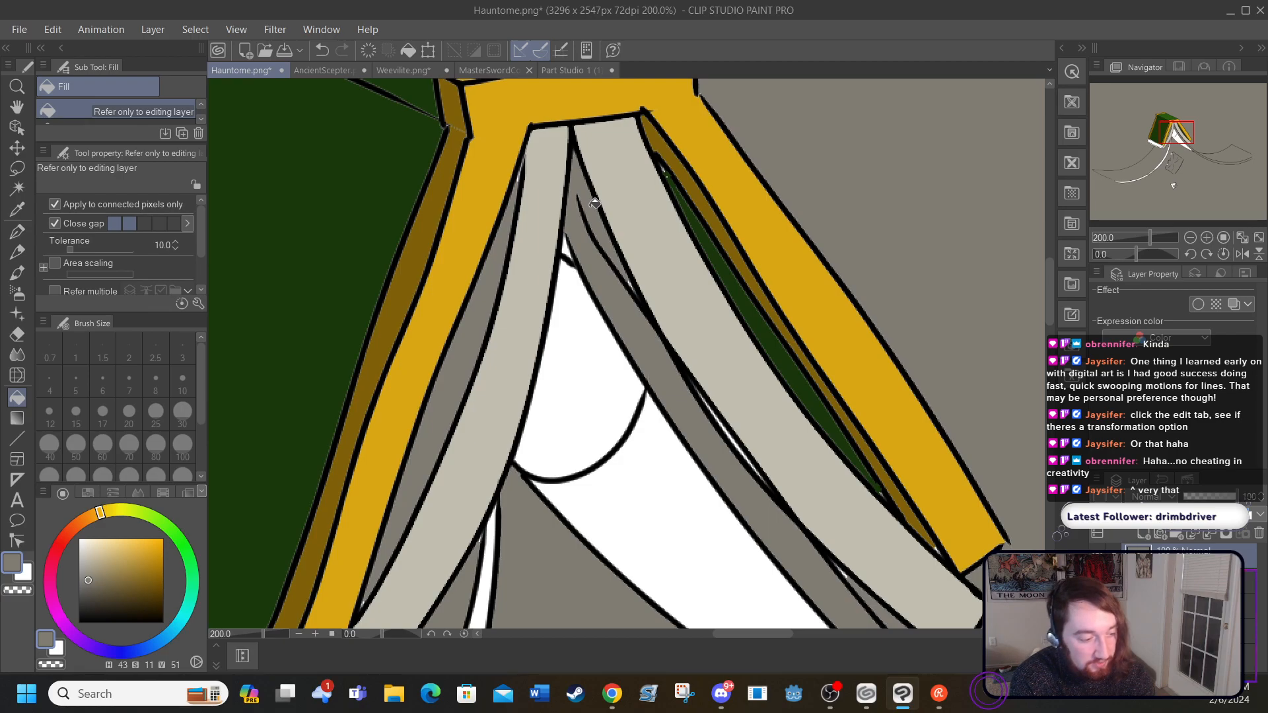
left_click(324, 51)
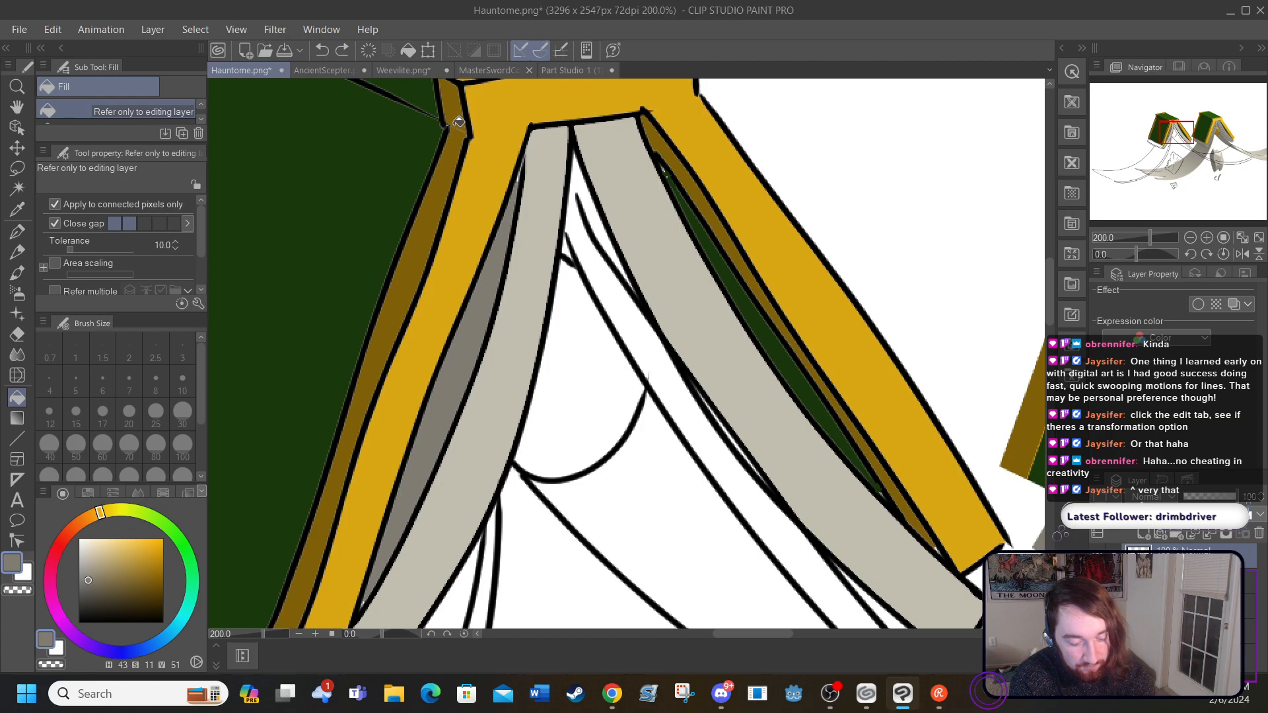
Step: Fill the bottom face of the front page block with the same darker grey
left_click_drag(1054, 295, 1049, 325)
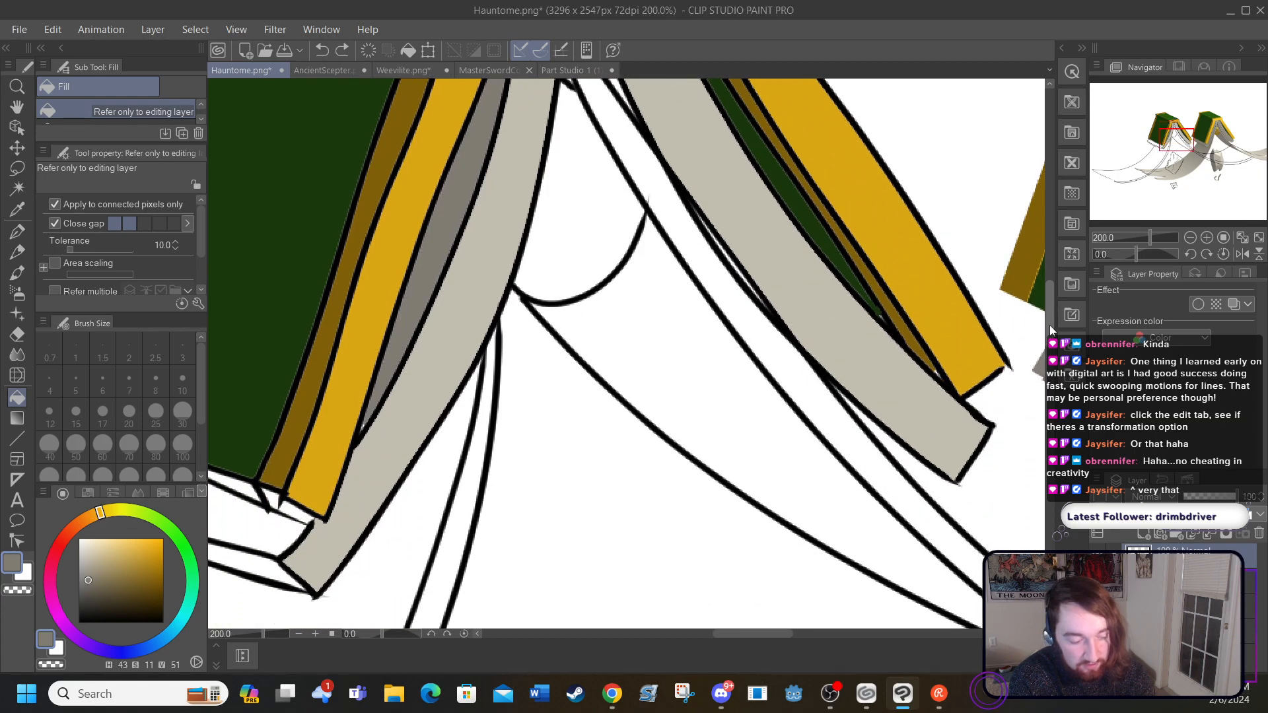
left_click_drag(726, 634, 690, 636)
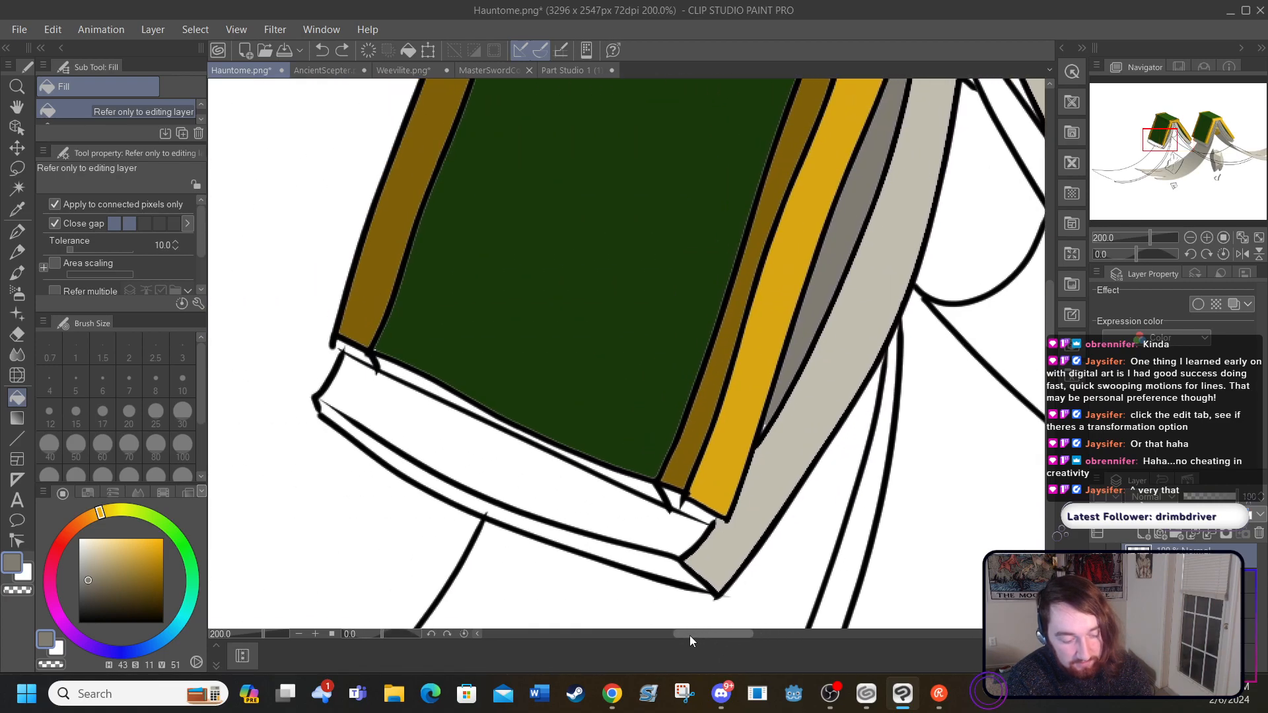
left_click(576, 494)
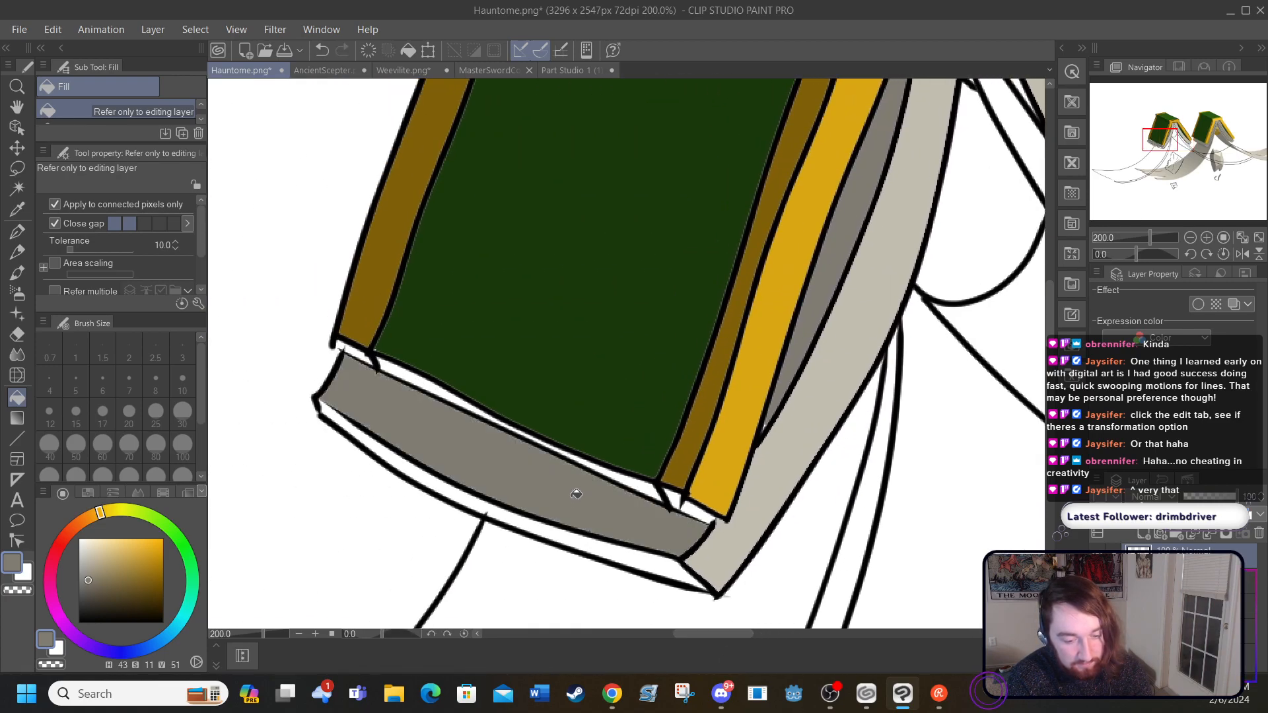
Step: Draw a short black line joining the lower corner of the back page block to the torn page's outline, redoing the first stroke
left_click_drag(679, 633, 744, 628)
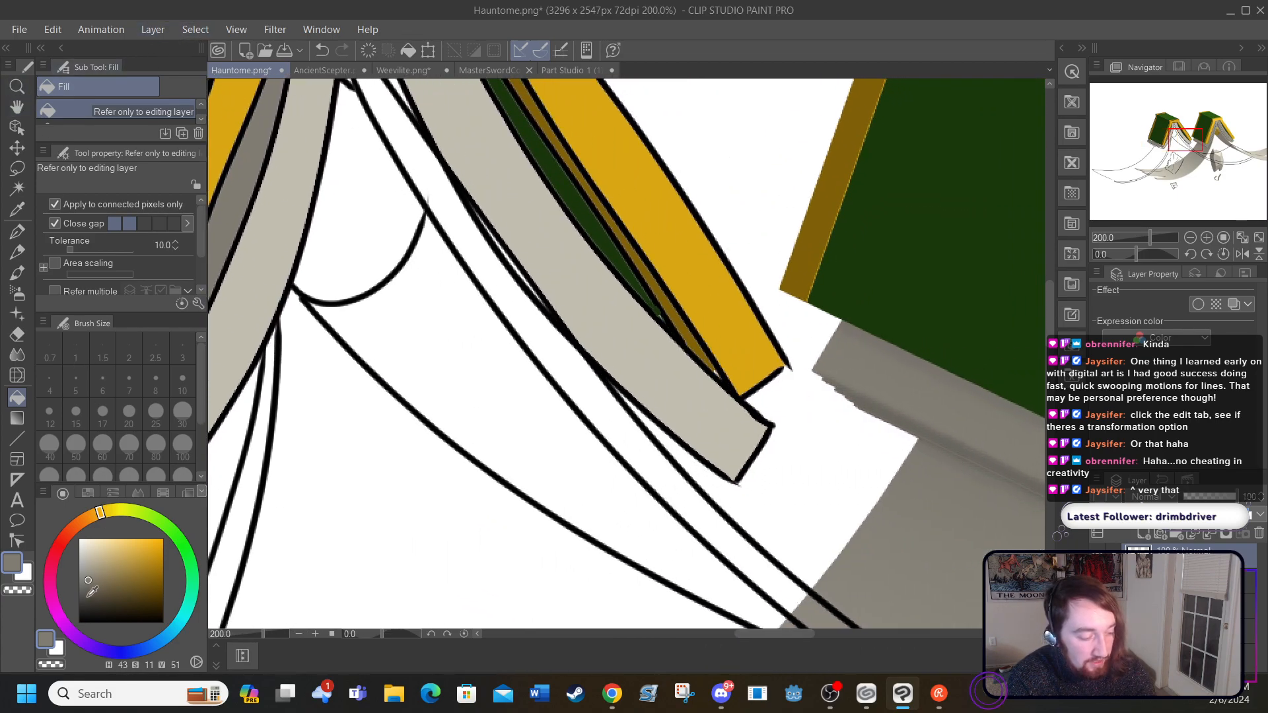
left_click_drag(91, 593, 79, 622)
left_click(18, 232)
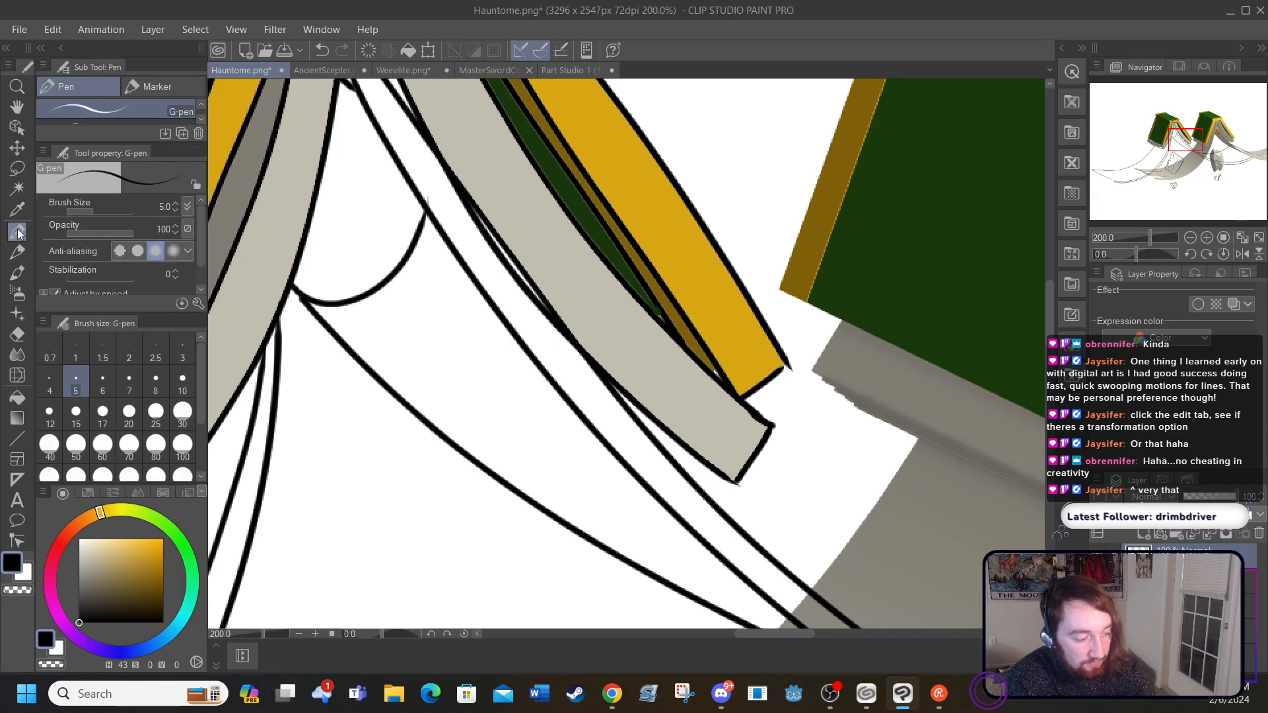
left_click_drag(732, 482, 676, 478)
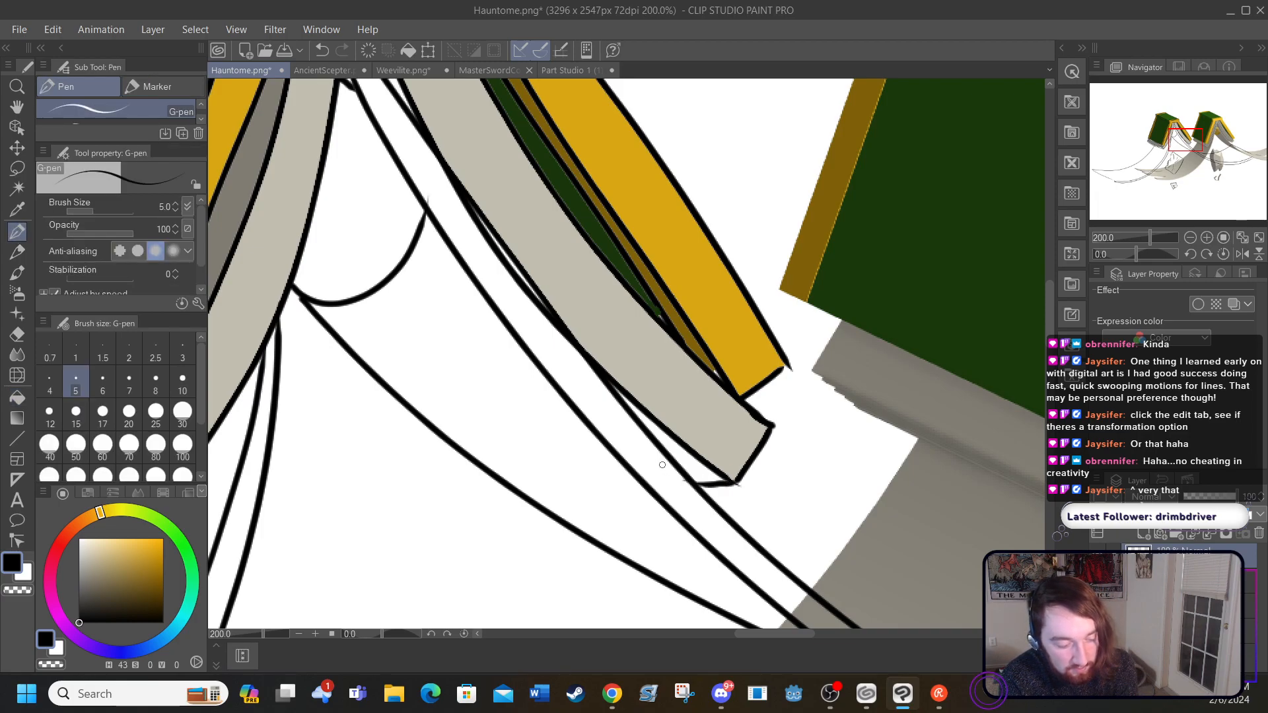
key("ctrl+z")
left_click_drag(699, 486, 737, 483)
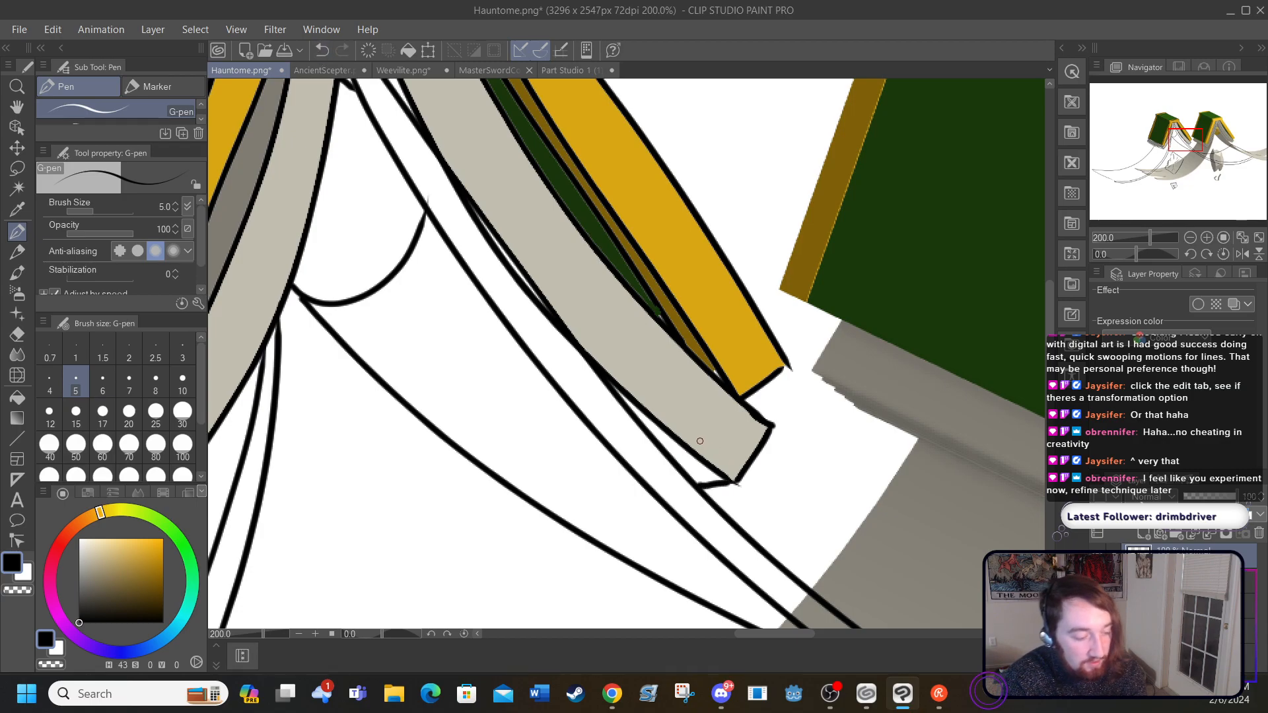
Step: Fill the small triangle beneath the back page block's lower end with the sampled darker grey, undoing a trial fill of the strip above it
left_click(17, 210)
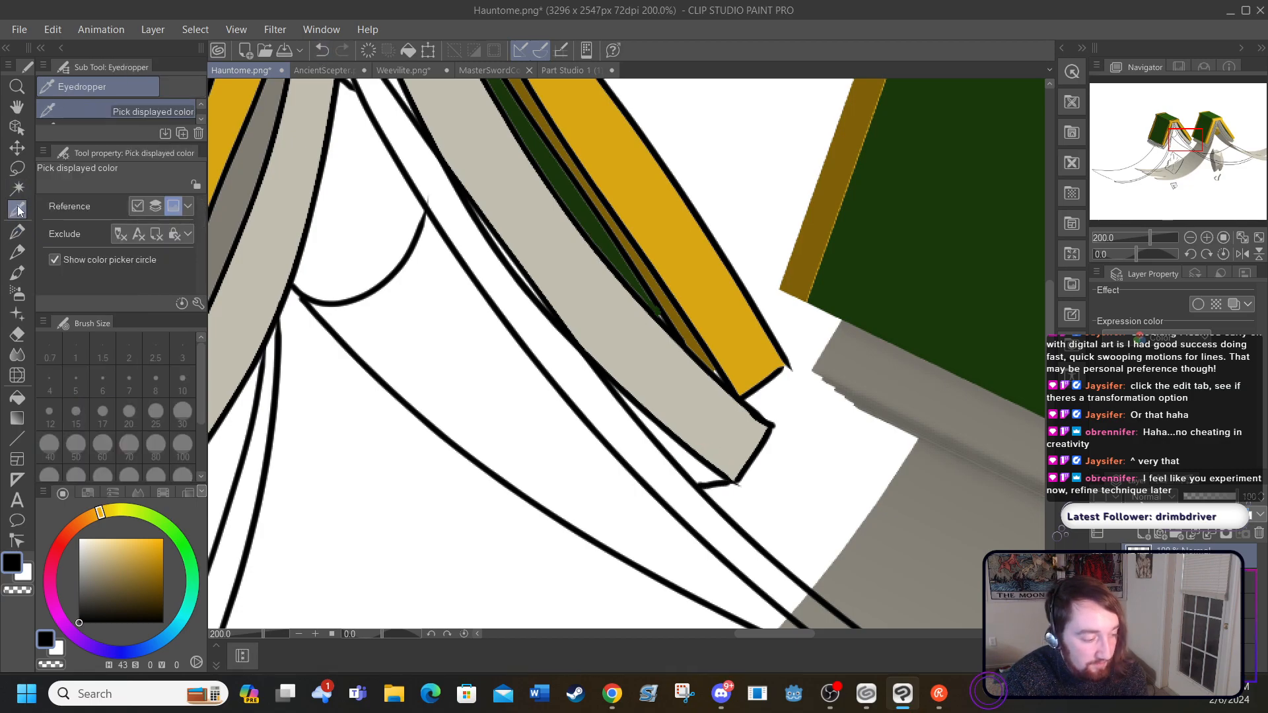
left_click(233, 208)
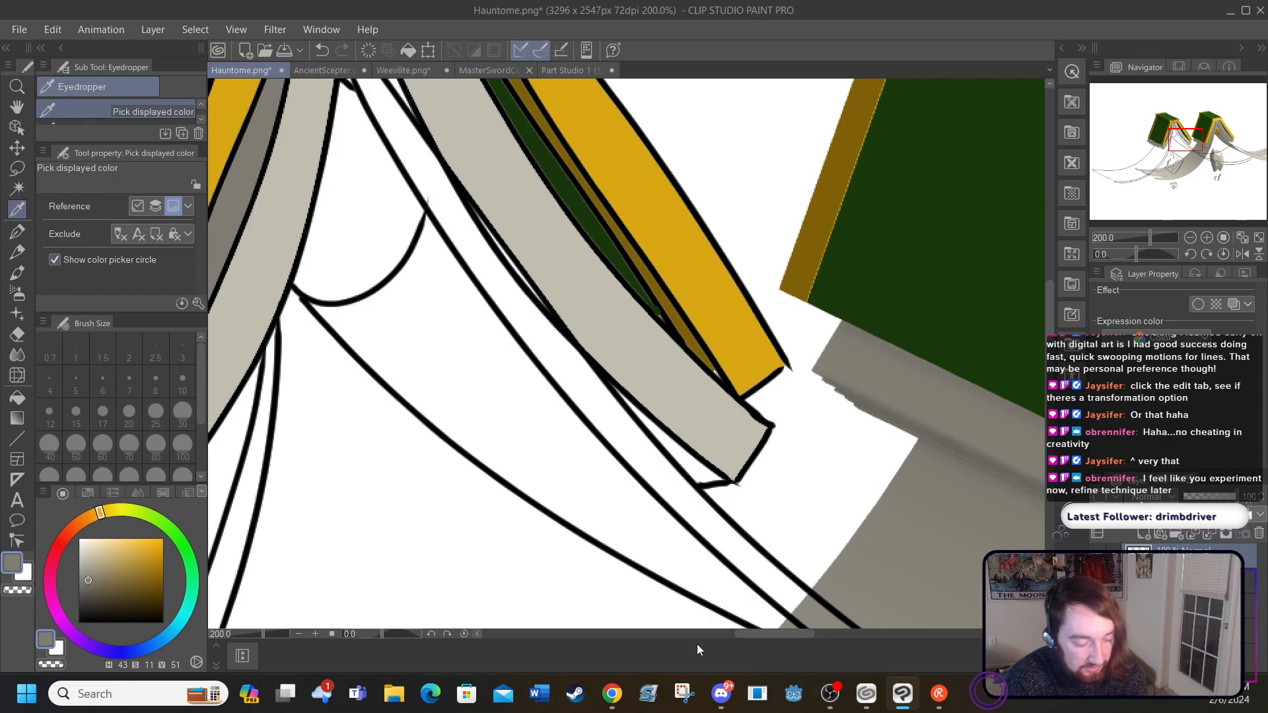
mouse_move(760, 639)
left_mouse_down()
mouse_move(844, 642)
mouse_move(718, 633)
mouse_move(737, 629)
left_mouse_up()
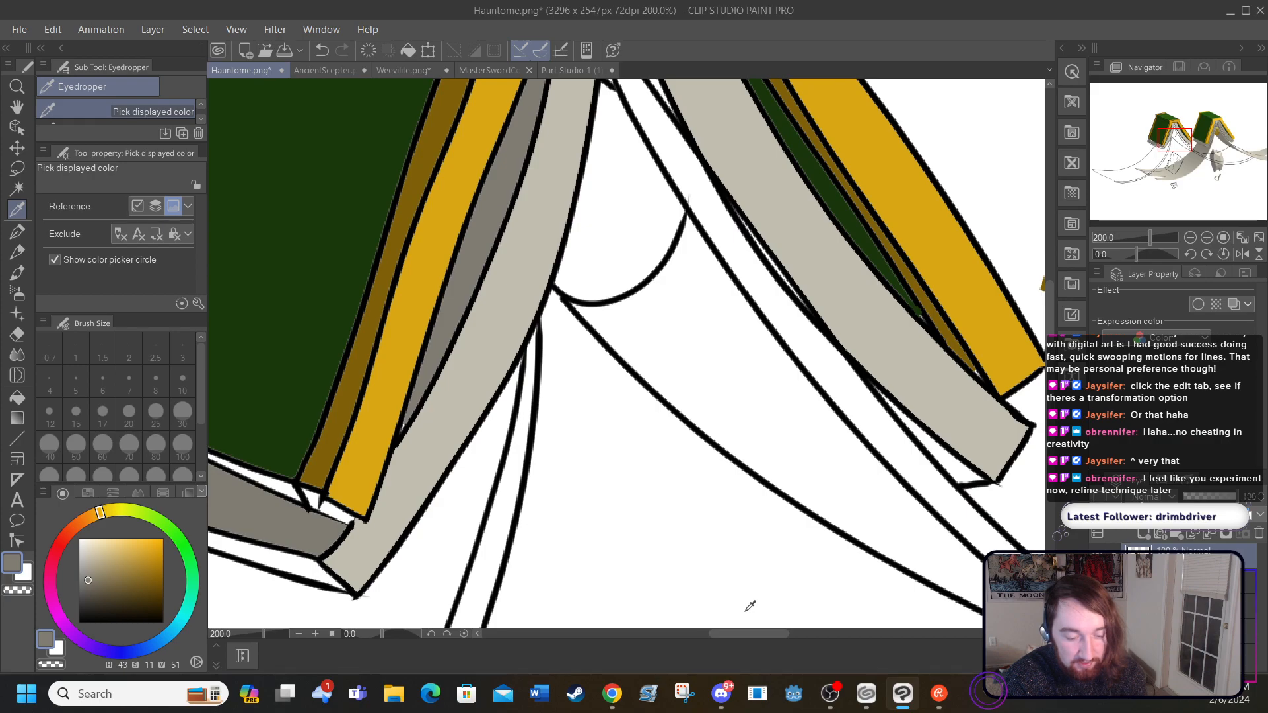
scroll(1050, 320, "up", 3)
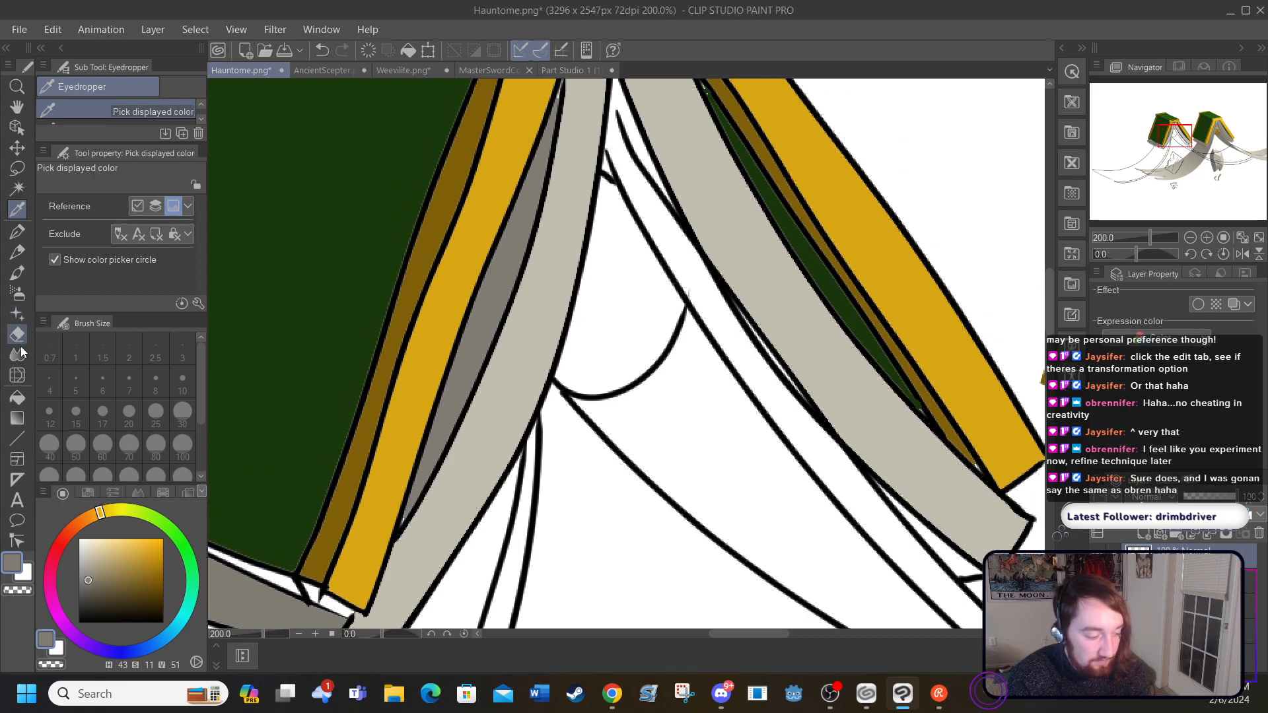
left_click(20, 398)
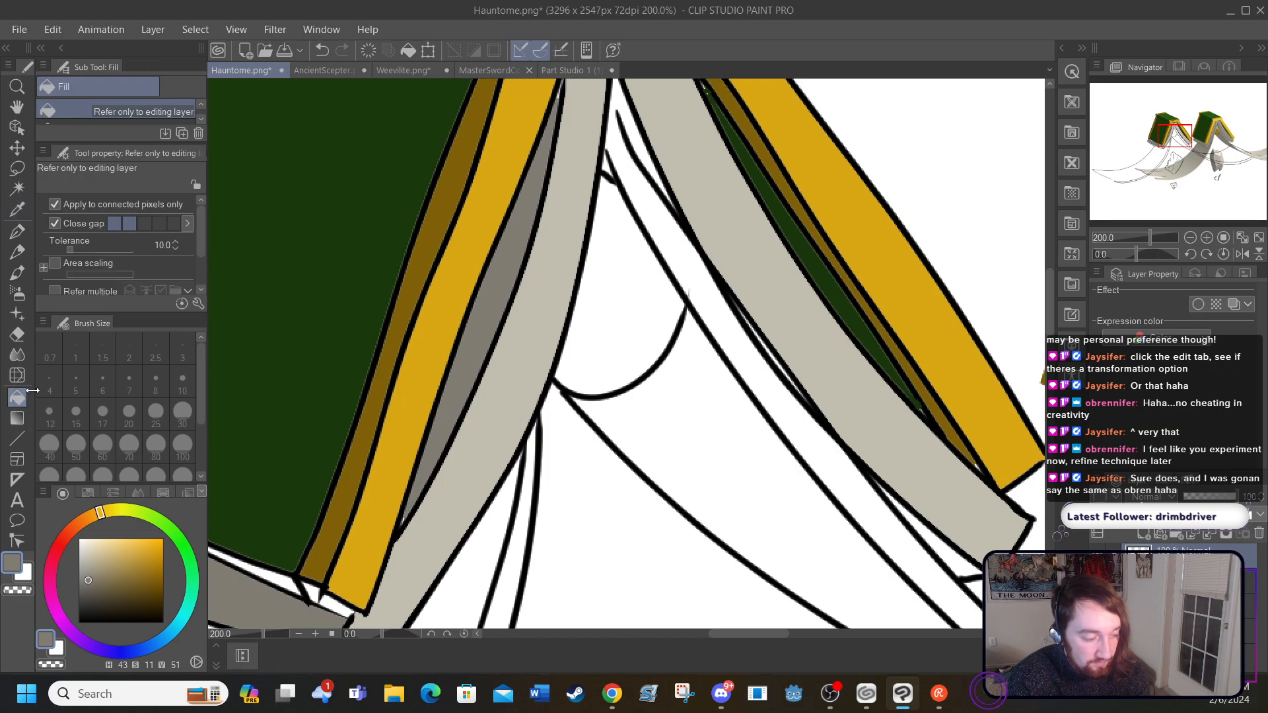
left_click(931, 528)
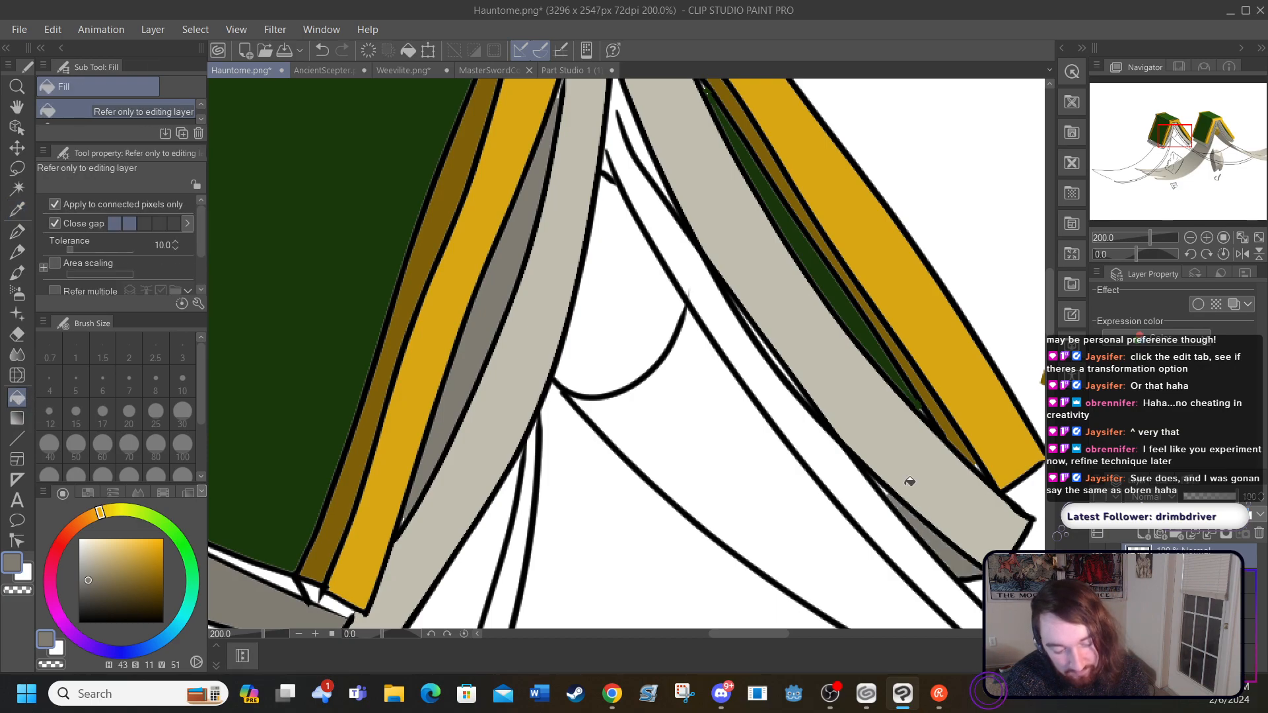
left_click(638, 136)
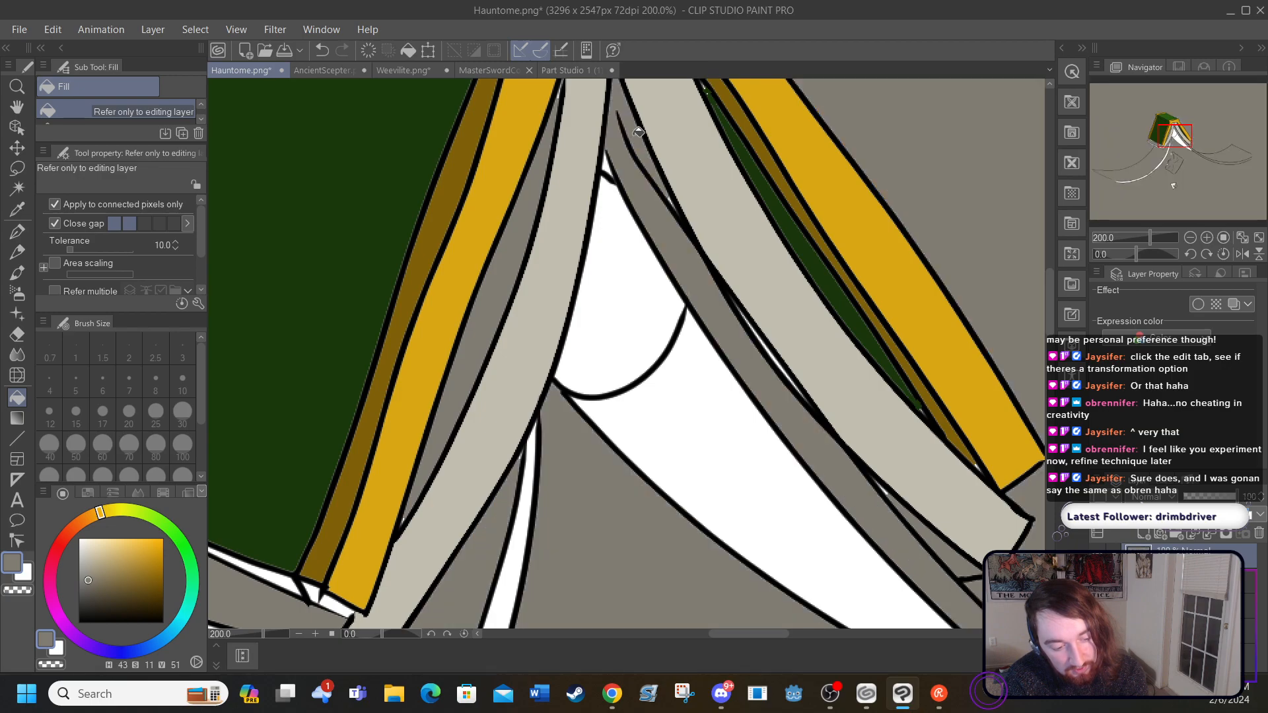
left_click(322, 52)
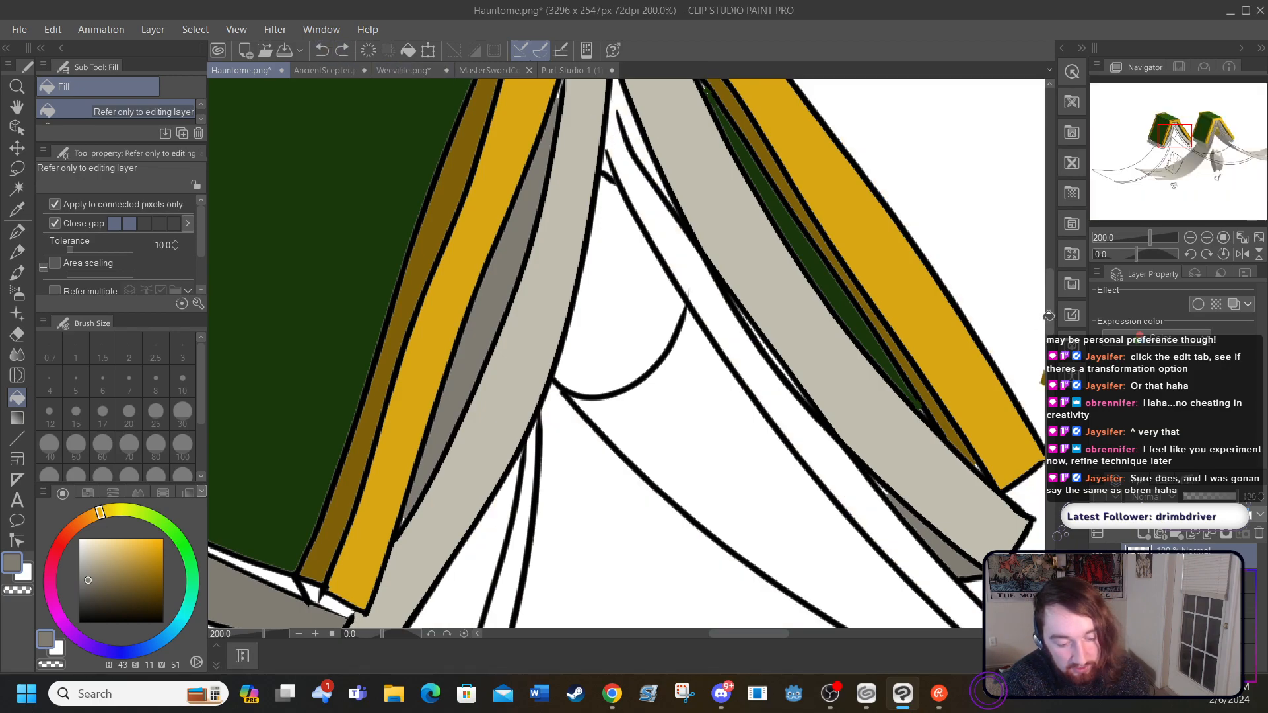
Step: Extend the two lower curves at the torn page's far end in black so they meet the upper outline
left_click_drag(725, 634, 750, 636)
scroll(1052, 297, "down", 1)
left_click_drag(1052, 298, 1055, 336)
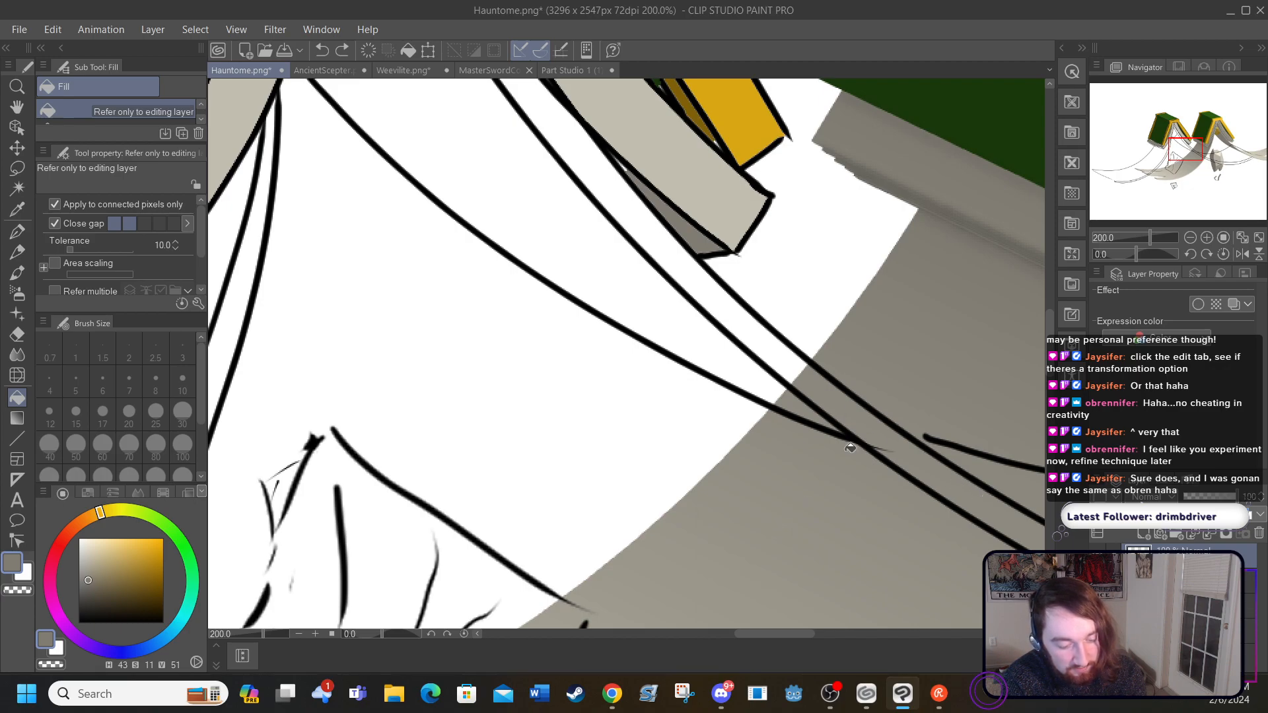
mouse_move(1048, 345)
left_mouse_down()
mouse_move(1049, 306)
mouse_move(1051, 364)
left_mouse_up()
left_click_drag(756, 637, 909, 641)
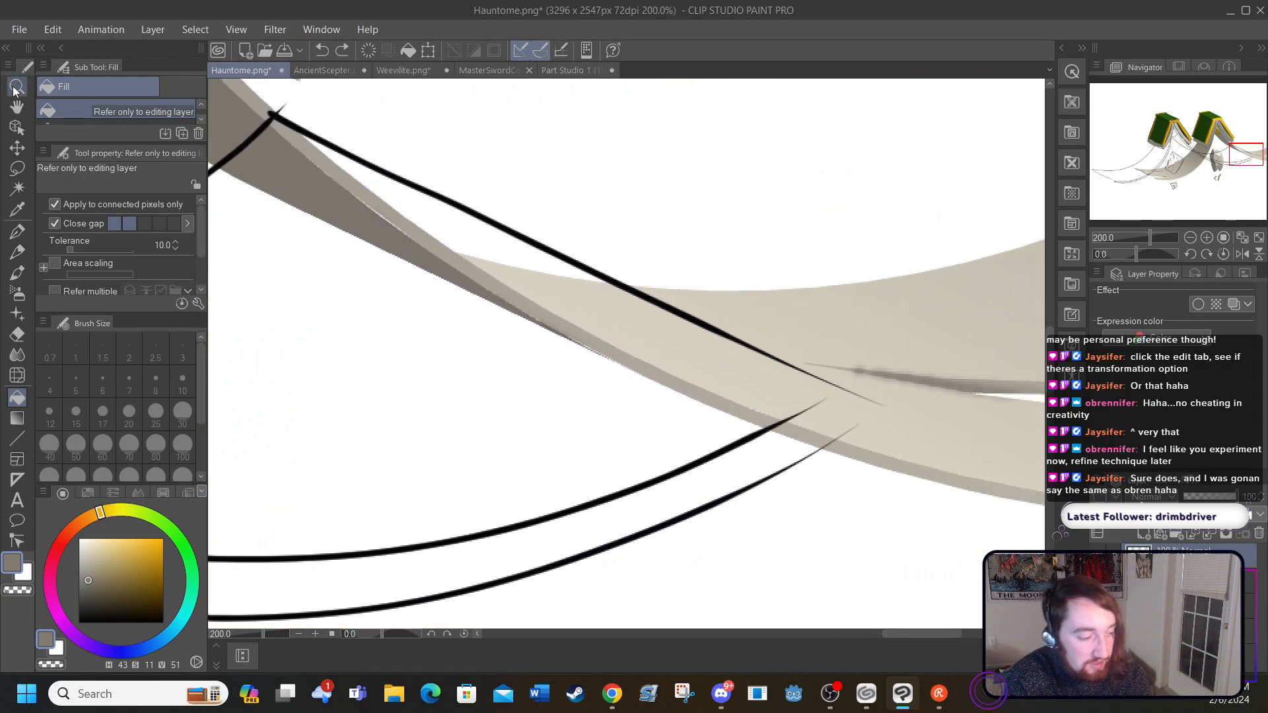
left_click(17, 232)
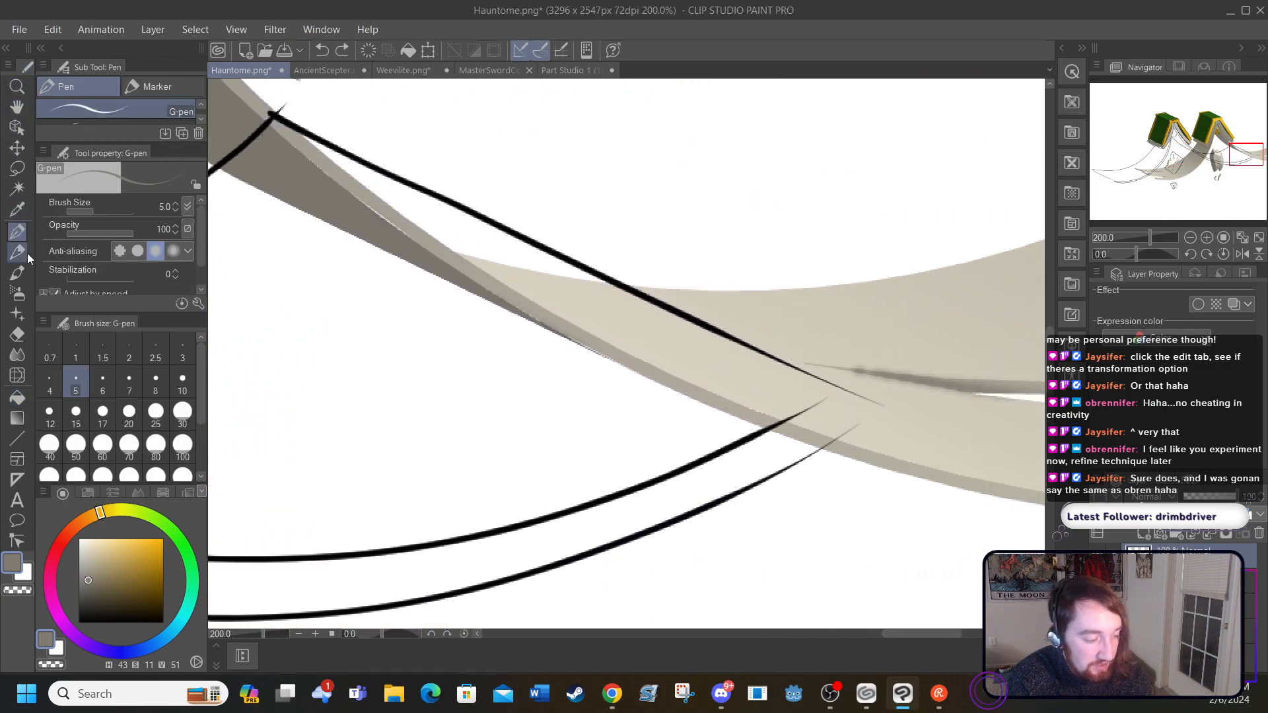
left_click(79, 621)
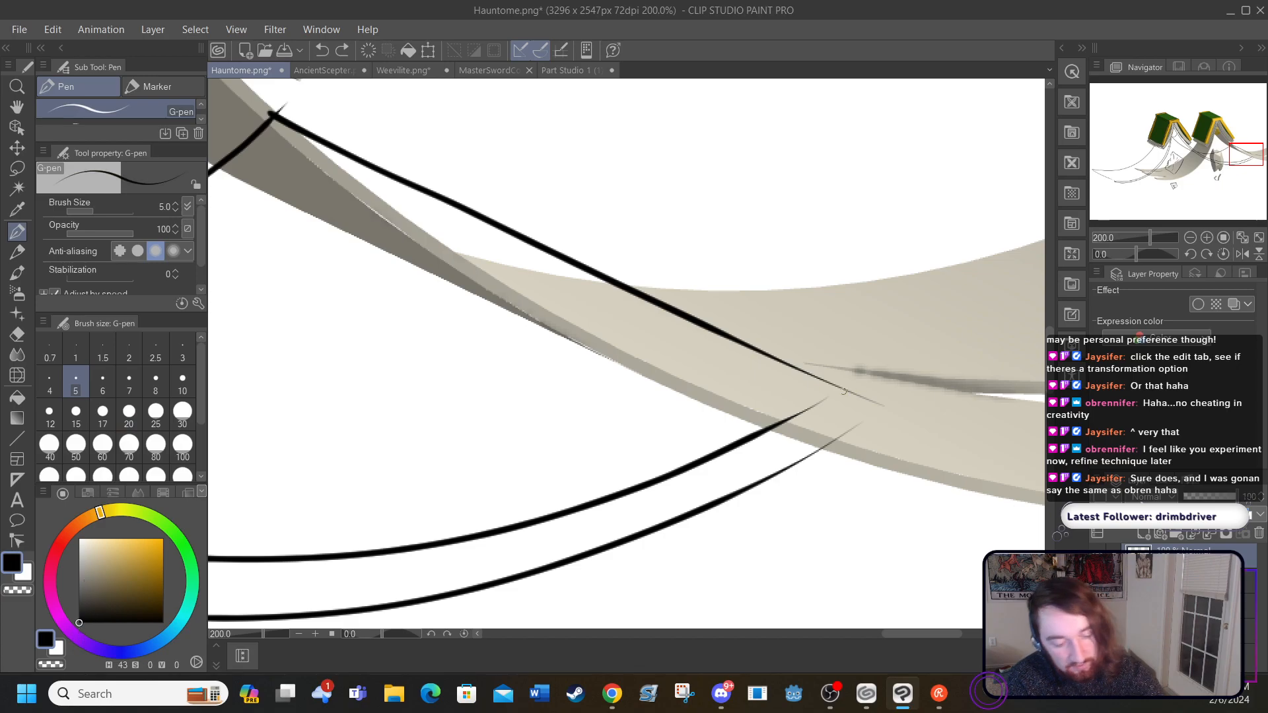
left_click_drag(835, 389, 793, 416)
left_click_drag(877, 406, 776, 456)
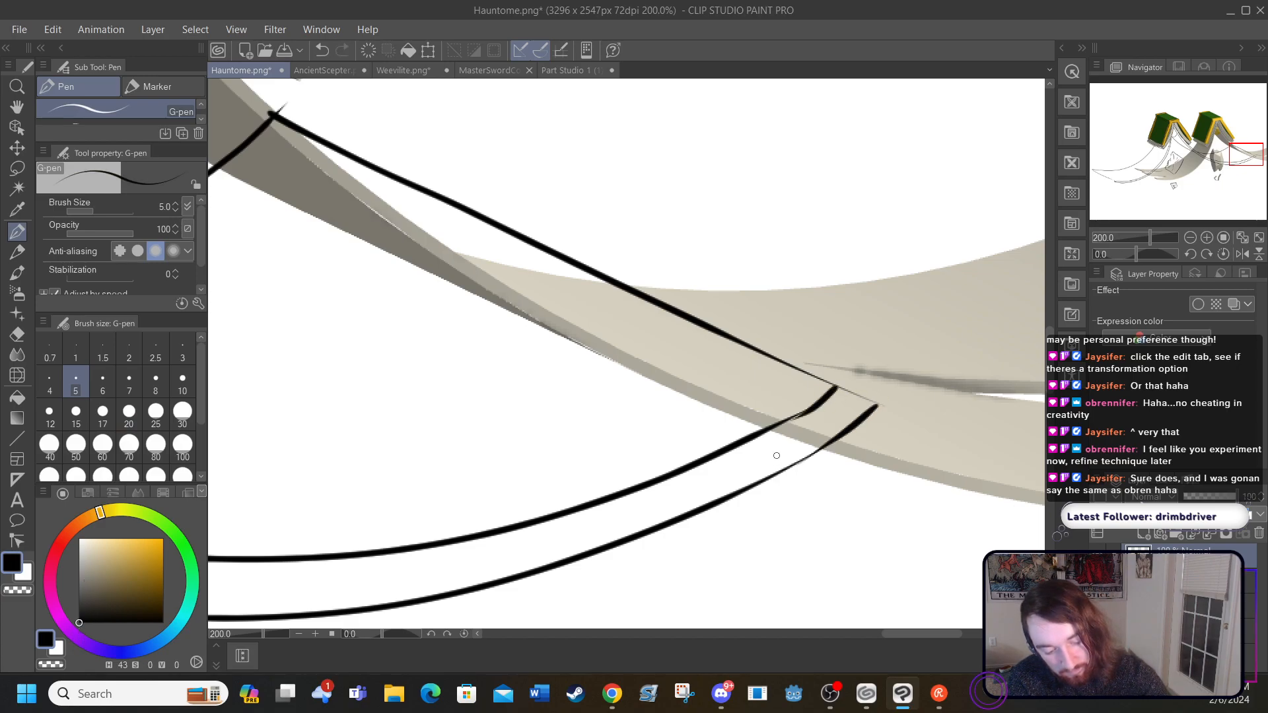
Step: Fill the narrow wedge inside the back page block and the long torn-page area below the arc with the sampled darker grey
left_click_drag(887, 633, 722, 644)
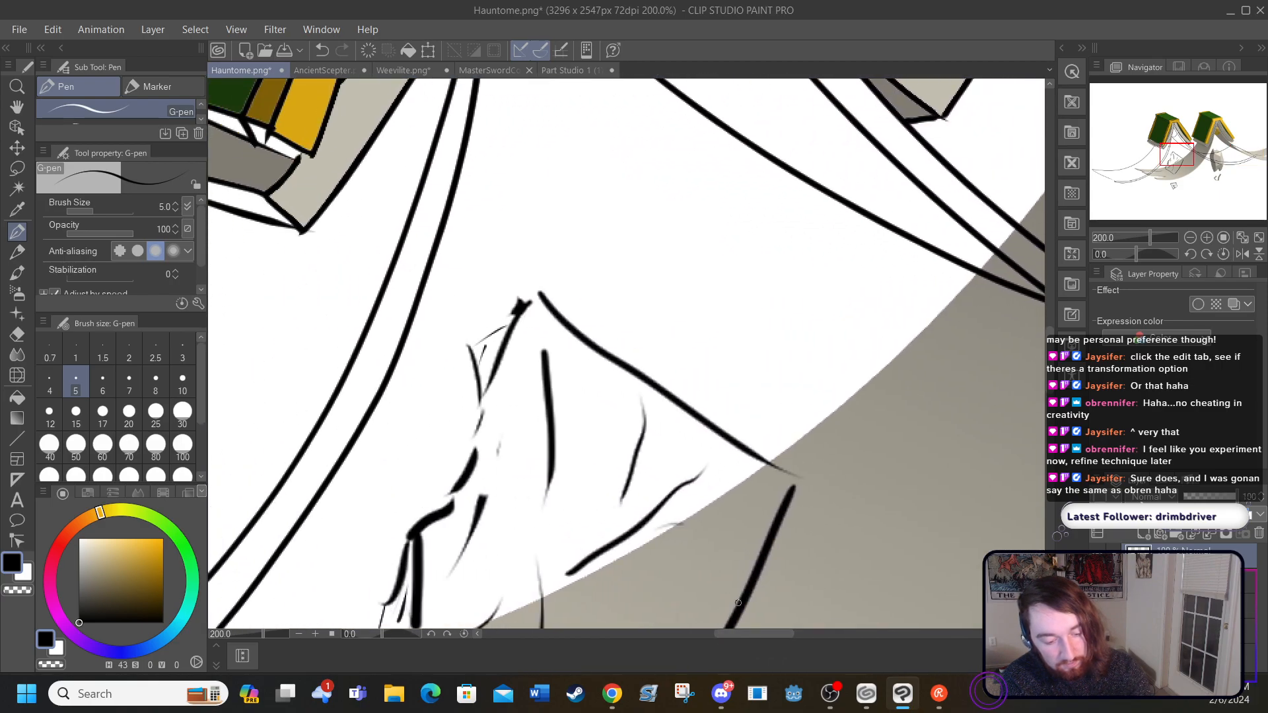
left_click_drag(1051, 360, 1043, 283)
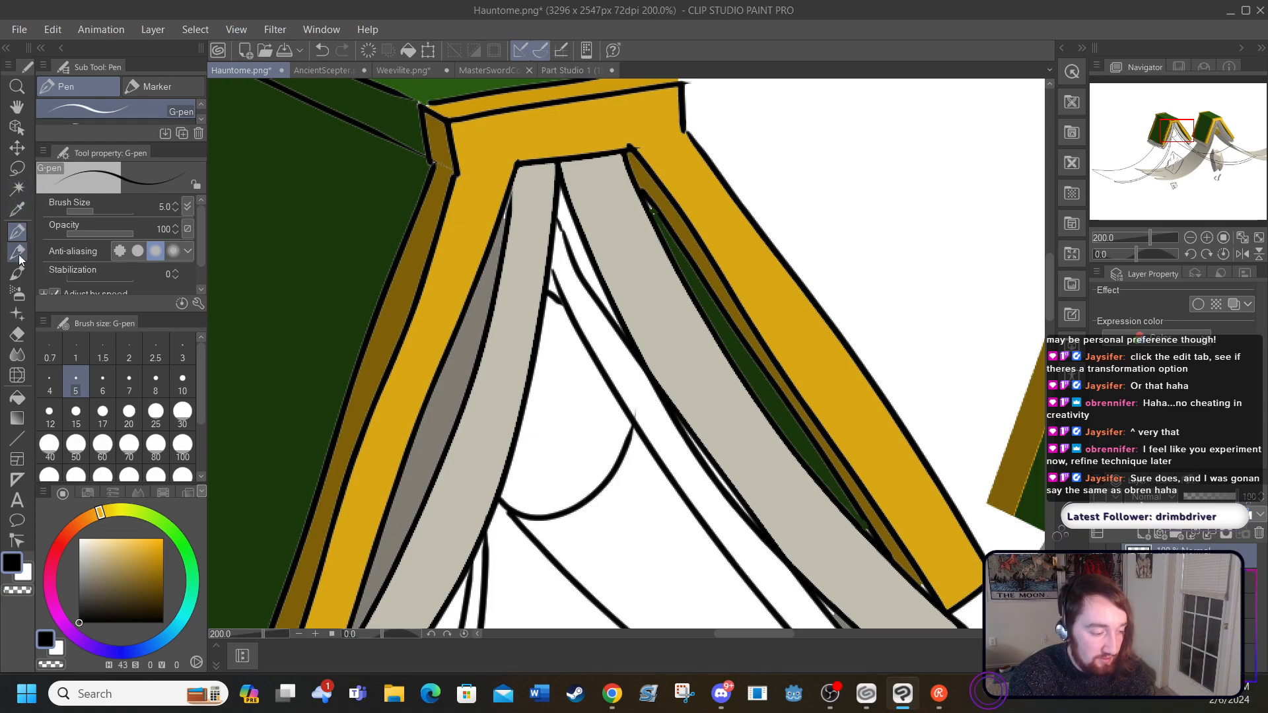
left_click(17, 210)
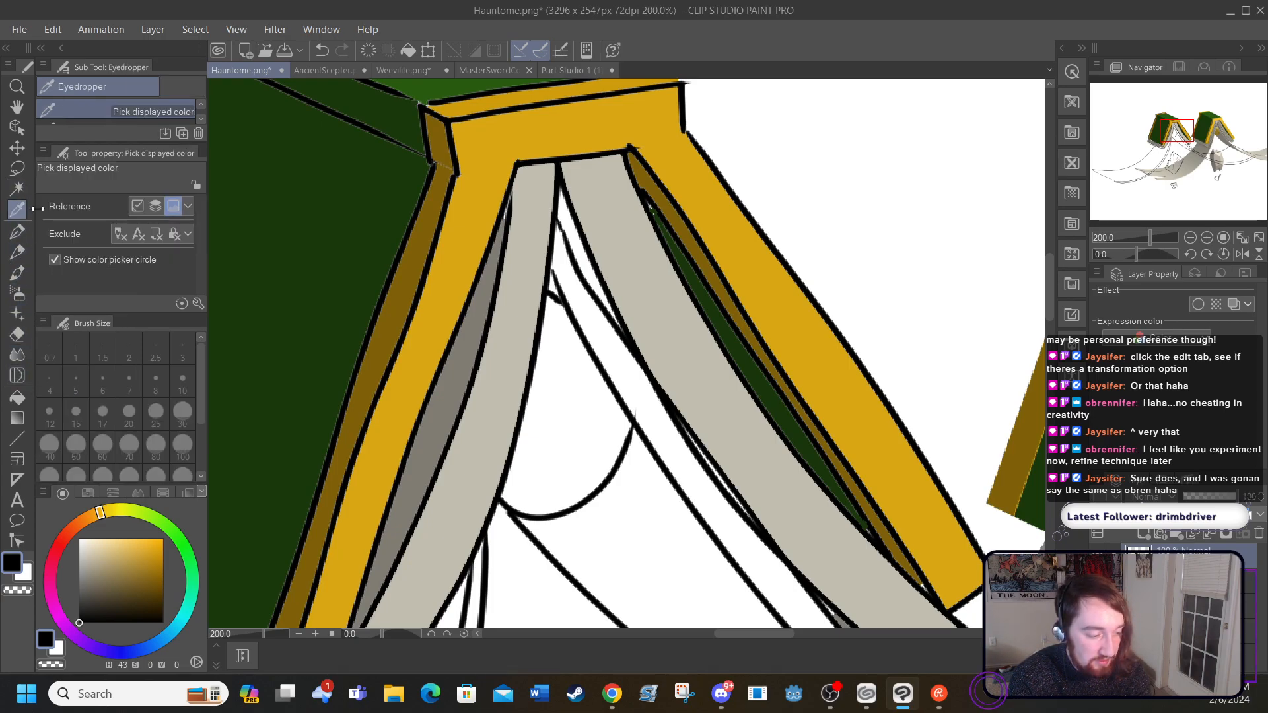
left_click(433, 424)
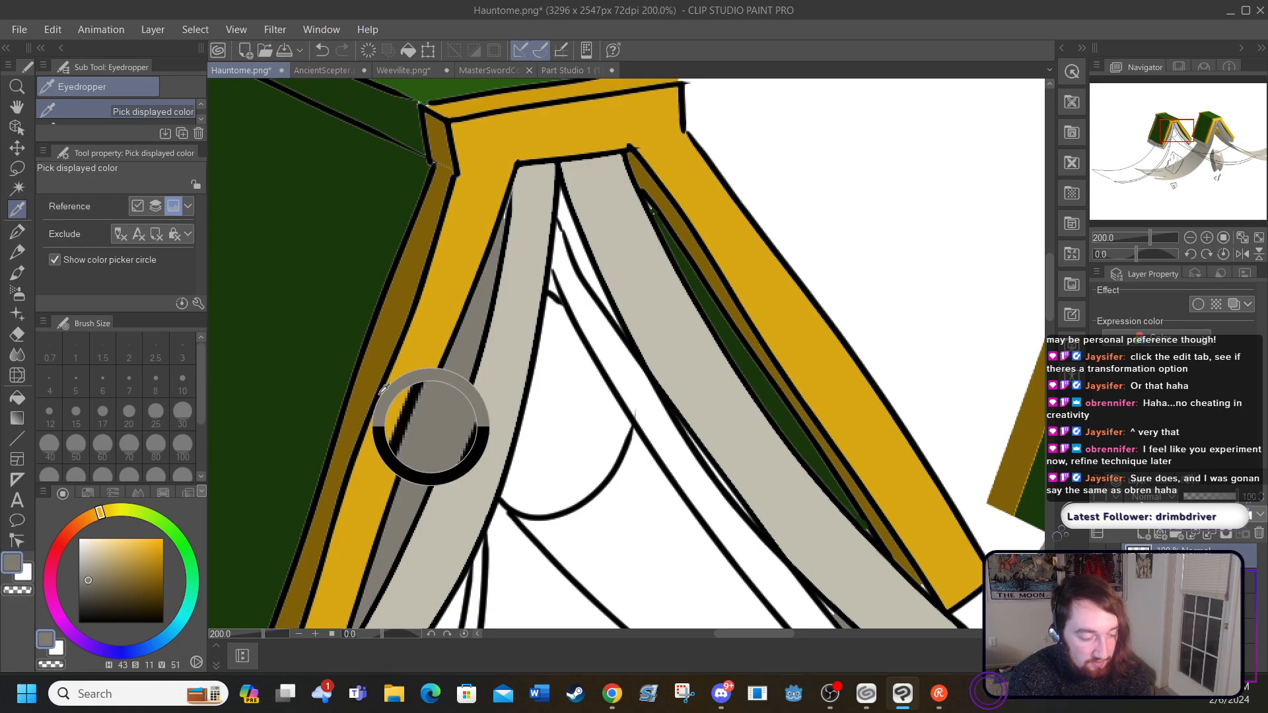
left_click(16, 397)
left_click(581, 255)
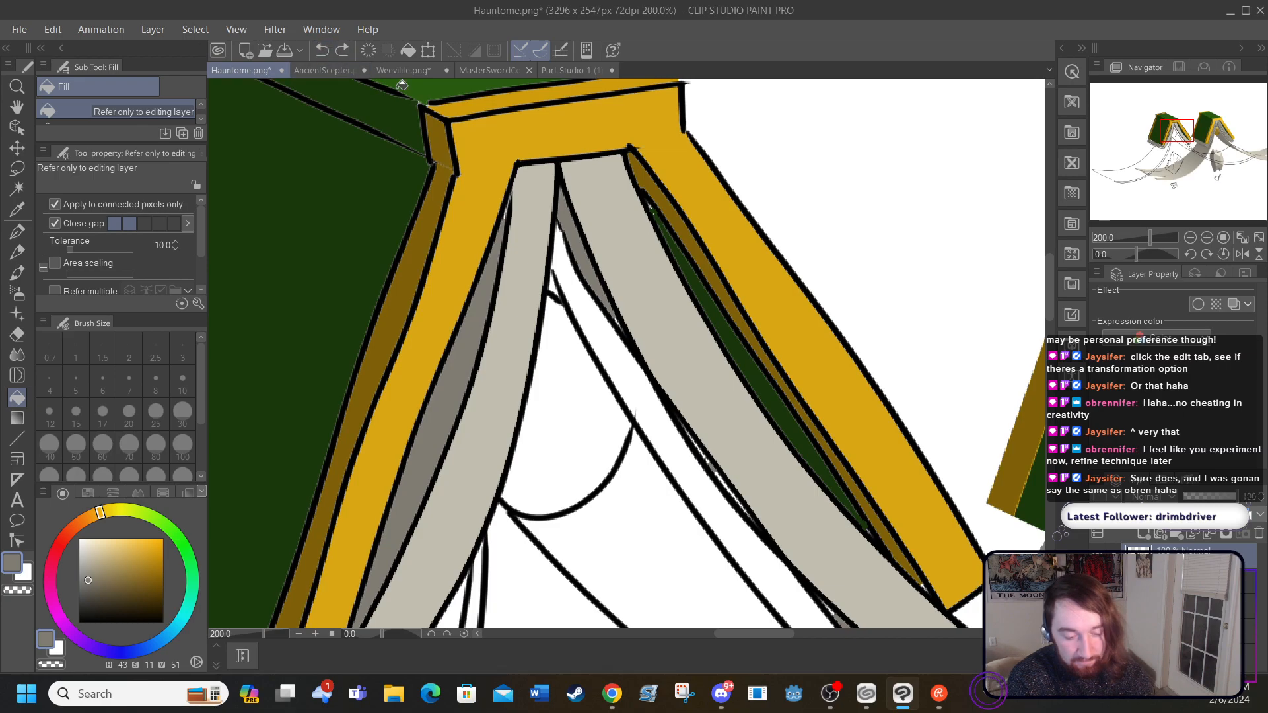
left_click_drag(1049, 308, 1055, 328)
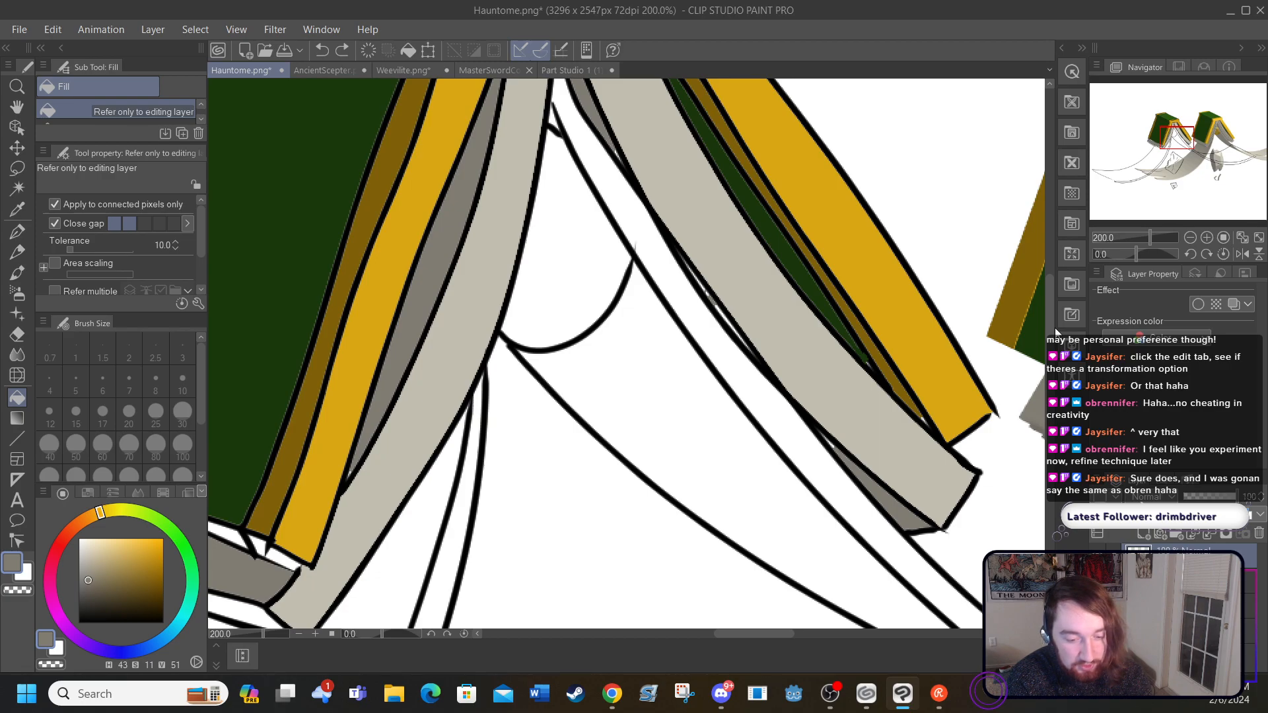
left_click(632, 391)
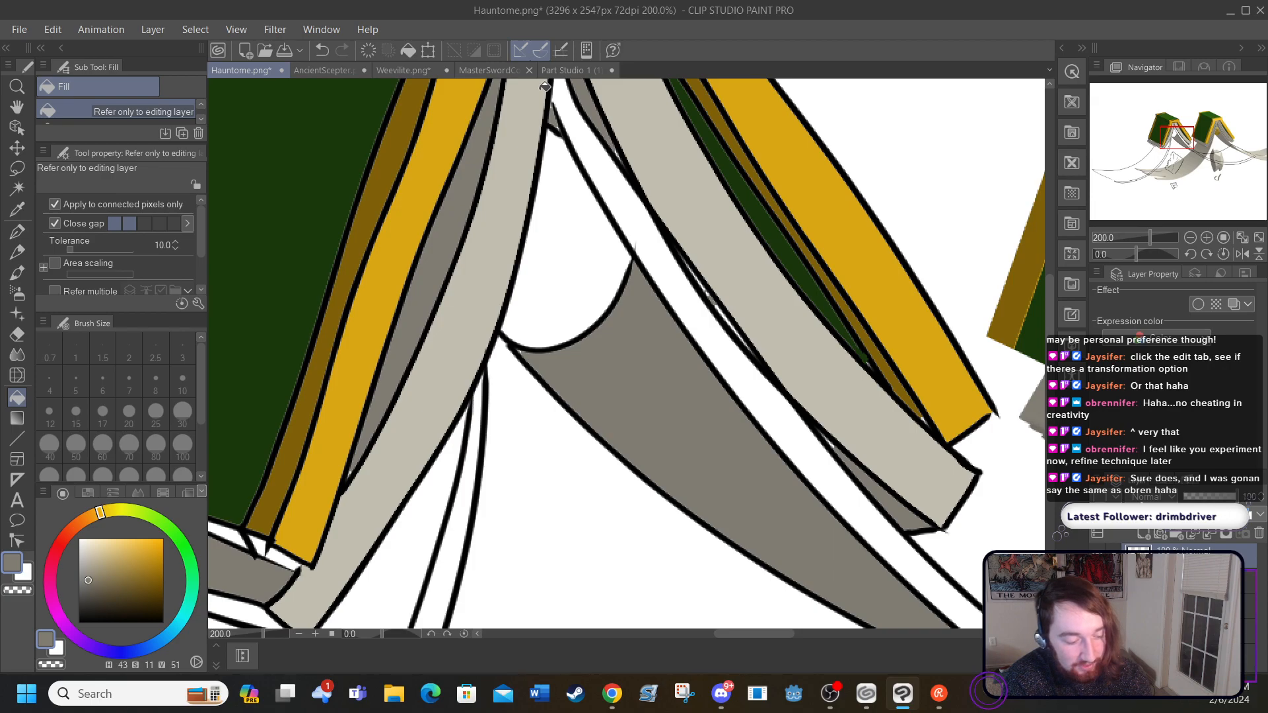
Step: Sample a light cream (H 43, S 9, V 94) from the coloured reference
left_click_drag(752, 636, 773, 594)
left_click_drag(1047, 283, 1055, 337)
left_click_drag(765, 634, 809, 617)
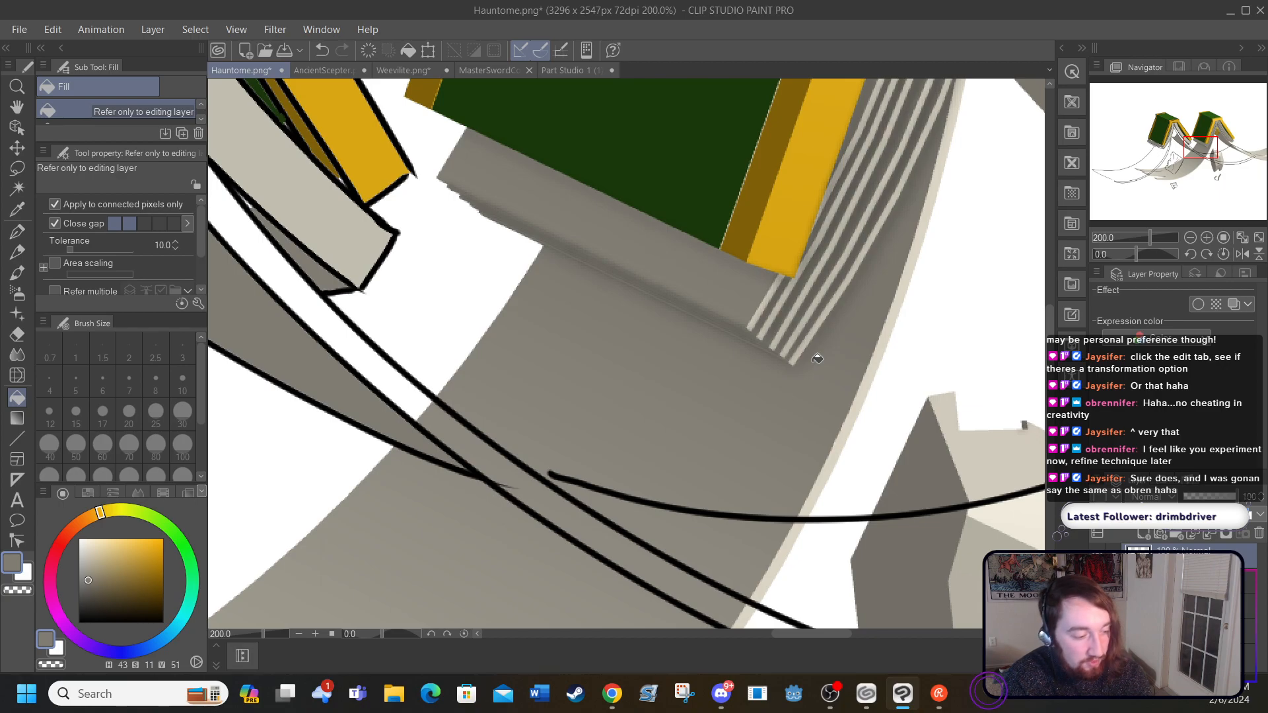
left_click(17, 210)
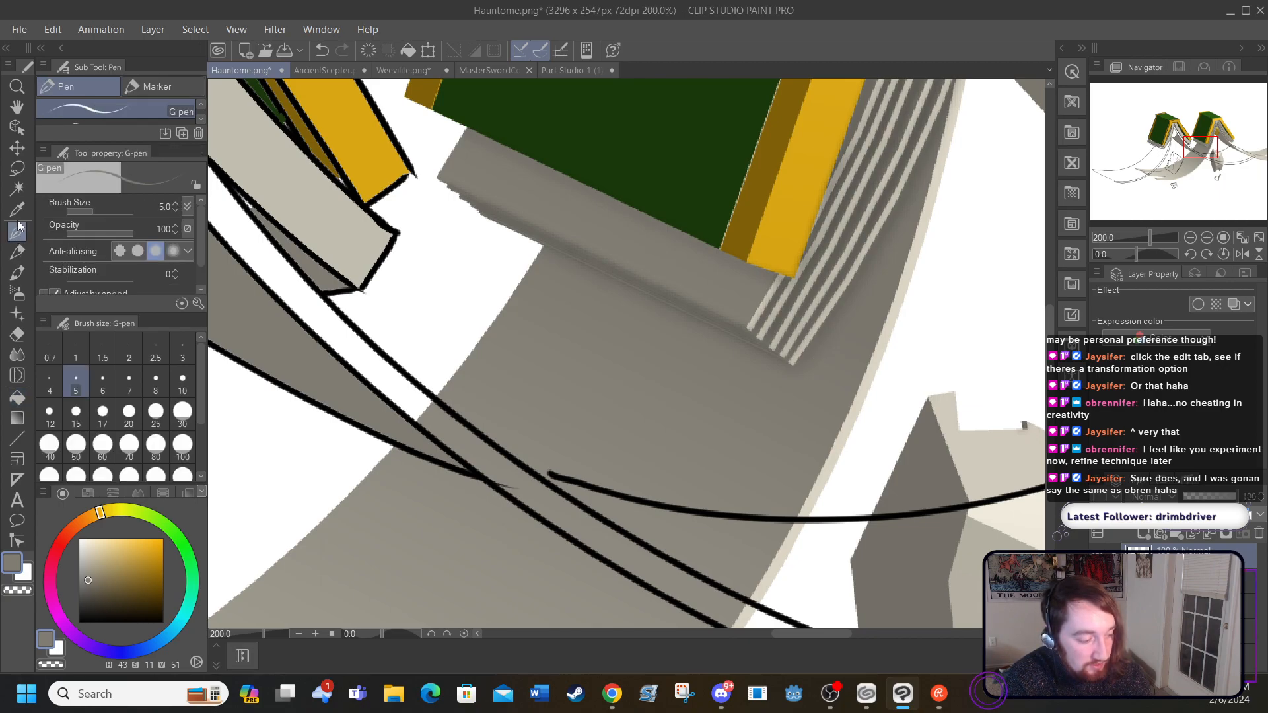
left_click(881, 359)
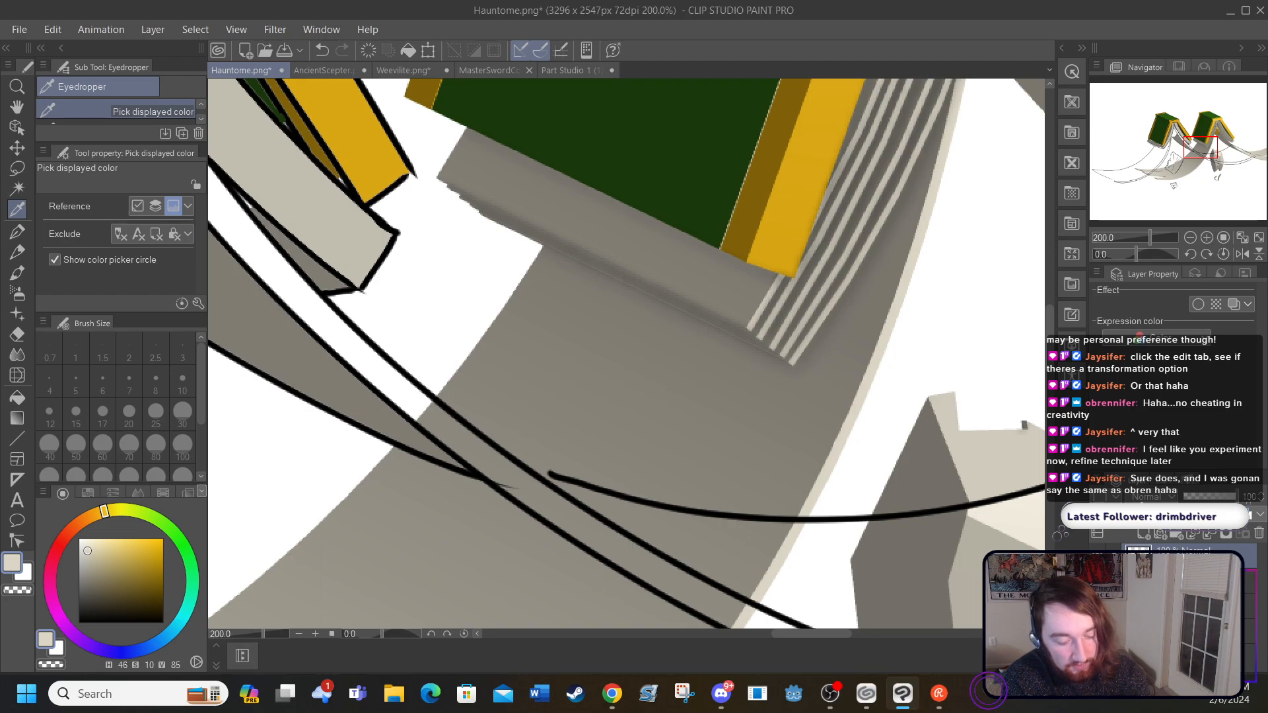
scroll(793, 634, "right", 5)
left_click(704, 519)
left_click_drag(818, 634, 722, 634)
mouse_move(1051, 334)
left_mouse_down()
mouse_move(1051, 320)
mouse_move(1053, 341)
left_mouse_up()
left_click_drag(755, 636, 834, 631)
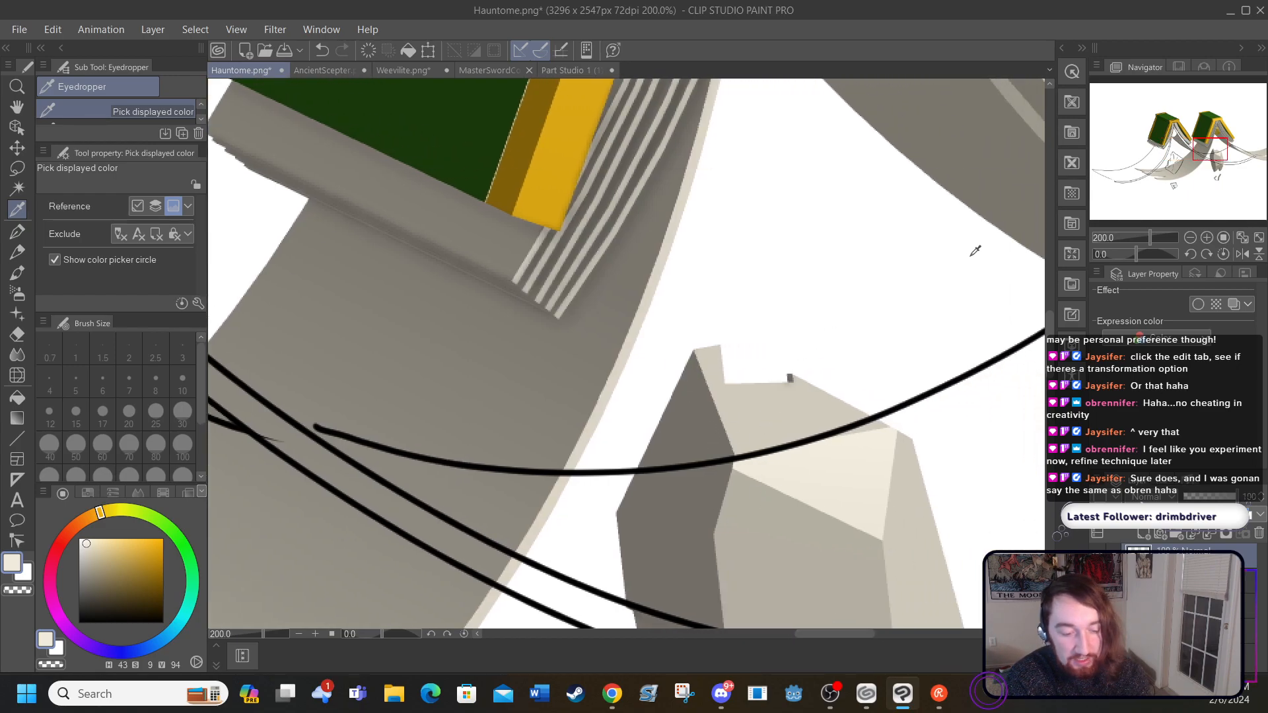
left_click_drag(1052, 349, 1052, 364)
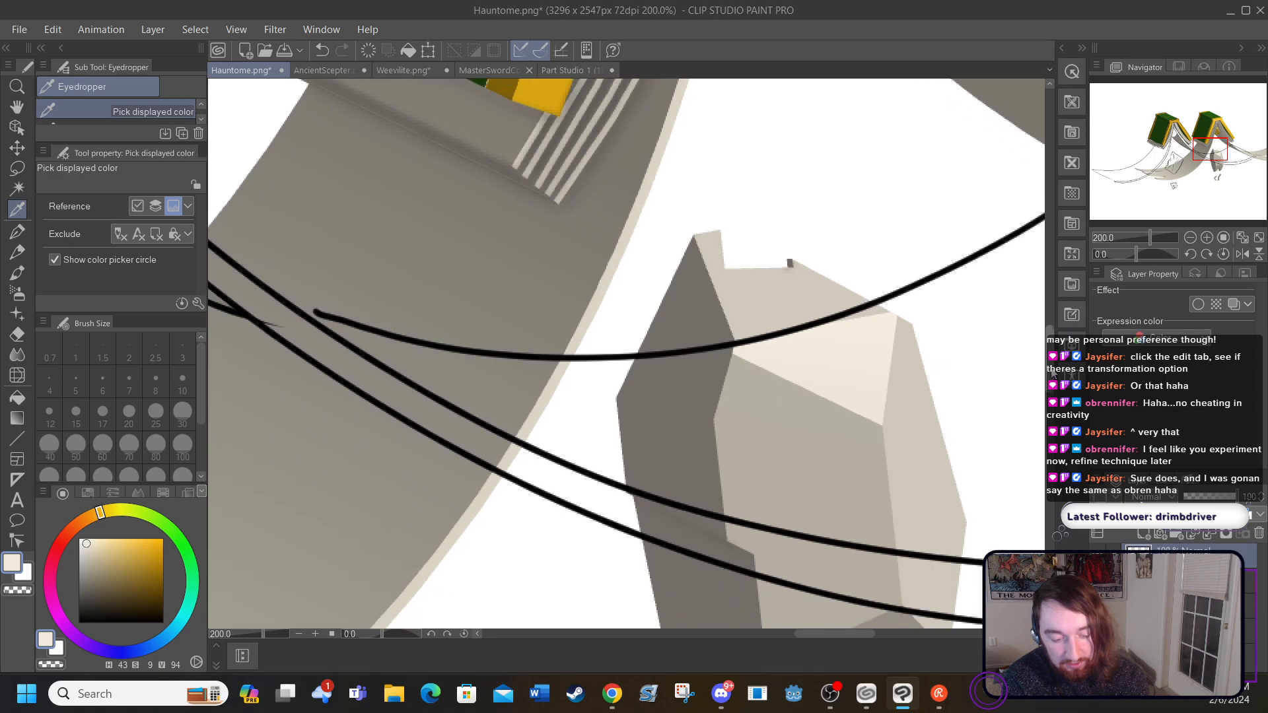
left_click_drag(838, 632, 858, 624)
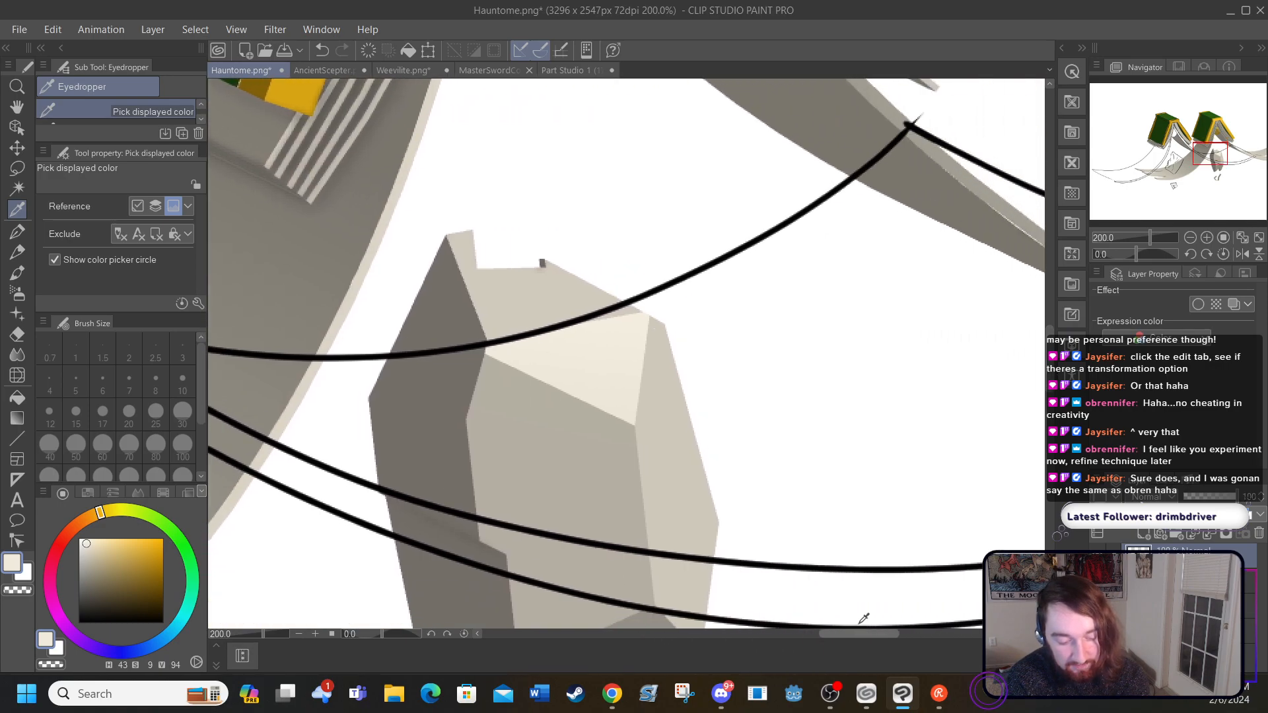
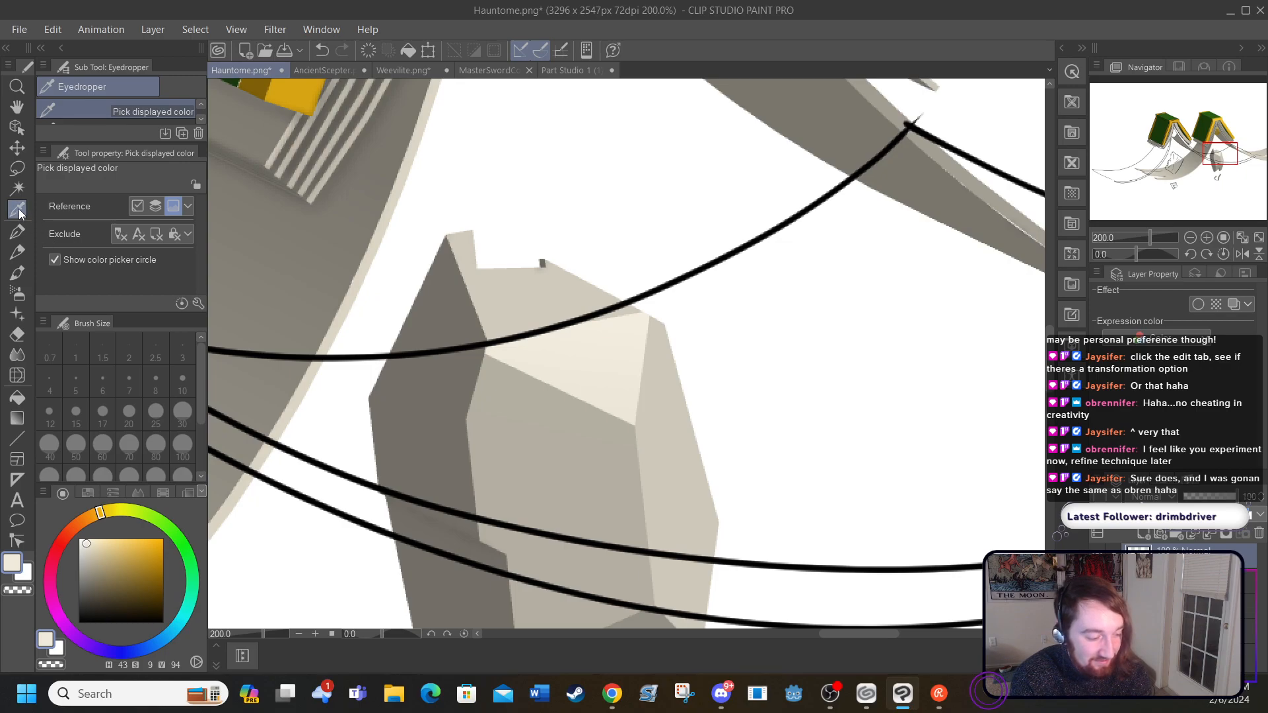
Step: Sample beige (H 43, S 10, V 82) from the reference and fill the narrow edge strips of the two torn pages beneath the book
left_click(509, 289)
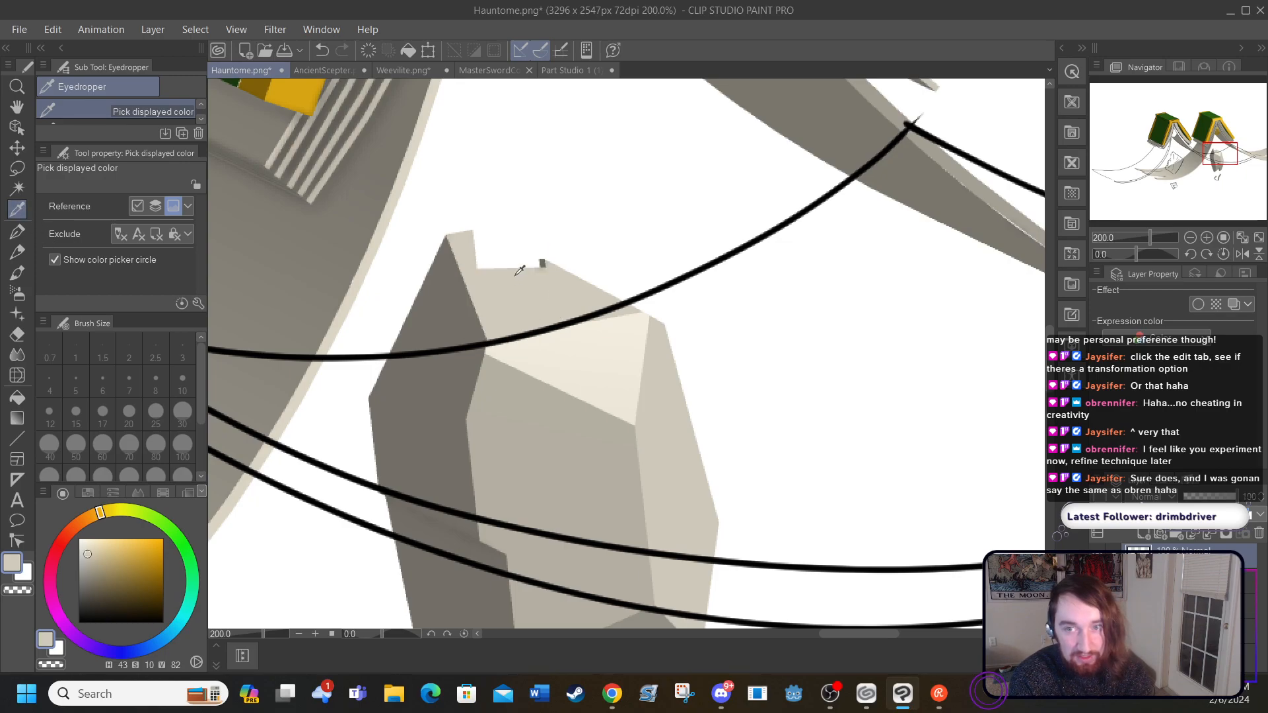
left_click_drag(826, 634, 728, 633)
left_click_drag(1050, 362, 1049, 317)
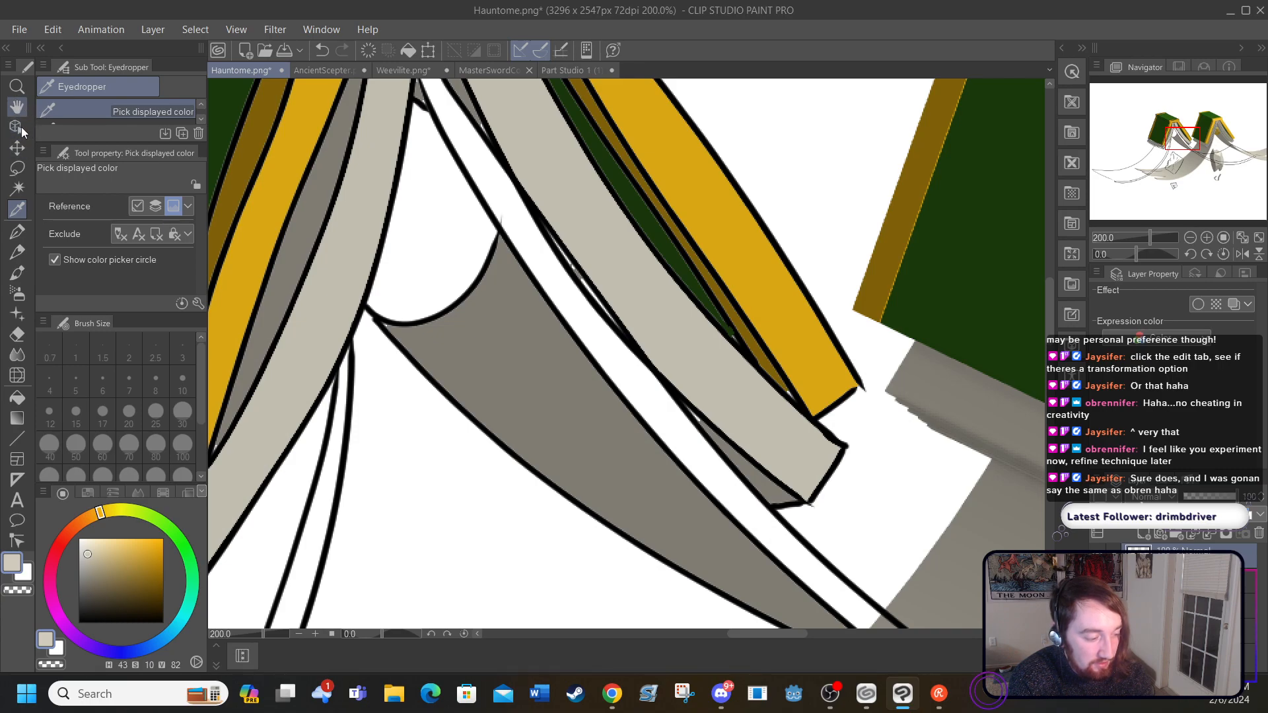
left_click(24, 396)
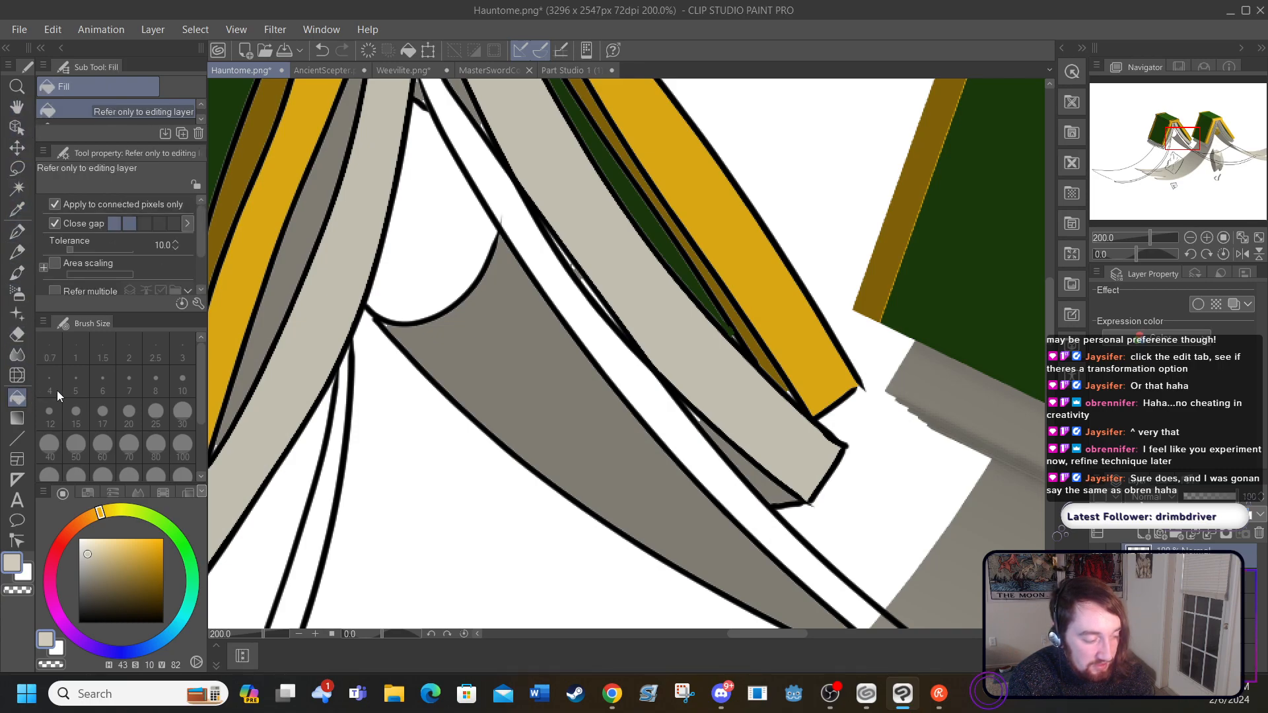
left_click(344, 427)
left_click(549, 274)
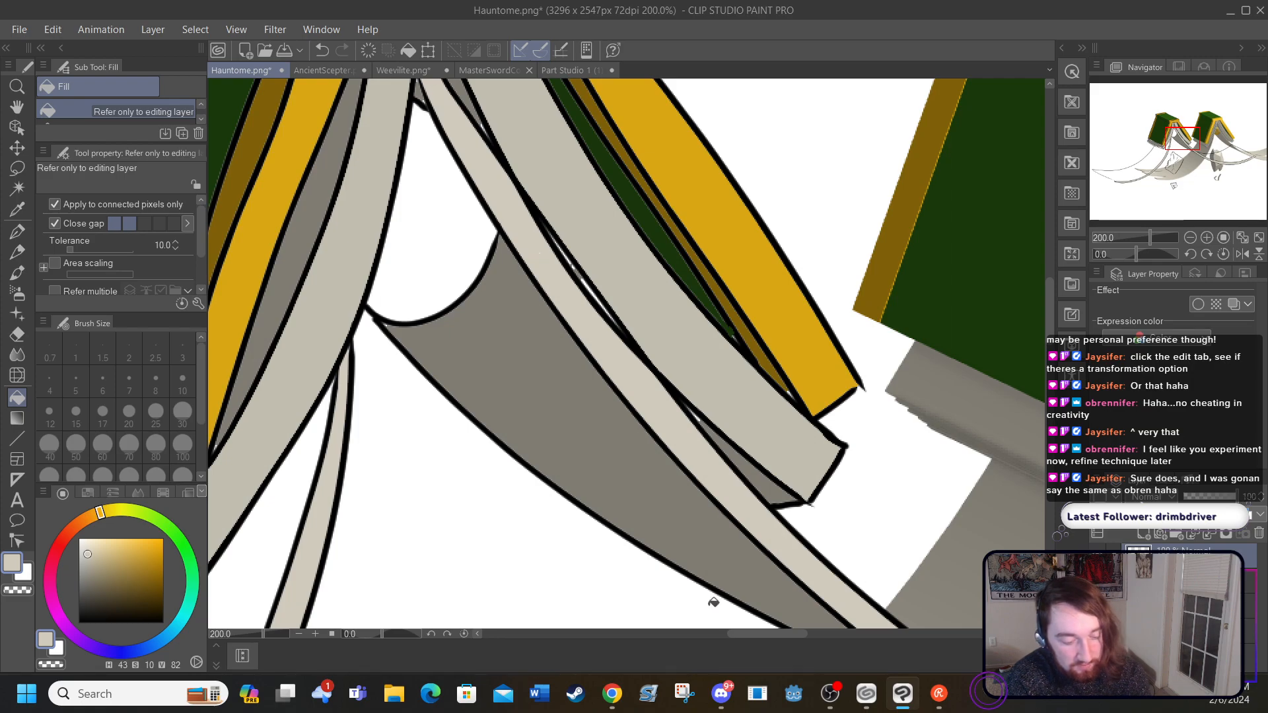
Step: Fill the thin strip along the front page block's lower edge with its sampled grey, replacing that with a darker grey (H 43, S 12, V 37)
left_click_drag(746, 634, 678, 636)
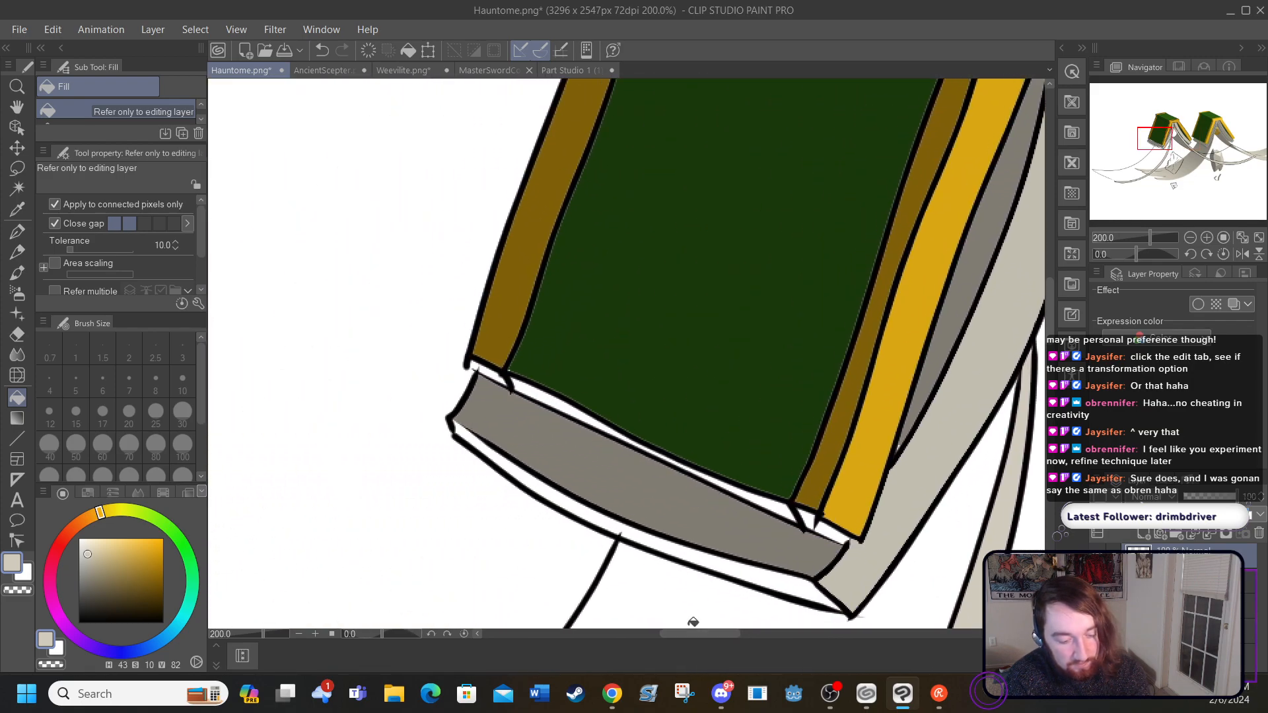
left_click_drag(1050, 314, 1051, 358)
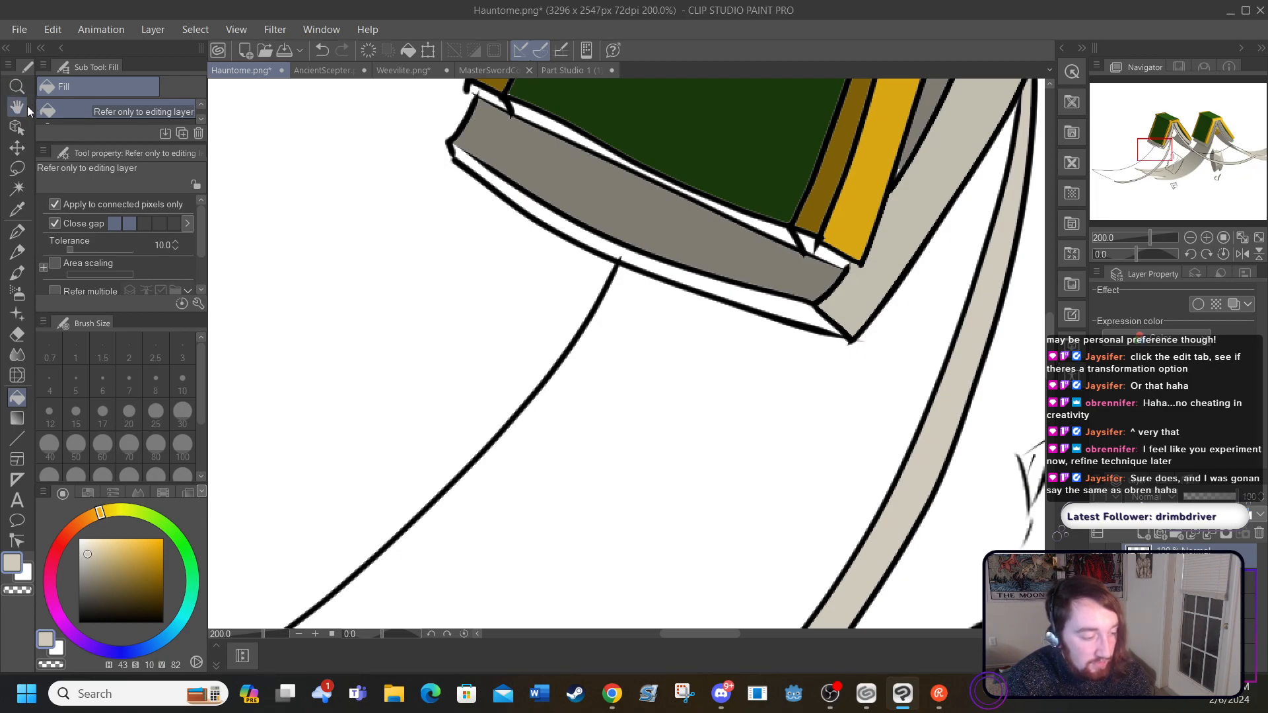
left_click(17, 209)
left_click(513, 152)
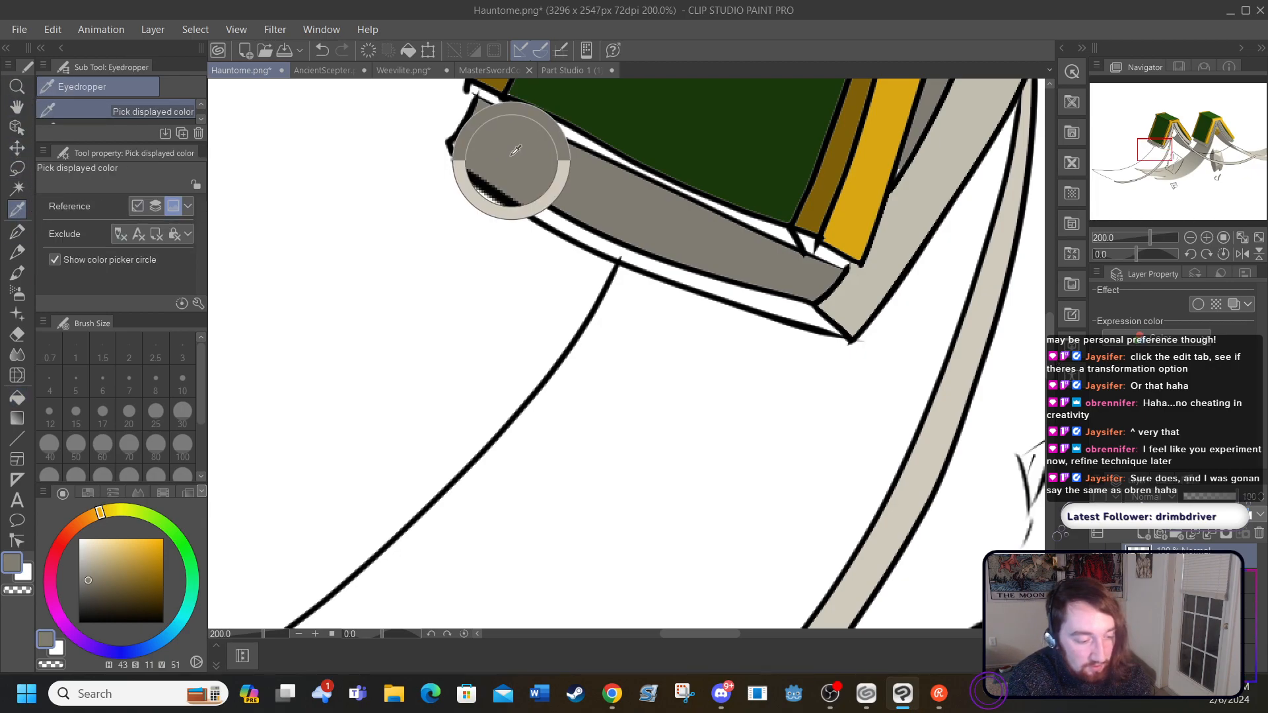
left_click(17, 397)
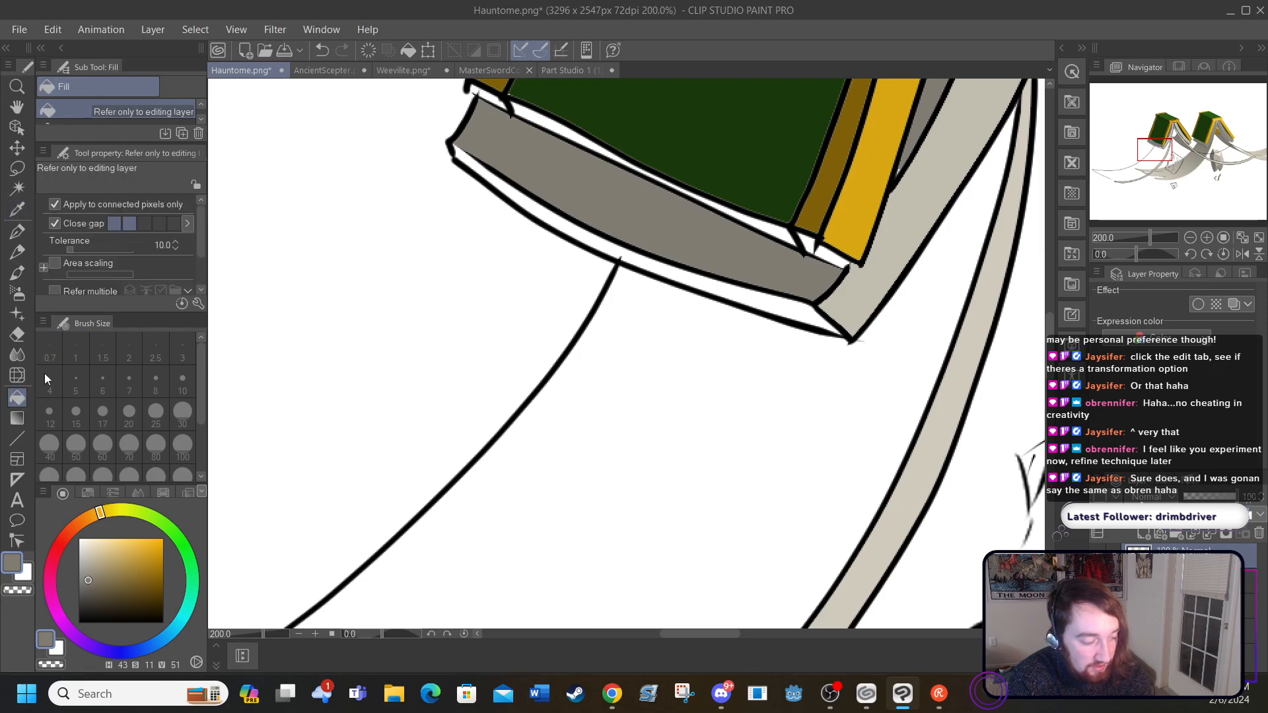
left_click(484, 165)
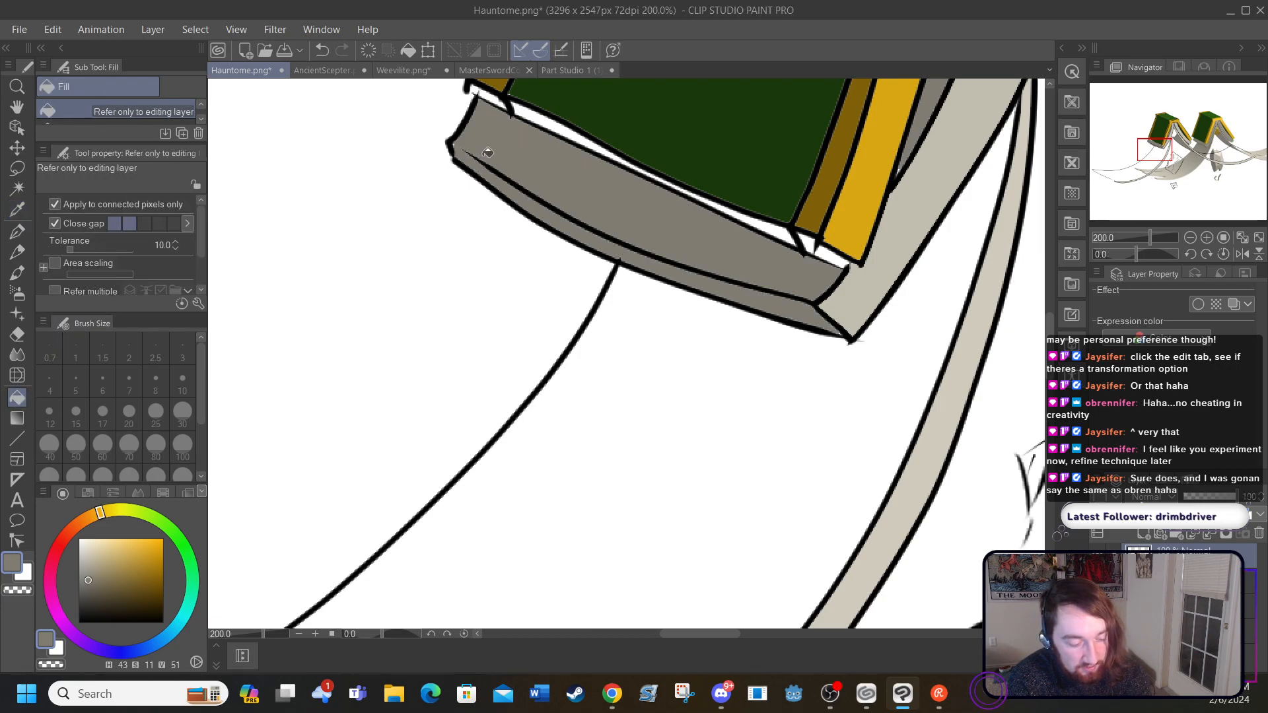
left_click_drag(727, 631, 738, 631)
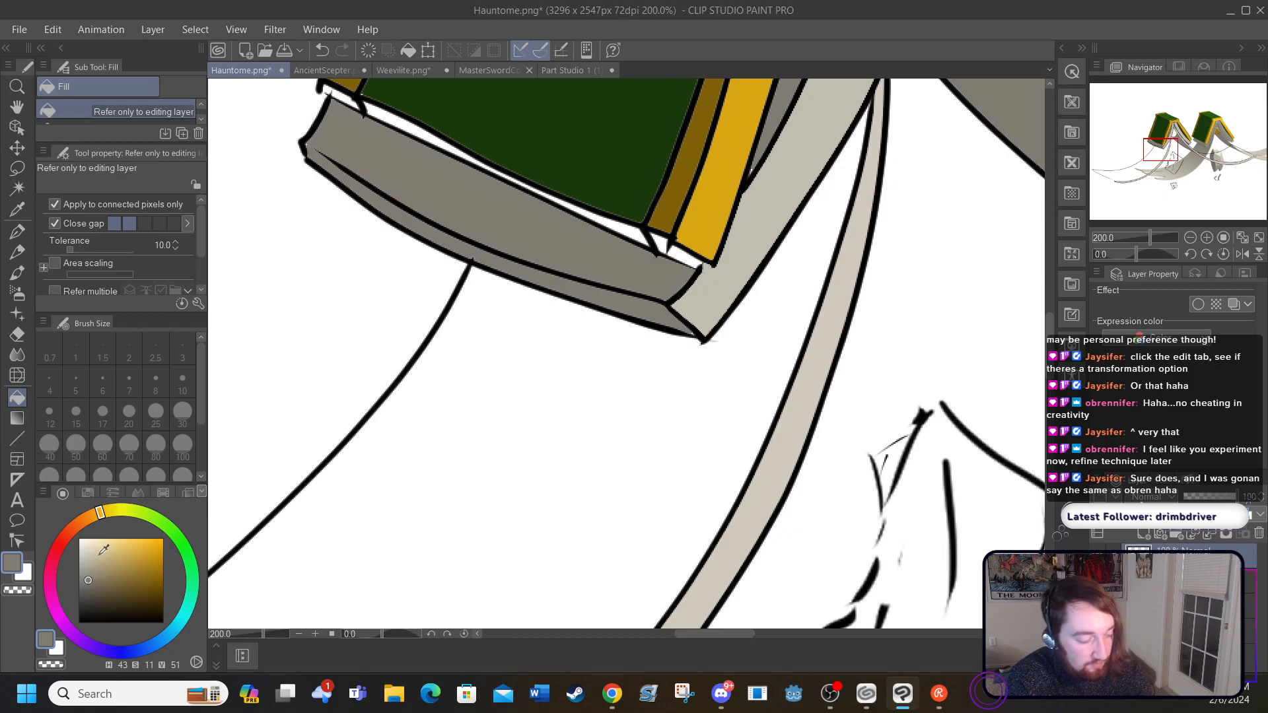
left_click_drag(91, 577, 89, 591)
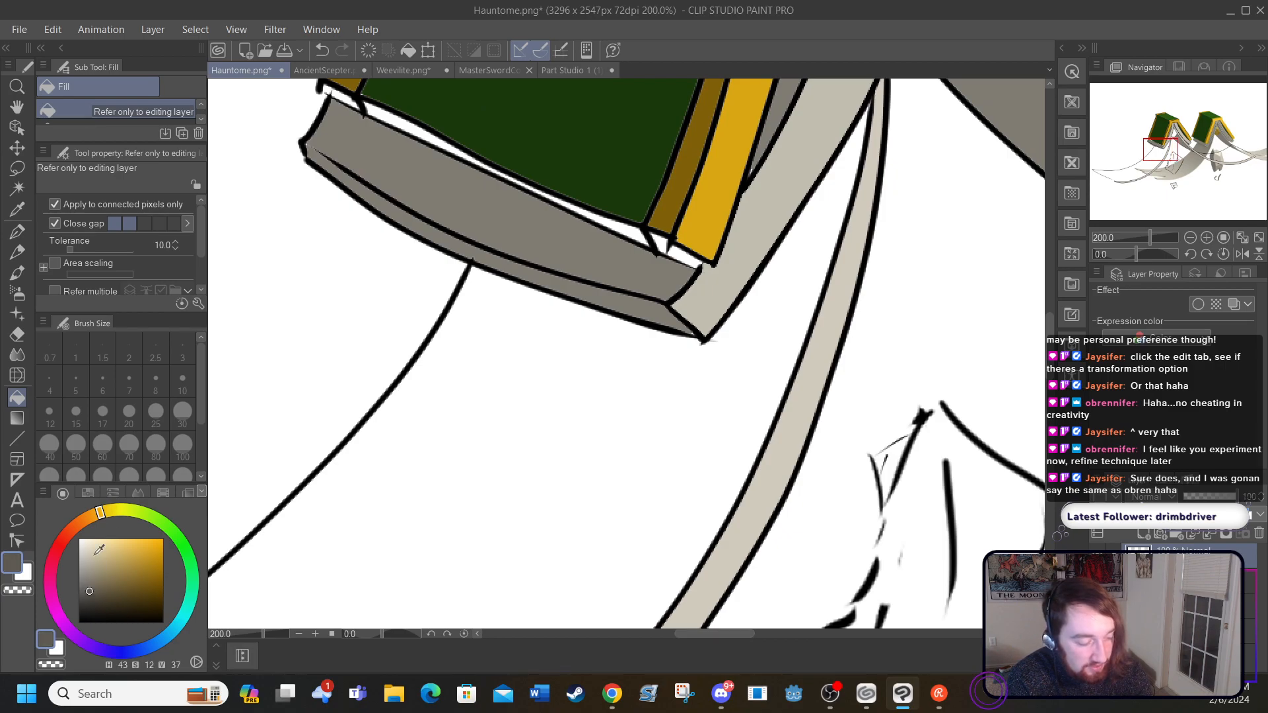
left_click(397, 205)
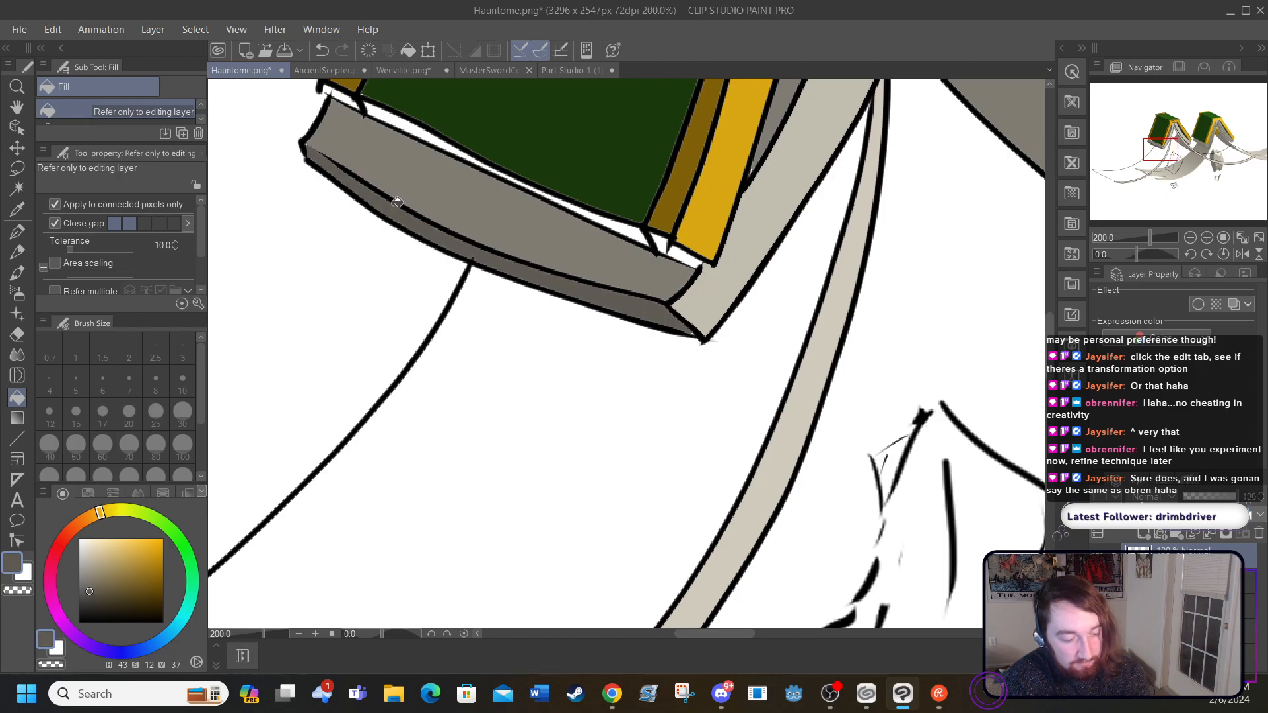
Step: Sample the cover border's brown, darken it to H 44, S 92, V 36, and fill the small areas beneath both lower cover corners
left_click_drag(1051, 354, 1046, 310)
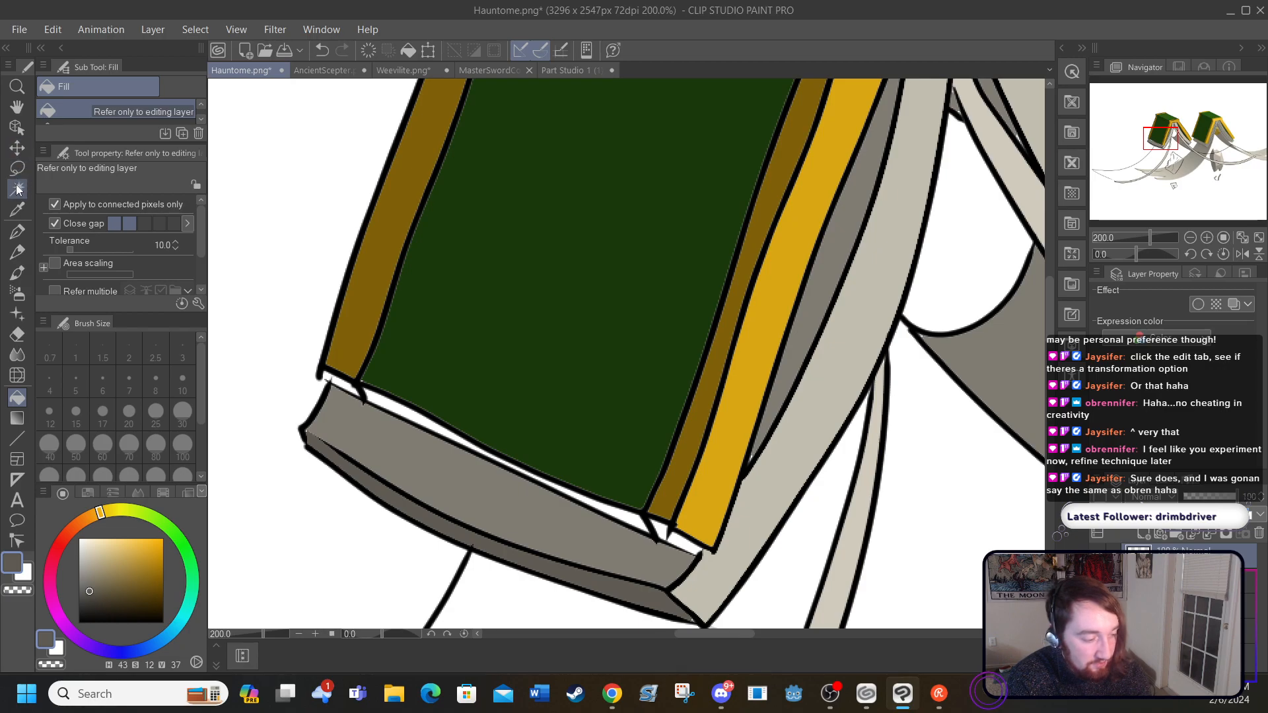
left_click(19, 212)
left_click(664, 496)
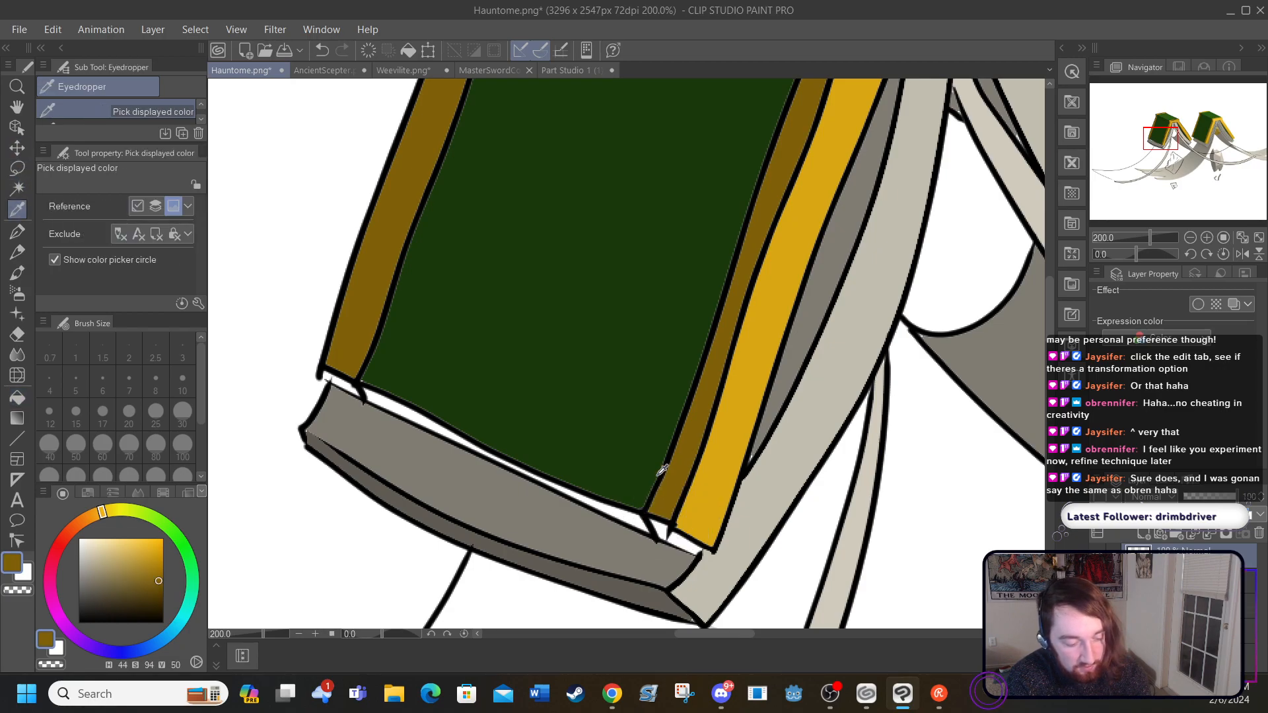
left_click(156, 592)
left_click(17, 397)
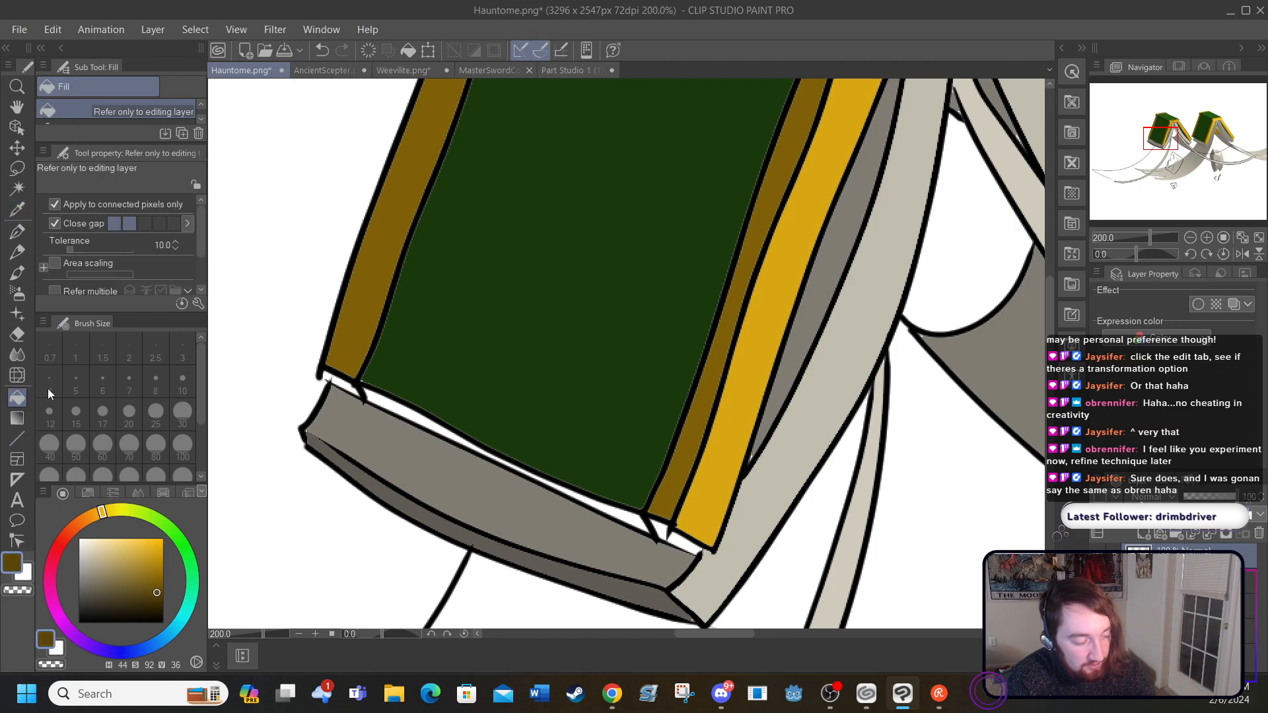
left_click(682, 536)
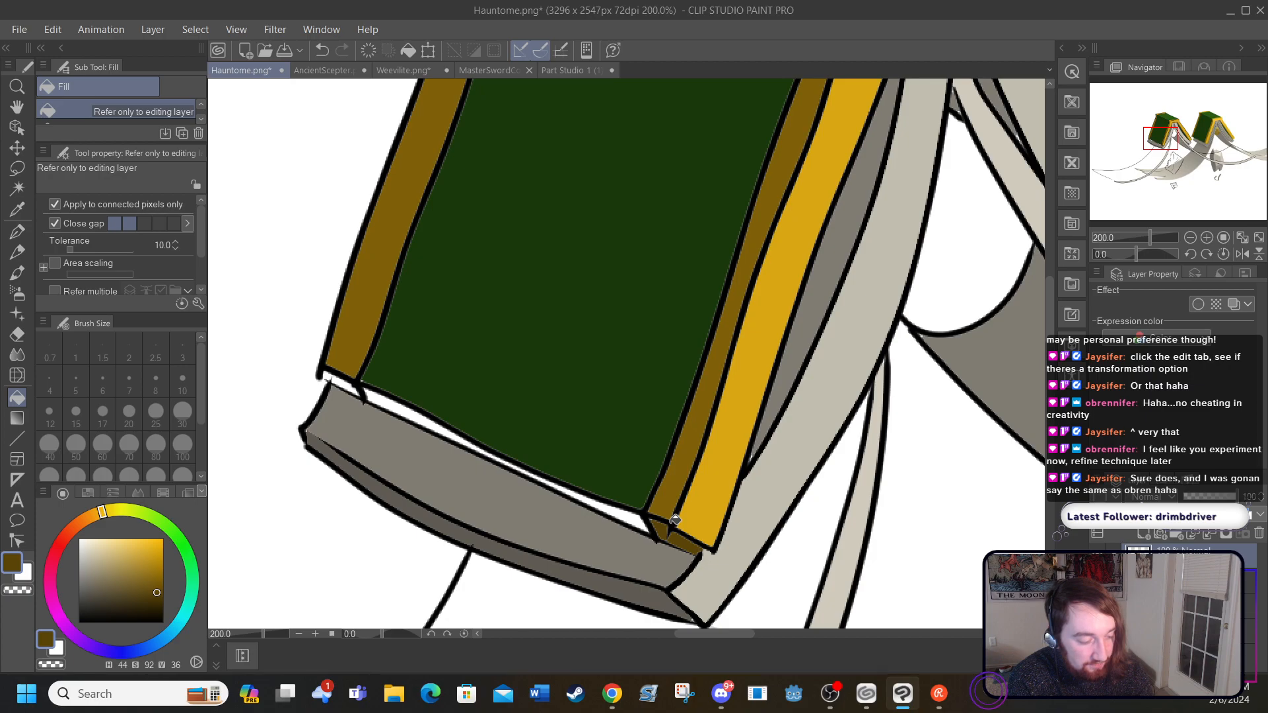
left_click(342, 382)
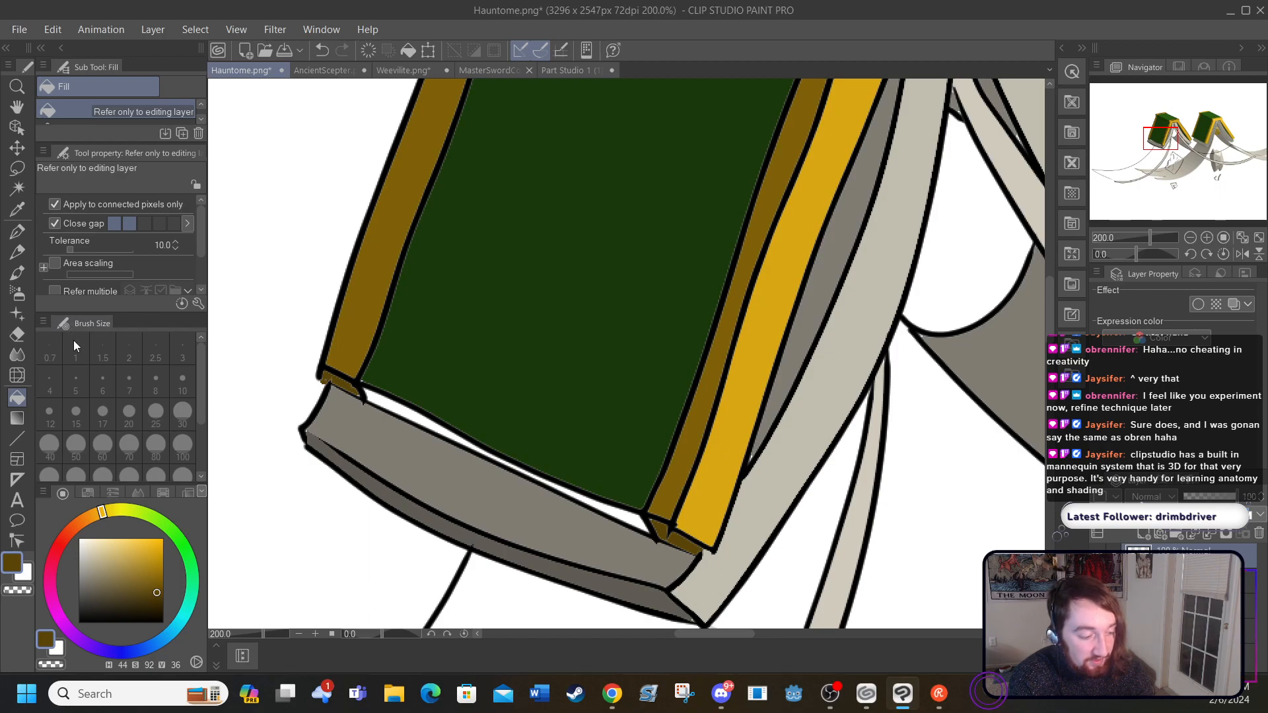
Step: Sample the cover's green, darken it to H 100, S 84, V 16, and fill the thin strip beneath the cover's lower edge
left_click(17, 210)
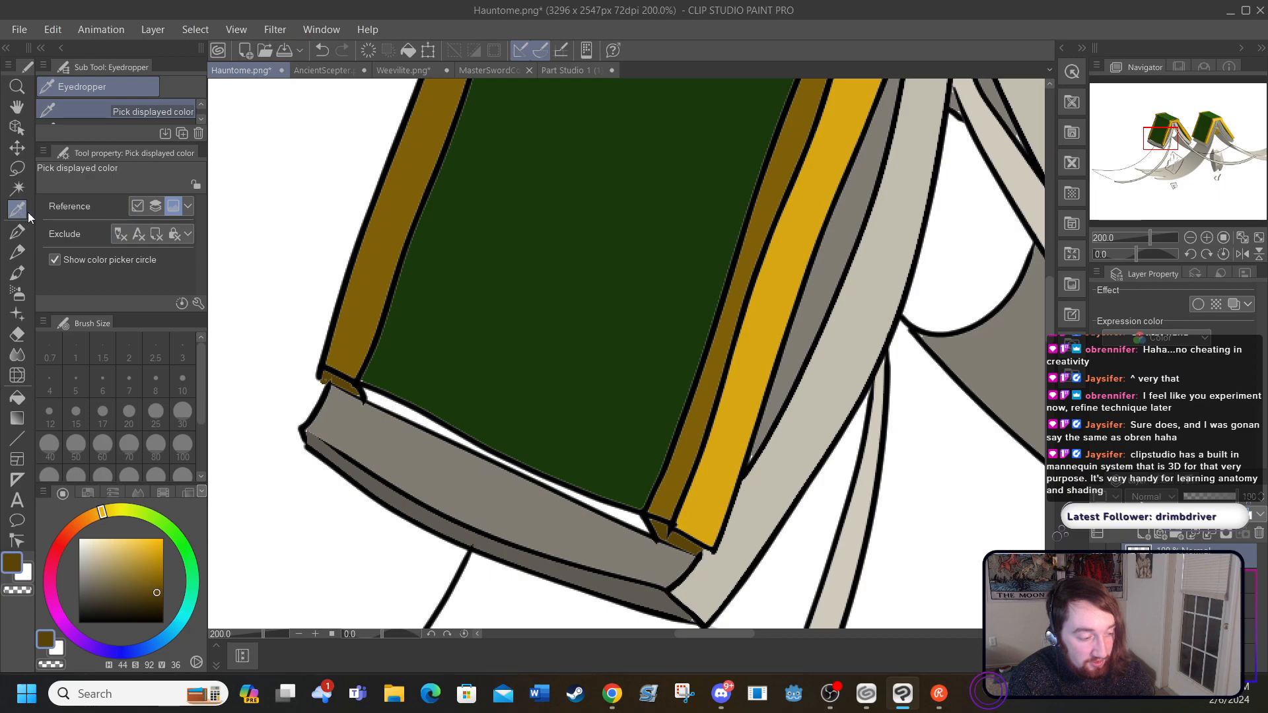
left_click(403, 360)
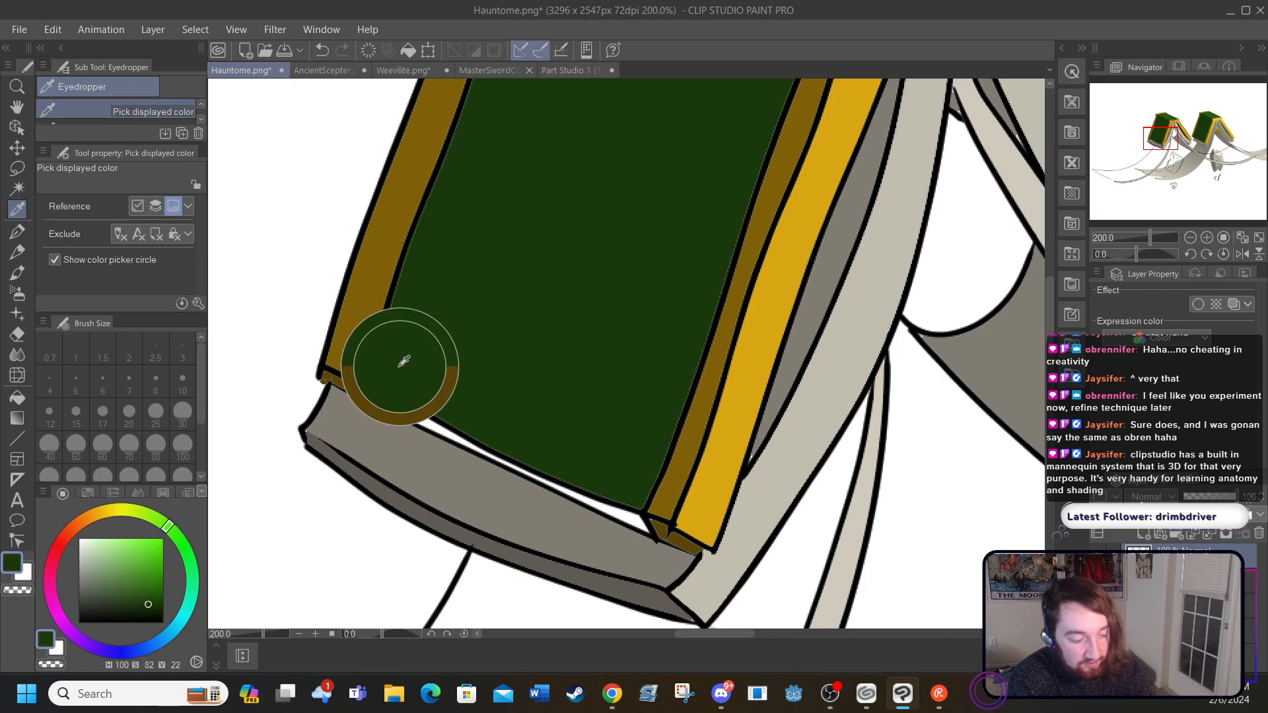
left_click(149, 609)
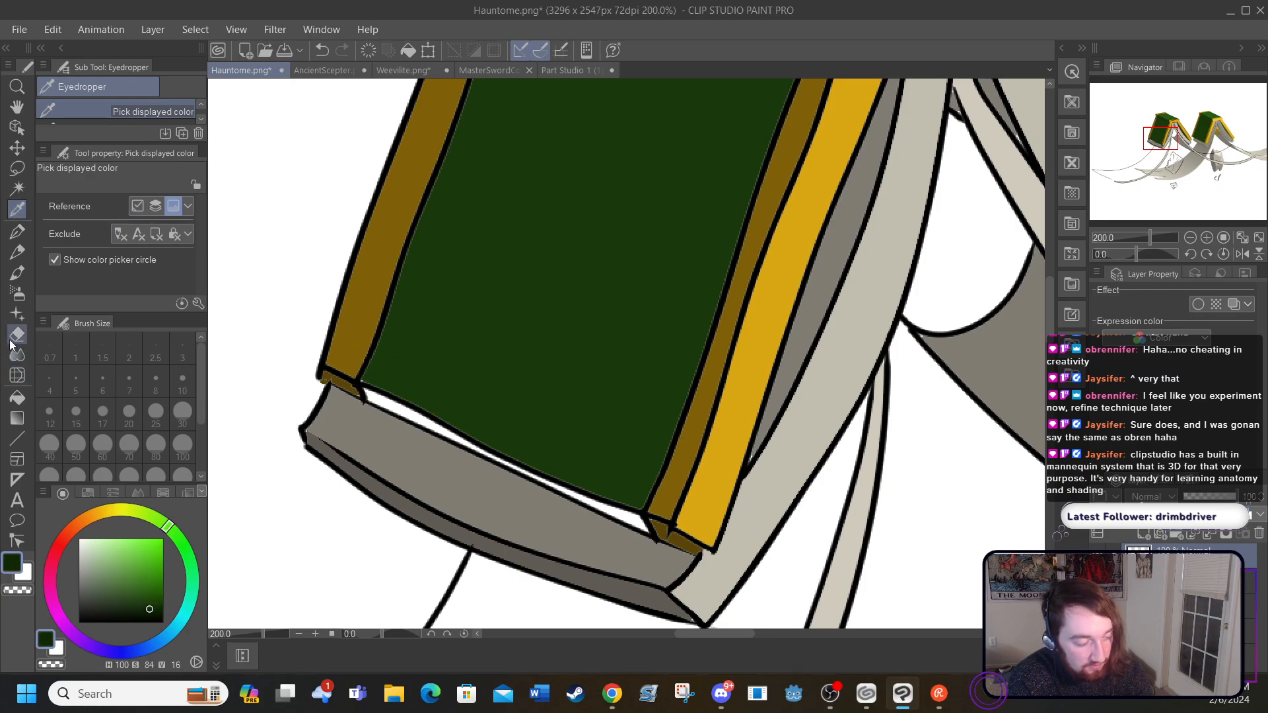
left_click(17, 396)
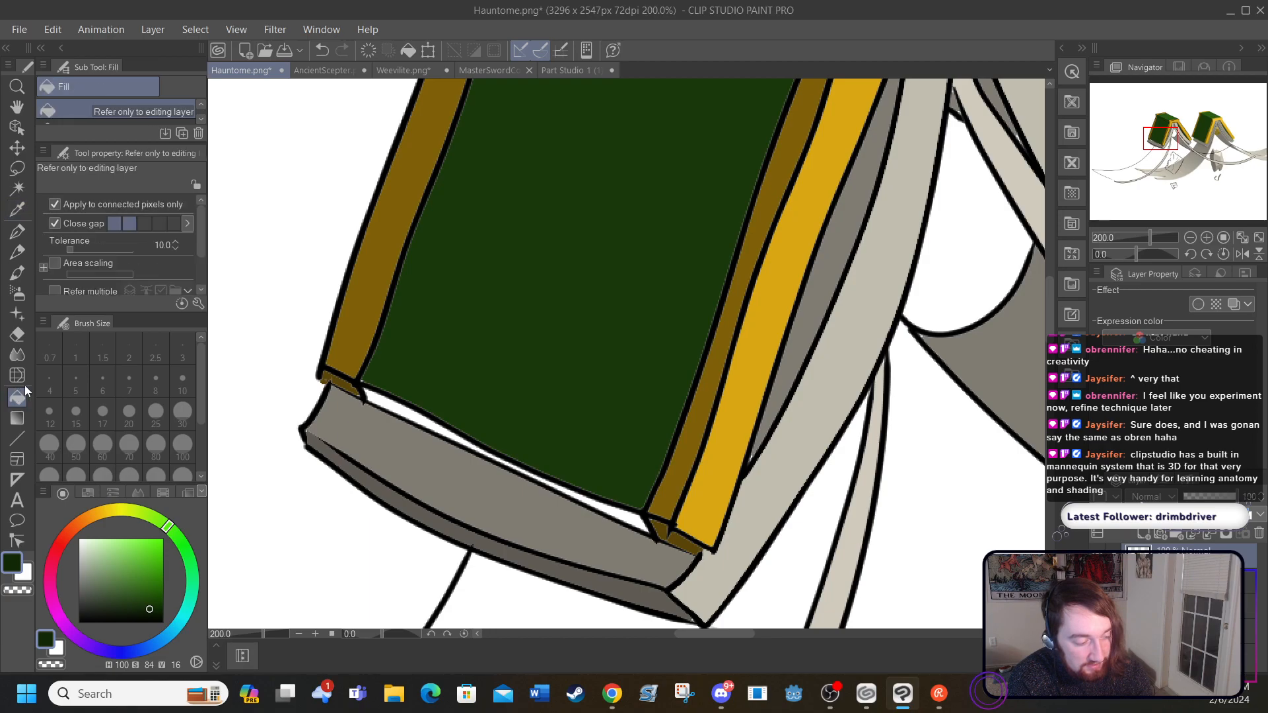
left_click(375, 391)
left_click(617, 507)
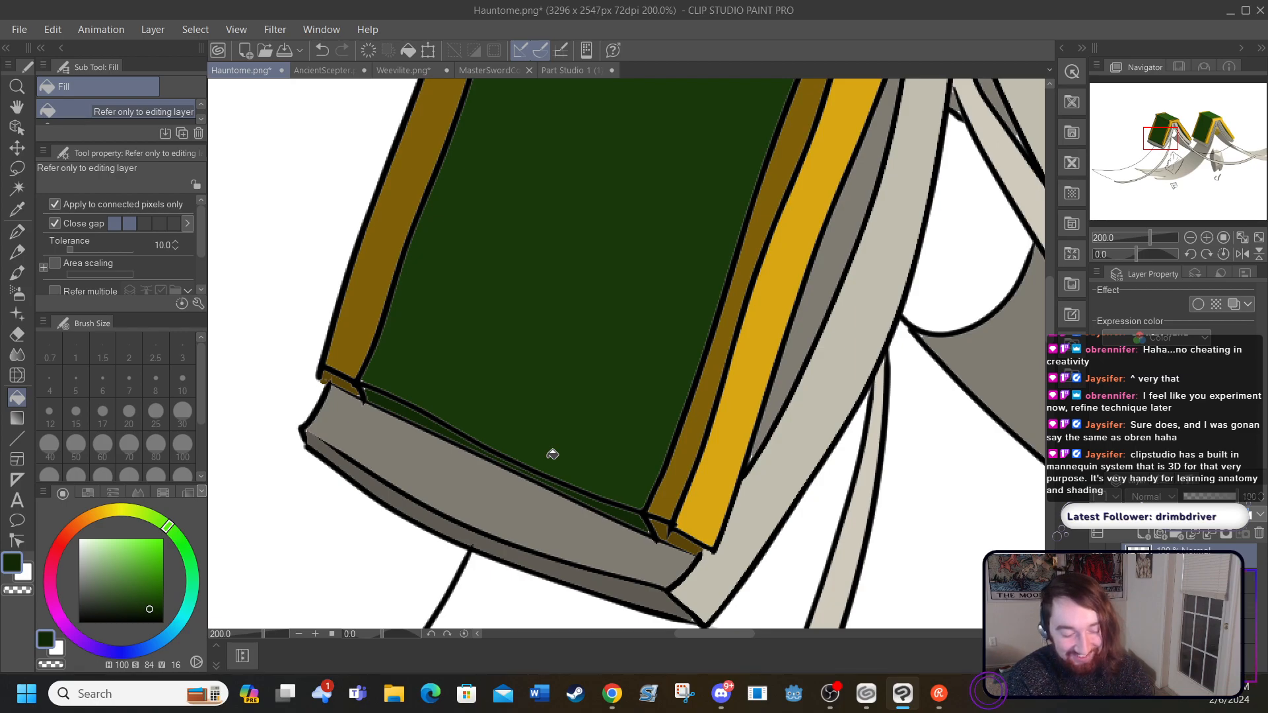
Step: Sample light cream (H 45, S 8, V 94) from the reference and fill the large face of the right-hand torn page
left_click_drag(695, 635, 846, 603)
left_click_drag(1050, 294, 1050, 319)
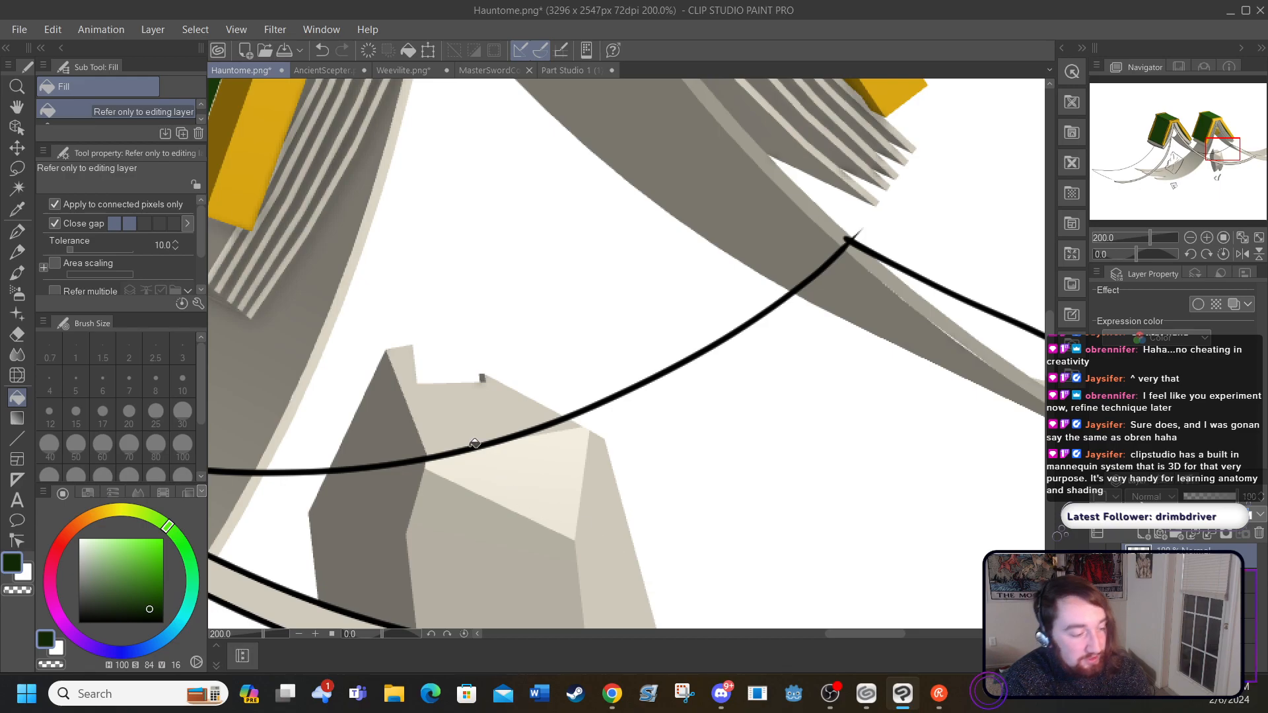
left_click(17, 210)
left_click(504, 447)
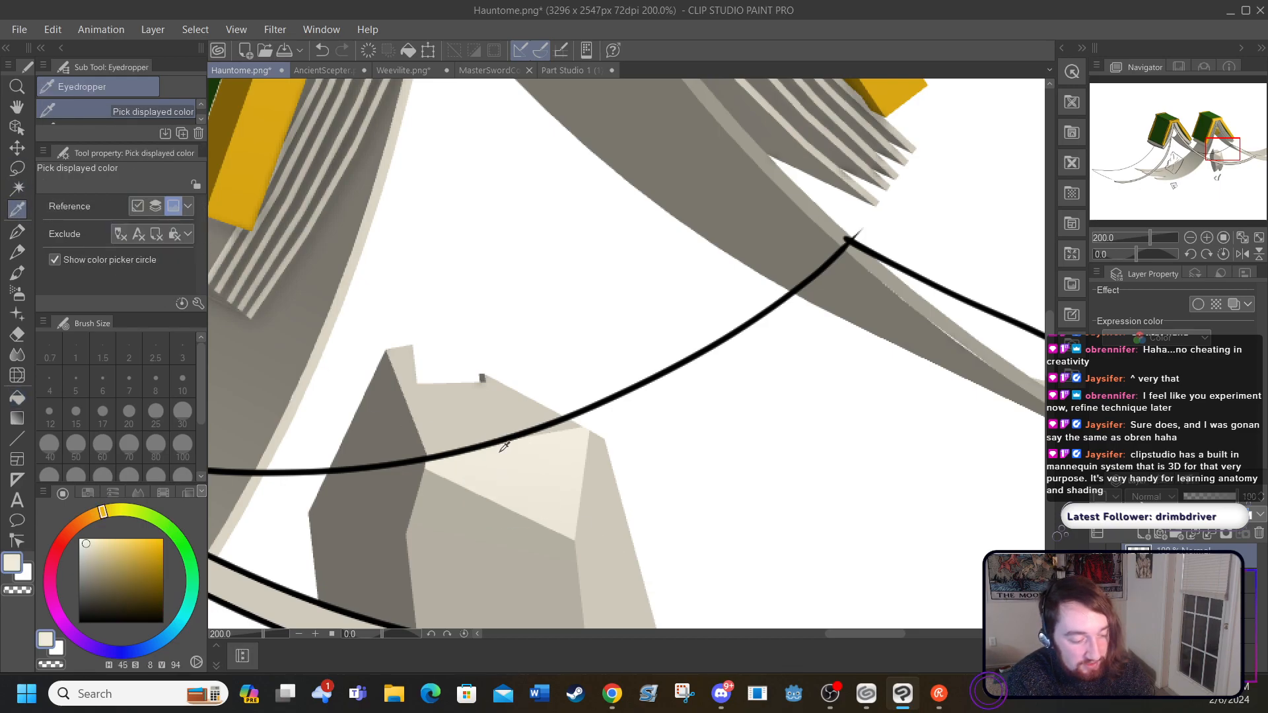
left_click(17, 397)
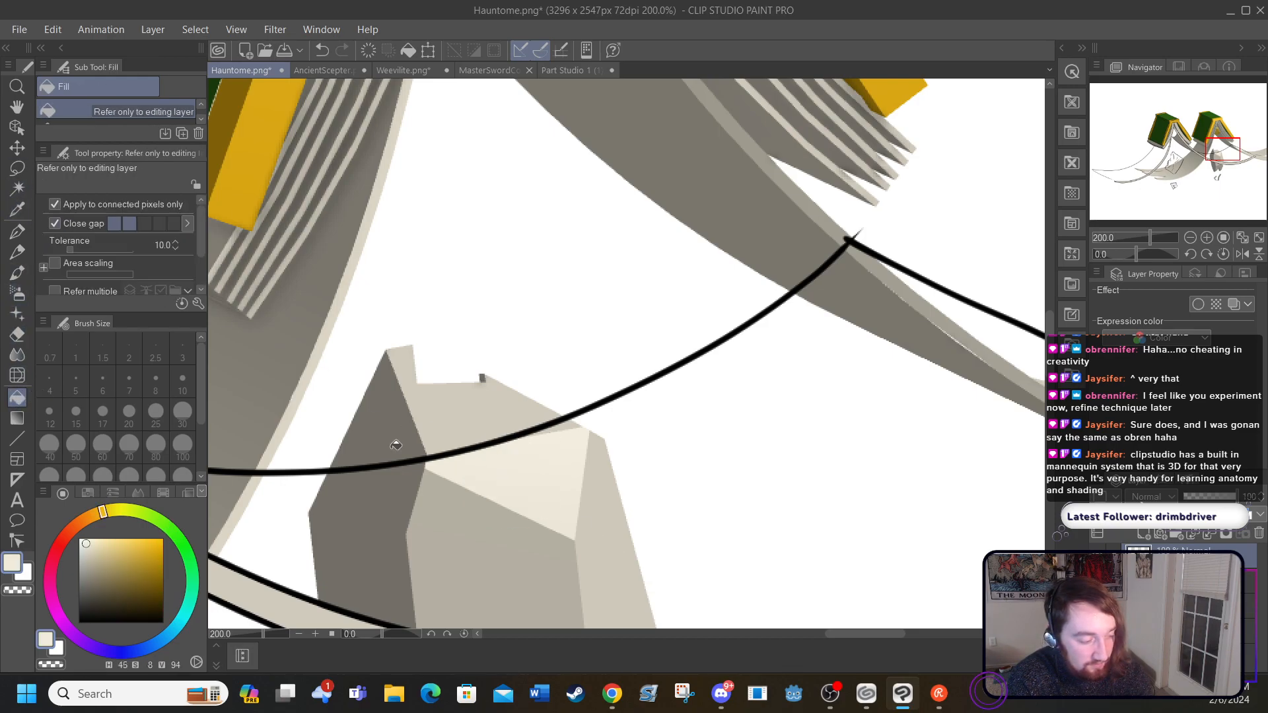
left_click(499, 473)
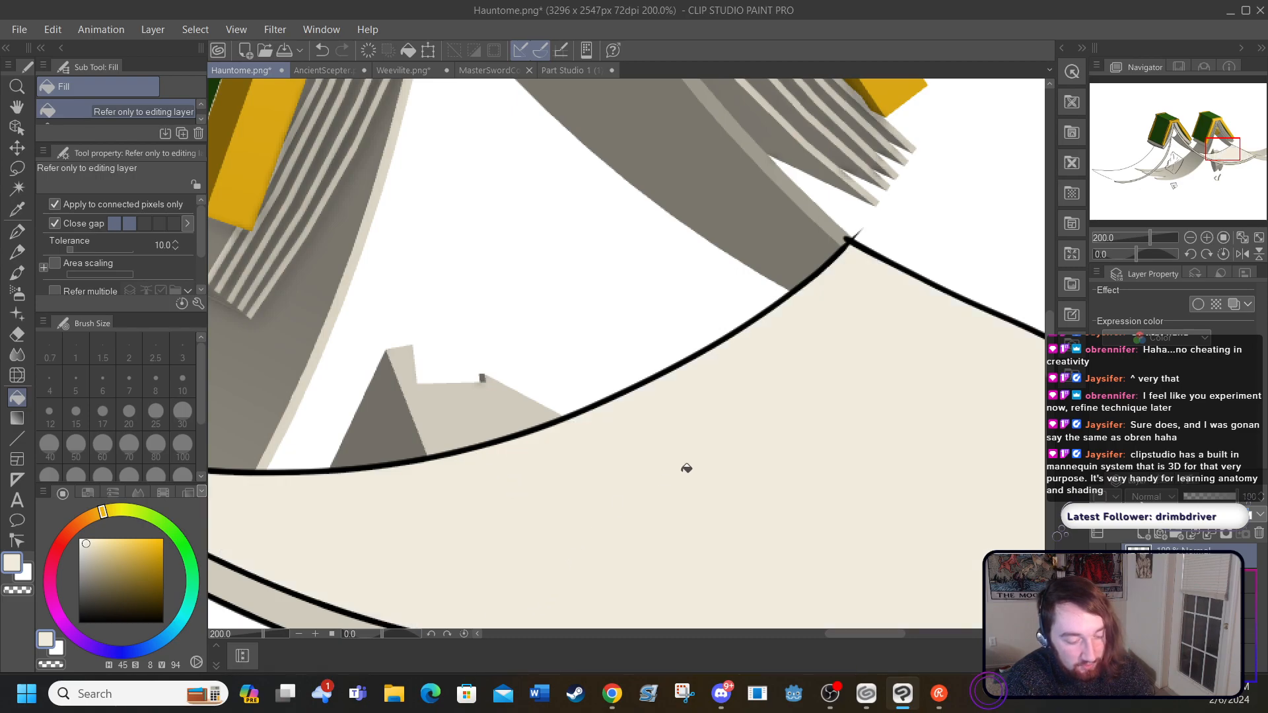
Step: Try to fill the face of the left-hand torn page with the light cream, and undo that fill
scroll(1050, 357, "down", 3)
scroll(1055, 362, "down", 1)
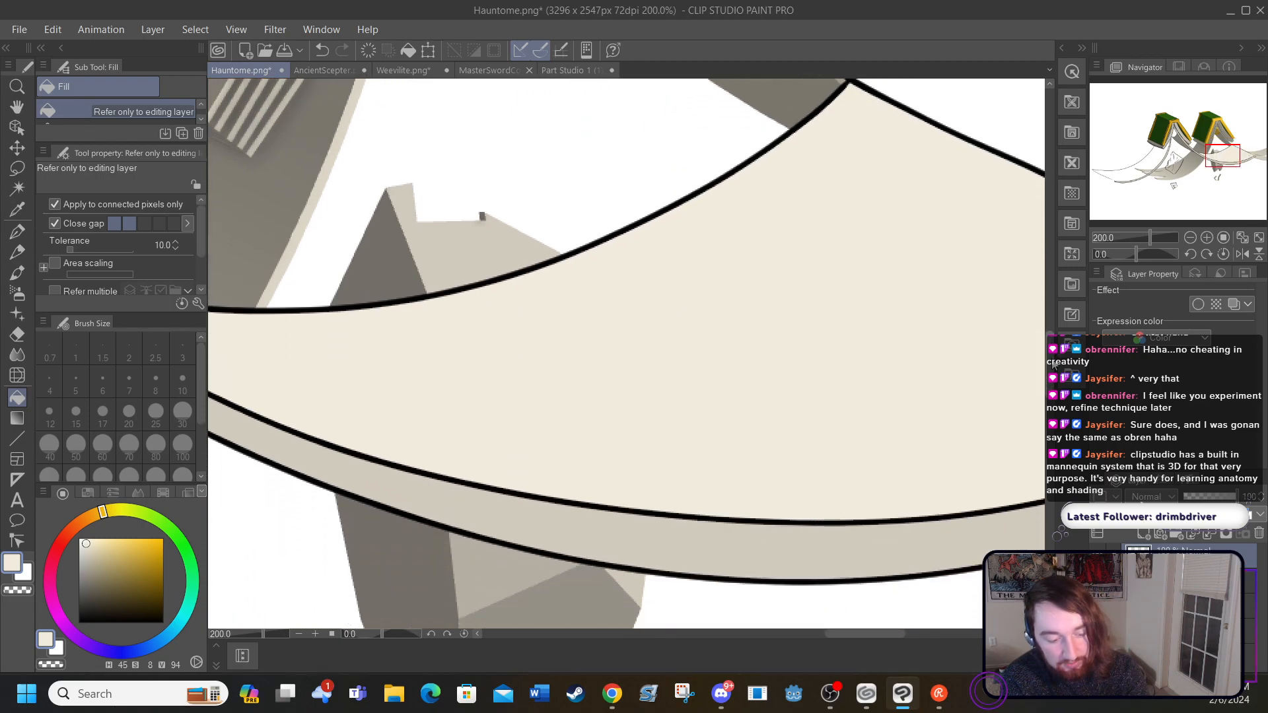
left_click_drag(882, 634, 670, 651)
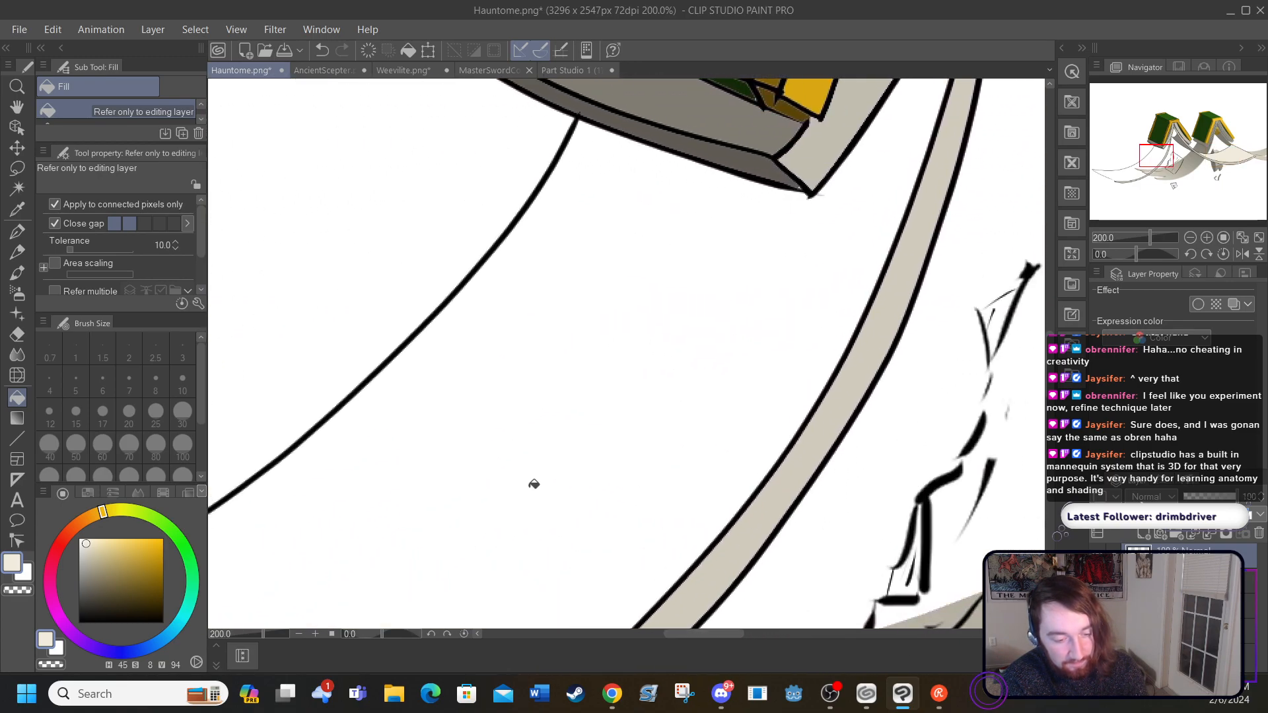
left_click(529, 489)
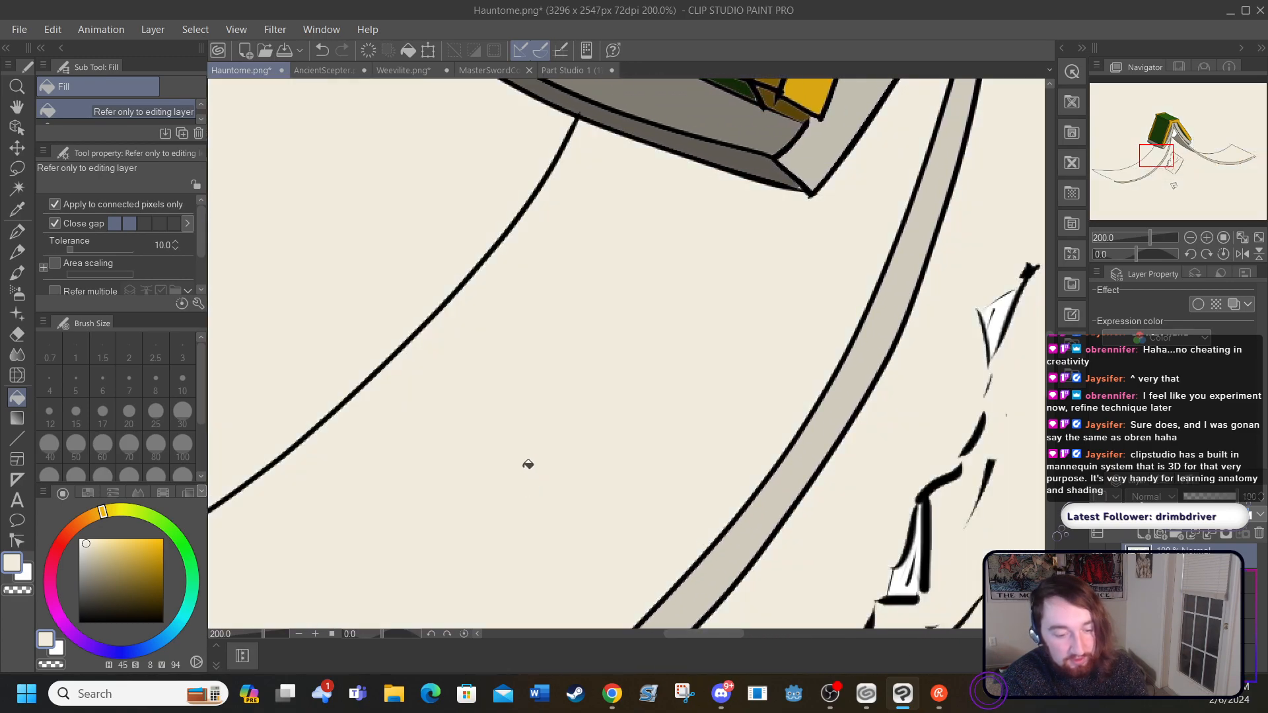
left_click(322, 49)
Step: Close the gap in the left-hand torn page's outline at its far tip with a black G-pen stroke of size 5
left_click_drag(679, 636, 601, 634)
left_click_drag(1050, 362, 1047, 389)
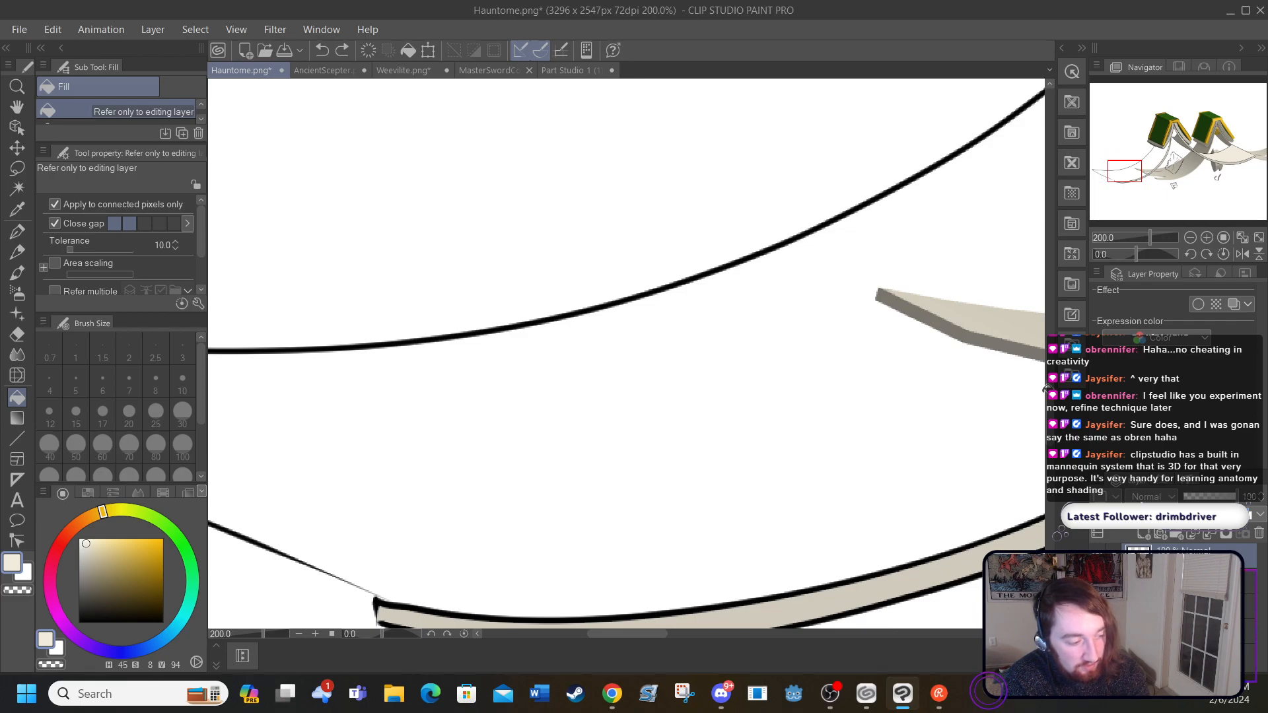
left_click(15, 109)
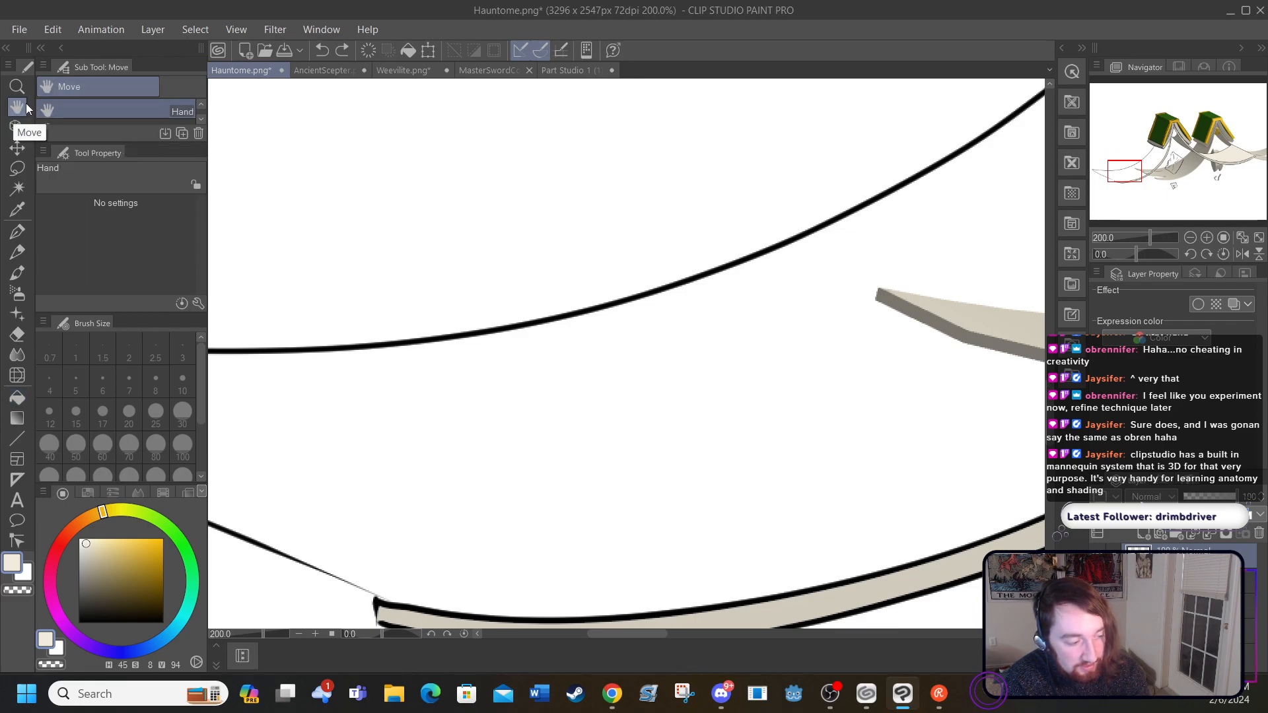
left_click_drag(280, 328, 557, 263)
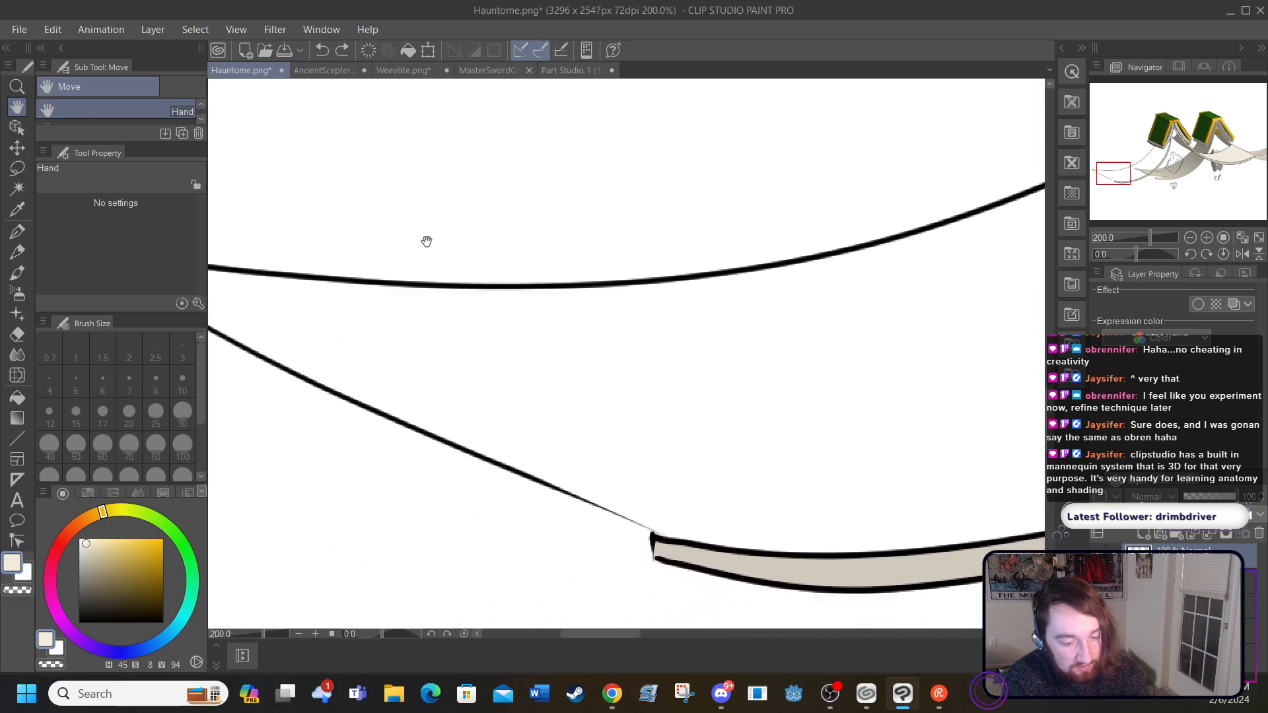
left_click_drag(354, 348, 531, 387)
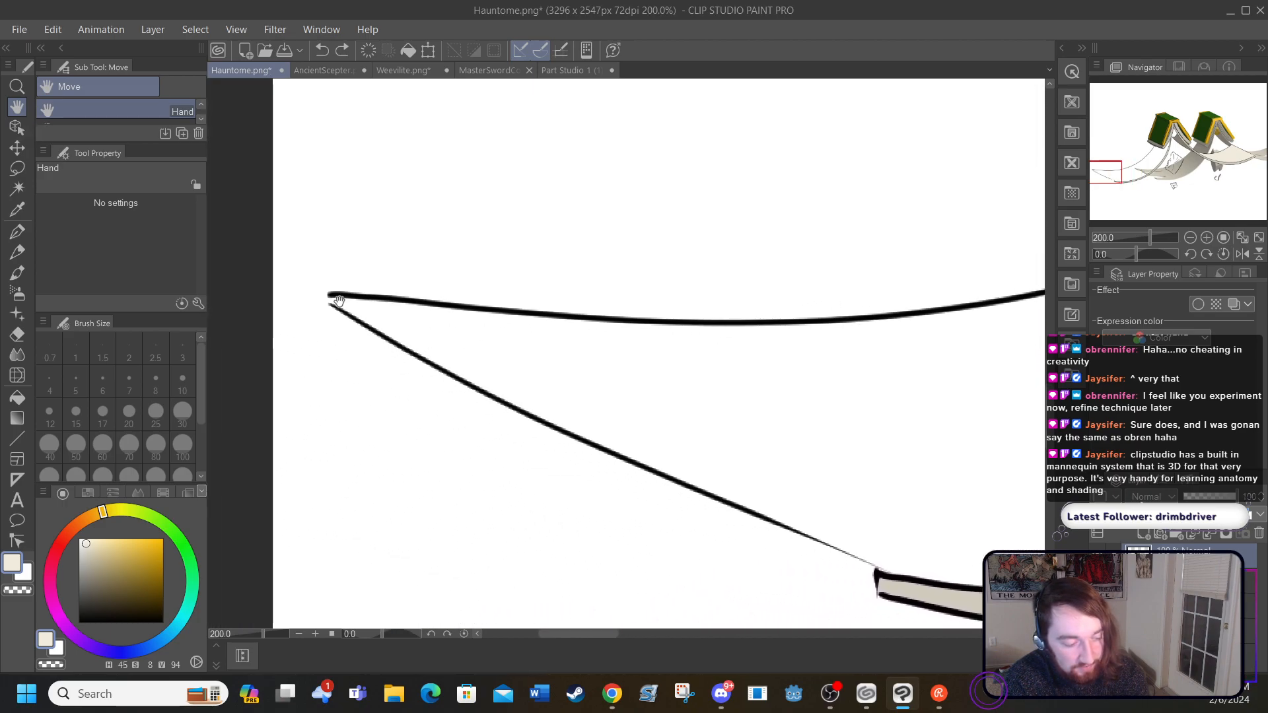
left_click(21, 236)
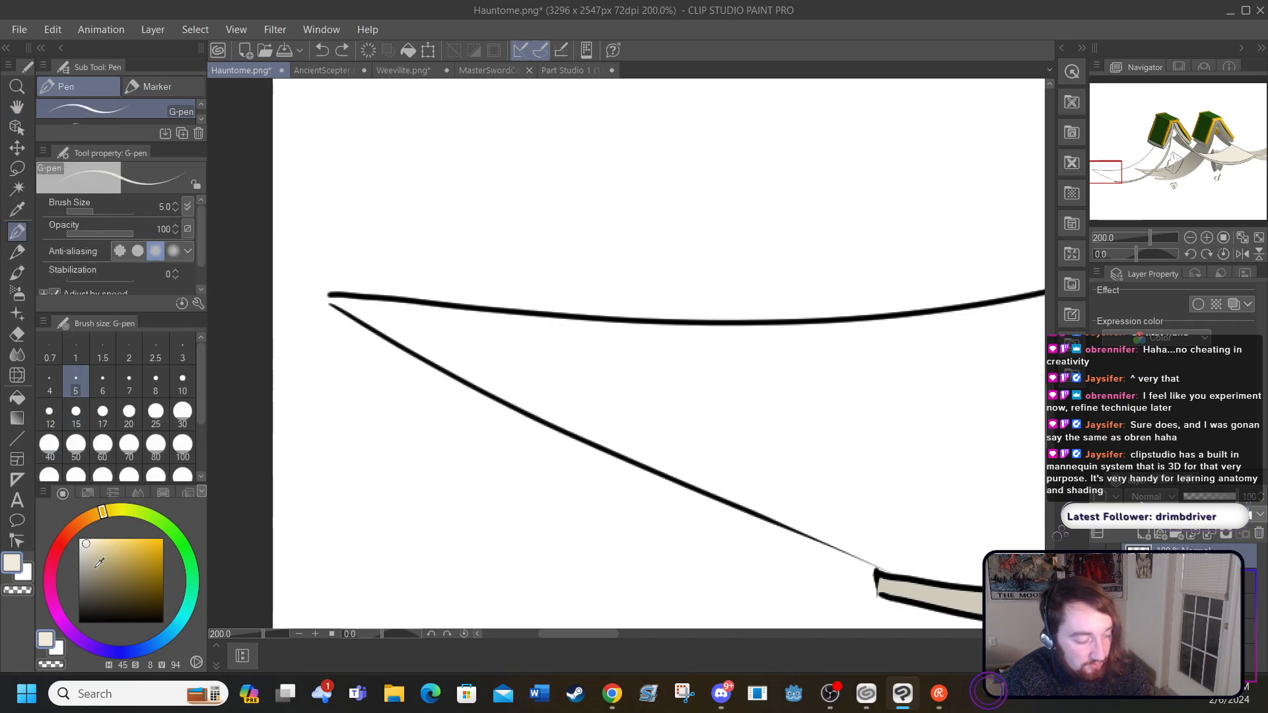
right_click(94, 566)
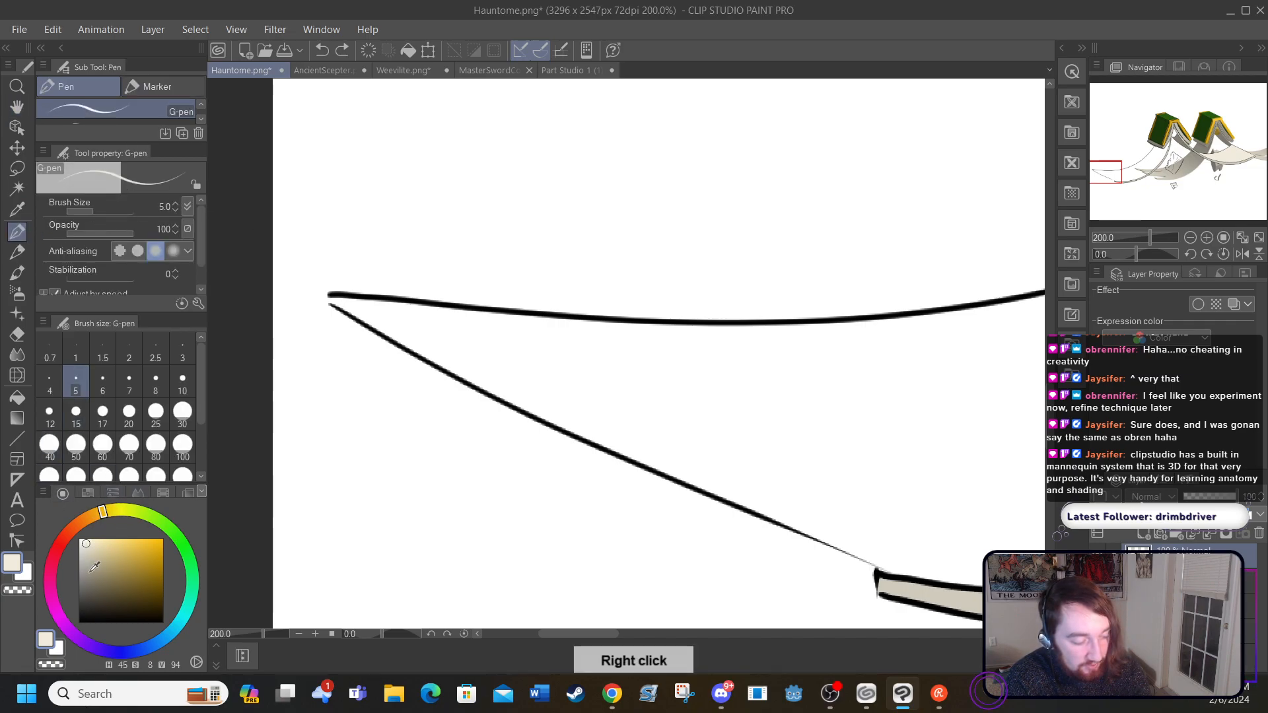
left_click_drag(91, 575, 78, 624)
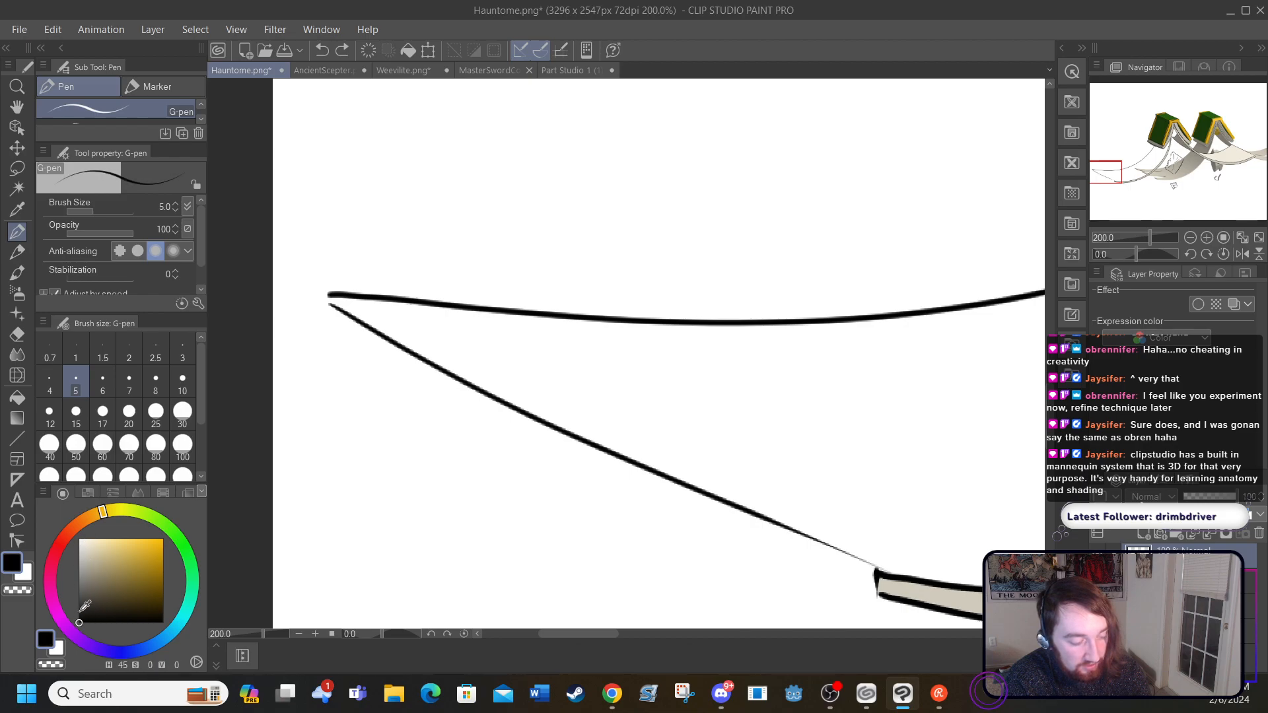
right_click(340, 388)
right_click(337, 390)
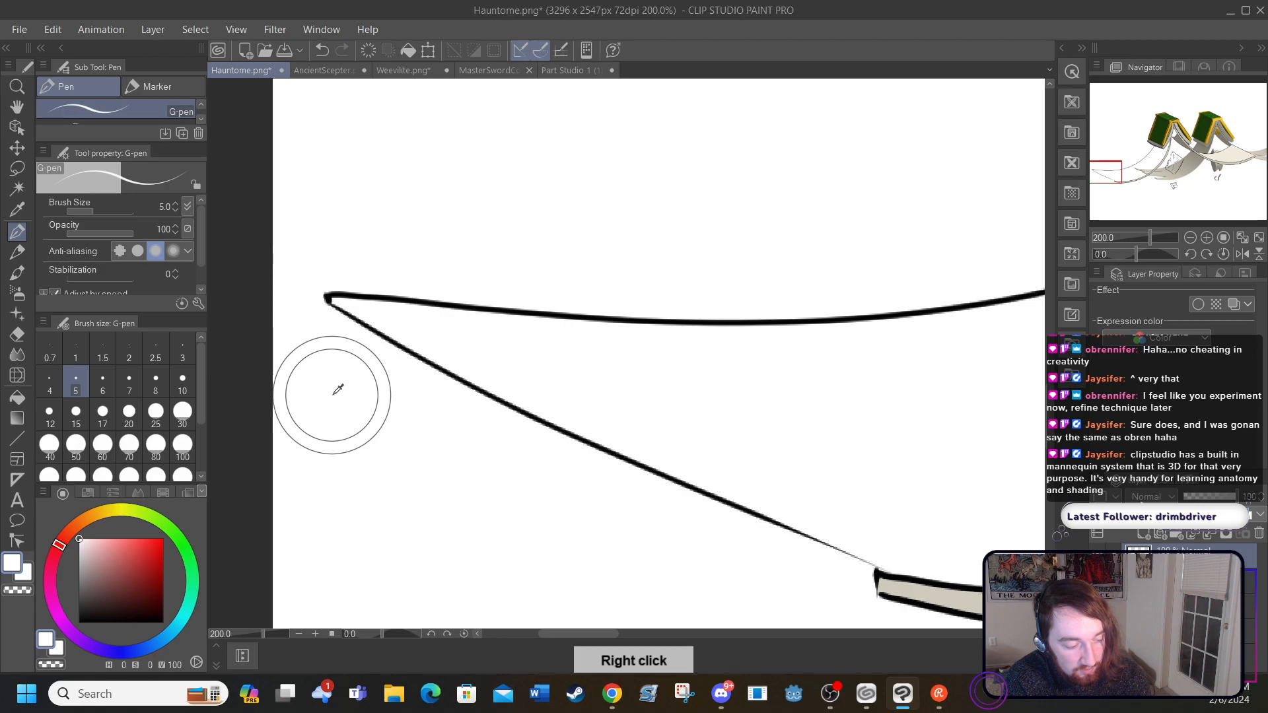
right_click(334, 387)
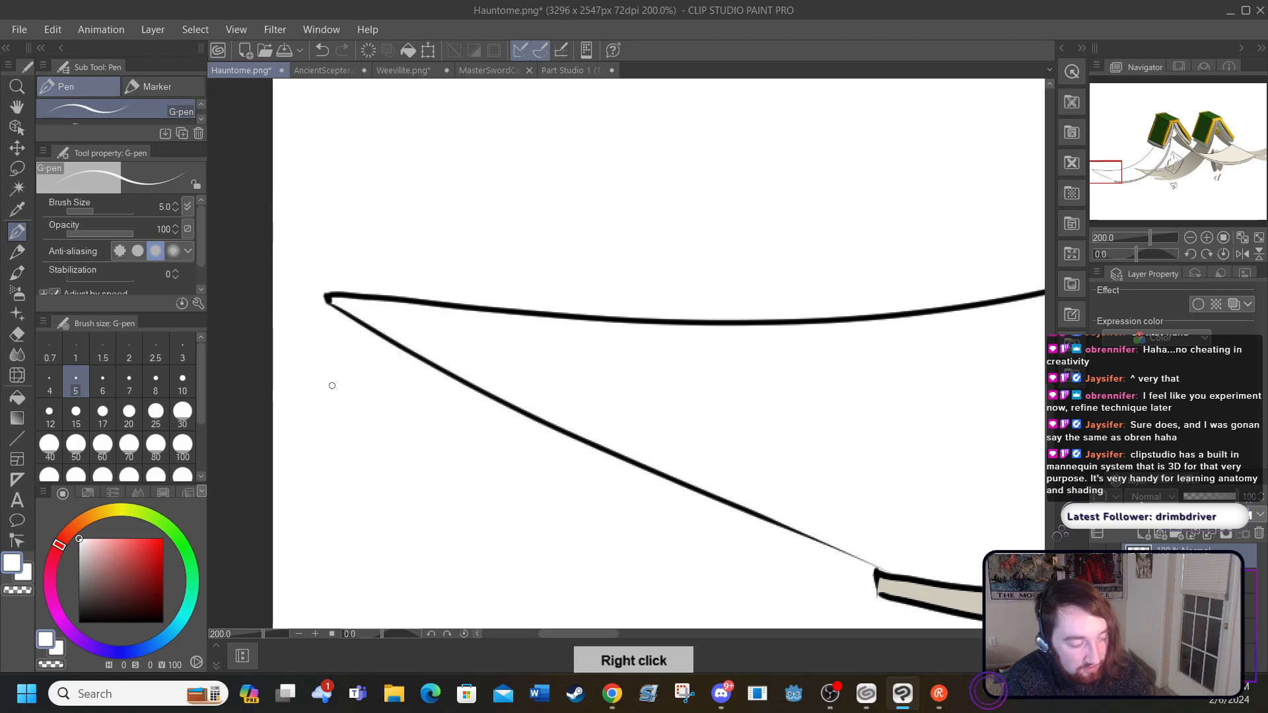
left_click(22, 115)
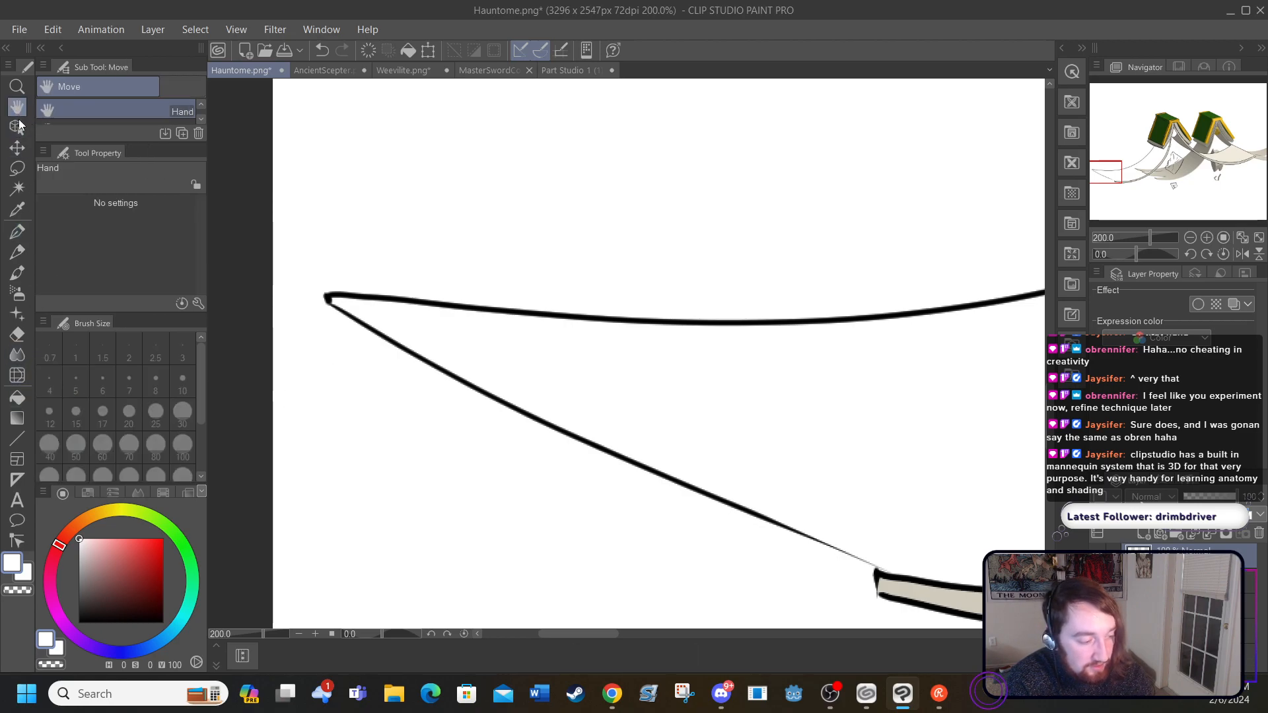
left_click(21, 229)
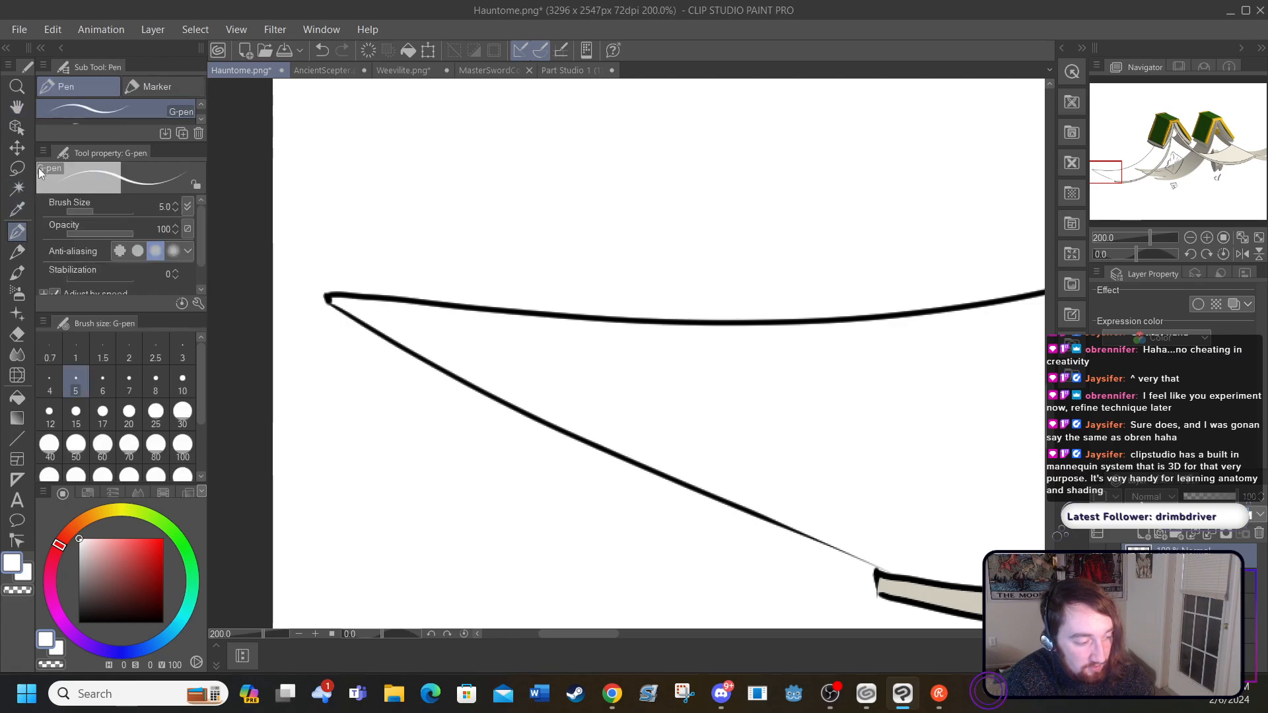
right_click(334, 334)
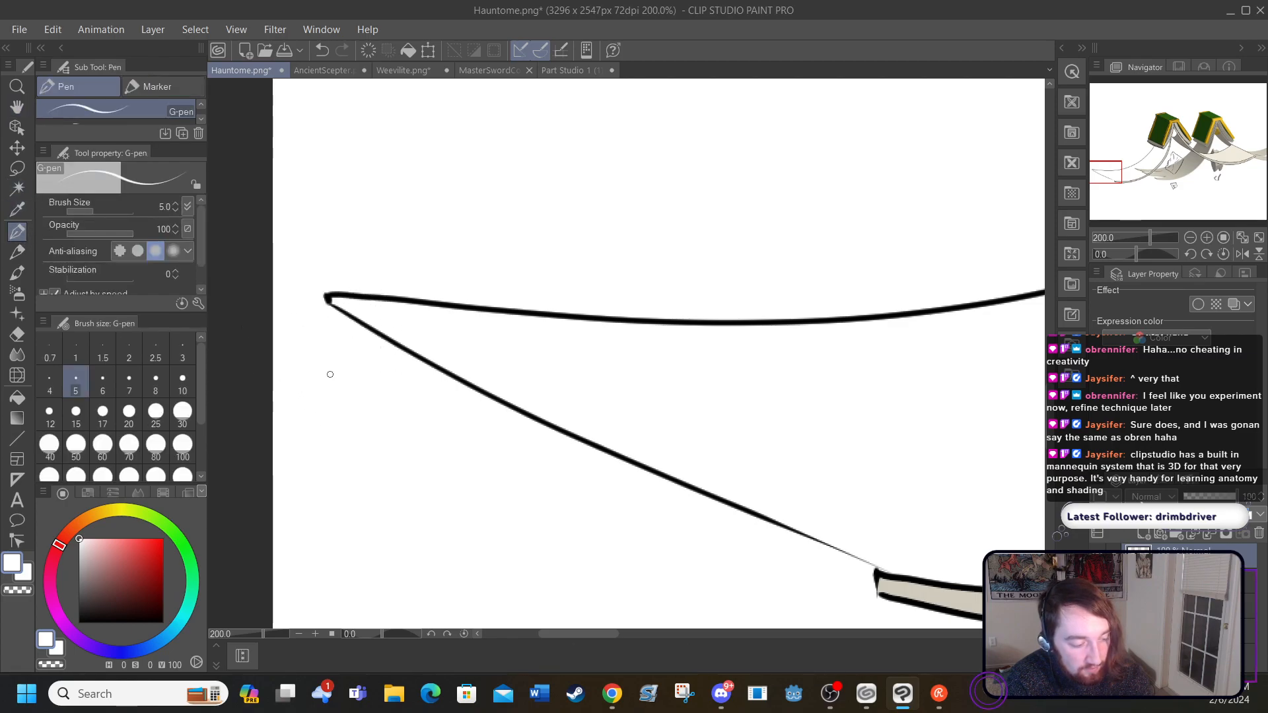
double_click(339, 400)
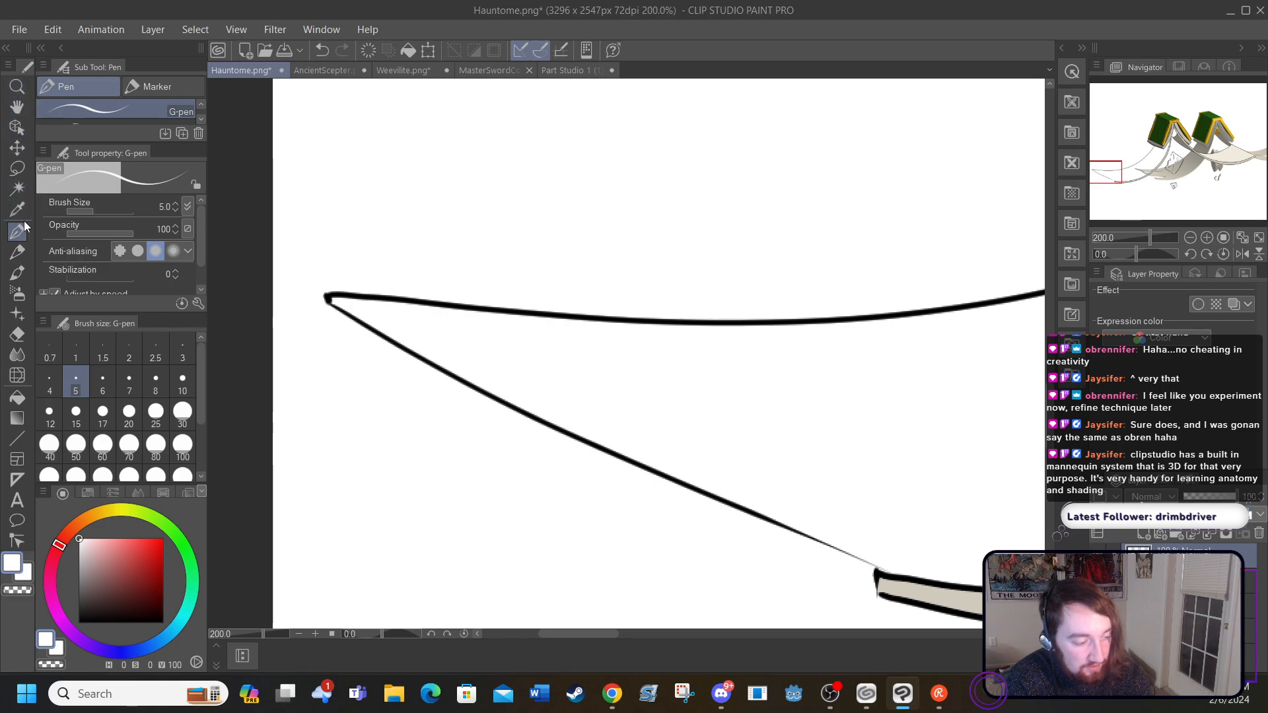
Step: Sample the shaded page beige (H 48, S 10, V 76) from the reference and fill the face of the left-hand torn page
left_click(17, 106)
left_click_drag(439, 416, 291, 365)
left_click_drag(541, 439, 224, 385)
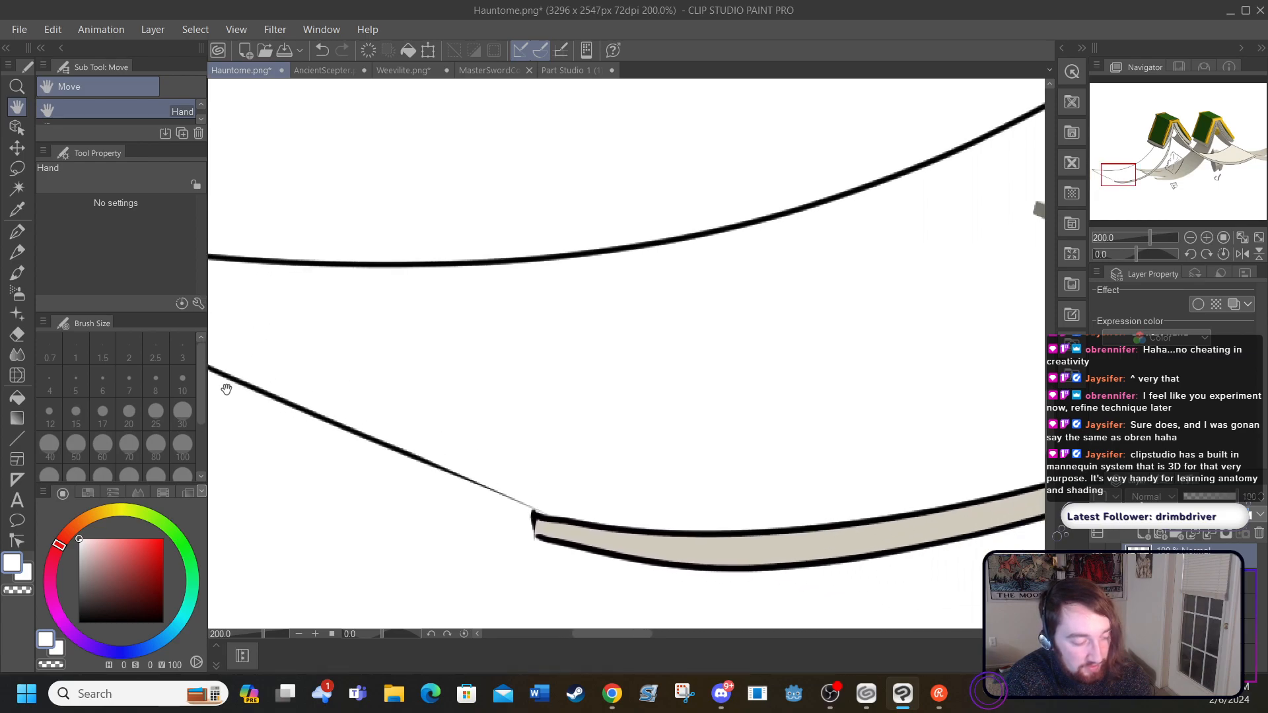
left_click_drag(601, 346, 224, 367)
left_click_drag(708, 390, 308, 447)
left_click_drag(740, 370, 379, 380)
left_click_drag(637, 359, 353, 480)
left_click(17, 210)
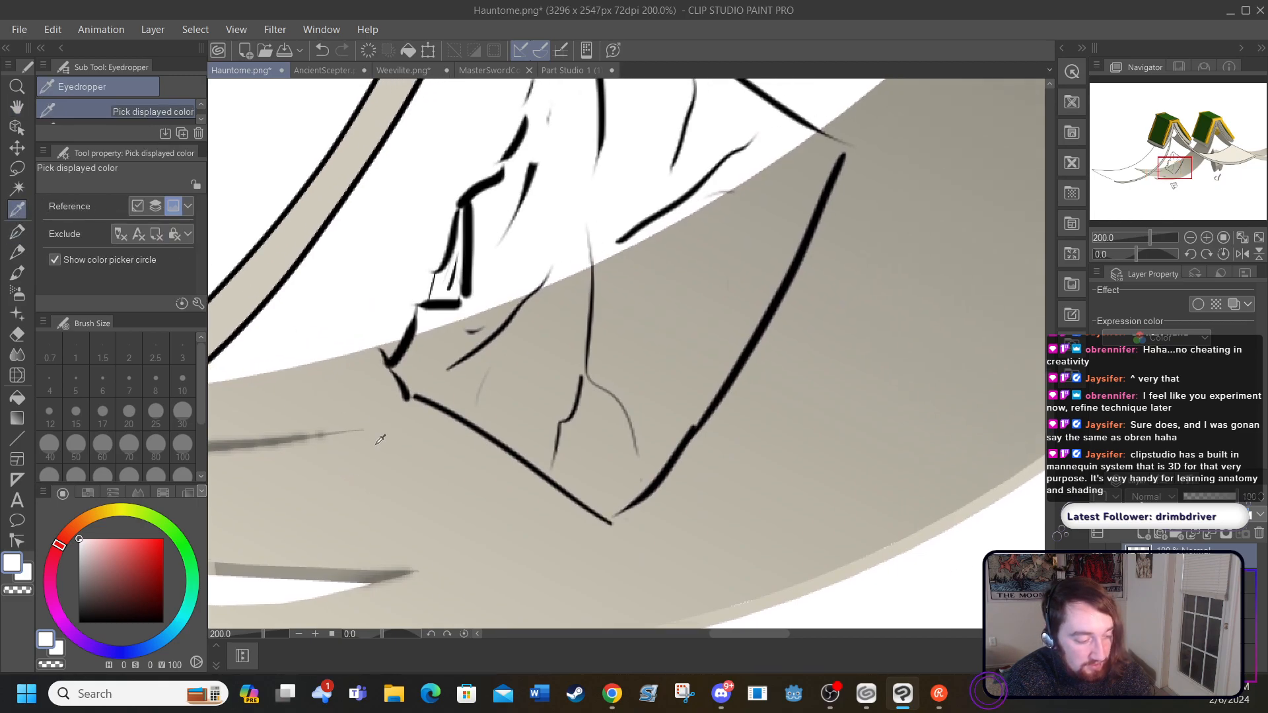
left_click(389, 457)
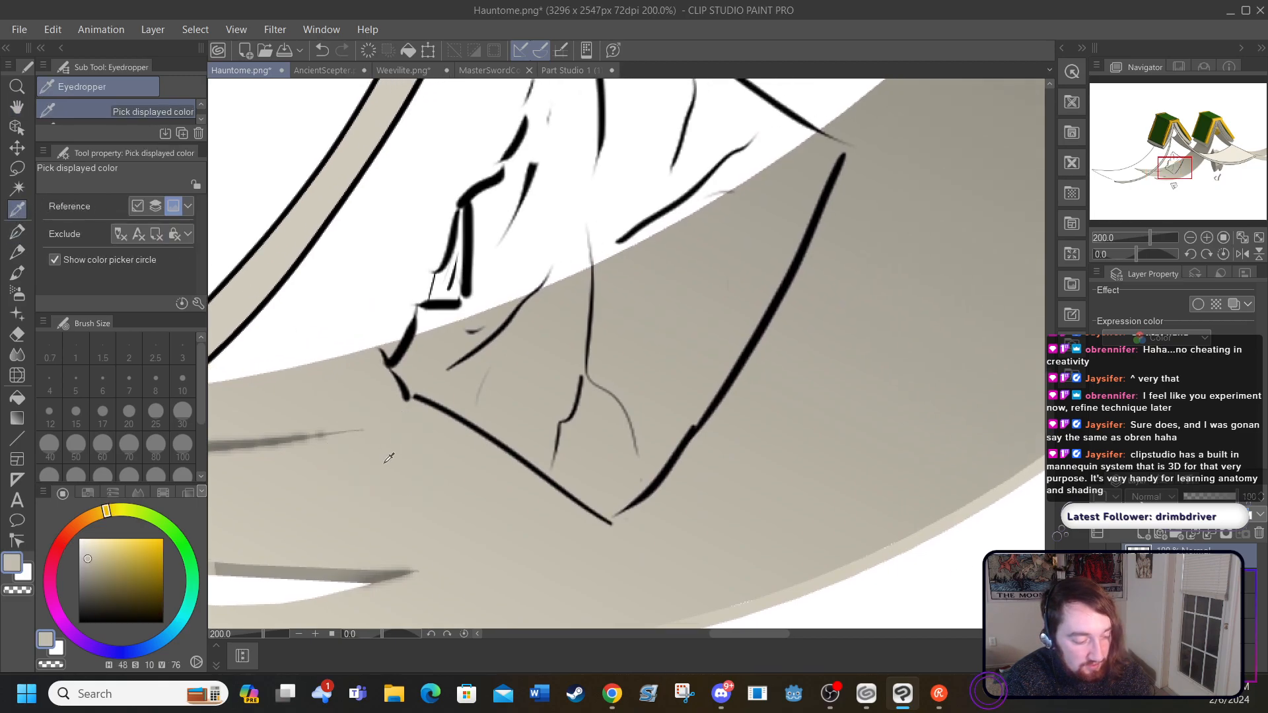
left_click(17, 106)
left_click_drag(277, 289, 719, 433)
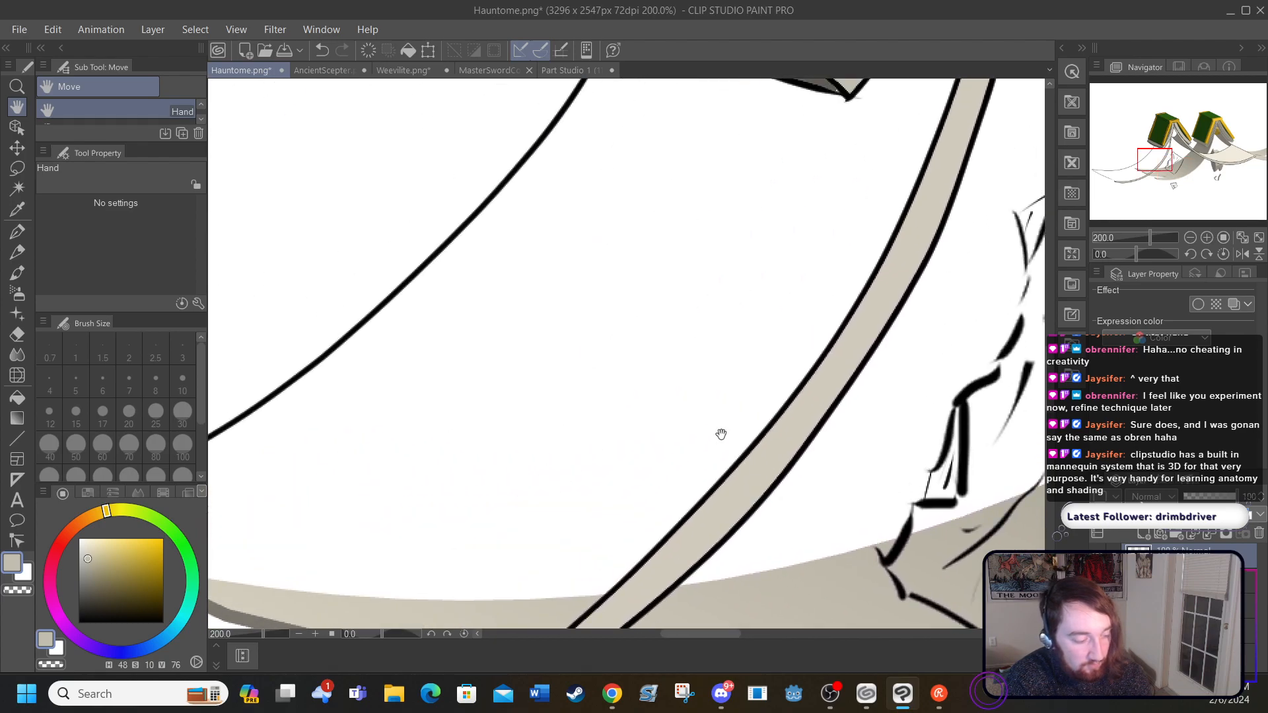
left_click(17, 397)
left_click(286, 438)
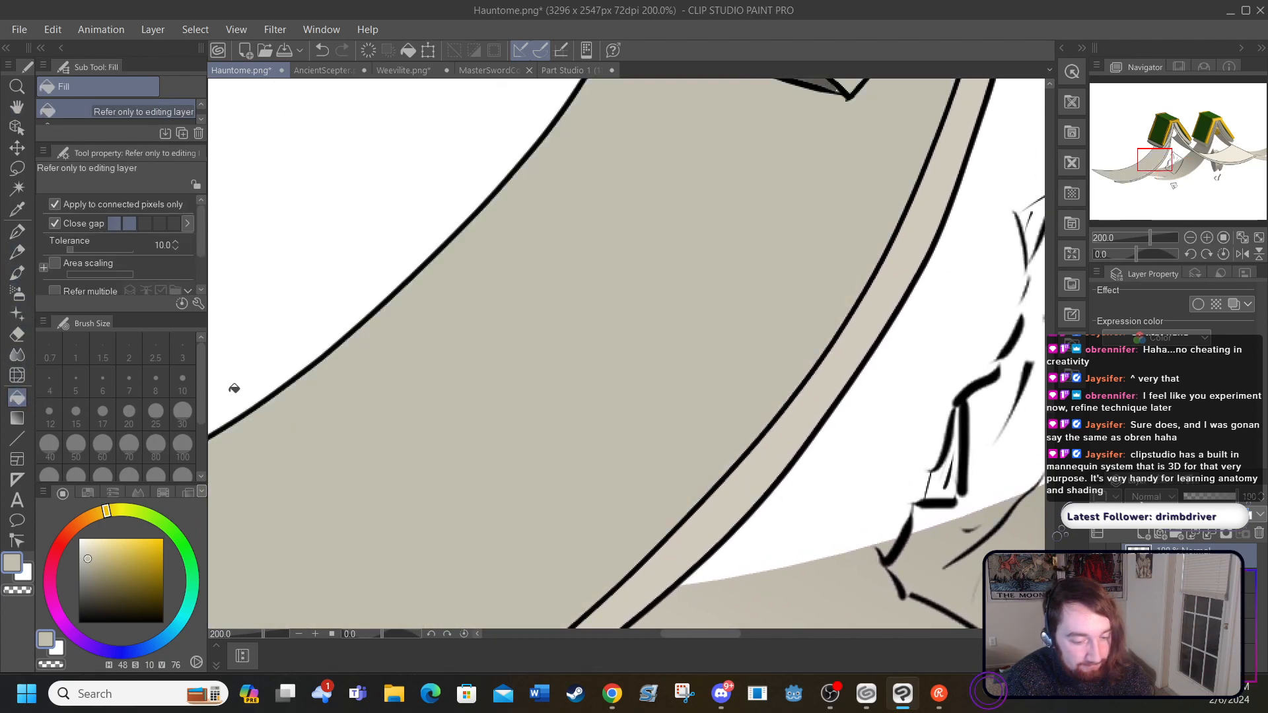
Step: Close the gaps in the loose torn page's outline, at its corners and along its ragged edge, with the G-pen in black
left_click_drag(709, 639, 759, 561)
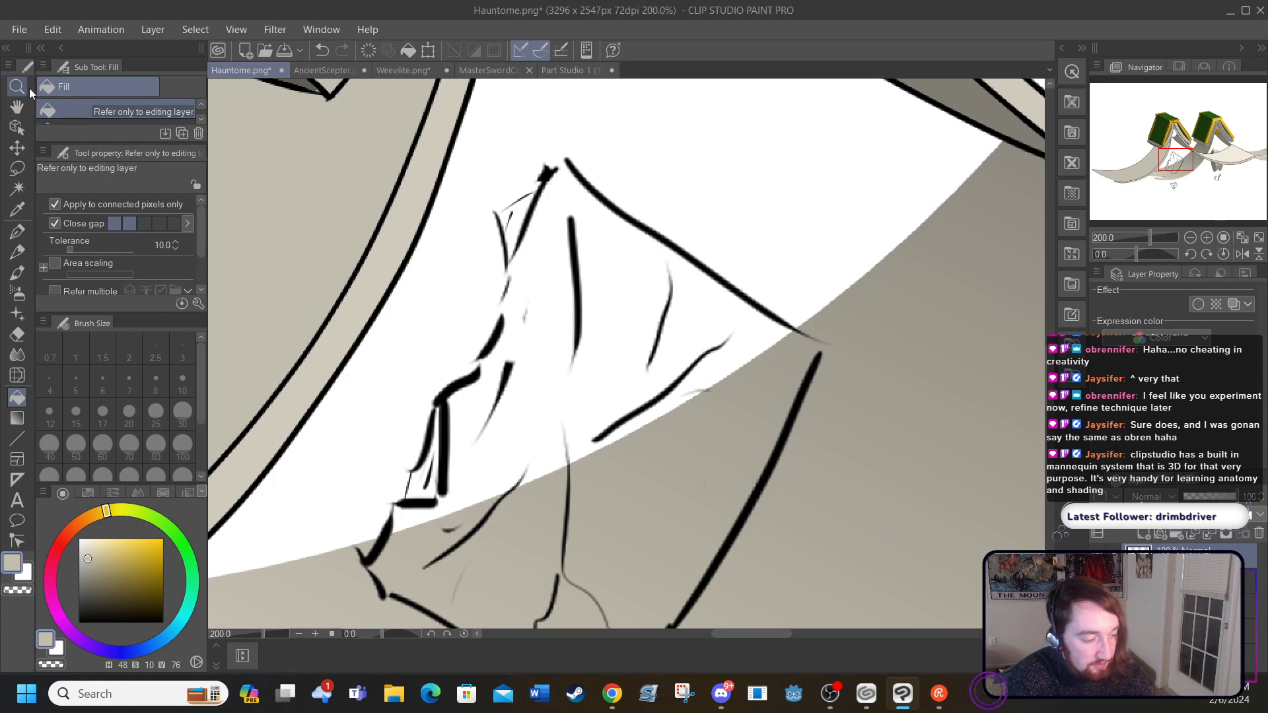
left_click(17, 230)
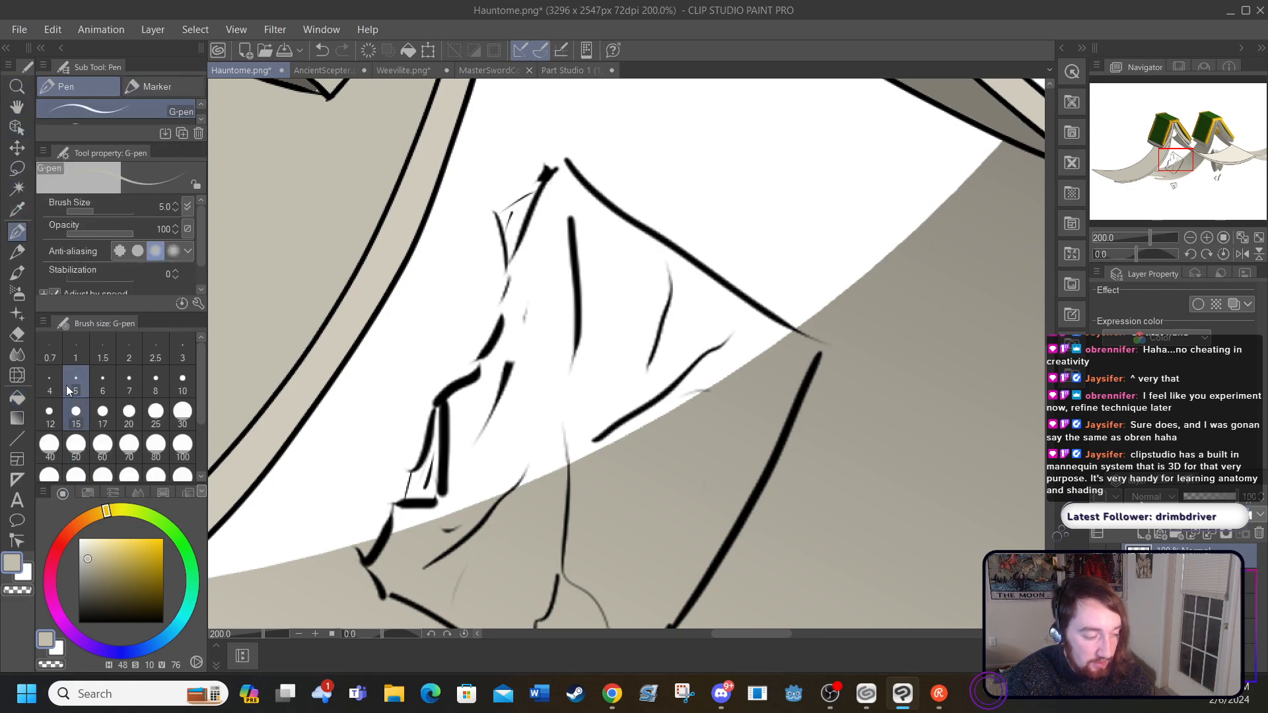
left_click_drag(90, 587, 78, 623)
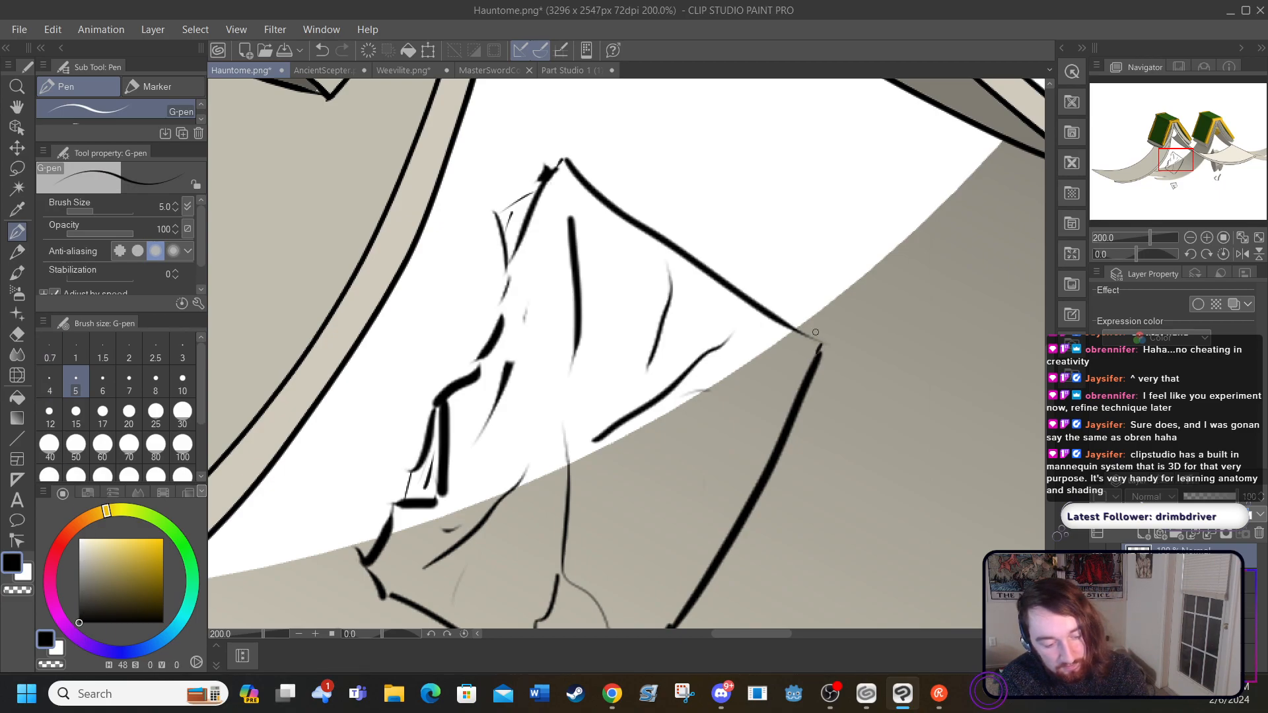
scroll(1036, 344, "down", 5)
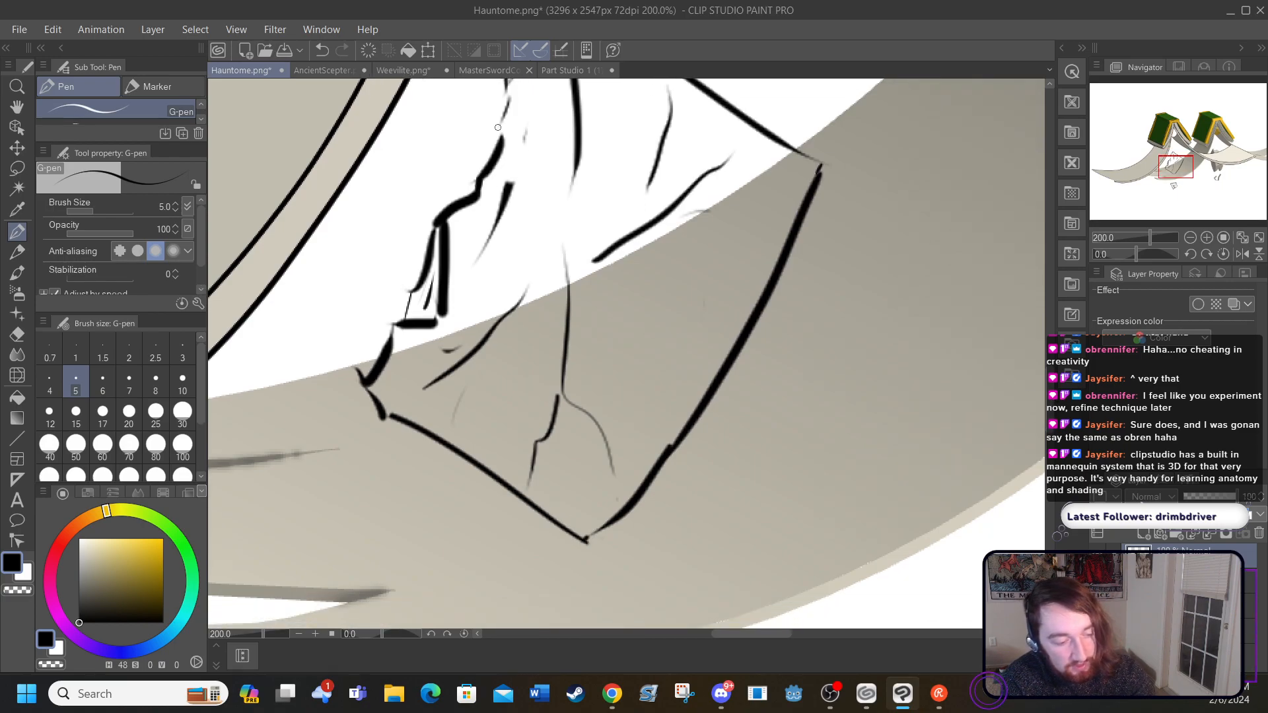
scroll(520, 269, "up", 5)
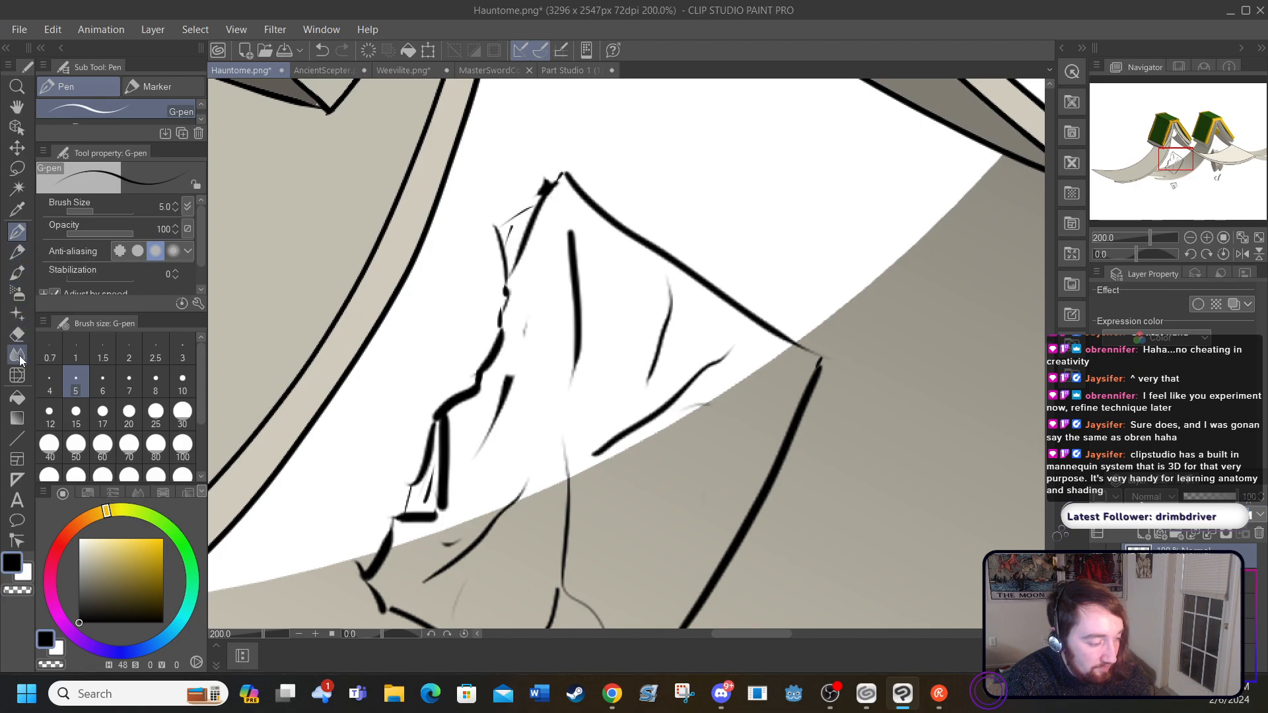
Step: Sample the beige from the filled left-hand page and fill the loose torn page and the small flaps on its ragged edge
left_click(17, 209)
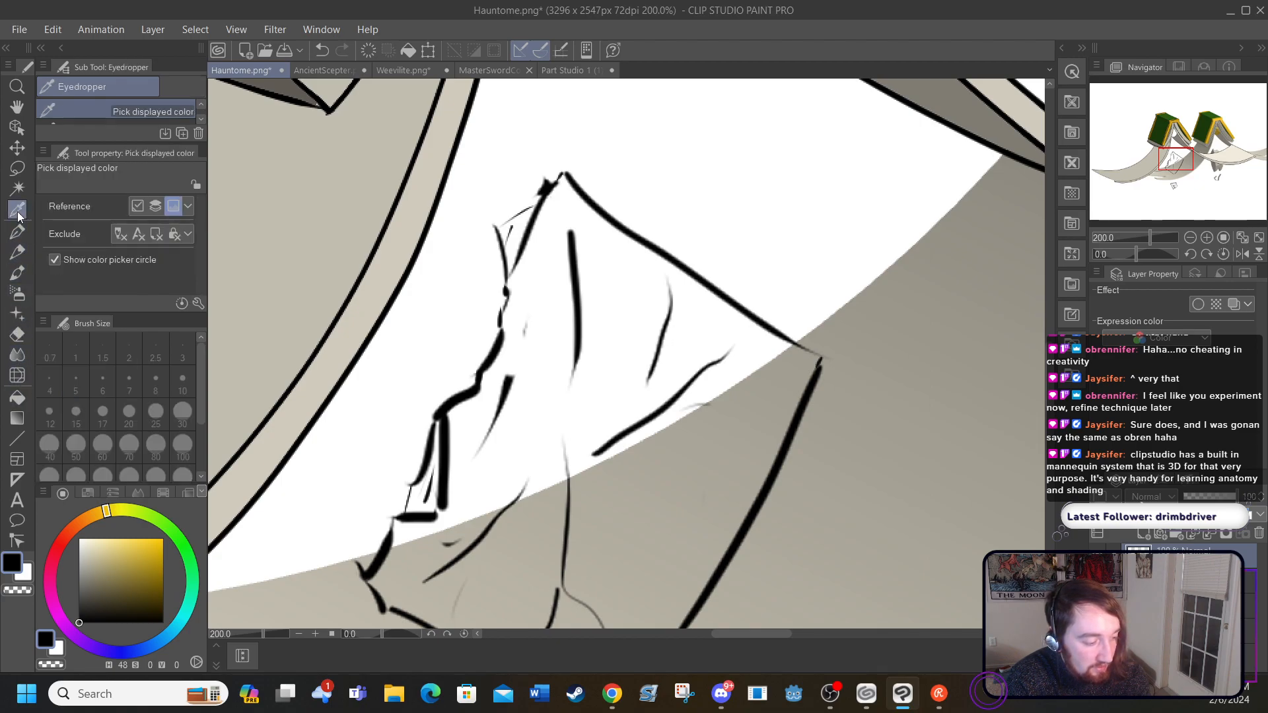
left_click(241, 261)
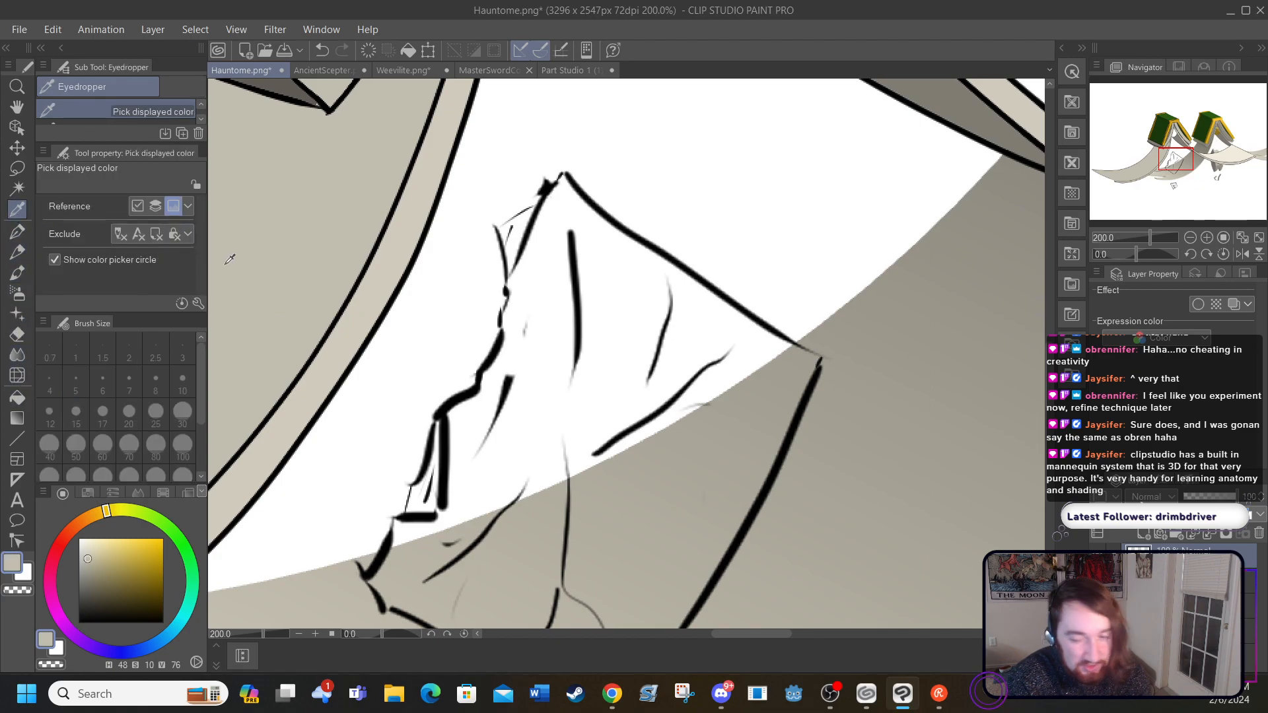
left_click(17, 396)
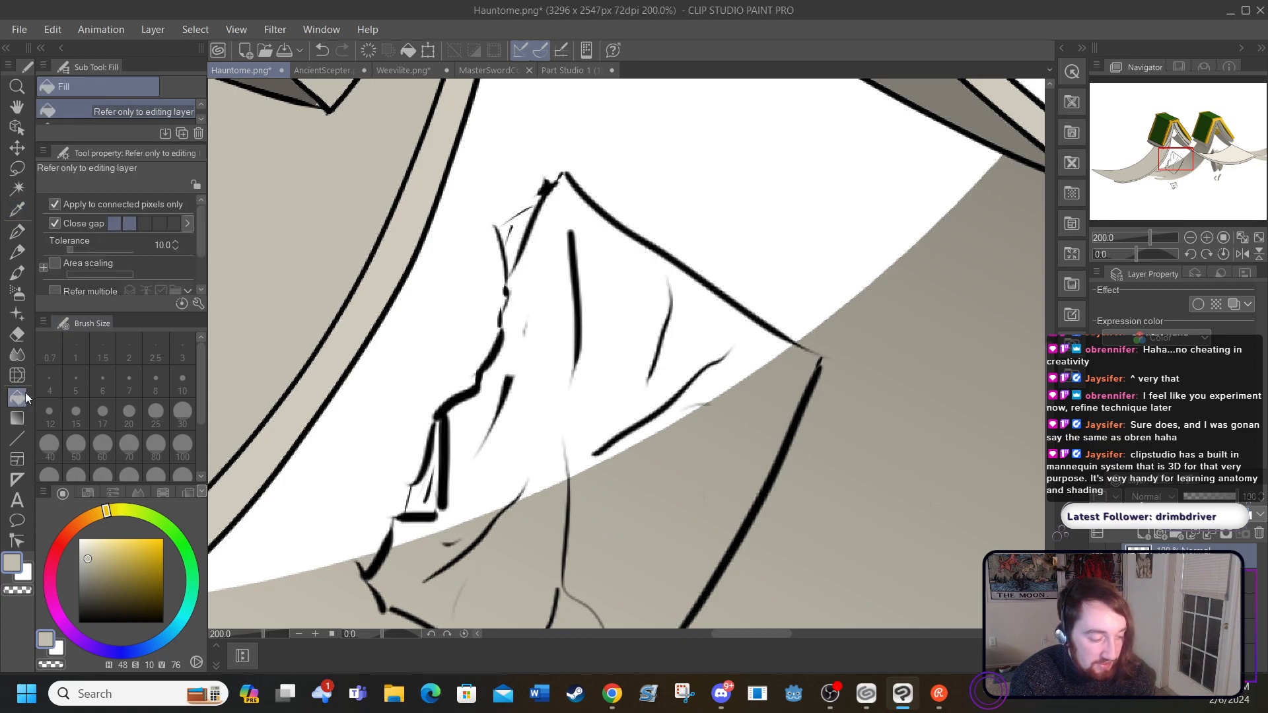
left_click(496, 457)
left_click(424, 492)
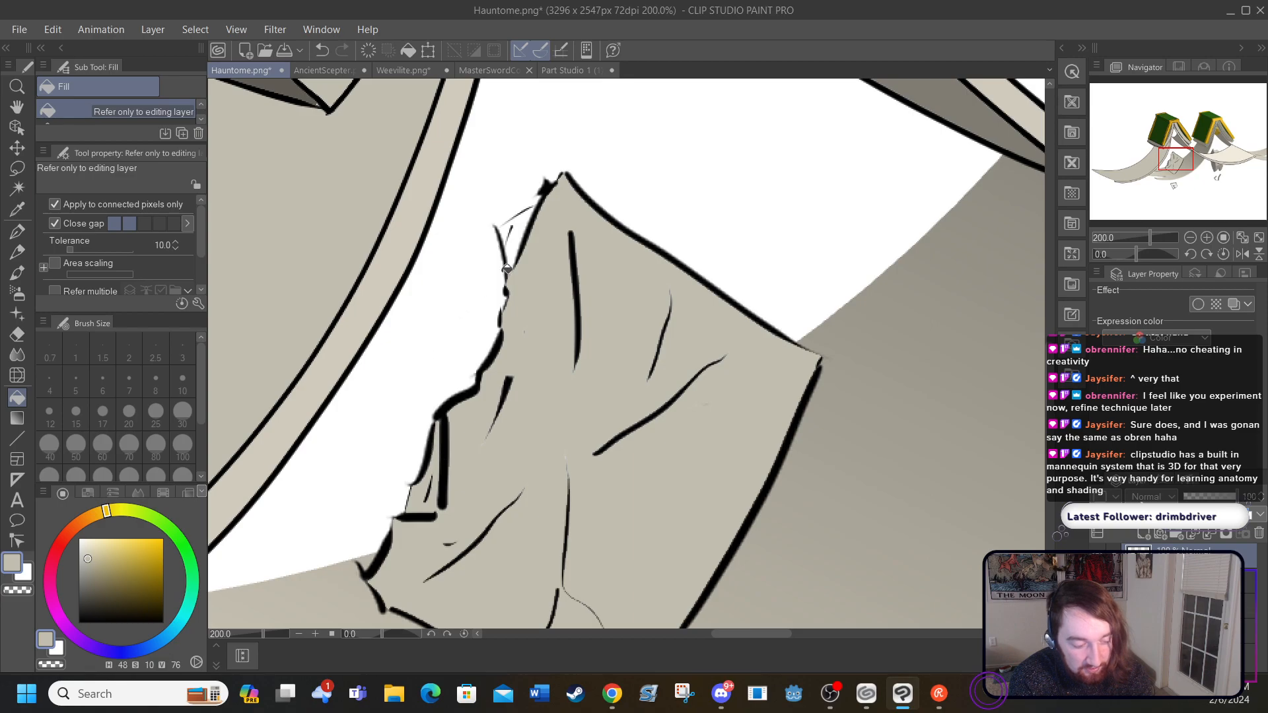
left_click(508, 225)
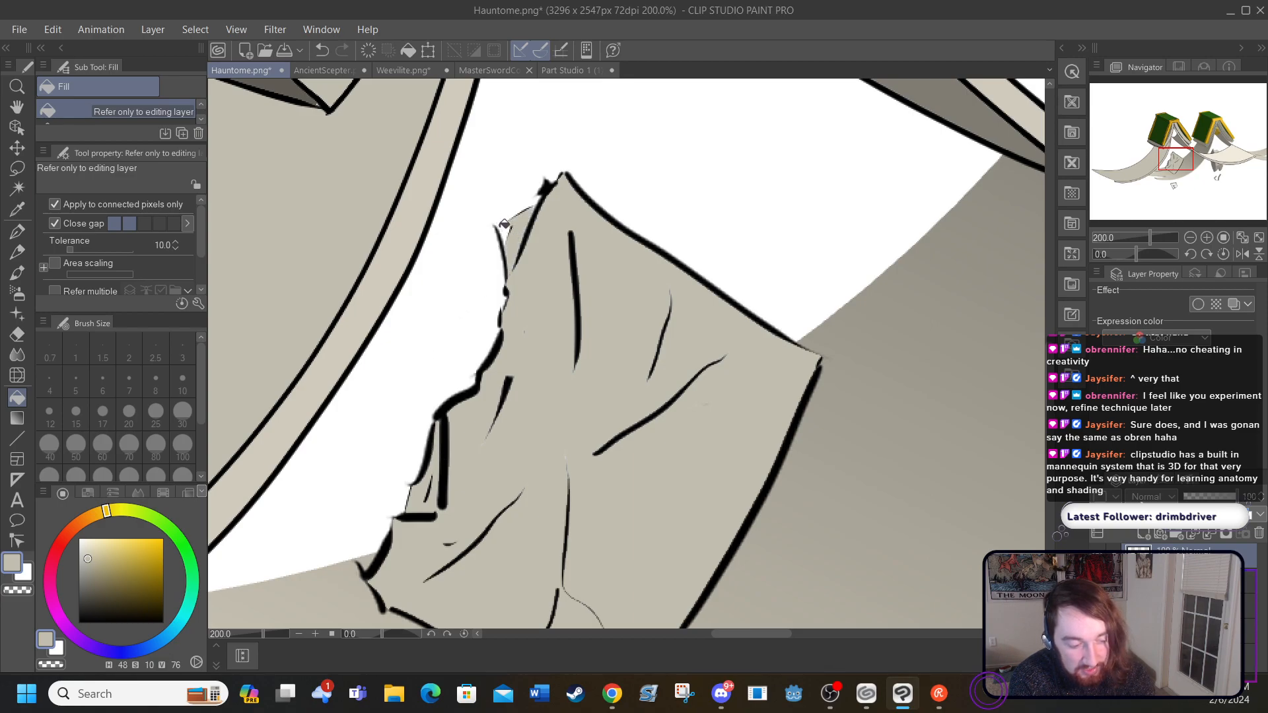
Step: Try to fill the tip of the upper flap on the loose page's ragged edge with beige, and undo that fill
left_click(503, 223)
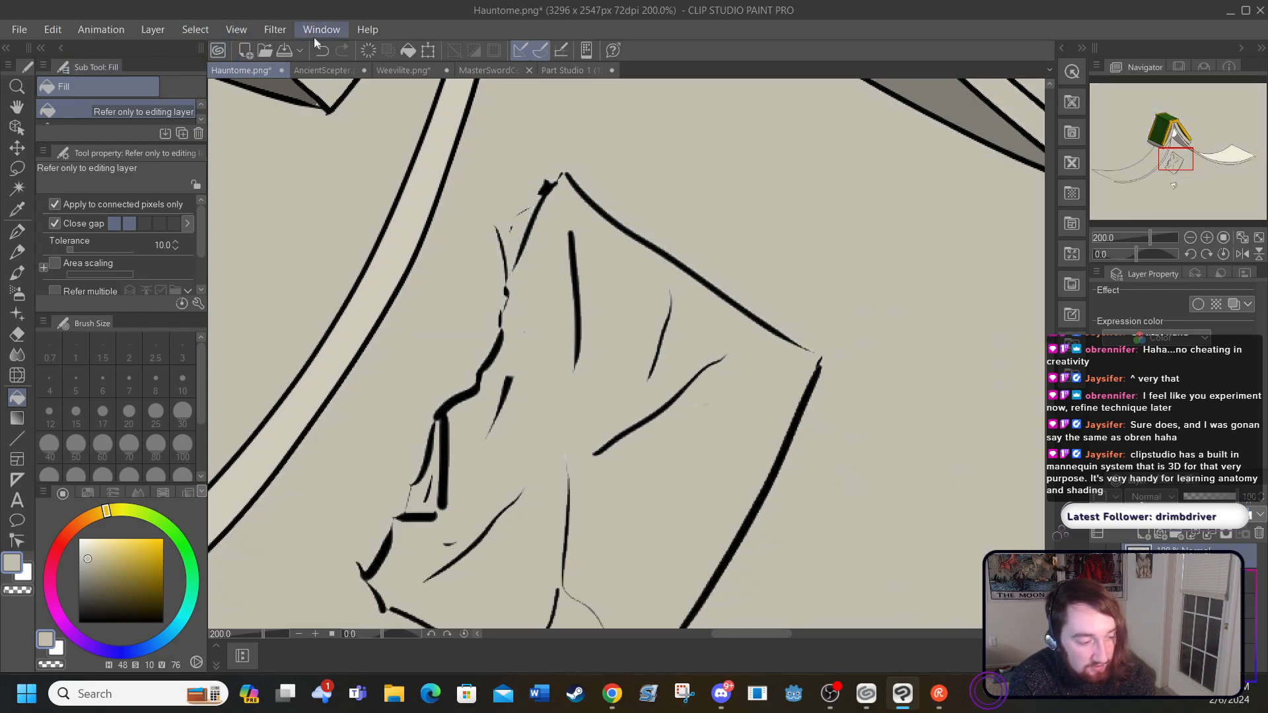
left_click(330, 51)
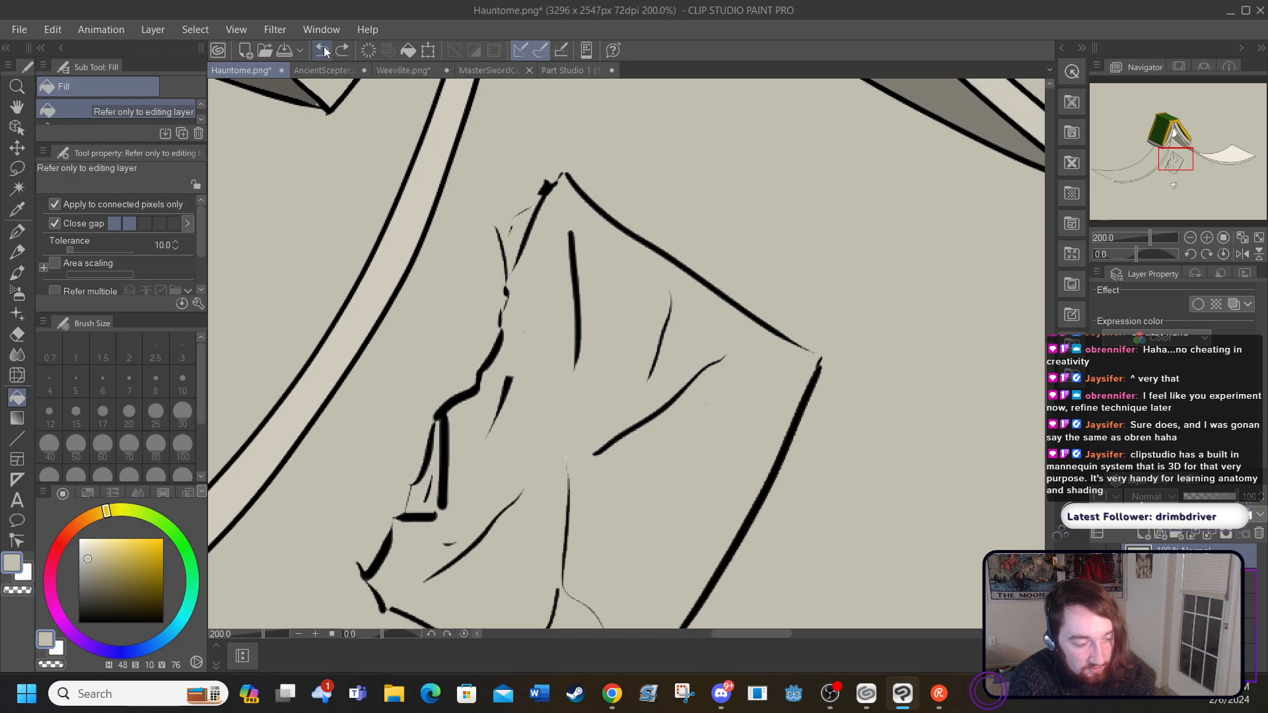
left_click(326, 51)
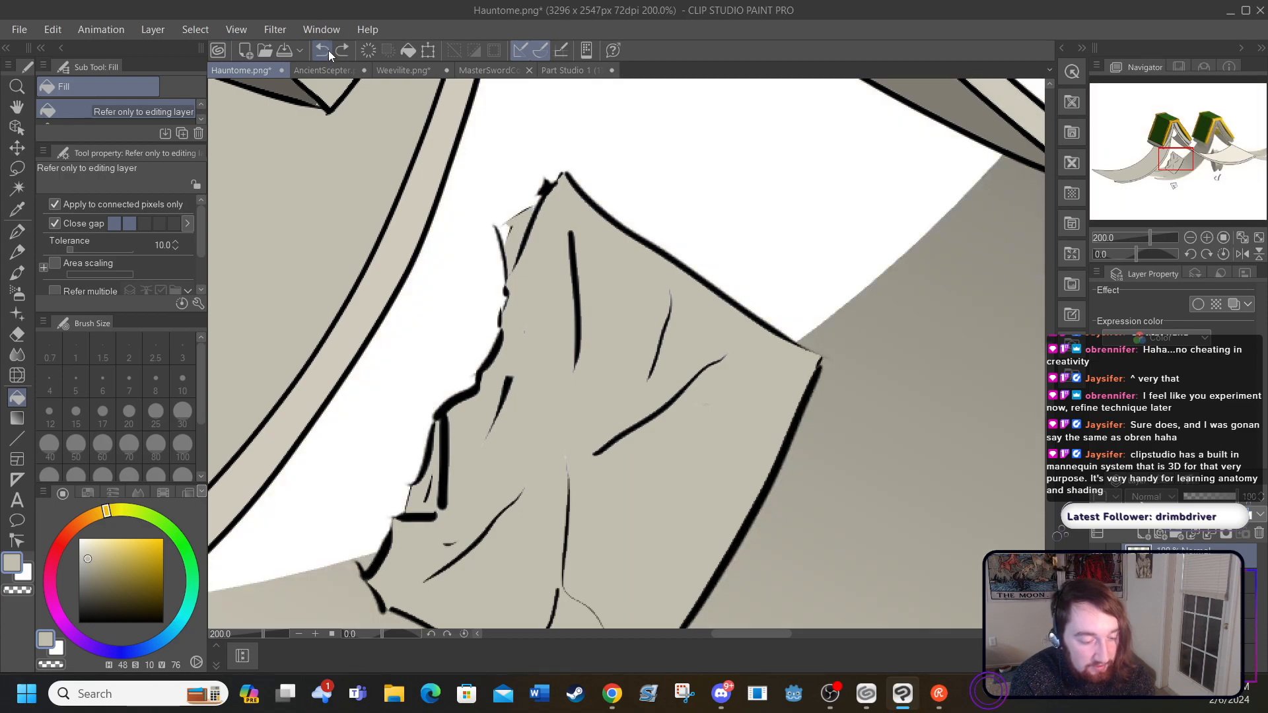
Step: Fill the left part of the small torn scrap beneath the creature with the beige, undoing any fill that spills past its outline
left_click_drag(1050, 382, 1057, 469)
left_click(572, 332)
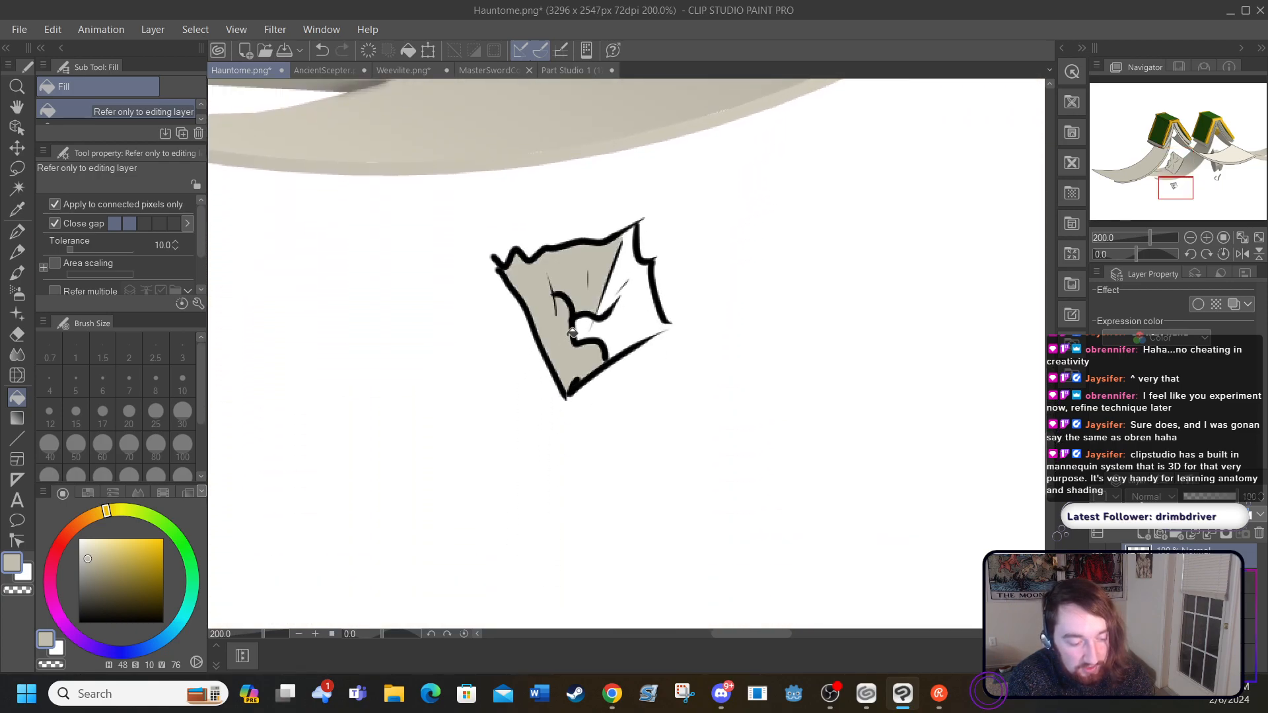
left_click(602, 293)
left_click(321, 51)
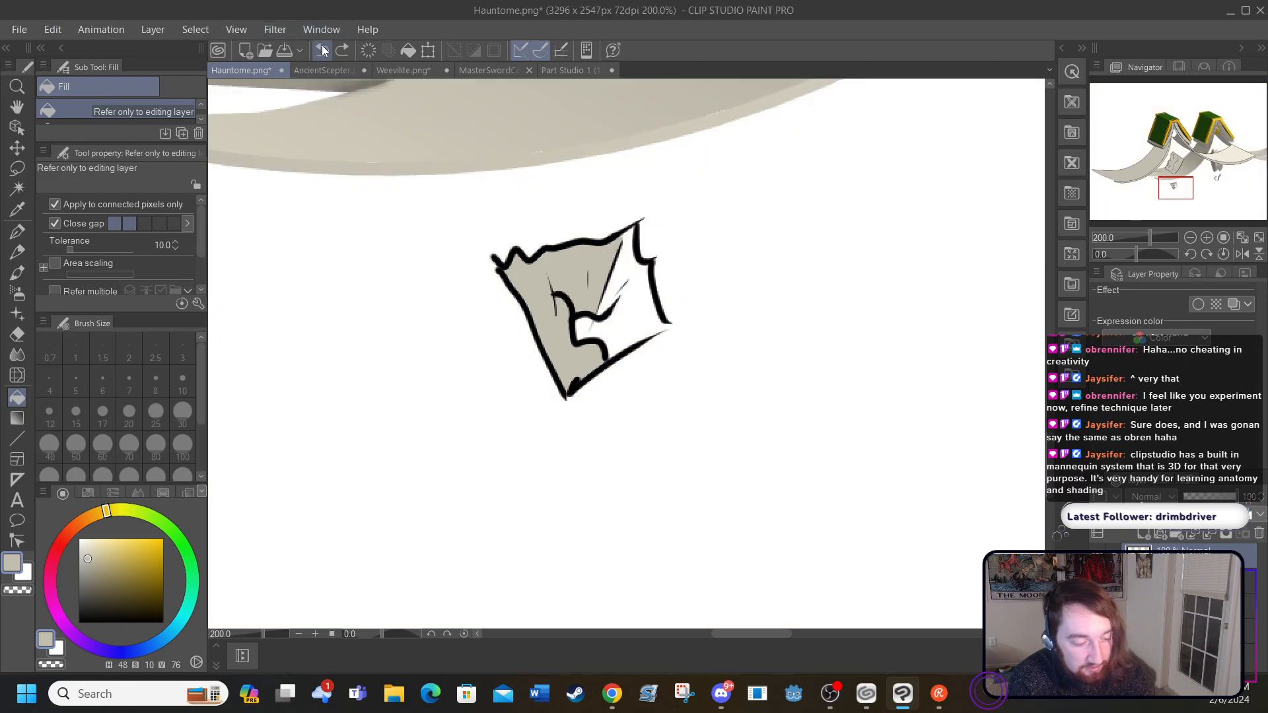
Step: Close the gap at the lower right corner of the small scrap's outline with a short black G-pen stroke
left_click(20, 235)
left_click_drag(91, 560, 78, 638)
left_click_drag(657, 332, 662, 322)
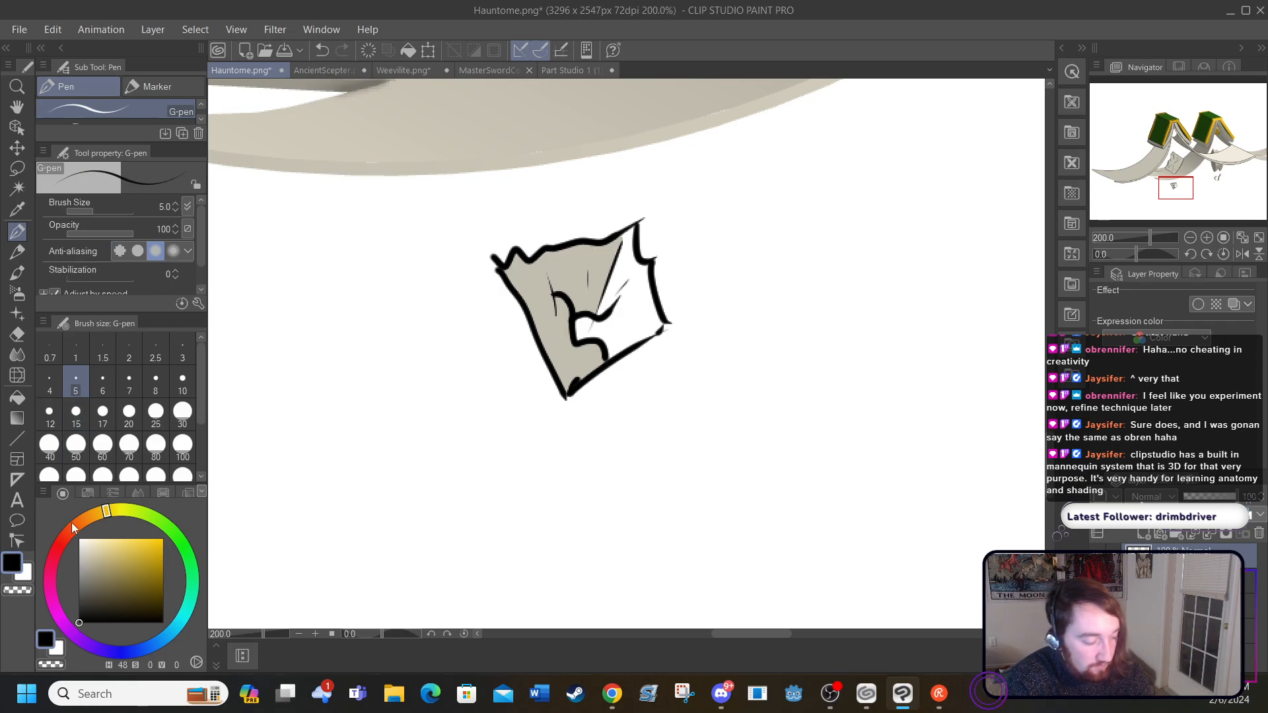
Step: Sample the beige from the small torn scrap, darken it to H 48, S 12, V 62 and fill the scrap's right part
left_click(17, 210)
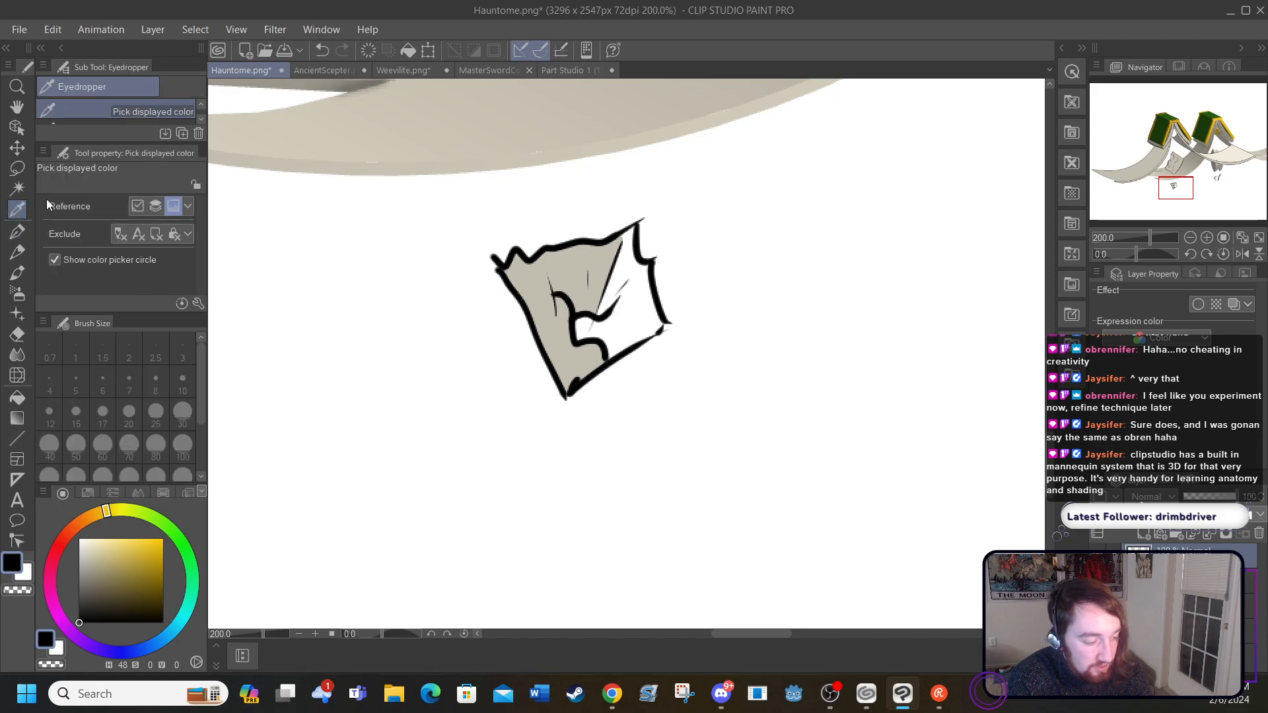
left_click(527, 277)
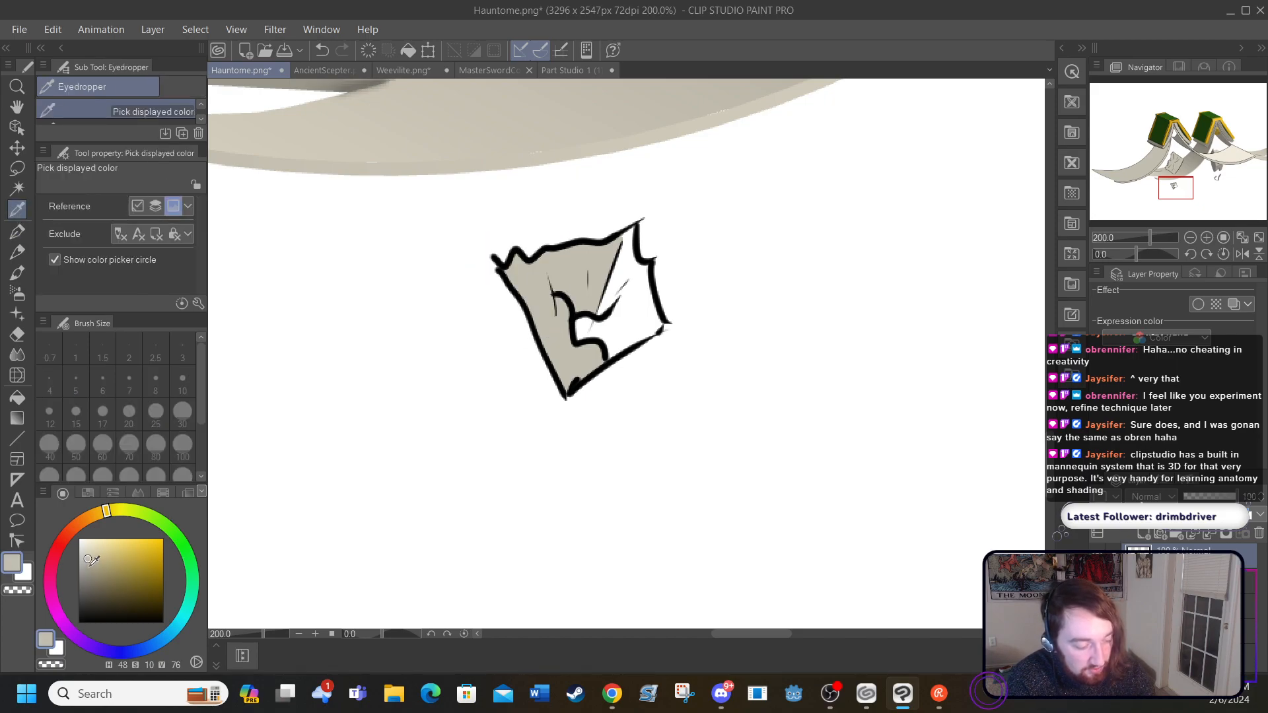
left_click_drag(89, 561, 92, 568)
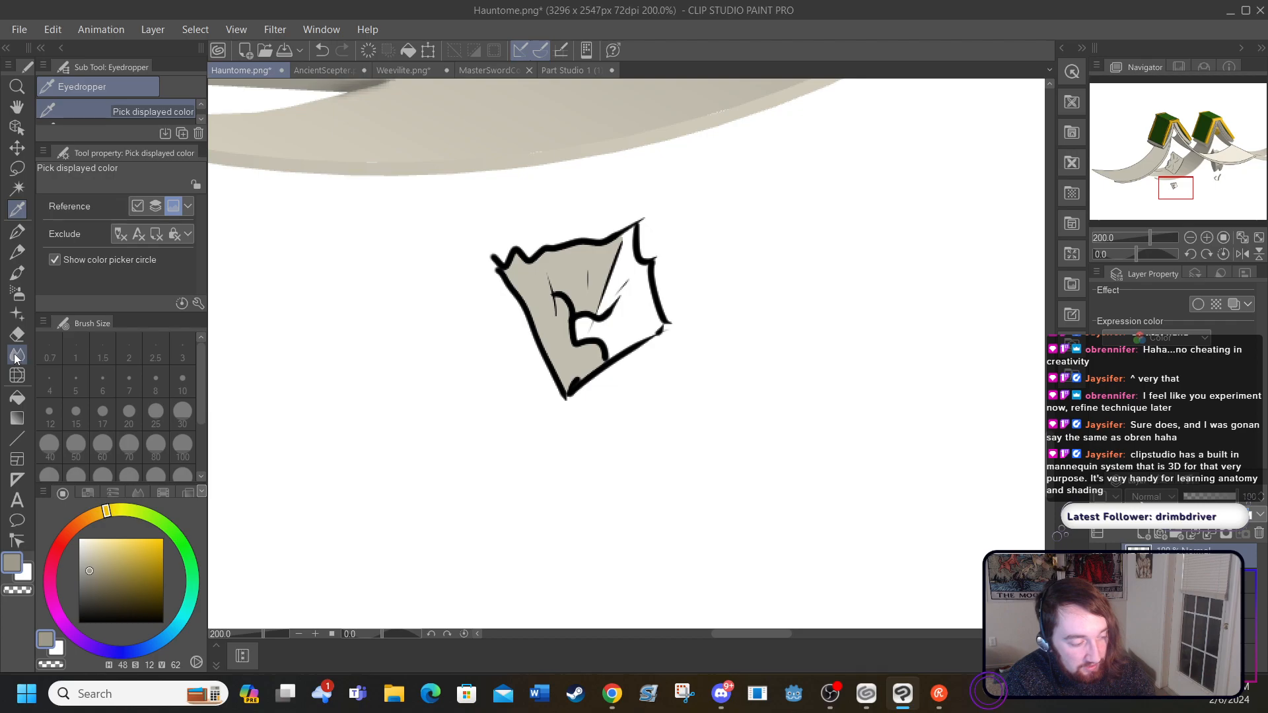
left_click(18, 397)
left_click(611, 324)
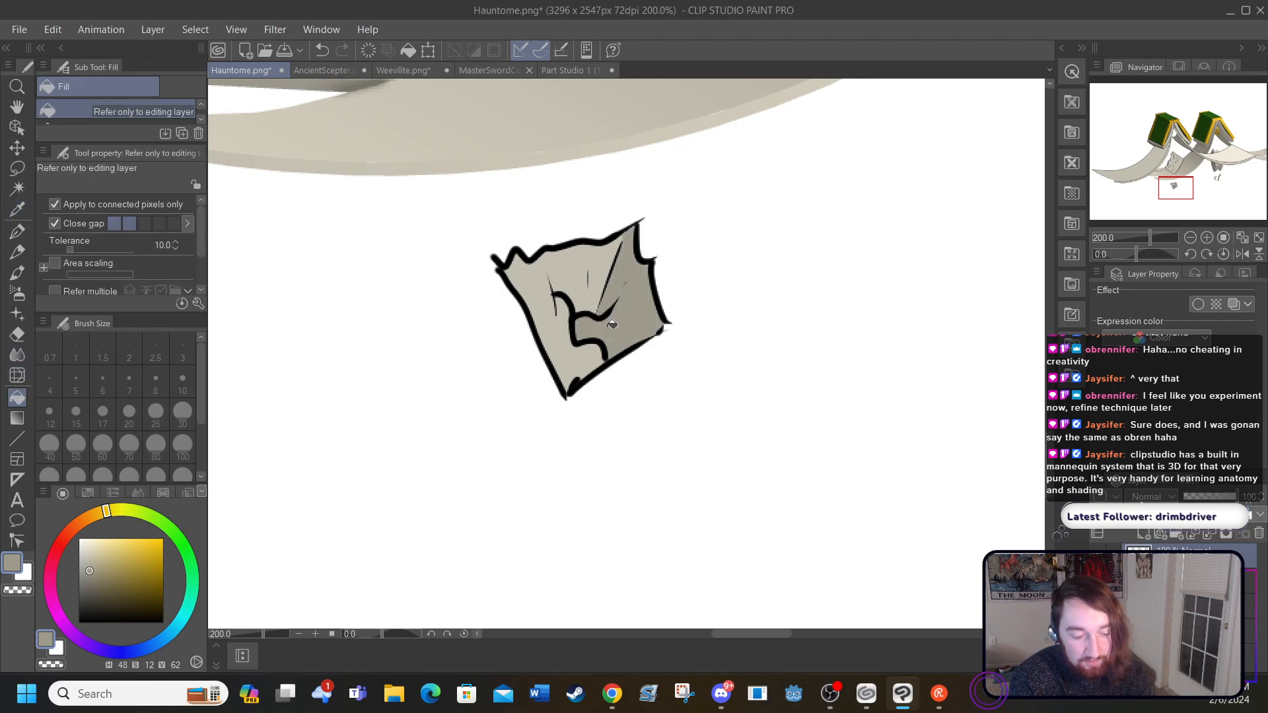
Step: Hide the reference image and add a new raster layer to the Hauntome drawing
left_click_drag(1048, 453, 1049, 344)
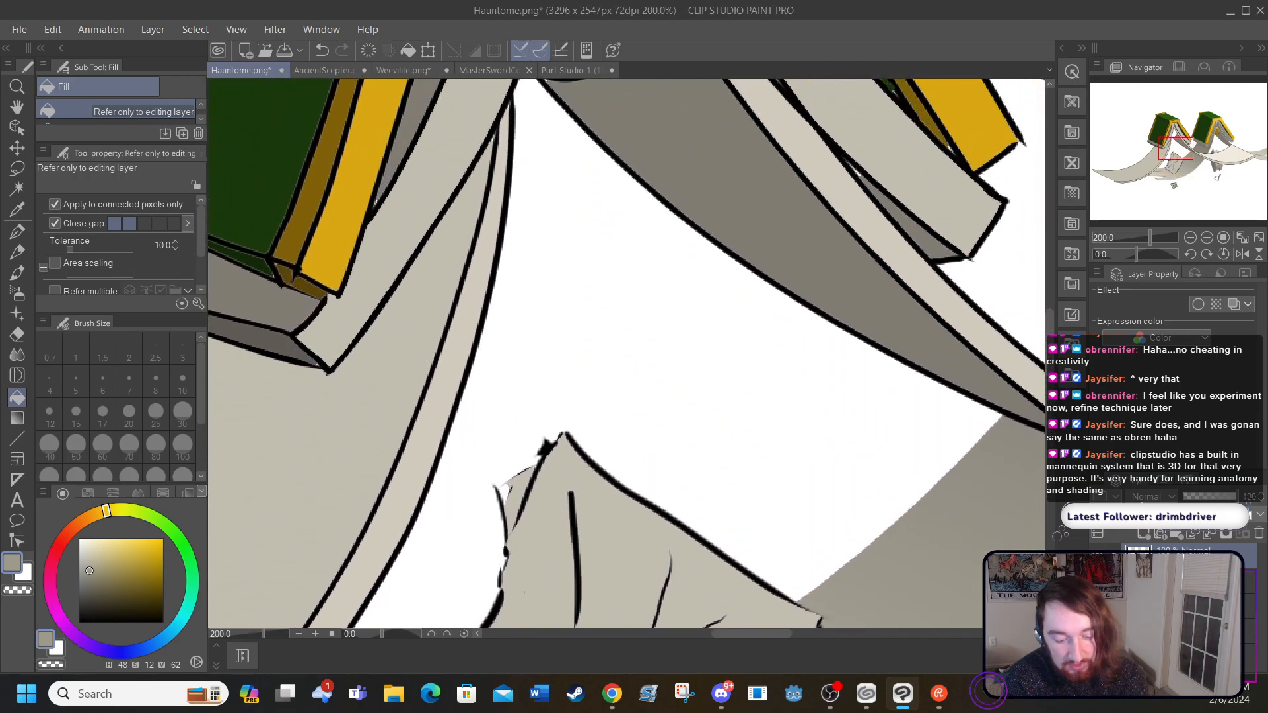
left_click(1098, 581)
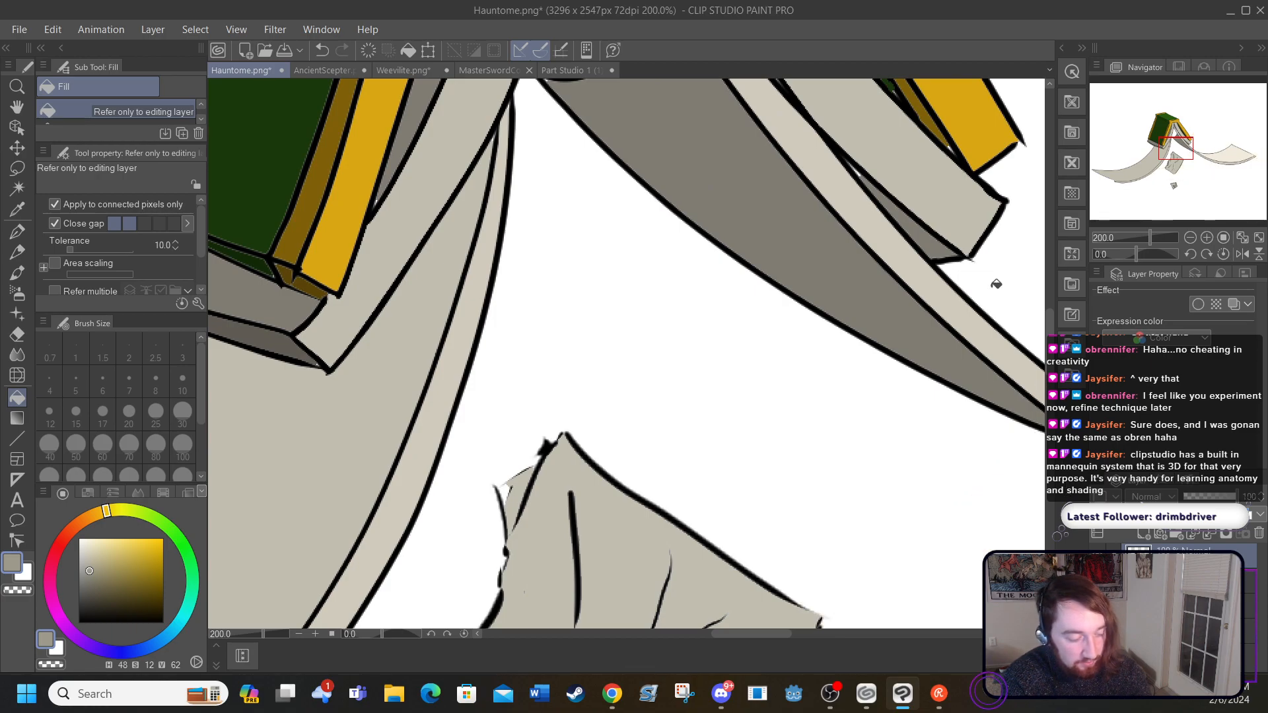
left_click(236, 28)
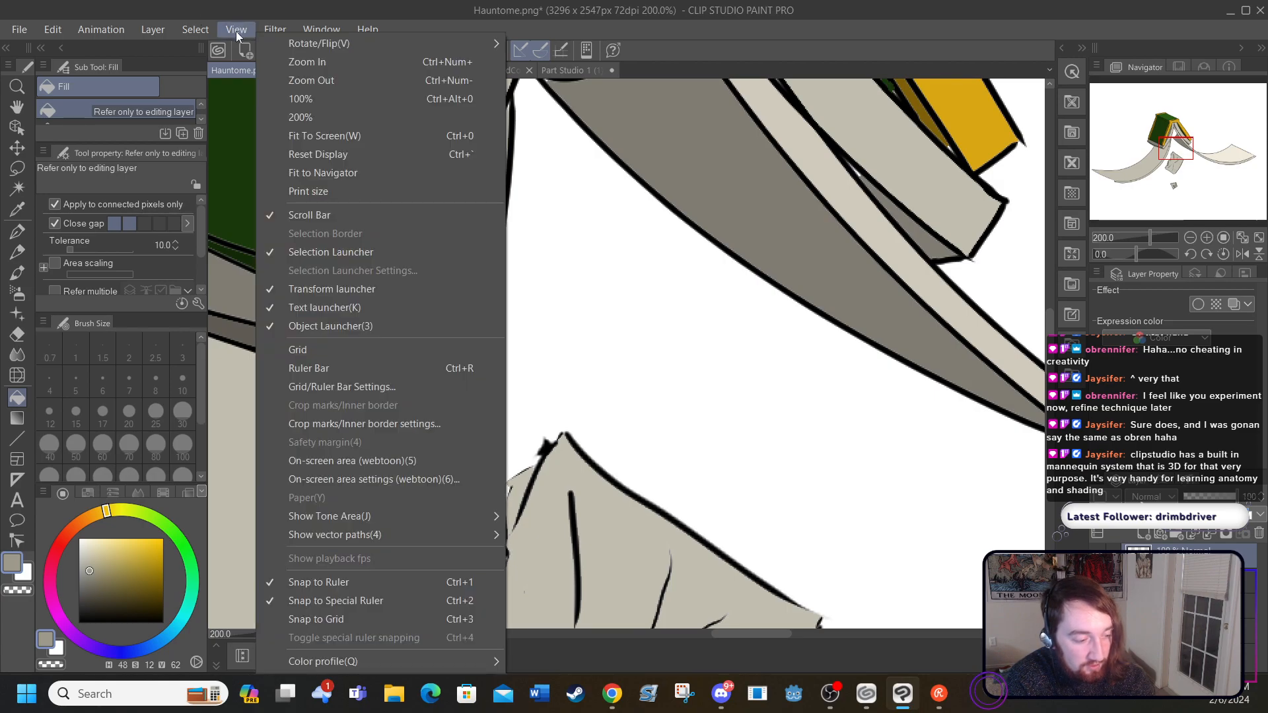
left_click(290, 135)
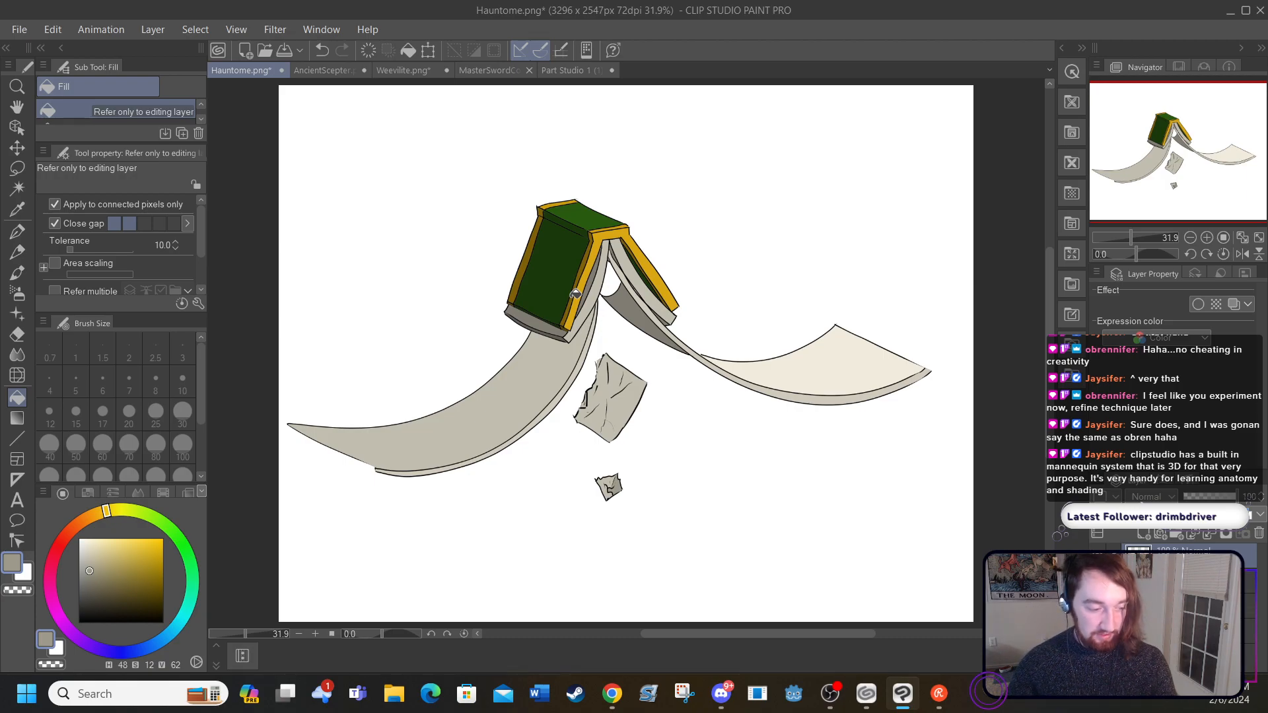
left_click(151, 28)
left_click(160, 48)
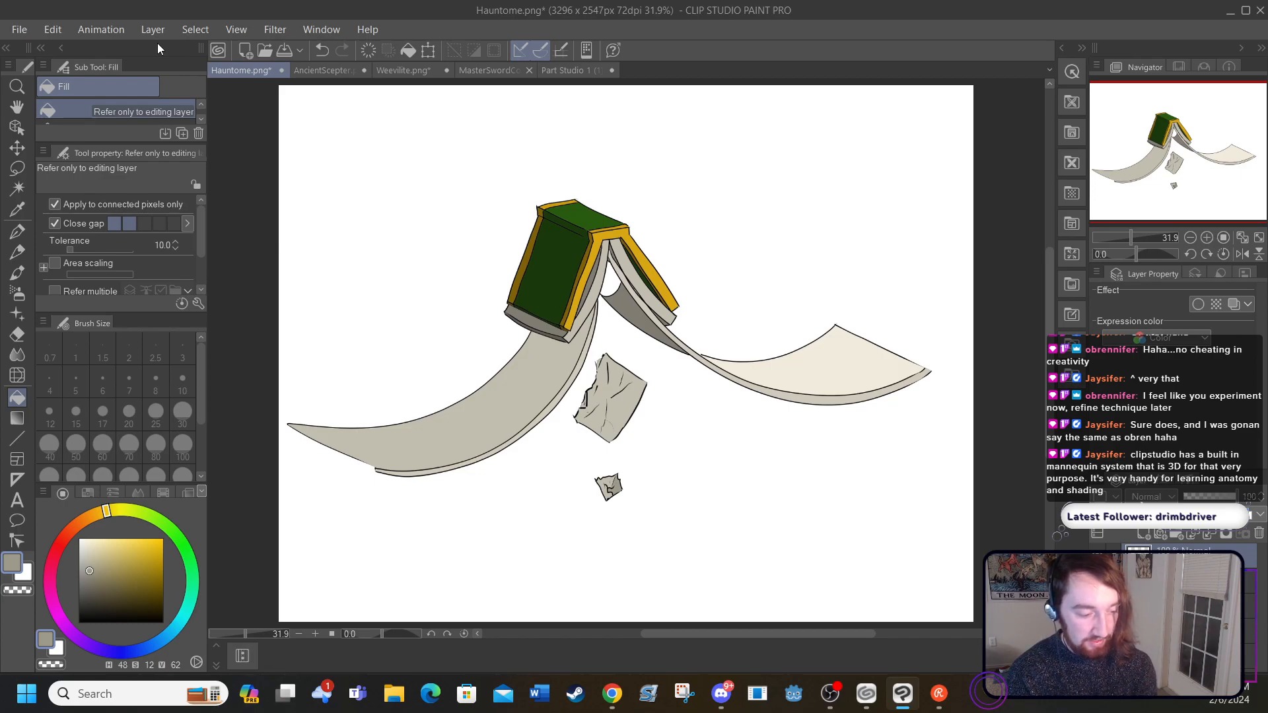
Step: Draw a black size 5 G-pen line just below the left-hand page's lower edge, from its pointed tip to the page-thickness strip
left_click(316, 634)
left_click(316, 634)
left_click(316, 634)
left_click(315, 634)
left_click_drag(716, 636, 615, 646)
left_click_drag(1048, 303, 1056, 383)
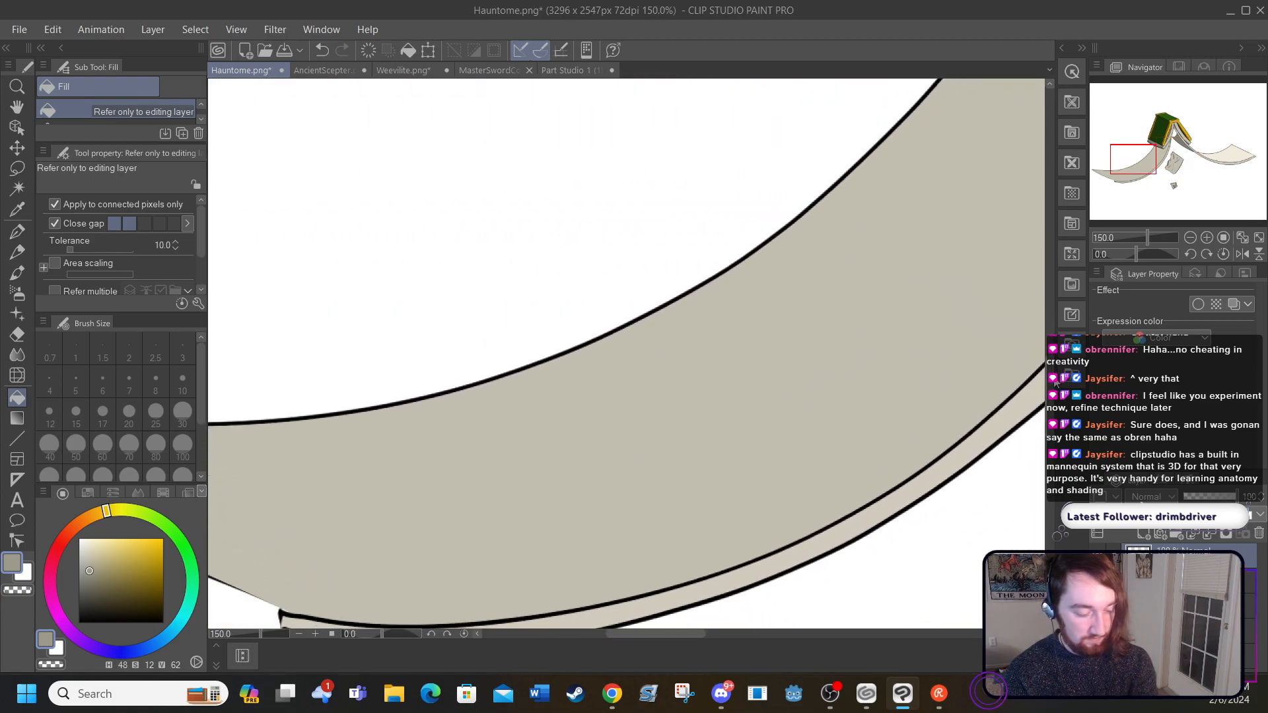
left_click_drag(680, 644, 580, 641)
left_click_drag(1050, 408, 1049, 429)
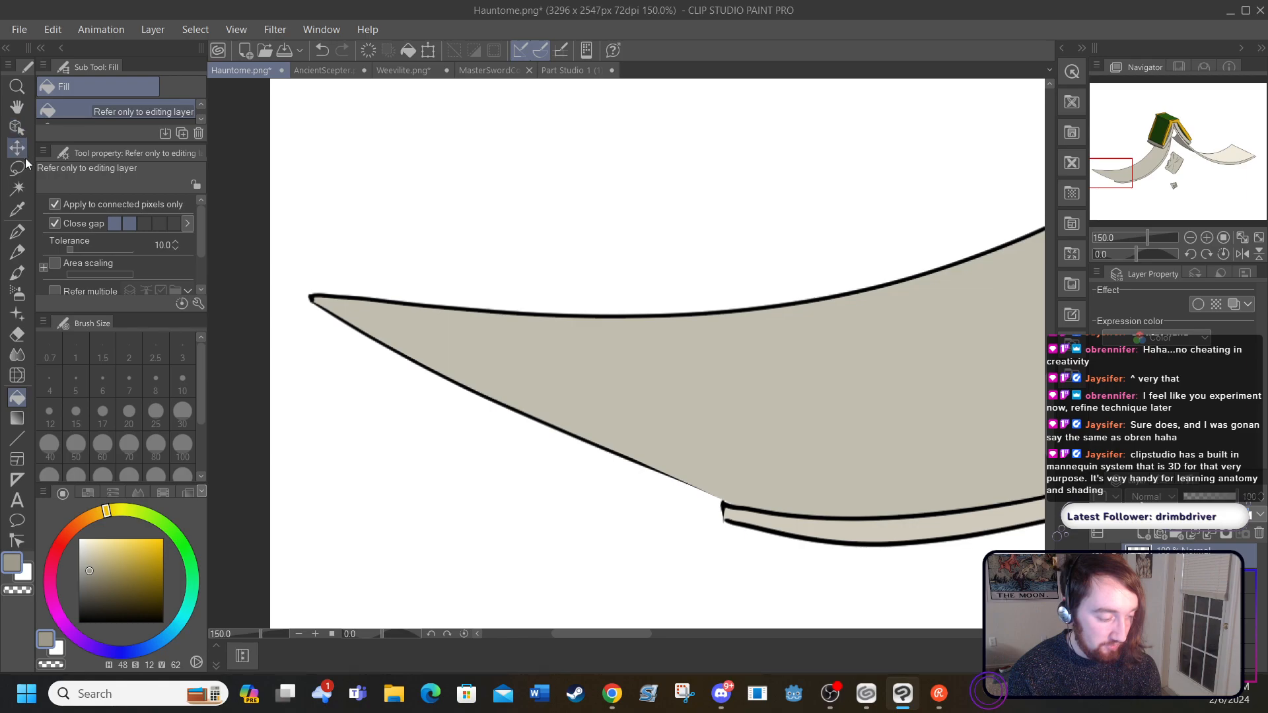
left_click(18, 231)
left_click(79, 623)
left_click_drag(309, 302, 724, 514)
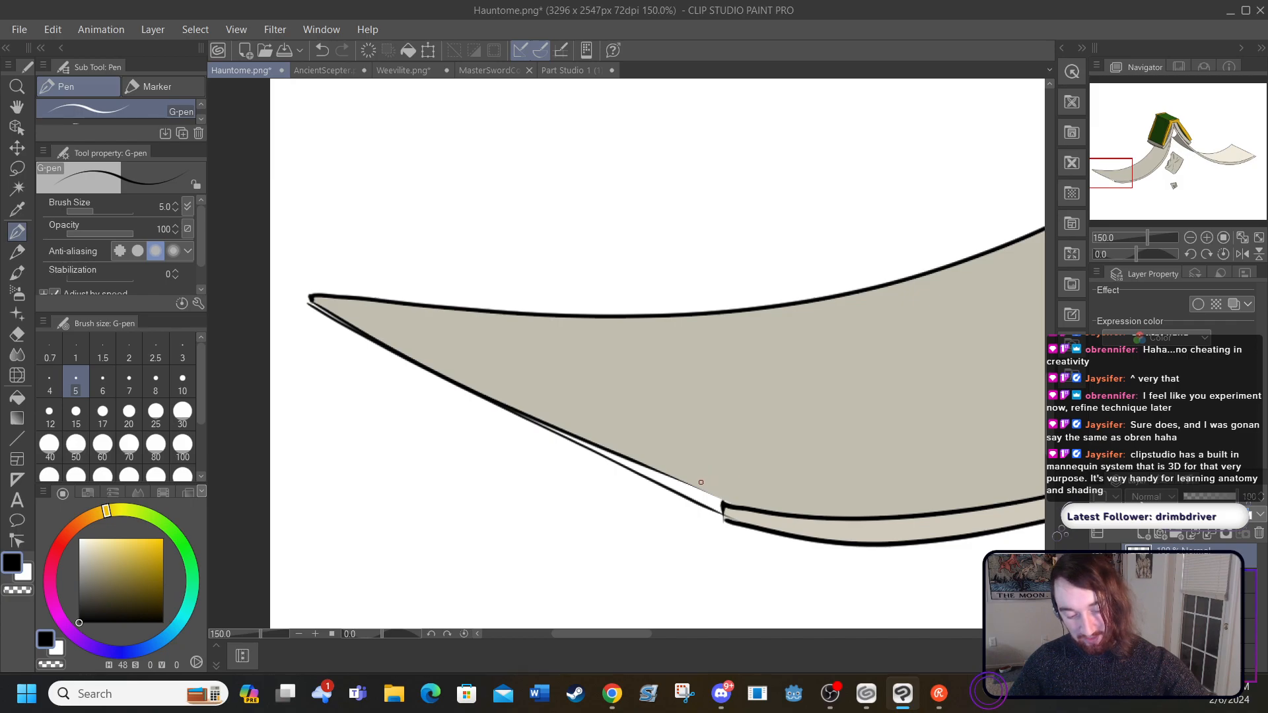
Step: Try two angular tear outlines on the lower edge of the left-hand page, and erase them with the Hard eraser
mouse_move(695, 487)
left_mouse_down()
mouse_move(843, 420)
mouse_move(825, 419)
mouse_move(846, 406)
mouse_move(681, 440)
mouse_move(702, 428)
mouse_move(626, 464)
left_mouse_up()
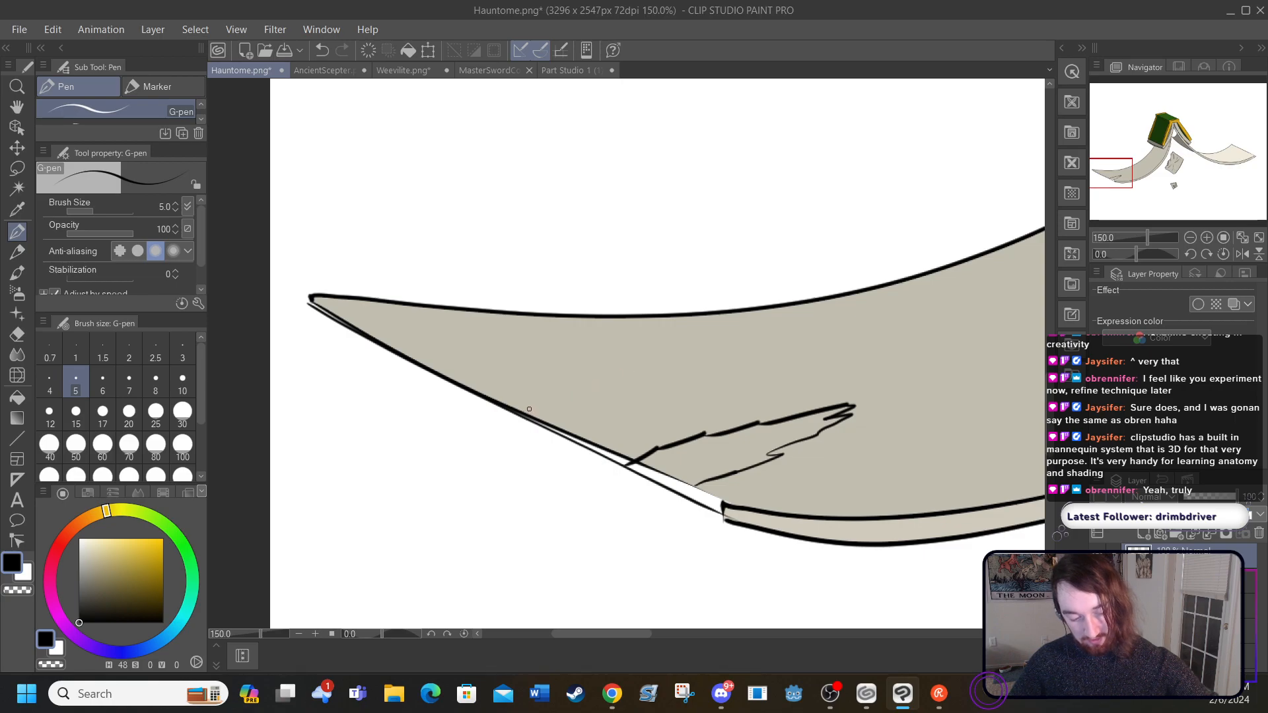
mouse_move(520, 410)
left_mouse_down()
mouse_move(598, 391)
mouse_move(669, 411)
mouse_move(657, 407)
mouse_move(735, 352)
mouse_move(771, 350)
mouse_move(653, 328)
mouse_move(674, 329)
mouse_move(609, 365)
mouse_move(464, 382)
left_mouse_up()
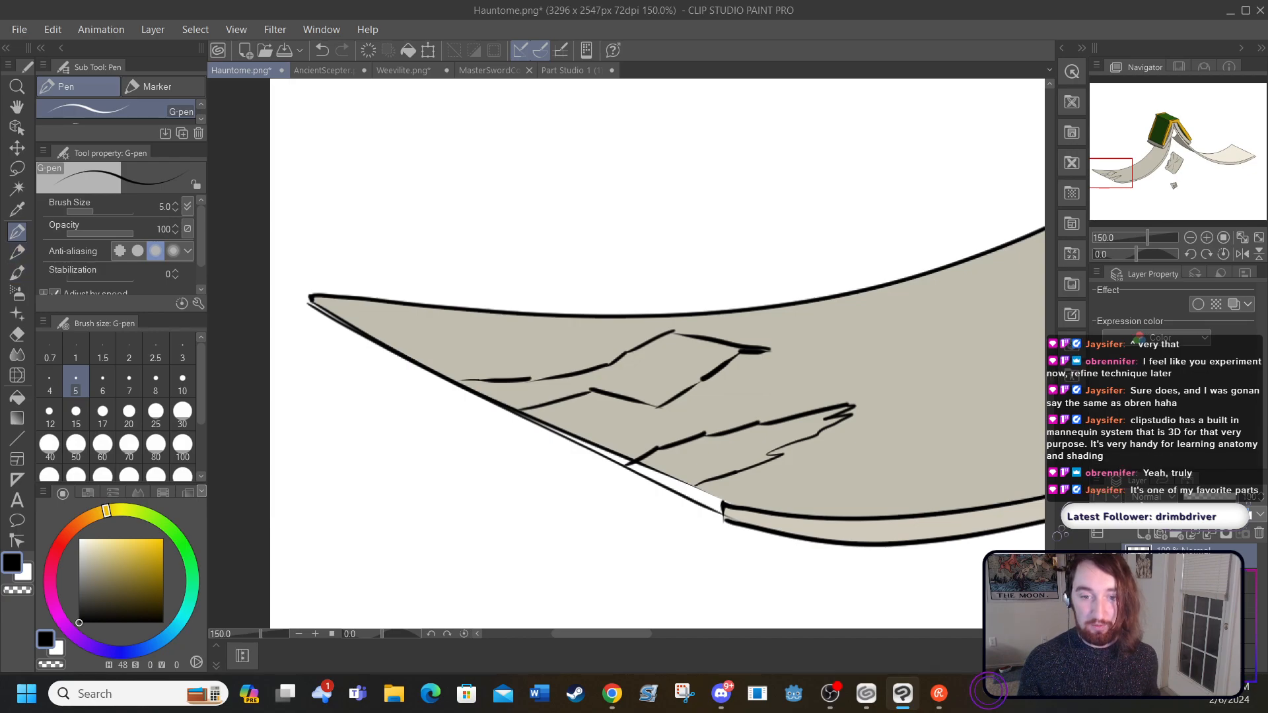
key("alt+Tab")
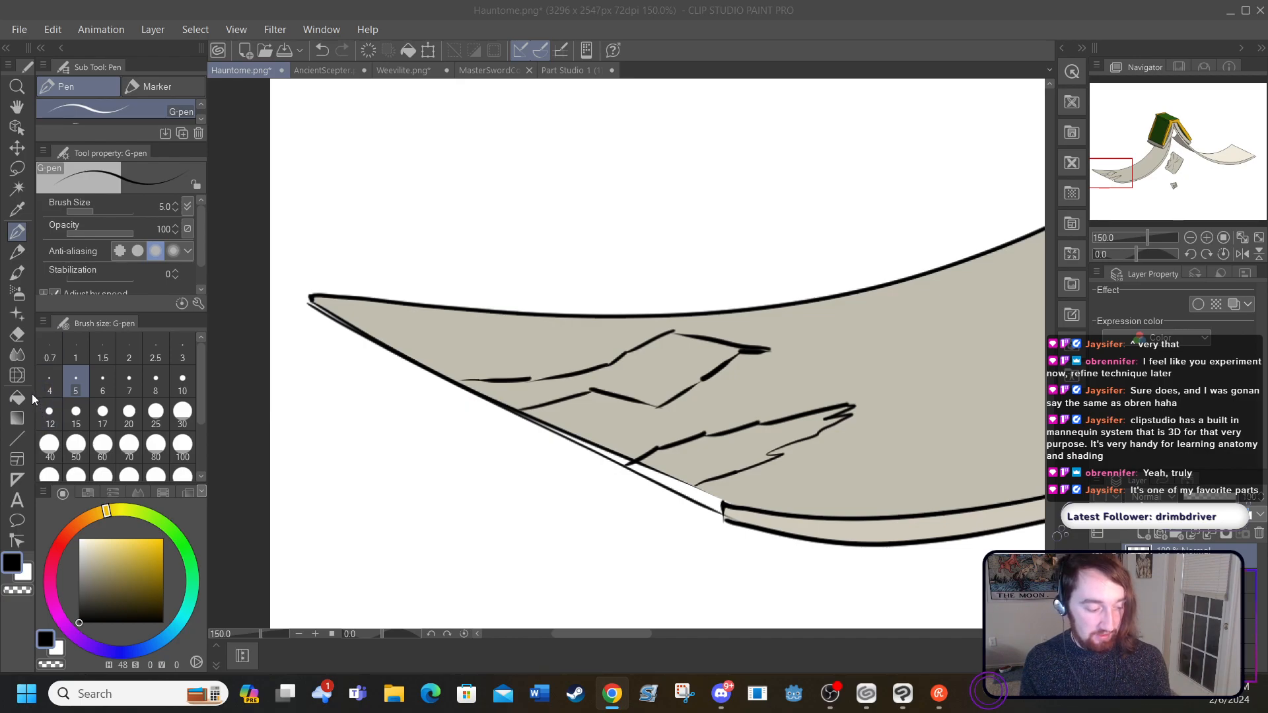
left_click(17, 335)
mouse_move(467, 363)
left_mouse_down()
mouse_move(508, 412)
mouse_move(565, 425)
mouse_move(630, 475)
mouse_move(600, 421)
mouse_move(687, 464)
mouse_move(683, 449)
mouse_move(695, 449)
mouse_move(756, 490)
mouse_move(737, 416)
mouse_move(819, 449)
mouse_move(812, 407)
mouse_move(857, 420)
mouse_move(833, 379)
mouse_move(696, 321)
mouse_move(758, 365)
mouse_move(691, 328)
mouse_move(661, 405)
mouse_move(732, 356)
mouse_move(669, 330)
mouse_move(543, 382)
mouse_move(566, 398)
mouse_move(640, 403)
left_mouse_up()
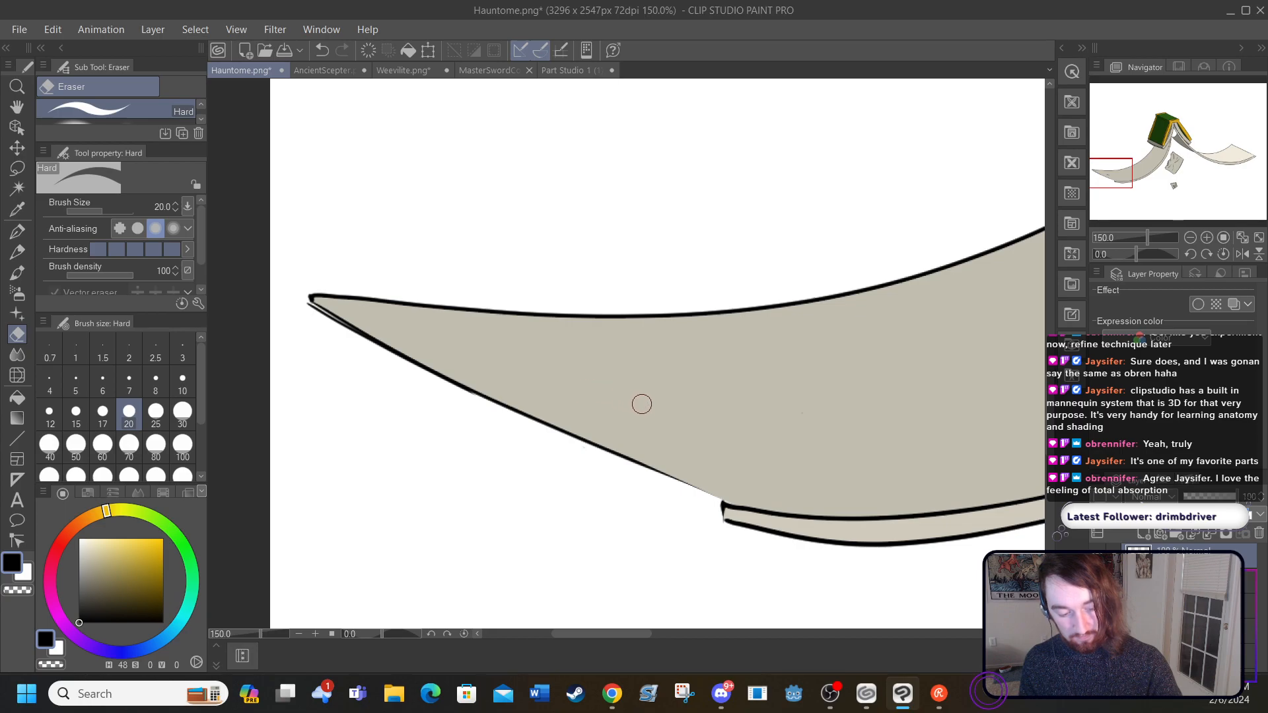
Step: Redraw the thin black G-pen line below the left-hand page's lower edge, from the tip to the start of the page-thickness strip
left_click(17, 231)
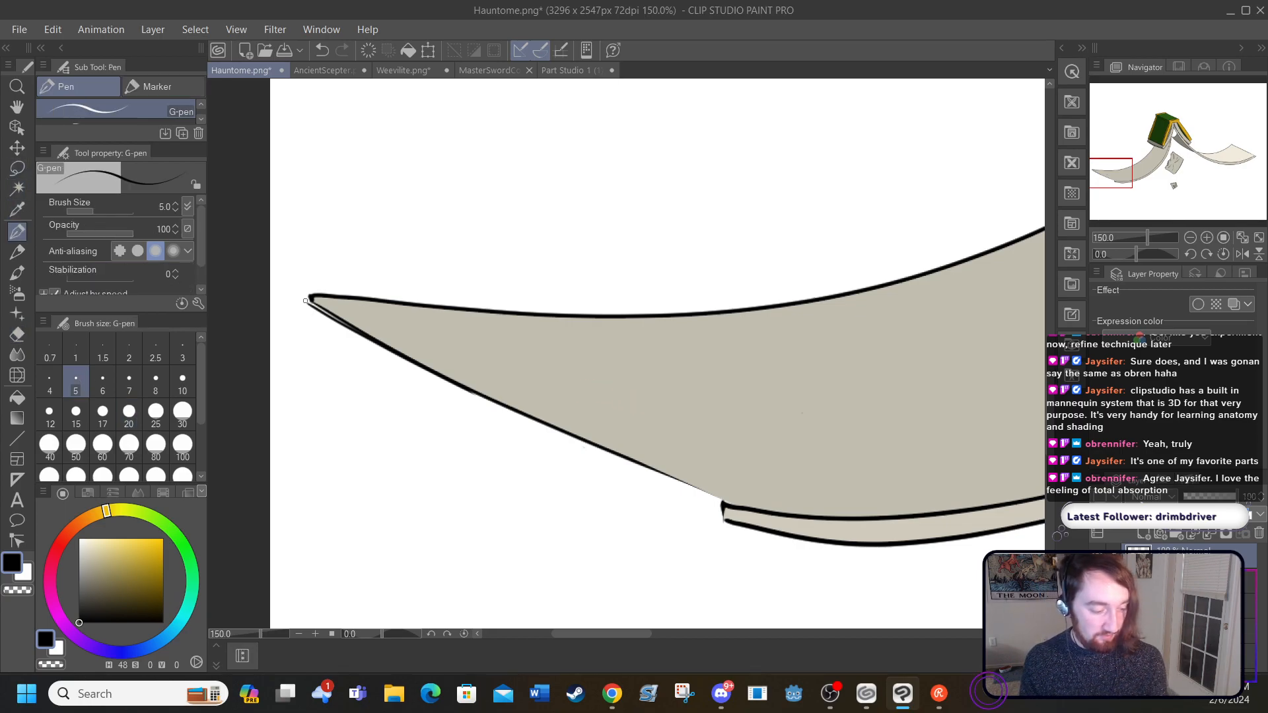
left_click_drag(307, 300, 718, 522)
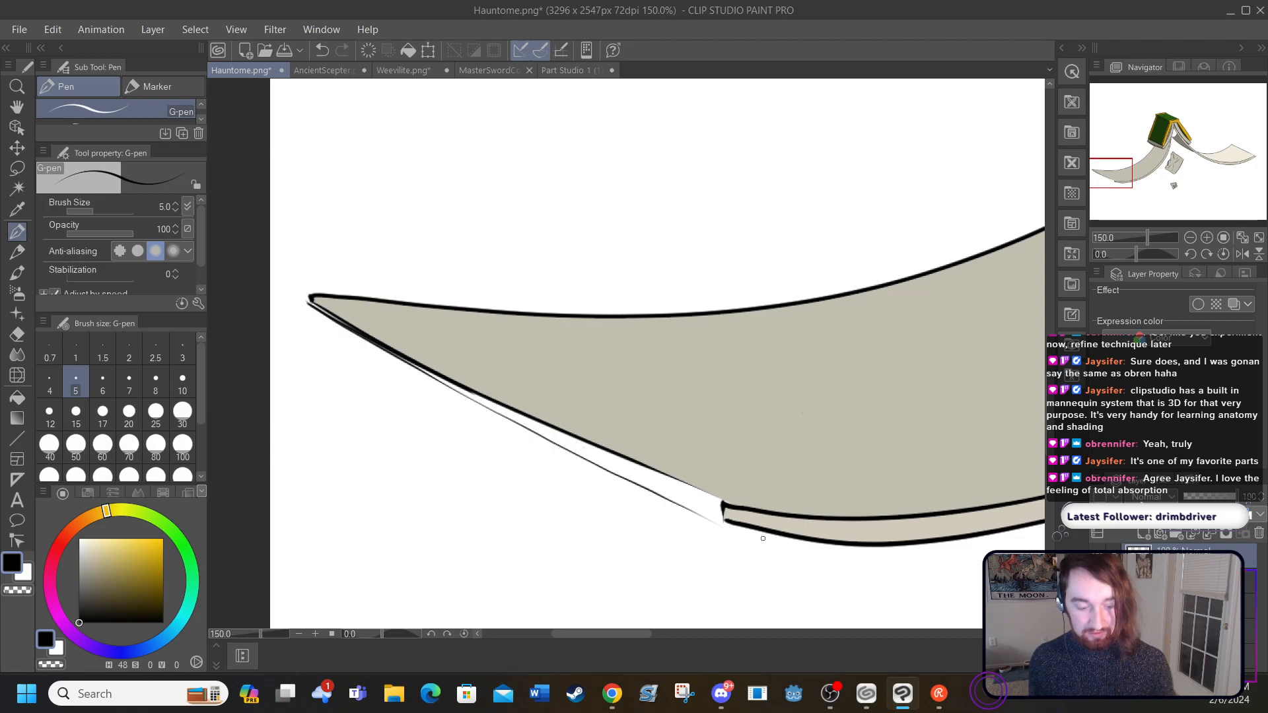
Step: Try a hatched, ragged tear outline on the left-hand page's lower edge, and erase it with the Hard eraser at size 70
mouse_move(679, 477)
left_mouse_down()
mouse_move(673, 438)
mouse_move(754, 401)
mouse_move(702, 415)
mouse_move(752, 387)
mouse_move(709, 402)
mouse_move(755, 371)
mouse_move(687, 401)
mouse_move(746, 363)
mouse_move(698, 386)
mouse_move(677, 389)
mouse_move(729, 361)
mouse_move(608, 406)
mouse_move(530, 415)
left_mouse_up()
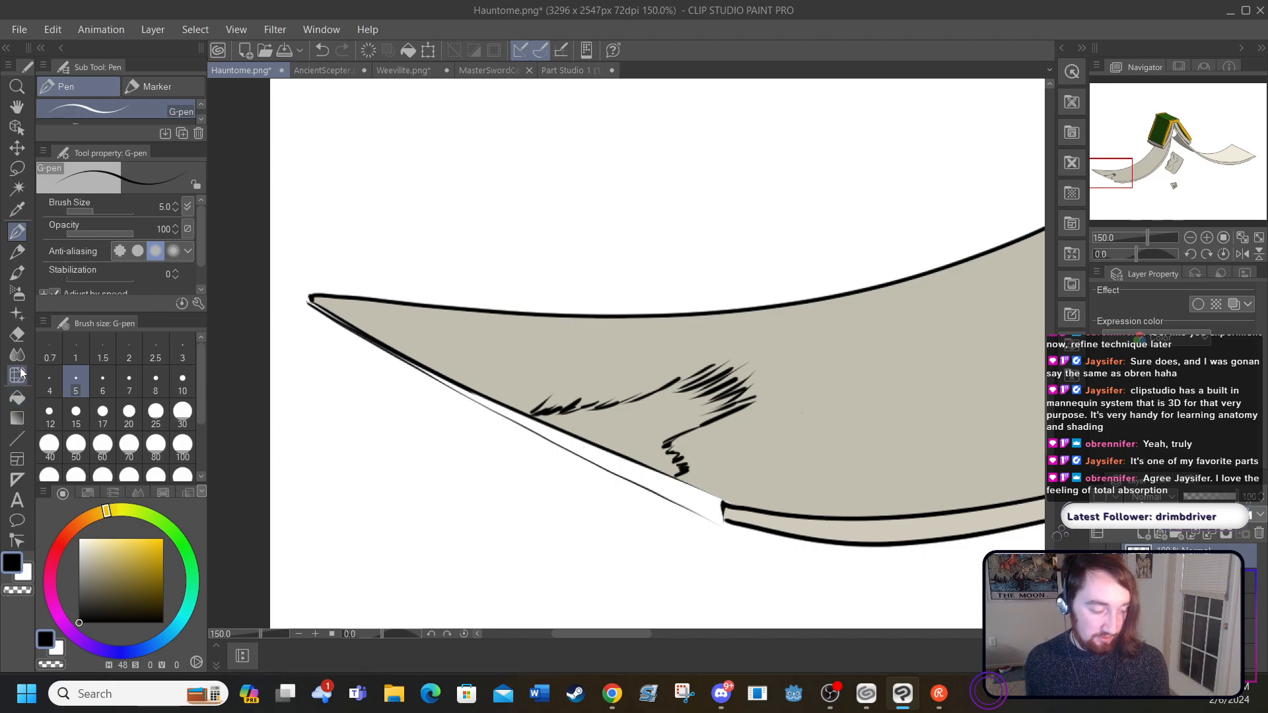
left_click(23, 334)
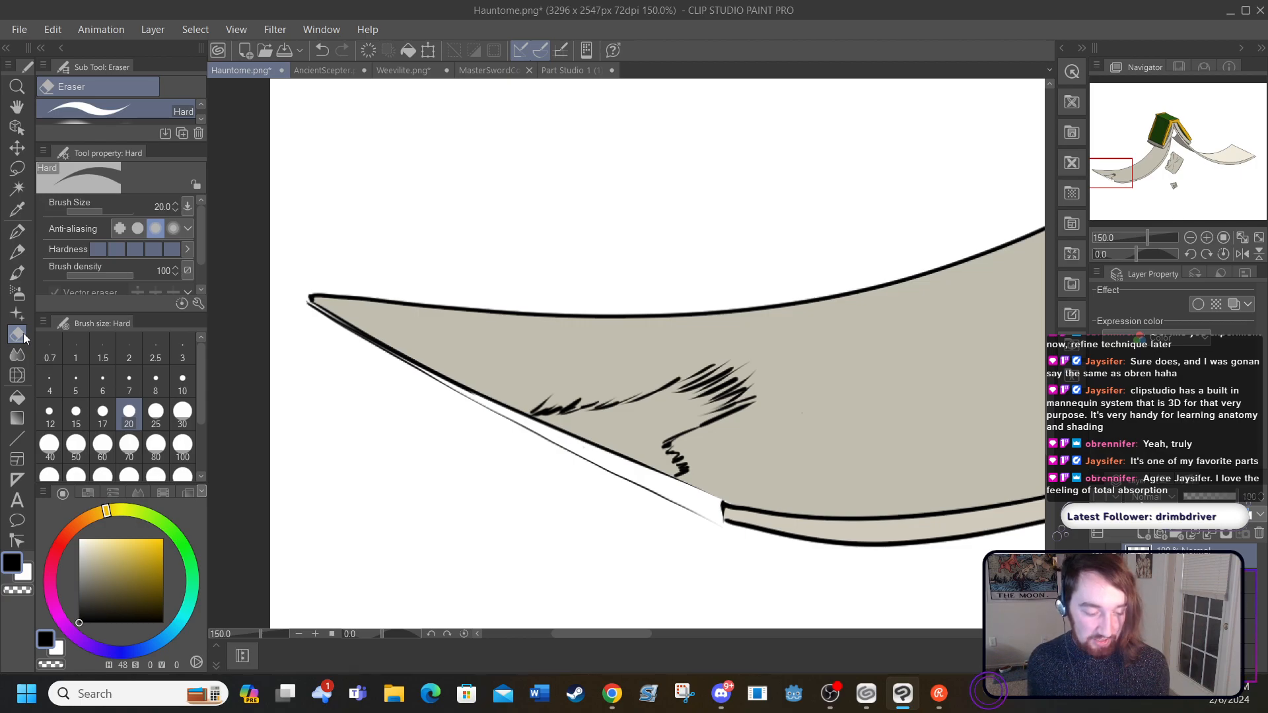
left_click(129, 446)
mouse_move(553, 424)
left_mouse_down()
mouse_move(611, 435)
mouse_move(594, 407)
mouse_move(624, 398)
mouse_move(683, 434)
mouse_move(750, 423)
mouse_move(713, 363)
left_mouse_up()
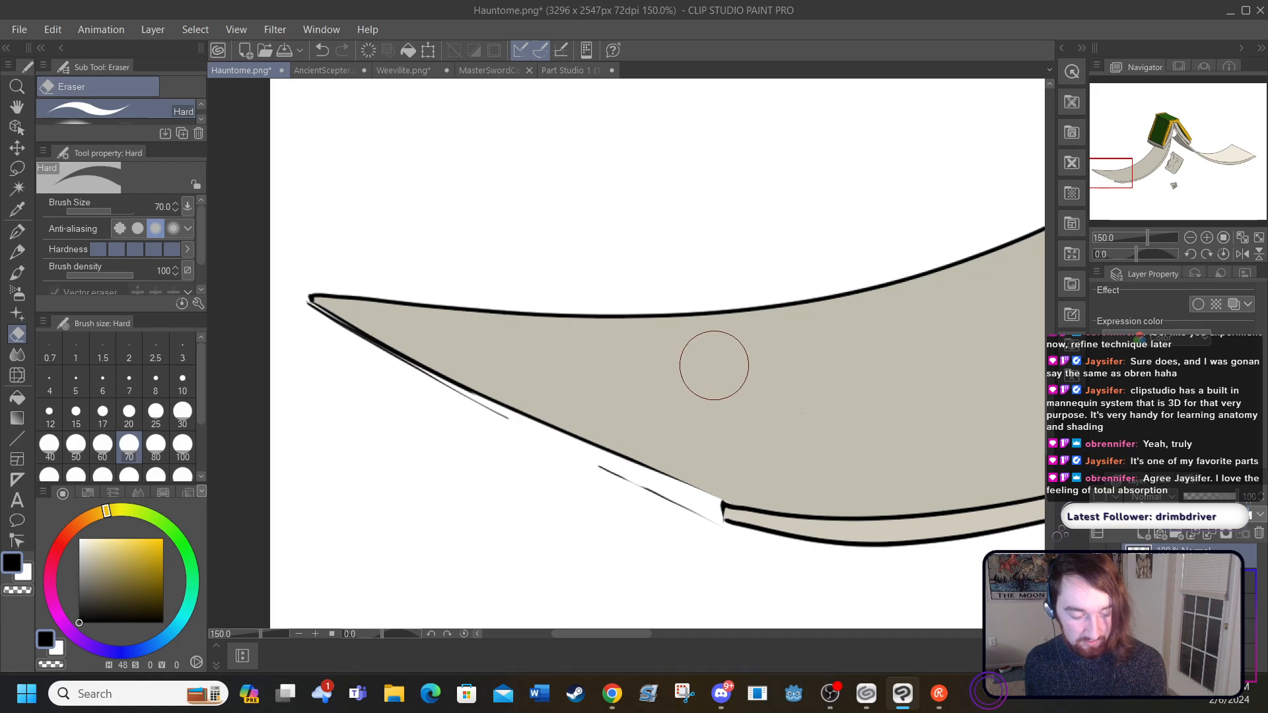
Step: Draw a large jagged tear outline in black G-pen strokes from the left-hand page's lower edge across the page-thickness strip
left_click(18, 231)
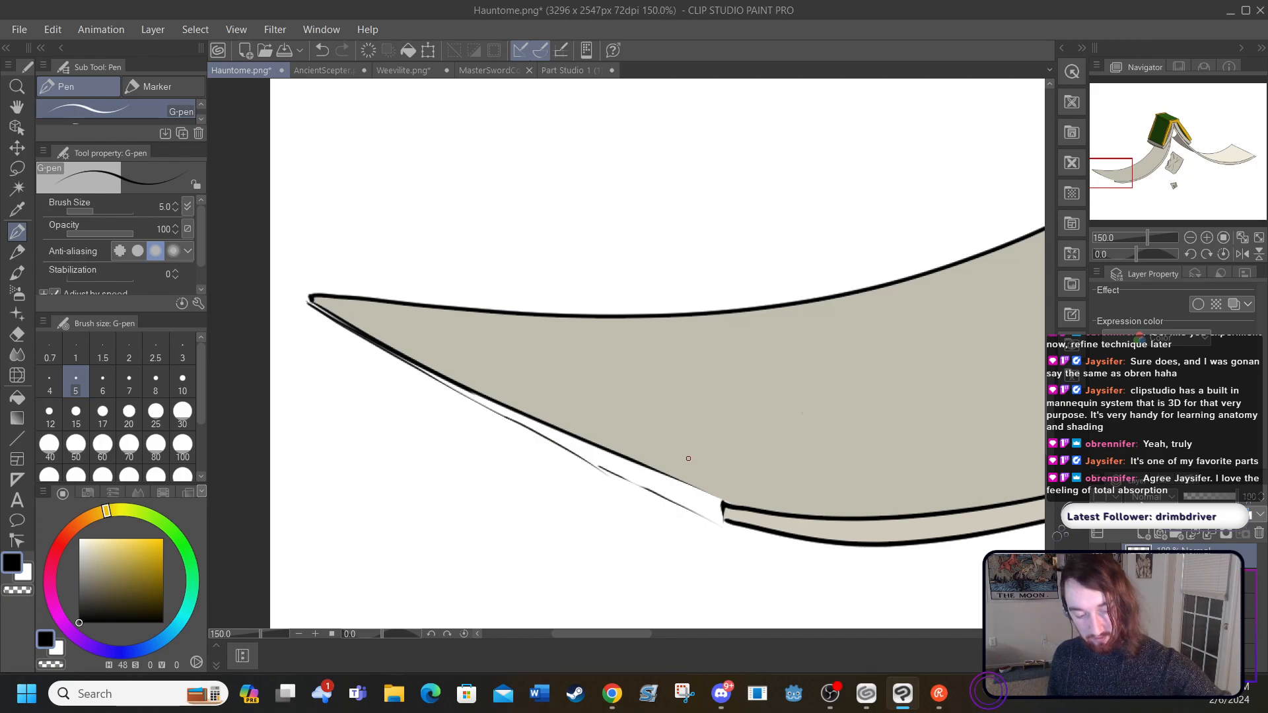
left_click_drag(572, 424, 647, 432)
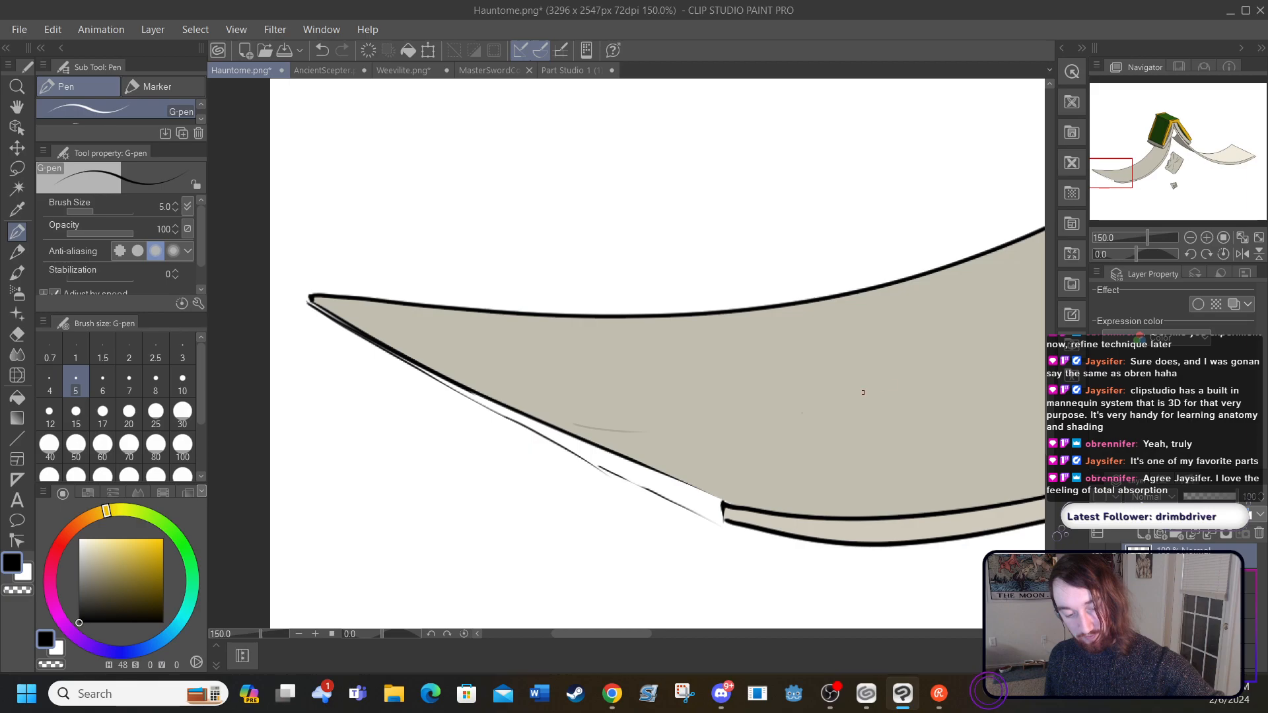
mouse_move(574, 425)
left_mouse_down()
mouse_move(672, 412)
mouse_move(694, 414)
mouse_move(663, 430)
mouse_move(706, 423)
mouse_move(689, 430)
mouse_move(747, 416)
mouse_move(706, 435)
mouse_move(783, 412)
mouse_move(726, 437)
mouse_move(819, 428)
mouse_move(750, 449)
mouse_move(809, 441)
mouse_move(758, 463)
mouse_move(829, 463)
mouse_move(696, 486)
mouse_move(769, 494)
left_mouse_up()
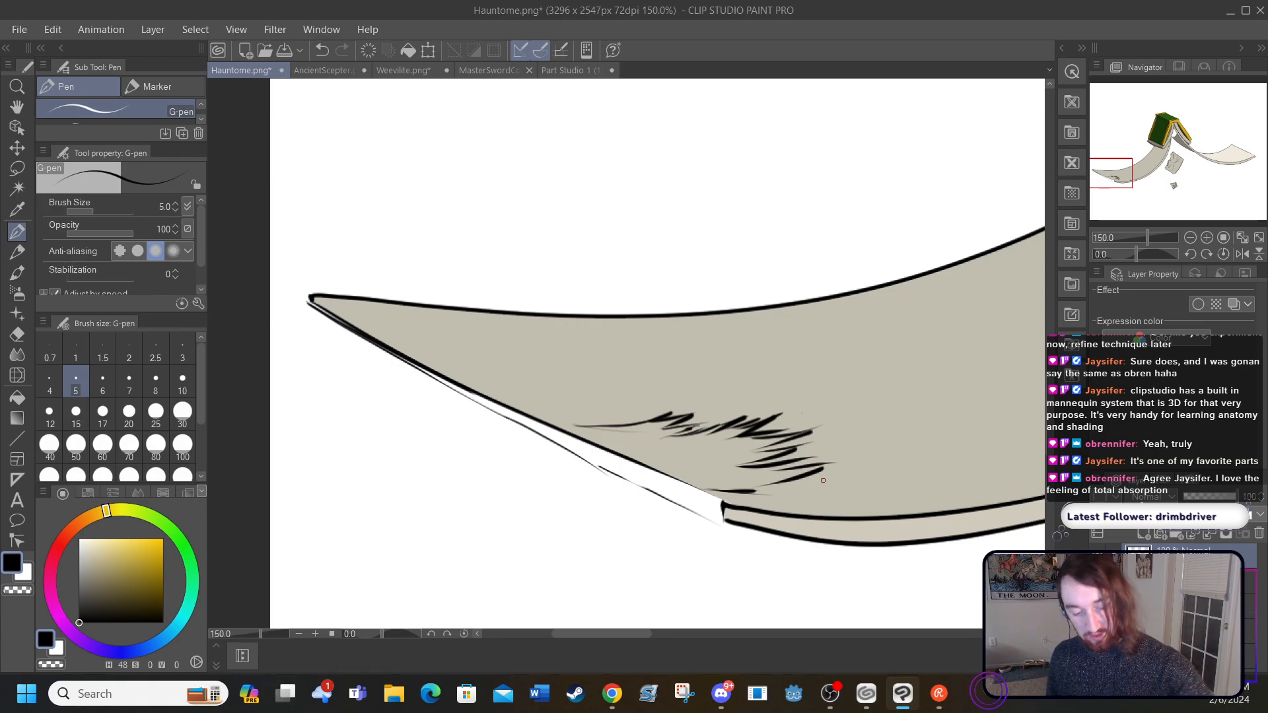
mouse_move(719, 491)
left_mouse_down()
mouse_move(808, 494)
mouse_move(825, 481)
mouse_move(843, 494)
left_mouse_up()
left_click_drag(792, 509, 859, 500)
mouse_move(840, 510)
left_mouse_down()
mouse_move(894, 496)
mouse_move(870, 508)
left_mouse_up()
mouse_move(864, 517)
left_mouse_down()
mouse_move(902, 517)
mouse_move(863, 538)
left_mouse_up()
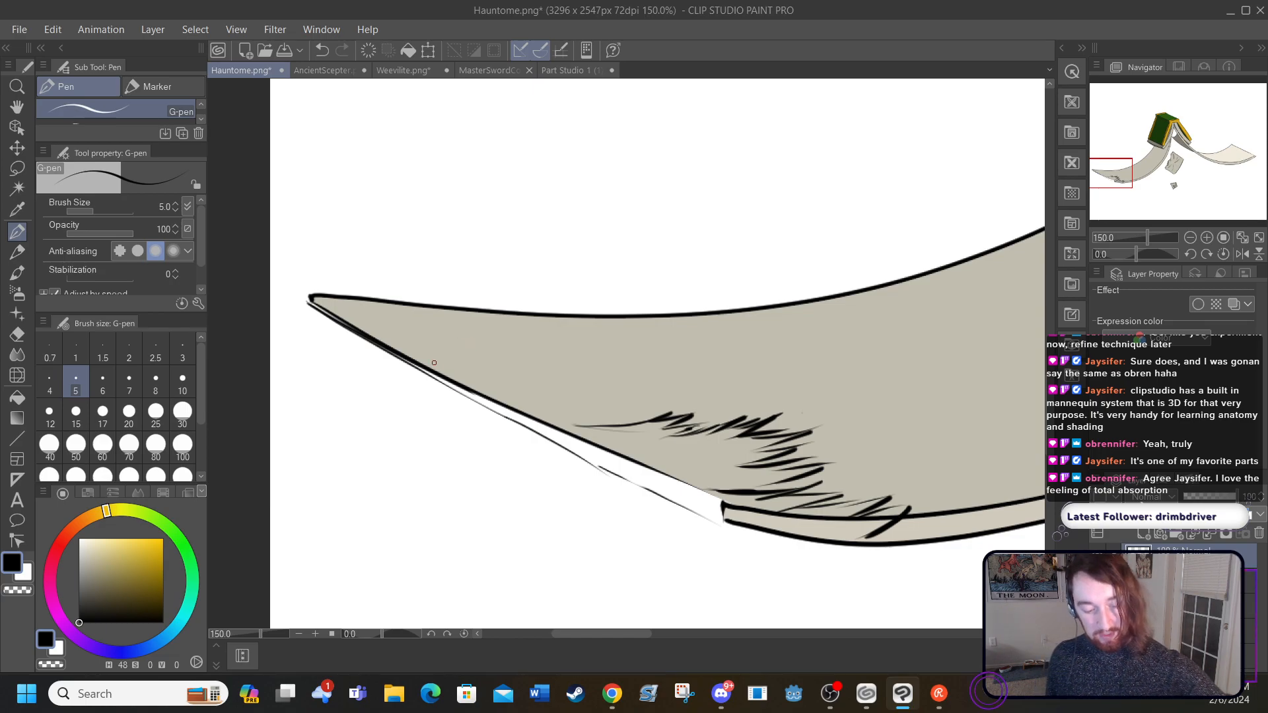
Step: Draw a small ragged tear near the left-hand page's tip and join the large tear's outline to the lower edge
mouse_move(435, 368)
left_mouse_down()
mouse_move(493, 357)
mouse_move(443, 356)
mouse_move(490, 352)
mouse_move(427, 345)
mouse_move(461, 335)
left_mouse_up()
mouse_move(392, 345)
left_mouse_down()
mouse_move(450, 342)
mouse_move(401, 344)
mouse_move(448, 358)
left_mouse_up()
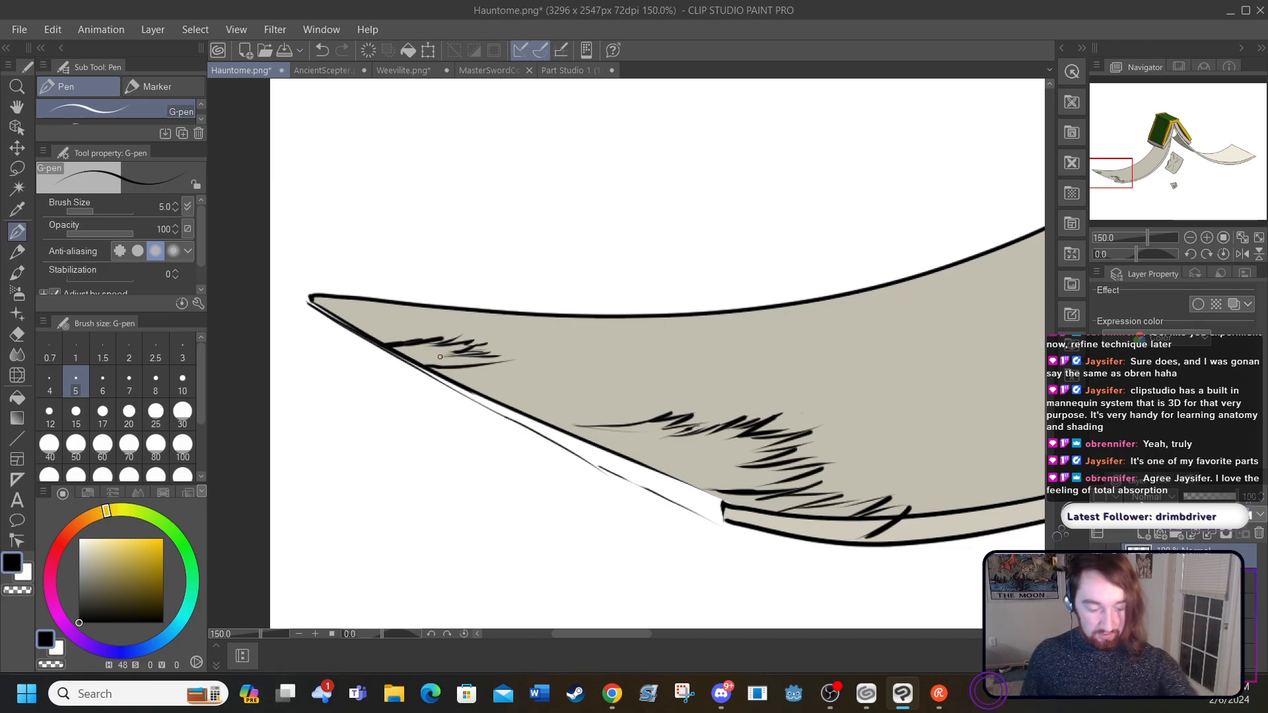
left_click_drag(577, 424, 553, 432)
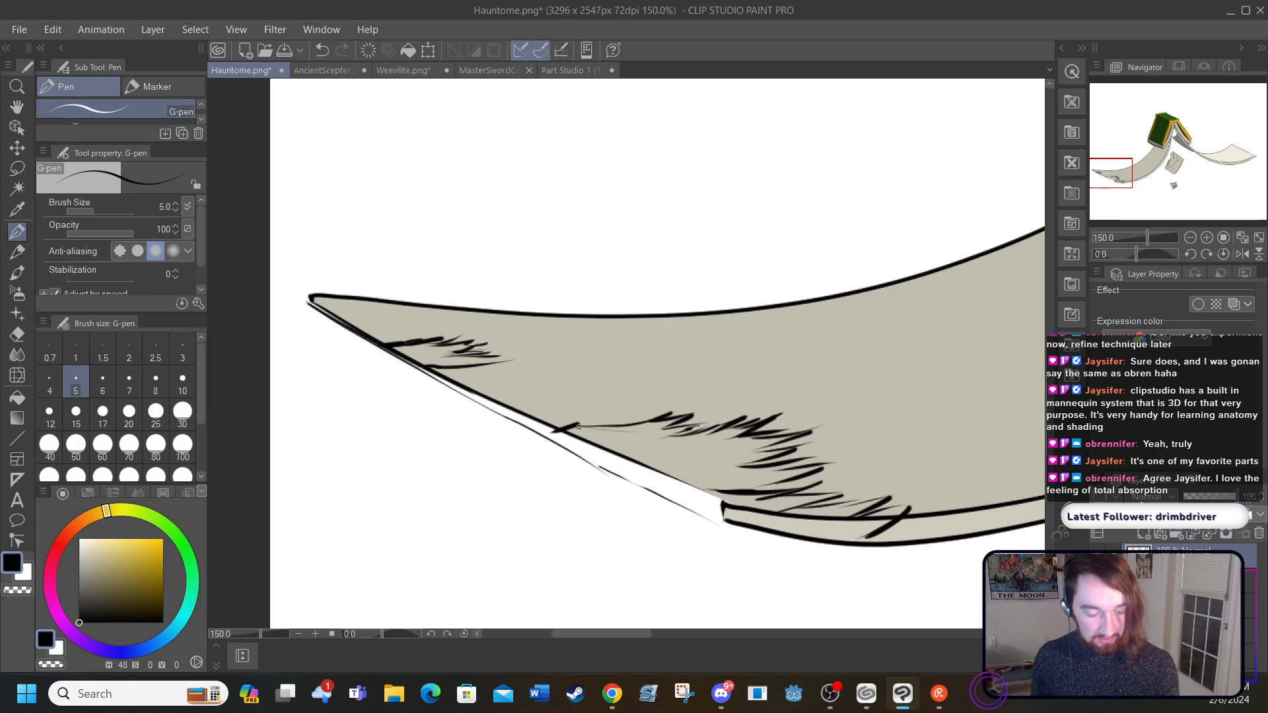
Step: Set the drawing colour to white and try to fill the large tear referring only to the editing layer, undoing that fill
left_click(17, 397)
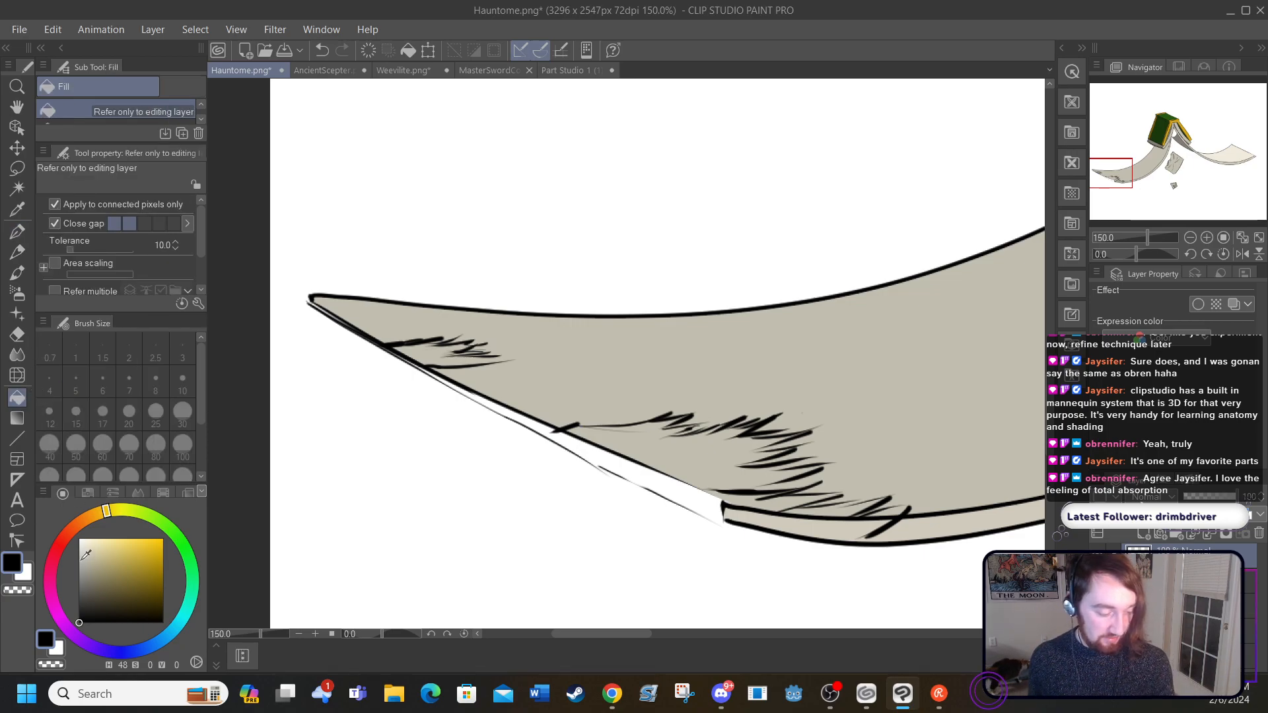
left_click_drag(84, 556, 81, 523)
left_click(665, 451)
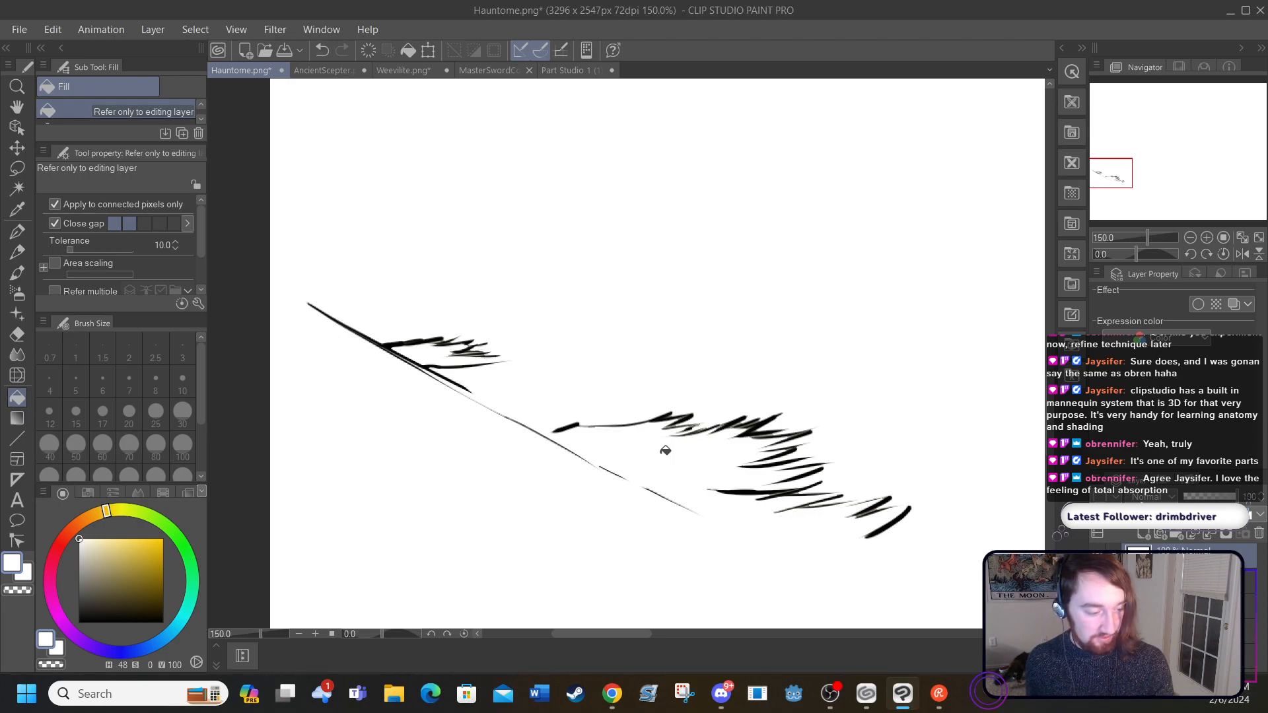
left_click(317, 51)
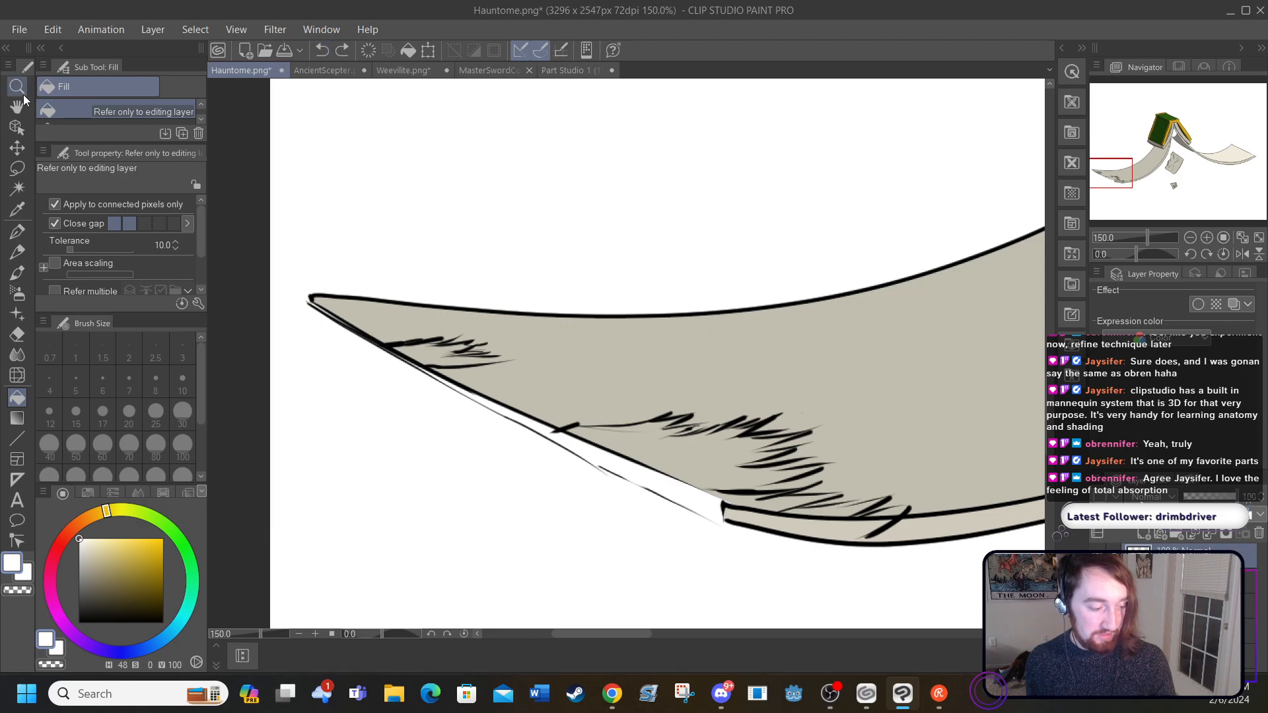
Step: Fill the large tear and the torn part of the page-thickness strip with white, using the Fill option Refer other layers
left_click(18, 235)
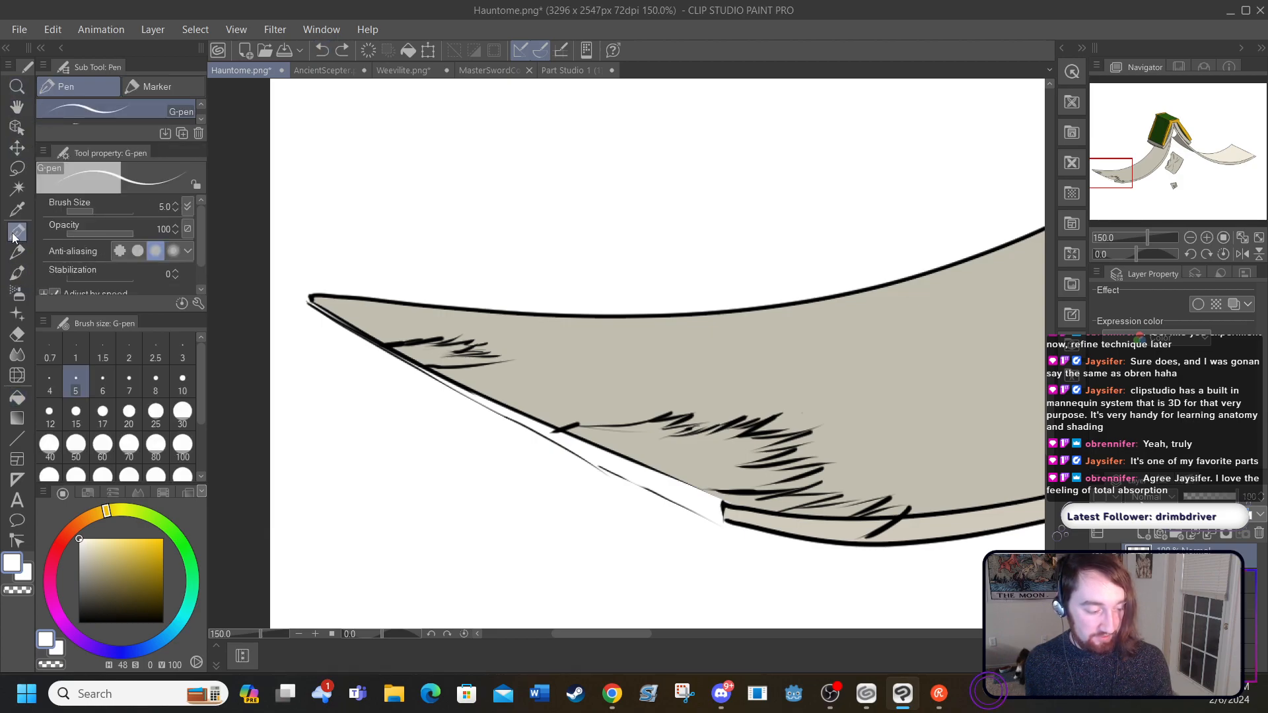
left_click(15, 401)
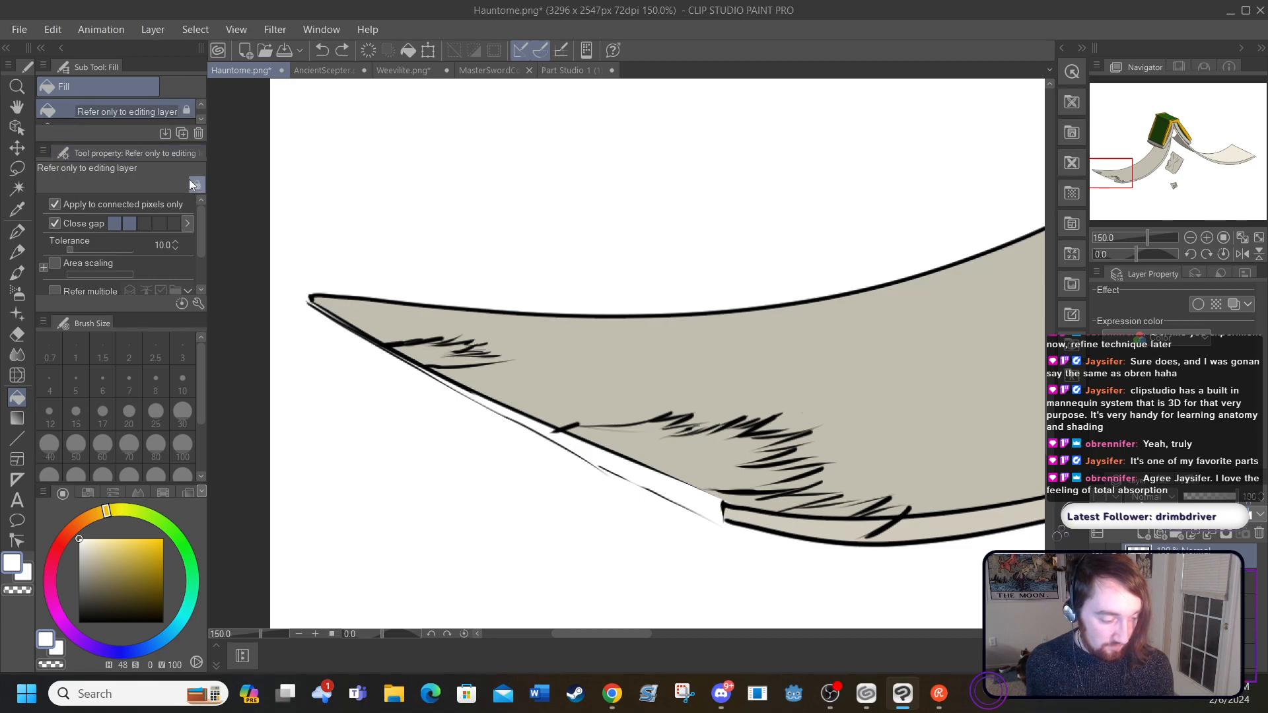
left_click(201, 119)
left_click(150, 109)
left_click(637, 428)
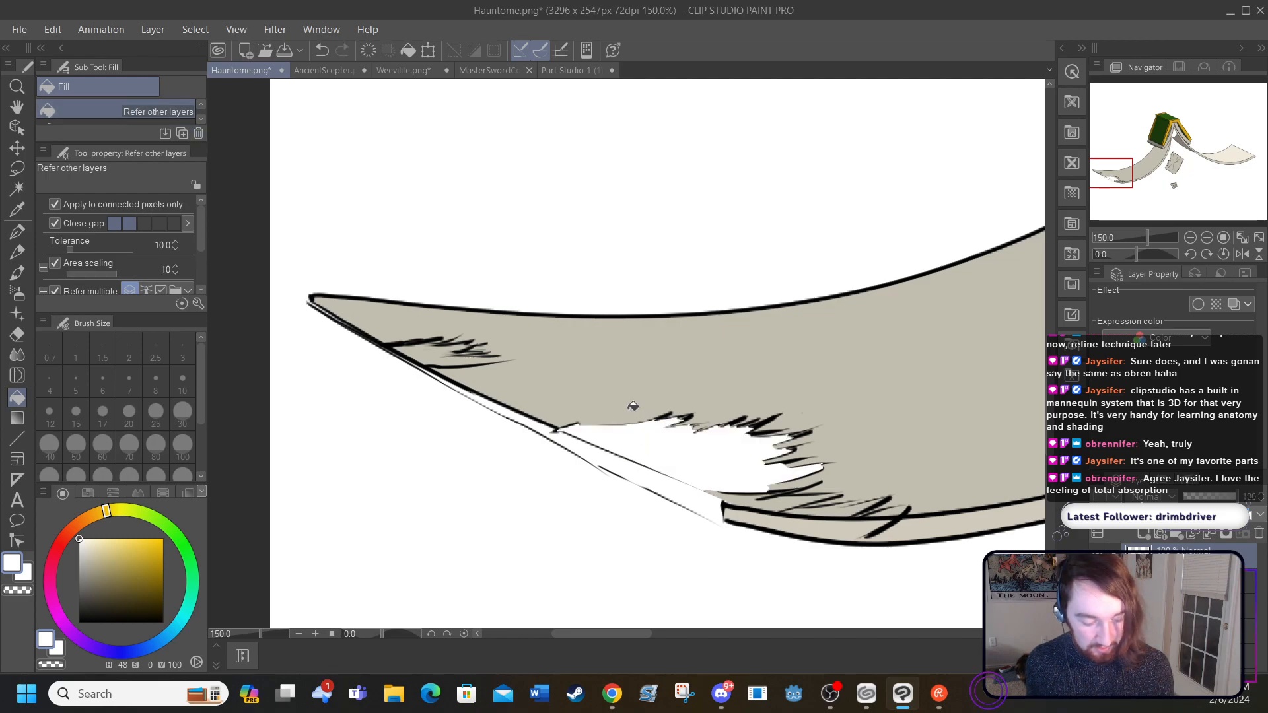
left_click(747, 495)
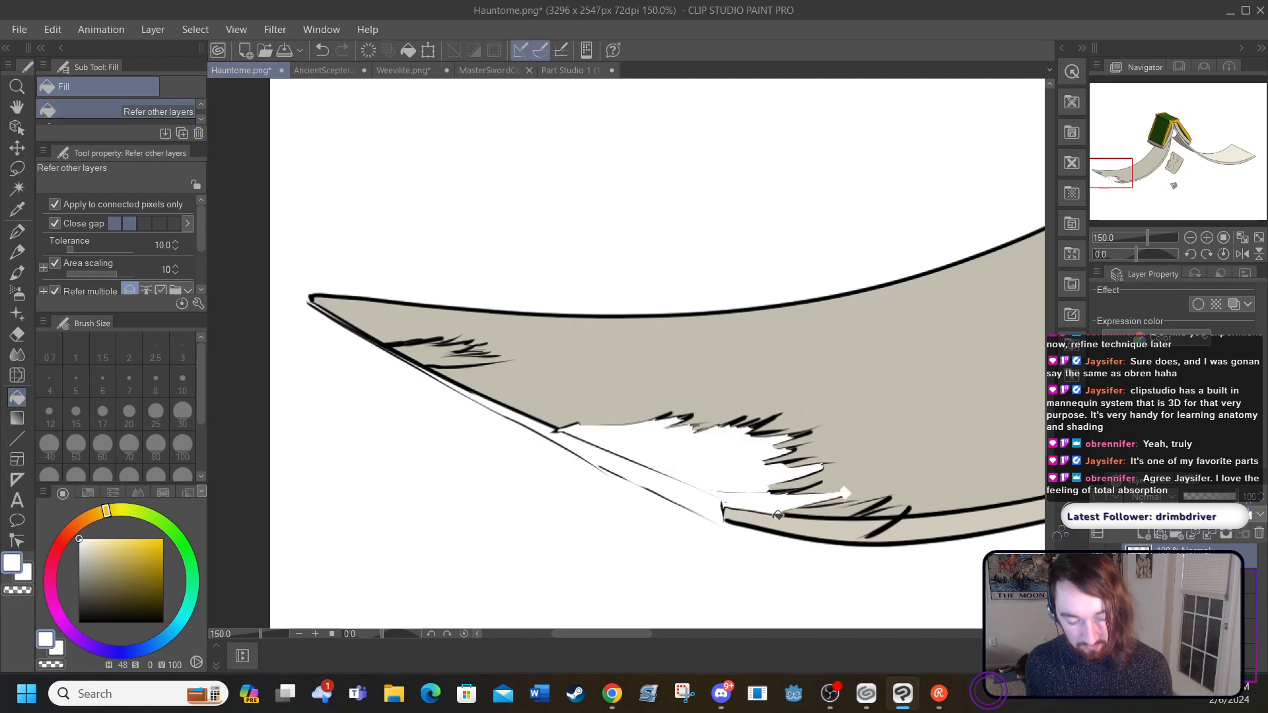
left_click(813, 510)
left_click(813, 521)
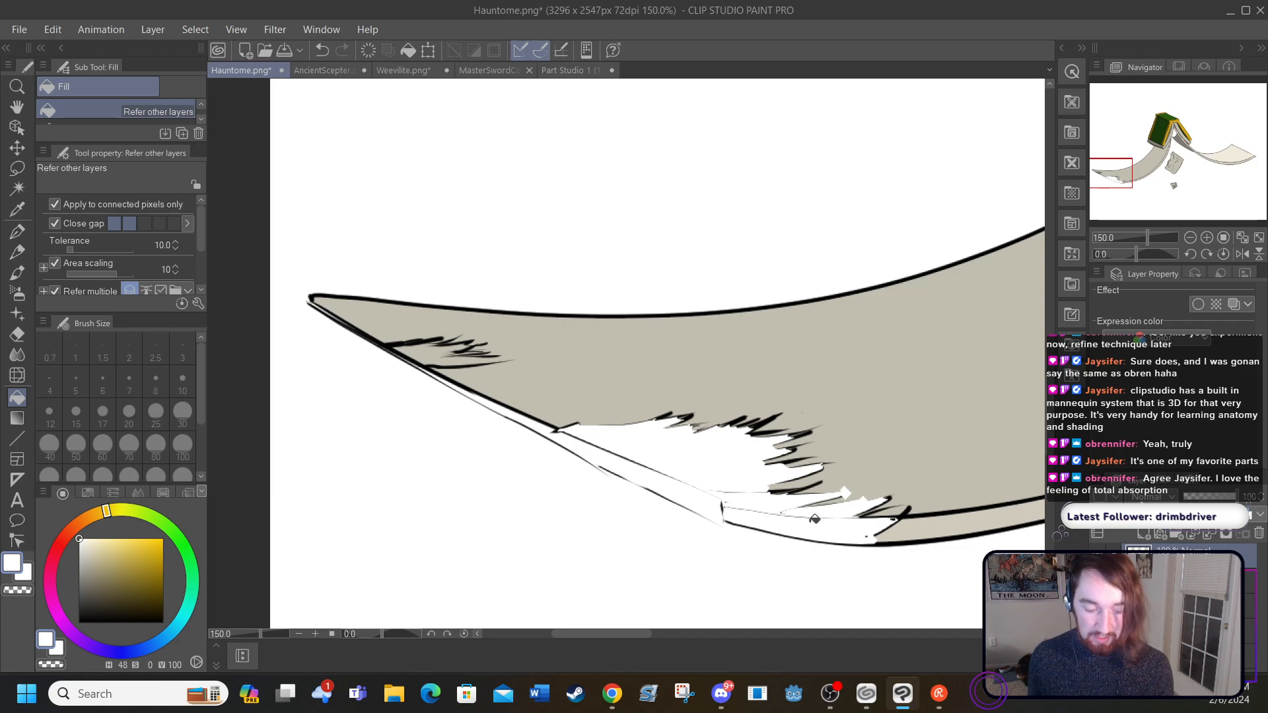
Step: Undo a trial white fill of the small tear near the page tip and close the gap in its outline with a black G-pen stroke
left_click(423, 348)
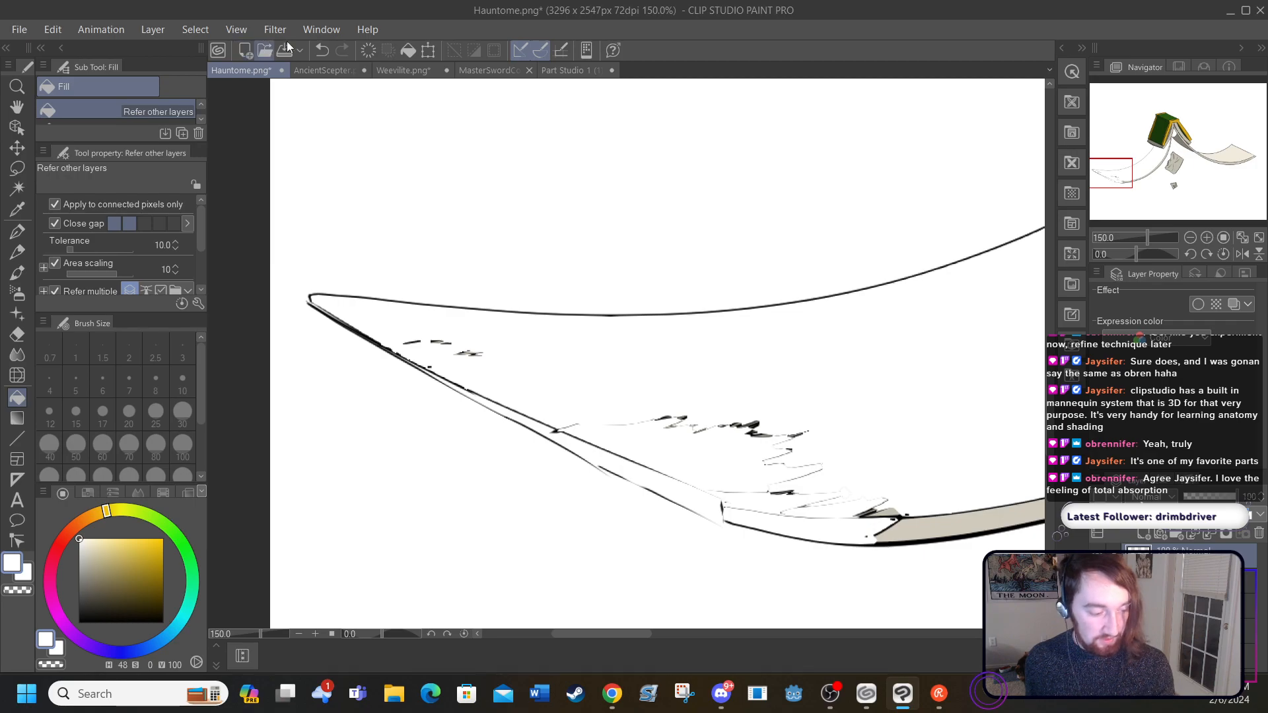
left_click(323, 48)
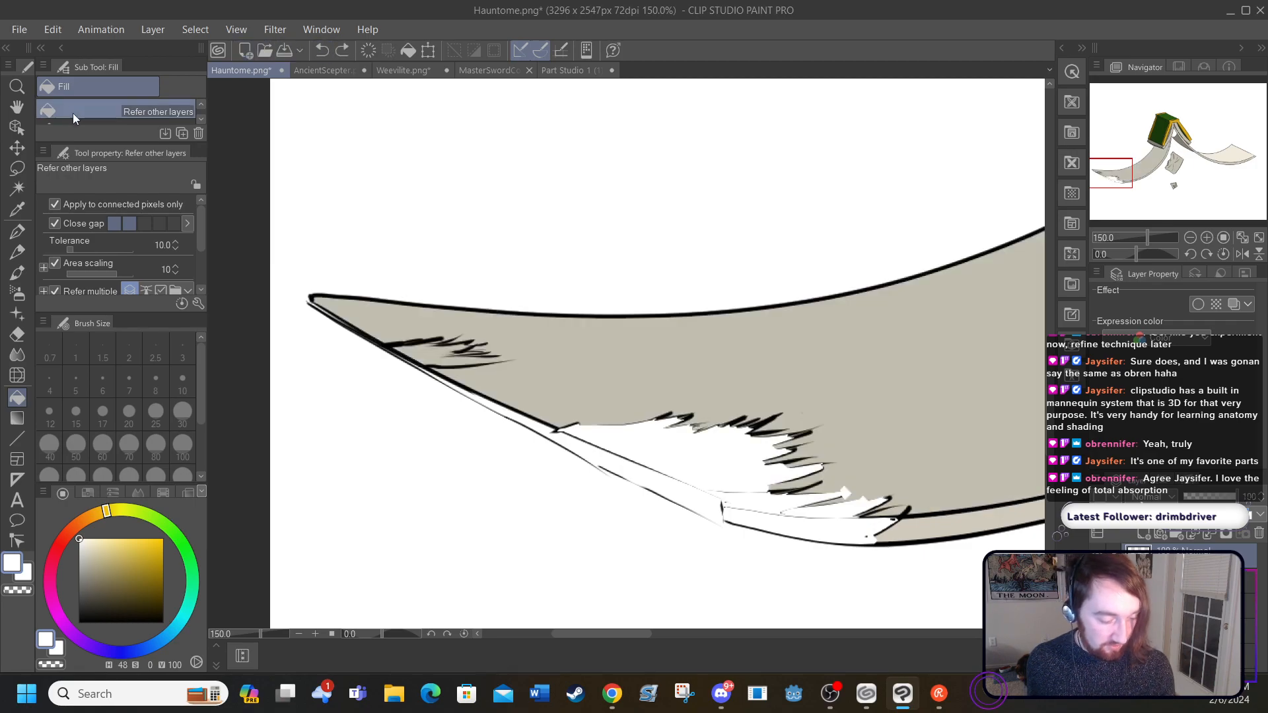
left_click(18, 233)
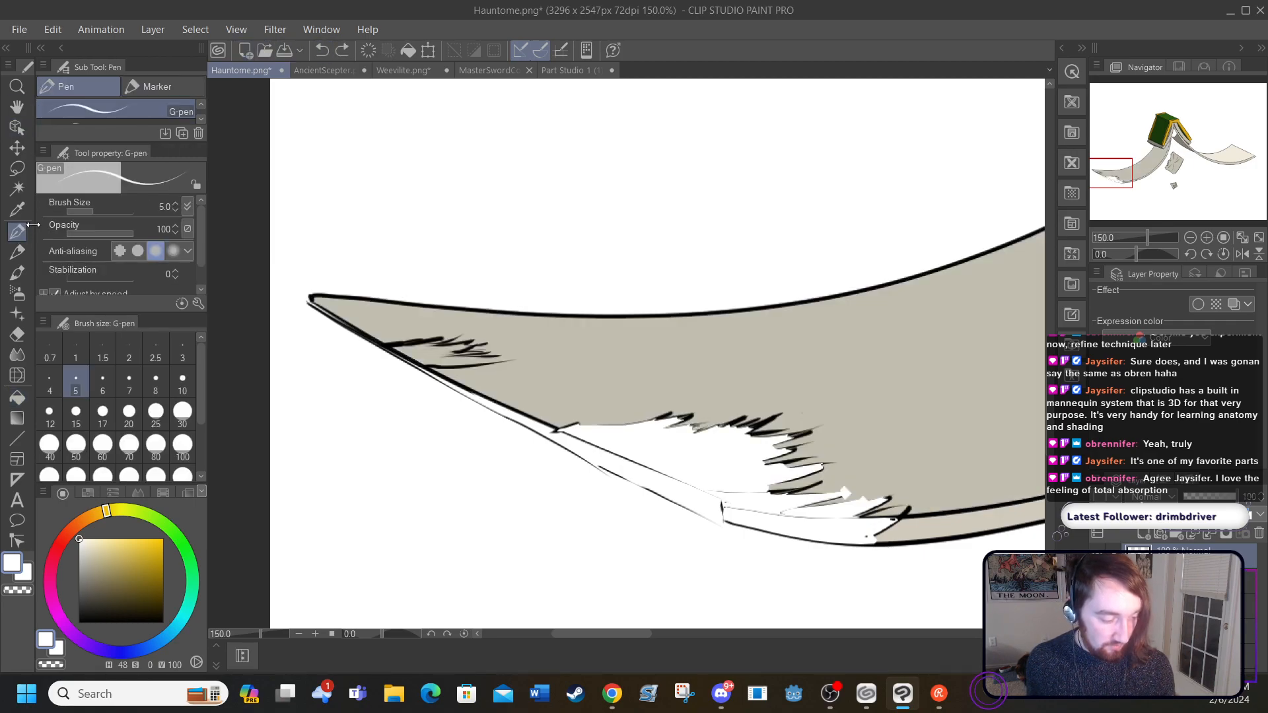
left_click(79, 622)
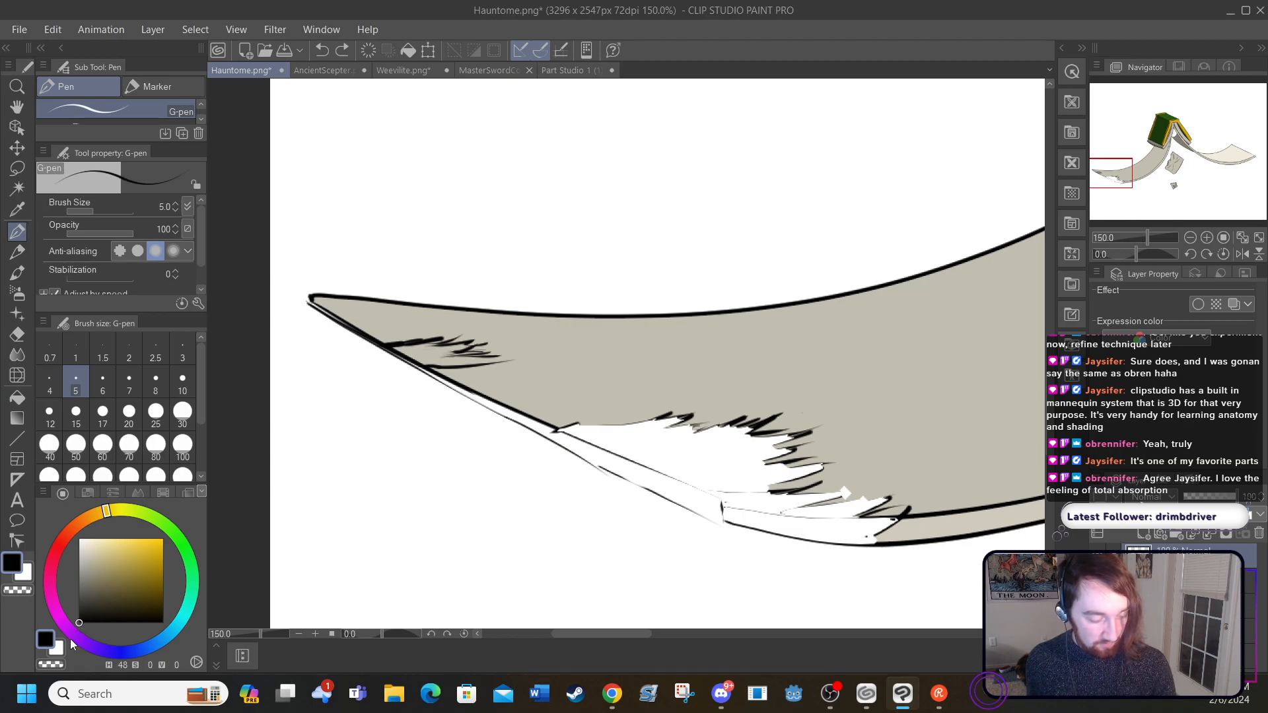
left_click_drag(493, 362, 509, 358)
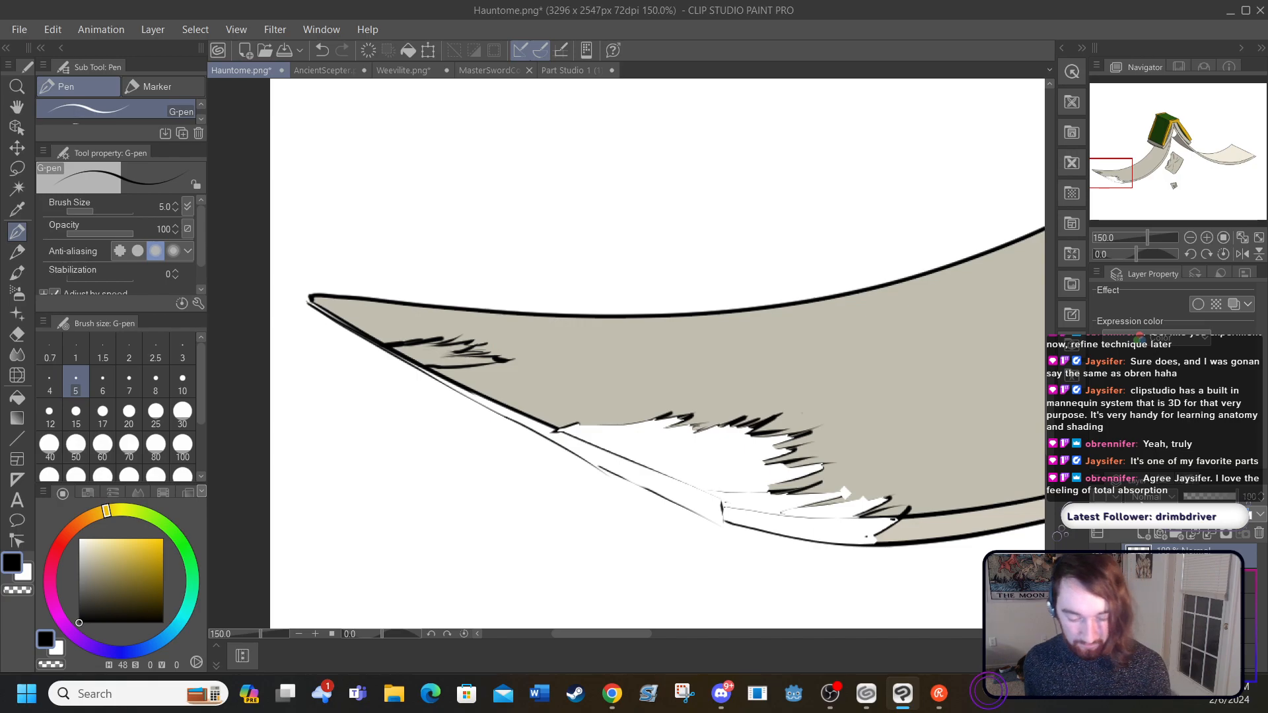
Step: Hide and show the tear layer repeatedly to compare the left-hand page with and without its tears
left_click(1097, 557)
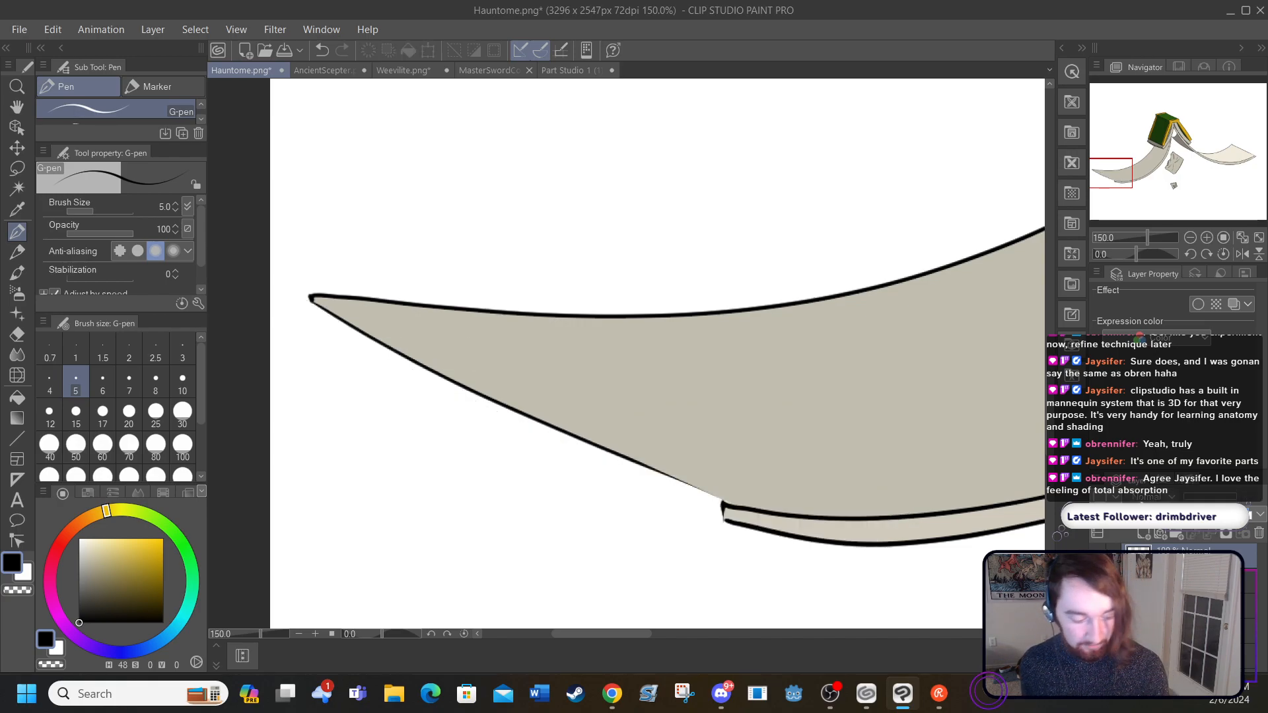
left_click(1097, 556)
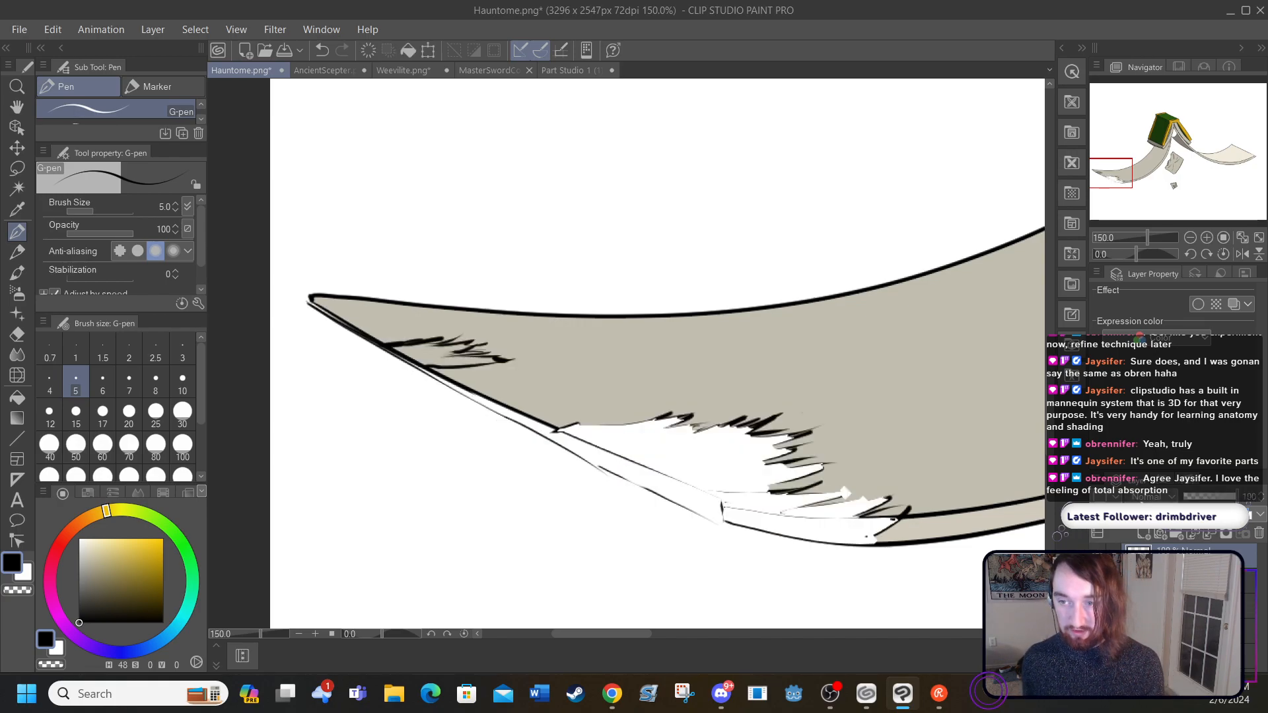
left_click(1097, 557)
left_click(1098, 556)
left_click(1098, 557)
left_click(1097, 557)
left_click(1097, 557)
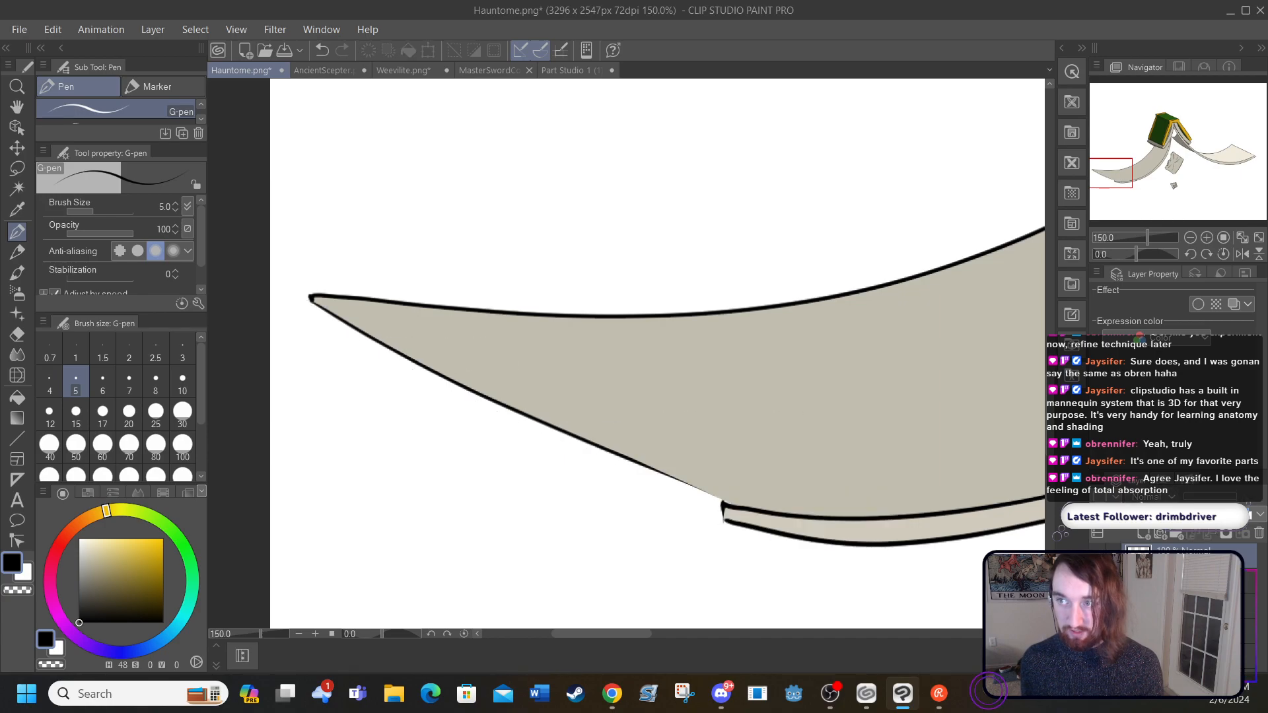
left_click(1097, 557)
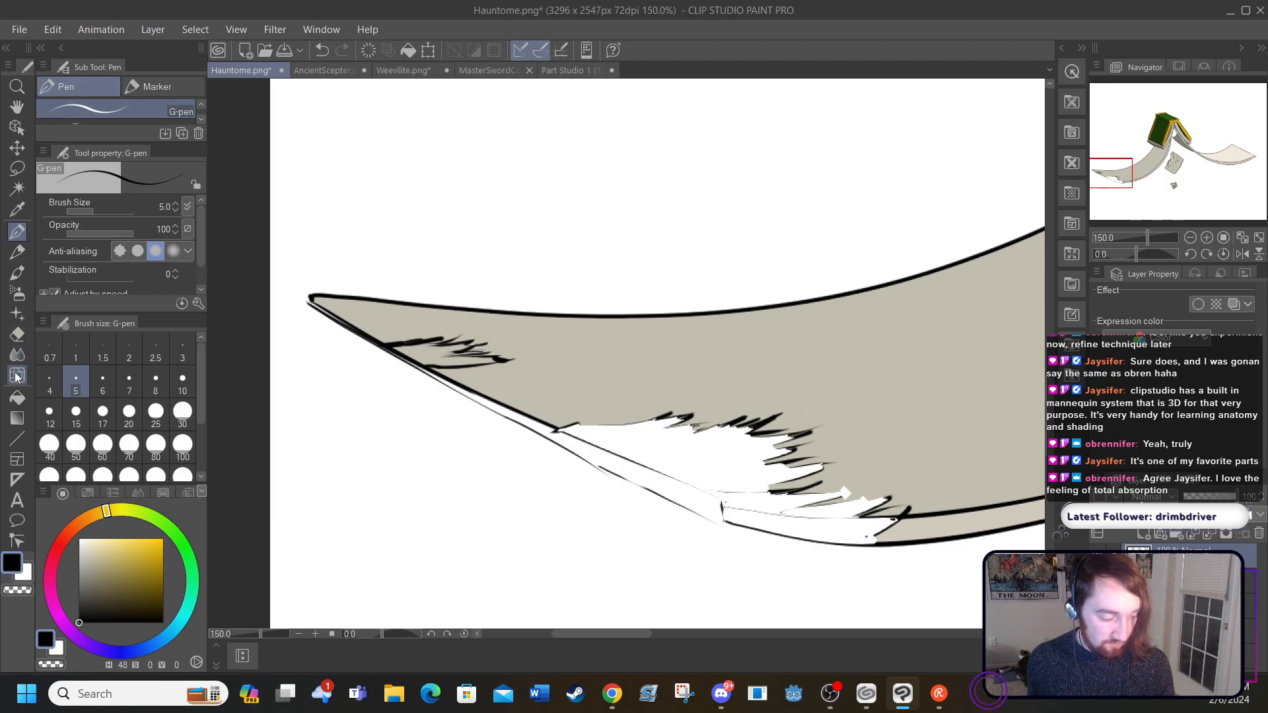
Step: Fill the small ragged tear near the left-hand page's tip with white, using the Fill option Refer other layers
left_click(18, 397)
left_click(88, 562)
left_click(79, 539)
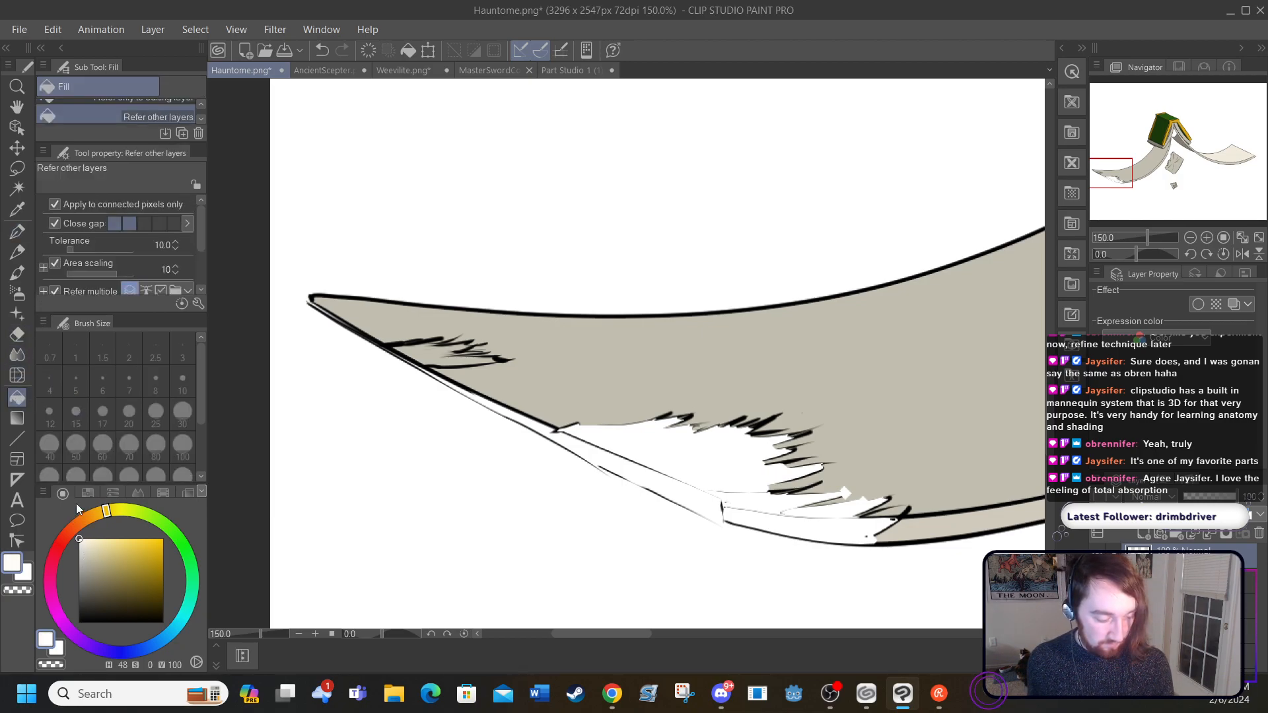
left_click(432, 358)
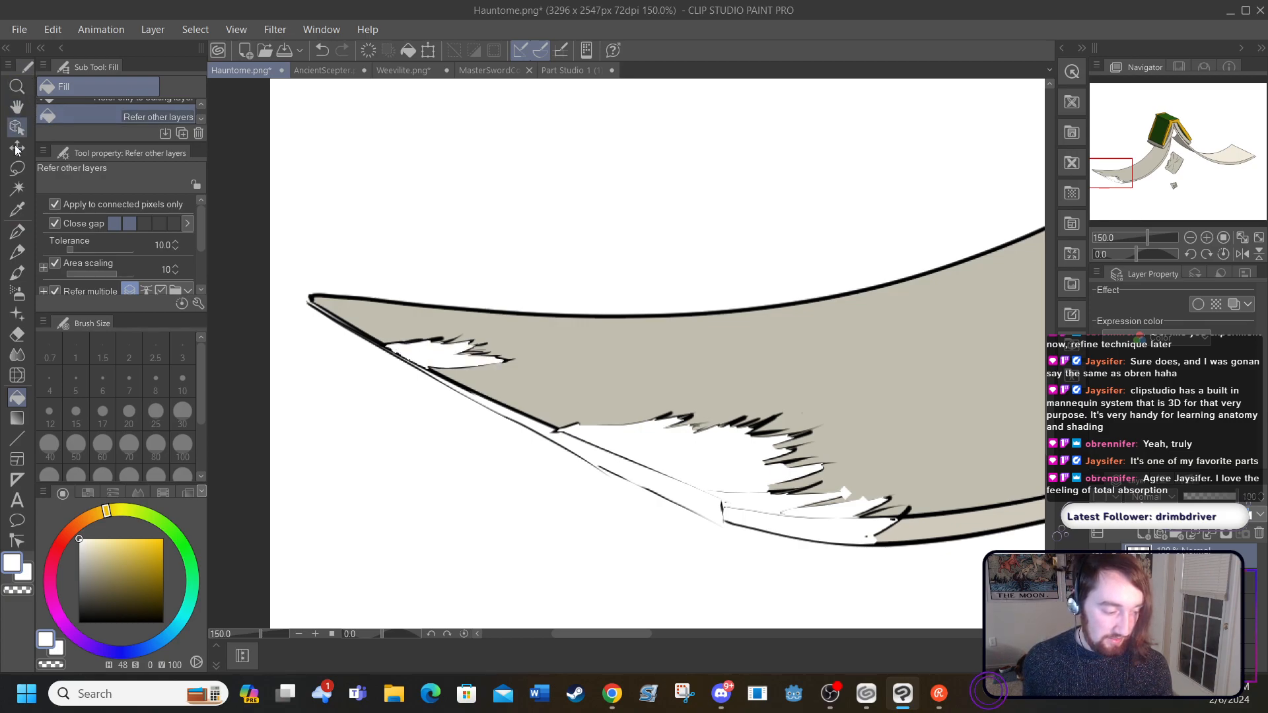
Step: Draw a second jagged black G-pen line just inside the large tear's edge, from the page's lower edge to the page-thickness strip
key("p")
left_click(78, 620)
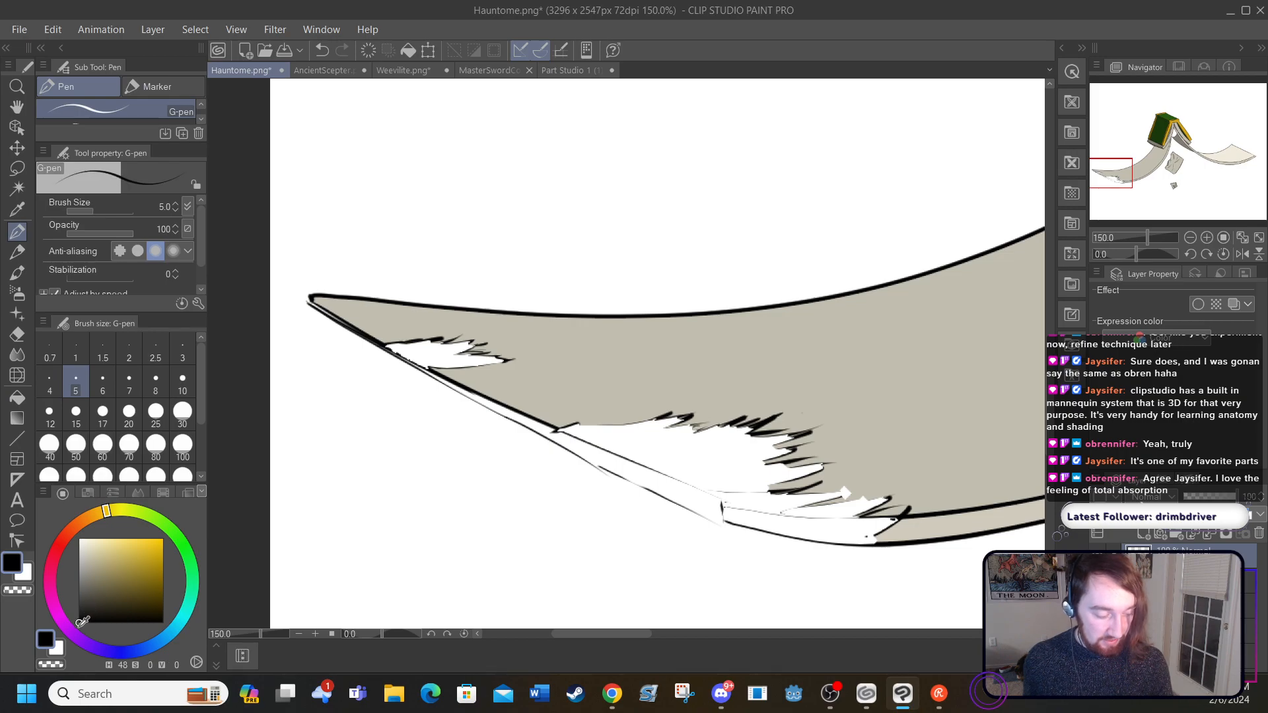
mouse_move(558, 430)
left_mouse_down()
mouse_move(738, 434)
mouse_move(724, 442)
mouse_move(771, 444)
mouse_move(757, 464)
mouse_move(790, 471)
left_mouse_up()
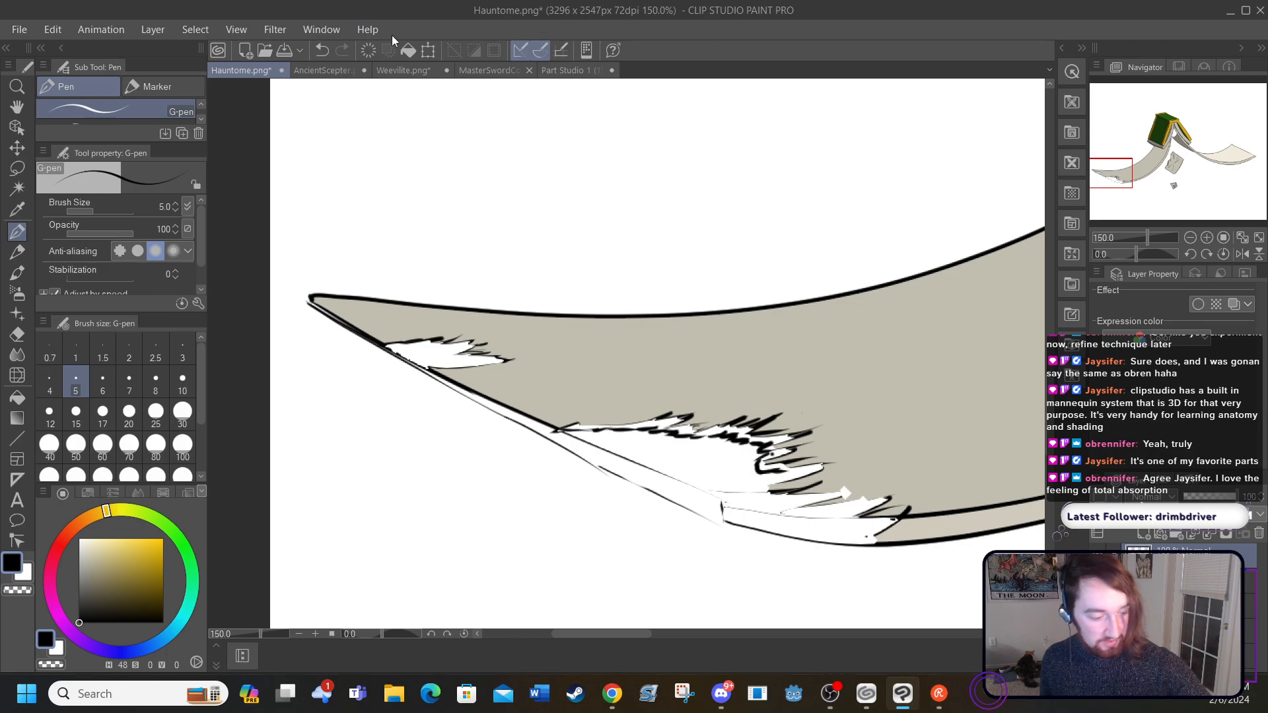
left_click(322, 51)
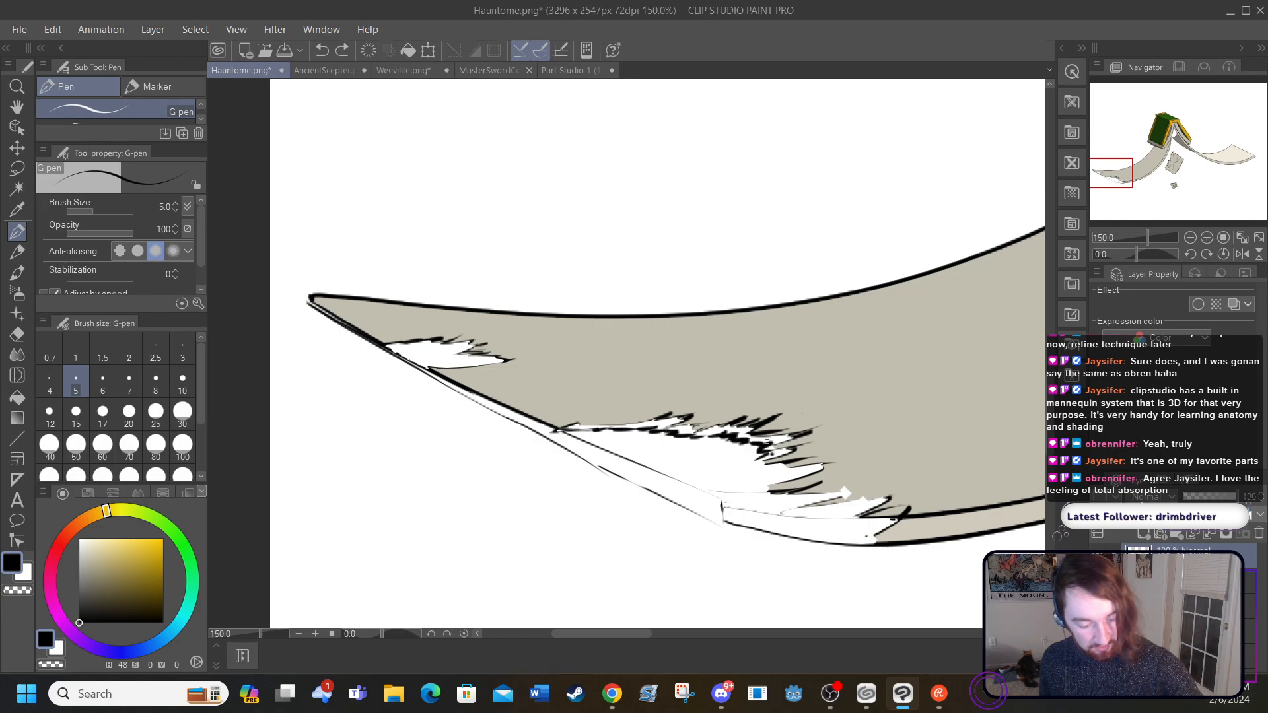
left_click_drag(756, 459, 770, 454)
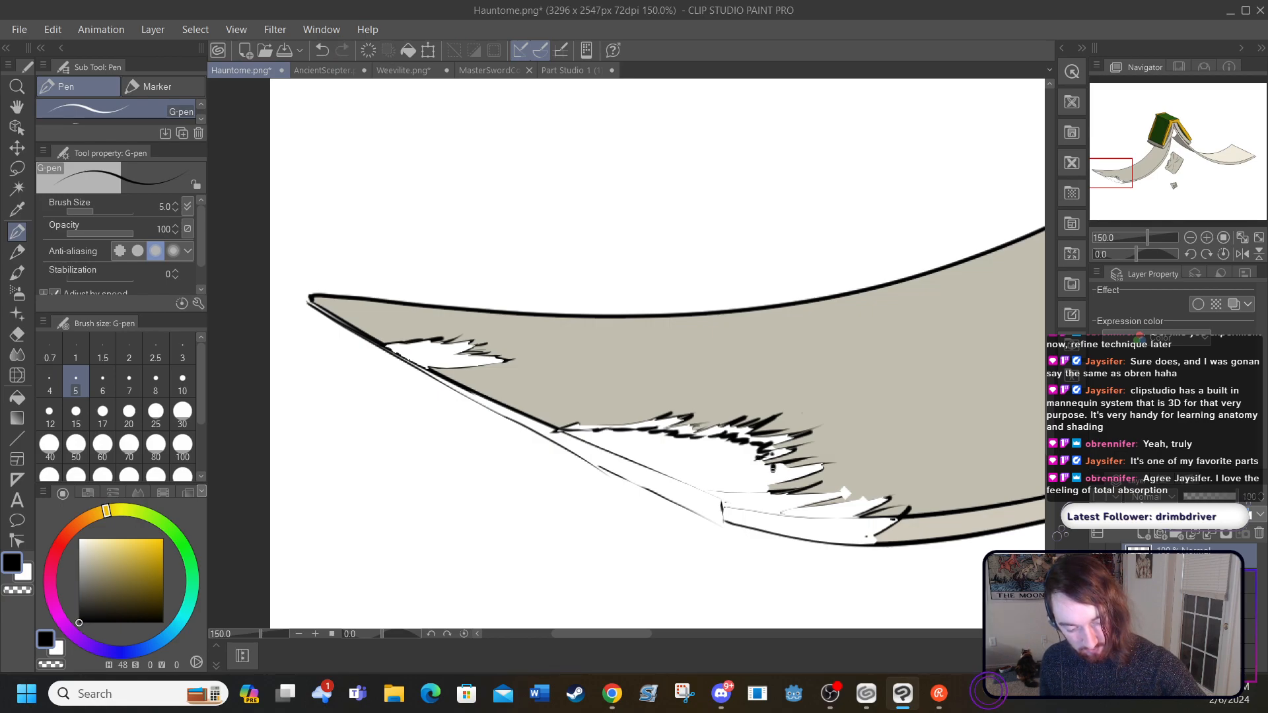
mouse_move(789, 470)
left_mouse_down()
mouse_move(825, 468)
mouse_move(780, 501)
mouse_move(855, 504)
left_mouse_up()
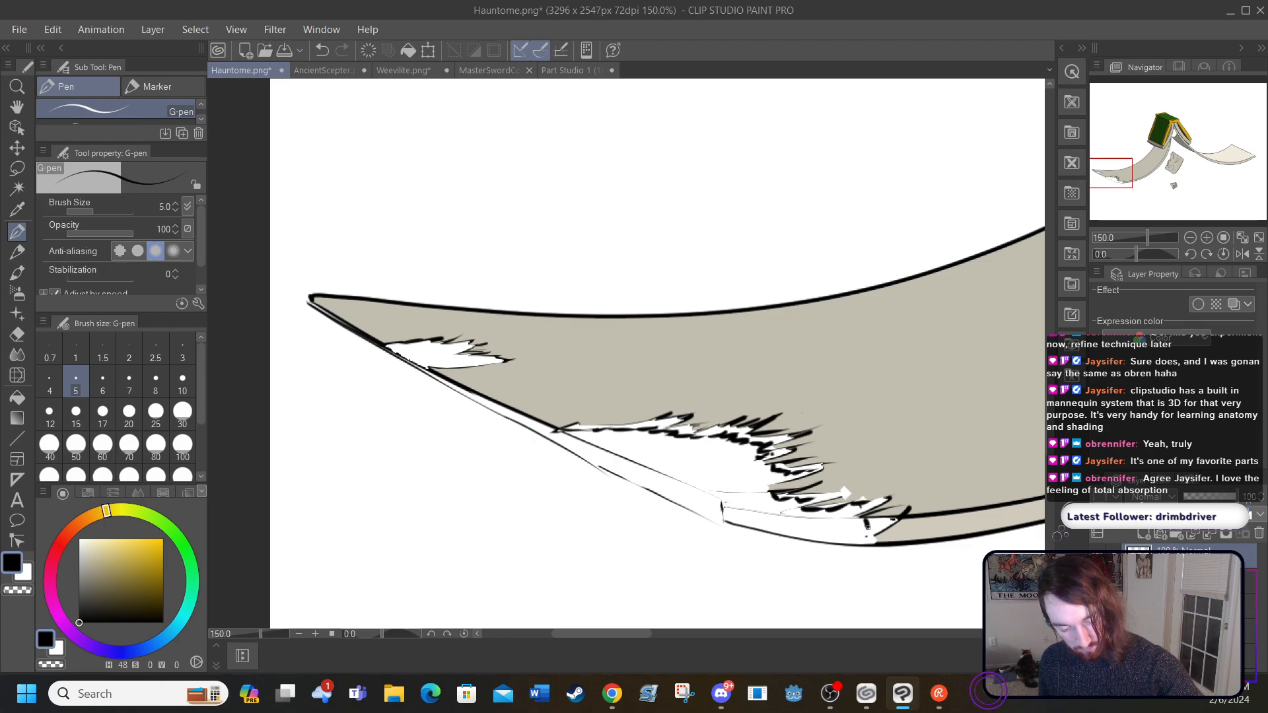
left_click_drag(869, 529, 877, 528)
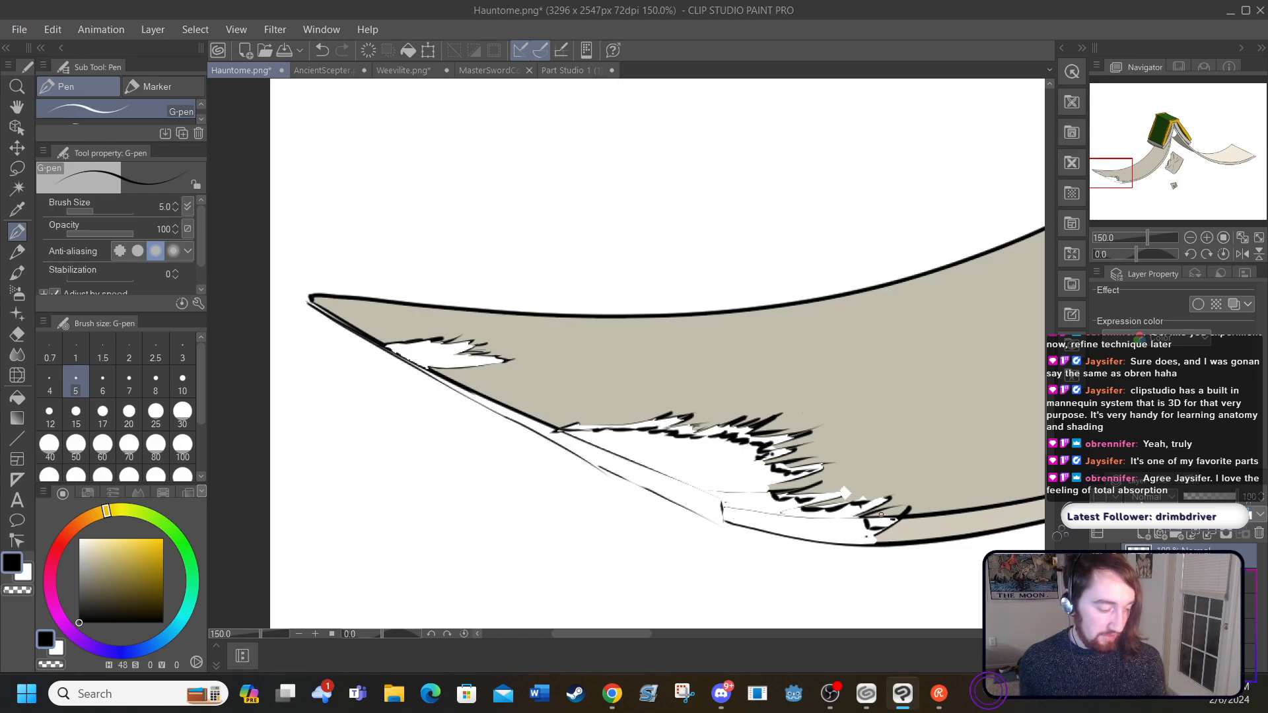
Step: Try to fill the rim between the large tear's two jagged lines with the beige sampled from the page-thickness strip
left_click(17, 210)
left_click(923, 520)
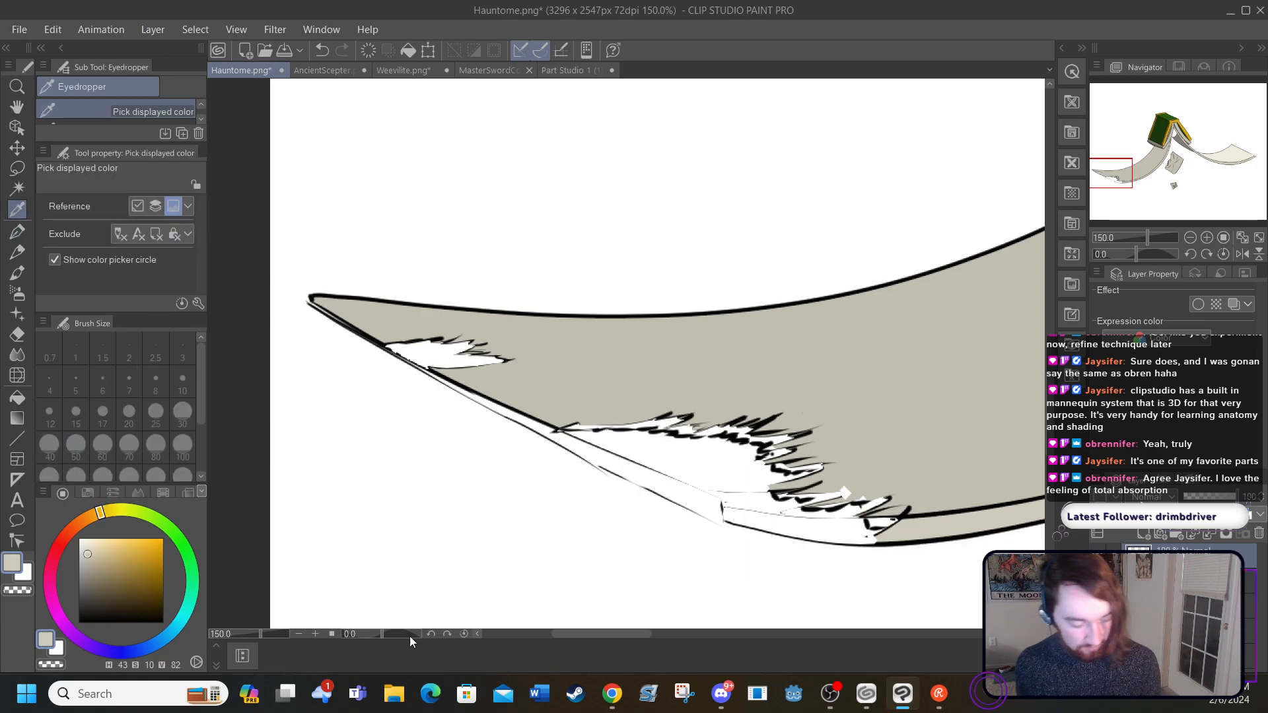
left_click(316, 635)
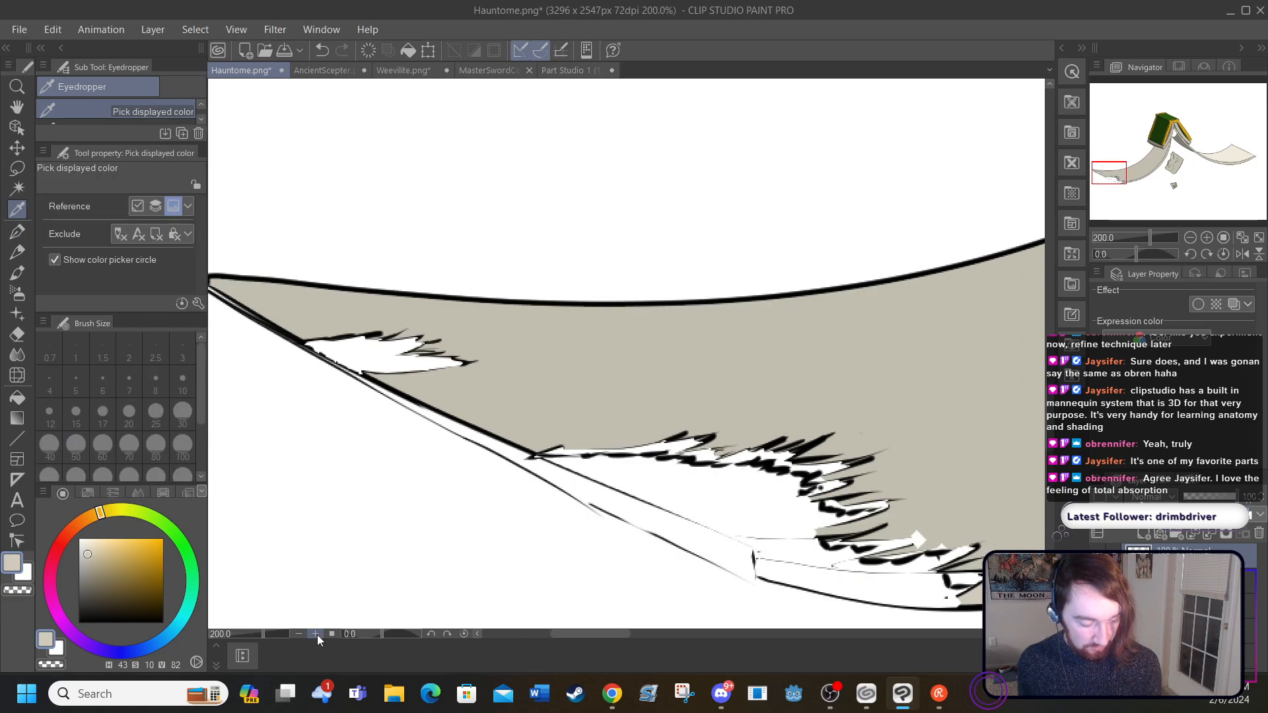
left_click(317, 635)
left_click_drag(1050, 424, 1050, 435)
left_click_drag(570, 634, 591, 634)
left_click(21, 403)
left_click(292, 308)
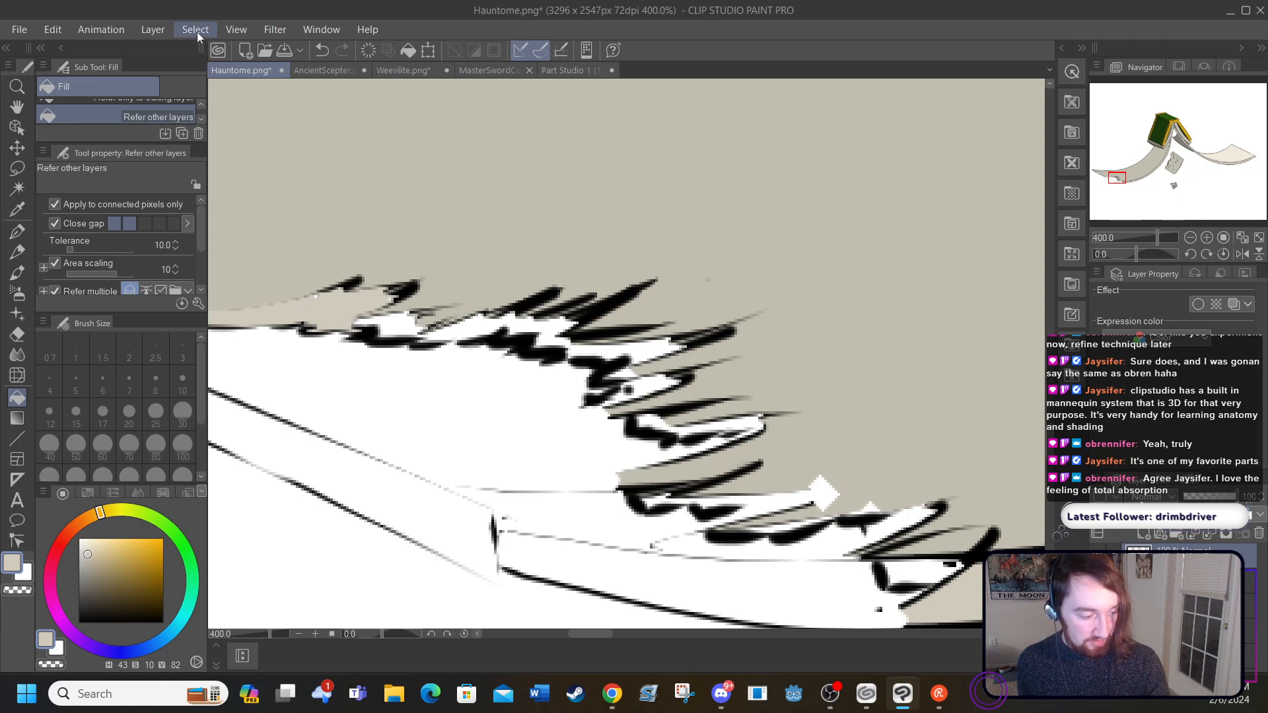
left_click(319, 51)
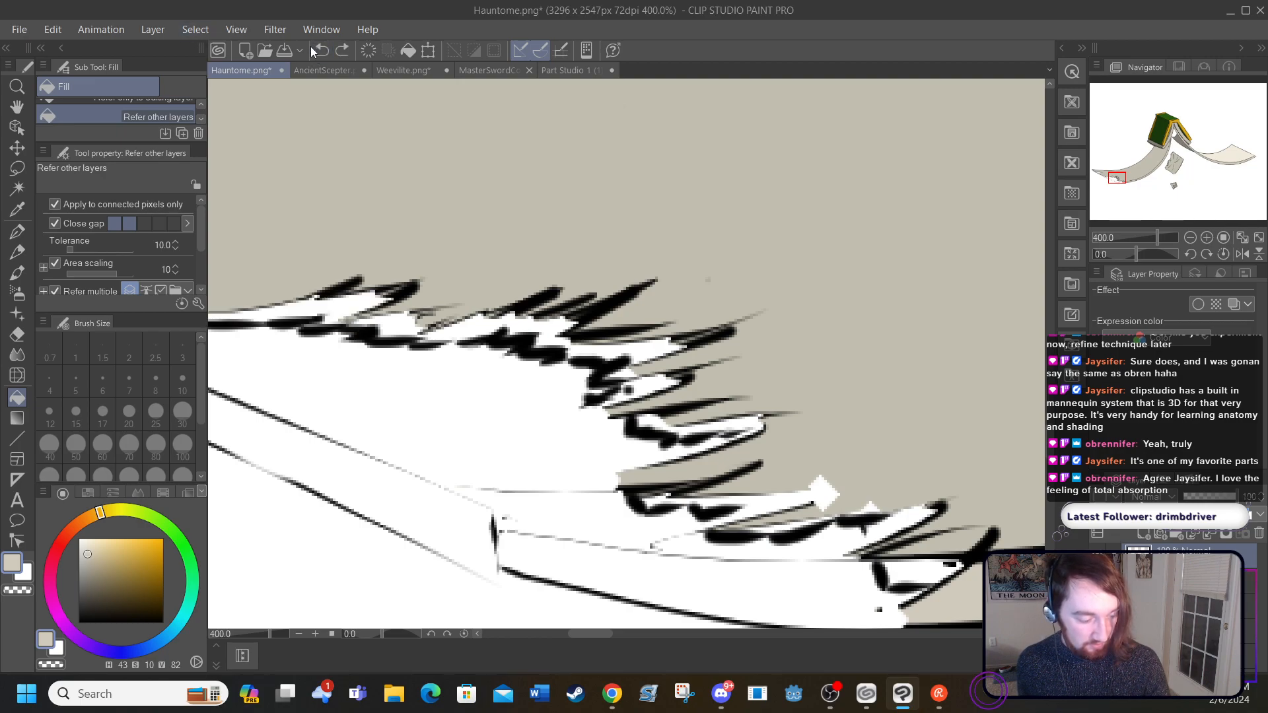
Step: Close the gaps in the large tear's outer outline with black G-pen strokes, from its pointed start along the upper spikes
left_click_drag(582, 634, 568, 634)
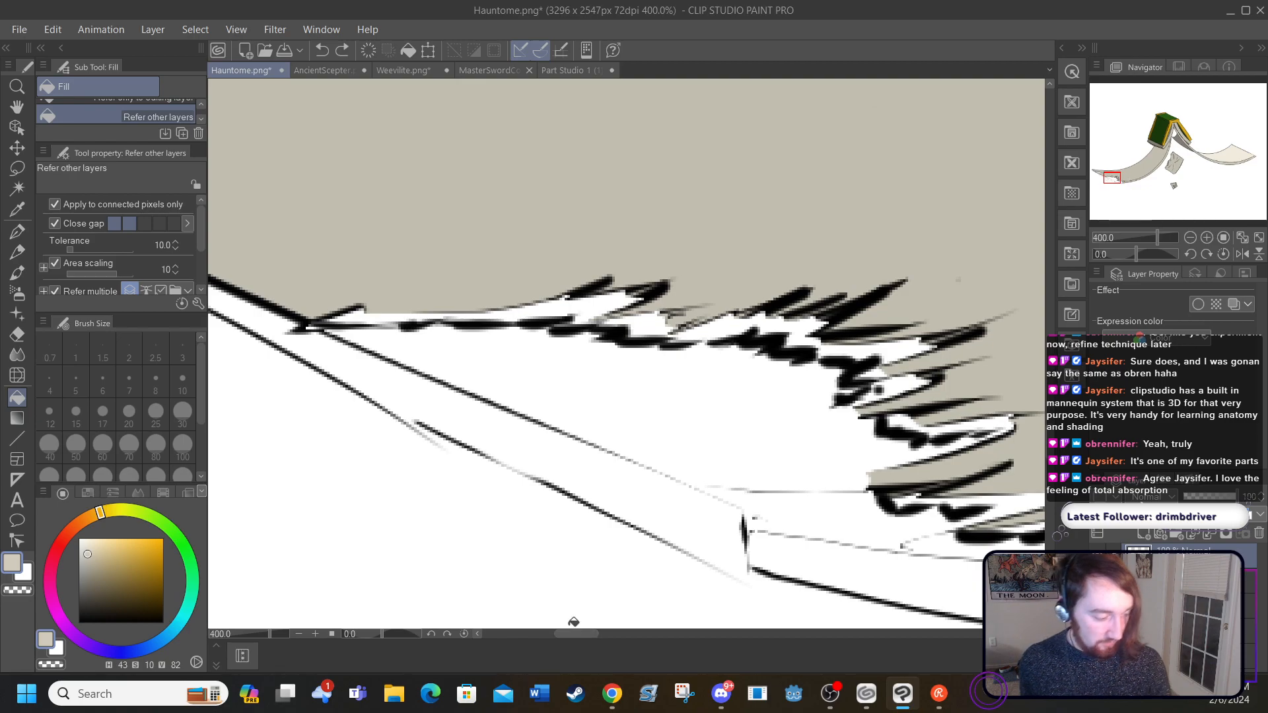
left_click(17, 231)
left_click(79, 622)
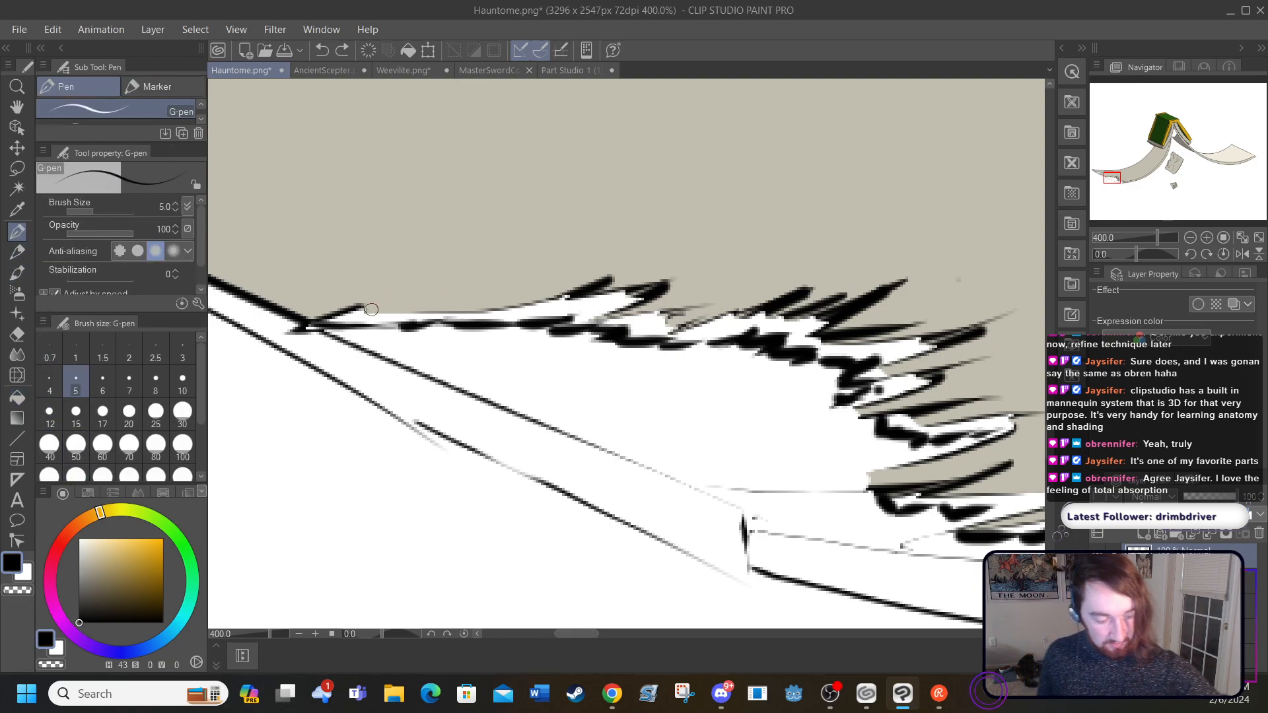
mouse_move(362, 308)
left_mouse_down()
mouse_move(518, 304)
mouse_move(505, 304)
mouse_move(597, 285)
mouse_move(610, 317)
mouse_move(700, 304)
mouse_move(674, 328)
mouse_move(757, 297)
left_mouse_up()
left_click_drag(839, 340, 963, 325)
left_click_drag(882, 383, 951, 360)
left_click_drag(877, 375, 939, 355)
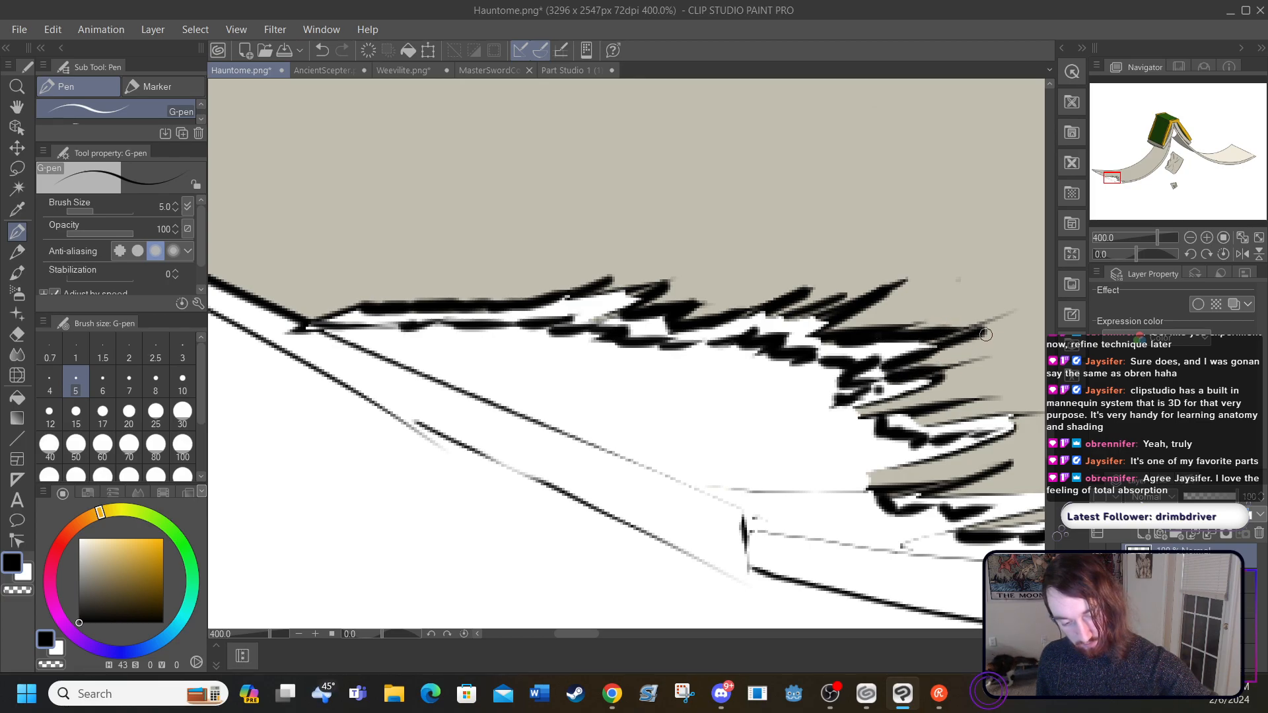
Step: Thicken and join the large tear's remaining spikes in black with the G-pen, down to the page-thickness strip
left_click_drag(544, 633, 580, 635)
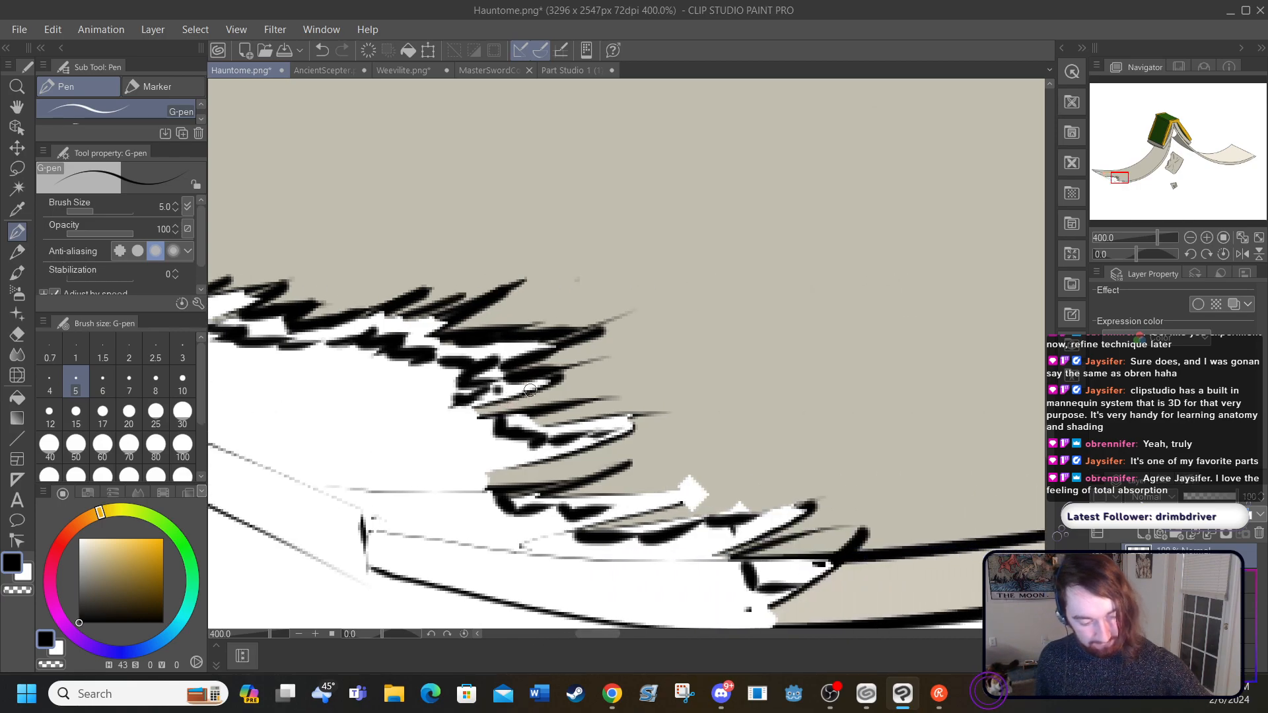
mouse_move(536, 413)
left_mouse_down()
mouse_move(554, 429)
mouse_move(623, 410)
left_mouse_up()
left_click_drag(651, 411, 672, 411)
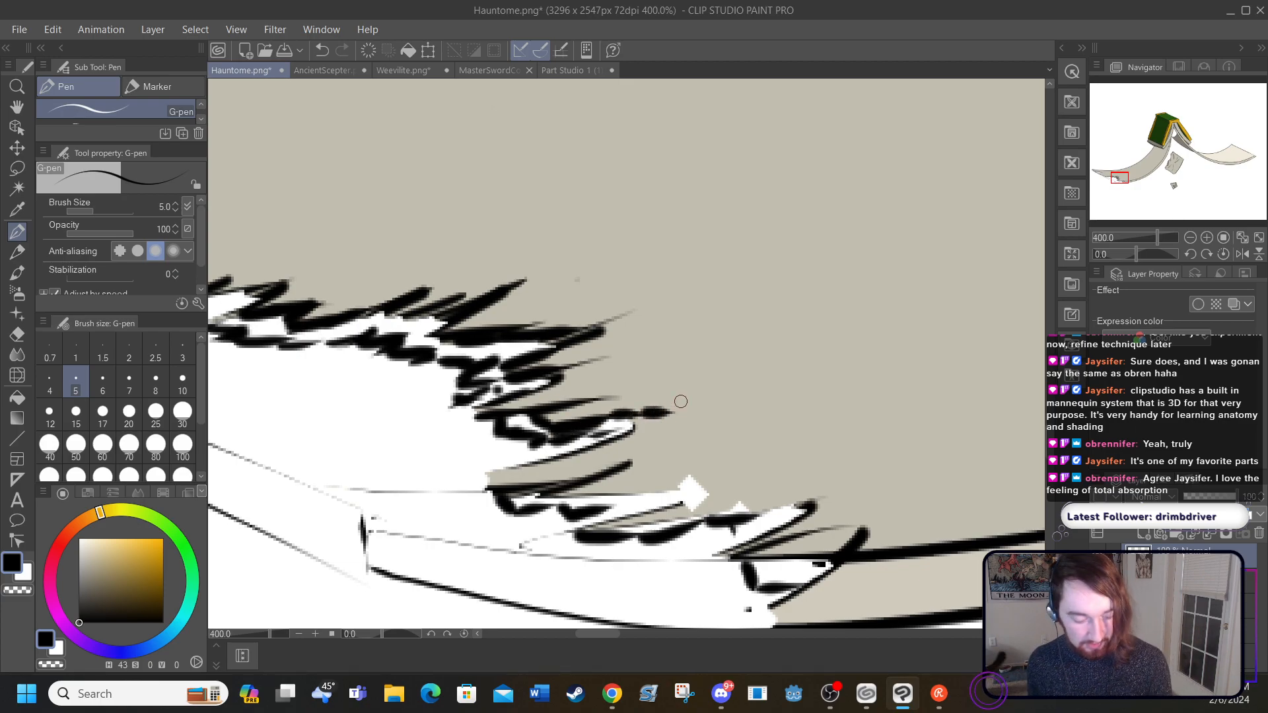
mouse_move(627, 422)
left_mouse_down()
mouse_move(612, 446)
mouse_move(489, 479)
mouse_move(550, 485)
mouse_move(549, 498)
mouse_move(683, 491)
left_mouse_up()
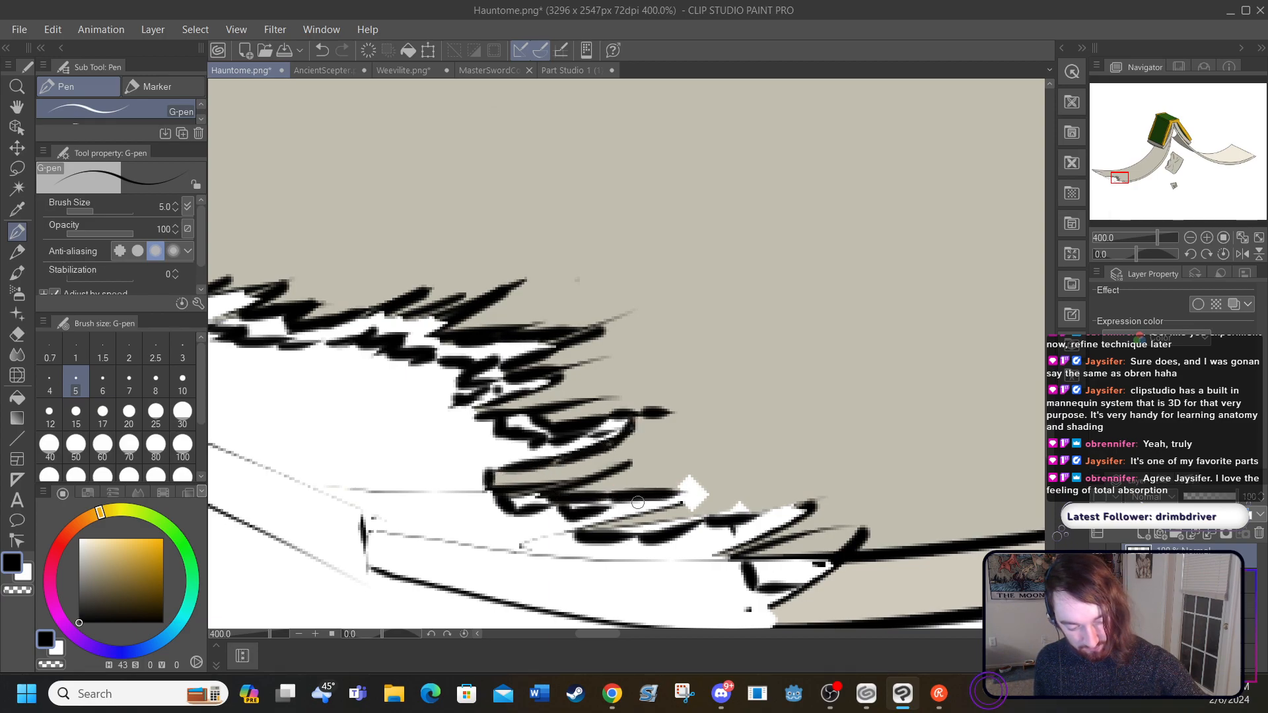
left_click_drag(598, 500, 642, 495)
left_click_drag(585, 529, 690, 500)
mouse_move(632, 534)
left_mouse_down()
mouse_move(783, 511)
mouse_move(785, 559)
mouse_move(826, 551)
left_mouse_up()
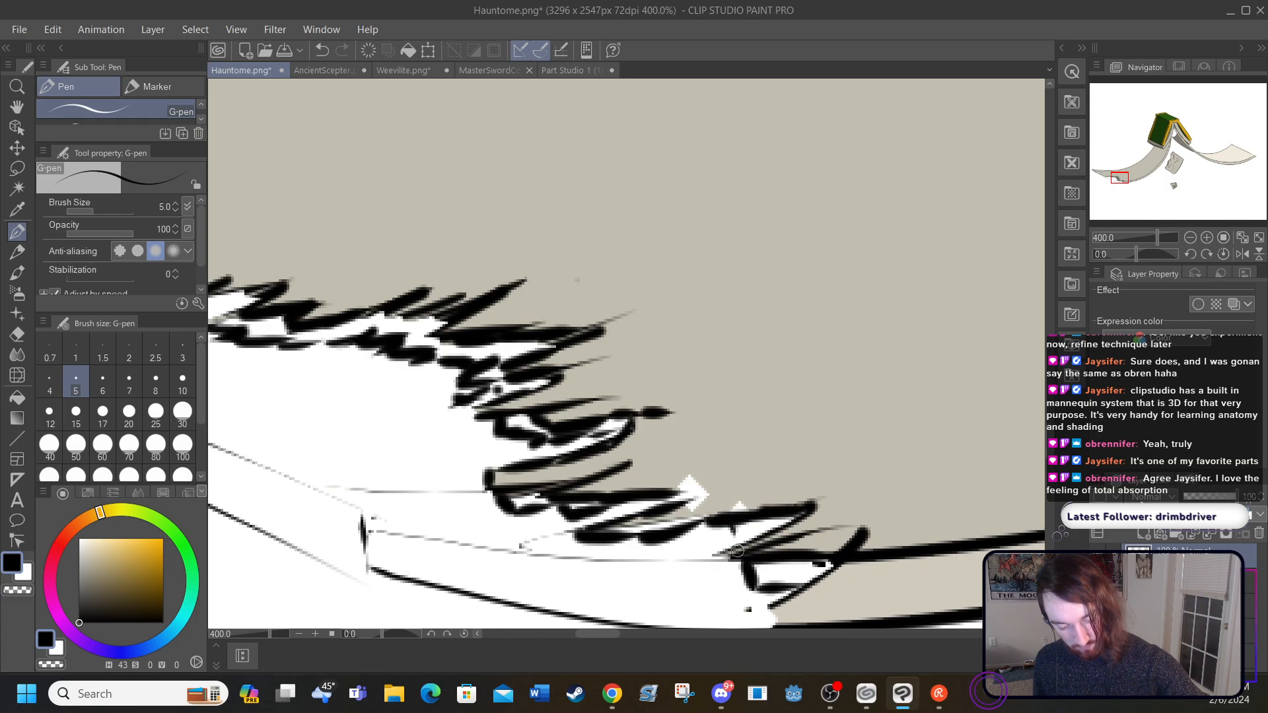
left_click_drag(736, 552, 785, 517)
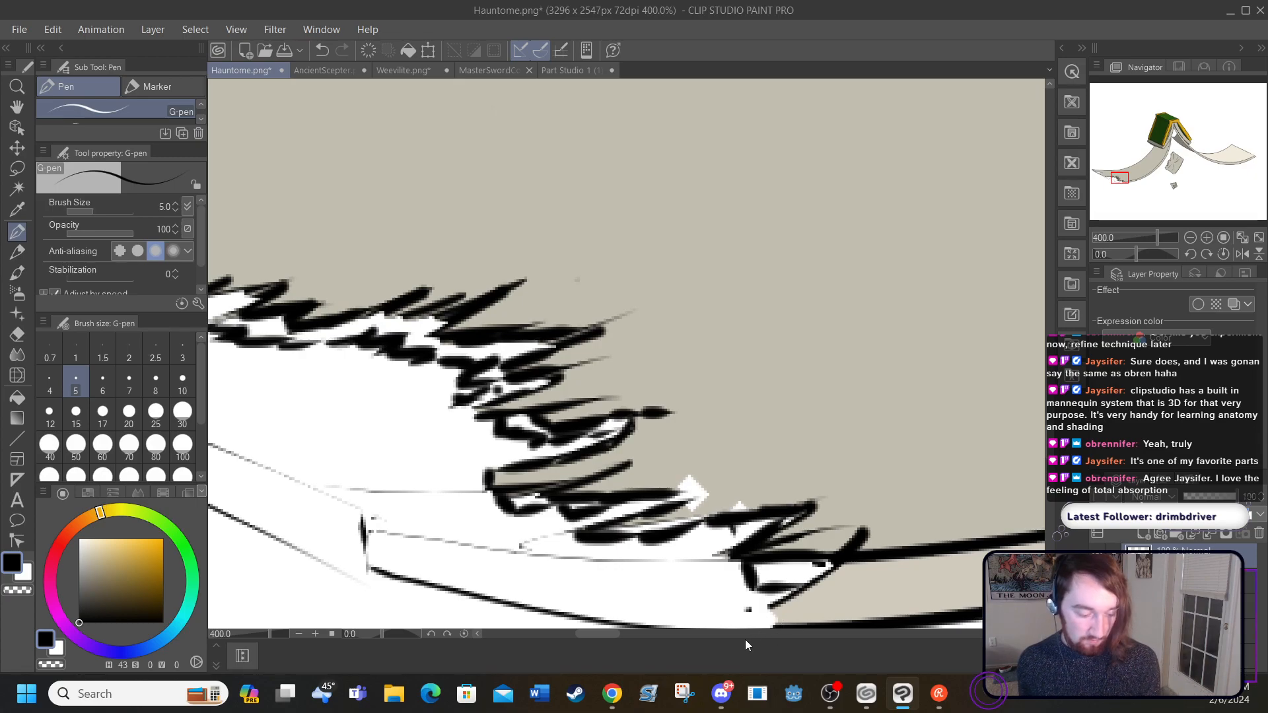
Step: Draw black stepped outlines below the large tear's lower spikes to give the torn edge thickness
left_click_drag(589, 637, 569, 640)
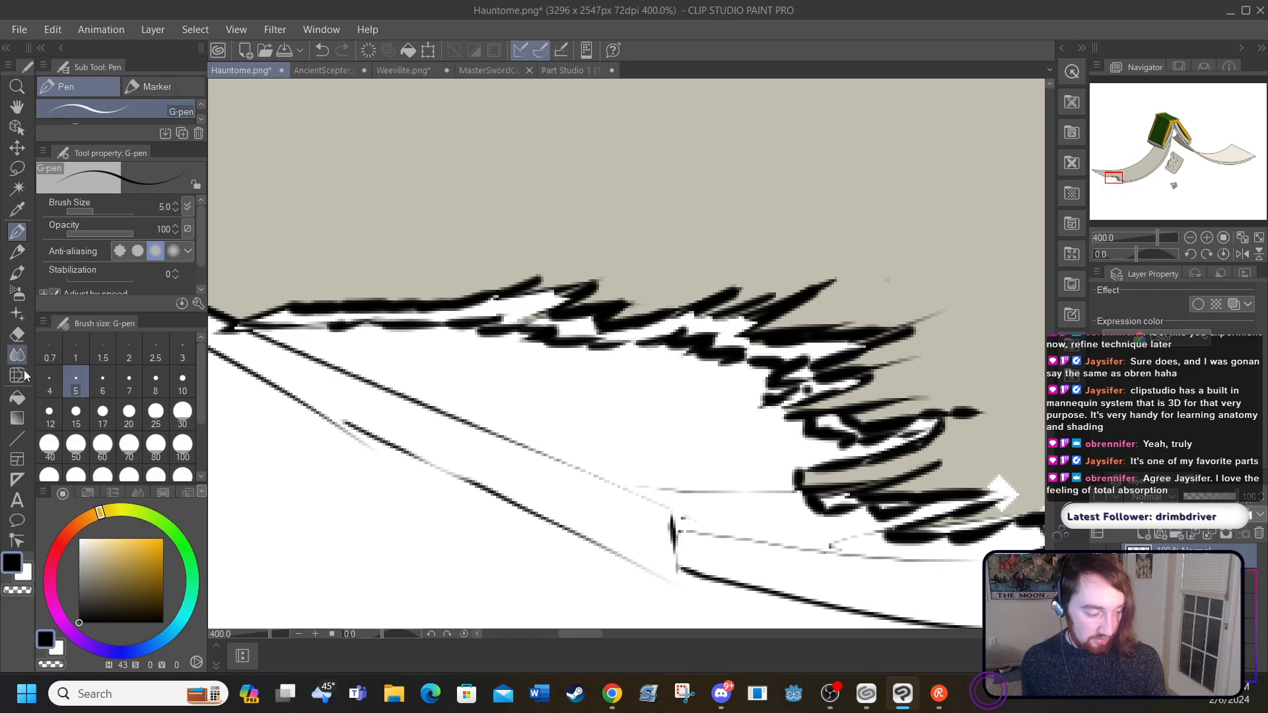
left_click_drag(577, 637, 596, 636)
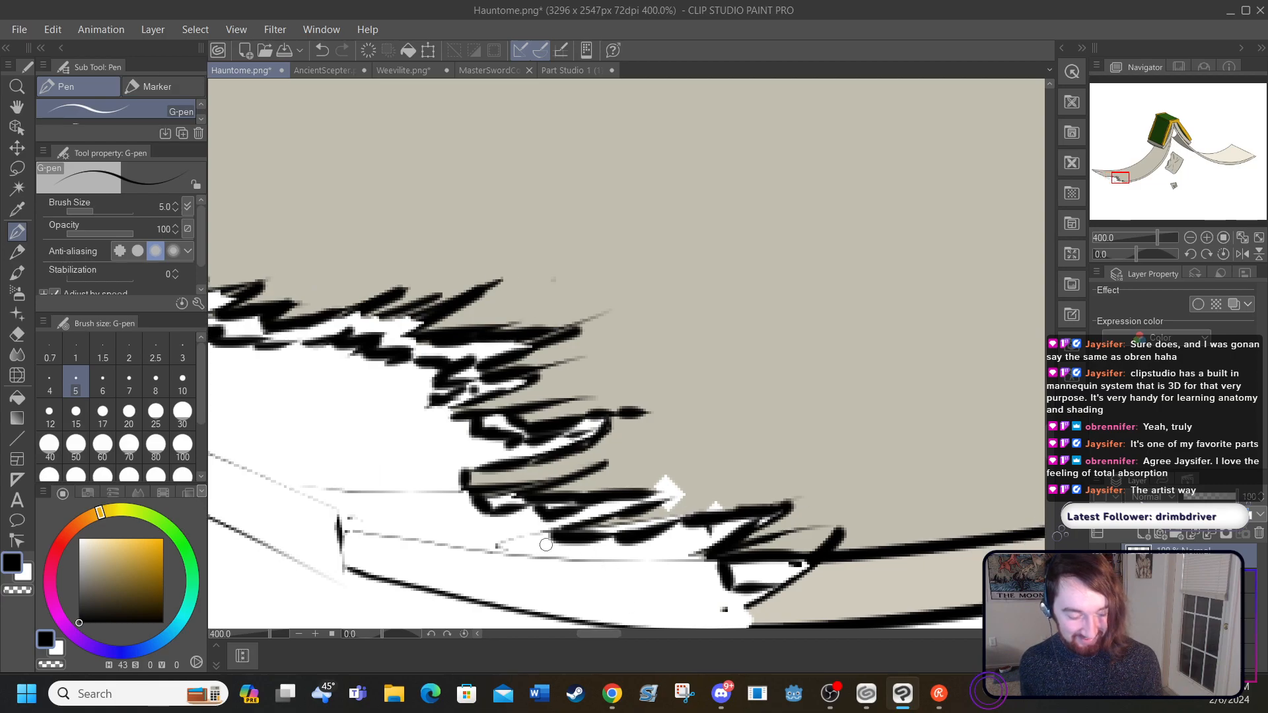
mouse_move(557, 536)
left_mouse_down()
mouse_move(558, 583)
mouse_move(730, 568)
left_mouse_up()
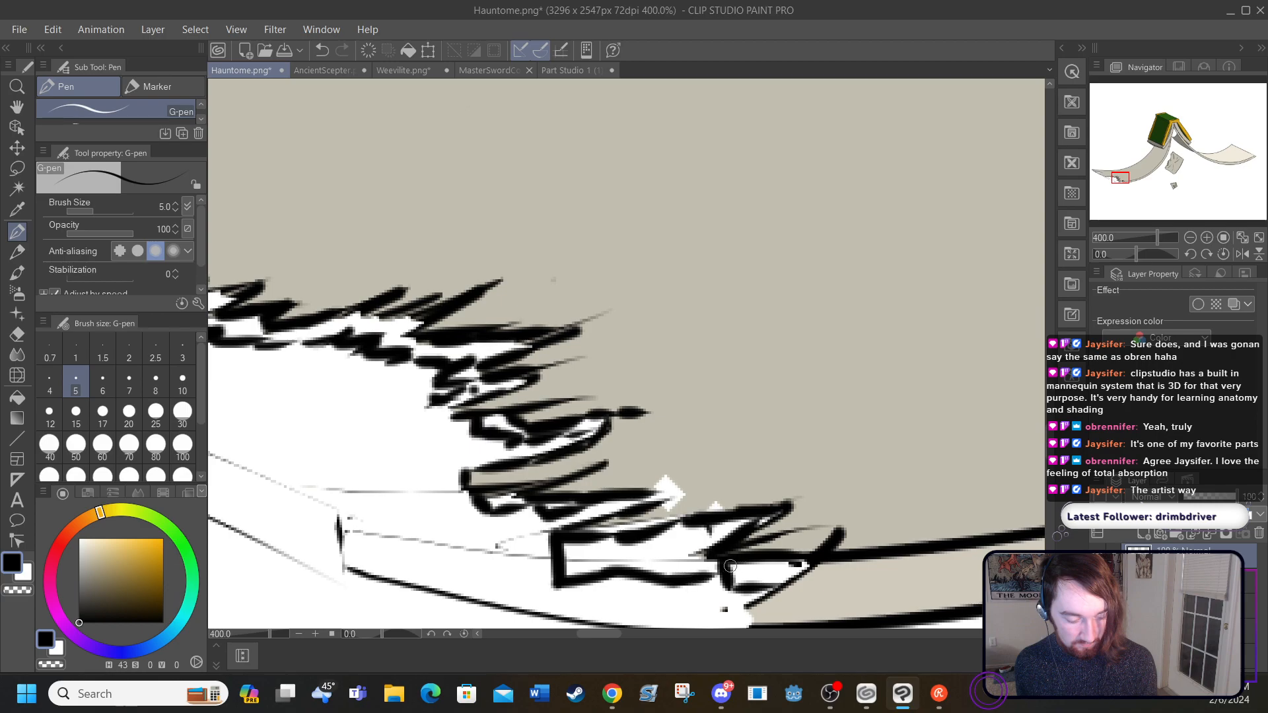
mouse_move(476, 510)
left_mouse_down()
mouse_move(489, 543)
mouse_move(550, 546)
left_mouse_up()
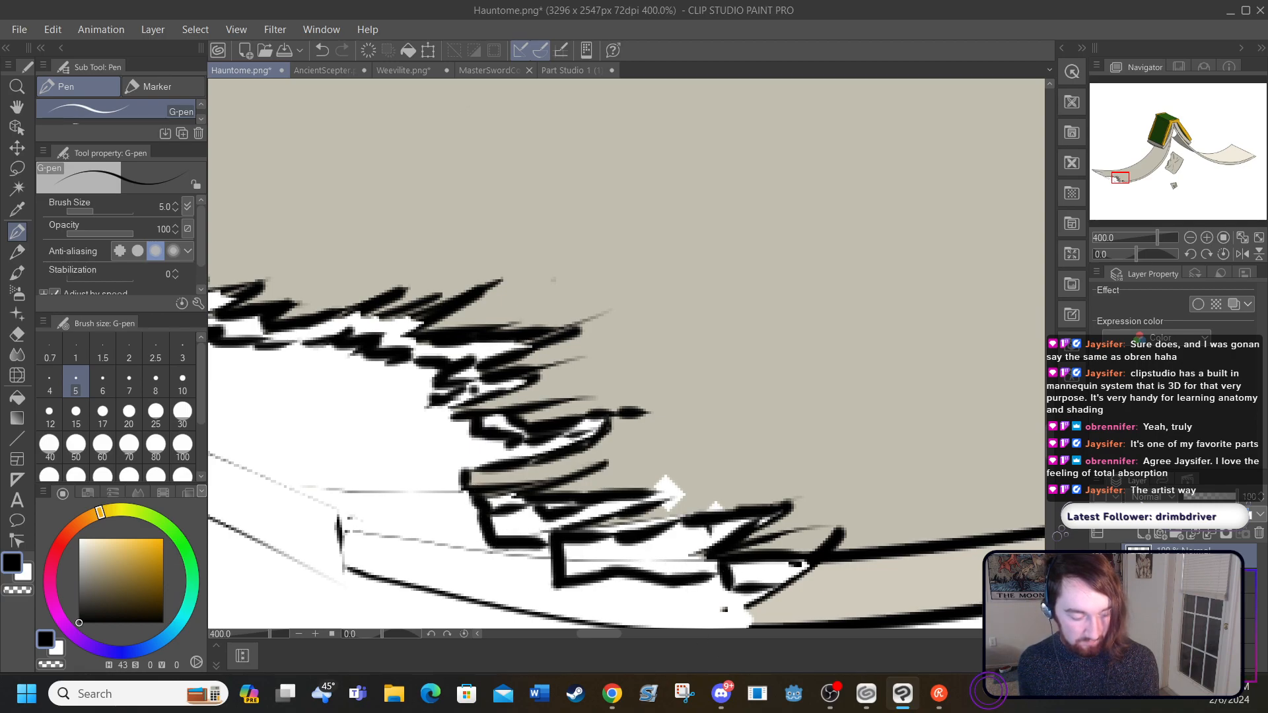
Step: Sample the beige of the page-thickness strip, darken it to a value of 66, and fill the large tear's upper rim with it
left_click(17, 209)
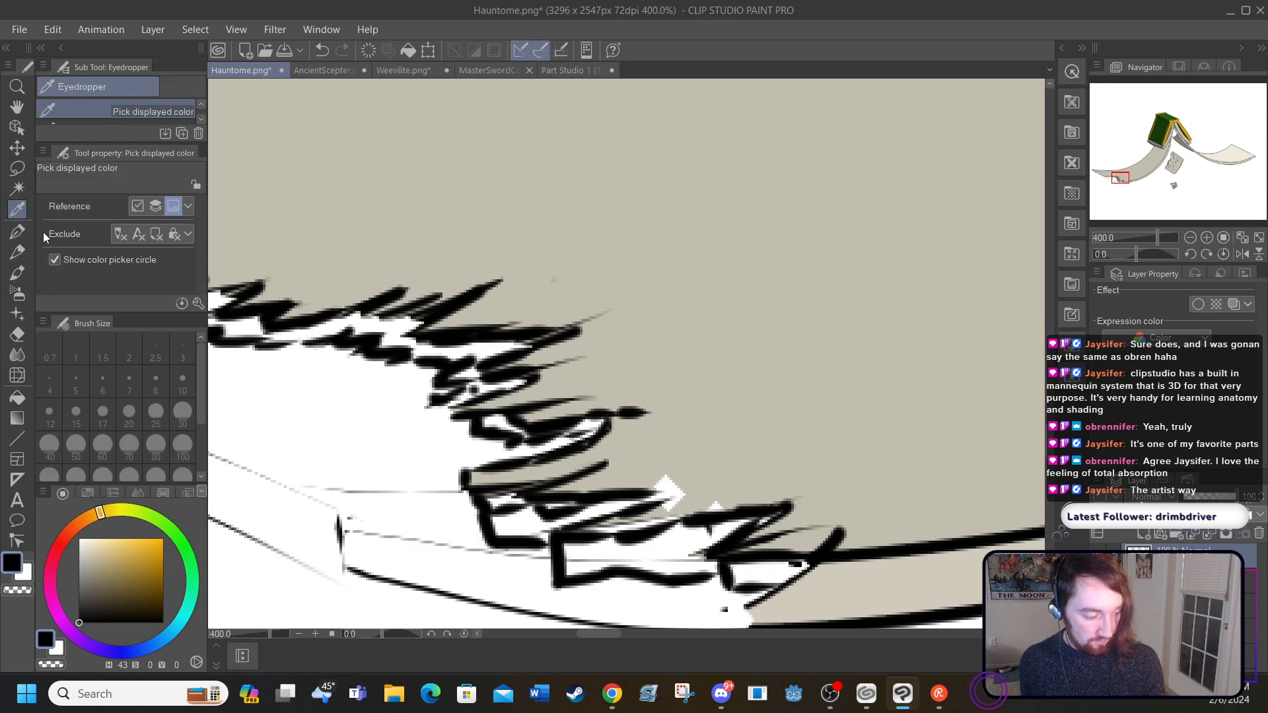
left_click(846, 584)
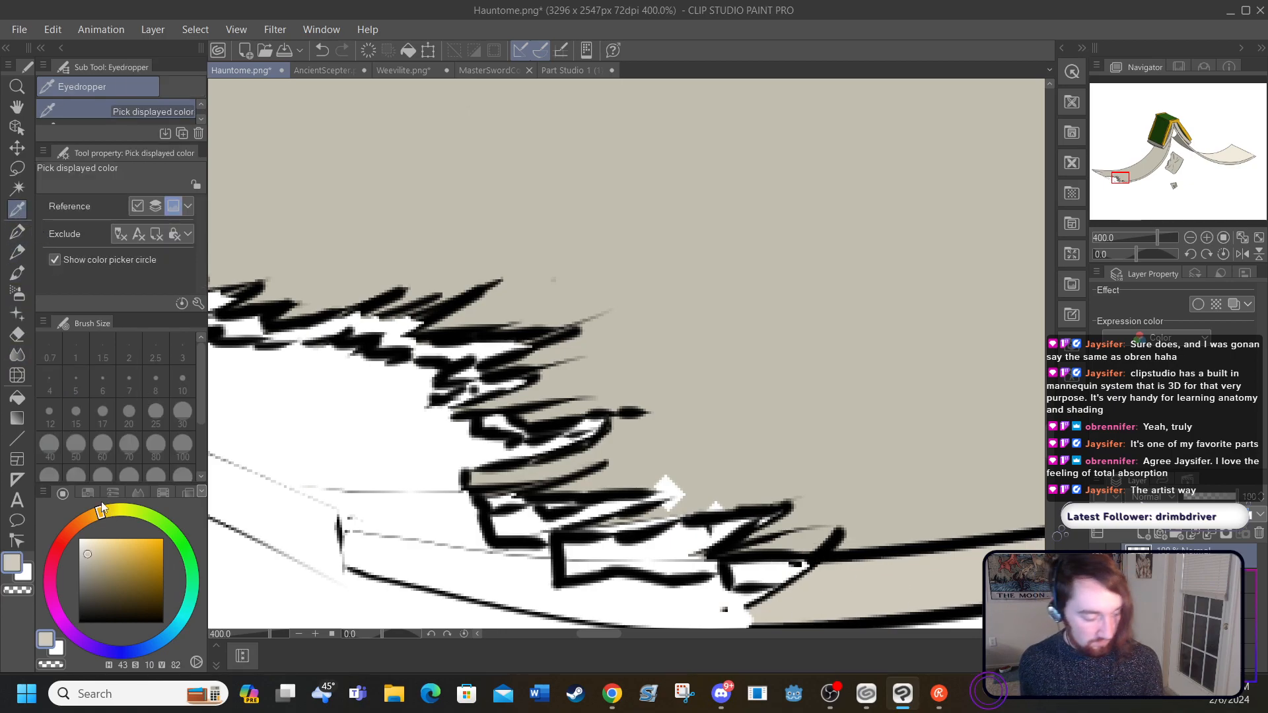
left_click(88, 568)
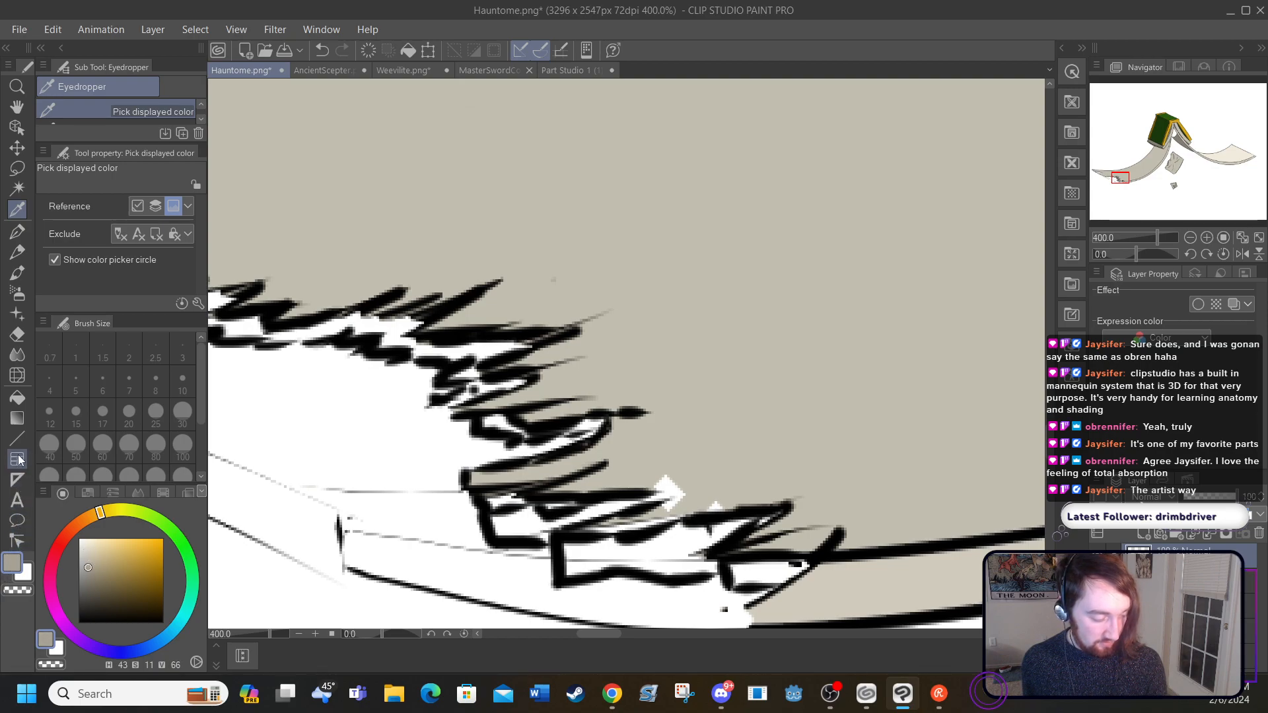
left_click(17, 397)
left_click(249, 316)
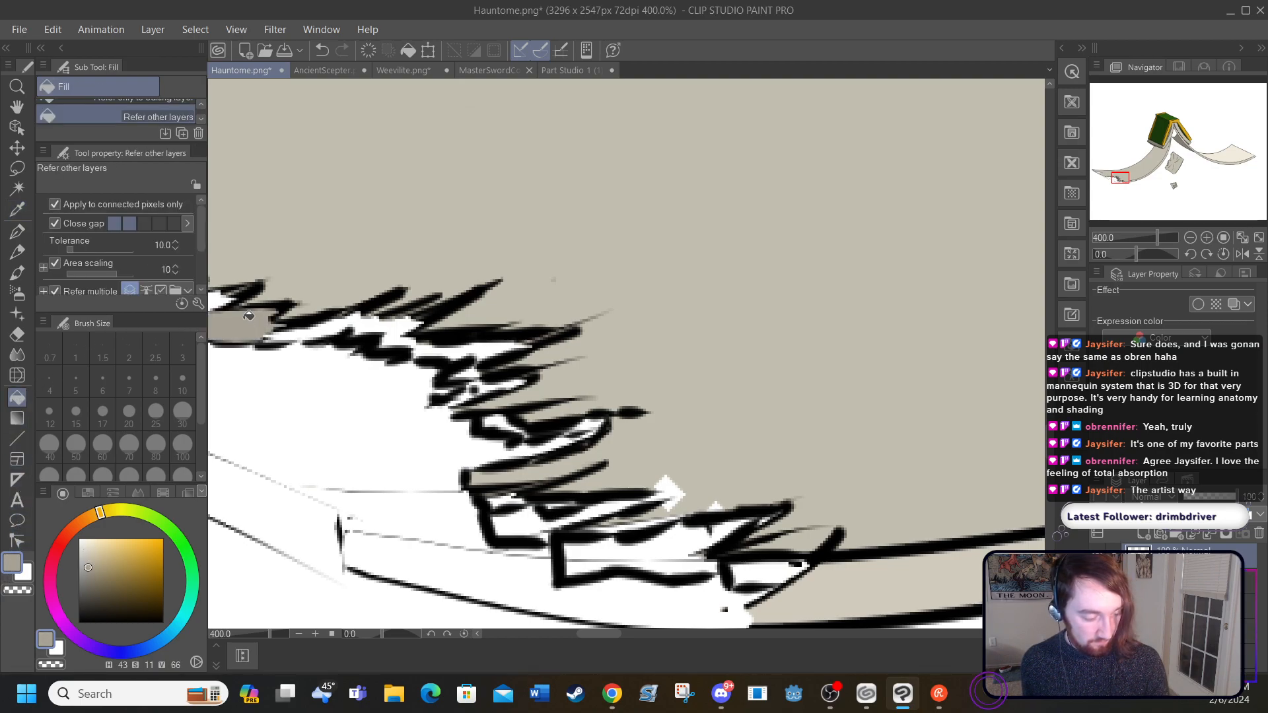
left_click(301, 323)
left_click(392, 322)
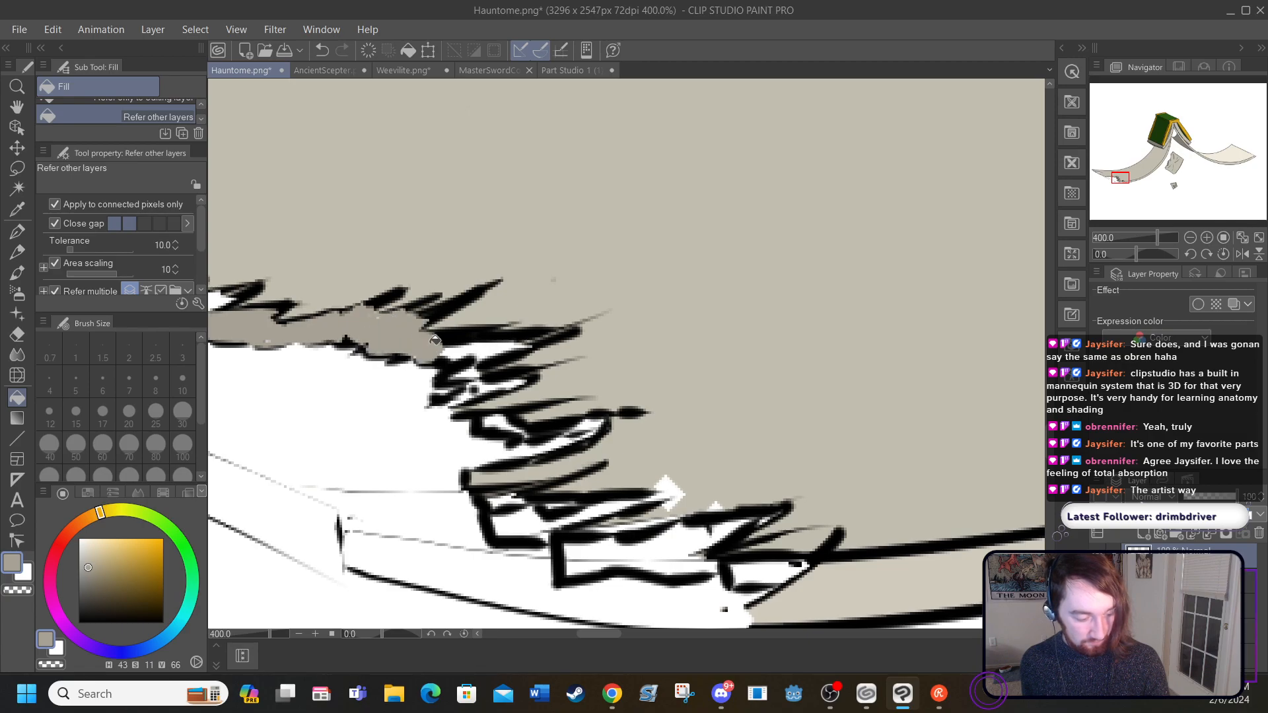
Step: Fill the rim sections between the large tear's middle spikes with the darkened beige
left_click(460, 344)
left_click(490, 340)
left_click(465, 369)
left_click(489, 383)
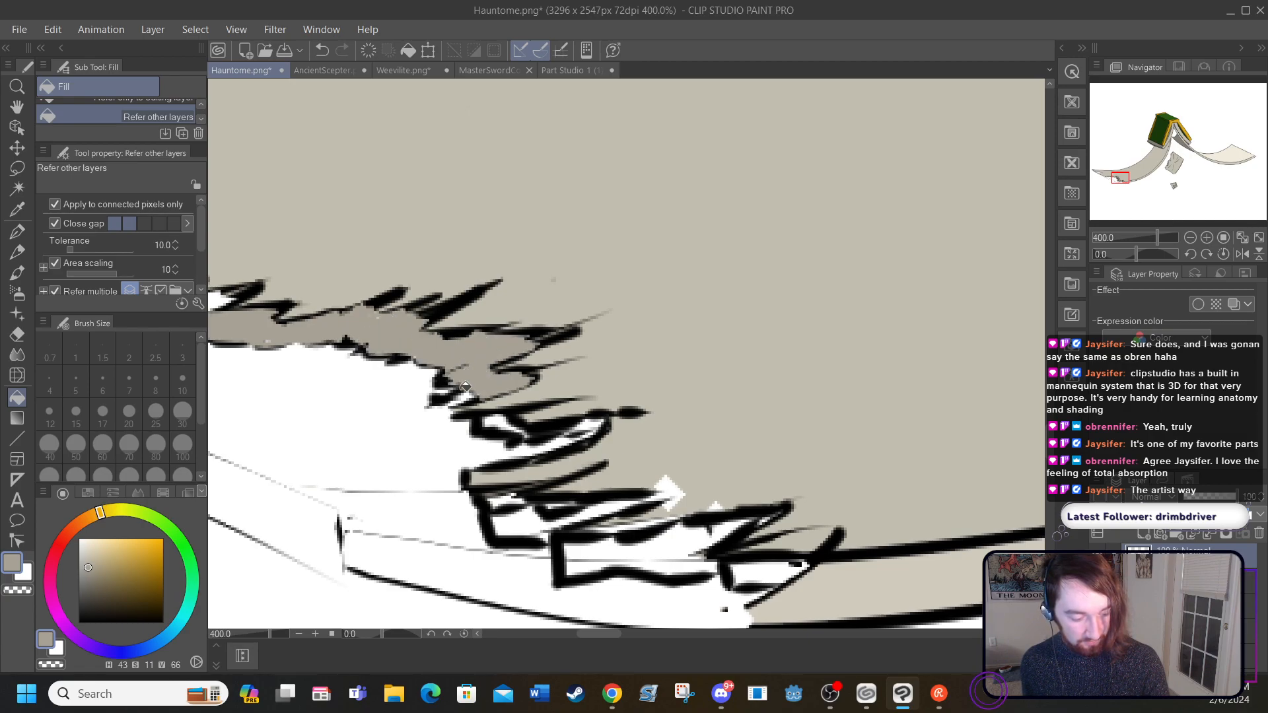
left_click(500, 423)
left_click(591, 420)
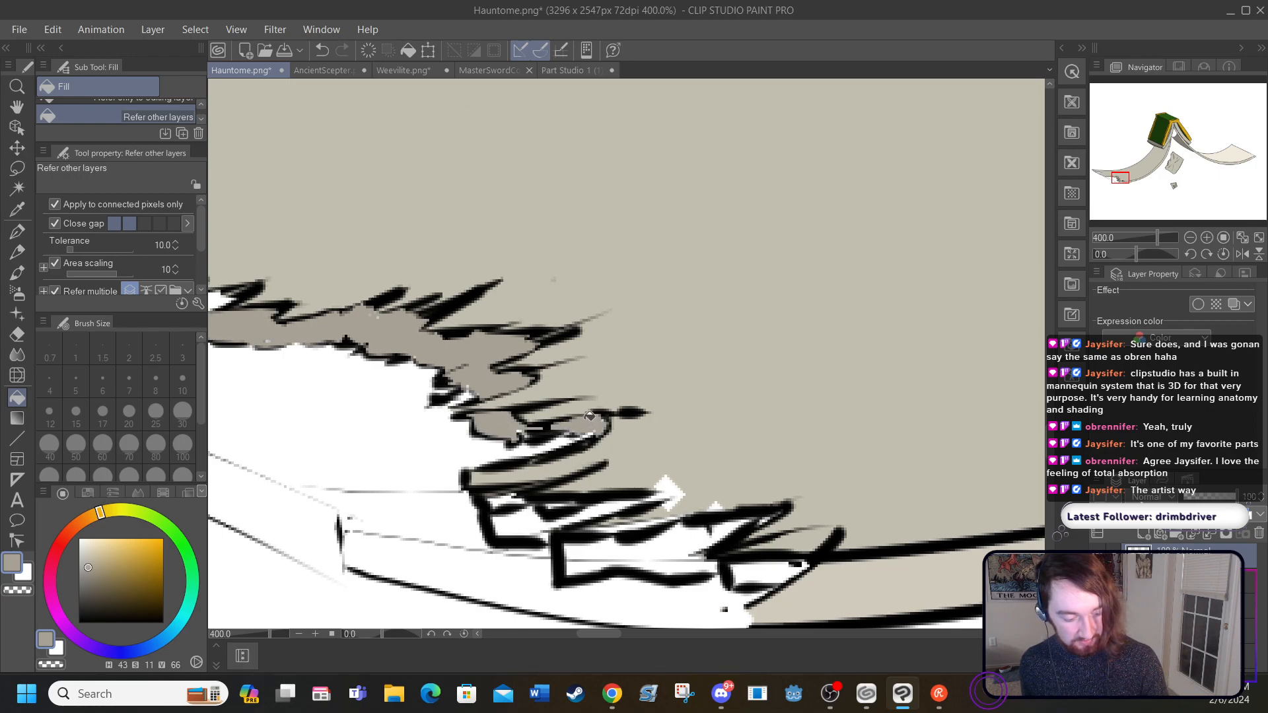
Step: Fill the stepped thickness areas under the large tear's lower spikes and the remaining gap near its upper spikes with the darkened beige
left_click(508, 492)
left_click(521, 519)
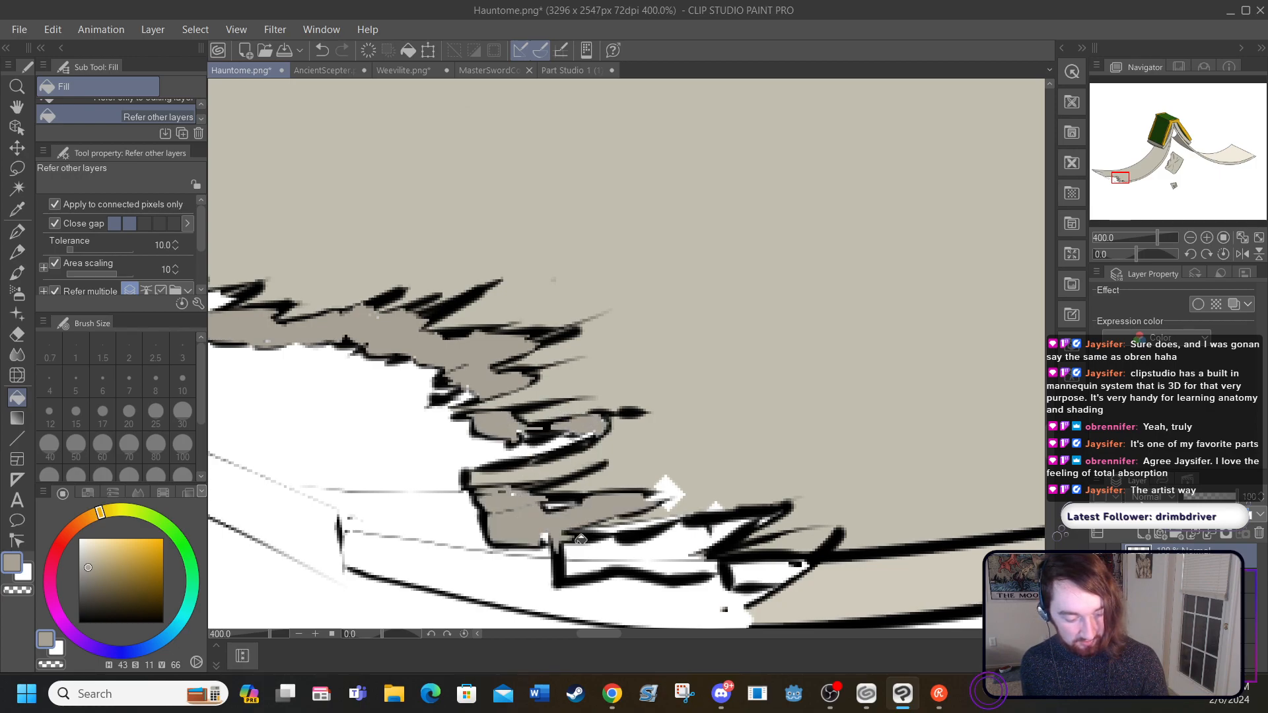
left_click(597, 549)
left_click(759, 572)
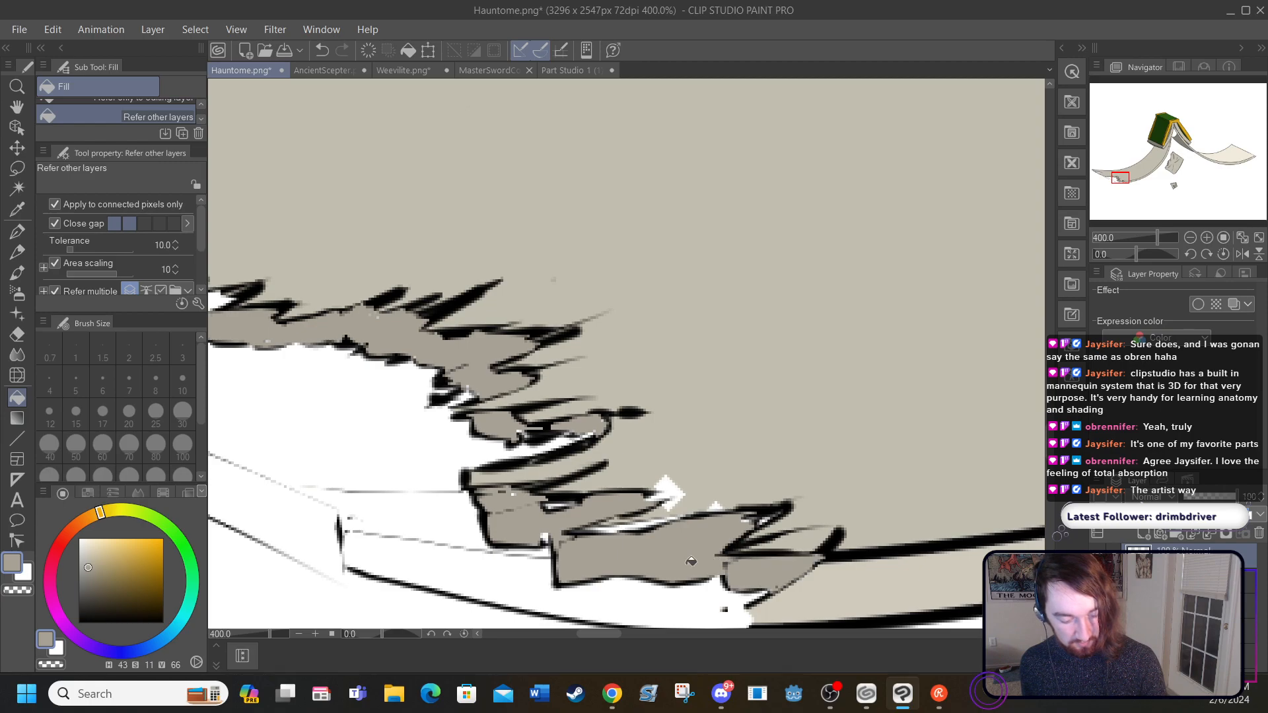
left_click_drag(593, 635, 572, 636)
left_click(582, 304)
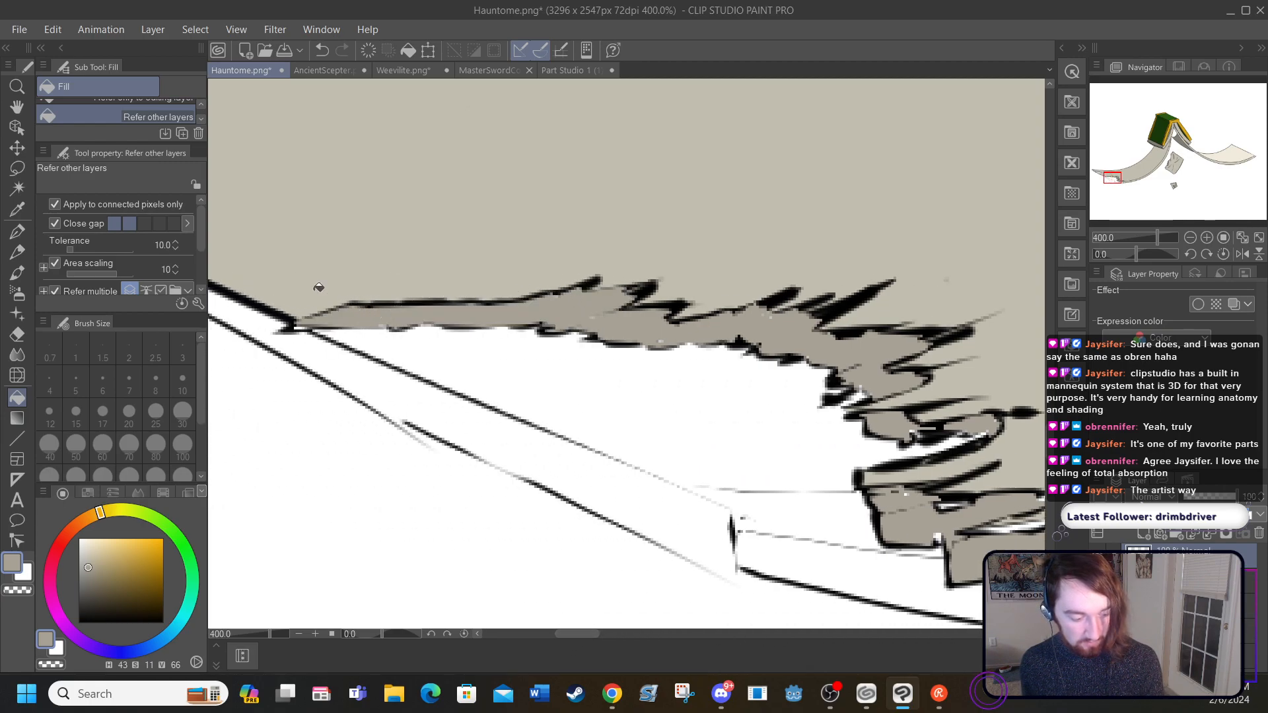
Step: Check the large tear's filled rim within the whole drawing, and return to the torn end of the page
left_click(299, 634)
left_click(300, 634)
left_click(299, 634)
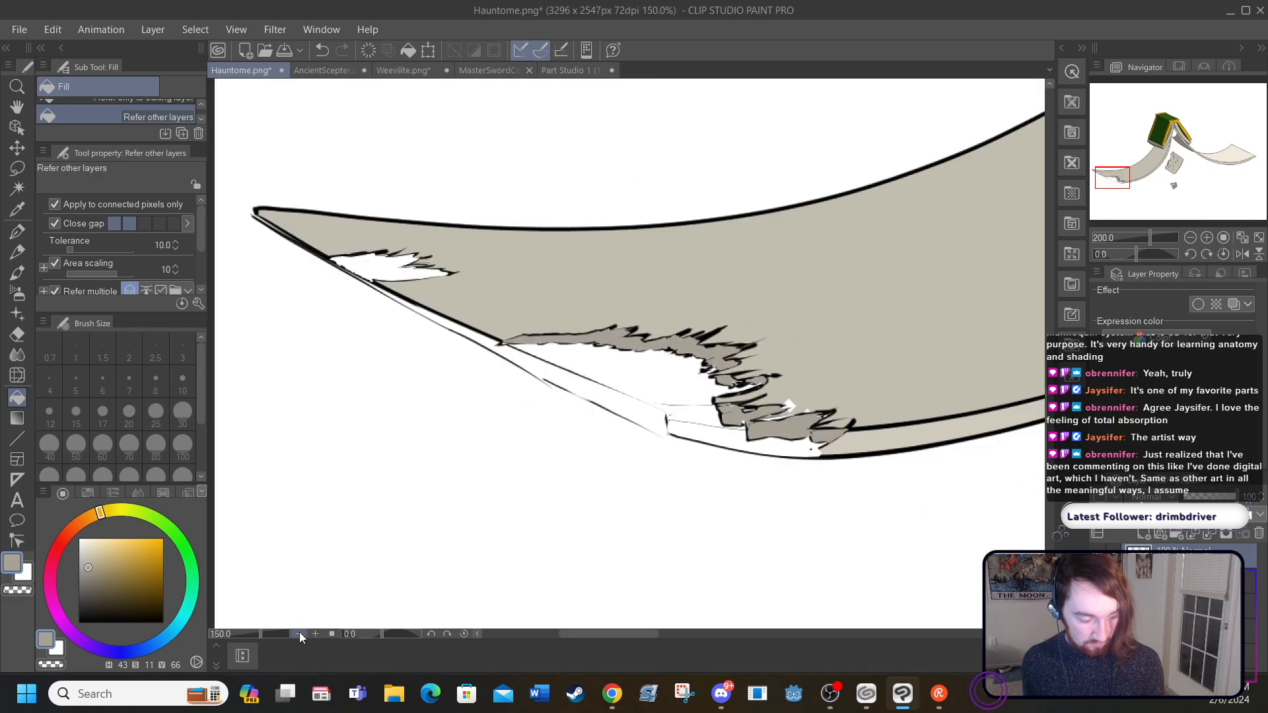
left_click(300, 634)
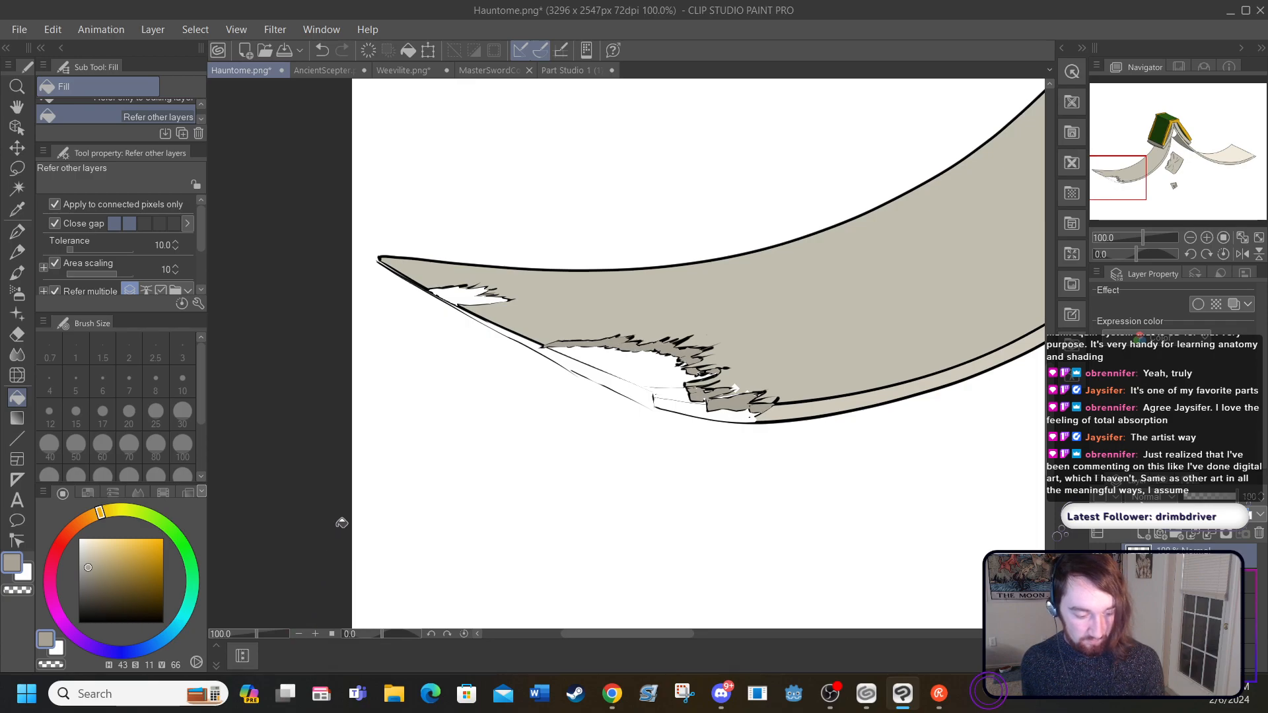
scroll(1050, 426, "up", 2)
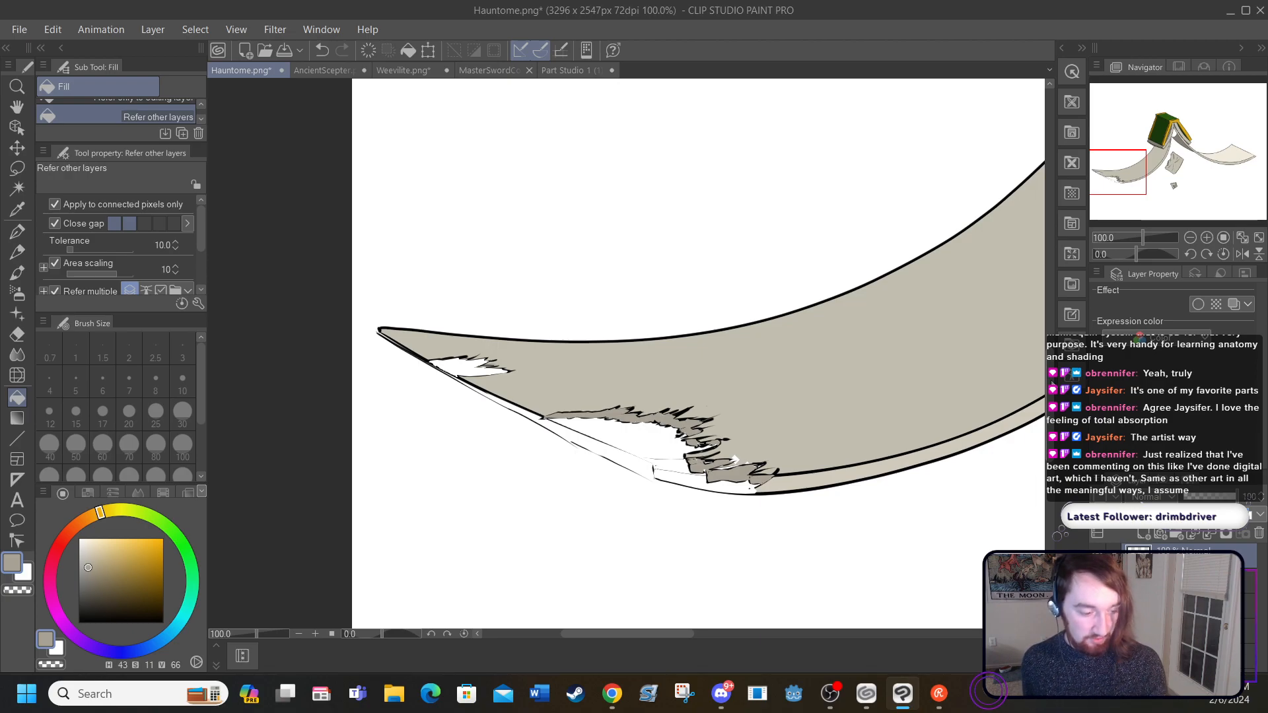
left_click(231, 29)
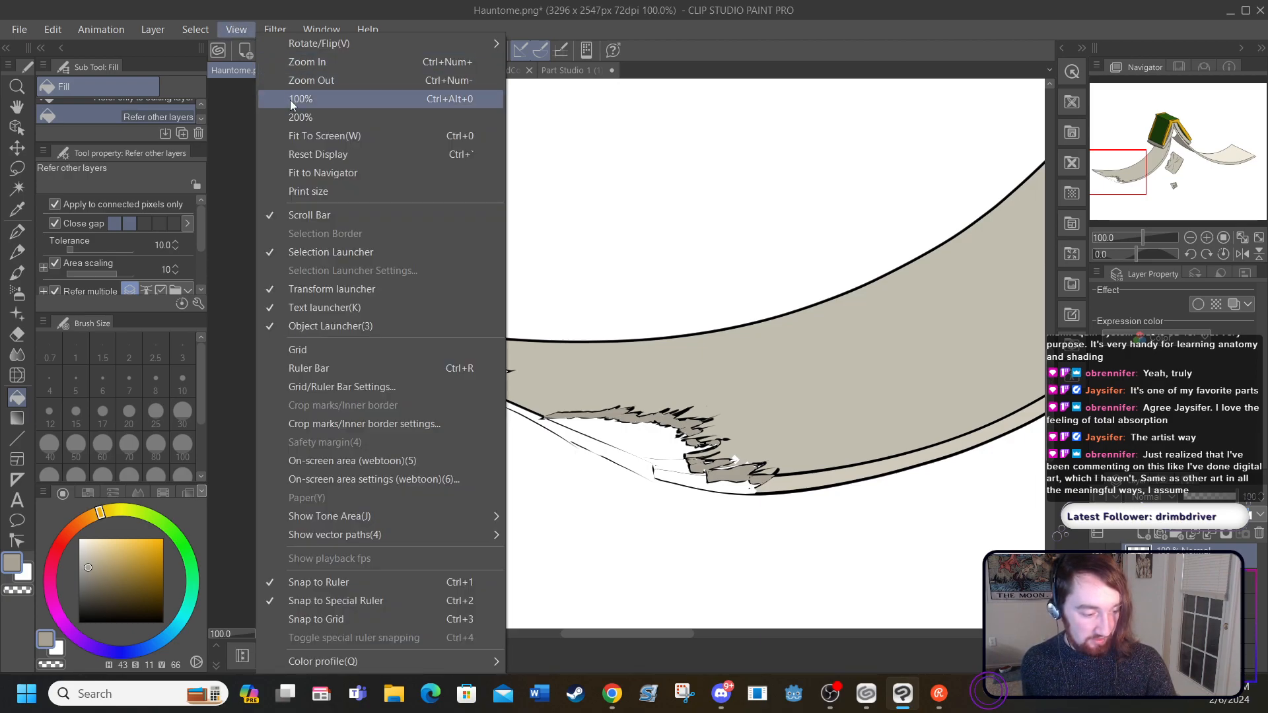
left_click(295, 135)
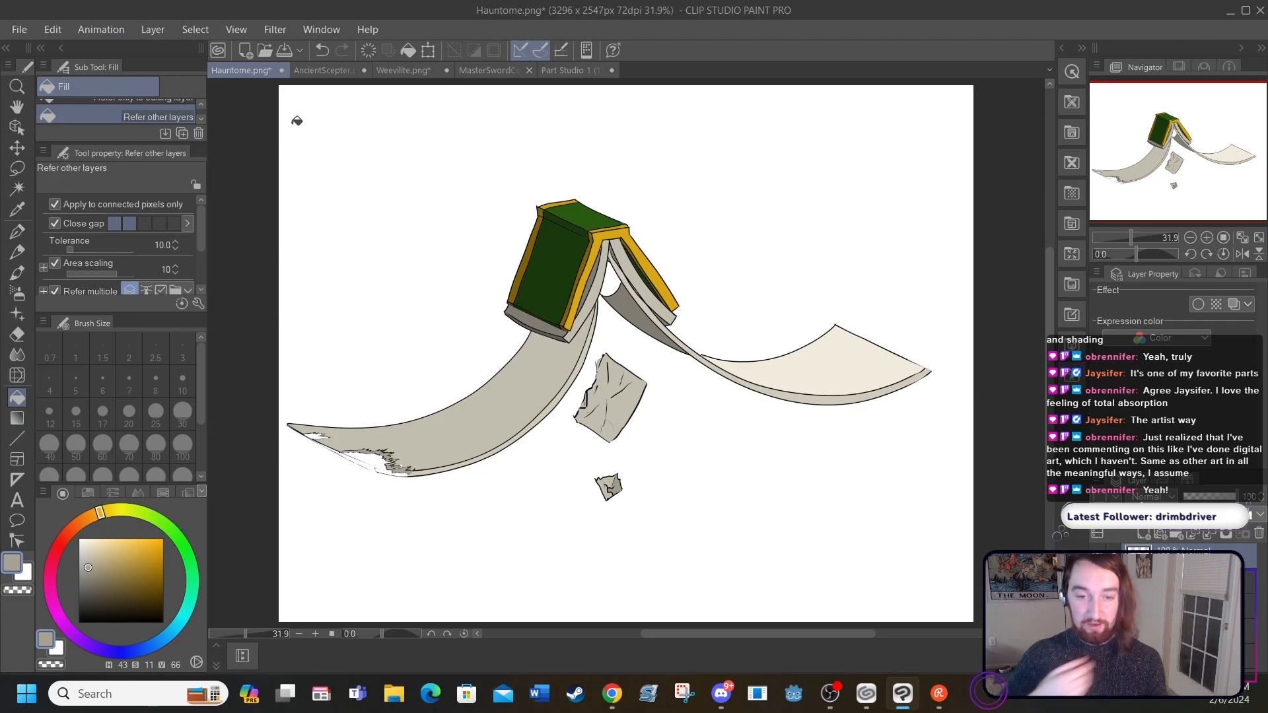
left_click(316, 633)
left_click(316, 633)
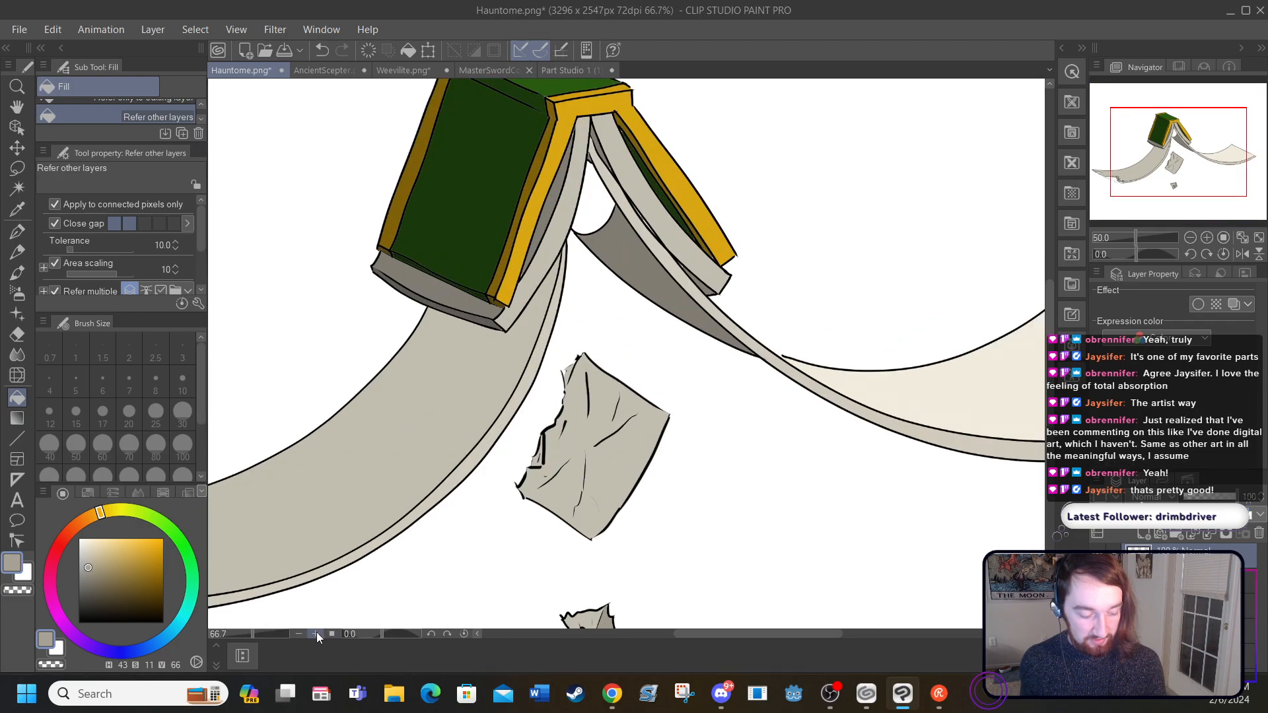
left_click(316, 633)
left_click(316, 633)
left_click(316, 633)
left_click_drag(711, 636, 547, 660)
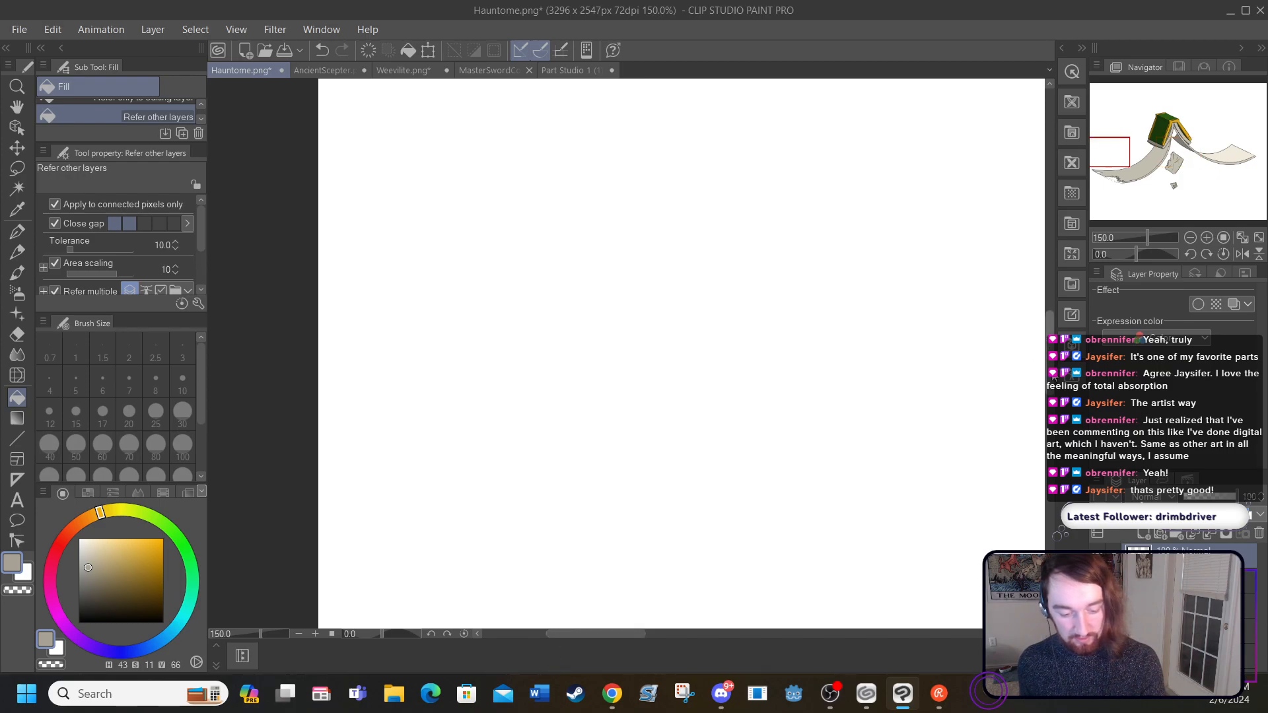
left_click_drag(1051, 389, 1055, 447)
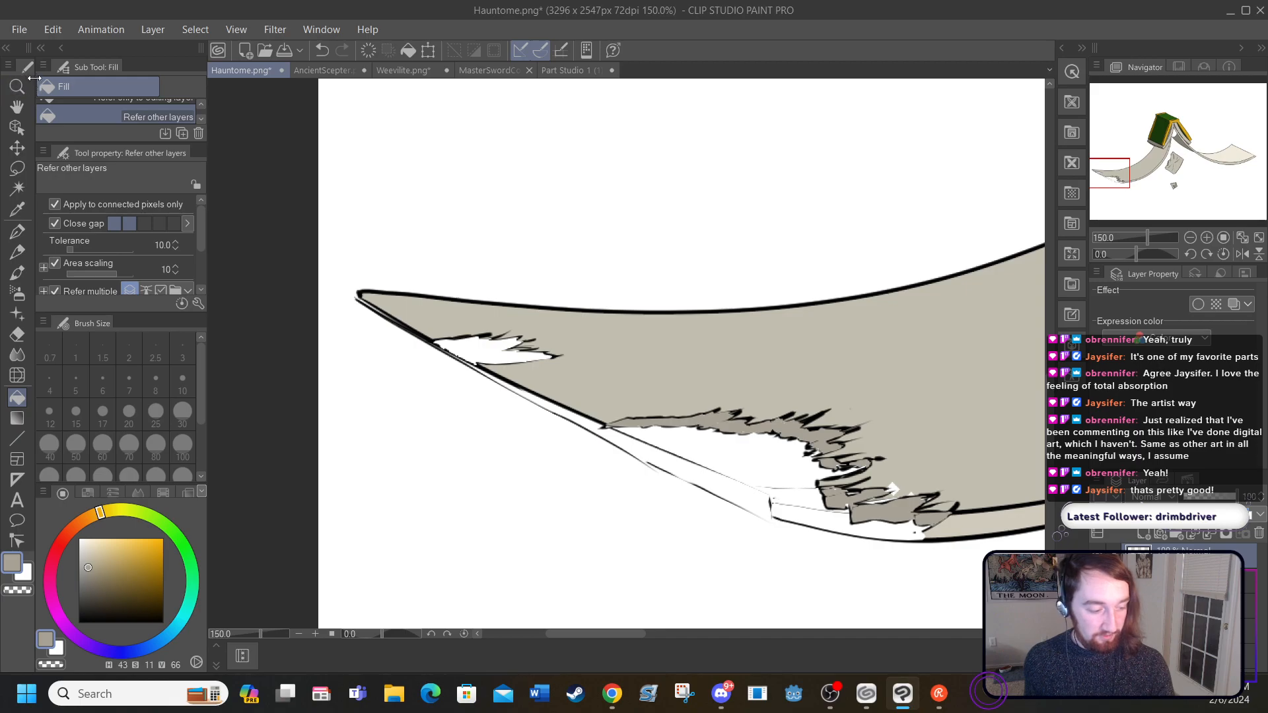
Step: Paint over the page-edge outline across the small tear's open side in white with the G-pen at size 50
left_click(17, 231)
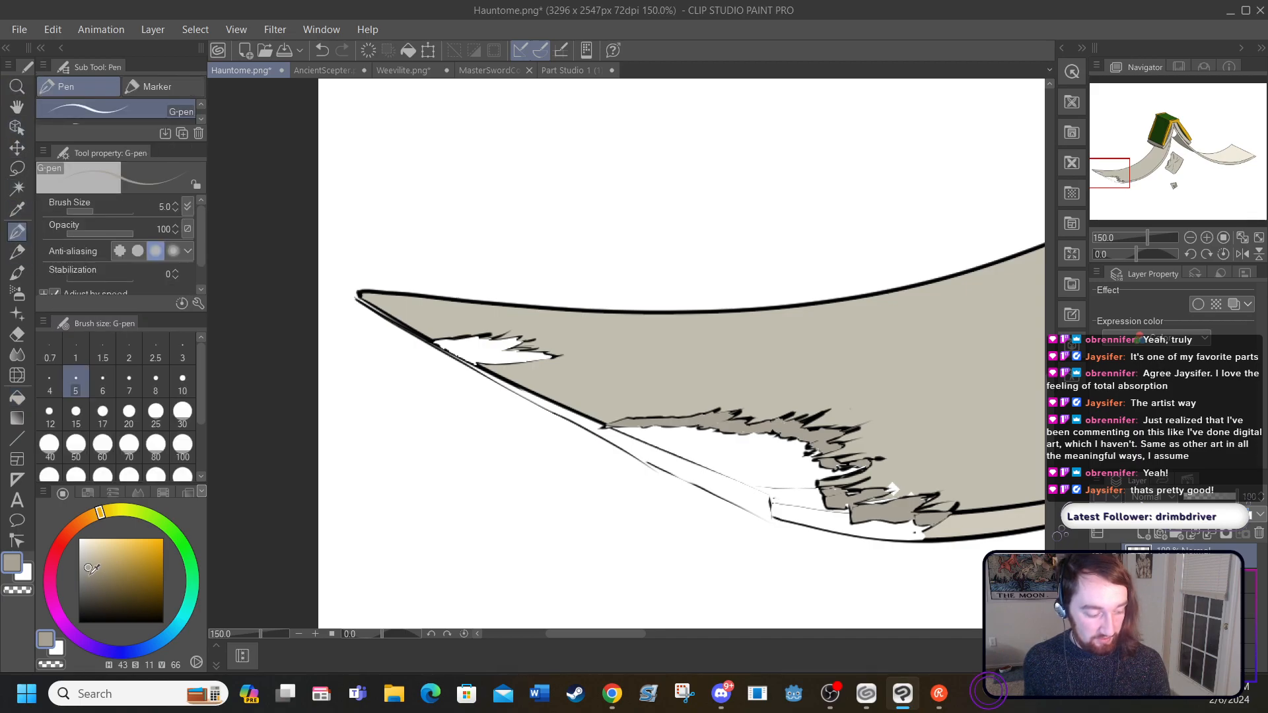
left_click(78, 623)
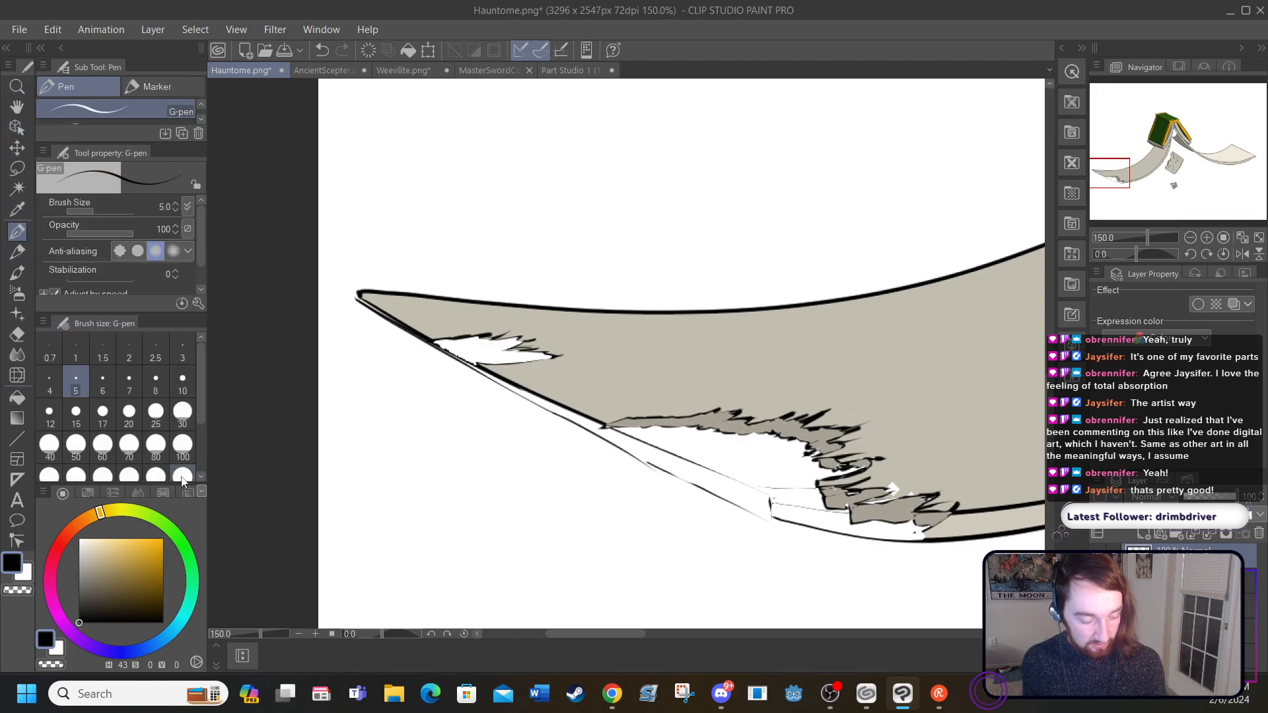
left_click(315, 633)
left_click(315, 633)
left_click(315, 633)
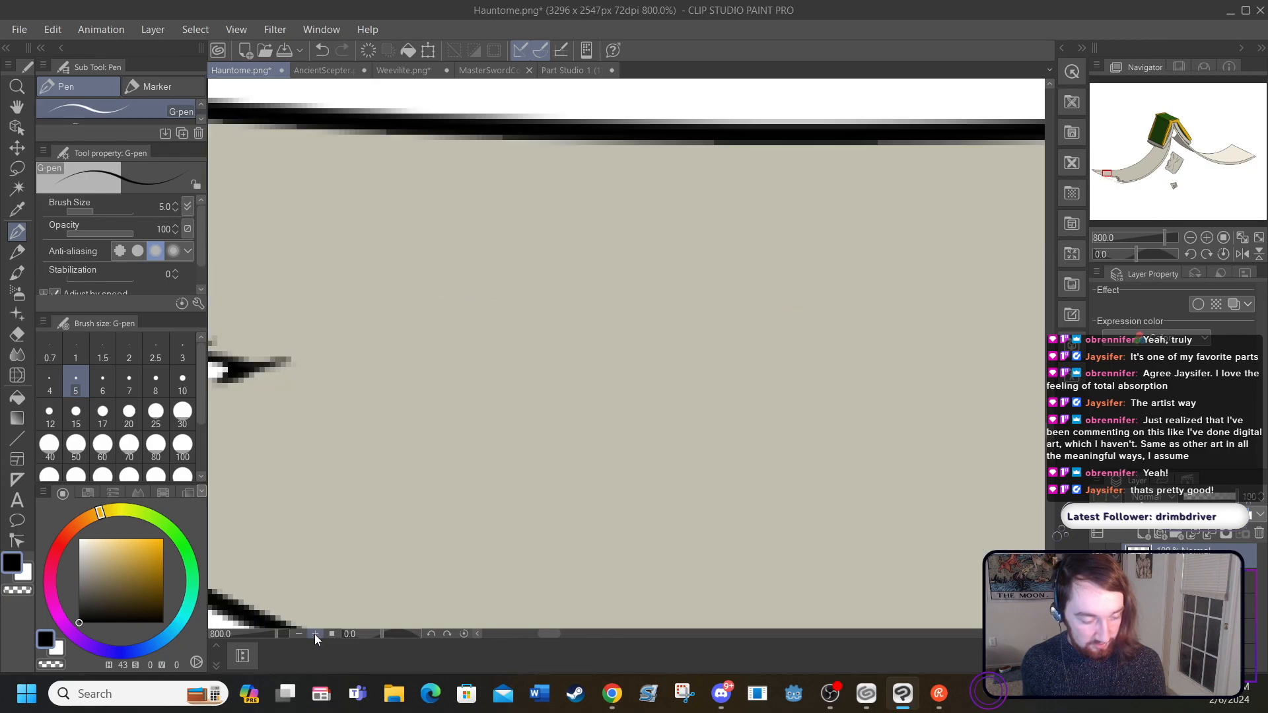
left_click_drag(544, 633, 522, 638)
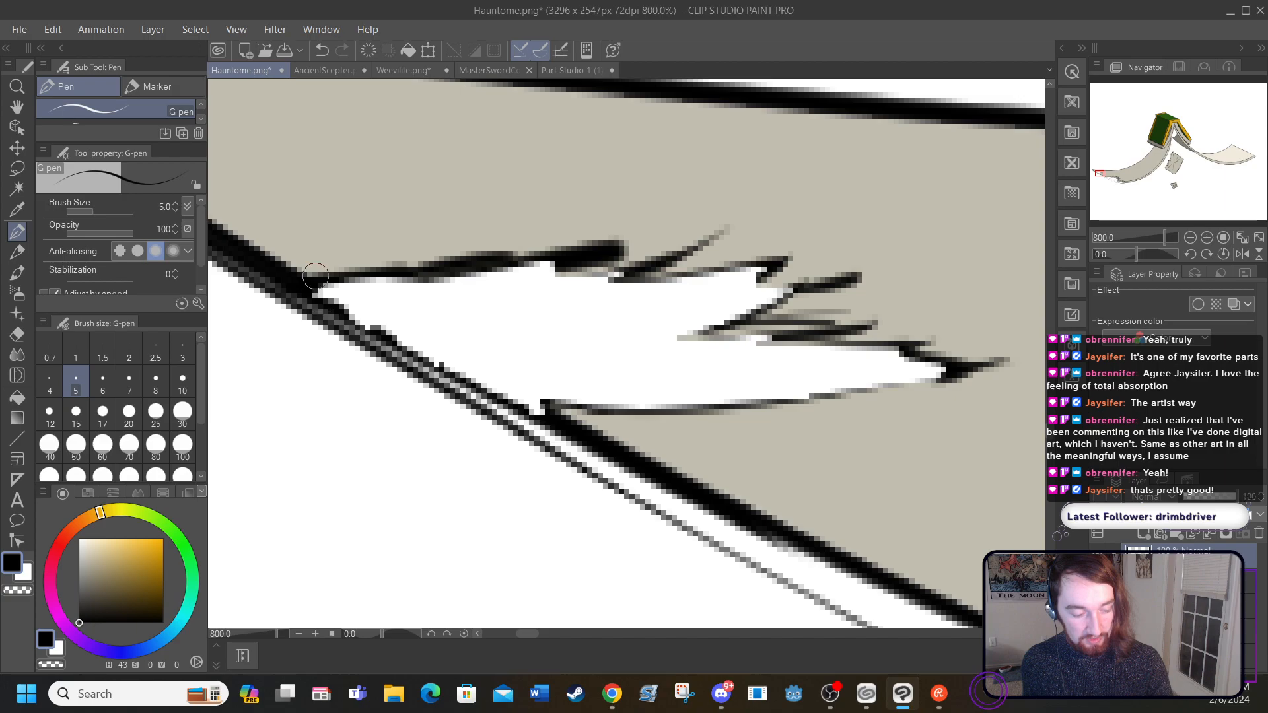
left_click(19, 335)
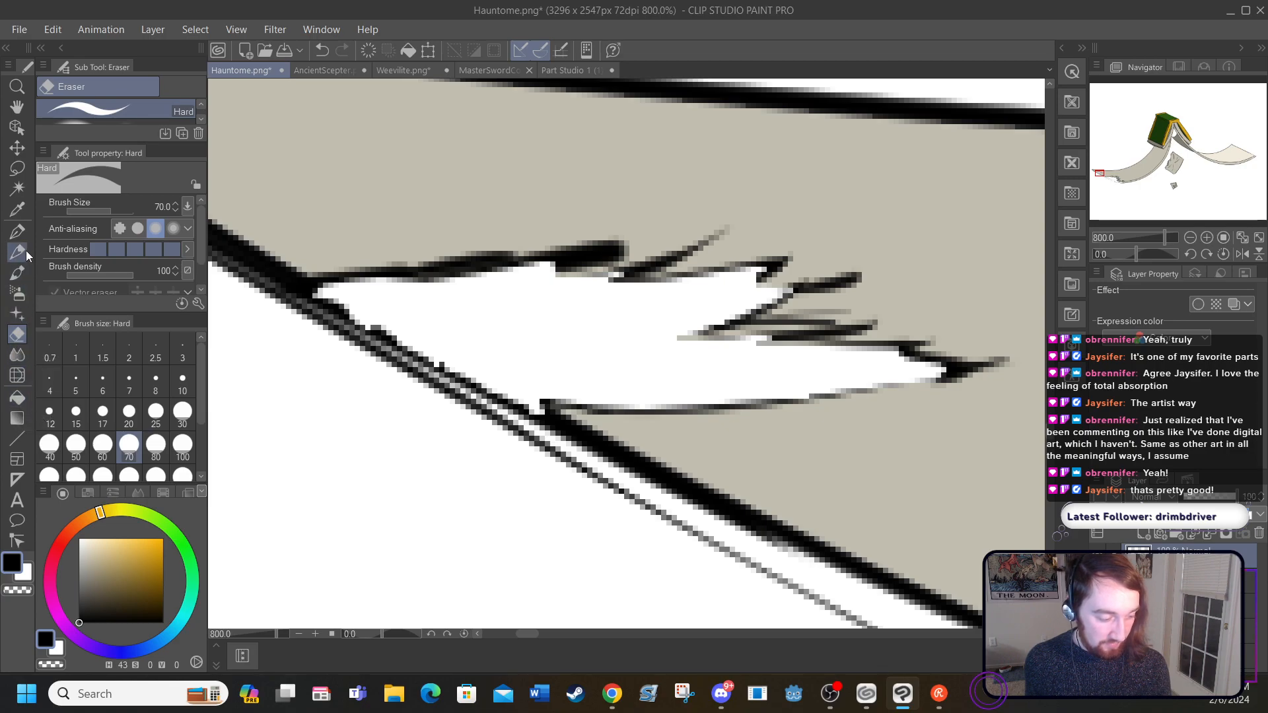
left_click(17, 231)
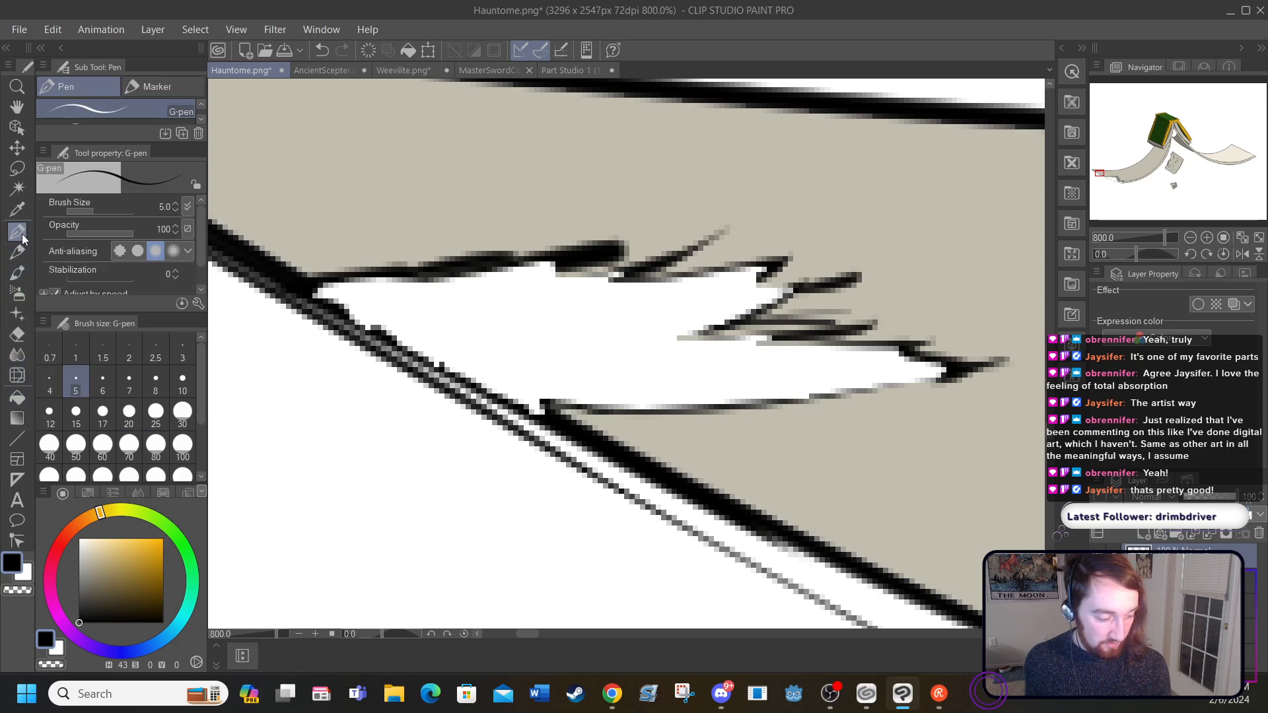
left_click(18, 273)
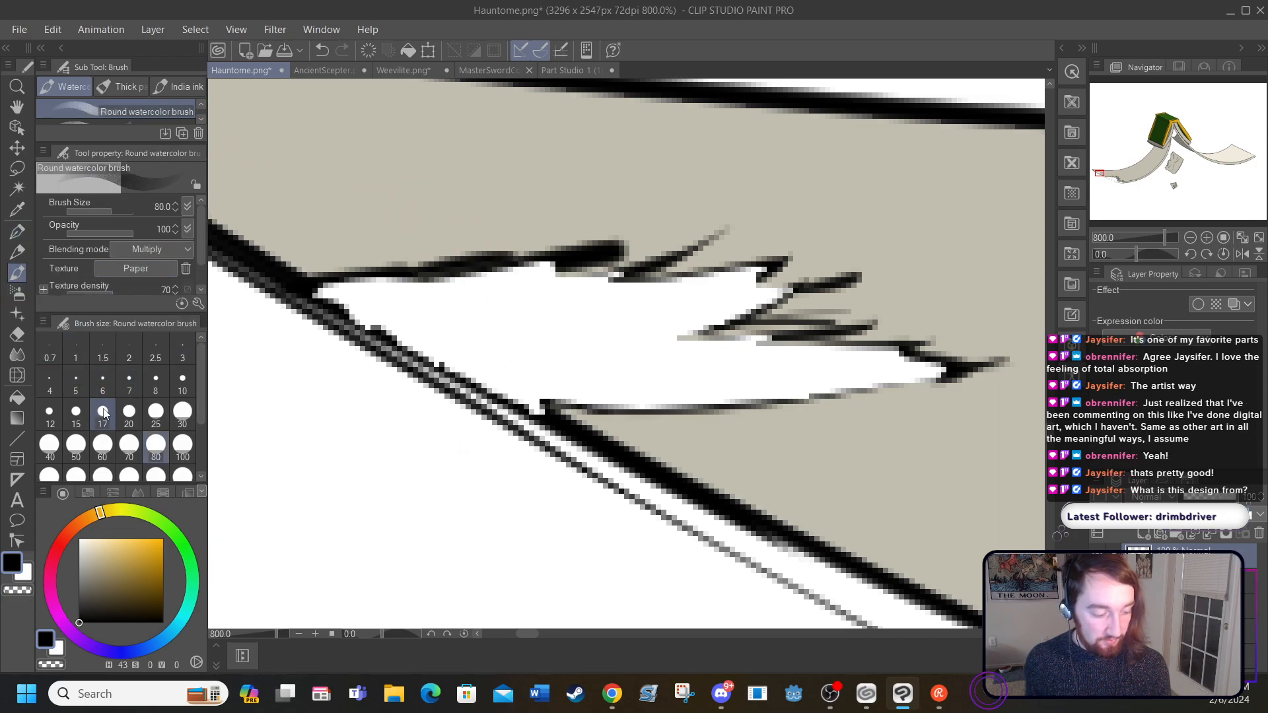
left_click(129, 413)
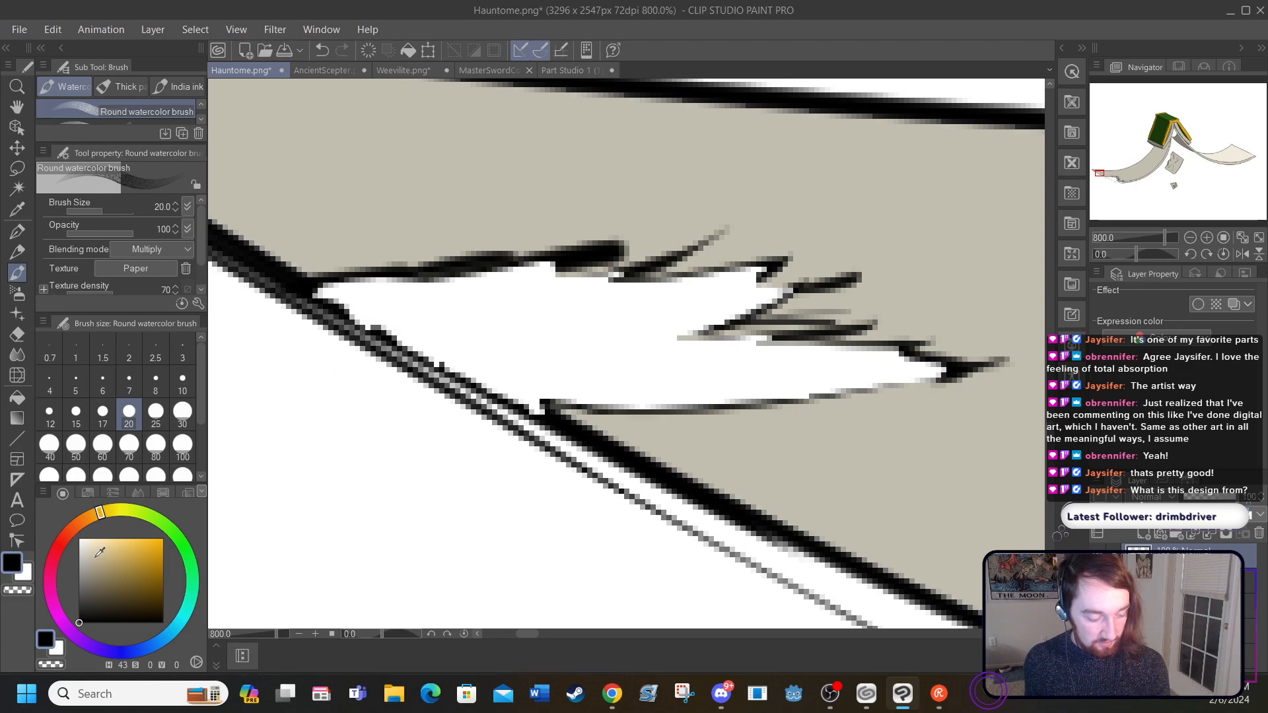
left_click(80, 538)
left_click_drag(79, 541, 78, 537)
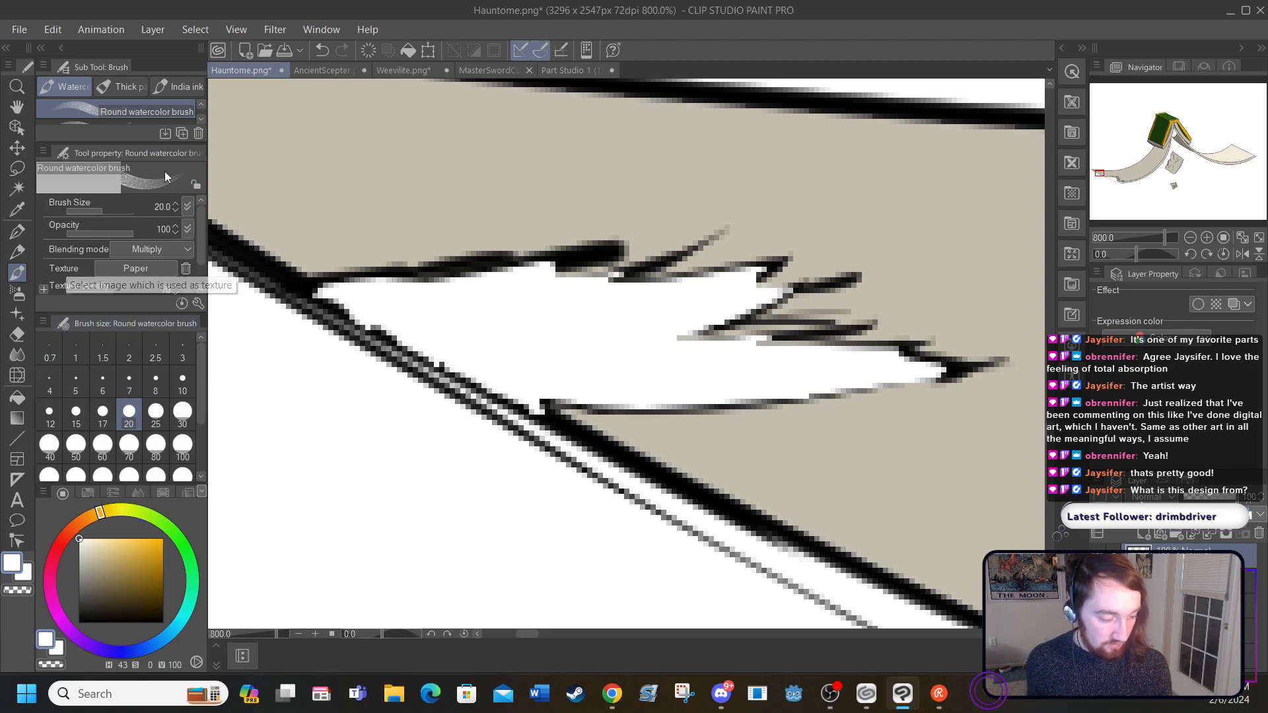
left_click(27, 228)
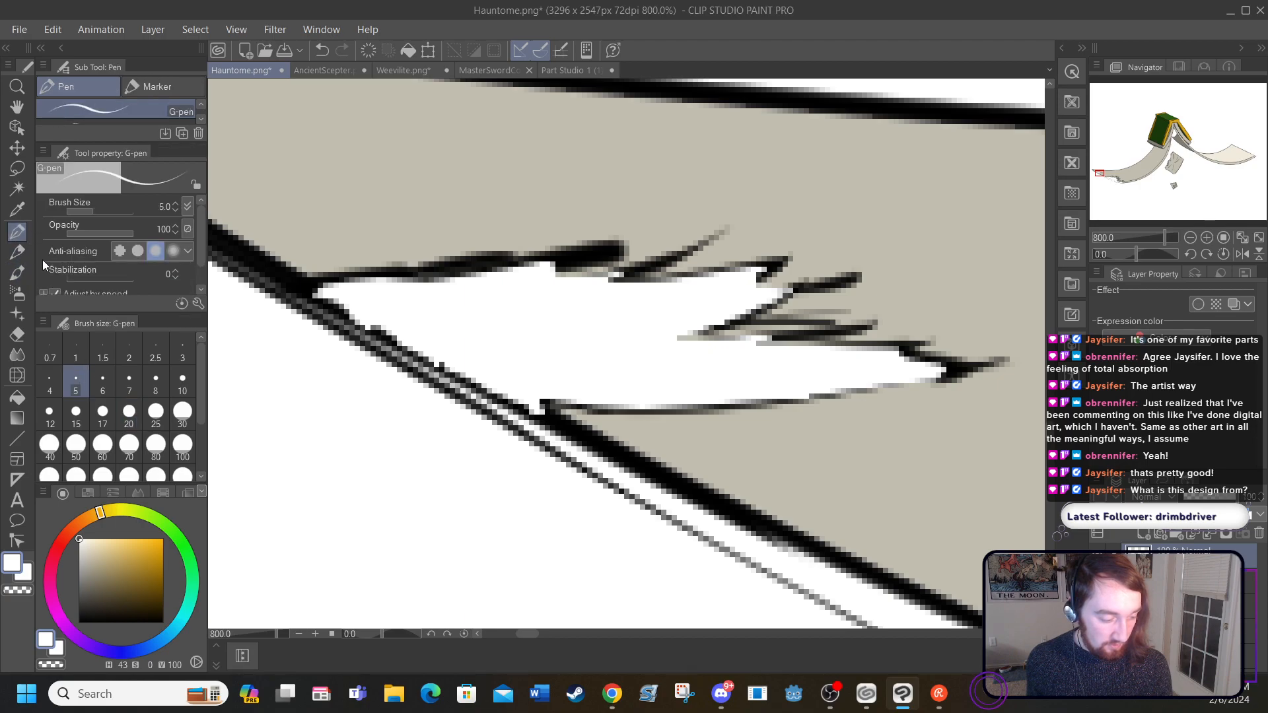
left_click(83, 439)
mouse_move(354, 467)
left_mouse_down()
mouse_move(330, 424)
mouse_move(410, 465)
left_mouse_up()
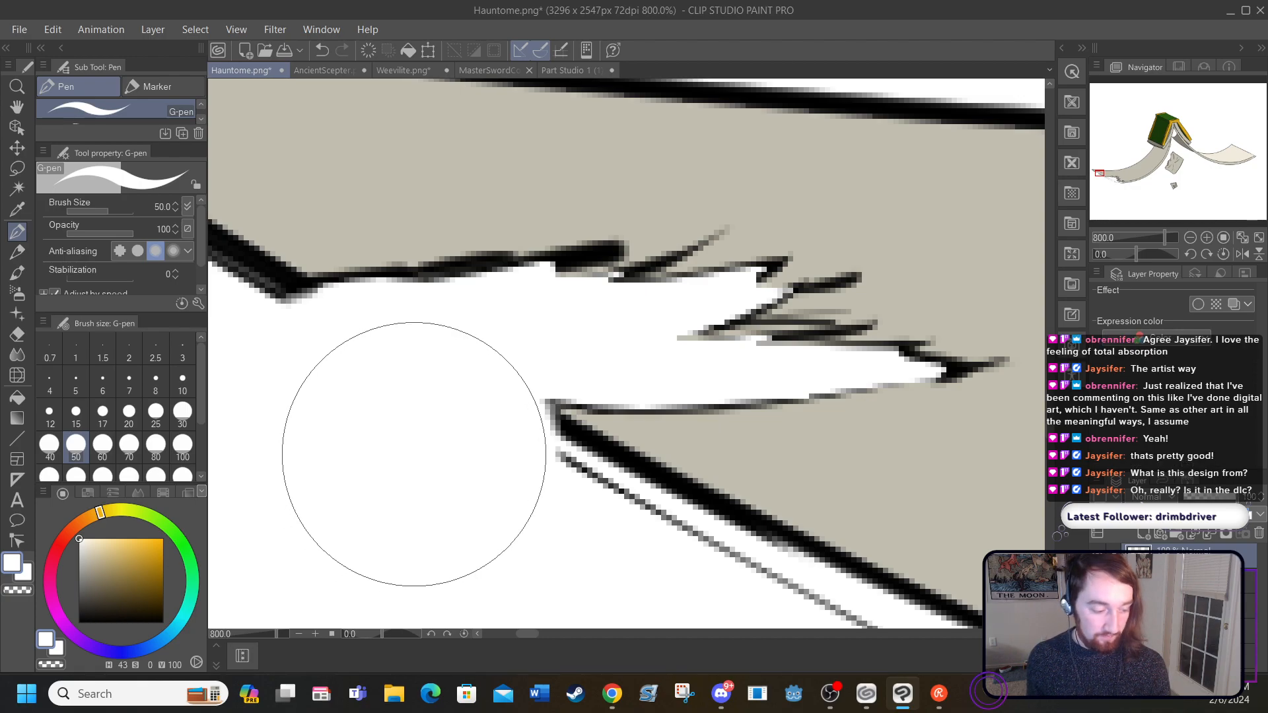
Step: Draw a jagged black inner line below the small tear's spikes with the G-pen at size 5, joining its lower edge
left_click(77, 378)
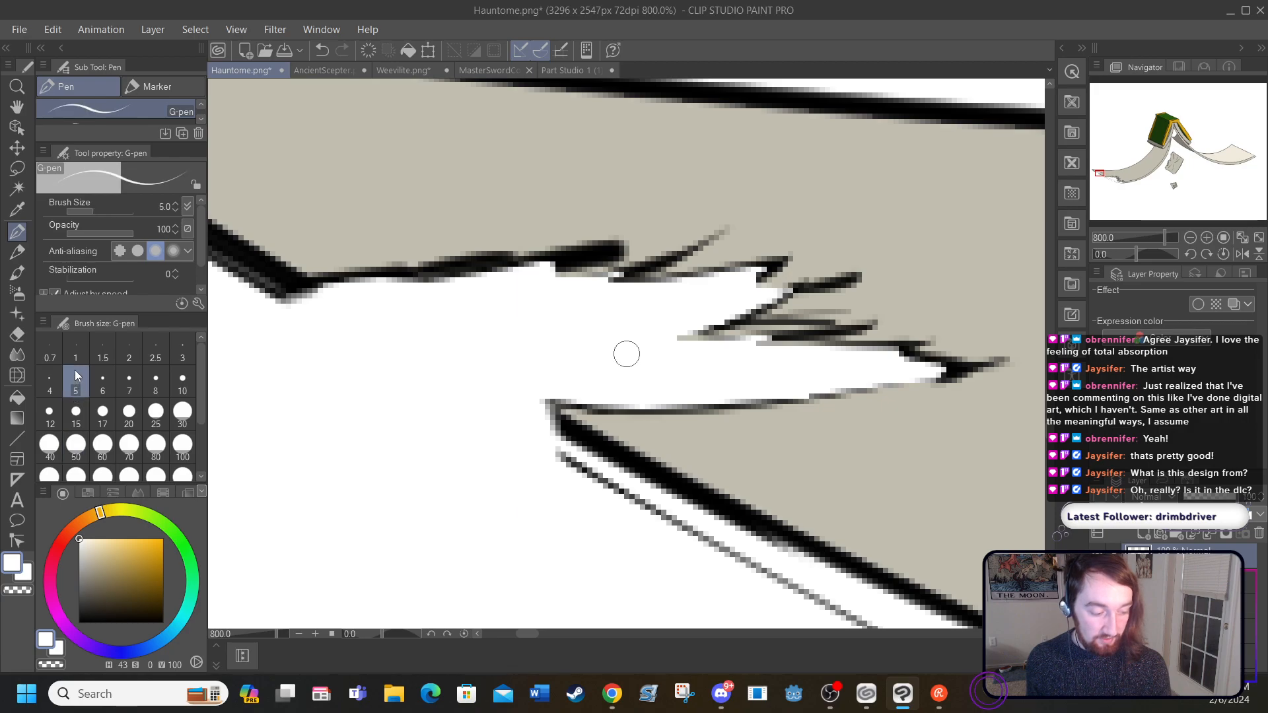
left_click_drag(86, 559, 79, 623)
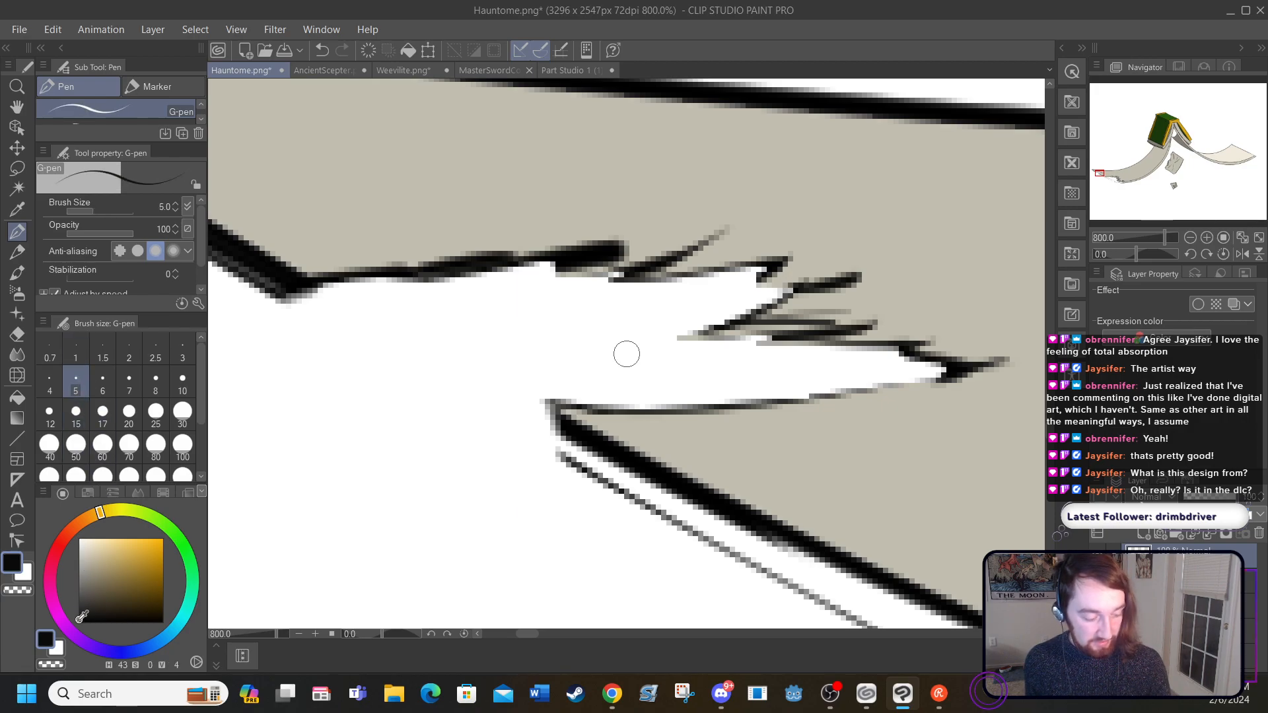
left_click_drag(299, 297, 302, 313)
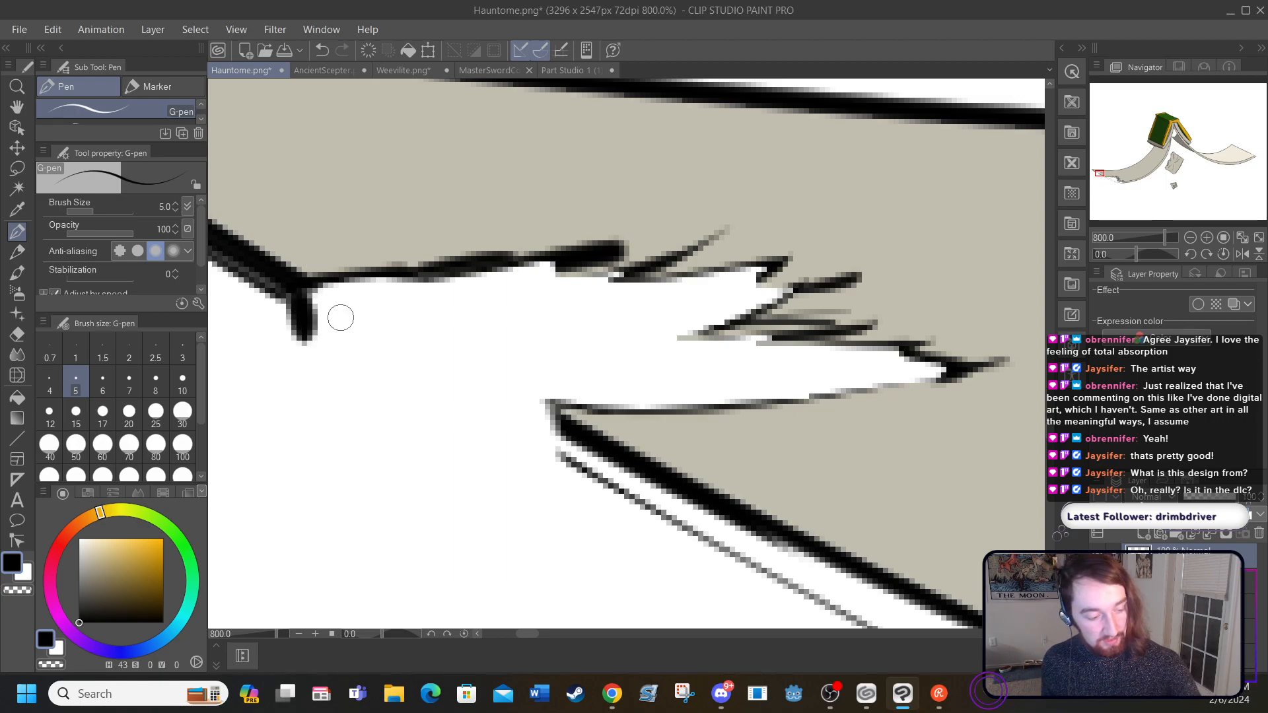
left_click(322, 50)
mouse_move(299, 289)
left_mouse_down()
mouse_move(558, 333)
mouse_move(679, 307)
mouse_move(644, 323)
mouse_move(686, 313)
mouse_move(679, 323)
mouse_move(748, 293)
mouse_move(702, 367)
mouse_move(745, 385)
mouse_move(799, 396)
left_mouse_up()
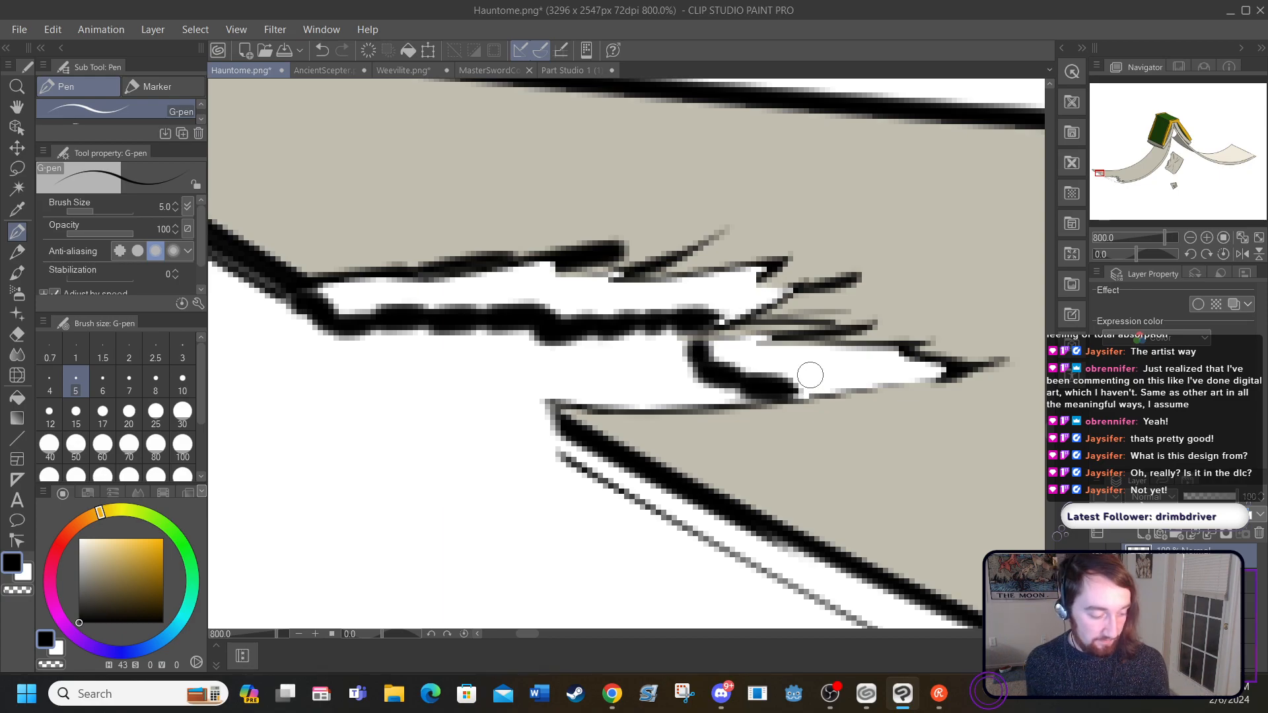
Step: Sample the beige of the long page-edge strip and darken it to a brightness of 63 as the fill colour
left_click_drag(527, 632, 671, 639)
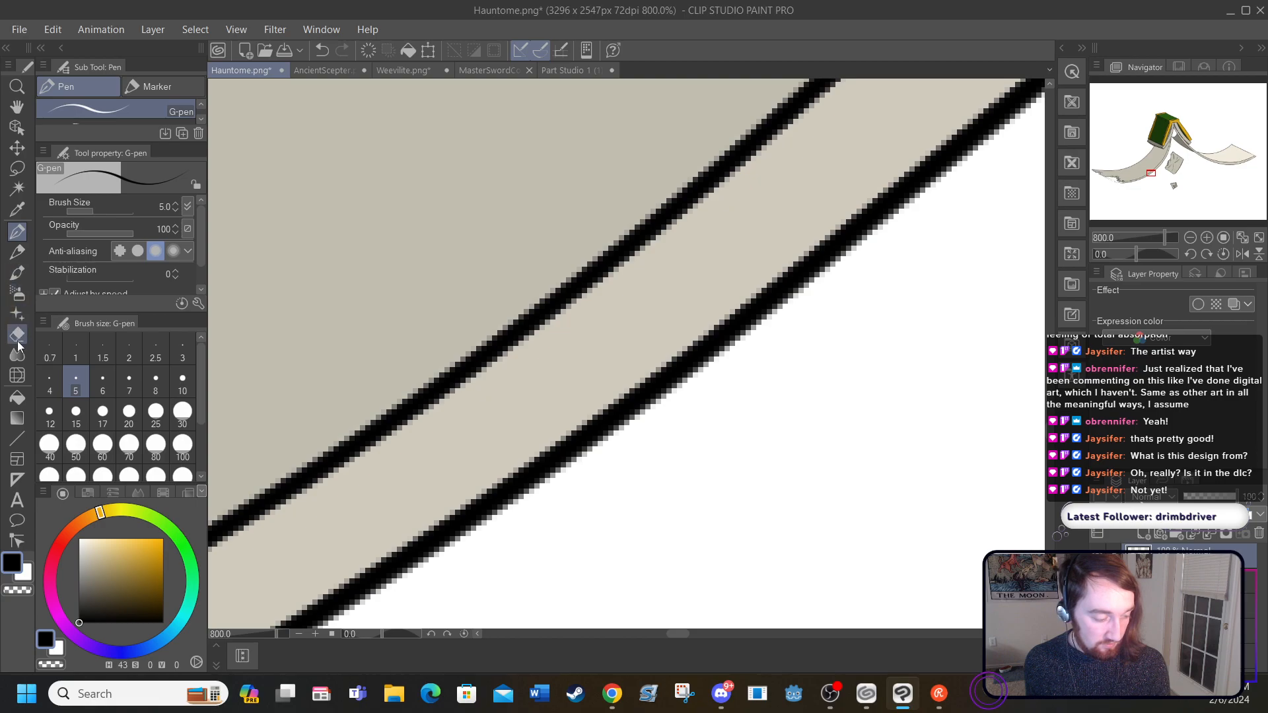
left_click(18, 210)
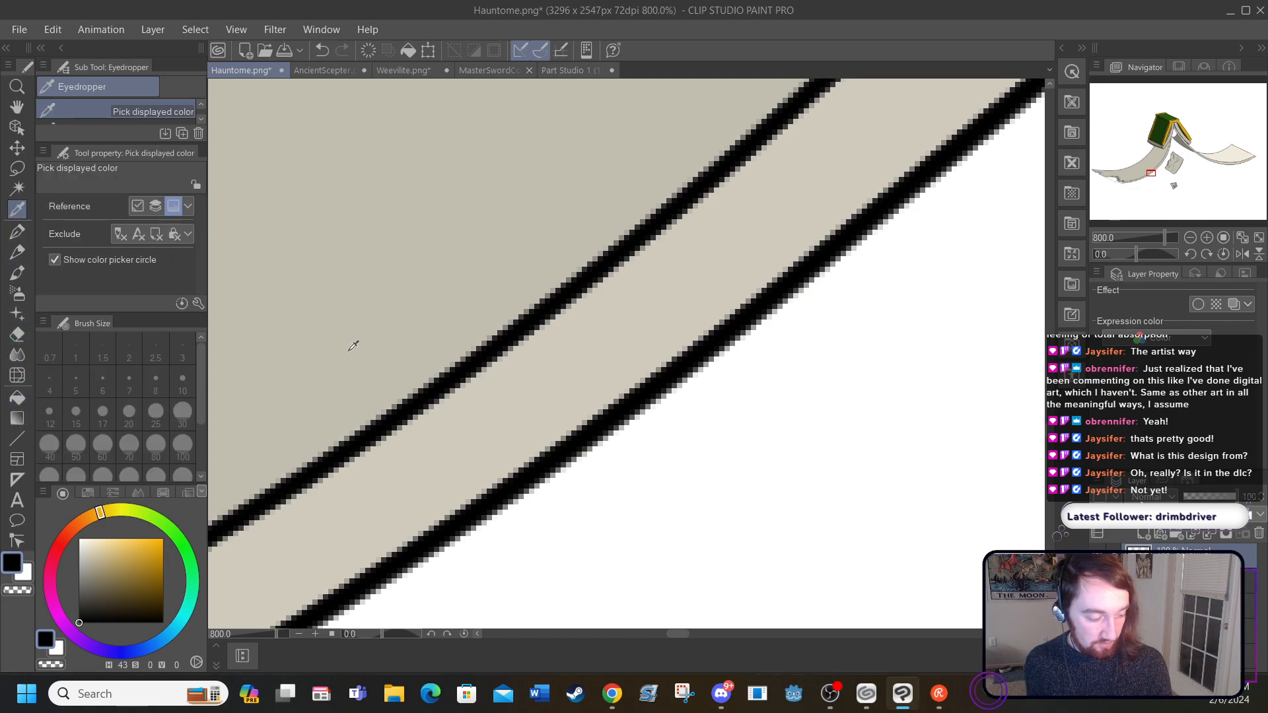
left_click(376, 455)
left_click_drag(89, 555, 90, 570)
left_click(17, 398)
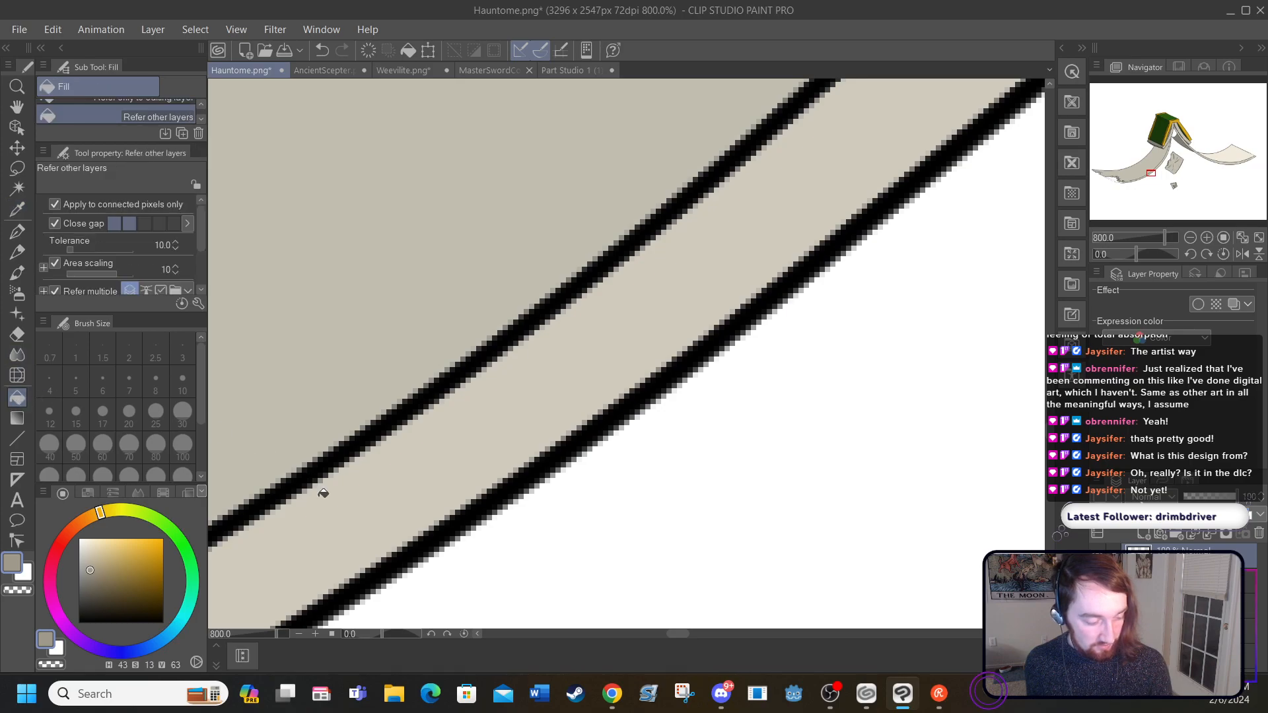
Step: Try filling the long page-edge strip with the darkened beige, compare it with the unfilled state, and undo the fill
left_click(315, 489)
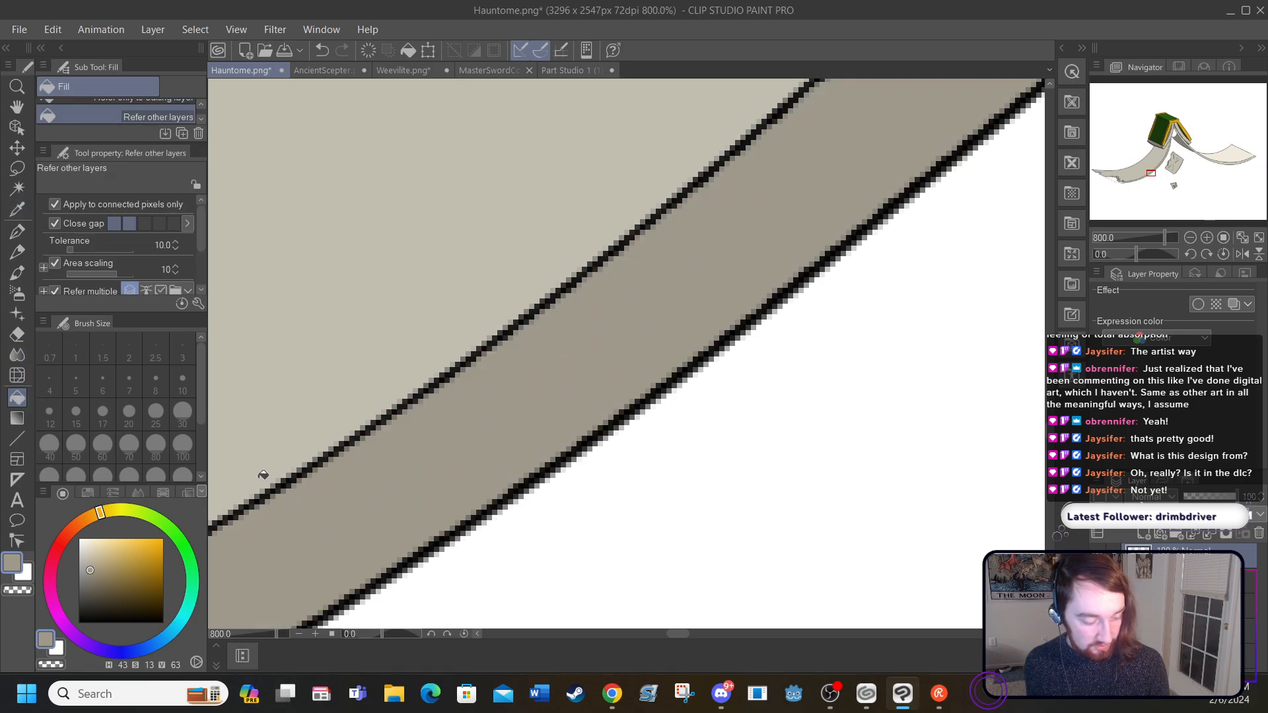
left_click_drag(671, 633, 667, 633)
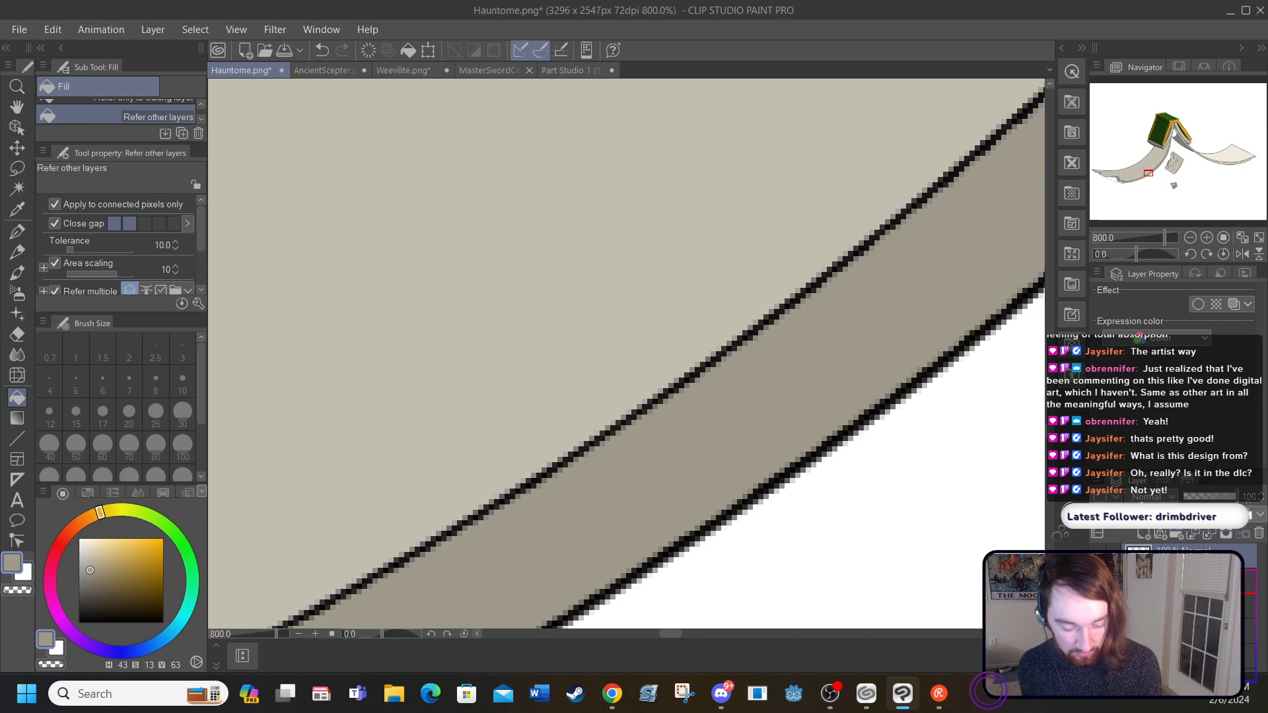
key("ctrl+z")
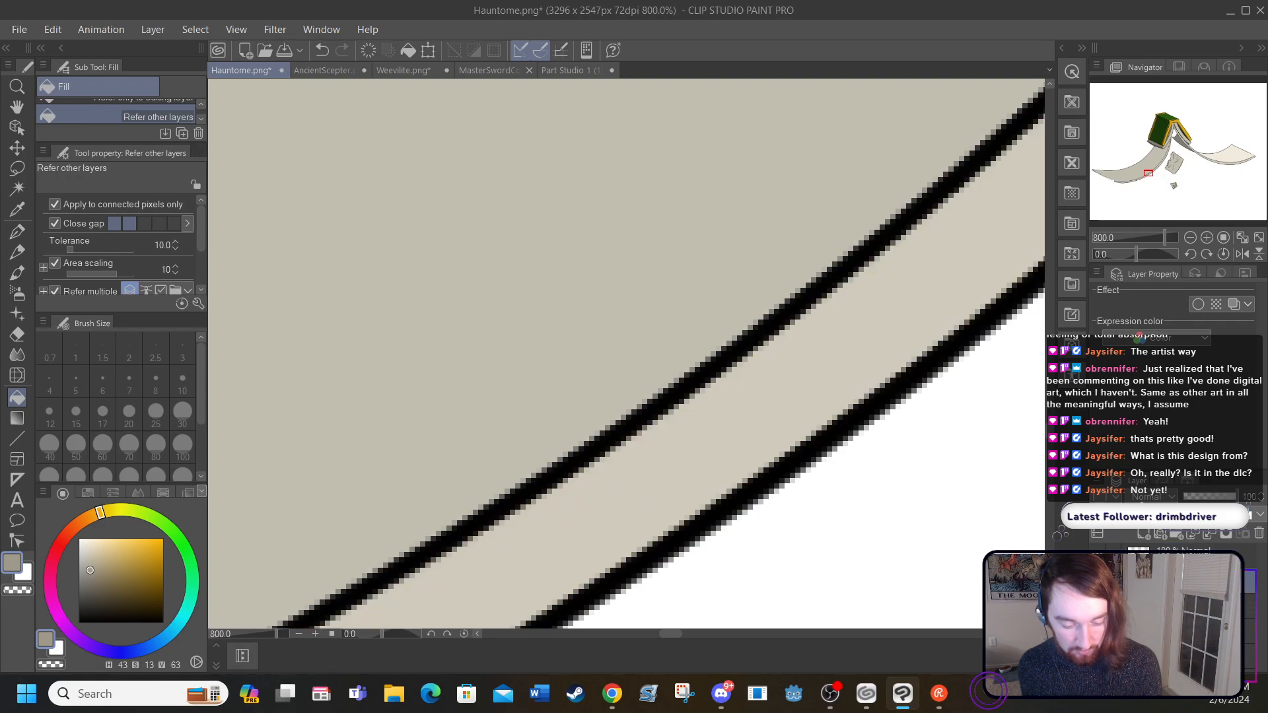
key("ctrl+y")
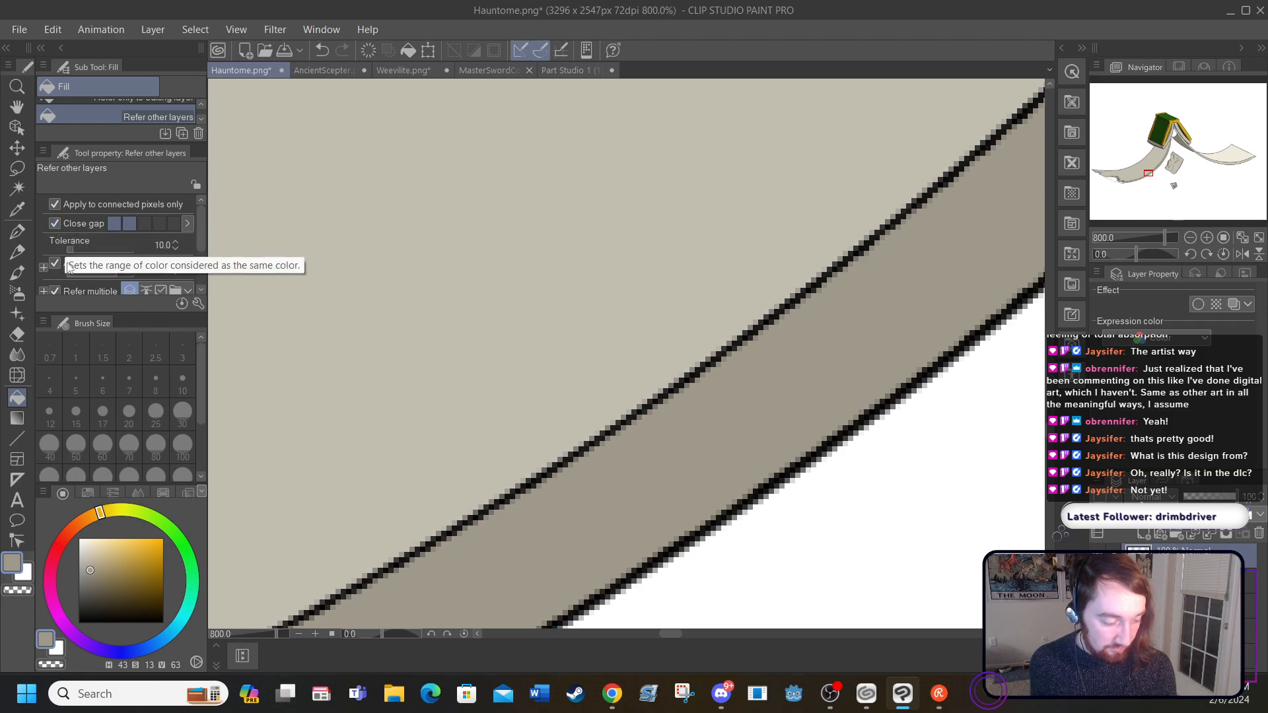
left_click_drag(202, 227, 204, 240)
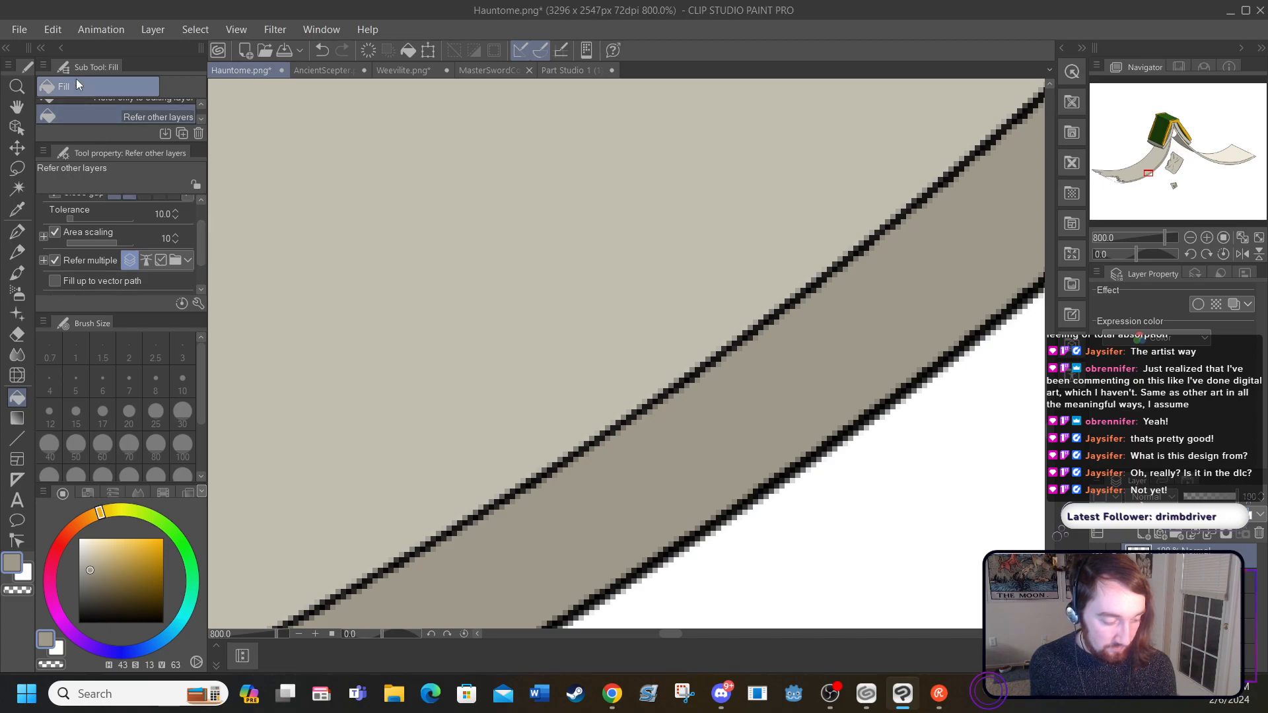
left_click(323, 49)
key("ctrl+y")
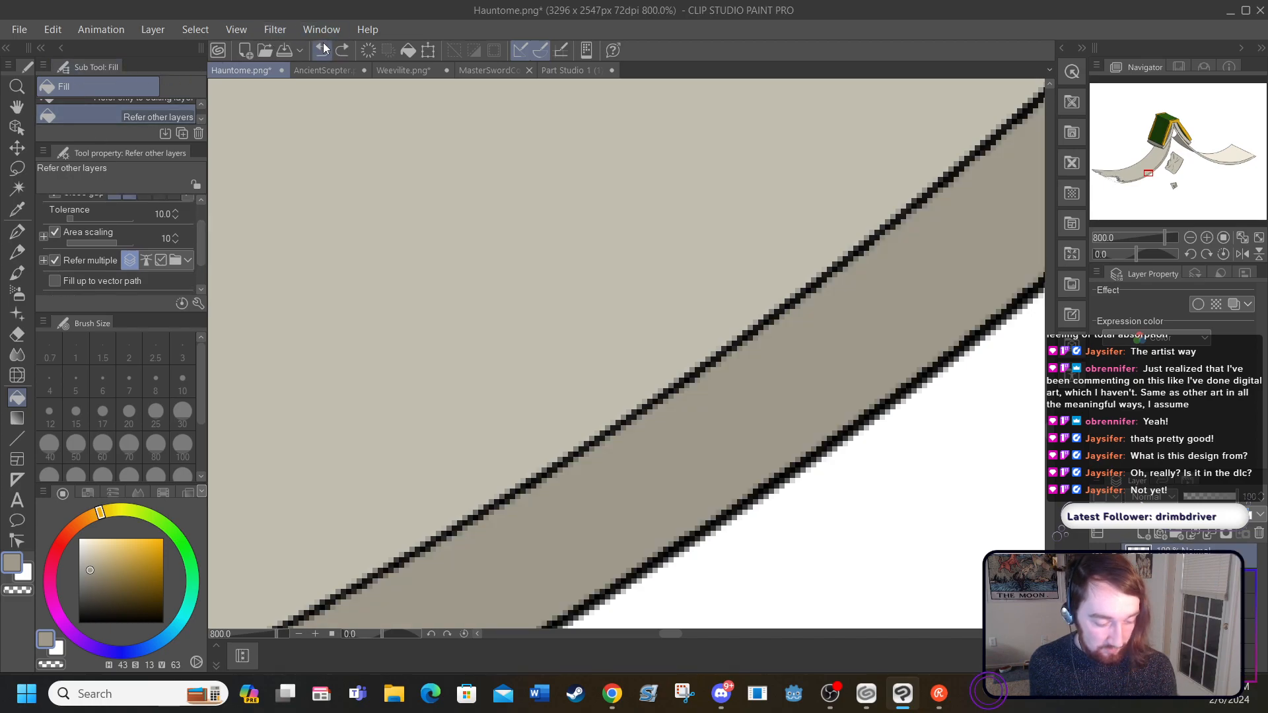
left_click(323, 50)
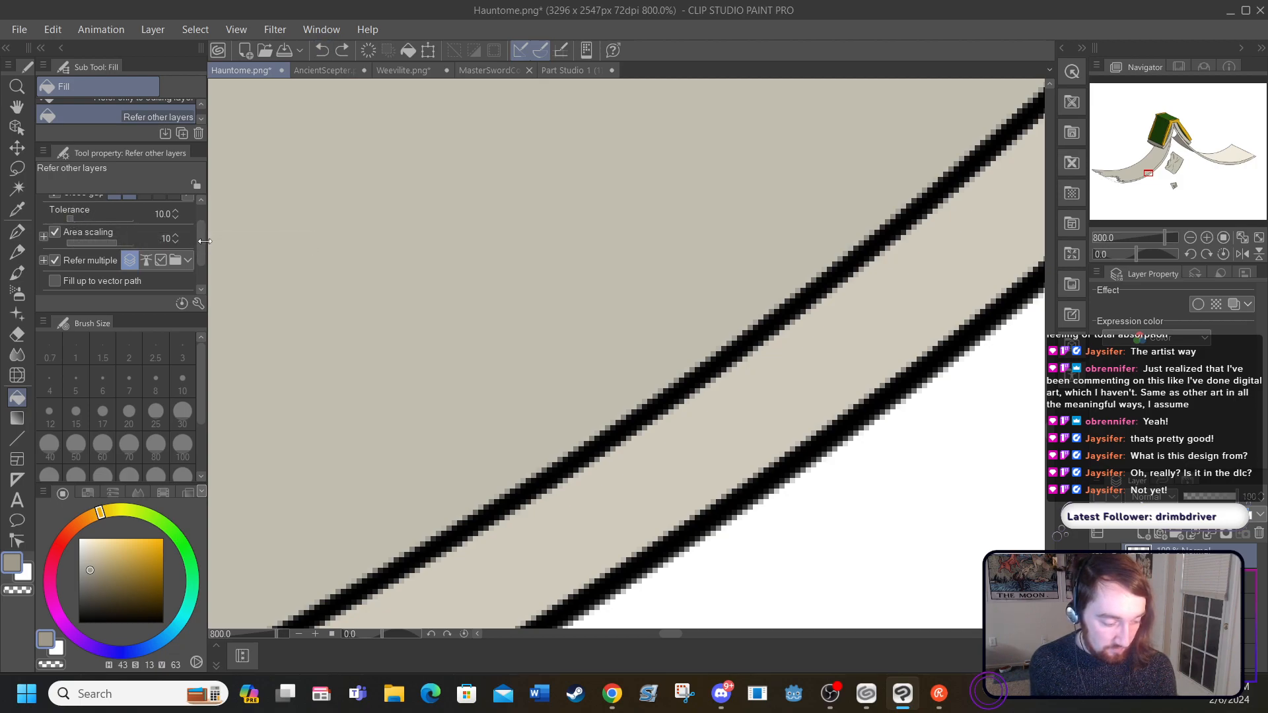
Step: Try filling the page-edge strip with Close gap at its lowest level and with Close gap off, undoing each fill
scroll(202, 221, "up", 2)
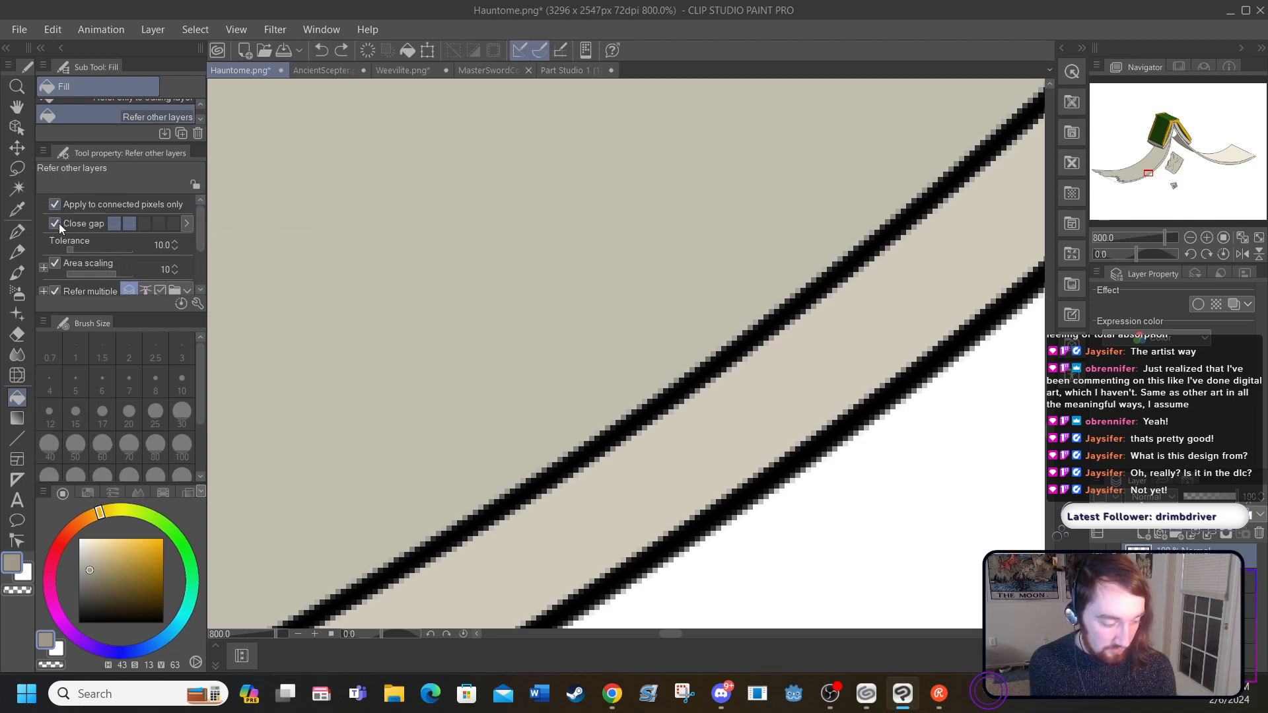
left_click(114, 224)
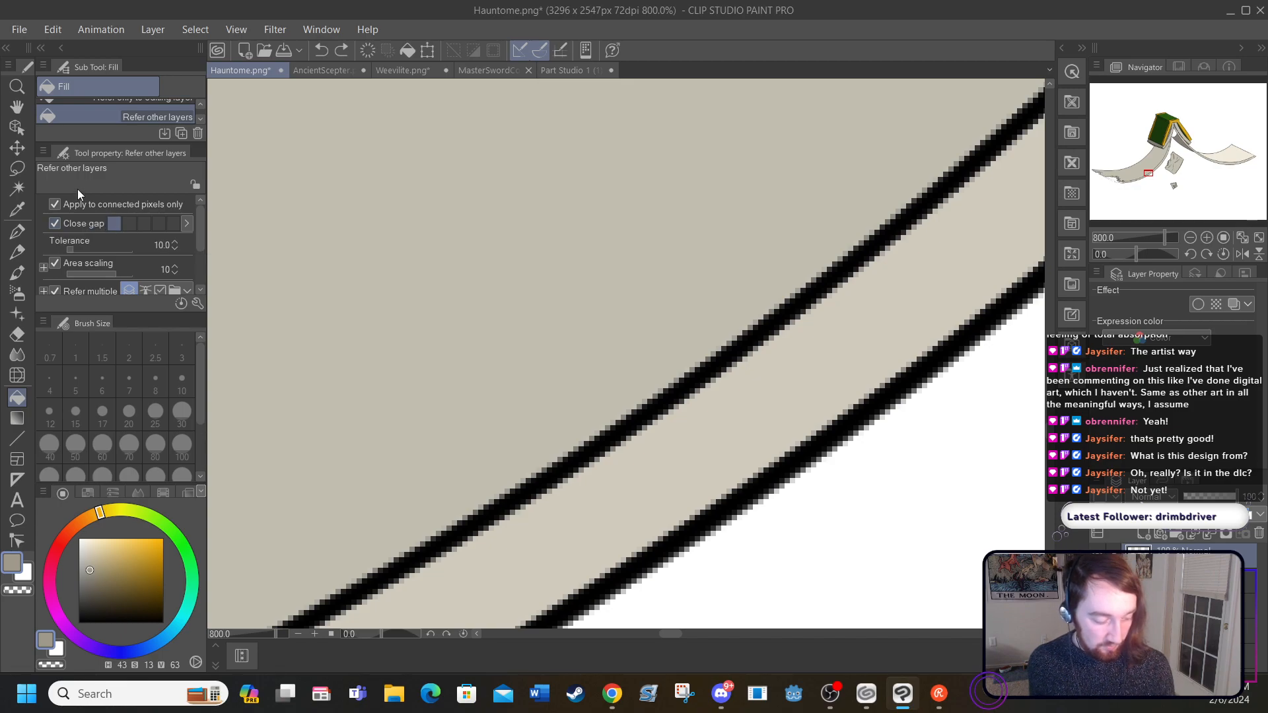
left_click(491, 575)
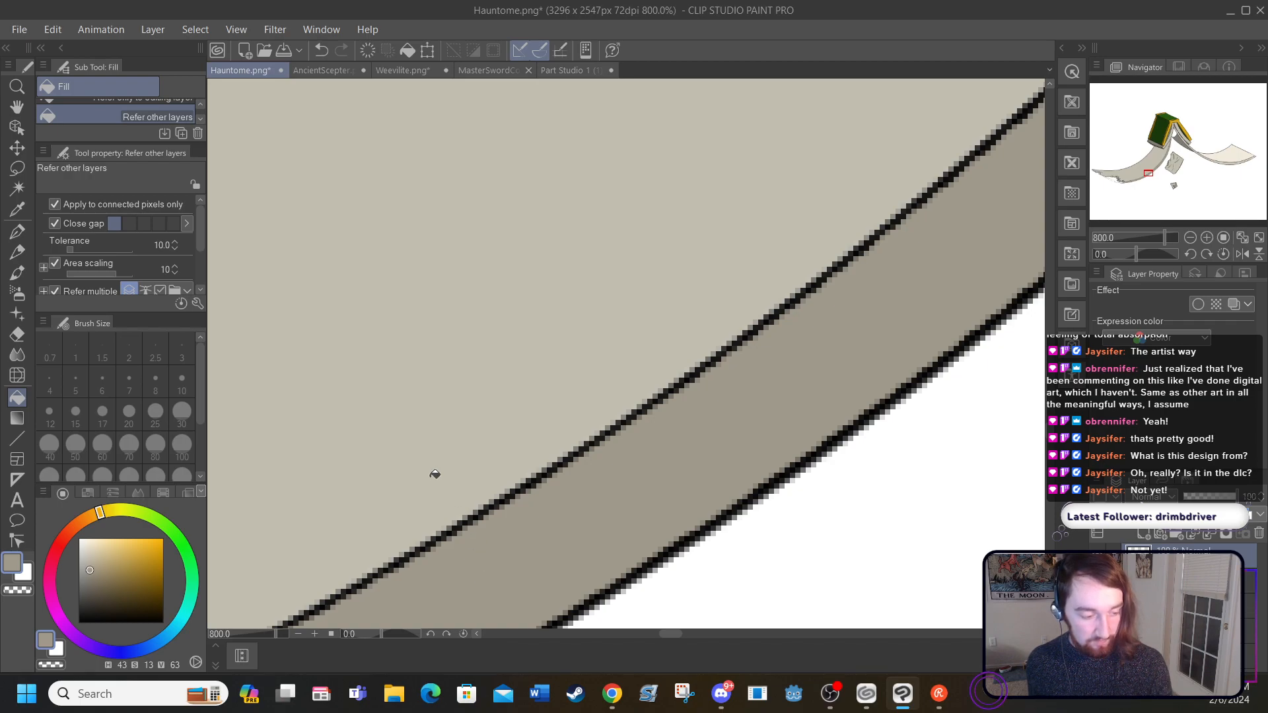
left_click(321, 49)
left_click(93, 222)
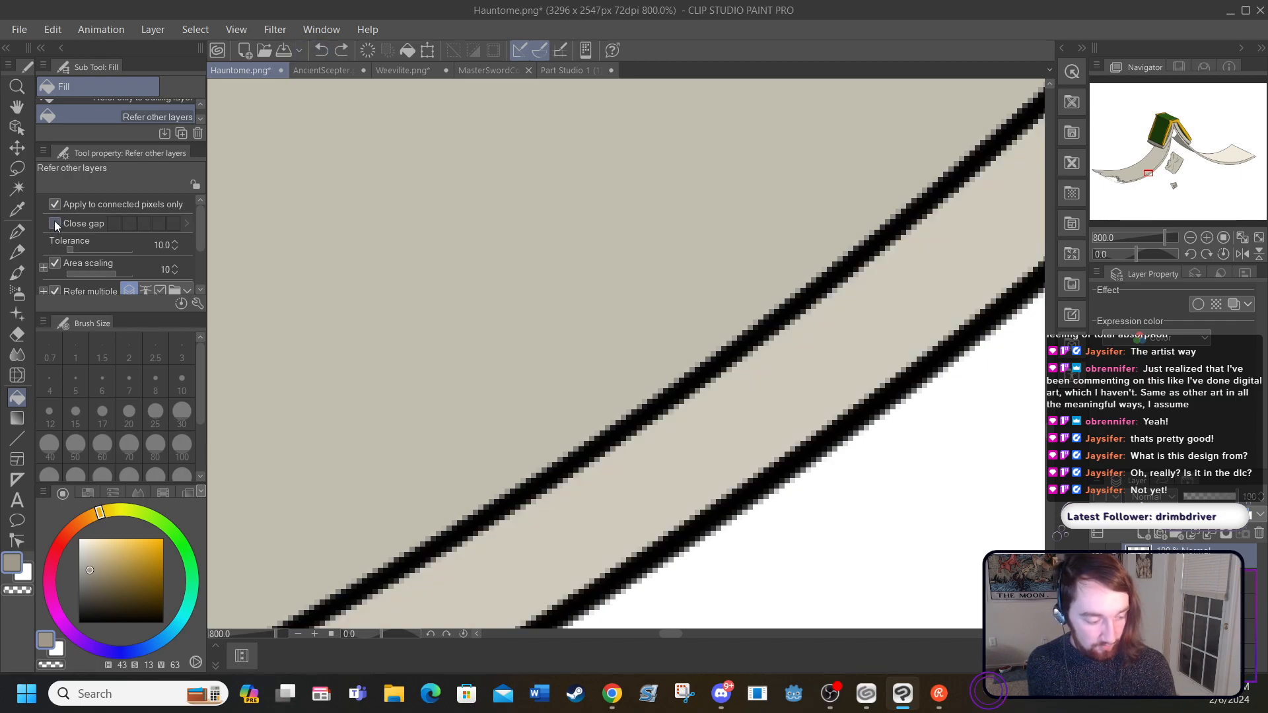
left_click(521, 534)
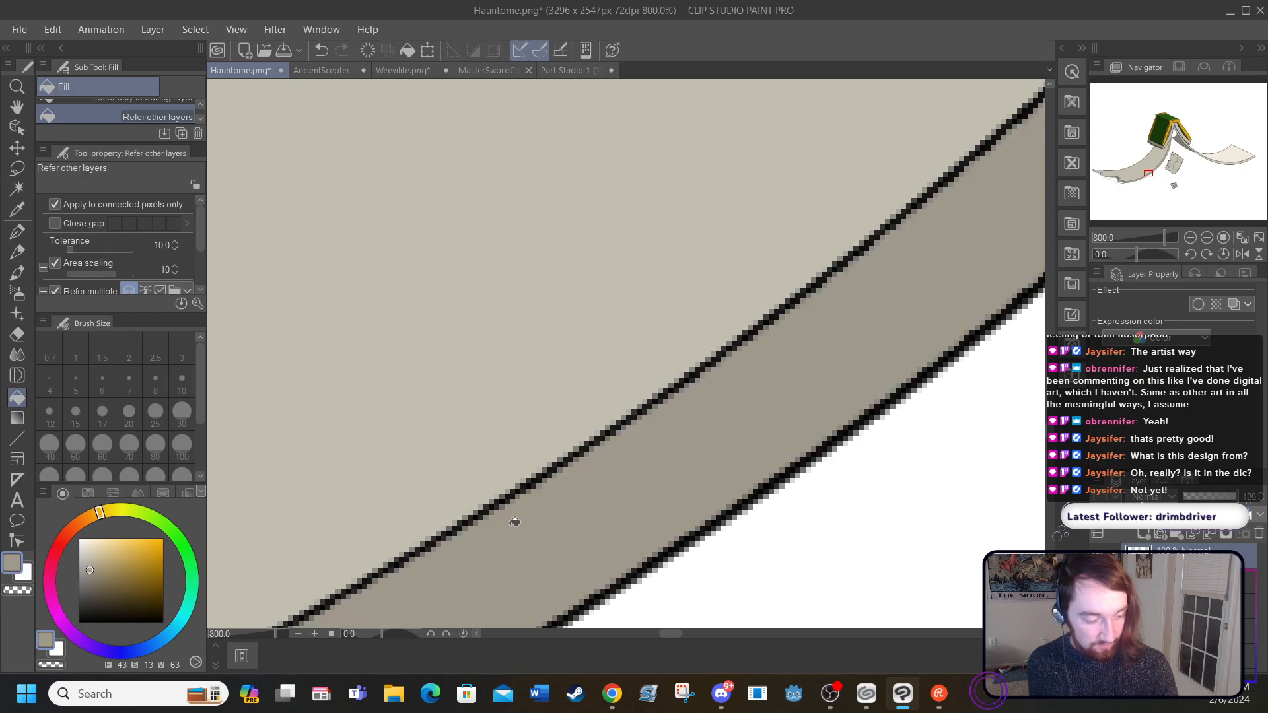
left_click(321, 51)
left_click(57, 223)
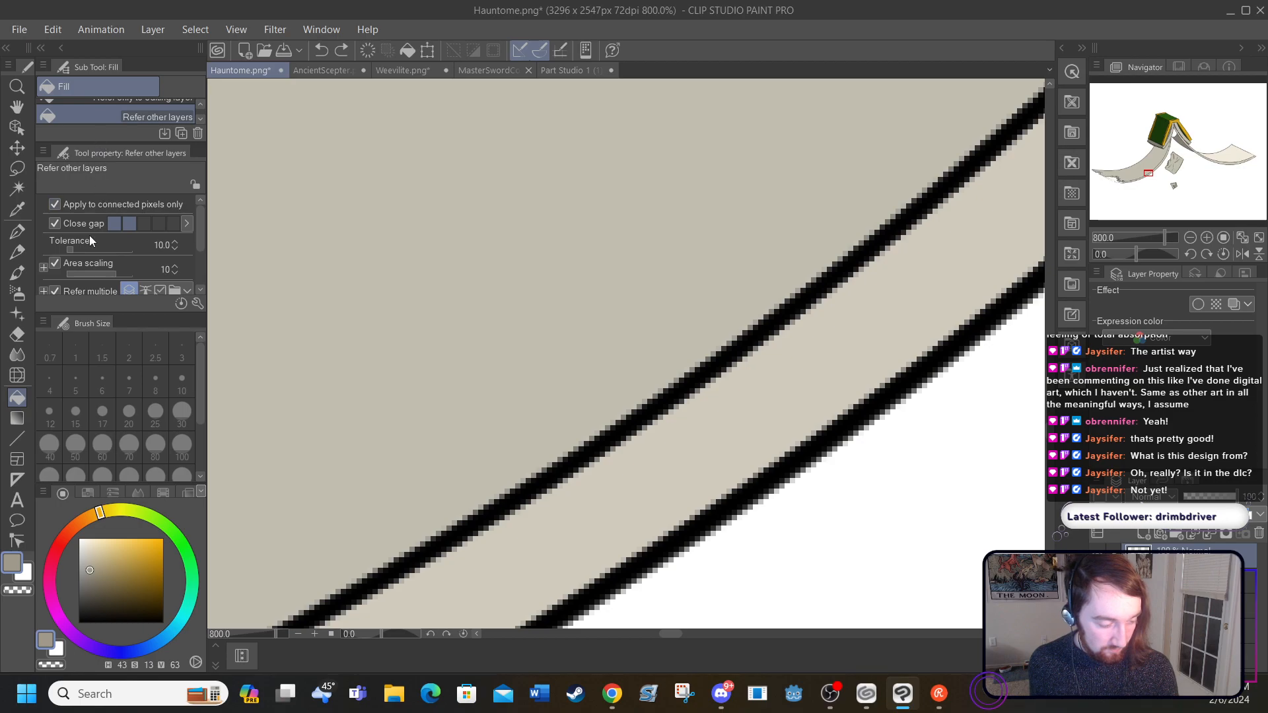
Step: Fill the long page-edge strip and both thickness areas of the small tear with the darkened beige
left_click_drag(202, 231, 199, 263)
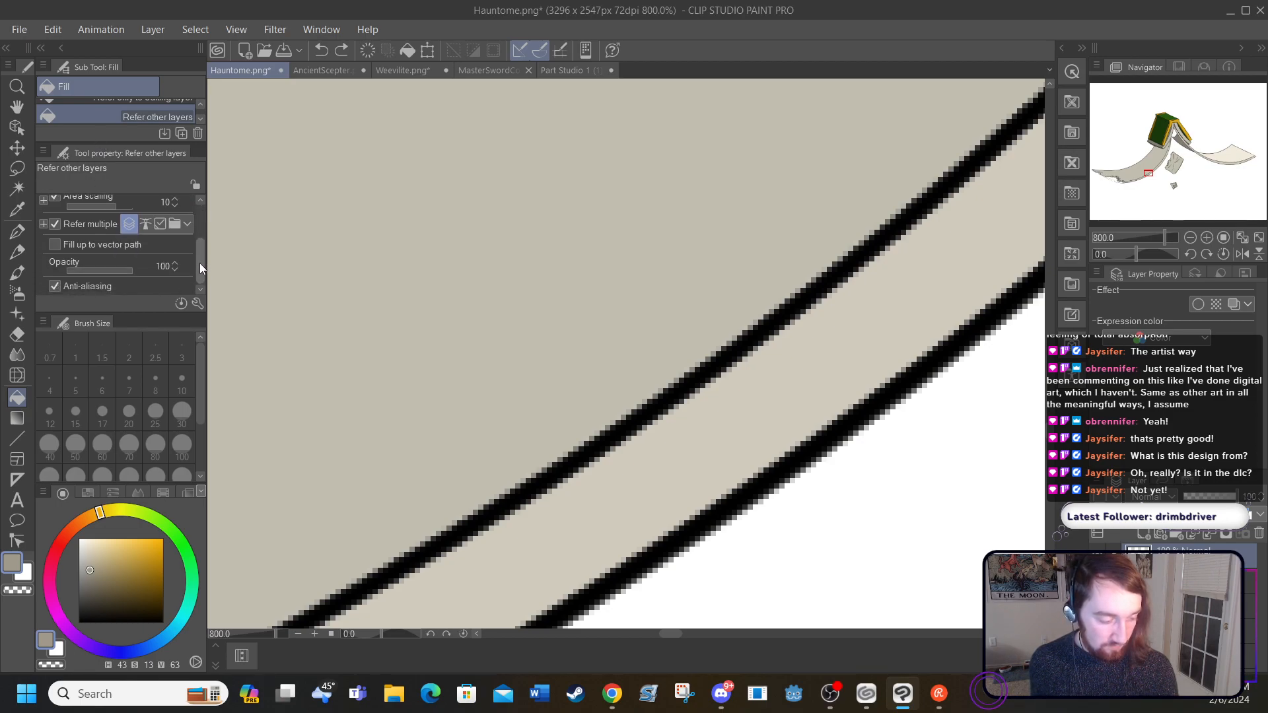
left_click(509, 540)
left_click_drag(671, 631, 522, 634)
left_click(463, 284)
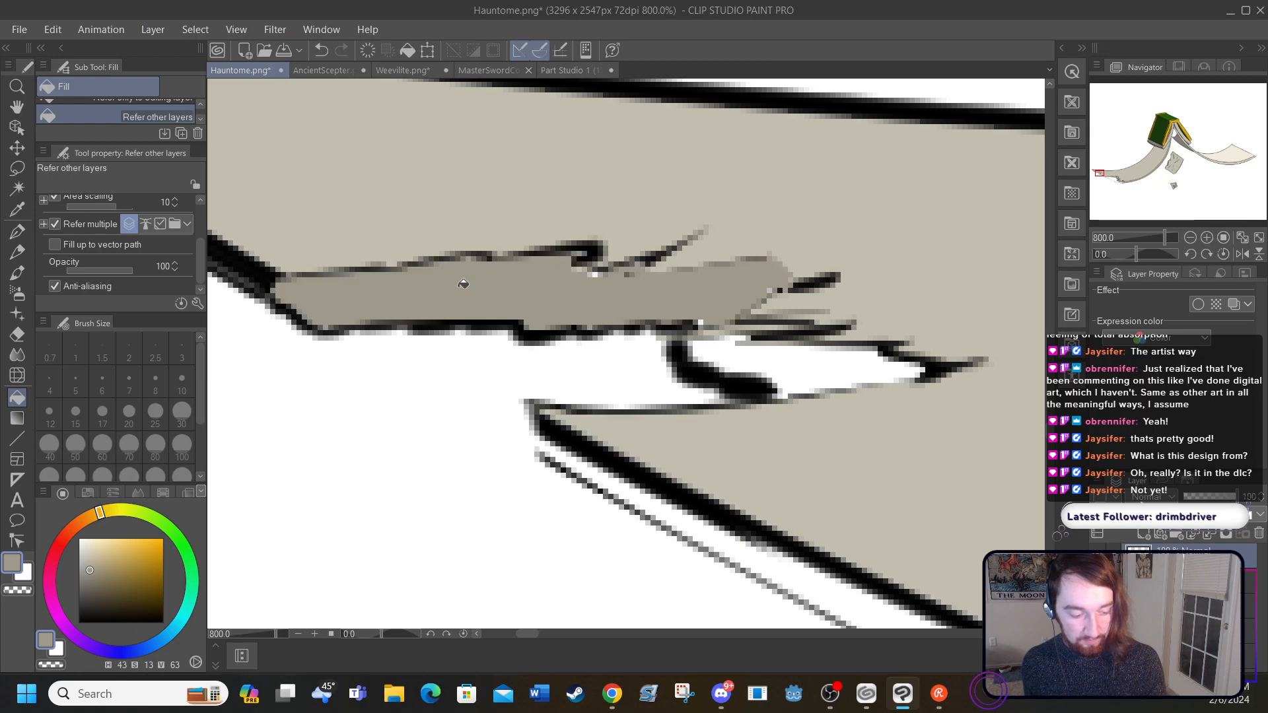
left_click(729, 348)
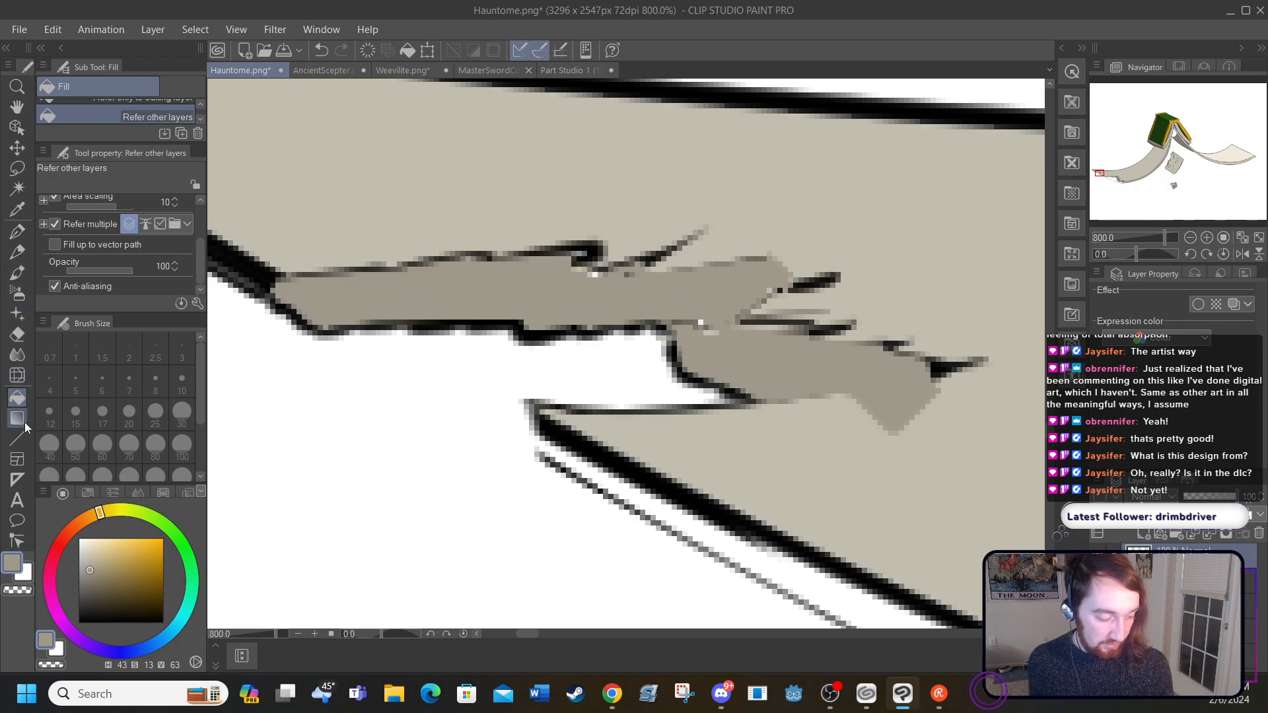
Step: Paint over the dark fill that spilled below the small tear's tip in the sampled page beige with the G-pen at size 5
left_click(18, 210)
left_click(840, 469)
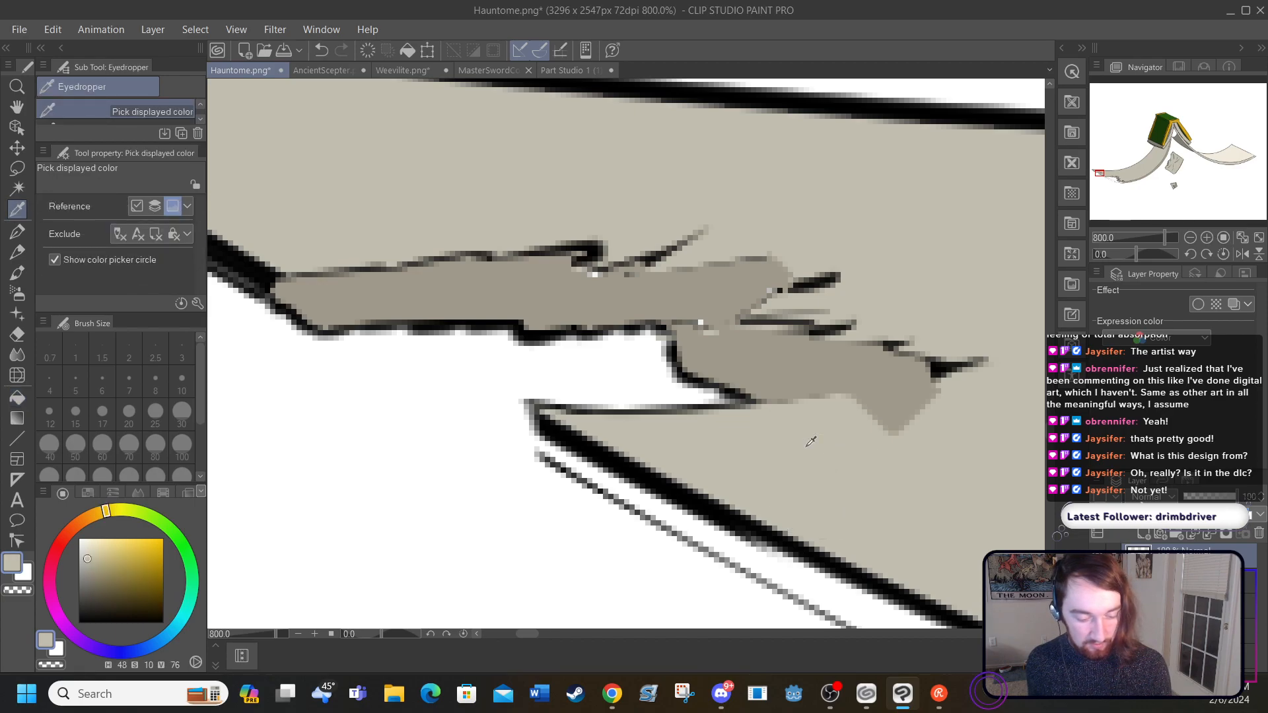
left_click(17, 232)
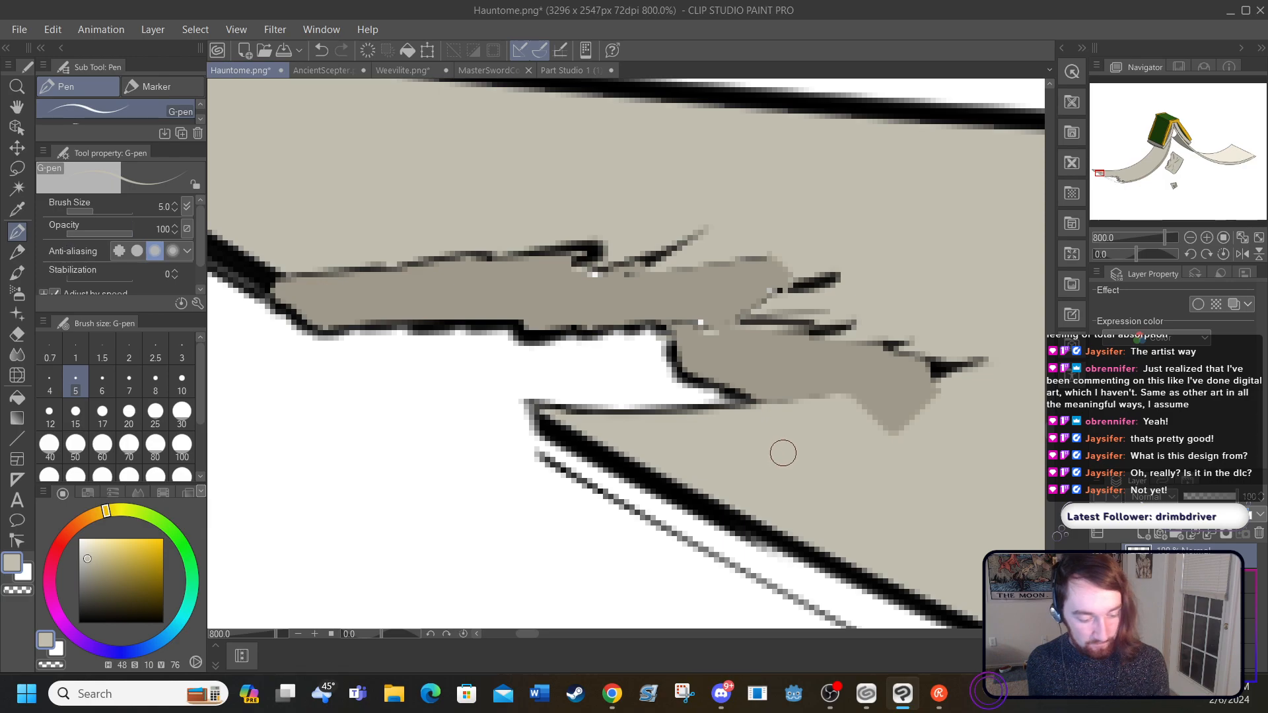
mouse_move(941, 392)
left_mouse_down()
mouse_move(874, 416)
mouse_move(911, 426)
mouse_move(865, 410)
left_mouse_up()
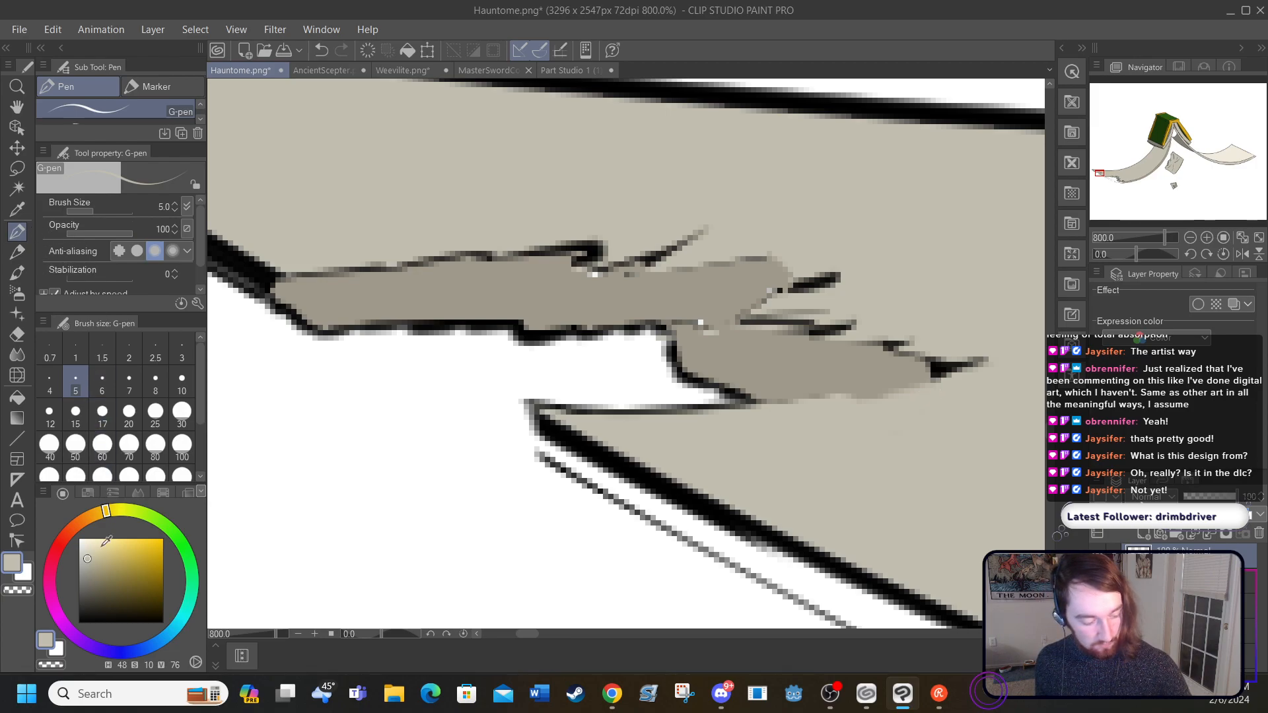
Step: Redraw the lower outline of the small tear up to its pointed tip in black with the G-pen at size 1
left_click(81, 621)
left_click(70, 355)
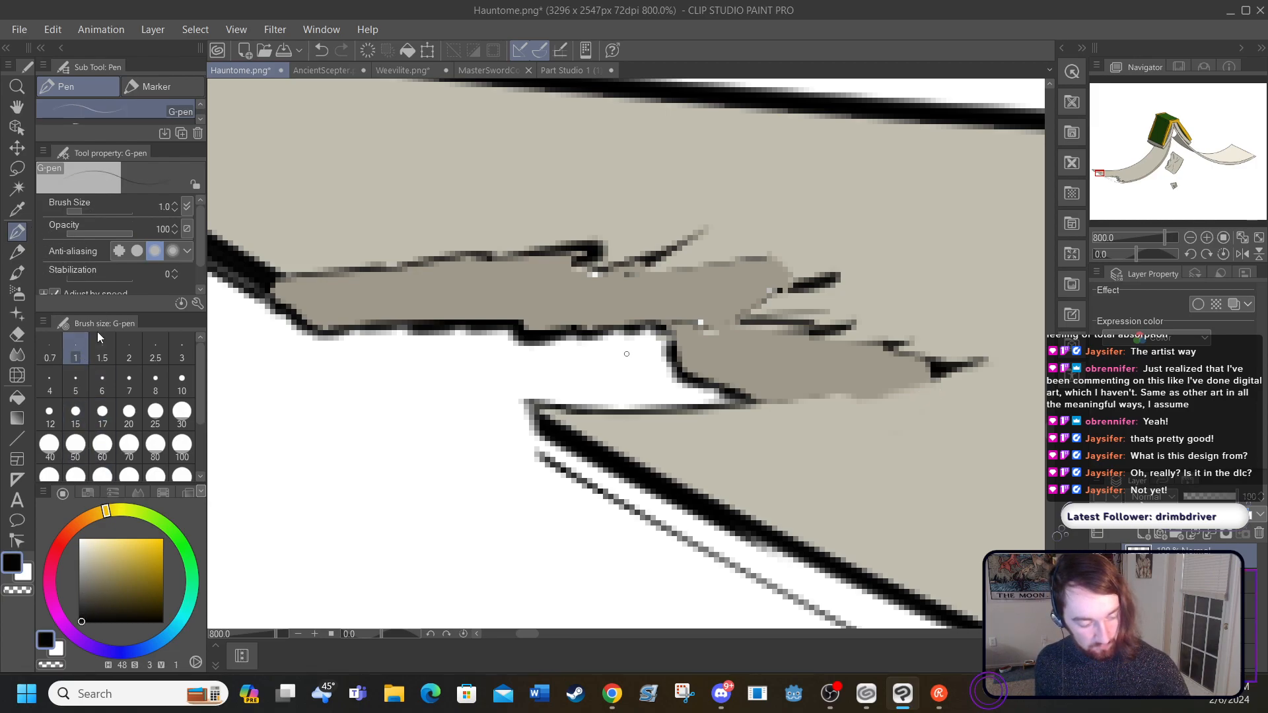
mouse_move(710, 412)
left_mouse_down()
mouse_move(896, 399)
mouse_move(857, 405)
mouse_move(974, 360)
left_mouse_up()
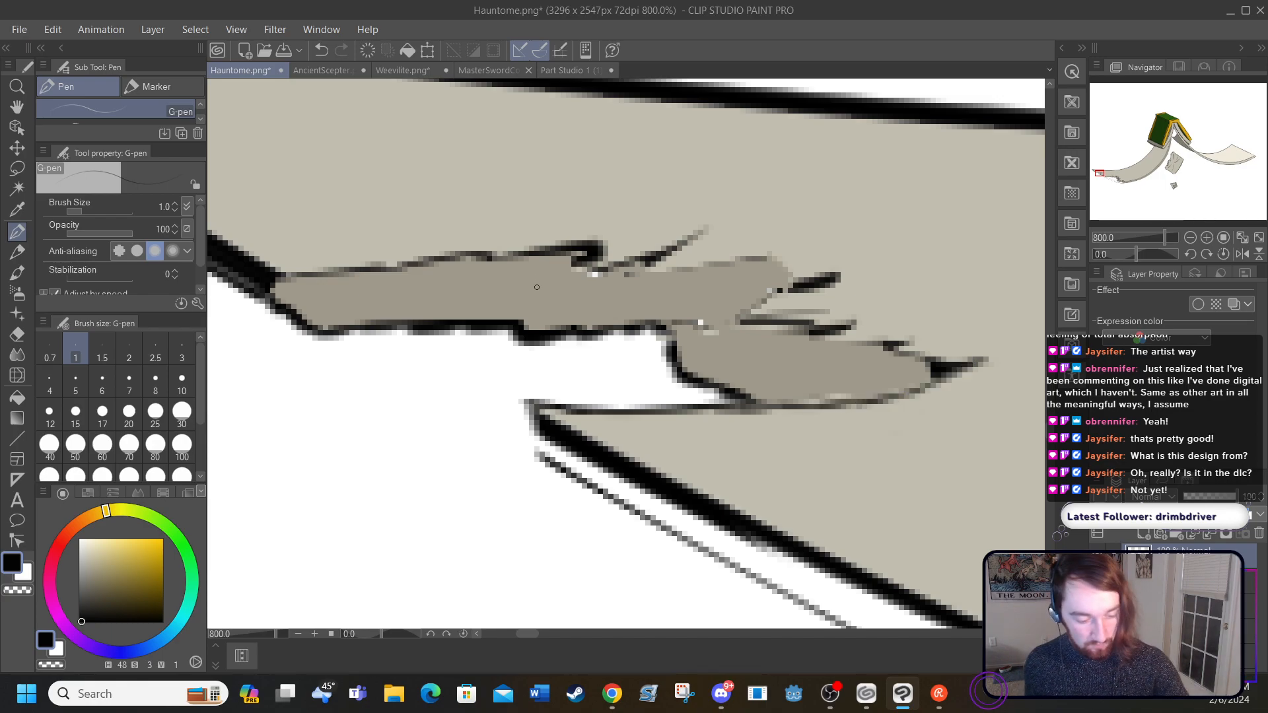
Step: Draw three short black crease lines across the small tear's darkened rim with the size 1 G-pen
left_click_drag(563, 268, 529, 323)
left_click_drag(435, 273, 434, 314)
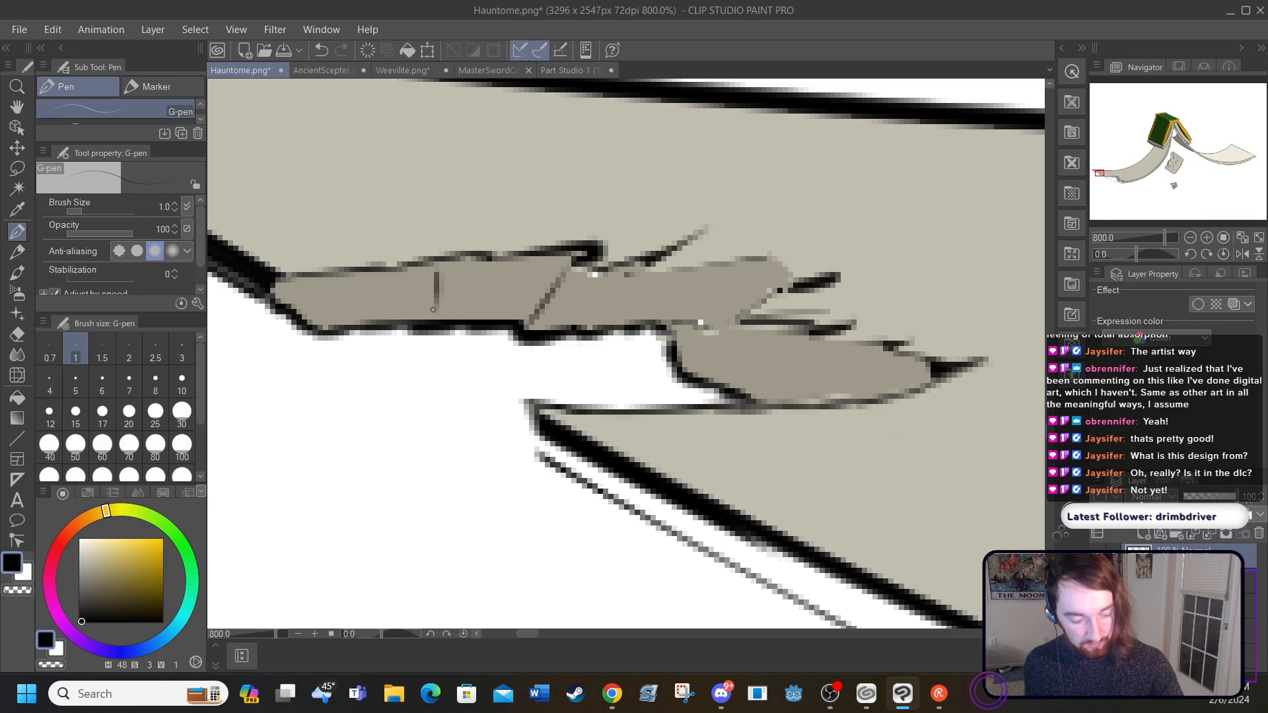
mouse_move(703, 325)
left_mouse_down()
mouse_move(739, 324)
mouse_move(733, 383)
left_mouse_up()
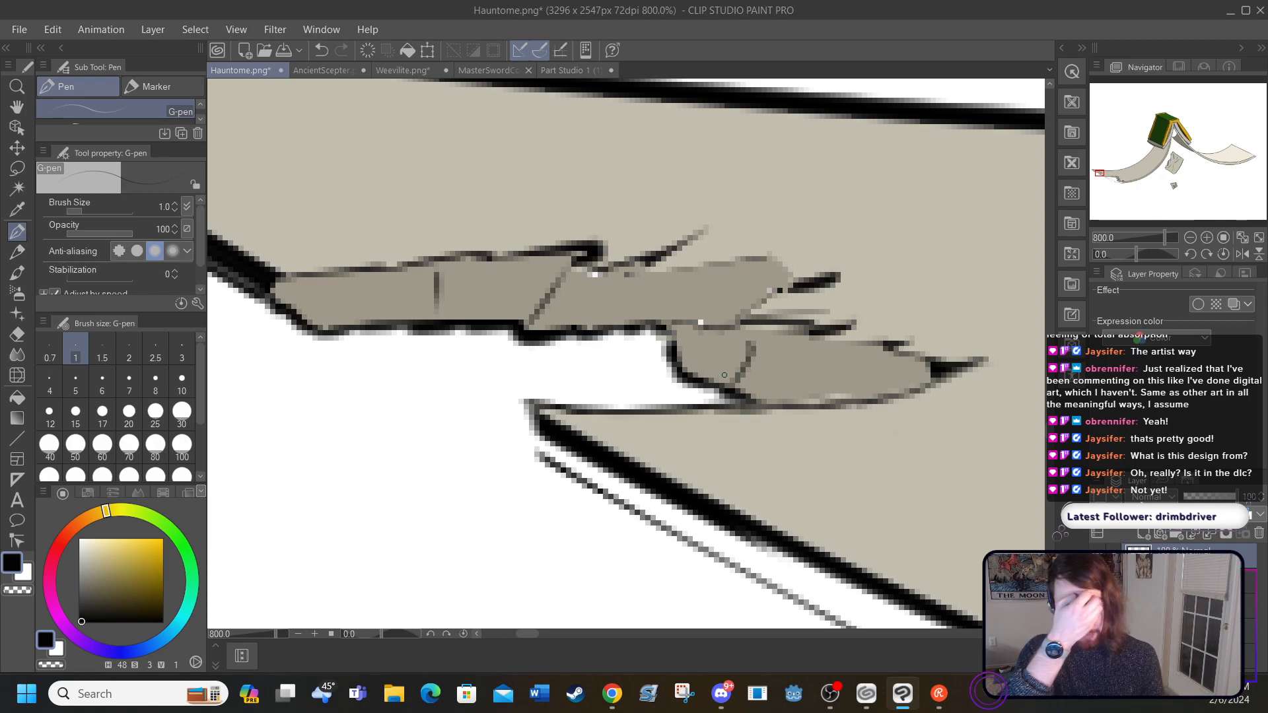
Step: Close both ends of the thin page-edge strip between the two tears with short black lines, adding a diagonal at the large tear's corner
left_click_drag(535, 437, 535, 465)
left_click_drag(523, 633, 548, 633)
left_click_drag(1048, 430, 1053, 456)
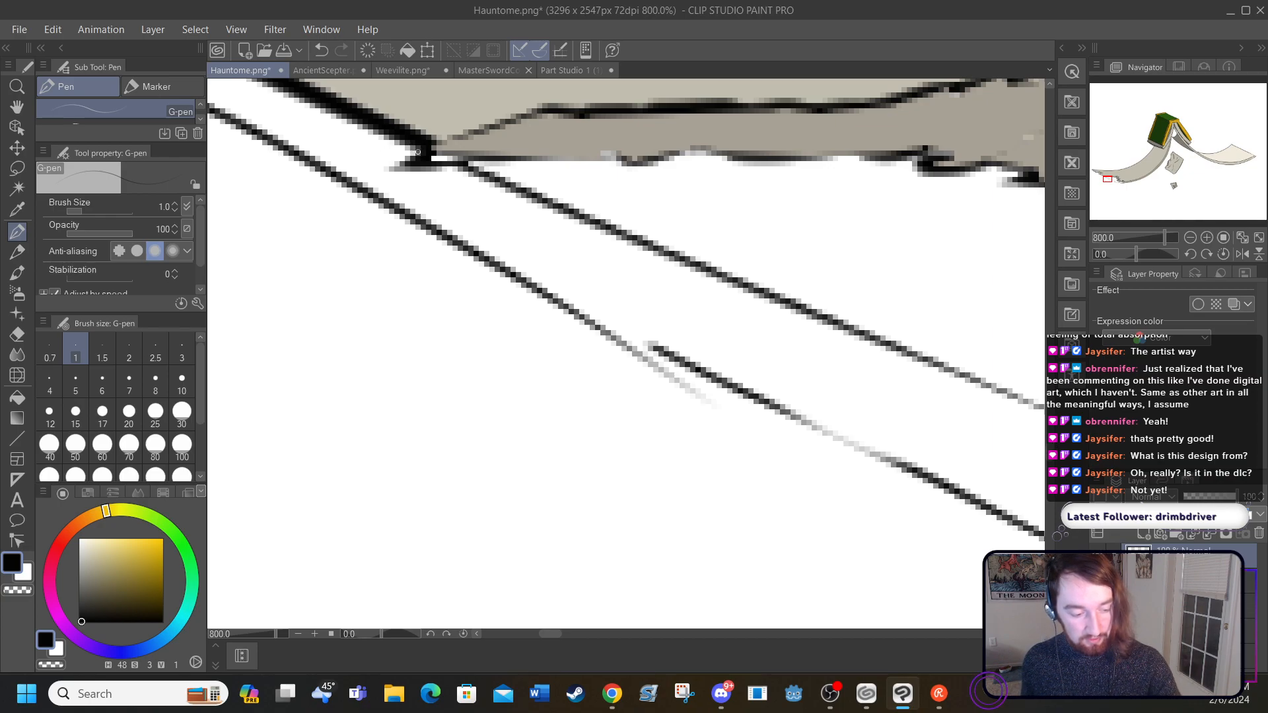
left_click_drag(417, 159, 414, 184)
mouse_move(539, 638)
left_mouse_down()
mouse_move(552, 632)
mouse_move(540, 633)
left_mouse_up()
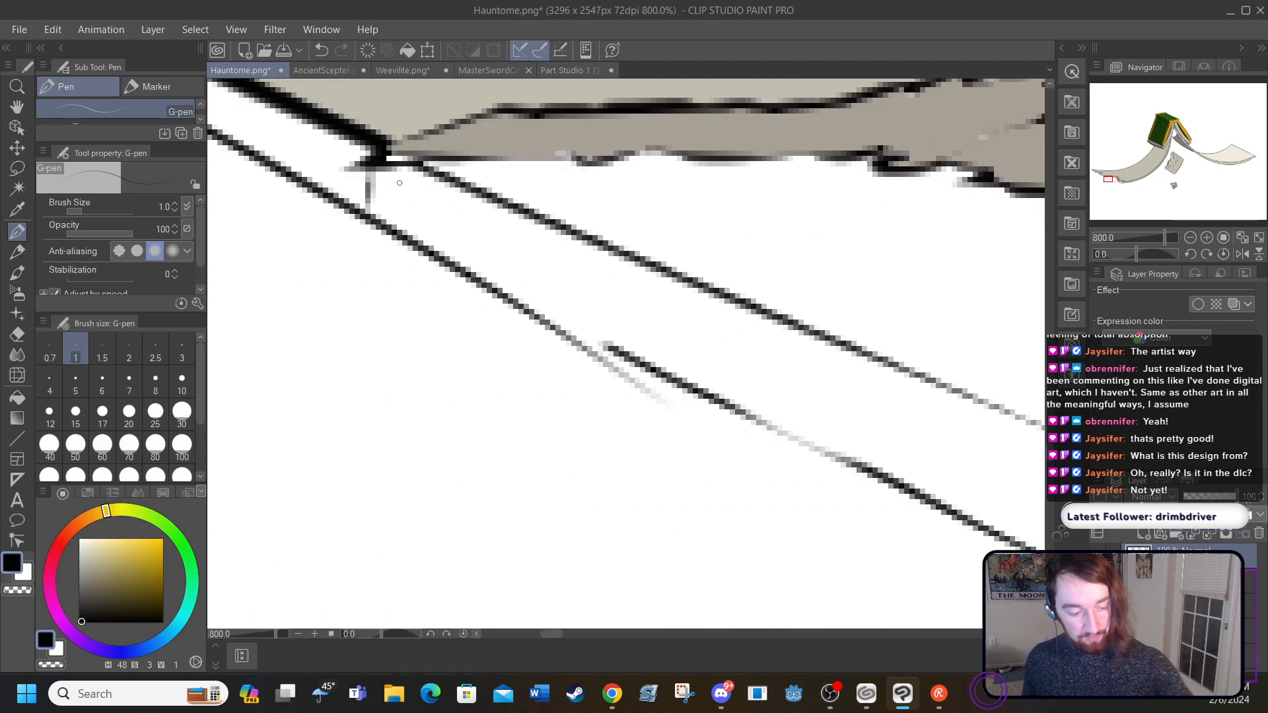
left_click_drag(372, 206, 423, 173)
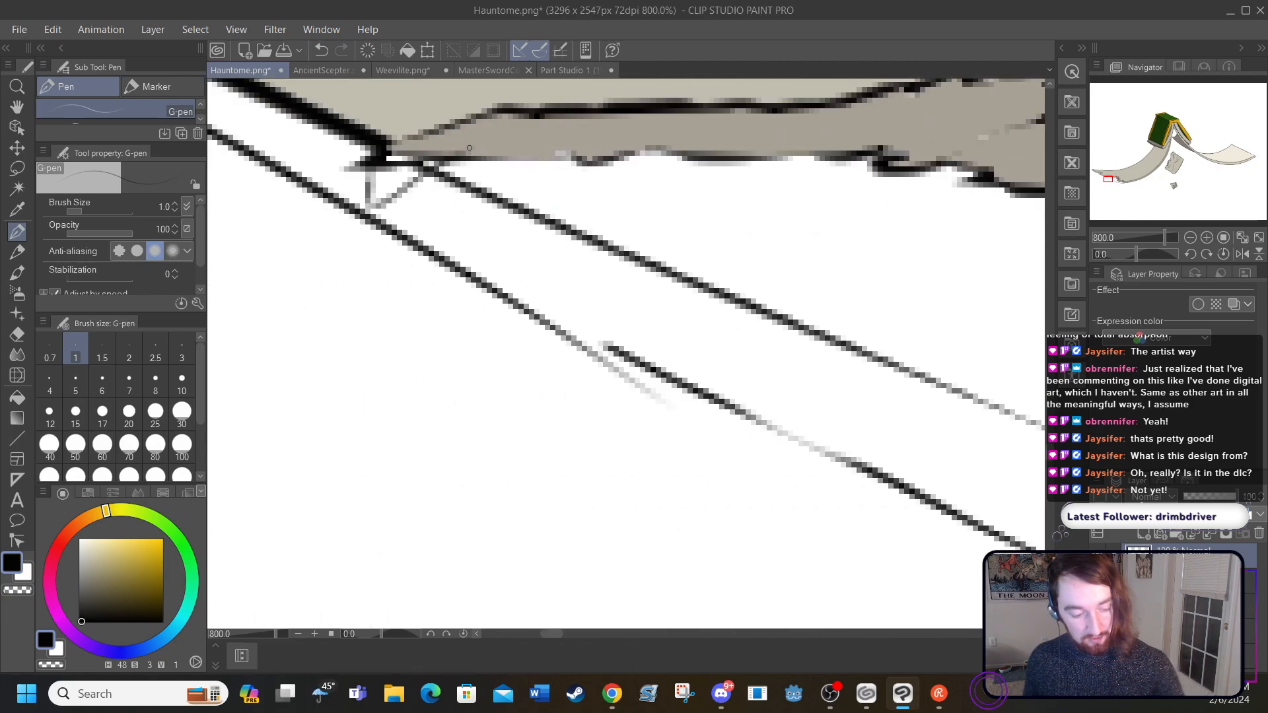
Step: Fill the thin page-edge strip between the two tears with the sampled page beige
left_click_drag(551, 632, 568, 632)
left_click_drag(1050, 462, 1050, 472)
mouse_move(560, 635)
left_mouse_down()
mouse_move(586, 633)
mouse_move(569, 624)
left_mouse_up()
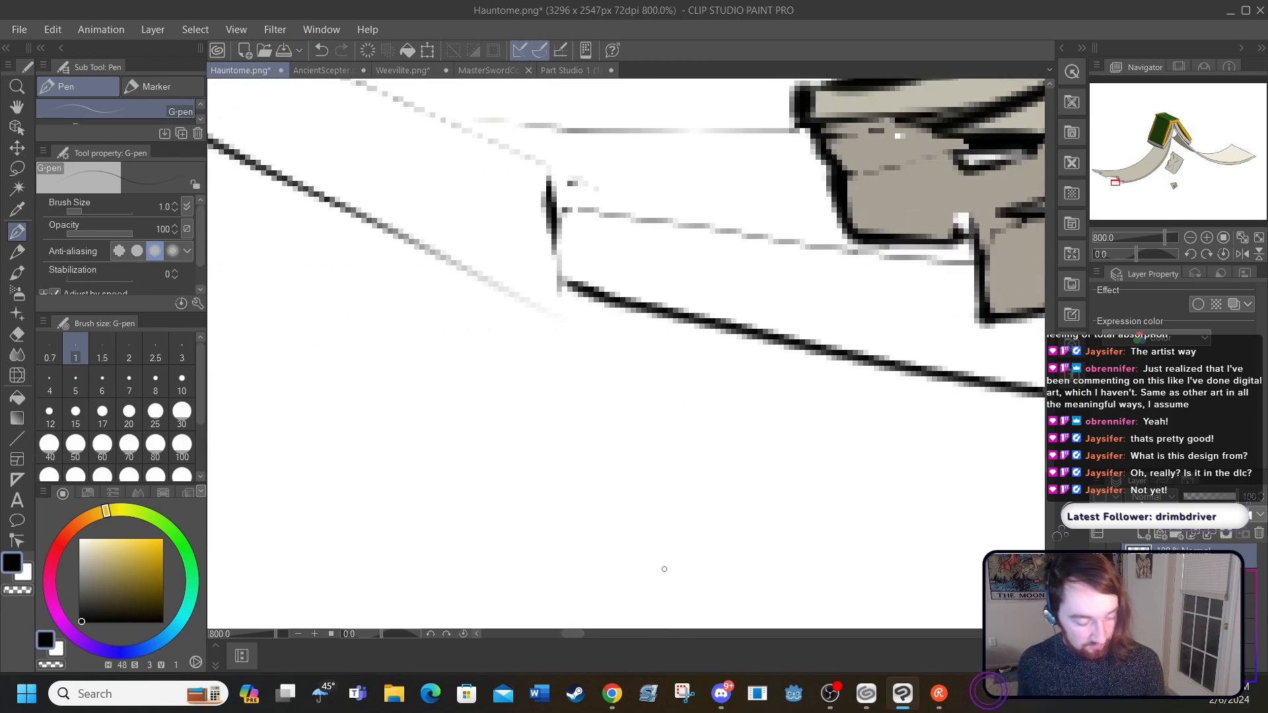
left_click(297, 634)
left_click(297, 634)
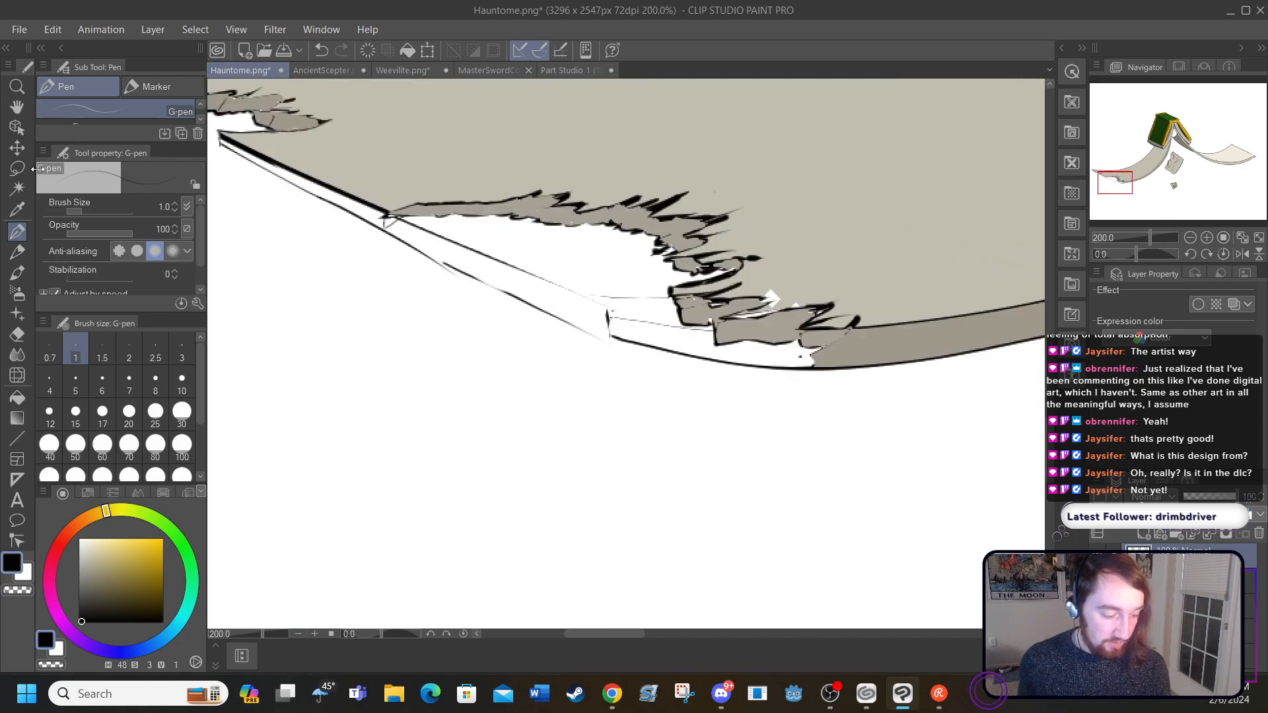
left_click(18, 211)
left_click(311, 150)
left_click(18, 398)
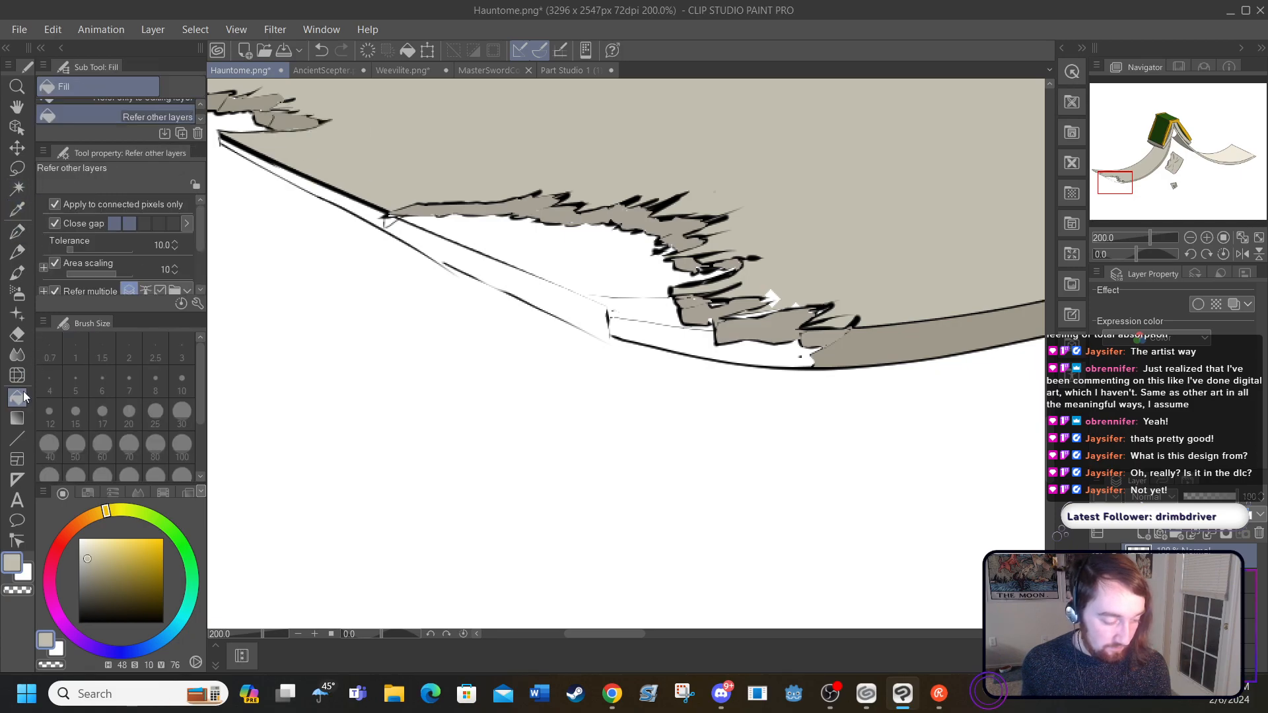
left_click(350, 195)
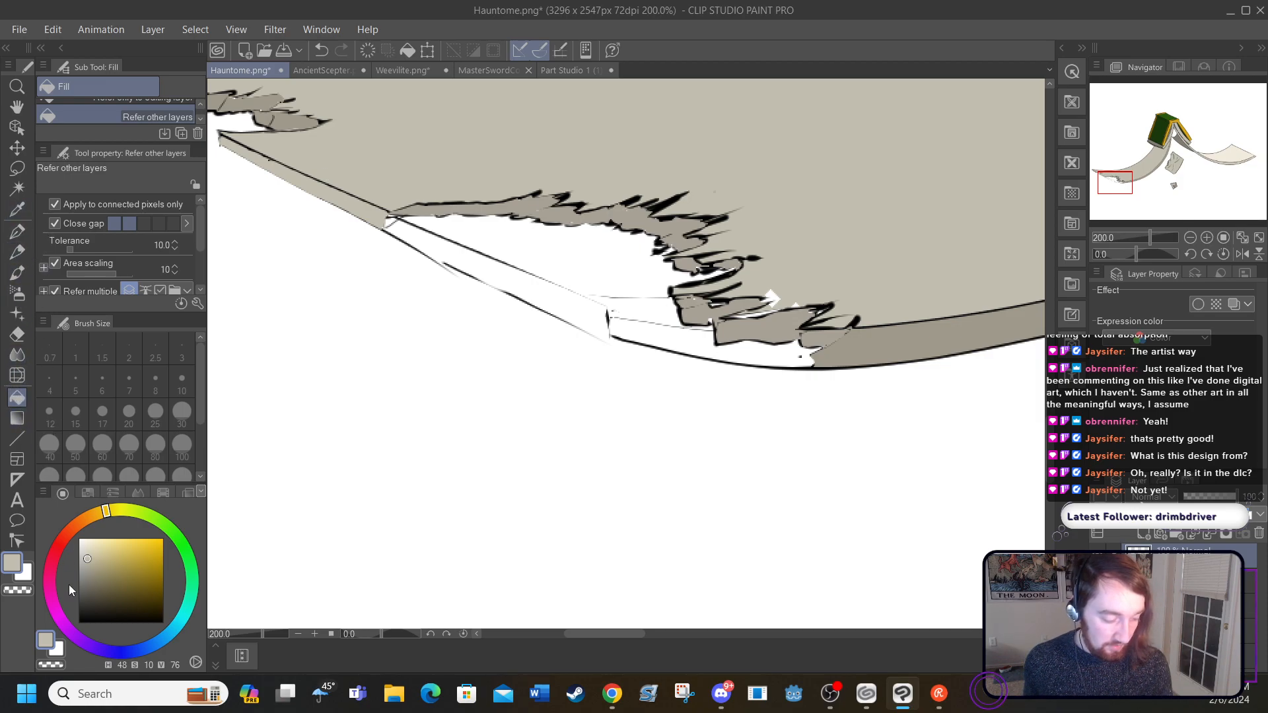
Step: Paint over the leftover page-edge lines below the large tear in white with the G-pen at size 50
left_click(78, 539)
left_click(18, 231)
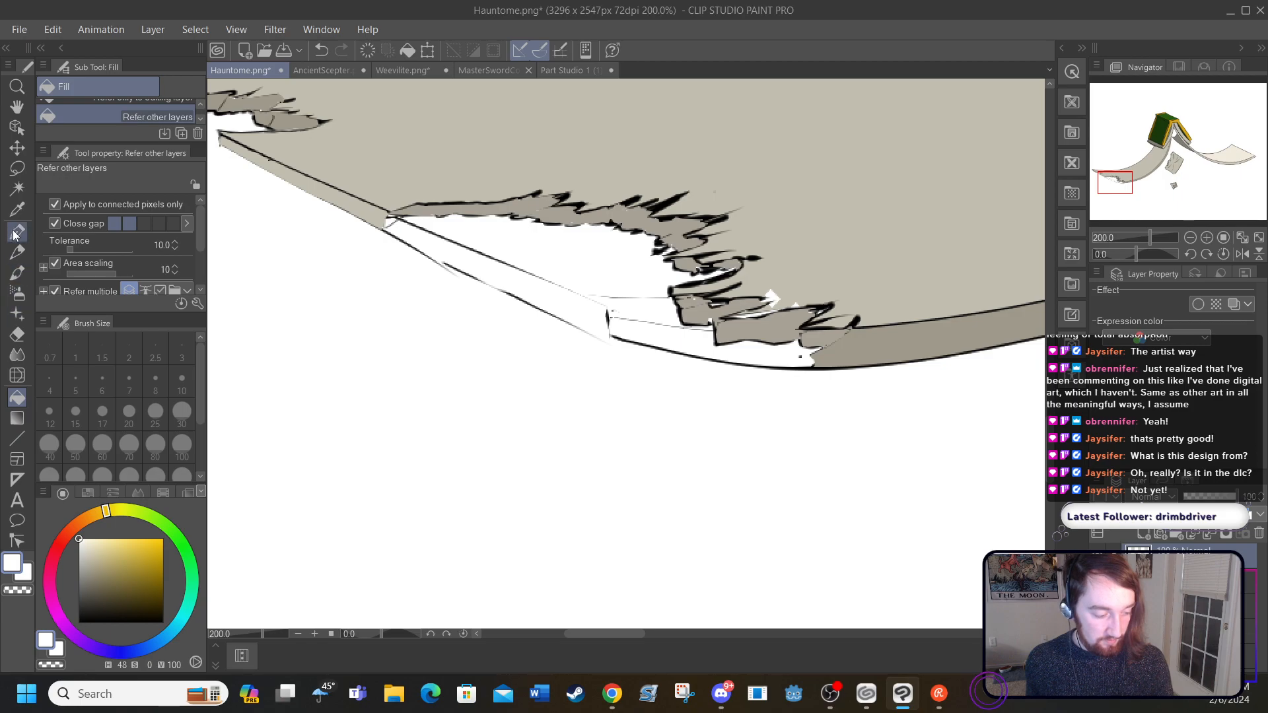
left_click(75, 446)
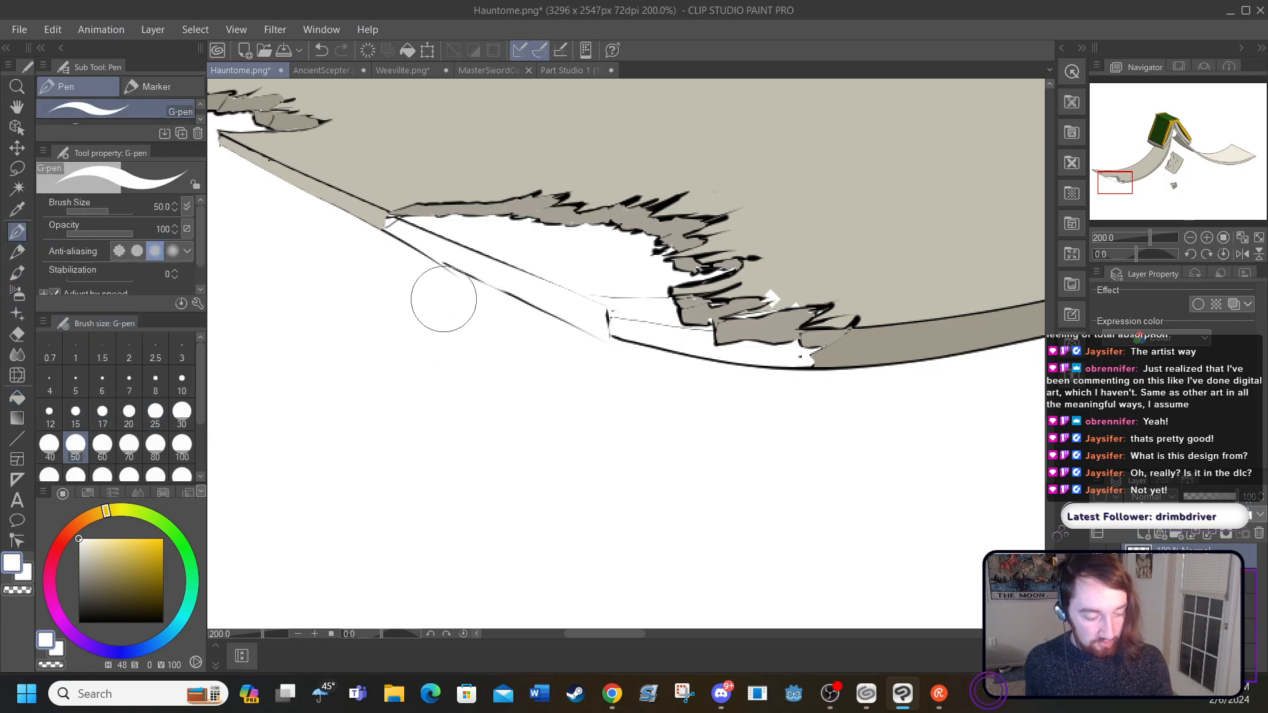
mouse_move(434, 293)
left_mouse_down()
mouse_move(403, 253)
mouse_move(460, 275)
left_mouse_up()
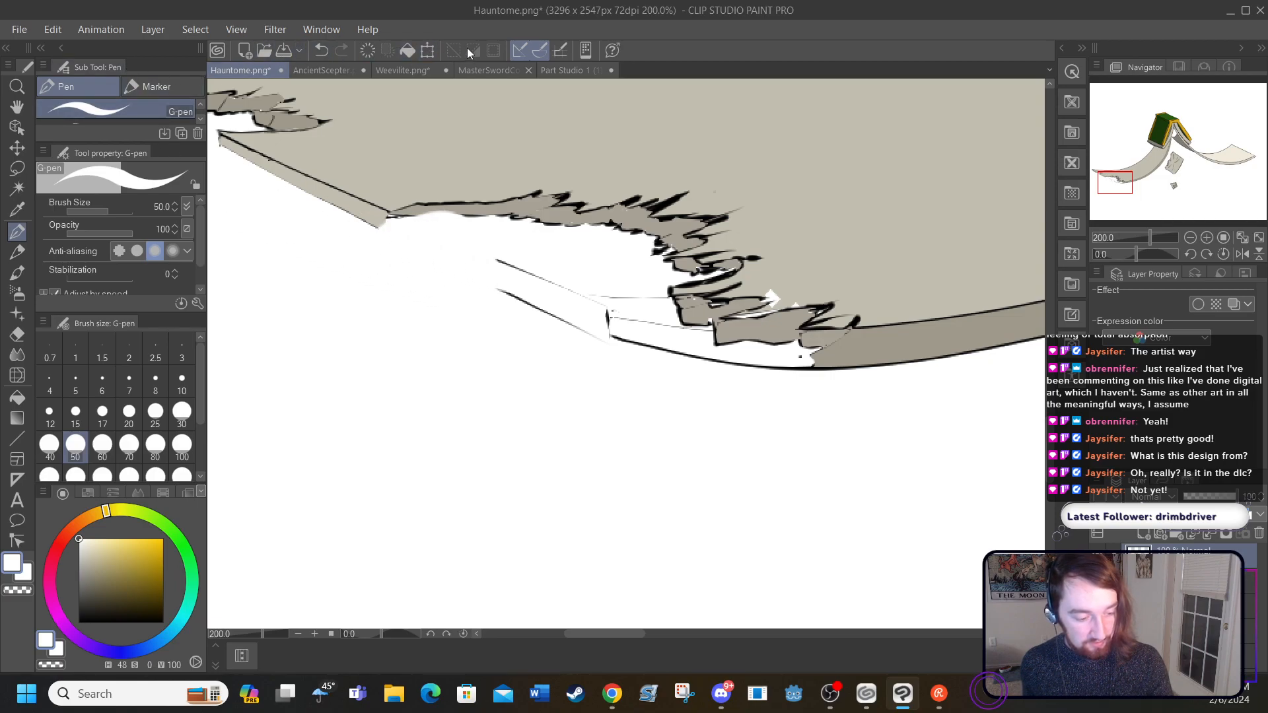
left_click(321, 50)
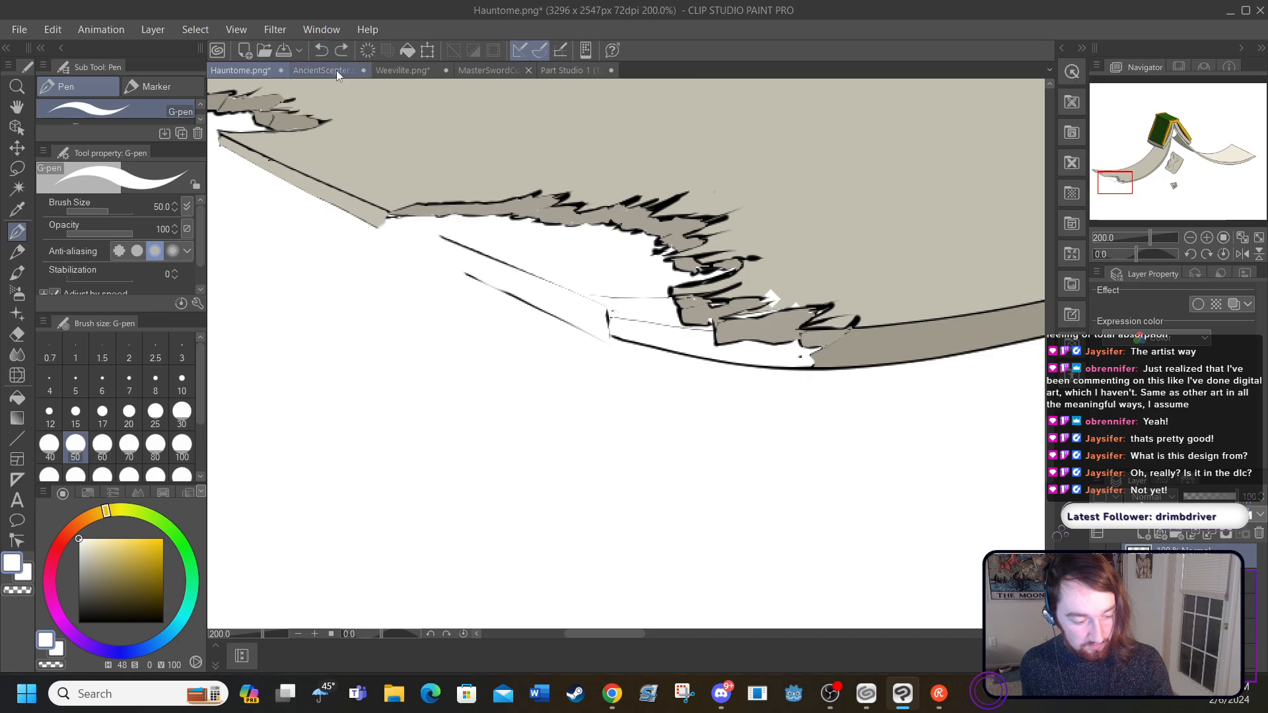
mouse_move(447, 268)
left_mouse_down()
mouse_move(552, 314)
mouse_move(612, 326)
mouse_move(636, 314)
mouse_move(667, 365)
mouse_move(783, 388)
left_mouse_up()
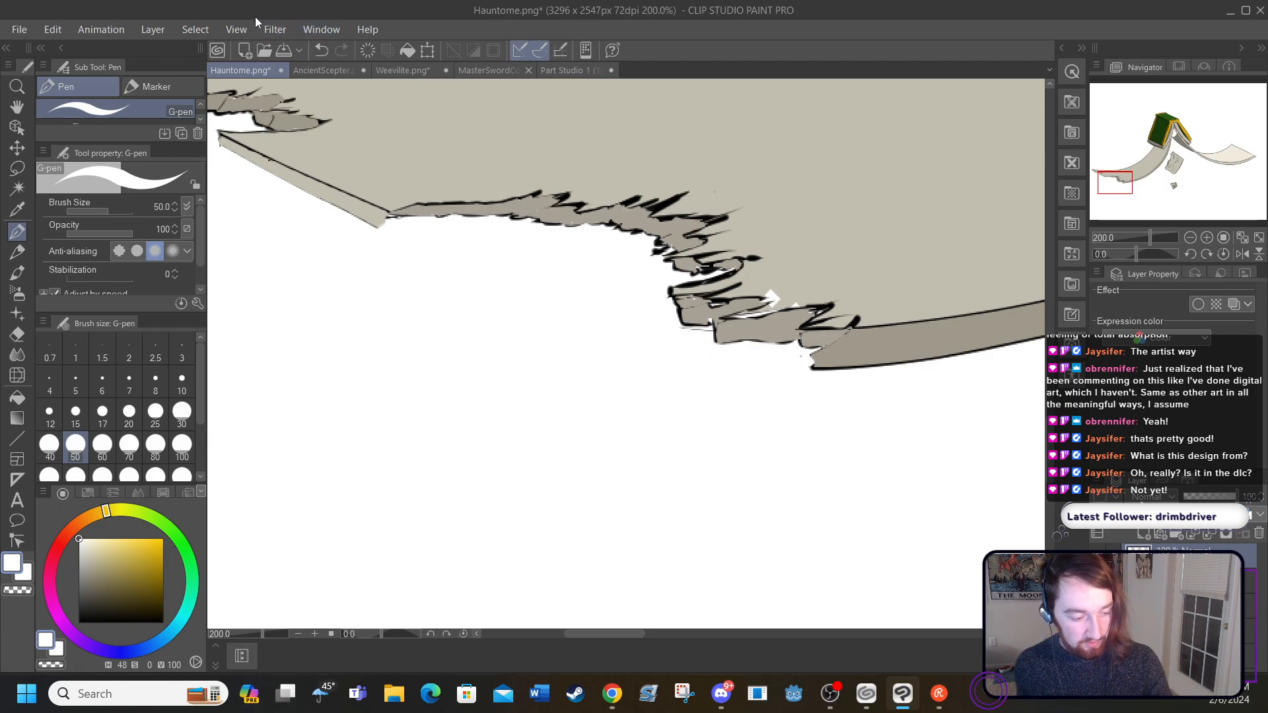
Step: Try outlining a zigzag tear on the pale page below its upper slanted edge in black with the size 5 G-pen
left_click(236, 29)
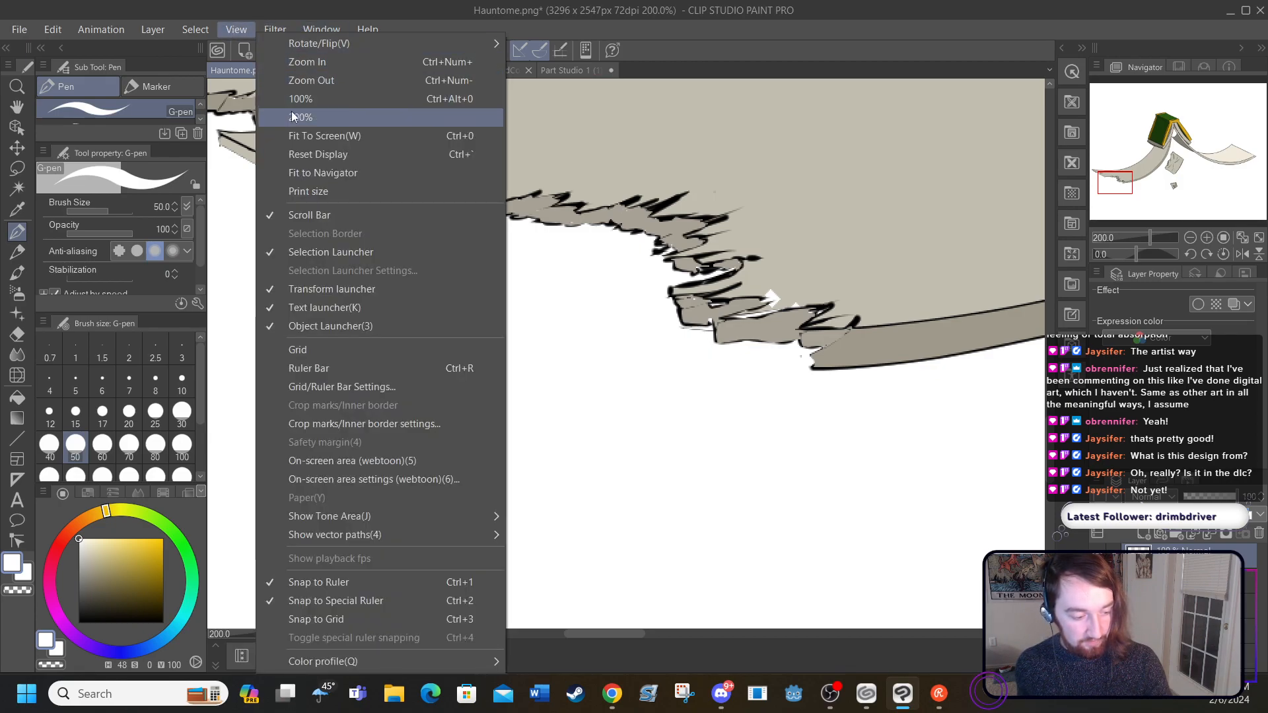
left_click(295, 138)
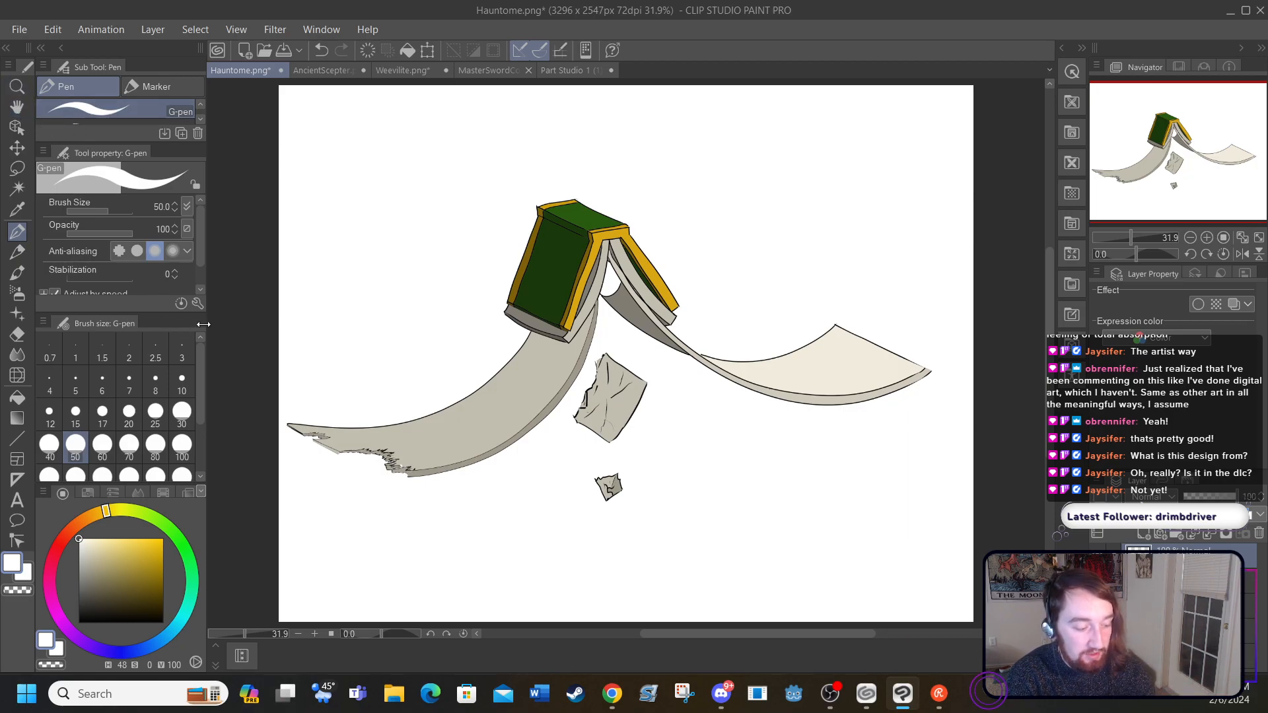
left_click(315, 634)
left_click(315, 634)
left_click(315, 633)
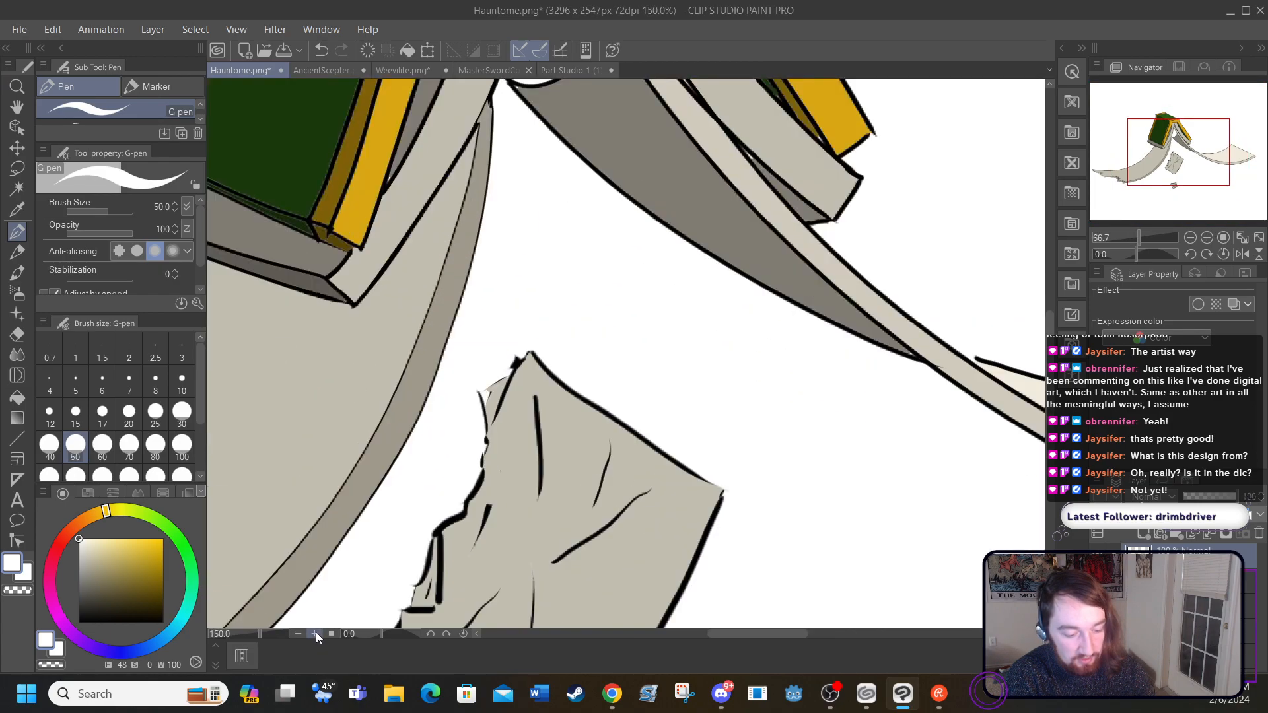
left_click_drag(708, 634, 834, 639)
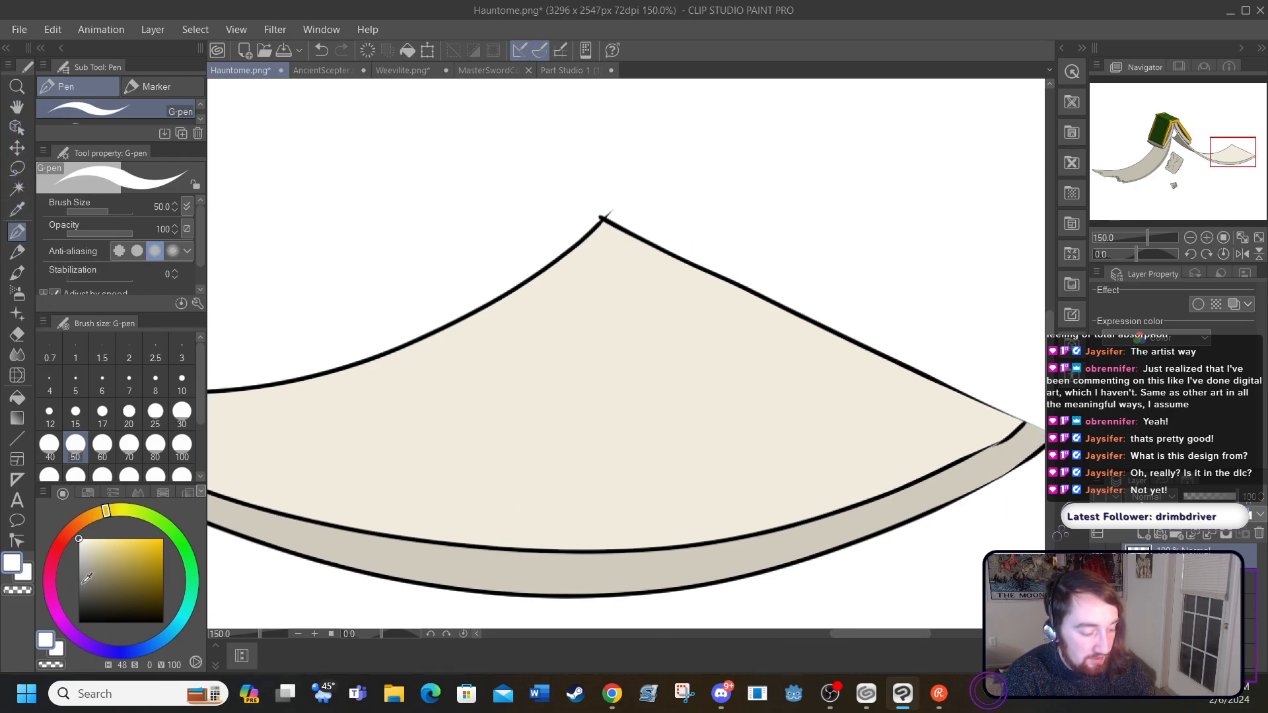
left_click(80, 622)
left_click(77, 380)
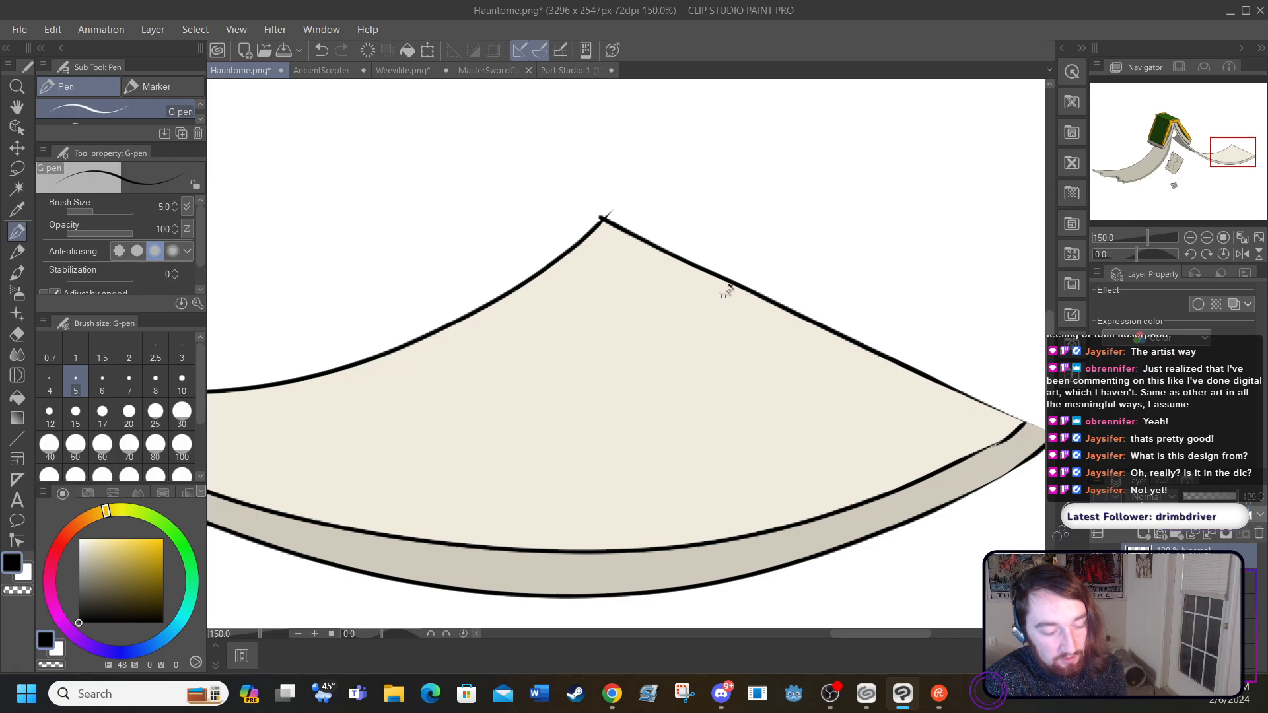
left_click_drag(719, 302, 676, 341)
mouse_move(668, 349)
left_mouse_down()
mouse_move(615, 394)
mouse_move(477, 434)
mouse_move(612, 443)
mouse_move(683, 430)
mouse_move(745, 413)
mouse_move(743, 395)
mouse_move(819, 381)
mouse_move(846, 341)
left_mouse_up()
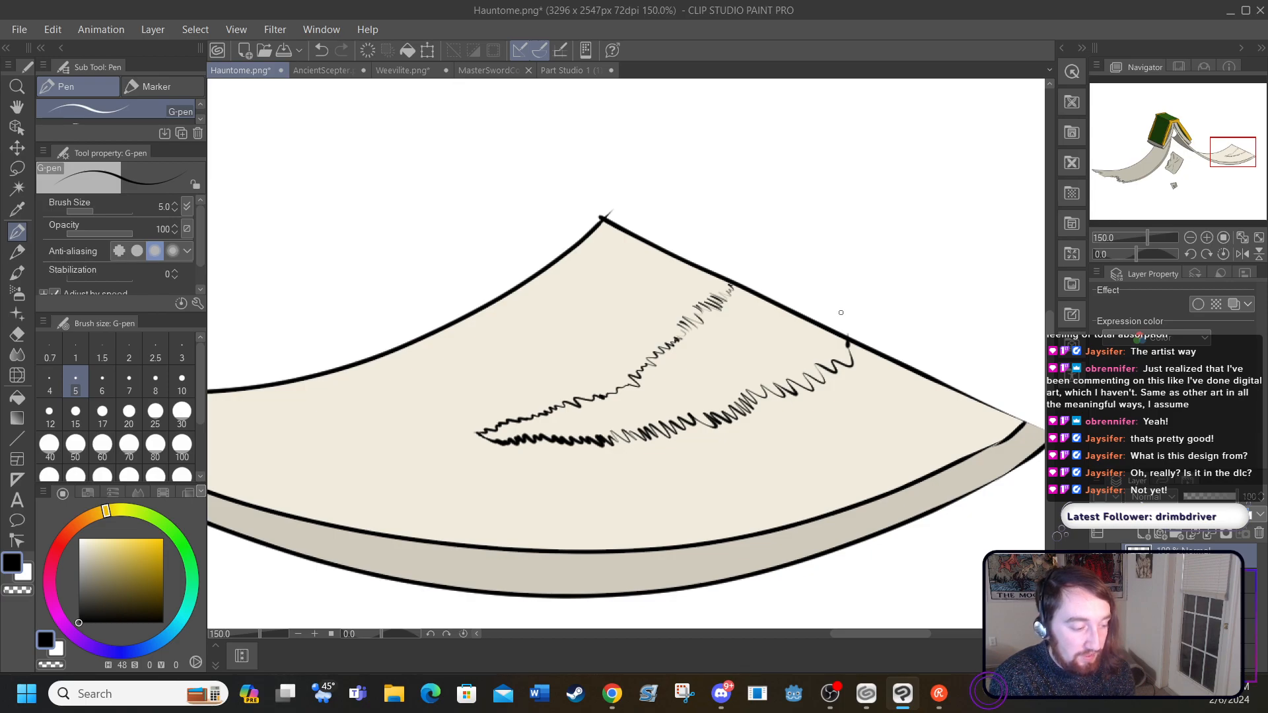
Step: Undo all the zigzag tear strokes on the pale page
left_click(322, 49)
left_click(322, 50)
left_click(322, 50)
left_click(322, 49)
left_click(322, 49)
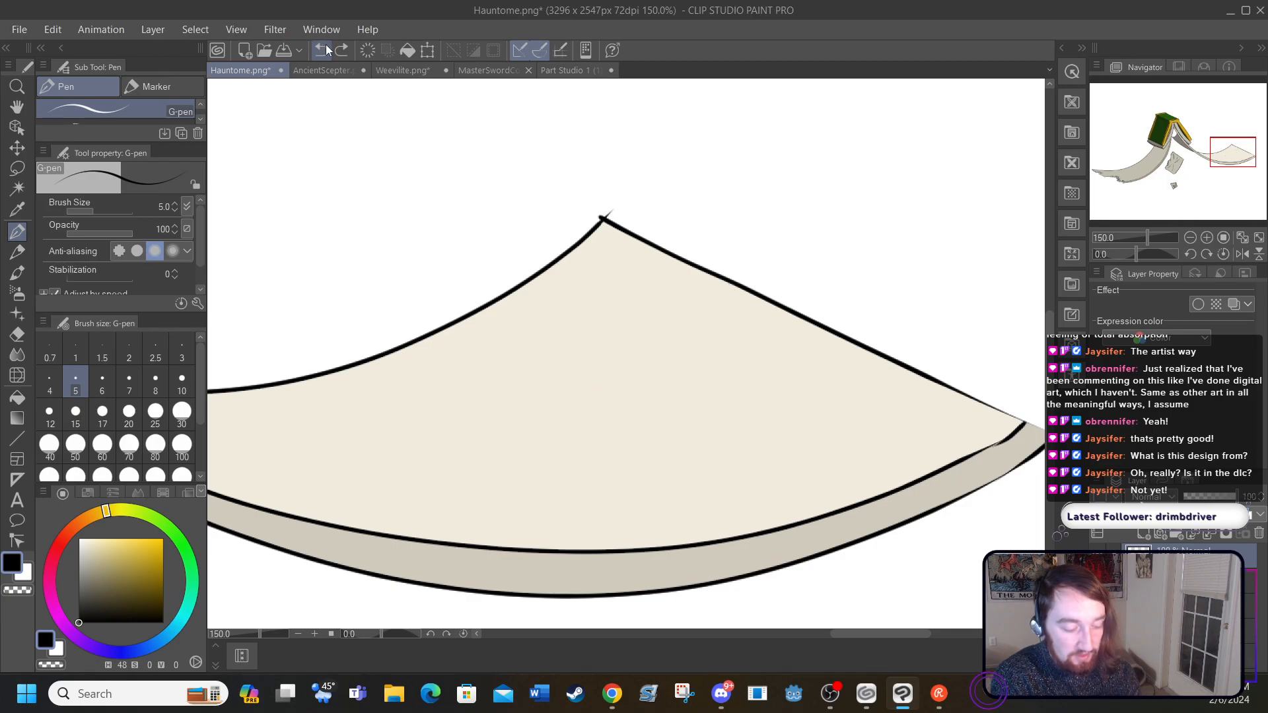
Step: Sketch the upper jagged side of a tear inward from the pale page's slanted edge with the G-pen at size 3
left_click(315, 634)
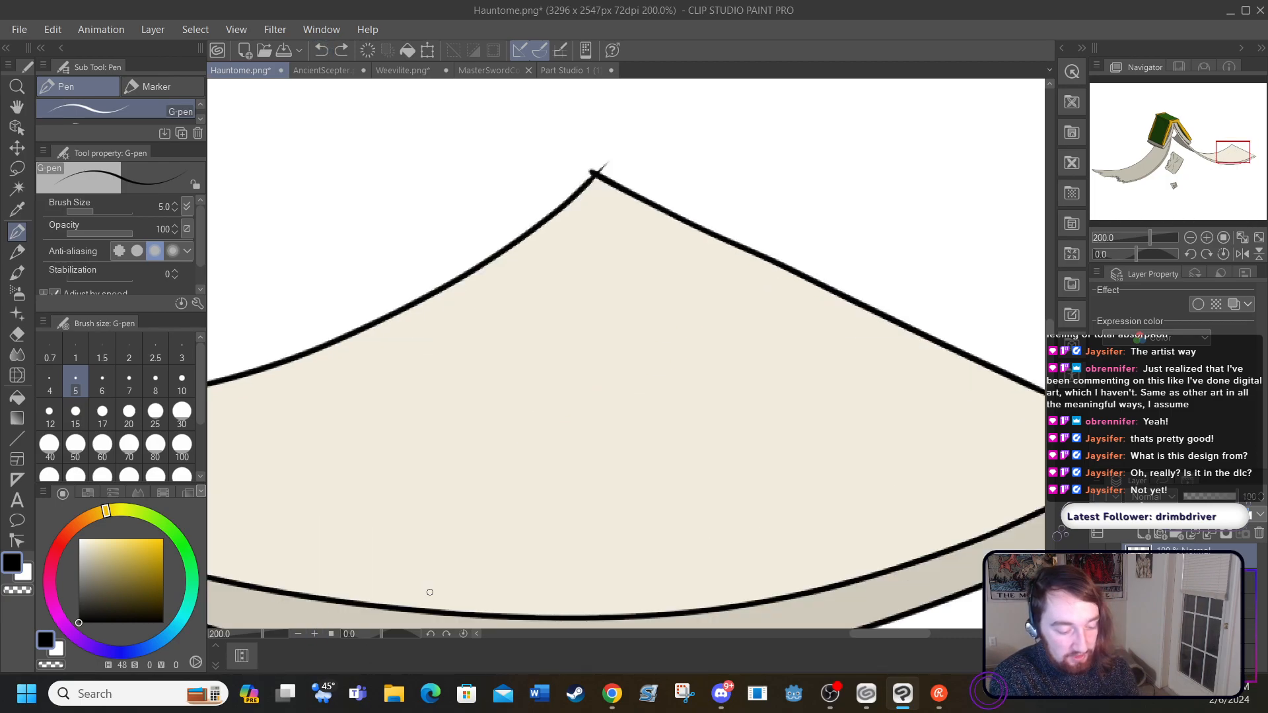
left_click_drag(1051, 352, 1052, 360)
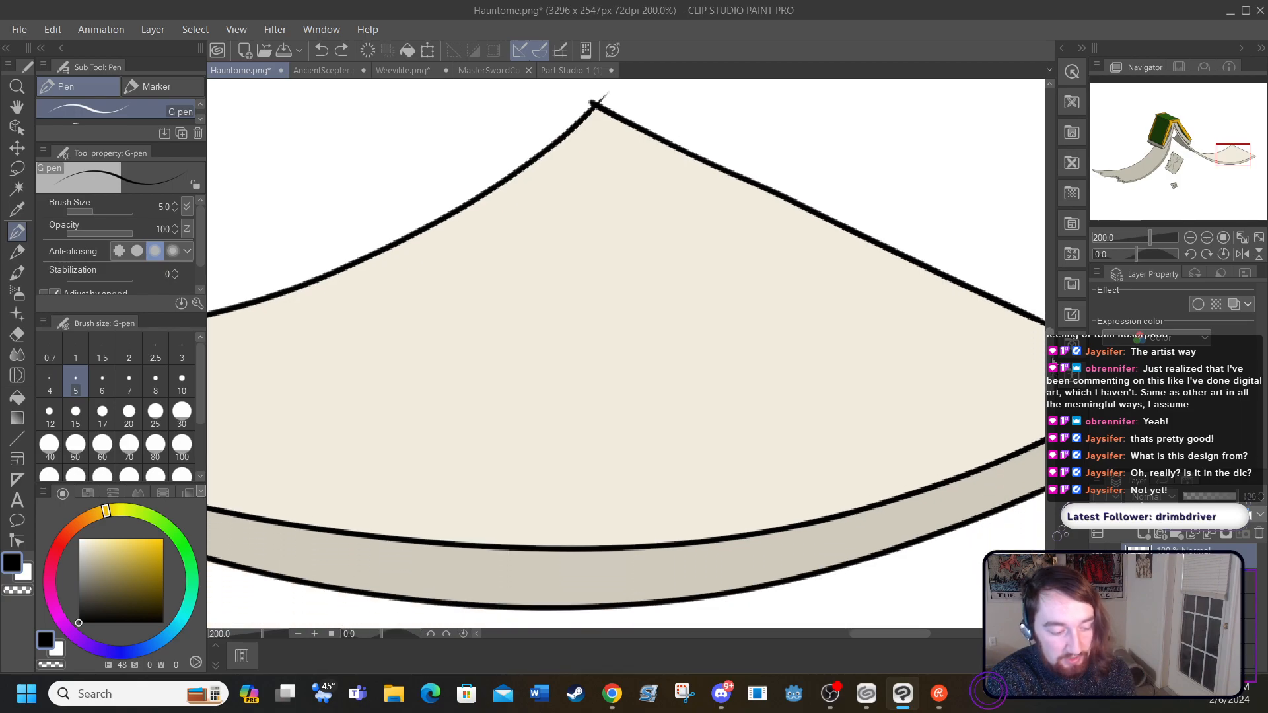
left_click(181, 348)
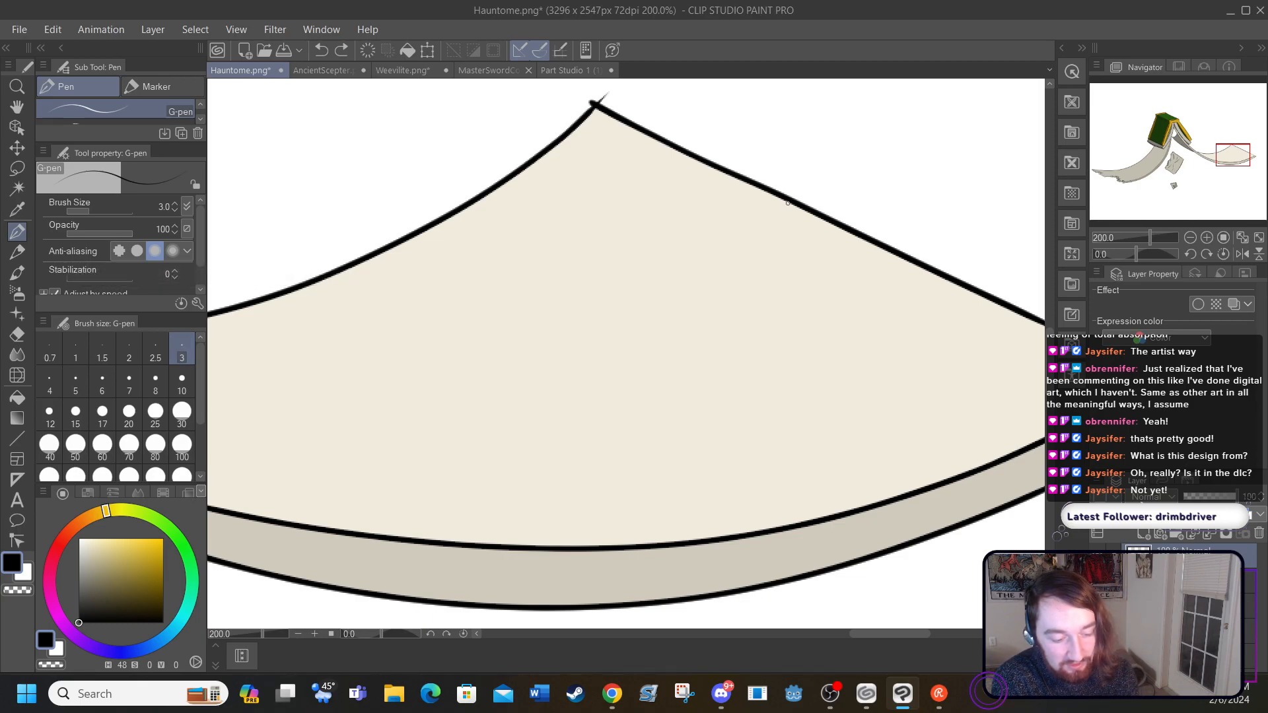
mouse_move(787, 202)
left_mouse_down()
mouse_move(758, 214)
mouse_move(761, 231)
mouse_move(740, 216)
mouse_move(750, 238)
mouse_move(733, 224)
mouse_move(737, 251)
mouse_move(709, 235)
mouse_move(726, 265)
mouse_move(704, 256)
mouse_move(724, 285)
mouse_move(684, 263)
mouse_move(704, 284)
mouse_move(681, 265)
mouse_move(693, 287)
mouse_move(673, 271)
mouse_move(686, 290)
mouse_move(654, 278)
mouse_move(653, 305)
mouse_move(627, 295)
mouse_move(645, 326)
mouse_move(630, 313)
mouse_move(568, 330)
left_mouse_up()
left_click_drag(571, 322, 559, 348)
left_click_drag(562, 331, 552, 349)
left_click_drag(547, 332, 533, 361)
mouse_move(526, 353)
left_mouse_down()
mouse_move(518, 368)
mouse_move(513, 359)
left_mouse_up()
left_click_drag(517, 337, 503, 369)
Step: Sketch the tear's lower jagged side back toward the pale page's slanted edge in short black strokes
mouse_move(509, 350)
left_mouse_down()
mouse_move(507, 418)
mouse_move(505, 394)
mouse_move(514, 408)
mouse_move(522, 392)
mouse_move(535, 420)
mouse_move(549, 392)
mouse_move(580, 423)
mouse_move(579, 395)
mouse_move(600, 386)
mouse_move(623, 411)
mouse_move(638, 400)
left_mouse_up()
mouse_move(632, 369)
left_mouse_down()
mouse_move(637, 399)
mouse_move(661, 397)
mouse_move(666, 383)
left_mouse_up()
mouse_move(662, 361)
left_mouse_down()
mouse_move(672, 380)
mouse_move(670, 366)
mouse_move(699, 379)
left_mouse_up()
mouse_move(700, 373)
left_mouse_down()
mouse_move(695, 338)
mouse_move(717, 363)
mouse_move(722, 330)
mouse_move(754, 369)
mouse_move(735, 304)
mouse_move(772, 338)
mouse_move(770, 311)
mouse_move(795, 331)
mouse_move(799, 302)
mouse_move(826, 285)
mouse_move(843, 293)
mouse_move(840, 279)
left_mouse_up()
left_click_drag(834, 295, 849, 257)
left_click_drag(845, 275, 859, 266)
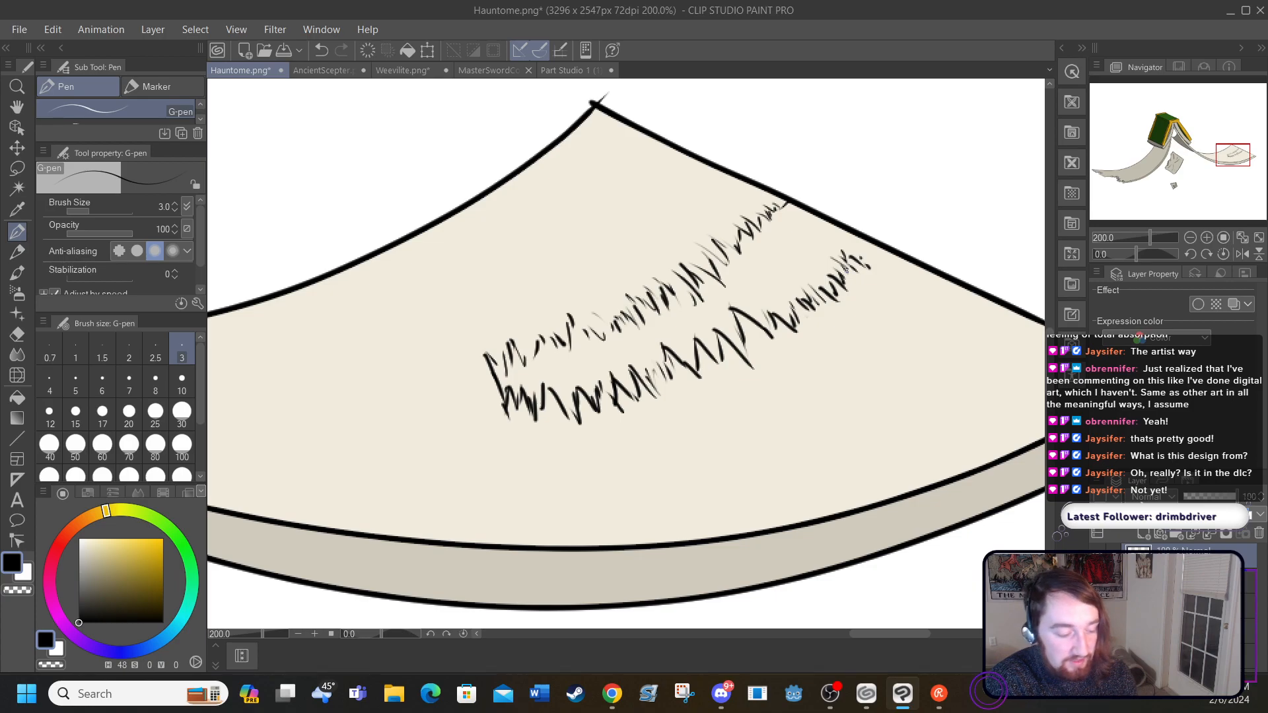
Step: Erase the jagged tear sketch and draw two smooth black curves meeting at a point as the tear's new outline
key("e")
mouse_move(406, 367)
left_mouse_down()
mouse_move(486, 374)
mouse_move(515, 405)
mouse_move(529, 371)
mouse_move(570, 338)
mouse_move(615, 331)
mouse_move(659, 376)
mouse_move(673, 286)
mouse_move(754, 253)
mouse_move(818, 291)
mouse_move(838, 274)
mouse_move(672, 215)
left_mouse_up()
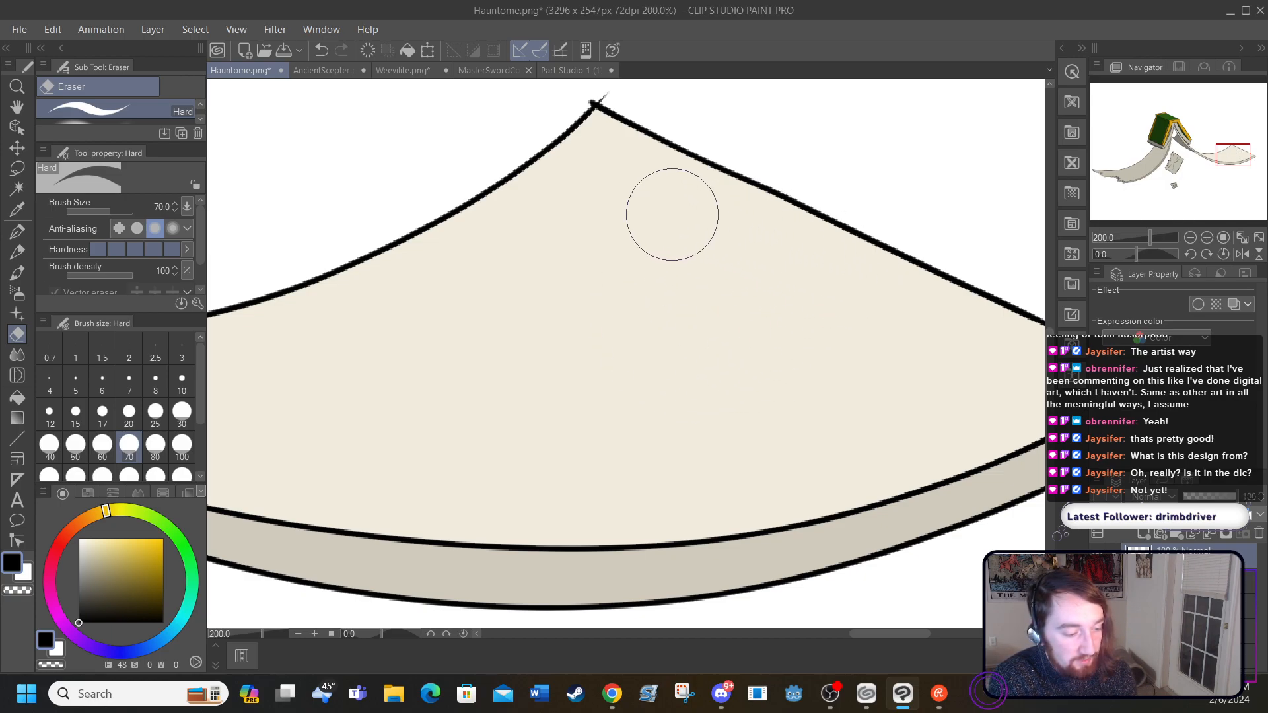
left_click(17, 231)
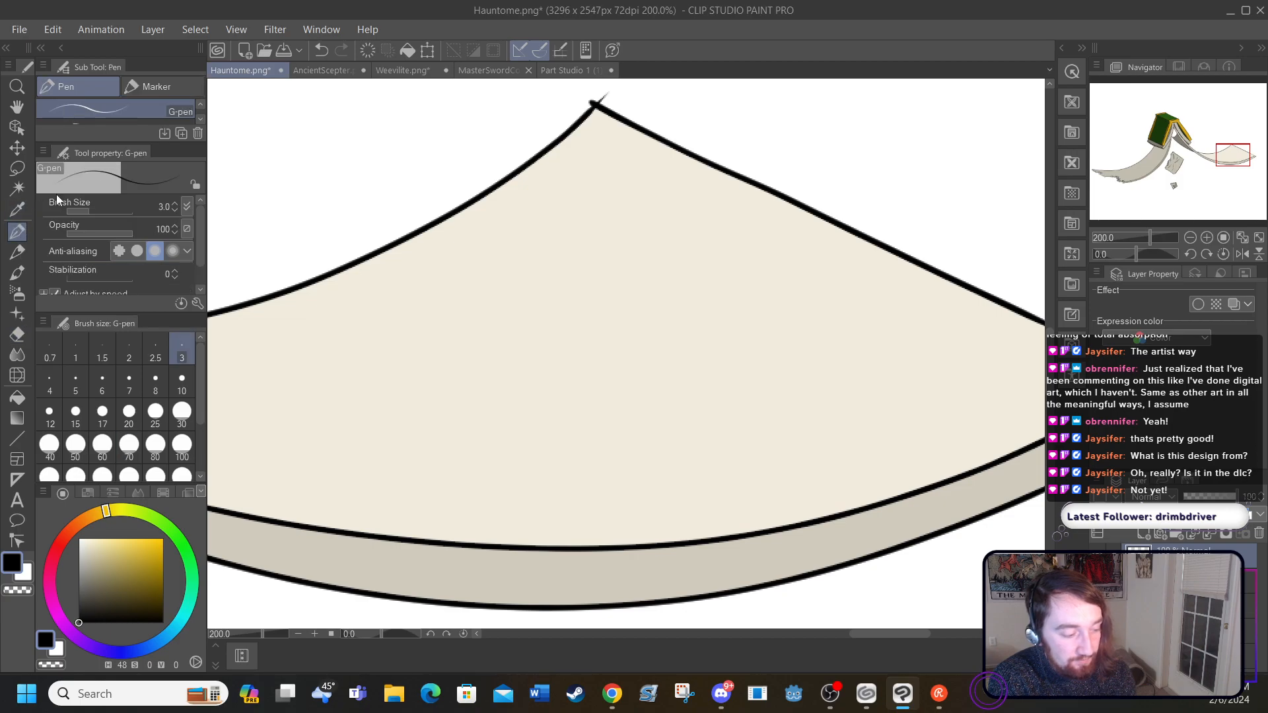
mouse_move(456, 378)
left_mouse_down()
mouse_move(601, 333)
mouse_move(723, 221)
left_mouse_up()
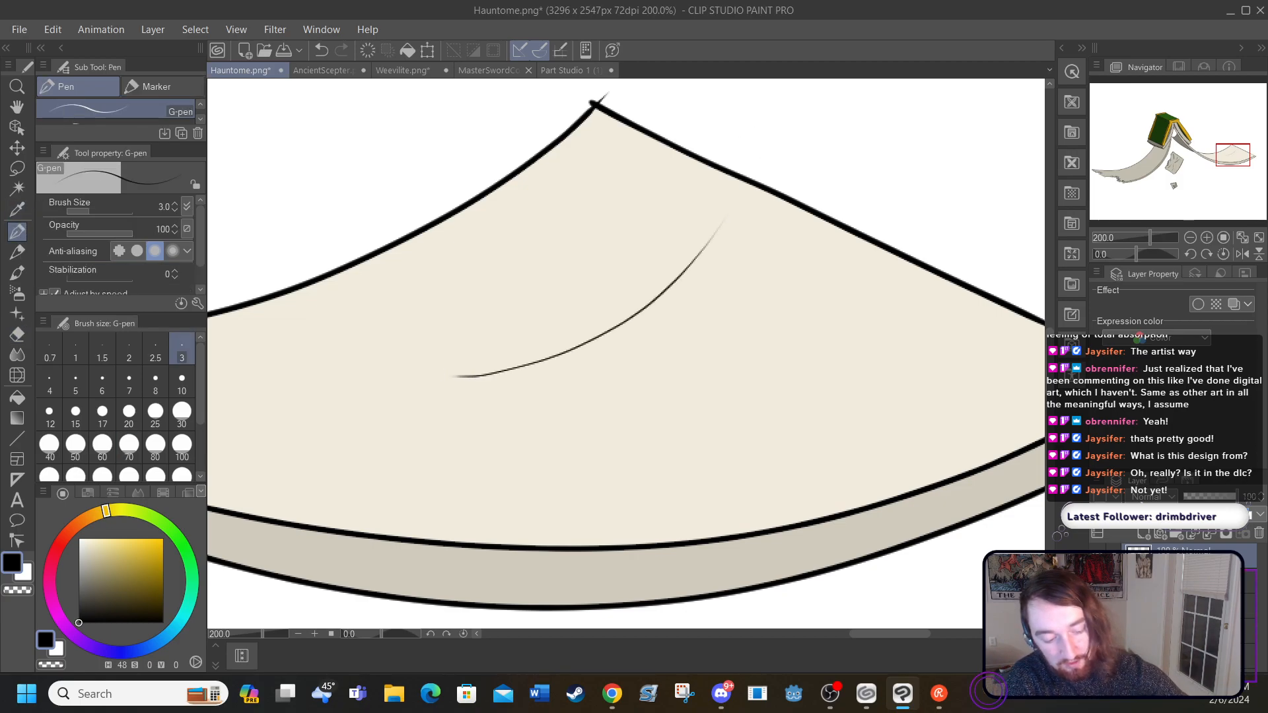
left_click_drag(460, 380, 918, 290)
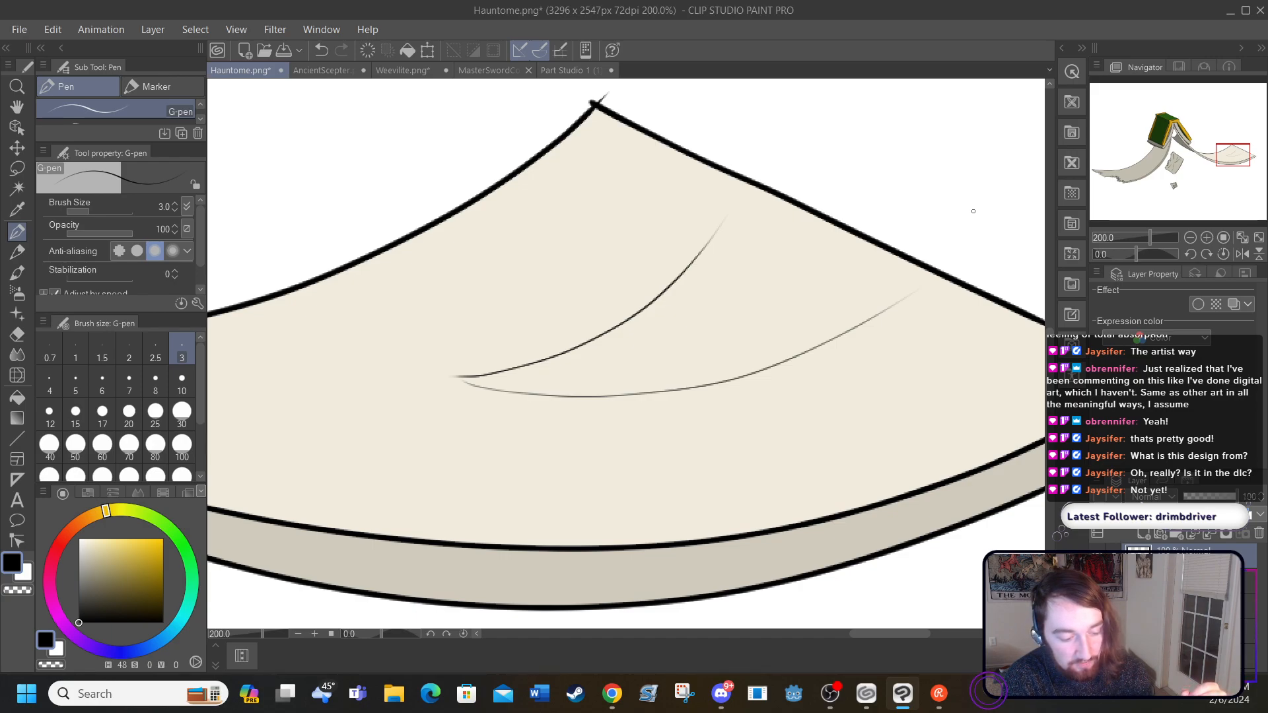
Step: Add short jagged black strokes along the tear's upper curve and extend that curve to the page's slanted edge
mouse_move(725, 221)
left_mouse_down()
mouse_move(717, 274)
mouse_move(704, 265)
mouse_move(682, 302)
mouse_move(667, 293)
mouse_move(655, 332)
left_mouse_up()
left_click_drag(650, 310, 641, 326)
left_click_drag(639, 315, 634, 342)
left_click_drag(633, 318, 631, 345)
mouse_move(627, 323)
left_mouse_down()
mouse_move(626, 357)
mouse_move(612, 358)
left_mouse_up()
left_click_drag(612, 340, 598, 361)
mouse_move(586, 338)
left_mouse_down()
mouse_move(594, 358)
mouse_move(582, 364)
left_mouse_up()
mouse_move(570, 350)
left_mouse_down()
mouse_move(574, 372)
mouse_move(549, 370)
left_mouse_up()
left_click_drag(539, 356, 543, 375)
left_click_drag(532, 365, 512, 374)
left_click_drag(502, 368, 509, 379)
left_click_drag(509, 375, 519, 383)
mouse_move(523, 362)
left_mouse_down()
mouse_move(527, 376)
mouse_move(473, 384)
left_mouse_up()
left_click_drag(460, 371, 468, 382)
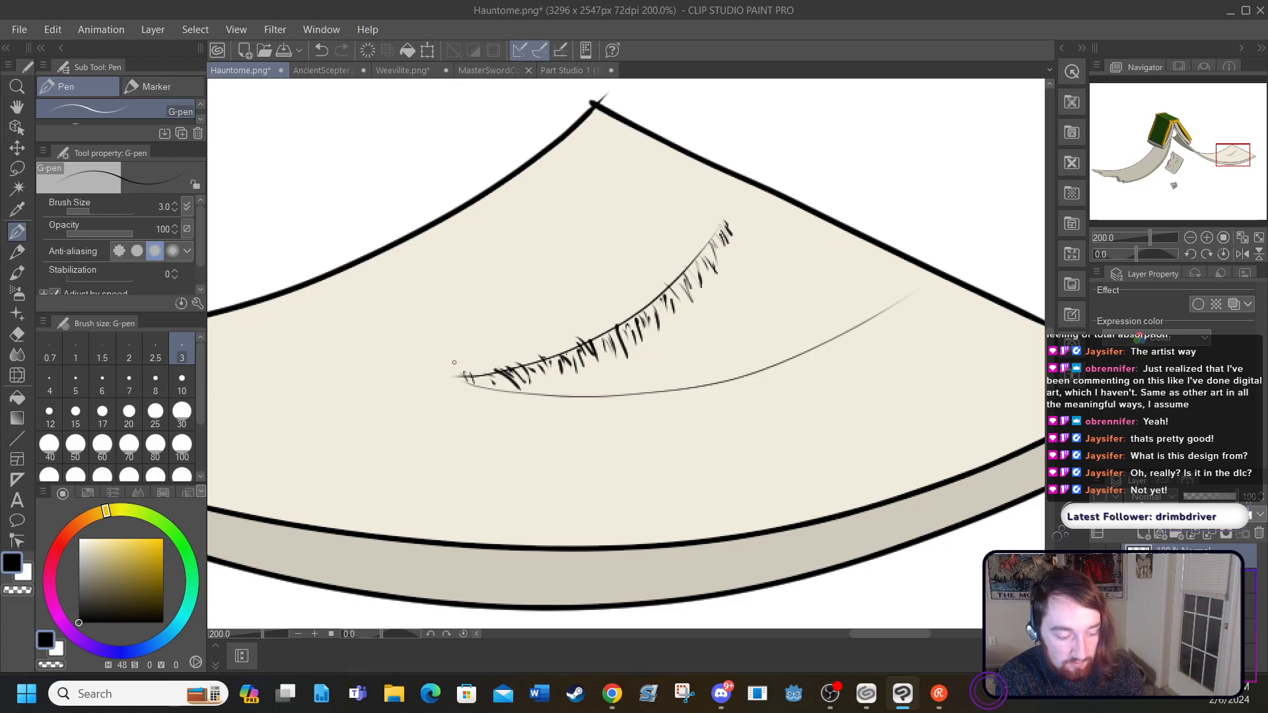
left_click_drag(721, 229, 747, 185)
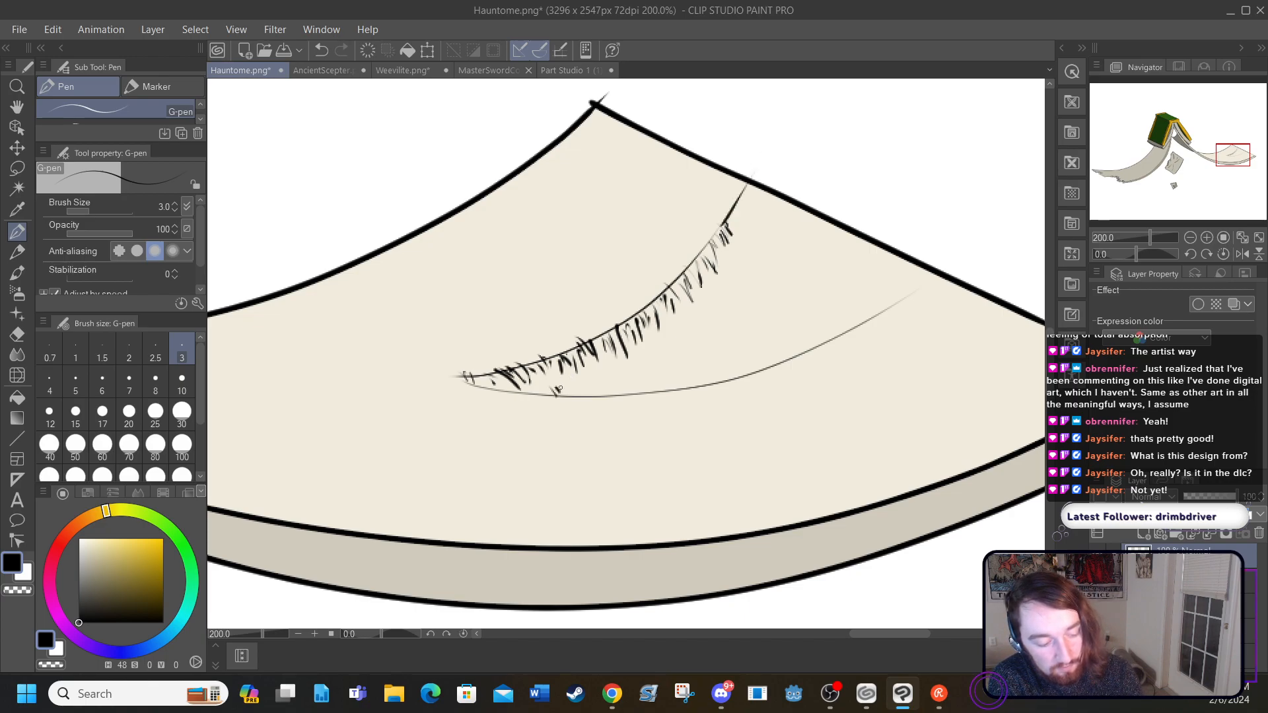
Step: Add short jagged black strokes along the tear's lower curve and at the outer end of the upper curve
left_click_drag(603, 392, 609, 399)
left_click_drag(613, 390, 697, 383)
mouse_move(711, 365)
left_mouse_down()
mouse_move(706, 379)
mouse_move(725, 373)
left_mouse_up()
mouse_move(740, 354)
left_mouse_down()
mouse_move(735, 370)
mouse_move(873, 314)
mouse_move(884, 275)
left_mouse_up()
mouse_move(901, 261)
left_mouse_down()
mouse_move(893, 273)
mouse_move(907, 274)
left_mouse_up()
left_click_drag(733, 218, 727, 229)
mouse_move(741, 210)
left_mouse_down()
mouse_move(734, 225)
mouse_move(739, 213)
left_mouse_up()
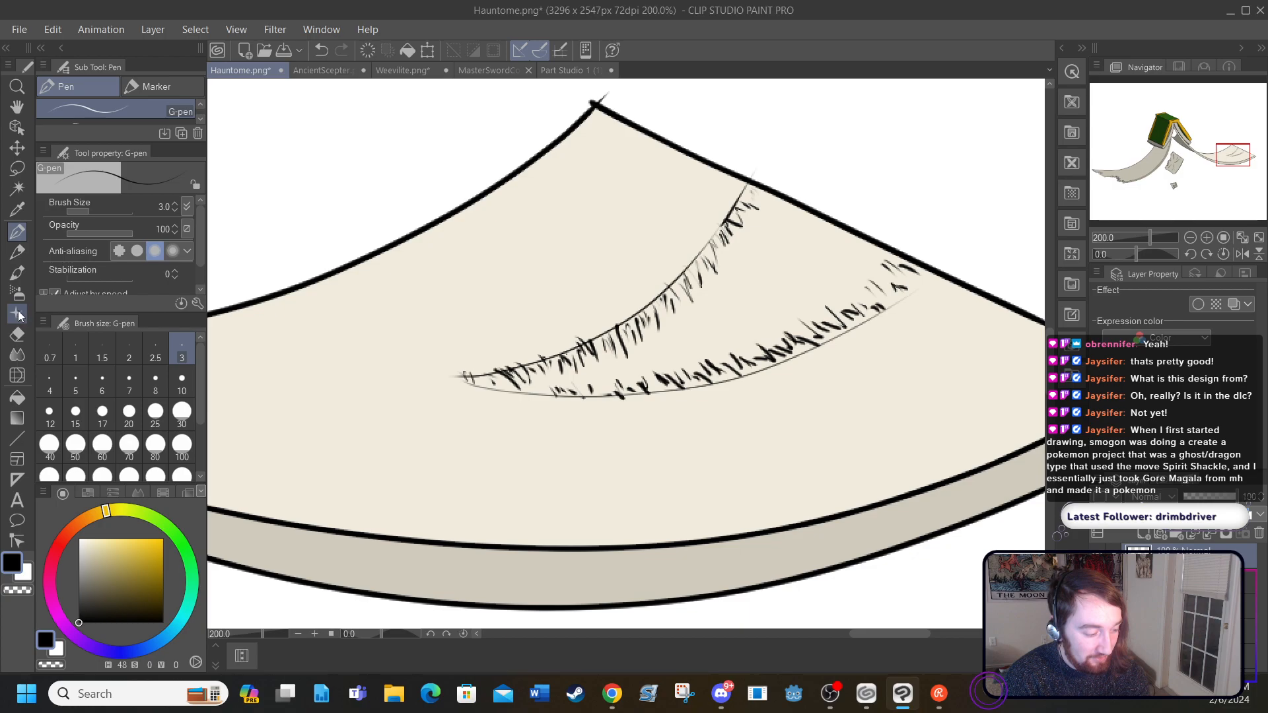
Step: Try filling the inside of the tear with white, and undo the fill
left_click(23, 390)
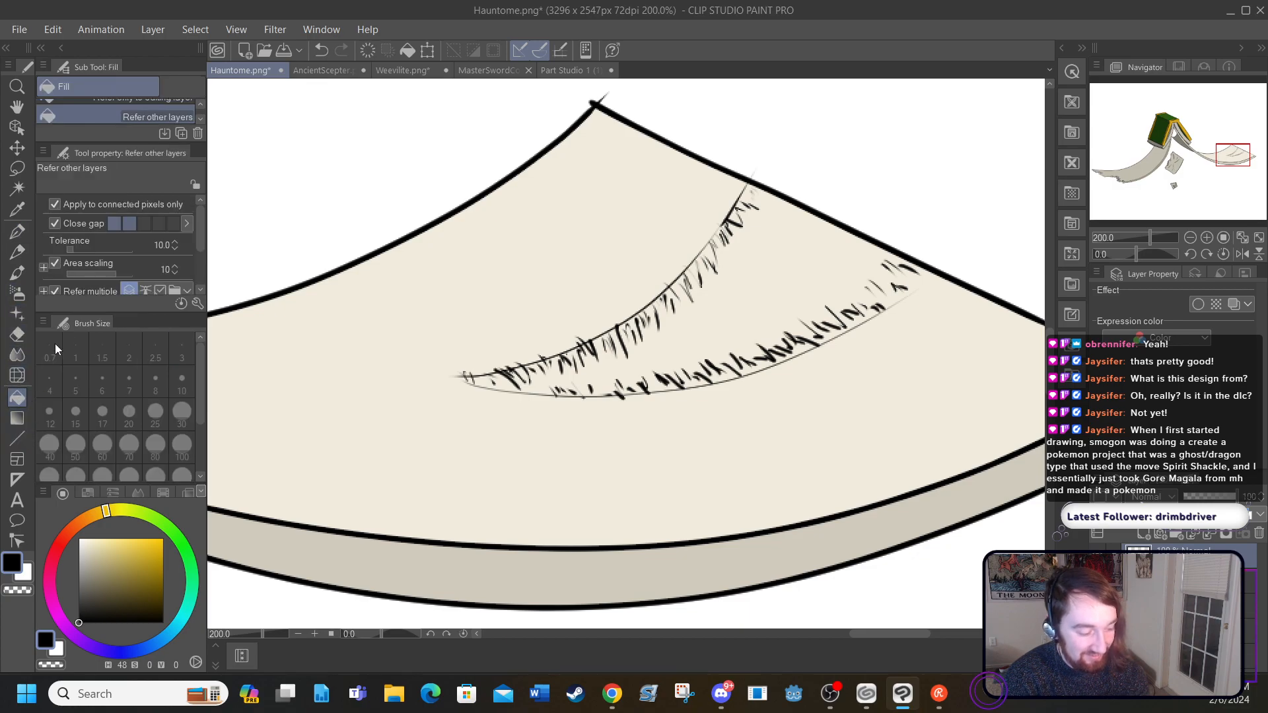
left_click(78, 539)
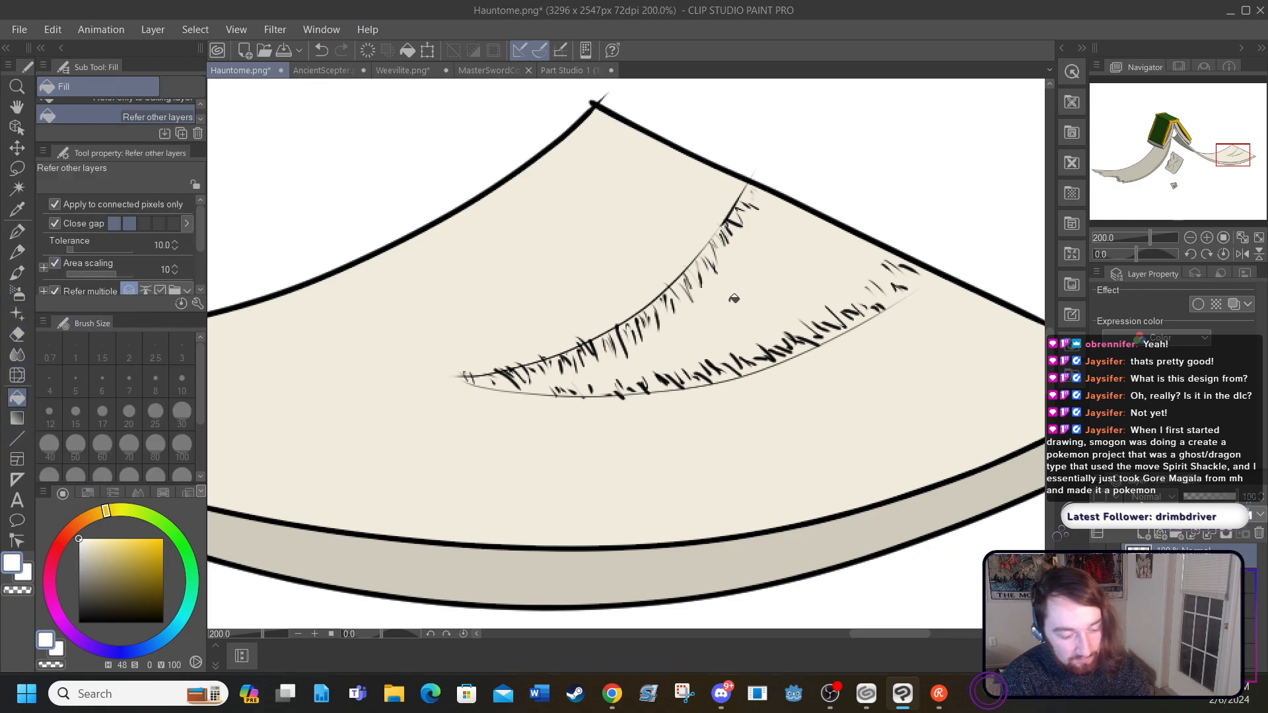
left_click(735, 295)
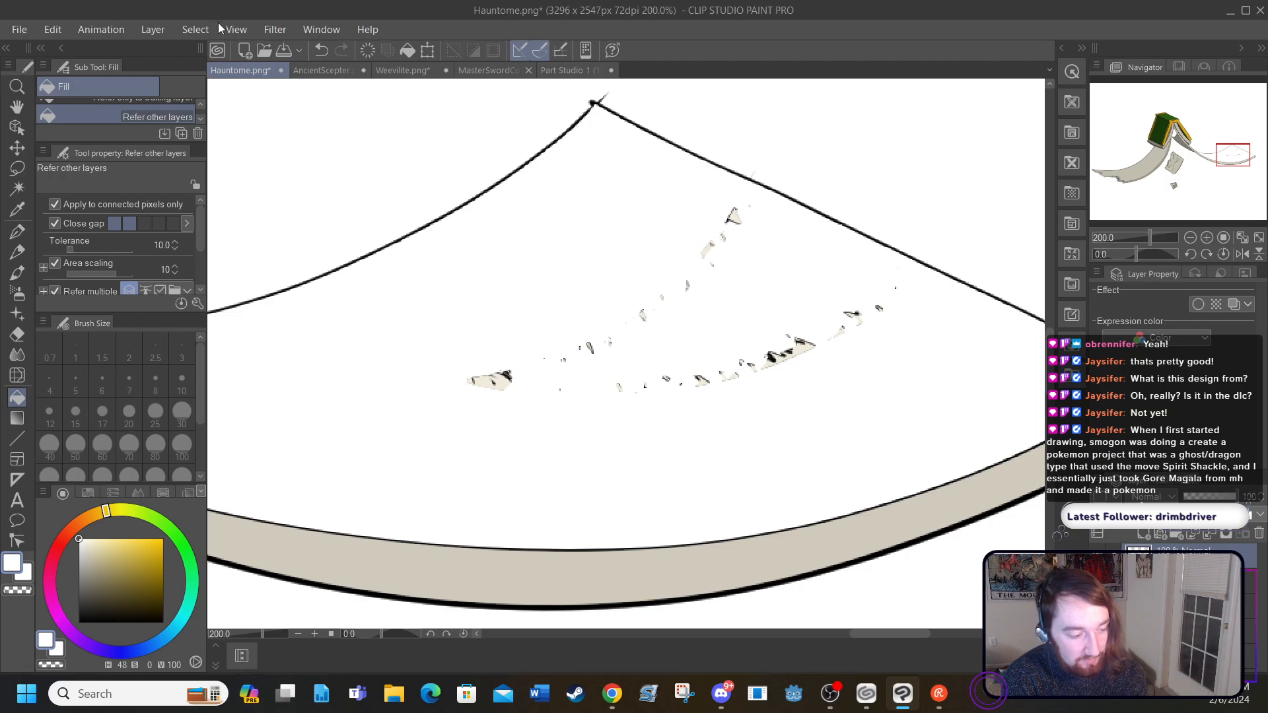
left_click(323, 50)
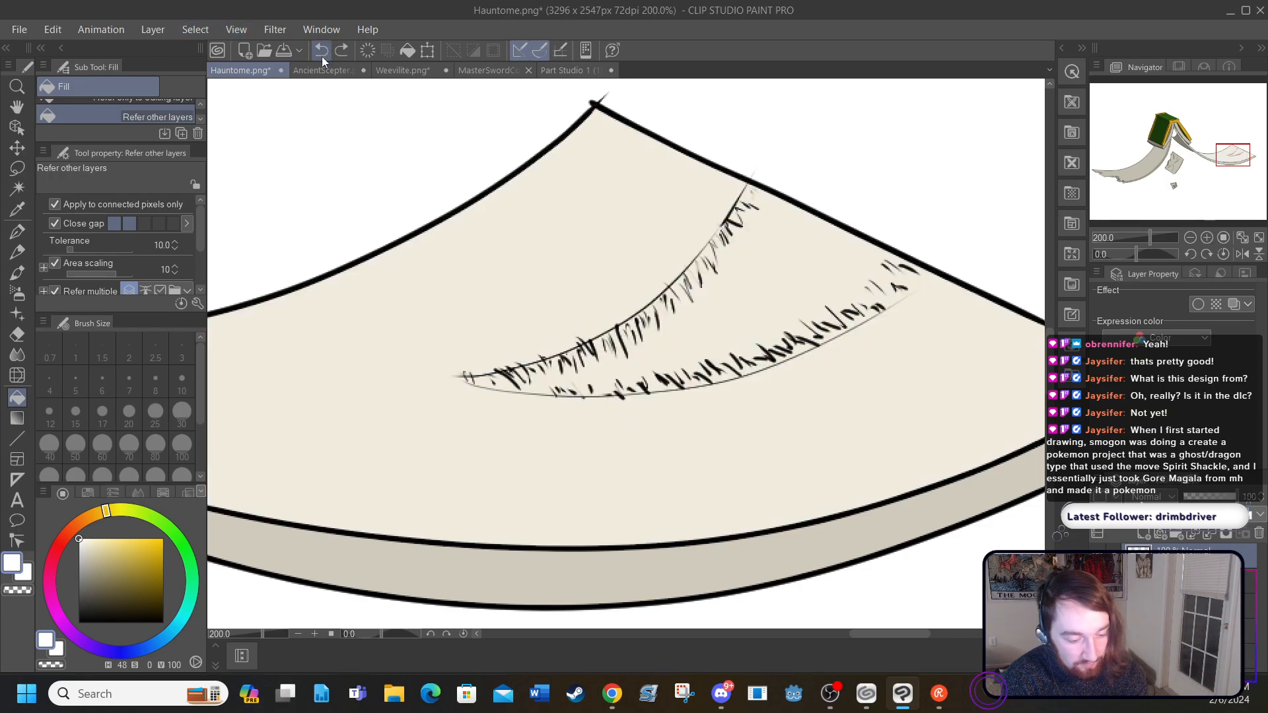
Step: Join the tear's lower jagged edge and curve to the page's slanted edge with short black size 3 strokes
left_click(21, 234)
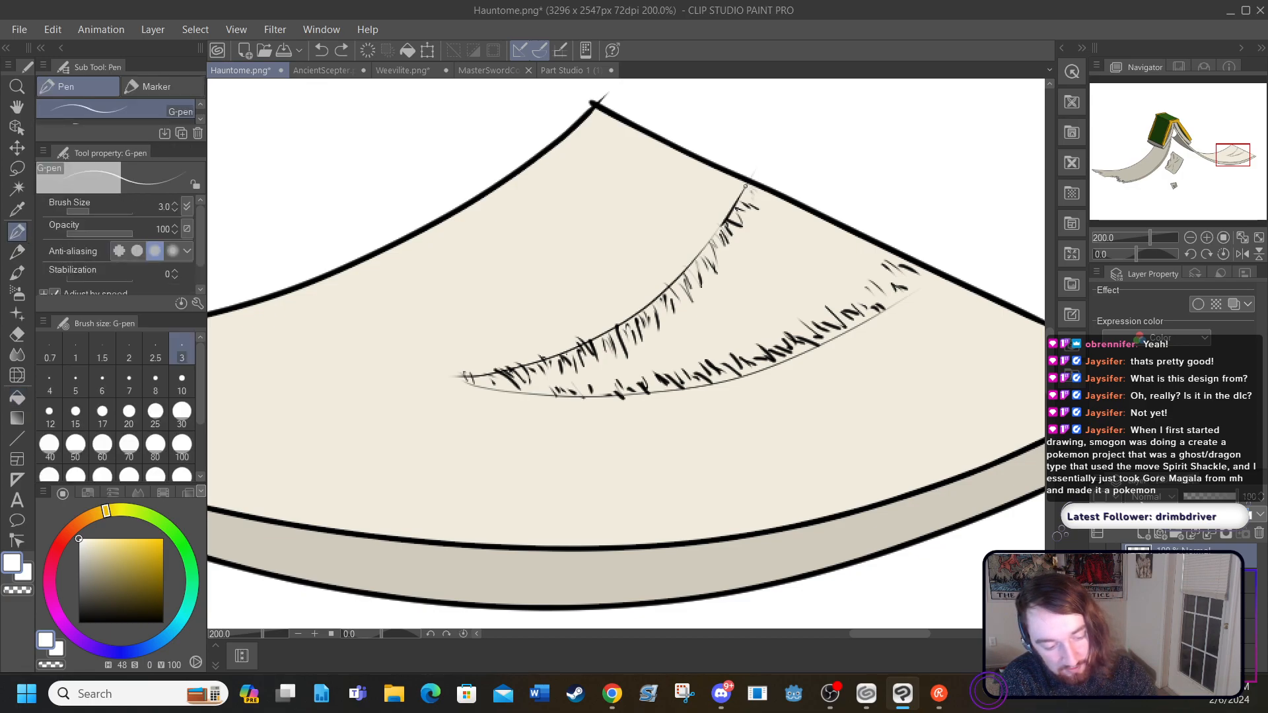
left_click_drag(923, 266, 915, 273)
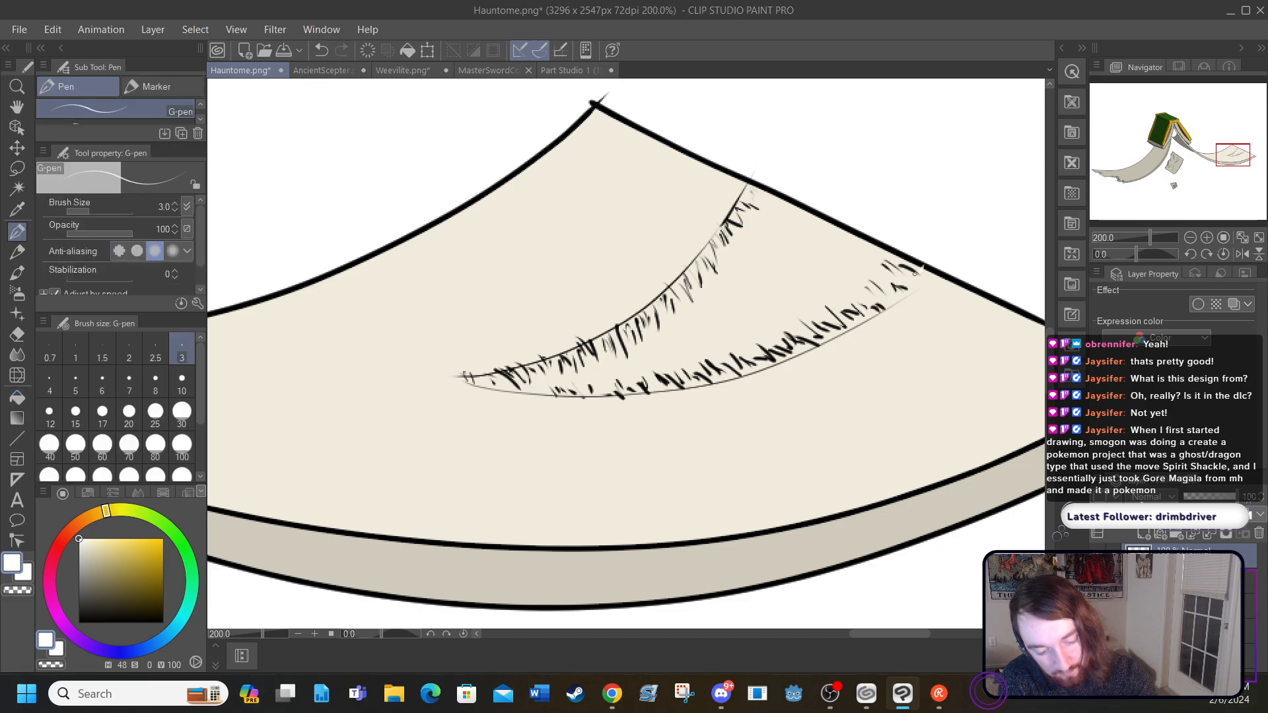
left_click(321, 51)
key("x")
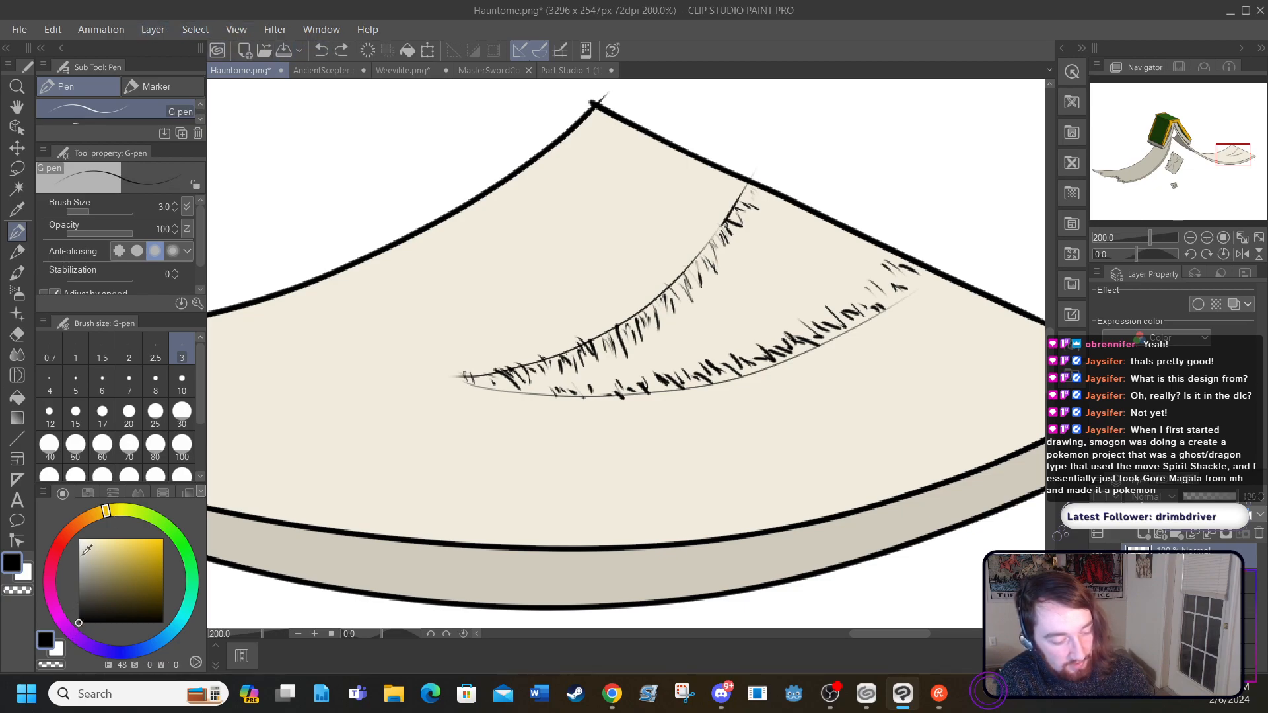
left_click_drag(919, 272, 920, 269)
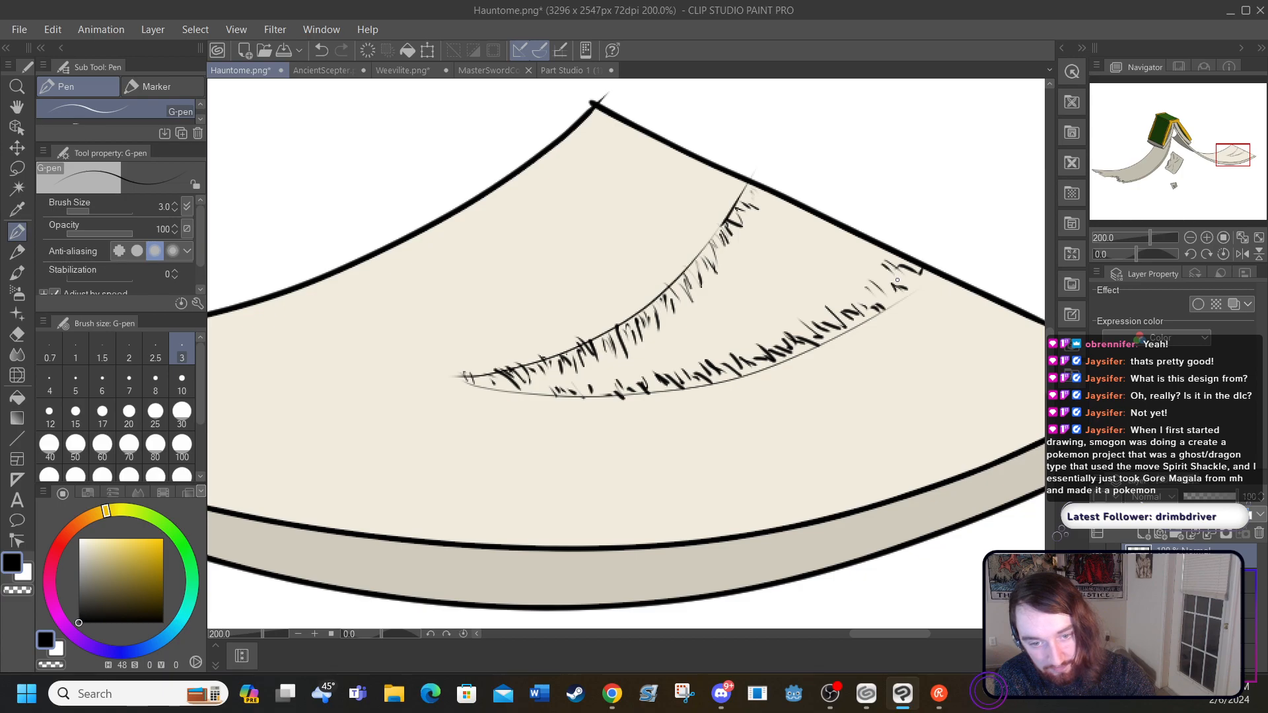
left_click_drag(910, 296, 930, 272)
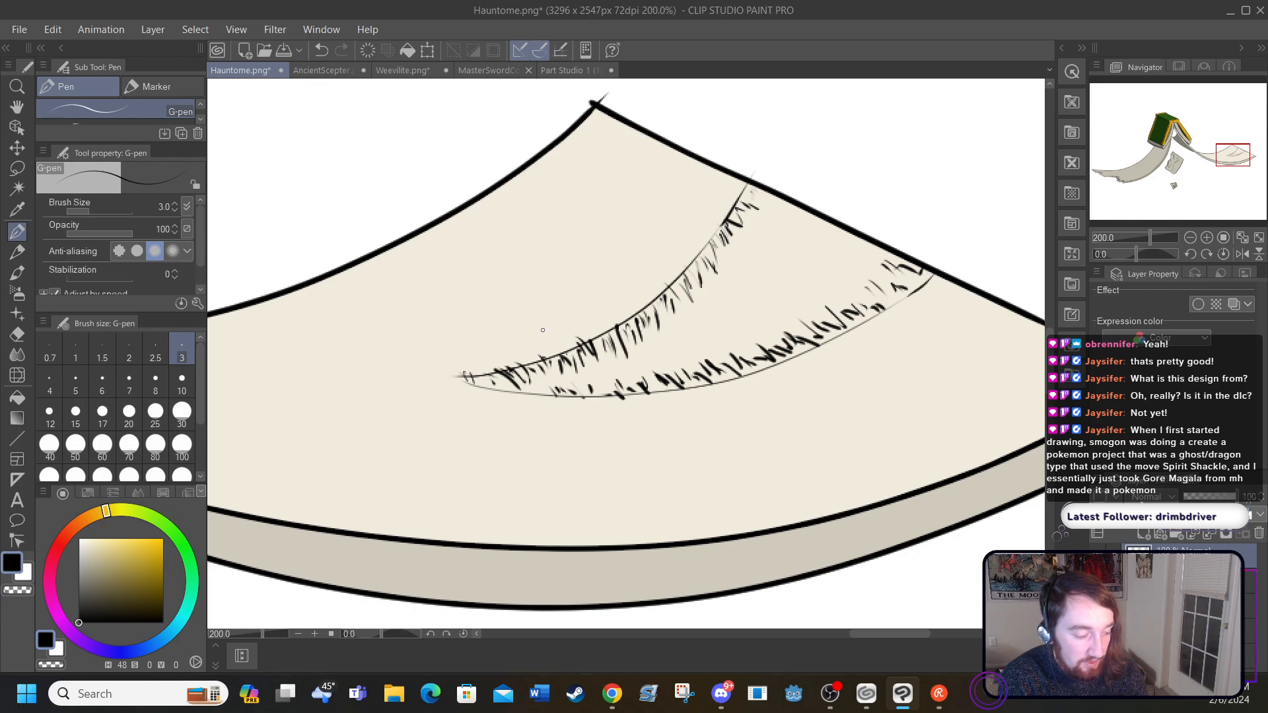
Step: Erase the whole tear sketch from the pale page with the size 70 hard eraser and add a new raster layer
left_click(19, 334)
mouse_move(443, 386)
left_mouse_down()
mouse_move(528, 354)
mouse_move(661, 379)
mouse_move(638, 329)
mouse_move(721, 243)
mouse_move(759, 350)
mouse_move(719, 231)
mouse_move(775, 239)
mouse_move(890, 319)
mouse_move(887, 264)
left_mouse_up()
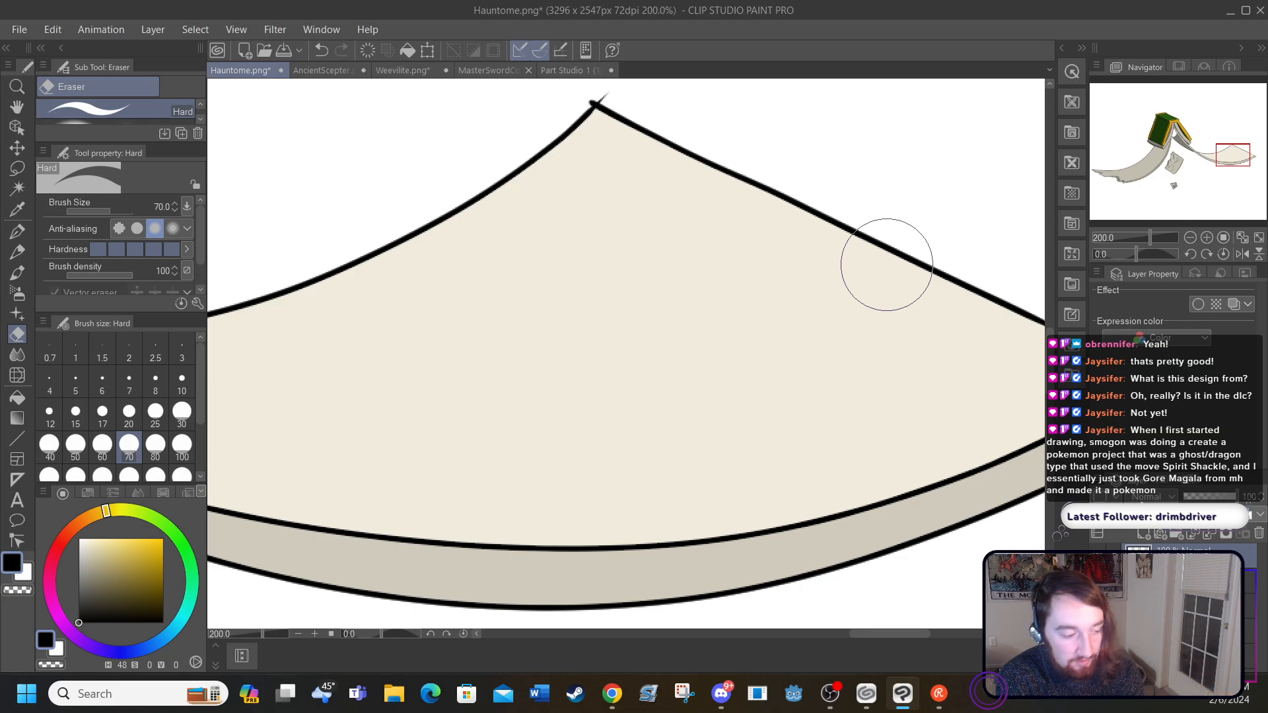
left_click(151, 29)
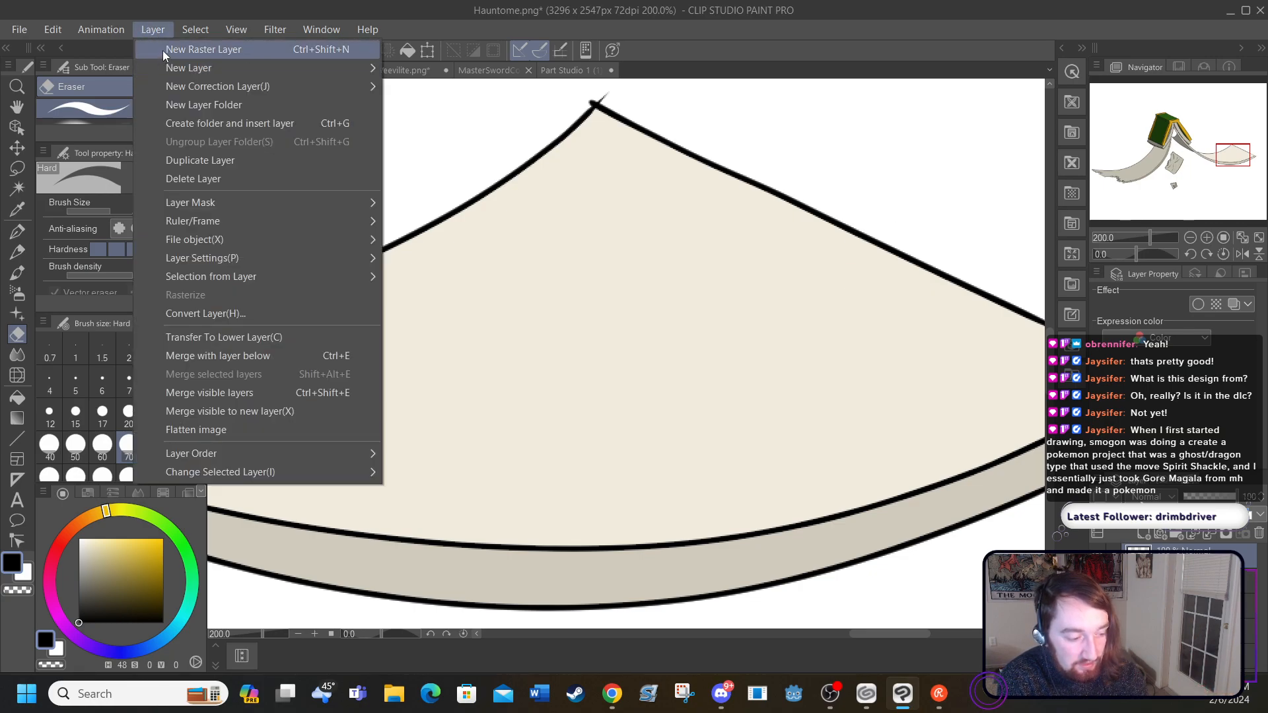
left_click(162, 49)
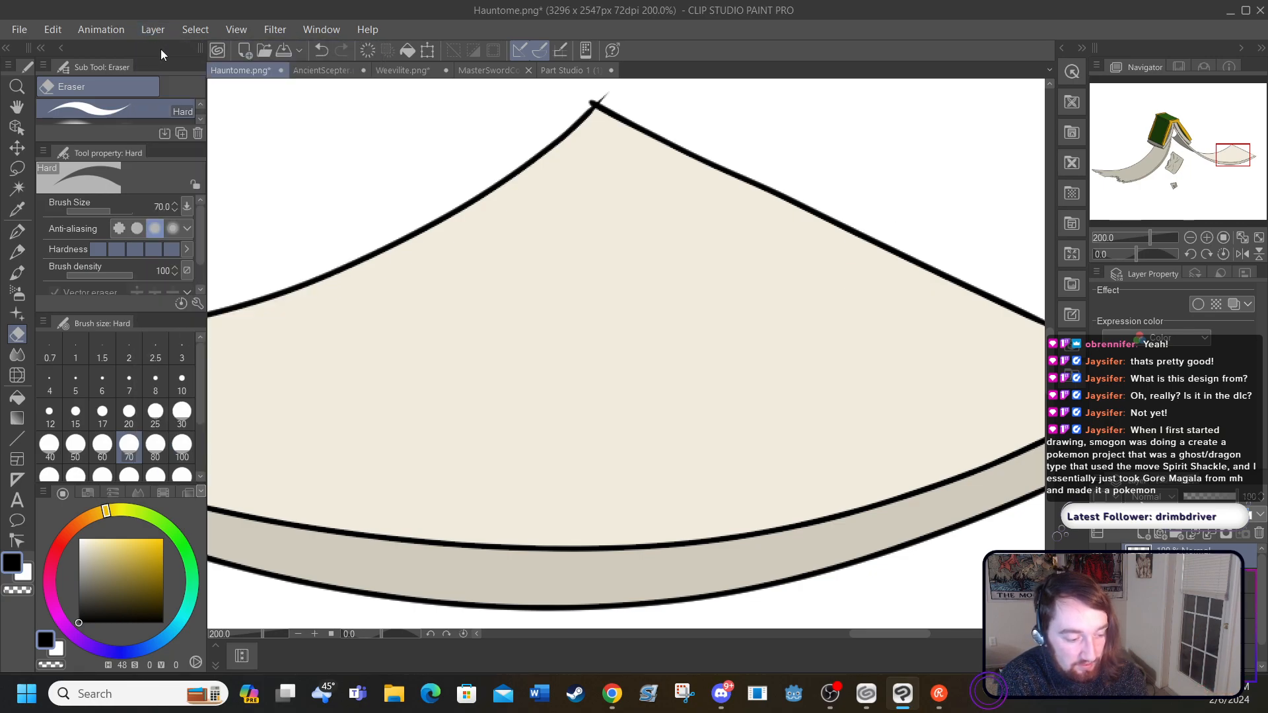
Step: Try sketching two smooth curves for the tear on the pale page with the size 3 G-pen, and undo both
left_click(17, 232)
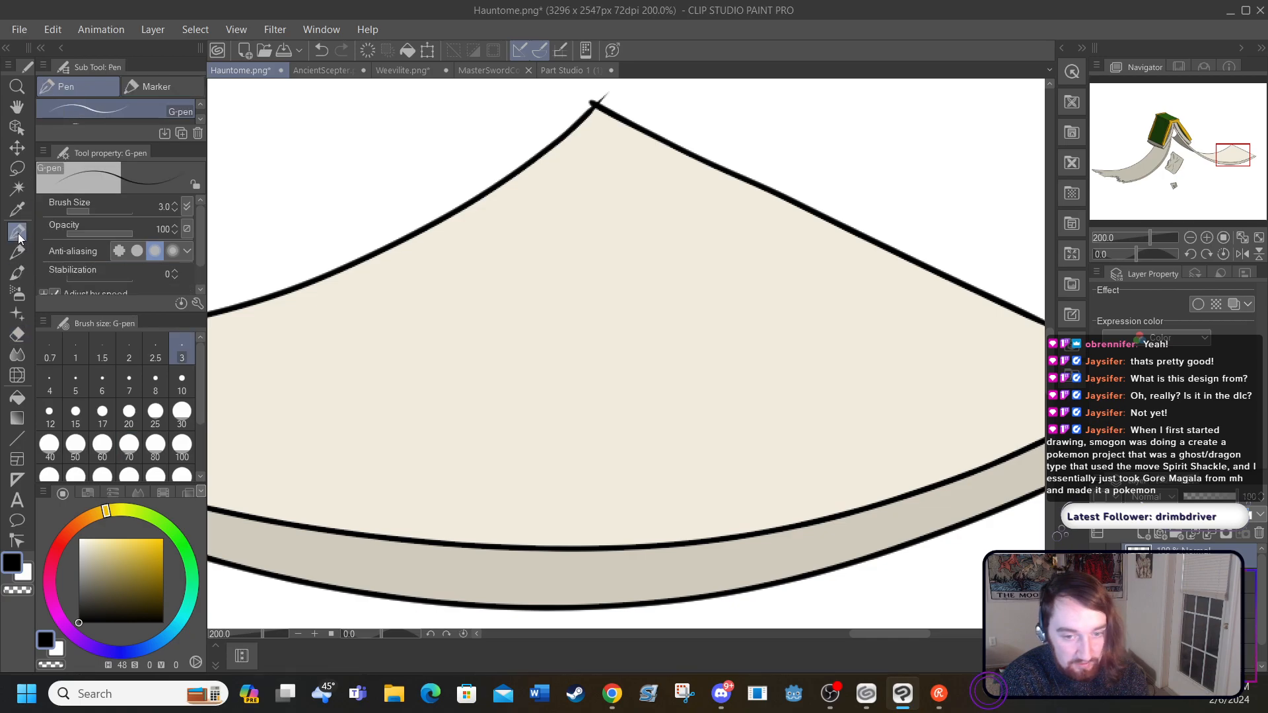
mouse_move(544, 386)
left_mouse_down()
mouse_move(674, 317)
mouse_move(746, 198)
left_mouse_up()
left_click_drag(549, 386, 949, 248)
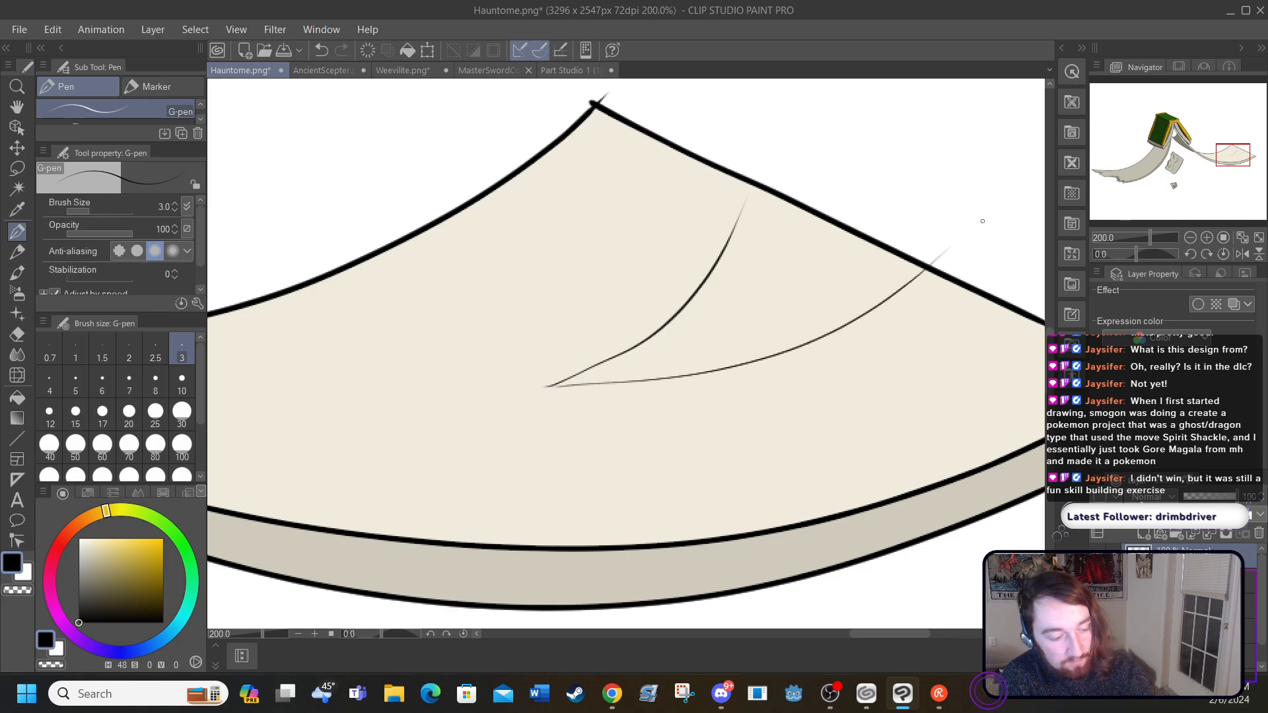
left_click(321, 49)
left_click(321, 50)
Step: Sketch a thin black zigzag guide outline for the tear, with two branches running from an inner point to the page's slanted edge
mouse_move(434, 408)
left_mouse_down()
mouse_move(504, 334)
mouse_move(612, 314)
mouse_move(668, 236)
mouse_move(738, 199)
left_mouse_up()
left_click_drag(755, 193, 759, 180)
mouse_move(433, 408)
left_mouse_down()
mouse_move(644, 409)
mouse_move(678, 348)
mouse_move(750, 338)
mouse_move(825, 294)
mouse_move(784, 327)
mouse_move(827, 293)
mouse_move(916, 268)
left_mouse_up()
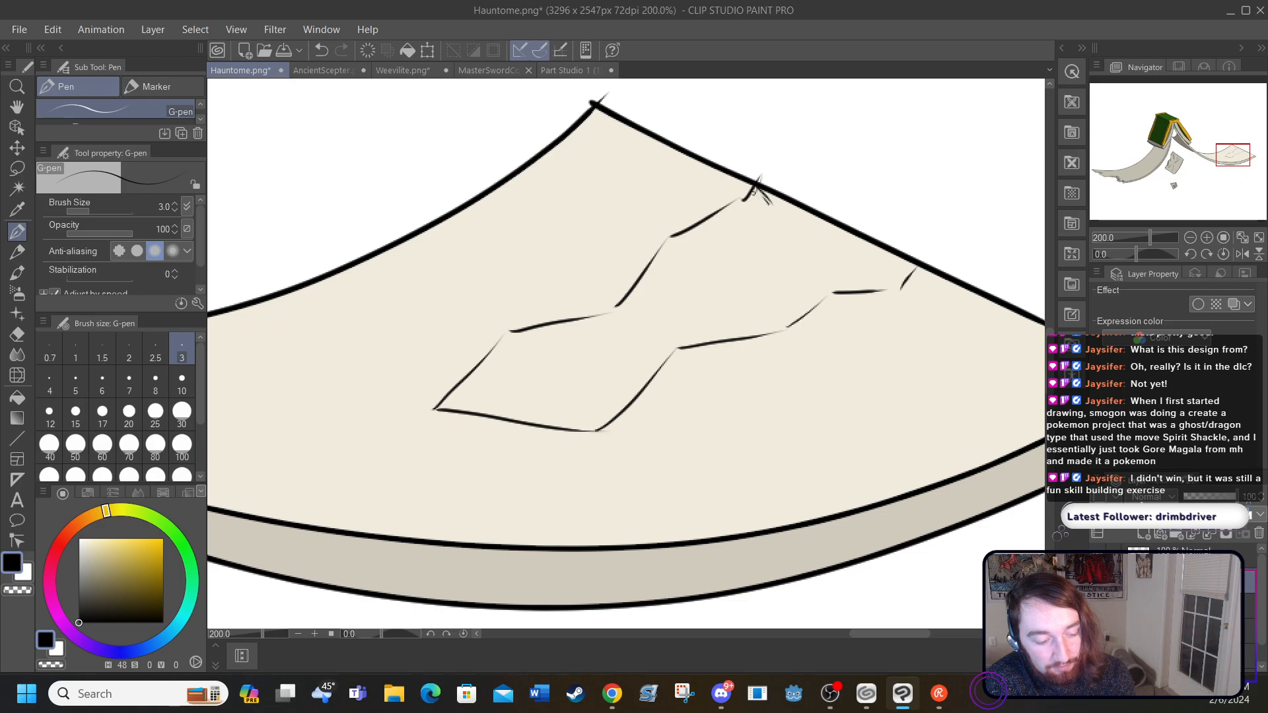
Step: Try short hatched strokes below the outer part of the upper guide line, and erase them with the size 70 hard eraser
mouse_move(759, 198)
left_mouse_down()
mouse_move(727, 239)
mouse_move(719, 227)
left_mouse_up()
left_click_drag(730, 211, 711, 225)
mouse_move(726, 221)
left_mouse_down()
mouse_move(720, 240)
mouse_move(697, 233)
mouse_move(687, 252)
mouse_move(674, 249)
left_mouse_up()
mouse_move(678, 250)
left_mouse_down()
mouse_move(692, 262)
mouse_move(675, 255)
left_mouse_up()
left_click_drag(667, 246, 673, 256)
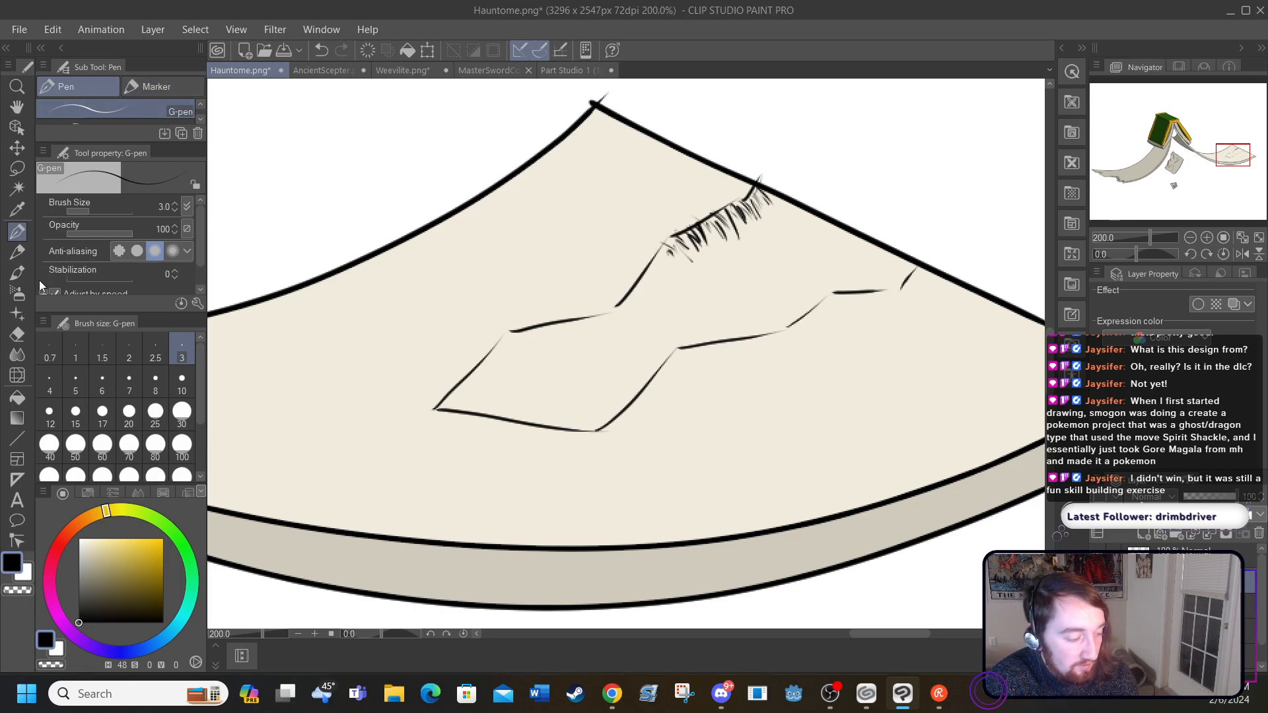
left_click(16, 334)
mouse_move(654, 268)
left_mouse_down()
mouse_move(721, 246)
mouse_move(750, 221)
mouse_move(730, 186)
left_mouse_up()
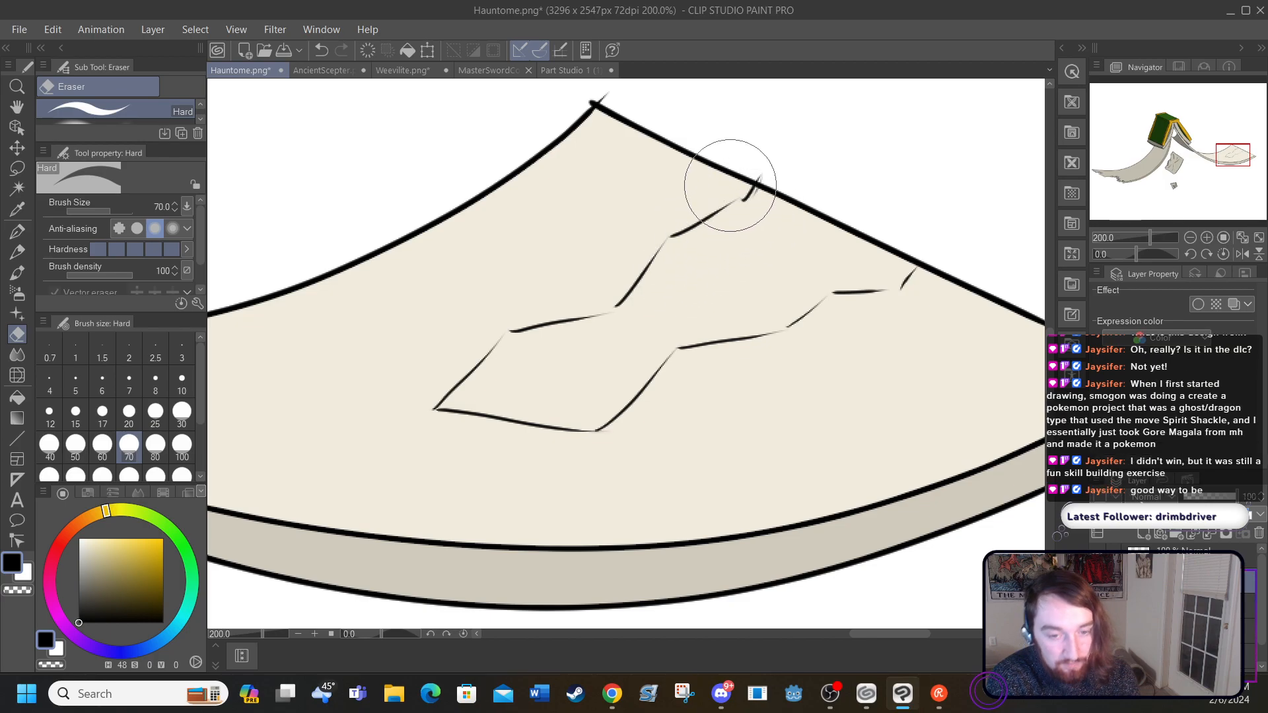
Step: Draw the tear's jagged upper edge along the upper guide line with the size 3 G-pen, undoing the last strokes
left_click(18, 228)
mouse_move(758, 185)
left_mouse_down()
mouse_move(755, 225)
mouse_move(740, 217)
mouse_move(739, 230)
mouse_move(705, 231)
mouse_move(706, 245)
mouse_move(688, 240)
mouse_move(663, 296)
mouse_move(613, 310)
mouse_move(611, 326)
mouse_move(591, 323)
mouse_move(564, 353)
mouse_move(534, 340)
mouse_move(510, 377)
mouse_move(462, 411)
left_mouse_up()
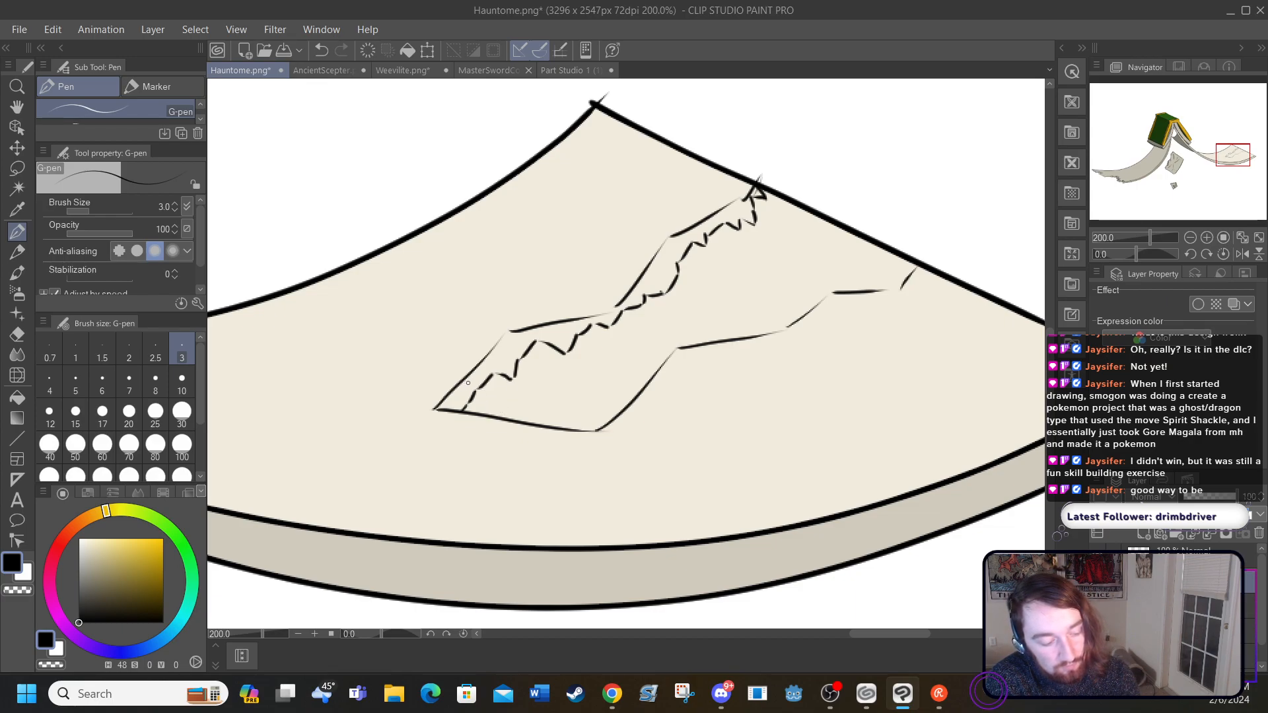
left_click(323, 50)
left_click(323, 50)
Step: Draw the tear's jagged lower edge and inner tip in black, and remove the zigzag guide sketch
mouse_move(489, 376)
left_mouse_down()
mouse_move(446, 400)
mouse_move(464, 406)
mouse_move(484, 389)
mouse_move(537, 419)
mouse_move(539, 404)
mouse_move(607, 372)
mouse_move(616, 380)
mouse_move(617, 357)
mouse_move(645, 364)
mouse_move(672, 350)
mouse_move(669, 337)
mouse_move(707, 334)
mouse_move(713, 309)
mouse_move(756, 306)
mouse_move(781, 324)
mouse_move(819, 273)
mouse_move(848, 285)
mouse_move(876, 265)
mouse_move(902, 263)
left_mouse_up()
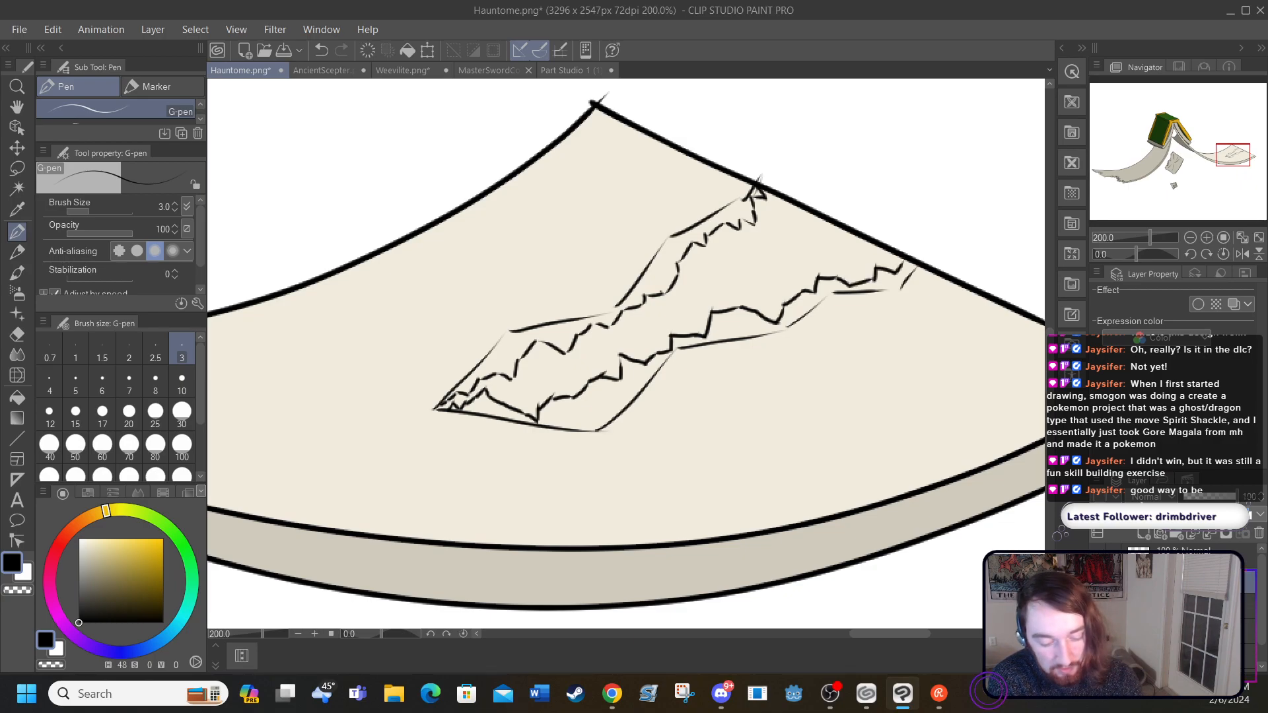
key("Delete")
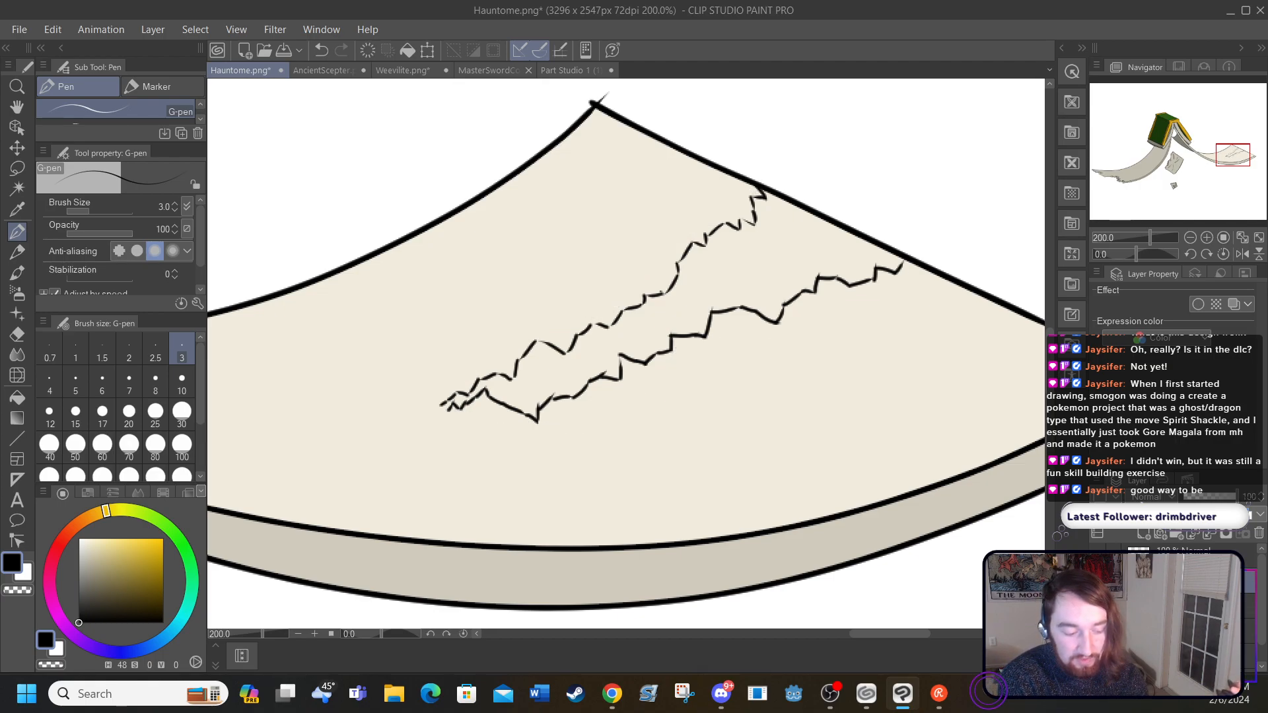
left_click_drag(441, 405, 449, 410)
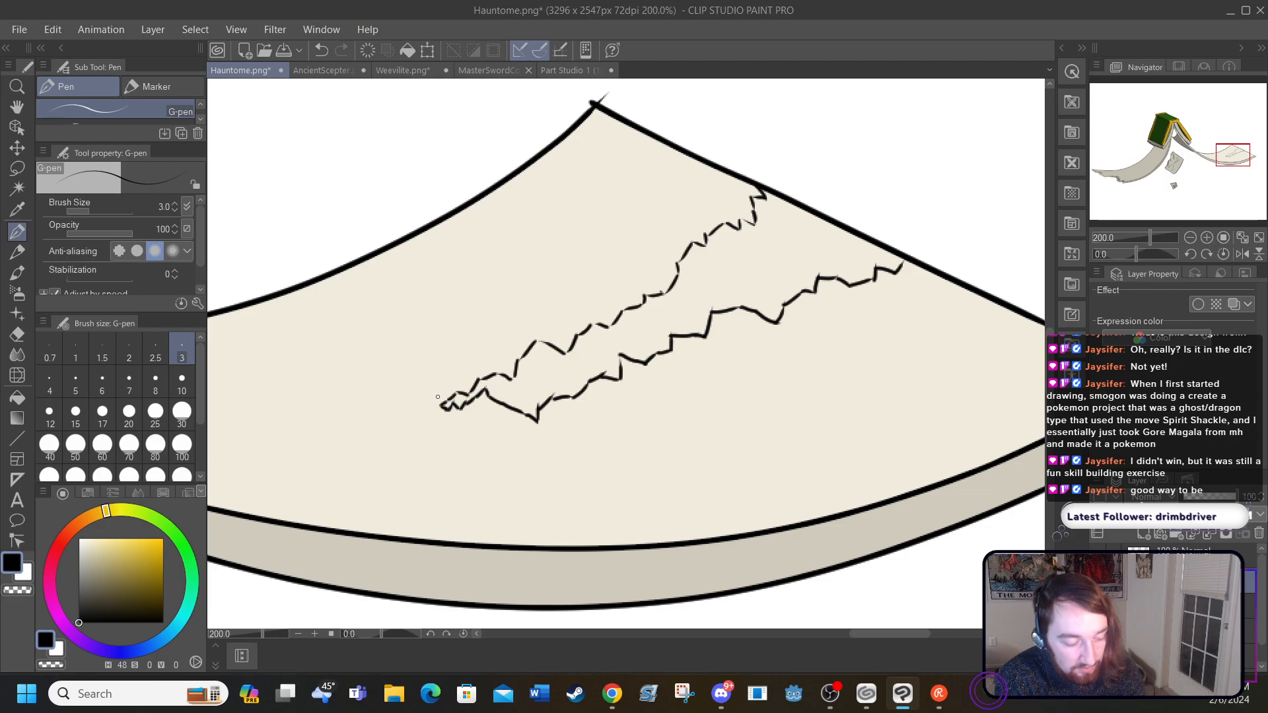
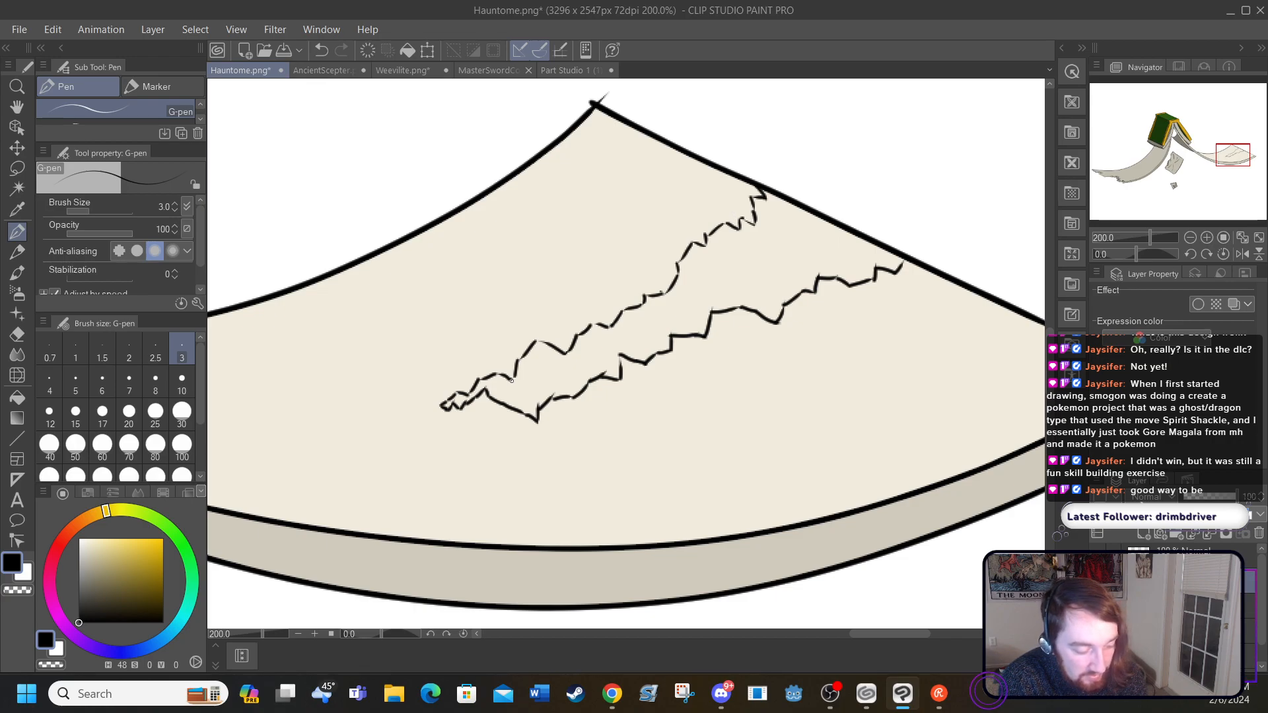
Step: Try filling the tear with white using the Fill tool, and undo the fill
left_click(25, 400)
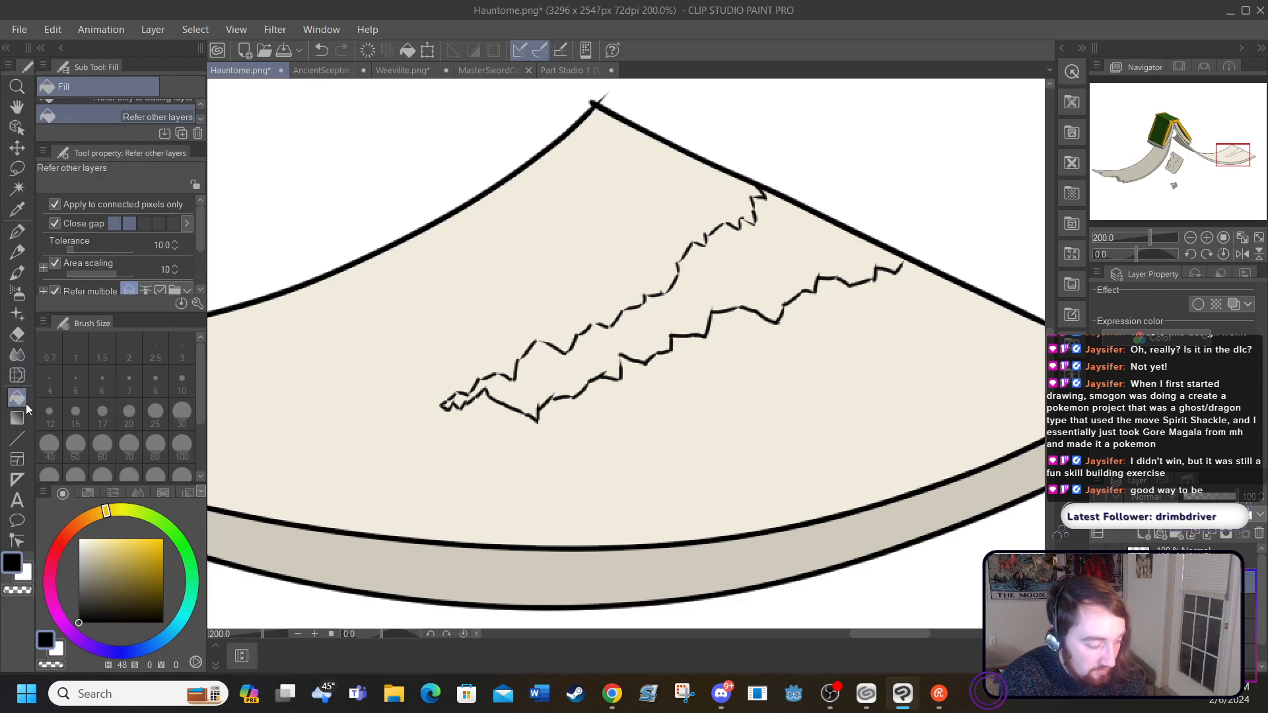
key("x")
left_click(597, 344)
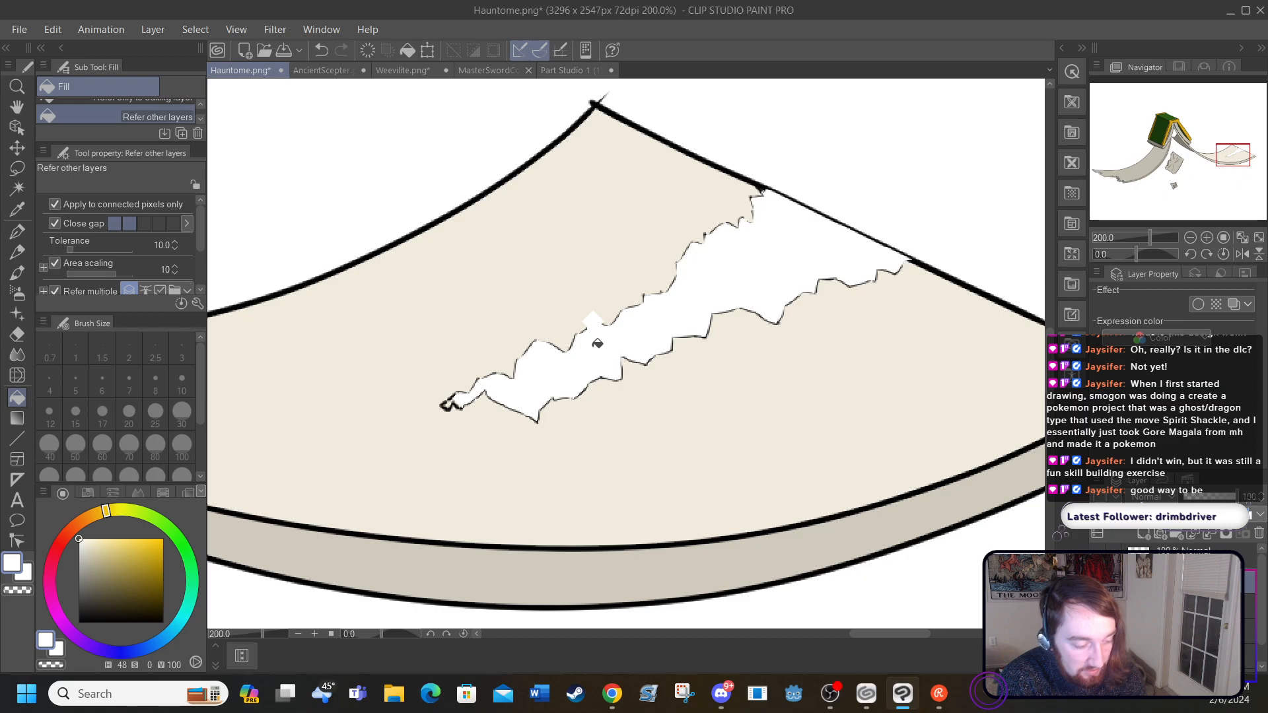
left_click(321, 52)
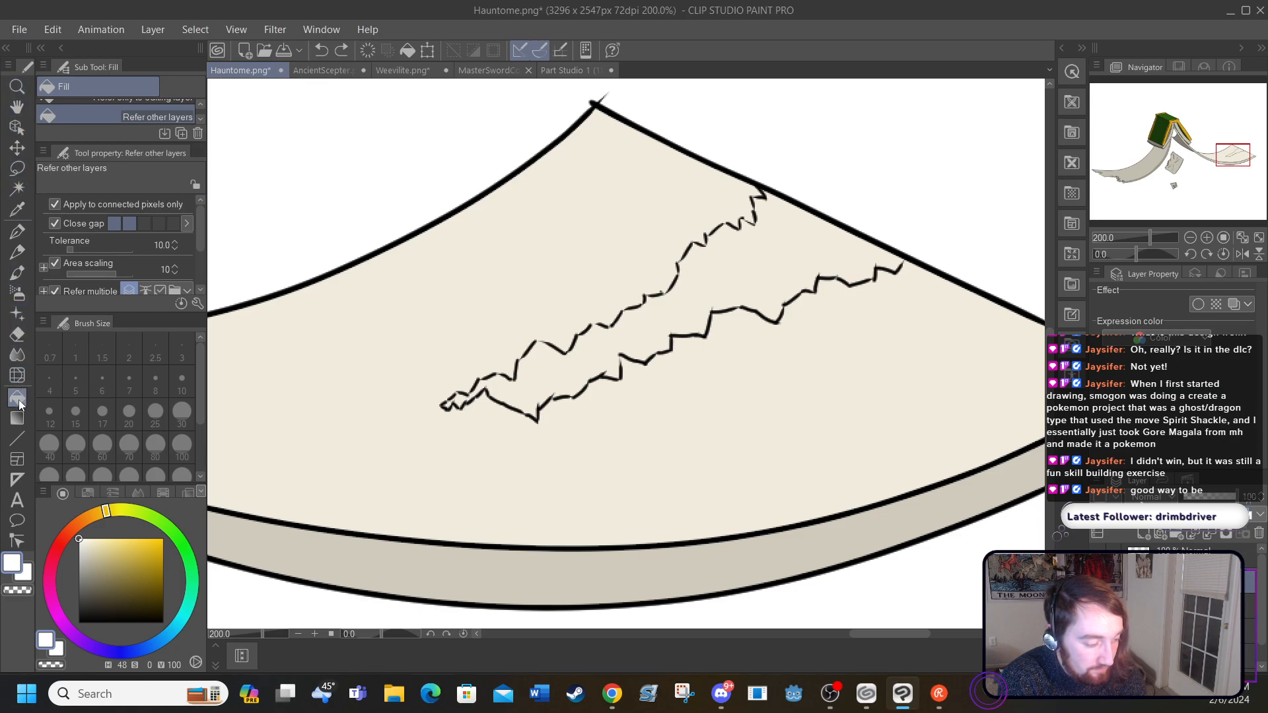
Step: Close the small gap in the tear's upper edge with a black size 3 G-pen stroke, and fill the tear with white
left_click(17, 231)
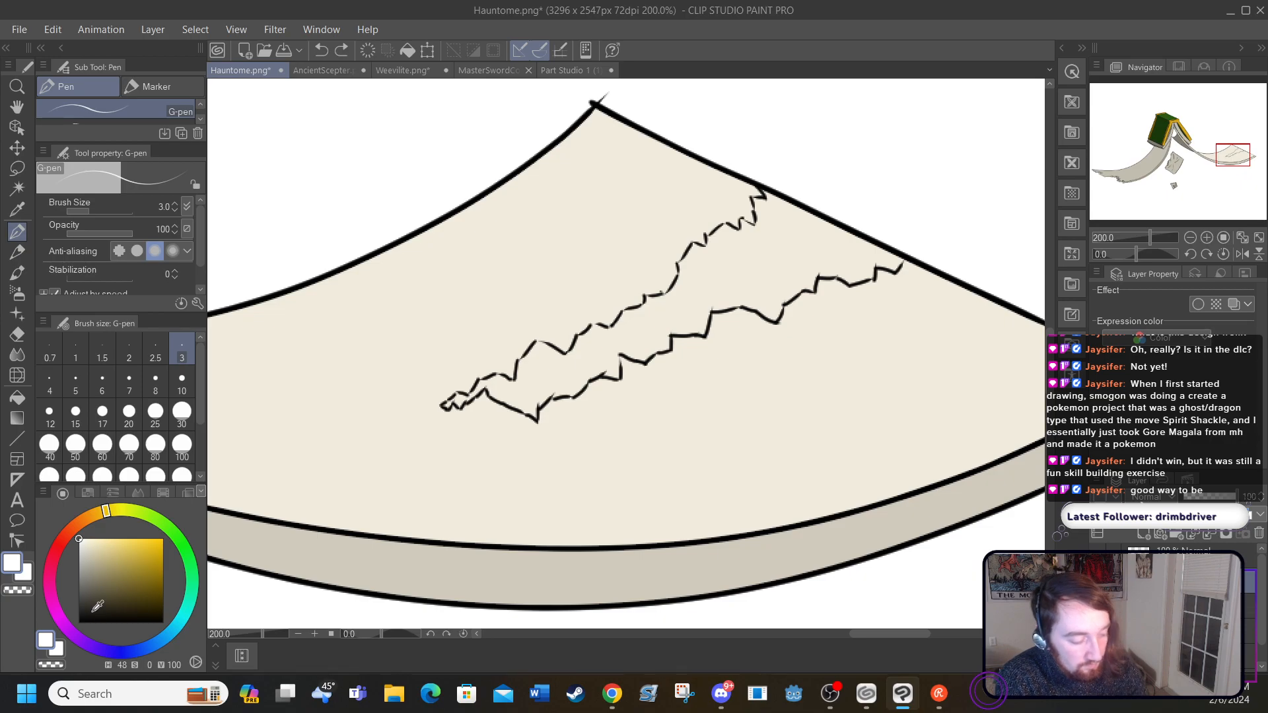
left_click_drag(97, 601, 78, 623)
left_click_drag(596, 325, 589, 325)
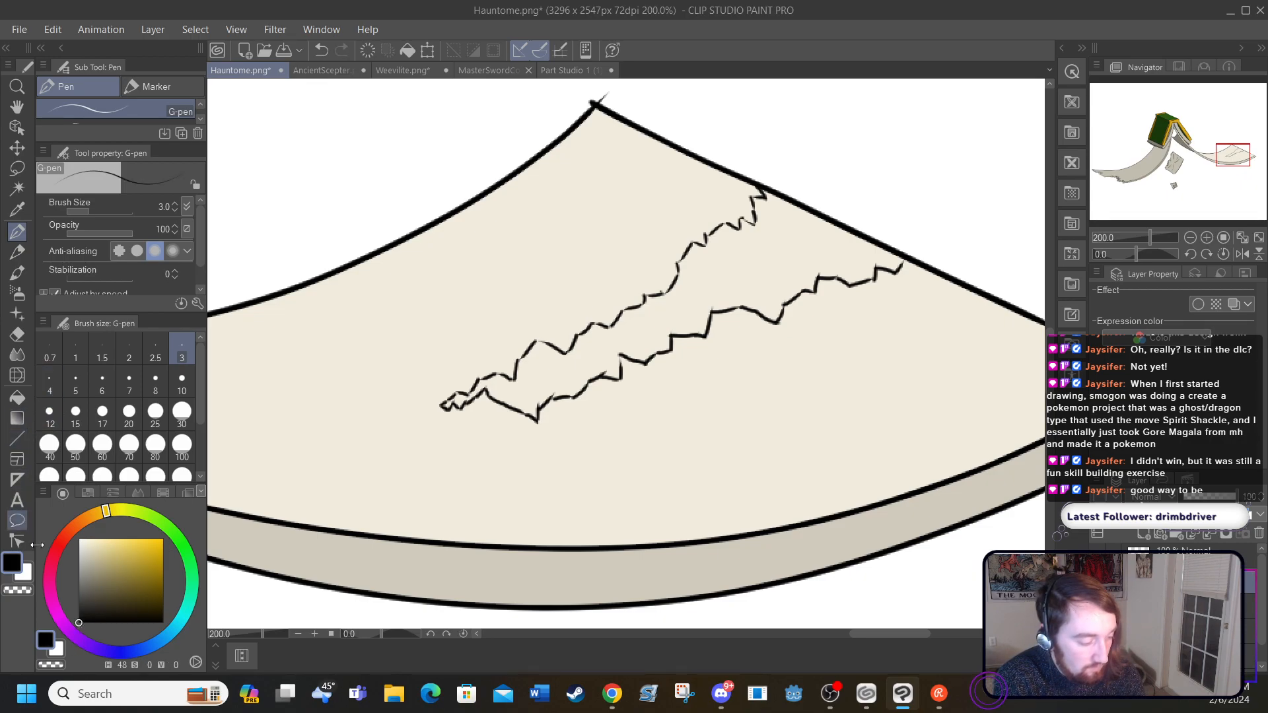
left_click(80, 540)
left_click(17, 397)
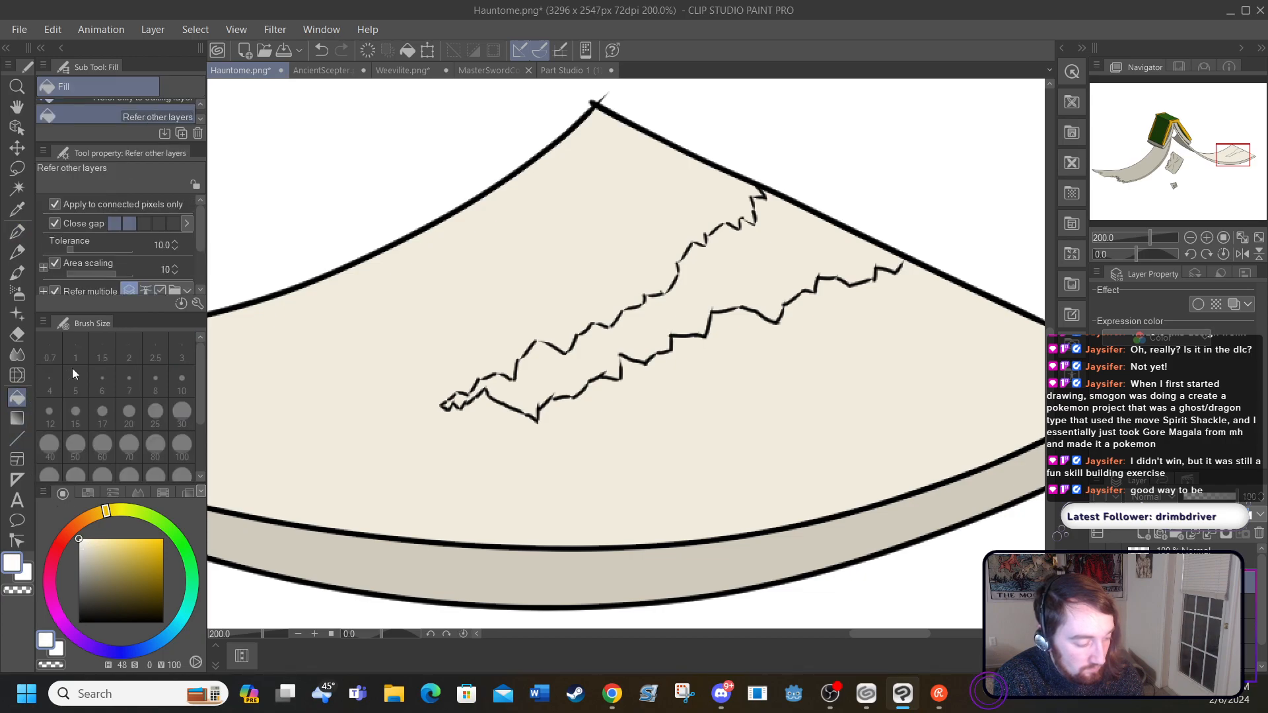
left_click(714, 276)
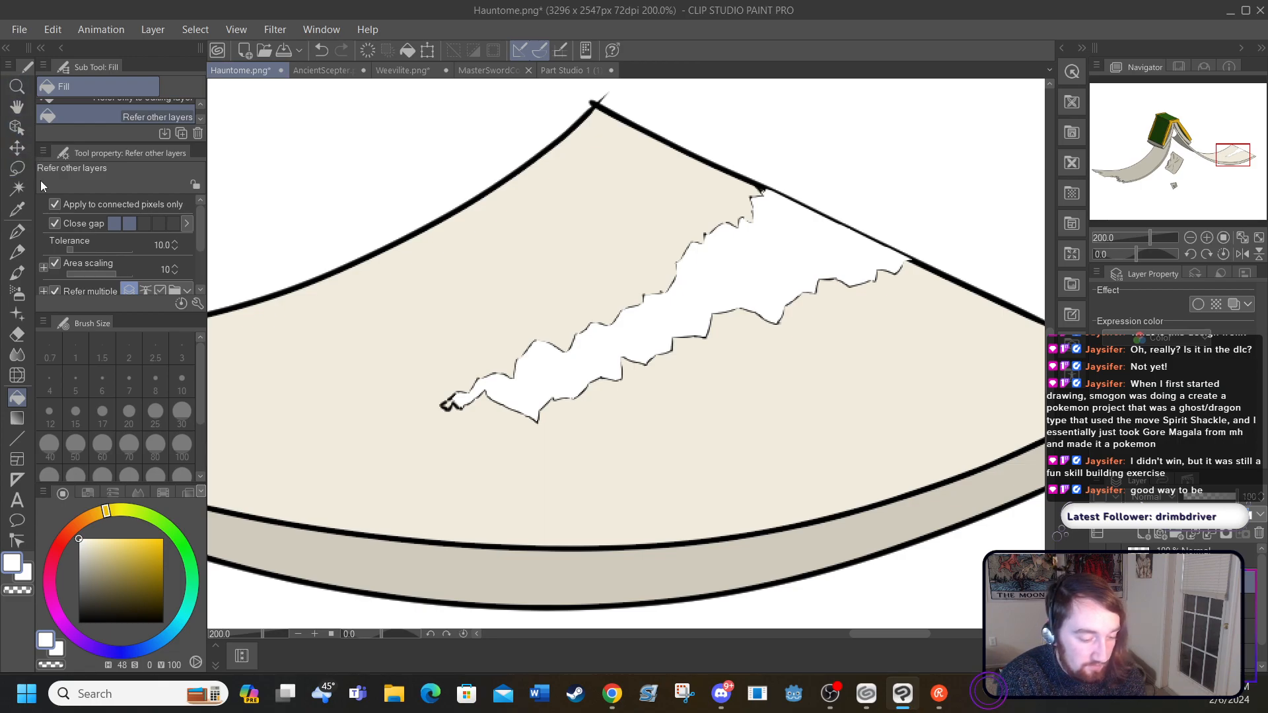
Step: Paint out the page's slanted outline across the tear's opening in white with the size 60 G-pen, redoing the stroke clear of the jagged edges
left_click(20, 234)
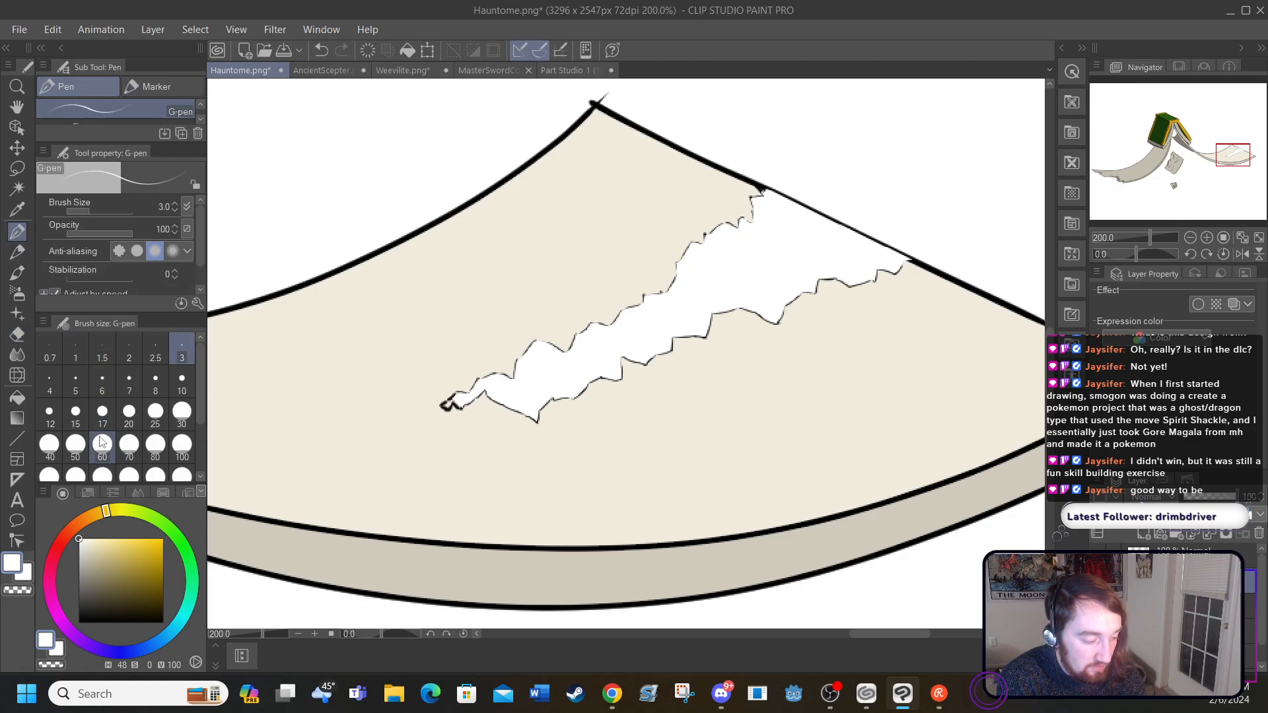
left_click(102, 445)
left_click(801, 207)
left_click_drag(818, 222, 877, 220)
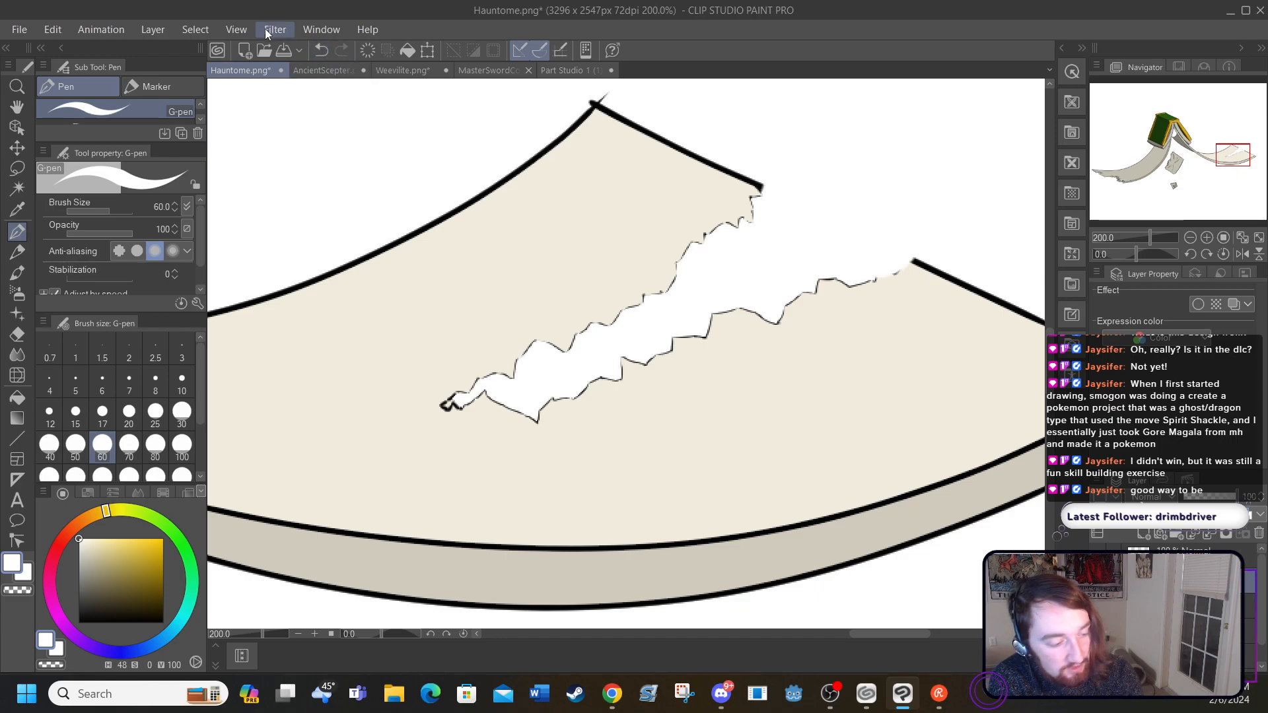
left_click(321, 51)
left_click_drag(821, 188, 891, 222)
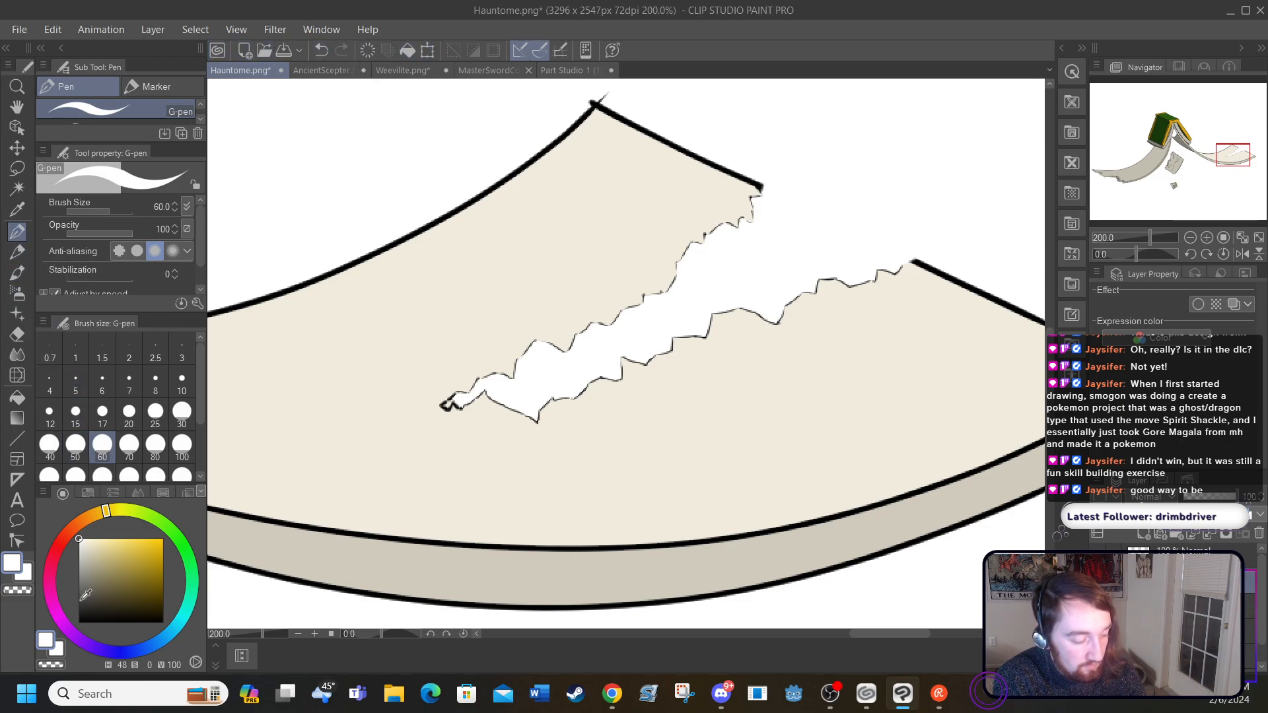
Step: Draw short black strokes down from the corners of the tear's upper edge with the G-pen at sizes 5 and 3
left_click_drag(85, 595, 78, 623)
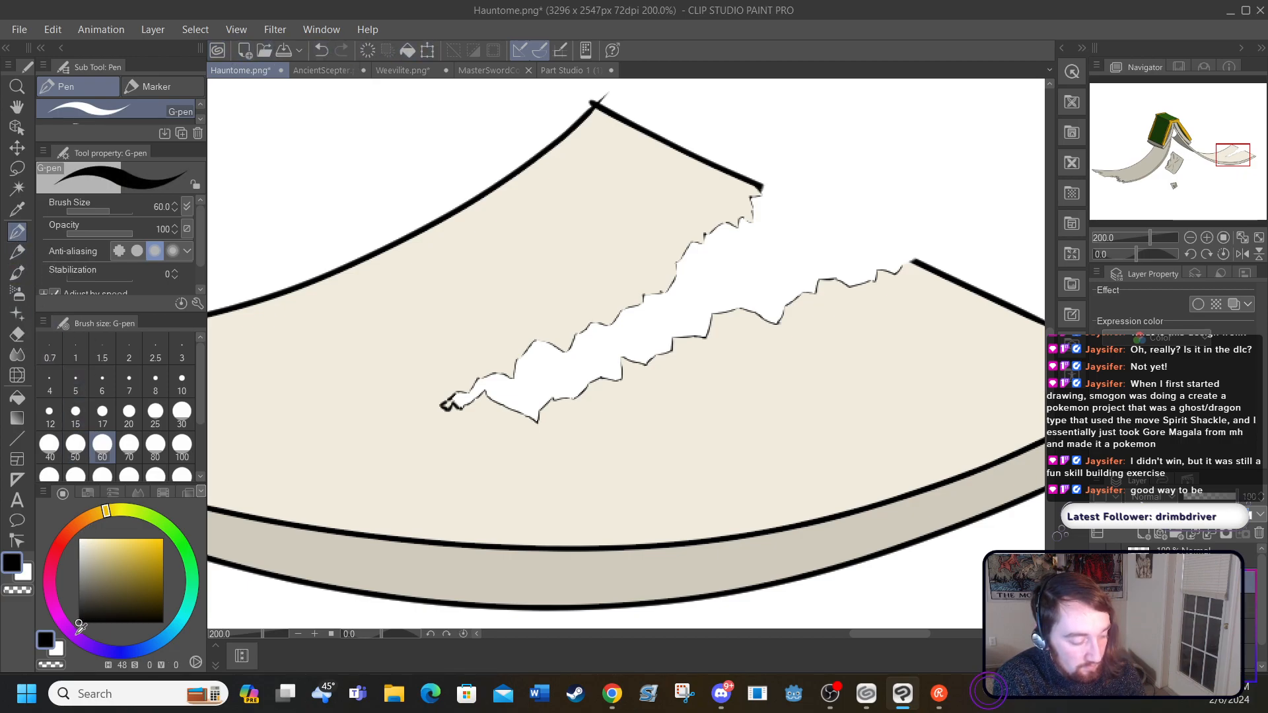
left_click(77, 386)
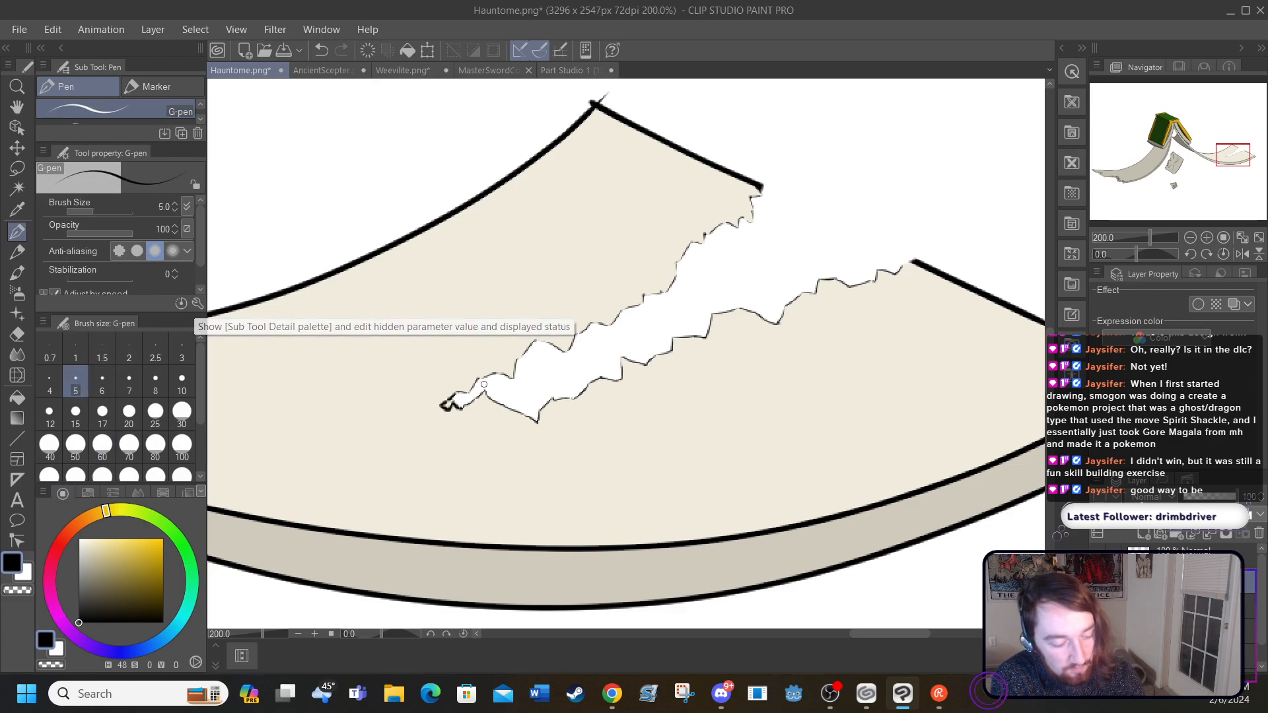
mouse_move(470, 398)
left_mouse_down()
mouse_move(491, 370)
mouse_move(512, 395)
left_mouse_up()
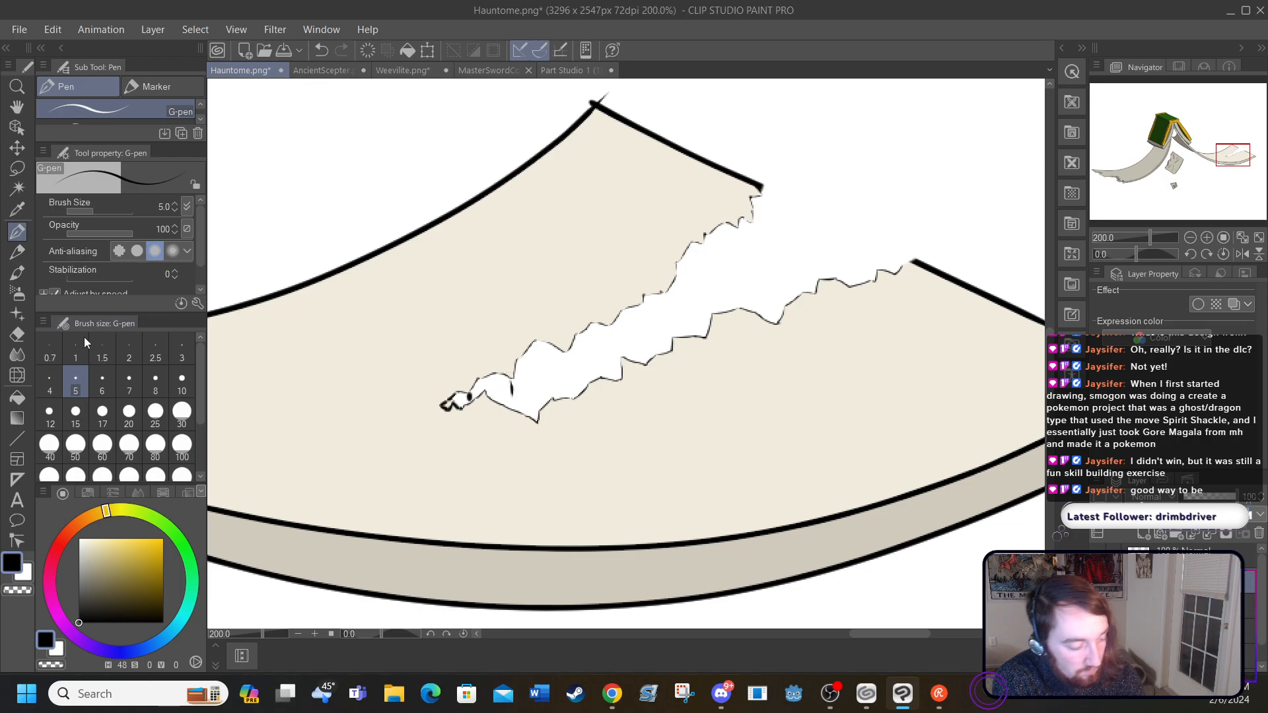
left_click(182, 350)
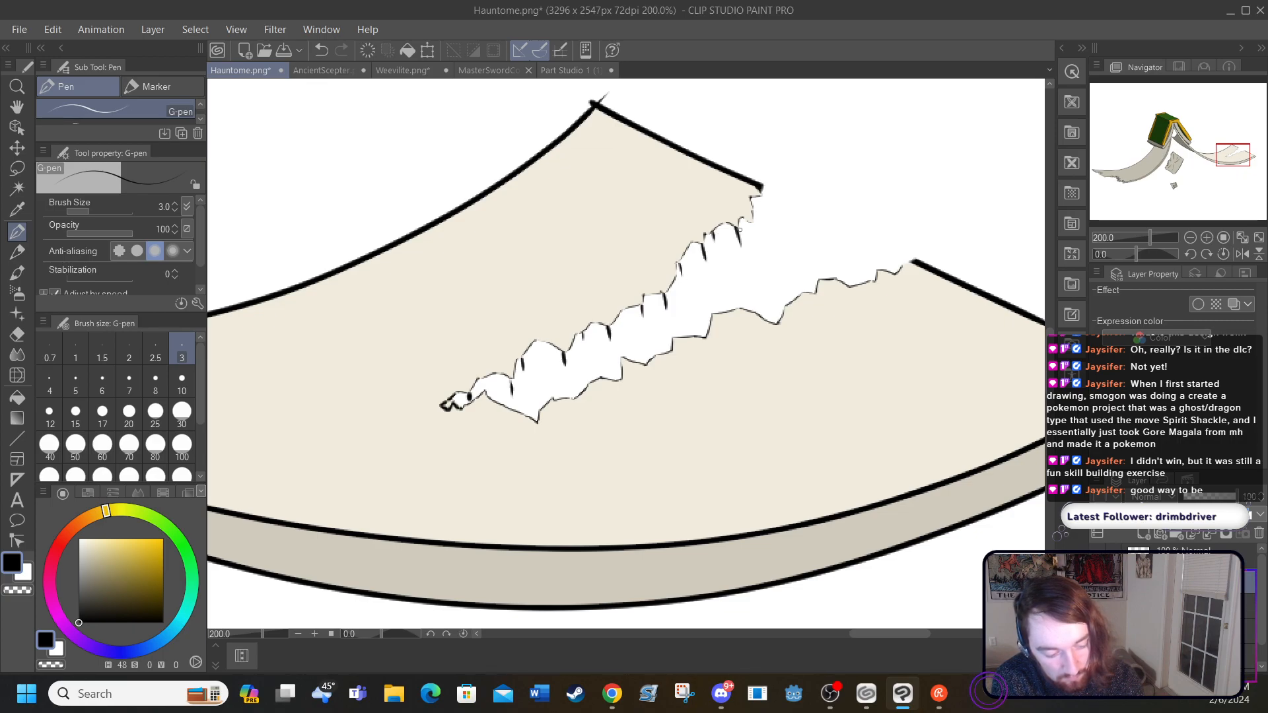
left_click_drag(759, 195, 763, 209)
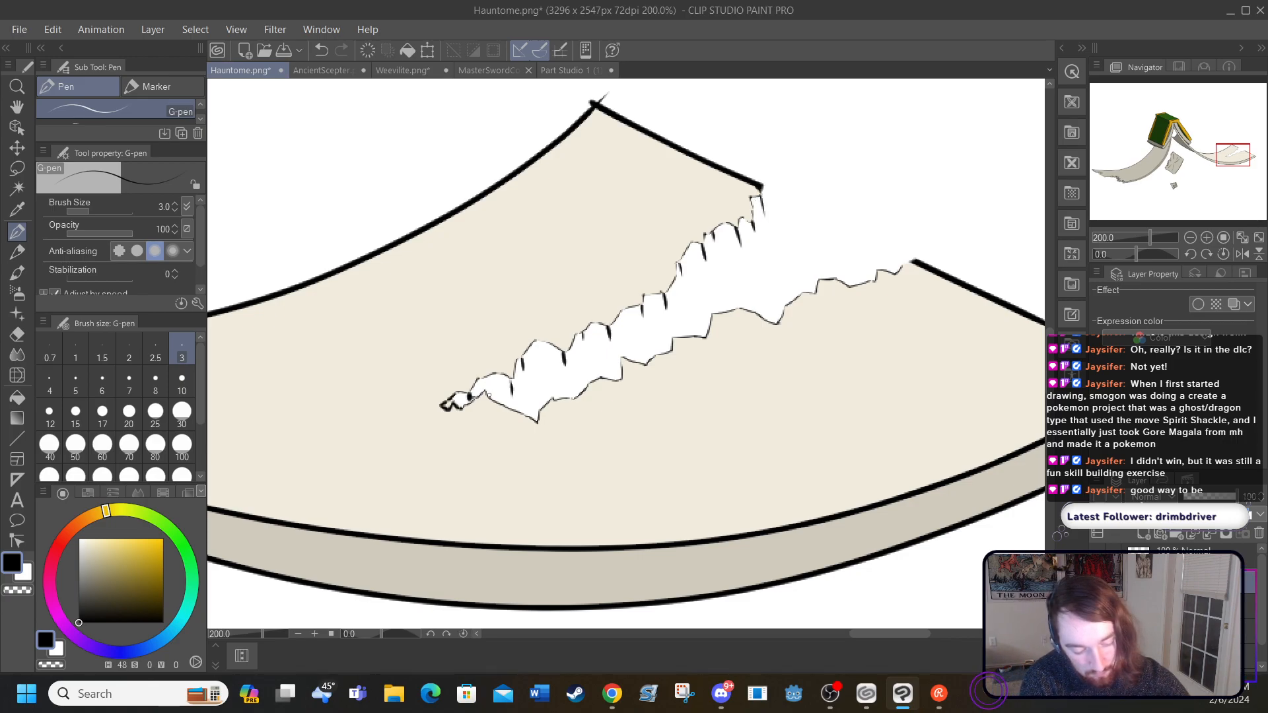
Step: Join the short strokes with a black jagged line parallel to the tear's upper edge, and add short strokes along the lower edge
left_click_drag(508, 389, 558, 361)
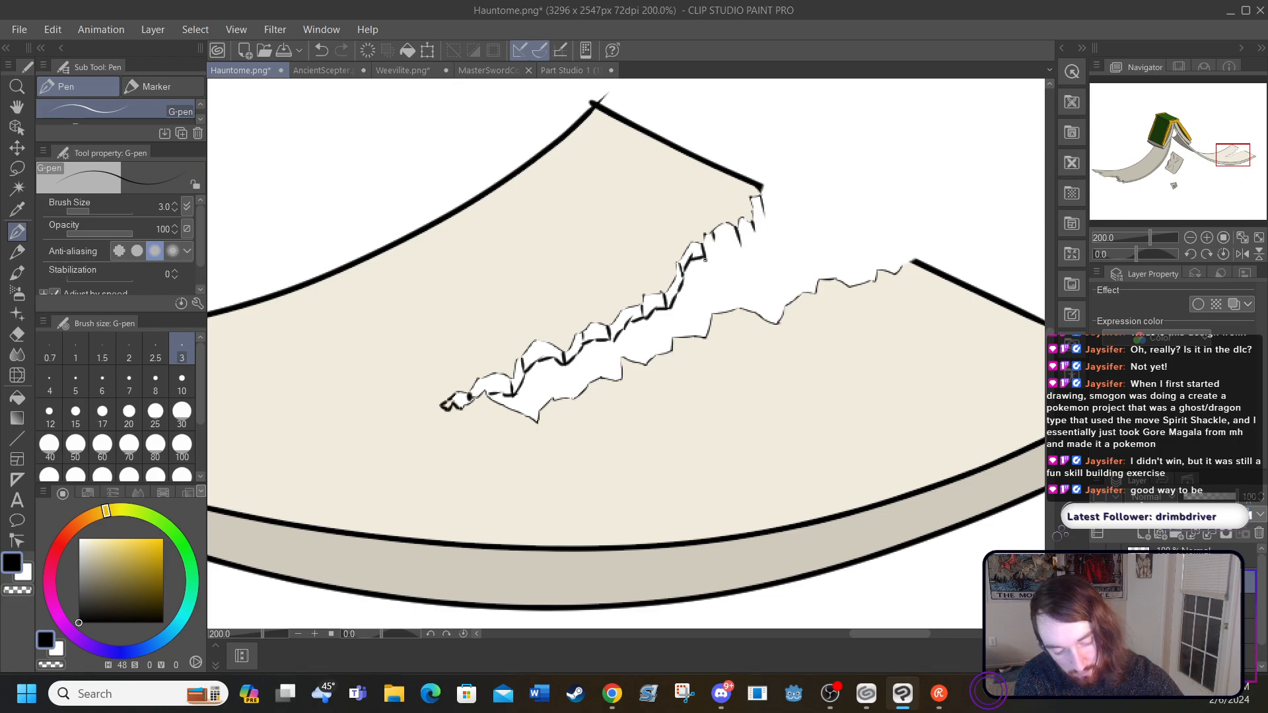
left_click_drag(752, 232, 763, 208)
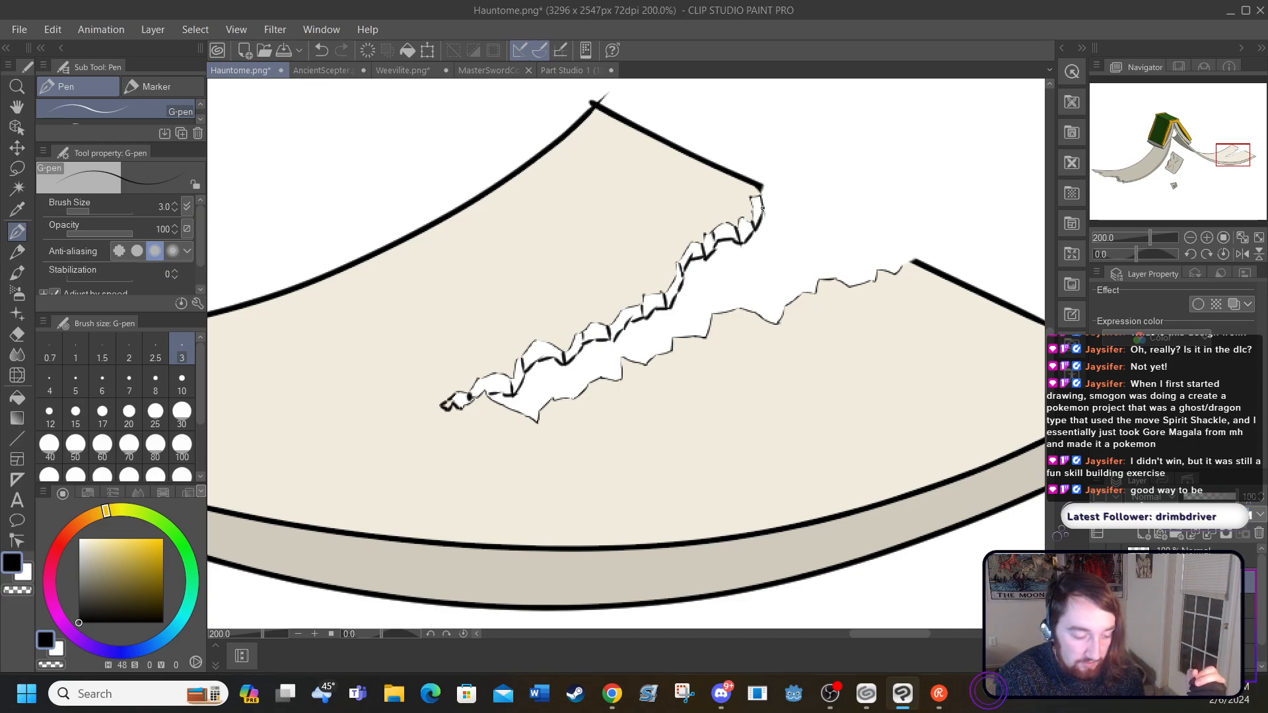
left_click_drag(619, 359, 620, 375)
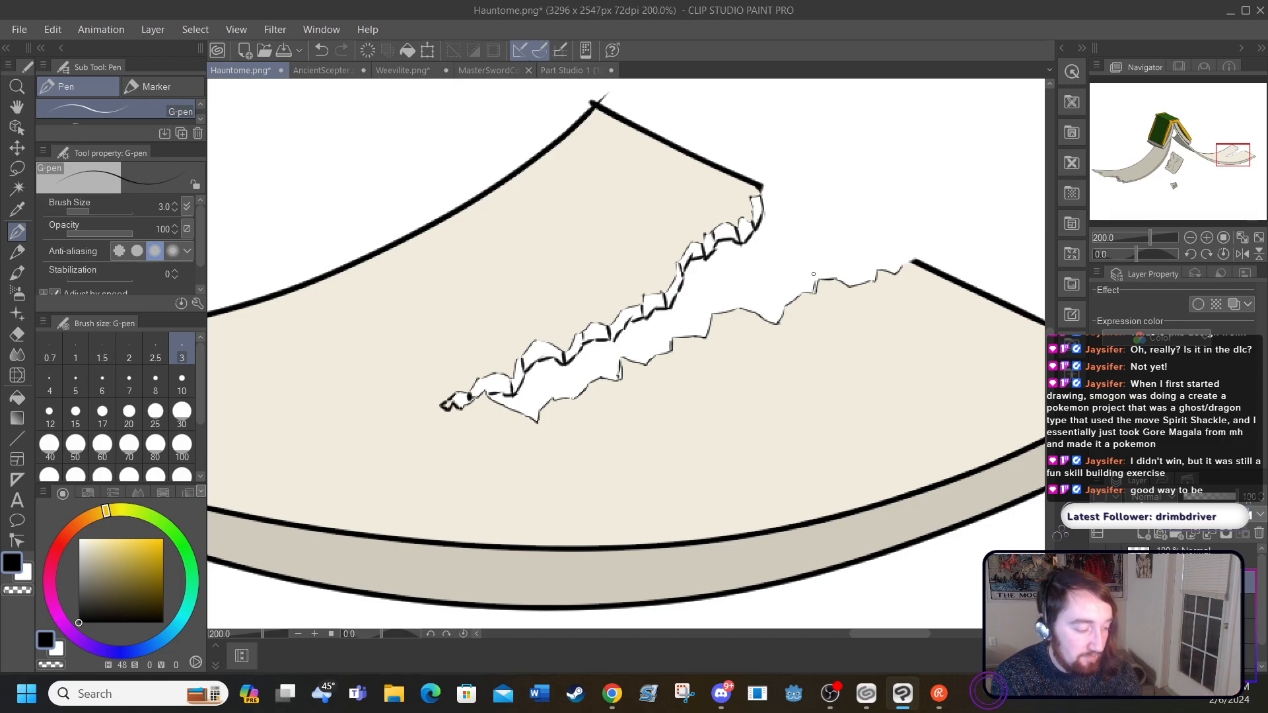
Step: Sample the grey-beige of the page's lower band and colour the two innermost segments of the tear's thickness strip with the size 3 G-pen
left_click(18, 399)
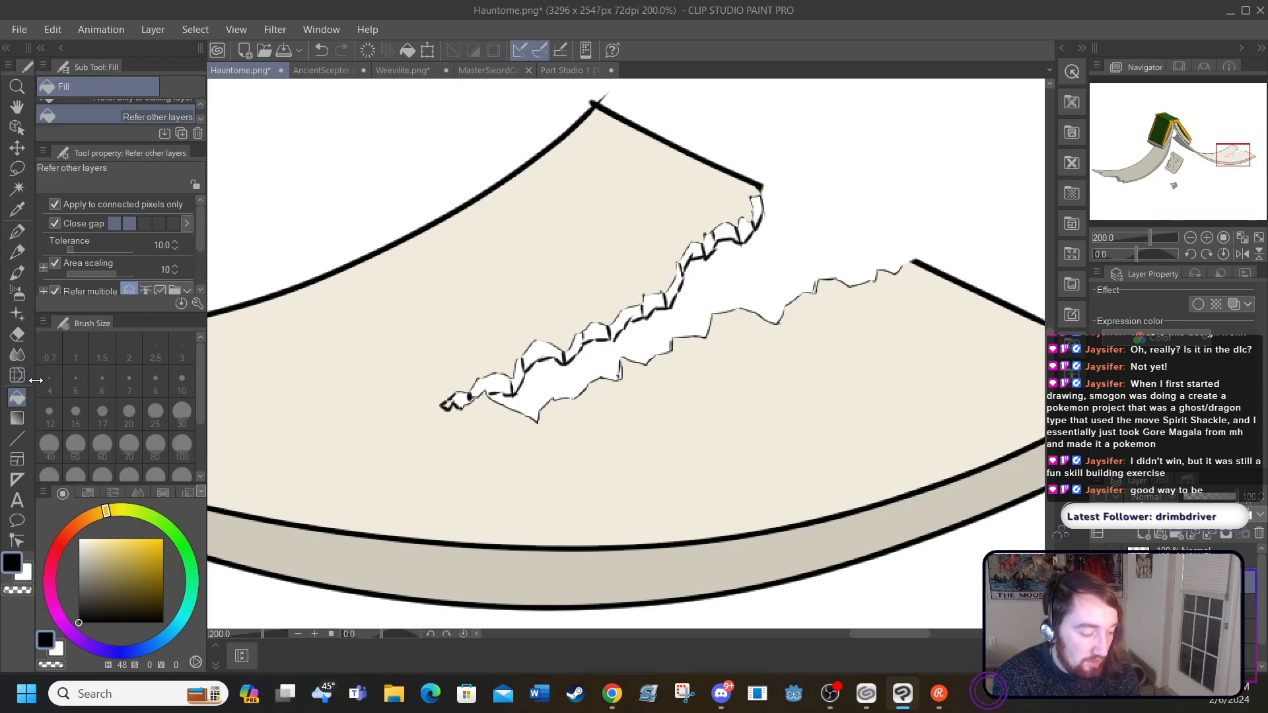
left_click(17, 231)
key("i")
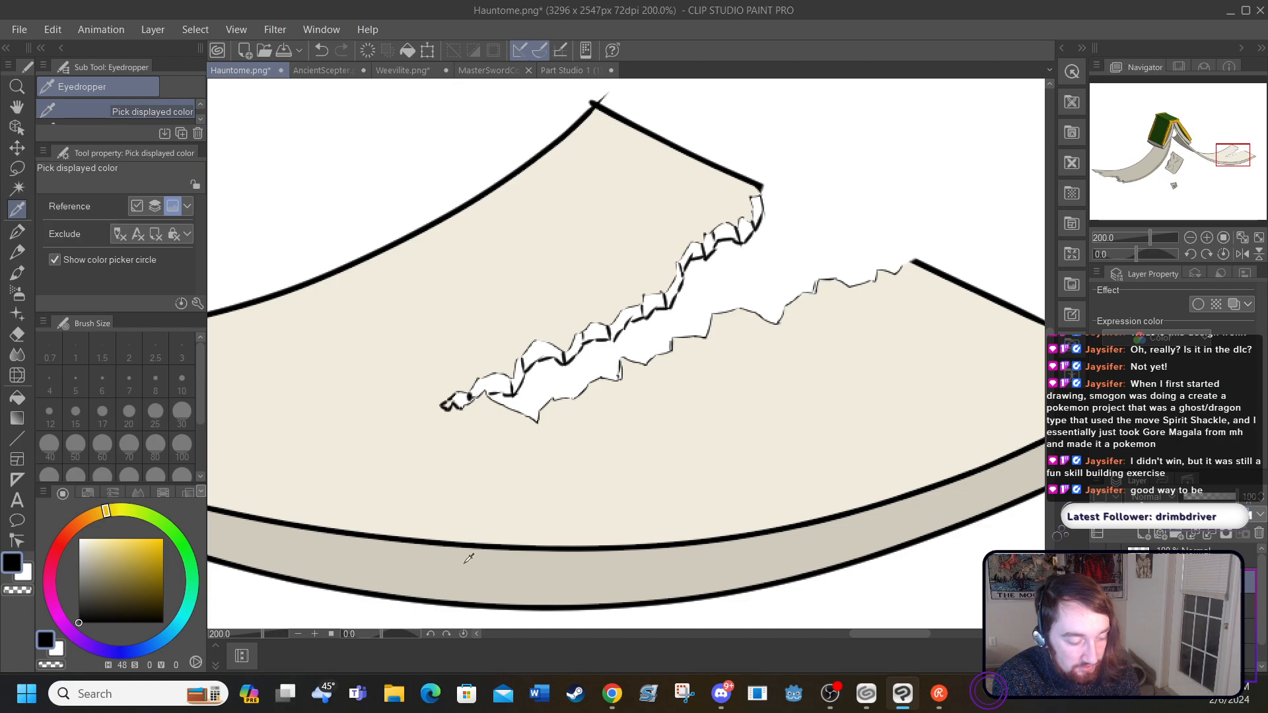
left_click(440, 545)
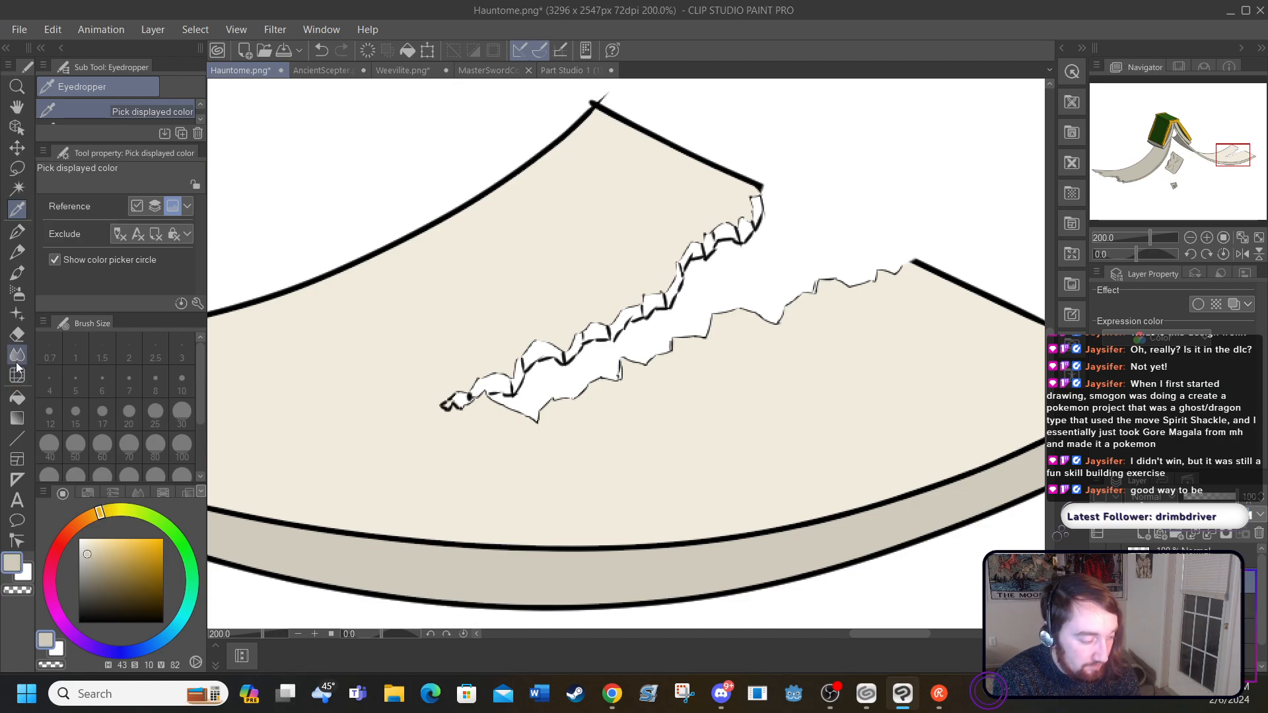
left_click(17, 231)
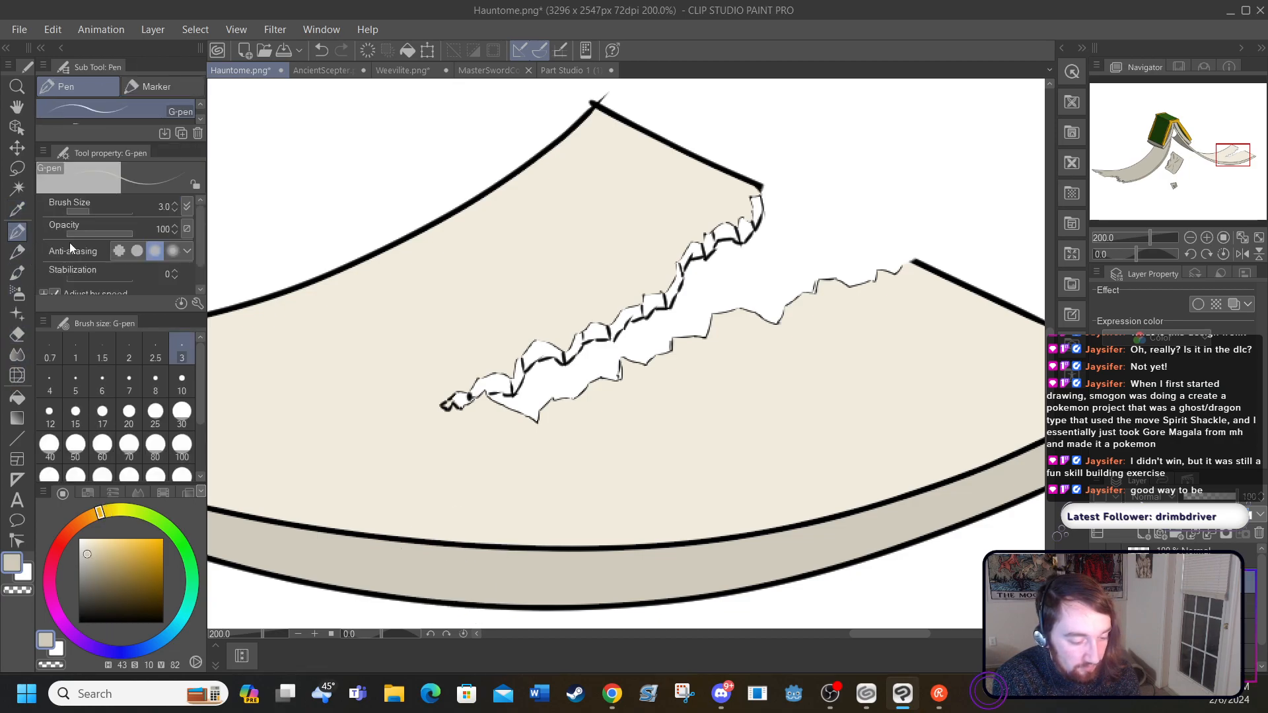
left_click(315, 634)
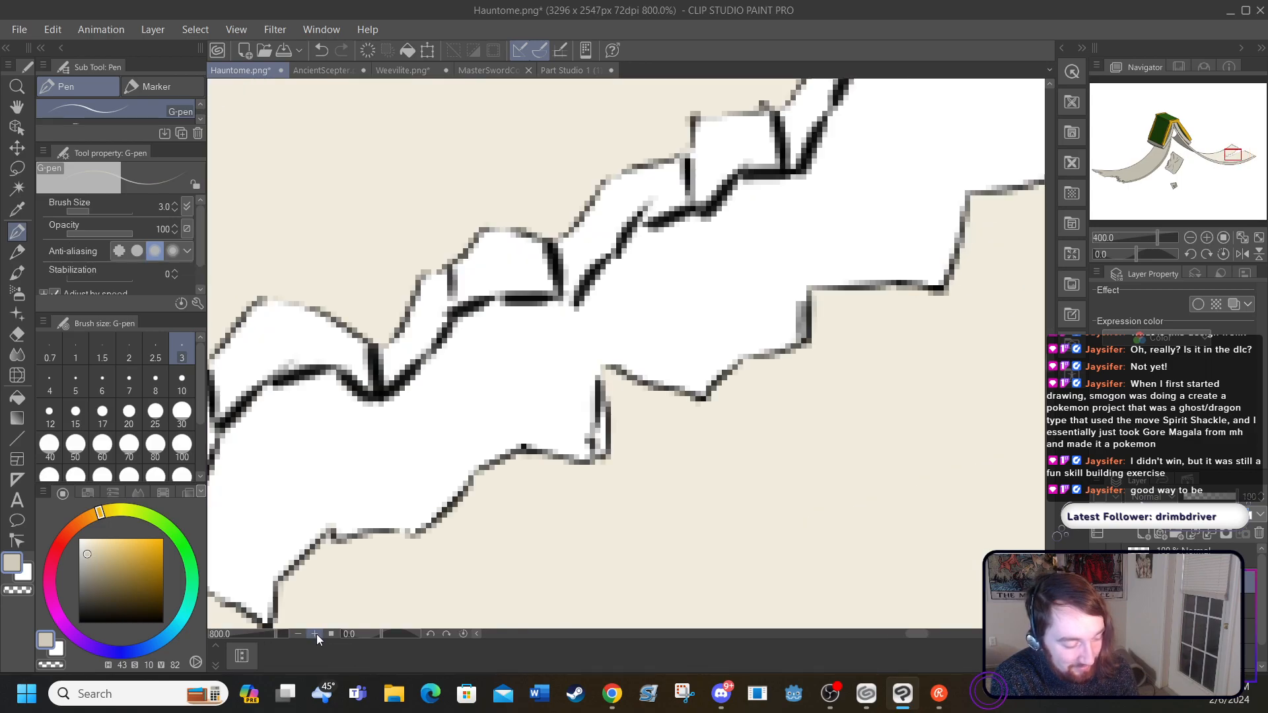
mouse_move(908, 639)
left_mouse_down()
mouse_move(881, 646)
mouse_move(895, 646)
left_mouse_up()
mouse_move(731, 487)
left_mouse_down()
mouse_move(726, 456)
mouse_move(739, 506)
mouse_move(714, 454)
mouse_move(700, 492)
mouse_move(686, 449)
mouse_move(677, 495)
mouse_move(666, 462)
mouse_move(653, 492)
mouse_move(637, 469)
mouse_move(620, 502)
mouse_move(624, 474)
mouse_move(603, 496)
left_mouse_up()
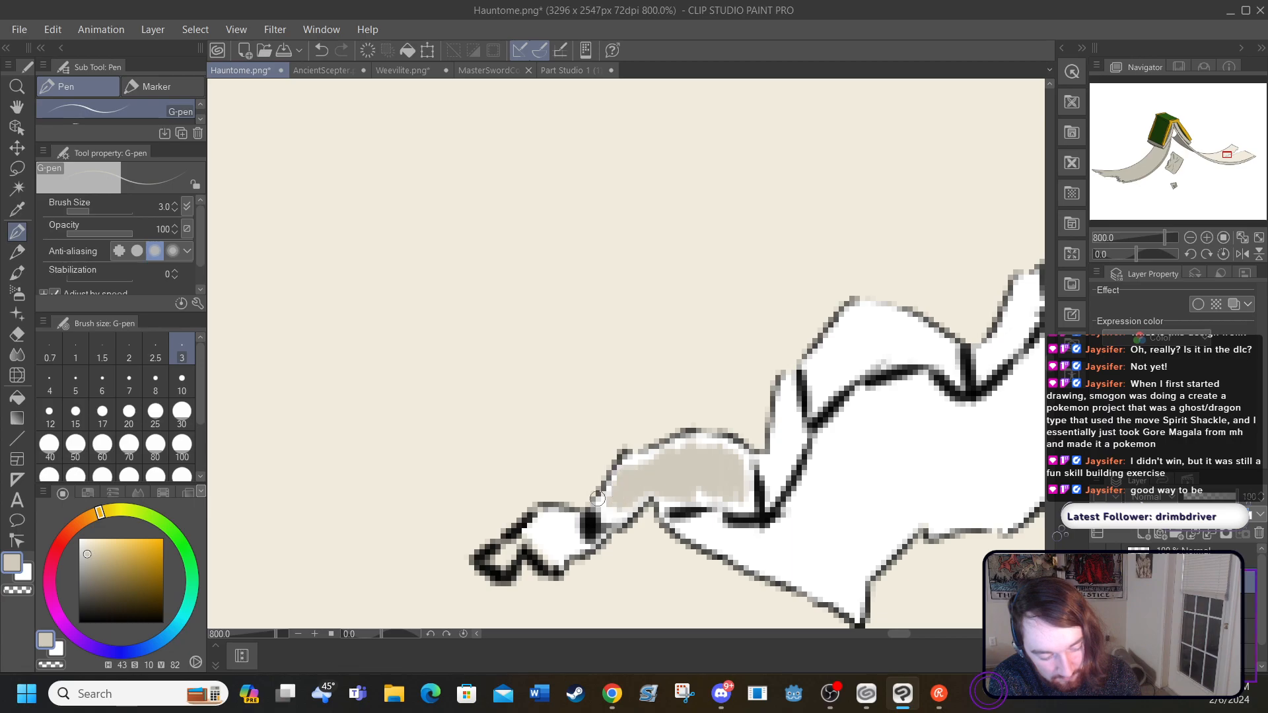
mouse_move(569, 540)
left_mouse_down()
mouse_move(560, 550)
mouse_move(548, 529)
mouse_move(538, 543)
mouse_move(558, 521)
mouse_move(571, 551)
mouse_move(567, 534)
left_mouse_up()
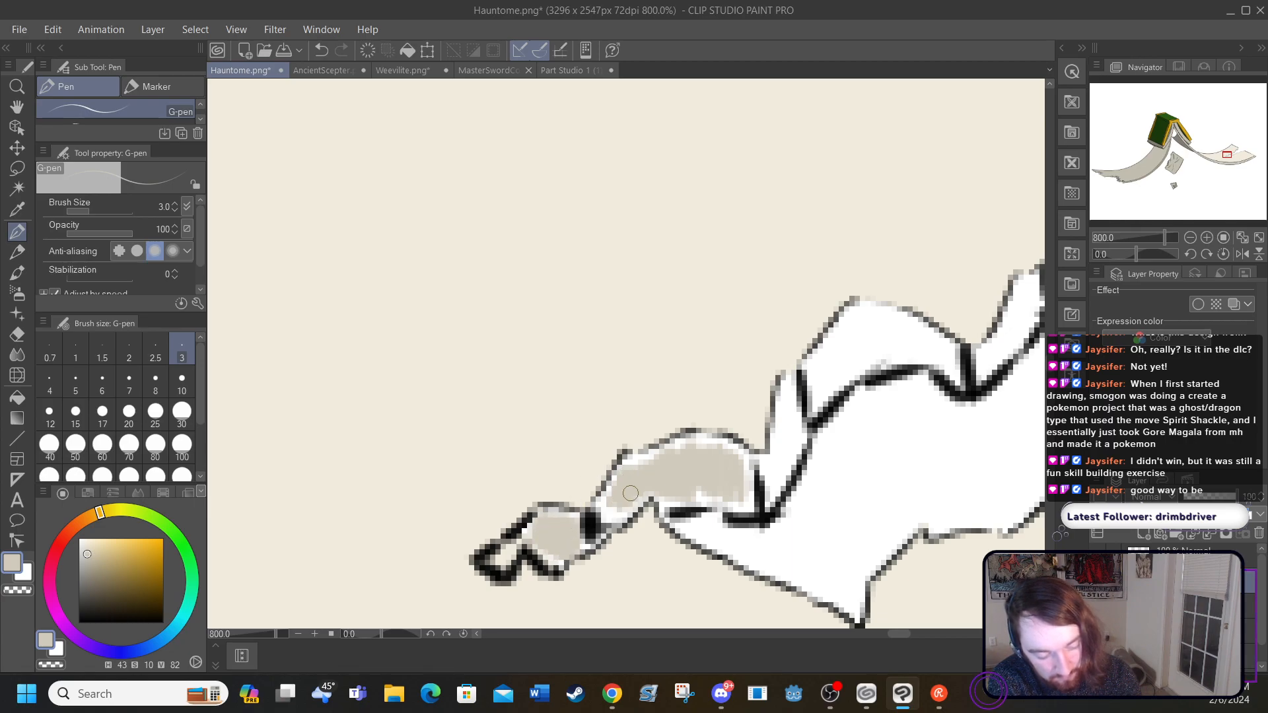
mouse_move(617, 500)
left_mouse_down()
mouse_move(620, 472)
mouse_move(690, 443)
mouse_move(743, 466)
mouse_move(746, 496)
mouse_move(626, 499)
left_mouse_up()
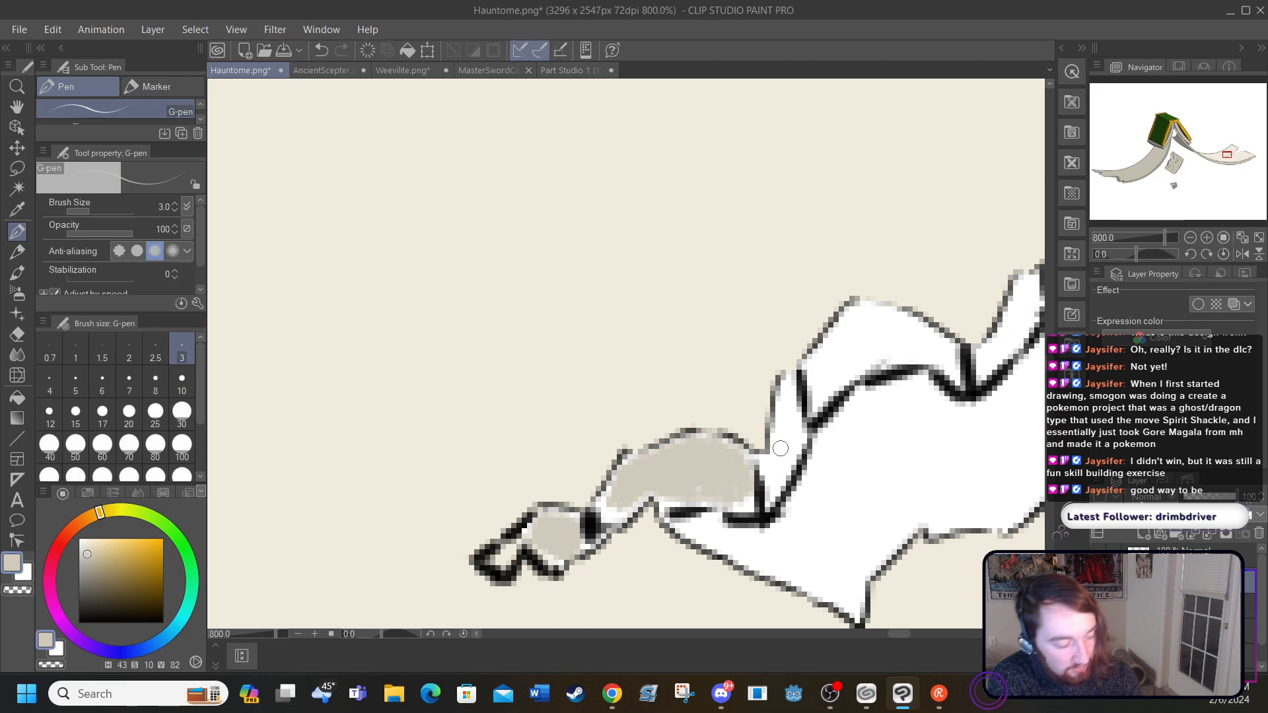
Step: Try filling the next two segments of the thickness strip with grey-beige, and undo both fills
left_click(17, 396)
left_click(782, 451)
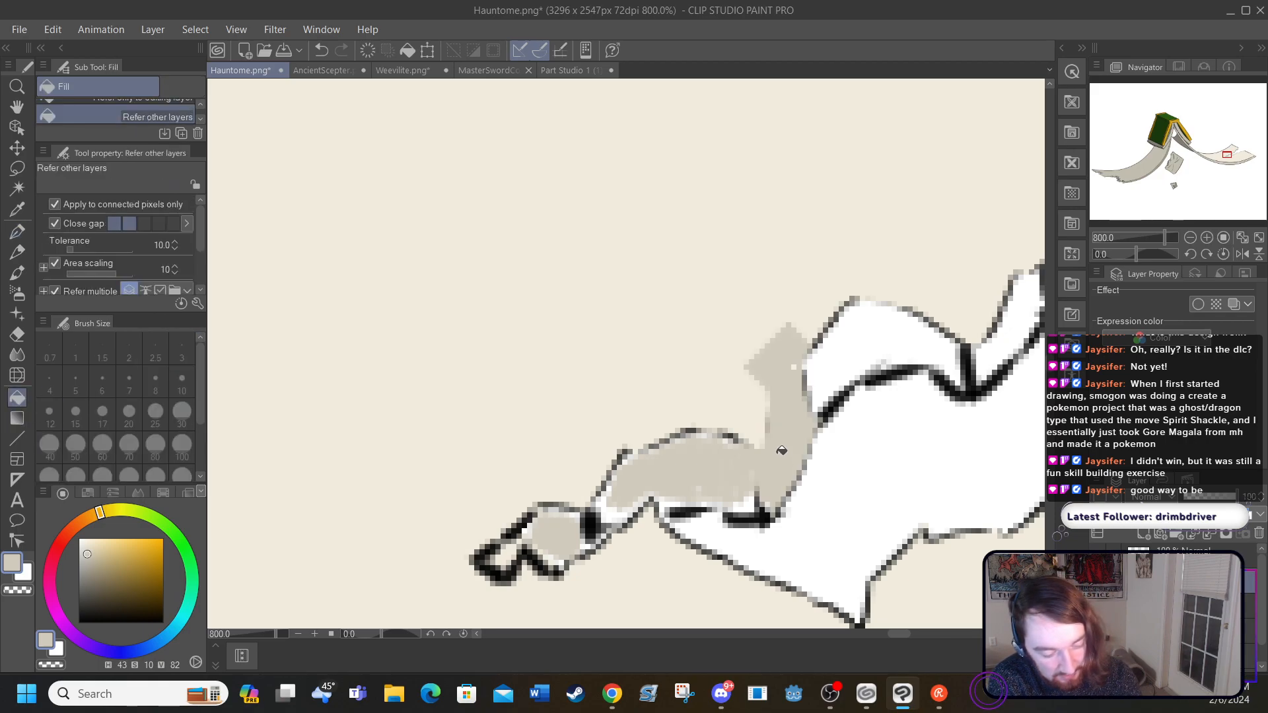
left_click(837, 347)
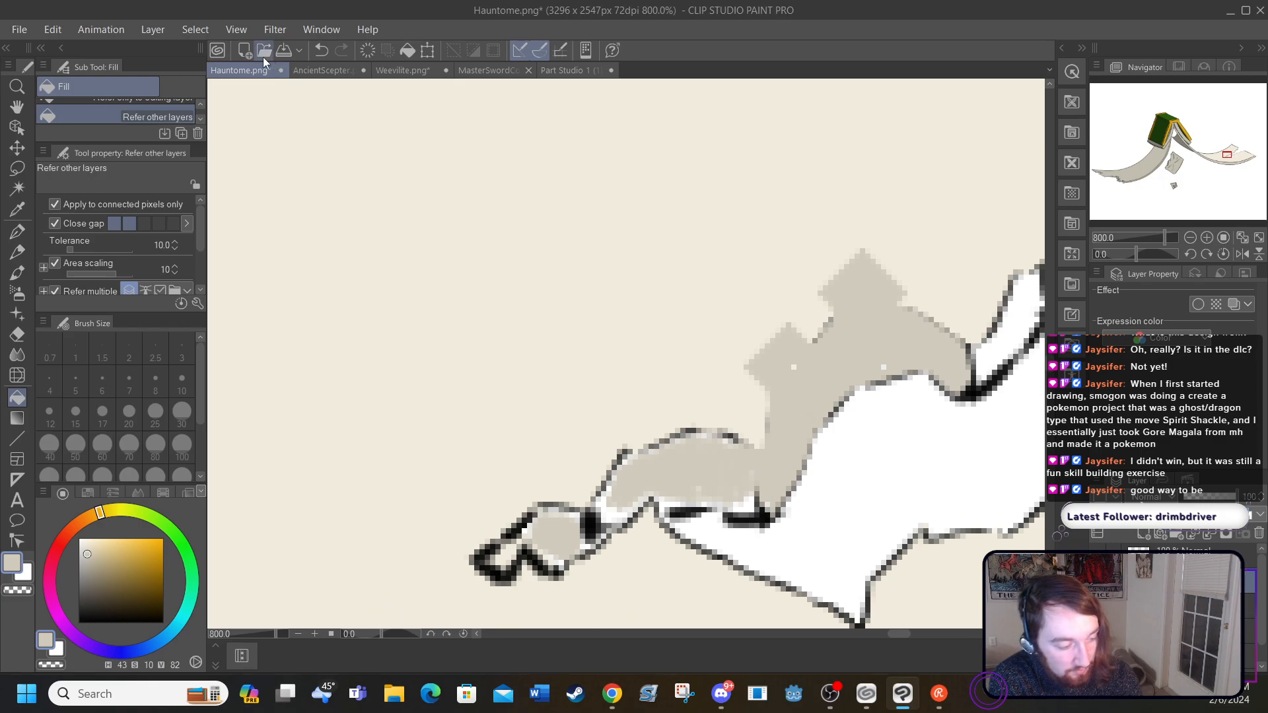
left_click(324, 51)
left_click(325, 51)
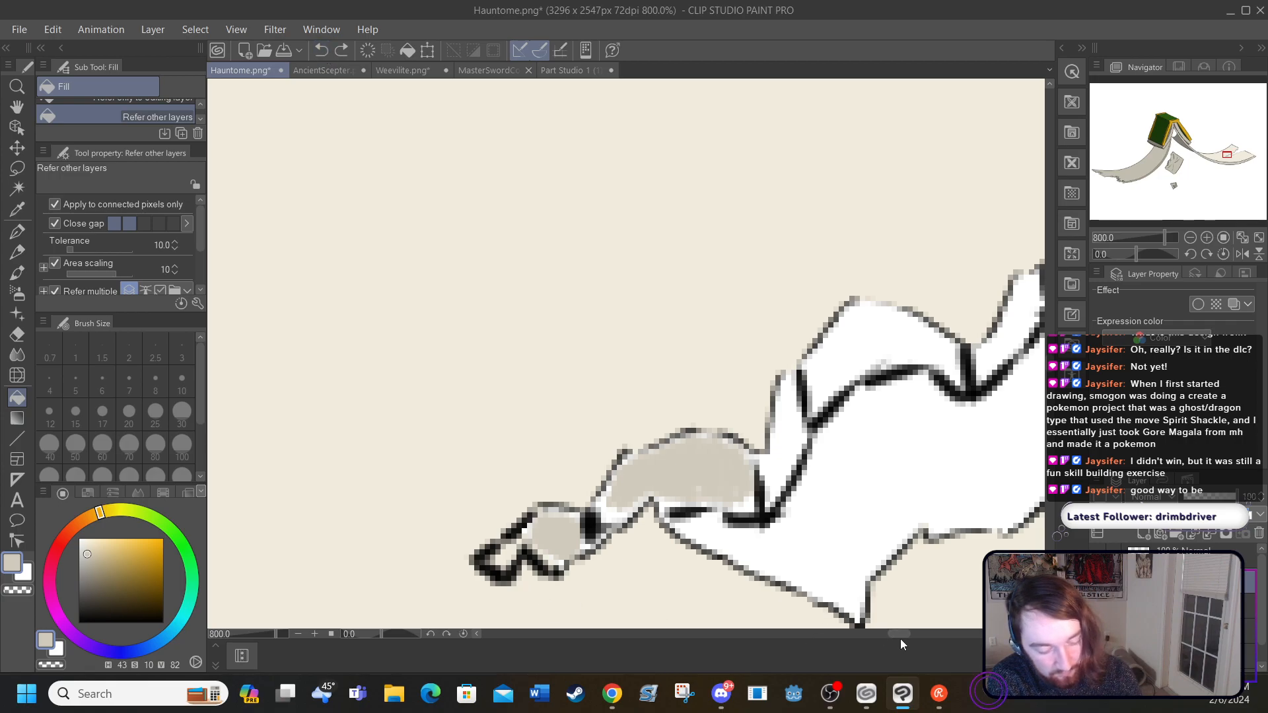
Step: Fill the middle segments of the tear's thickness strip with grey-beige using the Fill tool
left_click_drag(898, 633, 917, 634)
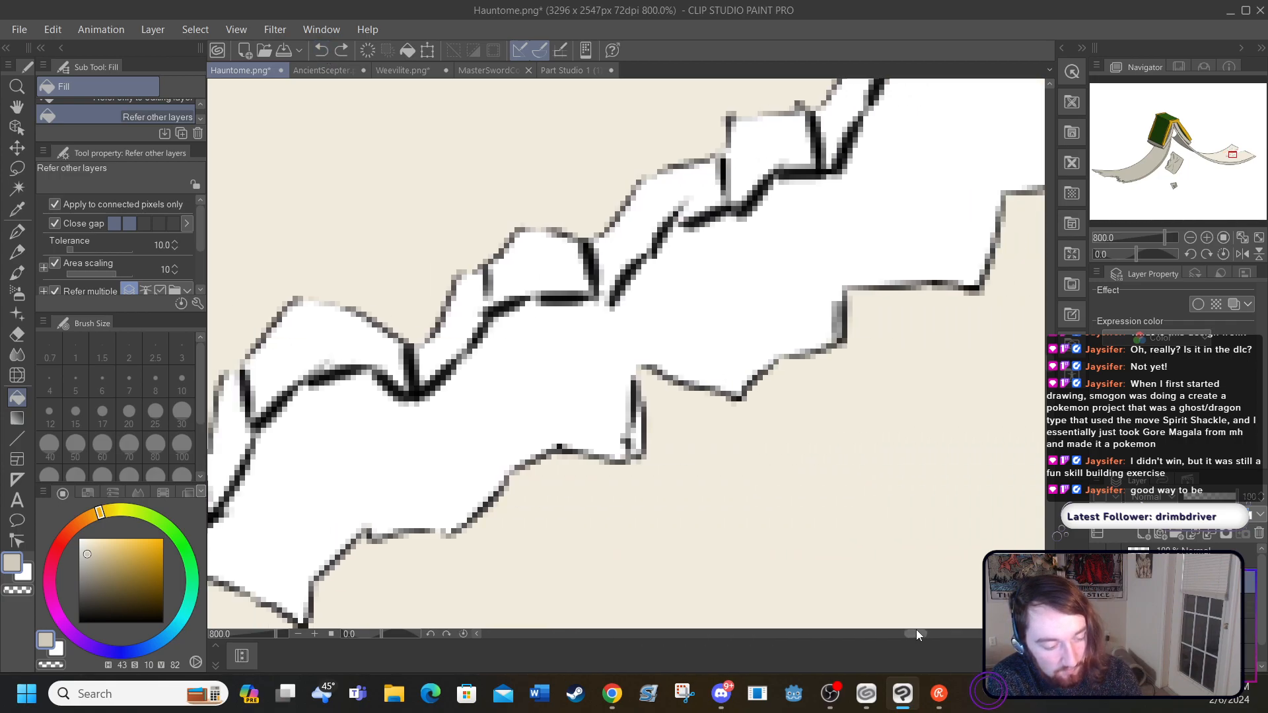
left_click(605, 228)
left_click(537, 265)
left_click(466, 317)
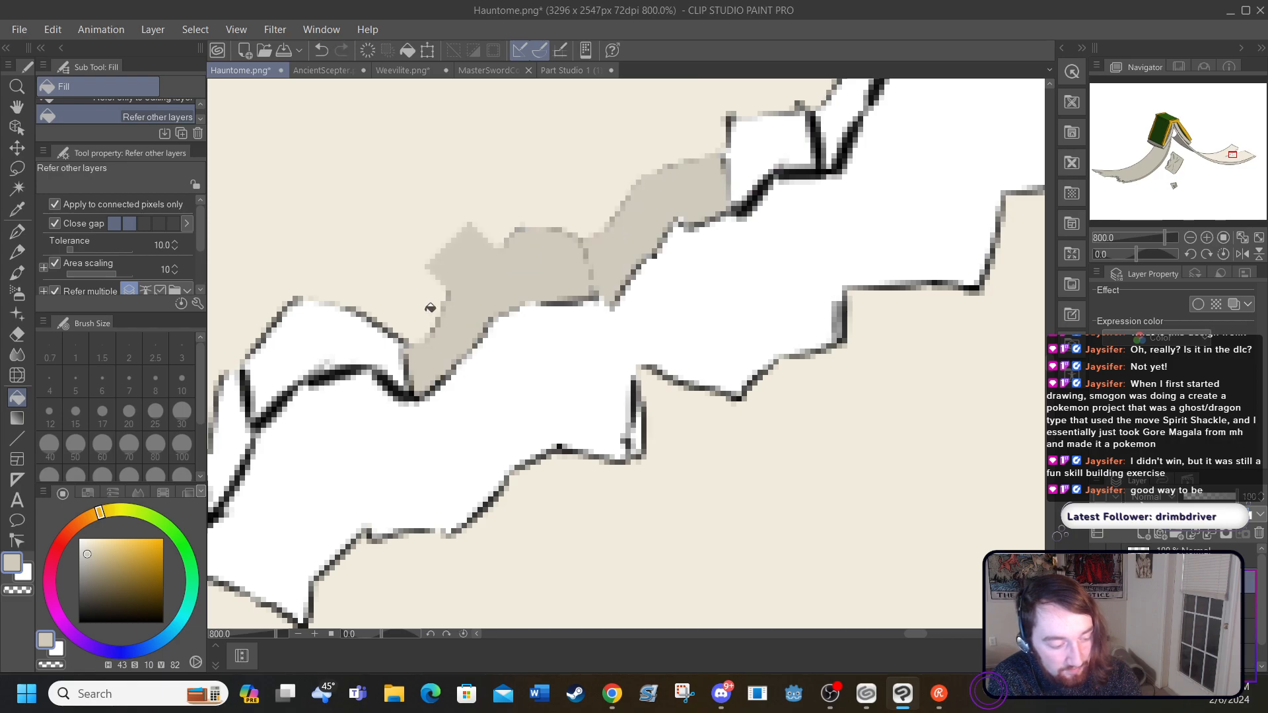
left_click(361, 340)
Step: Try filling the remaining outer segments of the tear's thickness strip with grey-beige using the Fill tool
left_click_drag(901, 635, 901, 638)
left_click(568, 446)
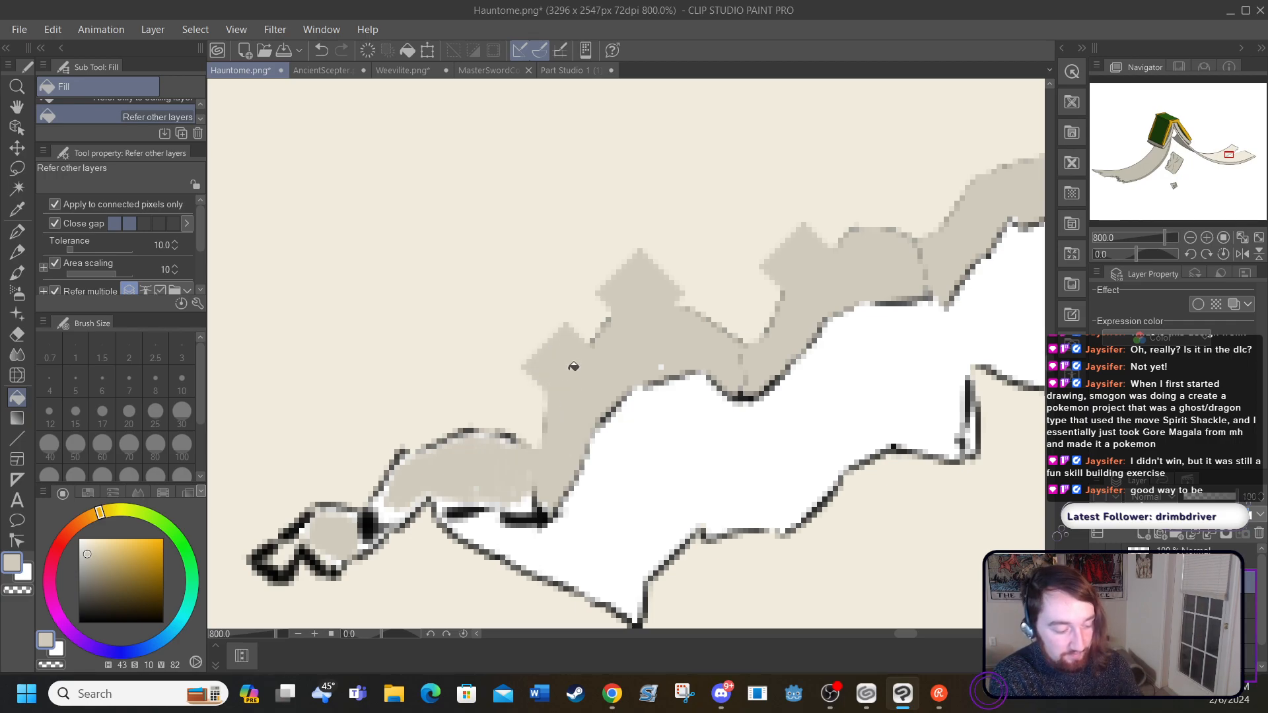
left_click(573, 366)
left_click(448, 476)
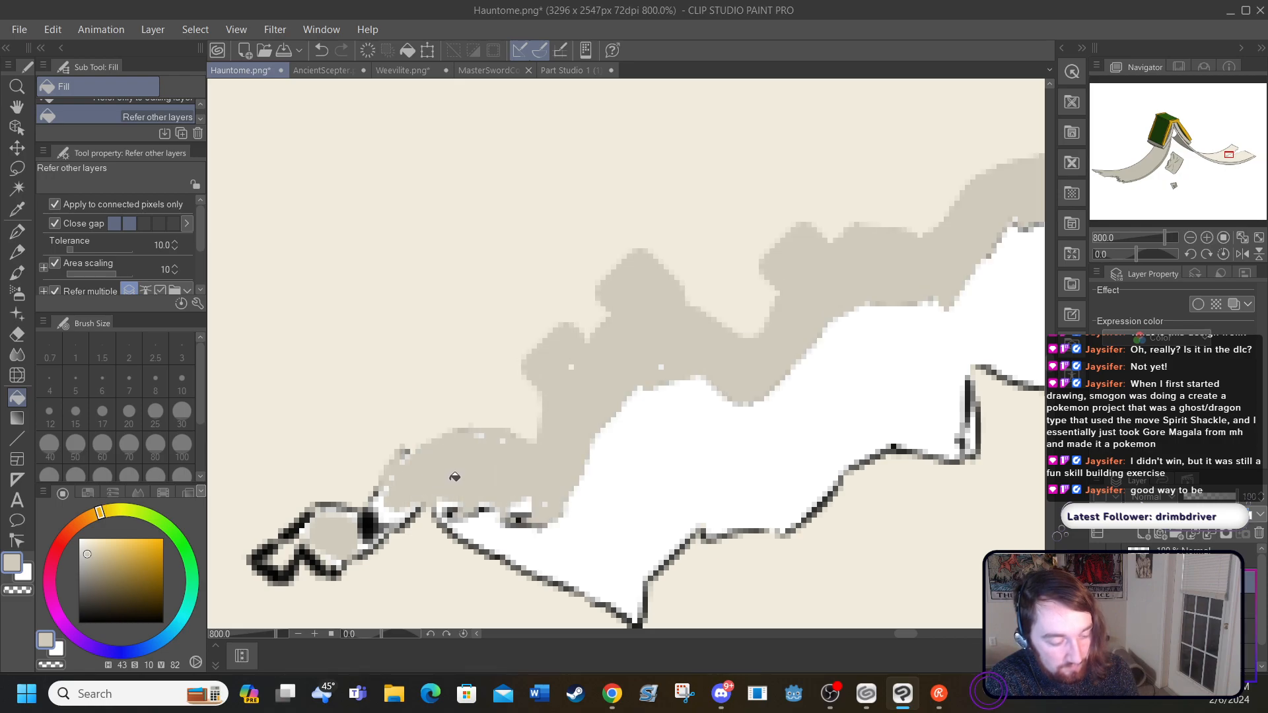
left_click(457, 469)
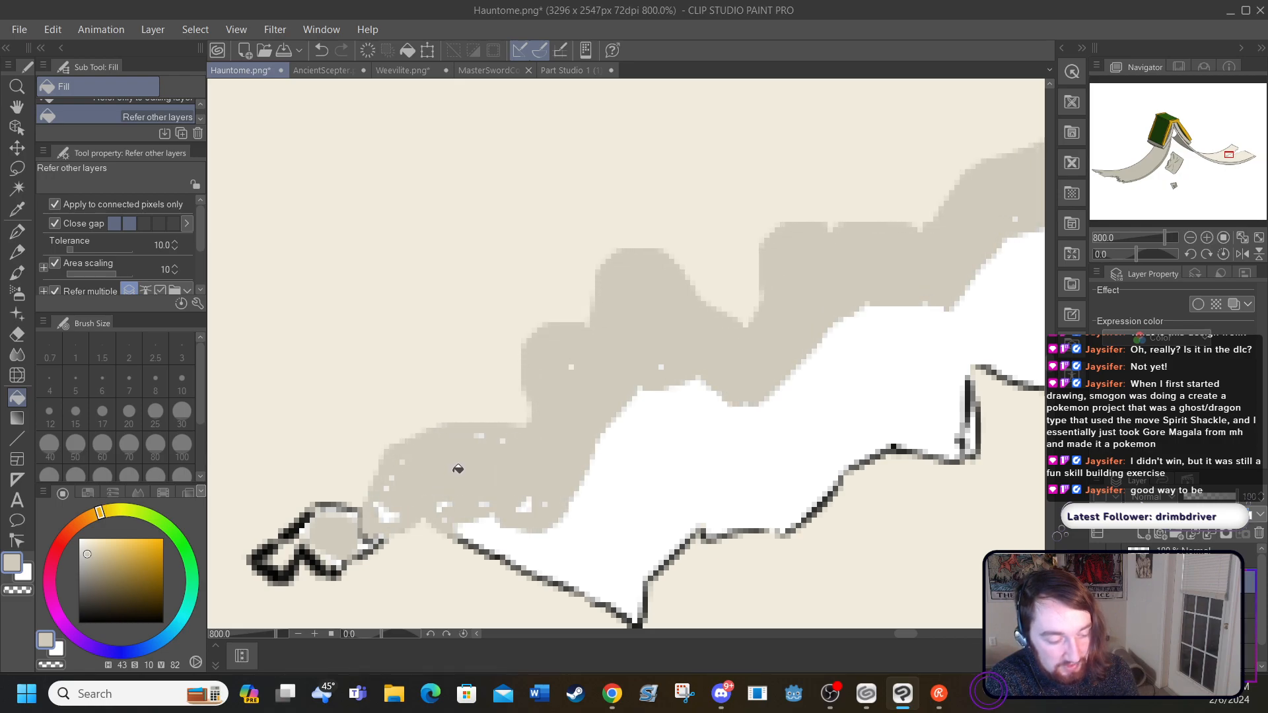
Step: Undo all the grey-beige colouring of the tear's thickness strip, back to the white segments with black outlines
left_click(321, 50)
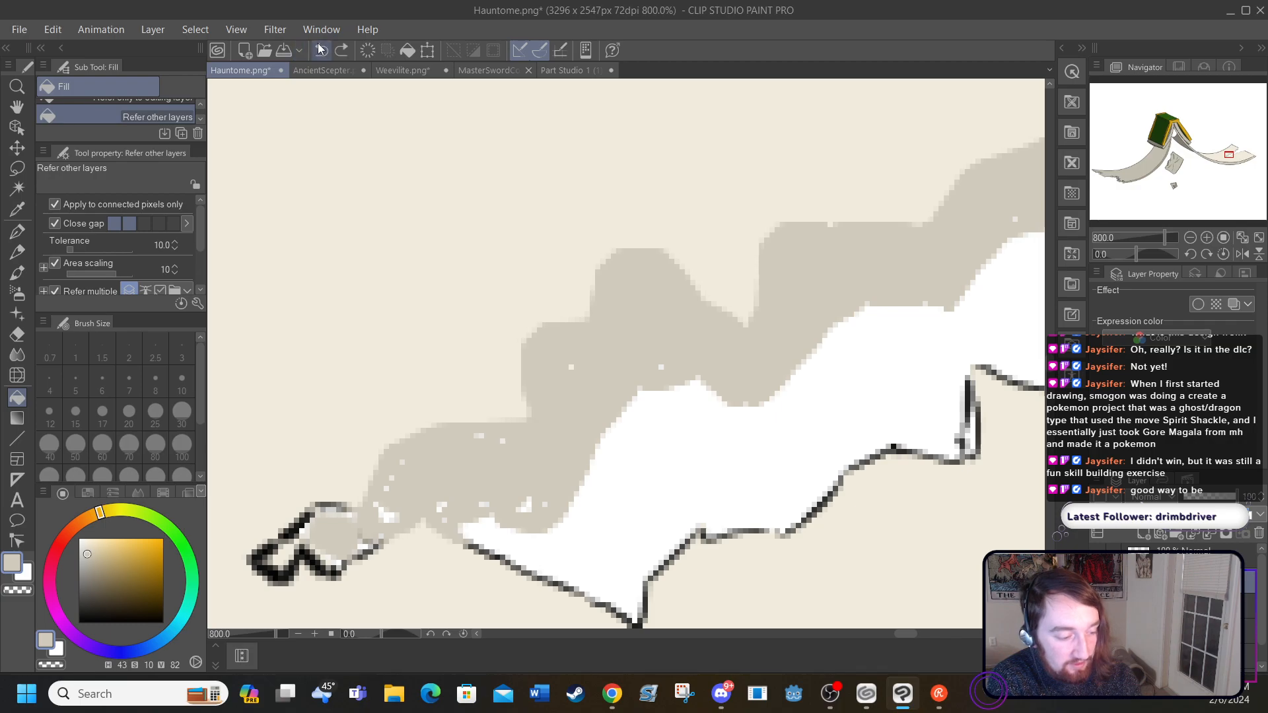
left_click(322, 50)
left_click(322, 49)
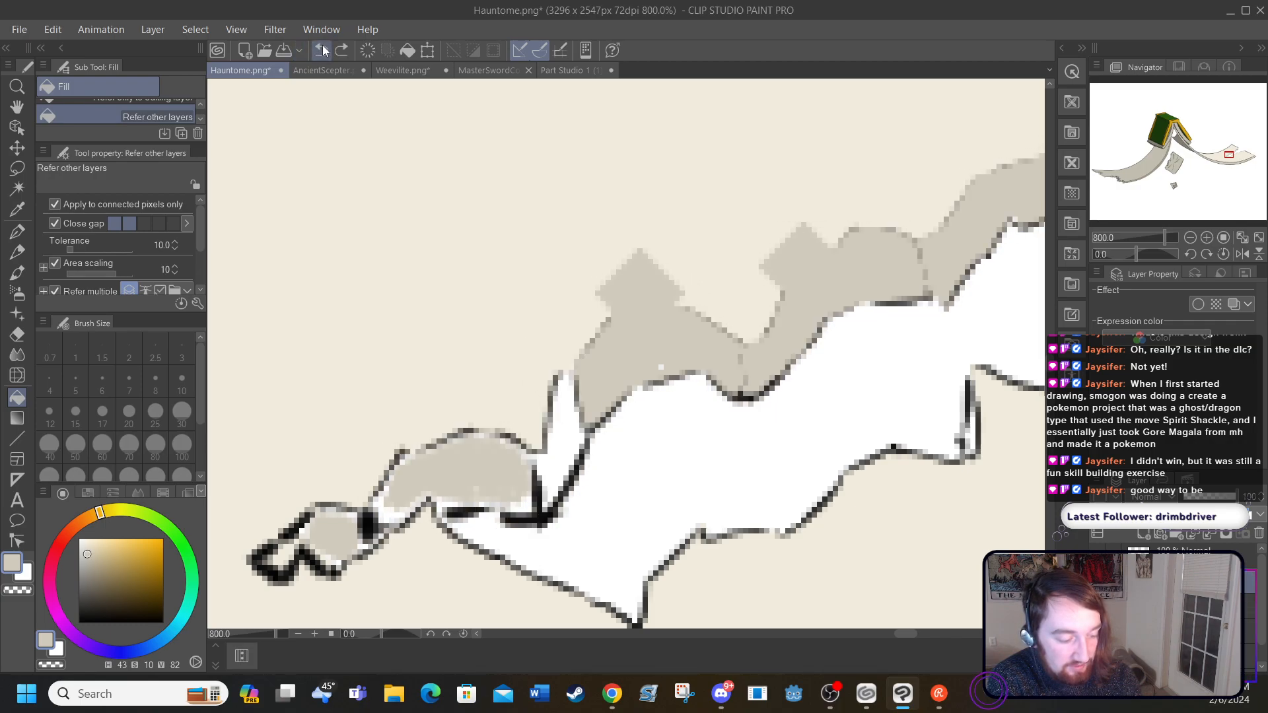
left_click(322, 50)
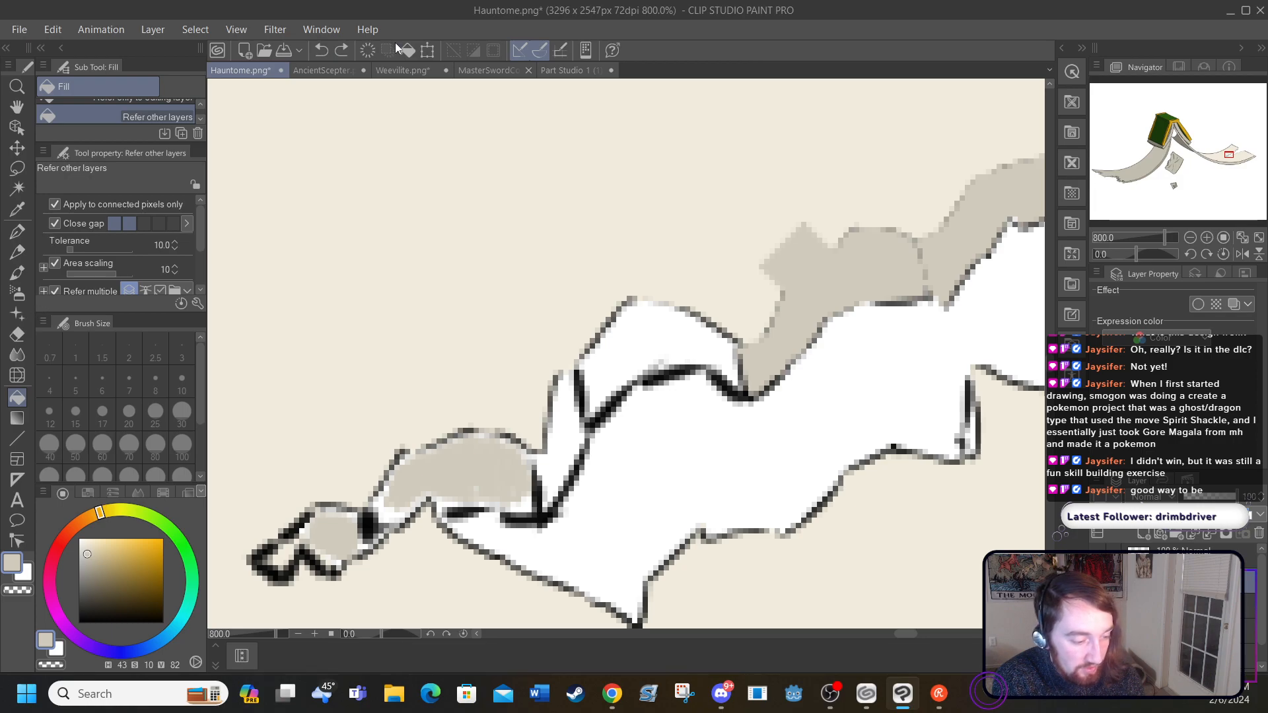
left_click(321, 50)
left_click(322, 50)
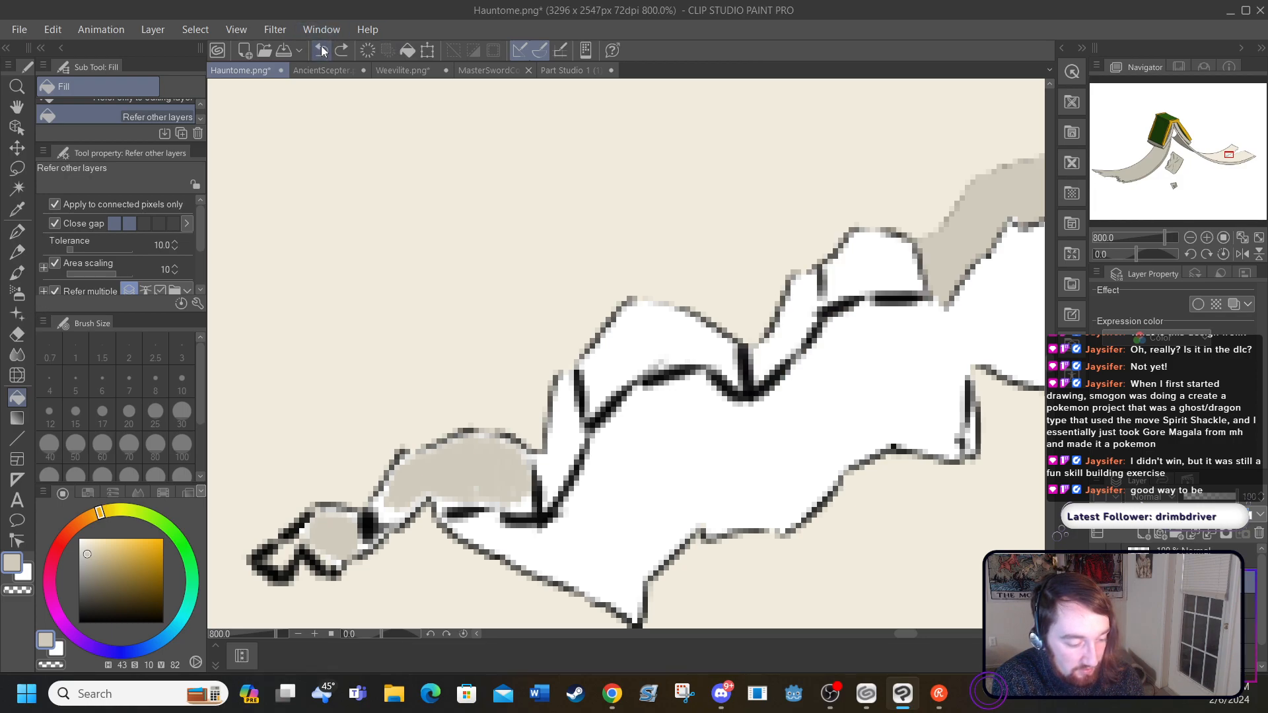
left_click(322, 50)
left_click(321, 51)
left_click(321, 50)
left_click(322, 50)
left_click(322, 51)
left_click(321, 51)
left_click(321, 50)
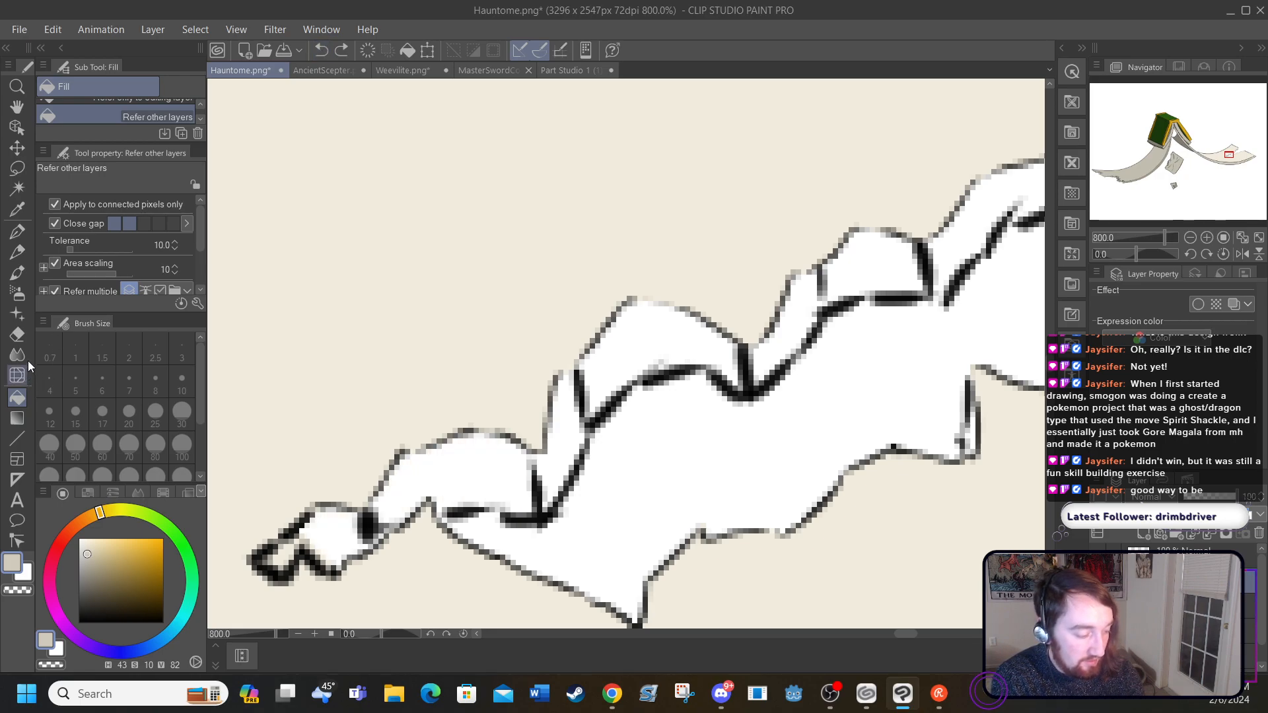
Step: Thicken the black outlines and close the gaps of the strip's outer segments with the size 3 G-pen
left_click(17, 231)
left_click(78, 623)
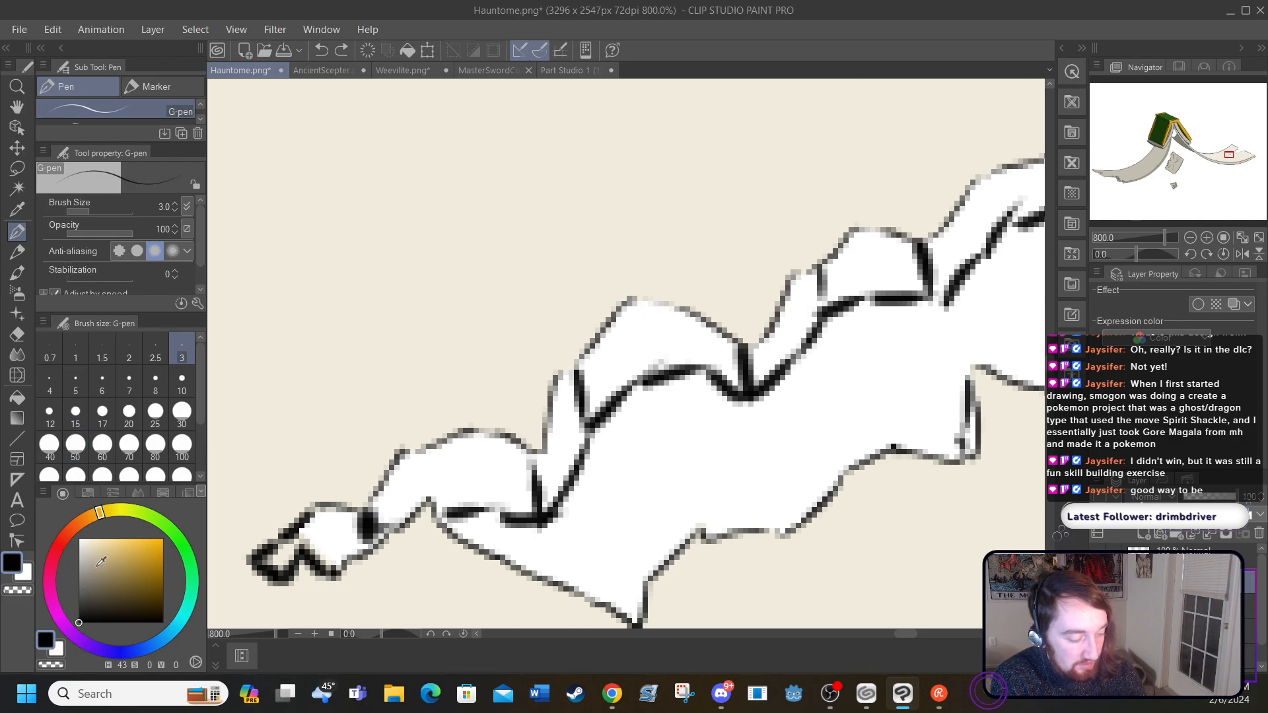
mouse_move(405, 457)
left_mouse_down()
mouse_move(469, 430)
mouse_move(510, 440)
mouse_move(500, 445)
mouse_move(532, 460)
mouse_move(540, 481)
mouse_move(526, 459)
mouse_move(507, 517)
left_mouse_up()
left_click_drag(367, 522, 396, 459)
left_click_drag(558, 377, 574, 373)
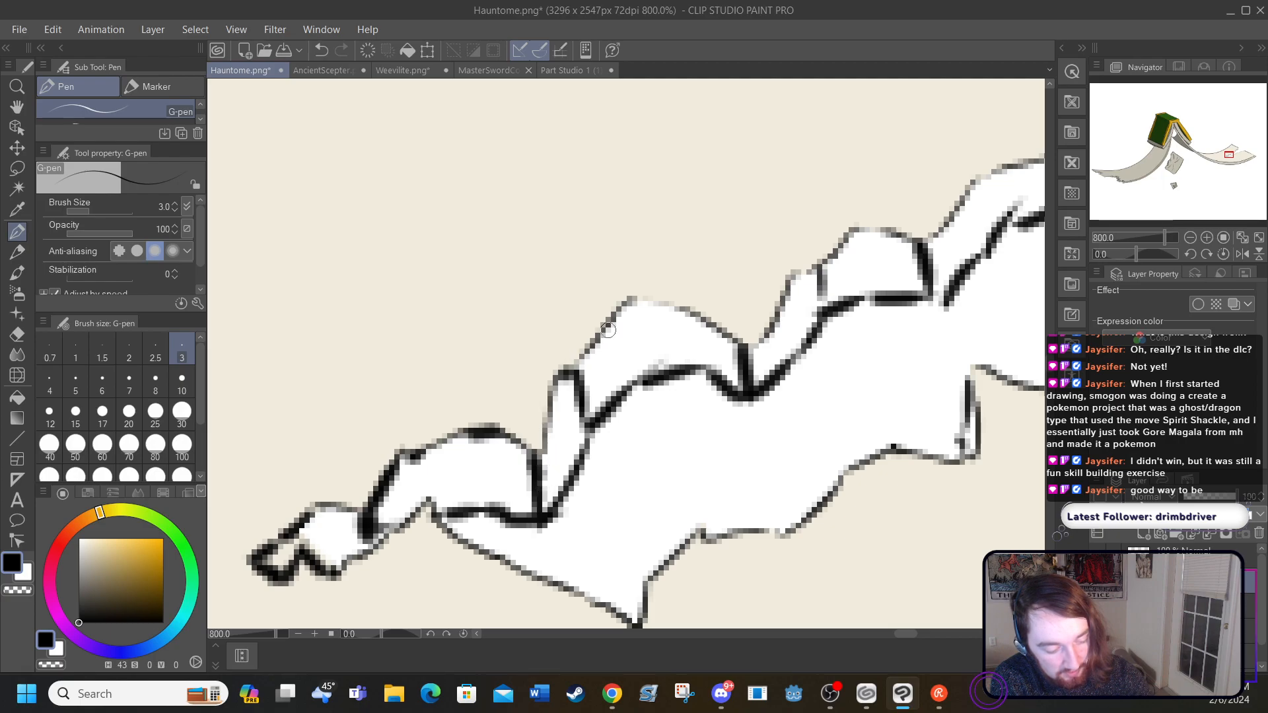
left_click_drag(624, 304, 684, 305)
mouse_move(796, 272)
left_mouse_down()
mouse_move(808, 245)
mouse_move(900, 228)
left_mouse_up()
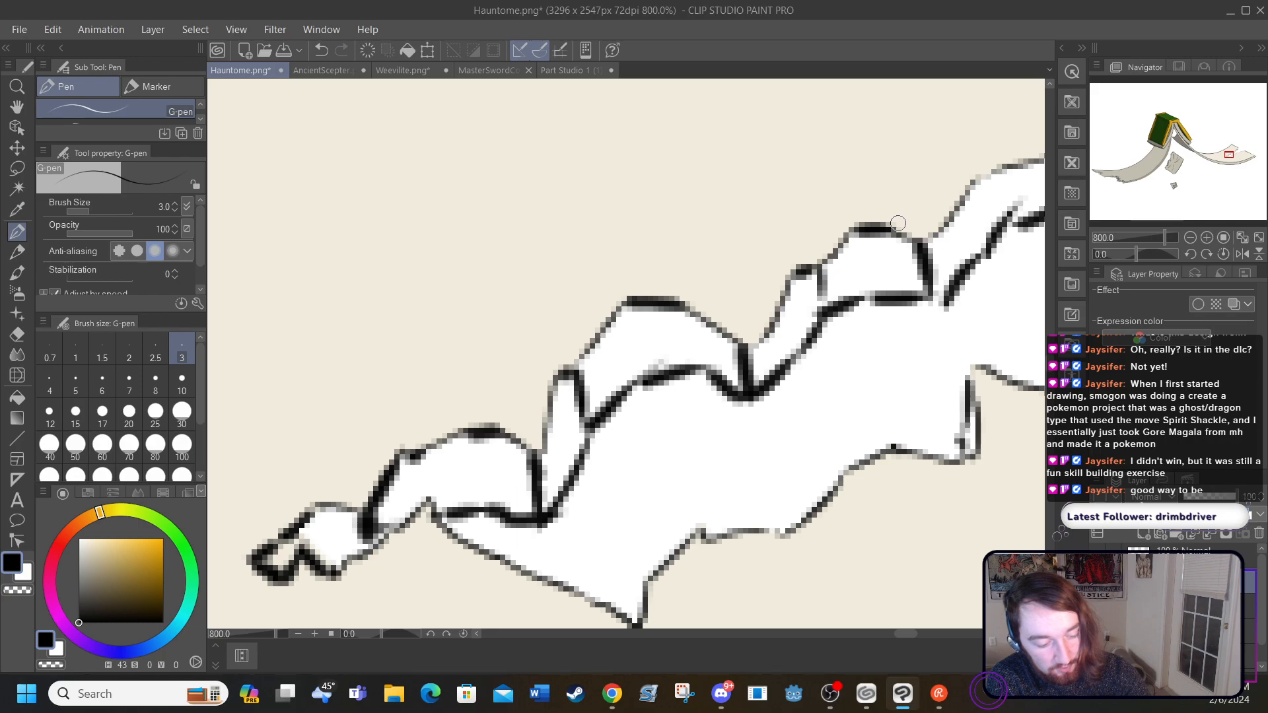
left_click_drag(934, 299, 946, 300)
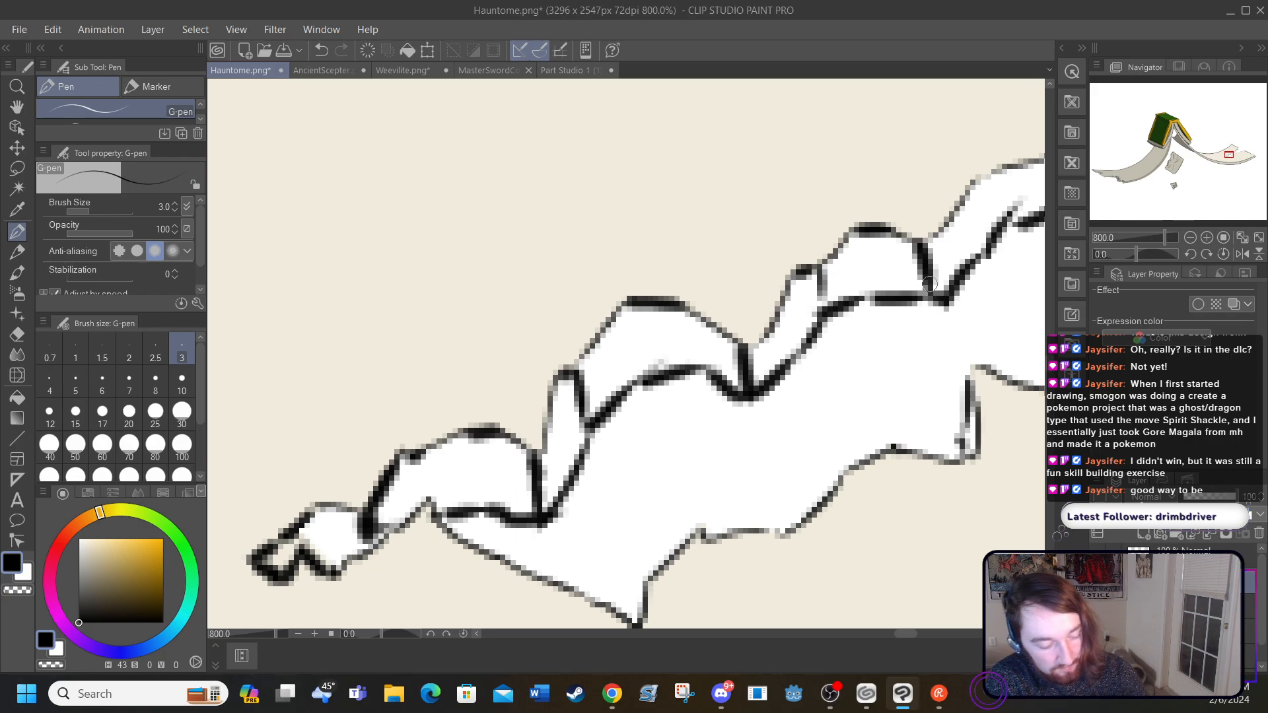
Step: Thicken the black outline along the strip's middle and inner segments and join it to the page's upper corner
left_click_drag(900, 634, 916, 633)
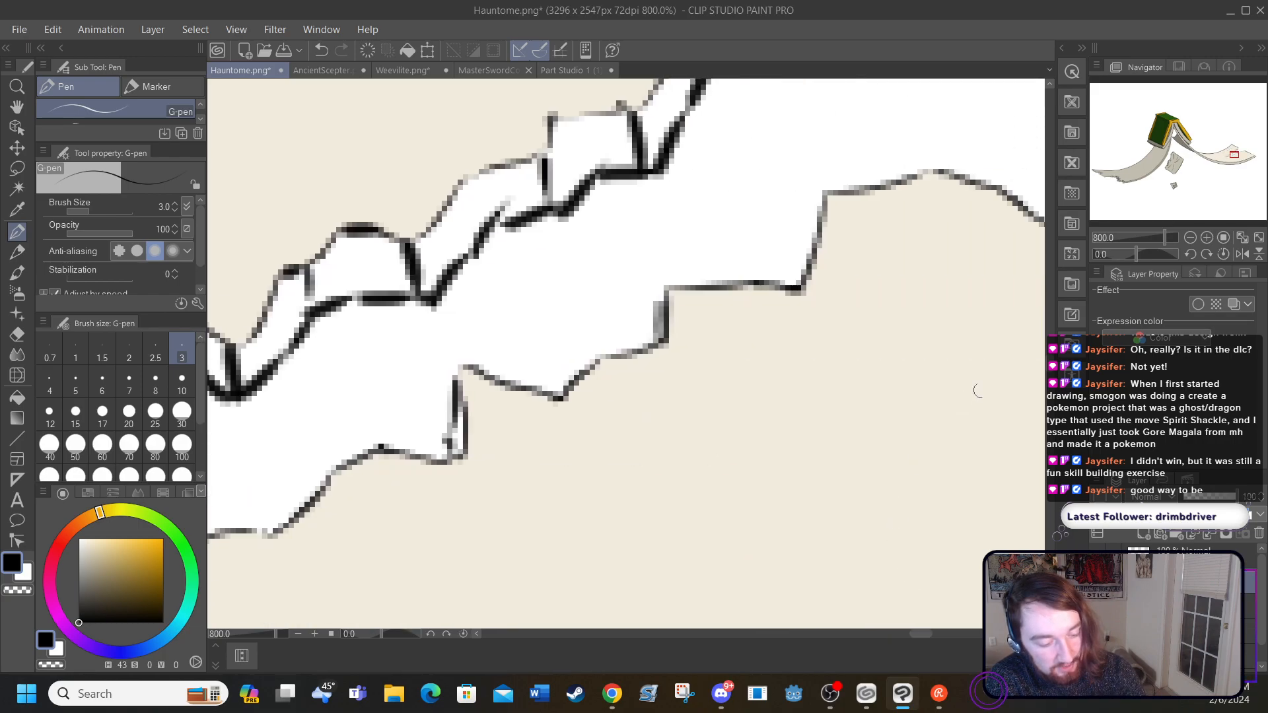
left_click_drag(1051, 367, 1053, 355)
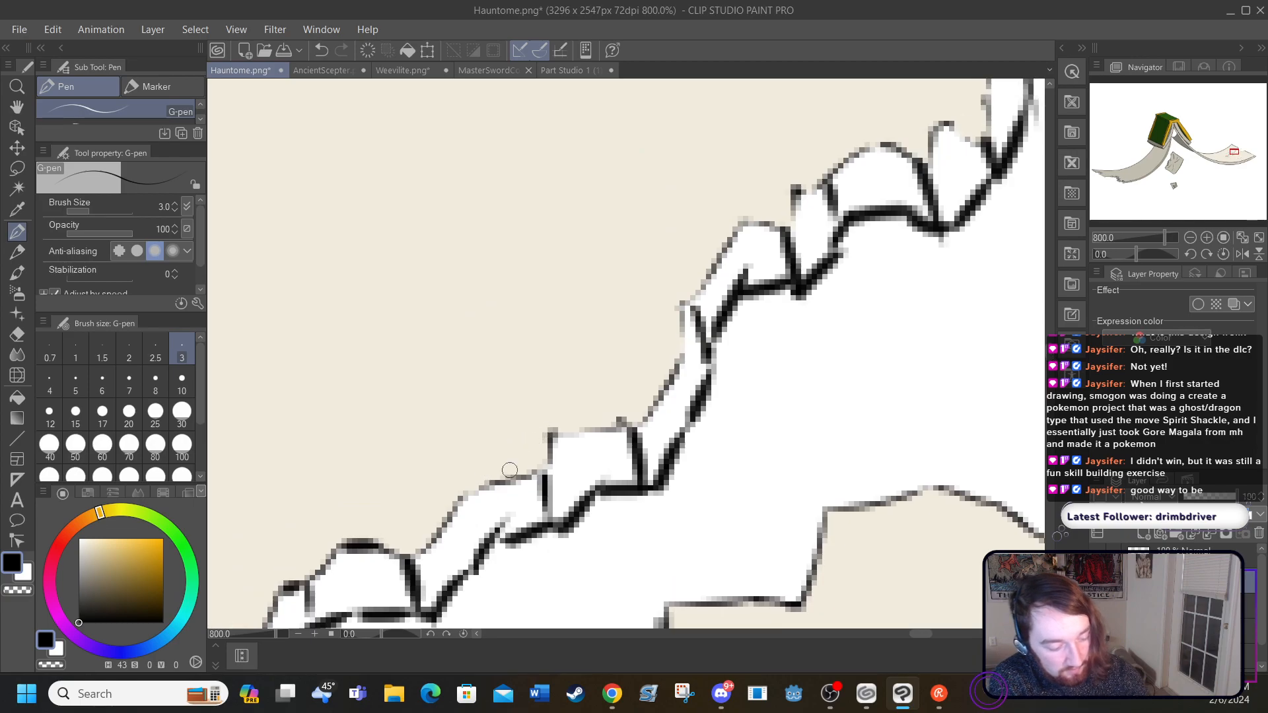
mouse_move(536, 473)
left_mouse_down()
mouse_move(453, 494)
mouse_move(421, 539)
left_mouse_up()
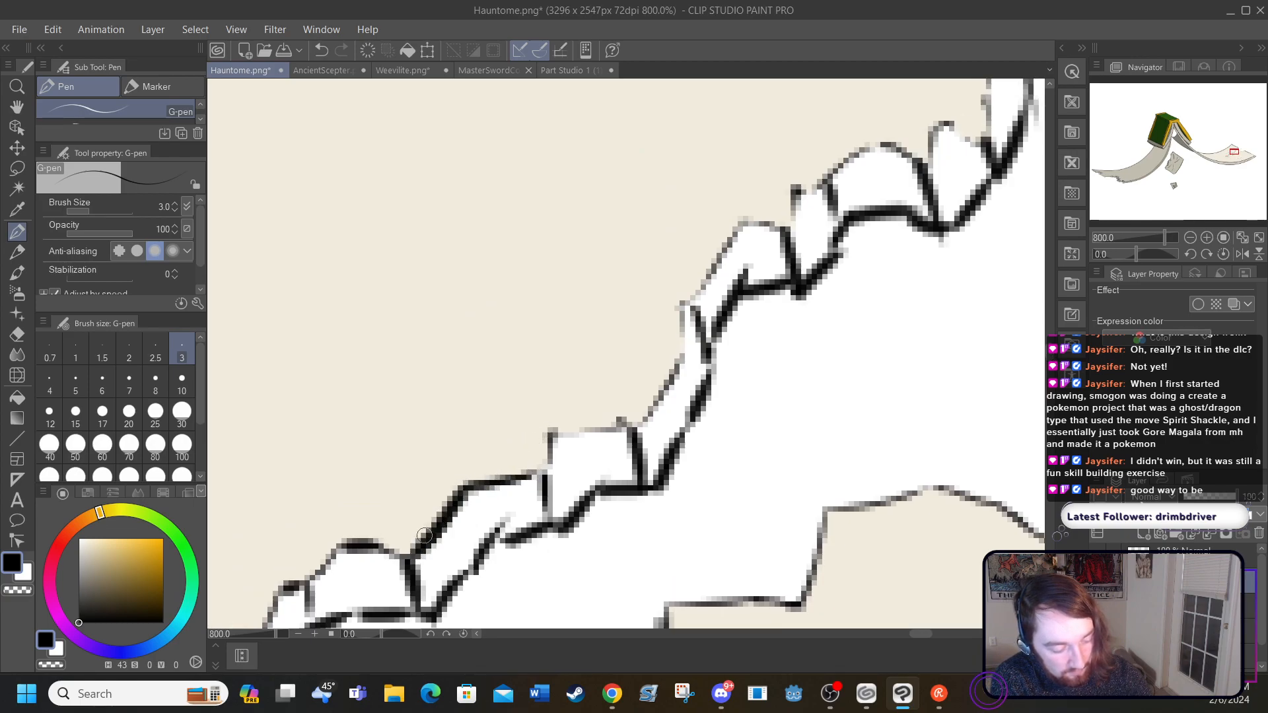
mouse_move(539, 474)
left_mouse_down()
mouse_move(551, 430)
mouse_move(641, 426)
mouse_move(677, 356)
mouse_move(681, 306)
mouse_move(748, 219)
mouse_move(789, 226)
mouse_move(796, 193)
mouse_move(868, 141)
mouse_move(921, 160)
mouse_move(937, 130)
mouse_move(985, 140)
left_mouse_up()
left_click_drag(918, 635, 933, 632)
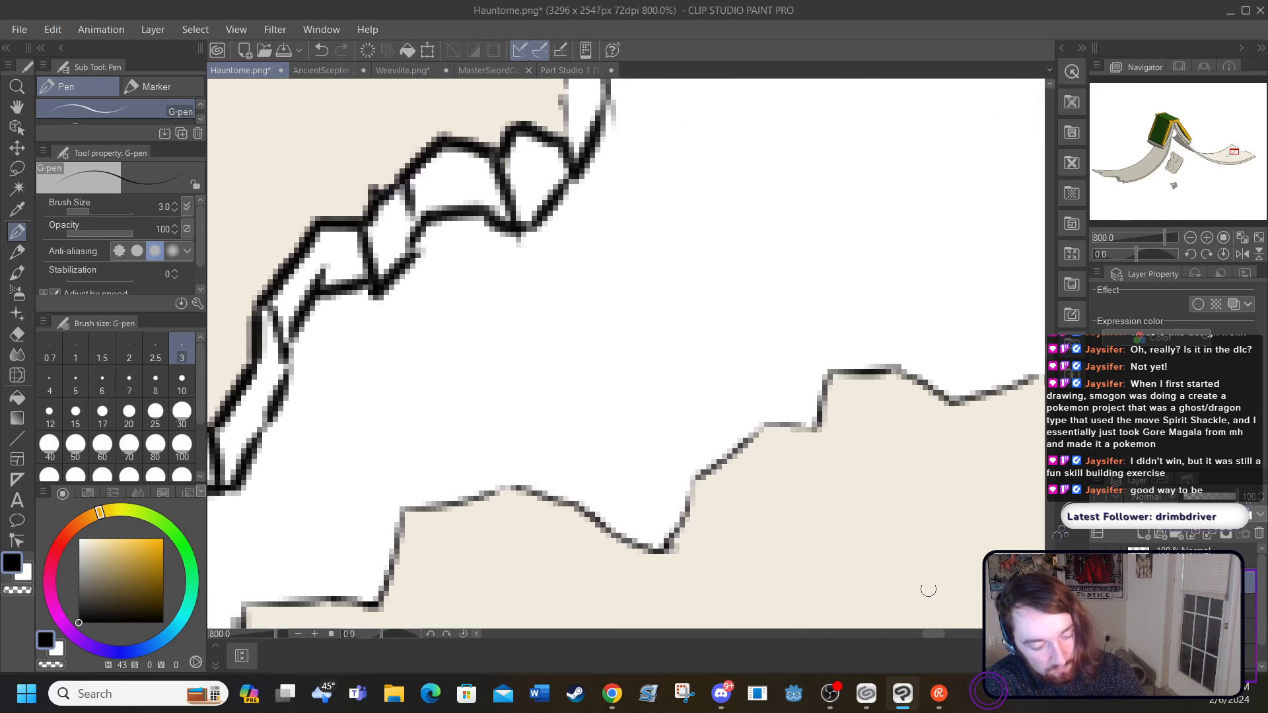
left_click_drag(1052, 349, 1050, 340)
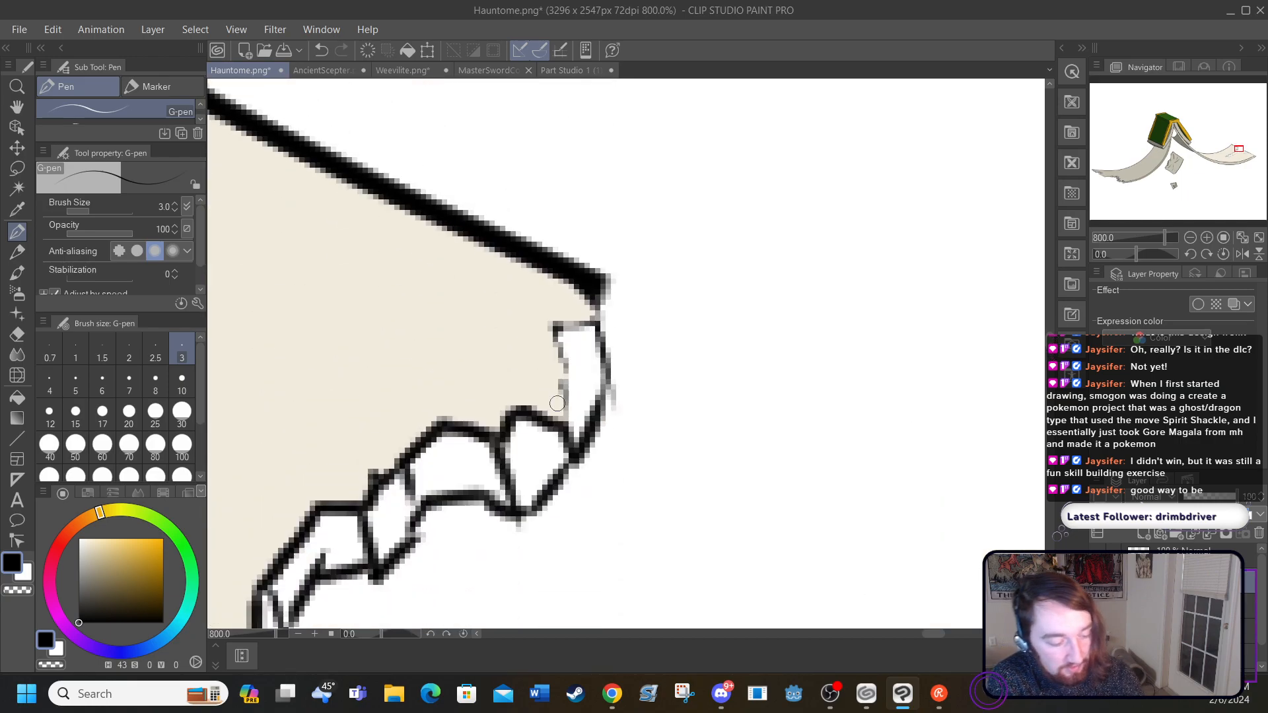
mouse_move(561, 412)
left_mouse_down()
mouse_move(551, 325)
mouse_move(587, 316)
mouse_move(602, 285)
left_mouse_up()
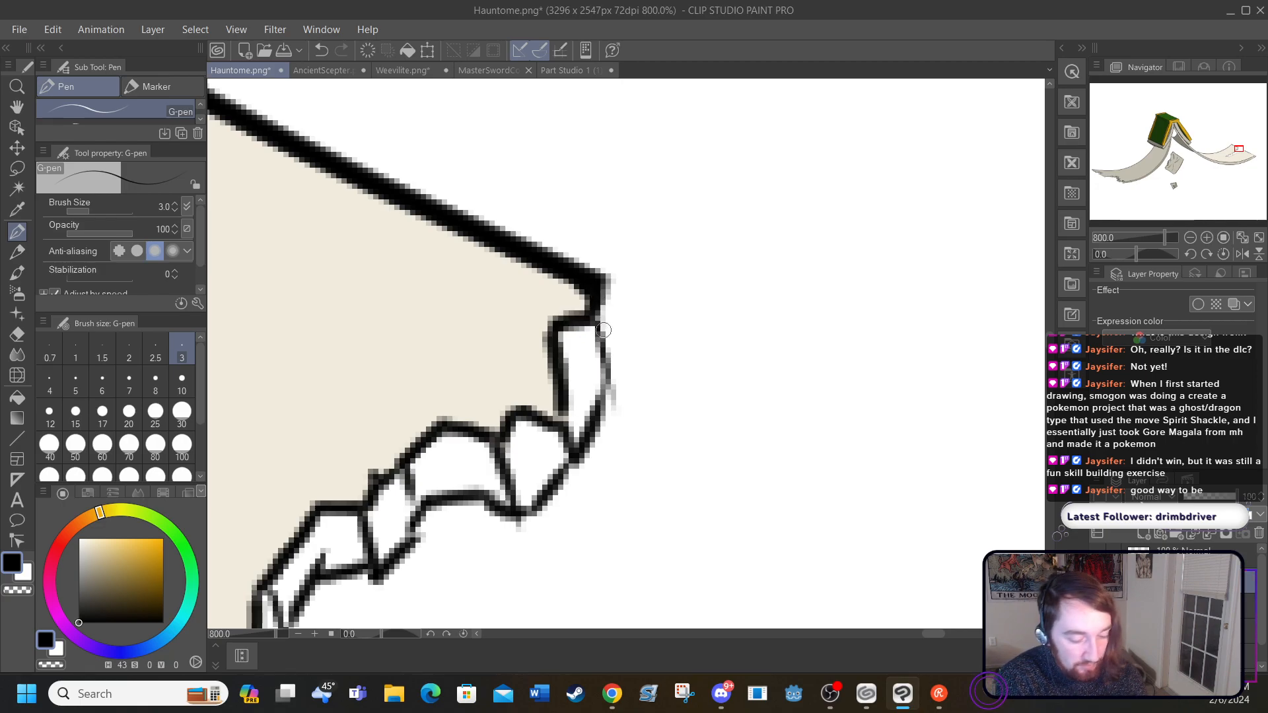
left_click_drag(1050, 338, 1050, 362)
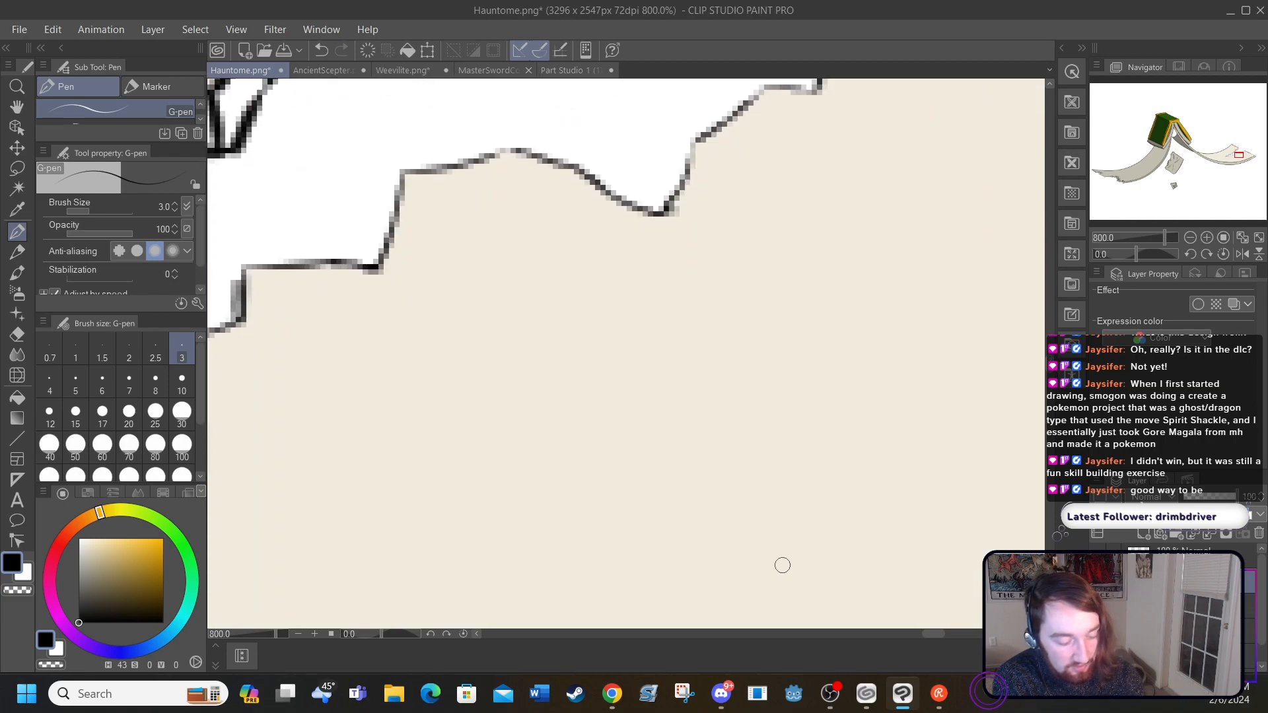
left_click_drag(924, 630, 885, 632)
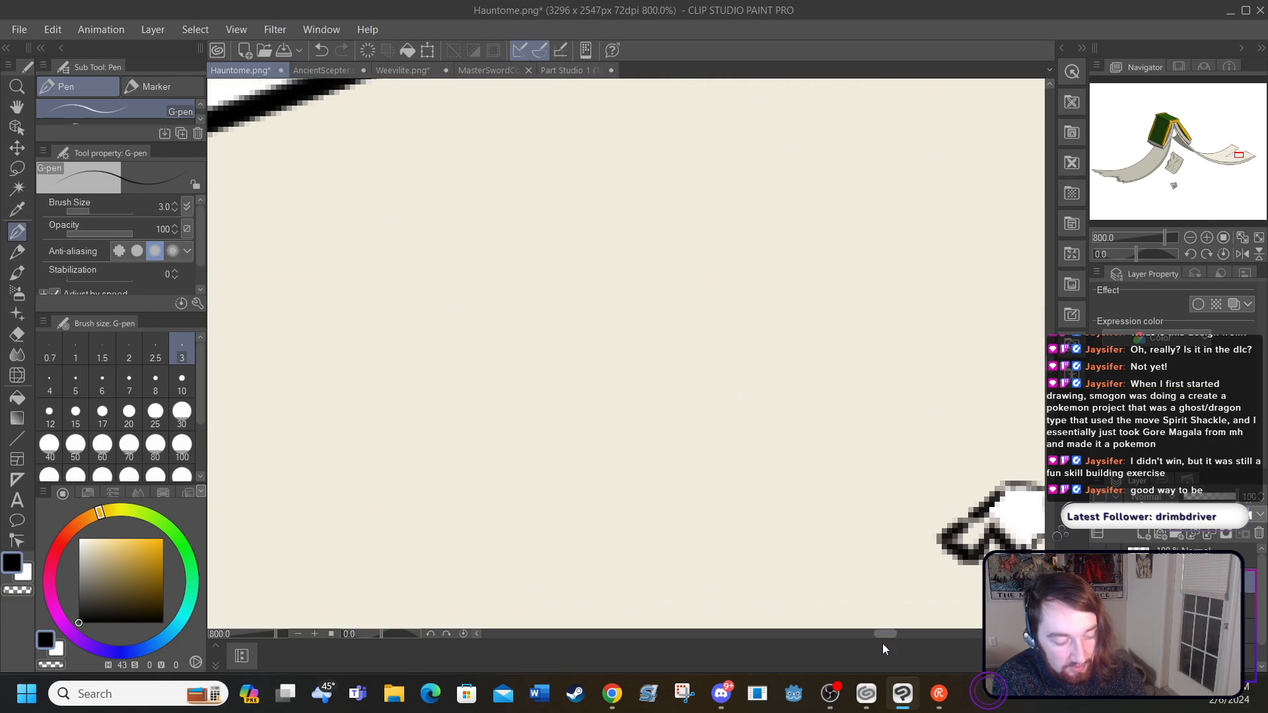
left_click_drag(1050, 365, 1052, 396)
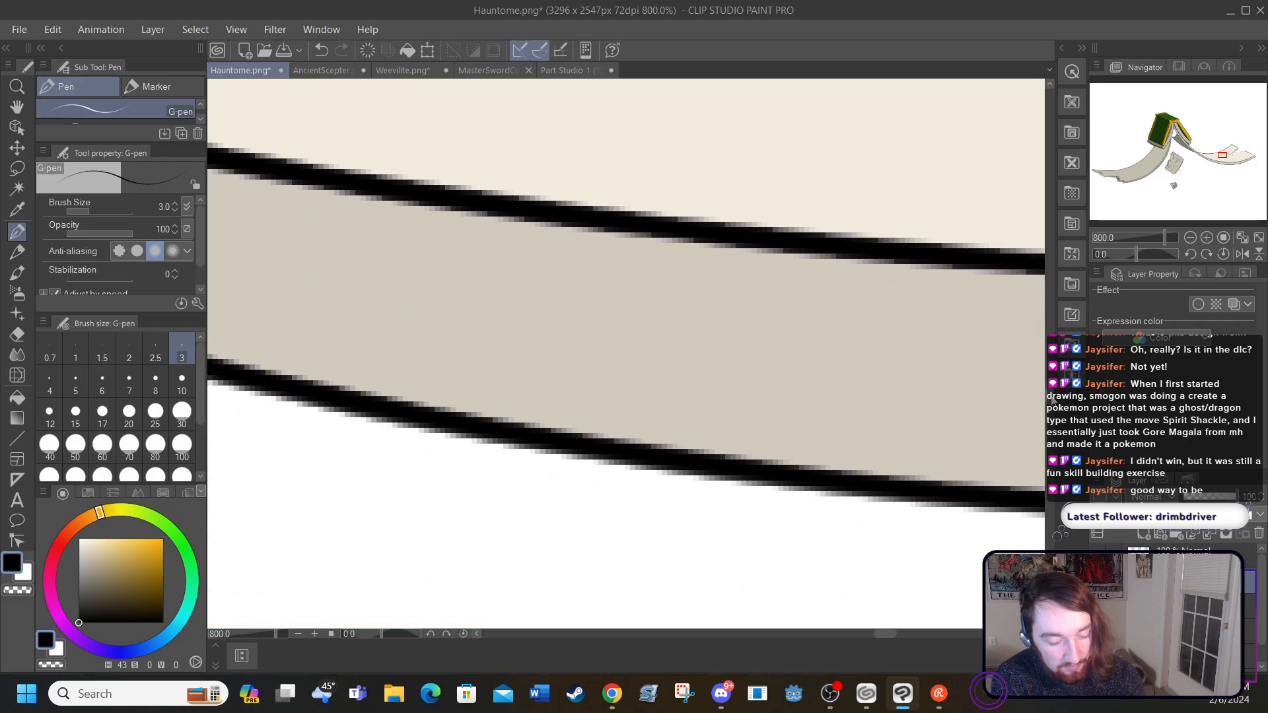
left_click(18, 397)
left_click(295, 312)
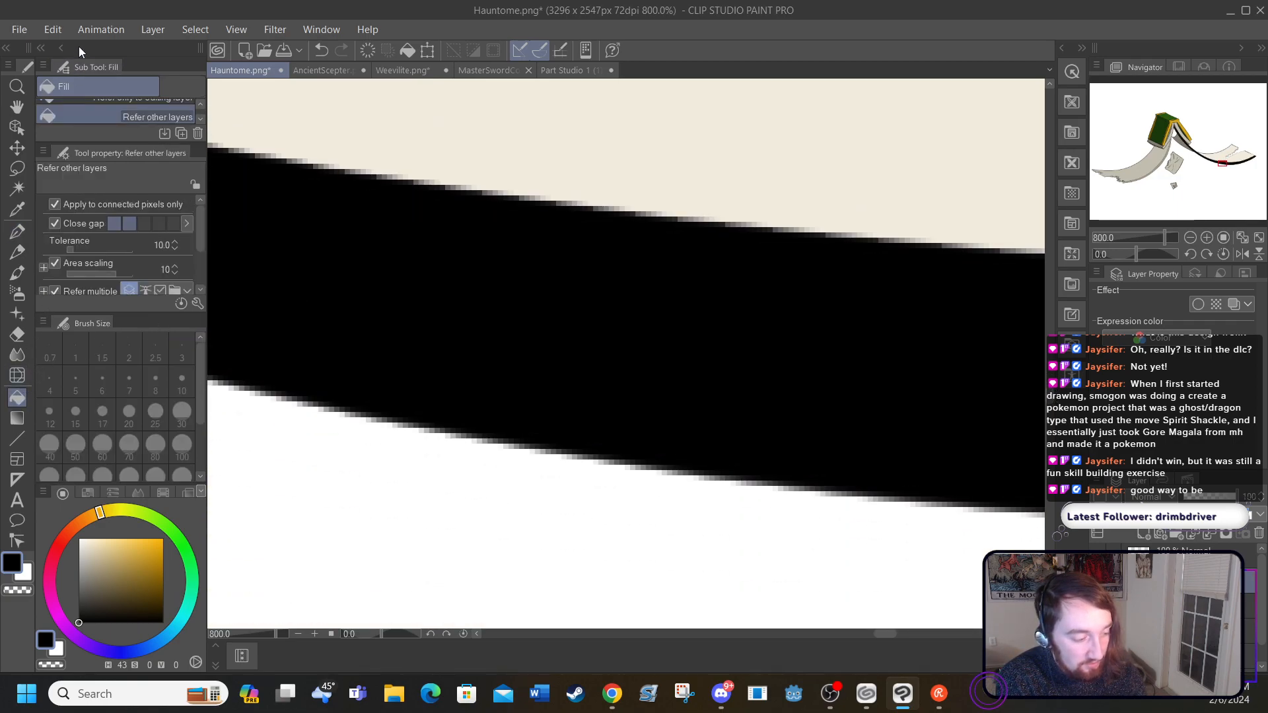
left_click(320, 50)
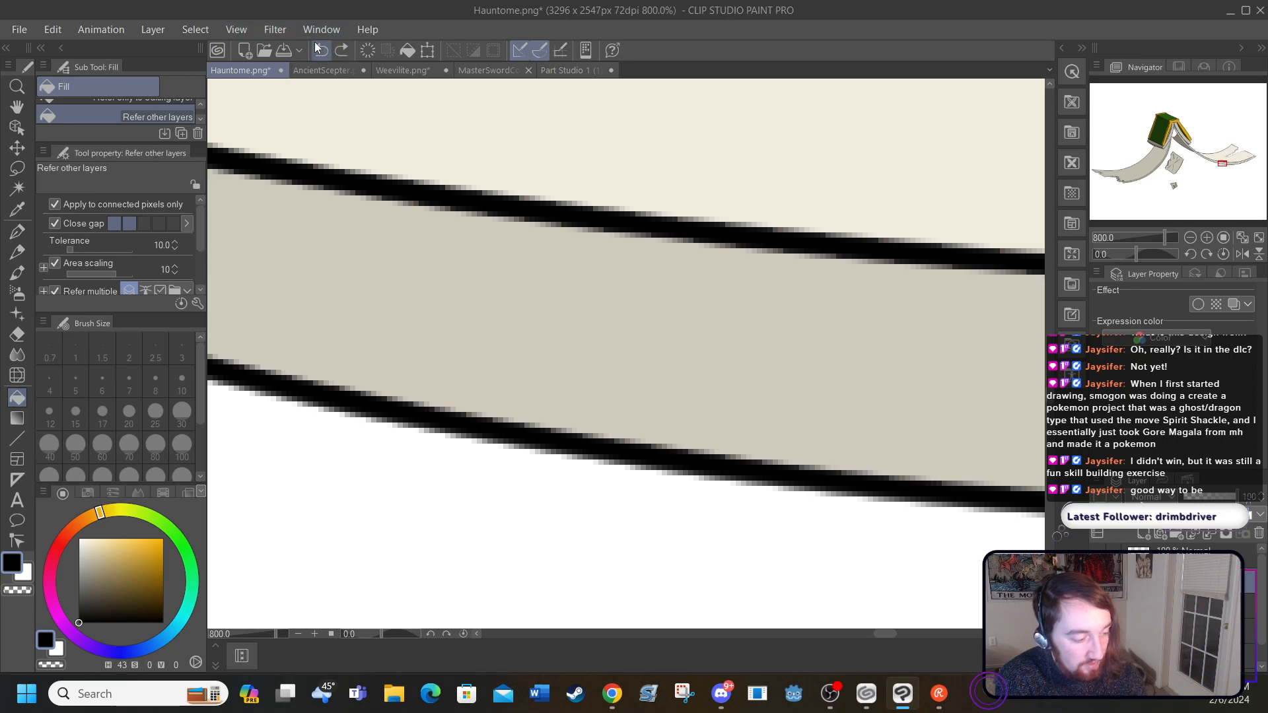
Step: Sample the grey-beige of the page's lower band and fill the four outermost segments of the tear's thickness strip
left_click(17, 209)
left_click(350, 259)
left_click_drag(1050, 396, 1052, 373)
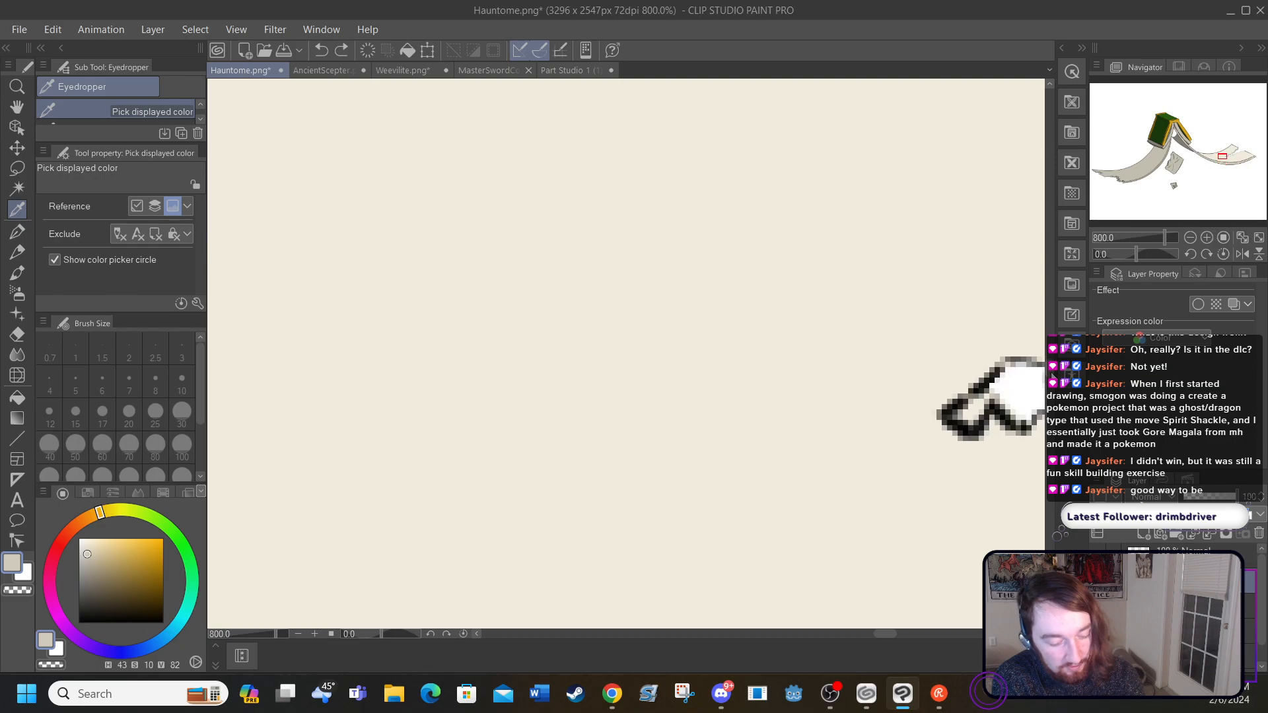
left_click_drag(879, 633, 909, 634)
left_click(17, 397)
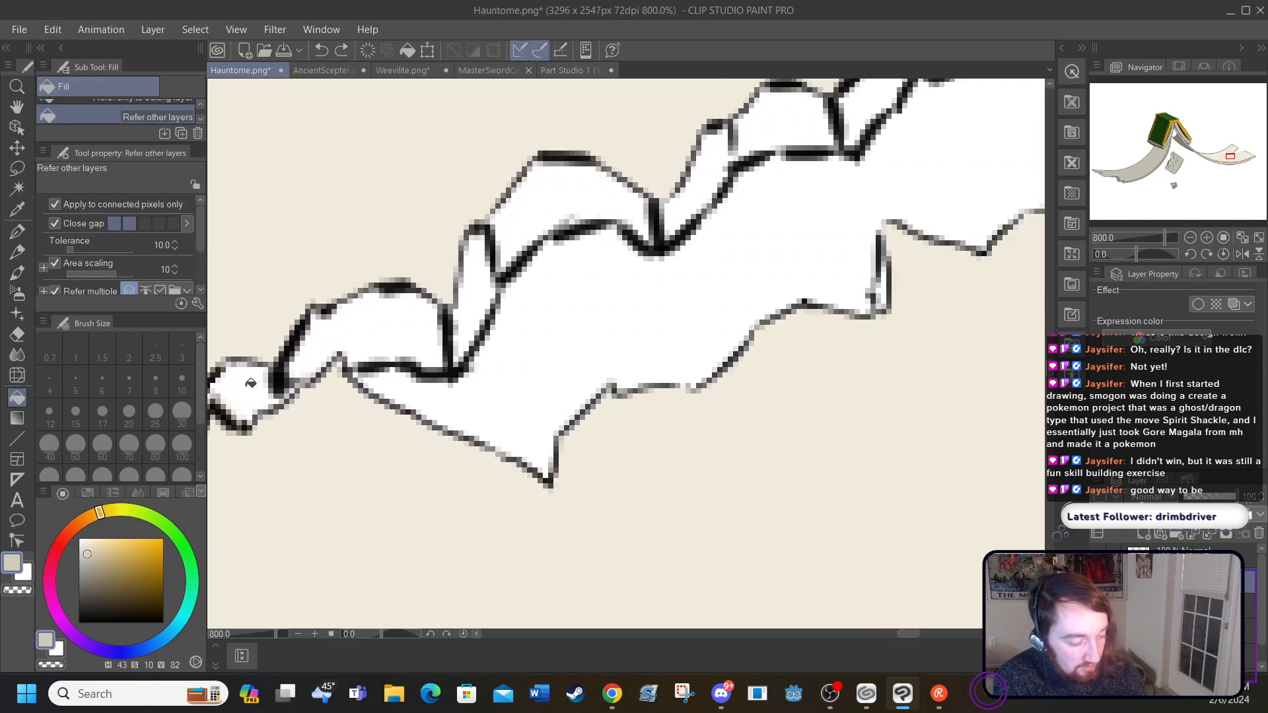
left_click(255, 379)
left_click(323, 334)
left_click(470, 269)
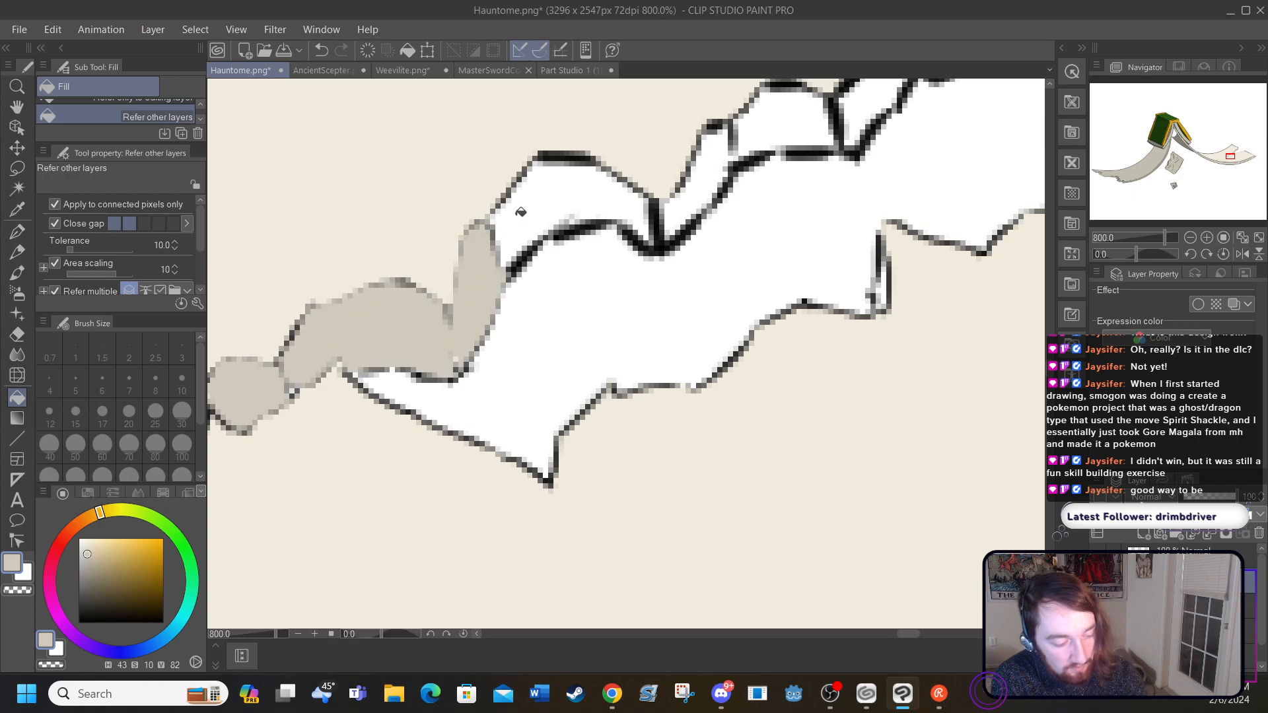
left_click(519, 213)
Step: Fill the next five segments along the middle of the tear's thickness strip with grey-beige
left_click_drag(902, 632, 907, 633)
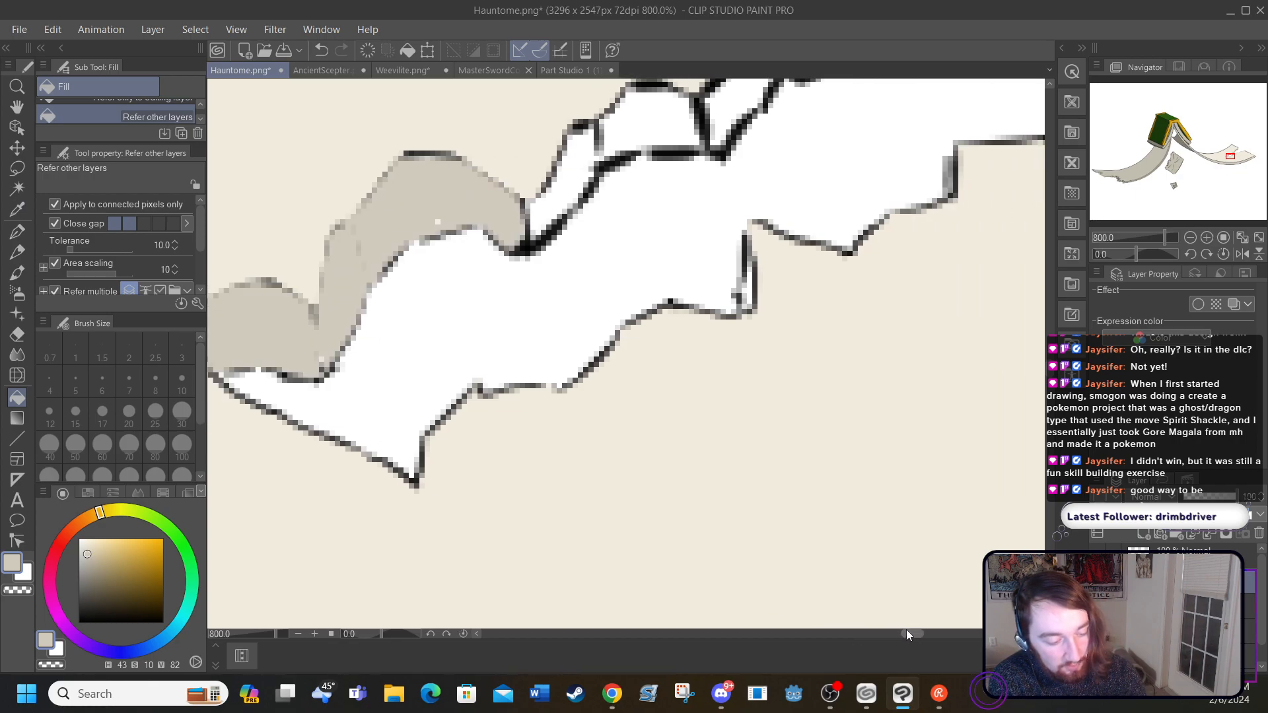
left_click_drag(1049, 372, 1050, 369)
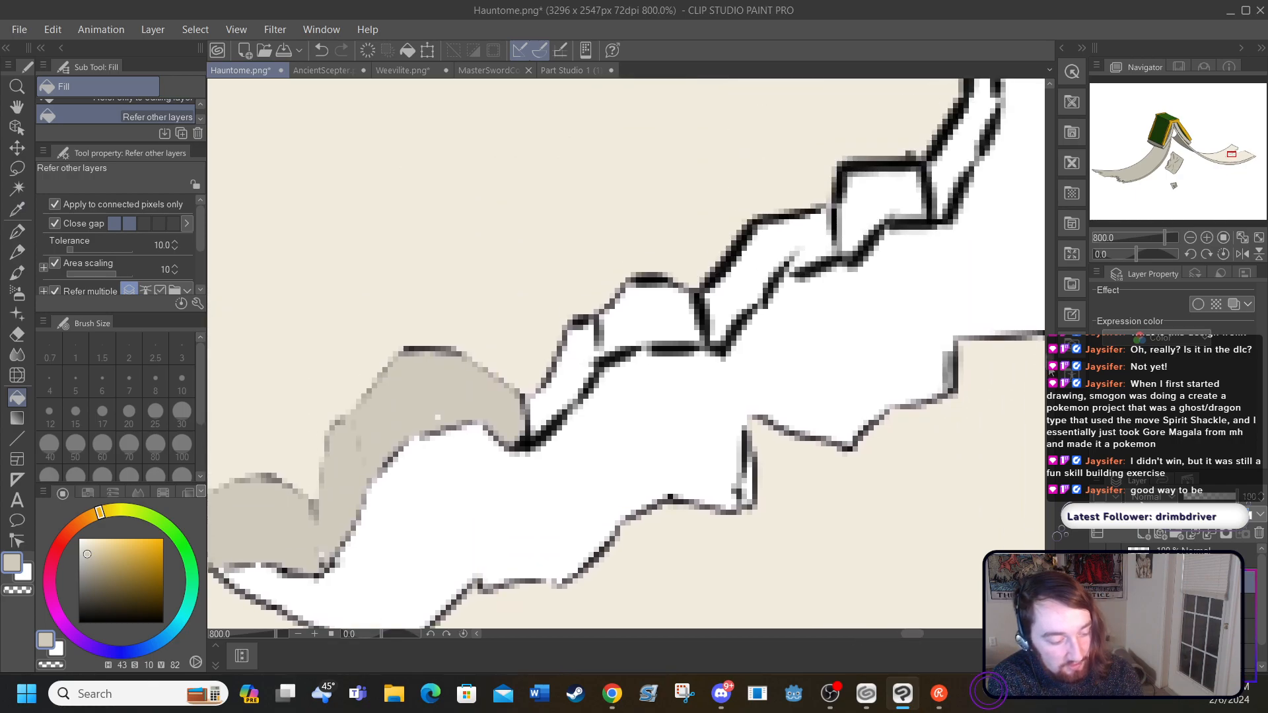
left_click(567, 379)
left_click(648, 319)
left_click(726, 289)
left_click(863, 205)
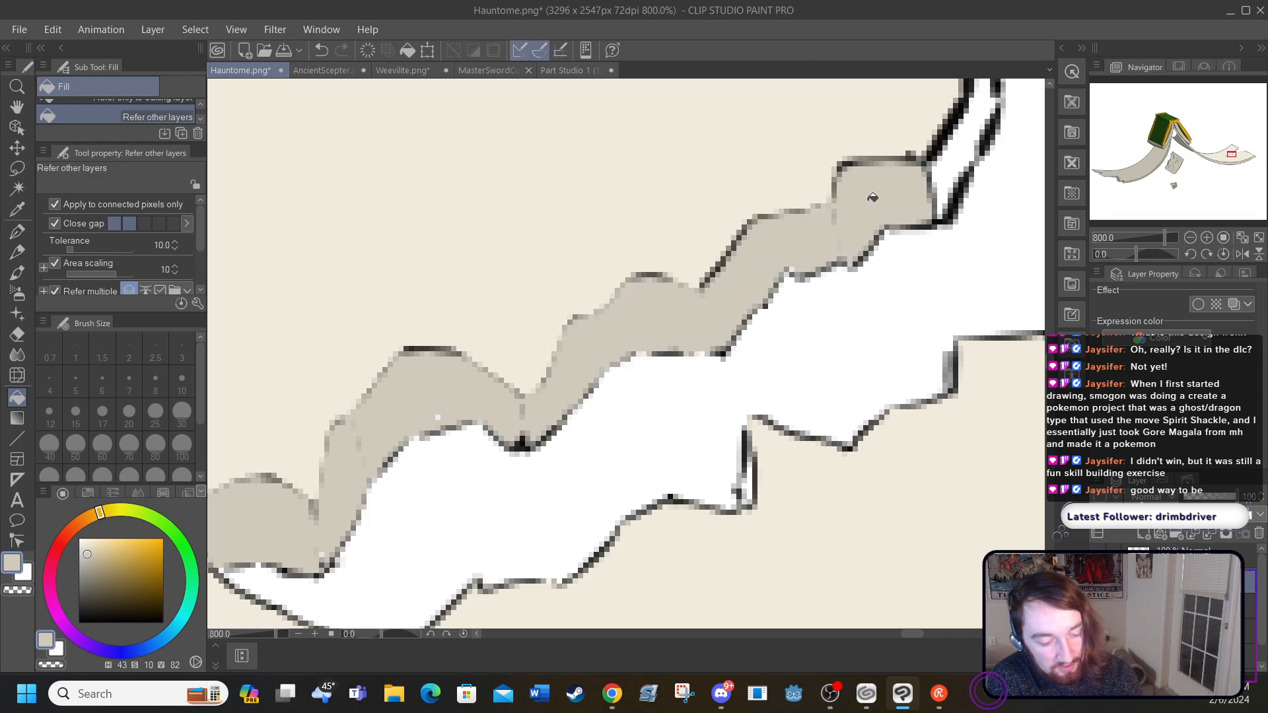
left_click(945, 165)
Step: Fill the last five segments of the thickness strip, up to the page's upper corner, with grey-beige
left_click_drag(1049, 371, 532, 360)
left_click(533, 359)
left_click(597, 327)
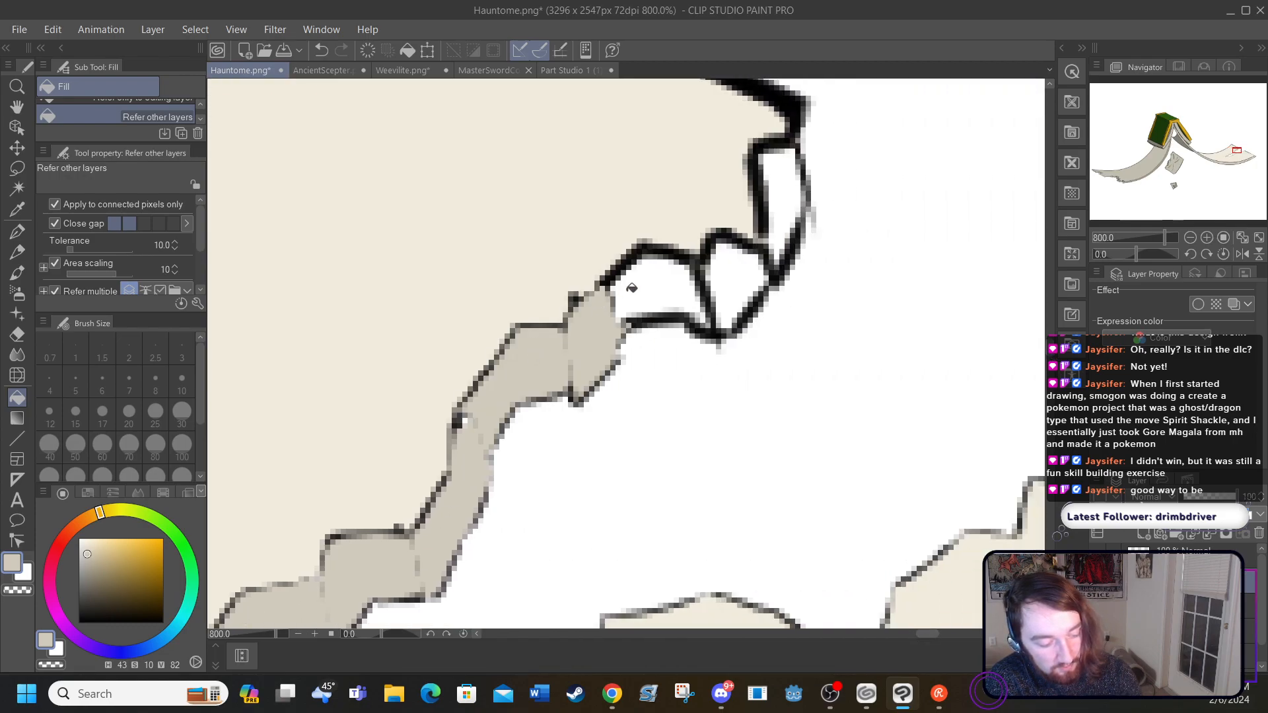
left_click(648, 287)
left_click(735, 269)
left_click(782, 202)
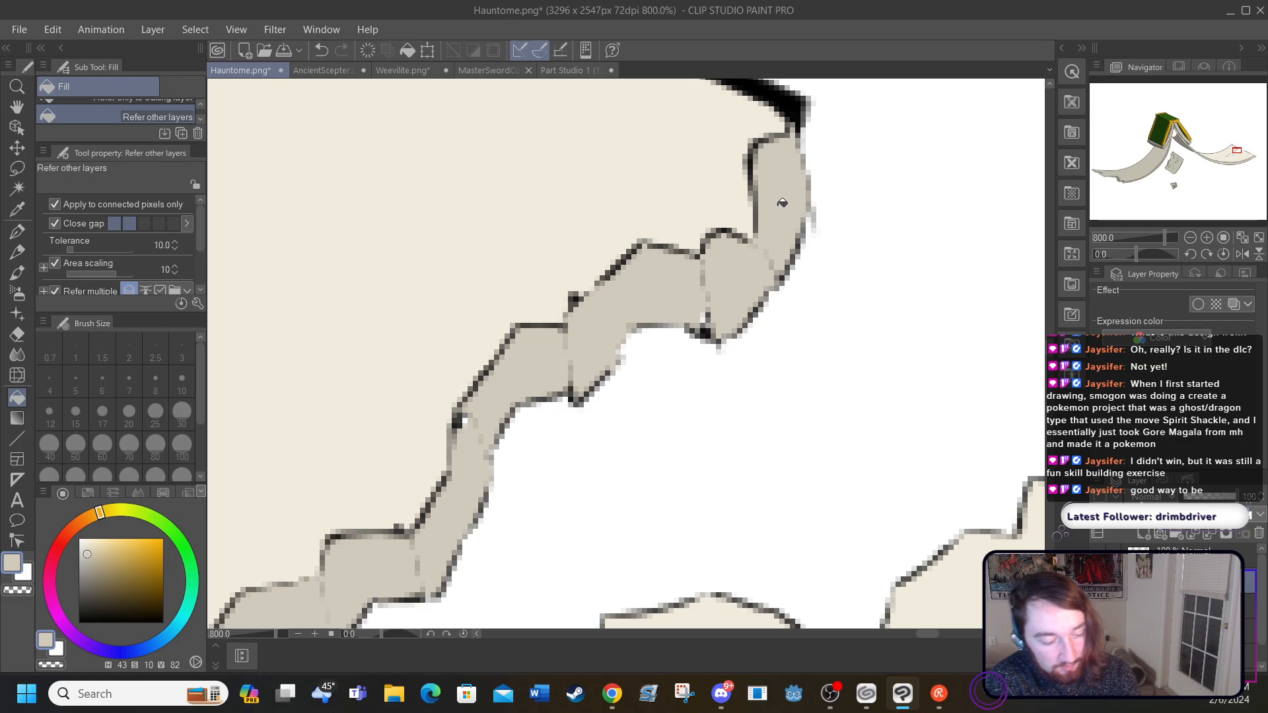
Step: Ink both edges of the straight strip between the left page's two tears in black with the G-pen at size 5
left_click(236, 29)
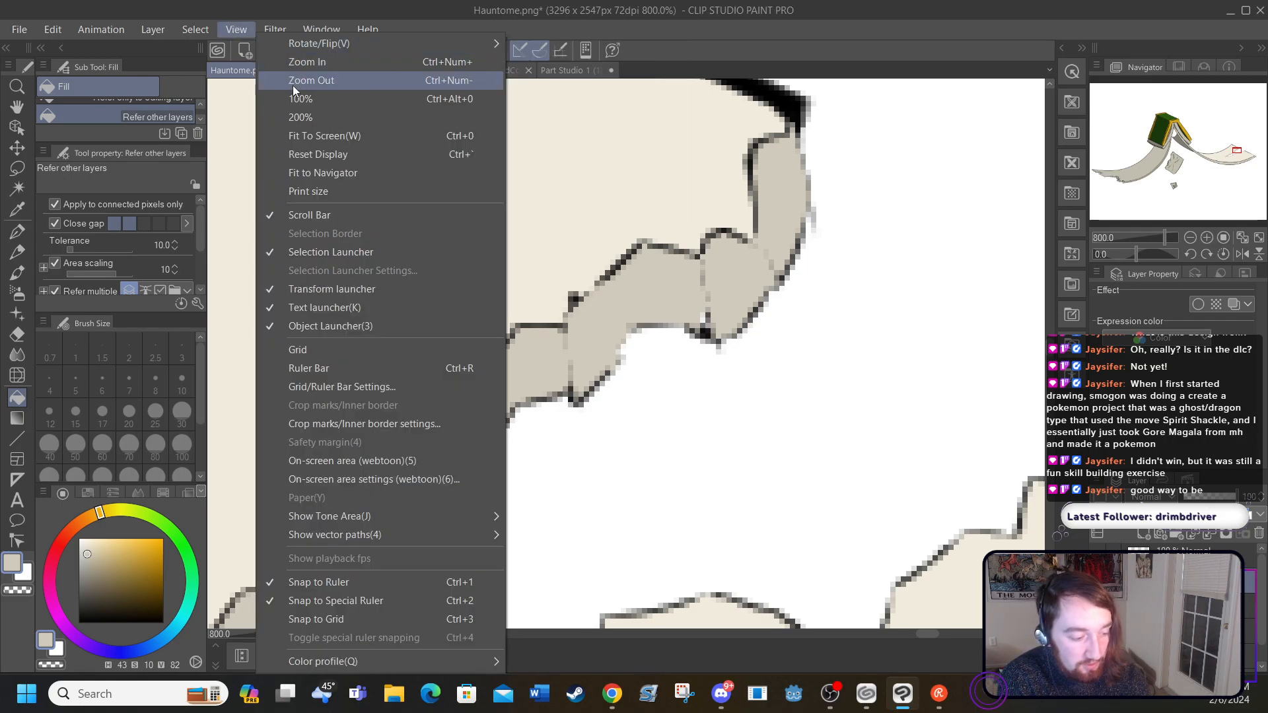
left_click(299, 134)
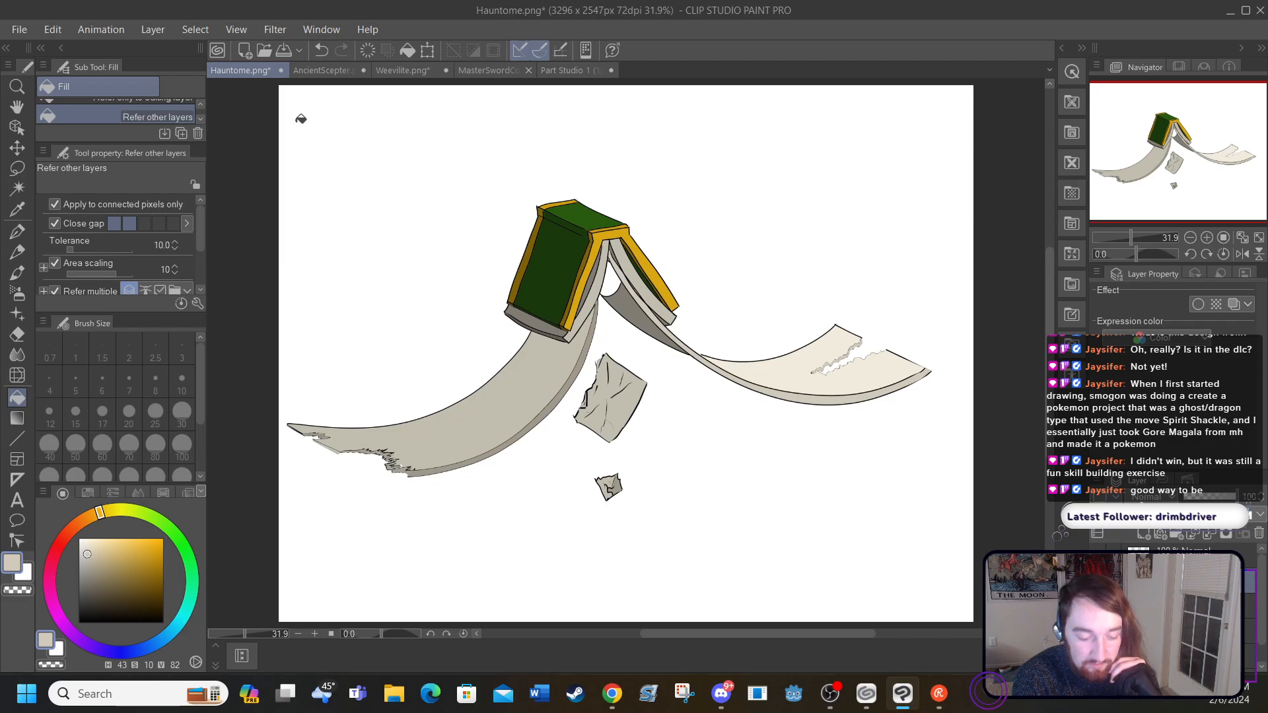
left_click(315, 634)
left_click(315, 635)
left_click(315, 634)
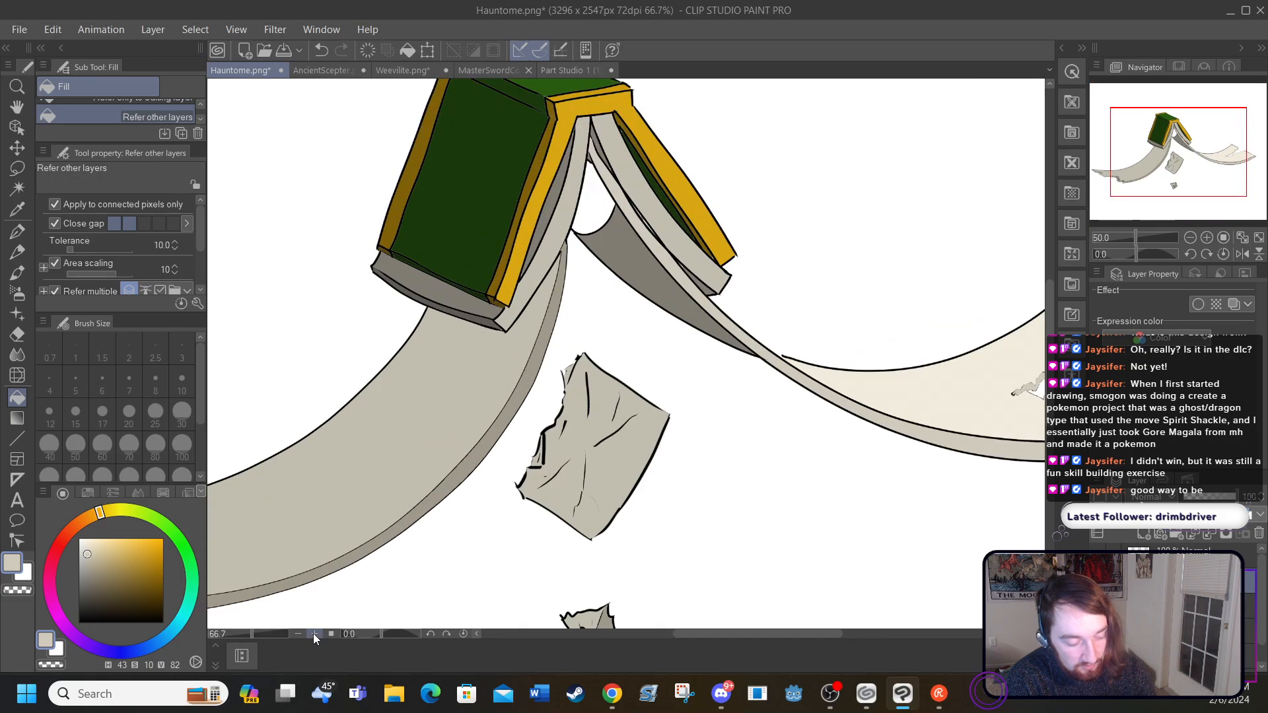
left_click(314, 632)
left_click(314, 633)
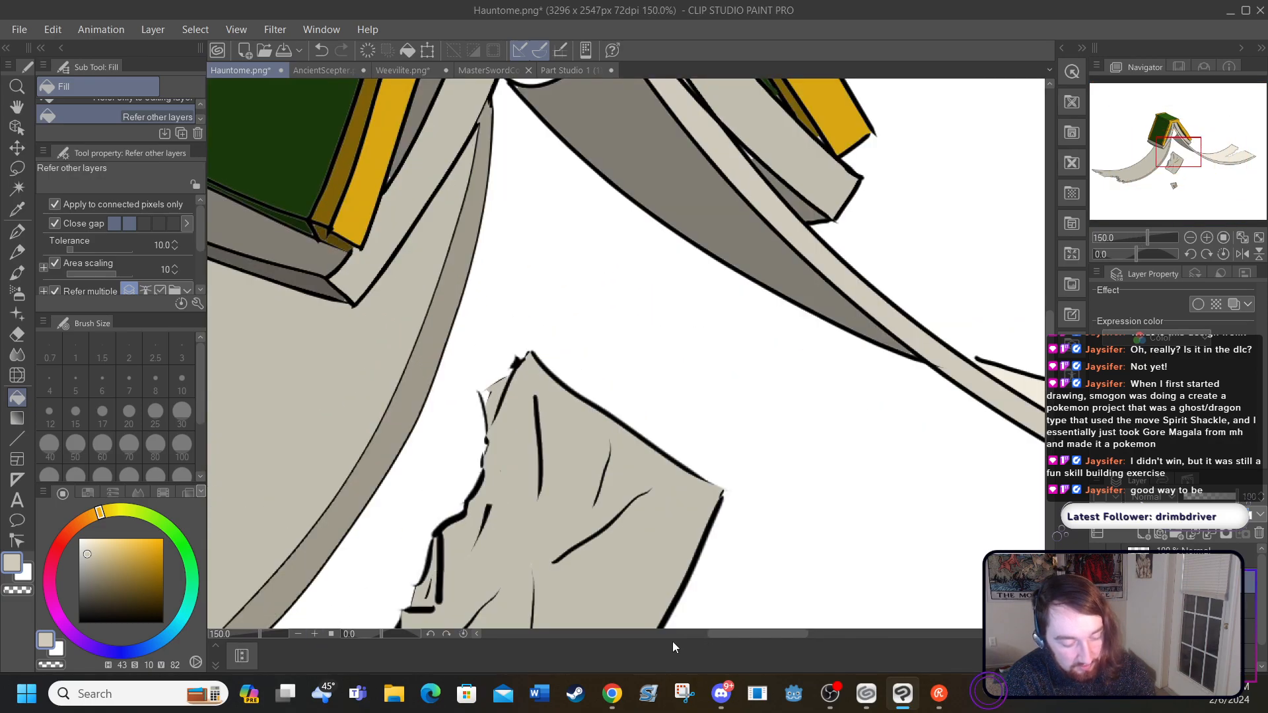
left_click_drag(707, 639, 608, 637)
left_click_drag(1051, 391, 1054, 451)
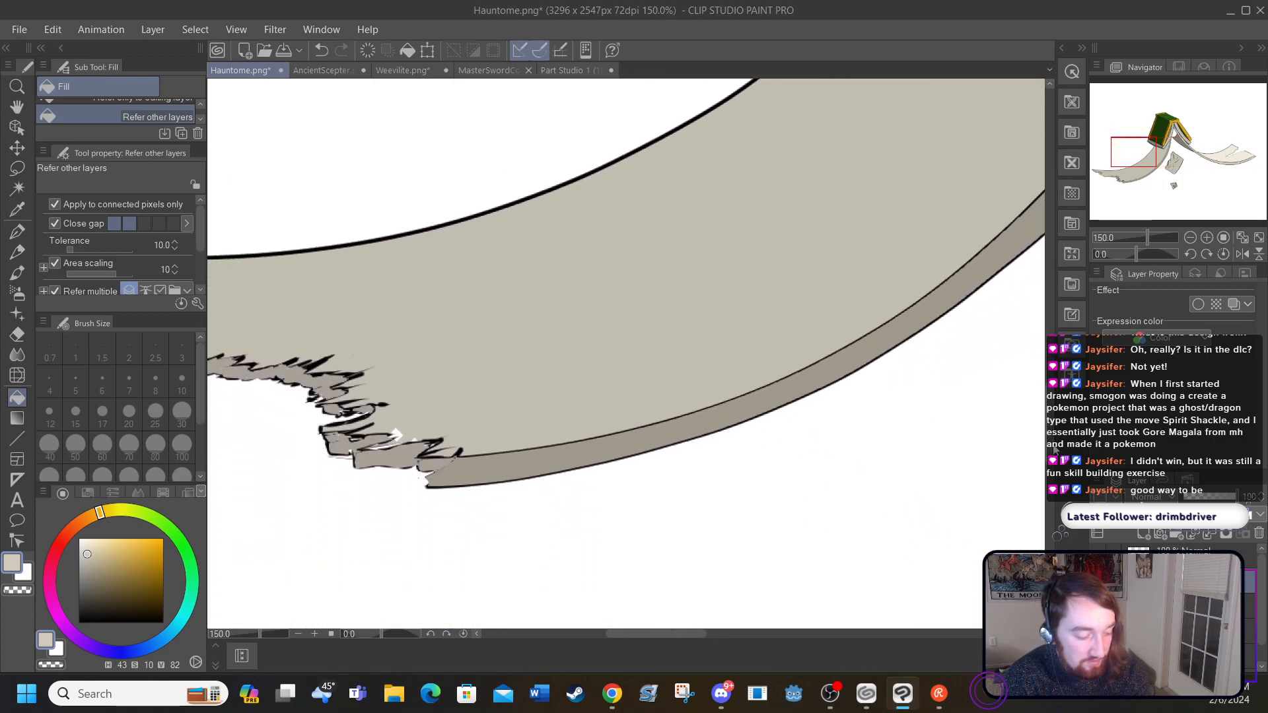
left_click_drag(621, 639, 576, 633)
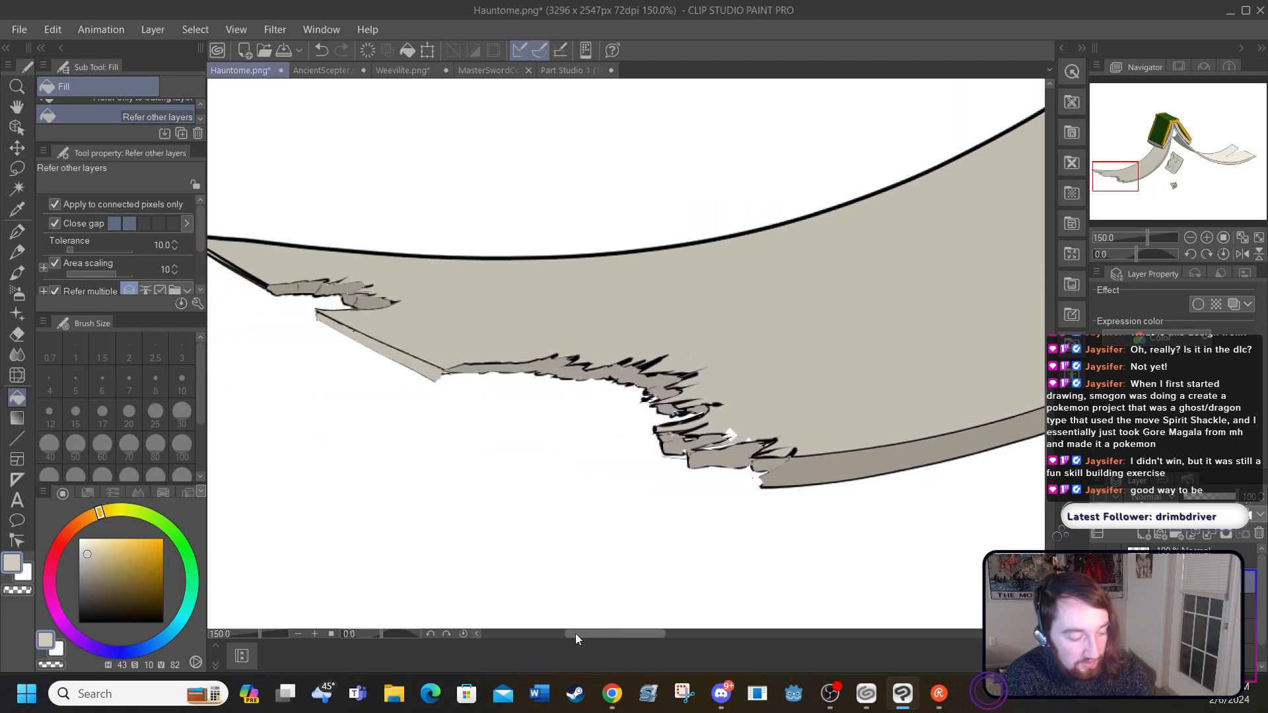
left_click(17, 231)
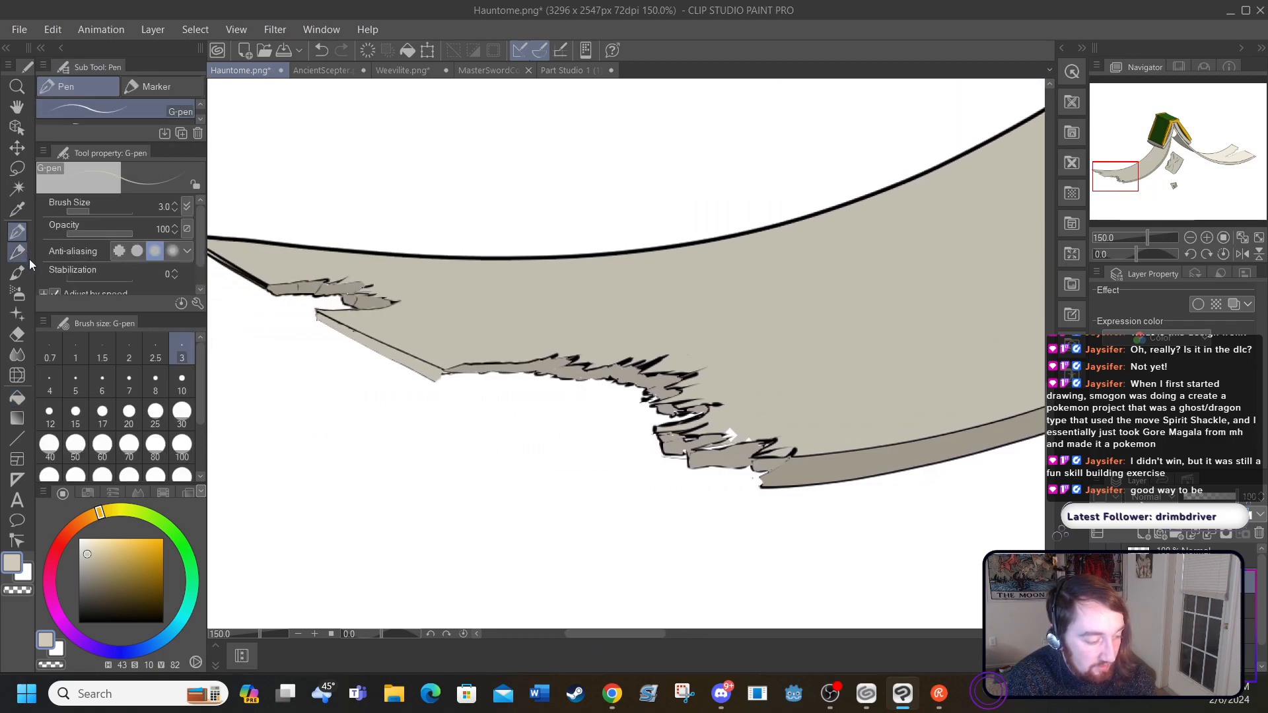
left_click(83, 381)
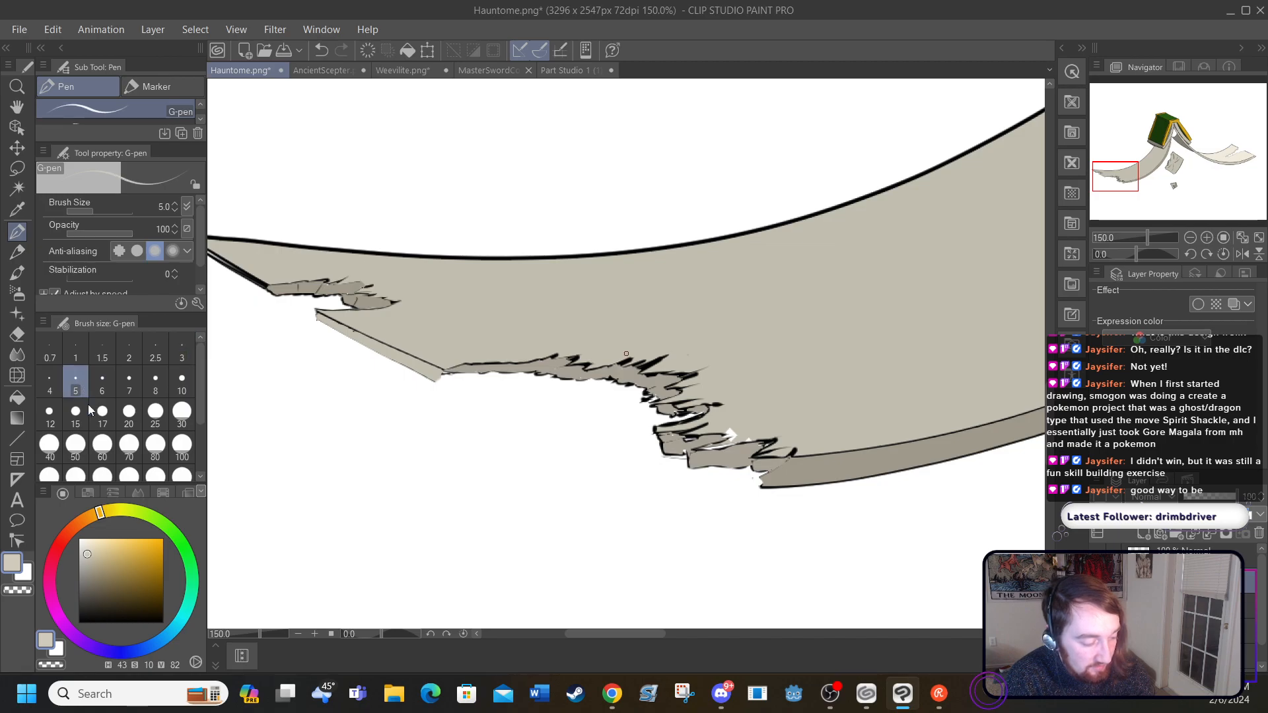
left_click_drag(93, 594, 74, 643)
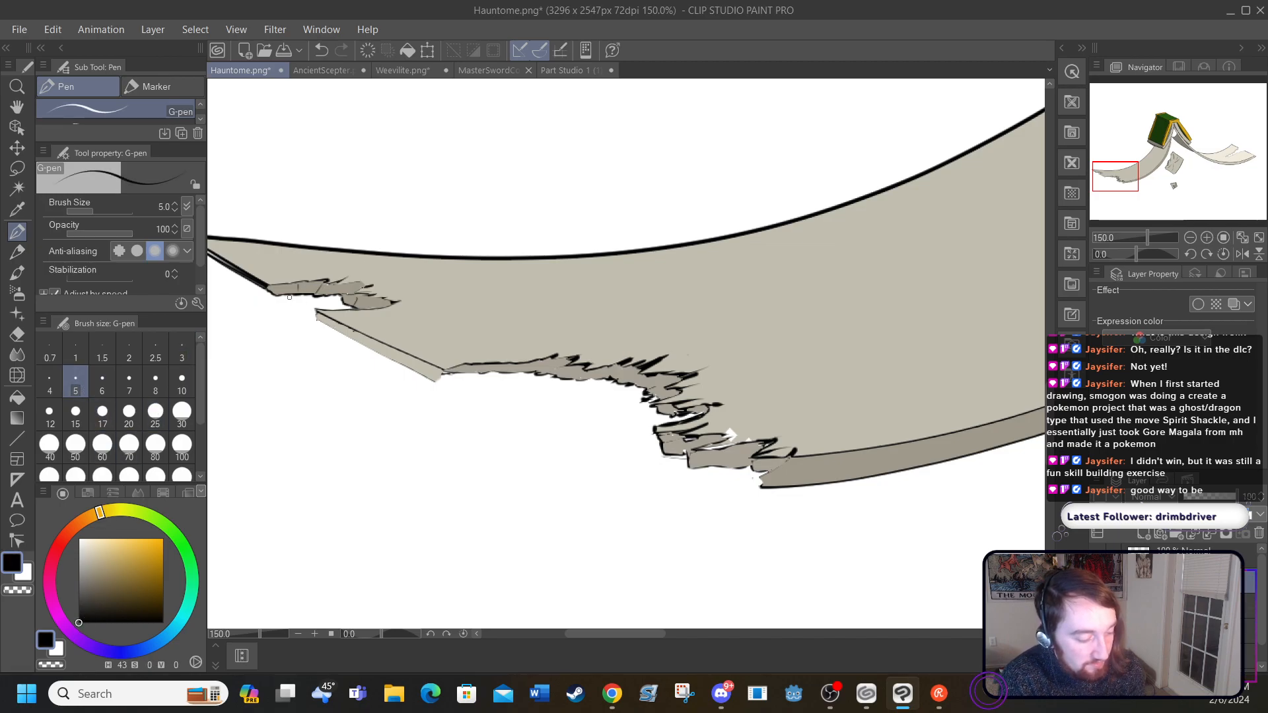
left_click_drag(319, 320, 435, 383)
mouse_move(326, 316)
left_mouse_down()
mouse_move(436, 368)
mouse_move(449, 369)
left_mouse_up()
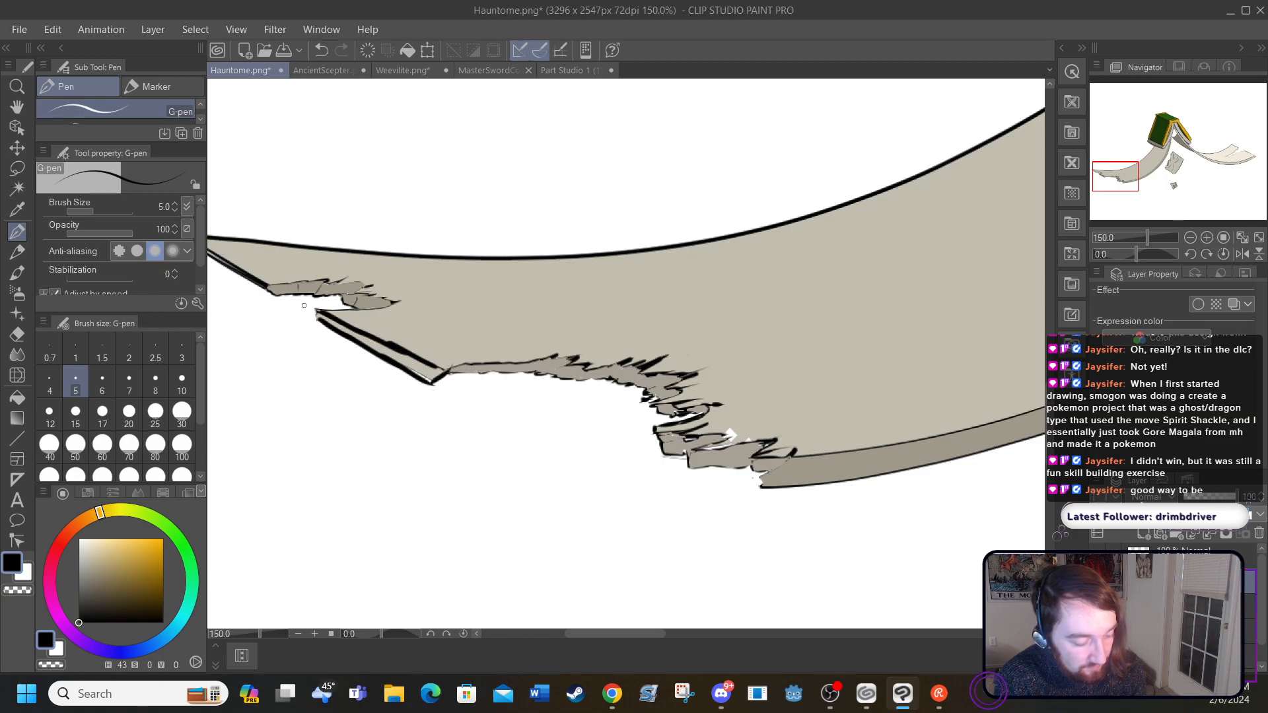
Step: Thicken the black outlines of the left page's small outer tear and the first stretch of its long jagged tear
mouse_move(270, 285)
left_mouse_down()
mouse_move(367, 283)
mouse_move(343, 292)
mouse_move(377, 297)
left_mouse_up()
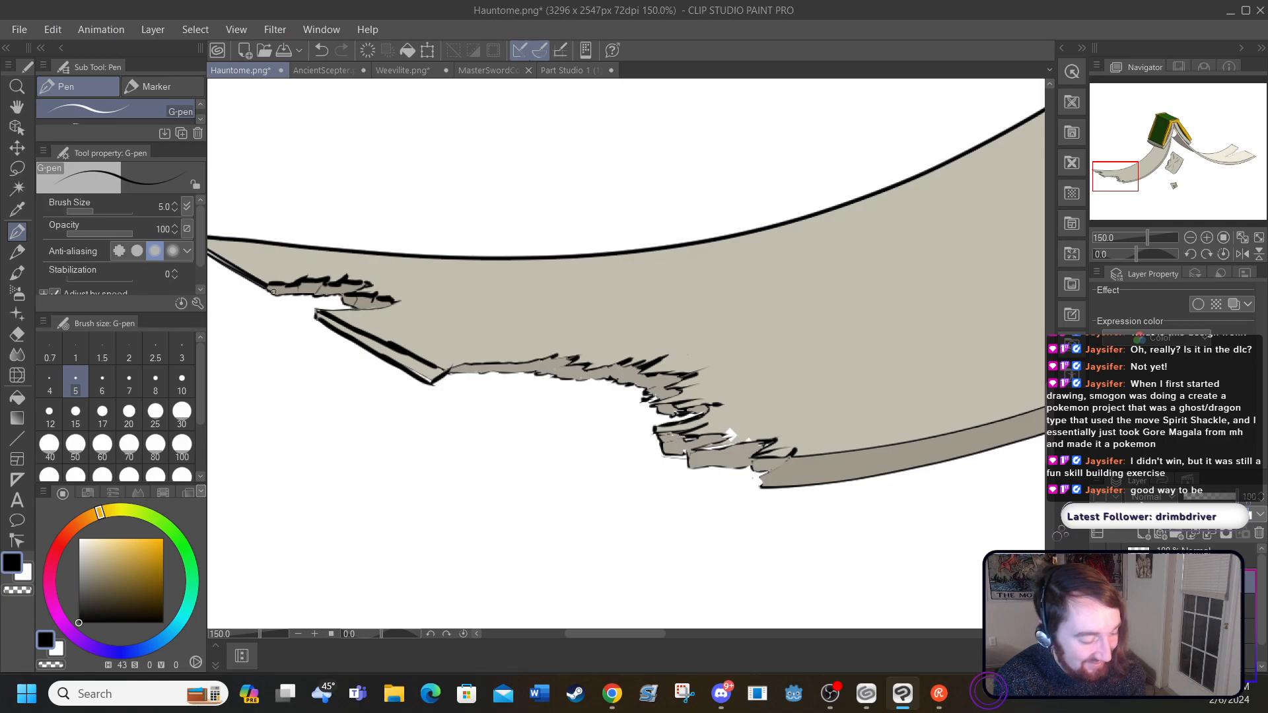
left_click_drag(273, 292, 326, 294)
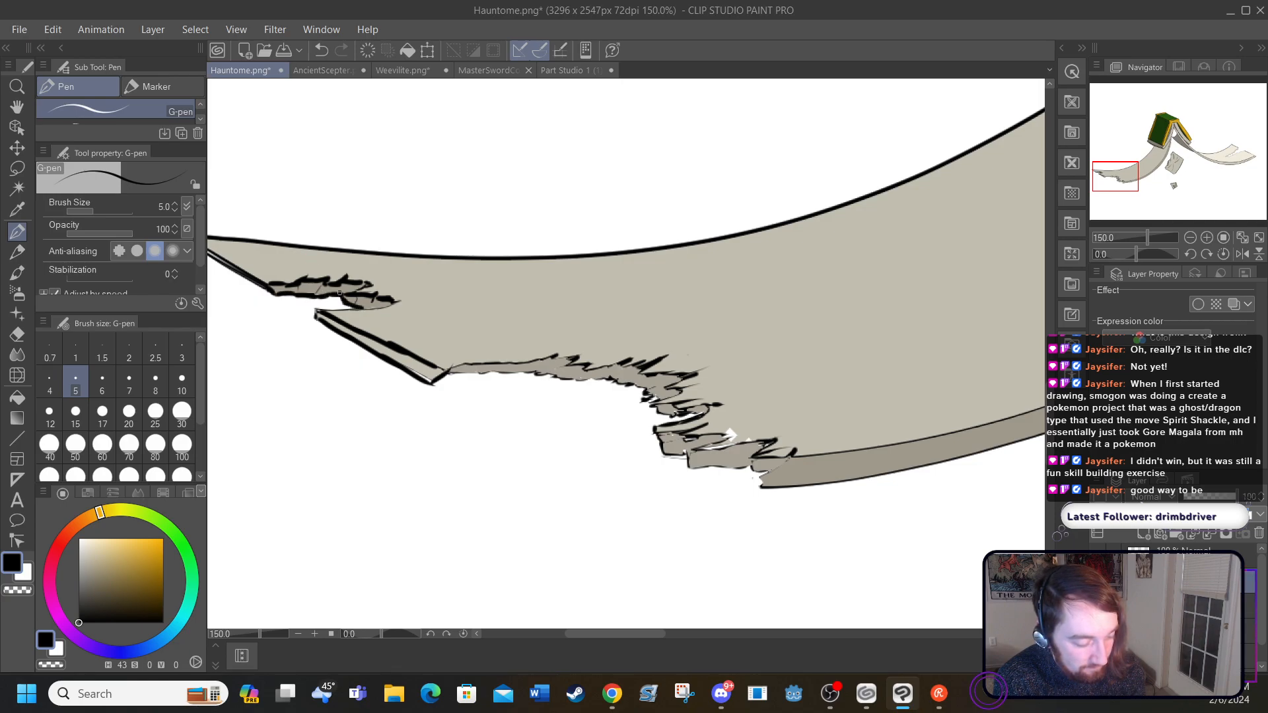
left_click_drag(454, 365, 624, 363)
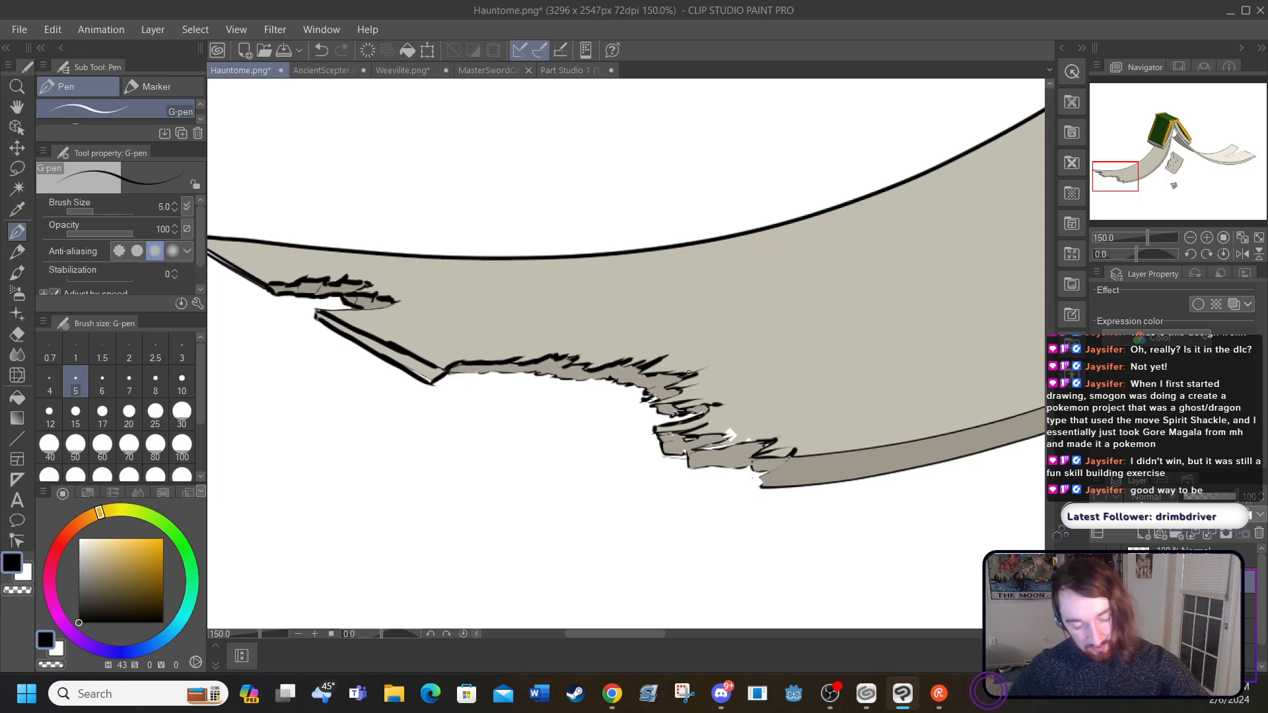
mouse_move(444, 376)
left_mouse_down()
mouse_move(494, 368)
mouse_move(648, 391)
left_mouse_up()
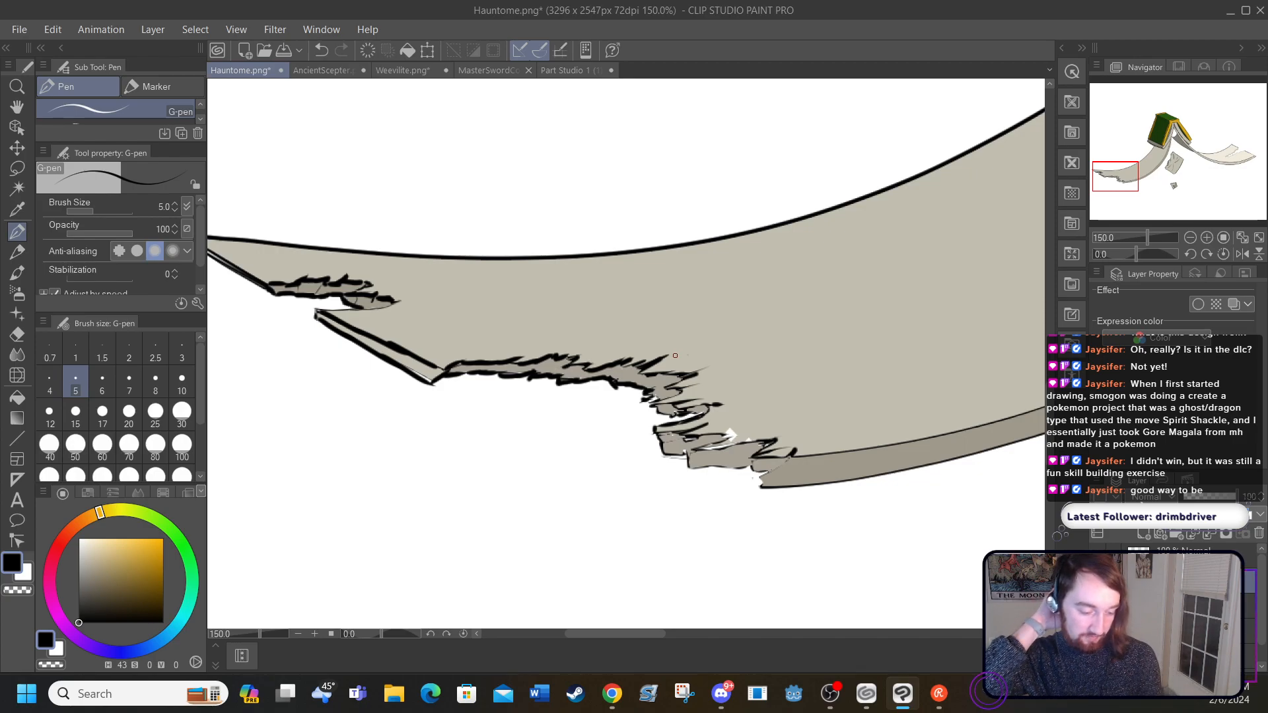
Step: Thicken the black outlines of the long tear's remaining jagged end, beside the left page's lower band
mouse_move(661, 452)
left_mouse_down()
mouse_move(754, 462)
mouse_move(763, 484)
mouse_move(758, 452)
mouse_move(796, 441)
mouse_move(766, 472)
mouse_move(760, 457)
mouse_move(789, 458)
left_mouse_up()
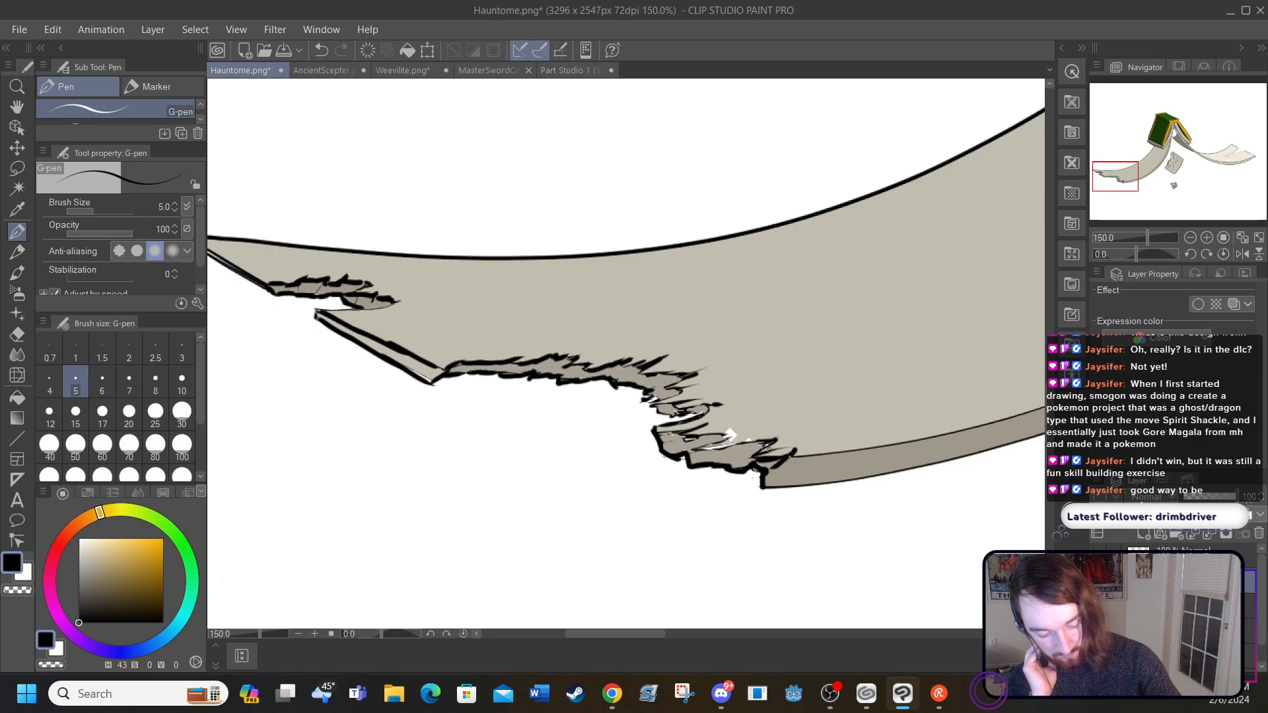
mouse_move(702, 451)
left_mouse_down()
mouse_move(744, 444)
mouse_move(753, 426)
mouse_move(702, 448)
mouse_move(729, 438)
mouse_move(689, 439)
mouse_move(689, 416)
mouse_move(654, 431)
left_mouse_up()
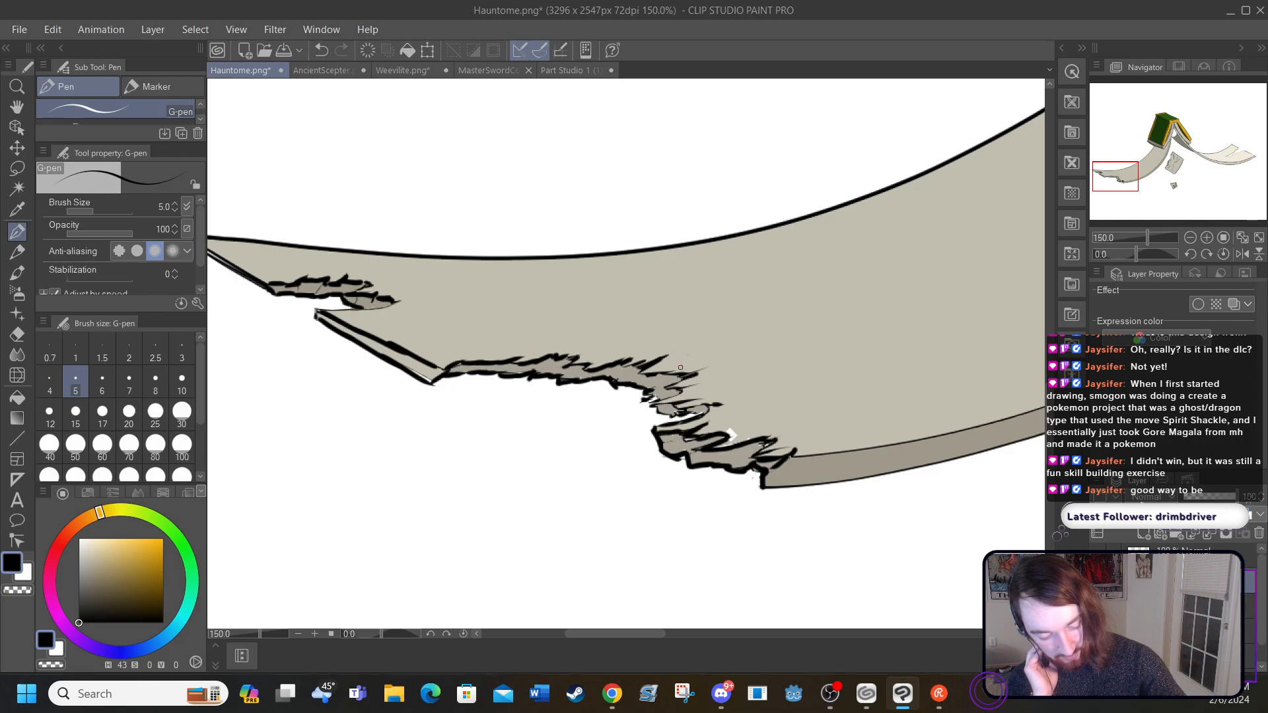
mouse_move(652, 362)
left_mouse_down()
mouse_move(644, 374)
mouse_move(684, 380)
mouse_move(652, 403)
mouse_move(717, 405)
left_mouse_up()
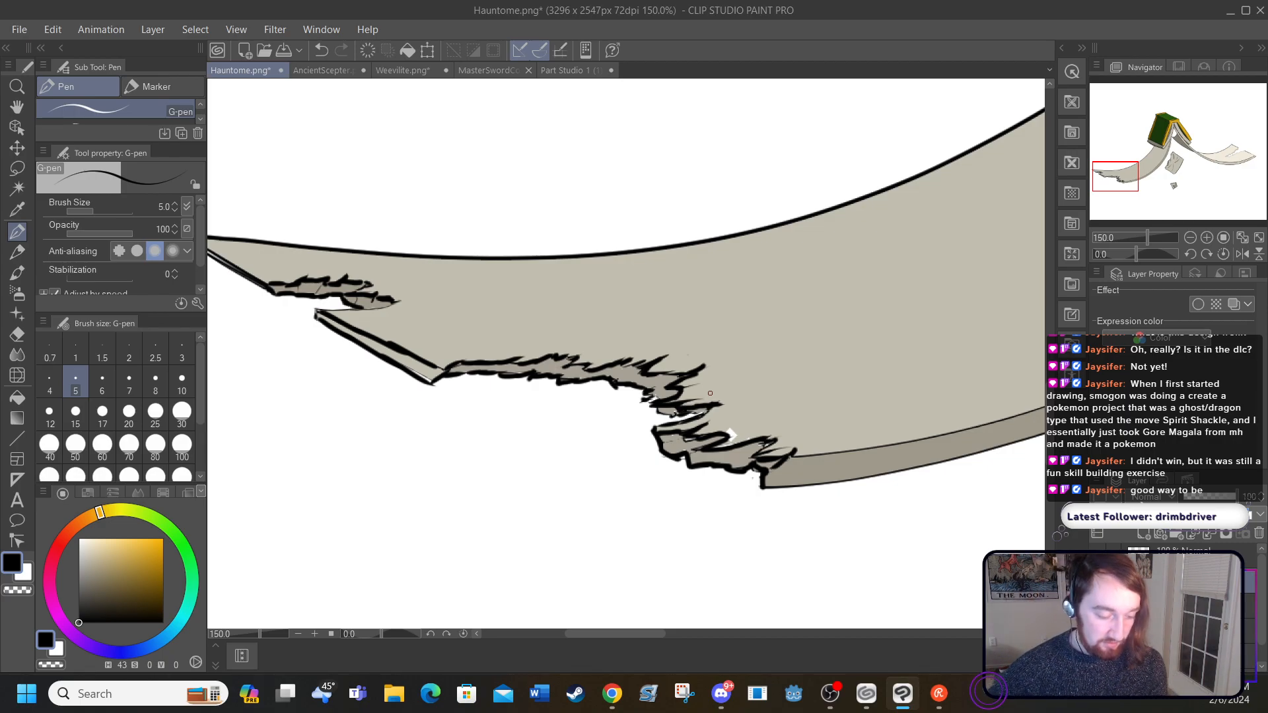
Step: Thicken the upper and lower black outlines of the thickness strip along the right page's tear
left_click_drag(578, 633, 890, 624)
left_click_drag(1051, 420, 1050, 357)
left_click_drag(889, 632, 842, 639)
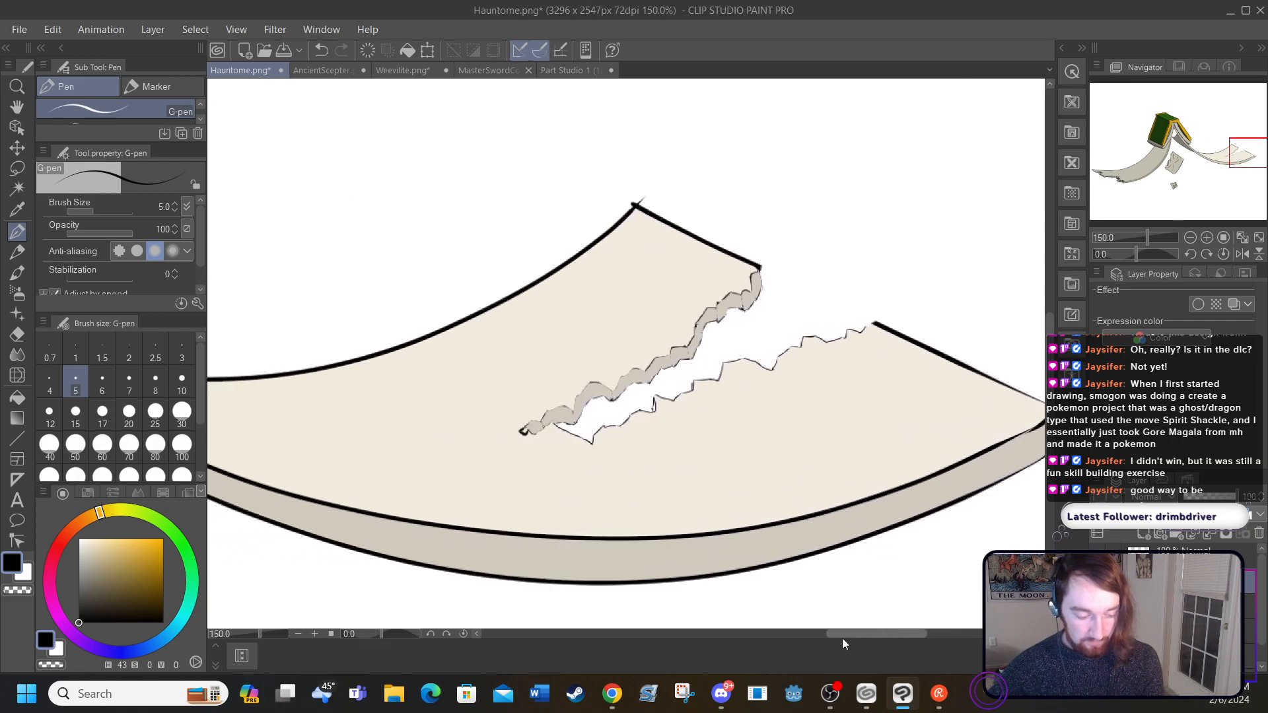
mouse_move(519, 436)
left_mouse_down()
mouse_move(573, 412)
mouse_move(592, 380)
mouse_move(610, 389)
mouse_move(644, 372)
mouse_move(686, 345)
mouse_move(708, 306)
mouse_move(757, 271)
left_mouse_up()
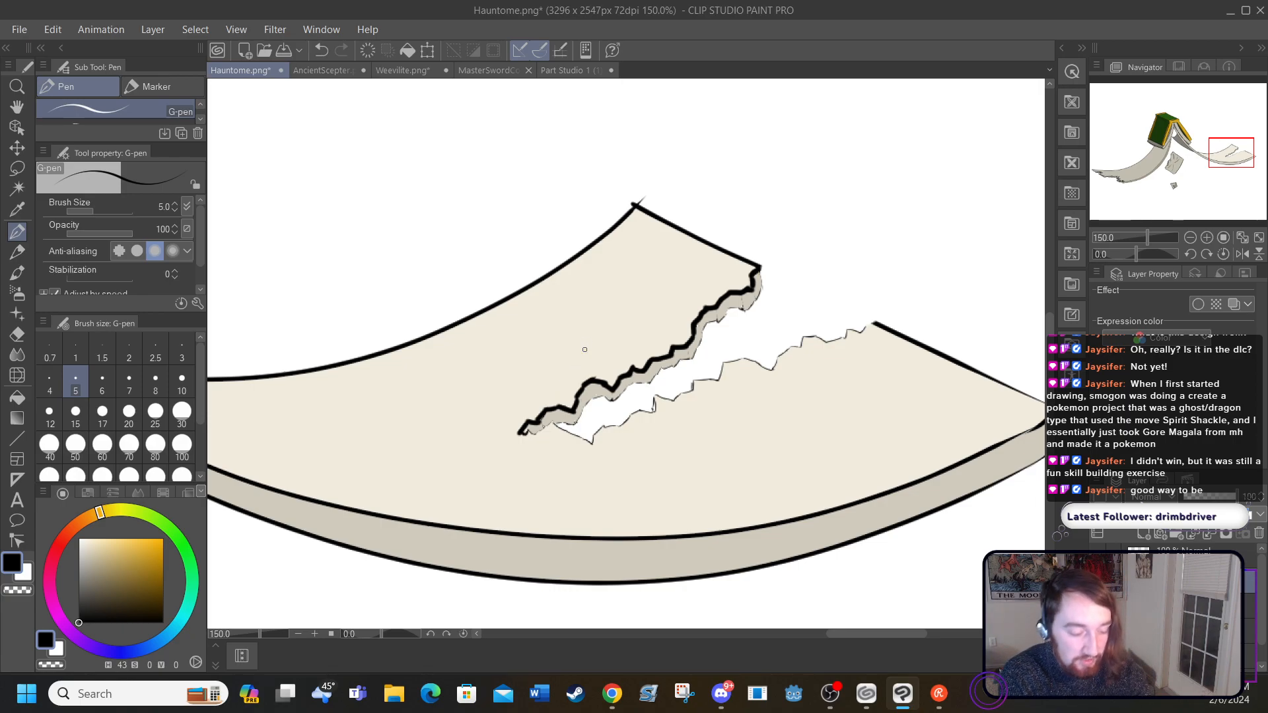
mouse_move(557, 425)
left_mouse_down()
mouse_move(596, 396)
mouse_move(609, 404)
mouse_move(627, 381)
mouse_move(695, 358)
mouse_move(705, 322)
mouse_move(743, 309)
mouse_move(758, 271)
left_mouse_up()
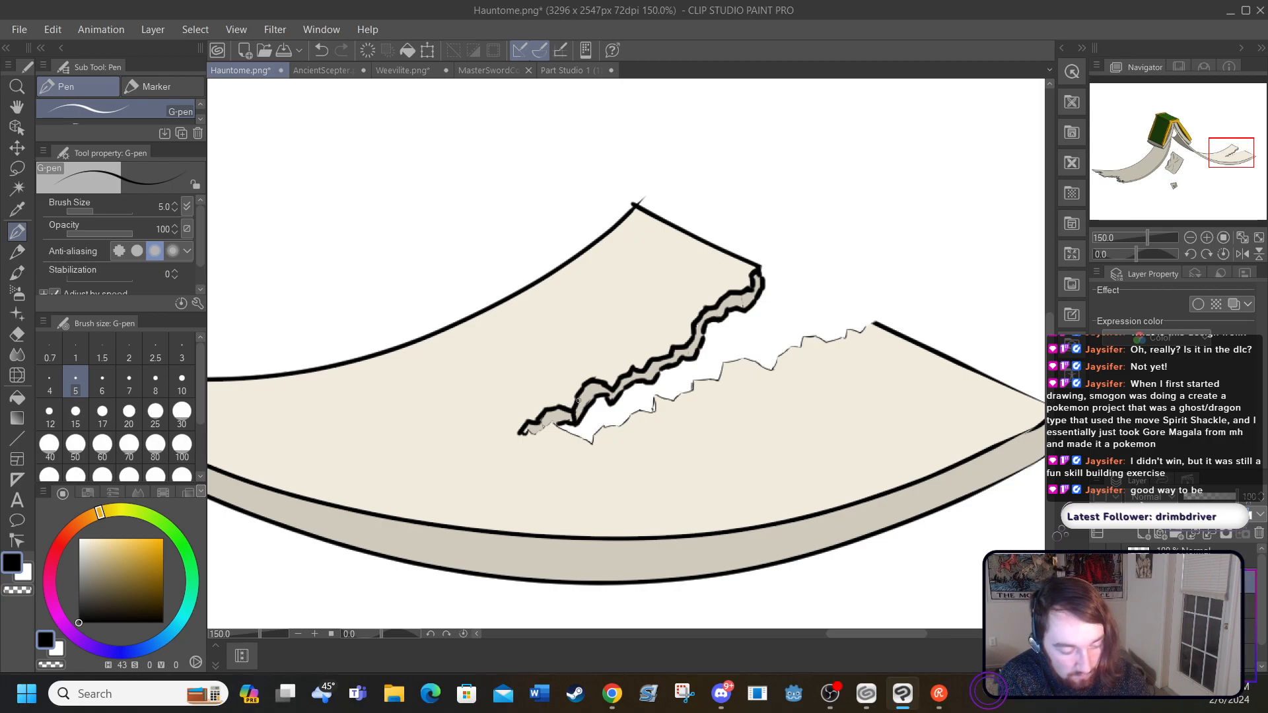
Step: Ink the strip's dividing lines, close its inner tip and outline the tear's opposite edge to the page's outer corner in black
mouse_move(607, 391)
left_mouse_down()
mouse_move(615, 399)
mouse_move(589, 385)
mouse_move(633, 385)
mouse_move(653, 366)
left_mouse_up()
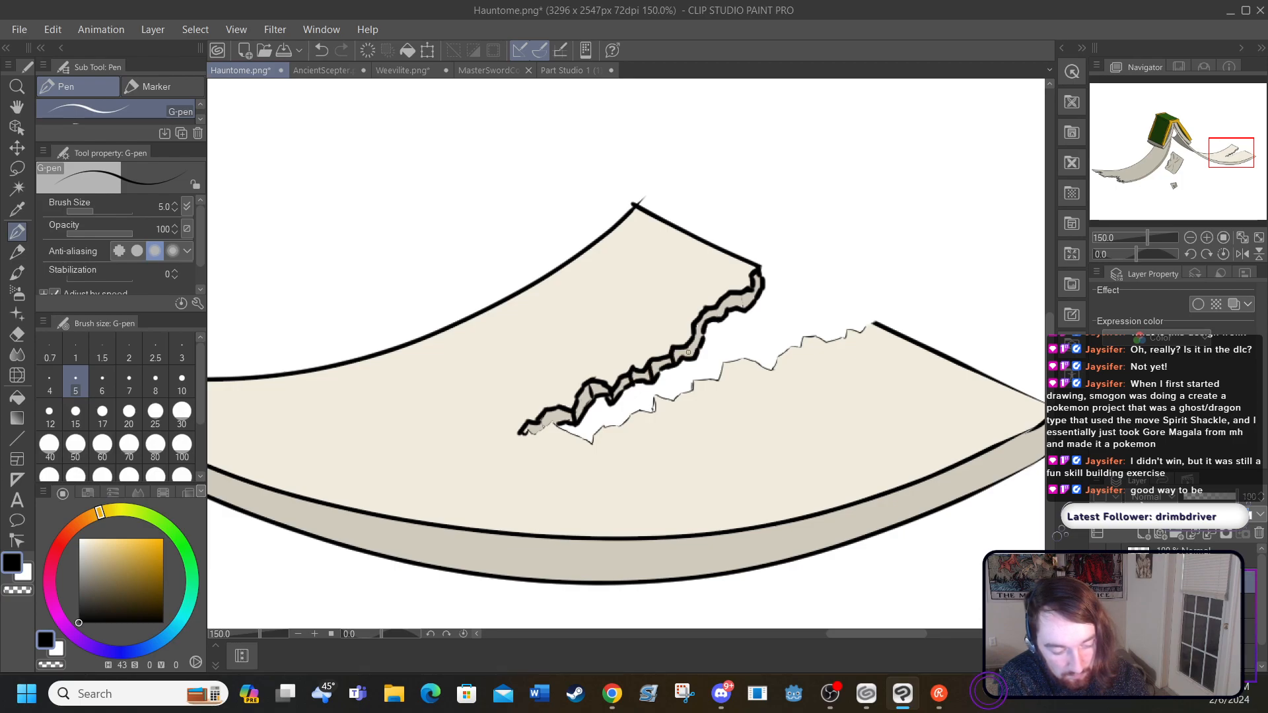
left_click_drag(702, 317, 712, 310)
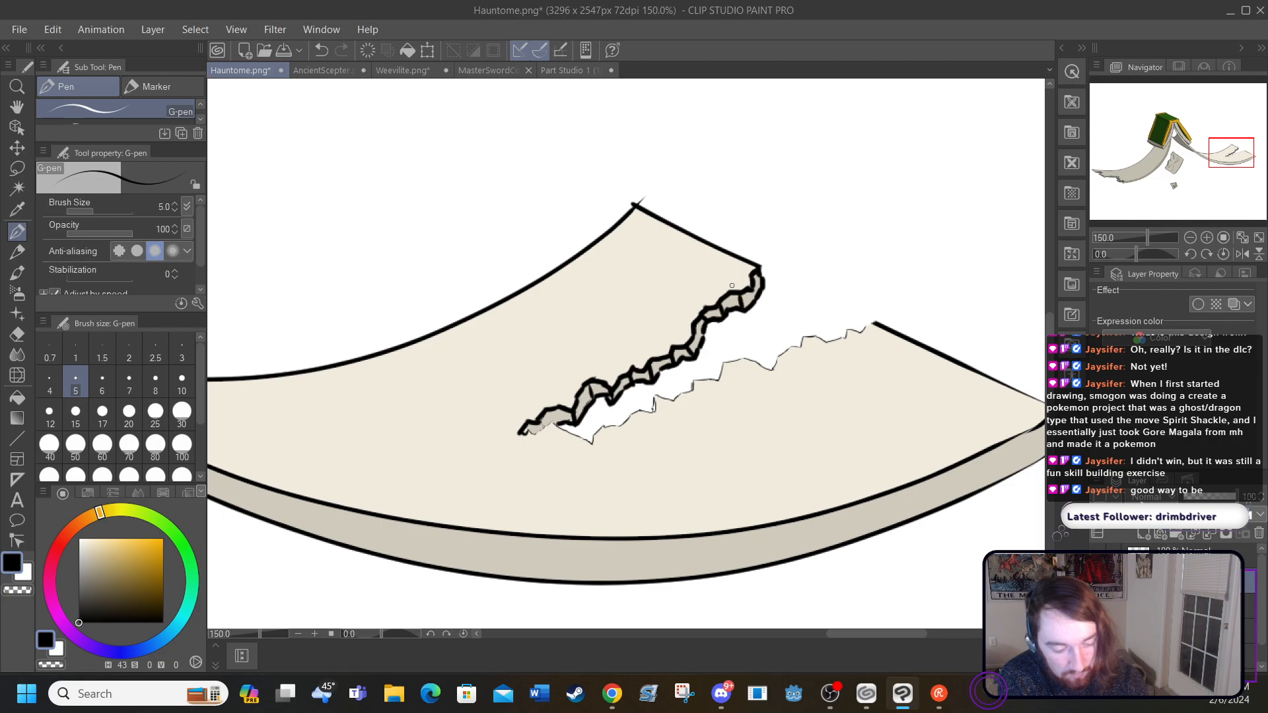
mouse_move(527, 432)
left_mouse_down()
mouse_move(555, 423)
mouse_move(595, 445)
mouse_move(642, 403)
mouse_move(690, 392)
mouse_move(694, 376)
mouse_move(874, 321)
left_mouse_up()
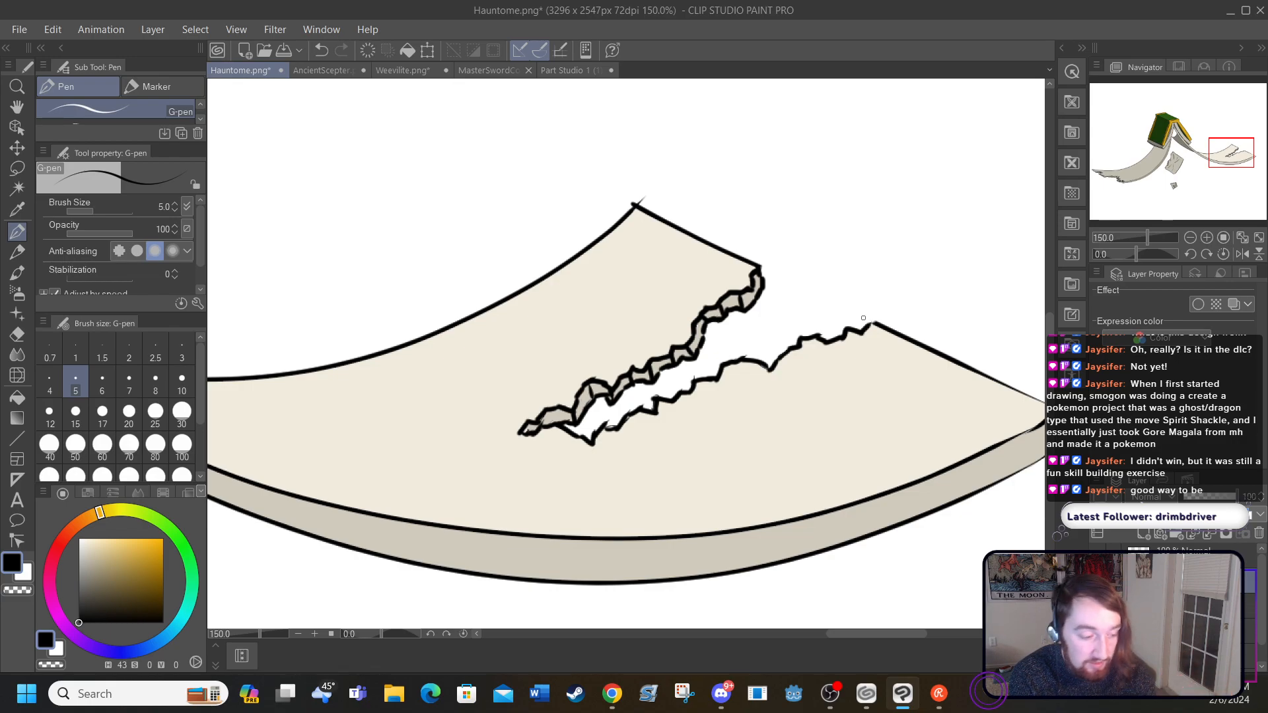
Step: Sample the left page's grey-beige as the main colour and the book's shaded page-edge grey-brown as the sub colour
left_click(236, 29)
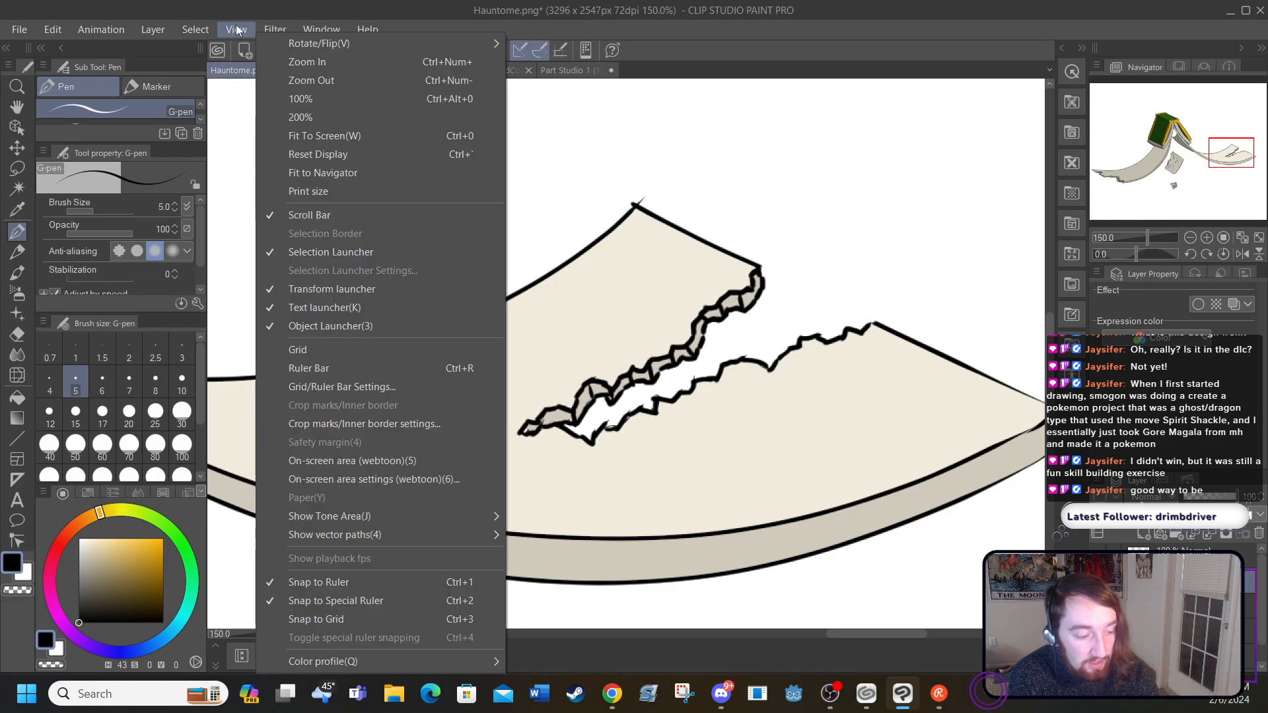
left_click(296, 136)
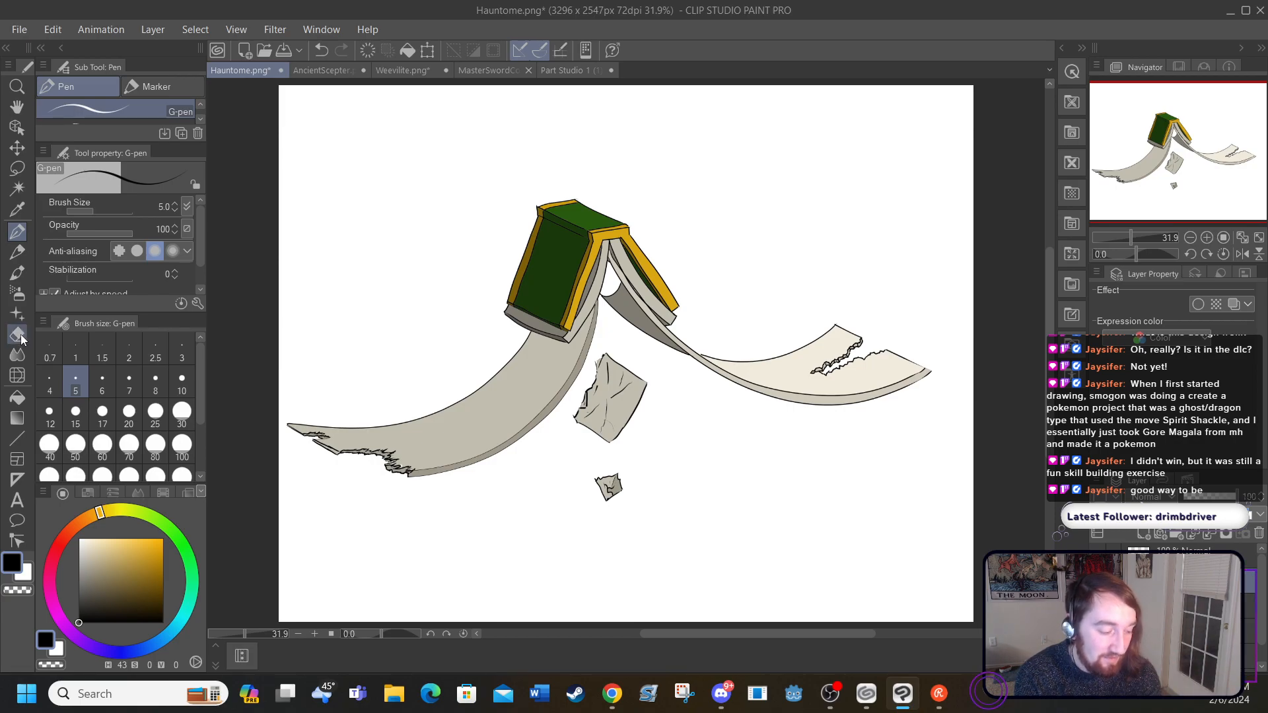
left_click(17, 356)
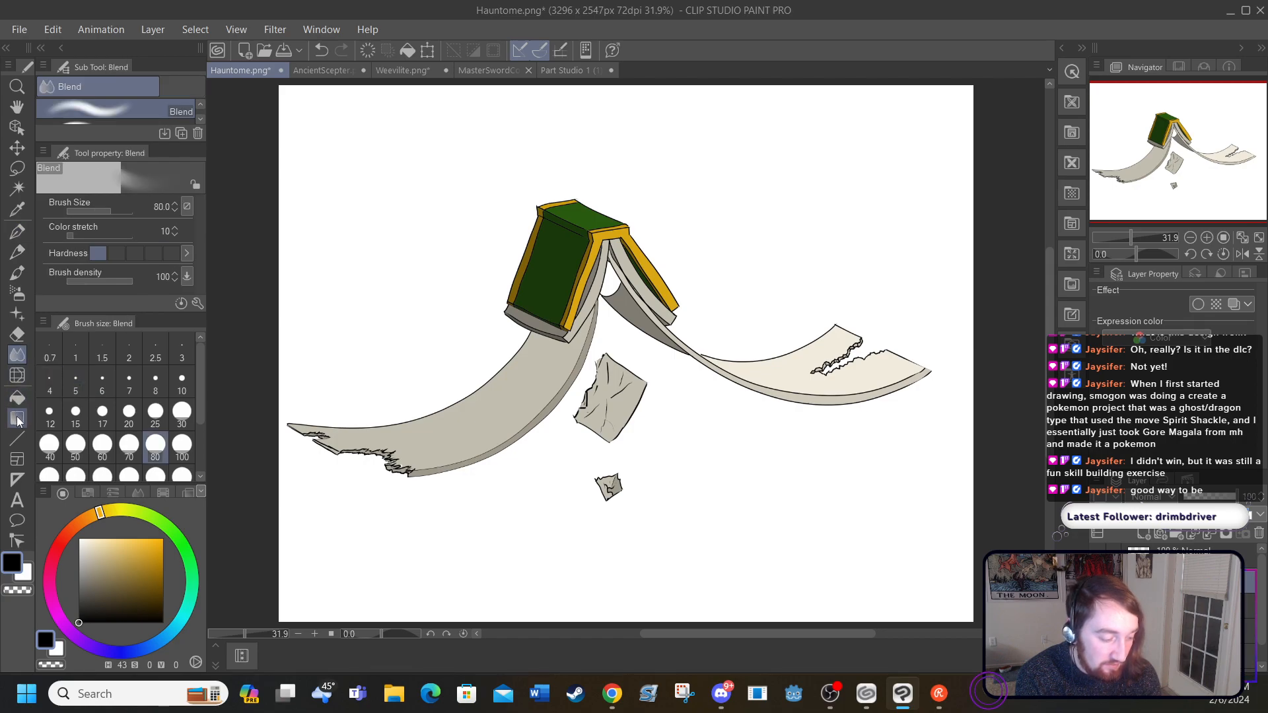
left_click(18, 418)
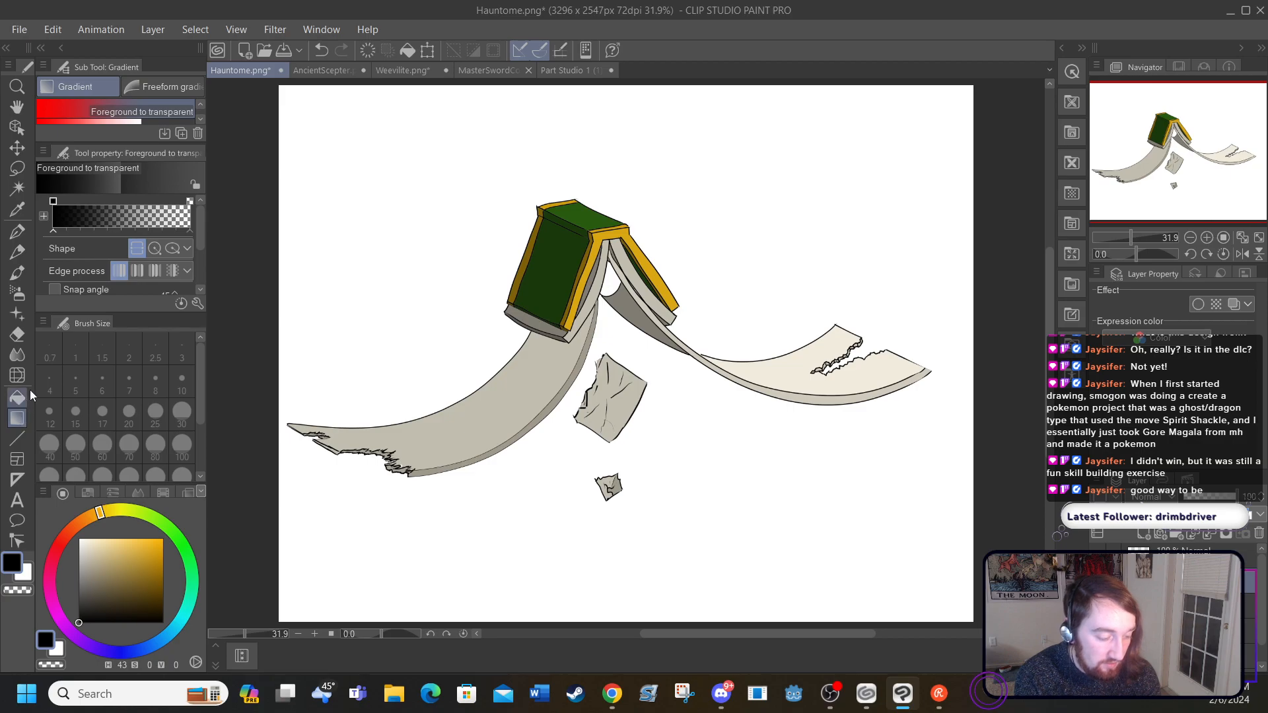
left_click(17, 209)
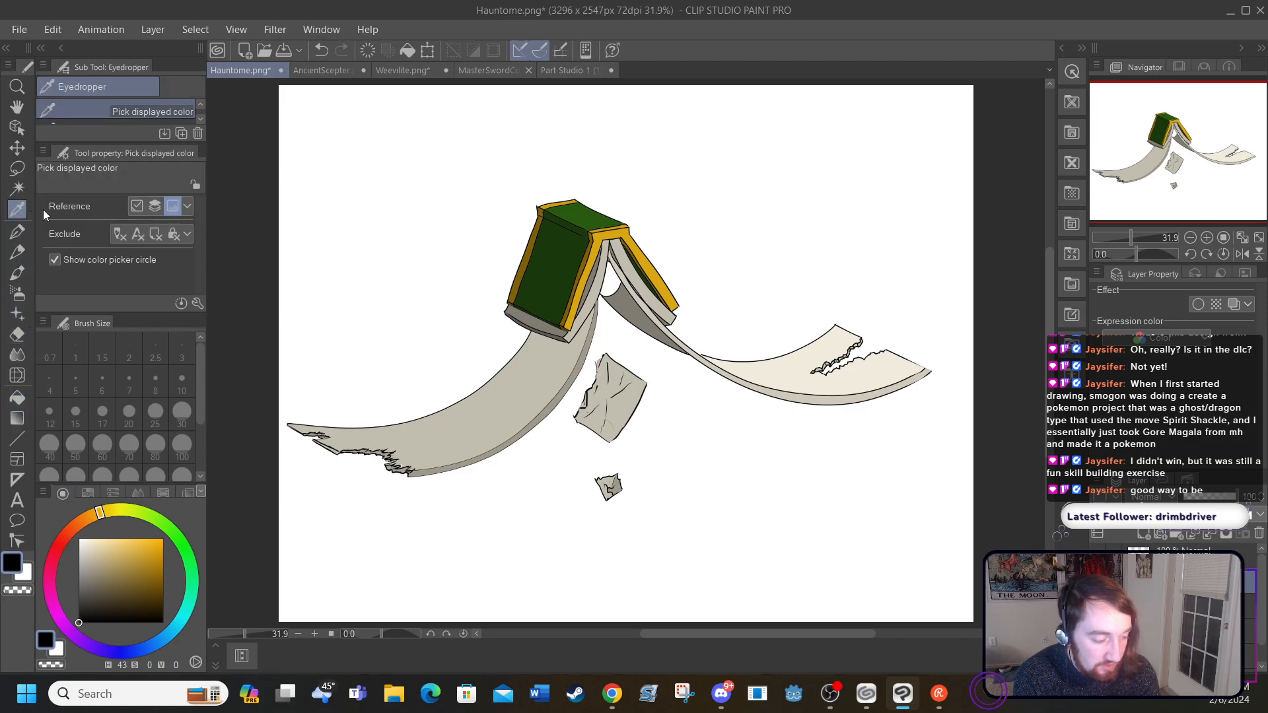
left_click(419, 439)
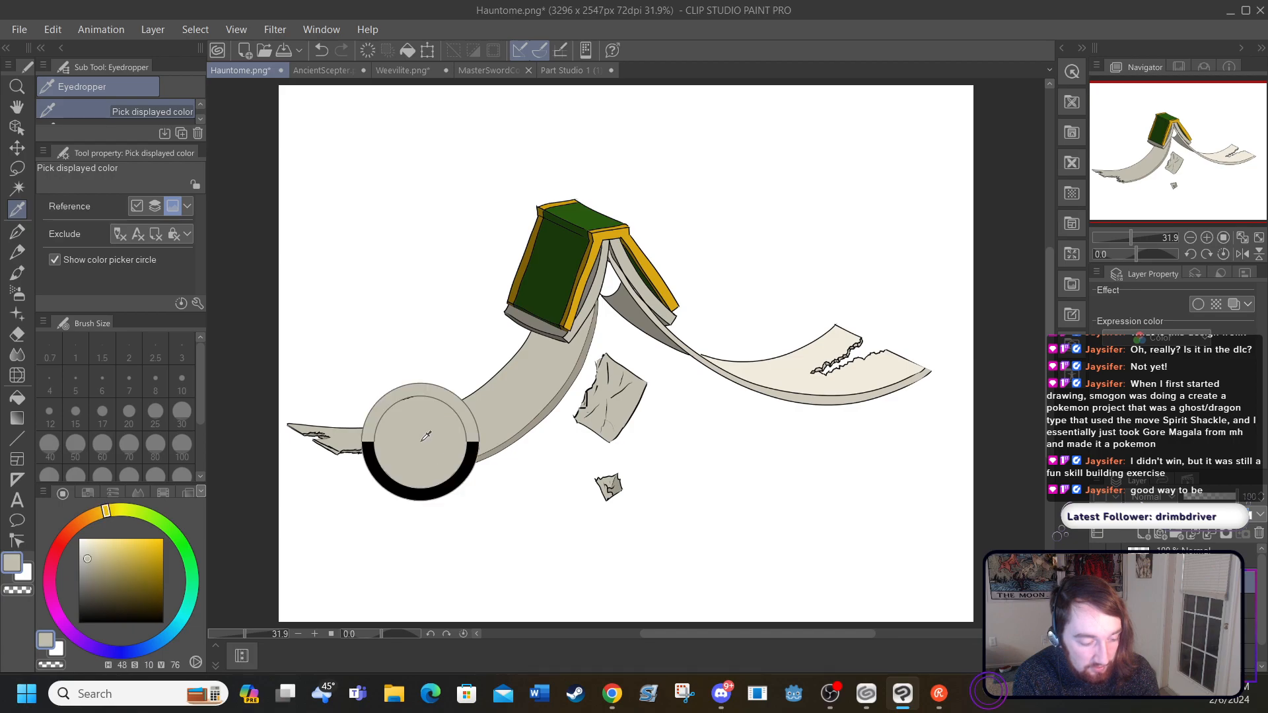
left_click(27, 574)
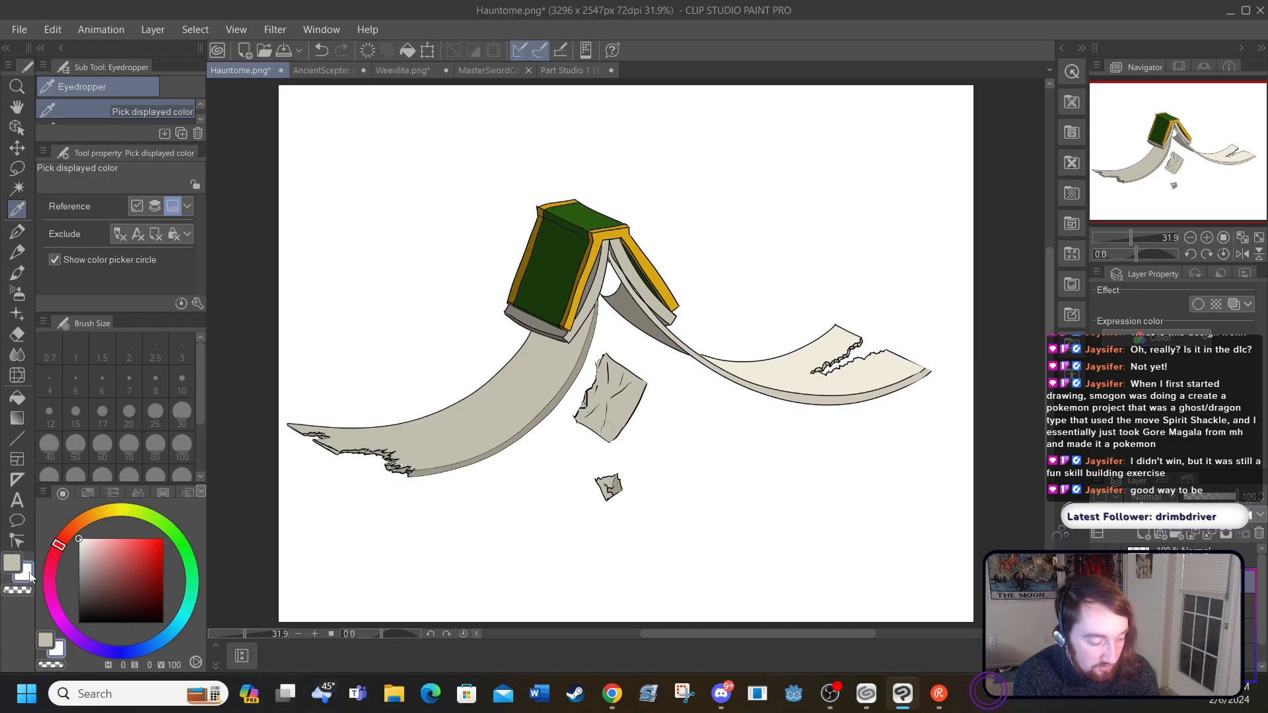
left_click(558, 334)
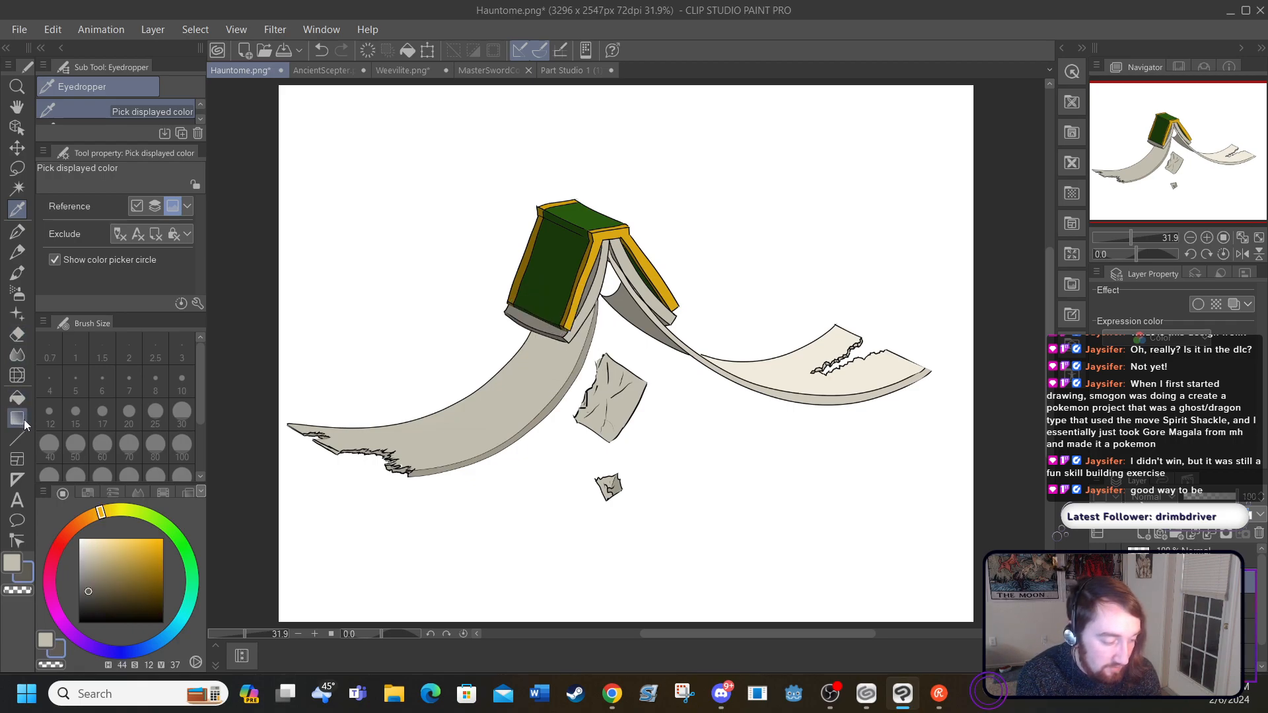
Step: Try to auto-select by the left page and apply a foreground-to-transparent gradient in grey-beige
left_click(18, 190)
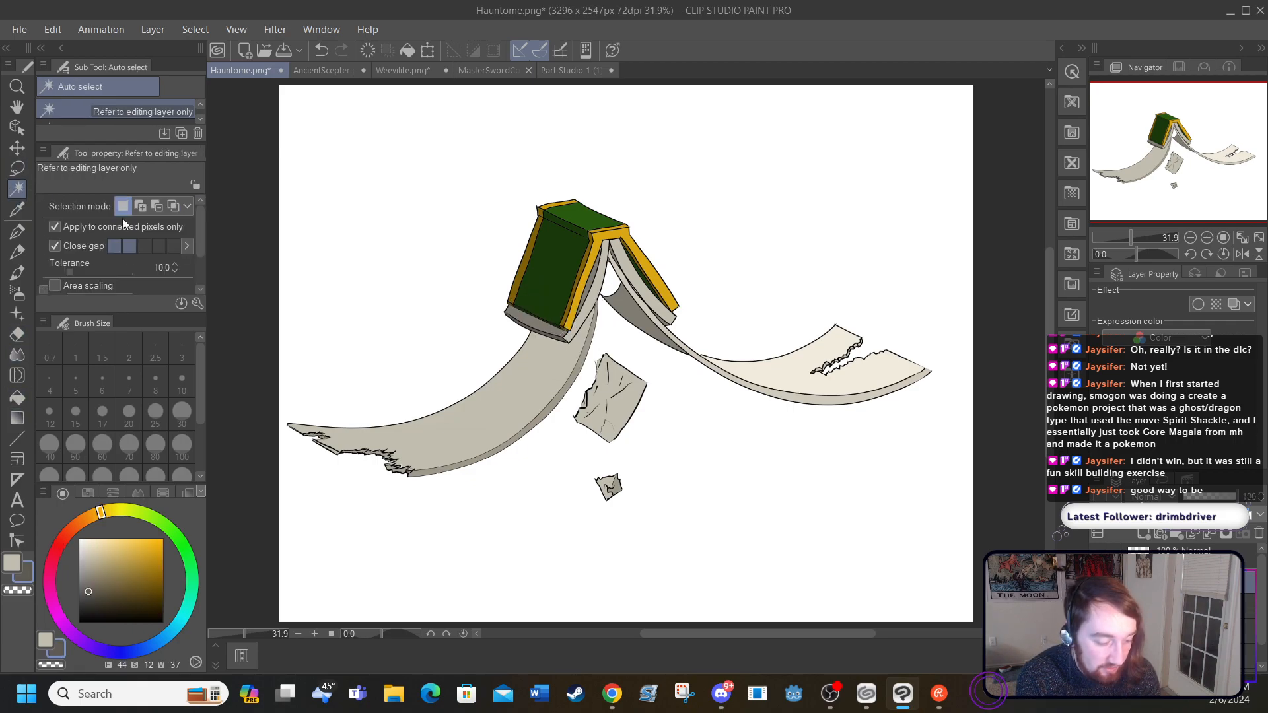
left_click(433, 397)
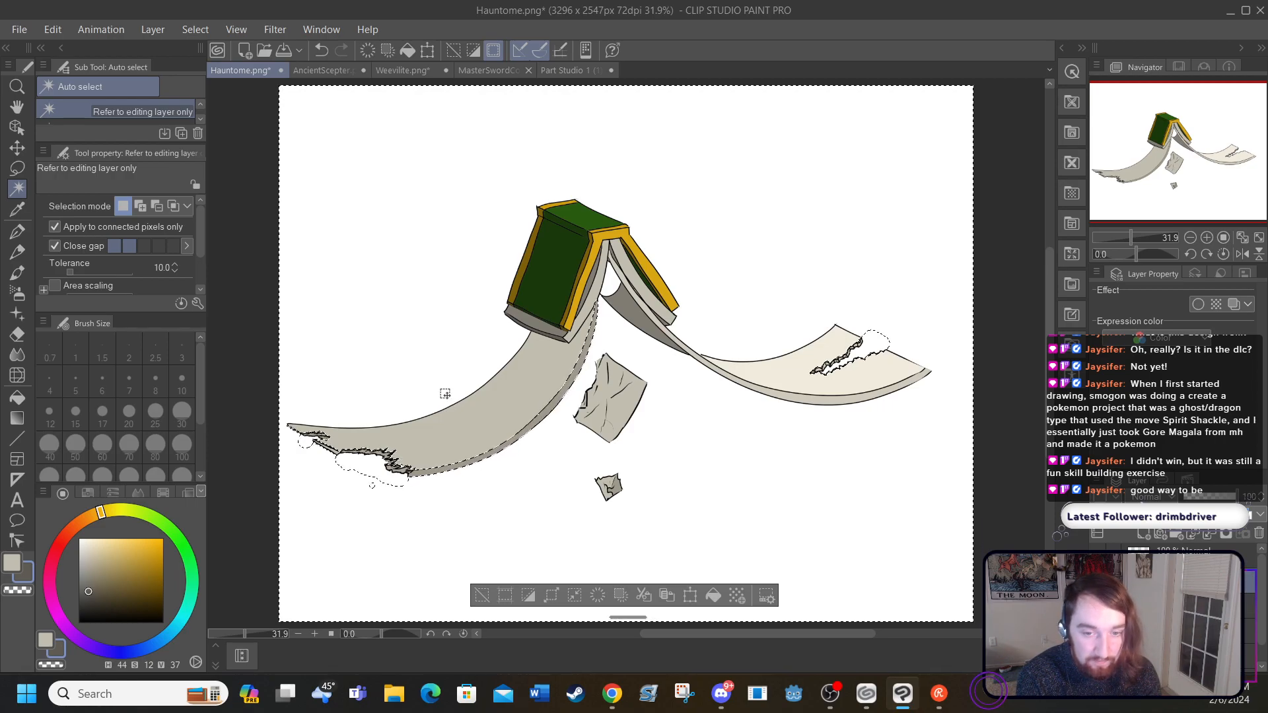
left_click(17, 419)
left_click_drag(494, 412, 478, 415)
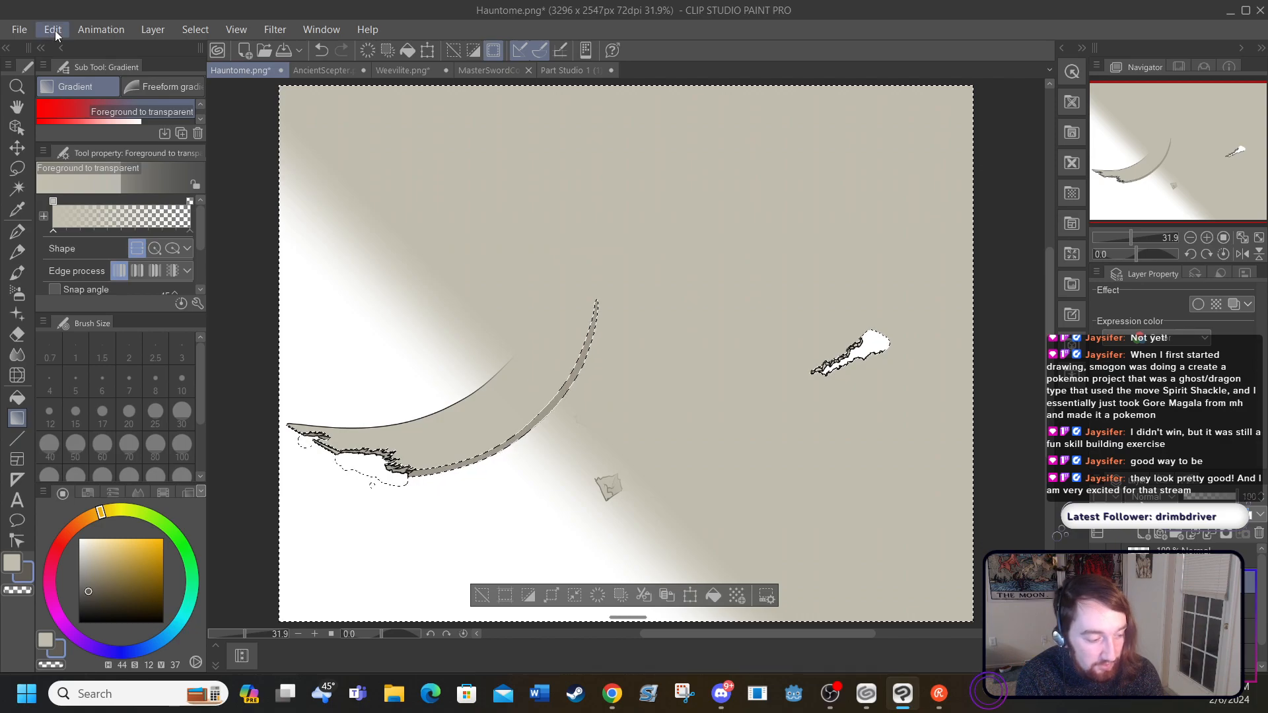
left_click(322, 51)
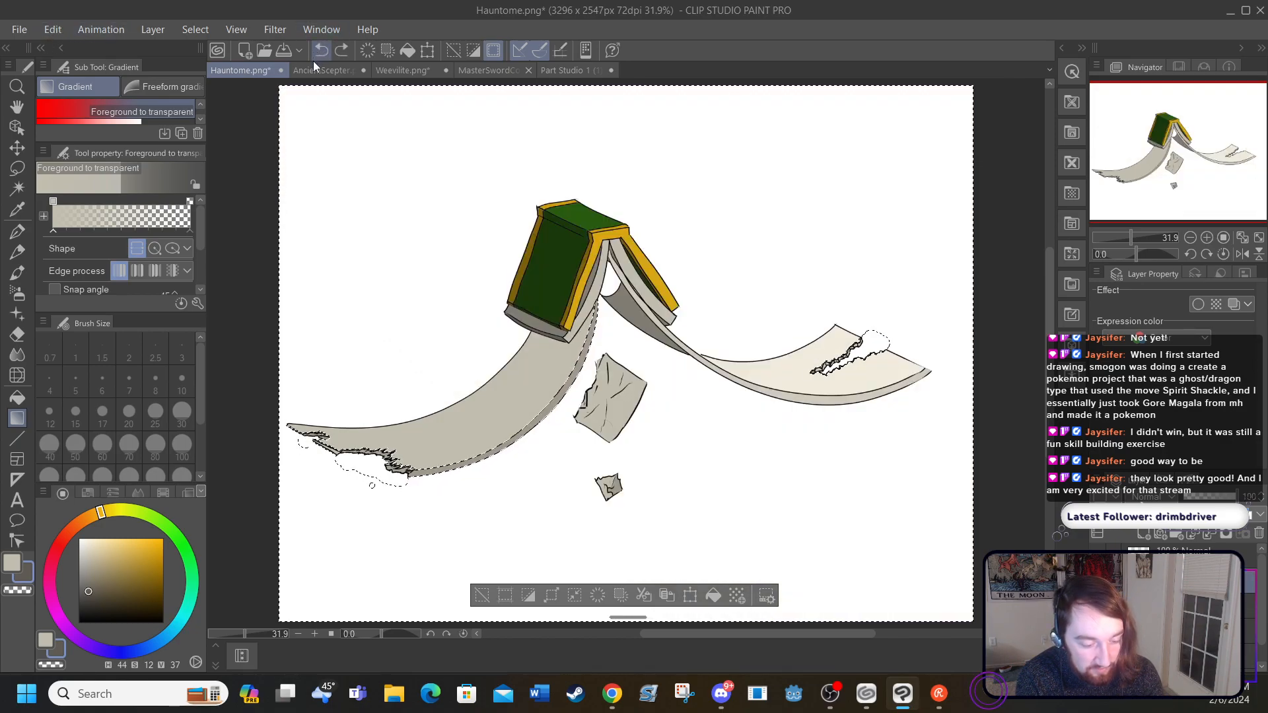
Step: Try to isolate the left page with Auto select, inverting the selection made at the right page's tear and clearing it
left_click(19, 191)
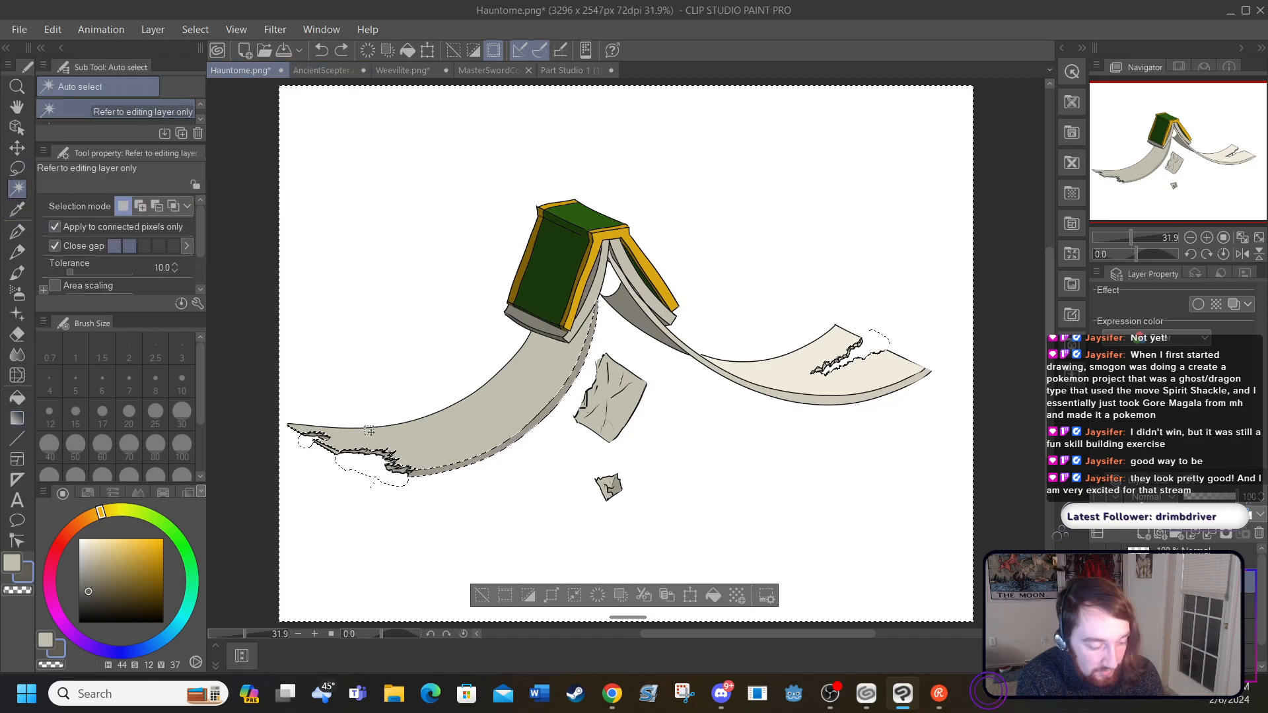
left_click_drag(368, 431, 444, 438)
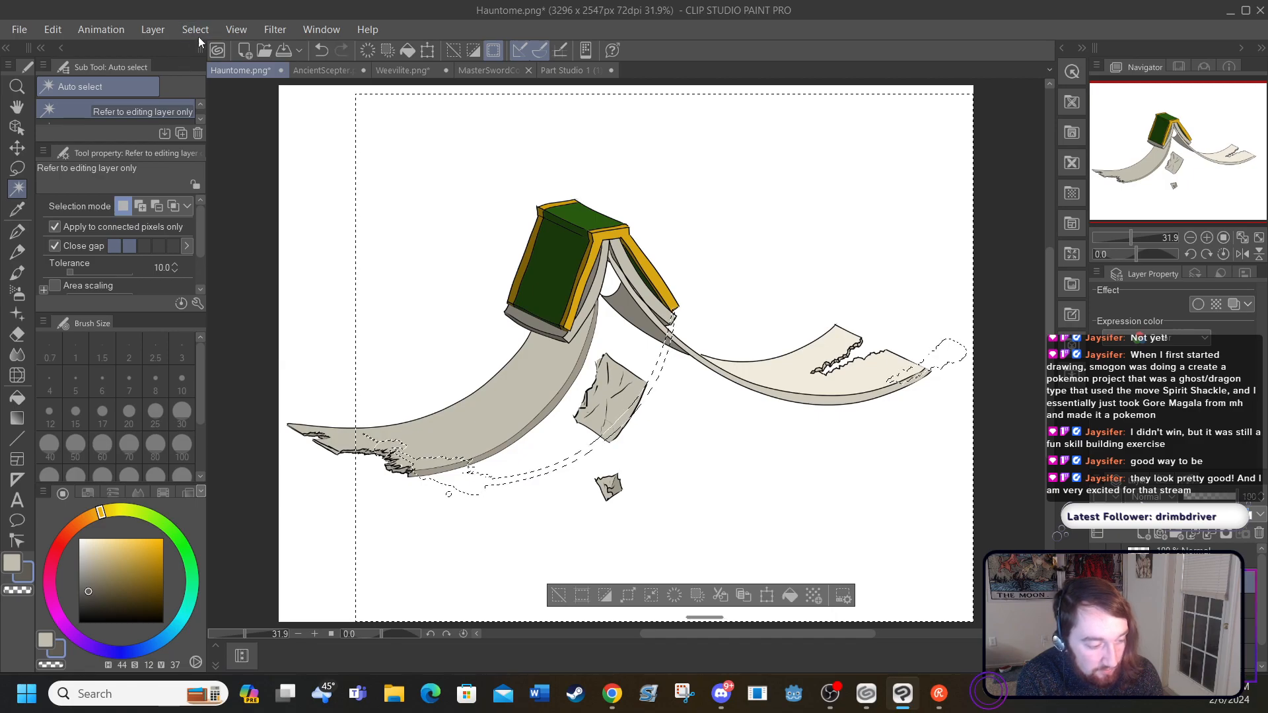
left_click(321, 51)
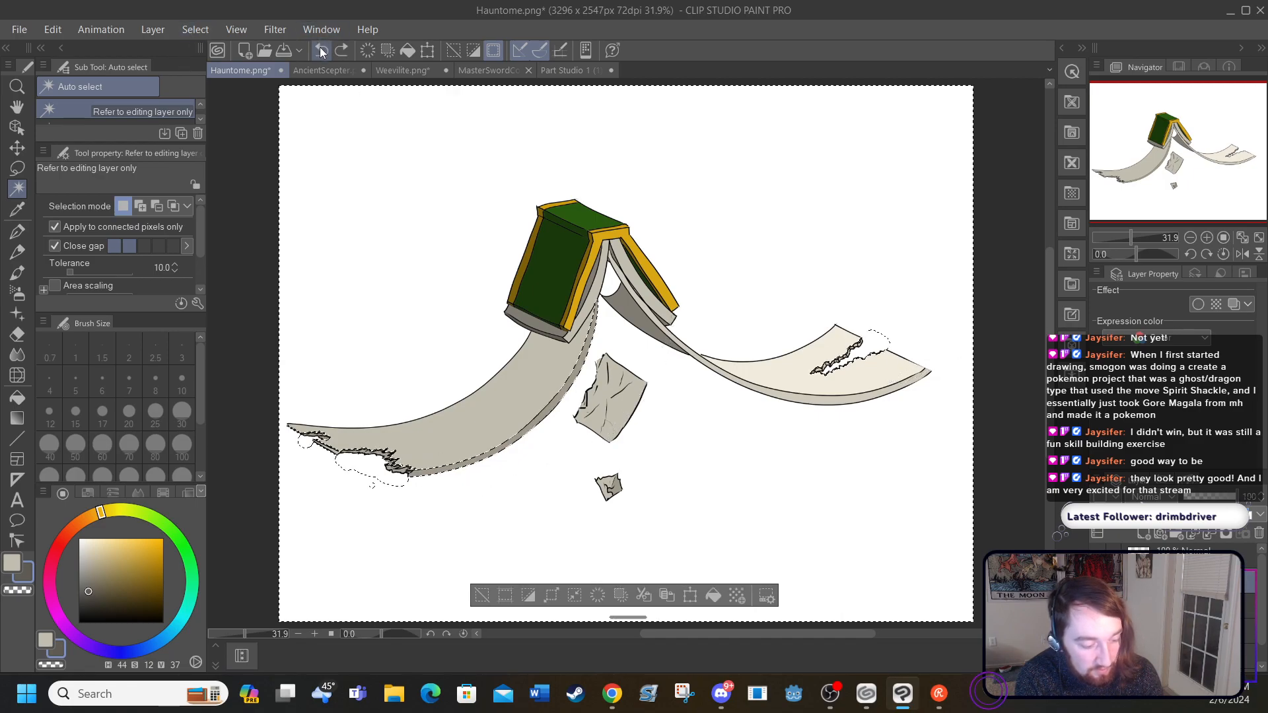
left_click(452, 50)
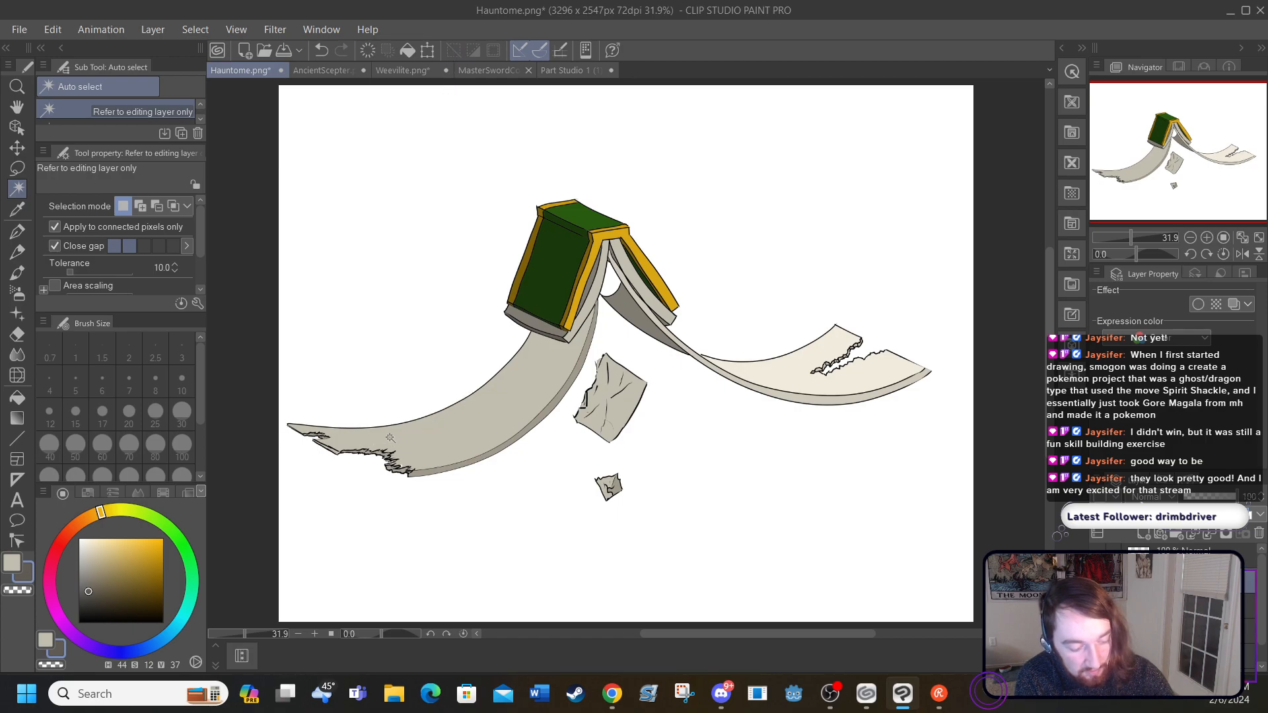
left_click(441, 428)
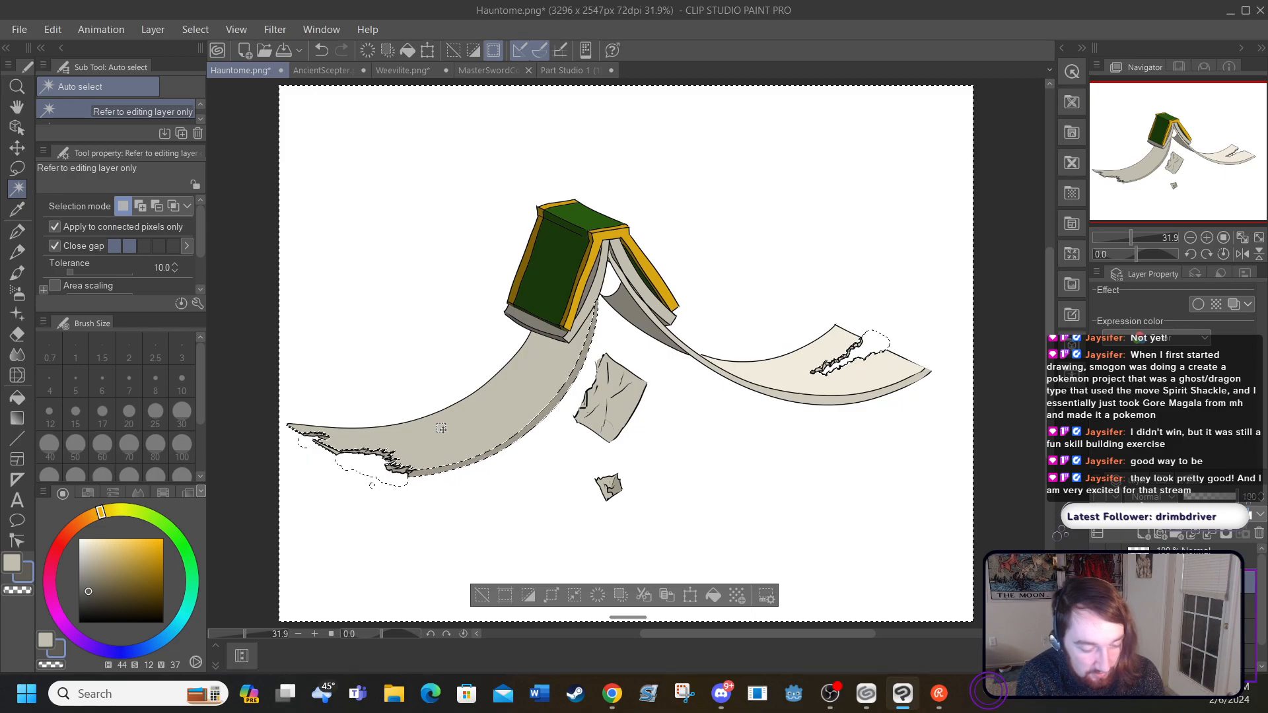
left_click(871, 341)
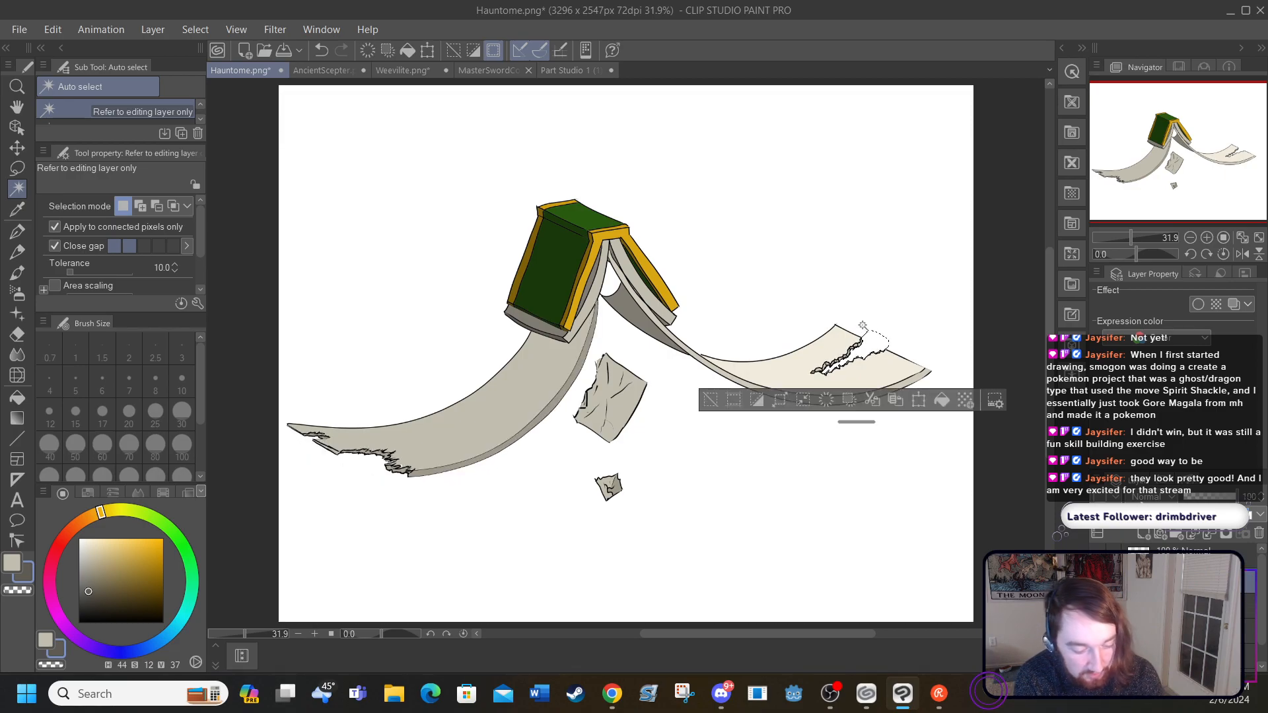
left_click(473, 51)
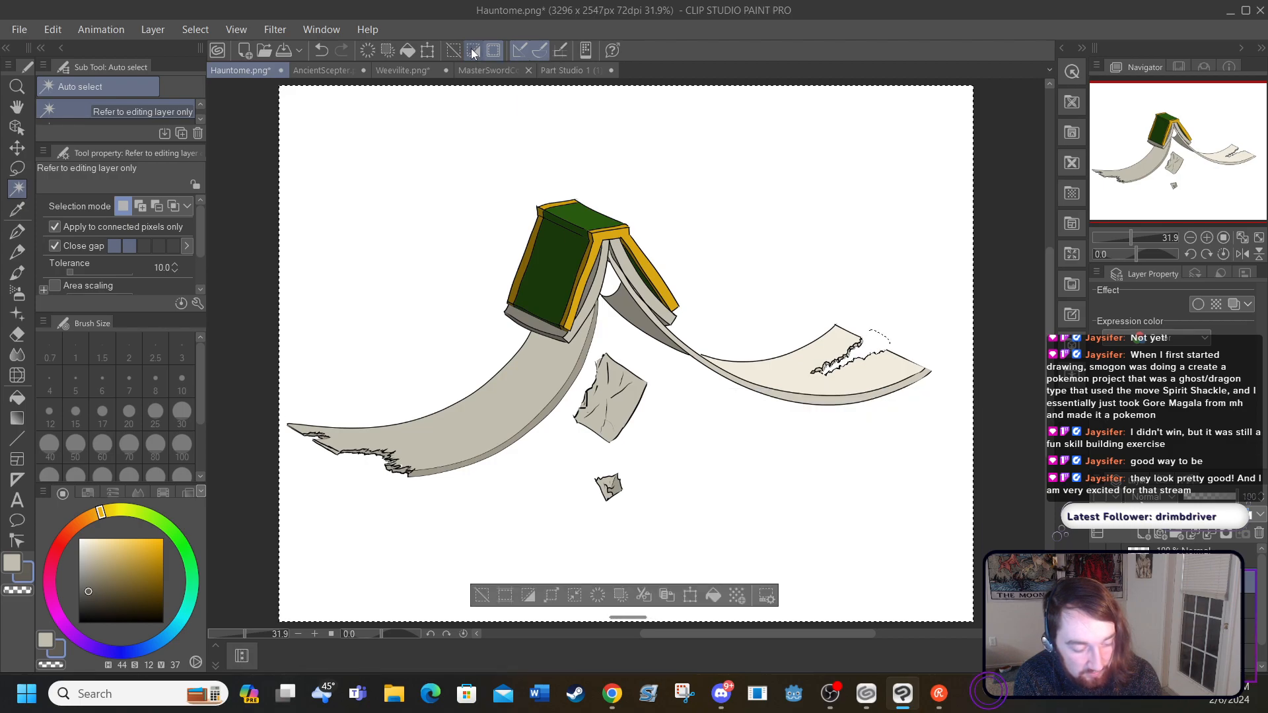
left_click(470, 49)
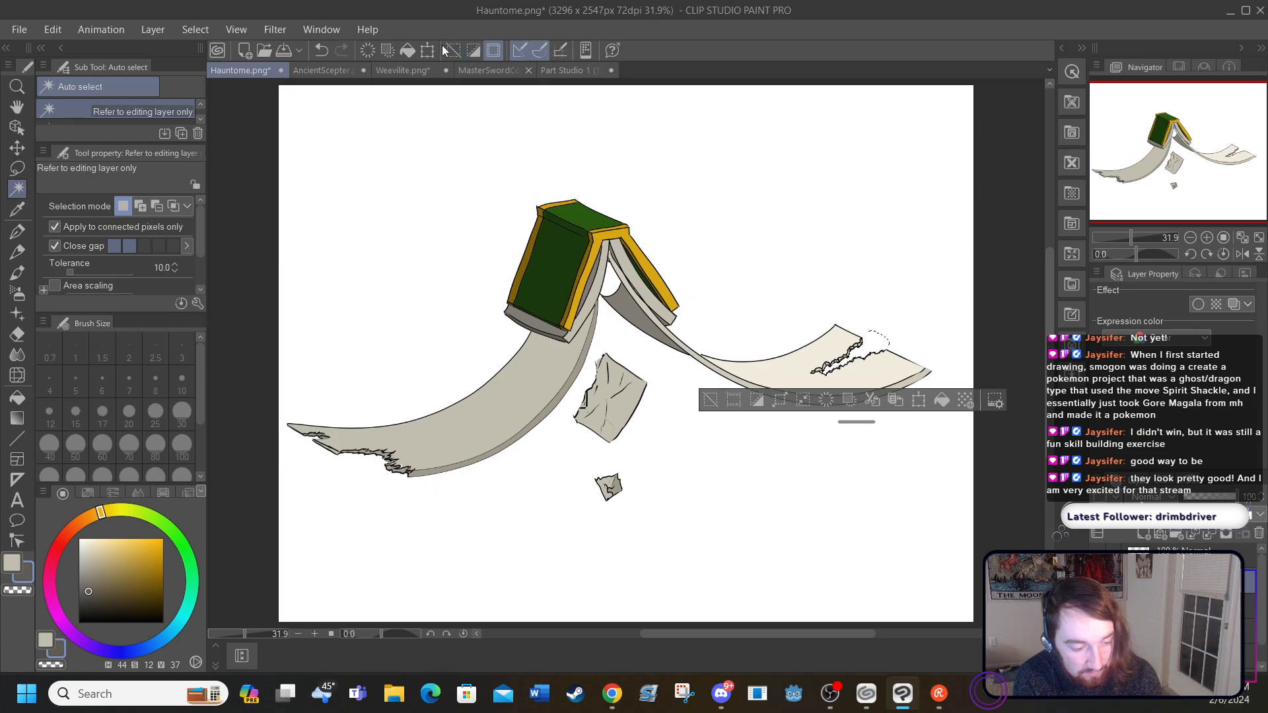
left_click(453, 48)
Step: Try to auto-select by the left page and the gap at its torn end, clearing the selection between attempts
left_click(486, 382)
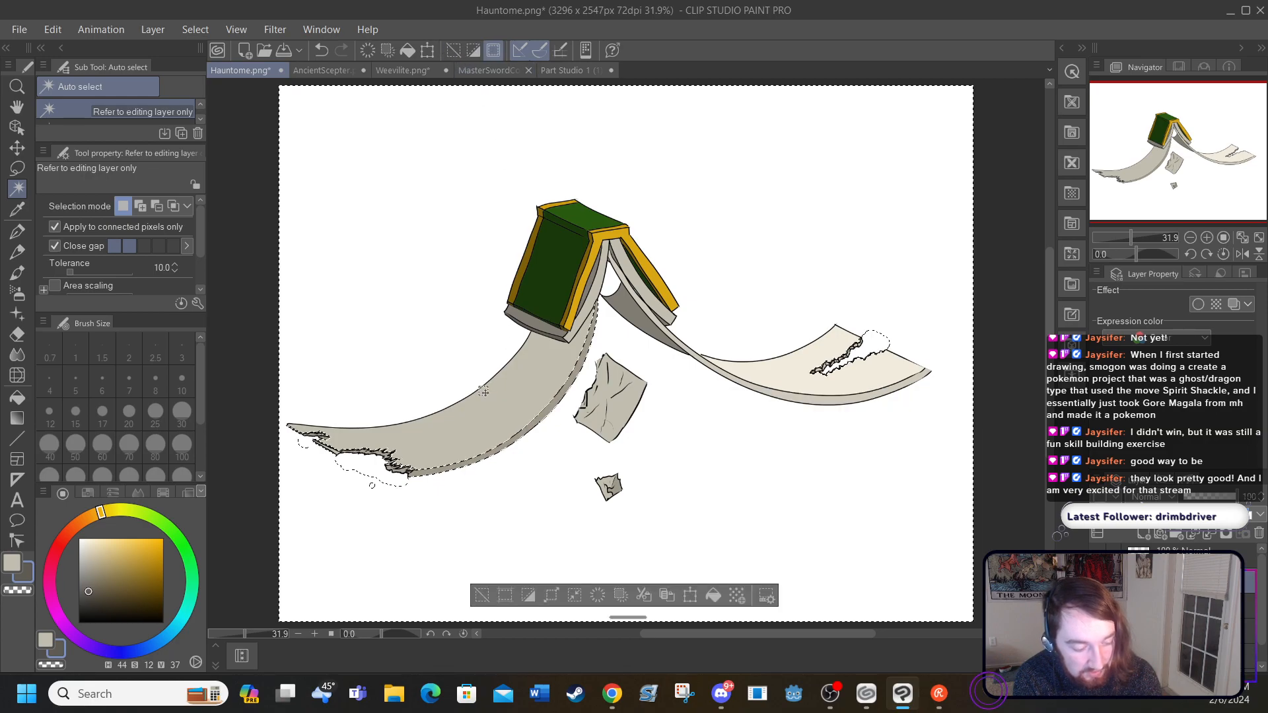
left_click(347, 456)
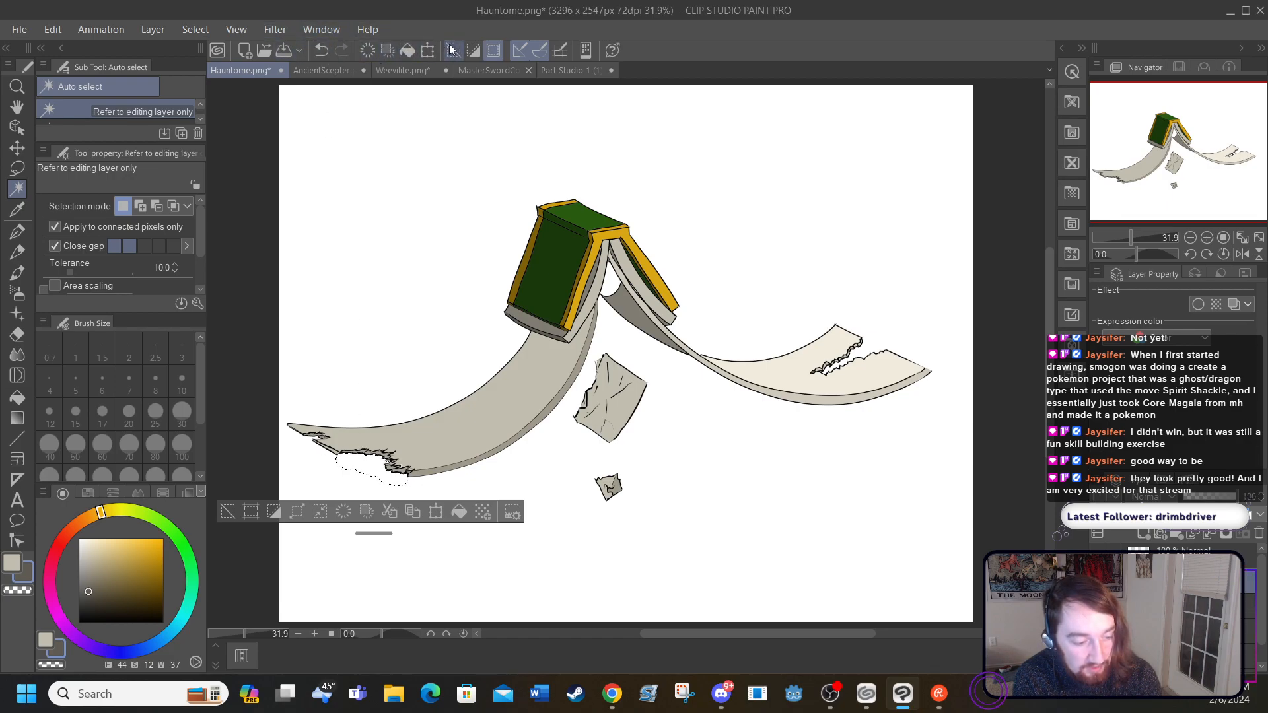
left_click(493, 49)
left_click(491, 404)
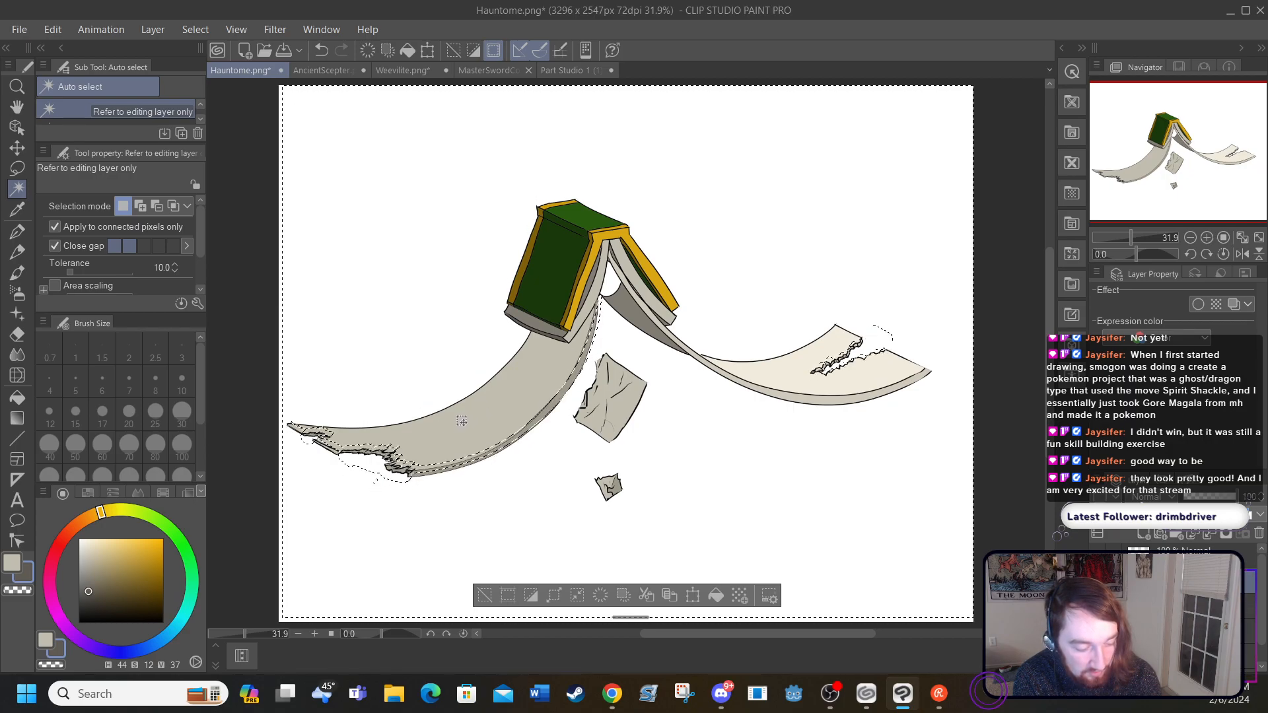
left_click_drag(472, 406, 460, 423)
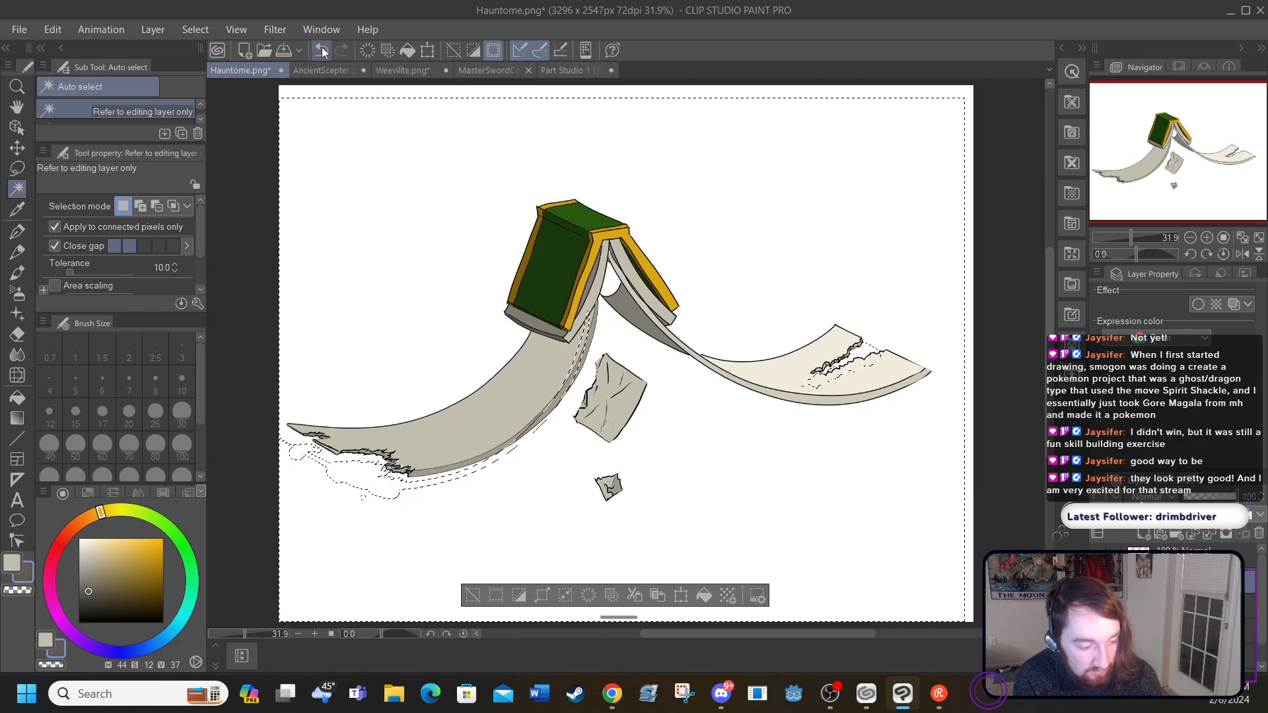
left_click(357, 458)
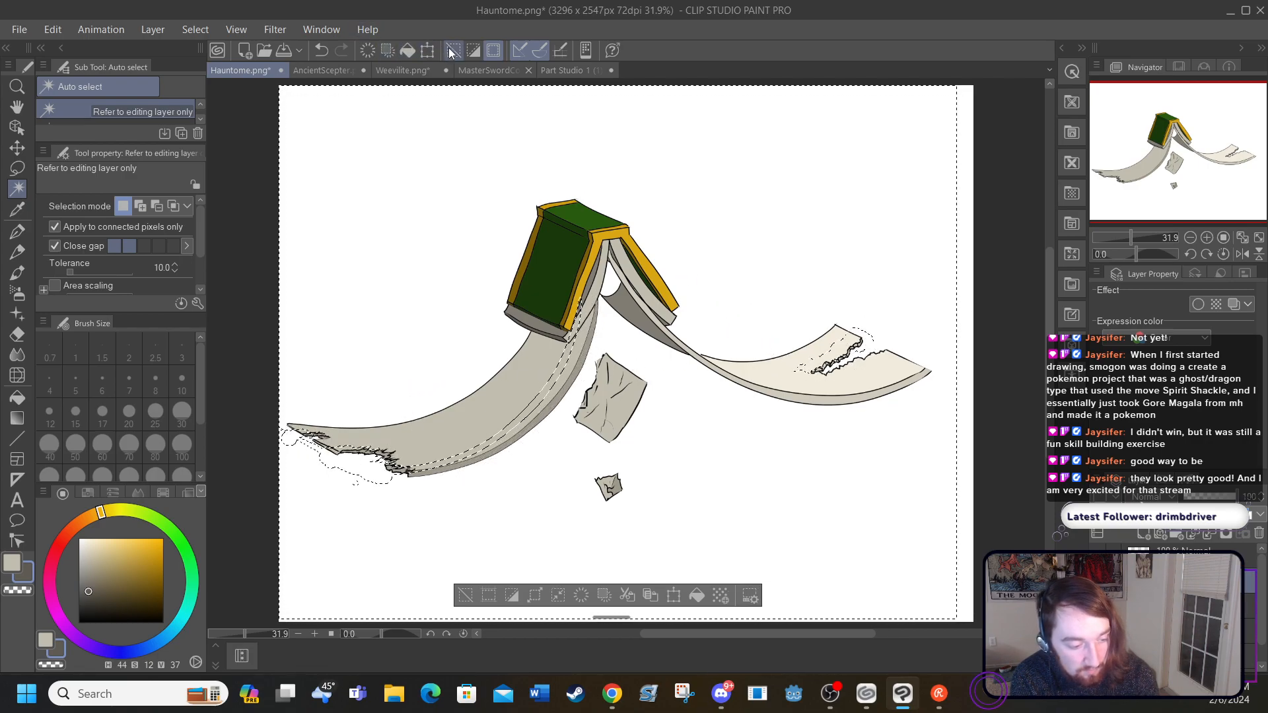
left_click(387, 50)
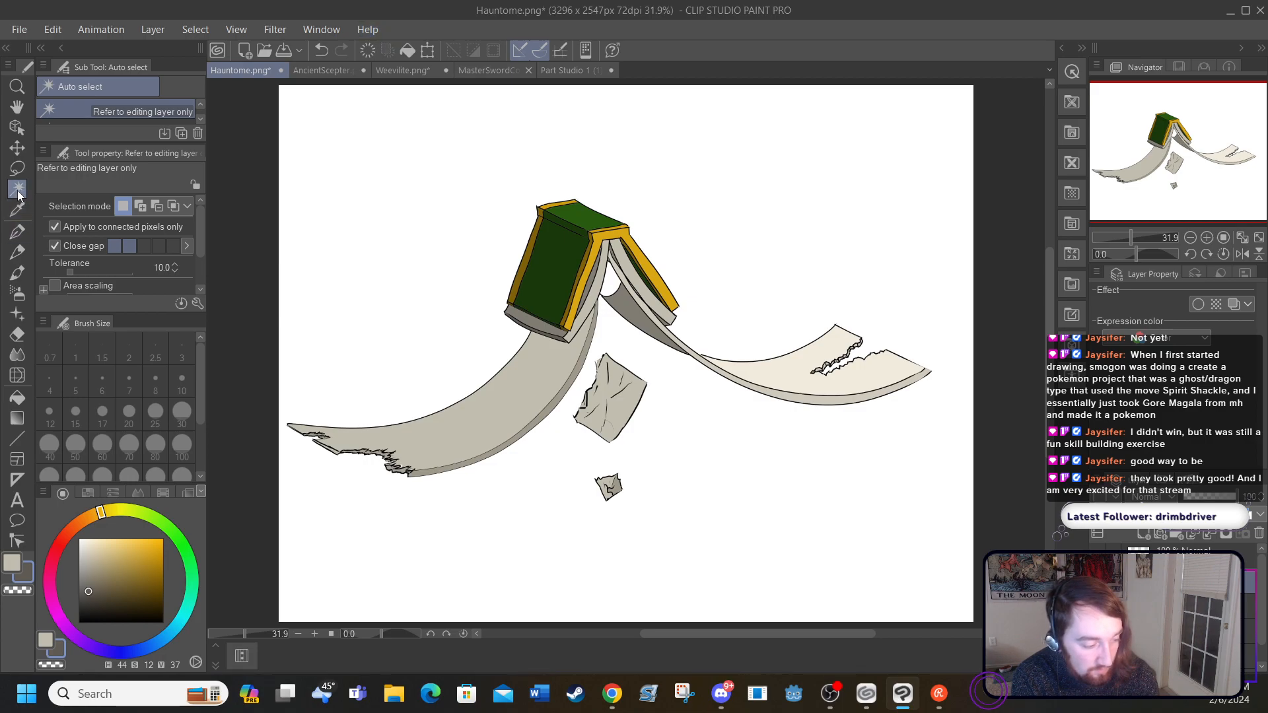
left_click(491, 401)
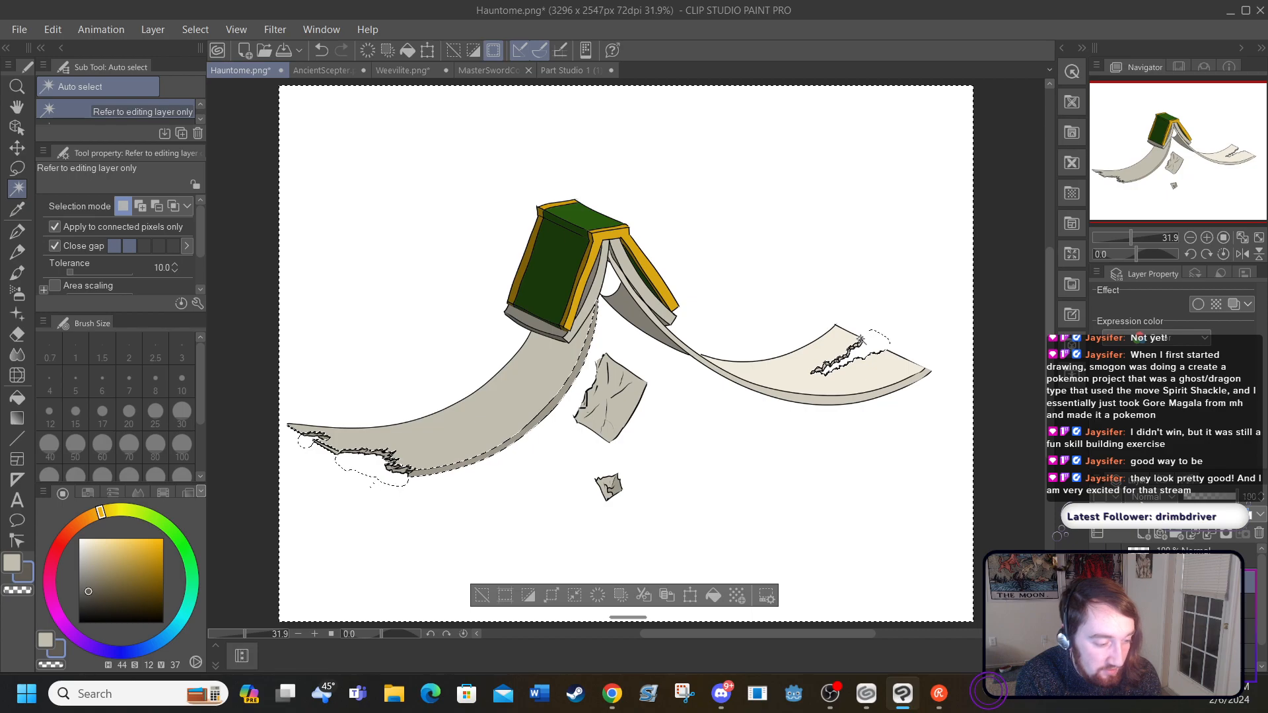
left_click(454, 46)
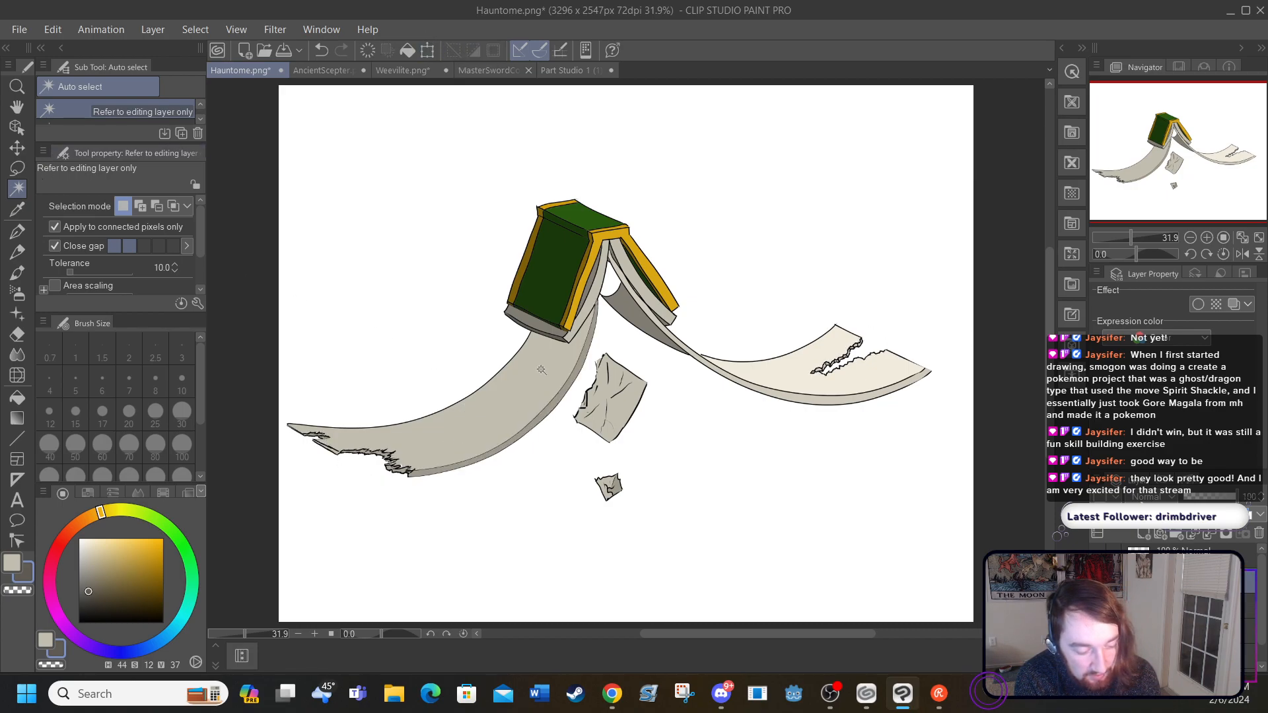
Step: Try to shade the auto-selected left page with grey-beige foreground-to-transparent gradients and undo them
left_click(459, 437)
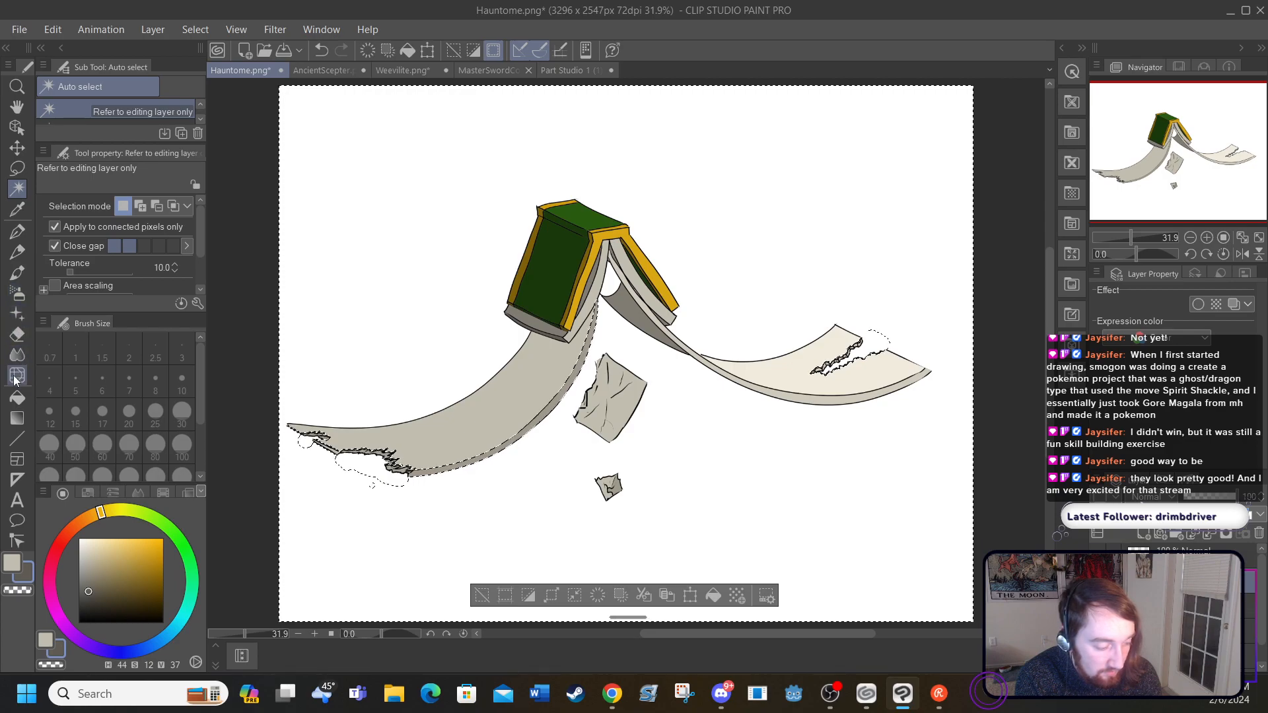
left_click(17, 418)
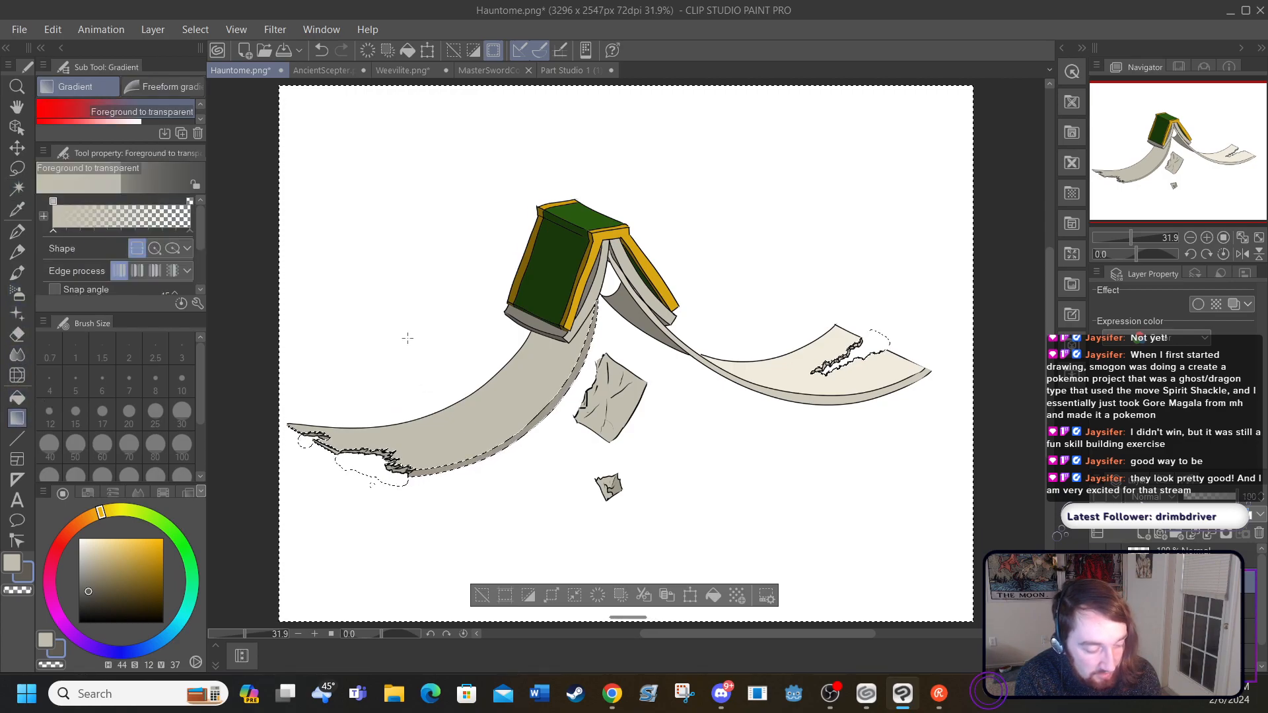
left_click_drag(483, 410, 470, 414)
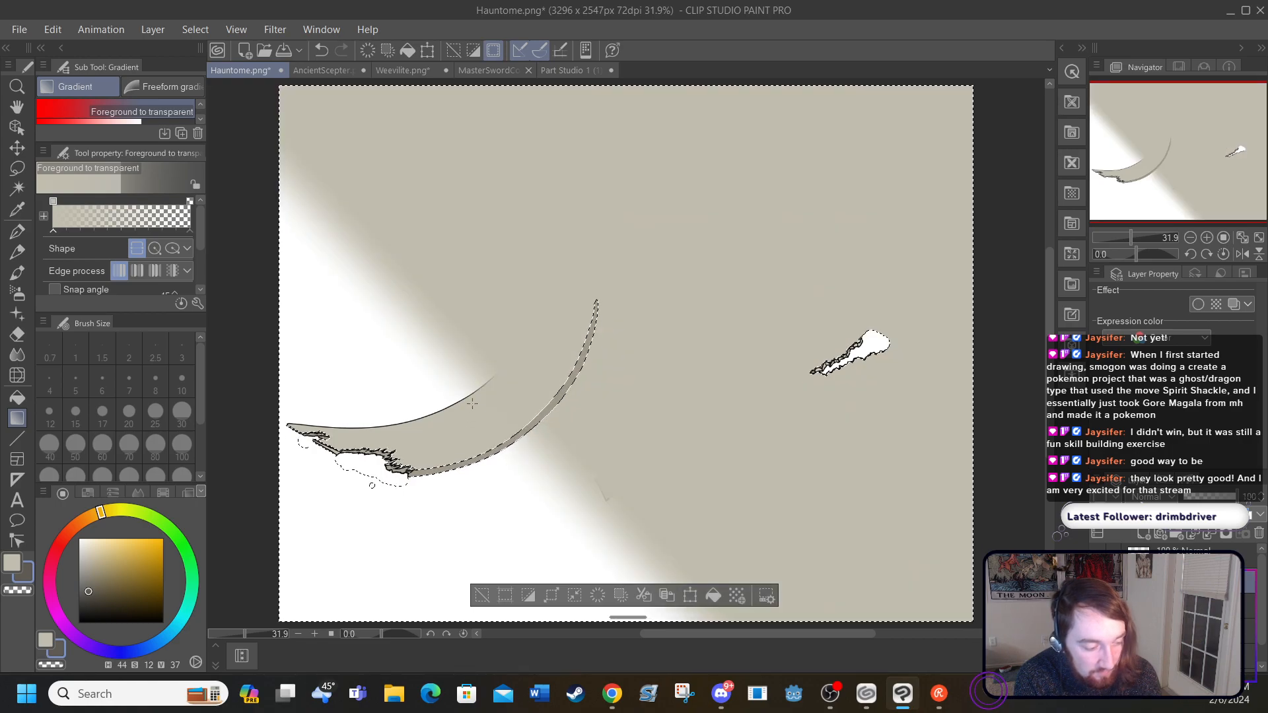
left_click_drag(379, 328, 283, 510)
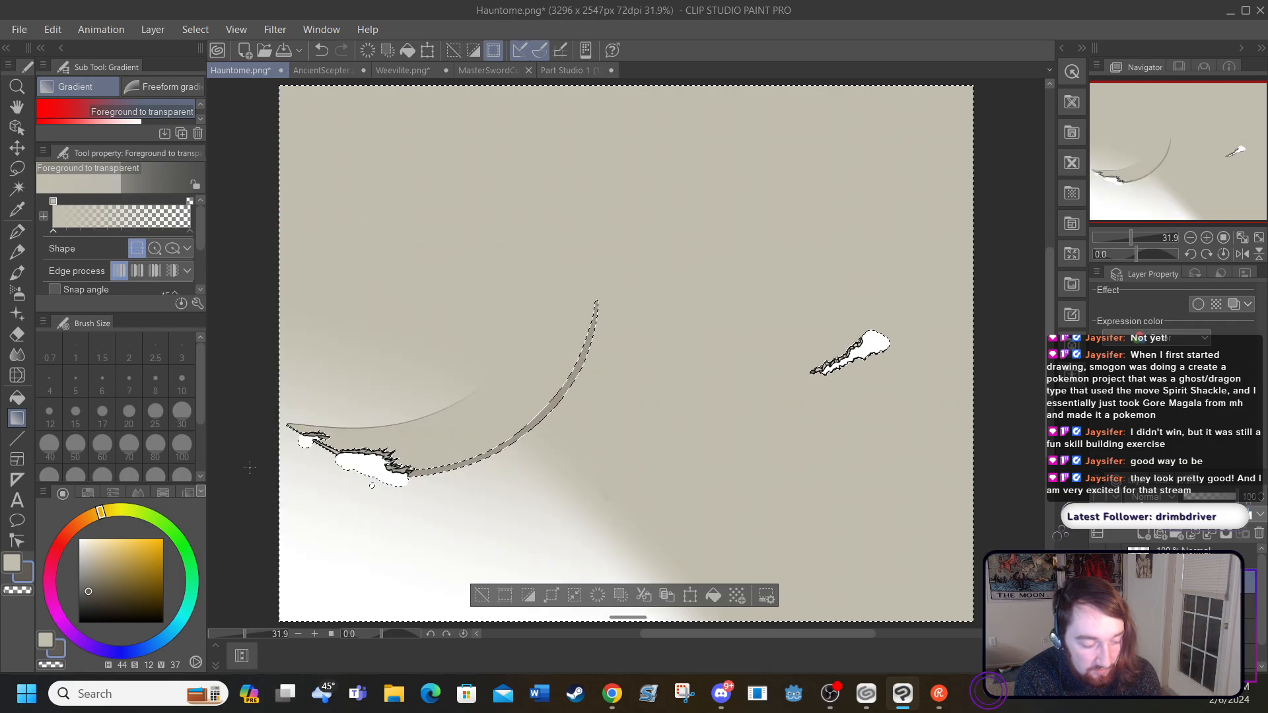
left_click(320, 51)
left_click(321, 50)
left_click(321, 52)
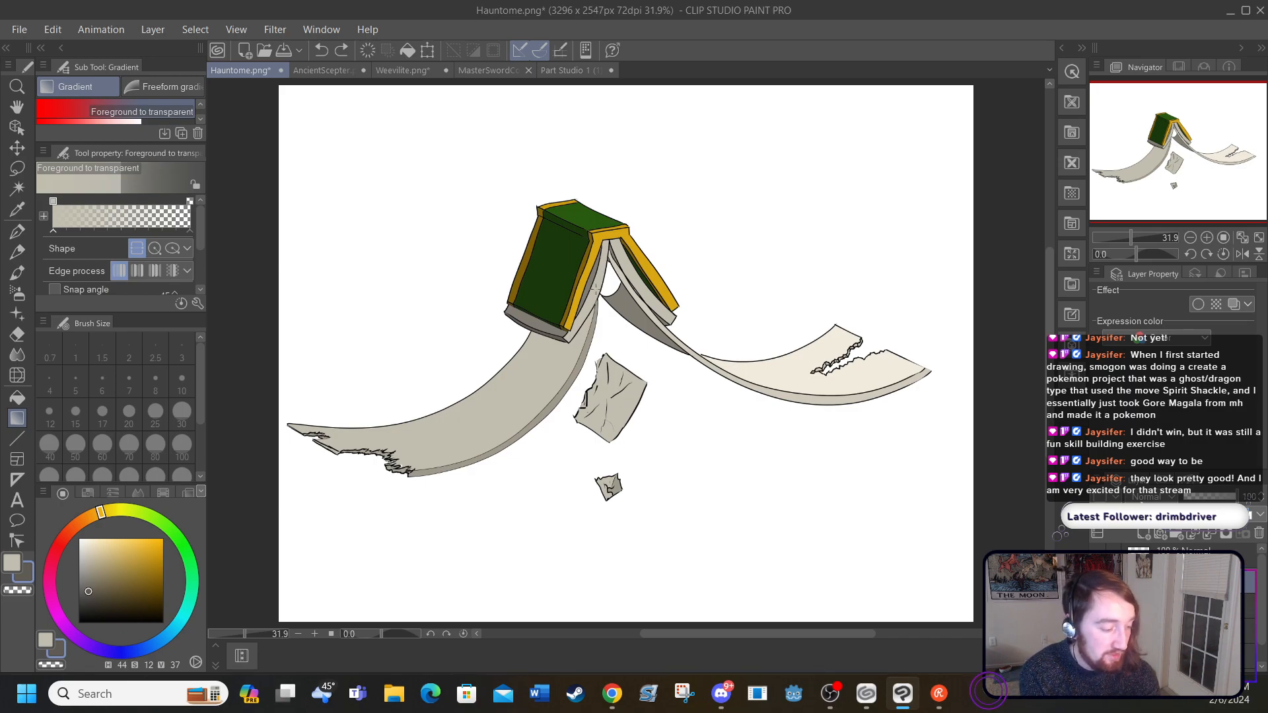
Step: With the size 5 G-pen in dark grey (H 44, S 10, V 31), streak the left page block's light edge with lengthwise page lines
left_click(16, 235)
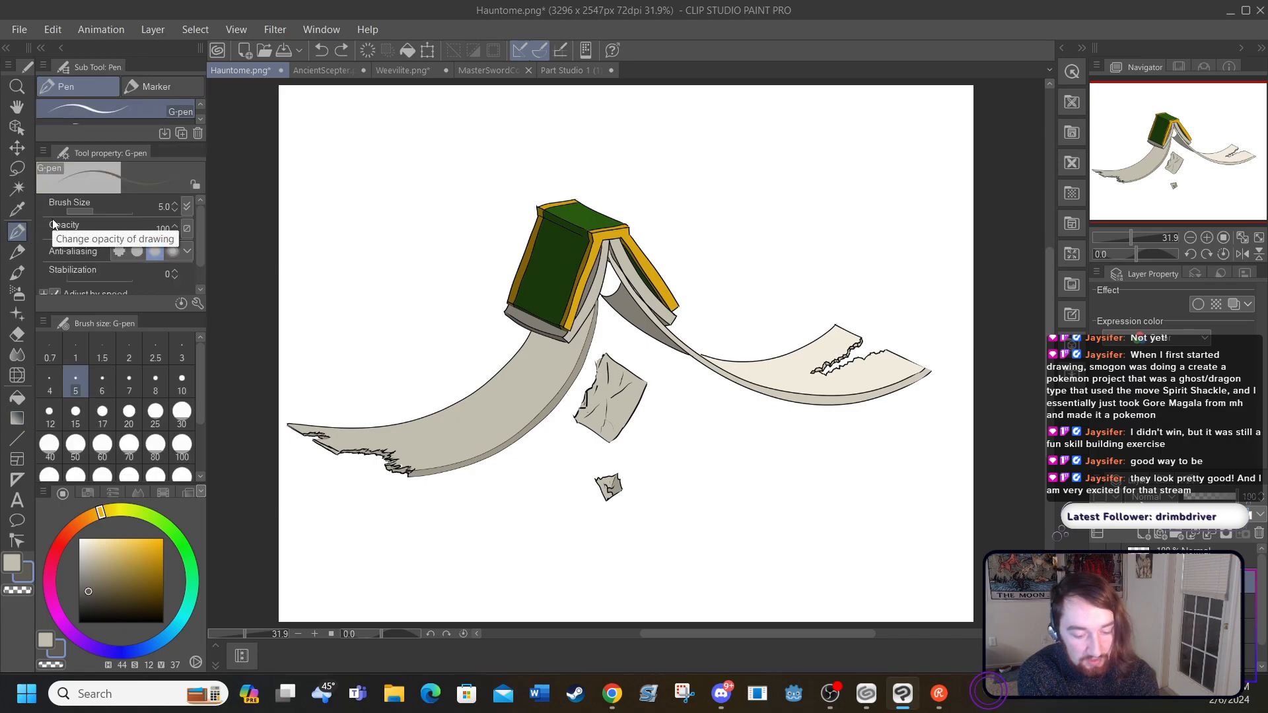
left_click(314, 634)
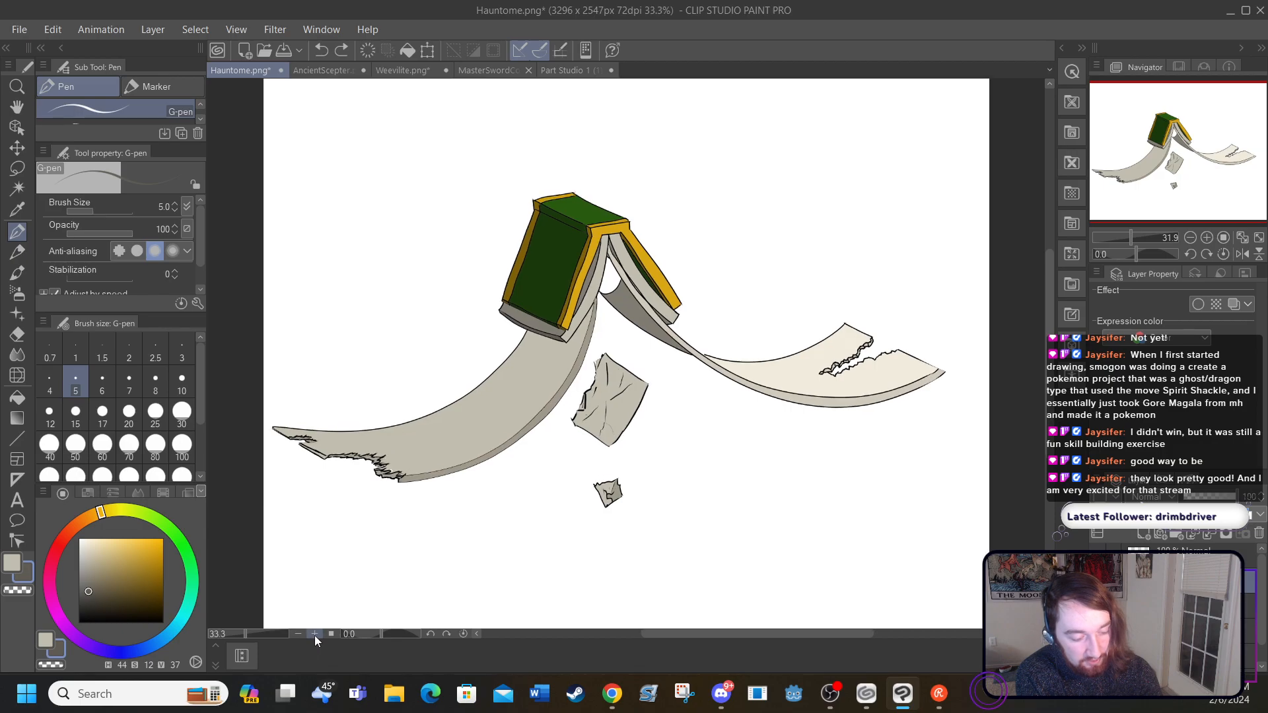
left_click(314, 634)
left_click(315, 634)
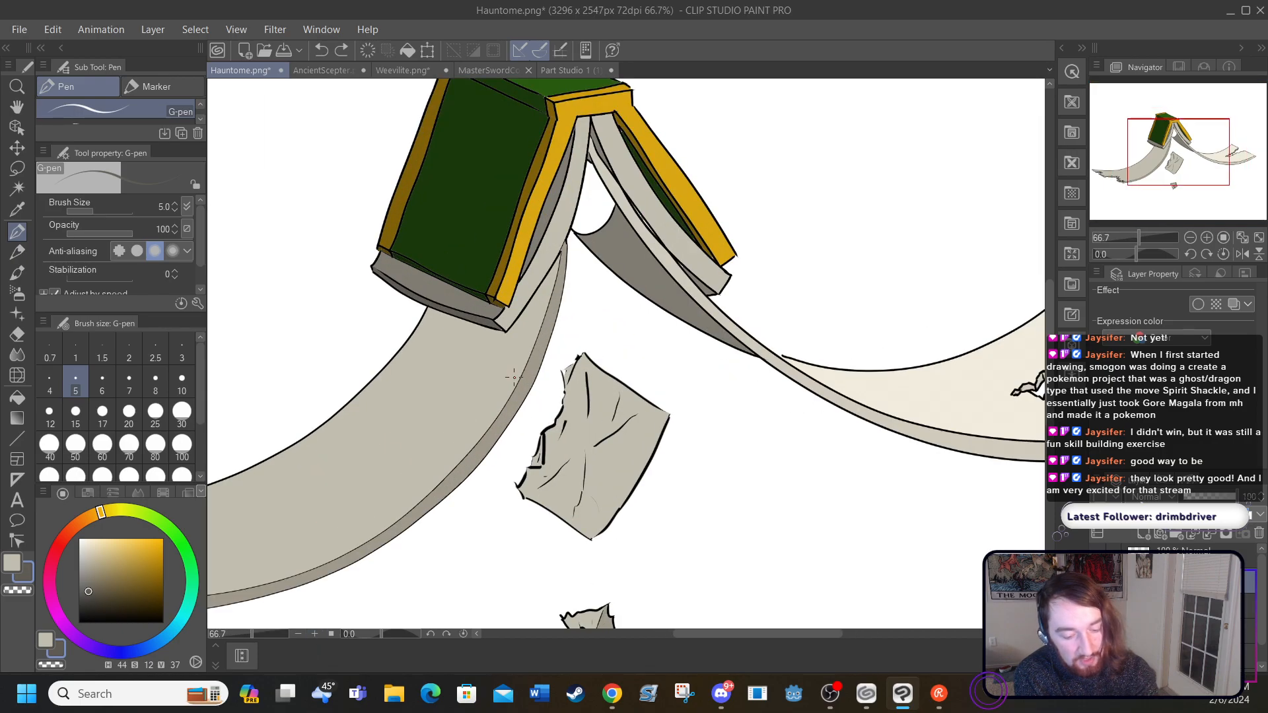
scroll(1050, 319, "up", 3)
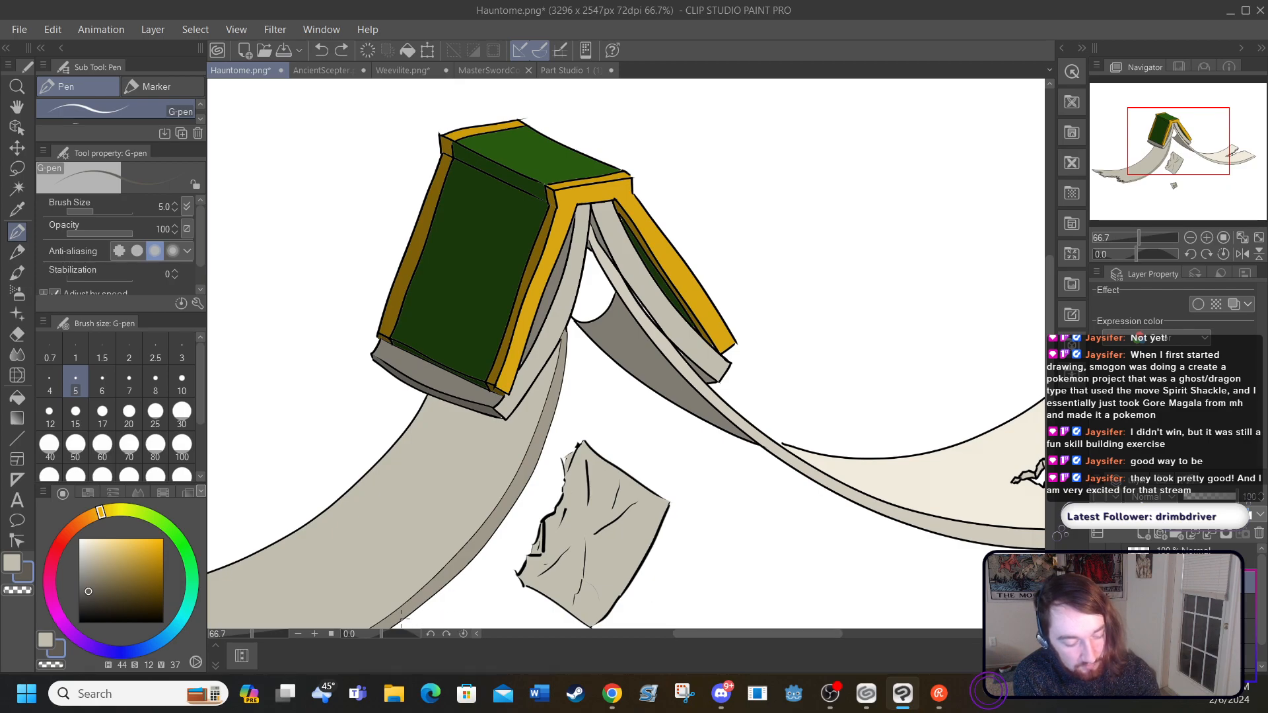
left_click(315, 634)
left_click(315, 634)
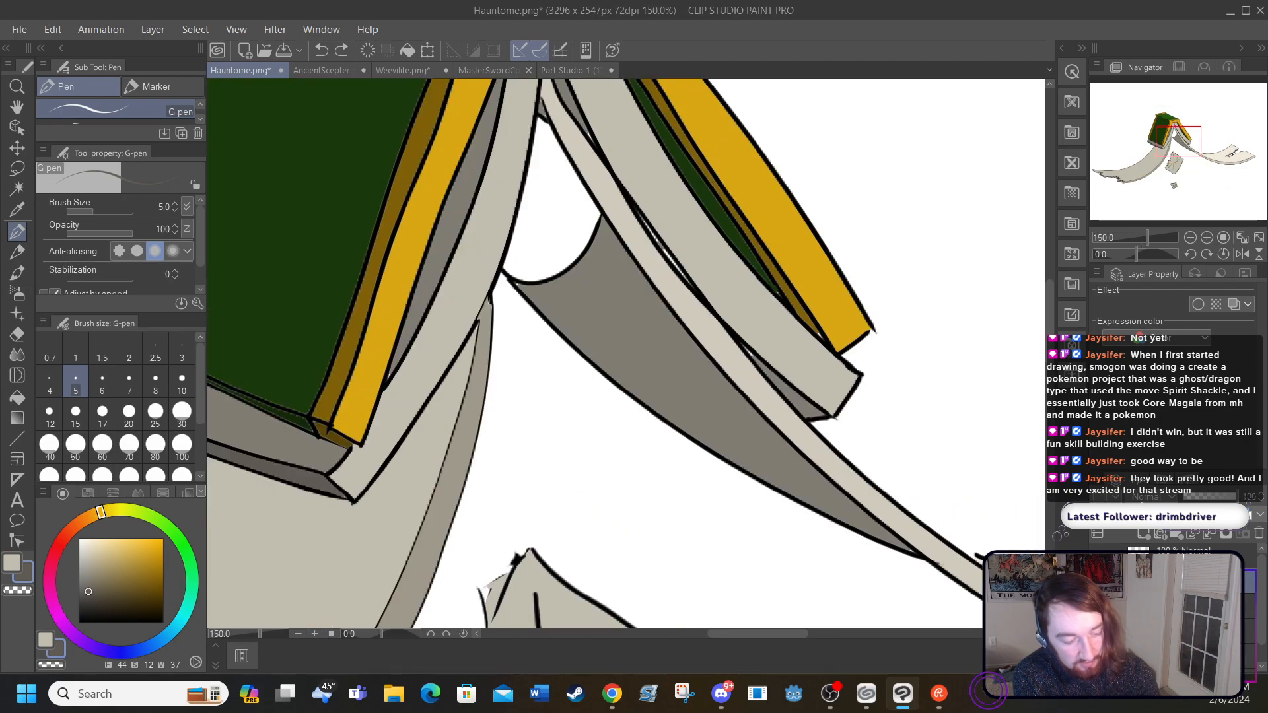
scroll(1048, 311, "up", 3)
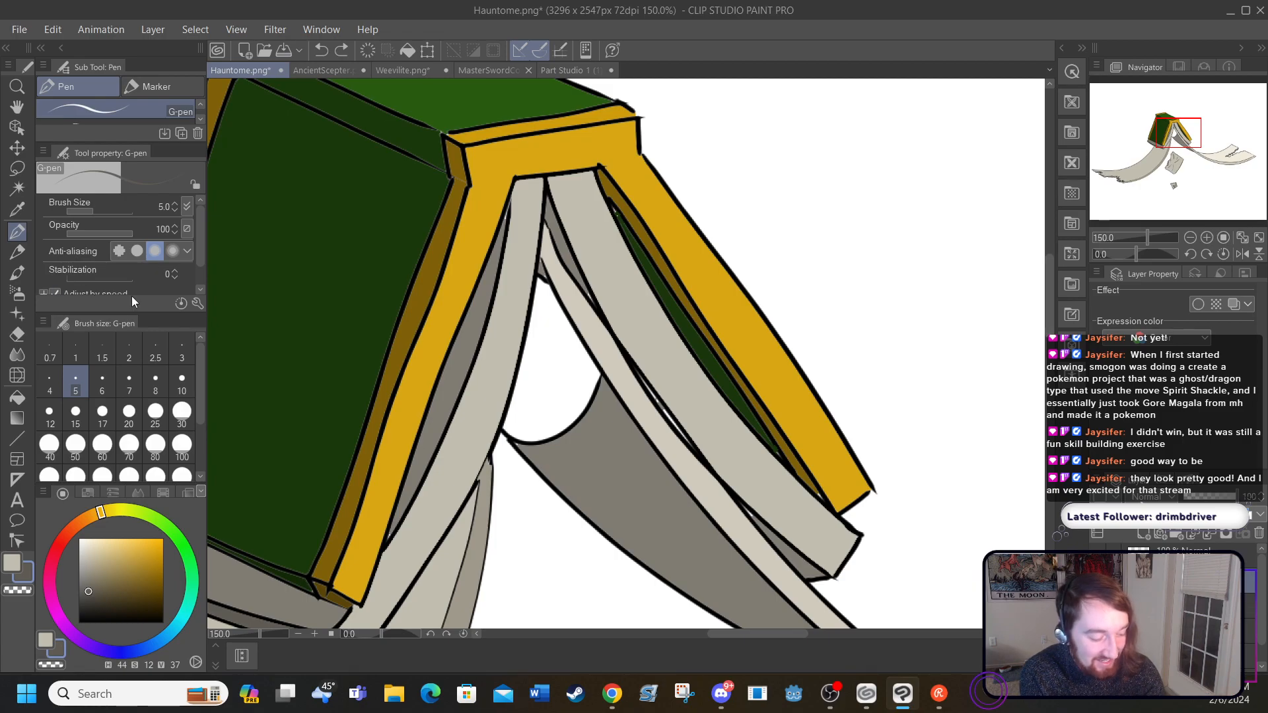
left_click(83, 617)
left_click_drag(83, 617, 87, 596)
mouse_move(519, 210)
left_mouse_down()
mouse_move(480, 377)
mouse_move(379, 547)
mouse_move(402, 543)
mouse_move(389, 569)
mouse_move(469, 441)
mouse_move(502, 350)
mouse_move(525, 214)
mouse_move(513, 358)
mouse_move(392, 593)
left_mouse_up()
left_click_drag(418, 531, 375, 602)
left_click_drag(444, 482, 381, 572)
left_click_drag(452, 460, 400, 542)
left_click_drag(485, 387, 453, 462)
left_click_drag(491, 354, 478, 394)
left_click_drag(503, 329, 486, 382)
left_click_drag(521, 319, 505, 370)
left_click_drag(517, 224, 497, 327)
mouse_move(515, 194)
left_mouse_down()
mouse_move(518, 226)
mouse_move(520, 200)
mouse_move(523, 228)
mouse_move(527, 208)
mouse_move(527, 263)
left_mouse_up()
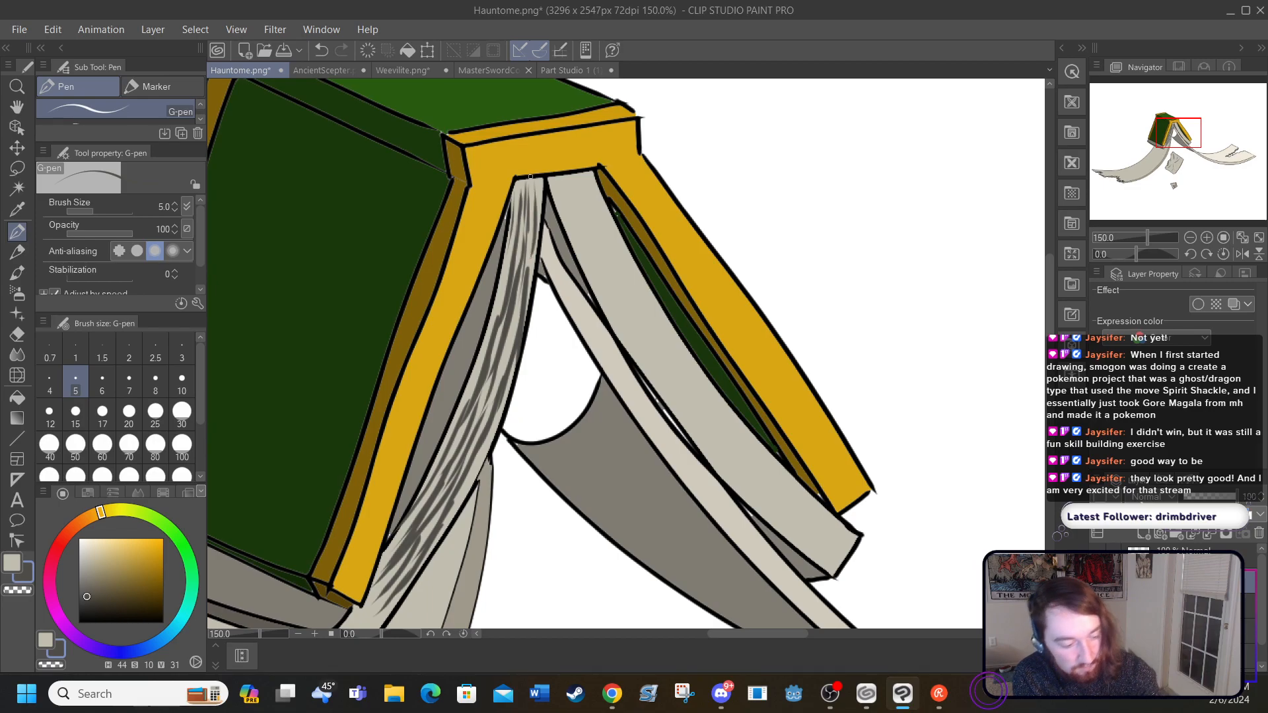
Step: Continue the dark grey page lines along the light edge down to the page block's lower corner
left_click_drag(716, 634, 702, 635)
left_click_drag(1048, 326, 1047, 354)
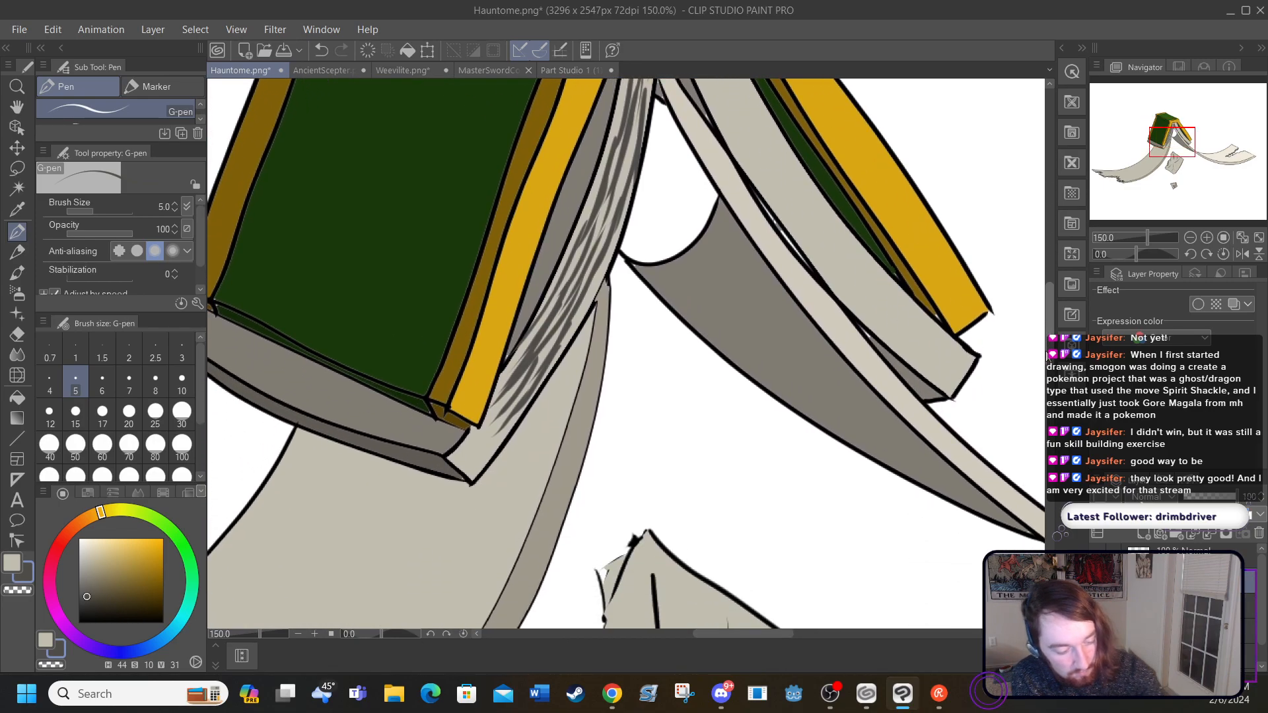
mouse_move(500, 431)
left_mouse_down()
mouse_move(468, 470)
mouse_move(453, 460)
mouse_move(469, 478)
left_mouse_up()
left_click_drag(504, 411, 483, 430)
left_click_drag(528, 355, 493, 399)
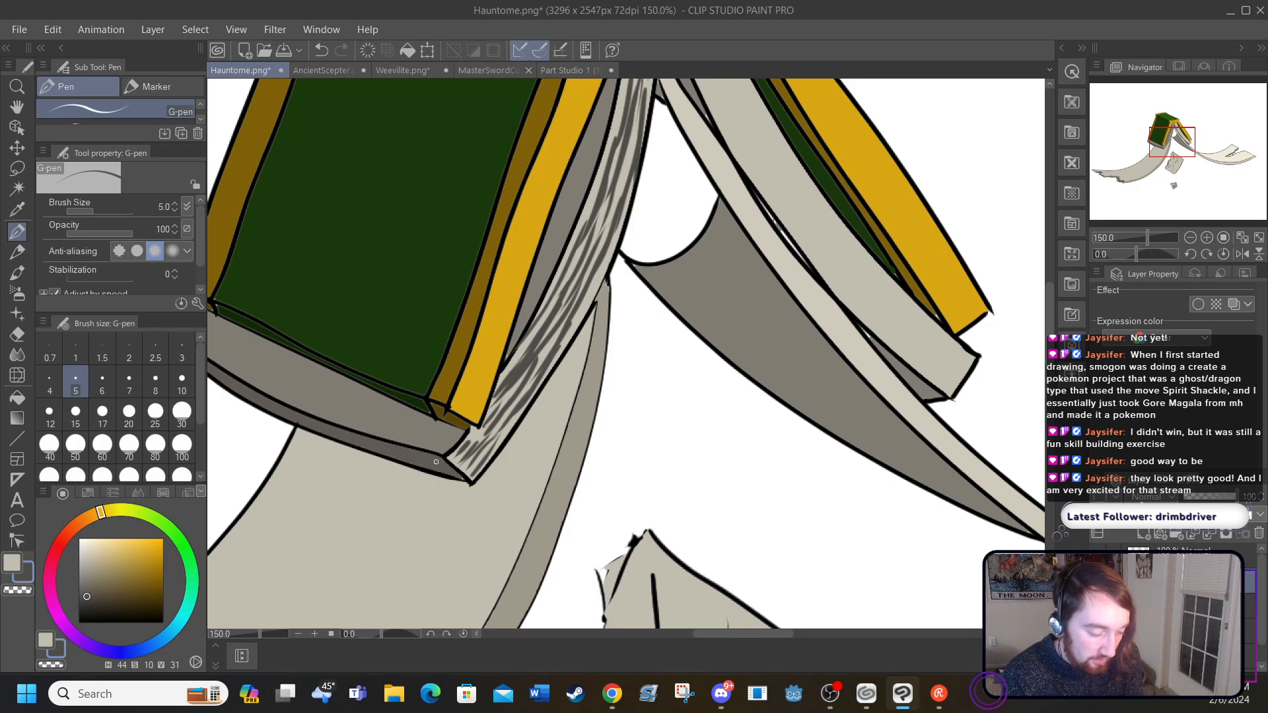
Step: Darken the pen colour to H 44, S 11, V 19 and streak page lines along the page block's shaded lower strip
left_click_drag(696, 632, 669, 628)
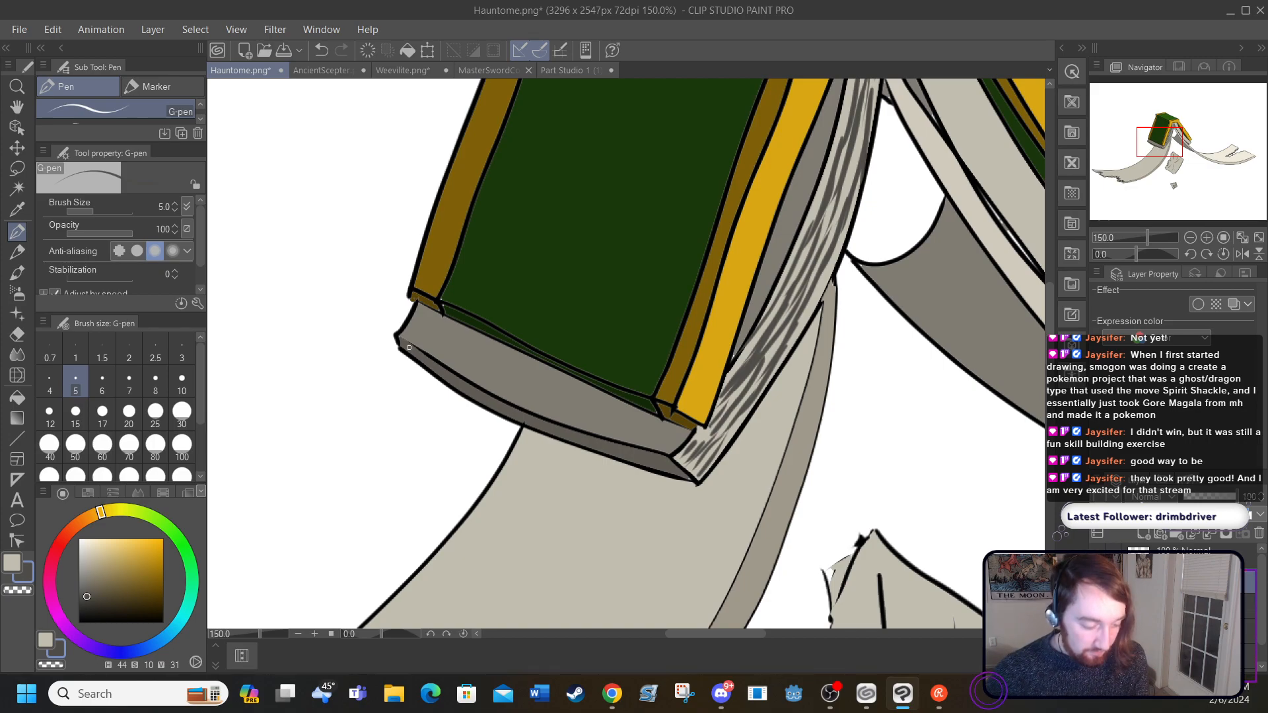
left_click_drag(440, 370, 505, 406)
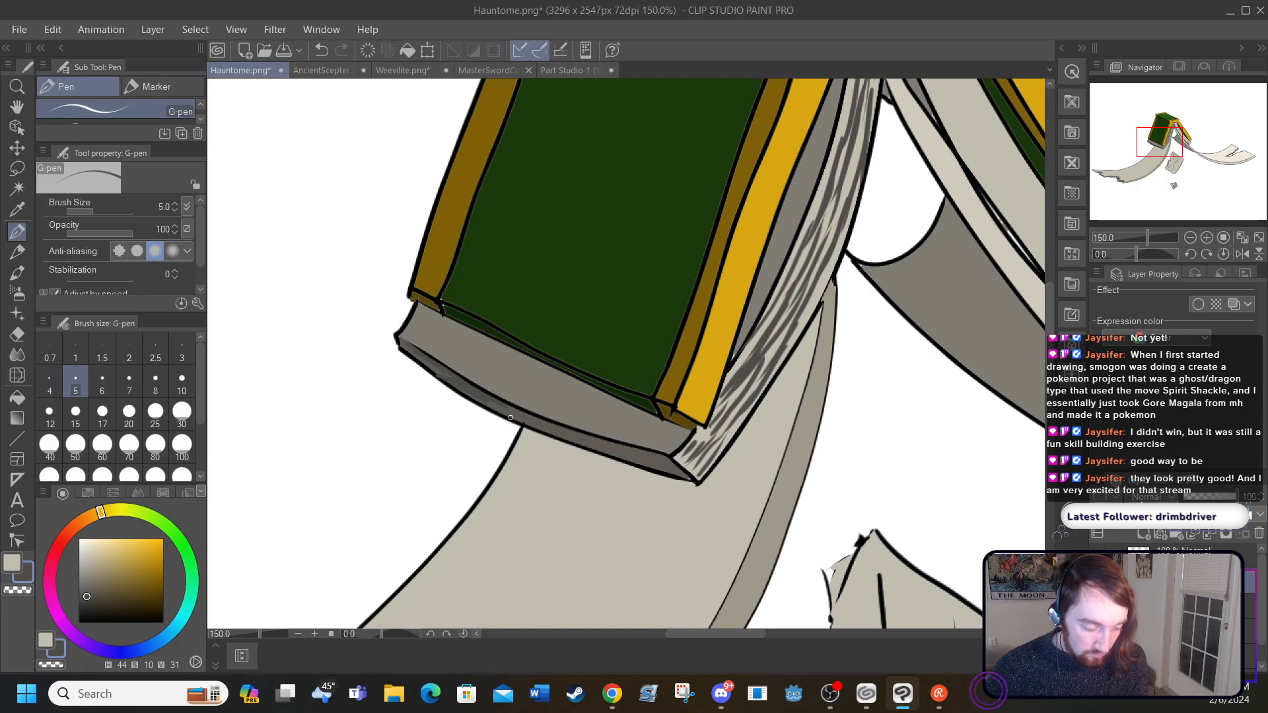
left_click(88, 606)
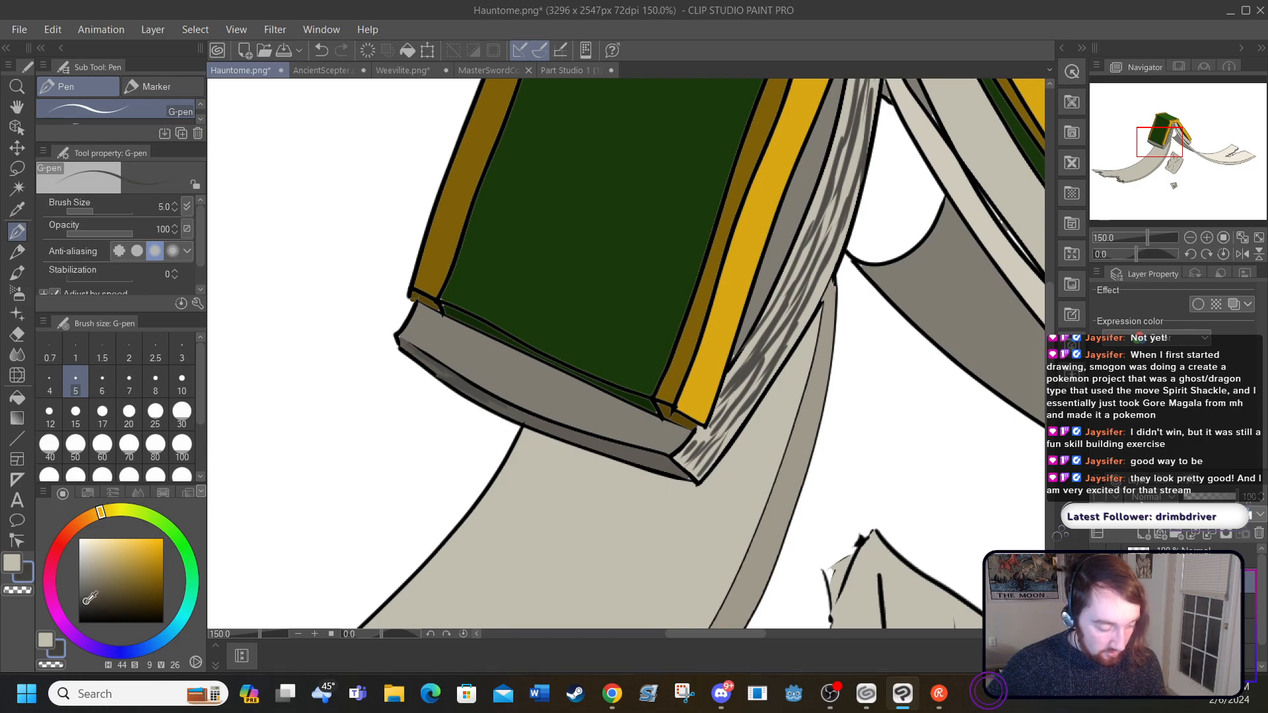
mouse_move(403, 343)
left_mouse_down()
mouse_move(464, 399)
mouse_move(570, 433)
mouse_move(512, 419)
mouse_move(568, 444)
mouse_move(528, 428)
mouse_move(667, 471)
mouse_move(630, 450)
mouse_move(670, 453)
mouse_move(647, 466)
mouse_move(679, 466)
left_mouse_up()
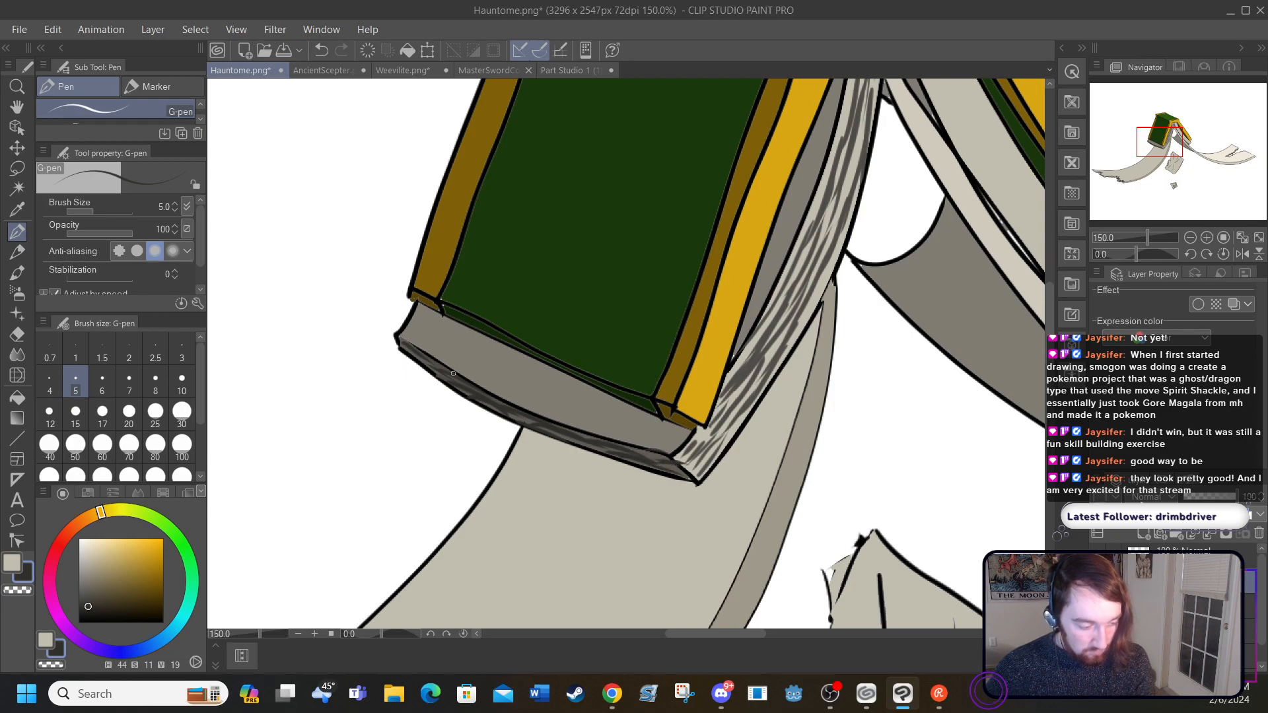
Step: Undo the last few page-line strokes on the page block's shaded lower strip
left_click(320, 49)
left_click(319, 36)
left_click(318, 37)
left_click(320, 50)
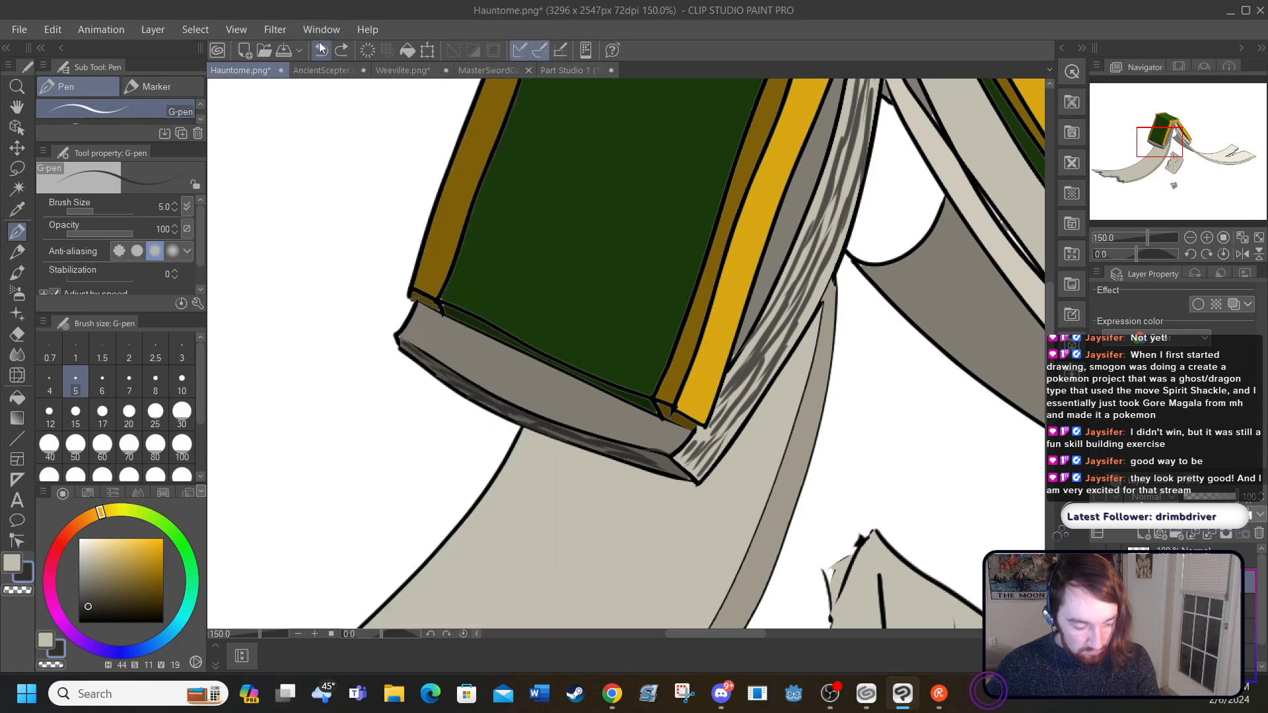
Step: Redraw the dark page line at the corner end of the page block's shaded lower strip
left_click_drag(658, 466, 671, 463)
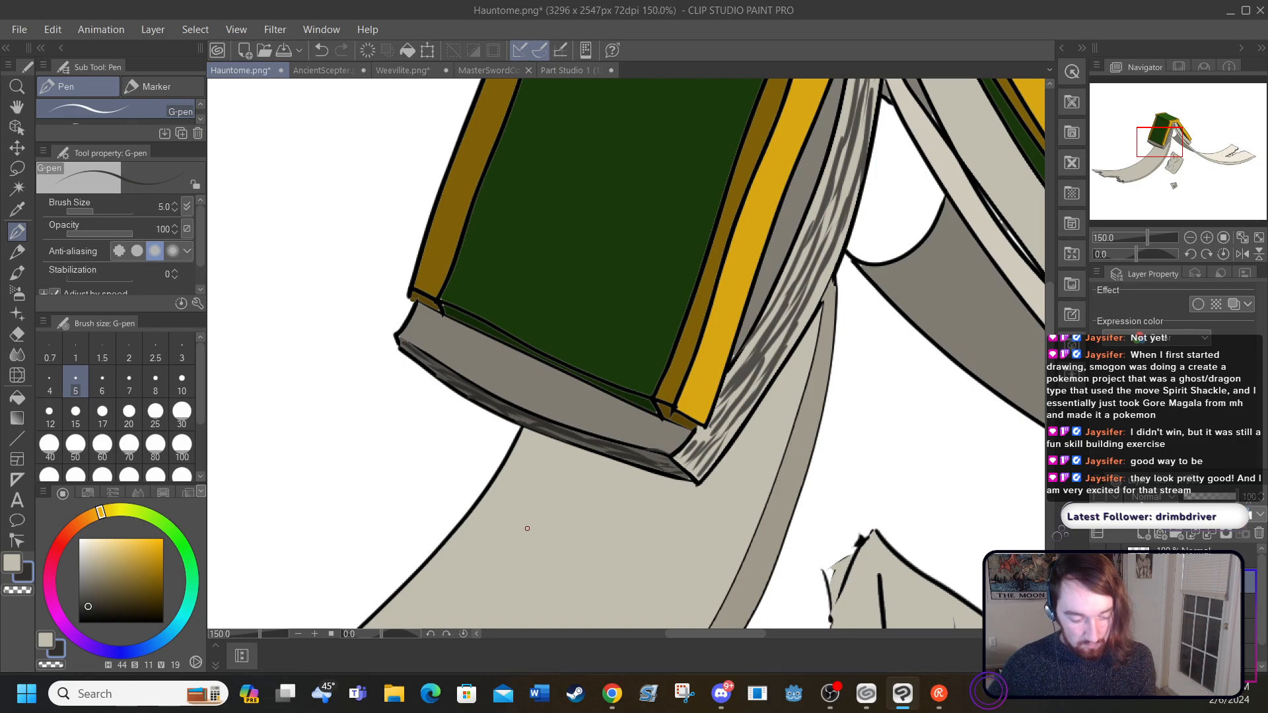
Step: Sample the dark grey of the existing page lines (H 43, S 9, V 31) and streak lengthwise page lines along the right page block with the size 5 G-pen
left_click_drag(688, 638, 735, 633)
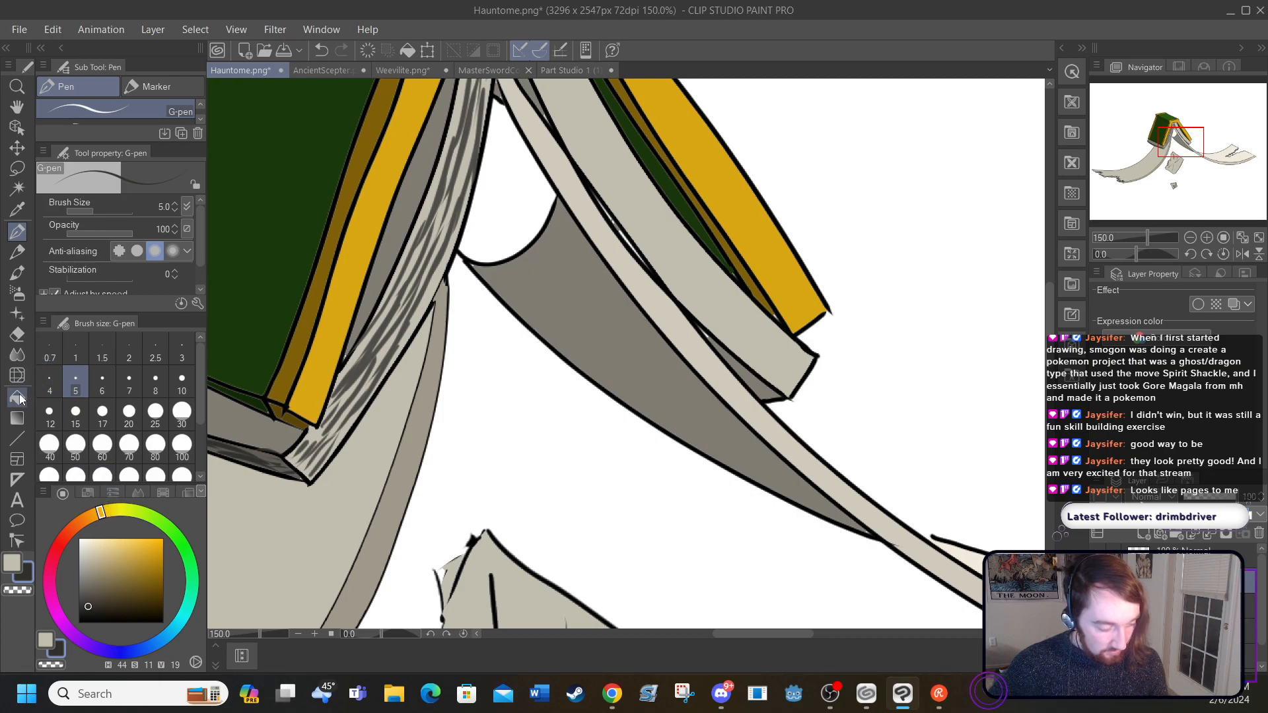
left_click(17, 209)
left_click(360, 361)
left_click_drag(1051, 358, 1047, 319)
left_click(18, 232)
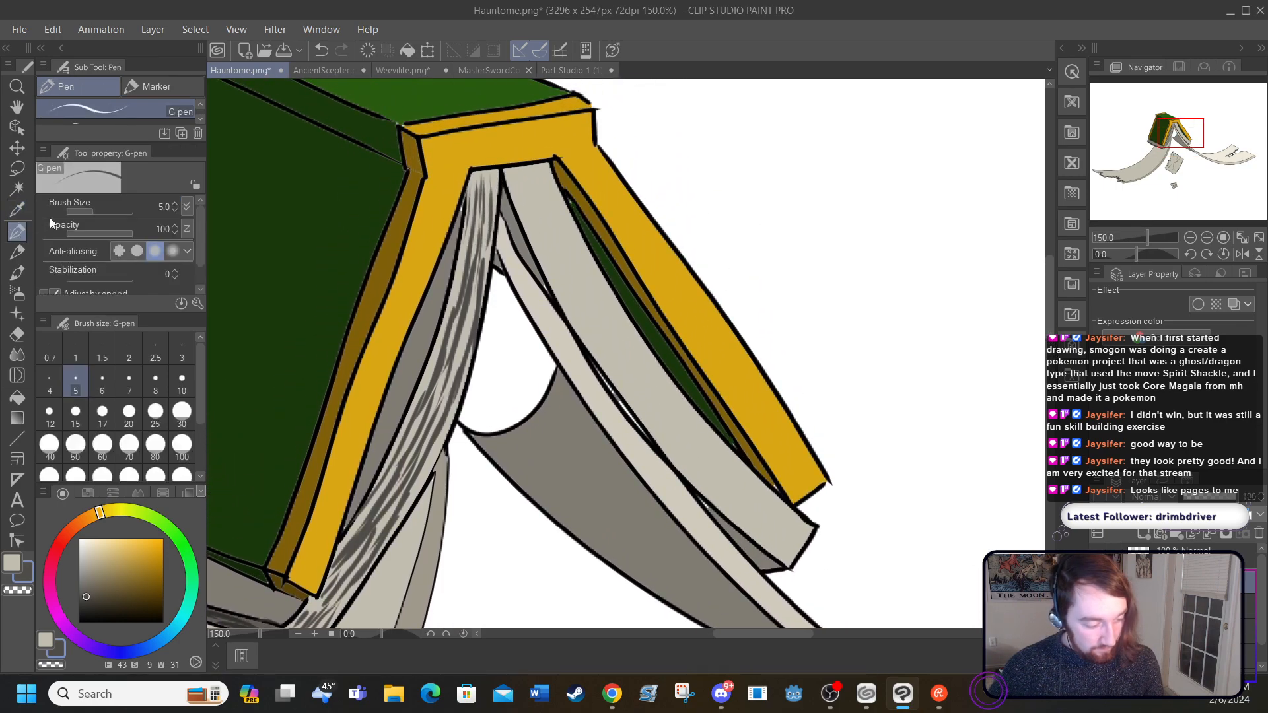
mouse_move(515, 175)
left_mouse_down()
mouse_move(593, 346)
mouse_move(572, 319)
mouse_move(576, 330)
mouse_move(706, 481)
mouse_move(678, 460)
mouse_move(761, 535)
mouse_move(744, 506)
mouse_move(776, 553)
left_mouse_up()
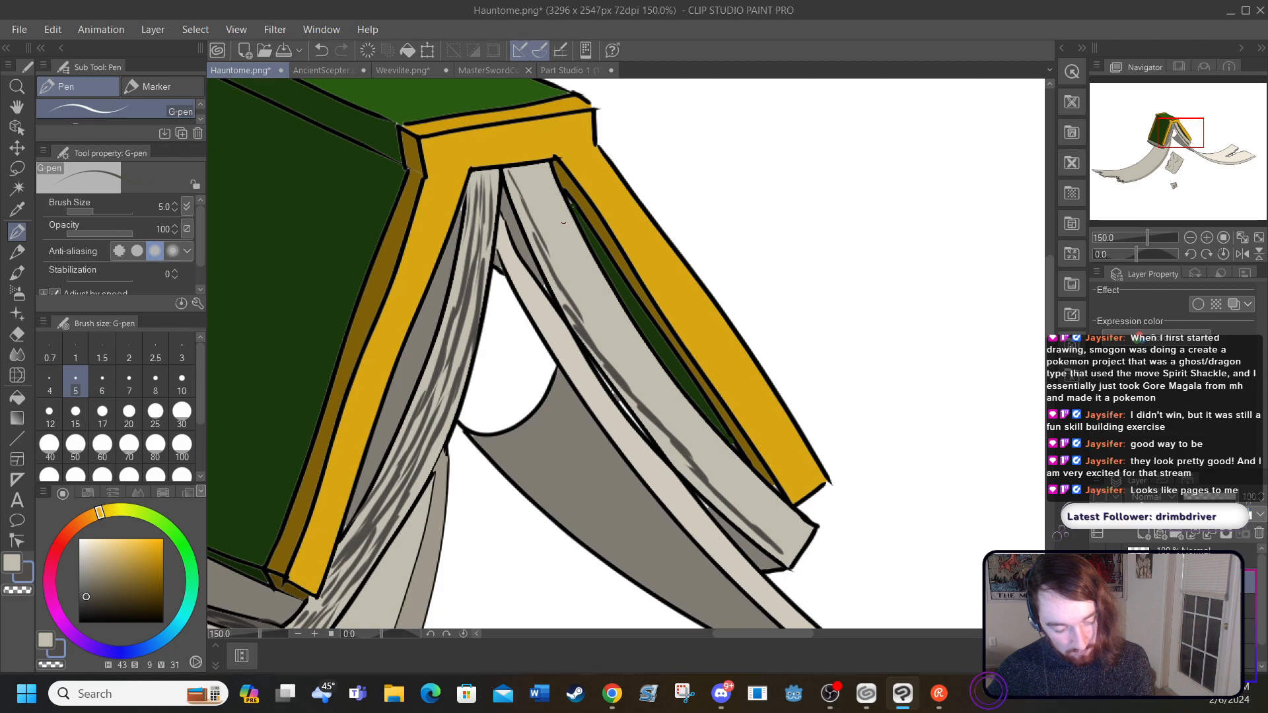
mouse_move(515, 168)
left_mouse_down()
mouse_move(627, 378)
mouse_move(772, 531)
left_mouse_up()
left_click_drag(733, 496, 795, 551)
mouse_move(525, 167)
left_mouse_down()
mouse_move(650, 398)
mouse_move(805, 536)
left_mouse_up()
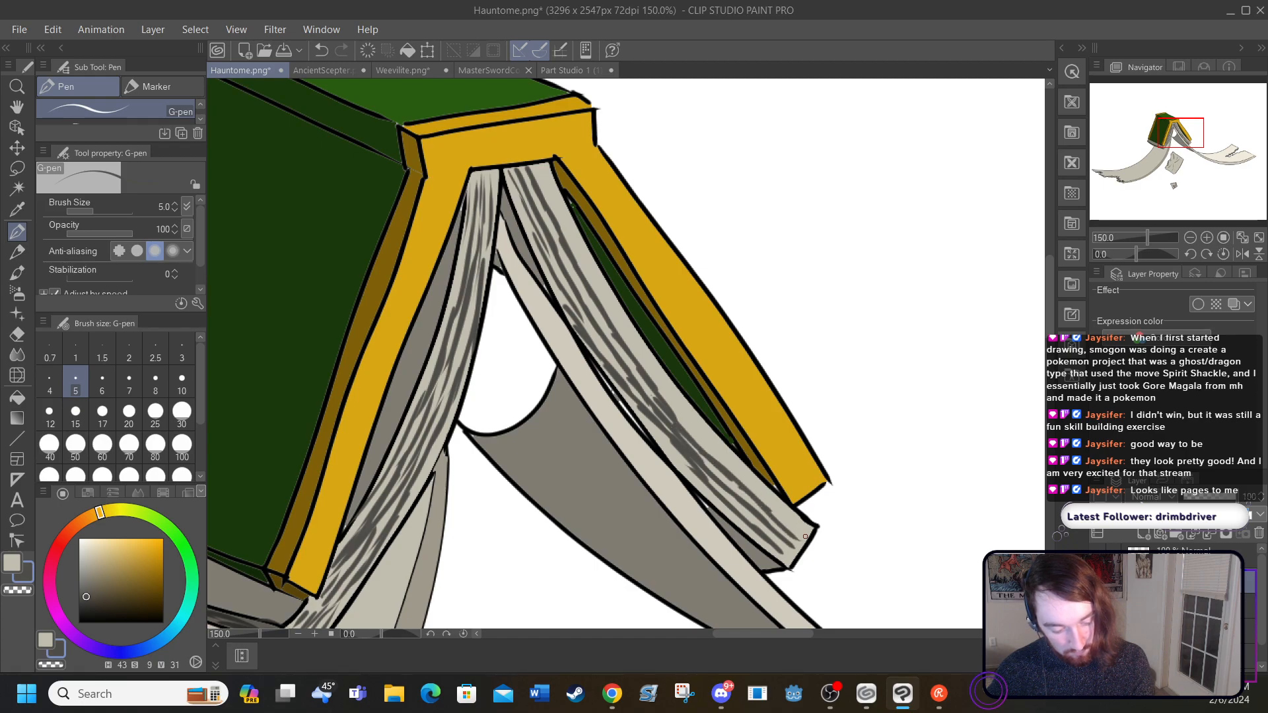
mouse_move(538, 165)
left_mouse_down()
mouse_move(634, 346)
mouse_move(620, 325)
mouse_move(721, 450)
mouse_move(693, 436)
mouse_move(811, 534)
left_mouse_up()
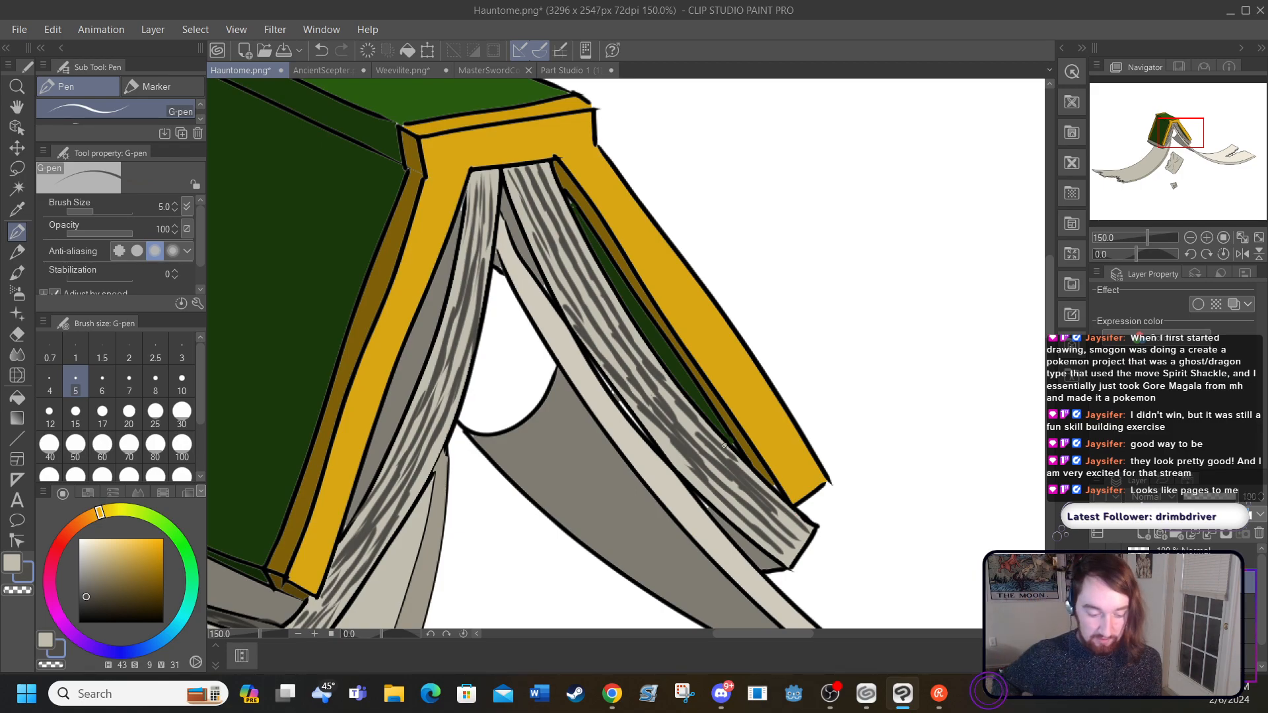
Step: On the loose torn page, draw dark grey lines linking the central crease to the lower corner and up to the torn edge
left_click_drag(720, 633, 709, 626)
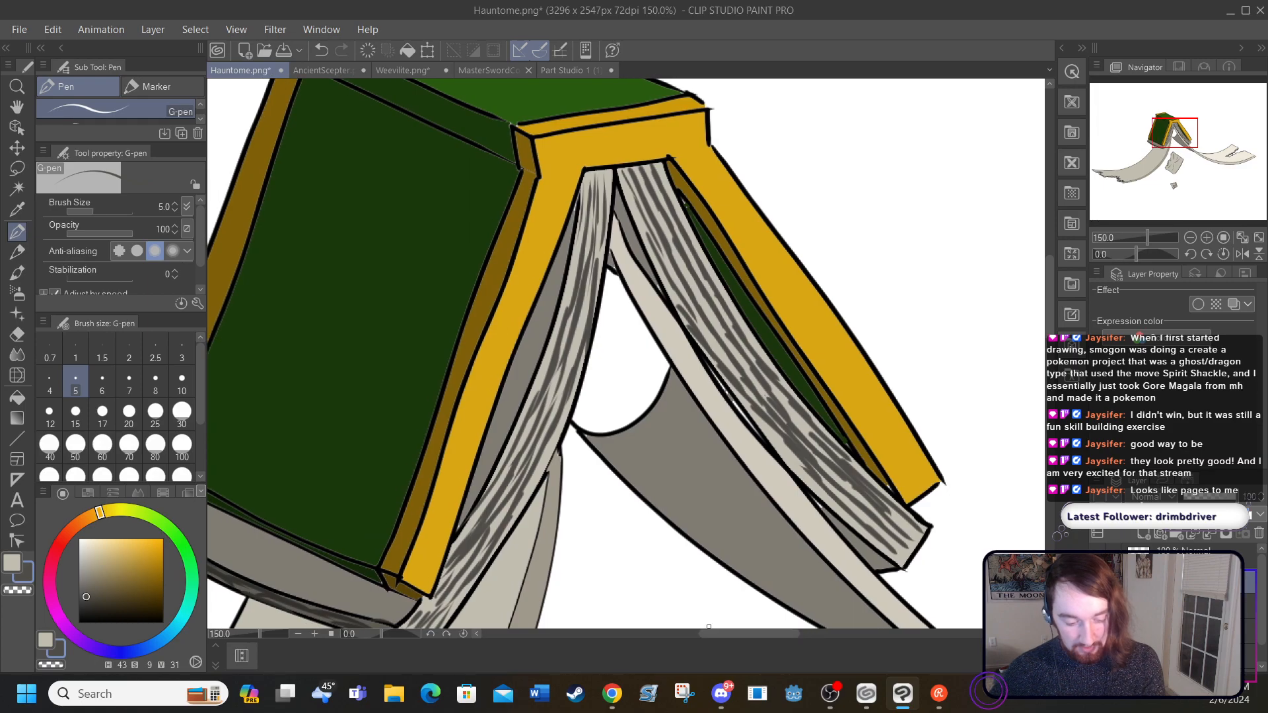
left_click_drag(1048, 316, 1050, 327)
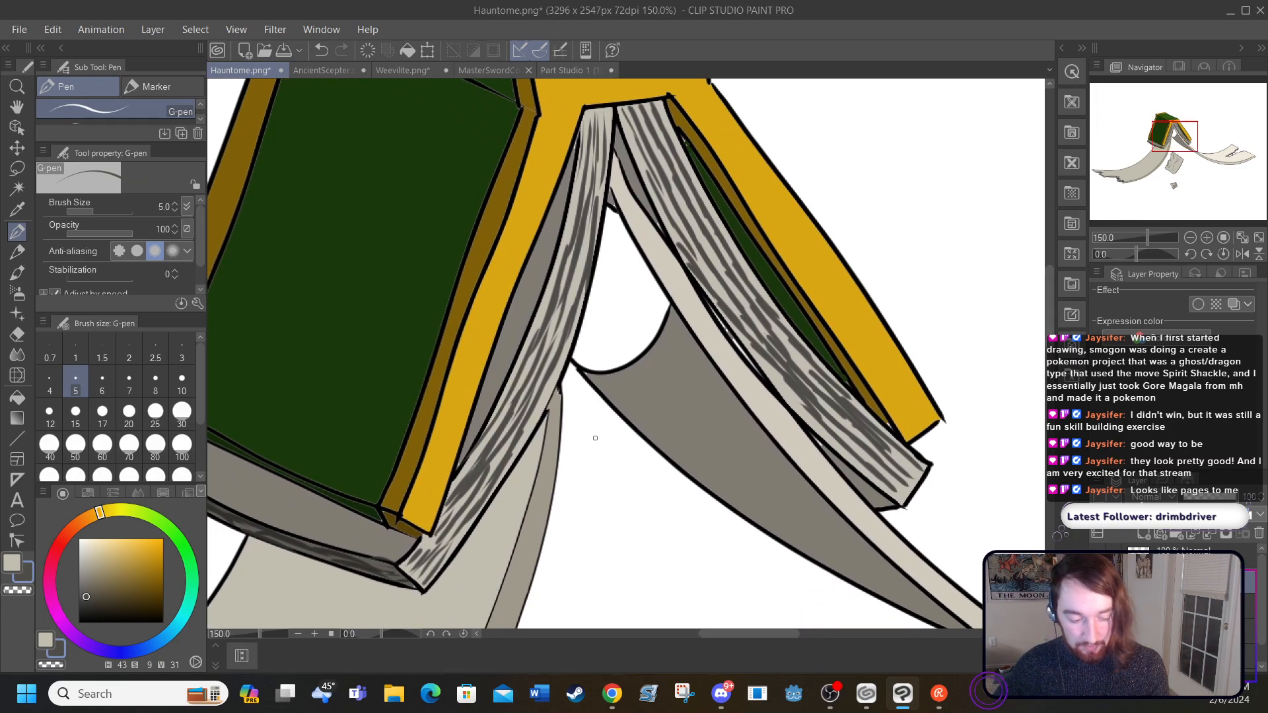
left_click_drag(1051, 305, 1049, 388)
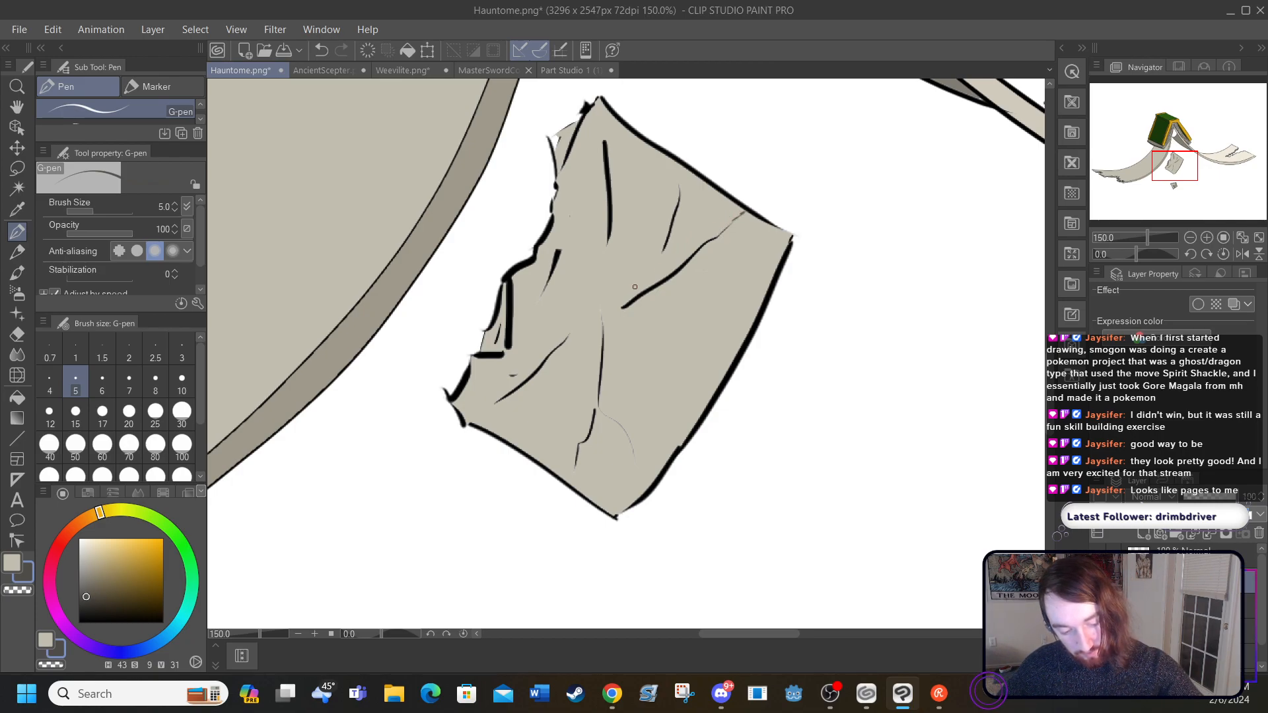
left_click_drag(624, 303, 565, 338)
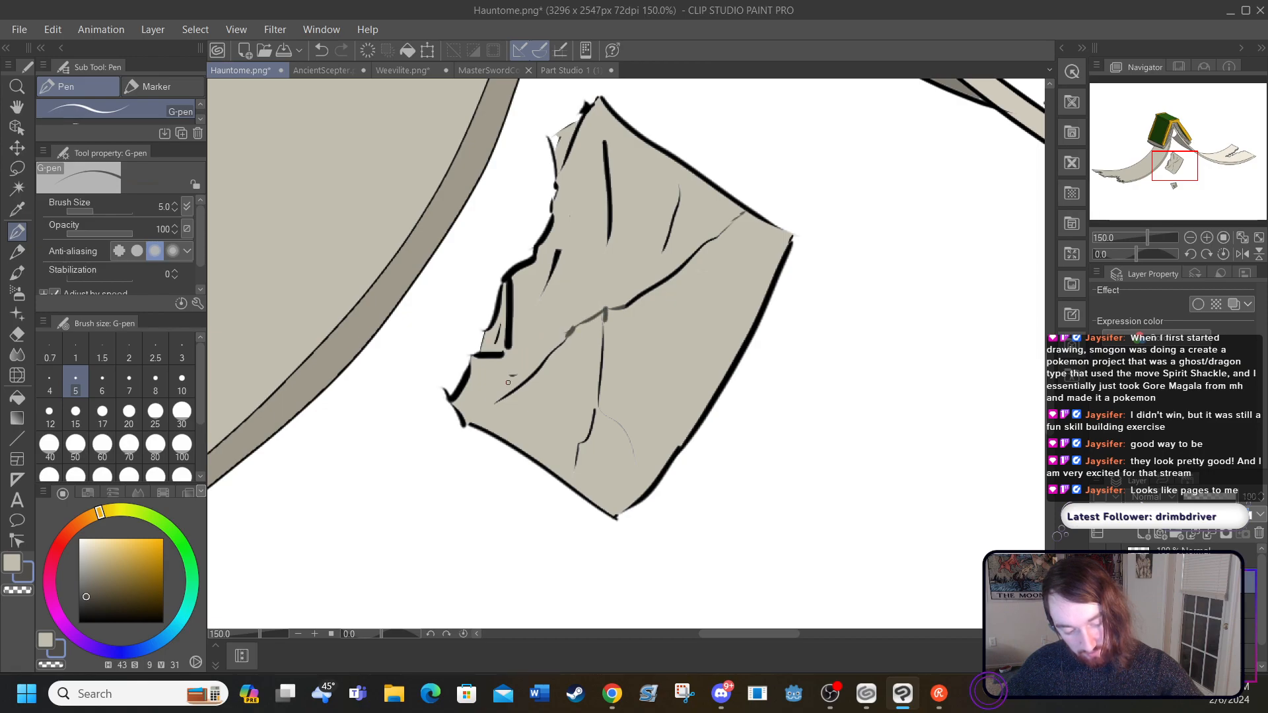
left_click_drag(497, 401, 460, 413)
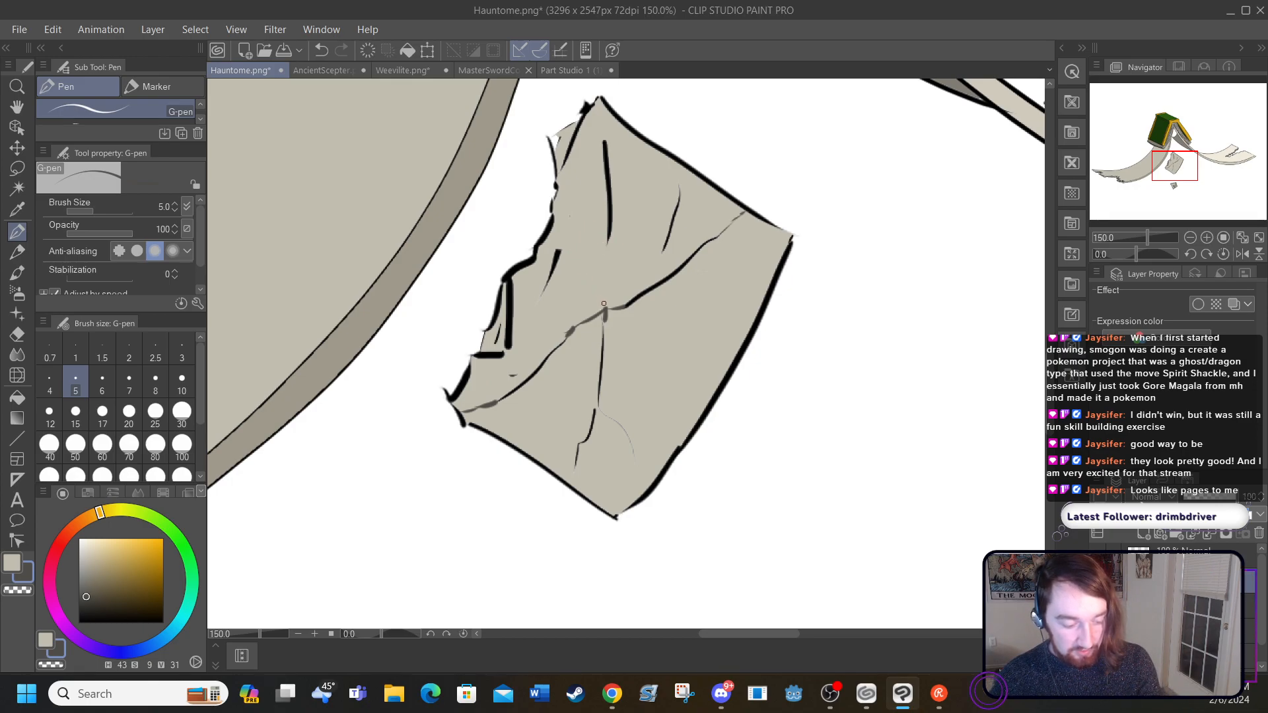
left_click_drag(603, 307, 580, 270)
left_click_drag(556, 214, 579, 255)
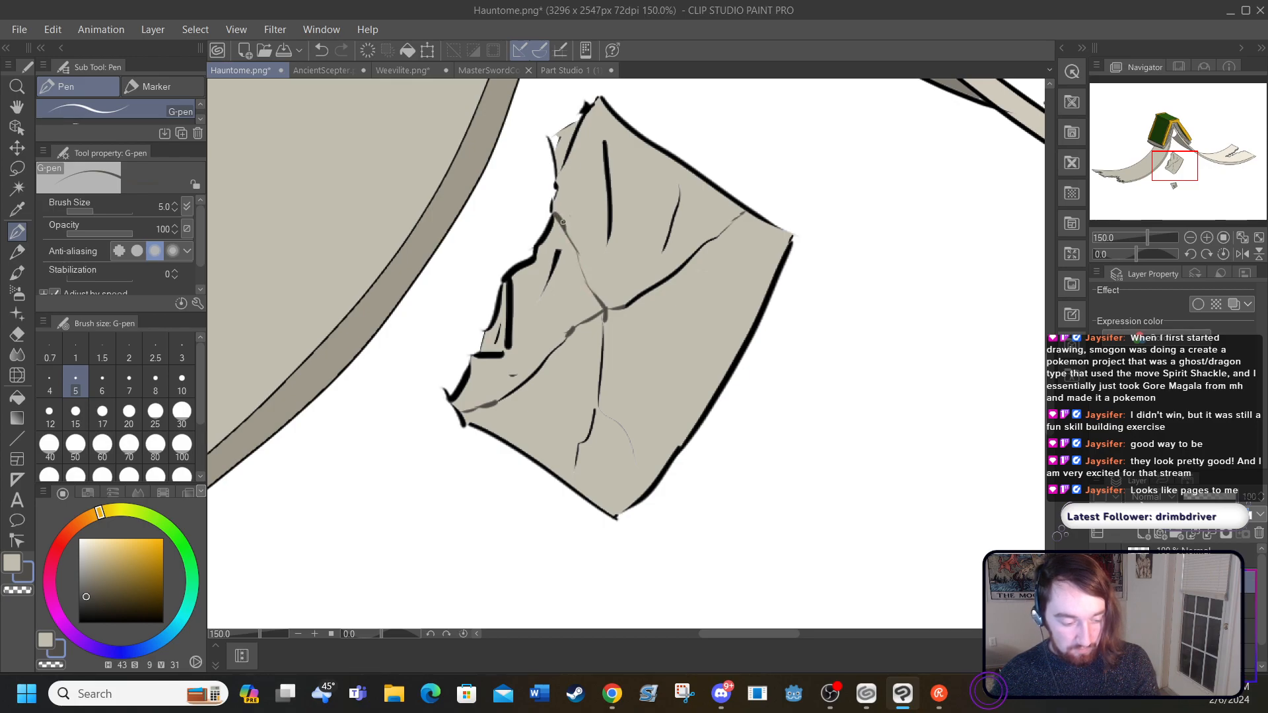
Step: Sample the loose page's beige, lighten it to H 48, S 11, V 92, and fill the section along its torn edge
left_click(18, 398)
left_click(17, 210)
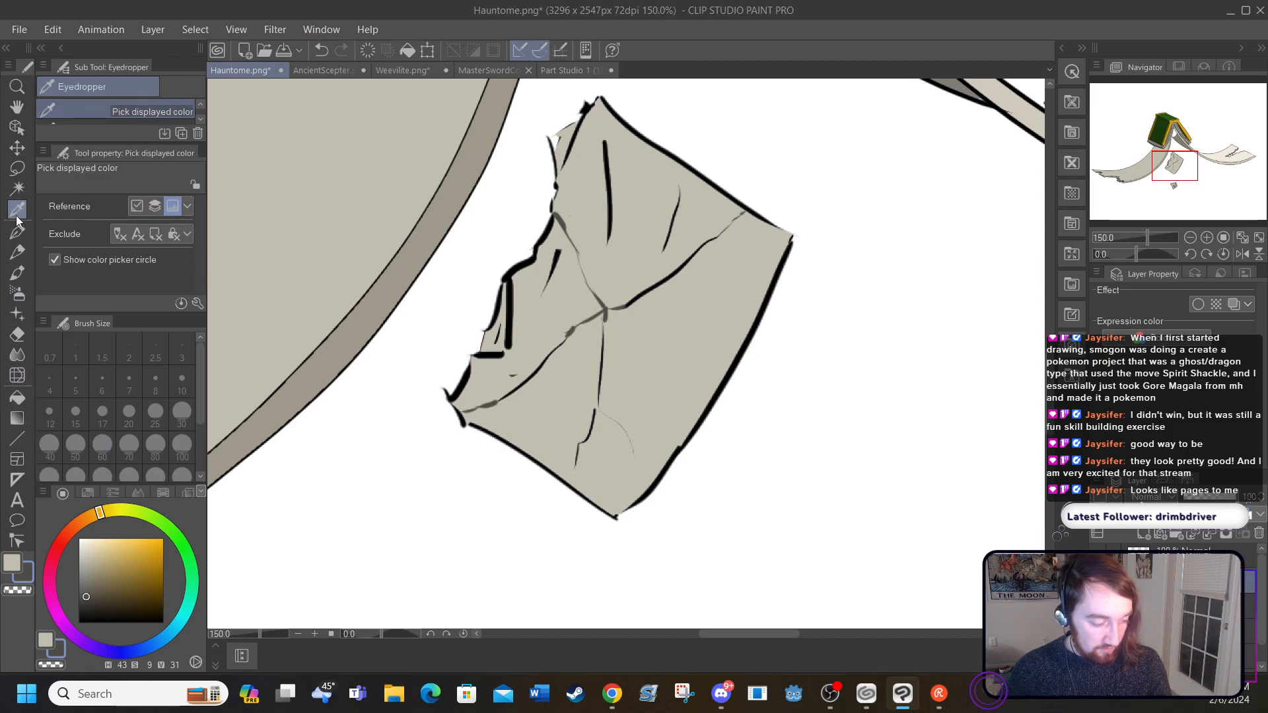
left_click(622, 273)
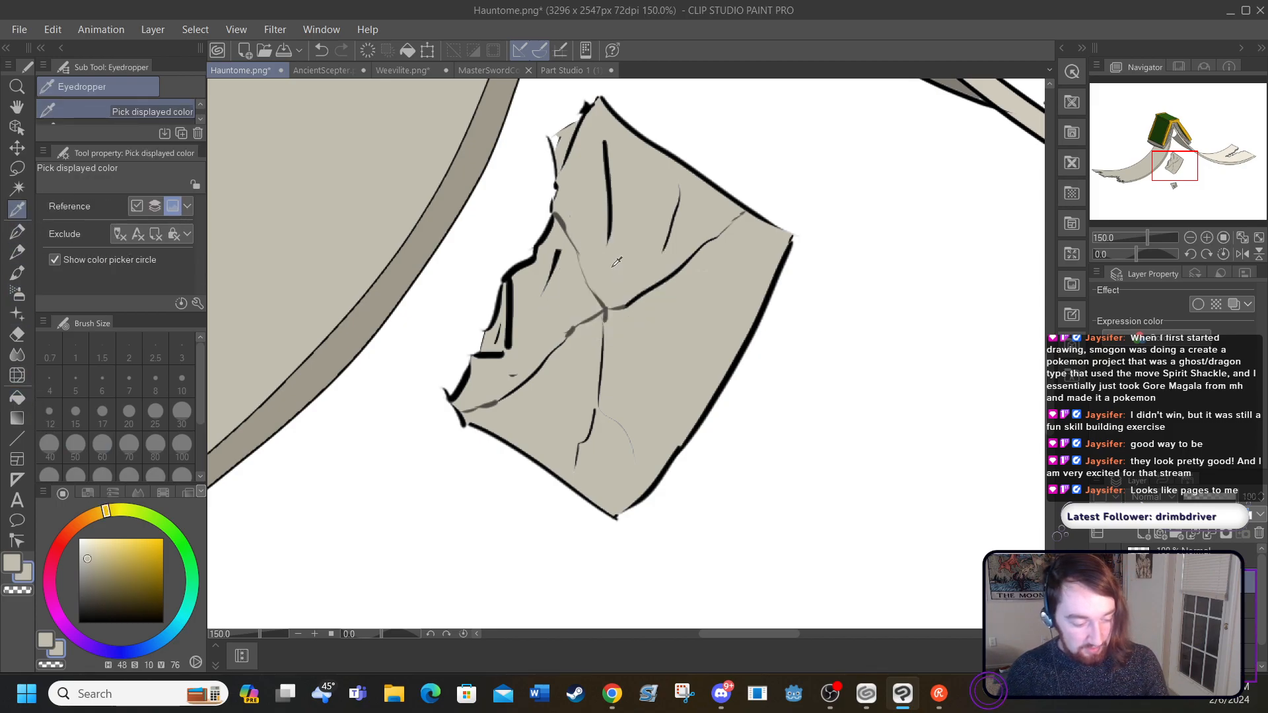
left_click(85, 550)
left_click(88, 545)
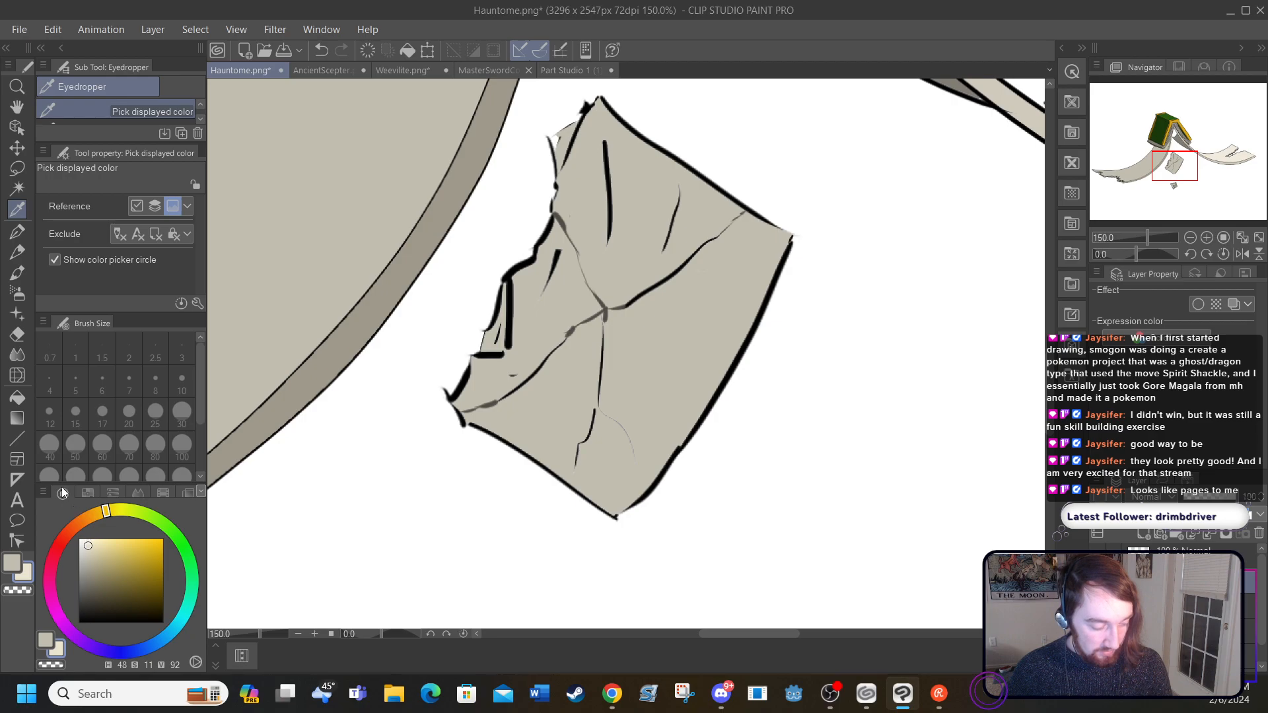
left_click(17, 397)
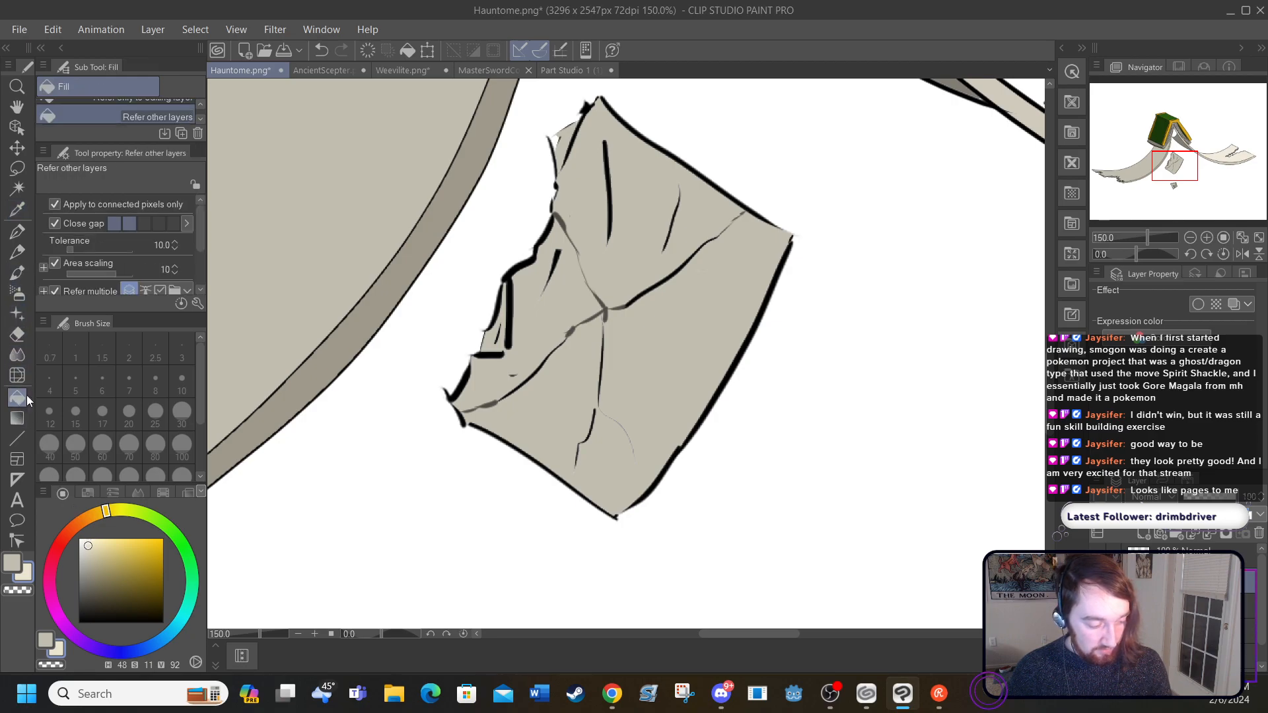
left_click(489, 371)
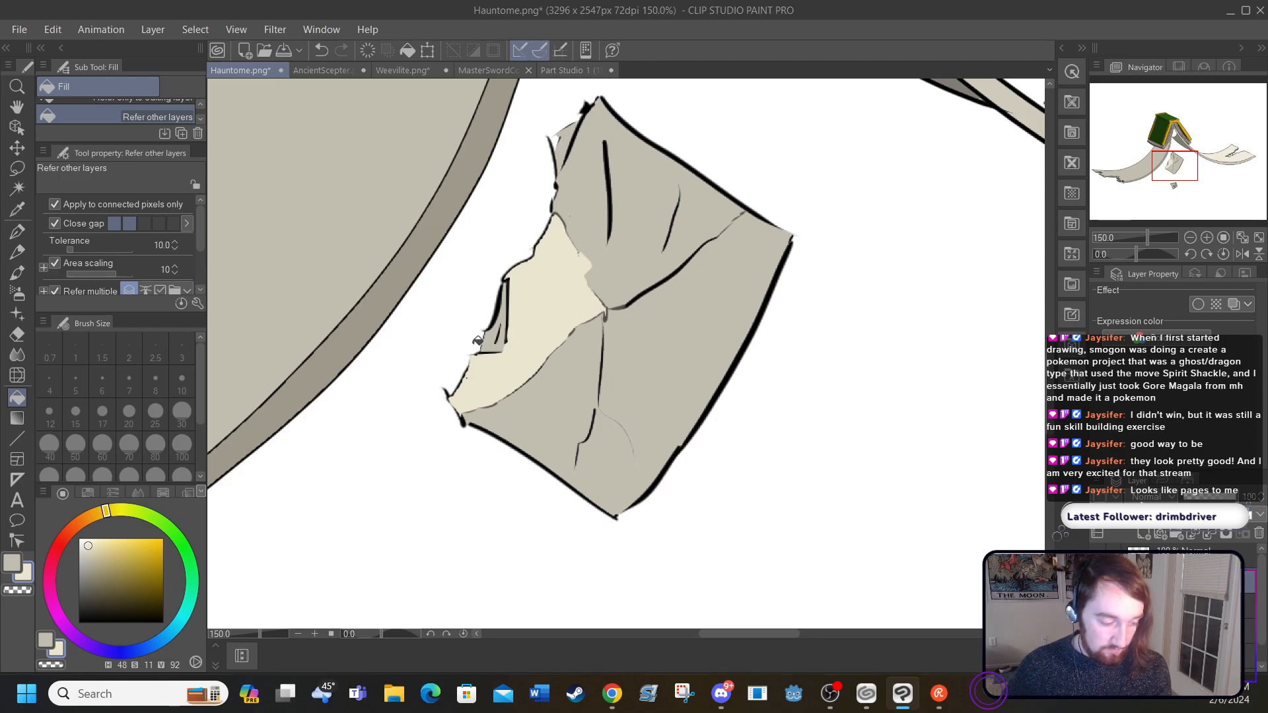
Step: Outline the pale torn section of the loose page in black with the size 5 G-pen, including its creases and ragged edge
key("p")
left_click(79, 623)
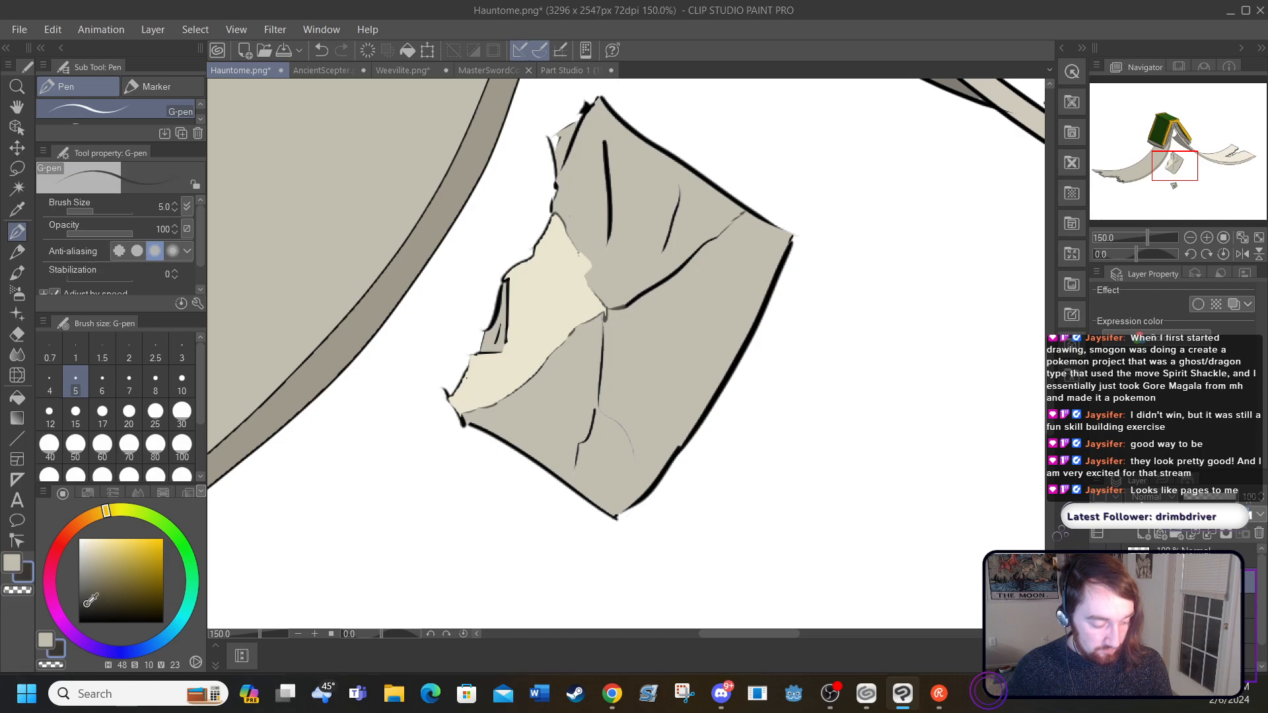
left_click_drag(554, 212, 607, 307)
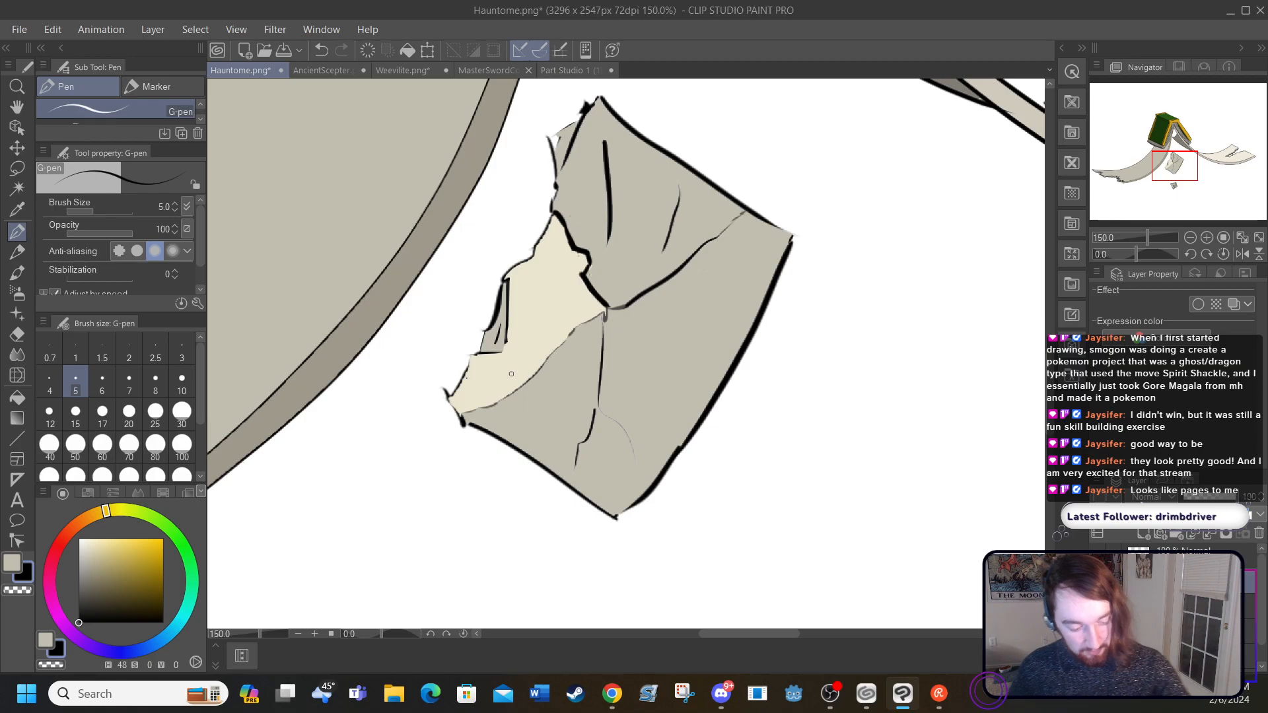
mouse_move(463, 416)
left_mouse_down()
mouse_move(528, 381)
mouse_move(573, 327)
mouse_move(611, 307)
left_mouse_up()
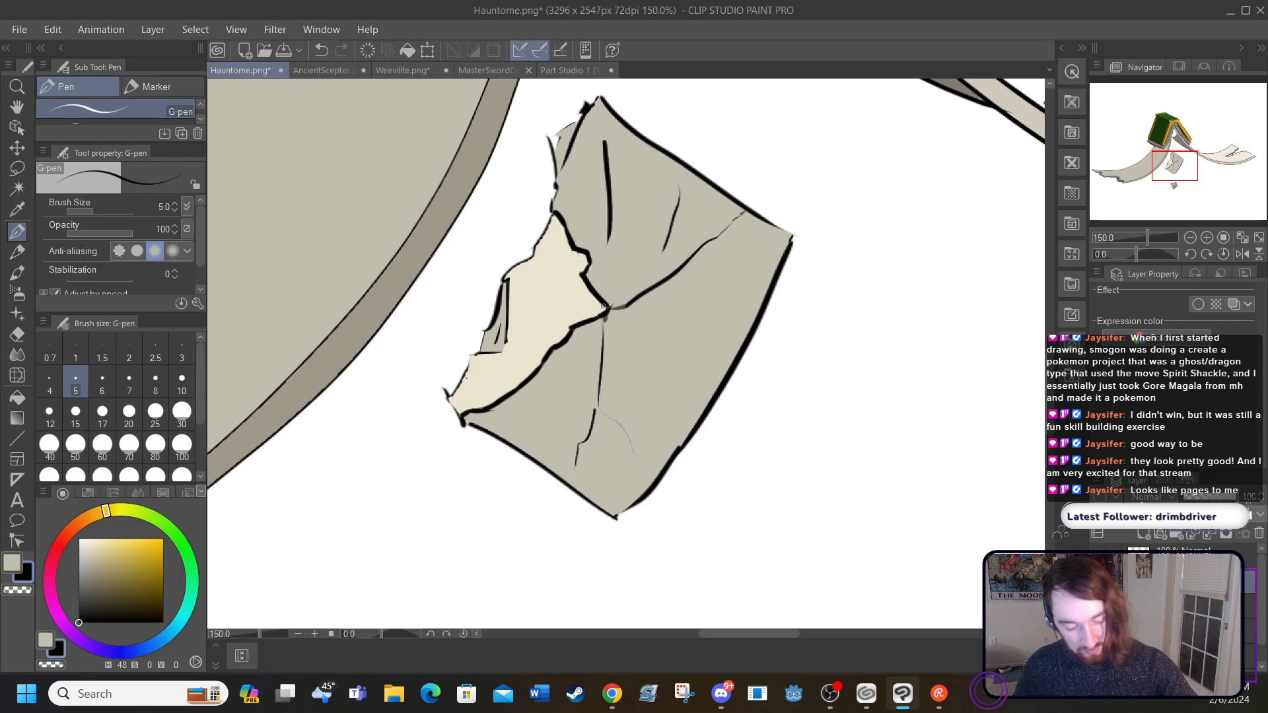
mouse_move(471, 352)
left_mouse_down()
mouse_move(457, 386)
mouse_move(473, 353)
mouse_move(501, 353)
mouse_move(502, 276)
mouse_move(553, 216)
left_mouse_up()
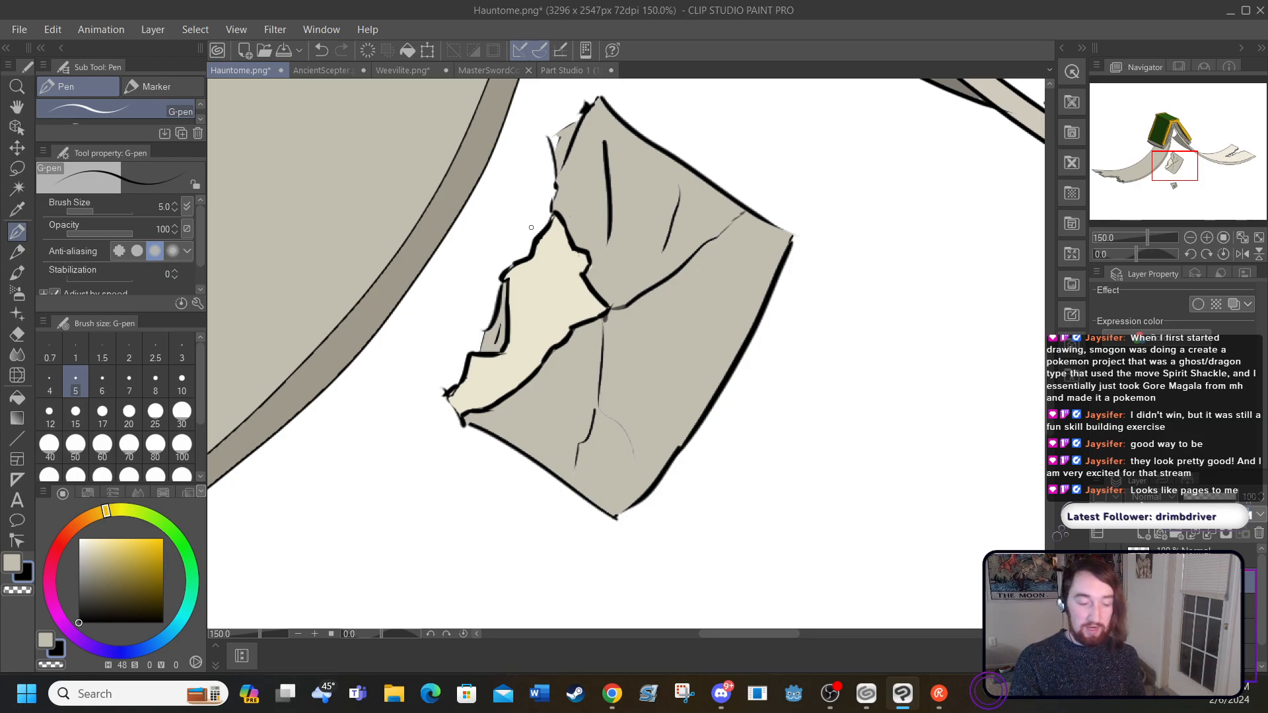
left_click_drag(441, 391, 461, 420)
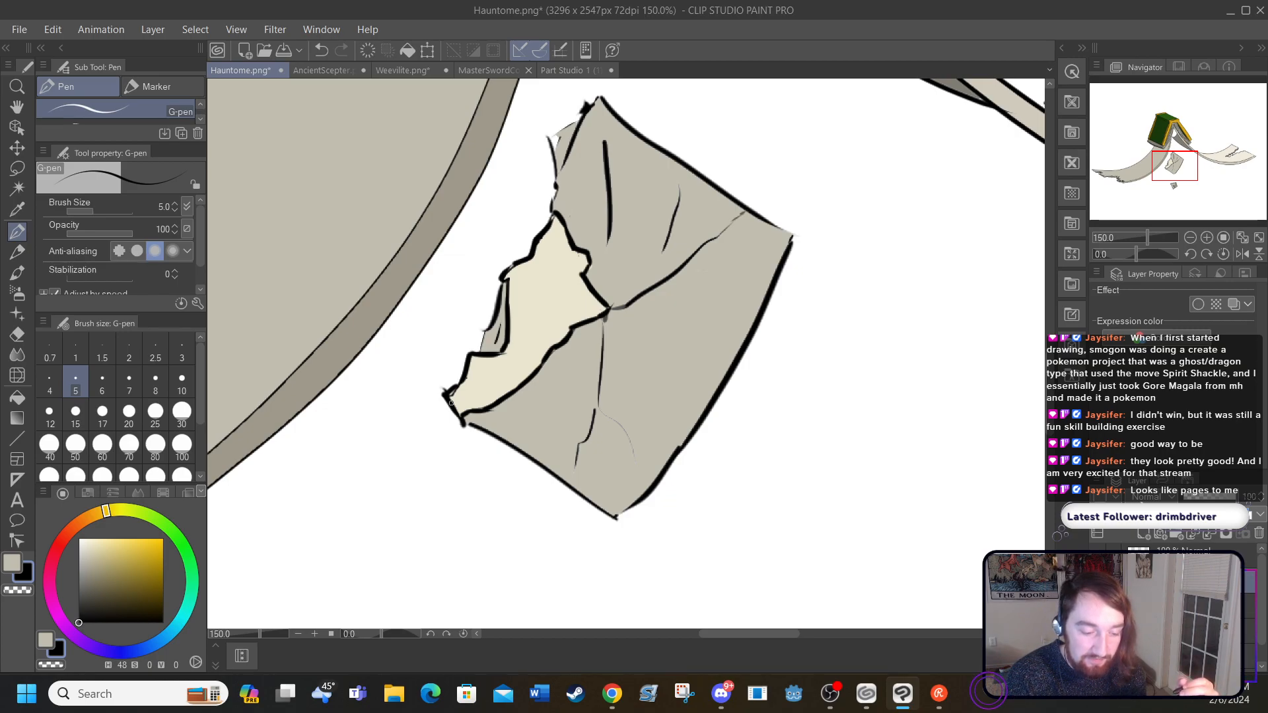
Step: With the G-pen at size 4, draw black curved lines inside the white rounded shape between the book's page blocks
scroll(451, 402, "down", 5)
scroll(627, 354, "down", 4)
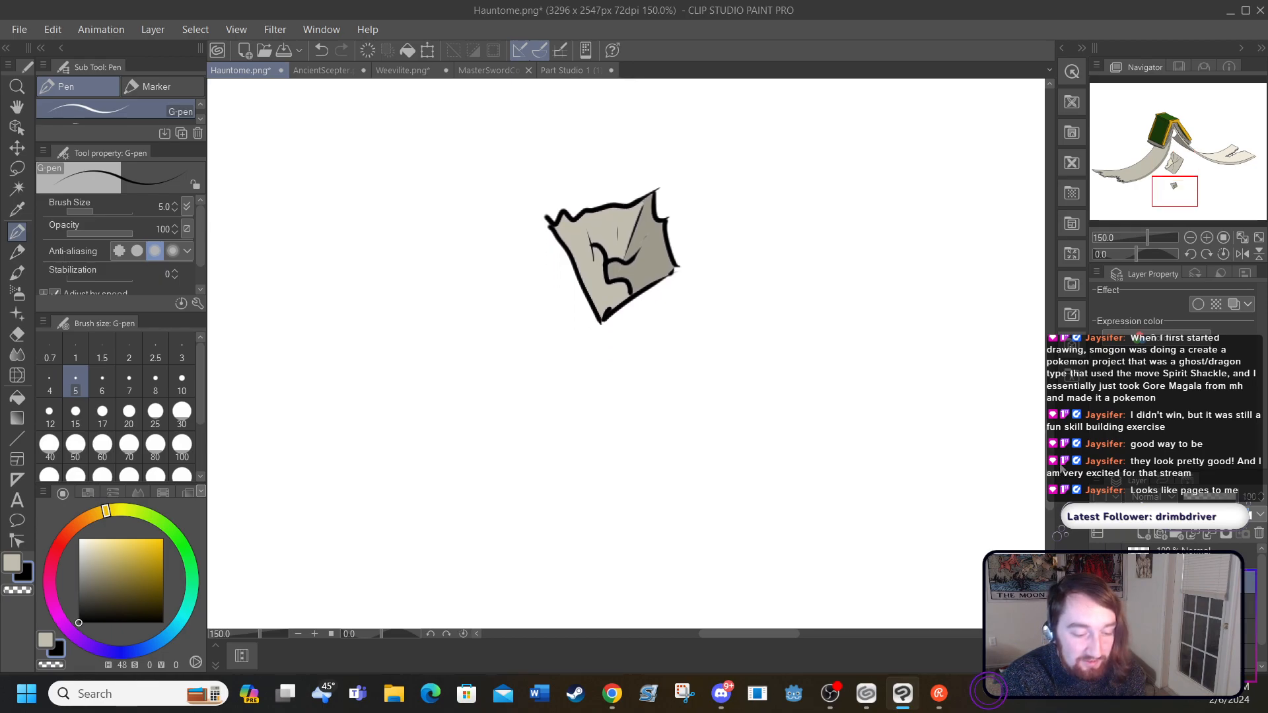
left_click_drag(1050, 465, 1032, 296)
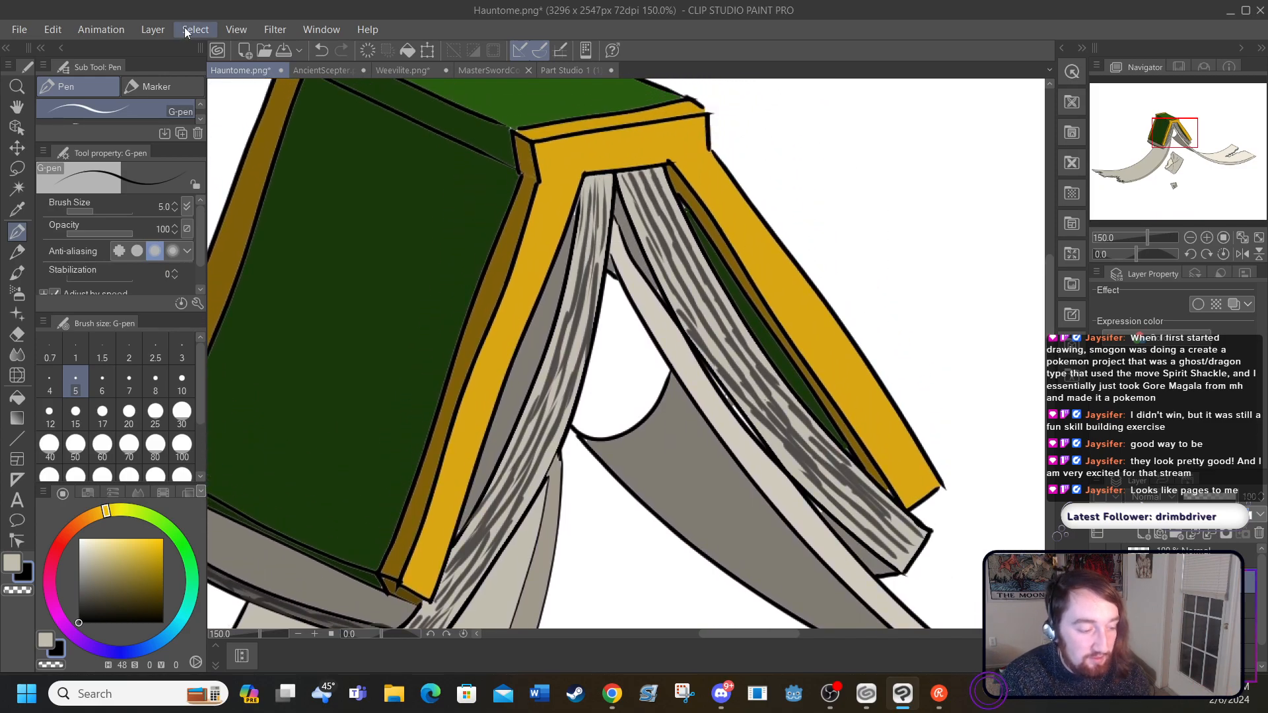
left_click(153, 30)
left_click(164, 46)
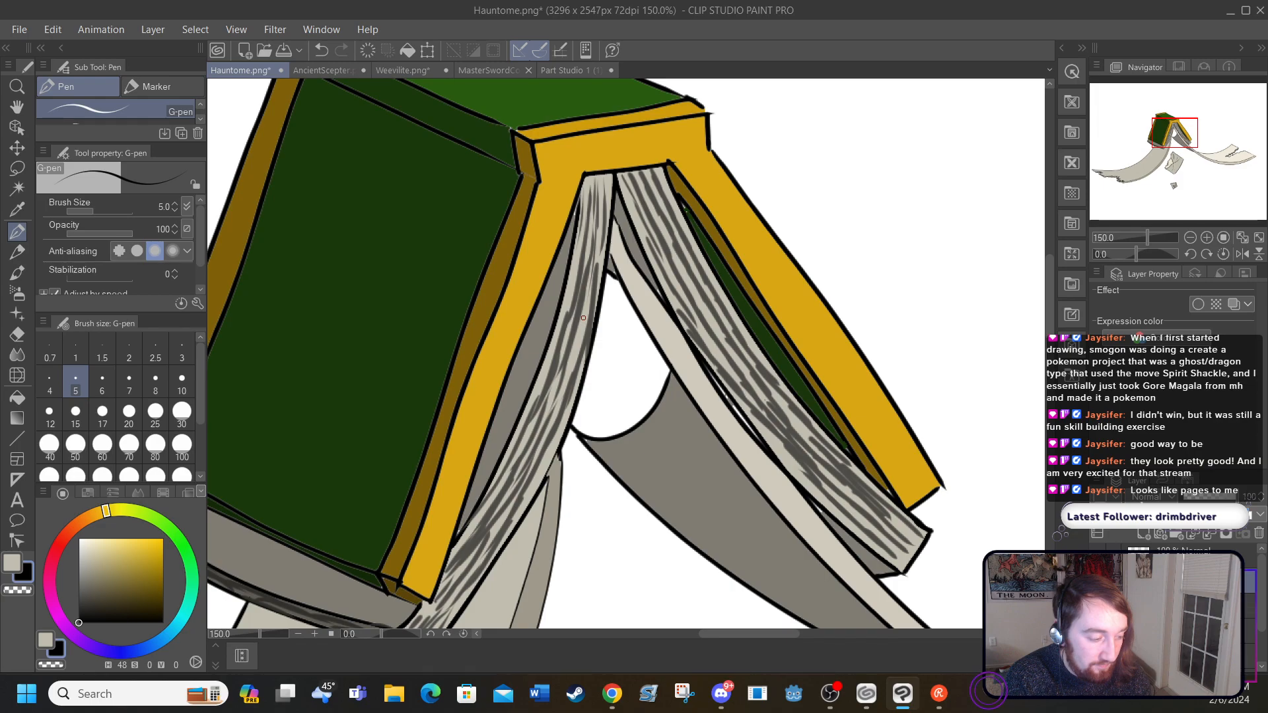
left_click(53, 380)
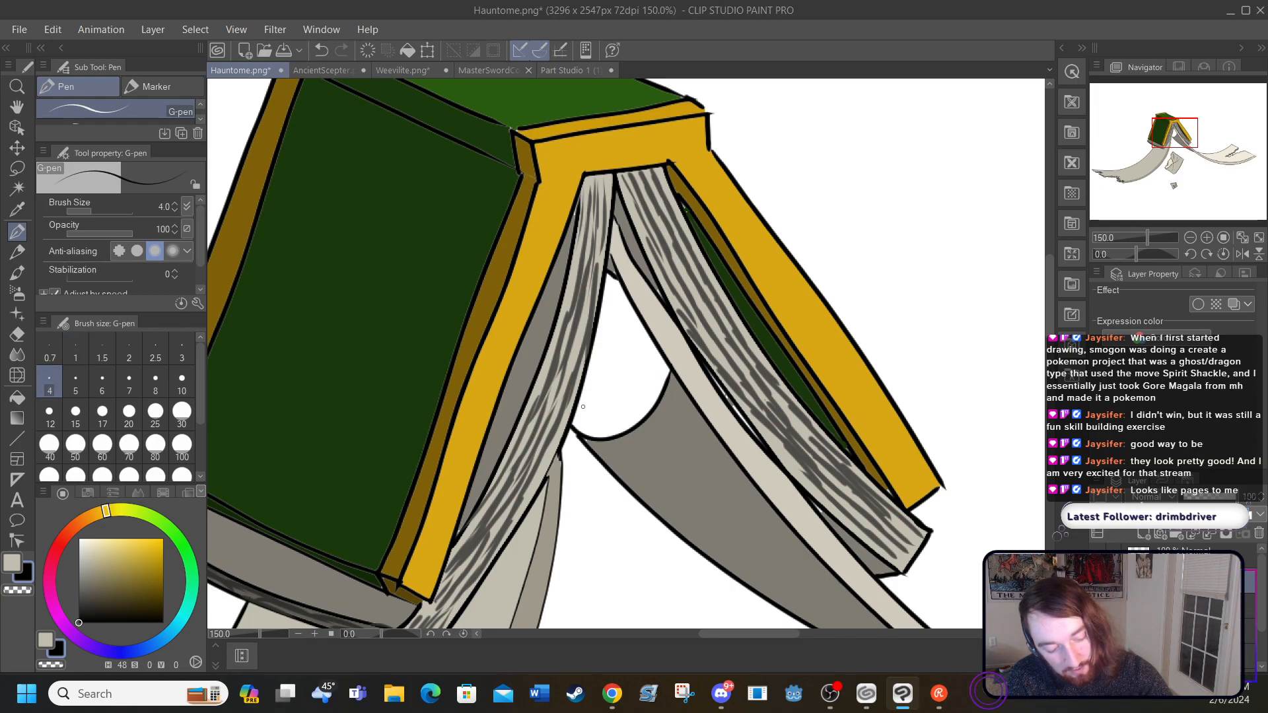
mouse_move(581, 408)
left_mouse_down()
mouse_move(618, 399)
mouse_move(650, 368)
left_mouse_up()
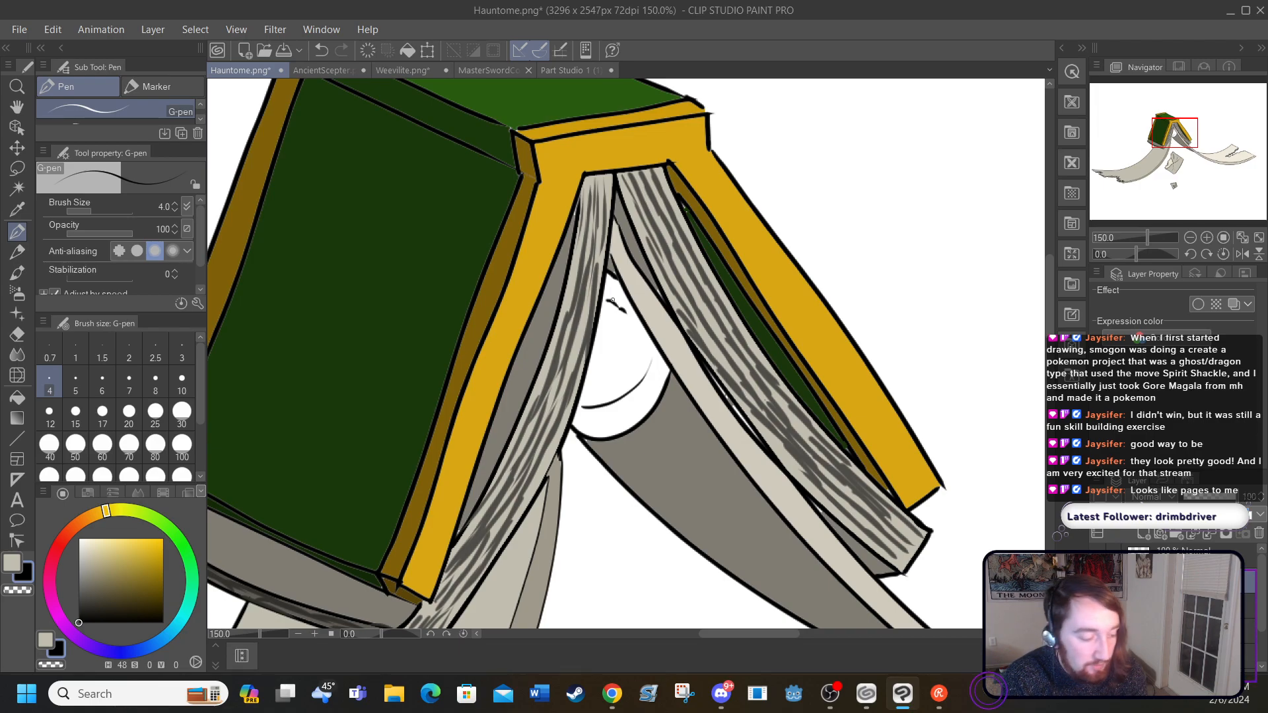
Step: Try filling the rounded shape between the page blocks with yellow H 48, S 93, V 100, and with darker H 48, S 66, V 71
left_click_drag(120, 549, 157, 539)
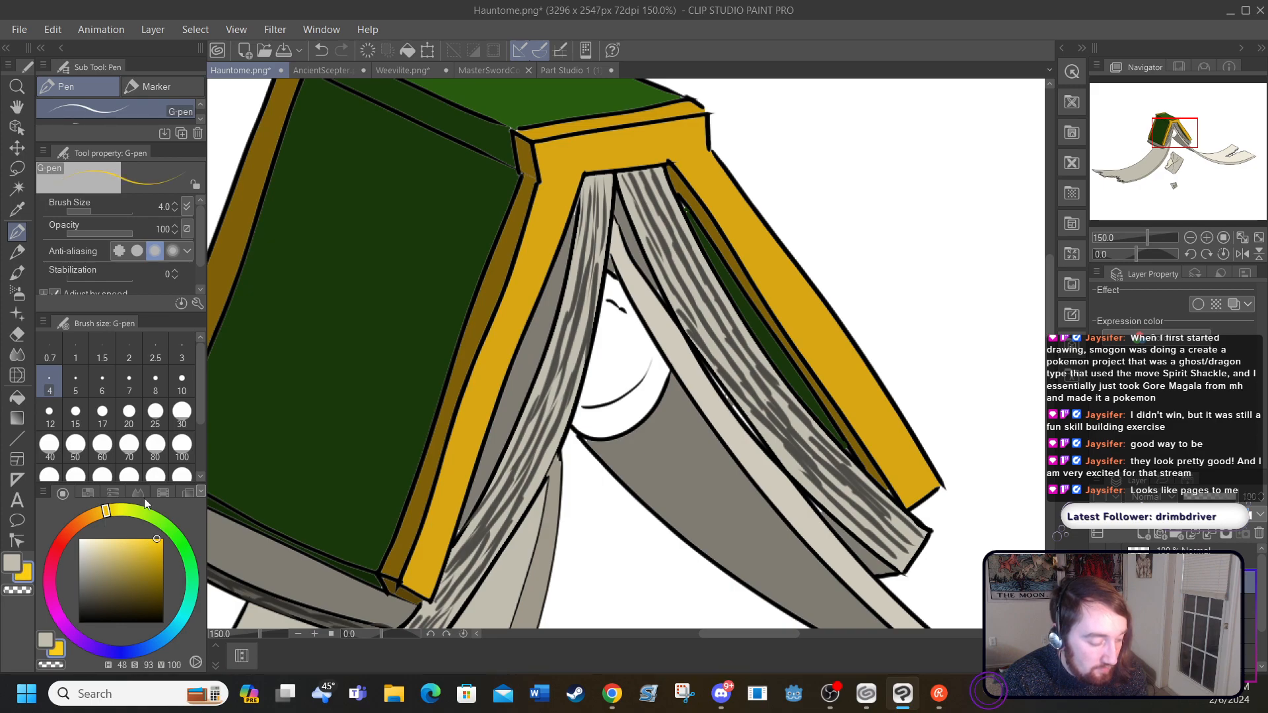
left_click(17, 397)
left_click(620, 354)
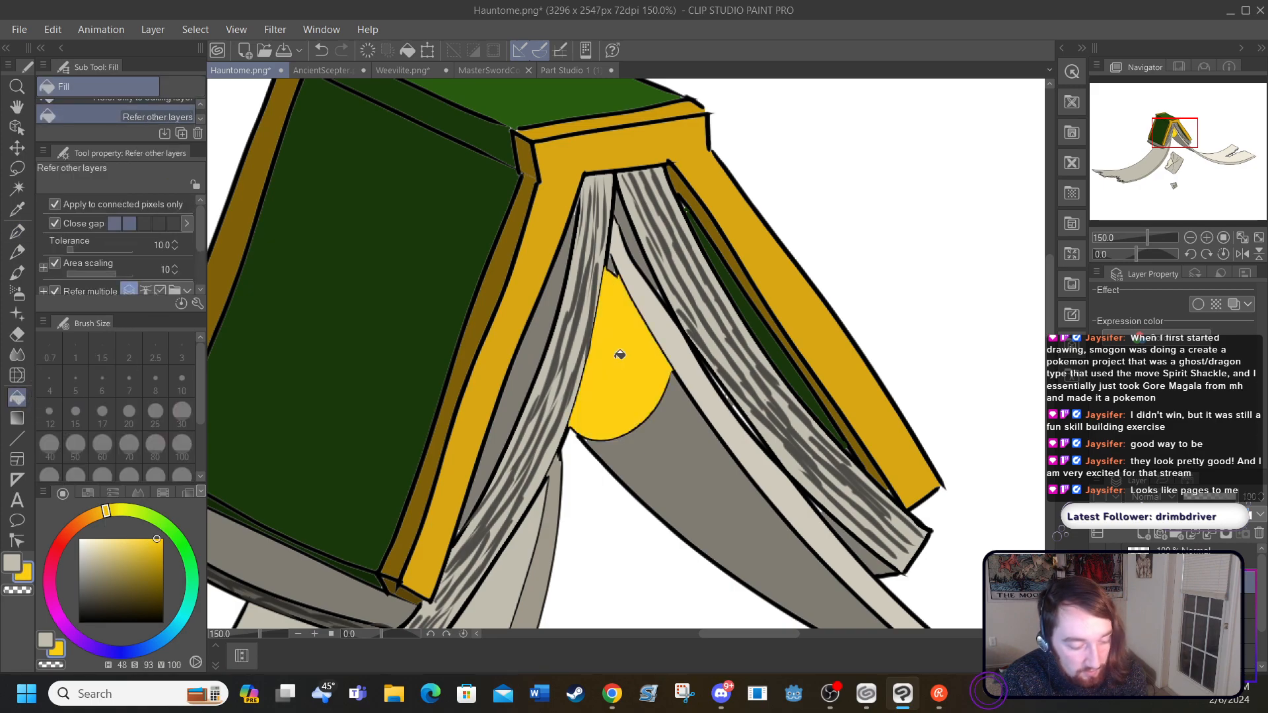
left_click(322, 49)
left_click(137, 554)
left_click(134, 563)
left_click(603, 349)
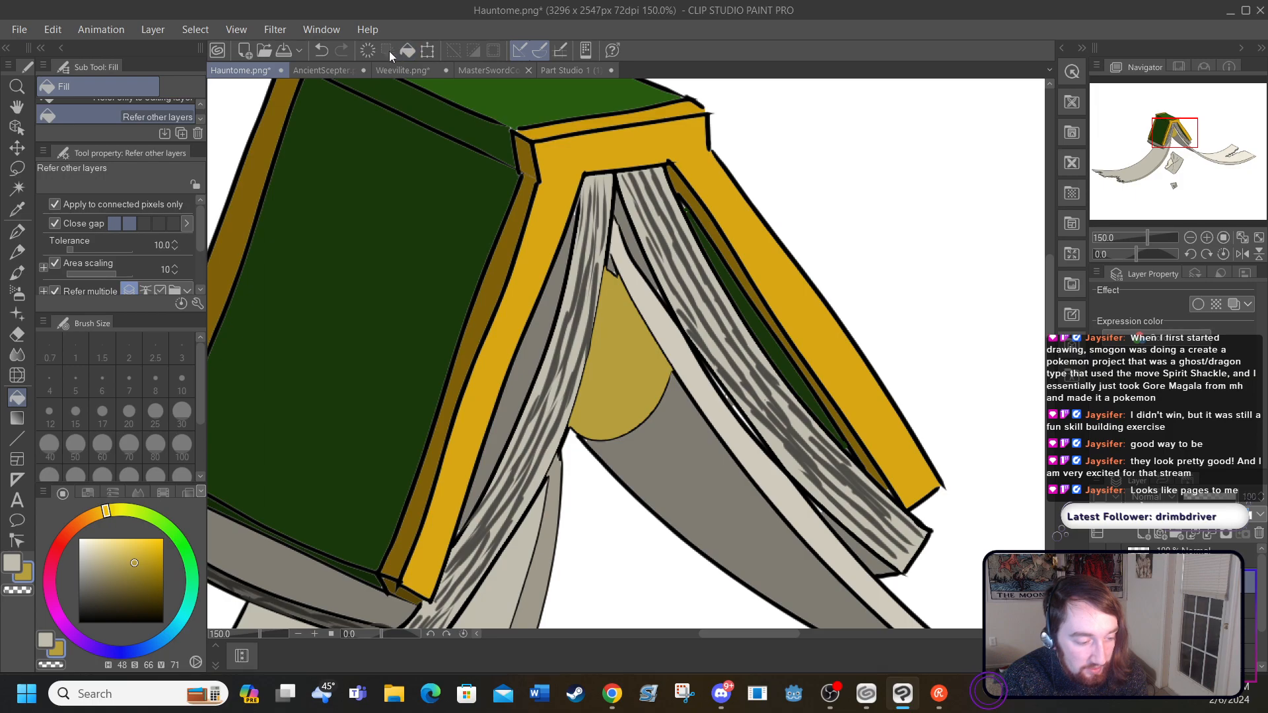
left_click(321, 50)
Step: Fill the rounded shape between the page blocks with soft yellow H 48, S 58, V 90
left_click(127, 547)
left_click(610, 364)
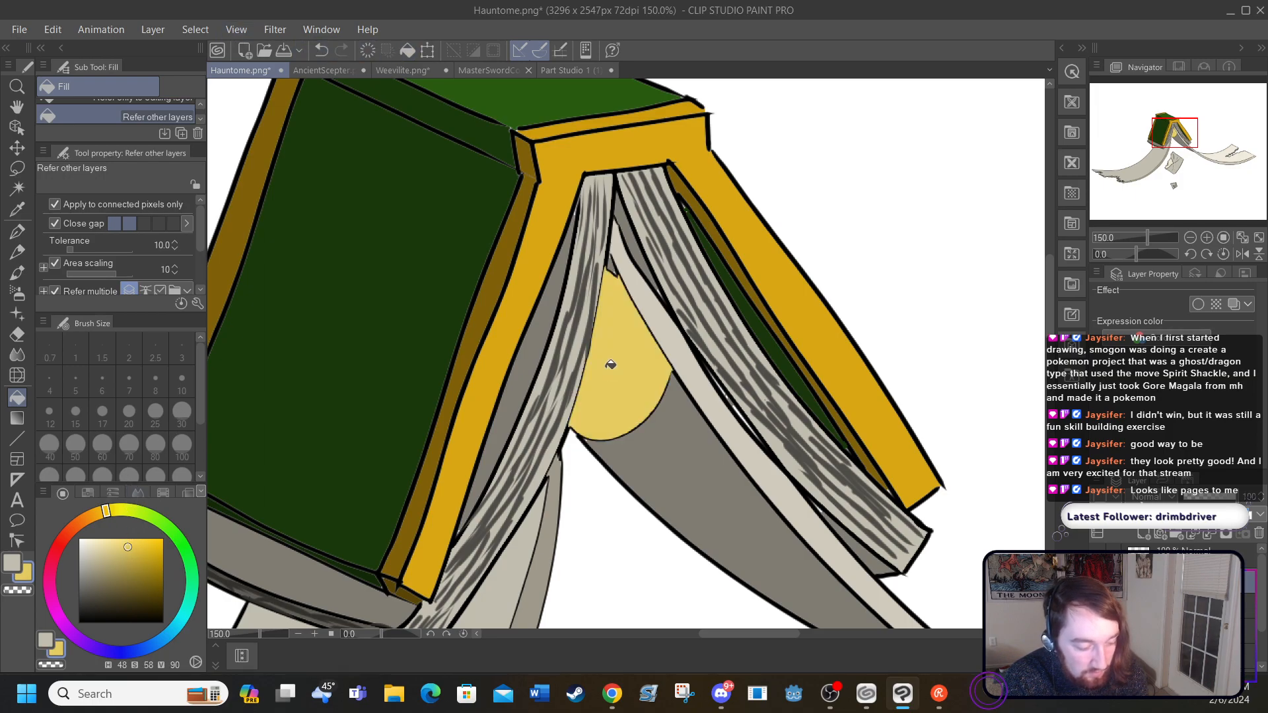
Step: With the size 4 G-pen in black, draw curved lines inside the yellow shape, following its lower edge, top and far side
left_click(17, 233)
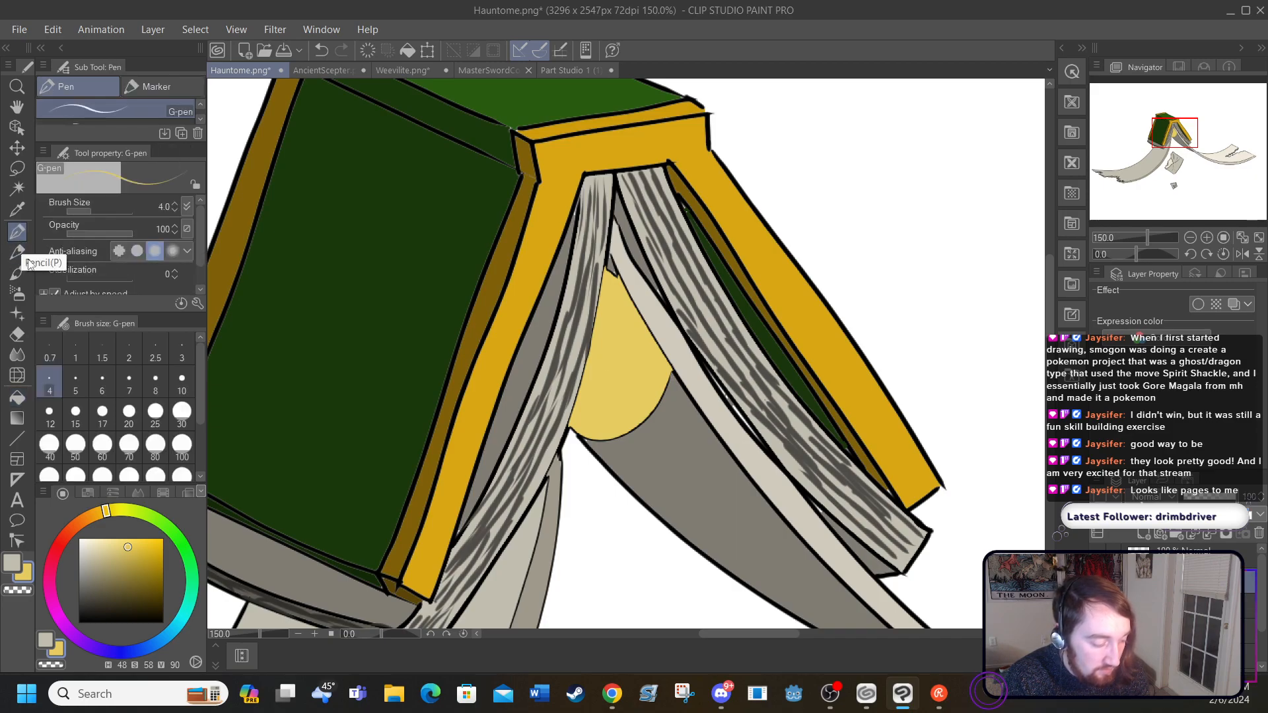
left_click(91, 581)
left_click(79, 621)
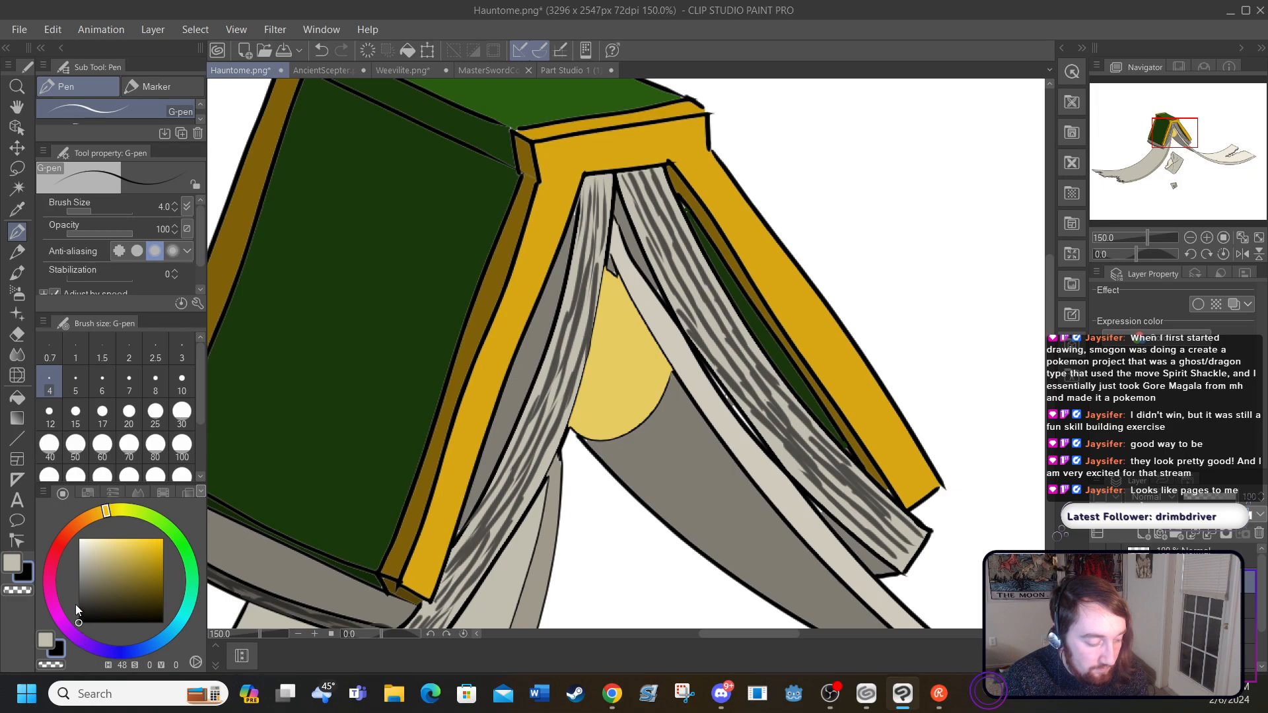
mouse_move(581, 414)
left_mouse_down()
mouse_move(639, 391)
mouse_move(631, 398)
mouse_move(651, 368)
left_mouse_up()
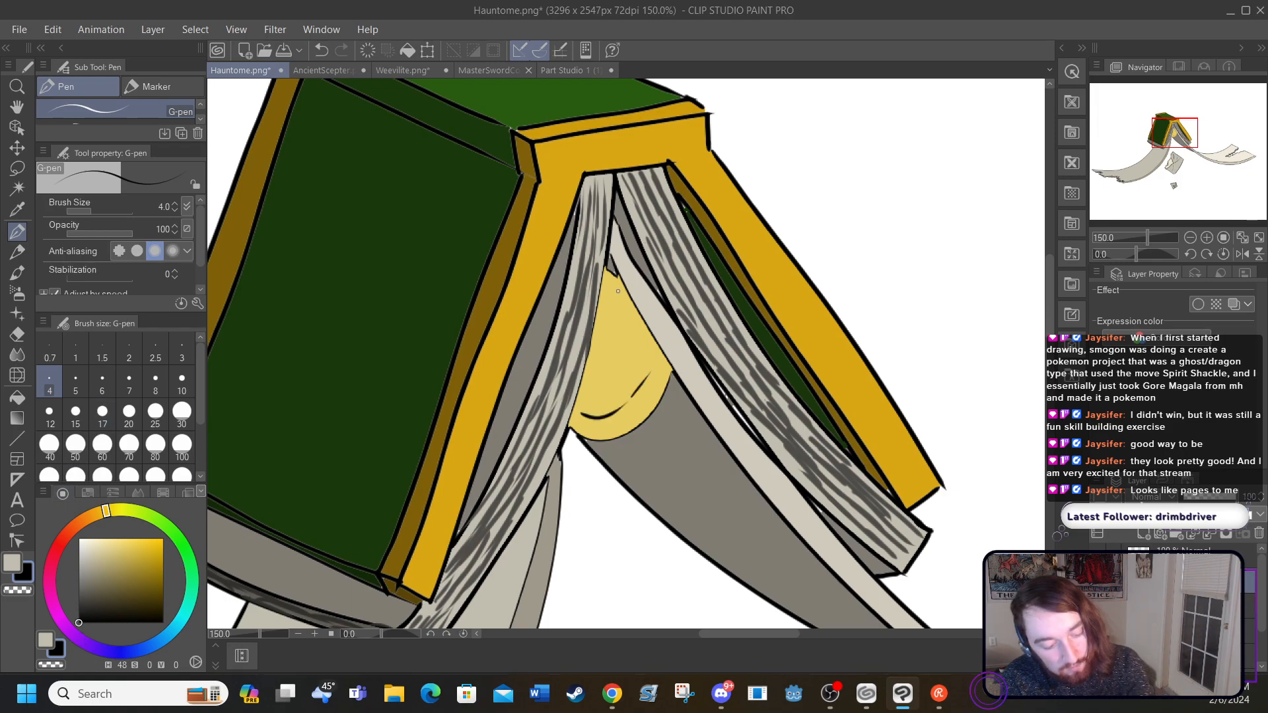
mouse_move(603, 298)
left_mouse_down()
mouse_move(628, 308)
mouse_move(650, 352)
left_mouse_up()
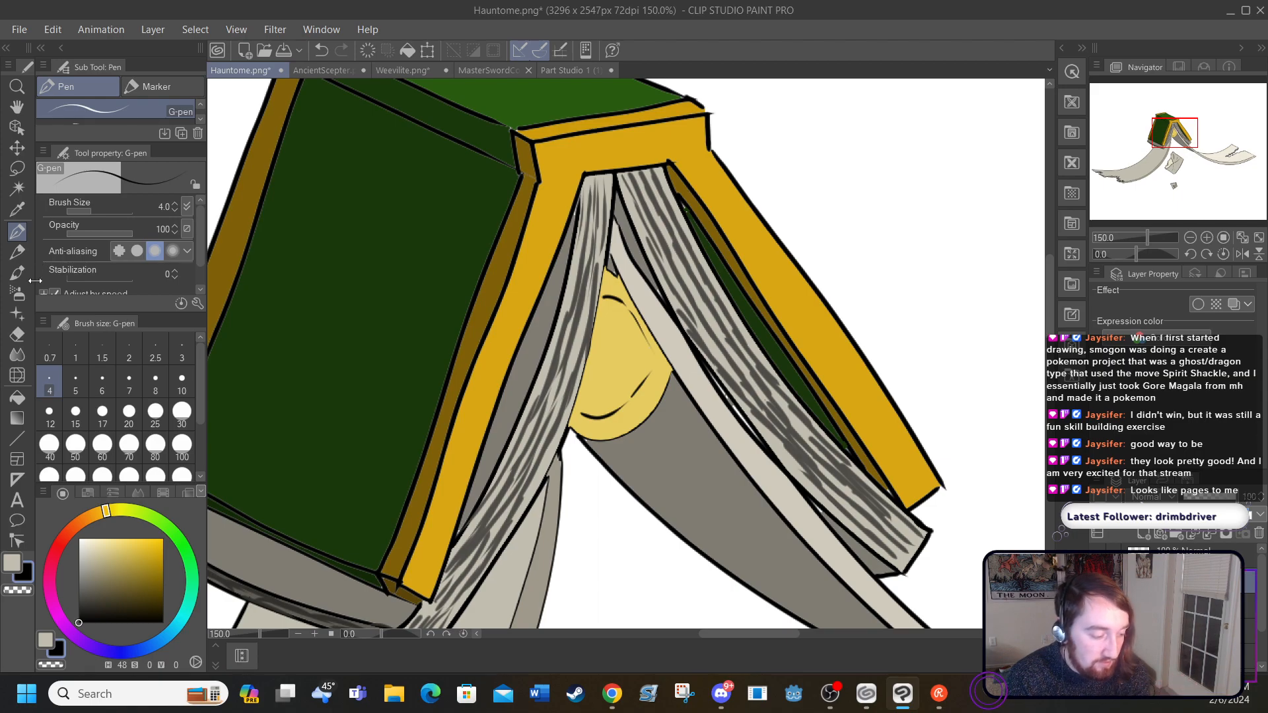
Step: Set the drawing colour to pale yellow H 48, S 44, V 96
left_click(122, 548)
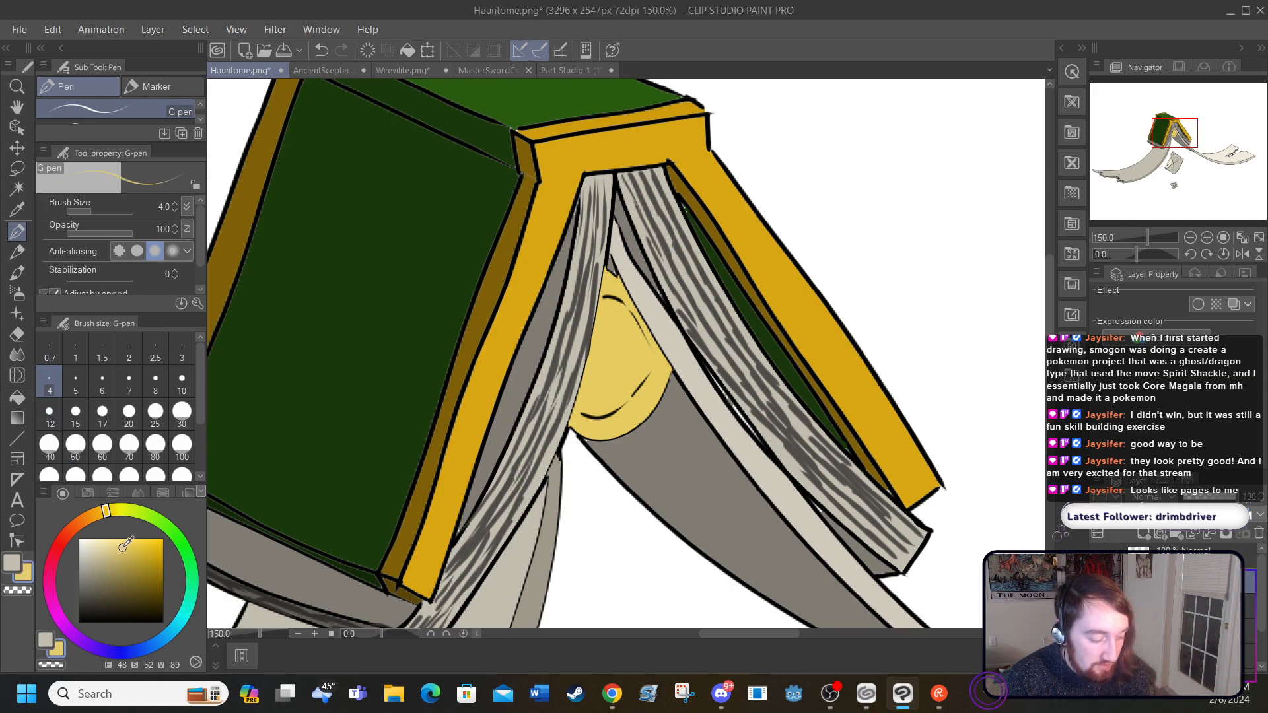
left_click(116, 542)
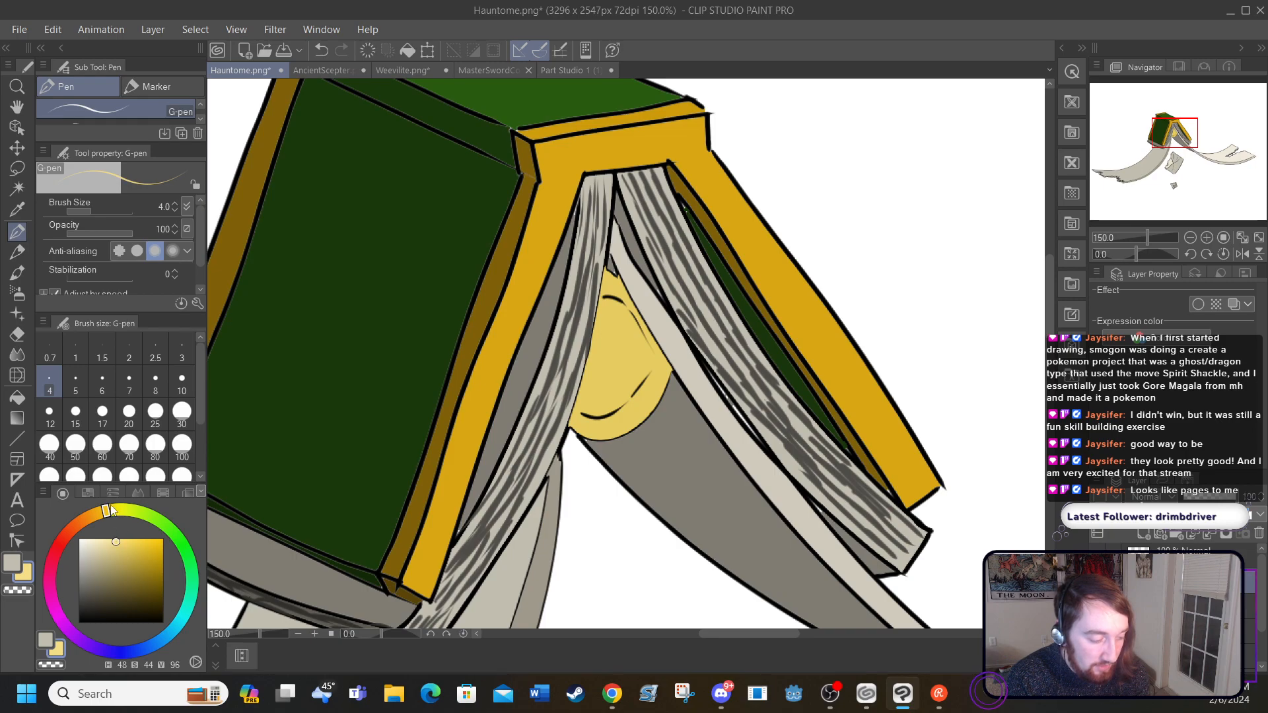
Step: Try painting a pale yellow highlight on the far side of the yellow shape
left_click_drag(645, 360, 644, 376)
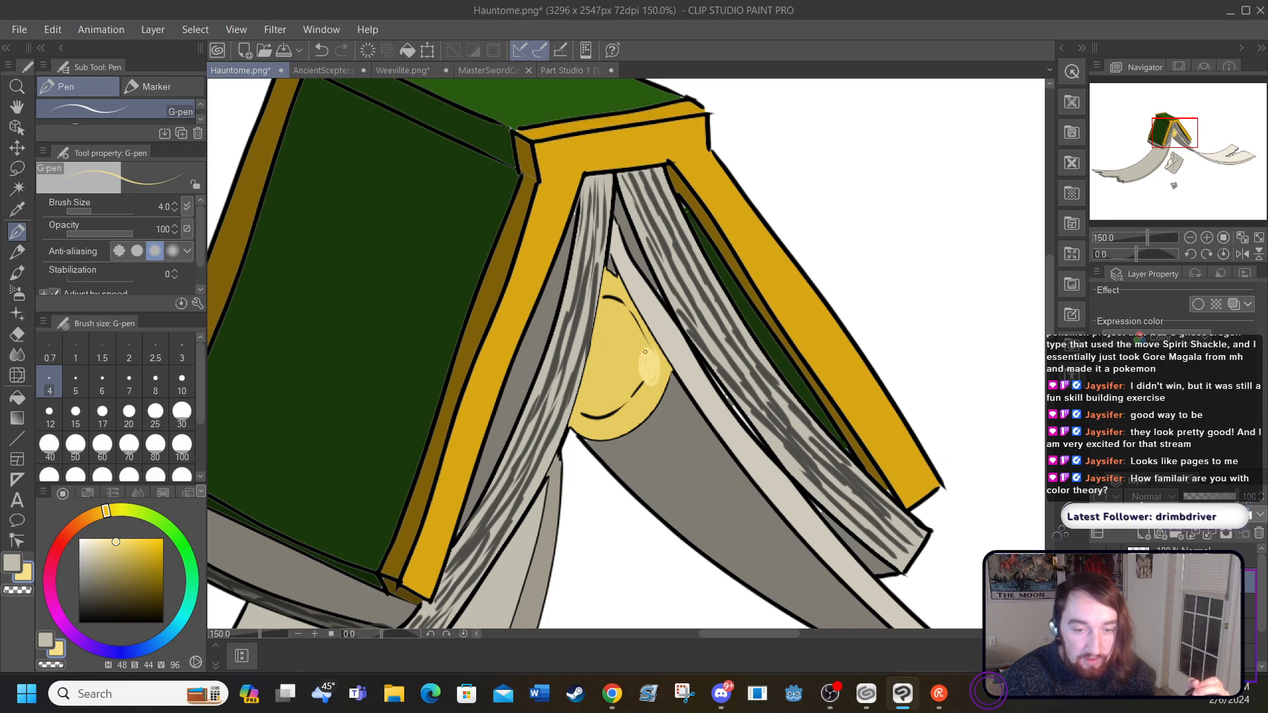
left_click(323, 51)
left_click(323, 50)
left_click(323, 50)
left_click(322, 50)
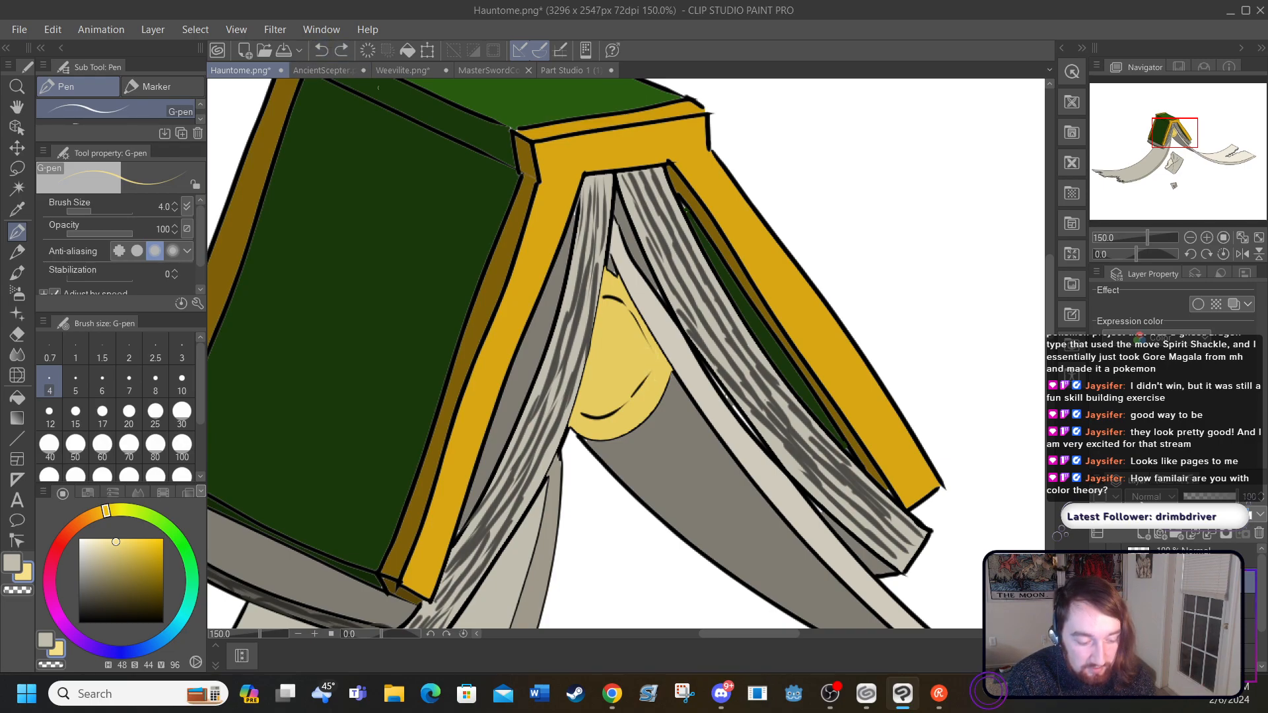
Step: Paint a pale yellow highlight near the yellow shape's top, and add off-white H 48, S 0, V 95 accents there and beside the black curves
mouse_move(621, 302)
left_mouse_down()
mouse_move(624, 320)
mouse_move(628, 307)
left_mouse_up()
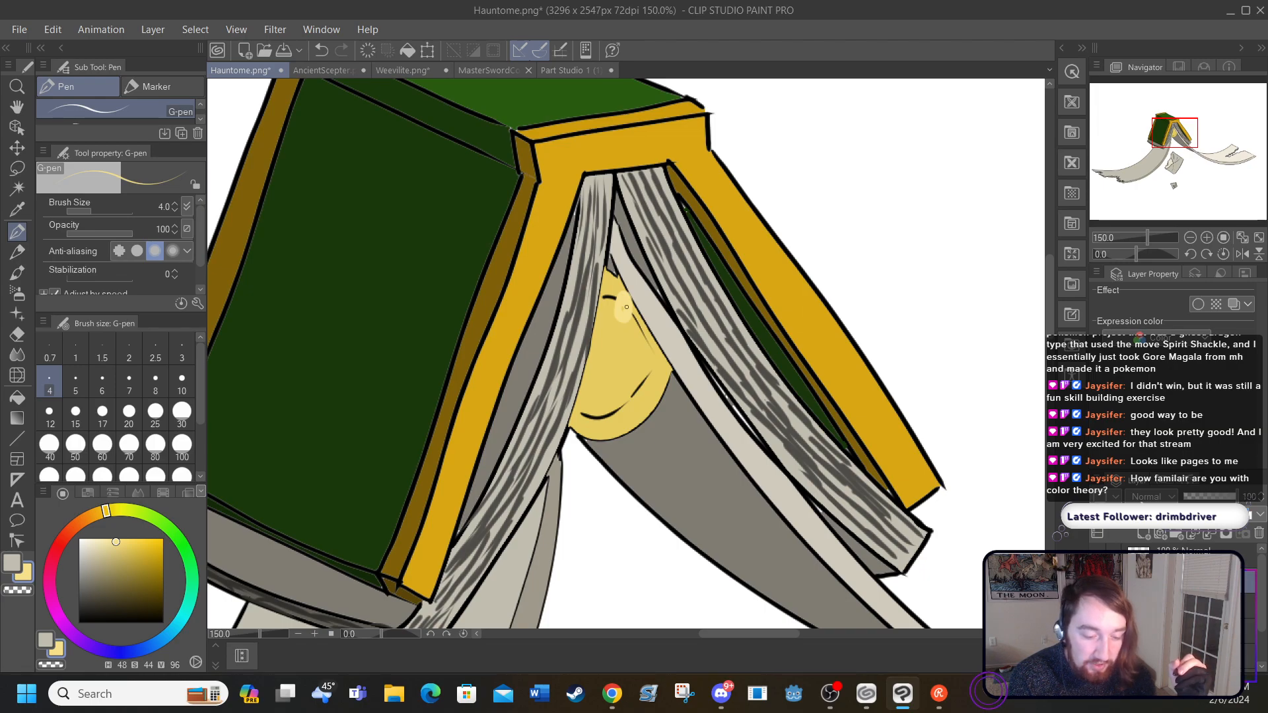
left_click_drag(622, 312, 628, 317)
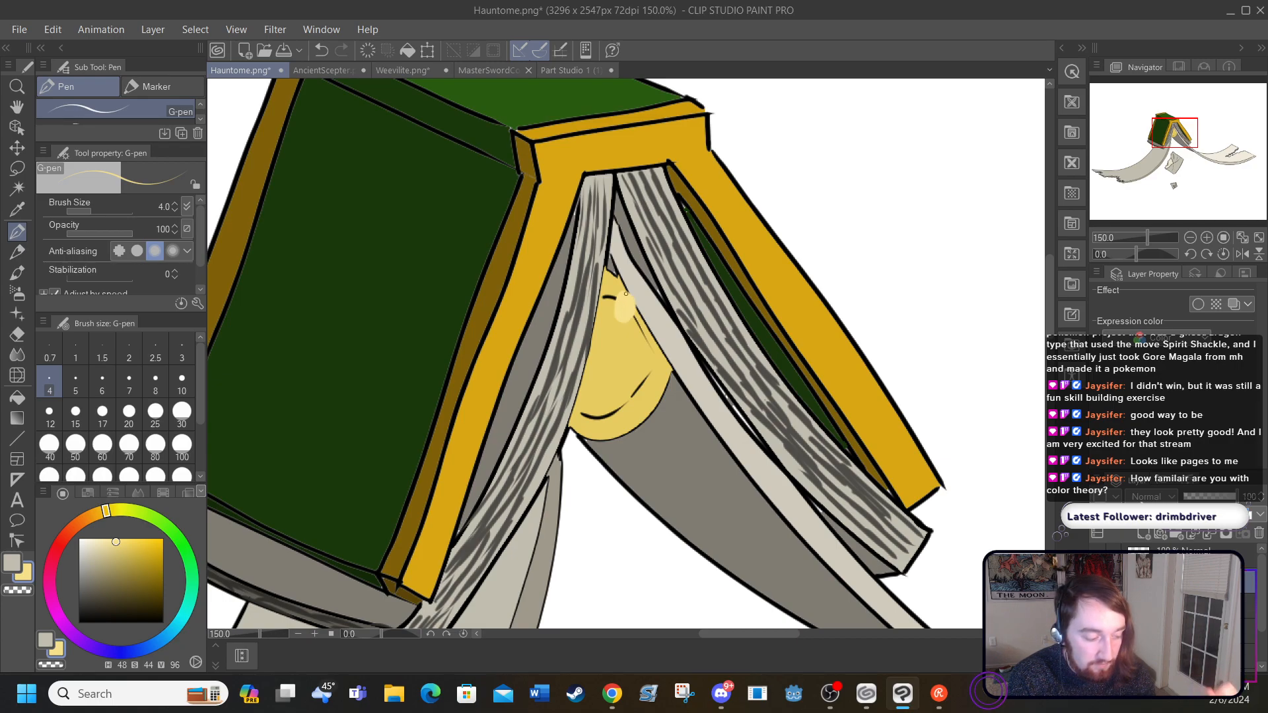
left_click_drag(85, 536, 79, 542)
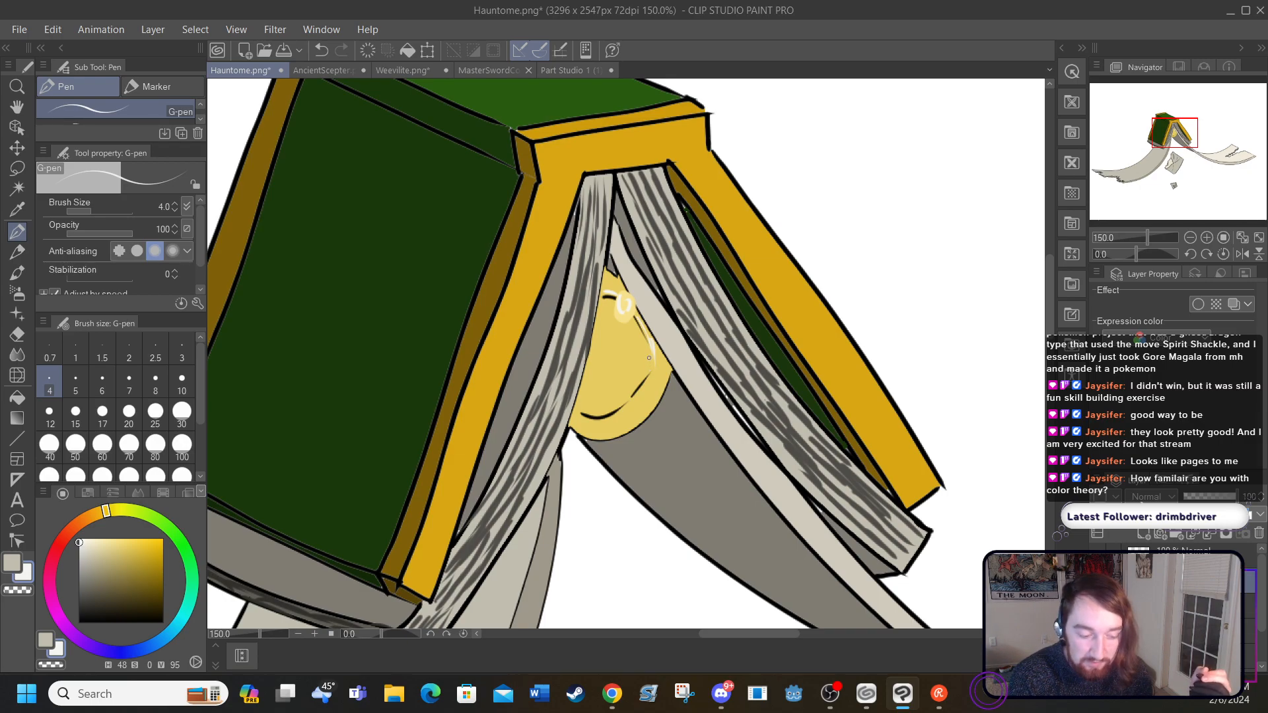
left_click_drag(584, 409, 607, 410)
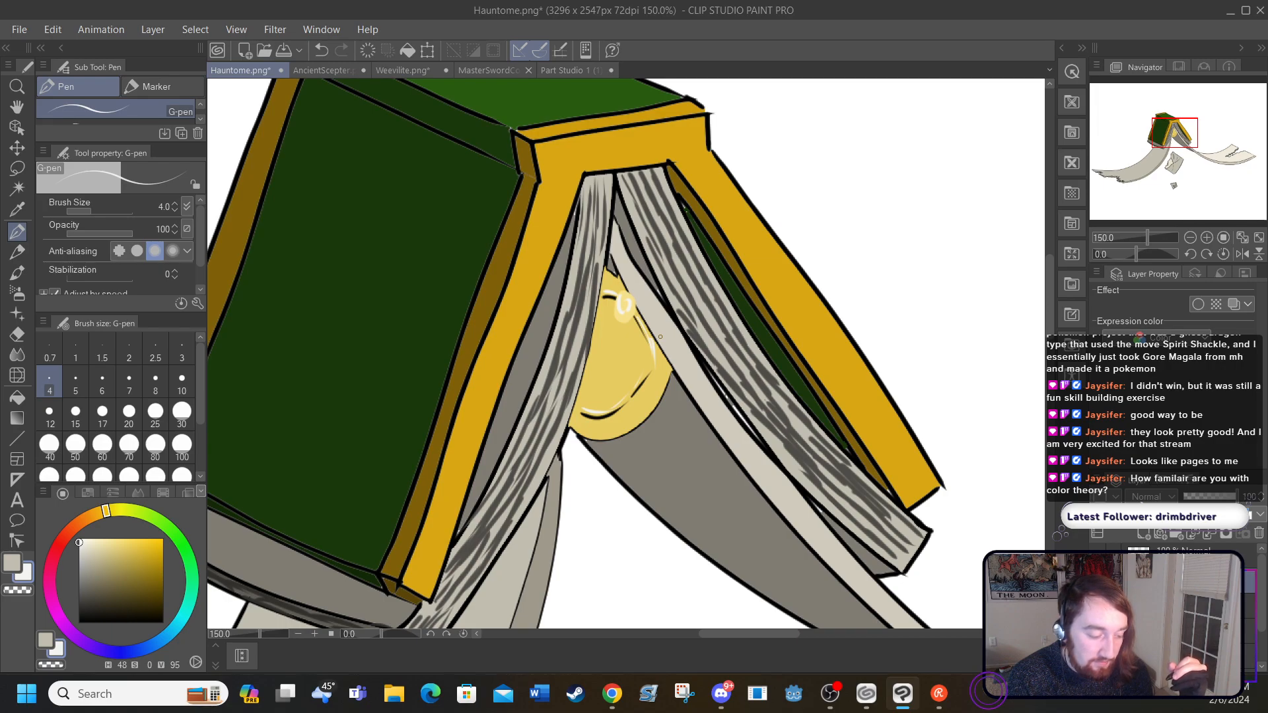
Step: Shade the lower rim of the yellow shape with curved strokes in darker yellow H 48, S 67, V 77
left_click(142, 576)
left_click_drag(144, 578, 135, 558)
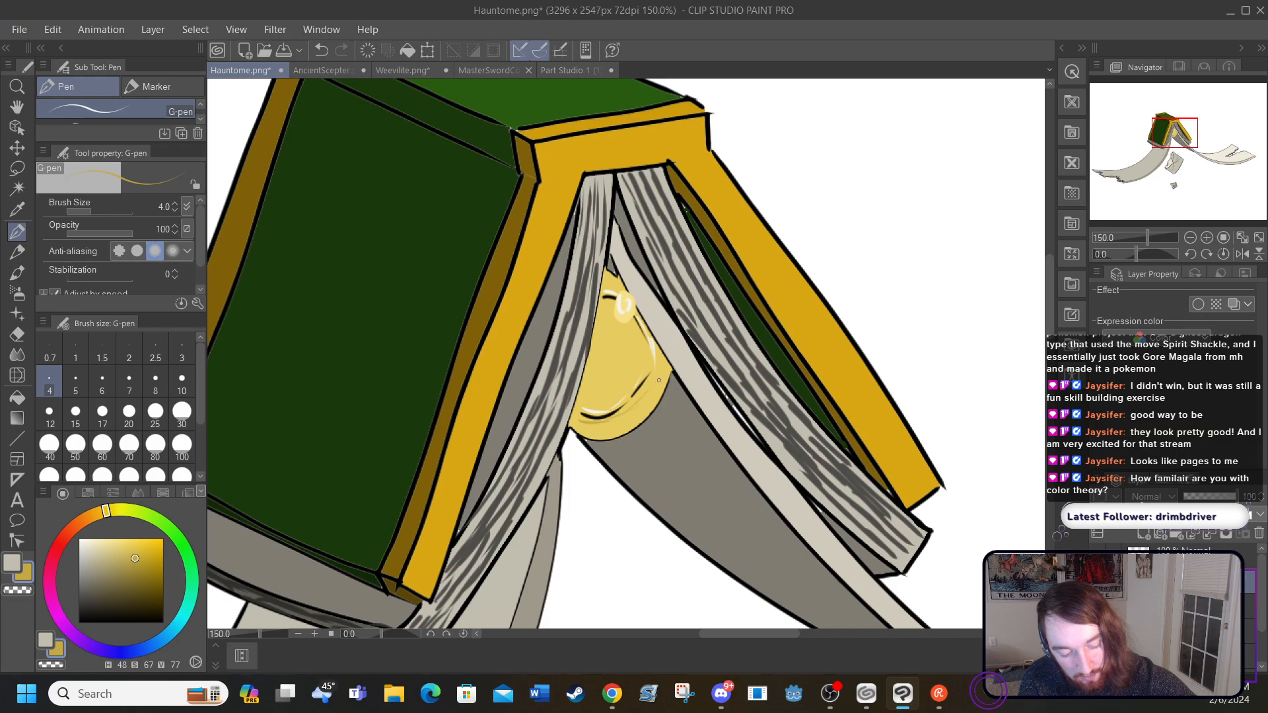
mouse_move(652, 386)
left_mouse_down()
mouse_move(634, 421)
mouse_move(647, 403)
mouse_move(621, 425)
mouse_move(636, 414)
mouse_move(585, 424)
mouse_move(630, 417)
mouse_move(608, 429)
left_mouse_up()
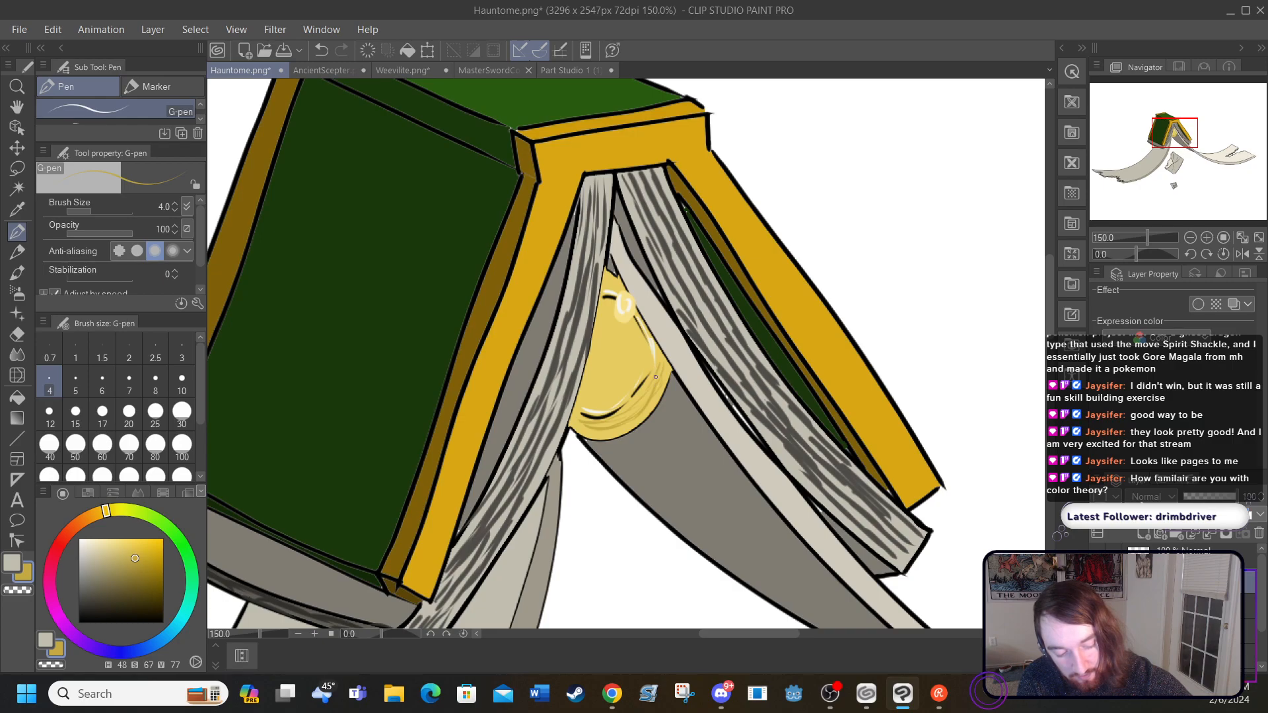
left_click_drag(636, 414, 611, 425)
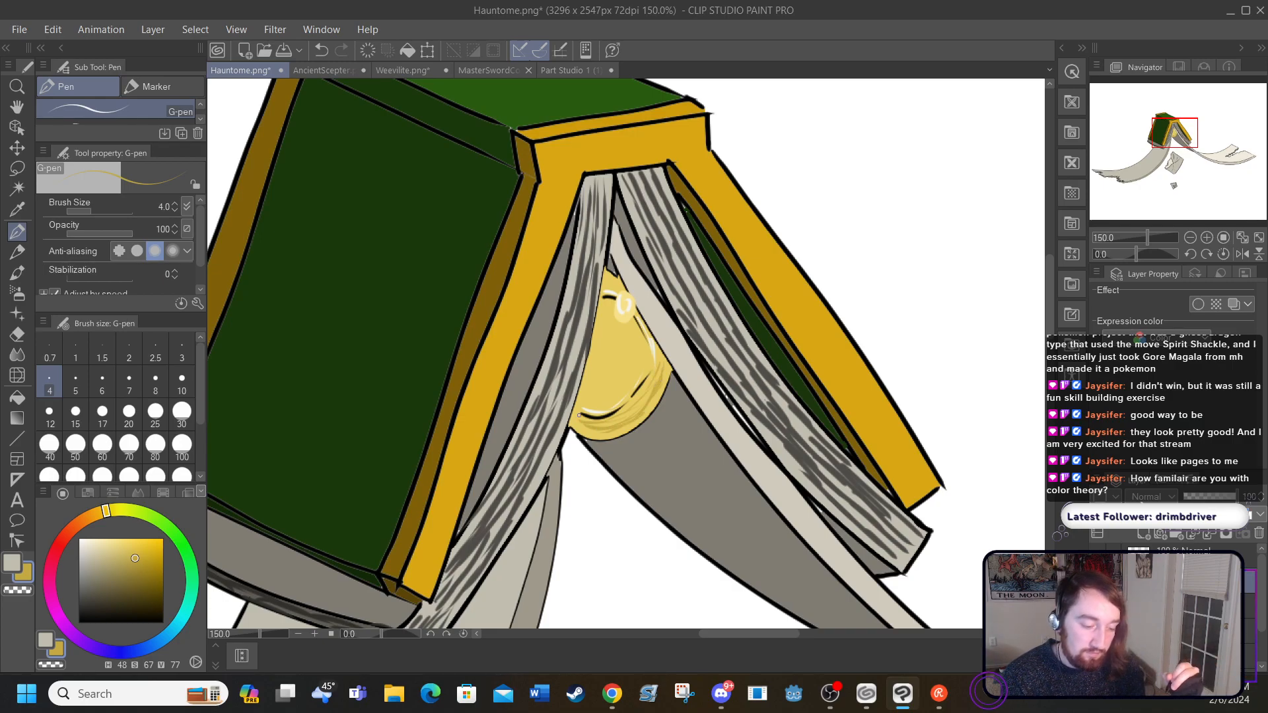
Step: Show the hidden reference book layer to compare it with the whole drawing
left_click(239, 29)
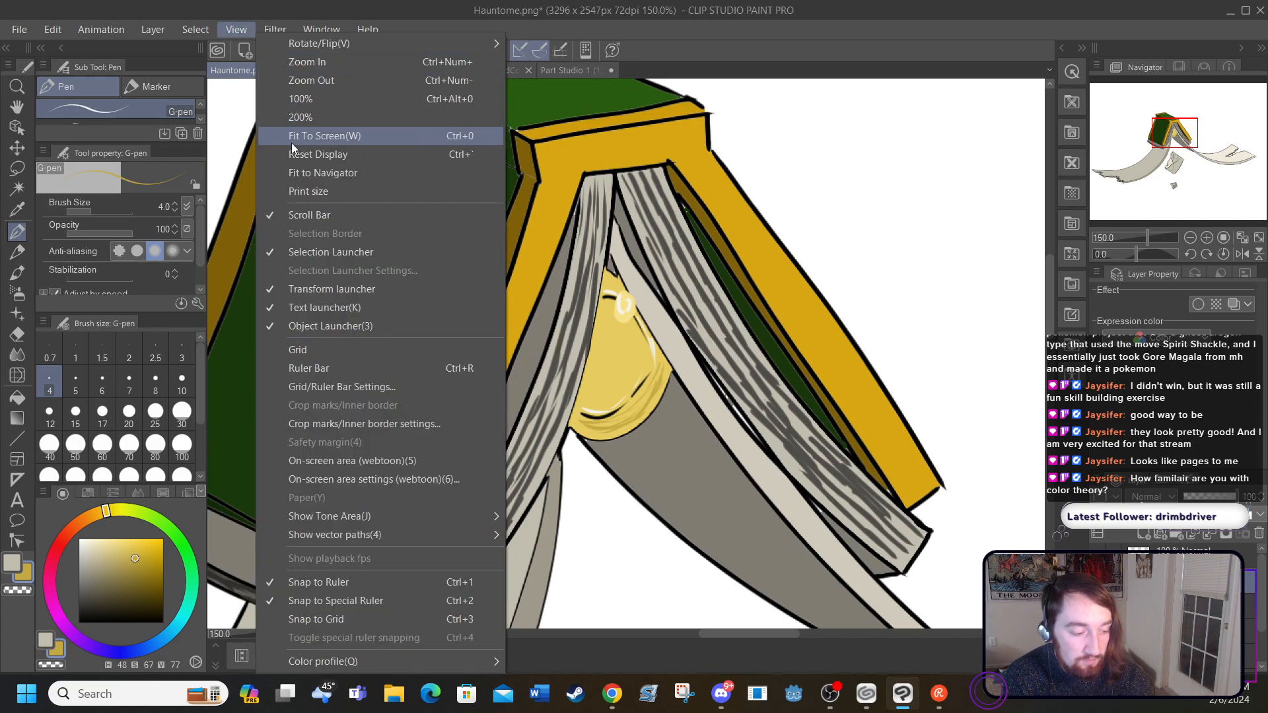
left_click(295, 136)
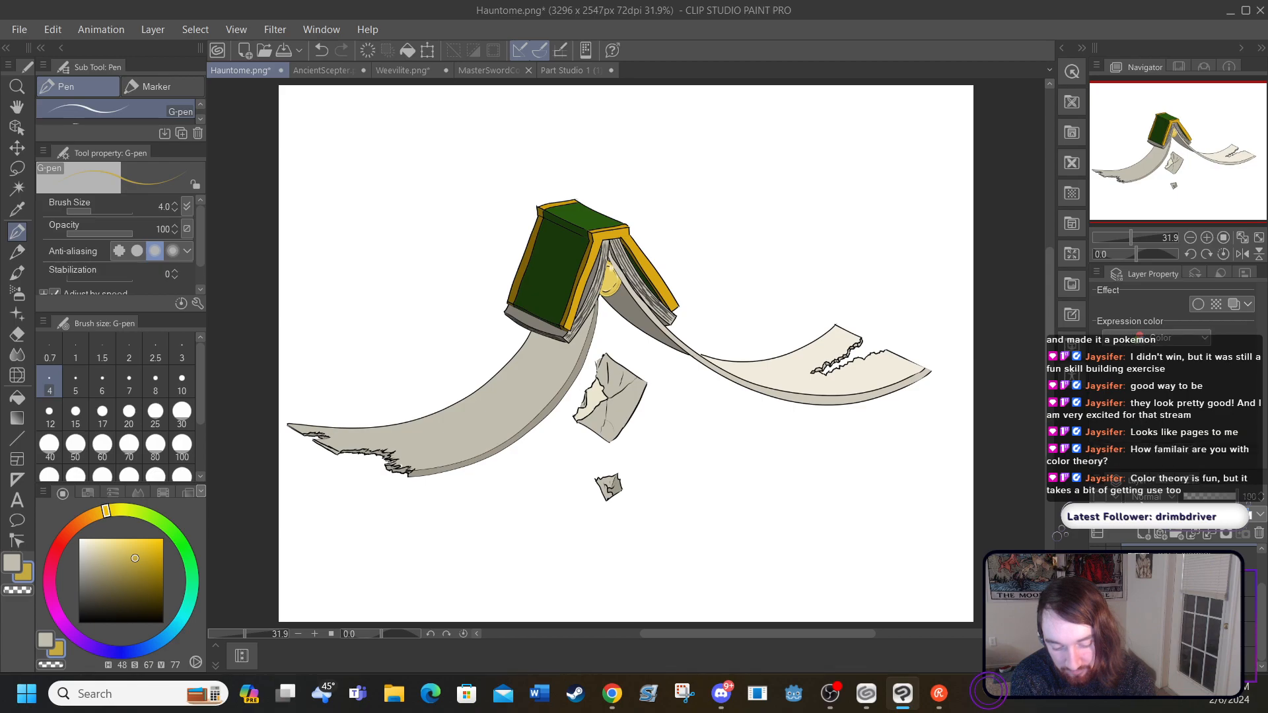
left_click(1097, 637)
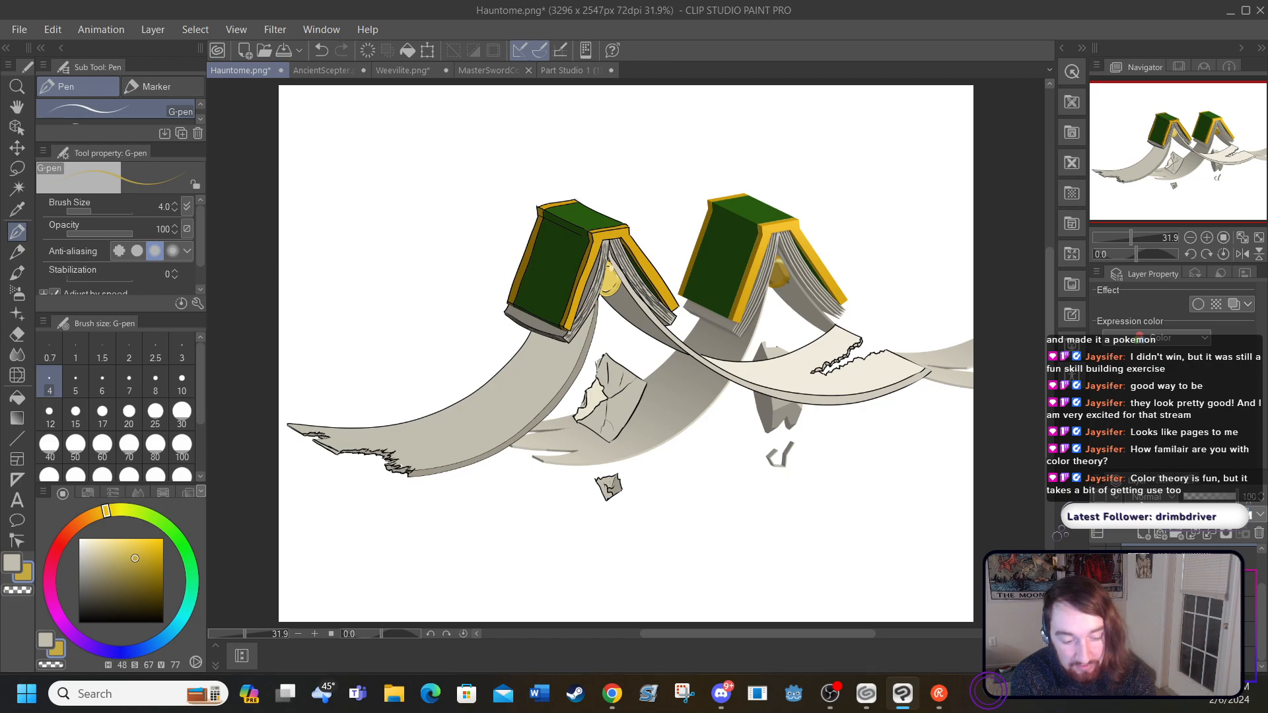
Step: Try moving the reference book away from the drawing with the Move layer tool
left_click(17, 106)
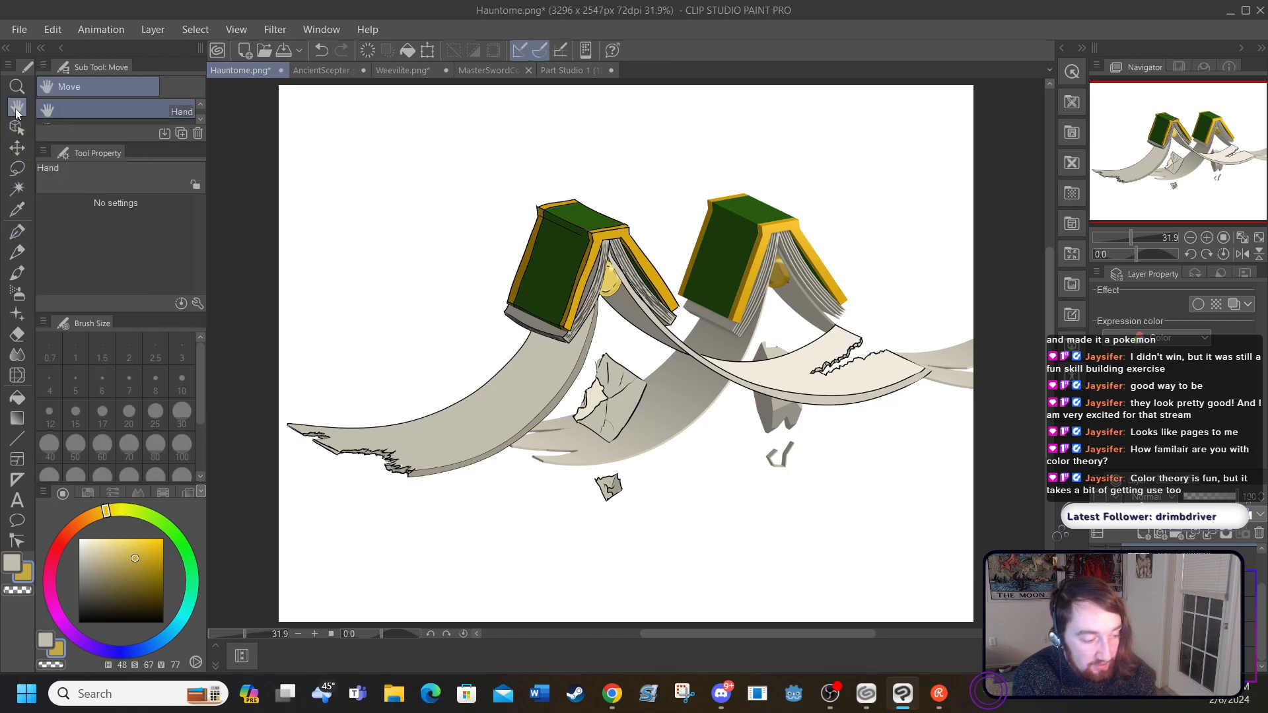
left_click(17, 147)
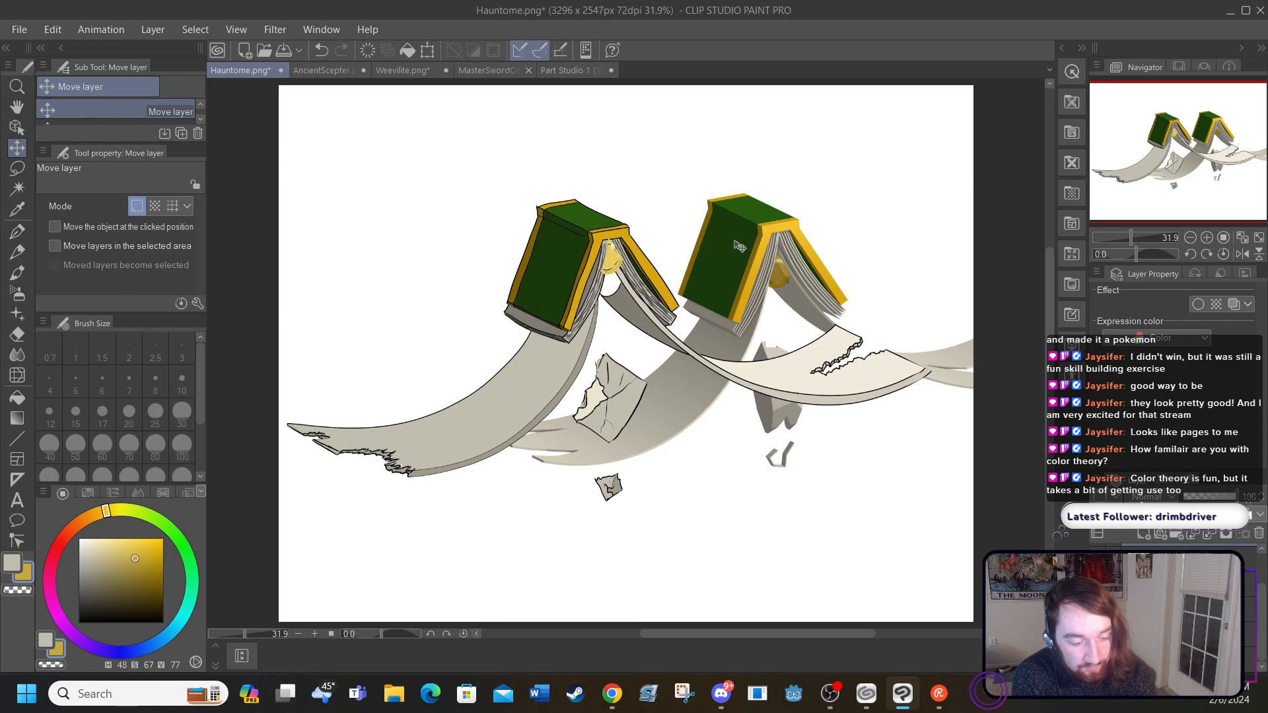
left_click(16, 107)
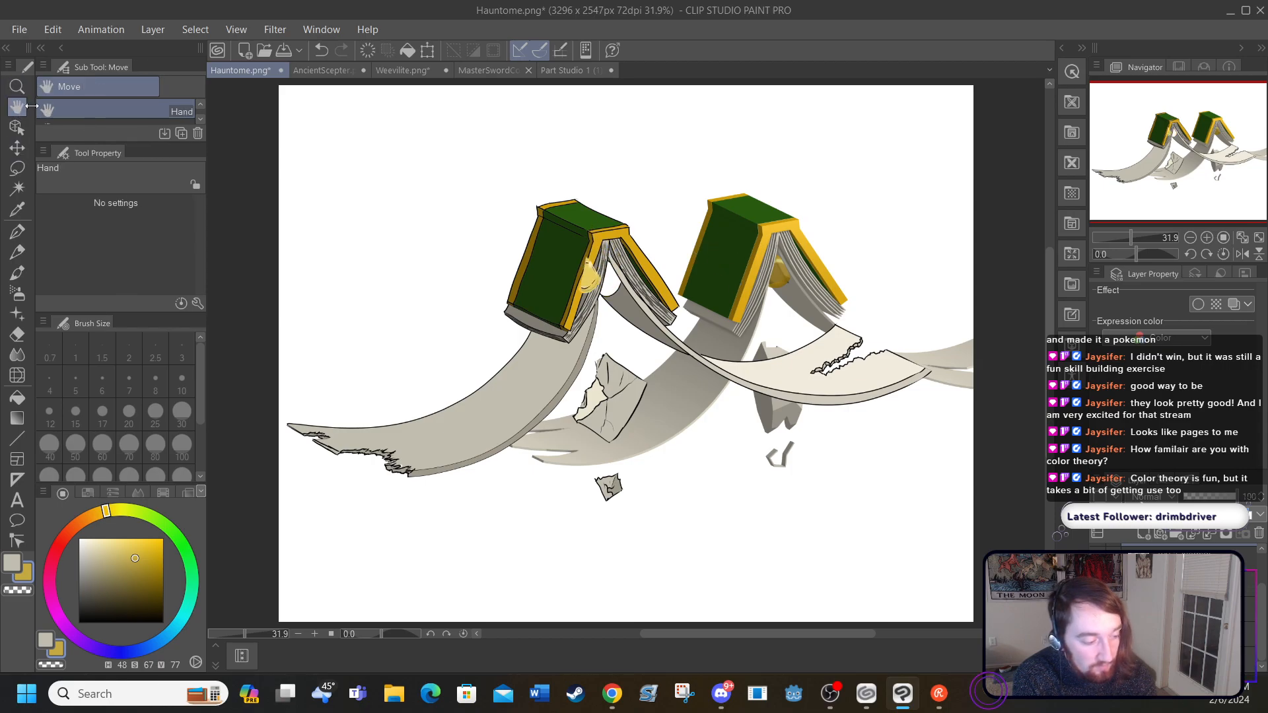
left_click_drag(734, 265, 790, 264)
left_click(17, 149)
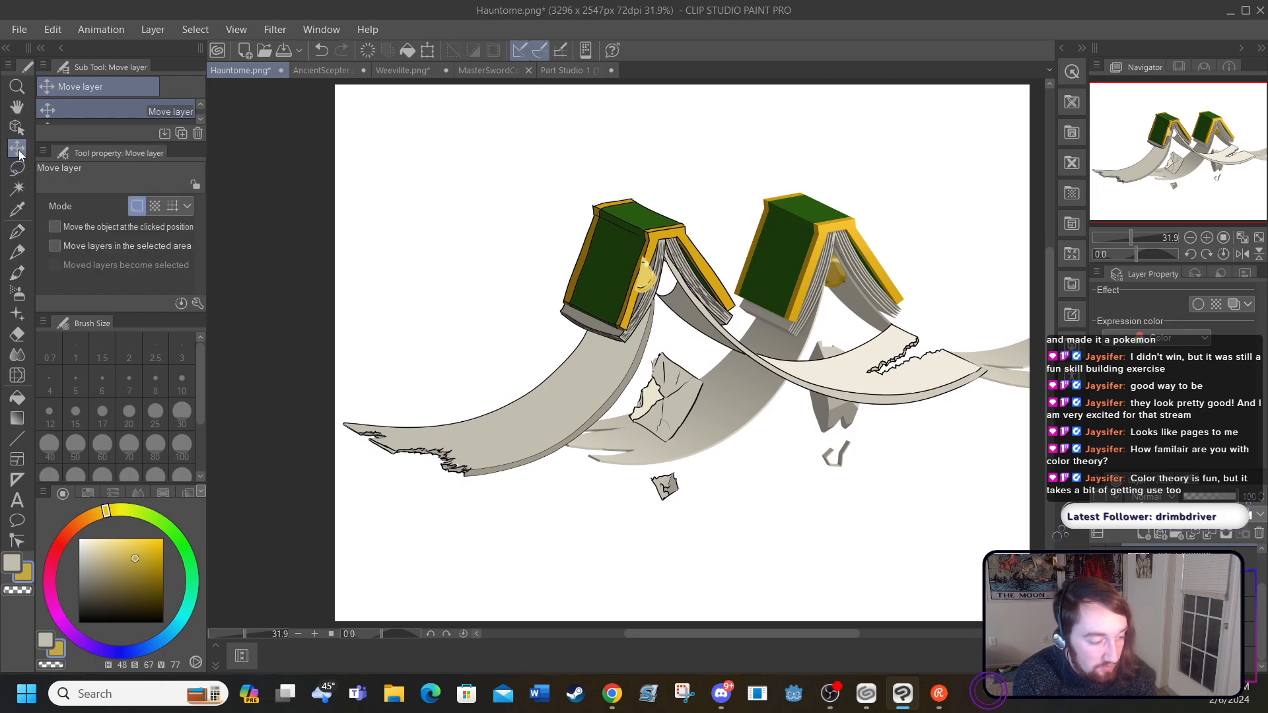
left_click_drag(802, 308, 683, 376)
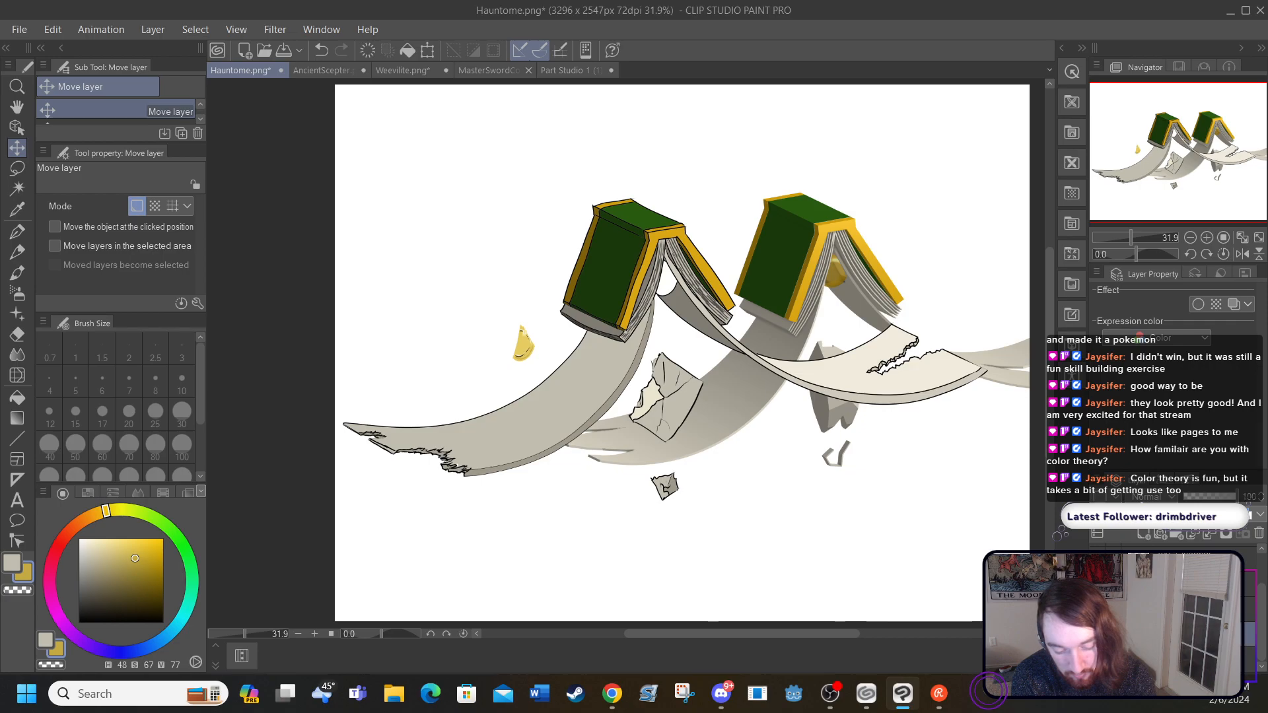
left_click_drag(805, 276, 512, 243)
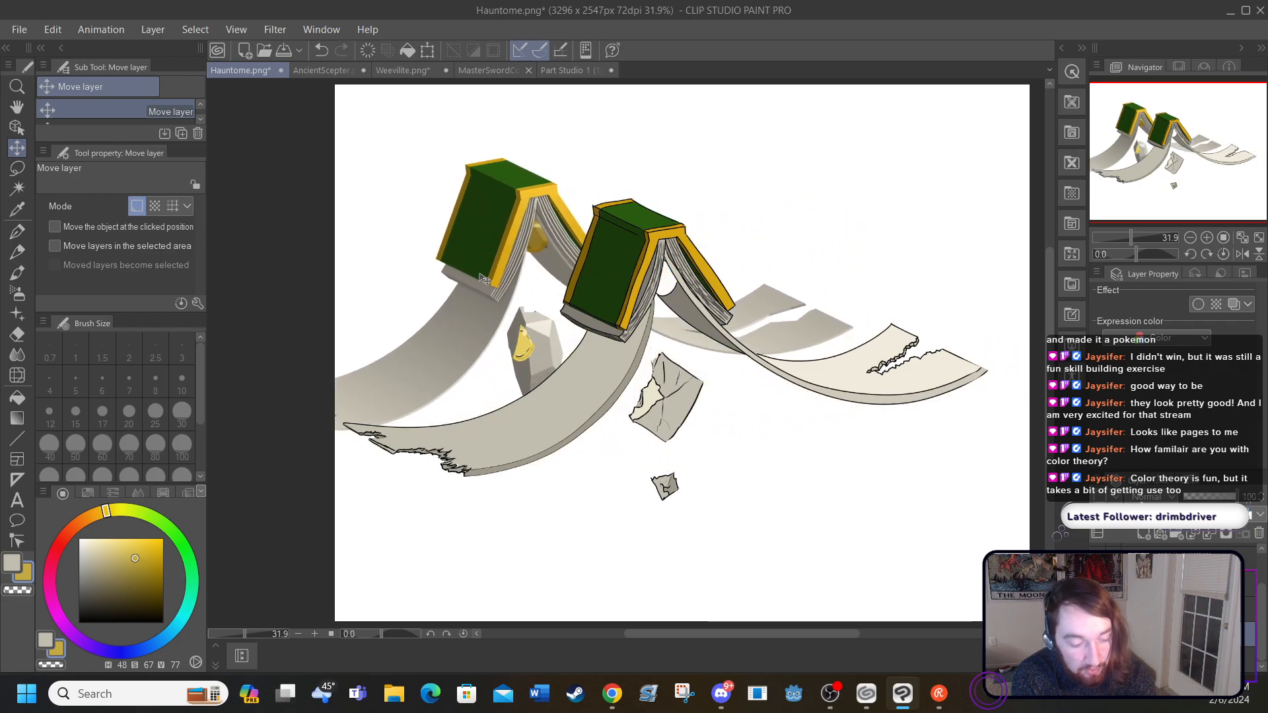
left_click(321, 50)
left_click(321, 50)
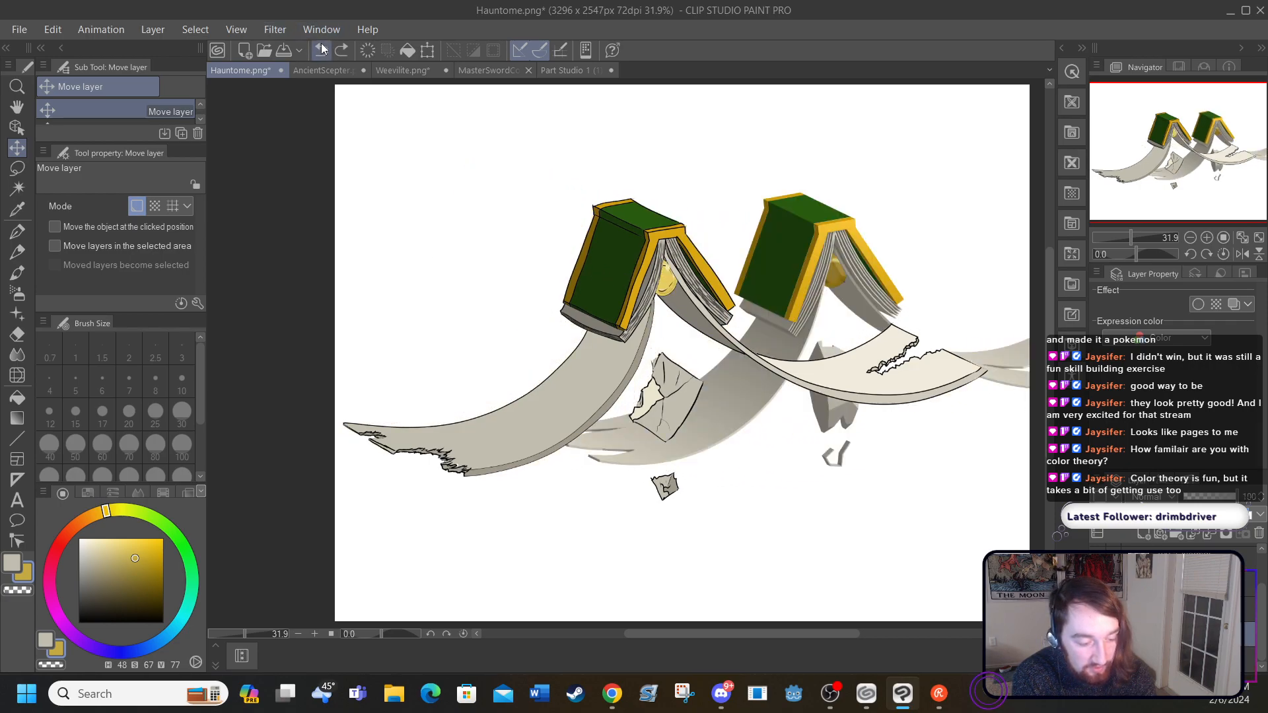
Step: Move the reference book to the canvas's upper left, above the drawn book, and hide its layer
left_click_drag(828, 256, 745, 215)
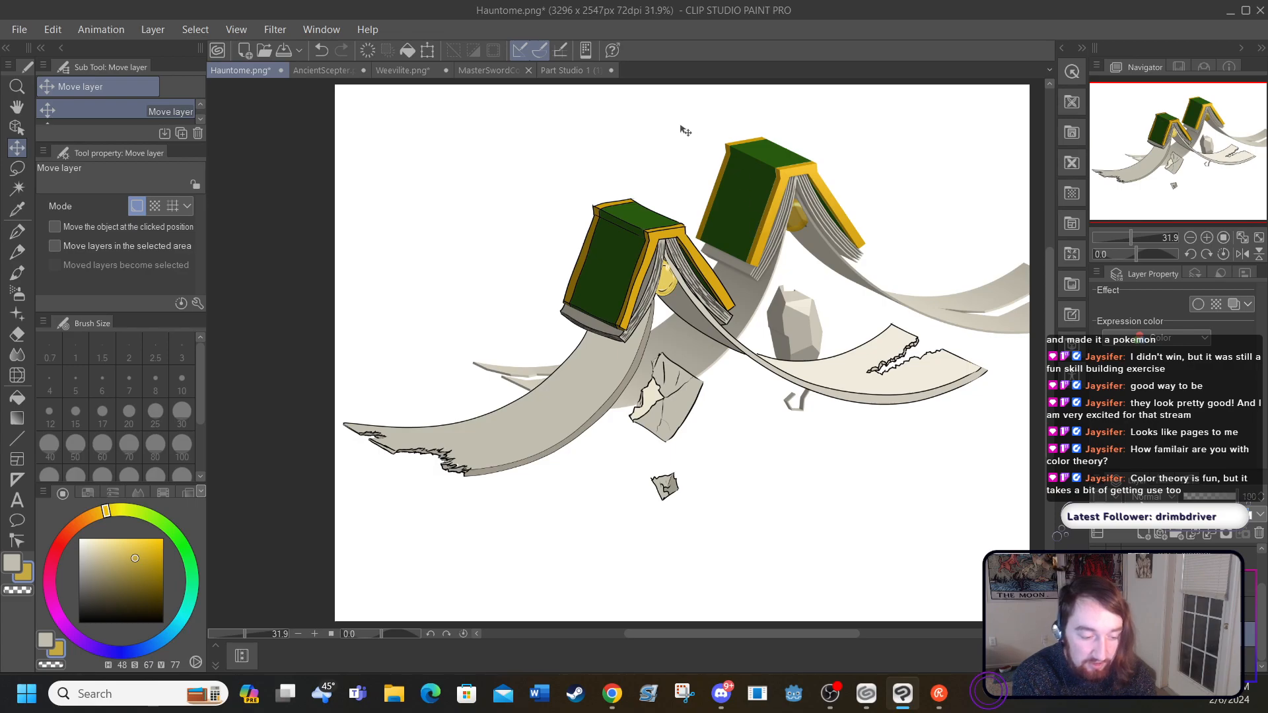
left_click_drag(757, 206, 534, 126)
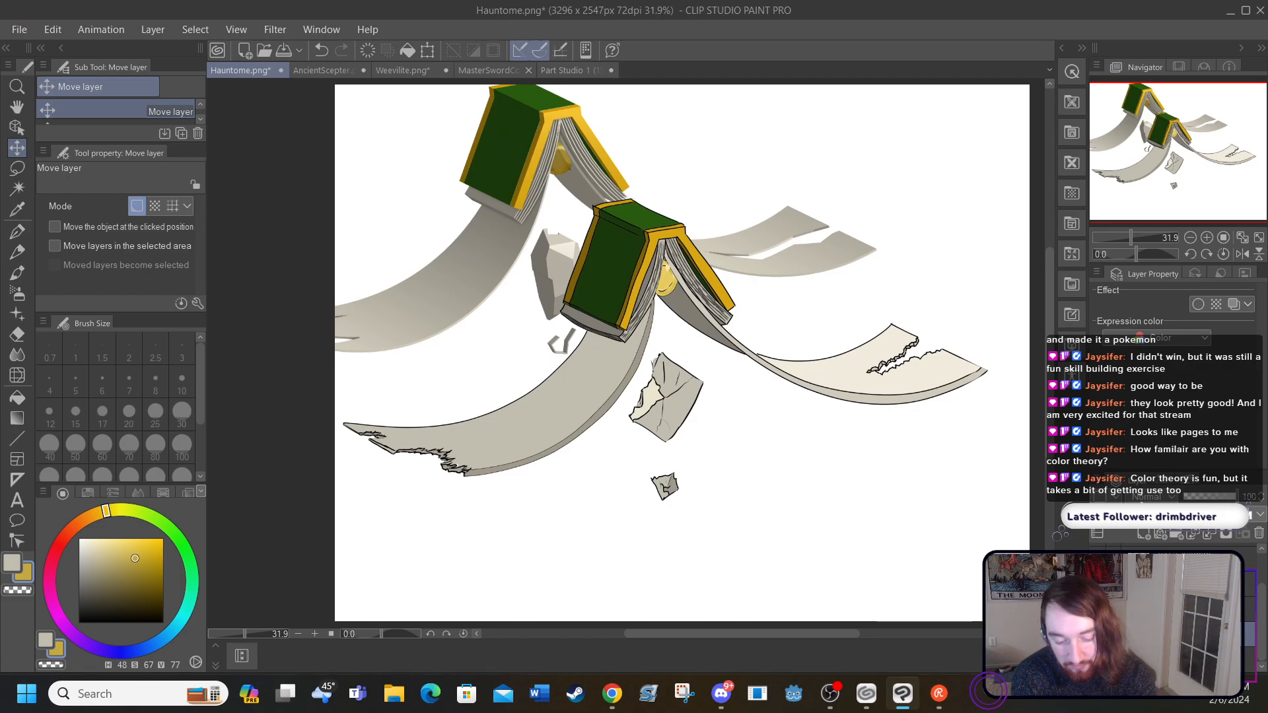
left_click(1098, 634)
Step: Select the layer for the cover details and set the G-pen to dark green H 101, S 82, V 22, based on the top cover's green
left_click_drag(1262, 619, 1262, 588)
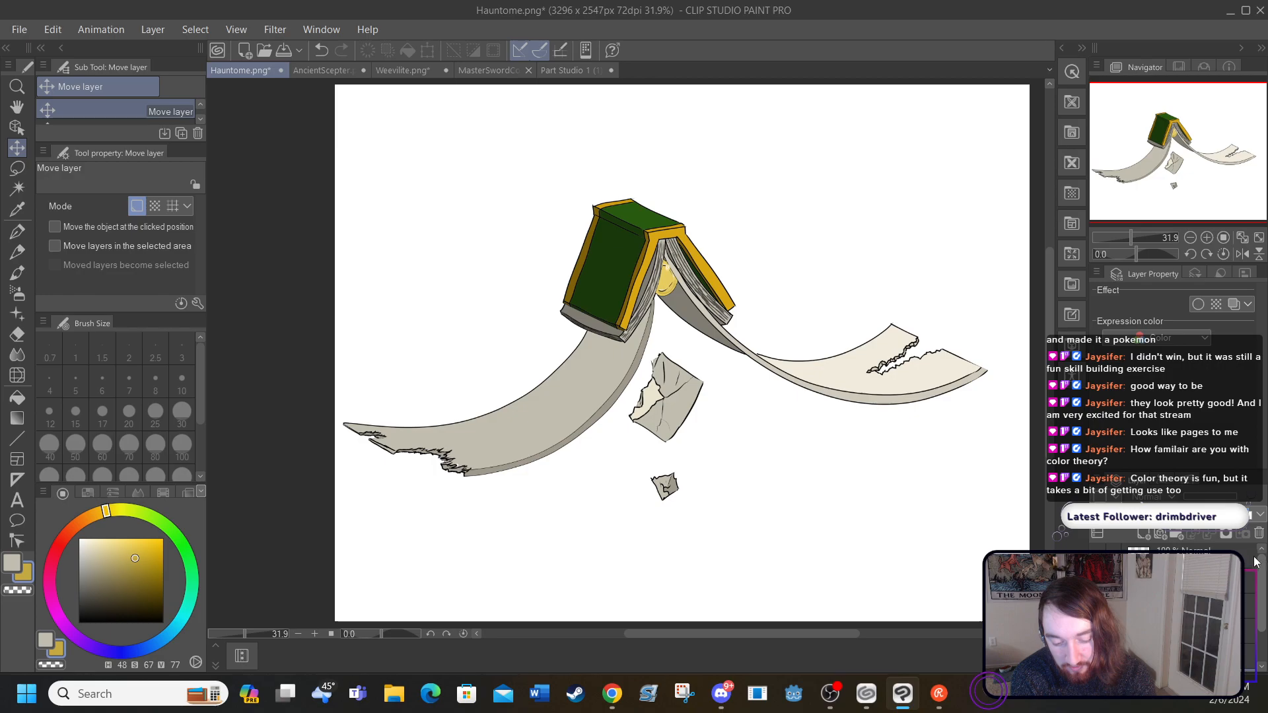
left_click(1195, 559)
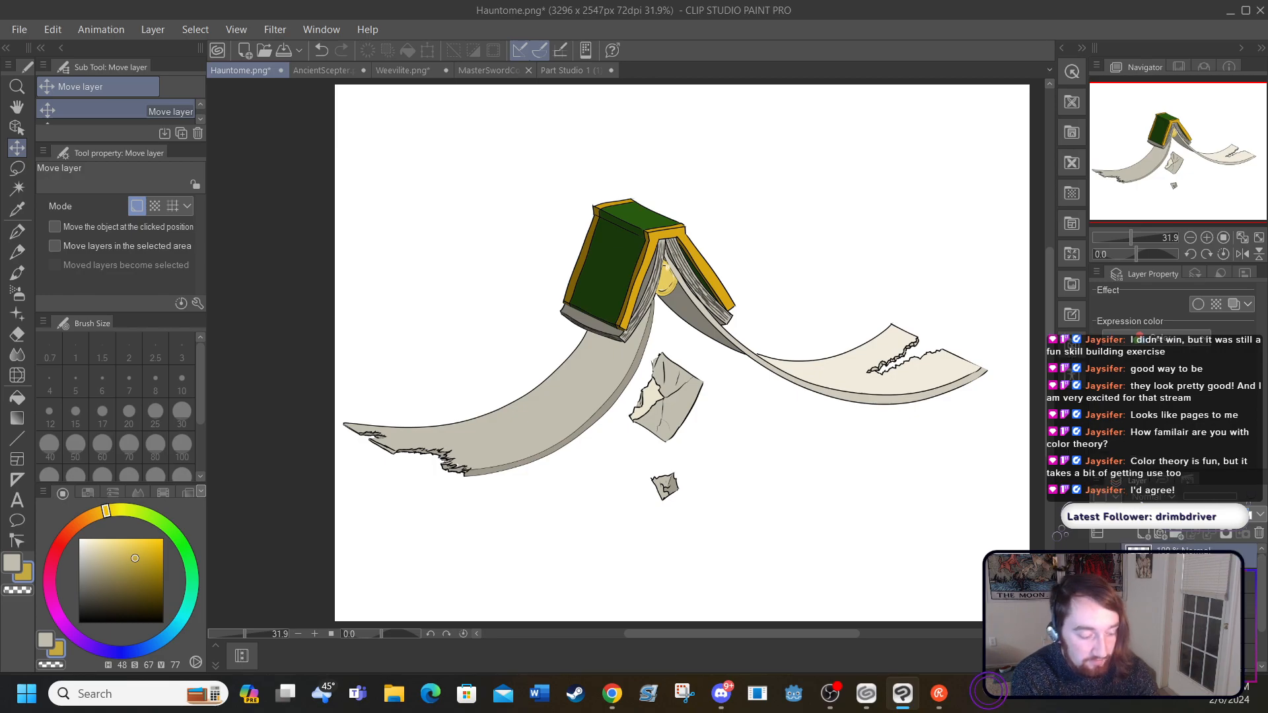
left_click(315, 634)
left_click(315, 633)
left_click(314, 632)
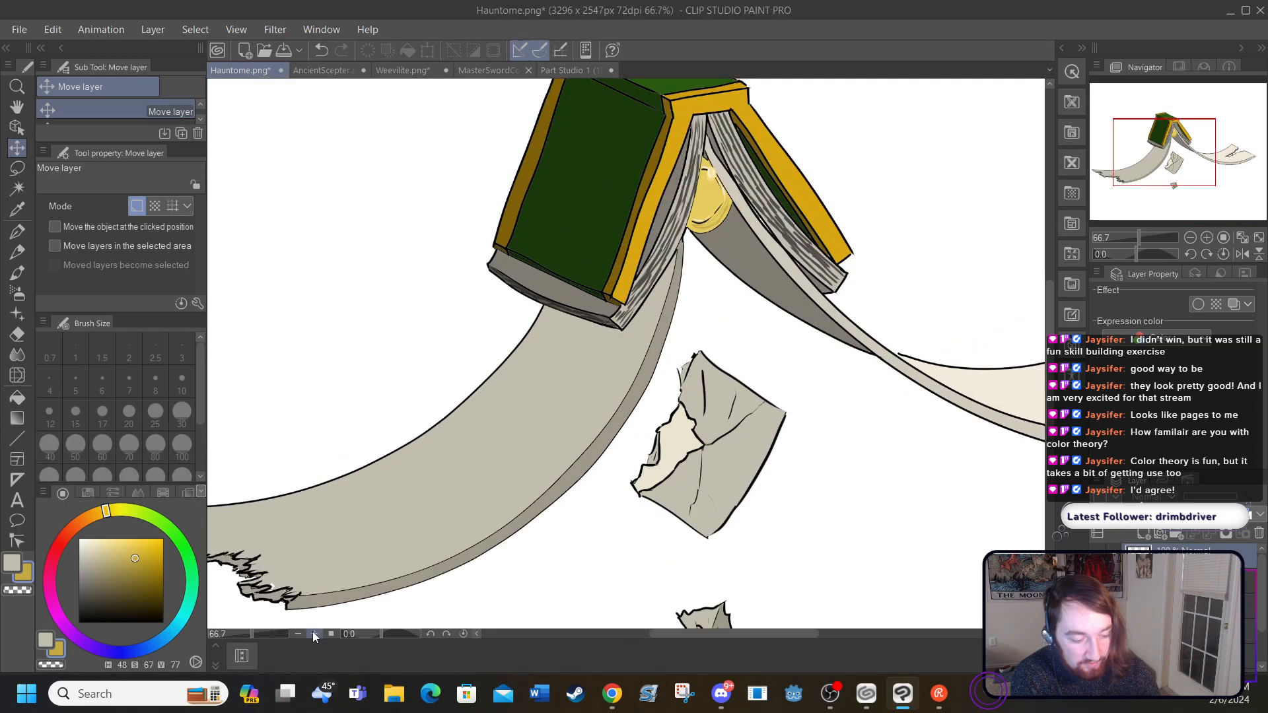
left_click(313, 632)
left_click_drag(1049, 363, 1048, 302)
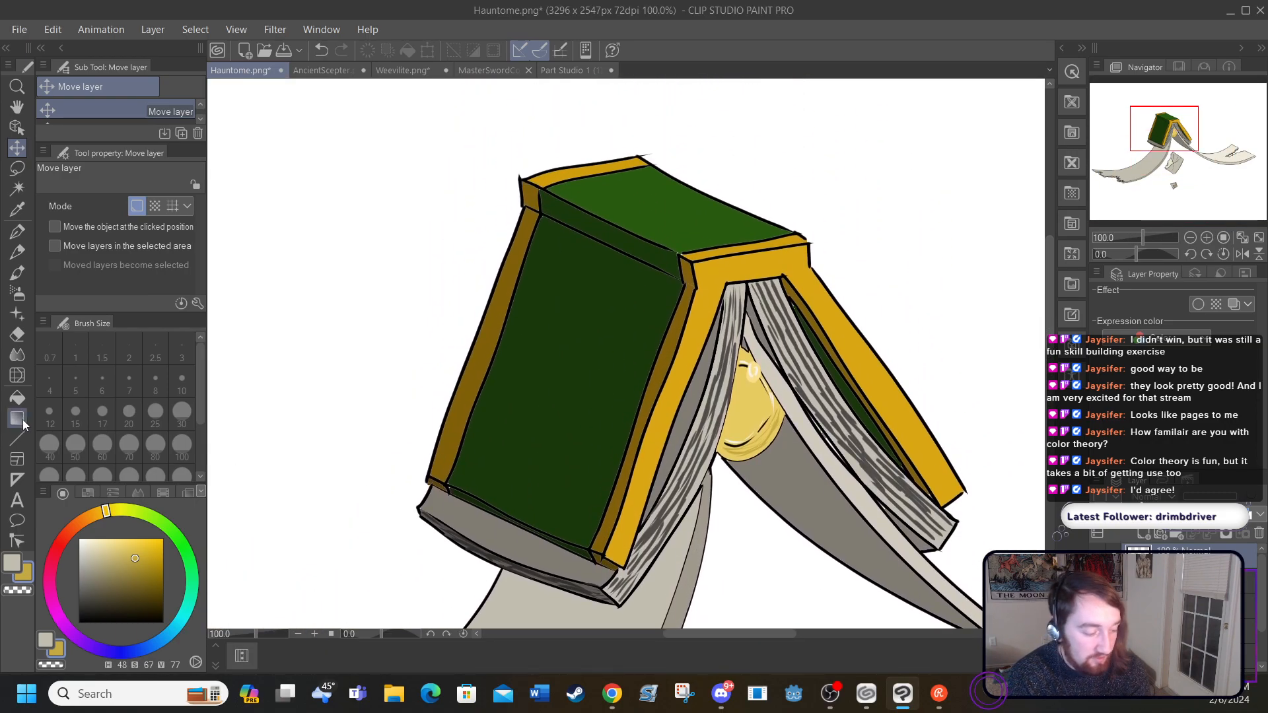
left_click(18, 235)
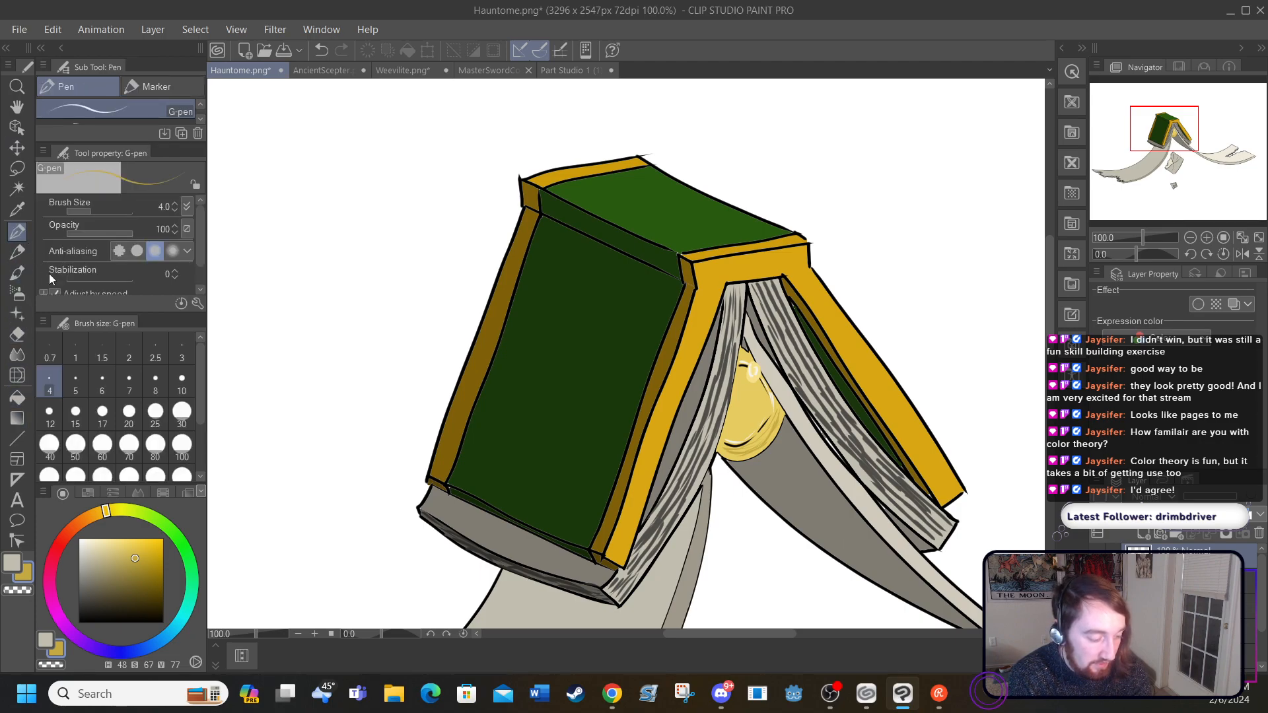
left_click_drag(99, 584, 92, 607)
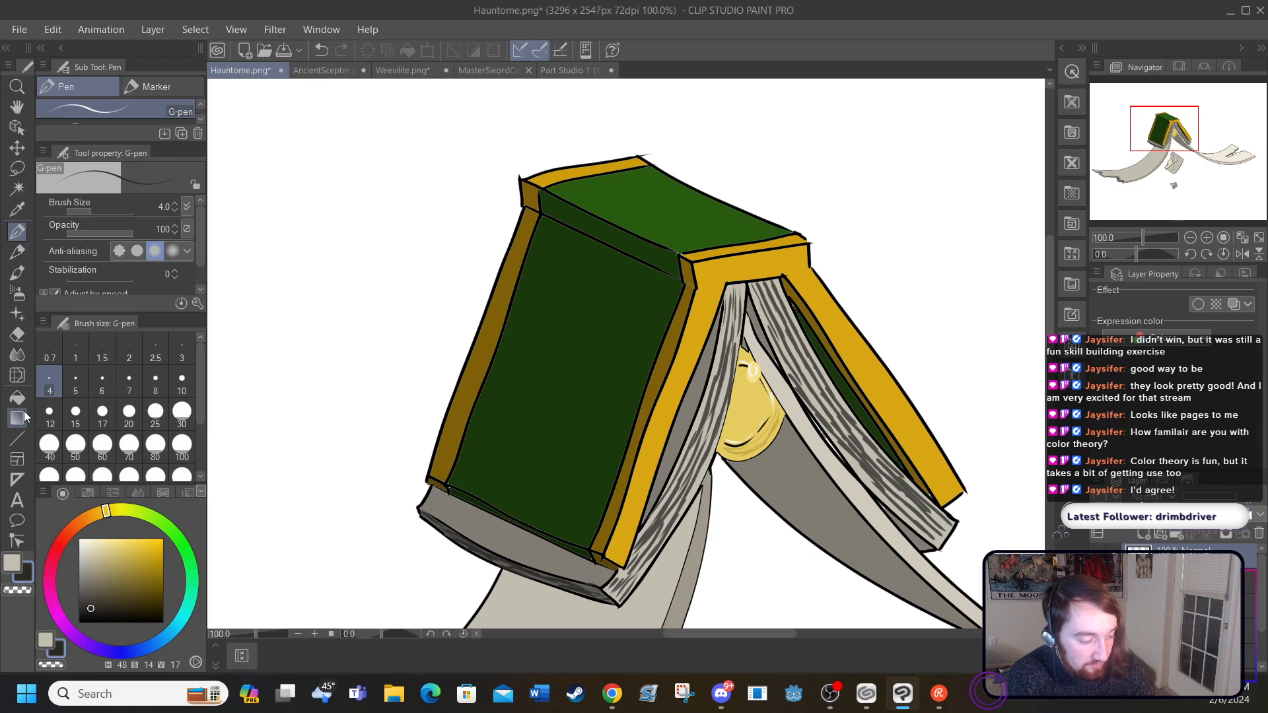
left_click(605, 196)
left_click_drag(148, 591, 147, 605)
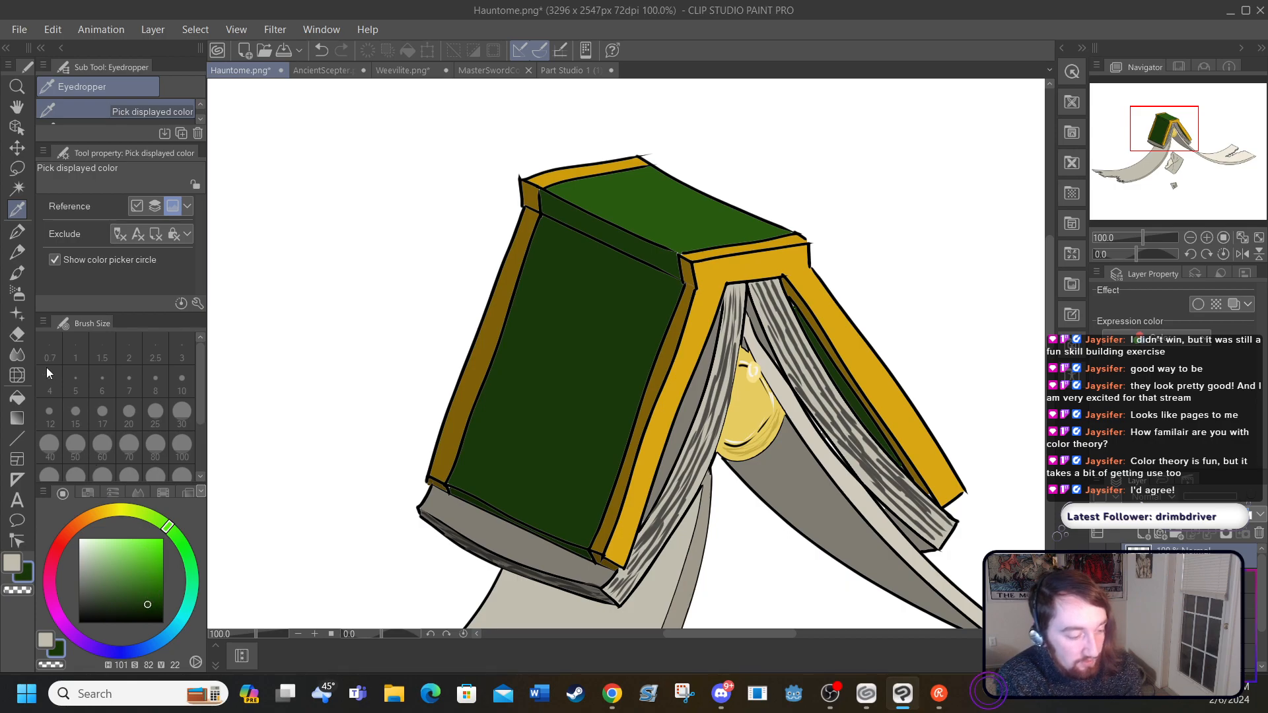
left_click(17, 231)
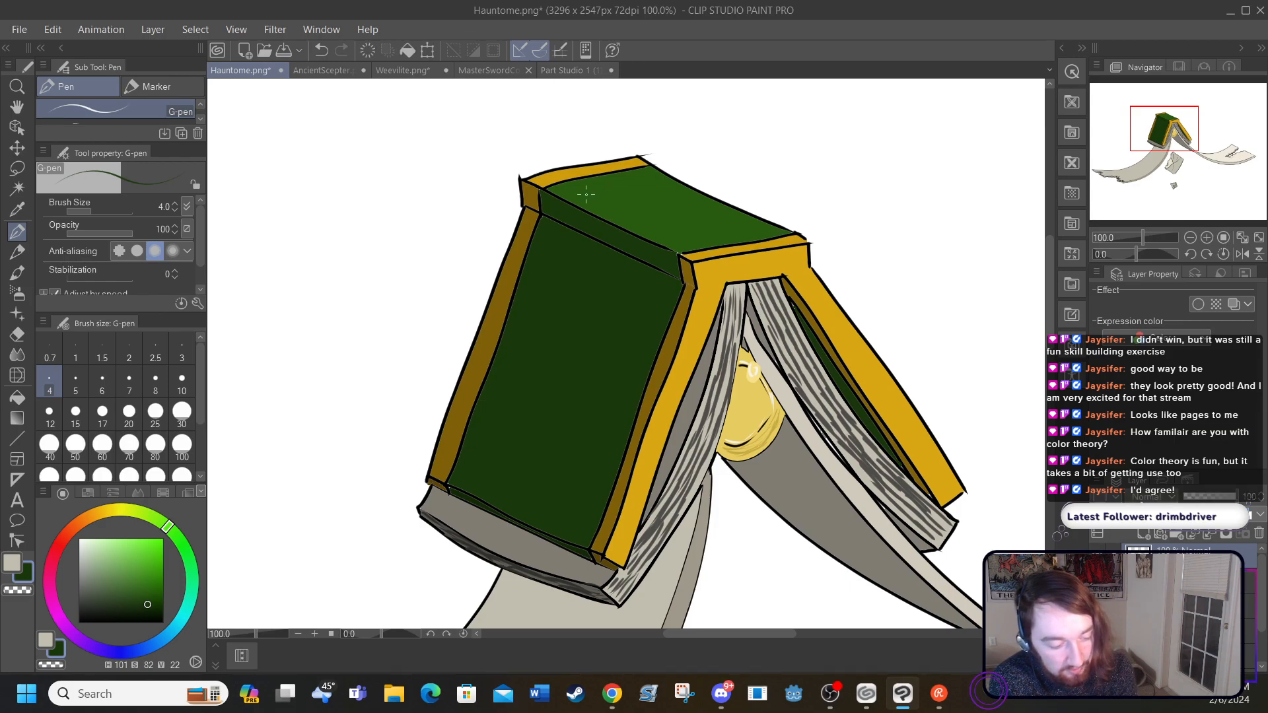
Step: Draw thin dark green texture strokes along the upper and lower edges of the book's top green cover
left_click_drag(568, 189, 634, 220)
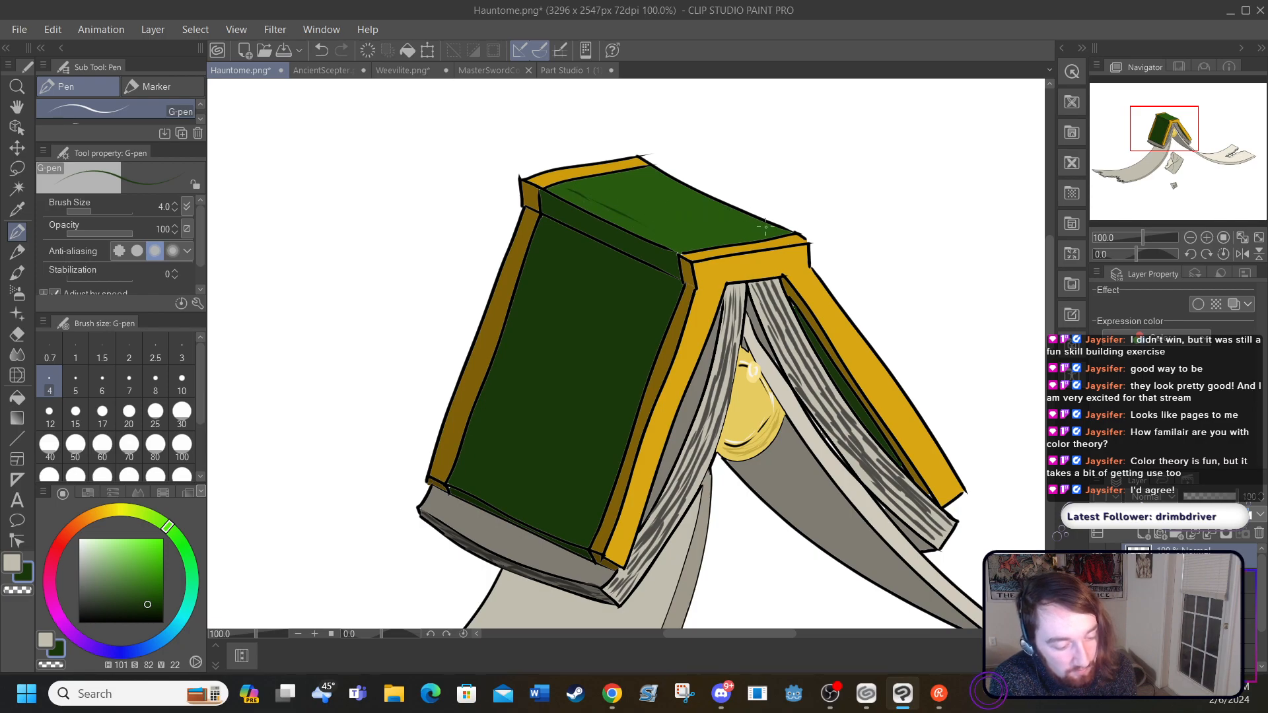
left_click_drag(744, 218, 650, 177)
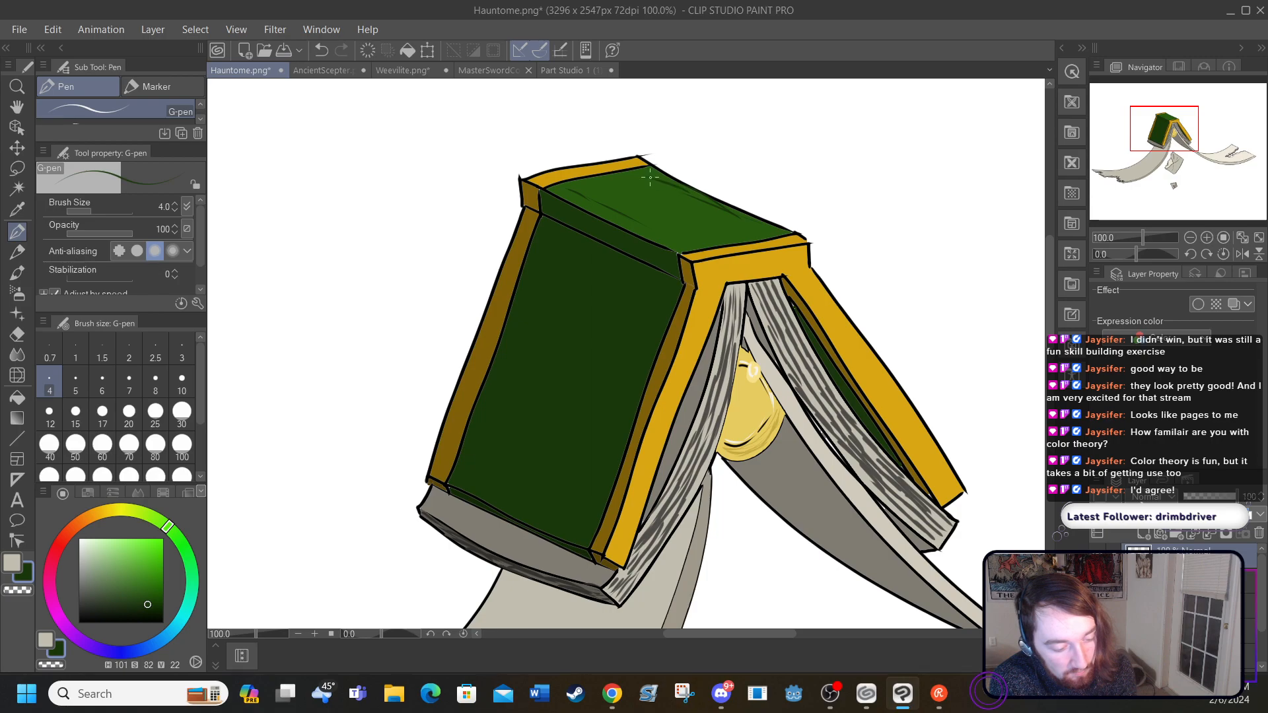
left_click_drag(731, 212, 770, 232)
left_click_drag(640, 170, 704, 205)
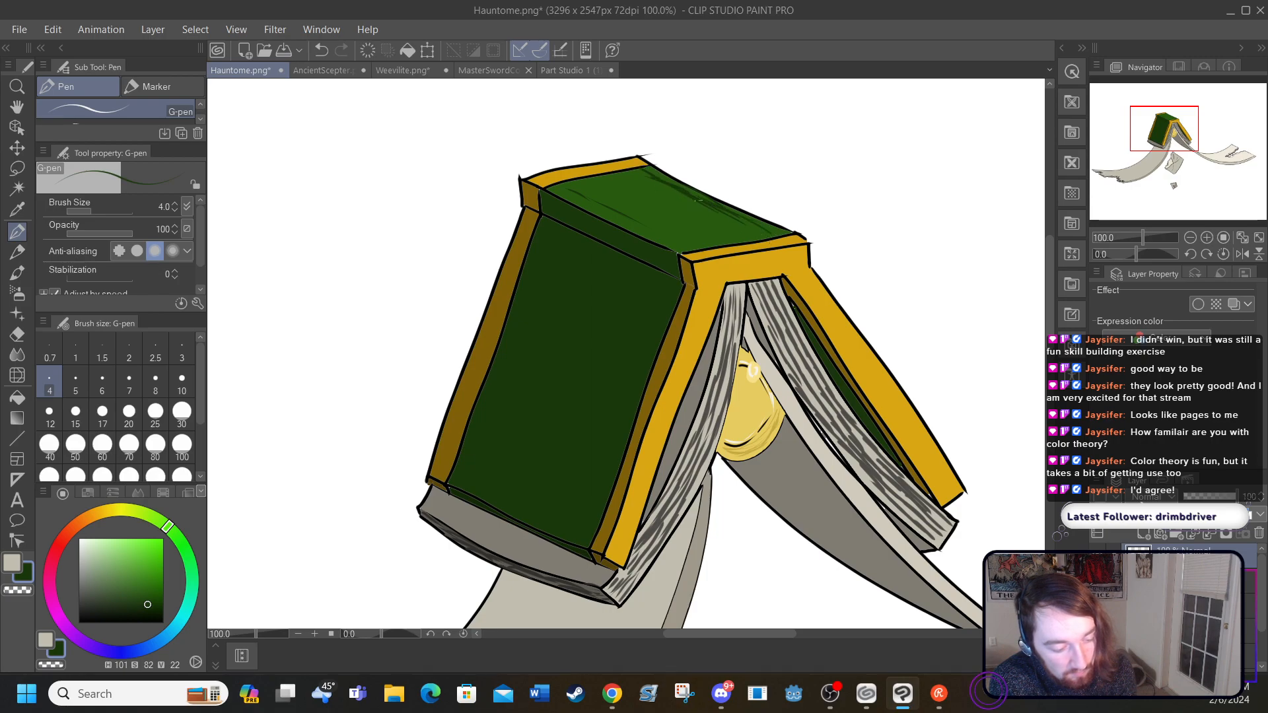
left_click_drag(574, 194, 674, 239)
mouse_move(609, 203)
left_mouse_down()
mouse_move(683, 241)
mouse_move(642, 226)
left_mouse_up()
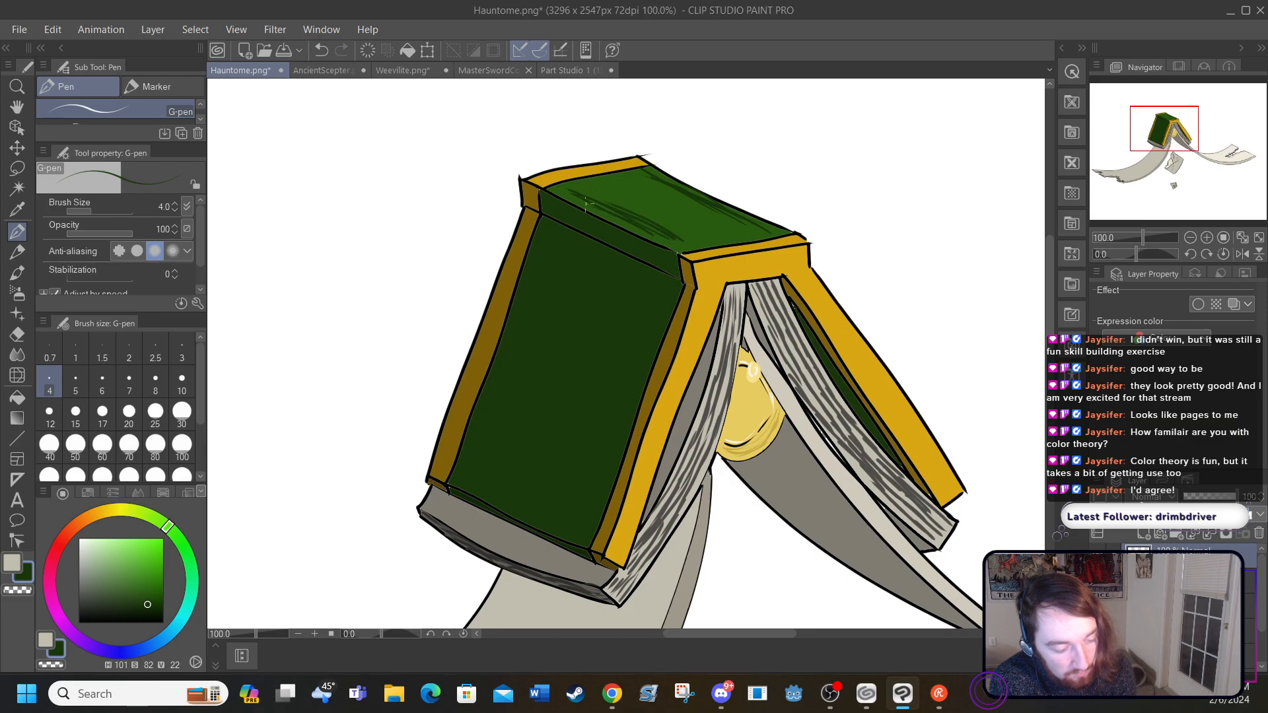
left_click_drag(564, 198, 594, 208)
left_click_drag(682, 249, 659, 235)
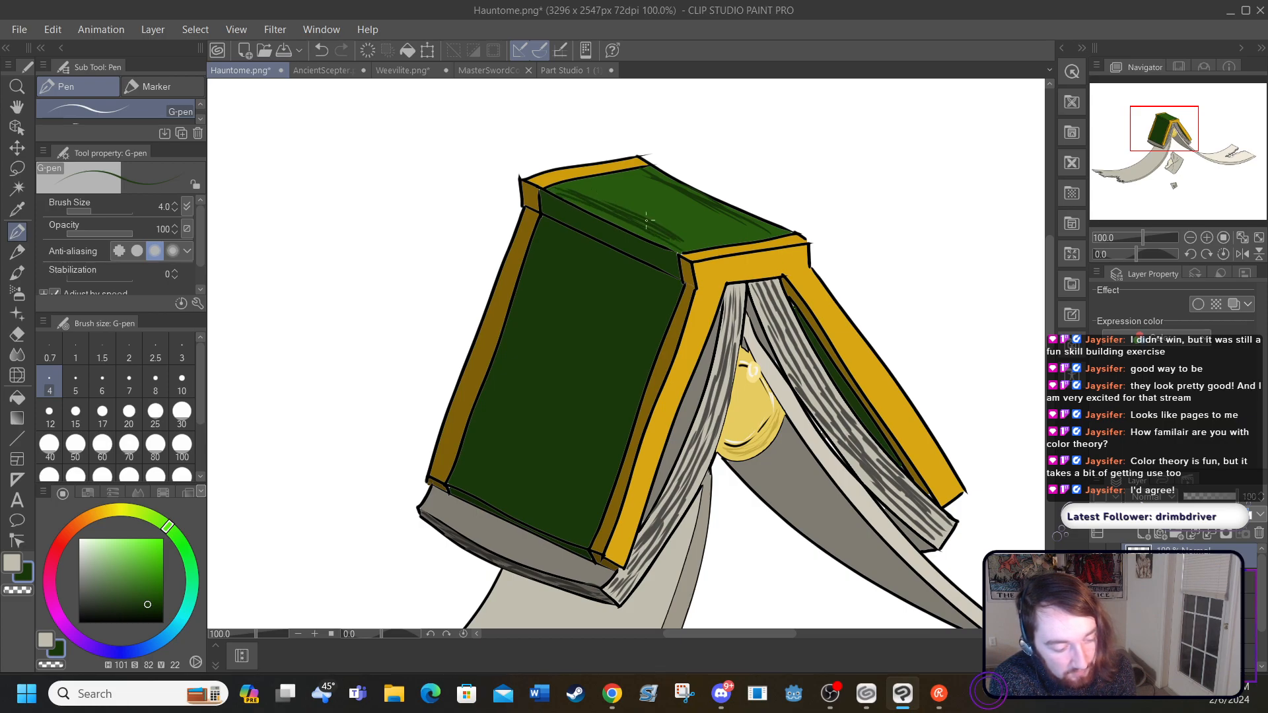
left_click_drag(602, 201, 572, 182)
left_click_drag(679, 237, 698, 246)
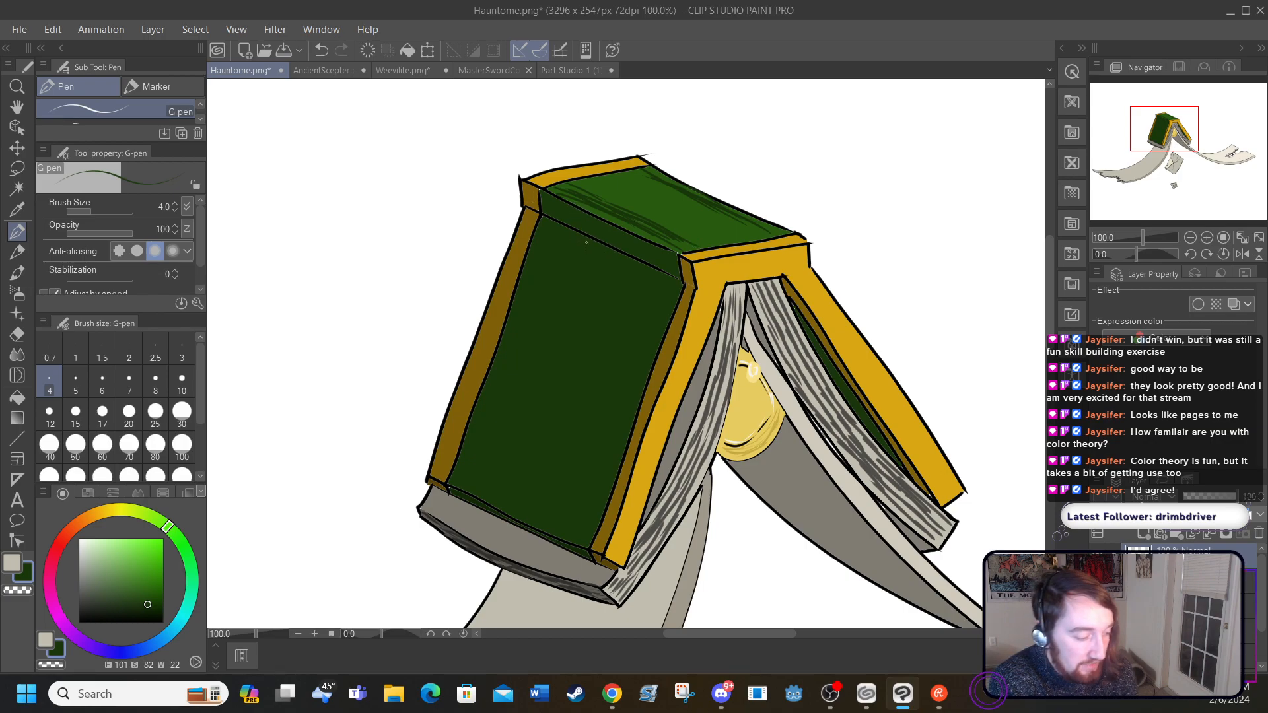
Step: Hatch the upper edge of the large front cover in darker green H 100, S 81, V 17, and undo the stray long stroke
left_click(17, 210)
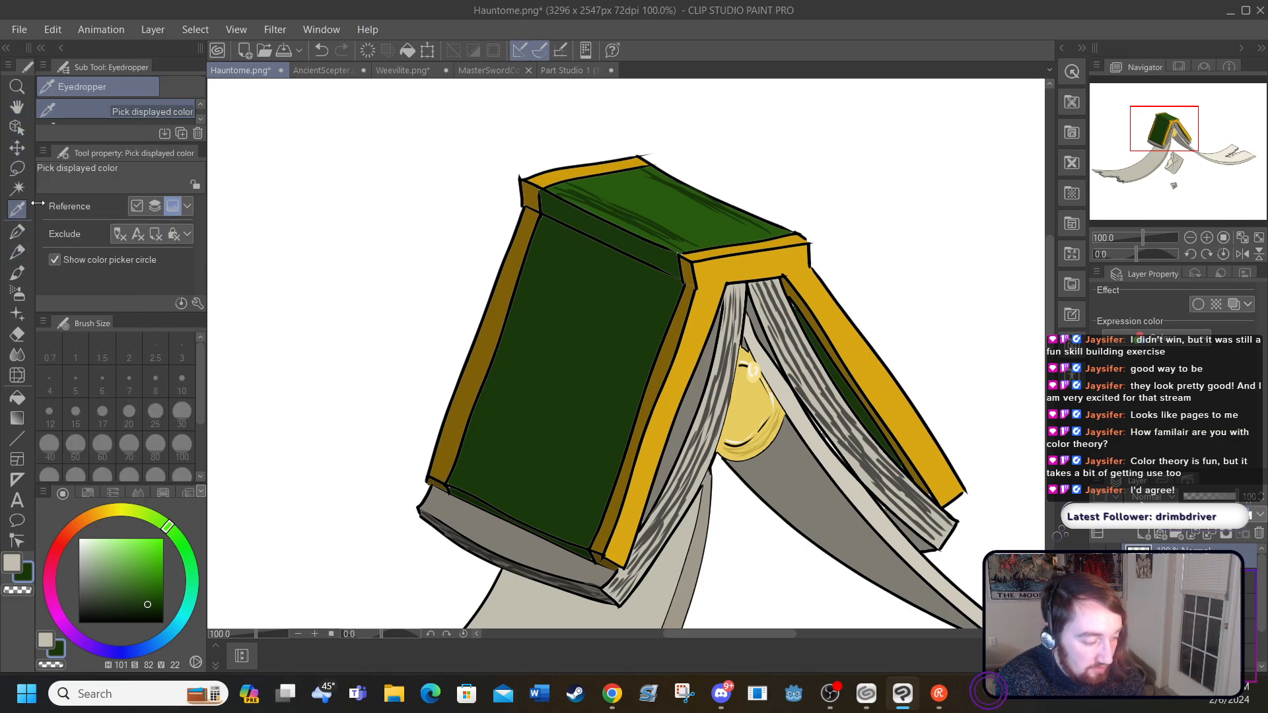
left_click(560, 224)
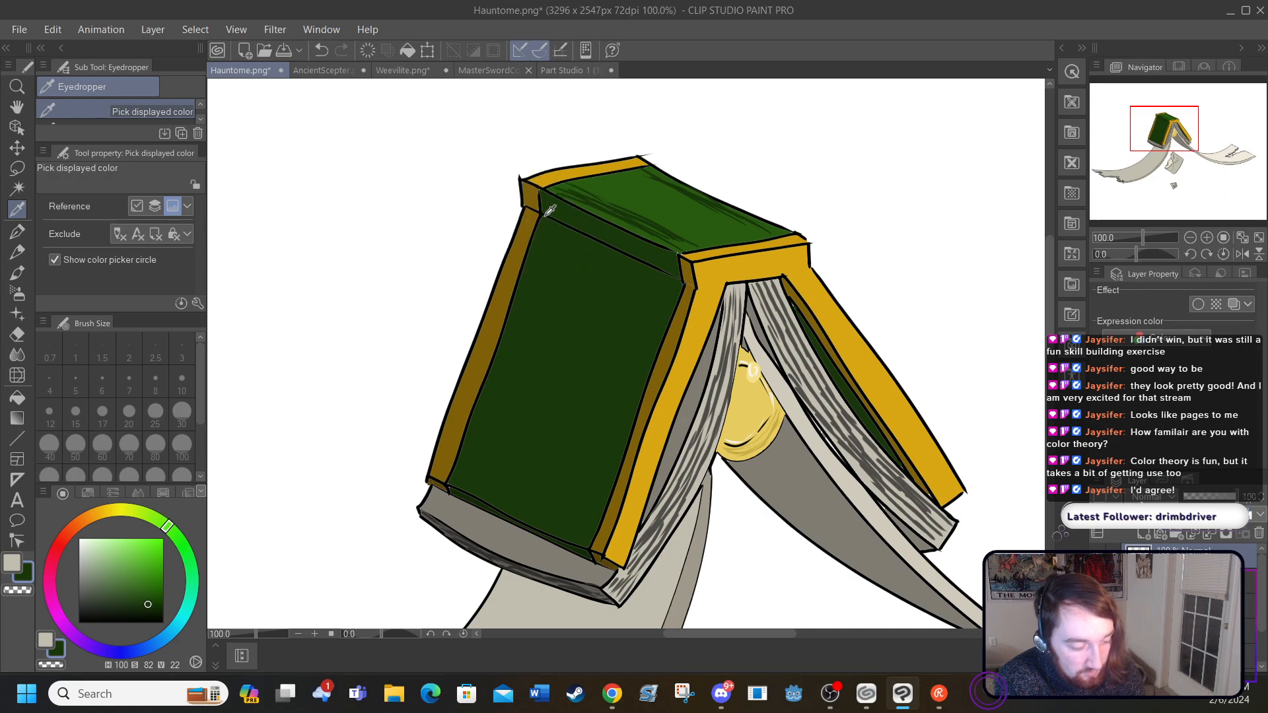
left_click(146, 609)
left_click(17, 232)
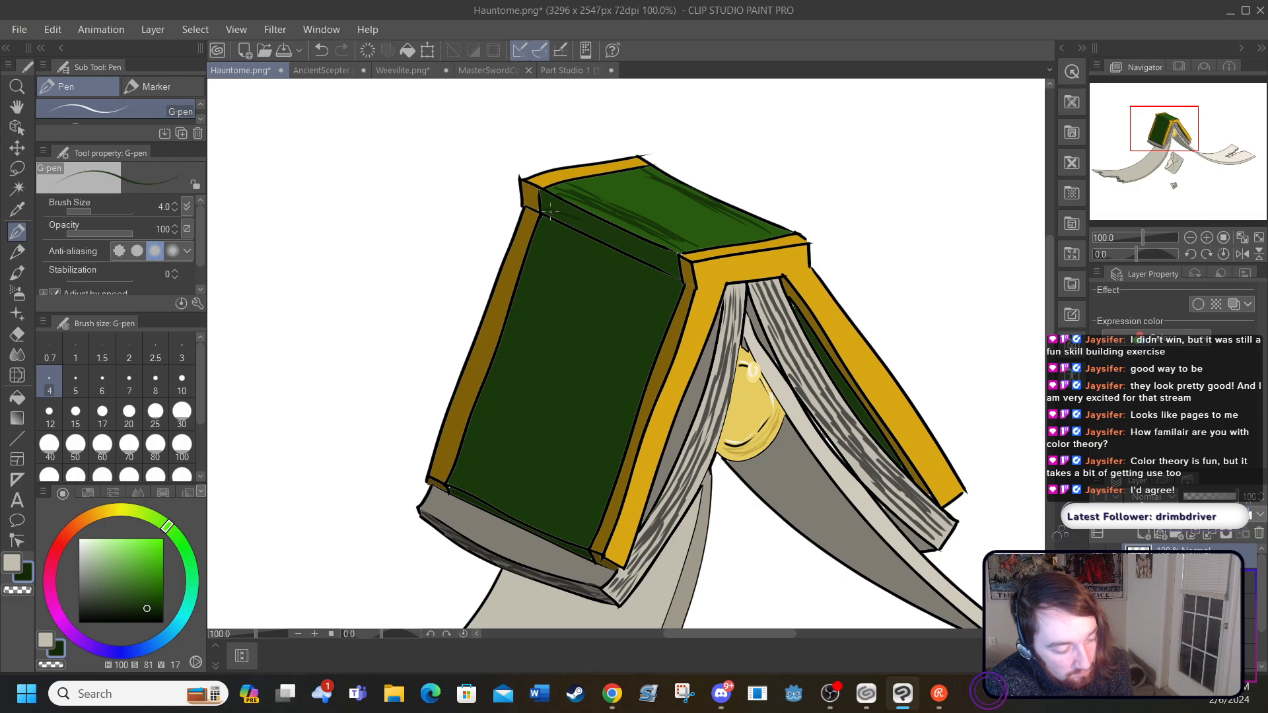
left_click_drag(617, 250, 662, 273)
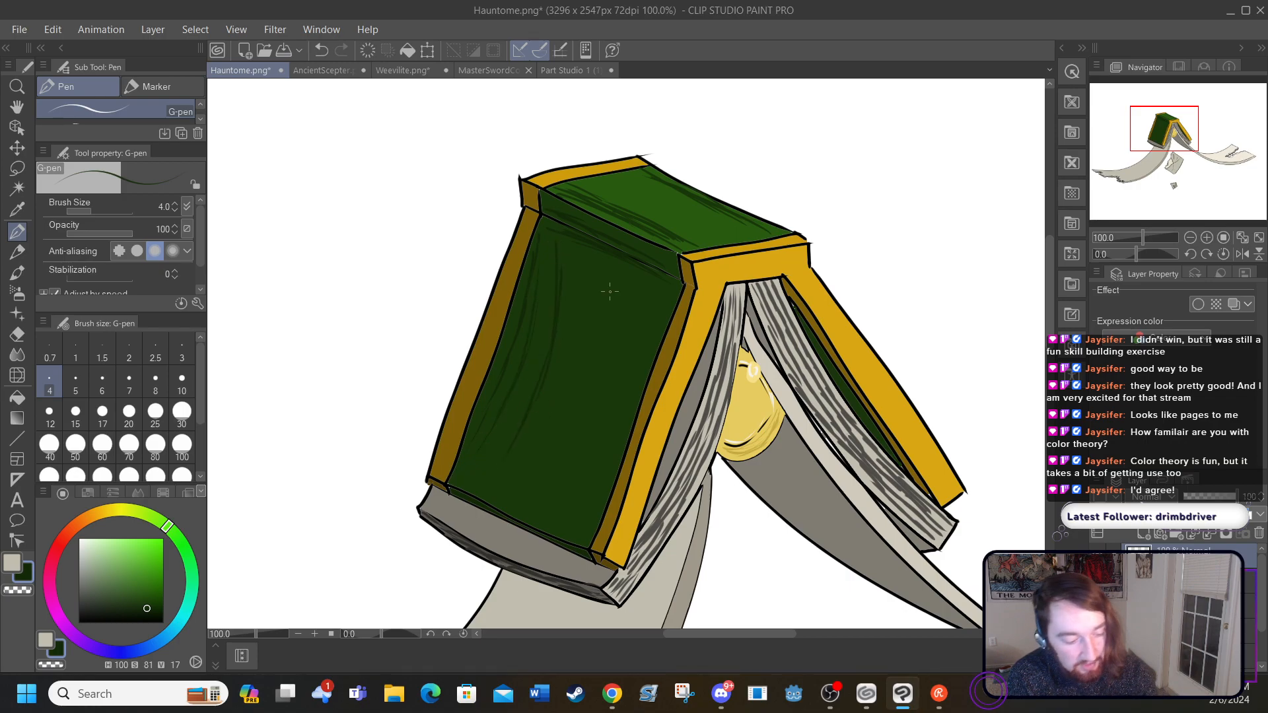
left_click(322, 50)
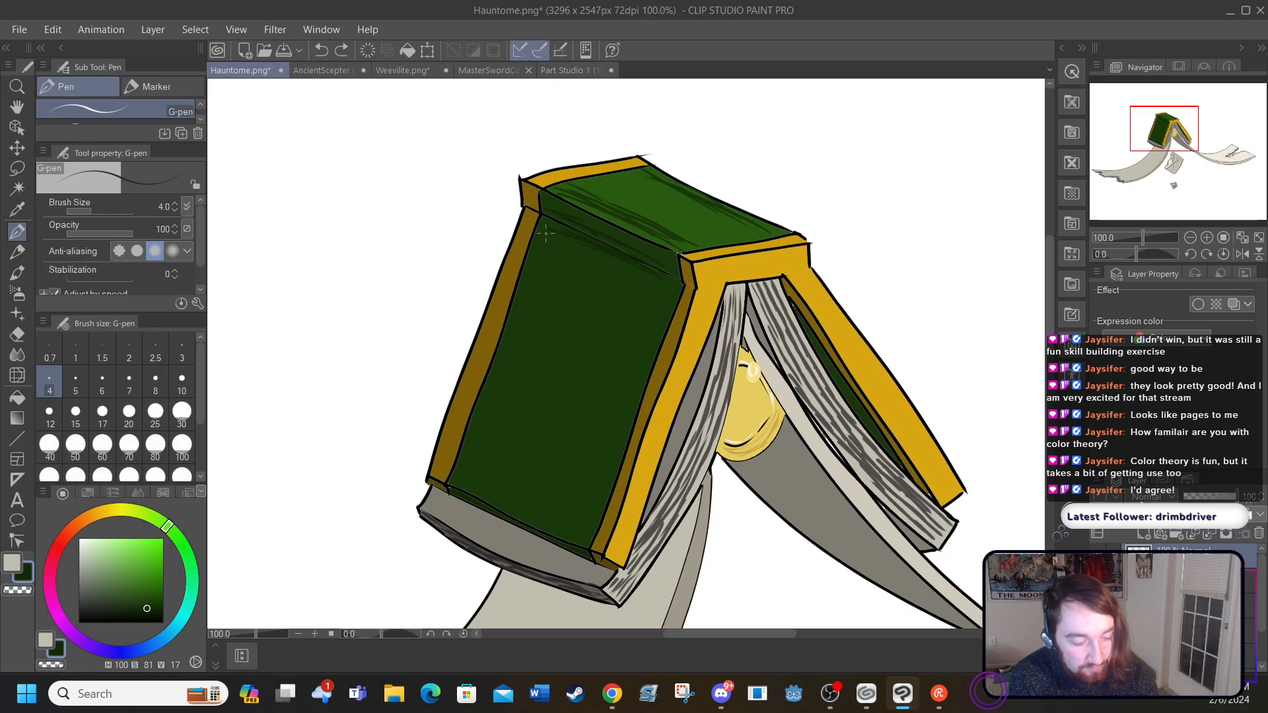
Step: Draw thin grain strokes along the book's bright gold edges in dark gold H 45, S 87, V 54, based on their own colour
left_click(18, 209)
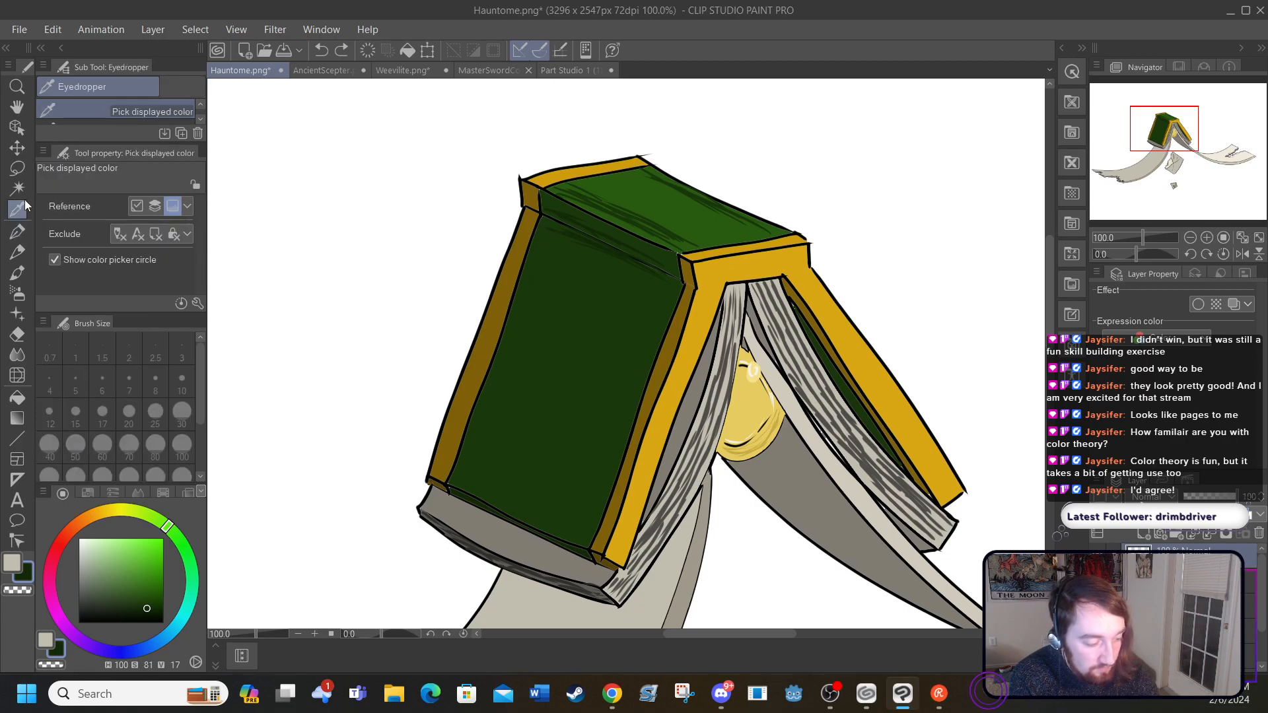
left_click(697, 313)
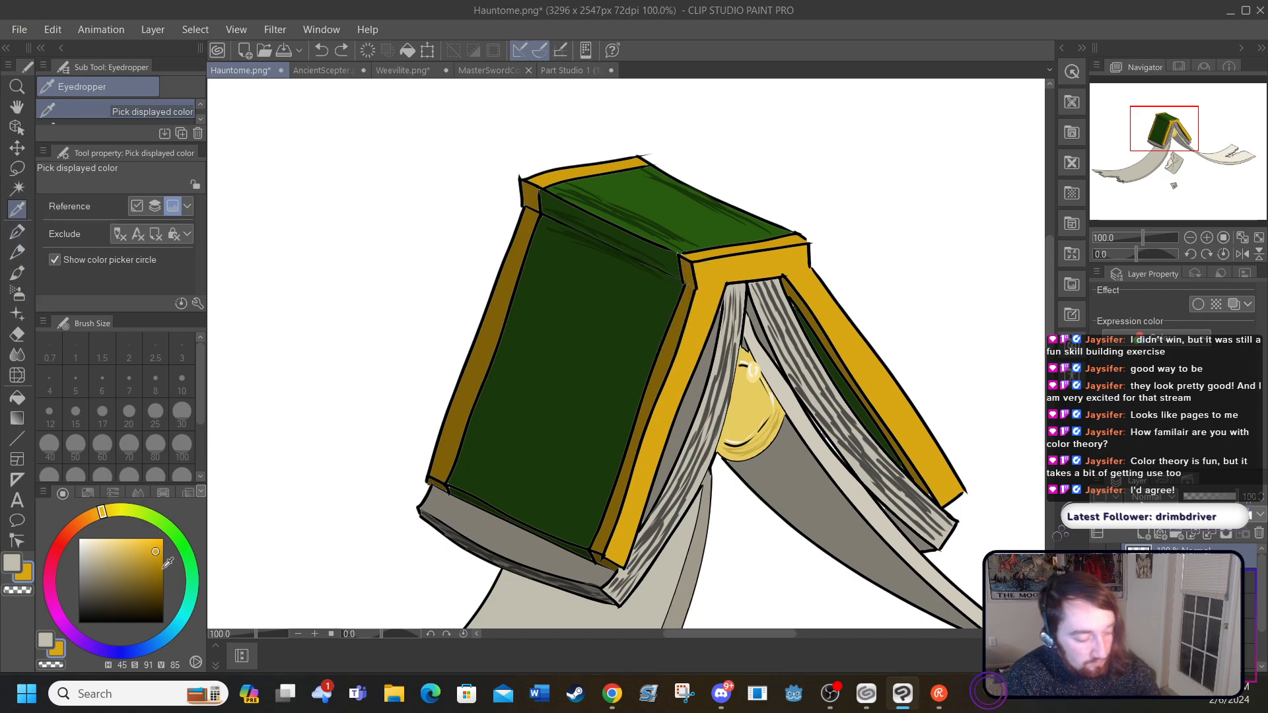
left_click_drag(156, 558, 152, 577)
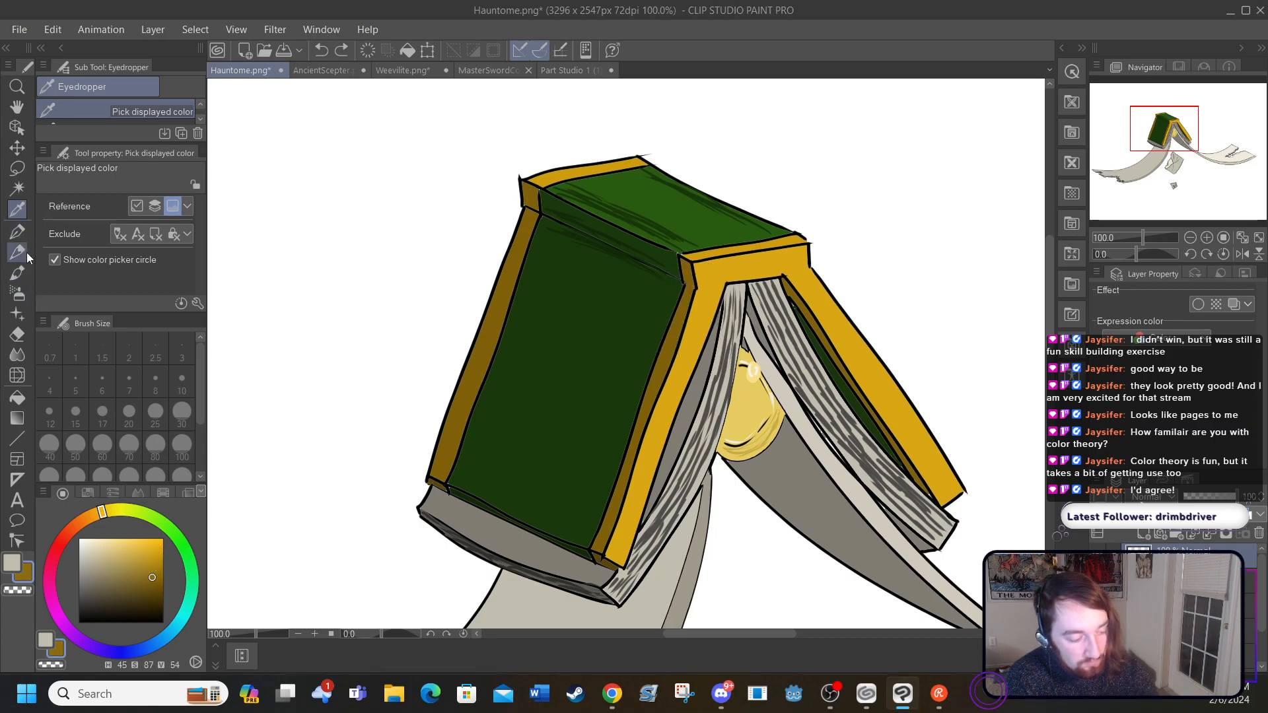
left_click(19, 235)
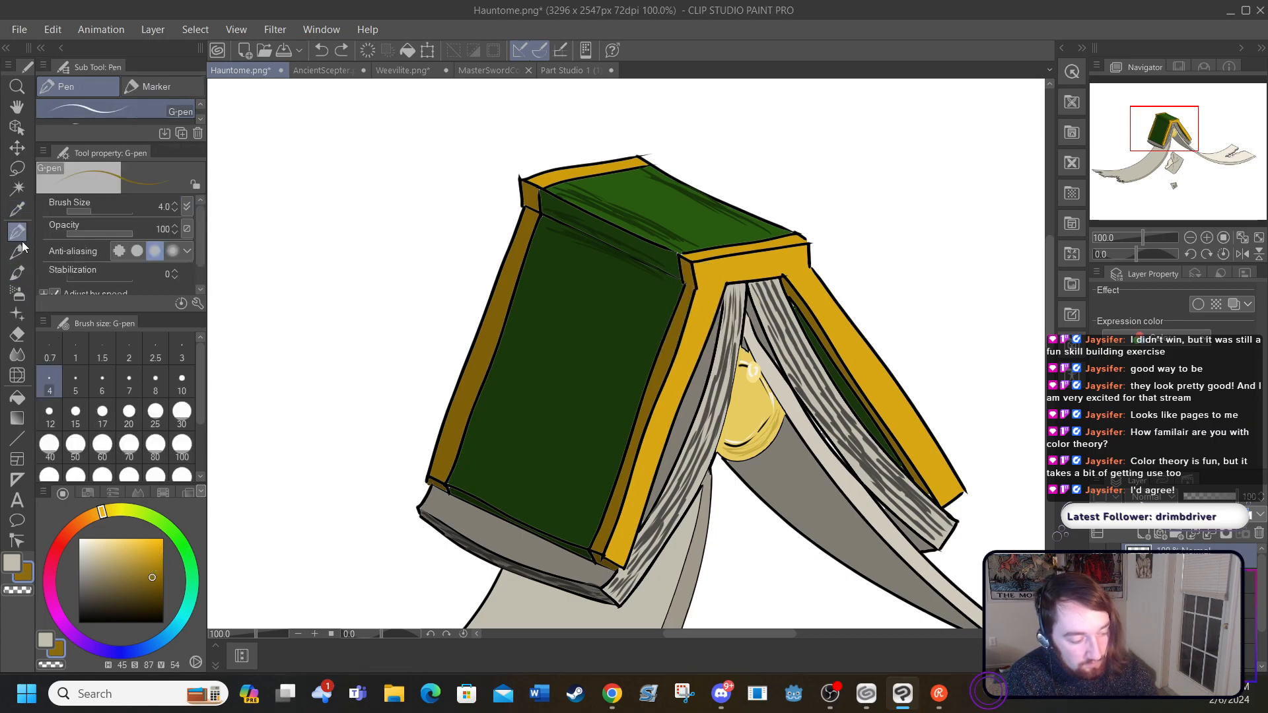
left_click(778, 267)
mouse_move(759, 267)
left_mouse_down()
mouse_move(704, 289)
mouse_move(700, 325)
left_mouse_up()
left_click_drag(681, 373, 621, 533)
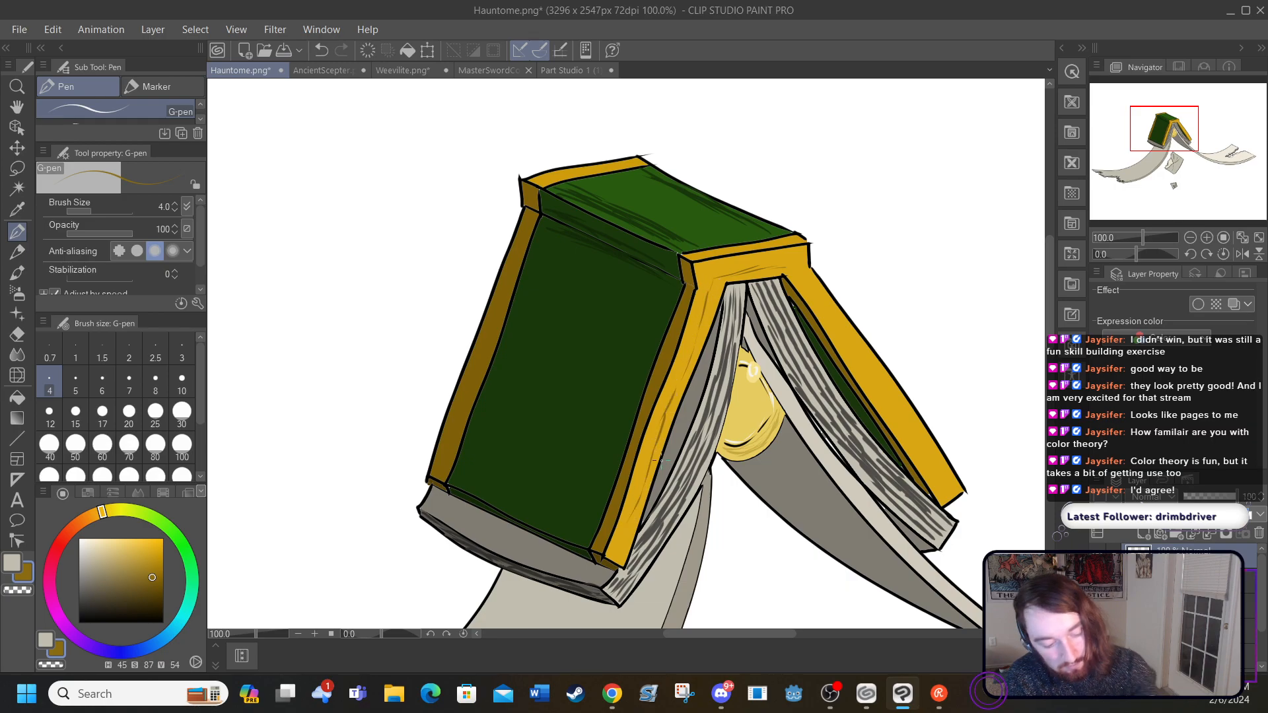
left_click_drag(812, 292, 937, 475)
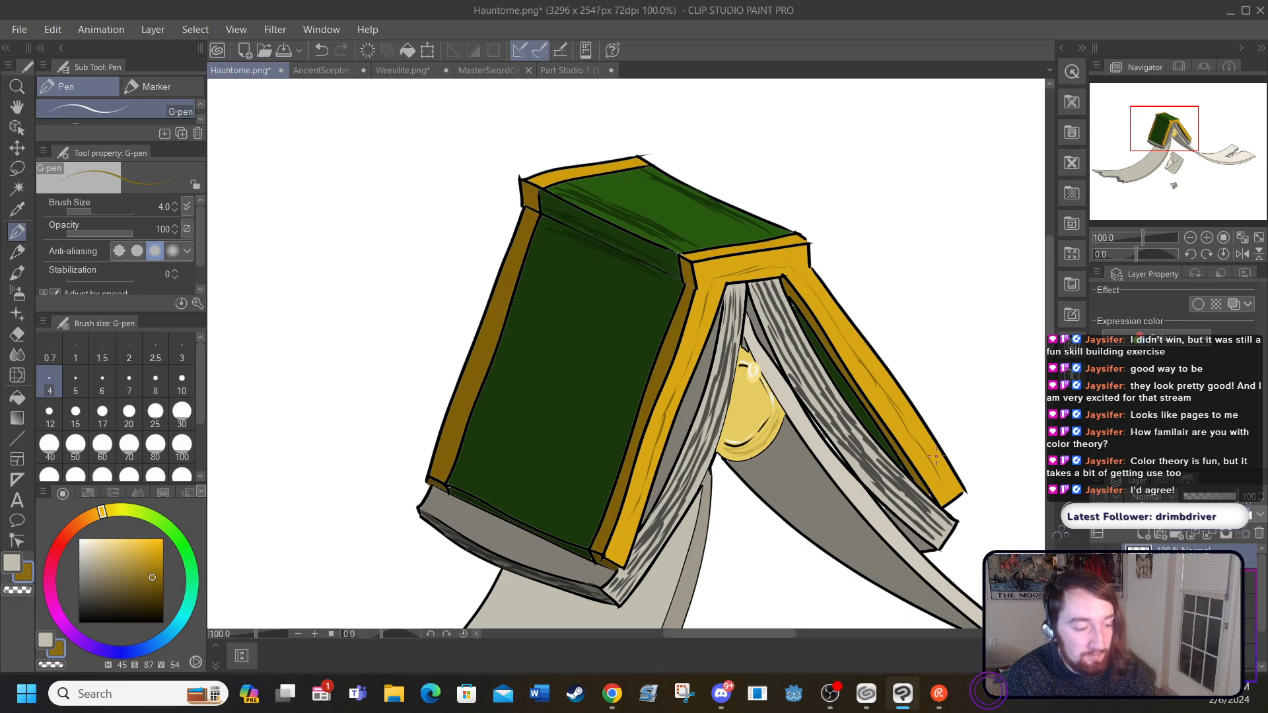
Step: Hatch the lower part of the large front cover with the G-pen in dark green H 100, S 82, V 19
left_click(17, 209)
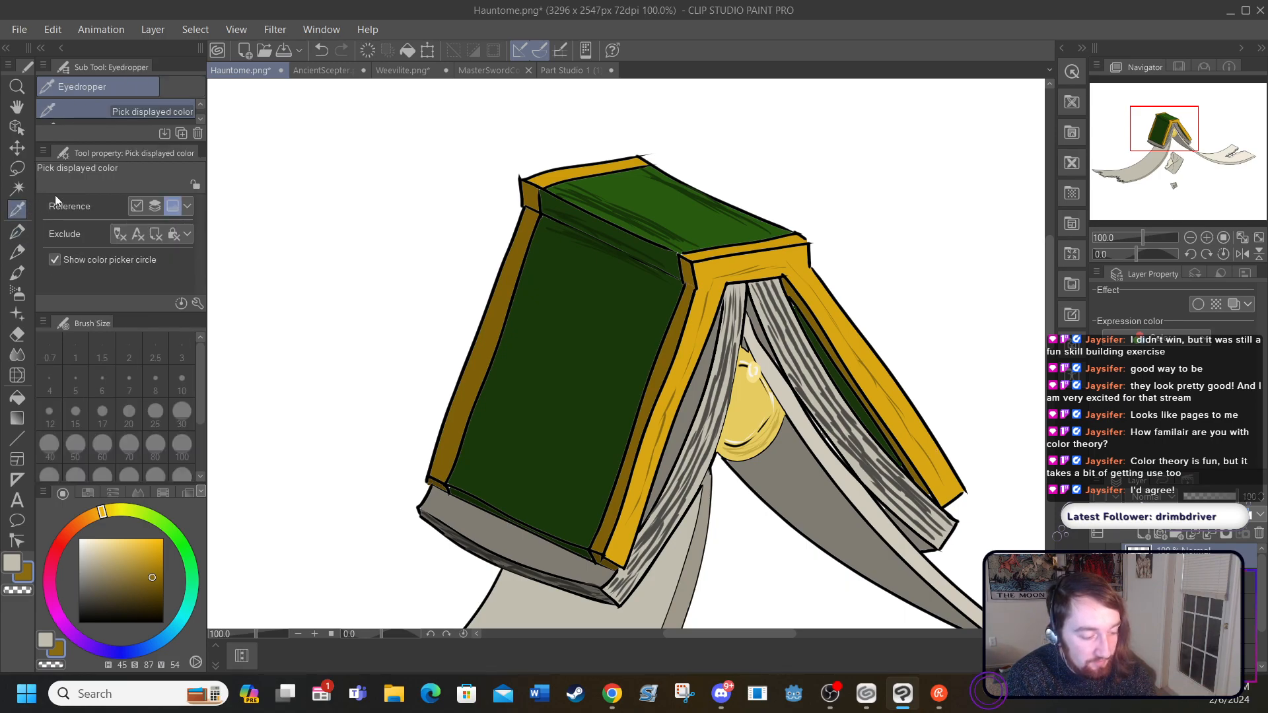
left_click(532, 344)
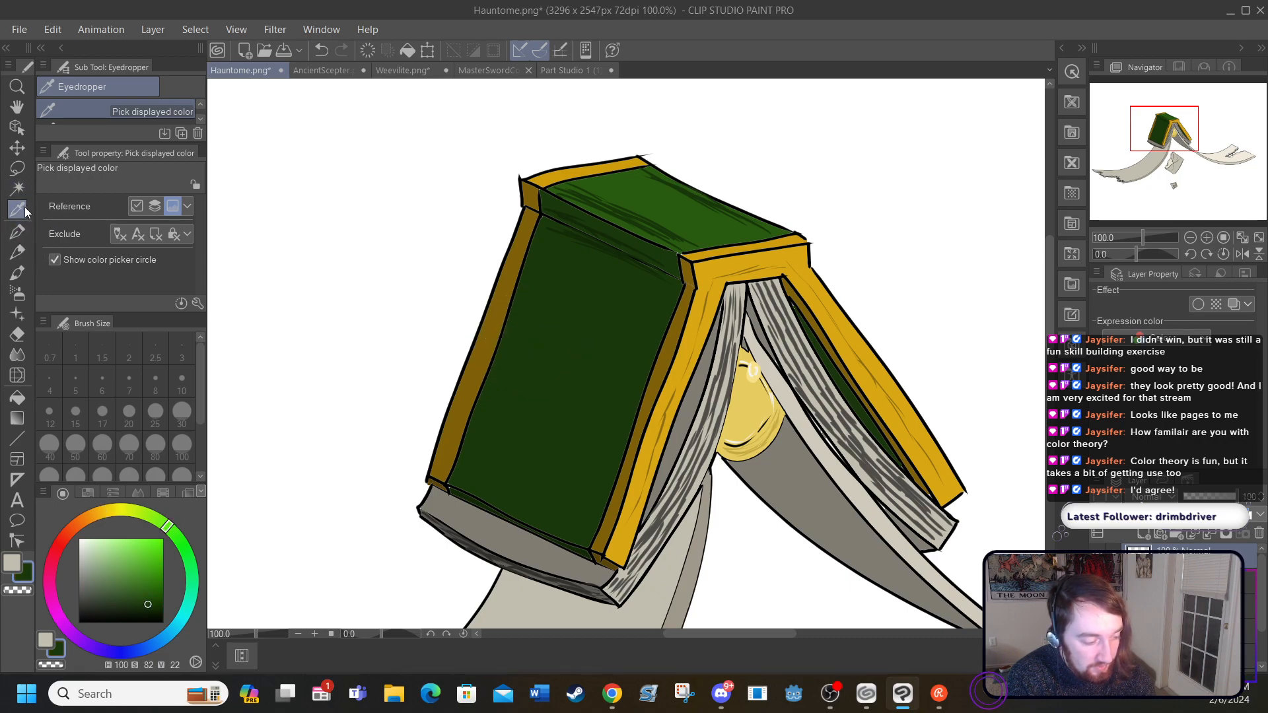
left_click_drag(581, 233, 593, 236)
left_click(18, 231)
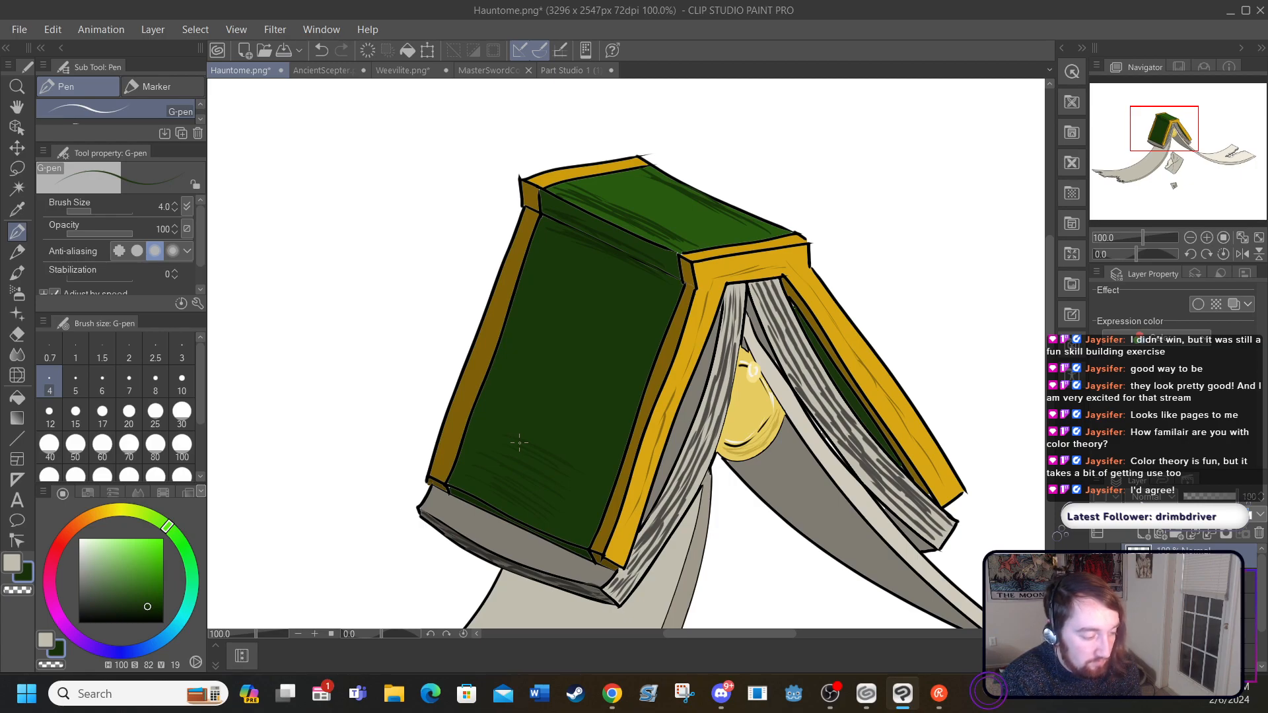
Step: Add short grain strokes to the lower ends of both bright gold edges in dark gold H 45, S 88, V 56
left_click(17, 209)
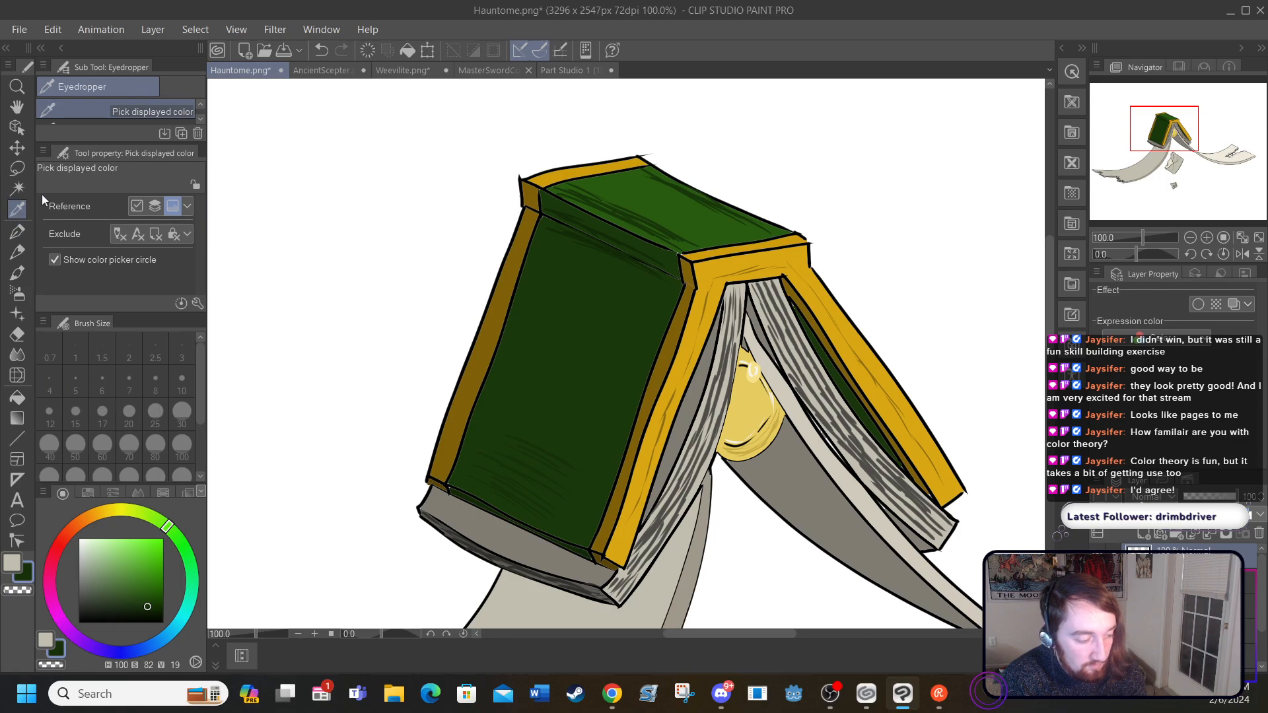
left_click(666, 414)
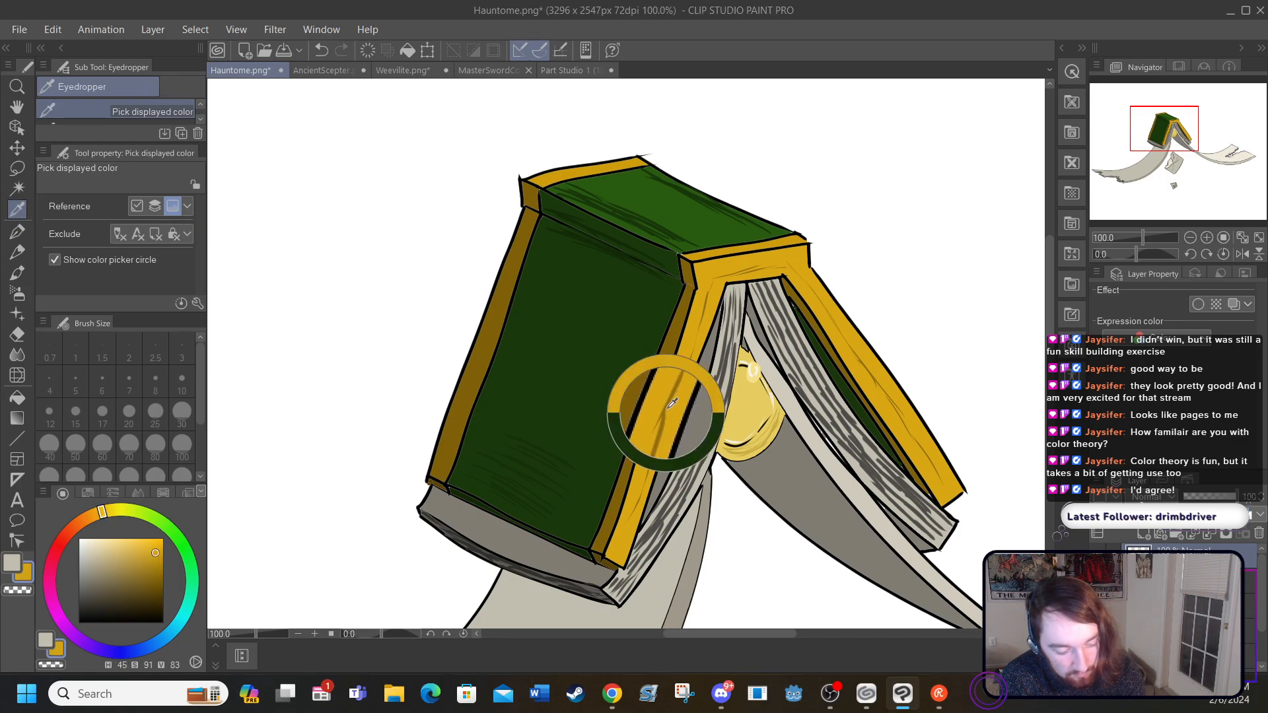
left_click(666, 414)
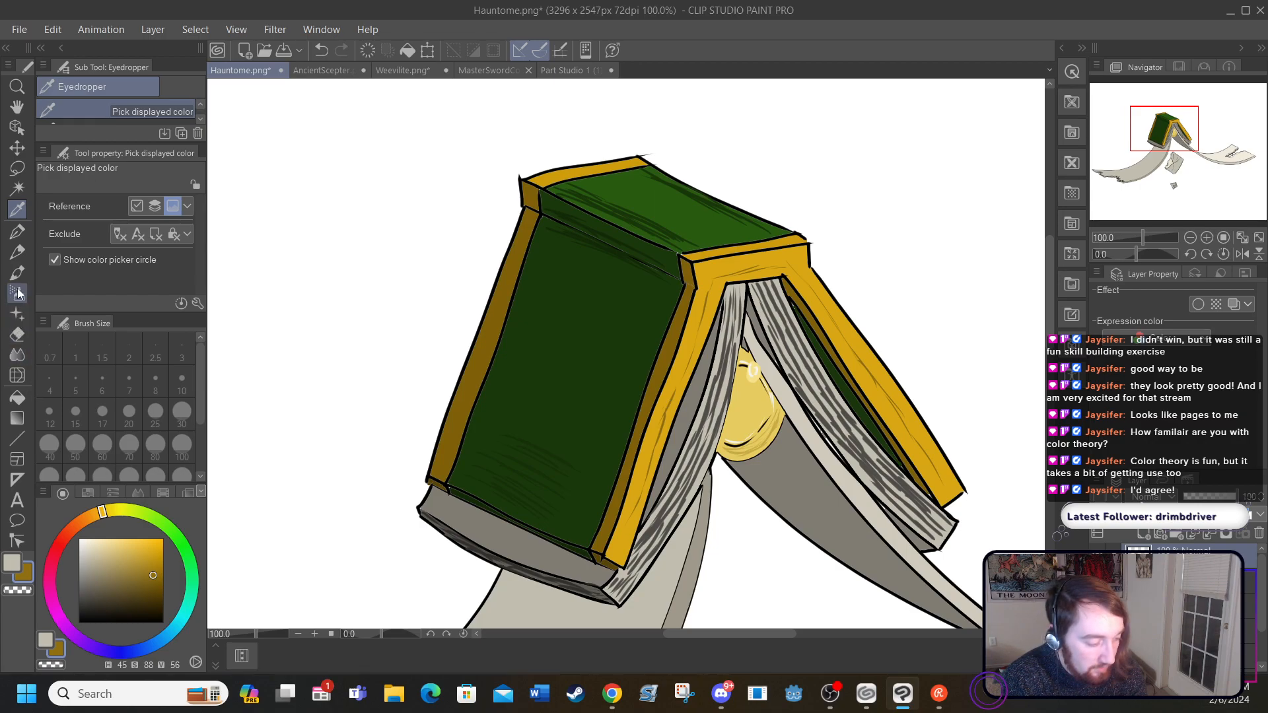
left_click(21, 235)
left_click_drag(623, 556, 625, 528)
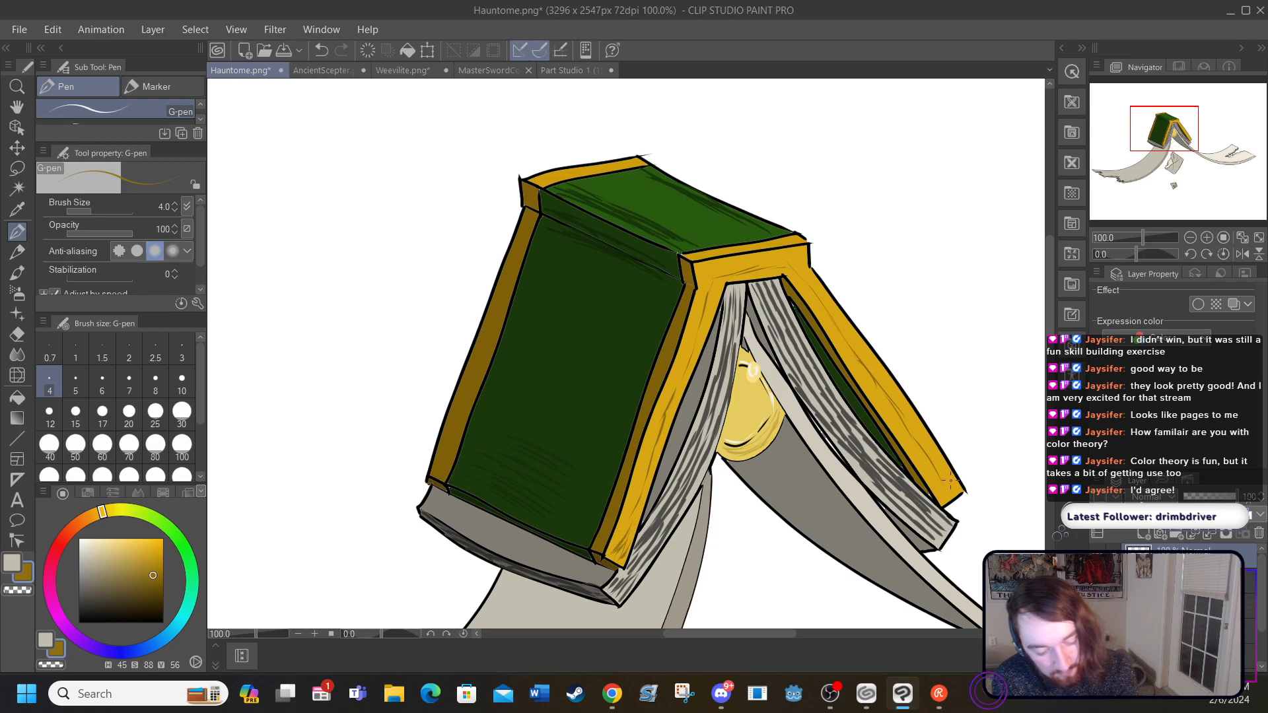
mouse_move(951, 490)
left_mouse_down()
mouse_move(934, 493)
mouse_move(936, 459)
left_mouse_up()
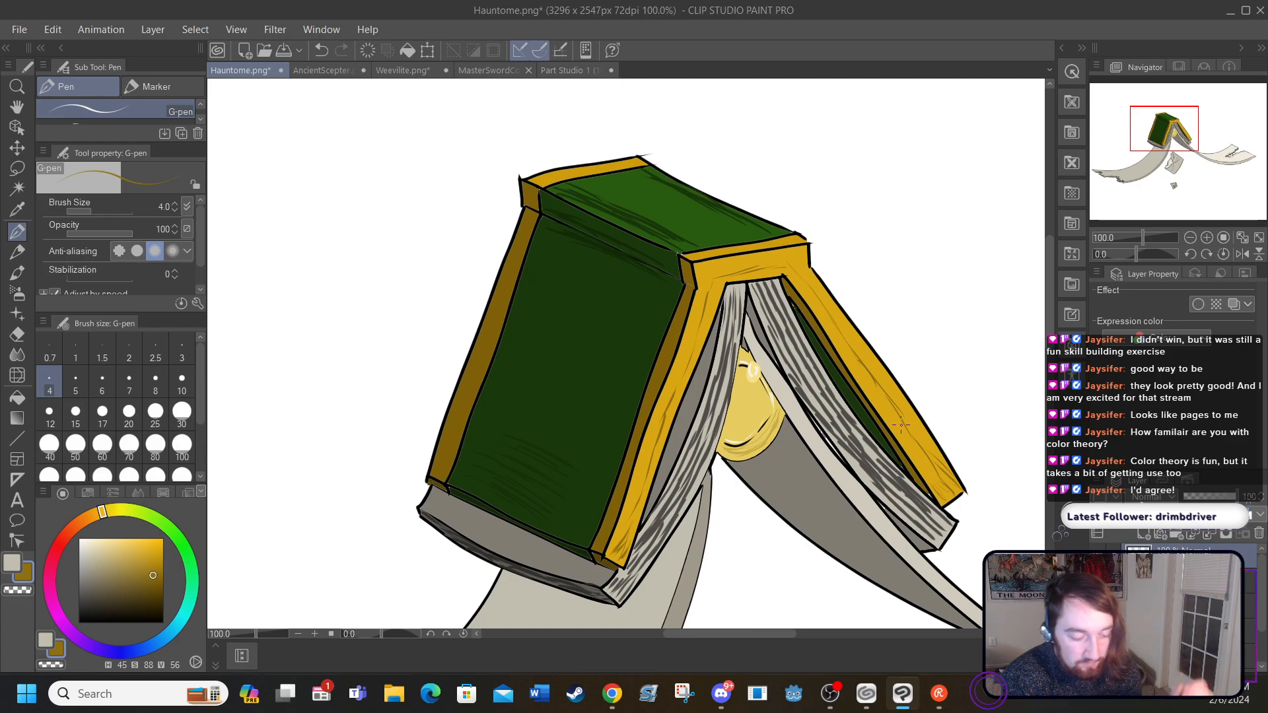
Step: Fit the whole drawing to the screen and switch to the Hard eraser
left_click_drag(1050, 333, 1052, 384)
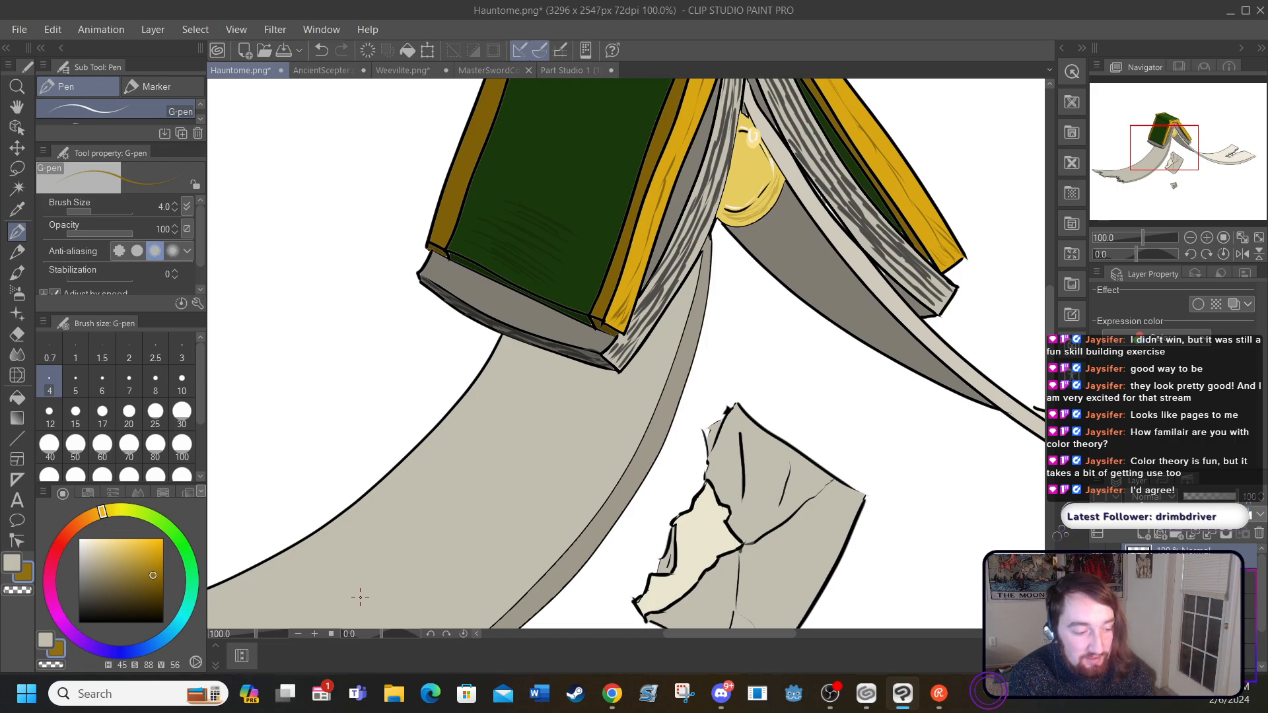
left_click(235, 29)
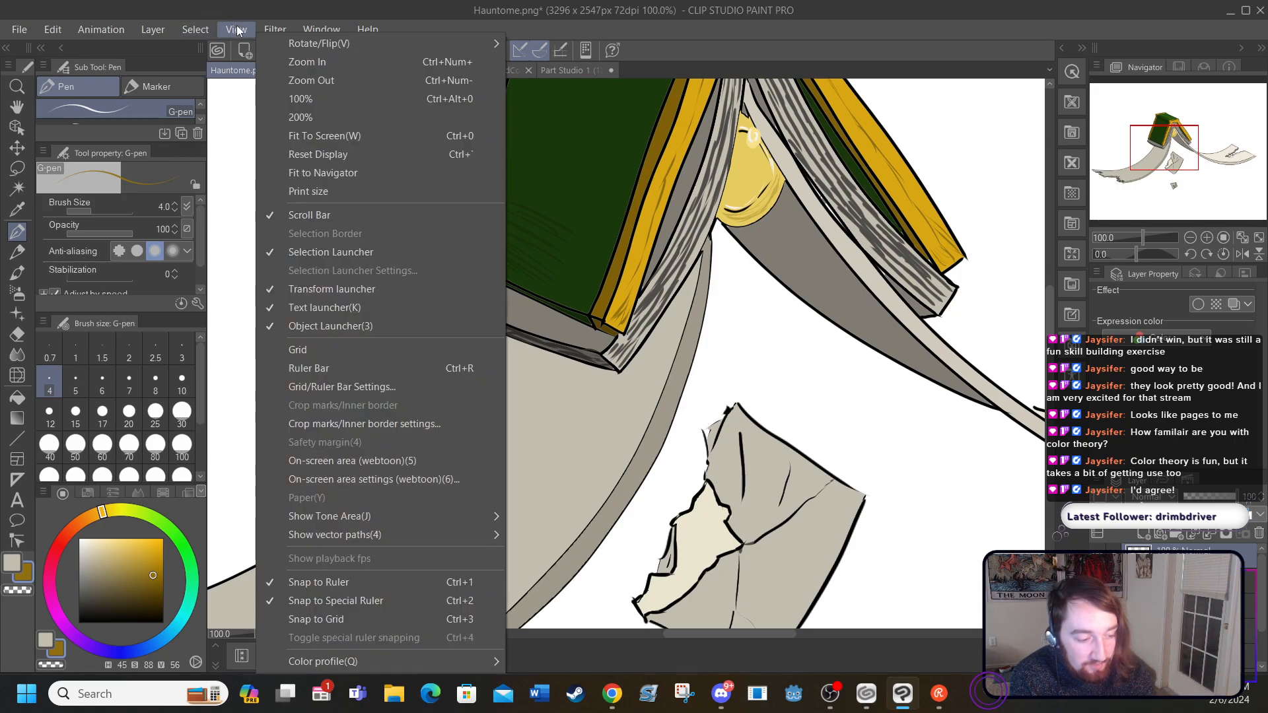
left_click(292, 138)
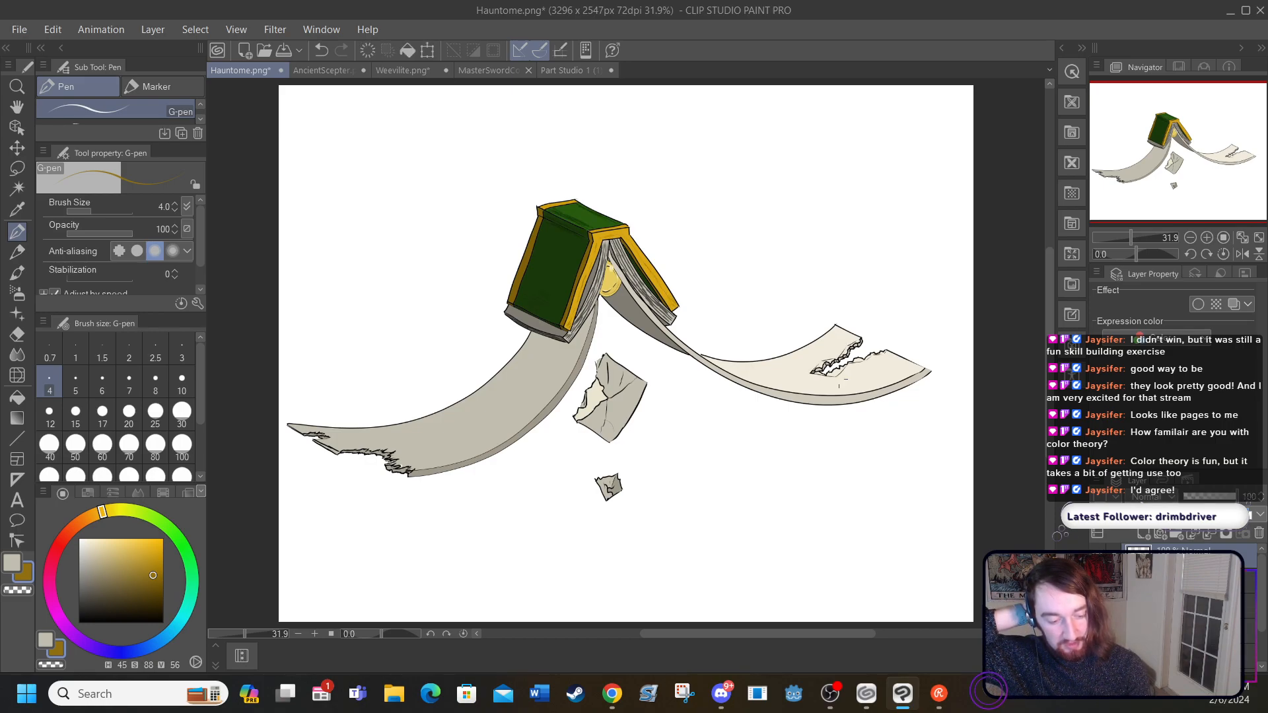
left_click(18, 334)
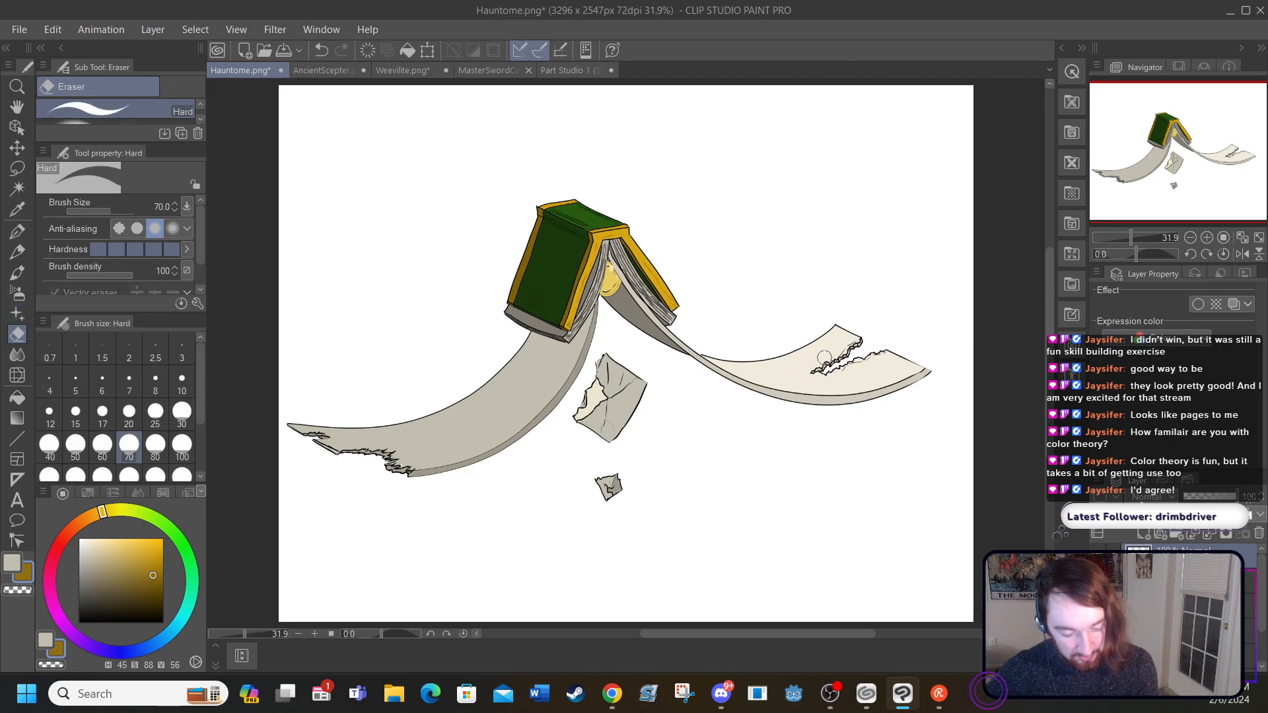
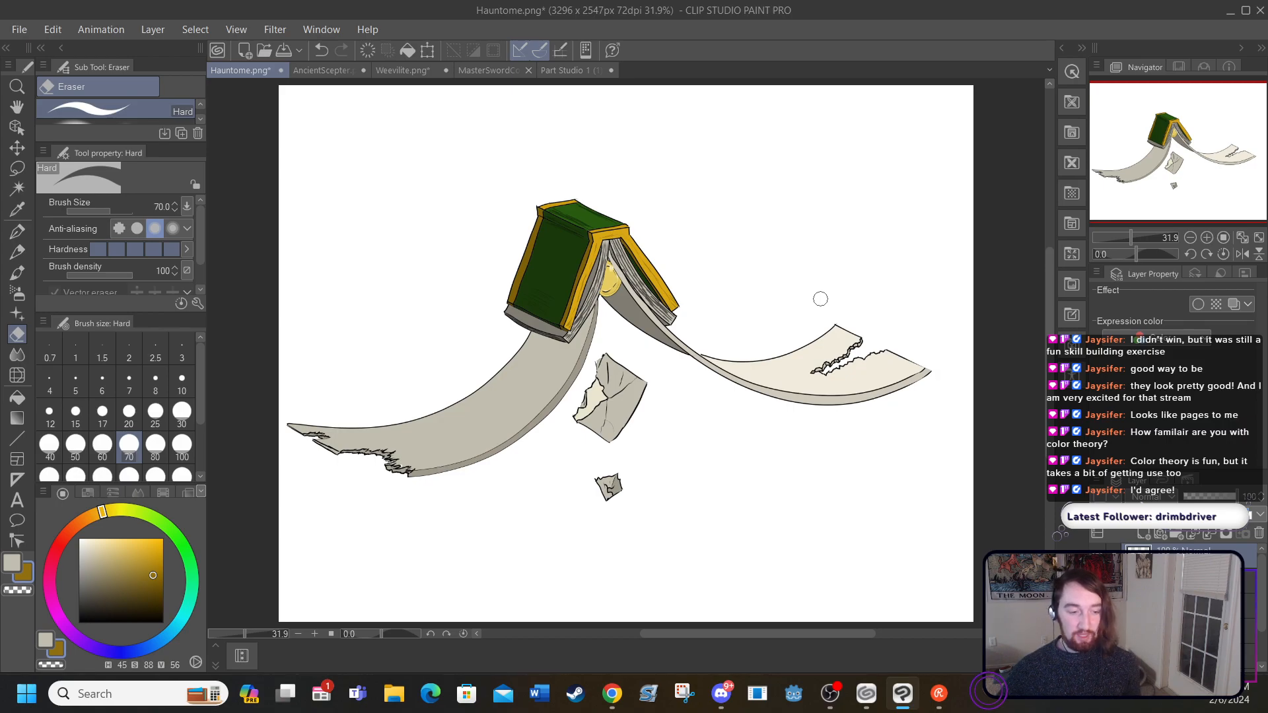
Step: Browse the open drawings, settle on the Weevilite.png document, and add a new raster layer to it
left_click(317, 70)
left_click(395, 69)
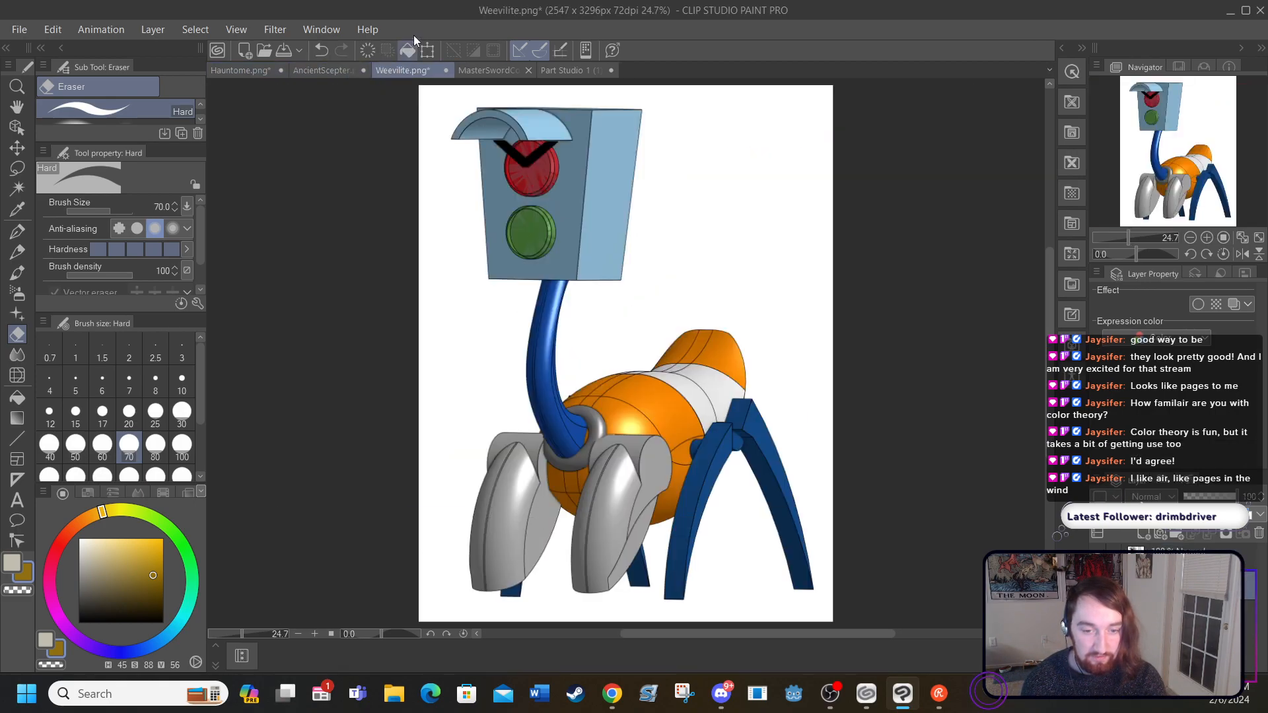
left_click(488, 68)
left_click(602, 68)
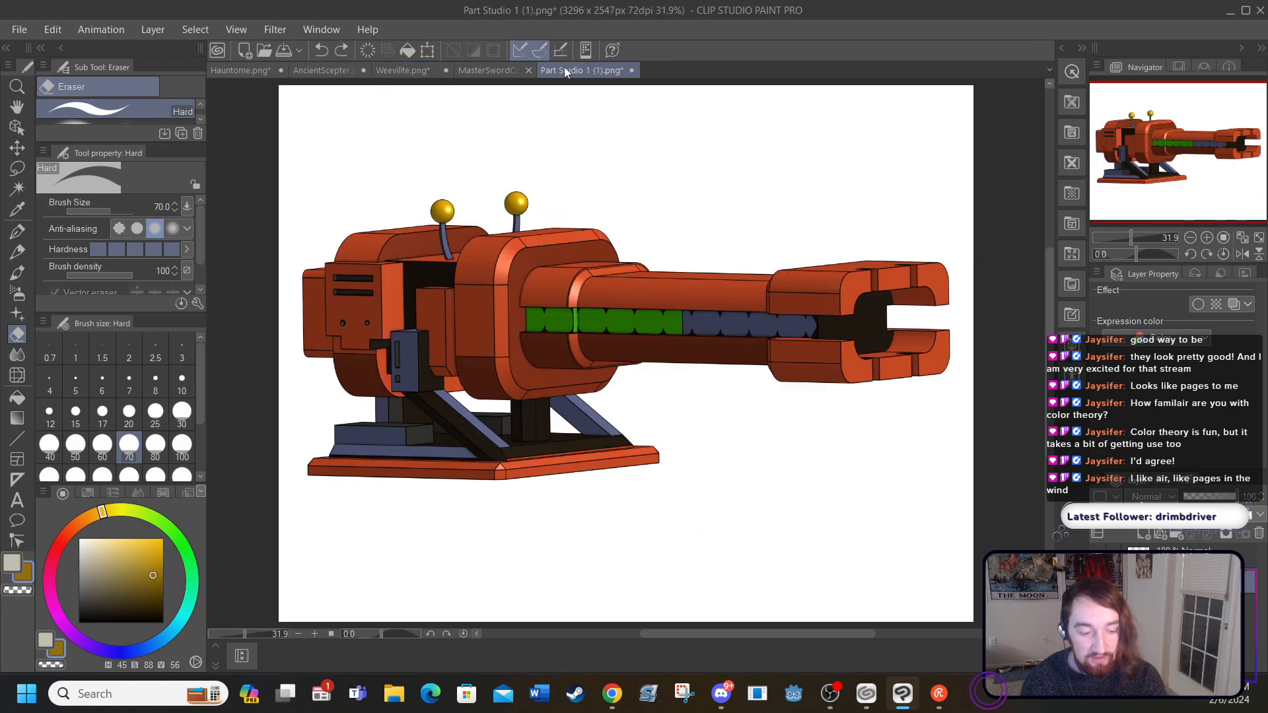
left_click(479, 70)
left_click(393, 68)
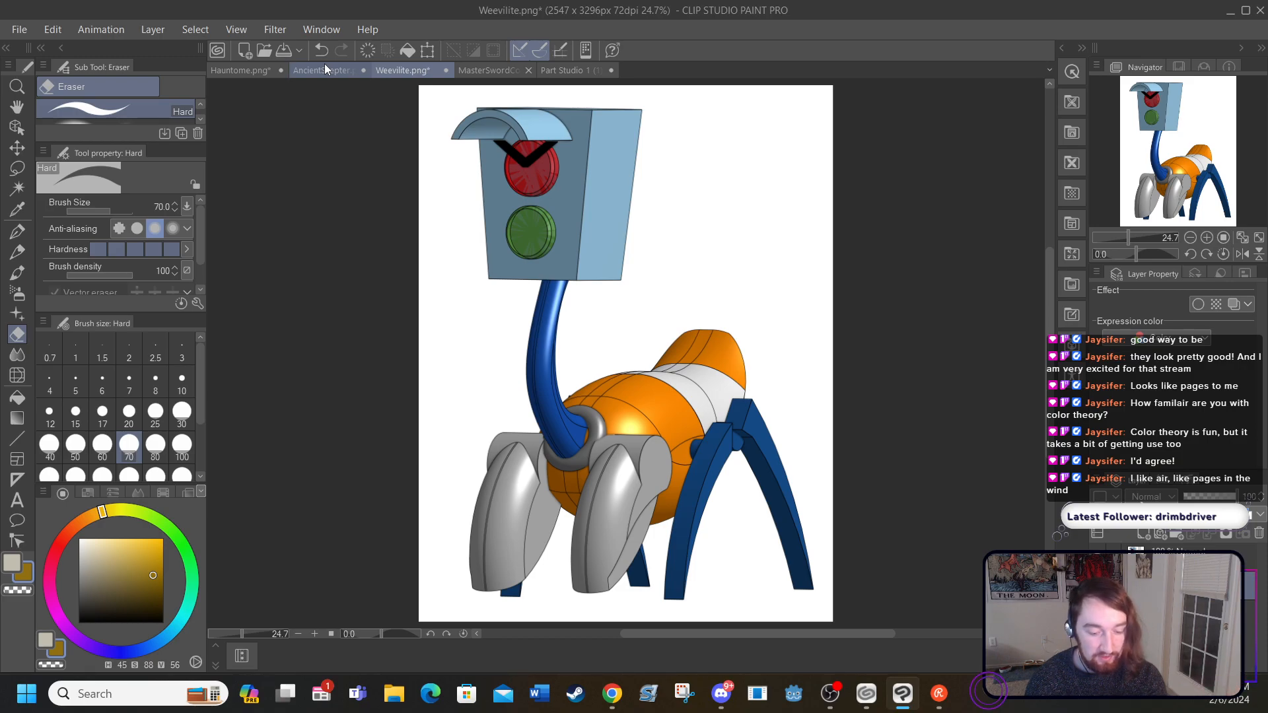
left_click(141, 29)
left_click(164, 52)
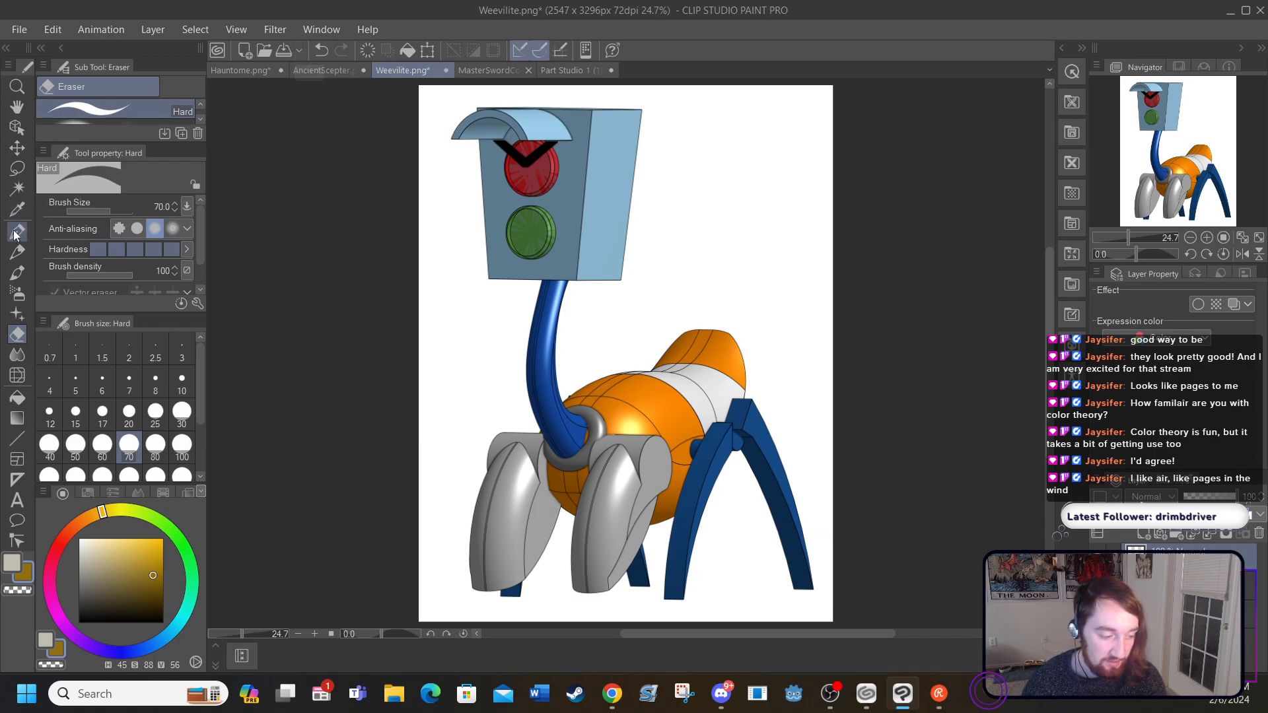
Step: Set up the G-pen with black (H 45, S 0, V 0) and a stabilization of 24
left_click(17, 232)
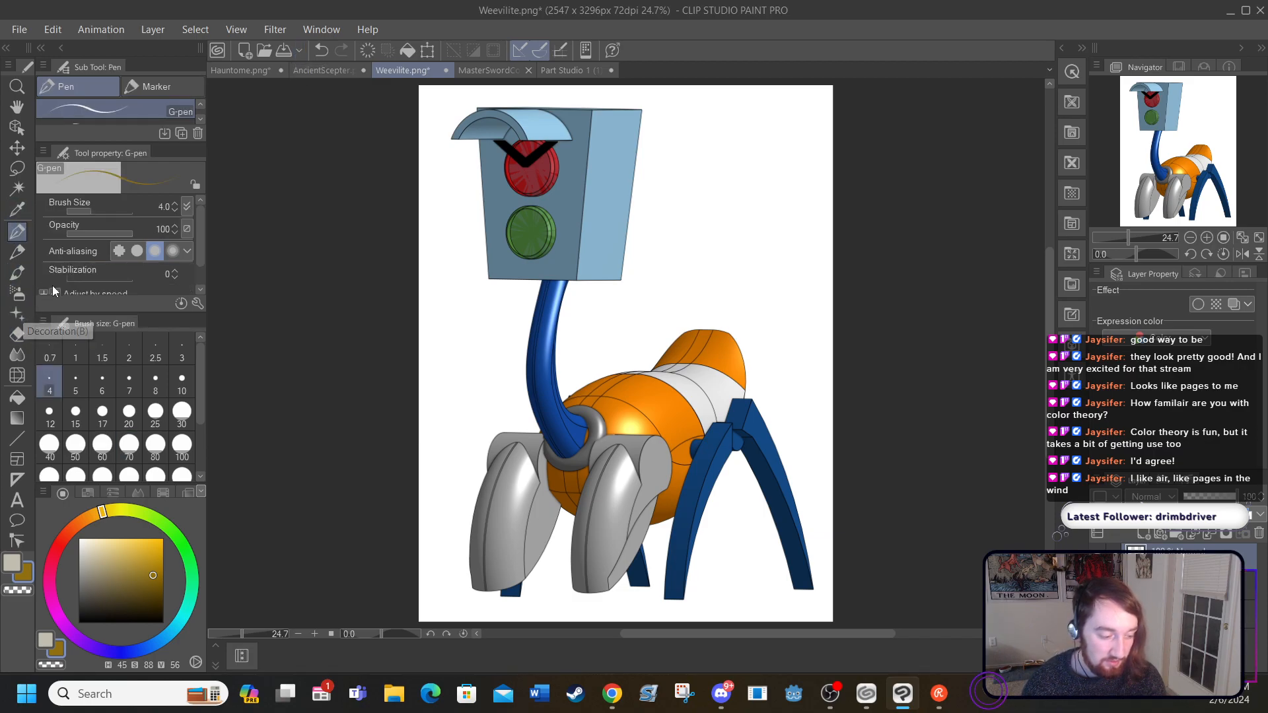
left_click_drag(90, 603, 69, 644)
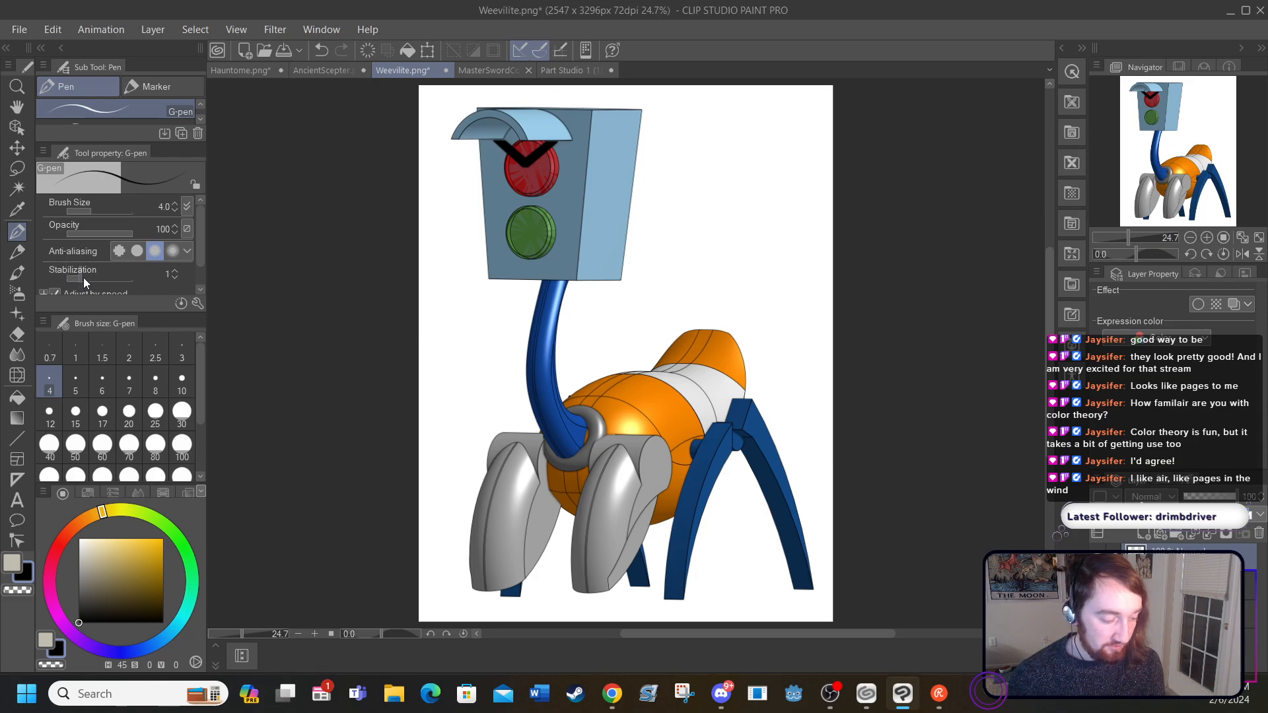
left_click_drag(87, 279, 104, 272)
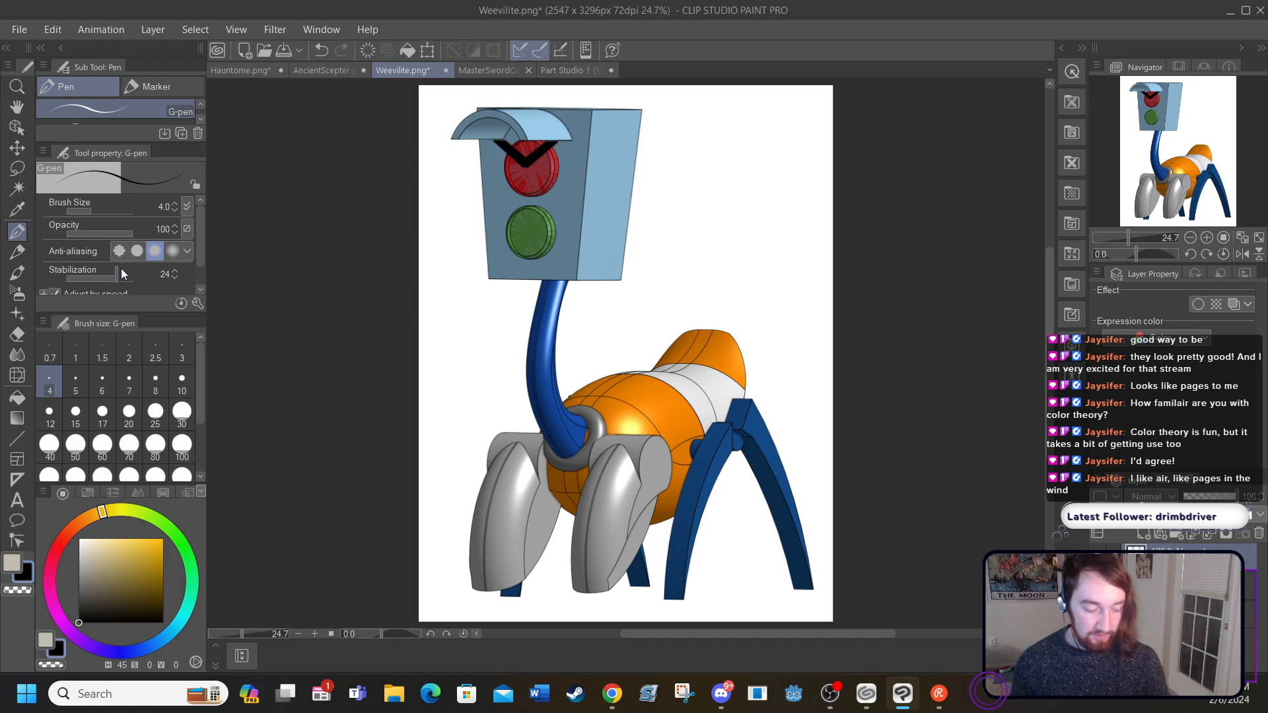
Step: Try inking the vertical edge between the traffic-light head's front and side faces with the reference faded, and undo both changes
left_click(314, 634)
left_click(314, 634)
left_click(315, 632)
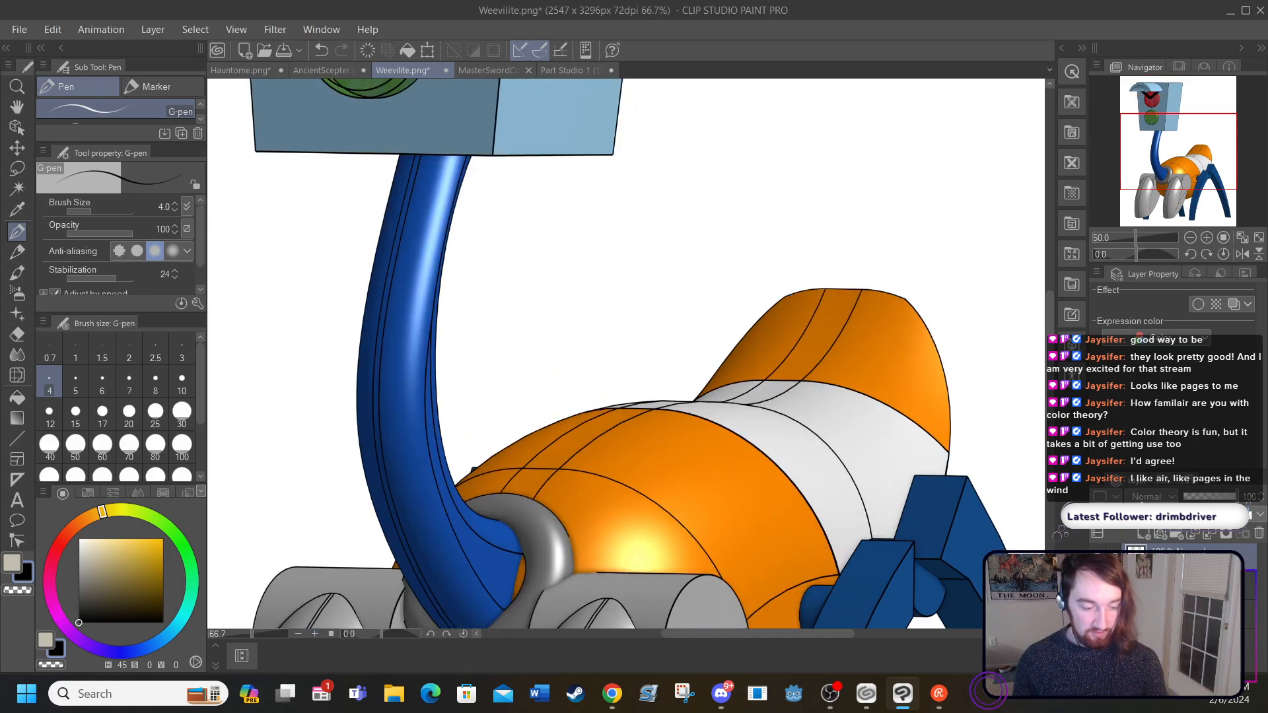
left_click_drag(665, 634, 611, 635)
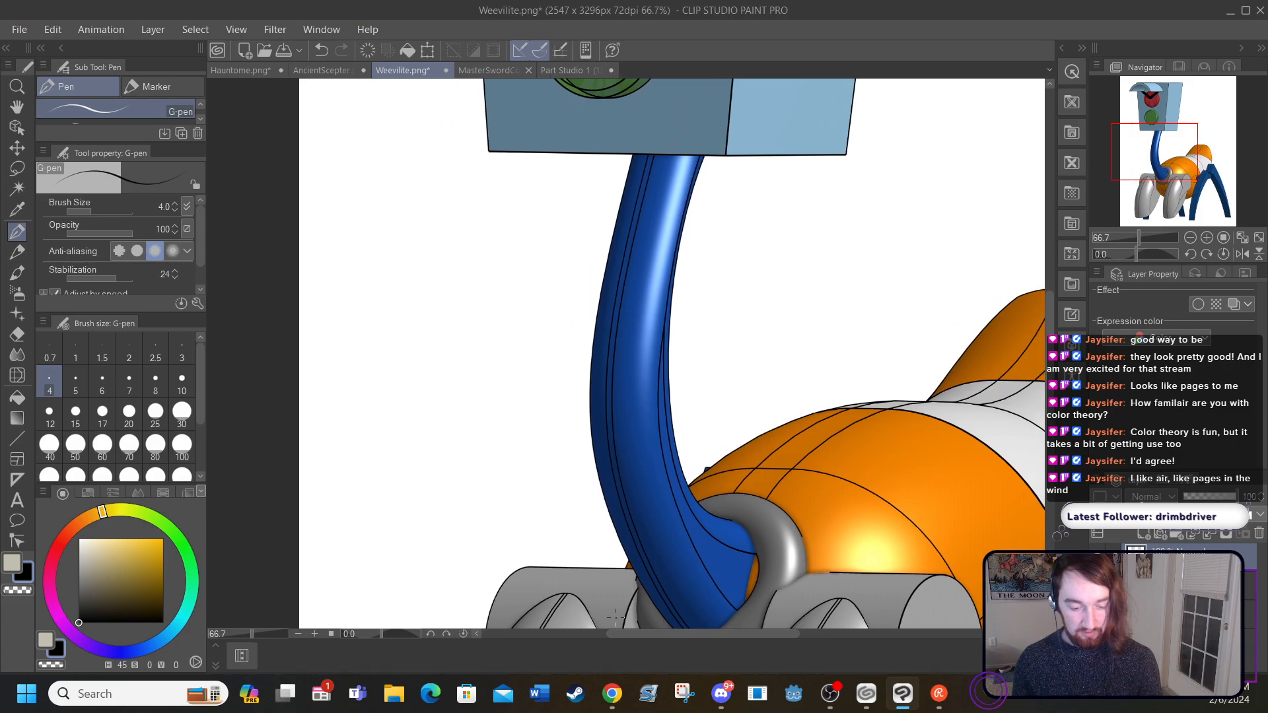
scroll(1035, 362, "up", 6)
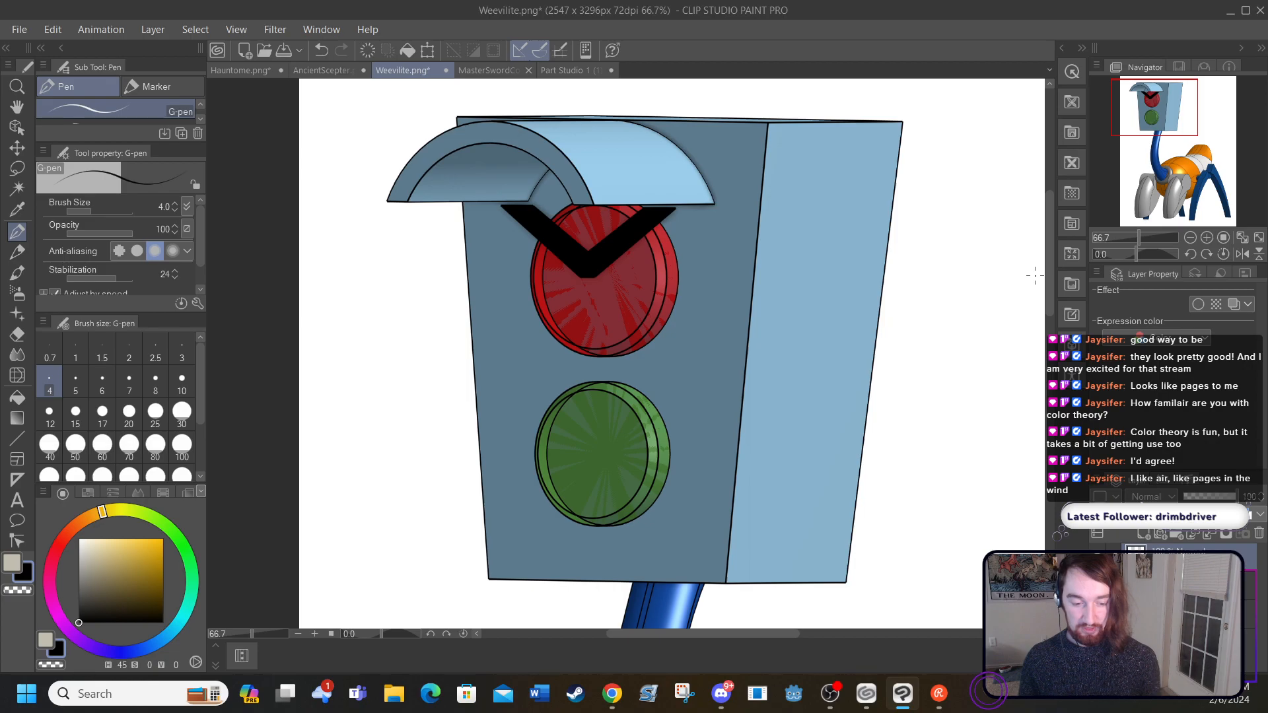
left_click_drag(763, 132, 757, 296)
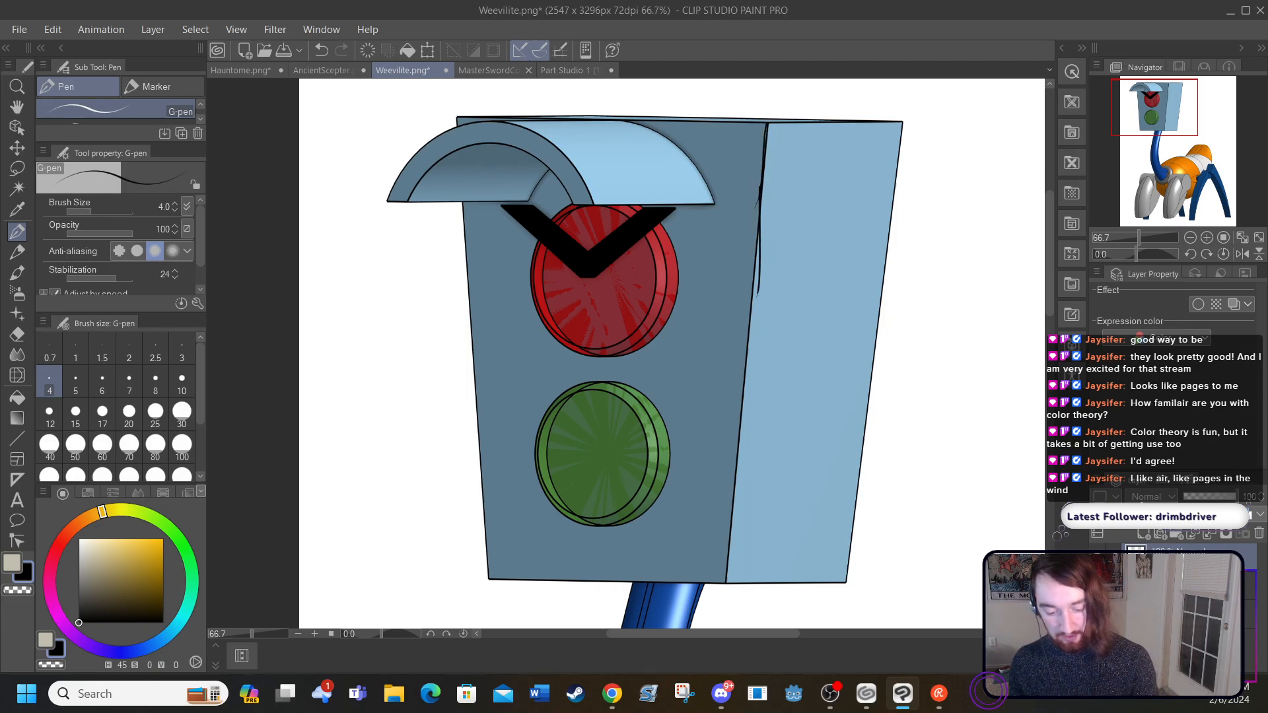
left_click_drag(1230, 497, 1197, 497)
left_click(1189, 558)
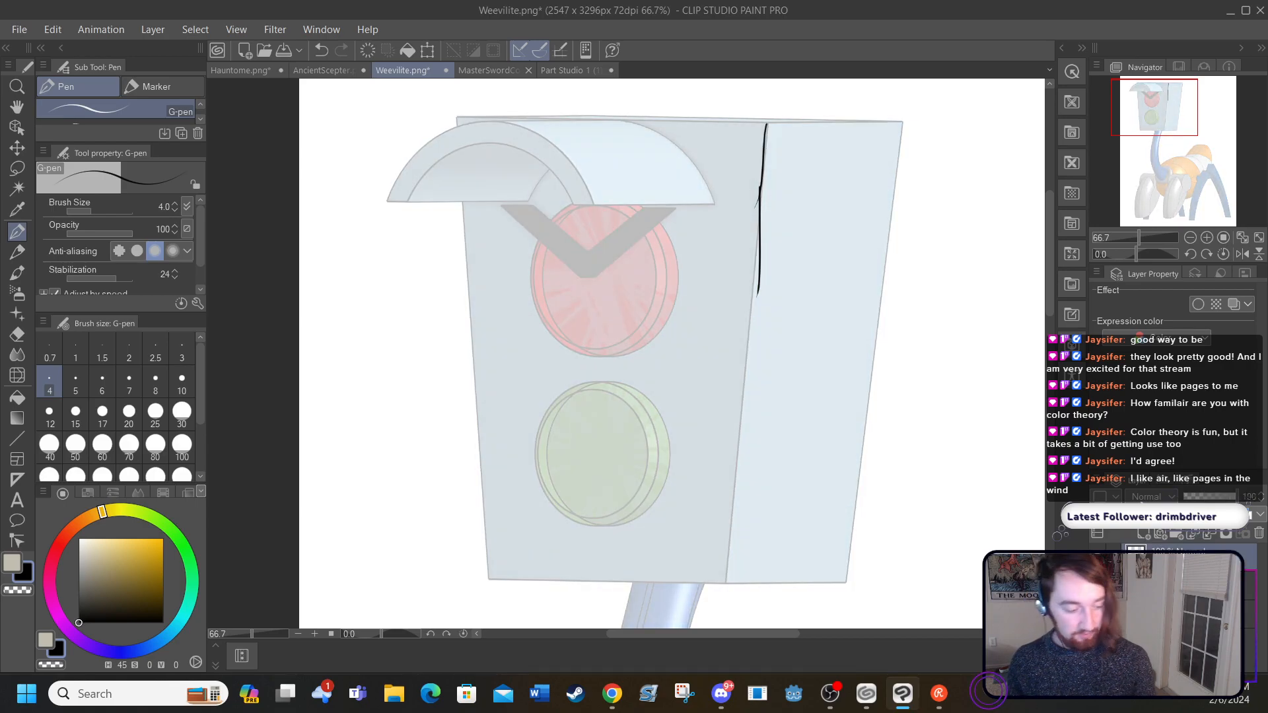
left_click(321, 50)
left_click(322, 50)
left_click(322, 49)
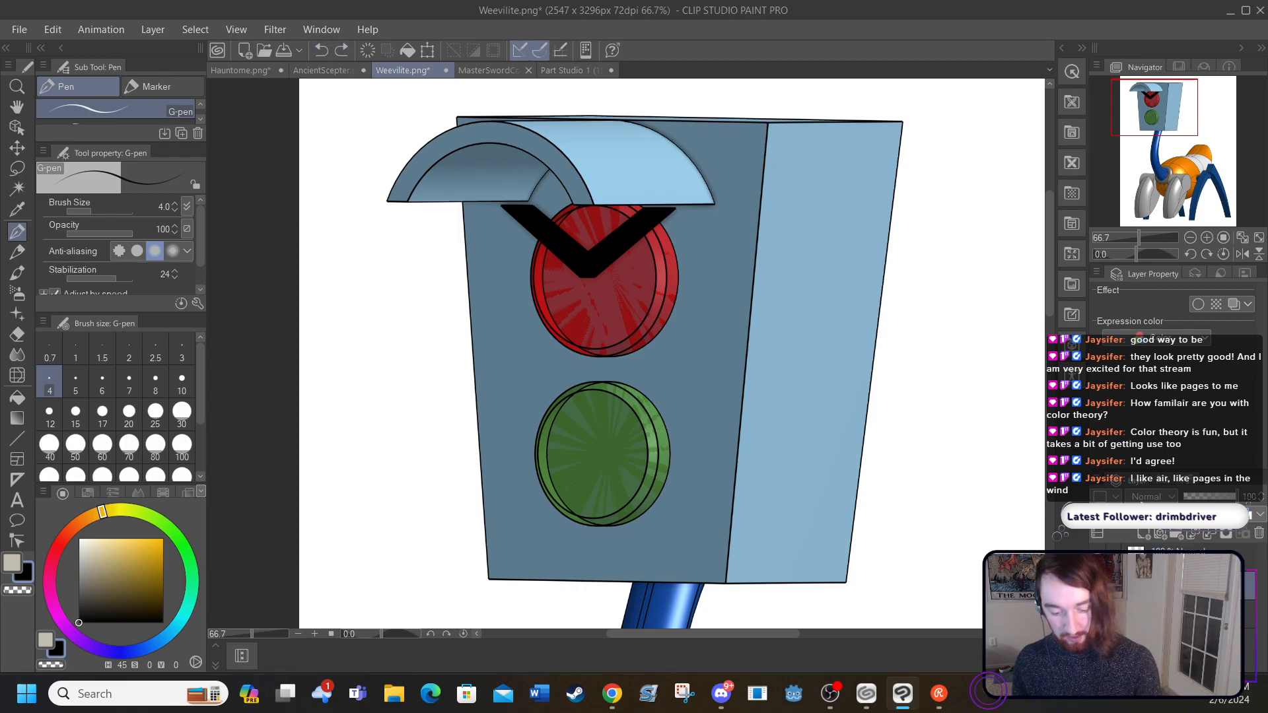
Step: Lower the reference image layer's opacity, return to the drawing layer, and set the G-pen size to 5
left_click(1197, 497)
left_click(1189, 559)
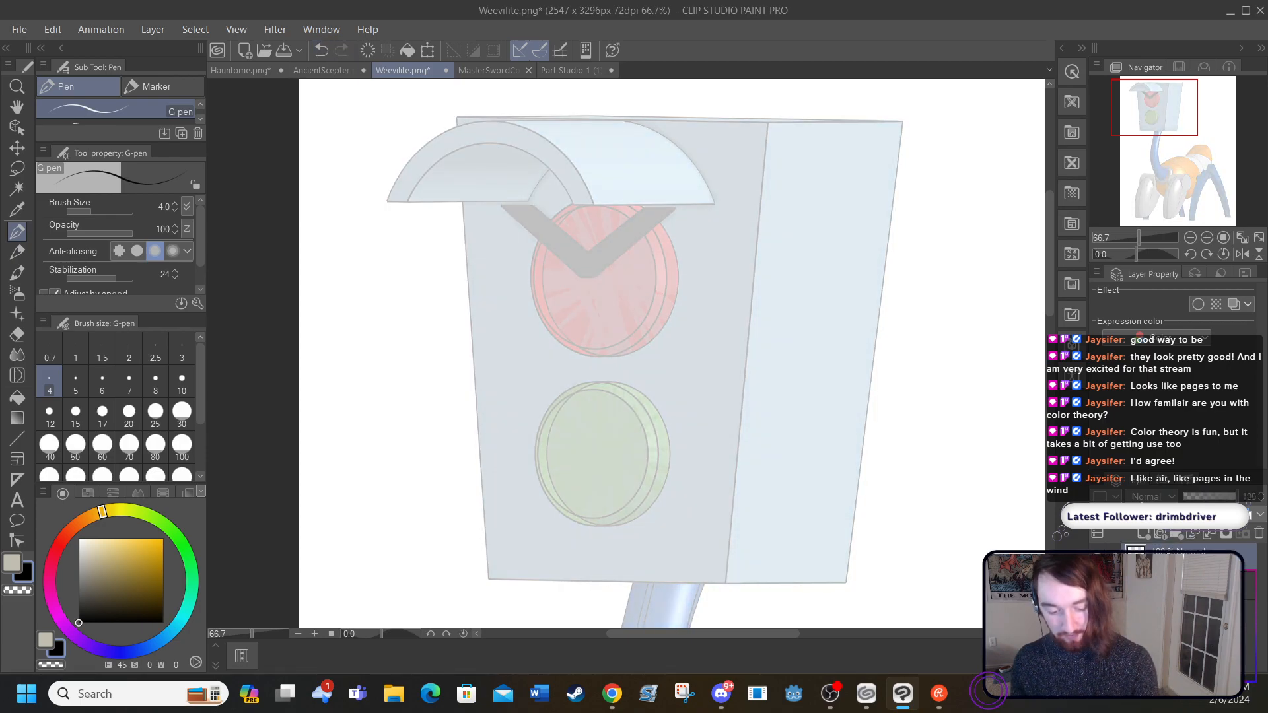
left_click(76, 387)
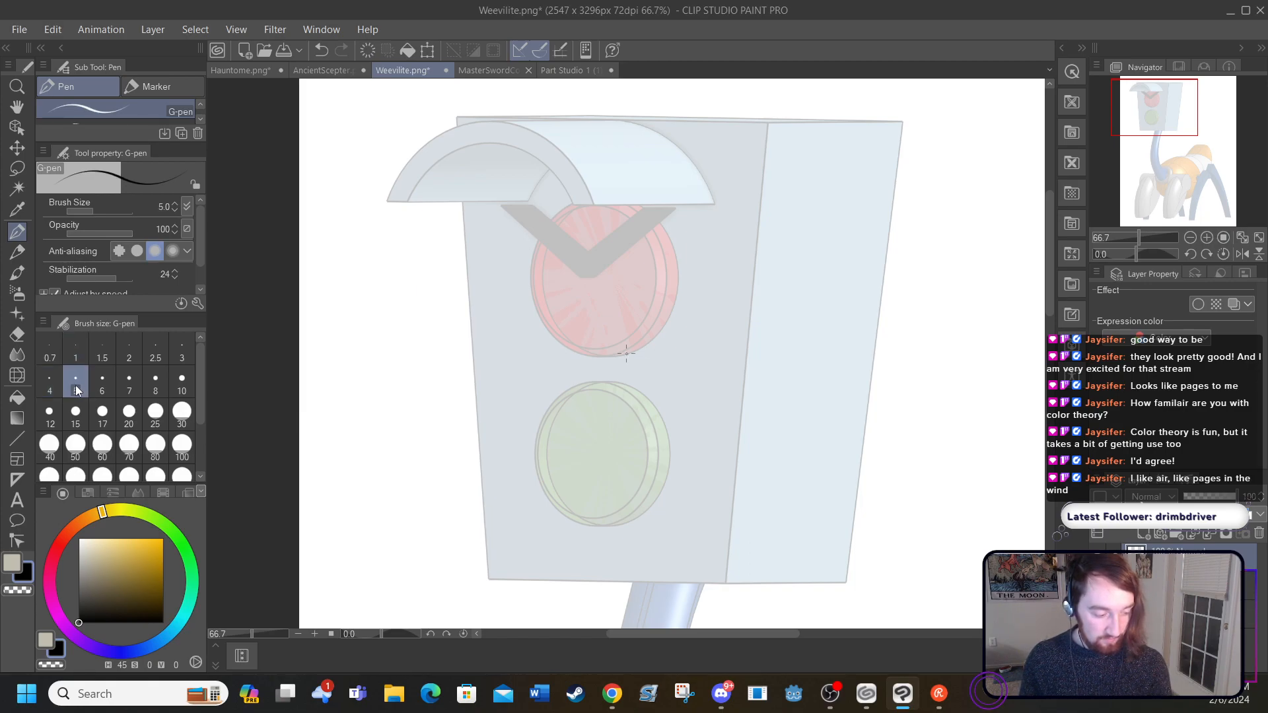
Step: Trace the vertical edge between the head's front and side faces in black, redoing the first stroke
left_click_drag(766, 126, 759, 271)
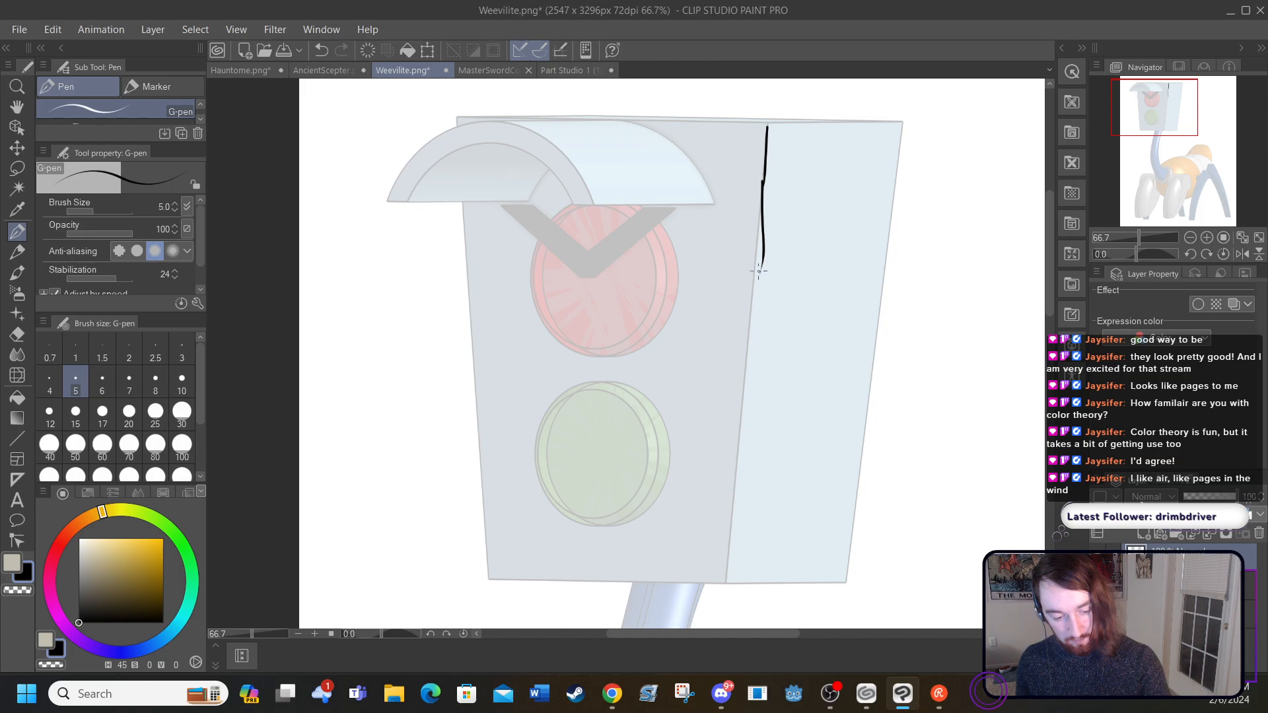
left_click(321, 50)
left_click_drag(761, 187, 729, 576)
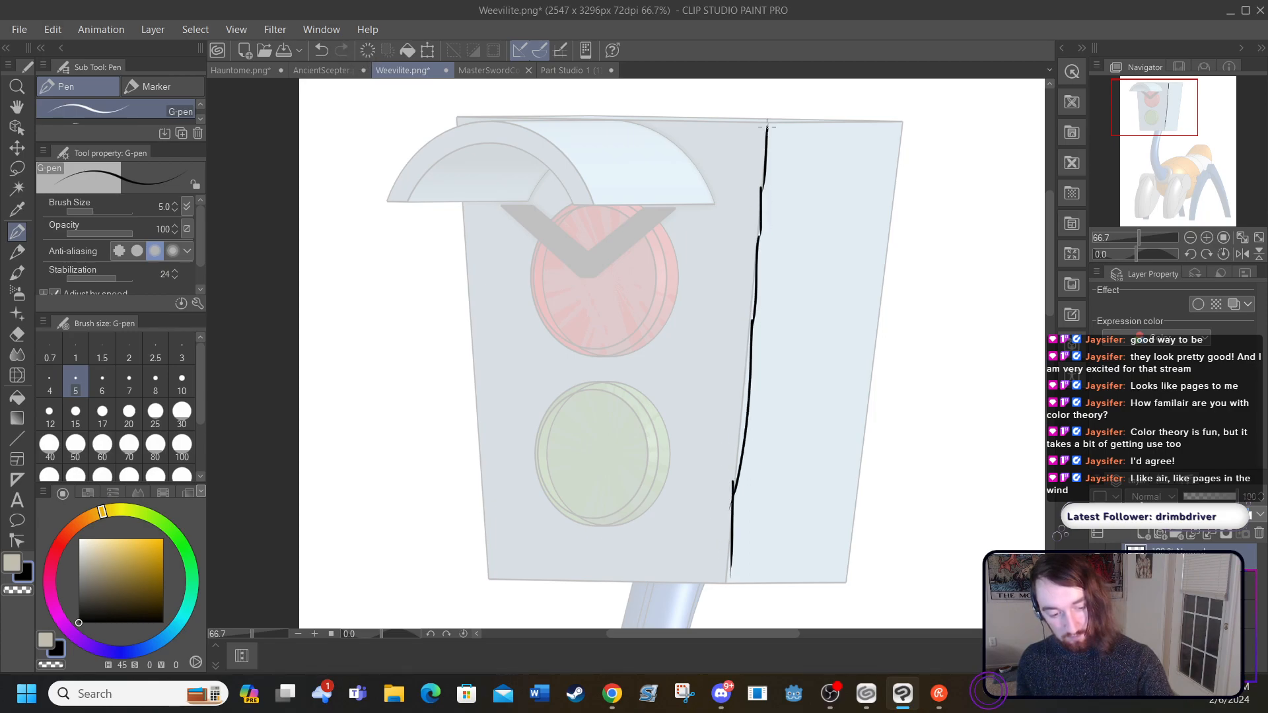
Step: Trace the side face's upper and outer edges, the head's lower edge and the front face's outer edge in black
mouse_move(773, 122)
left_mouse_down()
mouse_move(938, 109)
mouse_move(819, 566)
left_mouse_up()
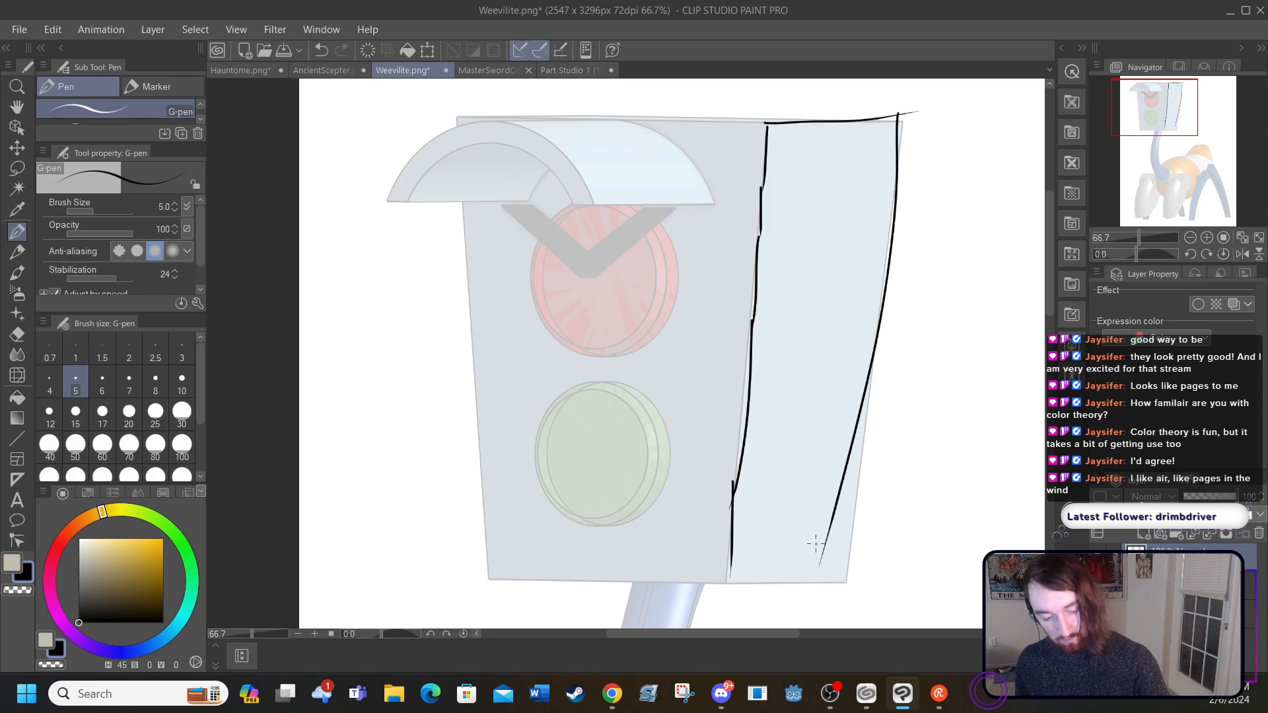
left_click(321, 50)
left_click_drag(902, 118, 855, 382)
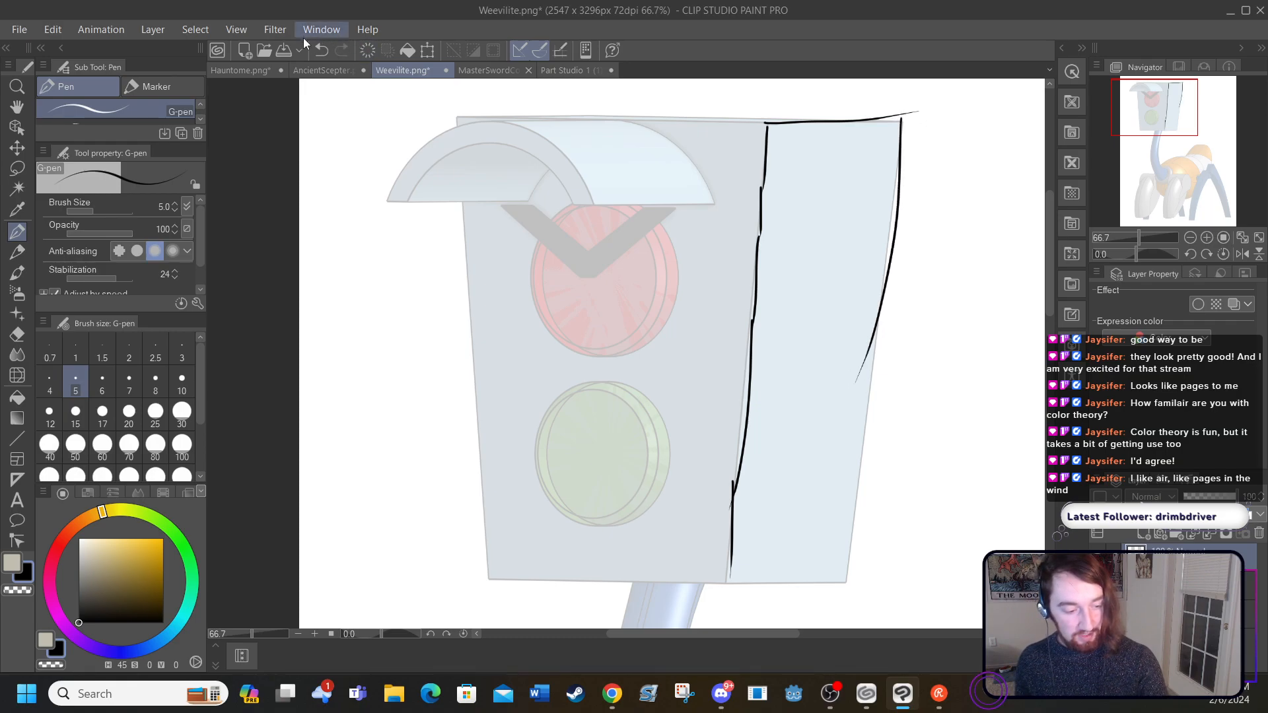
left_click(321, 49)
mouse_move(901, 118)
left_mouse_down()
mouse_move(893, 322)
mouse_move(856, 586)
left_mouse_up()
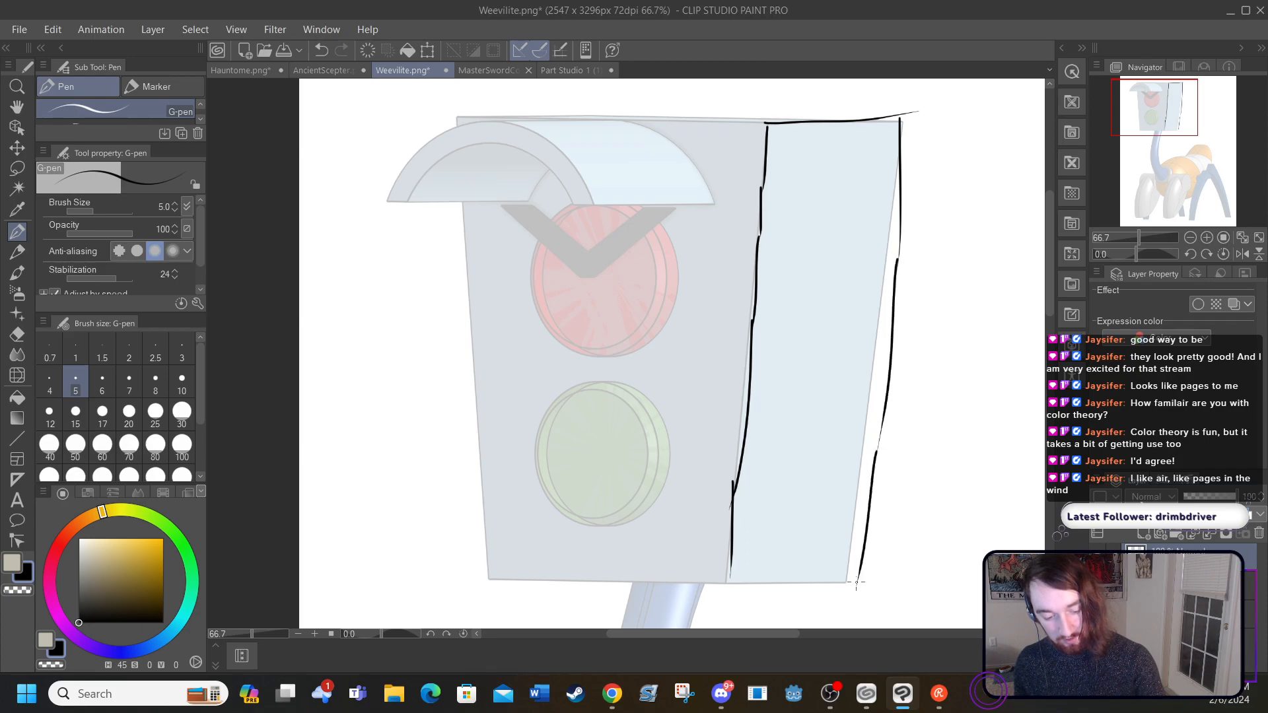
left_click_drag(727, 584, 886, 587)
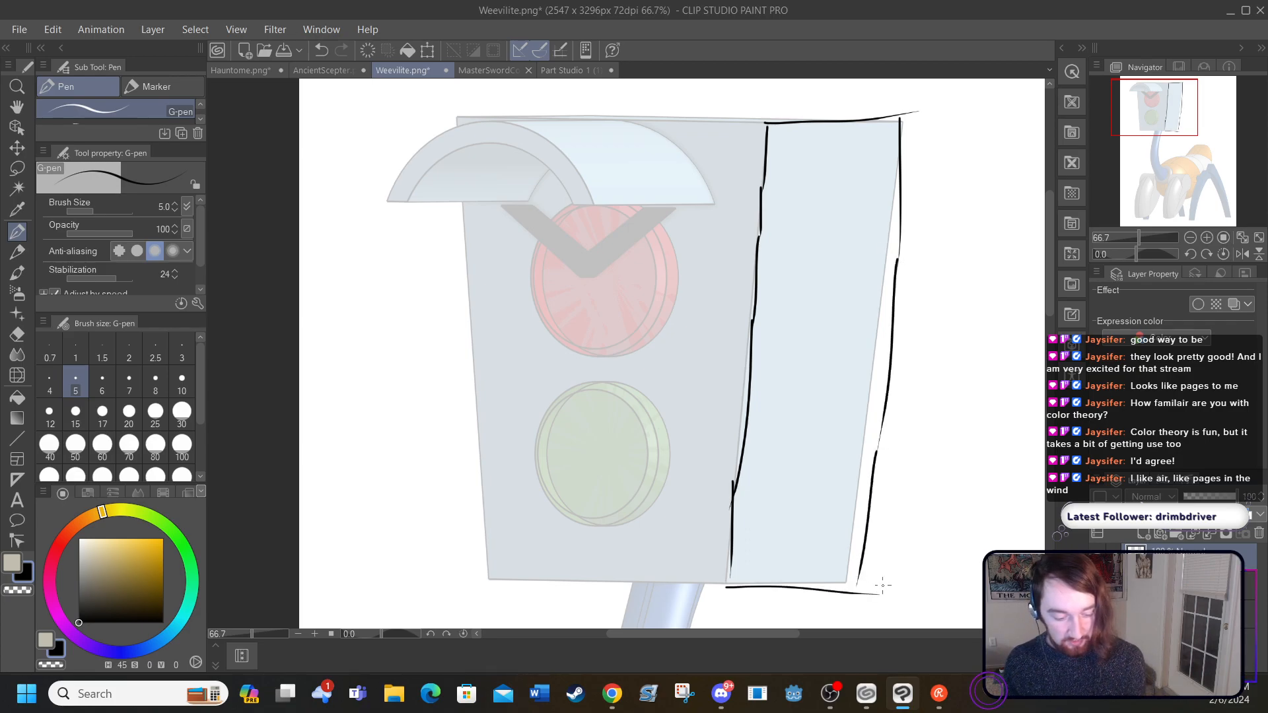
mouse_move(719, 586)
left_mouse_down()
mouse_move(458, 568)
mouse_move(486, 561)
mouse_move(470, 393)
mouse_move(479, 410)
mouse_move(483, 336)
mouse_move(463, 290)
mouse_move(461, 200)
left_mouse_up()
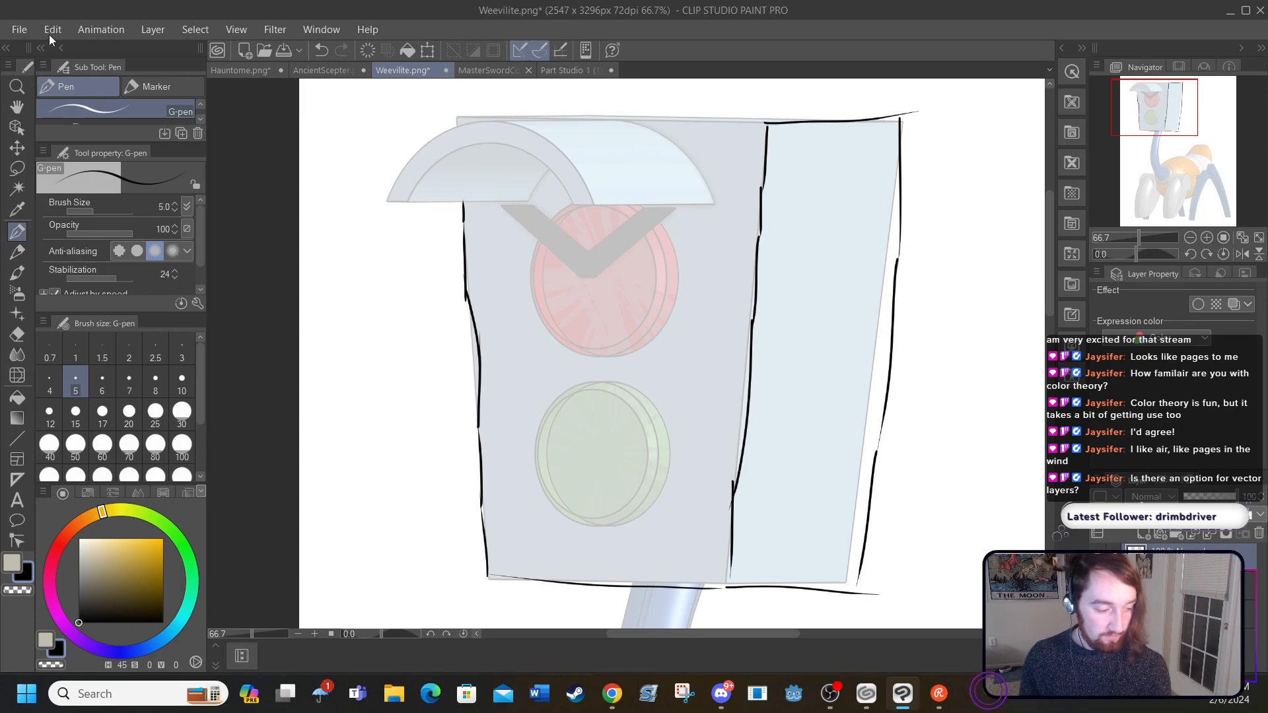
left_click(152, 29)
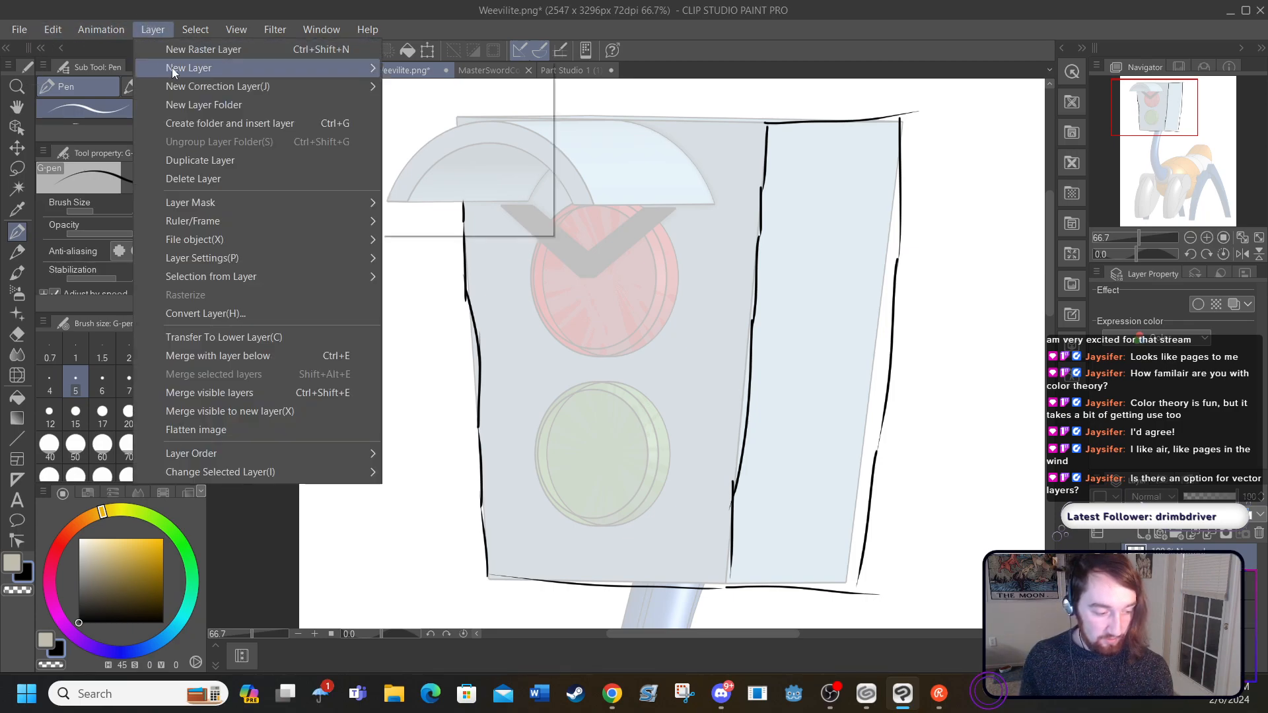
mouse_move(179, 70)
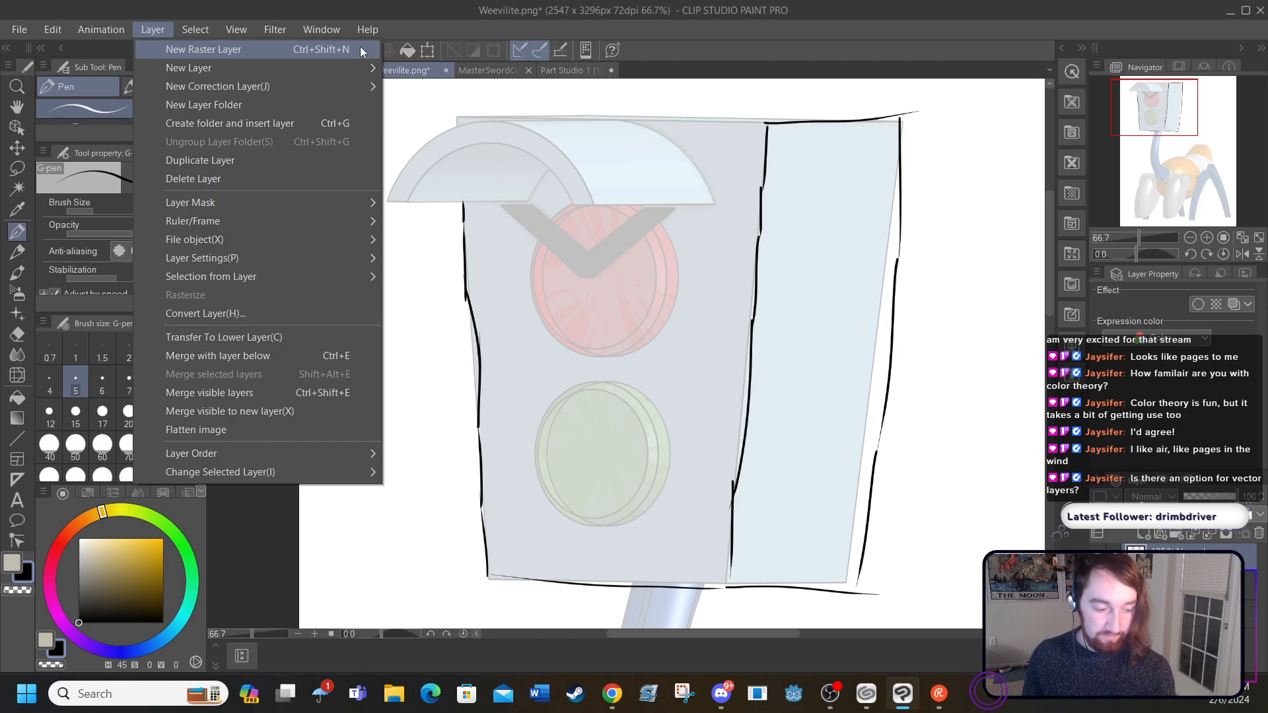
left_click(409, 95)
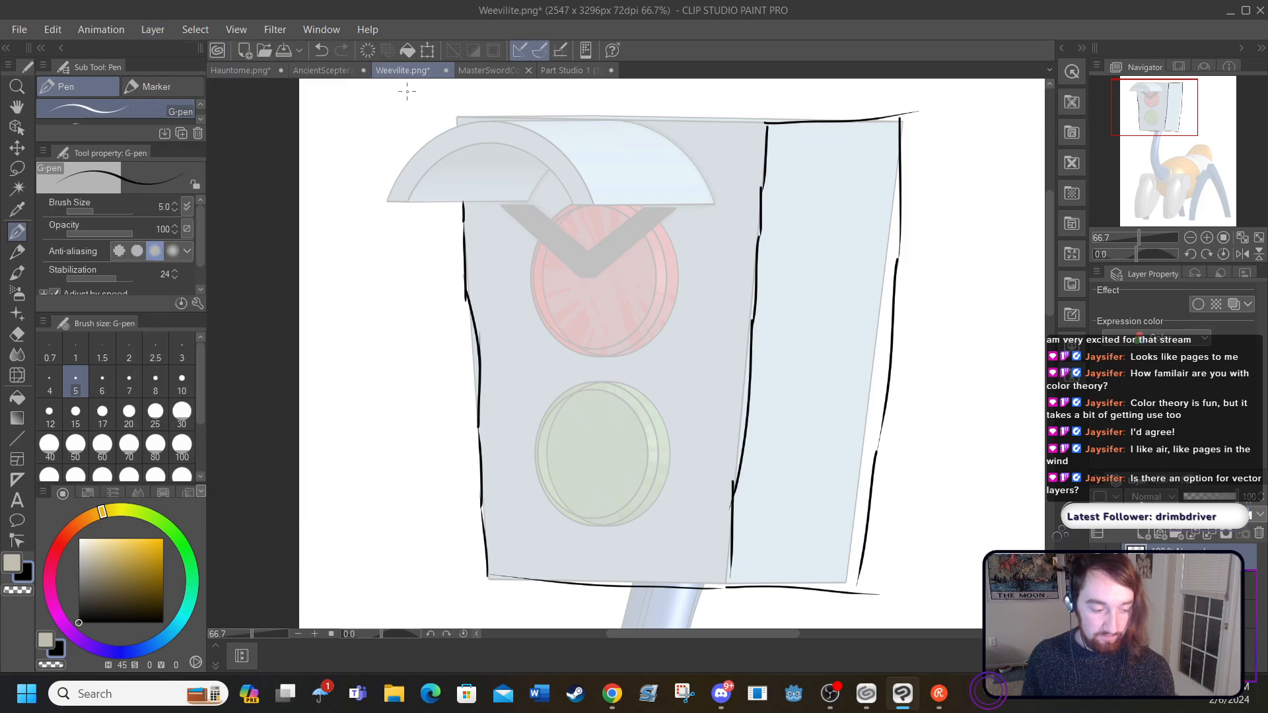
Step: Undo all the black outline strokes traced around the traffic-light head
left_click(322, 50)
left_click(322, 50)
left_click(322, 51)
left_click(322, 50)
left_click(322, 51)
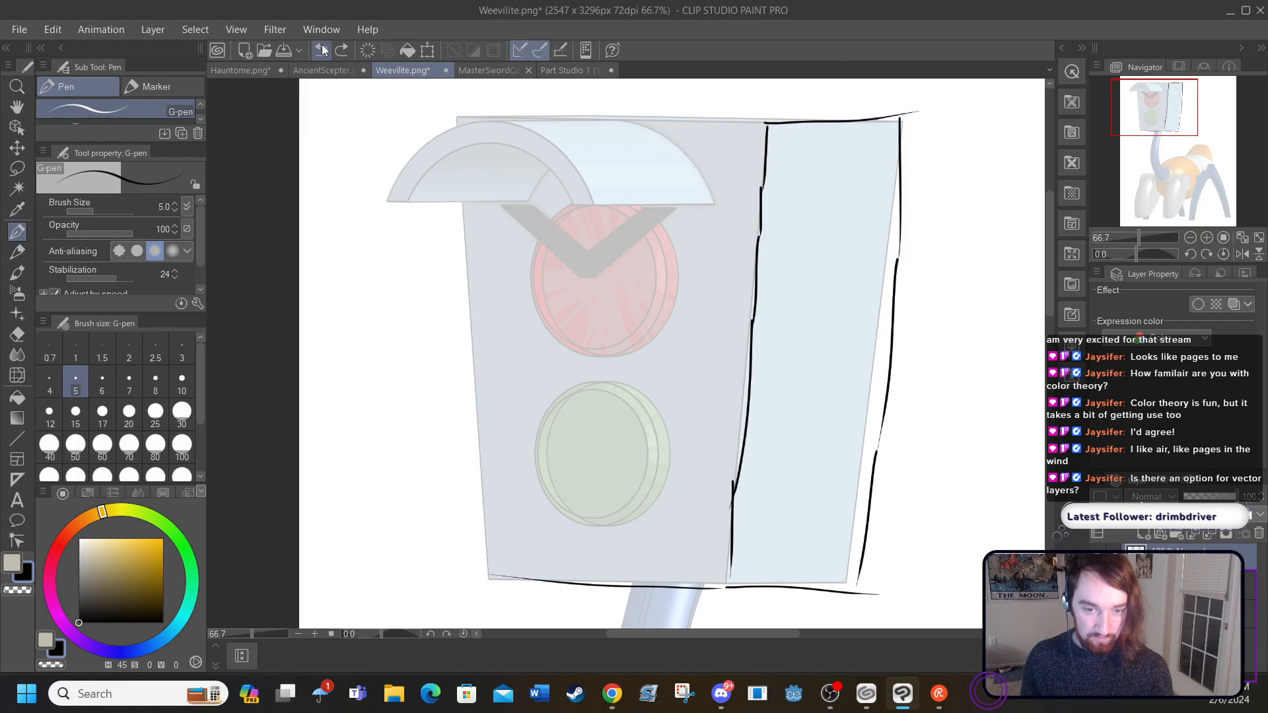
left_click(321, 50)
left_click(322, 50)
left_click(322, 50)
left_click(322, 50)
left_click(321, 50)
left_click(323, 50)
left_click(323, 50)
left_click(323, 51)
left_click(324, 50)
left_click(324, 51)
left_click(325, 51)
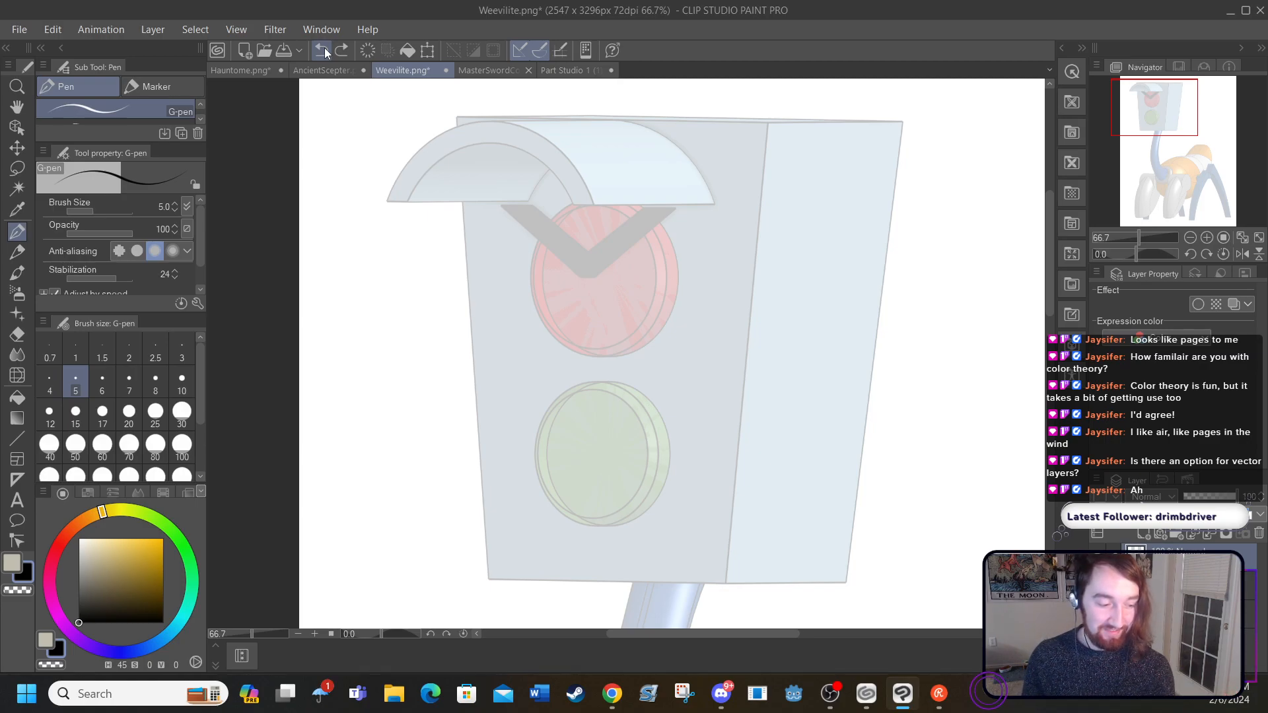
Step: Add a new vector layer with Color expression and Normal blending mode
left_click(153, 29)
mouse_move(354, 71)
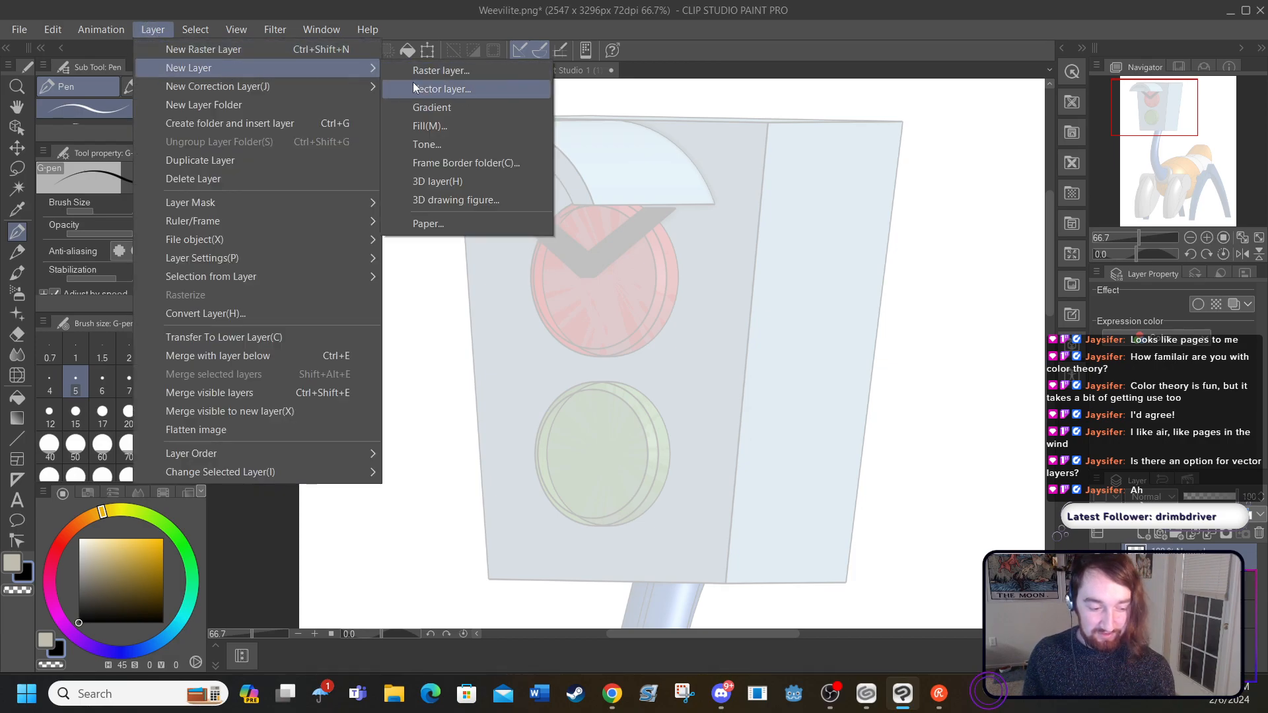
left_click(430, 88)
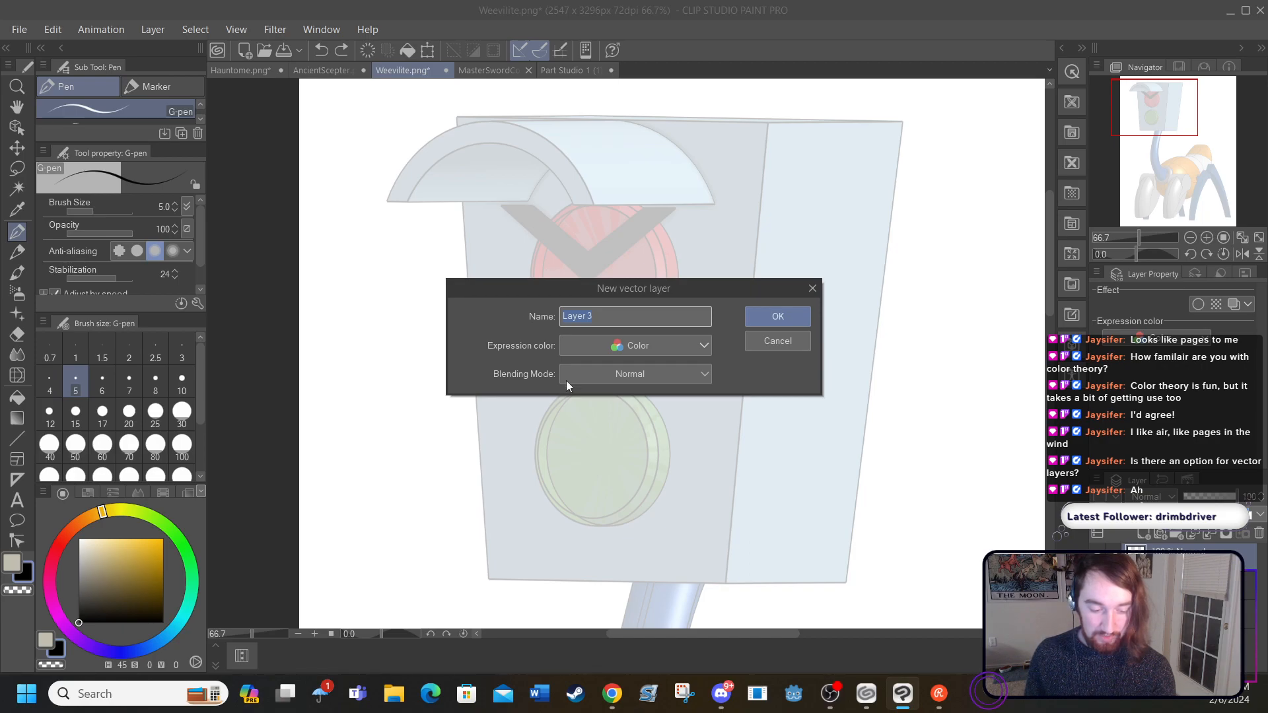
left_click(766, 311)
Step: Try several loose G-pen test strokes across the head on the vector layer, and undo them all
mouse_move(766, 208)
left_mouse_down()
mouse_move(745, 523)
mouse_move(615, 345)
mouse_move(634, 568)
left_mouse_up()
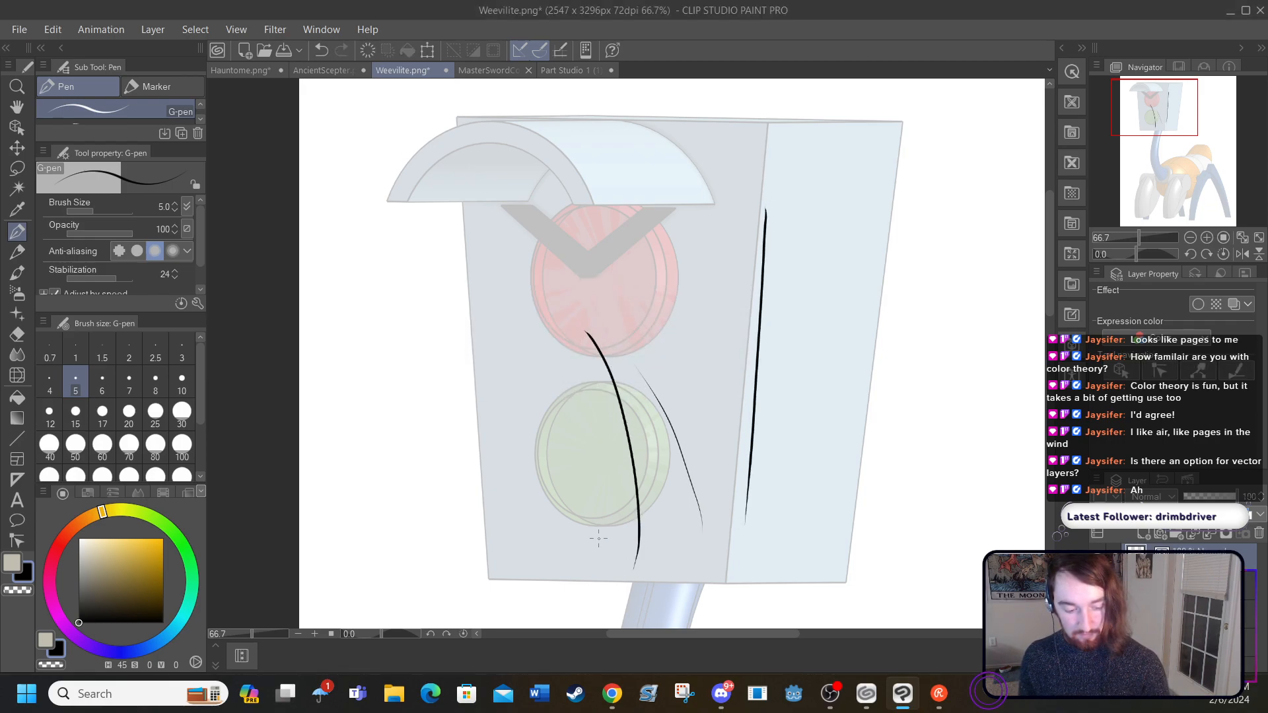
mouse_move(559, 536)
left_mouse_down()
mouse_move(481, 338)
mouse_move(500, 566)
left_mouse_up()
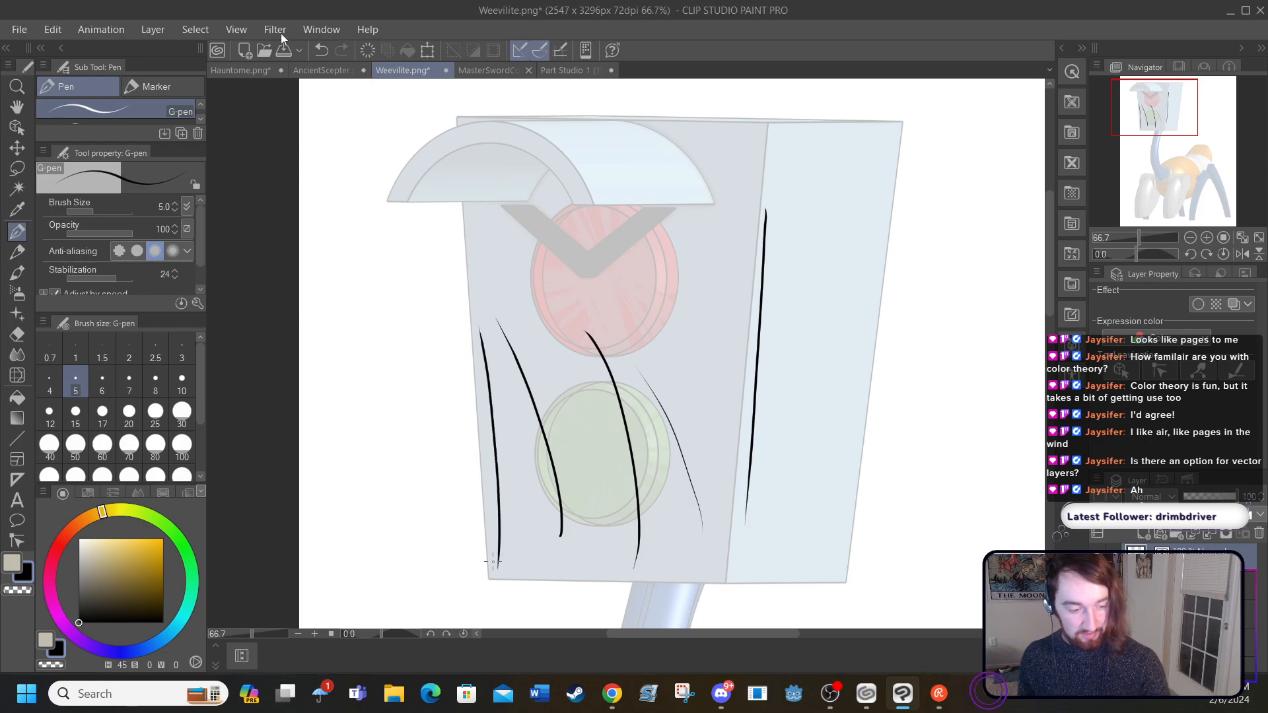
left_click(320, 49)
left_click(320, 49)
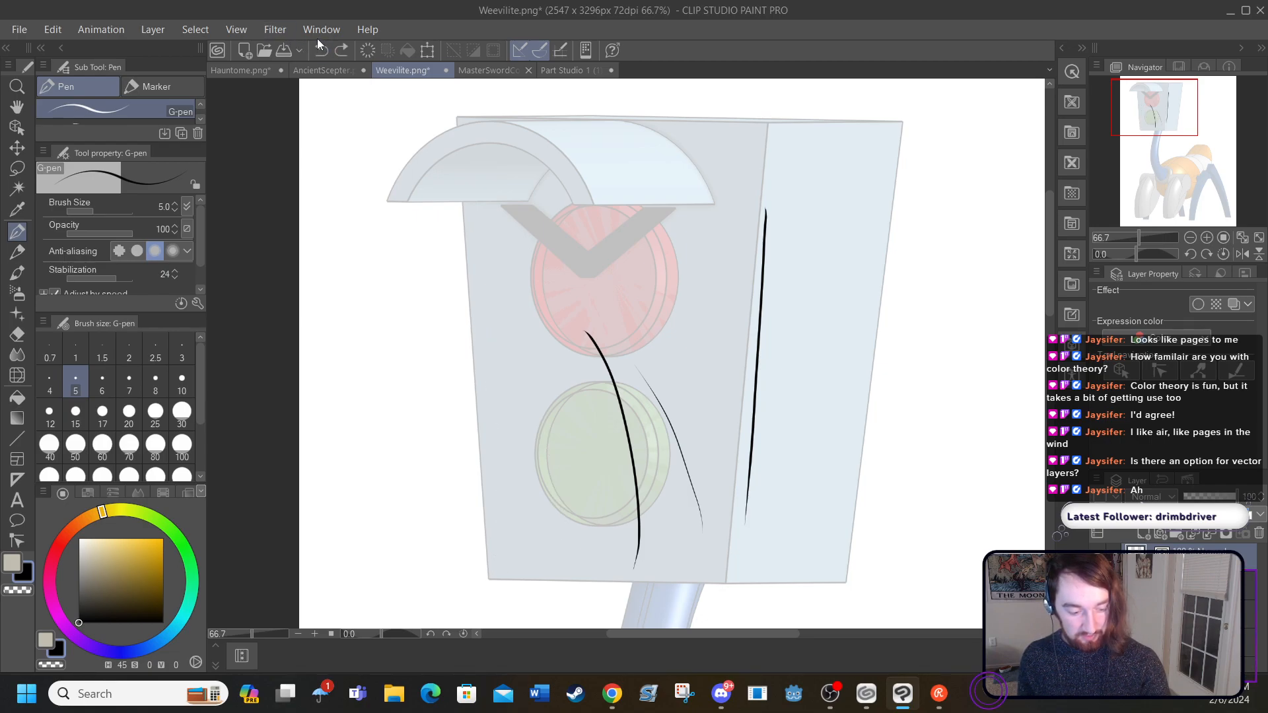
left_click(321, 49)
left_click(321, 50)
left_click(321, 50)
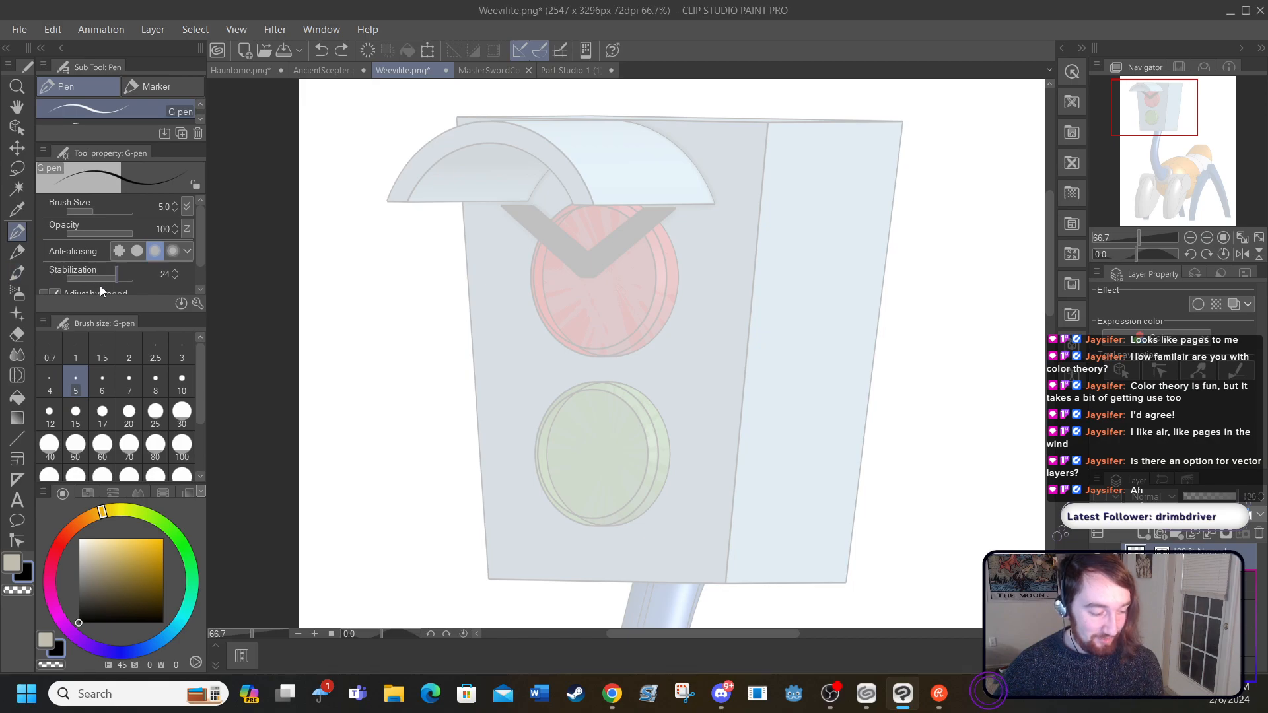
Step: Raise the G-pen stabilization to 100 and ink the full vertical edge between the head's front and side faces
left_click_drag(116, 283, 162, 290)
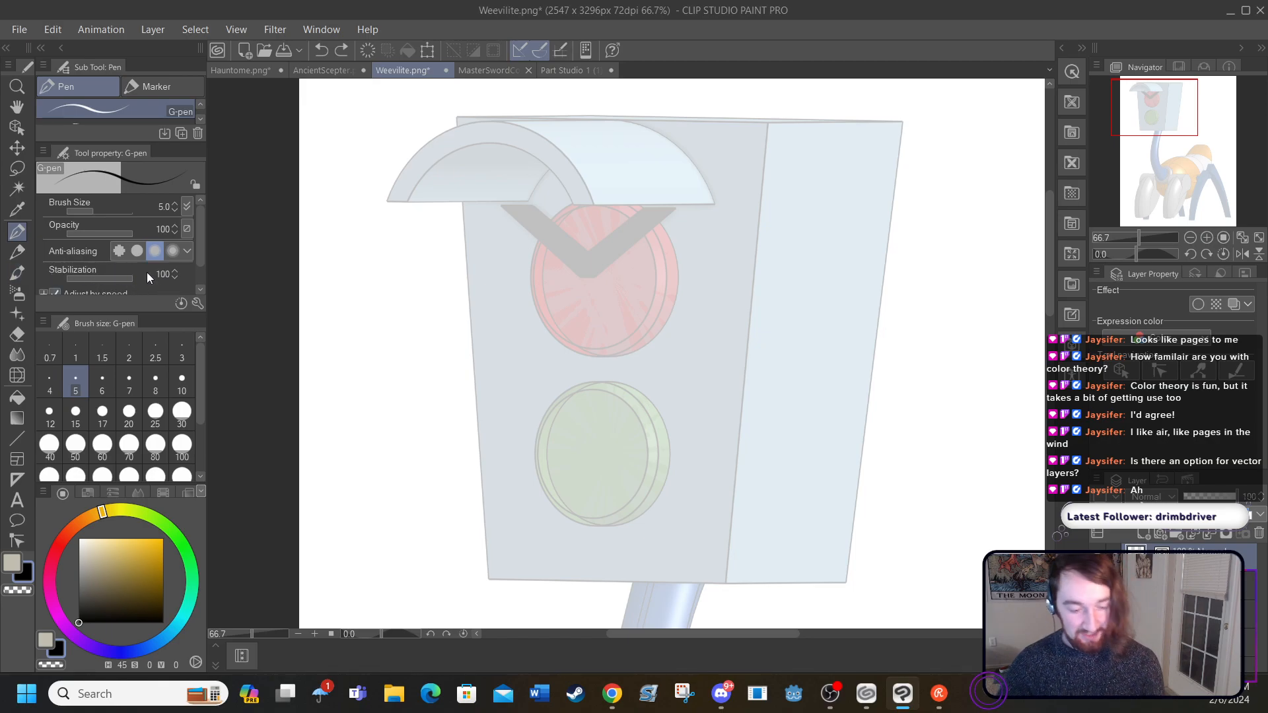
left_click_drag(767, 121, 726, 582)
left_click(321, 50)
left_click_drag(767, 122, 729, 583)
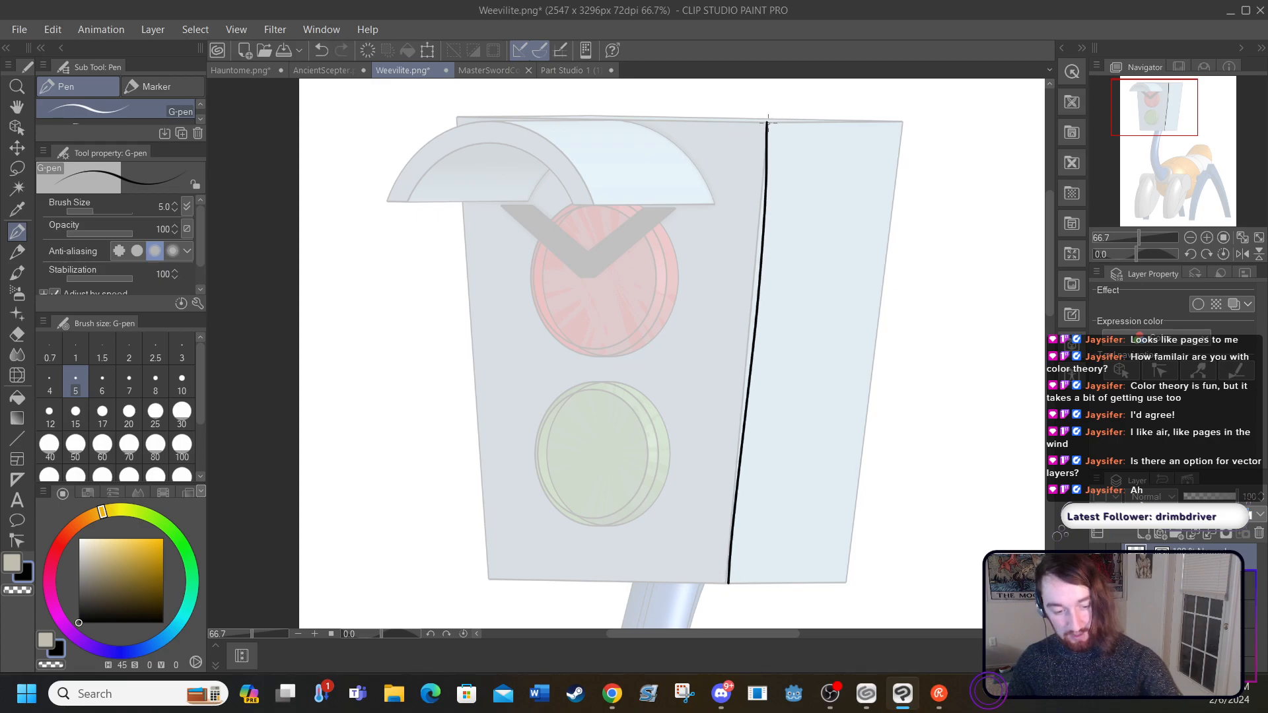
Step: Ink the outlines of the head's side, front and top faces, and erase the front's left edge where it crosses the visor
mouse_move(766, 121)
left_mouse_down()
mouse_move(914, 112)
mouse_move(849, 583)
left_mouse_up()
left_click_drag(730, 581, 848, 584)
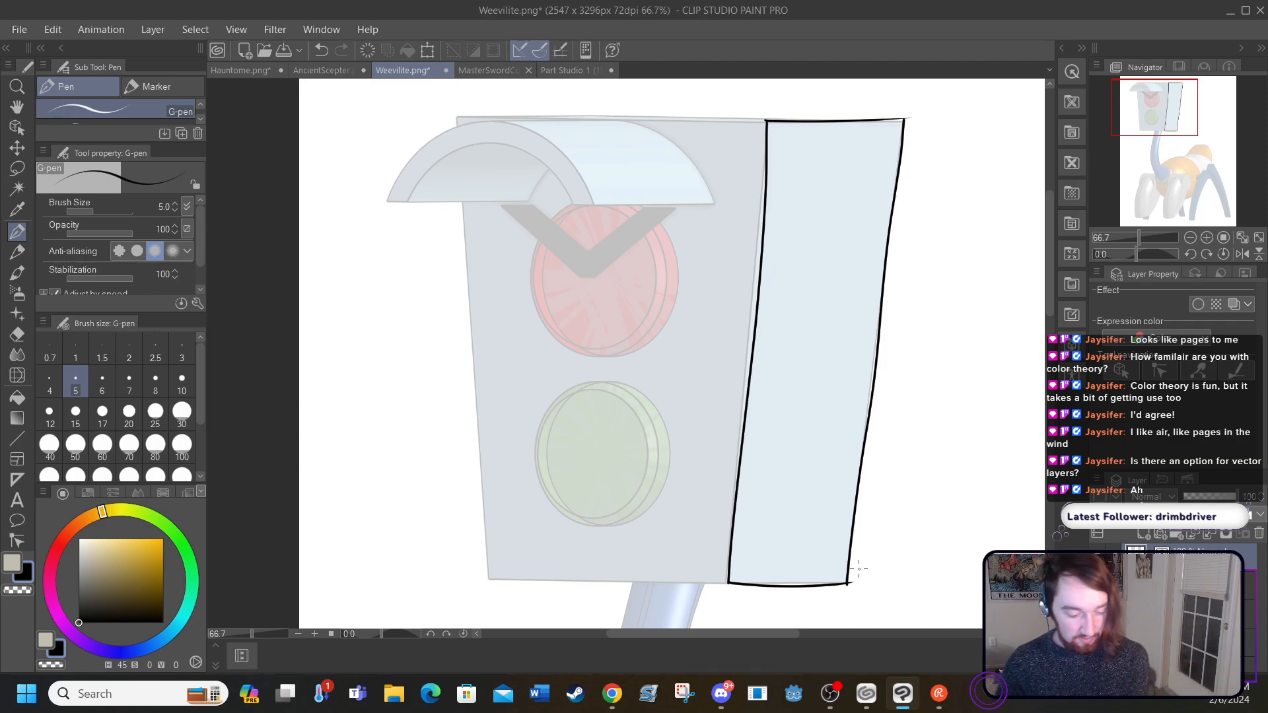
left_click_drag(726, 585, 492, 584)
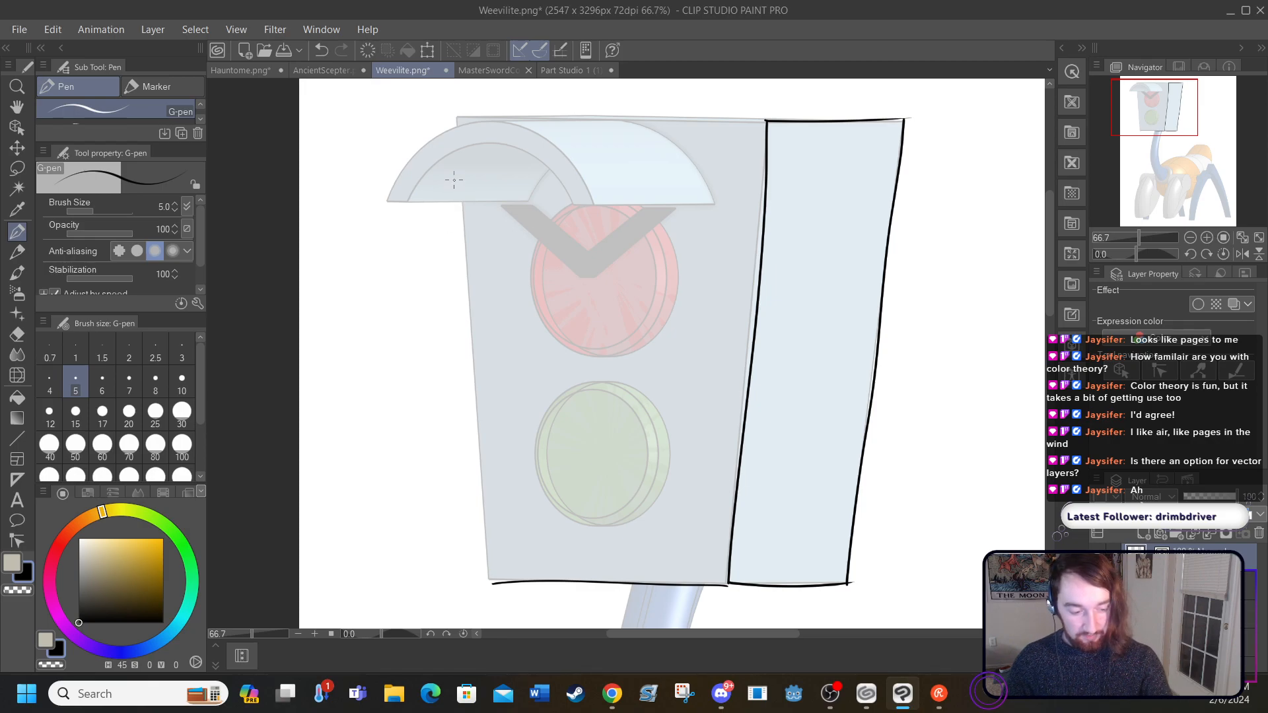
left_click_drag(456, 116, 496, 594)
left_click_drag(459, 112, 784, 113)
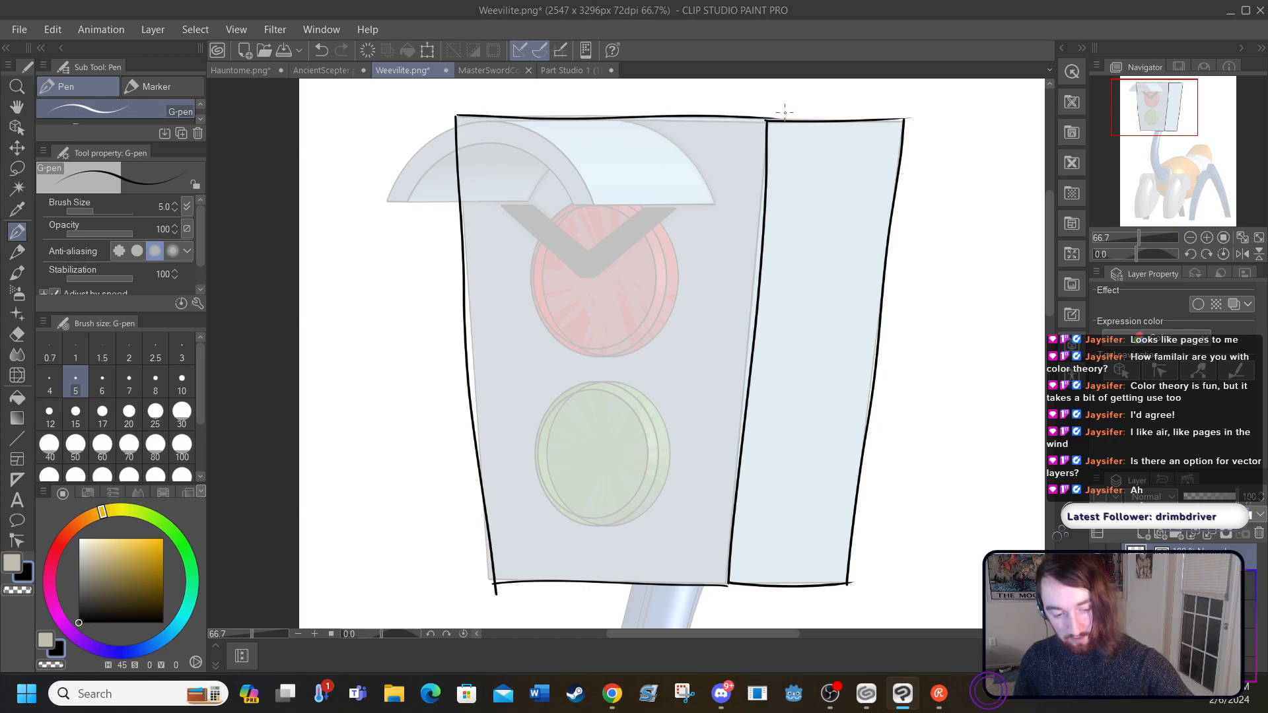
mouse_move(901, 113)
left_mouse_down()
mouse_move(658, 95)
mouse_move(451, 114)
left_mouse_up()
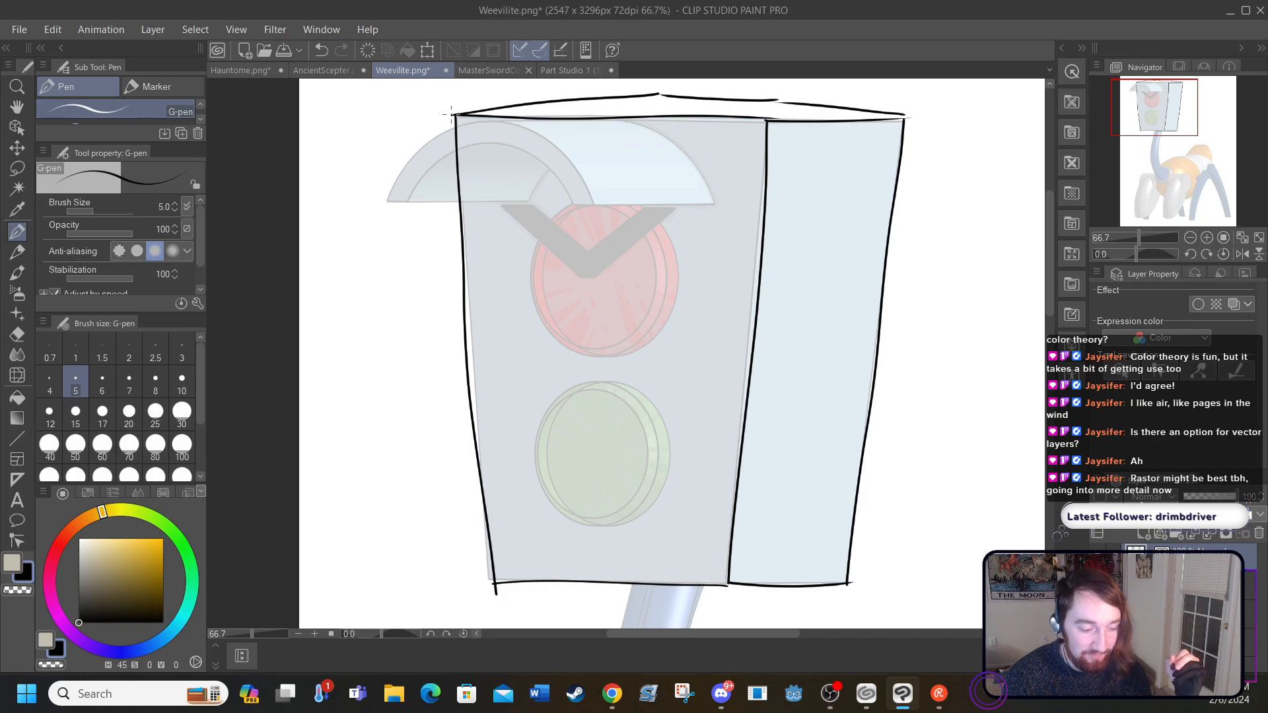
left_click(17, 334)
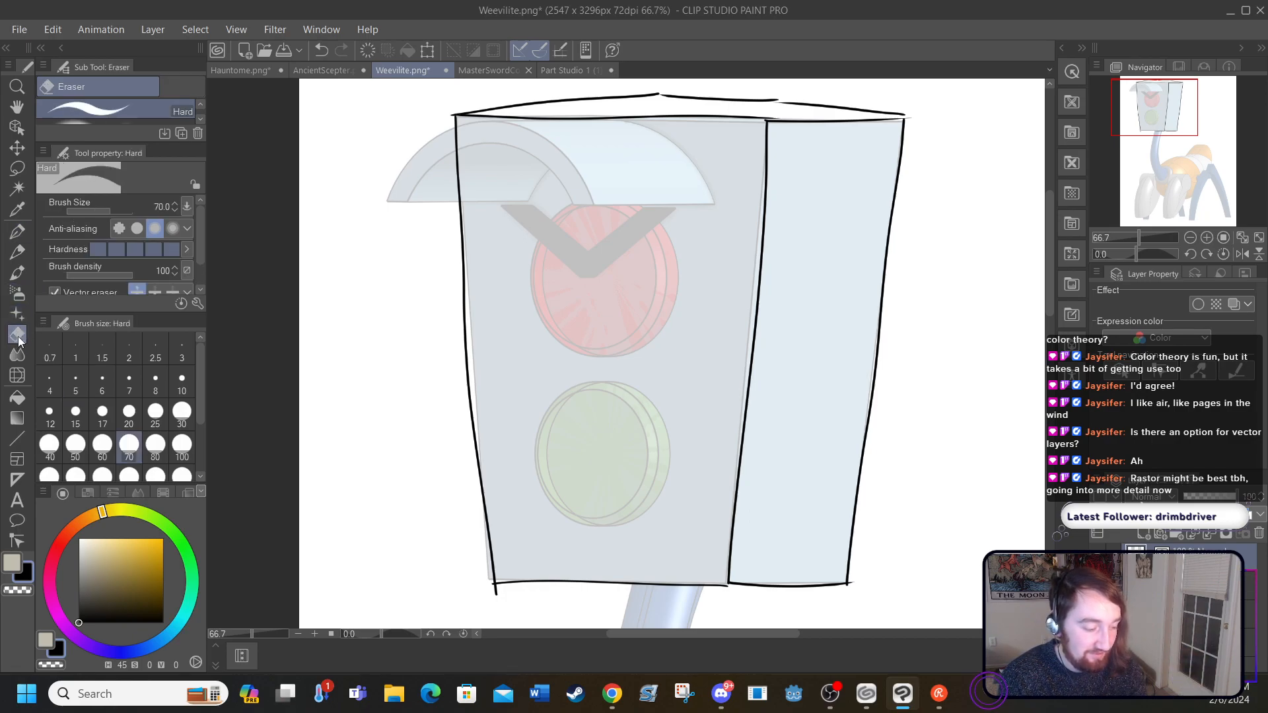
left_click_drag(456, 173, 445, 131)
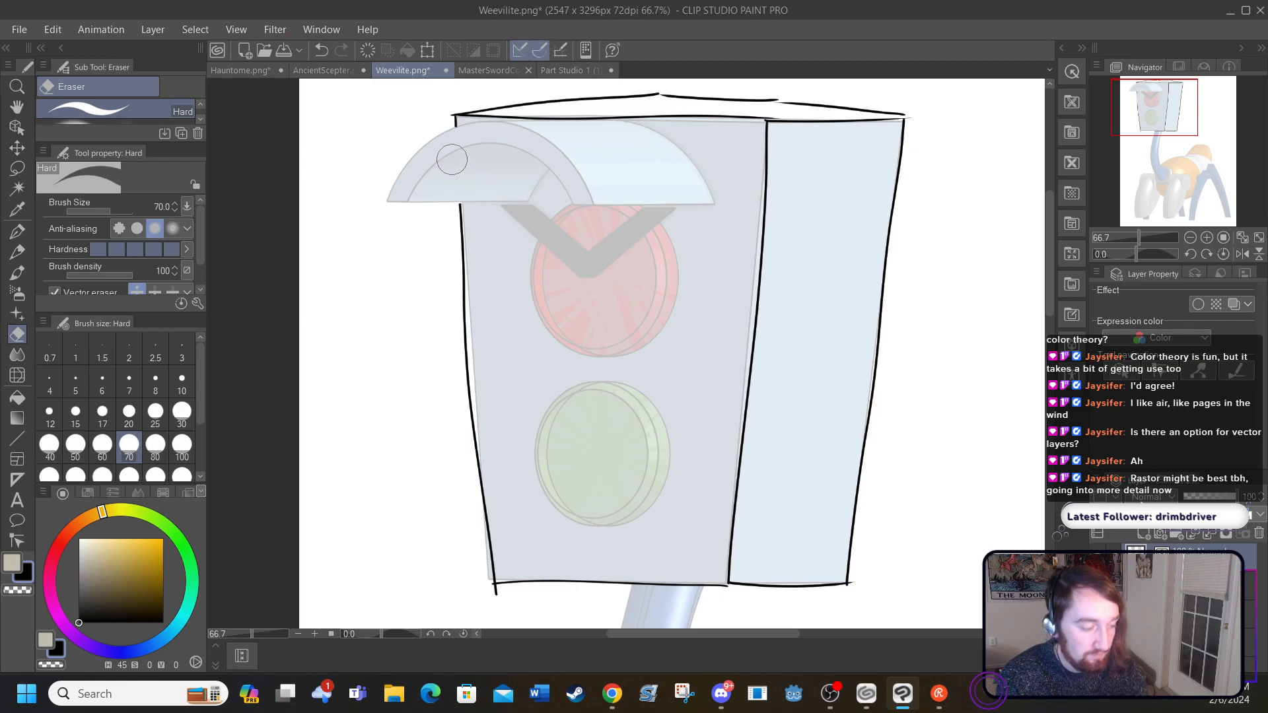
Step: Ink the visor with the G-pen: its curved front rim, rounded hood, straight lower edges and short inner corner line
left_click(17, 231)
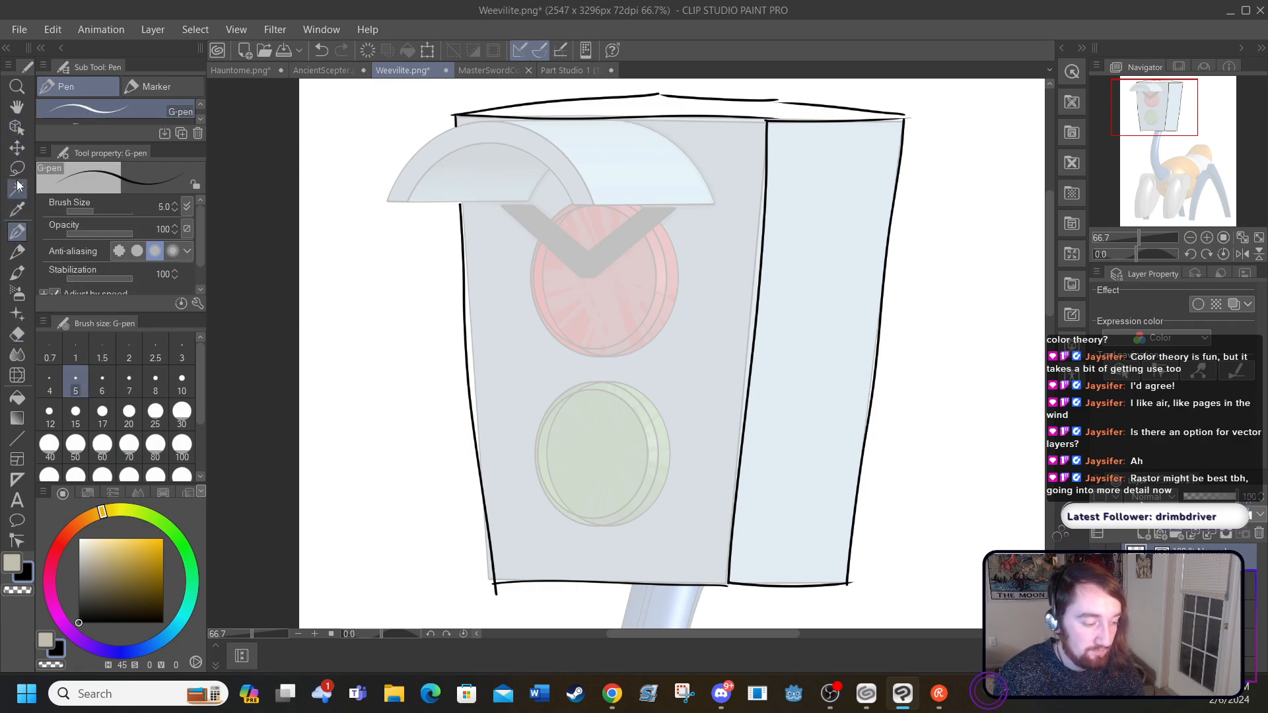
left_click(313, 633)
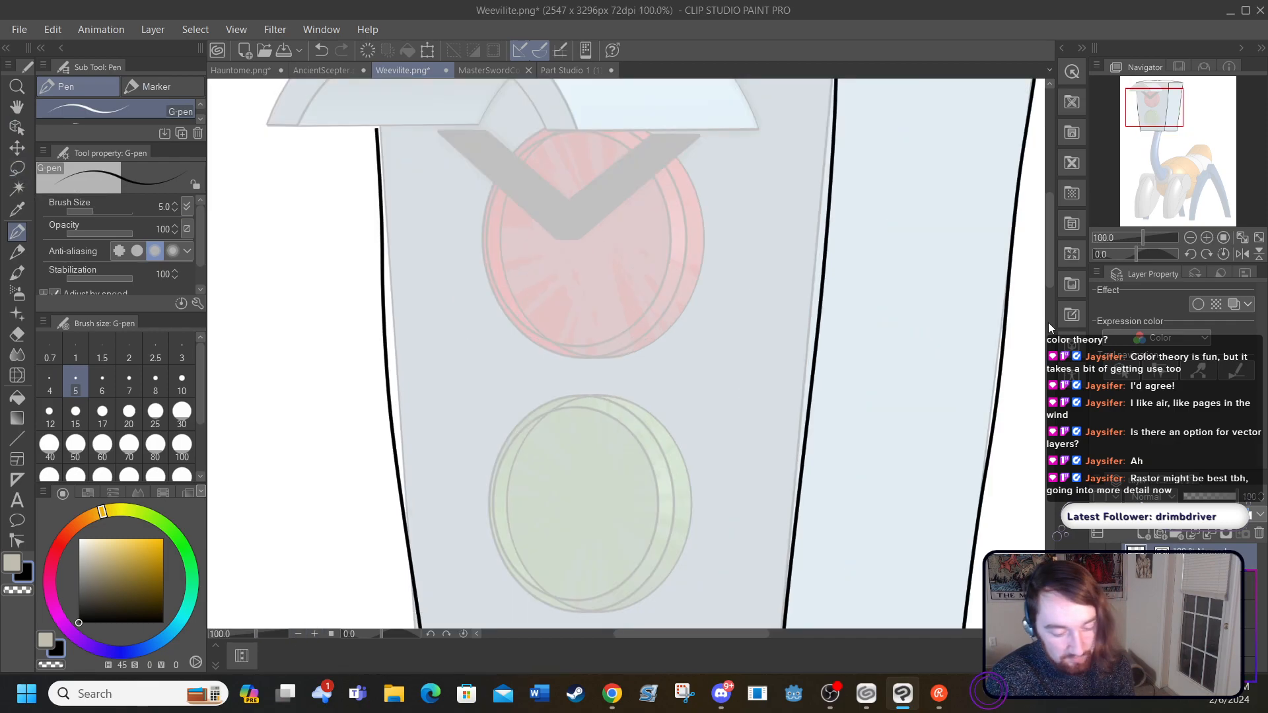
left_click_drag(1050, 244, 1048, 213)
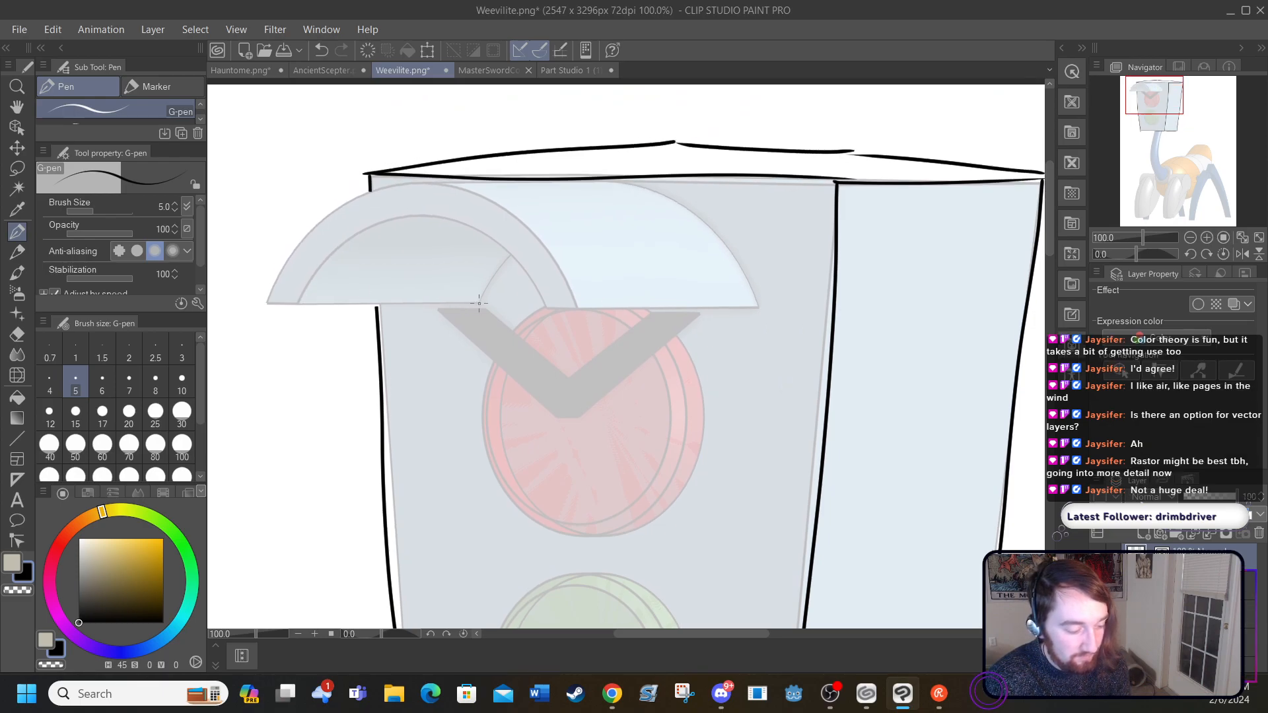
mouse_move(470, 303)
left_mouse_down()
mouse_move(298, 301)
mouse_move(337, 251)
mouse_move(400, 216)
mouse_move(488, 234)
mouse_move(547, 307)
left_mouse_up()
mouse_move(304, 303)
left_mouse_down()
mouse_move(268, 296)
mouse_move(300, 241)
mouse_move(361, 197)
mouse_move(425, 184)
mouse_move(535, 231)
mouse_move(578, 306)
mouse_move(542, 301)
left_mouse_up()
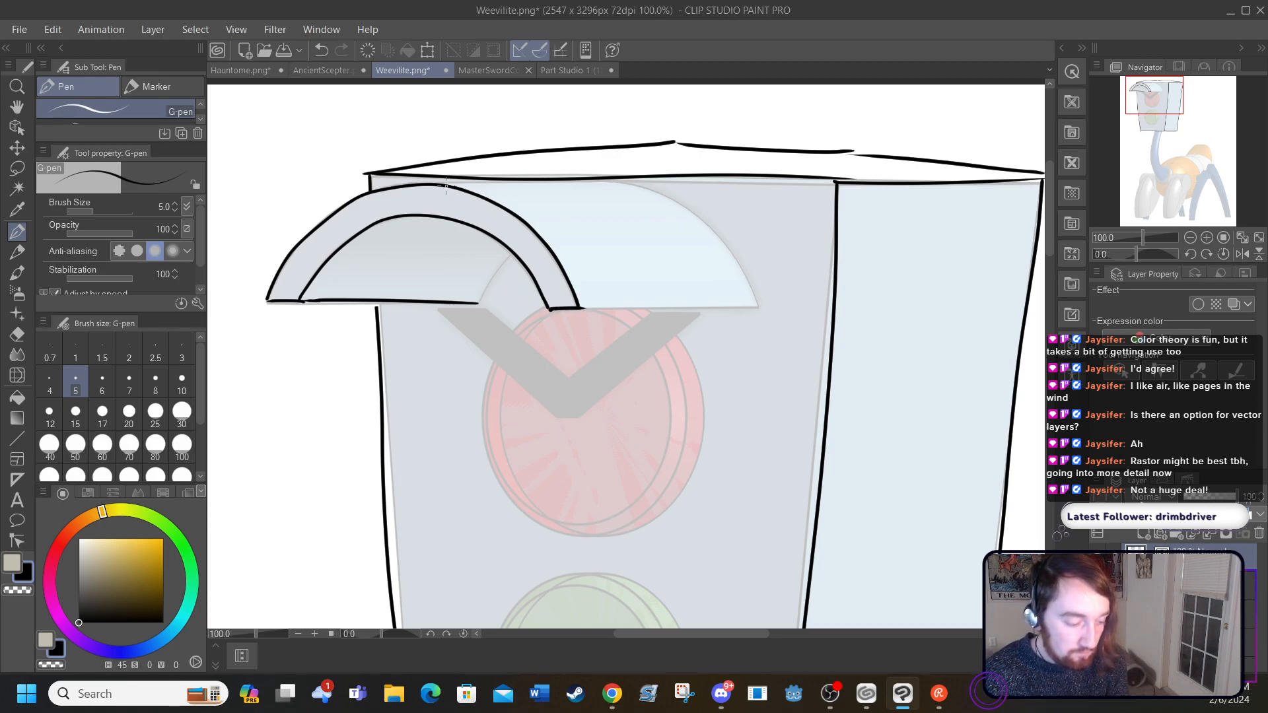
mouse_move(445, 186)
left_mouse_down()
mouse_move(649, 191)
mouse_move(714, 230)
mouse_move(759, 307)
left_mouse_up()
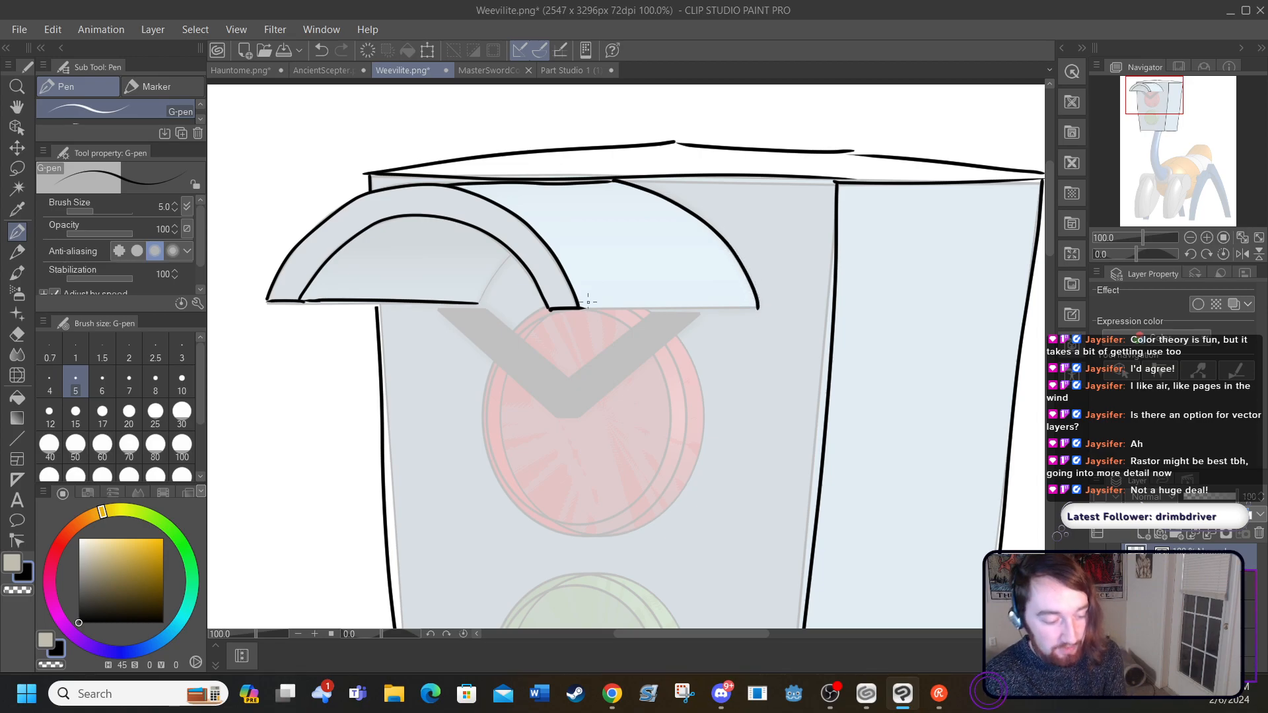
left_click_drag(583, 307, 768, 306)
left_click_drag(476, 299, 517, 263)
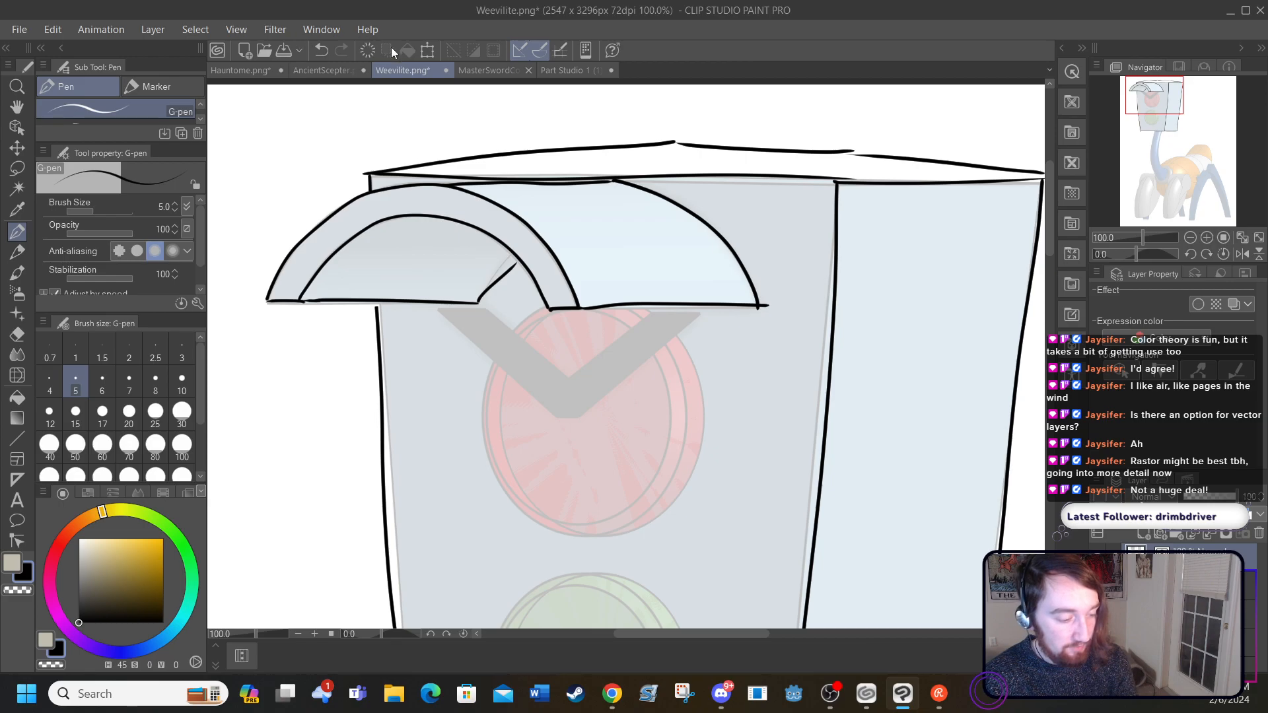
left_click(321, 50)
left_click_drag(478, 300, 514, 258)
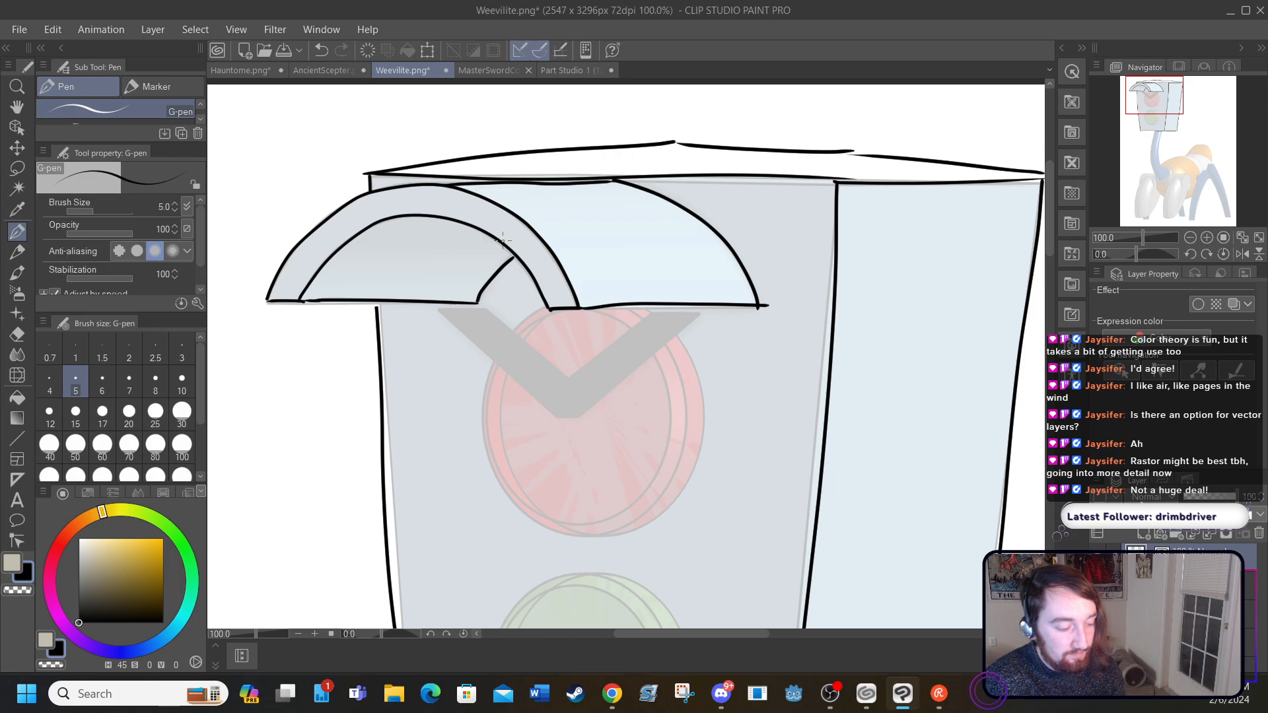
Step: Ink the outer and inner edges of the grey V-shaped brow below the visor
mouse_move(438, 308)
left_mouse_down()
mouse_move(558, 420)
mouse_move(586, 412)
mouse_move(703, 309)
mouse_move(657, 312)
left_mouse_up()
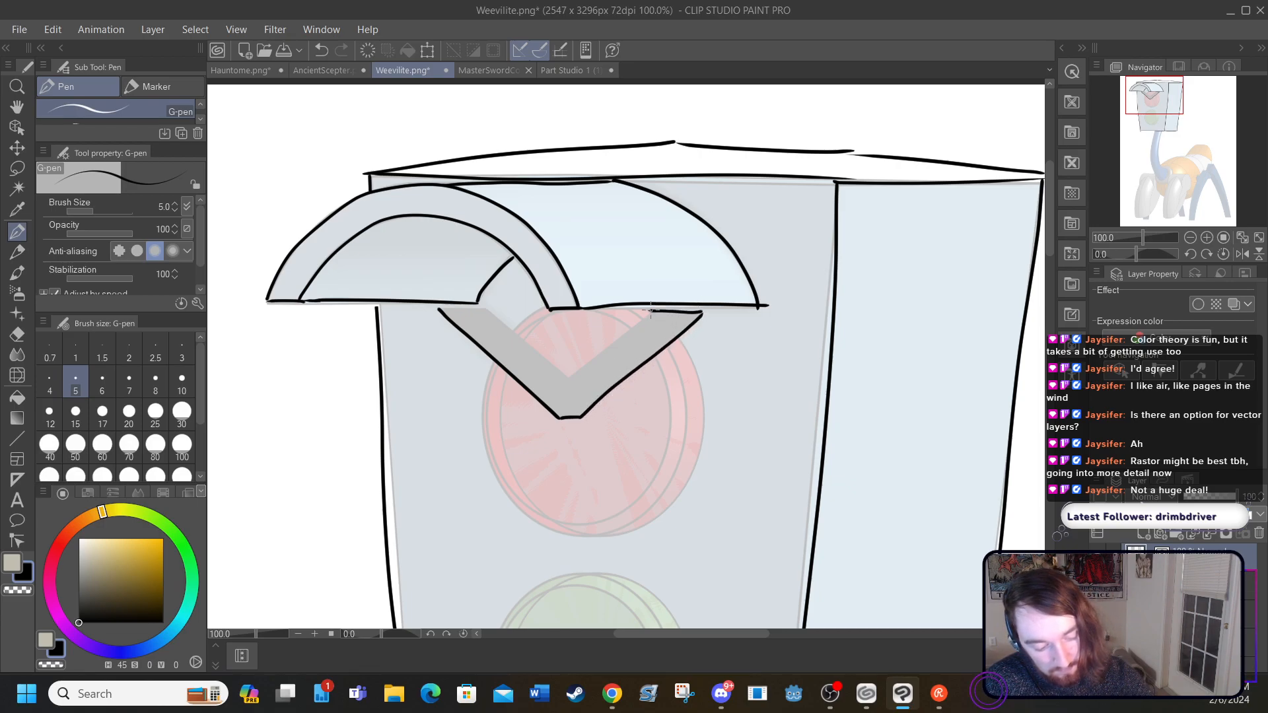
mouse_move(437, 305)
left_mouse_down()
mouse_move(482, 298)
mouse_move(566, 378)
mouse_move(561, 361)
mouse_move(566, 380)
mouse_move(656, 308)
left_mouse_up()
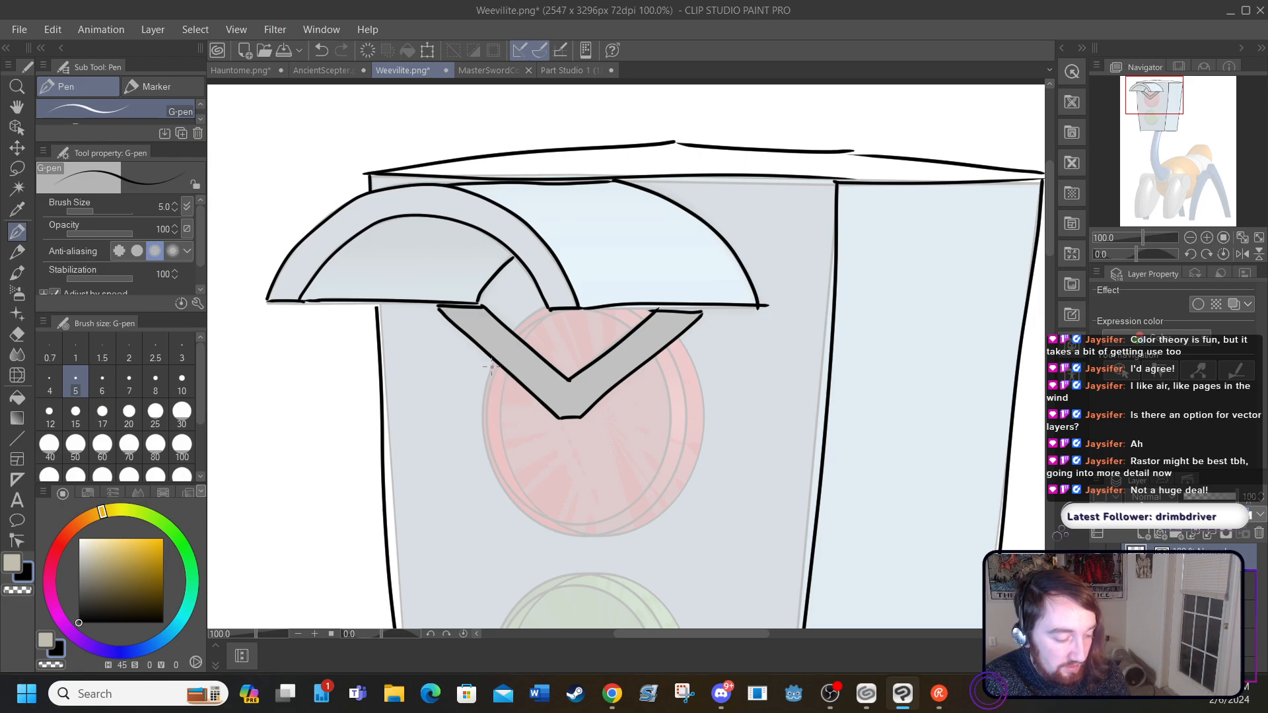
Step: Try inking the red light's round outline around the brow in several strokes, and undo them all
mouse_move(494, 364)
left_mouse_down()
mouse_move(478, 433)
mouse_move(508, 501)
mouse_move(533, 523)
mouse_move(632, 528)
mouse_move(677, 483)
left_mouse_up()
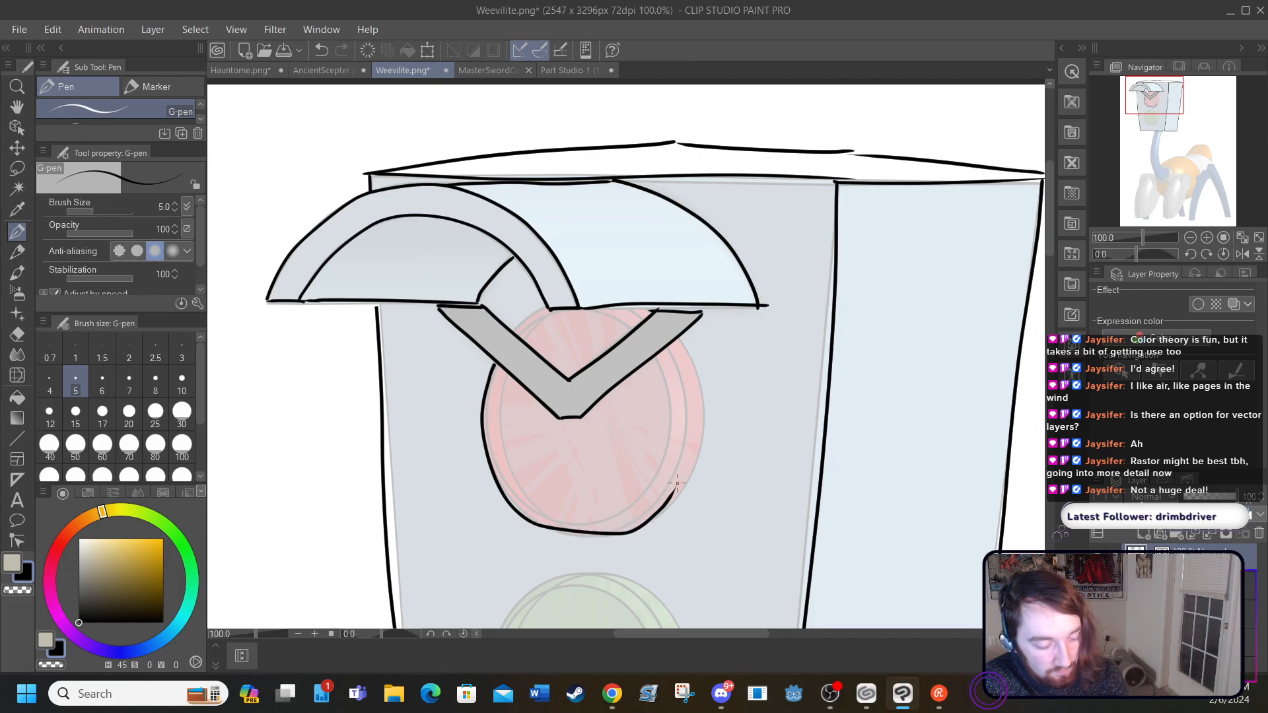
left_click(321, 50)
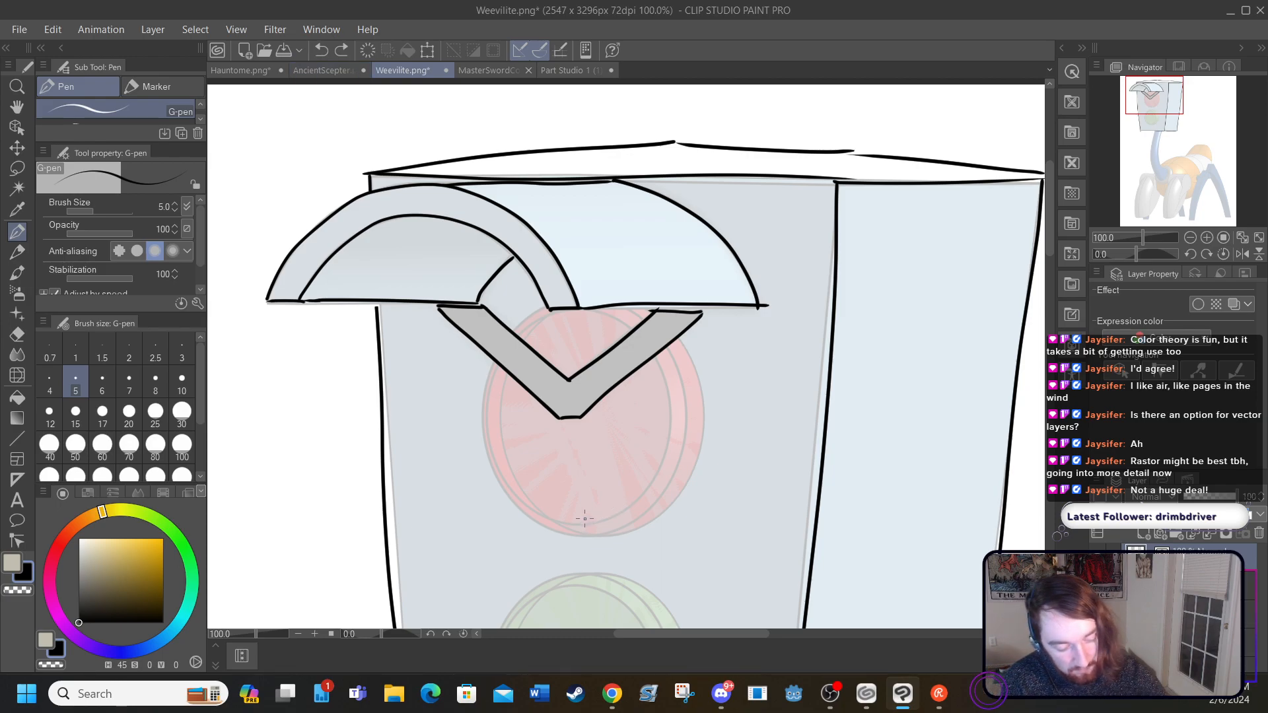
mouse_move(679, 337)
left_mouse_down()
mouse_move(706, 426)
mouse_move(688, 481)
mouse_move(642, 528)
mouse_move(604, 535)
mouse_move(571, 519)
mouse_move(574, 530)
mouse_move(510, 474)
mouse_move(499, 391)
mouse_move(555, 299)
mouse_move(556, 311)
mouse_move(628, 308)
left_mouse_up()
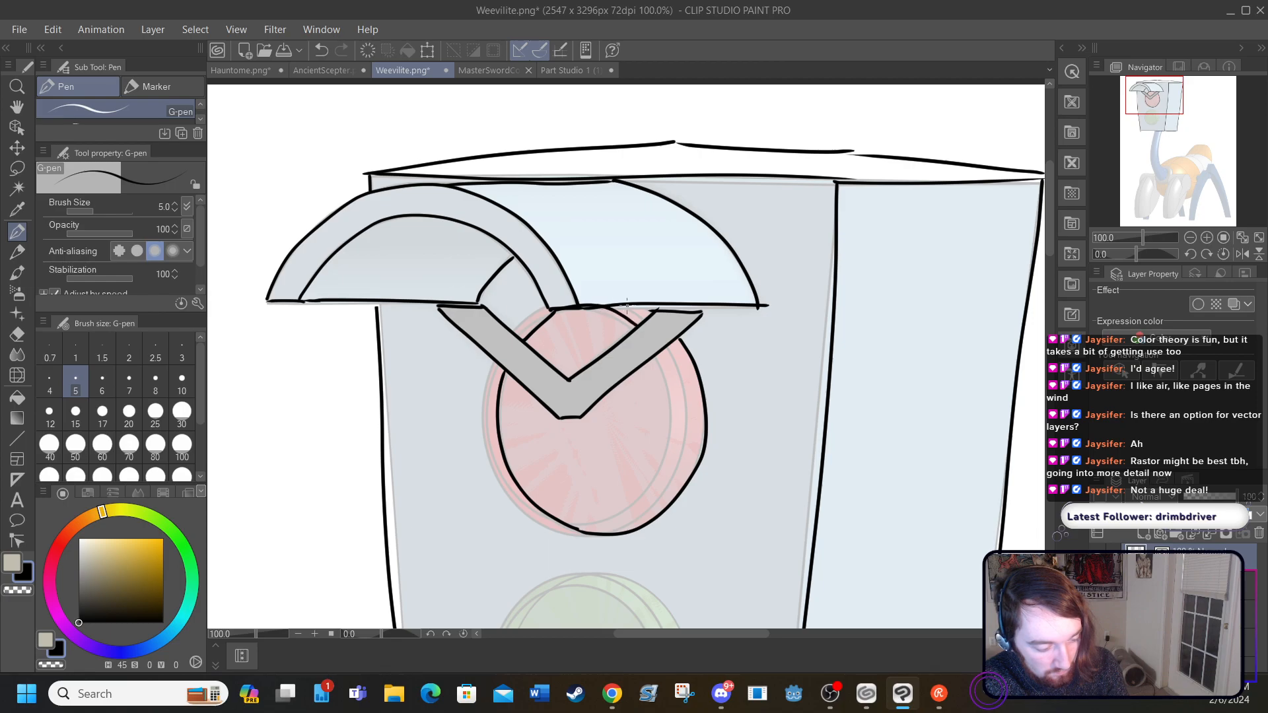
left_click(323, 50)
left_click(324, 50)
left_click_drag(551, 311, 526, 333)
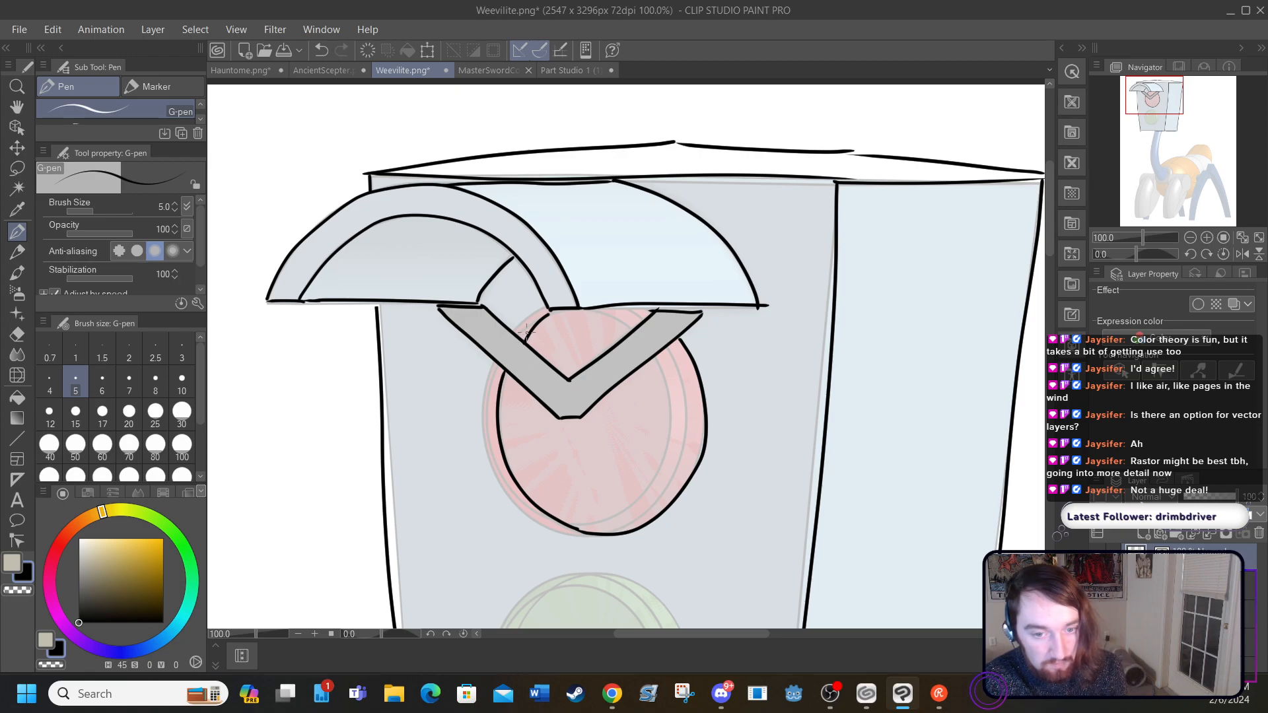
left_click_drag(590, 310, 632, 328)
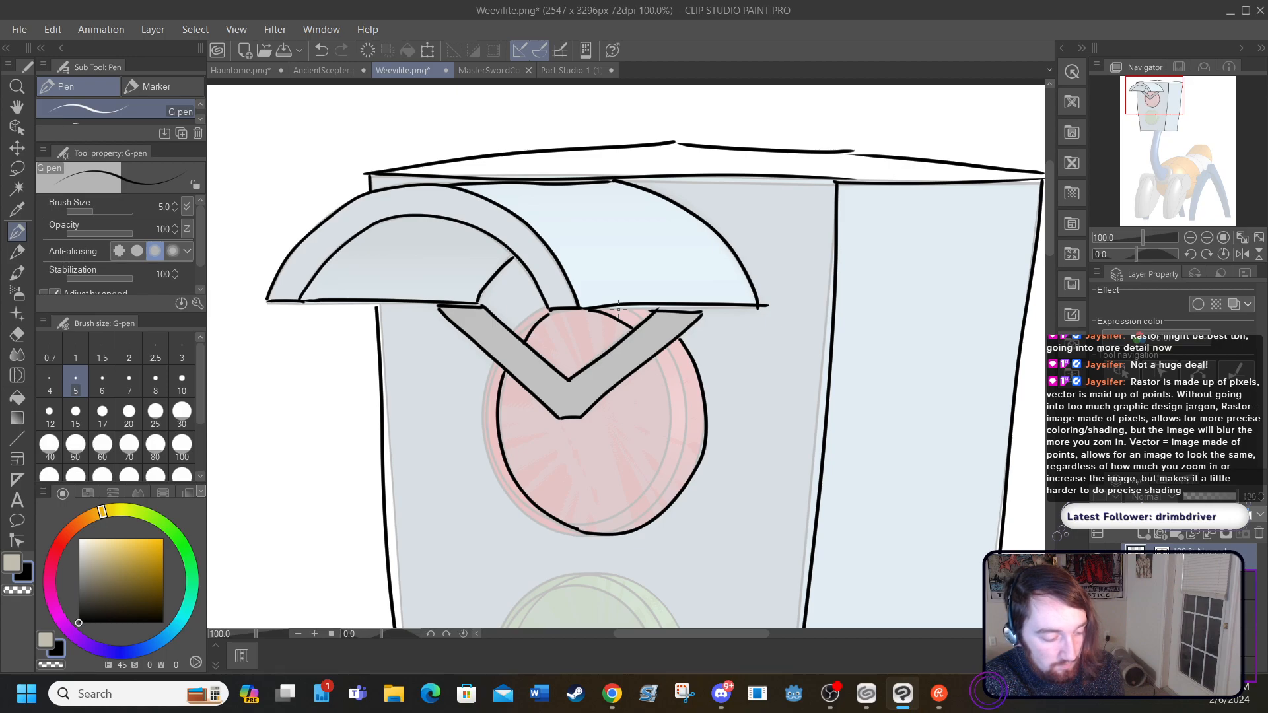
left_click(320, 50)
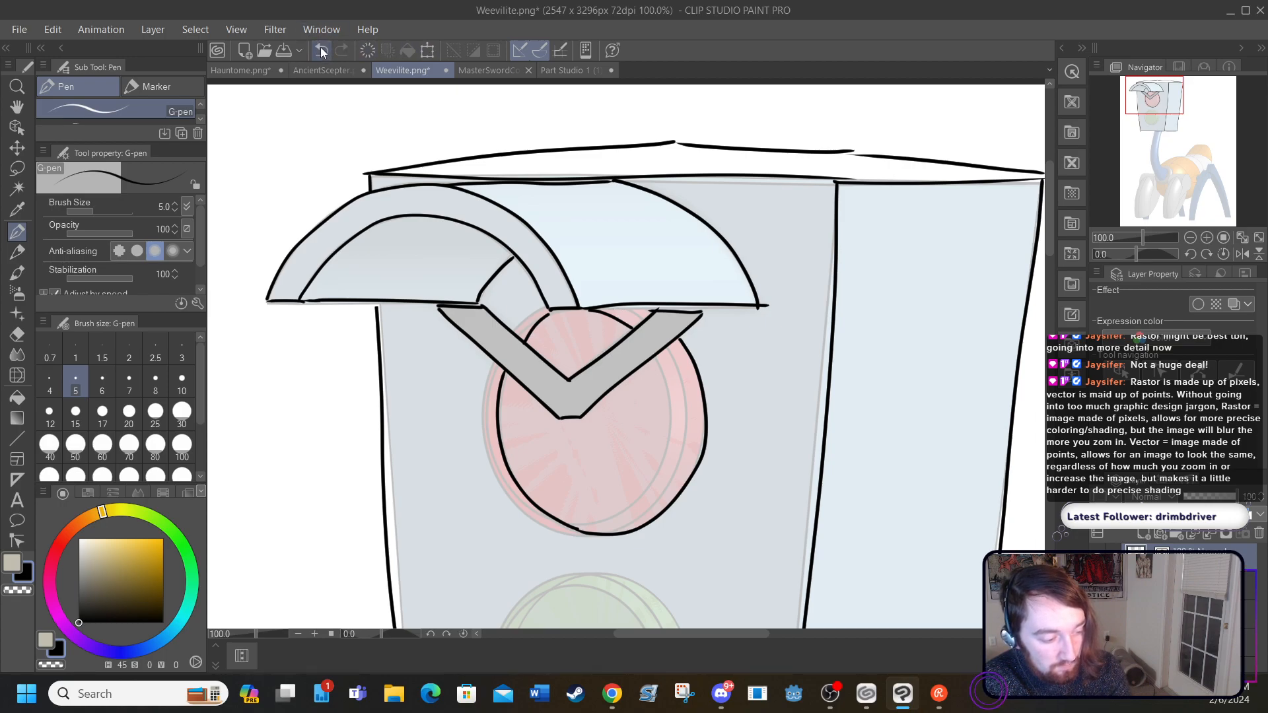
left_click(320, 50)
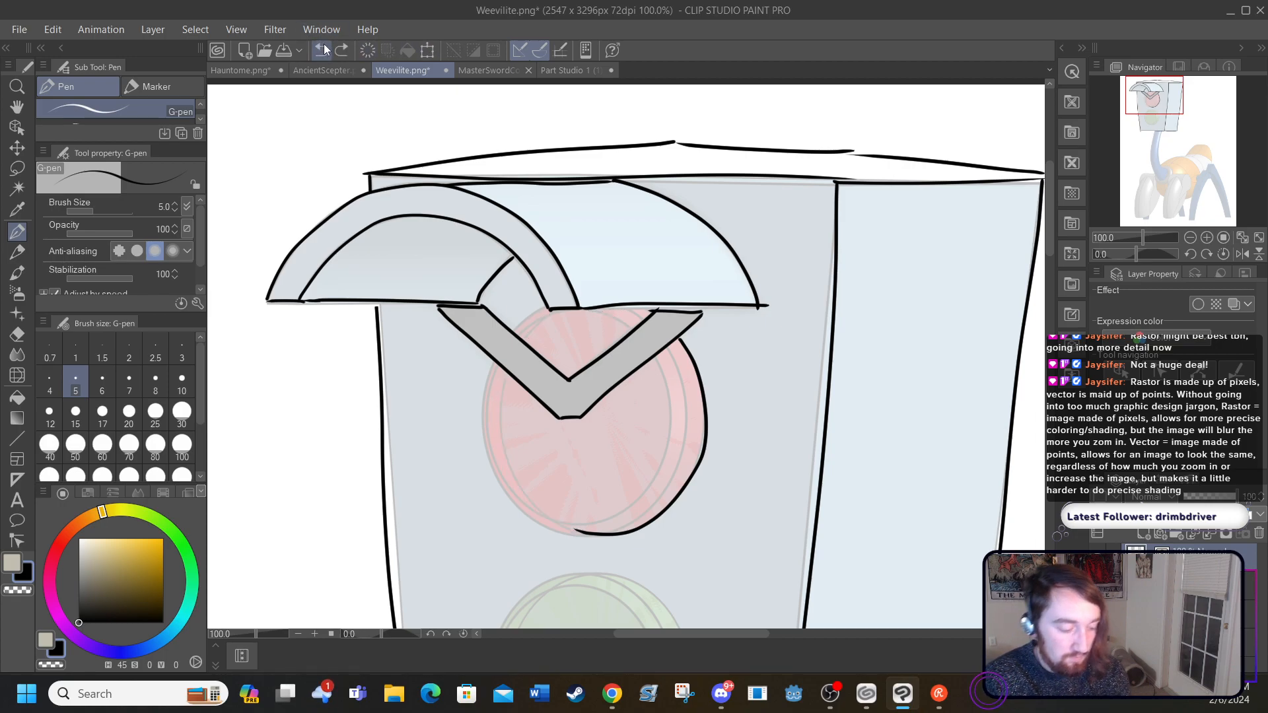
left_click(317, 50)
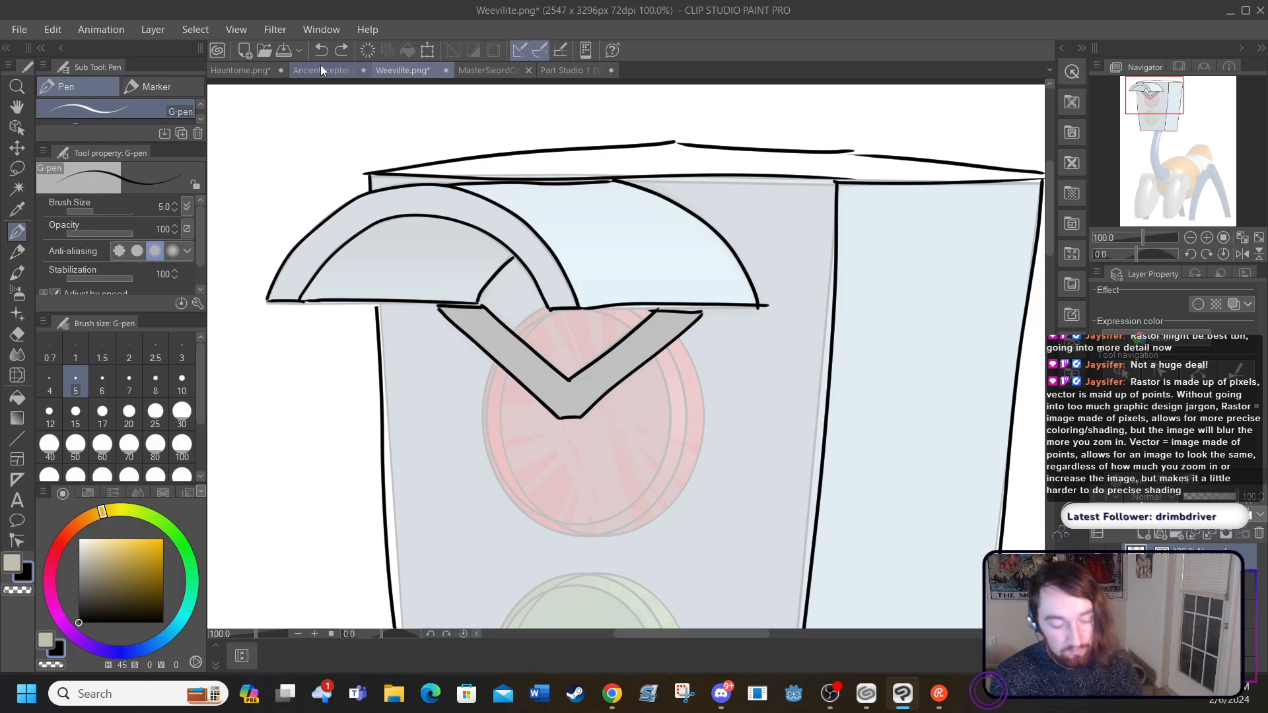
Step: Try inking the red light again as a single outer silhouette below the brow and visor, and undo those strokes
mouse_move(598, 537)
left_mouse_down()
mouse_move(669, 511)
mouse_move(704, 445)
mouse_move(695, 355)
mouse_move(667, 315)
mouse_move(638, 307)
left_mouse_up()
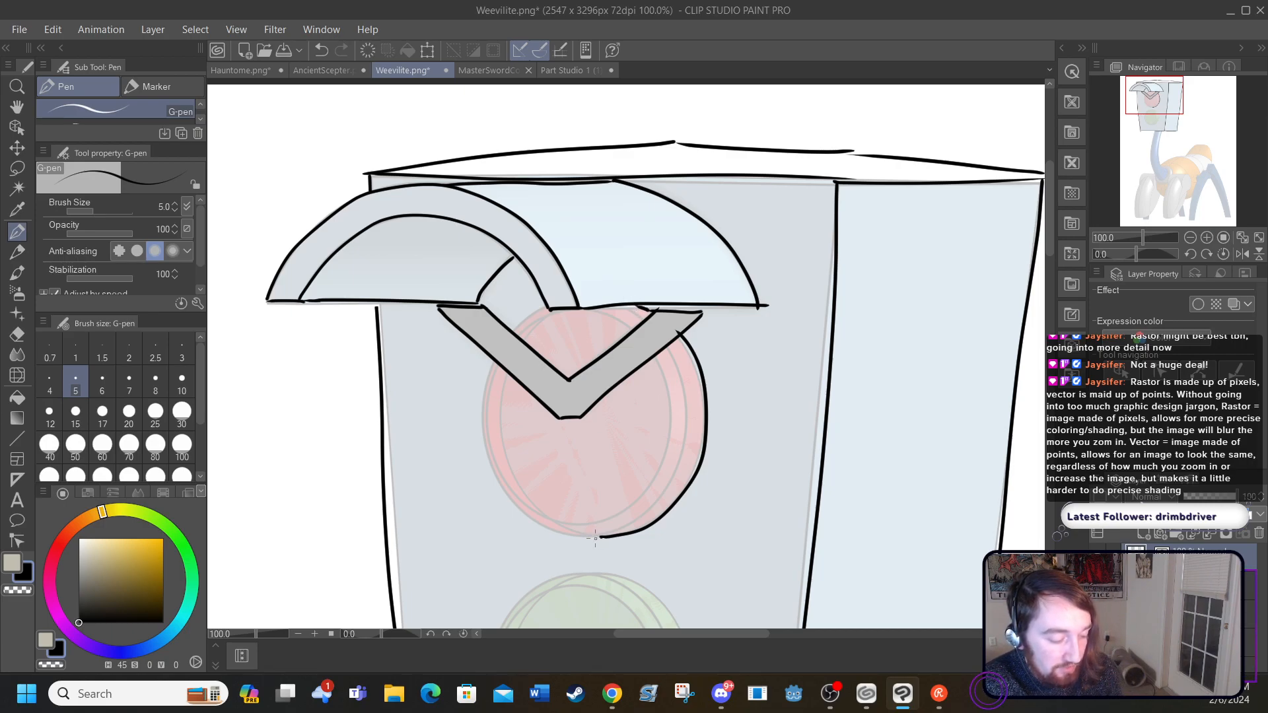
mouse_move(597, 537)
left_mouse_down()
mouse_move(547, 529)
mouse_move(505, 491)
mouse_move(487, 427)
mouse_move(494, 368)
left_mouse_up()
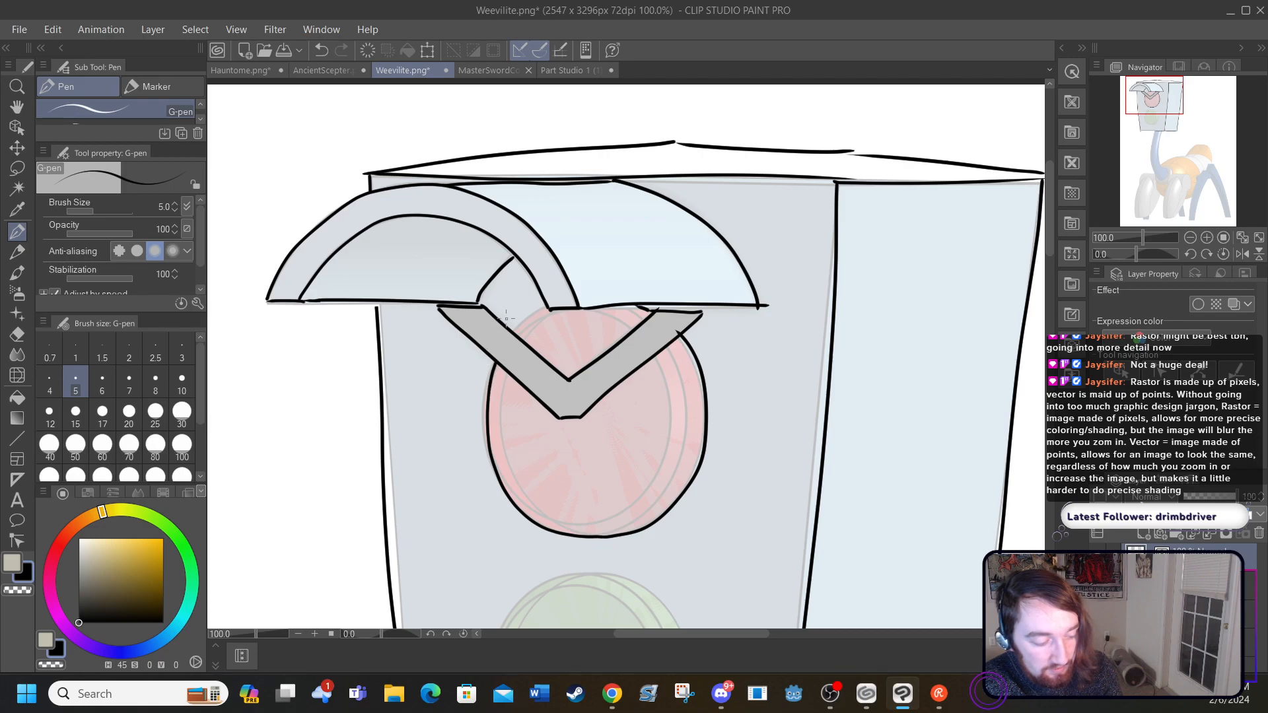
left_click_drag(516, 326, 535, 302)
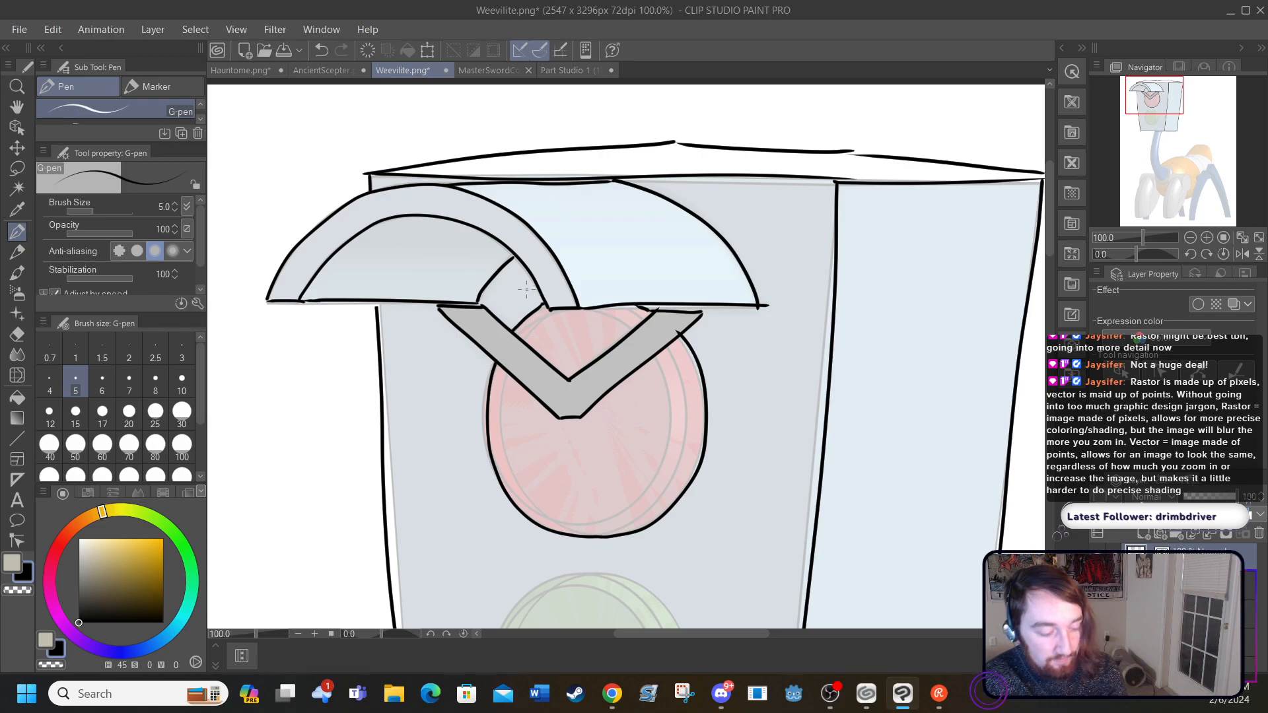
left_click_drag(1050, 232, 1053, 292)
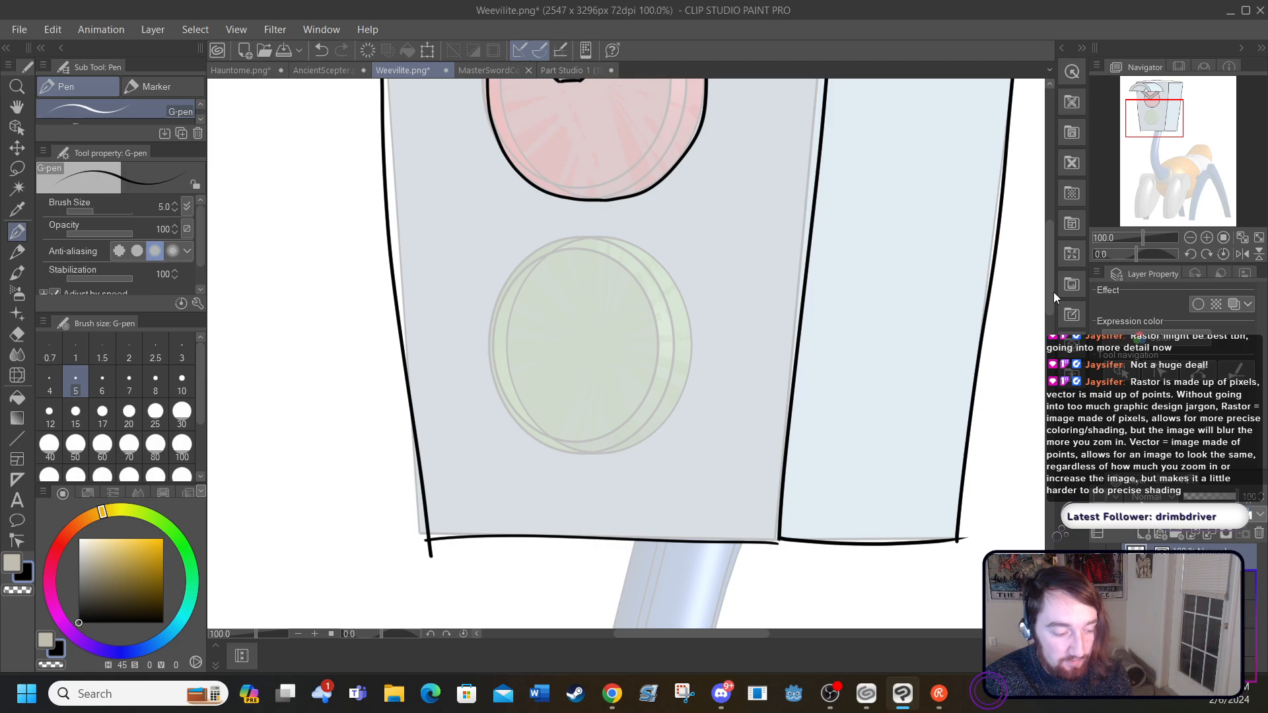
left_click_drag(1053, 292, 1044, 246)
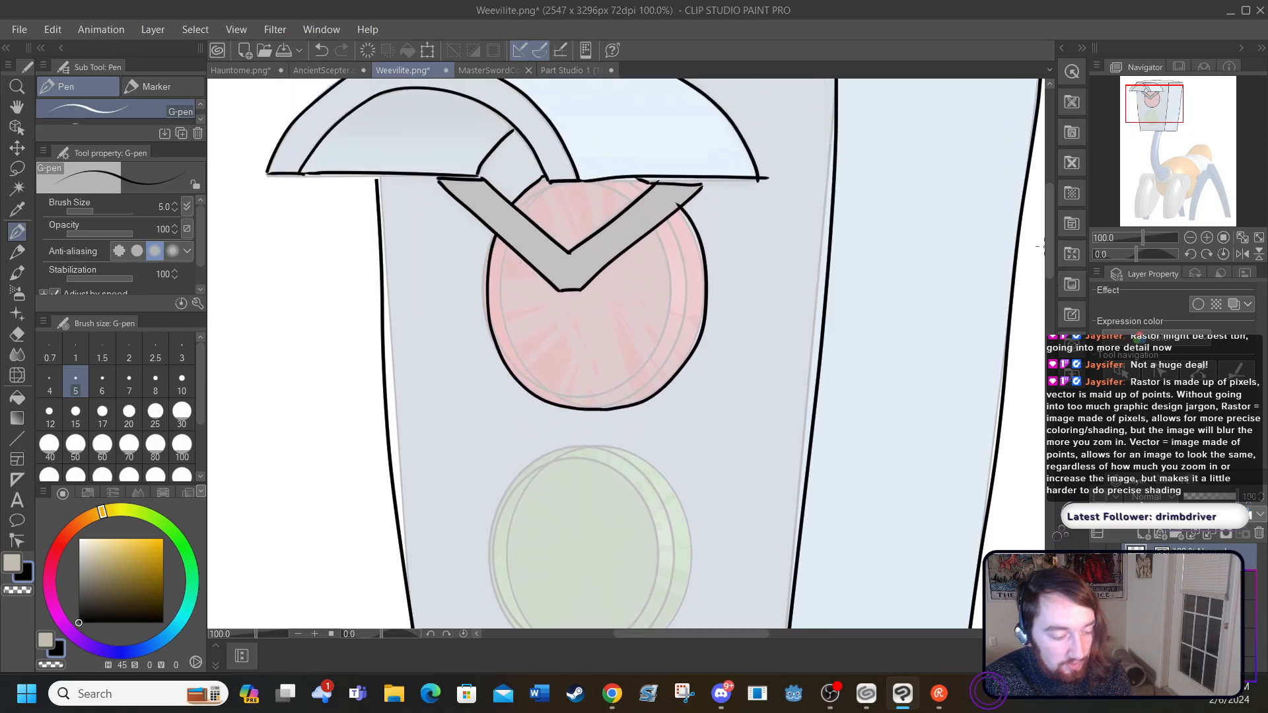
left_click(322, 50)
left_click(322, 50)
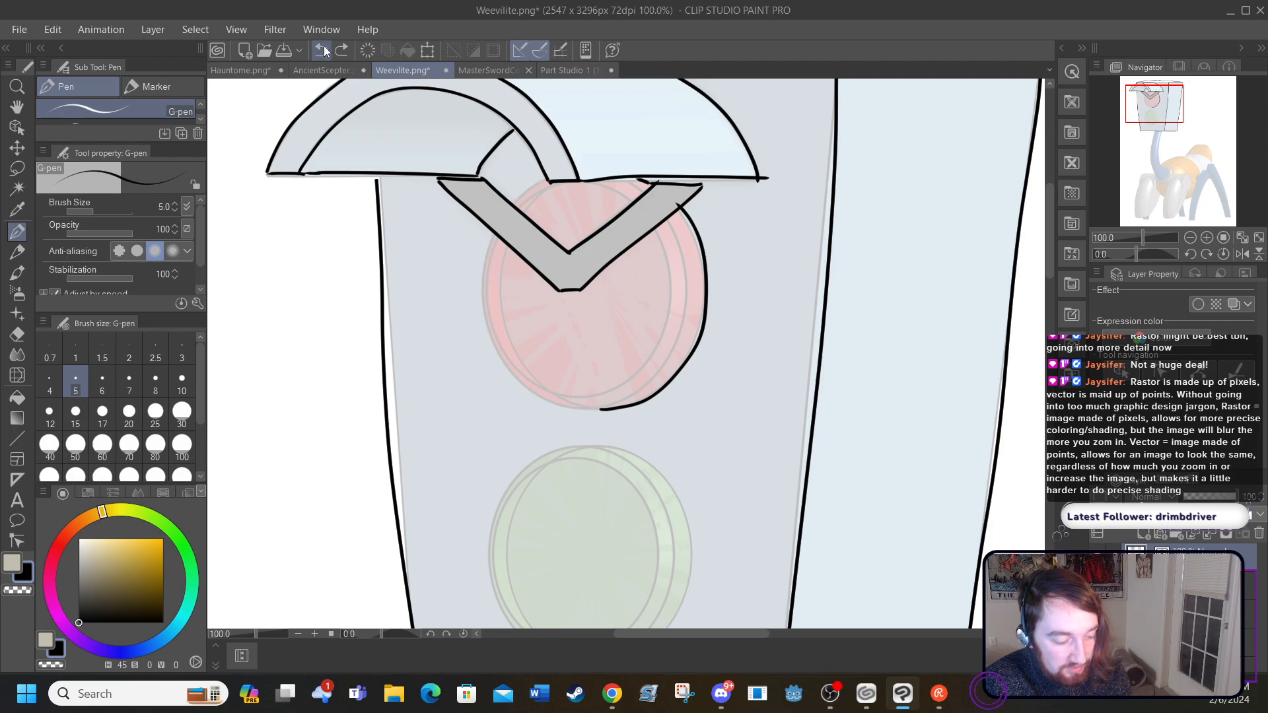
left_click(323, 50)
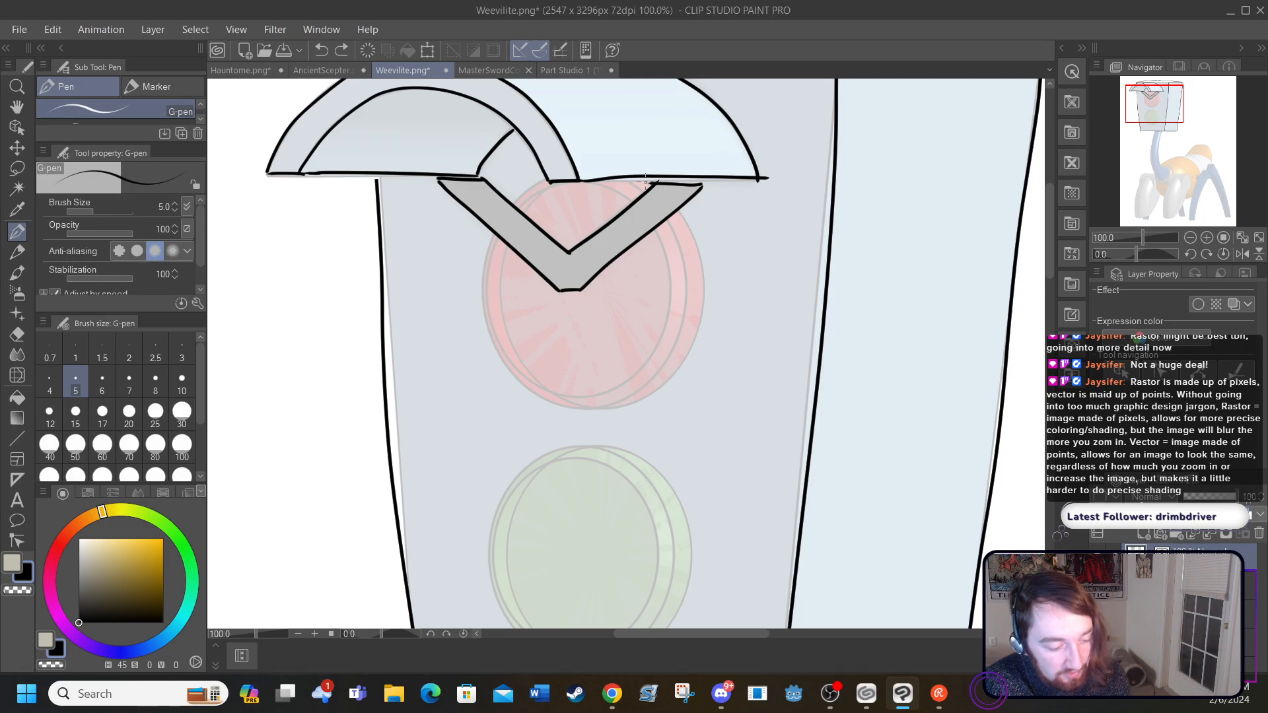
Step: Ink the red light's outer contour and the curved edge separating its front disc from its side, stopping the lines at the brow
left_click_drag(649, 183, 634, 170)
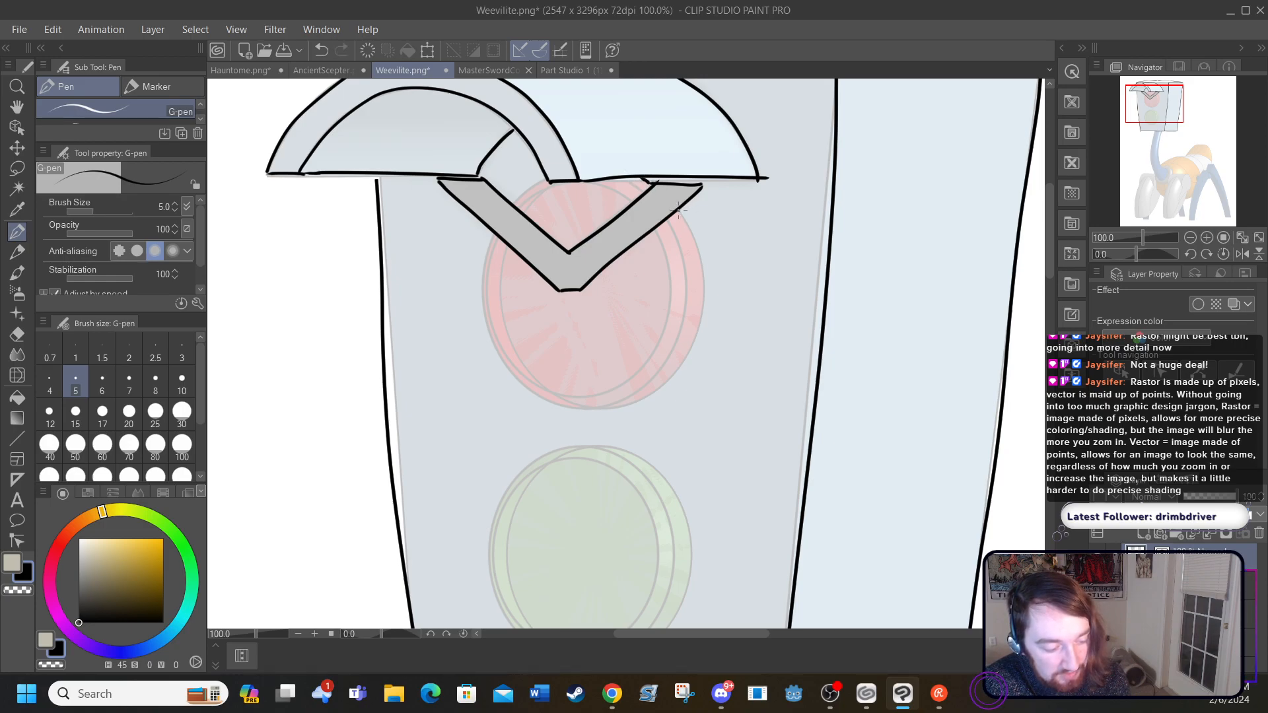
mouse_move(601, 409)
left_mouse_down()
mouse_move(661, 388)
mouse_move(699, 333)
mouse_move(703, 271)
mouse_move(675, 211)
mouse_move(682, 326)
mouse_move(659, 369)
mouse_move(601, 396)
left_mouse_up()
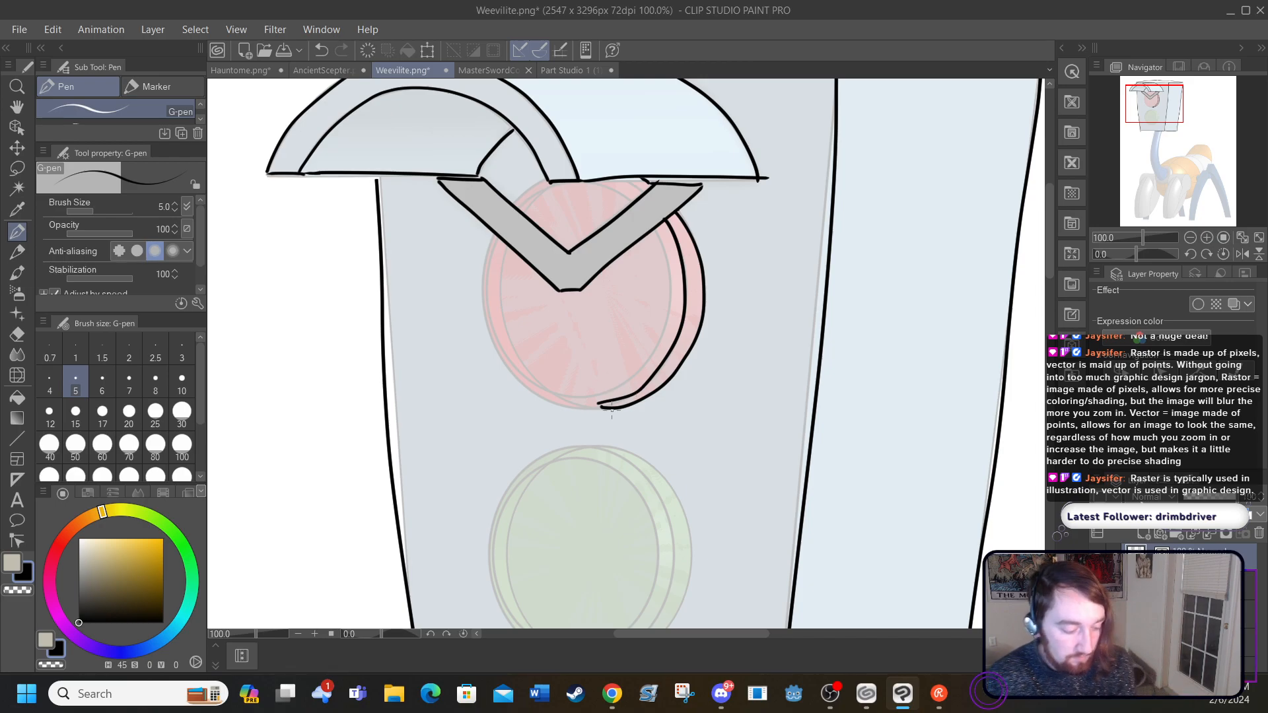
mouse_move(604, 405)
left_mouse_down()
mouse_move(553, 408)
mouse_move(517, 383)
mouse_move(493, 336)
mouse_move(487, 259)
left_mouse_up()
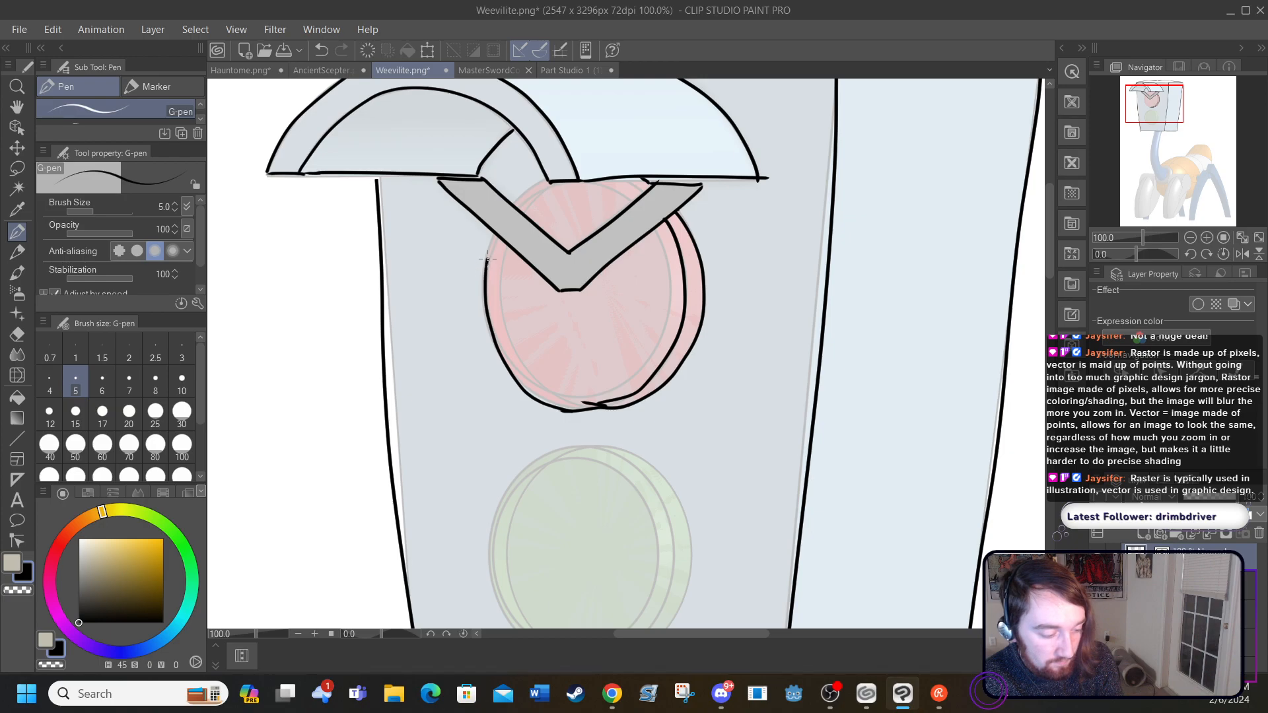
left_click_drag(512, 198, 546, 177)
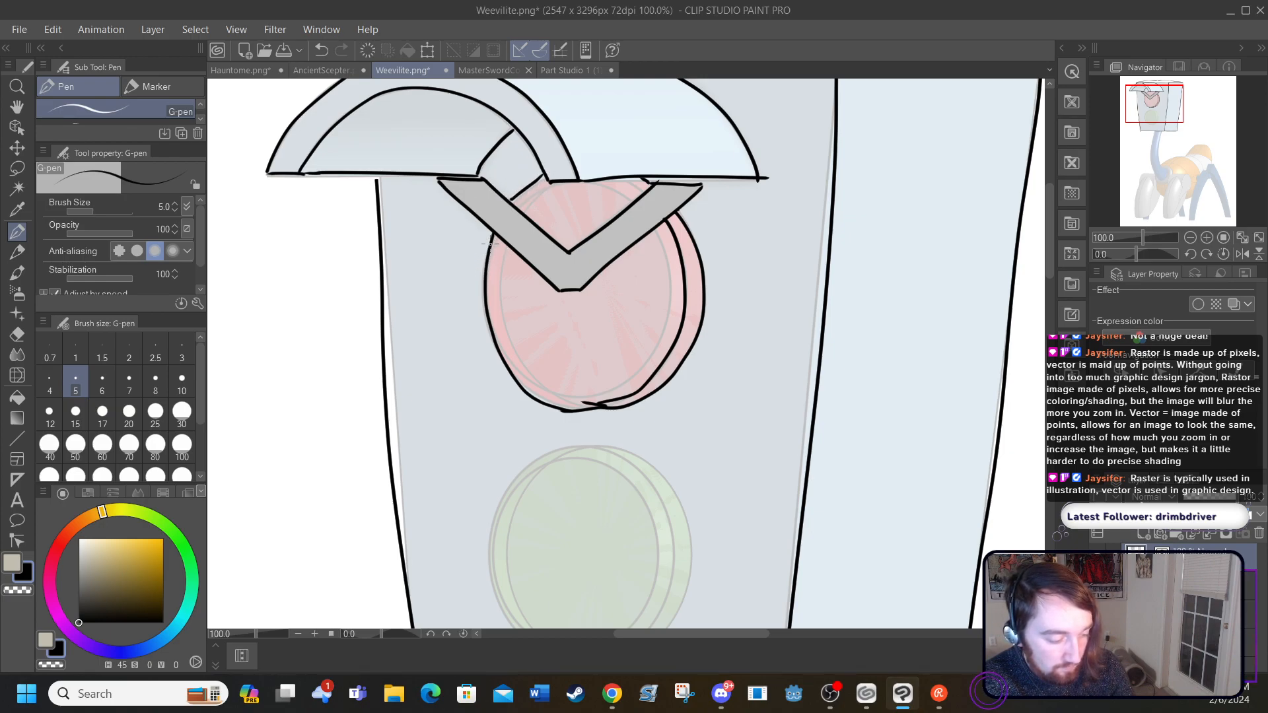
left_click_drag(497, 239, 491, 250)
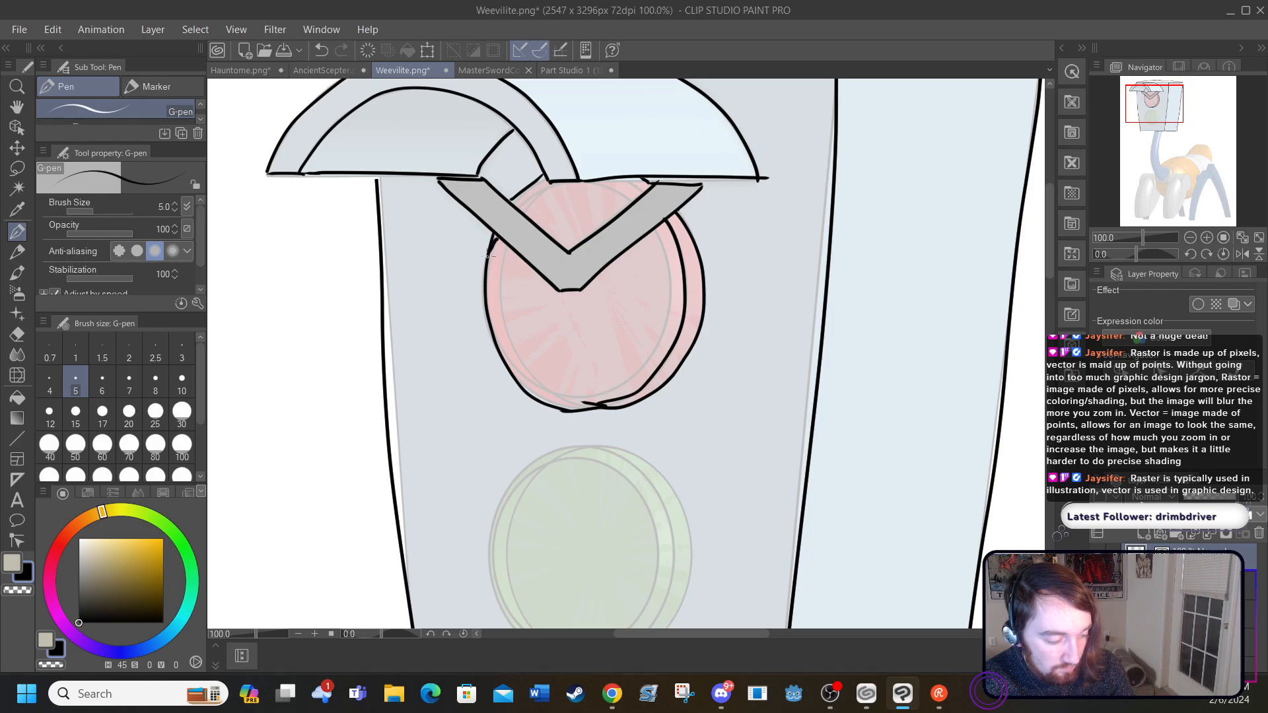
Step: Ink the red light's inner lens circle around its lower edge and the short arc above the brow
mouse_move(505, 358)
left_mouse_down()
mouse_move(583, 394)
mouse_move(634, 378)
mouse_move(667, 328)
mouse_move(661, 228)
left_mouse_up()
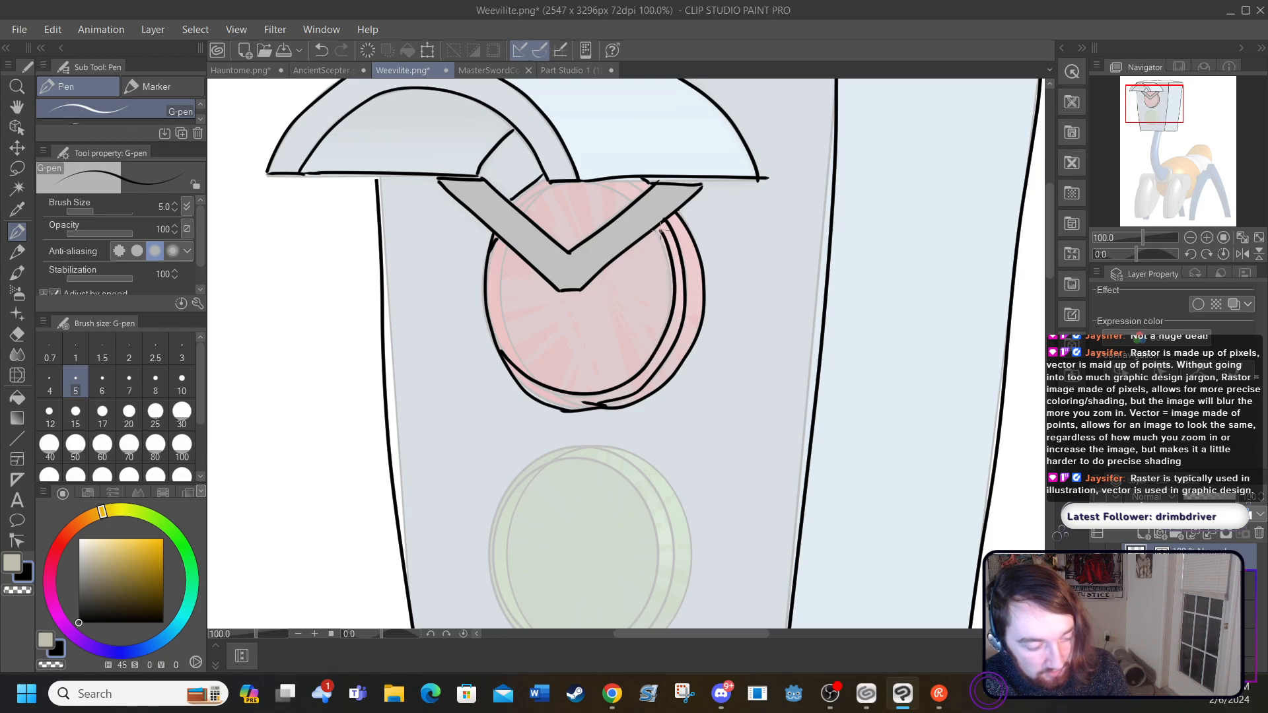
left_click_drag(642, 187, 582, 179)
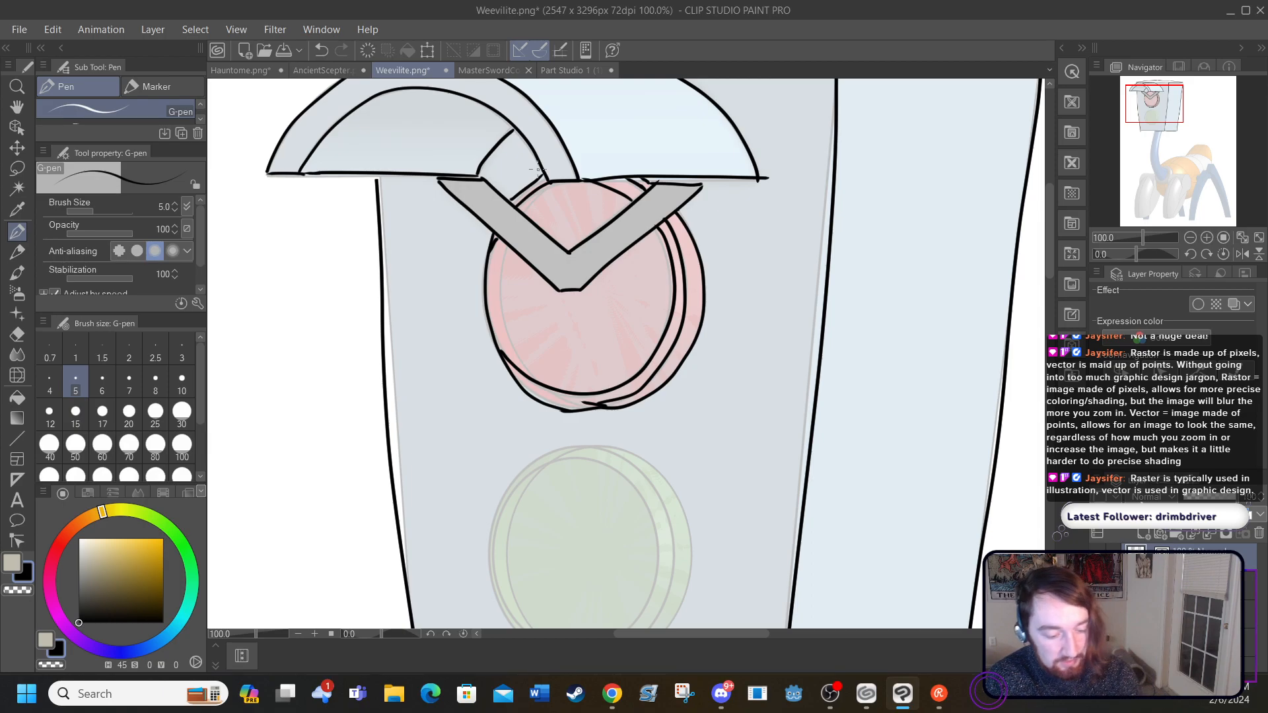
Step: Ink the green light's round outer contour and the nested inner curves of its front disc and lens
left_click_drag(1049, 259, 1053, 297)
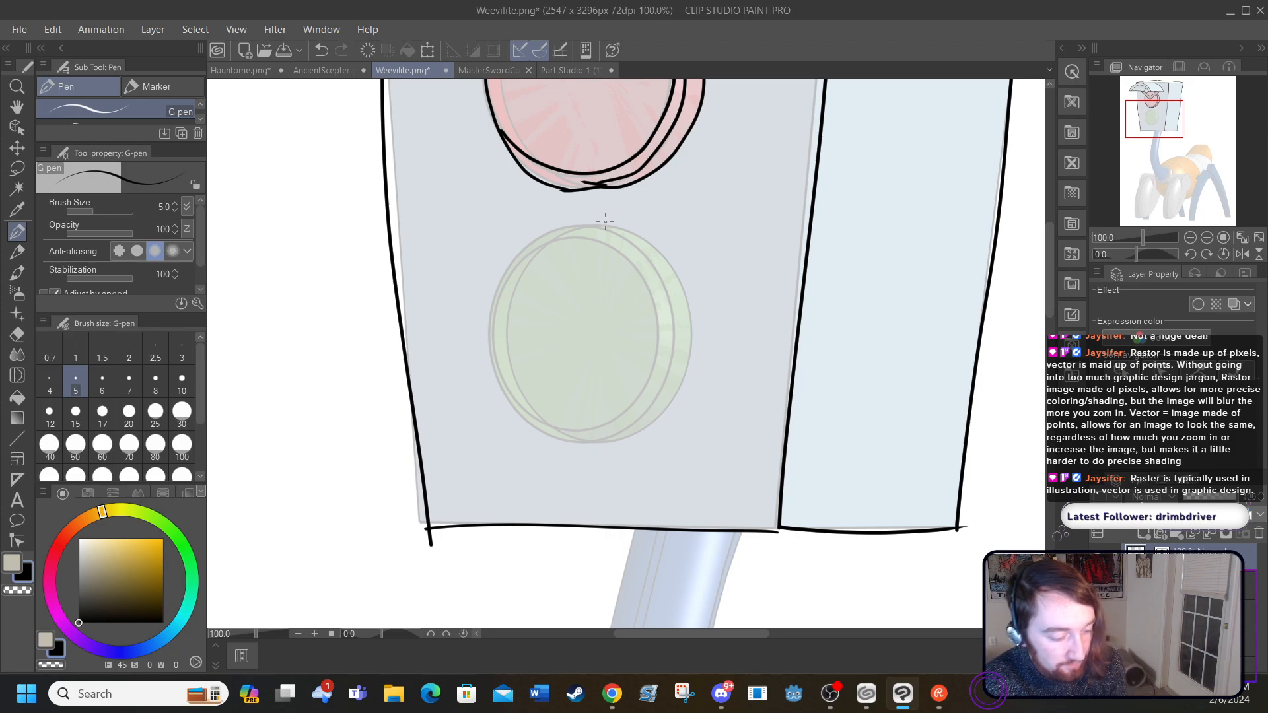
mouse_move(585, 225)
left_mouse_down()
mouse_move(623, 225)
mouse_move(664, 250)
mouse_move(693, 323)
mouse_move(671, 400)
mouse_move(572, 445)
left_mouse_up()
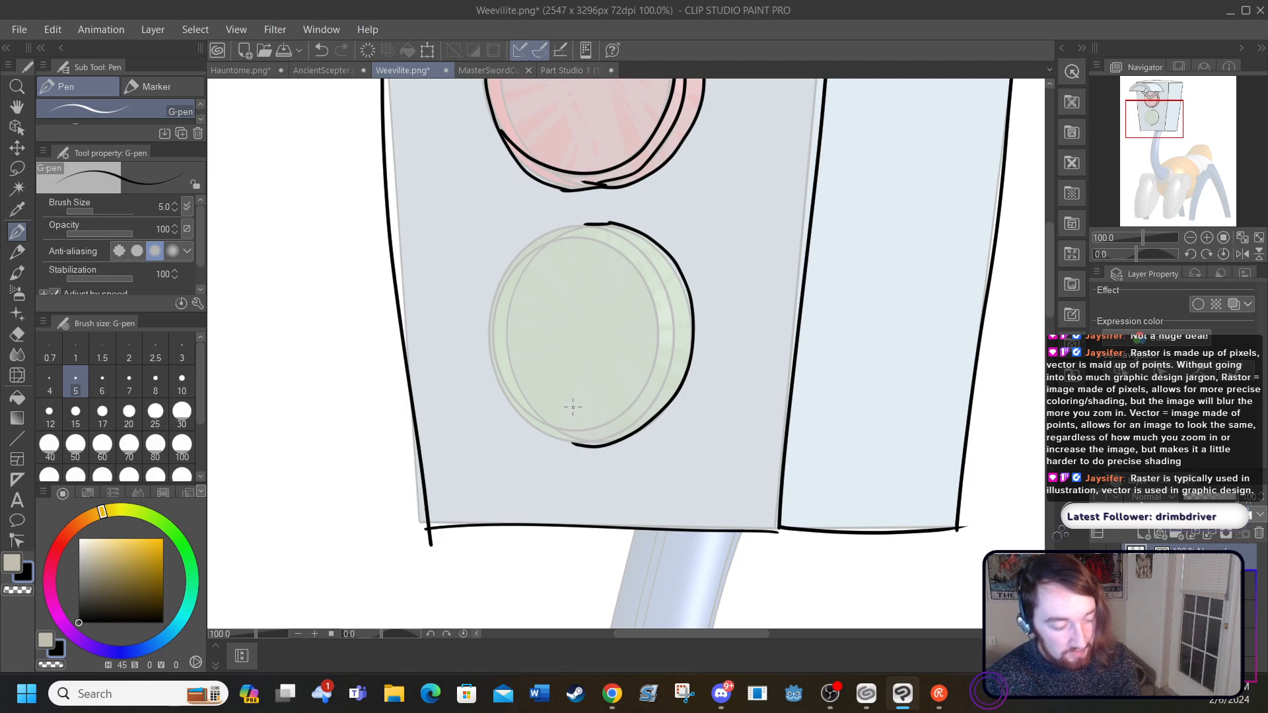
mouse_move(577, 224)
left_mouse_down()
mouse_move(509, 264)
mouse_move(486, 336)
mouse_move(511, 403)
mouse_move(575, 445)
left_mouse_up()
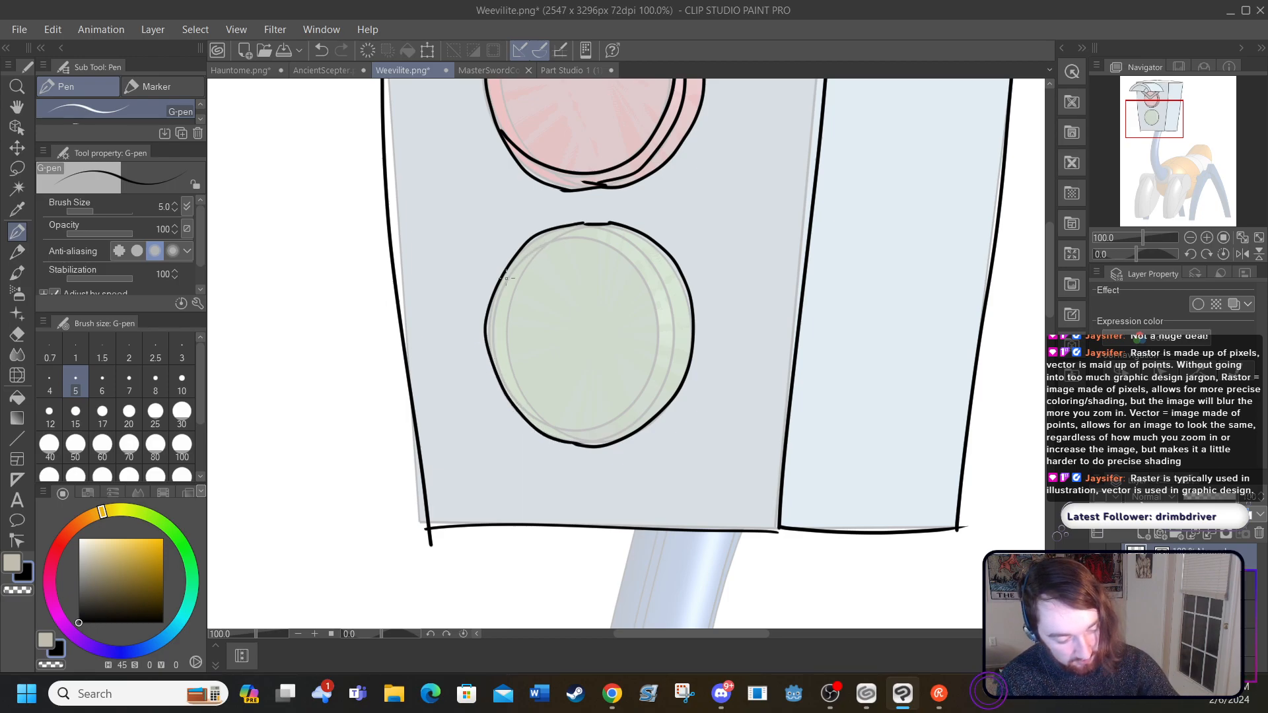
mouse_move(492, 344)
left_mouse_down()
mouse_move(496, 285)
mouse_move(551, 242)
mouse_move(593, 236)
mouse_move(633, 262)
mouse_move(658, 304)
mouse_move(648, 387)
mouse_move(588, 430)
mouse_move(516, 400)
mouse_move(492, 338)
left_mouse_up()
mouse_move(593, 225)
left_mouse_down()
mouse_move(663, 282)
mouse_move(669, 373)
mouse_move(643, 412)
mouse_move(565, 442)
mouse_move(534, 427)
left_mouse_up()
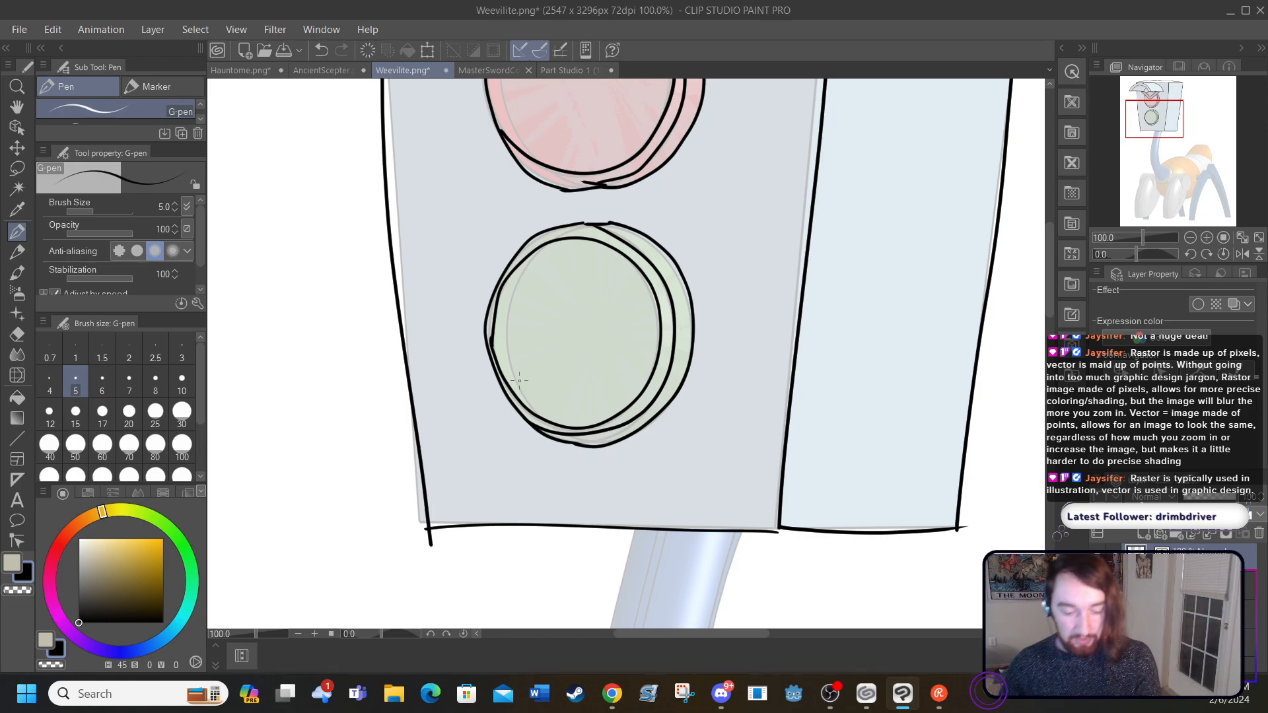
Step: Ink the left edge of the blue neck as one smooth curve from the head's underside down to the collar ring
left_click_drag(1051, 284, 1065, 357)
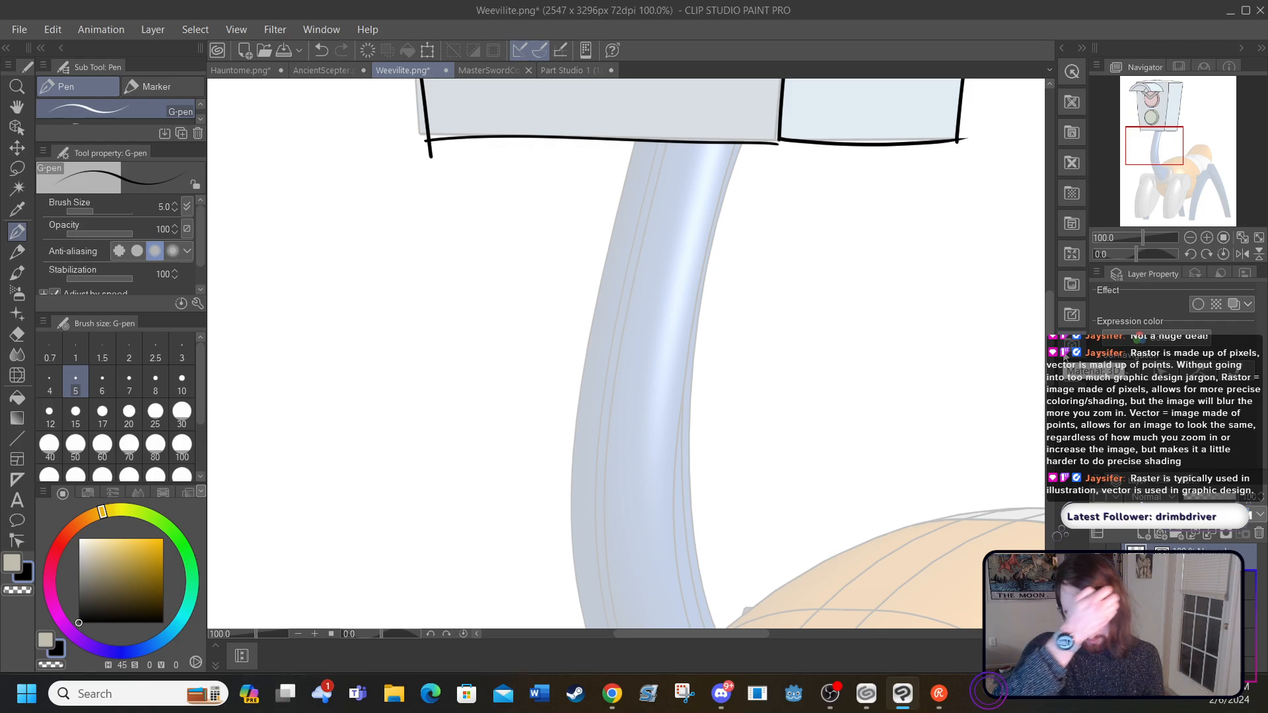
left_click(298, 634)
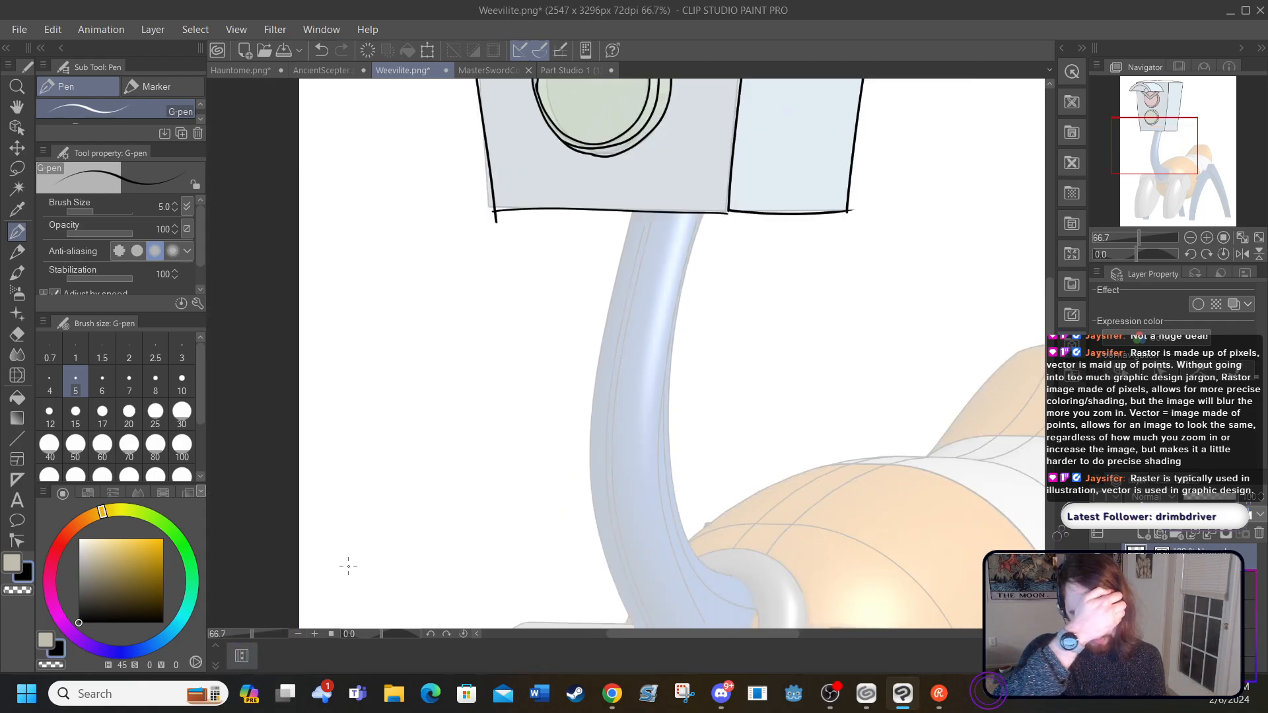
left_click_drag(1051, 378, 1053, 394)
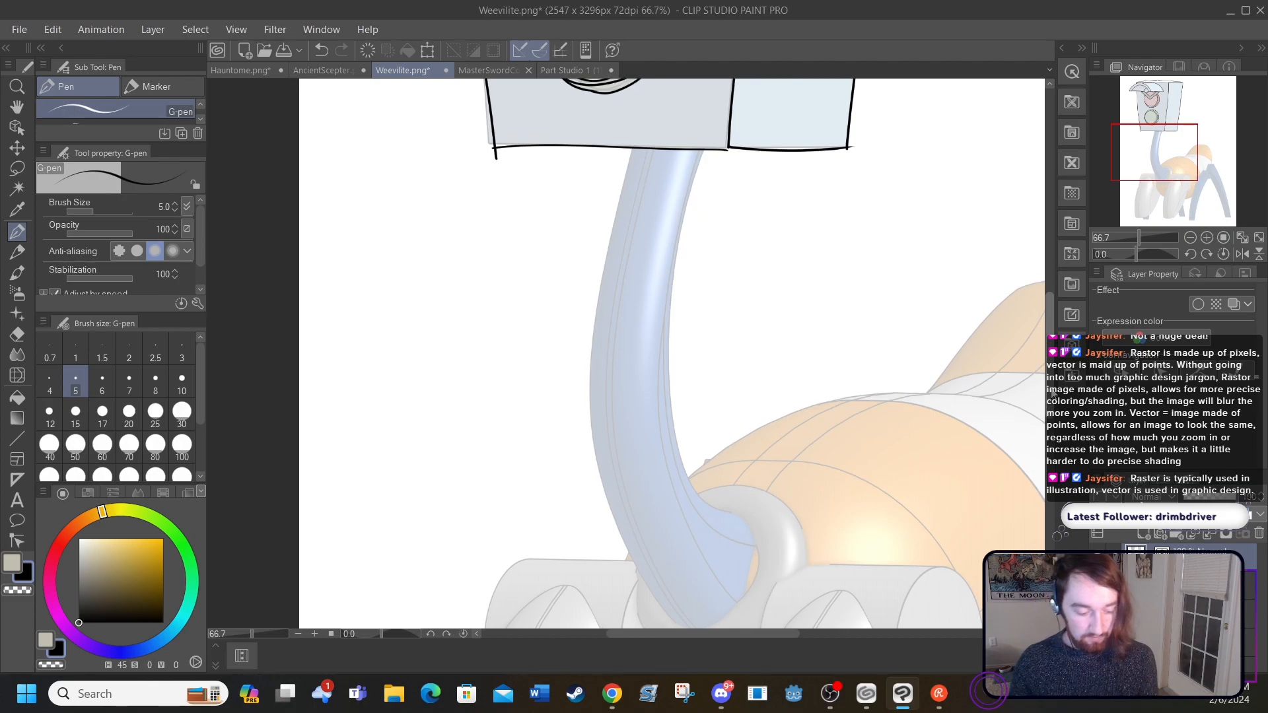
mouse_move(670, 621)
left_mouse_down()
mouse_move(605, 516)
mouse_move(586, 400)
mouse_move(641, 127)
left_mouse_up()
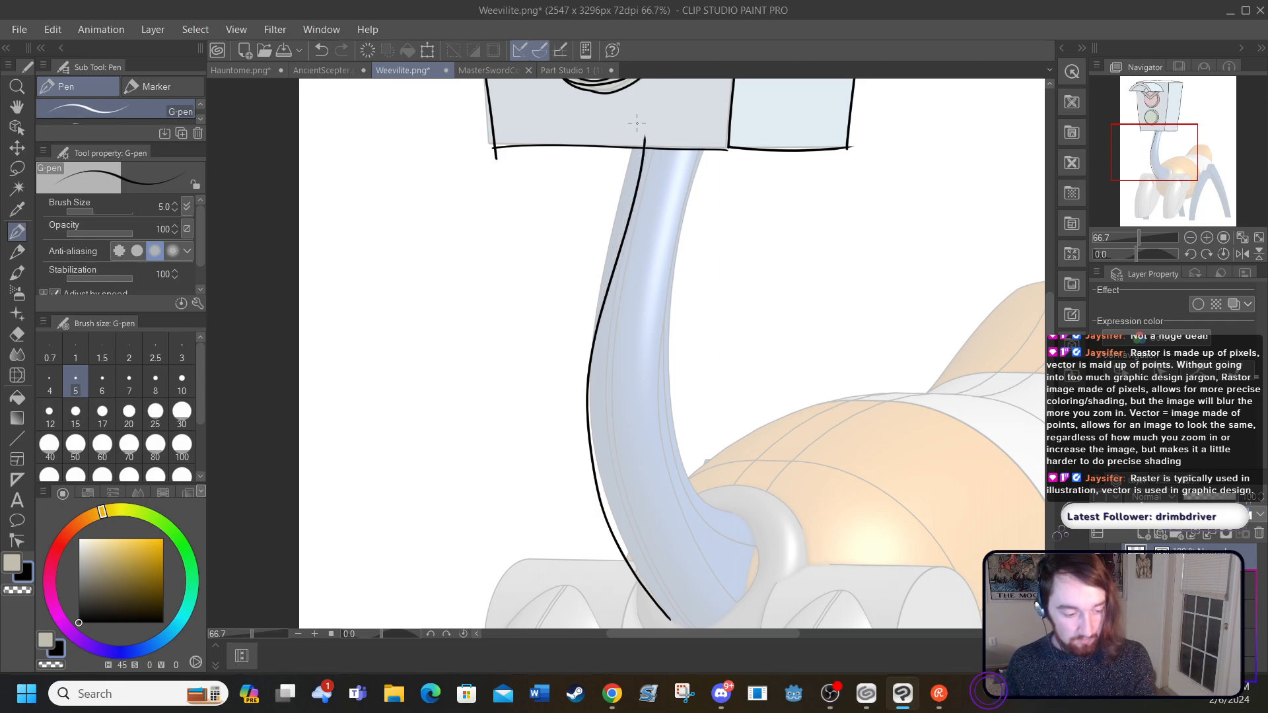
key("ctrl+z")
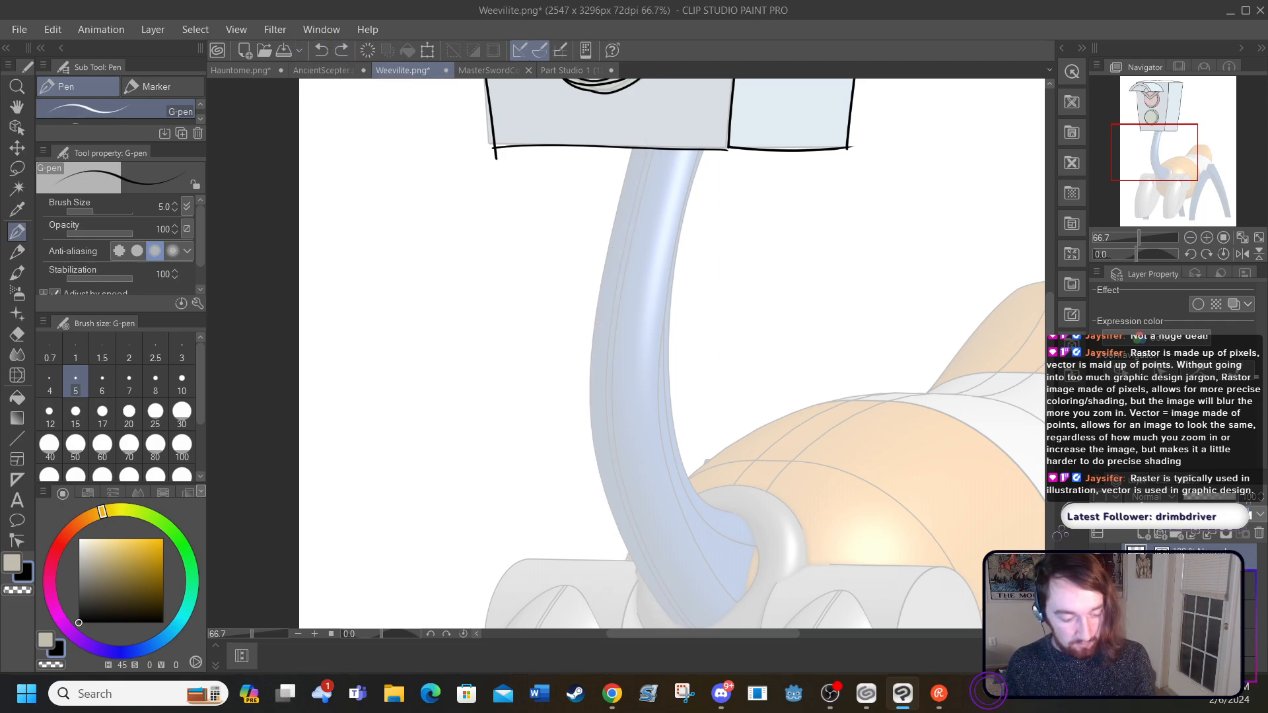
mouse_move(632, 148)
left_mouse_down()
mouse_move(594, 304)
mouse_move(588, 428)
mouse_move(619, 530)
mouse_move(677, 621)
left_mouse_up()
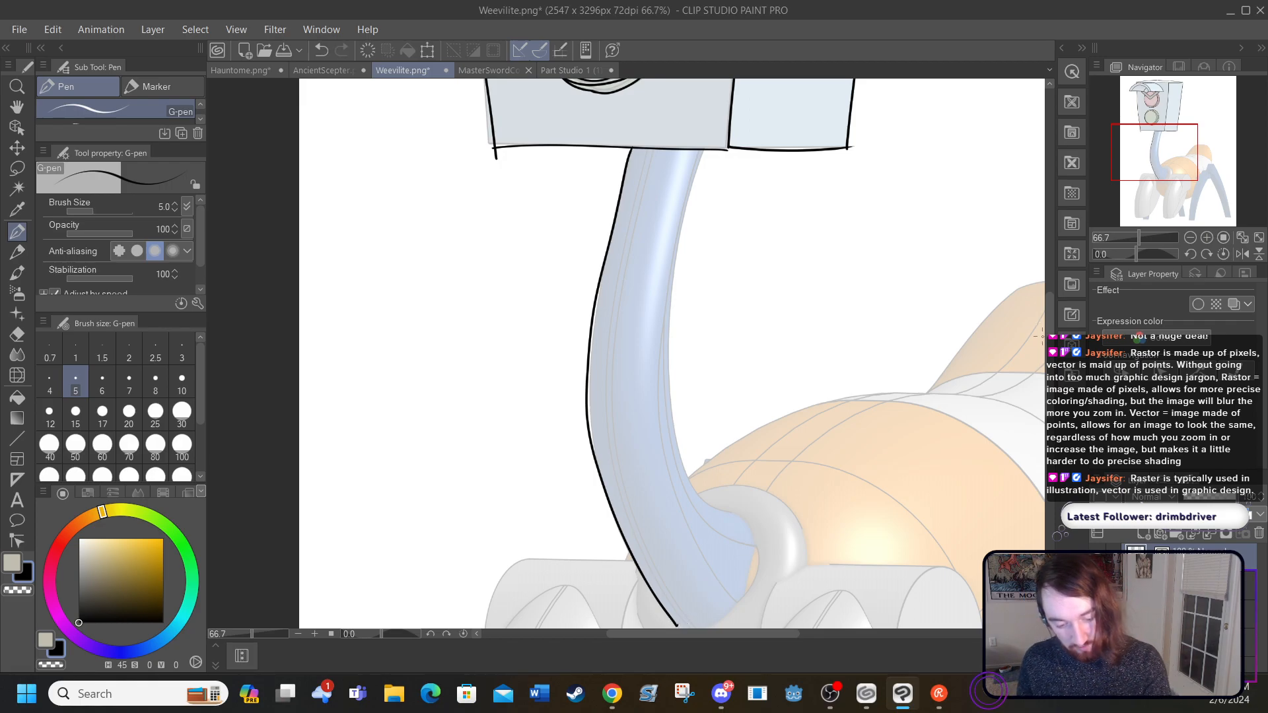
Step: Ink the right edge of the blue neck from the head's underside to the inside of the collar ring
scroll(671, 353, "down", 2)
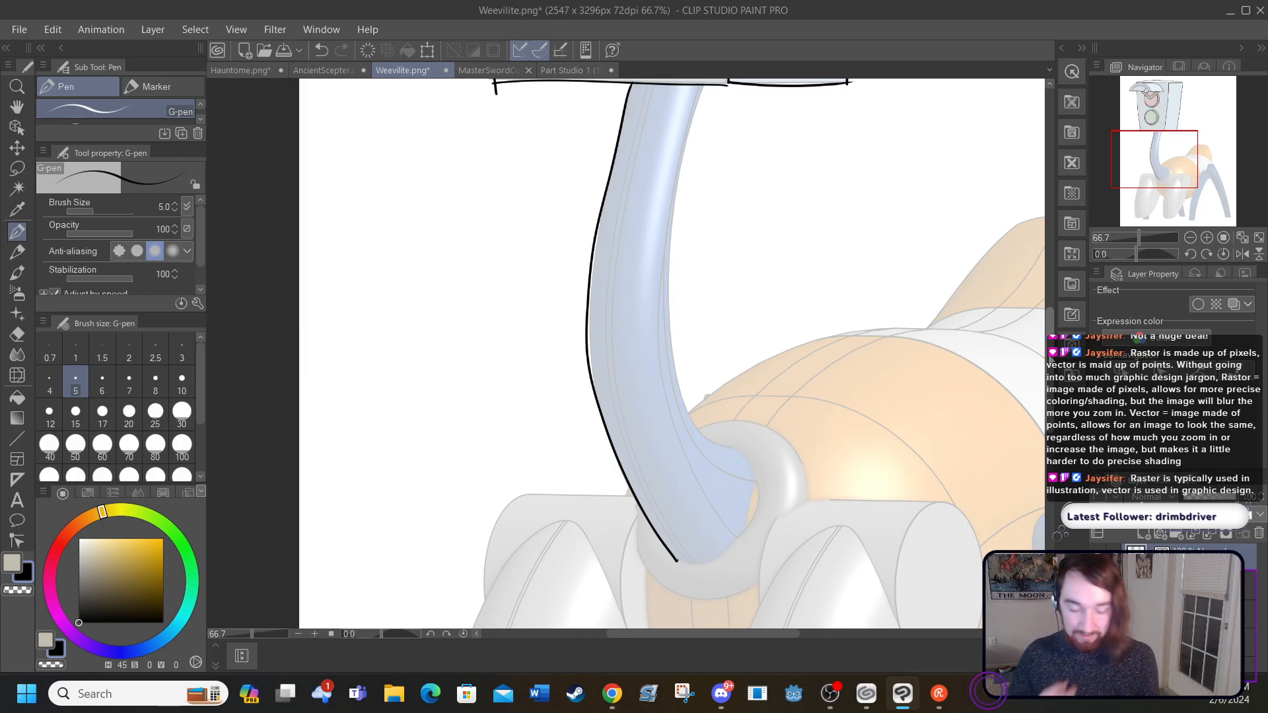
left_click_drag(704, 88, 685, 168)
key("ctrl+z")
mouse_move(703, 89)
left_mouse_down()
mouse_move(679, 180)
mouse_move(673, 333)
mouse_move(700, 435)
mouse_move(728, 448)
left_mouse_up()
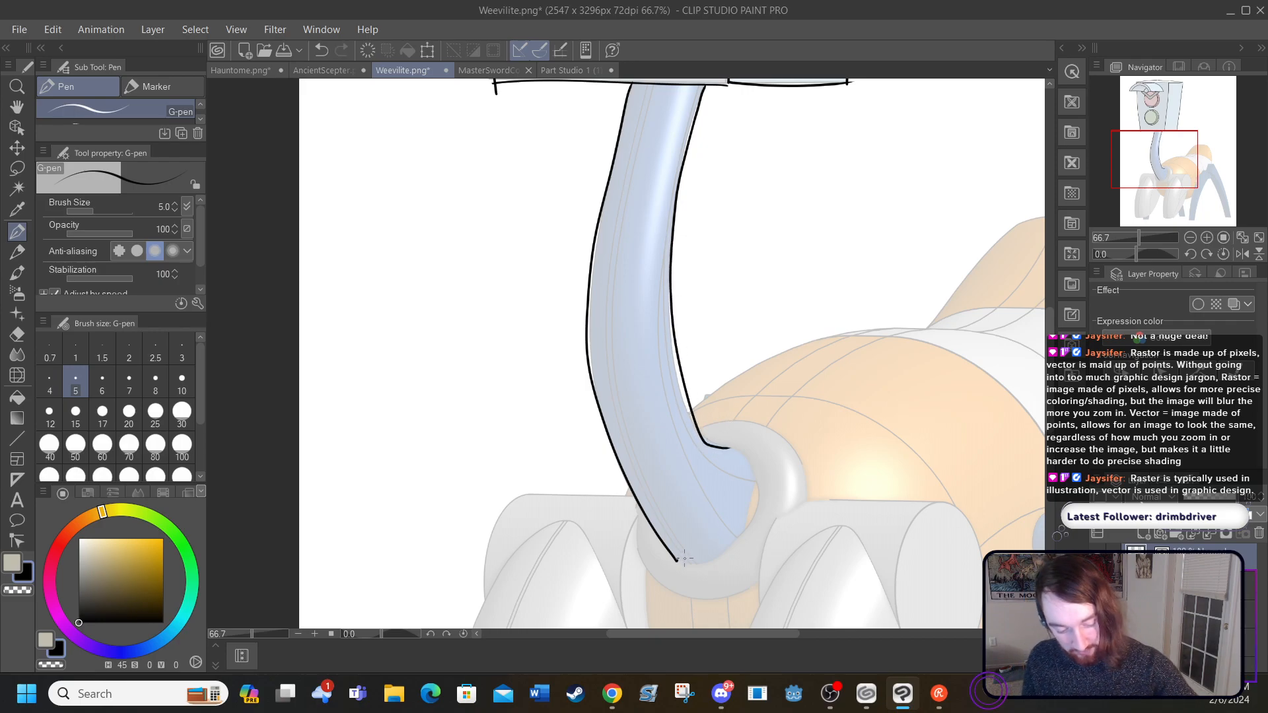
Step: Close the neck's rounded base against the grey collar ring and ink the ring's upper and lower outer edges
mouse_move(684, 561)
left_mouse_down()
mouse_move(752, 521)
mouse_move(751, 468)
mouse_move(728, 446)
left_mouse_up()
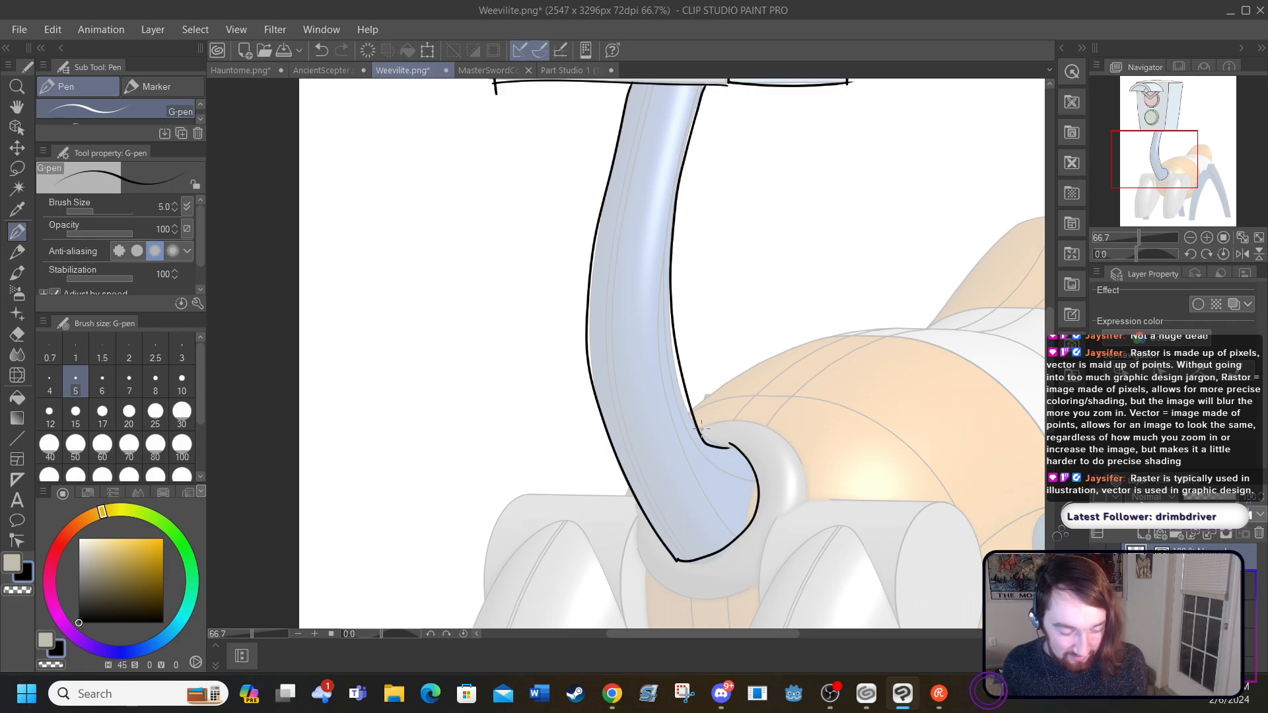
mouse_move(706, 425)
left_mouse_down()
mouse_move(768, 428)
mouse_move(792, 446)
mouse_move(810, 500)
left_mouse_up()
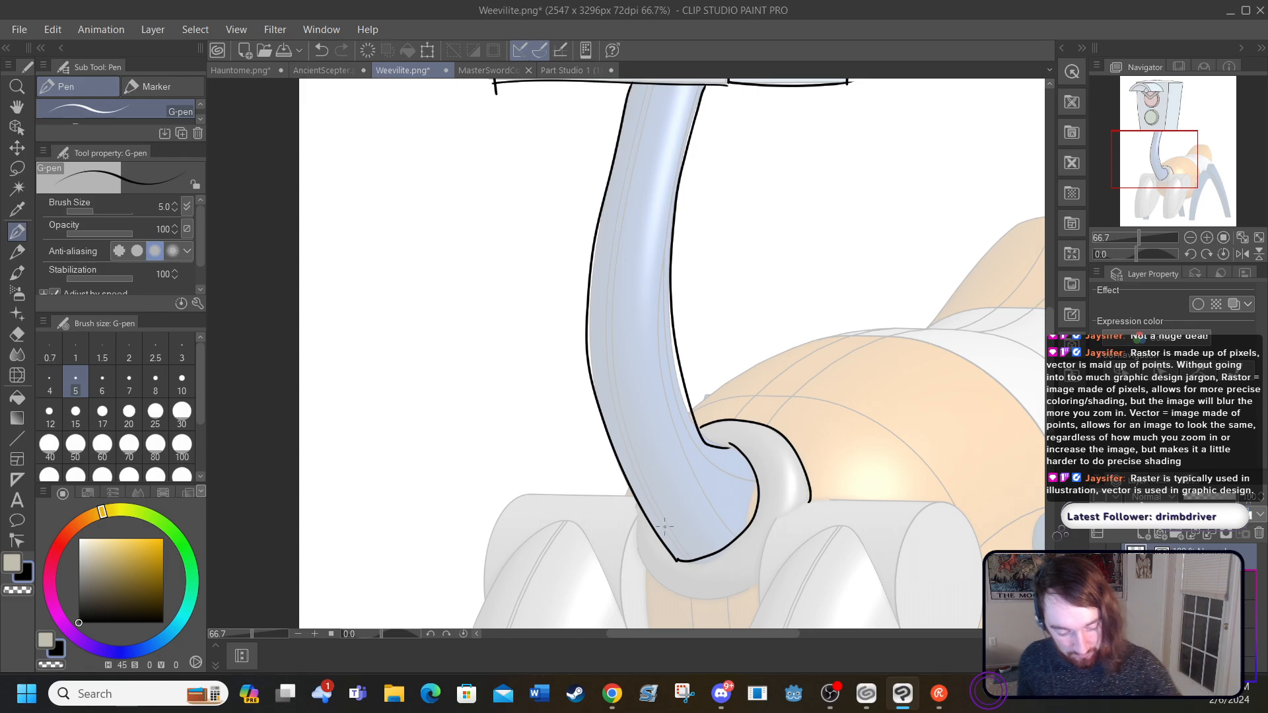
mouse_move(637, 555)
left_mouse_down()
mouse_move(692, 597)
mouse_move(752, 585)
left_mouse_up()
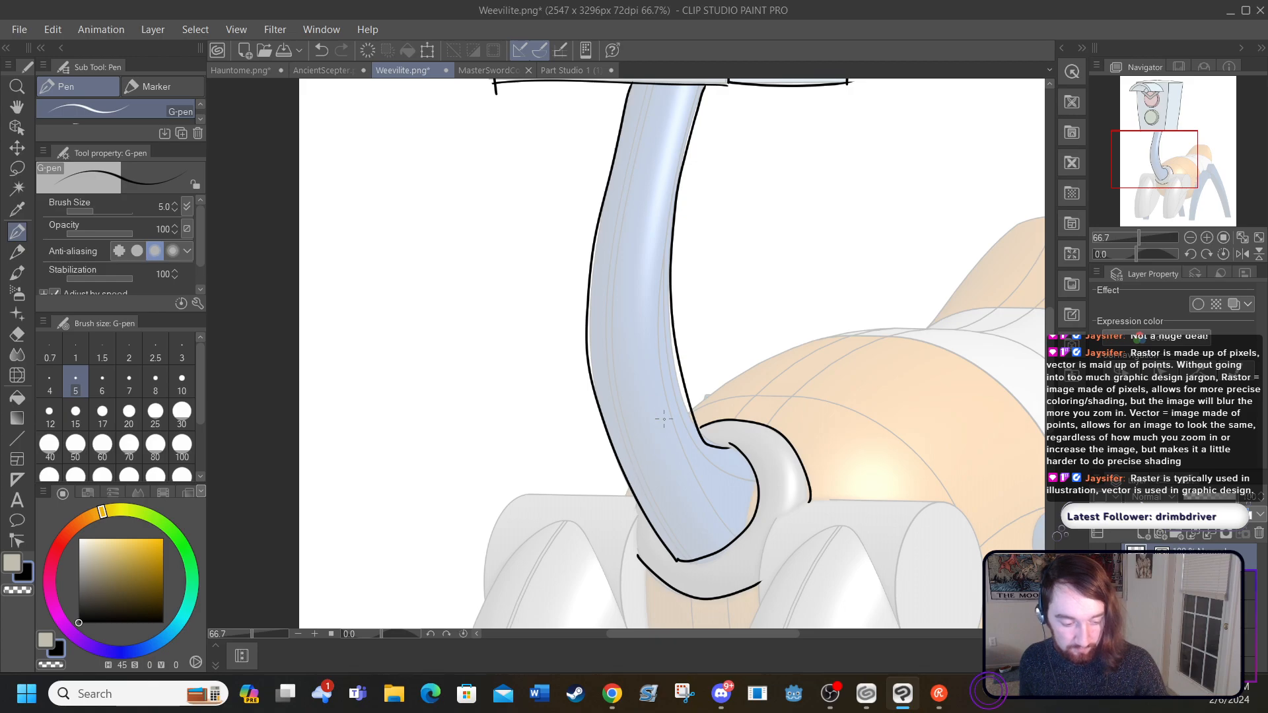
Step: Try inking the leftmost front leg along the sketch, with its boxy shoulder and rear side panel, and undo those strokes
left_click_drag(671, 636, 710, 632)
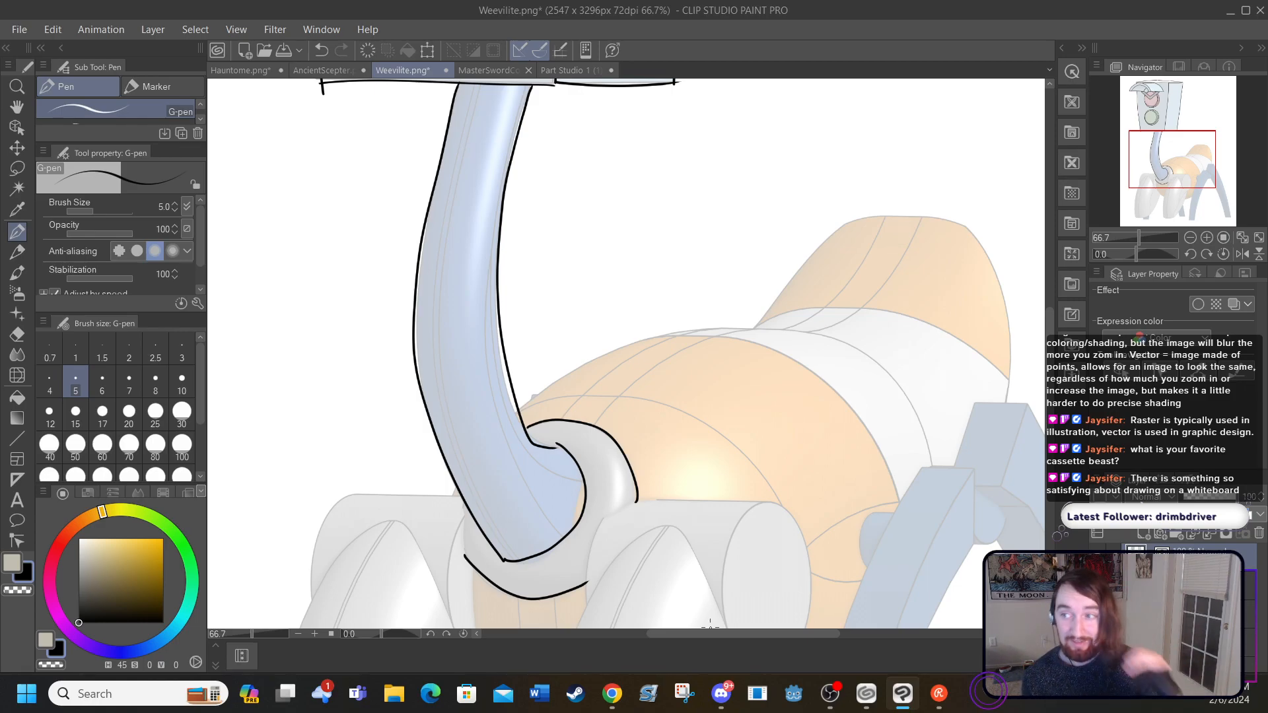
left_click_drag(452, 497, 457, 488)
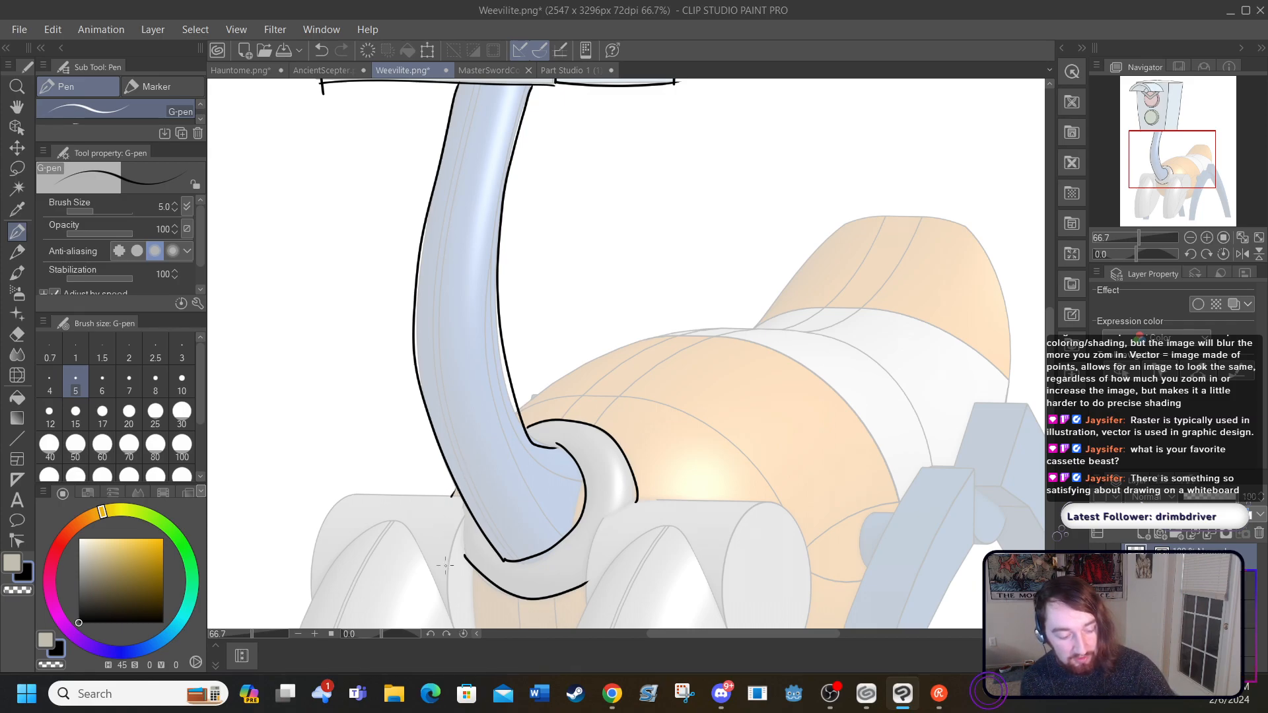
mouse_move(463, 520)
left_mouse_down()
mouse_move(453, 571)
mouse_move(468, 615)
left_mouse_up()
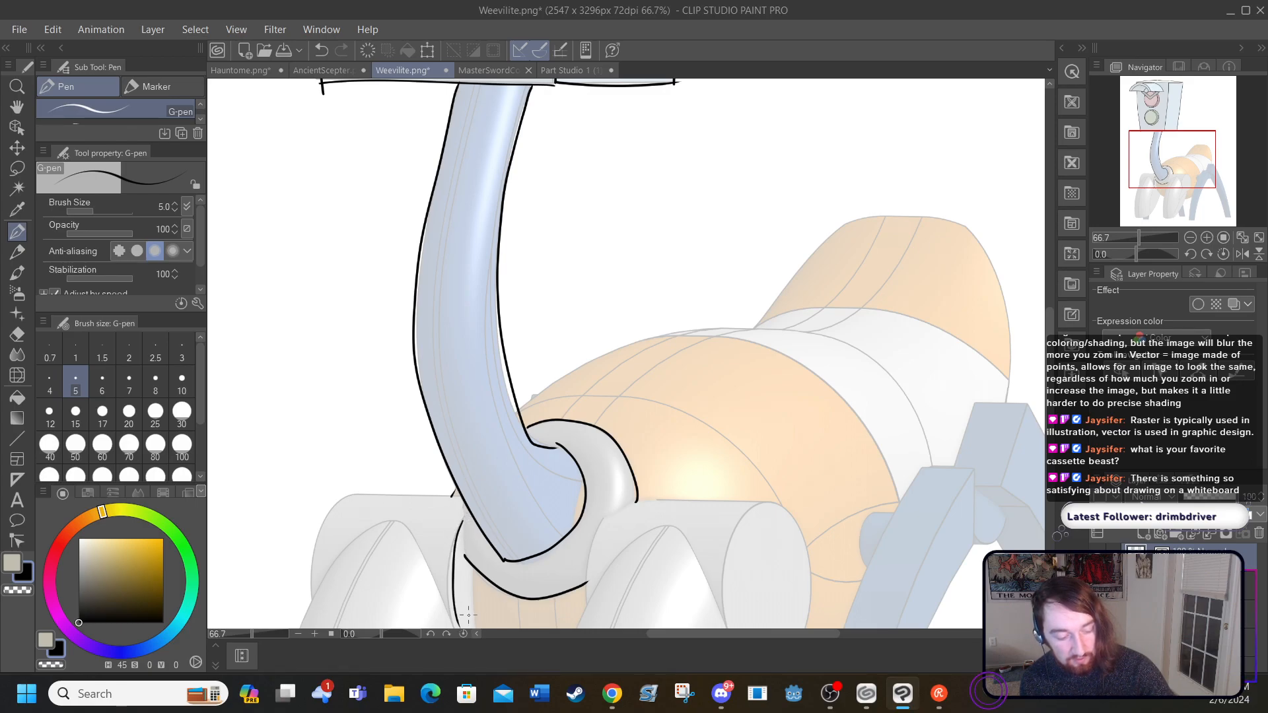
mouse_move(460, 497)
left_mouse_down()
mouse_move(350, 493)
mouse_move(317, 541)
mouse_move(316, 597)
left_mouse_up()
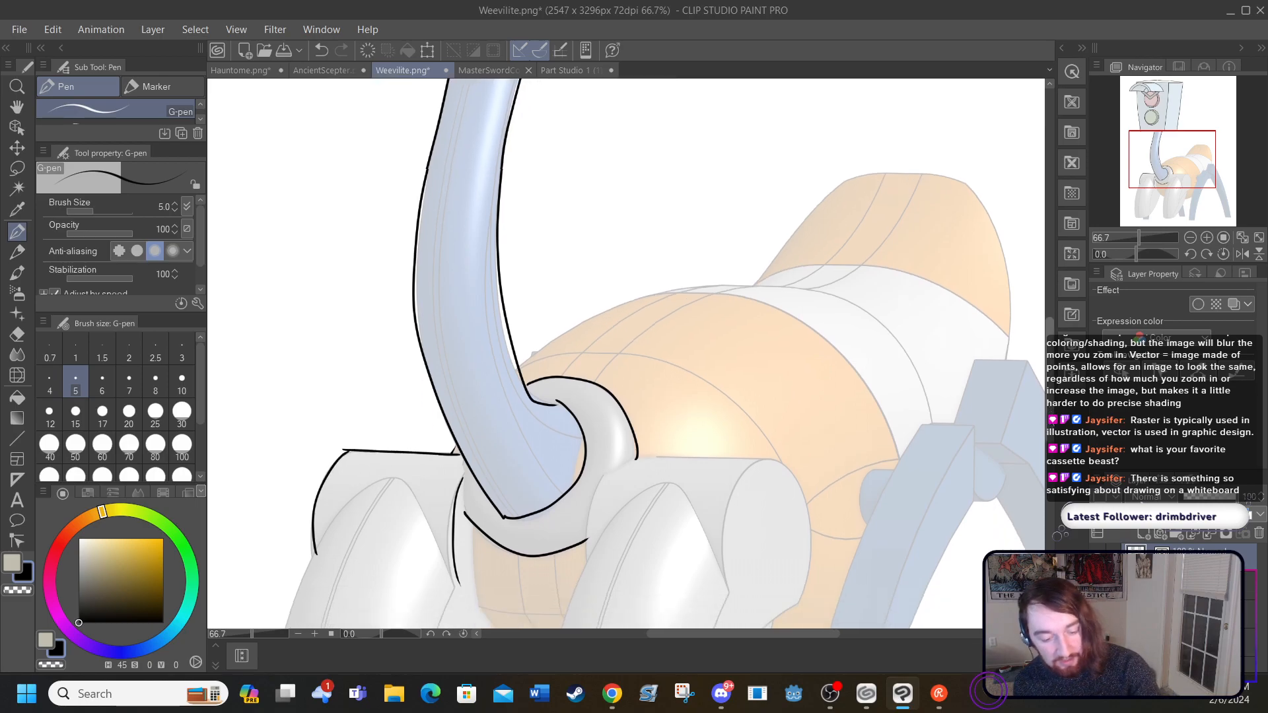
scroll(1052, 439, "down", 3)
scroll(1052, 439, "down", 2)
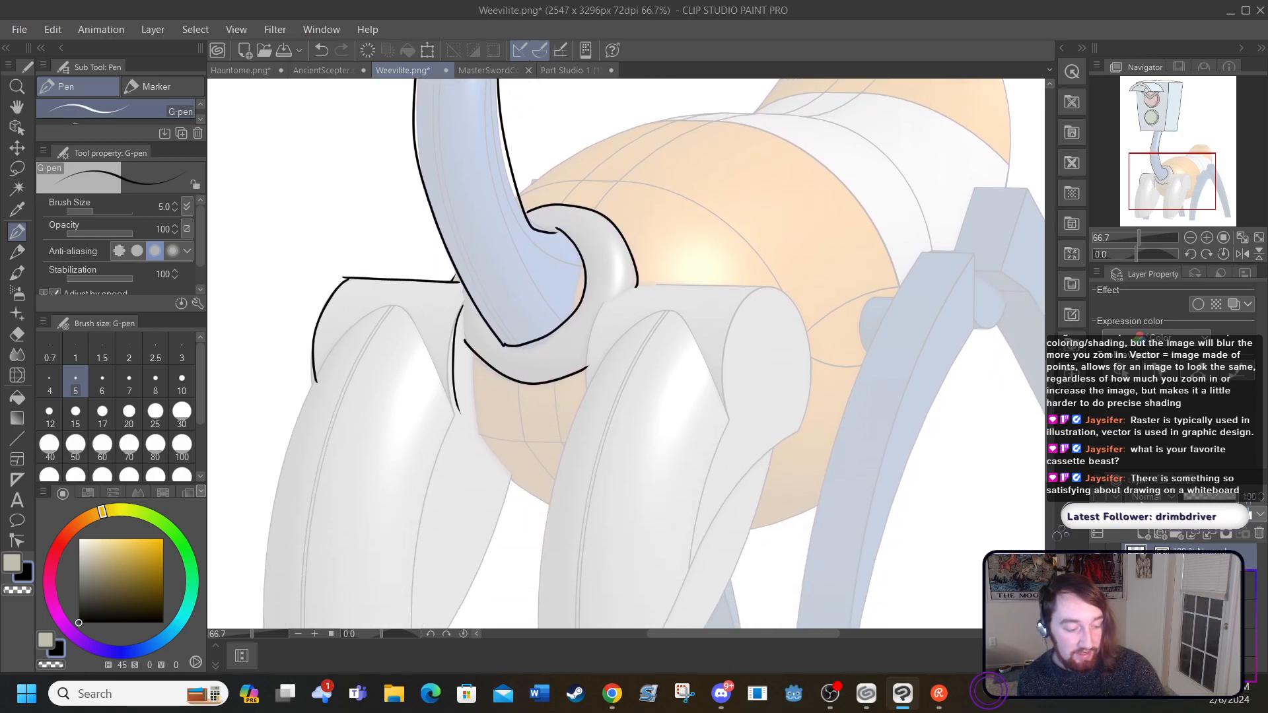
scroll(654, 633, "left", 6)
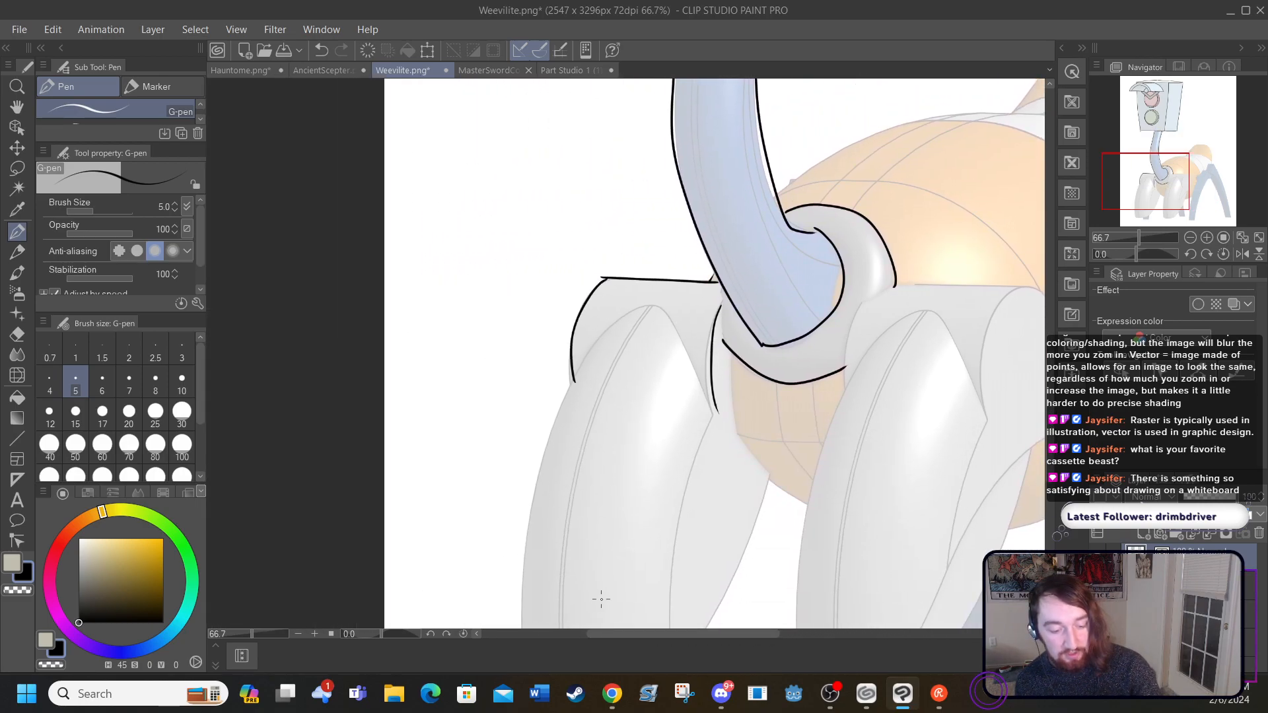
scroll(1054, 428, "down", 3)
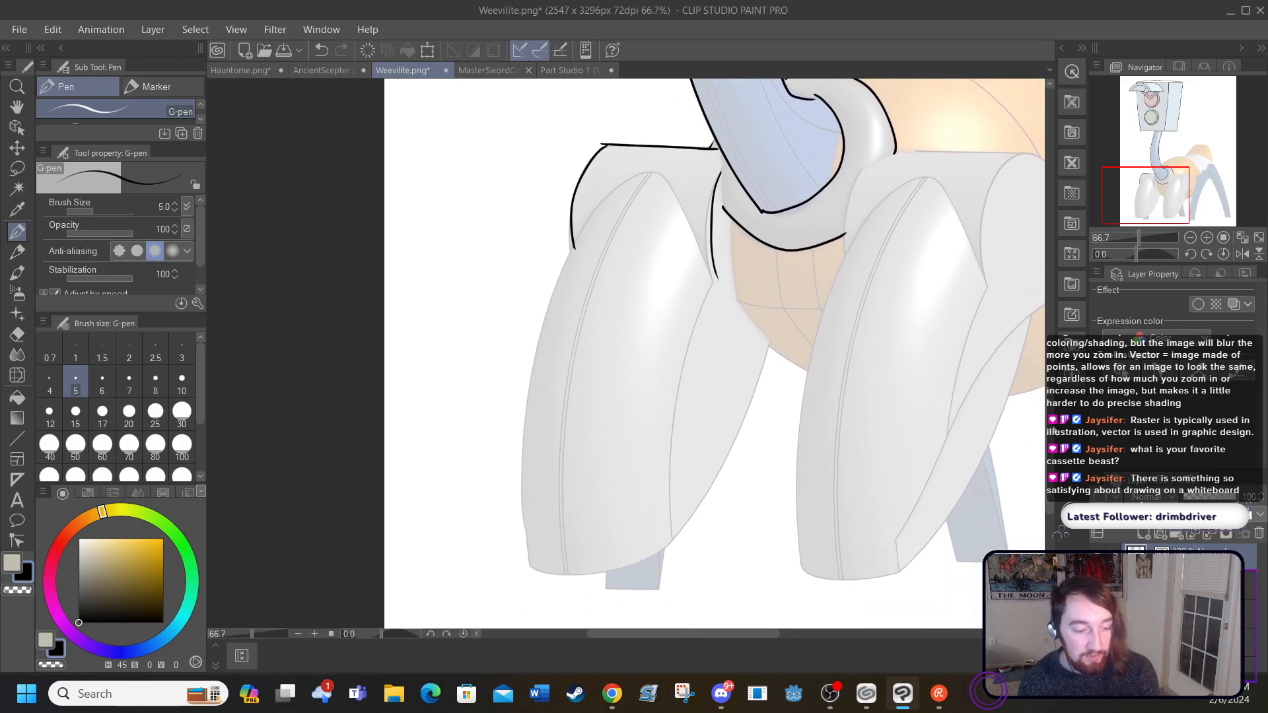
mouse_move(716, 277)
left_mouse_down()
mouse_move(673, 423)
mouse_move(677, 542)
mouse_move(735, 441)
mouse_move(771, 334)
left_mouse_up()
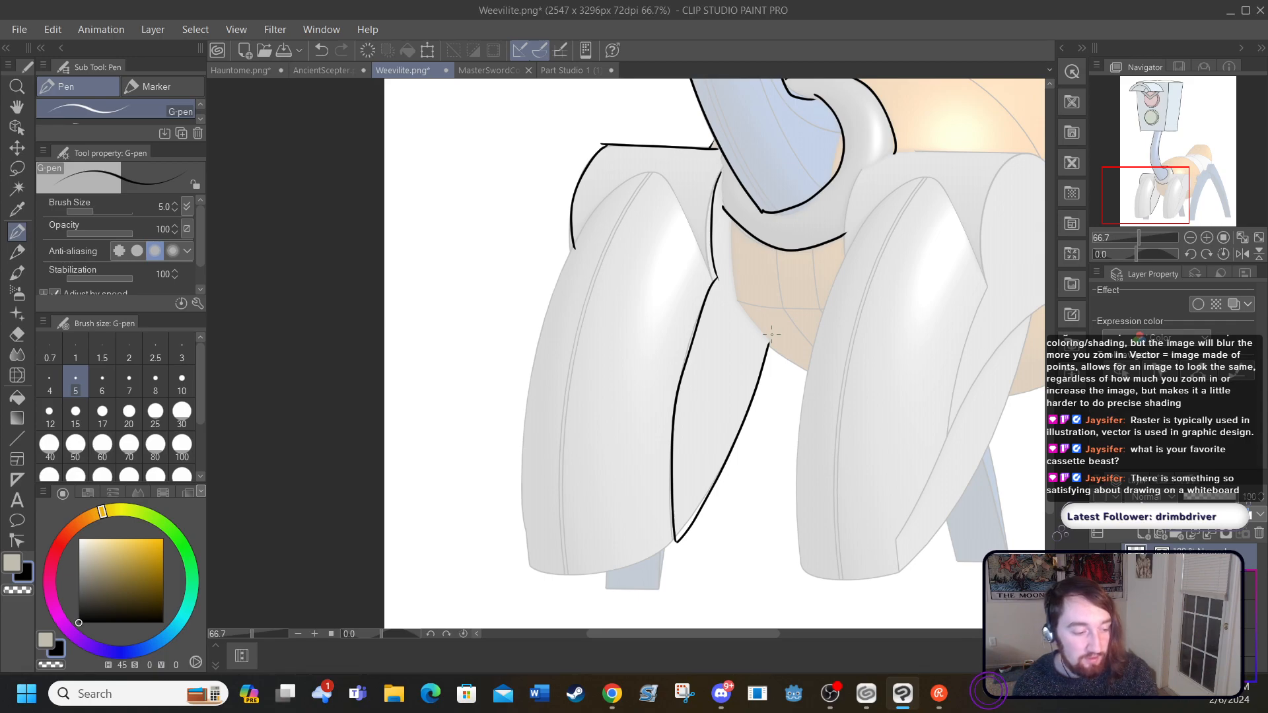
left_click(321, 50)
left_click(321, 51)
left_click(321, 50)
left_click(321, 50)
left_click(322, 51)
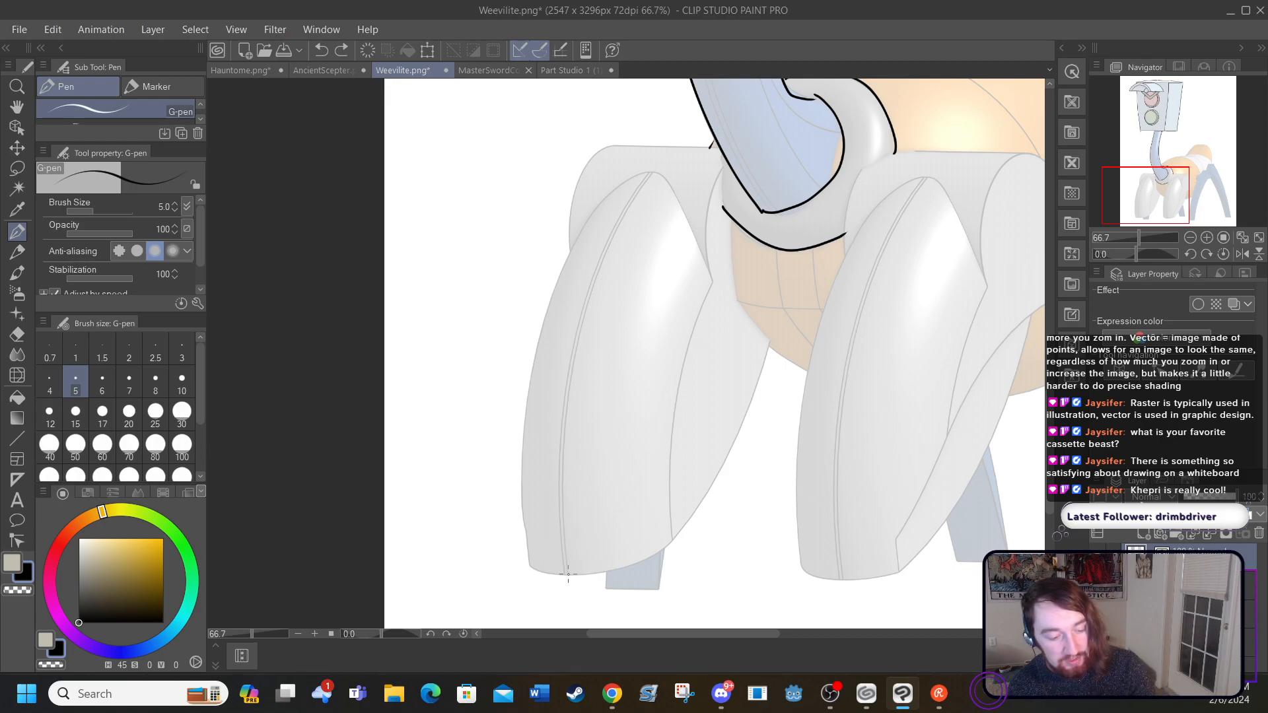
Step: Ink the leftmost front leg's central panel as a pointed leaf shape, with a rounded cap arching over its top
mouse_move(567, 575)
left_mouse_down()
mouse_move(563, 379)
mouse_move(659, 136)
left_mouse_up()
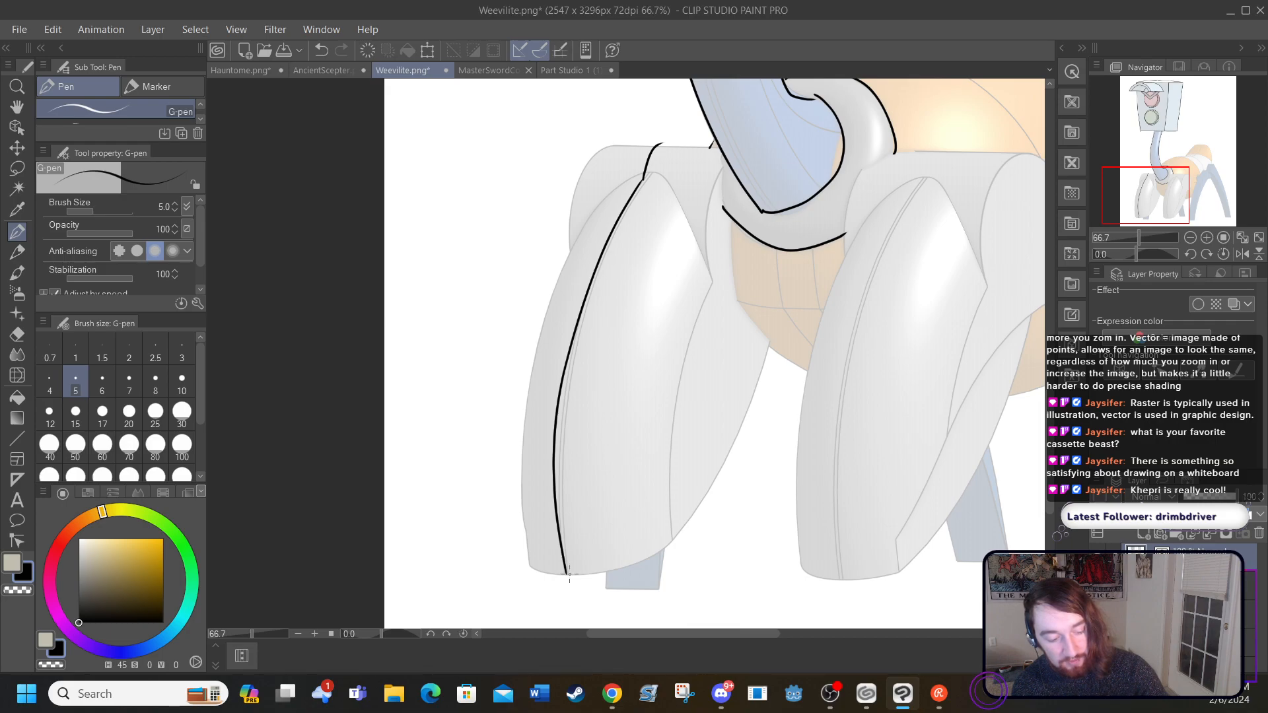
mouse_move(569, 575)
left_mouse_down()
mouse_move(639, 486)
mouse_move(689, 278)
mouse_move(685, 219)
mouse_move(664, 181)
mouse_move(639, 172)
left_mouse_up()
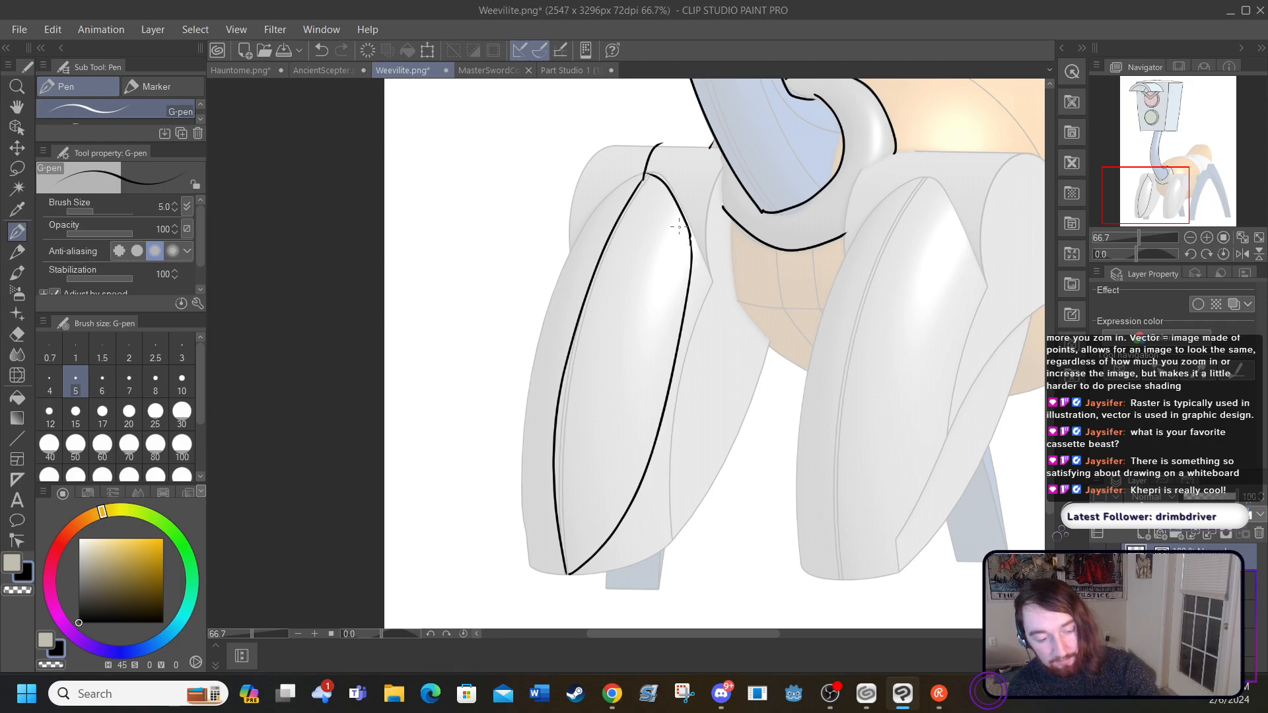
mouse_move(691, 242)
left_mouse_down()
mouse_move(679, 150)
mouse_move(660, 144)
mouse_move(683, 161)
mouse_move(639, 152)
mouse_move(610, 190)
left_mouse_up()
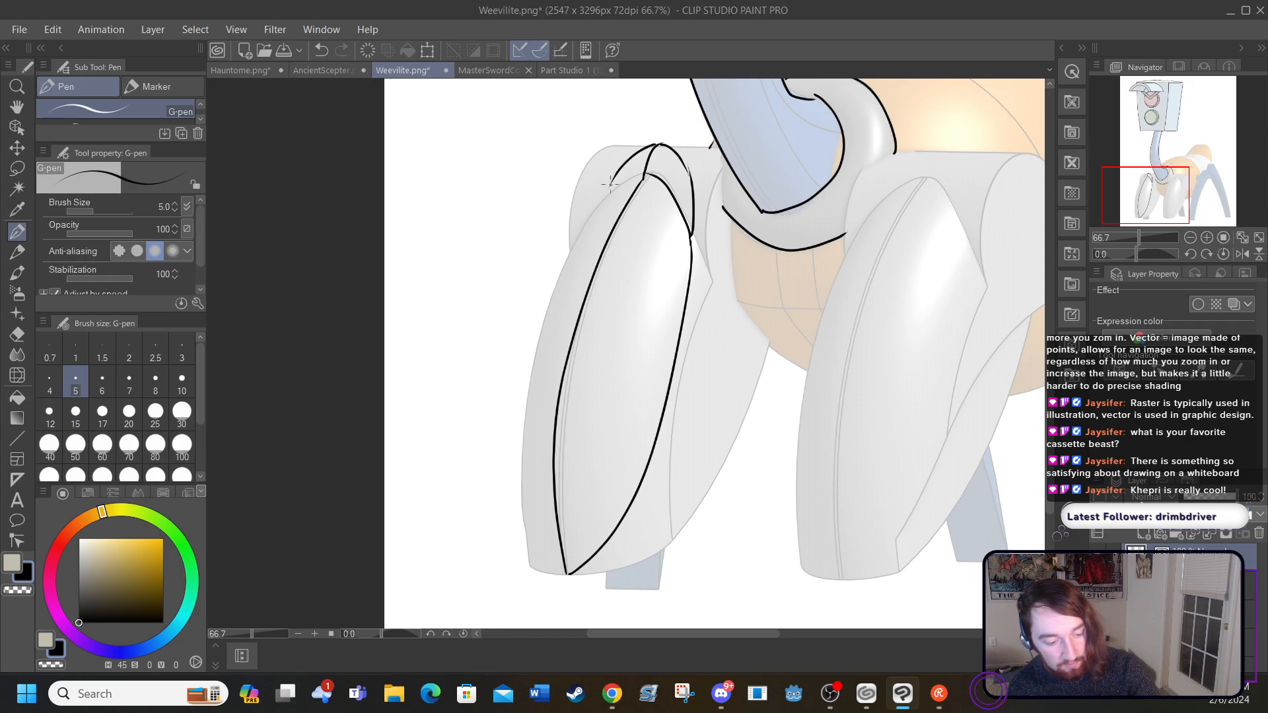
Step: Ink the outer left curve of the leftmost front leg from the rounded cap to the pointed tip, redoing unsatisfactory strokes
mouse_move(609, 193)
left_mouse_down()
mouse_move(563, 323)
mouse_move(554, 448)
left_mouse_up()
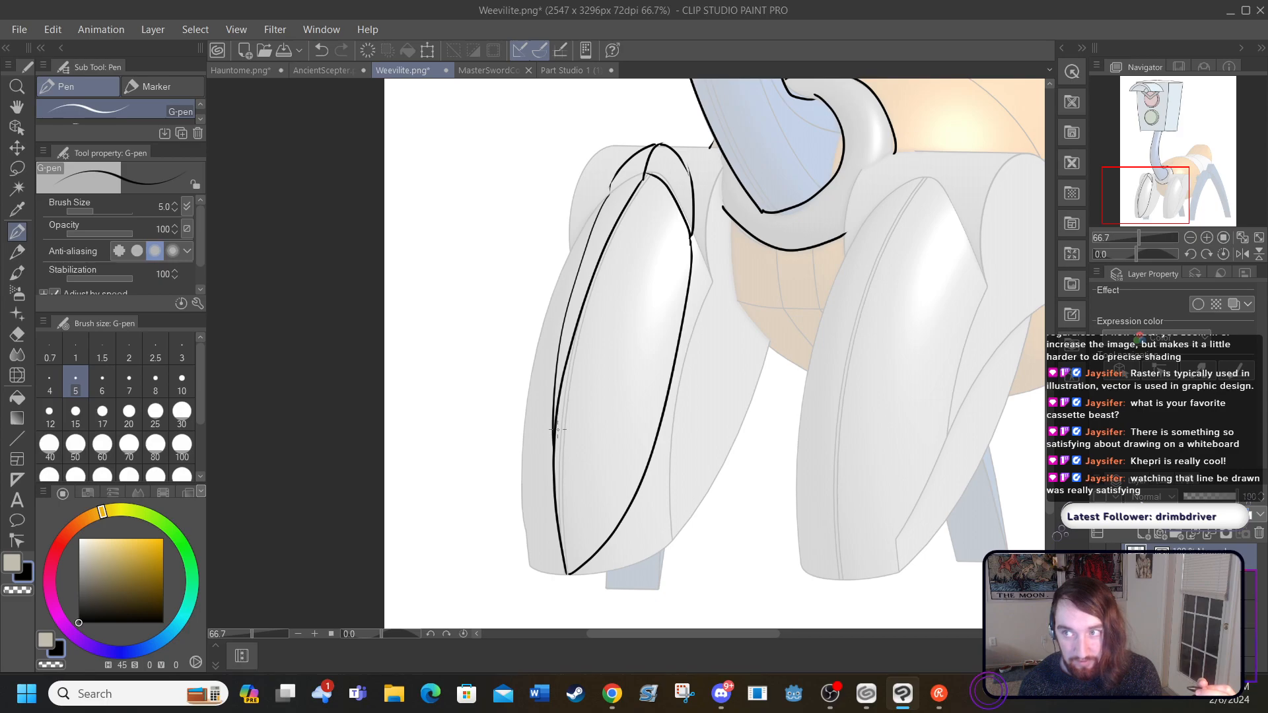
left_click(322, 47)
mouse_move(566, 573)
left_mouse_down()
mouse_move(544, 525)
mouse_move(539, 446)
mouse_move(611, 182)
left_mouse_up()
left_click(321, 50)
mouse_move(548, 549)
left_mouse_down()
mouse_move(526, 477)
mouse_move(535, 382)
mouse_move(551, 303)
mouse_move(612, 182)
left_mouse_up()
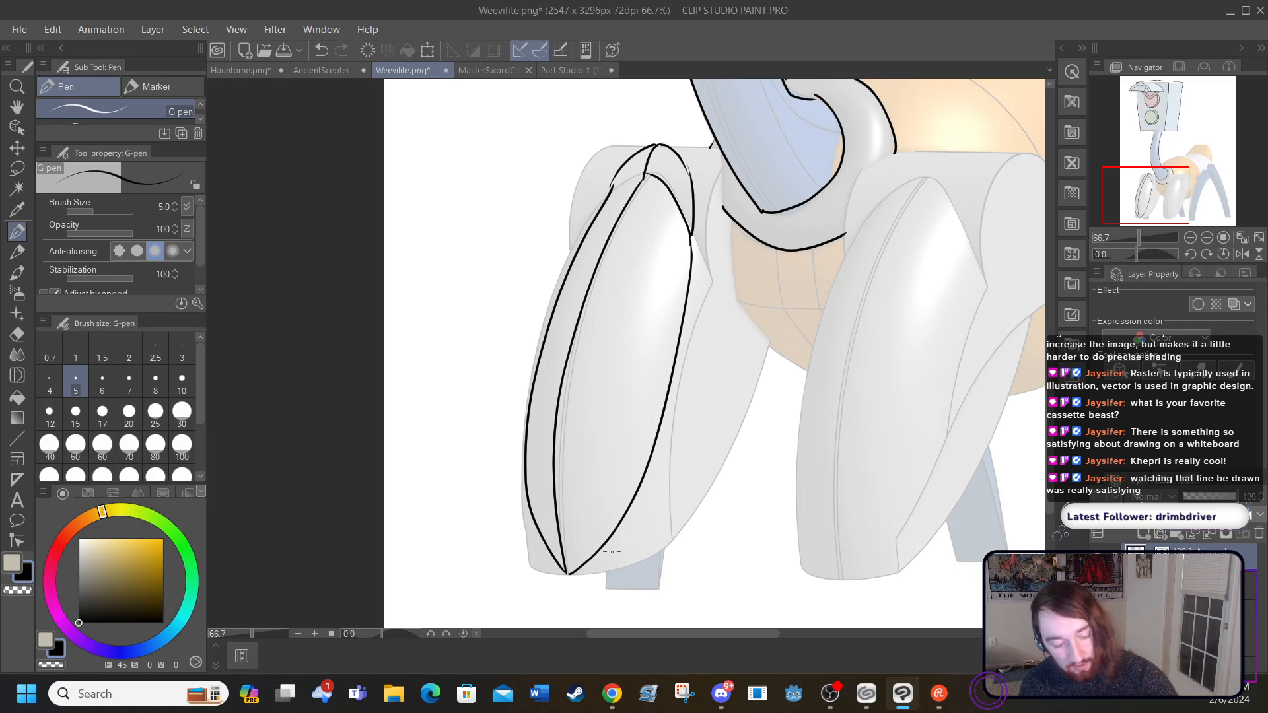
Step: Ink the leftmost front leg's bulging right side panel and a small pointed foot beneath it
mouse_move(596, 555)
left_mouse_down()
mouse_move(684, 490)
mouse_move(714, 420)
mouse_move(704, 197)
mouse_move(692, 190)
left_mouse_up()
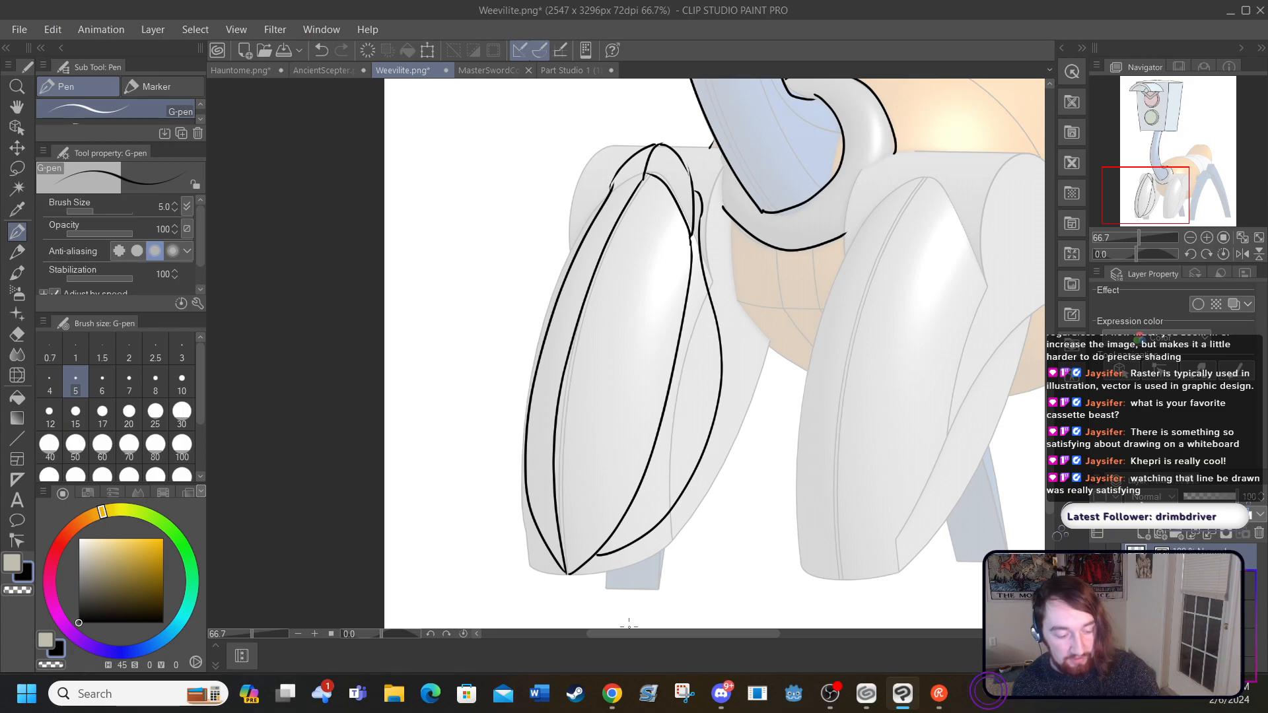
left_click_drag(620, 634, 645, 634)
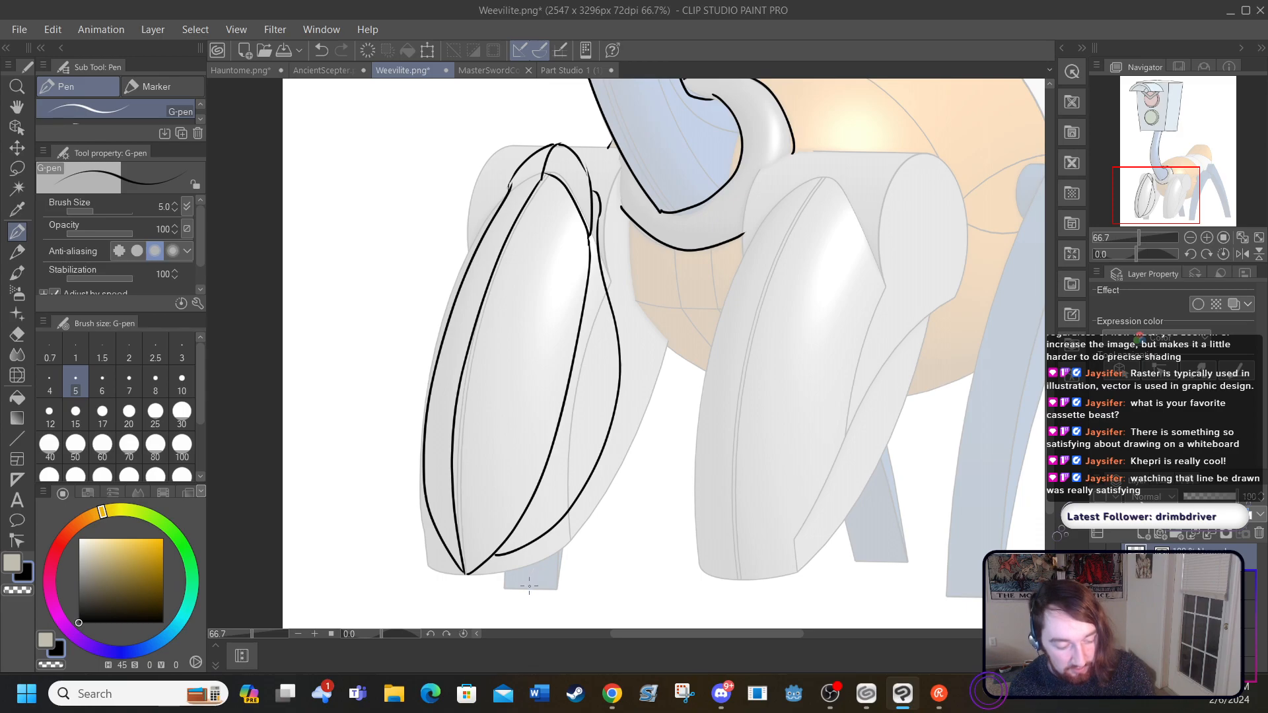
mouse_move(529, 589)
left_mouse_down()
mouse_move(519, 543)
mouse_move(529, 588)
mouse_move(544, 545)
left_mouse_up()
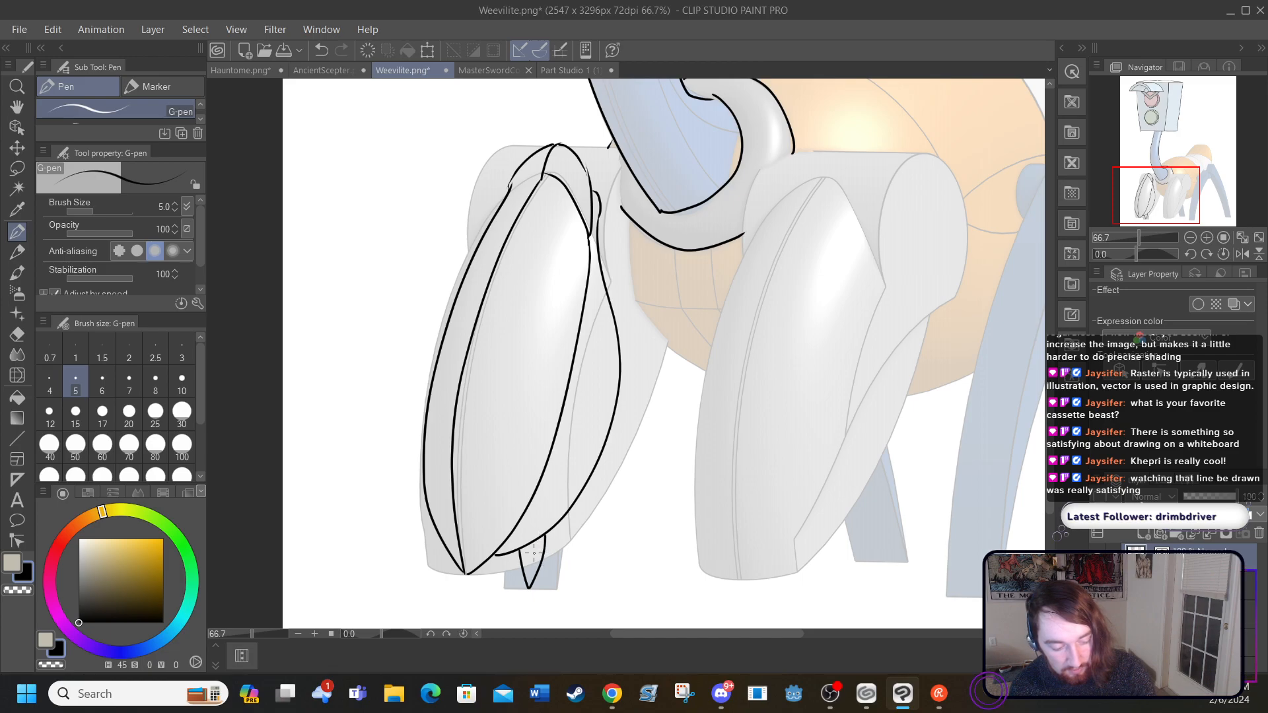
left_click_drag(529, 580, 529, 588)
left_click_drag(618, 633, 638, 632)
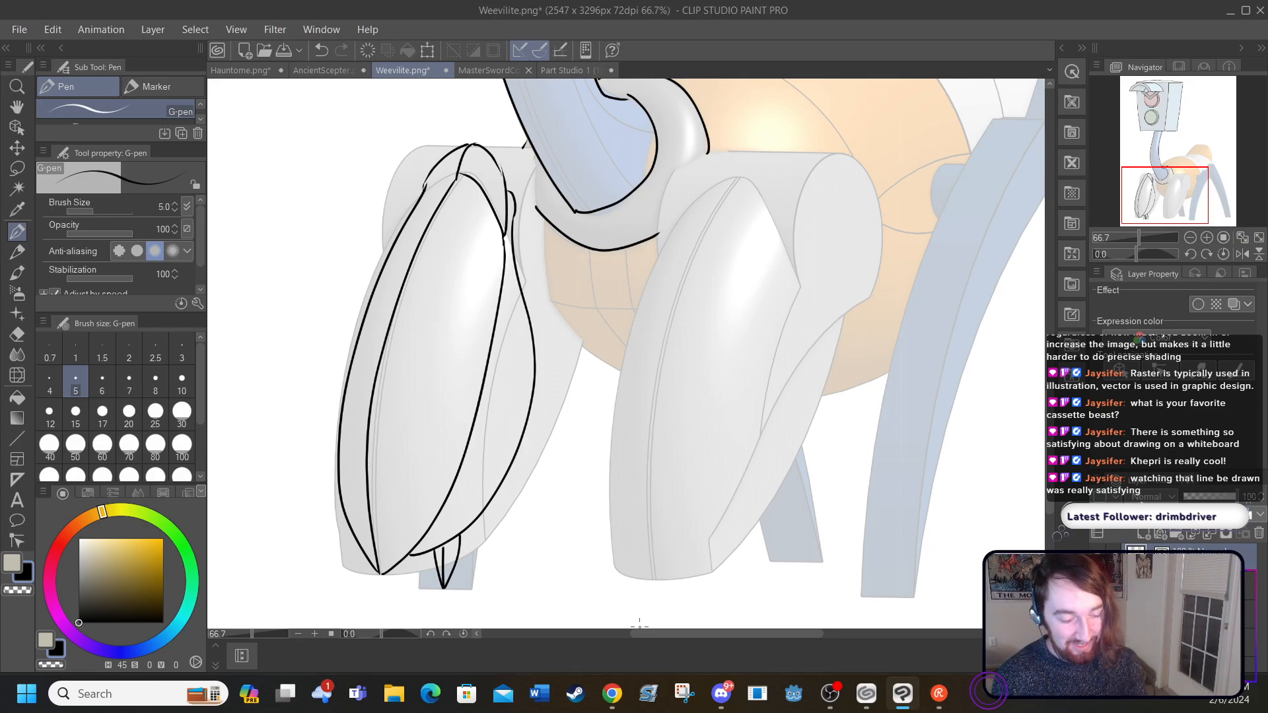
Step: Ink the short joint lines linking the leftmost front leg's cap to the collar ring
mouse_move(520, 153)
left_mouse_down()
mouse_move(520, 180)
mouse_move(540, 204)
left_mouse_up()
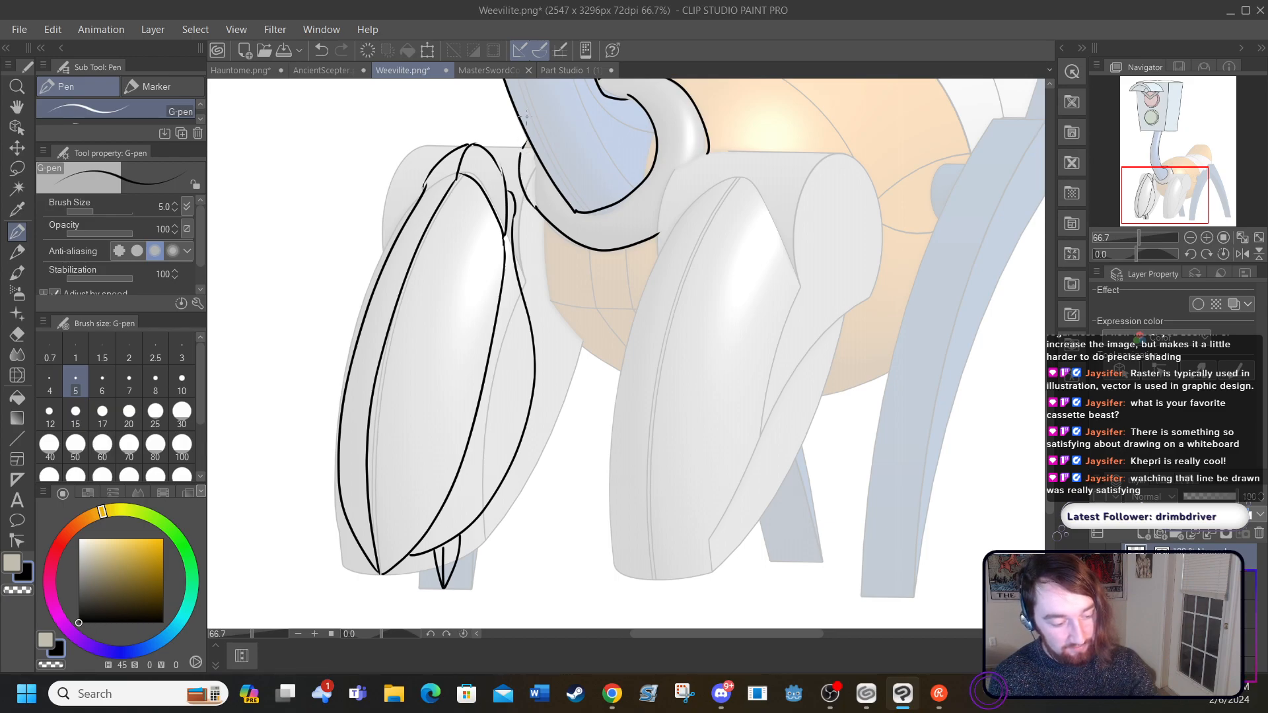
mouse_move(519, 150)
left_mouse_down()
mouse_move(492, 162)
mouse_move(513, 212)
left_mouse_up()
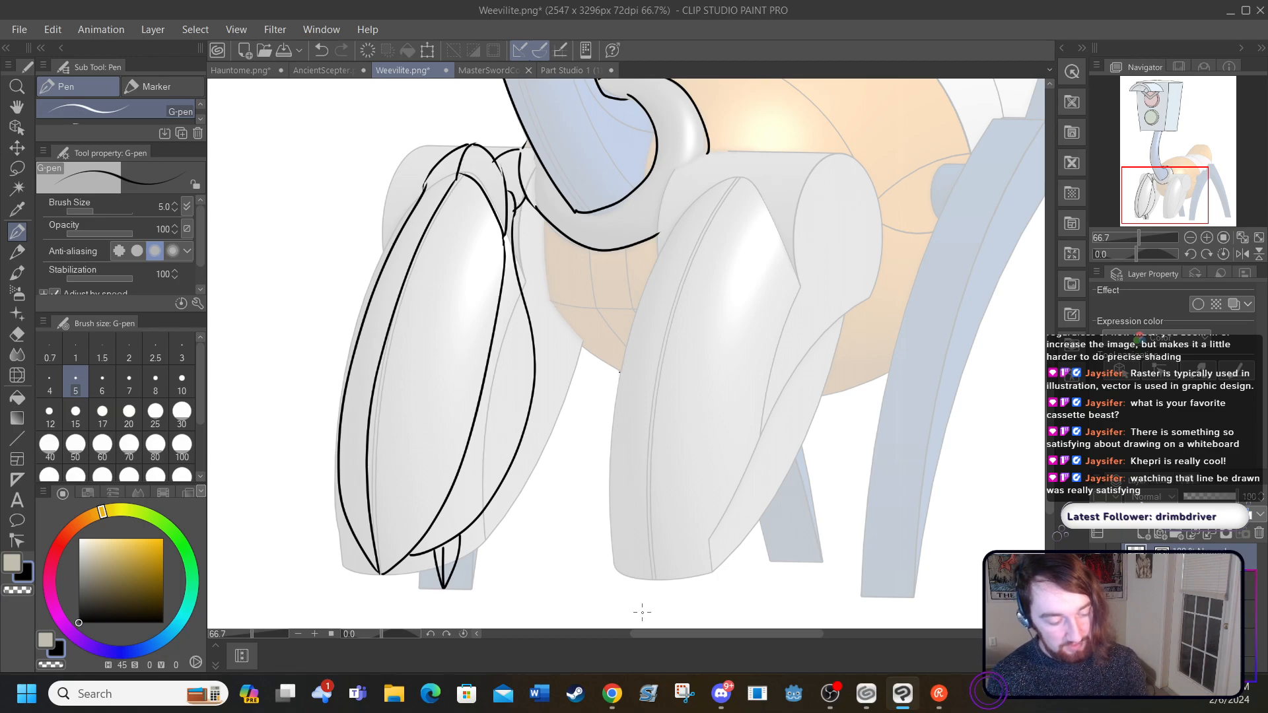
Step: Ink the second front leg's central panel as a pointed leaf shape, with a peaked cap arching over its top
mouse_move(651, 570)
left_mouse_down()
mouse_move(654, 381)
mouse_move(691, 250)
mouse_move(740, 159)
left_mouse_up()
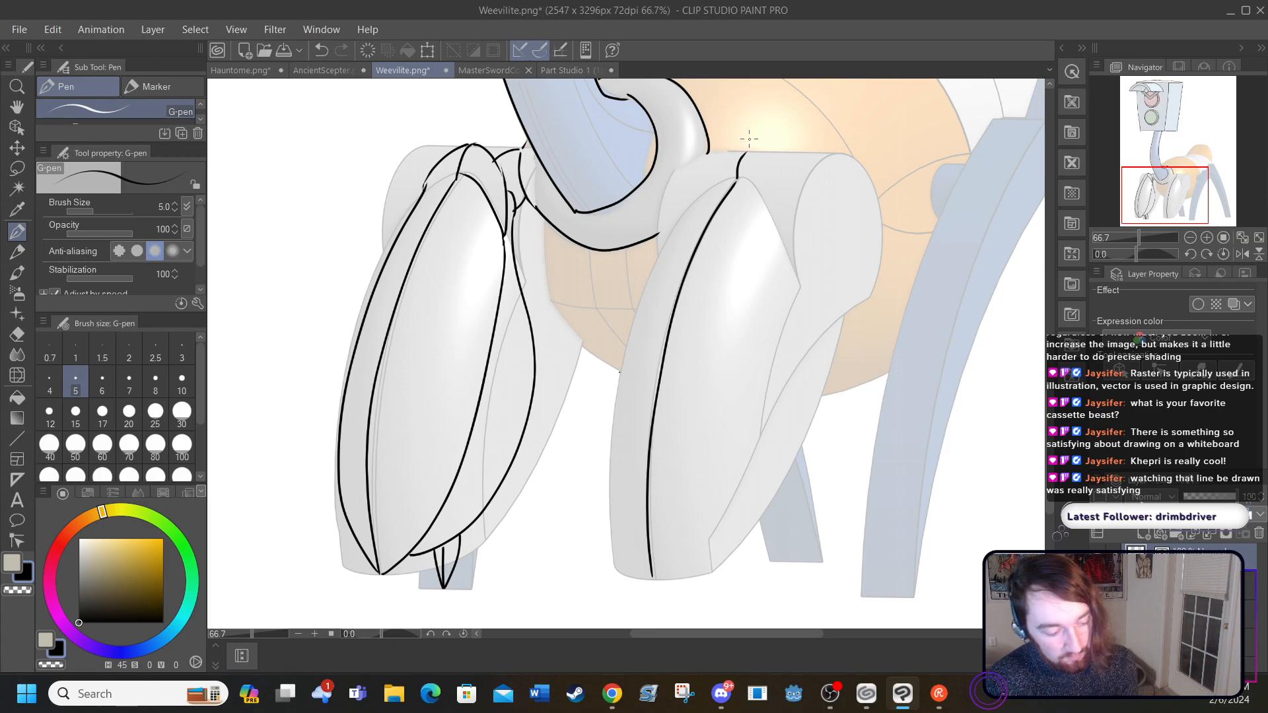
left_click_drag(737, 179, 778, 237)
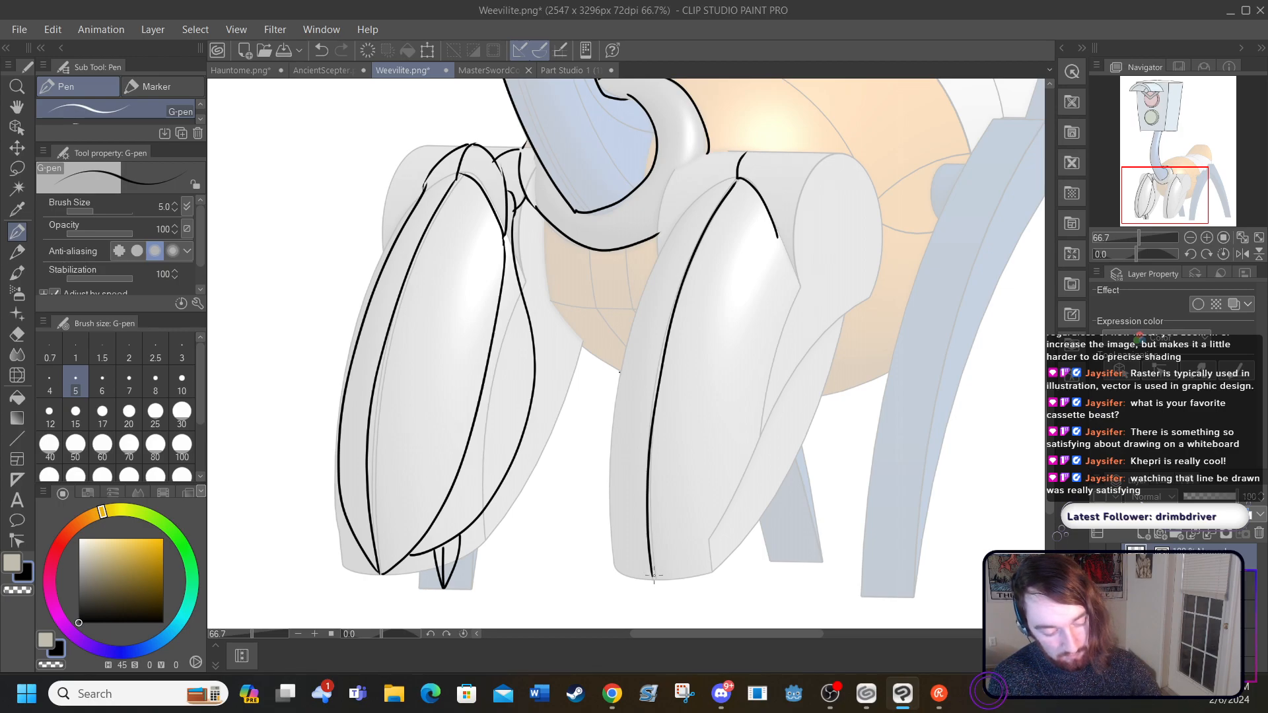
mouse_move(656, 577)
left_mouse_down()
mouse_move(736, 441)
mouse_move(779, 236)
left_mouse_up()
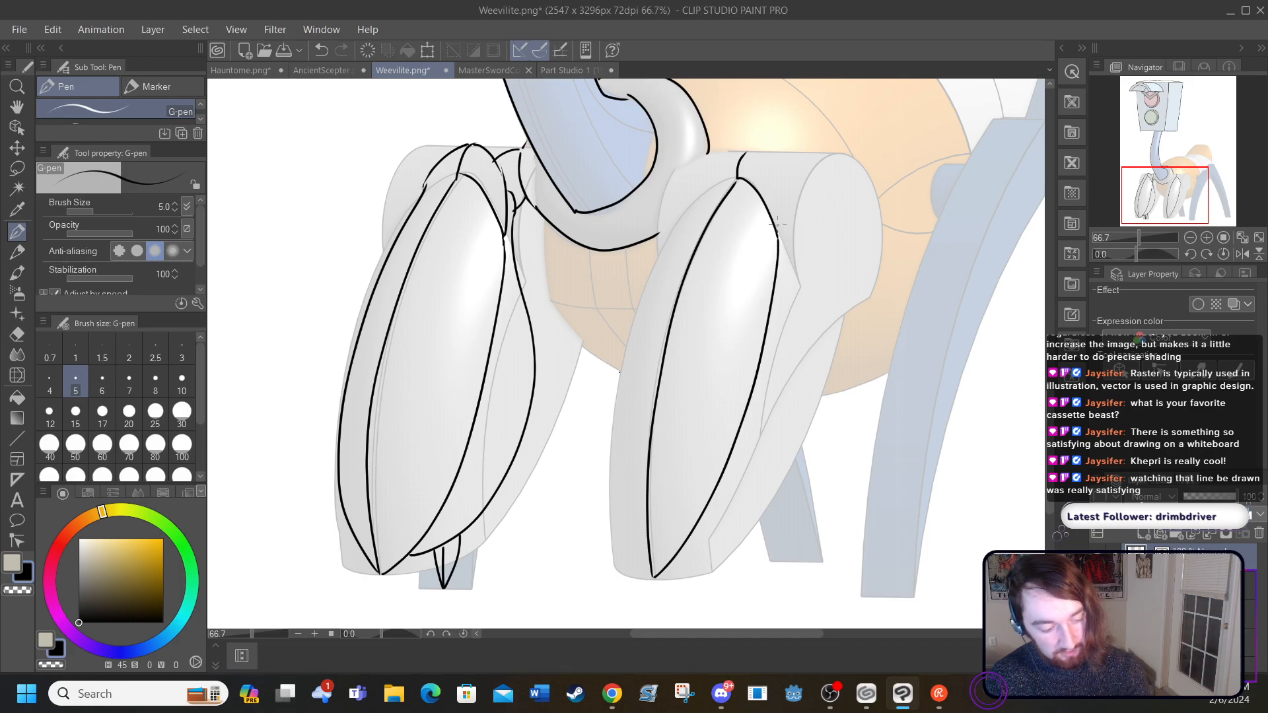
left_click_drag(781, 208, 745, 144)
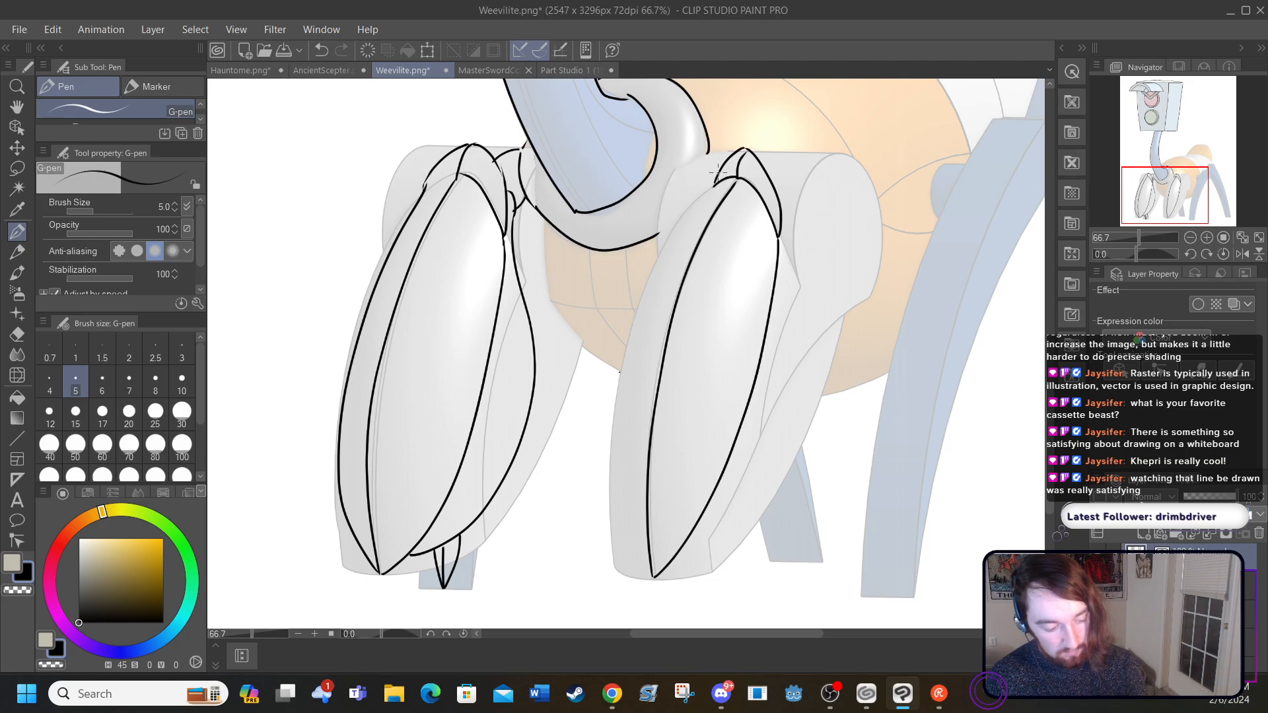
Step: Ink the second front leg's outer left curve and the short joint lines connecting its cap to the collar ring
mouse_move(646, 574)
left_mouse_down()
mouse_move(614, 481)
mouse_move(615, 399)
mouse_move(653, 287)
mouse_move(714, 179)
left_mouse_up()
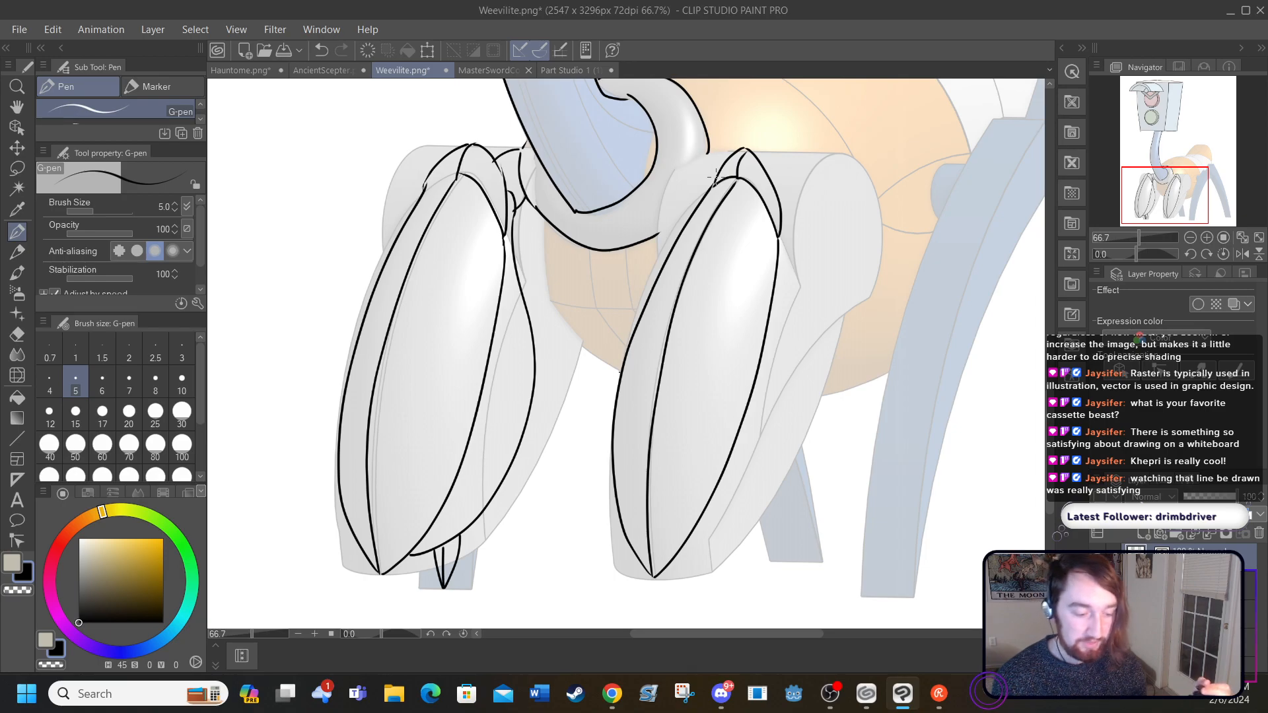
left_click_drag(659, 235, 706, 150)
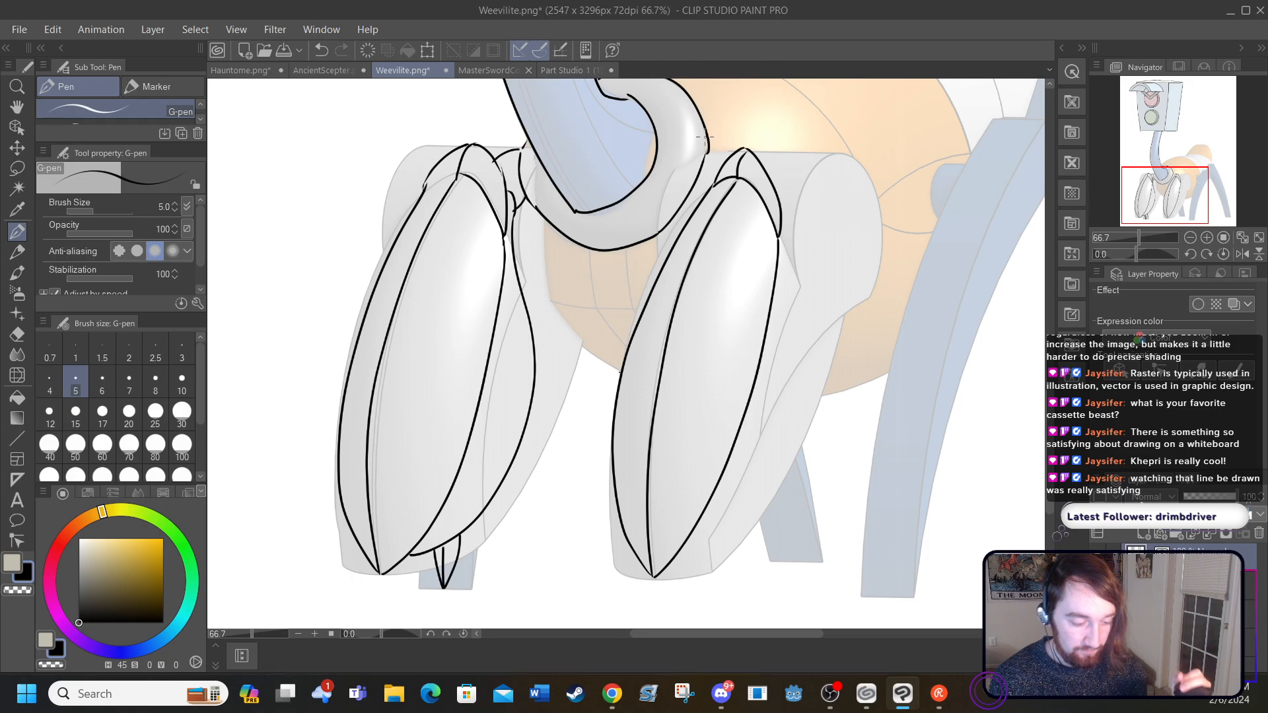
mouse_move(735, 148)
left_mouse_down()
mouse_move(707, 151)
mouse_move(700, 177)
left_mouse_up()
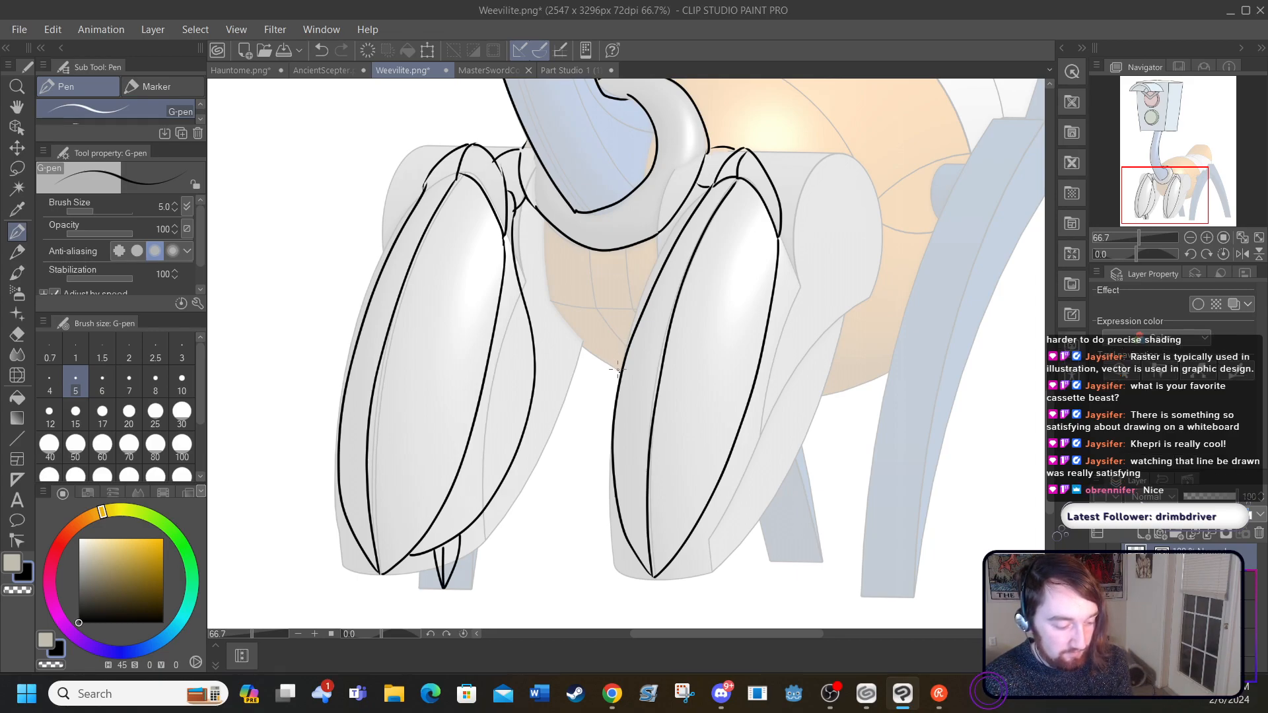
Step: Ink the body's lower front curve from the collar ring down to the second front leg, redoing the first stroke
mouse_move(621, 371)
left_mouse_down()
mouse_move(534, 295)
mouse_move(505, 232)
left_mouse_up()
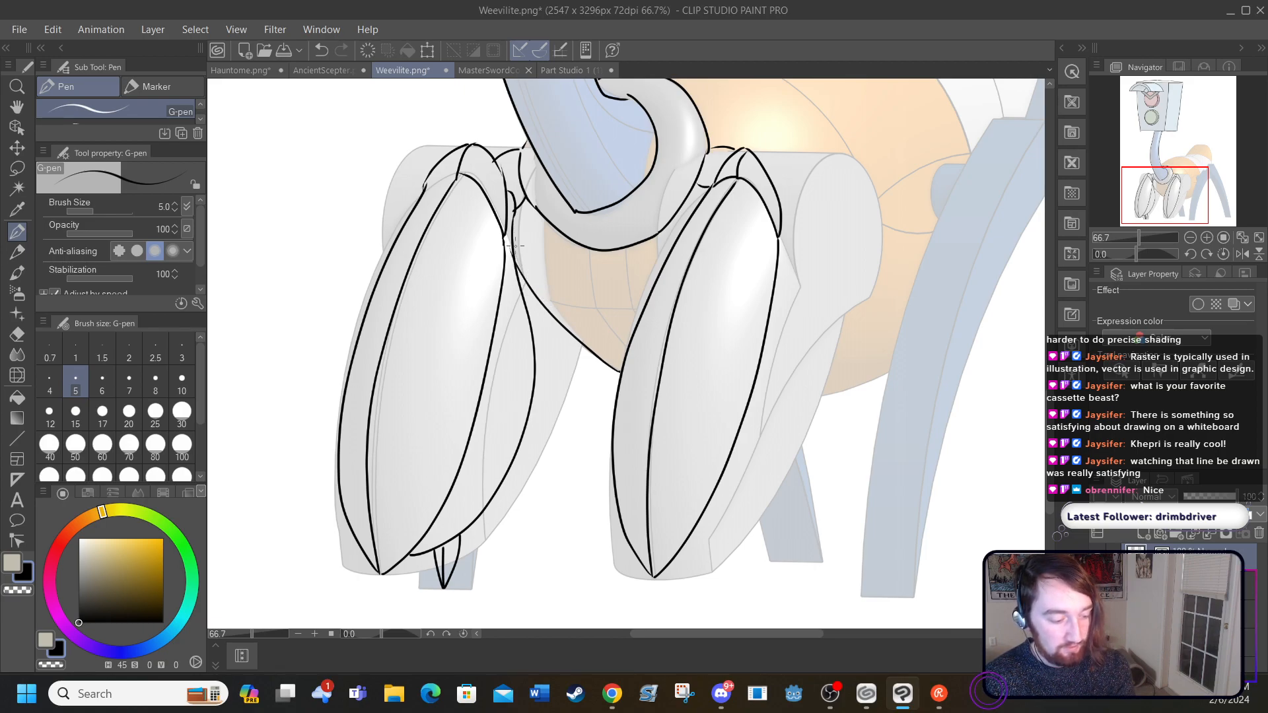
left_click(321, 50)
mouse_move(618, 371)
left_mouse_down()
mouse_move(548, 295)
mouse_move(538, 206)
left_mouse_up()
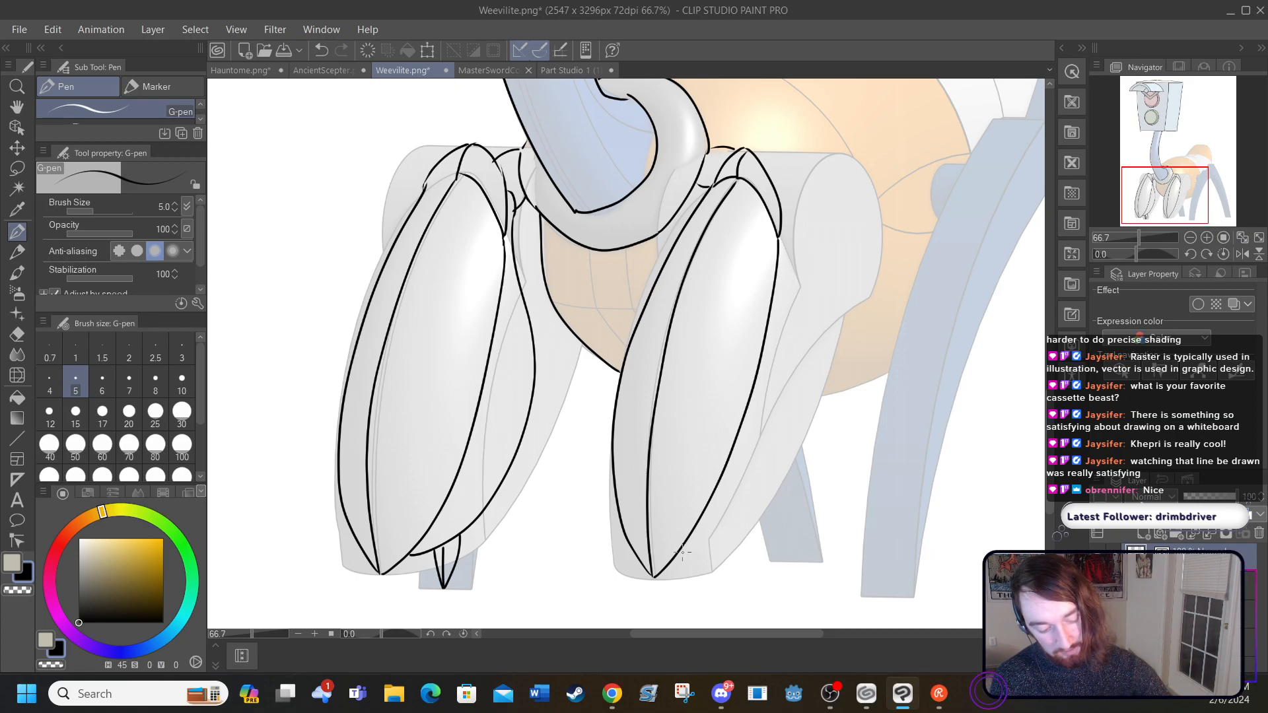
Step: Ink the second front leg's bulging right side panel and a small pointed foot beneath it
mouse_move(682, 553)
left_mouse_down()
mouse_move(763, 491)
mouse_move(798, 418)
mouse_move(806, 324)
mouse_move(783, 233)
left_mouse_up()
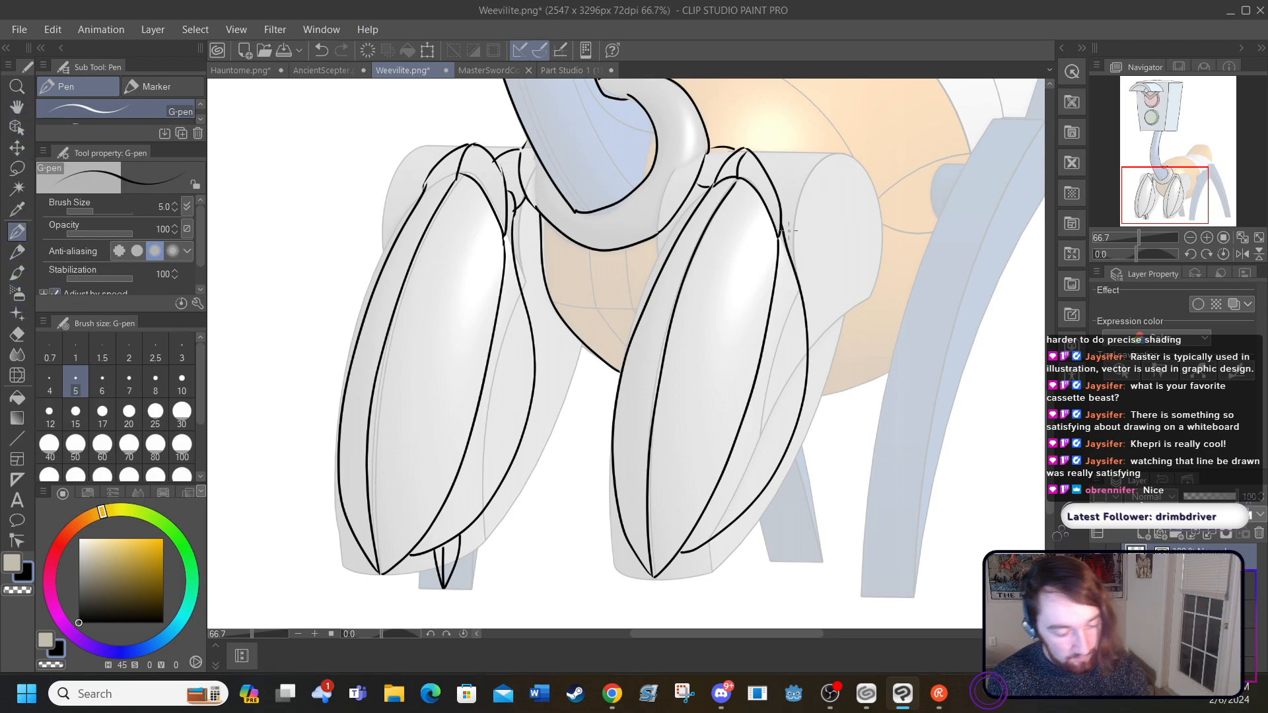
left_click_drag(793, 229, 768, 173)
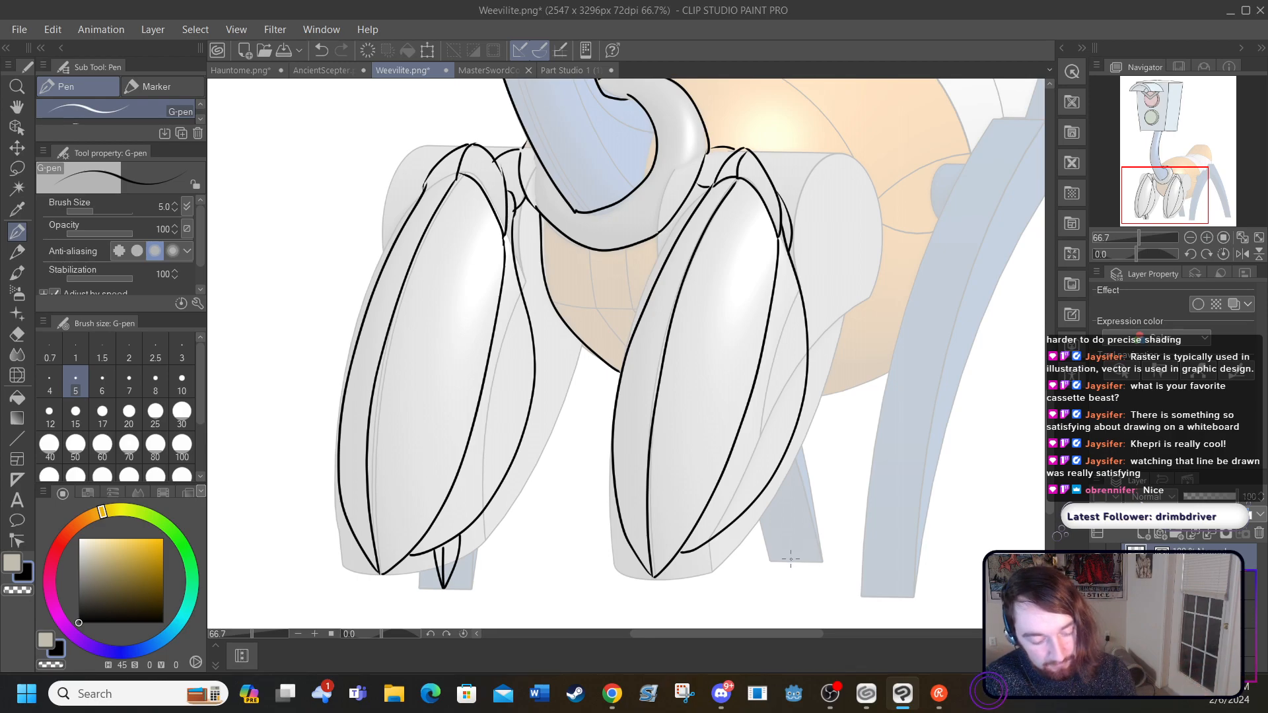
left_click_drag(792, 561, 766, 494)
left_click_drag(787, 564, 751, 496)
left_click_drag(791, 554, 779, 463)
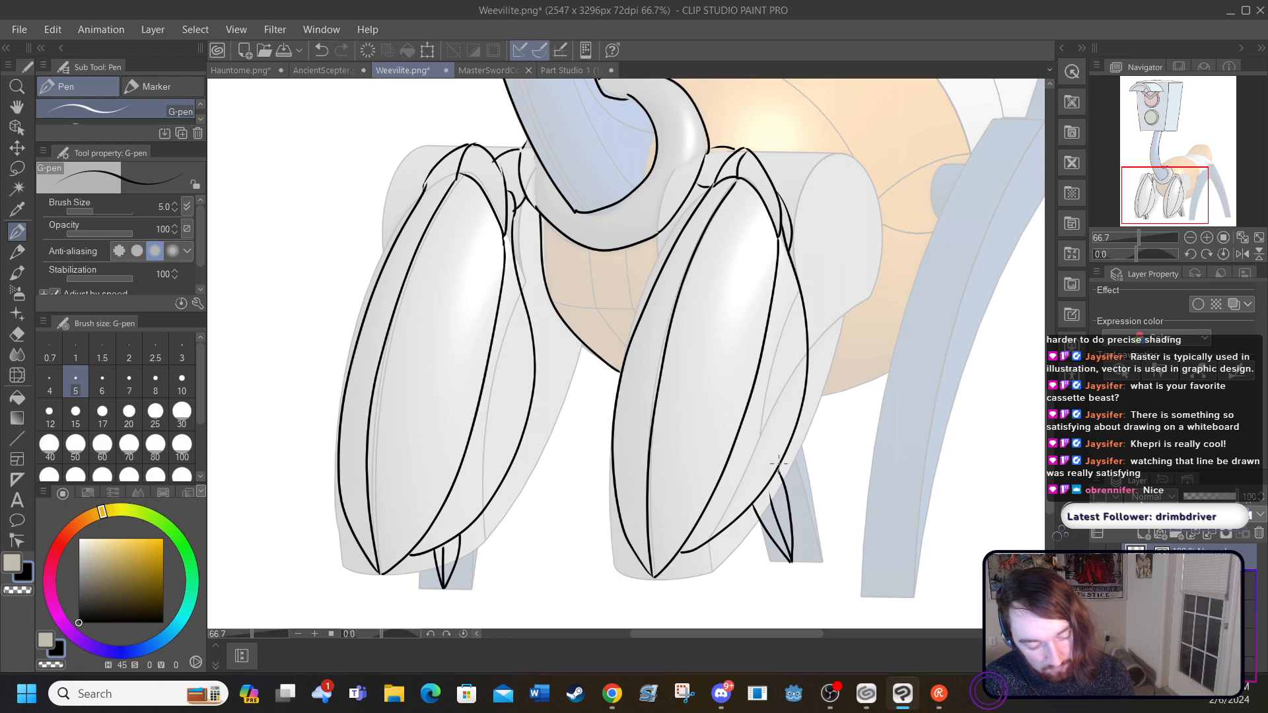
Step: Ink the back's wavy contour from the neck to a raised pointed tail tip, plus its rear edge and a parallel inner seam
left_click_drag(701, 637, 747, 632)
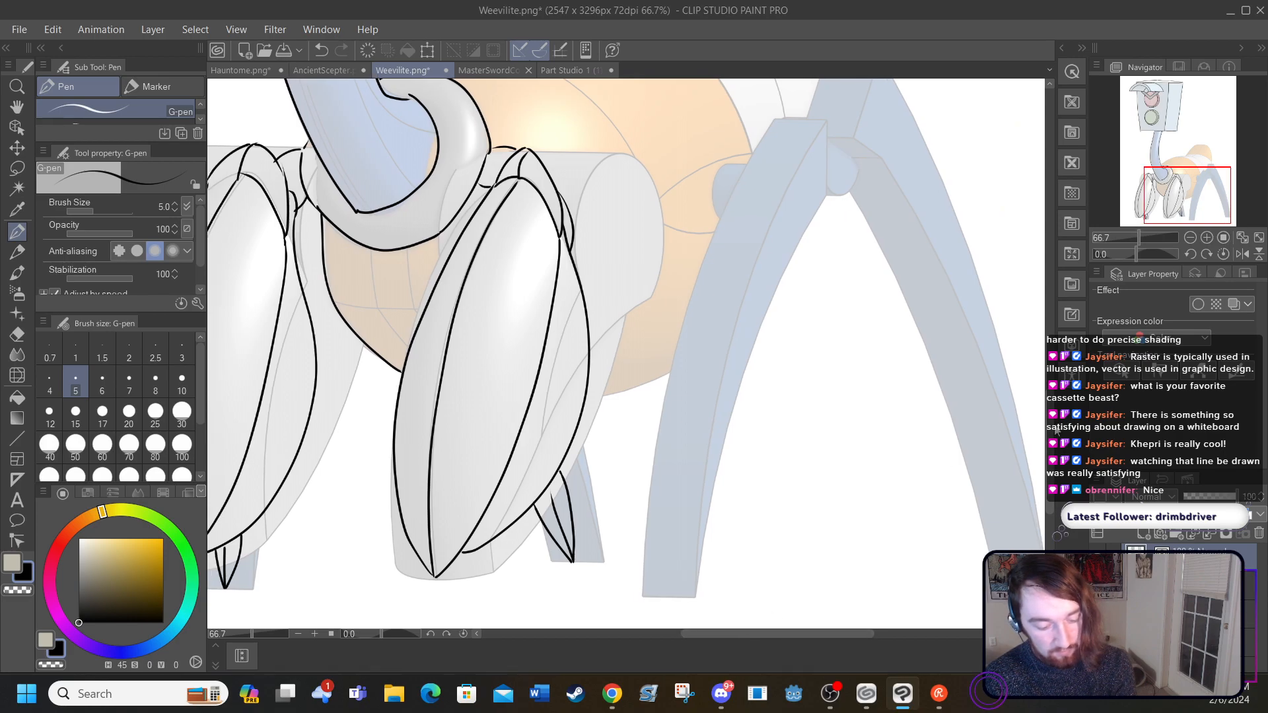
scroll(937, 469, "up", 5)
scroll(627, 353, "up", 3)
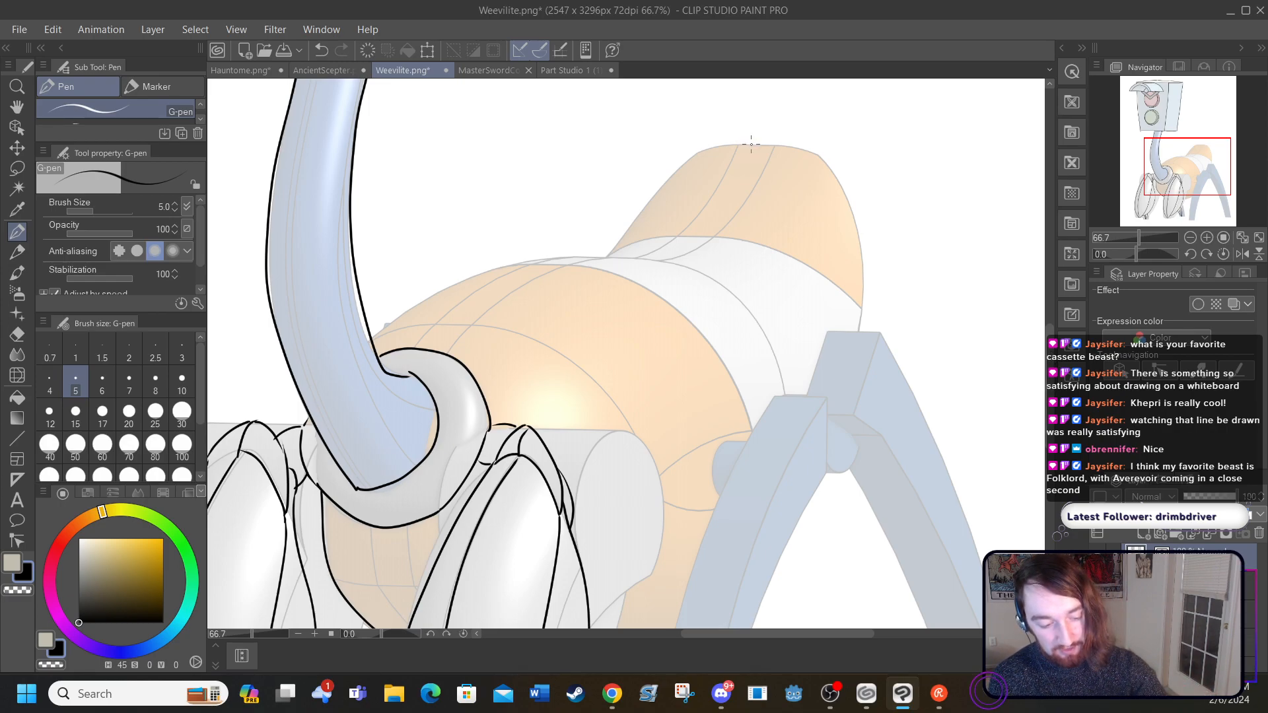
left_click_drag(753, 143, 748, 124)
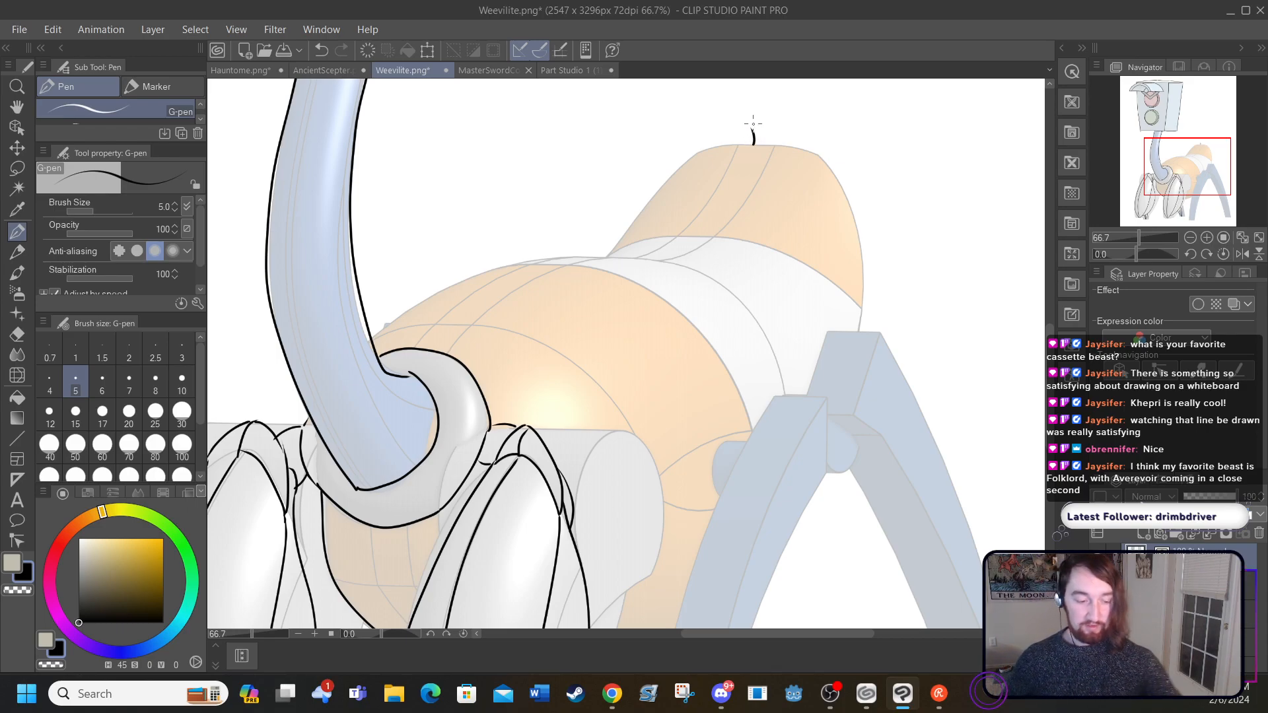
mouse_move(372, 337)
left_mouse_down()
mouse_move(480, 259)
mouse_move(665, 236)
mouse_move(716, 198)
mouse_move(758, 128)
left_mouse_up()
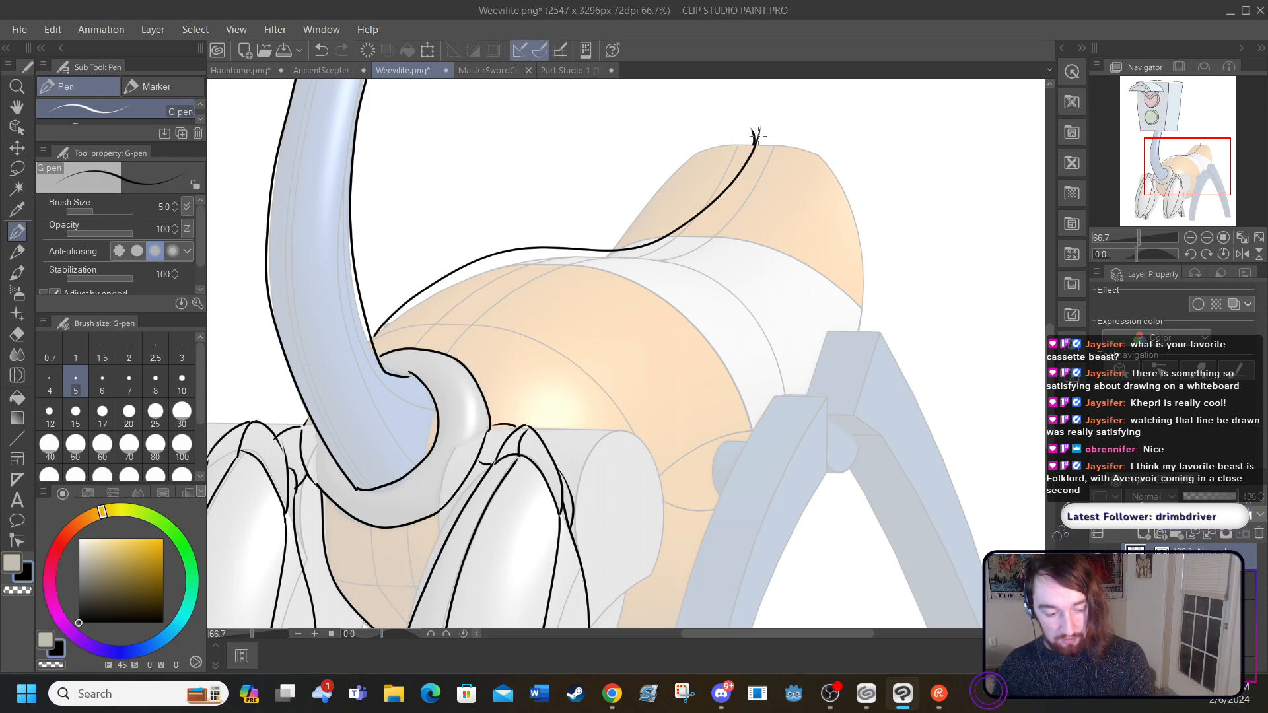
left_click_drag(759, 133, 824, 325)
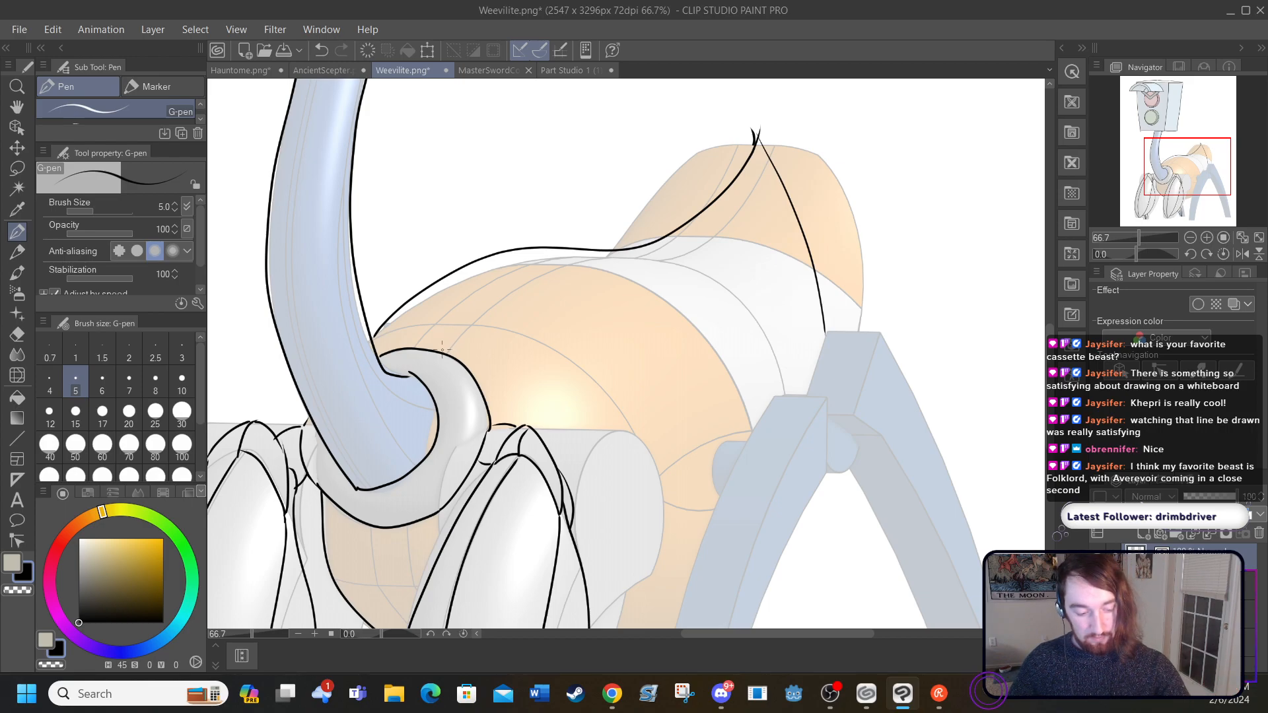
mouse_move(441, 349)
left_mouse_down()
mouse_move(479, 306)
mouse_move(538, 273)
mouse_move(694, 253)
mouse_move(725, 226)
mouse_move(759, 129)
left_mouse_up()
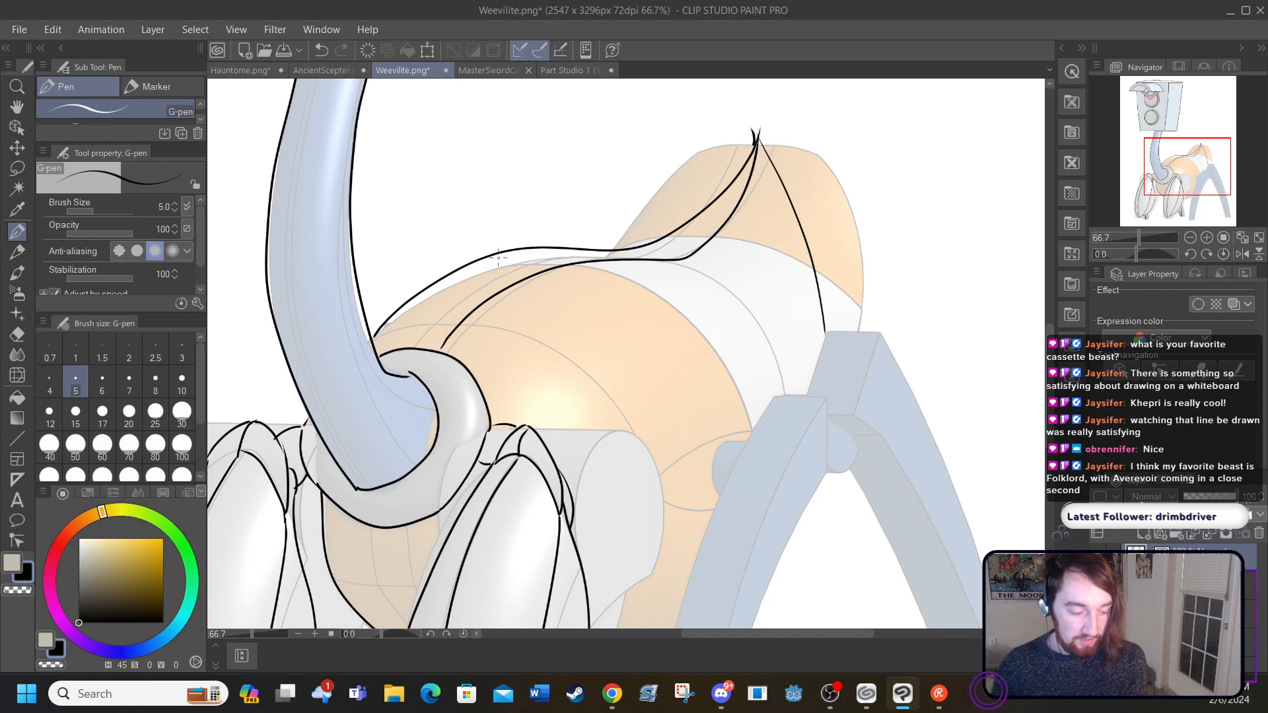
Step: Ink the rear edge of the orange front body segment and the short underside curve between the second front leg and the nearer rear leg
mouse_move(484, 257)
left_mouse_down()
mouse_move(565, 257)
mouse_move(562, 269)
mouse_move(646, 288)
mouse_move(716, 348)
mouse_move(757, 429)
left_mouse_up()
left_click_drag(1051, 379, 1058, 419)
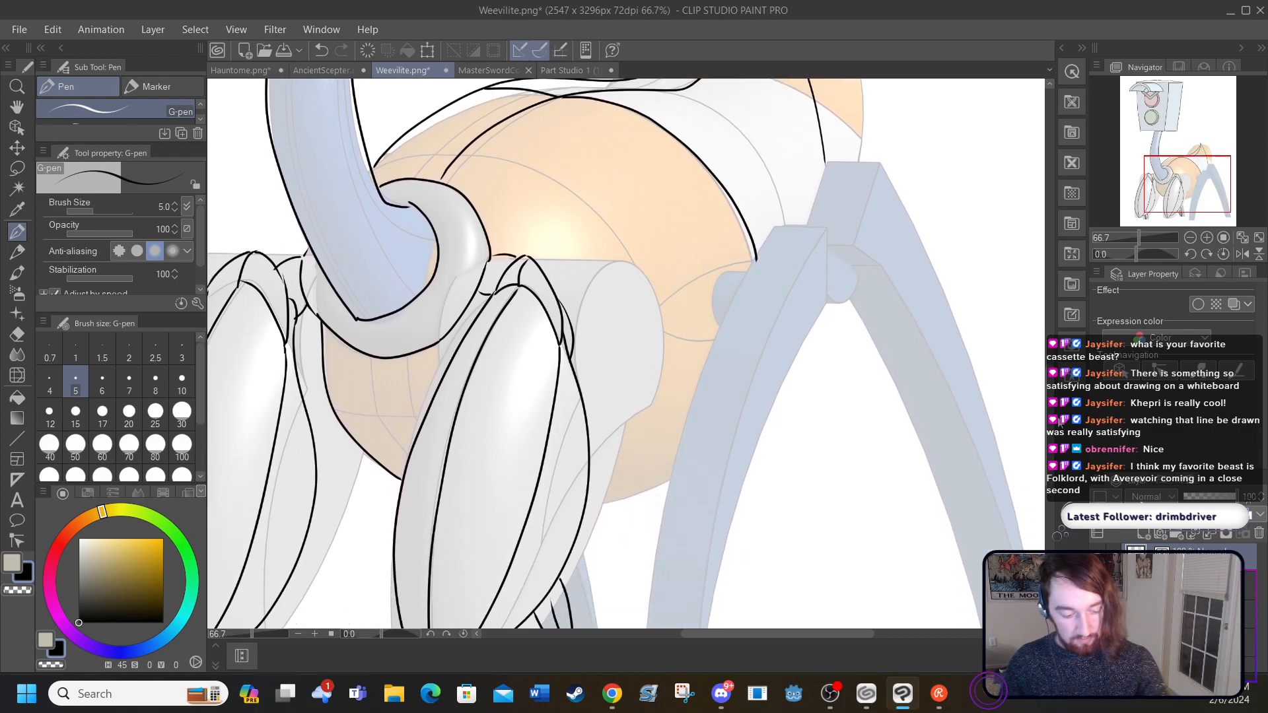
mouse_move(587, 496)
left_mouse_down()
mouse_move(636, 494)
mouse_move(676, 475)
left_mouse_up()
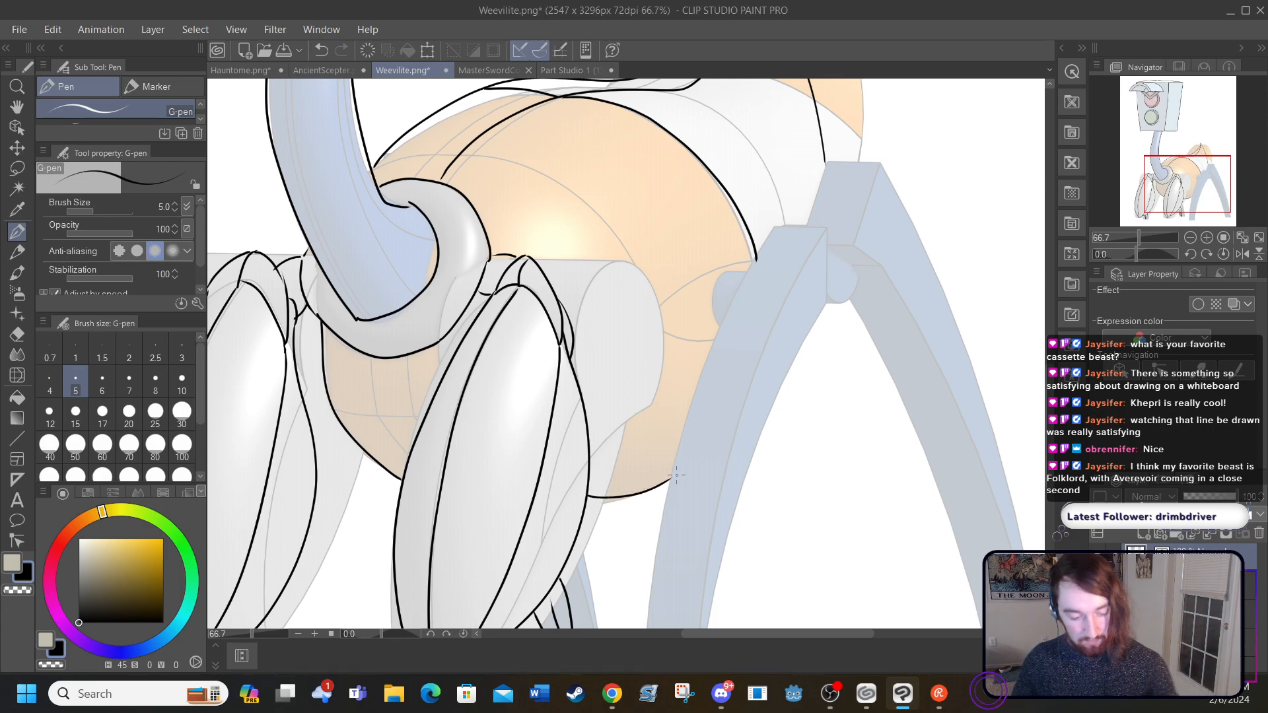
Step: Ink the nearer rear leg's curved top edge and its long central ridge running down to a pointed foot
left_click_drag(702, 632, 724, 608)
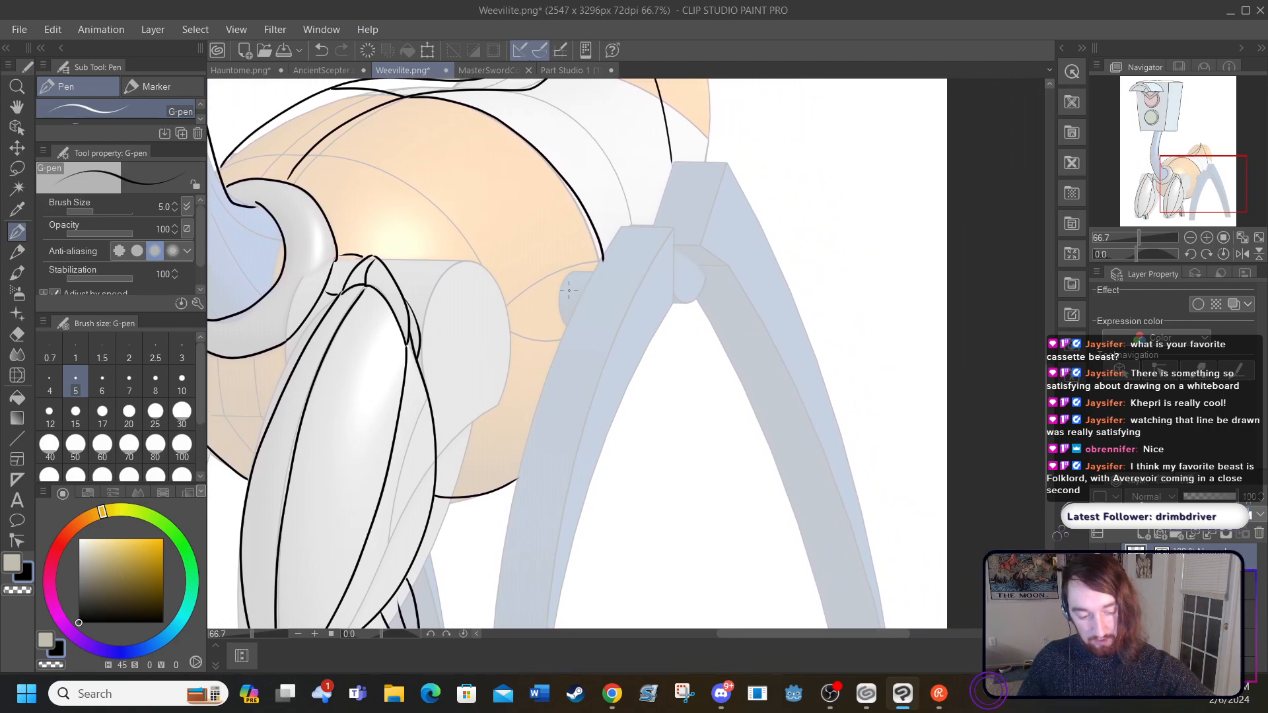
mouse_move(570, 293)
left_mouse_down()
mouse_move(602, 282)
mouse_move(629, 249)
left_mouse_up()
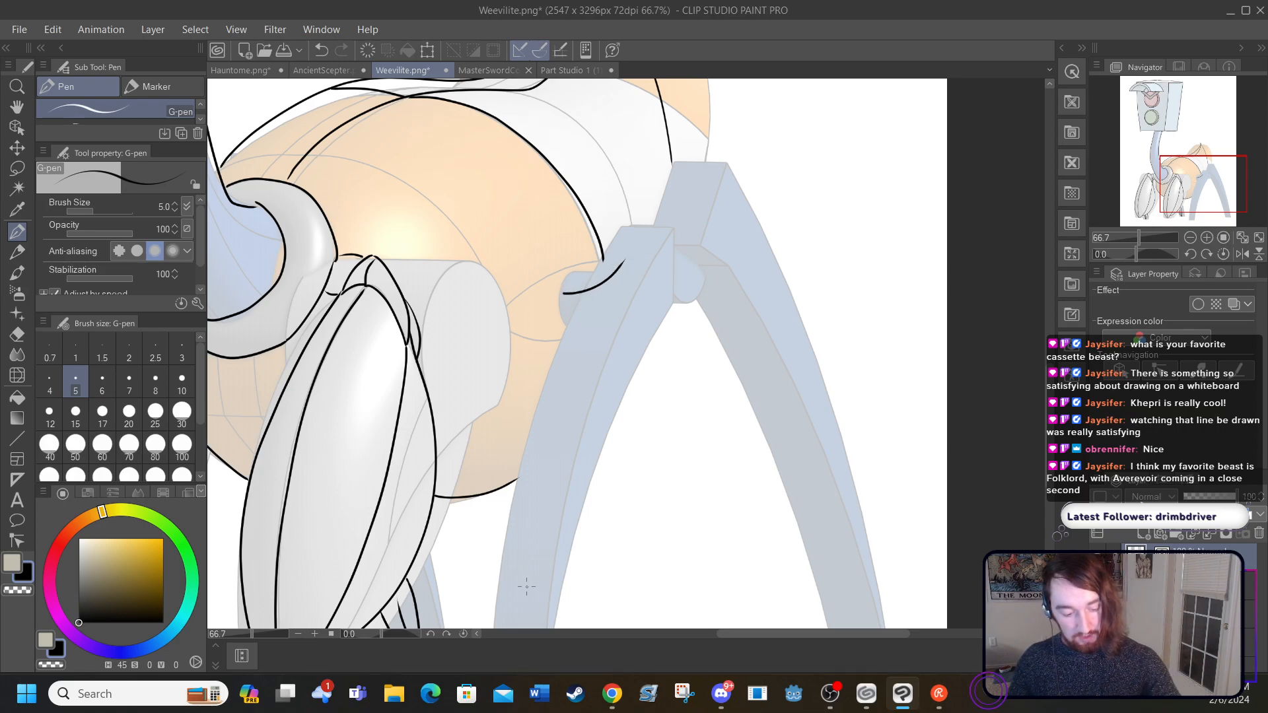
scroll(1054, 411, "down", 3)
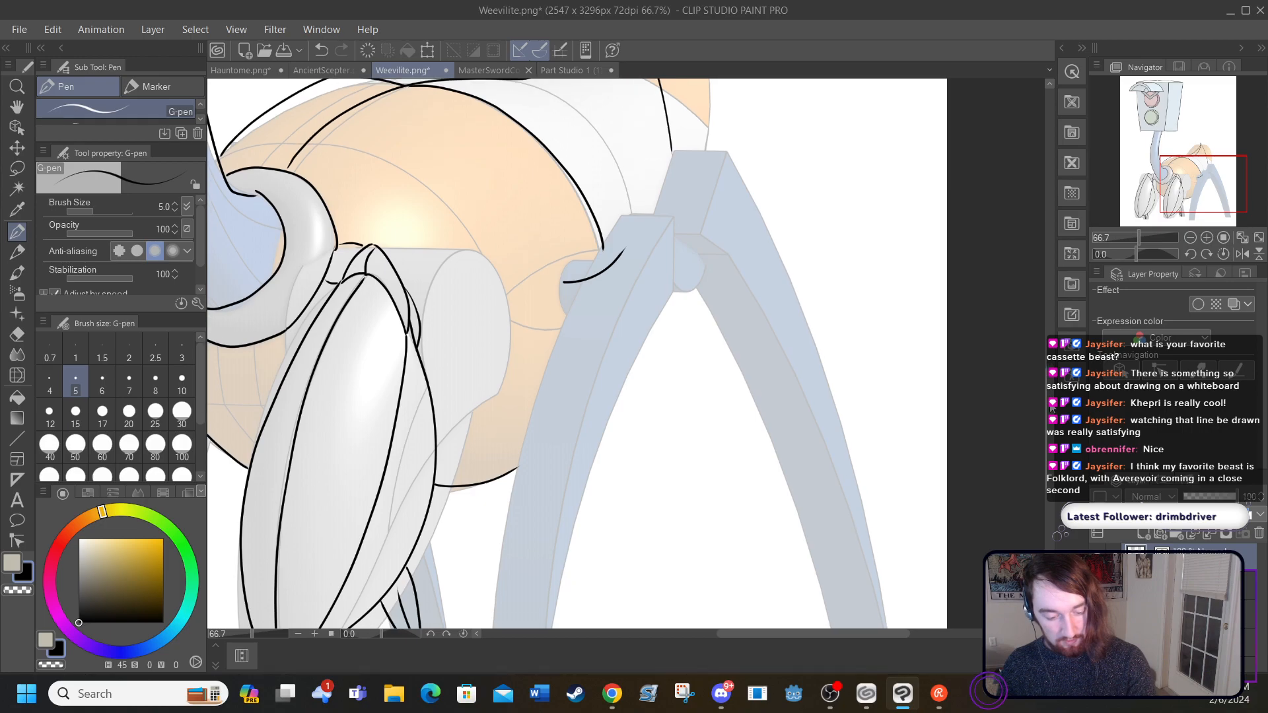
scroll(1054, 455, "down", 5)
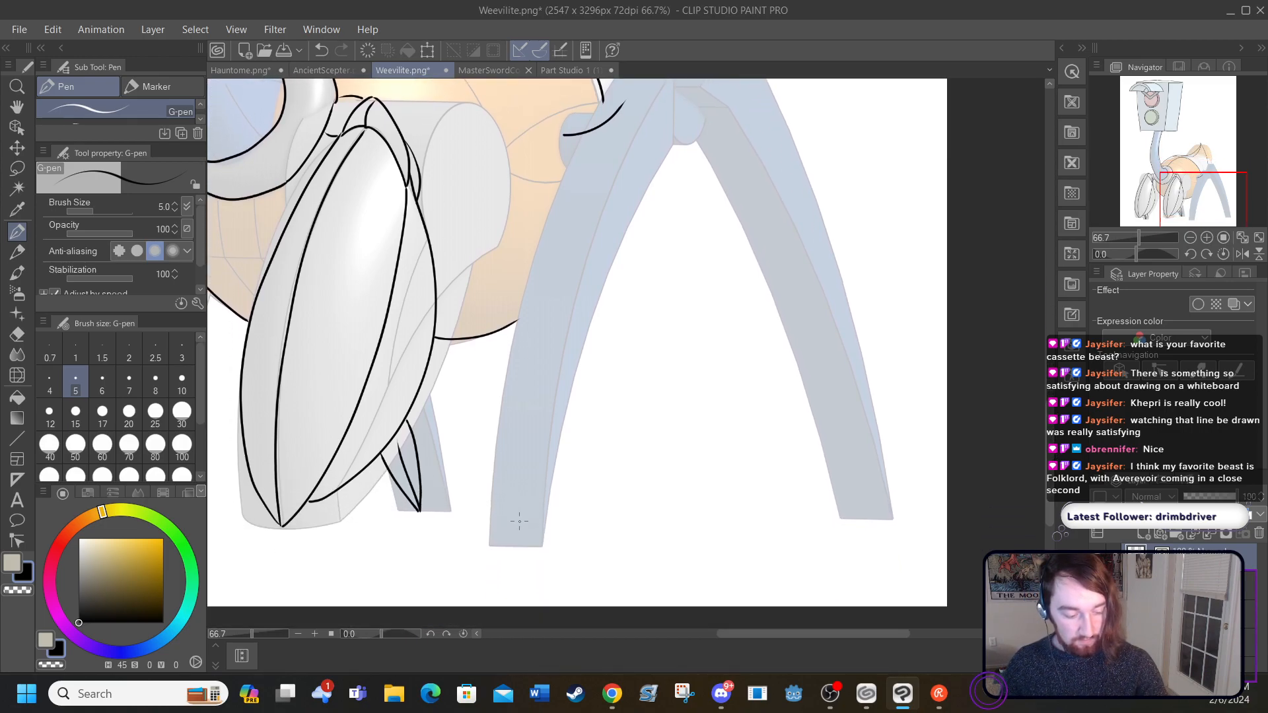
mouse_move(515, 541)
left_mouse_down()
mouse_move(555, 288)
mouse_move(632, 102)
left_mouse_up()
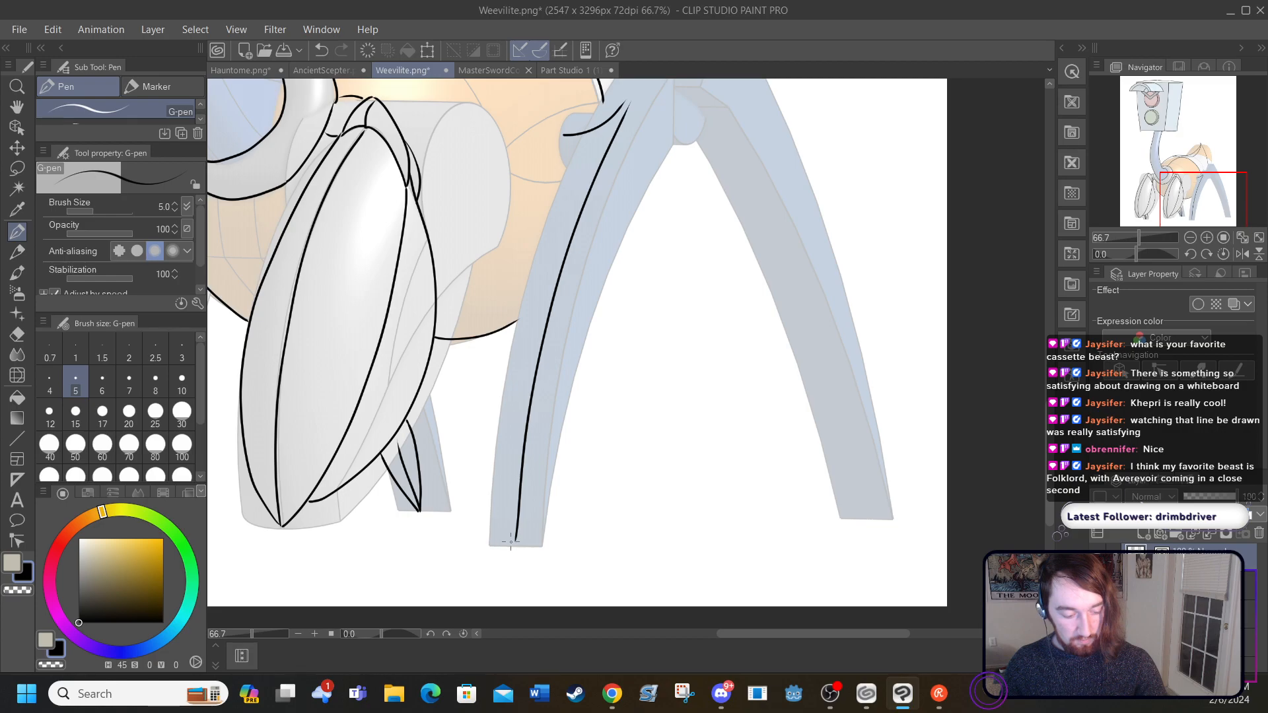
Step: Ink the nearer rear leg's left and right outlines as a narrow-topped blade meeting at the pointed foot, redoing the first left-edge stroke
mouse_move(514, 542)
left_mouse_down()
mouse_move(506, 455)
mouse_move(528, 281)
mouse_move(587, 157)
mouse_move(564, 136)
left_mouse_up()
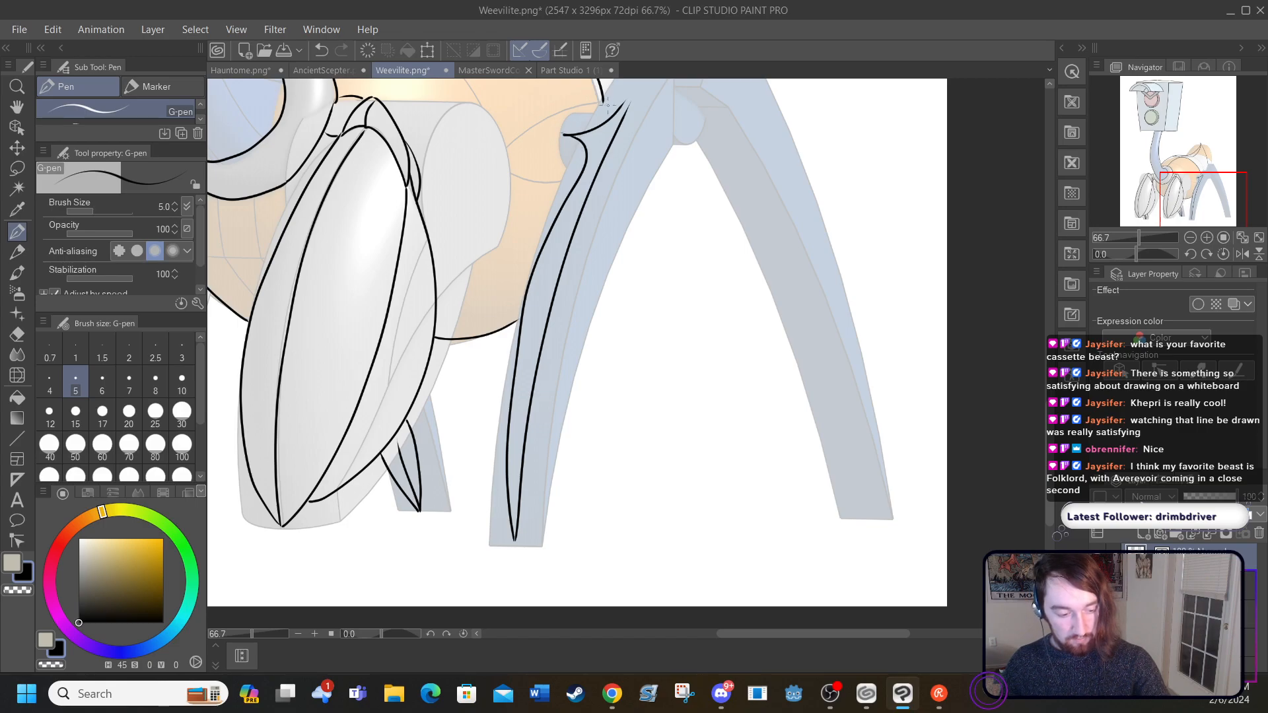
left_click(322, 49)
left_click_drag(512, 541, 506, 377)
mouse_move(521, 305)
left_mouse_down()
mouse_move(572, 208)
mouse_move(582, 165)
mouse_move(564, 134)
left_mouse_up()
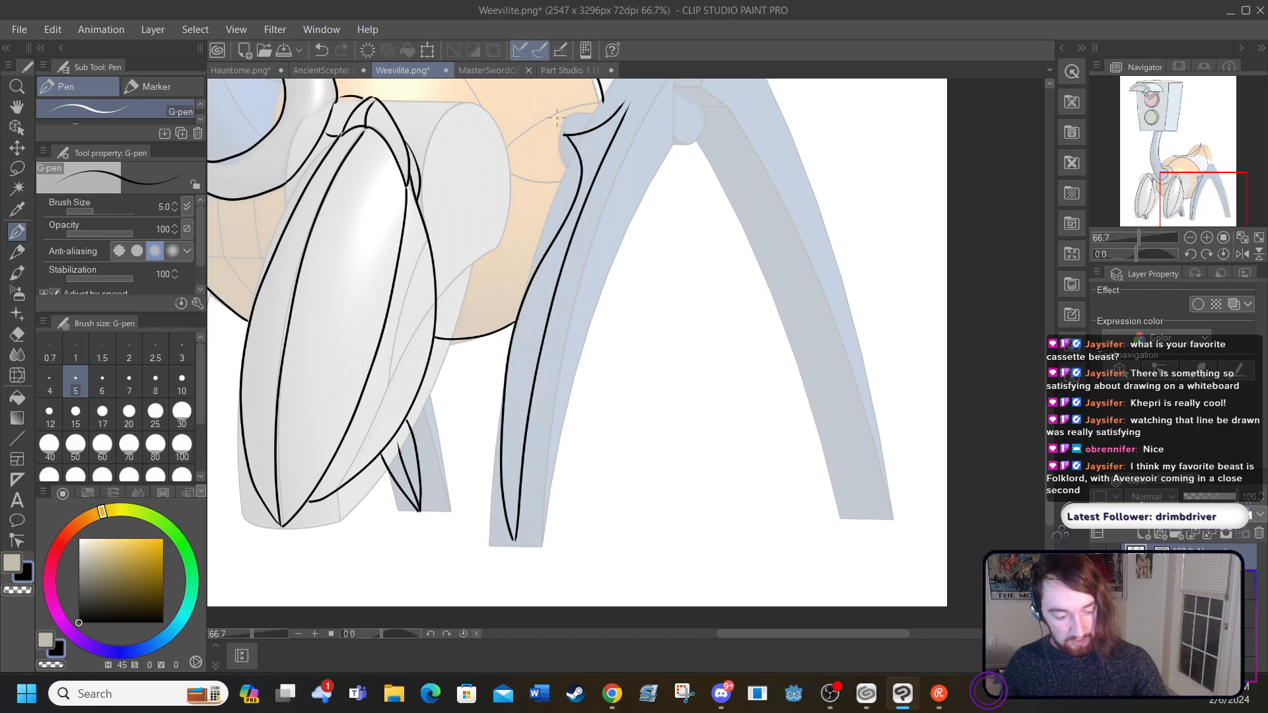
mouse_move(516, 532)
left_mouse_down()
mouse_move(568, 405)
mouse_move(583, 240)
mouse_move(625, 97)
left_mouse_up()
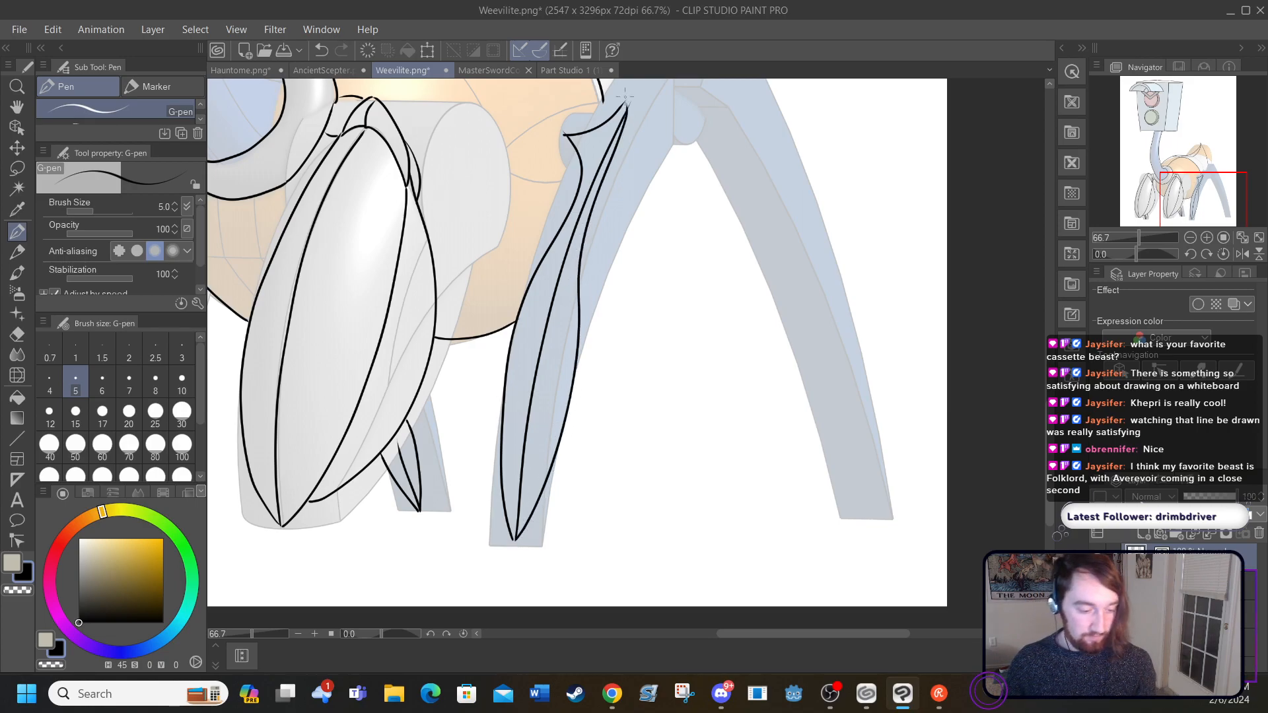
scroll(624, 97, "up", 3)
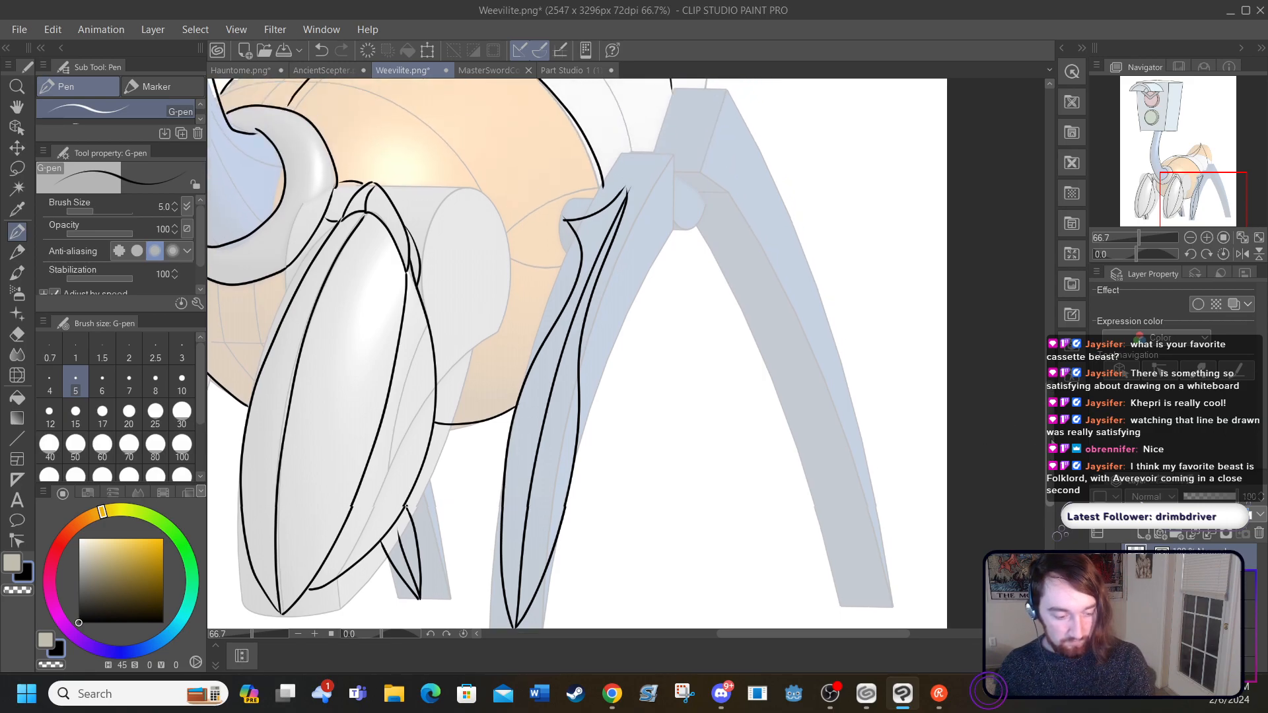
scroll(625, 97, "up", 2)
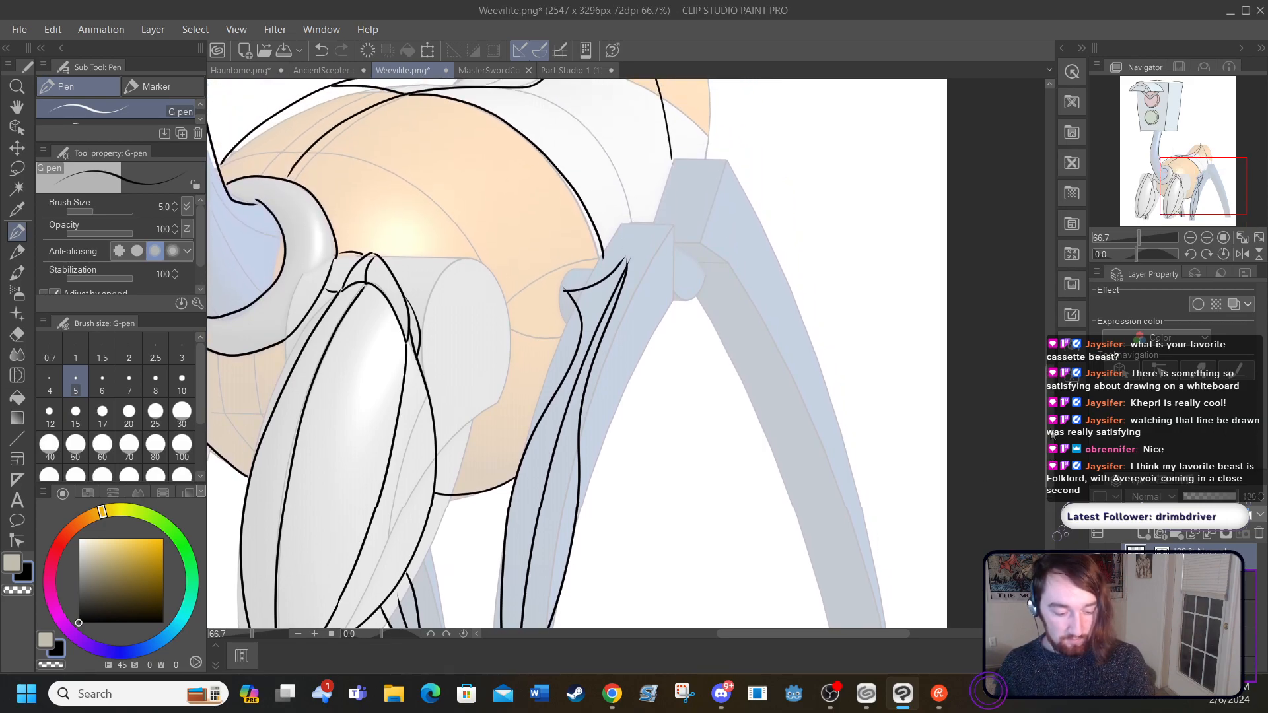
scroll(1051, 434, "up", 2)
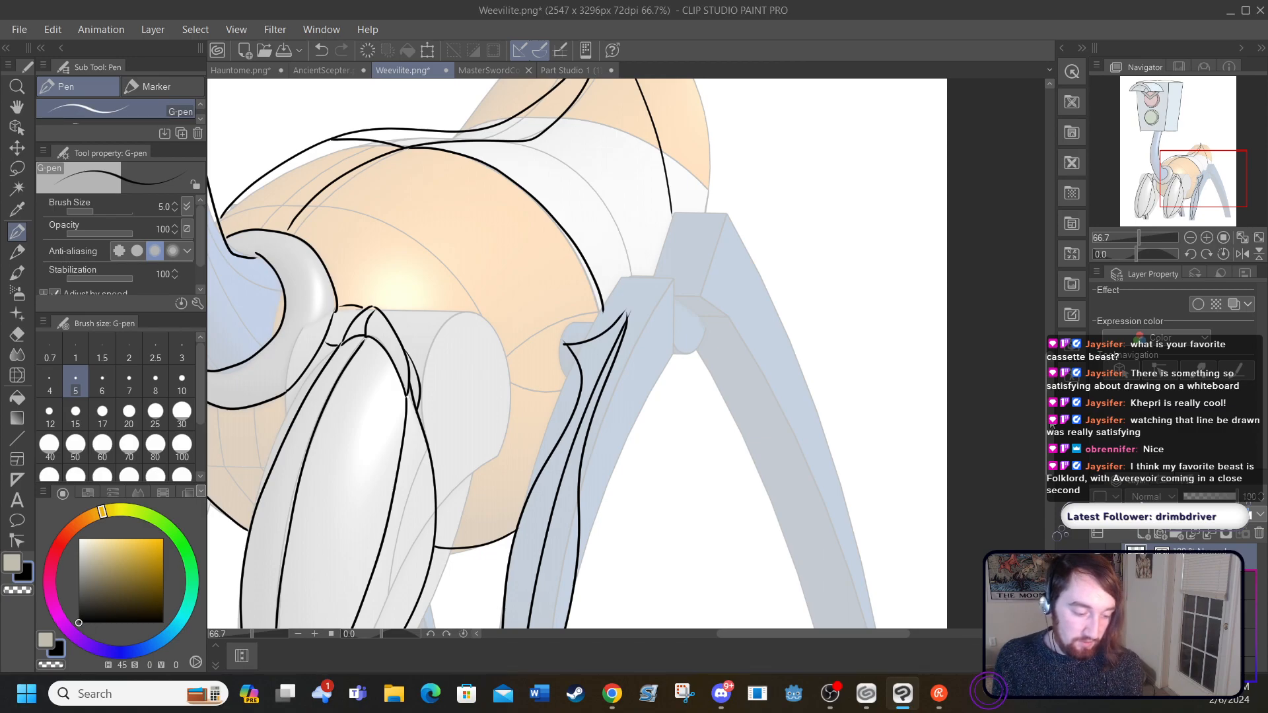
scroll(1051, 429, "down", 1)
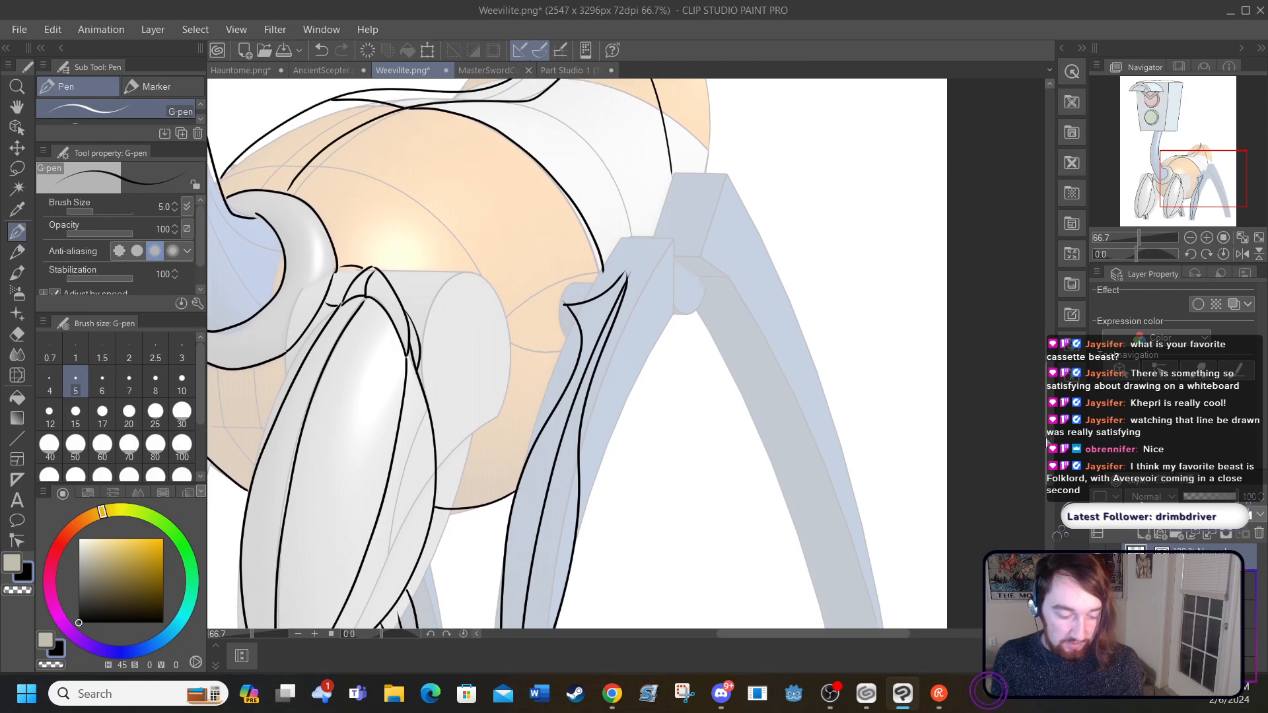
left_click_drag(739, 634, 759, 634)
scroll(1053, 455, "down", 1)
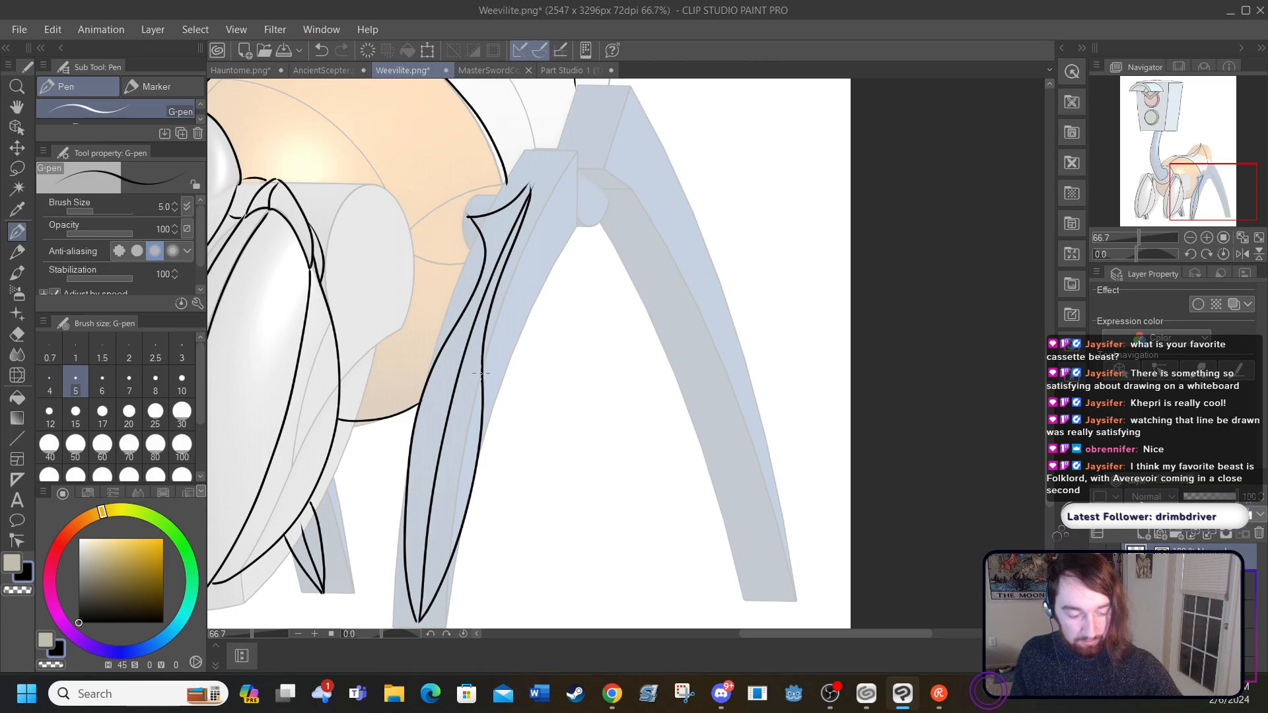
Step: Ink the nearer rear leg's outer upper bulge from the narrow top to mid-leg and the short spur edge below it
mouse_move(484, 373)
left_mouse_down()
mouse_move(526, 284)
mouse_move(528, 177)
left_mouse_up()
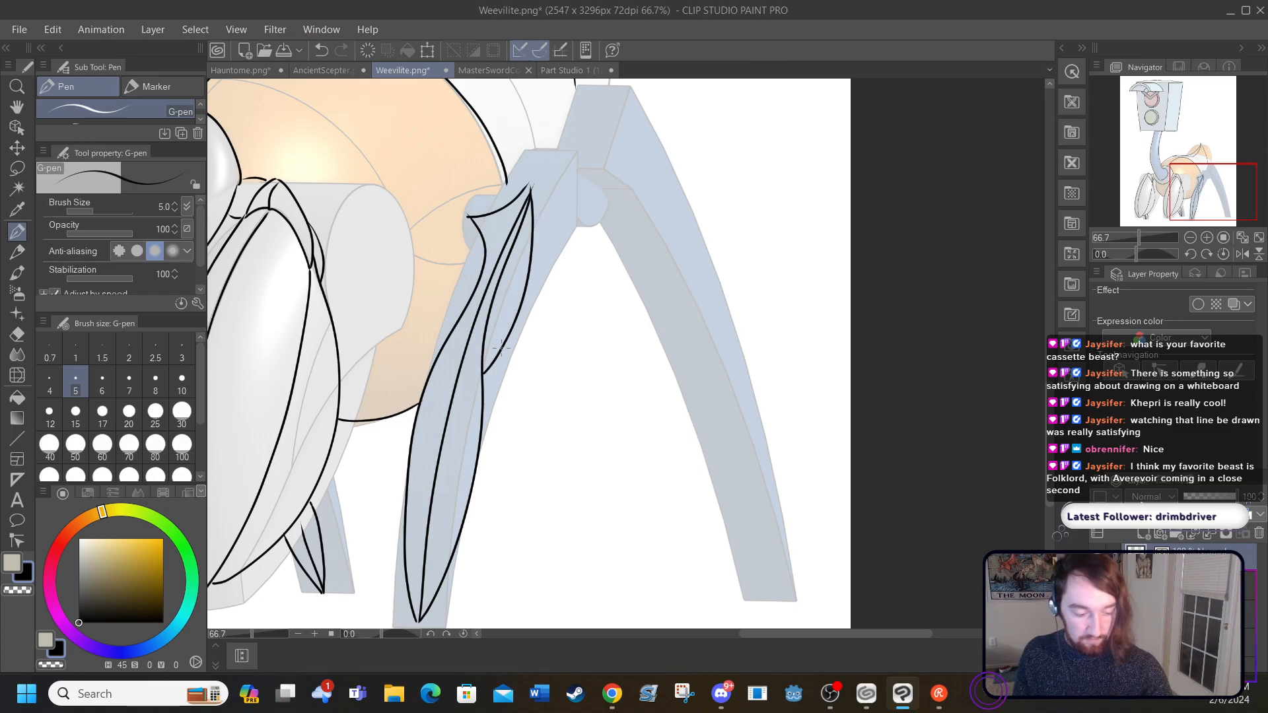
left_click_drag(504, 347, 487, 408)
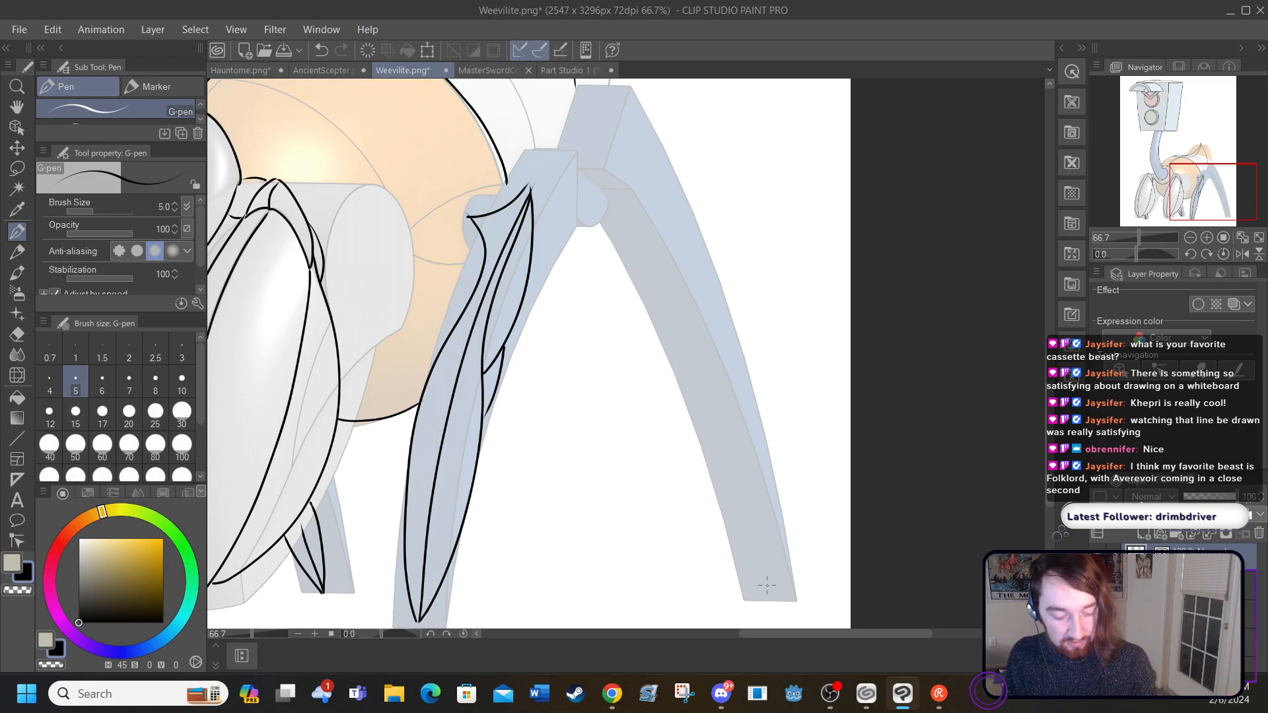
Step: Ink the farther rear leg as a long pointed blade with a central ridge, adding short joint strokes at the tops of both rear legs
mouse_move(765, 596)
left_mouse_down()
mouse_move(699, 357)
mouse_move(651, 241)
mouse_move(599, 165)
left_mouse_up()
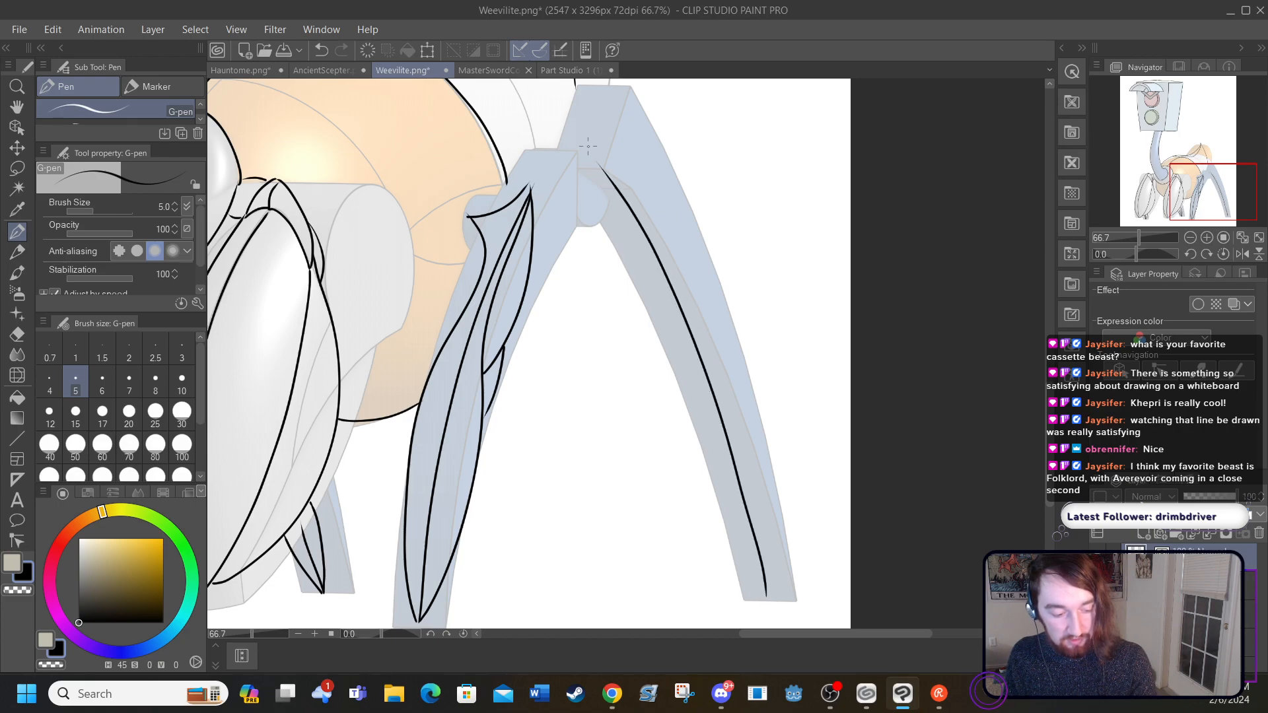
mouse_move(766, 591)
left_mouse_down()
mouse_move(773, 524)
mouse_move(745, 372)
mouse_move(711, 288)
mouse_move(587, 109)
mouse_move(608, 173)
left_mouse_up()
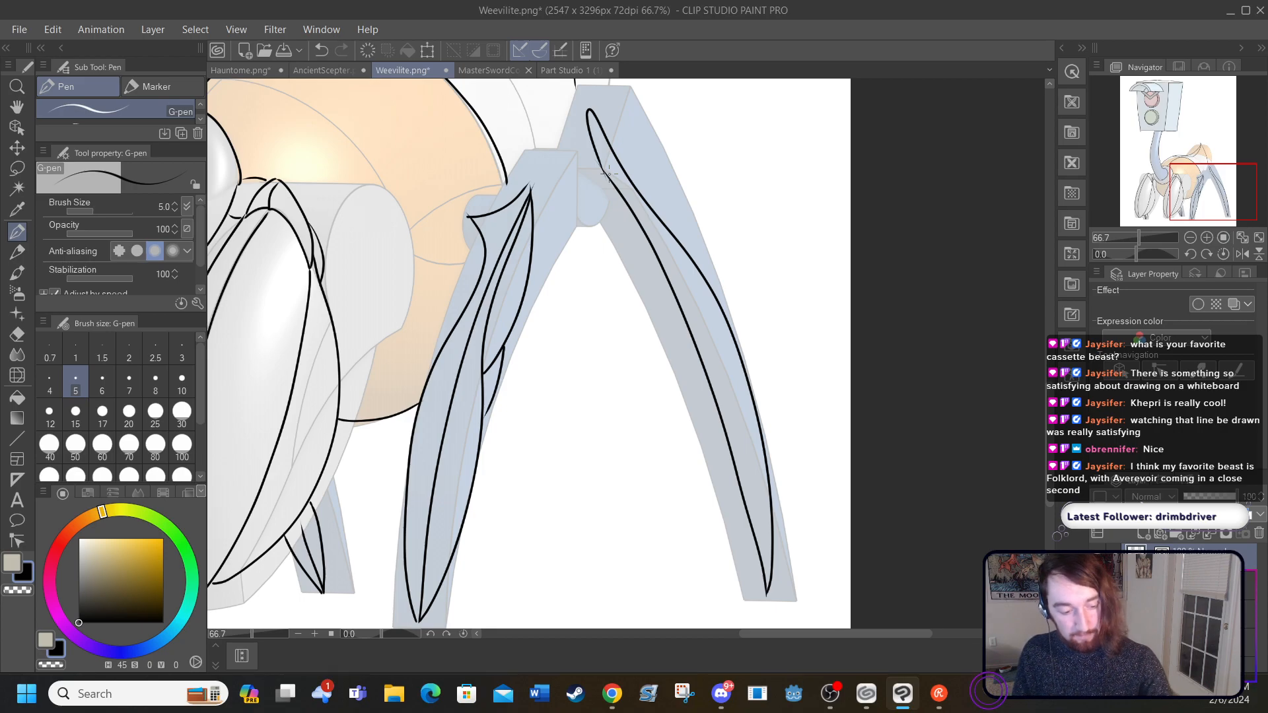
mouse_move(766, 593)
left_mouse_down()
mouse_move(709, 466)
mouse_move(658, 285)
mouse_move(628, 221)
mouse_move(567, 158)
mouse_move(585, 115)
left_mouse_up()
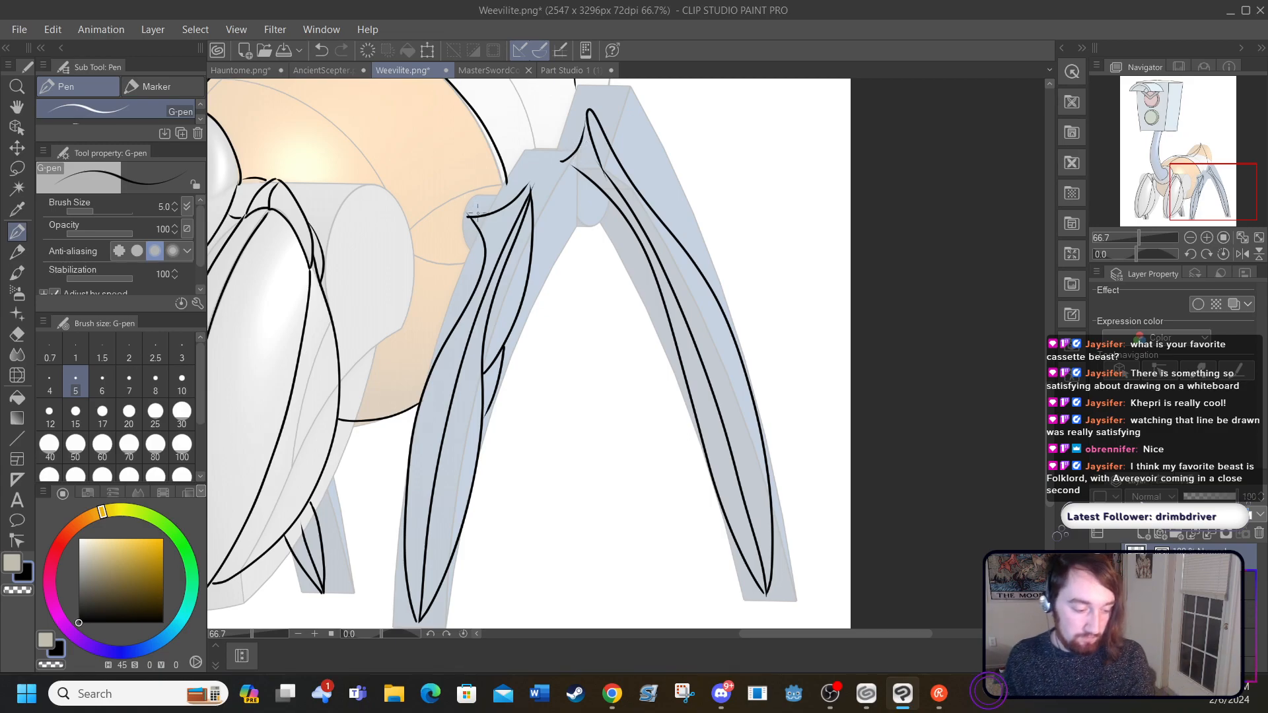
left_click_drag(480, 239, 463, 223)
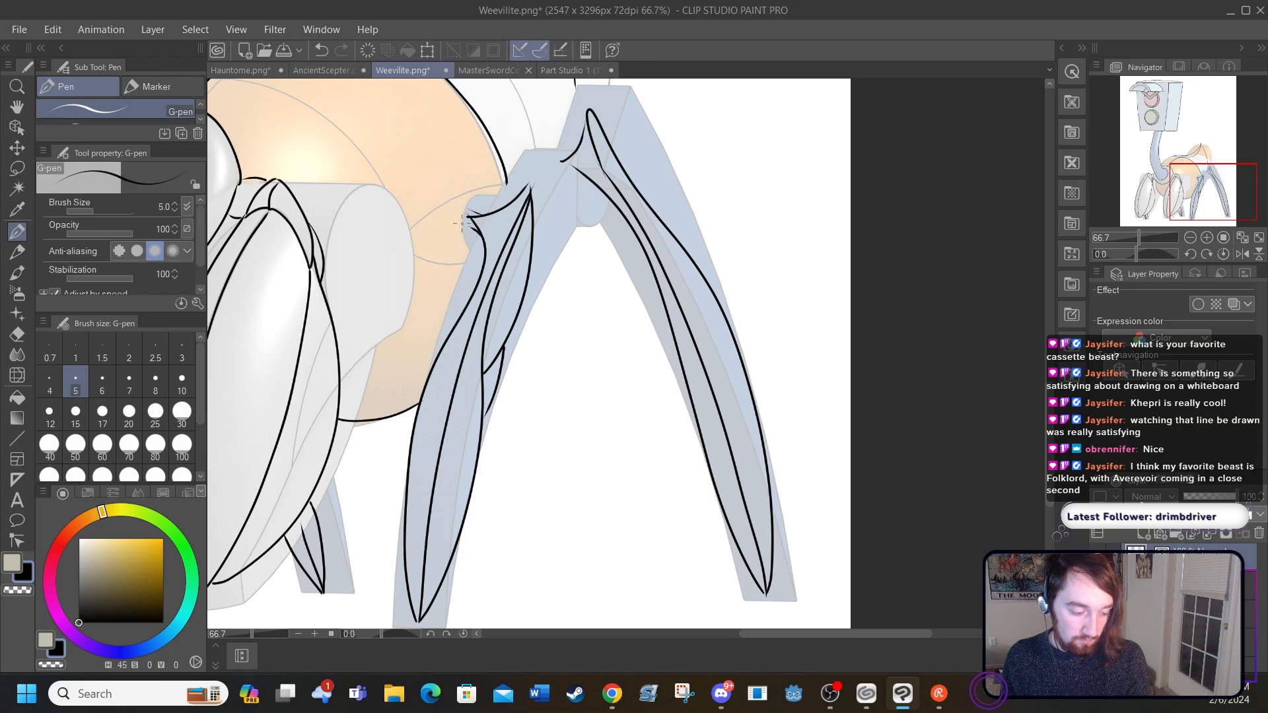
mouse_move(570, 151)
left_mouse_down()
mouse_move(543, 145)
mouse_move(546, 165)
left_mouse_up()
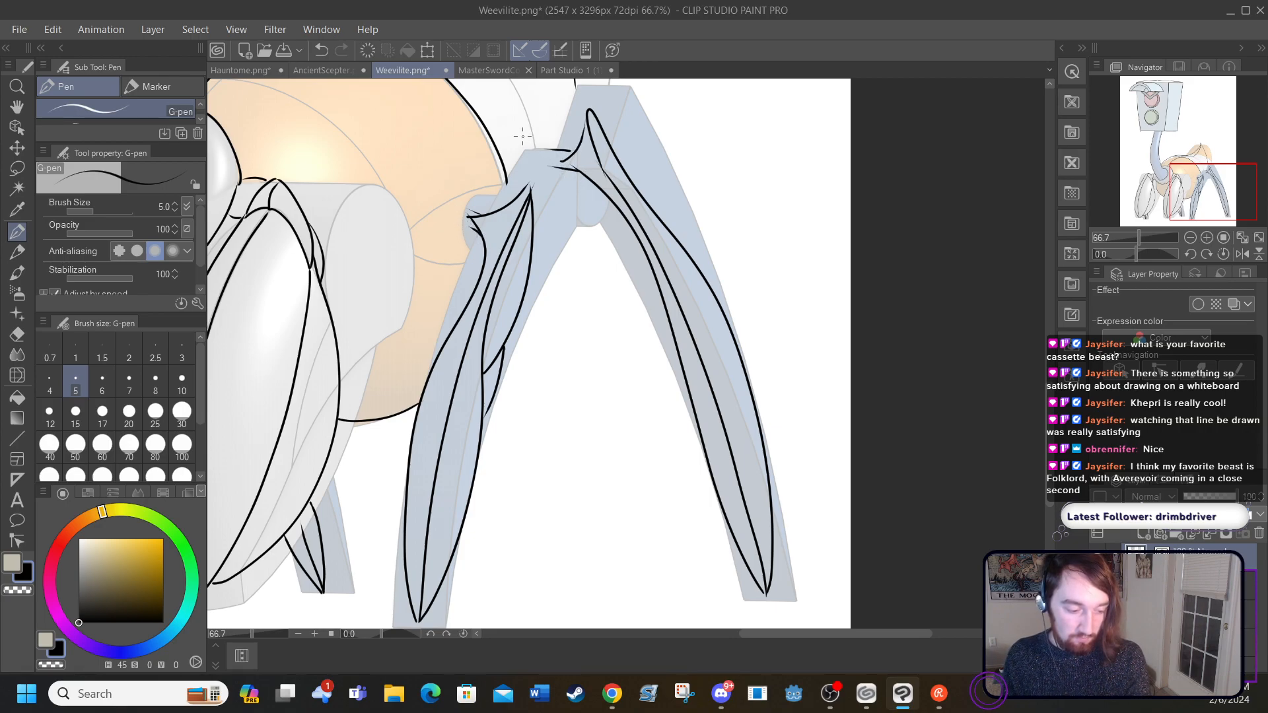
Step: Ink the remaining rear body contours: the edge down to the farther leg, the underside curve between the rear legs and the seam below the tail
scroll(522, 136, "up", 3)
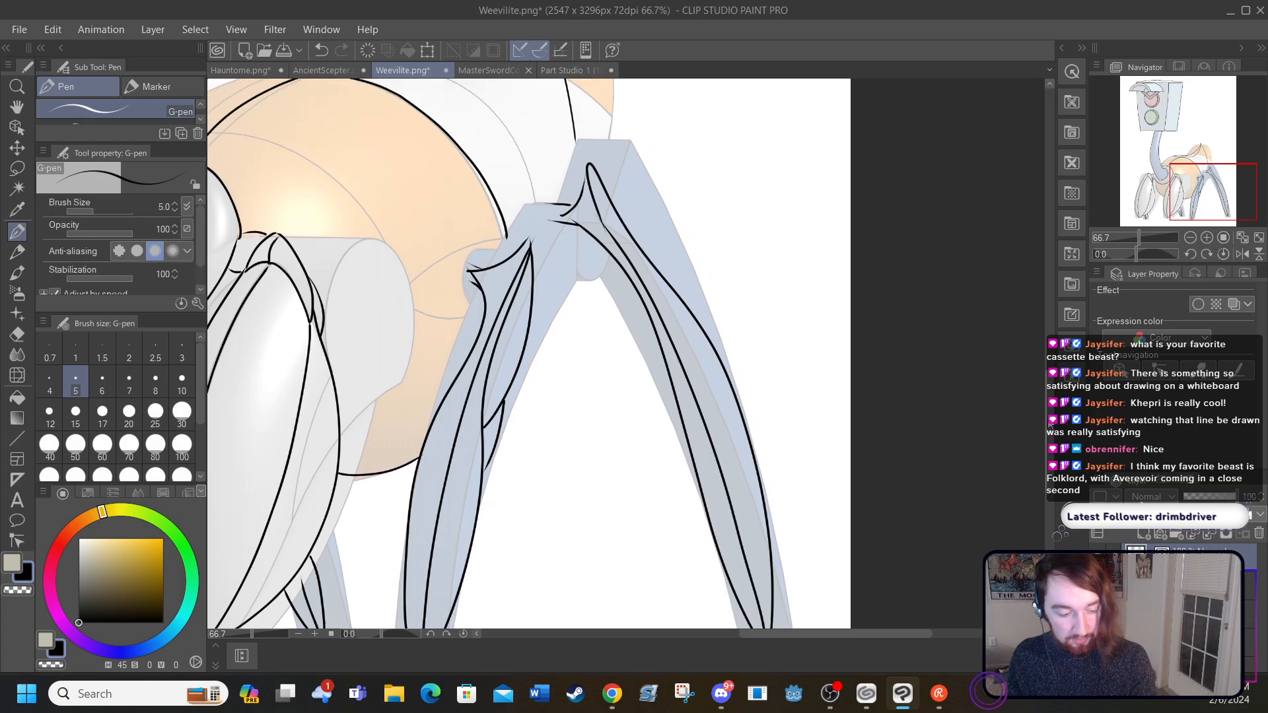
scroll(529, 353, "up", 3)
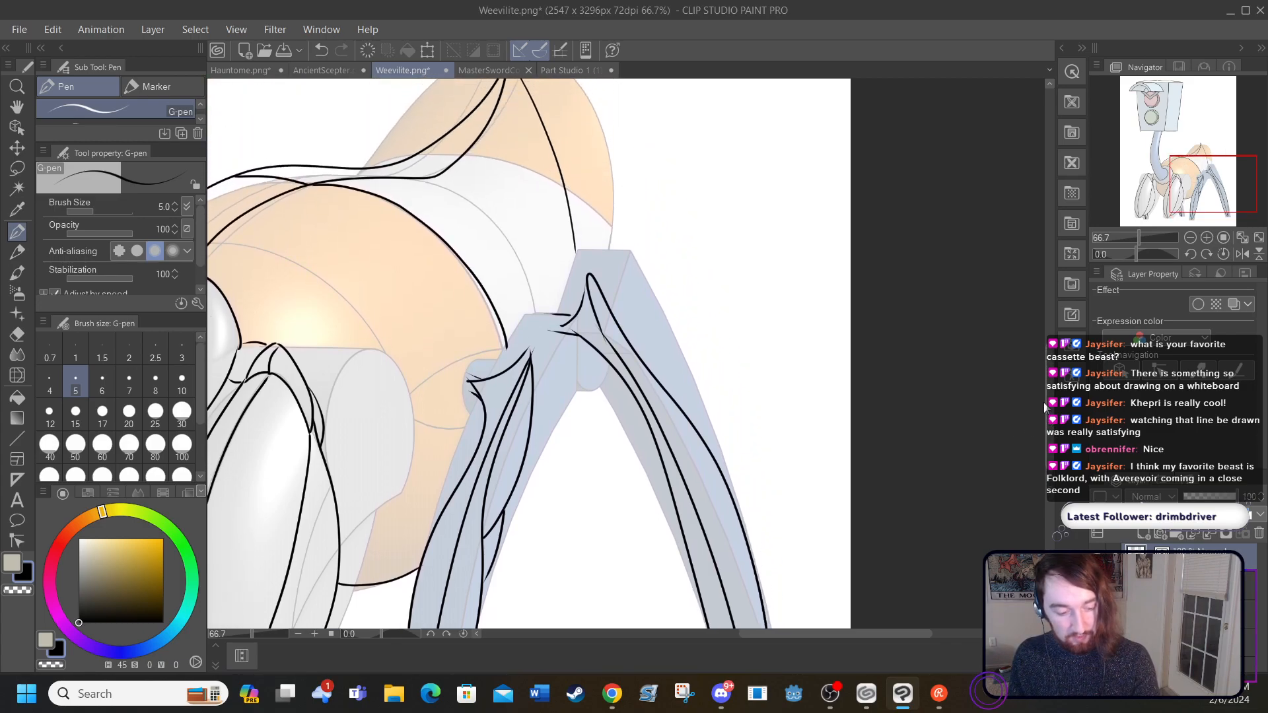
left_click_drag(573, 268, 574, 299)
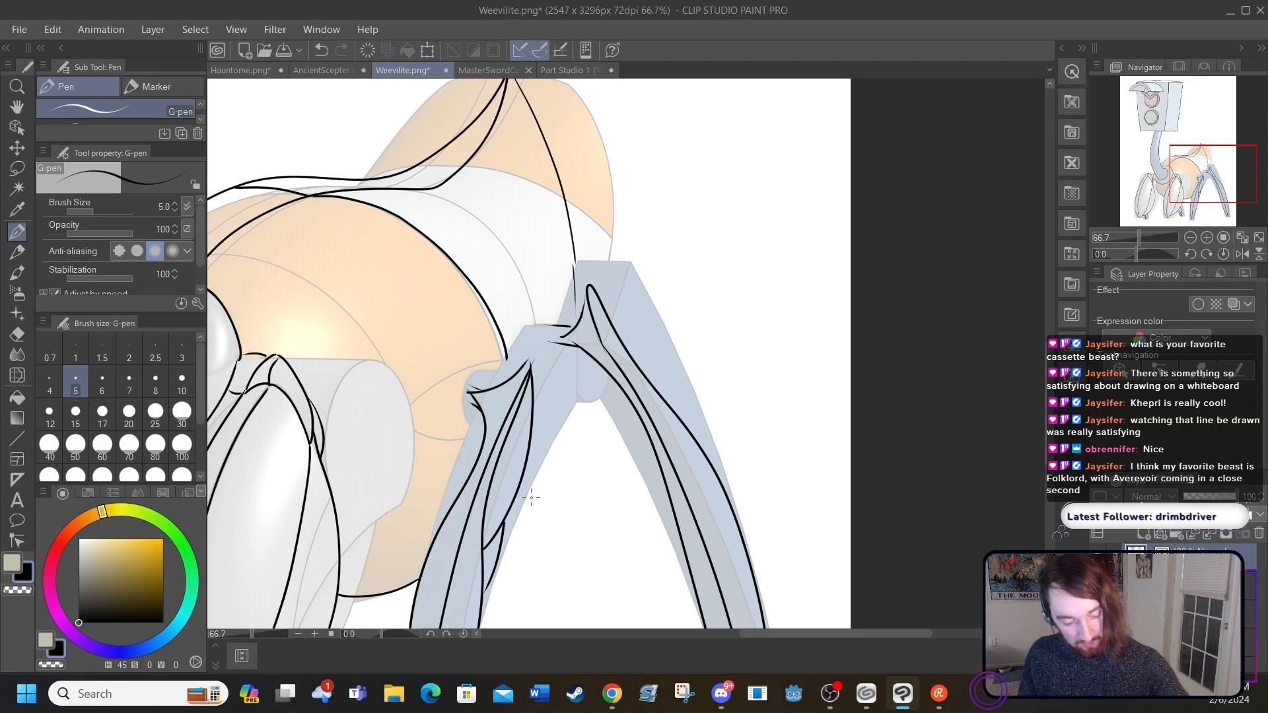
mouse_move(520, 494)
left_mouse_down()
mouse_move(566, 390)
mouse_move(572, 333)
left_mouse_up()
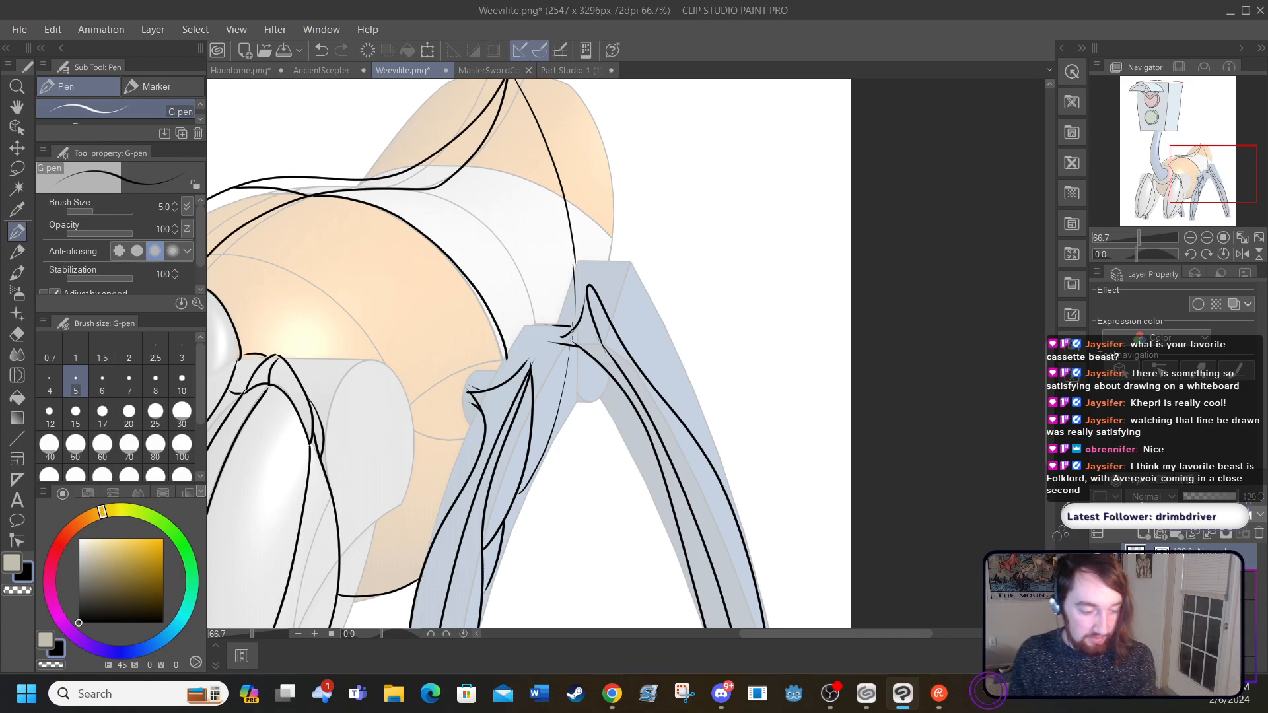
left_click_drag(417, 165, 561, 196)
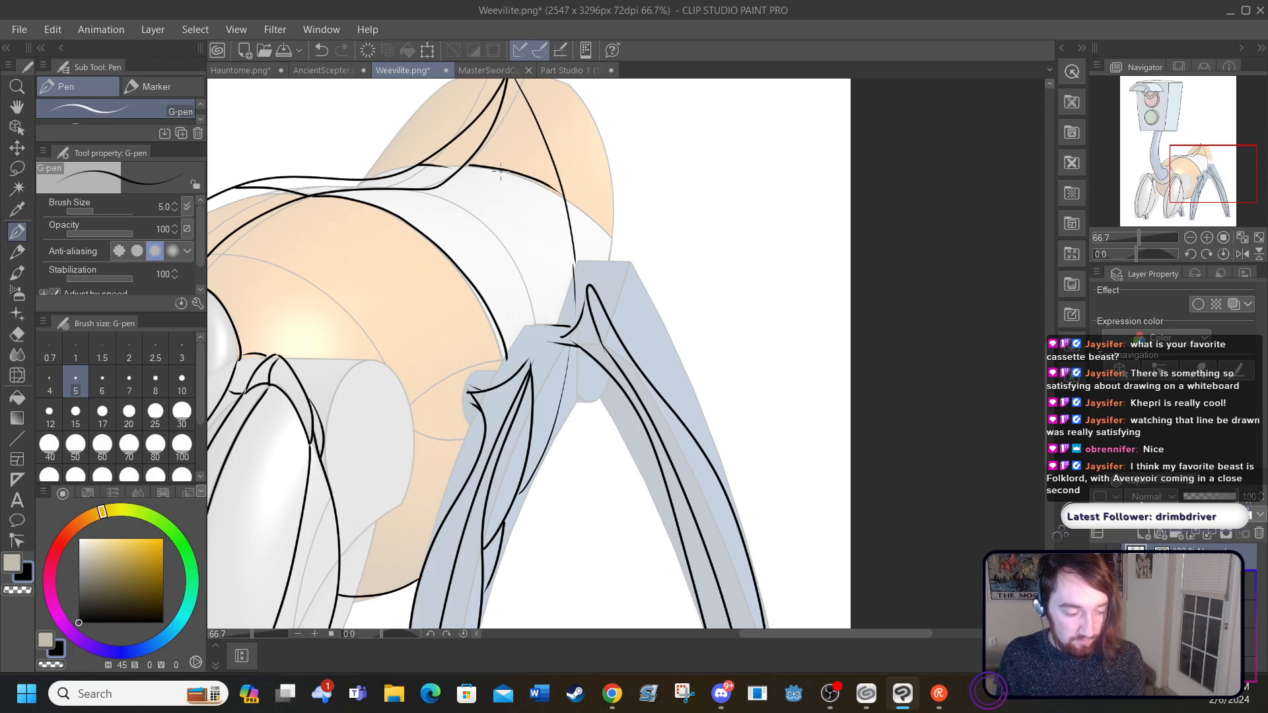
Step: Examine the whole creature's linework with and without the coloured reference image behind it
left_click_drag(834, 634, 725, 632)
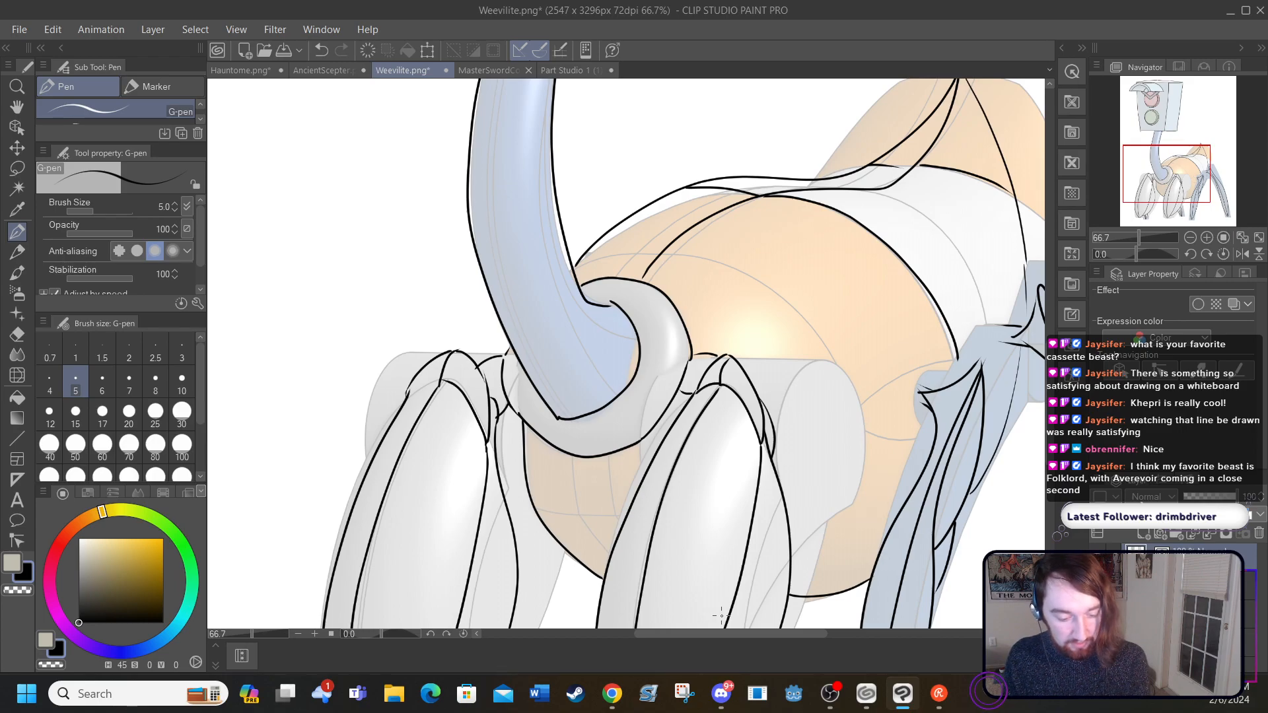
left_click(269, 28)
mouse_move(236, 29)
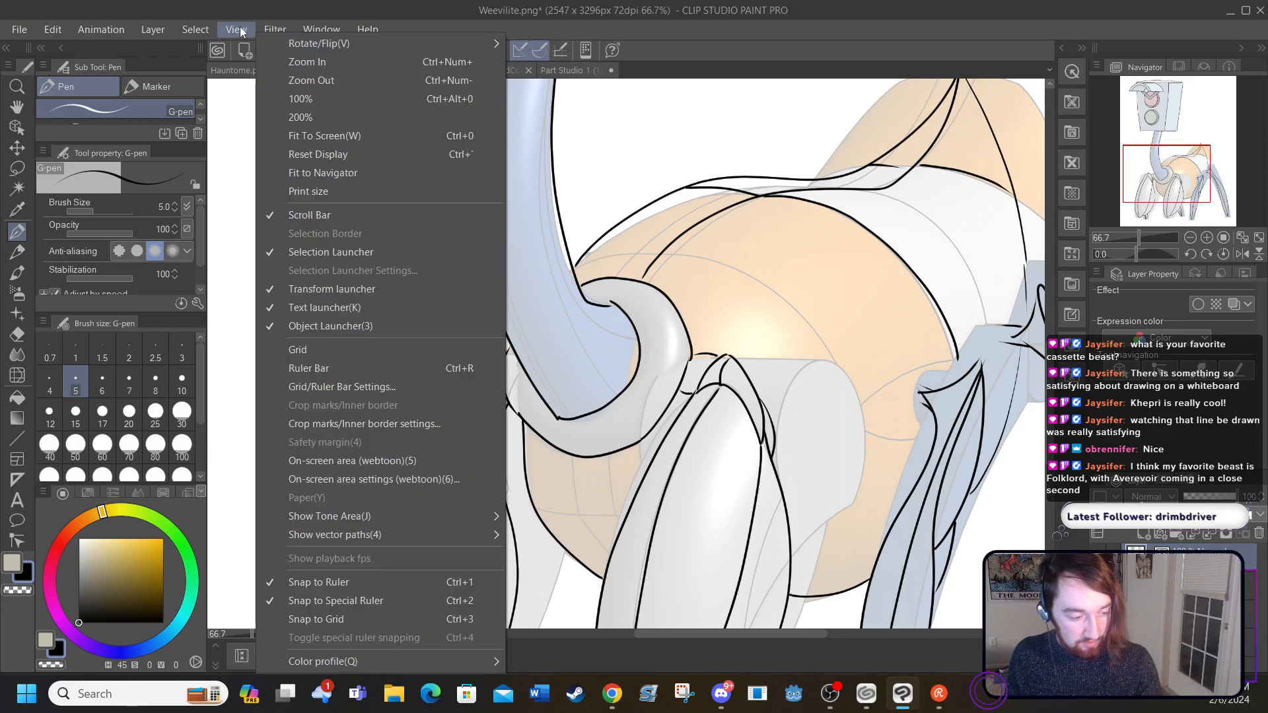
left_click(288, 136)
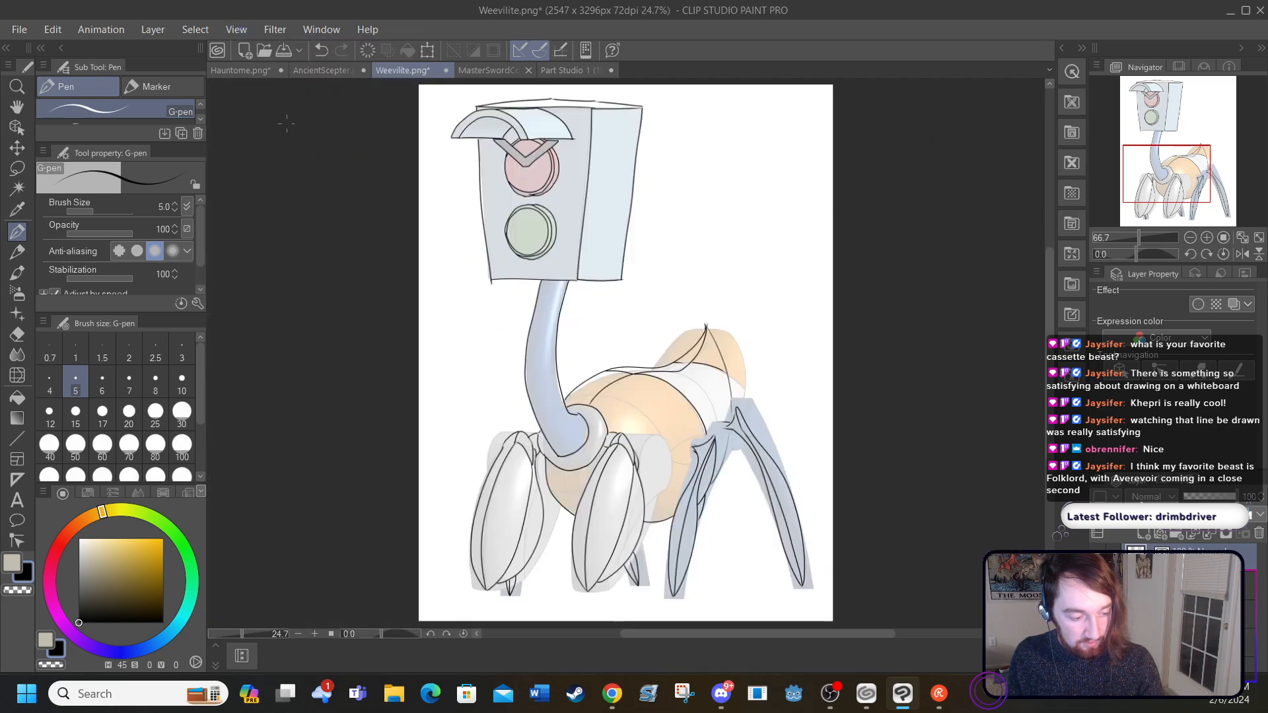
left_click(1097, 584)
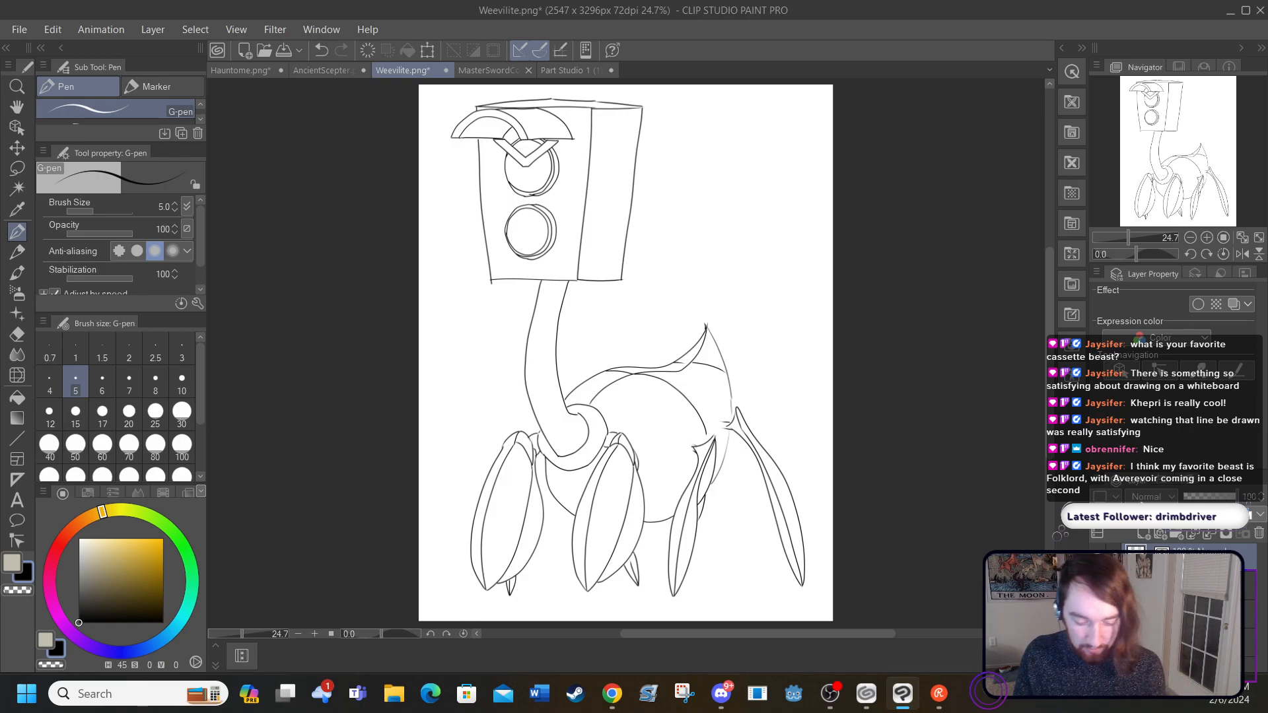
left_click(1098, 584)
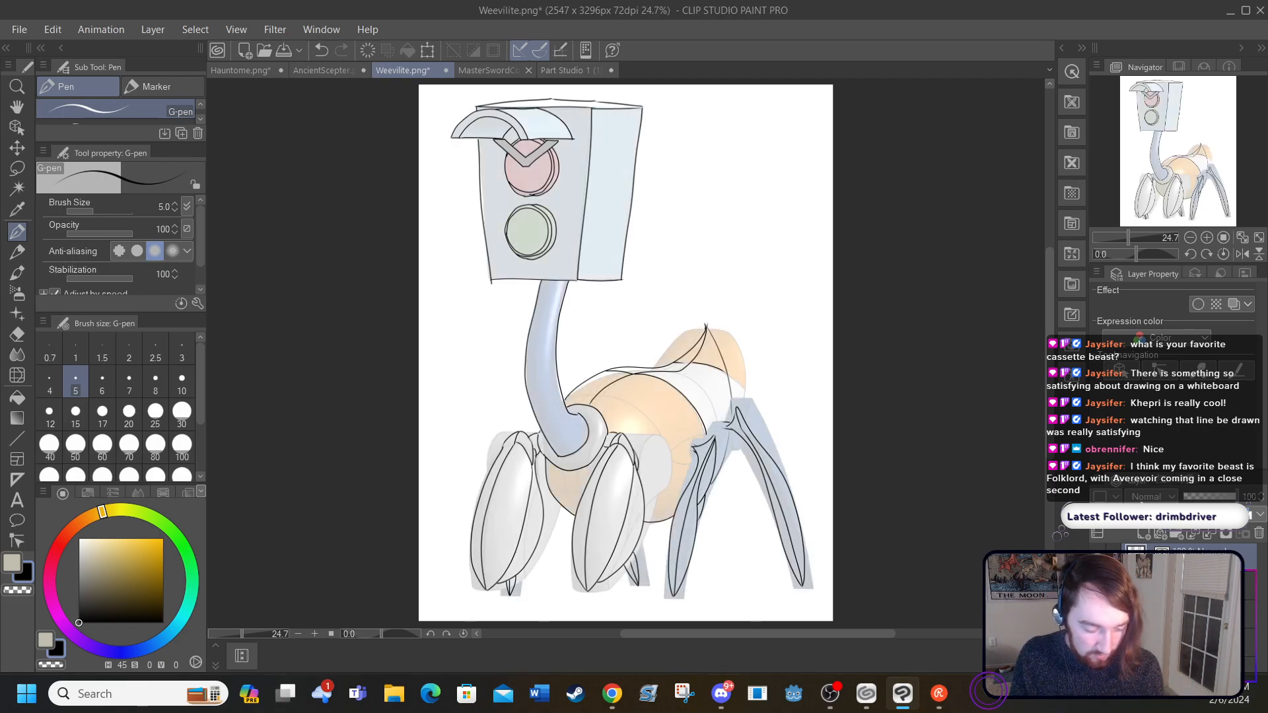
left_click(1098, 585)
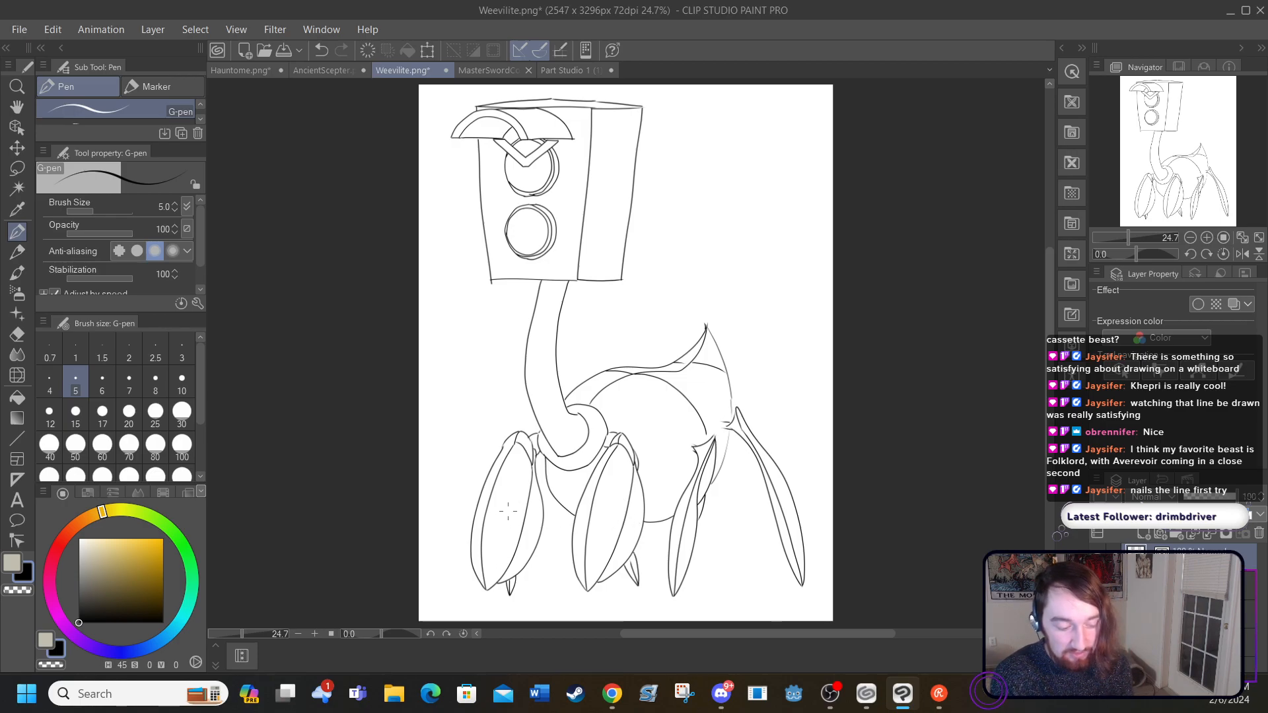
left_click(1097, 585)
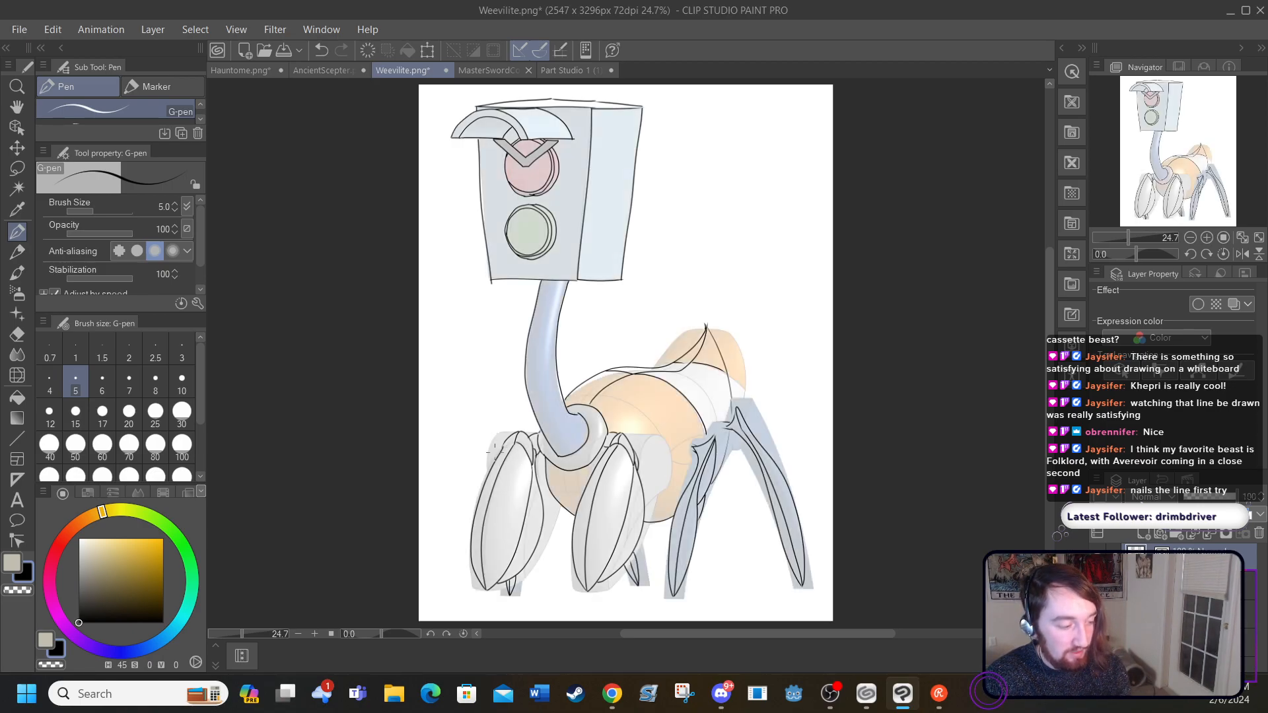
Step: Ink a short curved stroke closing the upper joint of the first front leg
left_click(315, 634)
left_click(315, 634)
left_click(315, 634)
left_click(315, 634)
left_click_drag(674, 634, 618, 636)
scroll(544, 503, "down", 3)
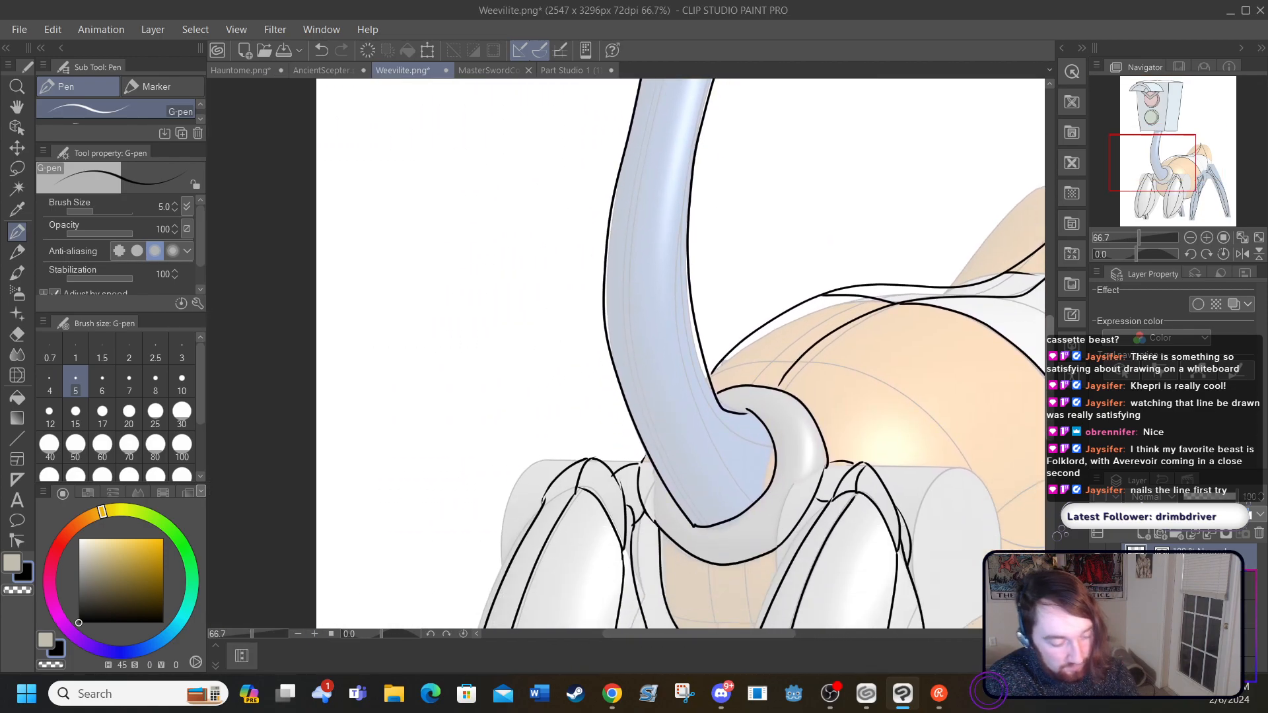
left_click_drag(543, 503, 572, 485)
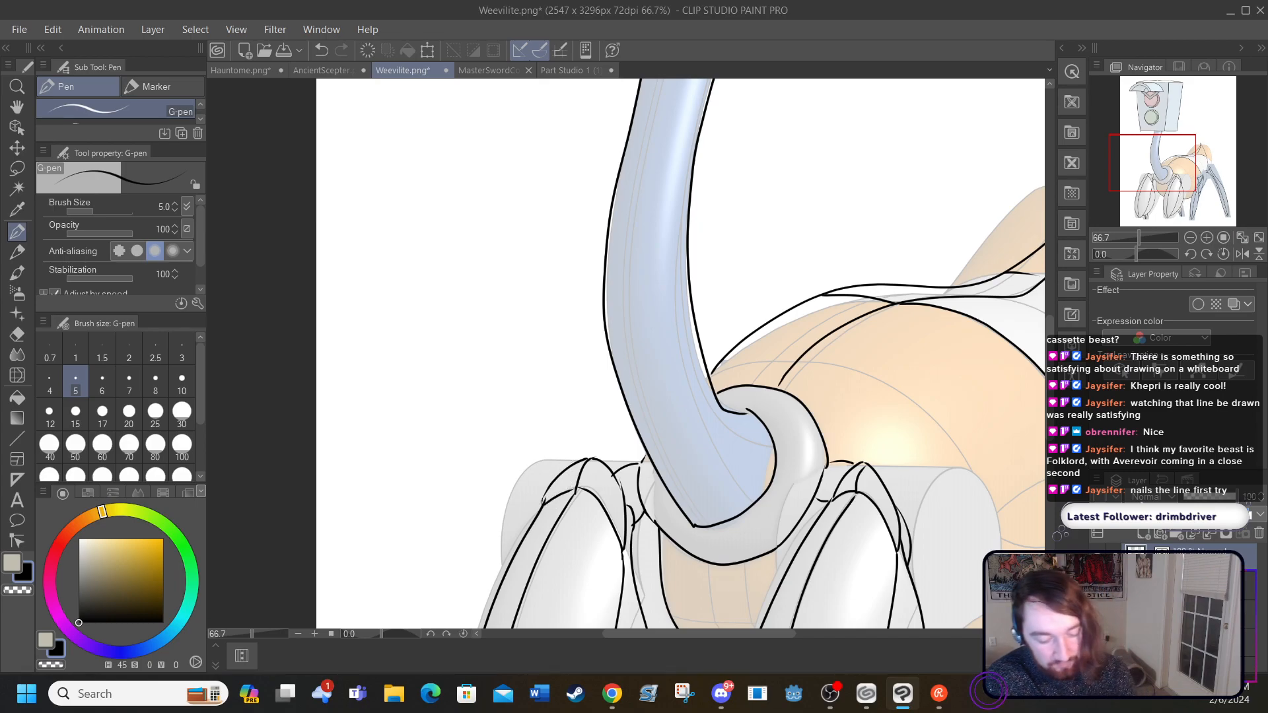
Step: Hide the reference image and examine the bare linework of the legs, neck, head and whole figure
left_click(1097, 606)
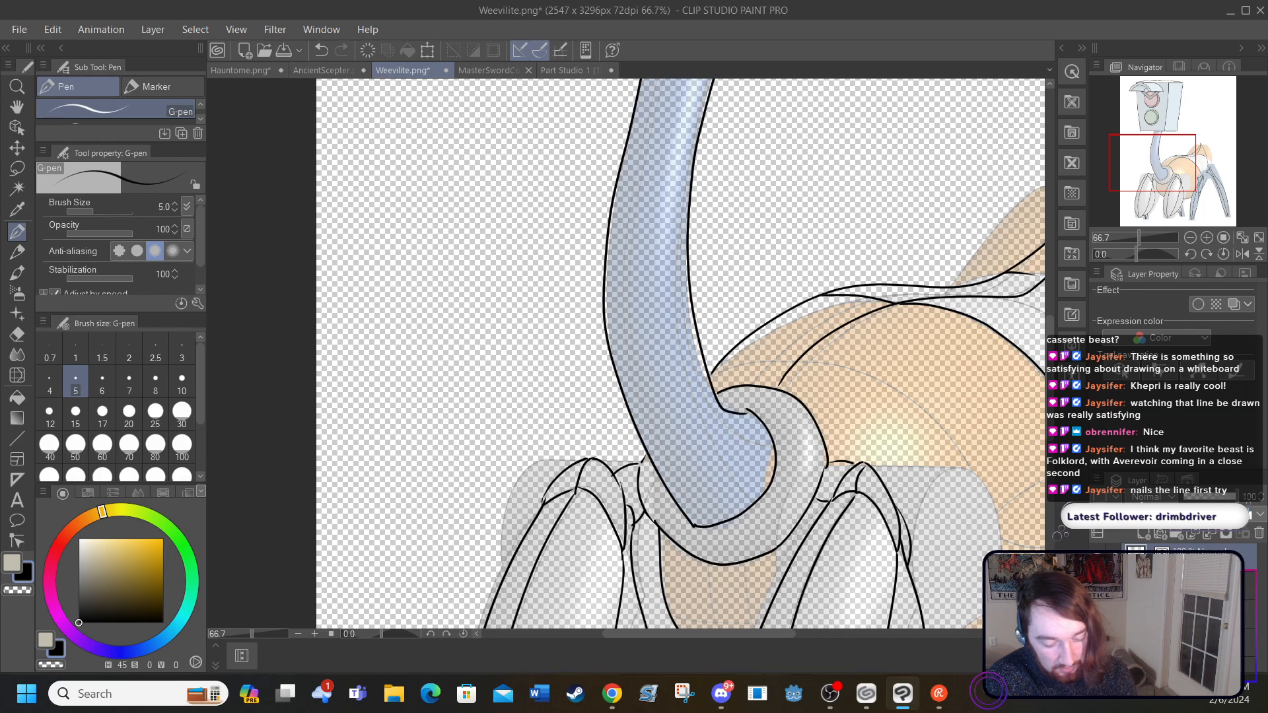
left_click(1097, 606)
left_click(1096, 584)
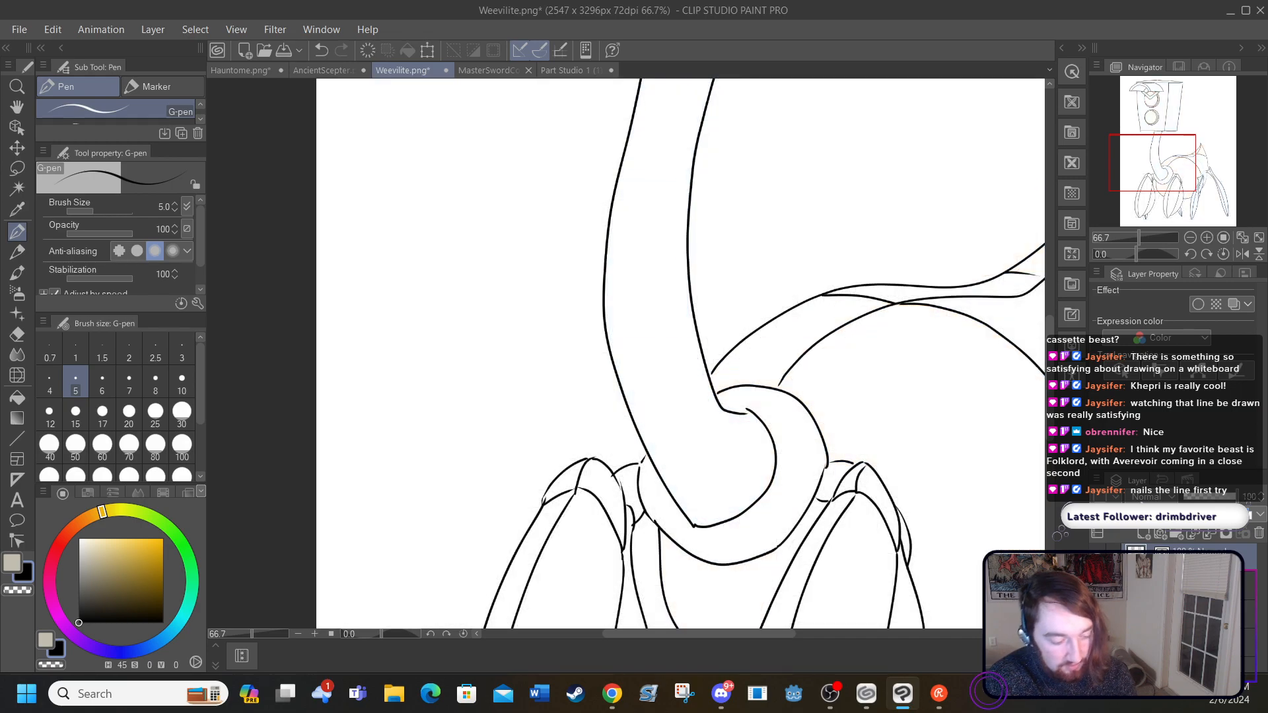
scroll(680, 353, "down", 10)
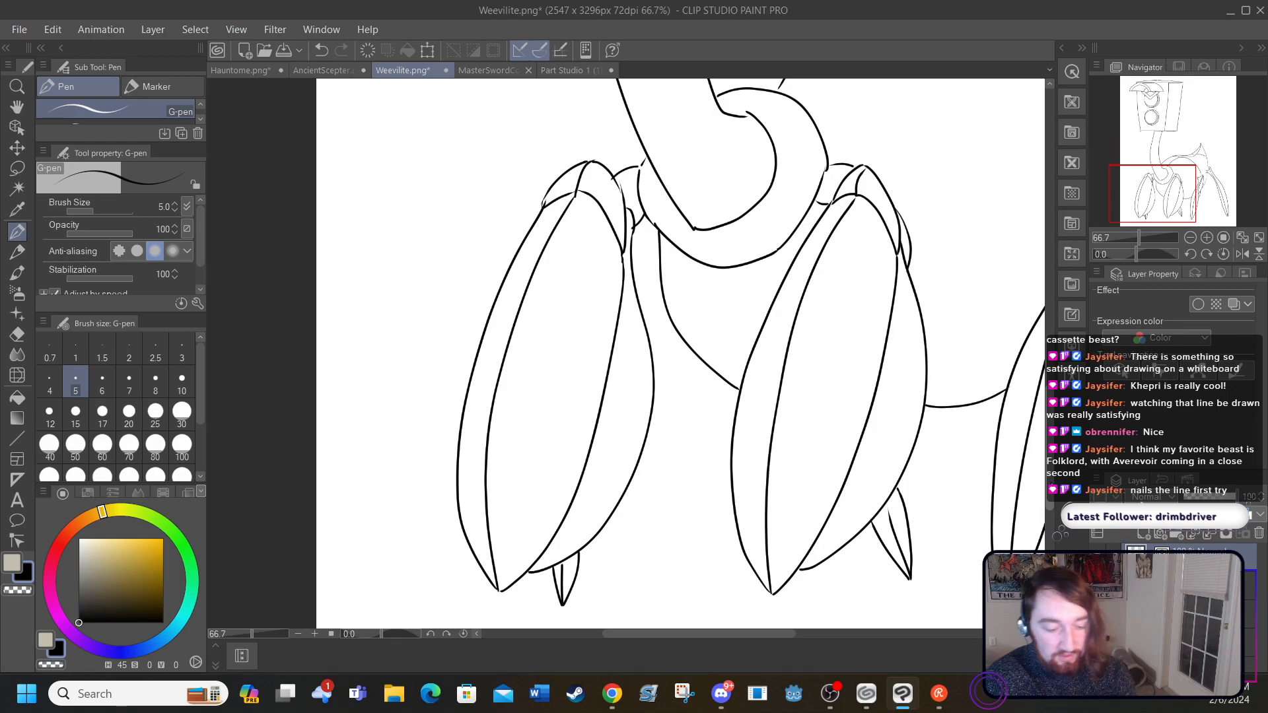
scroll(1035, 348, "up", 15)
scroll(1035, 349, "up", 10)
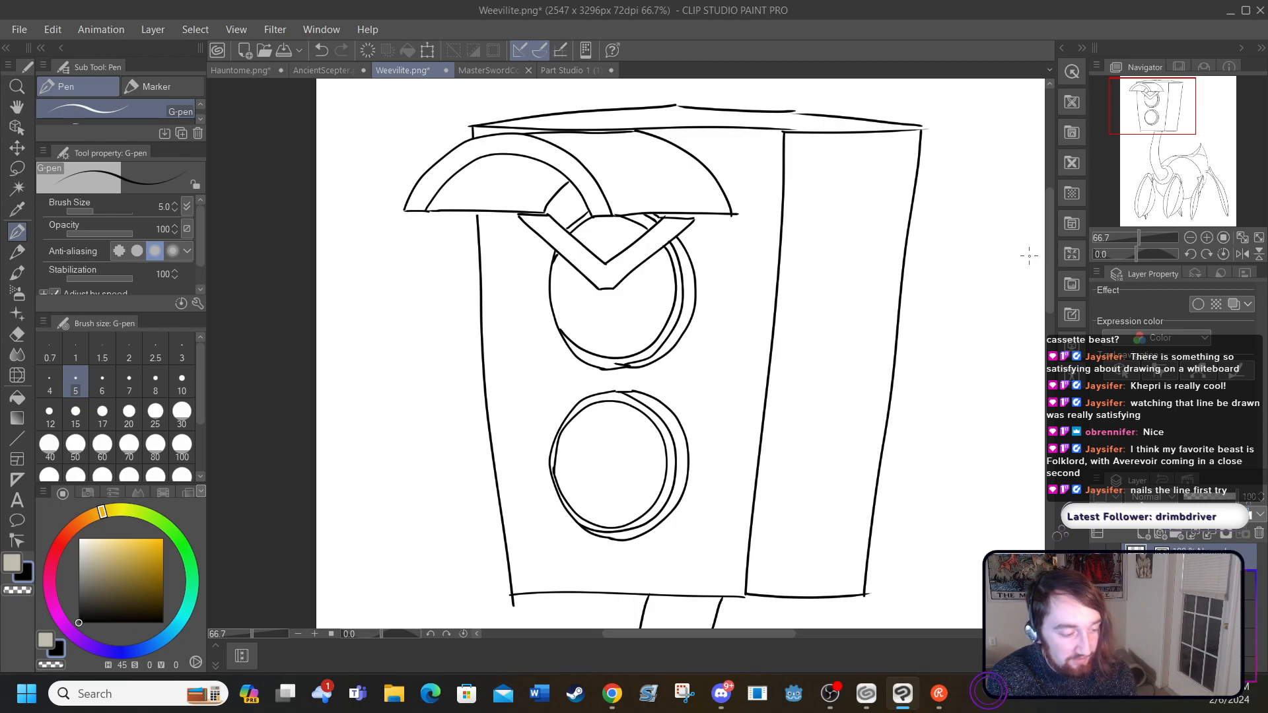
left_click(236, 29)
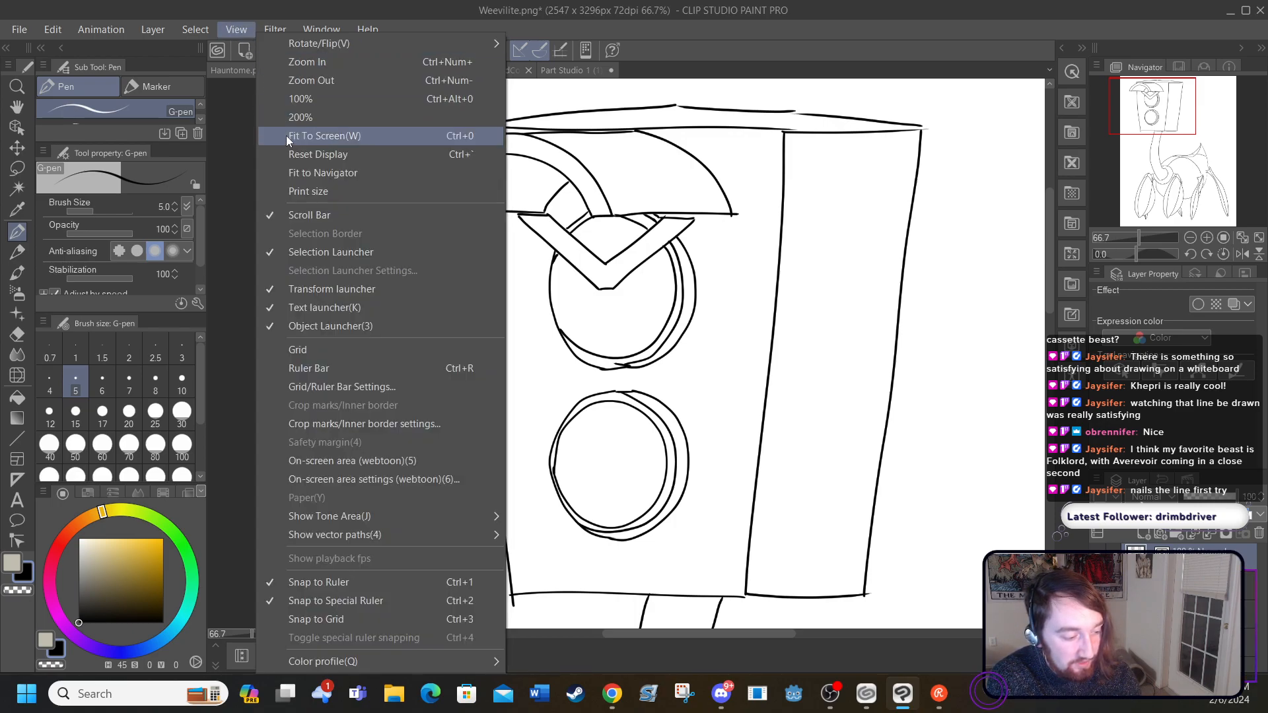
left_click(288, 136)
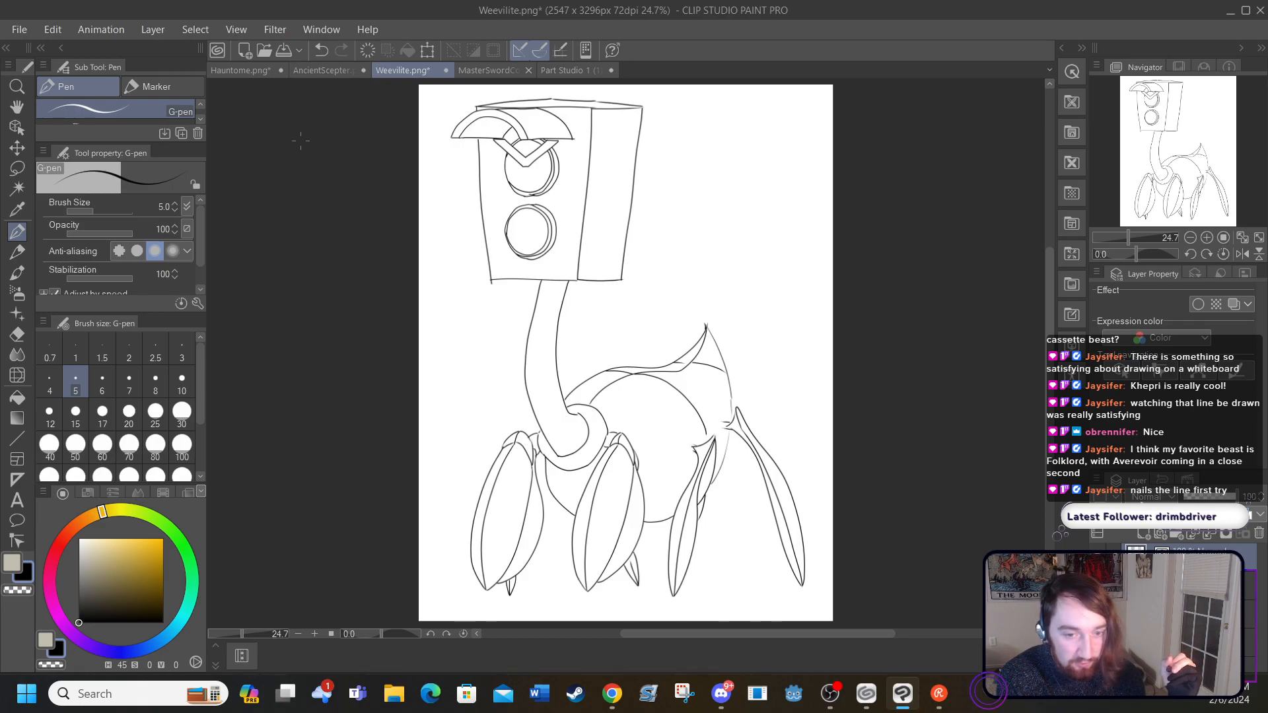
Step: Create a new raster layer and place it beneath the linework layer
left_click(149, 29)
mouse_move(160, 66)
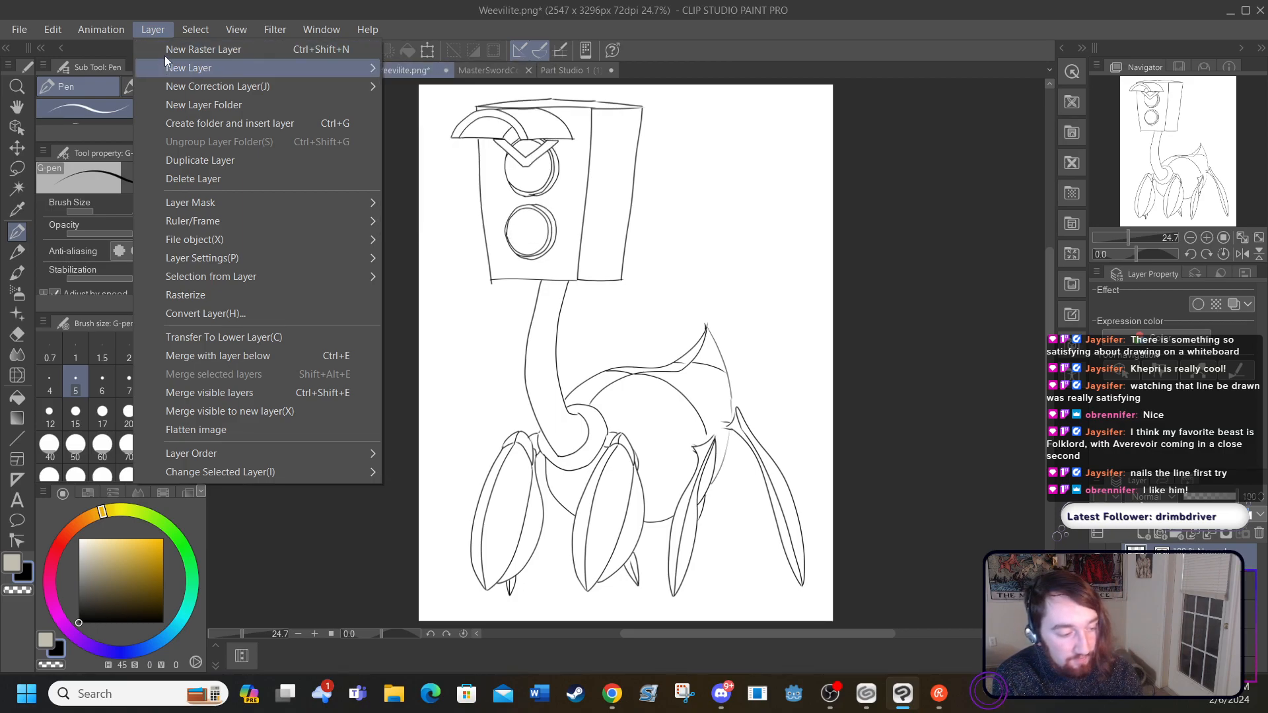
left_click(169, 49)
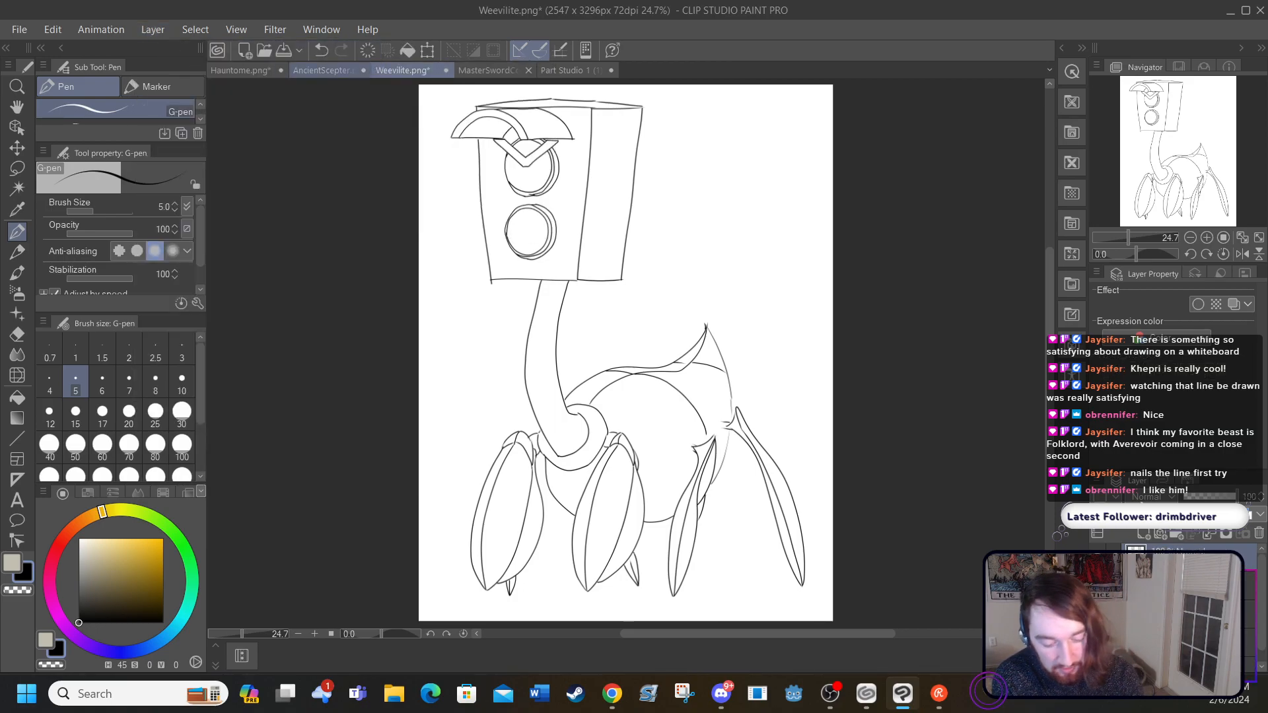
left_click(1097, 585)
left_click(1097, 585)
left_click_drag(1188, 559, 1189, 597)
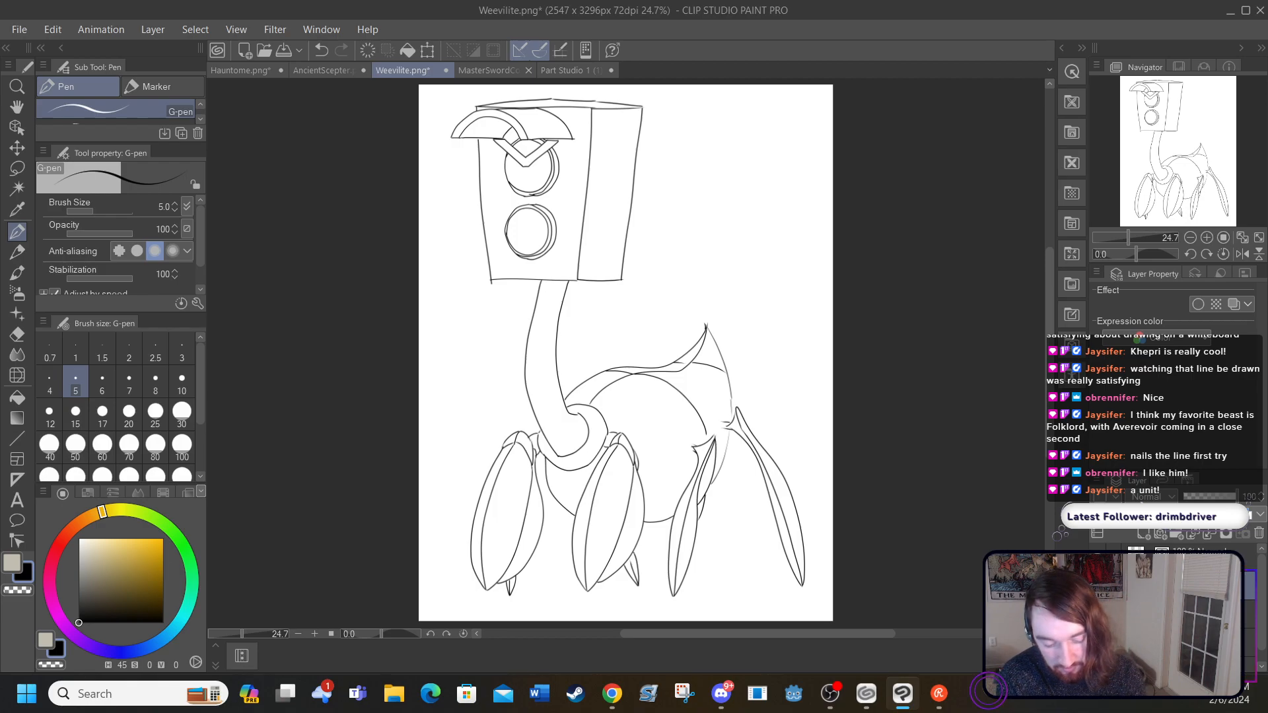
Step: Show the reference image layer again and raise it to full opacity
left_click(1189, 643)
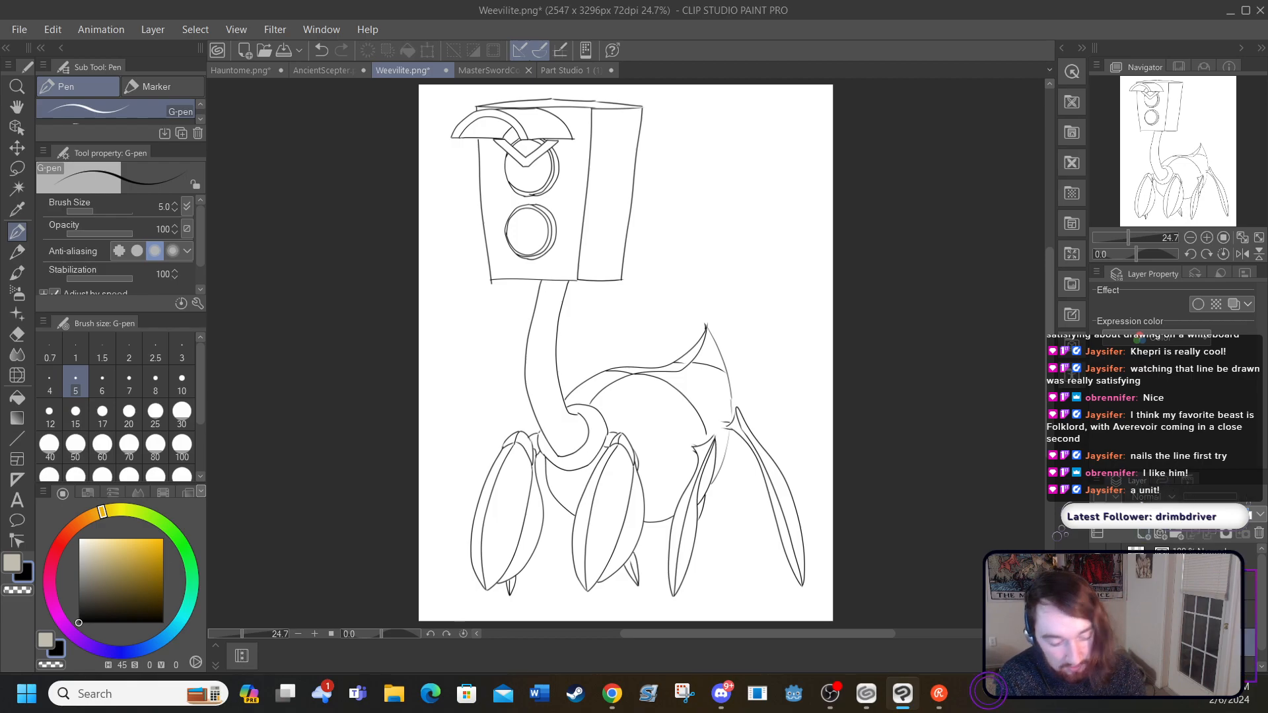
left_click(1097, 643)
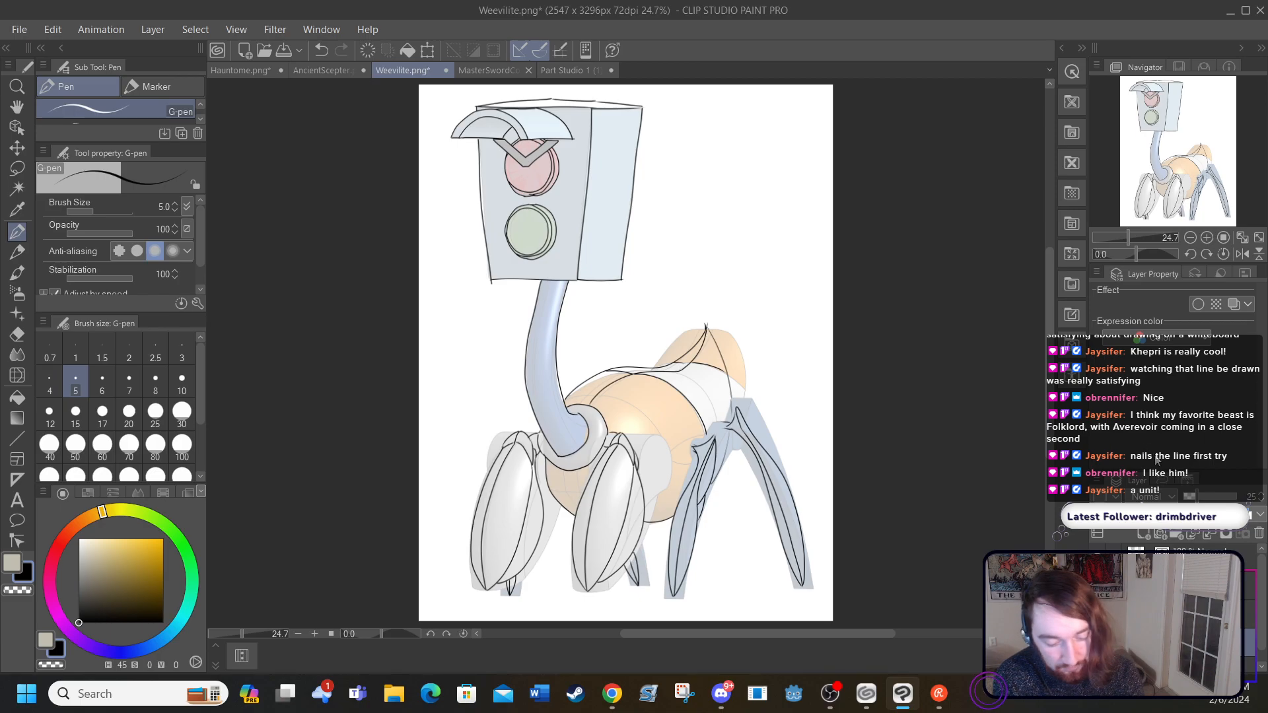
left_click_drag(1196, 497, 1236, 497)
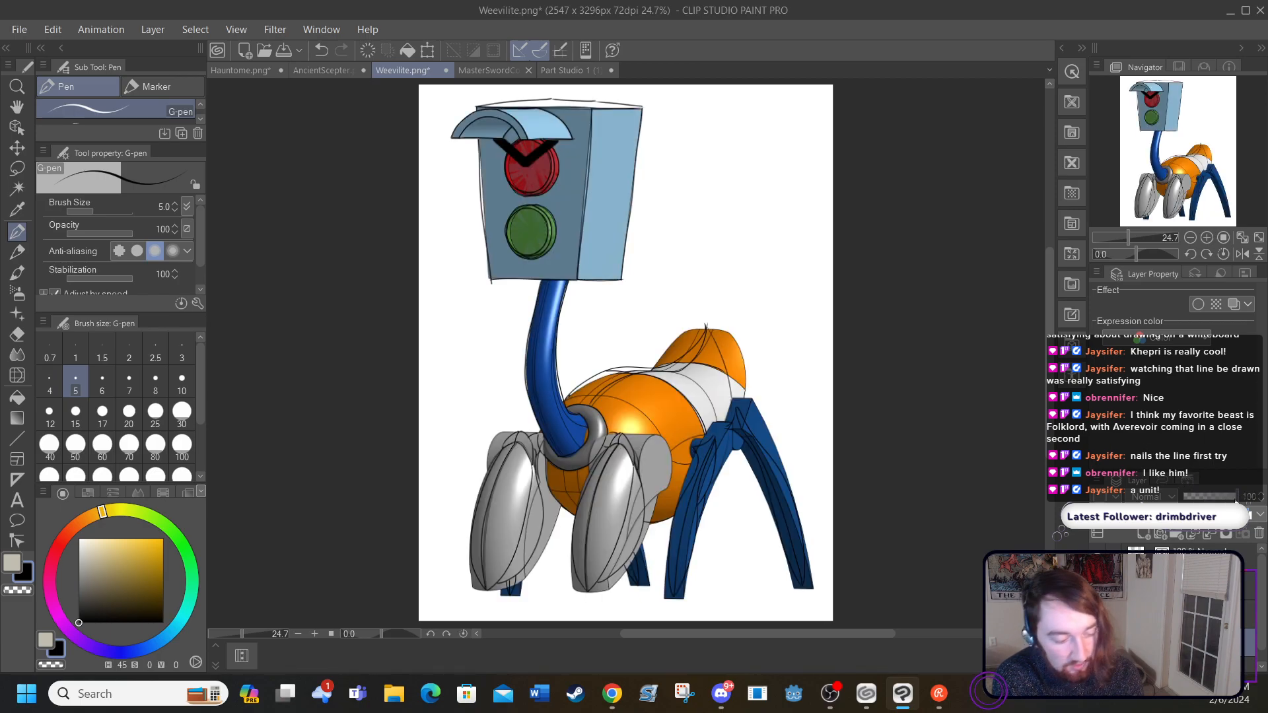
Step: Move the coloured reference image sideways toward the canvas's right edge so its head sits beside the linework's head
left_click(17, 111)
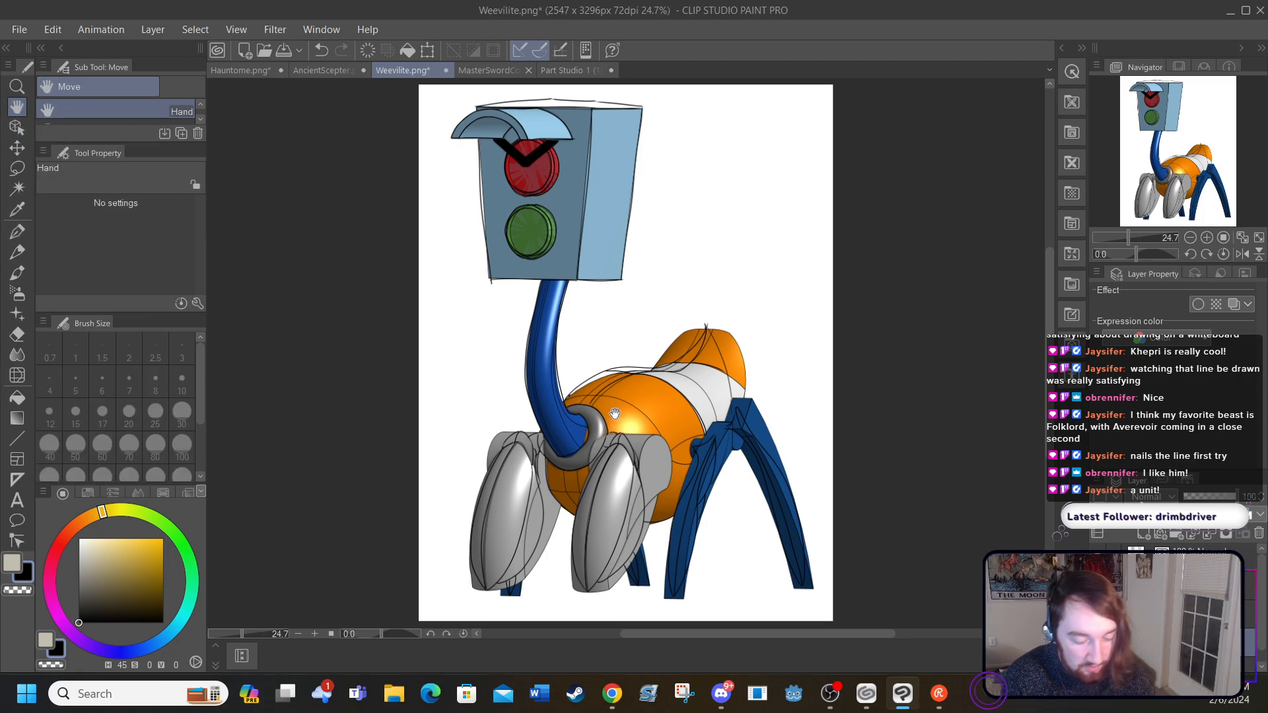
mouse_move(603, 420)
left_mouse_down()
mouse_move(620, 387)
mouse_move(602, 425)
mouse_move(700, 334)
mouse_move(797, 297)
left_mouse_up()
left_click(17, 149)
left_click_drag(806, 367, 806, 448)
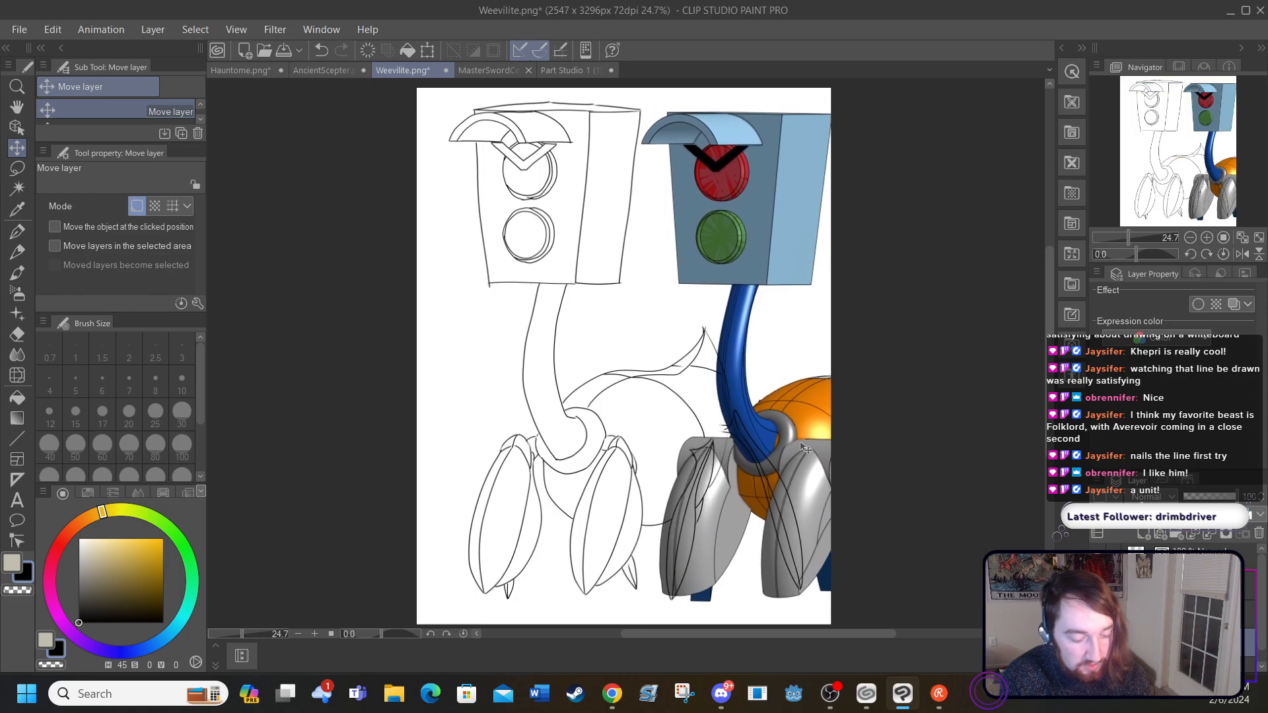
Step: Shrink the coloured reference image to a small picture beside the linework's head, fully inside the canvas, and apply the transformation
mouse_move(723, 263)
left_mouse_down()
mouse_move(750, 246)
mouse_move(733, 223)
mouse_move(712, 258)
left_mouse_up()
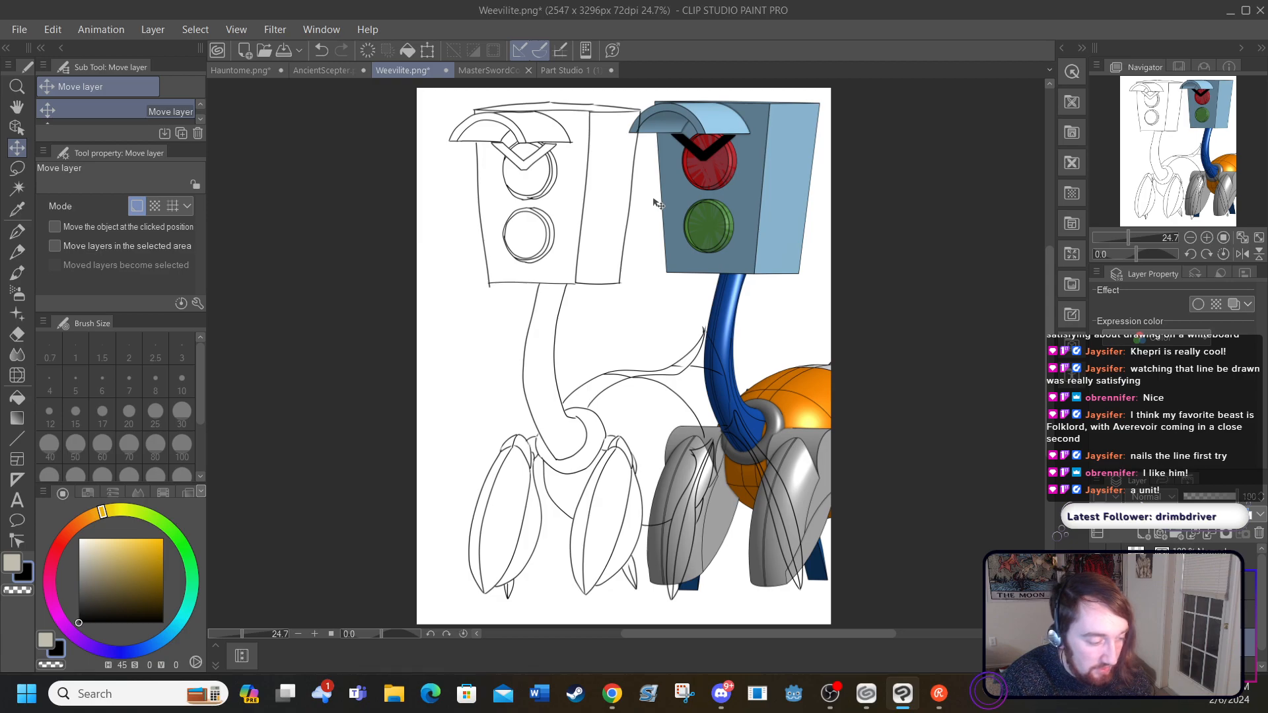
left_click(428, 49)
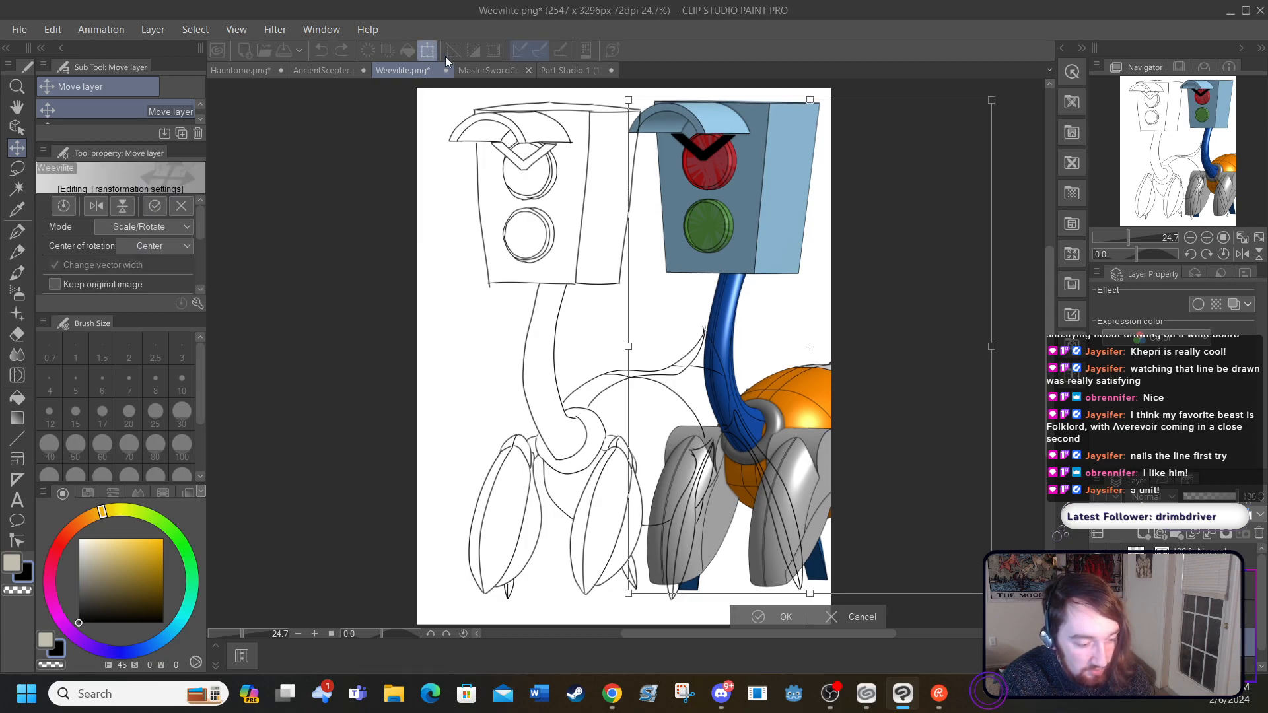
left_click_drag(632, 95, 806, 337)
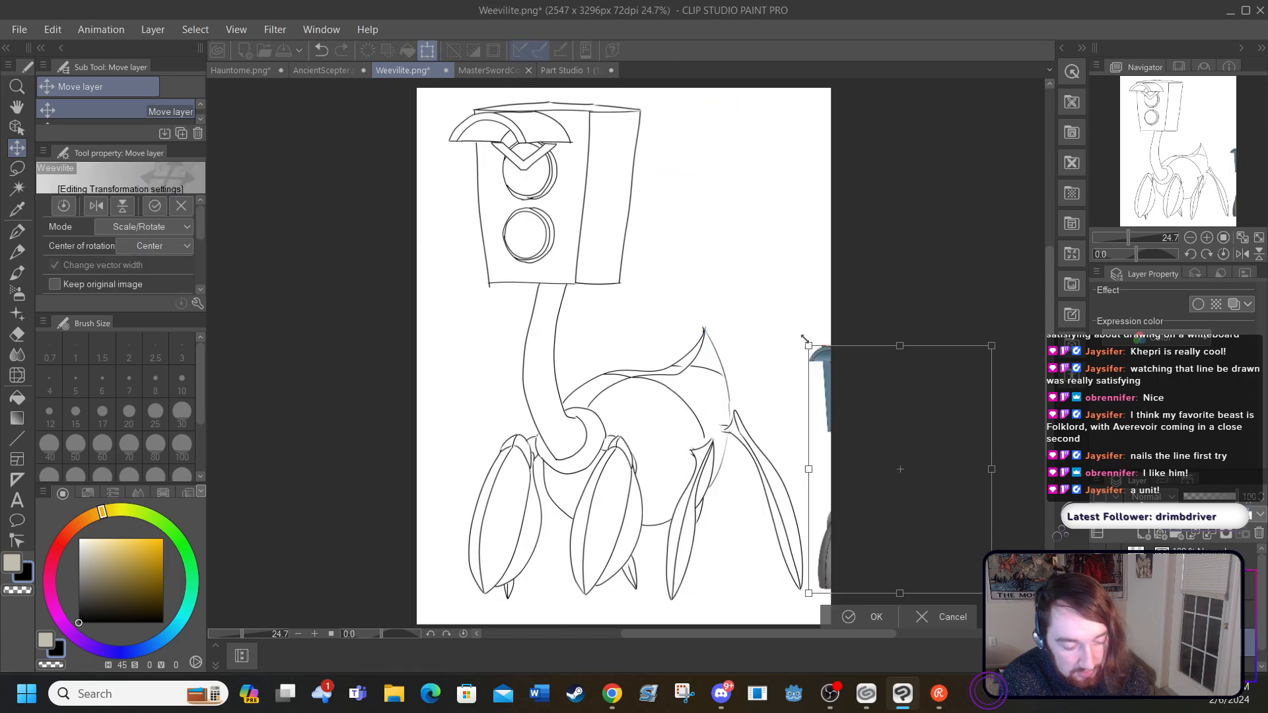
left_click_drag(877, 453, 726, 209)
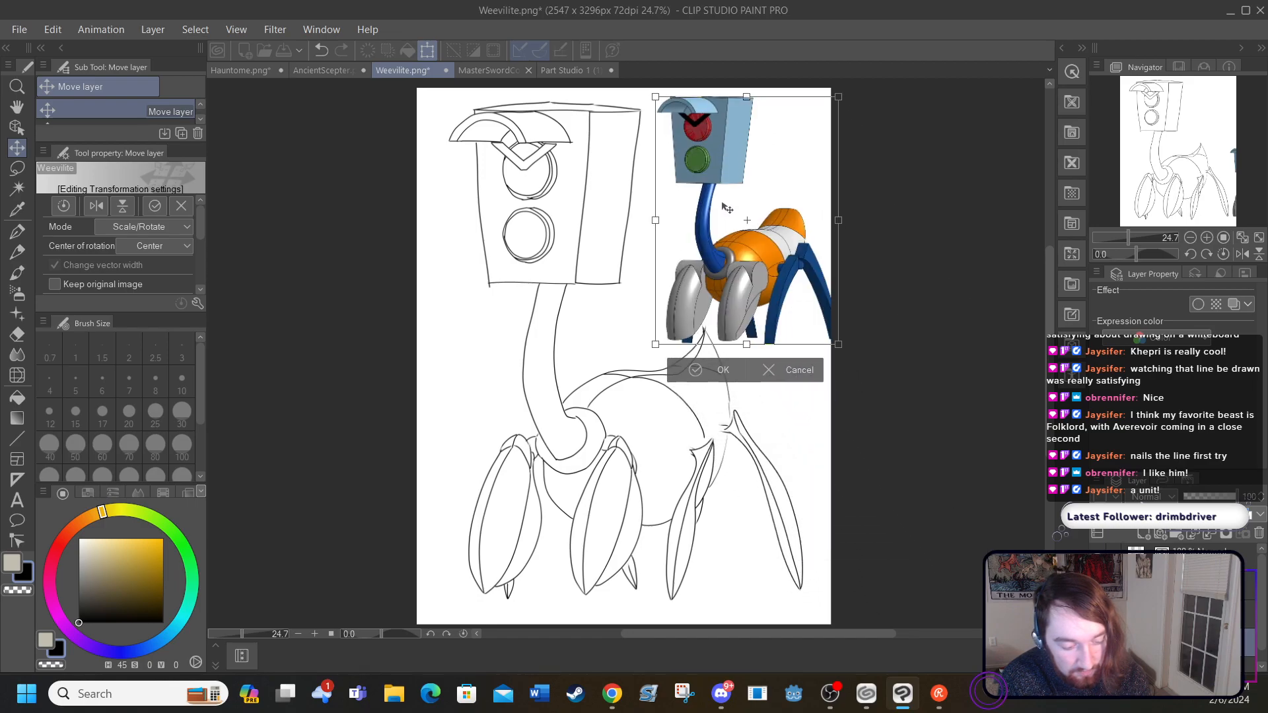
left_click_drag(657, 96, 692, 143)
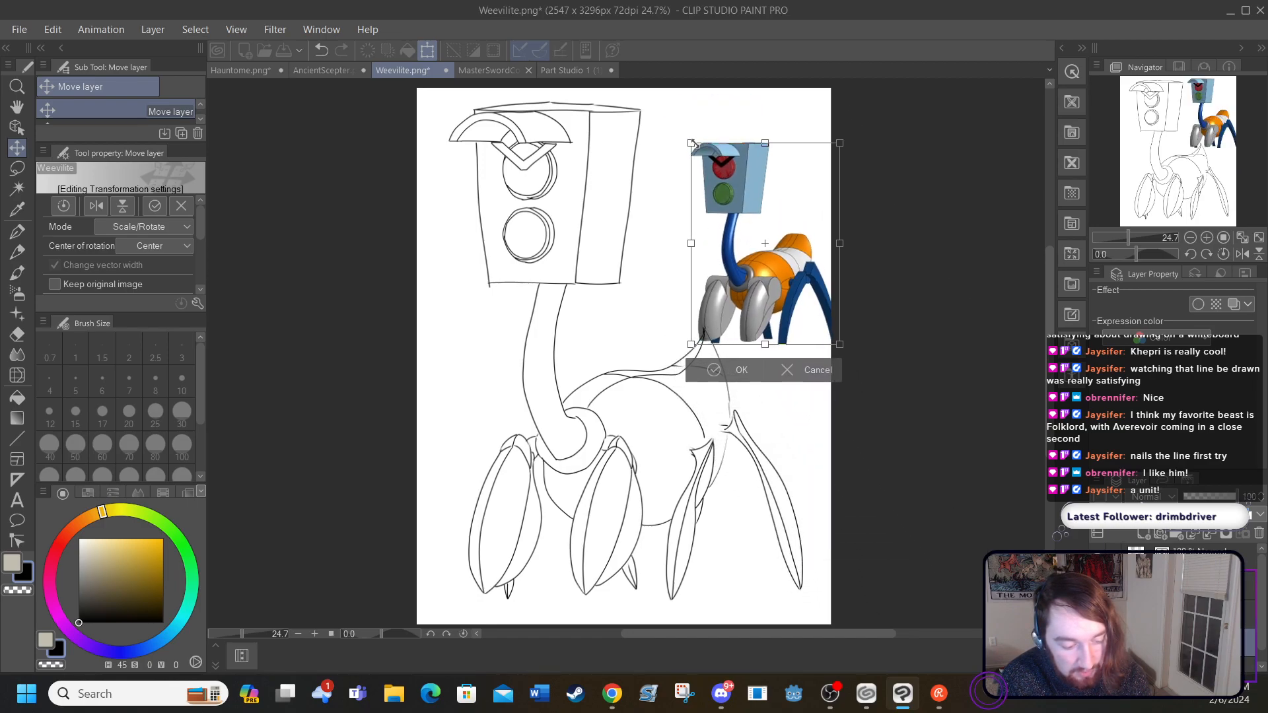
left_click_drag(744, 256, 721, 204)
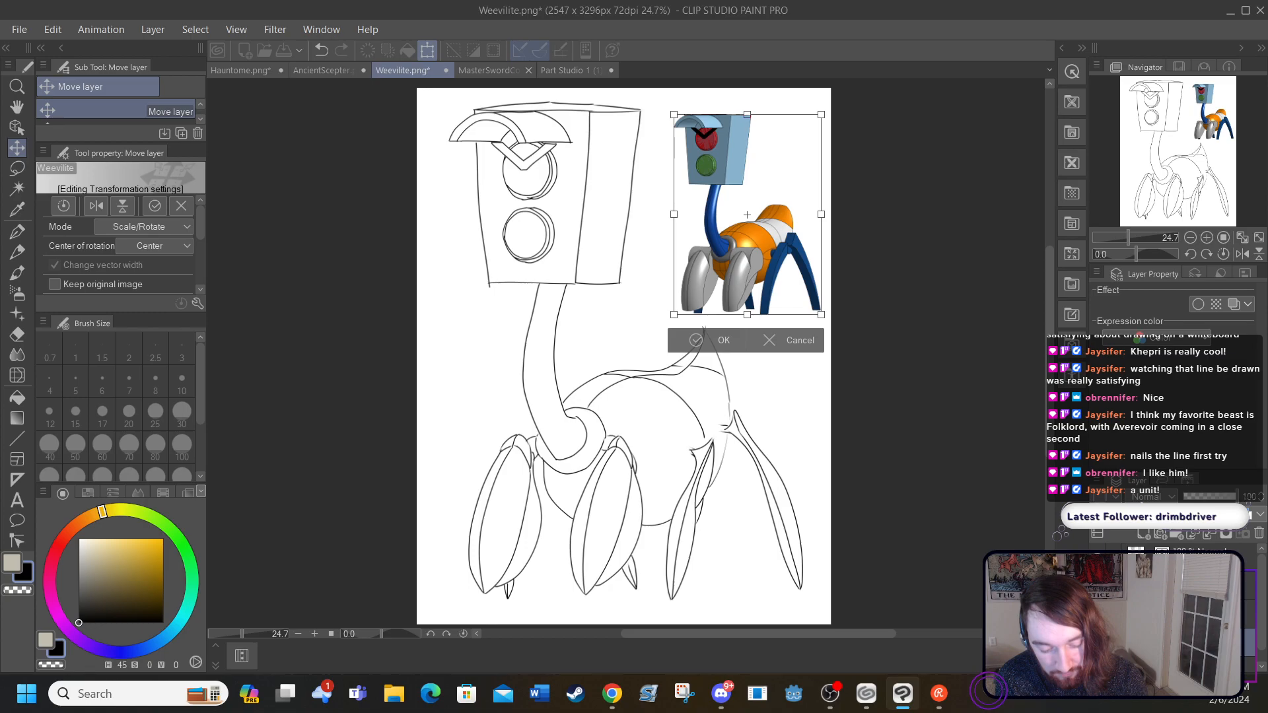
key("p")
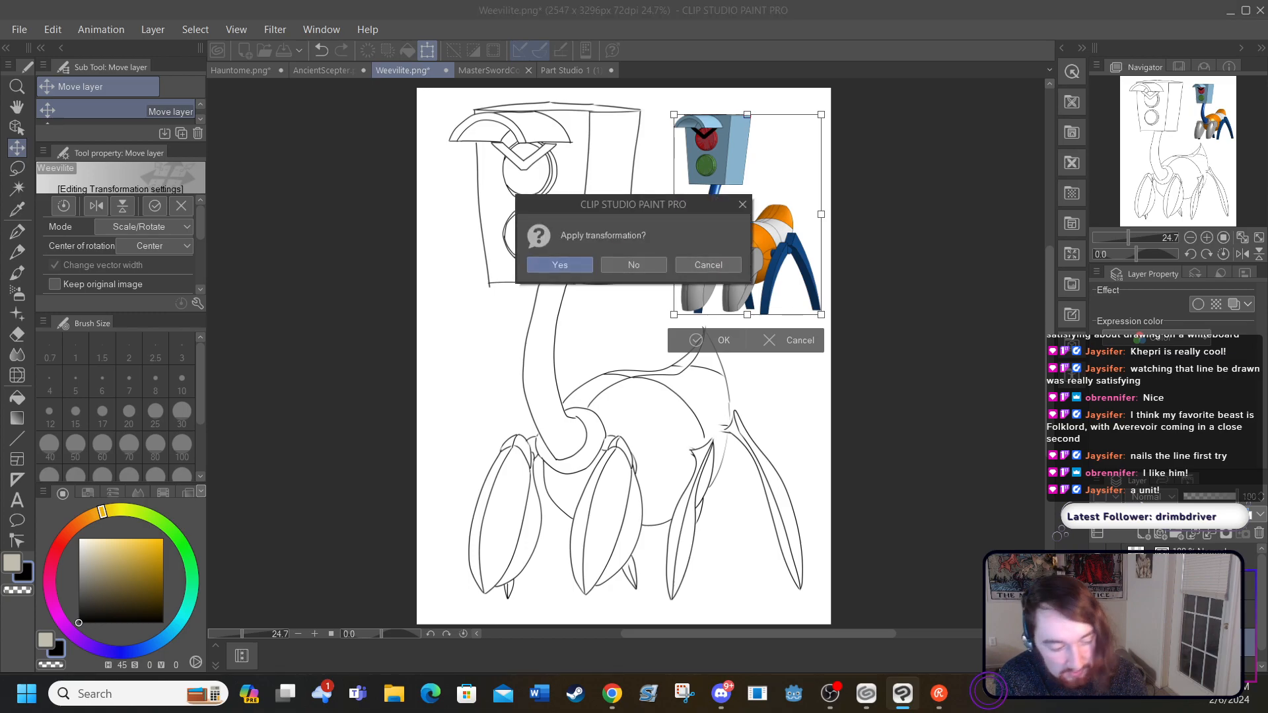
left_click(554, 263)
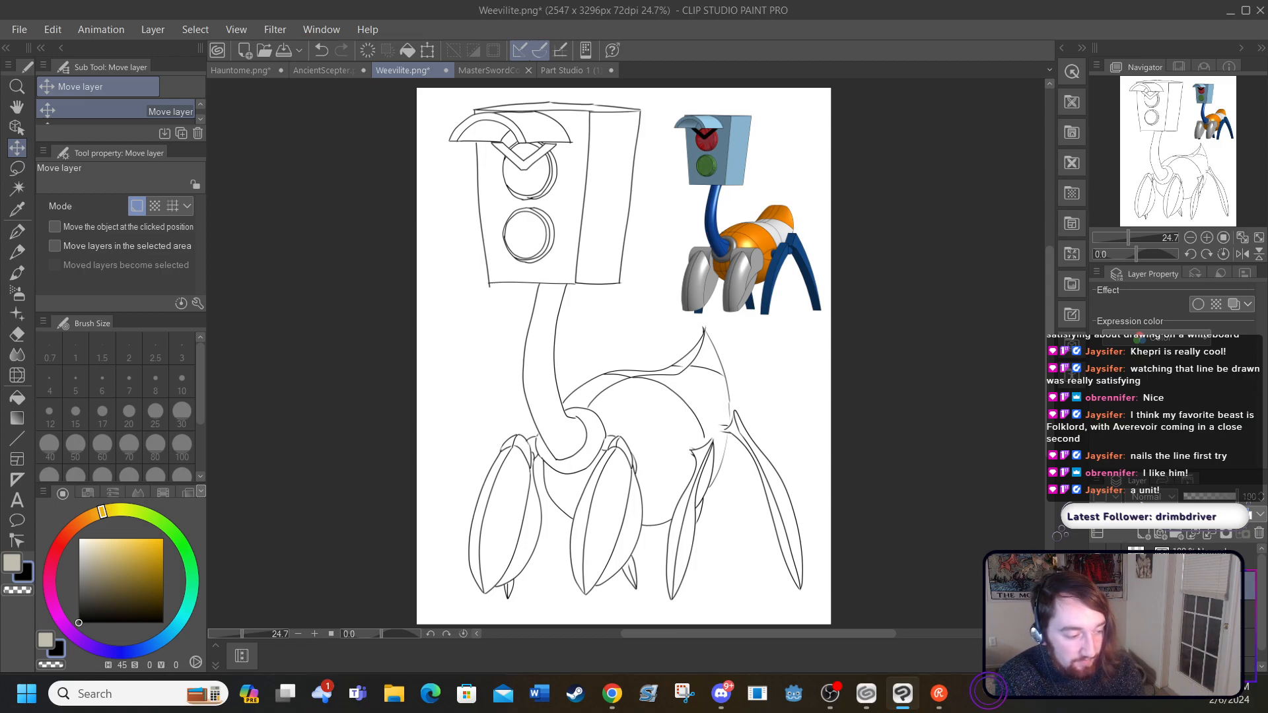
Step: Examine the body and head linework up close against the small coloured reference
left_click(314, 634)
left_click(315, 634)
left_click(314, 634)
left_click(315, 634)
left_click(314, 634)
left_click(315, 634)
left_click_drag(1050, 361, 1050, 376)
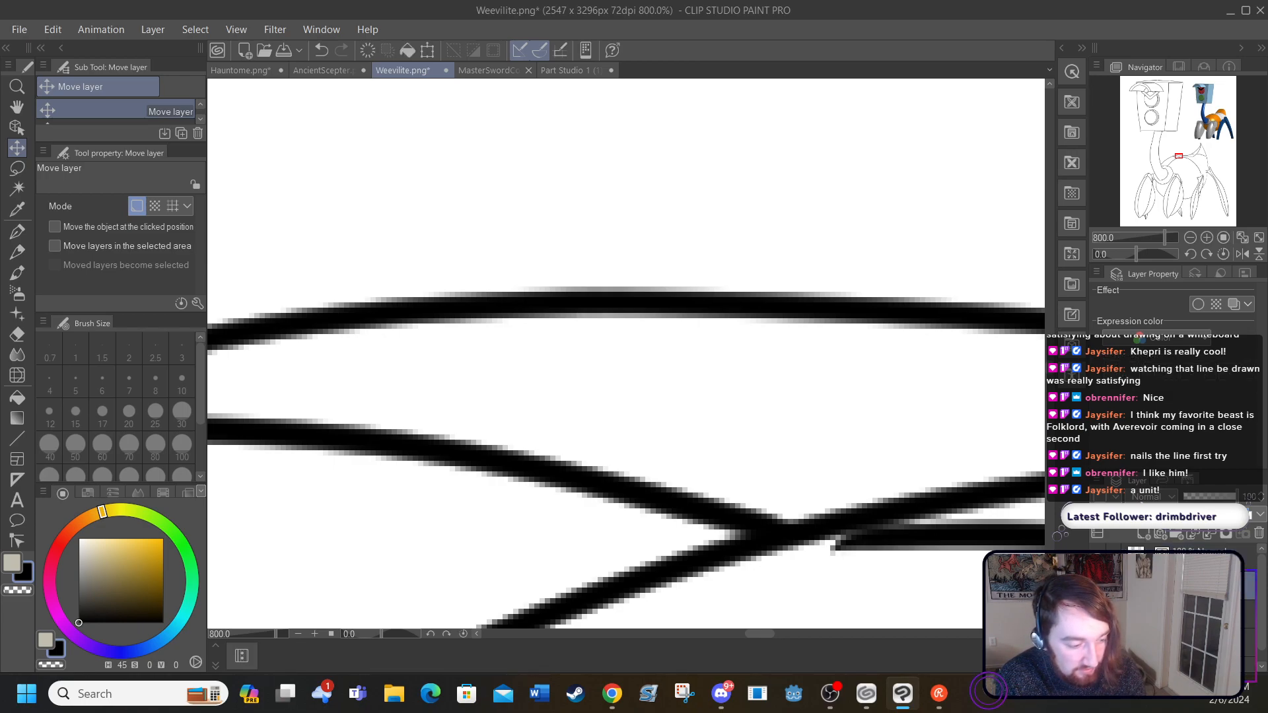
left_click(297, 635)
left_click(297, 635)
left_click(298, 635)
left_click(297, 634)
left_click(297, 634)
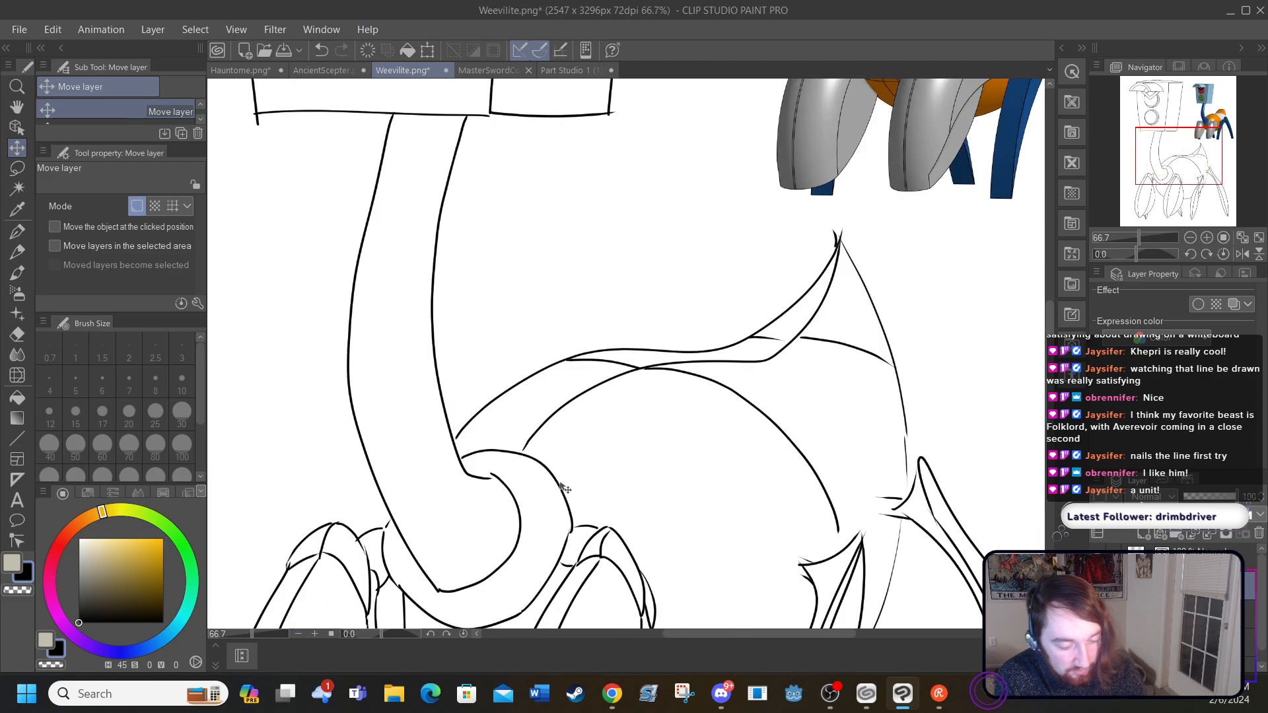
scroll(565, 489, "up", 2)
scroll(1029, 278, "up", 15)
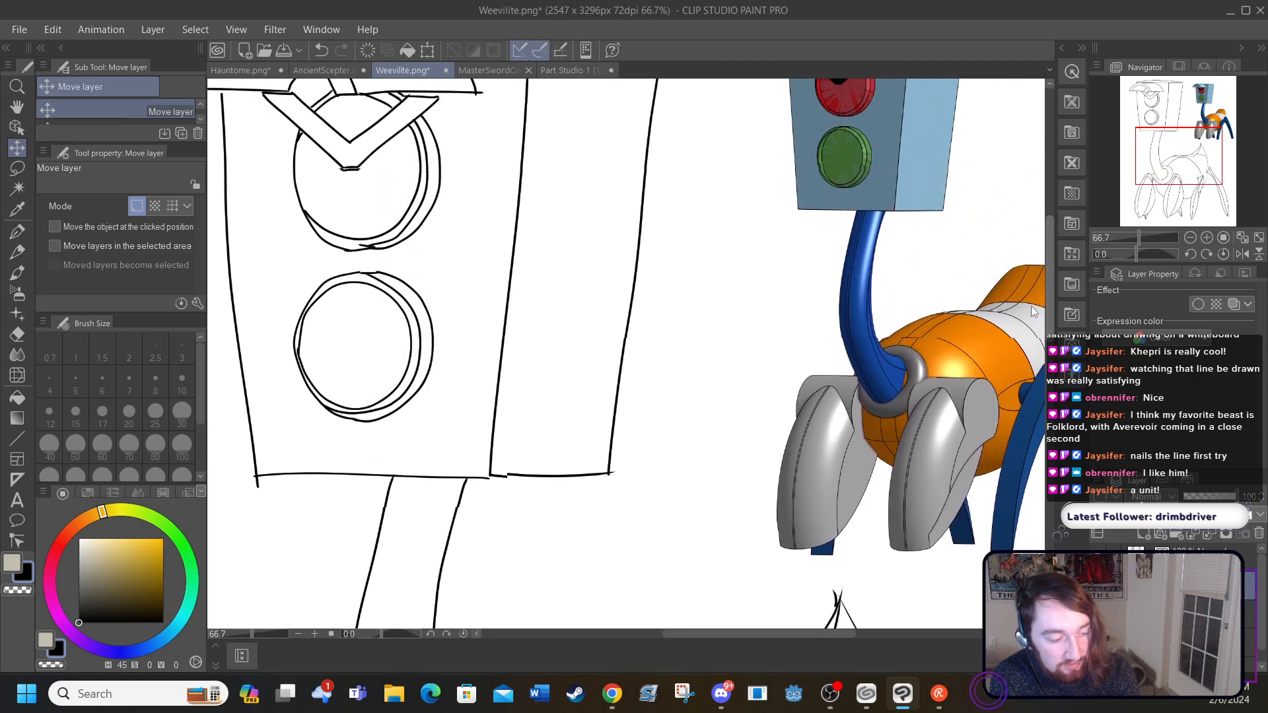
left_click_drag(677, 635, 624, 635)
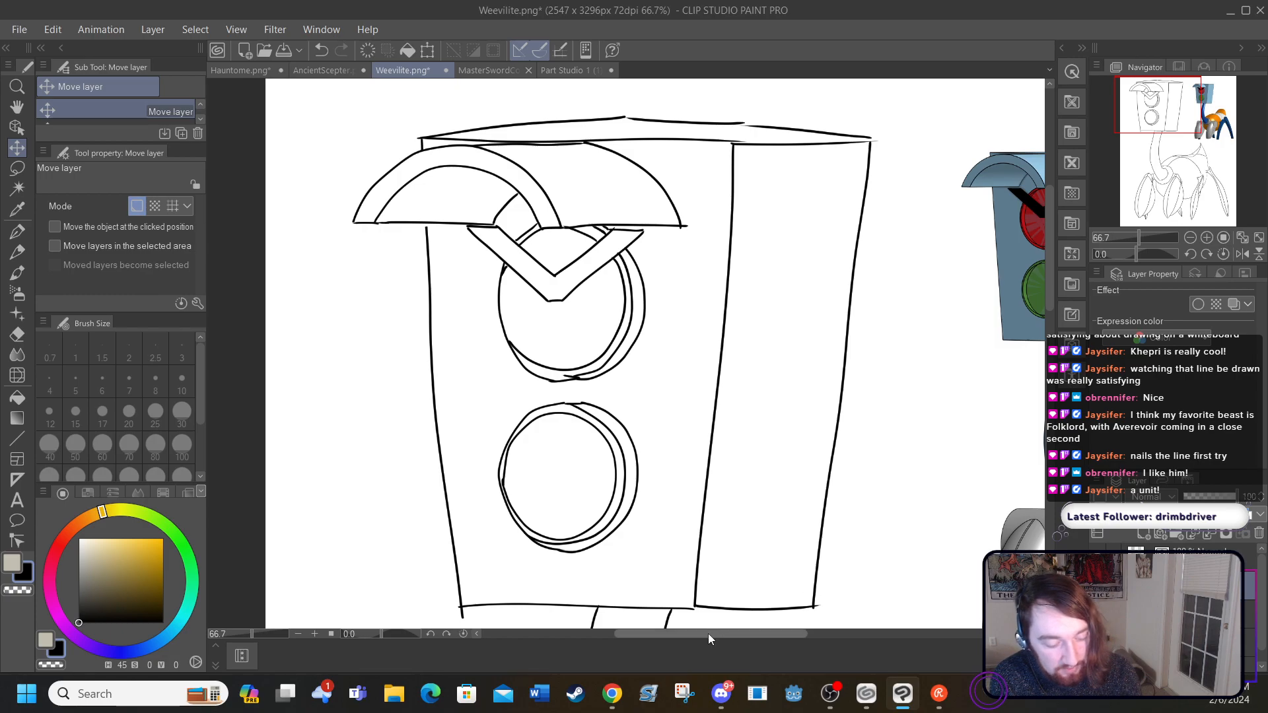
left_click_drag(713, 637, 736, 636)
Step: Extend the curved body seam to the hind leg and retrace the lower rear body outline with the G-pen at size 5
left_click_drag(1051, 304, 1064, 446)
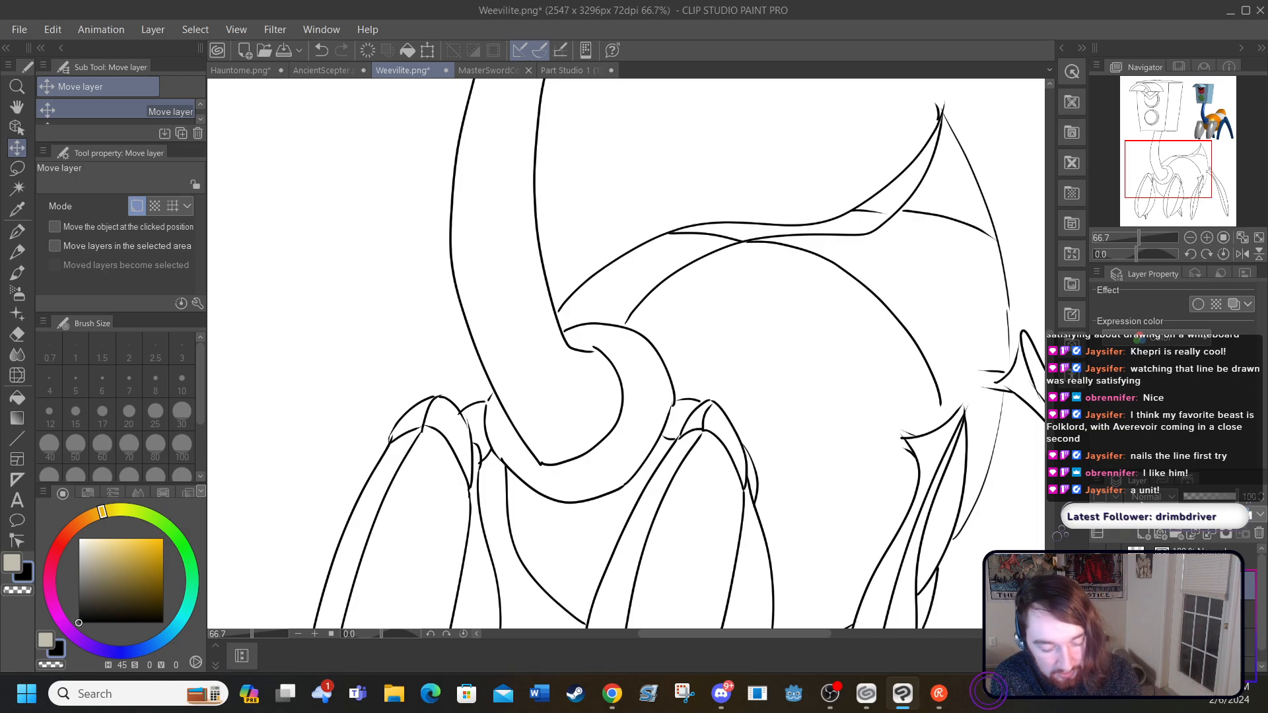
left_click(18, 231)
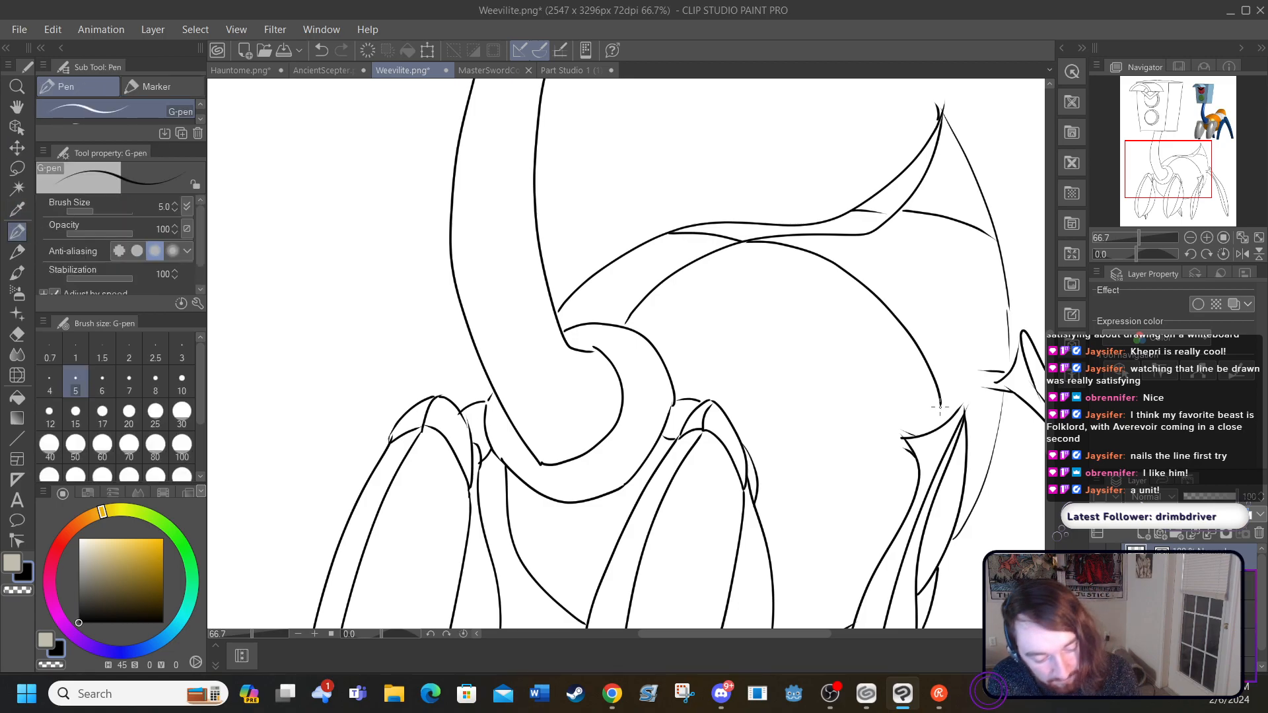
left_click_drag(940, 405, 942, 418)
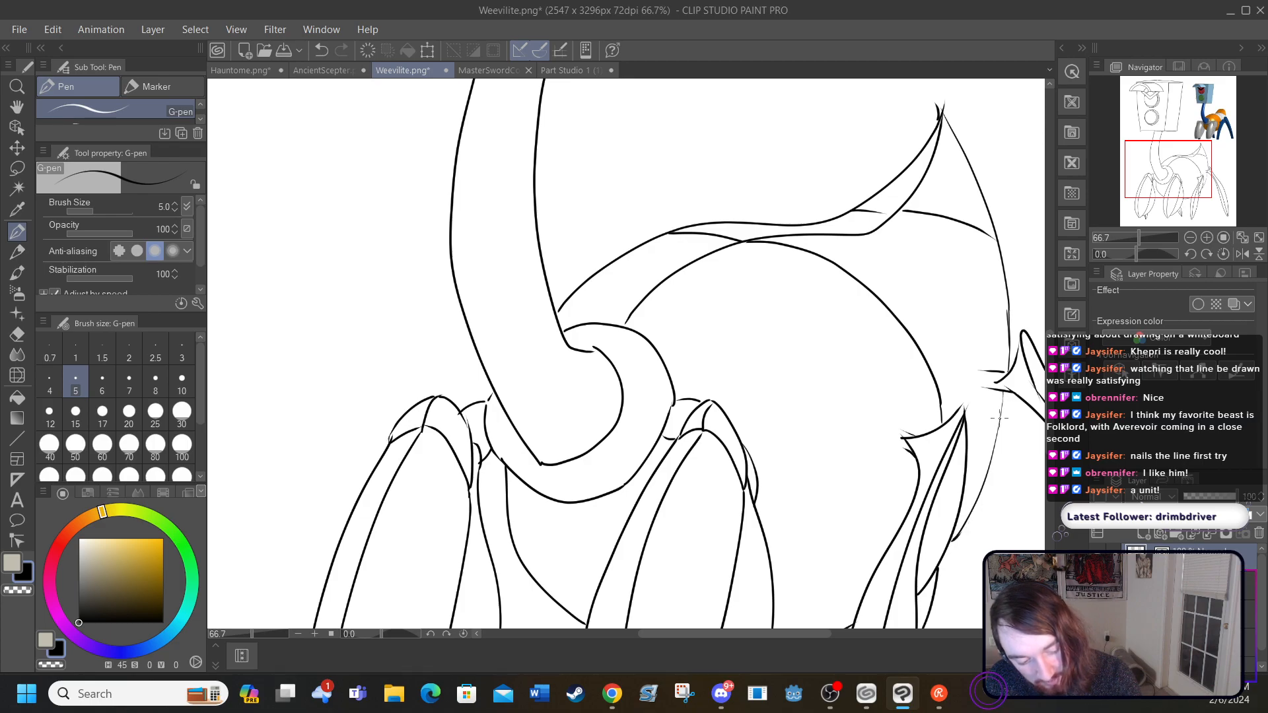
mouse_move(995, 449)
left_mouse_down()
mouse_move(968, 531)
mouse_move(941, 552)
left_mouse_up()
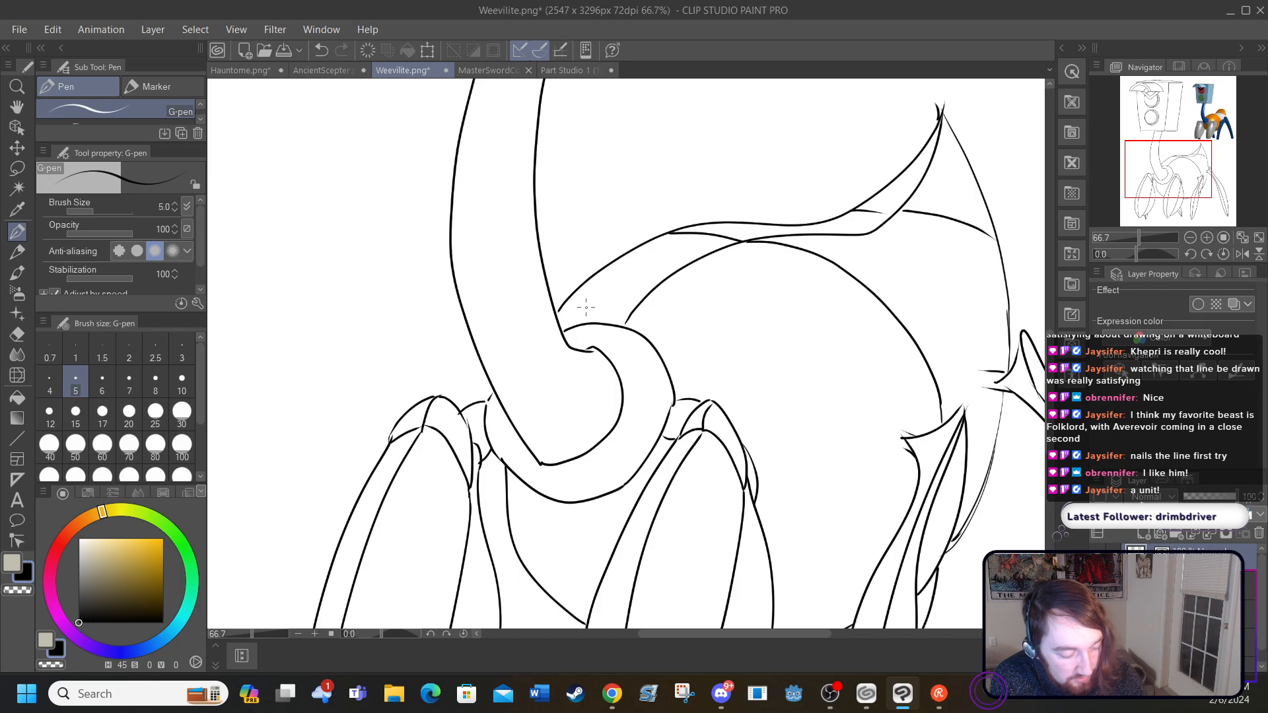
Step: Erase the stray stubs around the two hind leg joints with the Hard eraser at size 70
scroll(760, 382, "down", 10)
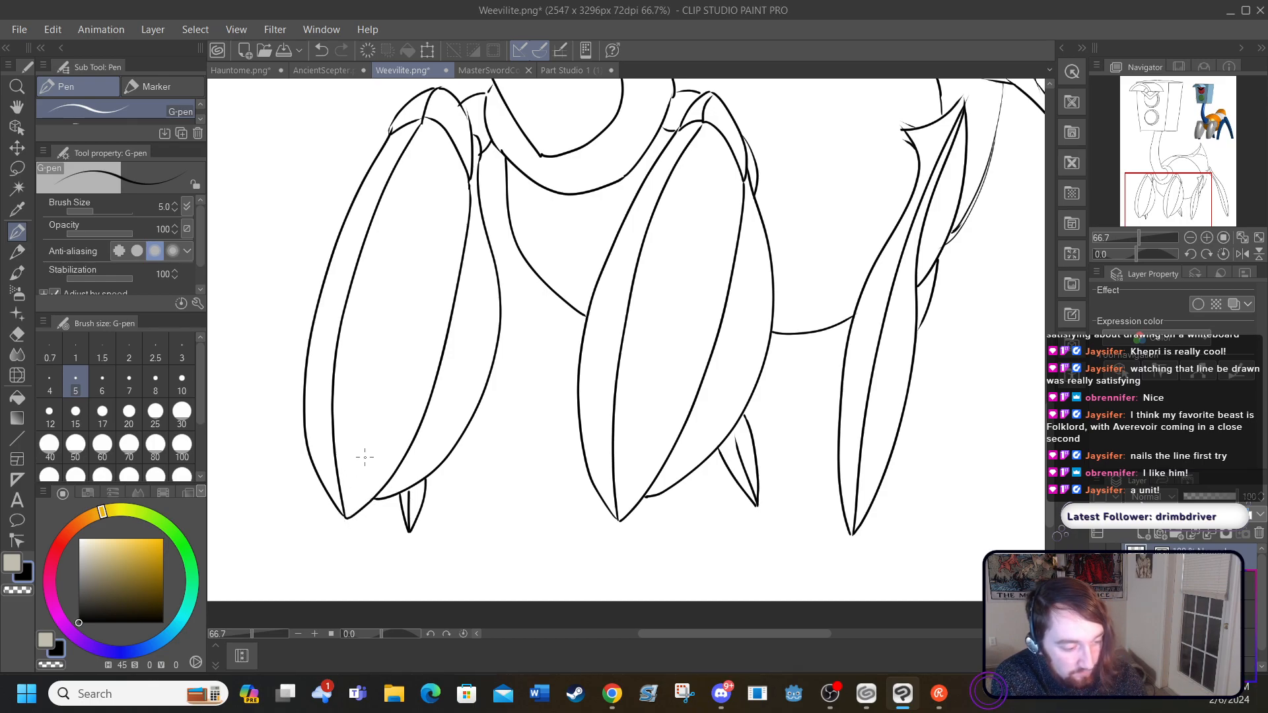
scroll(438, 356, "up", 3)
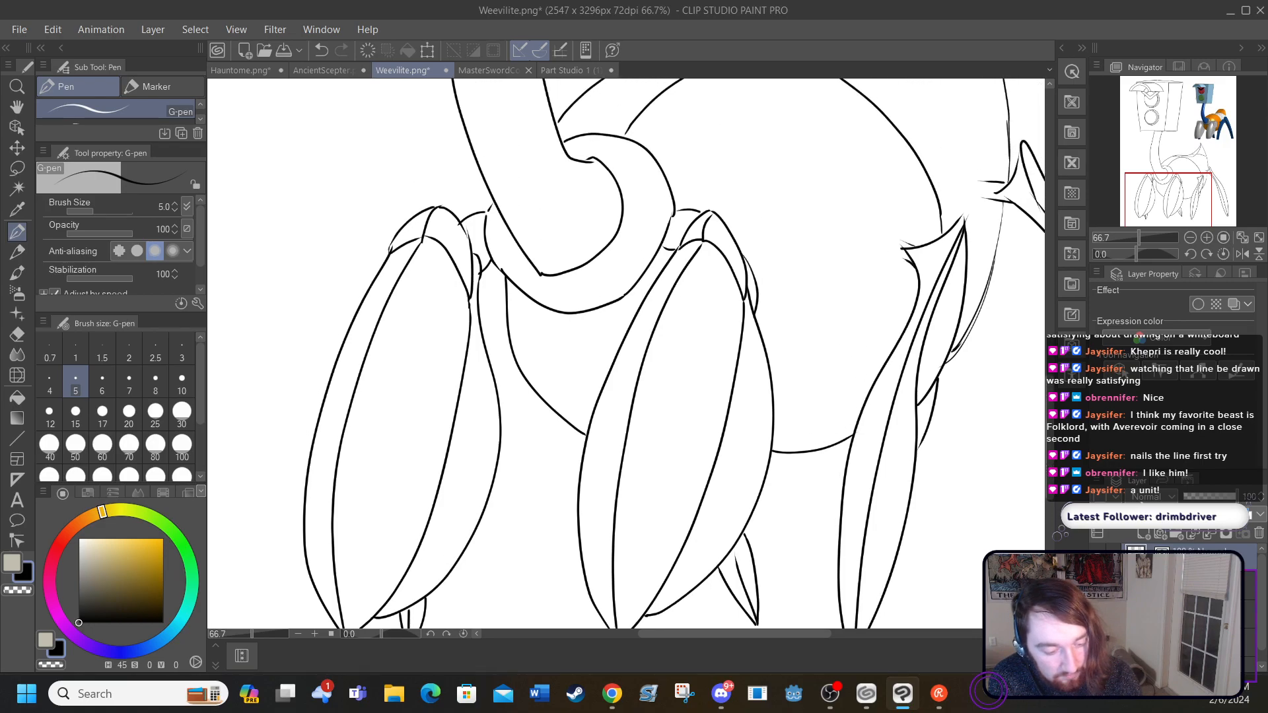
left_click_drag(809, 636, 860, 634)
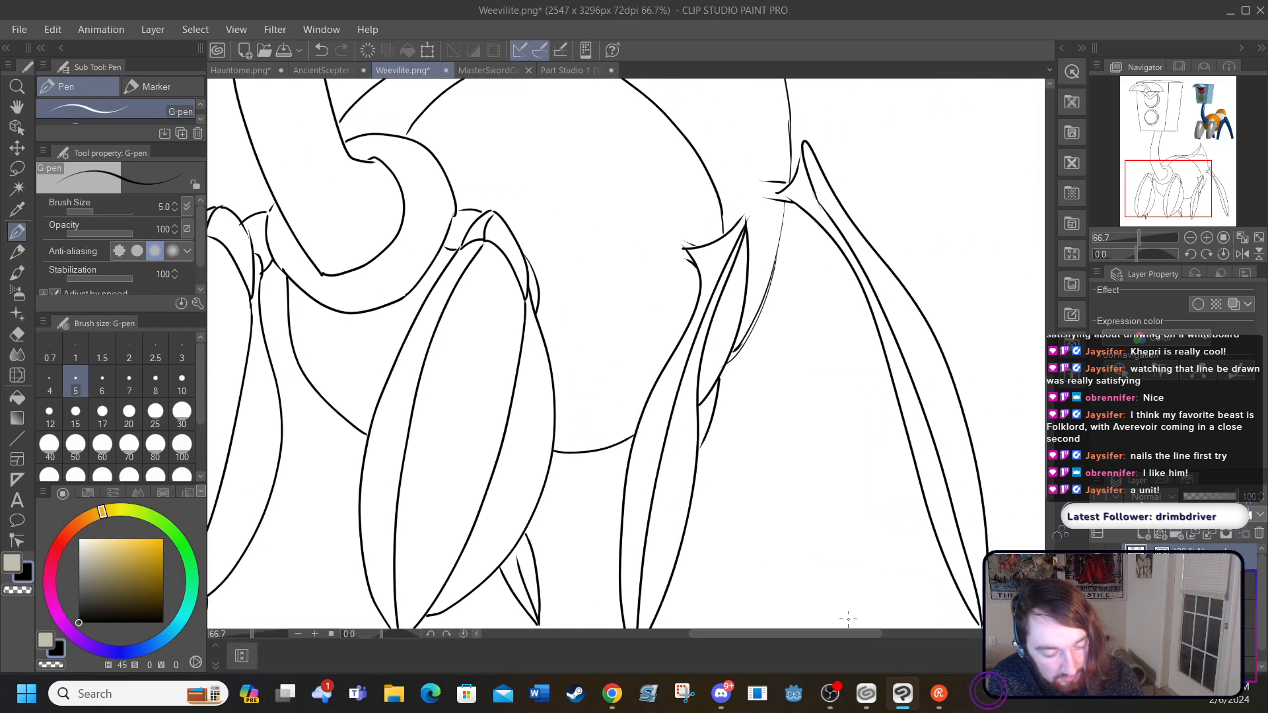
scroll(627, 353, "down", 2)
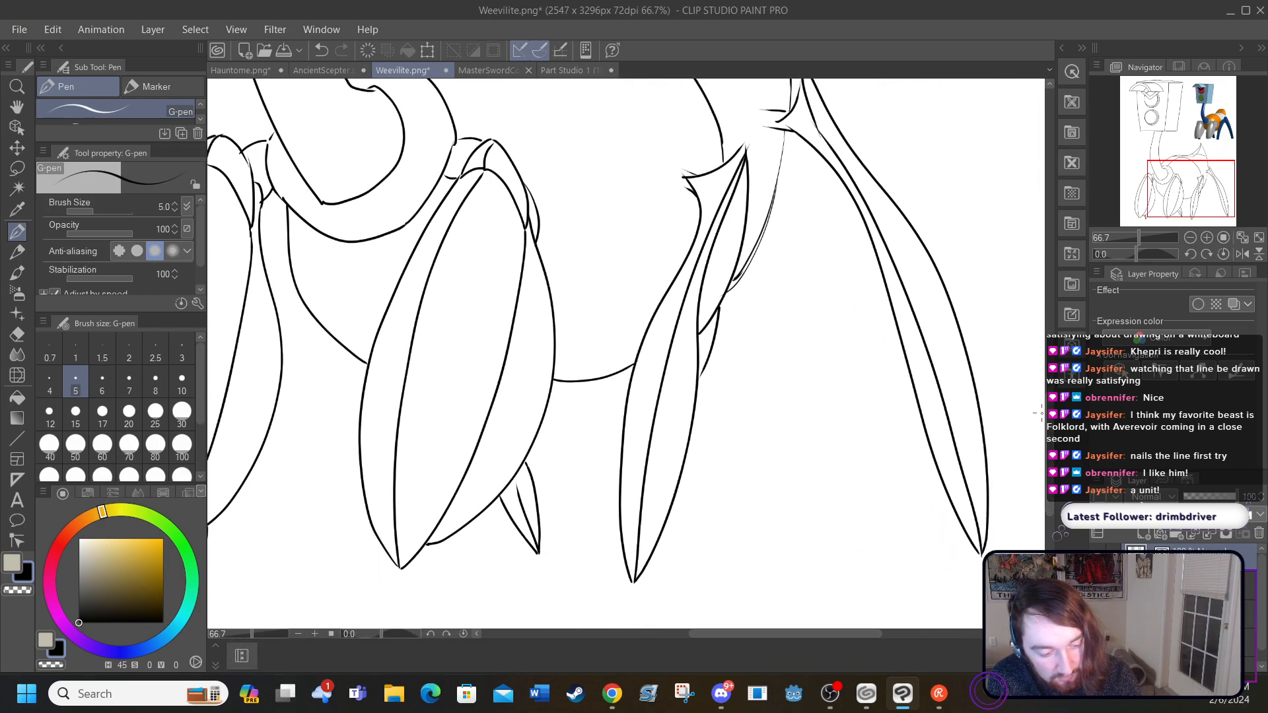
scroll(1038, 392, "up", 4)
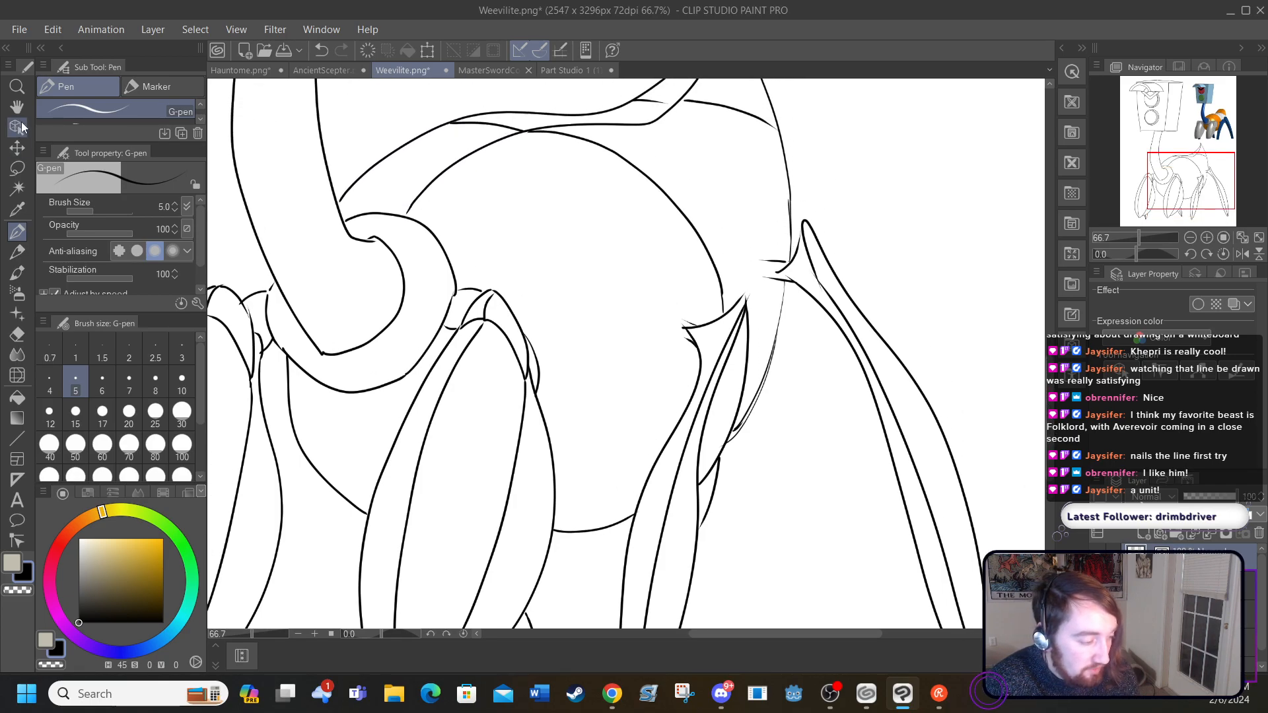
left_click(314, 634)
left_click(314, 634)
left_click_drag(743, 634, 766, 635)
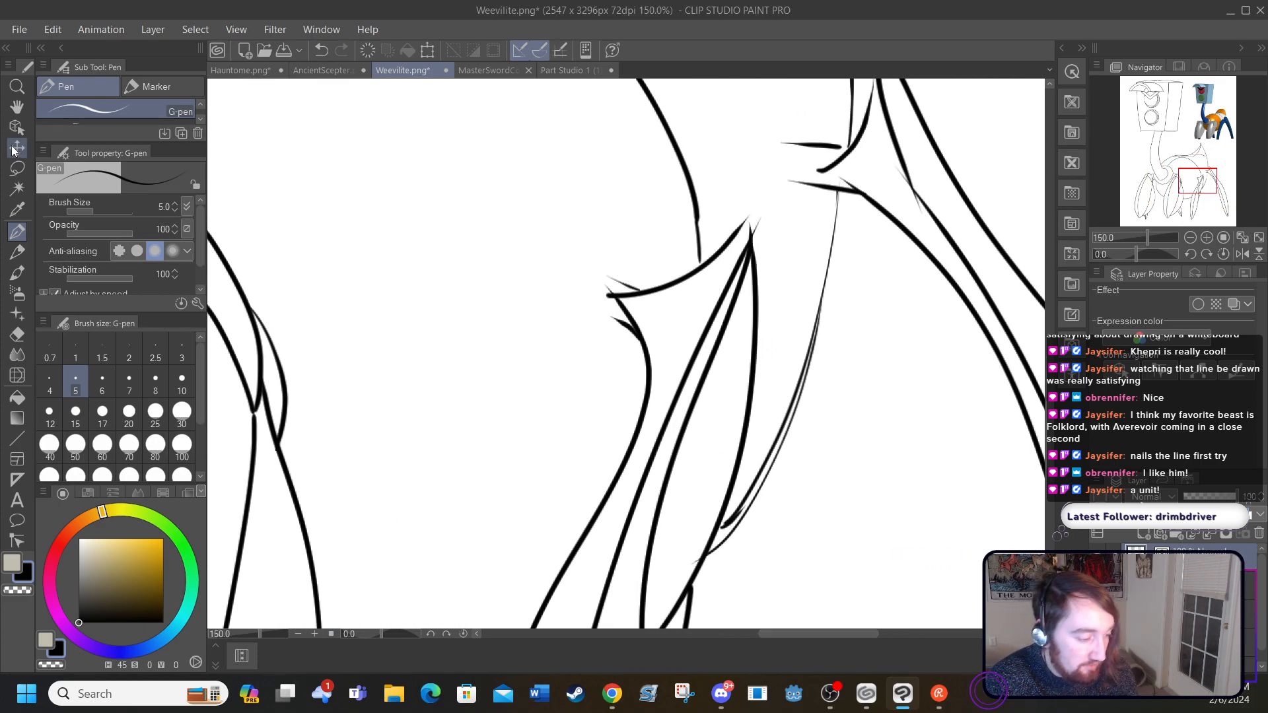
left_click(19, 335)
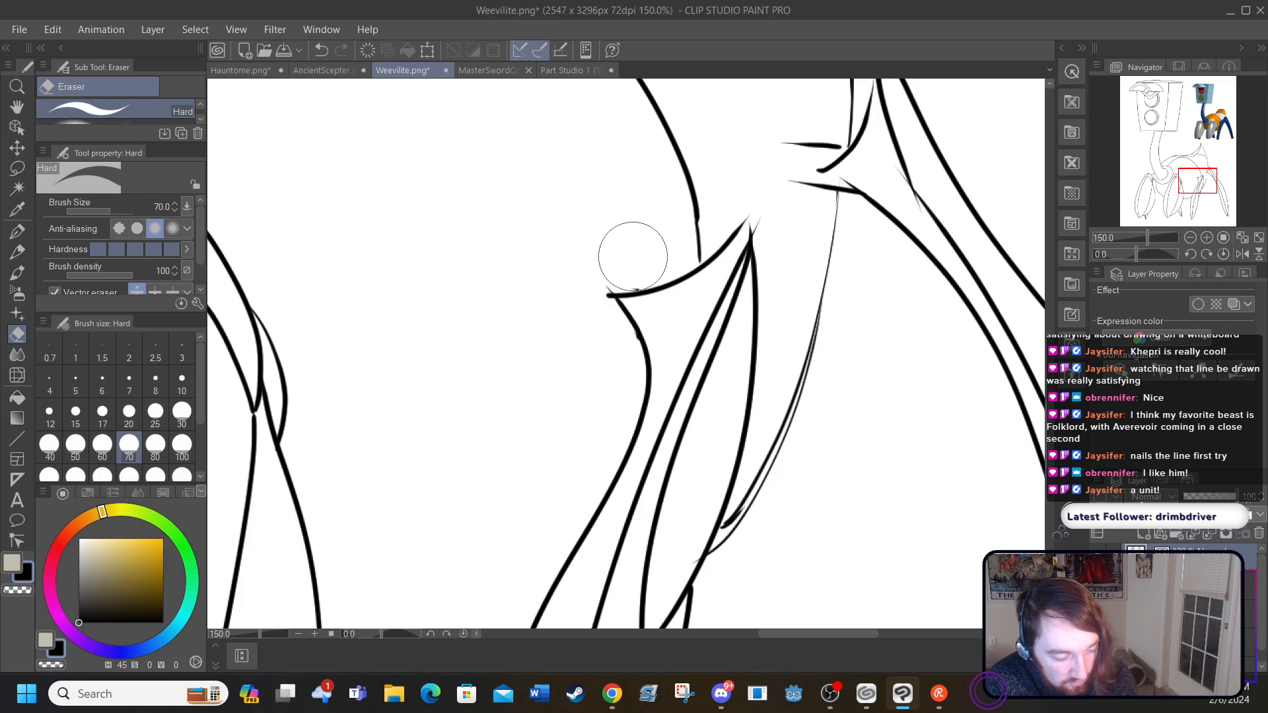
mouse_move(765, 144)
left_mouse_down()
mouse_move(810, 125)
mouse_move(772, 192)
mouse_move(829, 216)
mouse_move(829, 192)
left_mouse_up()
left_click_drag(807, 132, 822, 127)
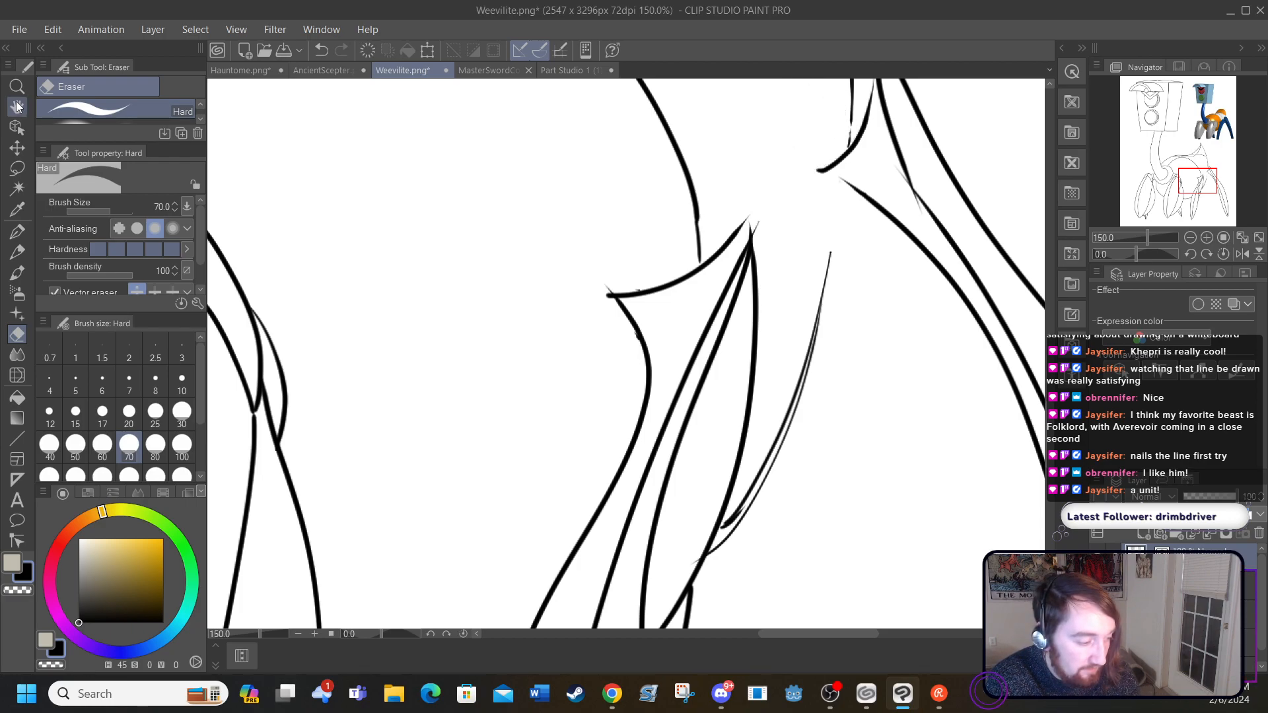
Step: Draw a pair of short connecting lines from each hind leg toward the body and extend the rear outline up to the lower one with the G-pen
left_click(18, 231)
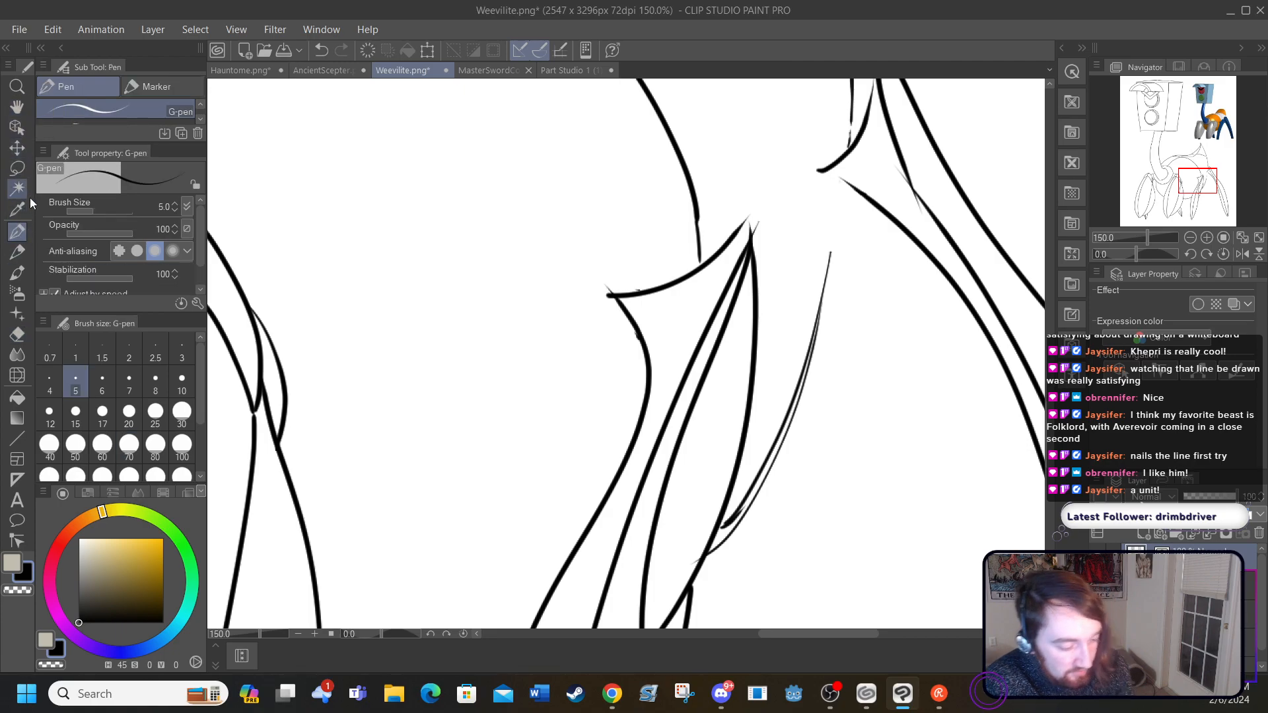
left_click_drag(643, 380, 541, 361)
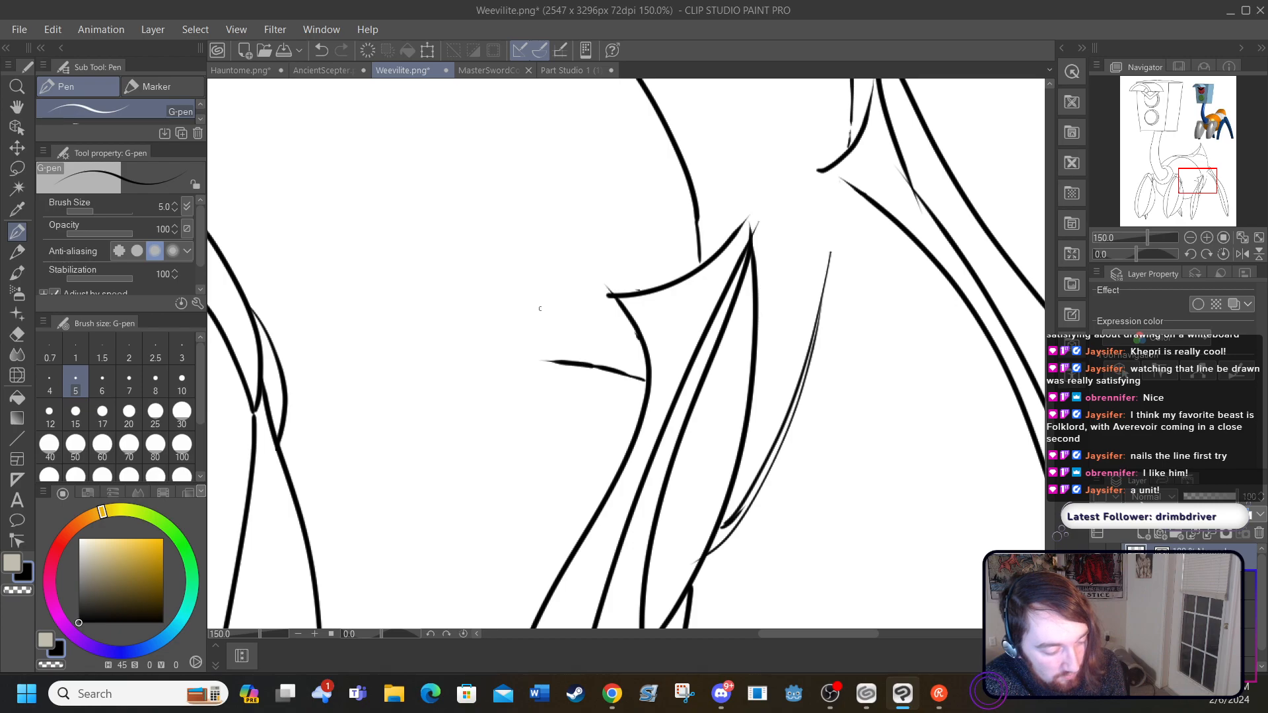
left_click_drag(687, 269, 555, 208)
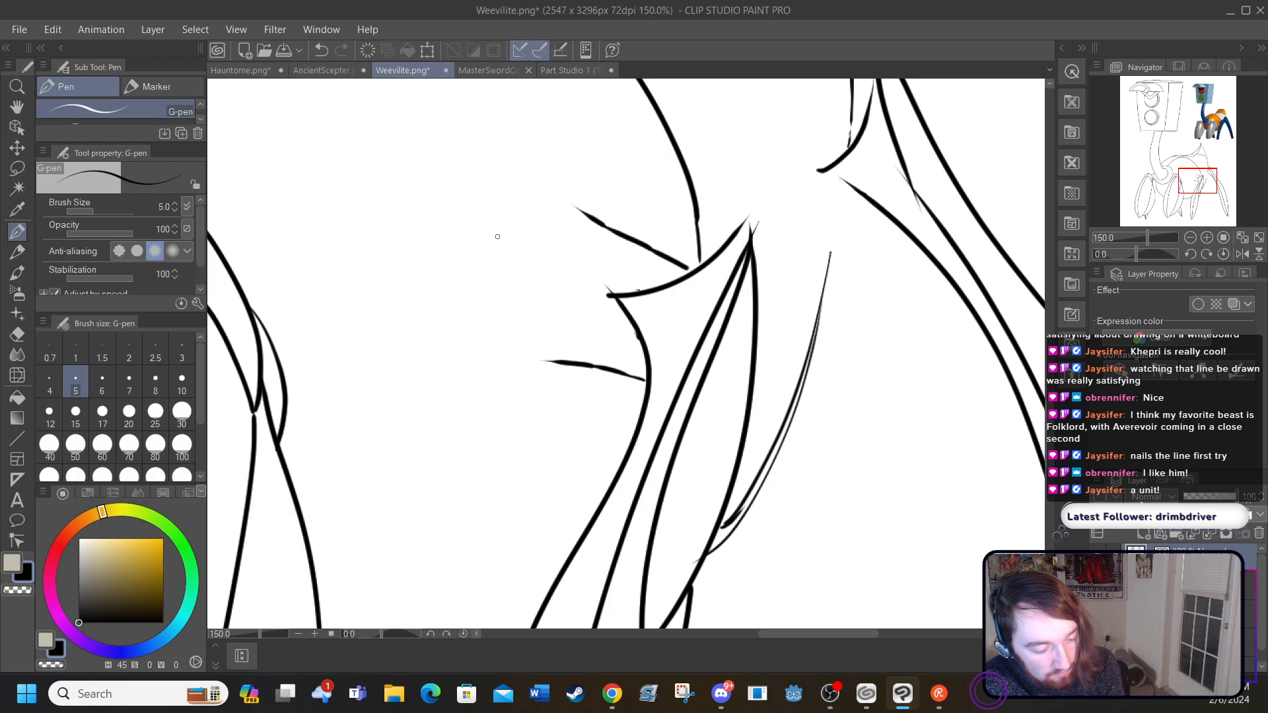
left_click_drag(886, 220, 774, 224)
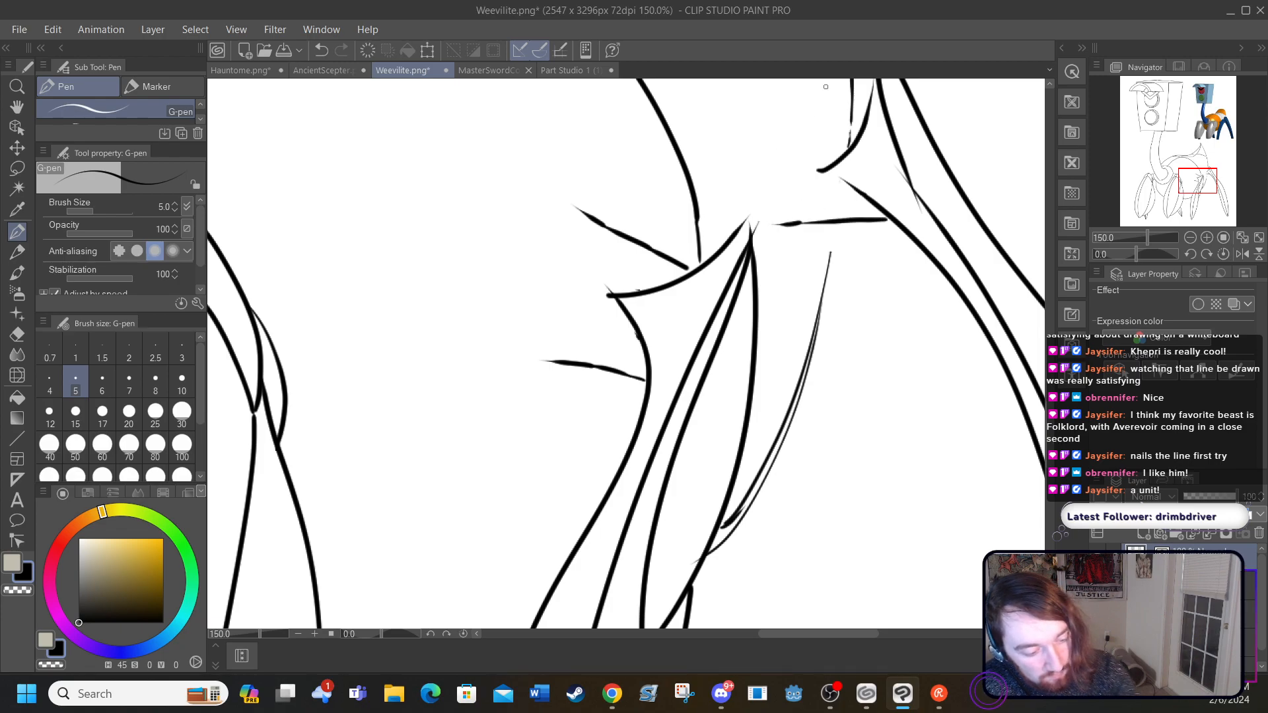
left_click_drag(864, 104, 768, 125)
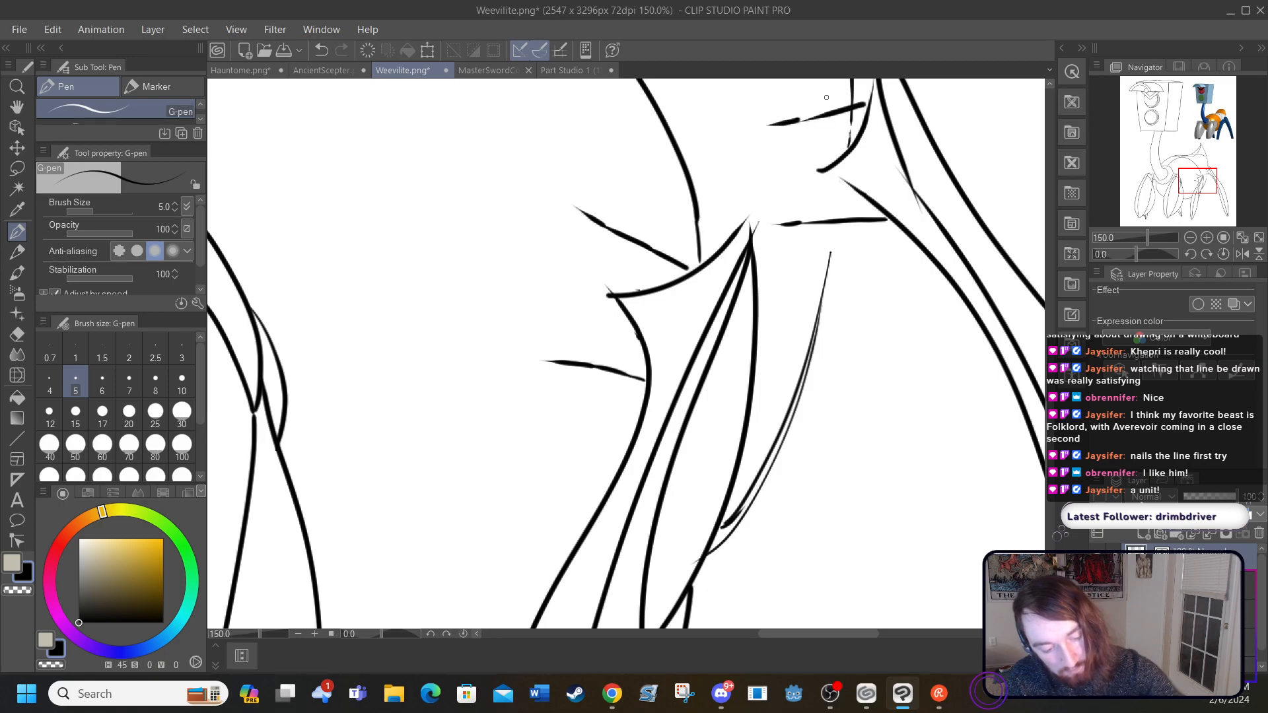
left_click_drag(833, 257, 830, 230)
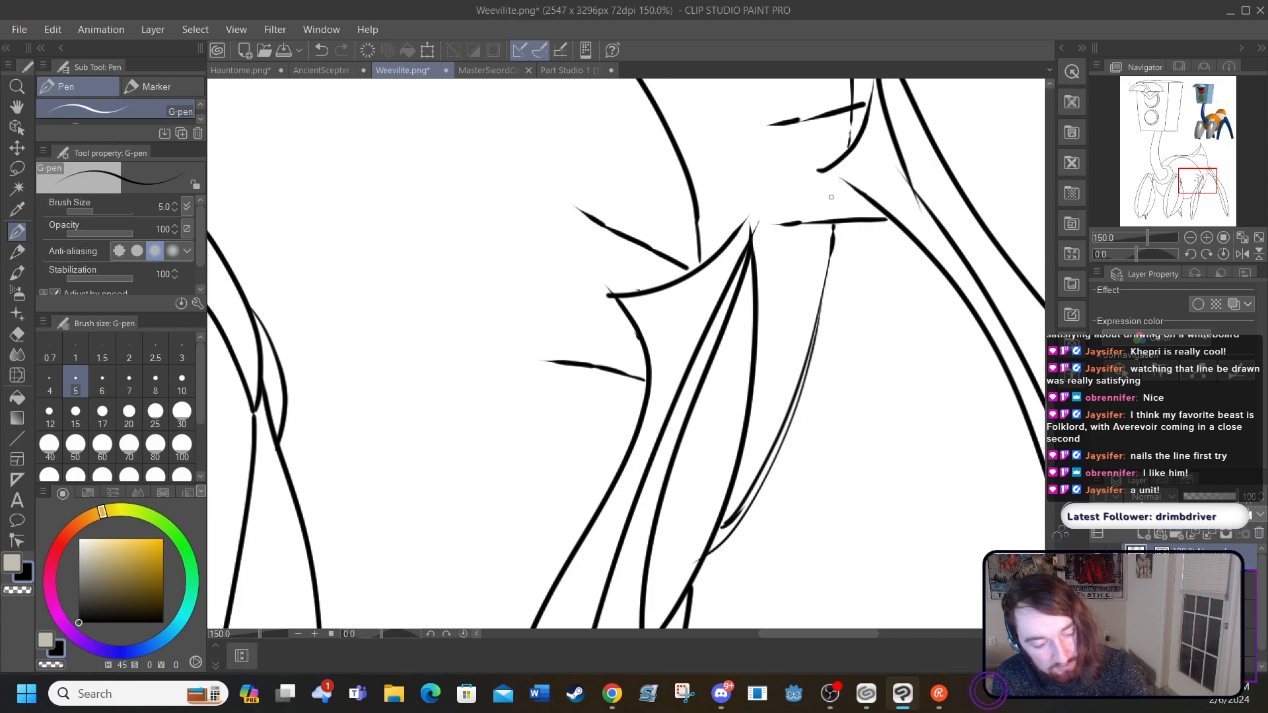
Step: Try to erase the rear outline's overhang inside the rearmost leg joint with the Hard eraser at size 17
left_click_drag(1049, 421, 1049, 399)
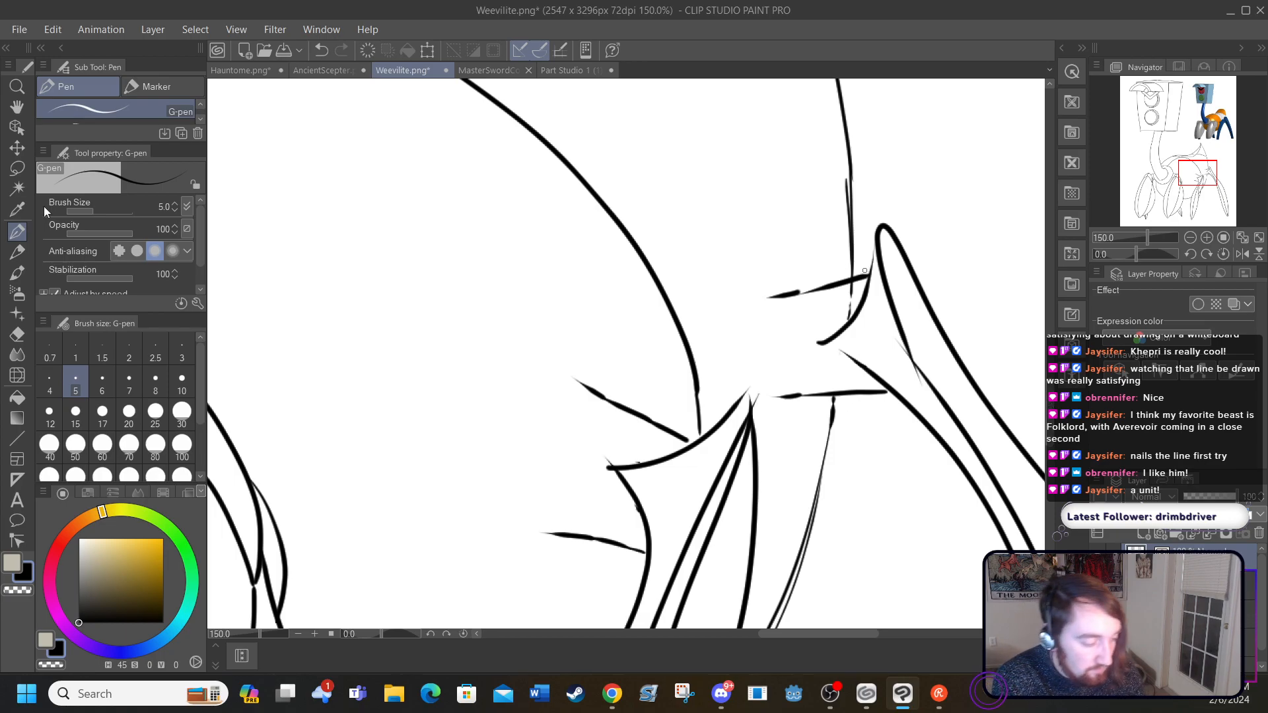
left_click(16, 336)
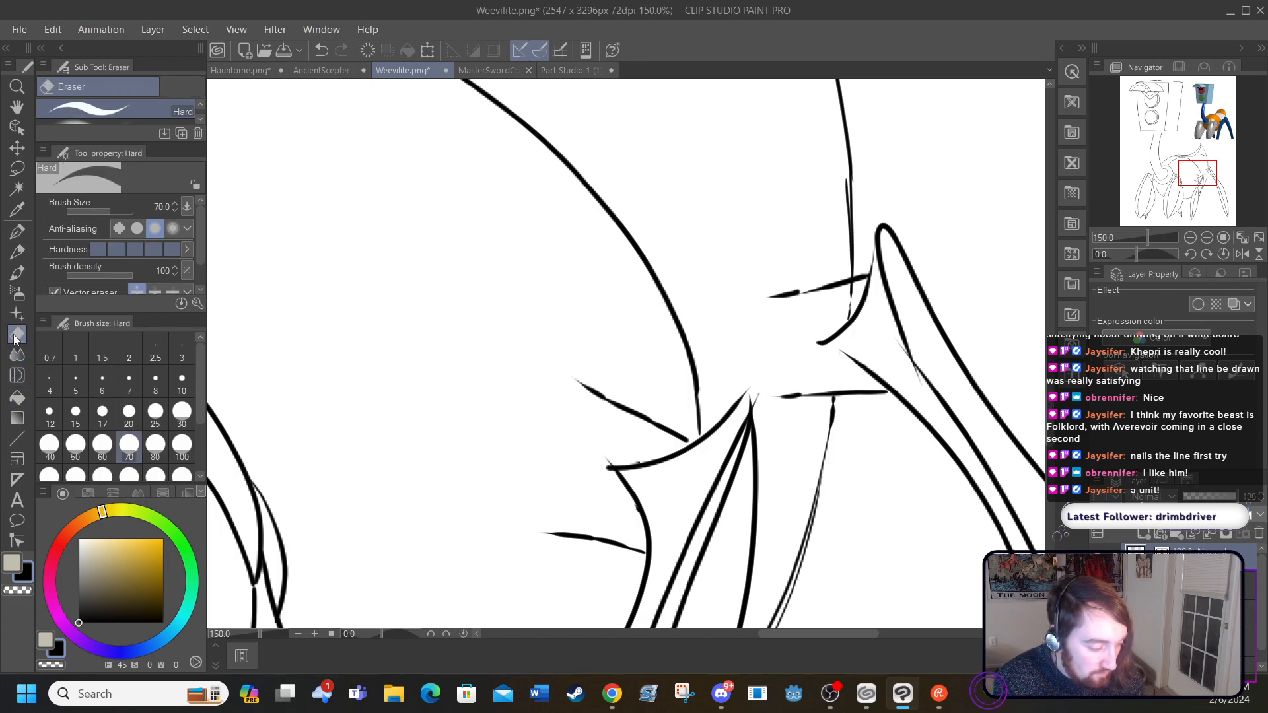
left_click(103, 415)
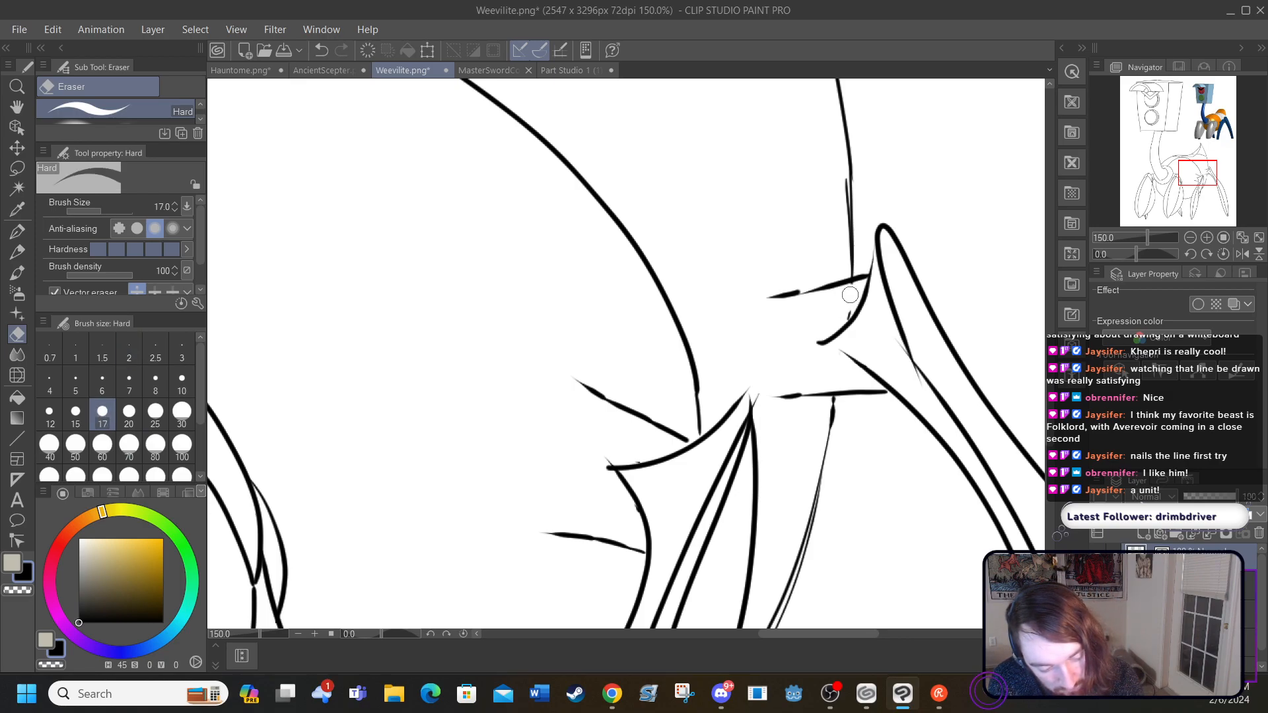
left_click_drag(851, 296, 842, 311)
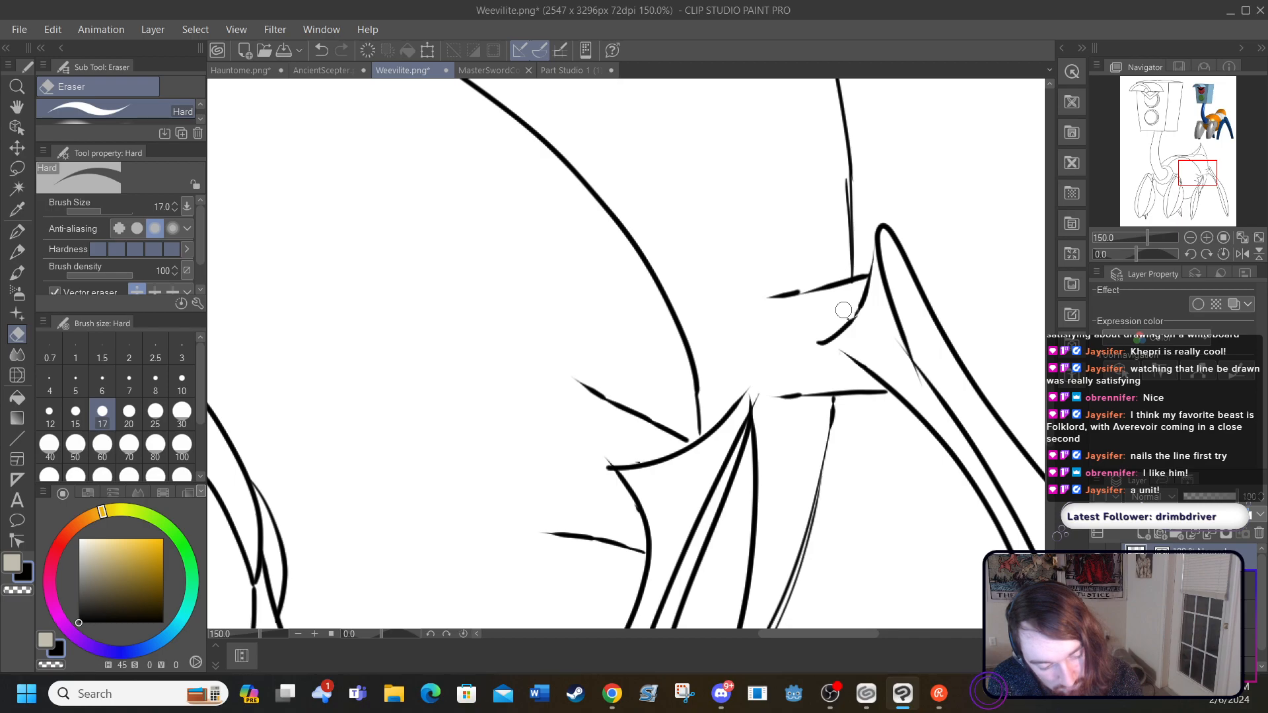
left_click(323, 50)
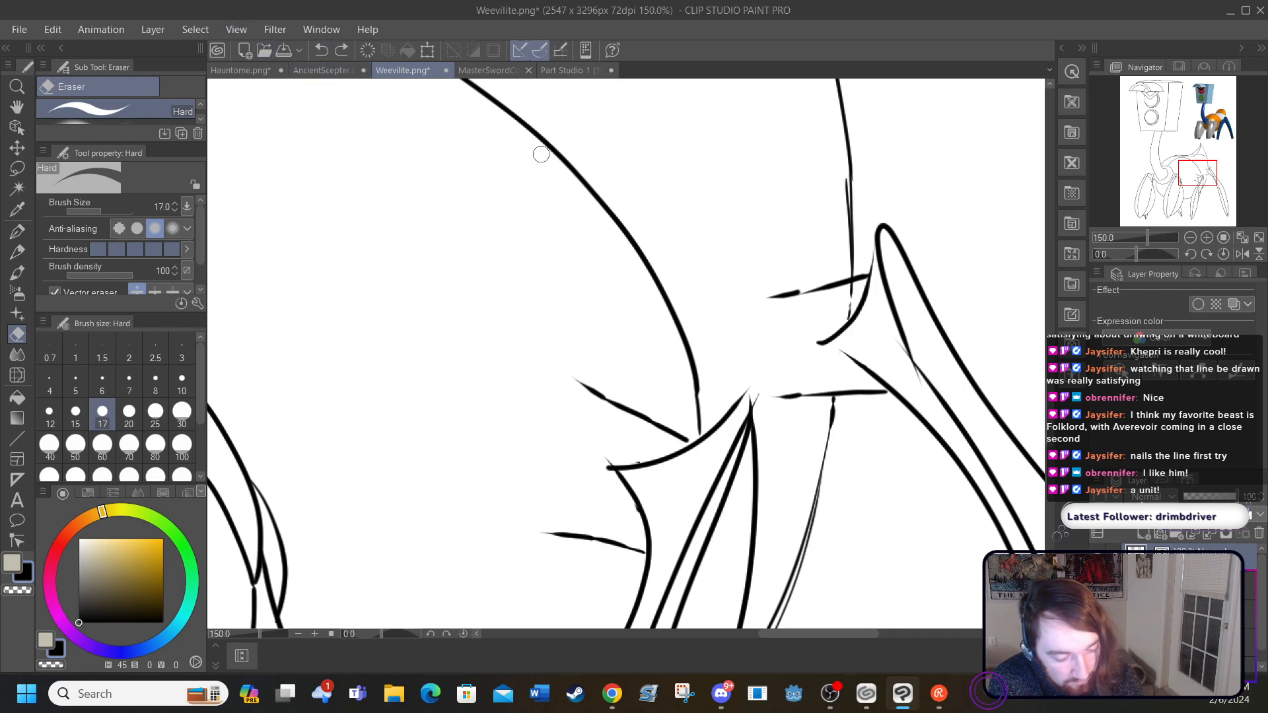
Step: Erase the rear outline's overhang inside the rearmost leg joint and close the joint's pointed inner corner with the G-pen at size 5
mouse_move(845, 305)
left_mouse_down()
mouse_move(851, 292)
mouse_move(842, 314)
left_mouse_up()
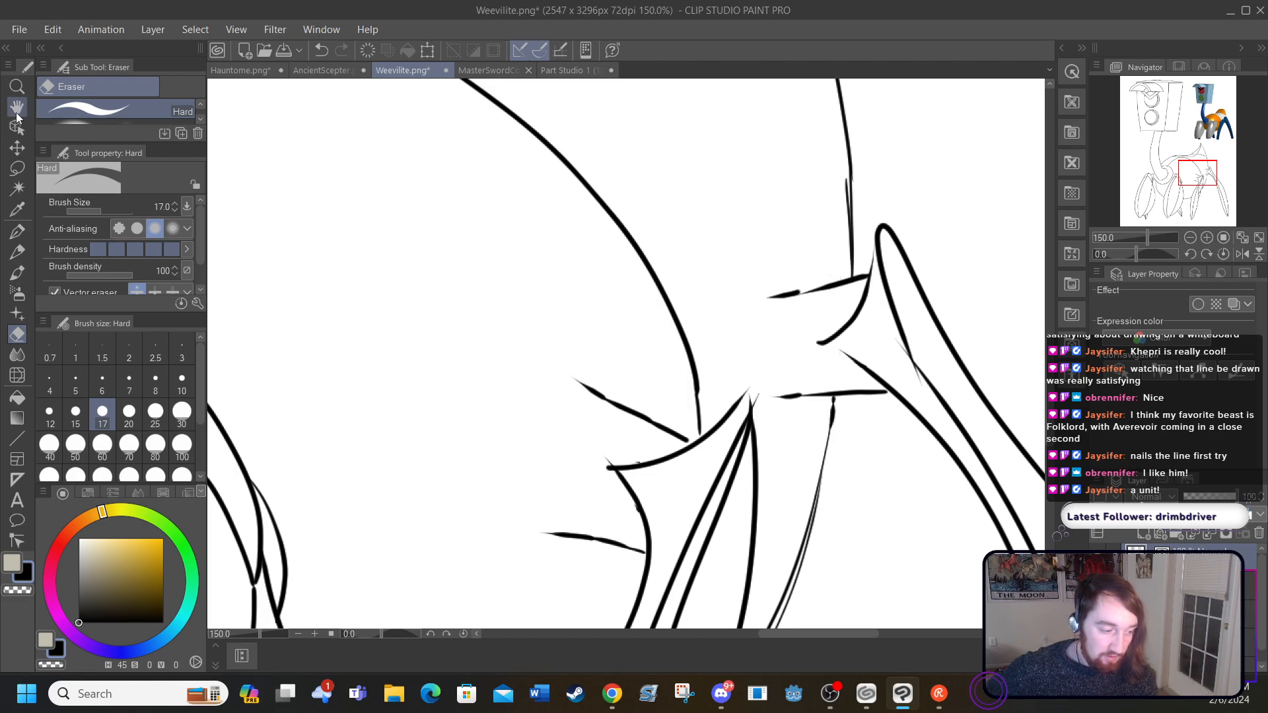
left_click(19, 230)
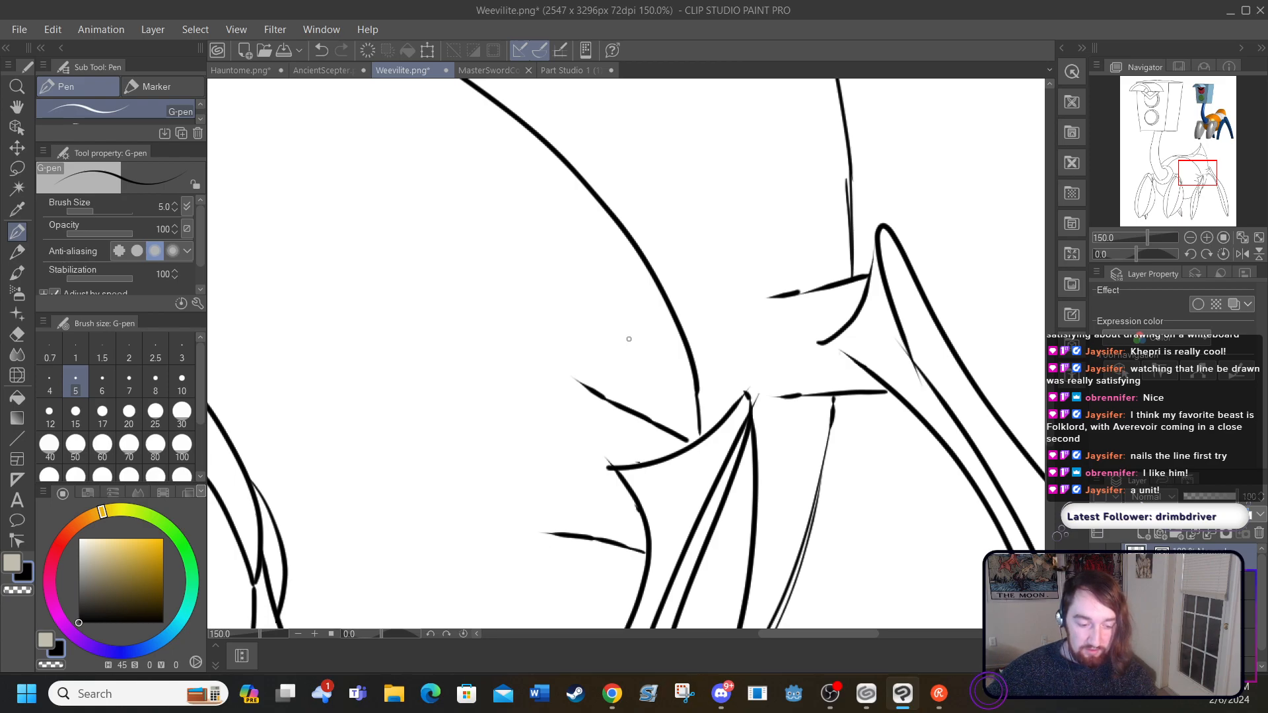
right_click(826, 345)
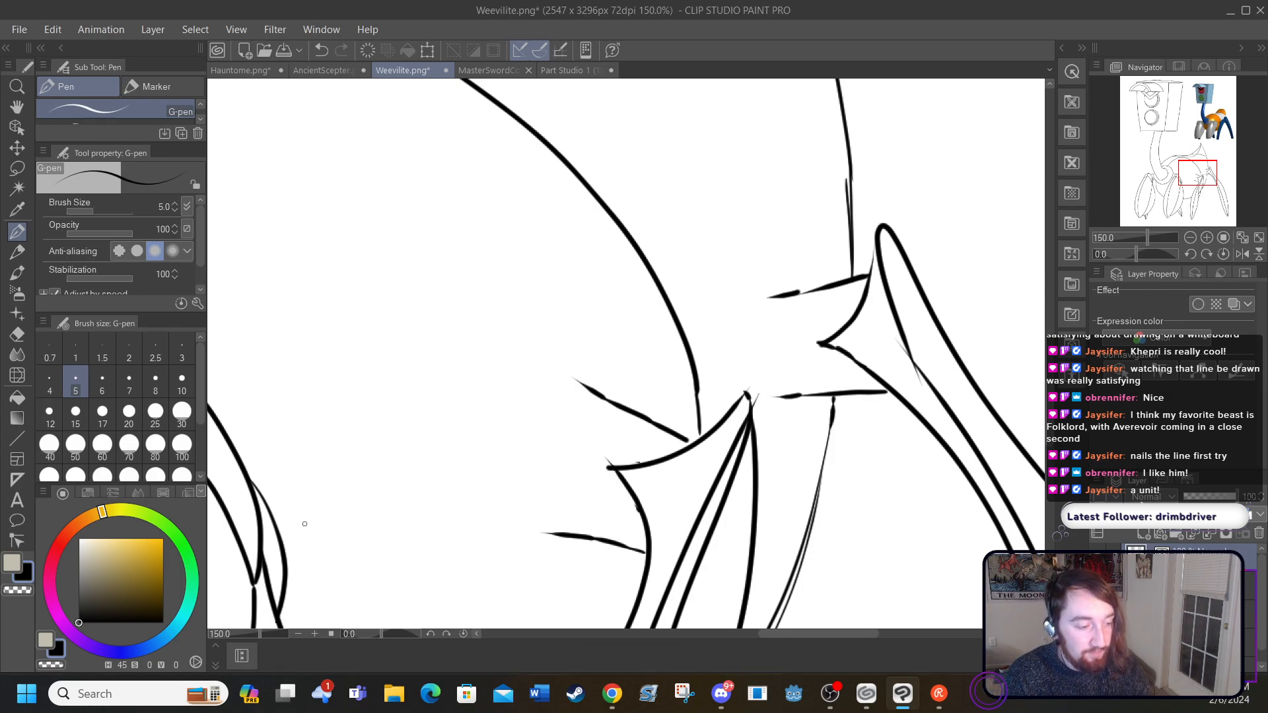
Step: Fill the large front segments of the body with the orange sampled from the reference creature
left_click(232, 30)
left_click(272, 86)
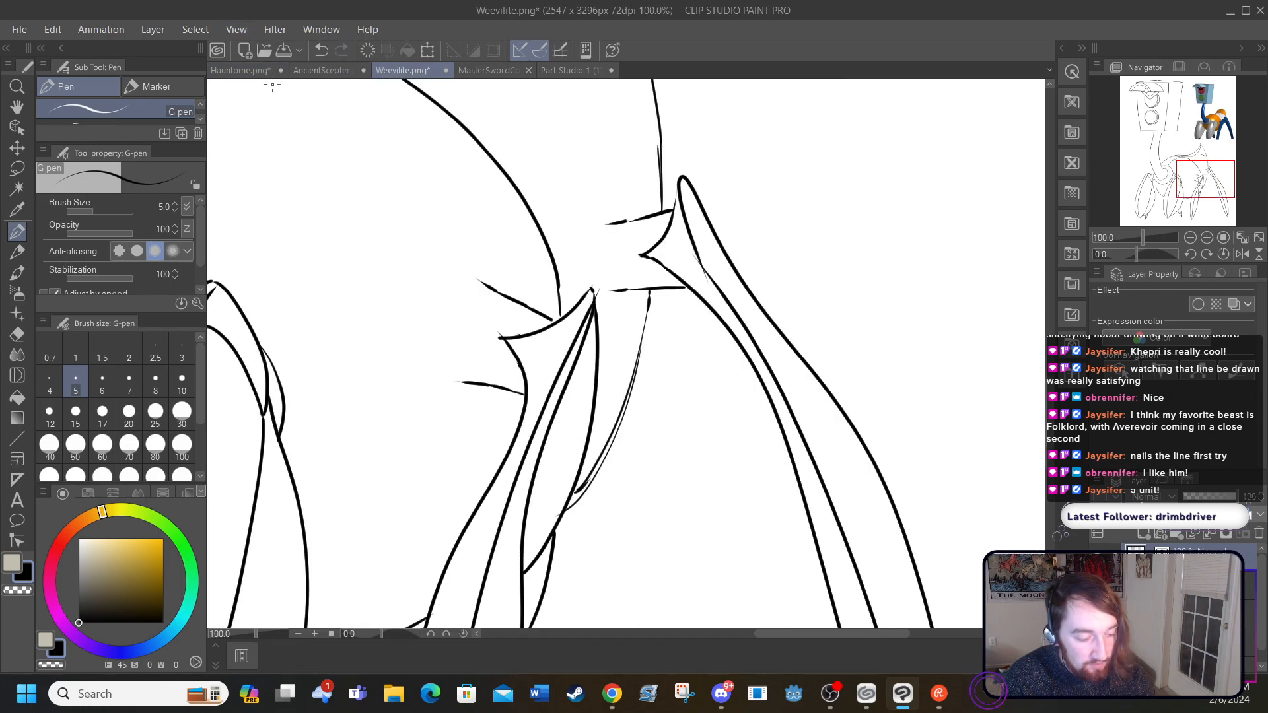
left_click(238, 29)
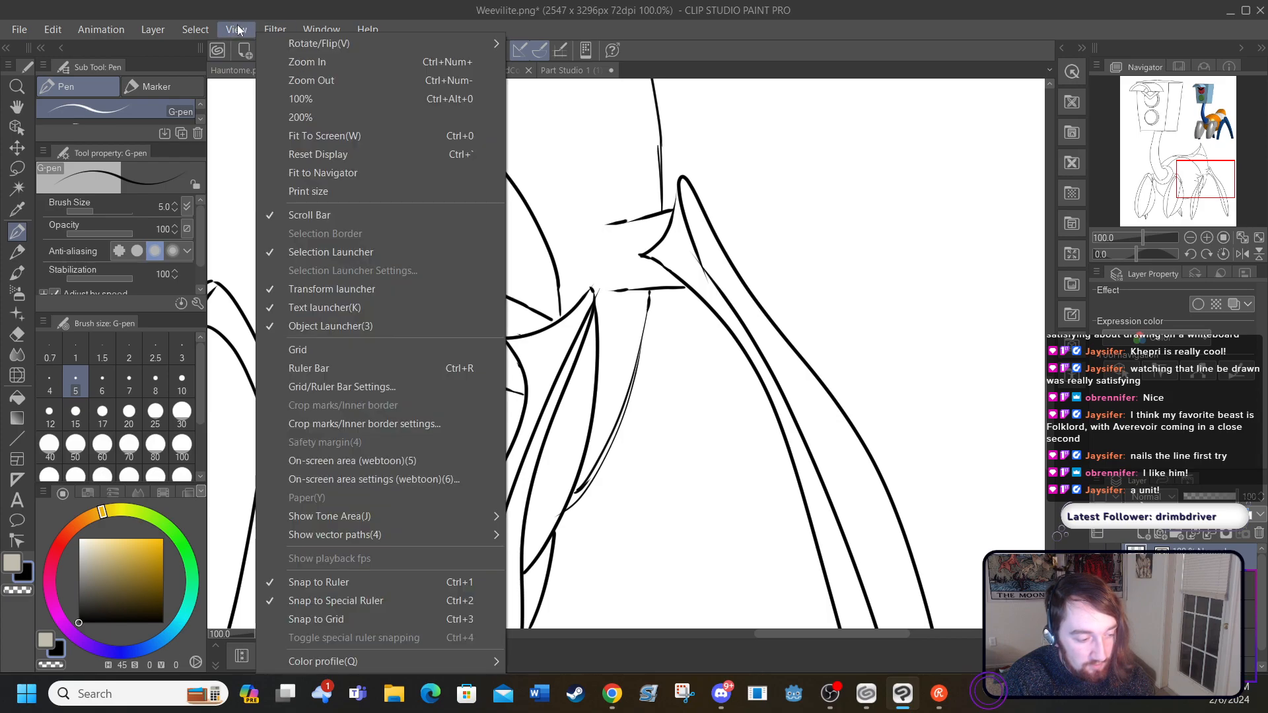
left_click(276, 119)
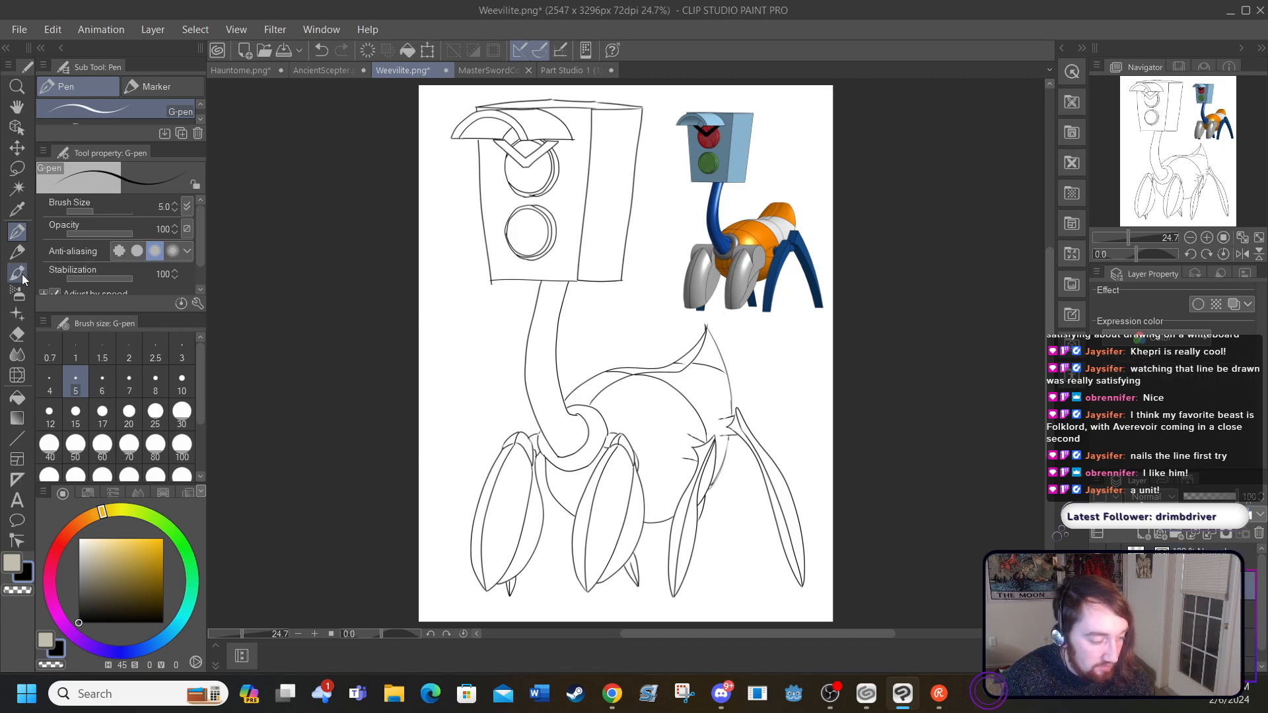
left_click(17, 210)
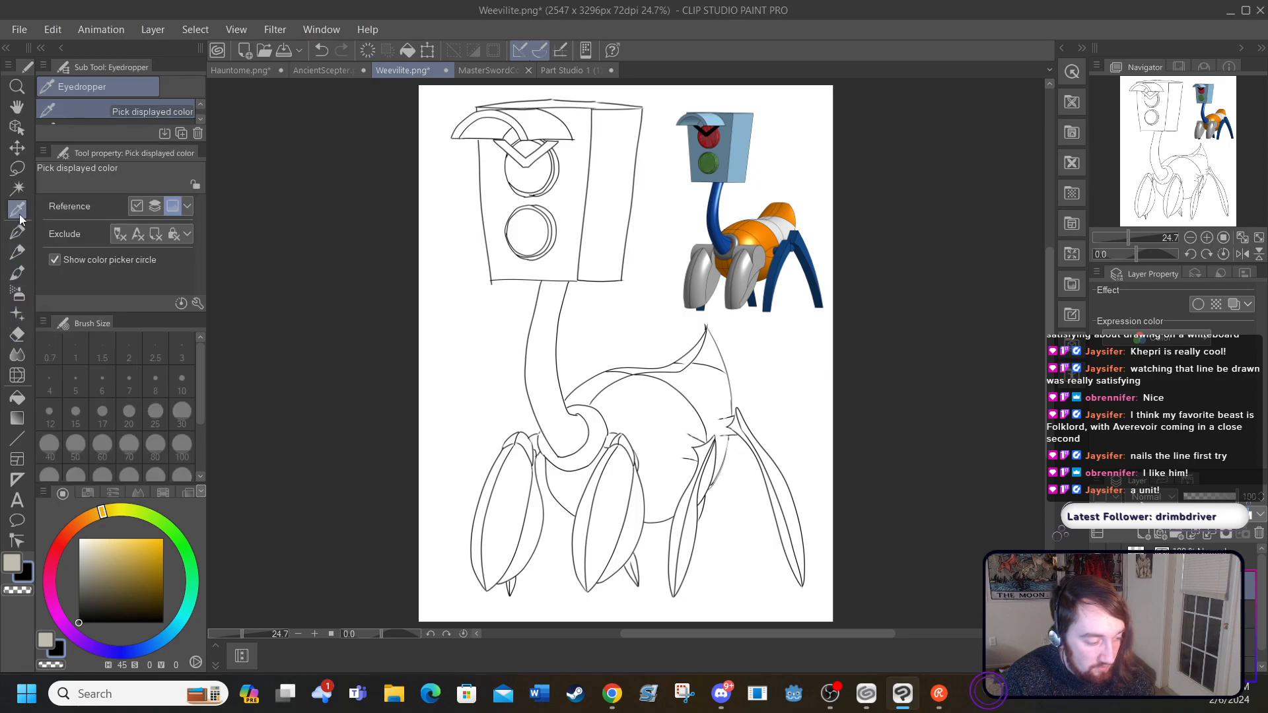
mouse_move(749, 220)
left_mouse_down()
mouse_move(741, 249)
mouse_move(750, 208)
left_mouse_up()
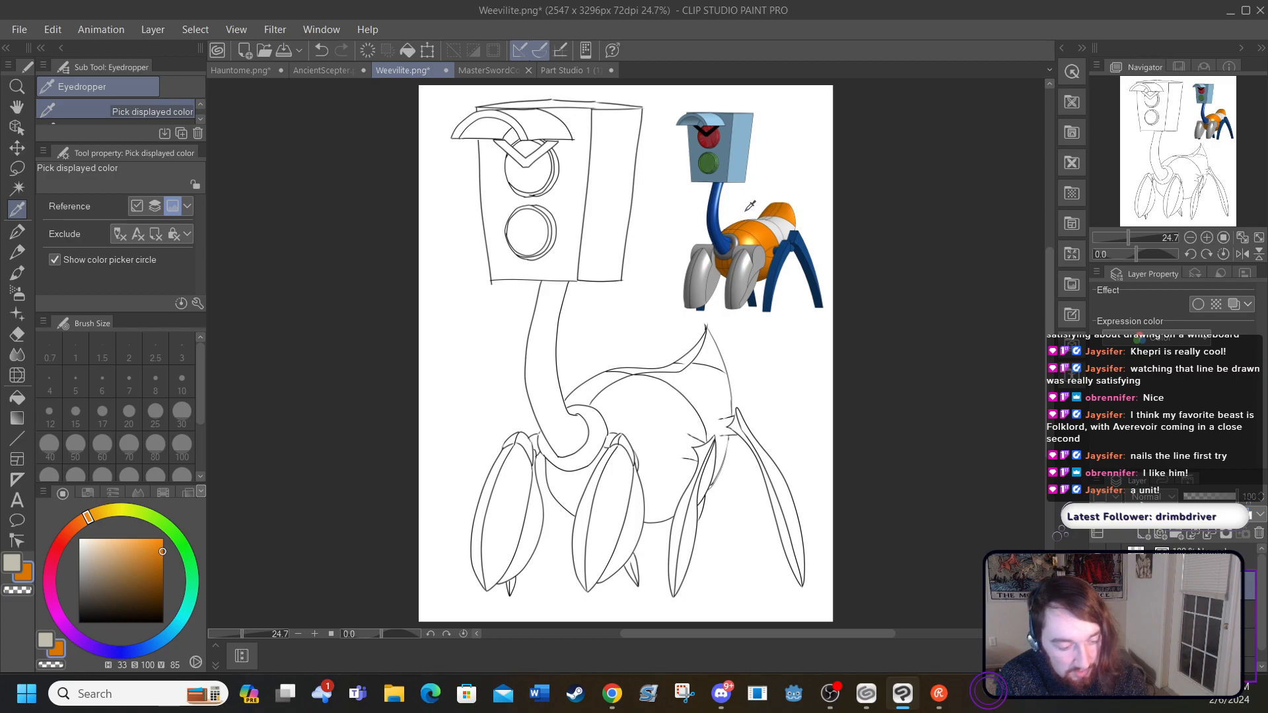
left_click(18, 397)
left_click(630, 400)
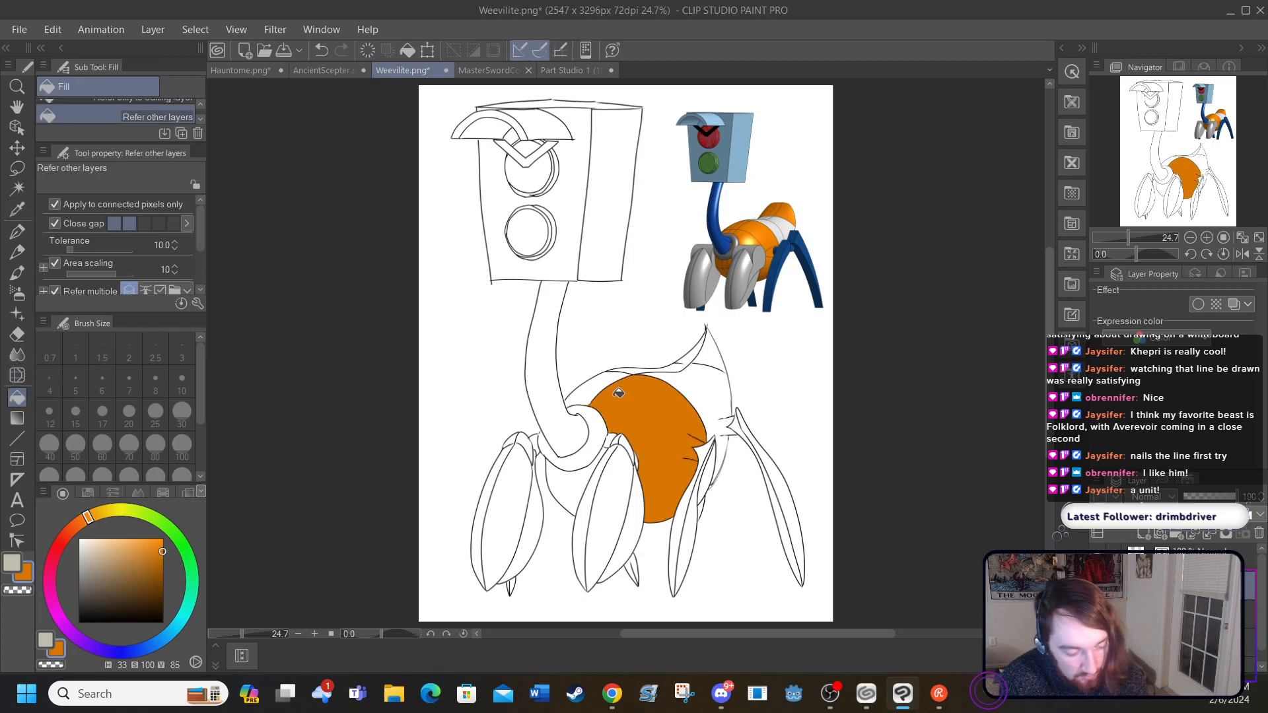
left_click(586, 389)
left_click(574, 477)
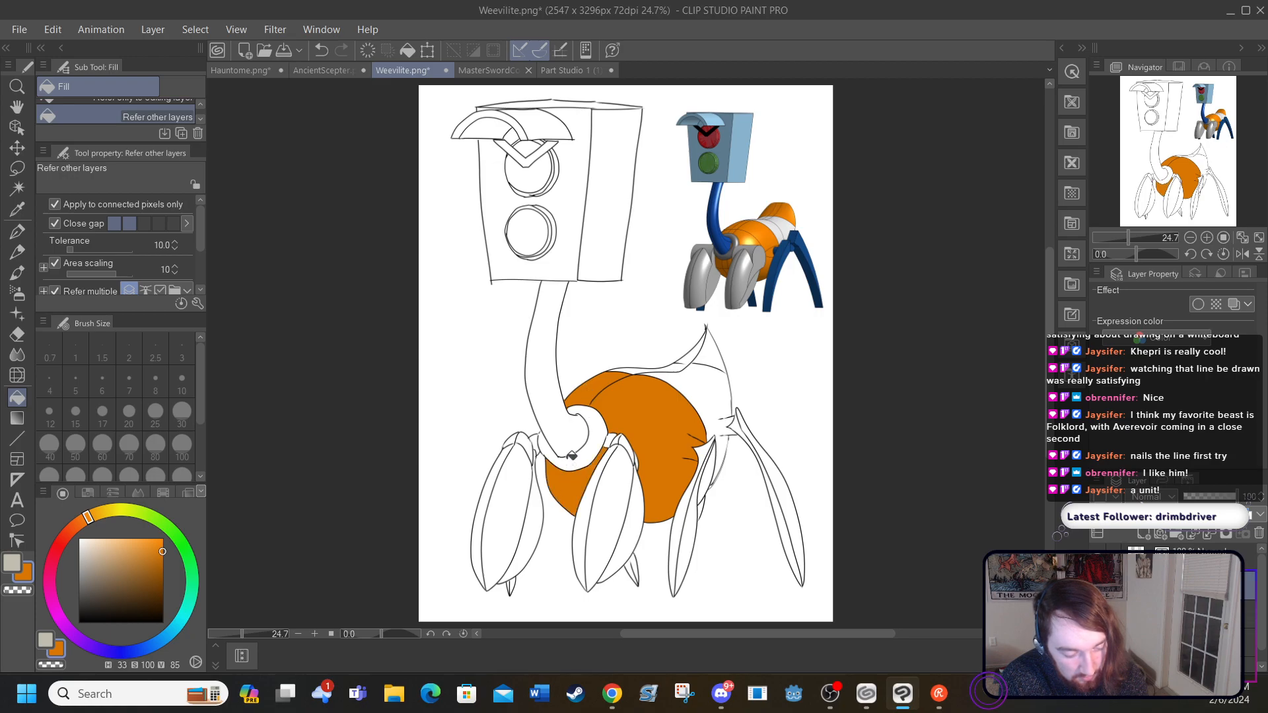
Step: Try to fill the tail tip and the narrow strip along the back with orange, and undo both fills
left_click(719, 347)
left_click(691, 350)
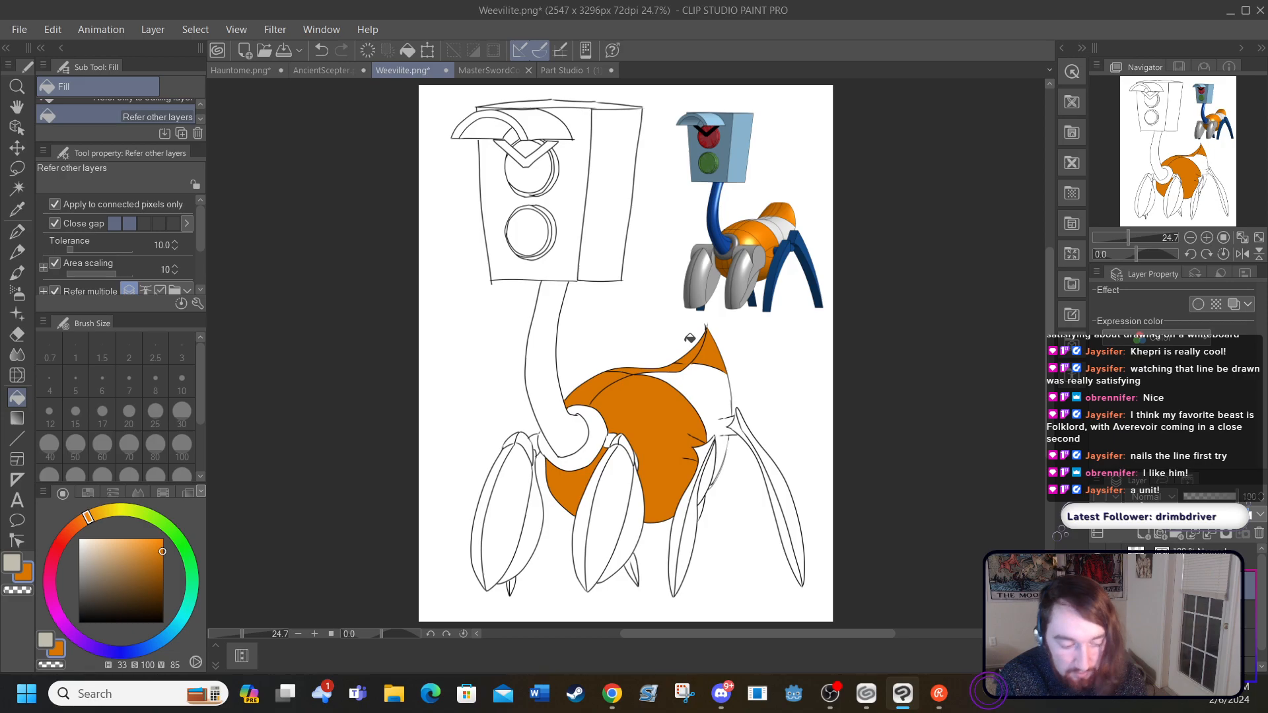
left_click(318, 51)
left_click(314, 634)
left_click(314, 634)
left_click(314, 634)
left_click(315, 634)
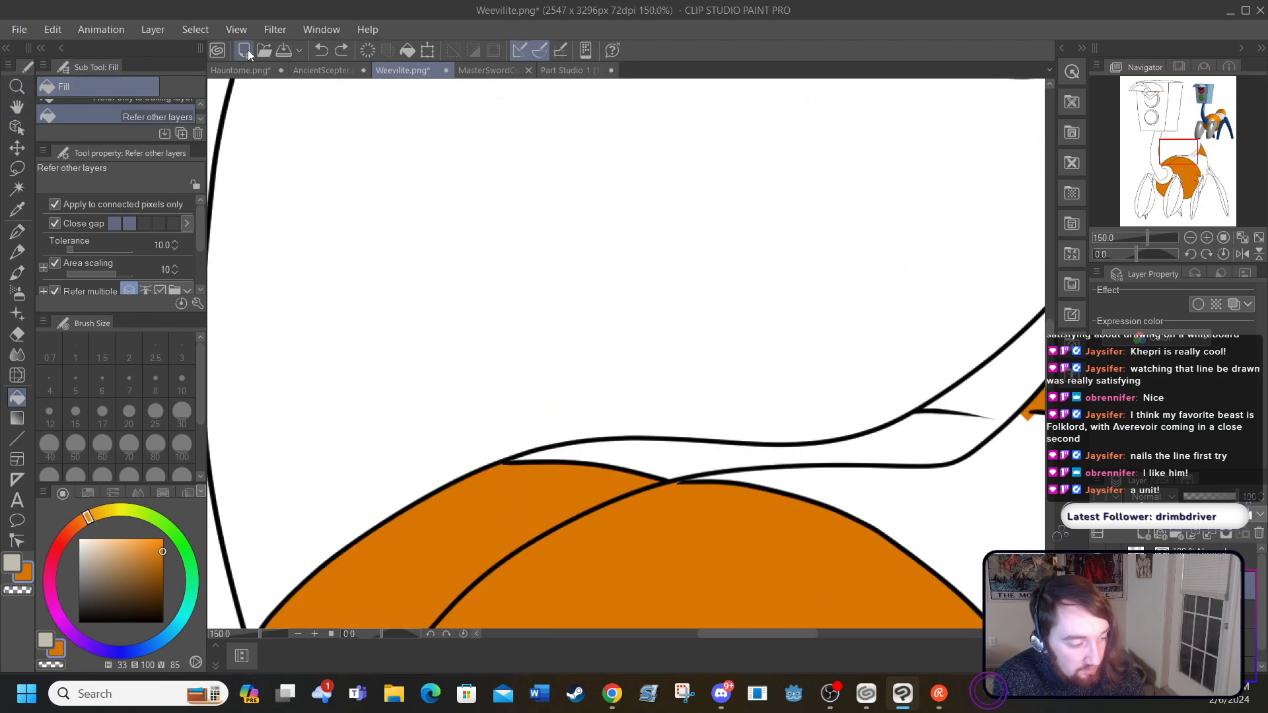
left_click(318, 50)
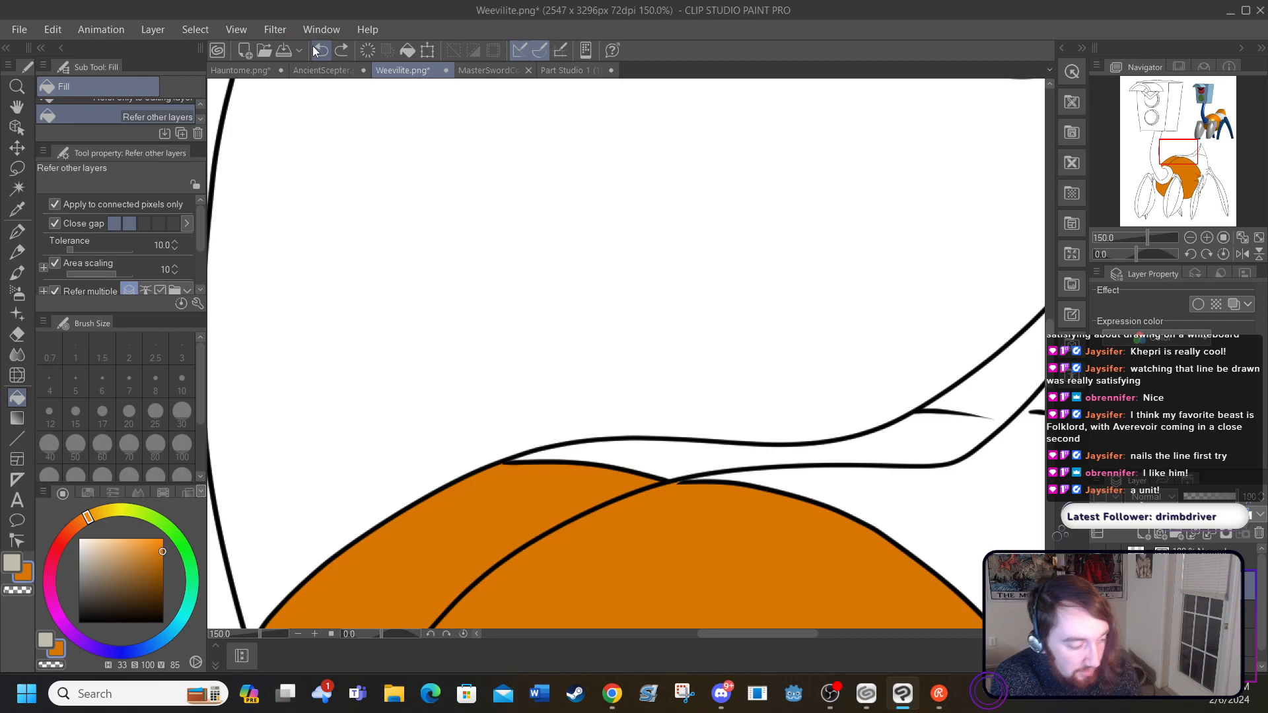
Step: Extend both ends of the broken tail-tip seam toward the inner body curve in black with the G-pen at size 5
left_click(17, 231)
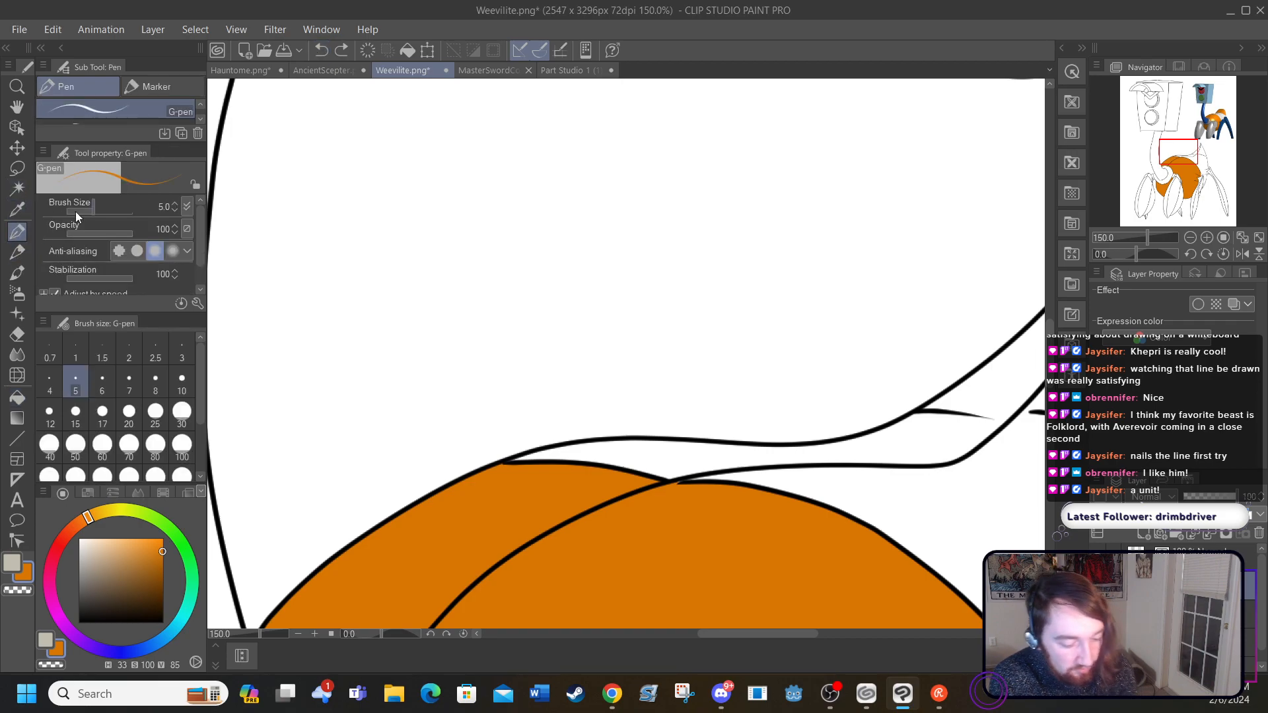
left_click(78, 622)
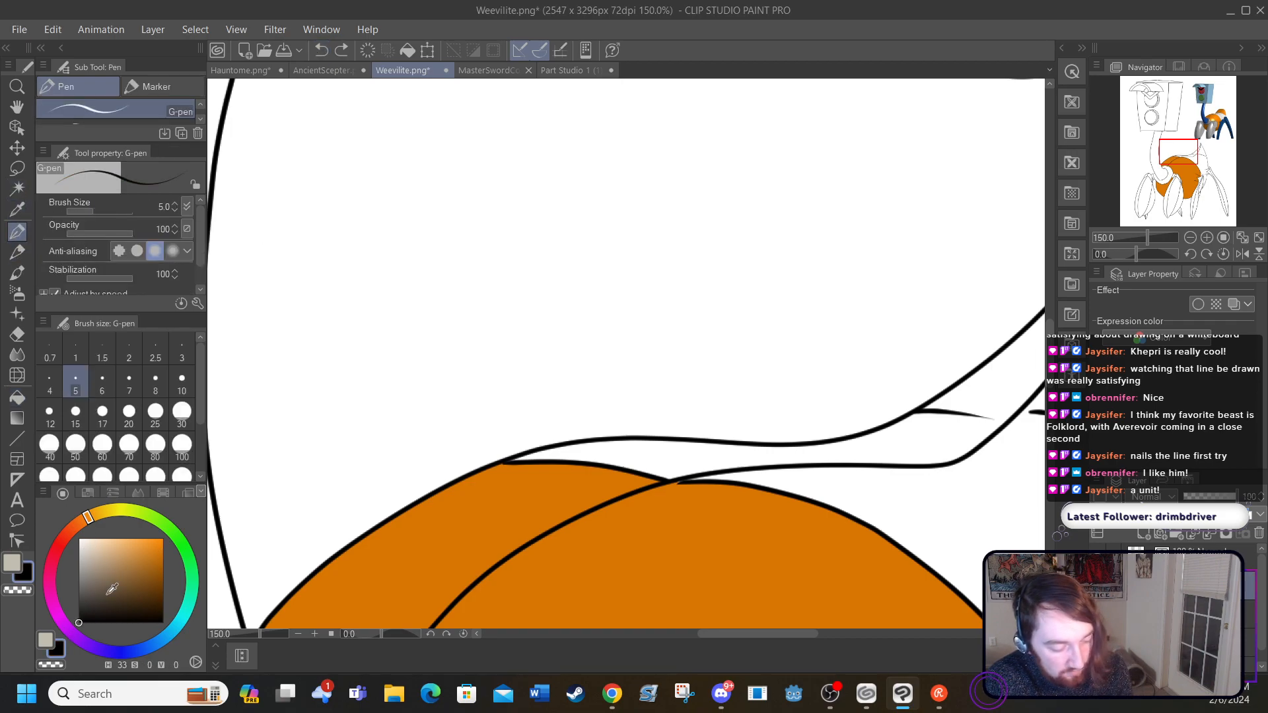
left_click_drag(702, 633, 751, 634)
left_click_drag(642, 418, 677, 413)
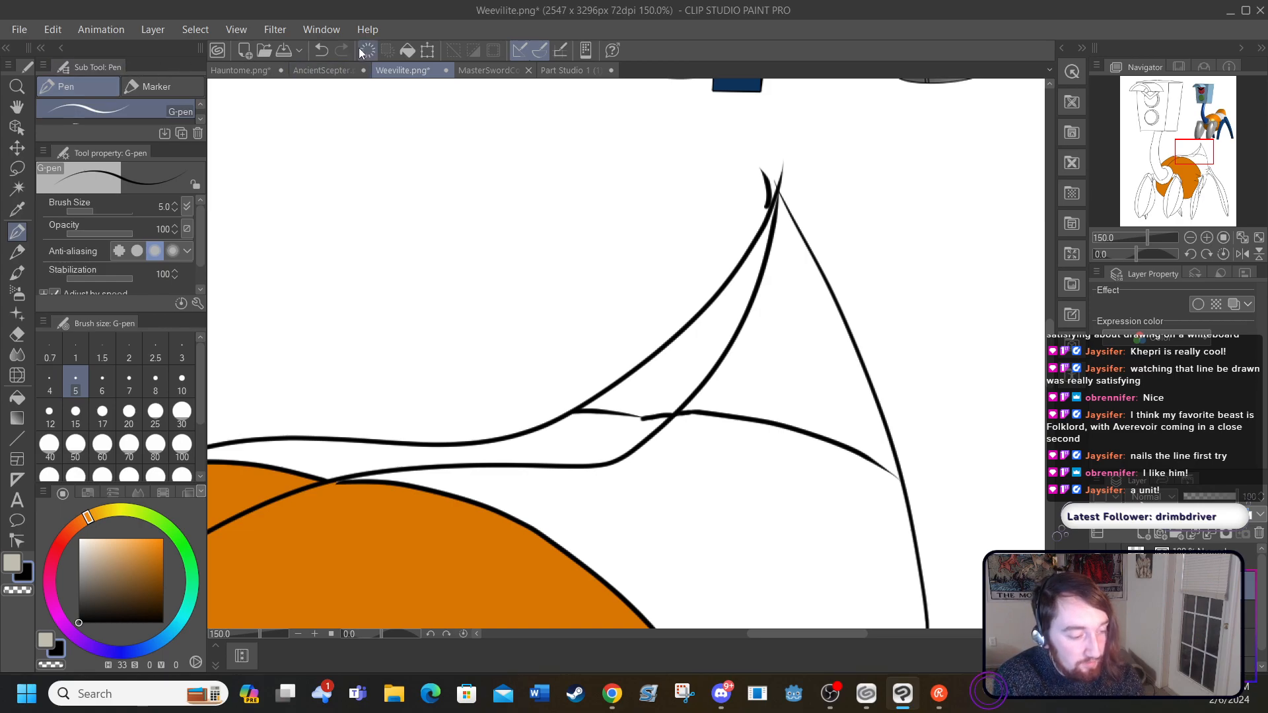
left_click(322, 49)
left_click(322, 49)
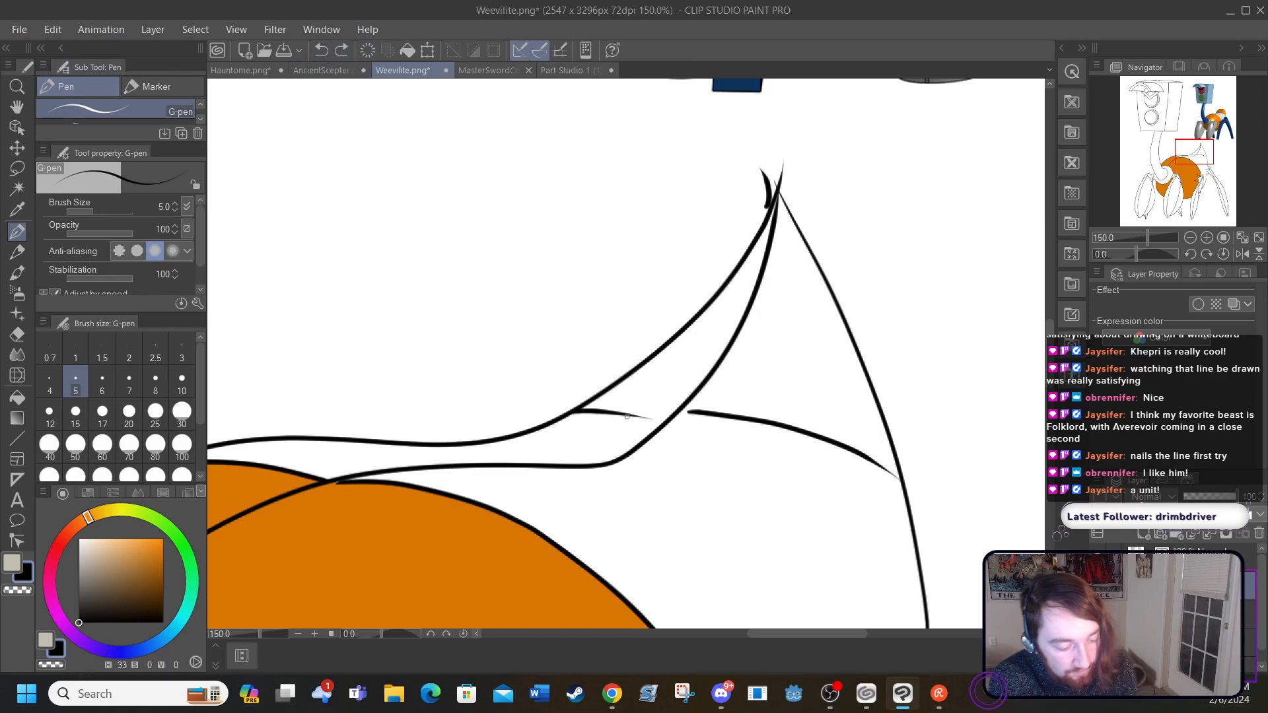
left_click_drag(636, 414, 660, 425)
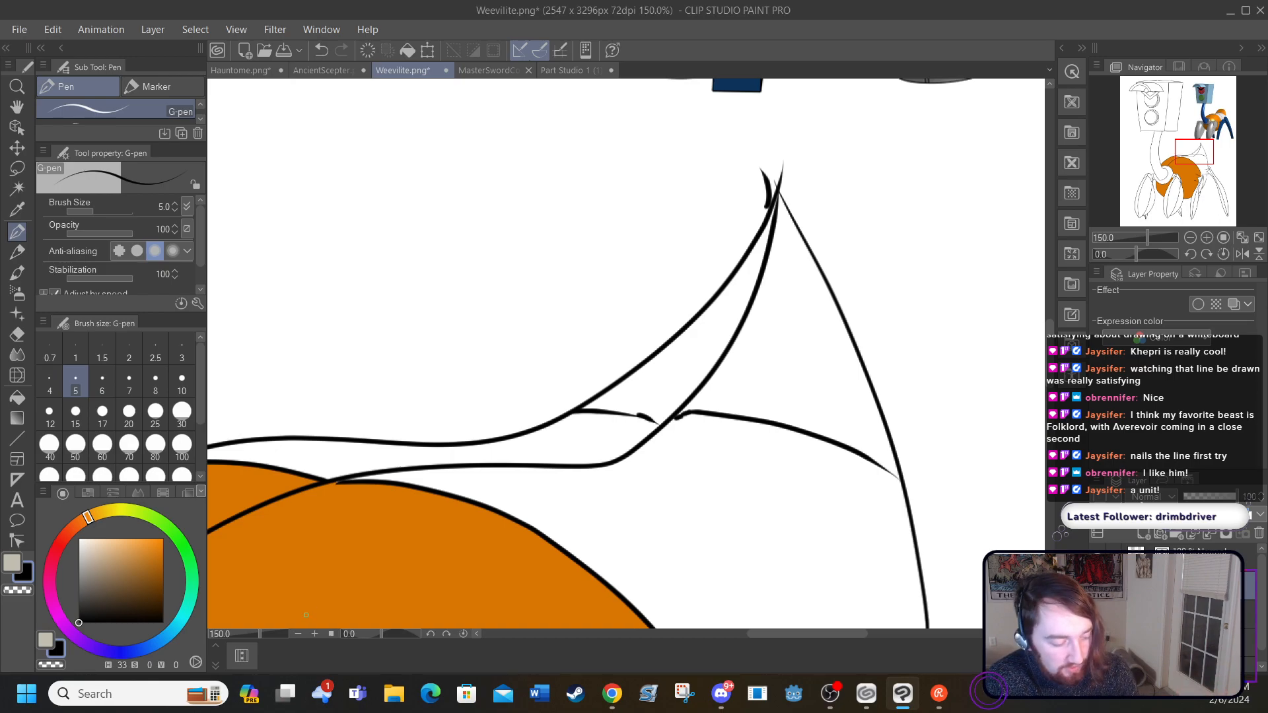
Step: Fill both parts of the tail tip above the seam with the orange sampled from the body
left_click(298, 634)
left_click(298, 634)
left_click(298, 634)
left_click(297, 634)
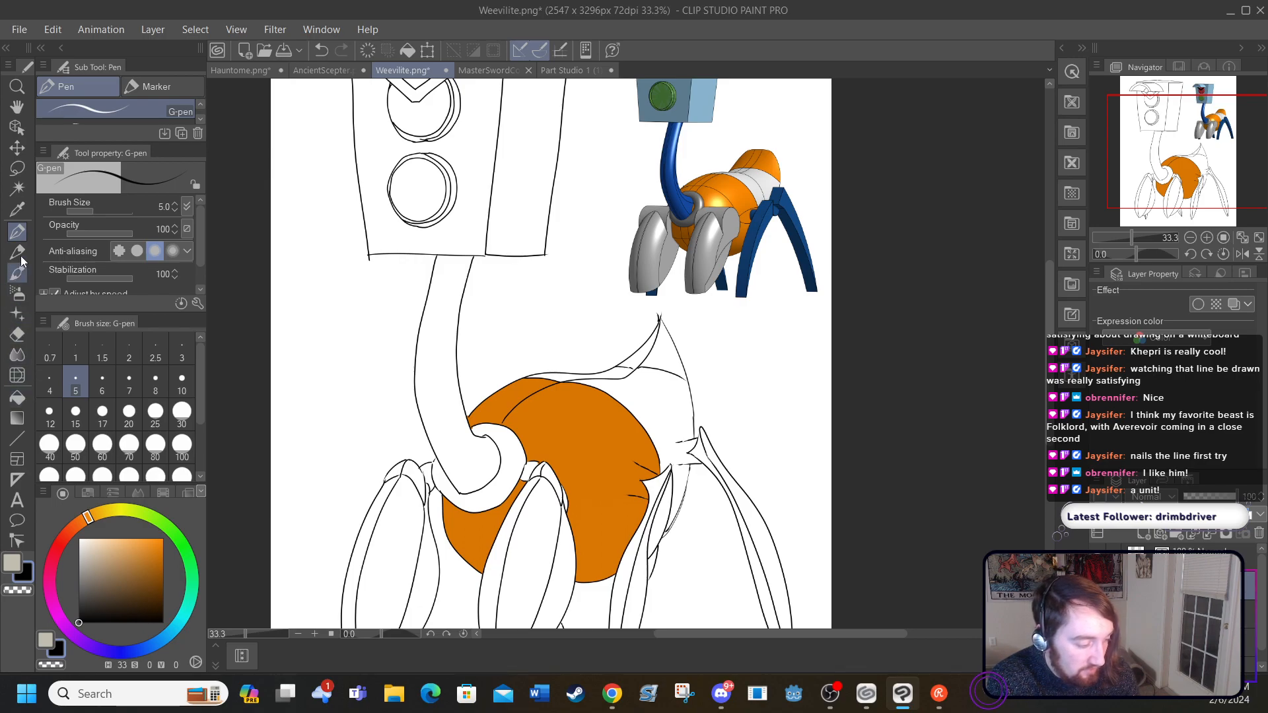
left_click(18, 208)
left_click(545, 432)
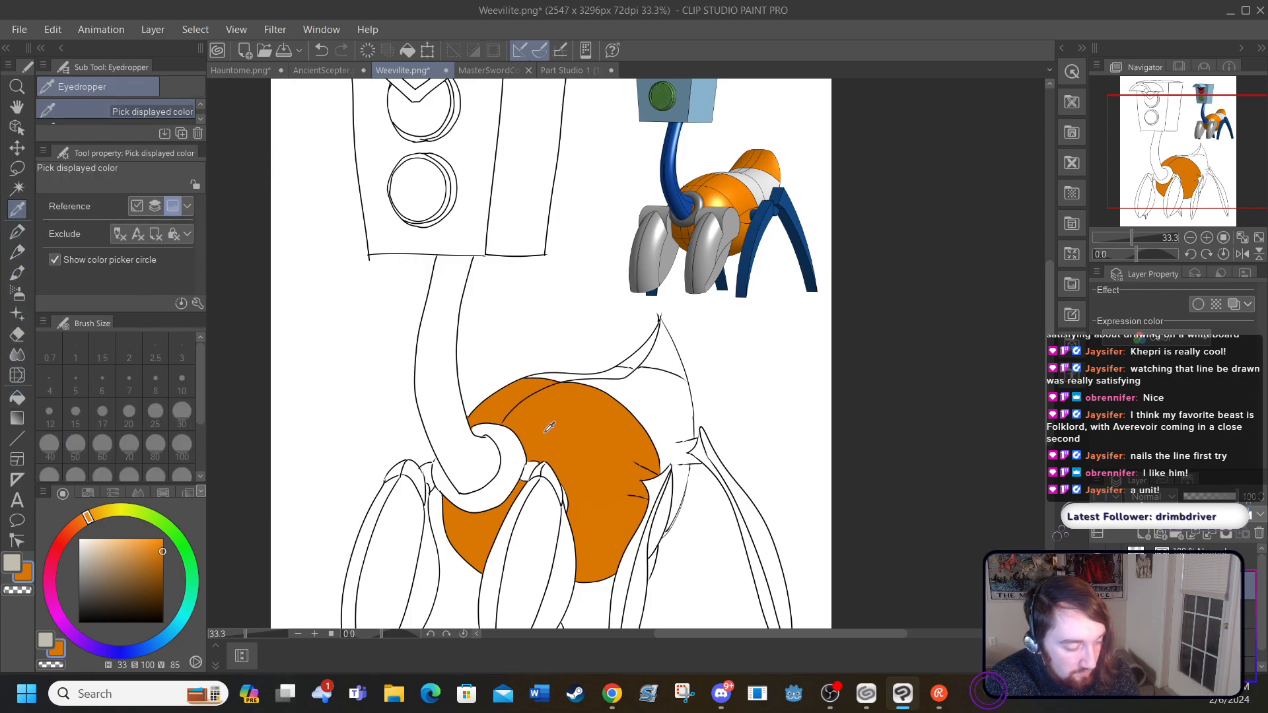
left_click(17, 397)
left_click(666, 350)
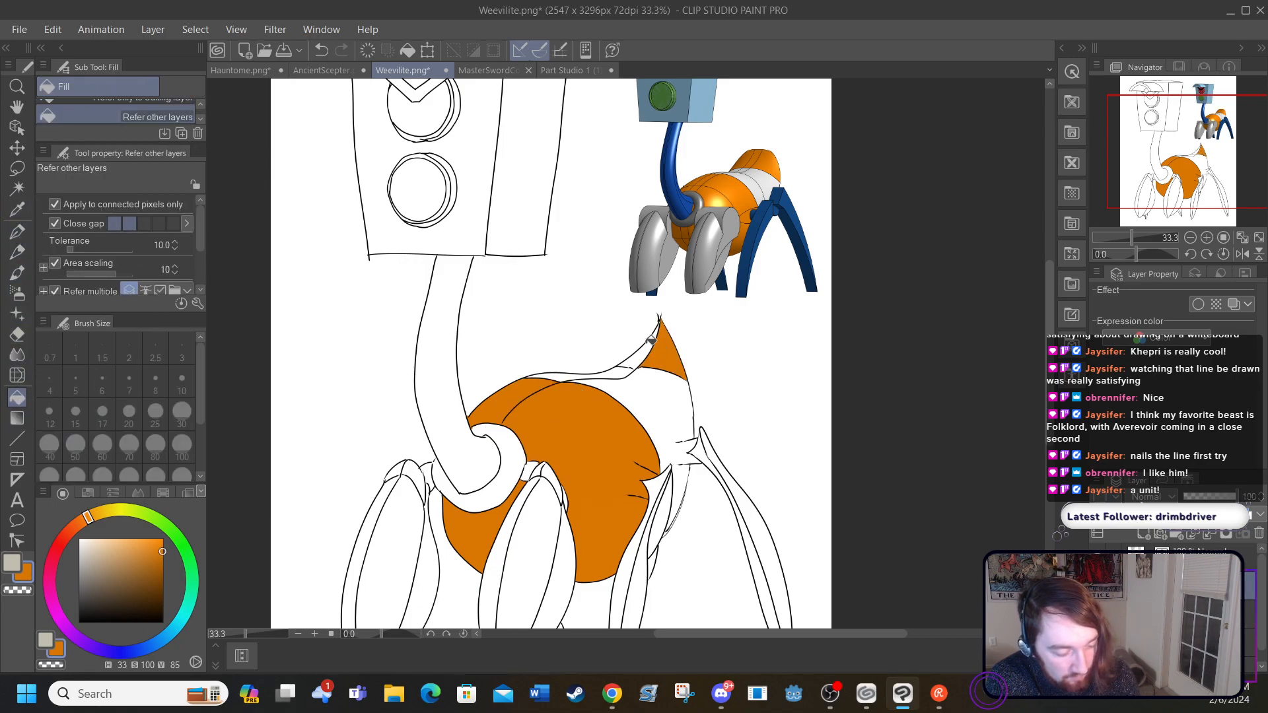
left_click(636, 341)
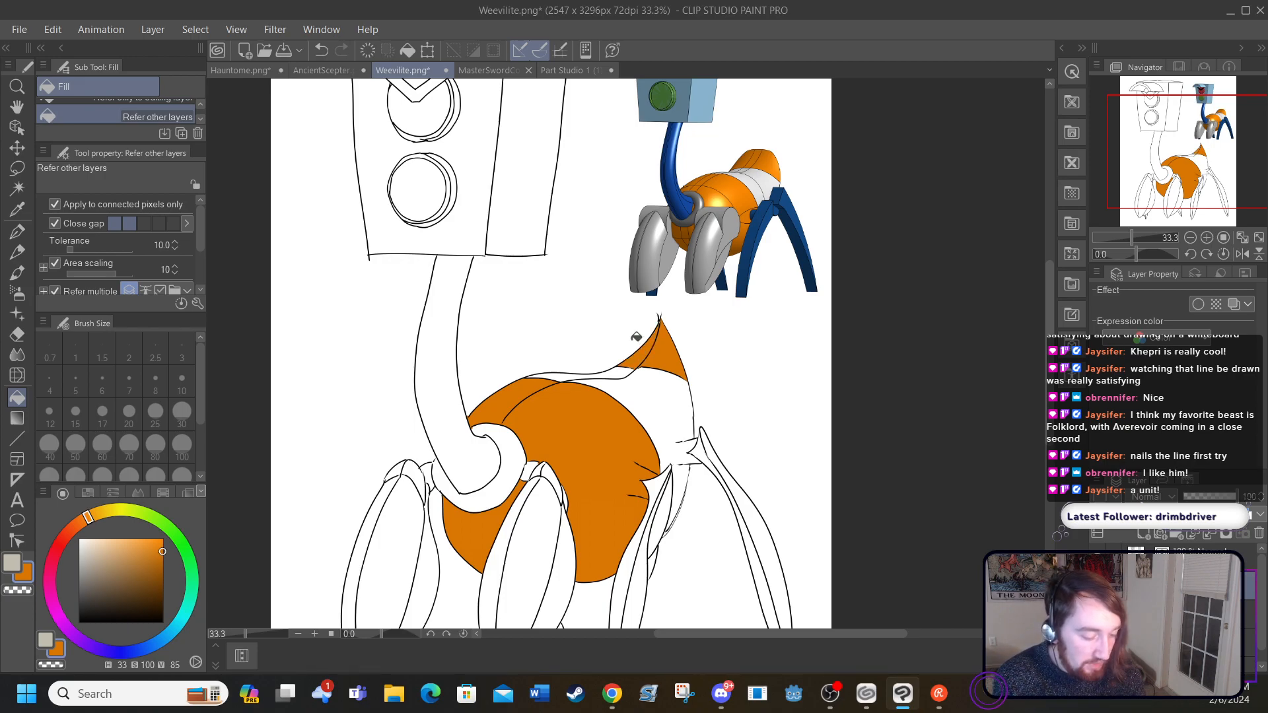
Step: Fill the rear body band and the strip along the back with the light grey sampled from the reference's pale band
left_click(18, 208)
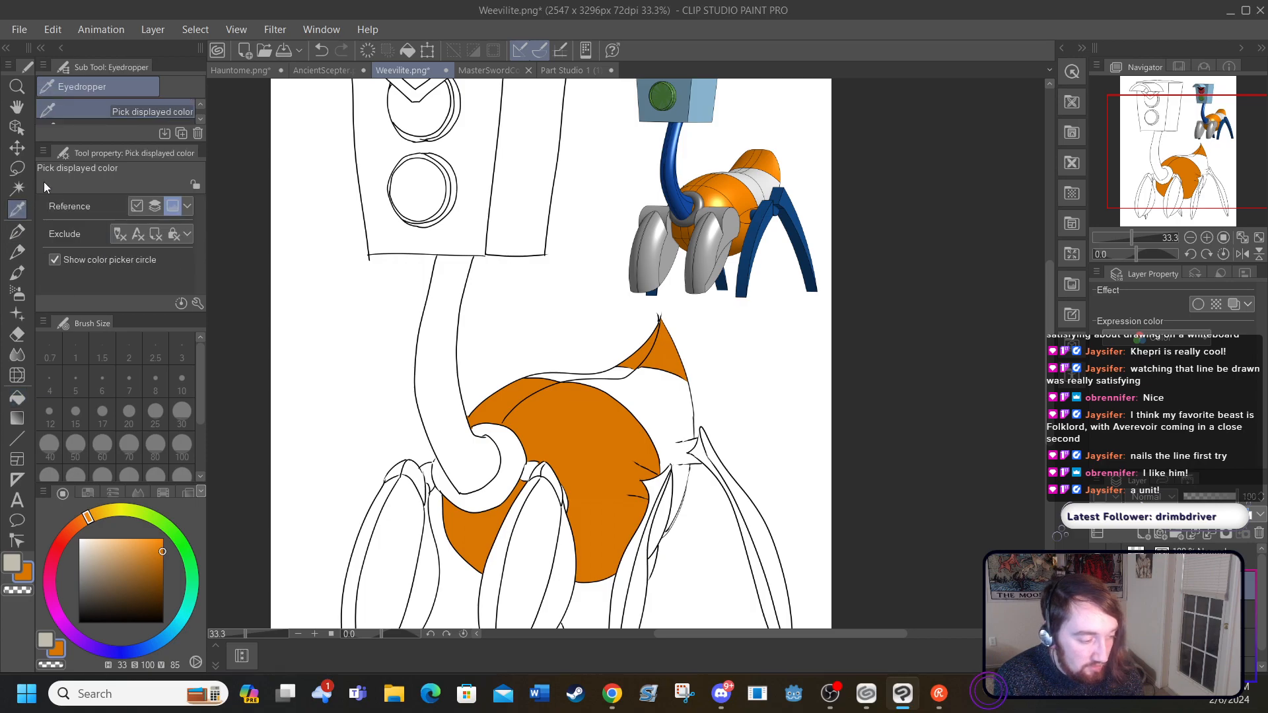
left_click(740, 170)
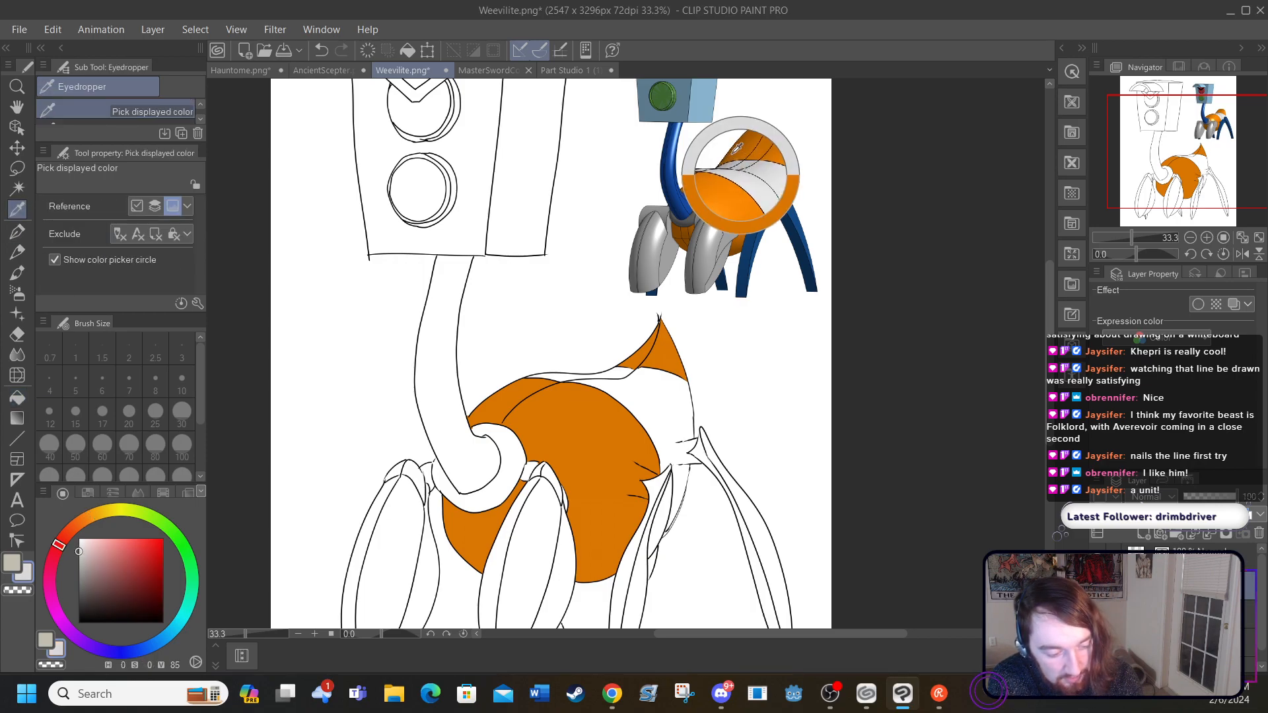
left_click(17, 397)
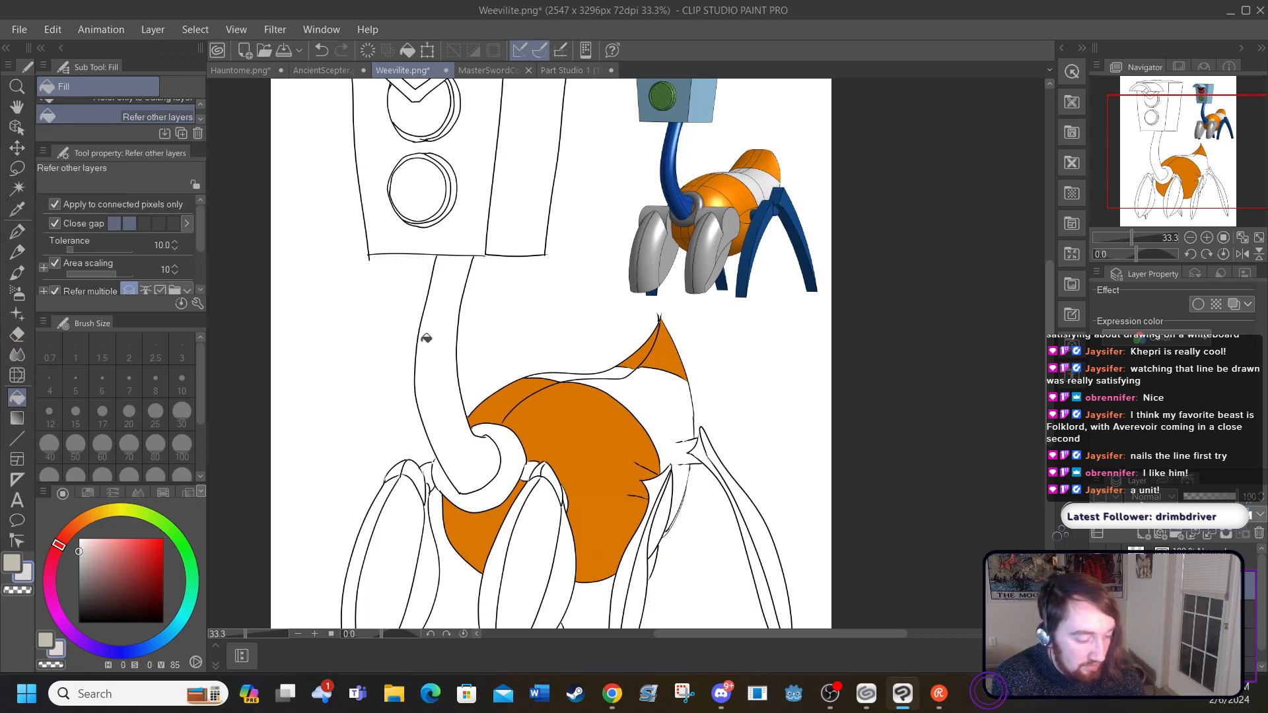
left_click(632, 384)
left_click(616, 372)
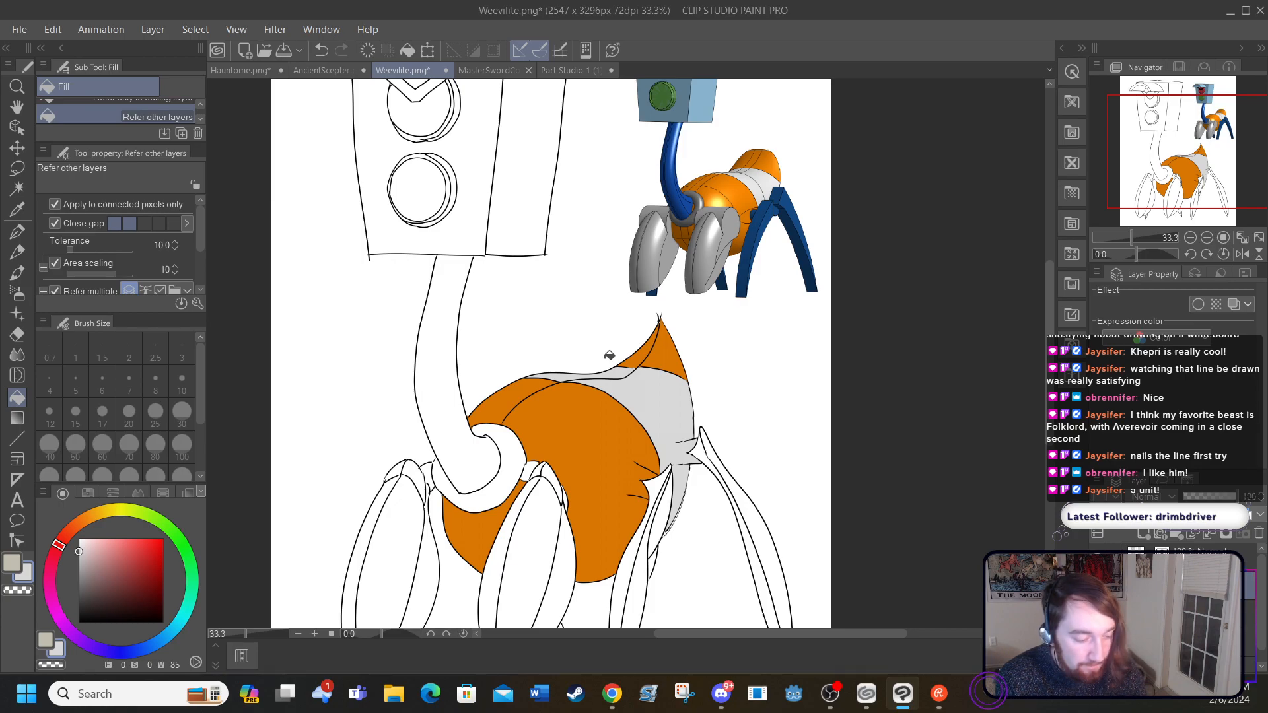
Step: Fill the two hind legs and the small leg tips behind the front legs with the dark blue sampled from the reference
left_click(24, 212)
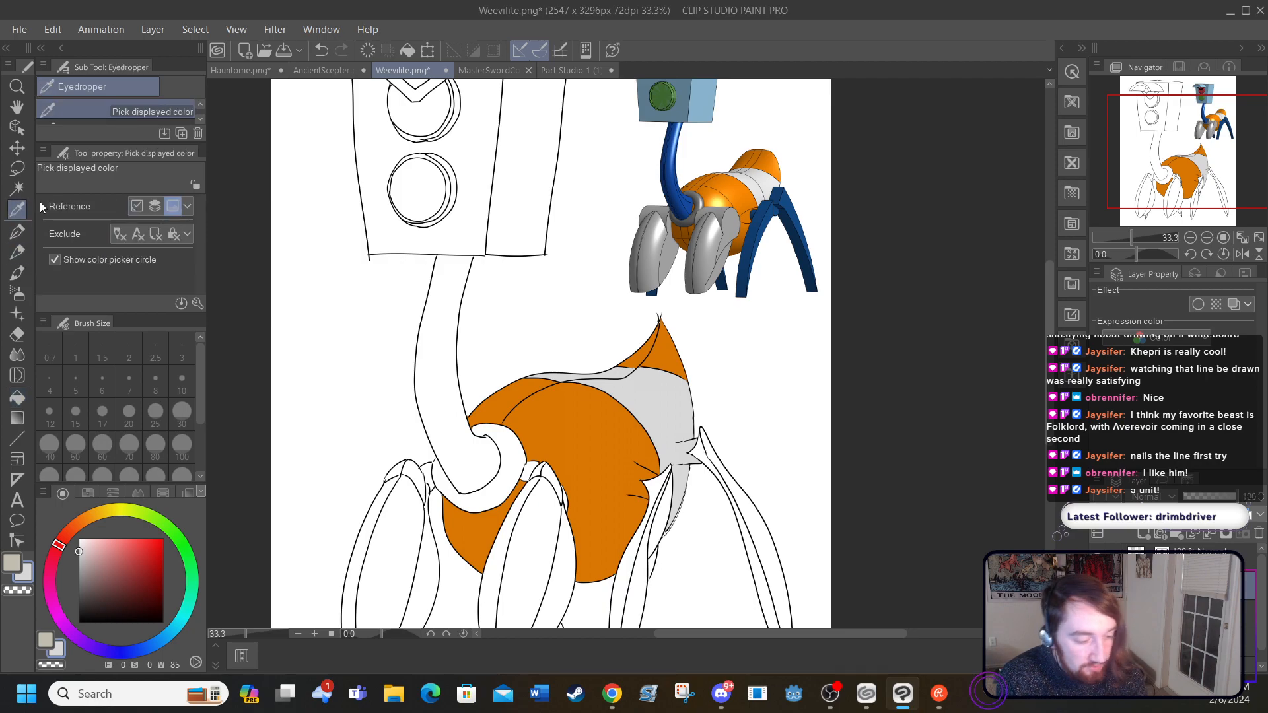
left_click(747, 236)
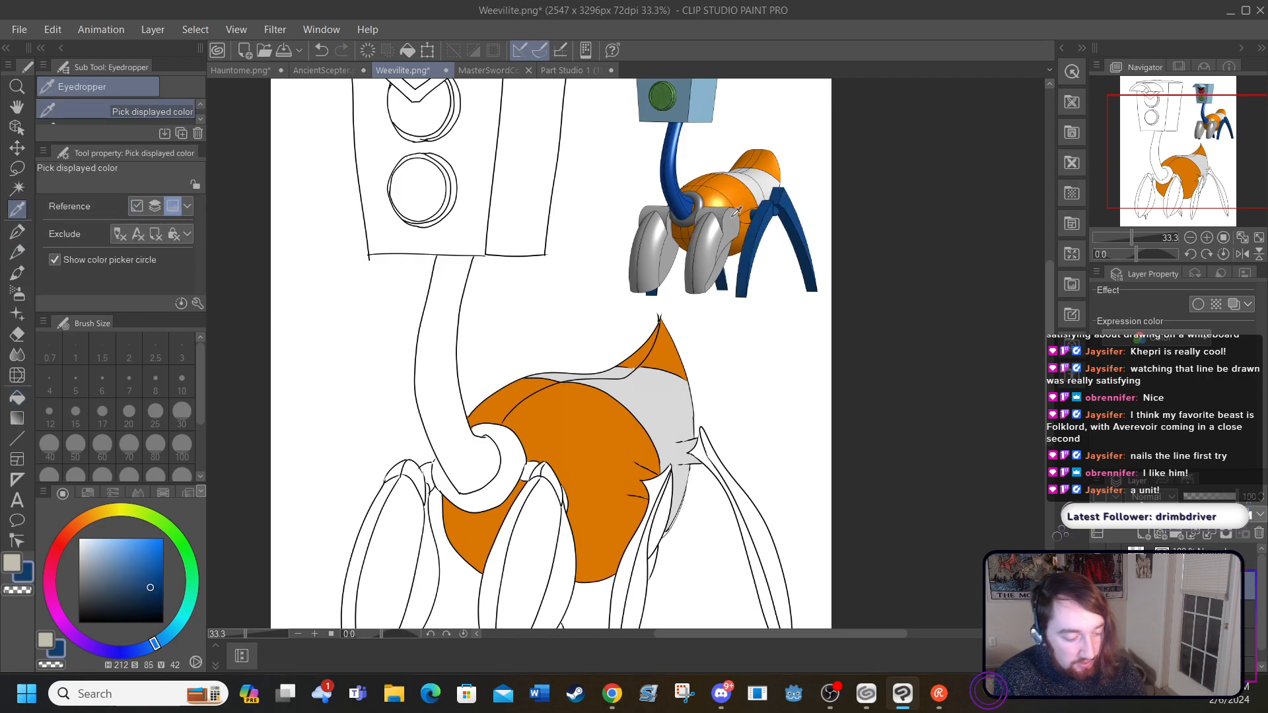
scroll(1046, 397, "down", 3)
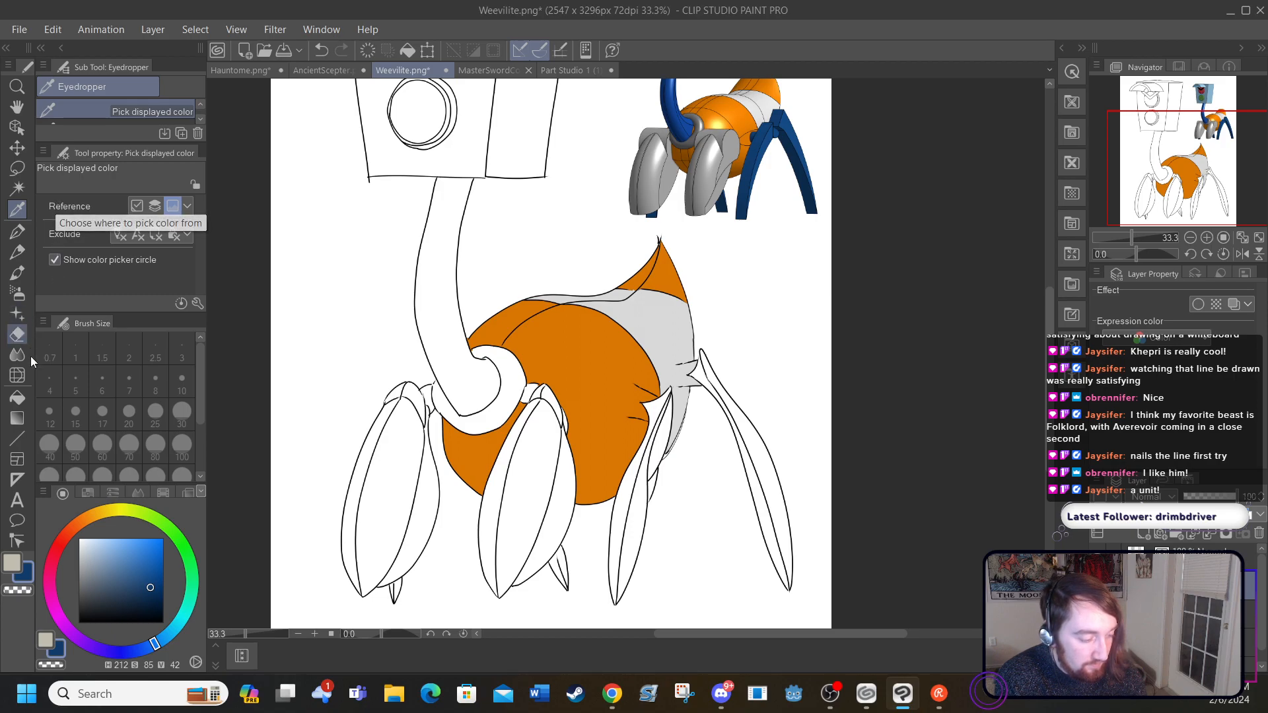
left_click(18, 400)
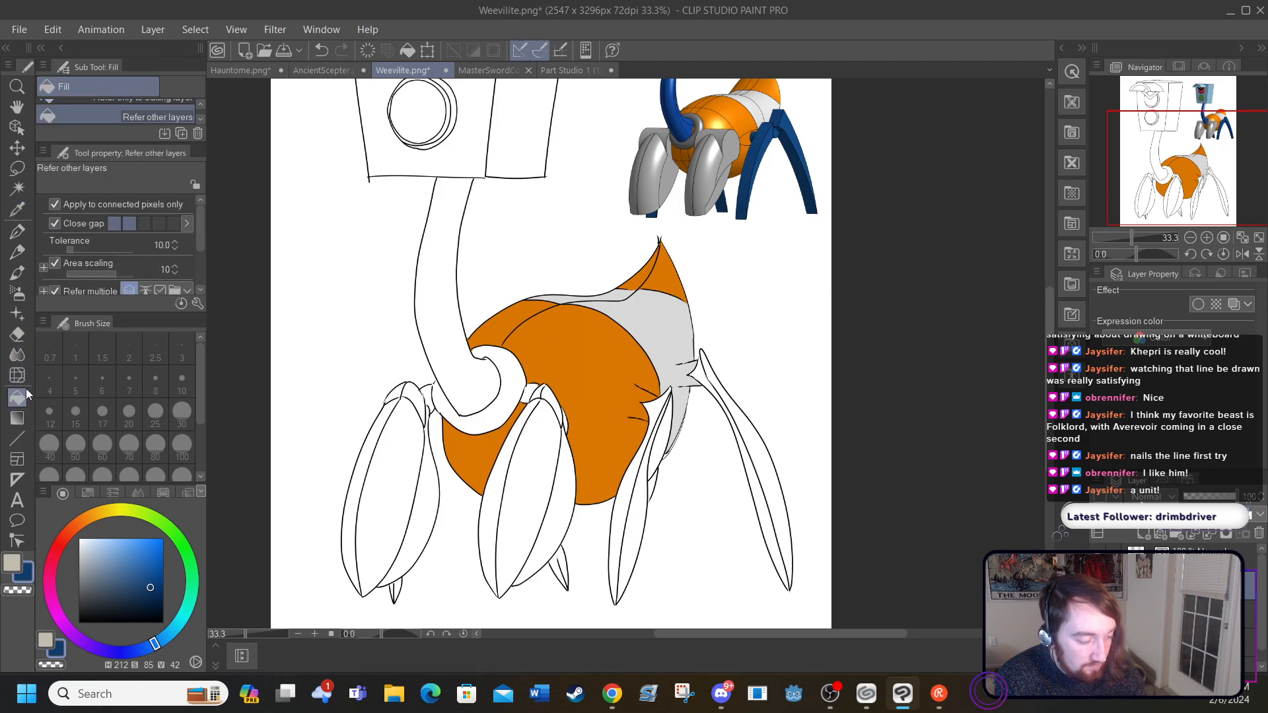
left_click(625, 509)
left_click(637, 515)
left_click(657, 436)
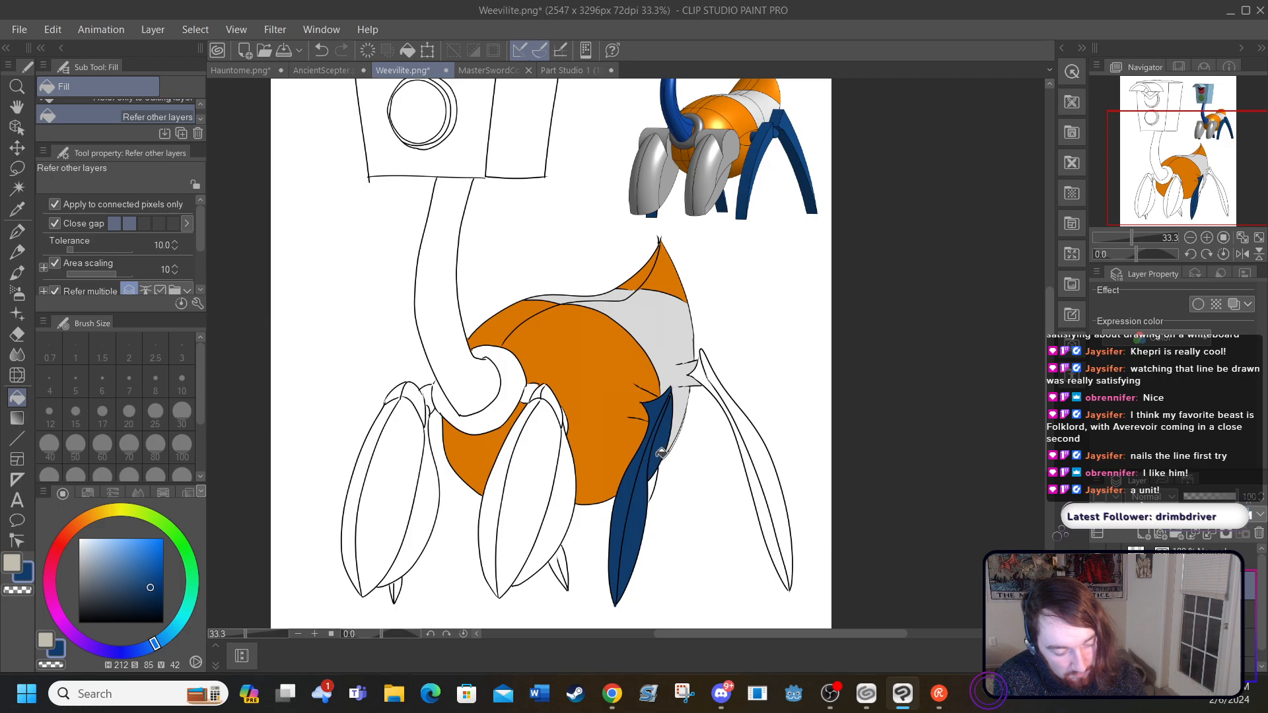
left_click(770, 473)
left_click(752, 474)
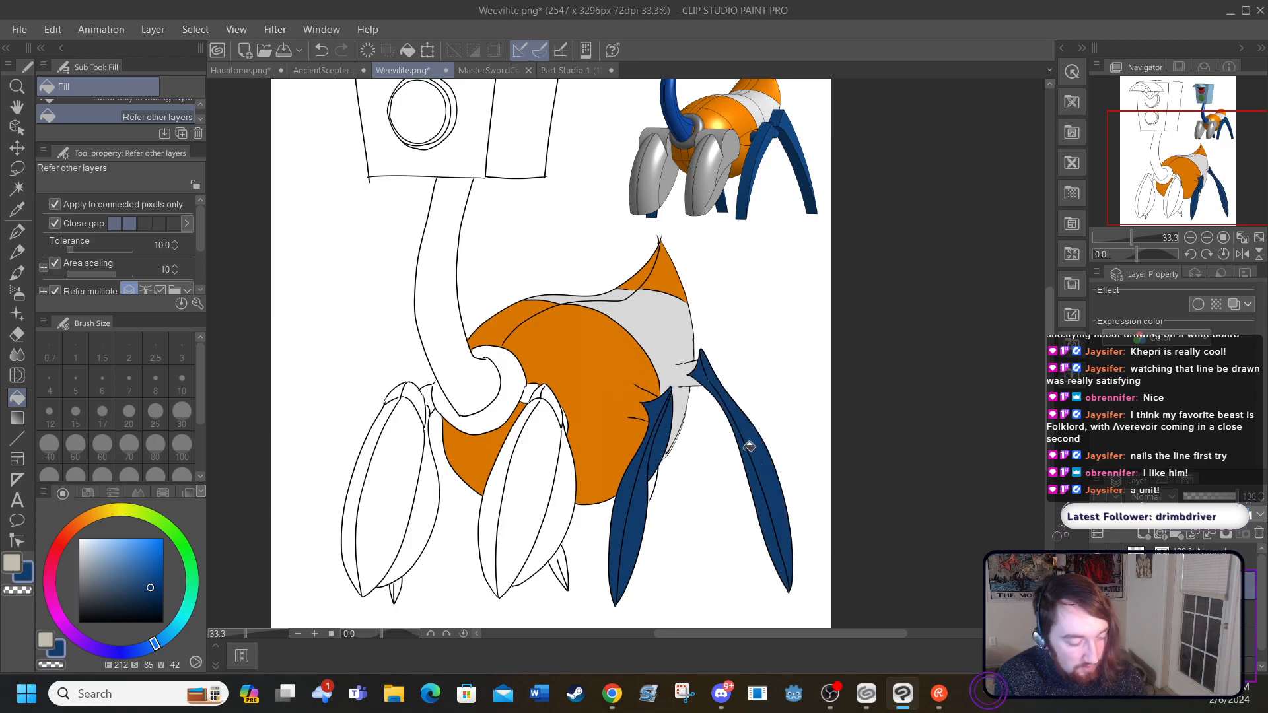
left_click(563, 561)
left_click(400, 587)
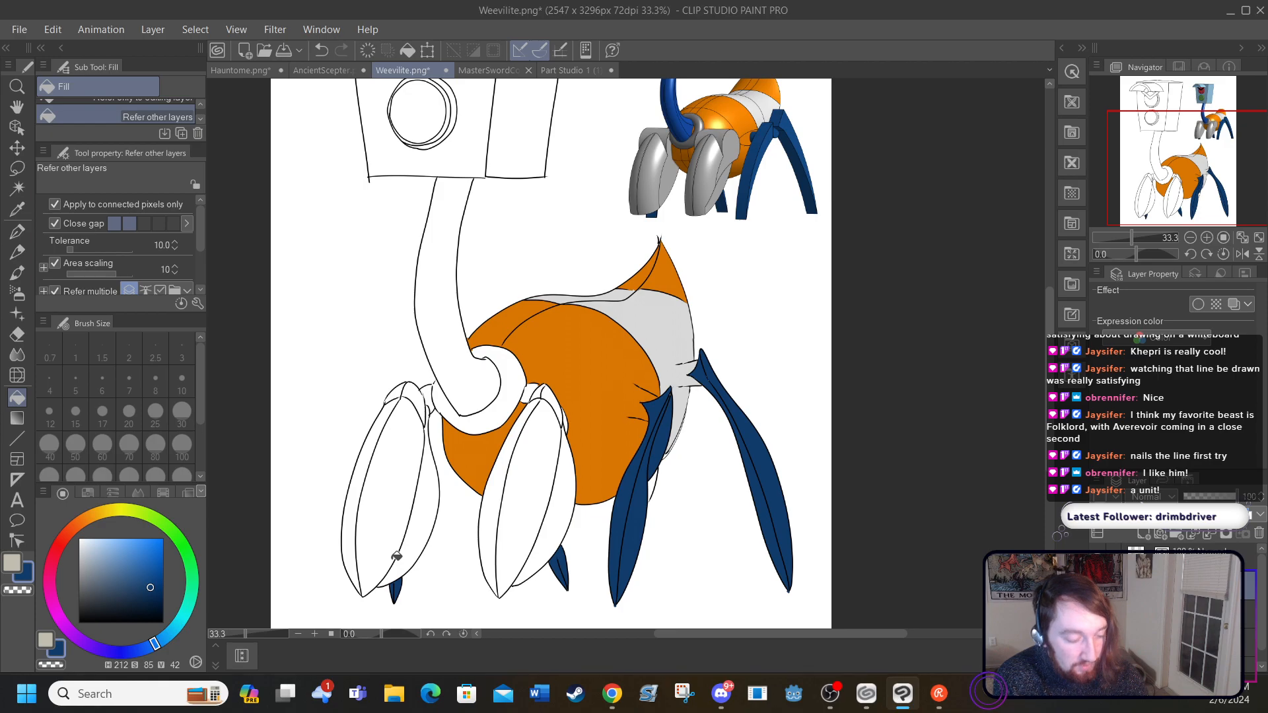
Step: Refill the facets of the two hind legs with the brighter blue sampled from the reference's hind leg
left_click(17, 211)
left_click(790, 113)
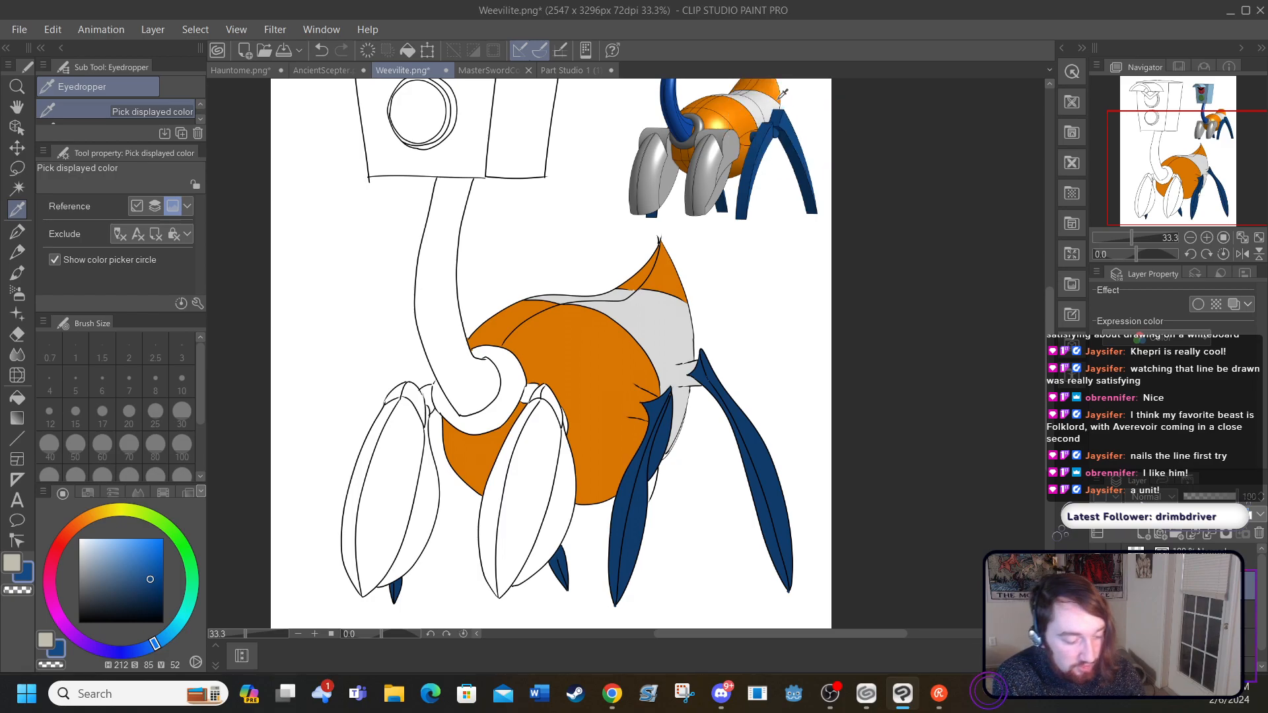
left_click(17, 397)
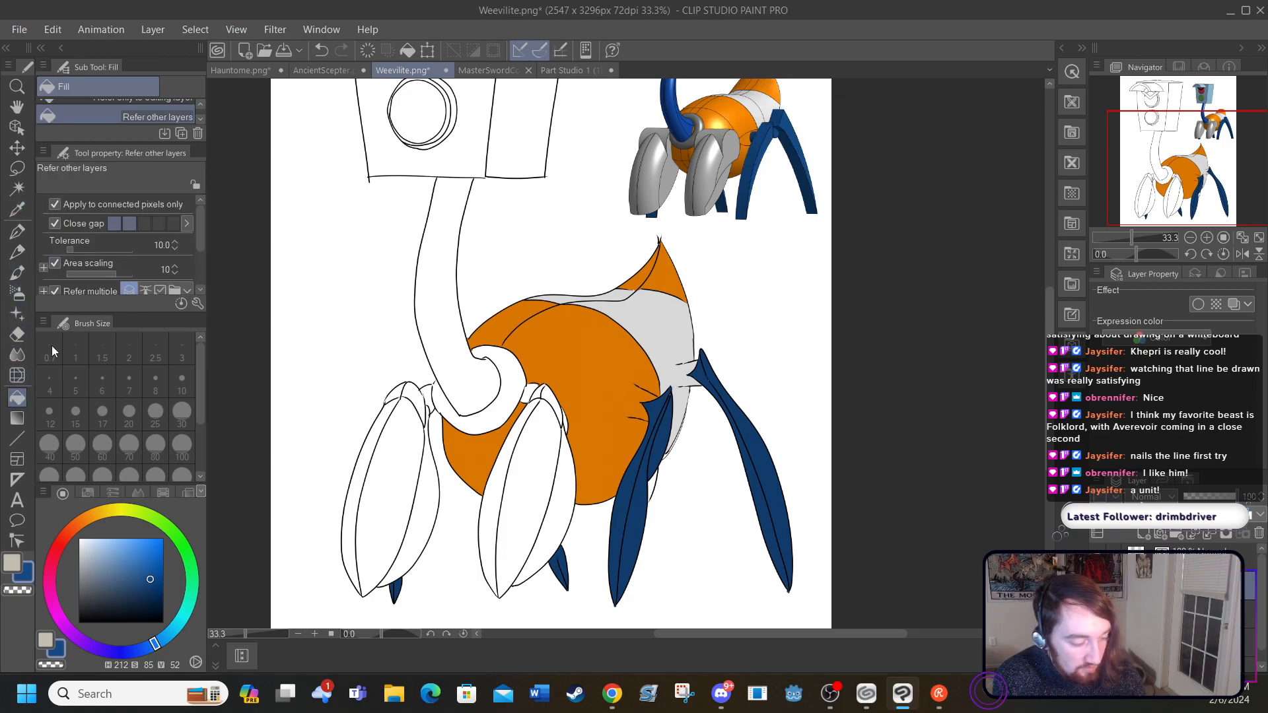
left_click(768, 463)
left_click(640, 492)
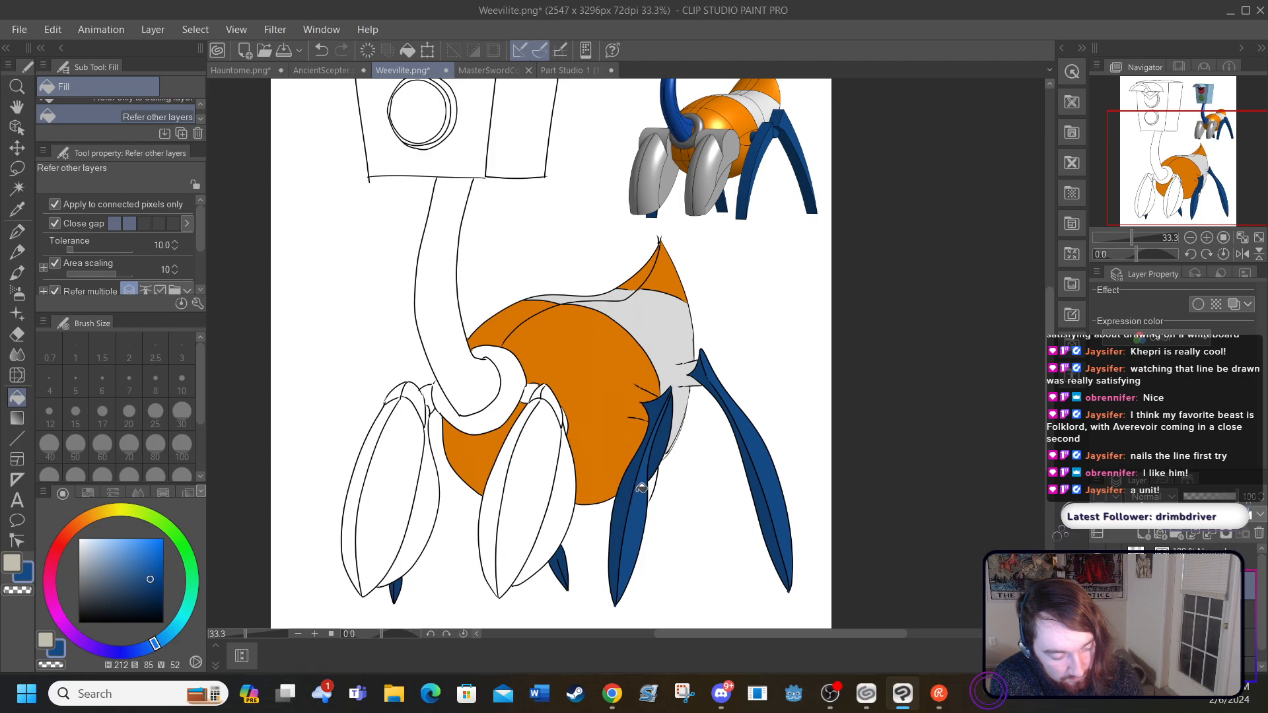
left_click(664, 441)
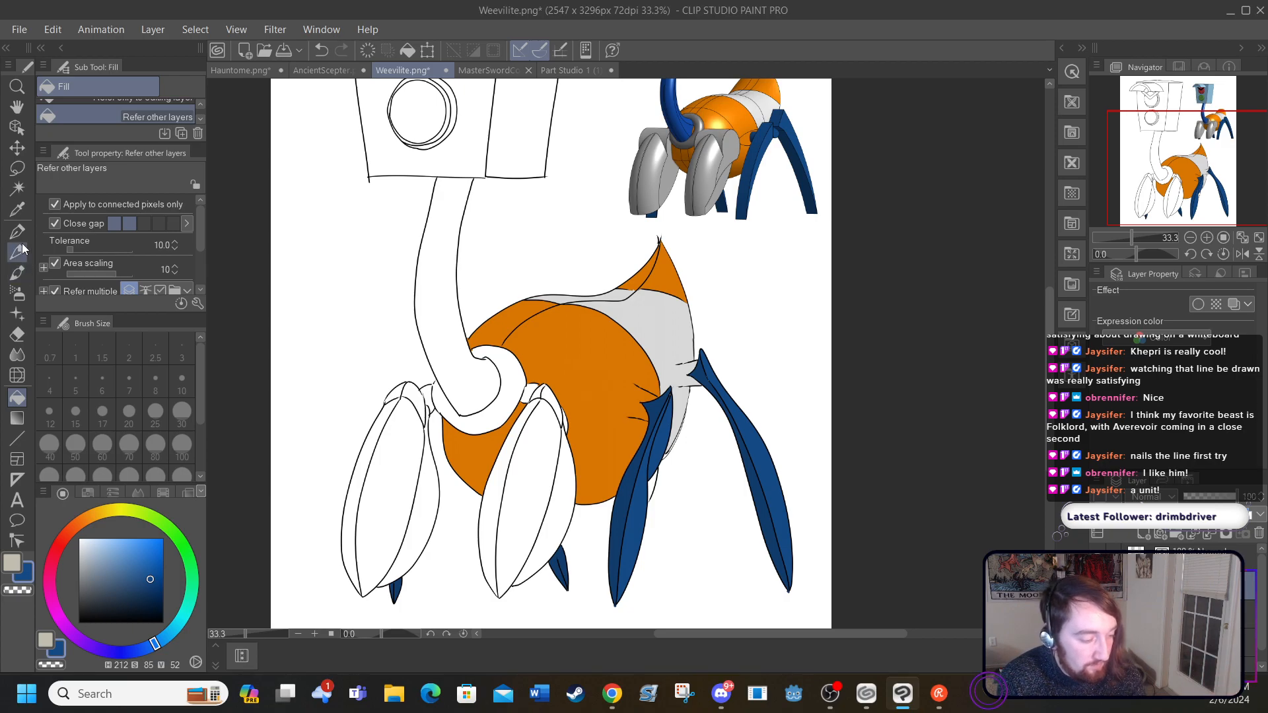
Step: Fill the narrow outer facets of both front legs with the dark grey sampled from the reference's front leg
left_click(20, 217)
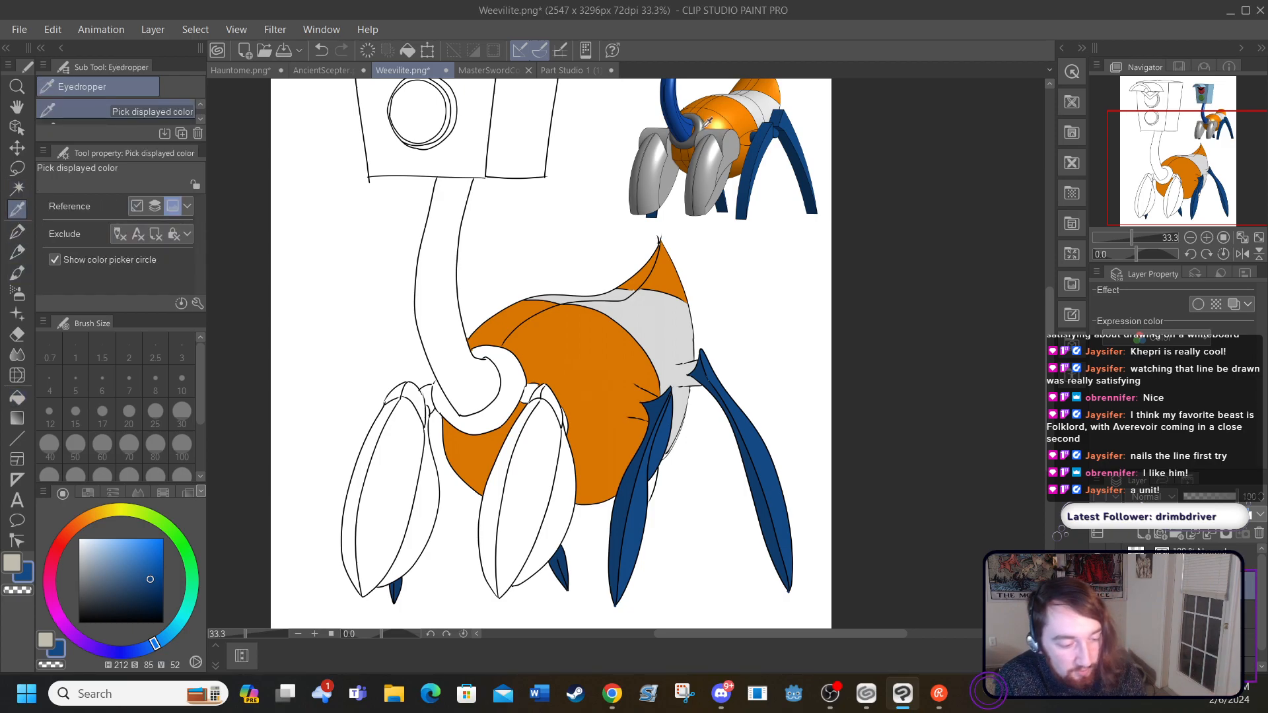
left_click(693, 180)
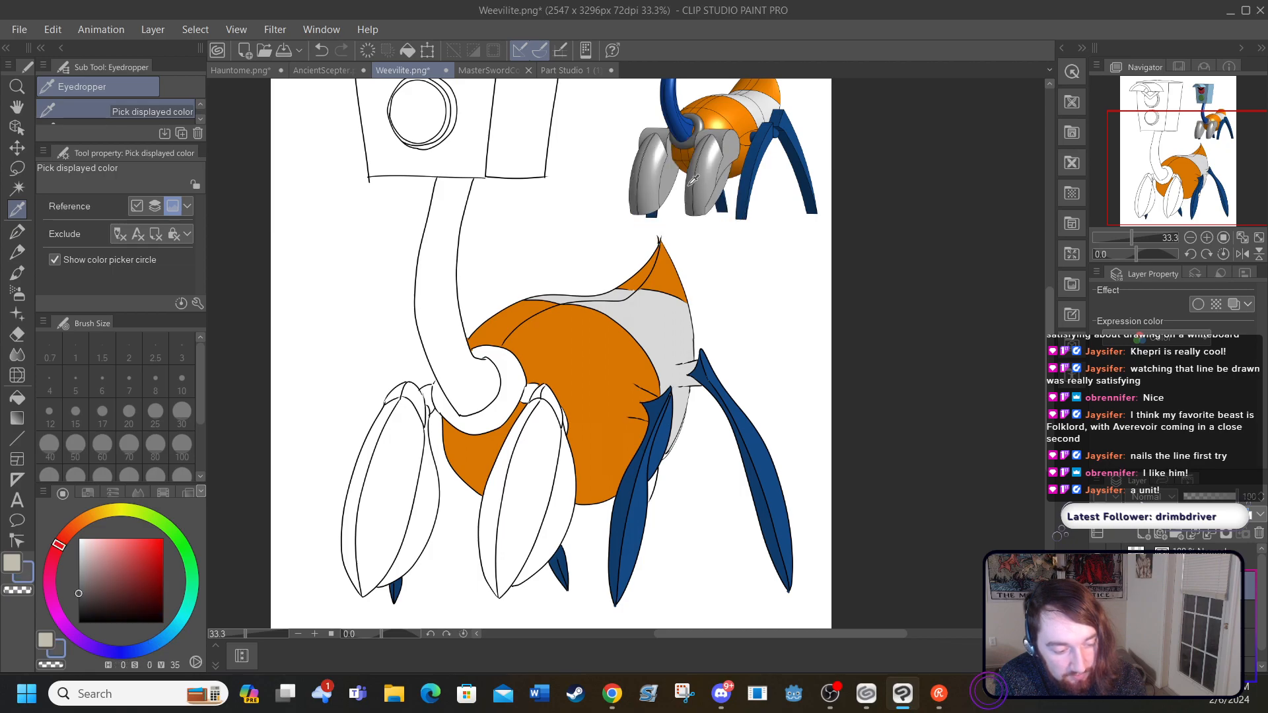
left_click(23, 399)
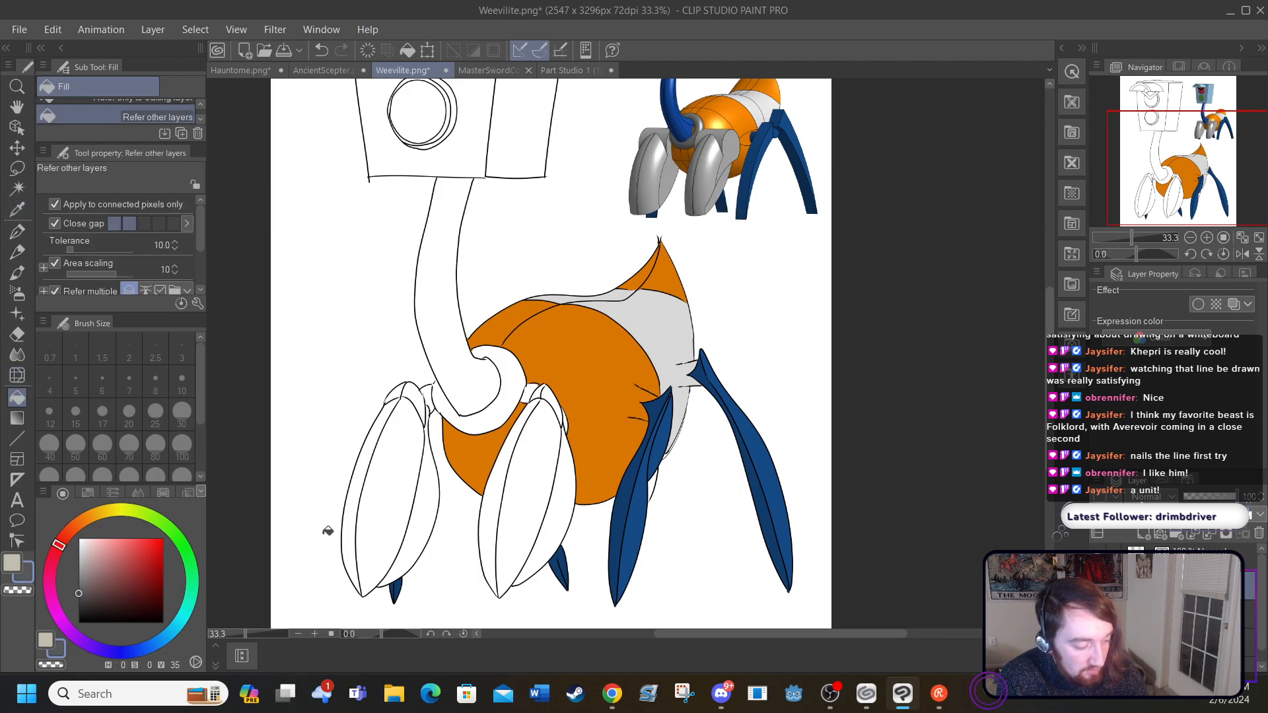
left_click(345, 516)
left_click(394, 393)
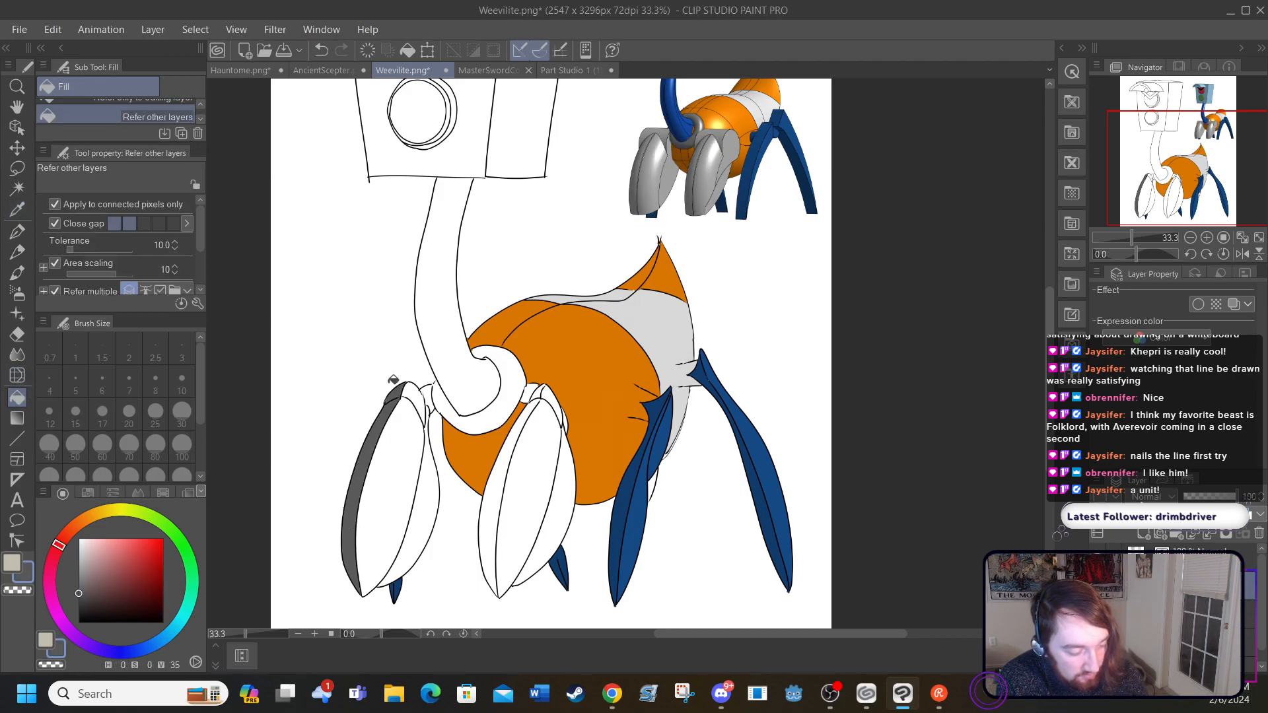
left_click(490, 509)
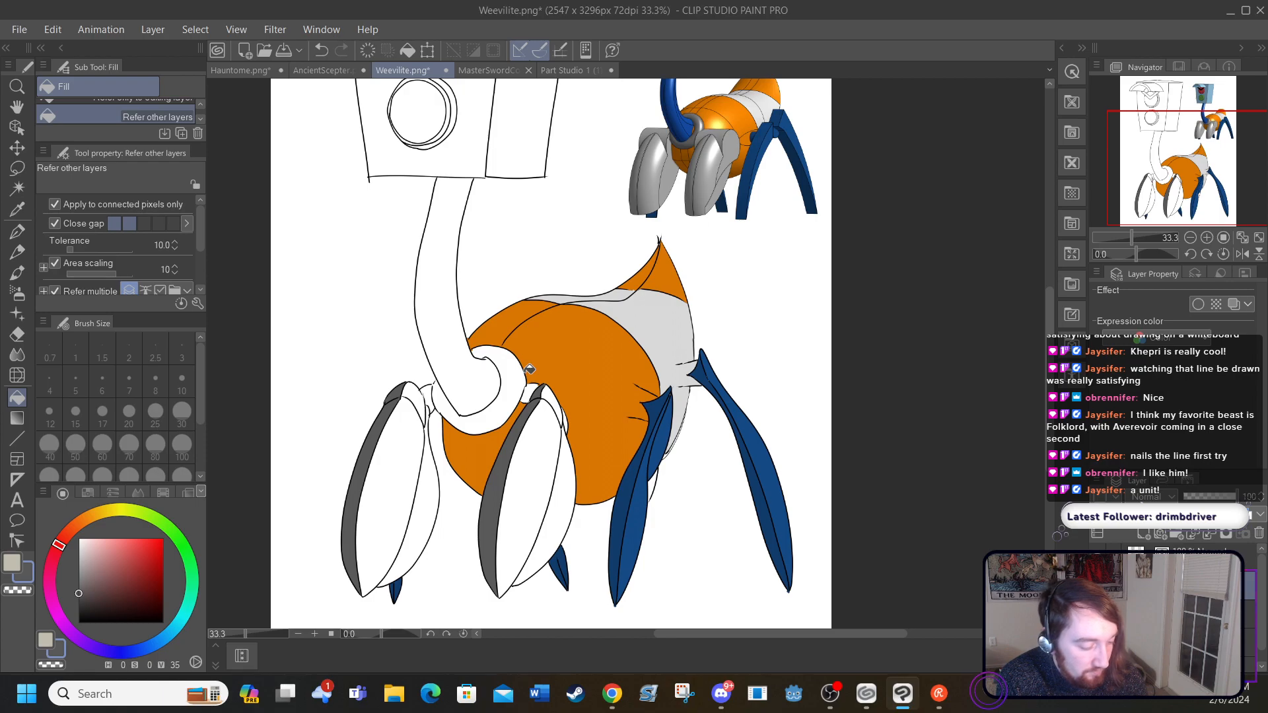
Step: Fill the broad middle facets of both front legs with the lighter grey sampled from the reference's front leg
left_click(18, 210)
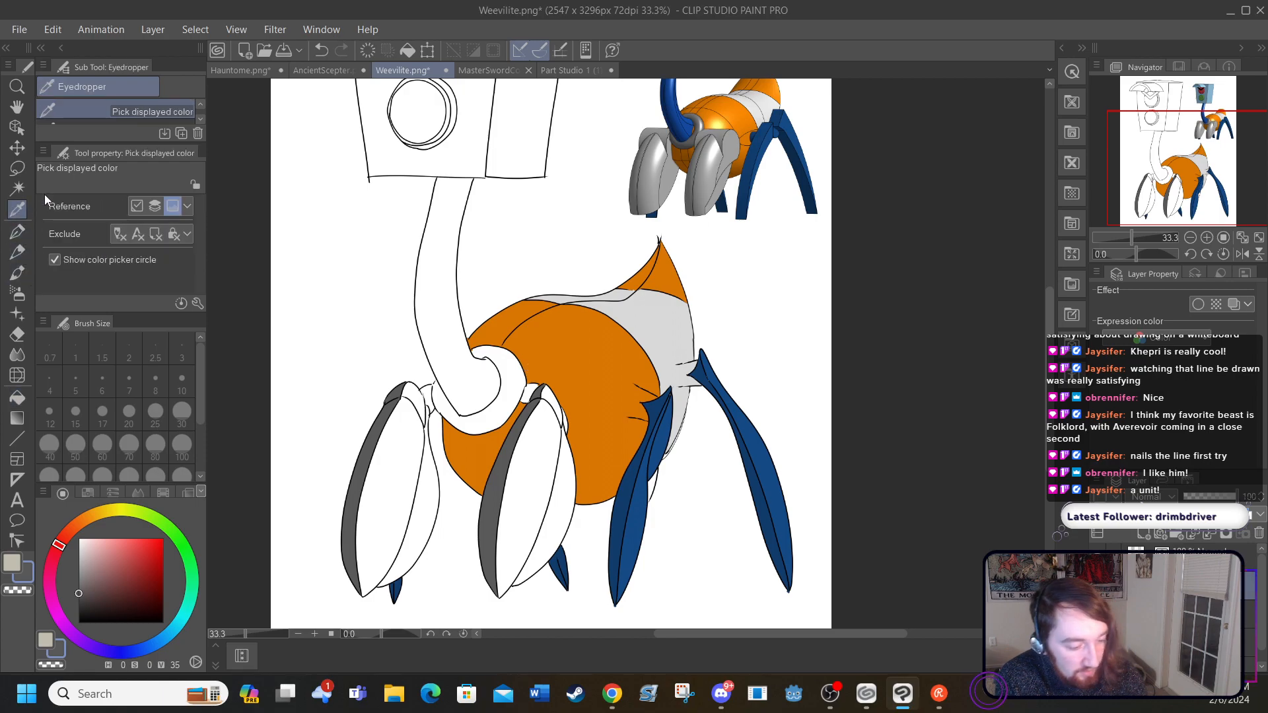
left_click(711, 170)
left_click(18, 397)
left_click(506, 496)
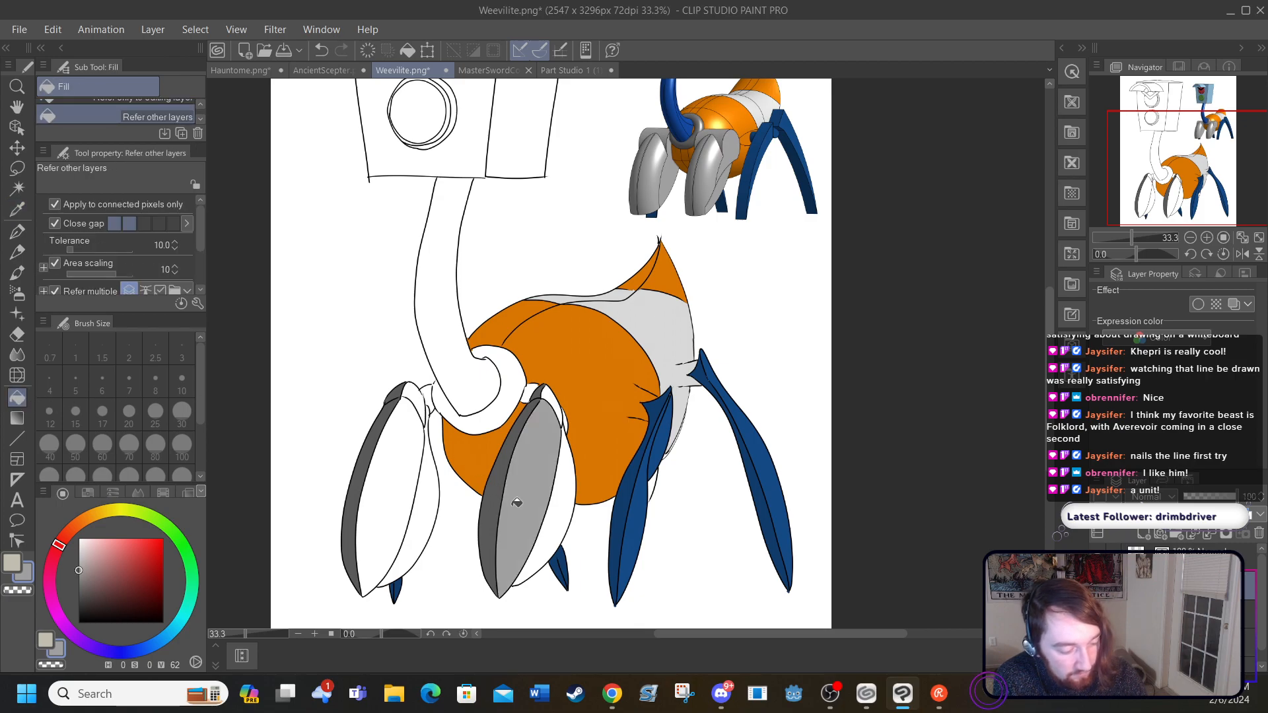
left_click(399, 497)
left_click(552, 384)
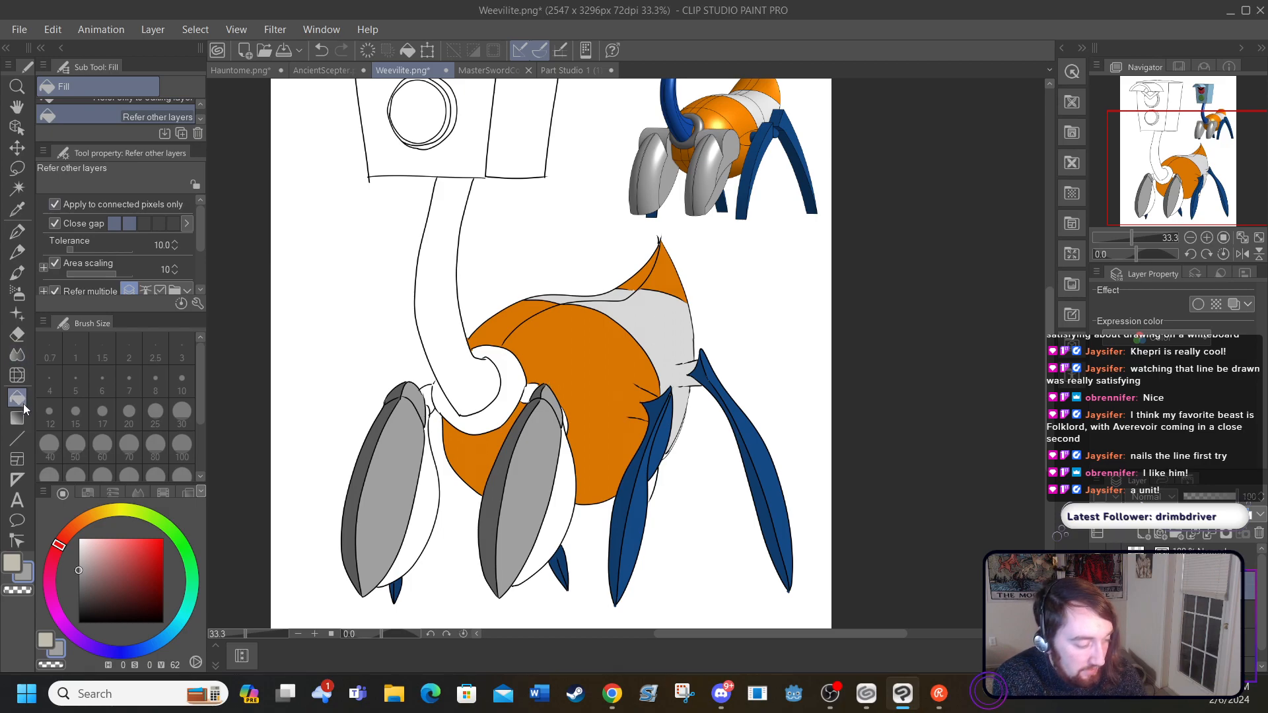
Step: Darken the grey to a brightness of 52 and fill the rear facets of both front legs
left_click(81, 577)
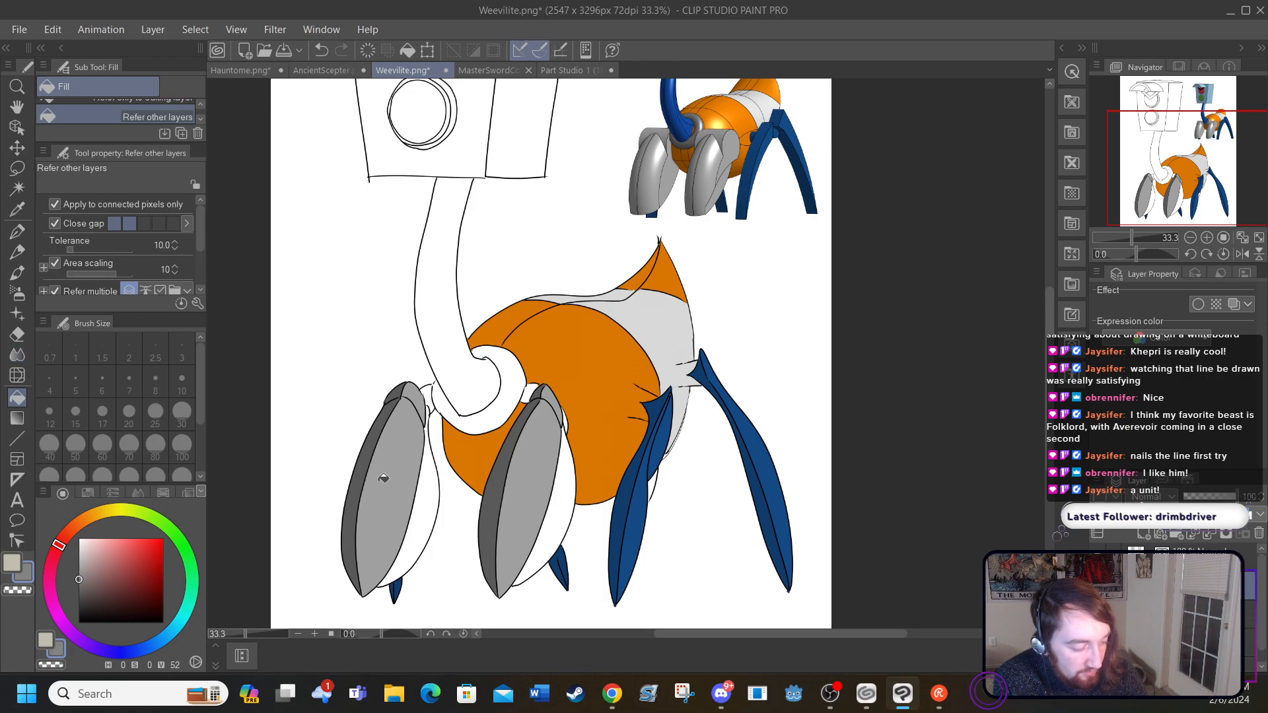
left_click(418, 542)
left_click(562, 521)
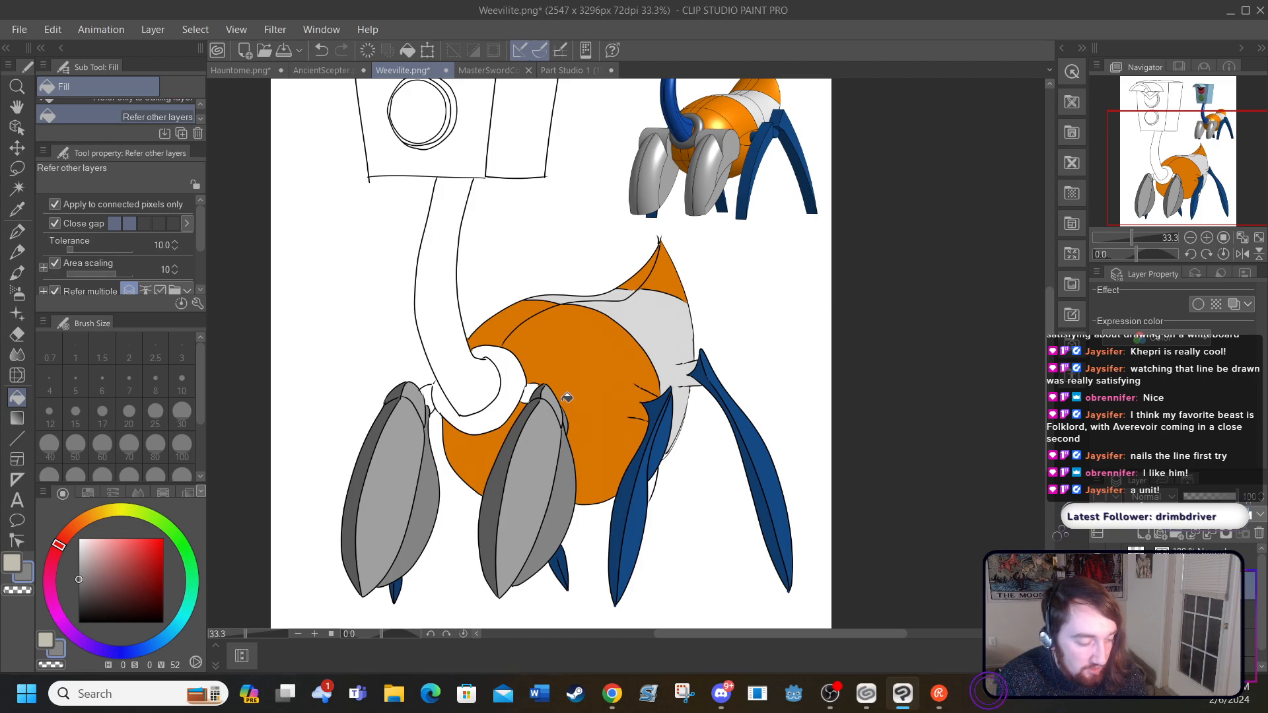
Step: Fill the small joints connecting the front legs to the body with the dark blue sampled from the hind leg
left_click(17, 209)
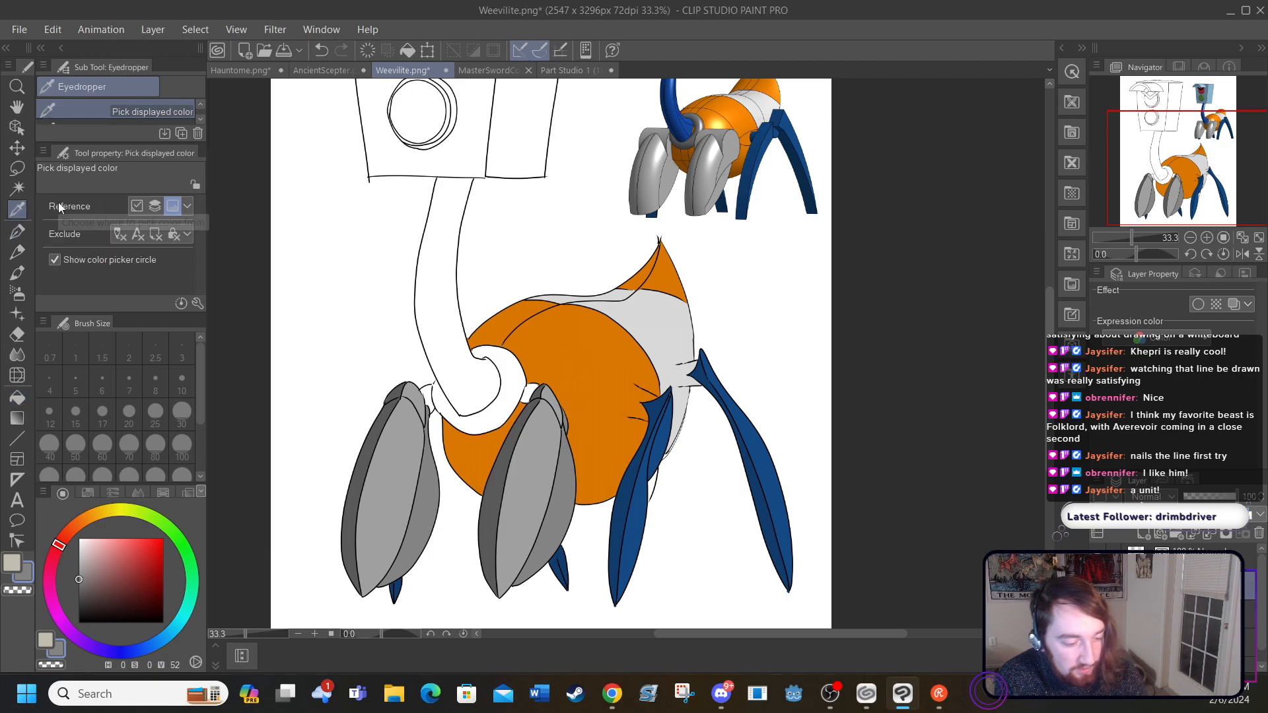
left_click_drag(658, 428, 659, 394)
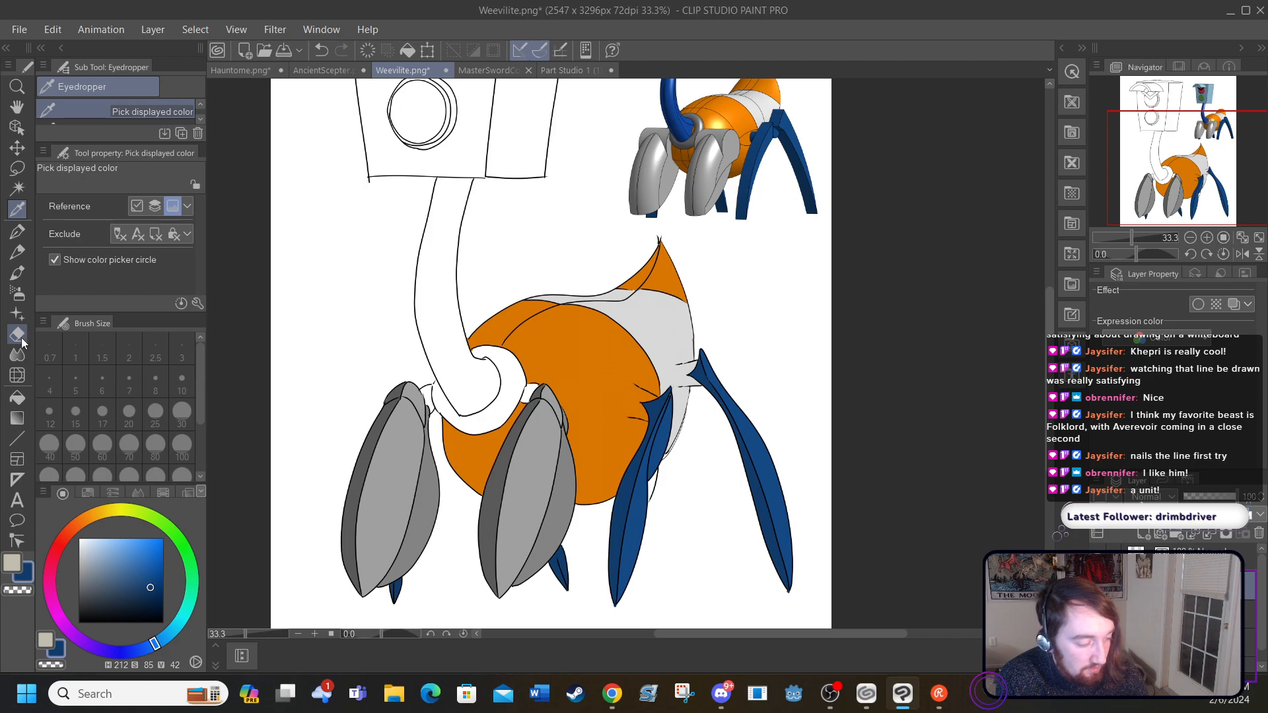
left_click(17, 397)
left_click(428, 391)
left_click(527, 391)
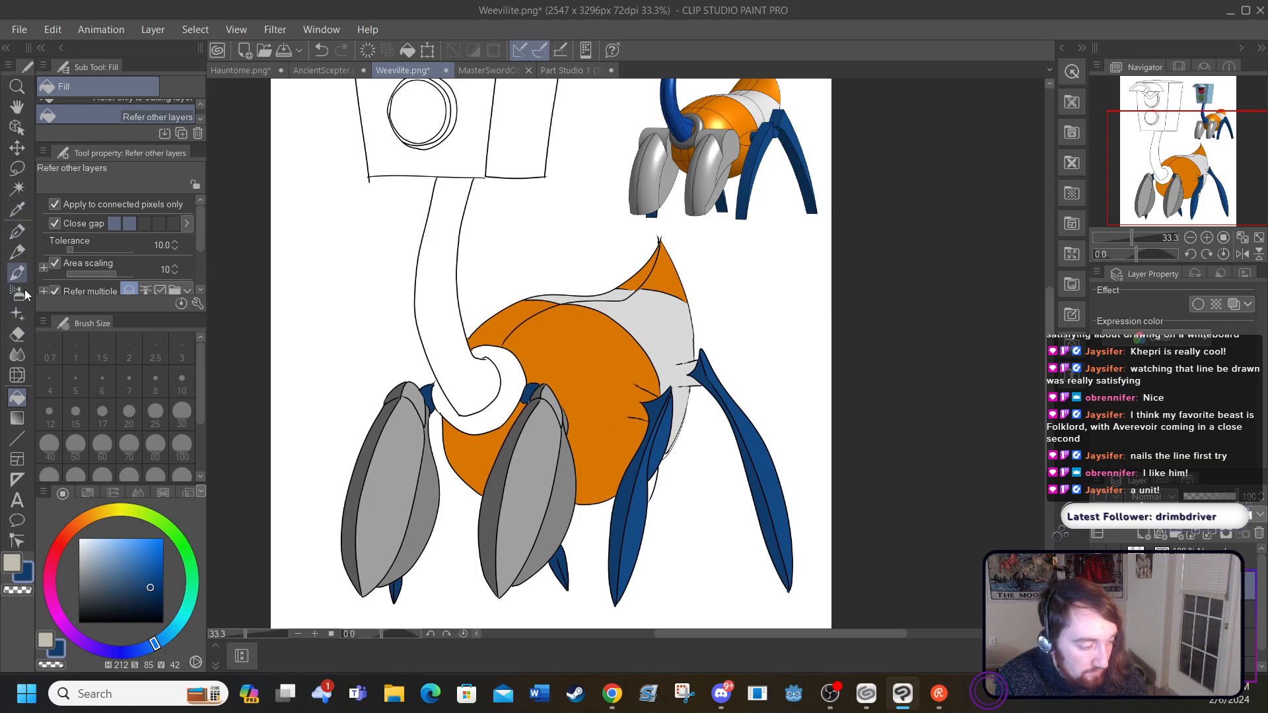
Step: Fill the collar at the neck's base with neutral grey at brightness 41, and the neck with the dark blue sampled from the leg joint
left_click(76, 587)
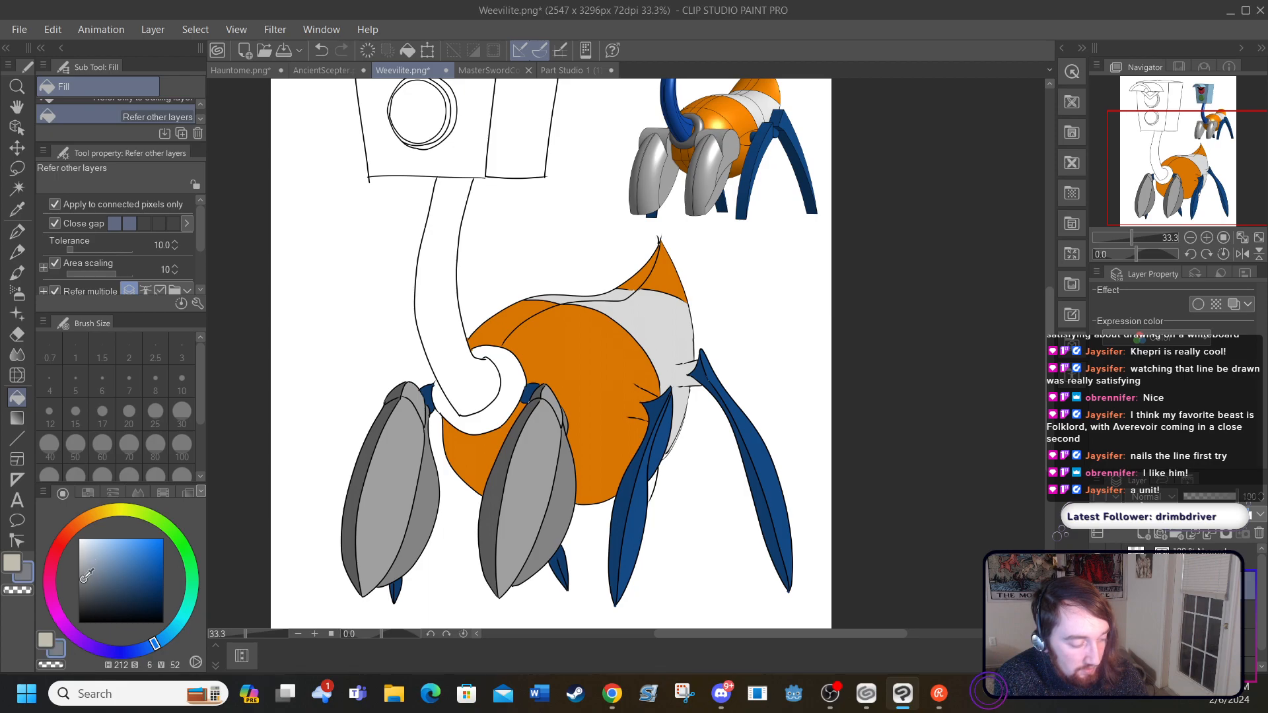
left_click(500, 392)
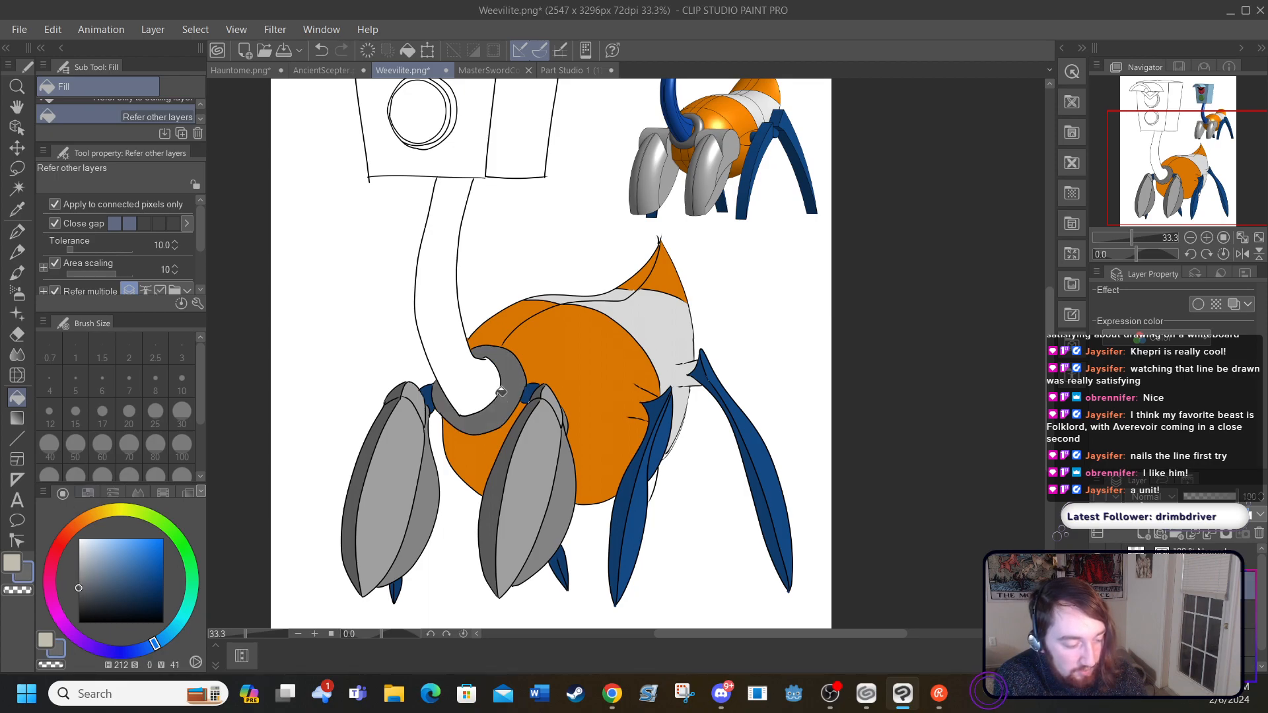
left_click(17, 209)
left_click(529, 388)
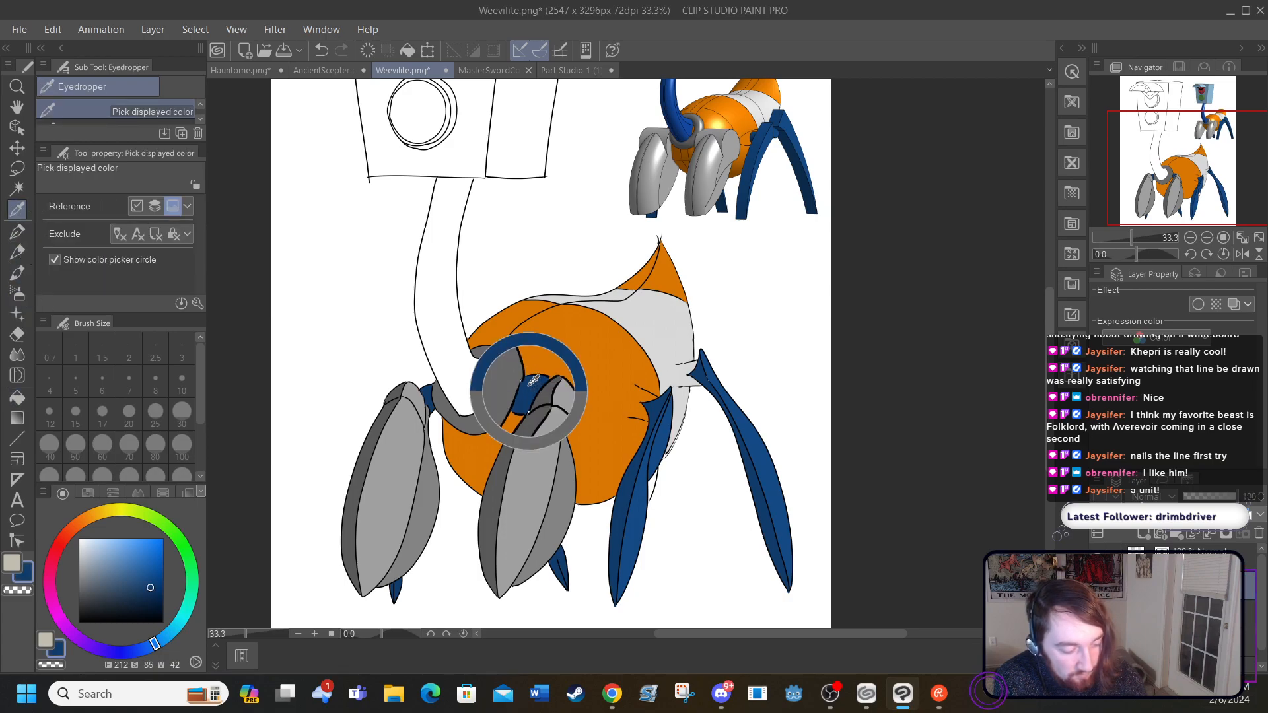
left_click(19, 396)
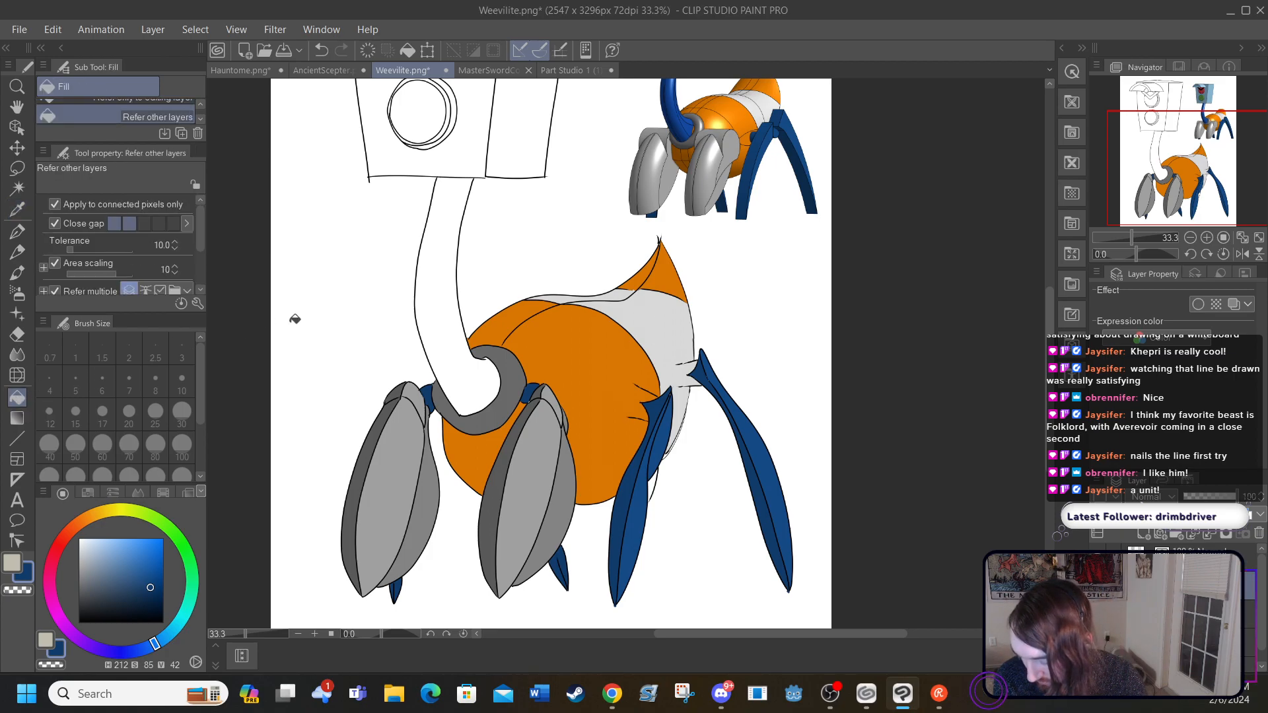
left_click(440, 322)
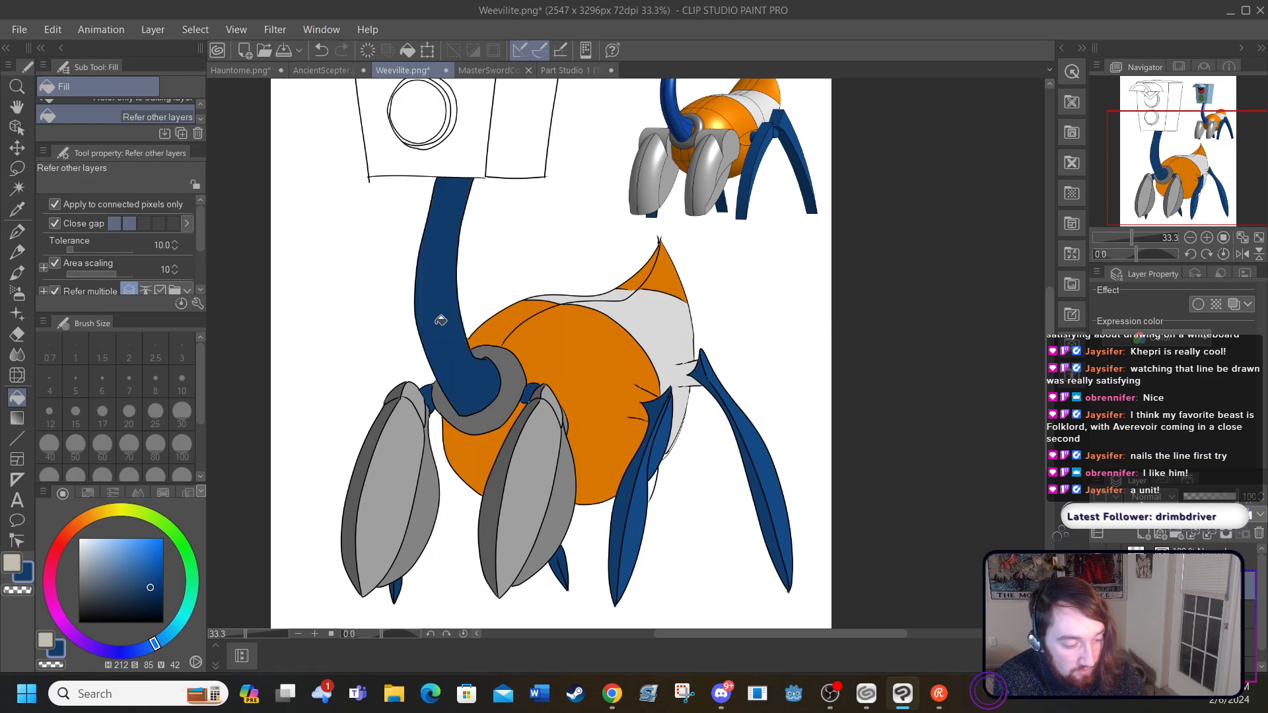
Step: Fill the head's side panel and the inner part of the brow visor with the light grey sampled from the front leg
scroll(1048, 426, "up", 5)
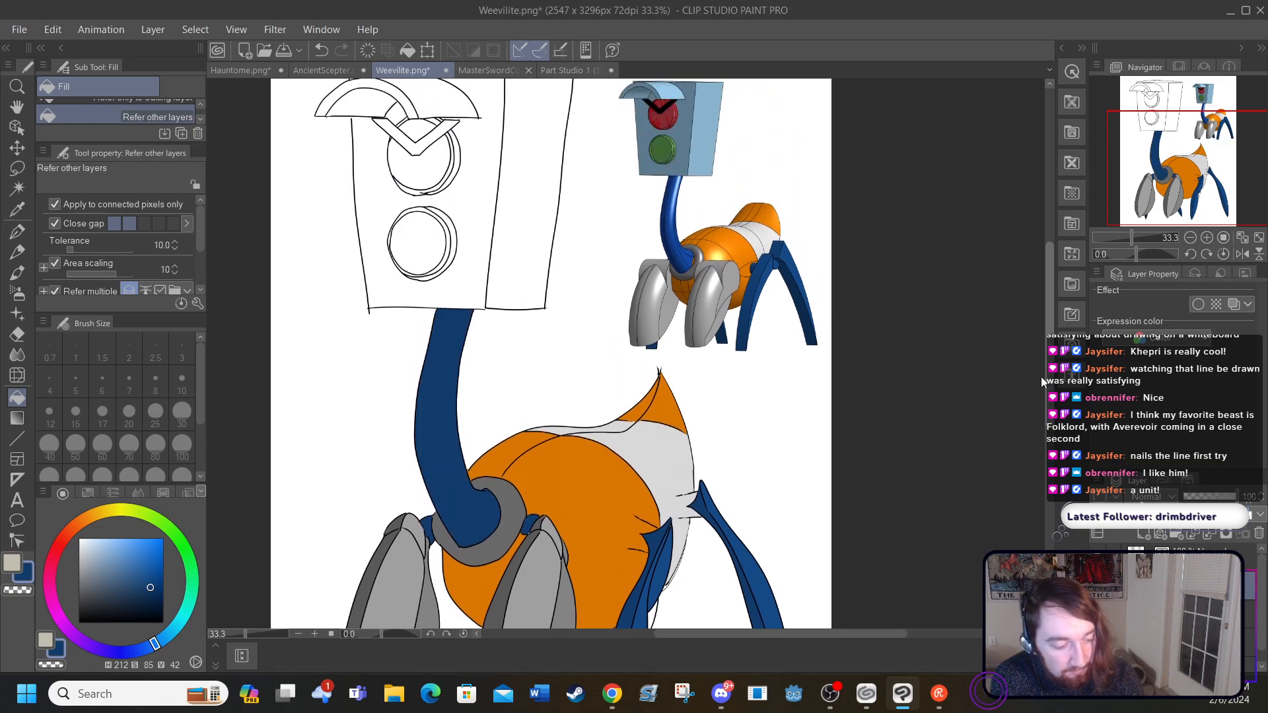
scroll(1041, 378, "up", 3)
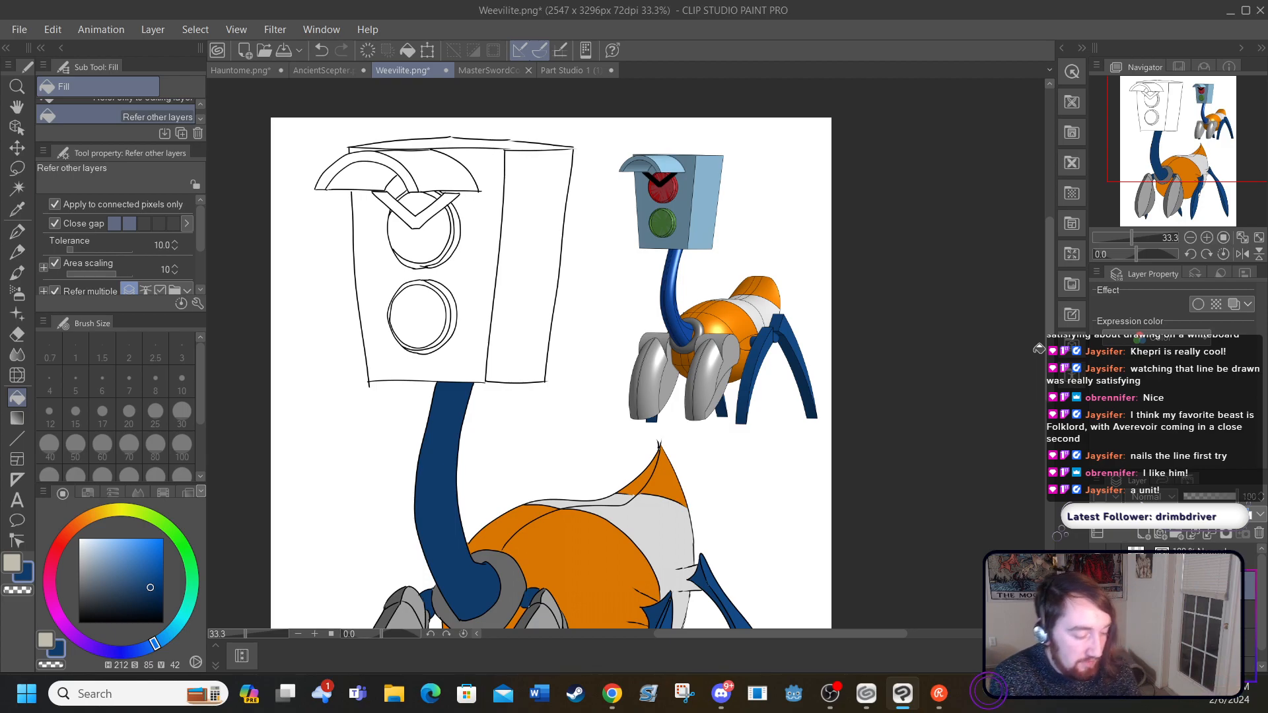
left_click(15, 215)
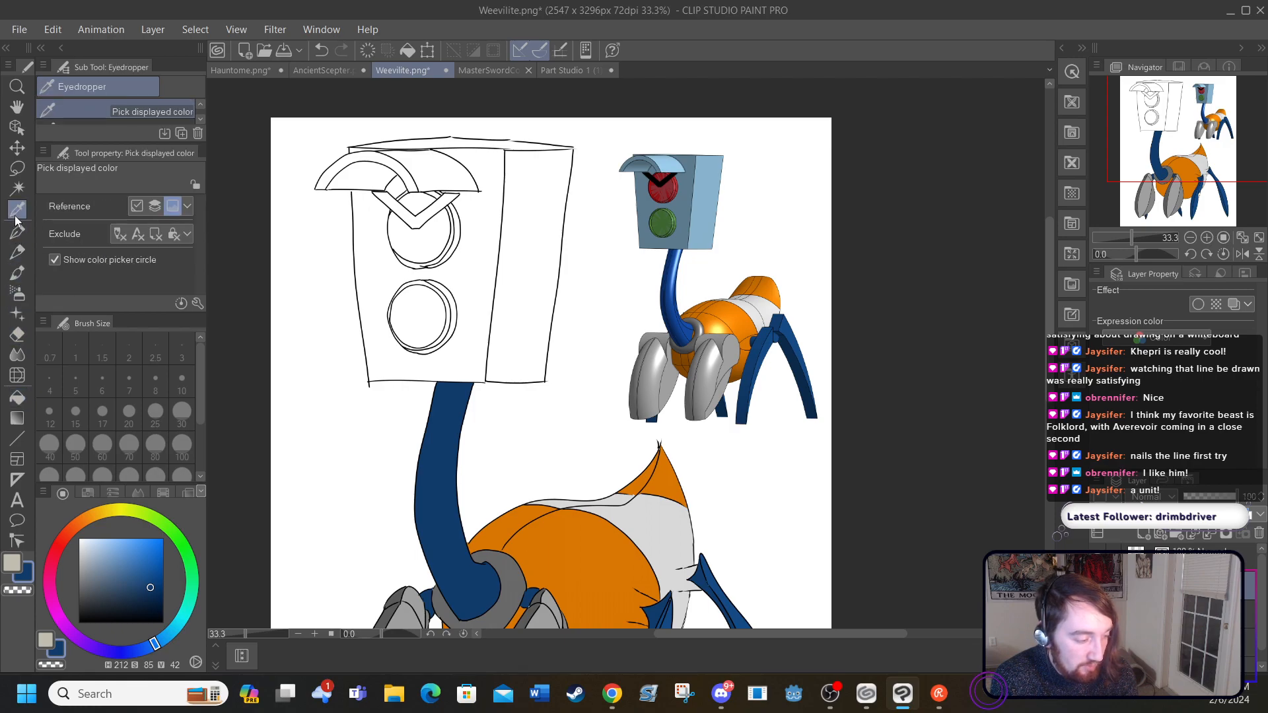
scroll(1051, 403, "down", 2)
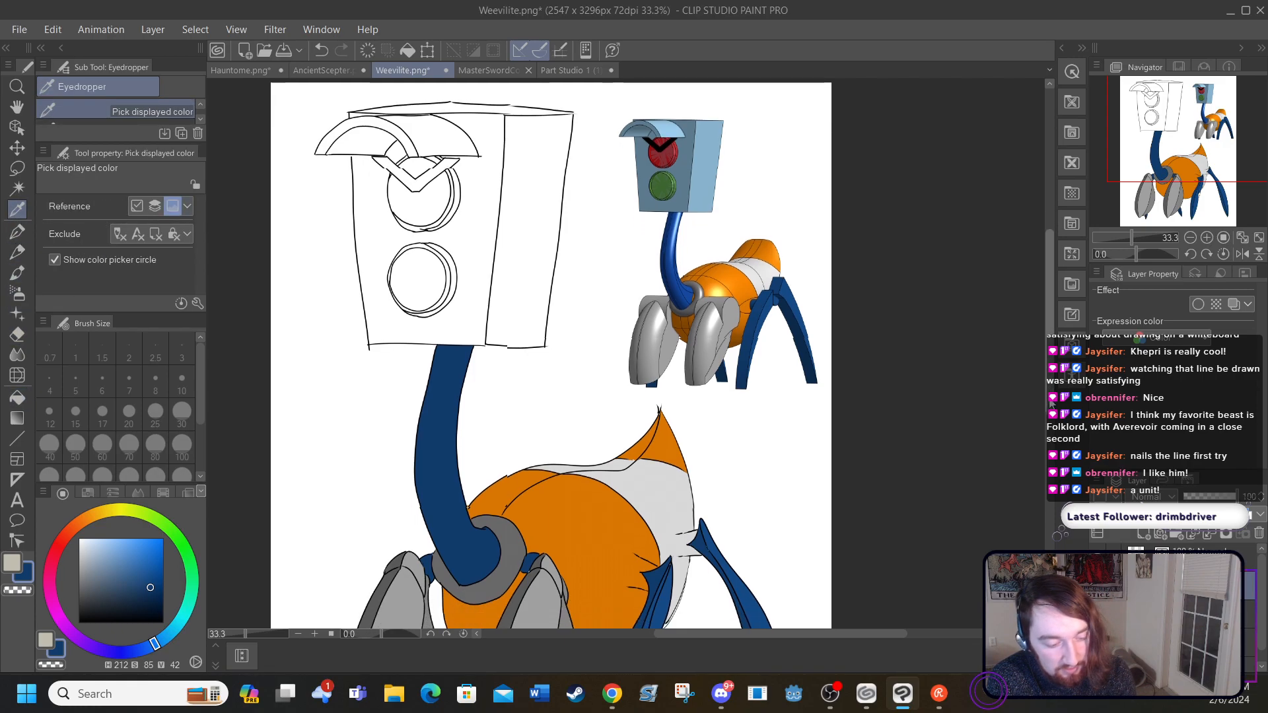
left_click(537, 584)
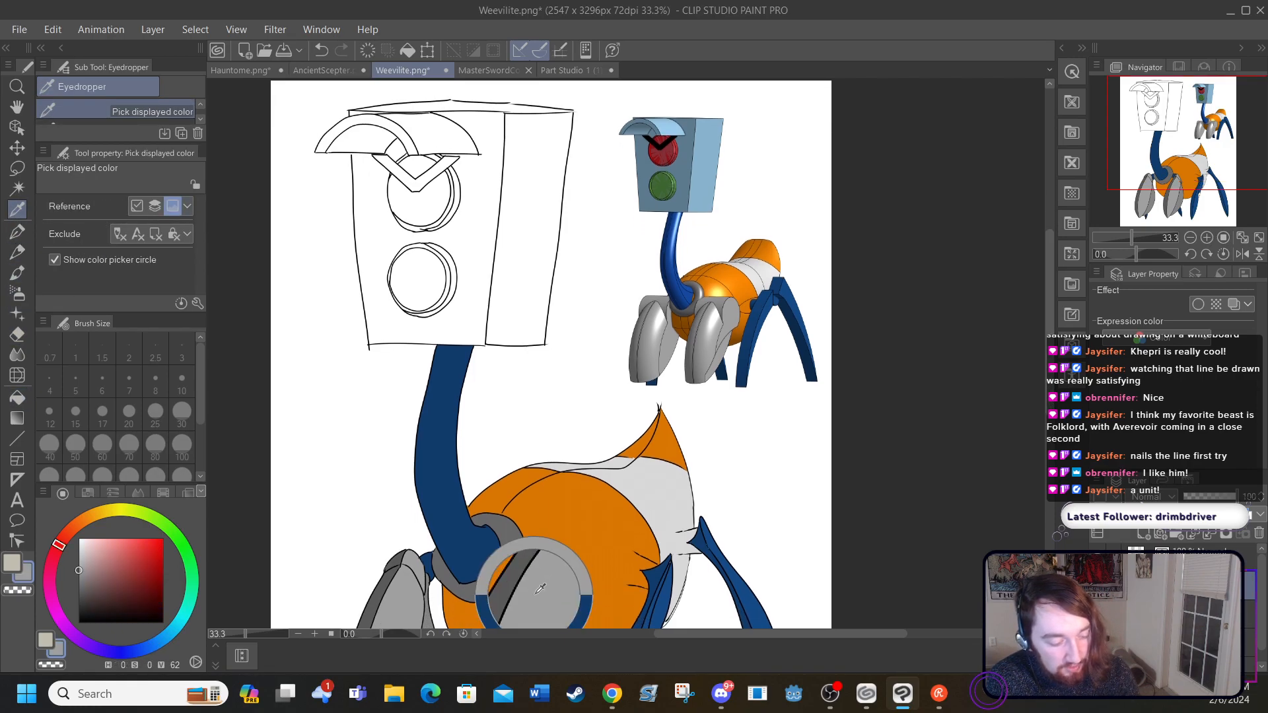
left_click(18, 398)
left_click(515, 277)
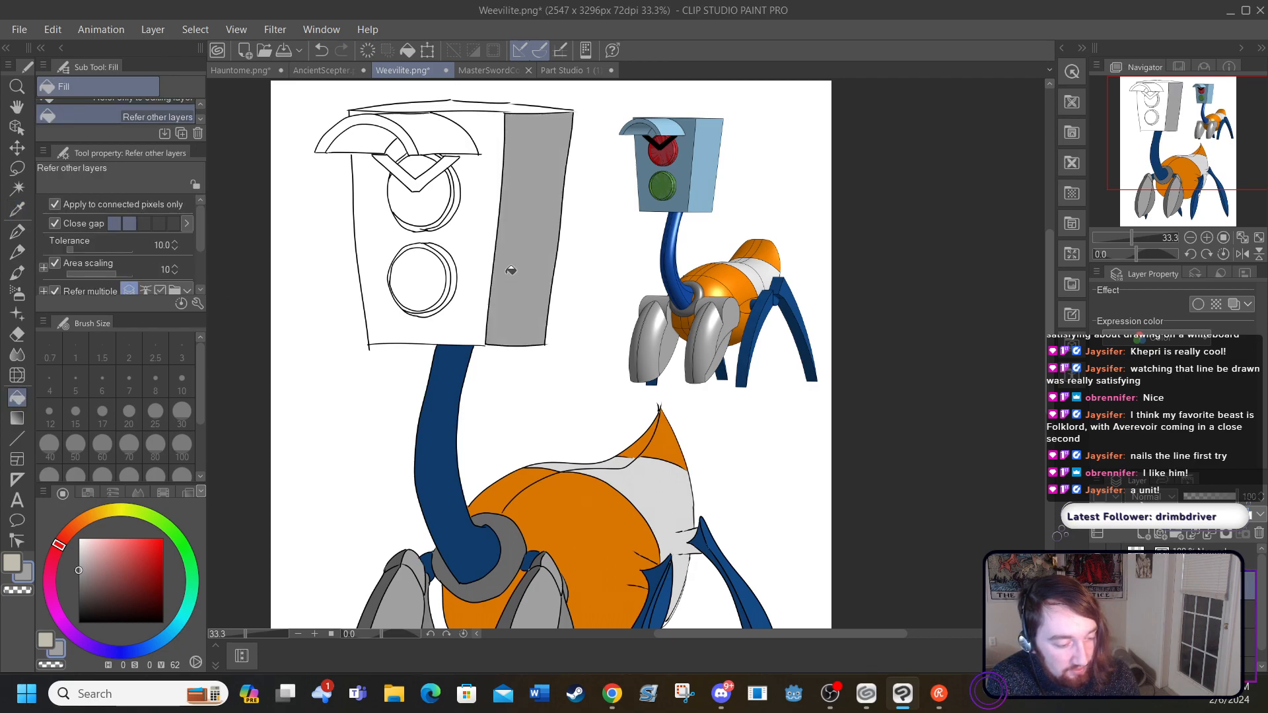
left_click(425, 133)
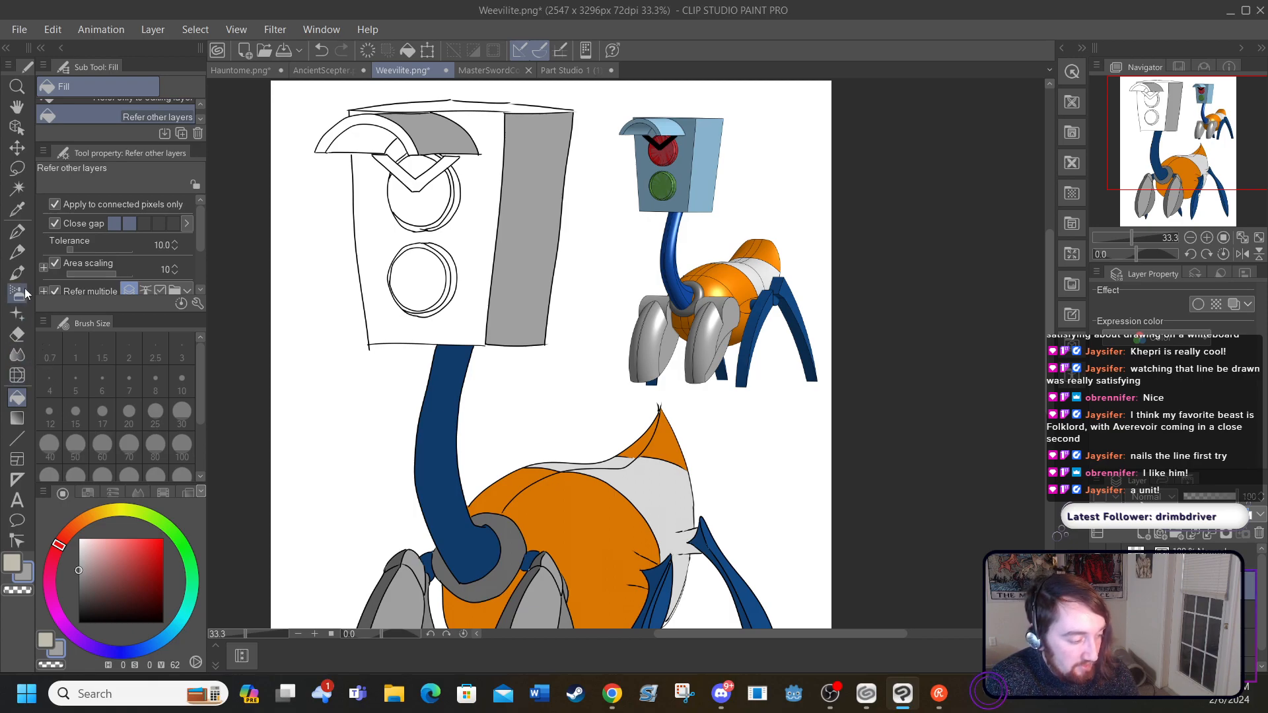
Step: Try to fill the head's front face with the darker grey sampled from the front leg's rear facet
left_click(17, 209)
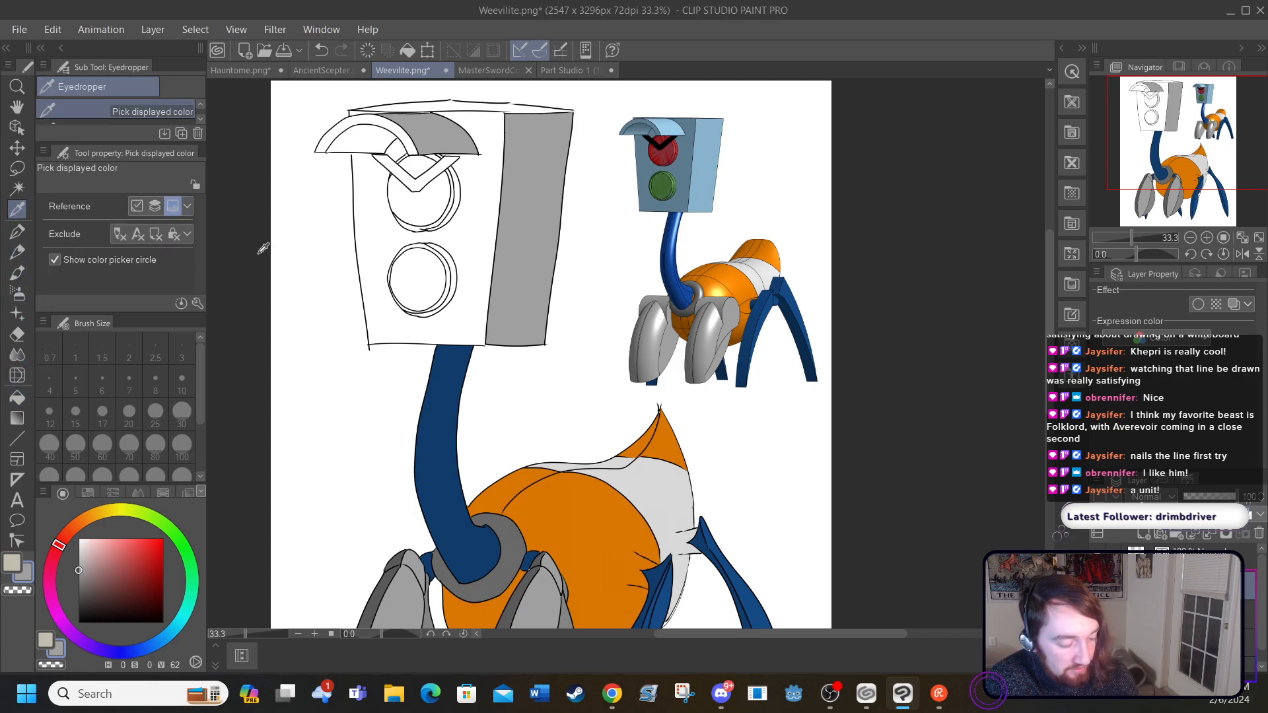
left_click(570, 598)
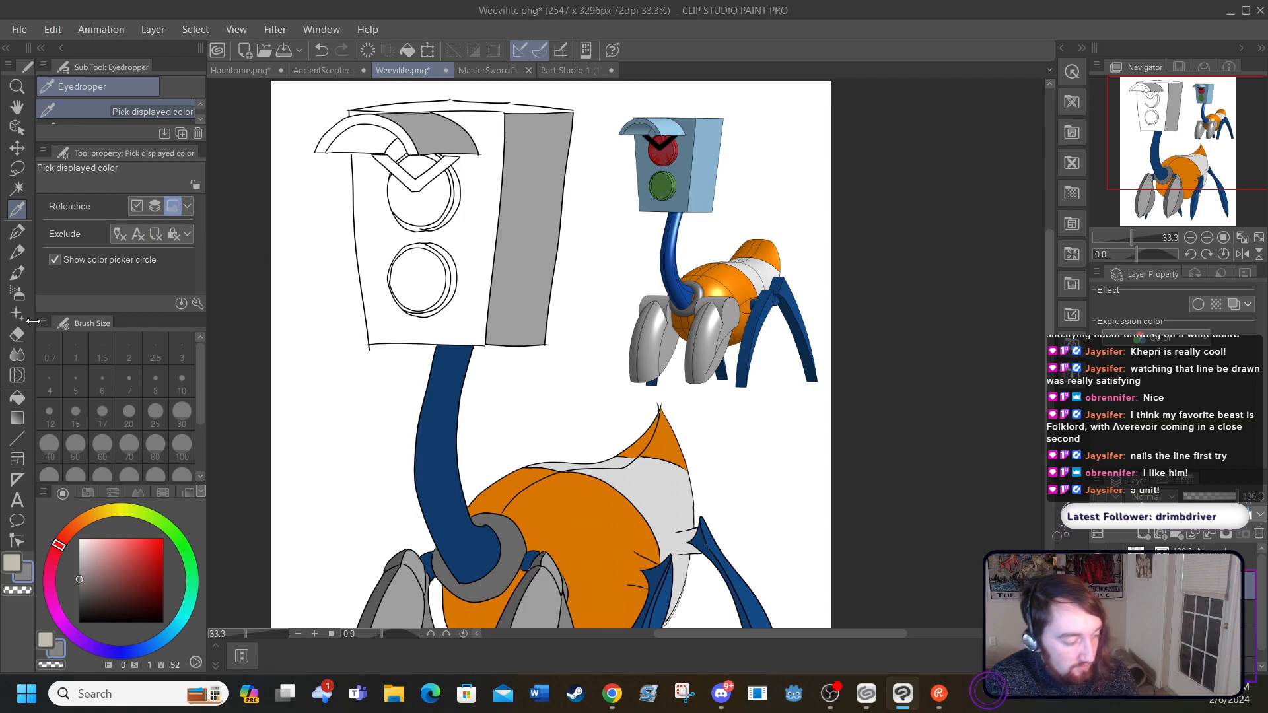
left_click(17, 397)
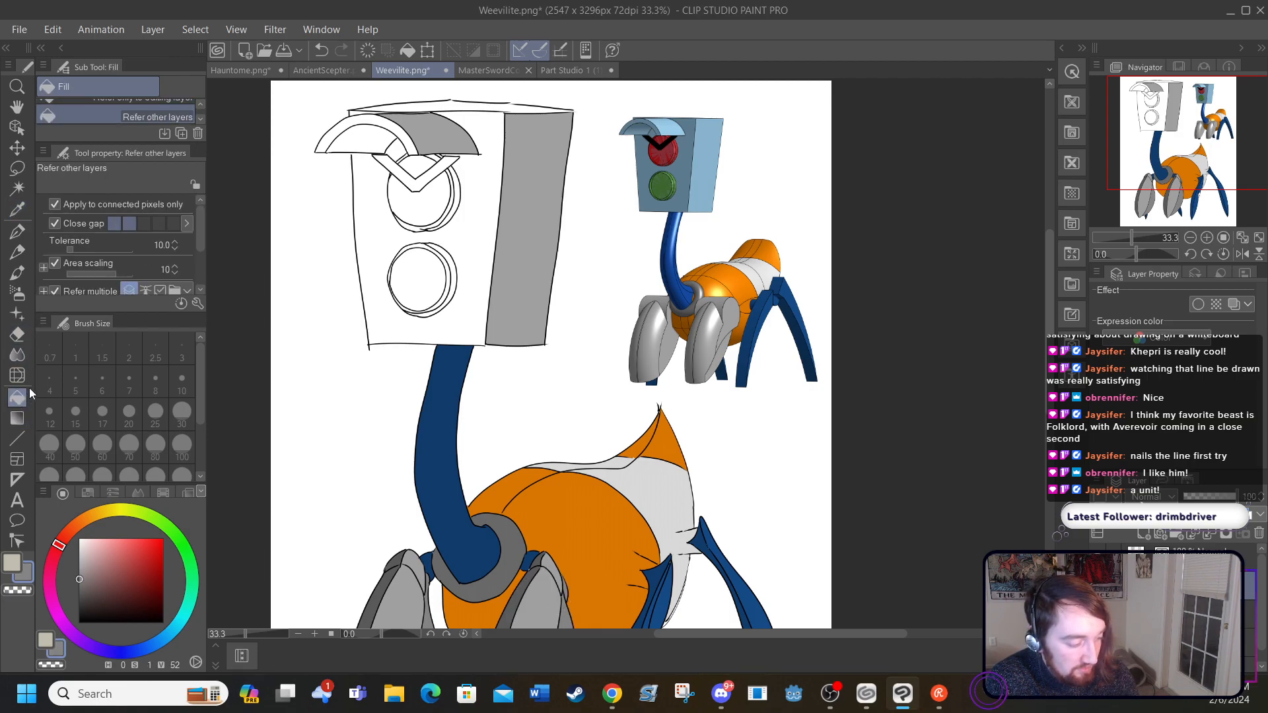
left_click(457, 218)
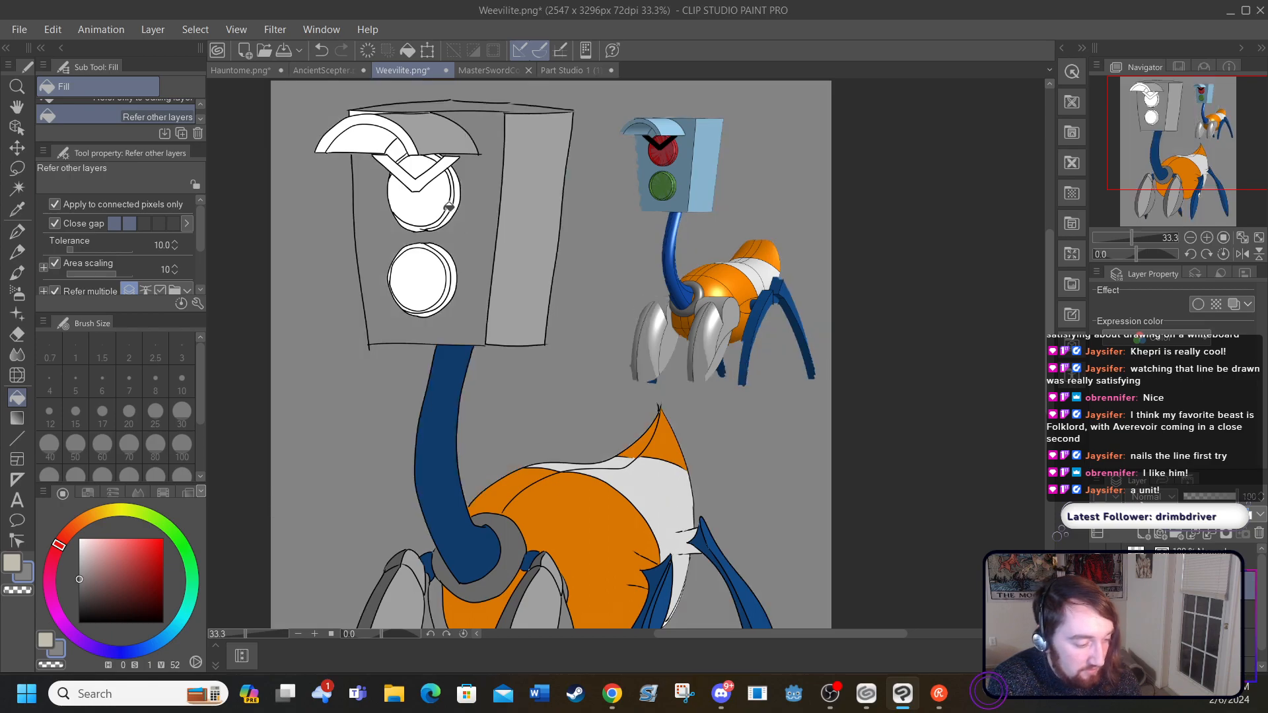
left_click(322, 49)
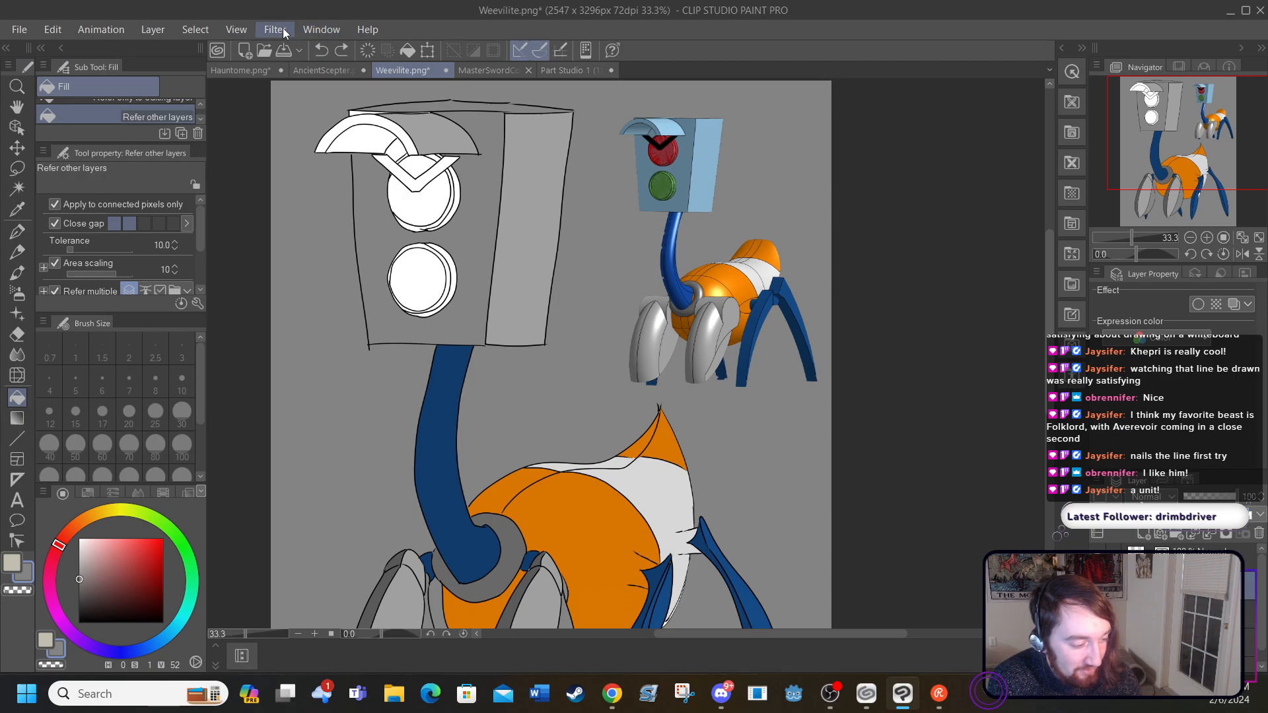
left_click(322, 49)
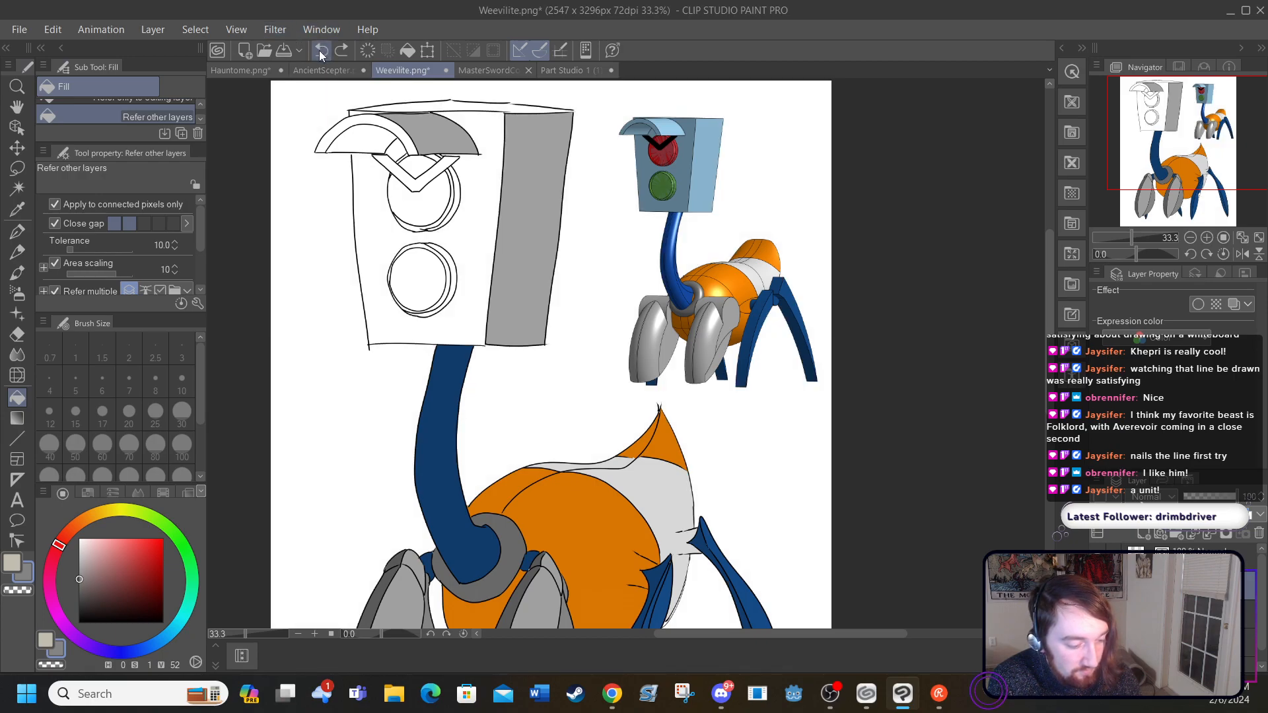
Step: Close the gap in the outline of the head's front face with the G-pen in black
left_click(17, 232)
left_click_drag(79, 584, 75, 632)
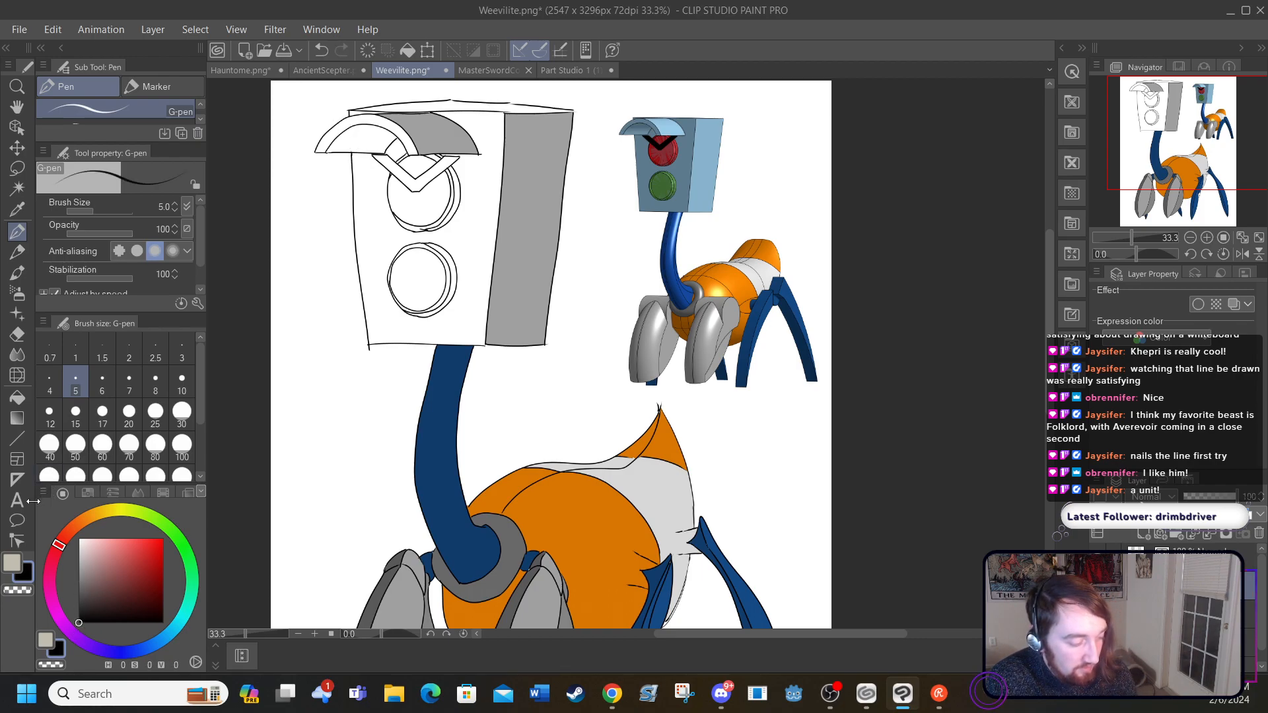
left_click(18, 397)
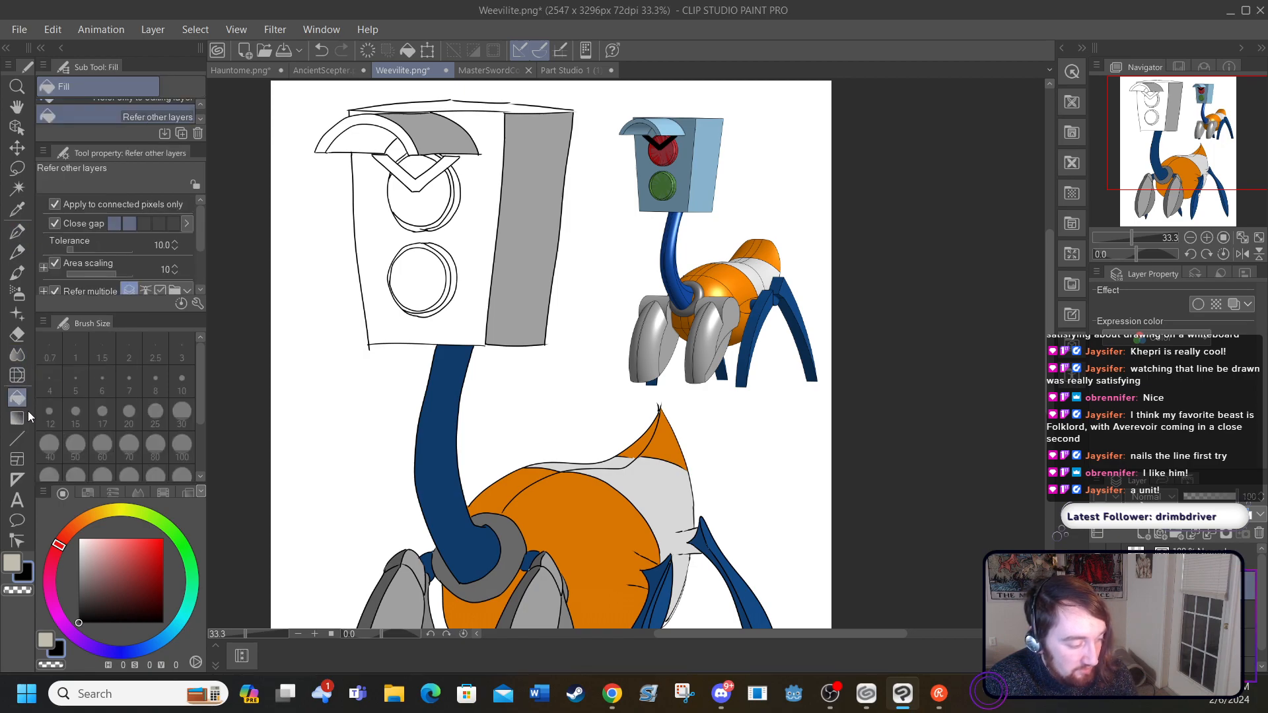
left_click(367, 295)
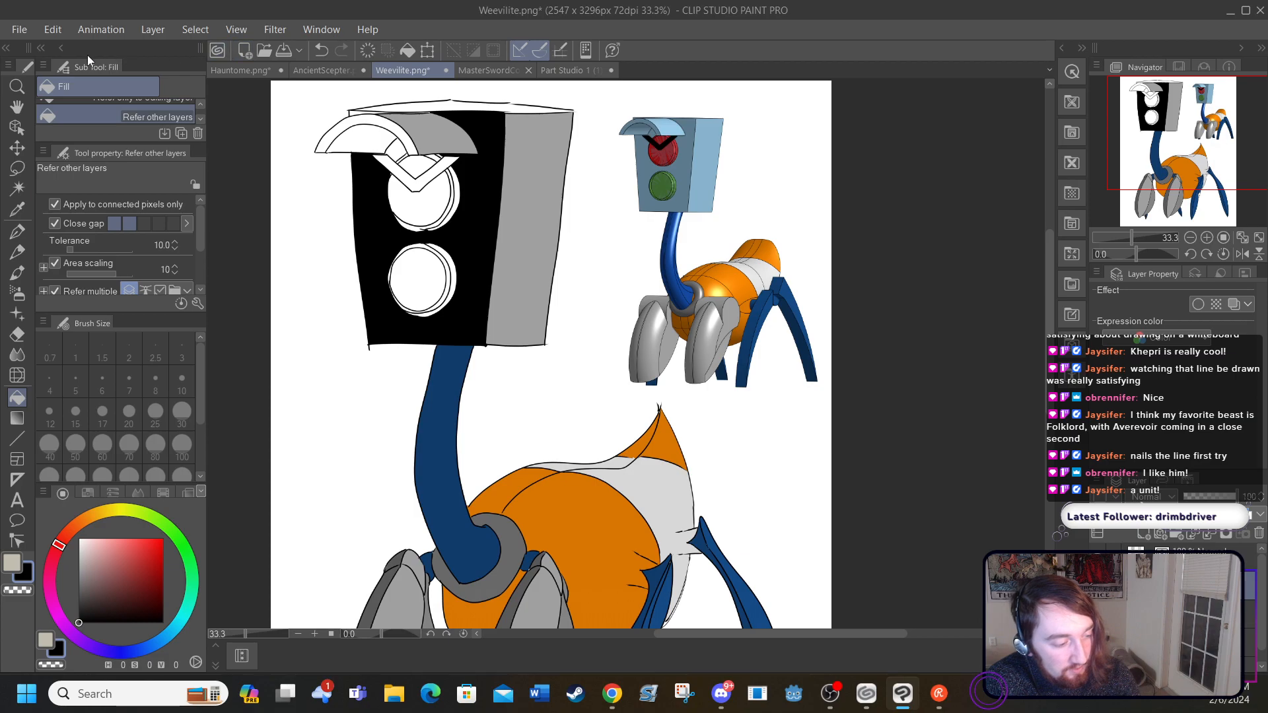
left_click(320, 50)
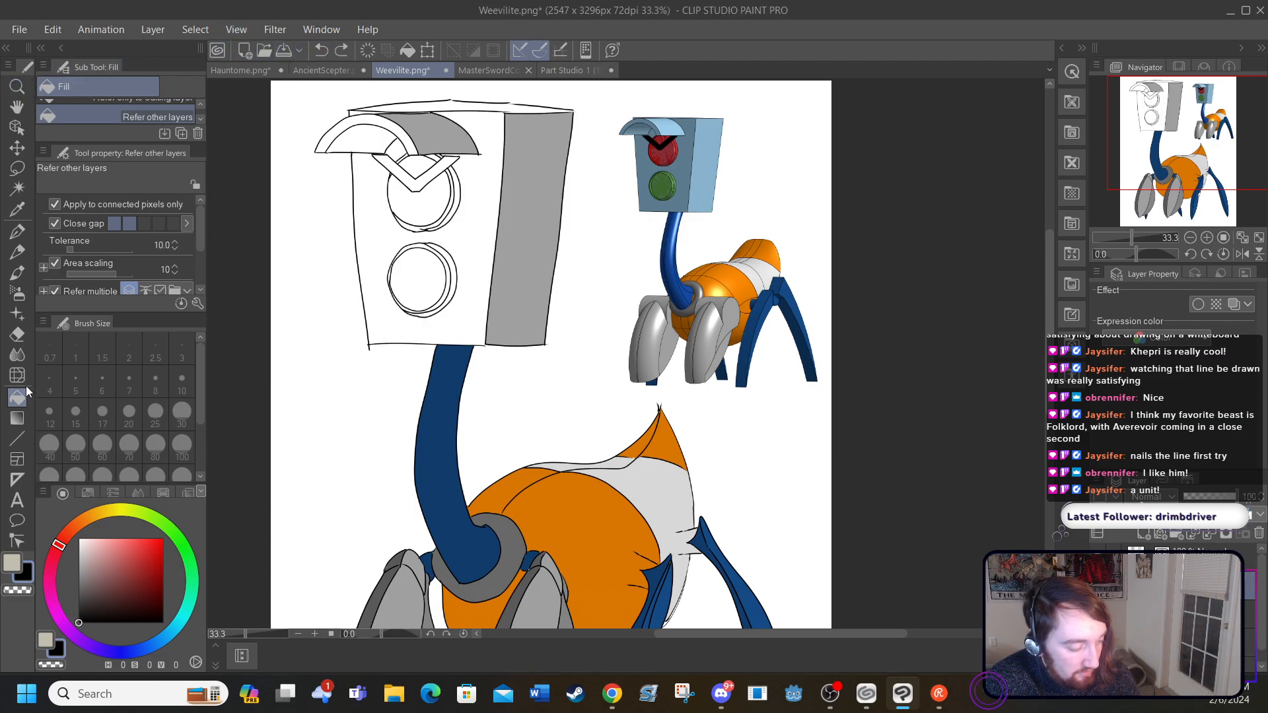
Step: Fill the head's front face and the brow visor's front rim with the darker grey sampled from the front leg's rear facet
left_click(17, 210)
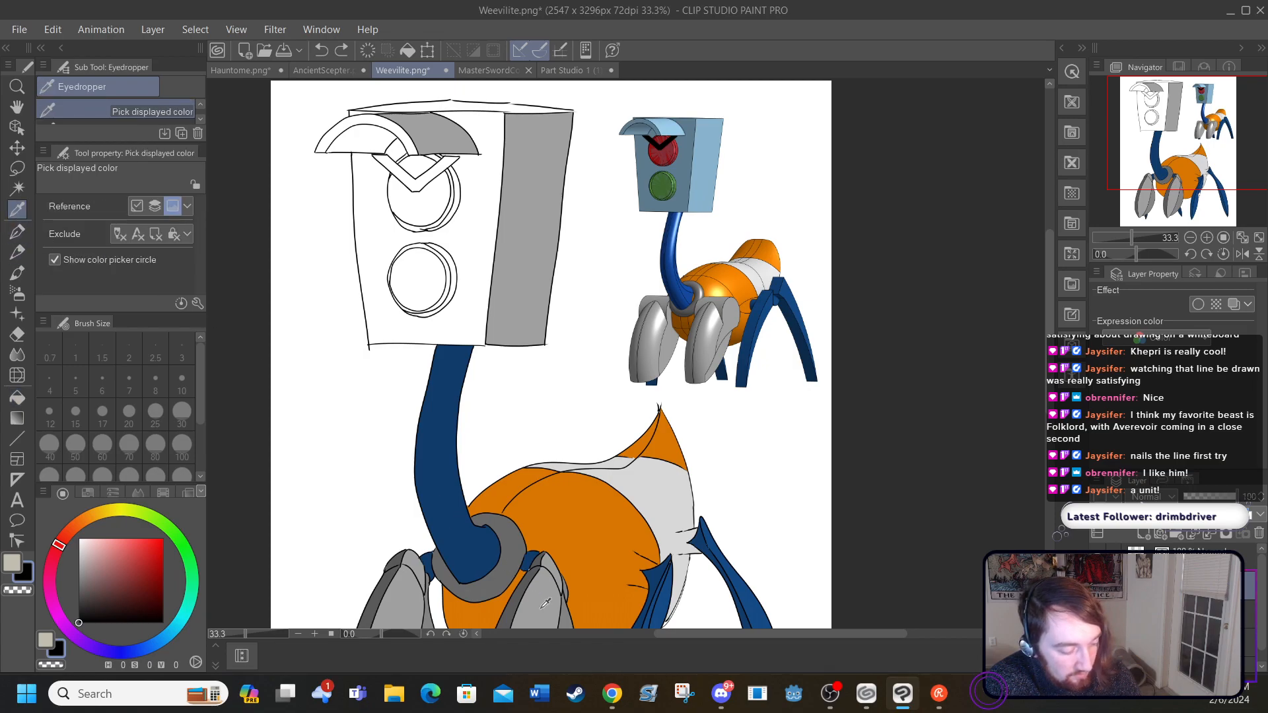
left_click(570, 609)
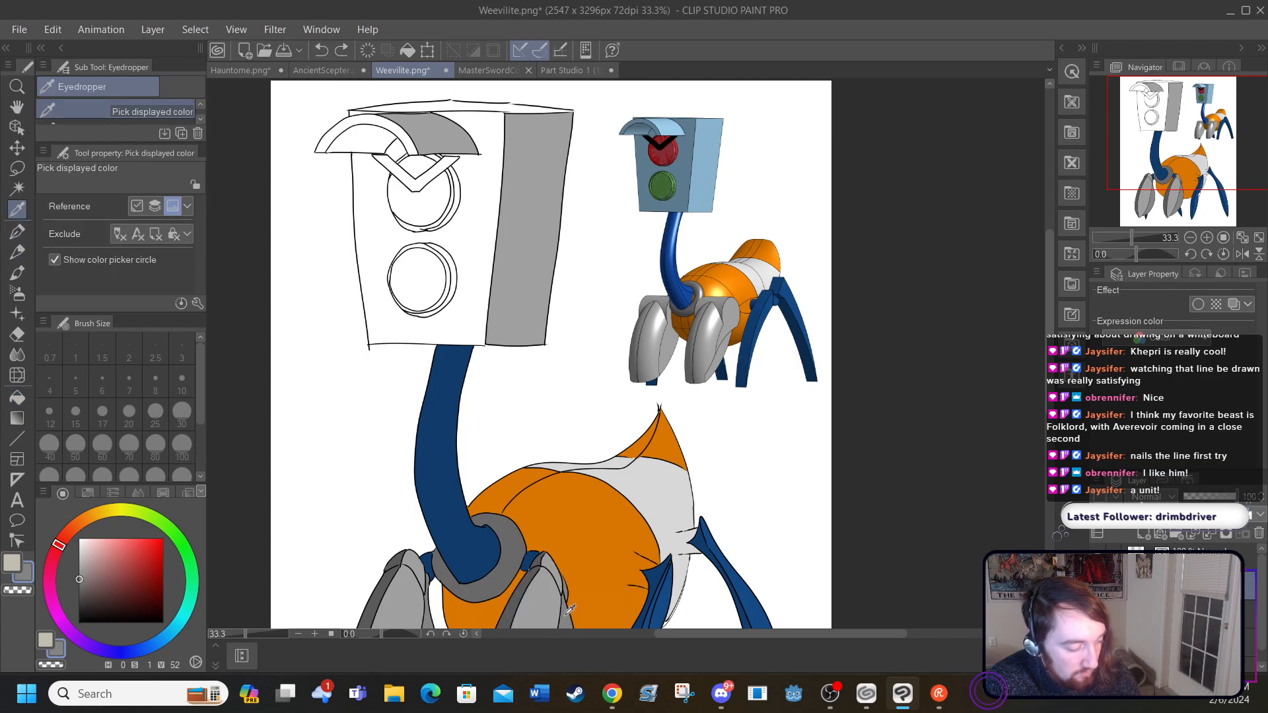
left_click(18, 397)
left_click(367, 232)
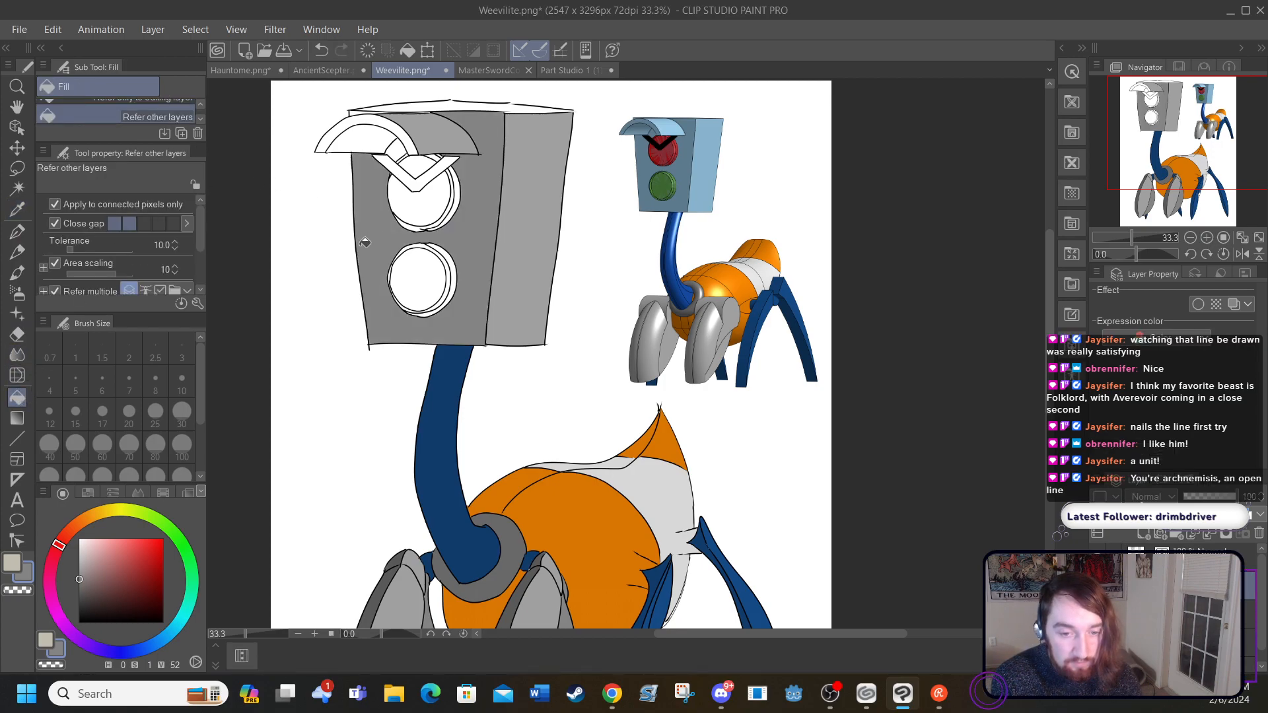
left_click(335, 129)
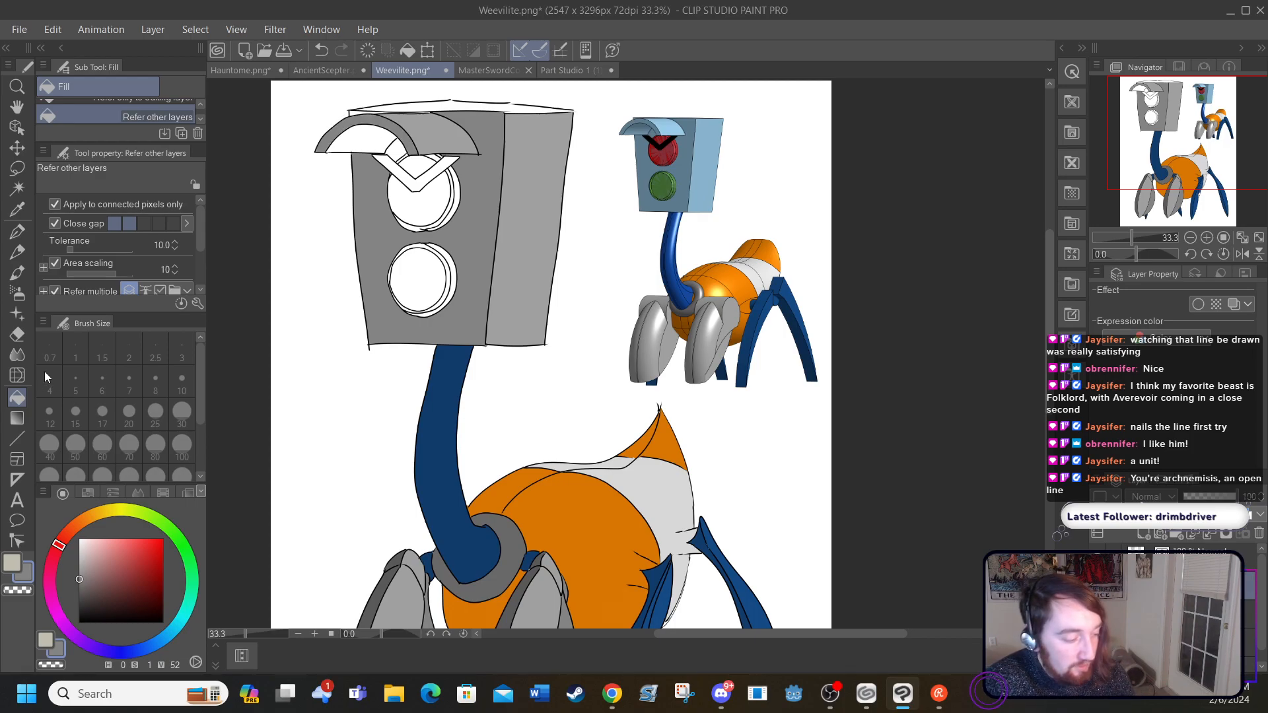
Step: Fill the head's top face with the pale grey sampled from the body's light band
left_click(18, 211)
left_click(540, 584)
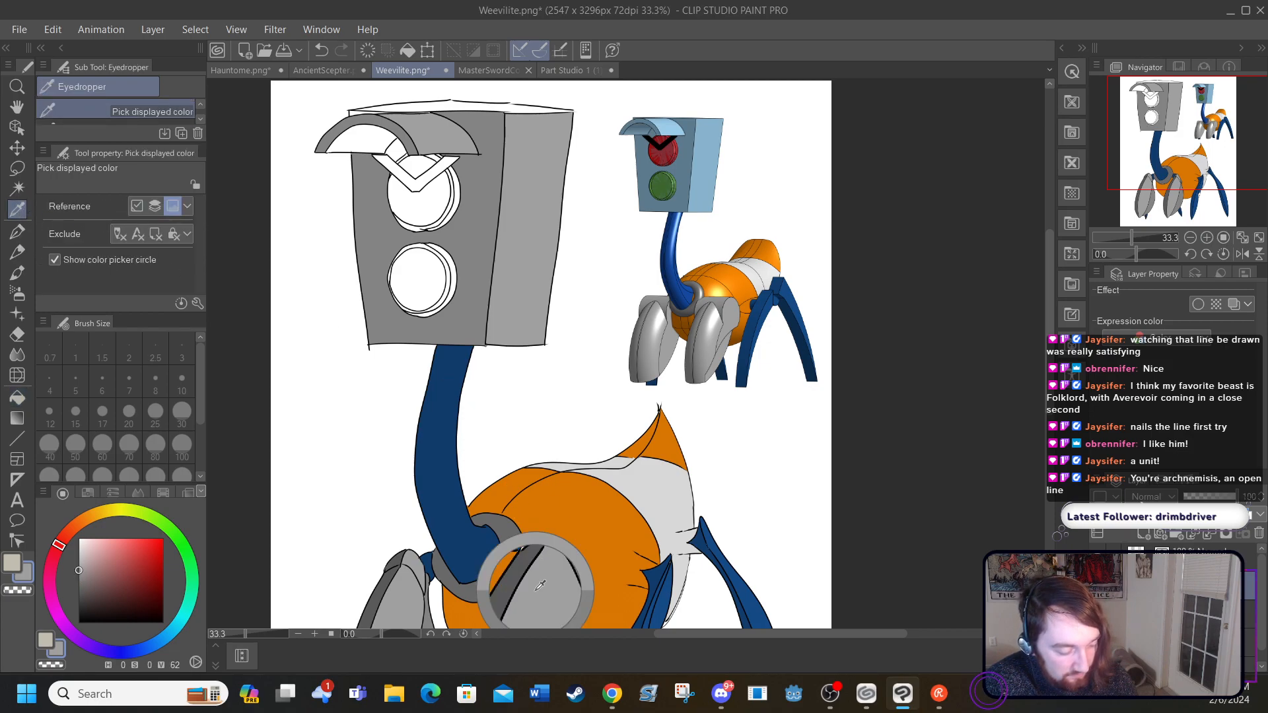
left_click(623, 473)
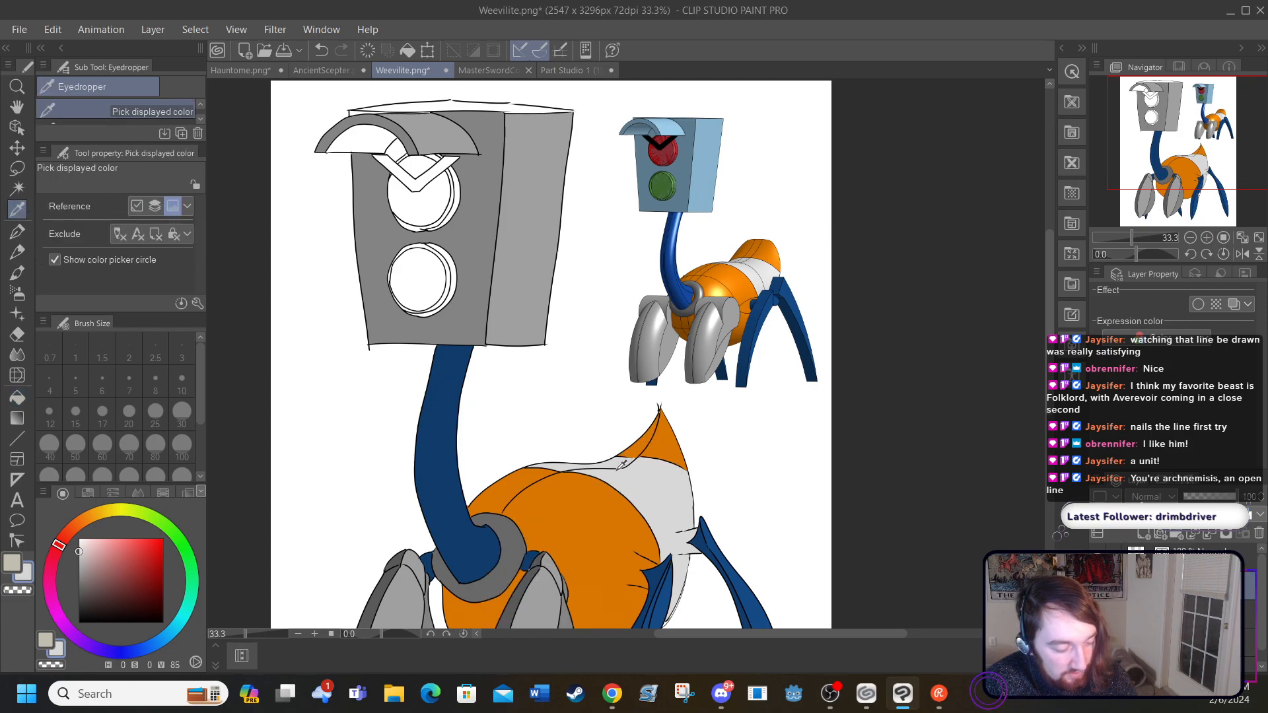
left_click(17, 397)
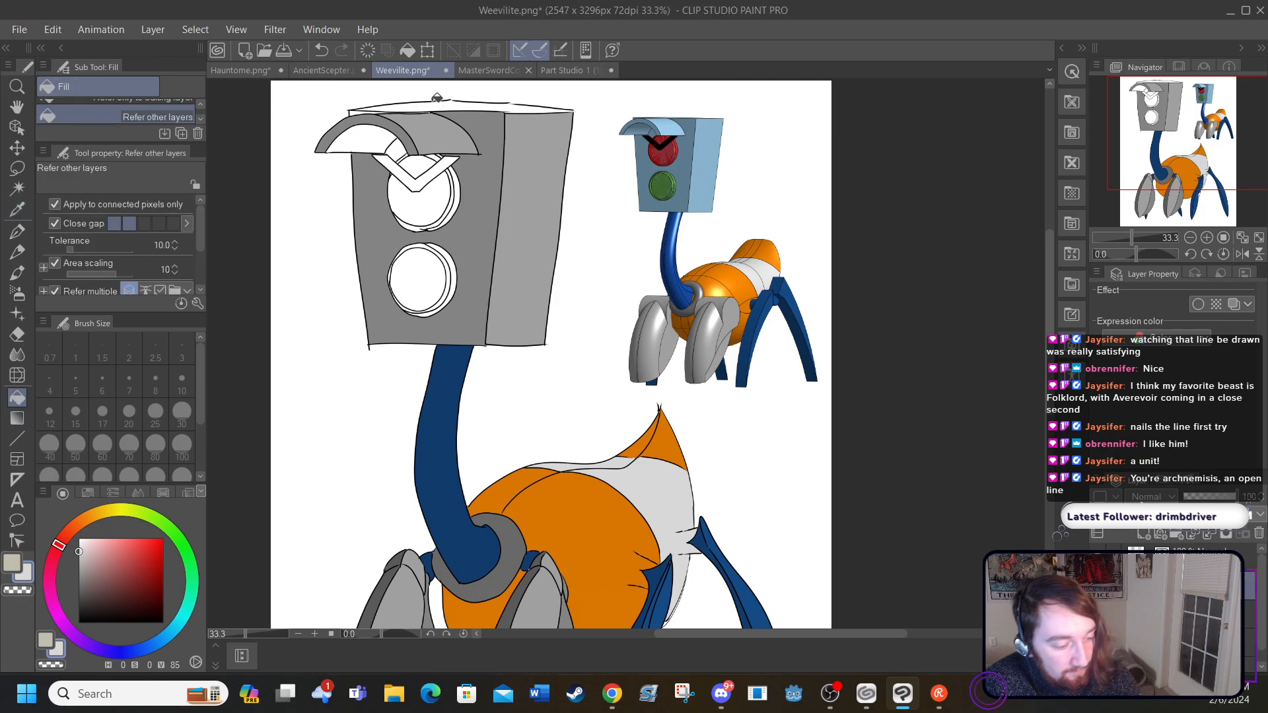
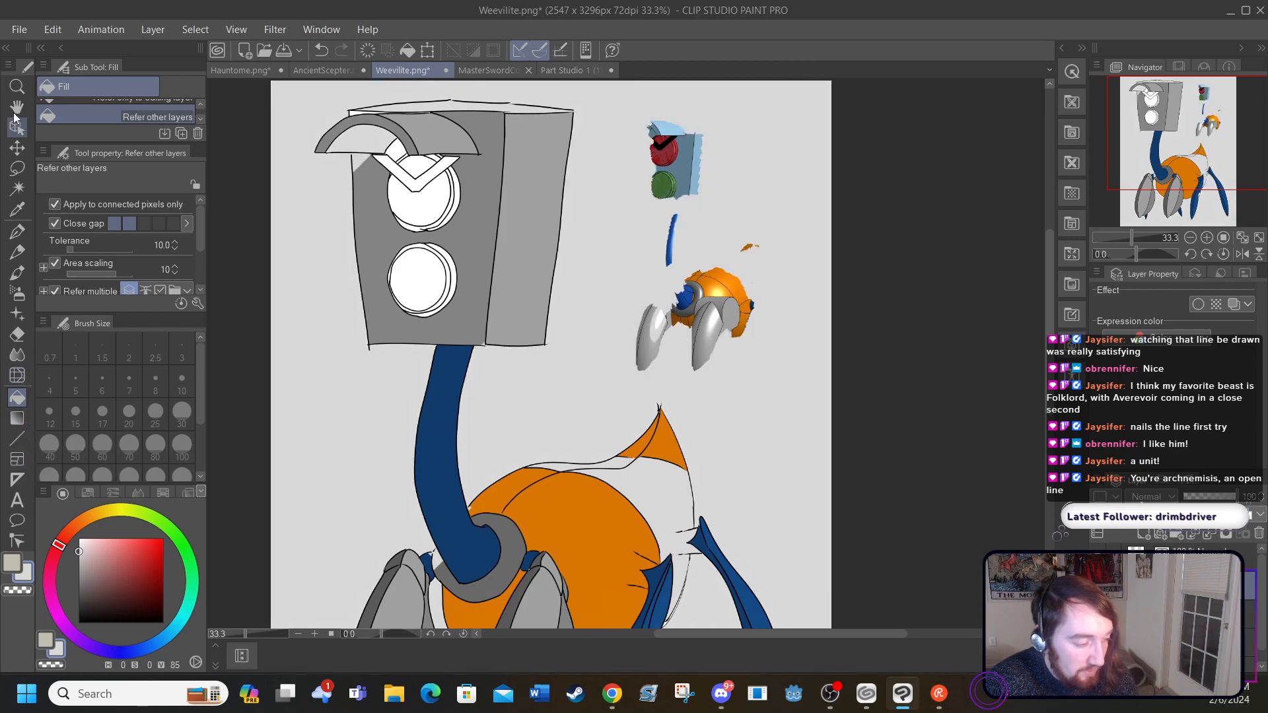
Step: Undo the stray background fills step by step until the reference picture and the white canvas background are restored
left_click(321, 50)
left_click(321, 50)
left_click(321, 50)
left_click(321, 50)
left_click(321, 50)
left_click(322, 50)
left_click(323, 50)
left_click(323, 50)
left_click(324, 50)
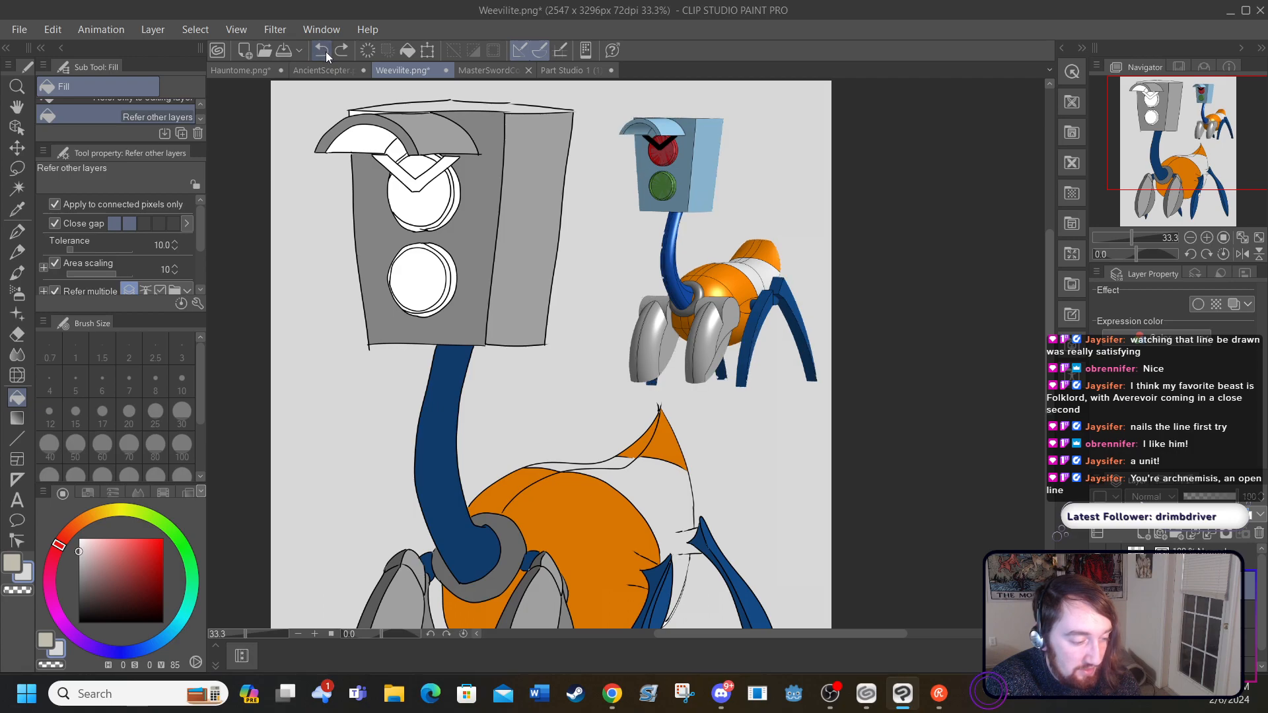
left_click(326, 51)
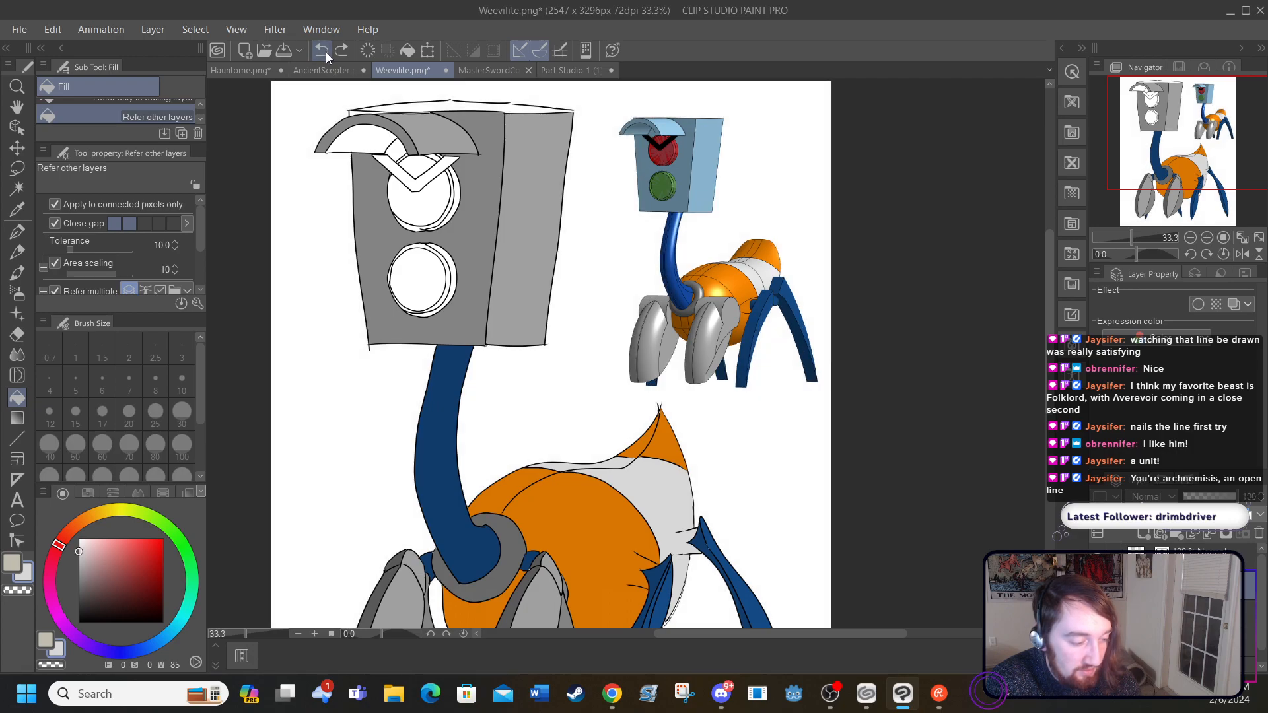
Step: Try to close the peak of the head's top outline in black and fill the top face with light beige
left_click(18, 231)
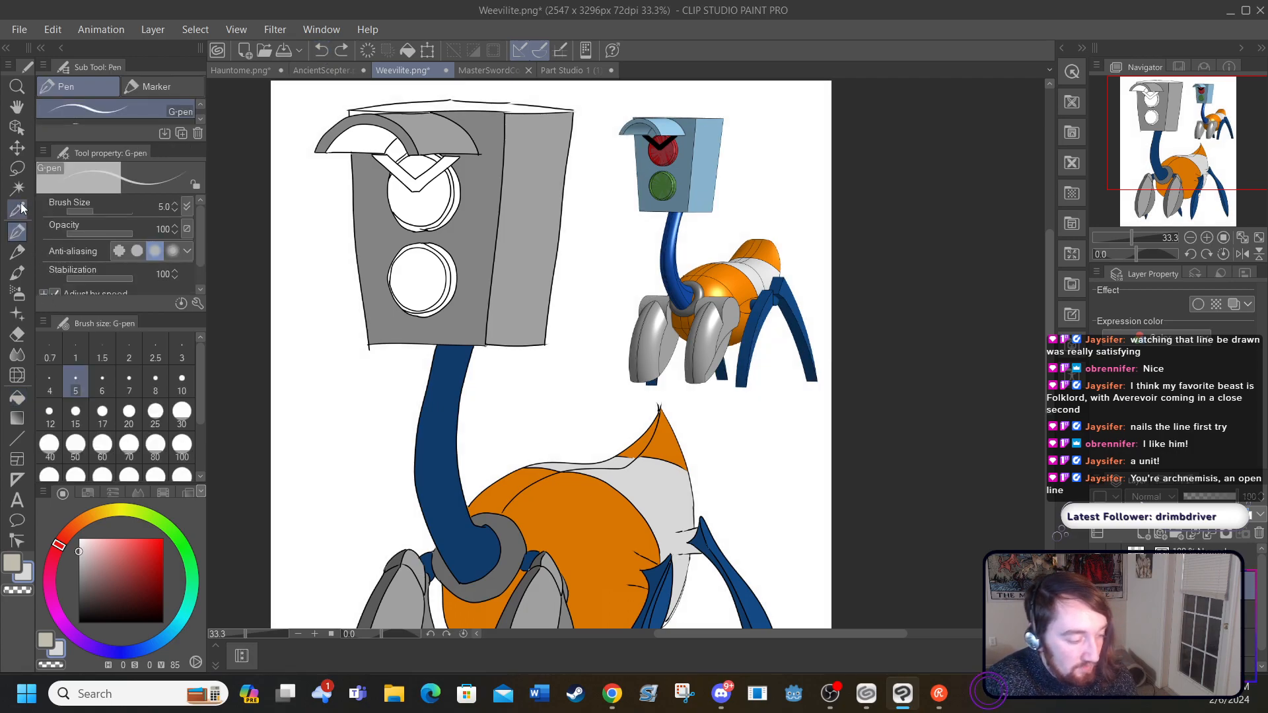
left_click_drag(79, 561, 77, 622)
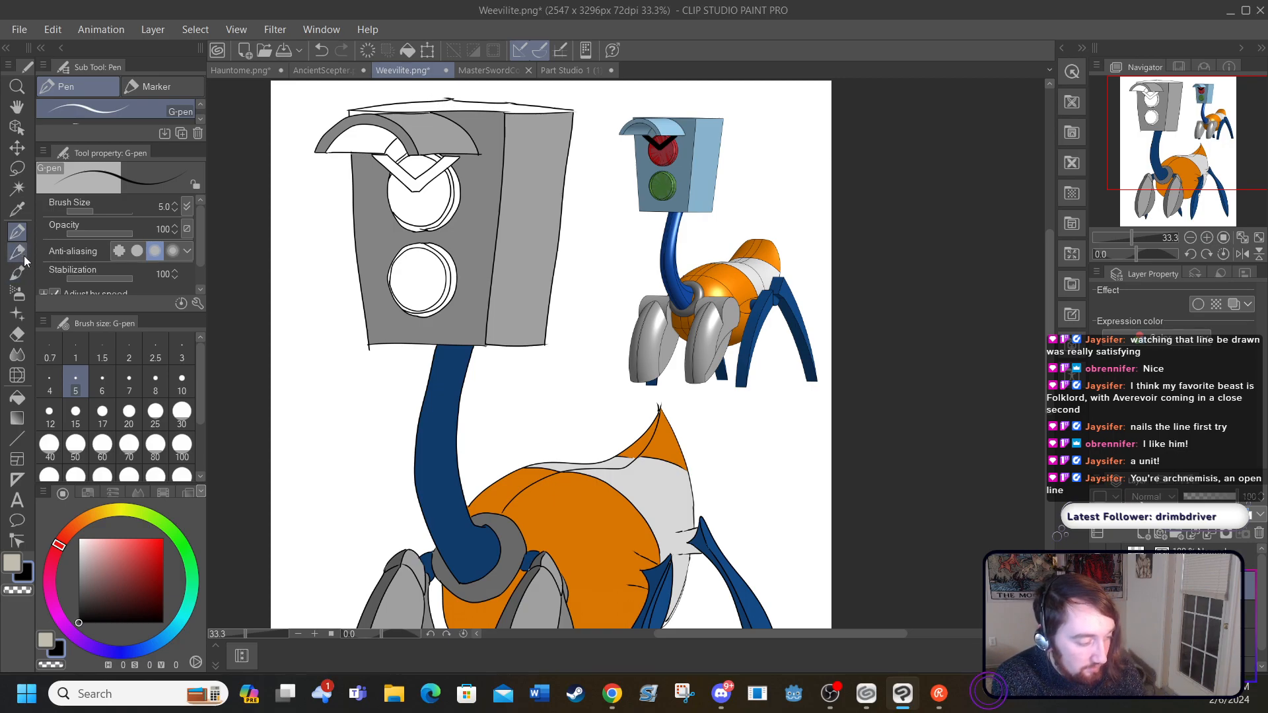
left_click(24, 395)
key("x")
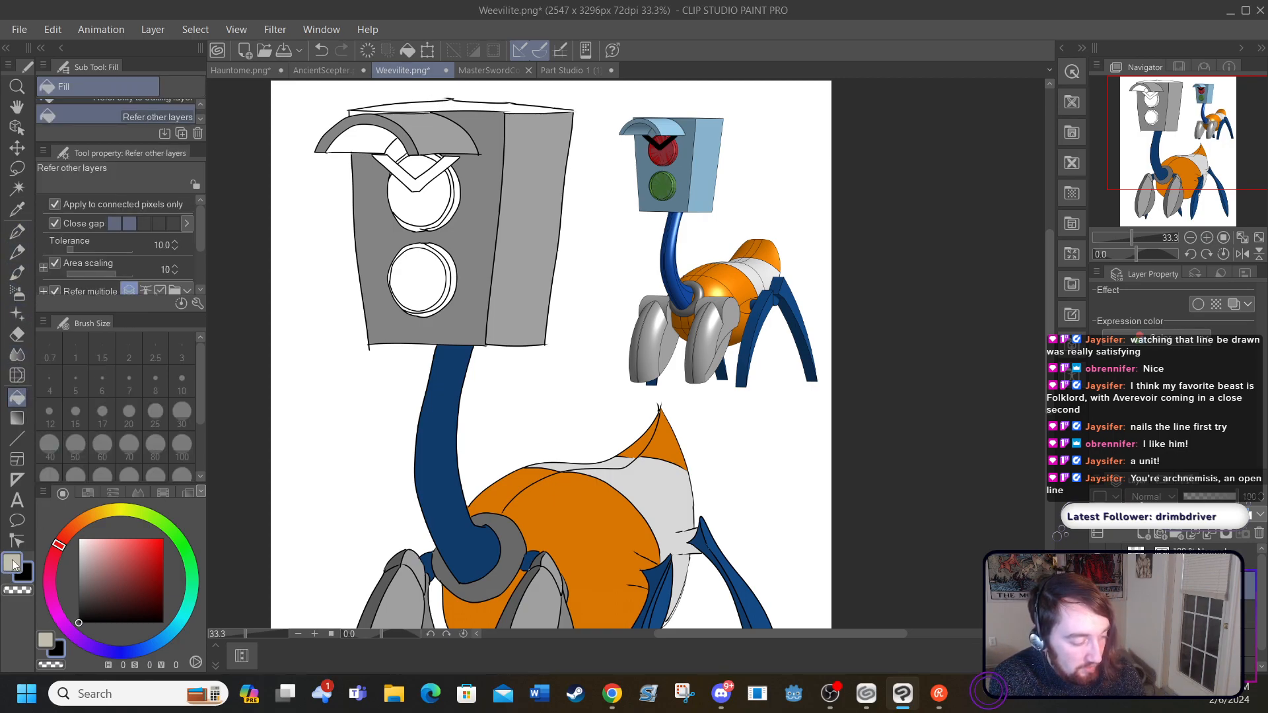
left_click(450, 97)
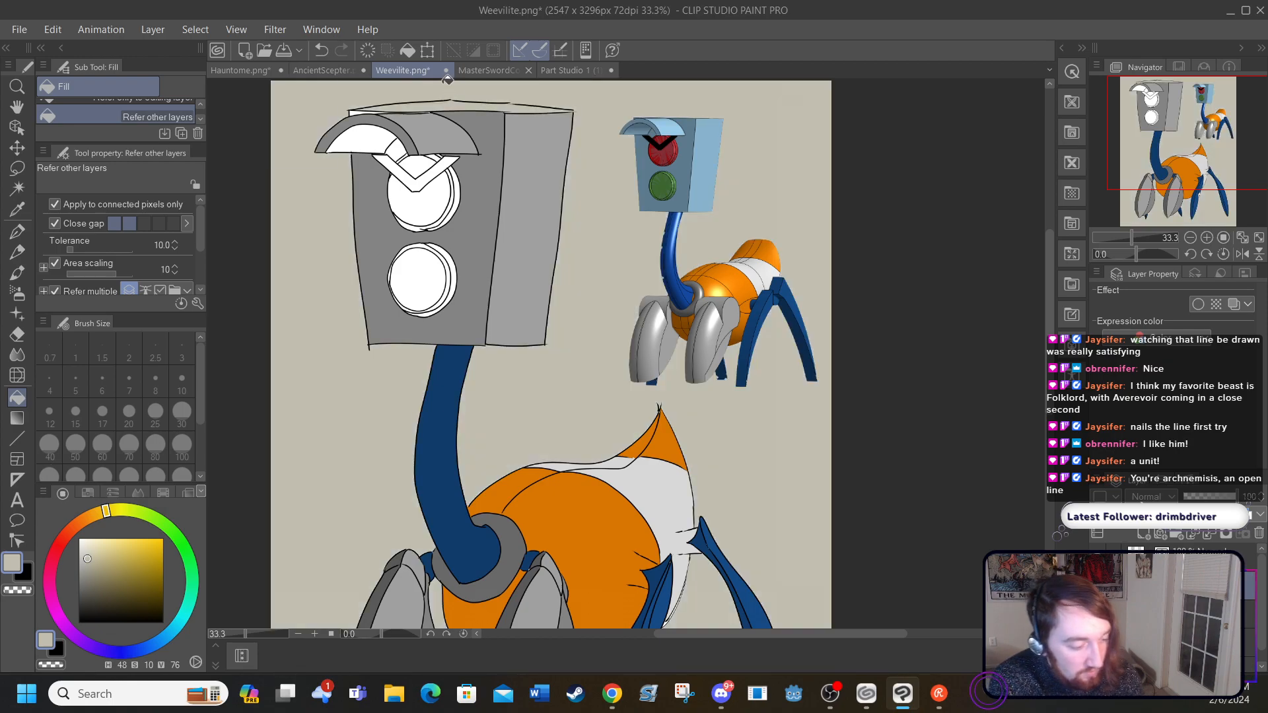
left_click(320, 51)
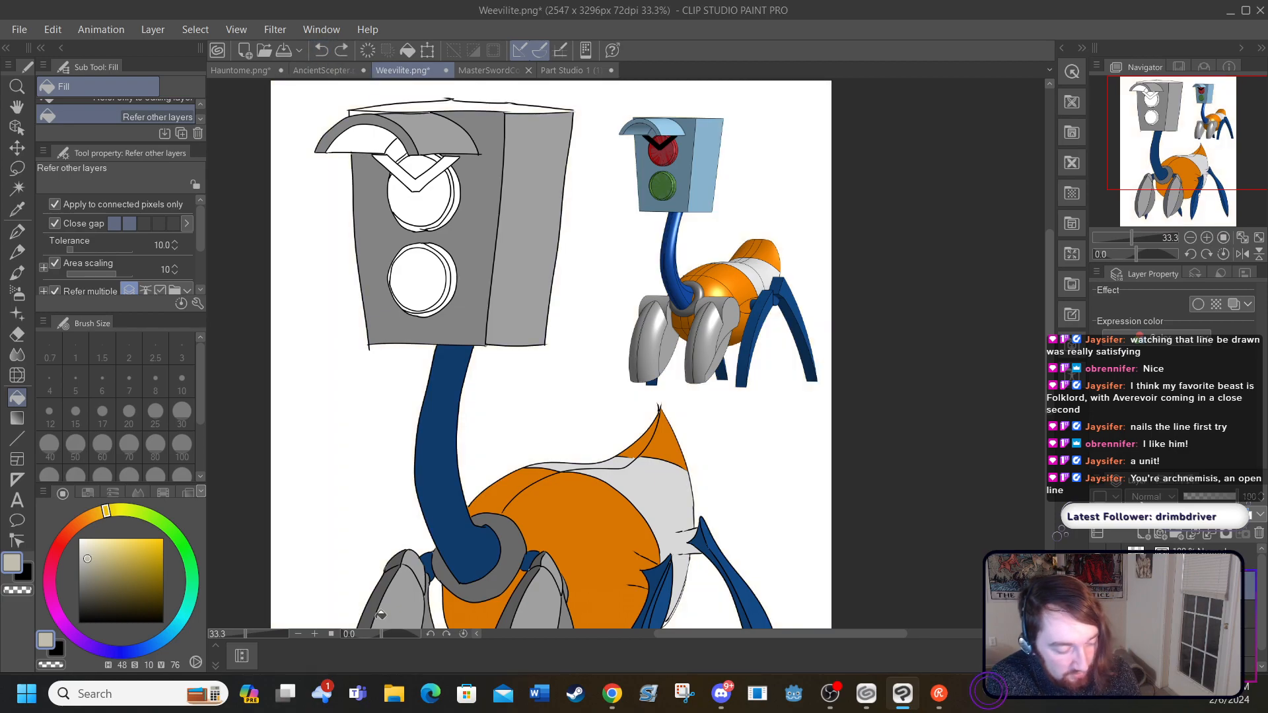
Step: Undo the earlier outline touch-ups and redraw the joins along the head's top edge with the G-pen in black
left_click(315, 634)
left_click(315, 634)
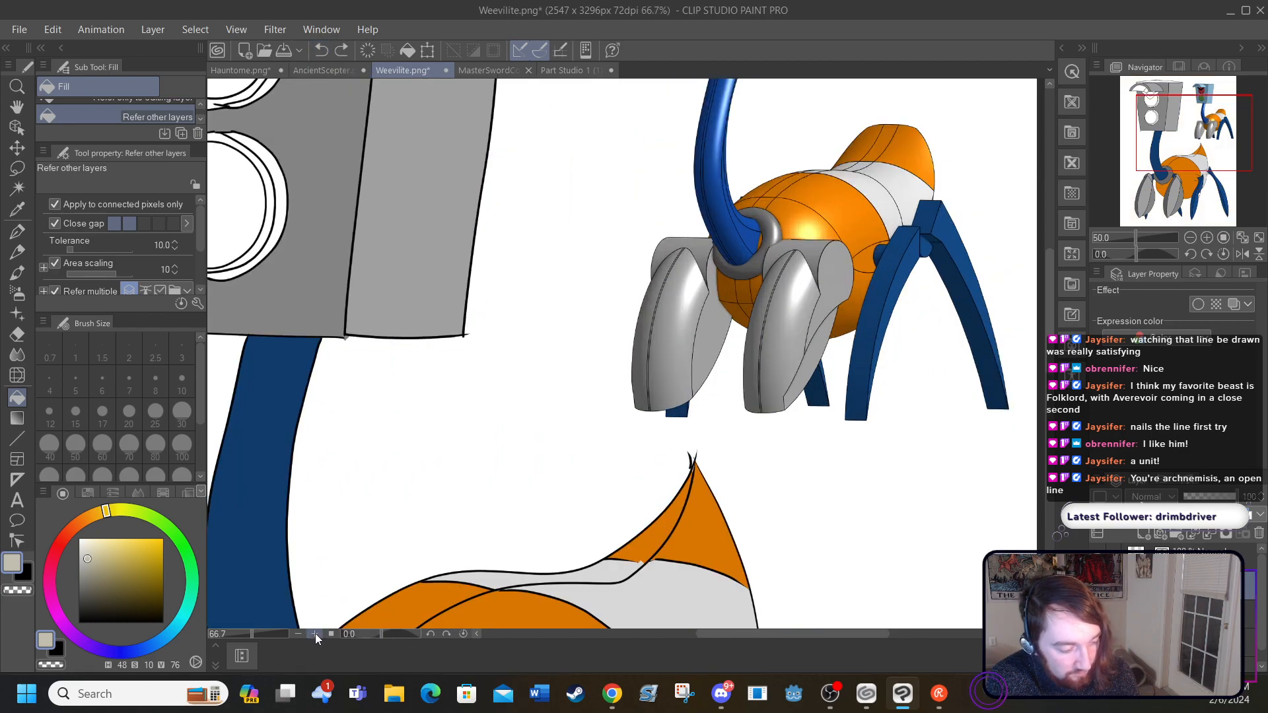
left_click(315, 633)
left_click(710, 642)
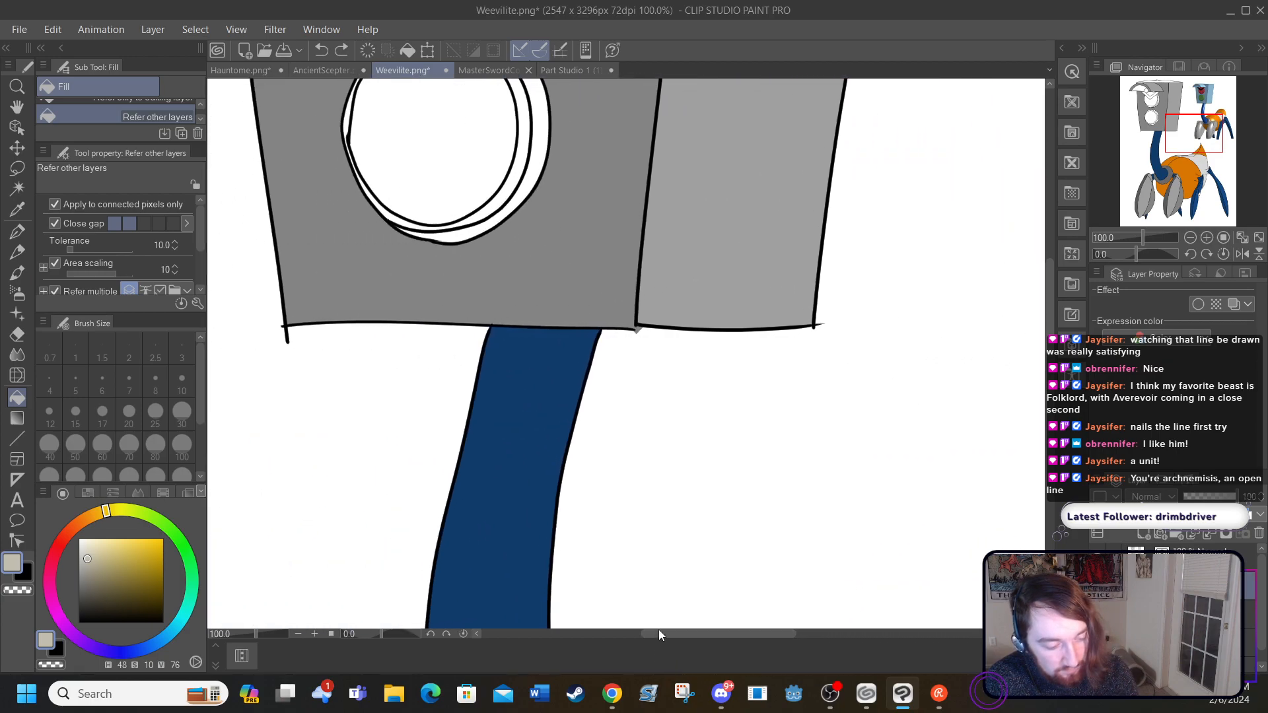
left_click_drag(1050, 343, 1032, 238)
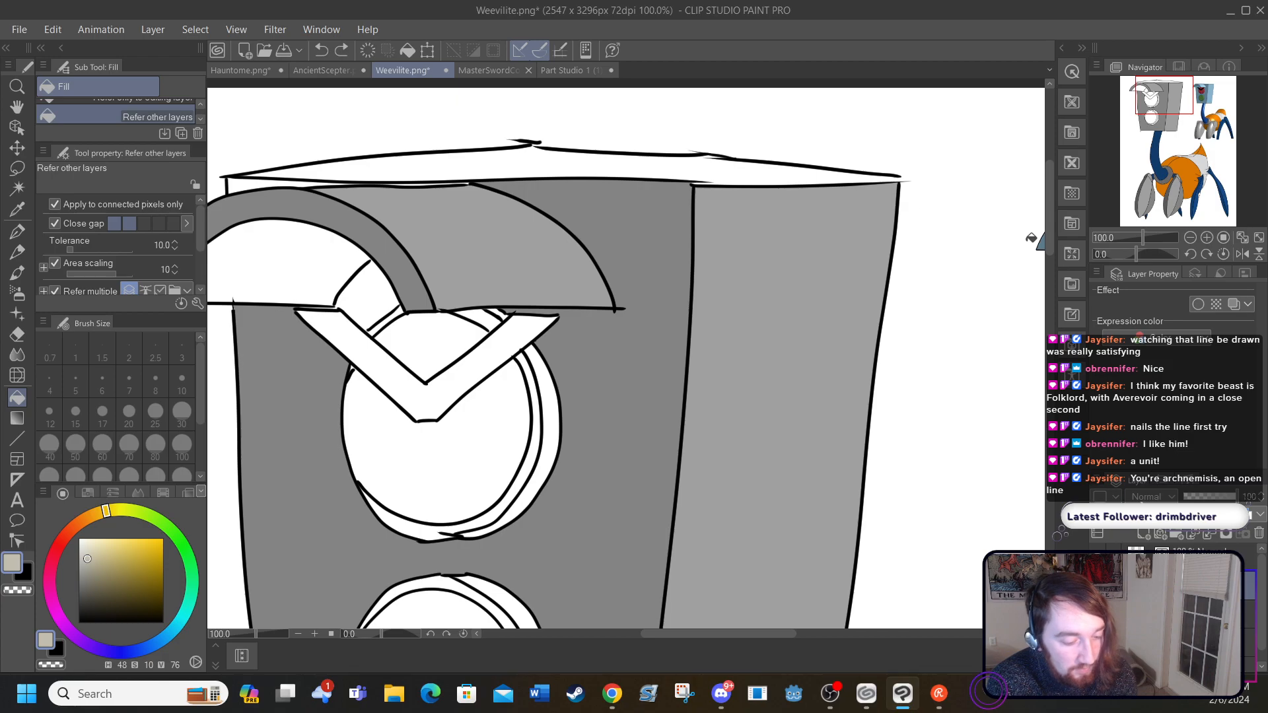
left_click(320, 51)
left_click(320, 51)
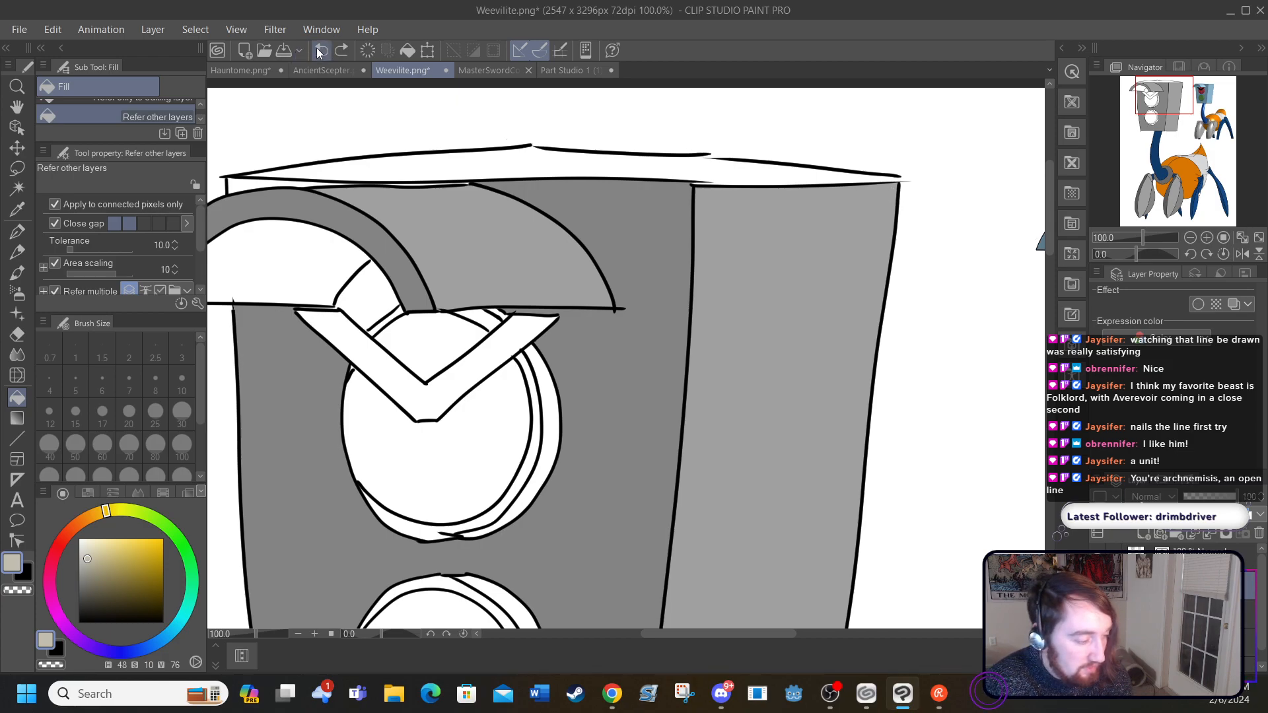
left_click(17, 231)
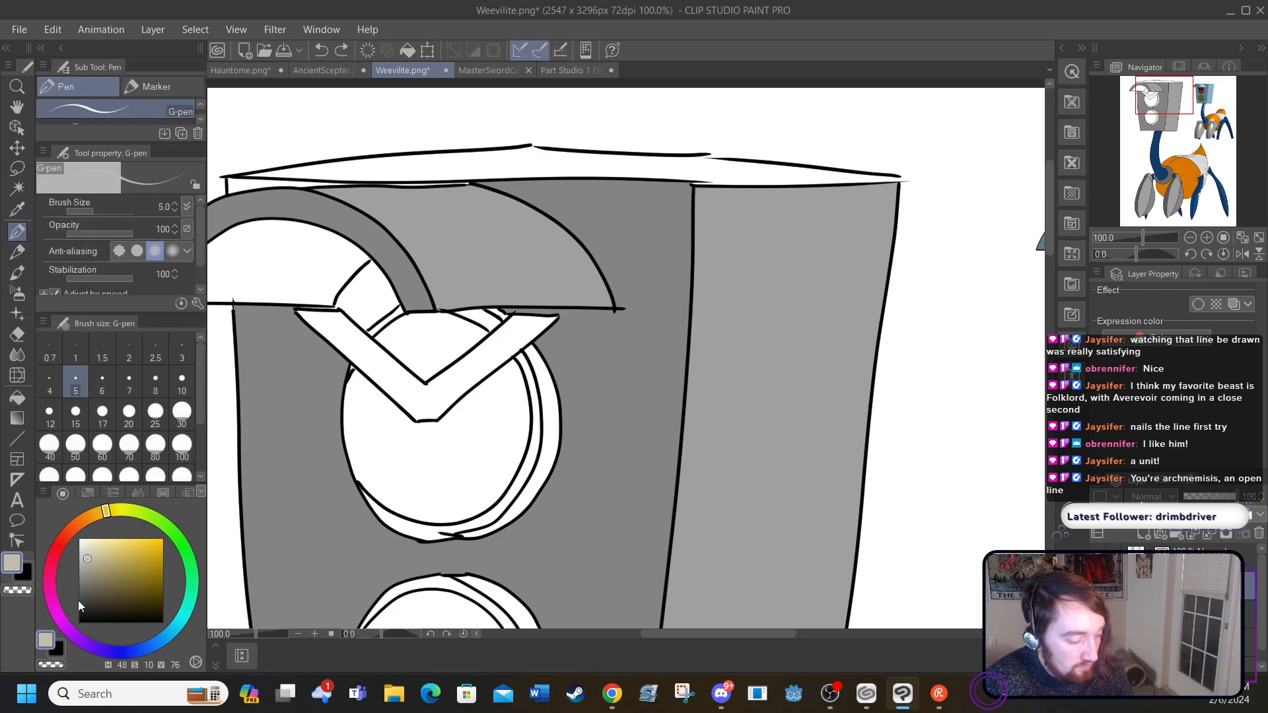
left_click_drag(78, 600, 79, 623)
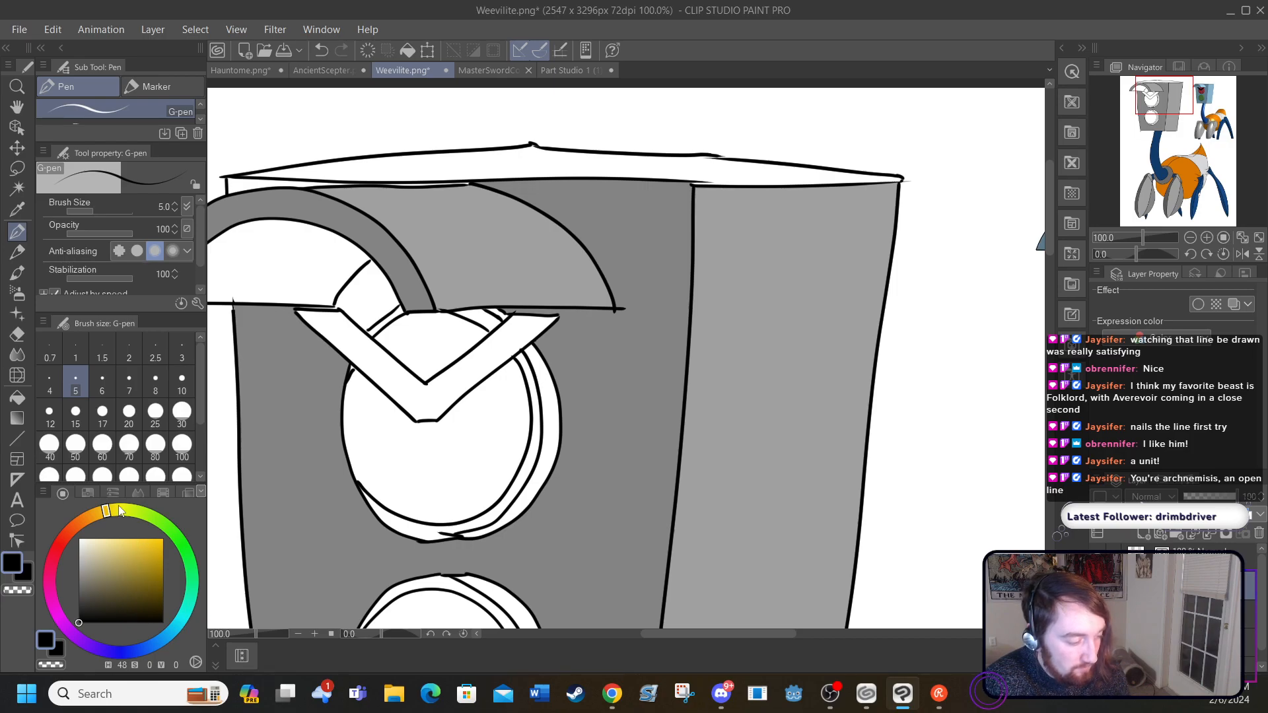
Step: Try to fill the visor's upper surface with black
left_click(17, 397)
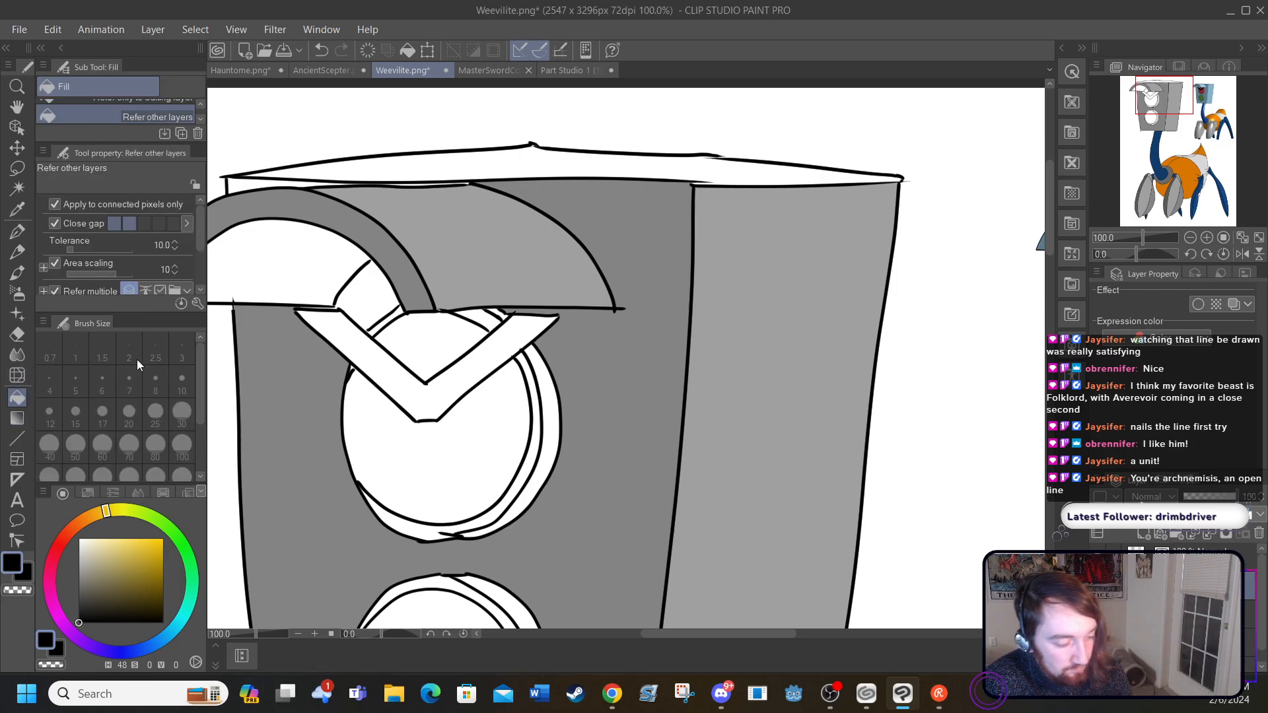
left_click(466, 249)
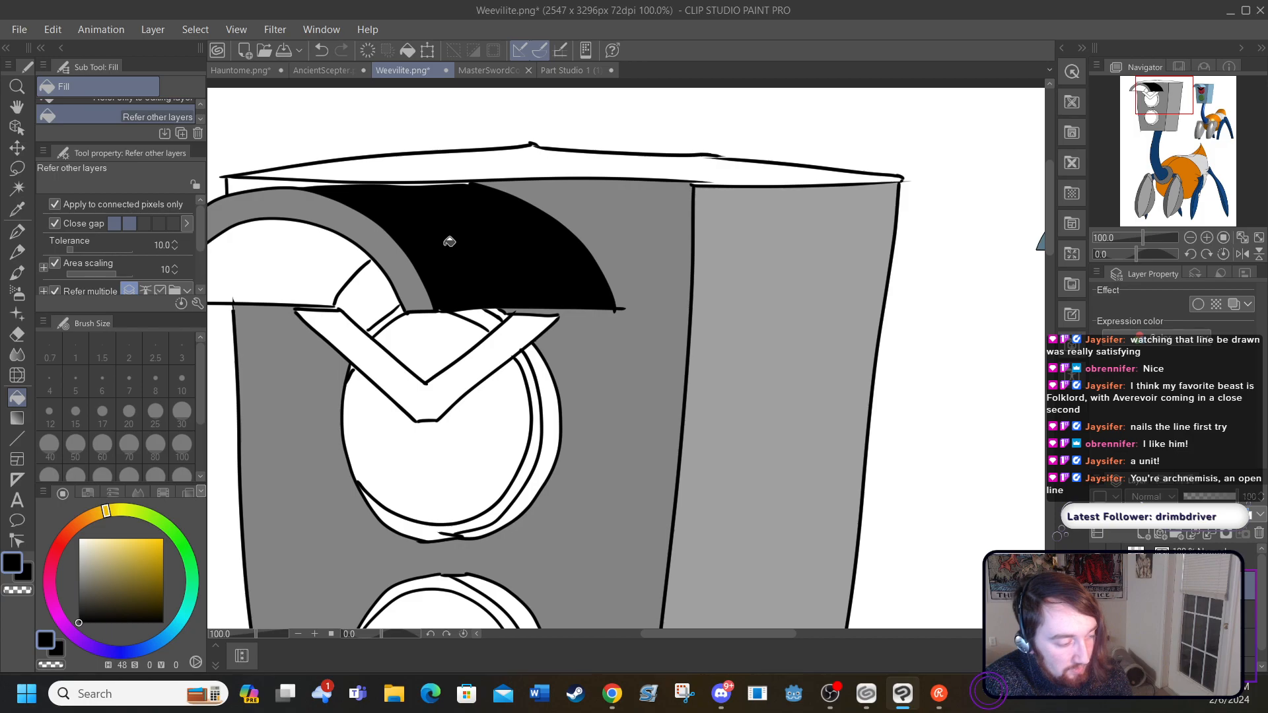
left_click(321, 49)
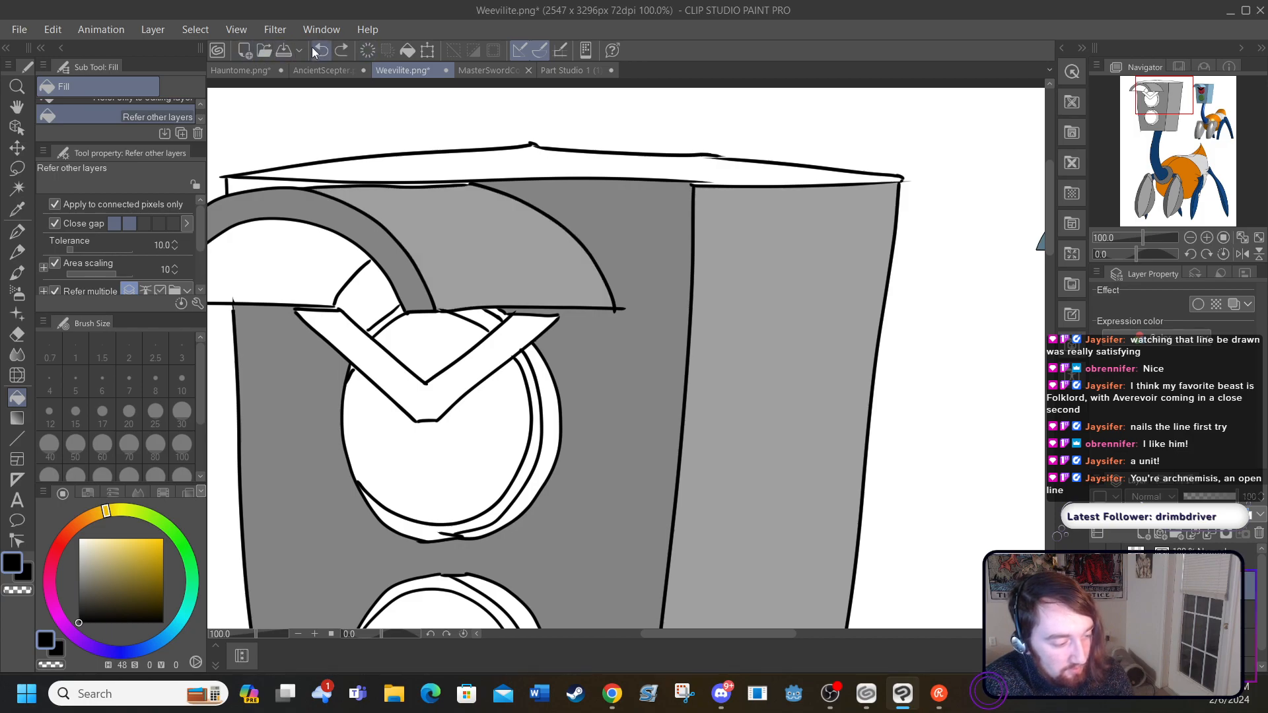
Step: Sample the visor's grey, lighten it to a value of 75, and fill the head's top face with it
left_click(17, 209)
left_click(425, 238)
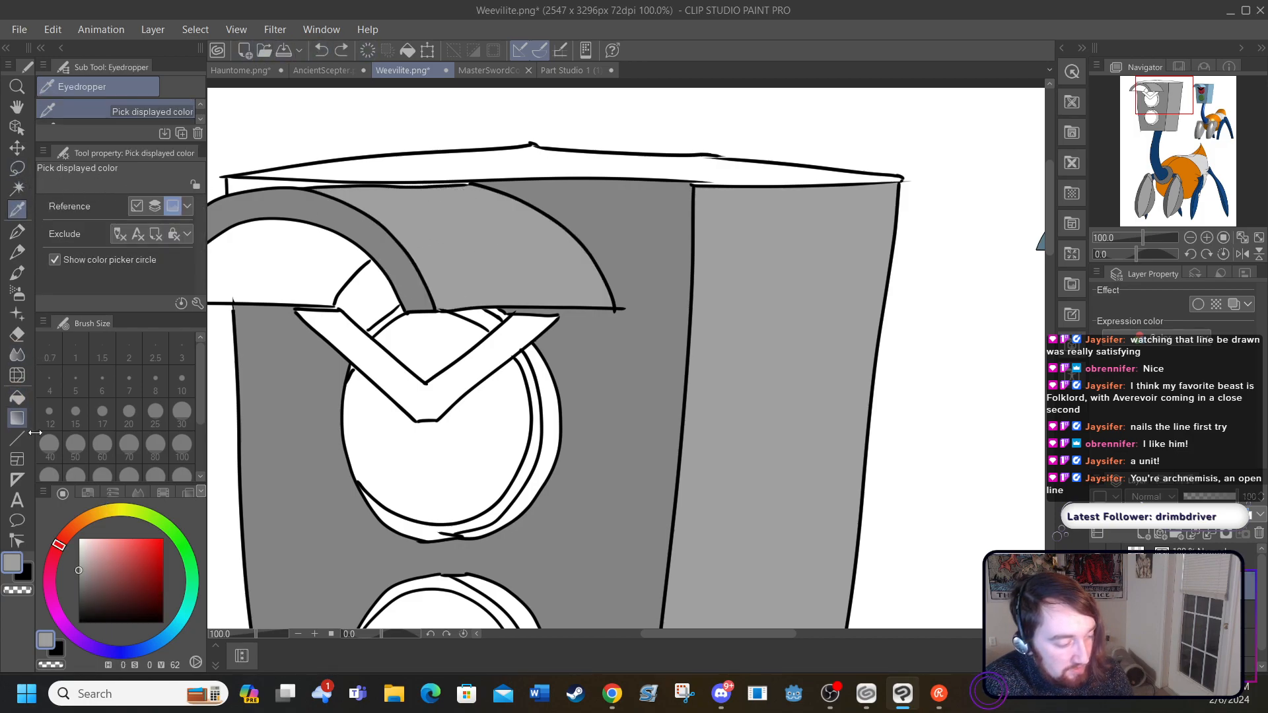
left_click_drag(78, 569, 78, 552)
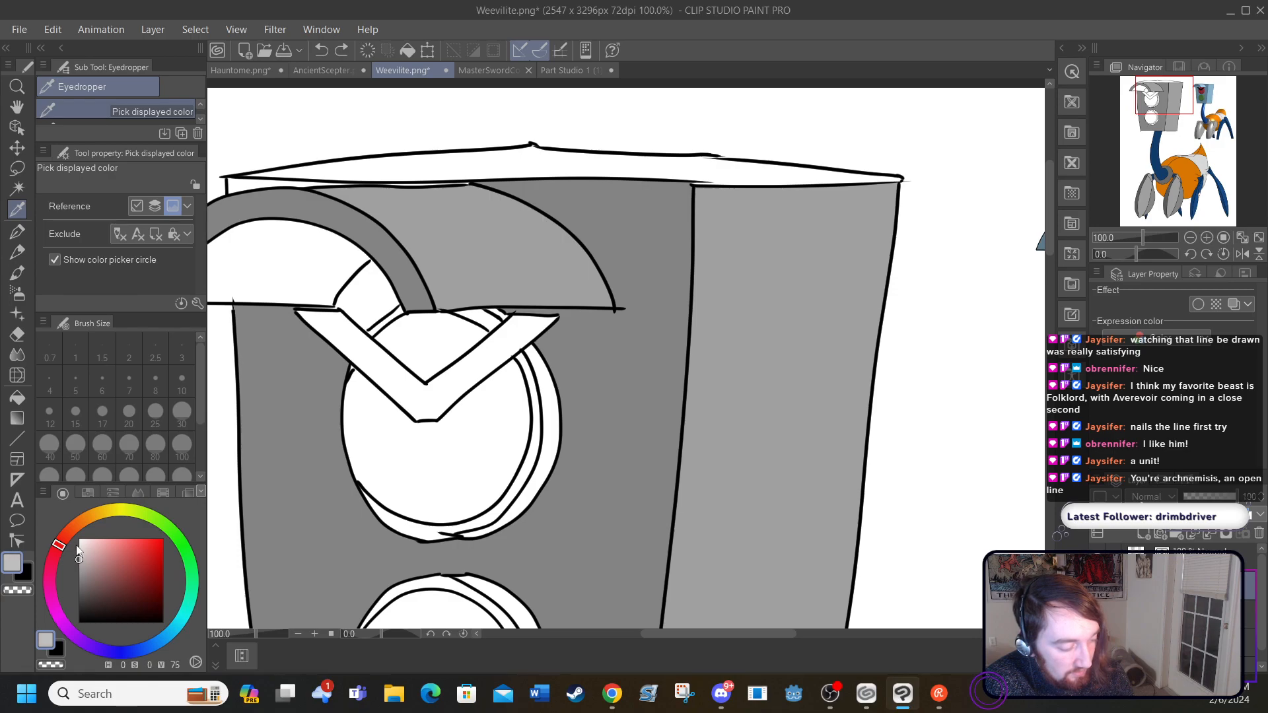
left_click(18, 399)
left_click(469, 161)
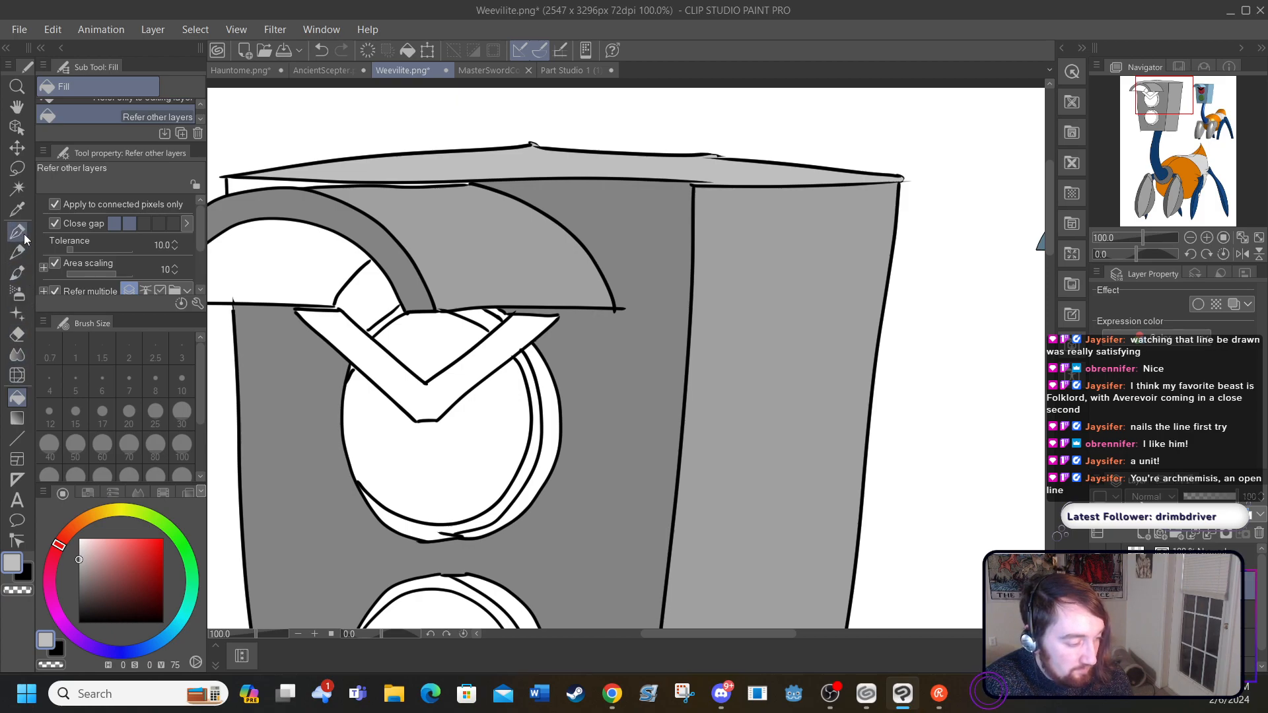
Step: Fill the unpainted bits beside and under the visor with the front face's grey, and the visor's inside with dark grey
left_click(17, 209)
left_click(268, 400)
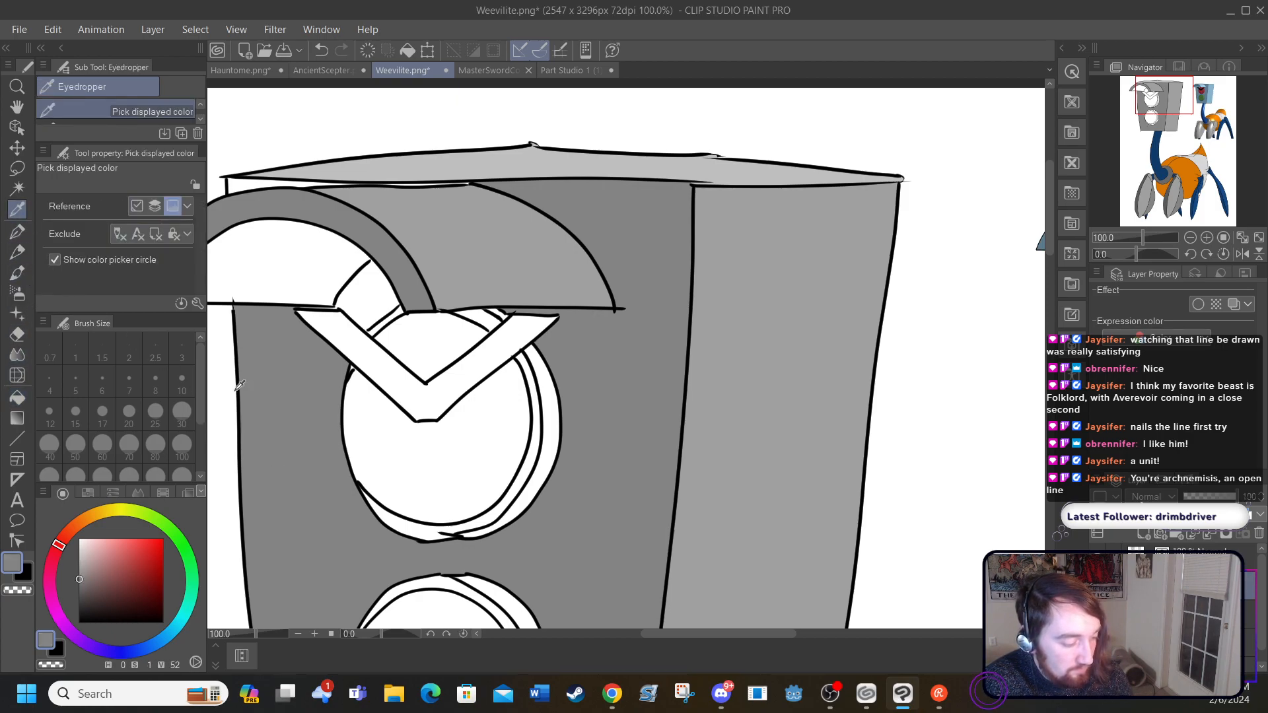
left_click(17, 398)
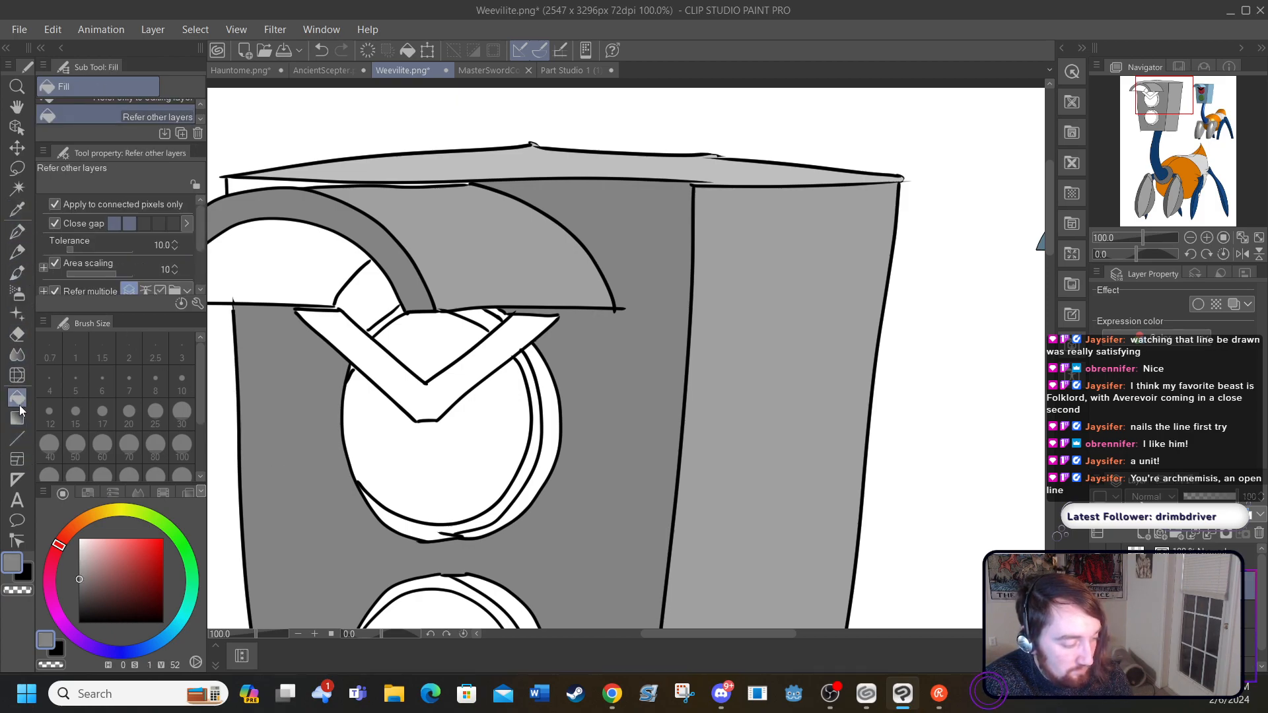
left_click(243, 180)
left_click(363, 293)
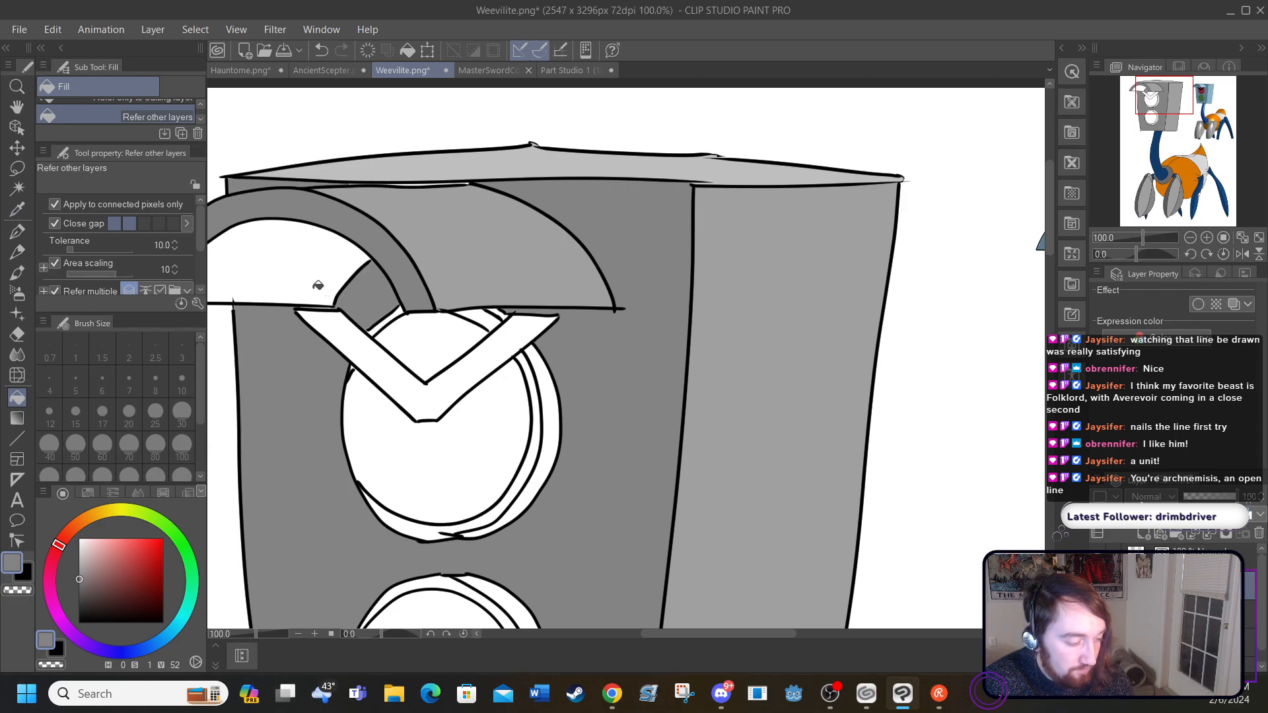
left_click_drag(80, 578, 82, 597)
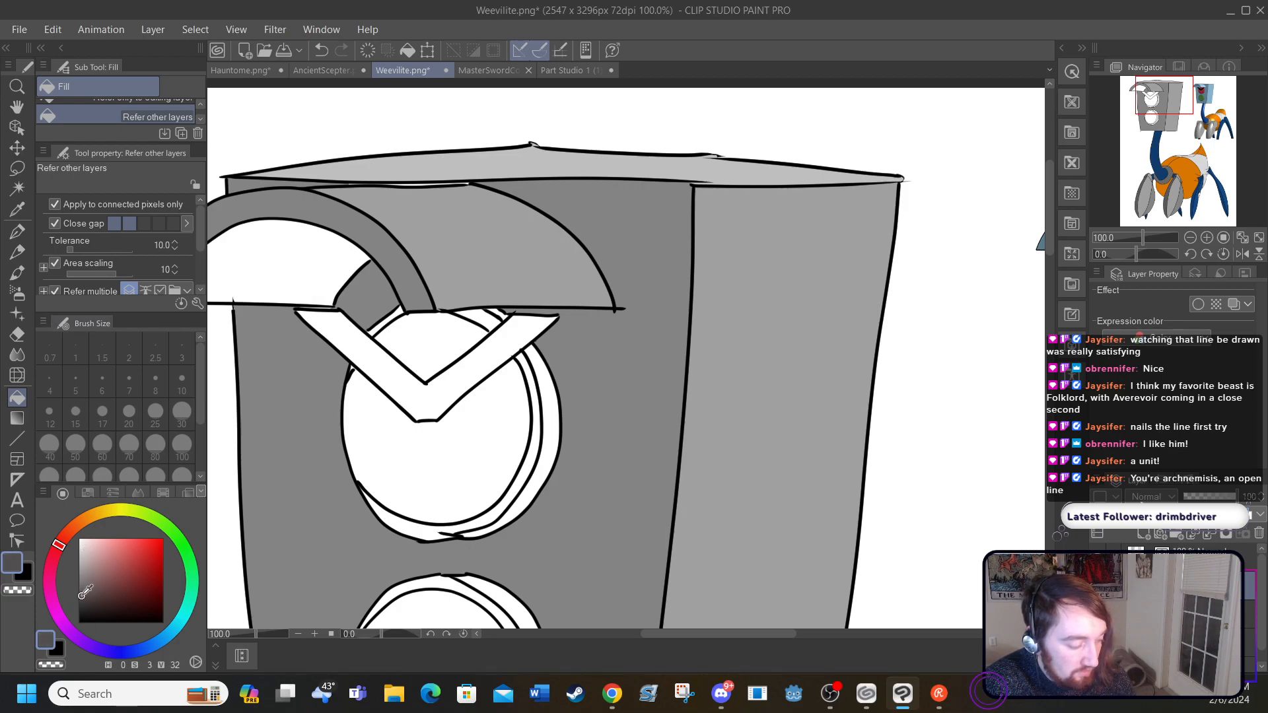
left_click(258, 260)
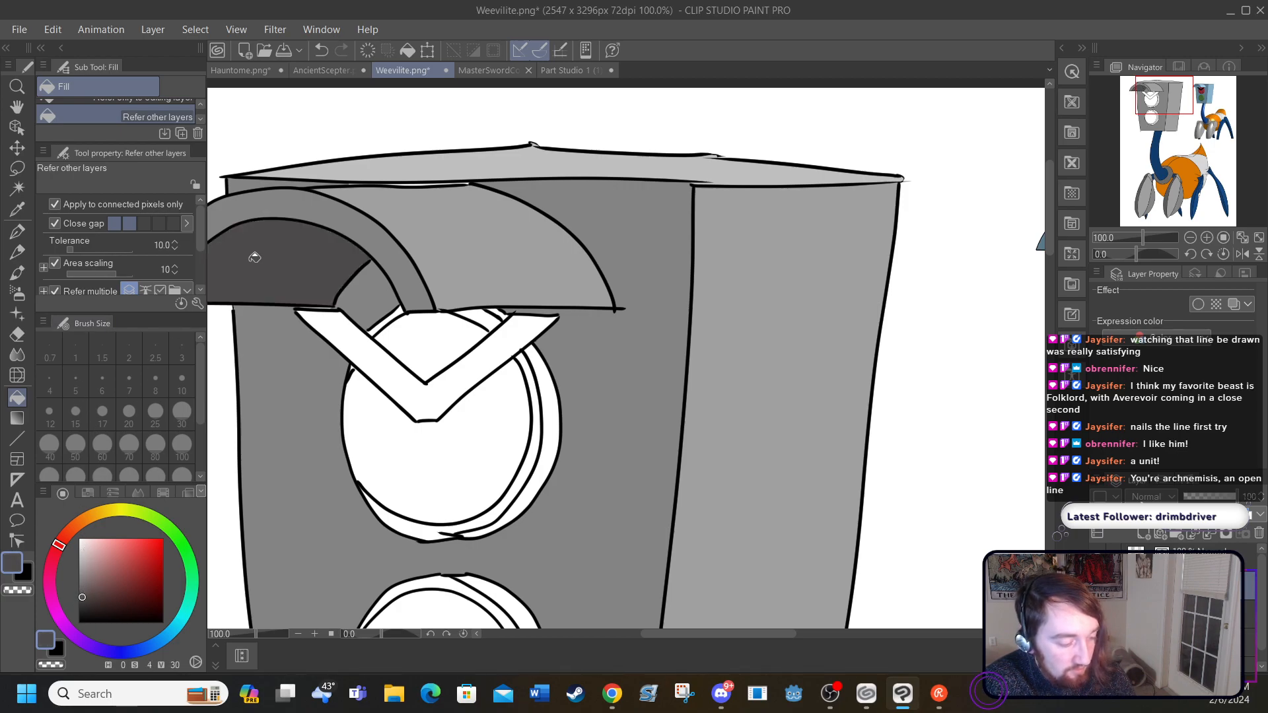
Step: Fill the V-shaped brow over the upper light with dark red (H 0, S 66, V 35)
left_click(82, 622)
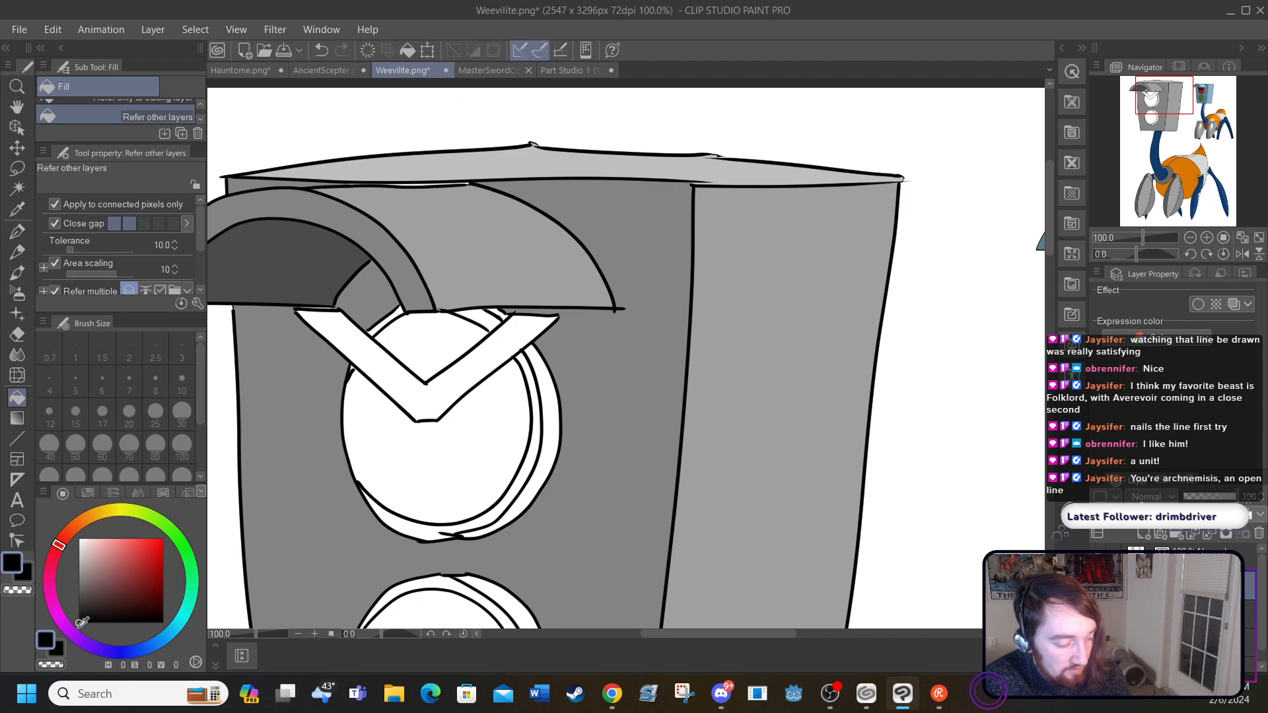
left_click_drag(84, 623, 134, 593)
left_click(376, 357)
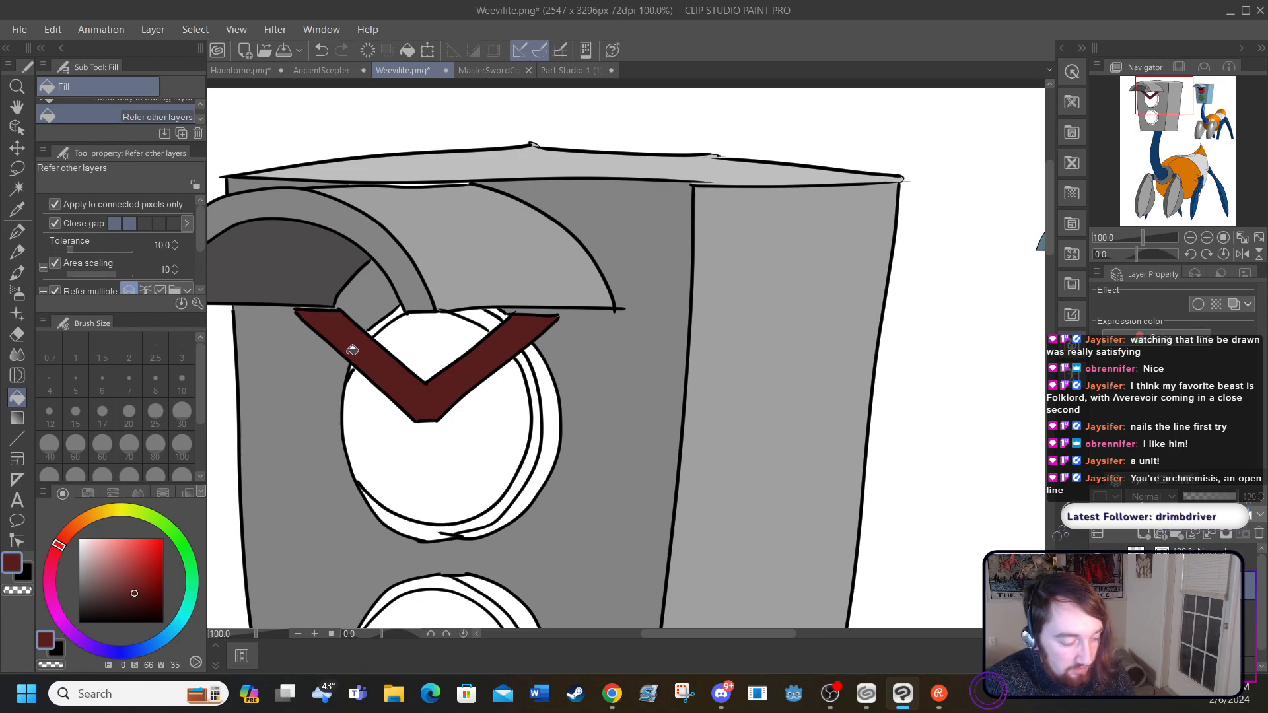
Step: Fill the upper light's lens, below and above the brow, with bright red (H 0, S 97, V 80)
mouse_move(157, 559)
left_mouse_down()
mouse_move(157, 544)
mouse_move(161, 556)
left_mouse_up()
left_click(419, 461)
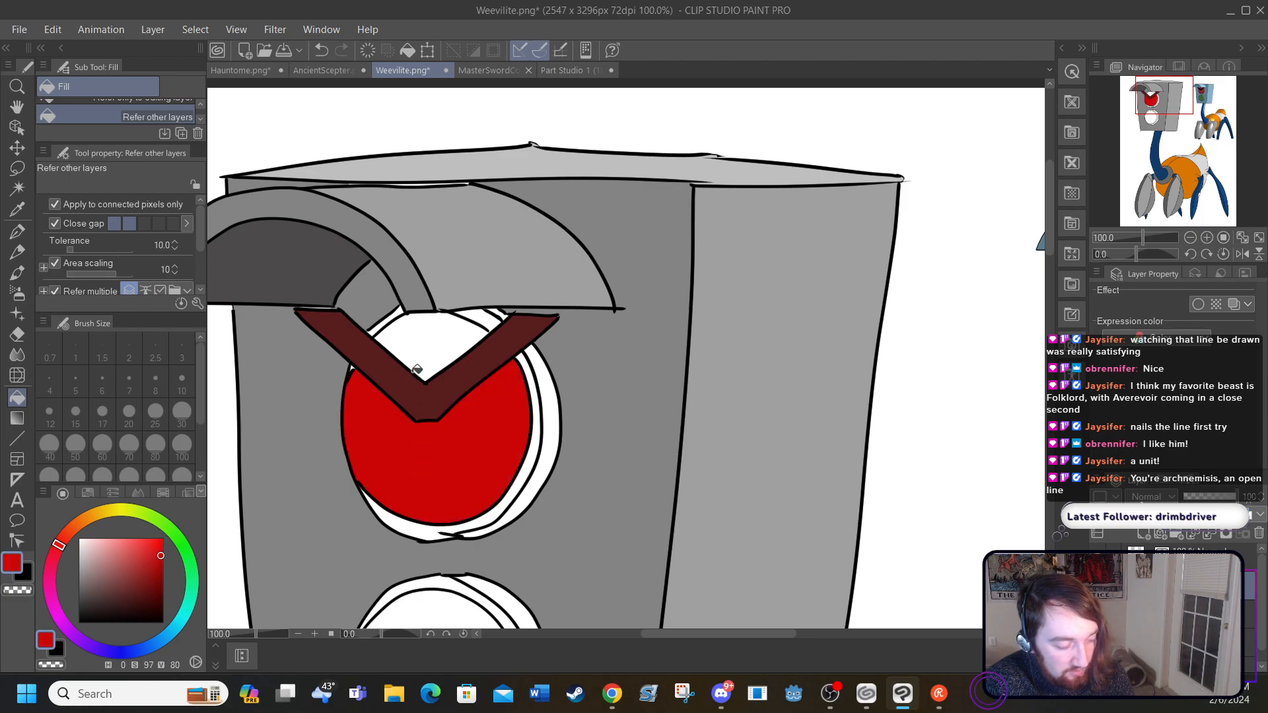
left_click(422, 341)
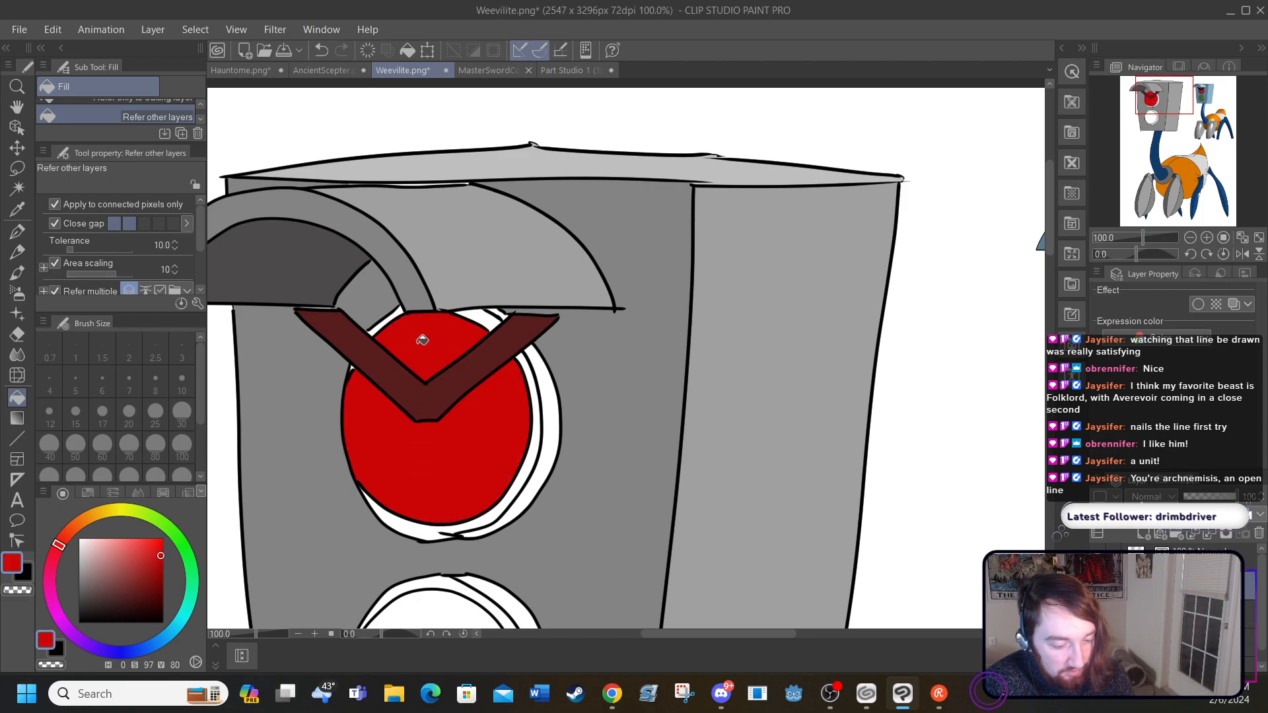
Step: Fill the upper light's inner rim with darker red (S 95, V 52) and its outer rim with very dark red (S 97, V 29)
left_click_drag(160, 557, 158, 579)
left_click(424, 509)
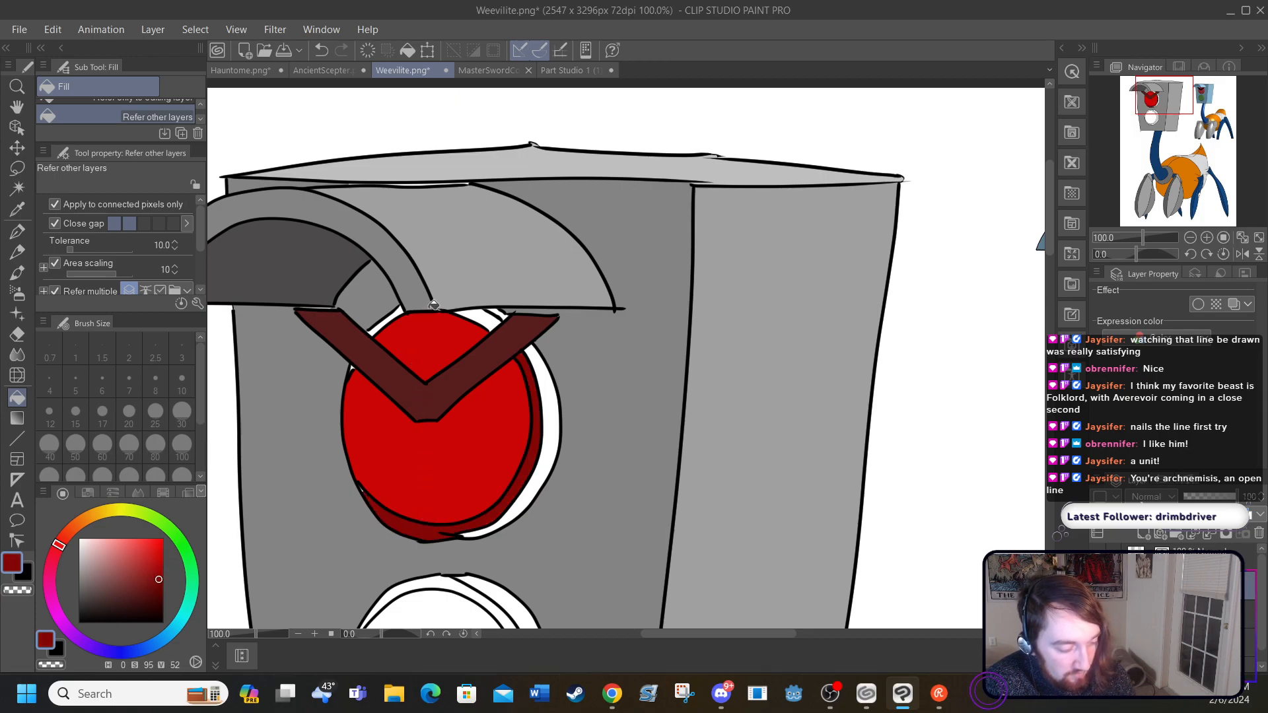
left_click(480, 314)
left_click(383, 323)
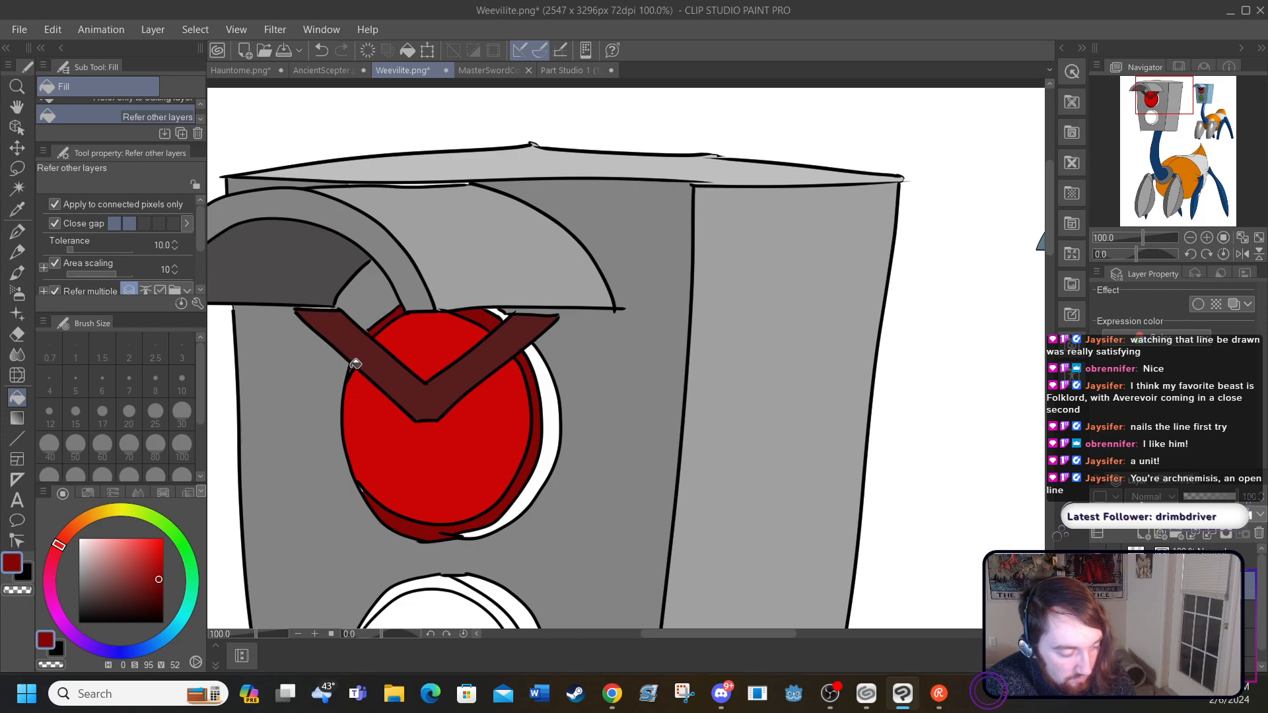
left_click(159, 590)
left_click(160, 598)
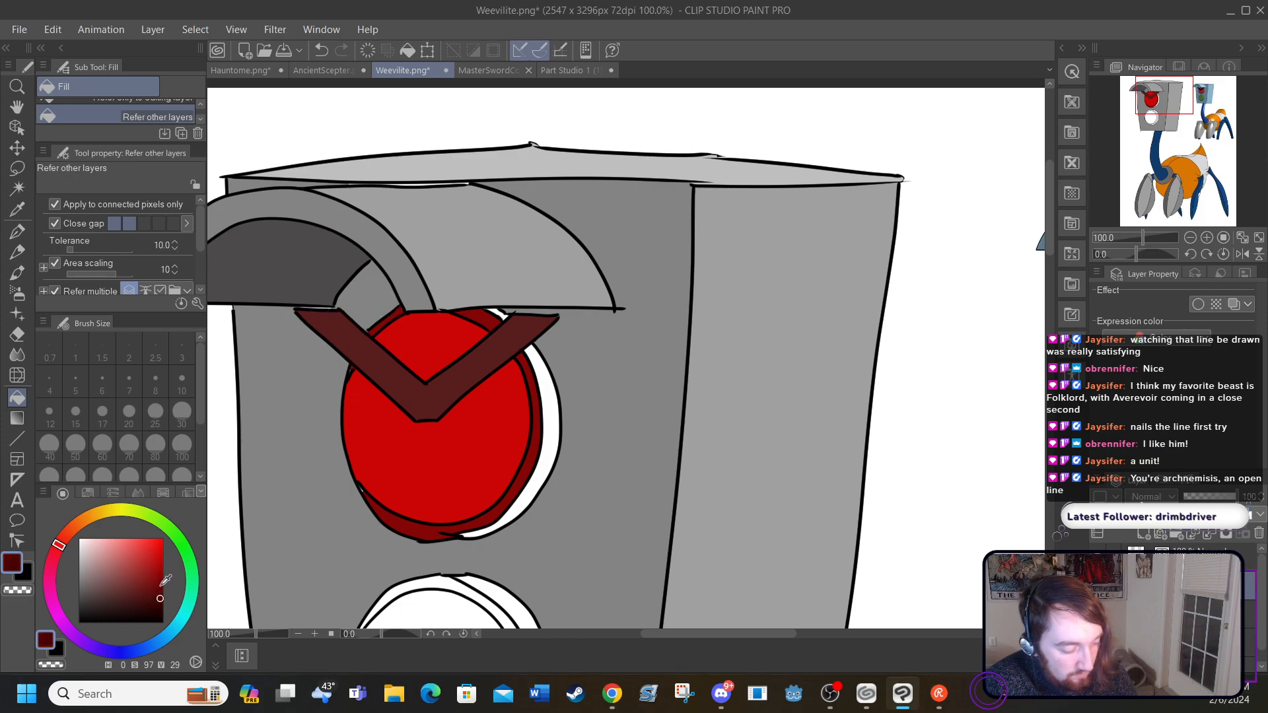
left_click(526, 494)
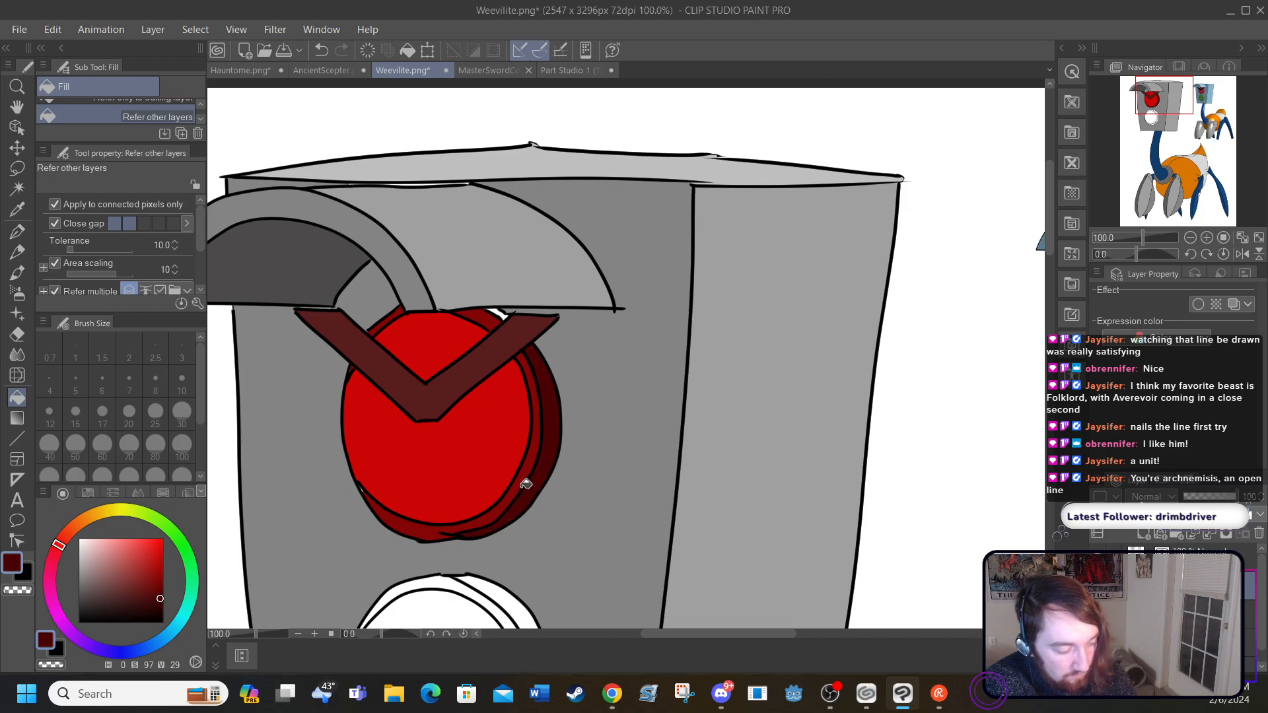
Step: Fill the lower light's lens with bright green (H 118, S 90, V 67)
left_click_drag(1049, 250, 1052, 299)
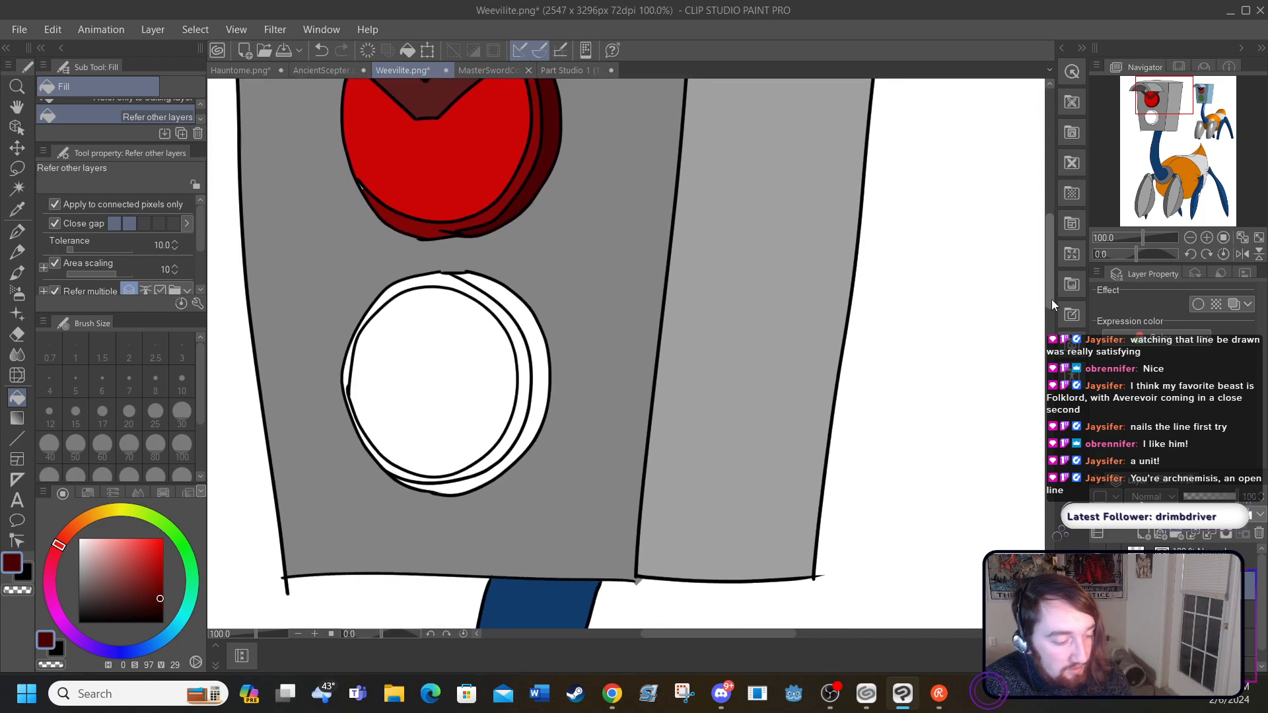
left_click(177, 541)
left_click_drag(177, 540, 182, 543)
left_click(154, 588)
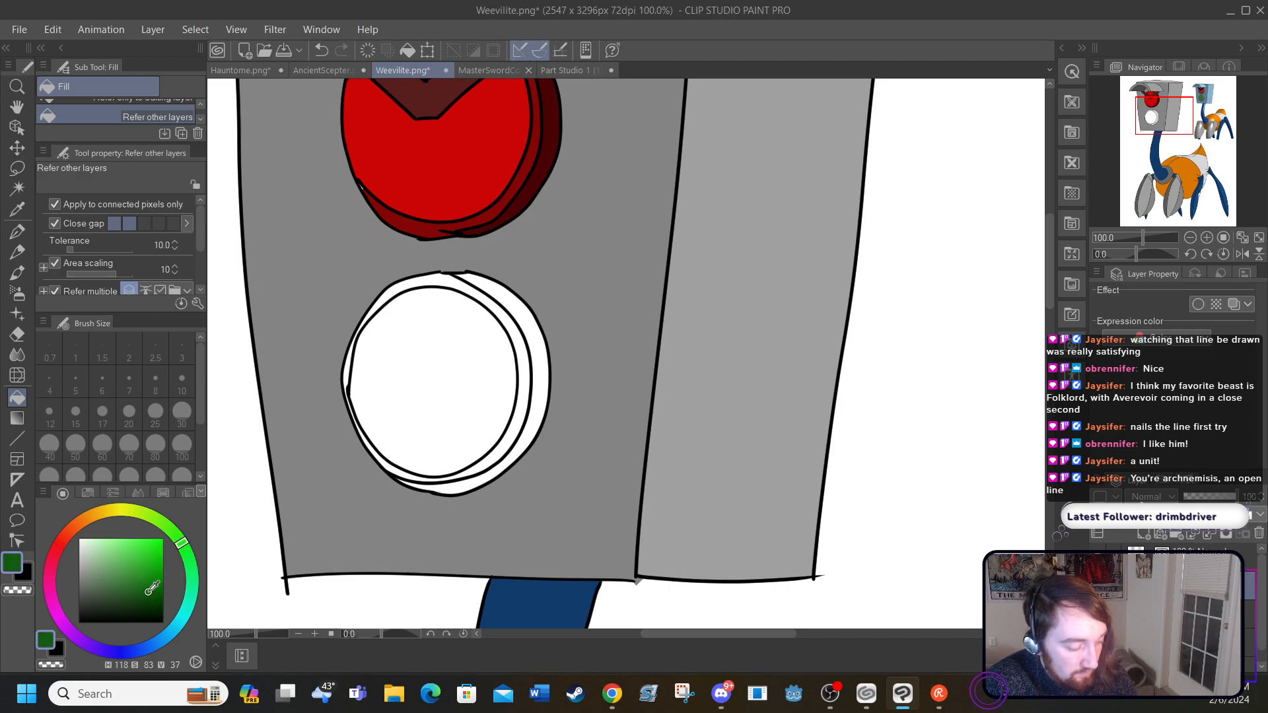
left_click_drag(154, 588, 154, 566)
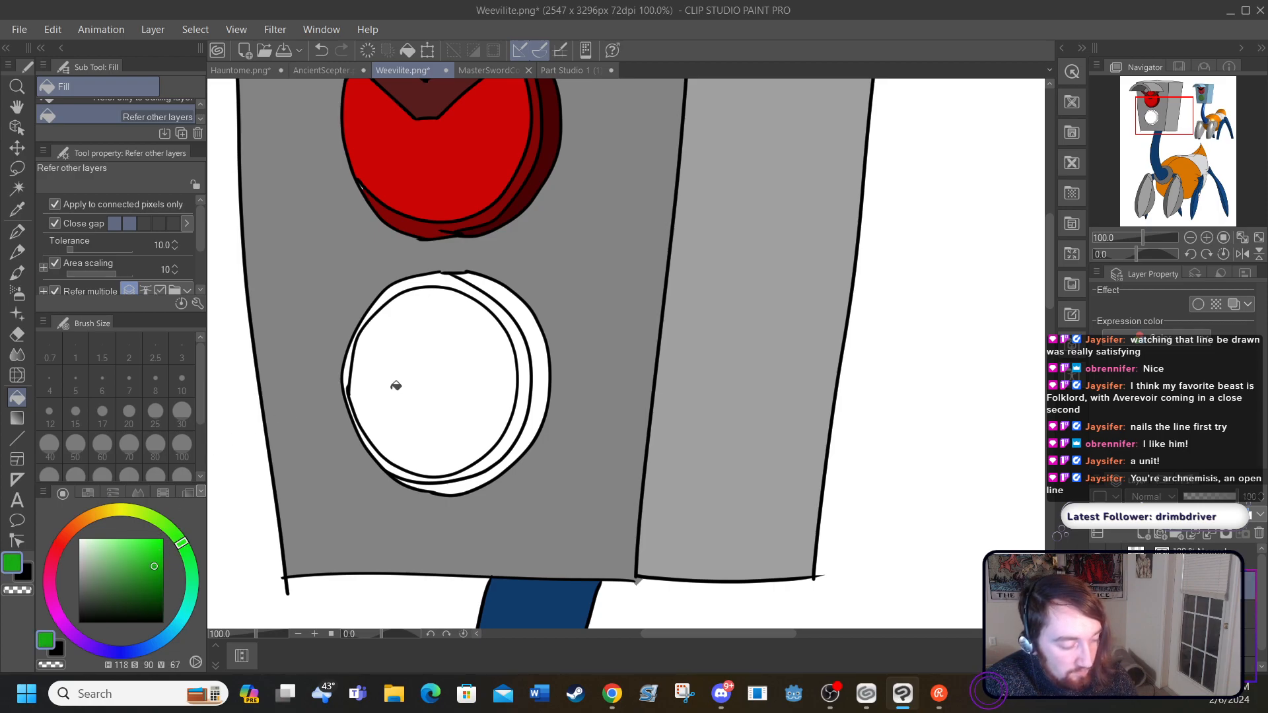
left_click(395, 385)
Step: Fill the lower light's inner rim with darker green (S 94, V 45) and its outer rim with very dark green (S 96, V 29)
left_click(158, 584)
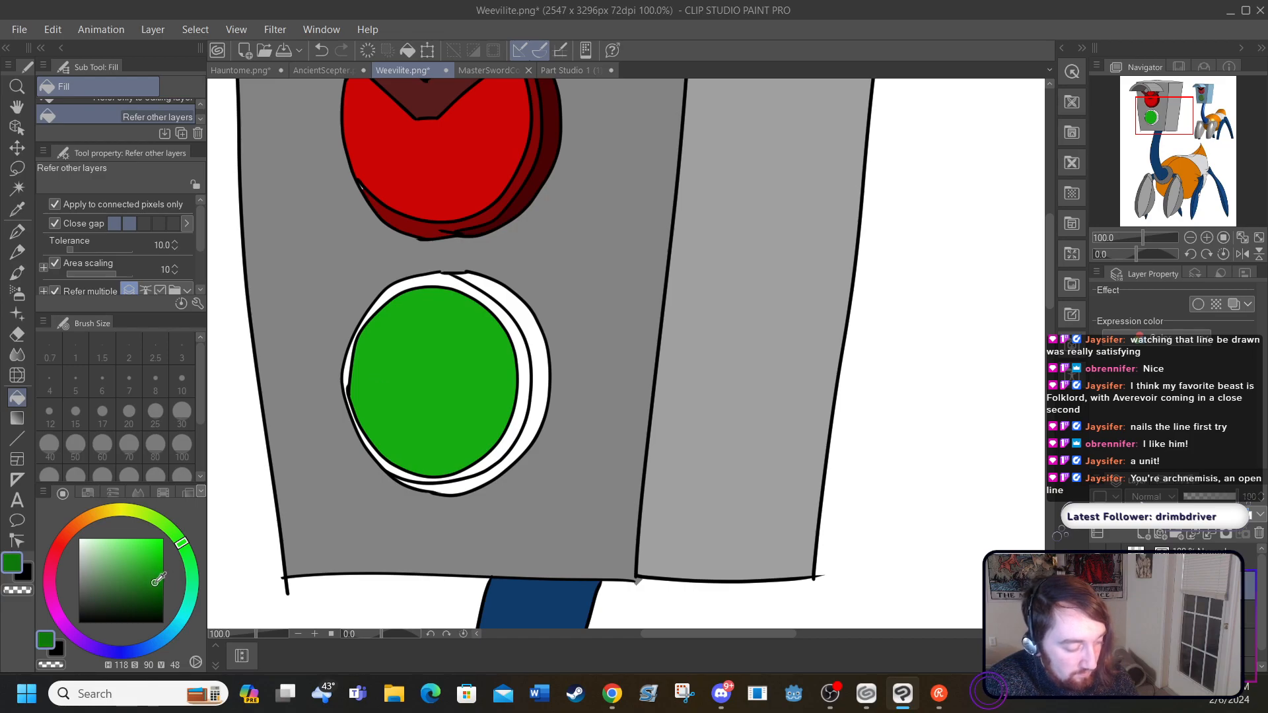
left_click(478, 463)
left_click(350, 365)
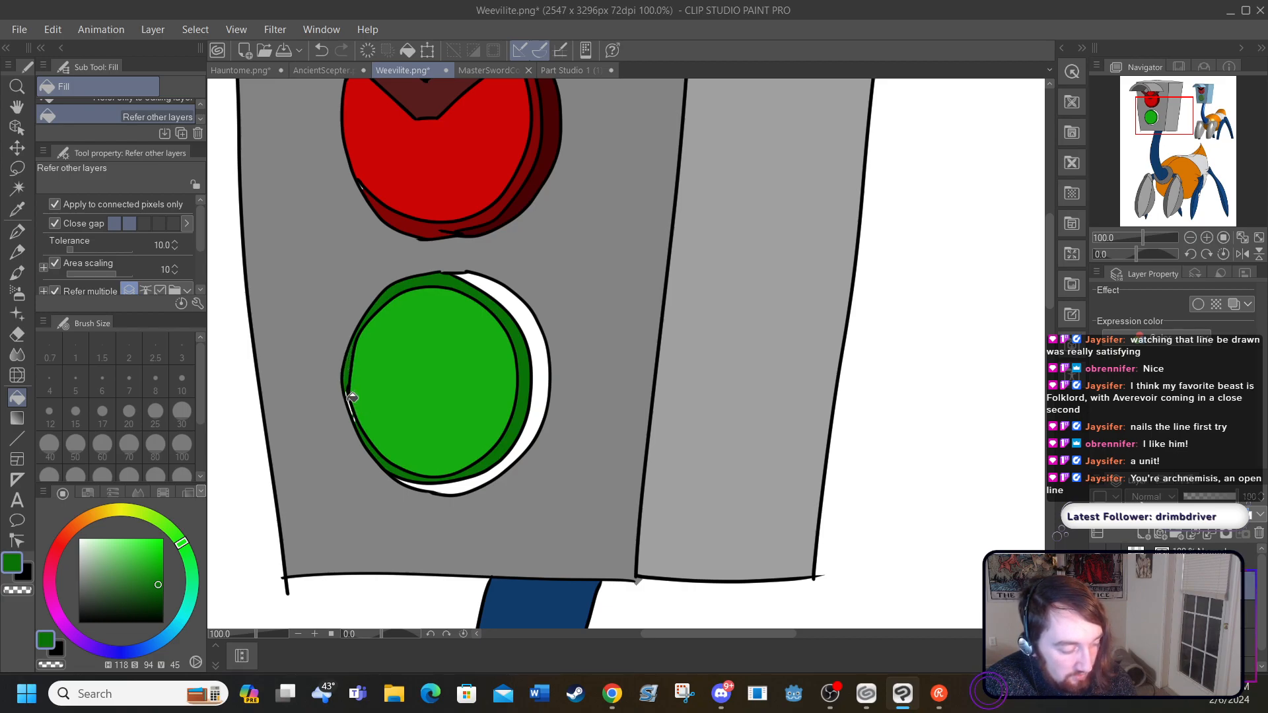
left_click(160, 599)
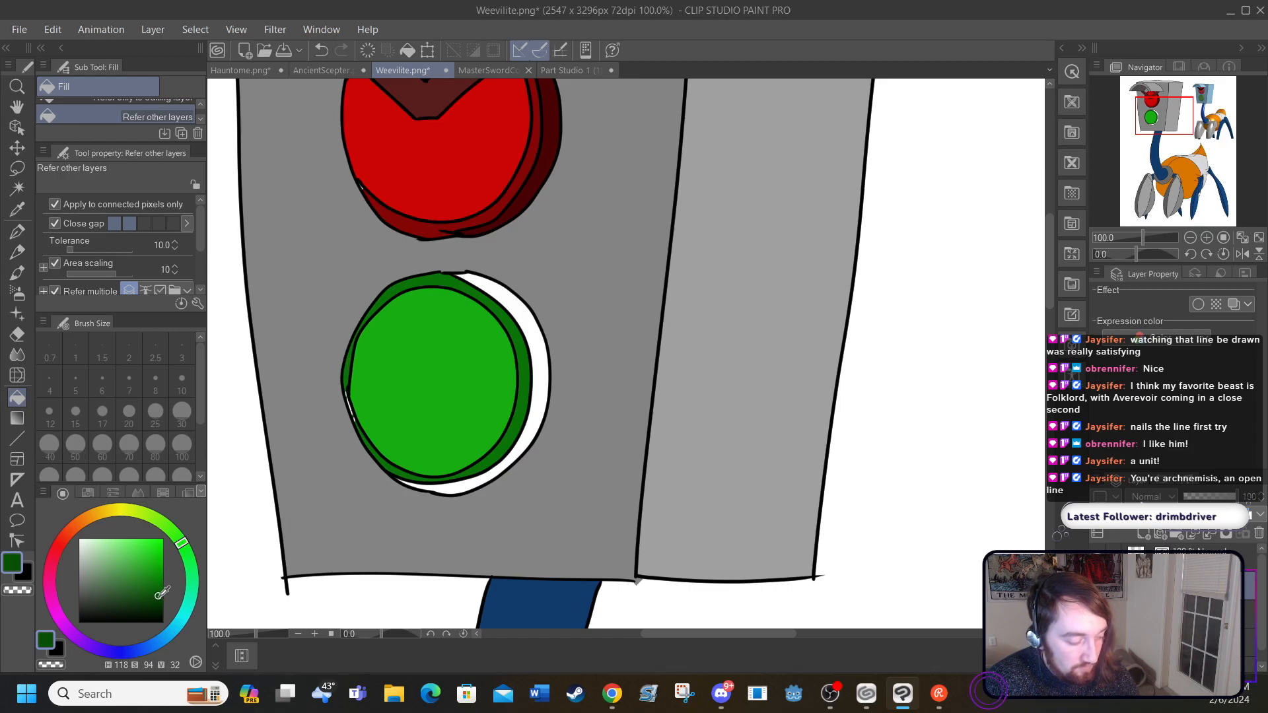
left_click(465, 485)
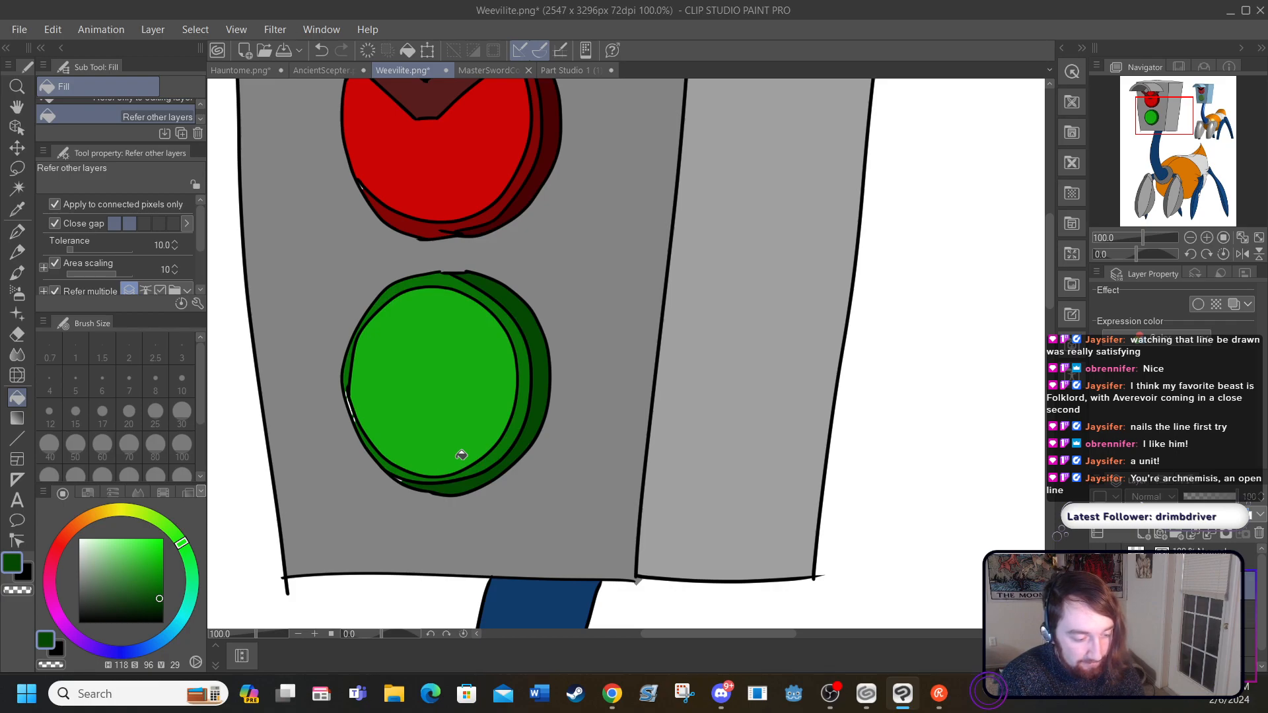
Step: Paint over the white gaps along the lower light's inner rim with the size 5 G-pen in very dark green
left_click(26, 238)
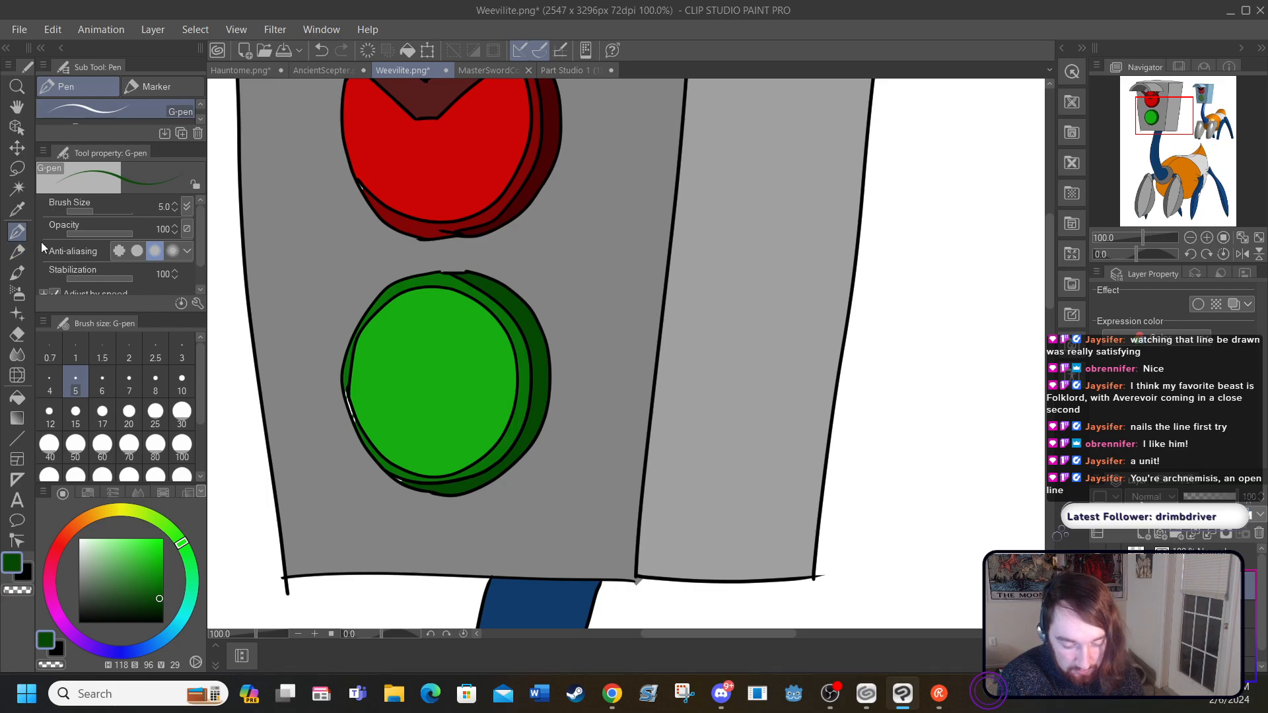
left_click(1098, 585)
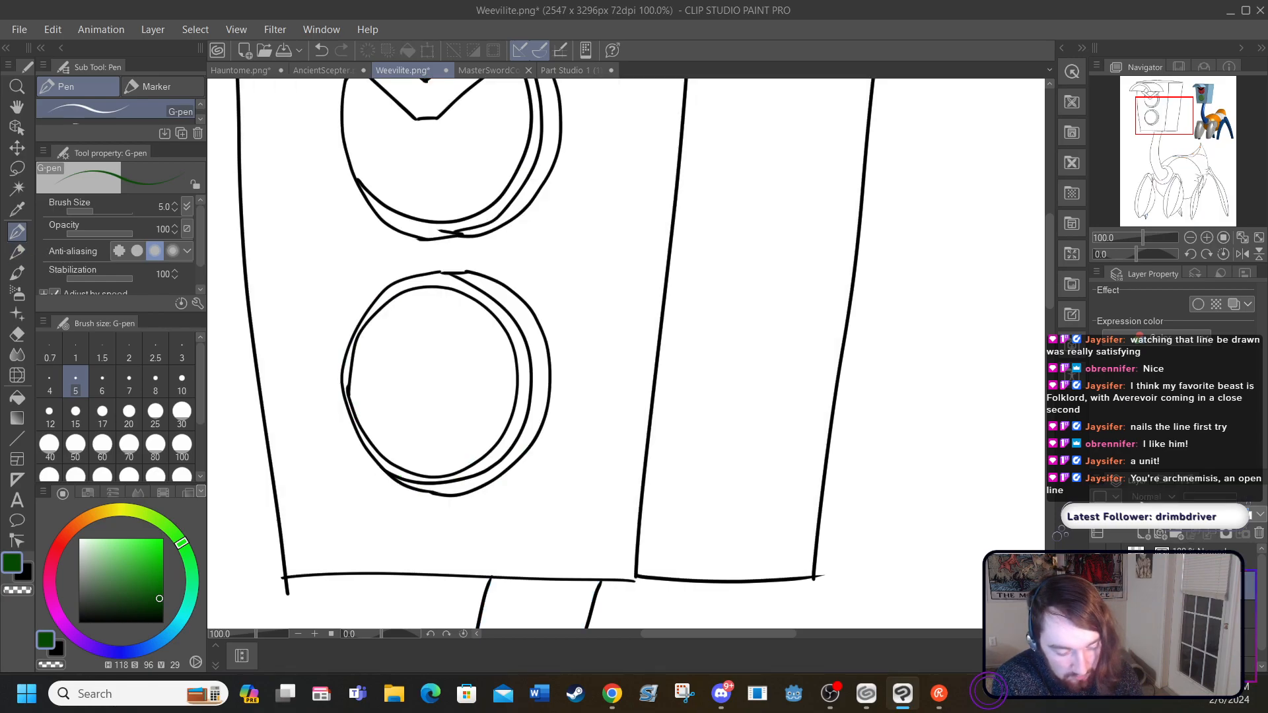
left_click(1097, 585)
left_click(1098, 585)
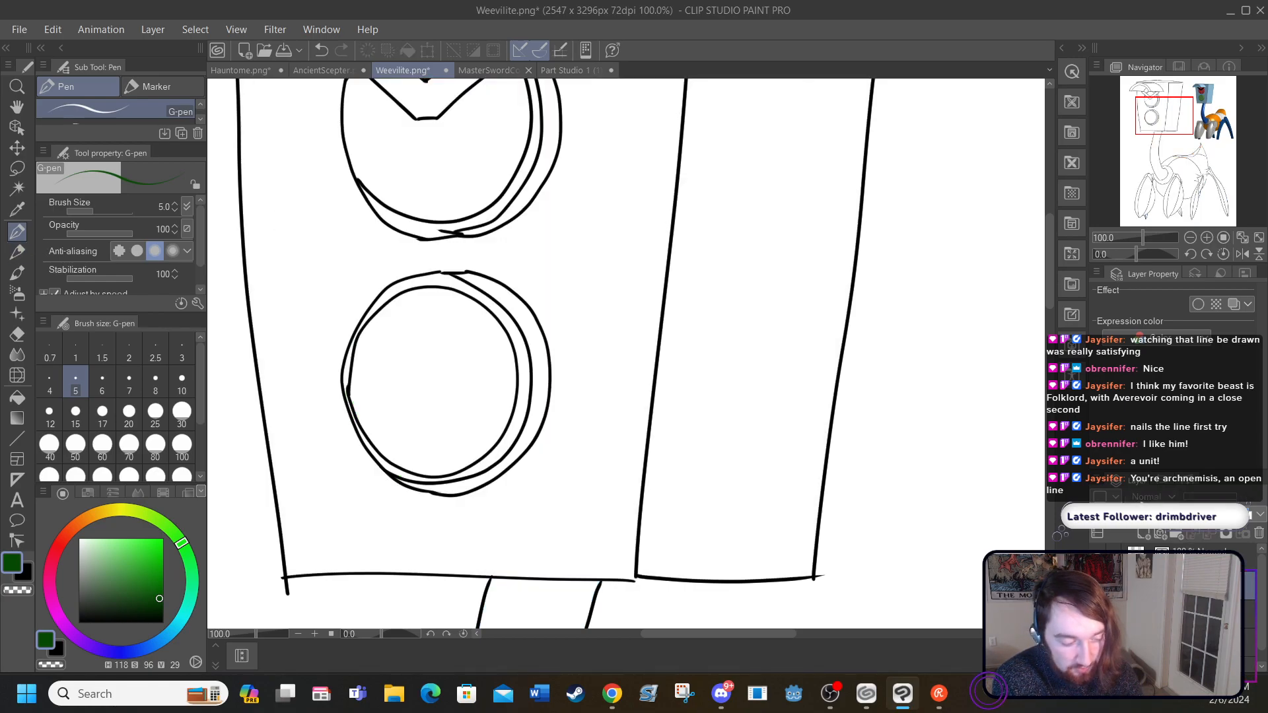
left_click(1098, 586)
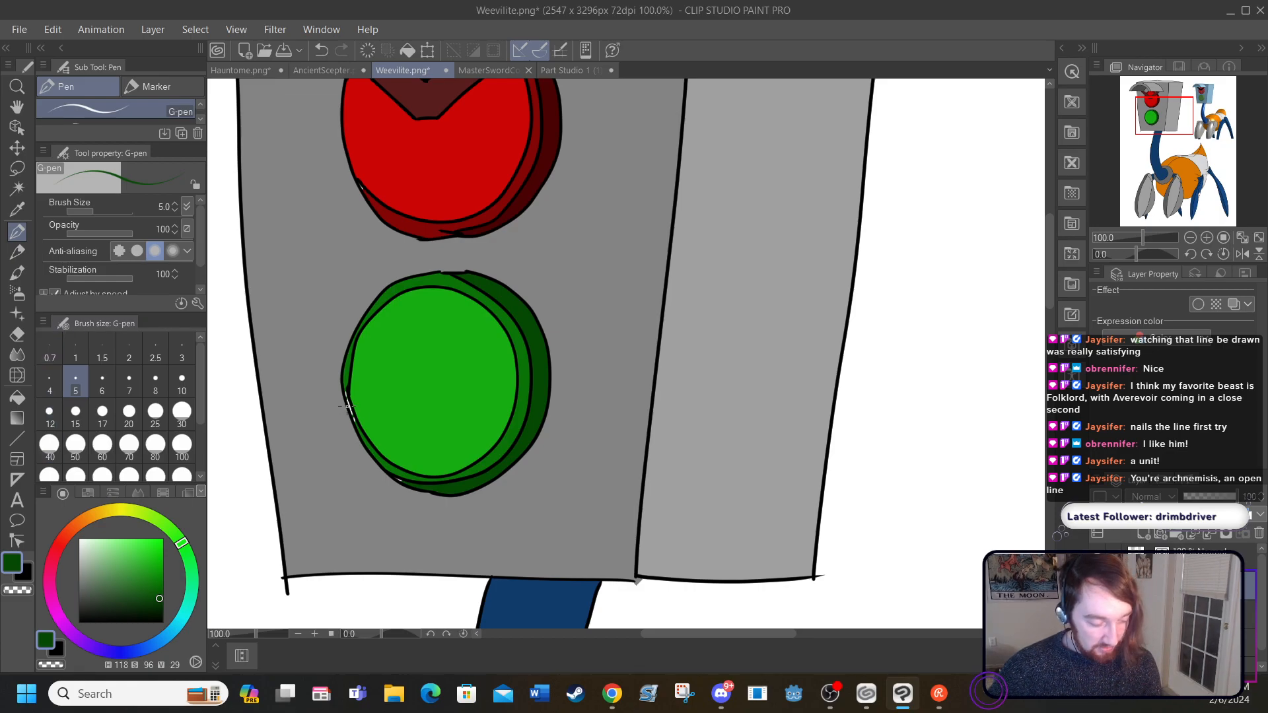
mouse_move(286, 424)
left_mouse_down()
mouse_move(228, 461)
mouse_move(306, 510)
left_mouse_up()
left_click(313, 634)
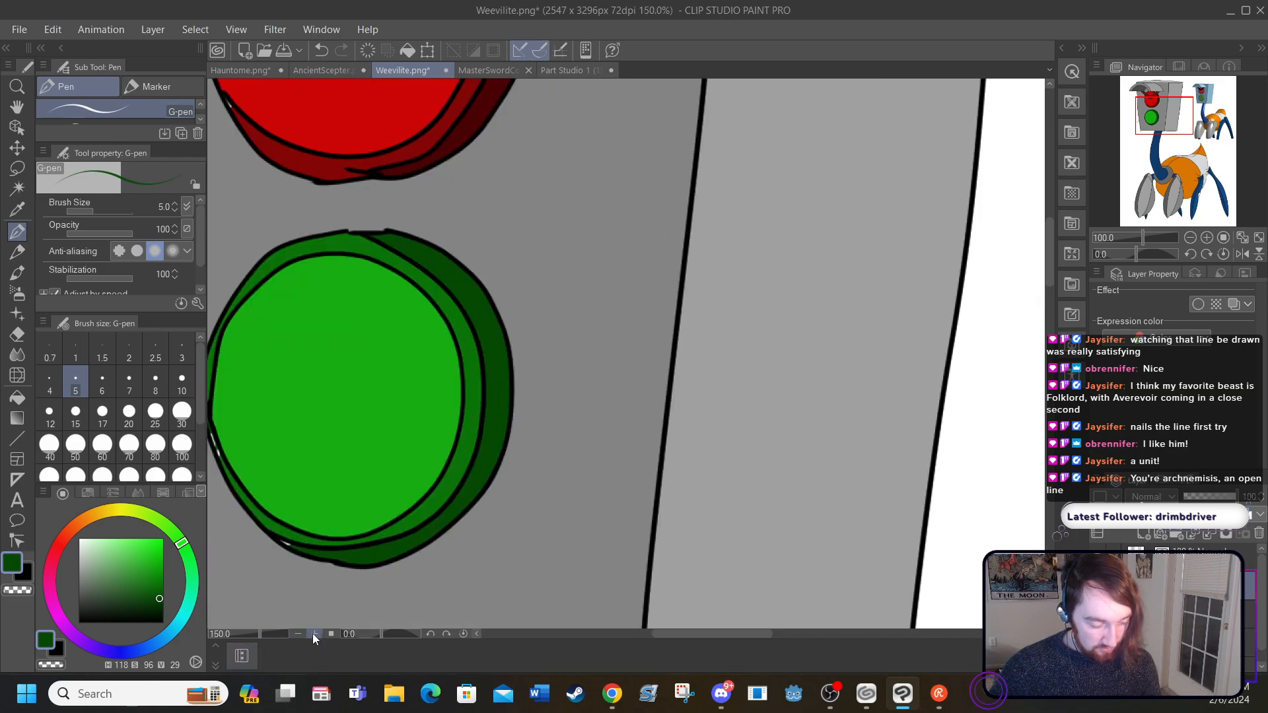
left_click(313, 633)
left_click(313, 633)
left_click(313, 633)
left_click_drag(694, 633, 598, 641)
mouse_move(1052, 228)
left_mouse_down()
mouse_move(1055, 280)
mouse_move(1049, 248)
left_mouse_up()
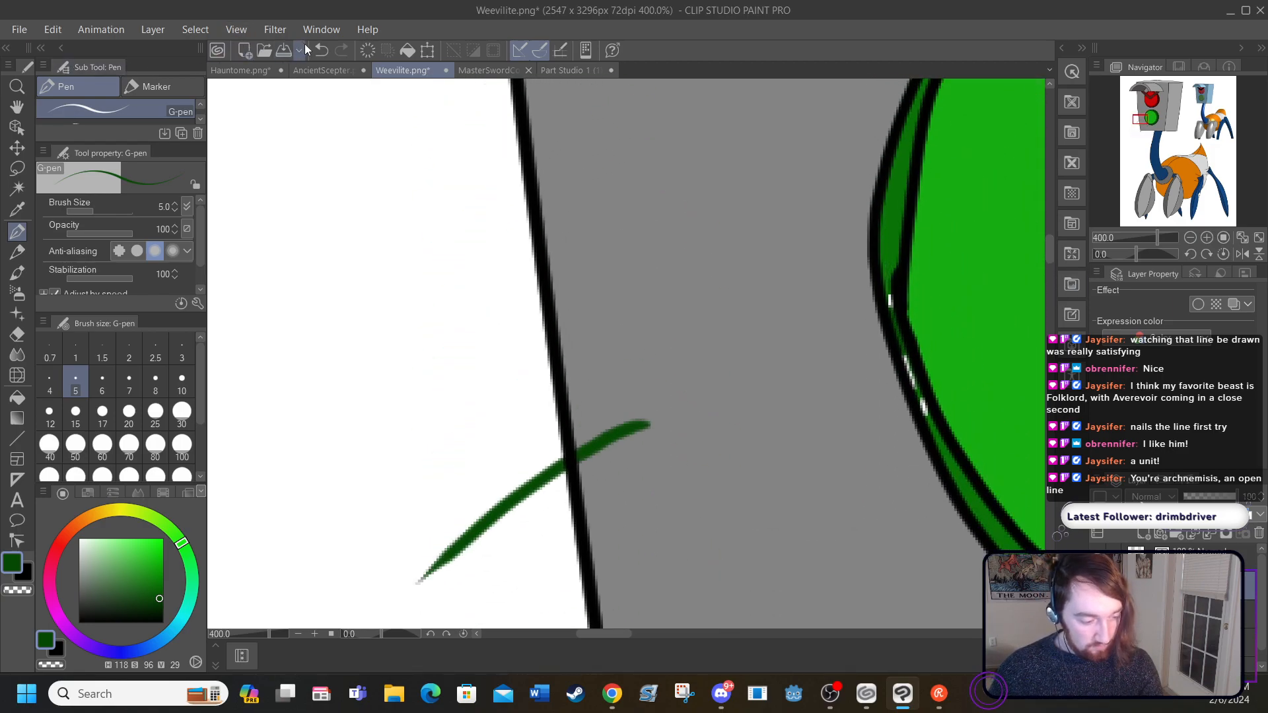
left_click(321, 51)
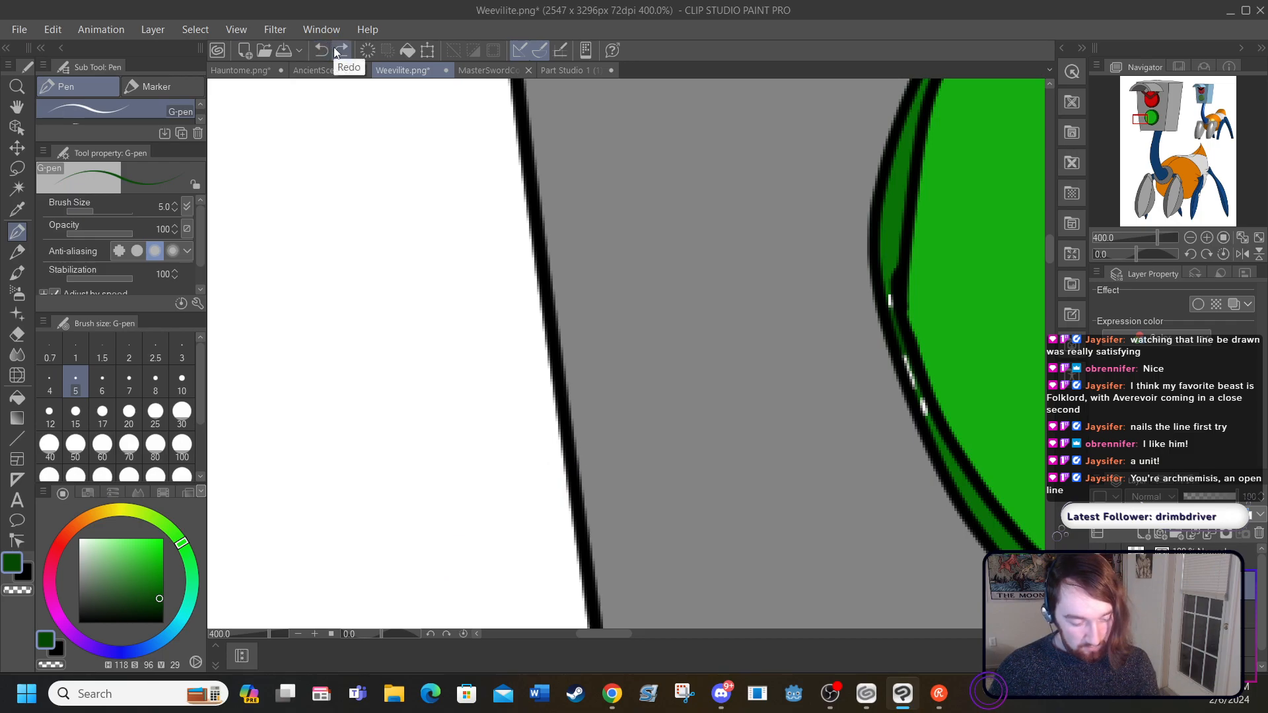
left_click_drag(890, 291, 938, 430)
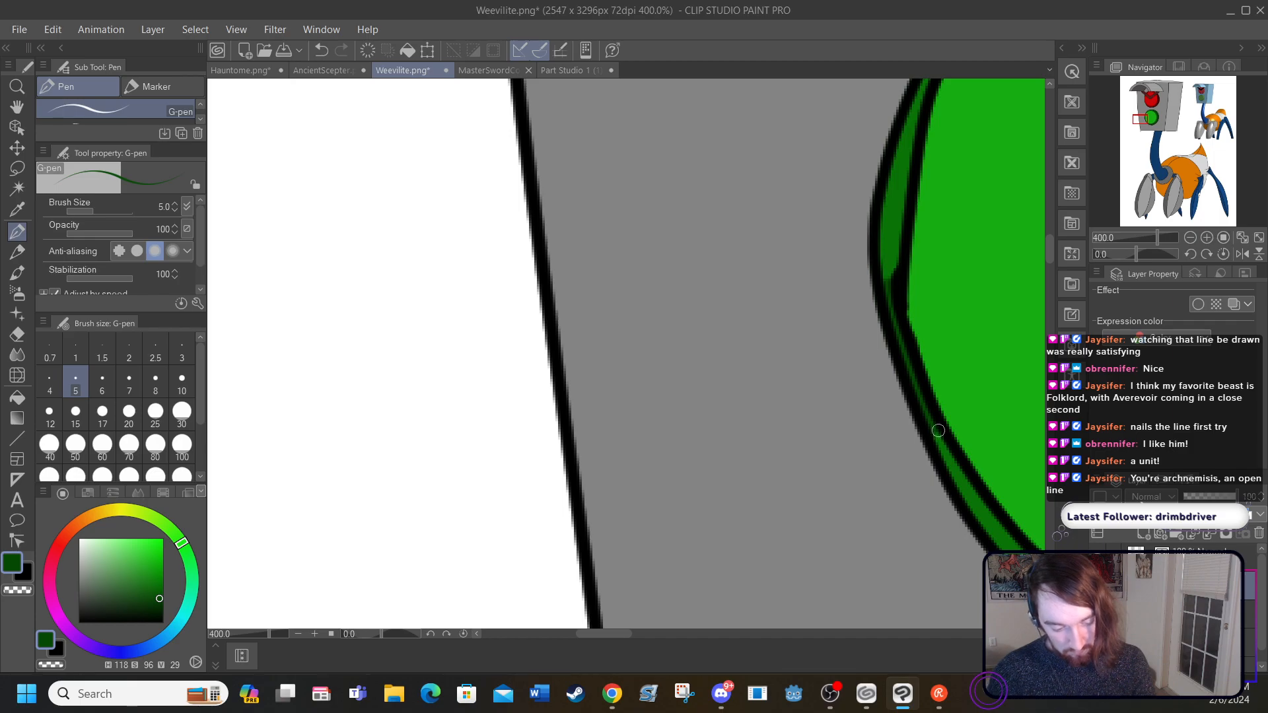
Step: Fill the white sliver behind the near rear leg with the blue sampled from that leg (H 212, S 85, V 52)
left_click_drag(588, 634, 642, 629)
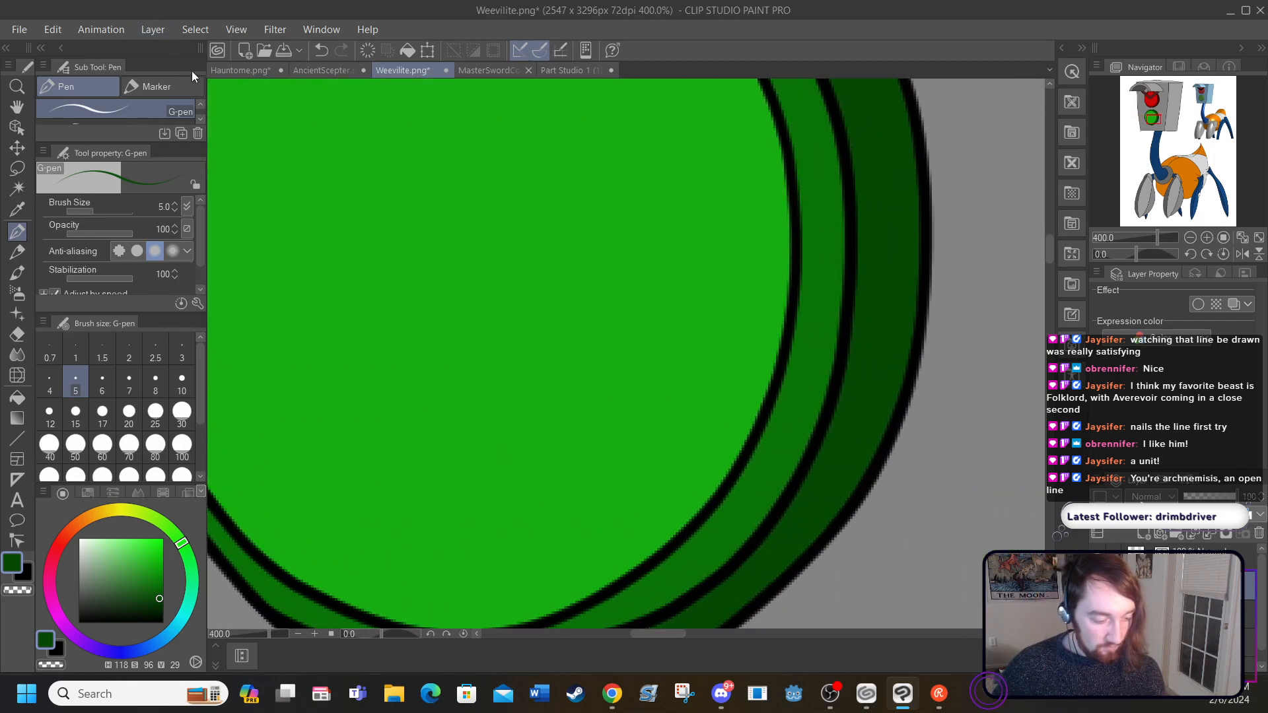
left_click(244, 30)
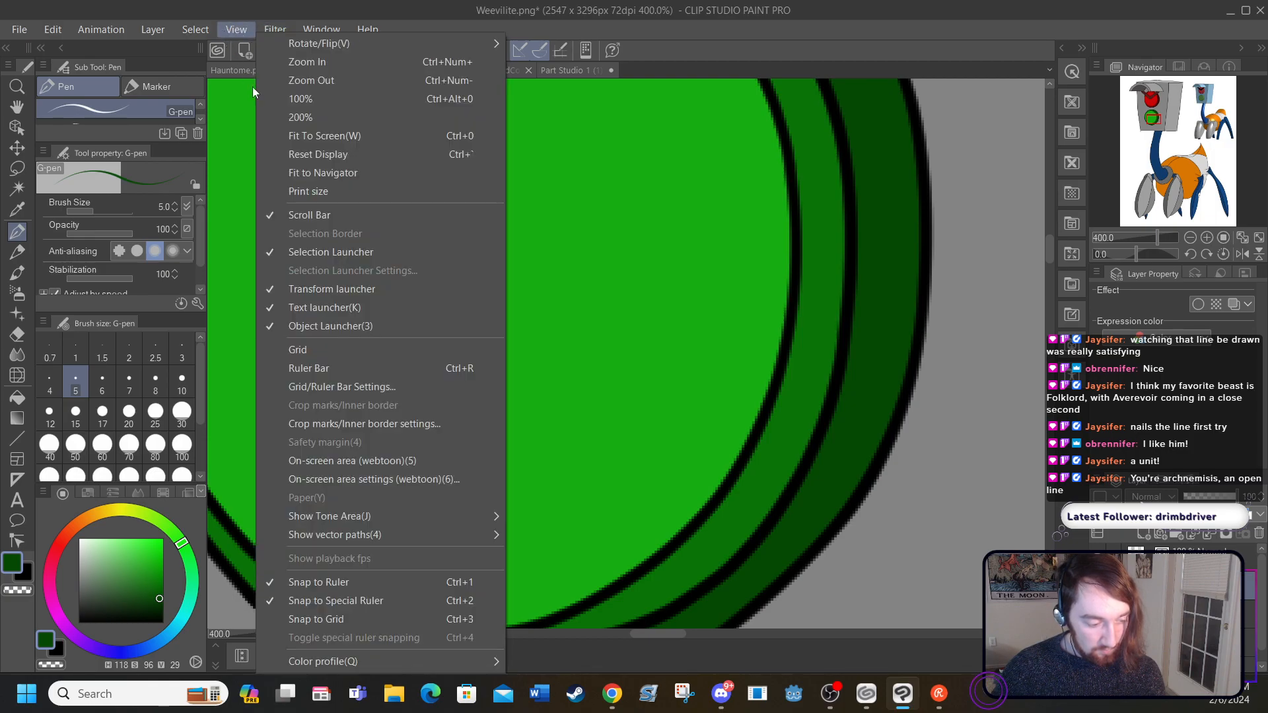
left_click(286, 132)
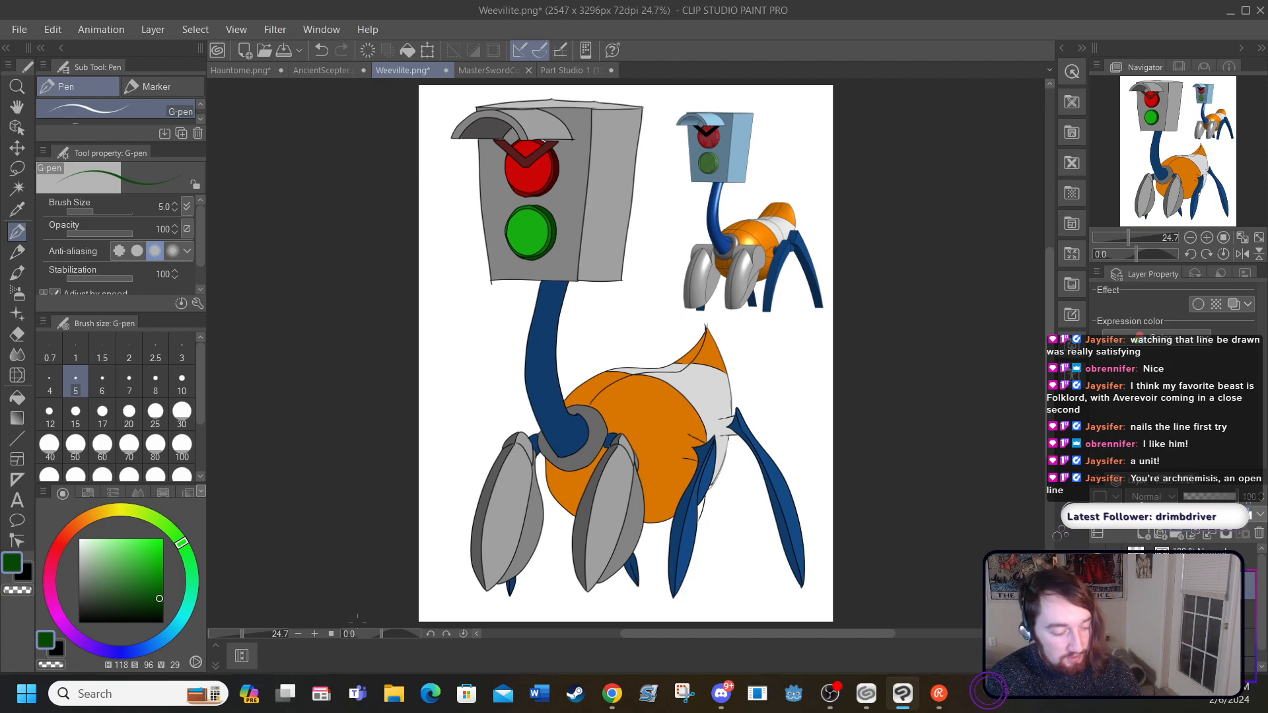
left_click(315, 634)
left_click(315, 634)
left_click(315, 634)
scroll(426, 547, "down", 3)
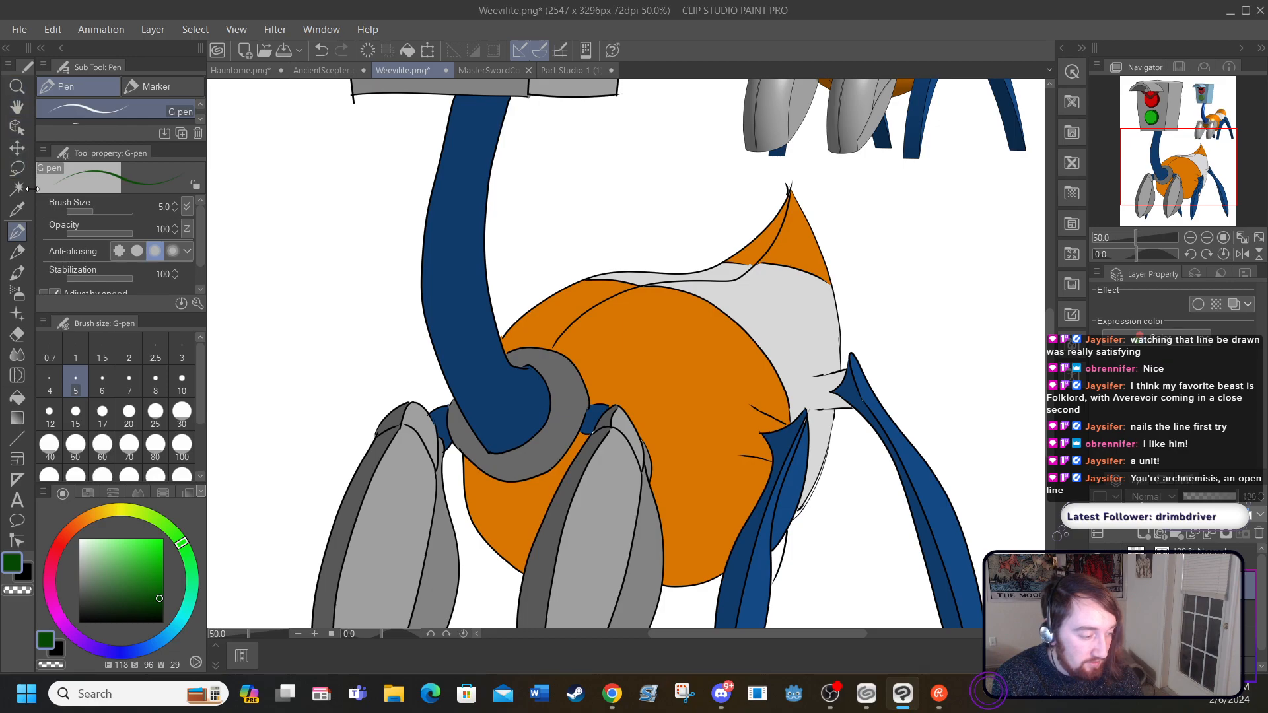
left_click(20, 215)
left_click(785, 481)
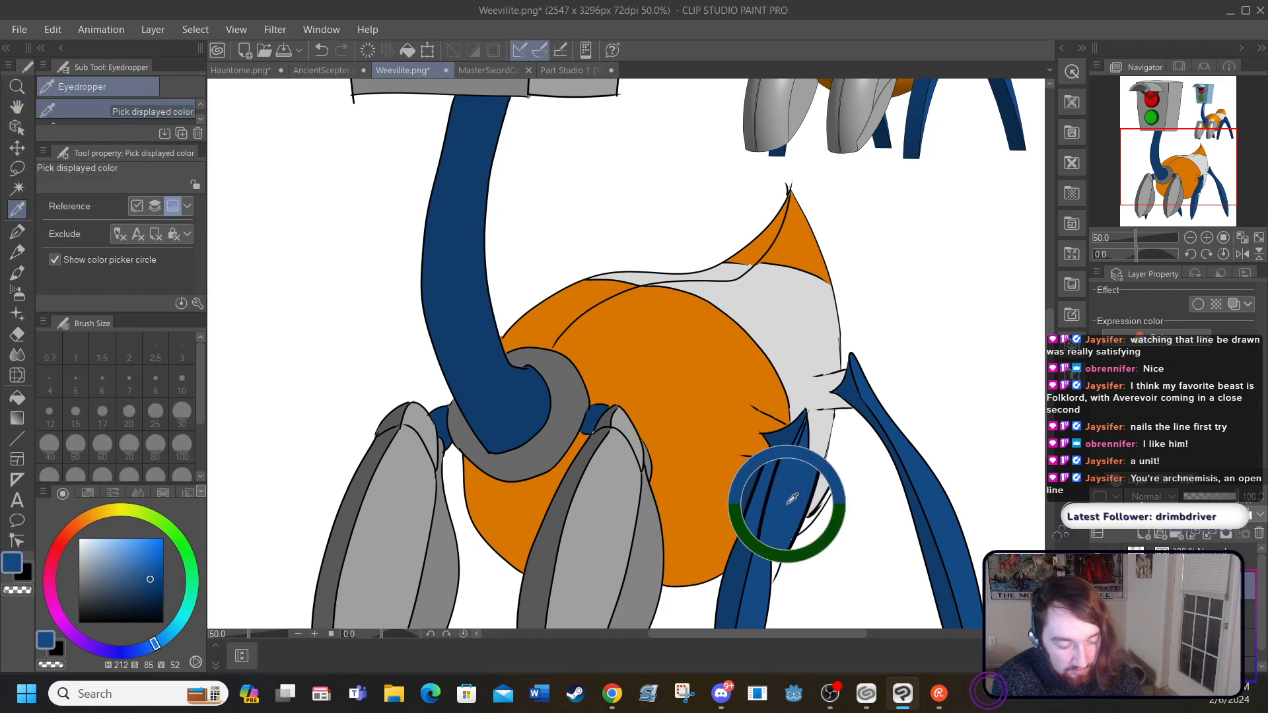
left_click(17, 397)
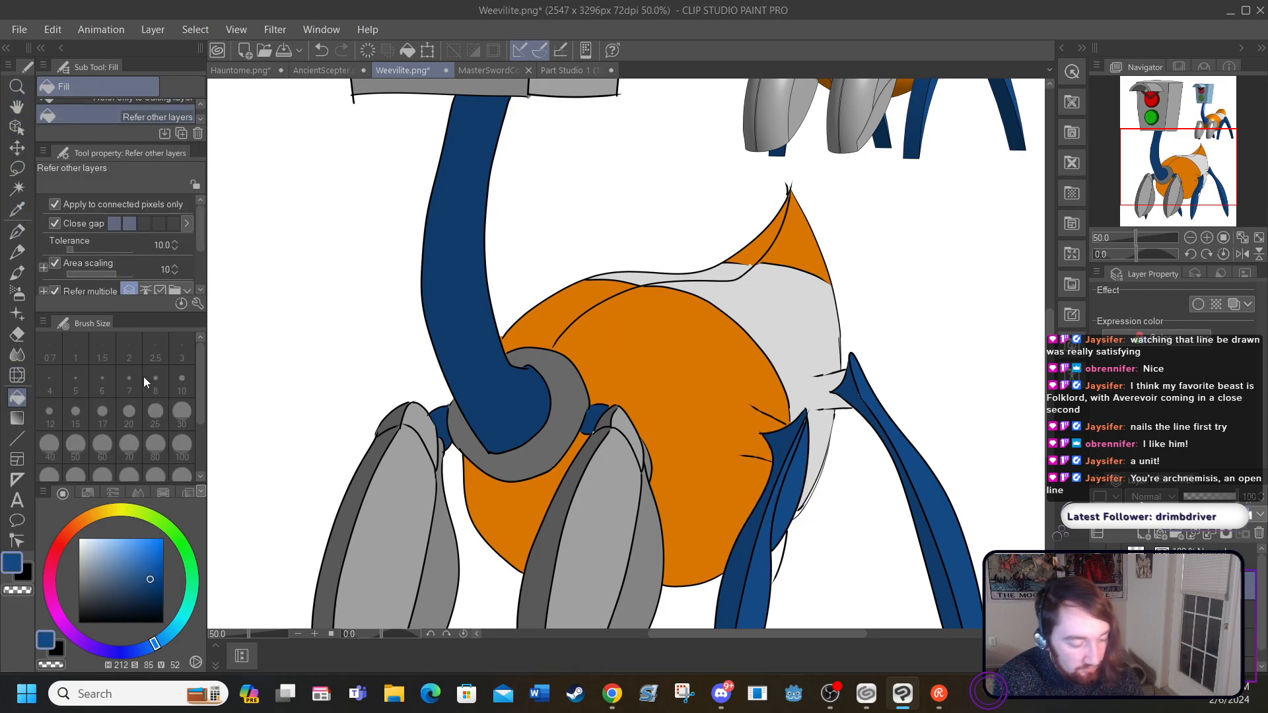
left_click(781, 546)
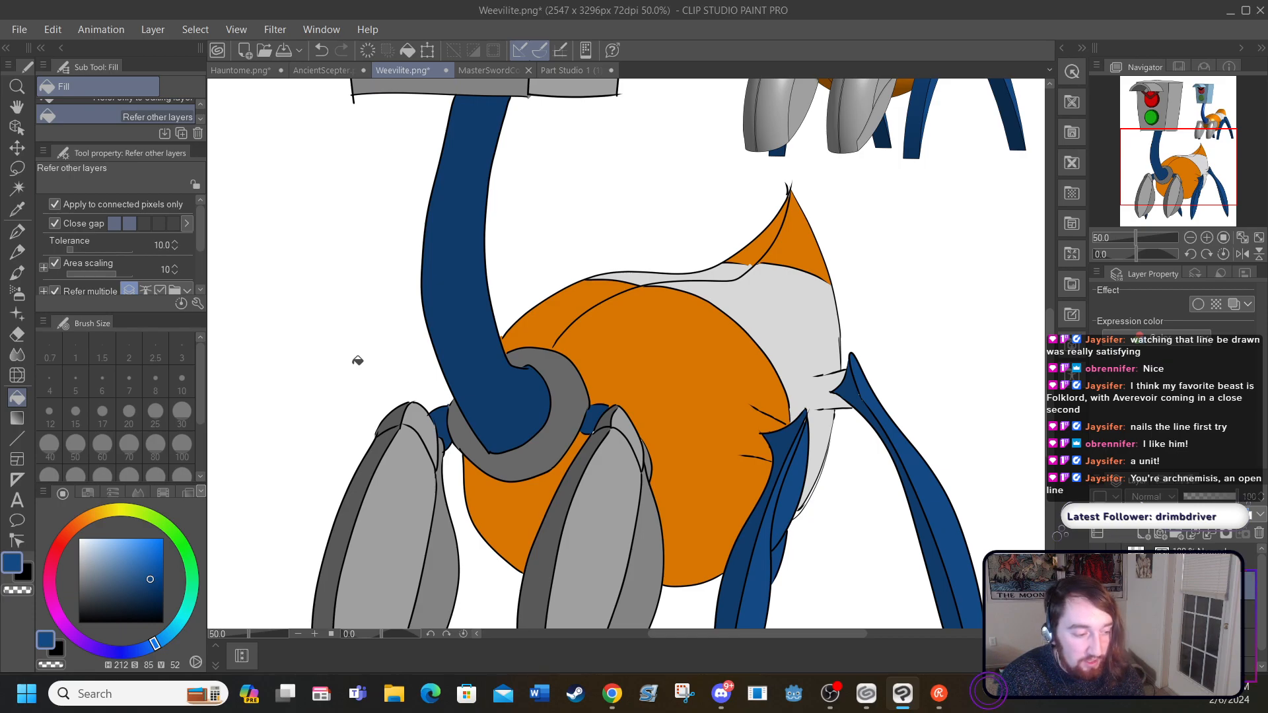
Step: Add a new raster layer to the drawing
left_click(151, 29)
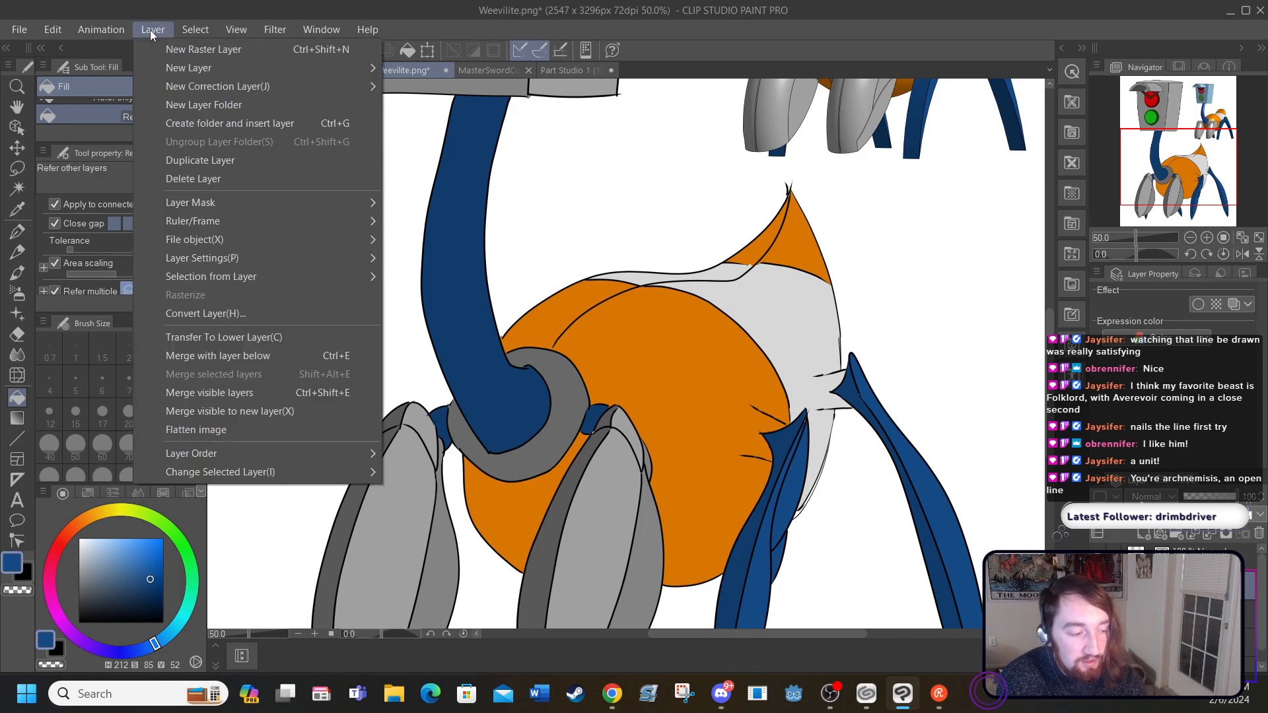
mouse_move(164, 64)
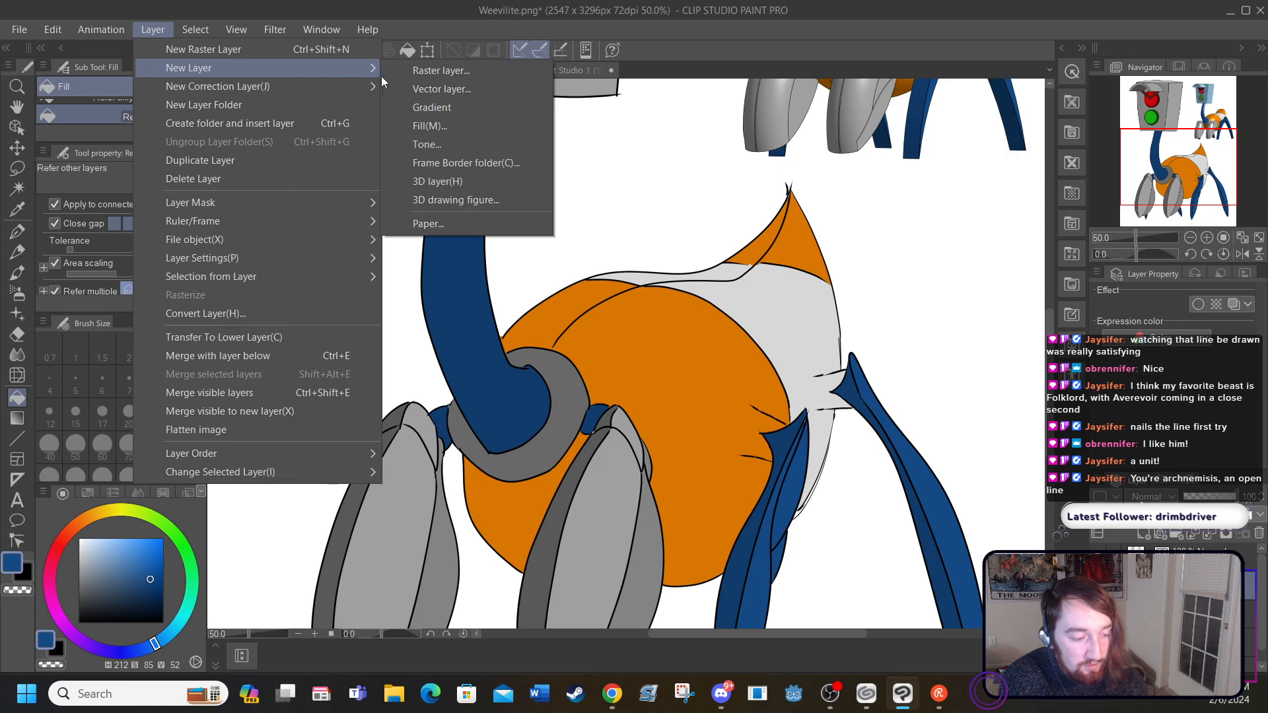
left_click(208, 48)
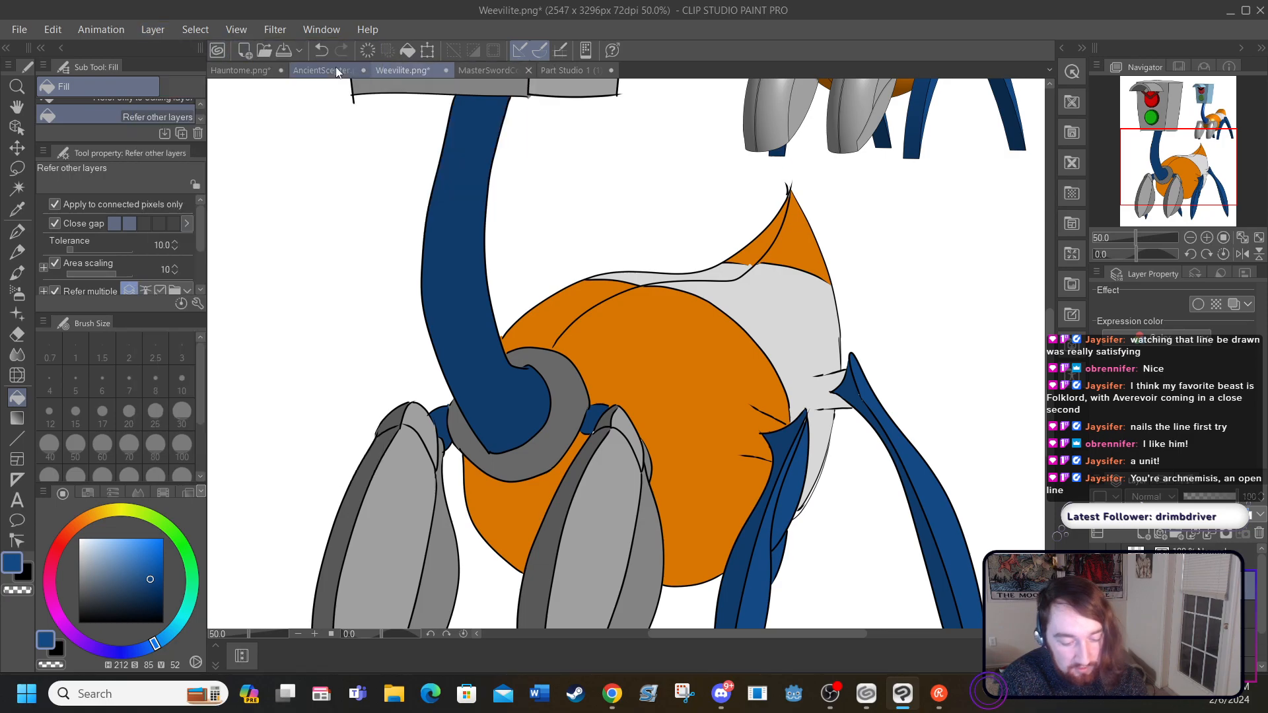
Step: Compare the whole creature with its line art hidden and shown
left_click(1098, 558)
left_click(1098, 558)
left_click(1097, 558)
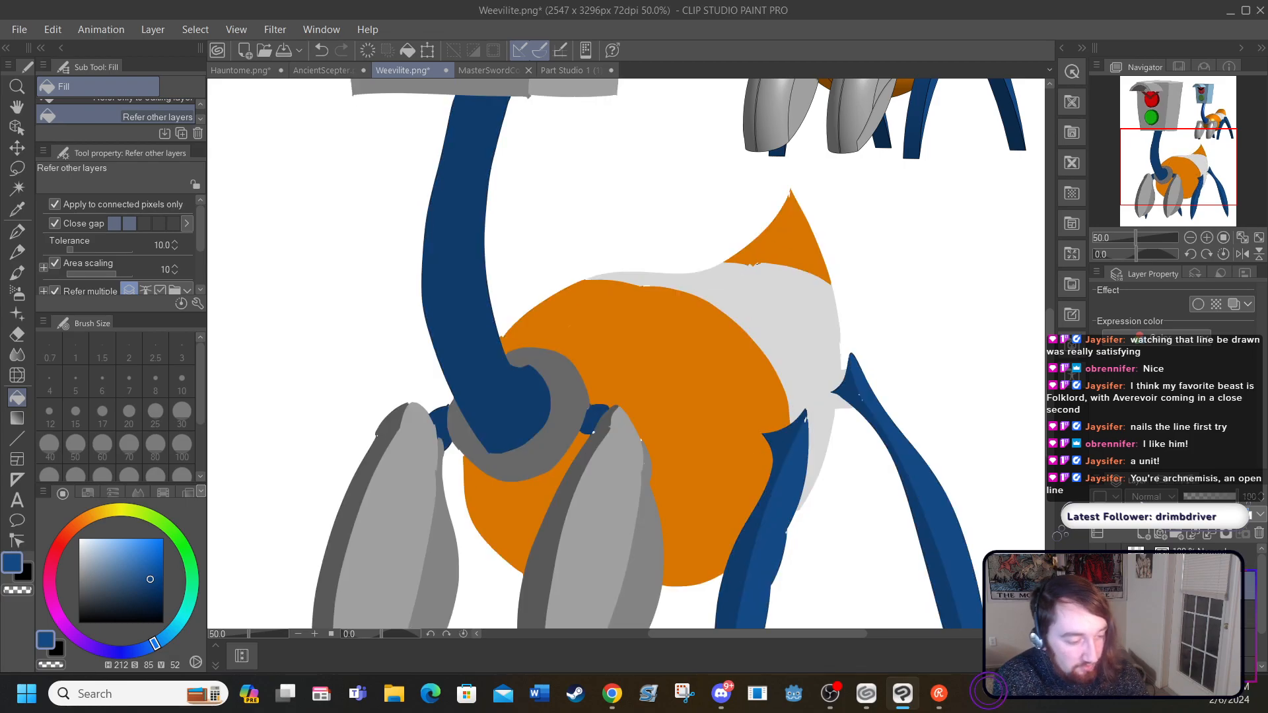
left_click(235, 29)
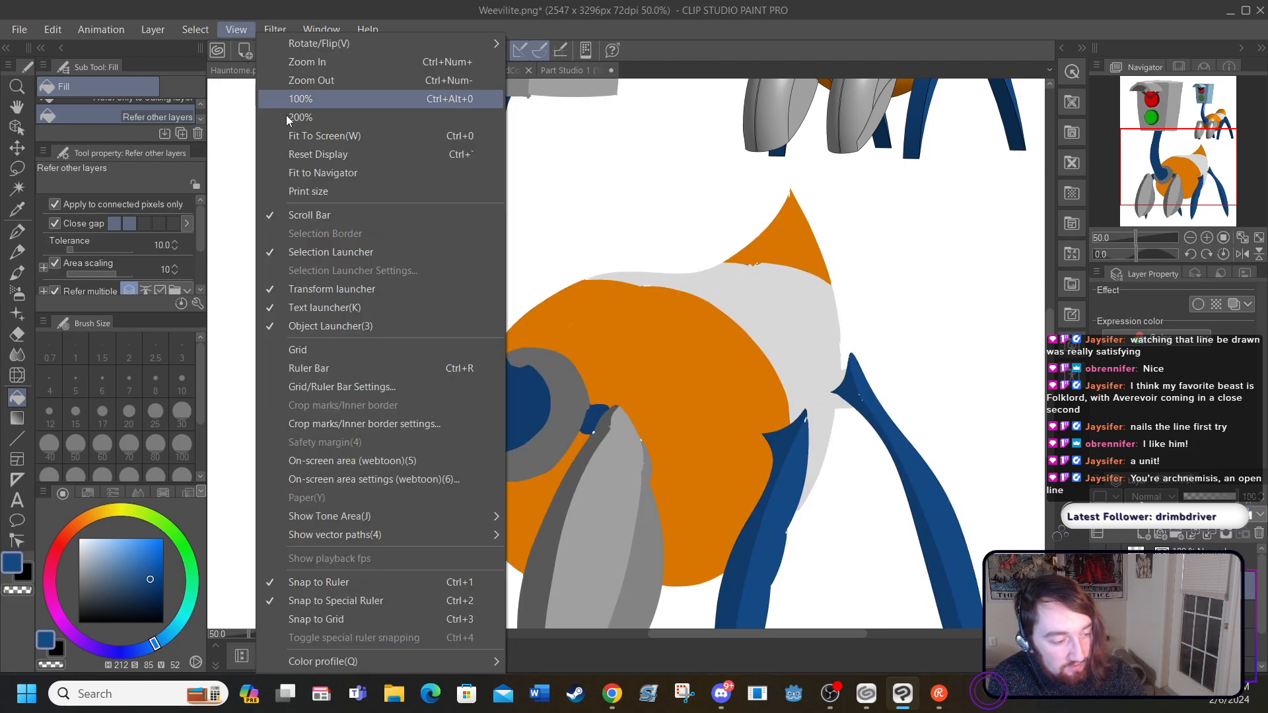
left_click(293, 136)
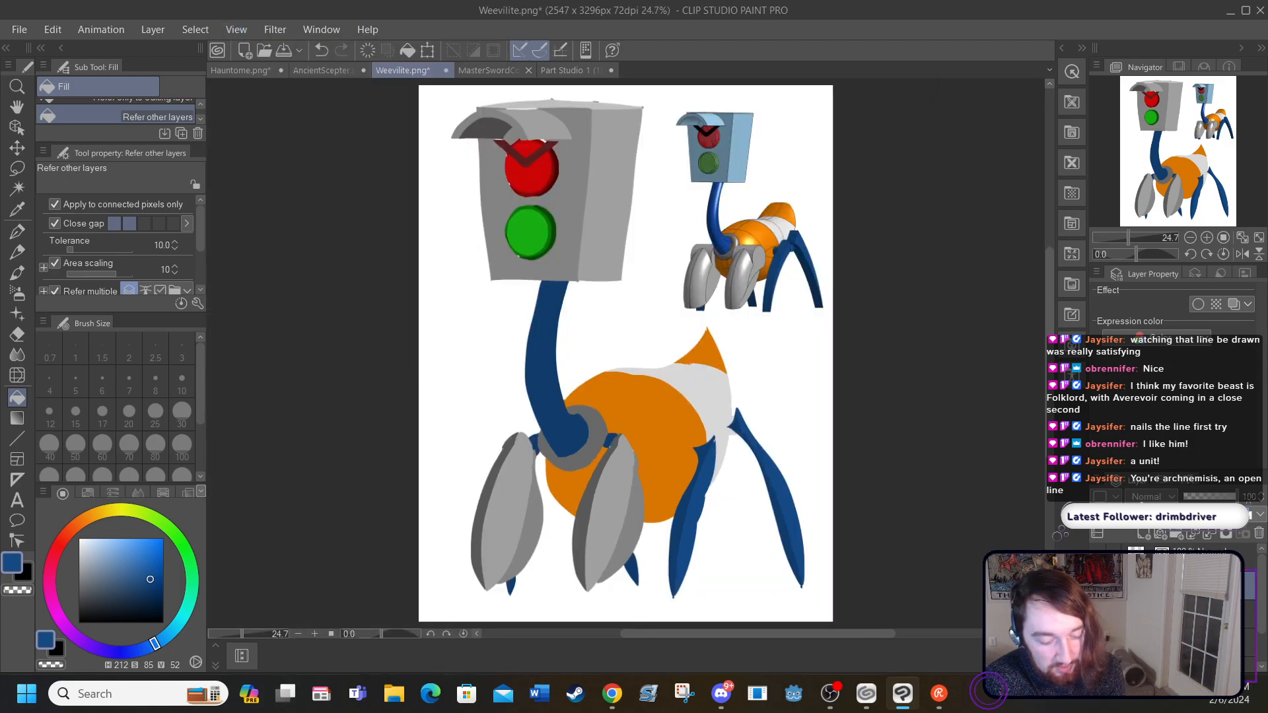
left_click(1097, 559)
left_click(1097, 558)
left_click(1097, 558)
left_click(1097, 558)
left_click(1097, 559)
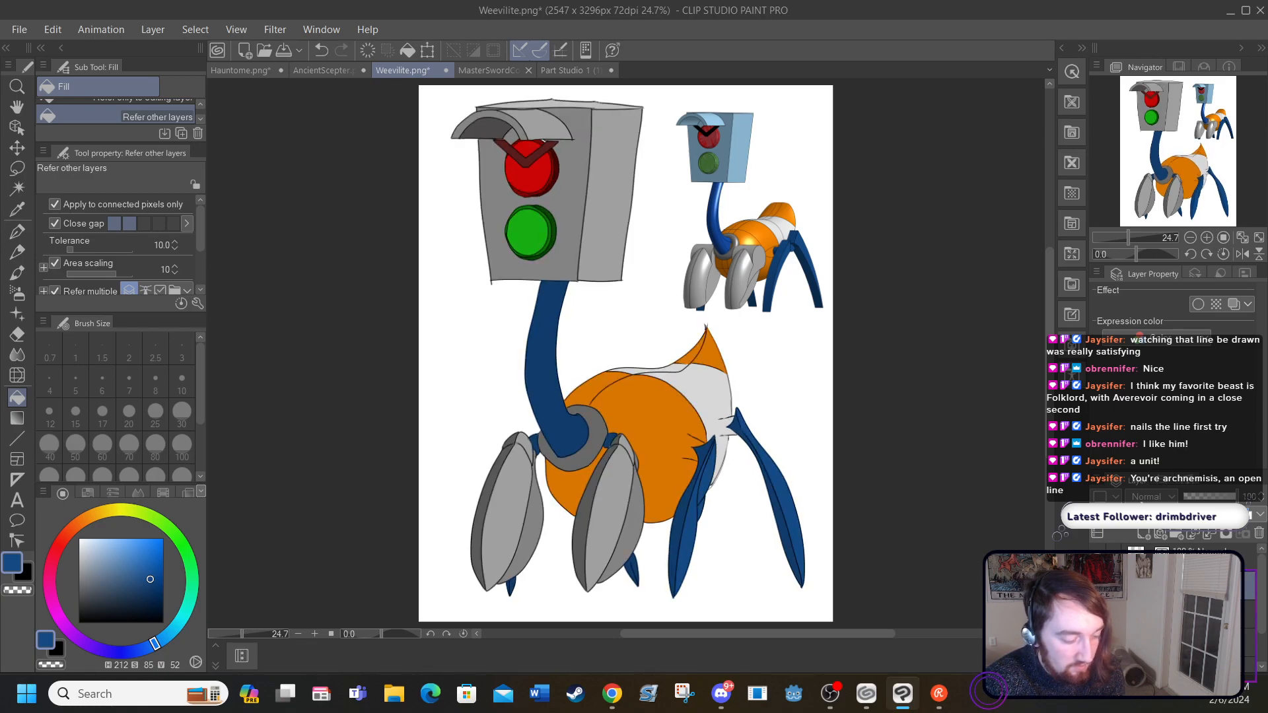
left_click(1097, 558)
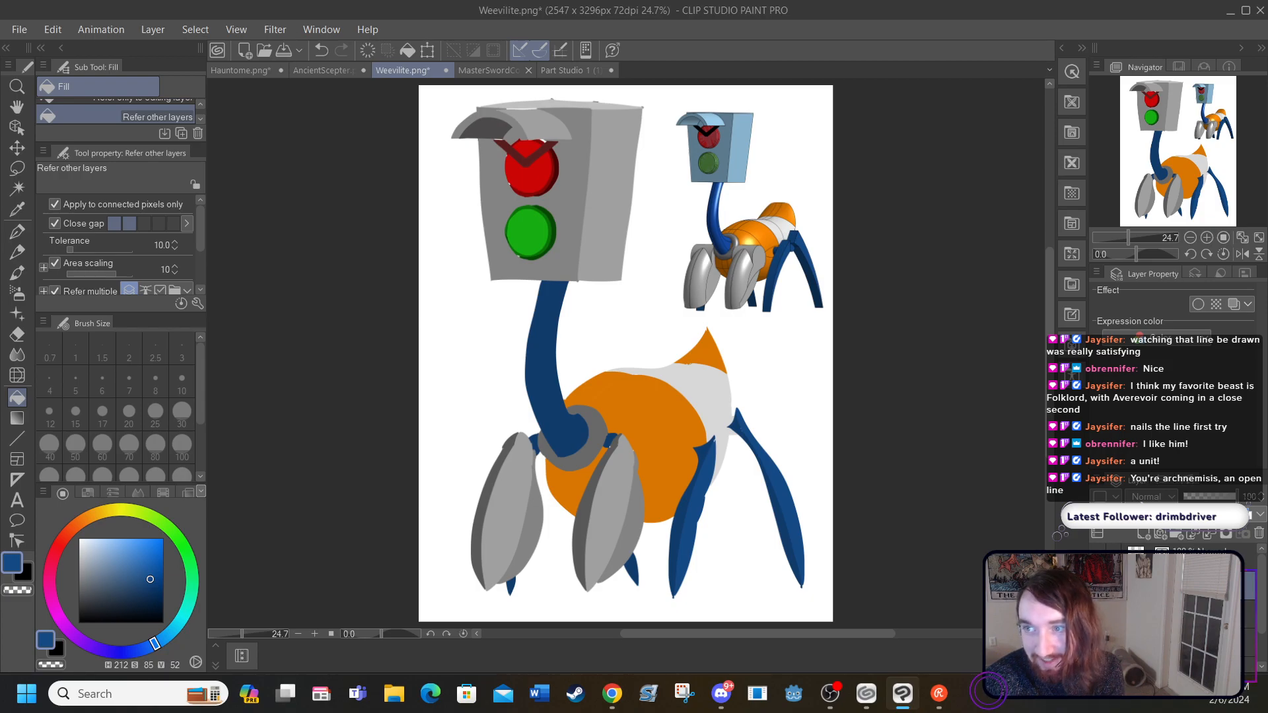
left_click(1097, 559)
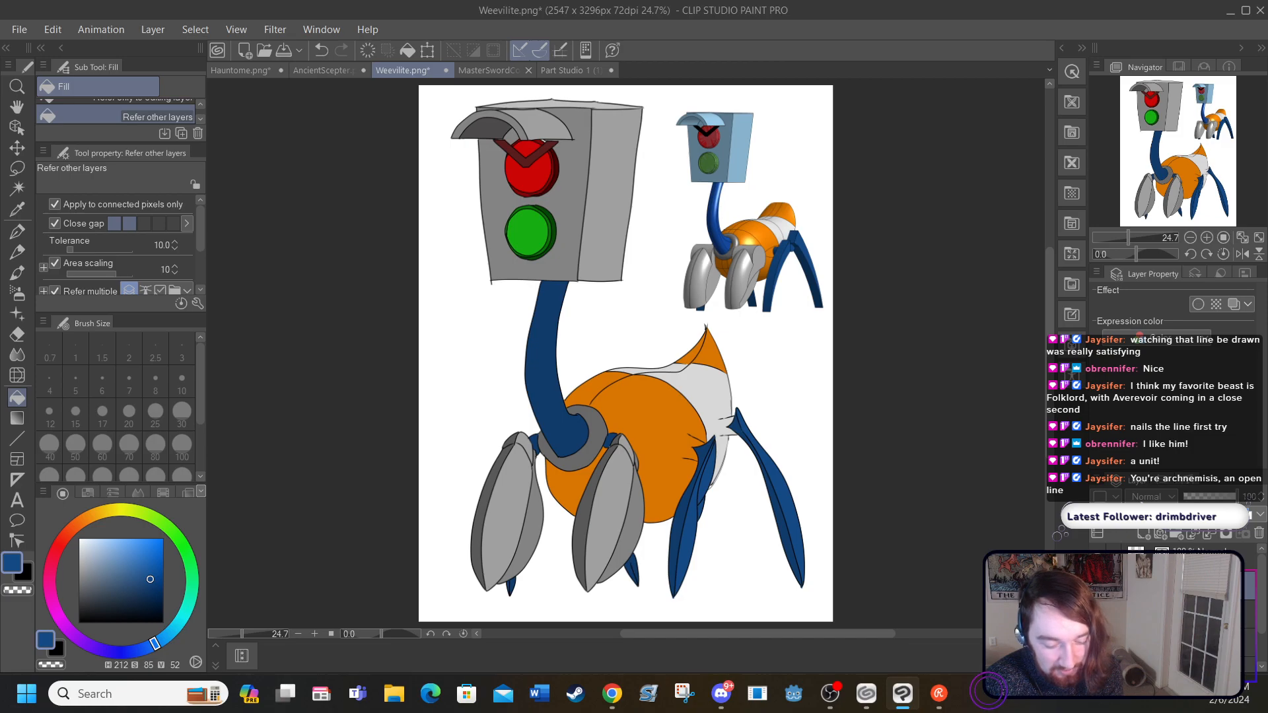
left_click(1097, 558)
left_click(1097, 559)
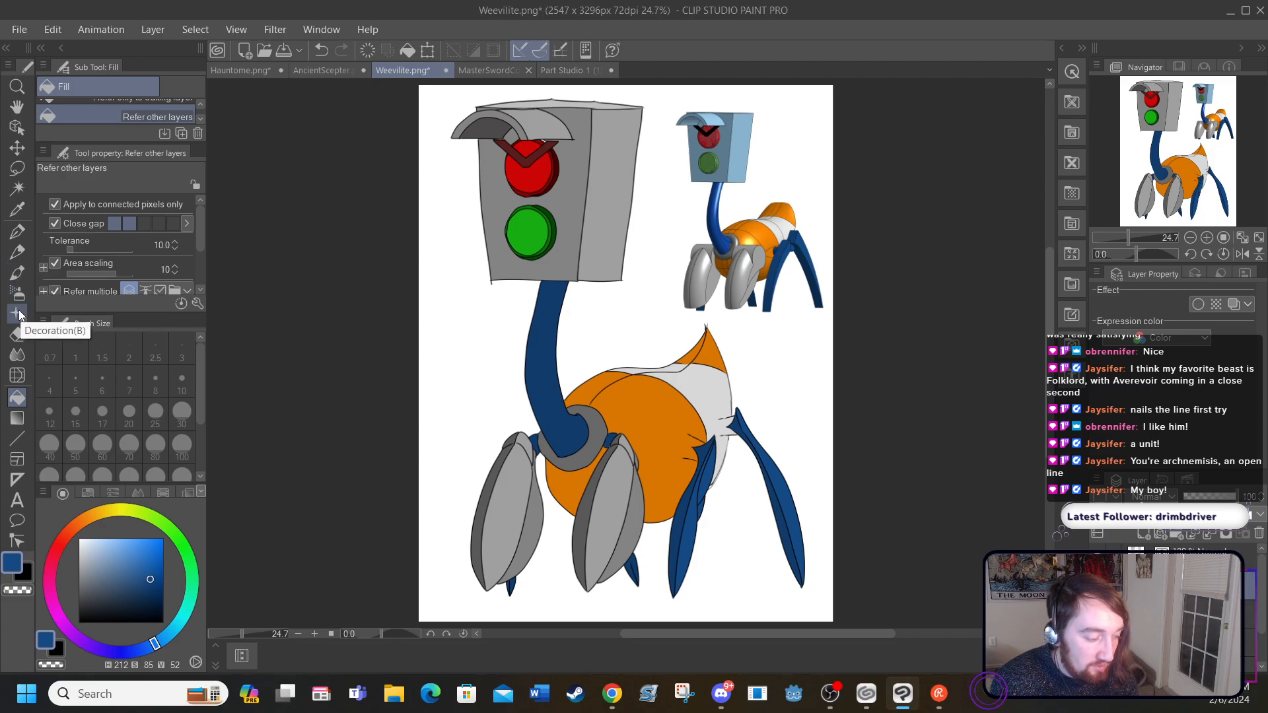
Step: Try out the size 20 Round watercolor brush with blue scribbles on the neck and abdomen, and undo them
left_click(17, 274)
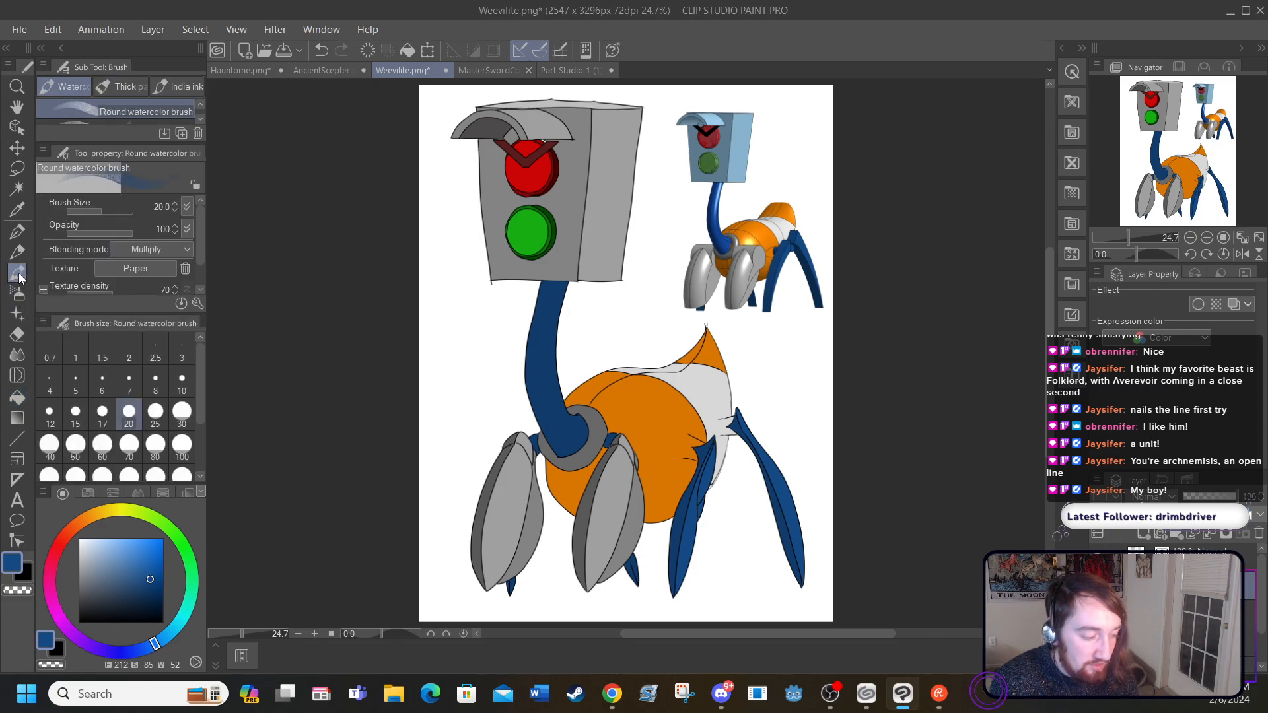
mouse_move(511, 352)
left_mouse_down()
mouse_move(521, 362)
mouse_move(526, 349)
left_mouse_up()
mouse_move(551, 394)
left_mouse_down()
mouse_move(574, 381)
mouse_move(656, 437)
left_mouse_up()
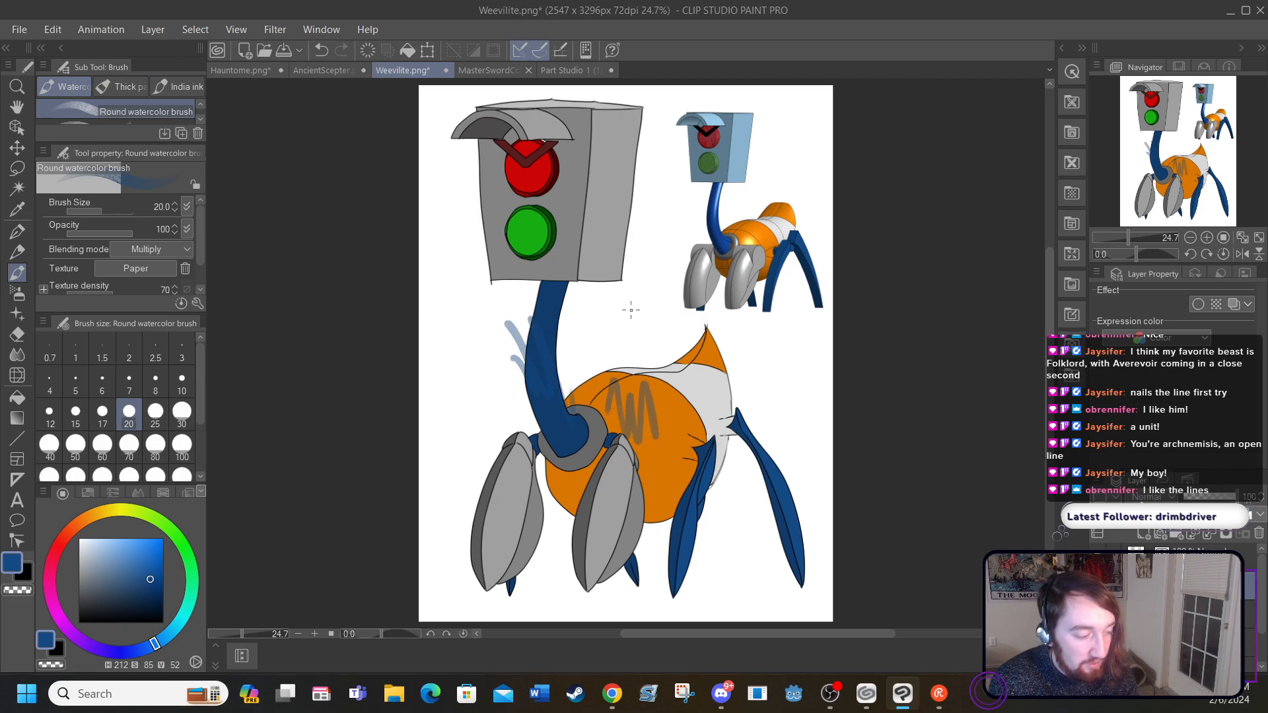
left_click(321, 50)
left_click(321, 50)
left_click(321, 50)
left_click(321, 50)
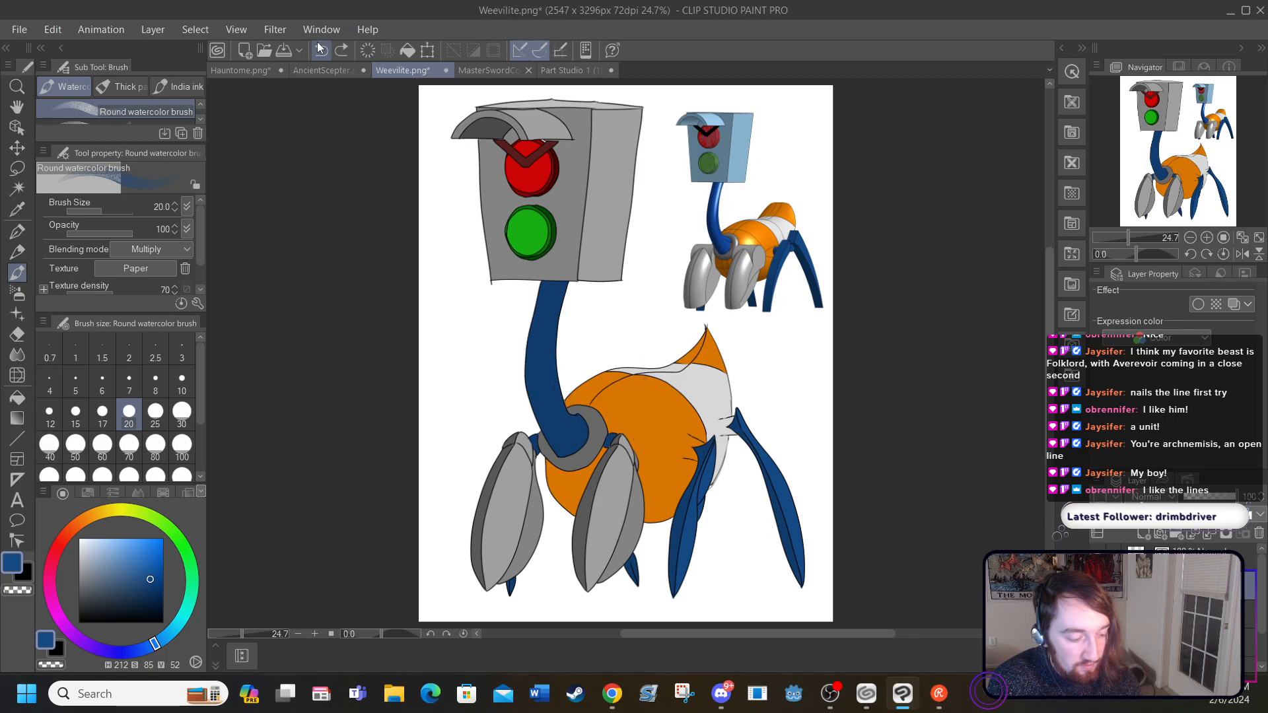
Step: Paint white highlights on the abdomen, front legs, neck and rear legs with the size 20 Round watercolor brush
left_click_drag(90, 545, 78, 538)
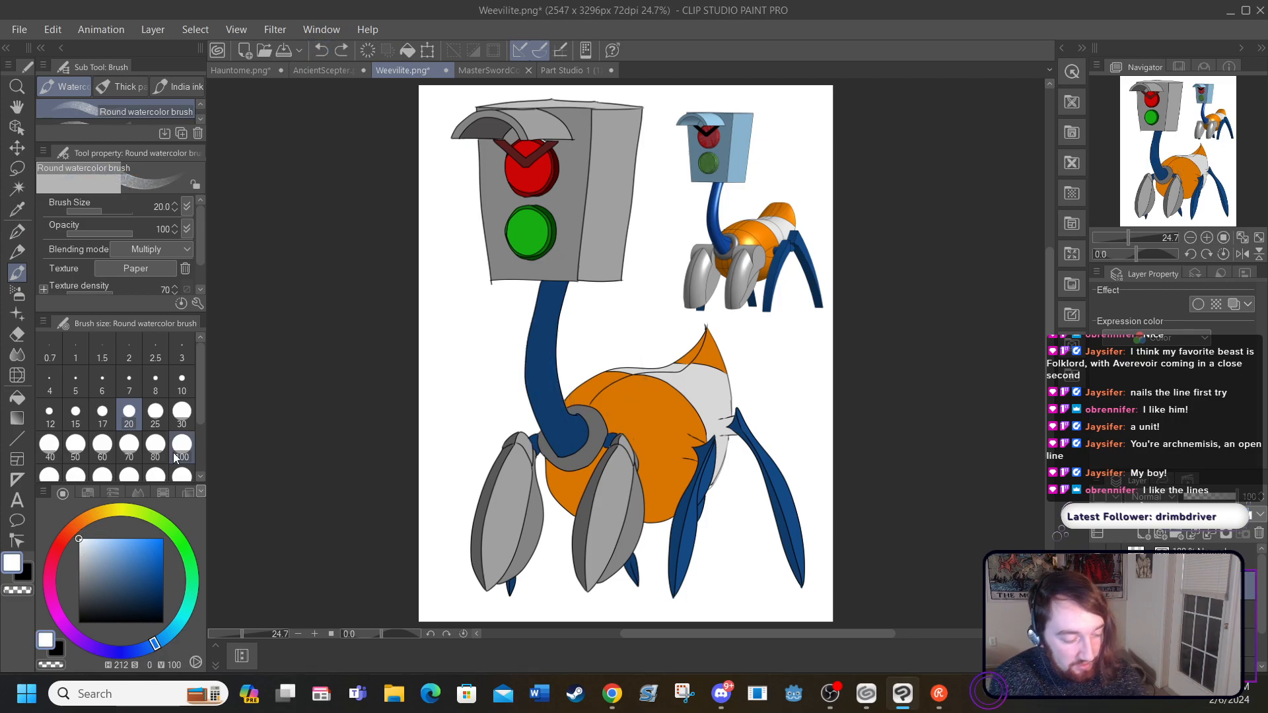
mouse_move(644, 388)
left_mouse_down()
mouse_move(620, 394)
mouse_move(631, 385)
mouse_move(647, 391)
mouse_move(627, 400)
left_mouse_up()
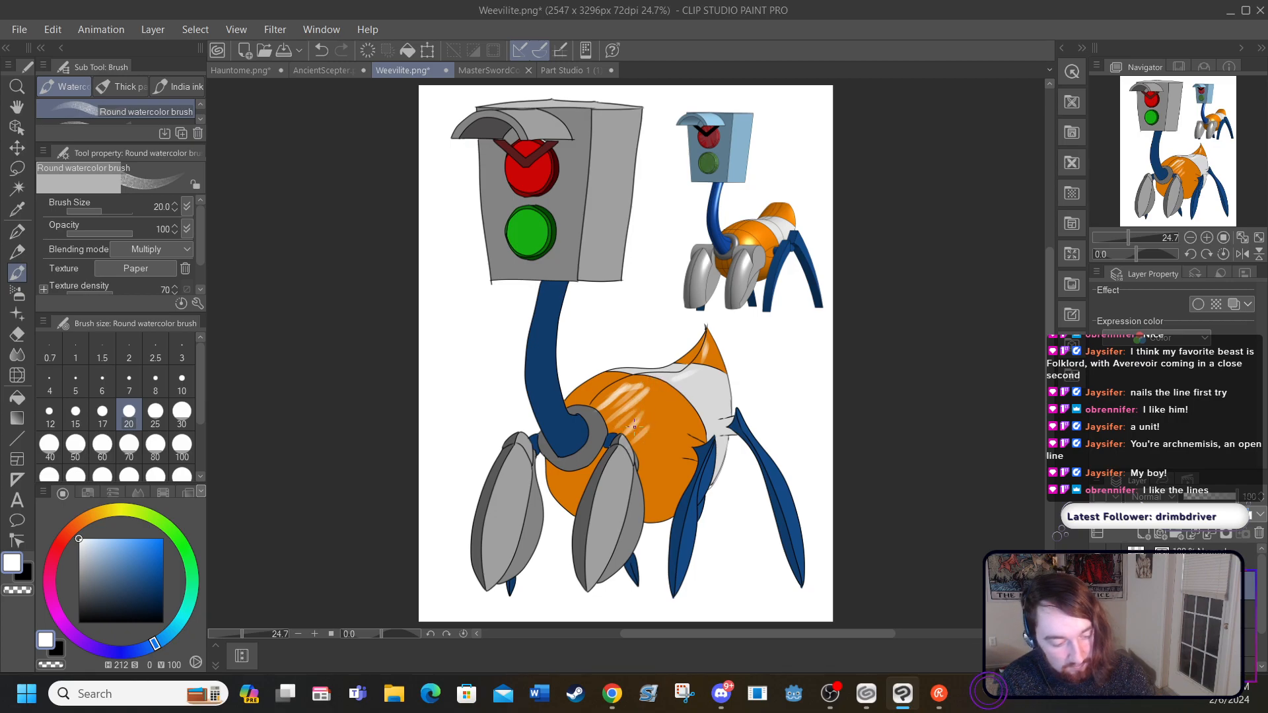
left_click_drag(616, 476, 603, 533)
left_click_drag(512, 482, 491, 546)
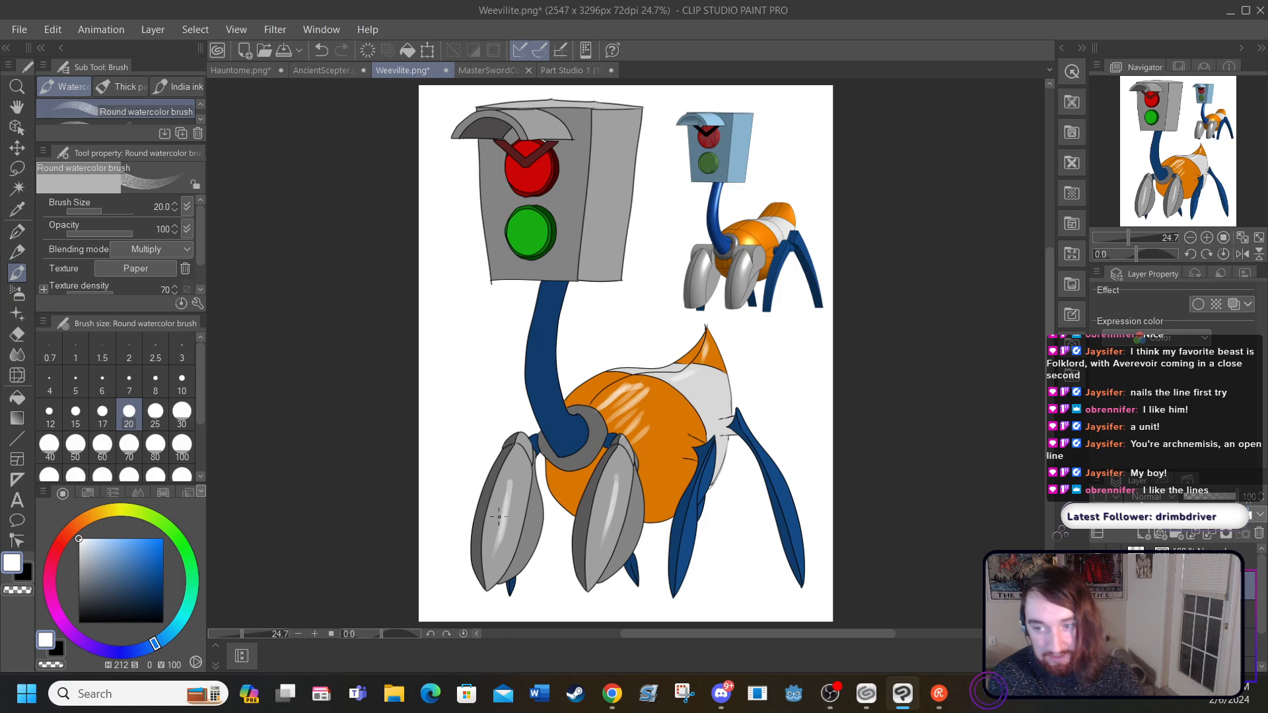
left_click_drag(560, 286, 551, 386)
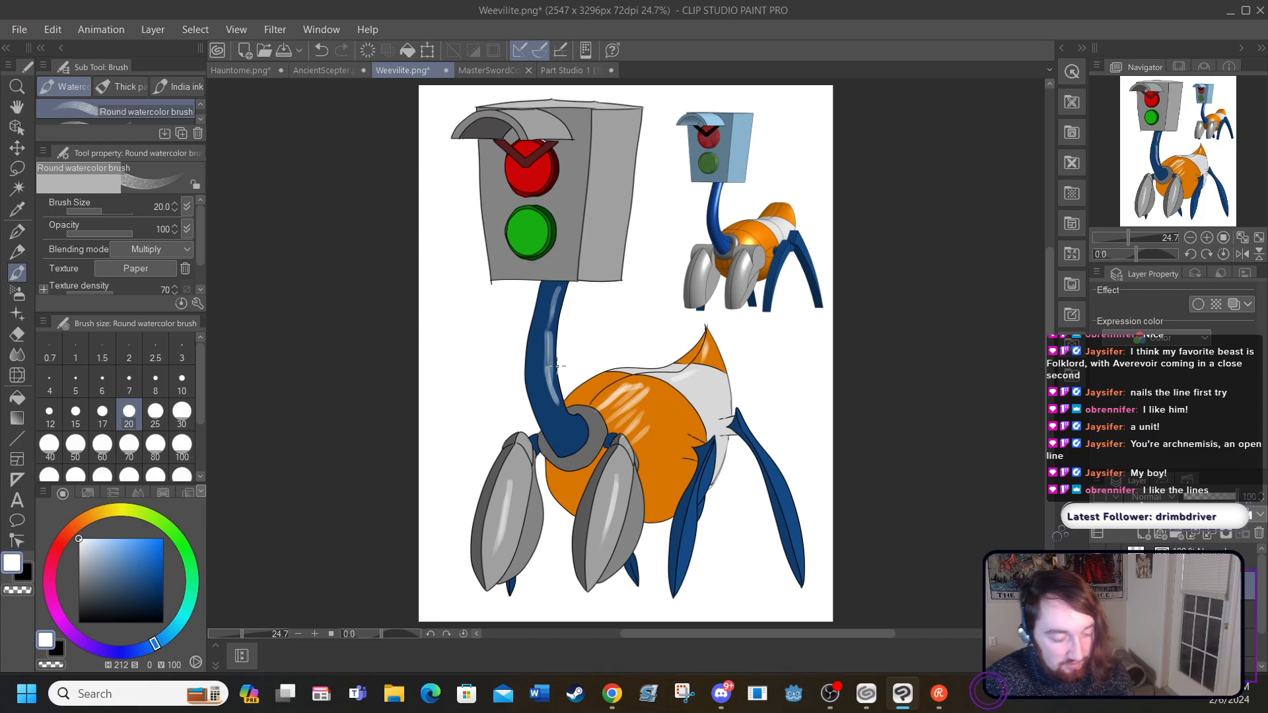
left_click_drag(764, 452, 785, 496)
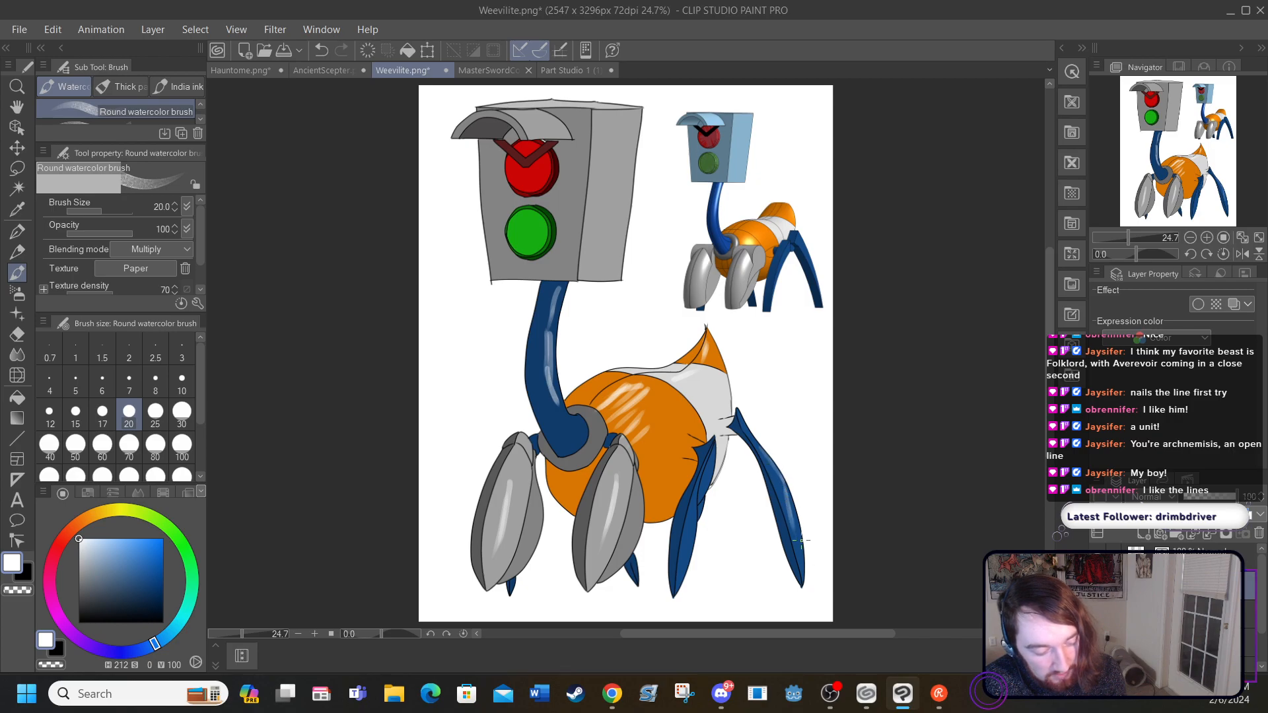
left_click_drag(702, 471, 680, 574)
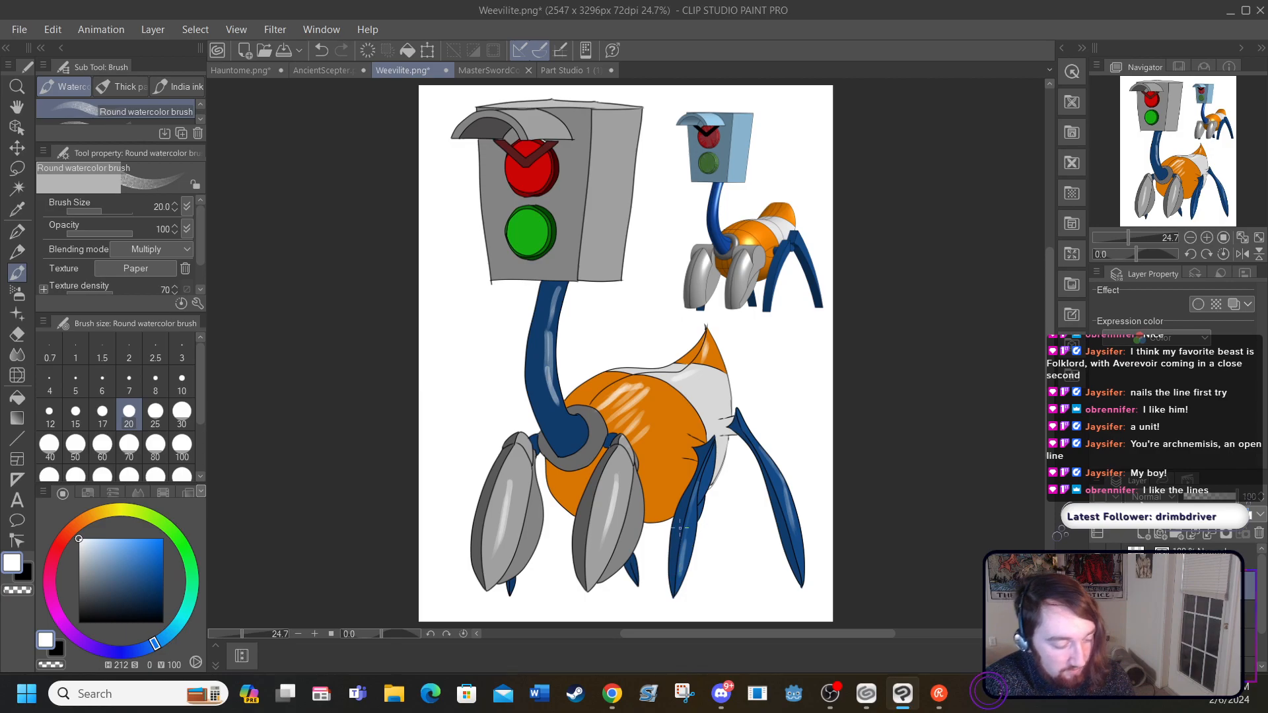
left_click_drag(666, 397, 624, 426)
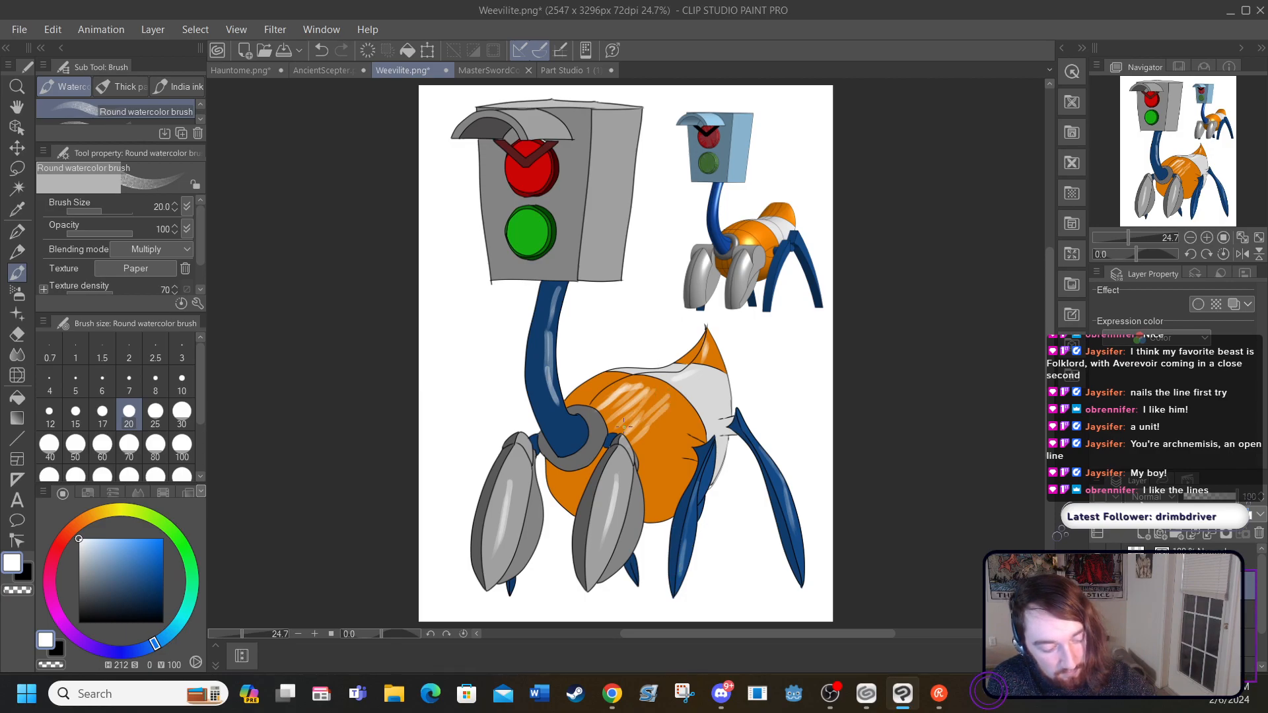
Step: Soften the white highlights on the abdomen, legs and neck with the Blend tool at size 80
left_click(17, 357)
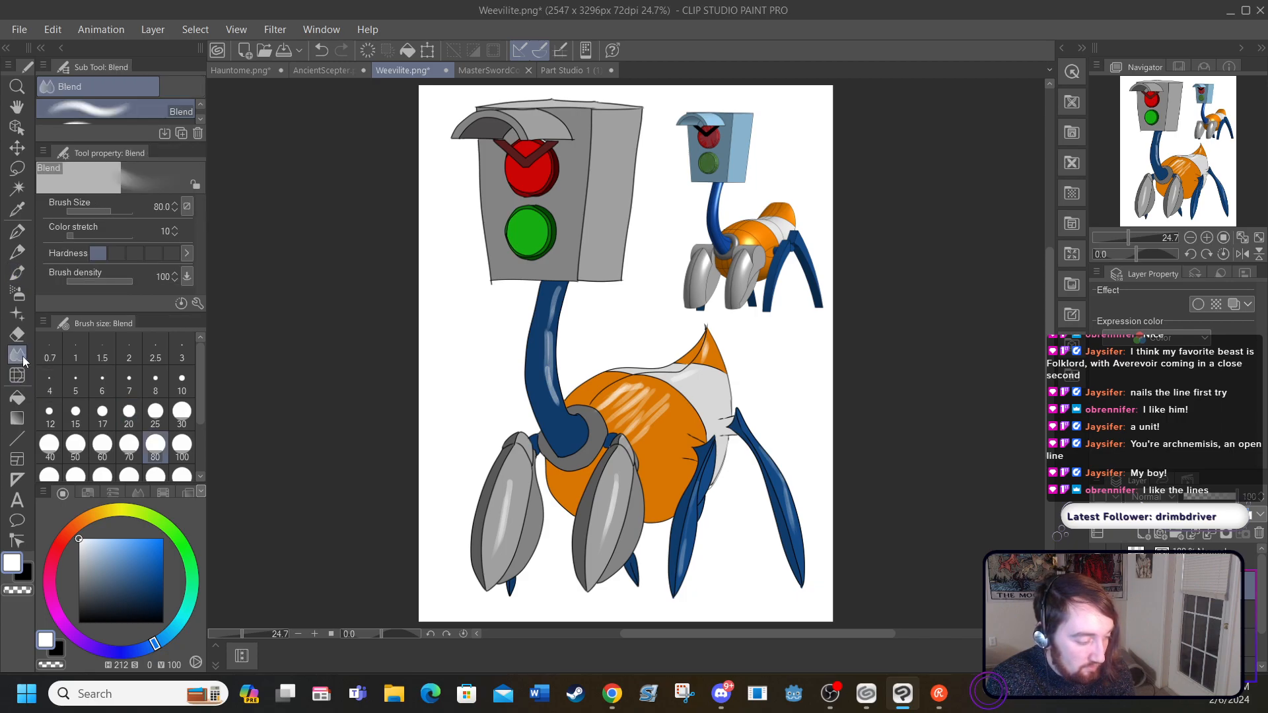
mouse_move(636, 411)
left_mouse_down()
mouse_move(653, 406)
mouse_move(659, 423)
mouse_move(644, 422)
mouse_move(634, 395)
mouse_move(591, 415)
mouse_move(604, 428)
left_mouse_up()
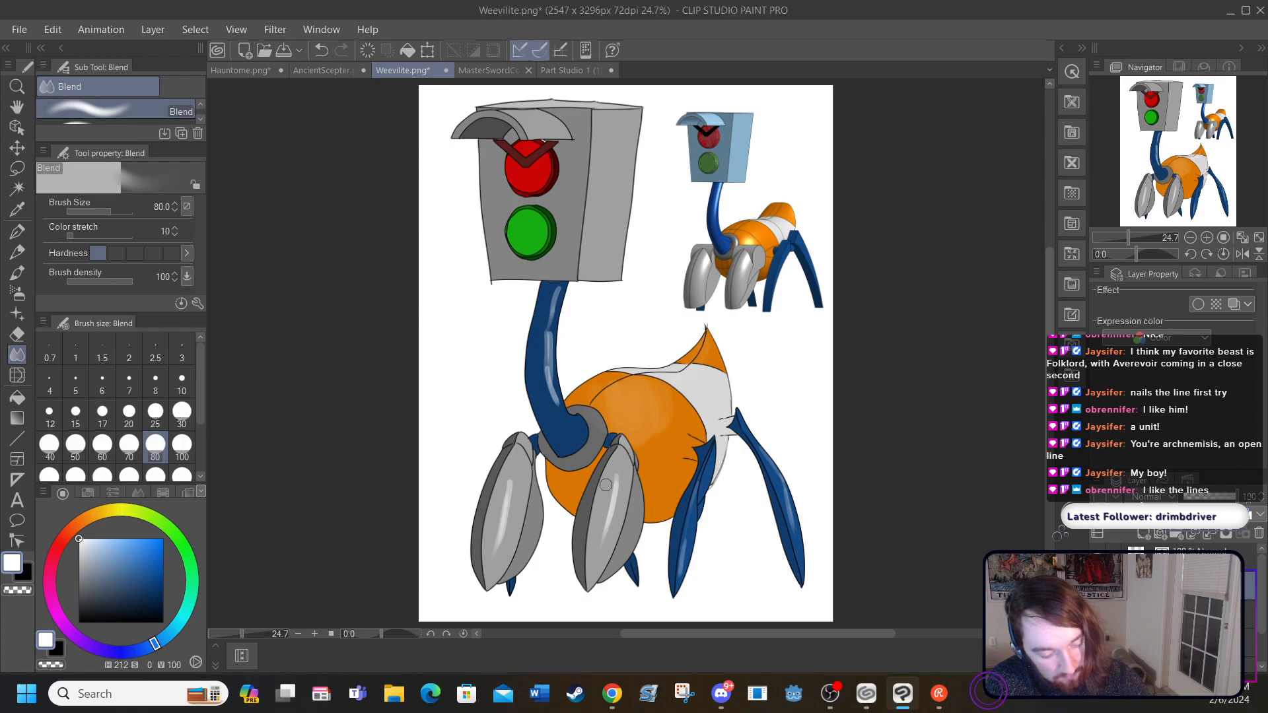
left_click_drag(510, 480, 494, 553)
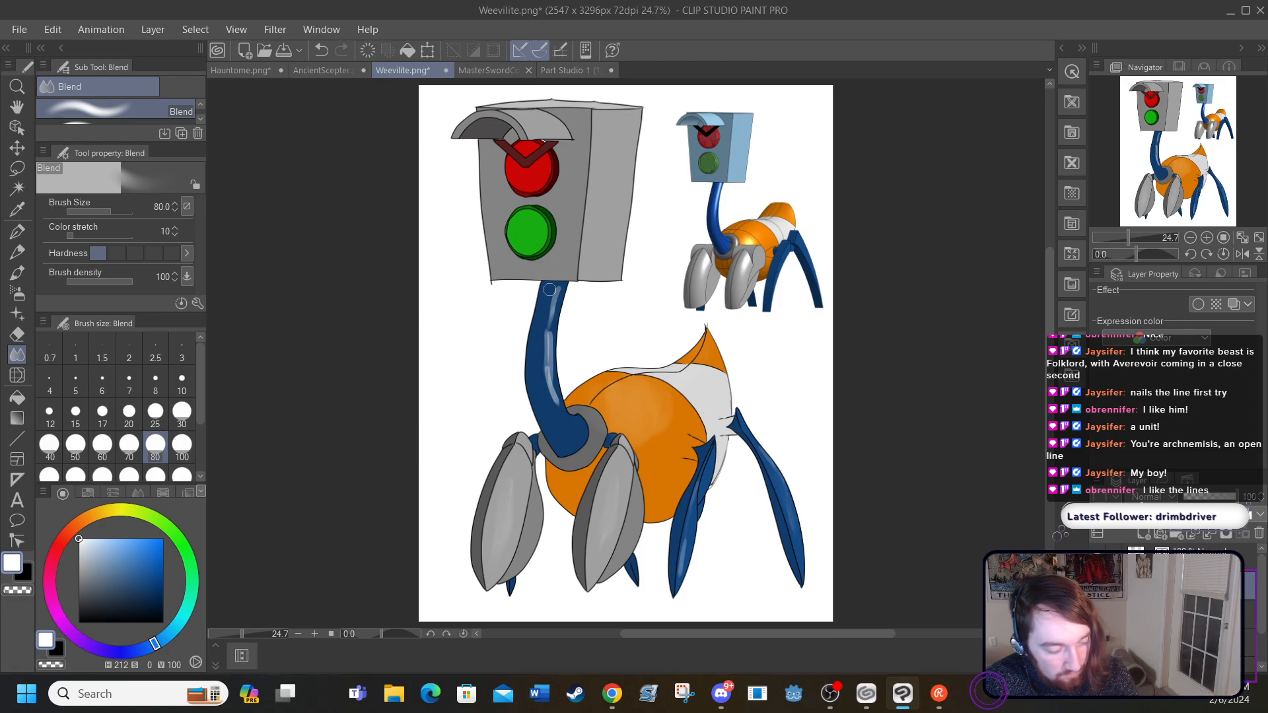
mouse_move(542, 352)
left_mouse_down()
mouse_move(555, 418)
mouse_move(556, 401)
left_mouse_up()
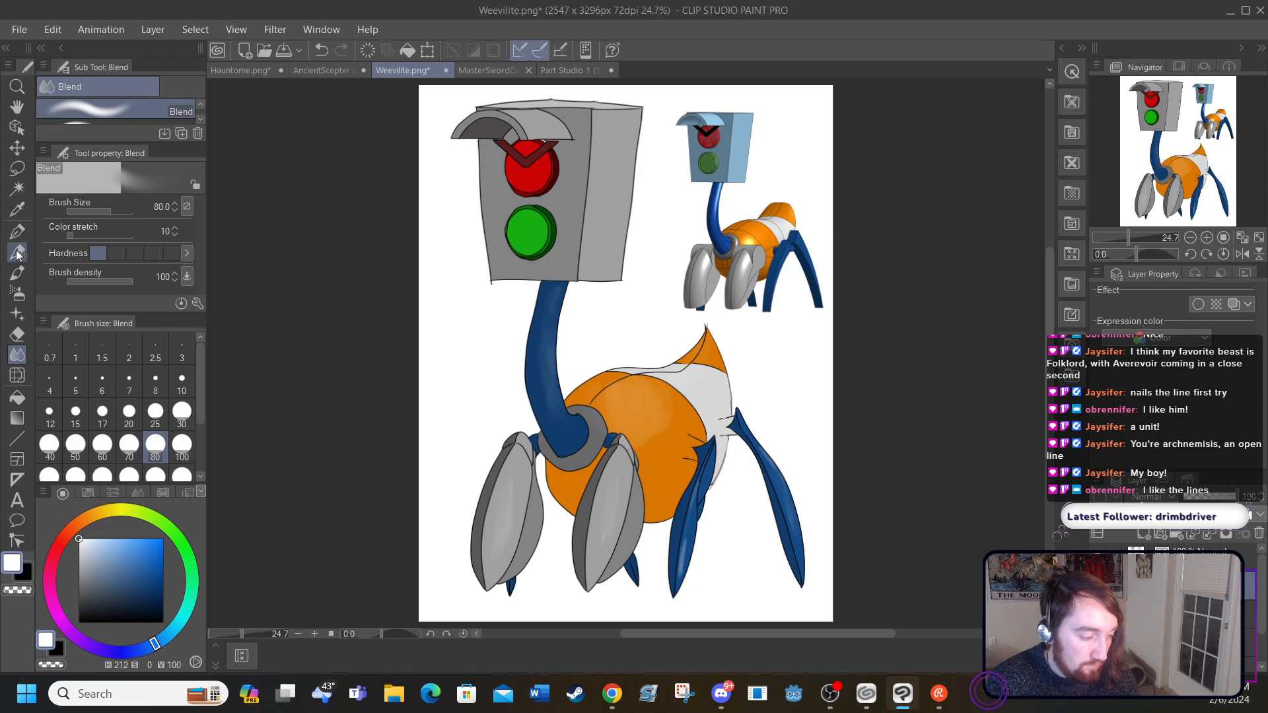
Step: Add a second pass of white highlights to the abdomen, legs, neck and grey collar with the size 20 Round watercolor brush
left_click(18, 273)
mouse_move(634, 399)
left_mouse_down()
mouse_move(628, 409)
mouse_move(637, 390)
mouse_move(641, 414)
mouse_move(630, 397)
mouse_move(650, 406)
mouse_move(627, 396)
mouse_move(631, 415)
mouse_move(707, 336)
mouse_move(669, 391)
left_mouse_up()
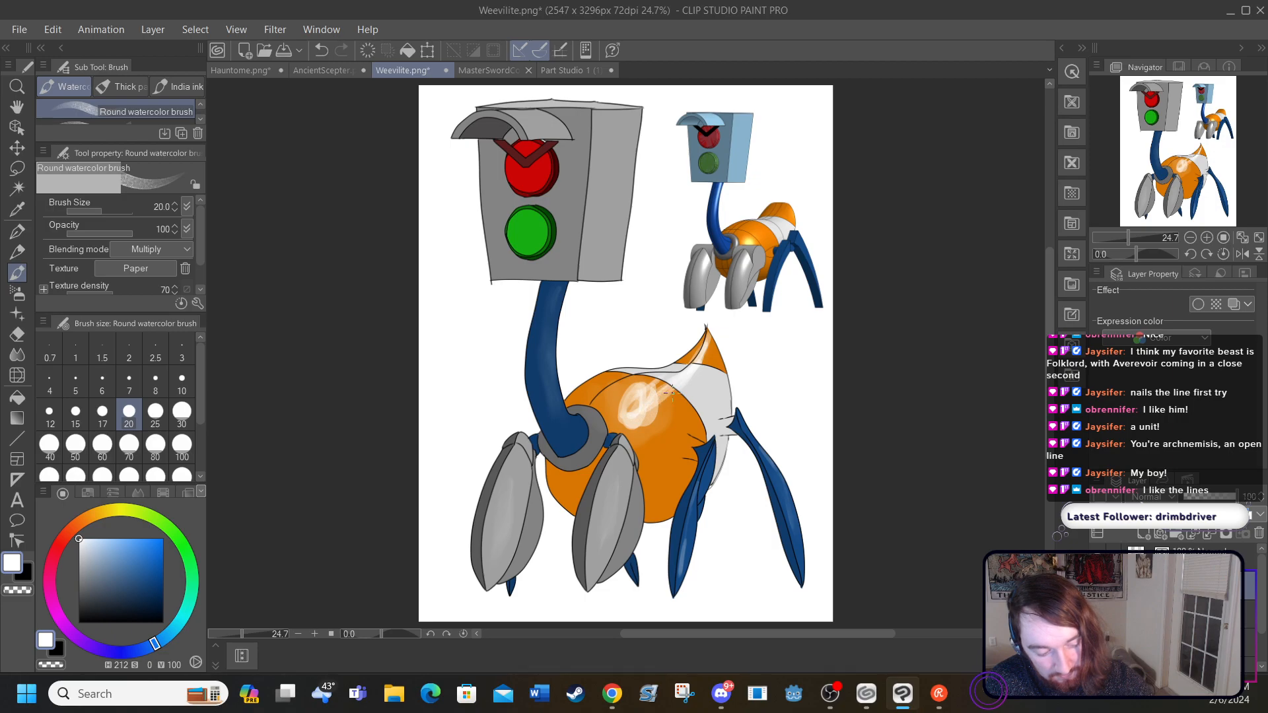
mouse_move(620, 473)
left_mouse_down()
mouse_move(605, 549)
mouse_move(615, 490)
mouse_move(606, 536)
left_mouse_up()
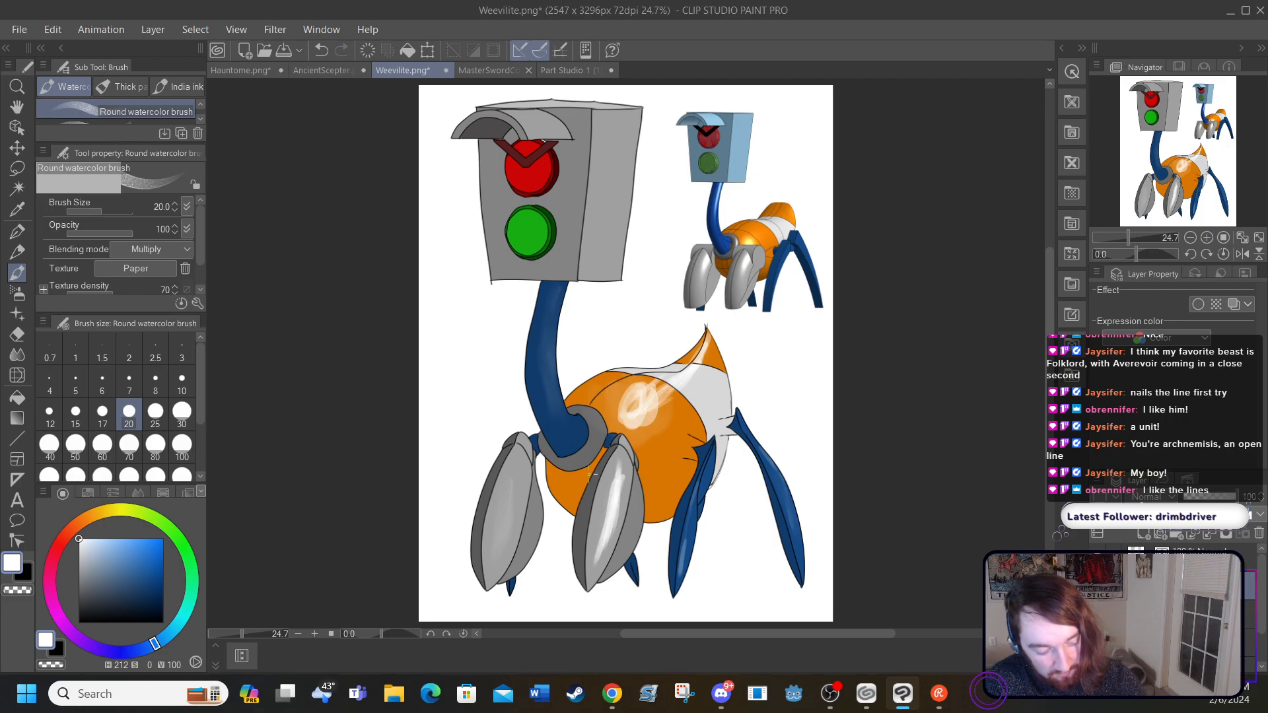
mouse_move(517, 466)
left_mouse_down()
mouse_move(503, 555)
mouse_move(509, 509)
left_mouse_up()
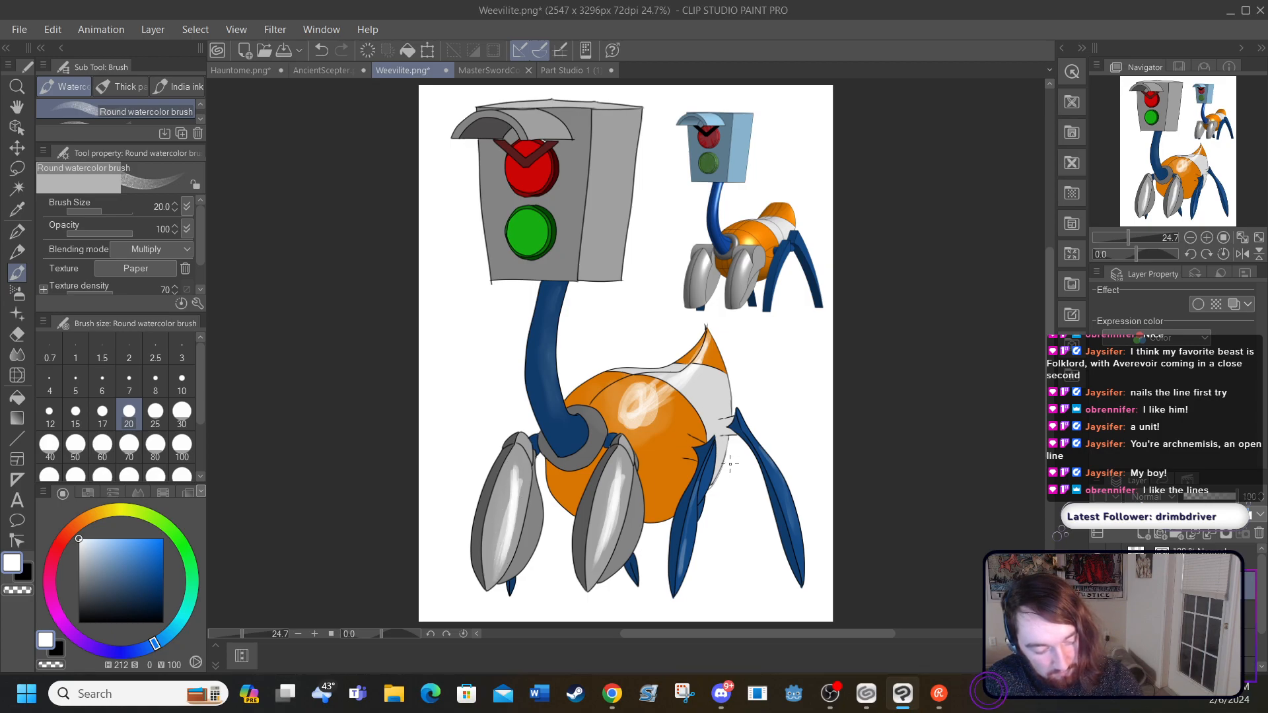
left_click_drag(767, 466, 794, 536)
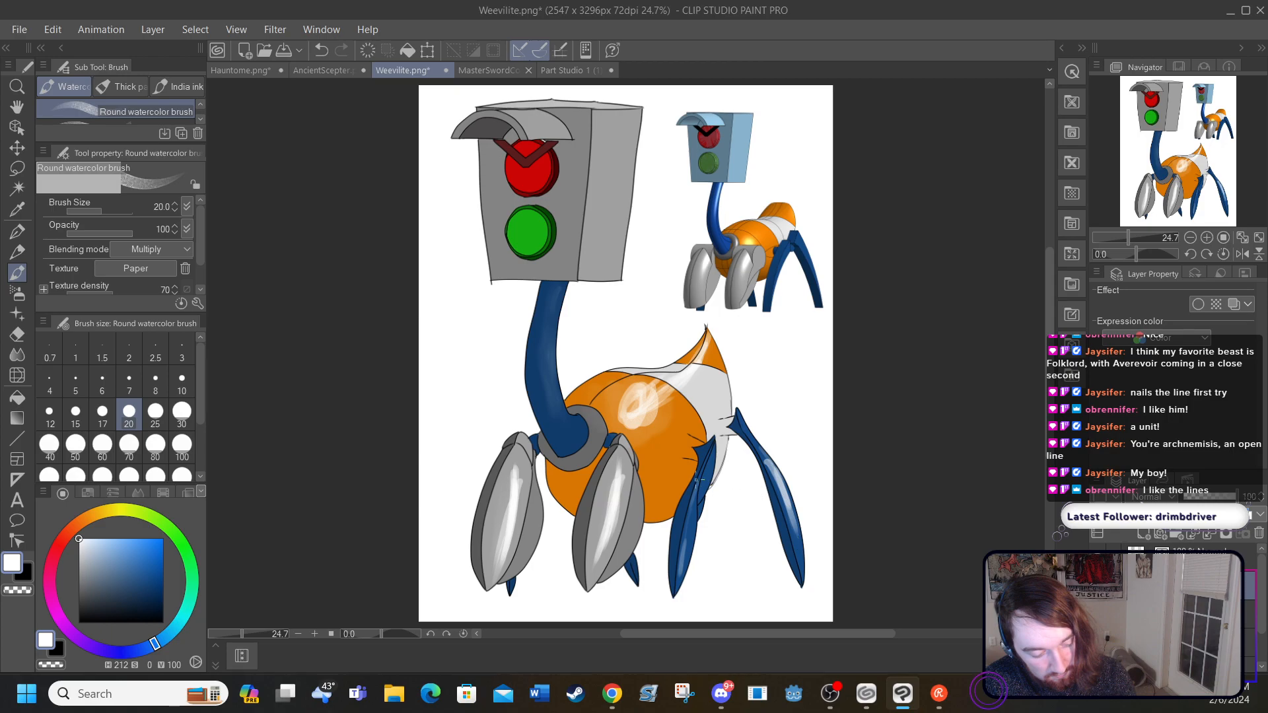
left_click_drag(687, 527, 682, 562)
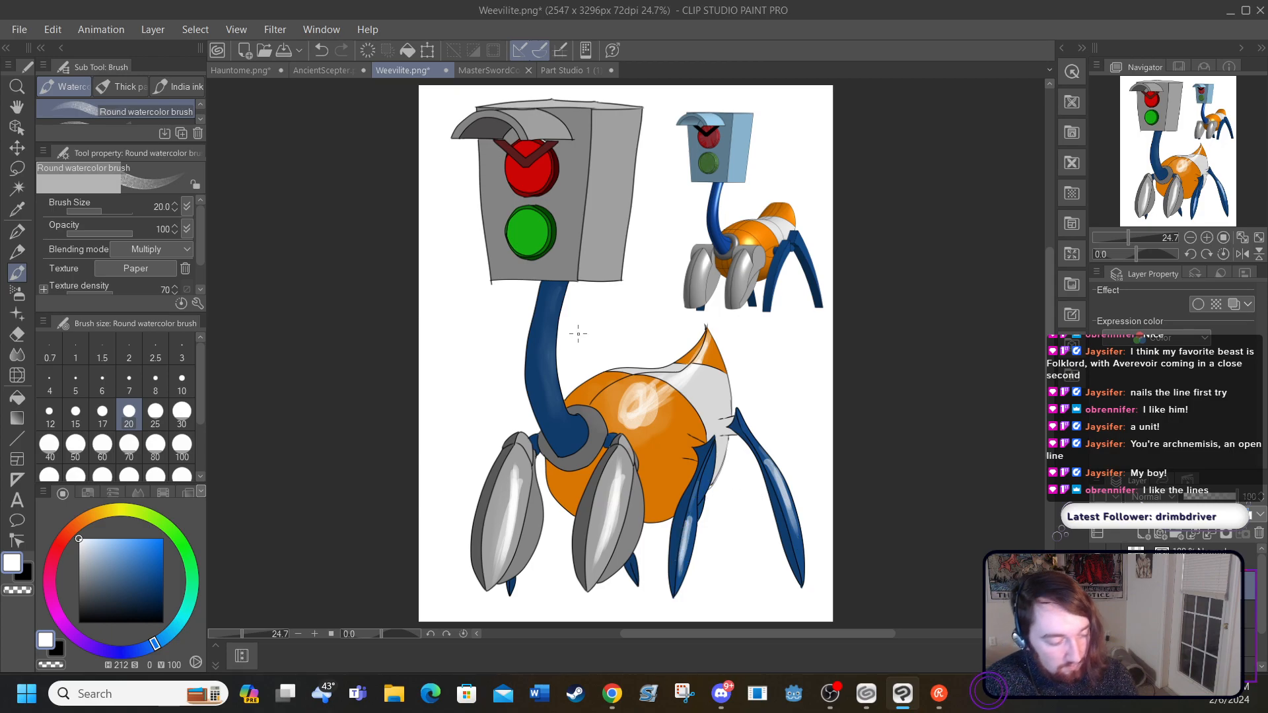
mouse_move(556, 296)
left_mouse_down()
mouse_move(563, 426)
mouse_move(567, 408)
mouse_move(595, 417)
mouse_move(607, 363)
mouse_move(578, 412)
mouse_move(597, 423)
mouse_move(591, 415)
mouse_move(592, 449)
mouse_move(558, 447)
left_mouse_up()
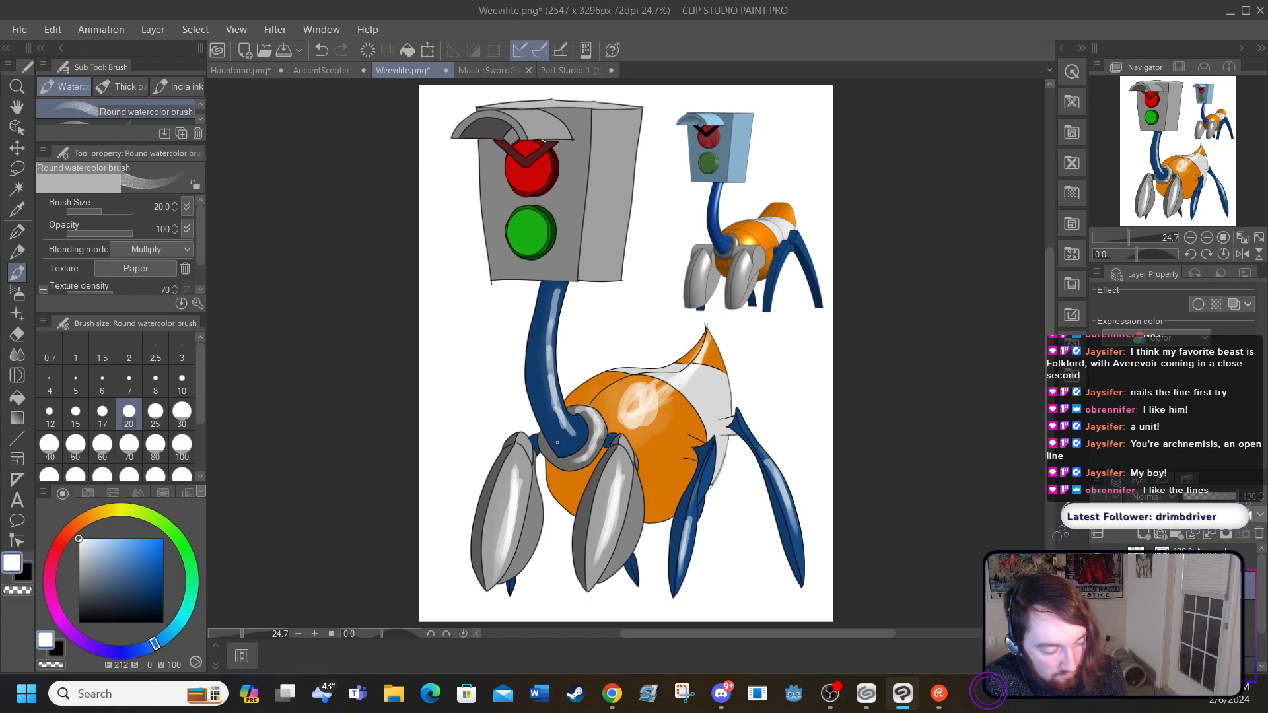
Step: Blend the second pass of highlights on the abdomen, legs, neck and collar at size 80
left_click(17, 355)
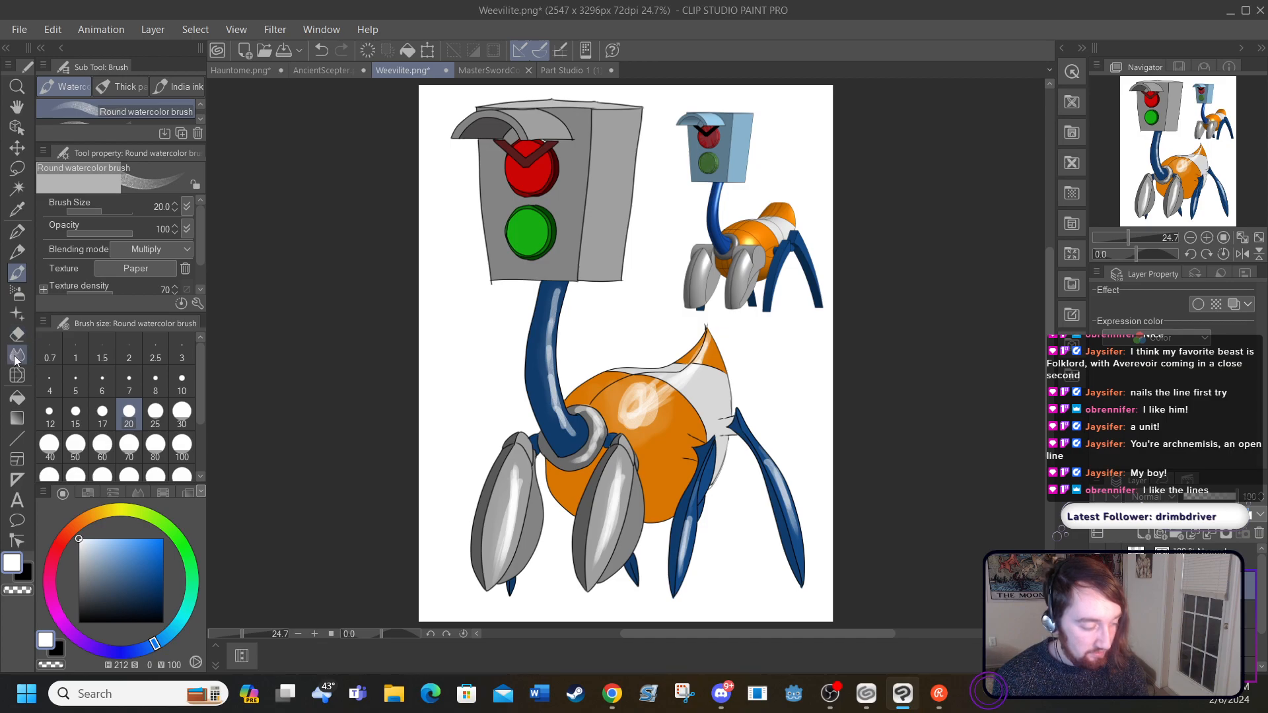
mouse_move(627, 401)
left_mouse_down()
mouse_move(629, 432)
mouse_move(694, 343)
mouse_move(660, 391)
mouse_move(680, 405)
mouse_move(637, 410)
mouse_move(639, 439)
mouse_move(640, 382)
mouse_move(615, 398)
mouse_move(642, 387)
mouse_move(621, 399)
mouse_move(657, 391)
left_mouse_up()
mouse_move(617, 459)
left_mouse_down()
mouse_move(601, 540)
mouse_move(626, 471)
mouse_move(593, 571)
left_mouse_up()
mouse_move(507, 487)
left_mouse_down()
mouse_move(497, 565)
mouse_move(509, 471)
mouse_move(496, 561)
left_mouse_up()
mouse_move(685, 524)
left_mouse_down()
mouse_move(683, 558)
mouse_move(689, 509)
left_mouse_up()
left_click_drag(771, 483, 789, 538)
mouse_move(547, 326)
left_mouse_down()
mouse_move(543, 372)
mouse_move(548, 351)
mouse_move(568, 444)
mouse_move(546, 329)
left_mouse_up()
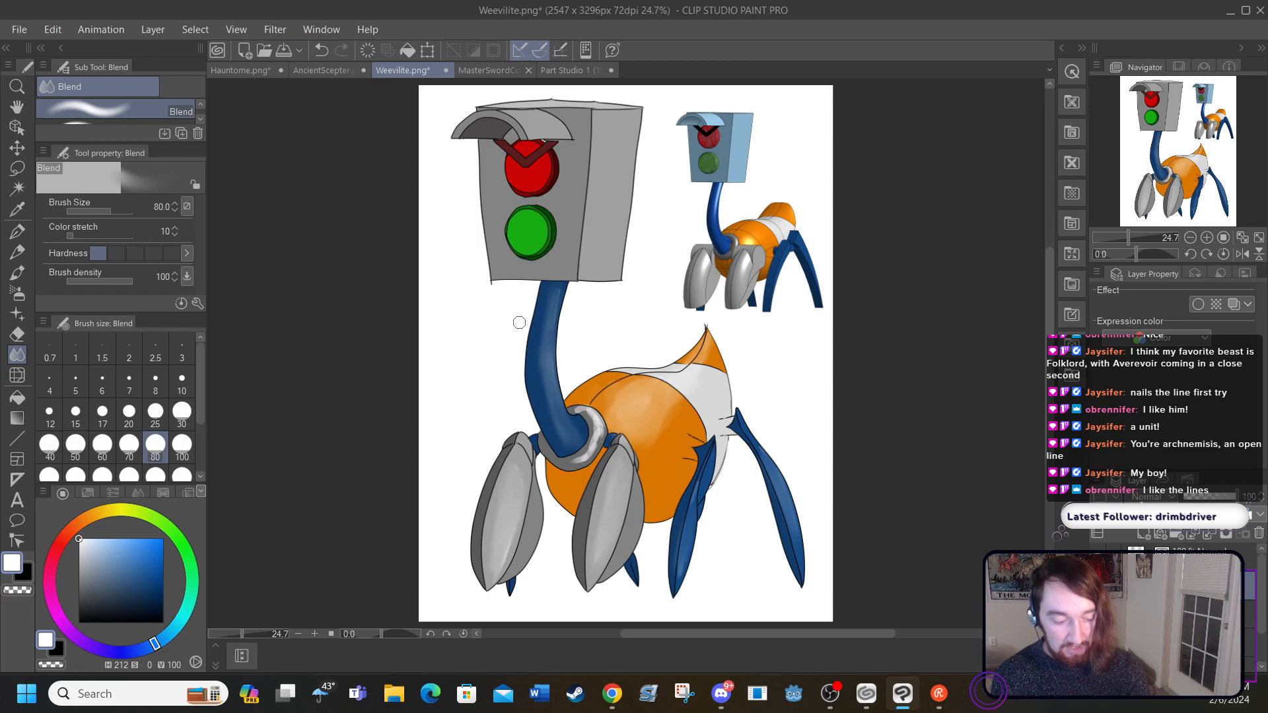
mouse_move(585, 430)
left_mouse_down()
mouse_move(595, 461)
mouse_move(597, 418)
mouse_move(579, 455)
mouse_move(592, 444)
mouse_move(562, 465)
mouse_move(595, 443)
mouse_move(584, 455)
mouse_move(593, 436)
mouse_move(568, 414)
mouse_move(577, 405)
mouse_move(585, 452)
mouse_move(561, 465)
mouse_move(578, 457)
mouse_move(554, 446)
left_mouse_up()
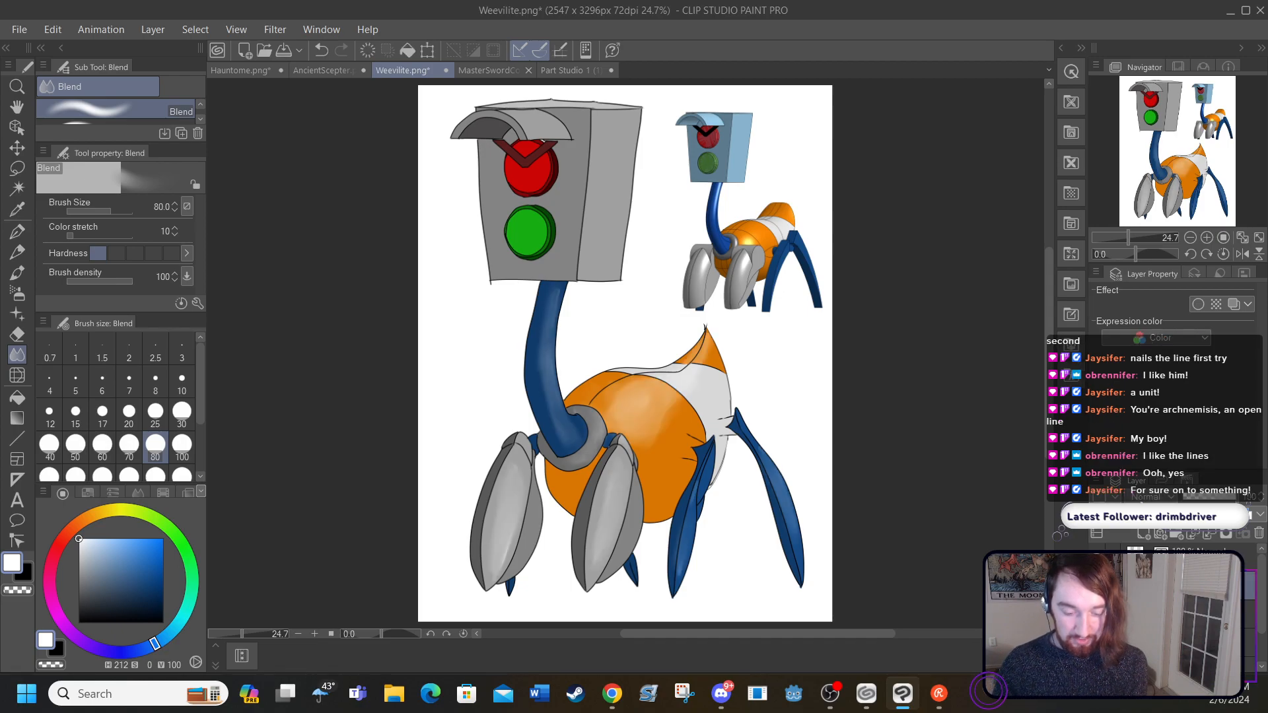
Step: Compare the highlighted creature with its line art hidden and shown
left_click(1097, 585)
left_click(1097, 585)
left_click(1097, 586)
left_click(1097, 585)
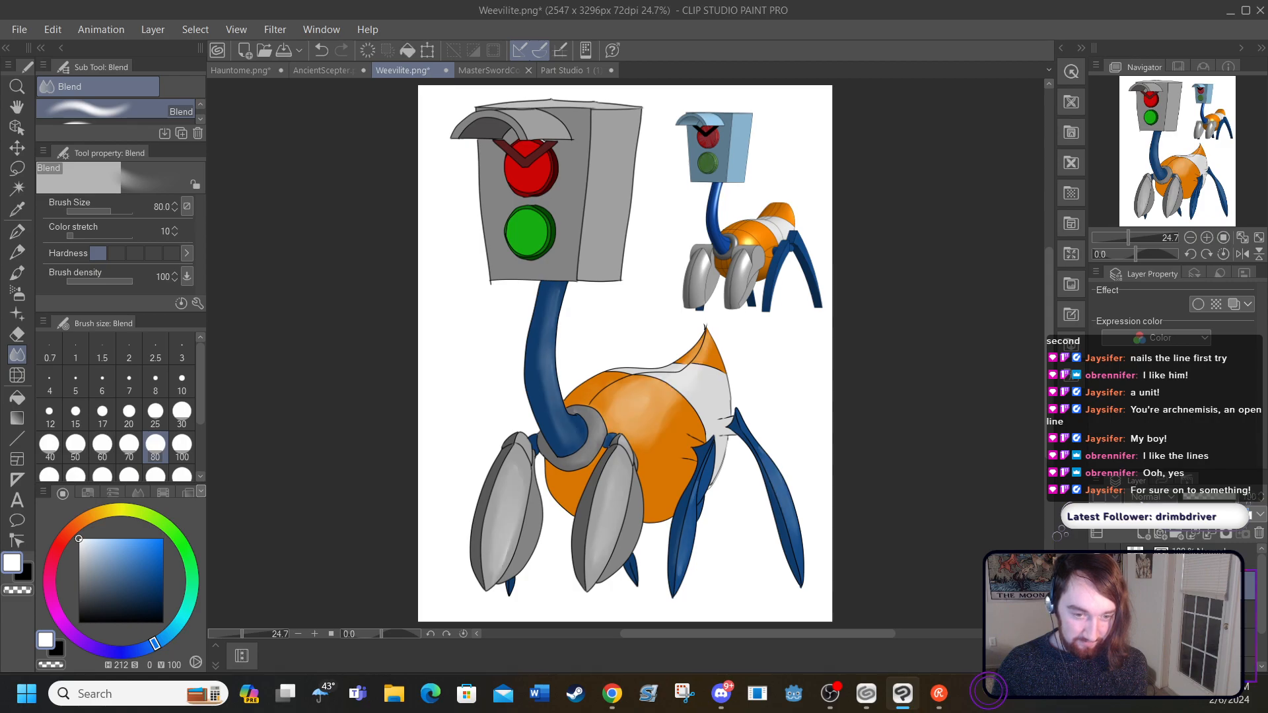
left_click(1097, 585)
left_click(1097, 585)
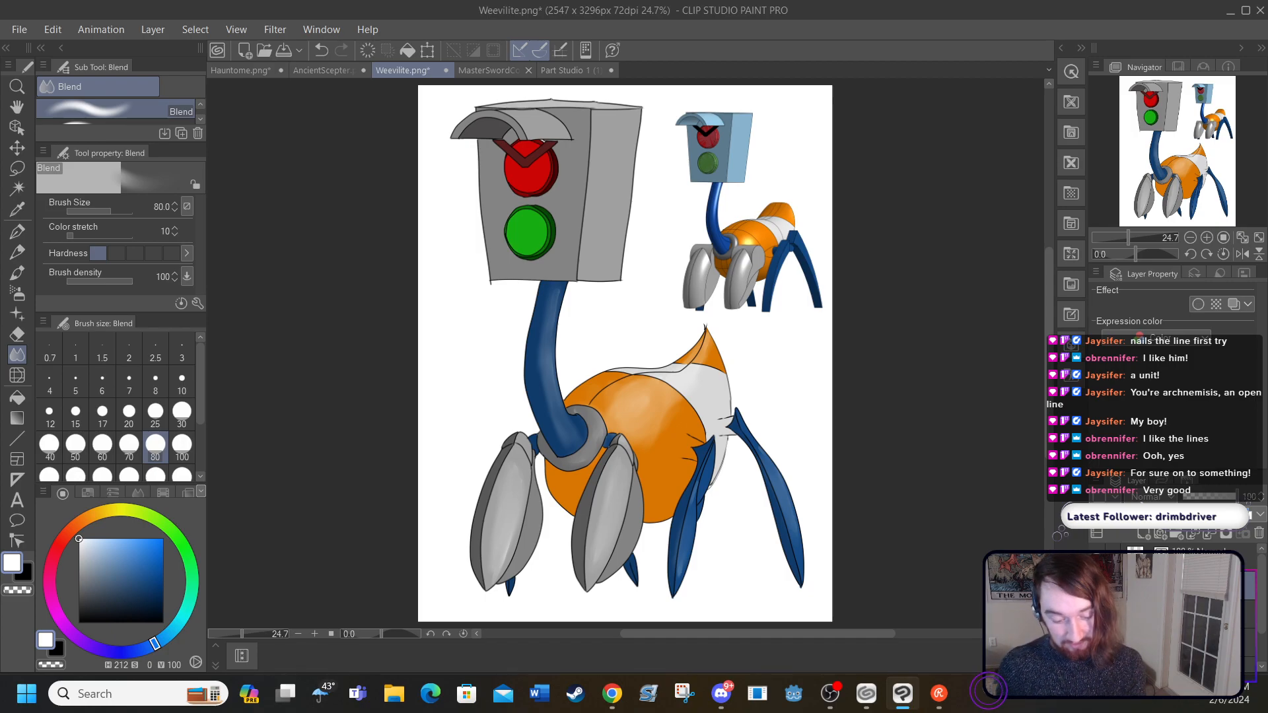
left_click(1097, 585)
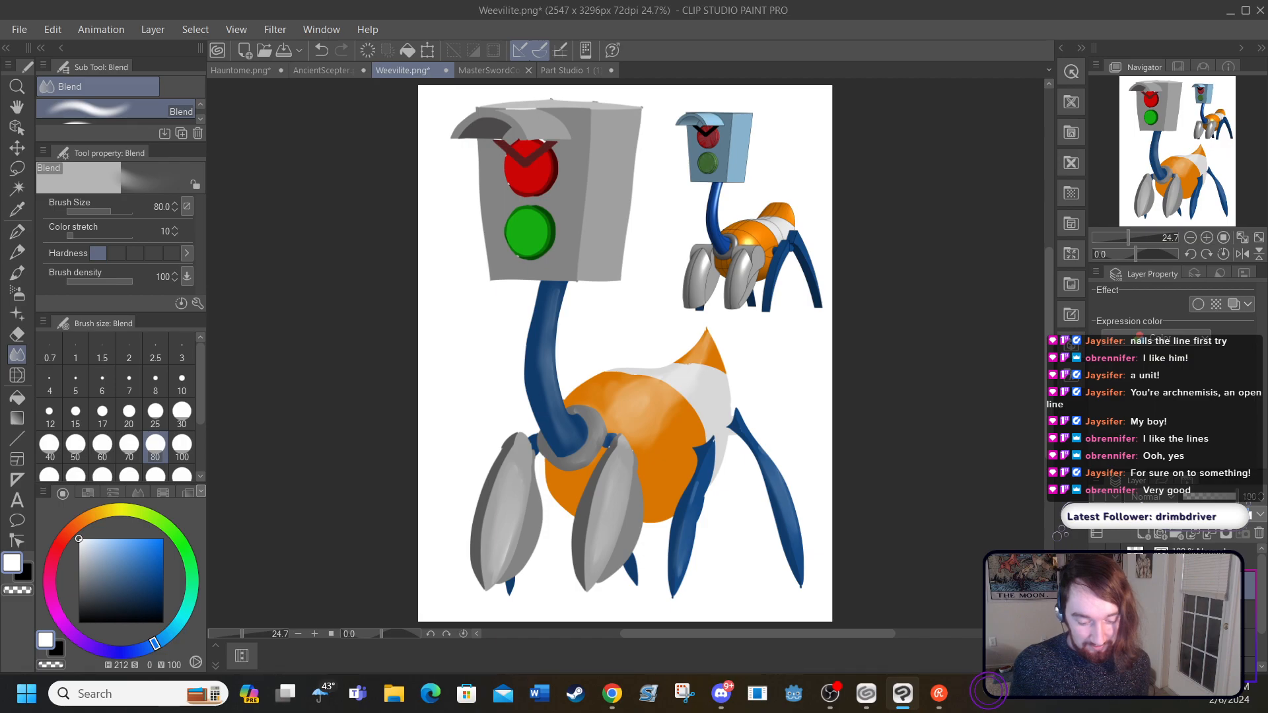
left_click(1097, 585)
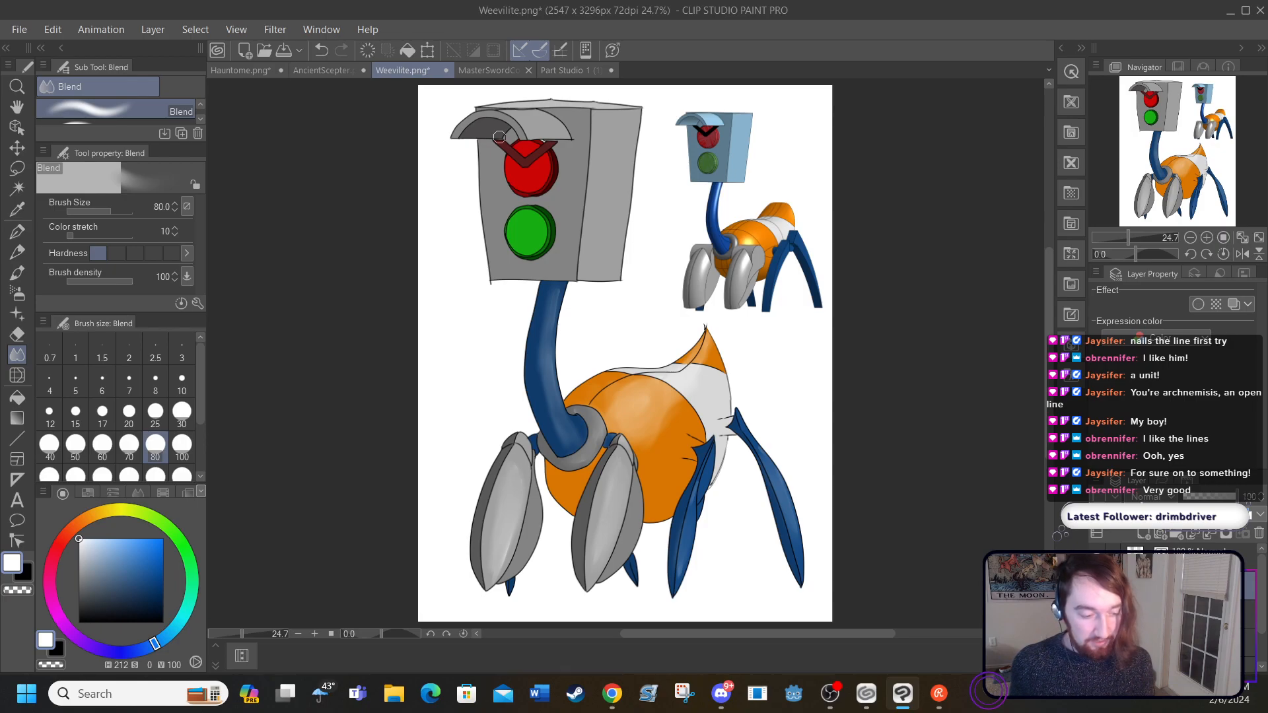
Step: Fill the white sliver between the red light and the brow under the visor with dark red sampled from the light's outer rim (H 0, S 97, V 29)
left_click(314, 634)
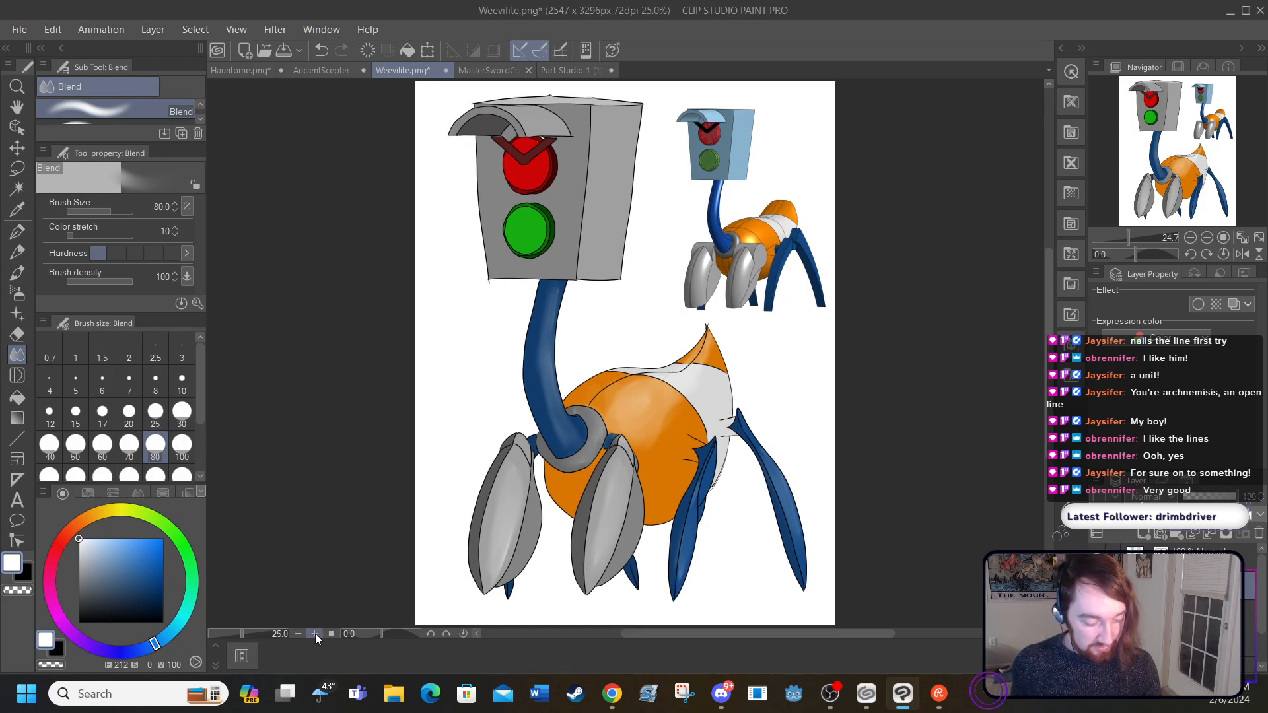
left_click(315, 634)
left_click(314, 634)
left_click(315, 634)
left_click_drag(668, 631, 623, 633)
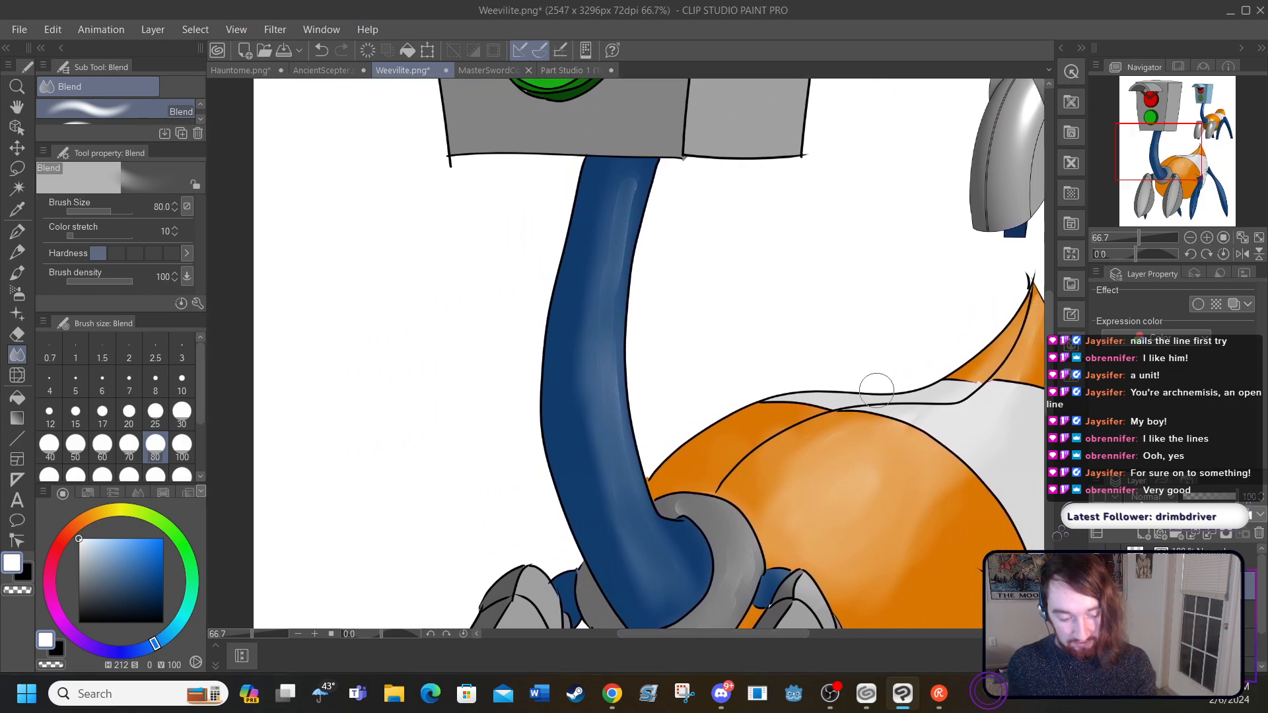
scroll(1045, 311, "up", 5)
left_click_drag(1037, 289, 1025, 240)
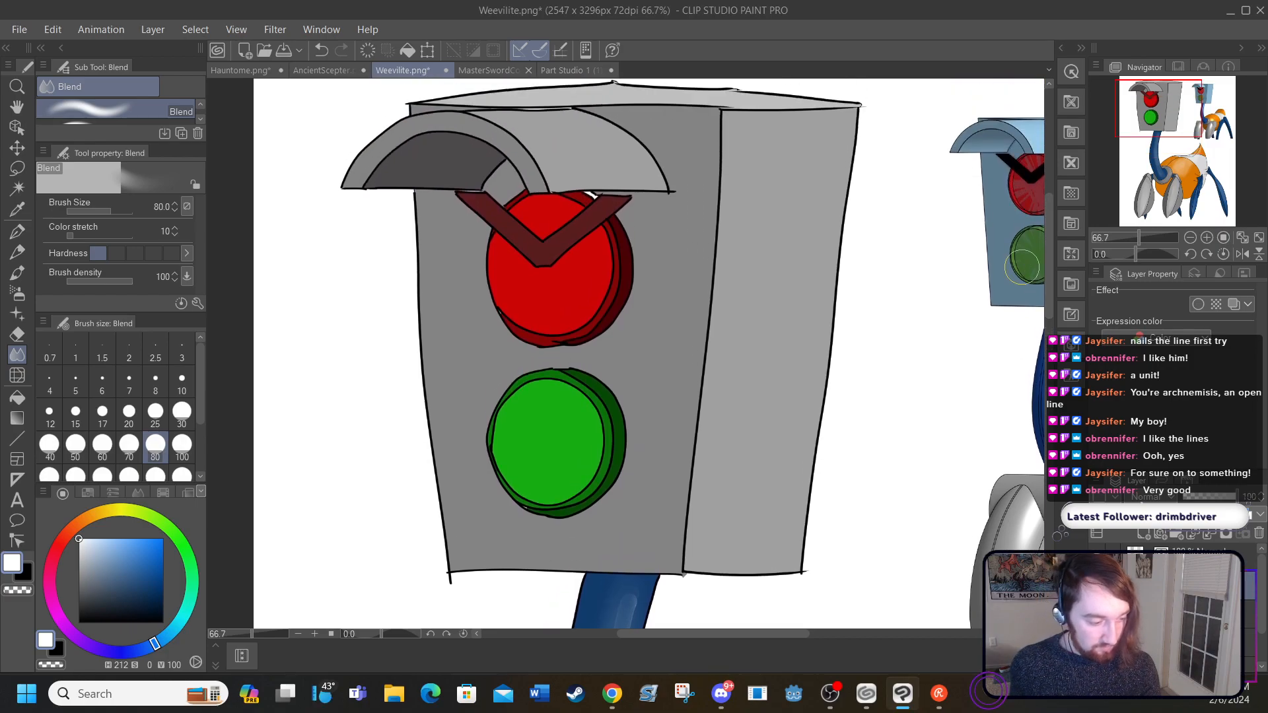
left_click(314, 634)
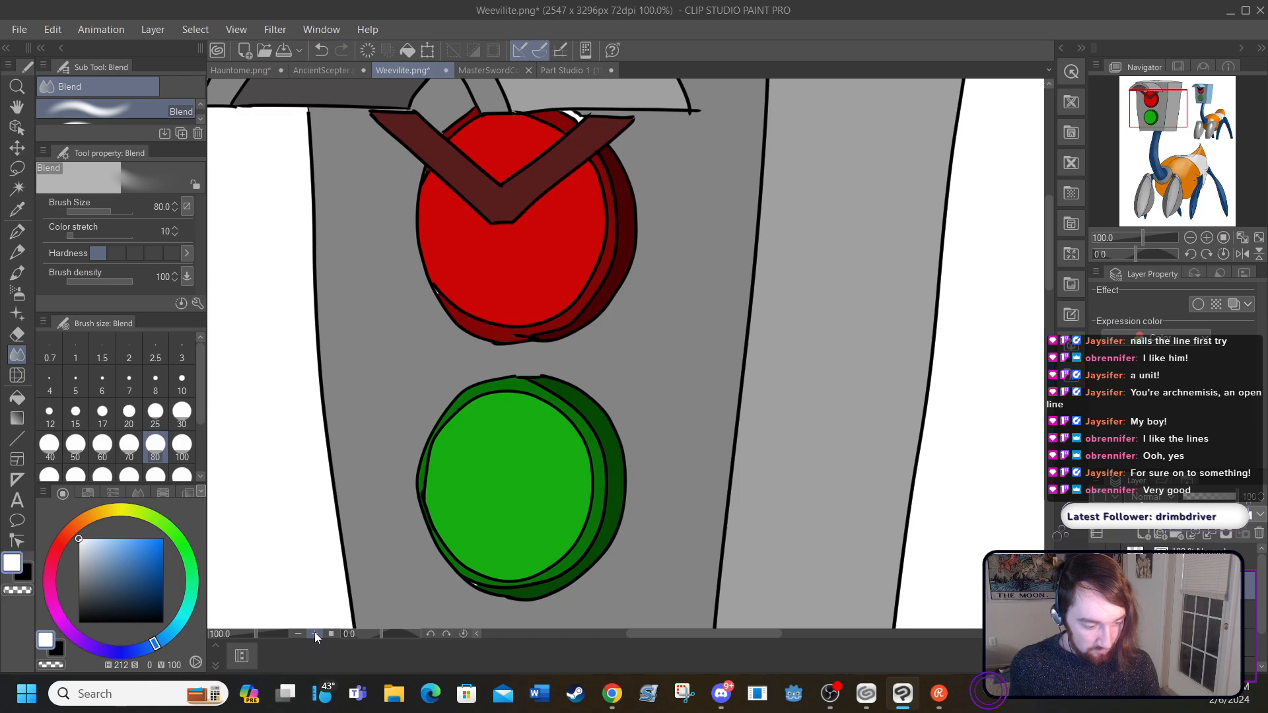
left_click(315, 634)
left_click_drag(1050, 259, 1024, 212)
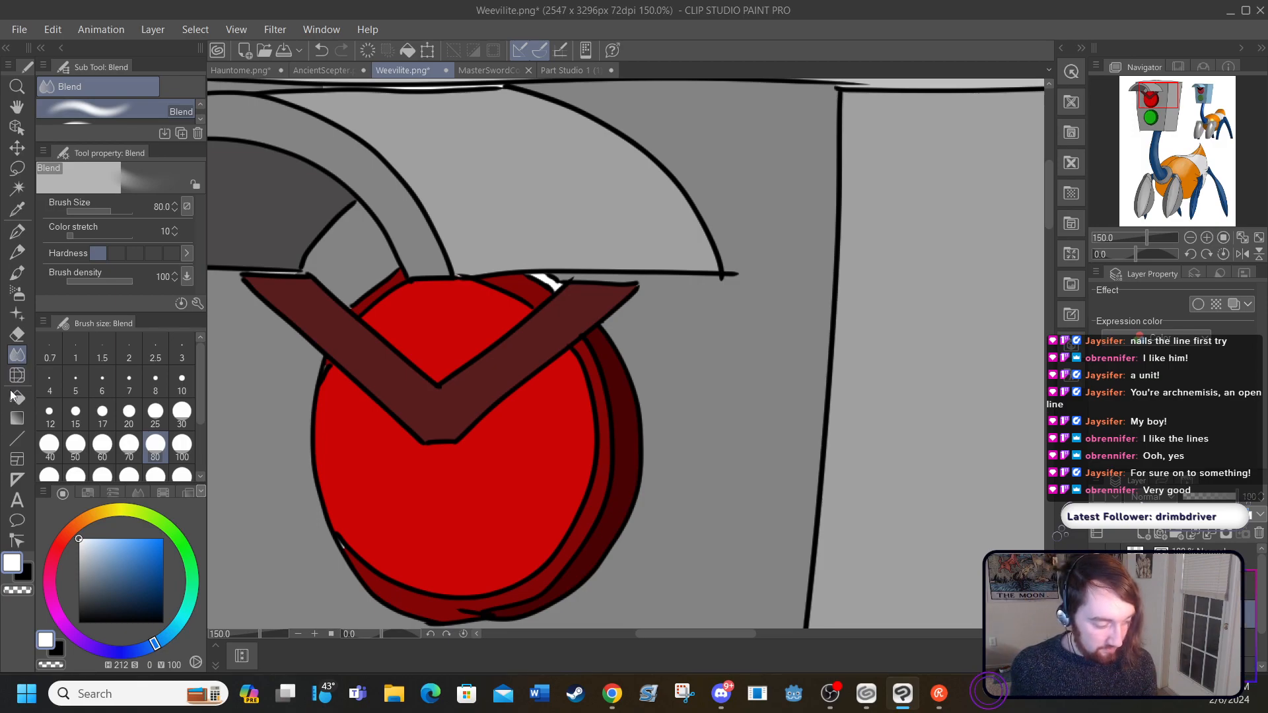
left_click(17, 209)
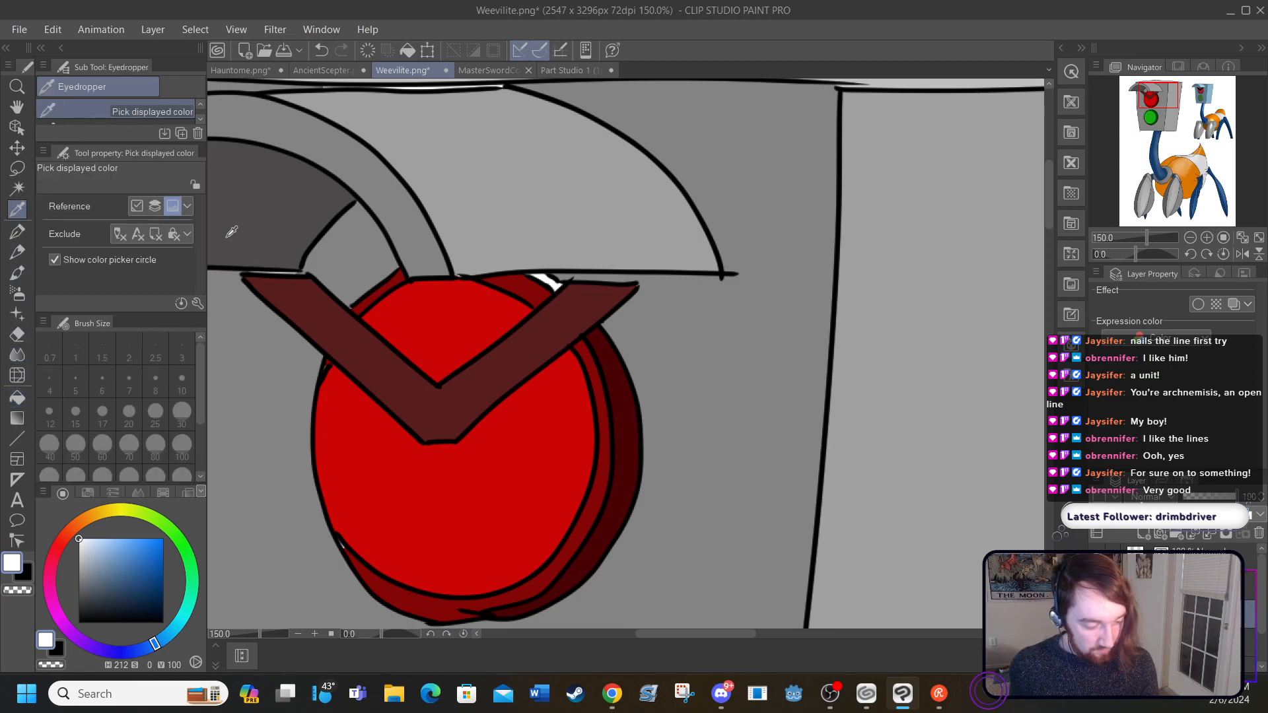
left_click(558, 348)
left_click(17, 397)
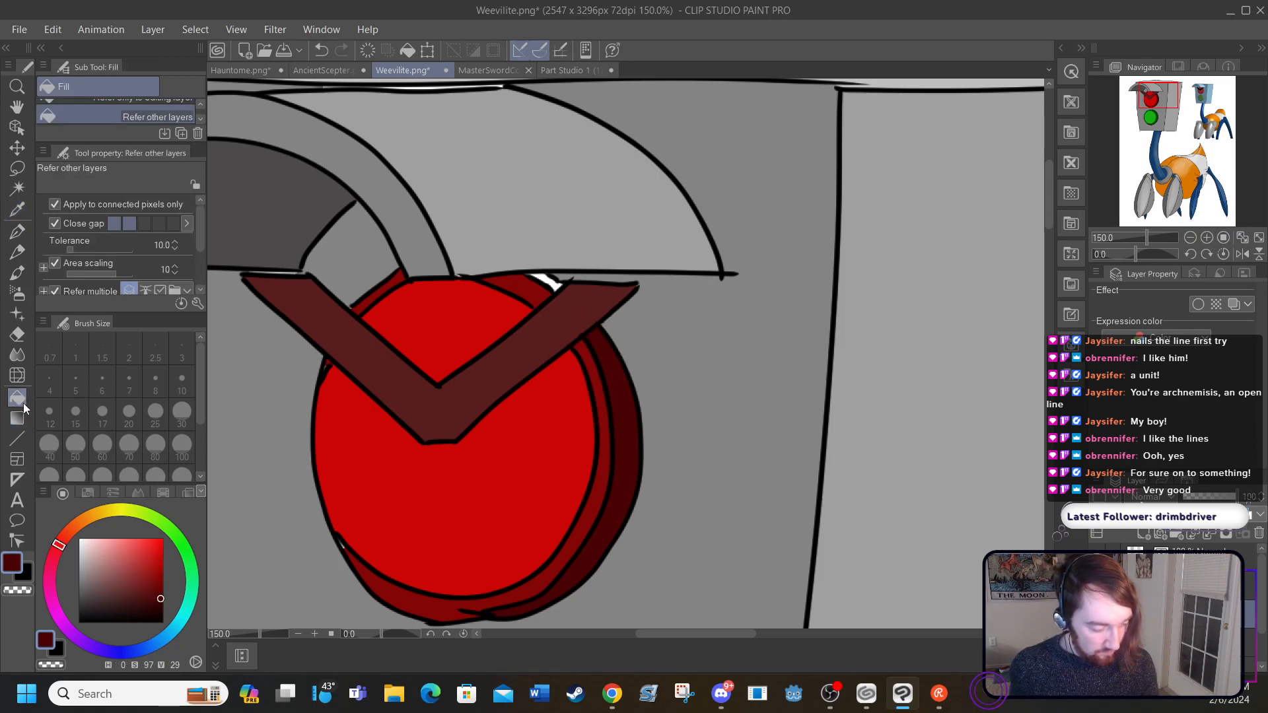
left_click(551, 278)
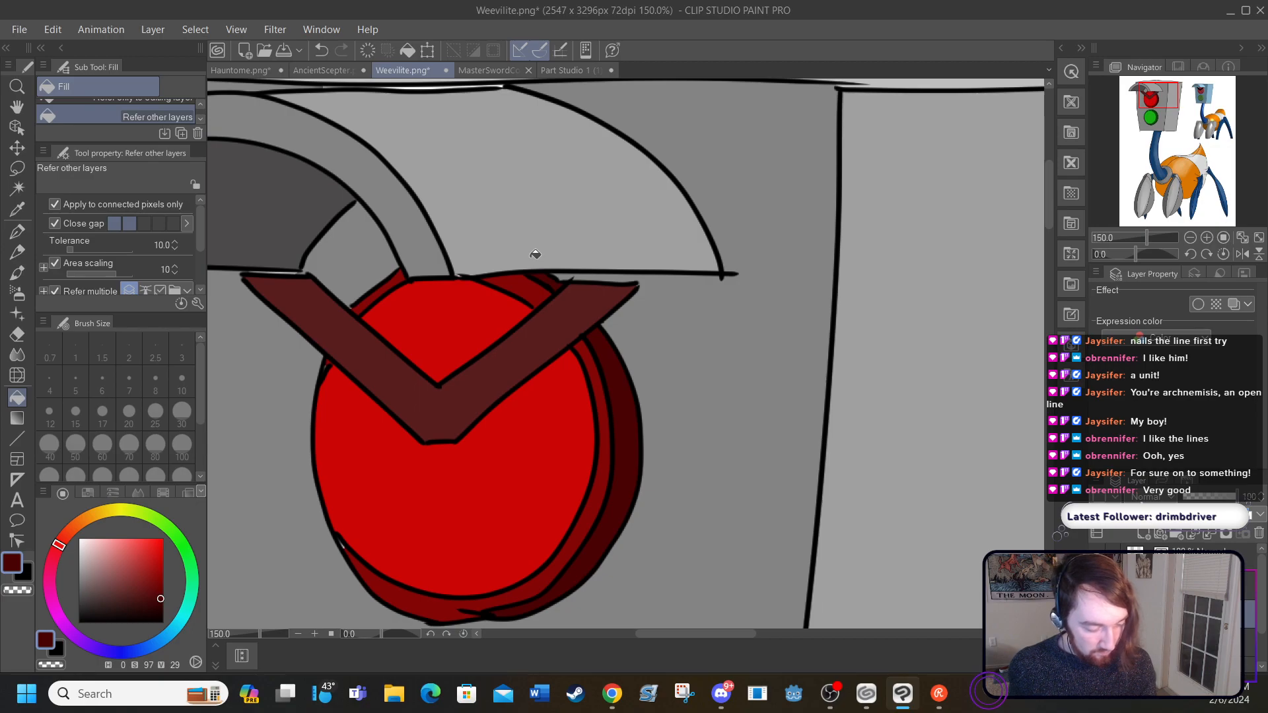
Step: Hide the line art and cover the white gap above the brow's left tip with the size 5 G-pen in the head's sampled grey (H 0, S 1, V 52)
left_click(315, 634)
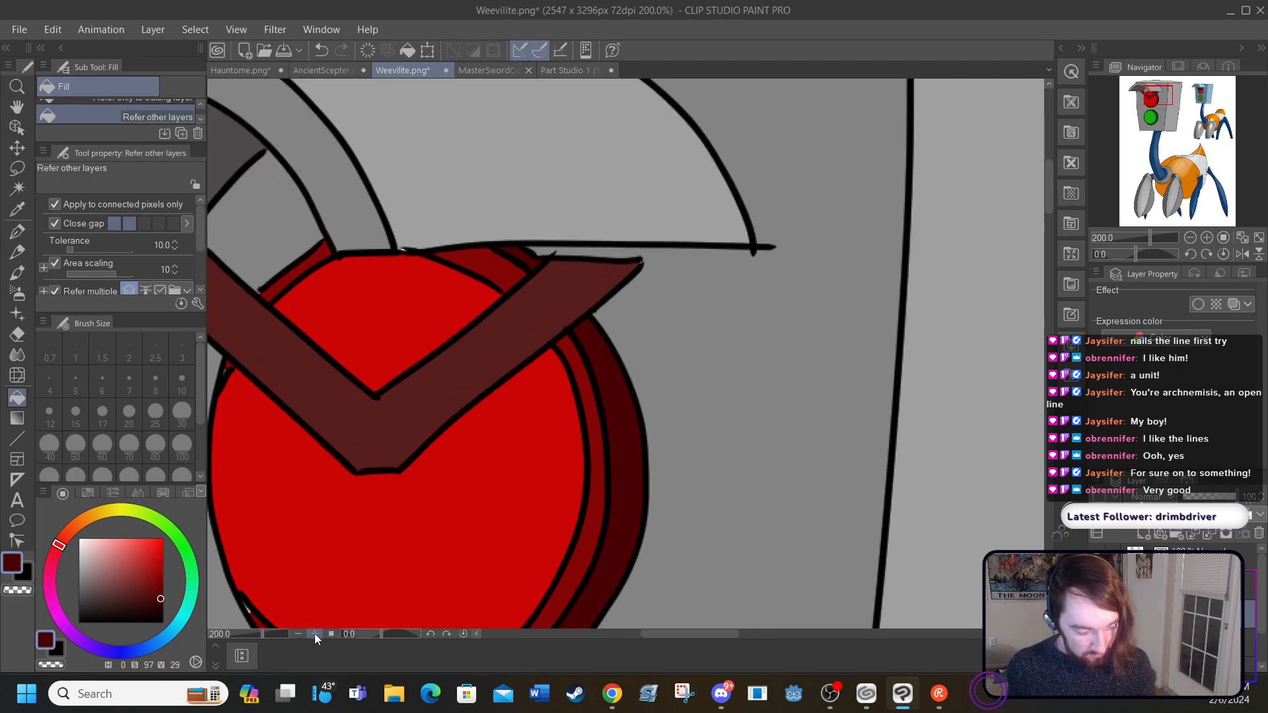
left_click_drag(651, 628, 619, 613)
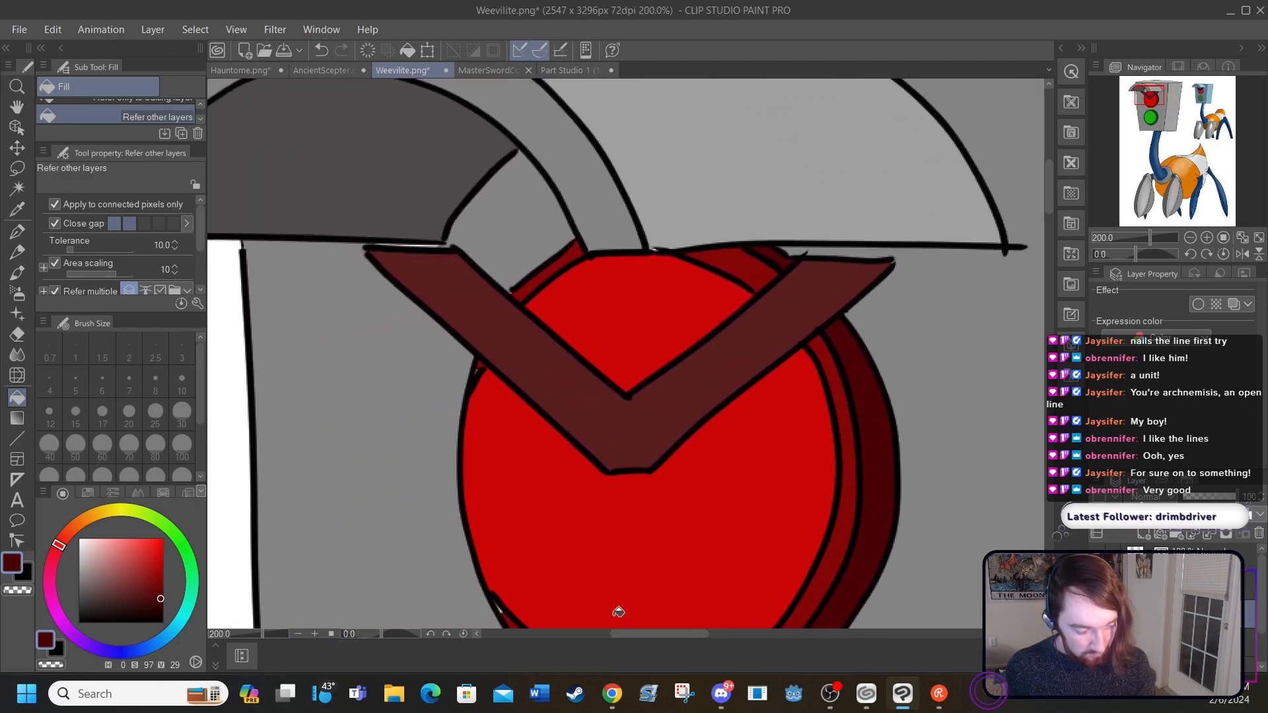
left_click(17, 209)
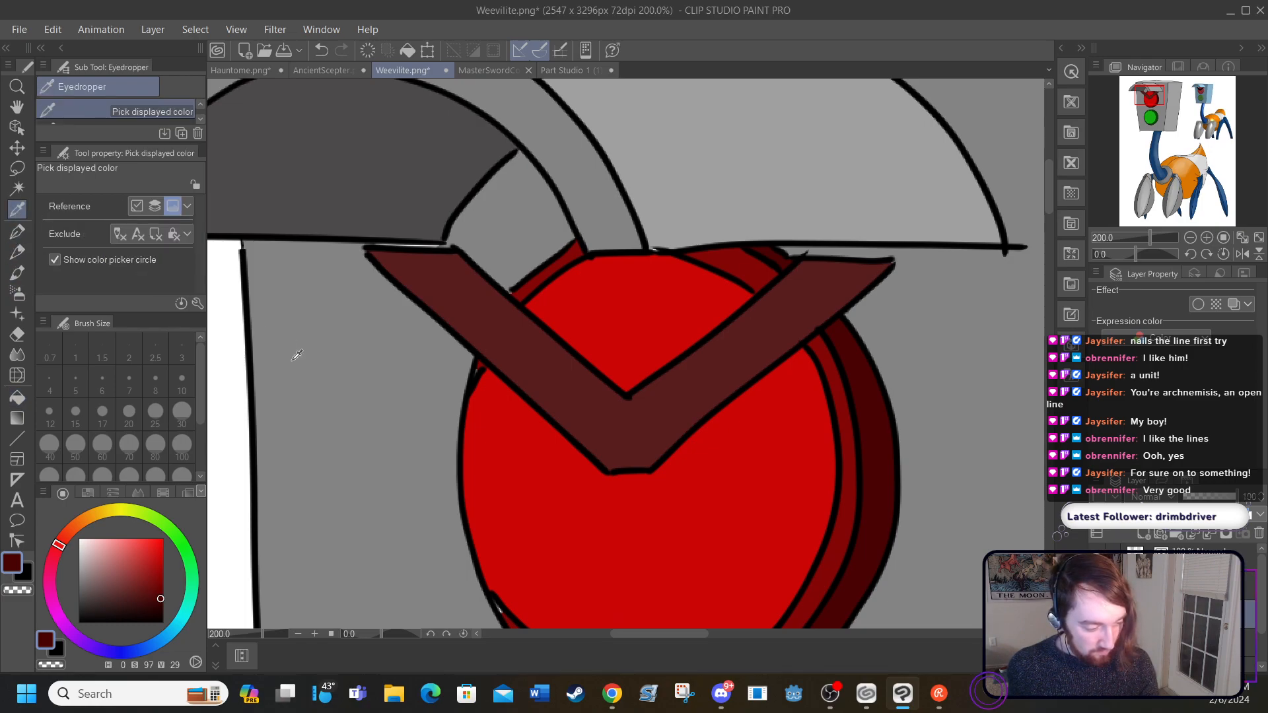
left_click(293, 370)
left_click(18, 402)
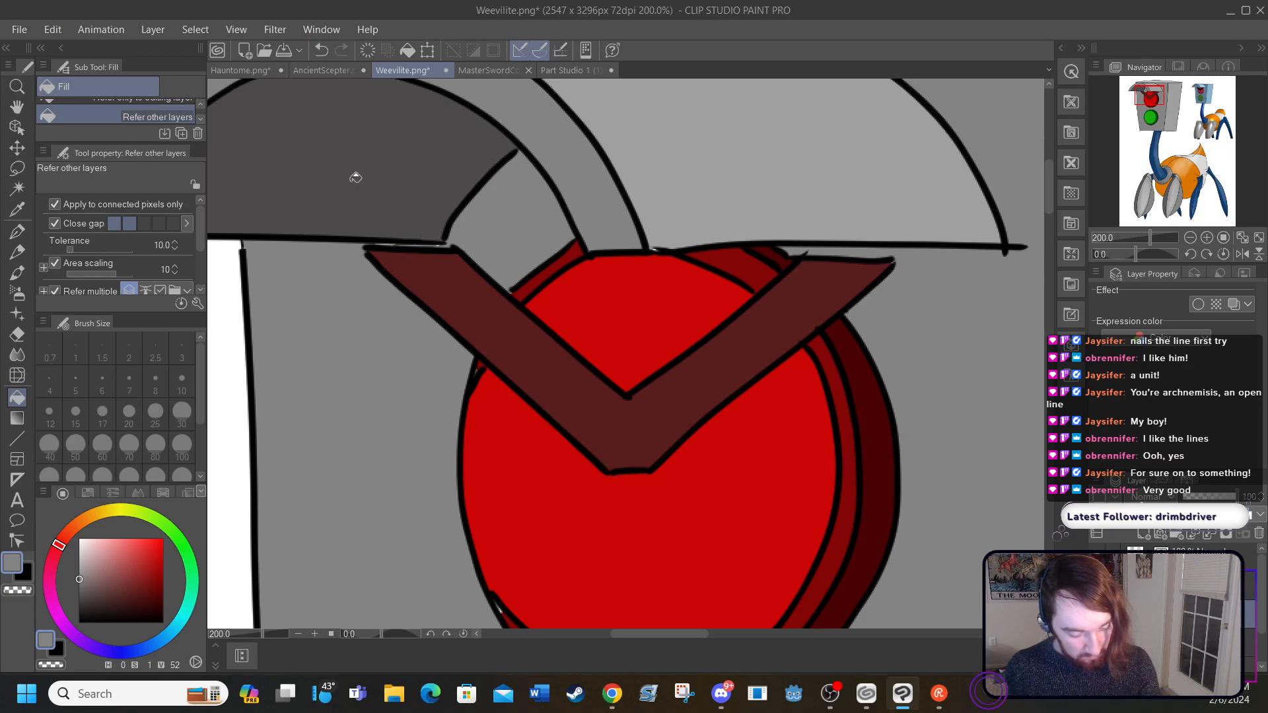
left_click(1097, 586)
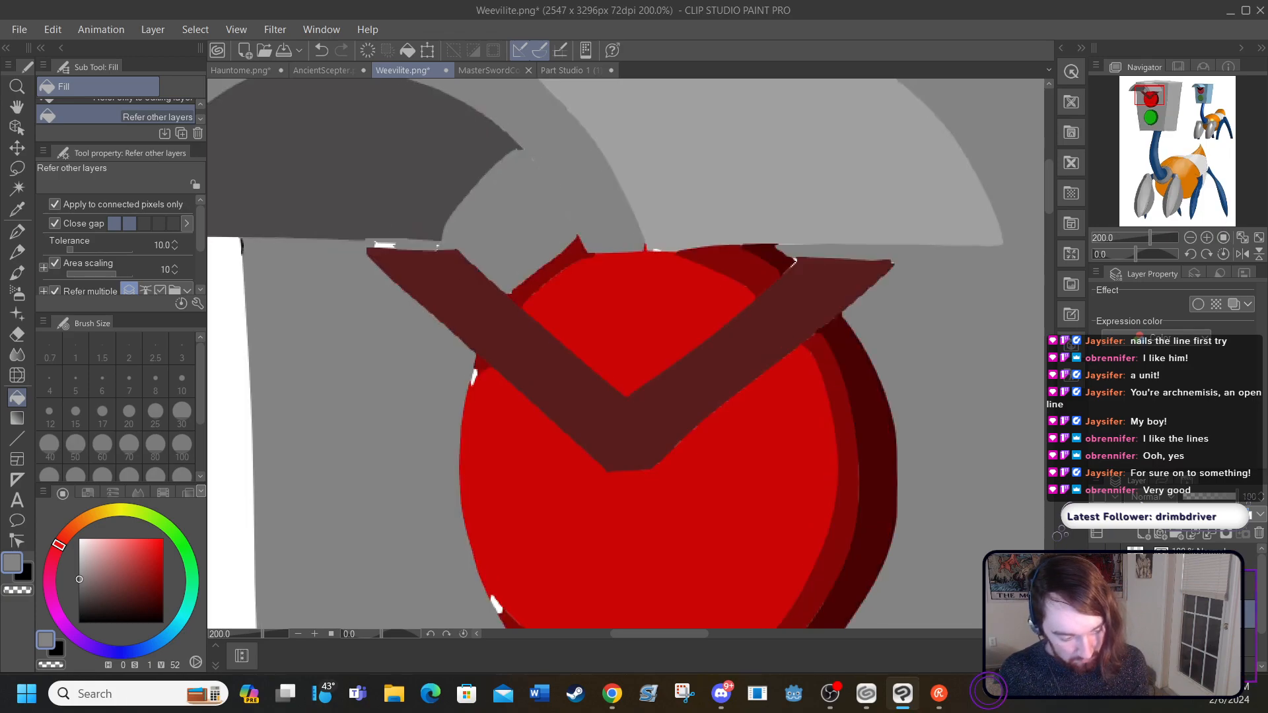
left_click(387, 240)
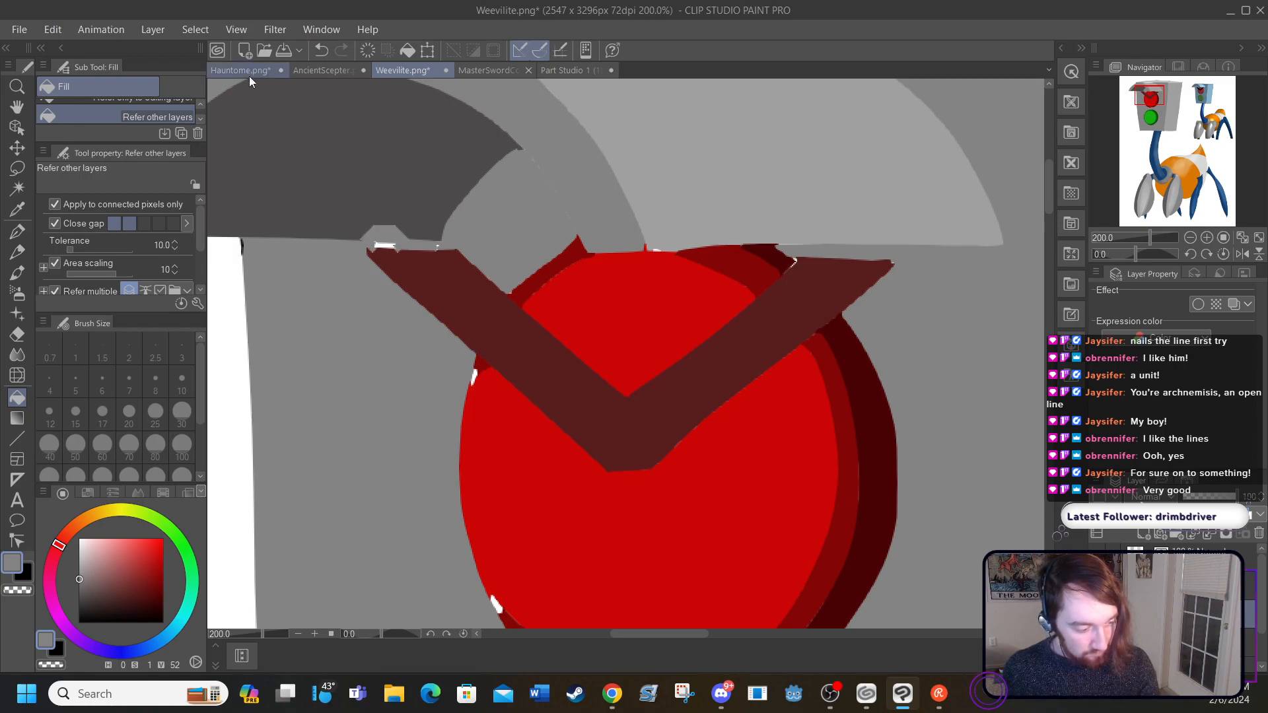
left_click(315, 53)
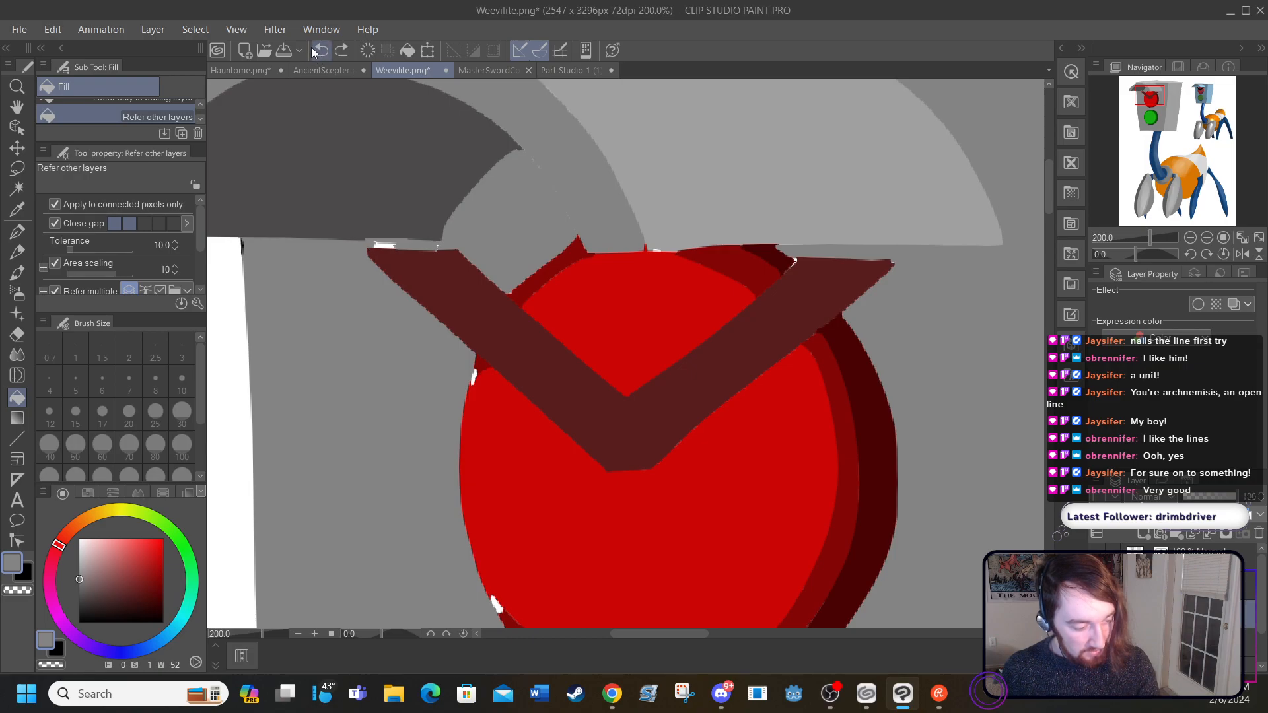
left_click(24, 231)
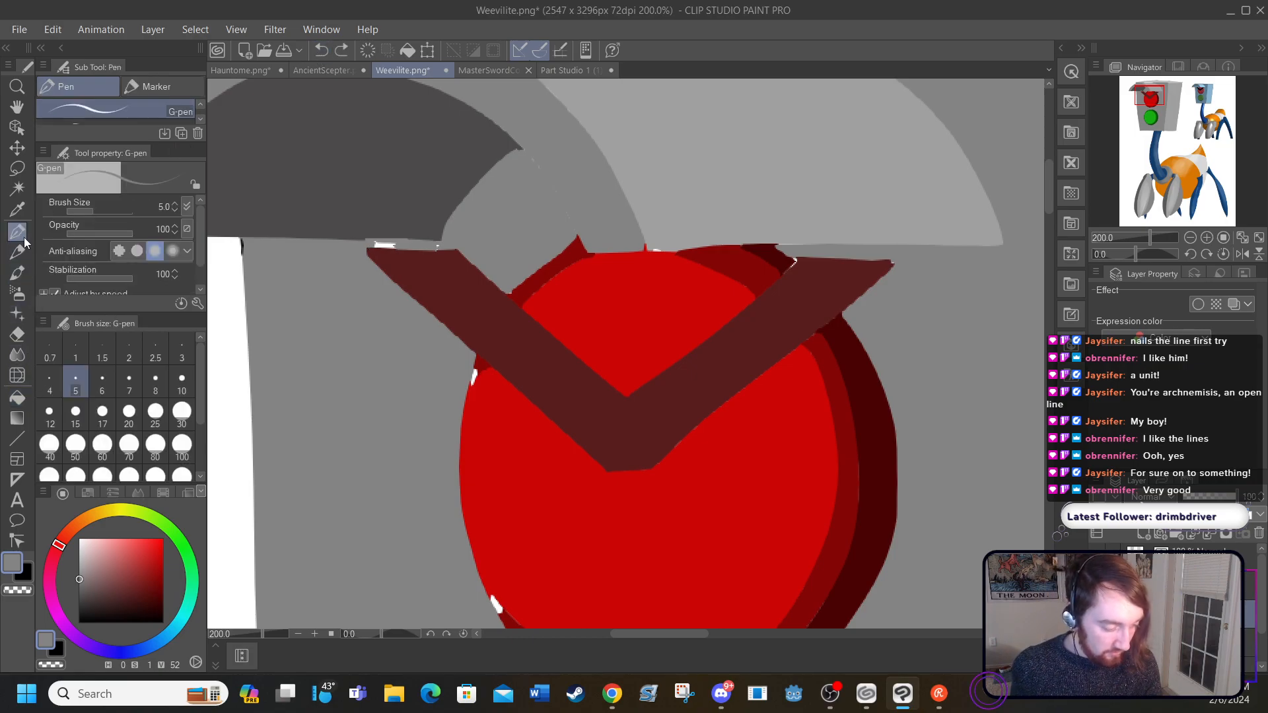
left_click_drag(385, 245, 390, 246)
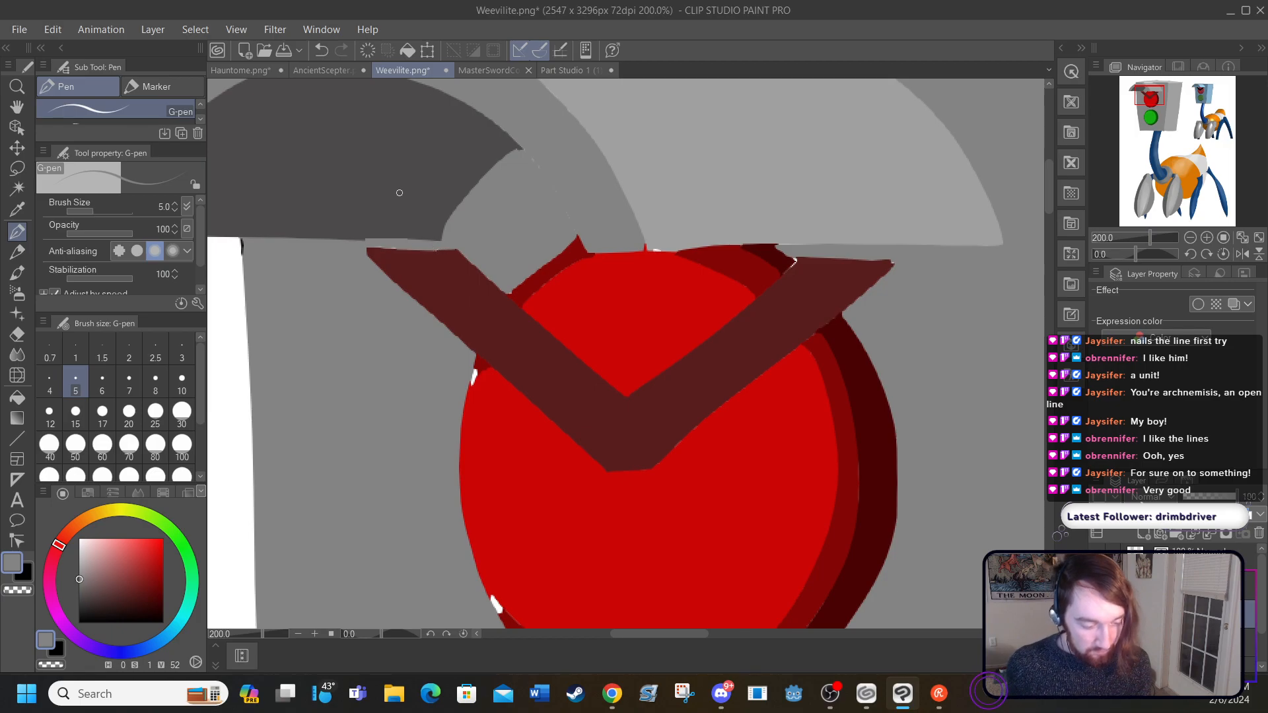
Step: Cover the white slivers under the visor with its sampled light grey (V 62) and at the brow's right end with its dark red (H 0, S 66, V 35)
left_click(17, 210)
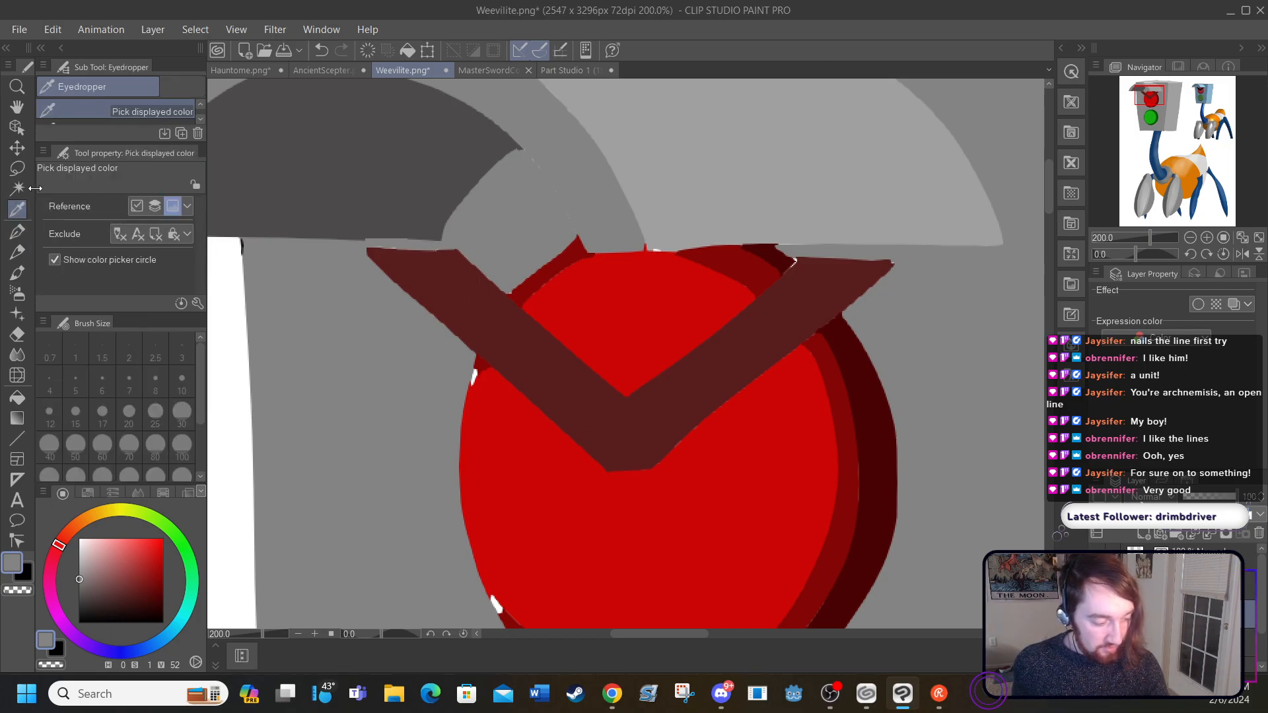
left_click(660, 168)
left_click(17, 232)
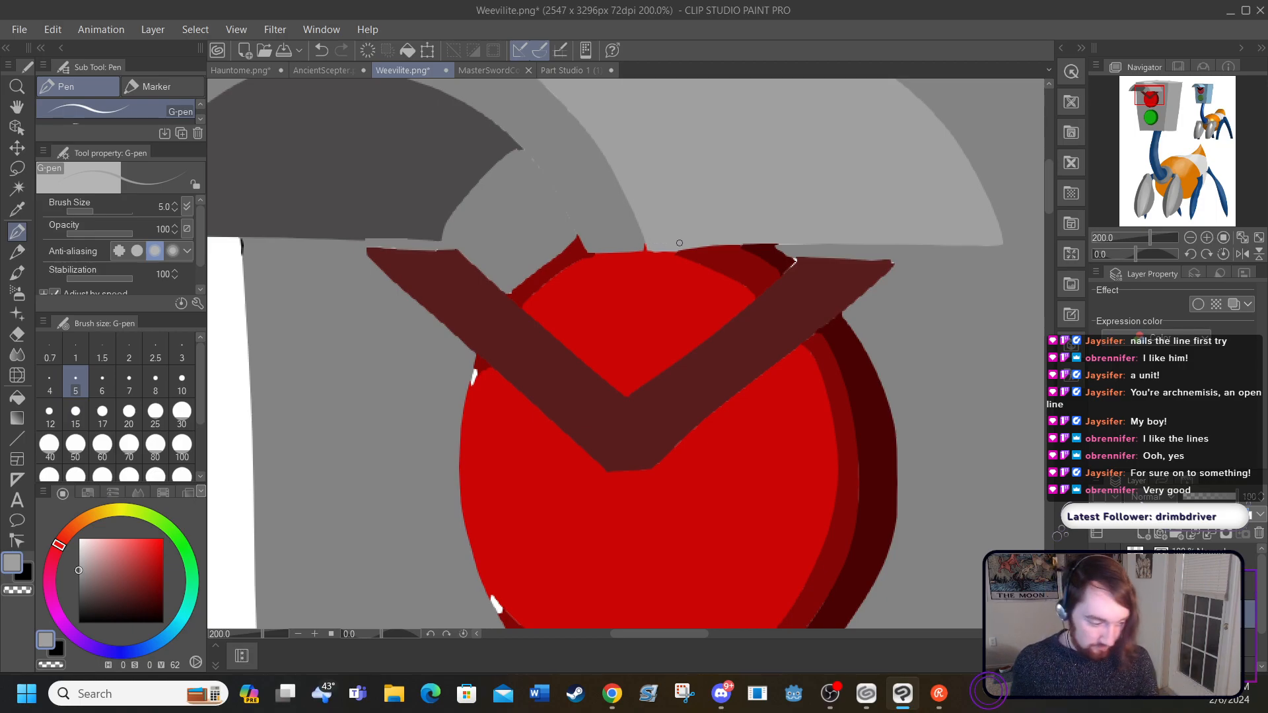
left_click(603, 389)
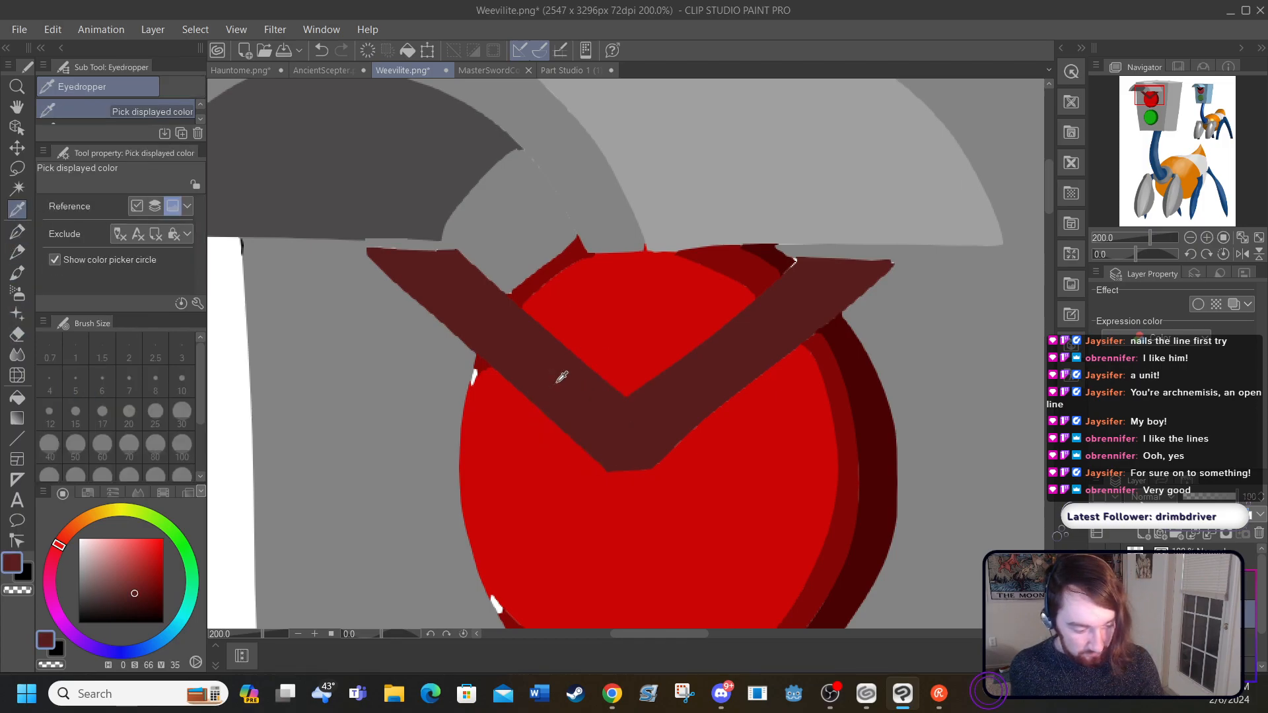
left_click(16, 236)
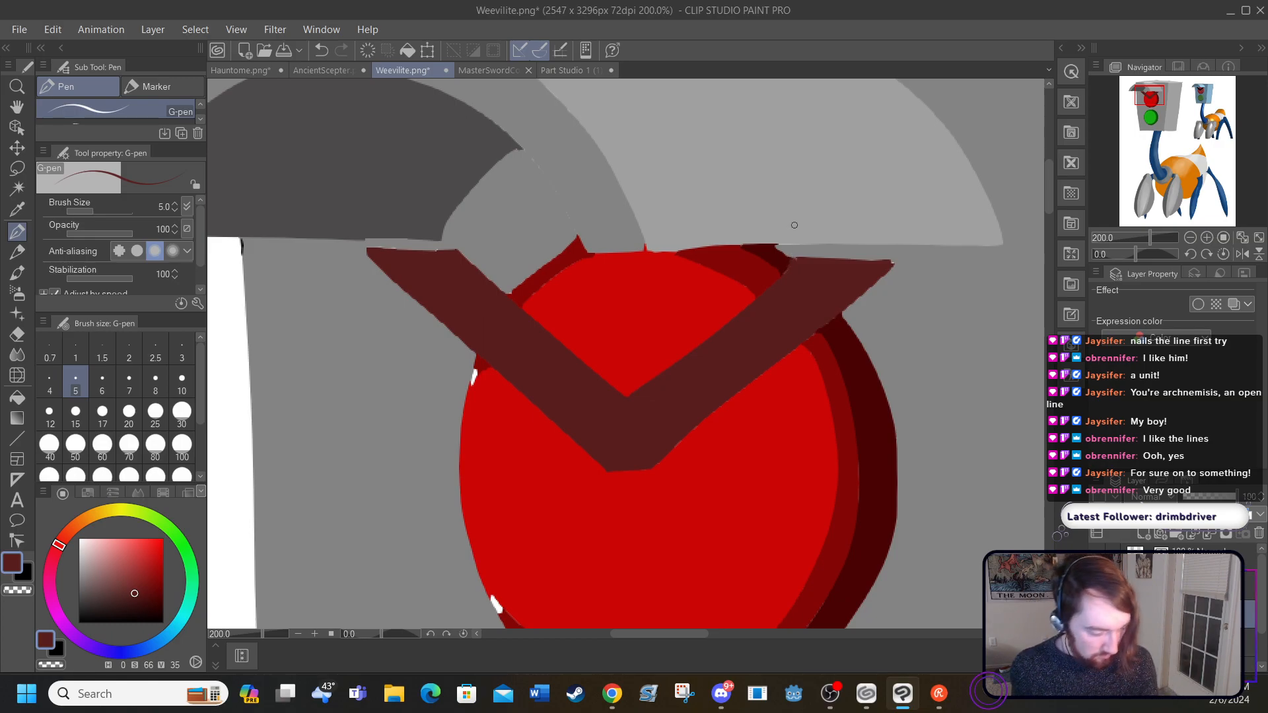
Step: Paint over the white gaps along the left rim of the red light with the rim's sampled red (H 0, S 95, V 52)
left_click(17, 209)
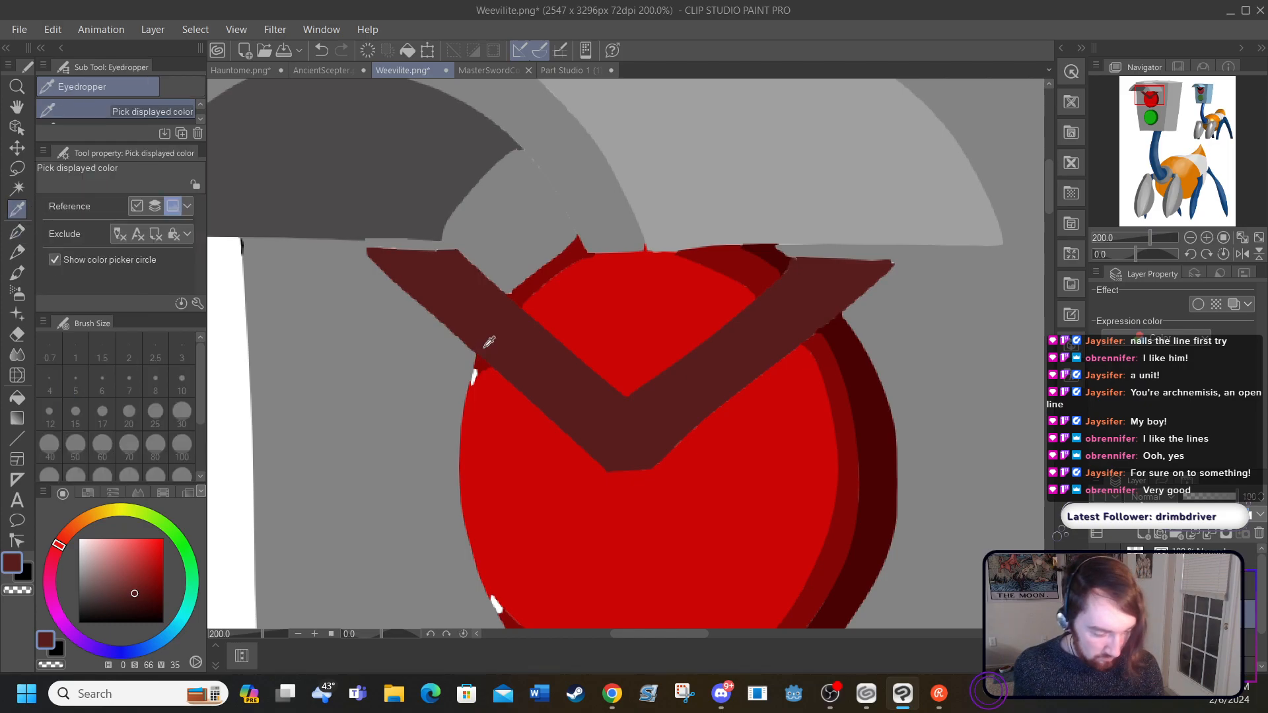
left_click(518, 293)
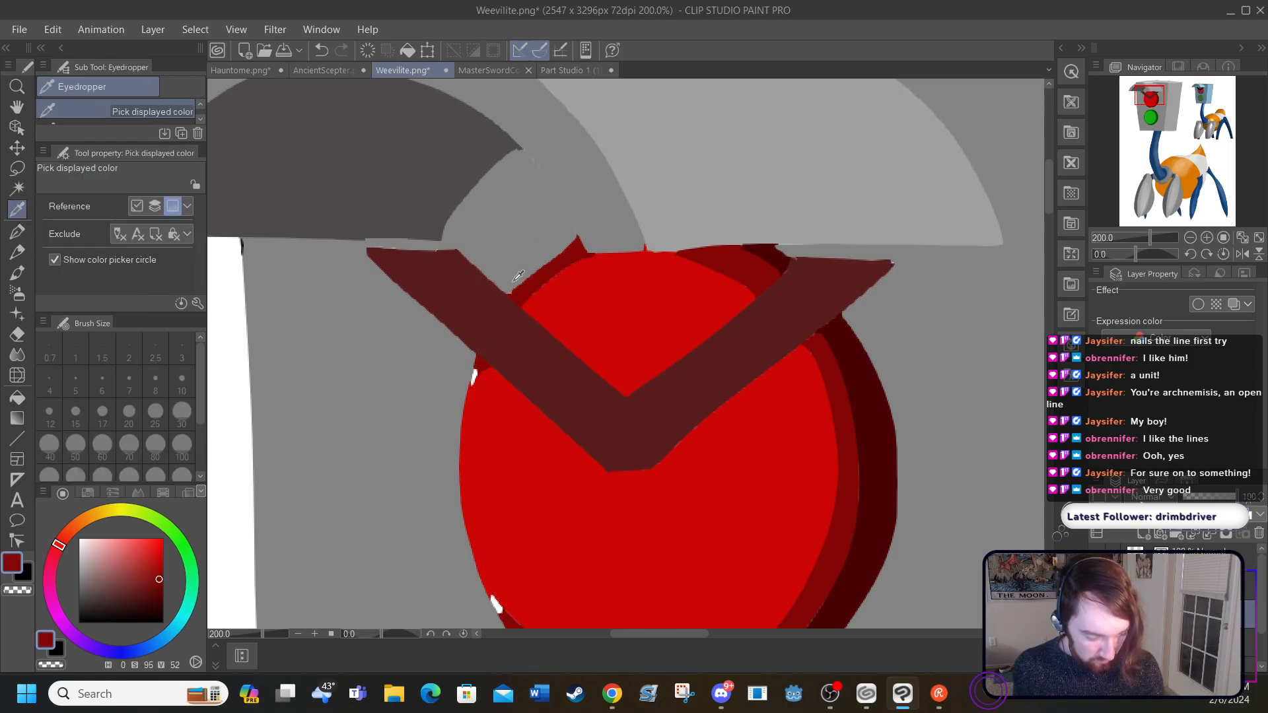
left_click(16, 231)
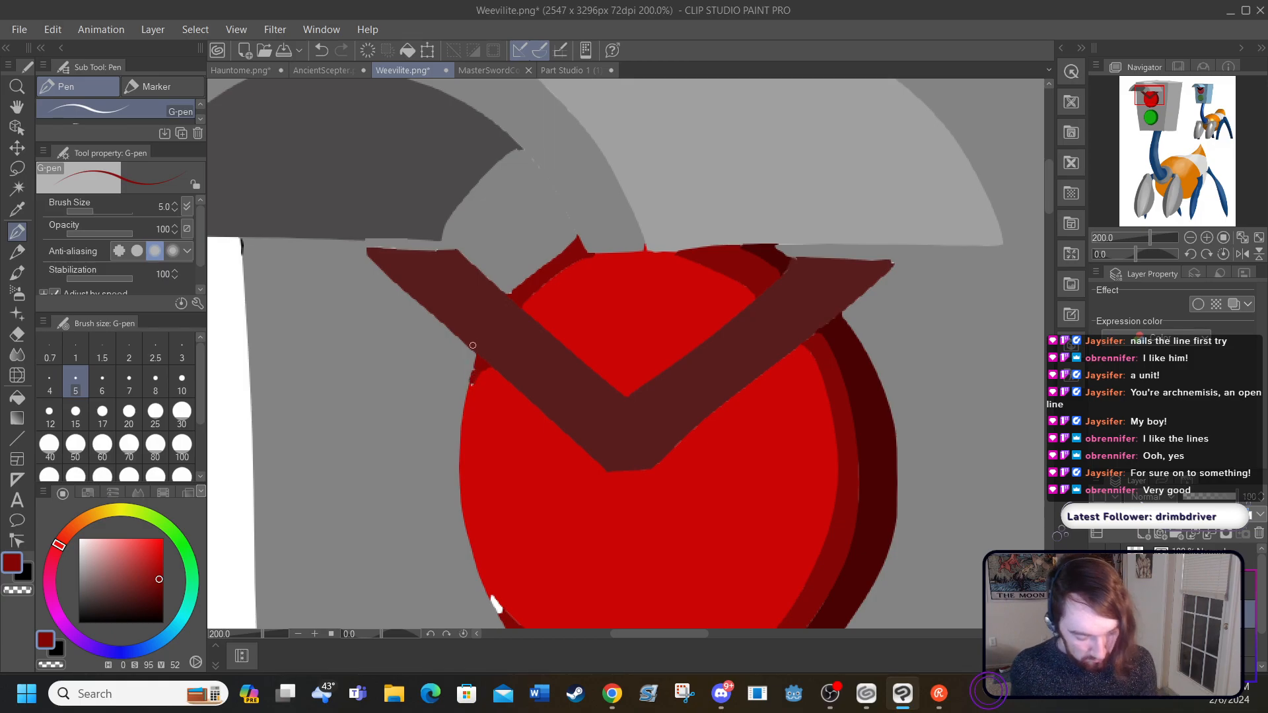
left_click_drag(1047, 194, 1048, 203)
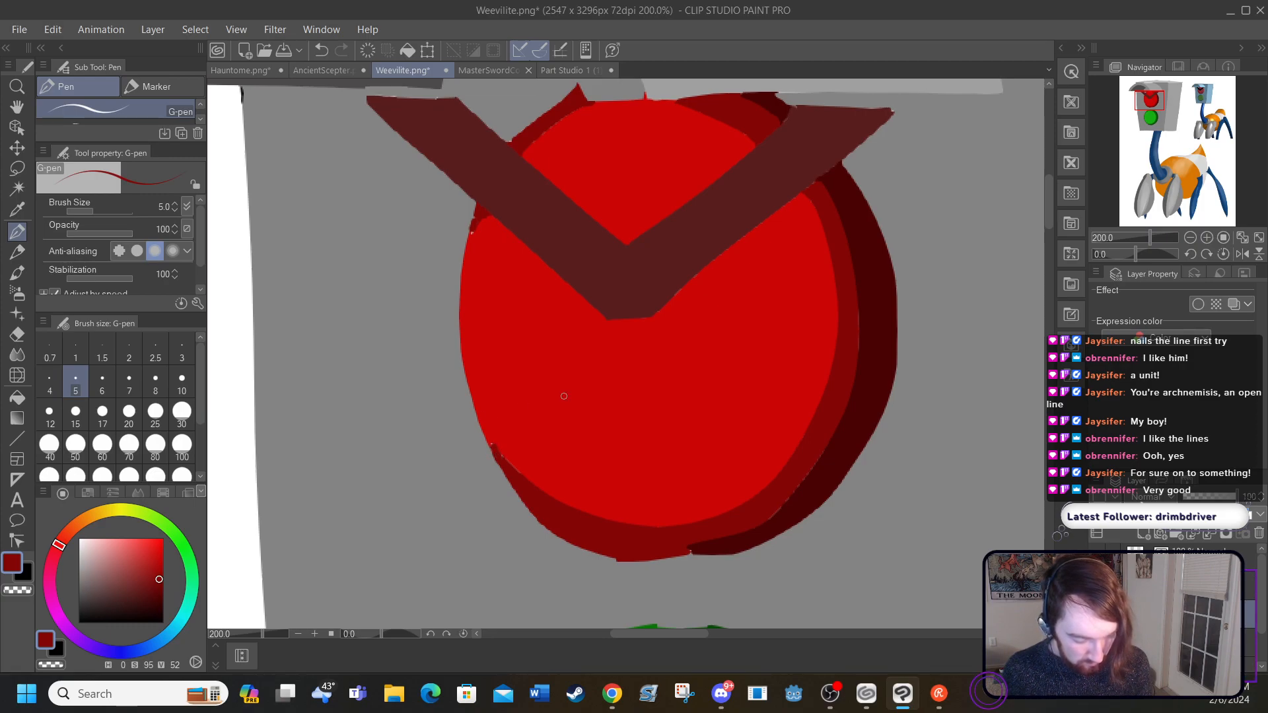
Step: Cover the white strip between the visor and the head's top face with the G-pen in sampled mid grey (H 0, S 1, V 52)
left_click_drag(1048, 209, 1047, 173)
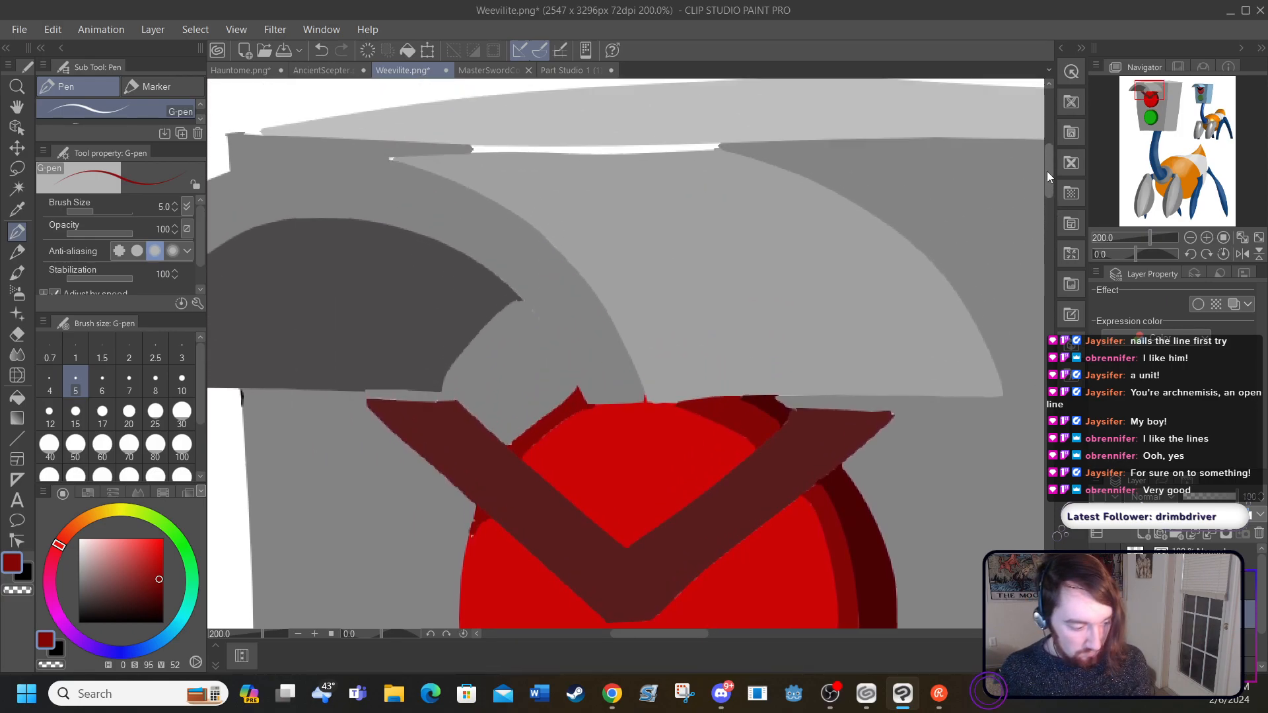
left_click(18, 209)
left_click(254, 144)
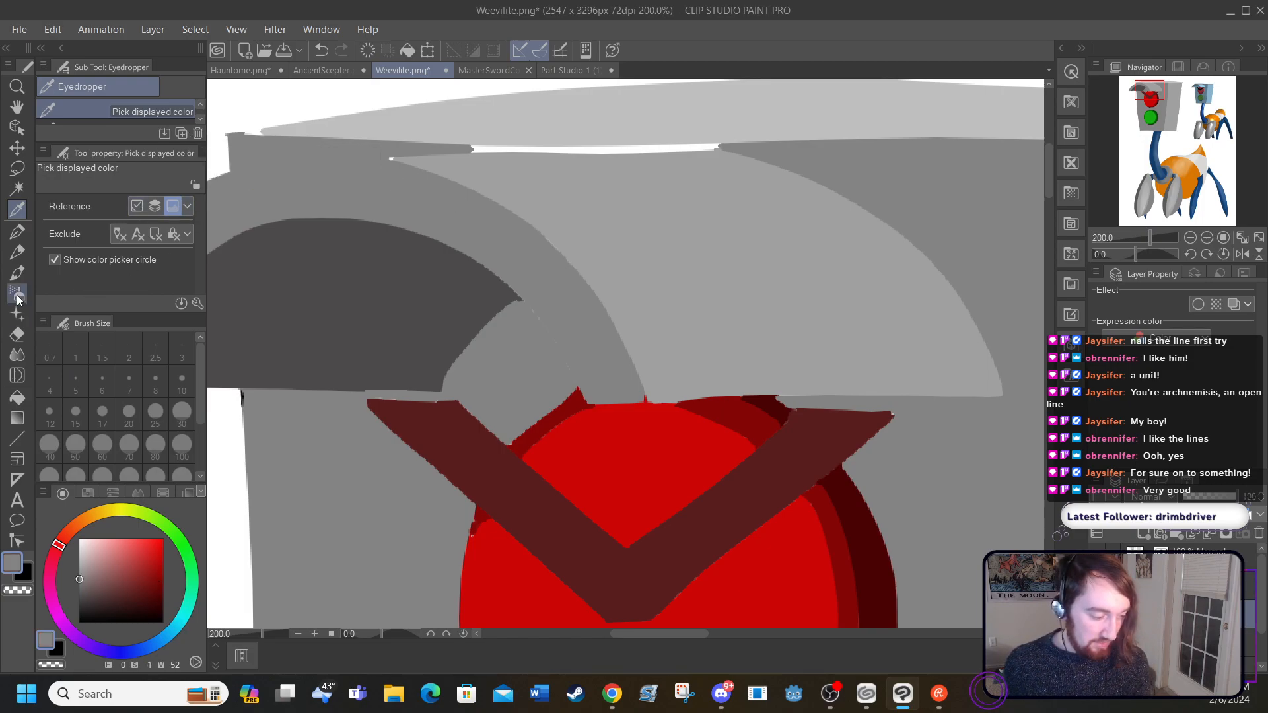
left_click(25, 229)
left_click_drag(470, 149, 498, 150)
left_click(320, 51)
left_click(321, 50)
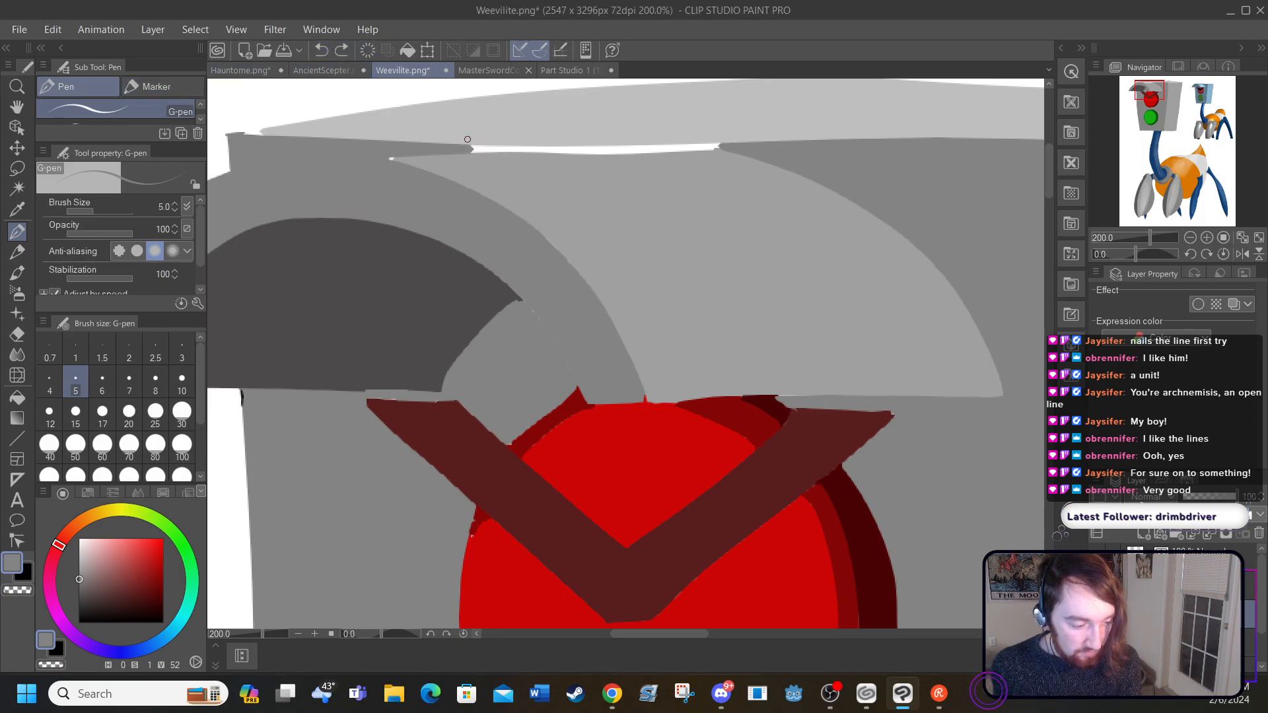
mouse_move(472, 147)
left_mouse_down()
mouse_move(726, 144)
mouse_move(508, 155)
left_mouse_up()
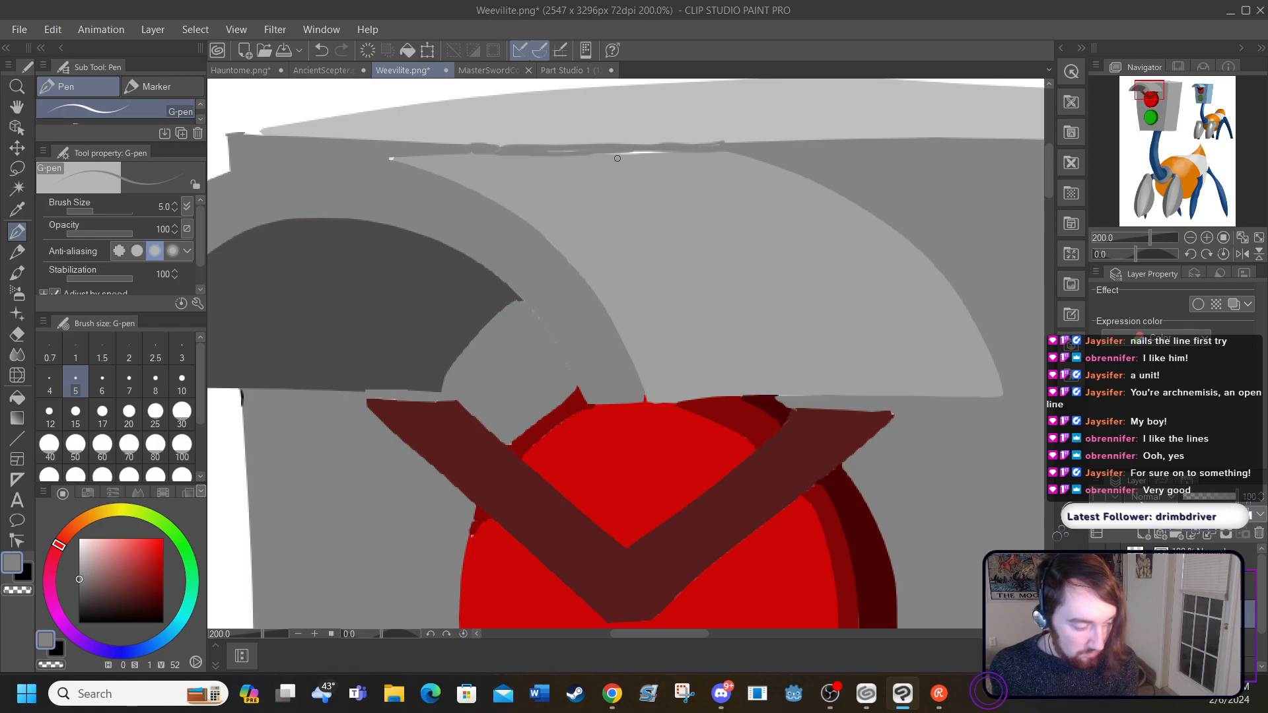
left_click_drag(623, 153, 665, 152)
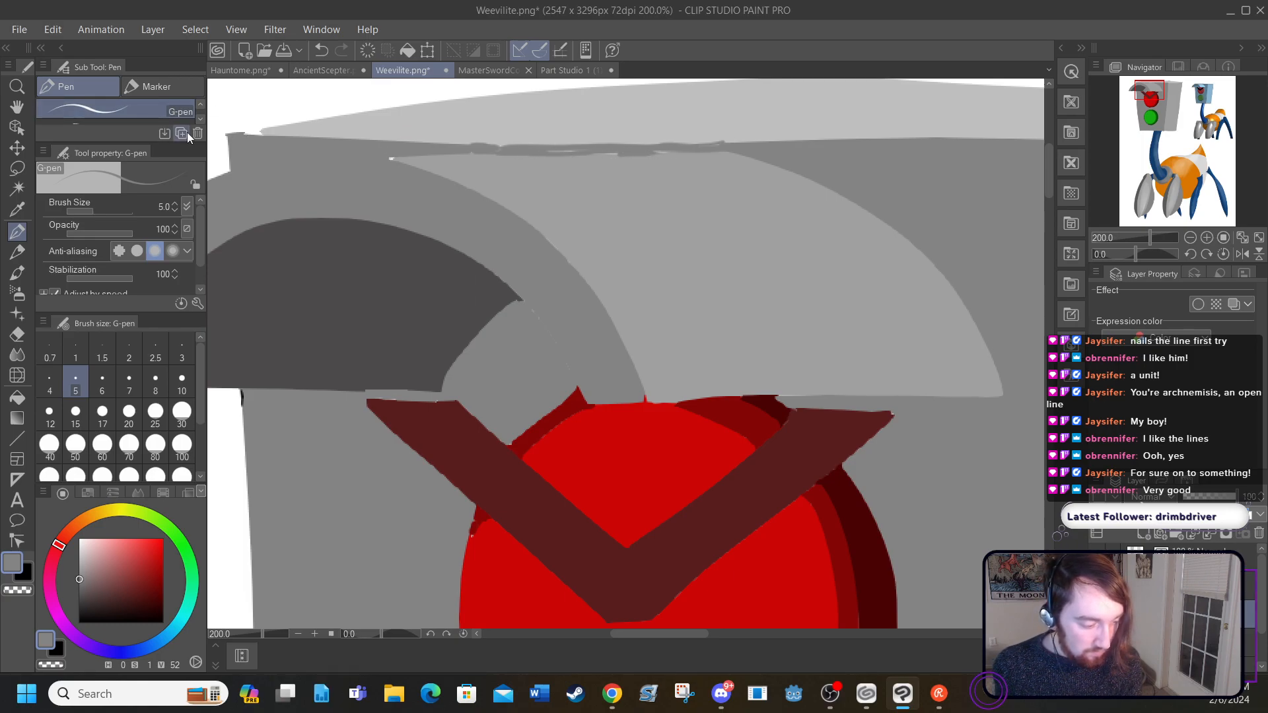
Step: Paint the left corner of the head's top face and the white spot at the visor's upper tip with sampled light grey (H 0, S 1, V 75)
left_click(17, 210)
left_click(301, 132)
left_click(18, 230)
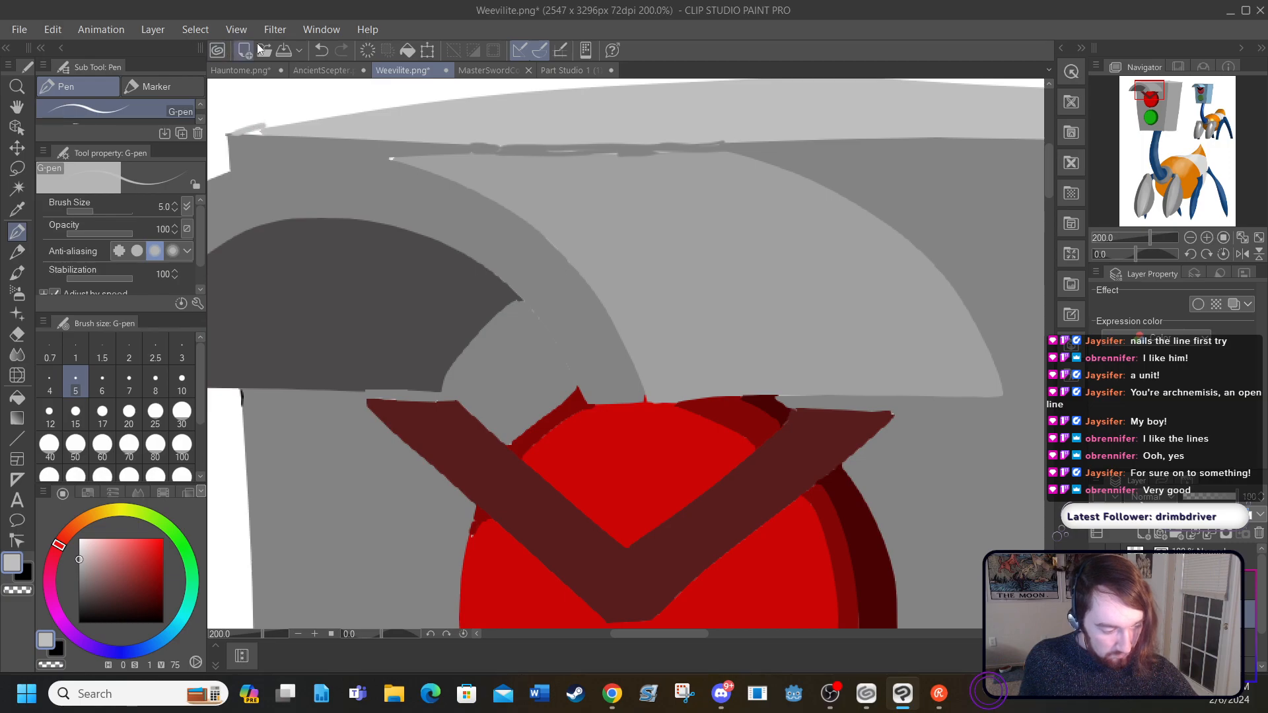
key("ctrl+z")
left_click_drag(259, 130, 250, 132)
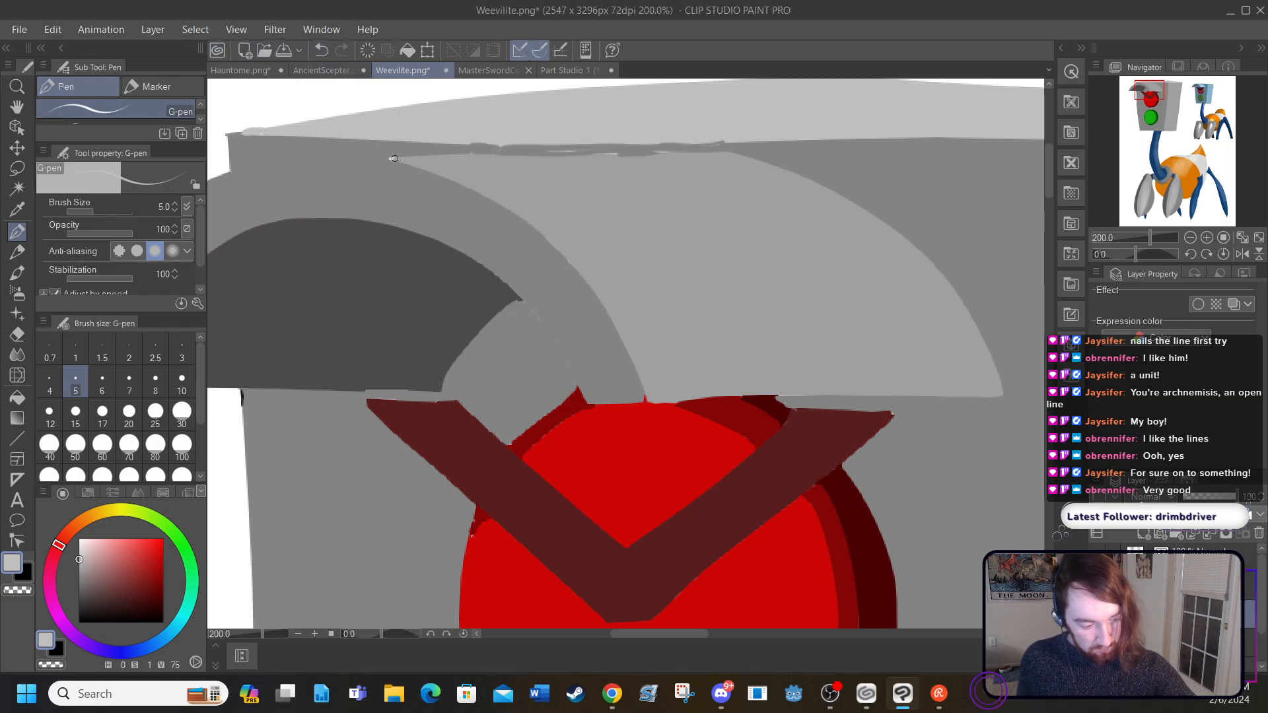
left_click_drag(388, 156, 392, 157)
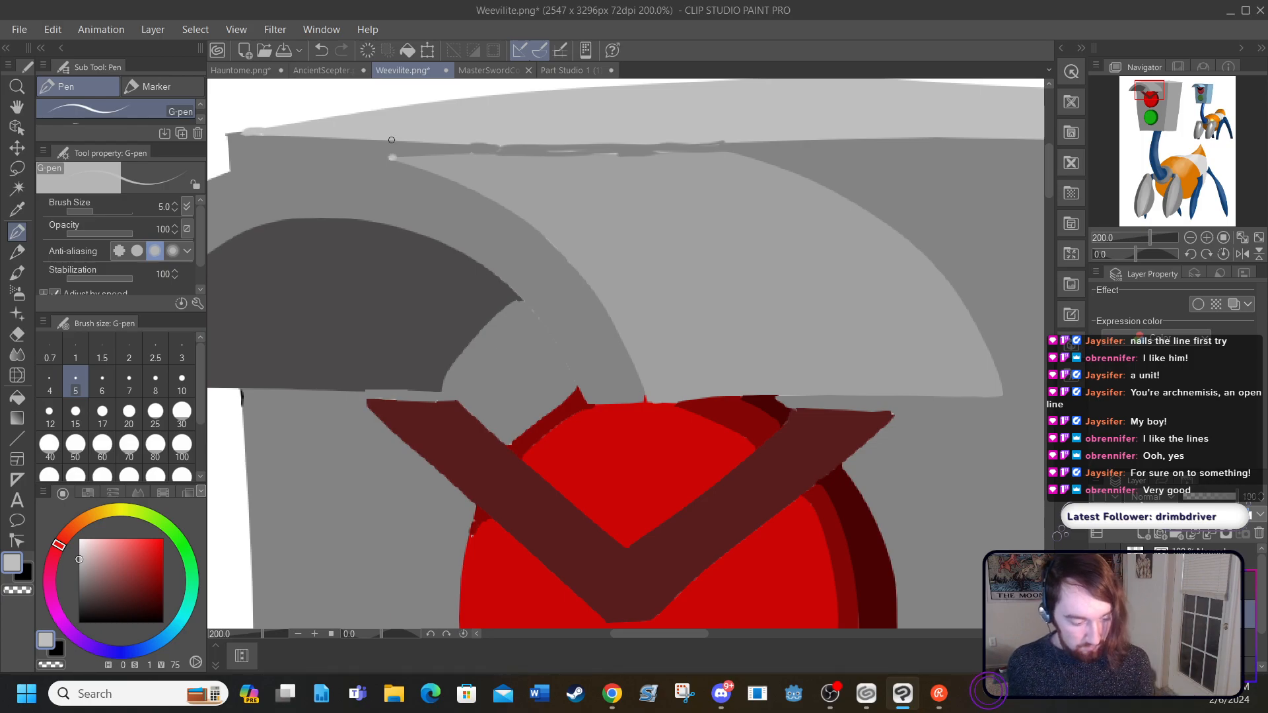
Step: Cover the white sliver on the green light's lower-left rim with sampled dark green (H 118, S 96, V 29) using the G-pen, and show the line art again
left_click(233, 29)
left_click(295, 131)
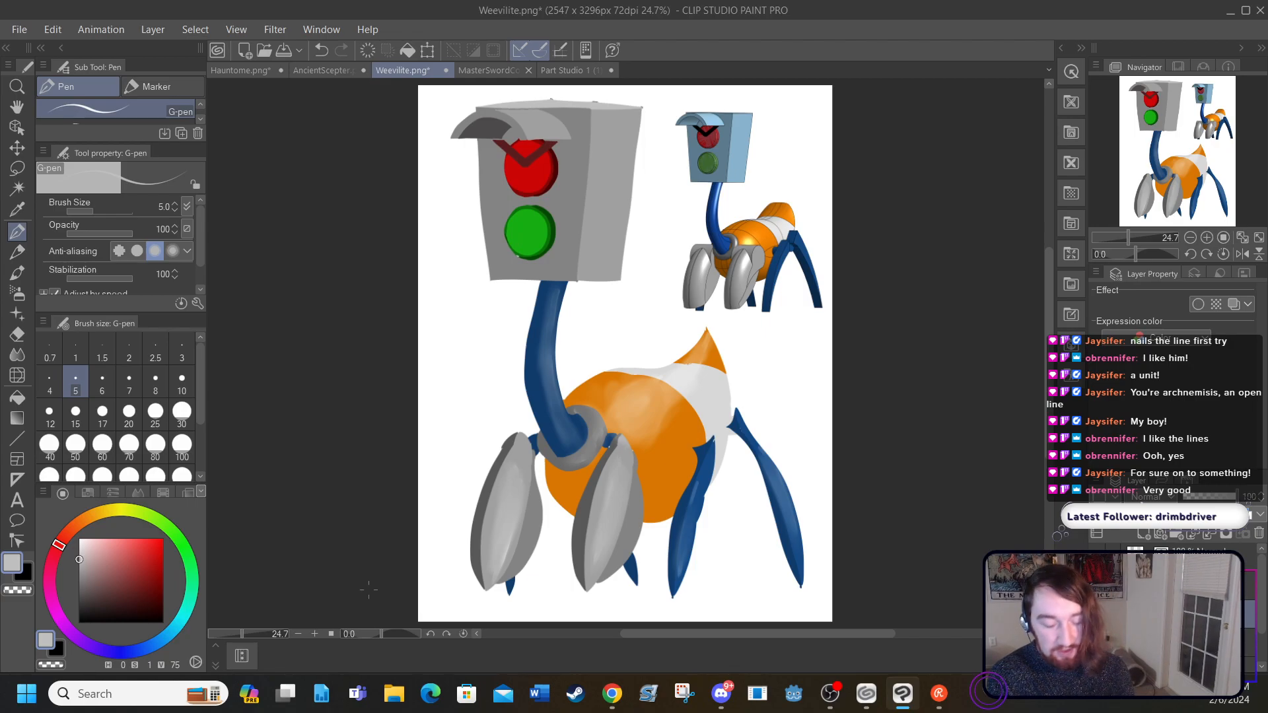
left_click(316, 634)
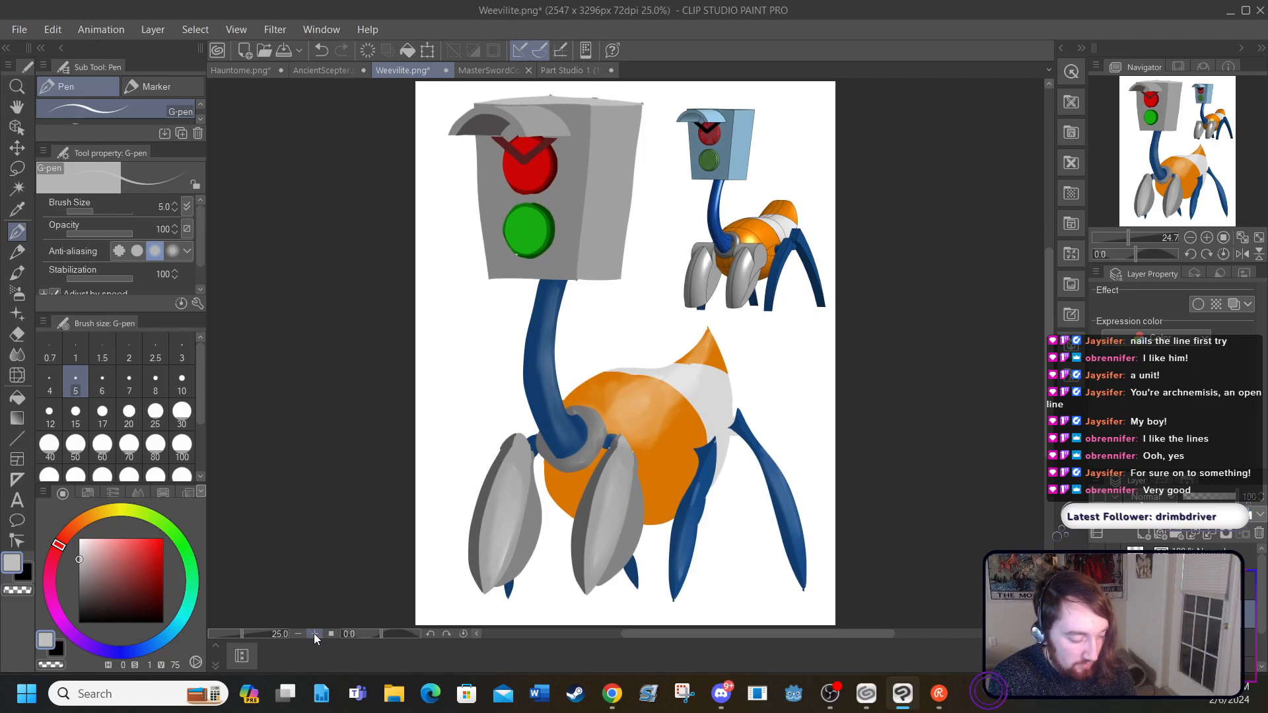
left_click(314, 633)
left_click(314, 633)
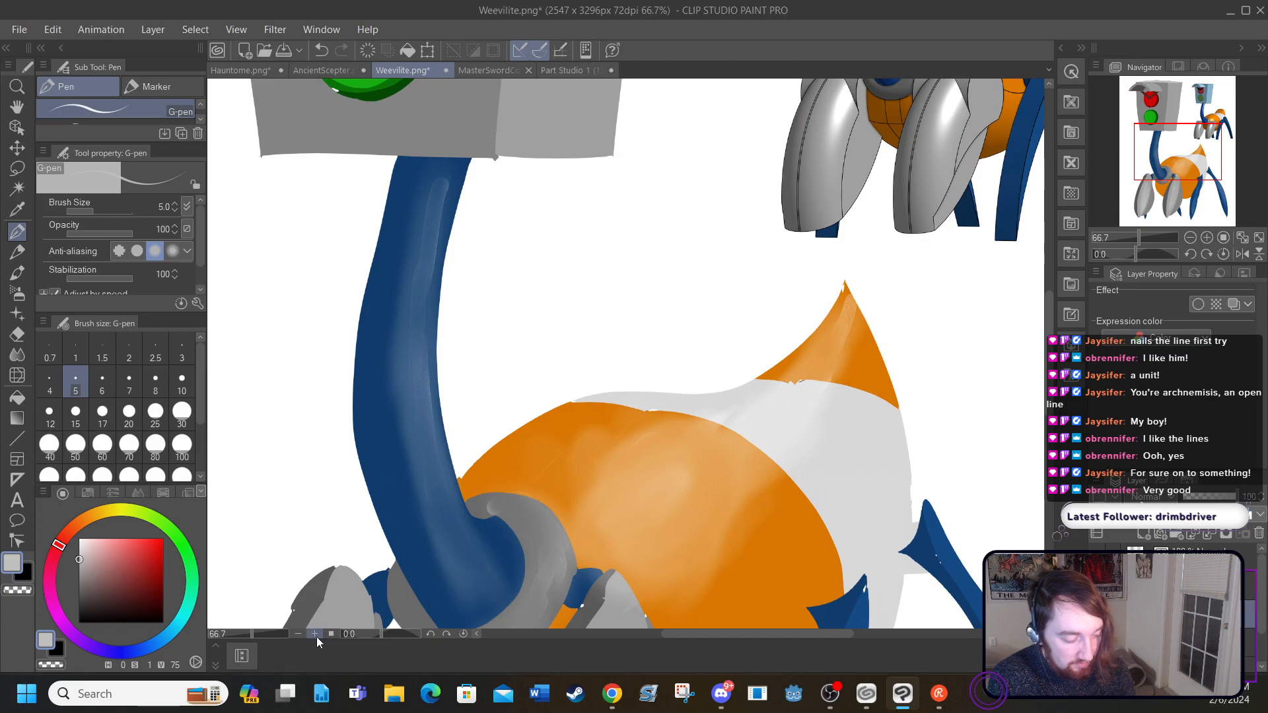
left_click(314, 634)
scroll(1040, 307, "up", 8)
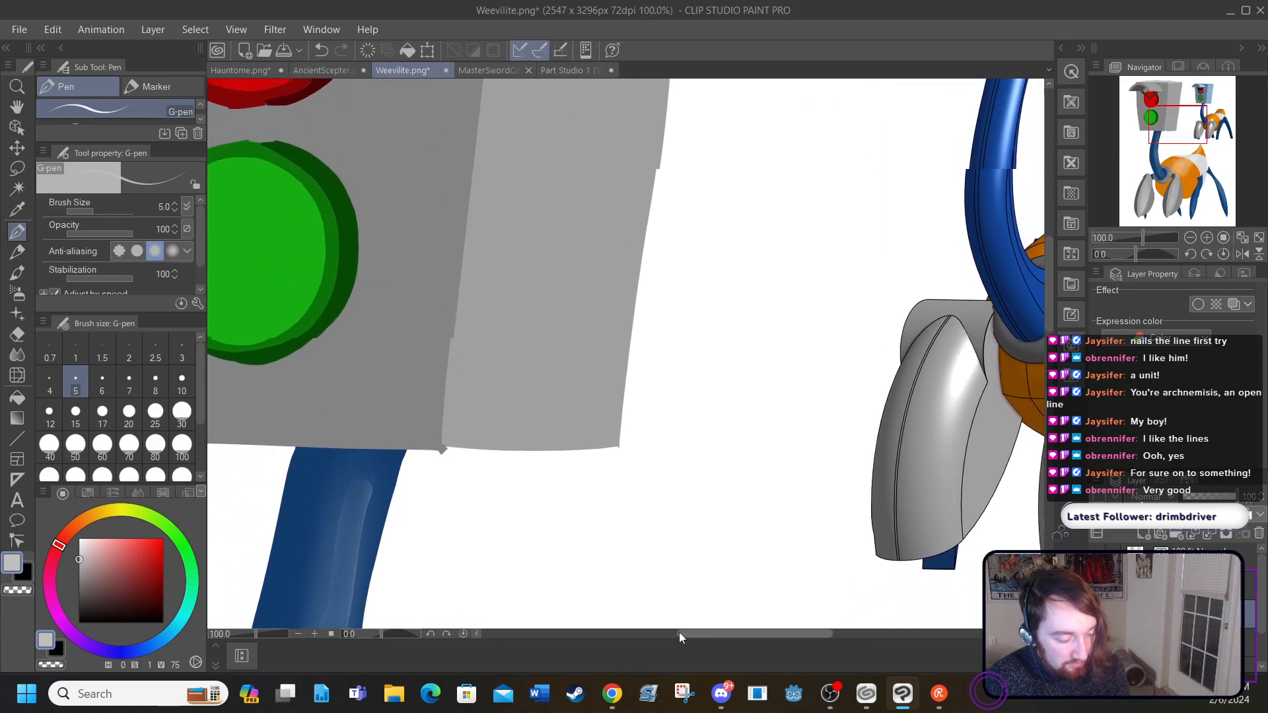
left_click_drag(680, 633, 617, 630)
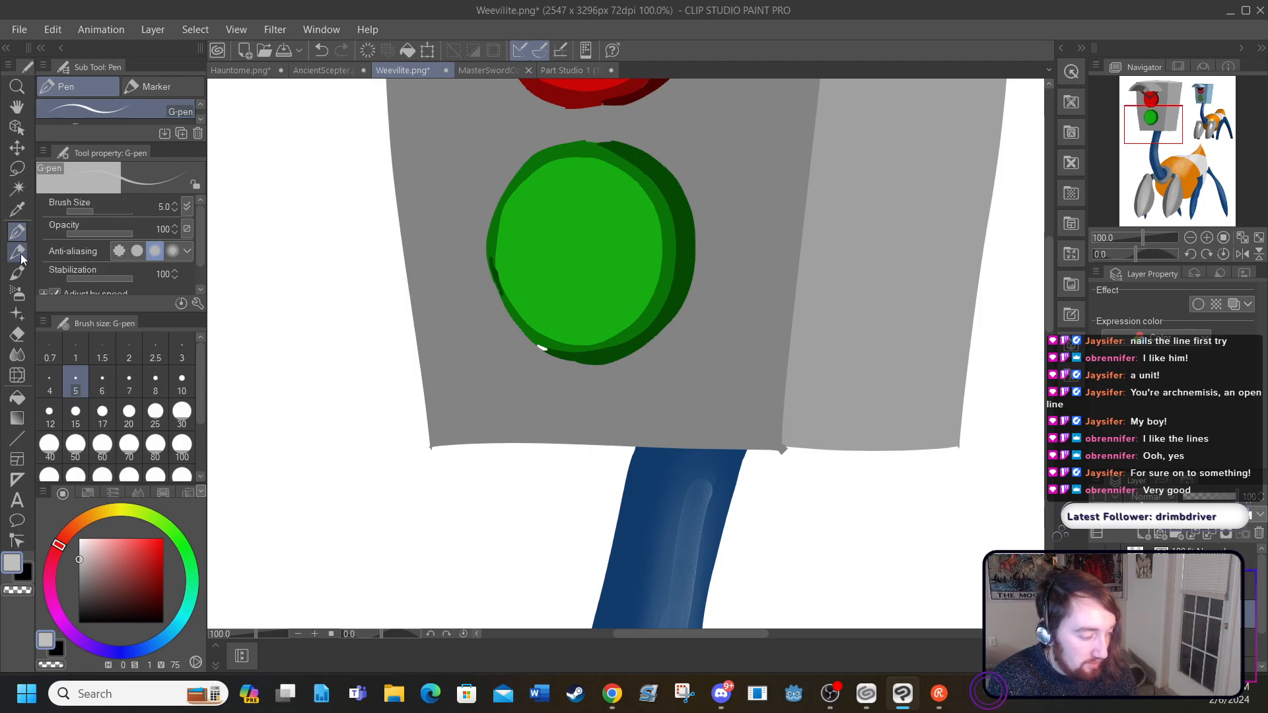
left_click(18, 209)
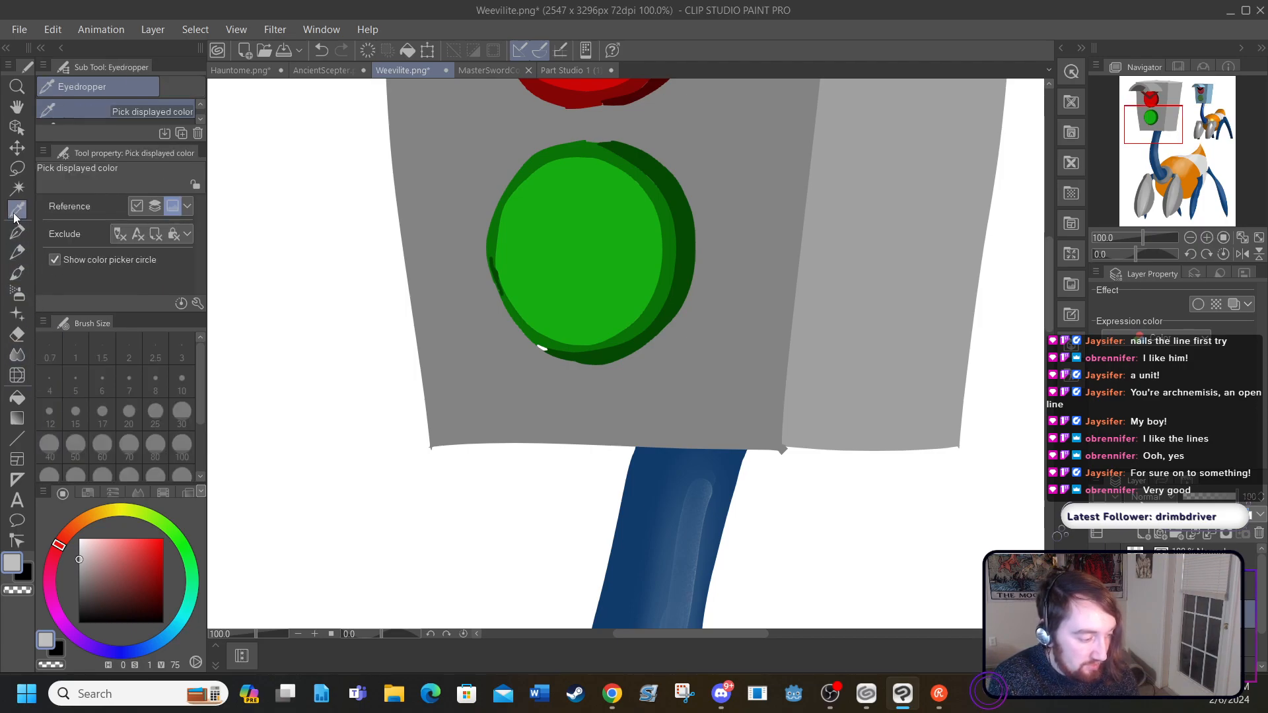
left_click(589, 355)
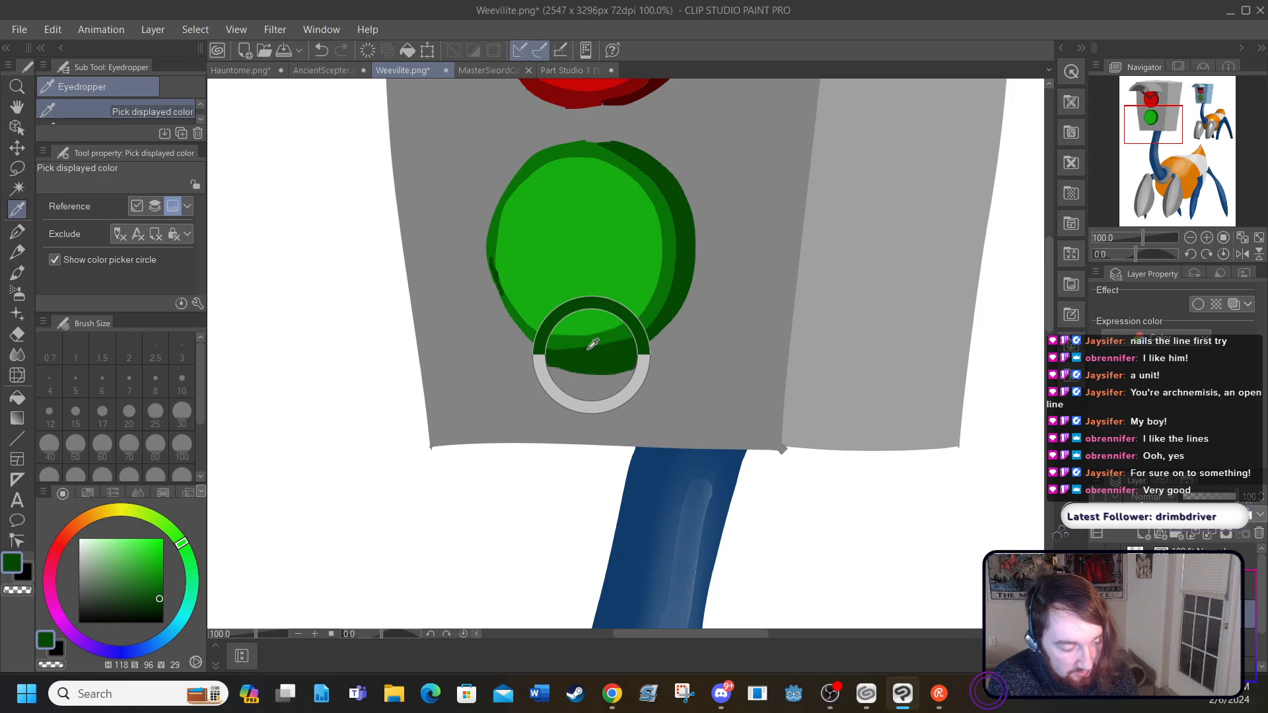
left_click(17, 250)
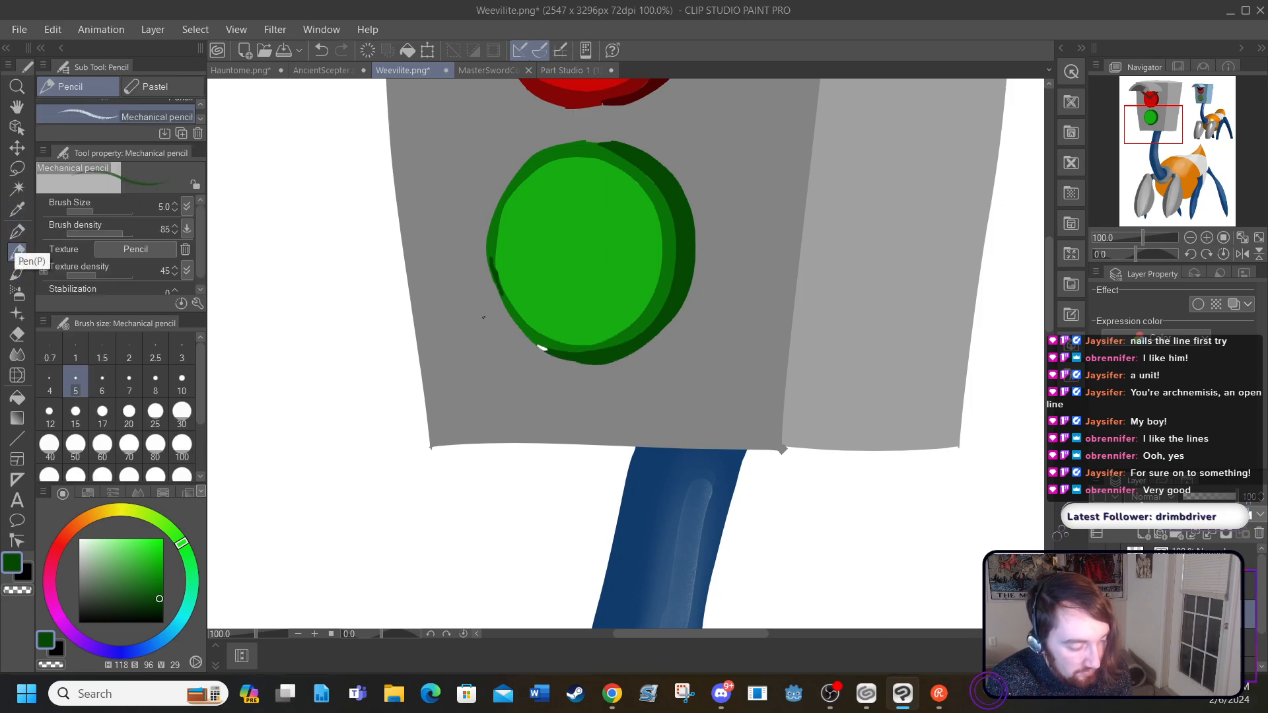
left_click(17, 232)
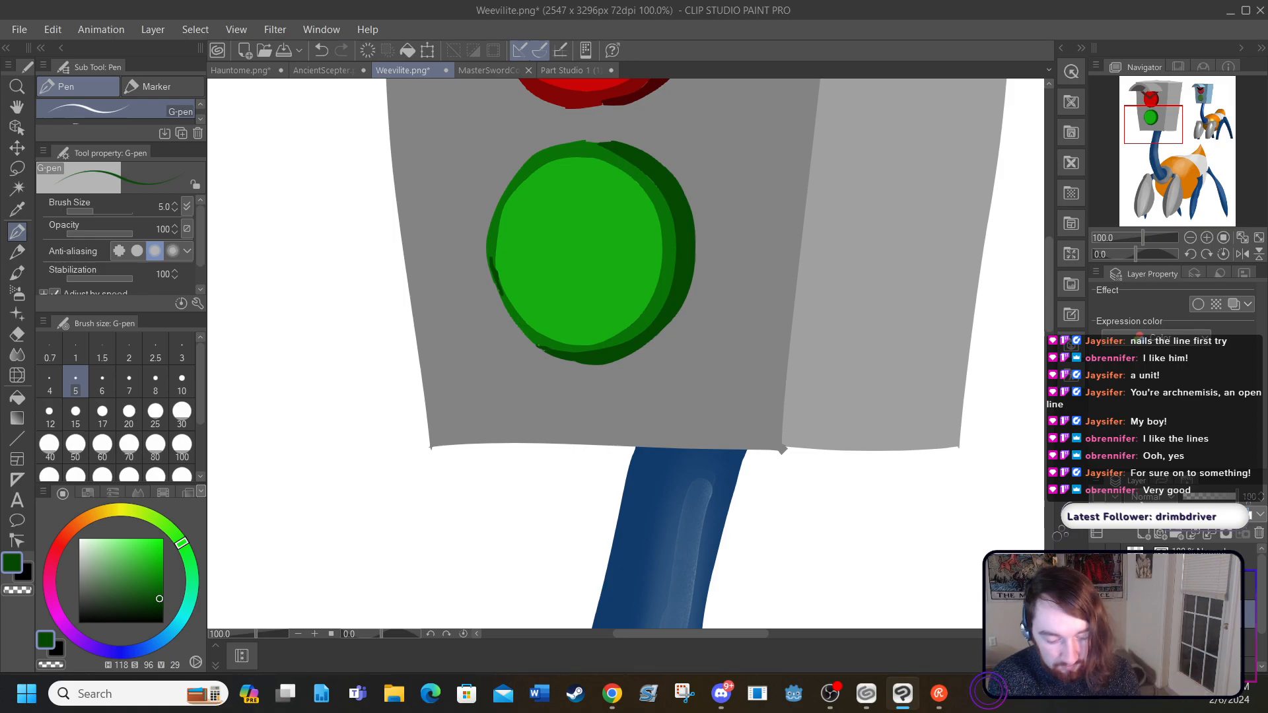
left_click(1097, 581)
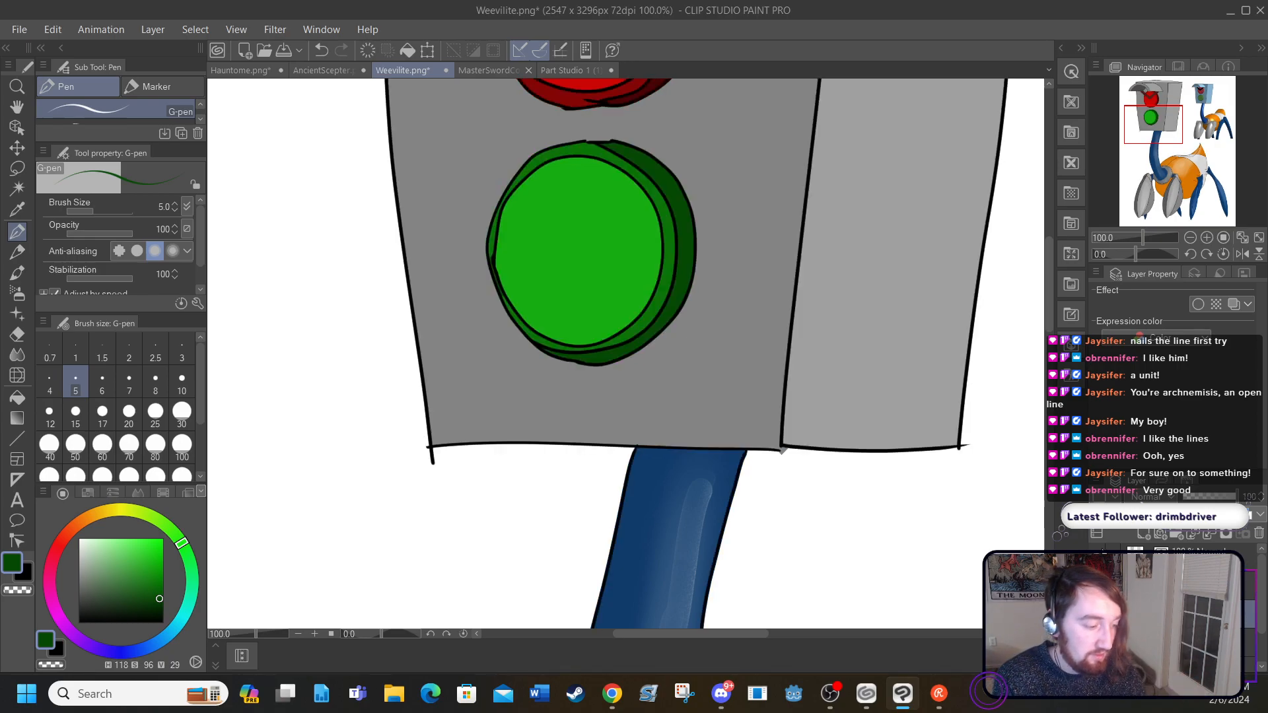
Step: Paint near-black shadows (H 118, S 95, V 1) along the orange body's lower edge, grey rear and right front leg with a size 20 Round watercolor brush
left_click(230, 29)
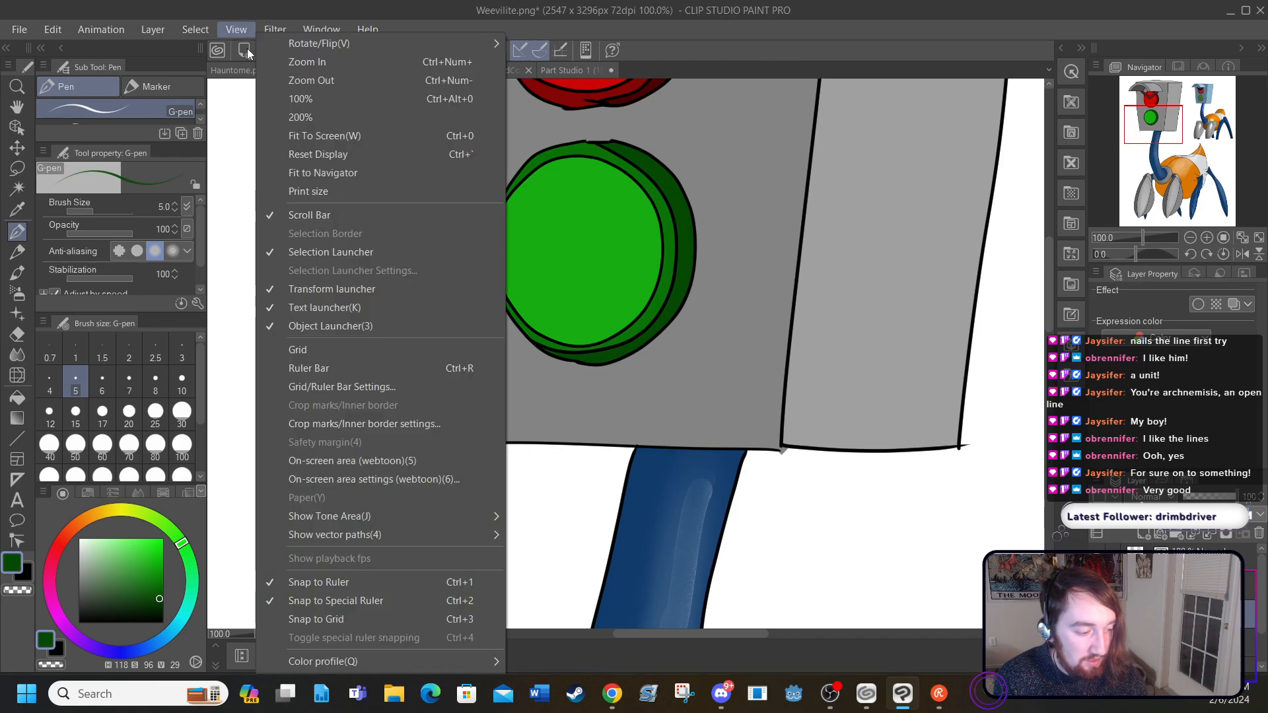
left_click(287, 131)
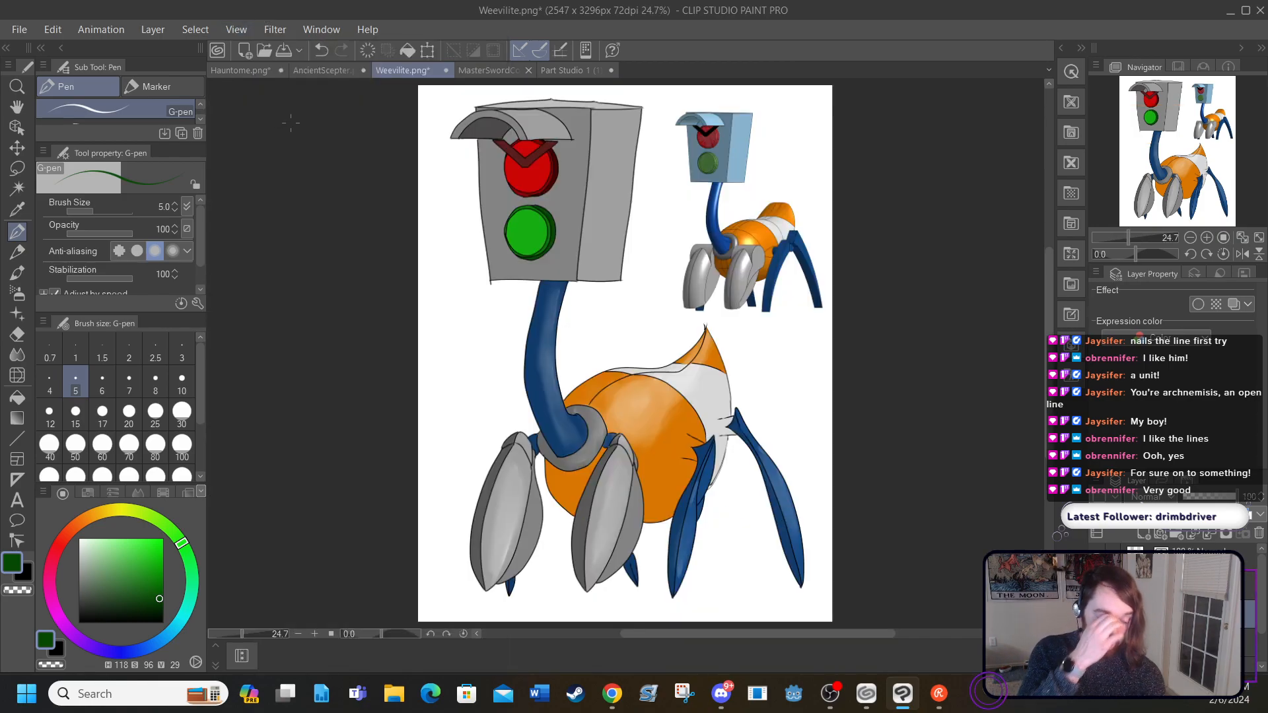
left_click(17, 272)
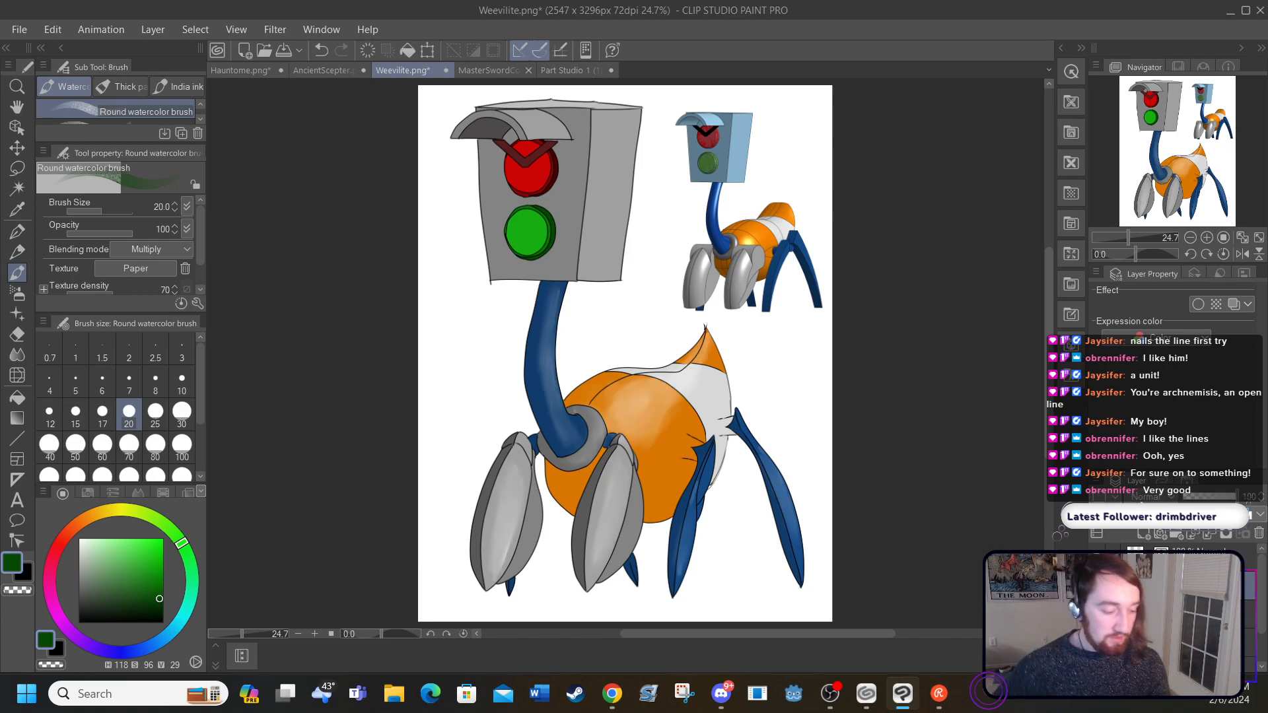
left_click_drag(159, 602, 159, 622)
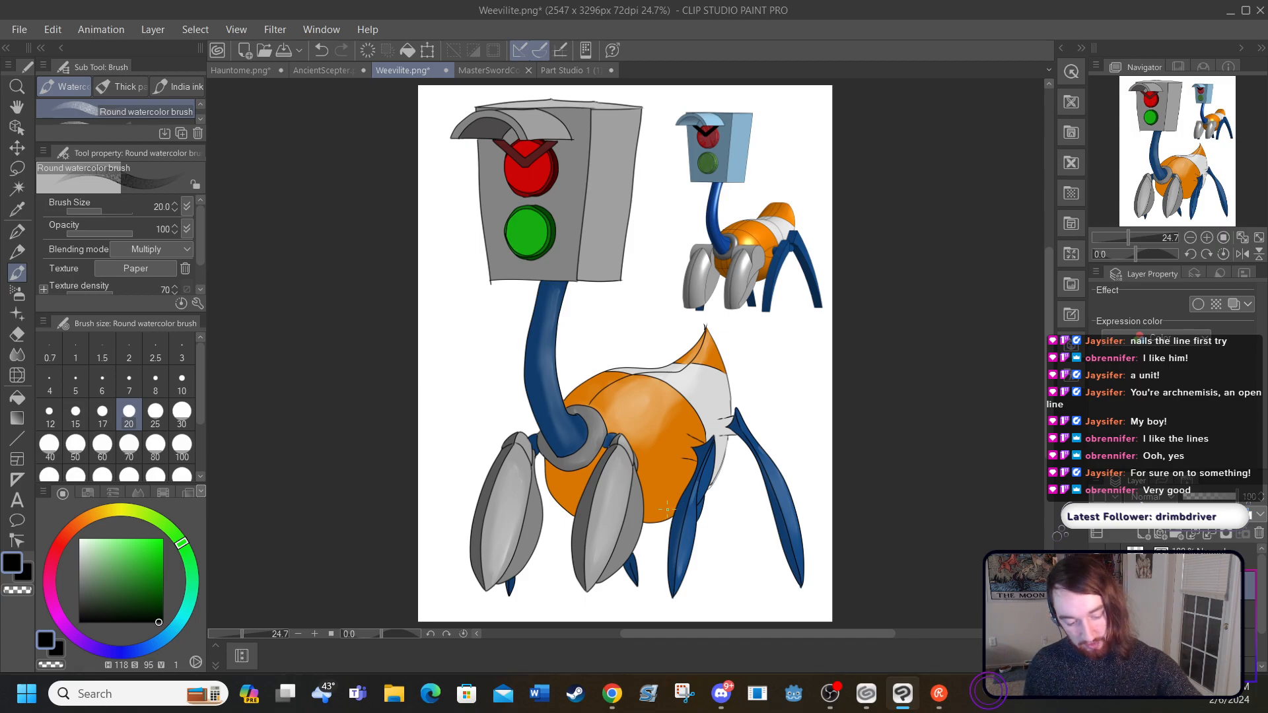
left_click_drag(656, 516, 687, 487)
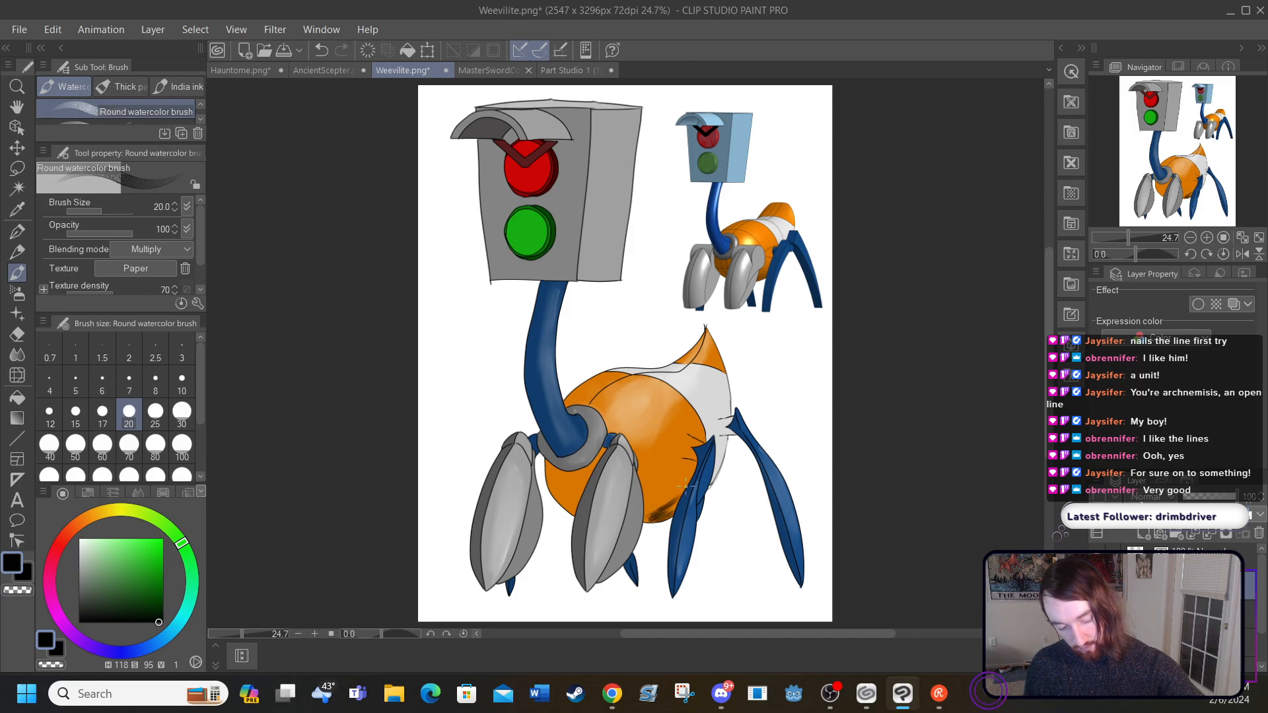
left_click_drag(724, 441, 716, 469)
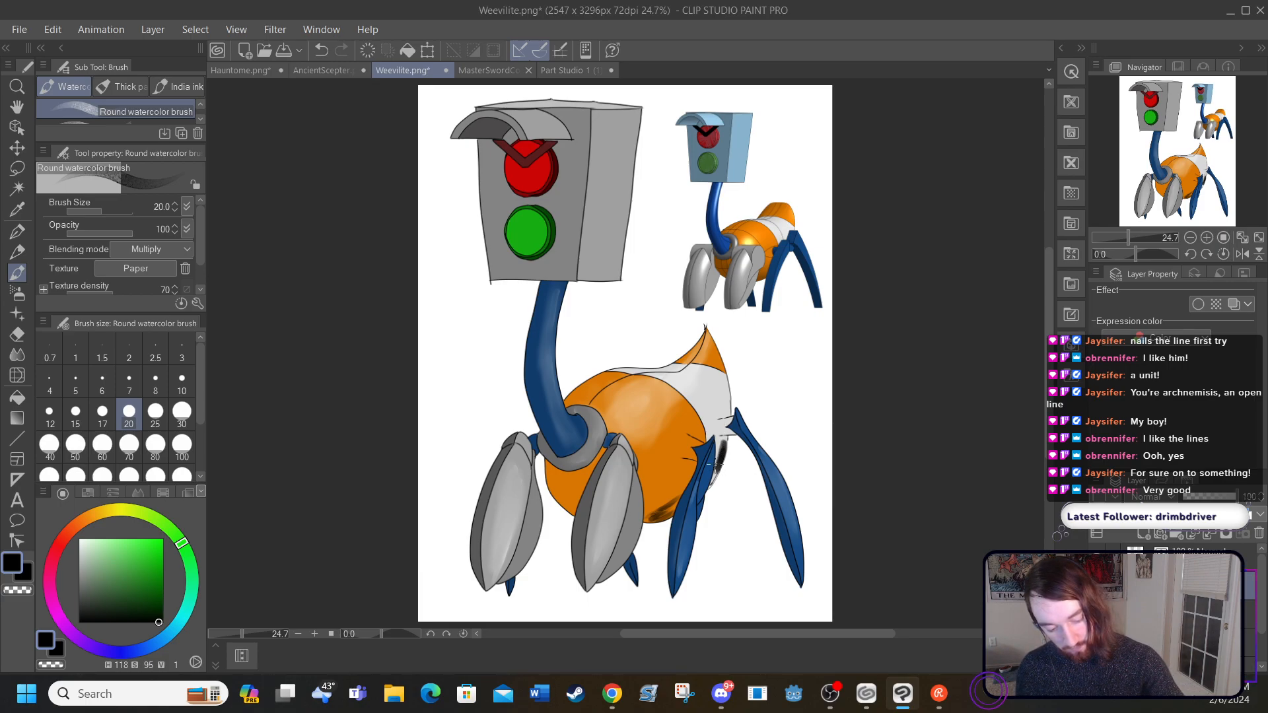
mouse_move(635, 531)
left_mouse_down()
mouse_move(613, 570)
mouse_move(640, 509)
left_mouse_up()
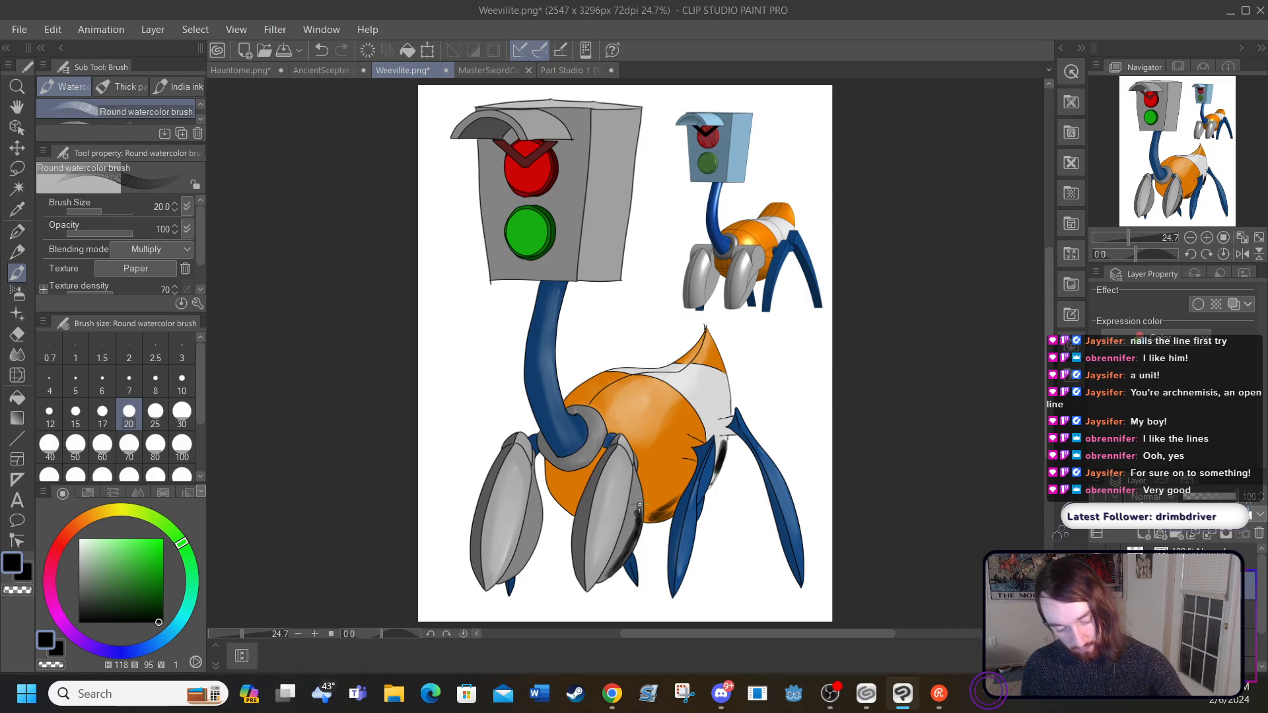
Step: Paint near-black shadows along the left front leg, beneath the collar, down the neck's left edge and under the visor
mouse_move(537, 496)
left_mouse_down()
mouse_move(539, 532)
mouse_move(505, 577)
left_mouse_up()
mouse_move(537, 460)
left_mouse_down()
mouse_move(563, 505)
mouse_move(558, 461)
mouse_move(591, 459)
left_mouse_up()
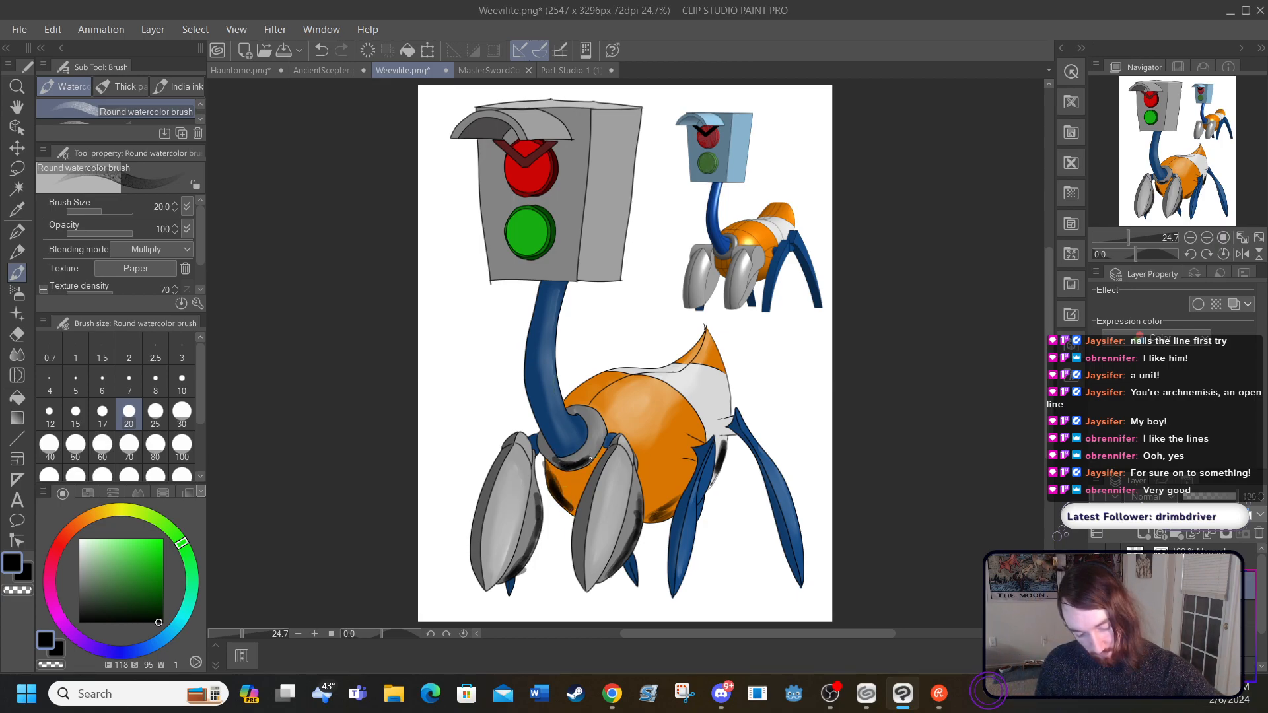
mouse_move(541, 286)
left_mouse_down()
mouse_move(527, 386)
mouse_move(536, 424)
mouse_move(557, 451)
left_mouse_up()
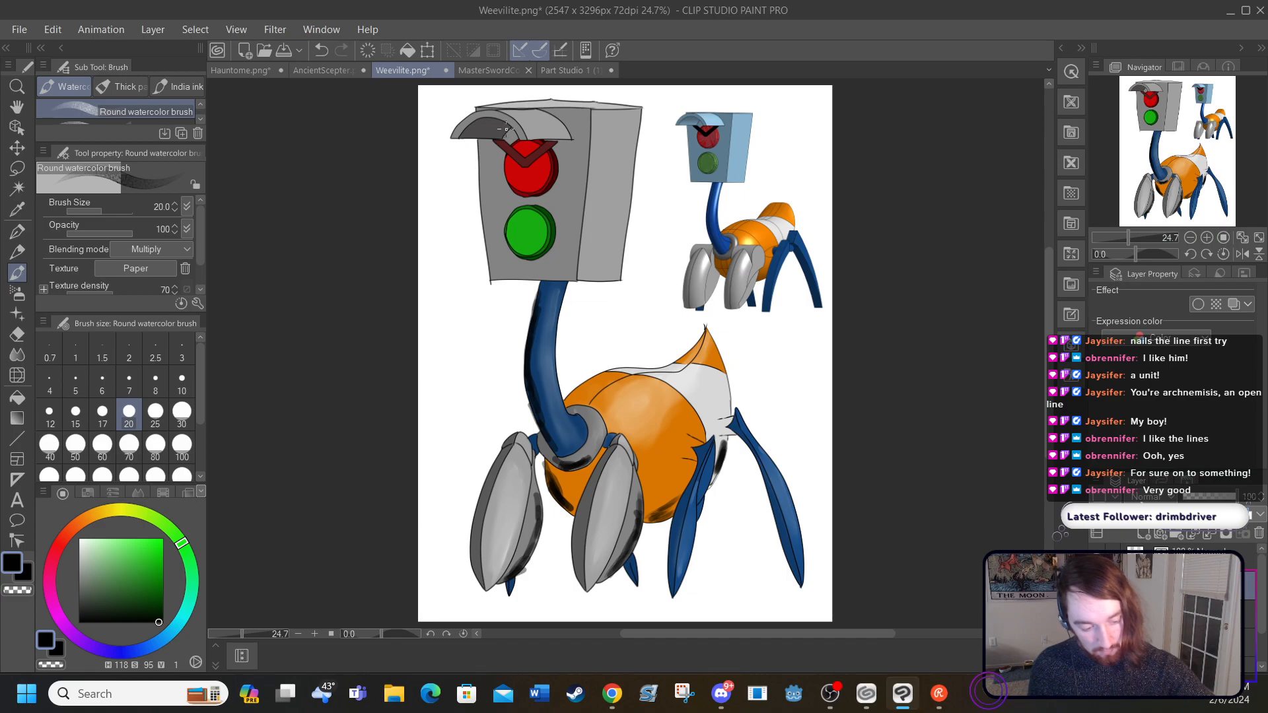
mouse_move(510, 130)
left_mouse_down()
mouse_move(473, 132)
mouse_move(500, 138)
mouse_move(510, 156)
mouse_move(493, 159)
mouse_move(514, 164)
mouse_move(498, 166)
left_mouse_up()
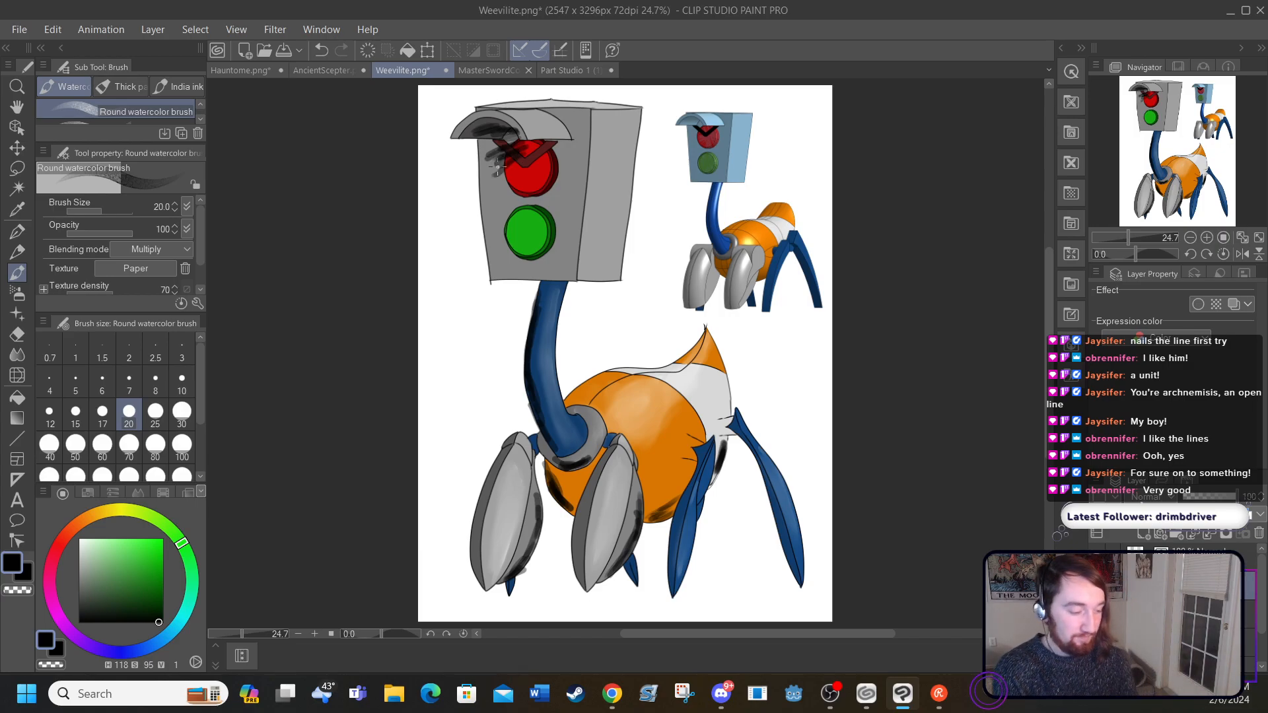
Step: Soften the dark shadows on the grey rear, the orange body and both front legs with the Blend tool at size 80
left_click(13, 359)
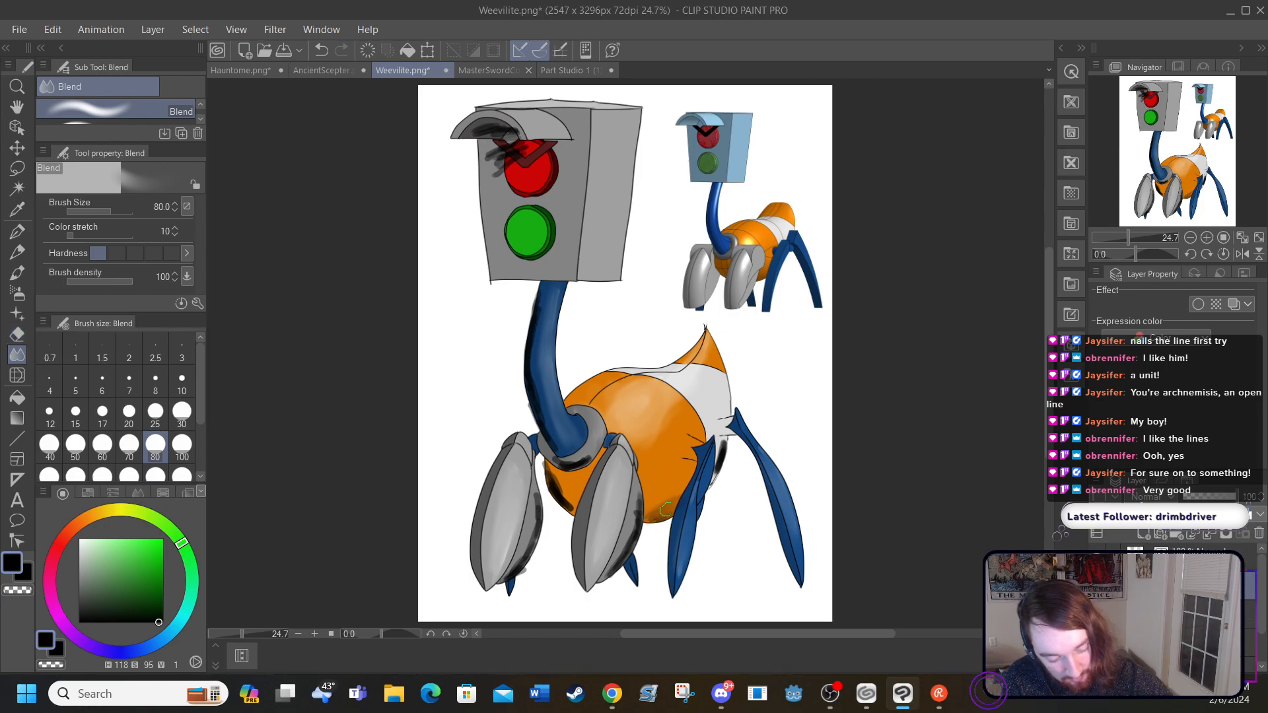
left_click_drag(712, 470, 722, 454)
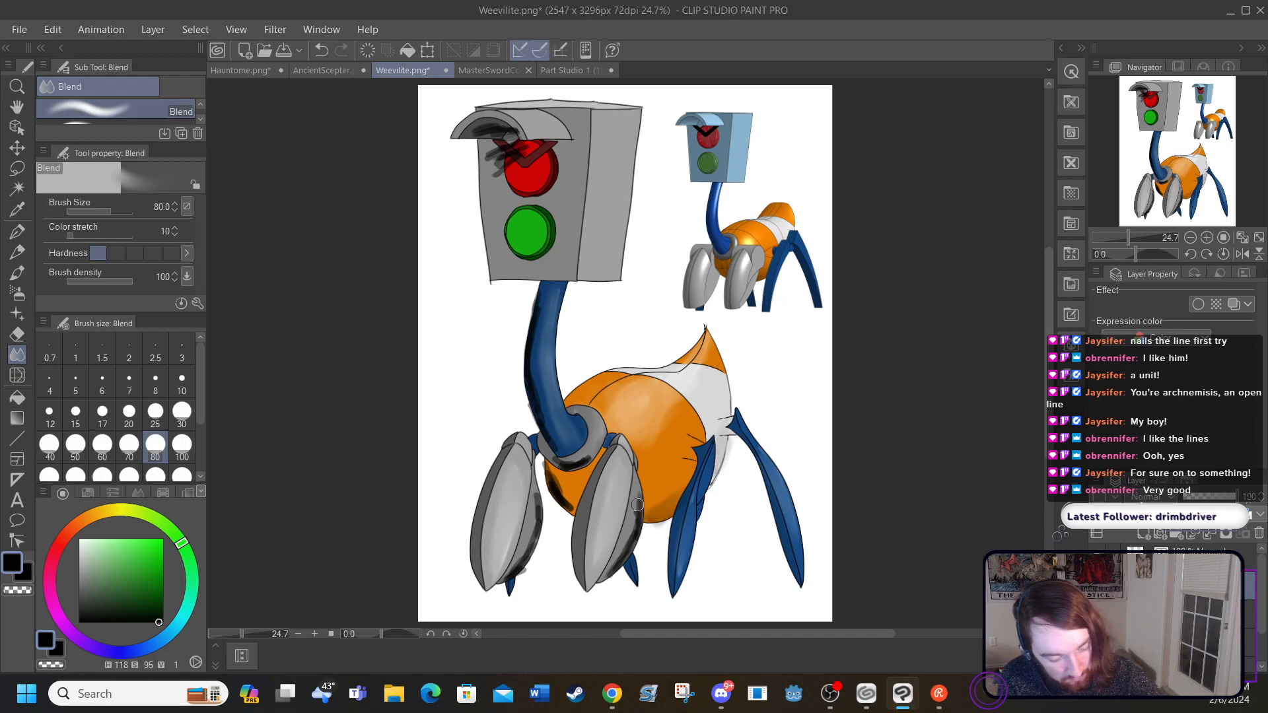
mouse_move(628, 535)
left_mouse_down()
mouse_move(602, 578)
mouse_move(631, 499)
mouse_move(657, 502)
mouse_move(655, 514)
mouse_move(691, 462)
left_mouse_up()
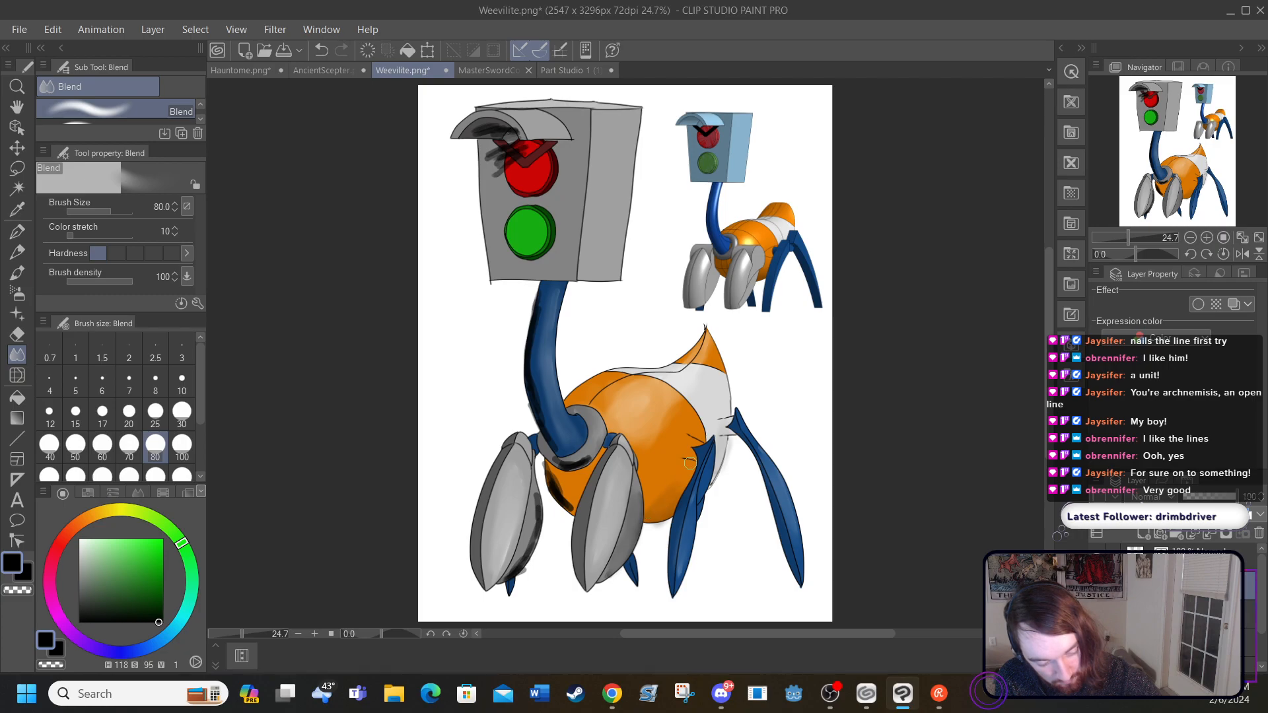
mouse_move(551, 472)
left_mouse_down()
mouse_move(571, 511)
mouse_move(544, 468)
mouse_move(583, 501)
mouse_move(552, 487)
left_mouse_up()
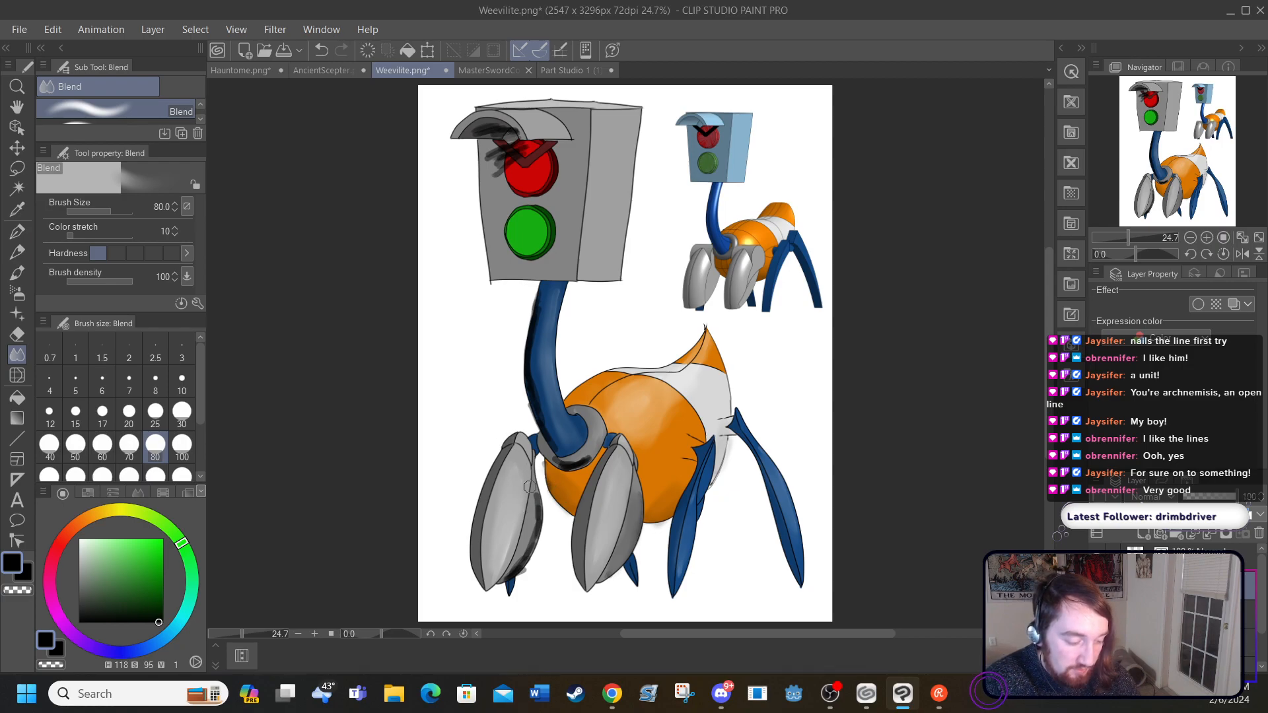
mouse_move(530, 500)
left_mouse_down()
mouse_move(531, 545)
mouse_move(536, 501)
mouse_move(509, 577)
left_mouse_up()
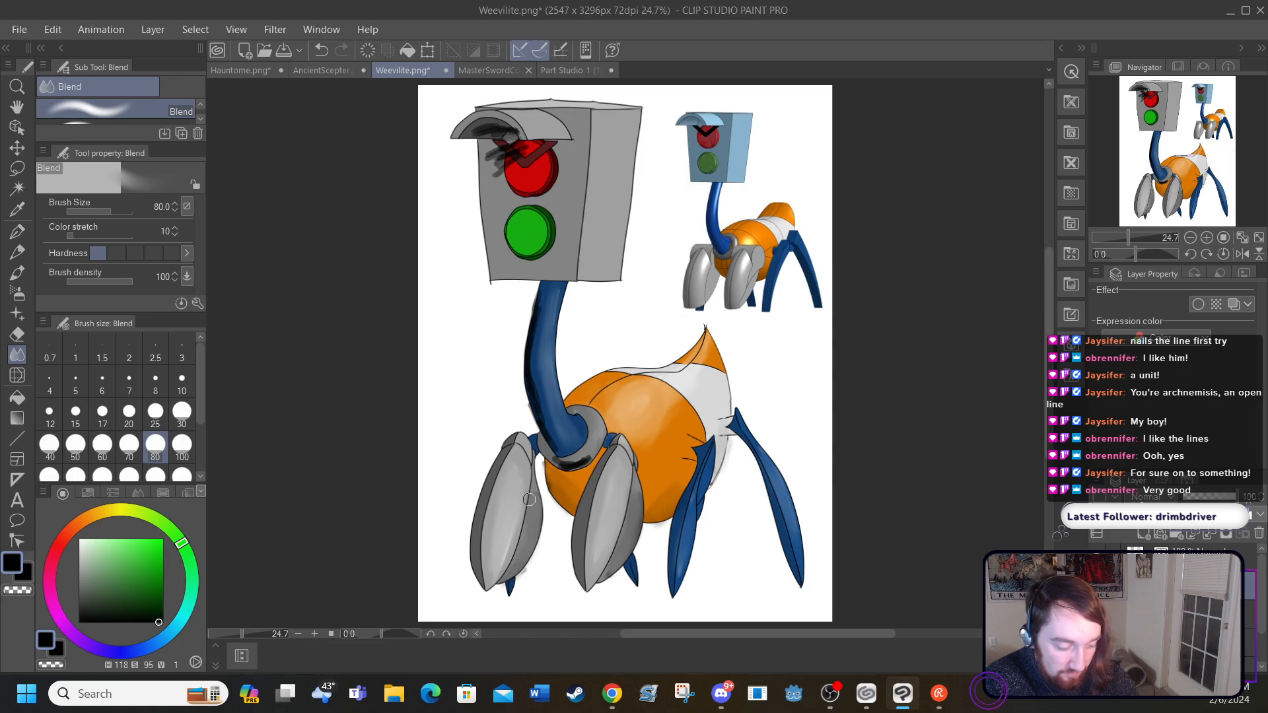
Step: Blend the dark shadows on the collar, neck and visor, and compare the drawing with and without the shading
mouse_move(566, 452)
left_mouse_down()
mouse_move(591, 450)
mouse_move(569, 464)
mouse_move(597, 442)
mouse_move(559, 462)
left_mouse_up()
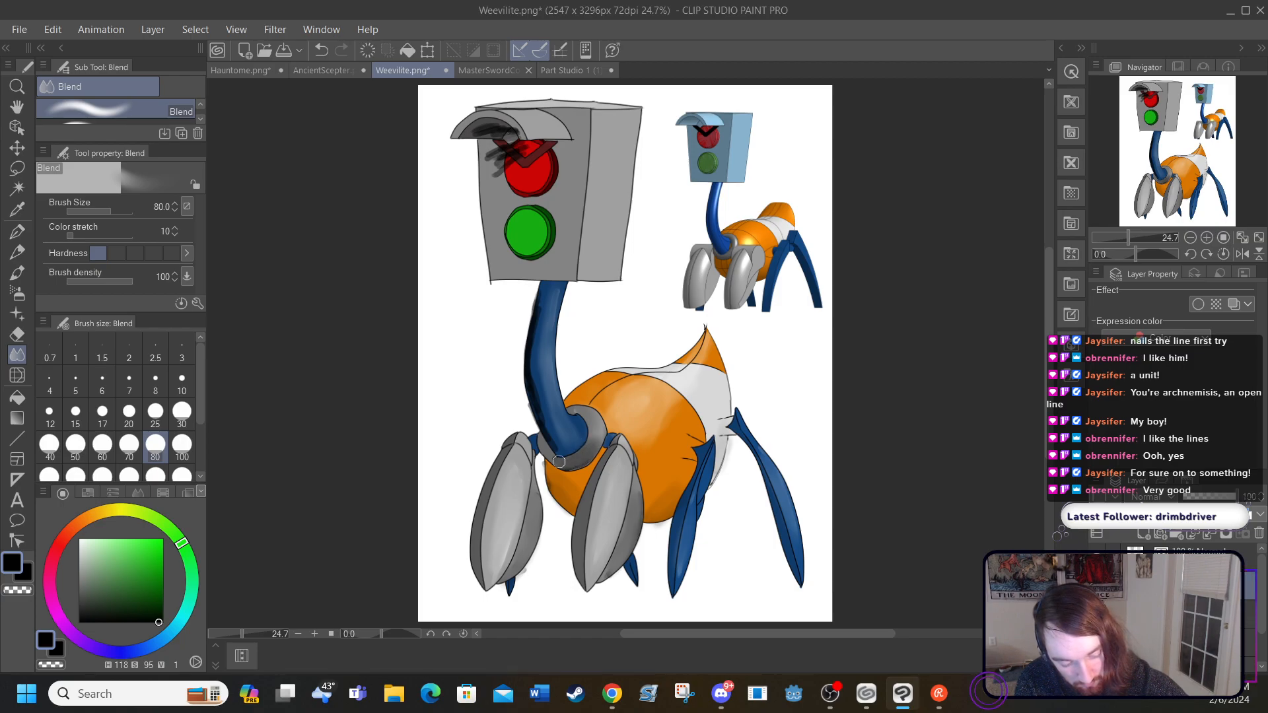
mouse_move(541, 428)
left_mouse_down()
mouse_move(529, 362)
mouse_move(526, 382)
mouse_move(541, 304)
mouse_move(525, 380)
mouse_move(536, 314)
left_mouse_up()
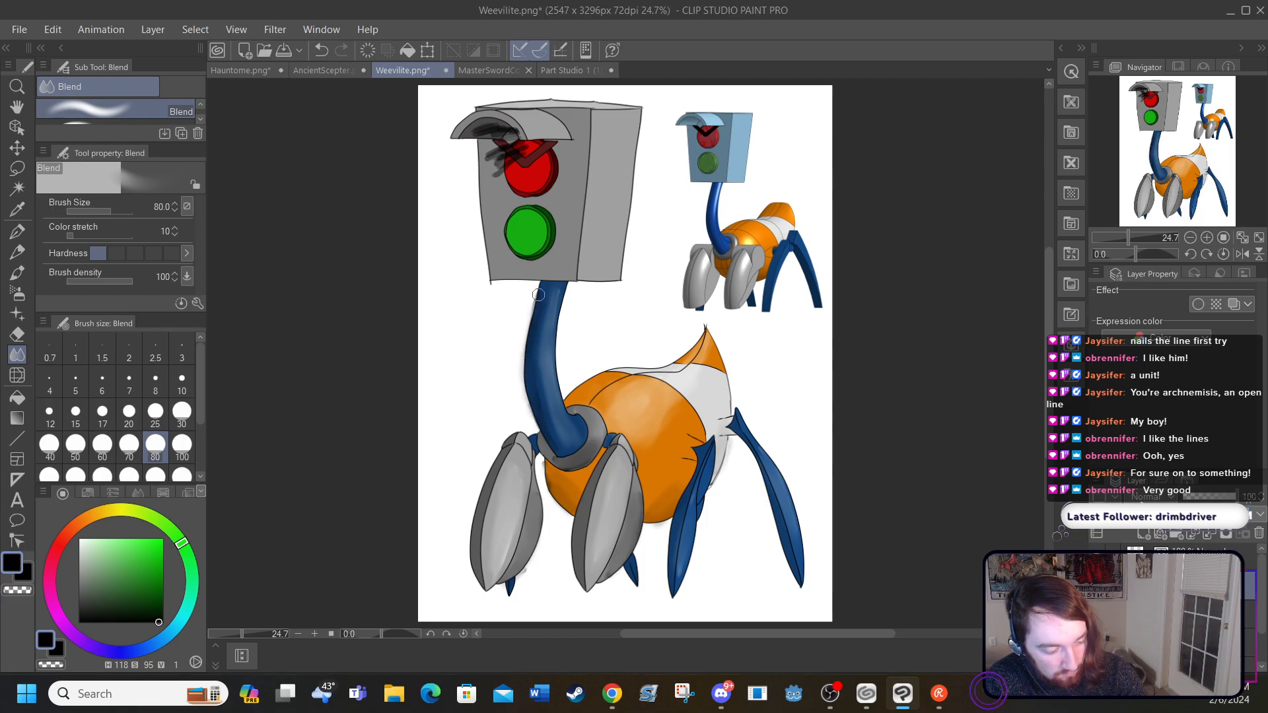
mouse_move(487, 134)
left_mouse_down()
mouse_move(500, 182)
mouse_move(495, 127)
mouse_move(516, 141)
mouse_move(517, 172)
mouse_move(523, 139)
mouse_move(498, 137)
mouse_move(501, 150)
mouse_move(476, 142)
left_mouse_up()
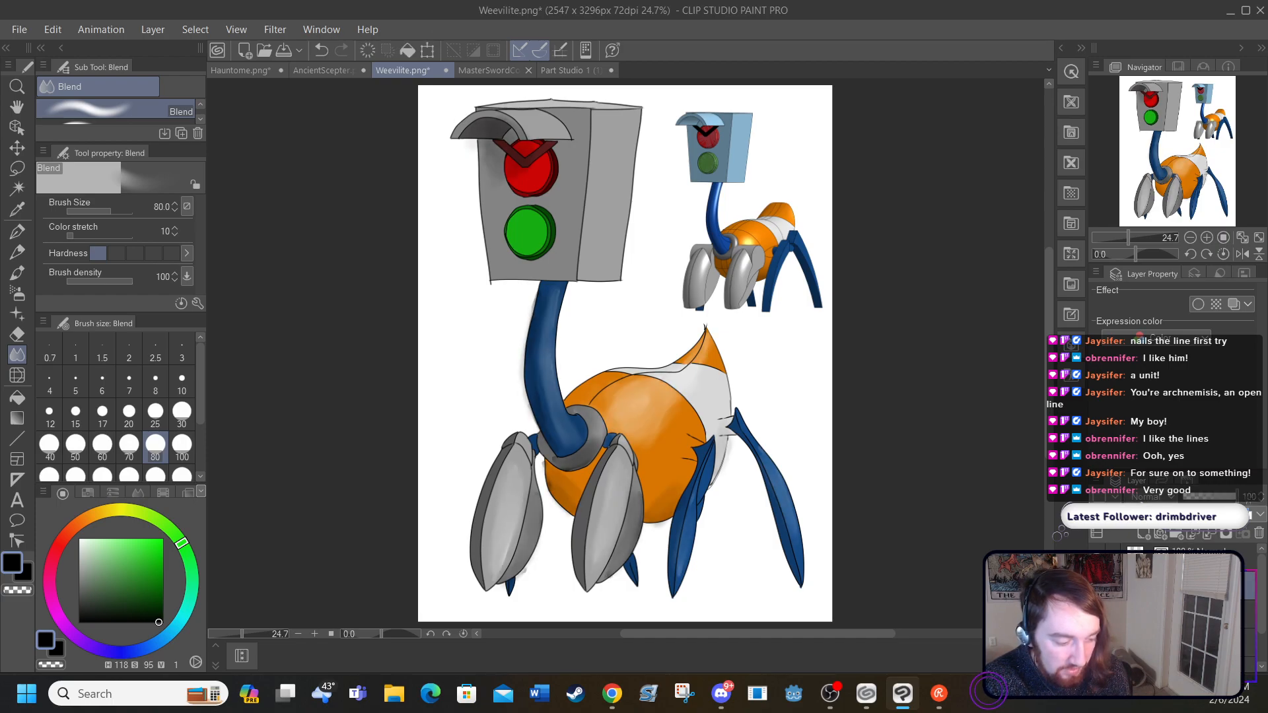
left_click(1097, 585)
left_click(1097, 585)
left_click(1097, 585)
left_click(1097, 585)
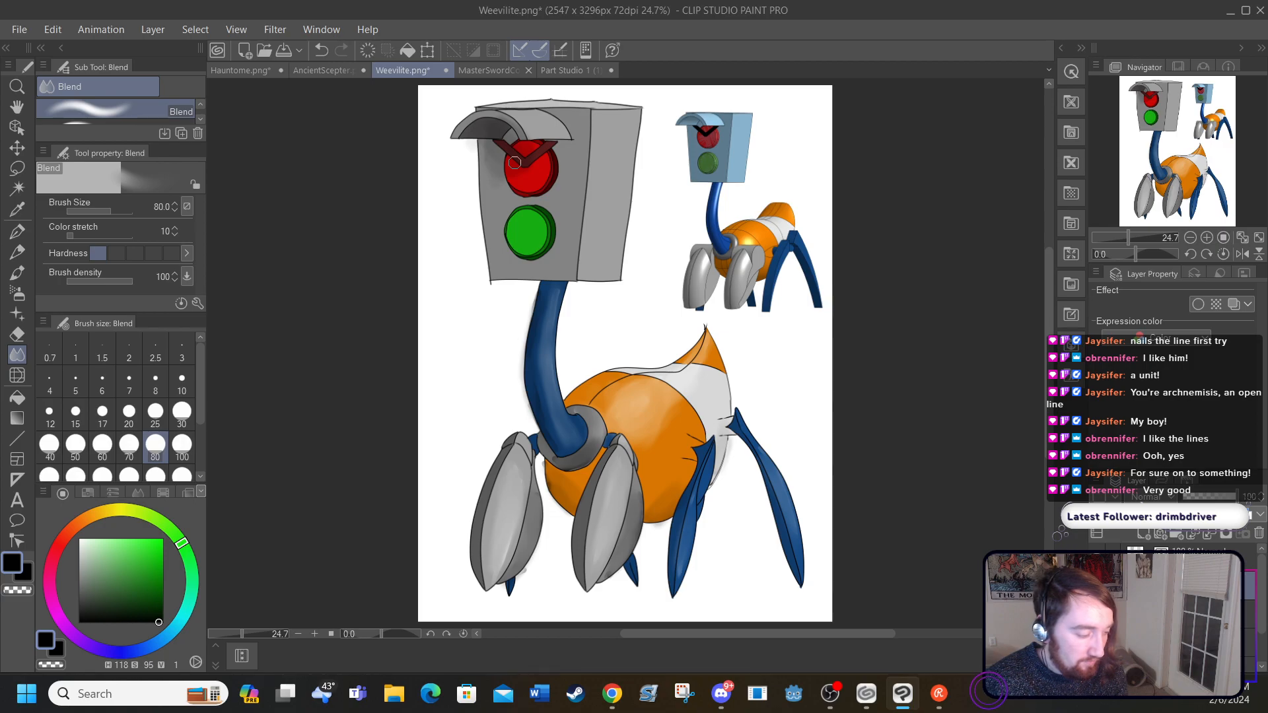
Step: Add near-black watercolor shadows beneath the visor, on the rear right leg's tip and at the rear leg joints, and blend them
left_click(18, 282)
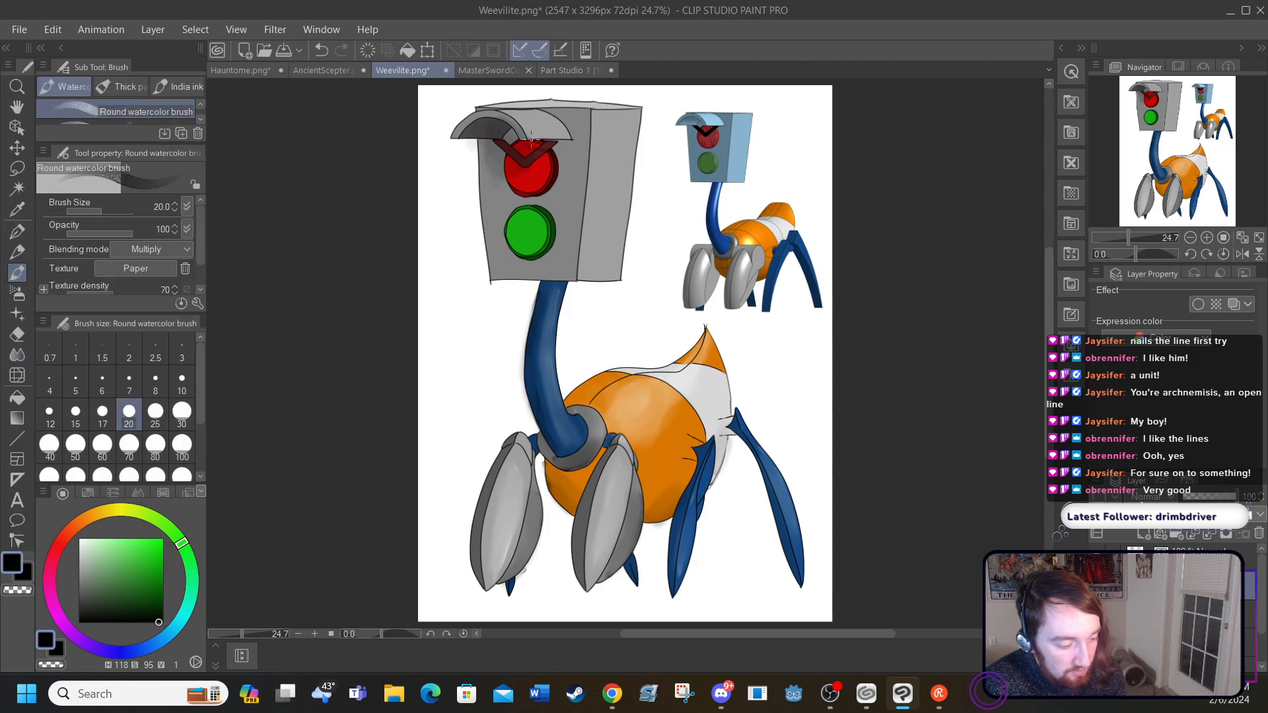
left_click_drag(519, 140, 529, 151)
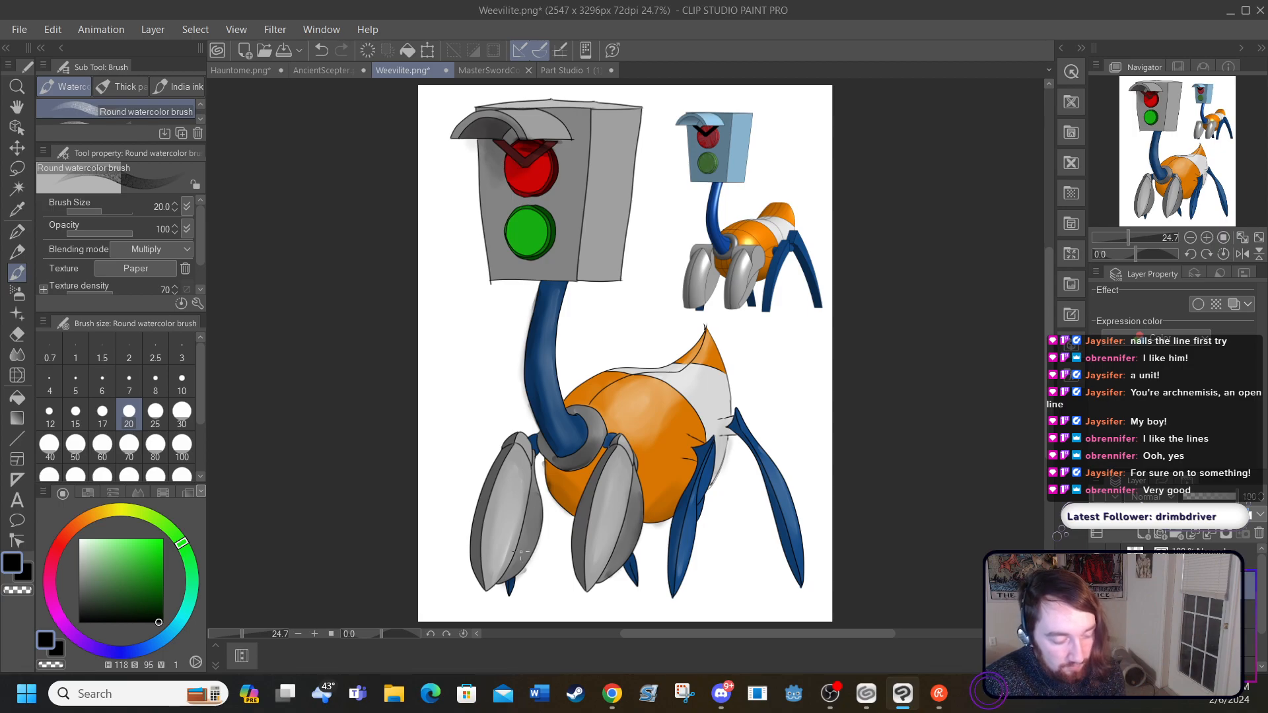
left_click_drag(776, 519, 793, 577)
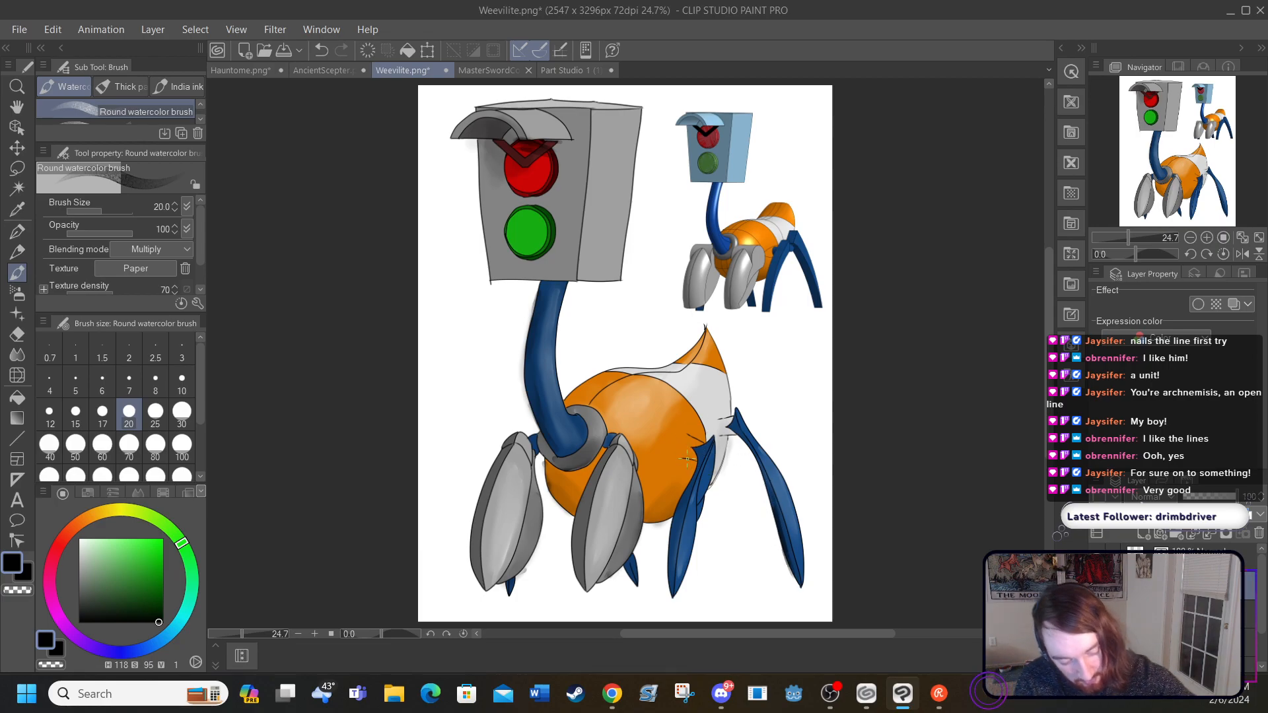
mouse_move(696, 454)
left_mouse_down()
mouse_move(684, 457)
mouse_move(726, 432)
left_mouse_up()
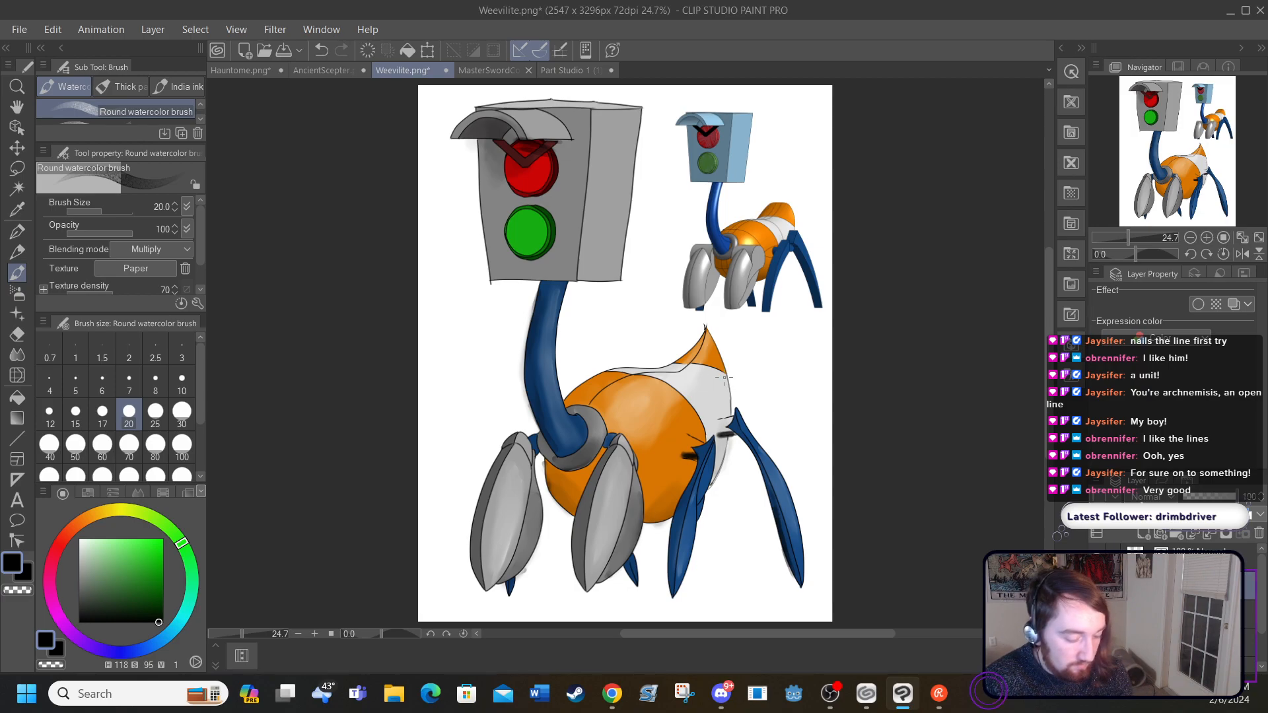
left_click(18, 354)
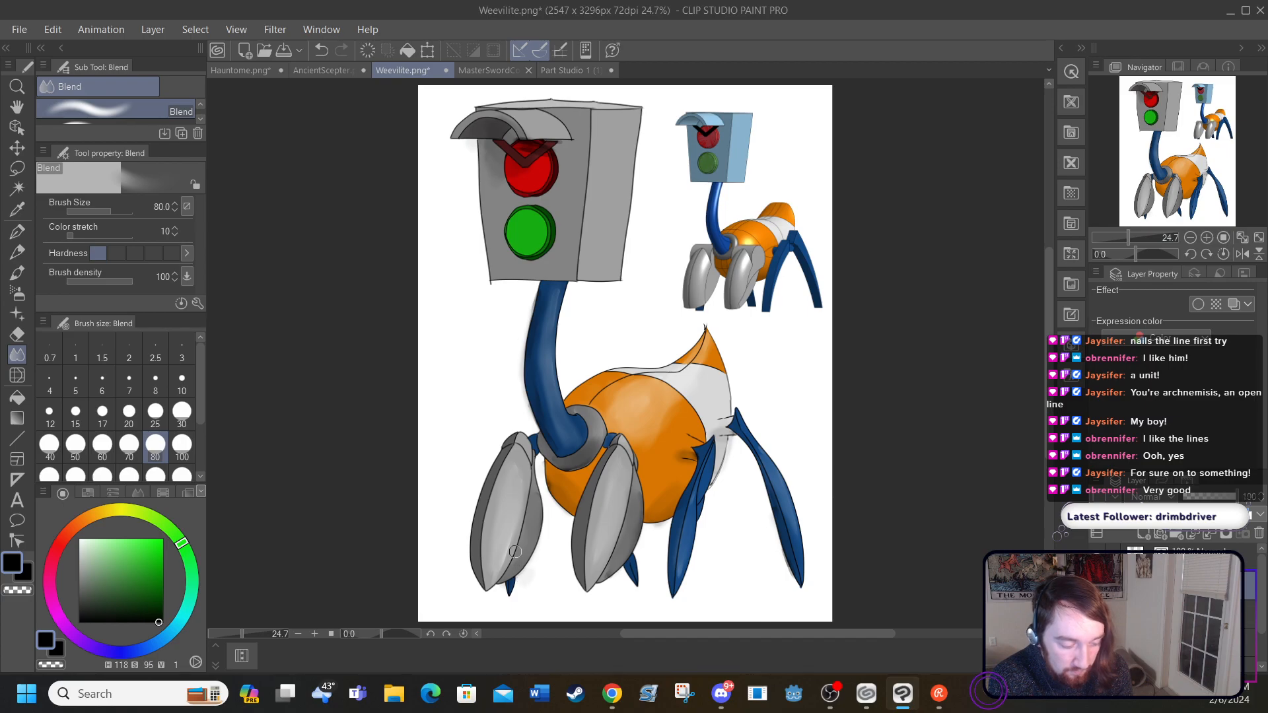
Step: Compare the weevil with and without its line art, leaving the line art hidden
left_click(1098, 558)
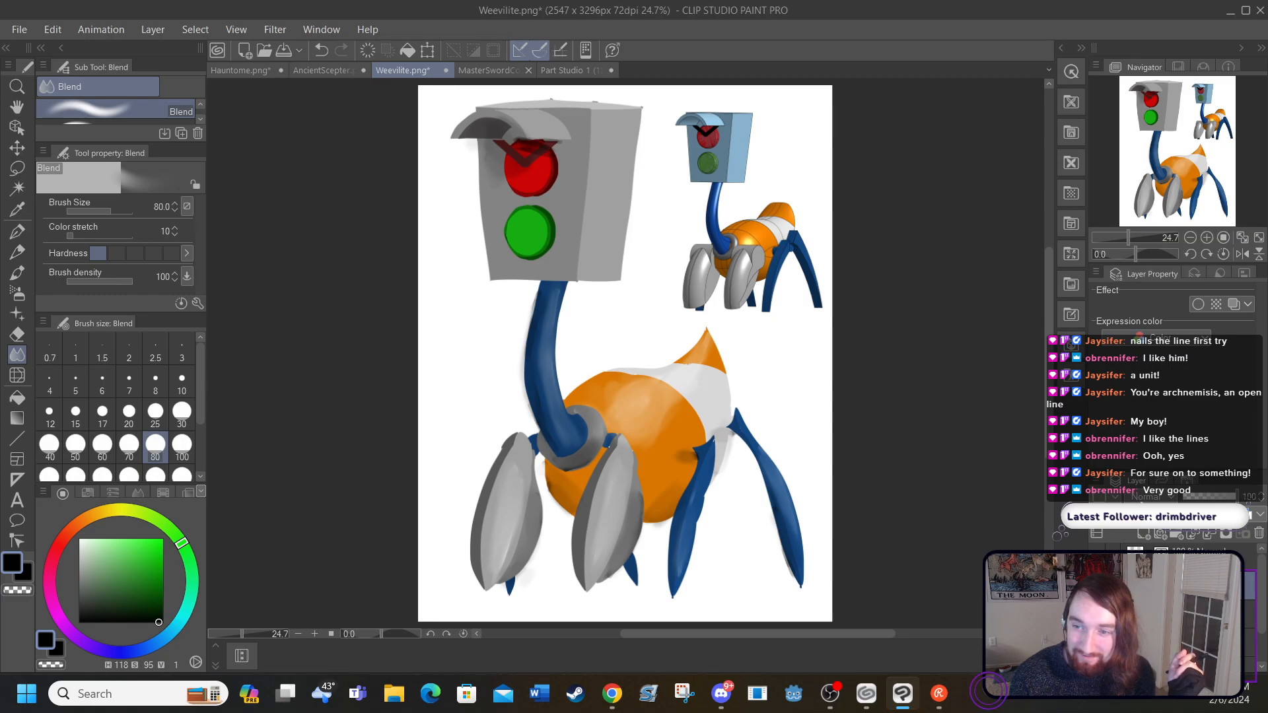
left_click(1097, 557)
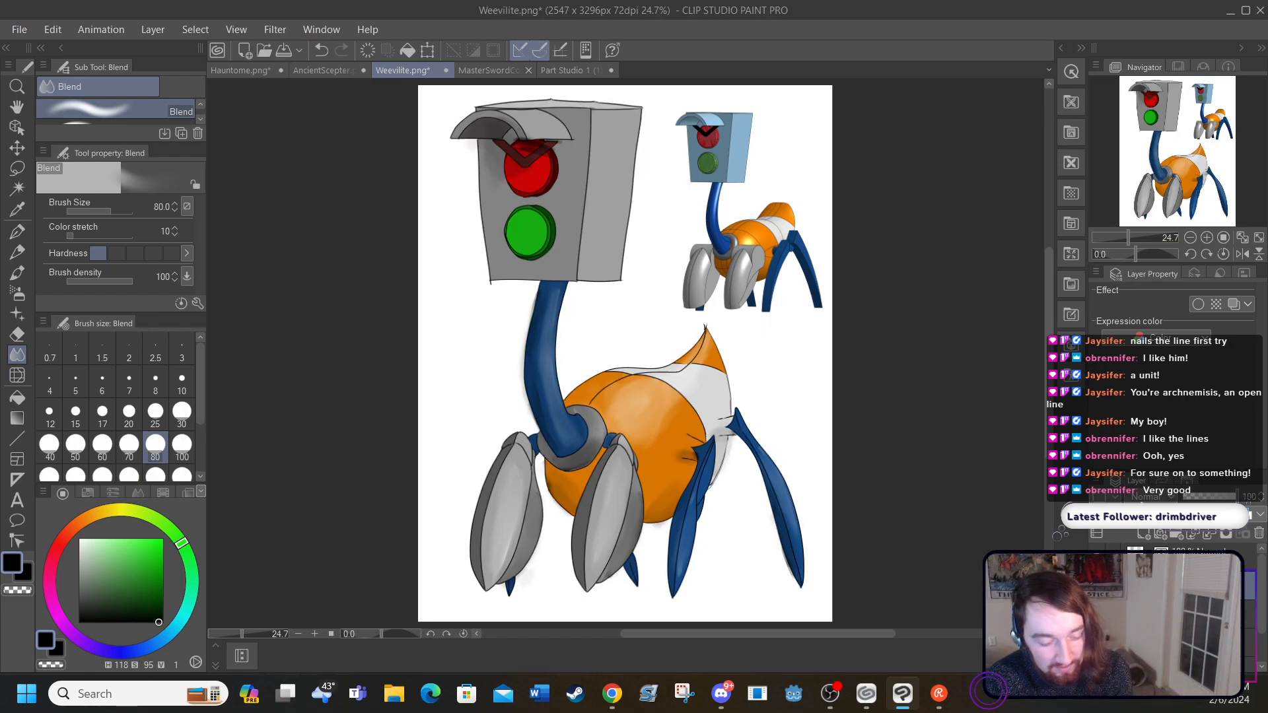
left_click(1097, 557)
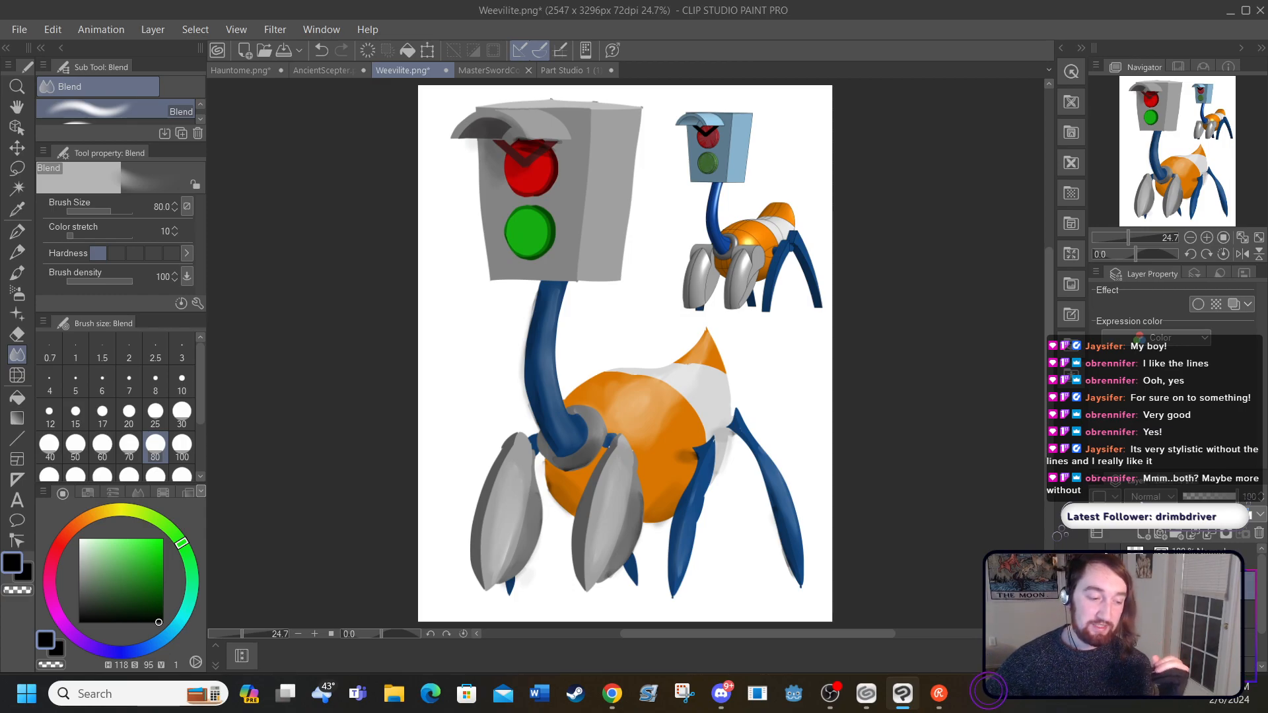
Step: Compare the styles of the open drawings Hauntome.png, Weevilite.png, AncientScepter.png, MasterSwordCorrupted.png and Part Studio 1 (1).png
left_click(227, 68)
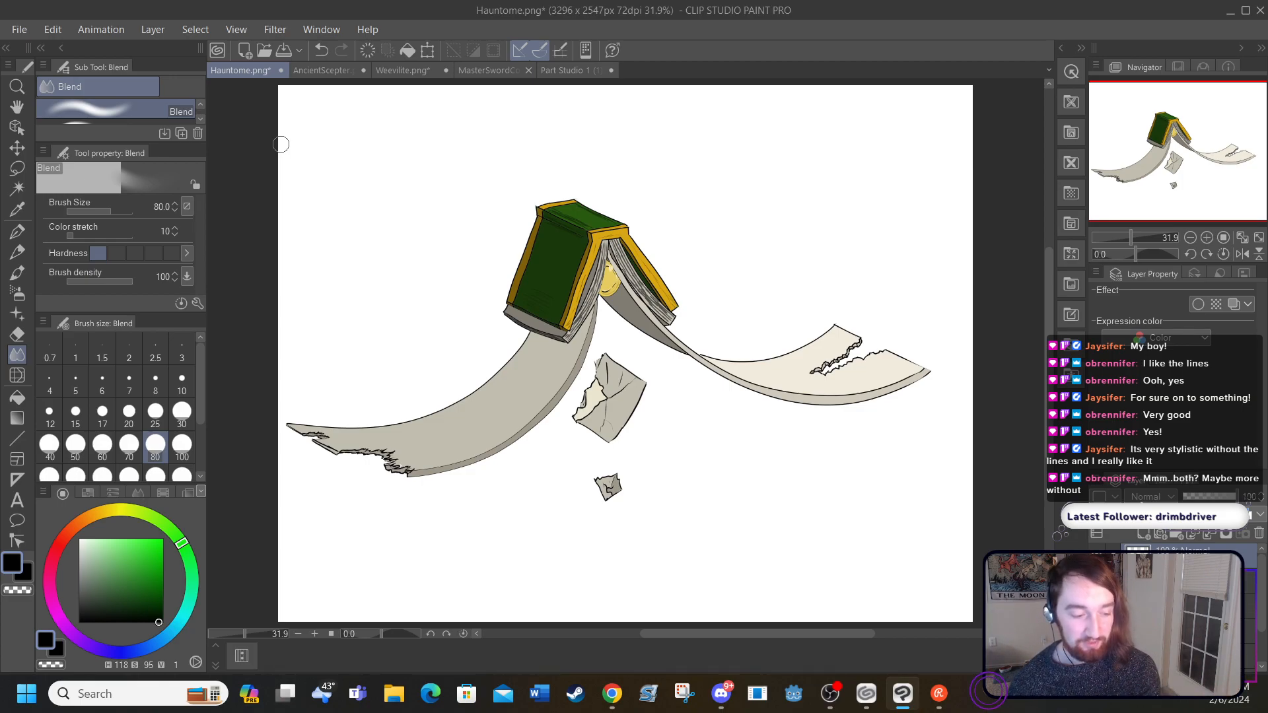
left_click(391, 64)
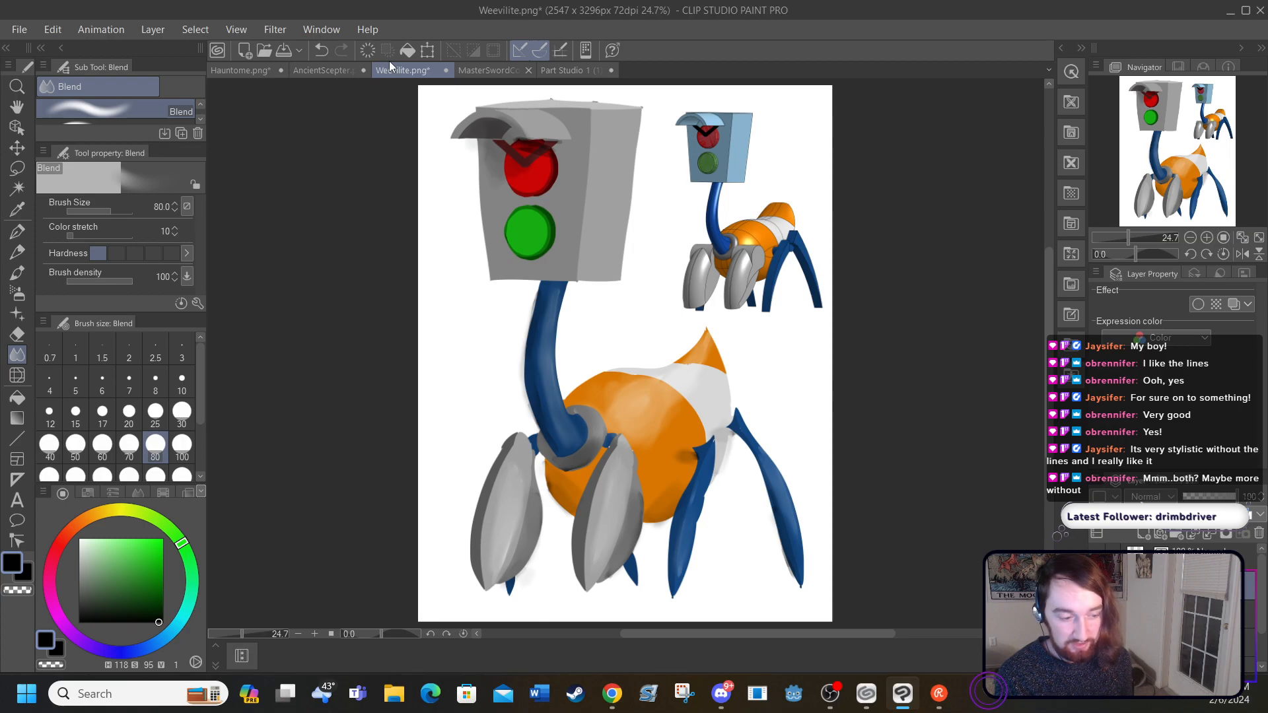
left_click(220, 70)
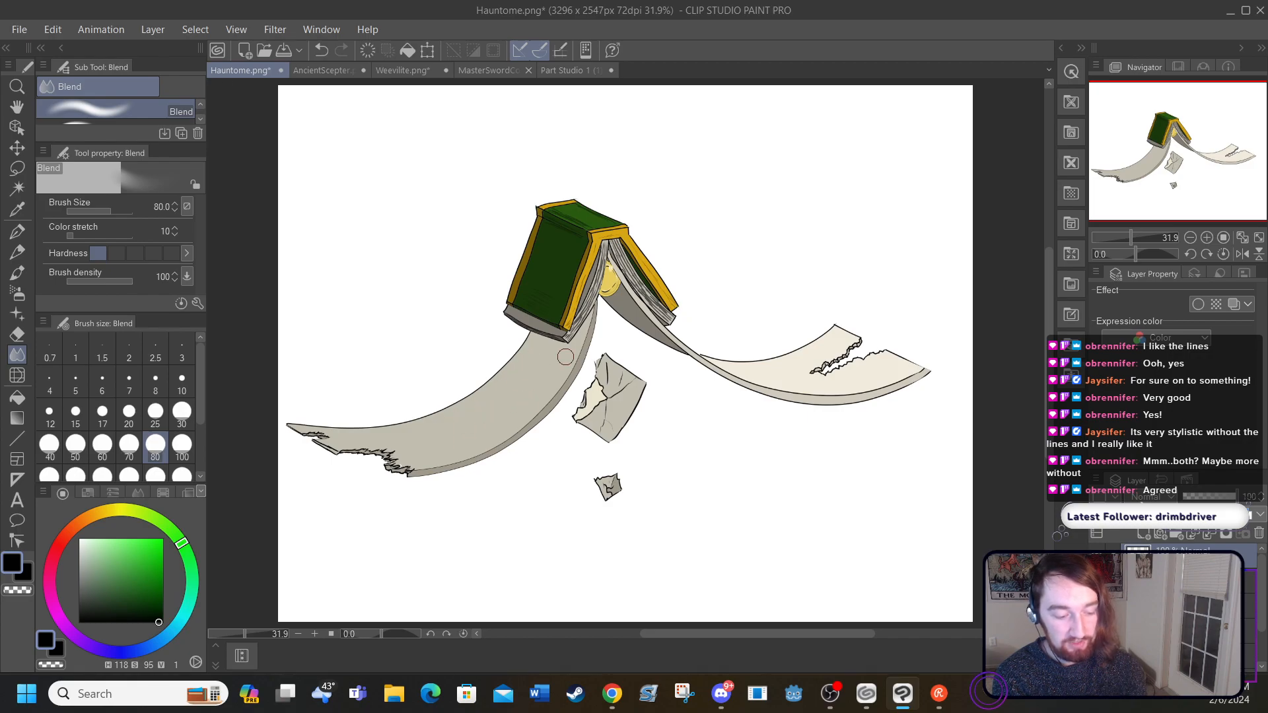
left_click(318, 70)
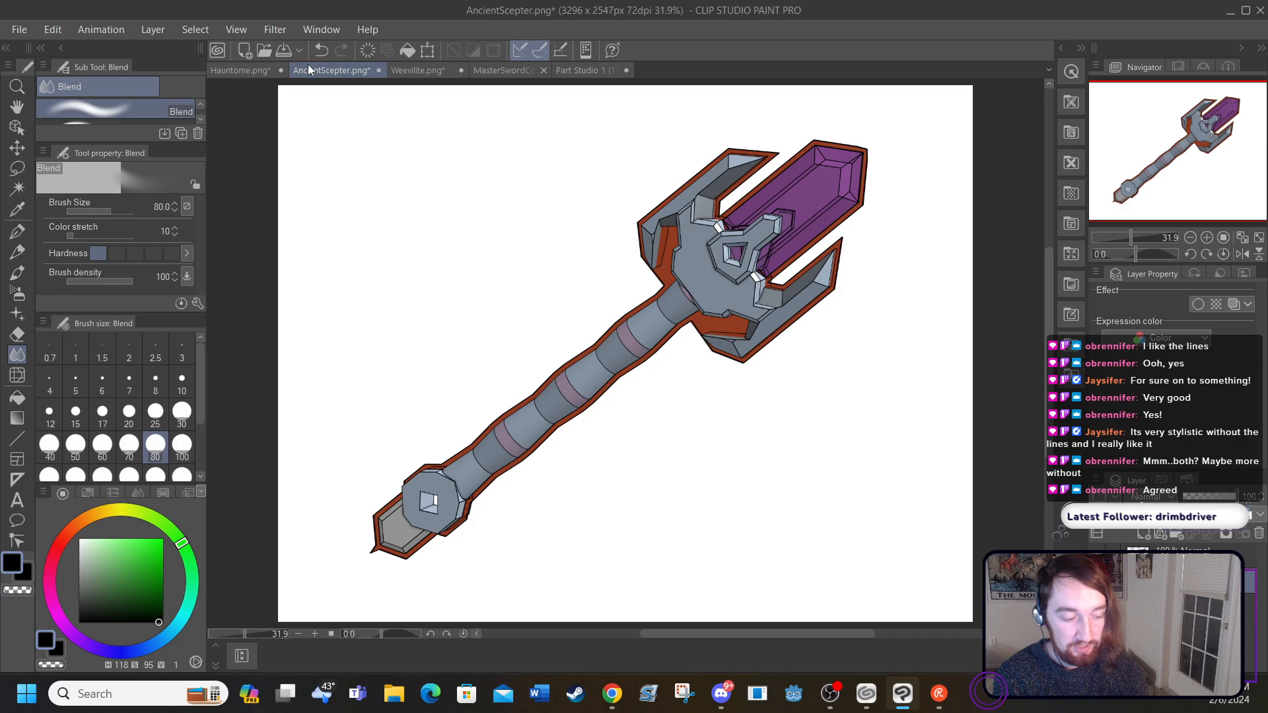
left_click(487, 71)
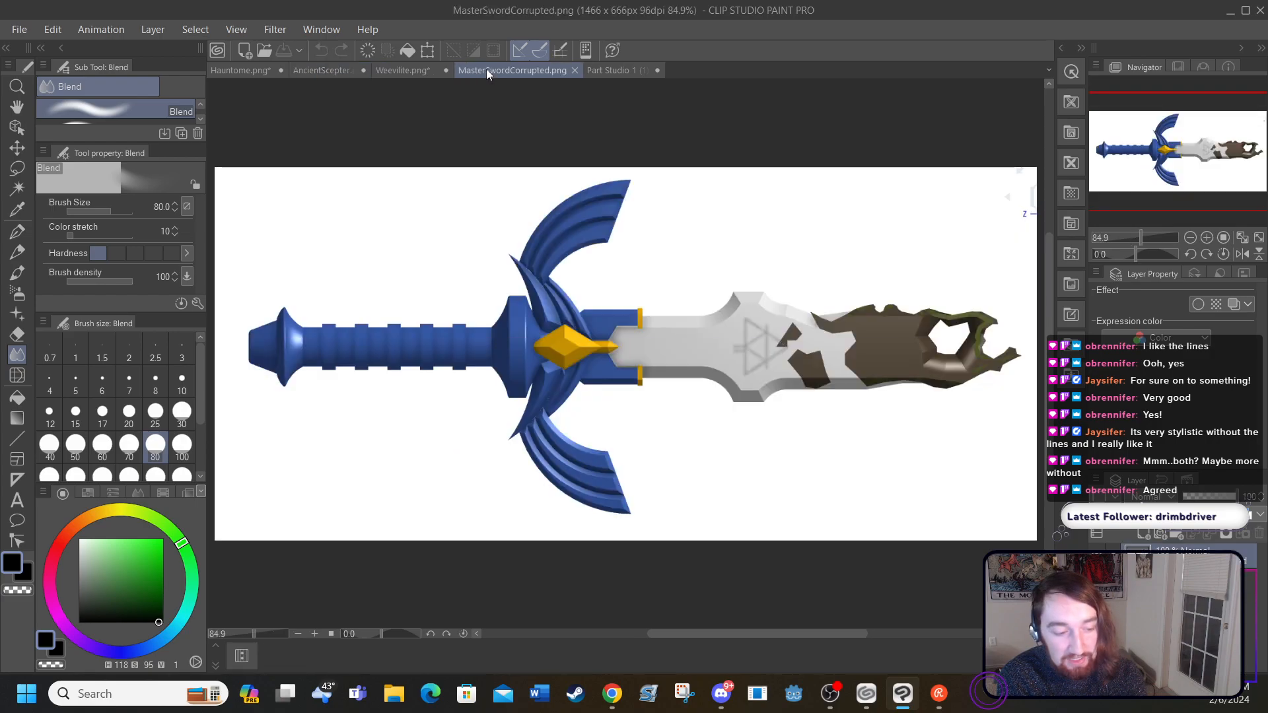
left_click(584, 70)
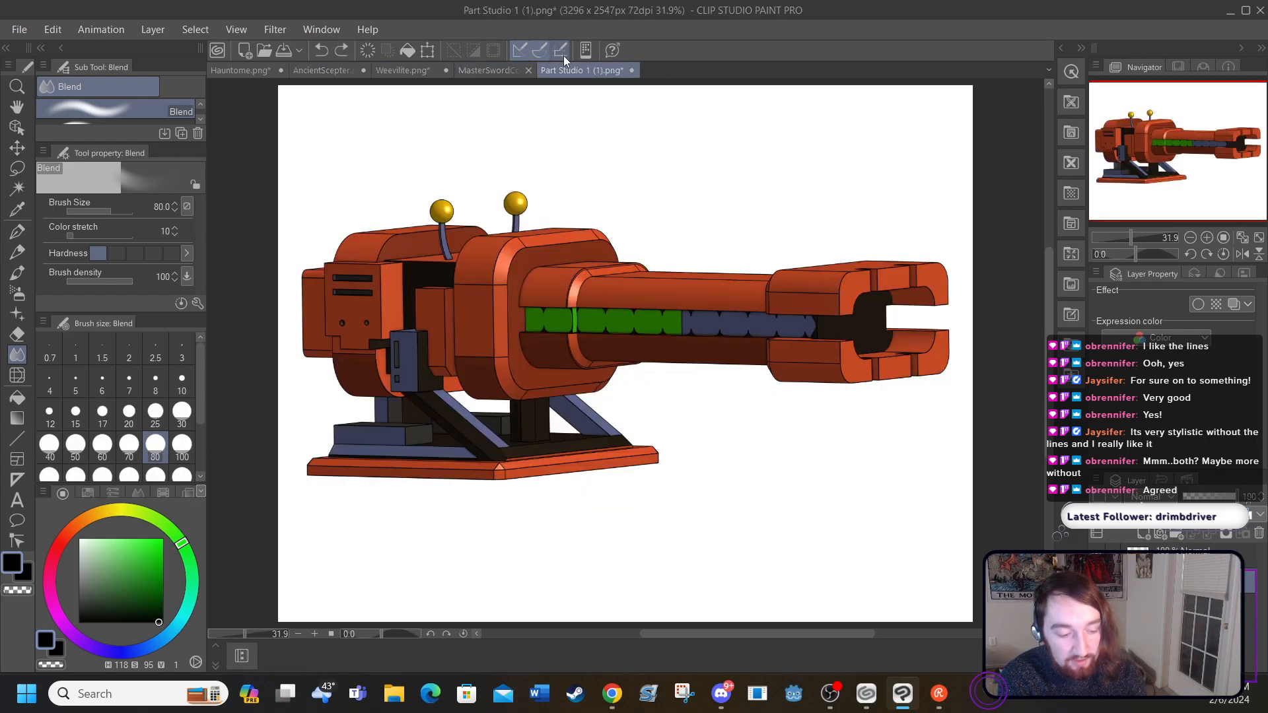
left_click(478, 70)
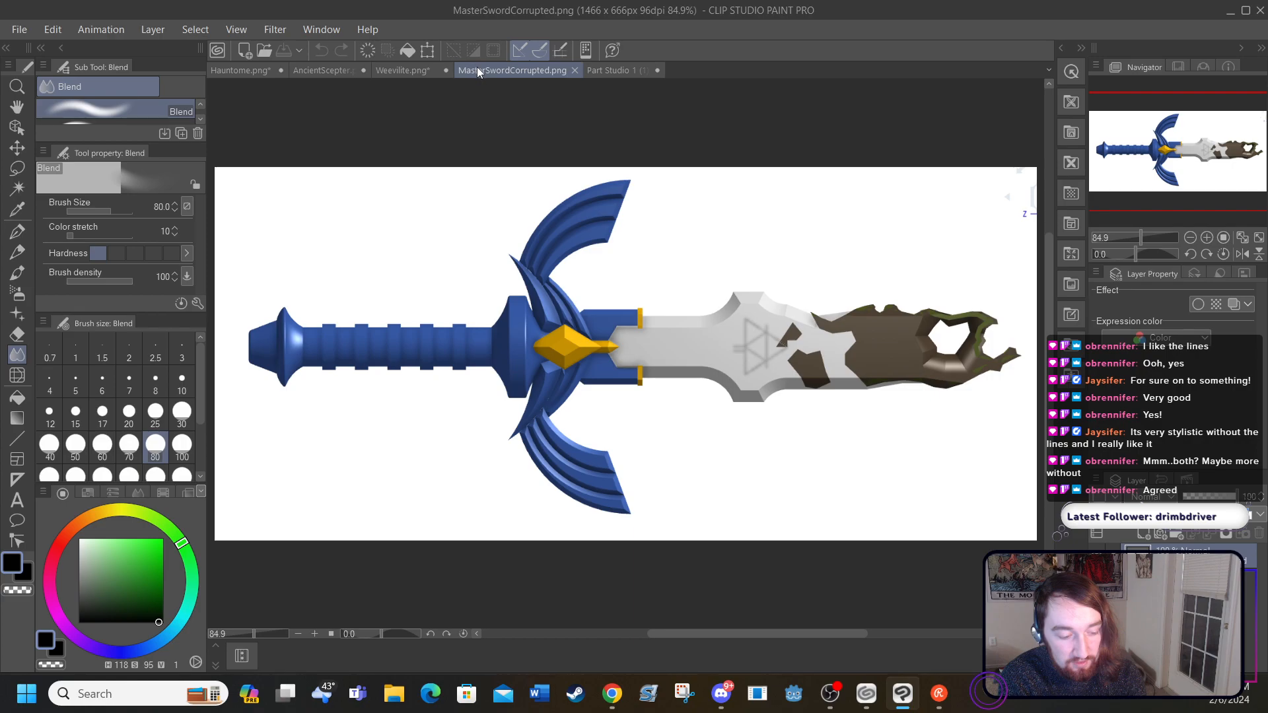
left_click(307, 69)
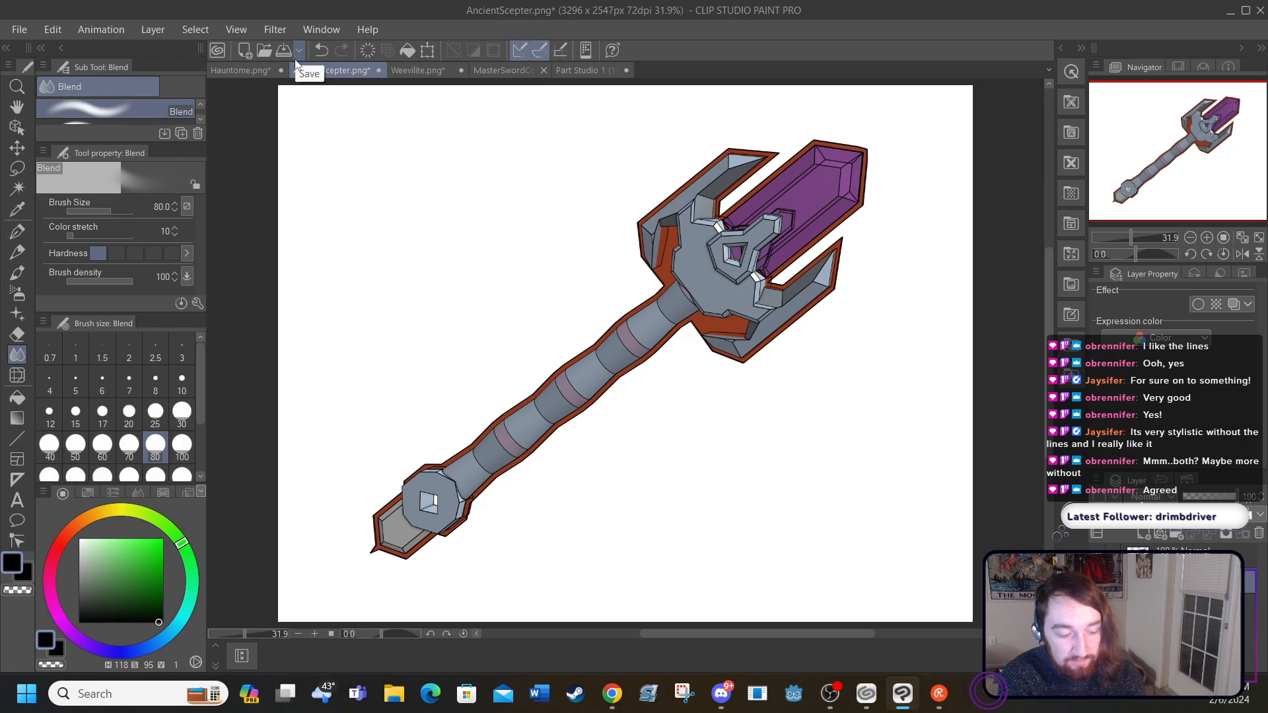
Step: Switch to the MasterSwordCorrupted.png drawing and add a new raster layer for its line art
left_click(485, 70)
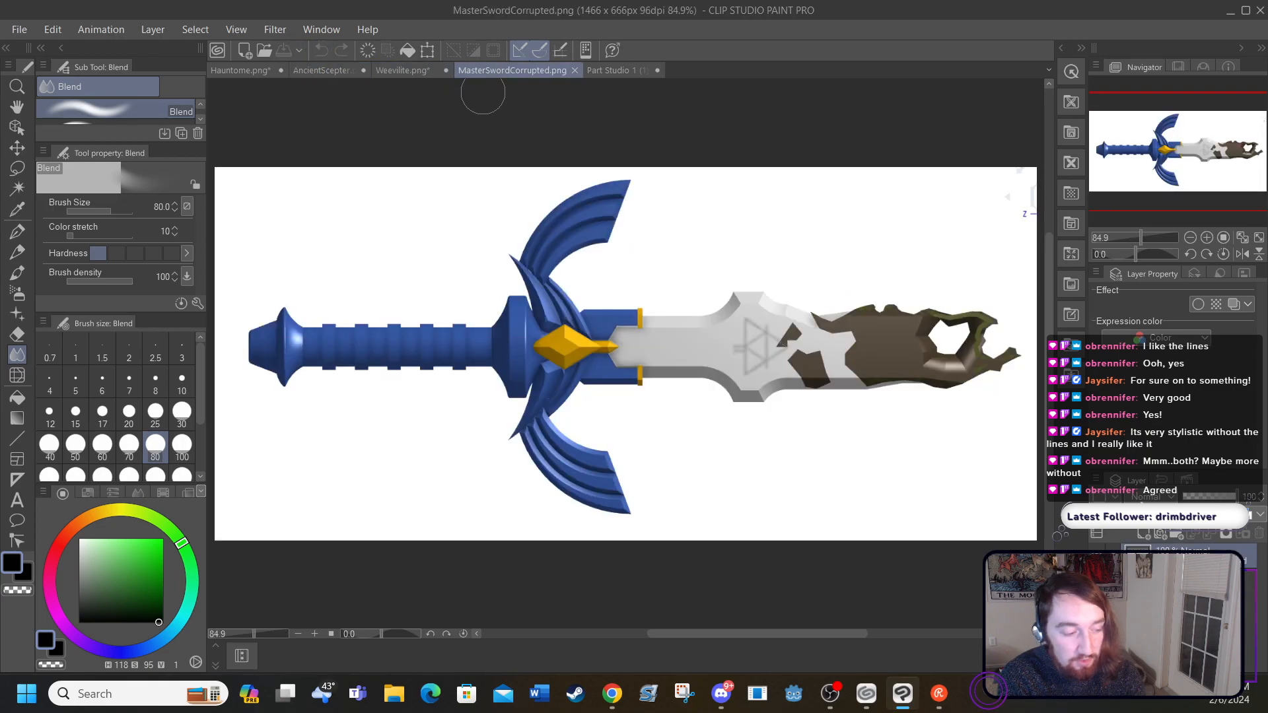
left_click(153, 29)
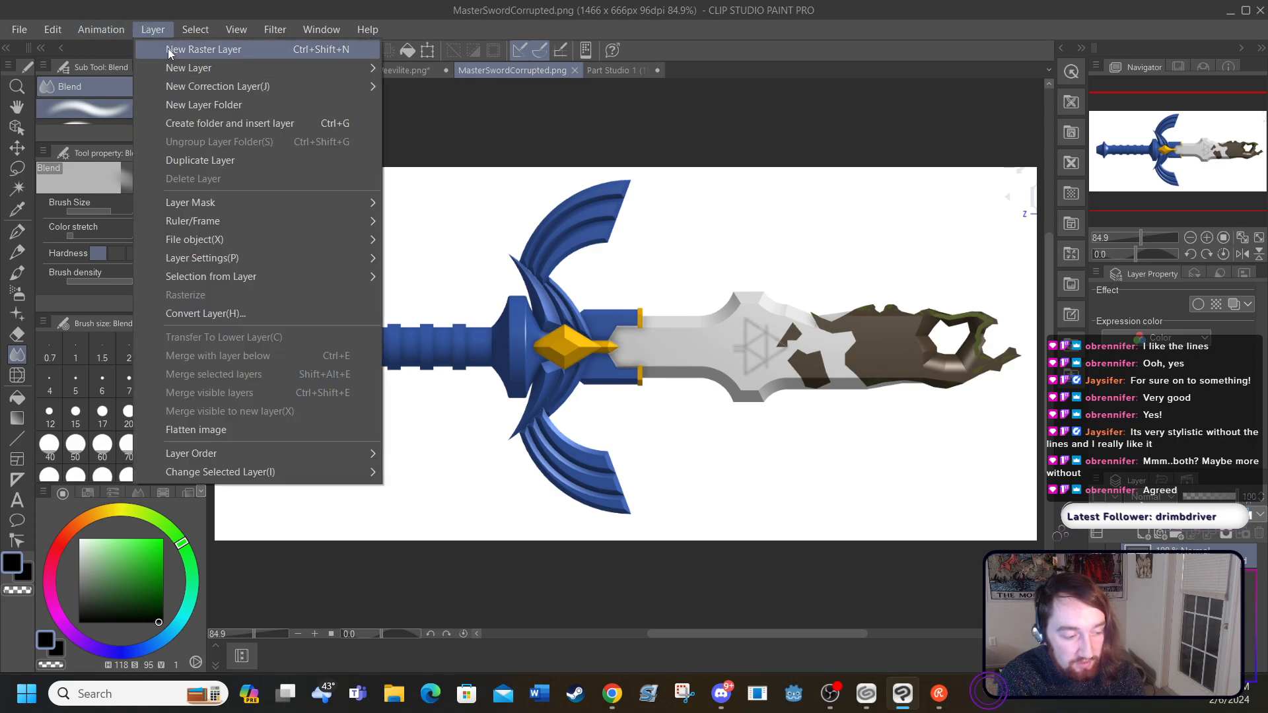
left_click(168, 50)
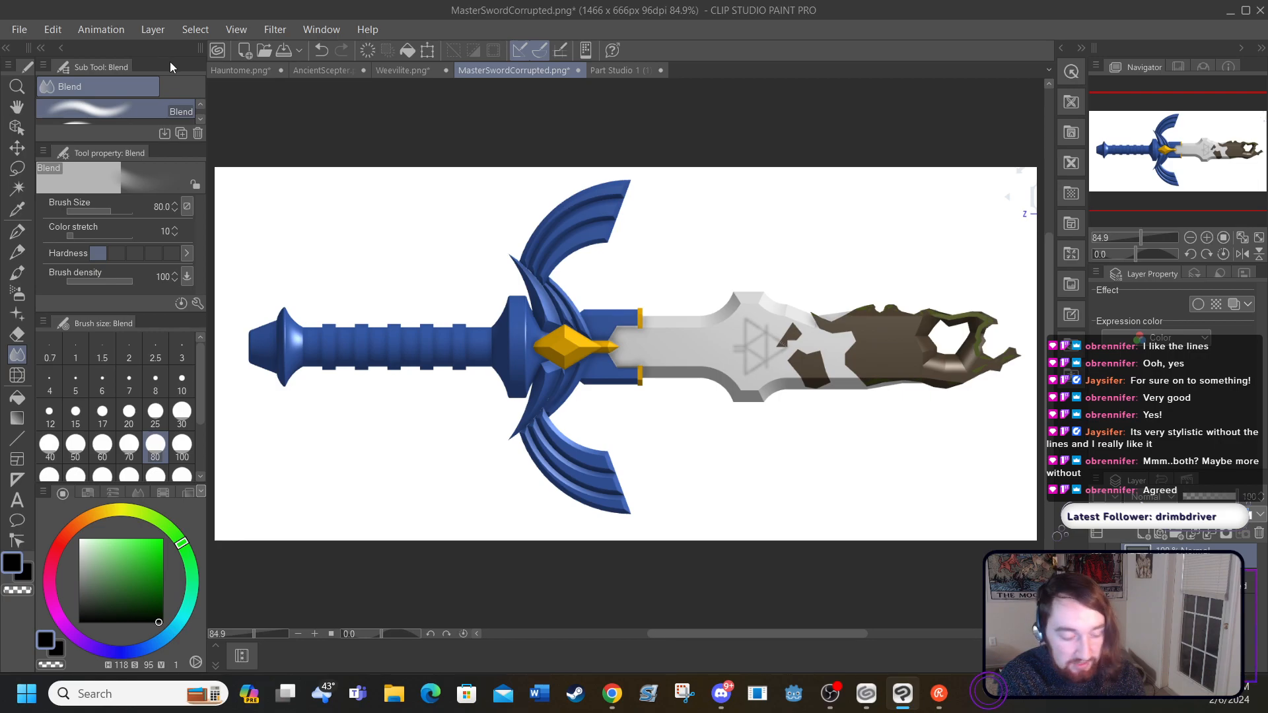
Step: Outline the sword's pommel and its ridge lines in pure black with the G-pen at size 5
left_click(314, 634)
left_click(314, 634)
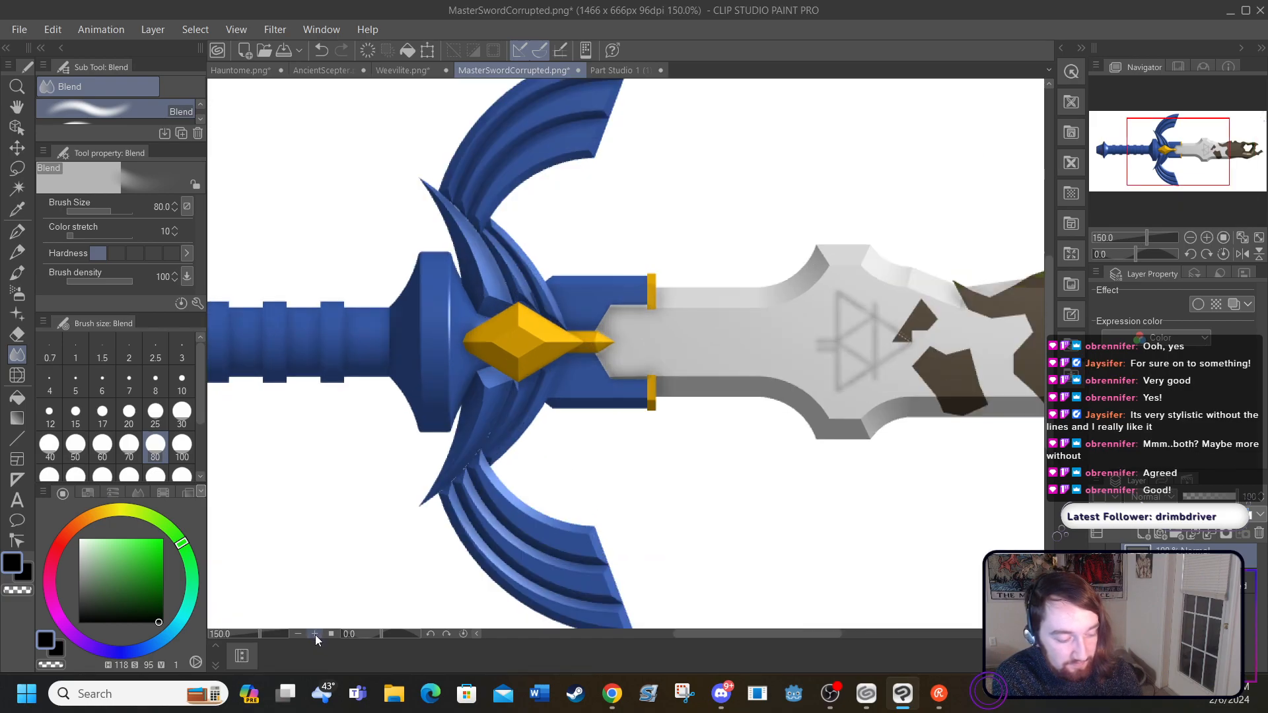
left_click(315, 634)
left_click(314, 636)
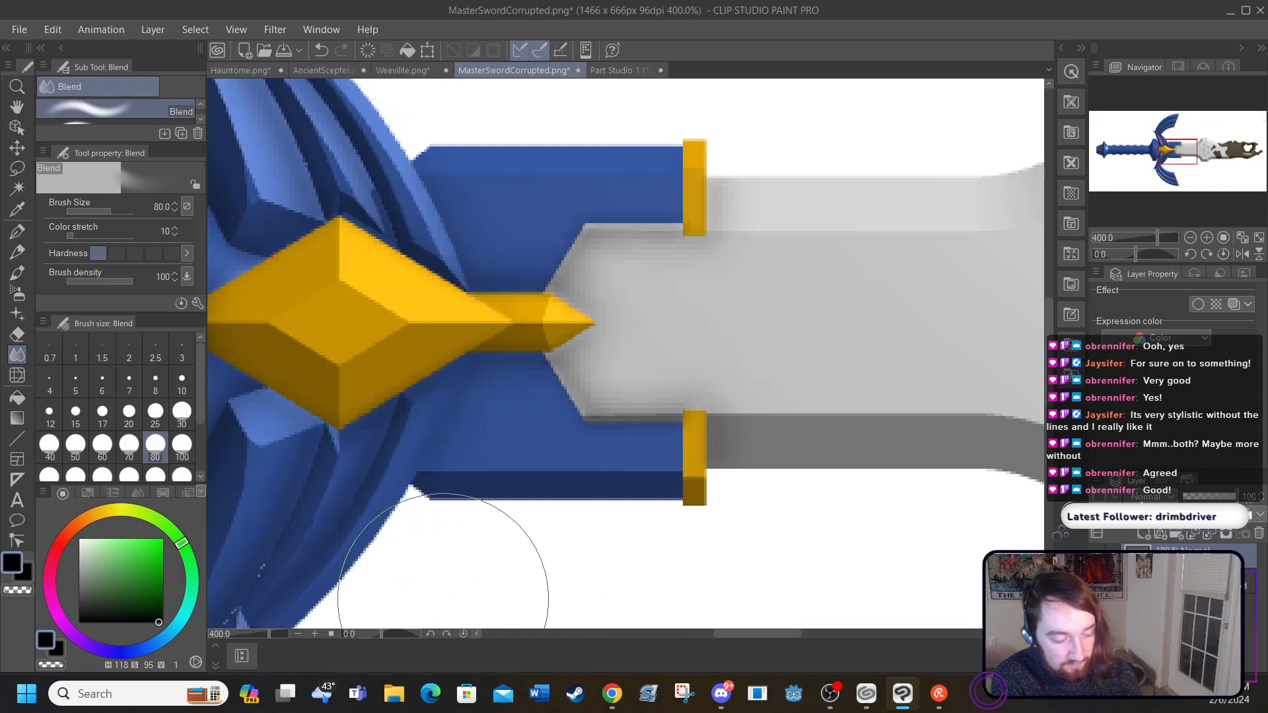
left_click_drag(722, 632, 574, 644)
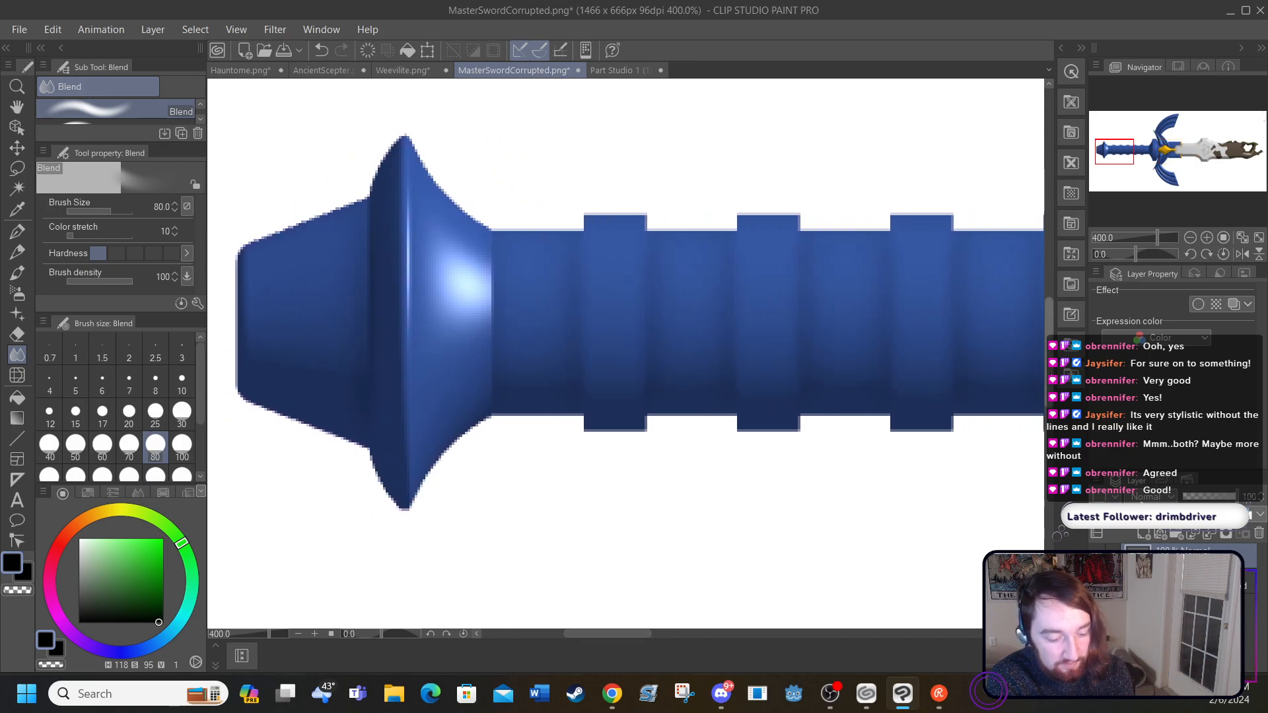
scroll(1049, 317, "up", 2)
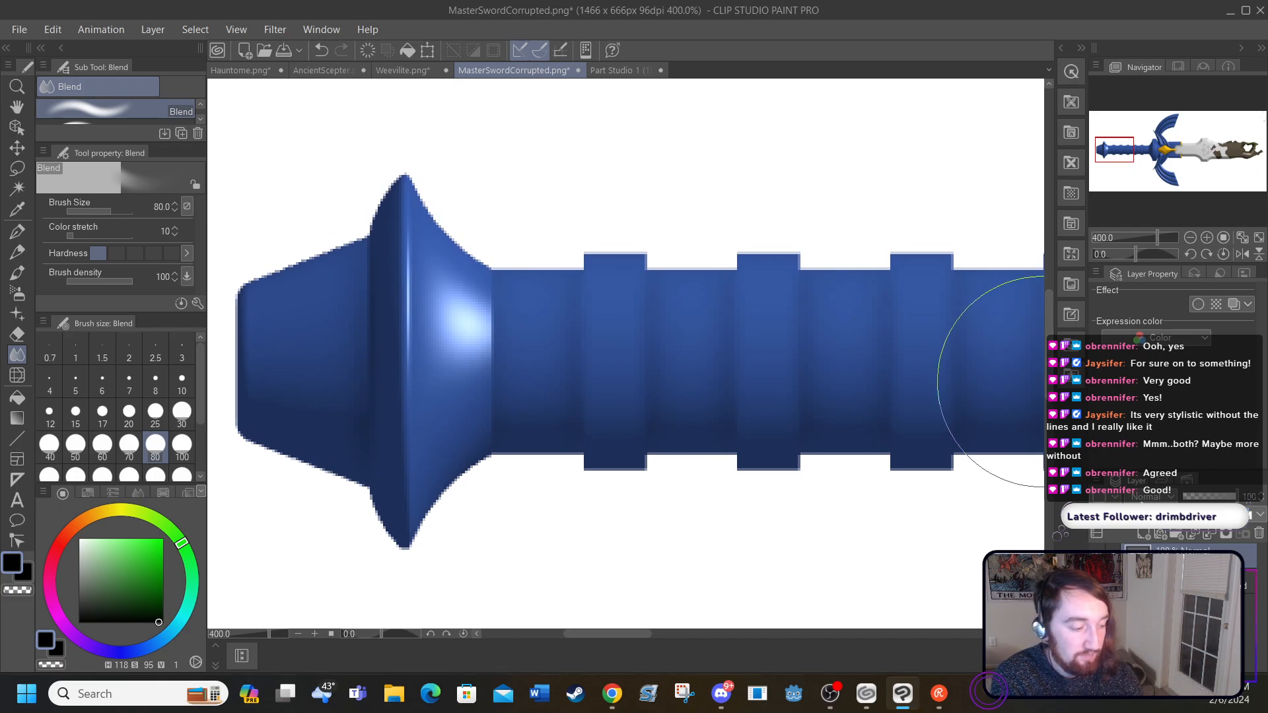
left_click(17, 231)
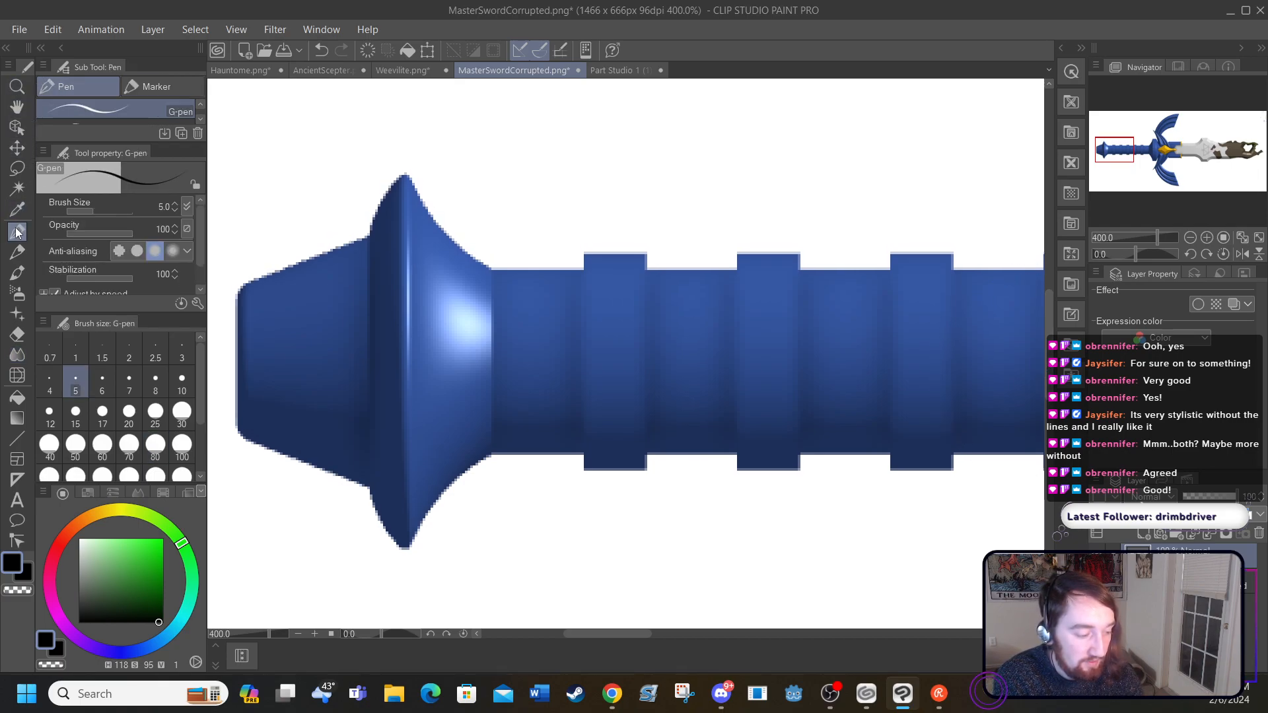
mouse_move(100, 568)
left_mouse_down()
mouse_move(87, 561)
mouse_move(70, 635)
left_mouse_up()
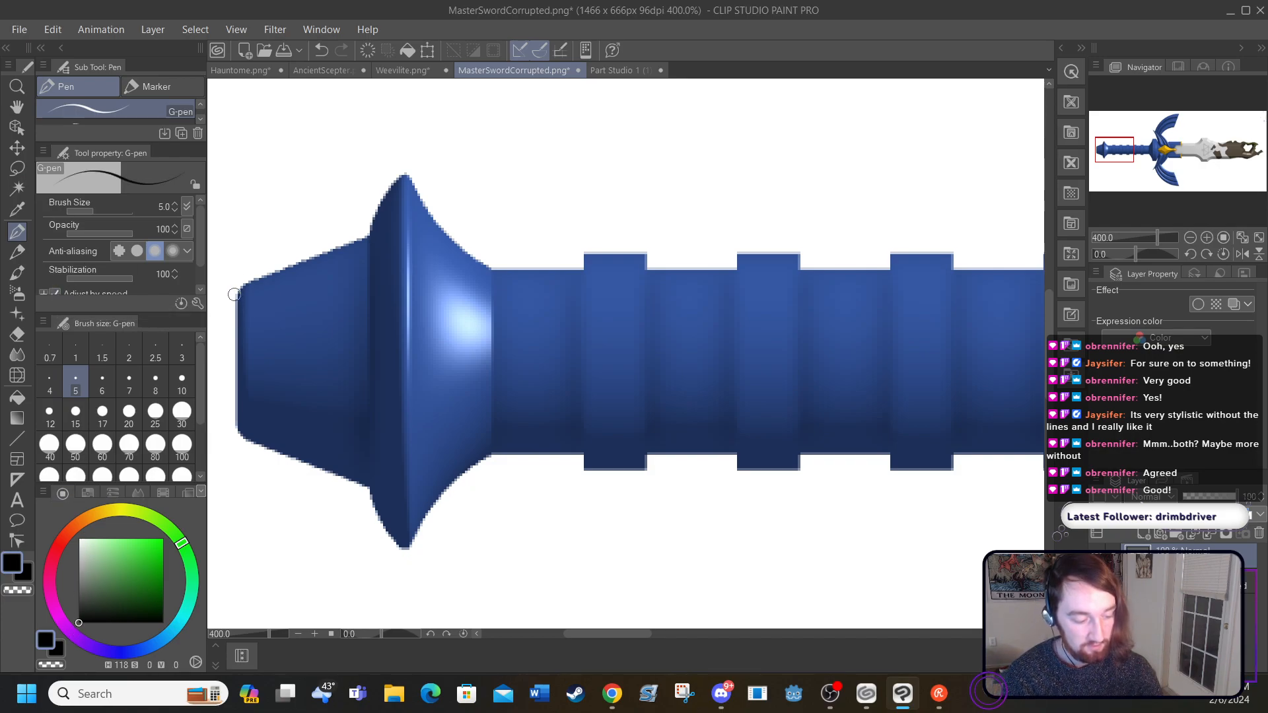
left_click_drag(235, 292, 235, 447)
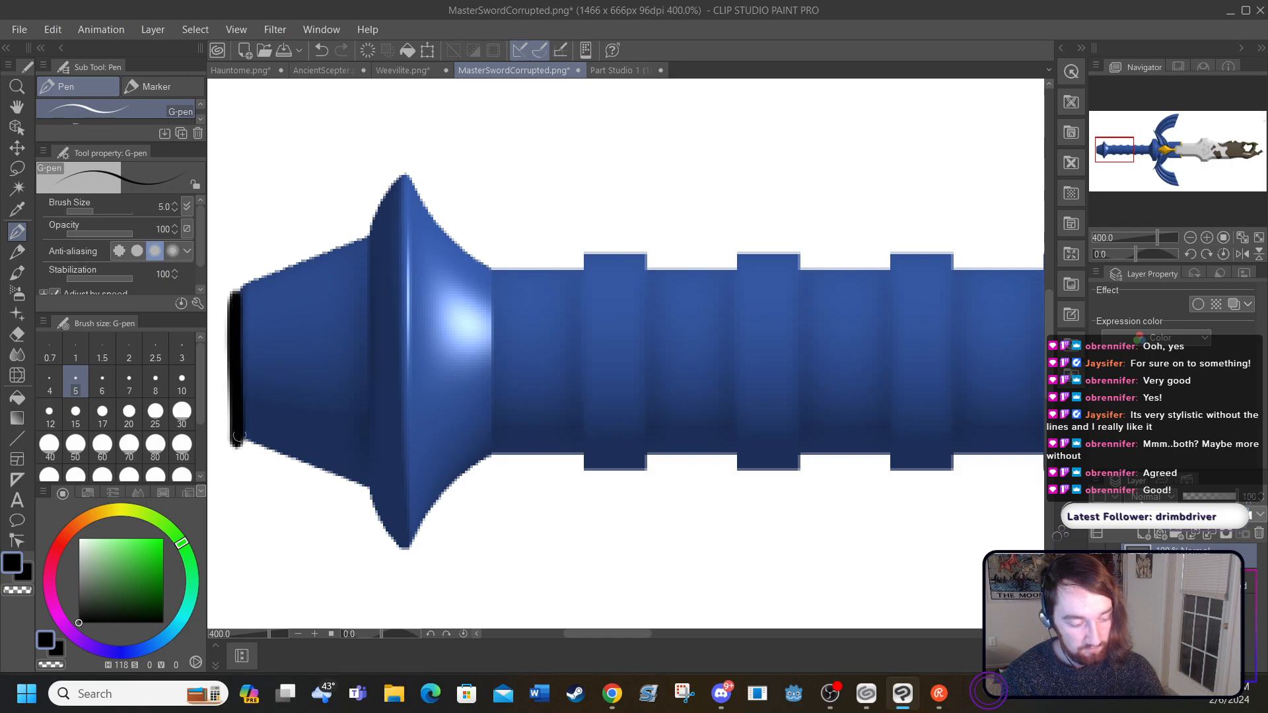
mouse_move(236, 291)
left_mouse_down()
mouse_move(365, 235)
mouse_move(401, 165)
left_mouse_up()
mouse_move(235, 441)
left_mouse_down()
mouse_move(363, 481)
mouse_move(410, 552)
left_mouse_up()
mouse_move(402, 173)
left_mouse_down()
mouse_move(409, 553)
mouse_move(448, 495)
mouse_move(500, 453)
left_mouse_up()
mouse_move(410, 174)
left_mouse_down()
mouse_move(492, 268)
mouse_move(507, 380)
mouse_move(496, 456)
left_mouse_up()
Step: Outline the flared collar between the grip and the crossguard, including its flat rim, in black
left_click_drag(569, 633, 632, 631)
left_click(297, 636)
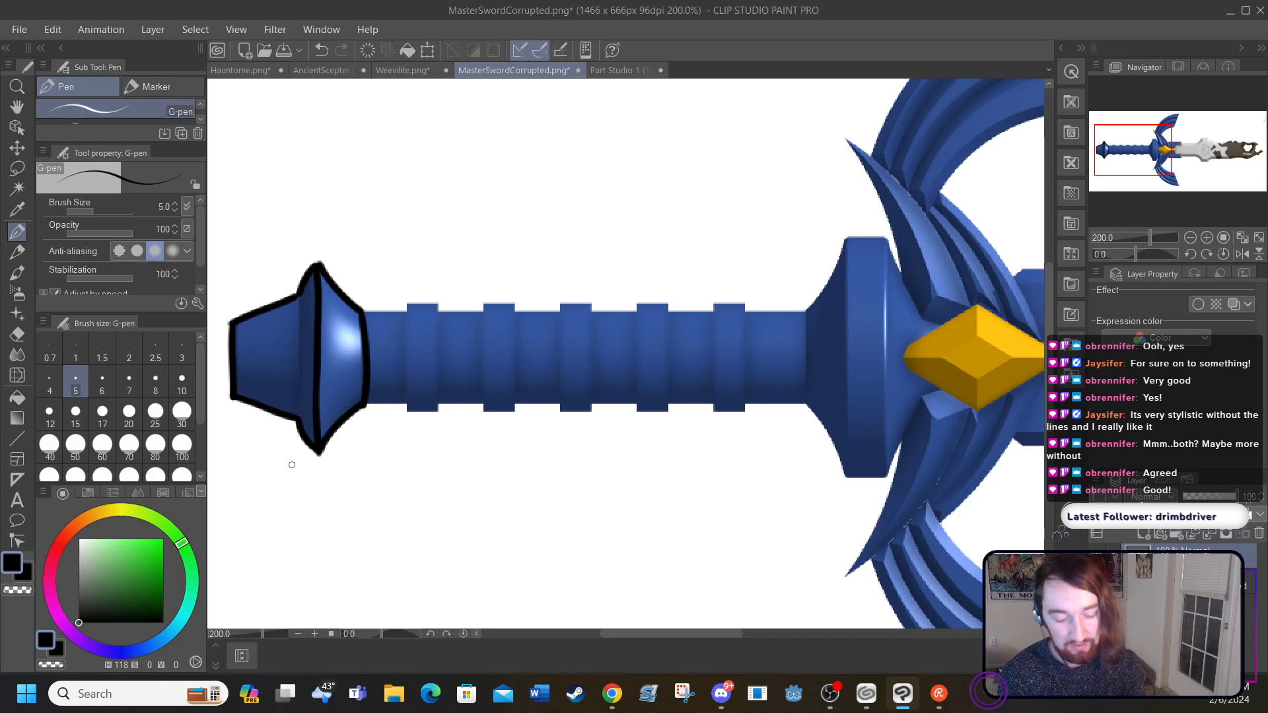
left_click_drag(805, 318, 807, 402)
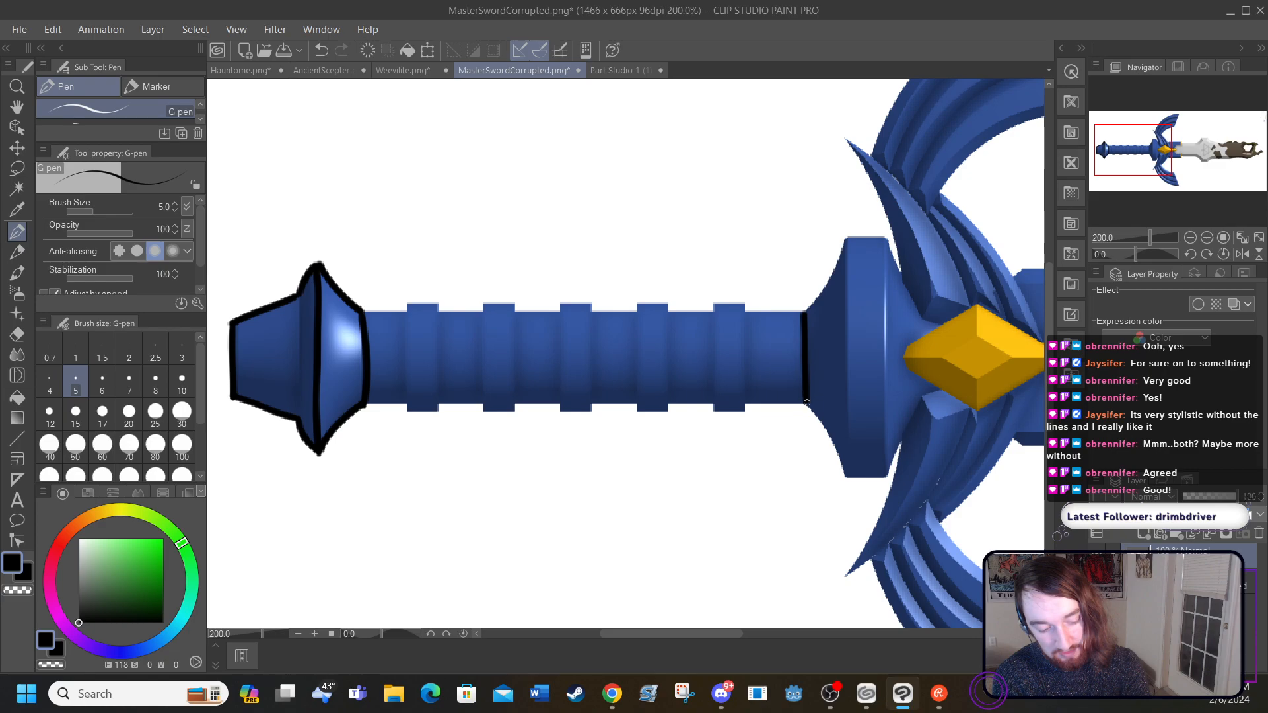
mouse_move(804, 315)
left_mouse_down()
mouse_move(843, 240)
mouse_move(843, 477)
left_mouse_up()
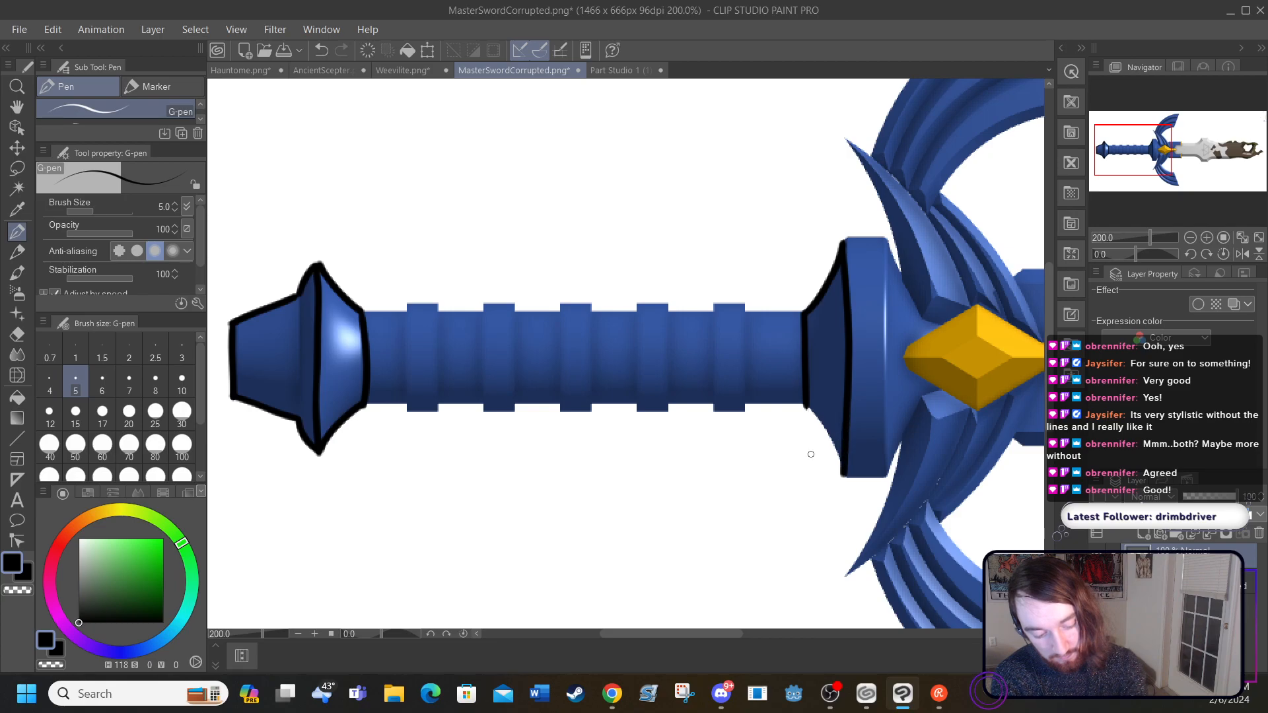
left_click_drag(805, 405, 839, 469)
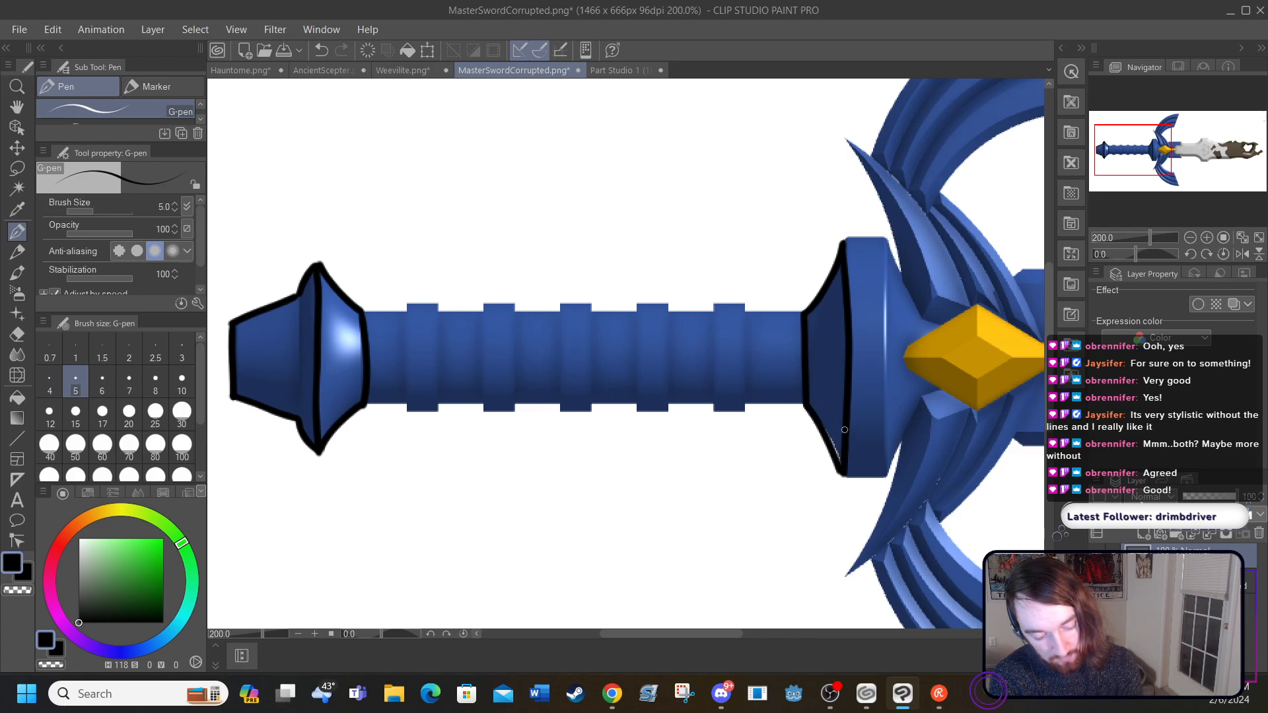
left_click_drag(844, 236, 888, 235)
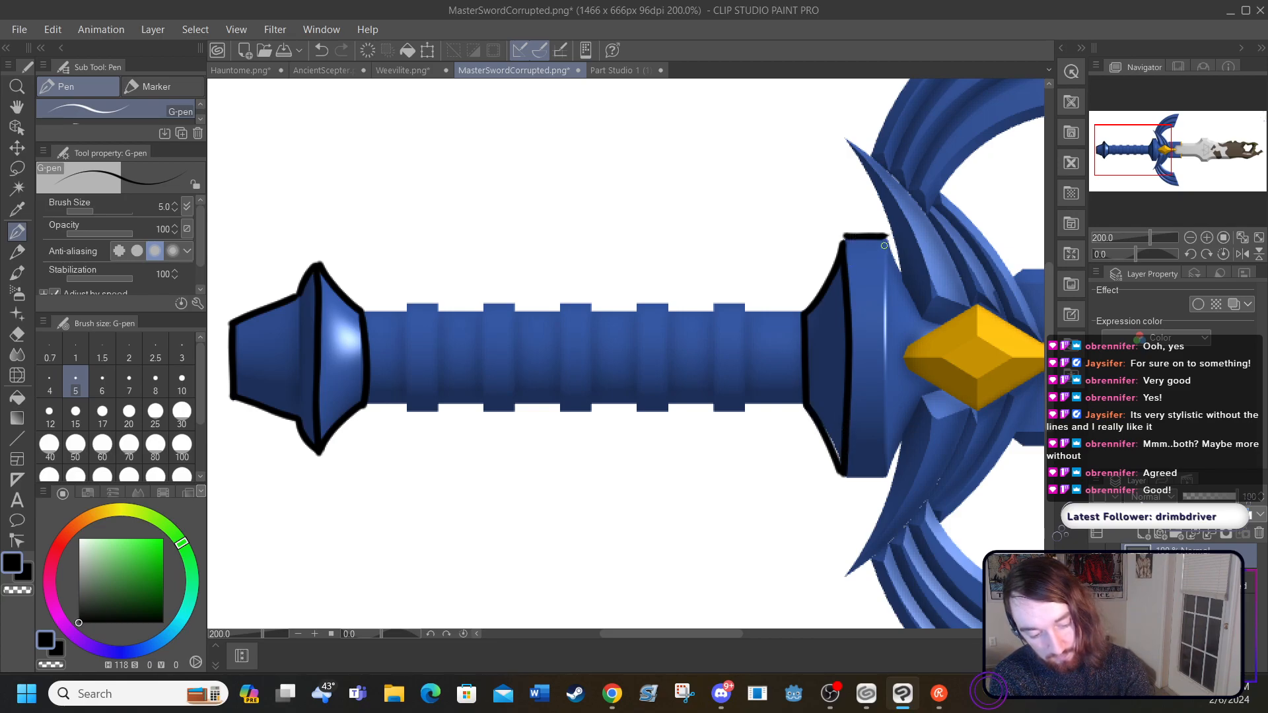
mouse_move(845, 474)
left_mouse_down()
mouse_move(887, 468)
mouse_move(888, 229)
left_mouse_up()
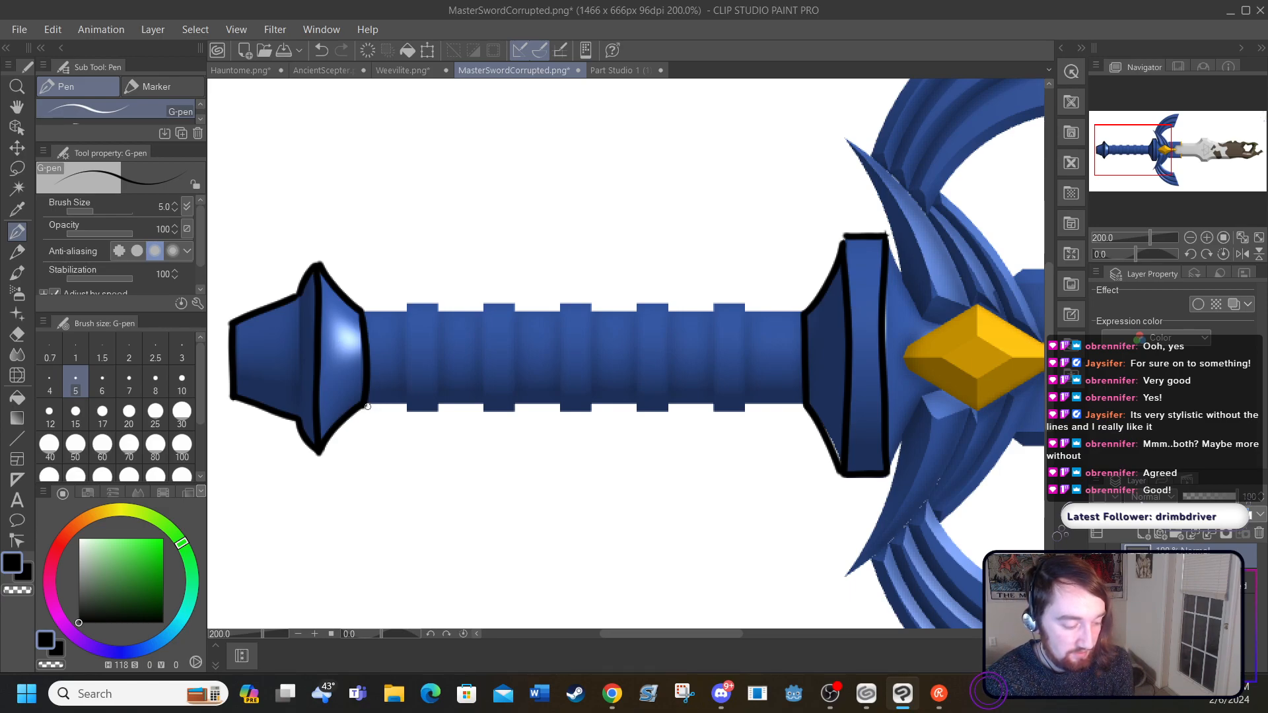
Step: Draw the grip's two long edges and six parallel diagonal wrap lines sloping down toward the collar
left_click_drag(381, 404, 803, 401)
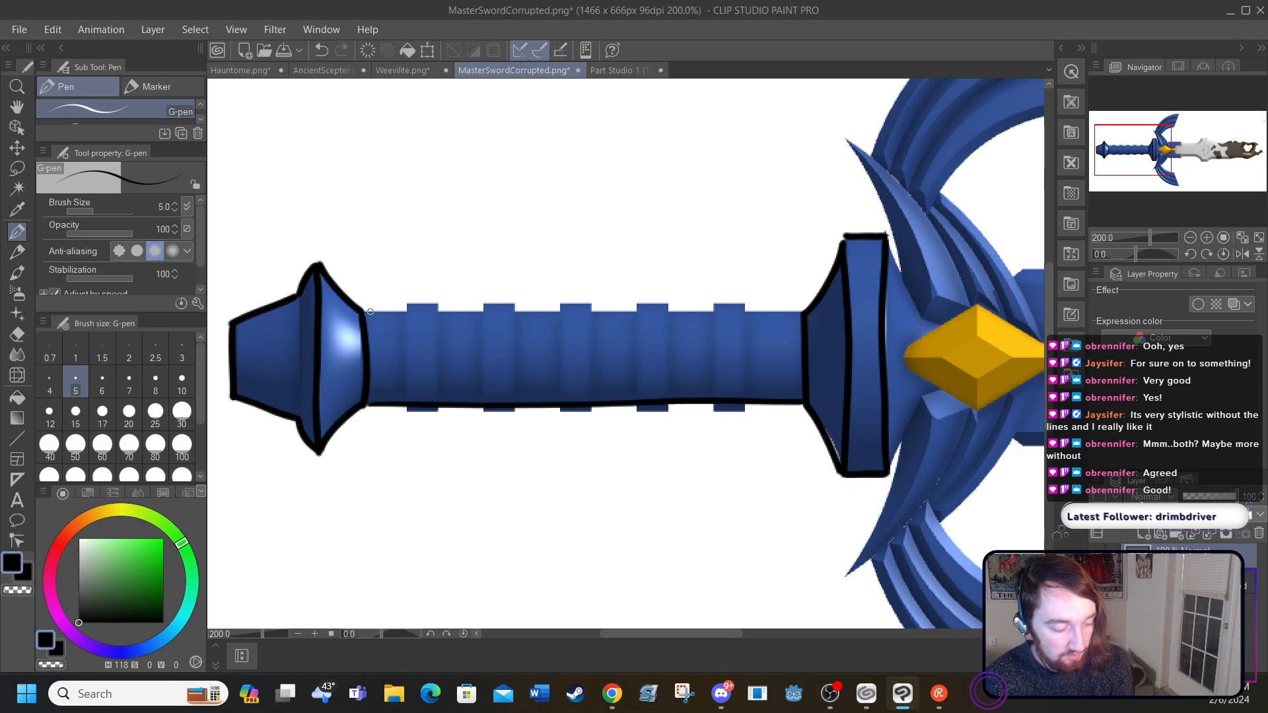
left_click_drag(365, 310, 805, 308)
left_click_drag(363, 311, 472, 402)
left_click_drag(415, 308, 522, 400)
left_click_drag(495, 310, 591, 403)
left_click_drag(561, 313, 651, 400)
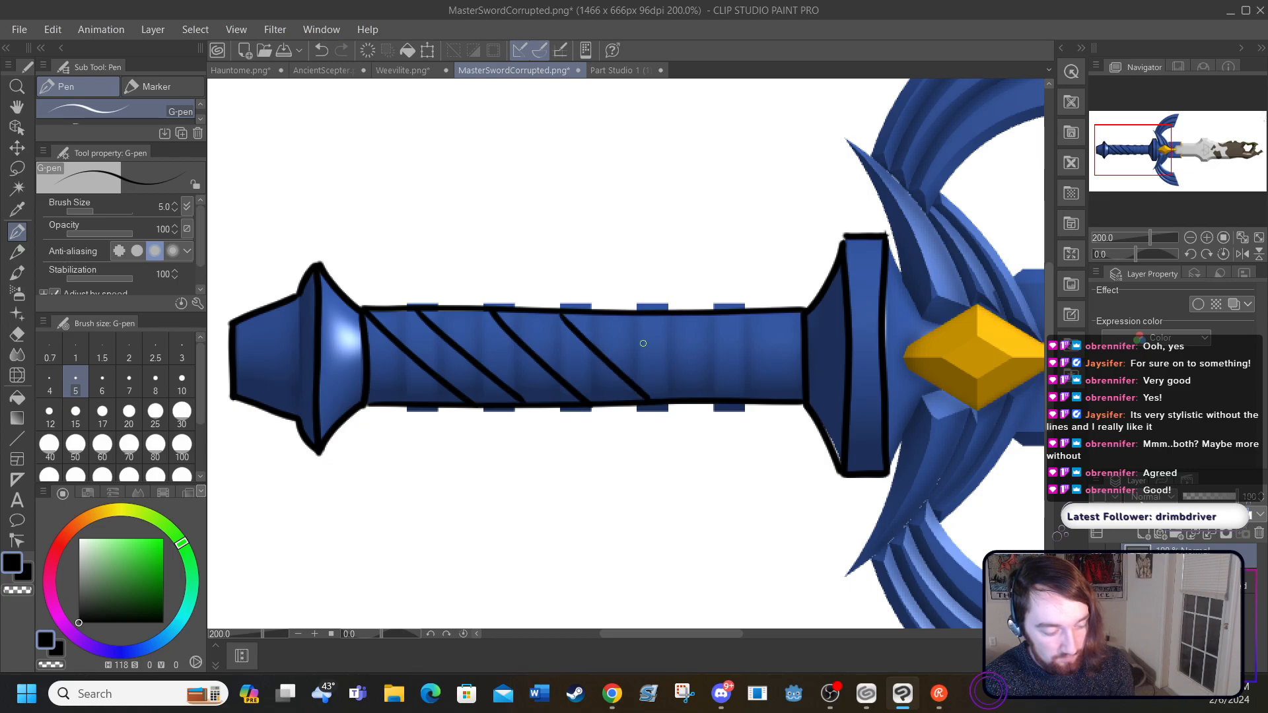
left_click_drag(641, 317, 735, 402)
left_click_drag(710, 315, 804, 398)
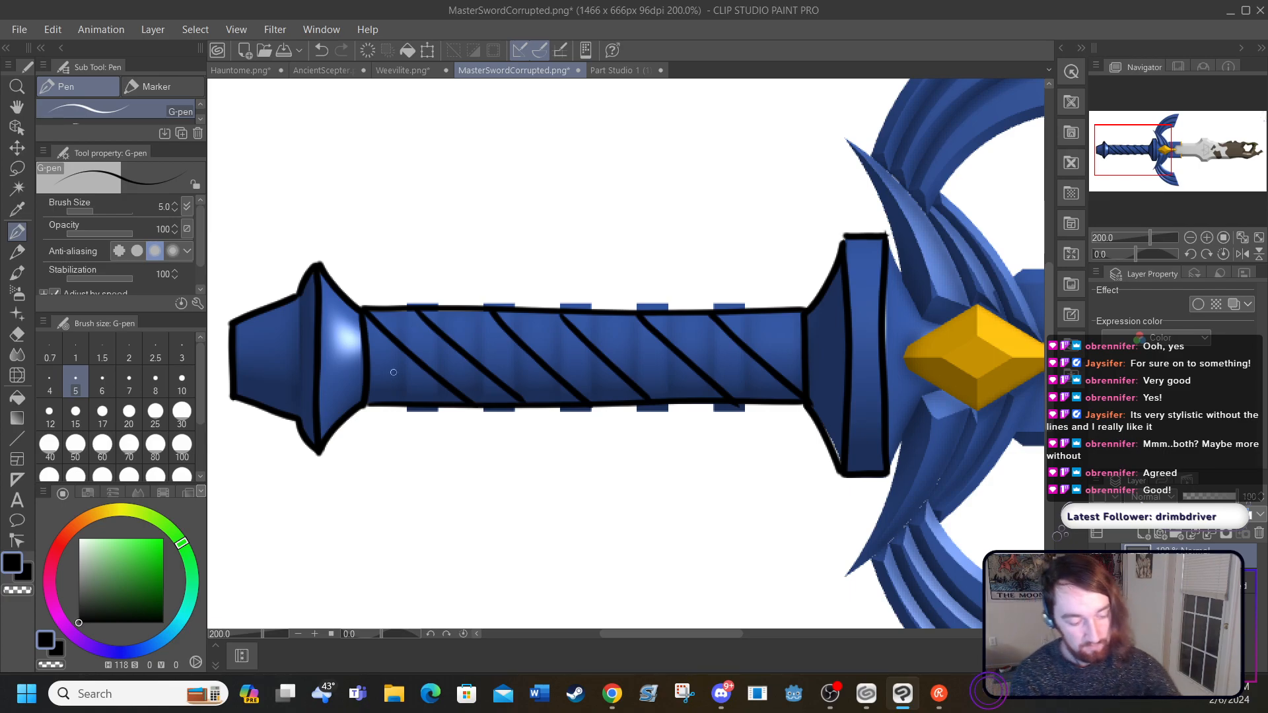
left_click_drag(377, 394, 413, 307)
left_click_drag(406, 402, 449, 306)
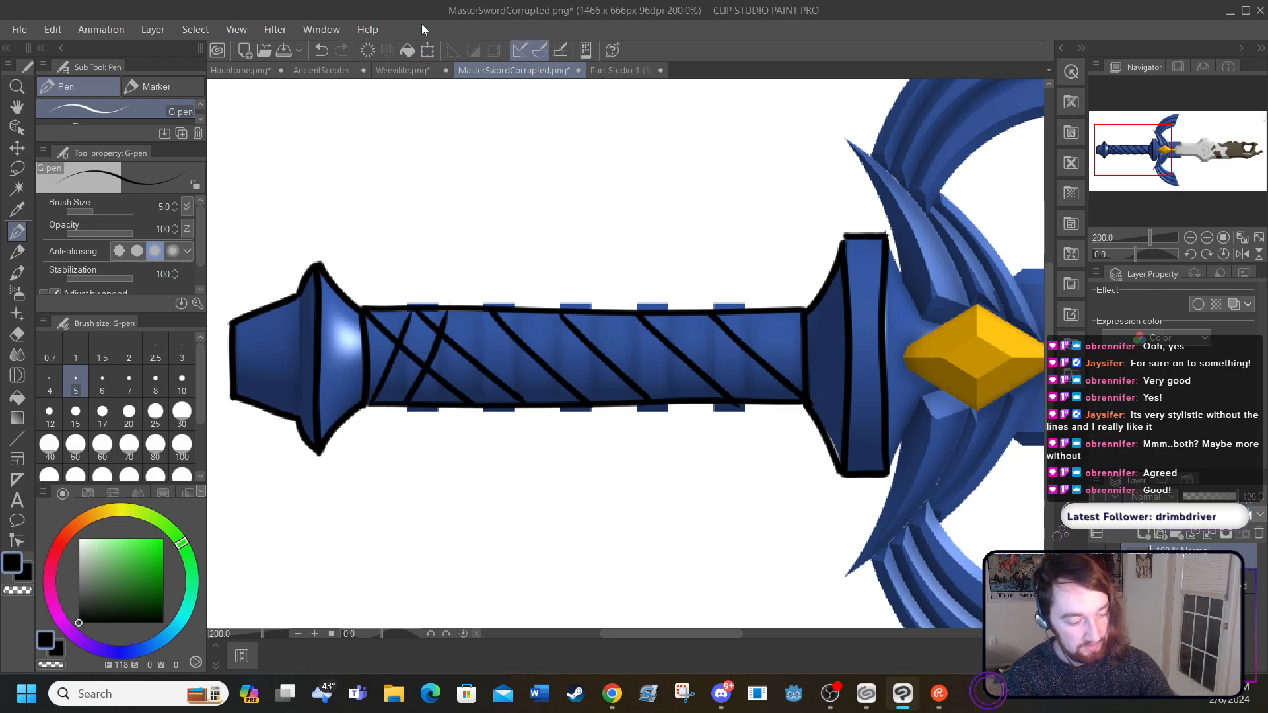
left_click(320, 50)
left_click(320, 50)
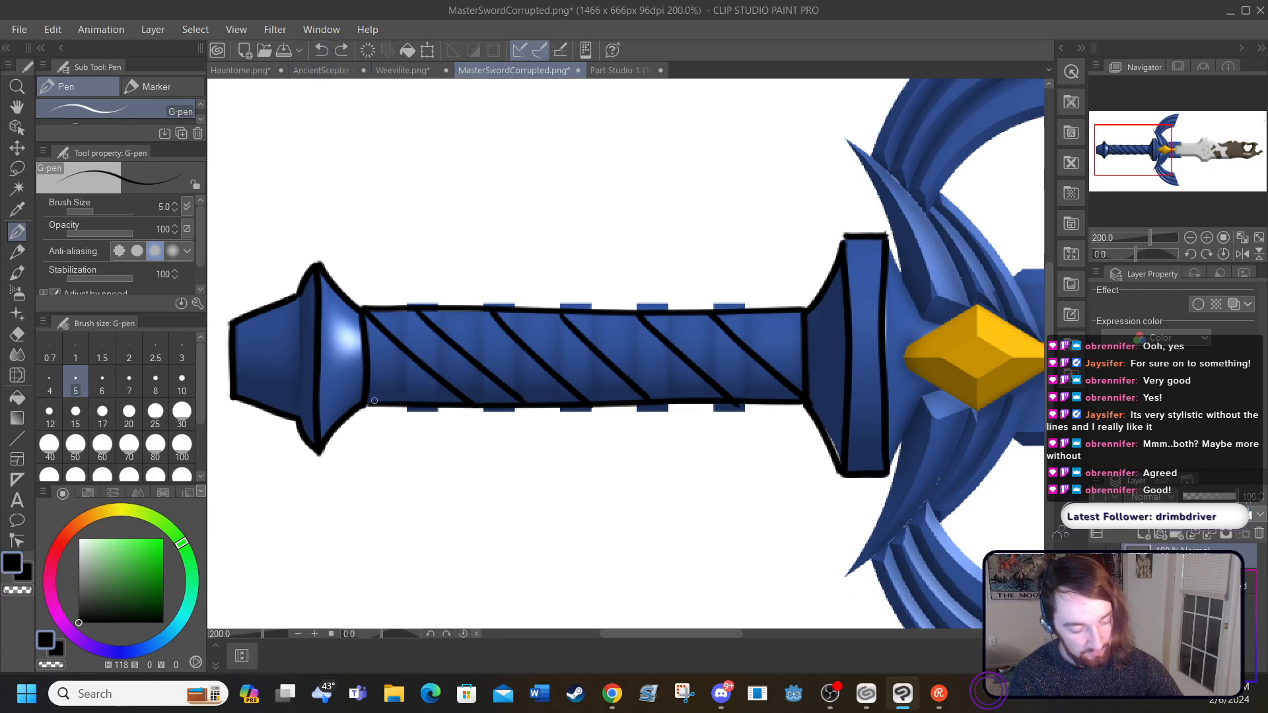
Step: Draw six opposing diagonal lines along the grip to form a crisscross wrap, redoing the second one
left_click_drag(370, 403, 489, 303)
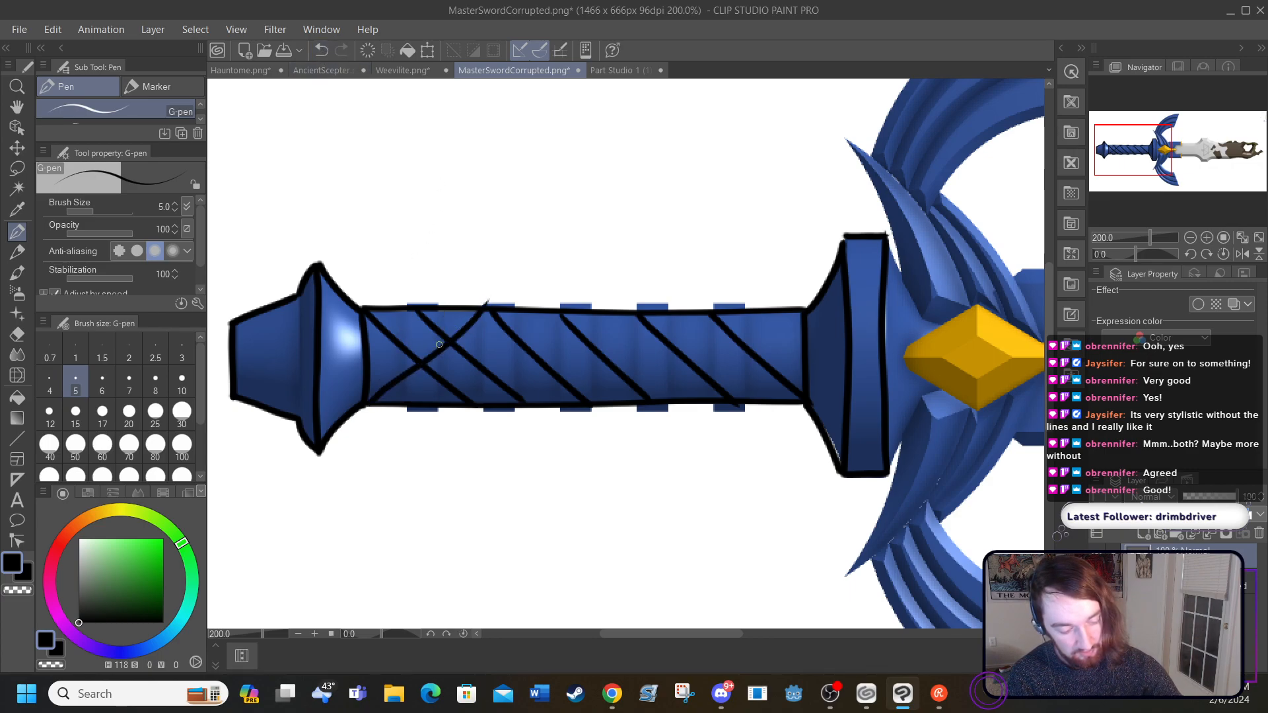
left_click_drag(421, 395, 520, 298)
left_click(321, 50)
left_click_drag(417, 395, 545, 294)
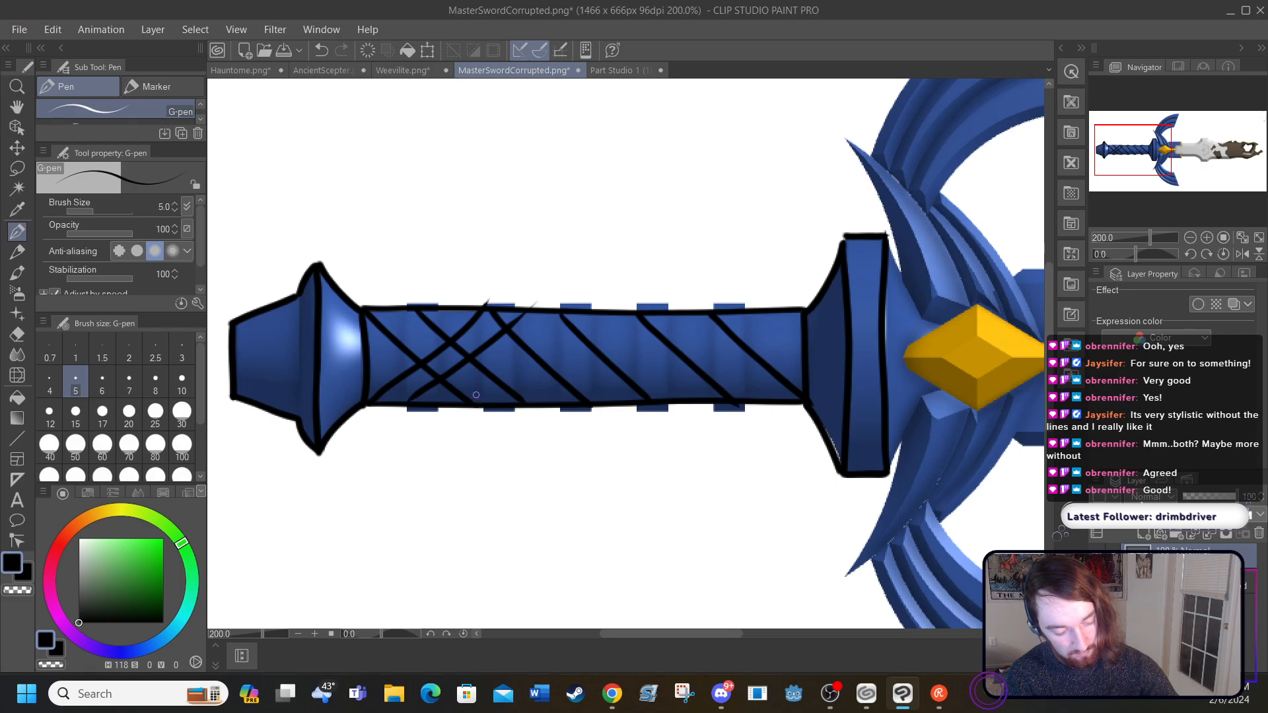
left_click_drag(479, 404, 553, 333)
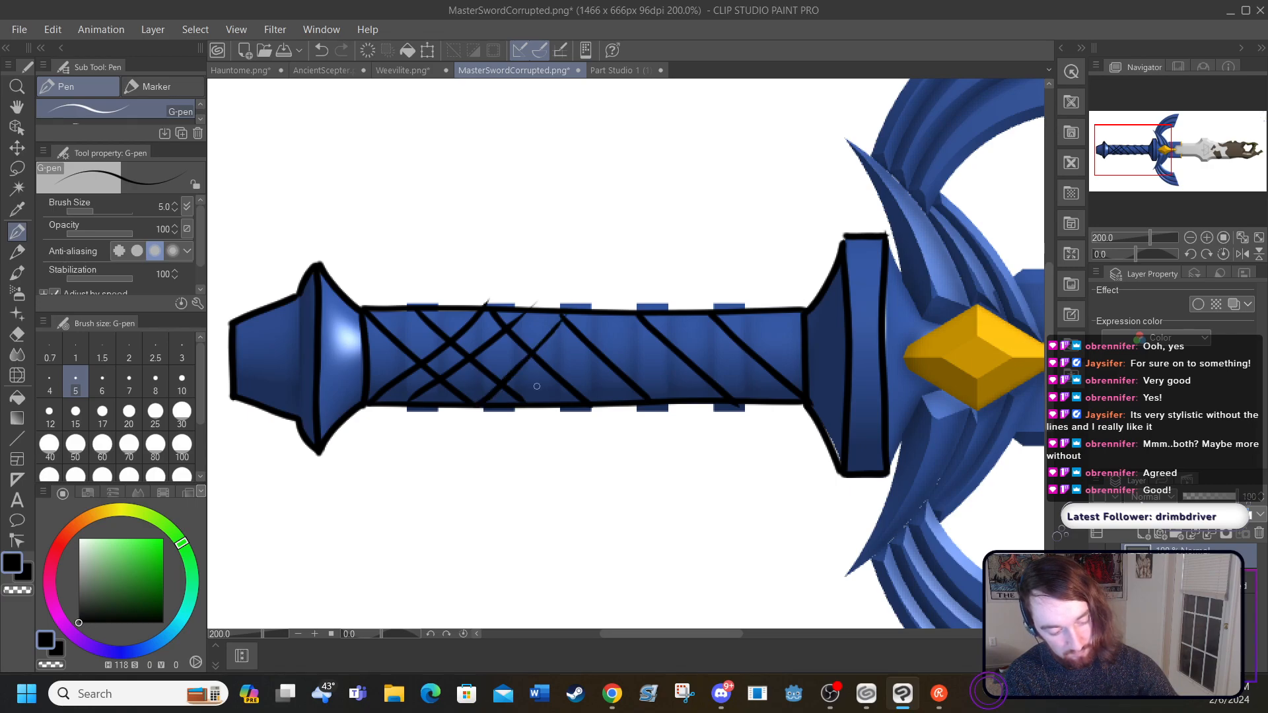
left_click_drag(562, 404, 634, 318)
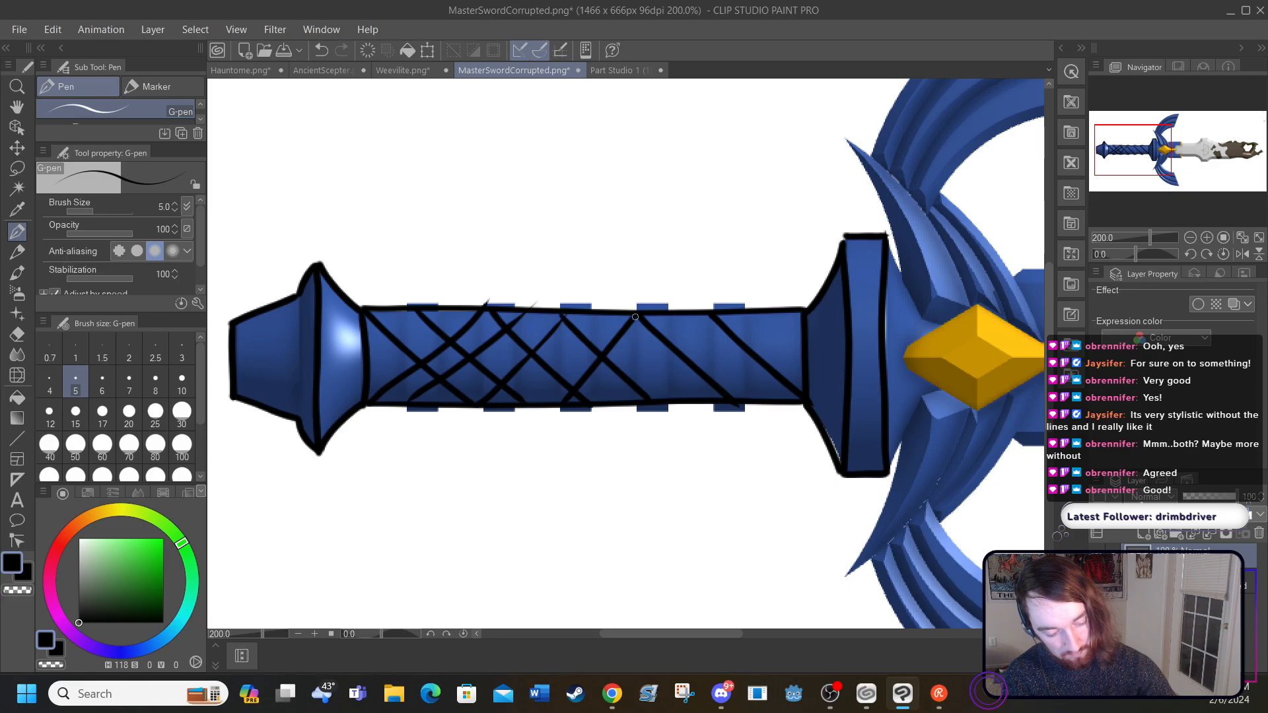
left_click_drag(639, 400, 713, 313)
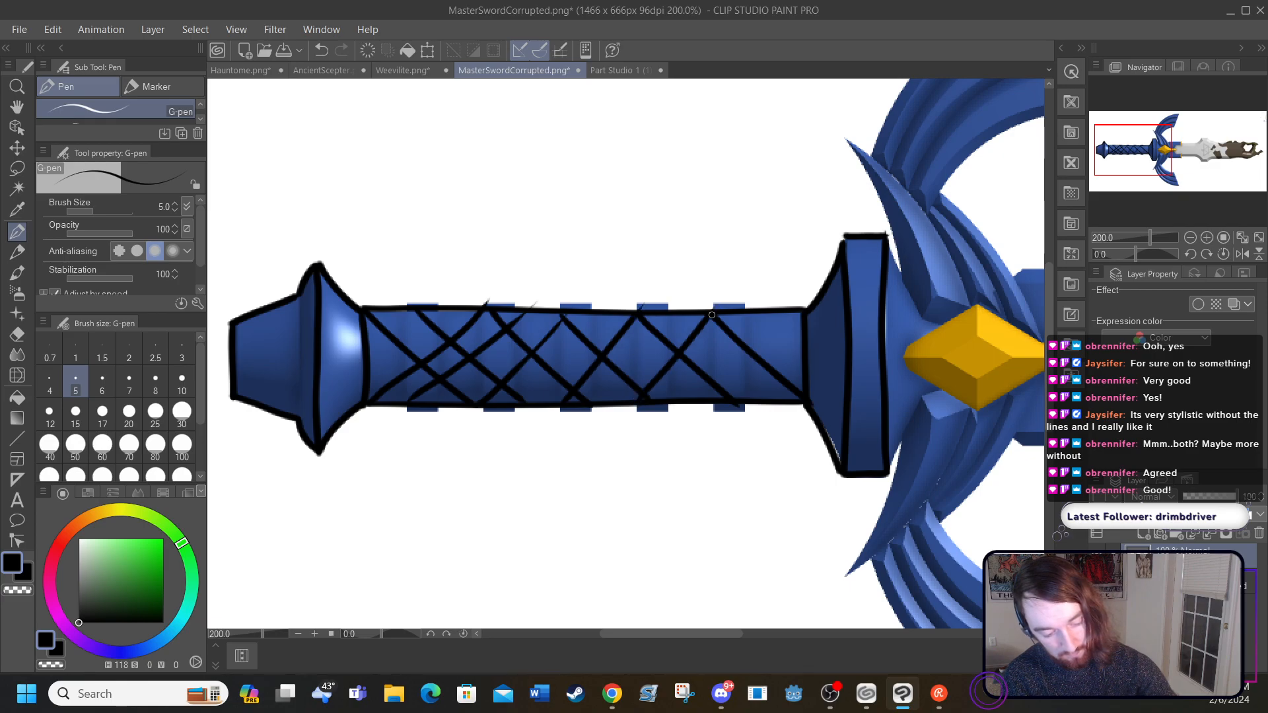
left_click_drag(709, 400, 804, 294)
Step: Draw the crossguard's upper edge from the collar to the yellow gem and outline the diamond-shaped gem
left_click_drag(623, 632, 699, 636)
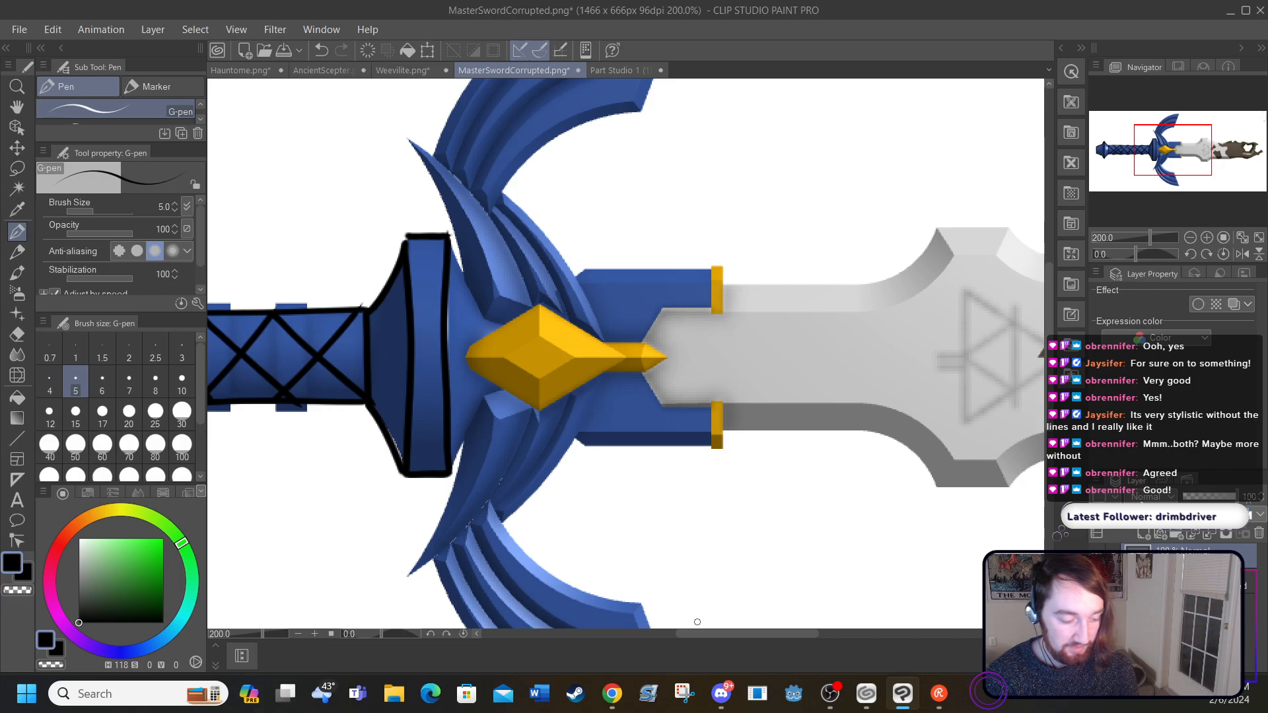
left_click_drag(448, 238, 486, 320)
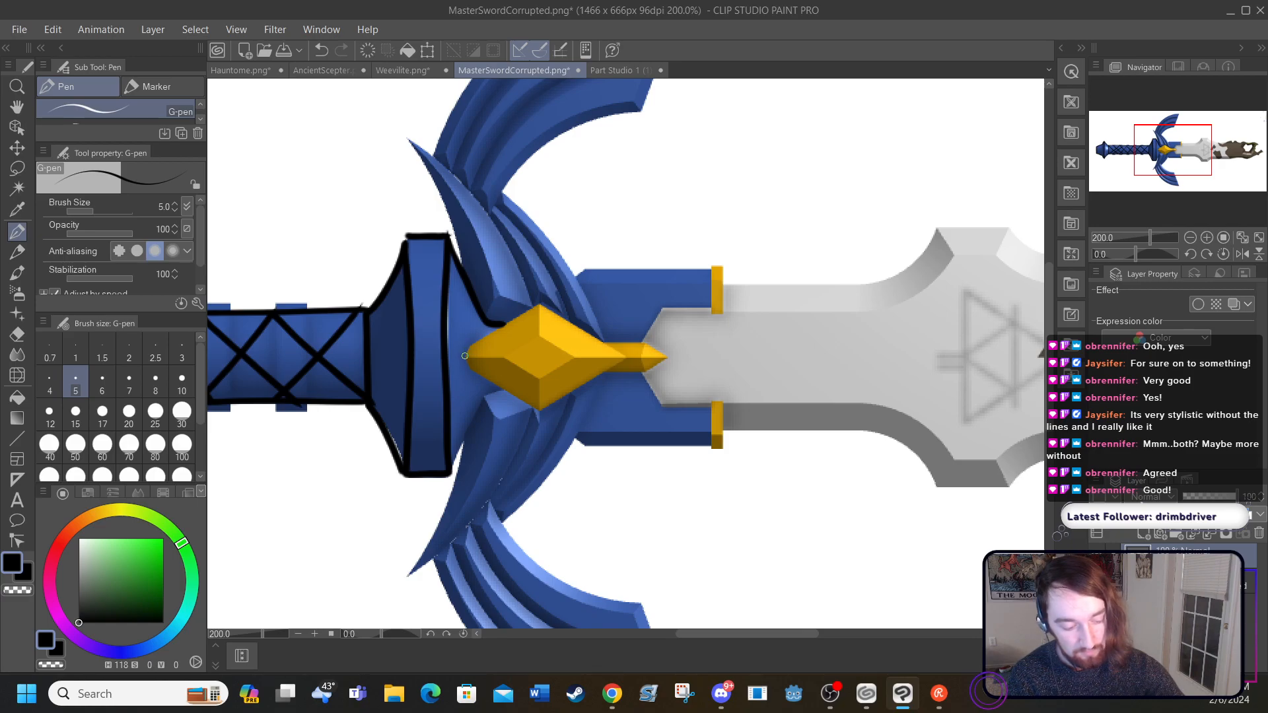
mouse_move(463, 356)
left_mouse_down()
mouse_move(534, 305)
mouse_move(626, 361)
left_mouse_up()
mouse_move(456, 358)
left_mouse_down()
mouse_move(530, 406)
mouse_move(552, 389)
mouse_move(543, 411)
mouse_move(635, 357)
left_mouse_up()
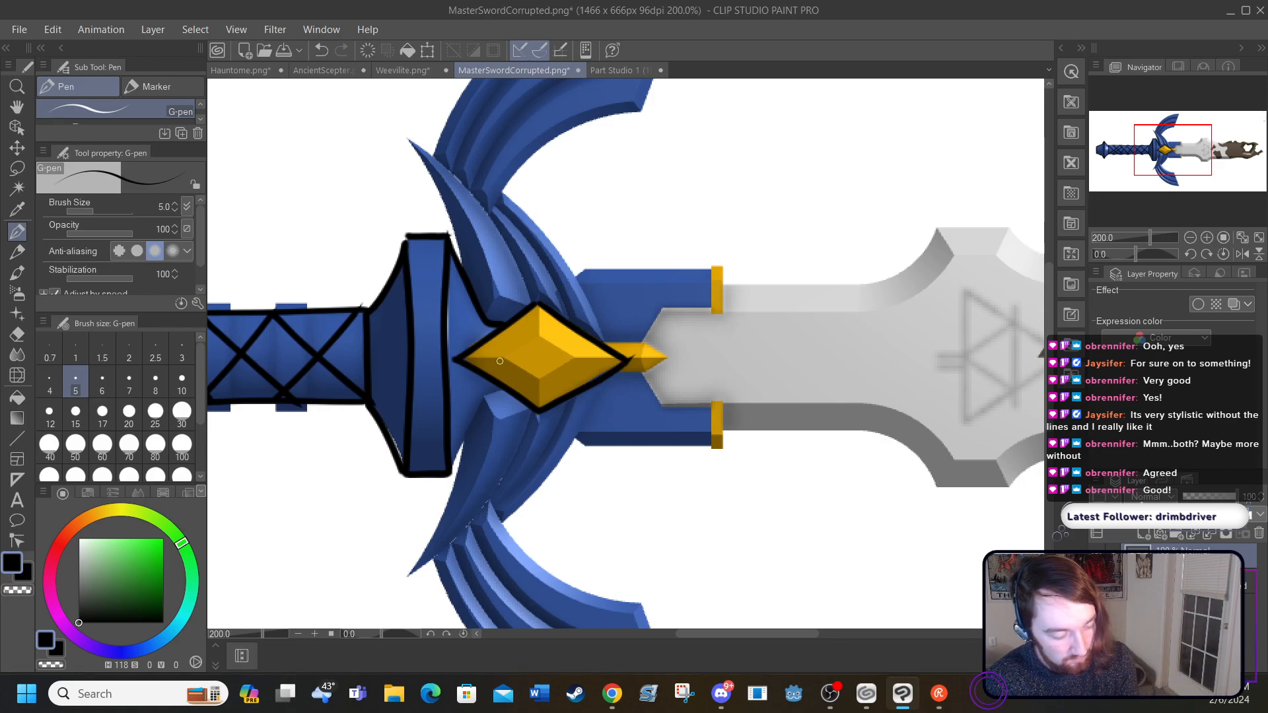
Step: Line the yellow gem's inner facets and outline the pointed golden tip extending toward the blade
mouse_move(537, 335)
left_mouse_down()
mouse_move(505, 358)
mouse_move(539, 378)
mouse_move(570, 355)
mouse_move(533, 334)
mouse_move(536, 303)
left_mouse_up()
left_click_drag(537, 381, 538, 402)
left_click_drag(562, 356, 620, 358)
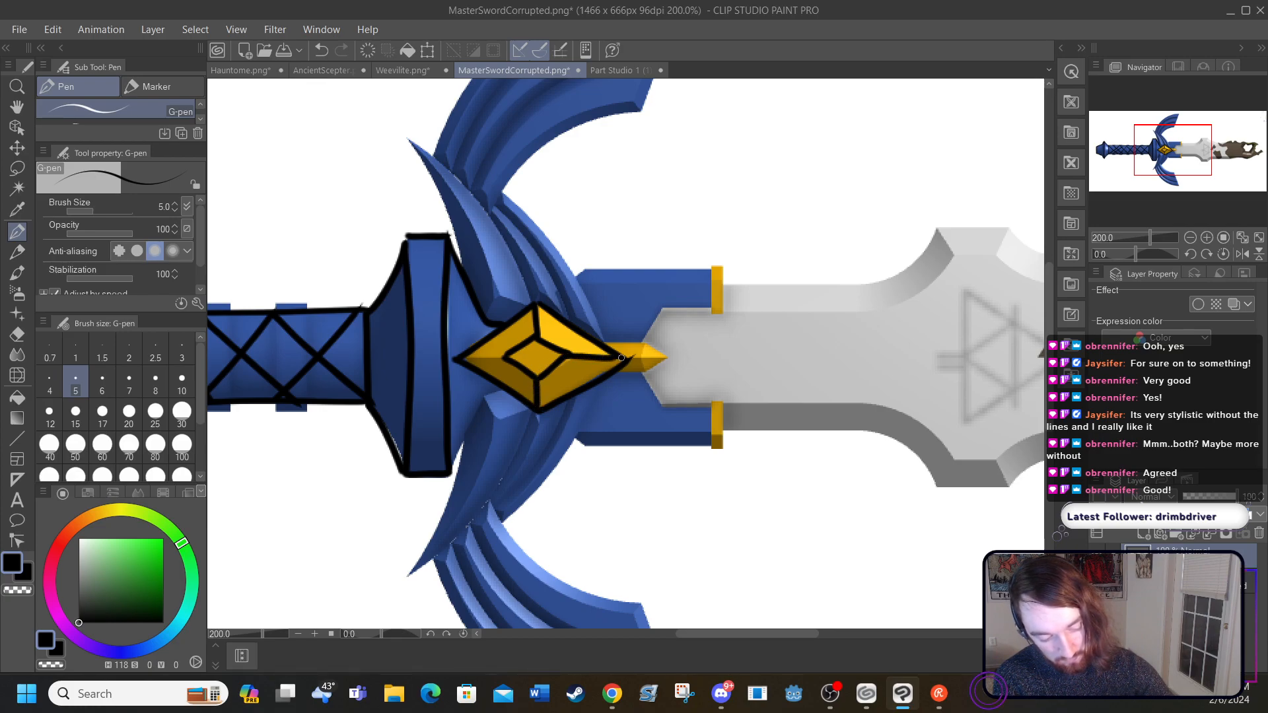
left_click_drag(500, 356, 467, 360)
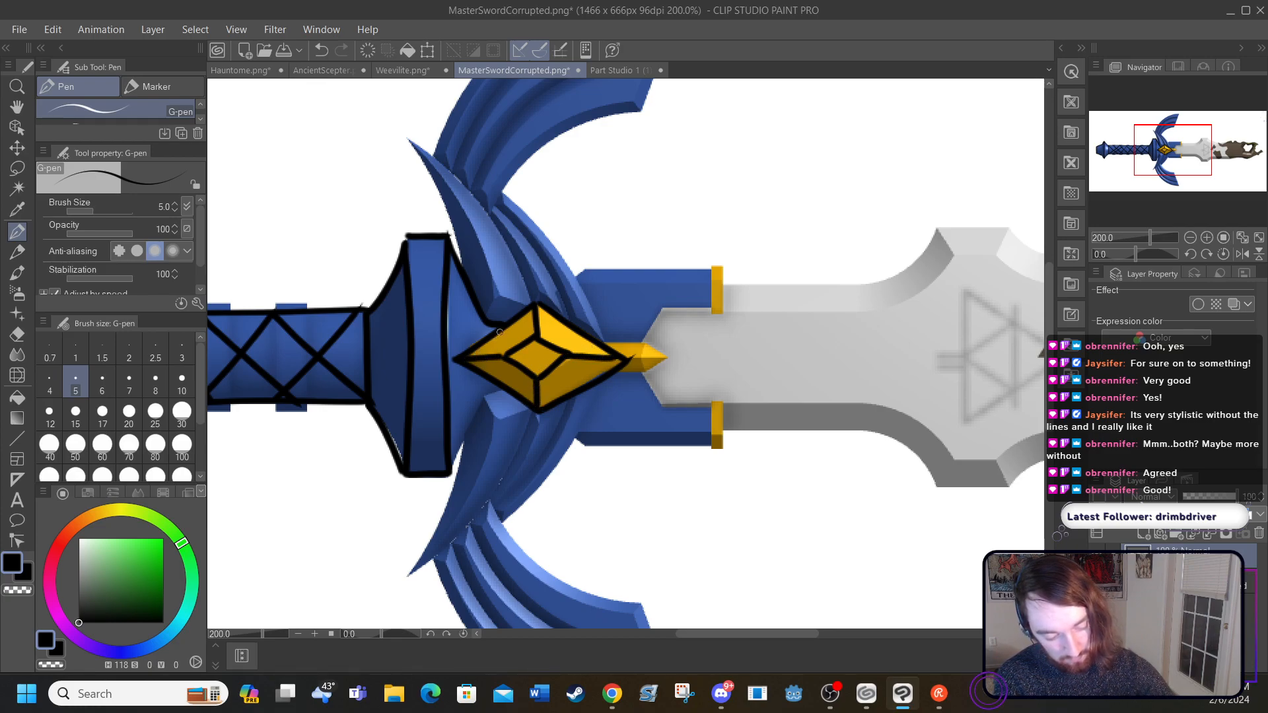
mouse_move(601, 344)
left_mouse_down()
mouse_move(657, 348)
mouse_move(640, 374)
mouse_move(671, 358)
mouse_move(657, 352)
left_mouse_up()
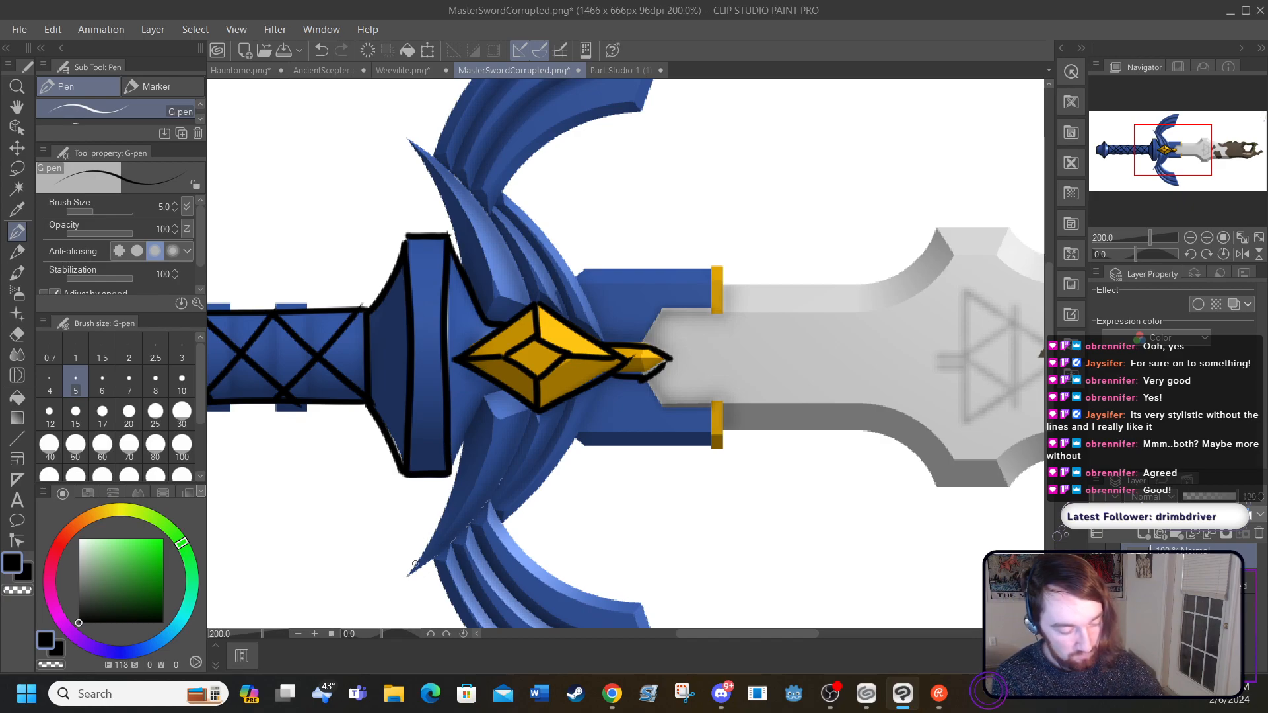
Step: Outline the lower inner feathers of the crossguard, from the pointed tip up to the yellow gem, with their inner fold lines
mouse_move(406, 576)
left_mouse_down()
mouse_move(441, 520)
mouse_move(458, 437)
mouse_move(498, 395)
mouse_move(522, 415)
mouse_move(534, 404)
left_mouse_up()
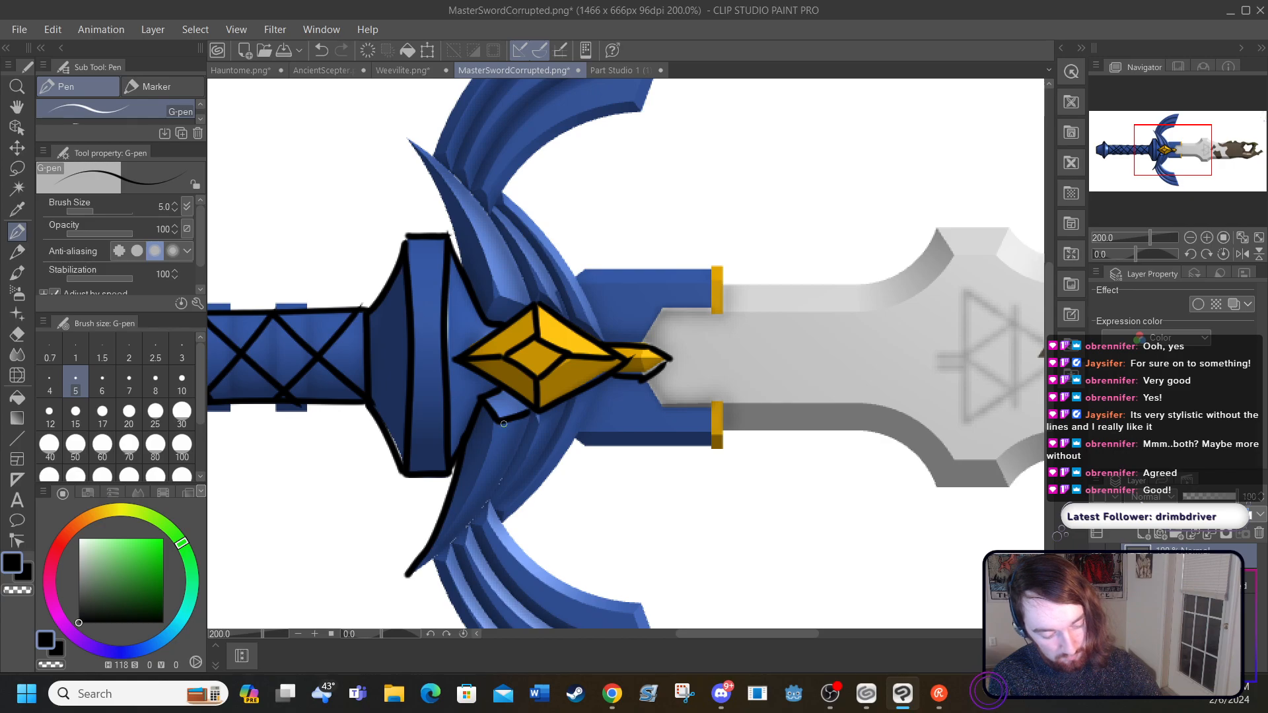
mouse_move(408, 572)
left_mouse_down()
mouse_move(469, 496)
mouse_move(495, 420)
left_mouse_up()
mouse_move(410, 571)
left_mouse_down()
mouse_move(474, 519)
mouse_move(524, 428)
left_mouse_up()
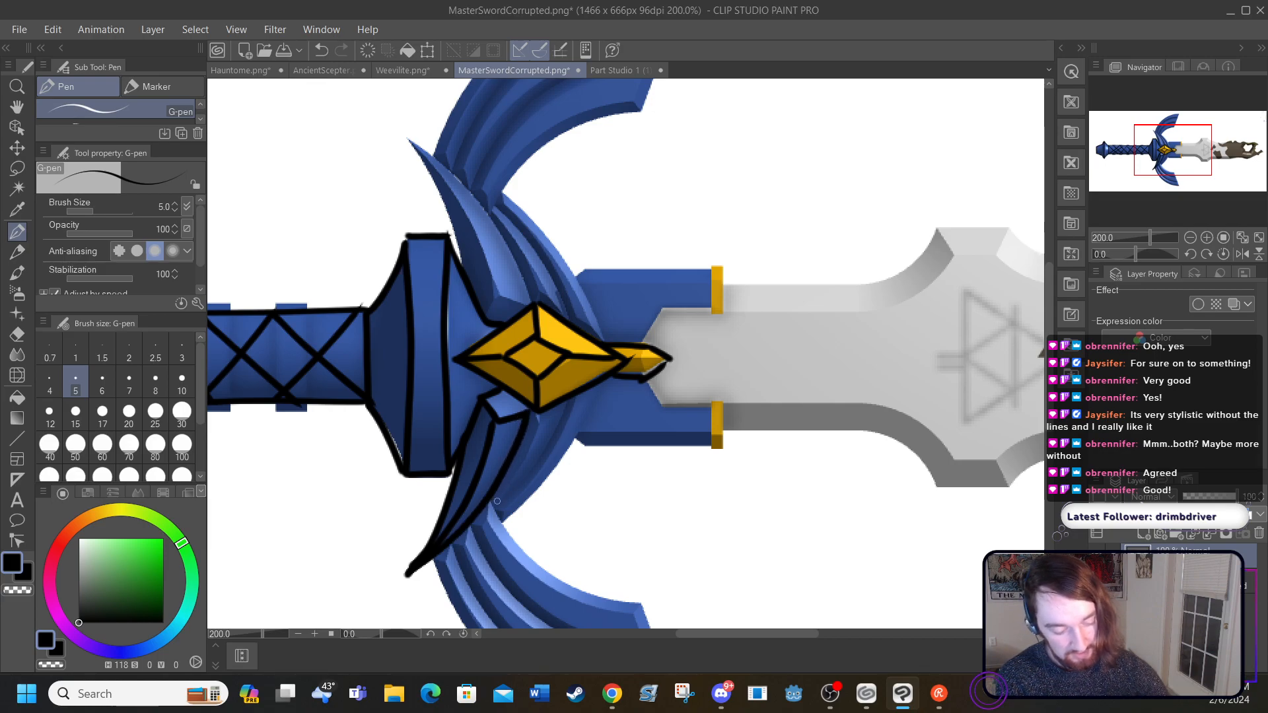
mouse_move(495, 506)
left_mouse_down()
mouse_move(527, 479)
mouse_move(561, 414)
left_mouse_up()
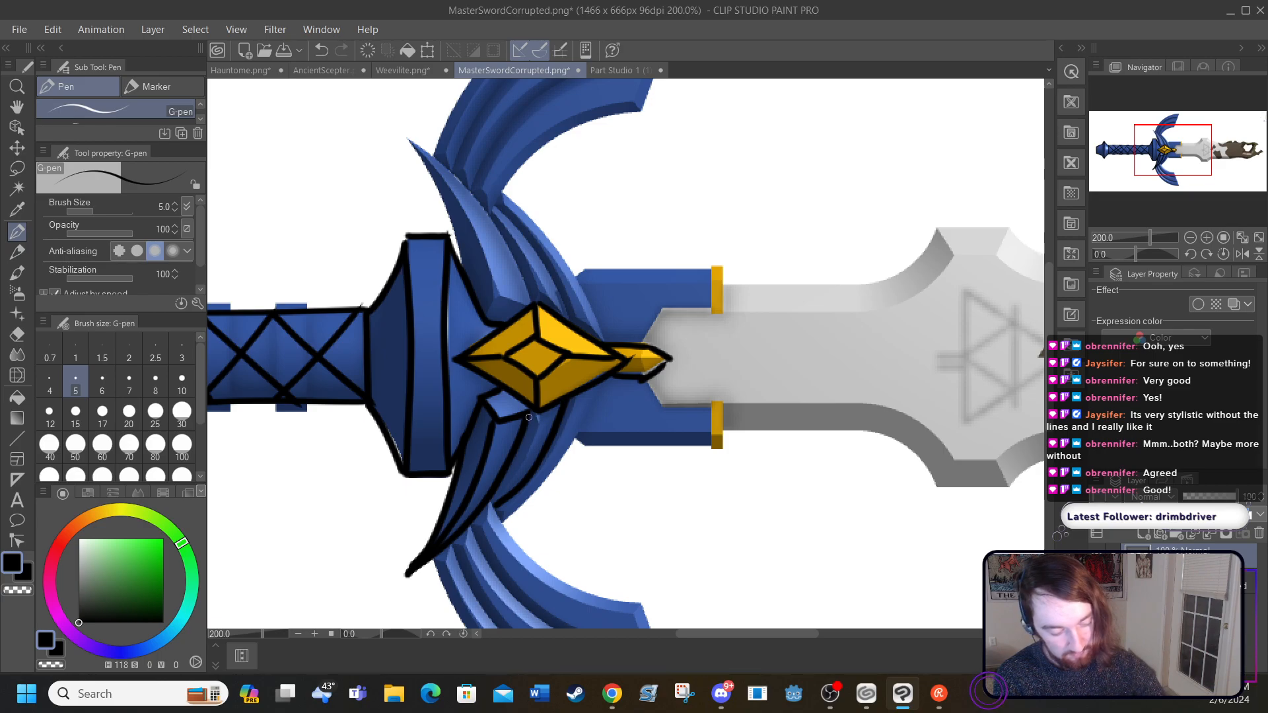
left_click_drag(537, 415, 496, 502)
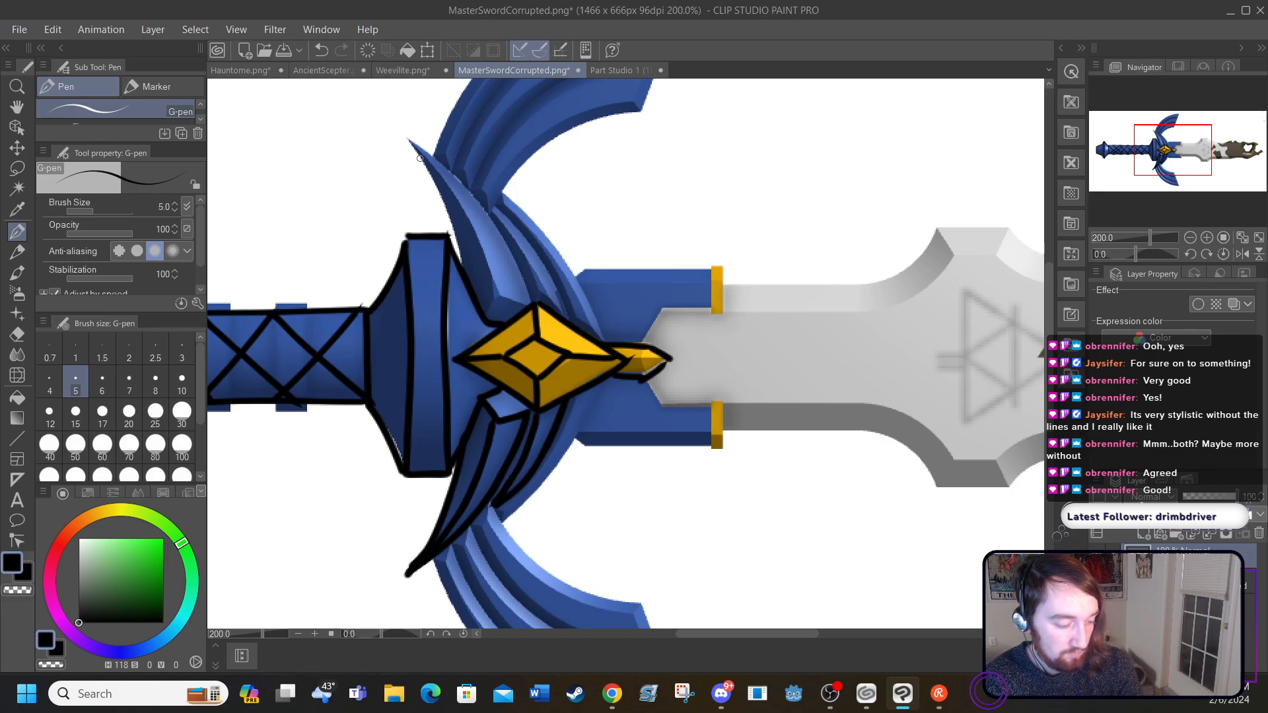
Step: Outline the crossguard's upper inner feathers and their fold lines, and add the outermost edge of the lower feathers
left_click_drag(407, 141, 467, 261)
mouse_move(421, 155)
left_mouse_down()
mouse_move(486, 255)
mouse_move(500, 300)
mouse_move(483, 313)
mouse_move(533, 304)
left_mouse_up()
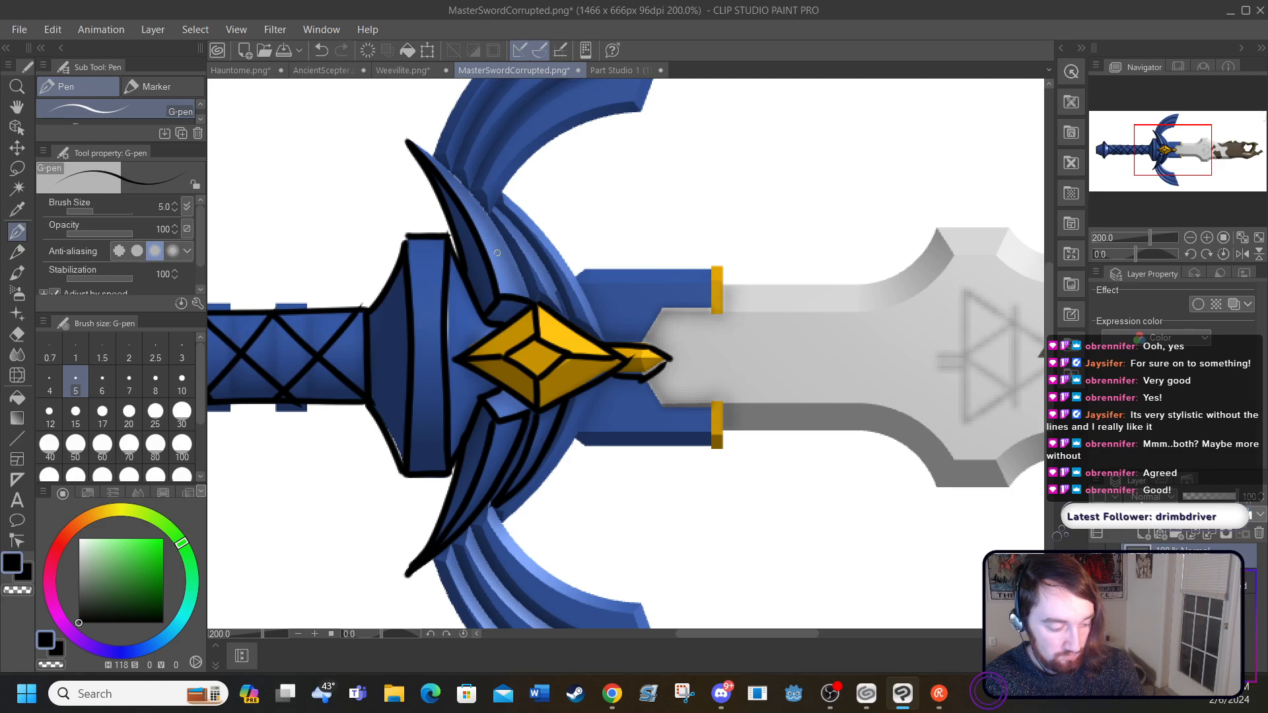
mouse_move(412, 140)
left_mouse_down()
mouse_move(487, 210)
mouse_move(531, 304)
left_mouse_up()
mouse_move(488, 204)
left_mouse_down()
mouse_move(543, 264)
mouse_move(572, 330)
left_mouse_up()
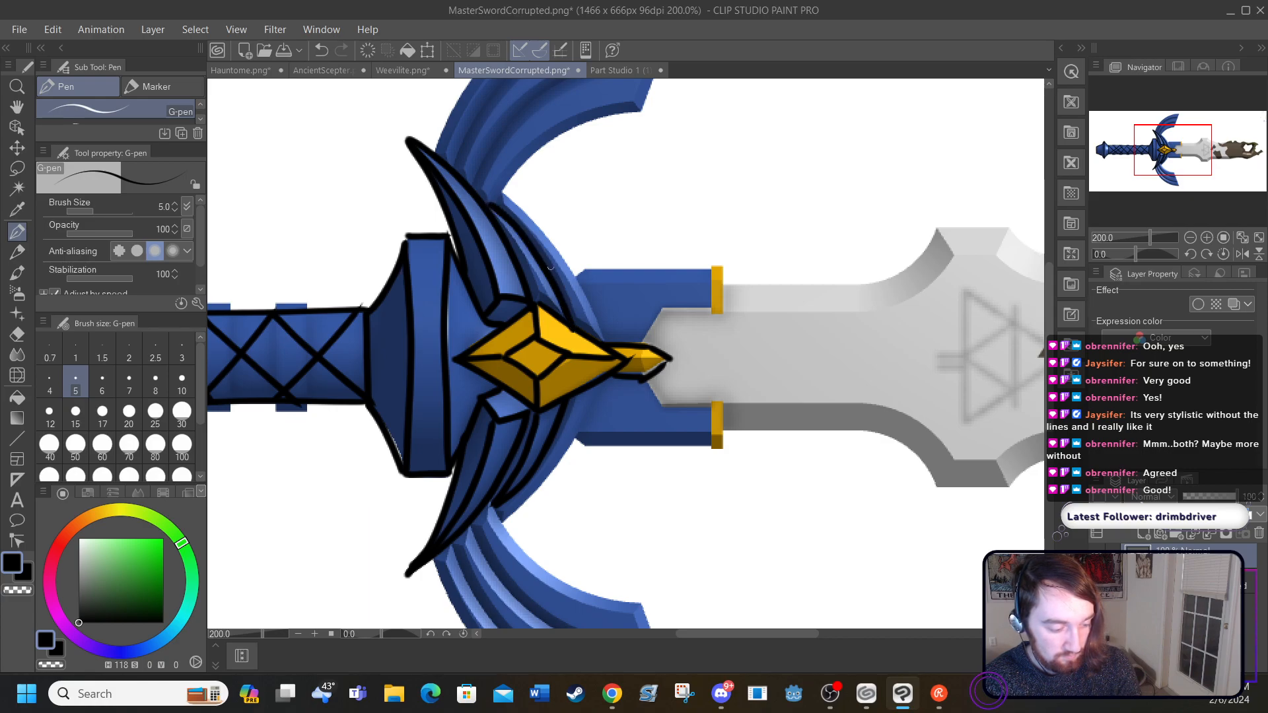
mouse_move(502, 196)
left_mouse_down()
mouse_move(552, 246)
mouse_move(602, 341)
left_mouse_up()
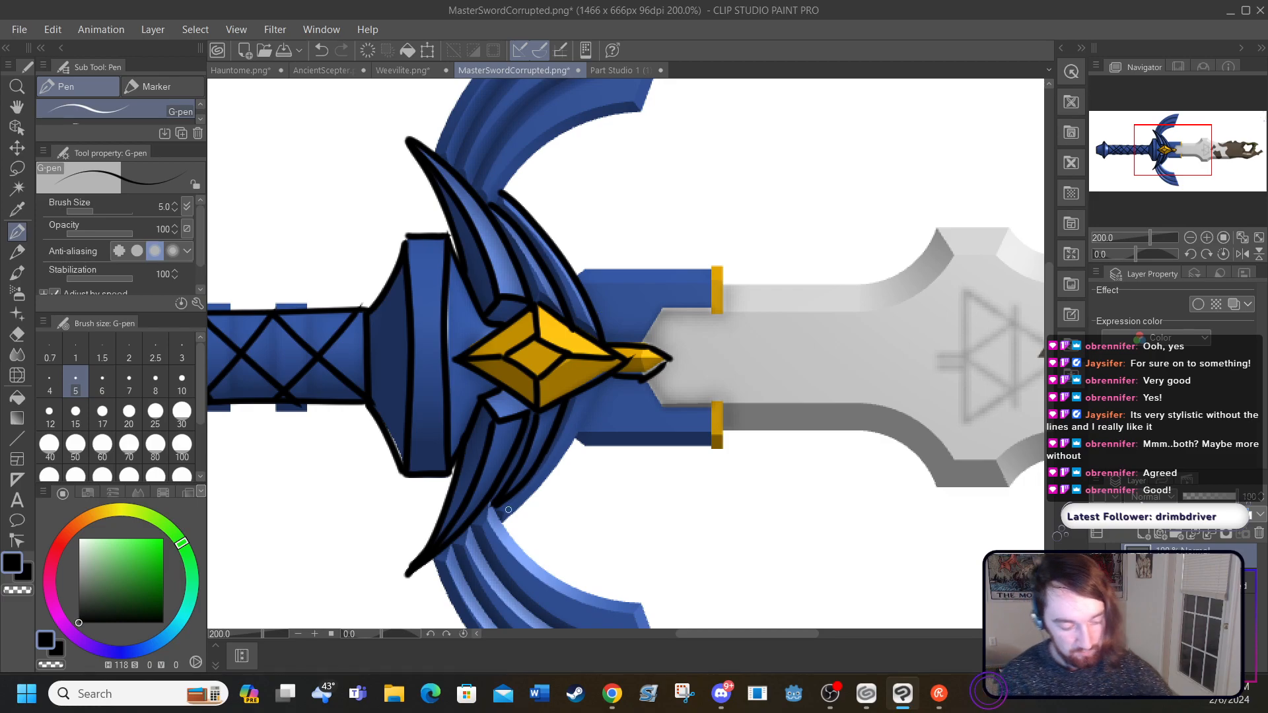
mouse_move(501, 525)
left_mouse_down()
mouse_move(570, 441)
mouse_move(593, 385)
left_mouse_up()
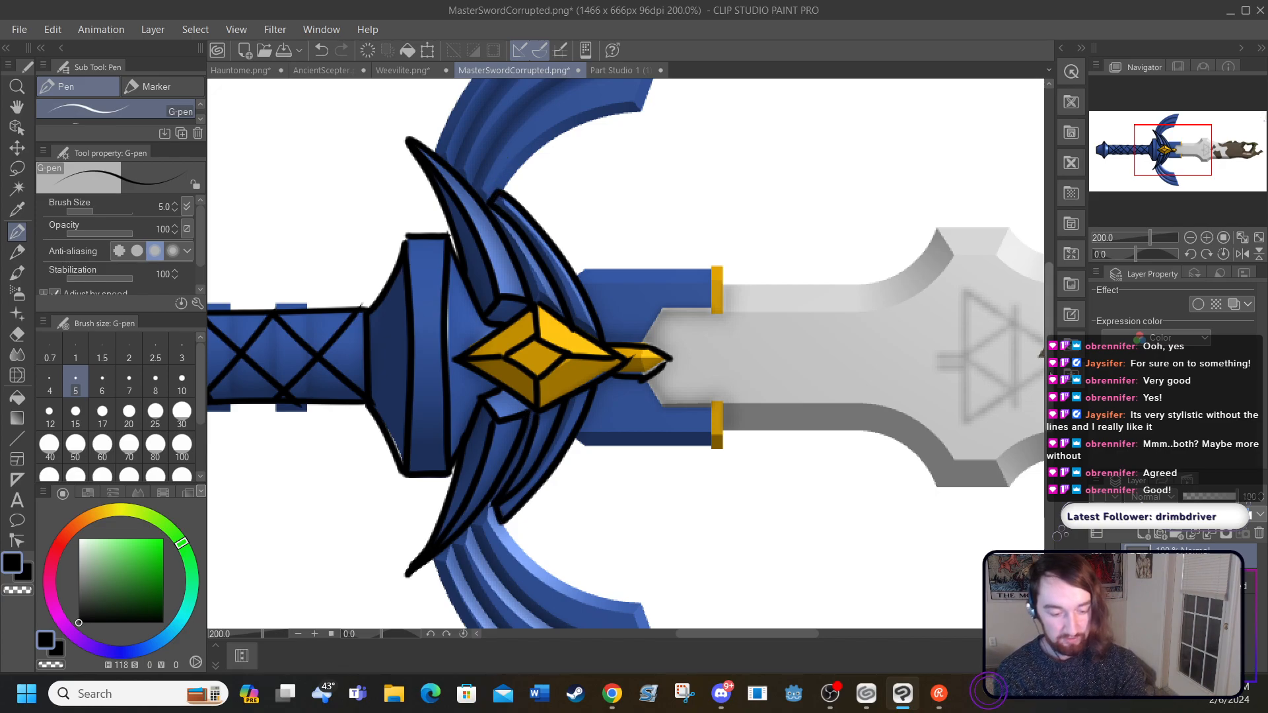
Step: Outline the crossguard's large upper wing and draw two curved ridge lines along its length
scroll(491, 187, "up", 1)
scroll(432, 378, "up", 6)
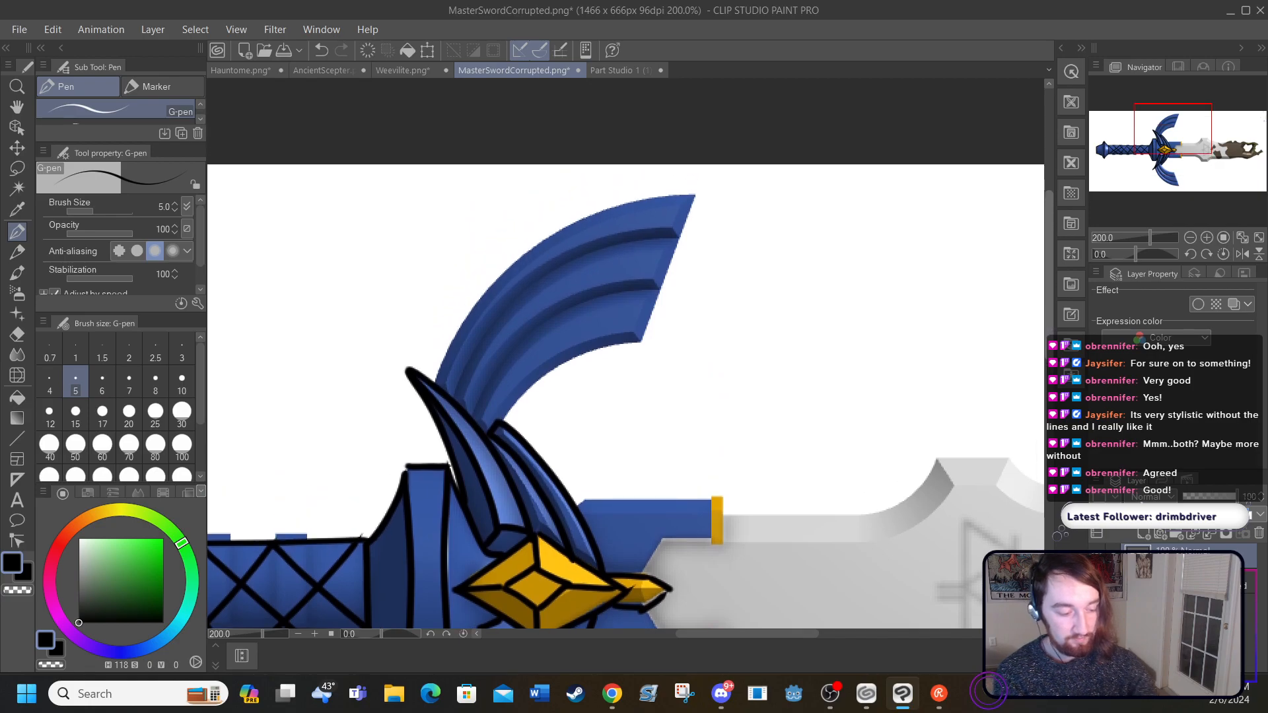
mouse_move(436, 376)
left_mouse_down()
mouse_move(489, 288)
mouse_move(538, 241)
mouse_move(602, 211)
mouse_move(697, 193)
mouse_move(641, 343)
left_mouse_up()
mouse_move(503, 420)
left_mouse_down()
mouse_move(556, 370)
mouse_move(653, 343)
left_mouse_up()
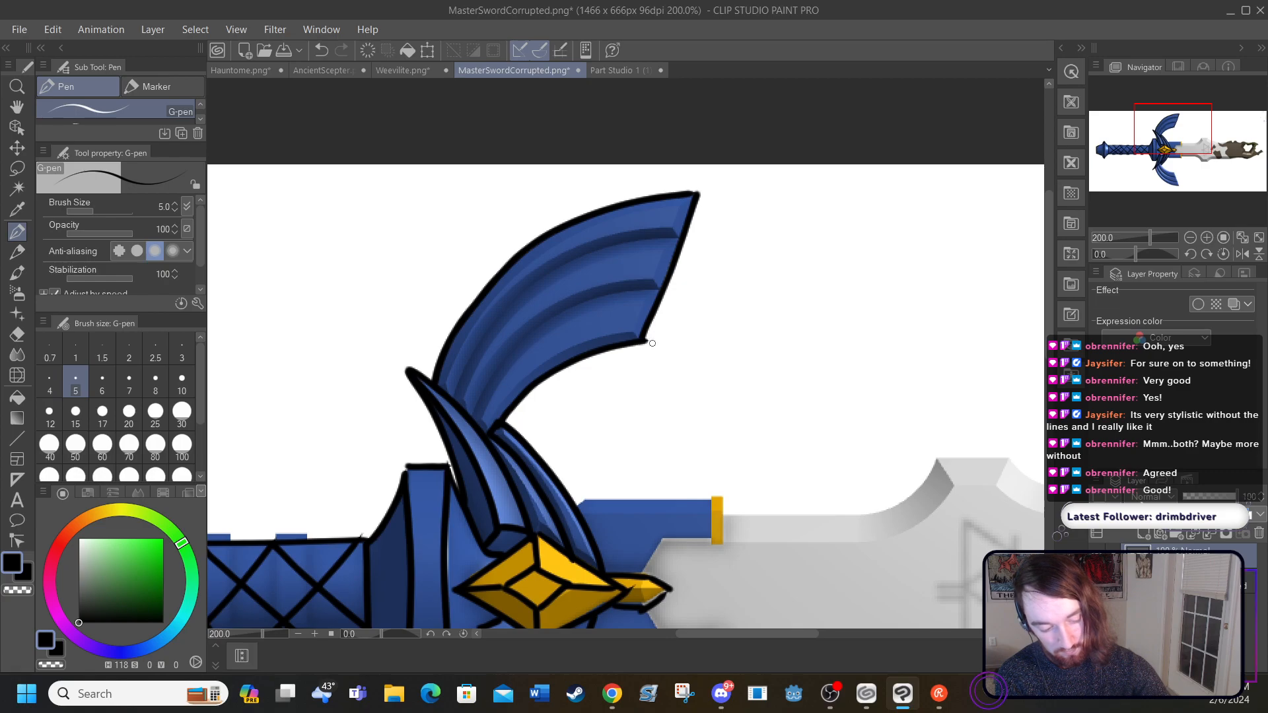
mouse_move(454, 399)
left_mouse_down()
mouse_move(507, 305)
mouse_move(558, 264)
mouse_move(689, 239)
left_mouse_up()
mouse_move(474, 413)
left_mouse_down()
mouse_move(553, 316)
mouse_move(672, 286)
left_mouse_up()
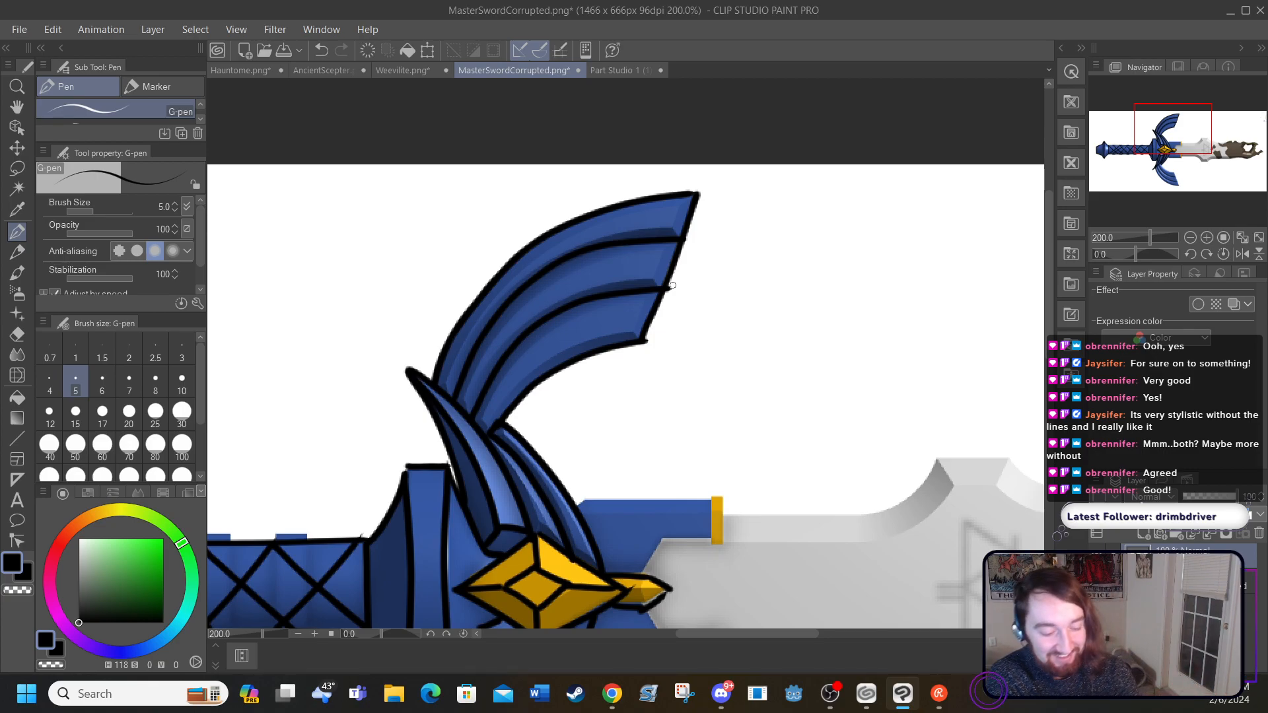
Step: Outline the crossguard's large lower wing, redoing its inner curve once, and draw two curved ridge lines along its length
left_click_drag(1050, 337, 1061, 491)
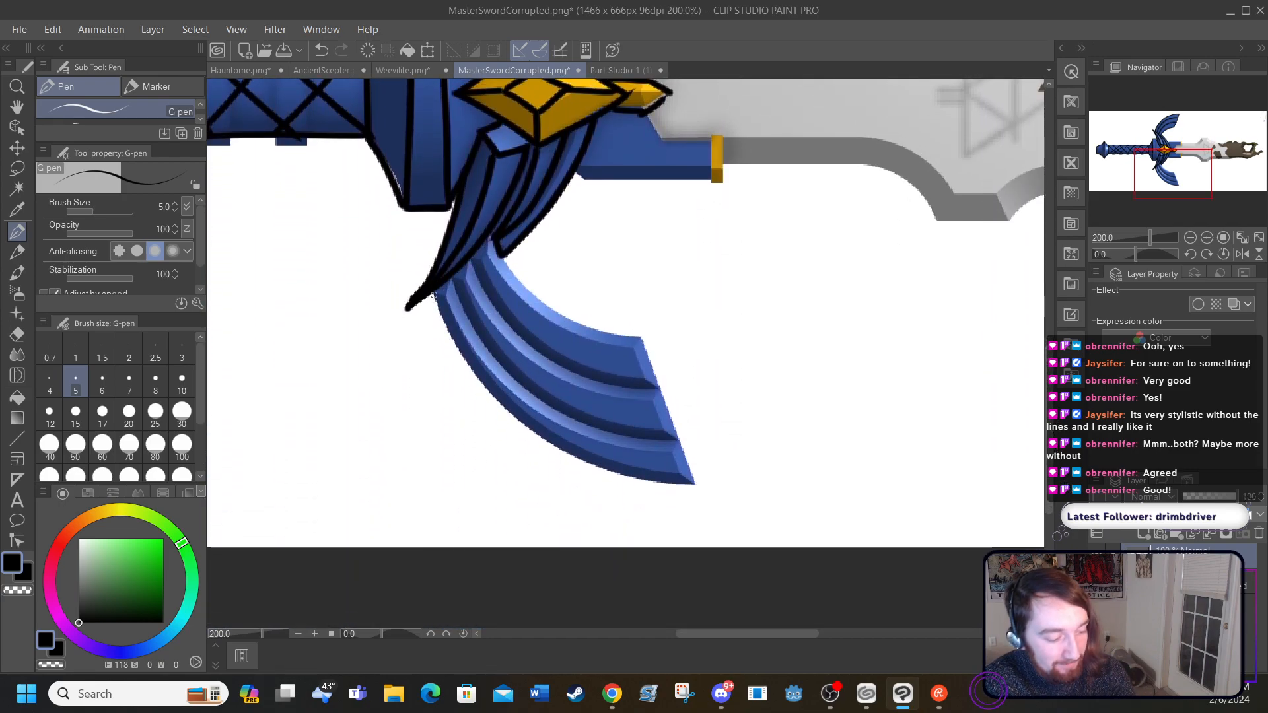
mouse_move(432, 298)
left_mouse_down()
mouse_move(495, 403)
mouse_move(560, 451)
mouse_move(624, 475)
mouse_move(697, 466)
left_mouse_up()
left_click_drag(643, 339, 696, 484)
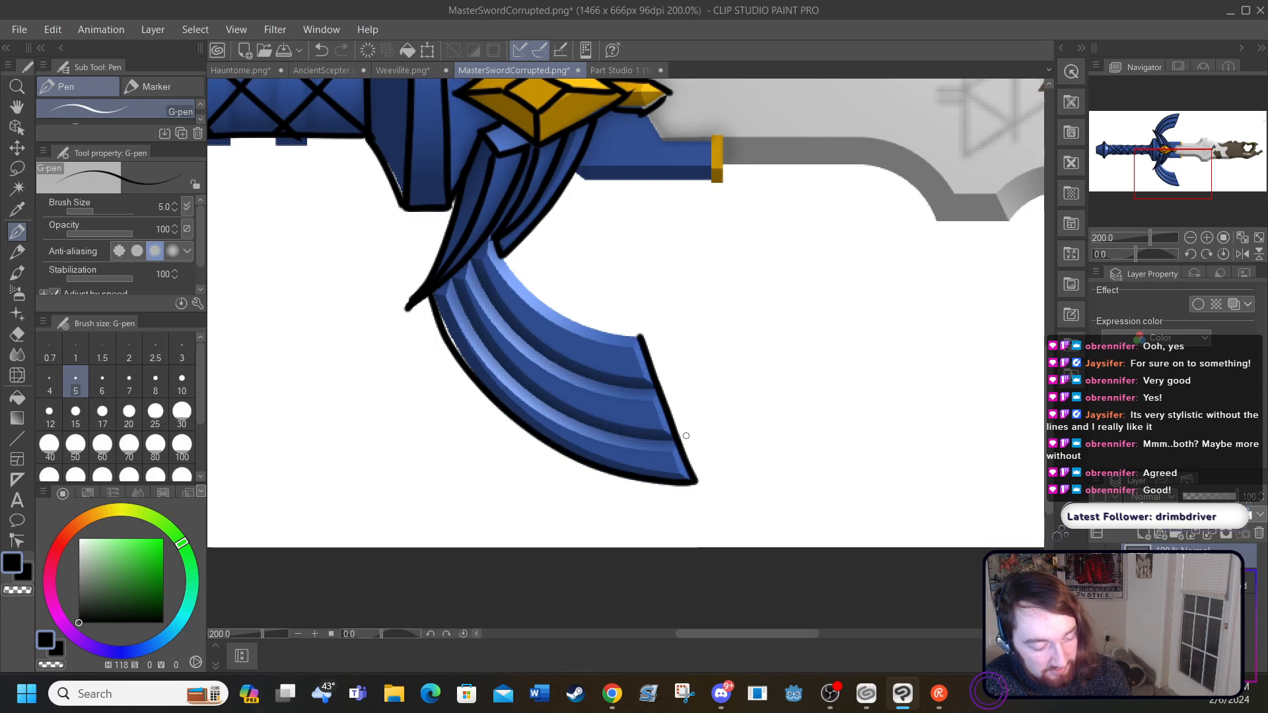
mouse_move(488, 239)
left_mouse_down()
mouse_move(535, 292)
mouse_move(640, 336)
left_mouse_up()
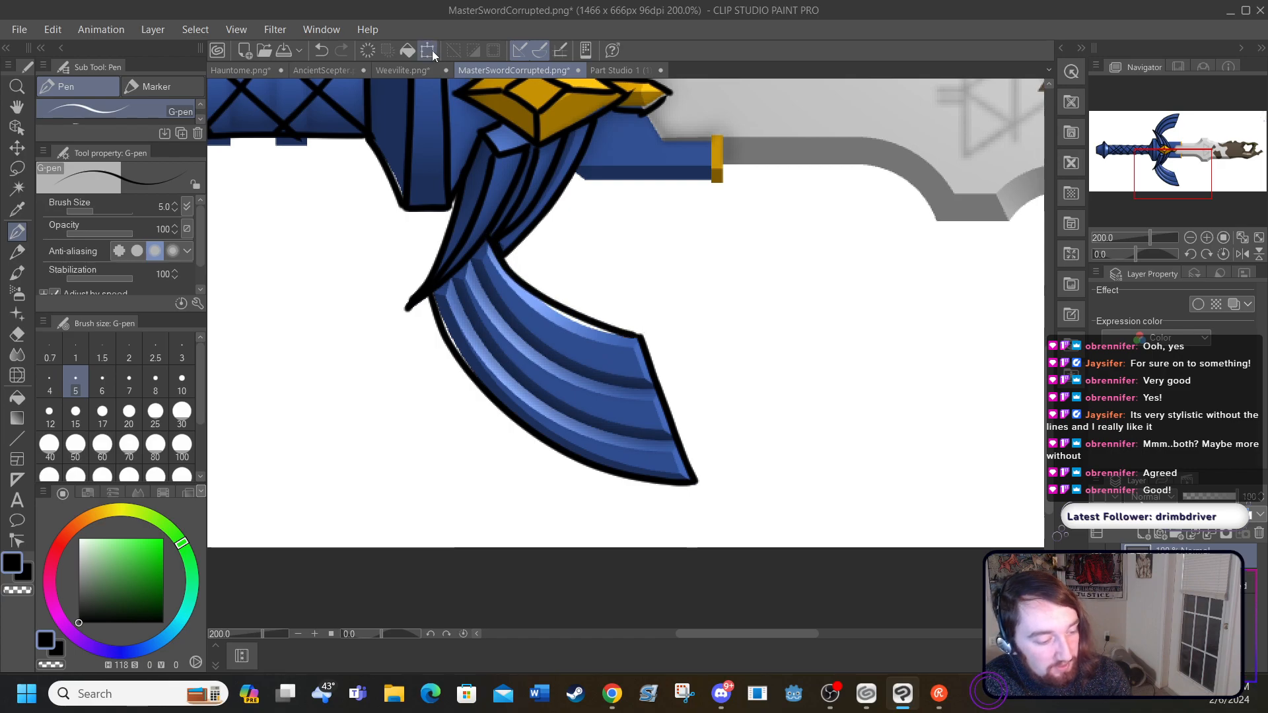
left_click(323, 50)
mouse_move(492, 237)
left_mouse_down()
mouse_move(542, 298)
mouse_move(641, 336)
left_mouse_up()
mouse_move(473, 258)
left_mouse_down()
mouse_move(529, 342)
mouse_move(651, 389)
left_mouse_up()
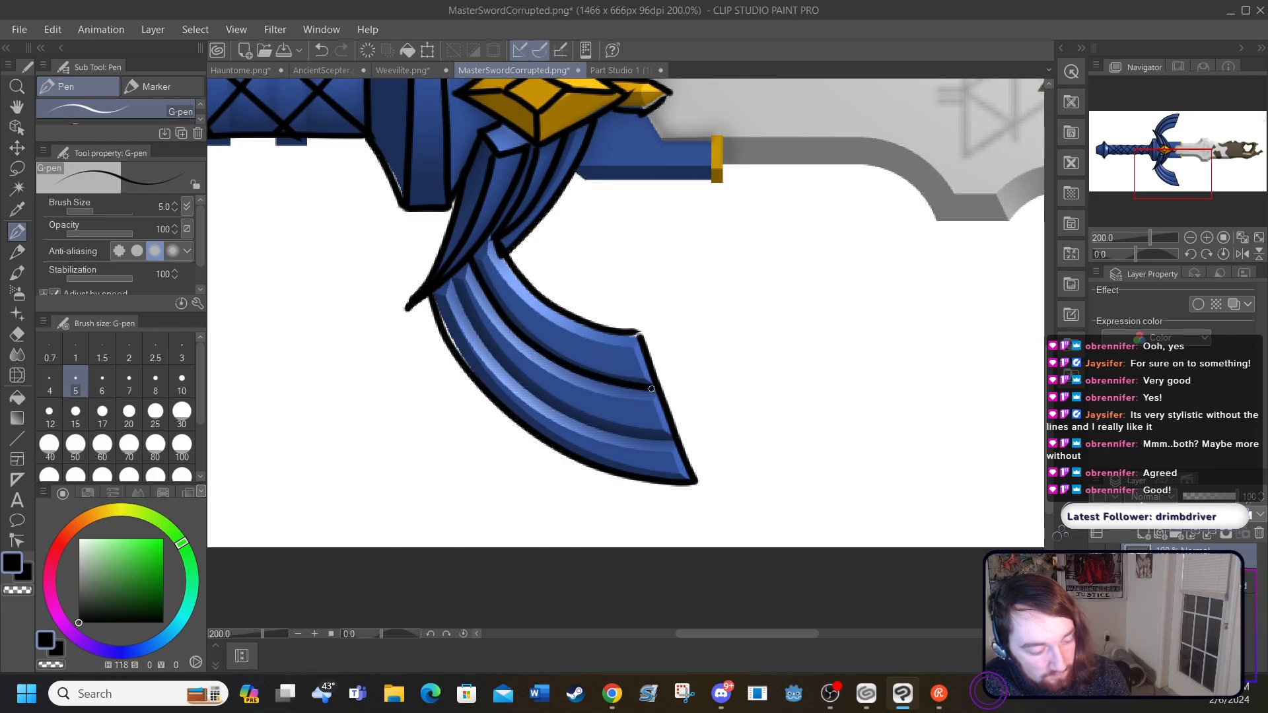
mouse_move(453, 280)
left_mouse_down()
mouse_move(540, 398)
mouse_move(625, 433)
mouse_move(664, 439)
mouse_move(679, 420)
left_mouse_up()
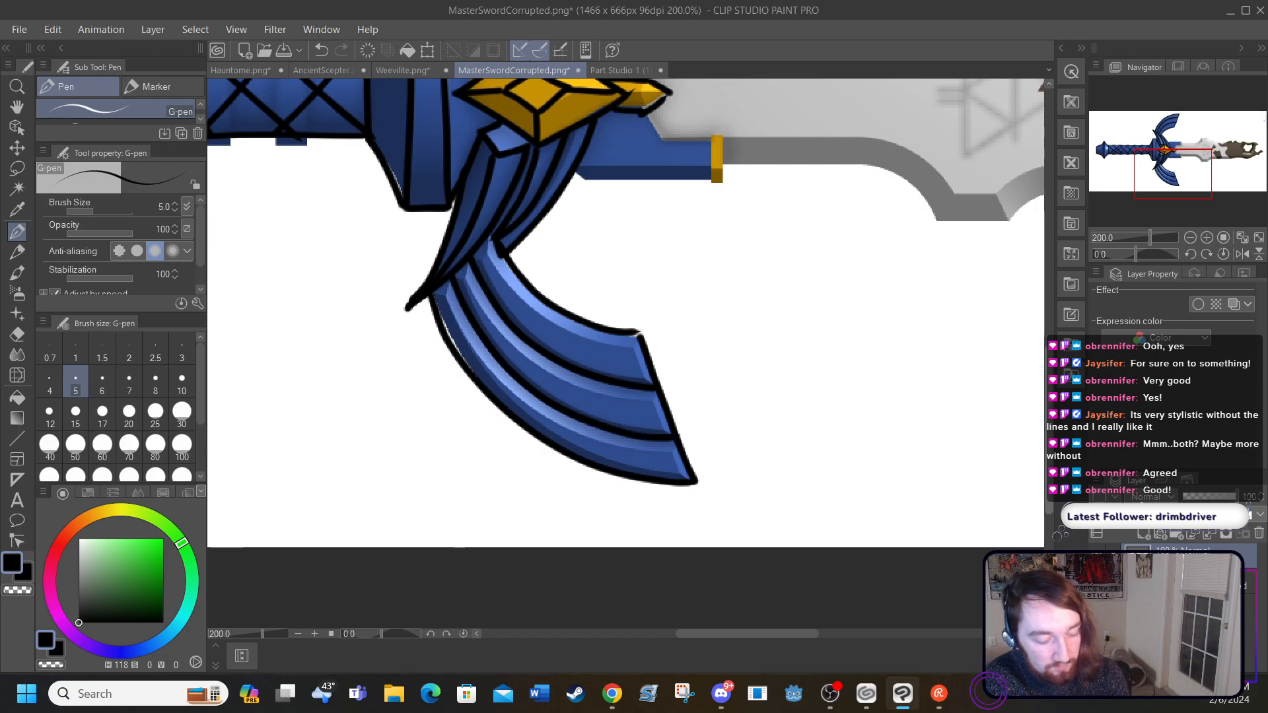
Step: Outline the two blue prongs around the blade's base and the gold bands at their ends
scroll(679, 420, "up", 5)
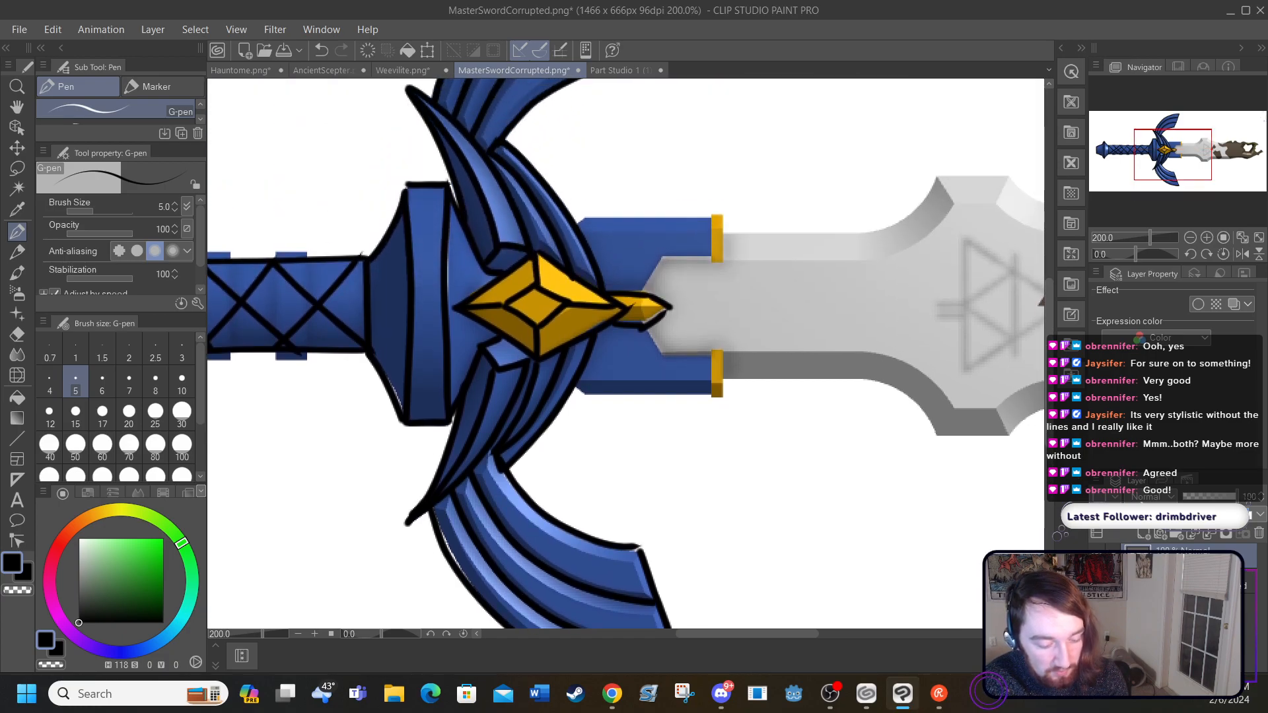
left_click(1097, 586)
left_click(1097, 586)
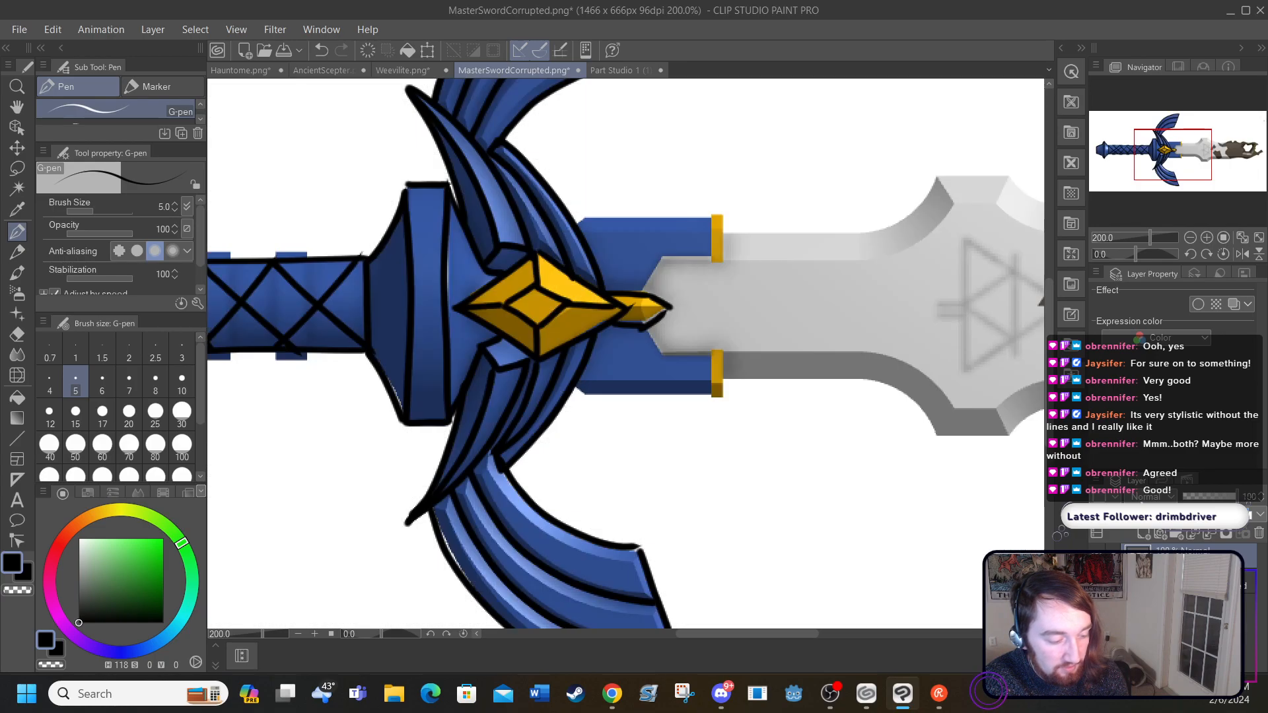
scroll(1051, 404, "up", 3)
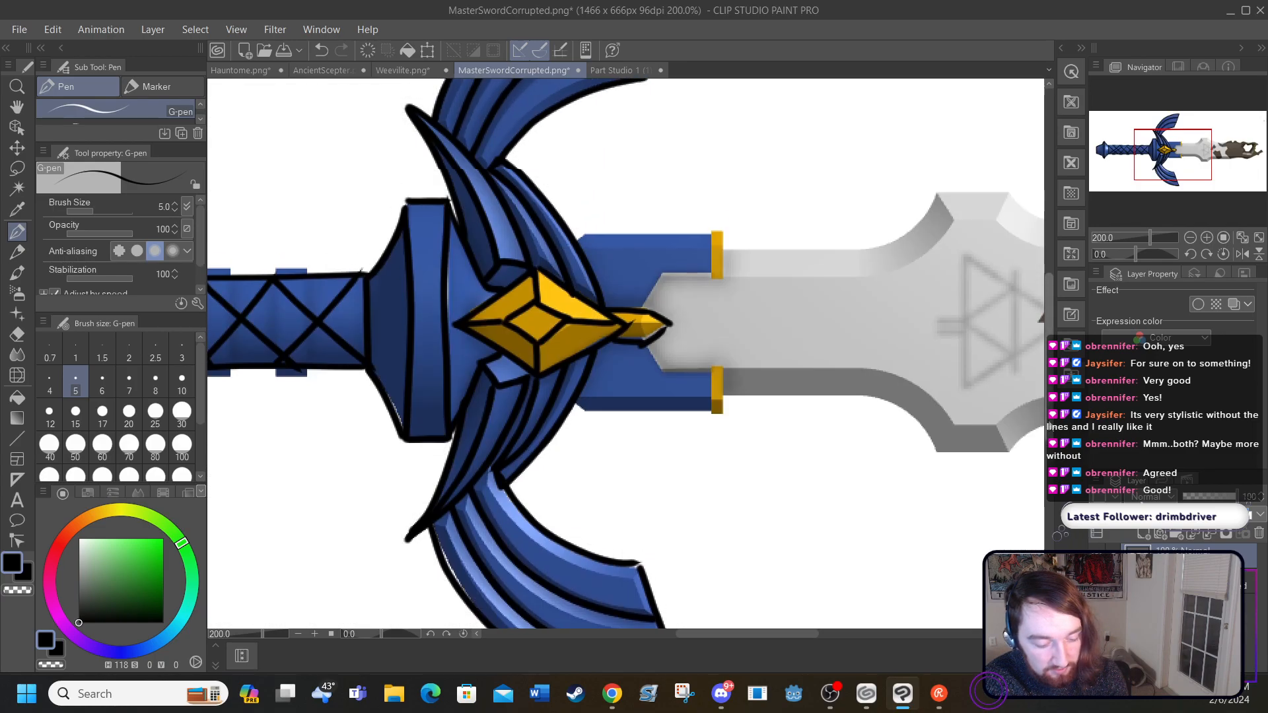
scroll(1050, 404, "up", 1)
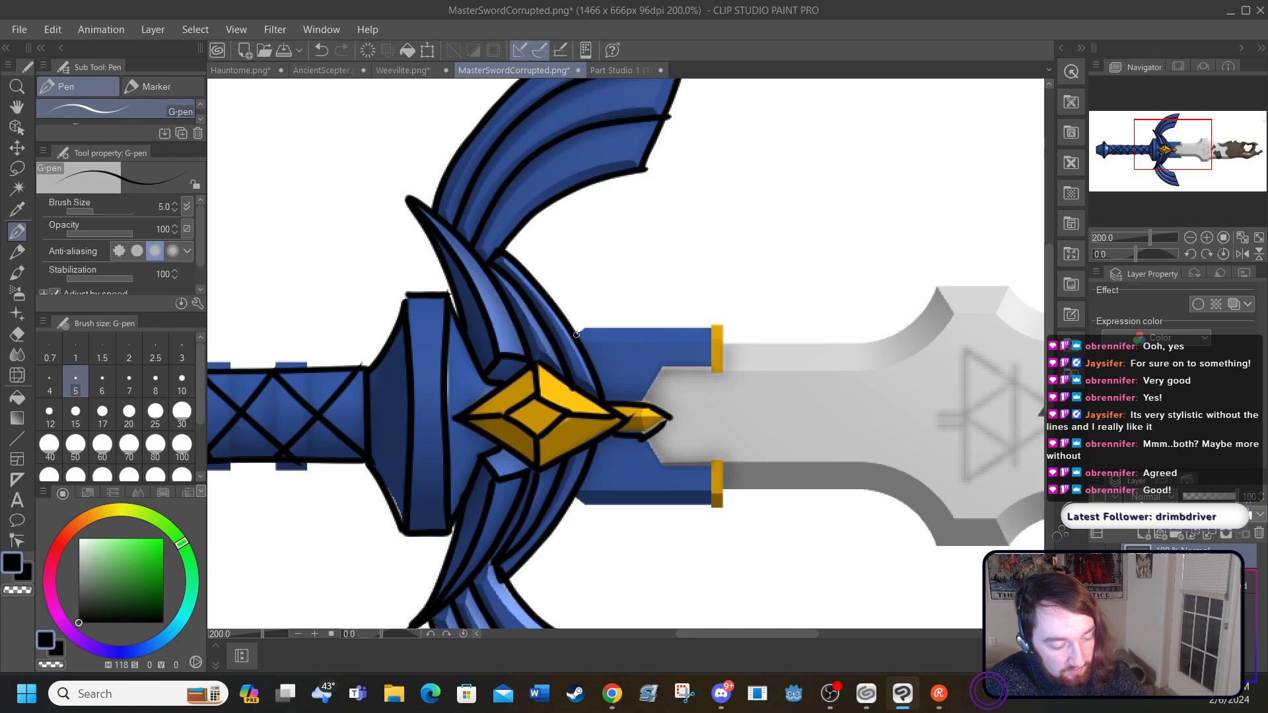
mouse_move(576, 337)
left_mouse_down()
mouse_move(583, 325)
mouse_move(715, 329)
left_mouse_up()
mouse_move(573, 495)
left_mouse_down()
mouse_move(712, 508)
mouse_move(710, 462)
left_mouse_up()
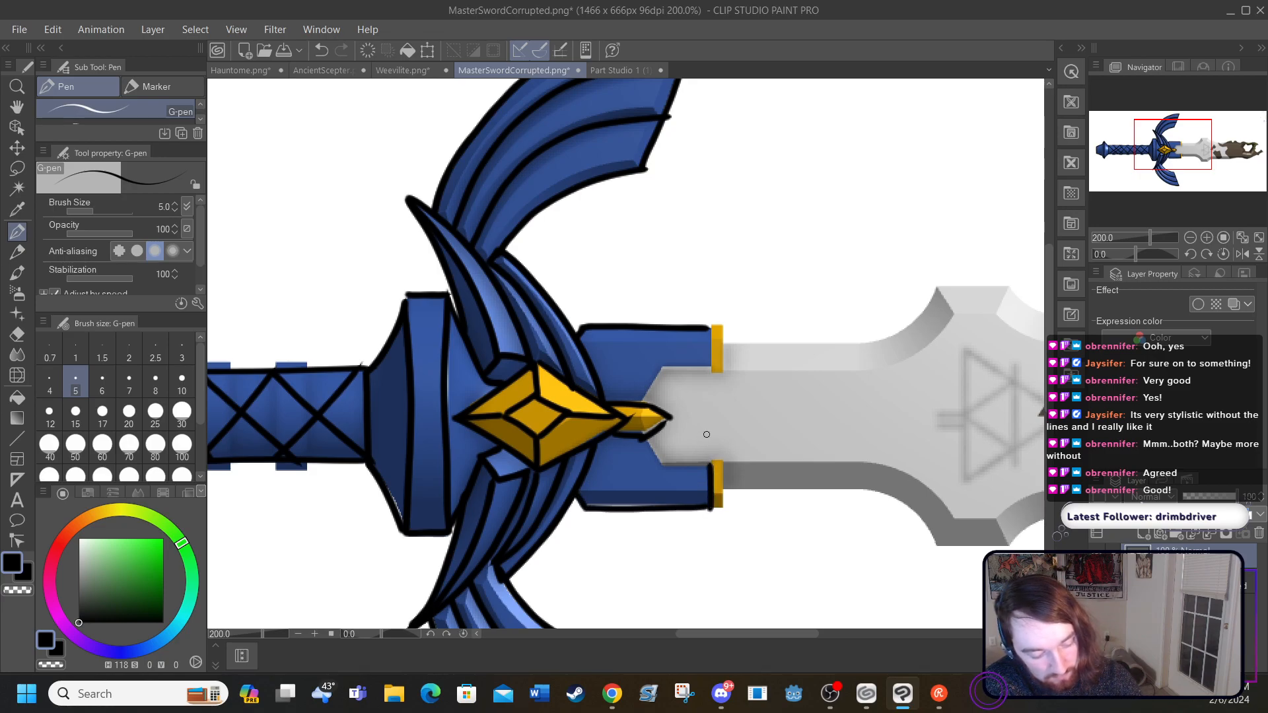
left_click_drag(706, 329, 708, 354)
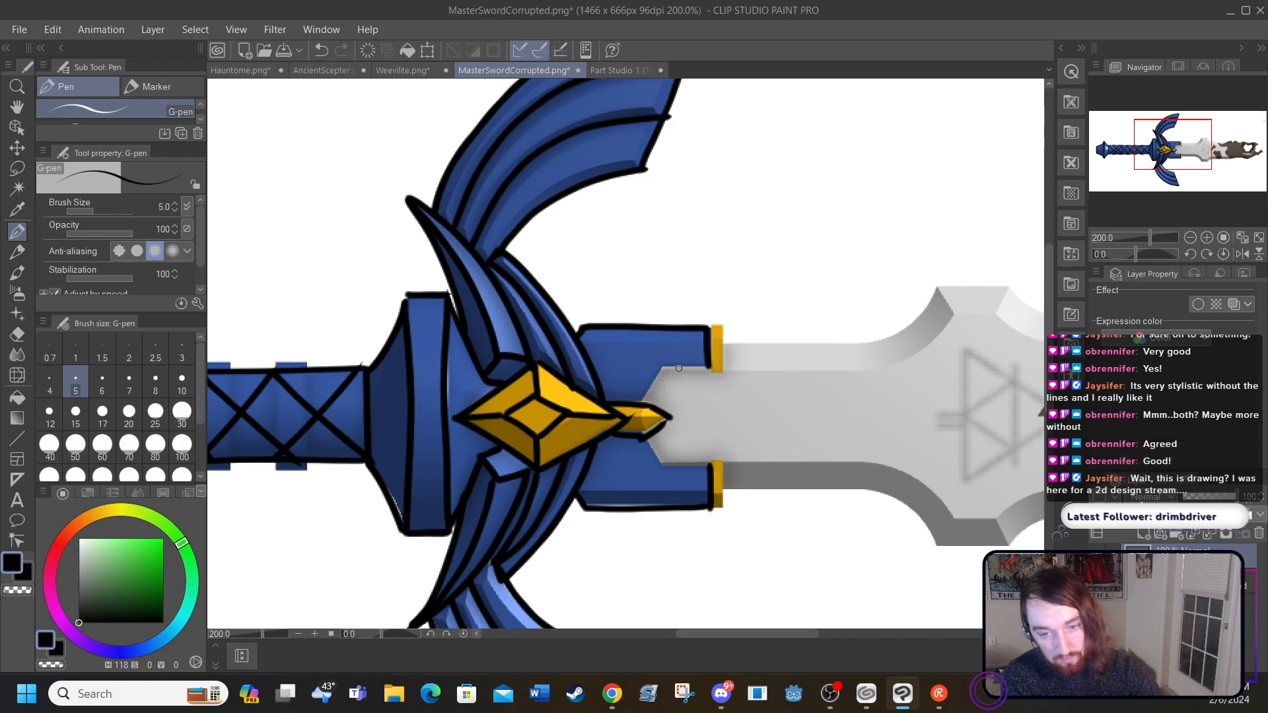
mouse_move(646, 395)
left_mouse_down()
mouse_move(660, 373)
mouse_move(708, 363)
left_mouse_up()
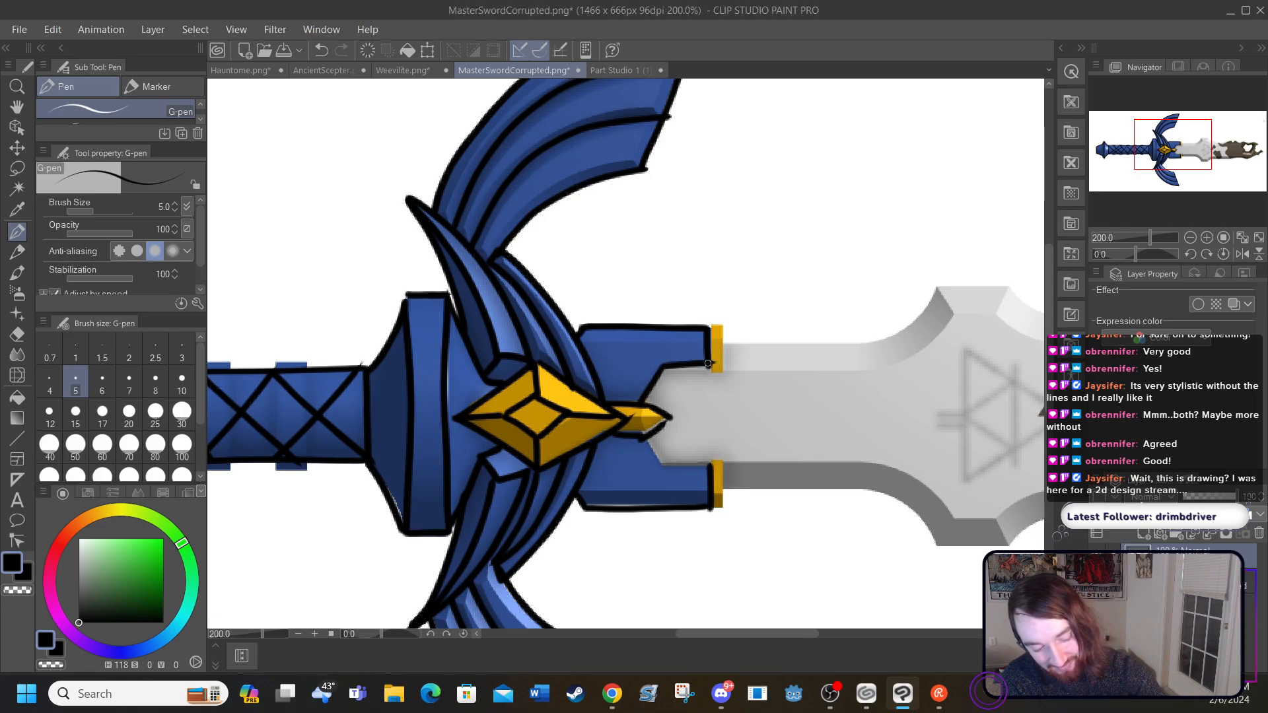
mouse_move(649, 445)
left_mouse_down()
mouse_move(660, 461)
mouse_move(717, 461)
left_mouse_up()
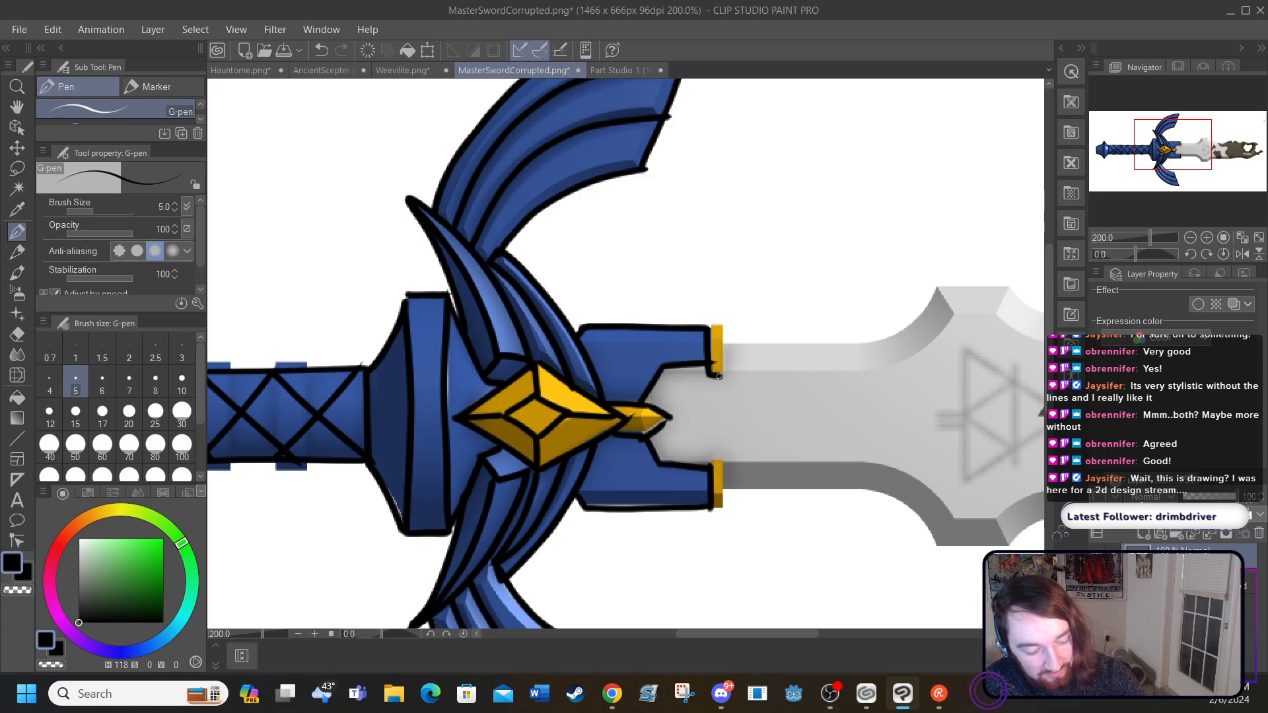
mouse_move(724, 367)
left_mouse_down()
mouse_move(722, 323)
mouse_move(704, 323)
left_mouse_up()
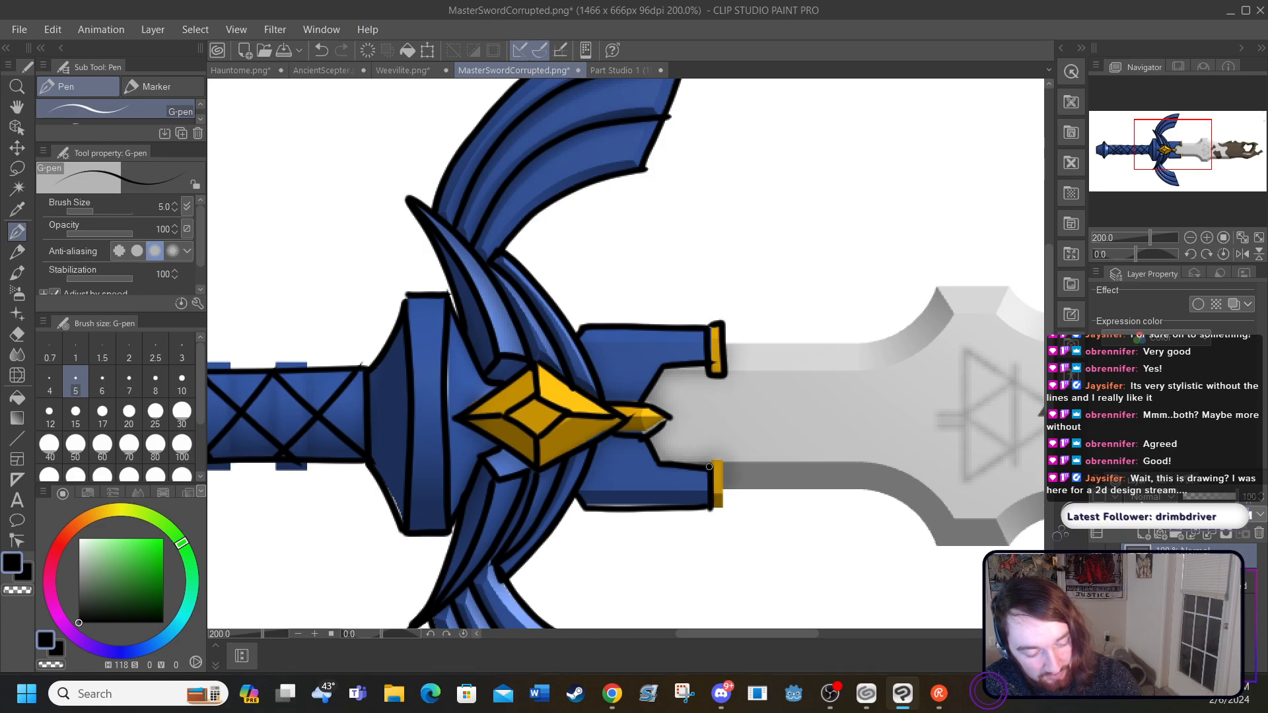
left_click_drag(721, 460, 724, 500)
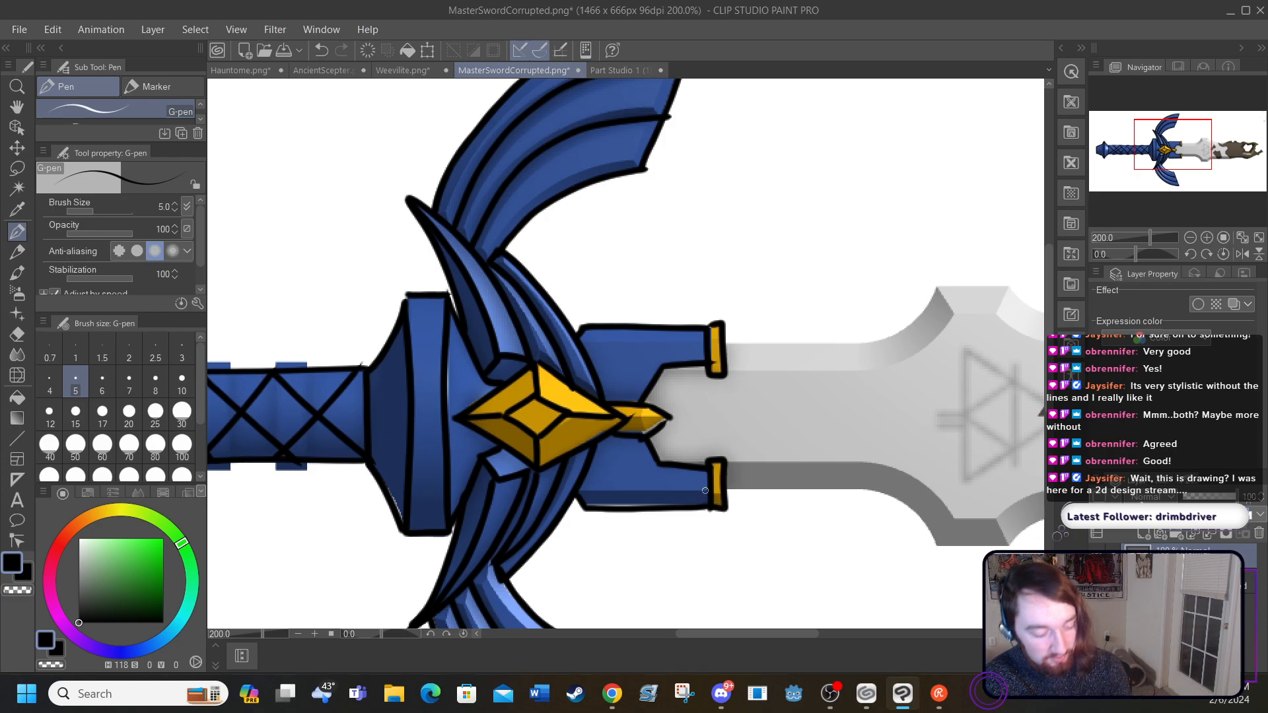
Step: Outline the blade's upper and lower edges from the gold bands to the corroded section, and line the inner bevels
left_click_drag(693, 636, 755, 625)
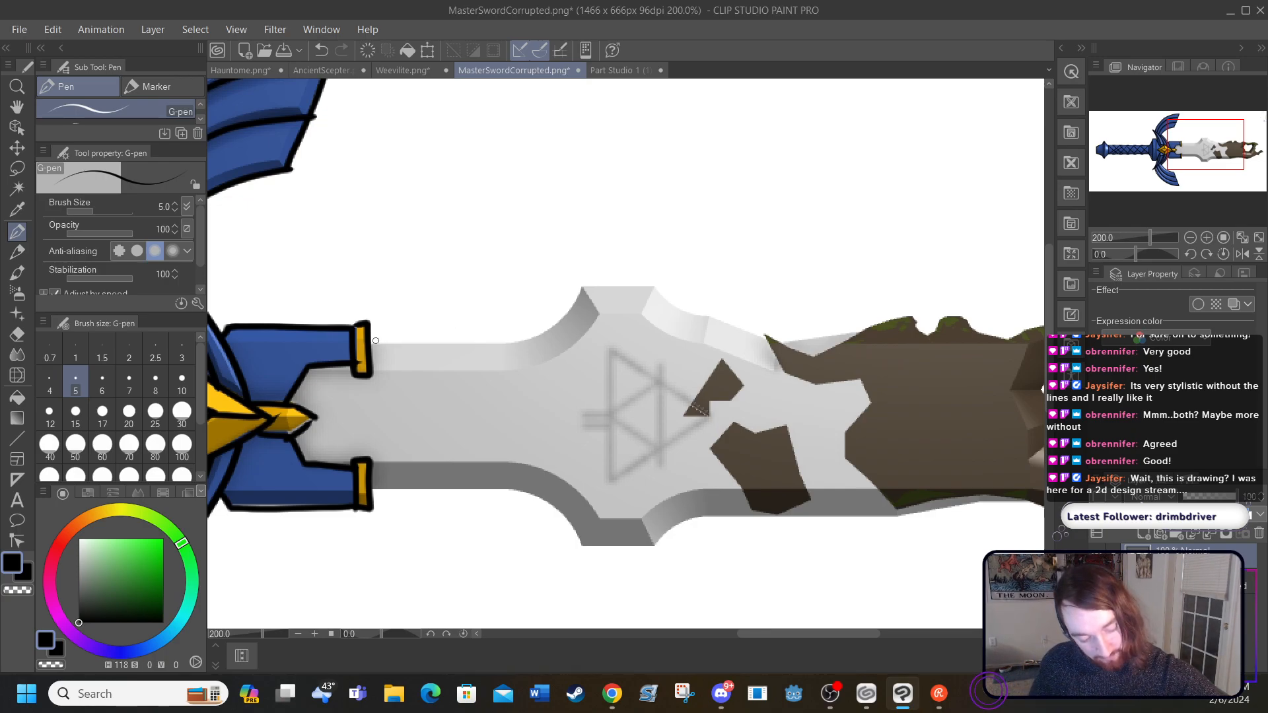
mouse_move(382, 343)
left_mouse_down()
mouse_move(524, 336)
mouse_move(606, 284)
mouse_move(658, 287)
mouse_move(761, 336)
left_mouse_up()
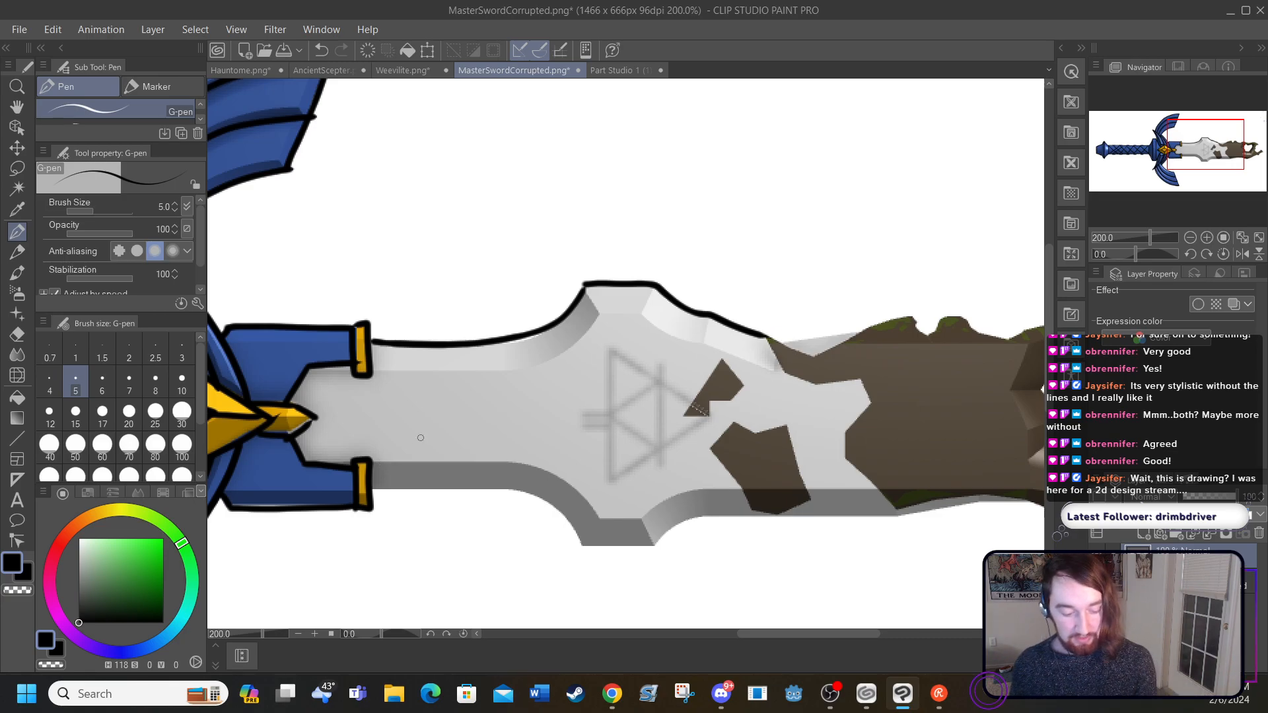
mouse_move(735, 628)
left_mouse_down()
mouse_move(800, 636)
mouse_move(739, 643)
left_mouse_up()
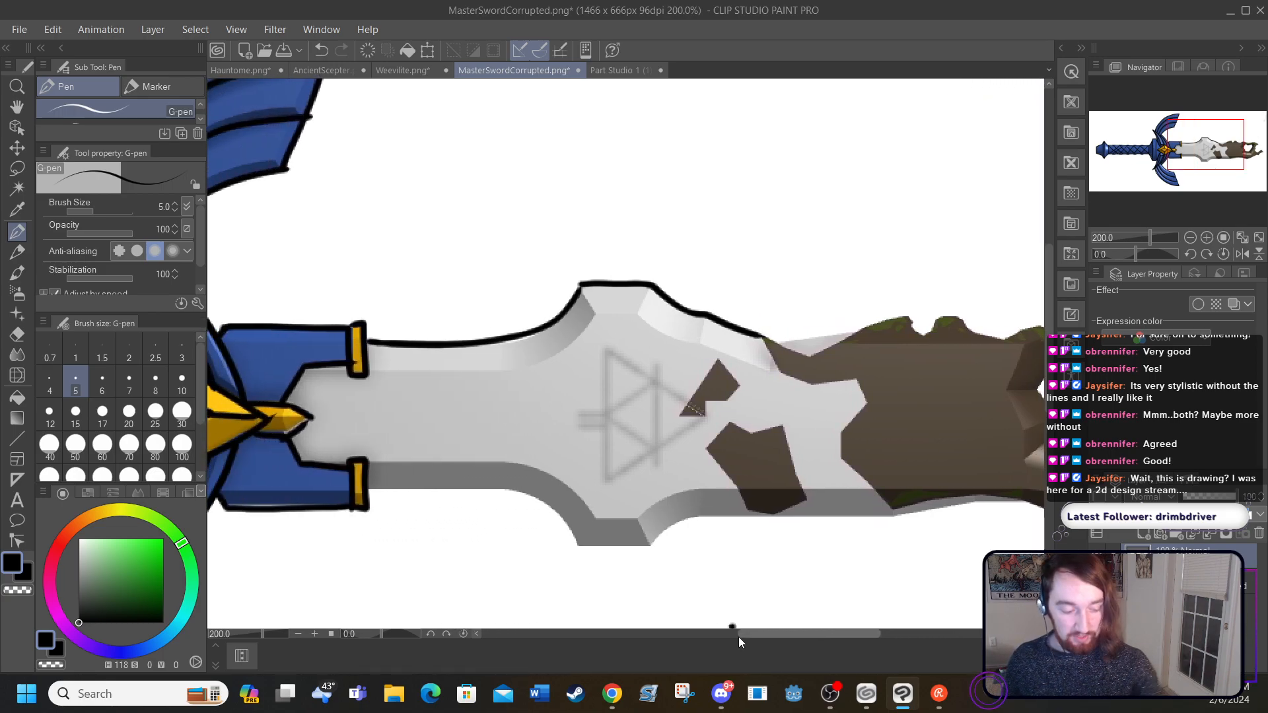
mouse_move(381, 491)
left_mouse_down()
mouse_move(515, 494)
mouse_move(584, 522)
mouse_move(578, 543)
mouse_move(604, 549)
mouse_move(651, 549)
mouse_move(716, 514)
mouse_move(799, 519)
left_mouse_up()
mouse_move(366, 463)
left_mouse_down()
mouse_move(547, 473)
mouse_move(603, 519)
mouse_move(643, 514)
mouse_move(657, 550)
mouse_move(662, 501)
mouse_move(773, 486)
left_mouse_up()
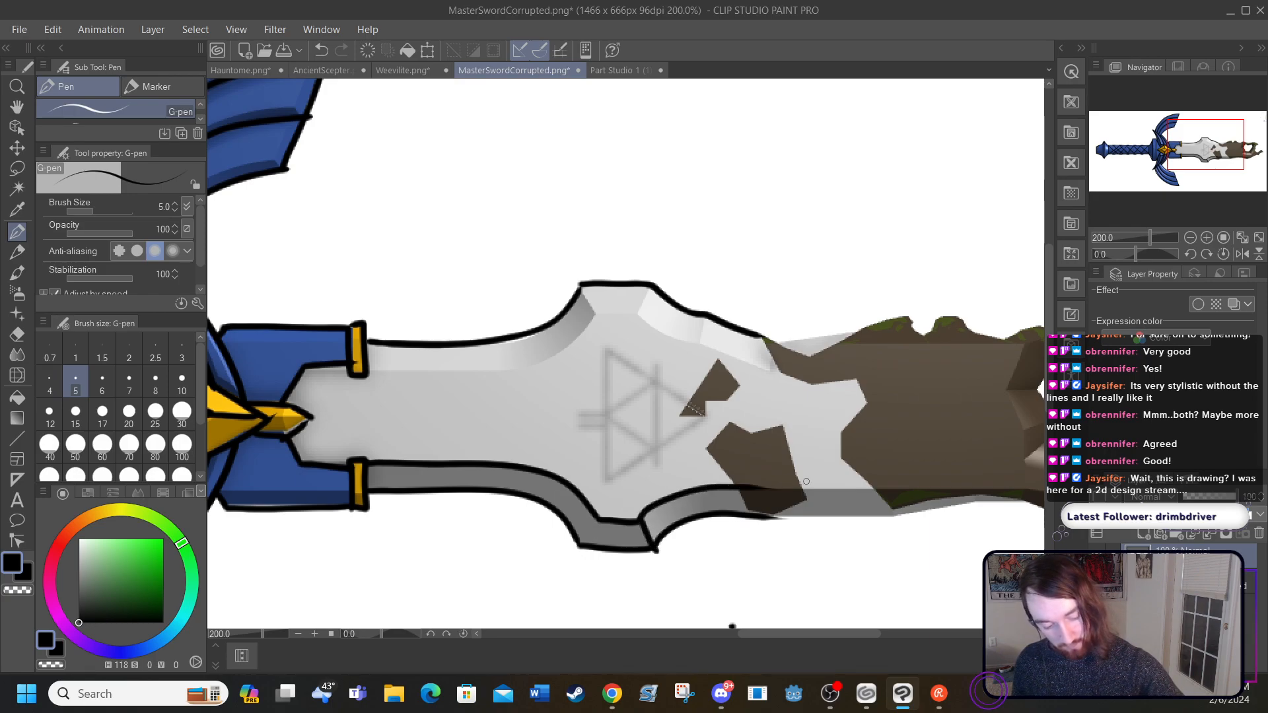
mouse_move(367, 370)
left_mouse_down()
mouse_move(521, 371)
mouse_move(598, 313)
mouse_move(654, 310)
mouse_move(588, 298)
mouse_move(580, 282)
left_mouse_up()
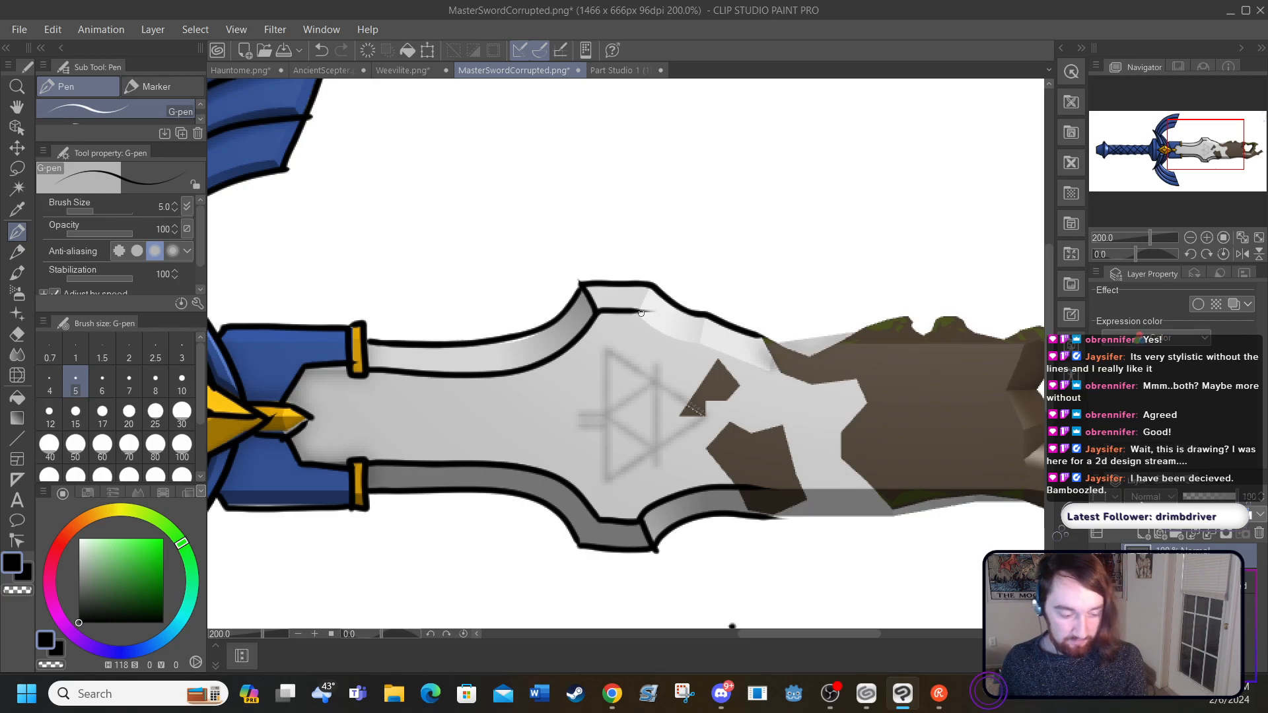
left_click_drag(640, 308, 689, 330)
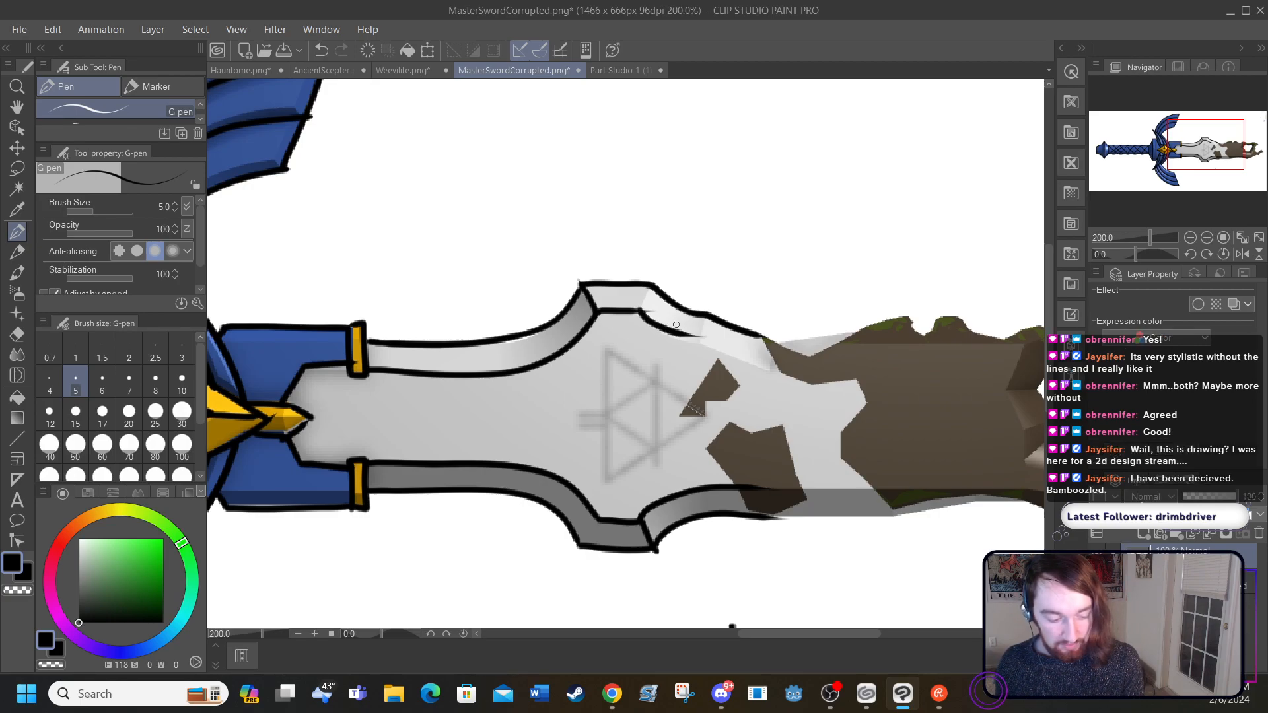
Step: Trace the Triforce emblem on the blade, including its inner triangle, two short parallel base lines and the extended vertical line
mouse_move(603, 353)
left_mouse_down()
mouse_move(605, 490)
mouse_move(704, 412)
mouse_move(602, 363)
mouse_move(652, 455)
mouse_move(654, 379)
left_mouse_up()
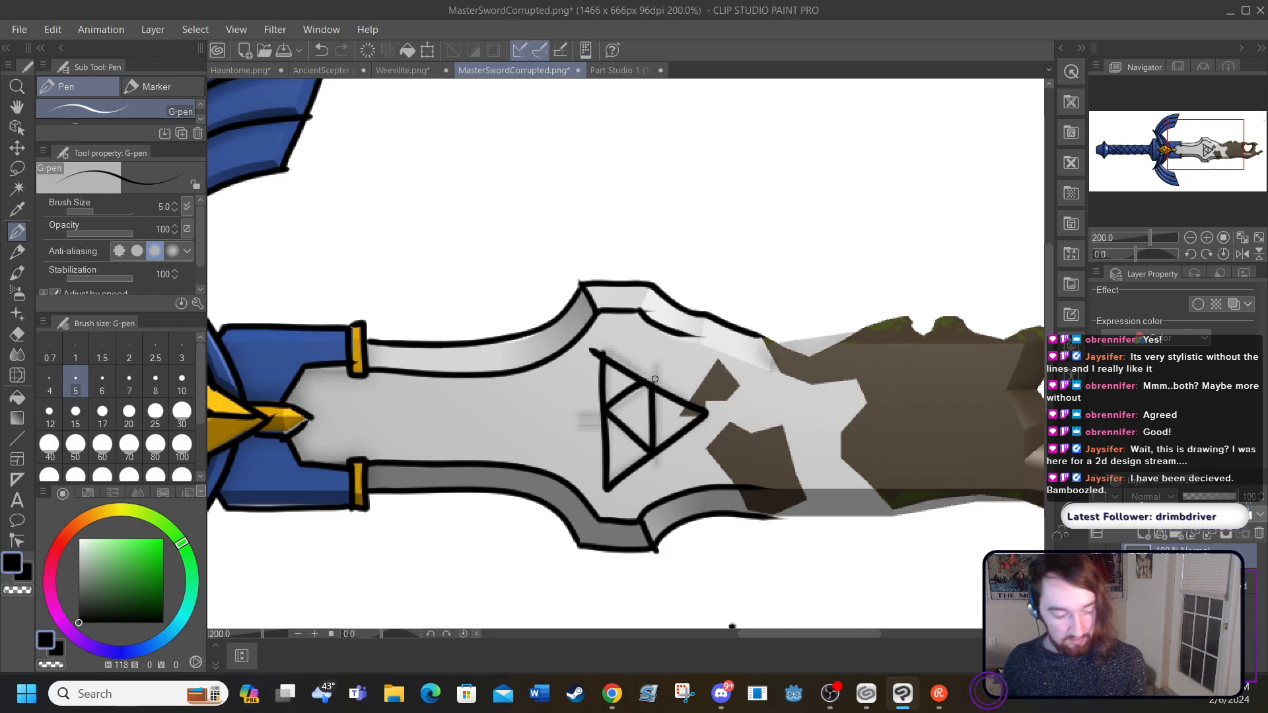
left_click_drag(599, 412, 567, 411)
left_click_drag(602, 425, 561, 424)
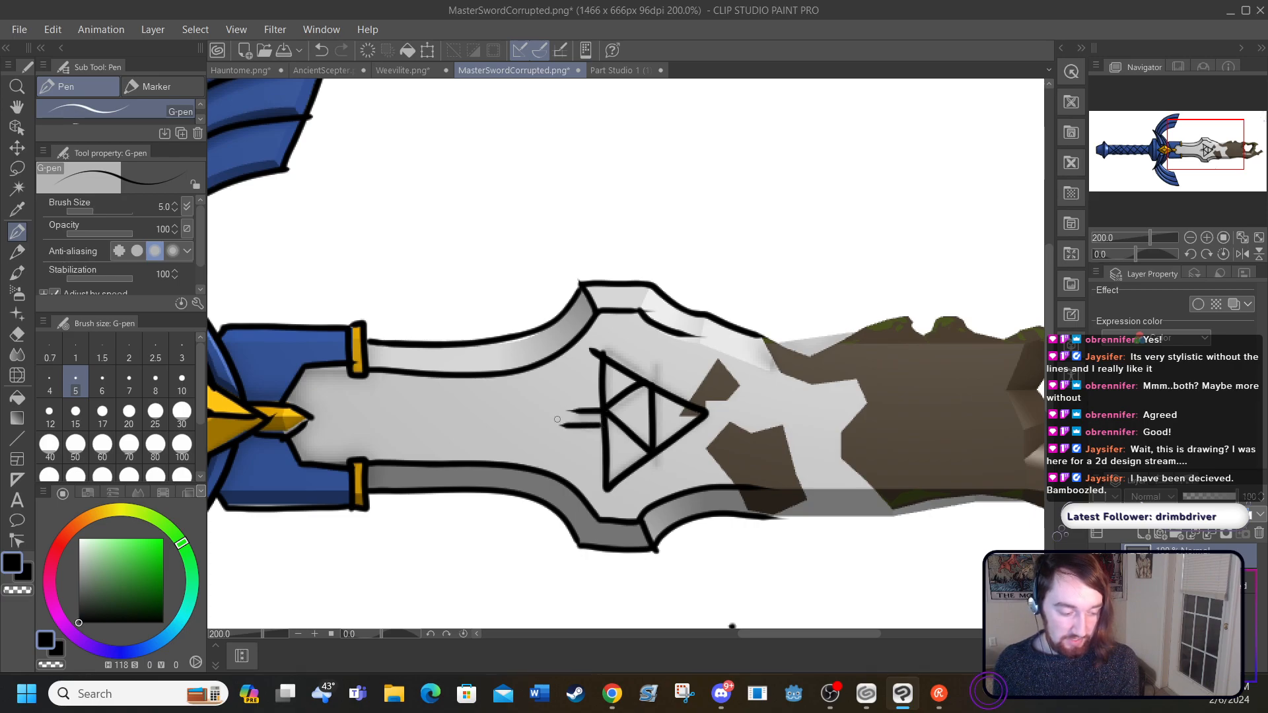
left_click_drag(653, 384, 653, 355)
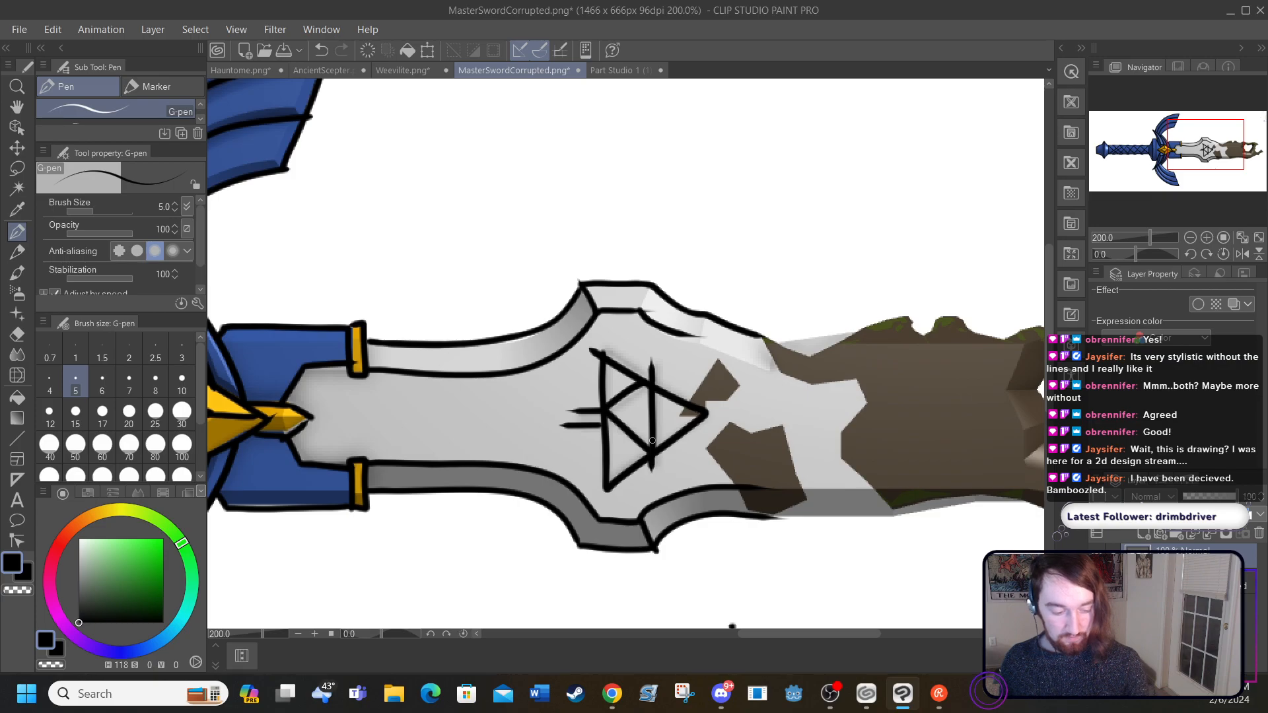
Step: Extend the blade's upper edge and its inner bevel line to the start of the corroded section, undoing the oversized tip outline
left_click_drag(753, 634, 799, 634)
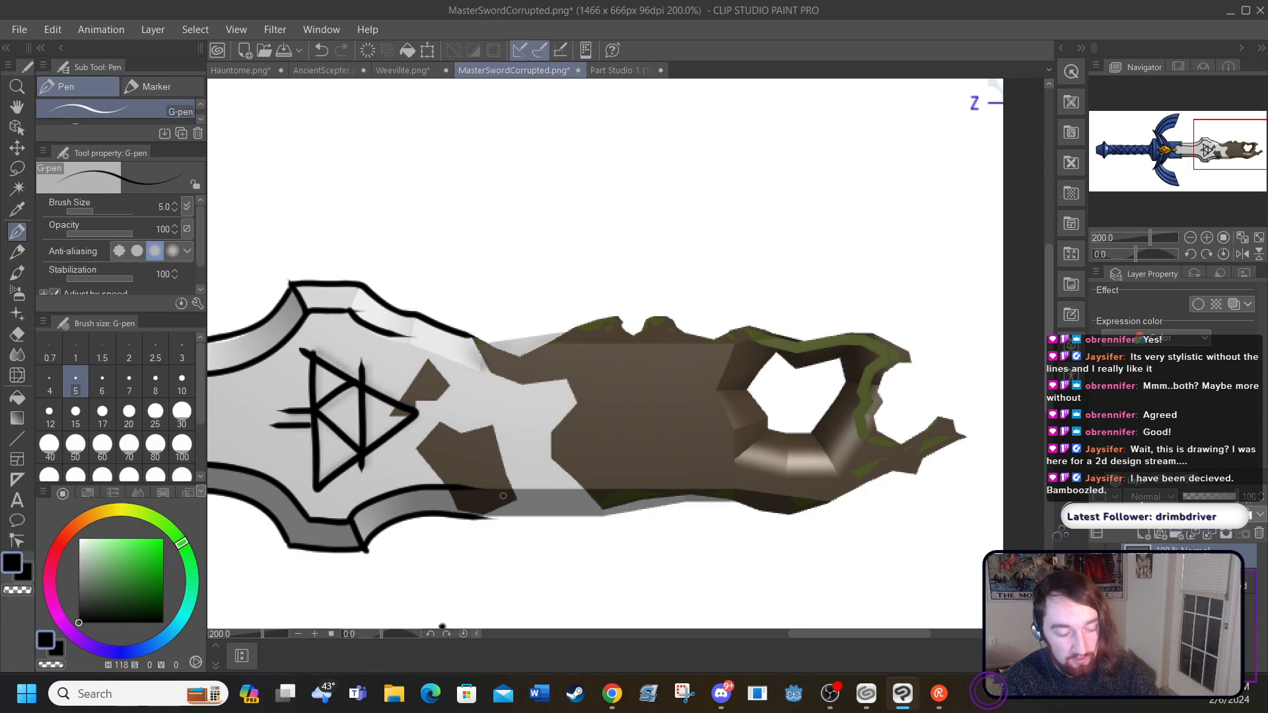
mouse_move(484, 519)
left_mouse_down()
mouse_move(615, 514)
mouse_move(660, 478)
mouse_move(735, 485)
mouse_move(794, 456)
mouse_move(830, 424)
mouse_move(800, 417)
mouse_move(854, 386)
mouse_move(919, 401)
mouse_move(979, 360)
mouse_move(986, 315)
mouse_move(876, 298)
mouse_move(785, 360)
mouse_move(740, 337)
mouse_move(694, 362)
mouse_move(658, 359)
mouse_move(597, 327)
mouse_move(548, 350)
mouse_move(509, 327)
mouse_move(470, 334)
left_mouse_up()
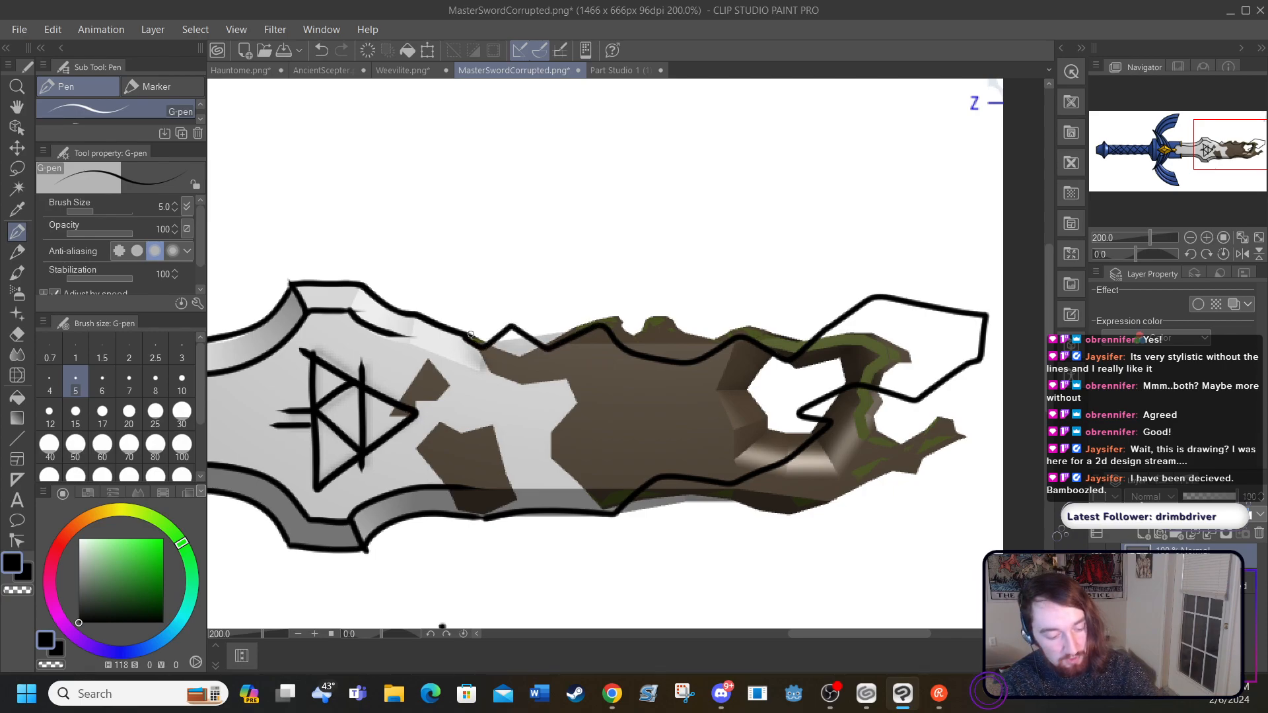
left_click(316, 50)
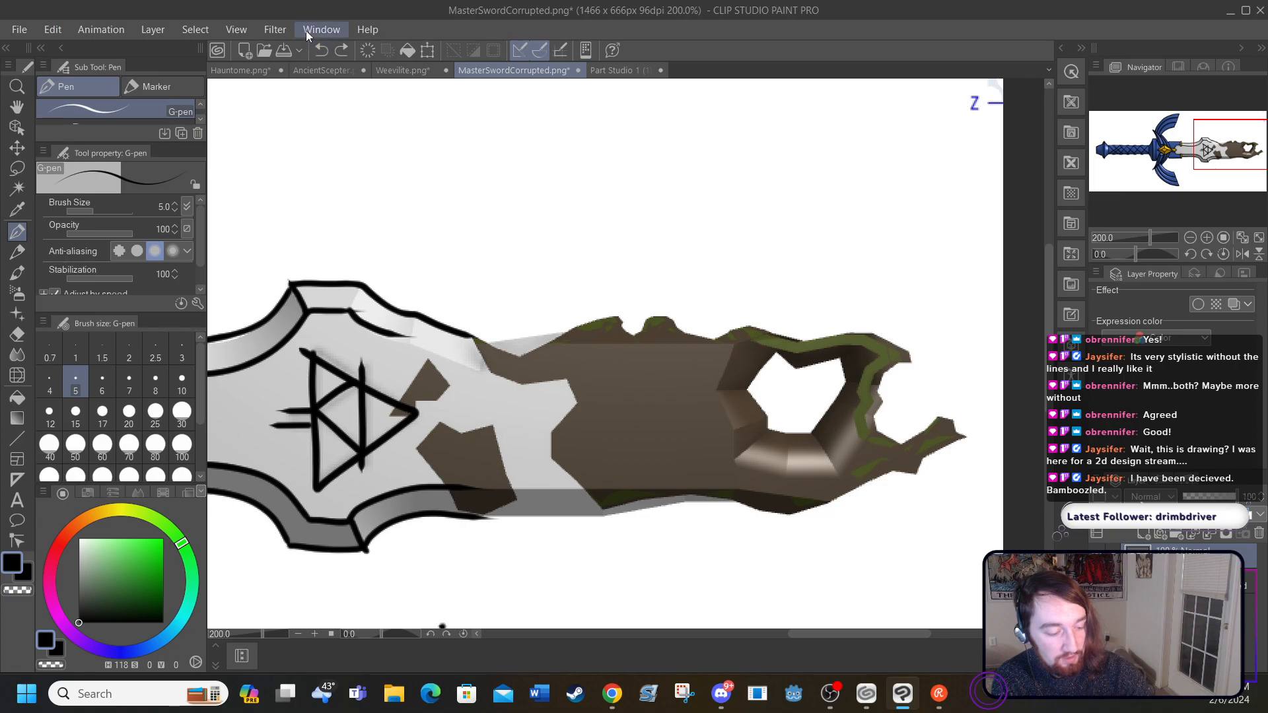
left_click_drag(410, 337, 476, 362)
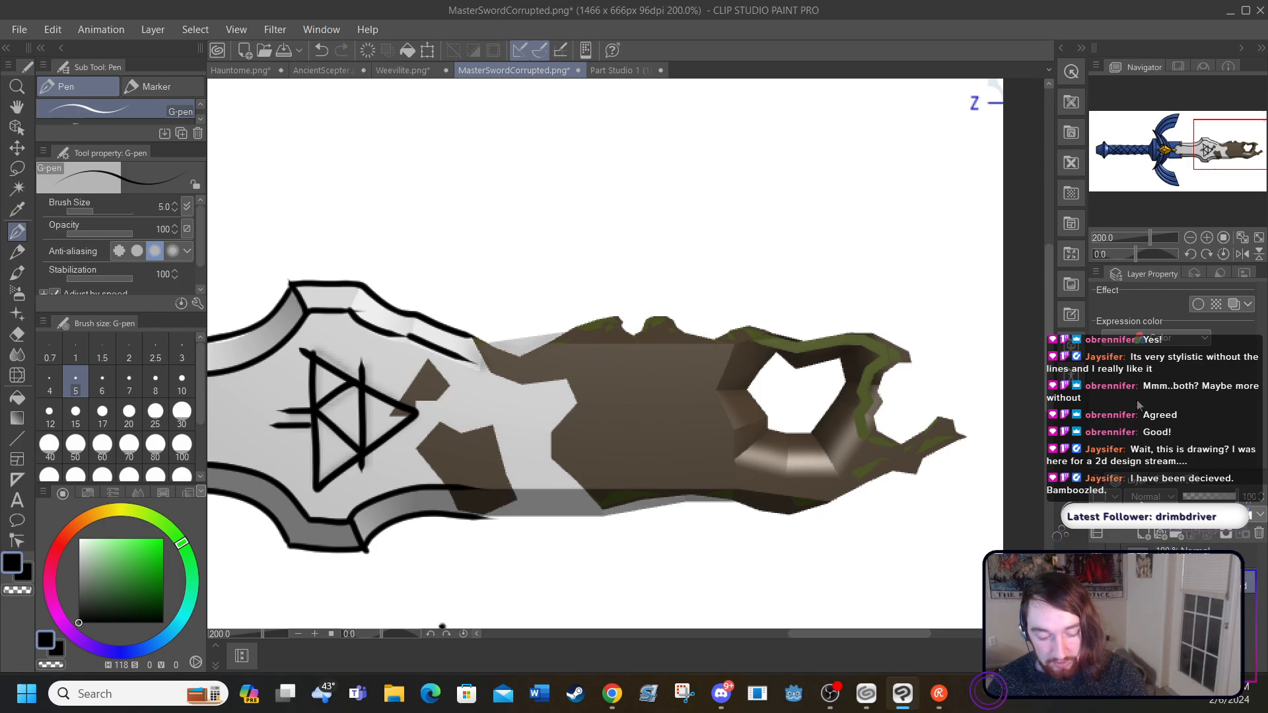
Step: Reduce the sword artwork layer's opacity to about half and add a new layer beneath it
left_click(1200, 502)
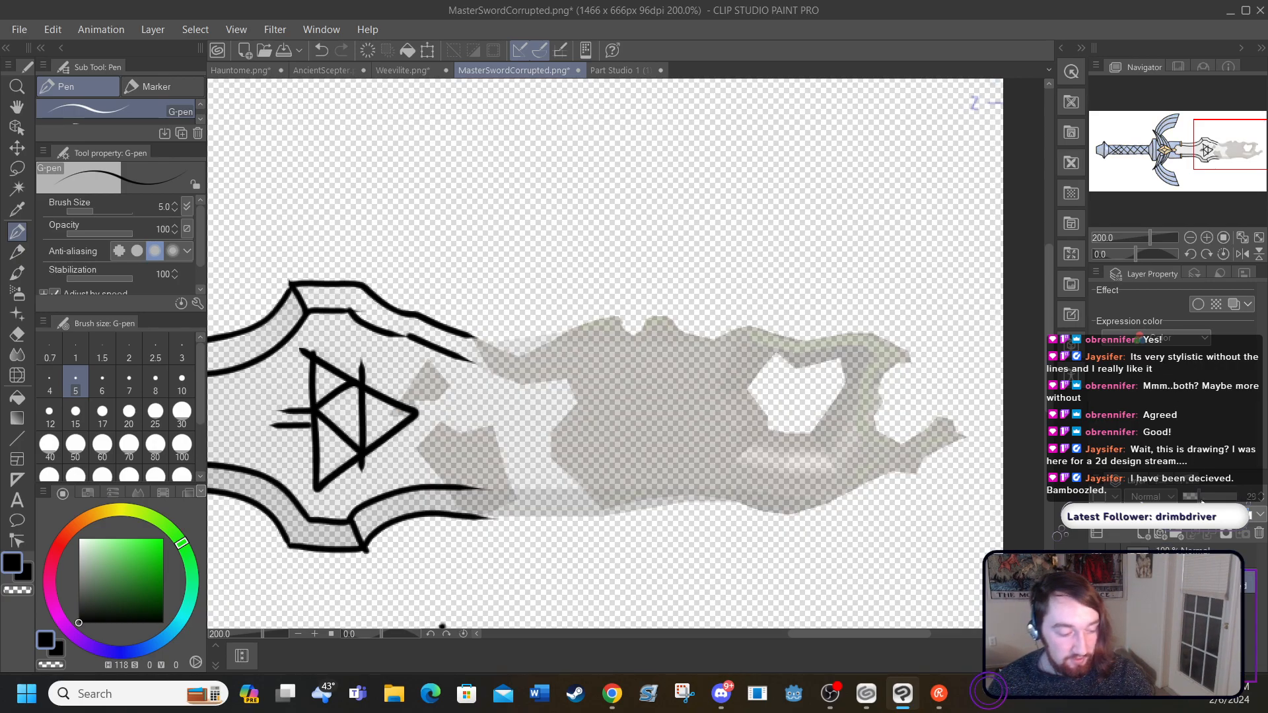
left_click_drag(1195, 497, 1210, 500)
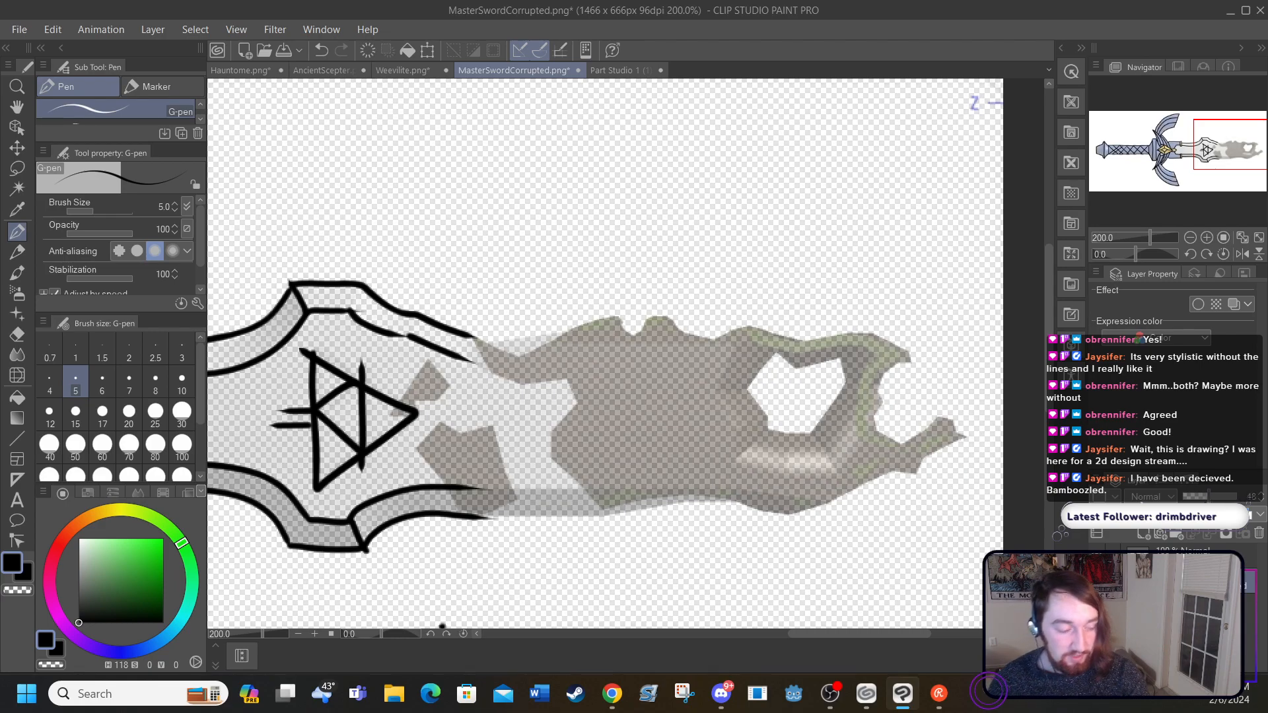
left_click(147, 29)
left_click(182, 48)
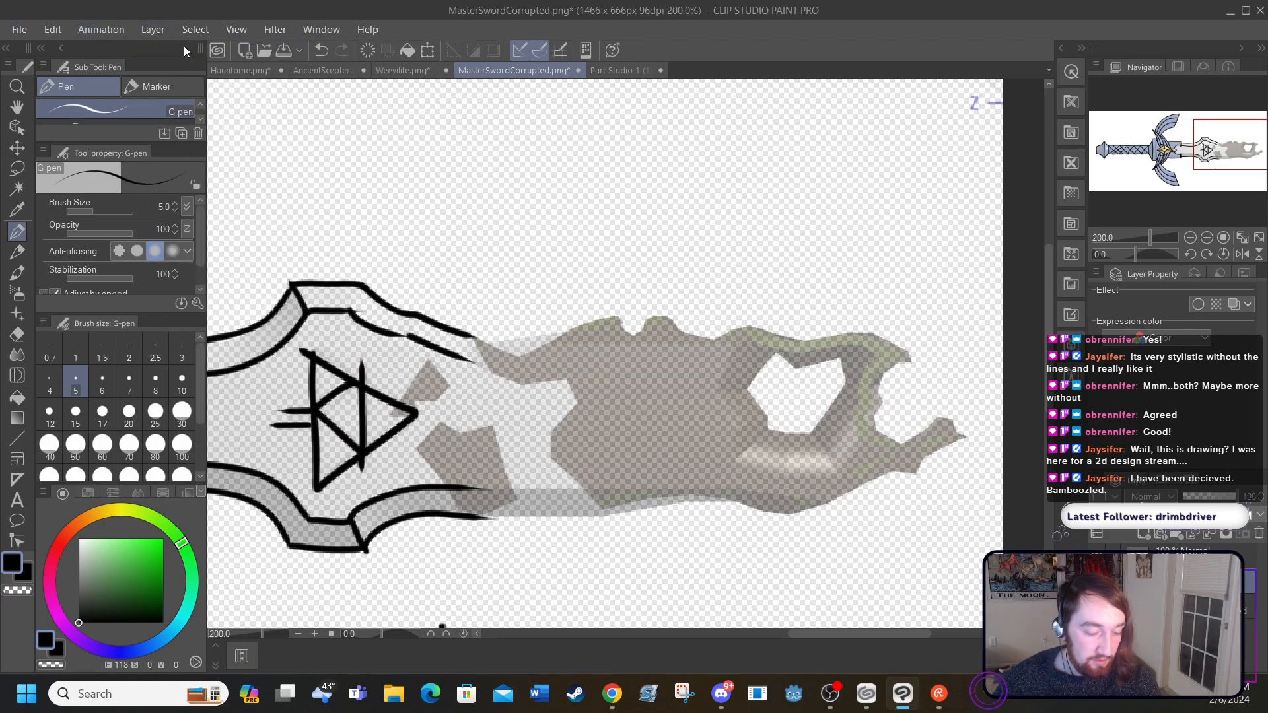
left_click_drag(1188, 581, 1189, 623)
Step: Fill the new bottom layer entirely with white, undoing the partial fills and hiding the layers above while filling
left_click(18, 334)
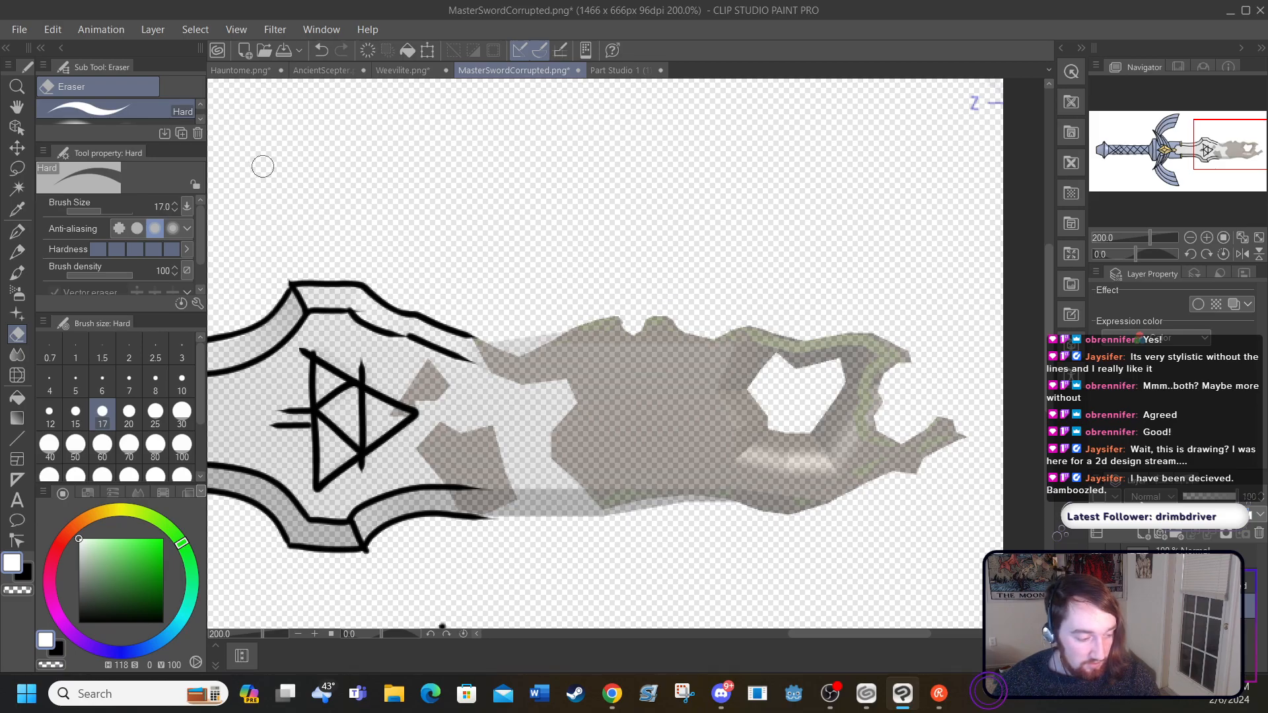
left_click(17, 398)
left_click(338, 219)
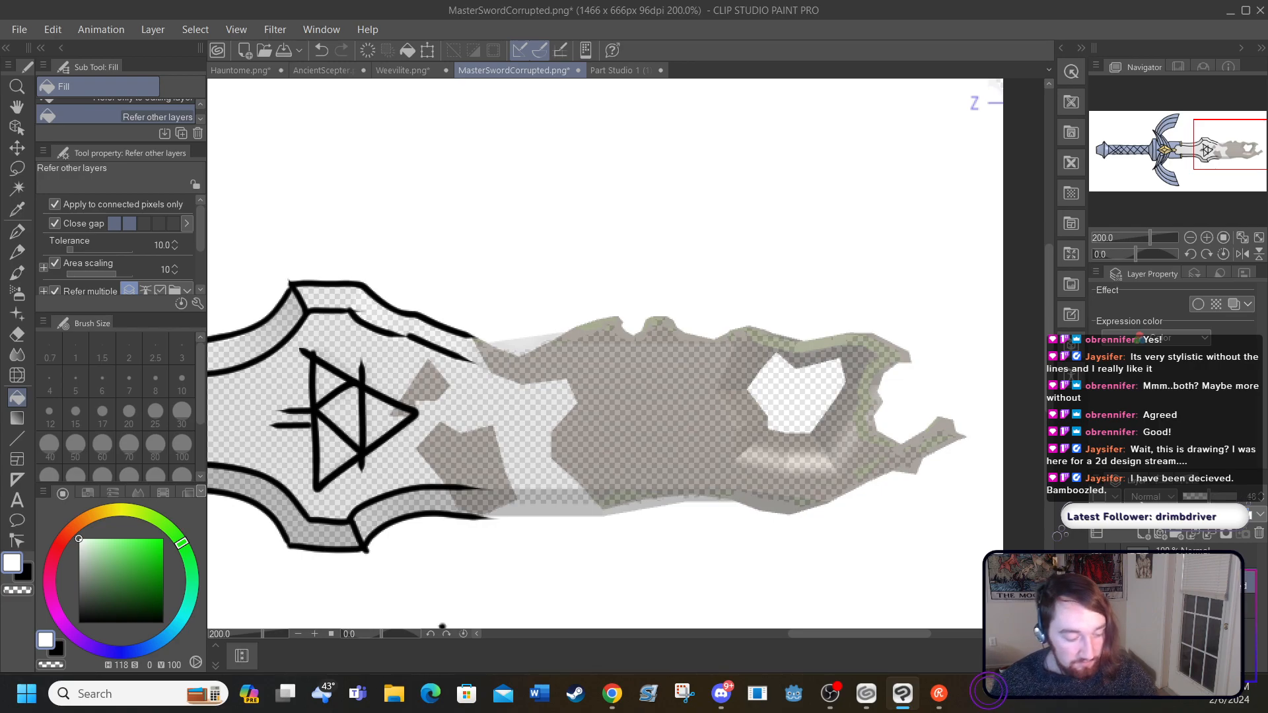
mouse_move(793, 634)
left_mouse_down()
mouse_move(768, 635)
mouse_move(779, 634)
left_mouse_up()
left_click(1097, 585)
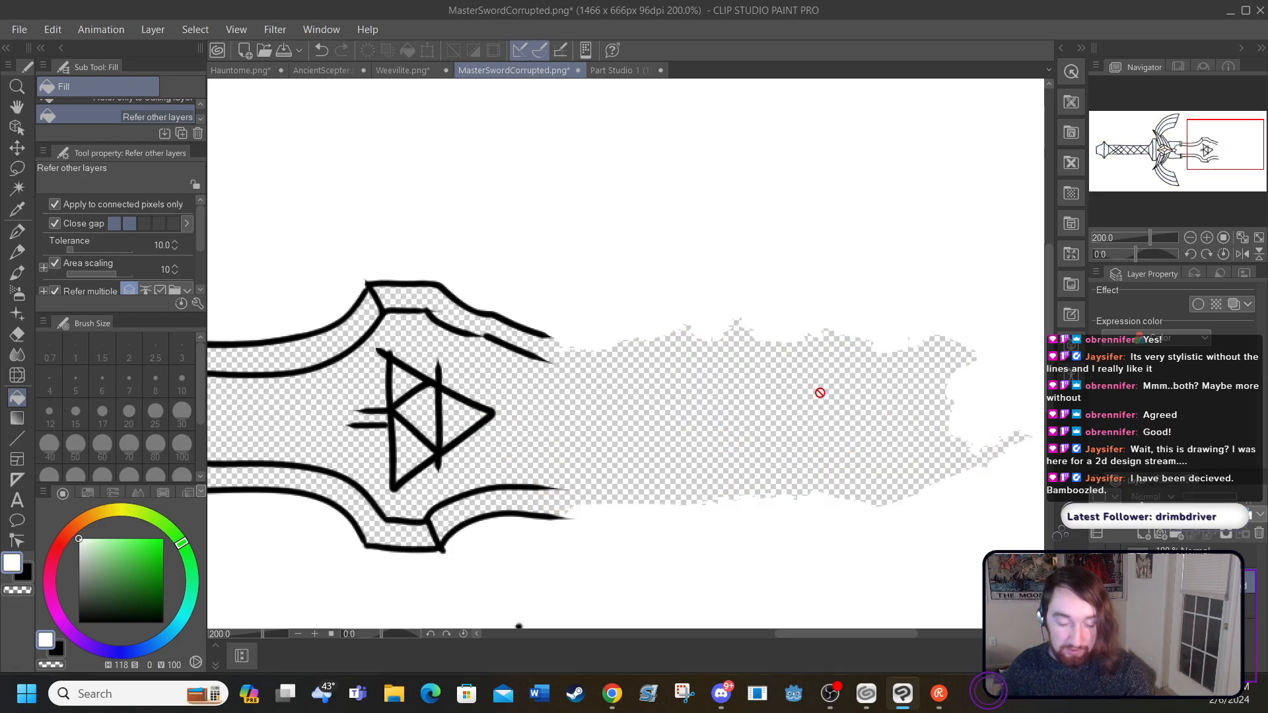
left_click(683, 399)
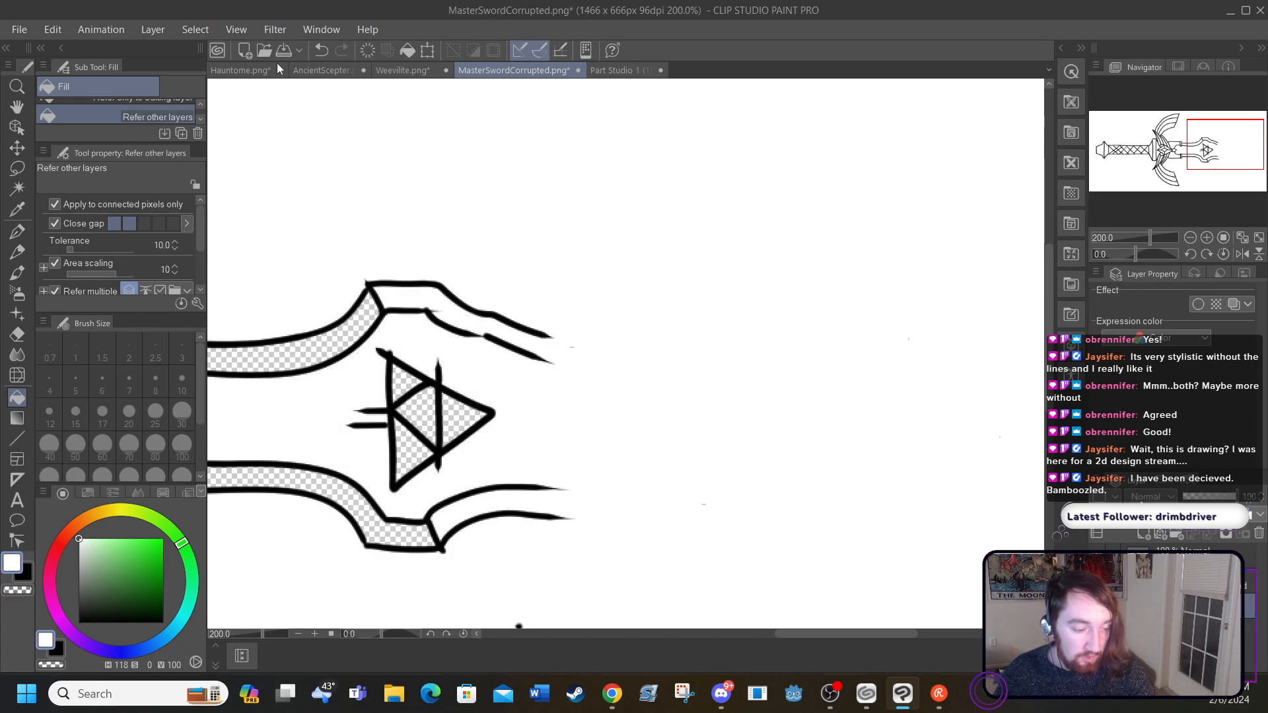
left_click(321, 52)
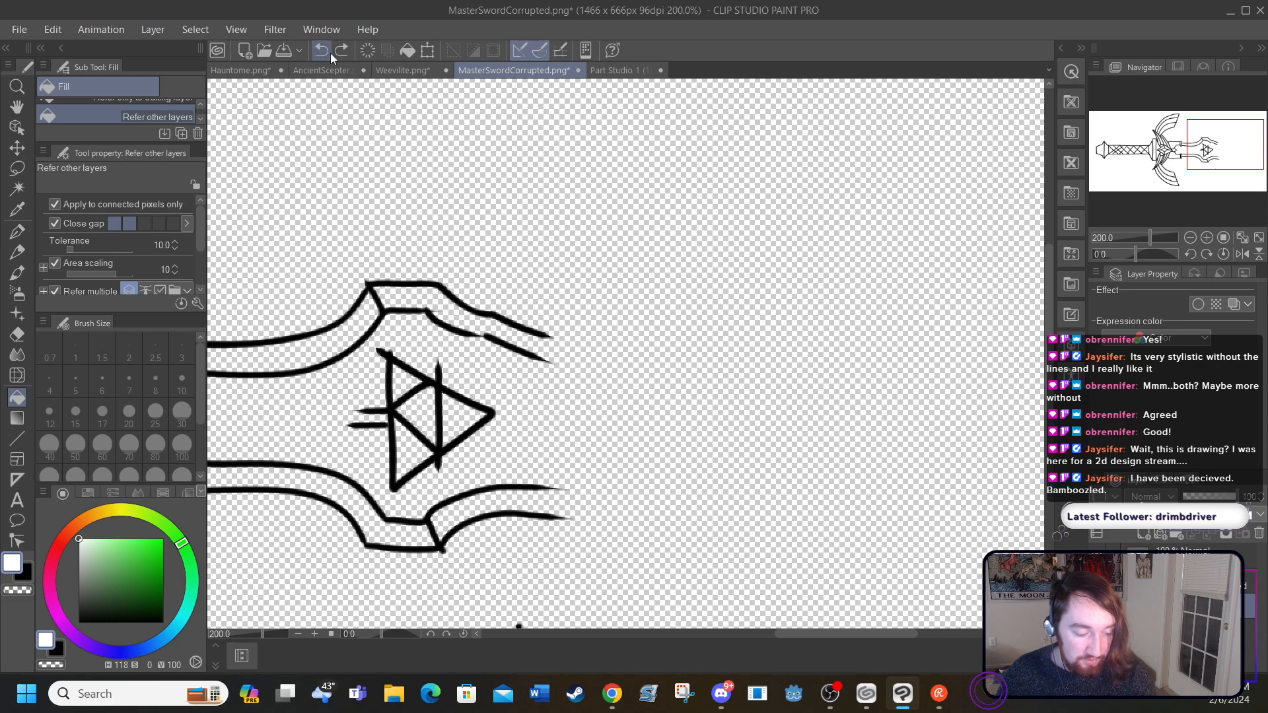
key("ctrl+z")
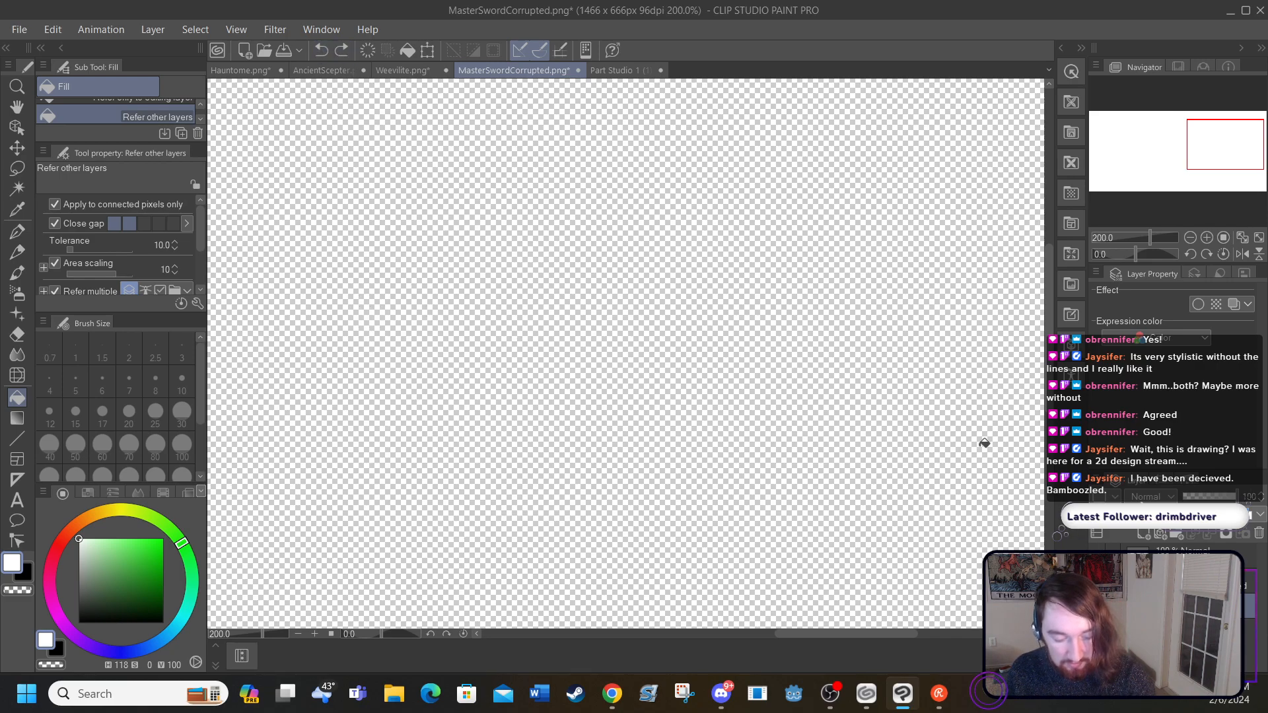
left_click(727, 357)
key("ctrl+z")
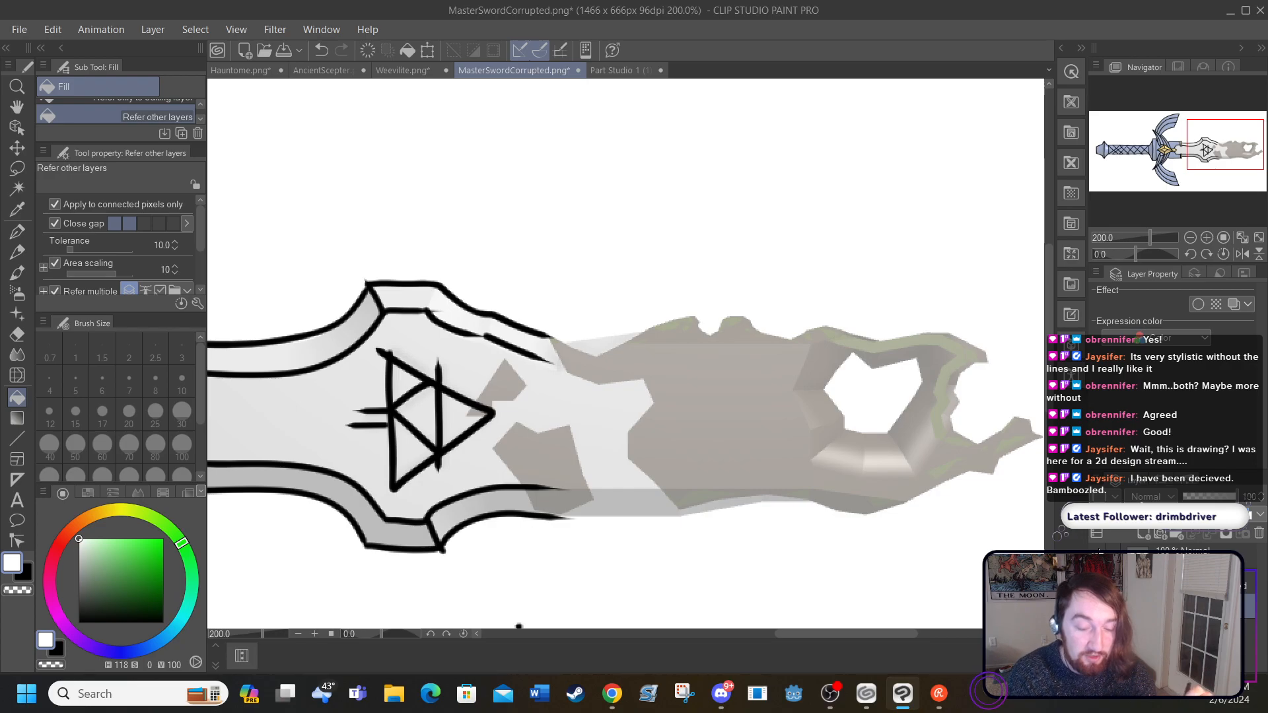
Step: Return to the G-pen on the line art layer, with black as the colour and stabilization set to 33
left_click_drag(772, 635, 783, 611)
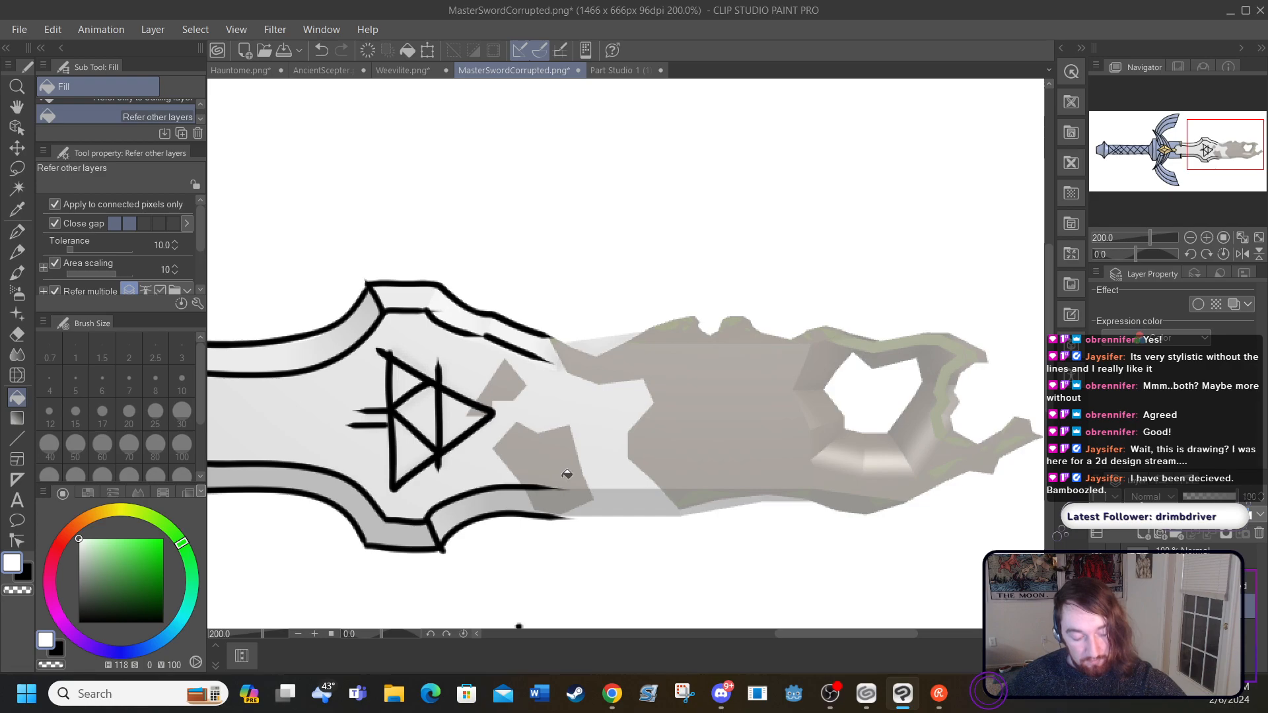
left_click(19, 231)
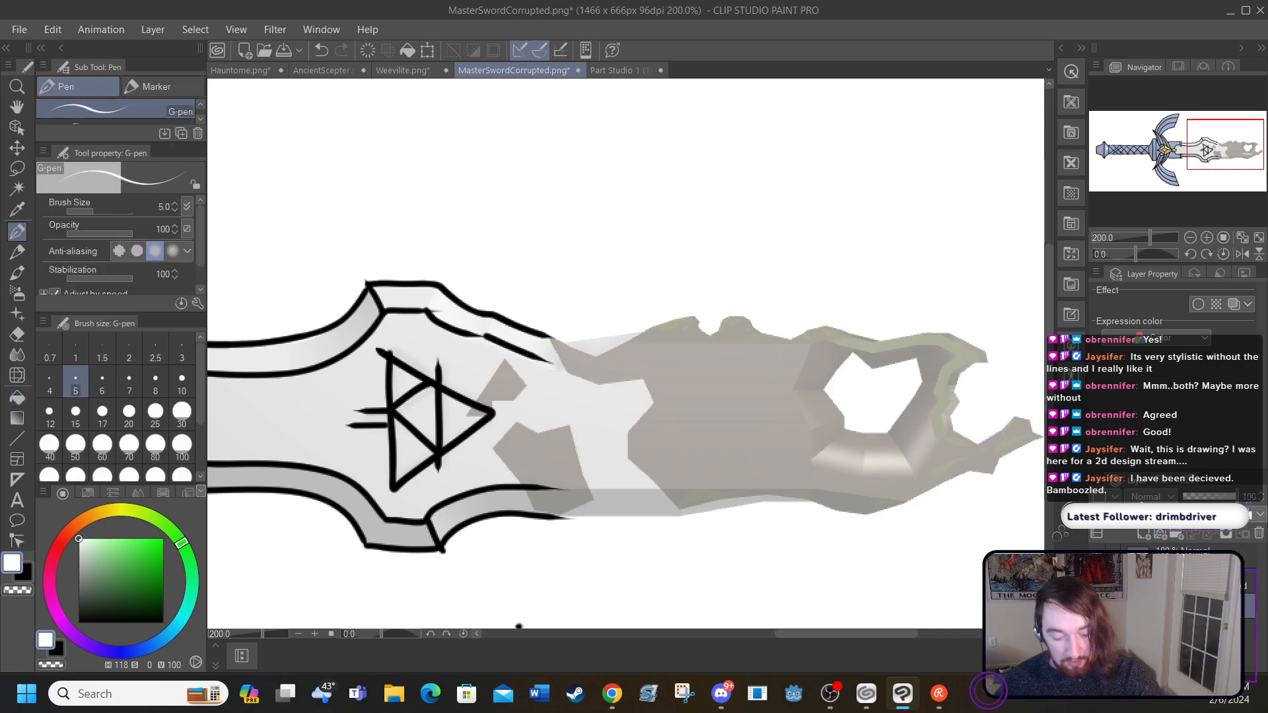
left_click(1173, 558)
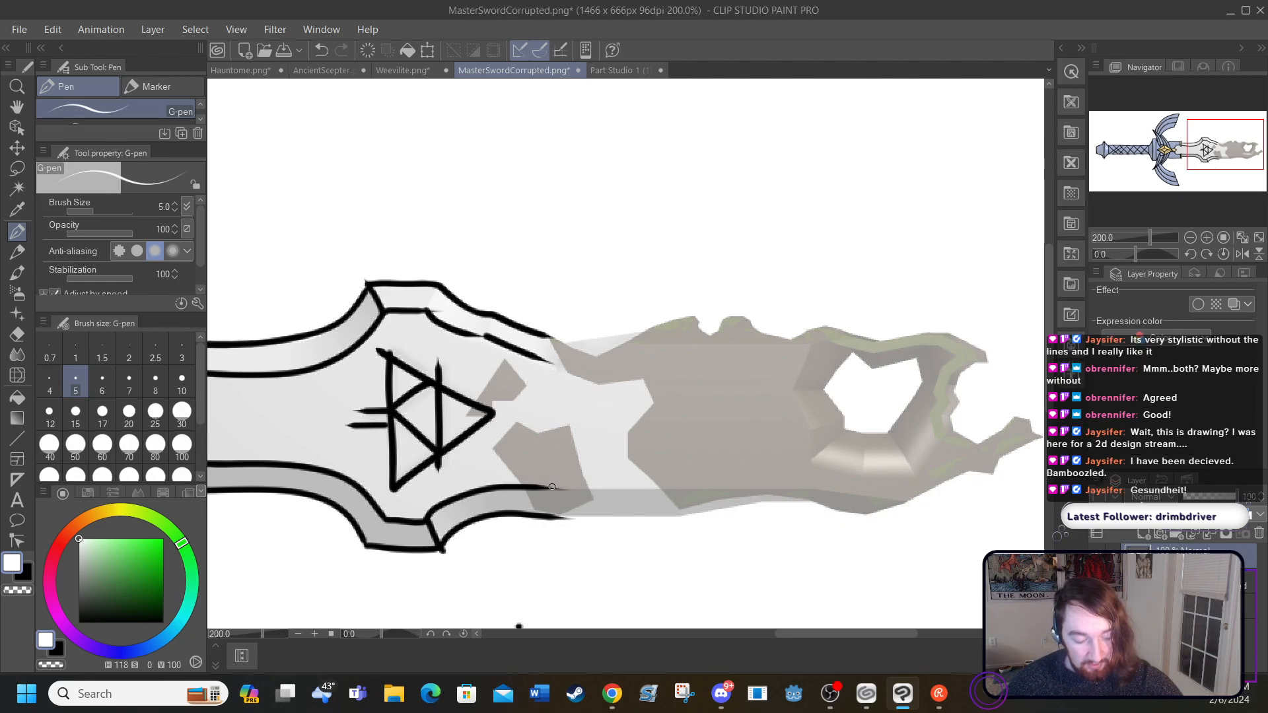
left_click_drag(549, 486, 611, 469)
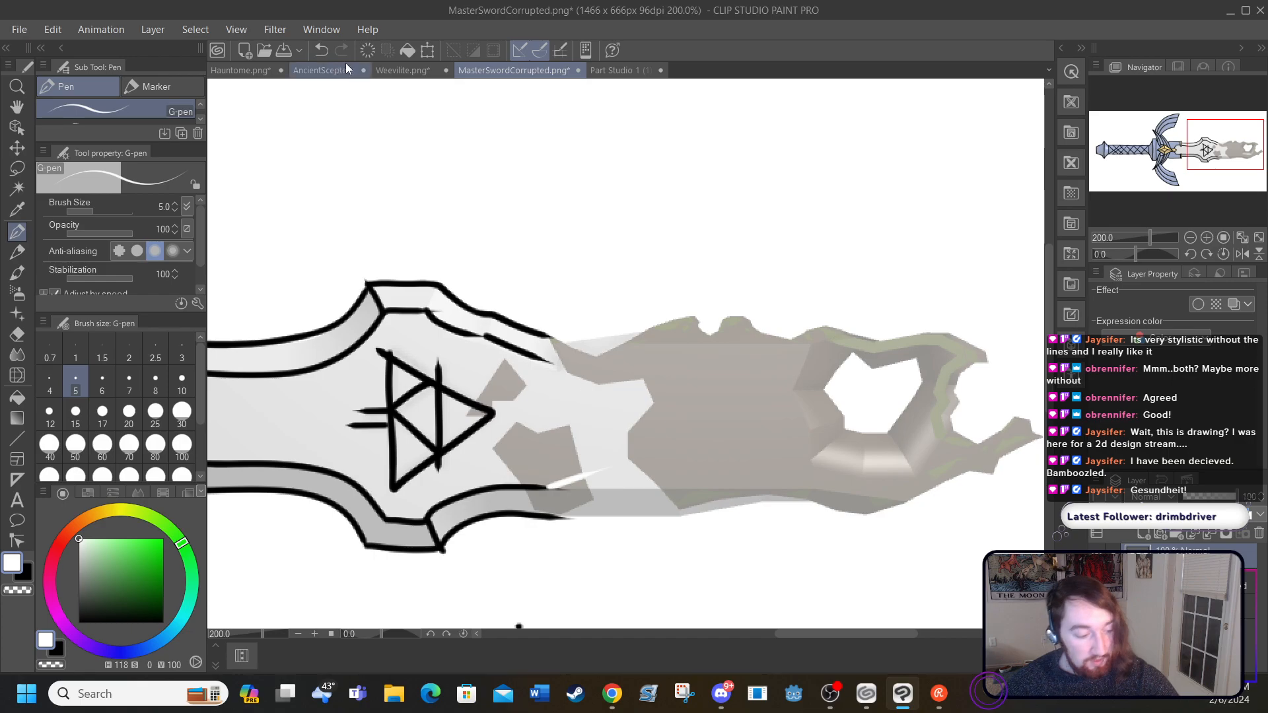
left_click(322, 50)
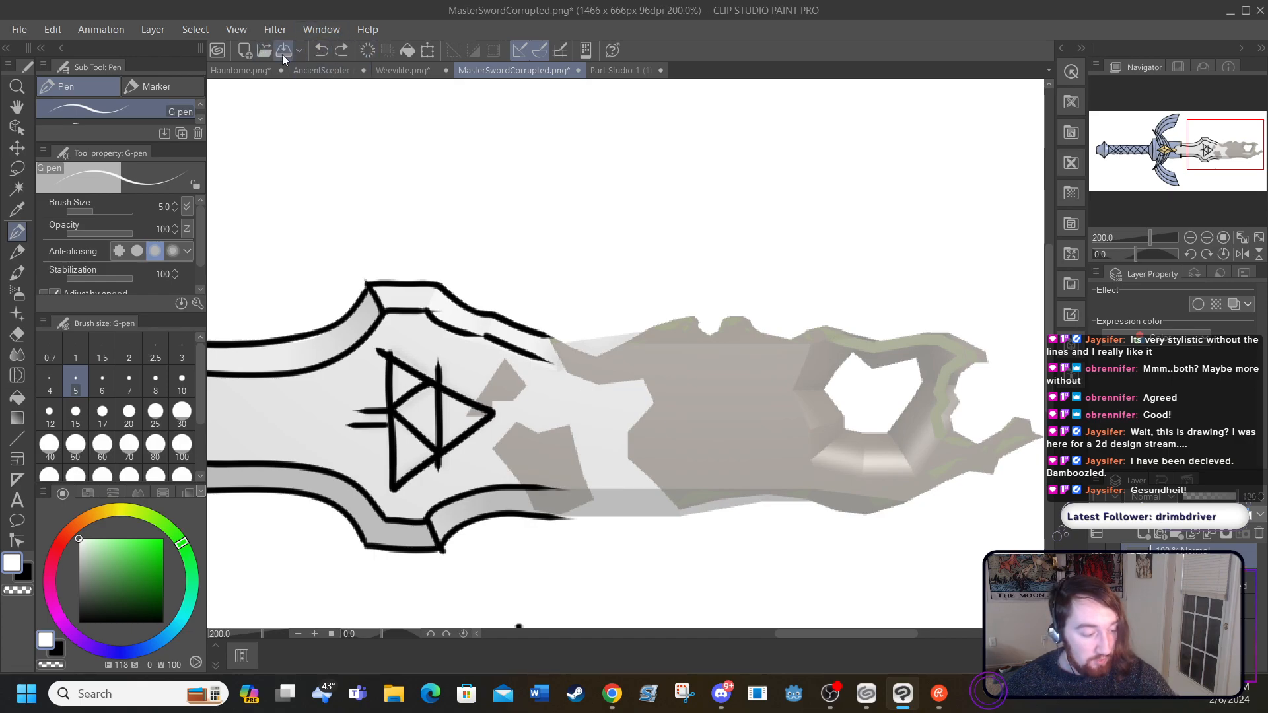
key("x")
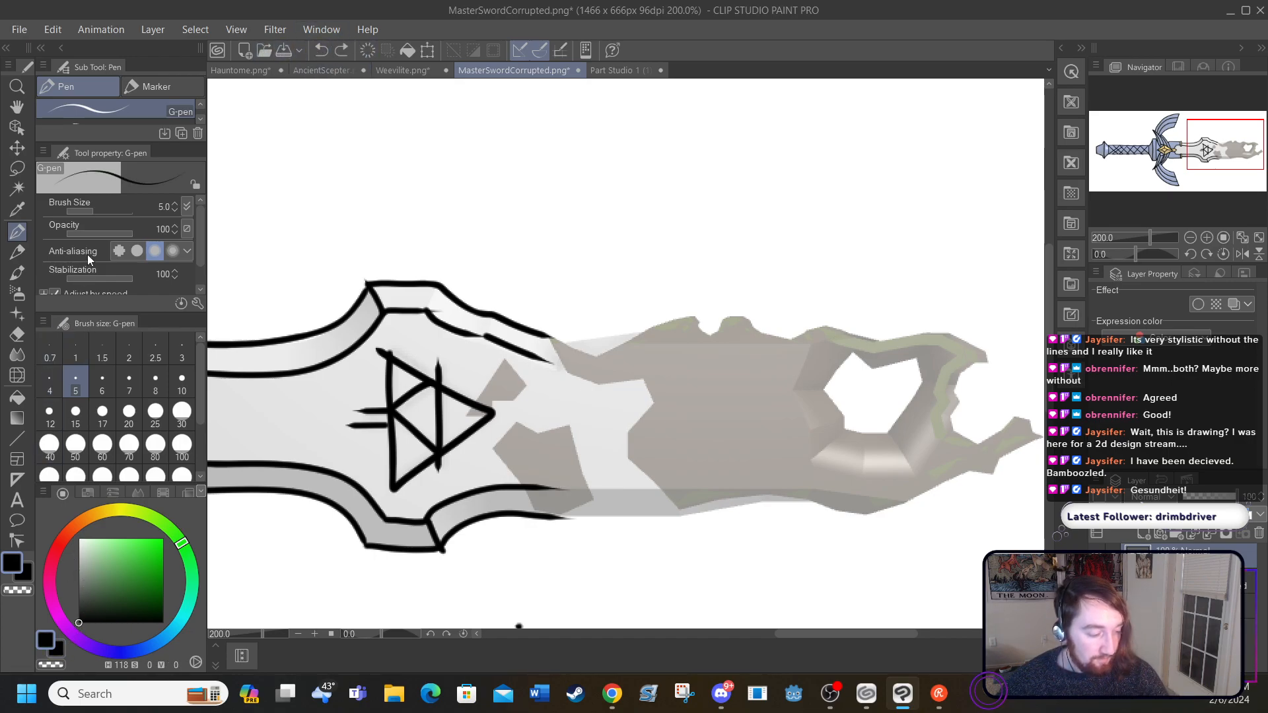
left_click_drag(101, 276, 110, 272)
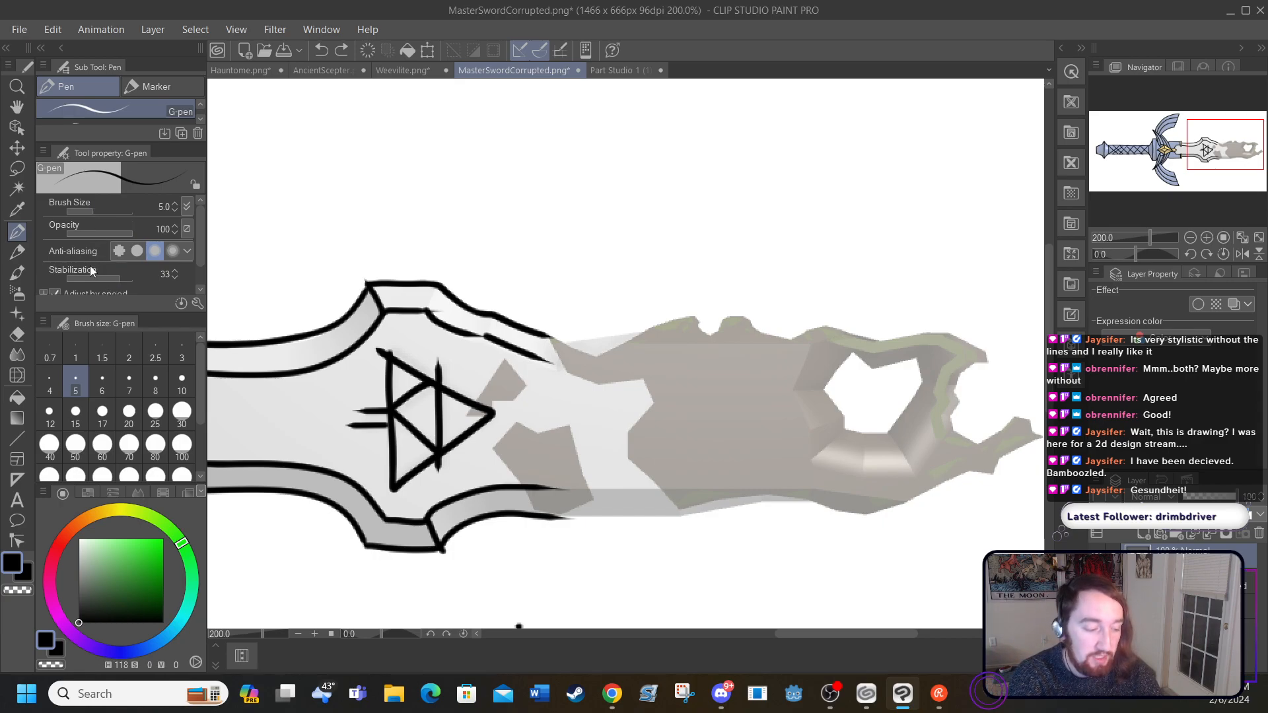
Step: Draw jagged inner bevel lines through the corroded section to a blunt tip and start the blade's lower outer edge
mouse_move(542, 361)
left_mouse_down()
mouse_move(699, 383)
mouse_move(759, 343)
left_mouse_up()
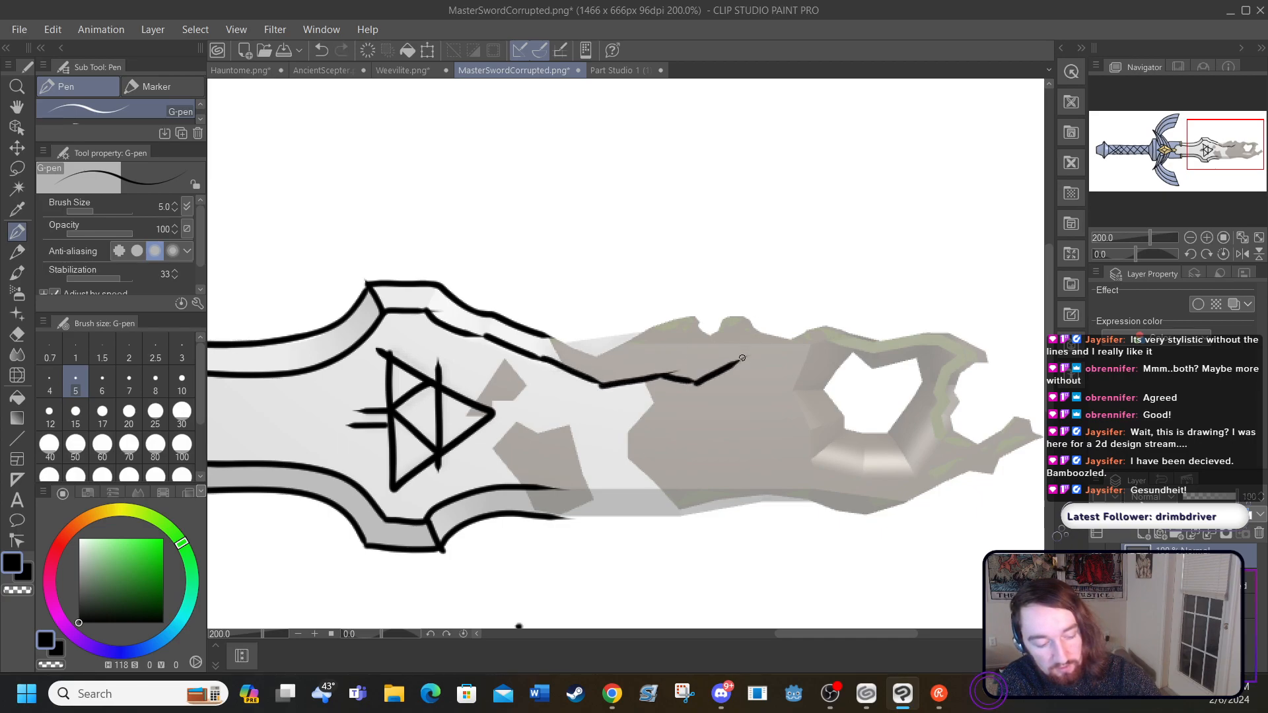
mouse_move(745, 359)
left_mouse_down()
mouse_move(815, 356)
mouse_move(765, 419)
mouse_move(813, 414)
mouse_move(798, 415)
mouse_move(823, 401)
mouse_move(864, 425)
mouse_move(894, 415)
left_mouse_up()
mouse_move(900, 408)
left_mouse_down()
mouse_move(913, 374)
mouse_move(959, 370)
left_mouse_up()
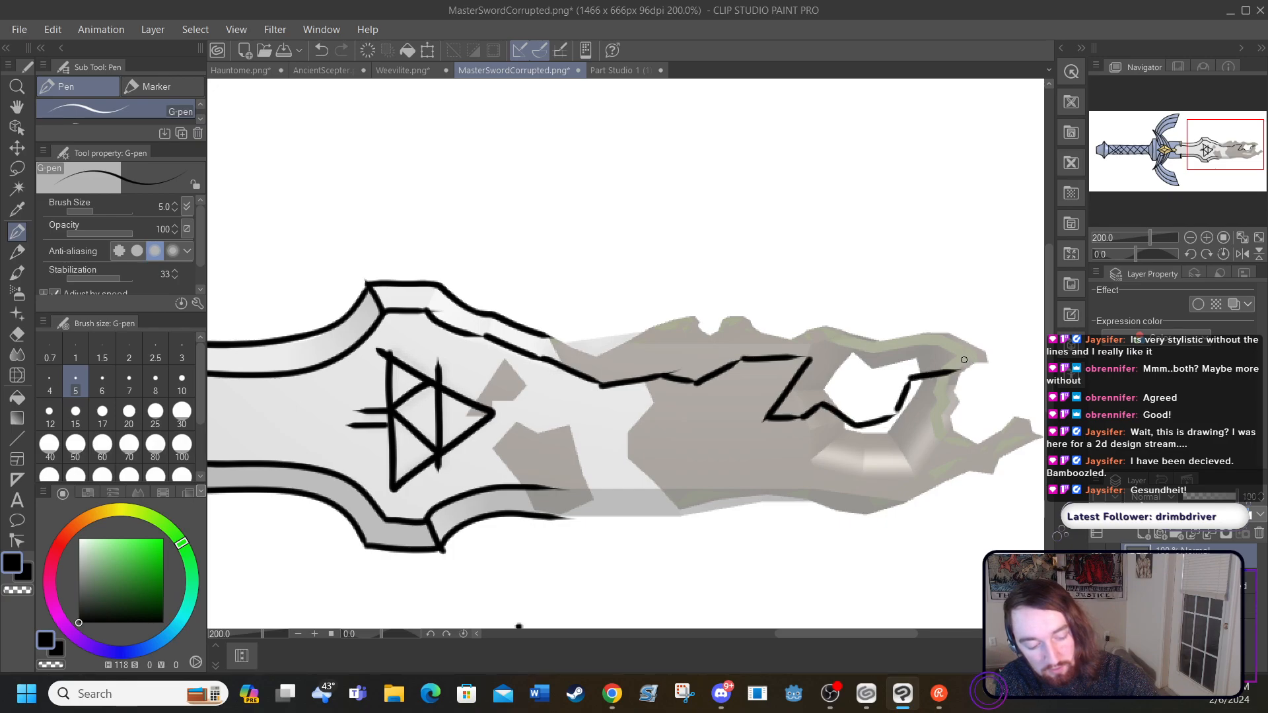
mouse_move(555, 490)
left_mouse_down()
mouse_move(716, 455)
mouse_move(694, 459)
mouse_move(689, 435)
mouse_move(801, 473)
mouse_move(904, 466)
mouse_move(883, 469)
mouse_move(977, 420)
mouse_move(967, 420)
mouse_move(972, 372)
left_mouse_up()
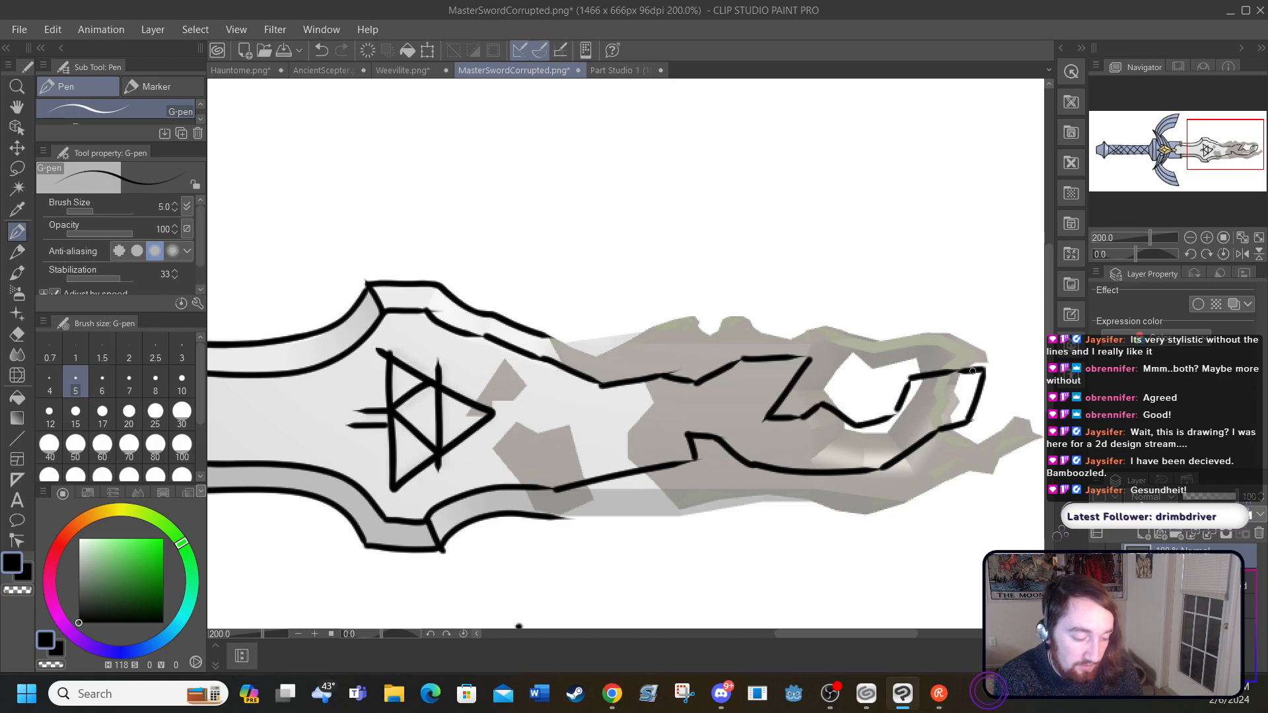
mouse_move(565, 521)
left_mouse_down()
mouse_move(676, 496)
mouse_move(648, 507)
mouse_move(684, 506)
mouse_move(712, 476)
mouse_move(765, 467)
left_mouse_up()
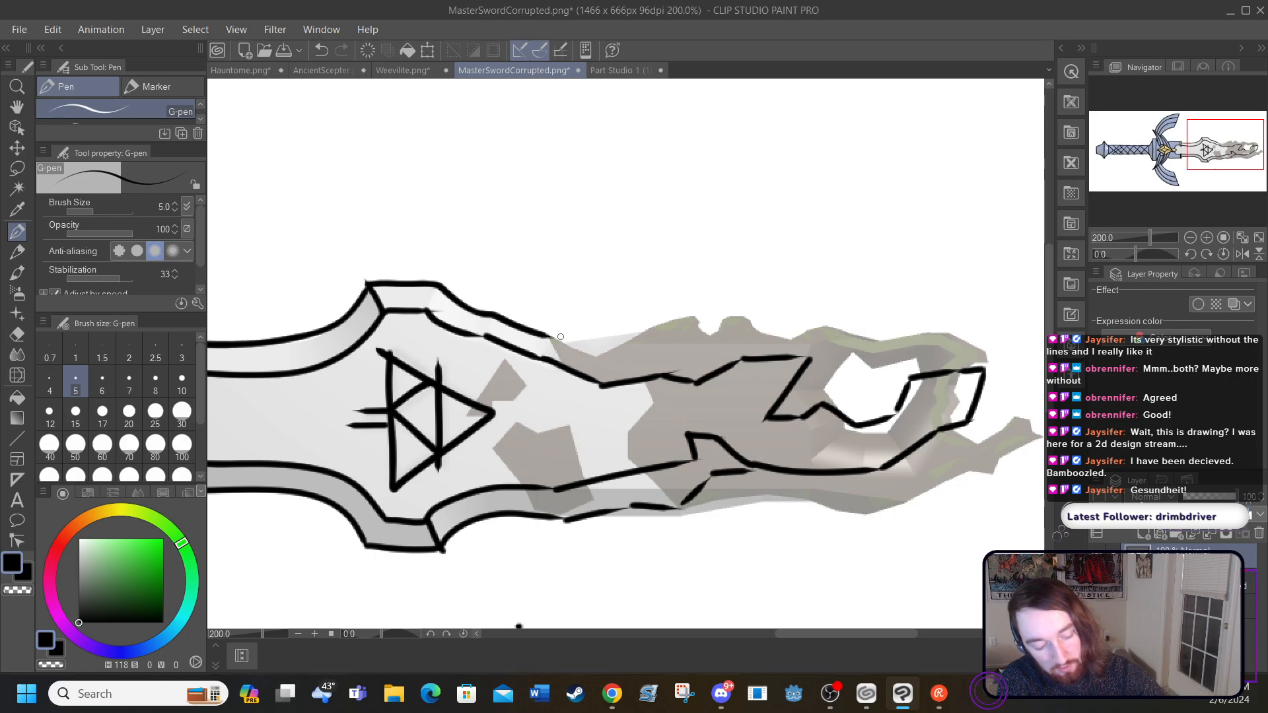
mouse_move(556, 337)
left_mouse_down()
mouse_move(637, 369)
mouse_move(697, 371)
mouse_move(718, 356)
left_mouse_up()
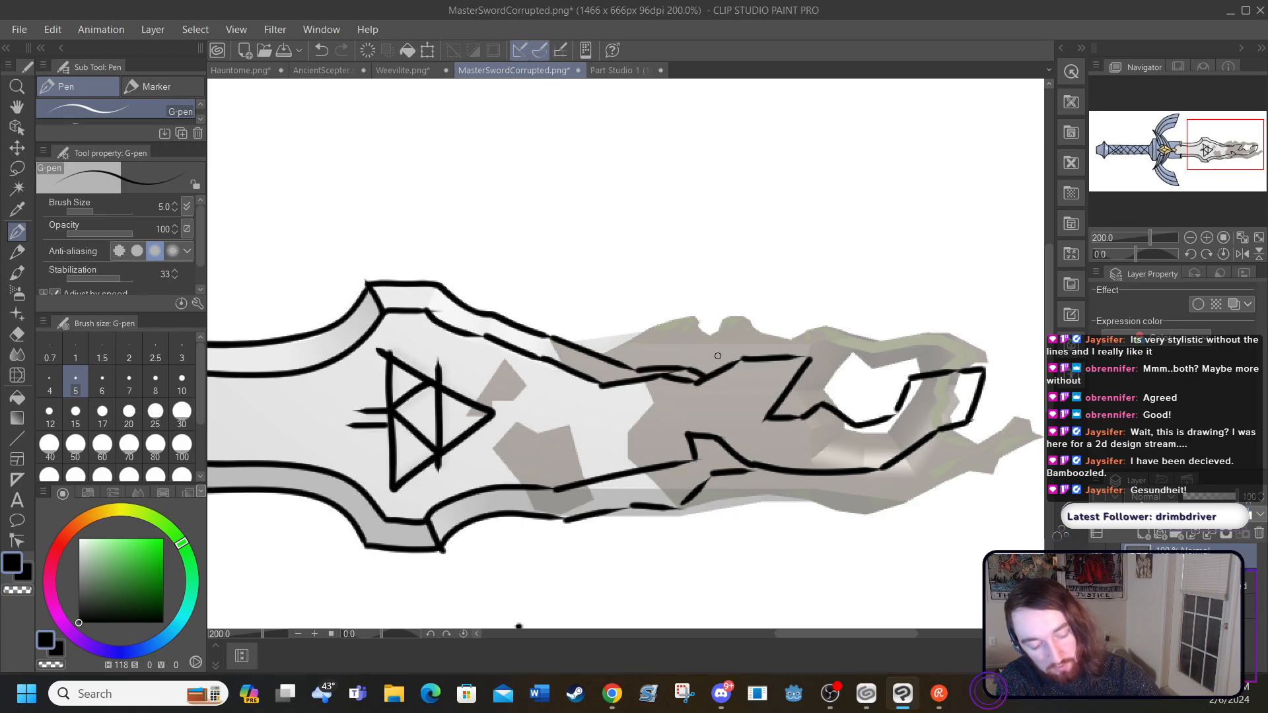
mouse_move(813, 362)
left_mouse_down()
mouse_move(819, 379)
mouse_move(792, 383)
left_mouse_up()
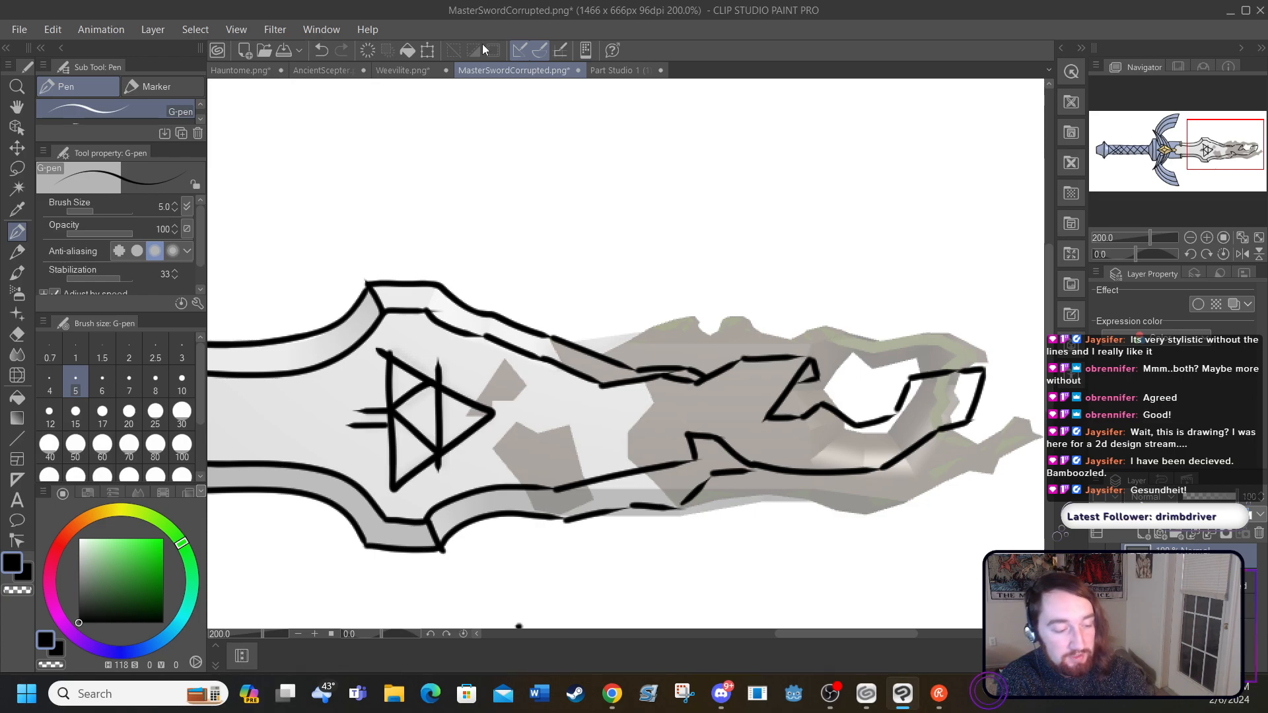
left_click(319, 51)
left_click(319, 51)
left_click(319, 51)
left_click(319, 51)
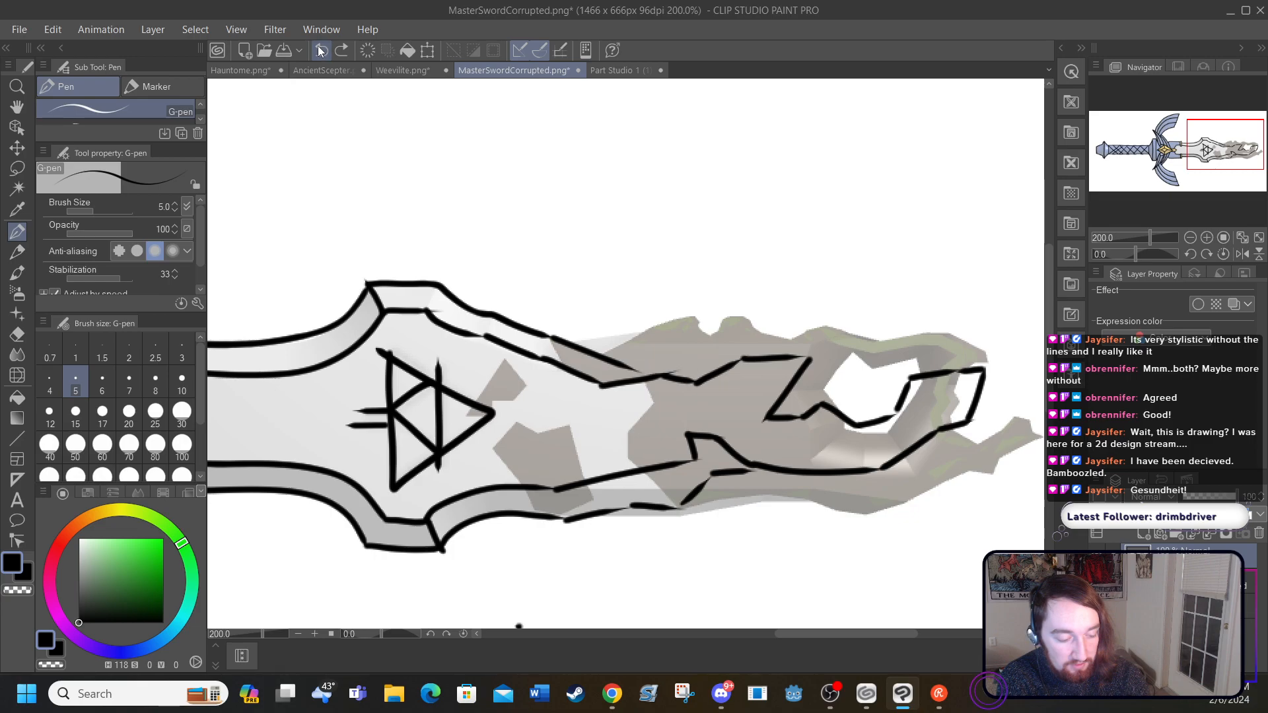
left_click(318, 51)
left_click(316, 51)
left_click(318, 51)
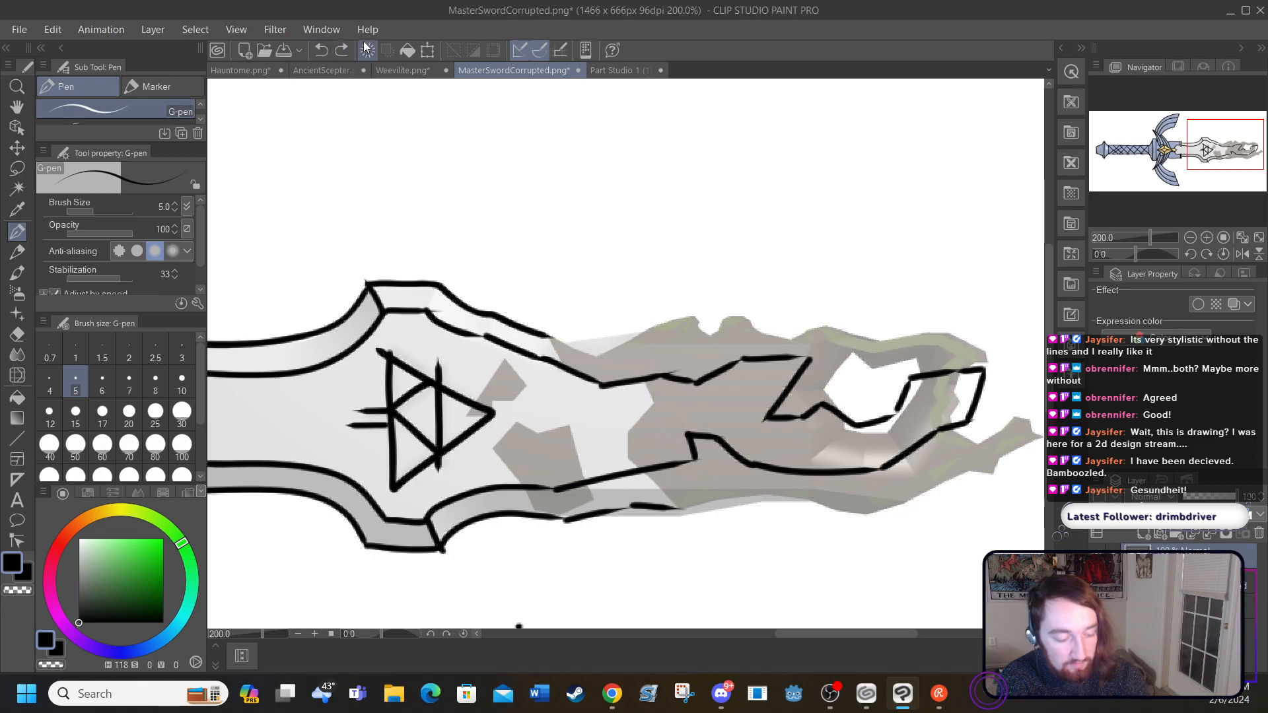
Step: Draw the blade's lower and upper outer edges across the corroded section to the tip
mouse_move(682, 508)
left_mouse_down()
mouse_move(730, 486)
mouse_move(807, 490)
mouse_move(921, 470)
mouse_move(958, 420)
left_mouse_up()
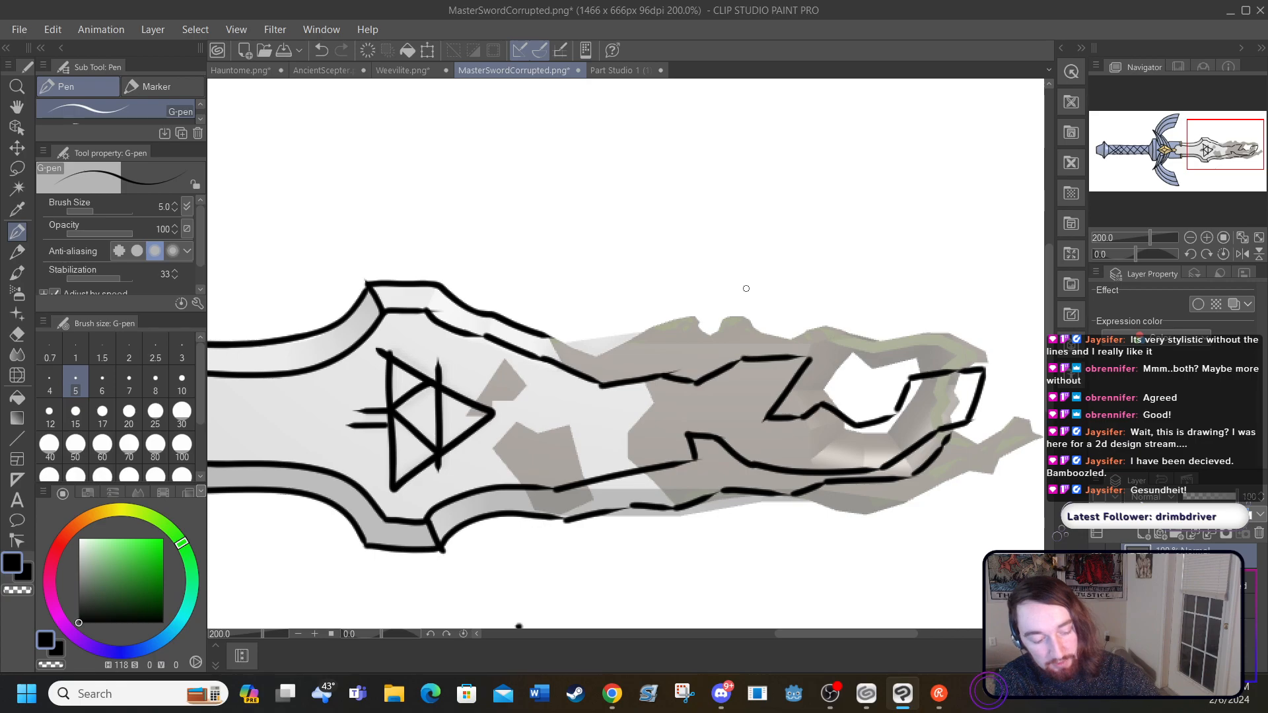
mouse_move(549, 338)
left_mouse_down()
mouse_move(647, 363)
mouse_move(741, 337)
mouse_move(729, 345)
mouse_move(846, 337)
mouse_move(818, 374)
mouse_move(848, 377)
mouse_move(893, 358)
left_mouse_up()
left_click_drag(881, 362, 963, 367)
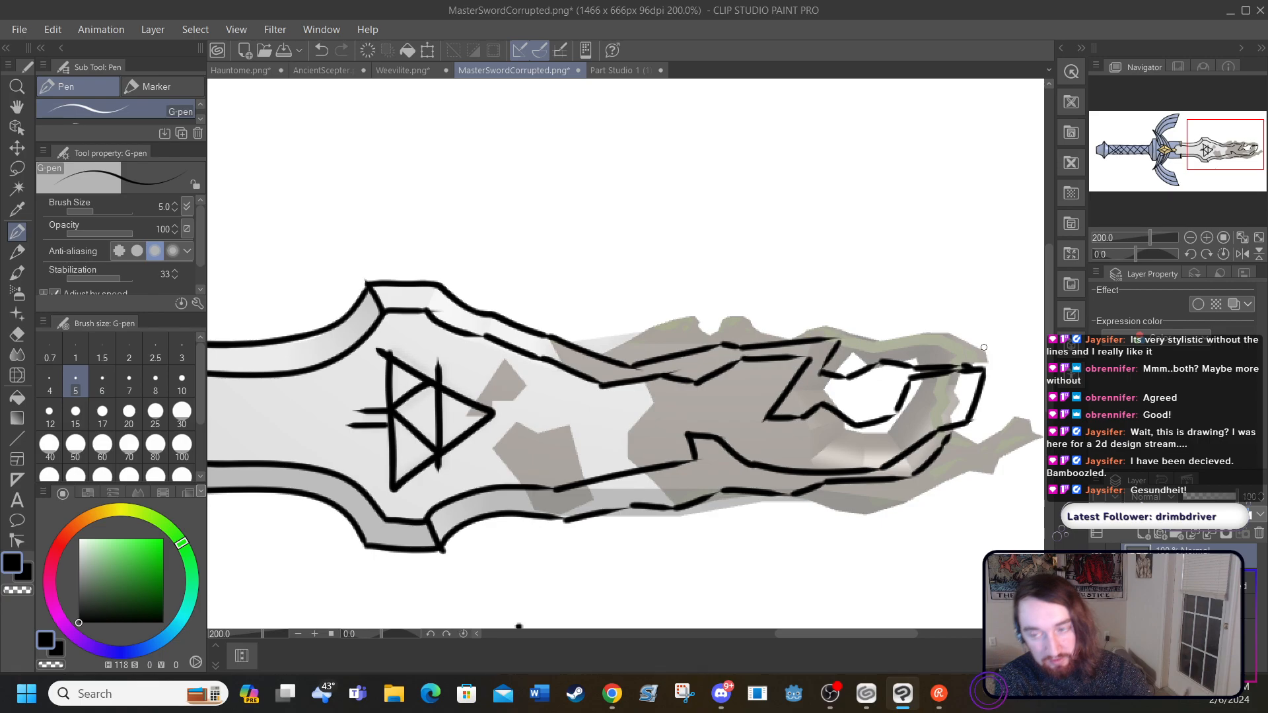
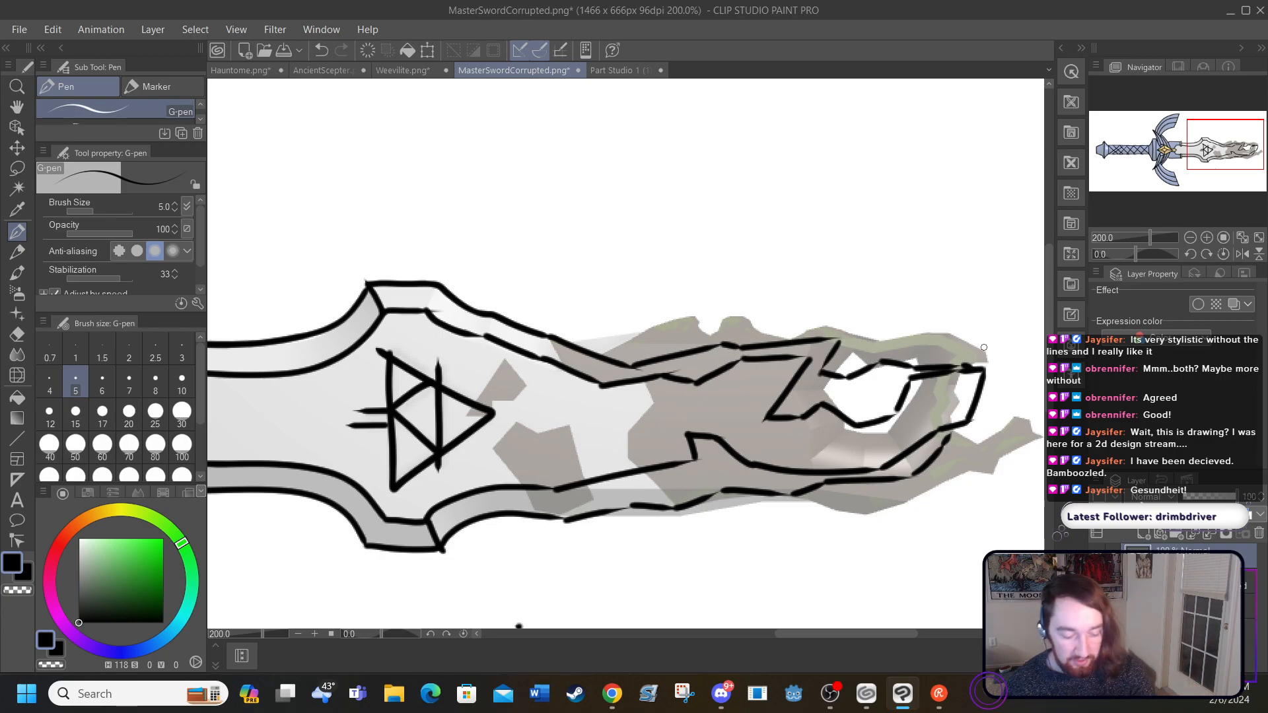
Step: Select the reference sword layer and move the image upward, clear of the line art
left_click_drag(787, 634, 583, 633)
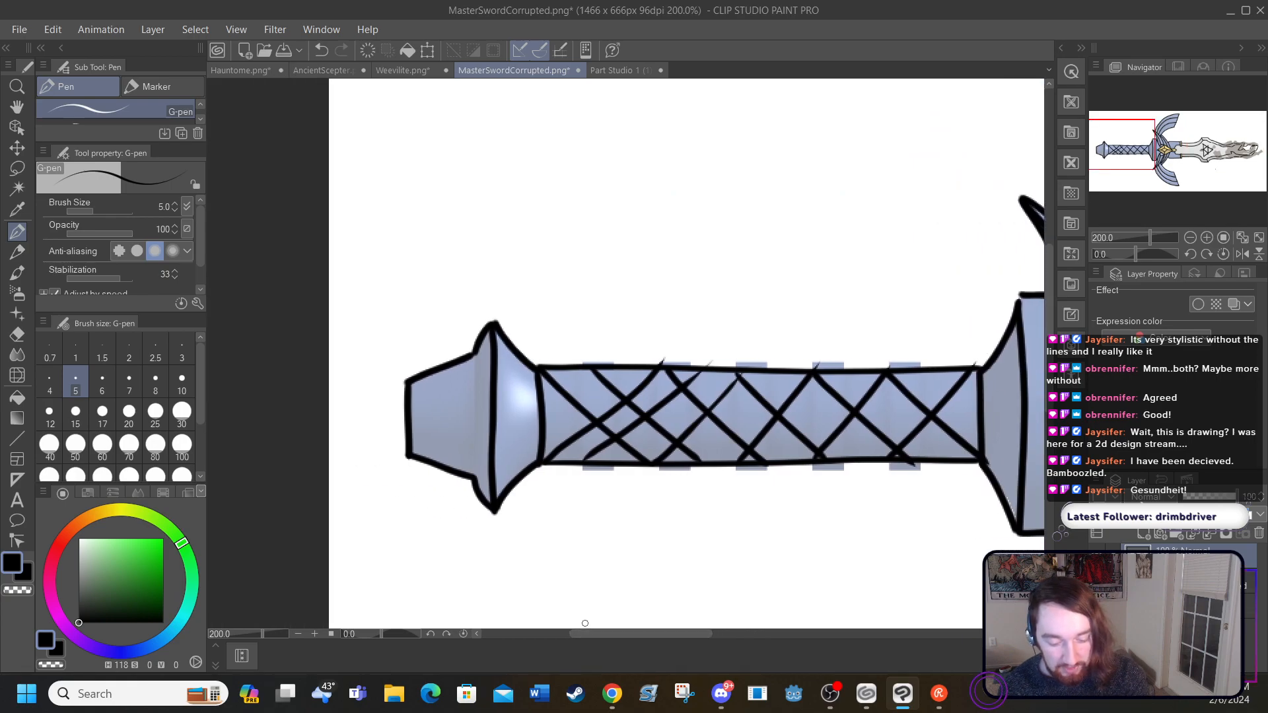
left_click(1199, 585)
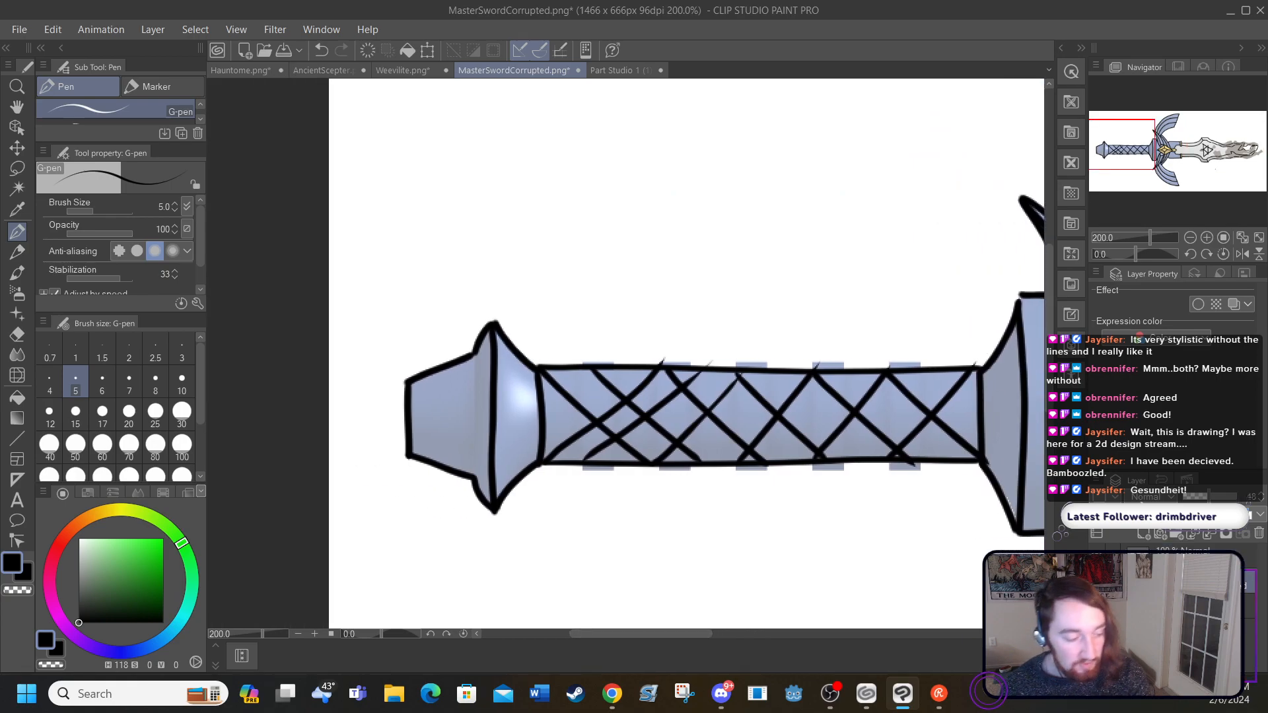
left_click(17, 147)
left_click_drag(456, 402, 441, 210)
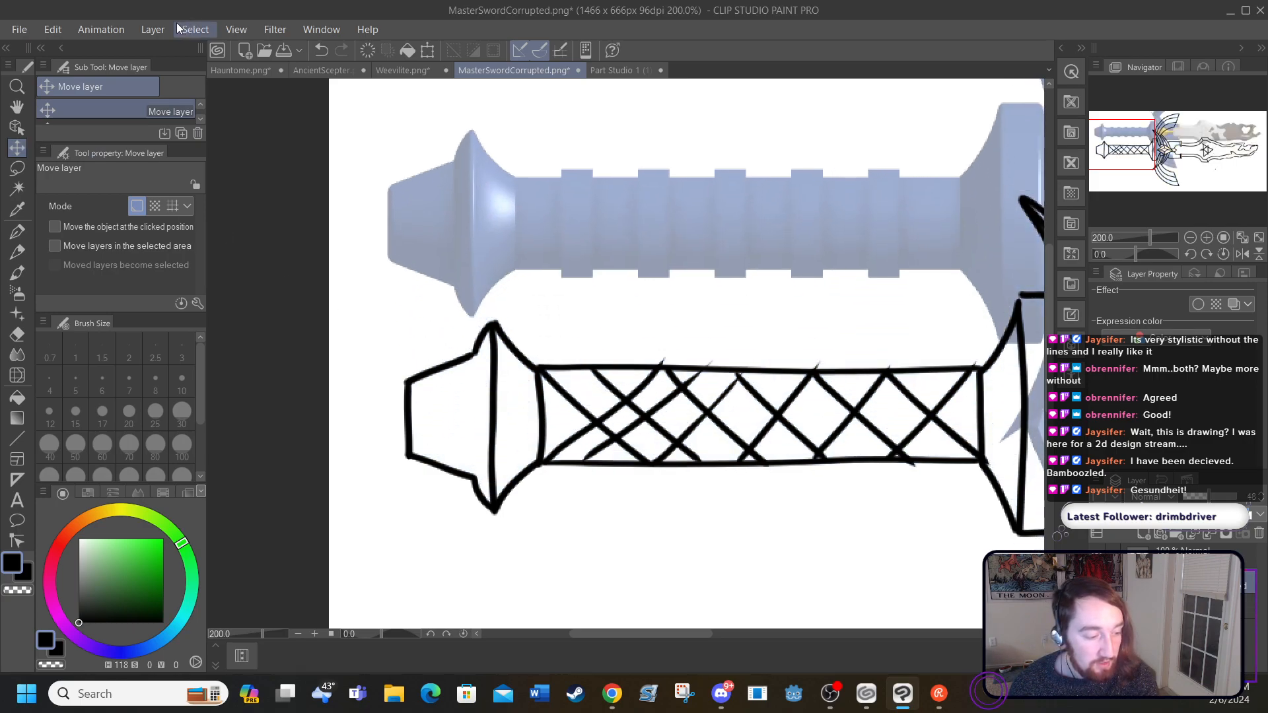
Step: Scale the reference sword image down to less than half size and move it to the canvas's lower-left area
left_click(427, 50)
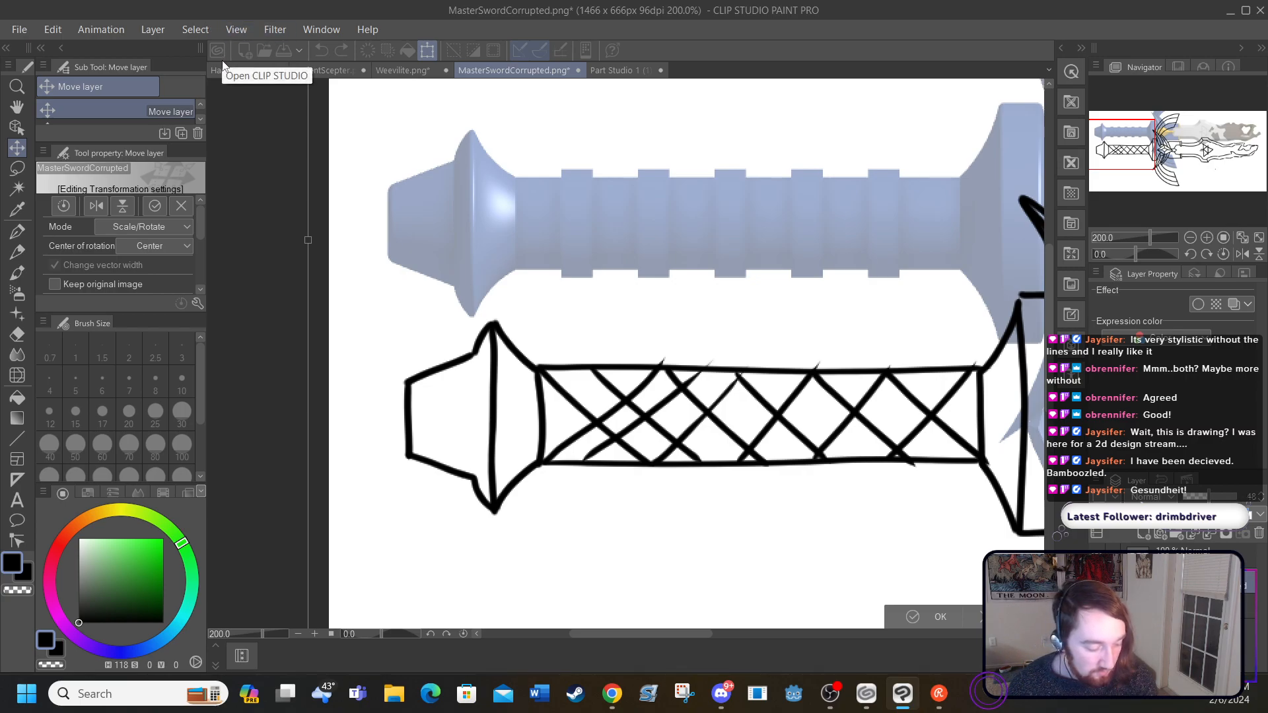
left_click(236, 29)
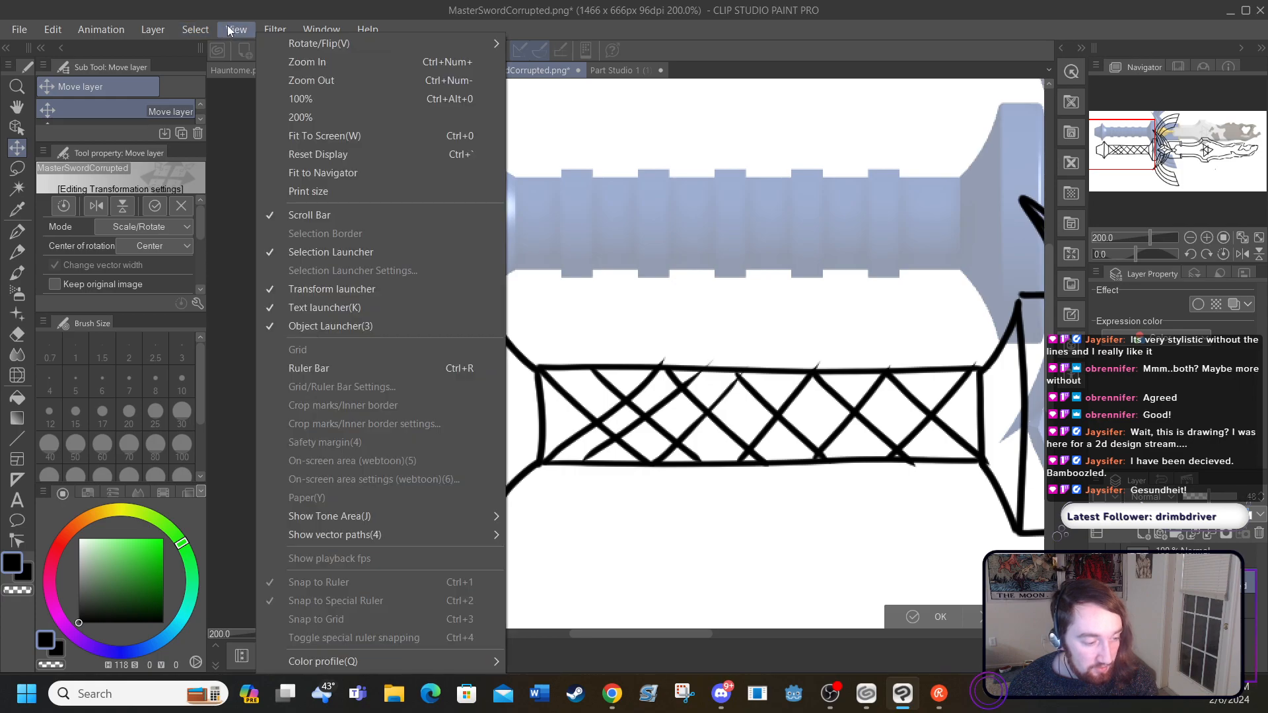
left_click(288, 135)
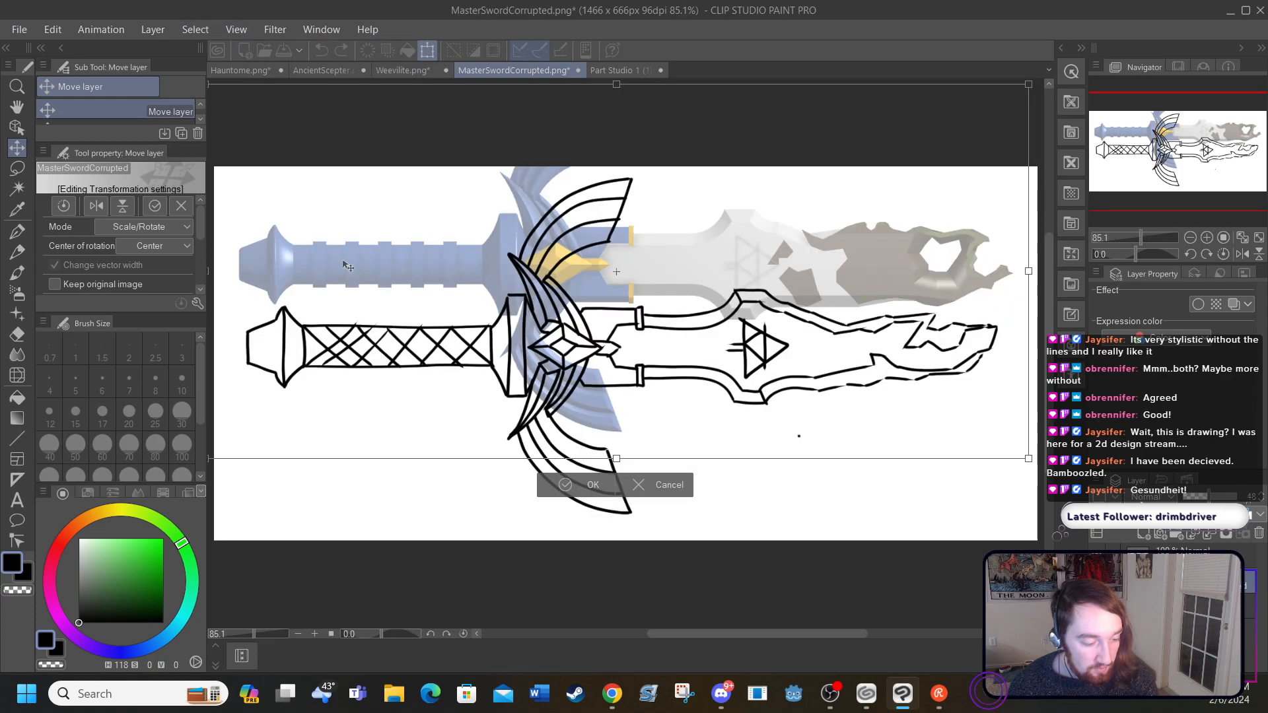
left_click_drag(208, 458, 187, 413)
left_click_drag(197, 456, 505, 316)
left_click_drag(649, 233, 414, 472)
left_click_drag(270, 554, 449, 459)
left_click_drag(579, 413, 312, 480)
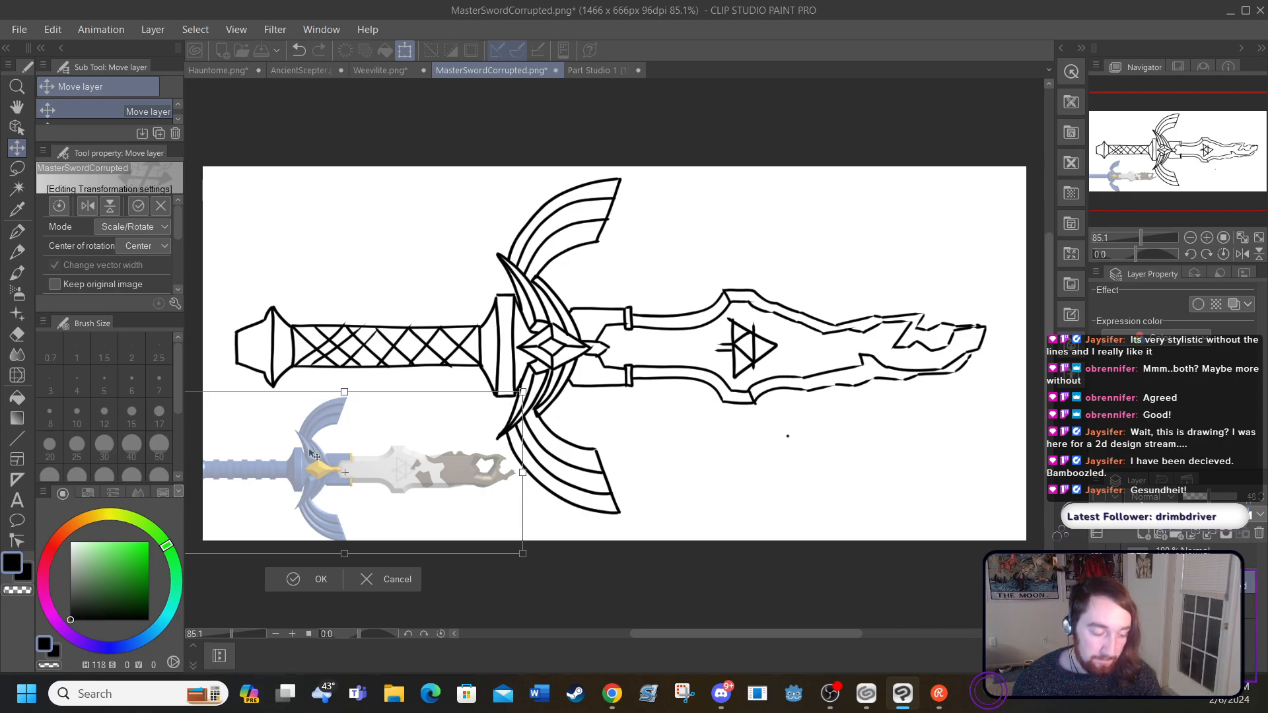
Step: Shrink the reference sword slightly more, place it fully on the canvas below the handle, and apply the transformation
left_click_drag(522, 393, 466, 418)
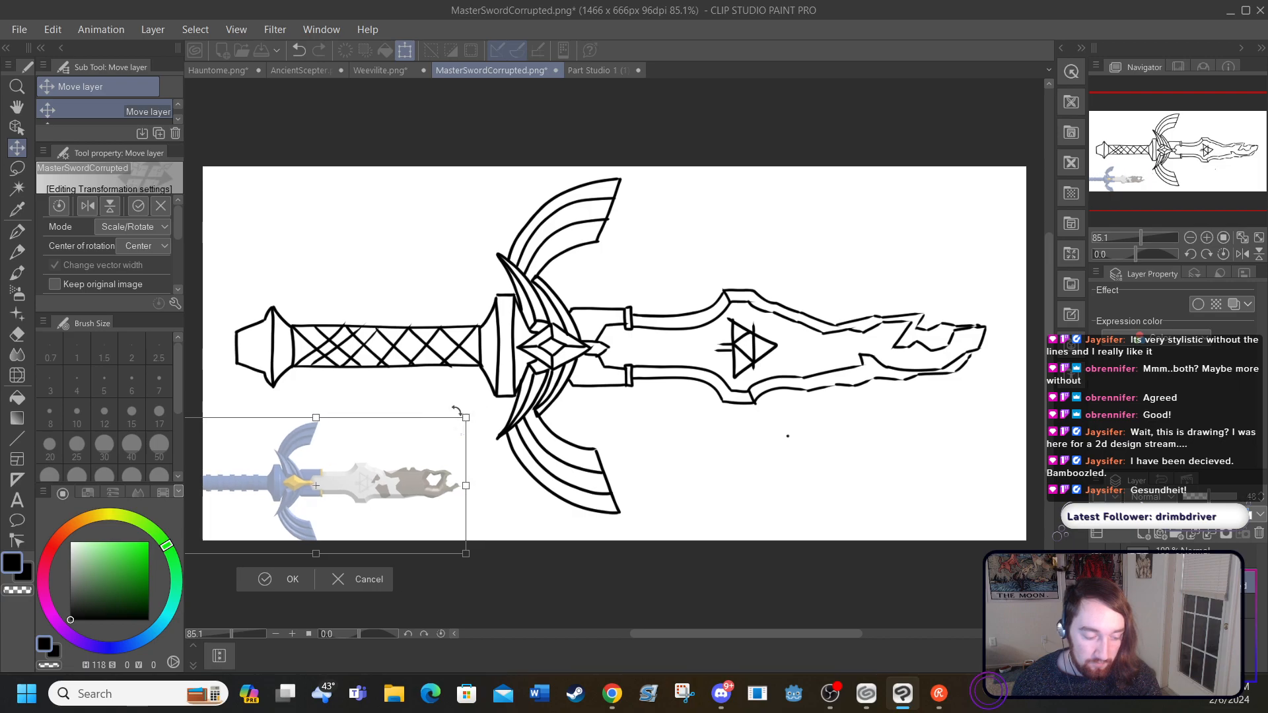
left_click_drag(310, 479, 333, 451)
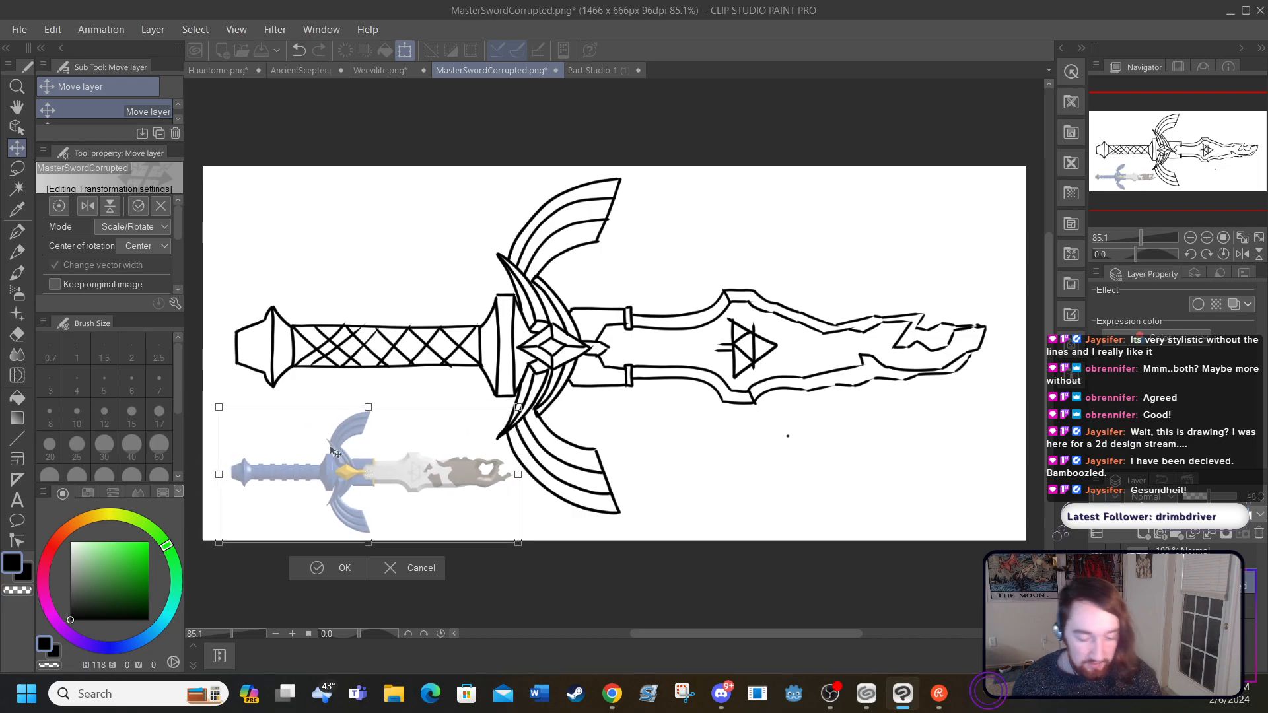
left_click(1231, 492)
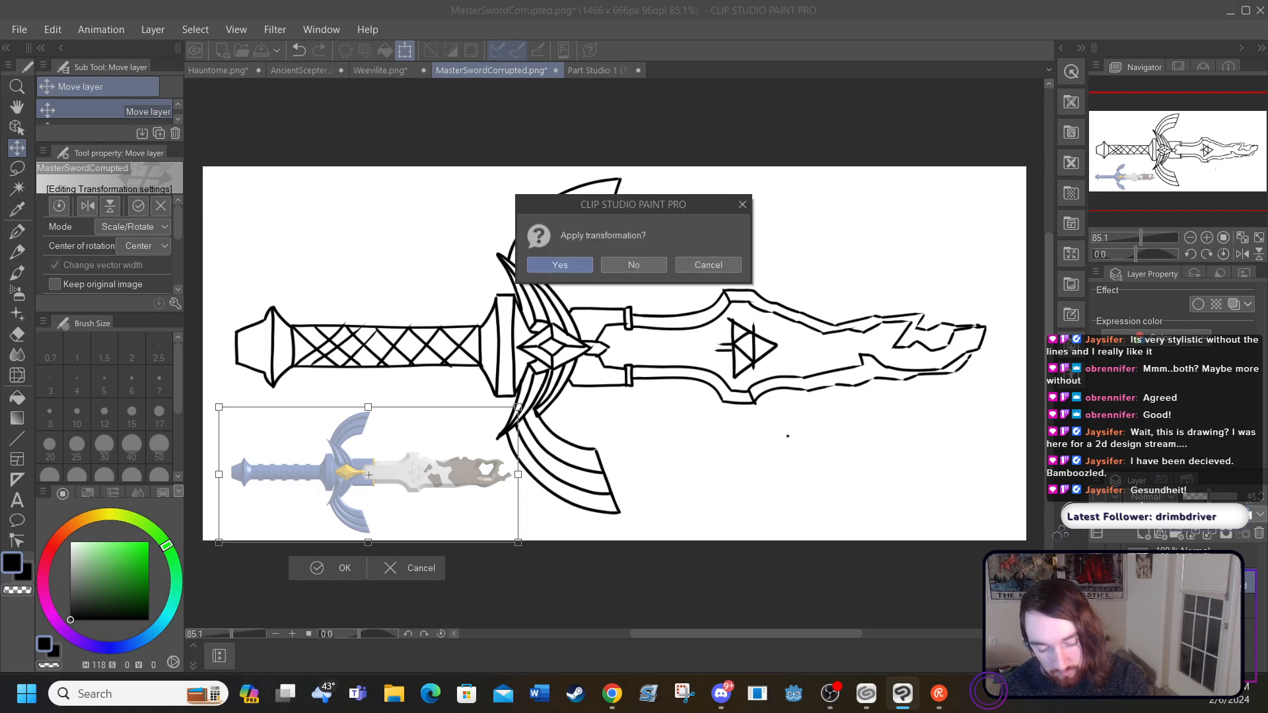
left_click(565, 264)
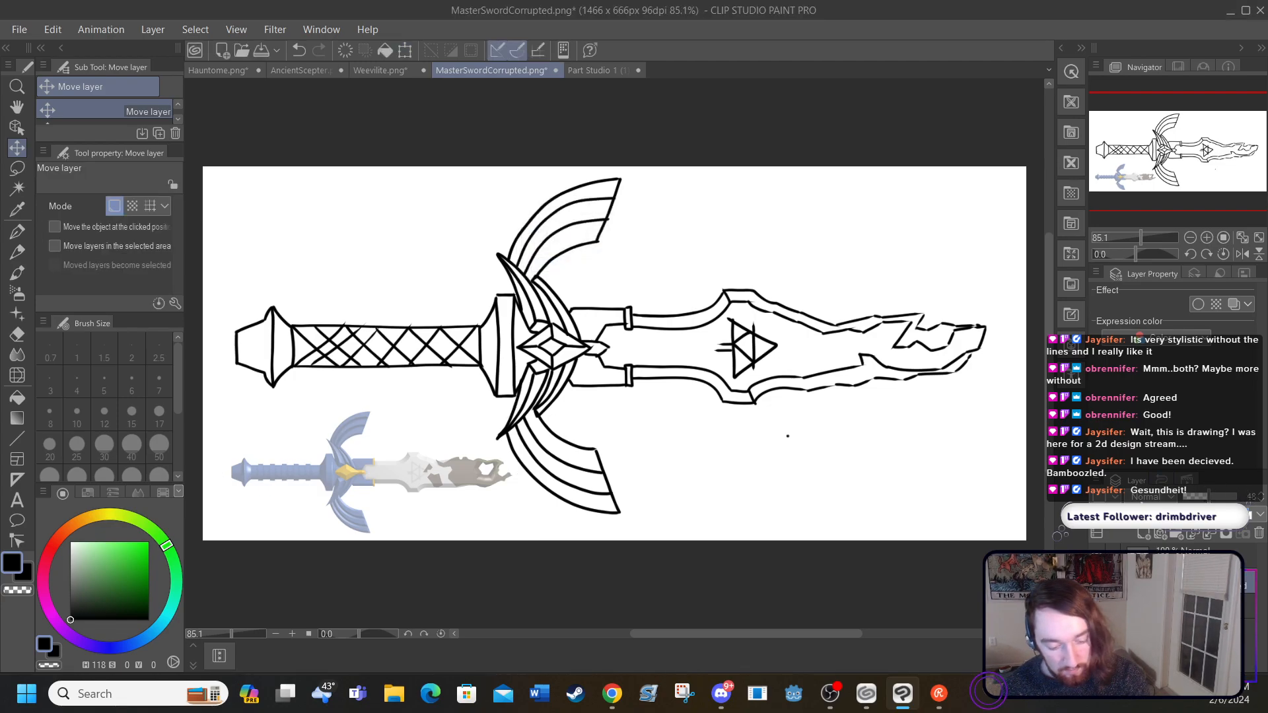
Step: Set the reference sword layer's opacity to 100 and reselect the layer above it
left_click_drag(1203, 502, 1260, 502)
left_click(1212, 558)
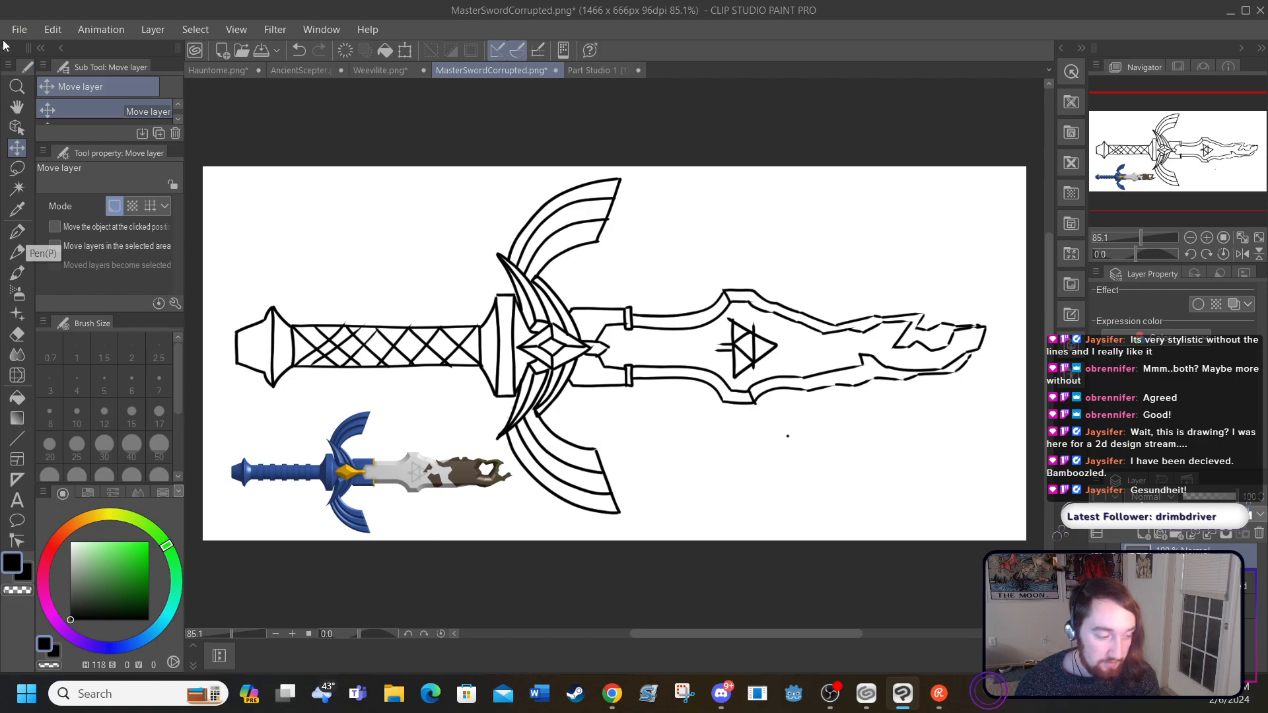
left_click(149, 27)
mouse_move(161, 65)
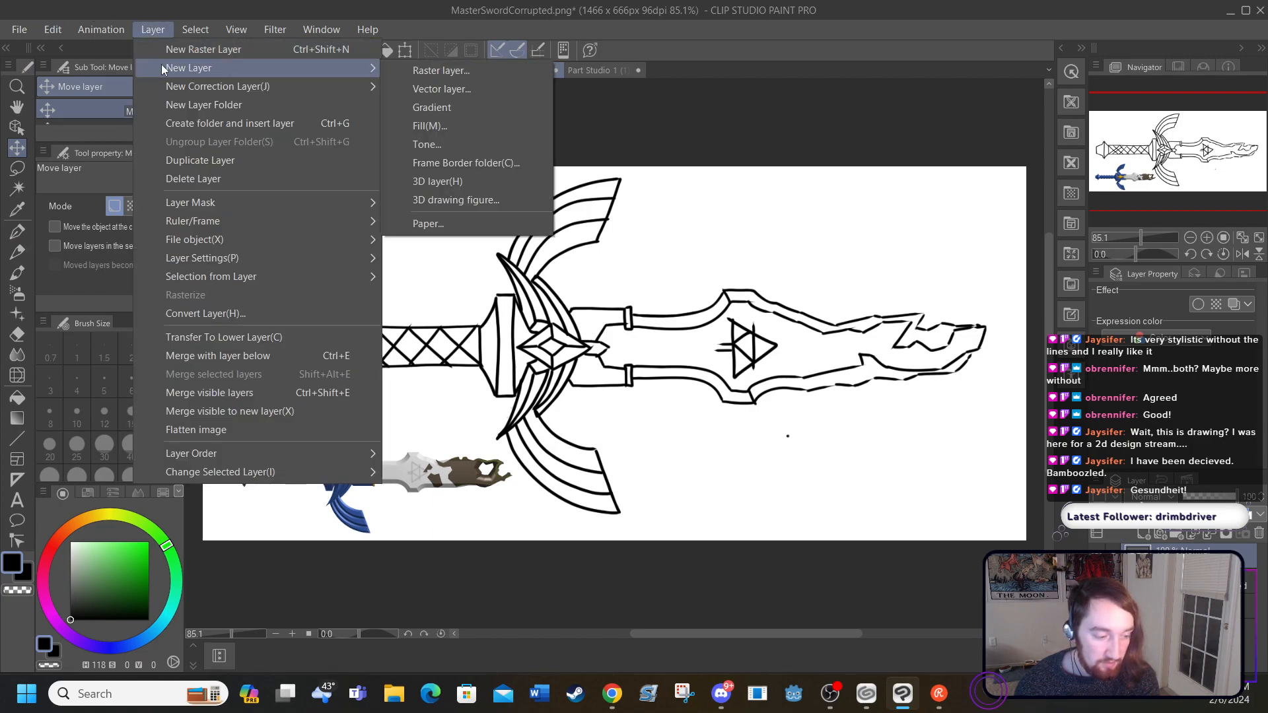
left_click(388, 69)
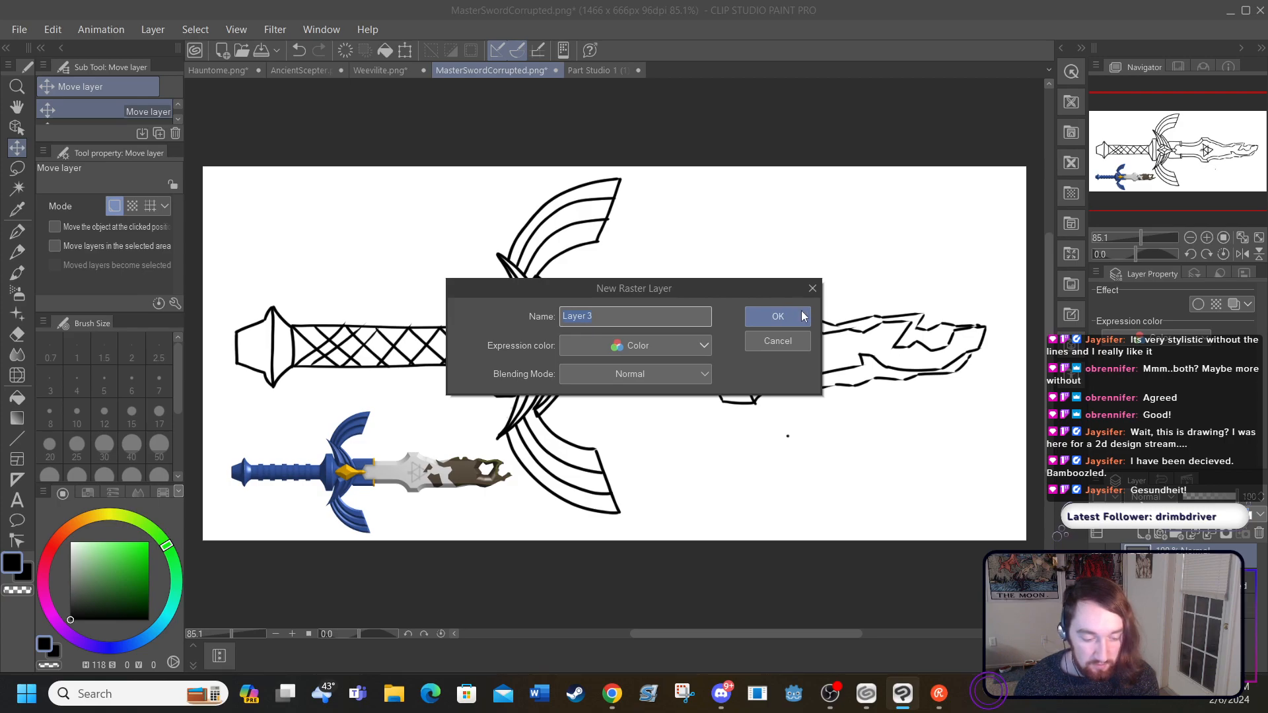
left_click(780, 345)
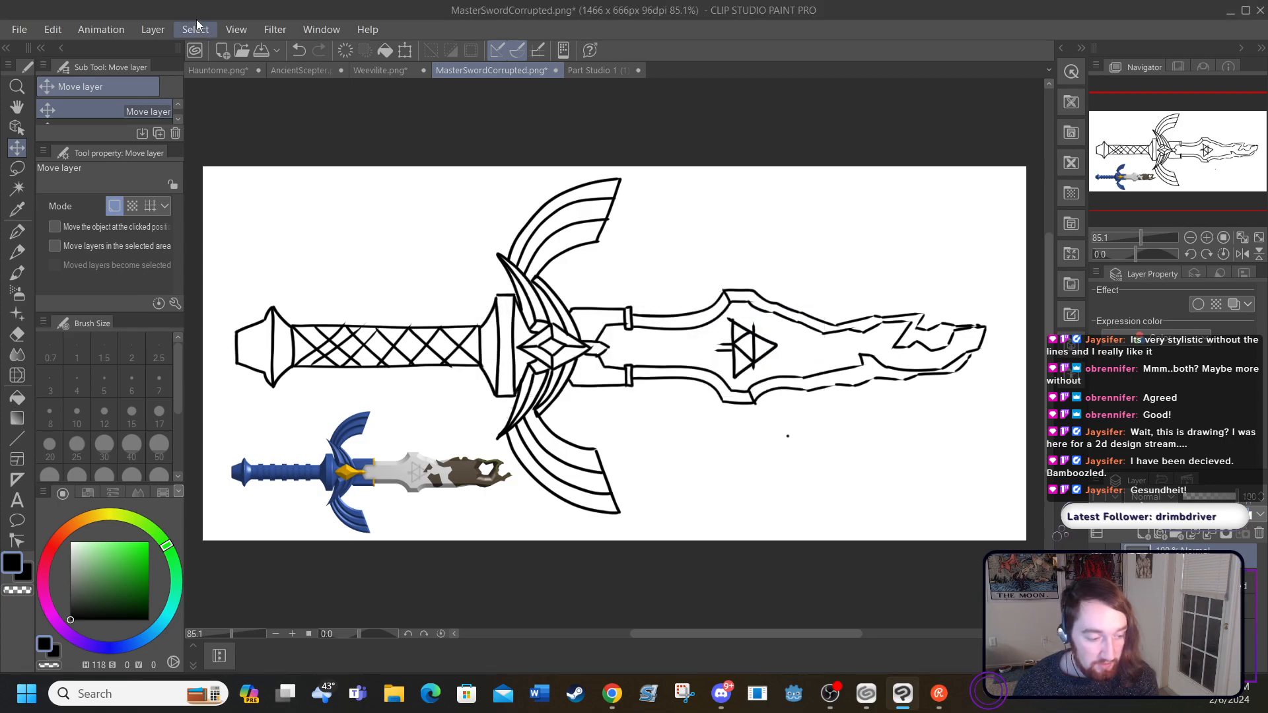
Step: Add a new raster layer for the colours
left_click(153, 29)
left_click(181, 47)
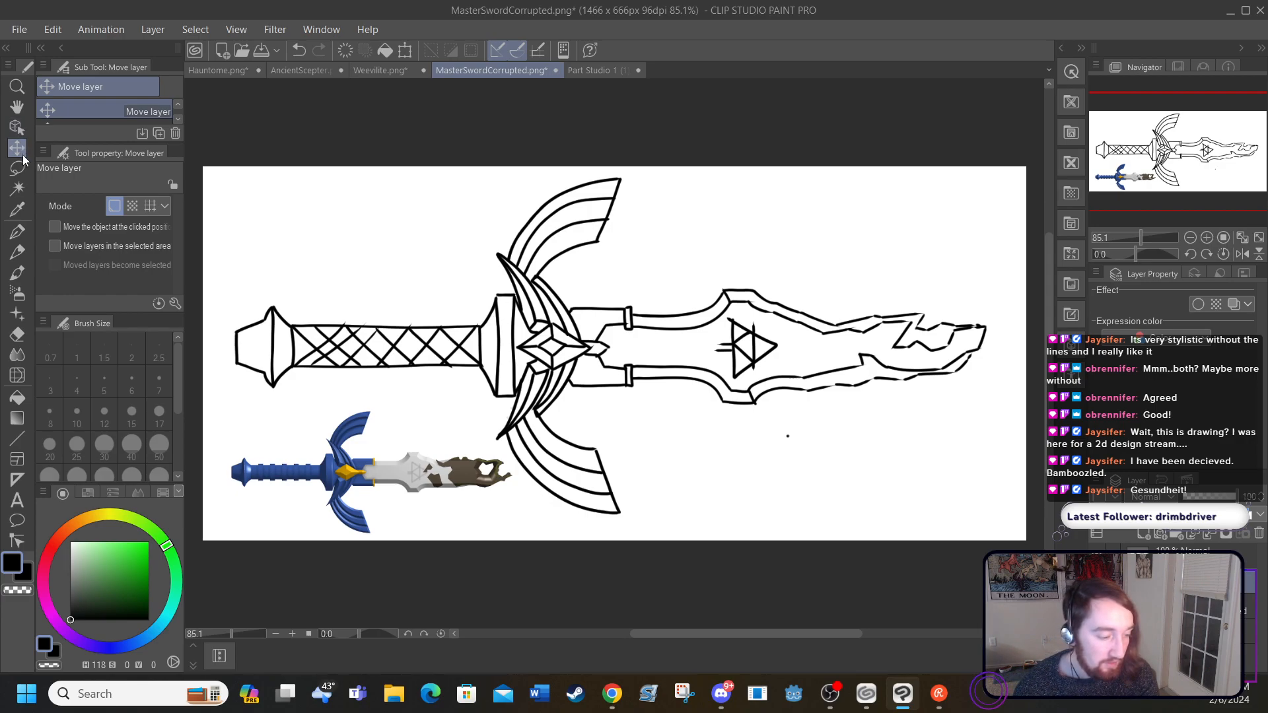
Step: Sample the blue from the grip of the small reference sword as the drawing colour
left_click(19, 234)
left_click(18, 210)
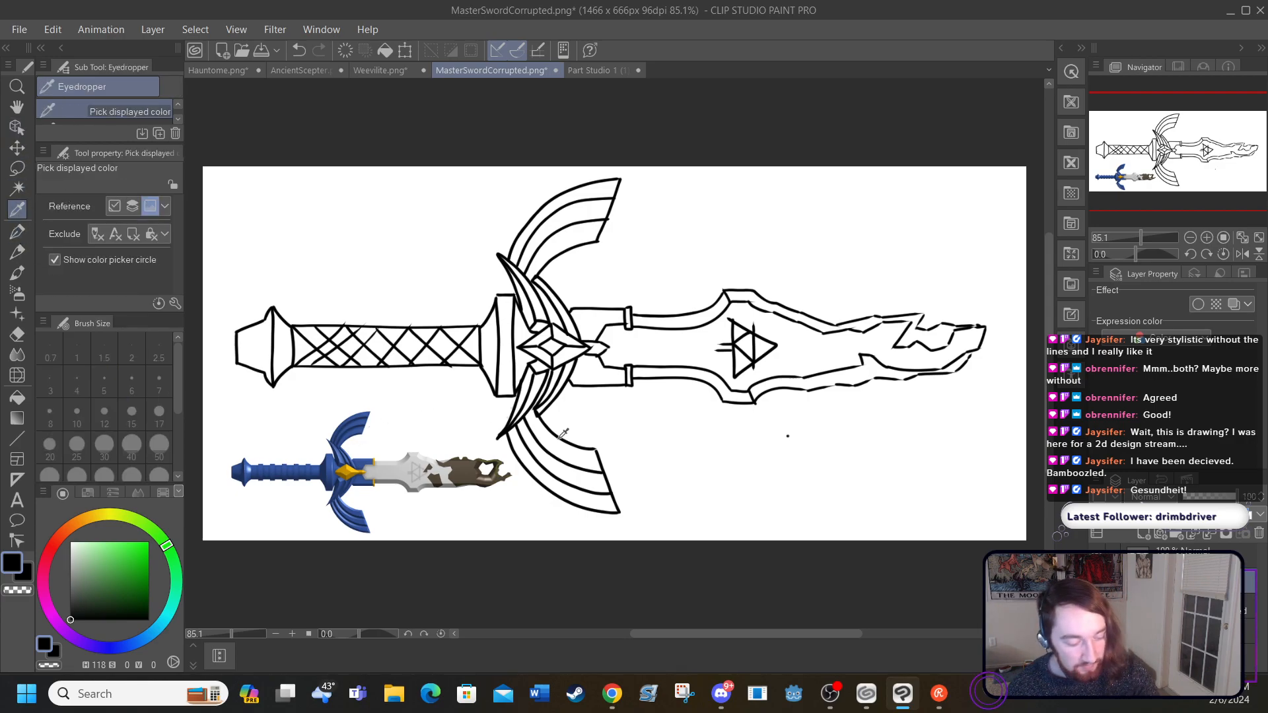
left_click(255, 636)
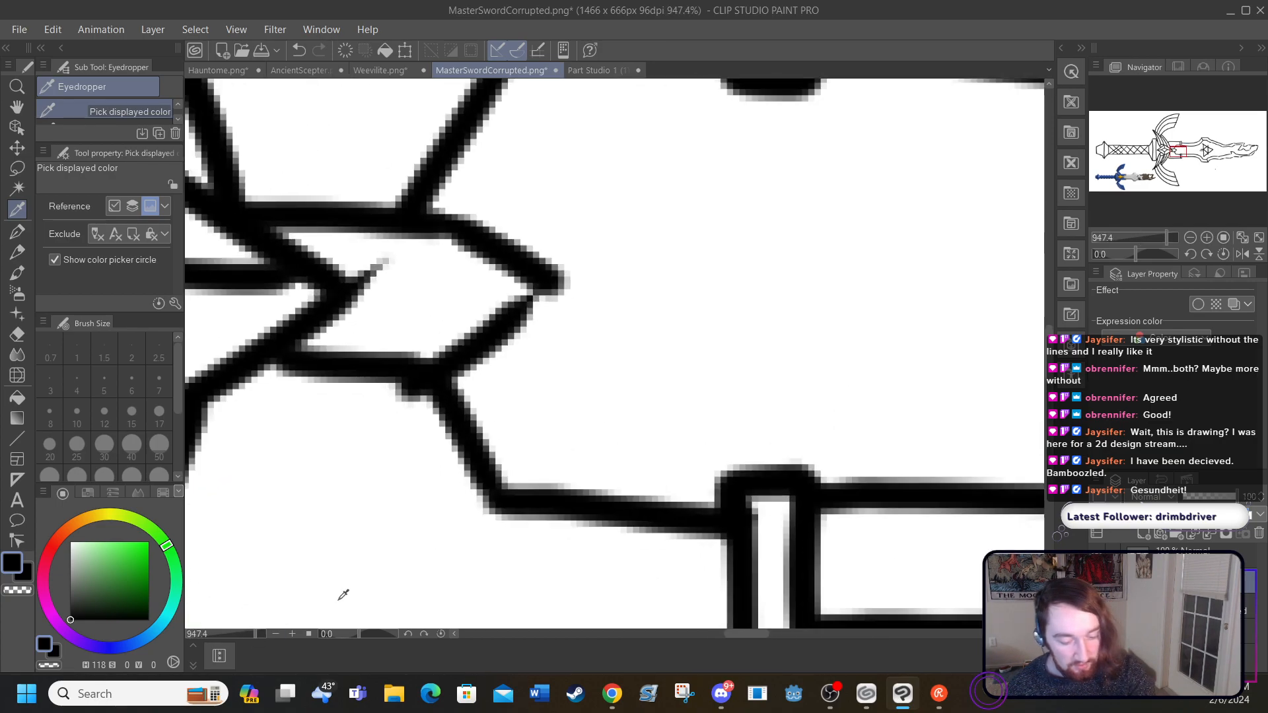
left_click_drag(720, 632, 552, 631)
left_click_drag(1049, 364, 1050, 496)
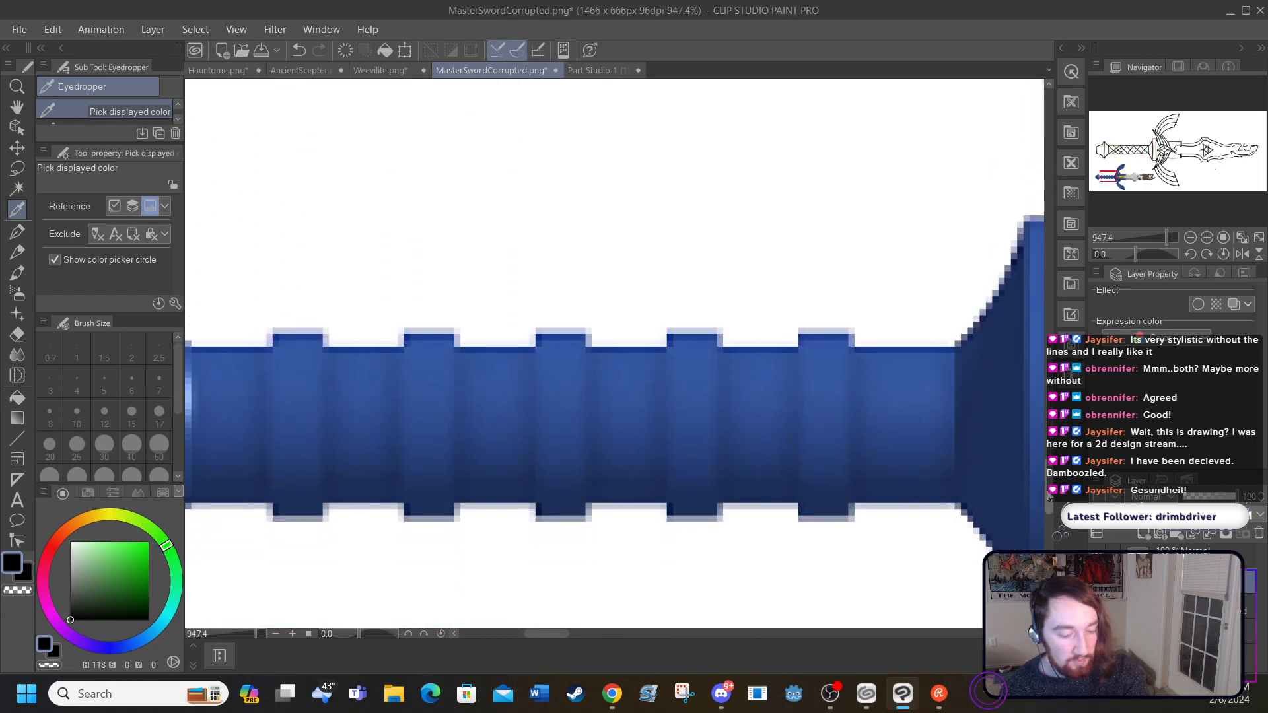
left_click(693, 412)
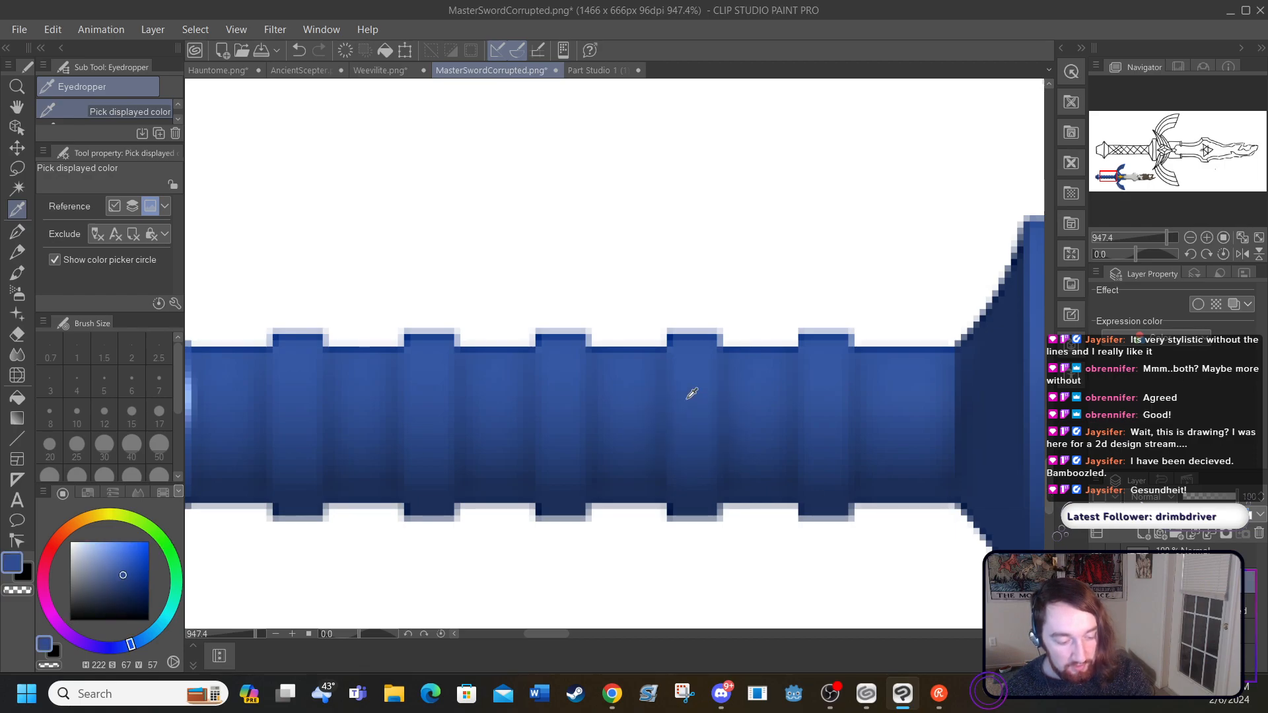
Step: Paint the handle, guard and both wings blue with the G-pen at brush size 40, going roughly past the outlines
left_click(236, 30)
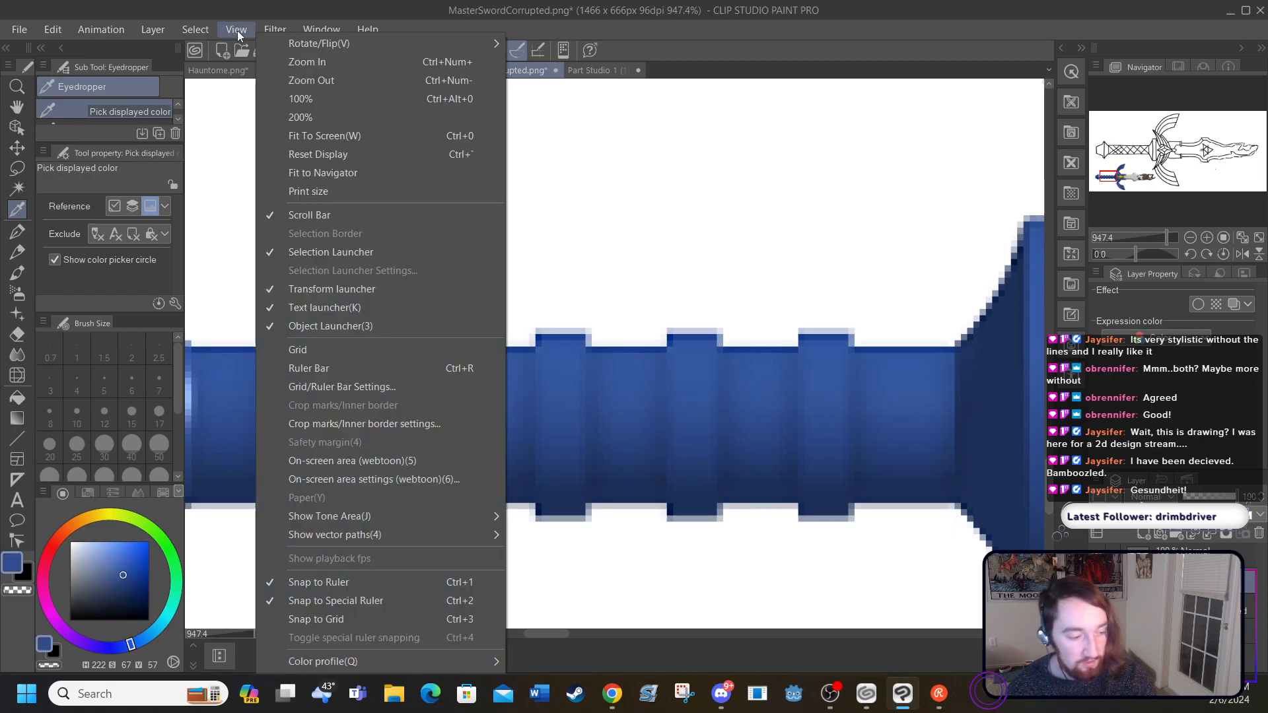
left_click(287, 136)
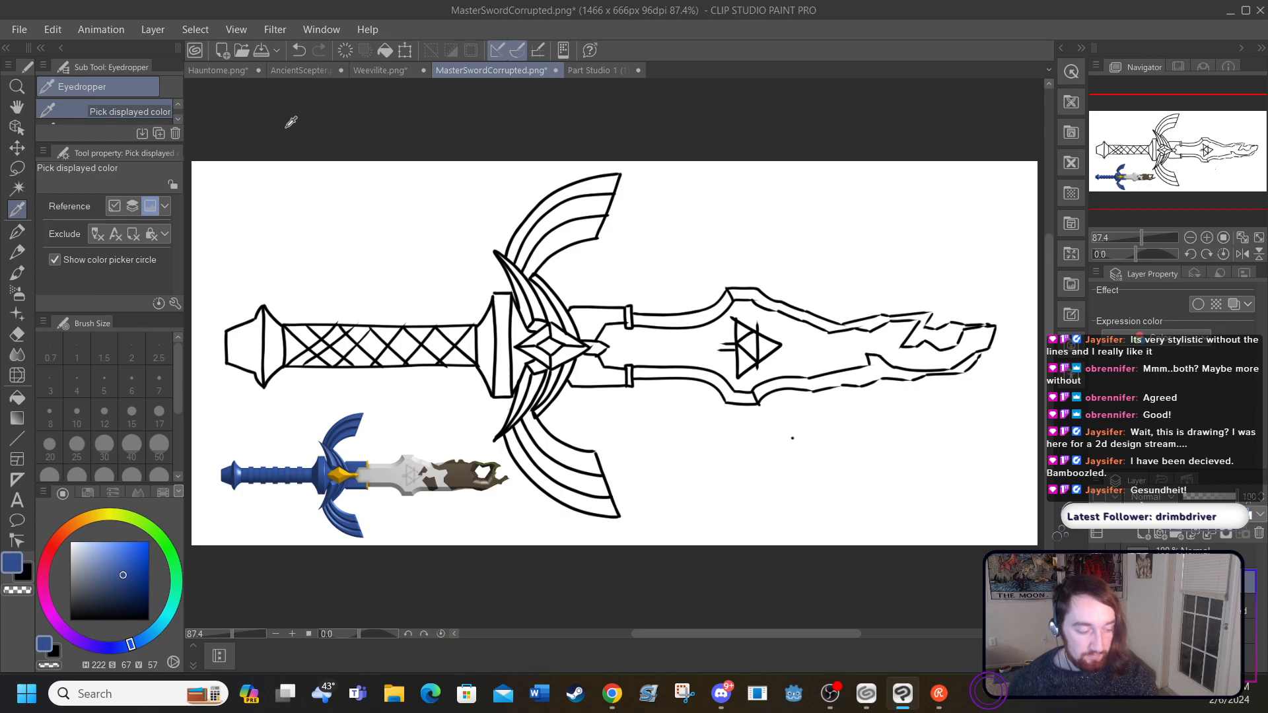
left_click(25, 229)
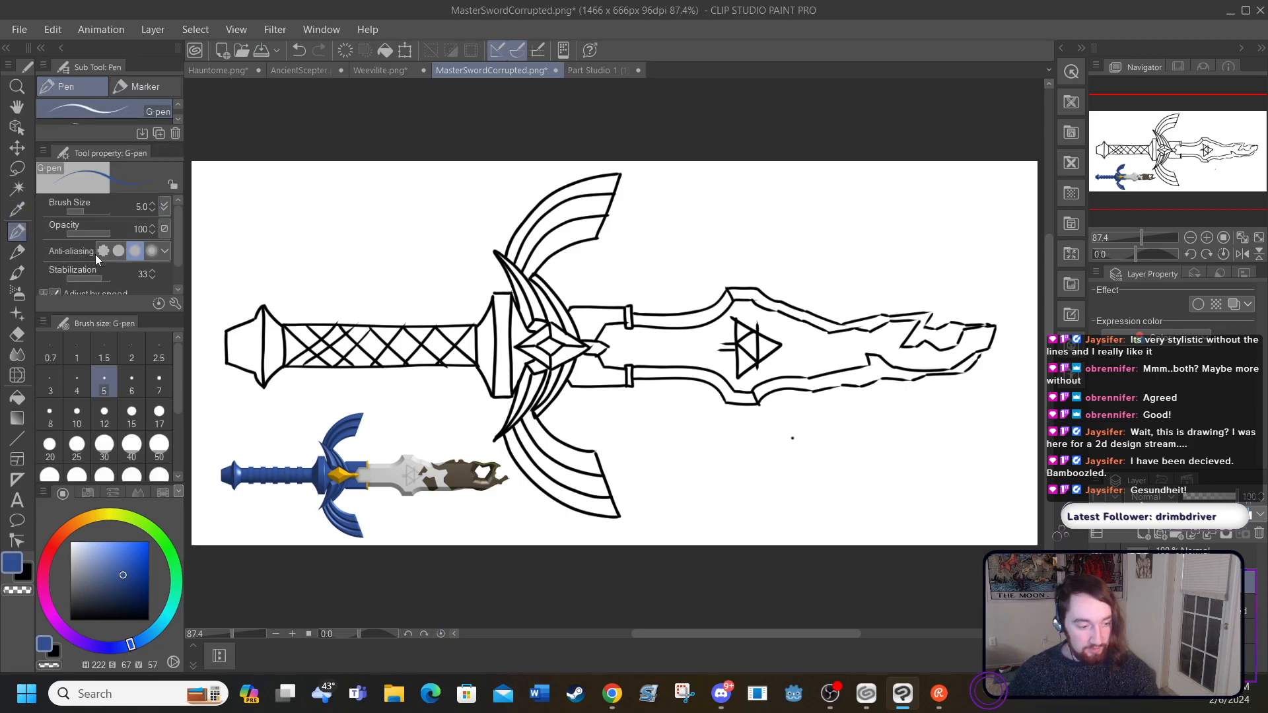
left_click(131, 446)
mouse_move(220, 360)
left_mouse_down()
mouse_move(267, 317)
mouse_move(247, 366)
mouse_move(275, 321)
mouse_move(282, 369)
mouse_move(289, 322)
mouse_move(295, 368)
mouse_move(311, 333)
mouse_move(322, 368)
mouse_move(338, 323)
mouse_move(348, 366)
mouse_move(368, 322)
mouse_move(395, 366)
mouse_move(410, 320)
mouse_move(423, 366)
mouse_move(432, 329)
mouse_move(448, 374)
mouse_move(467, 329)
mouse_move(480, 373)
mouse_move(483, 313)
mouse_move(499, 399)
mouse_move(499, 300)
mouse_move(511, 408)
mouse_move(501, 241)
mouse_move(496, 285)
mouse_move(519, 221)
mouse_move(527, 281)
mouse_move(526, 209)
mouse_move(532, 279)
mouse_move(540, 210)
mouse_move(552, 253)
mouse_move(552, 180)
mouse_move(565, 238)
mouse_move(576, 188)
mouse_move(585, 256)
mouse_move(594, 195)
mouse_move(600, 233)
mouse_move(615, 172)
mouse_move(603, 230)
left_mouse_up()
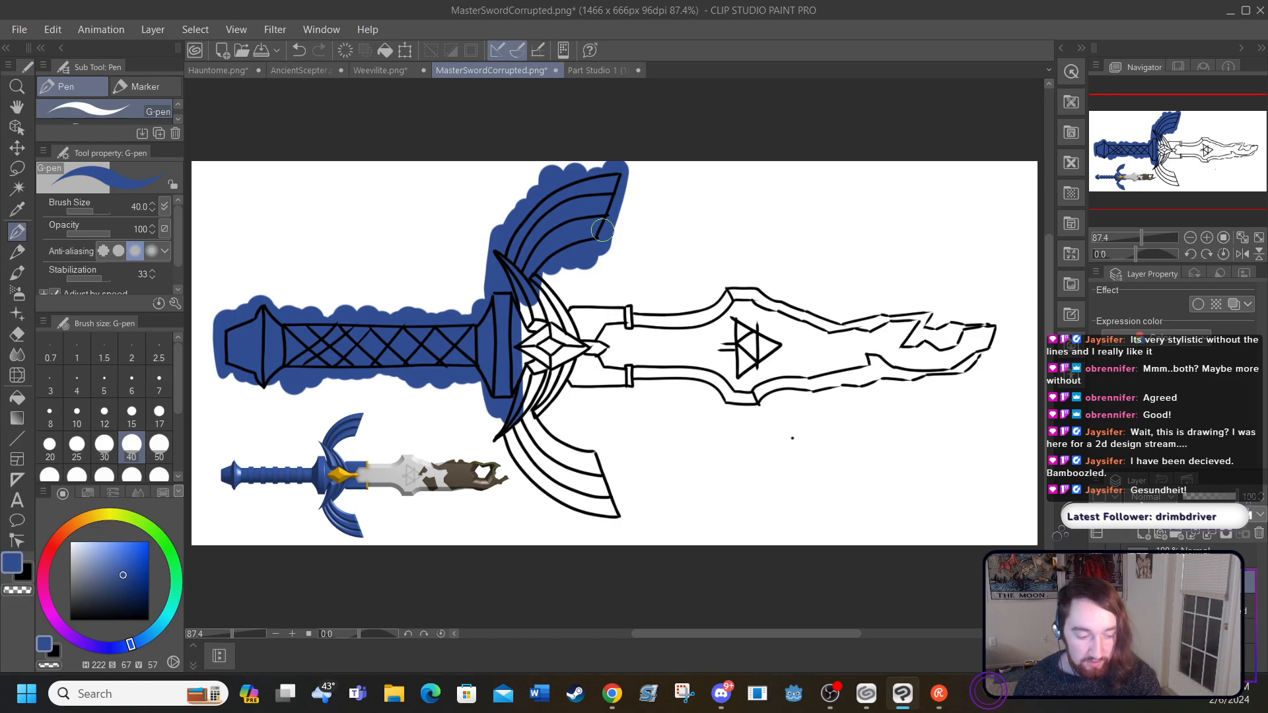
mouse_move(581, 443)
left_mouse_down()
mouse_move(608, 512)
mouse_move(573, 440)
mouse_move(574, 515)
mouse_move(566, 470)
mouse_move(586, 525)
mouse_move(561, 442)
mouse_move(557, 494)
mouse_move(535, 436)
mouse_move(533, 462)
mouse_move(503, 426)
mouse_move(528, 360)
mouse_move(515, 343)
mouse_move(540, 381)
mouse_move(523, 406)
mouse_move(550, 395)
mouse_move(527, 319)
mouse_move(529, 352)
mouse_move(537, 302)
mouse_move(555, 367)
mouse_move(554, 315)
mouse_move(570, 379)
mouse_move(569, 318)
mouse_move(582, 363)
mouse_move(592, 328)
mouse_move(605, 379)
mouse_move(611, 321)
mouse_move(616, 374)
mouse_move(618, 301)
mouse_move(627, 397)
left_mouse_up()
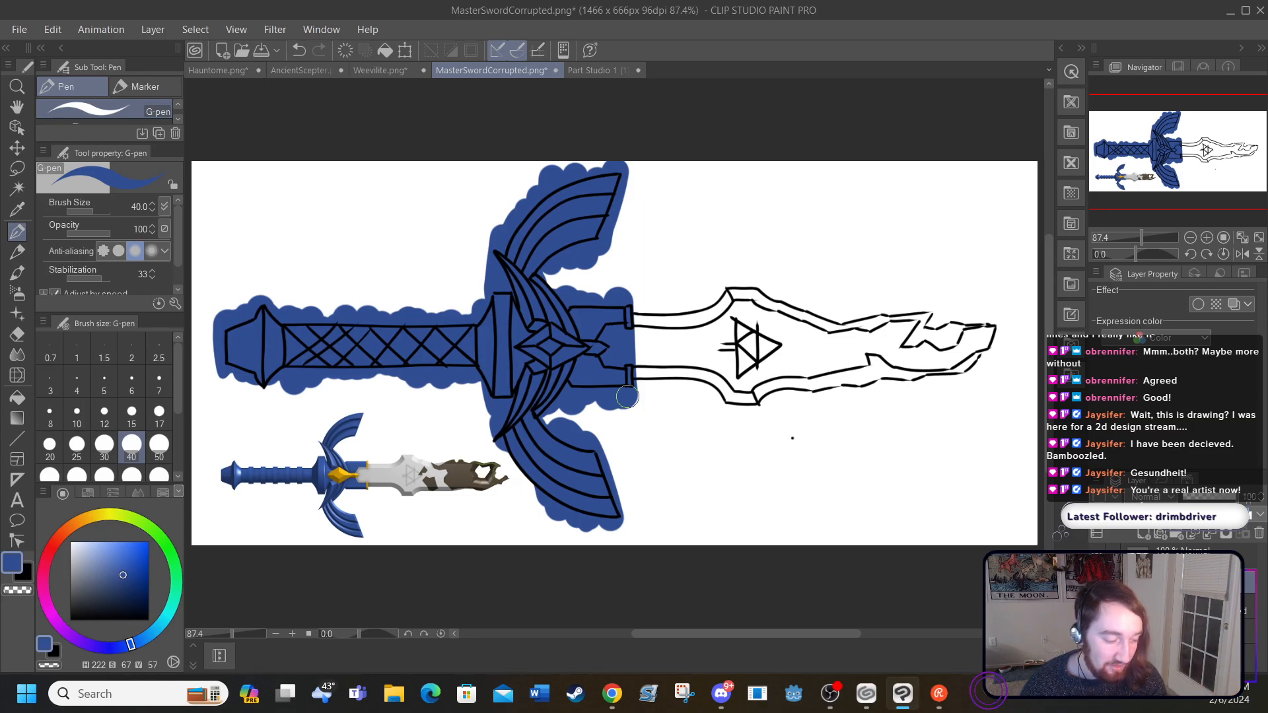
Step: Try a dark yellow G-pen stroke across the handle, undo it, and choose a brighter yellow
left_click(16, 334)
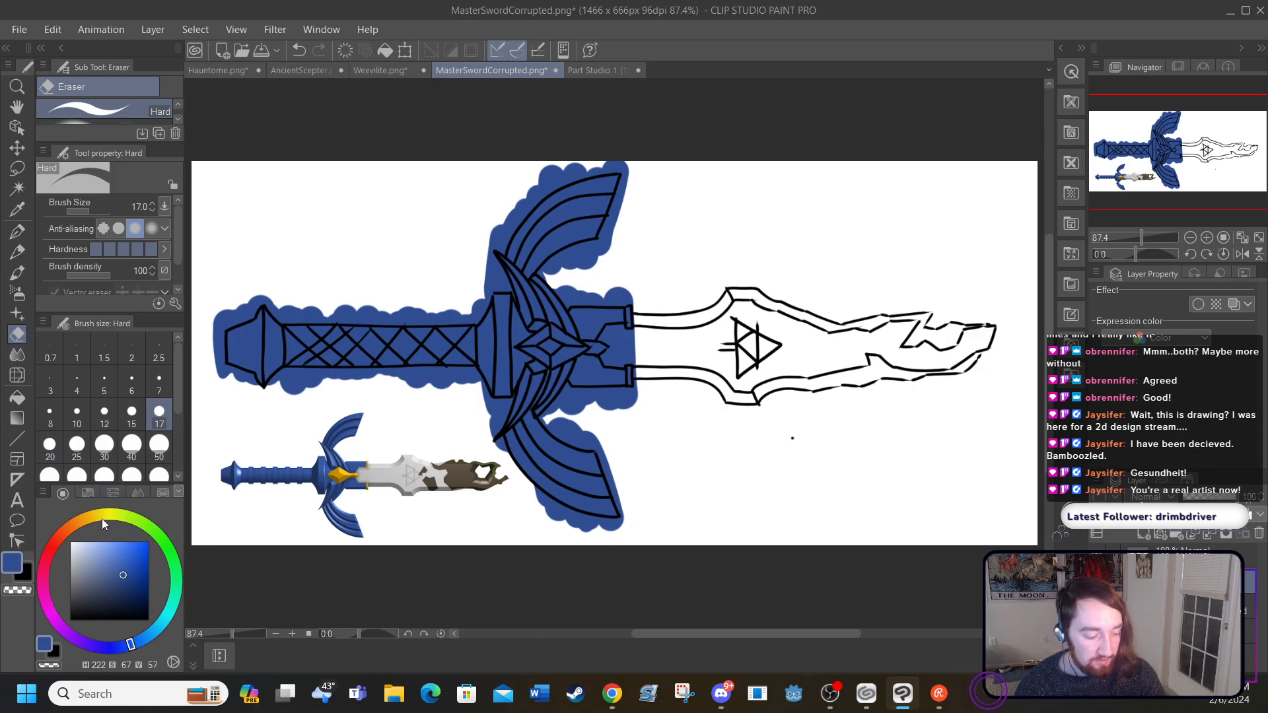
key("p")
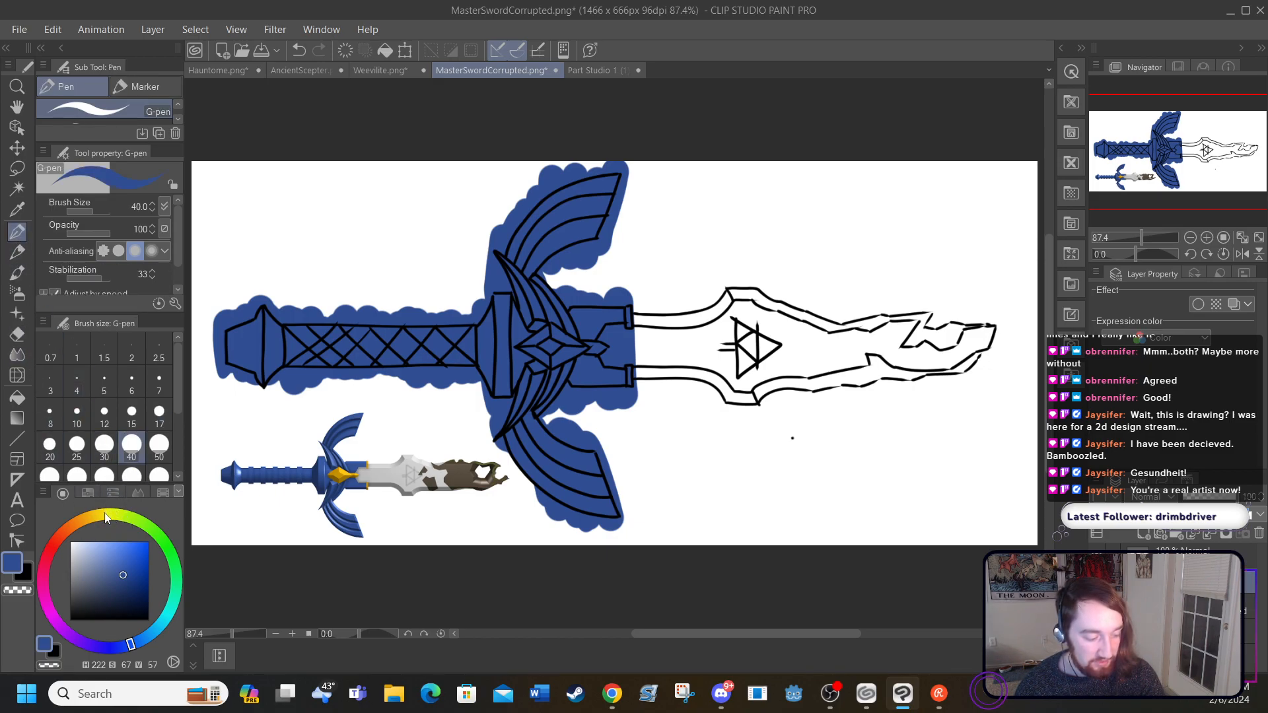
left_click(105, 515)
mouse_move(271, 370)
left_mouse_down()
mouse_move(286, 306)
mouse_move(290, 432)
left_mouse_up()
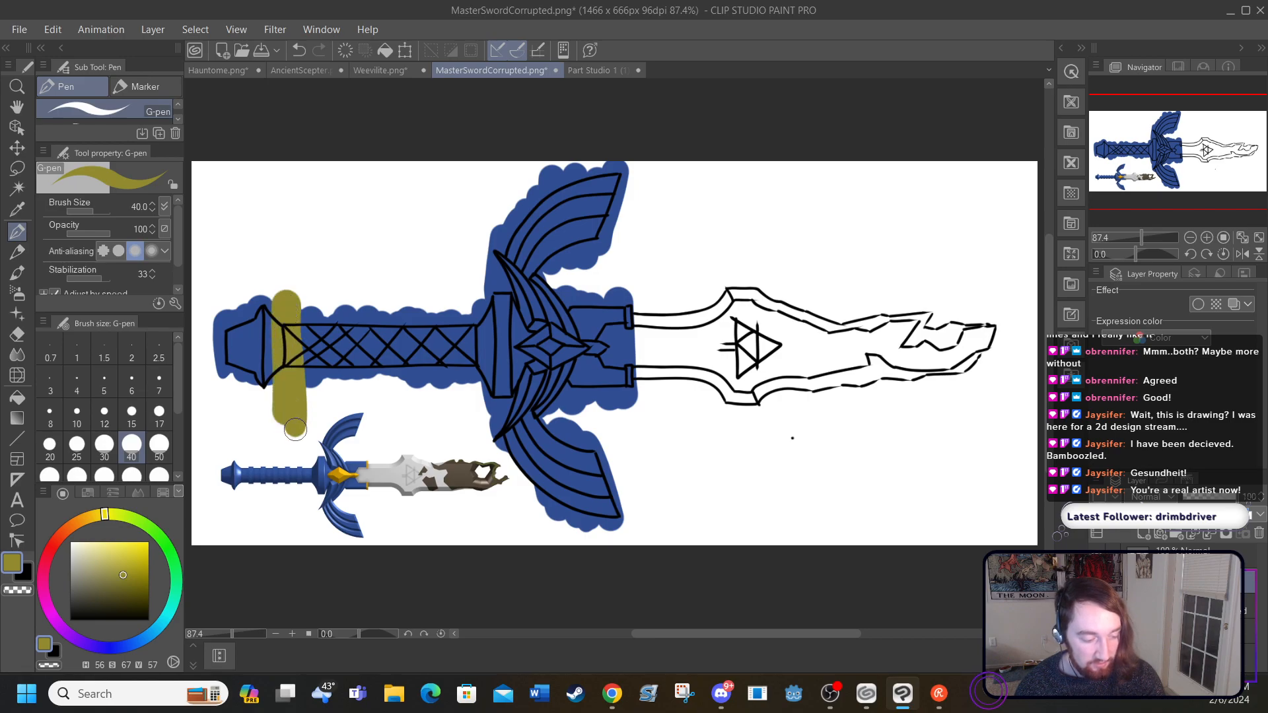
left_click(298, 50)
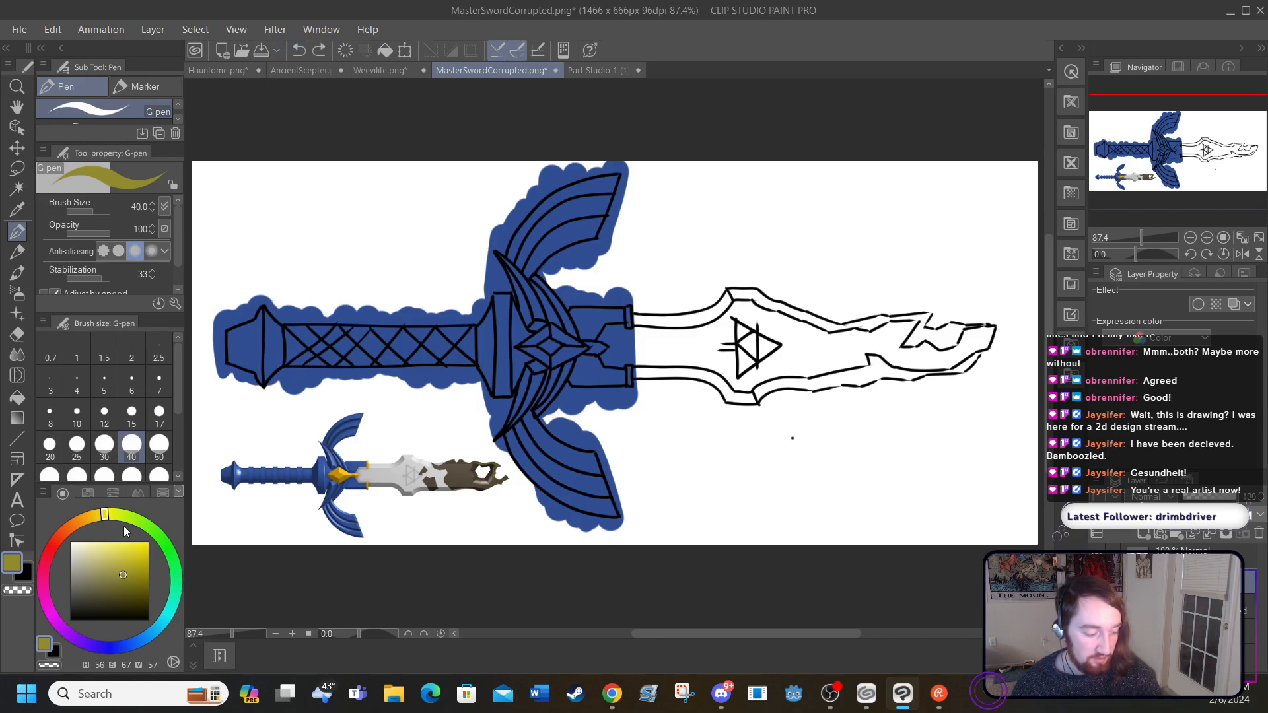
left_click_drag(125, 546, 134, 549)
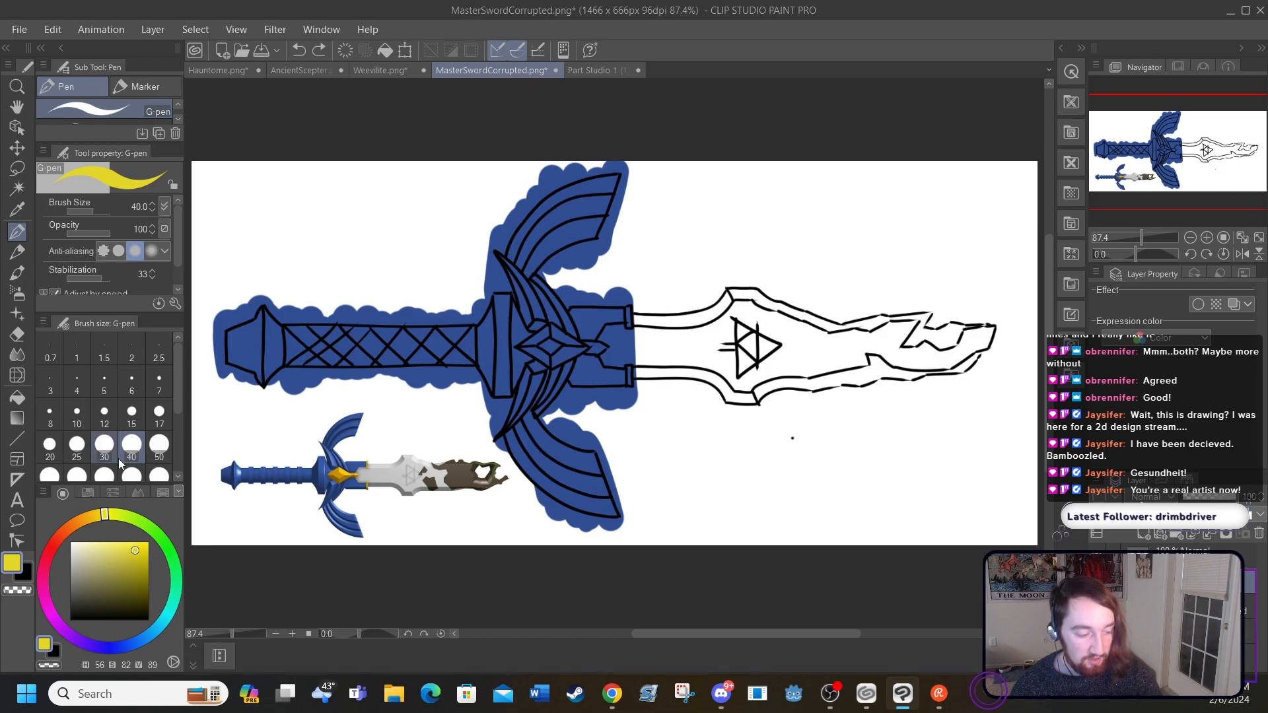
Step: Sample the gold from the small reference sword's gem and fill all five facets of the large sword's guard diamond with it
left_click(17, 208)
left_click_drag(341, 470, 347, 457)
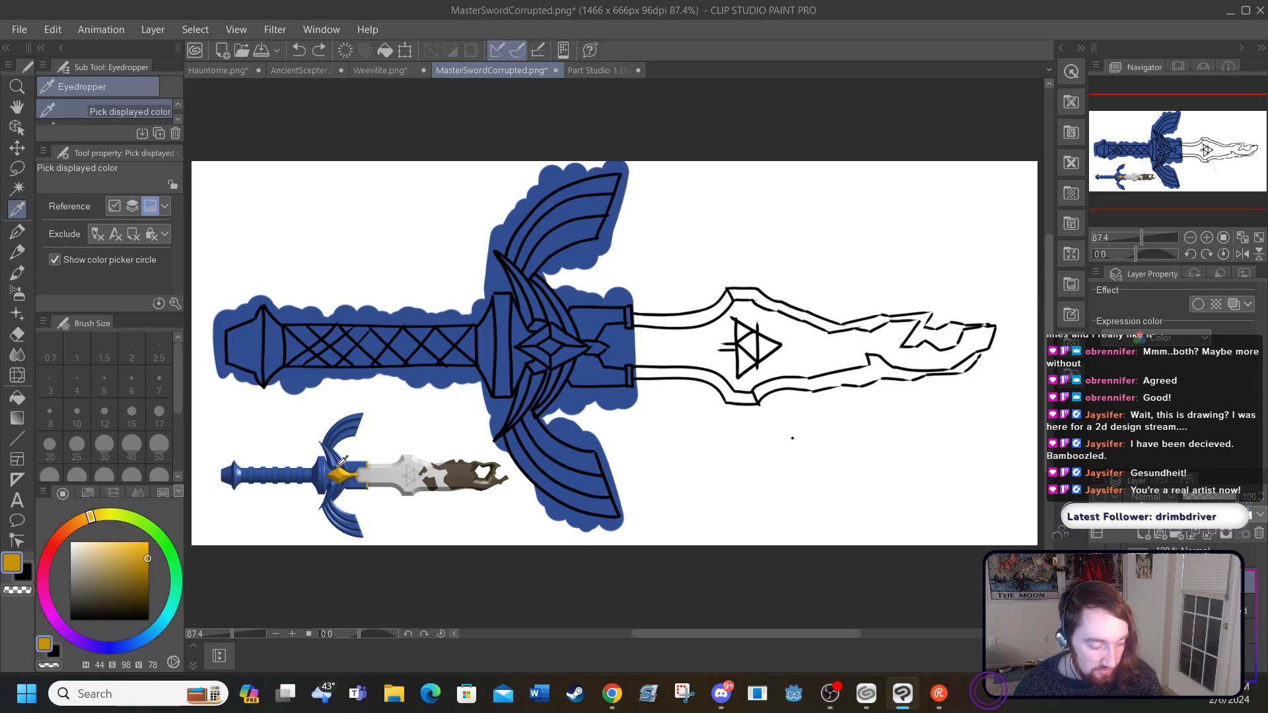
left_click(292, 634)
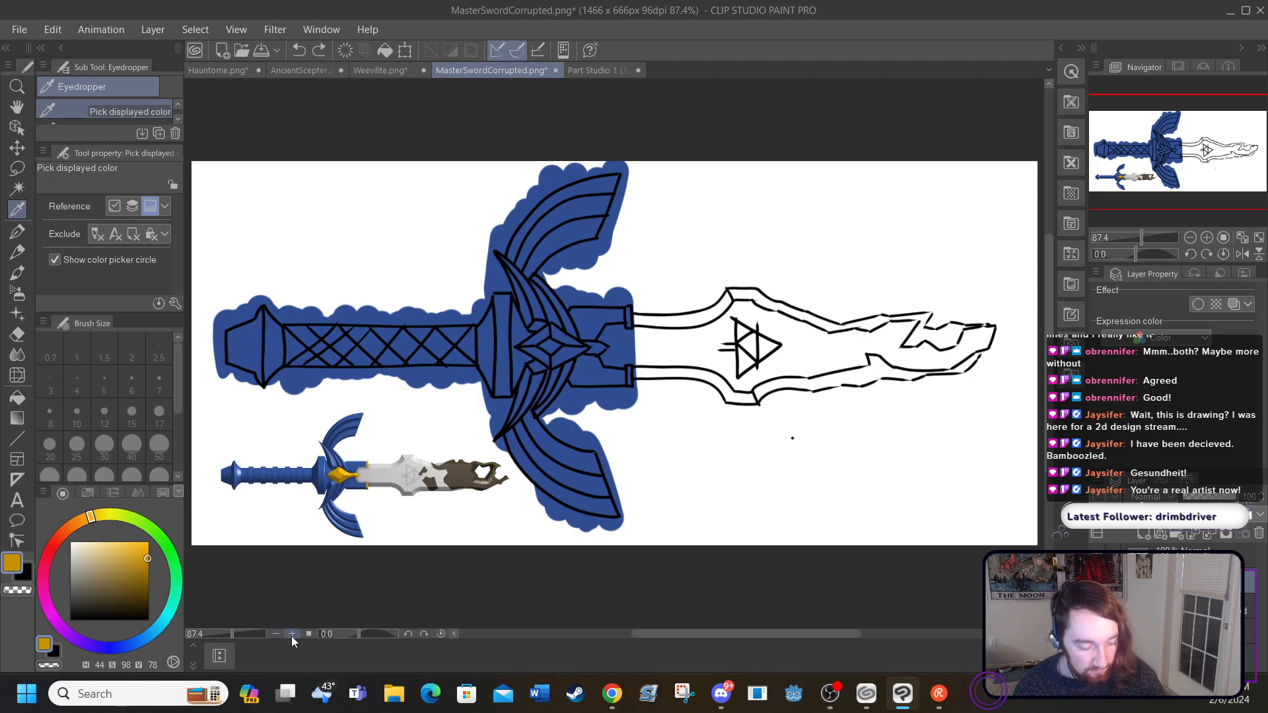
left_click(291, 634)
left_click(292, 634)
left_click(292, 634)
left_click(291, 634)
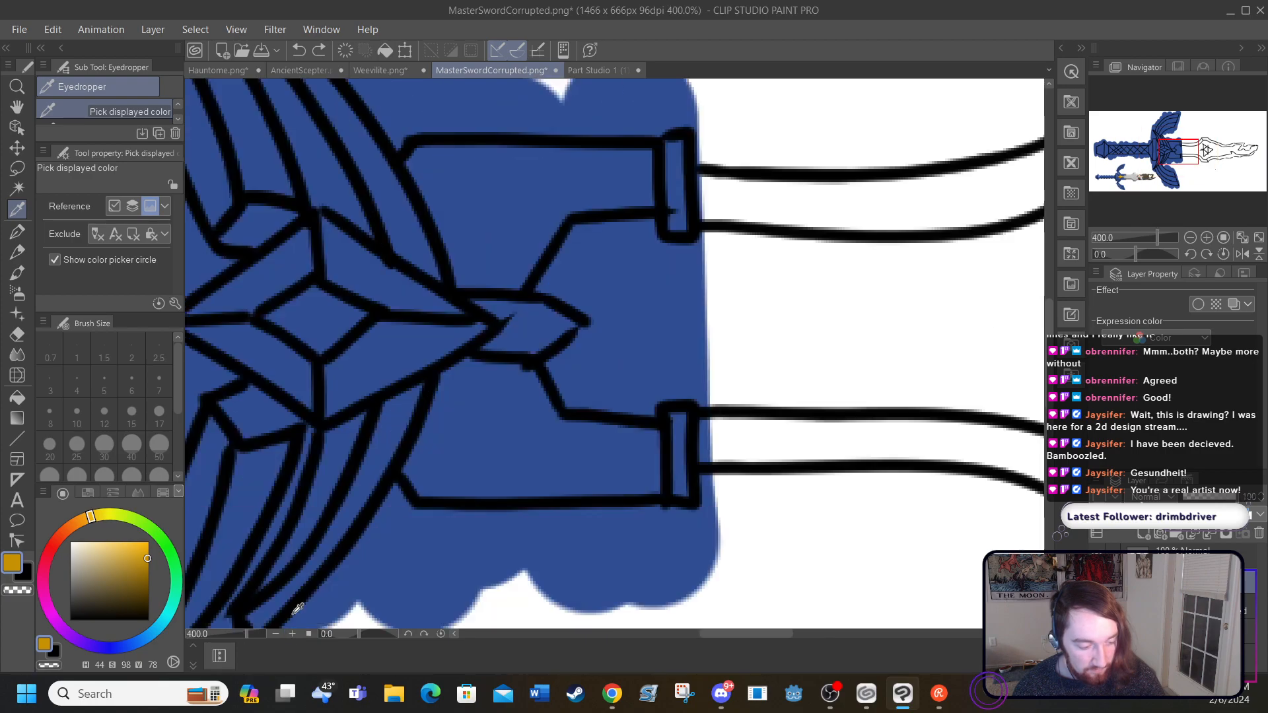
scroll(678, 636, "left", 5)
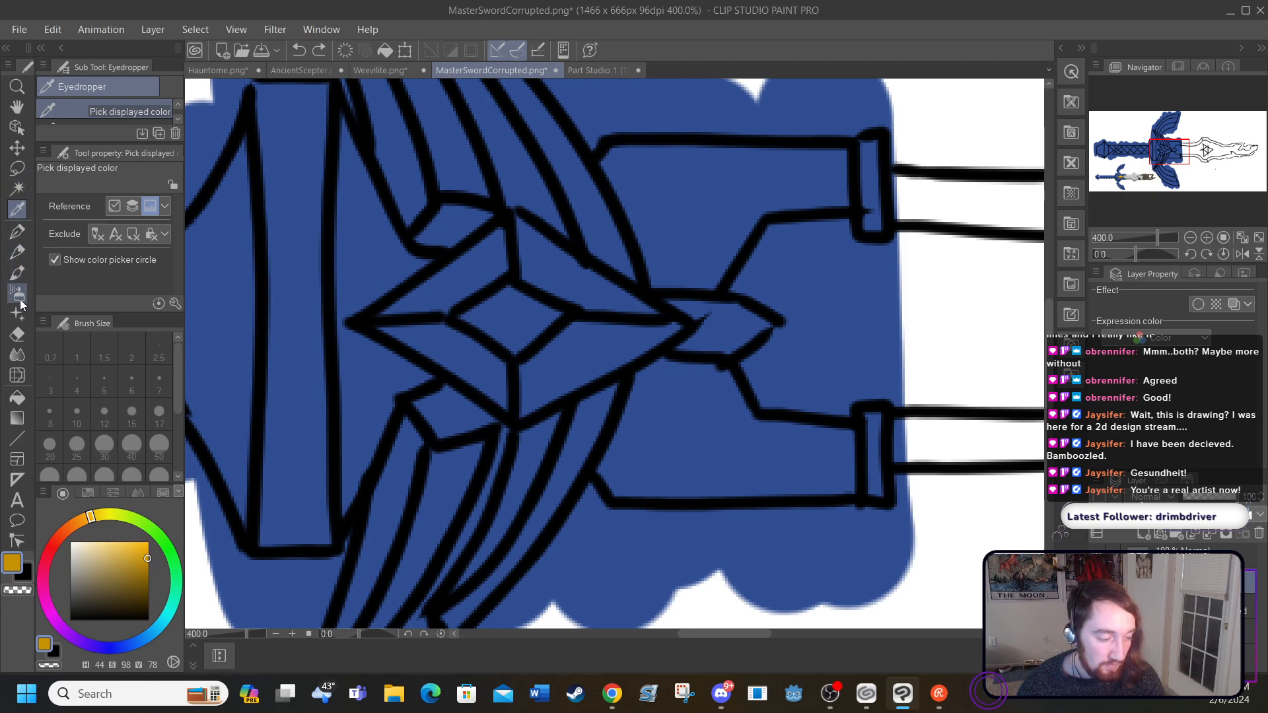
left_click(18, 395)
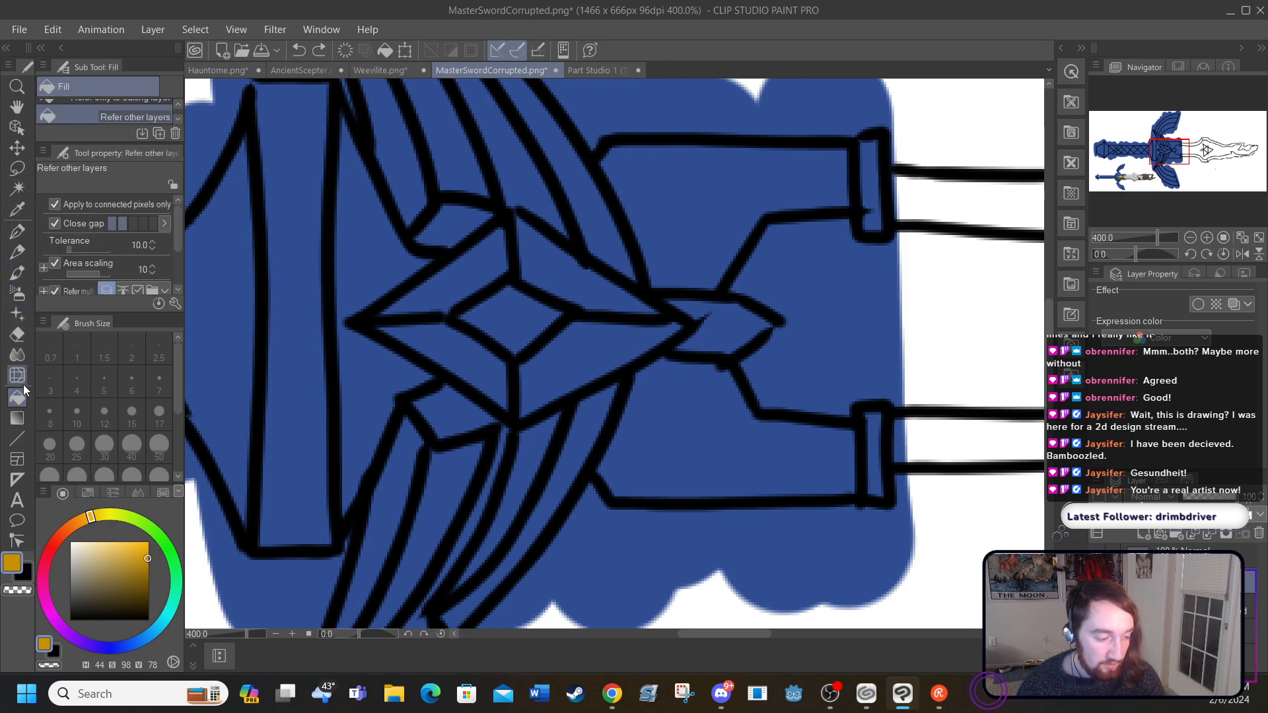
left_click(444, 287)
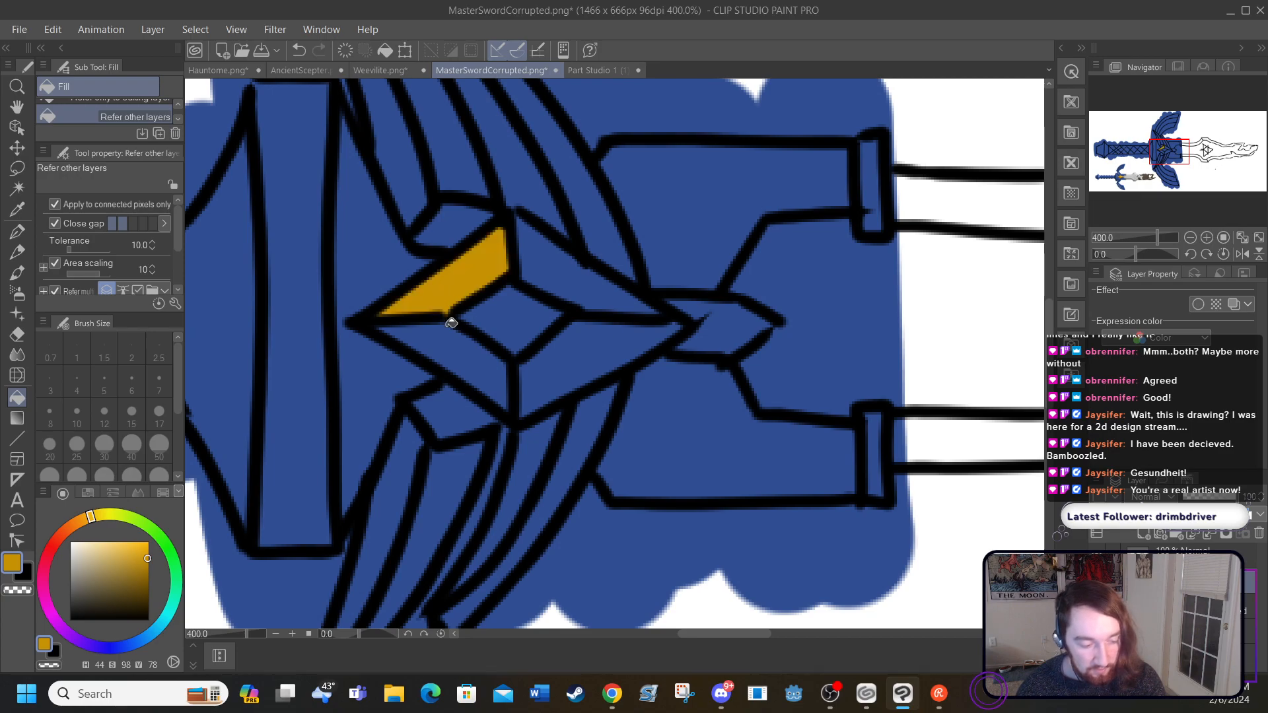
left_click(482, 370)
left_click(508, 317)
left_click(548, 293)
left_click(566, 347)
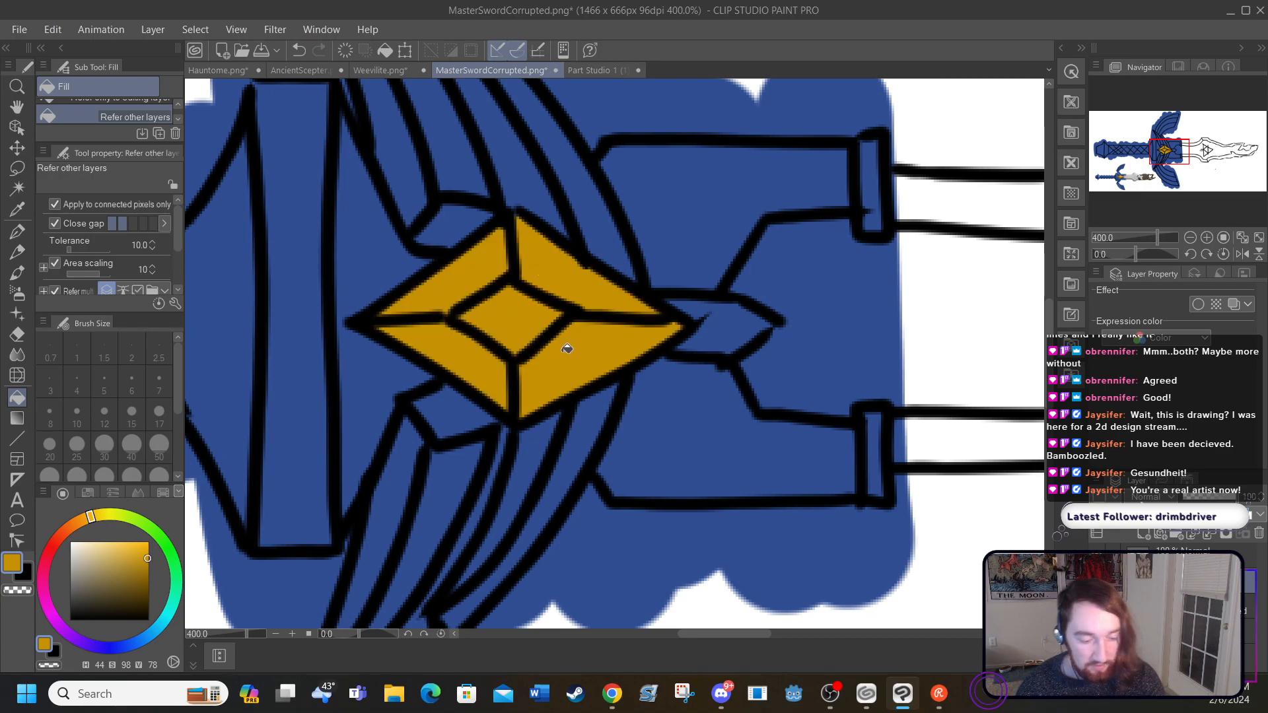
Step: Fill the diamond's pointed tip and both collars at the blade's base with the same gold, and check the colours without the line art
left_click(726, 312)
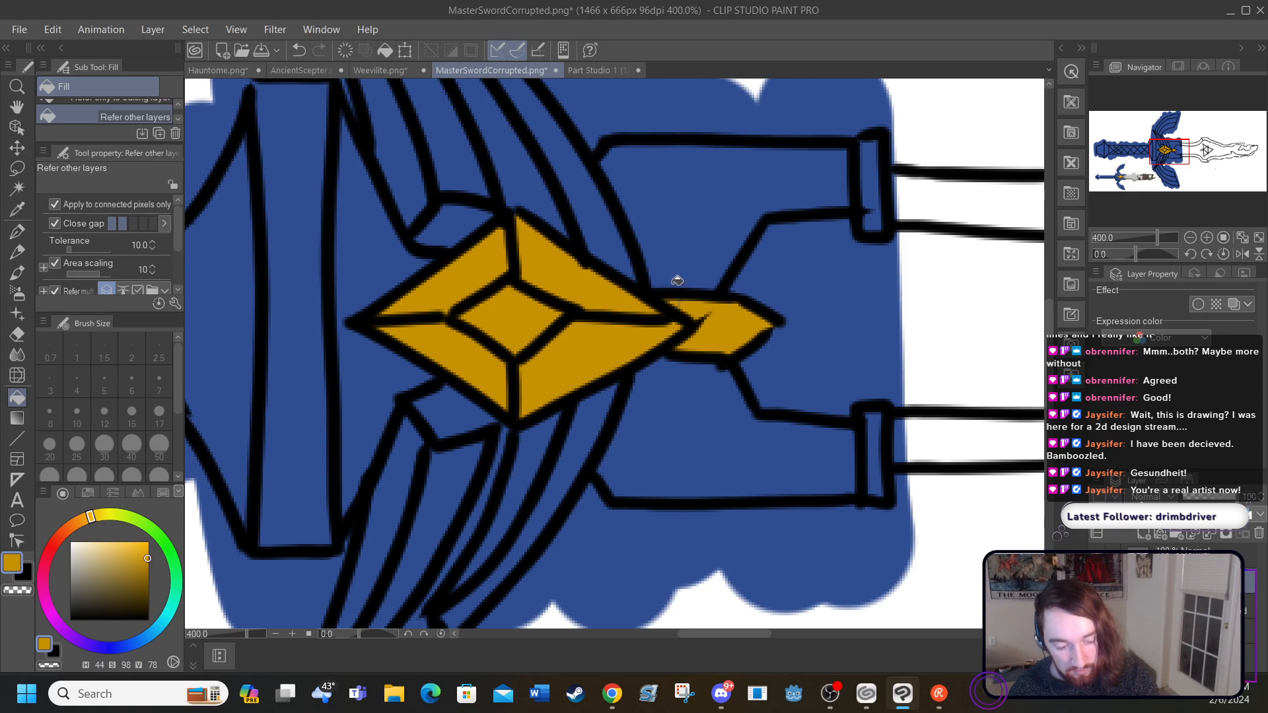
left_click(869, 188)
left_click(877, 445)
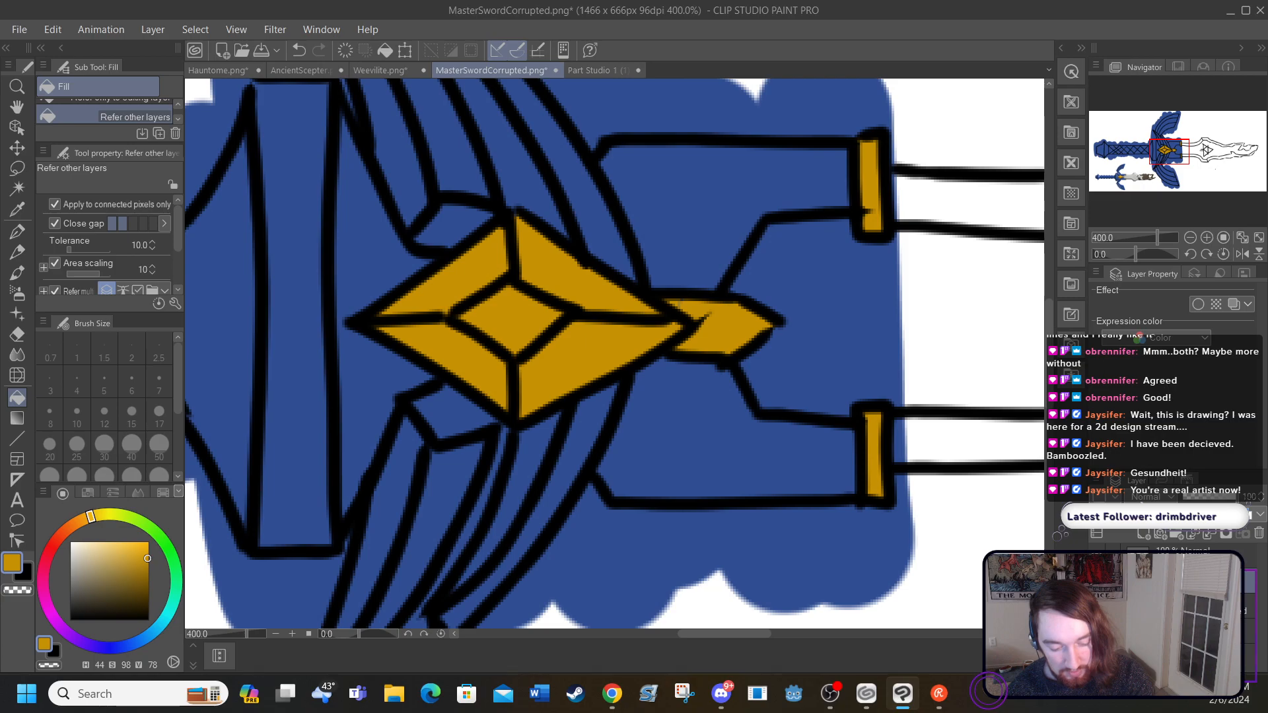
left_click(1096, 557)
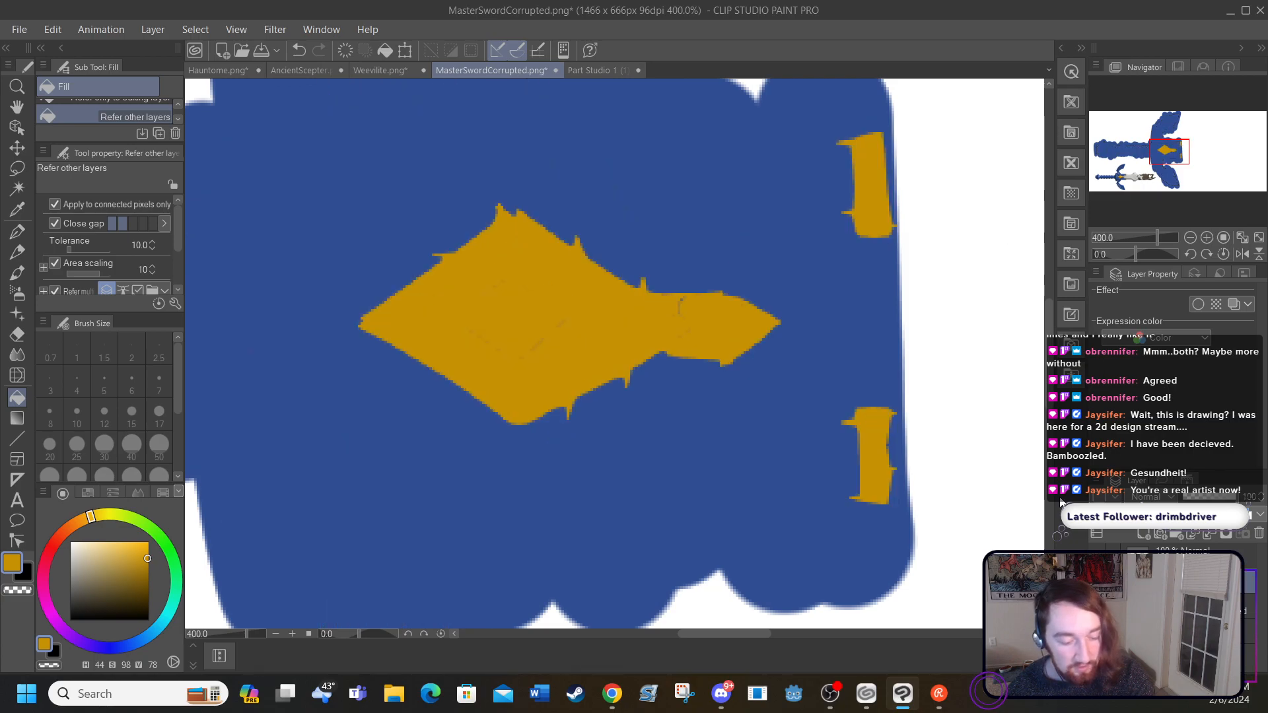
left_click(1097, 557)
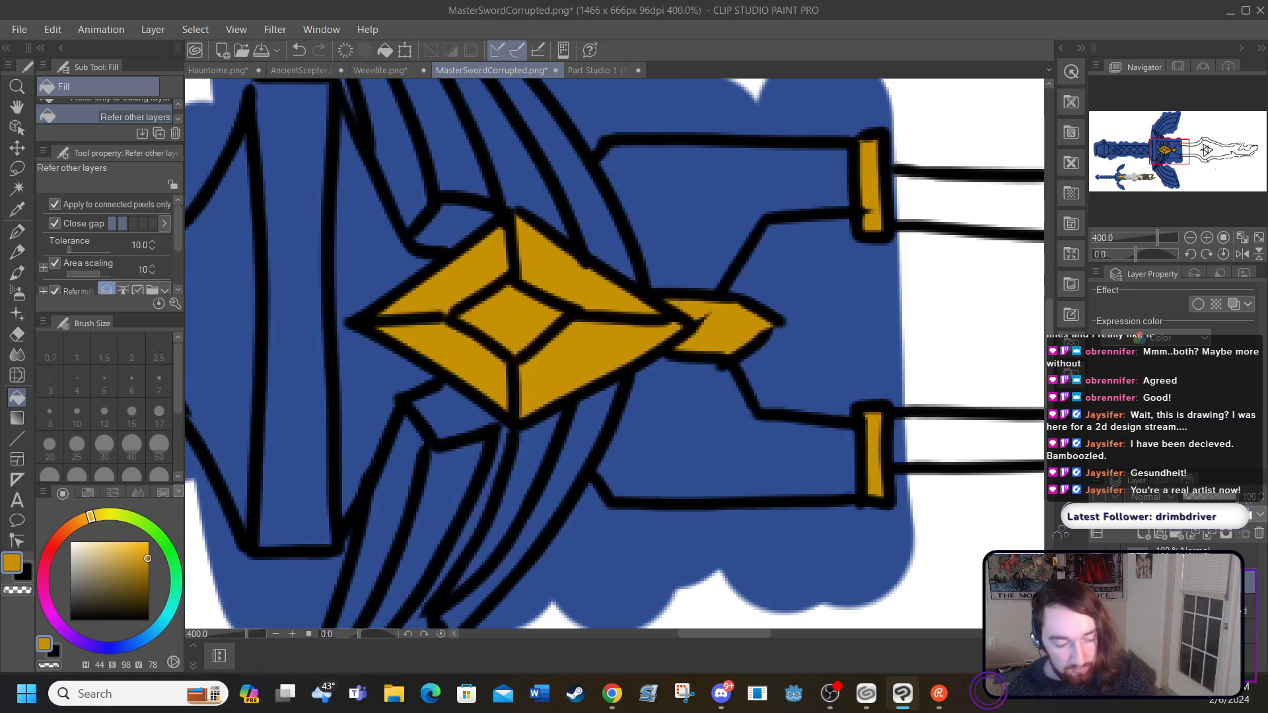
Step: Choose a darker shade of the gold and fill the diamond's two lower outer facets with it
mouse_move(692, 631)
left_mouse_down()
mouse_move(631, 633)
mouse_move(691, 617)
left_mouse_up()
left_click_drag(150, 558, 148, 571)
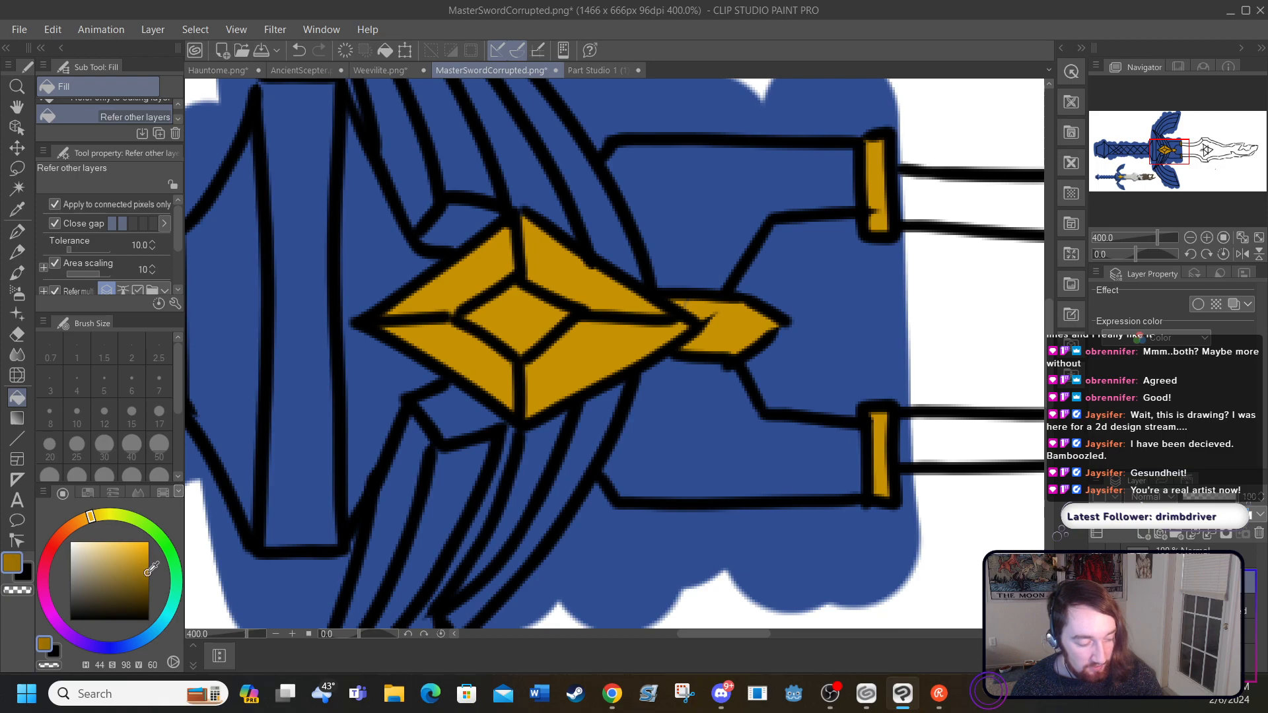
left_click(462, 362)
left_click(545, 372)
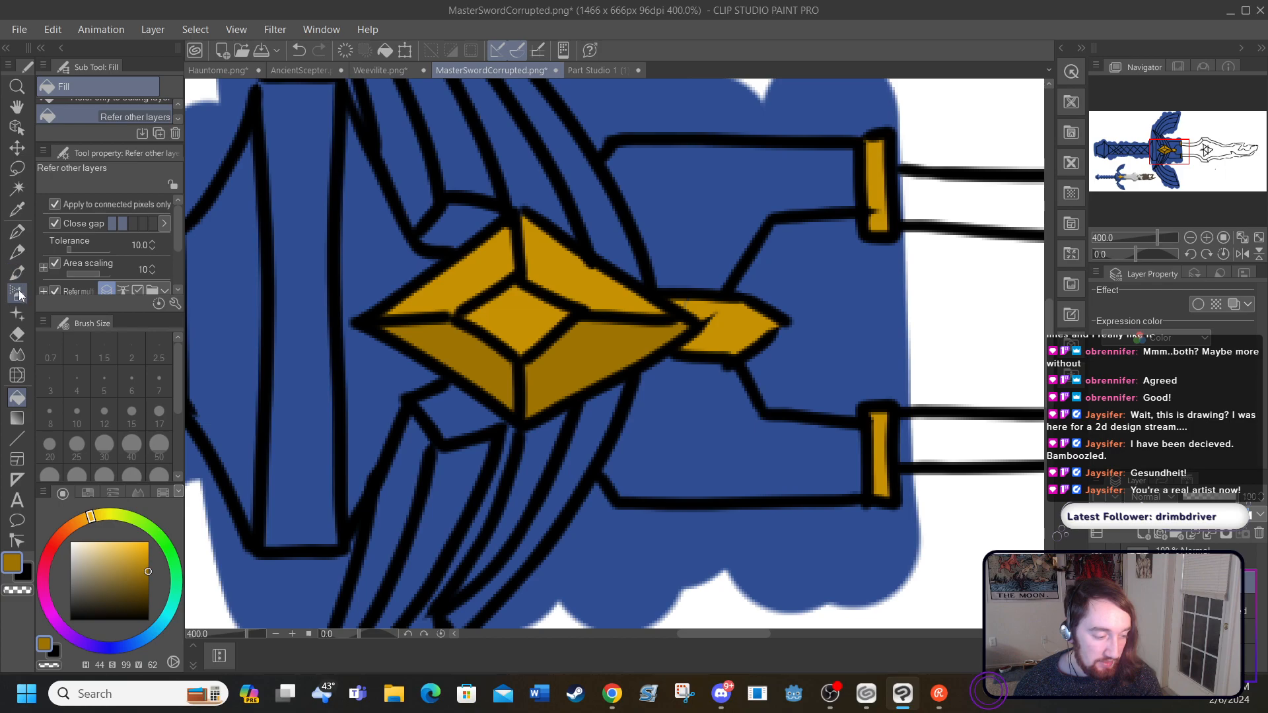
Step: Sample the light grey from the blade of the small reference sword as the drawing colour
left_click_drag(1049, 379, 1055, 514)
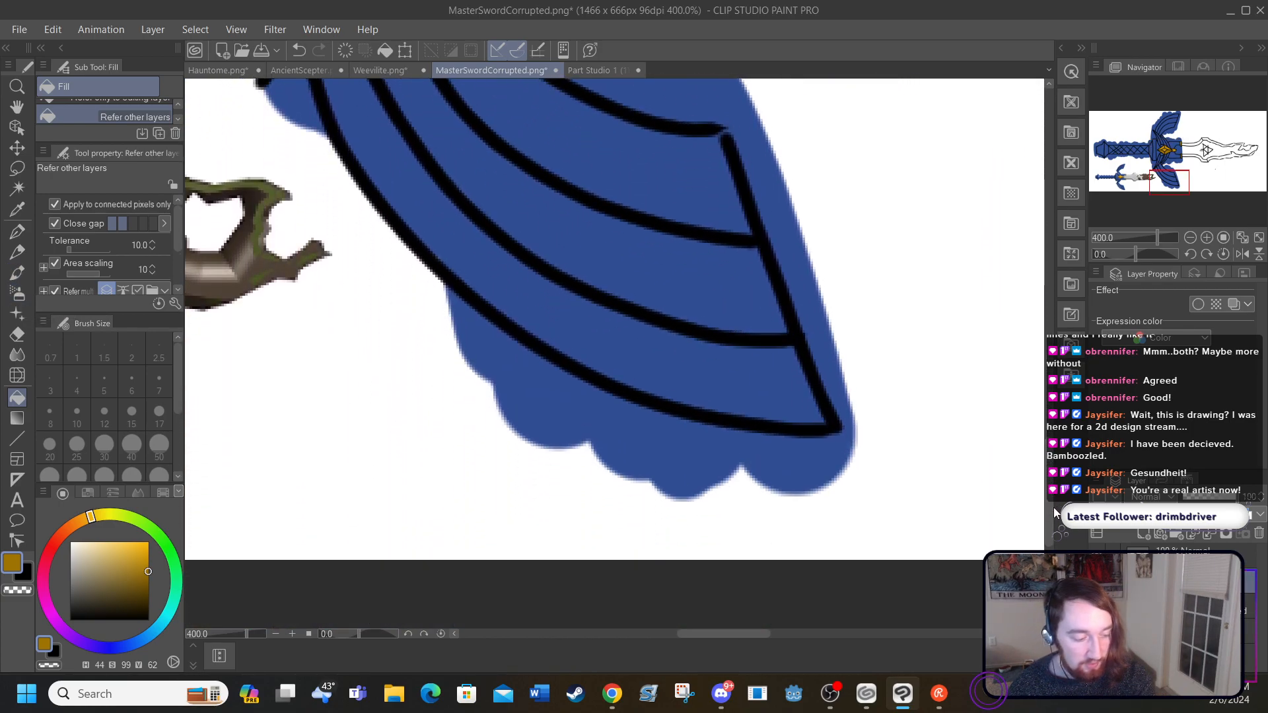
left_click_drag(696, 634, 603, 634)
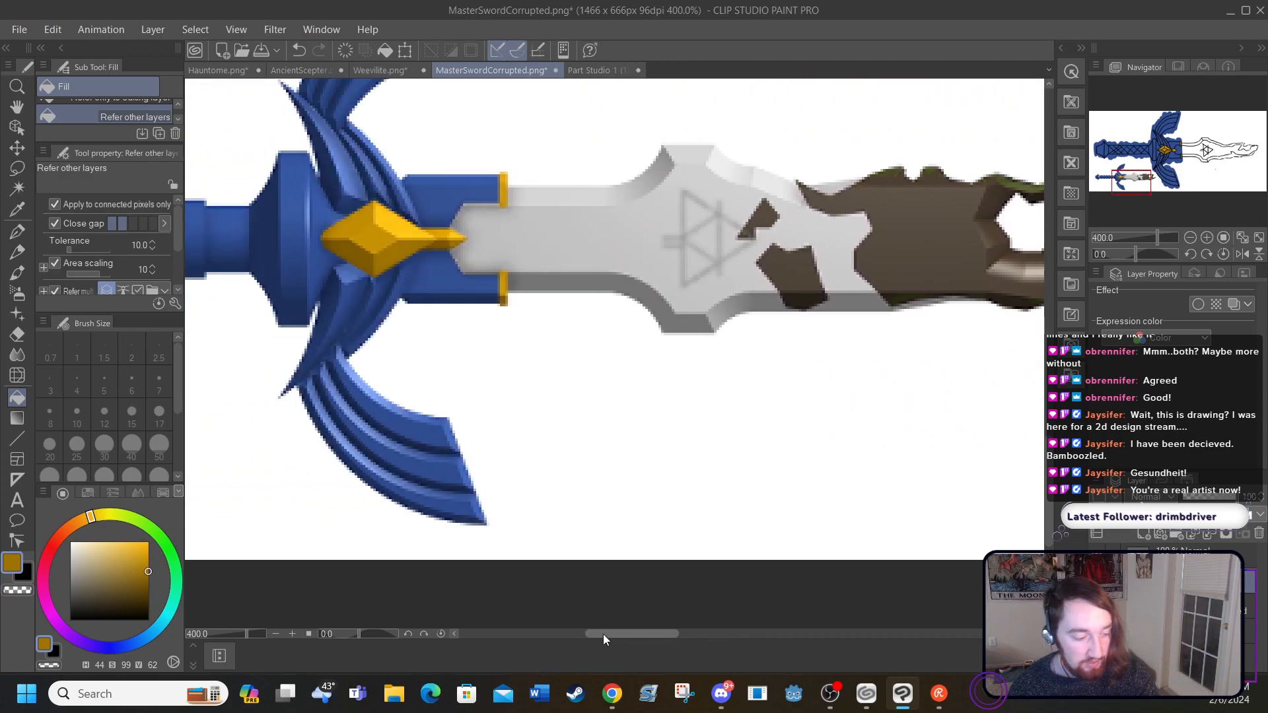
left_click(17, 209)
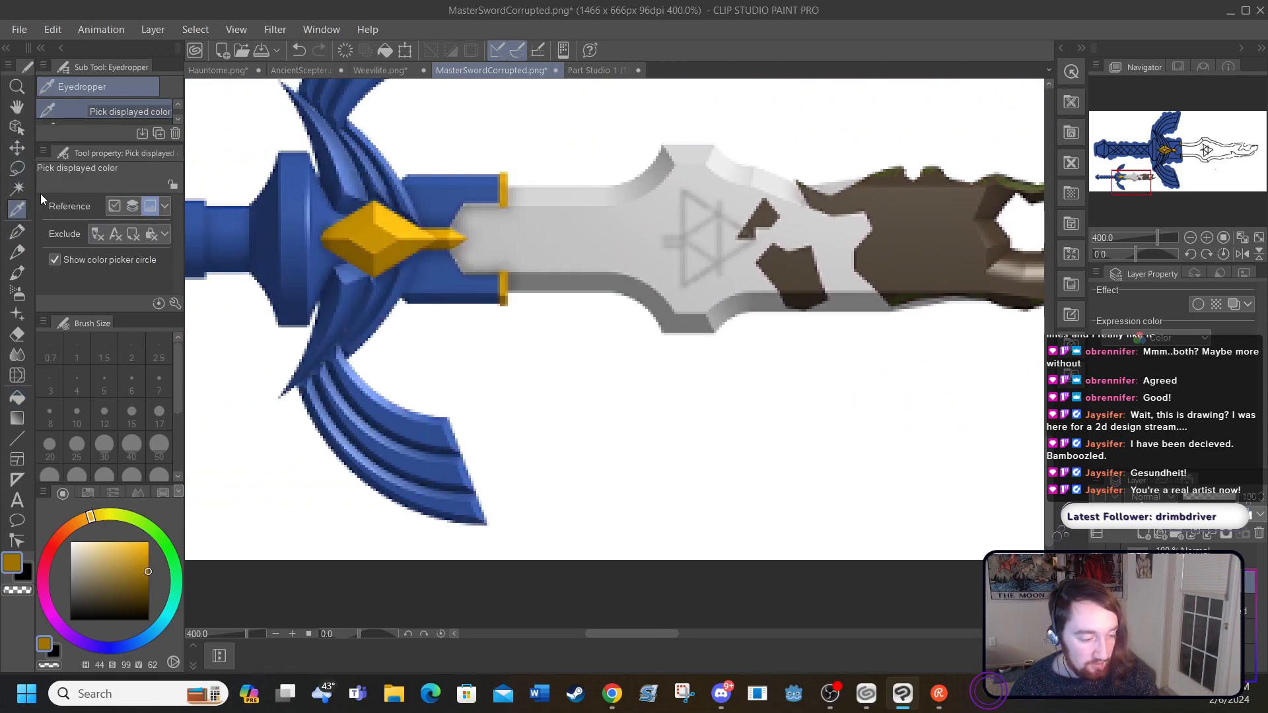
left_click(489, 243)
Step: Fill the large sword's inner blade area with the light grey, including the part overlapping the blue at its base
left_click_drag(621, 632, 730, 635)
scroll(1019, 370, "up", 10)
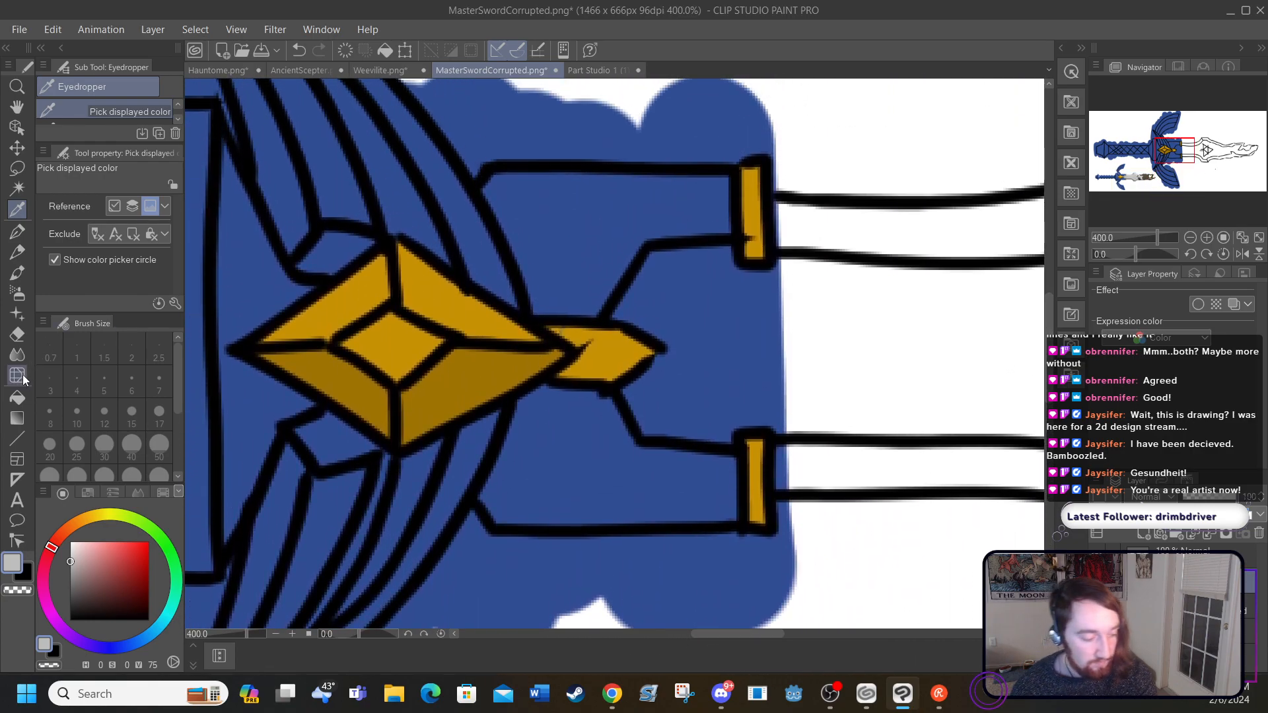
left_click(17, 396)
left_click(695, 318)
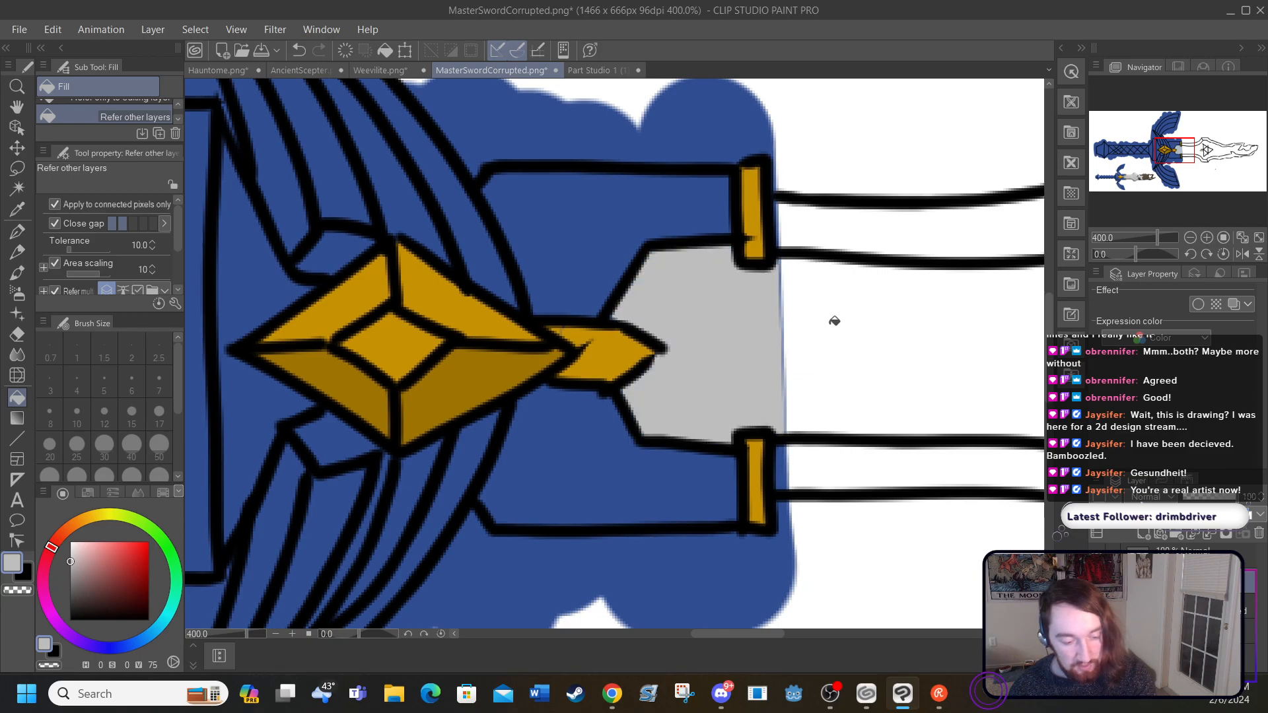
left_click(786, 323)
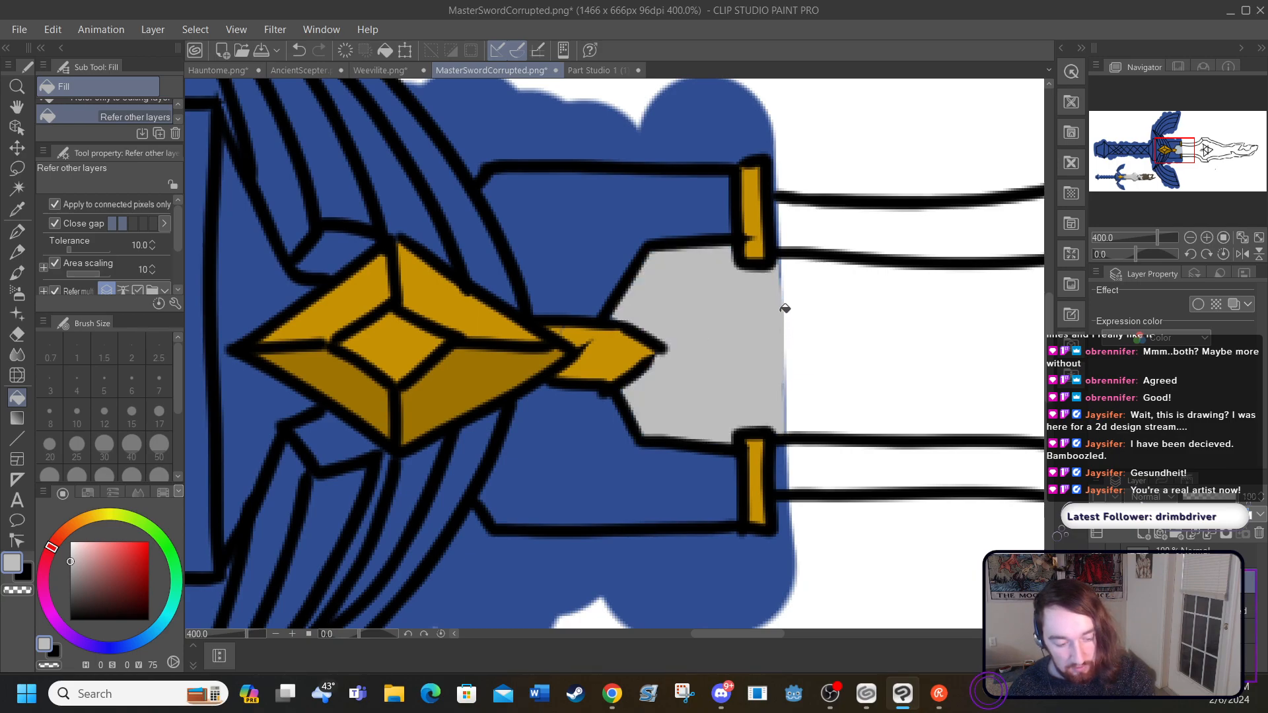
left_click(815, 367)
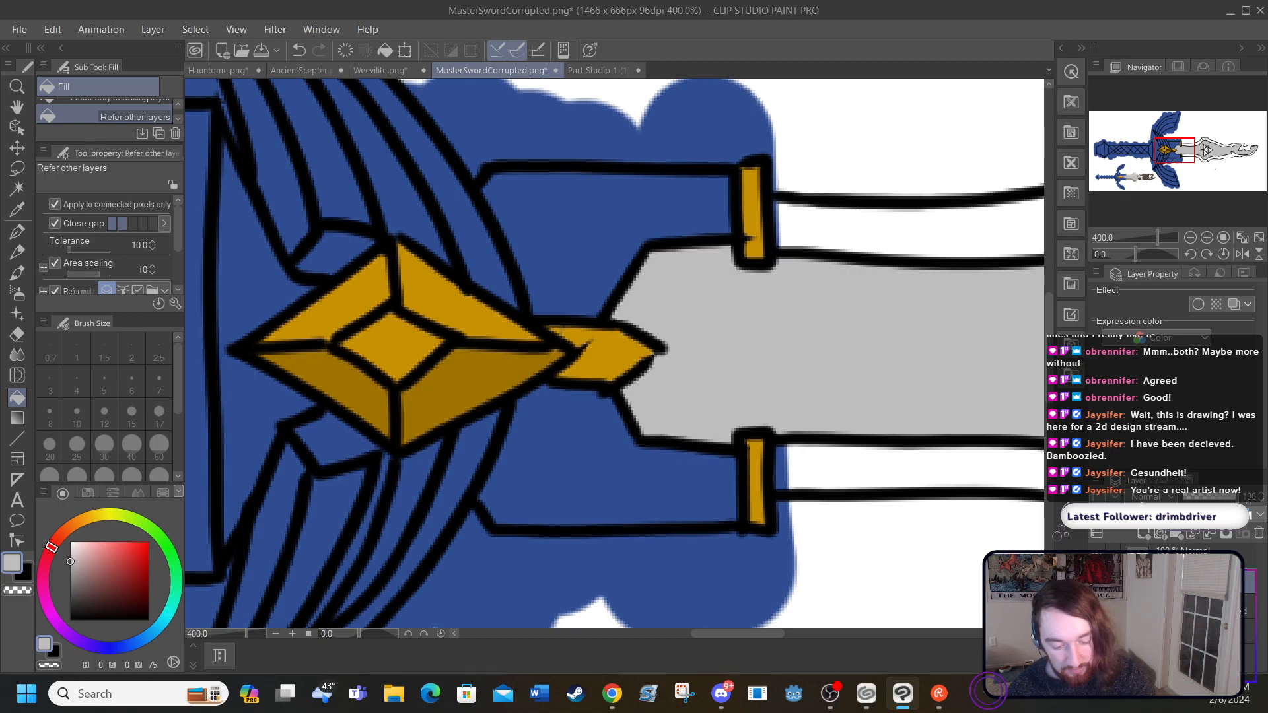
Step: Undo the last fill and check the flat colours over the whole sword with the line art hidden, restoring its visibility at the end
left_click(1097, 558)
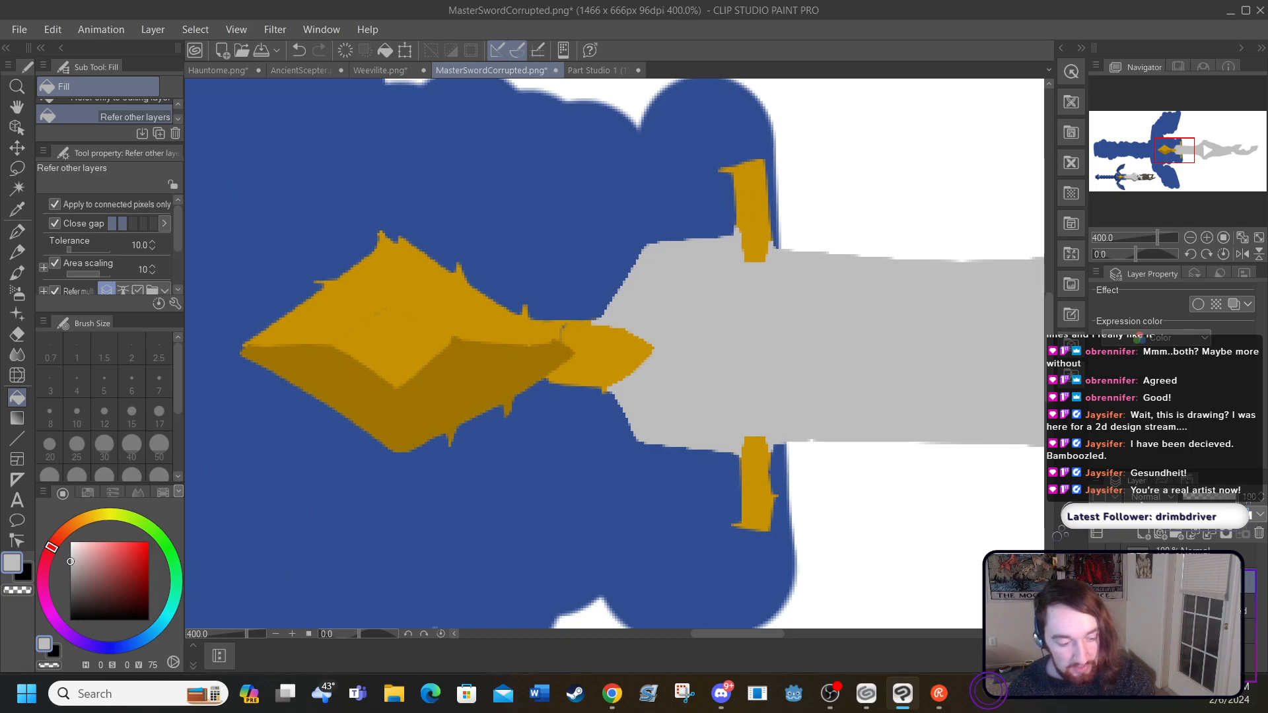
left_click(298, 50)
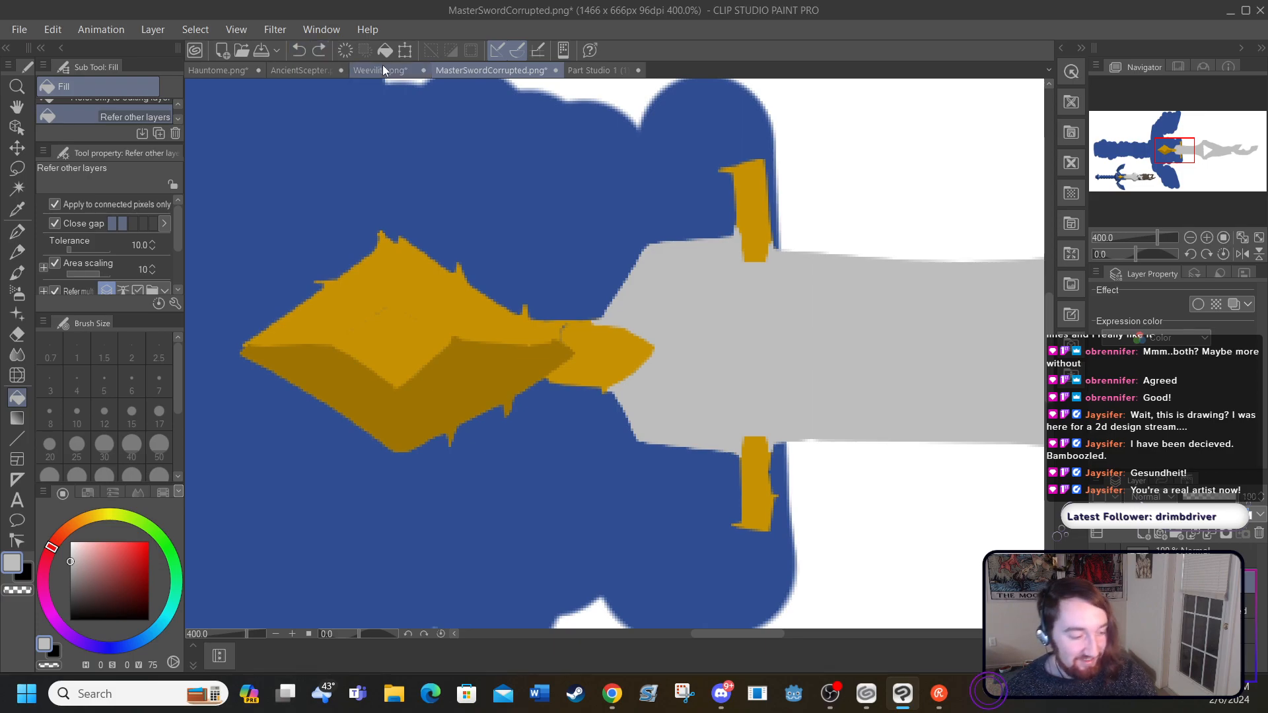
left_click(235, 29)
left_click(291, 135)
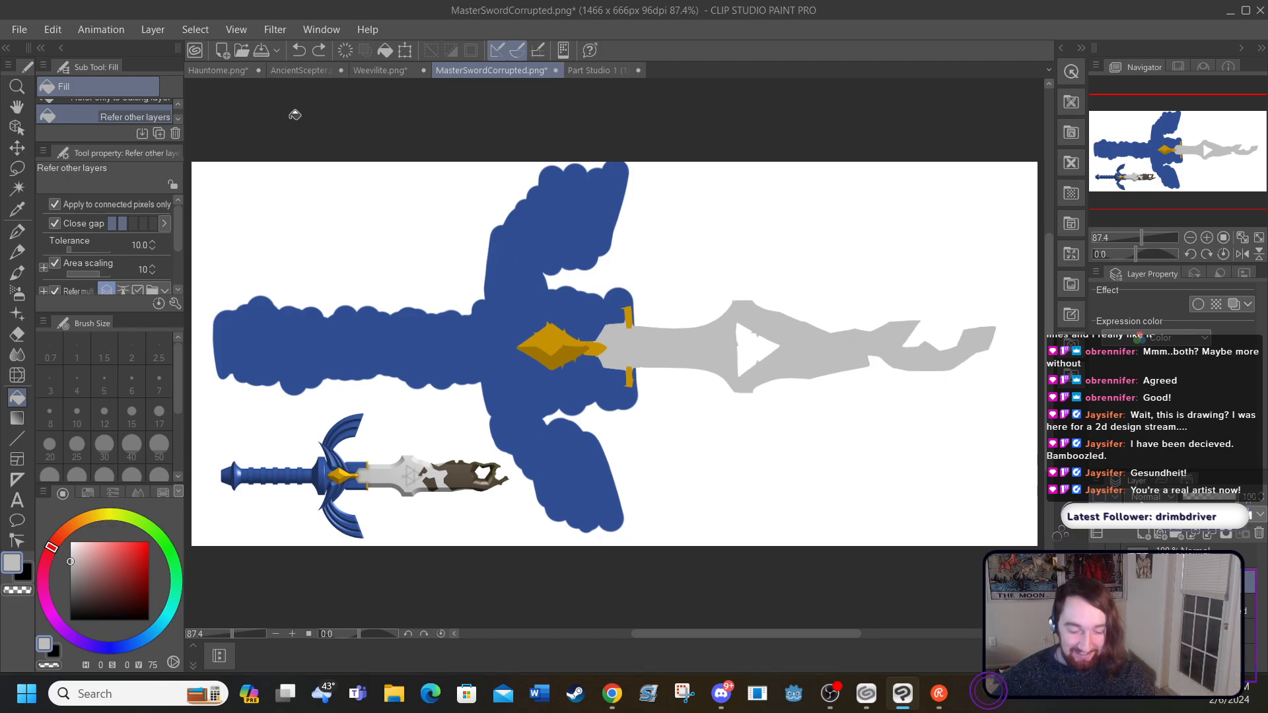
left_click(1097, 556)
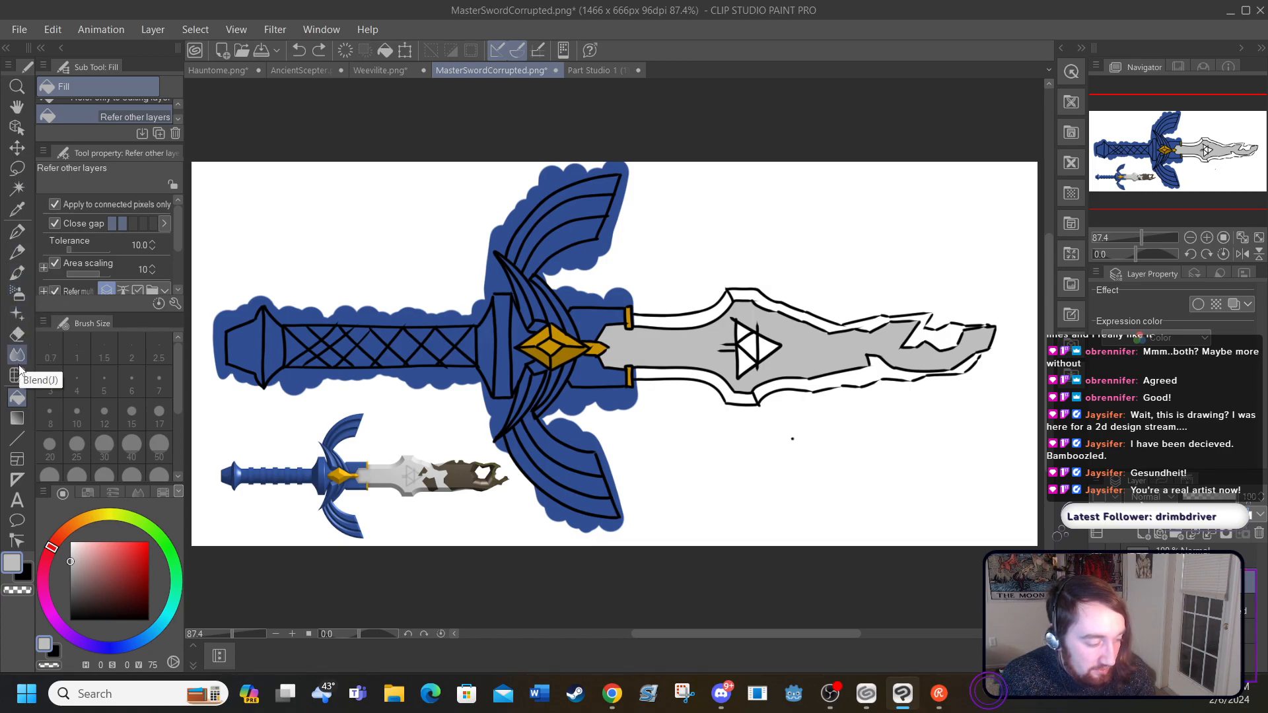
Step: Choose white and fill the blue overspill around the pommel, grip and upper wing with it
left_click_drag(91, 561, 72, 527)
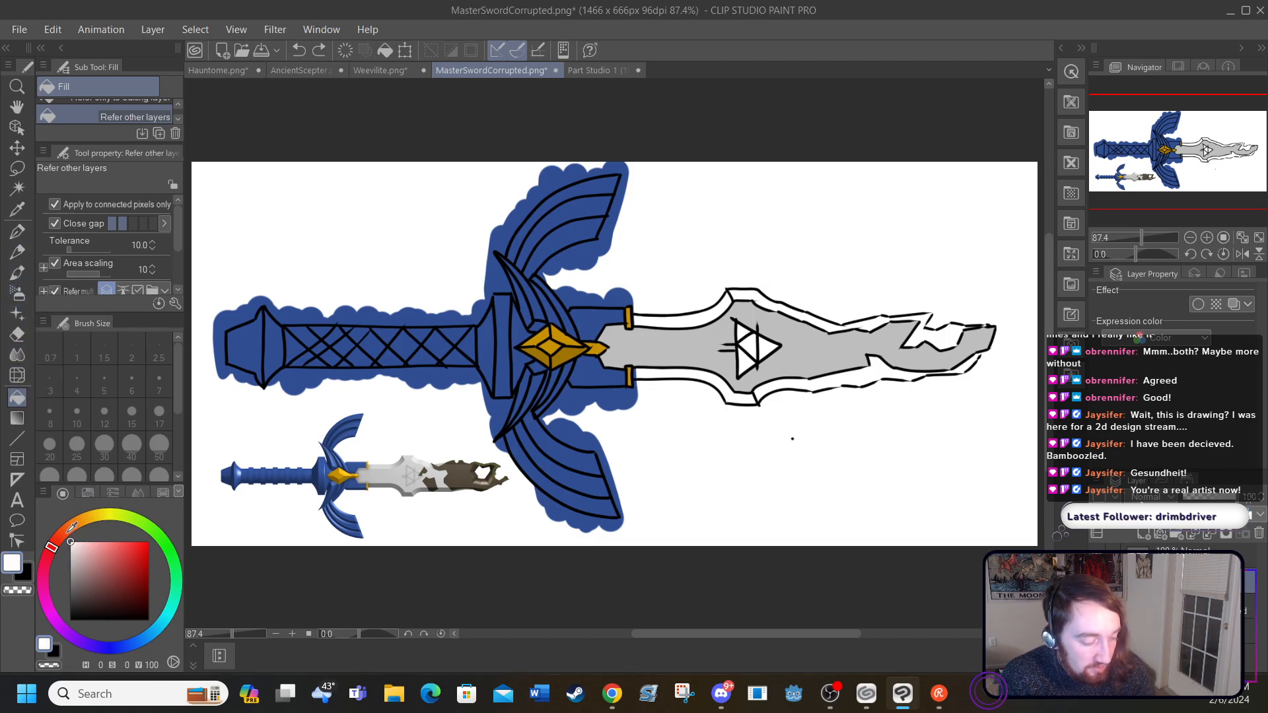
left_click(220, 363)
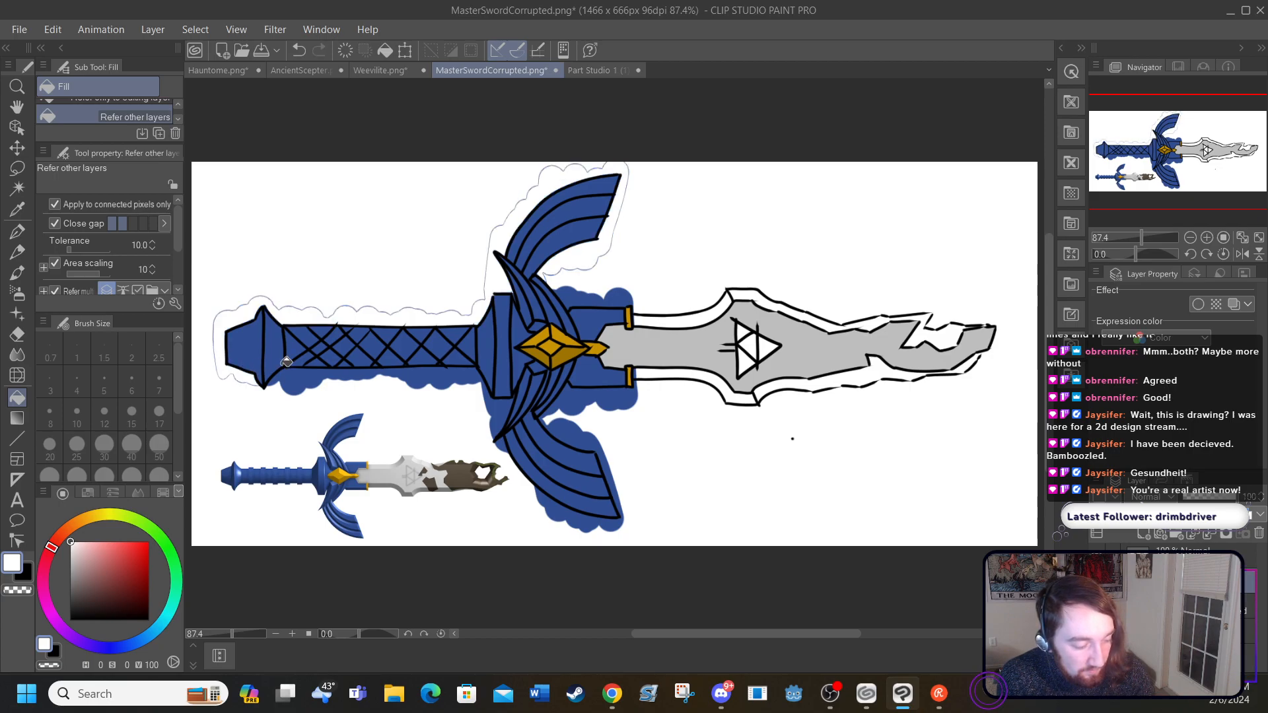
left_click(298, 378)
Step: Try to clear the faint leftover outline near the pommel with two white fills, and undo both
left_click(228, 322)
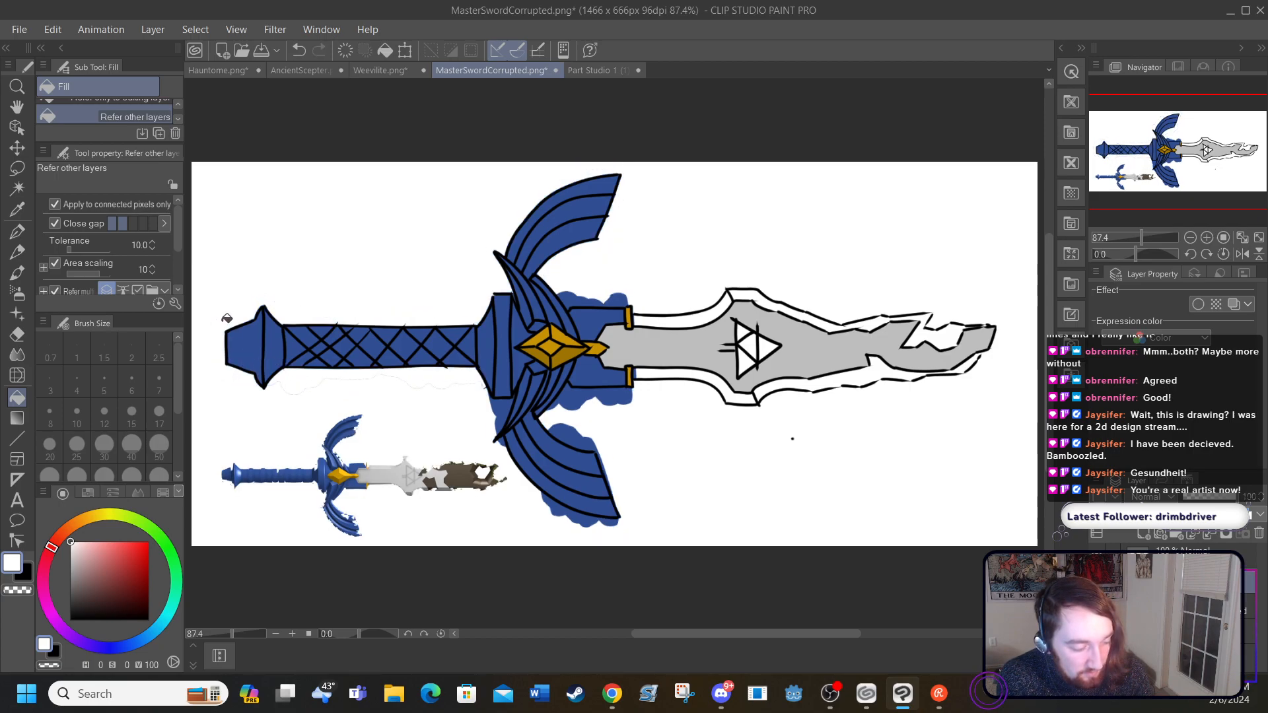
left_click(228, 321)
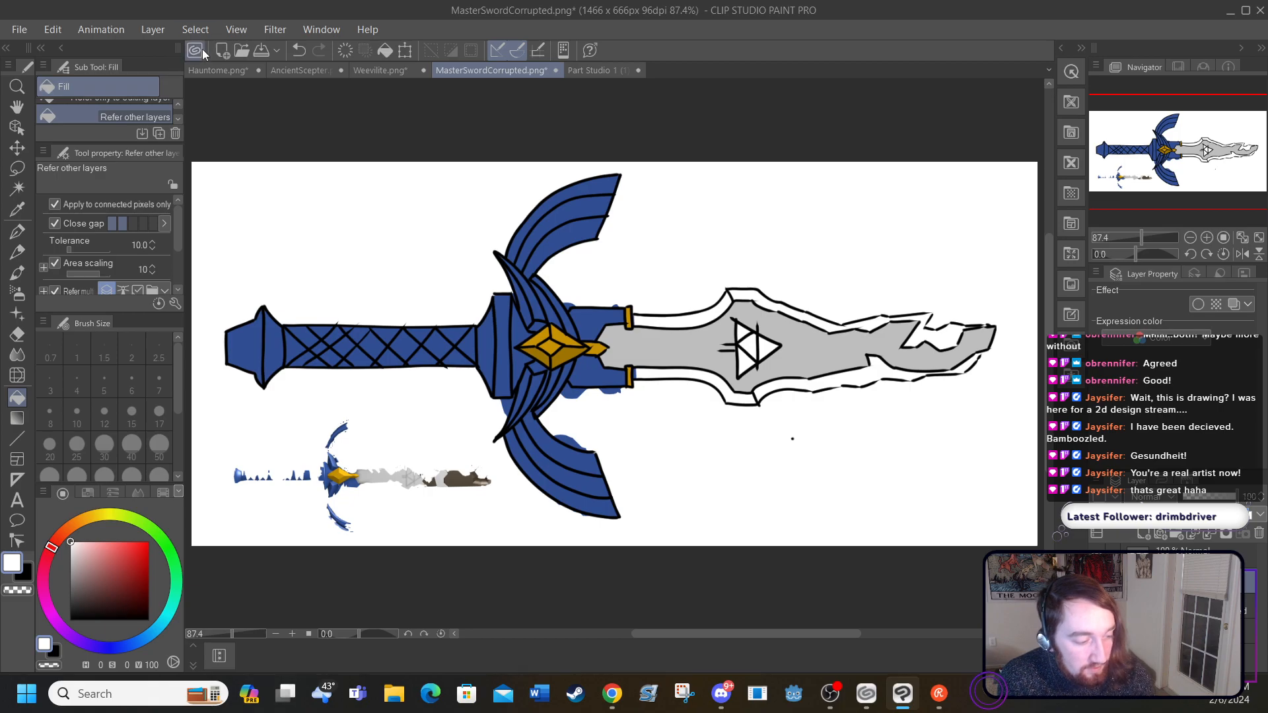
left_click(299, 50)
left_click(299, 50)
left_click(300, 50)
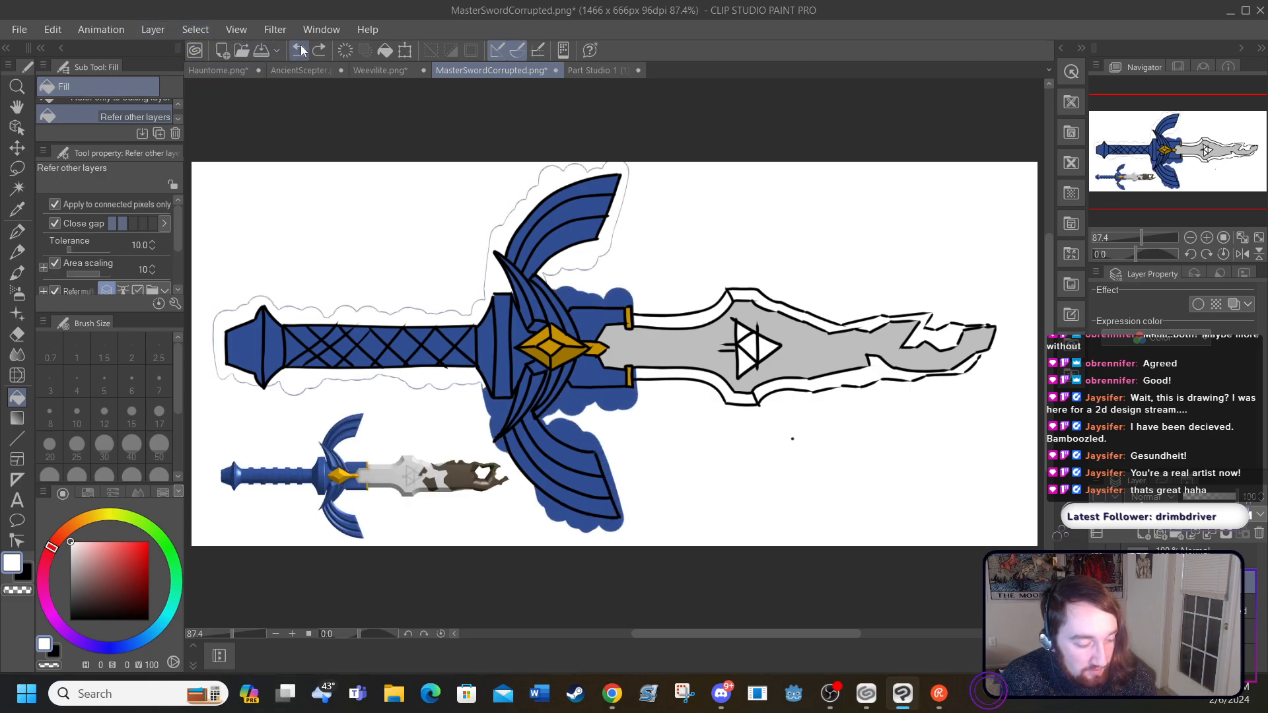
Step: Fill the remaining blue overspill around the lower wing and above and below the blade's base with white
left_click(502, 409)
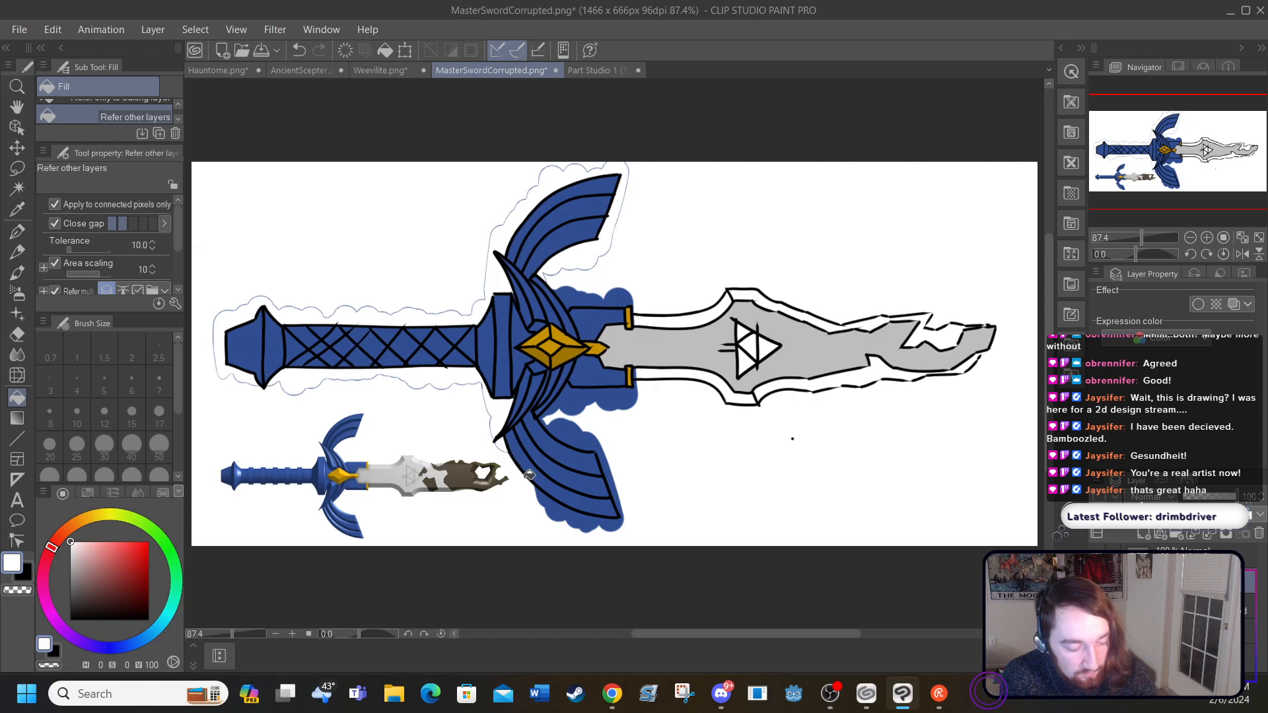
left_click(556, 504)
left_click(576, 430)
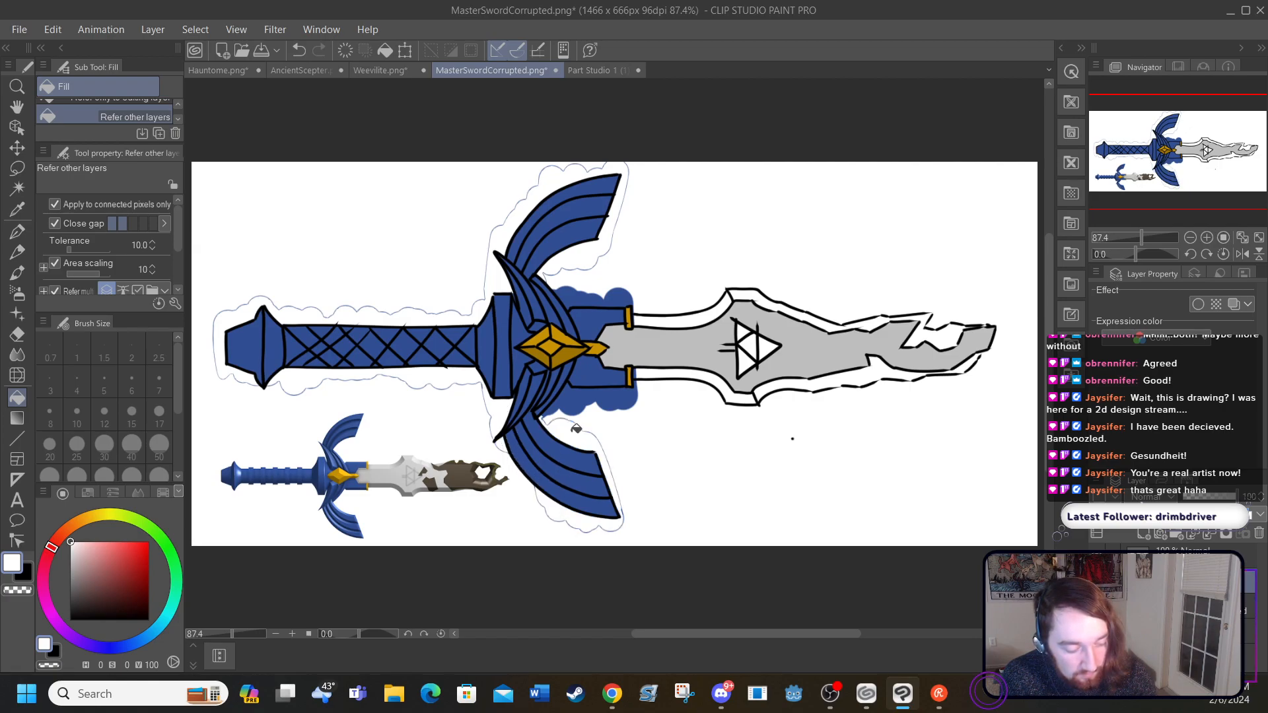
left_click(579, 392)
left_click(579, 294)
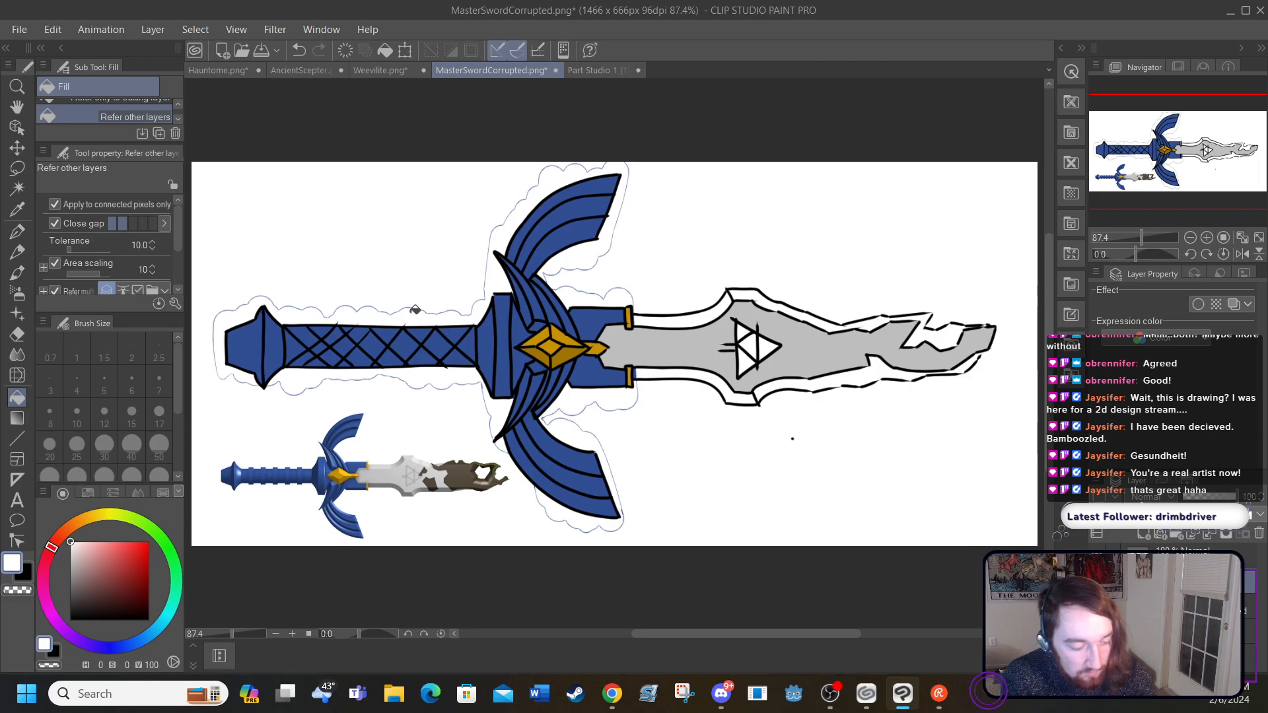
Step: Fill the faint leftover outline beside the upper wing with white, repeat the fill at the wing's inner tip, and undo that repeat
left_click(501, 273)
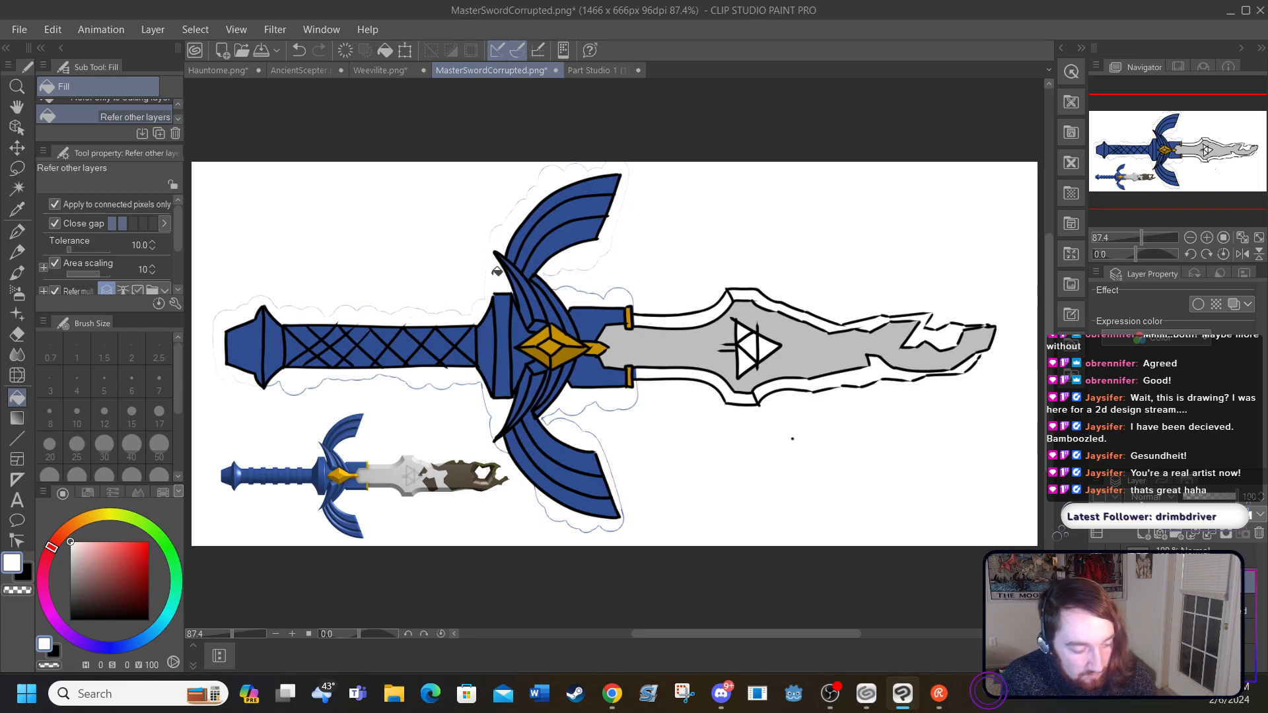
left_click(494, 252)
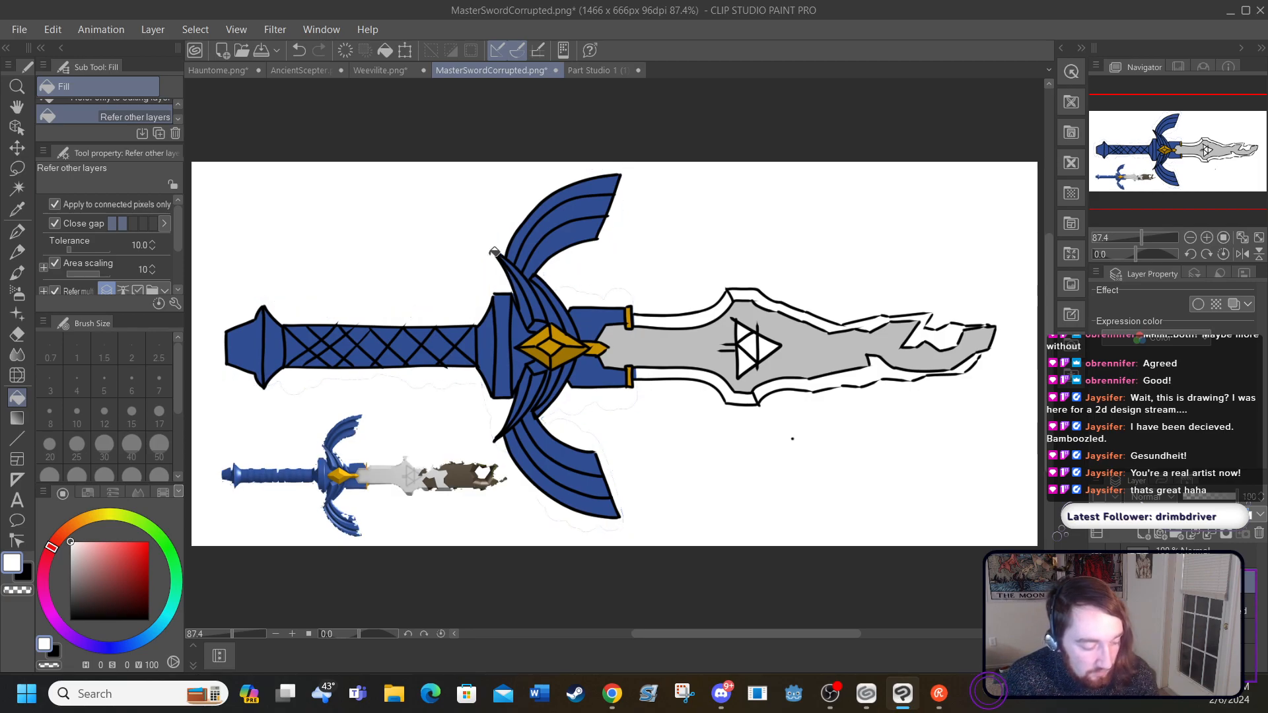
left_click(298, 50)
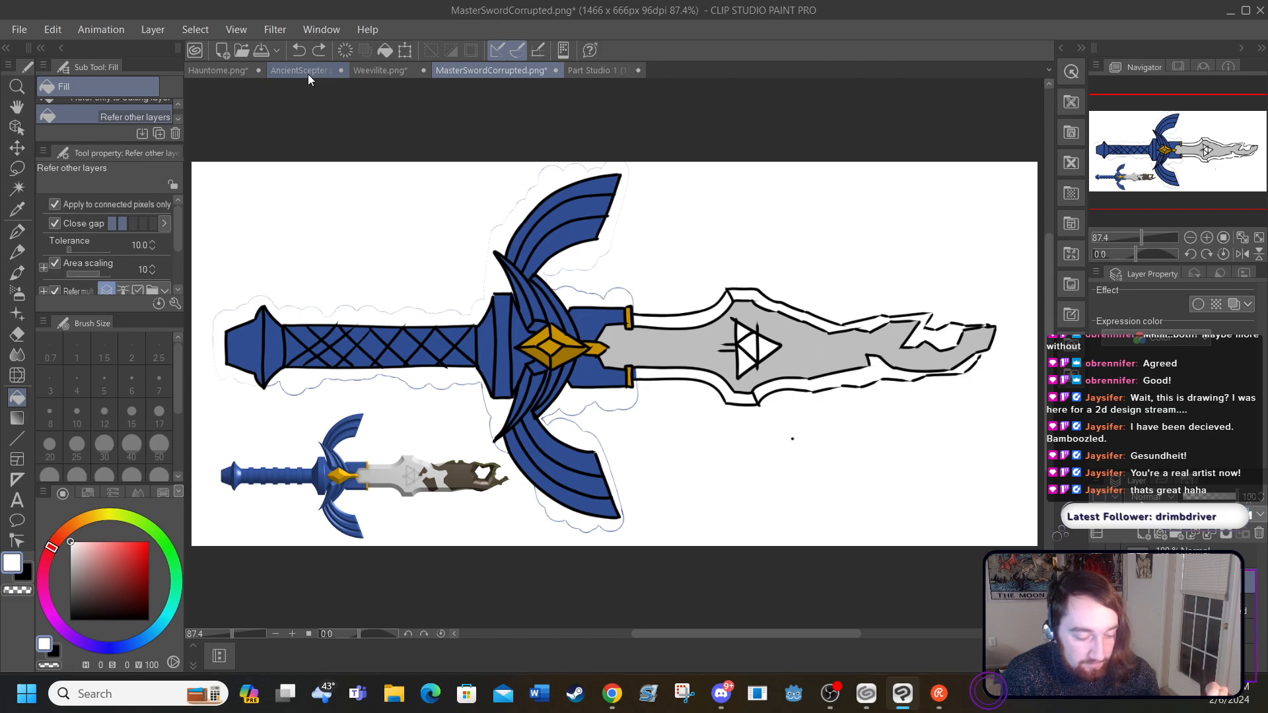
Step: Sample the light grey of the blade's centre and fill the upper bevel near the blade's base with it
left_click(1097, 558)
left_click(1097, 558)
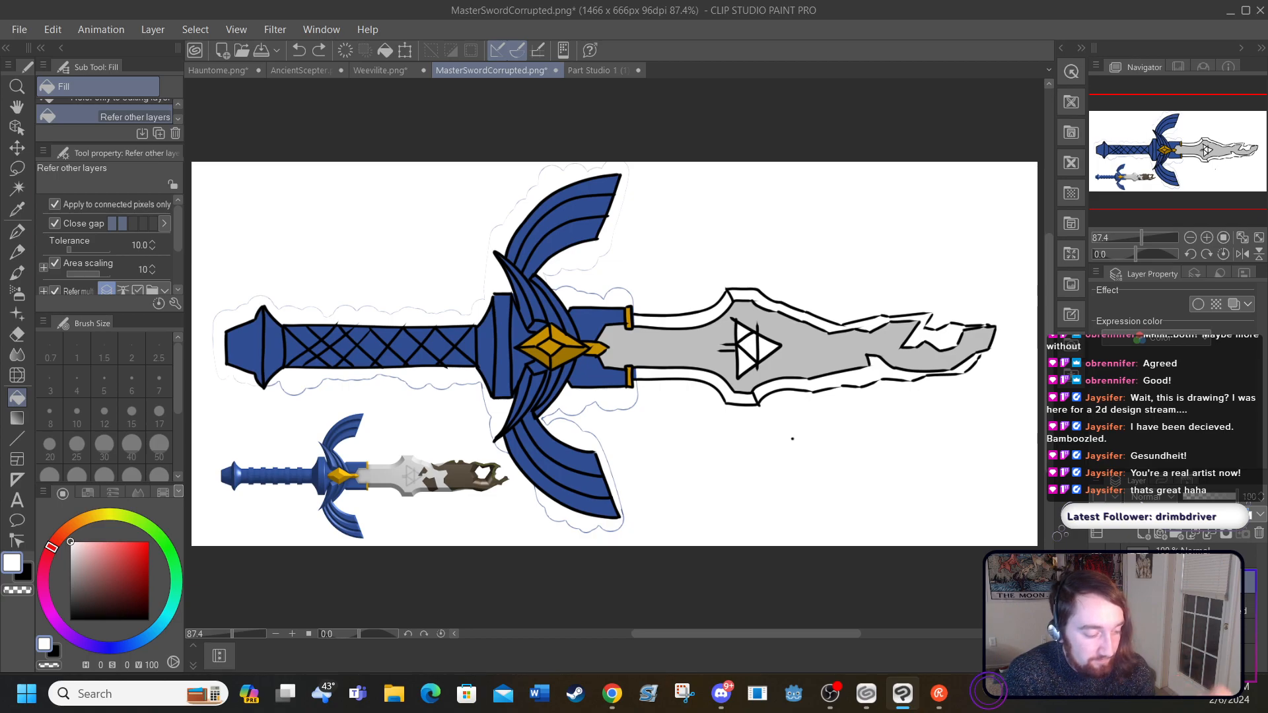
left_click(23, 215)
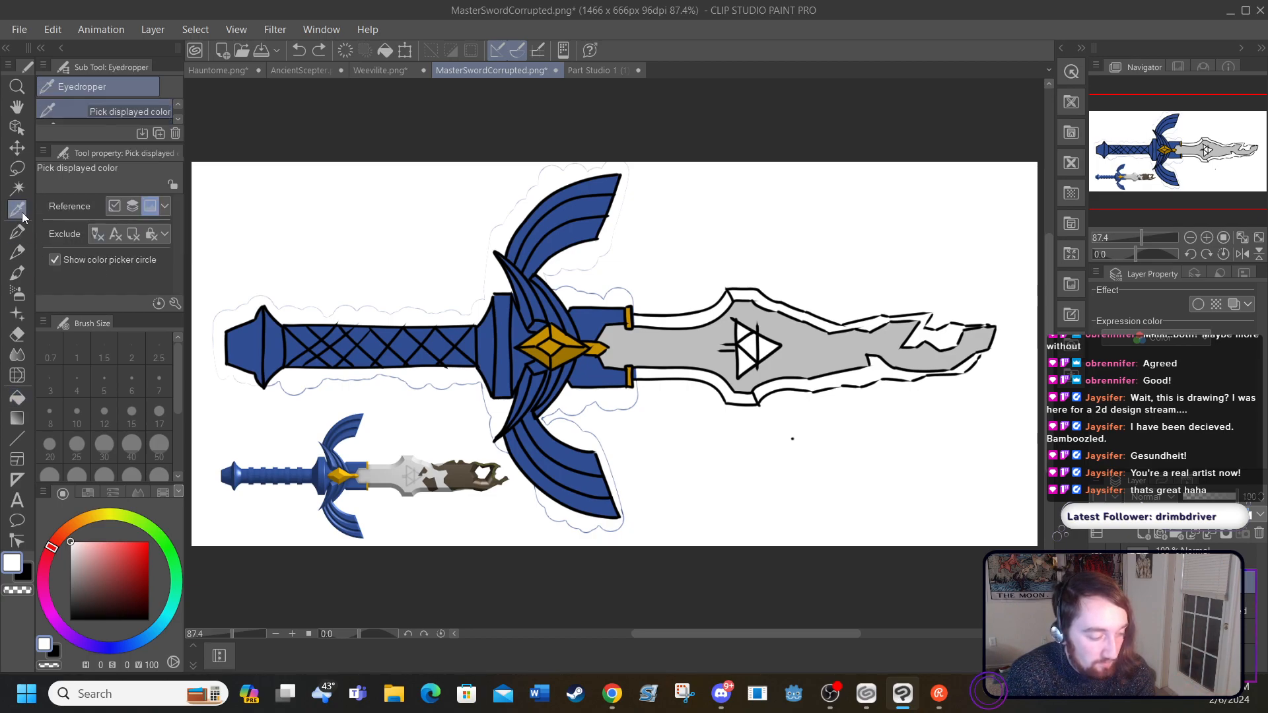
left_click(630, 344)
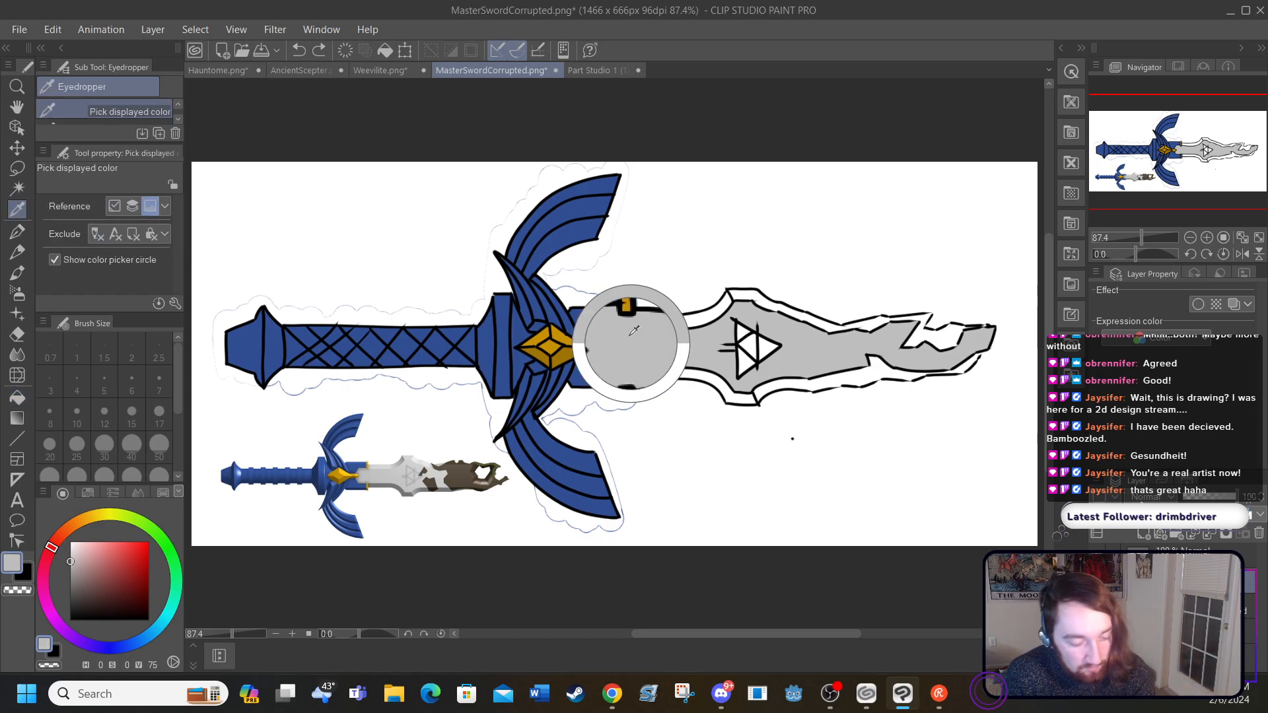
left_click(18, 399)
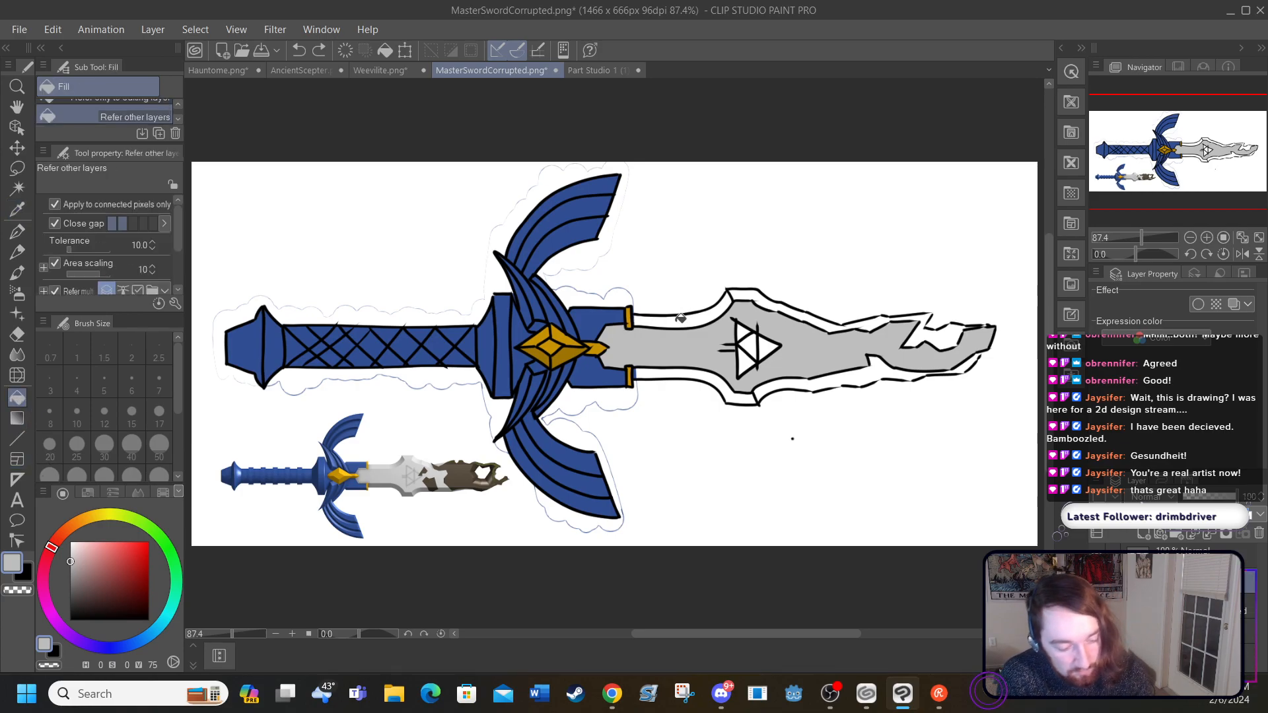
left_click(680, 319)
Step: Choose a darker grey (S 2, V 57) and fill the blade's lower bevel out to the tip and the Triforce's outer triangles
left_click(73, 573)
left_click(647, 367)
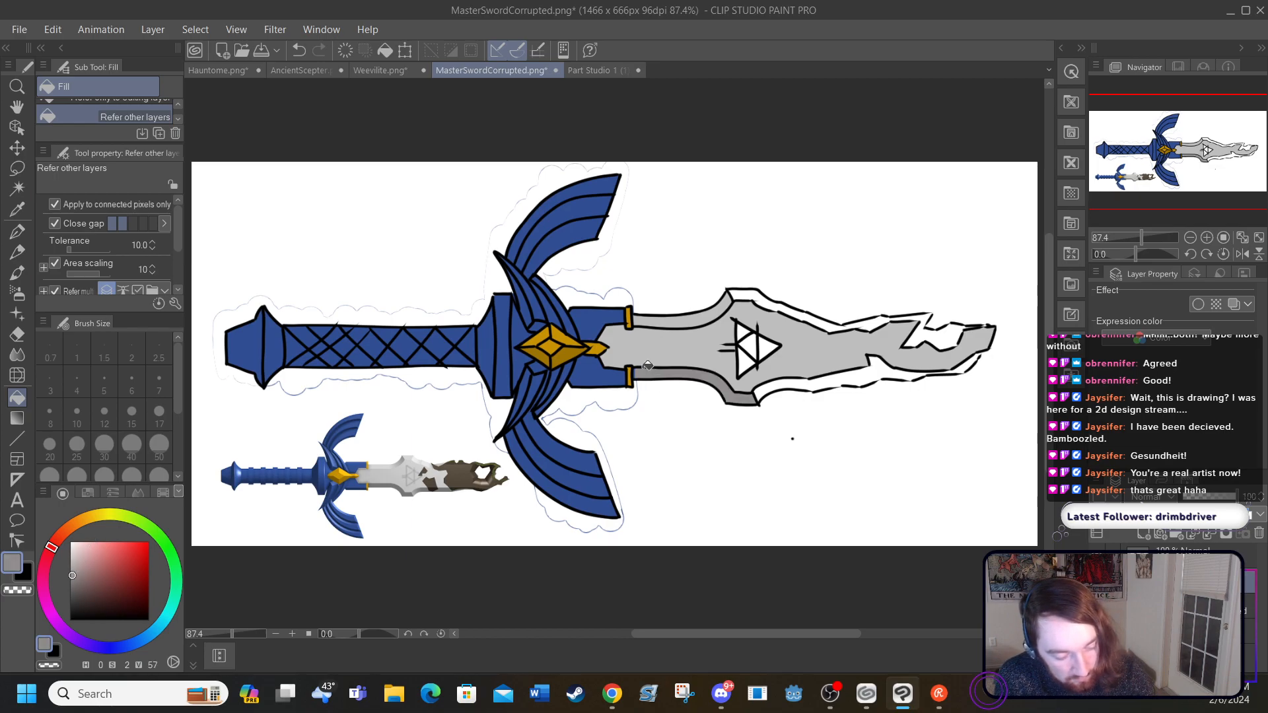
left_click(767, 385)
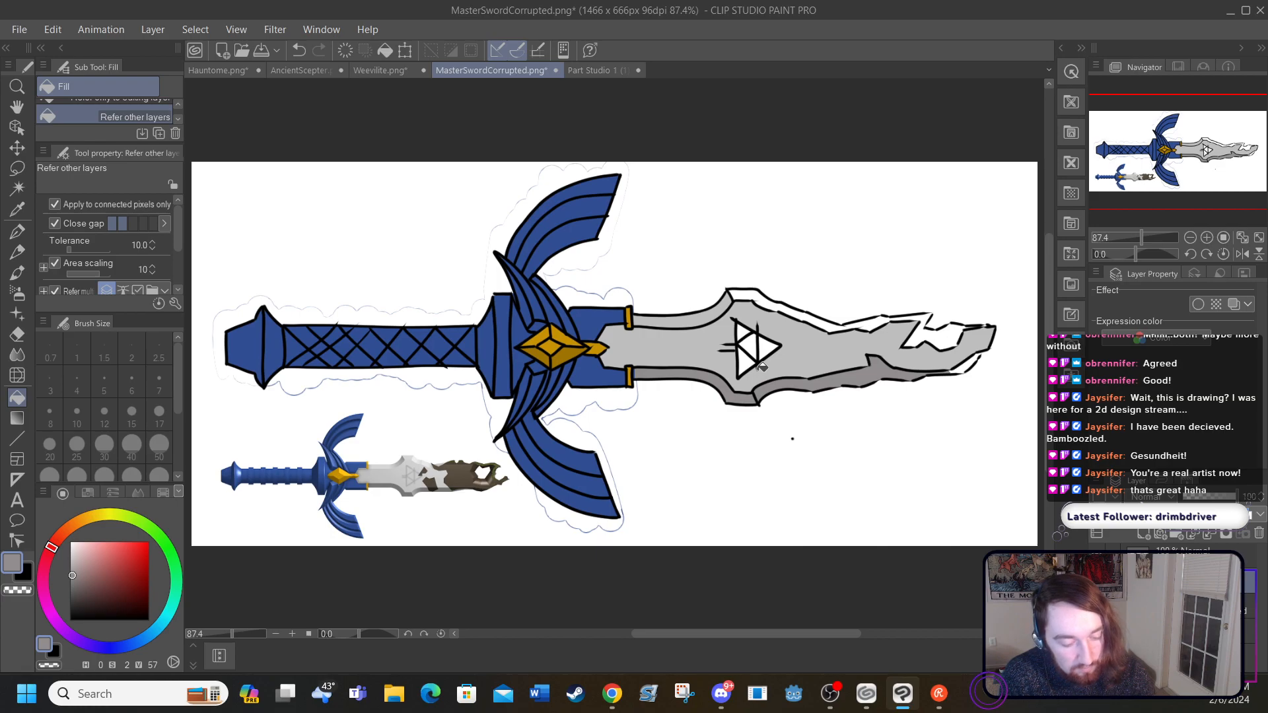
left_click(967, 360)
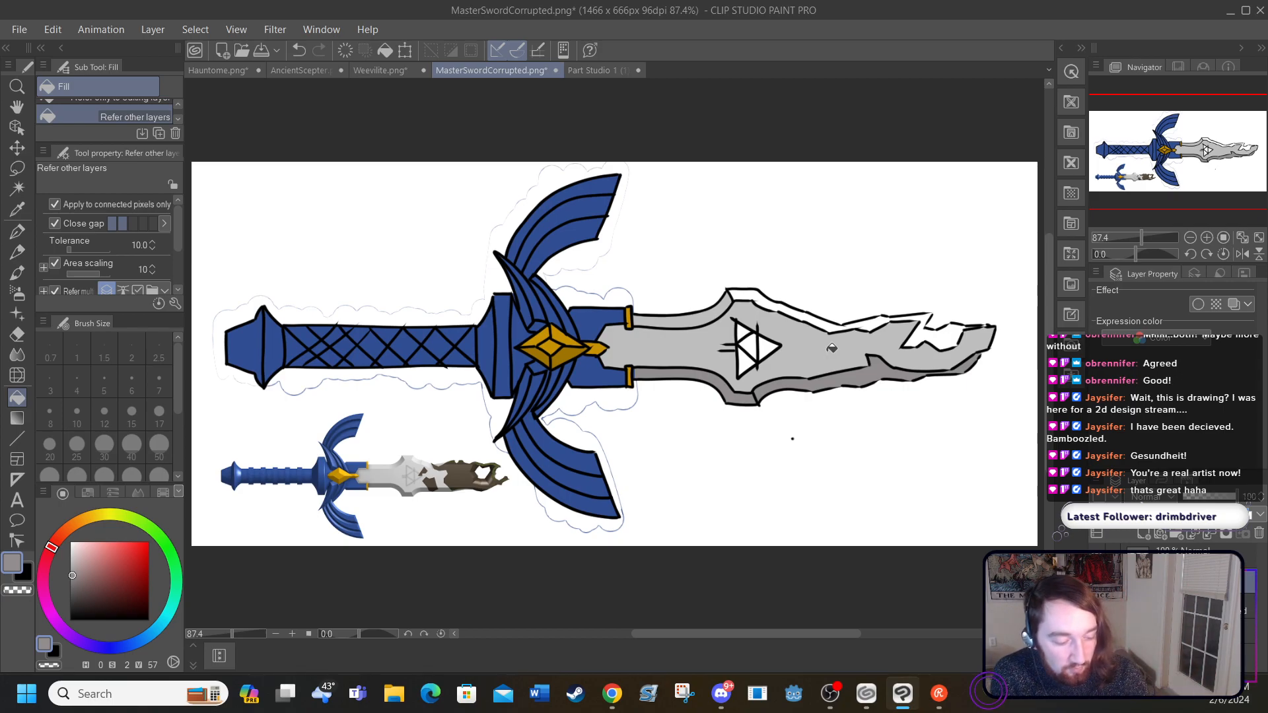
left_click(749, 358)
left_click(753, 334)
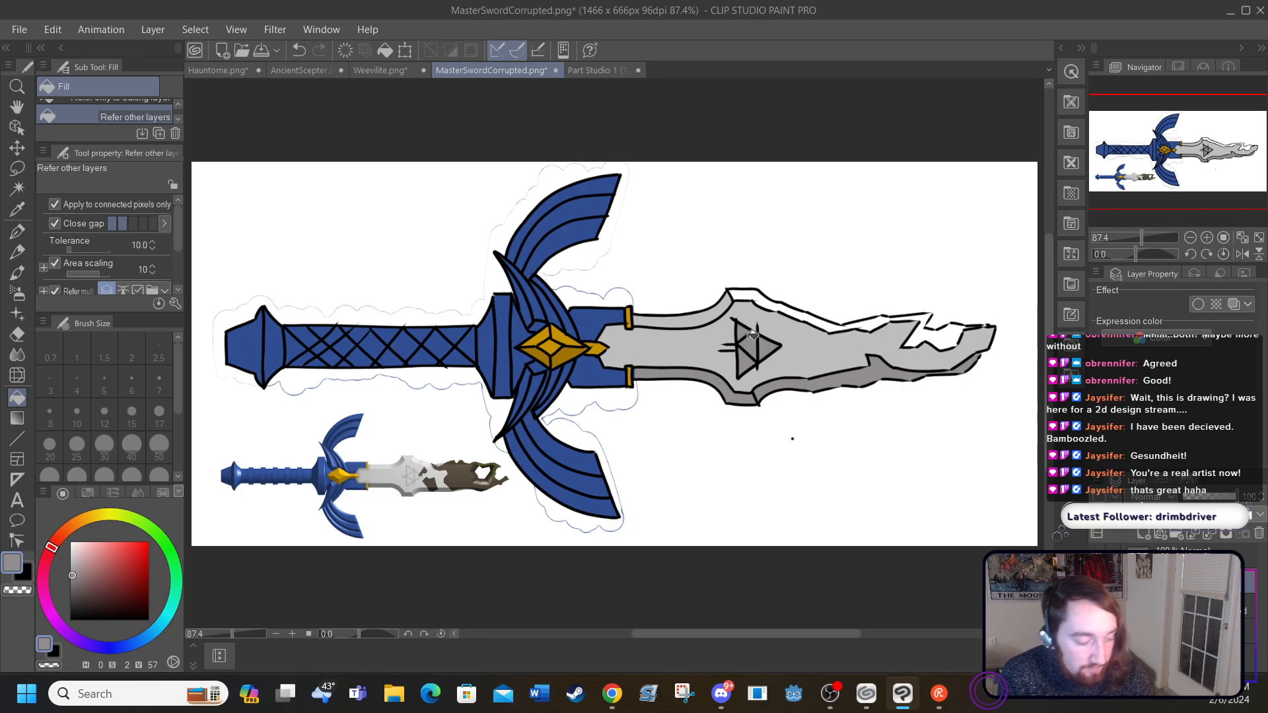
Step: Resample the blade's light grey and fill the remaining upper bevel, including the zigzag section near the tip
left_click(17, 209)
left_click(641, 343)
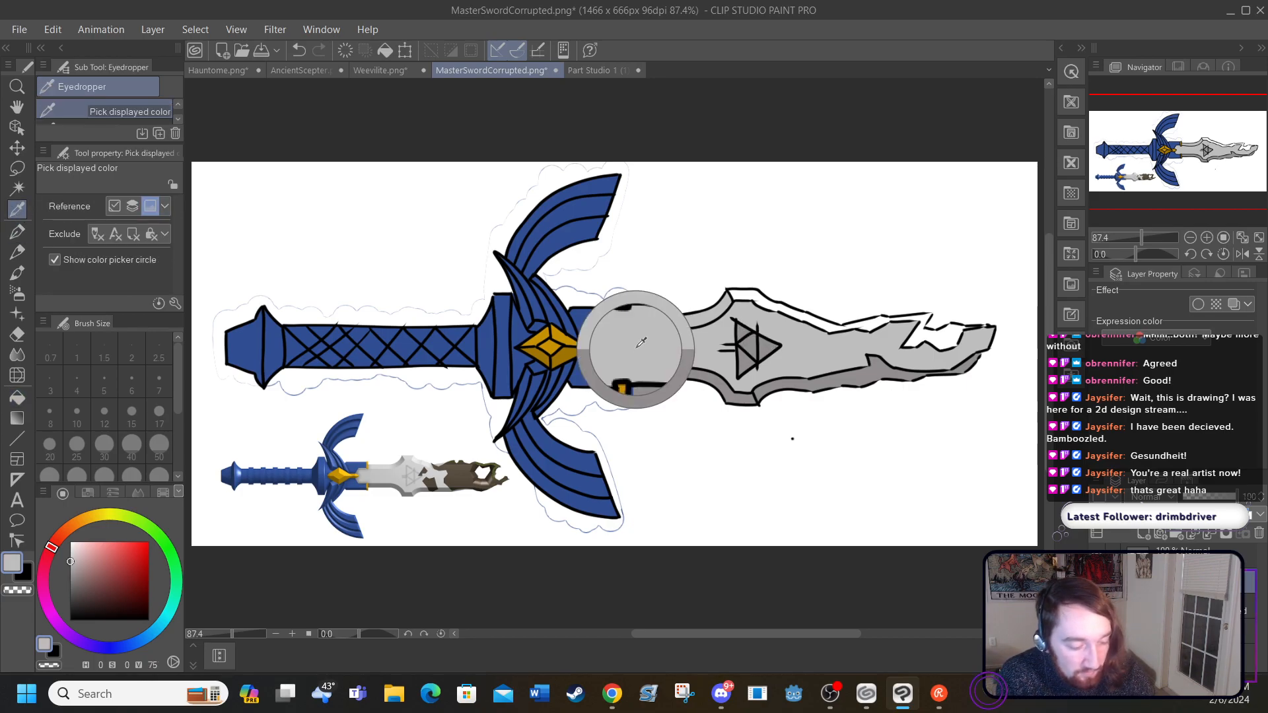
left_click(18, 397)
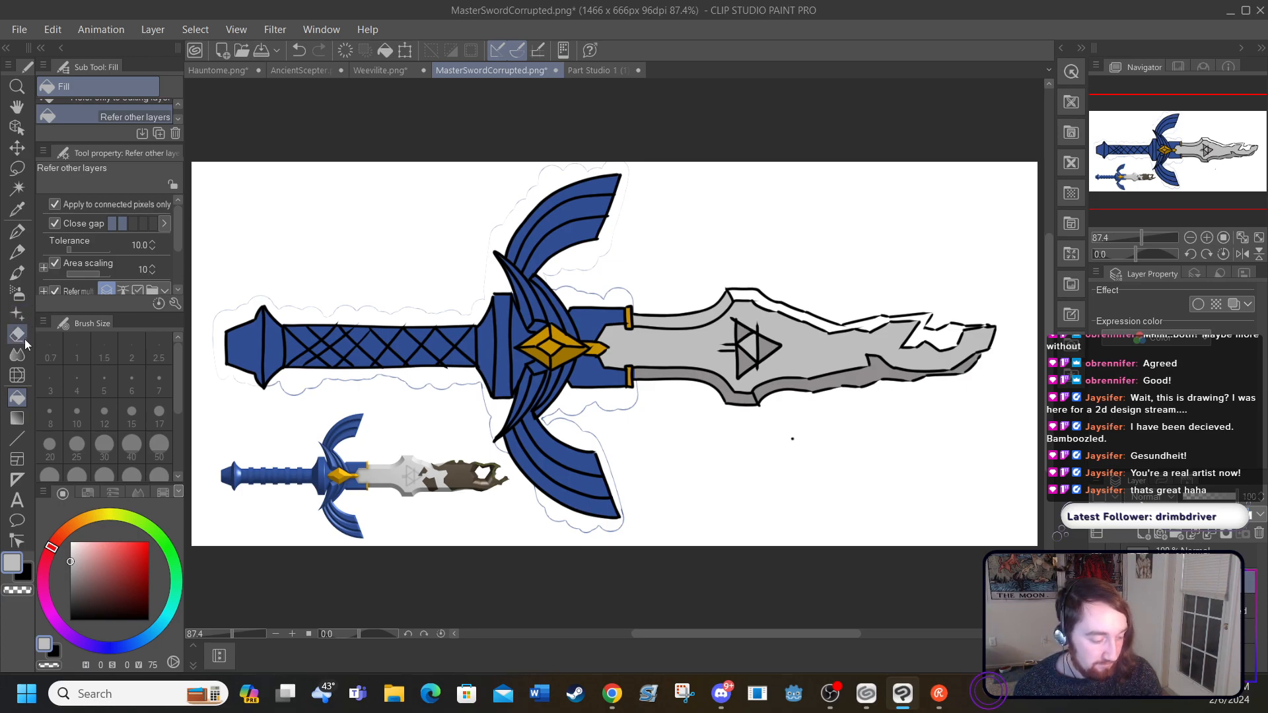
left_click(742, 291)
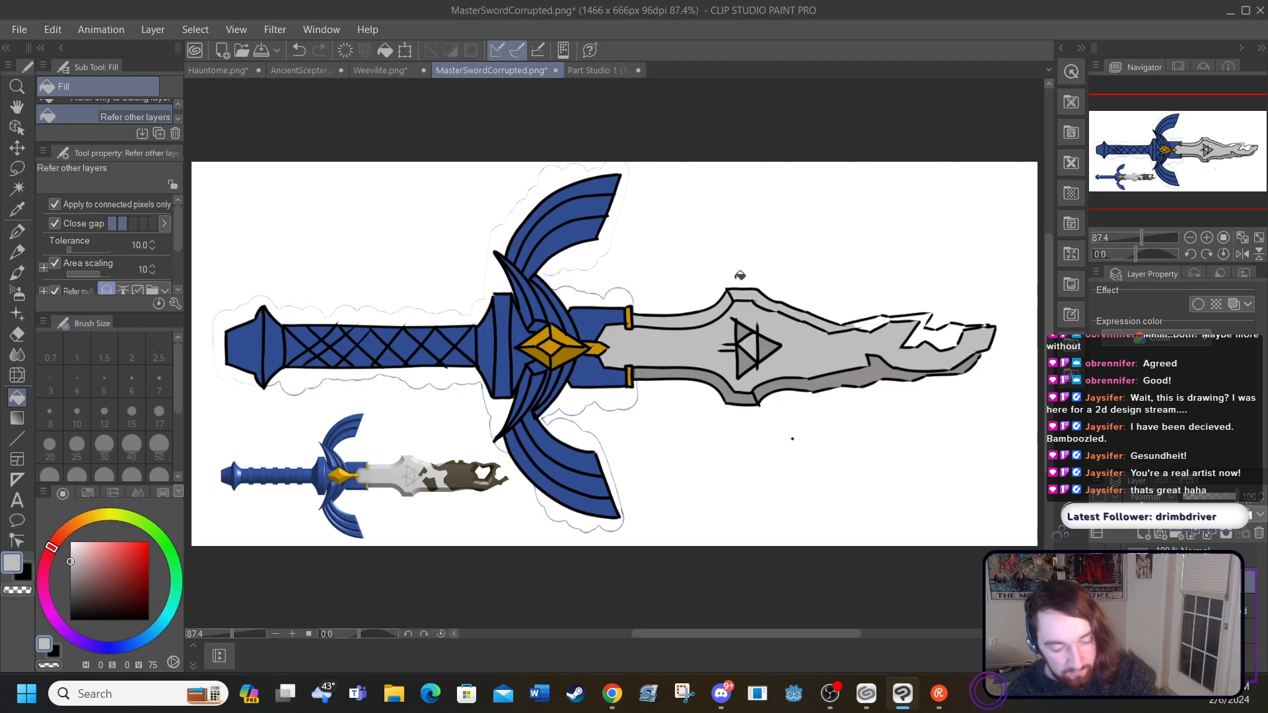
left_click(925, 328)
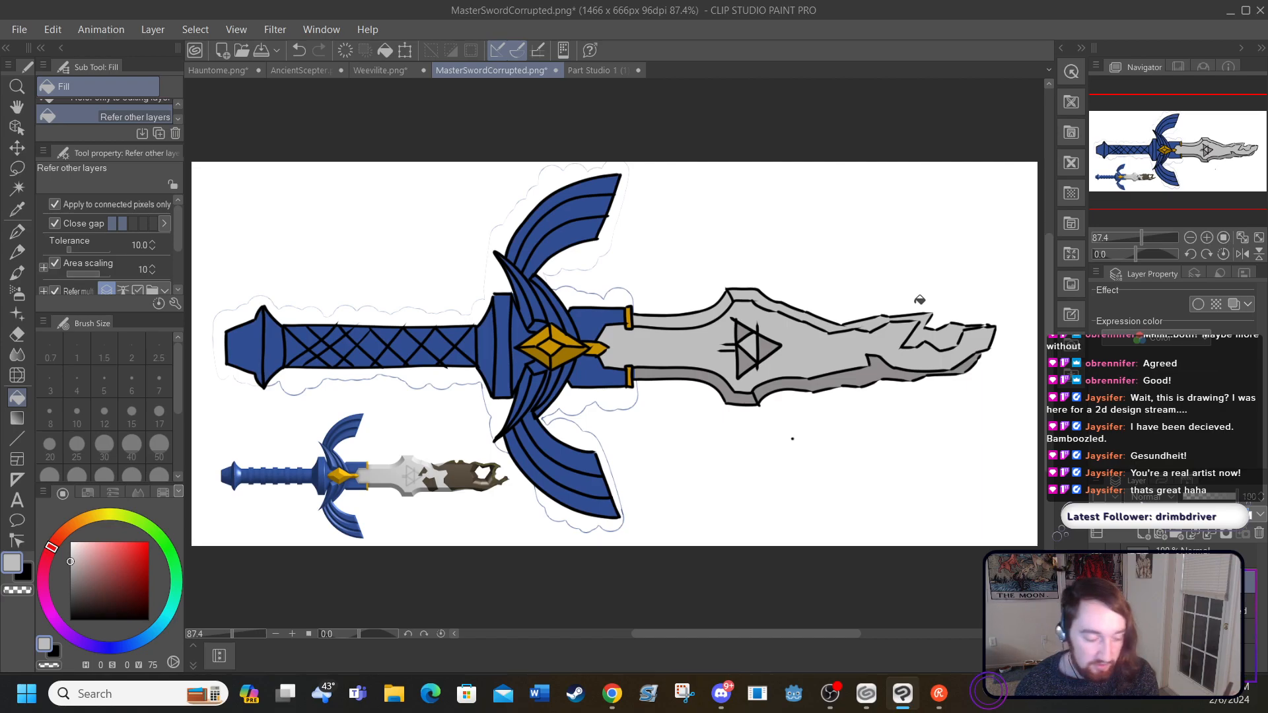
Step: Examine the brown corrupted patches on the reference sword's blade up close, and return to the outer half of the drawn blade
left_click(294, 634)
left_click(295, 634)
left_click(295, 634)
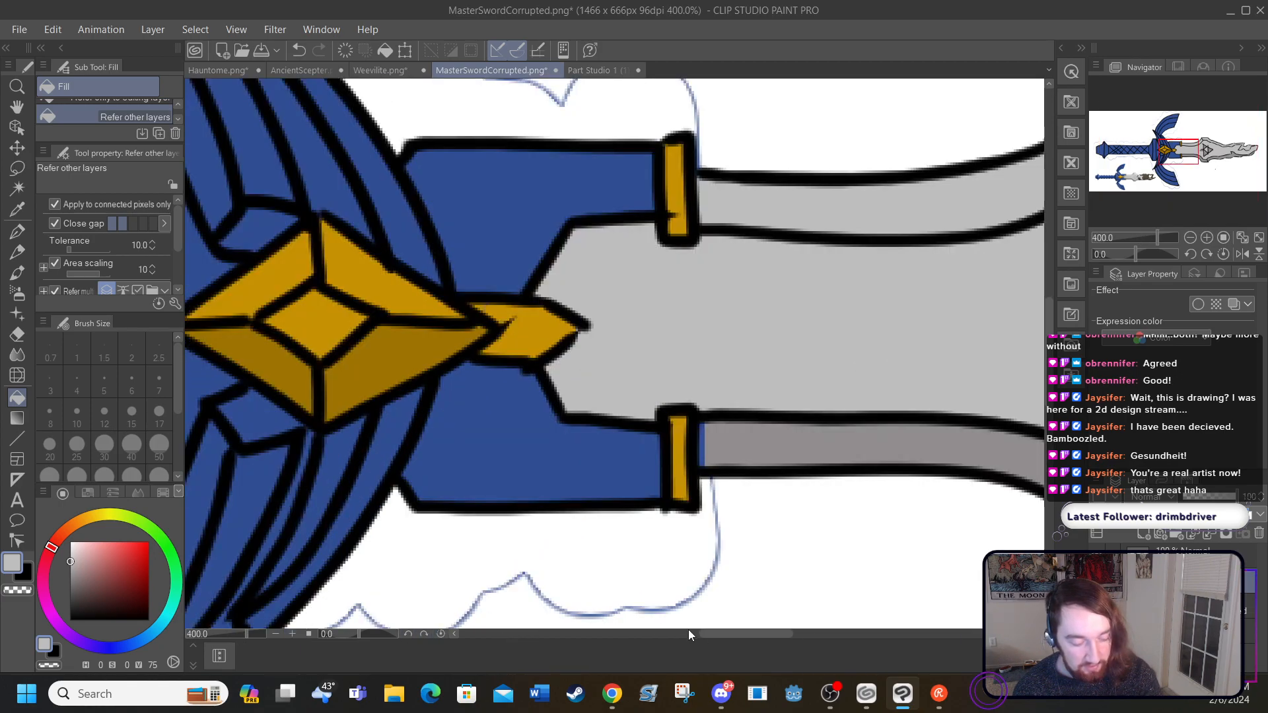
left_click_drag(729, 636, 605, 645)
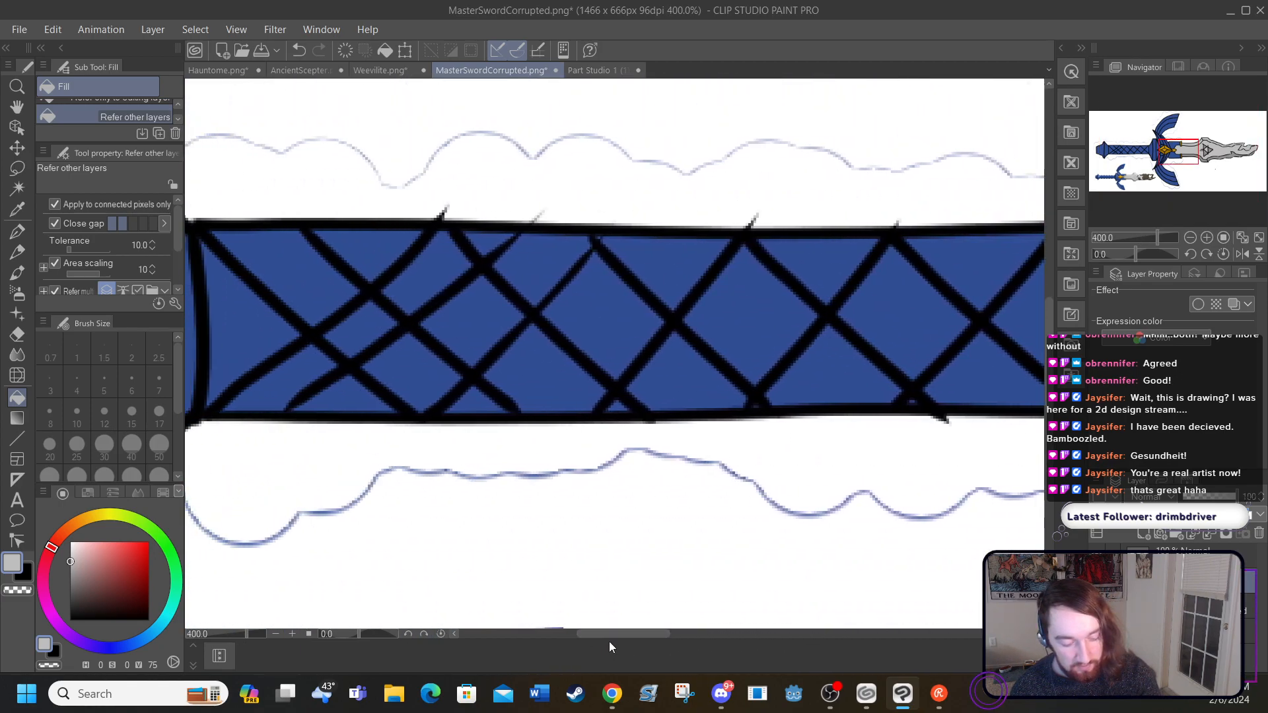
left_click_drag(1050, 355, 1050, 456)
left_click_drag(601, 633, 642, 625)
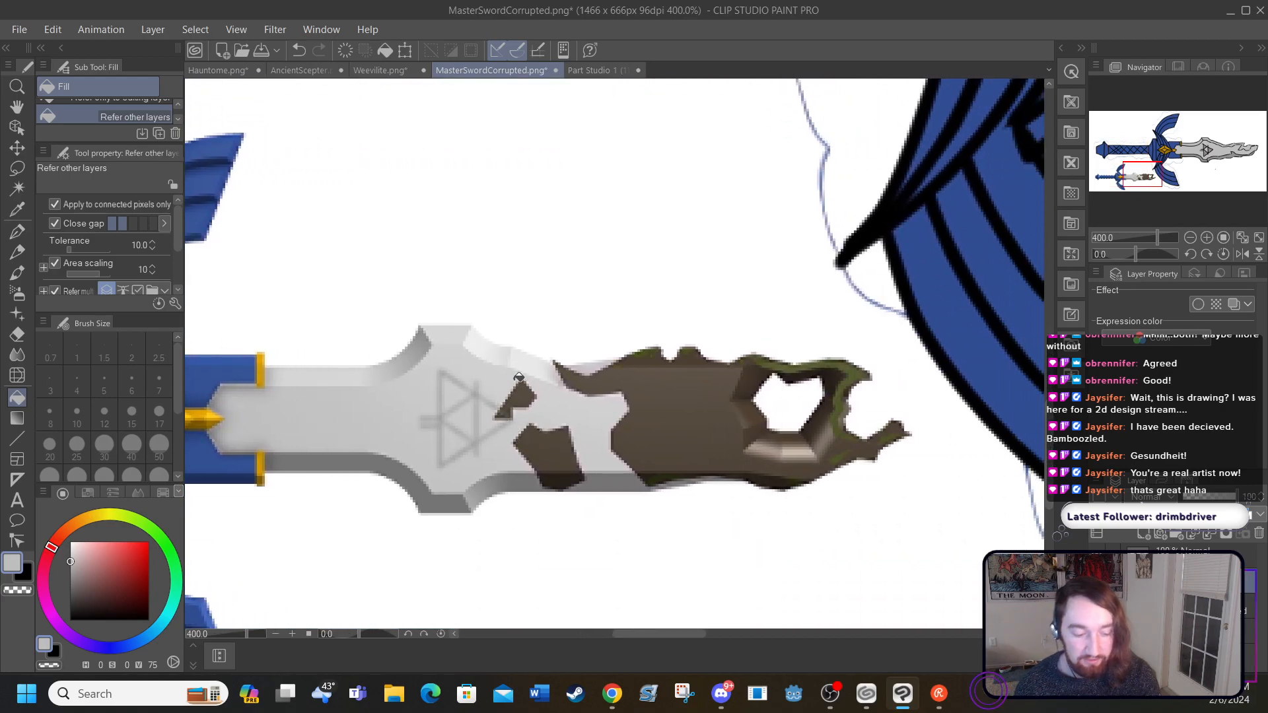
left_click(578, 483)
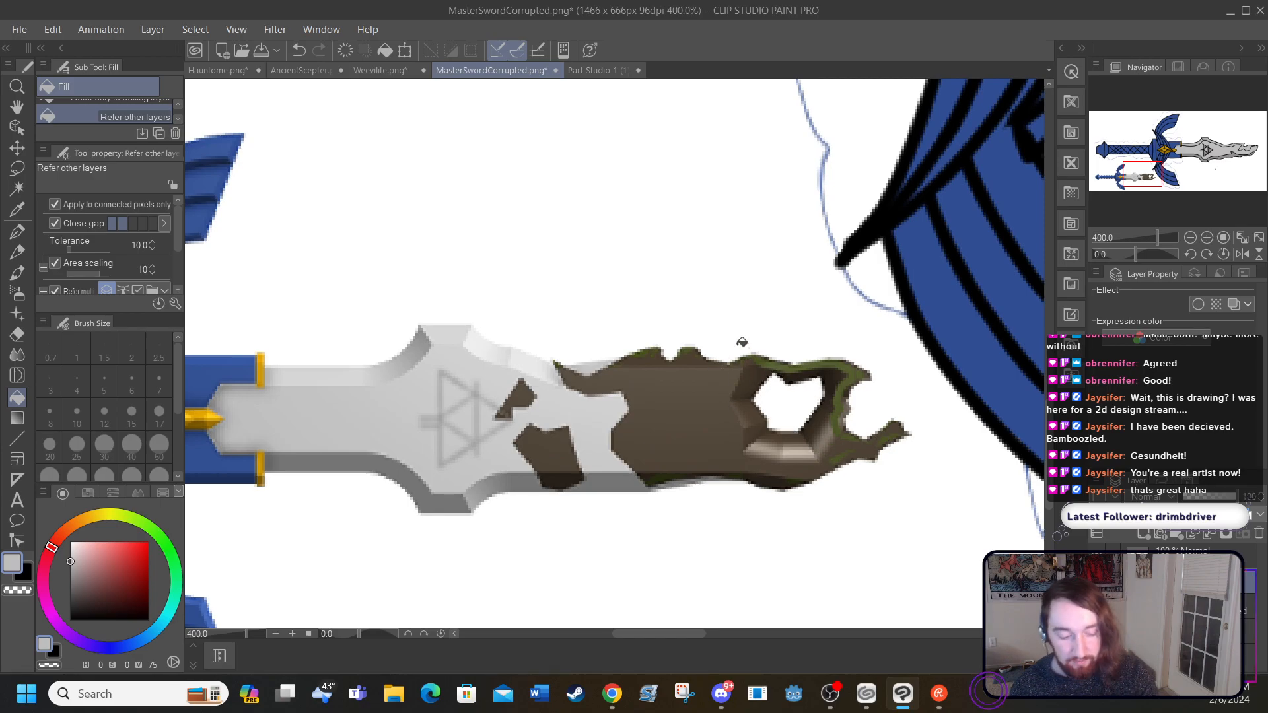
left_click_drag(634, 632, 873, 638)
left_click_drag(1049, 505, 1044, 317)
left_click_drag(862, 631, 826, 635)
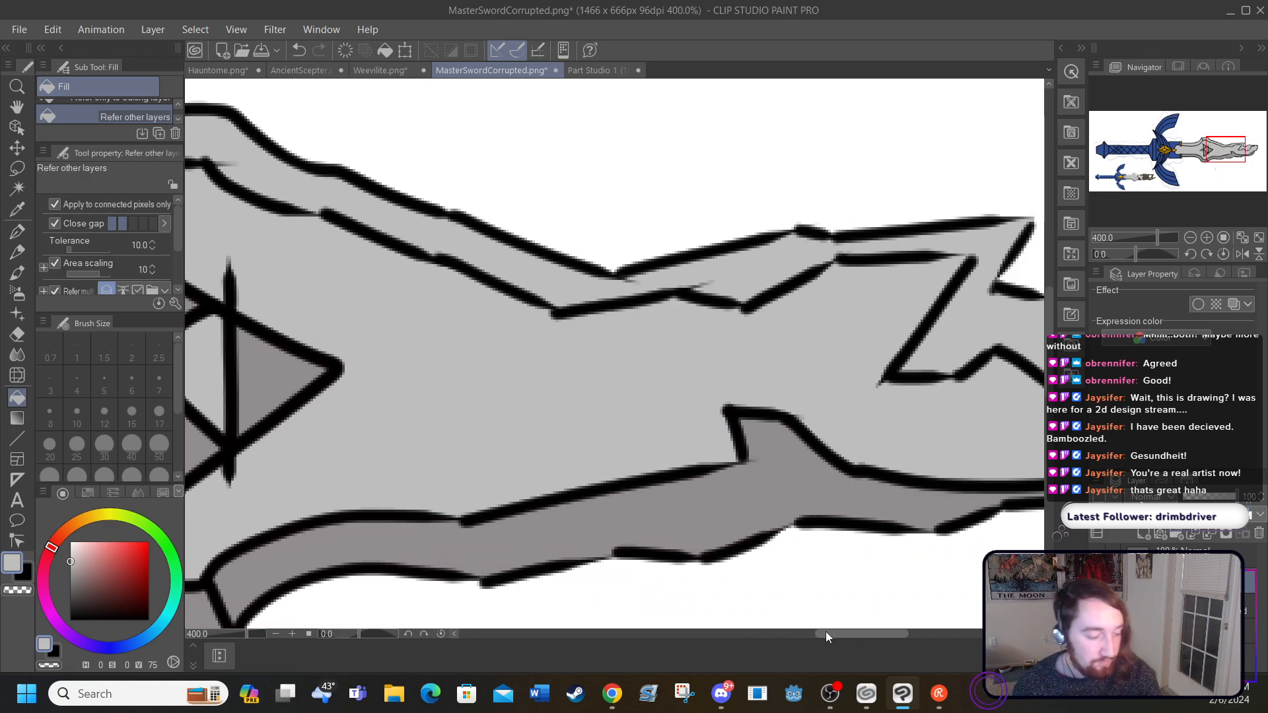
Step: Set up the G-pen with black and a brush size of 5
left_click(19, 231)
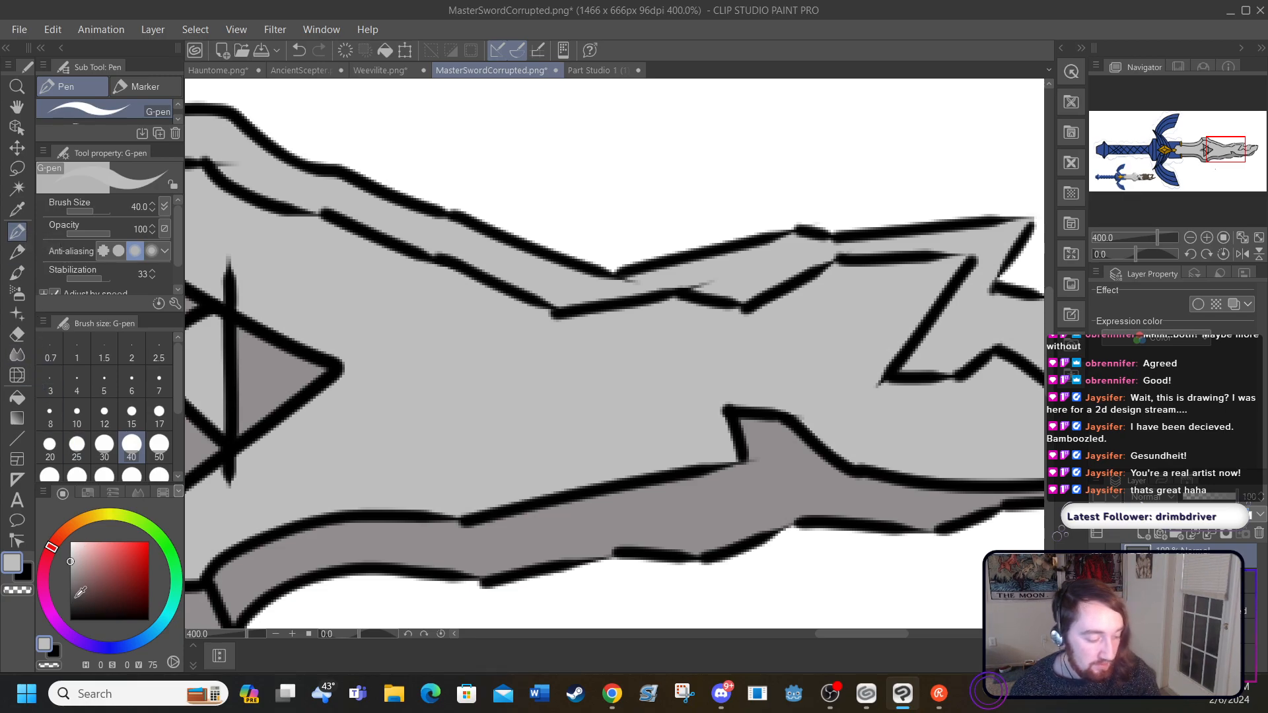
left_click(70, 619)
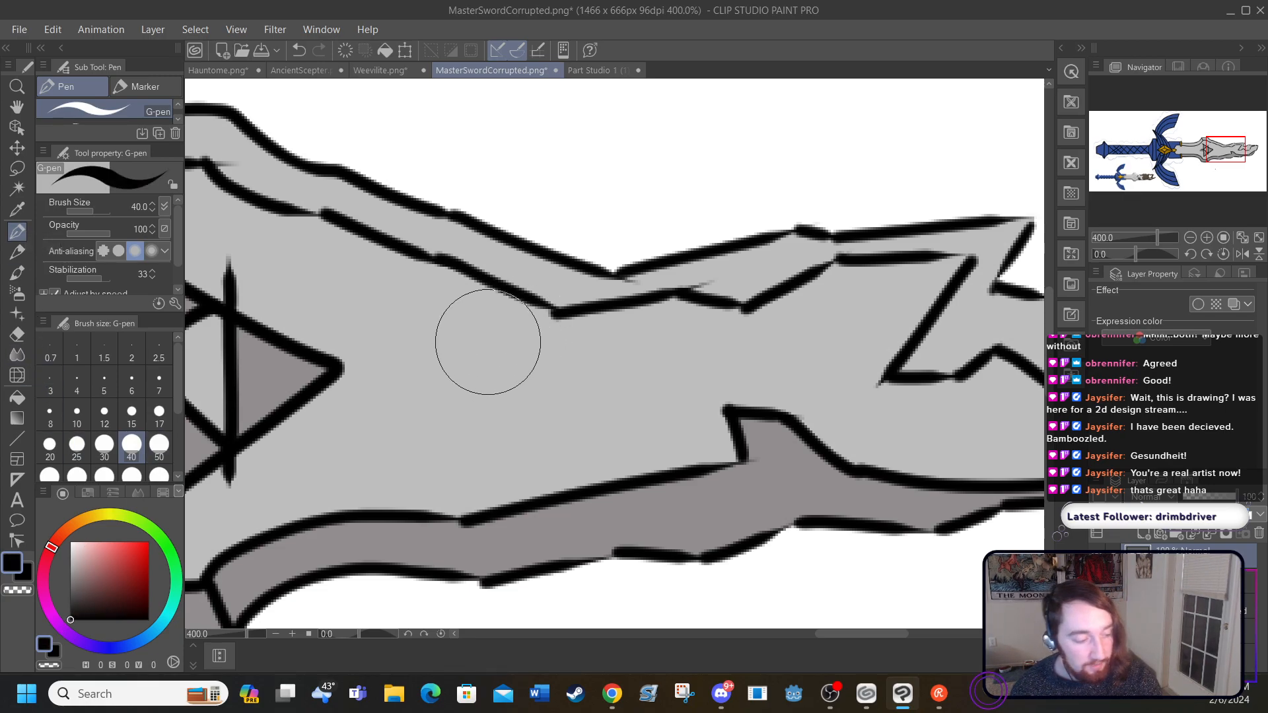
left_click(104, 383)
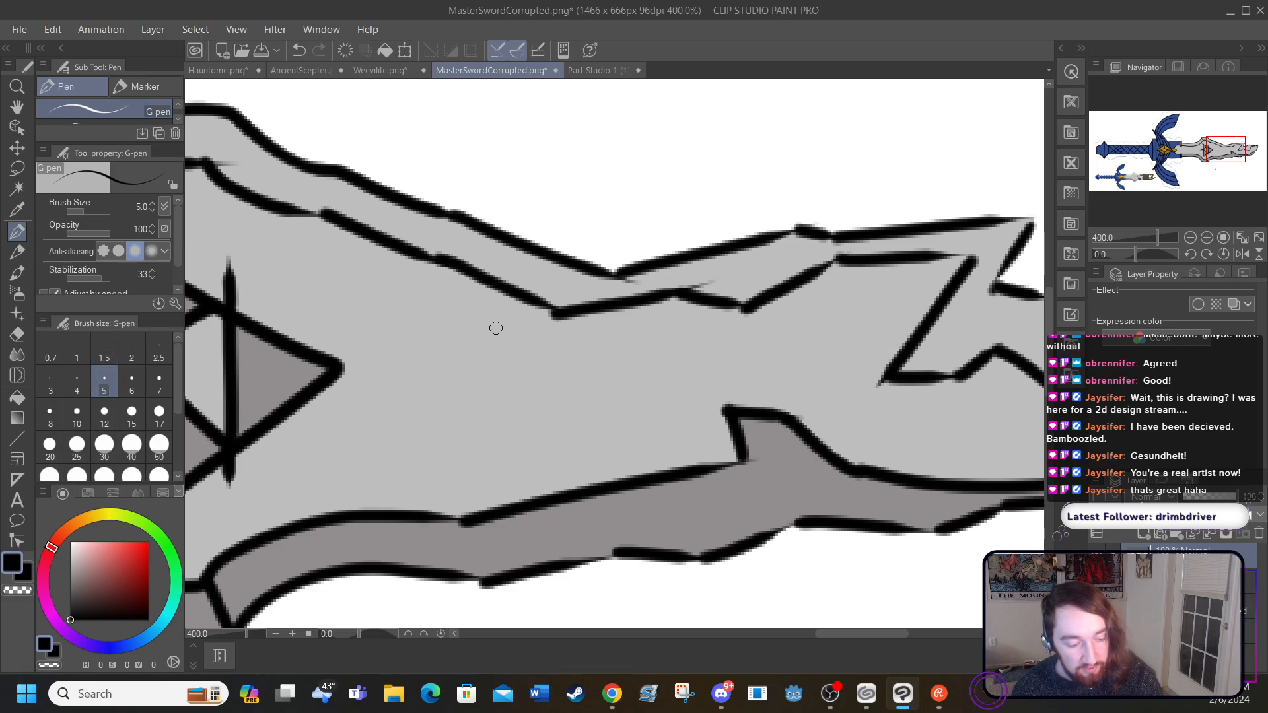
Step: Try outlining three small corruption patches beside the Triforce and a larger corrupted area across the blade near the zigzag break
mouse_move(488, 325)
left_mouse_down()
mouse_move(445, 393)
mouse_move(444, 434)
mouse_move(499, 404)
mouse_move(517, 333)
mouse_move(479, 316)
left_mouse_up()
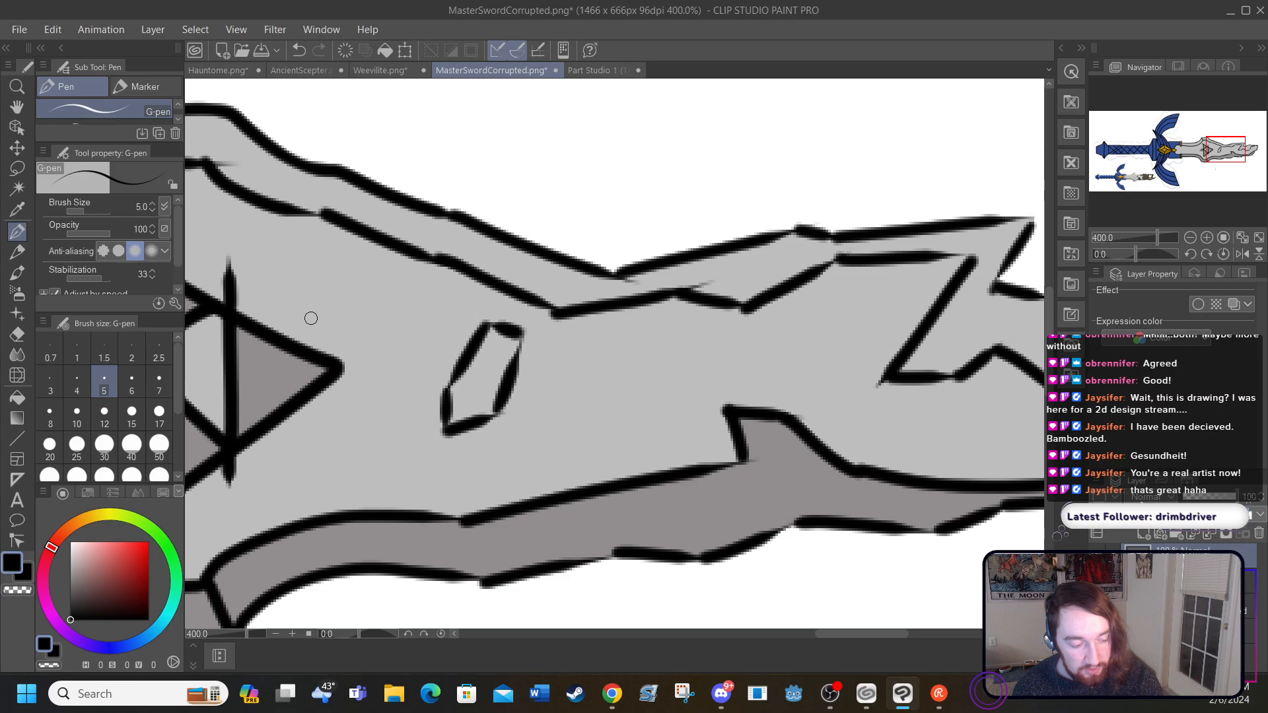
left_click_drag(312, 319, 375, 290)
mouse_move(351, 362)
left_mouse_down()
mouse_move(398, 298)
mouse_move(379, 294)
mouse_move(399, 264)
mouse_move(388, 276)
left_mouse_up()
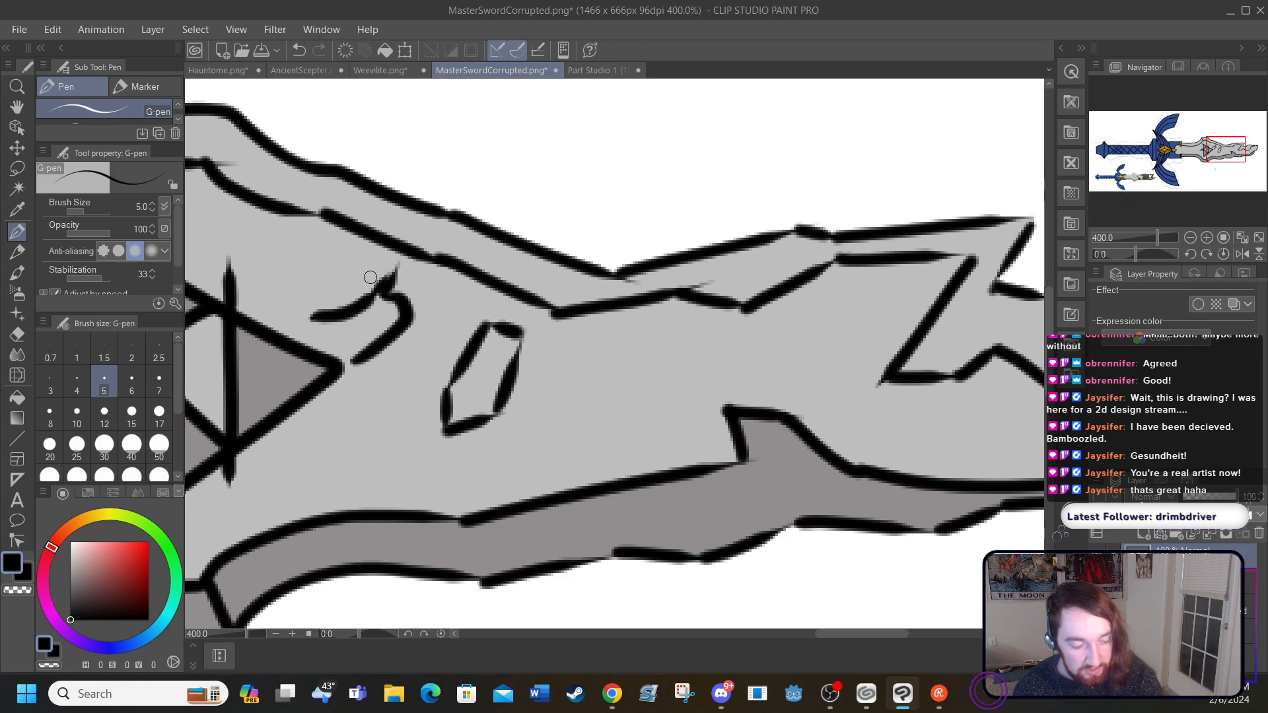
left_click_drag(308, 322, 355, 359)
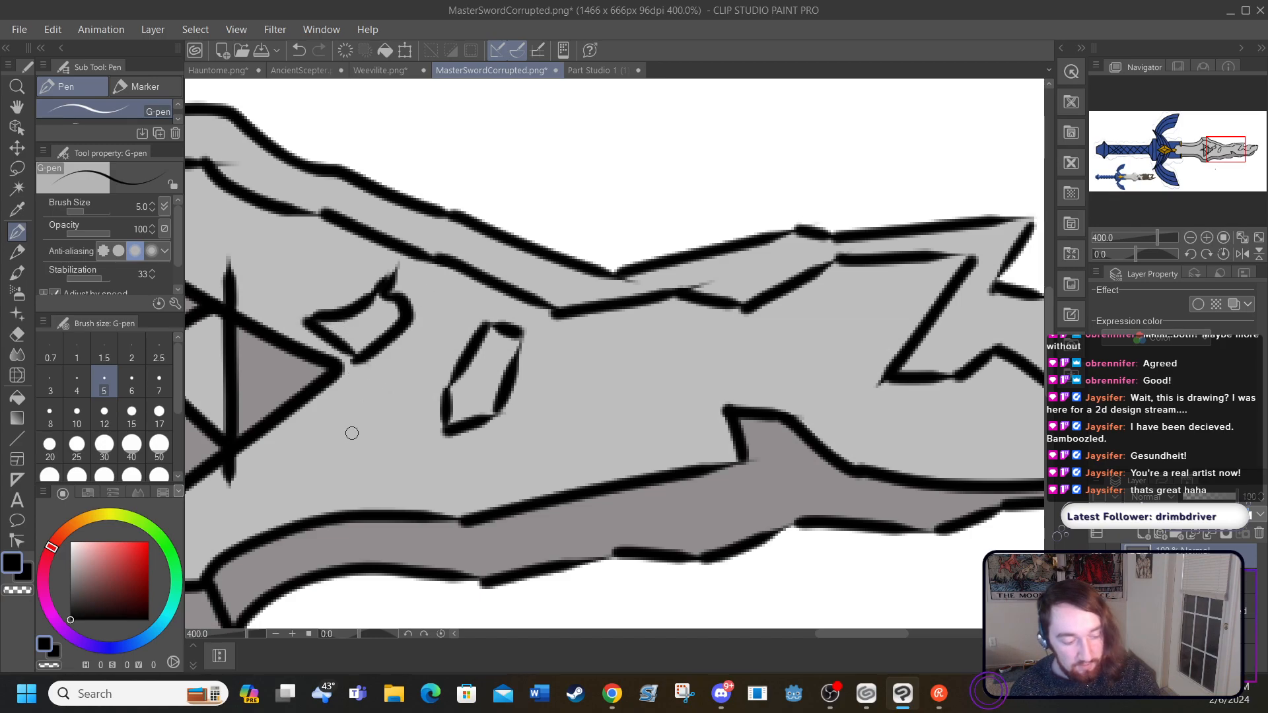
mouse_move(316, 447)
left_mouse_down()
mouse_move(390, 480)
mouse_move(436, 460)
mouse_move(454, 500)
mouse_move(467, 468)
mouse_move(350, 406)
mouse_move(363, 416)
mouse_move(324, 414)
mouse_move(317, 451)
left_mouse_up()
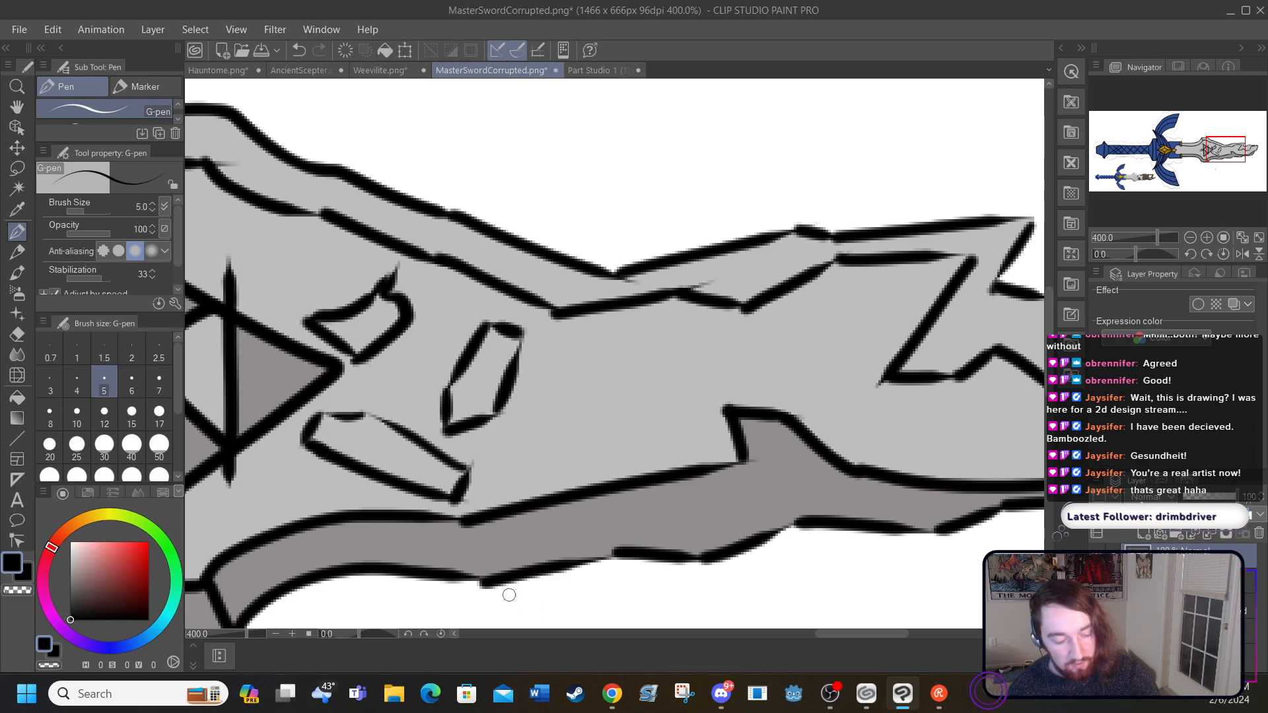
left_click_drag(831, 636, 853, 633)
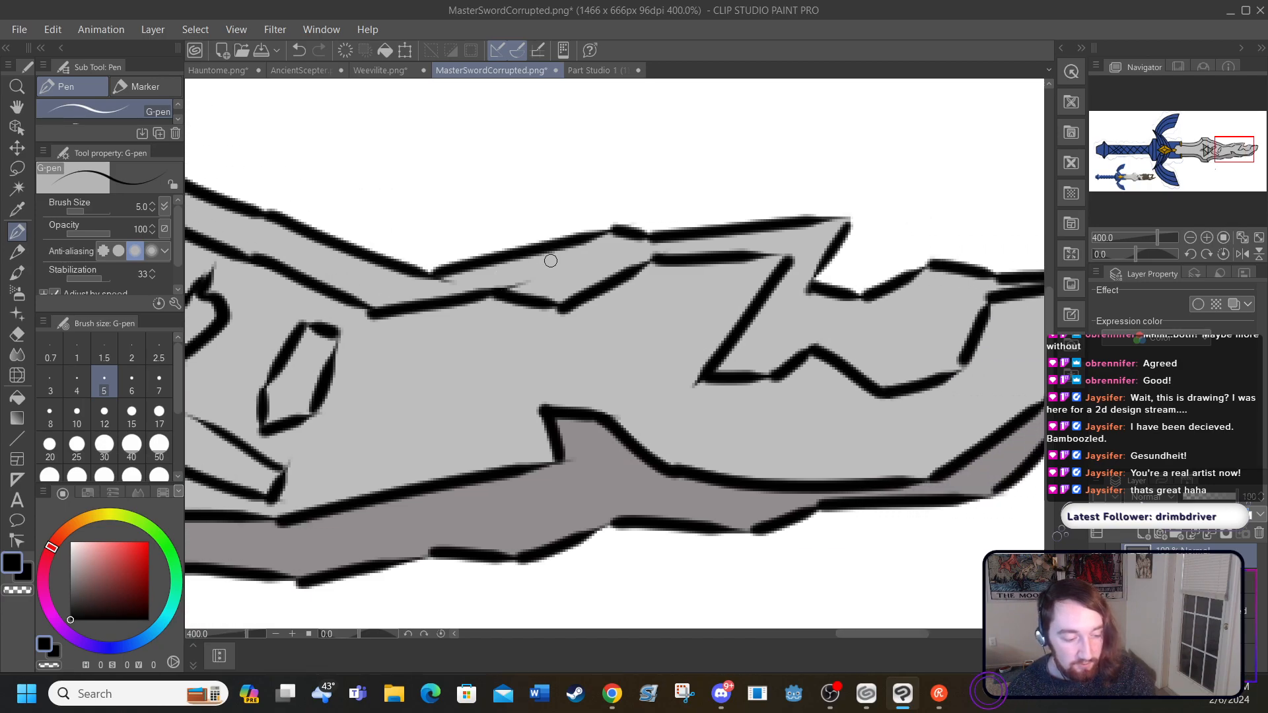
mouse_move(550, 252)
left_mouse_down()
mouse_move(608, 351)
mouse_move(637, 473)
mouse_move(711, 461)
mouse_move(739, 420)
mouse_move(738, 233)
left_mouse_up()
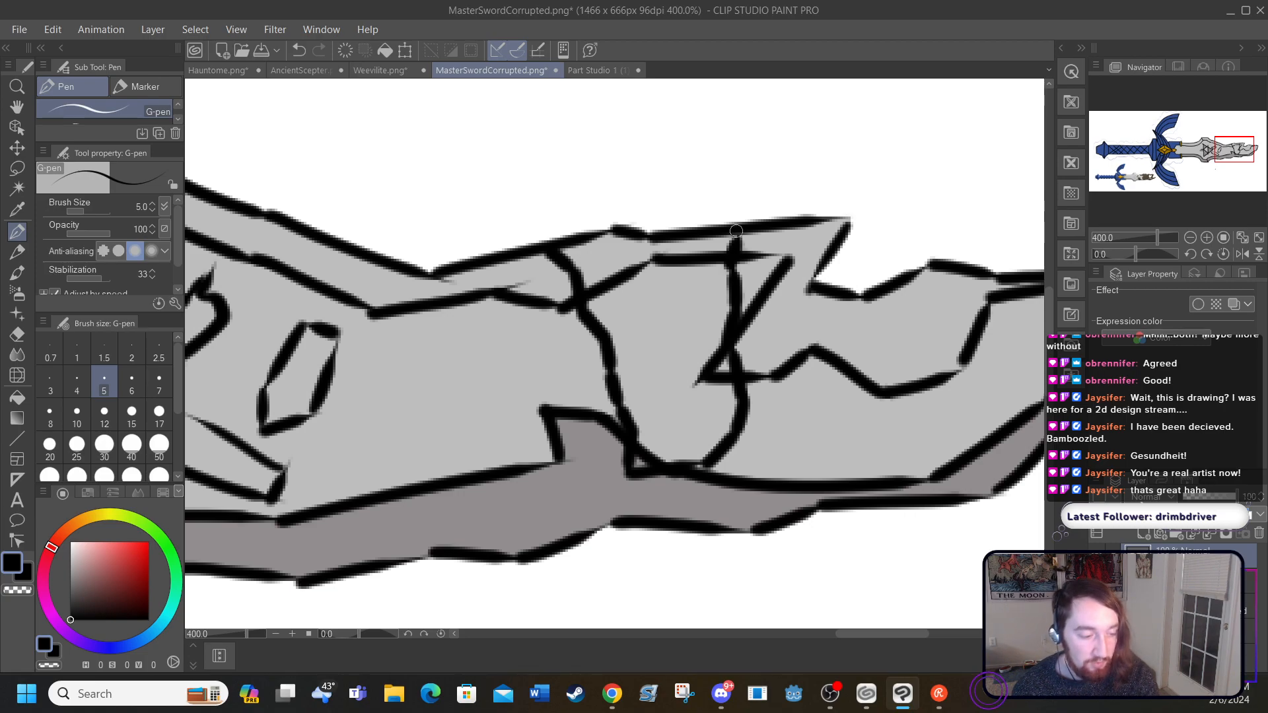
Step: Undo all the corruption outlines just drawn on the blade, keeping the grey fills
left_click(301, 51)
left_click(300, 50)
left_click(300, 50)
left_click(300, 51)
left_click(301, 50)
left_click(300, 51)
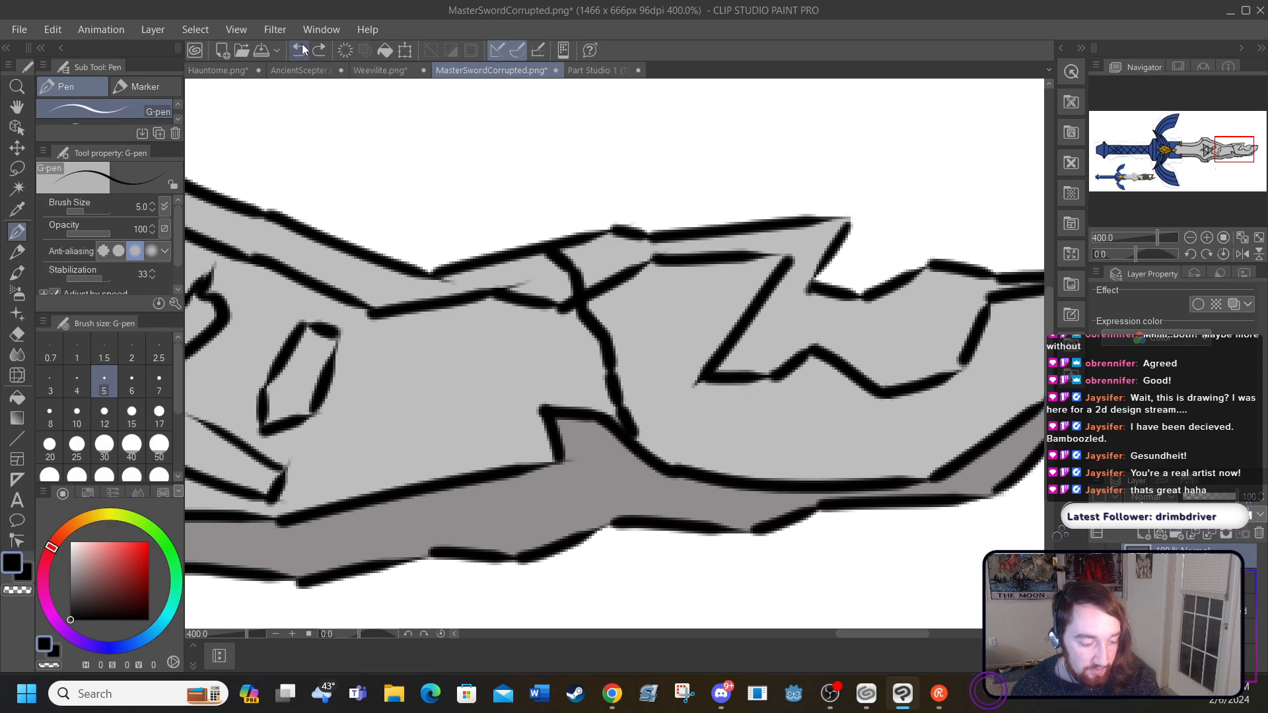
left_click(304, 50)
left_click(303, 50)
left_click(304, 50)
left_click(304, 50)
left_click(304, 50)
left_click(304, 50)
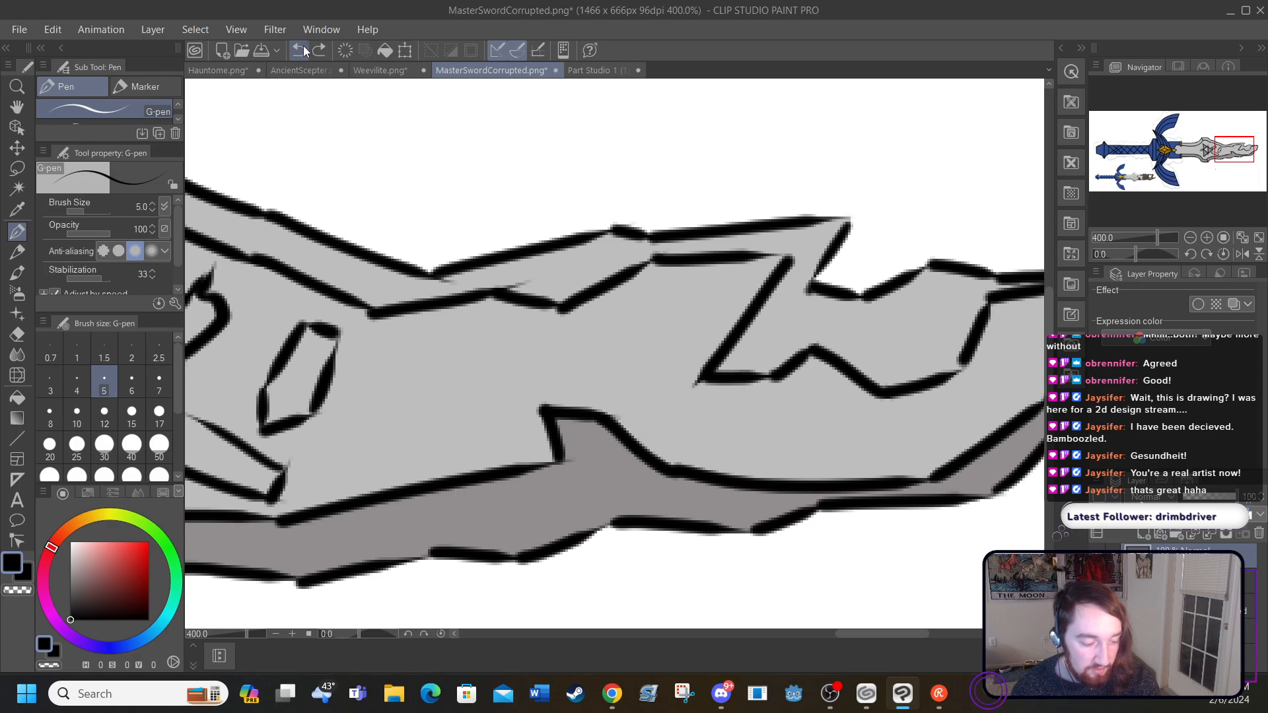
left_click(304, 51)
left_click(303, 50)
left_click(302, 50)
left_click(301, 50)
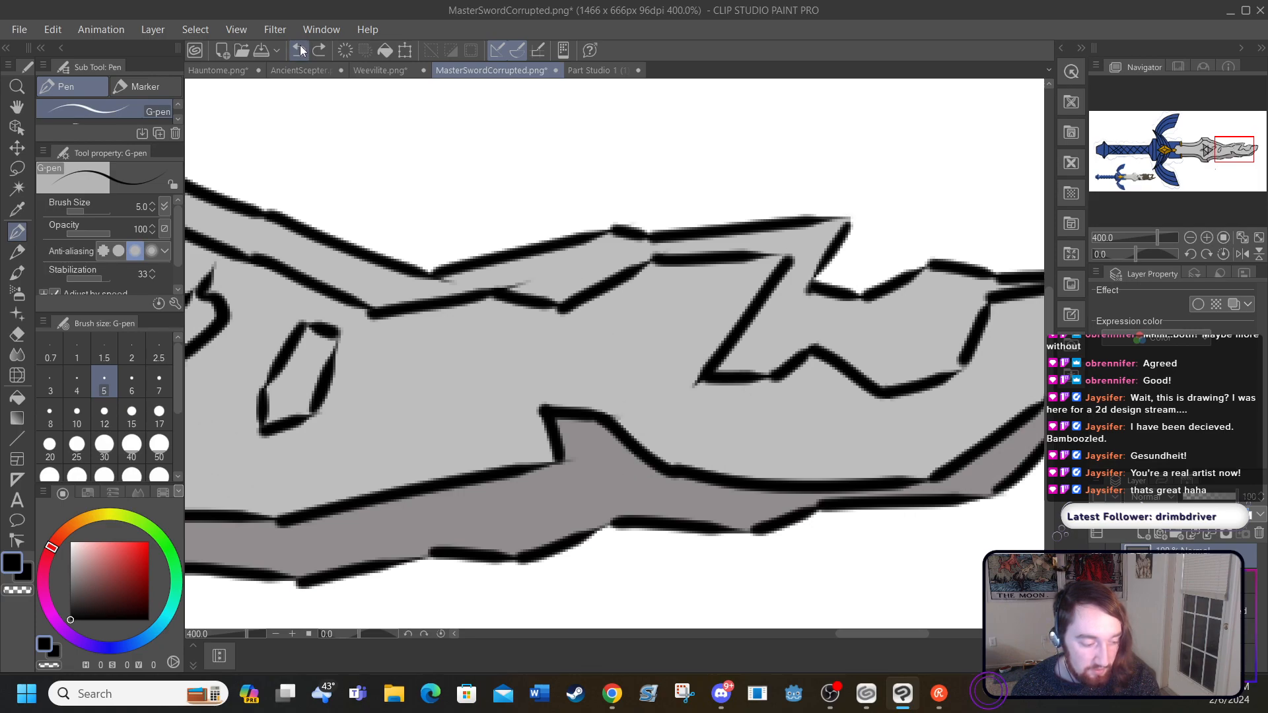
left_click(300, 50)
left_click(301, 50)
left_click(301, 50)
left_click(300, 50)
left_click(299, 50)
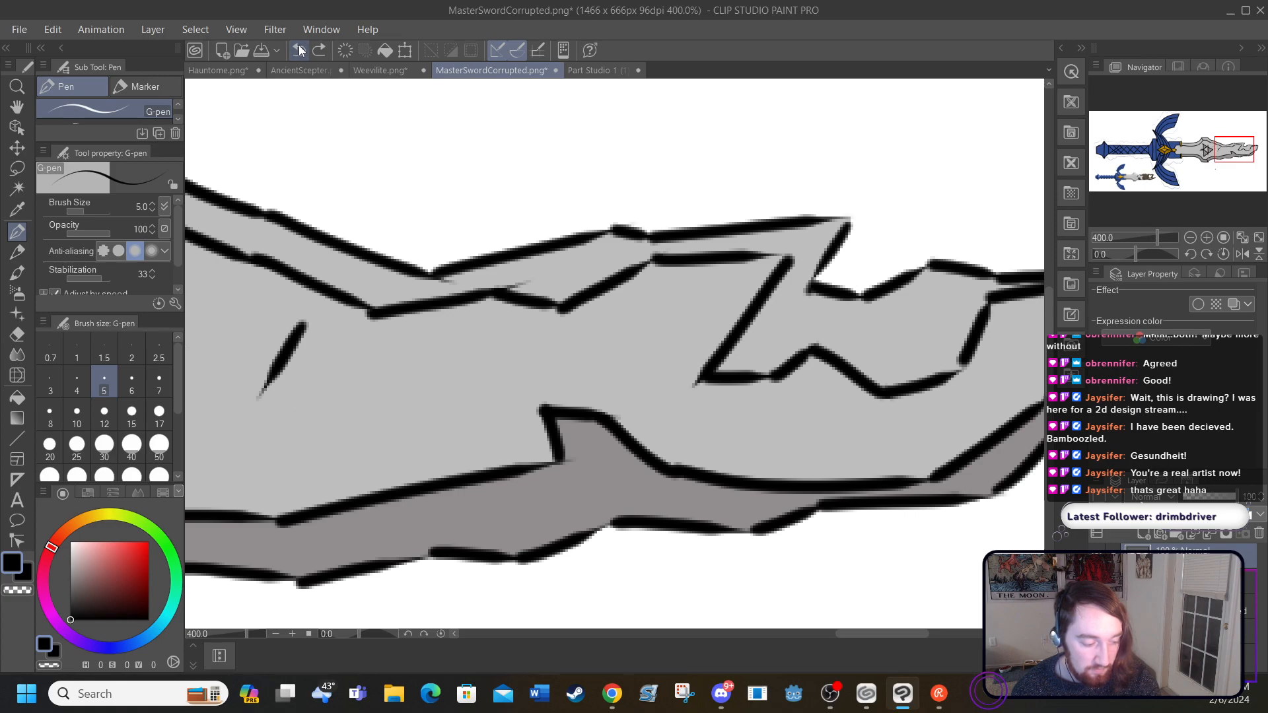
left_click(298, 49)
Step: Add a new raster layer and outline two small corruption patches on the blade beside the Triforce's outer point
left_click(153, 29)
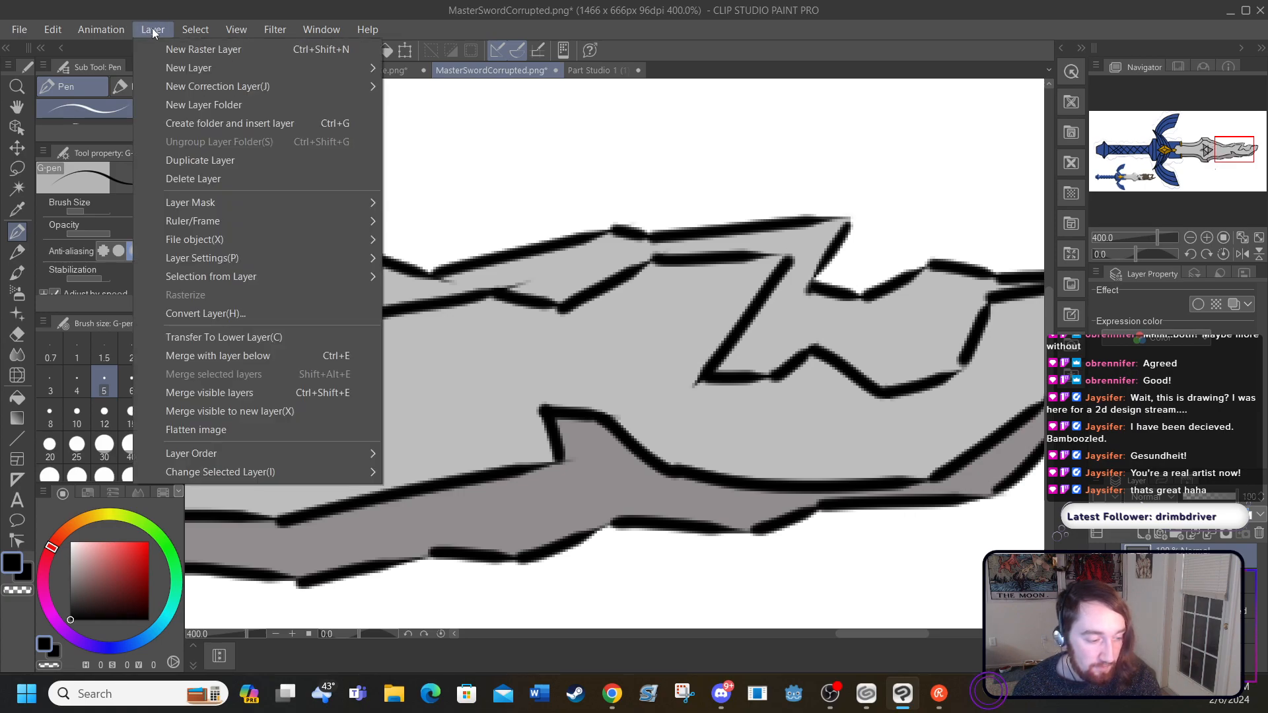
left_click(169, 49)
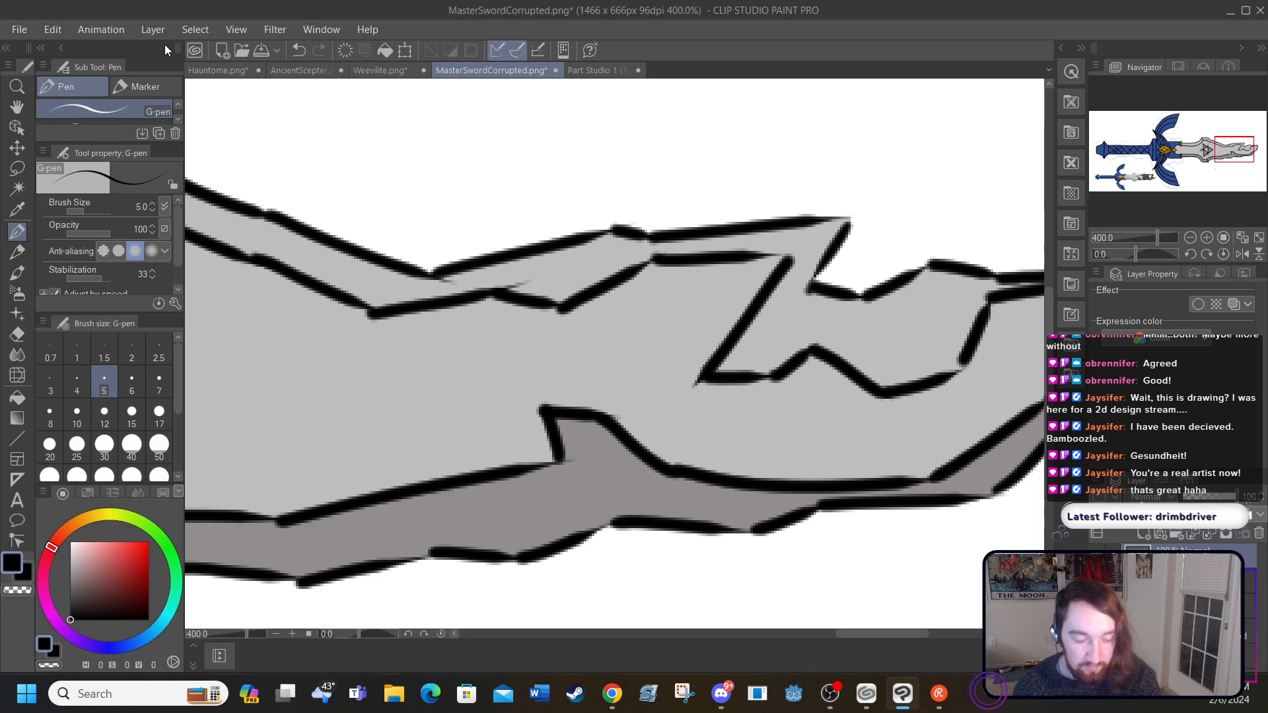
left_click_drag(845, 640, 802, 632)
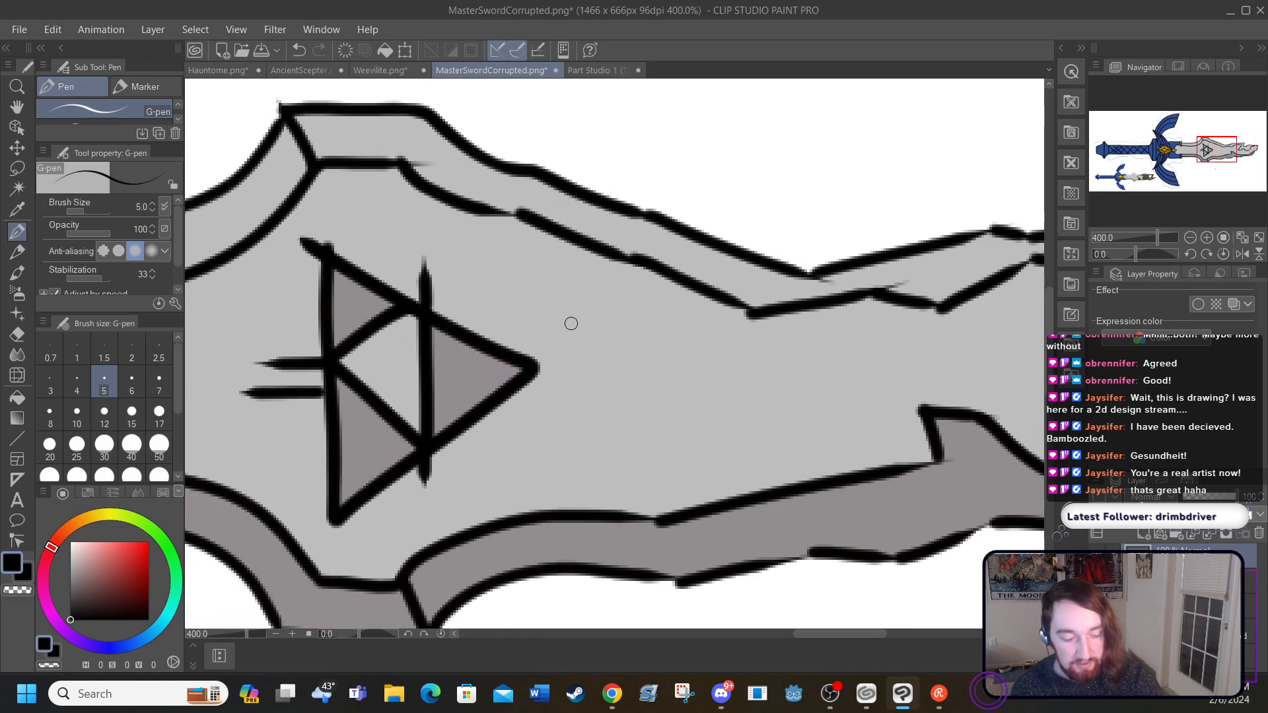
left_click_drag(559, 316, 603, 381)
mouse_move(559, 317)
left_mouse_down()
mouse_move(661, 285)
mouse_move(642, 315)
mouse_move(658, 343)
mouse_move(653, 380)
mouse_move(592, 360)
mouse_move(601, 375)
mouse_move(670, 367)
left_mouse_up()
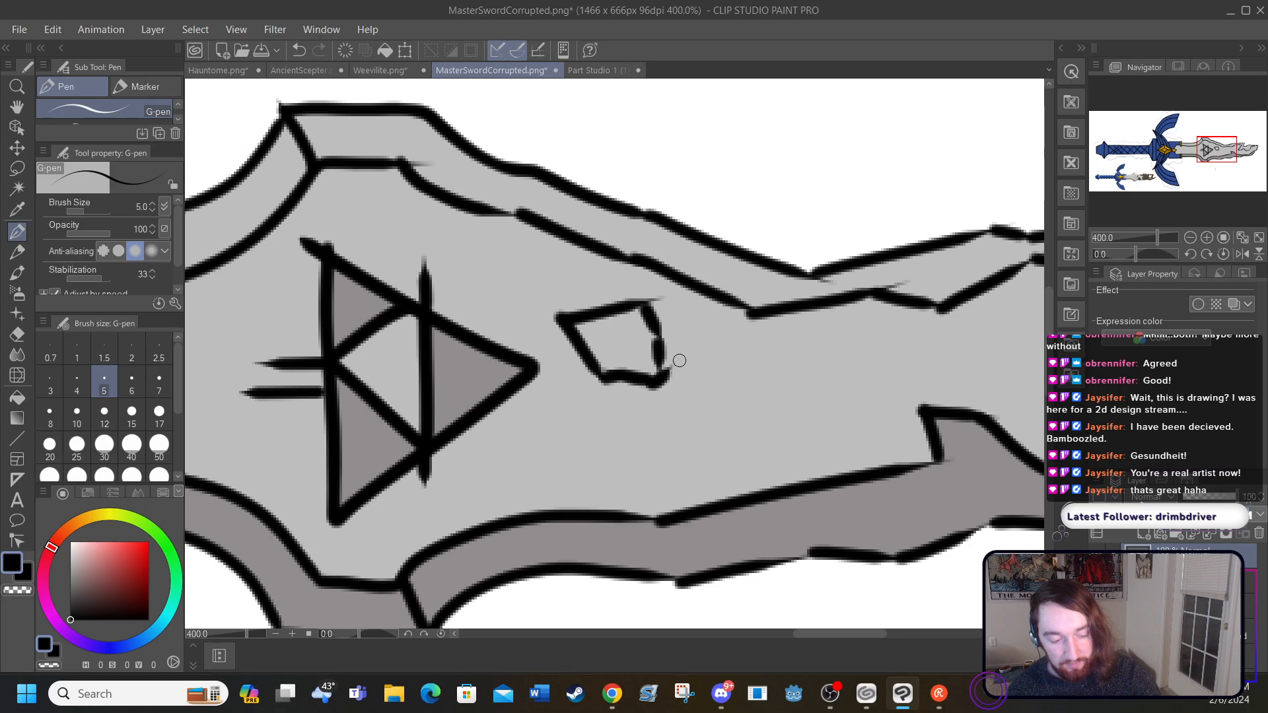
mouse_move(532, 426)
left_mouse_down()
mouse_move(548, 492)
mouse_move(588, 420)
mouse_move(627, 419)
mouse_move(667, 456)
left_mouse_up()
mouse_move(553, 477)
left_mouse_down()
mouse_move(698, 482)
mouse_move(738, 447)
mouse_move(748, 384)
left_mouse_up()
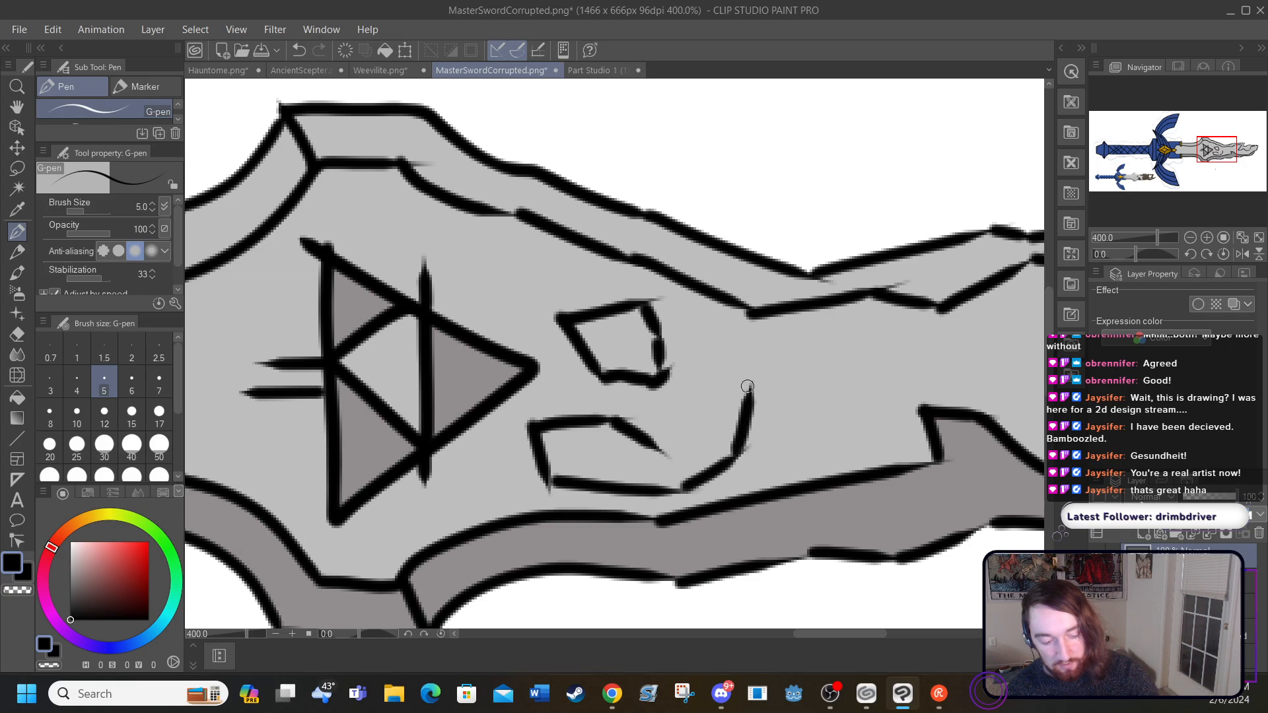
left_click_drag(657, 453, 759, 392)
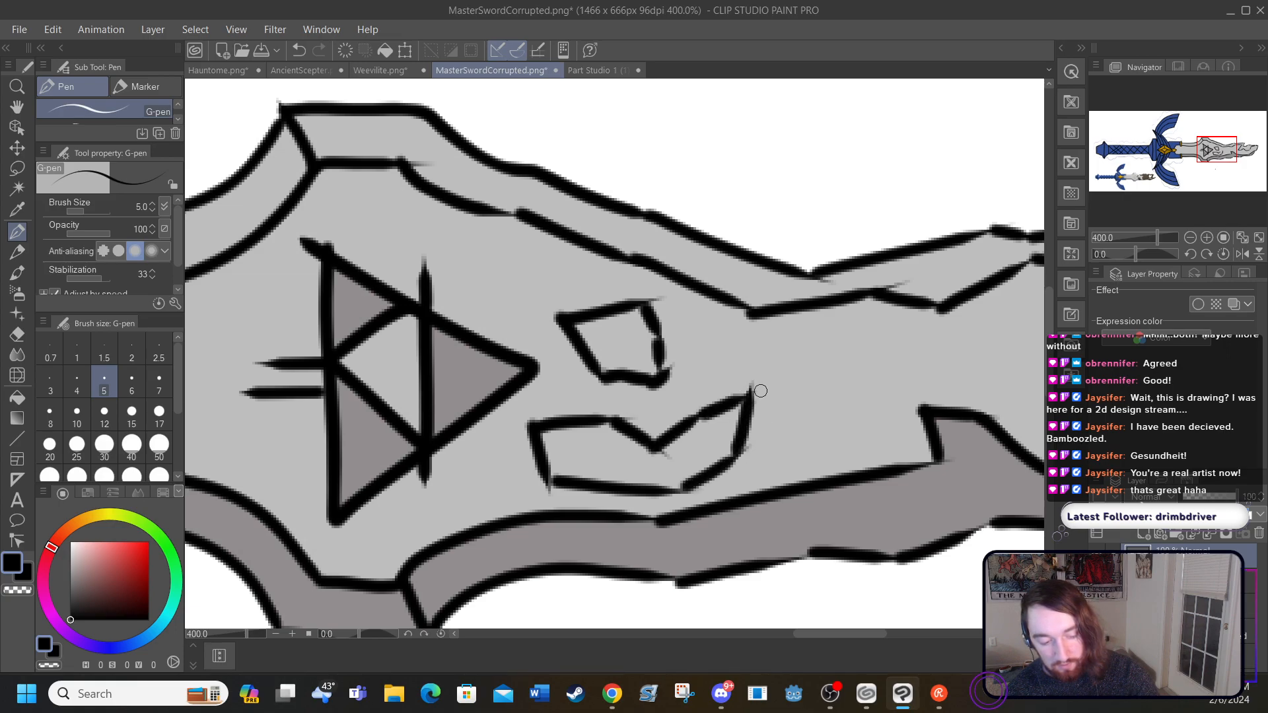
Step: Outline a corruption patch along the blade's upper edge and a large arched patch with a notch across the lower edge near the zigzag break
left_click_drag(823, 633, 861, 632)
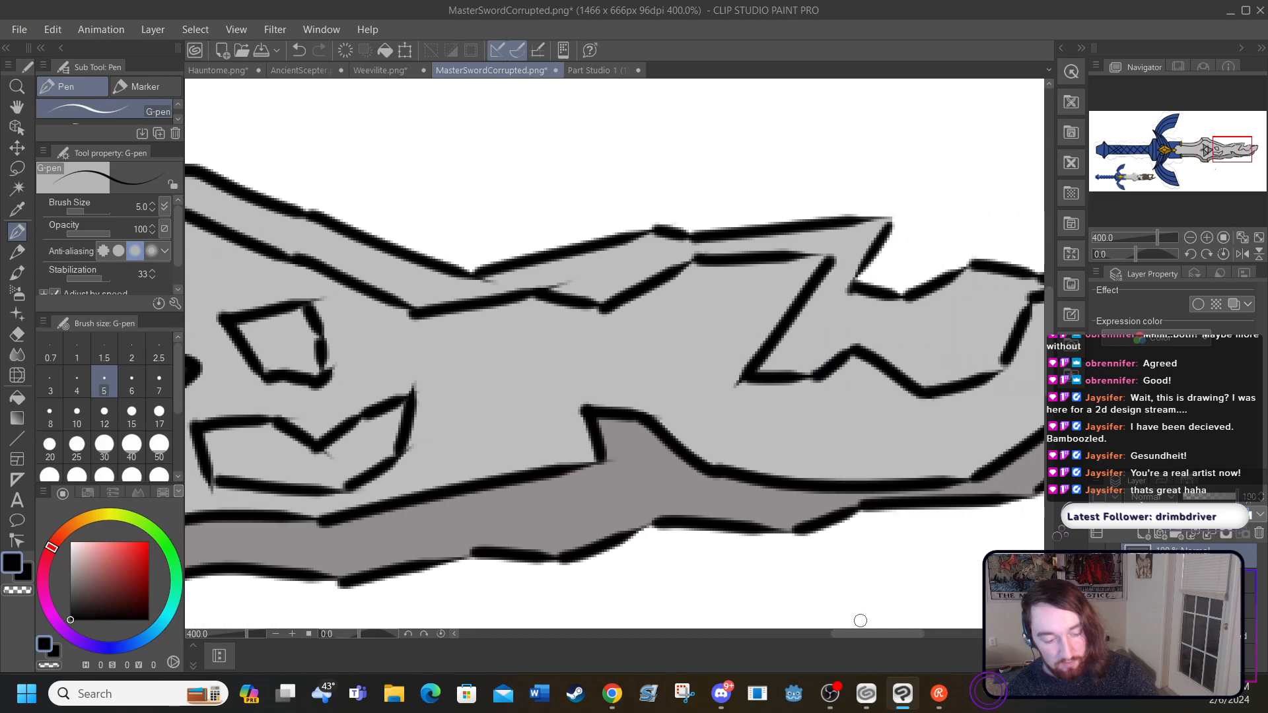
mouse_move(503, 270)
left_mouse_down()
mouse_move(579, 348)
mouse_move(707, 295)
mouse_move(717, 320)
mouse_move(735, 246)
left_mouse_up()
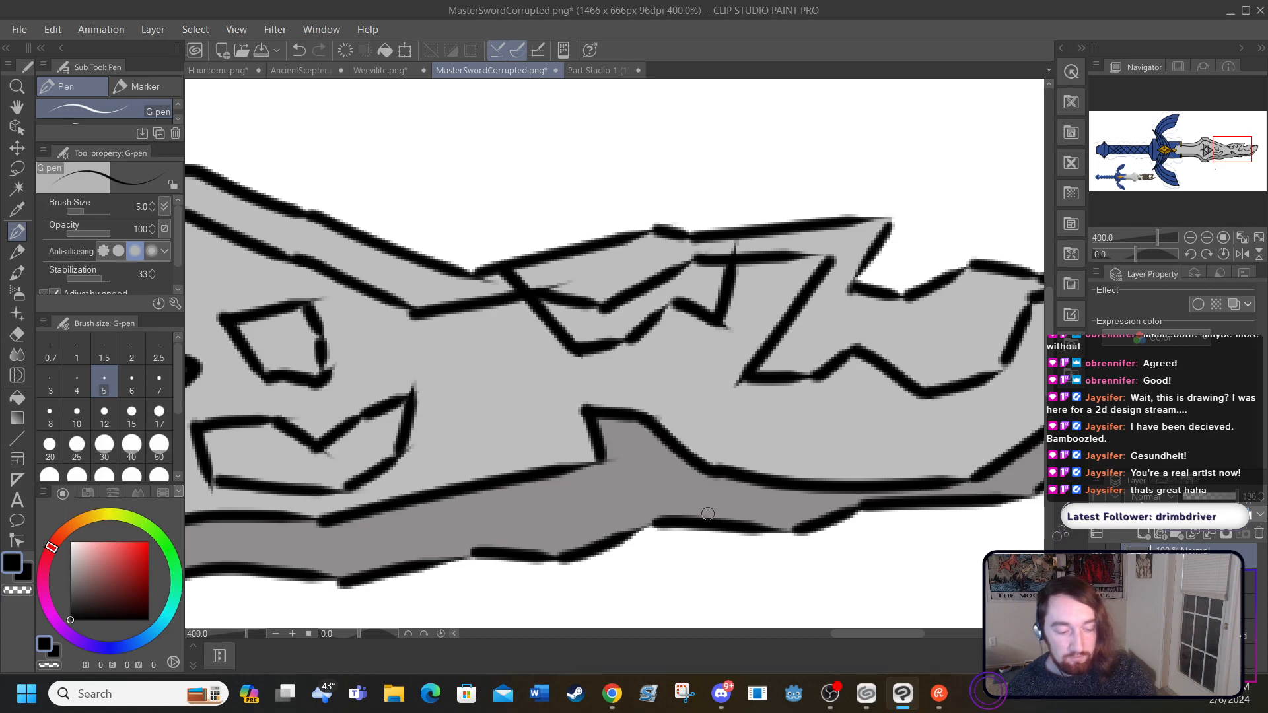
mouse_move(700, 516)
left_mouse_down()
mouse_move(753, 419)
mouse_move(747, 433)
mouse_move(749, 387)
mouse_move(746, 405)
mouse_move(826, 309)
mouse_move(816, 322)
mouse_move(949, 338)
mouse_move(995, 393)
mouse_move(1031, 488)
left_mouse_up()
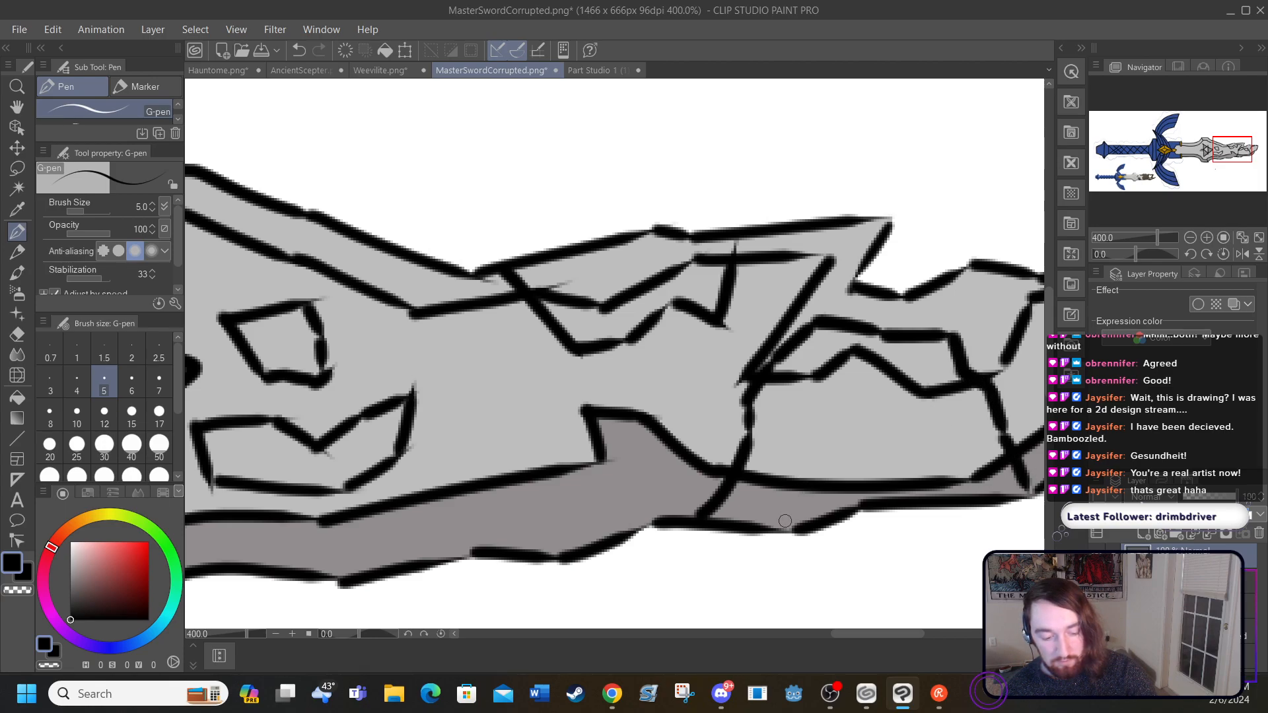
mouse_move(803, 522)
left_mouse_down()
mouse_move(829, 454)
mouse_move(824, 465)
mouse_move(917, 454)
mouse_move(924, 497)
left_mouse_up()
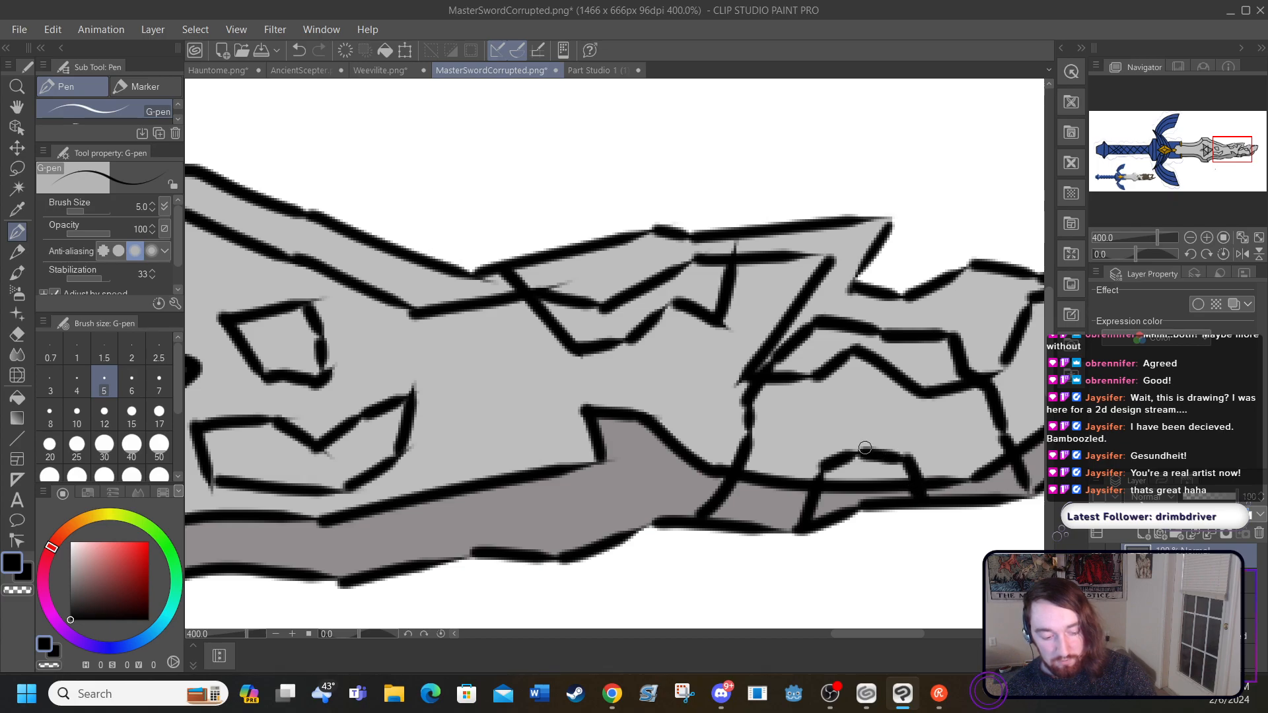
Step: Fade the sword's line-art layer to check the corruption outlines along the blade, and restore its full opacity
left_click_drag(840, 633, 869, 633)
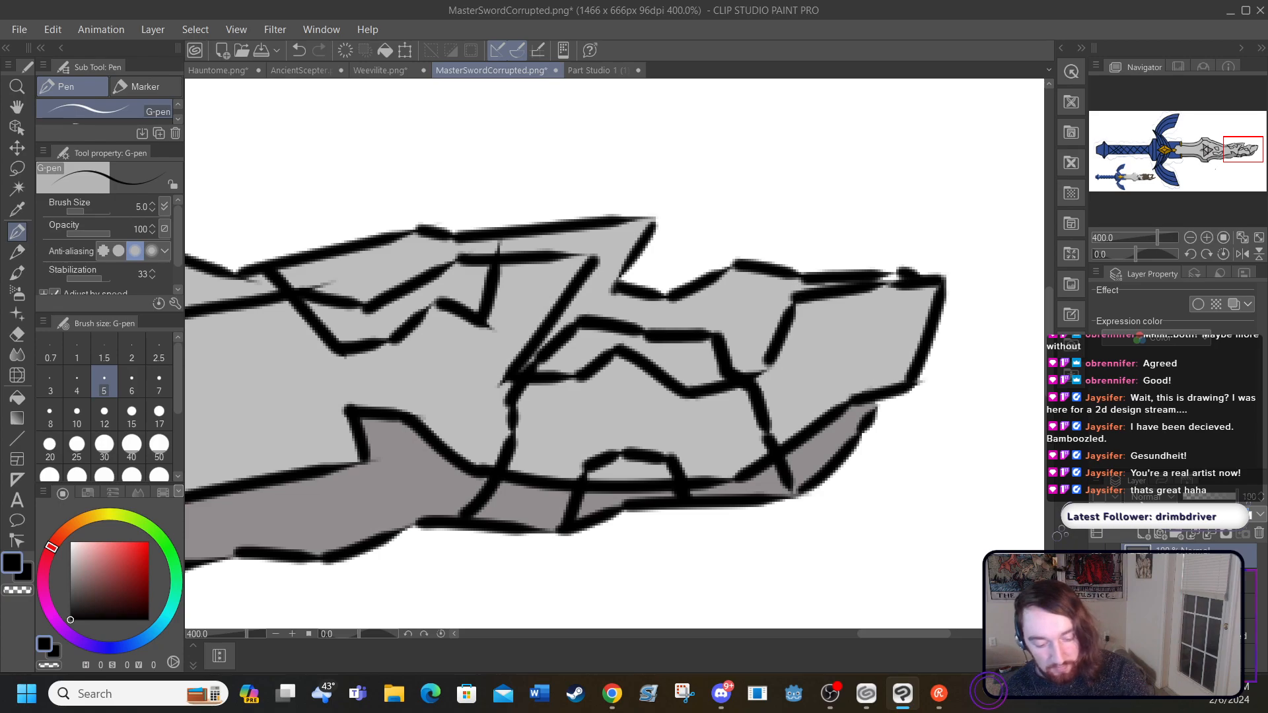
left_click(1205, 502)
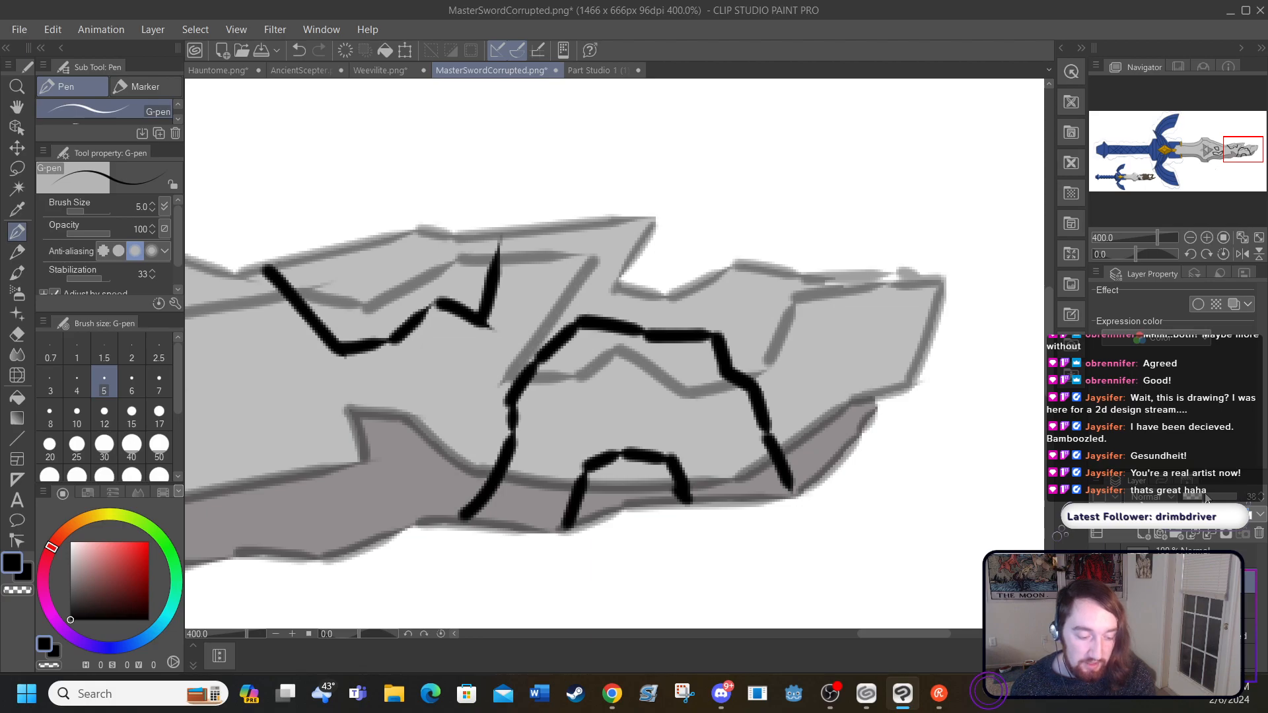
left_click_drag(888, 635, 860, 632)
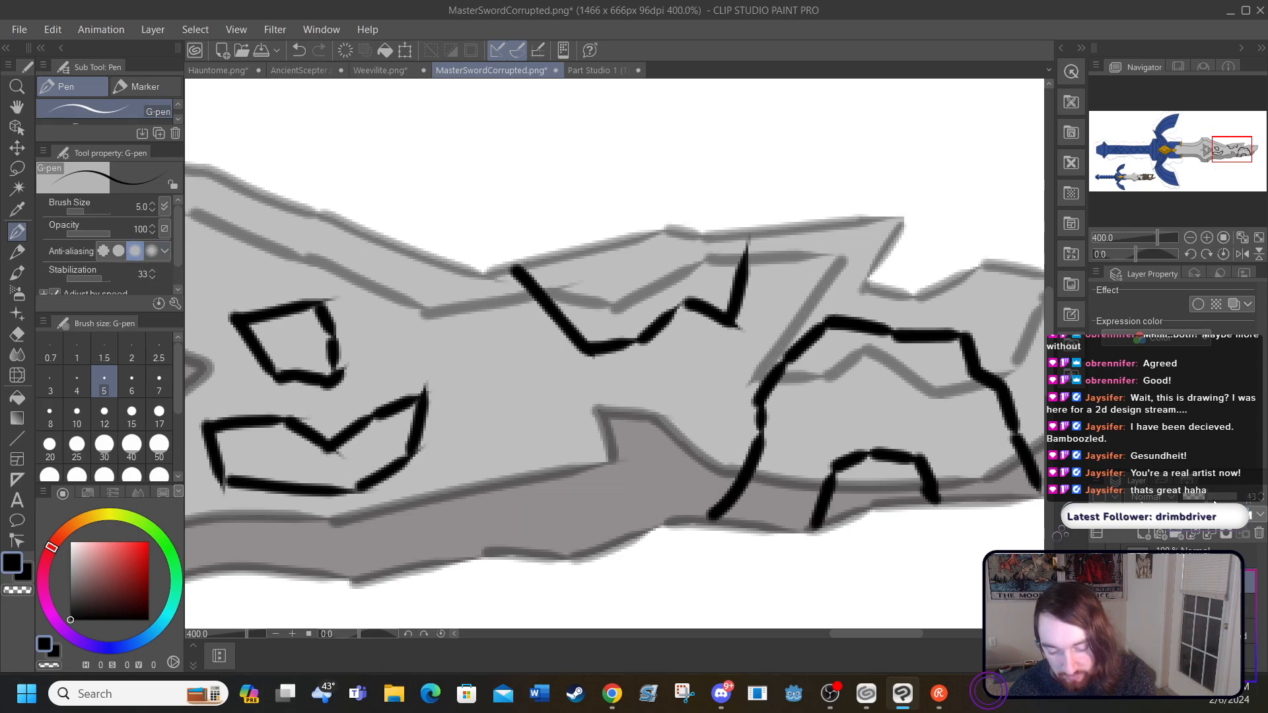
left_click_drag(1213, 504, 1245, 503)
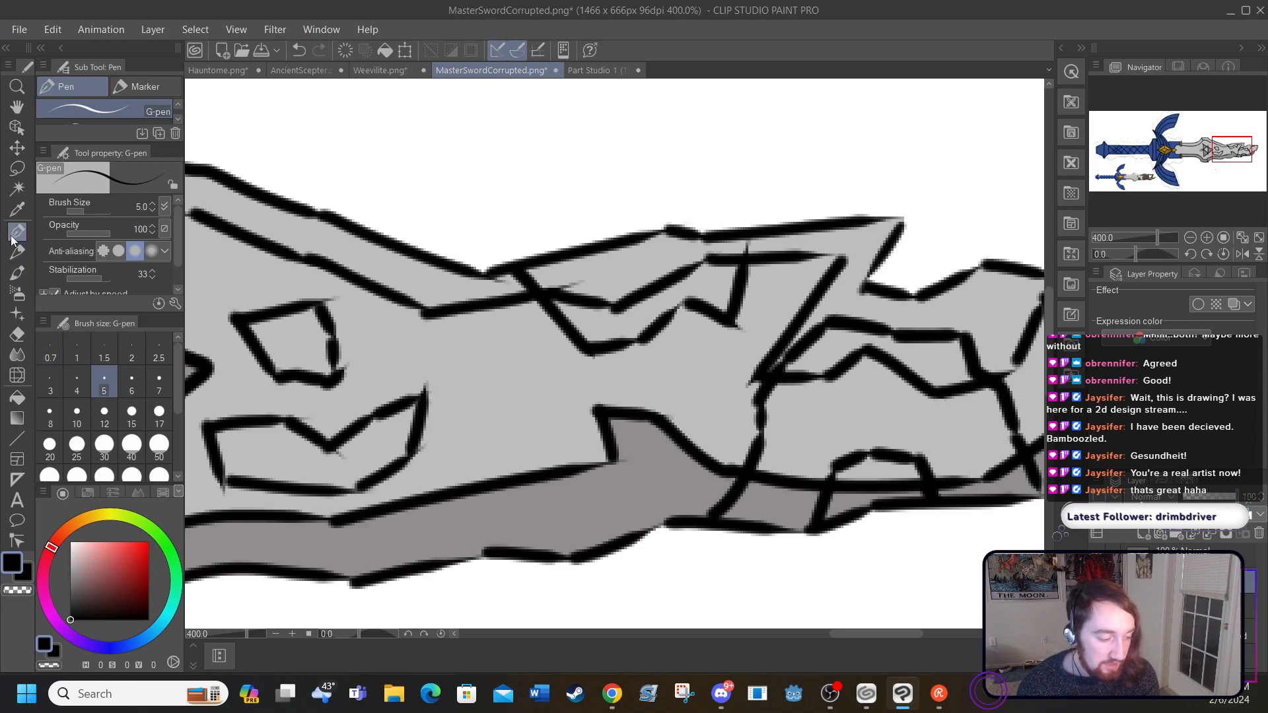
Step: Try filling the two lower-edge sections of the large arched patch with olive green, first HSV 73/80/37 and then the darker 73/88/19
left_click(17, 210)
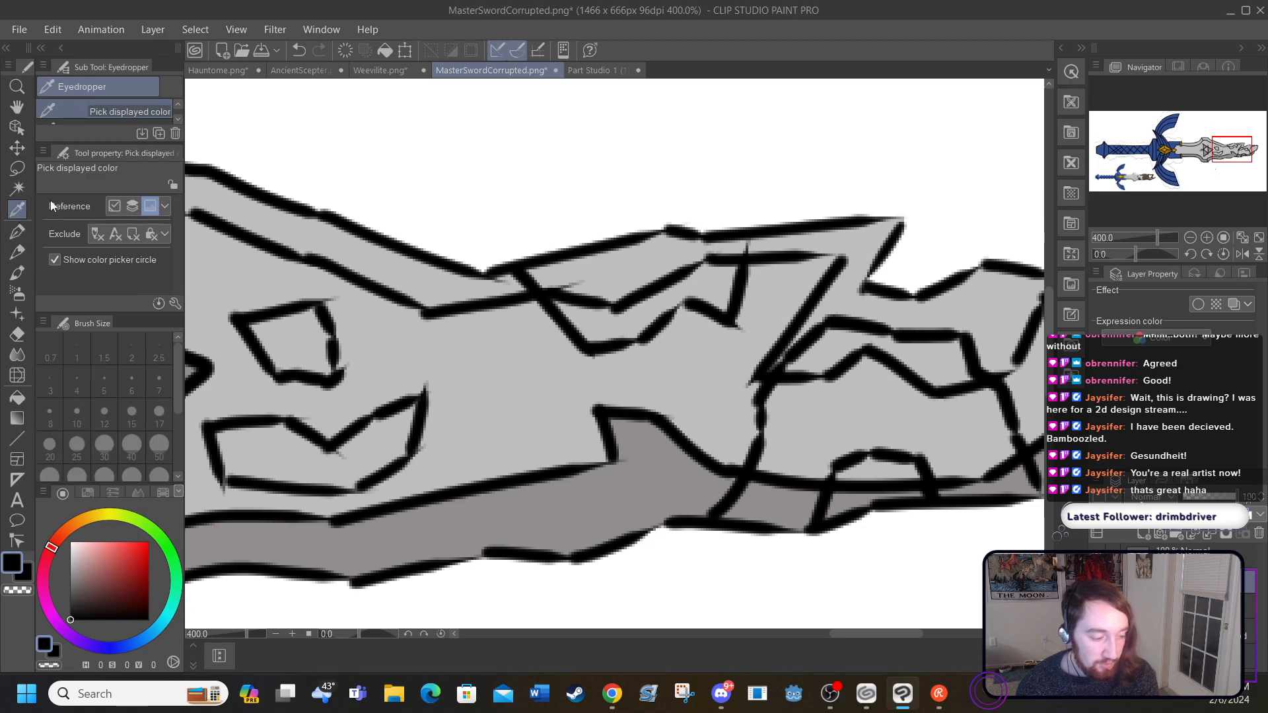
left_click(800, 445)
mouse_move(100, 518)
left_mouse_down()
mouse_move(144, 526)
mouse_move(126, 515)
left_mouse_up()
left_click(130, 588)
left_click_drag(131, 591, 133, 591)
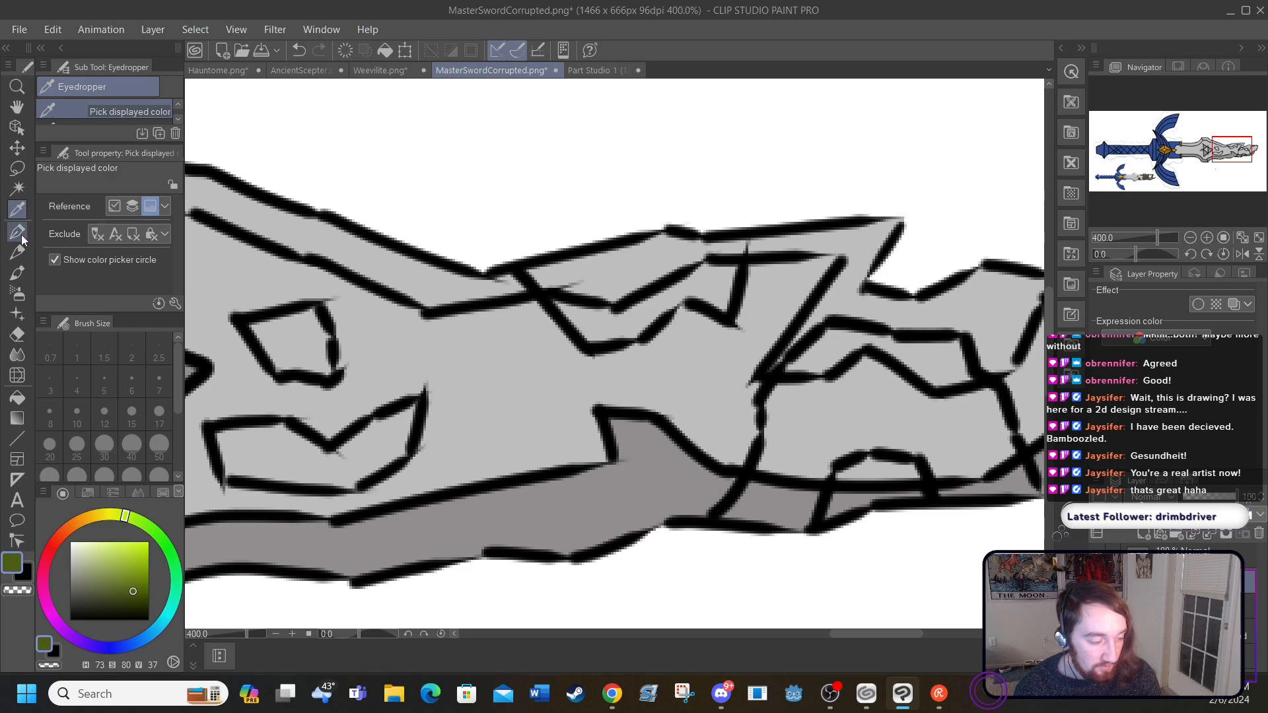
left_click(17, 397)
left_click(761, 497)
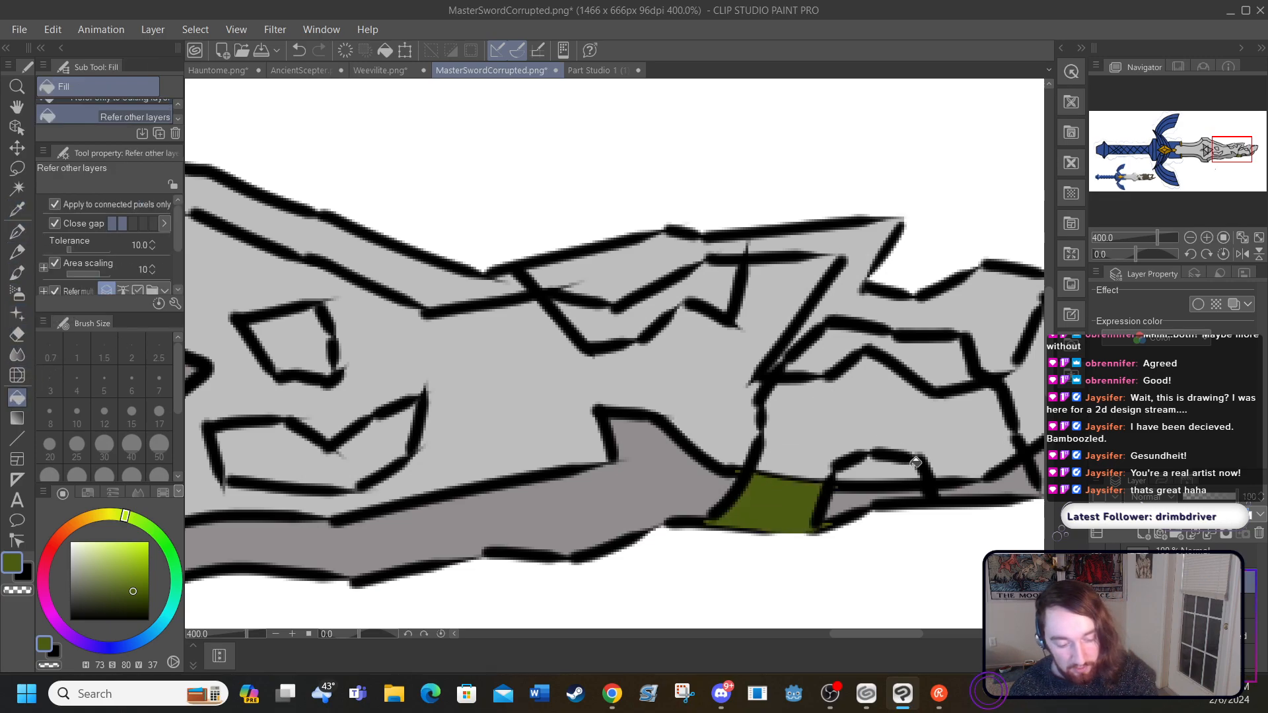
left_click(1003, 482)
left_click_drag(134, 593, 139, 605)
left_click(774, 496)
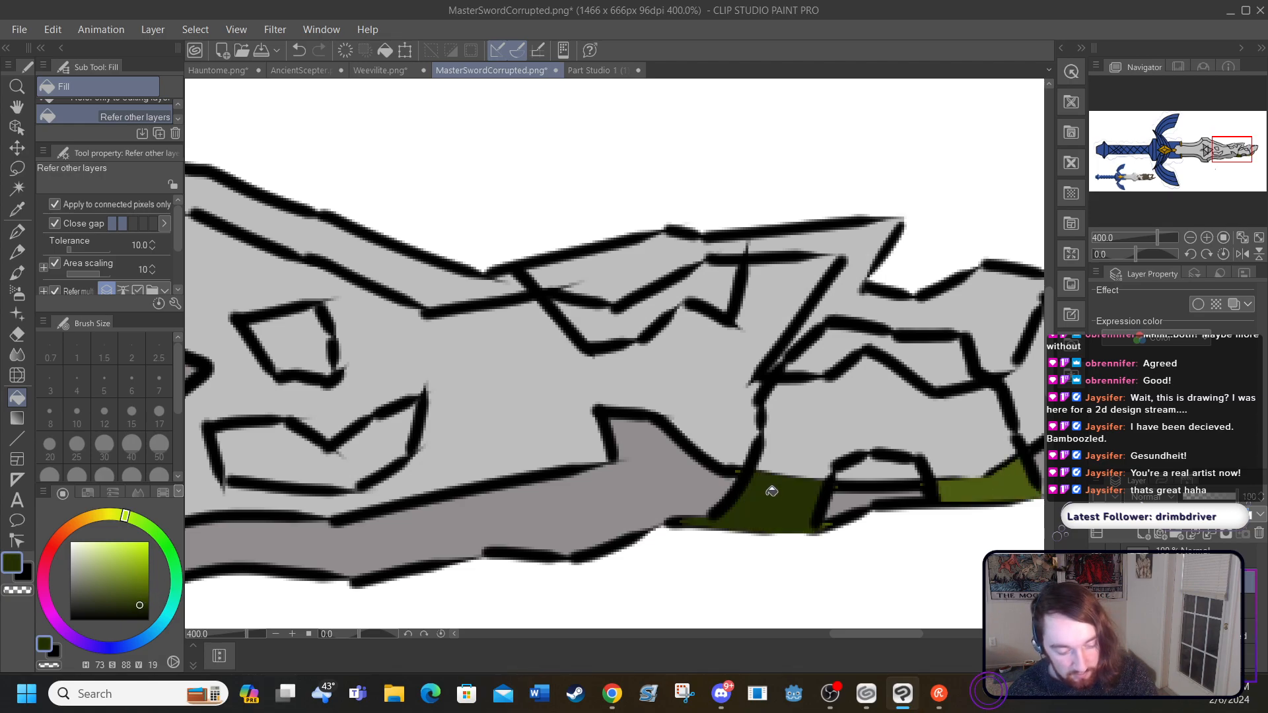
left_click(975, 485)
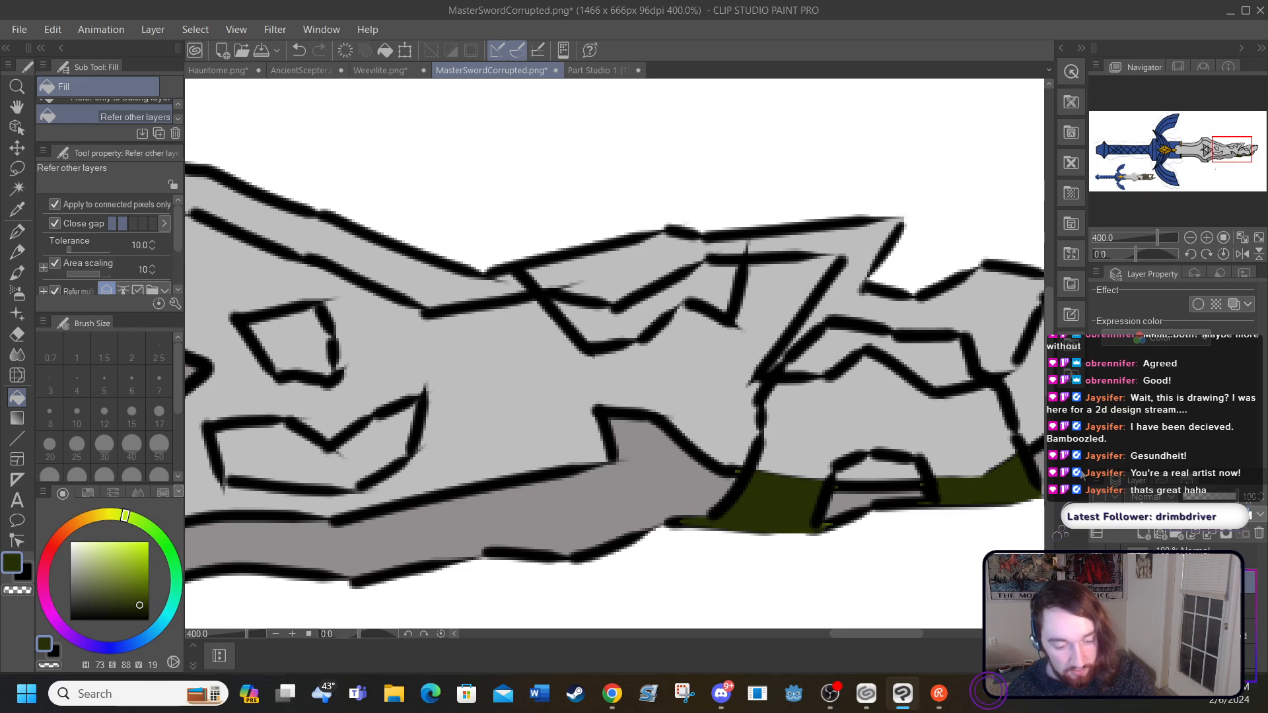
Step: Undo the green fills on the lower-edge sections of the arched patch
left_click(300, 51)
left_click(299, 50)
left_click(299, 50)
left_click(300, 50)
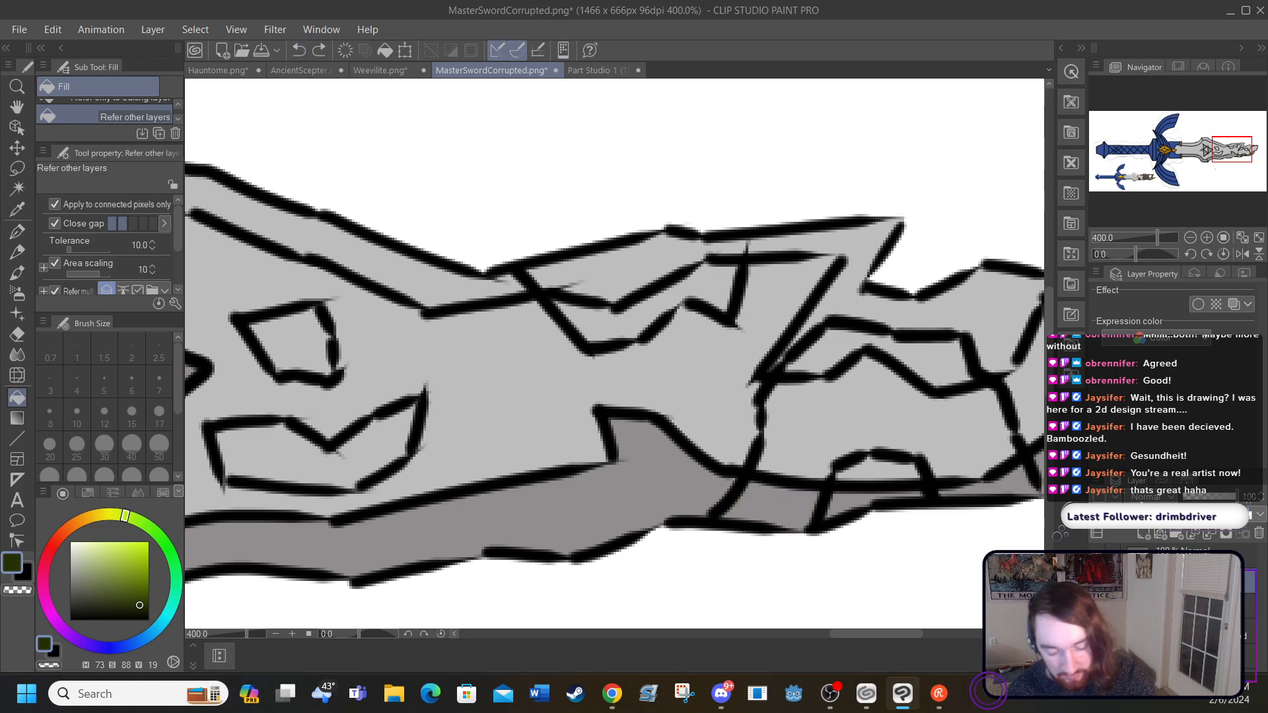
Step: Fill the arched patch's two lower-edge sections with dark green HSV 73/88/19 and its main area with brighter green 73/90/46
left_click(773, 500)
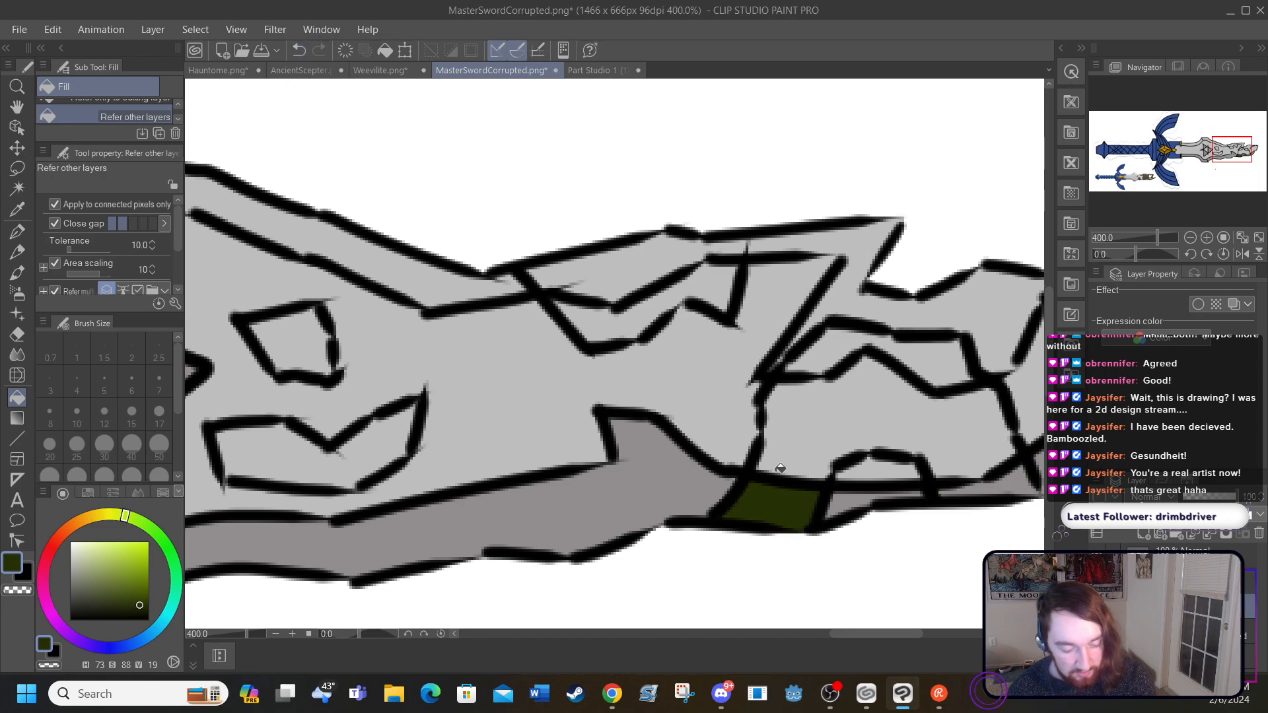
left_click(993, 483)
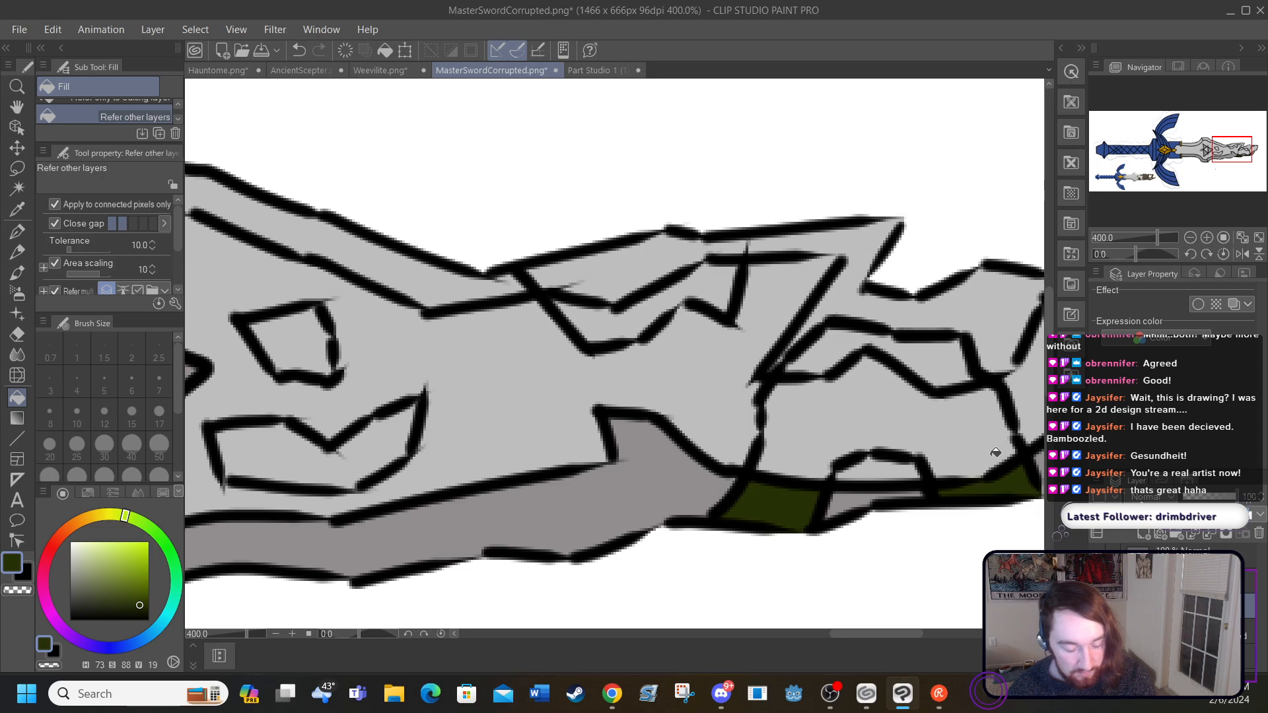
left_click(141, 583)
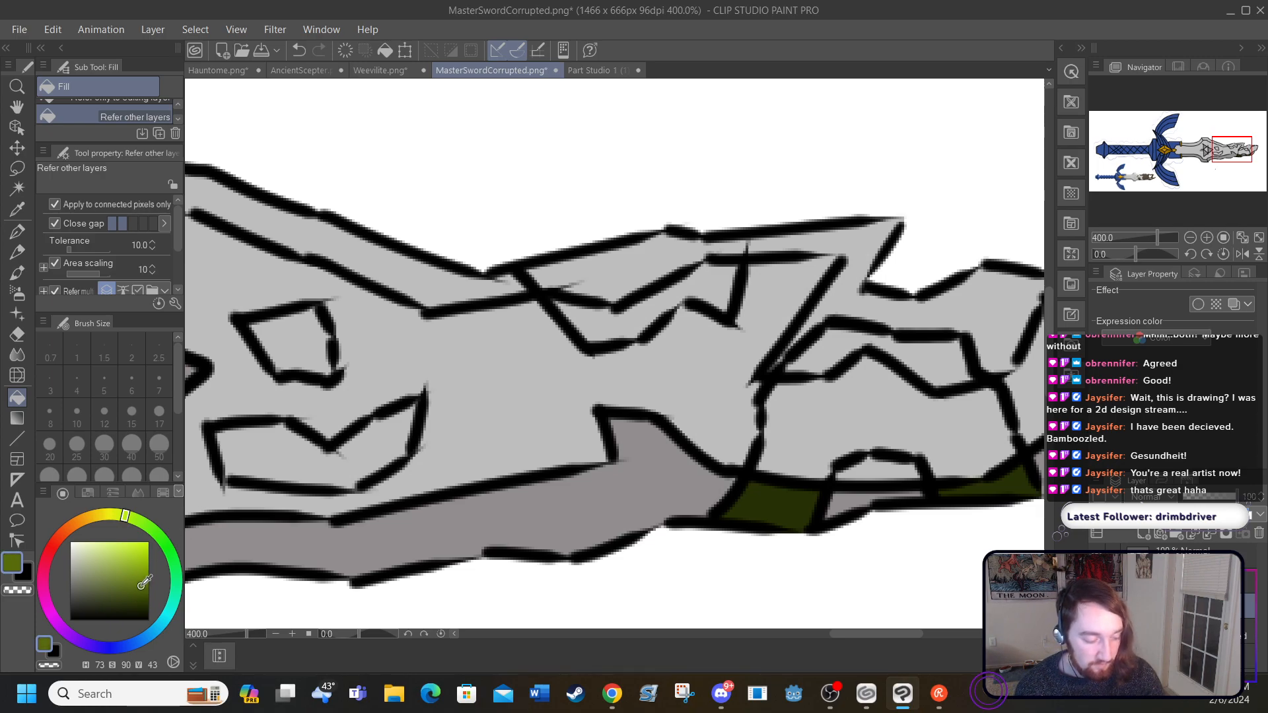
left_click(786, 426)
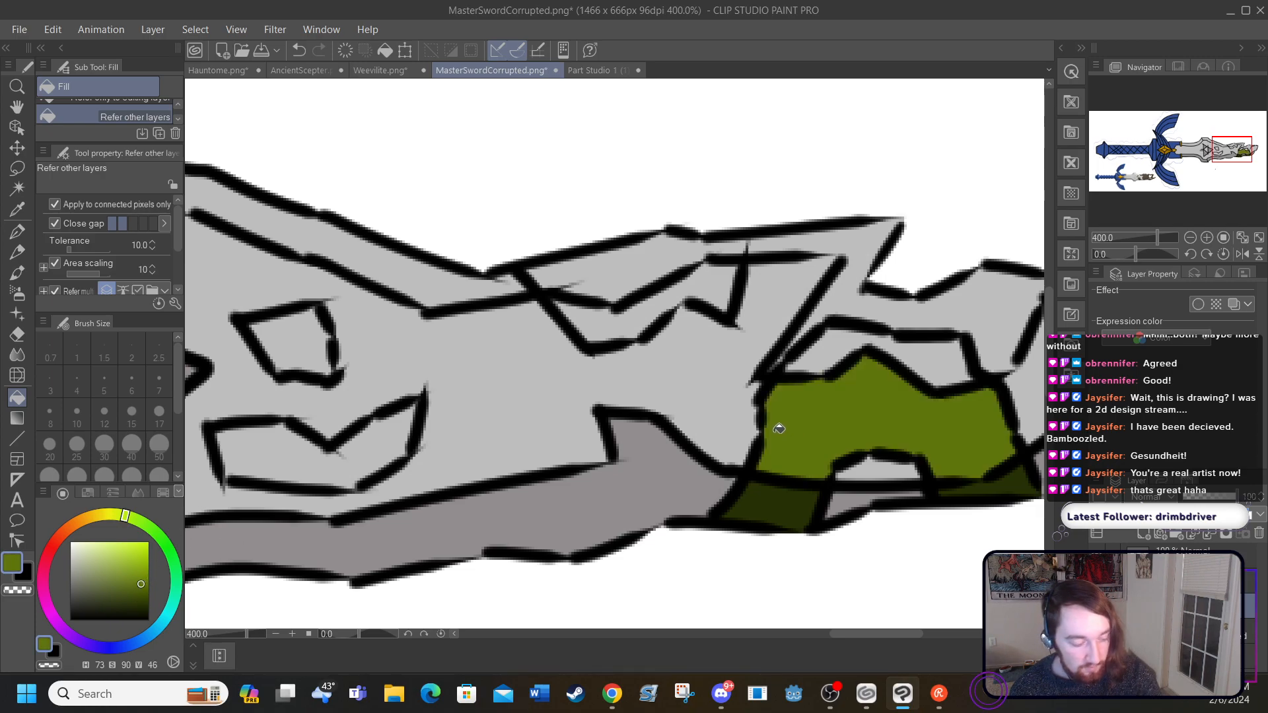
Step: Recolour the main area of the arched patch from green to brown, using HSV 49/90/46 and then the darker 47/89/37
mouse_move(129, 525)
left_mouse_down()
mouse_move(87, 527)
mouse_move(96, 520)
left_mouse_up()
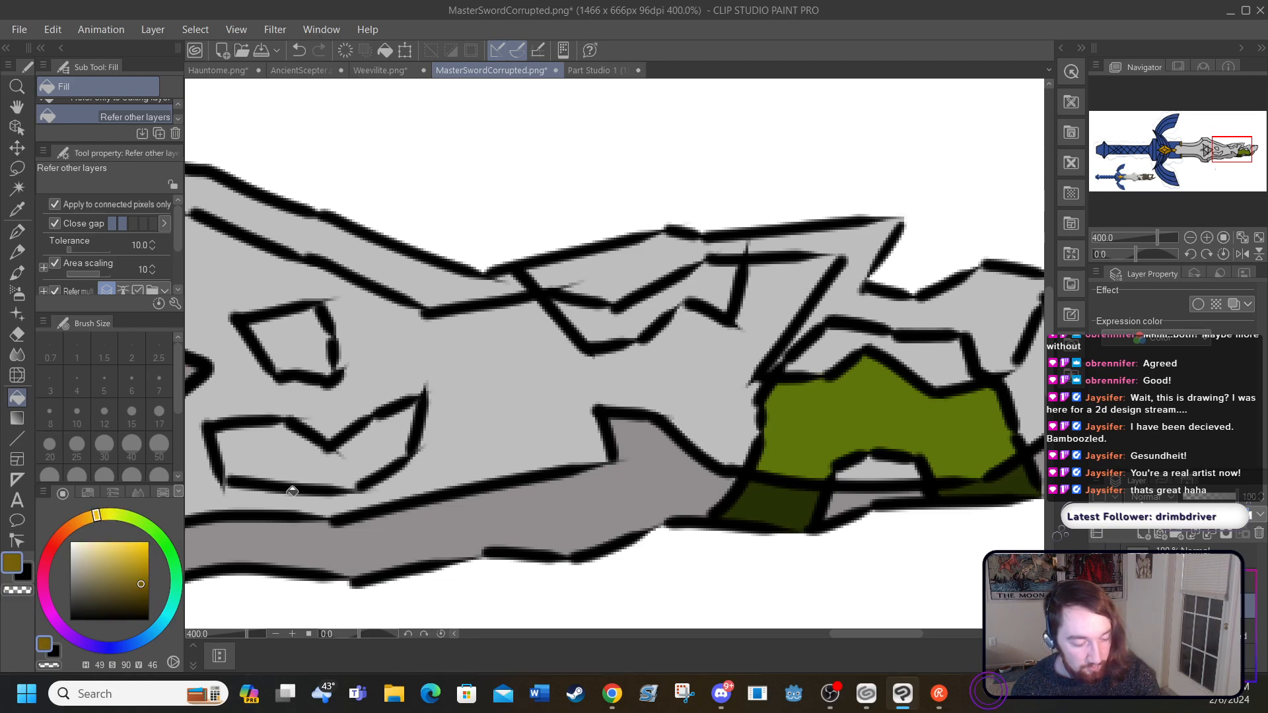
left_click(812, 418)
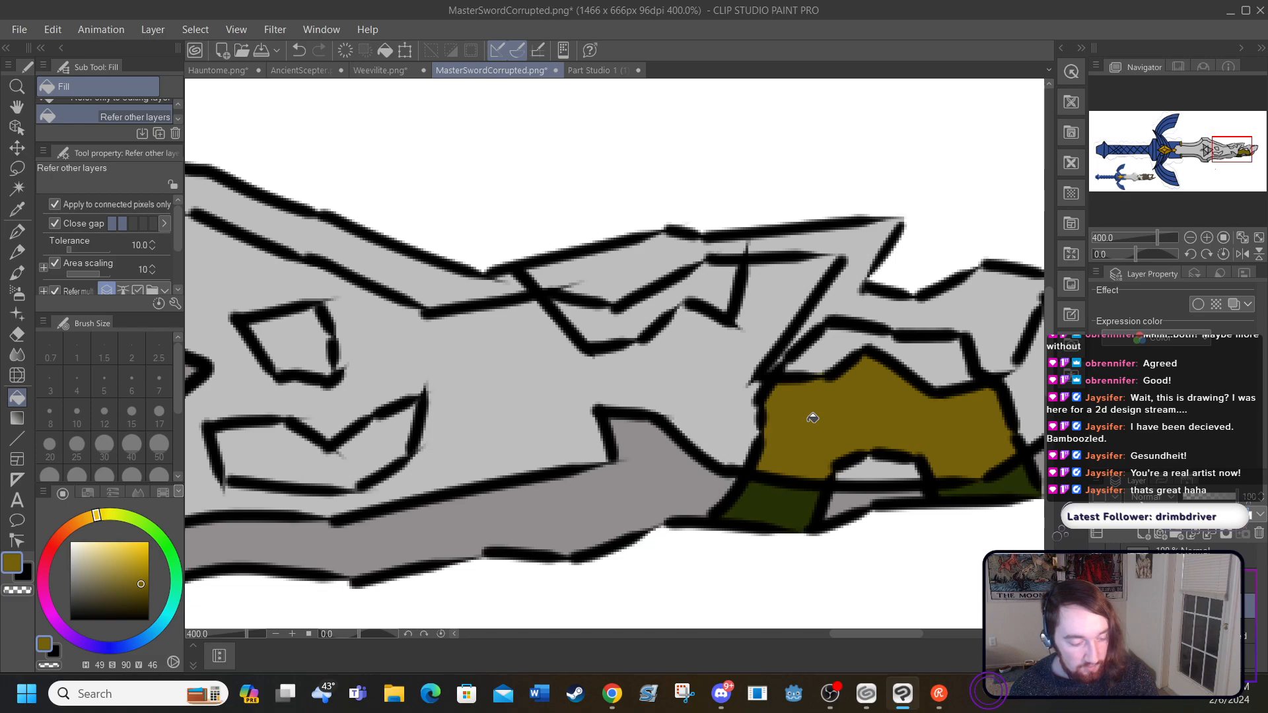
left_click(94, 517)
left_click_drag(137, 587, 140, 591)
left_click(772, 408)
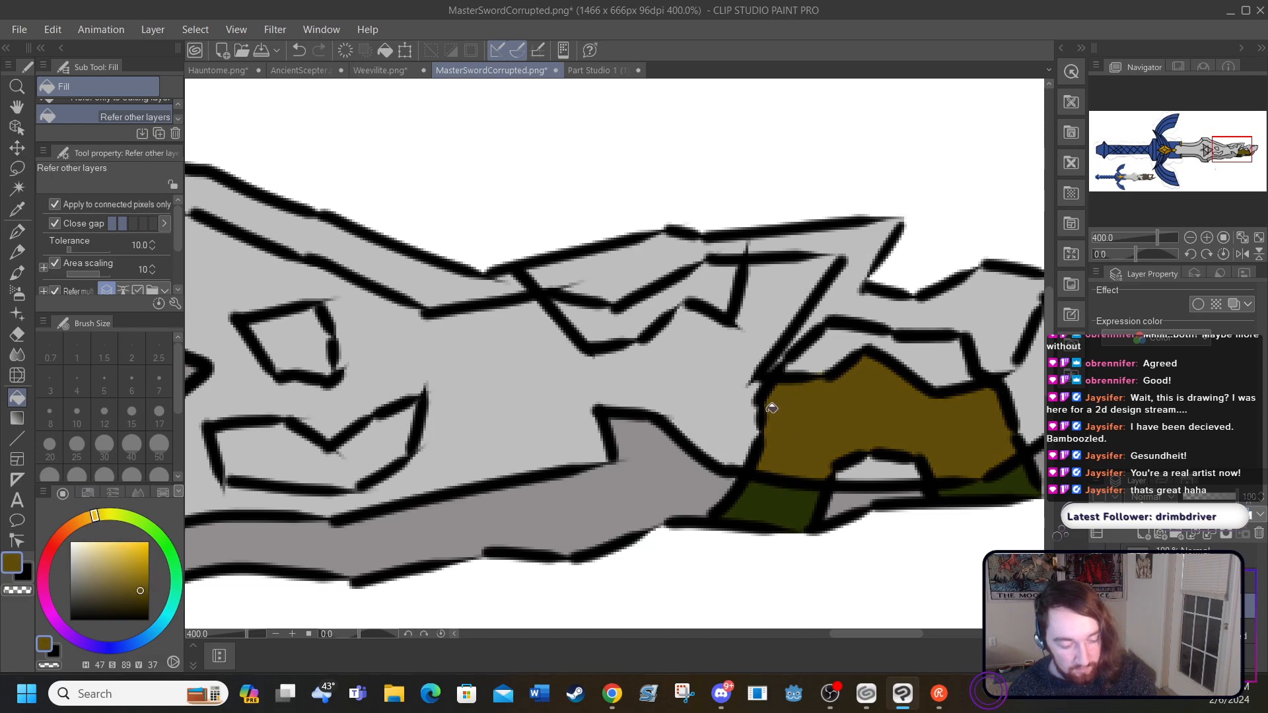
Step: Fill the arched patch's two lower-edge sections with dark brown HSV 47/86/31 and its main area with lighter brown 47/86/50
left_click(137, 595)
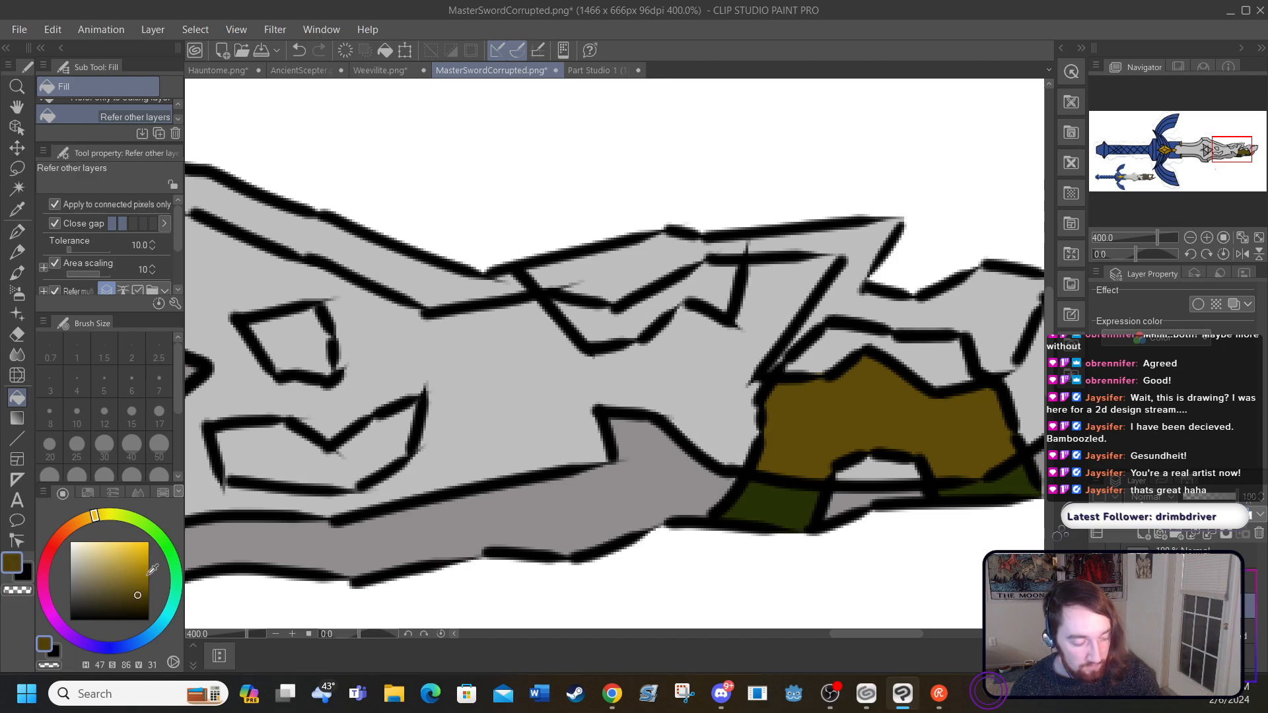
left_click(770, 500)
left_click(1013, 482)
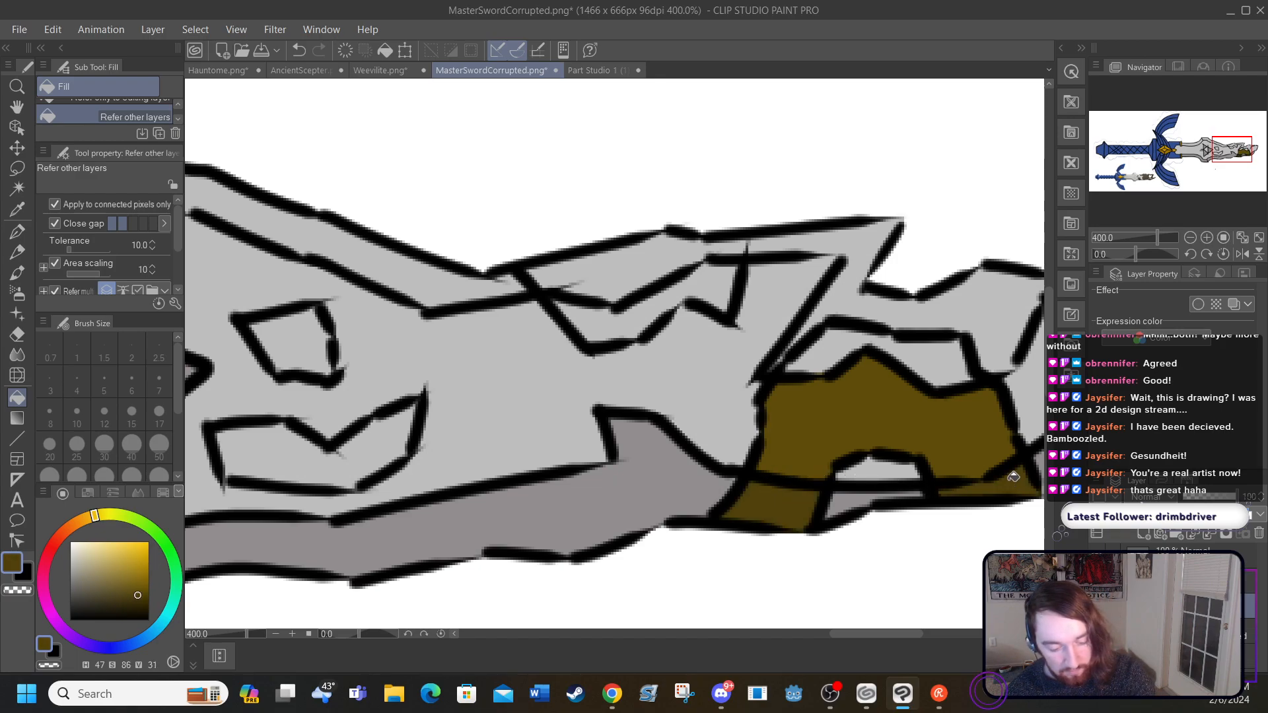
left_click(141, 580)
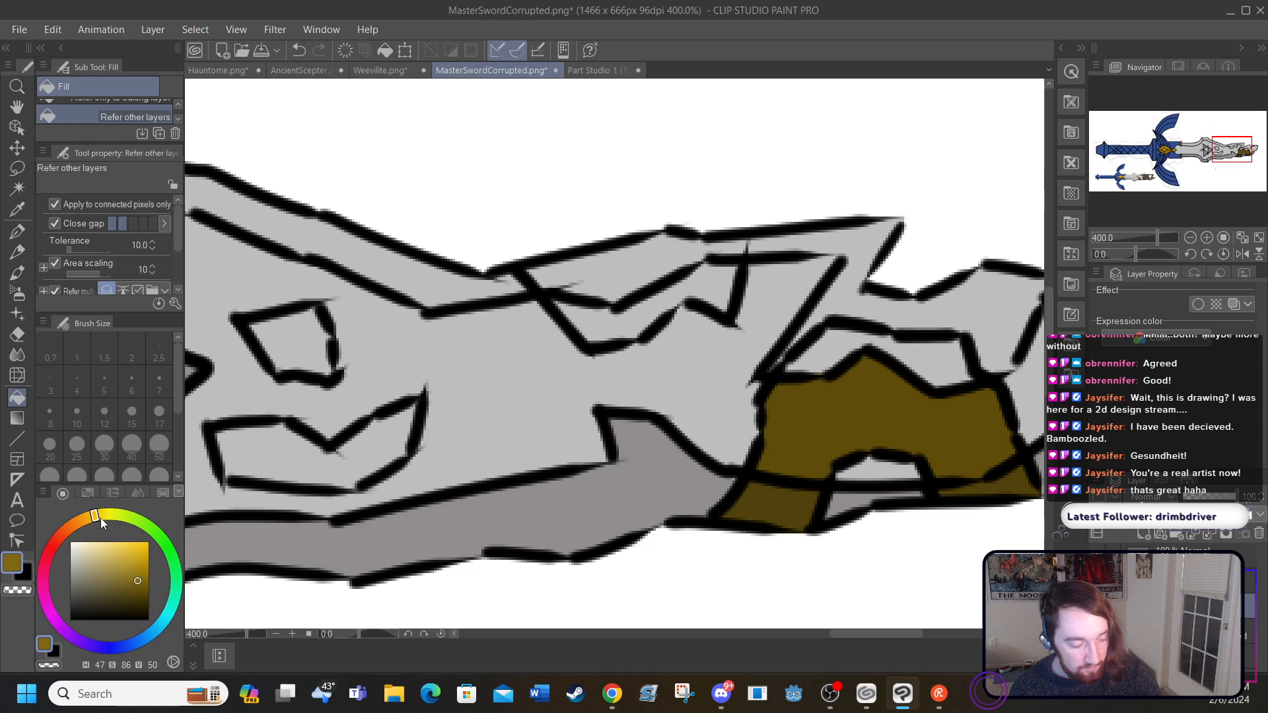
left_click(796, 433)
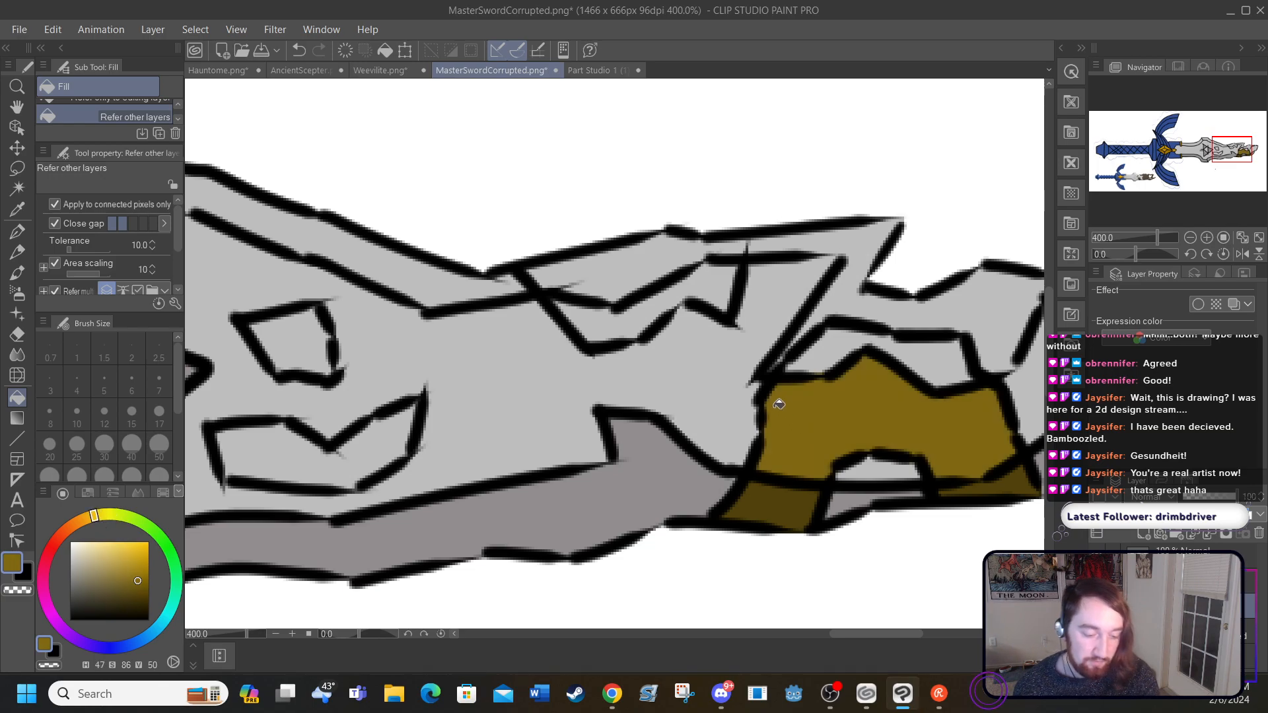
Step: Fill the upper-edge patch's inner section with the lighter brown and its bevel section with darker brown HSV 47/88/40
left_click(597, 306)
left_click(143, 586)
left_click(582, 262)
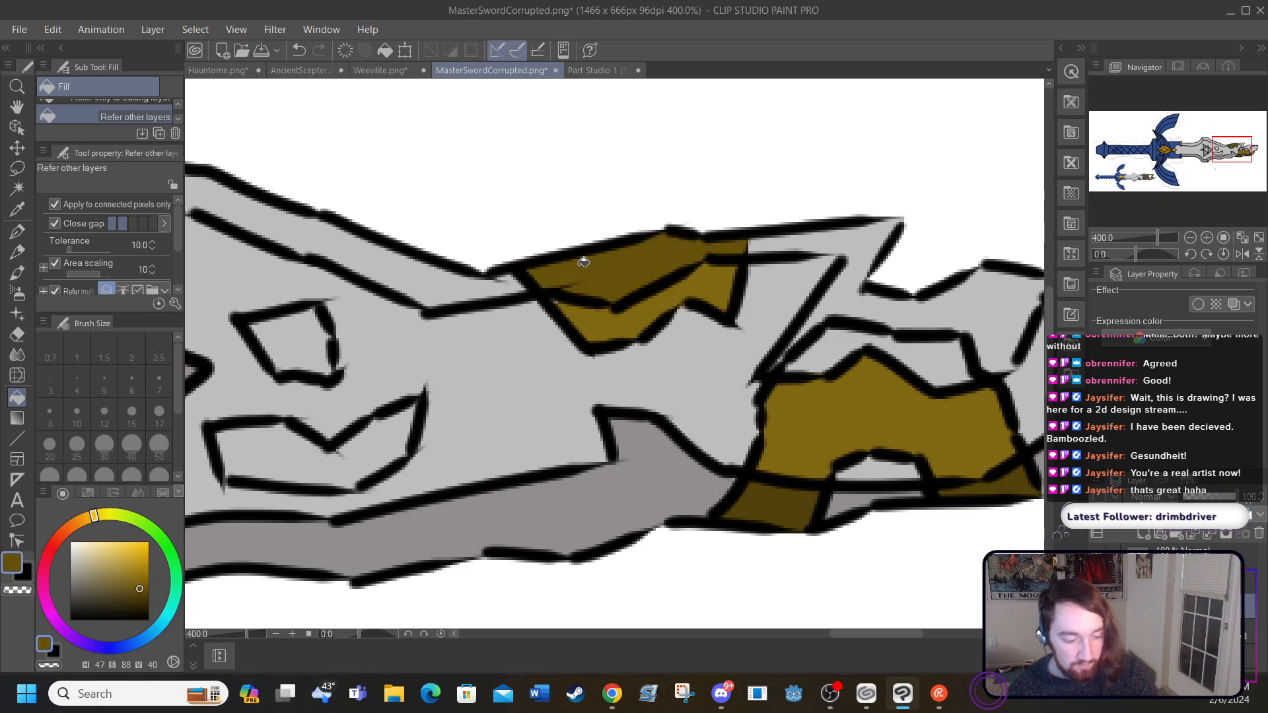
Step: Fill the two small corruption patches beside the Triforce with golden brown HSV 47/92/56
left_click_drag(142, 595, 140, 588)
left_click(142, 575)
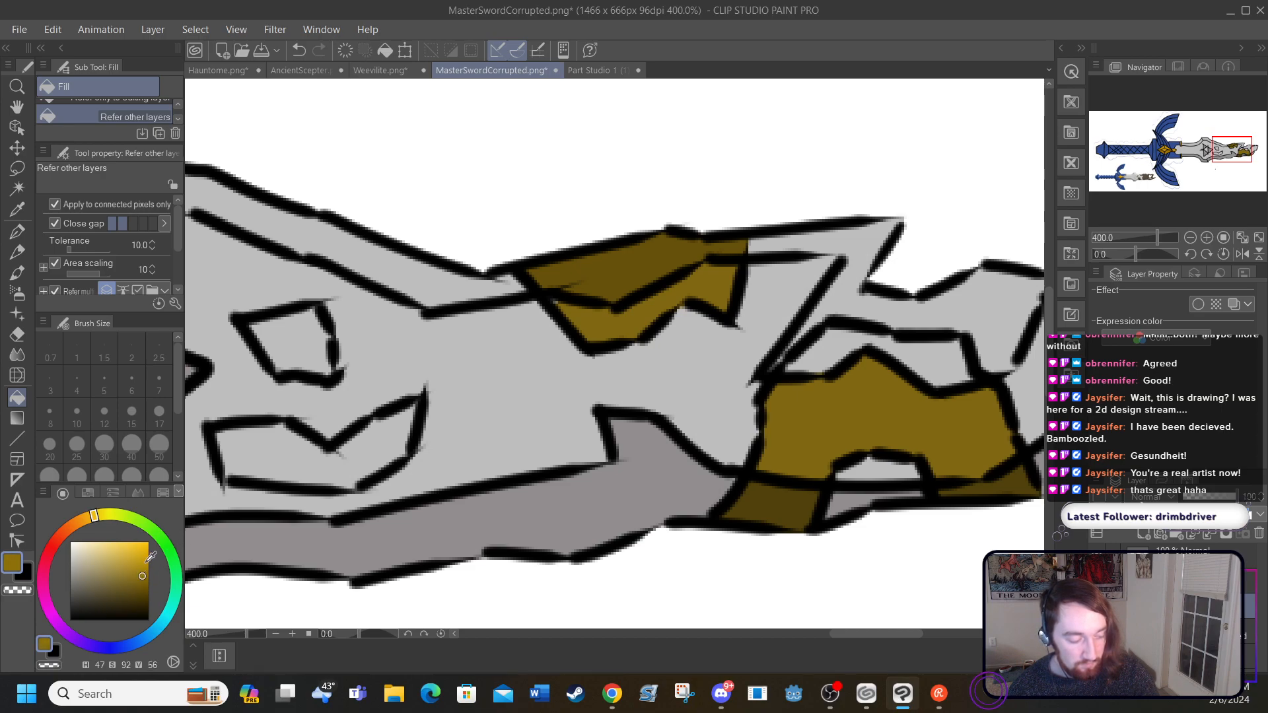
left_click(256, 449)
left_click(295, 361)
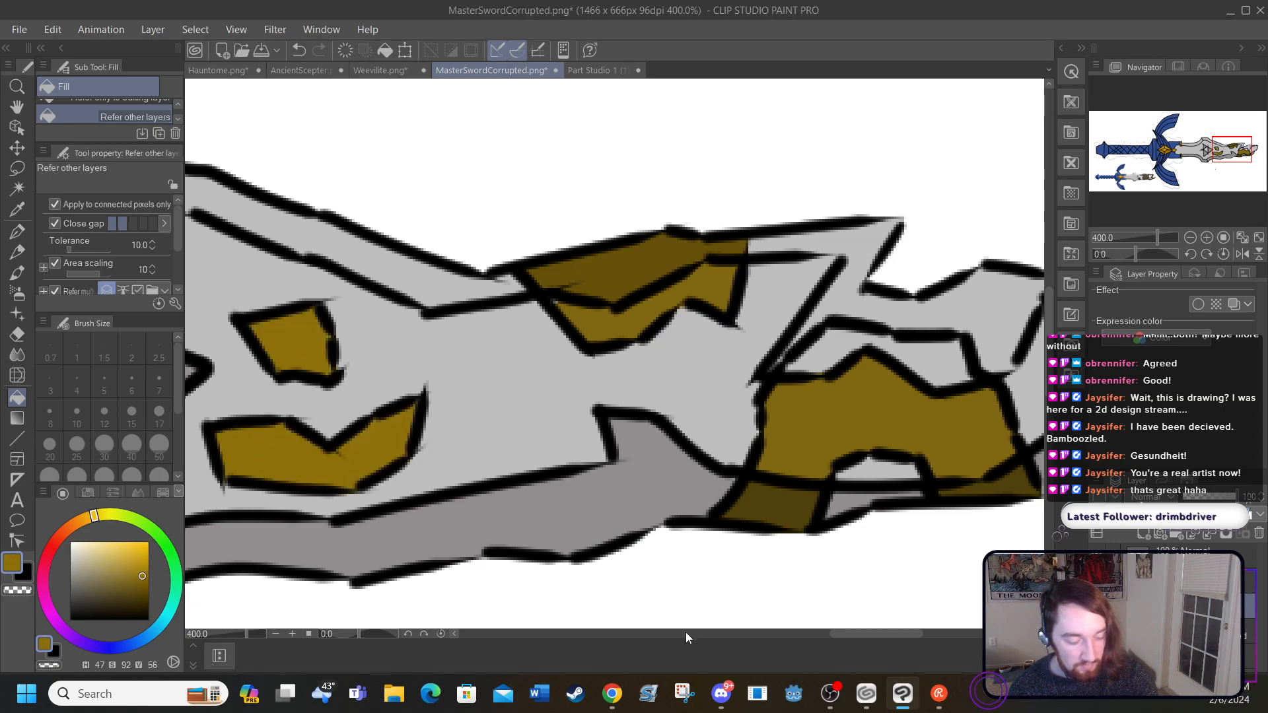
left_click_drag(838, 637, 811, 636)
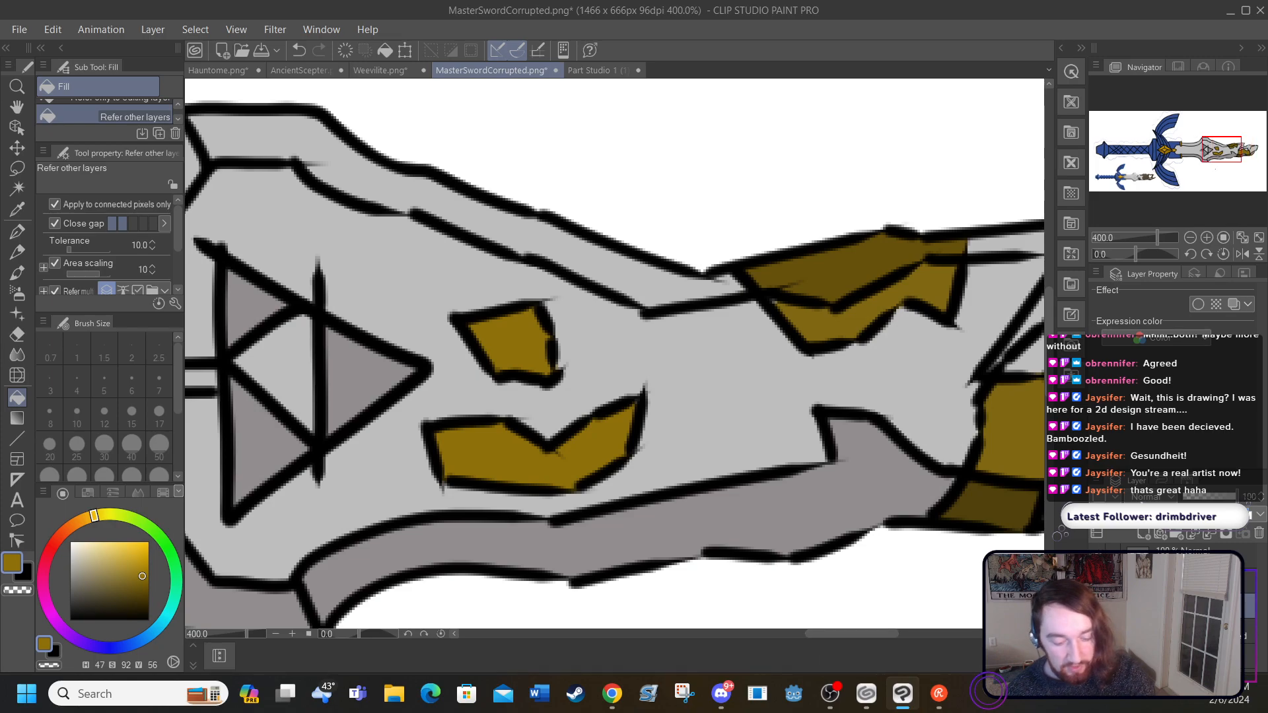
Step: Hide the patch outline layer and review the brown fills on the blade at 200% zoom
left_click(1097, 581)
mouse_move(816, 634)
left_mouse_down()
mouse_move(868, 633)
mouse_move(824, 620)
left_mouse_up()
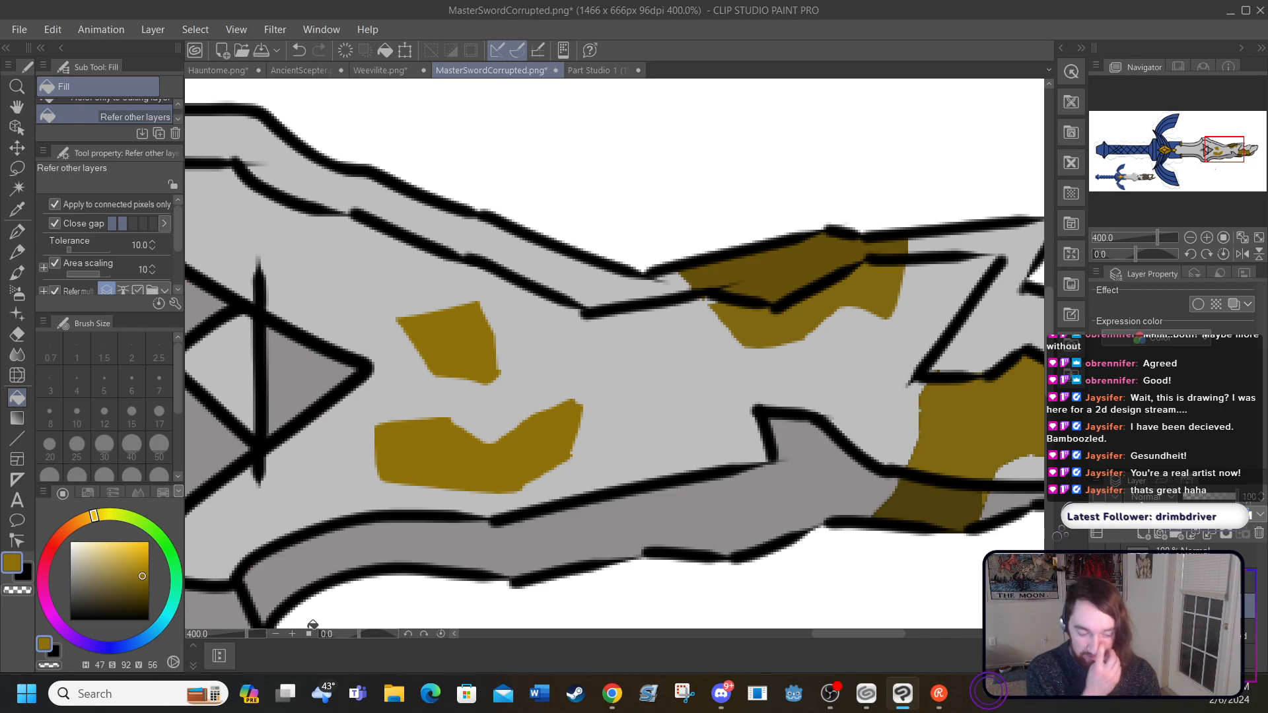
left_click(276, 634)
left_click(276, 633)
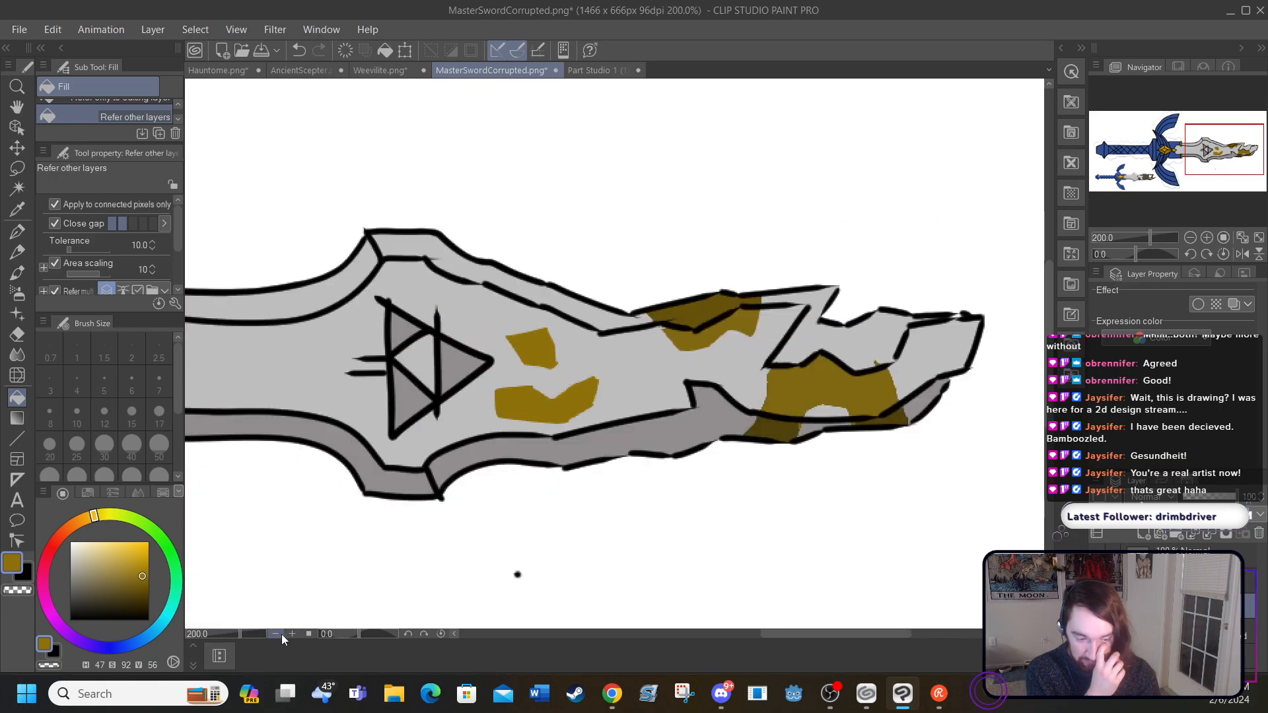
left_click_drag(788, 634, 776, 634)
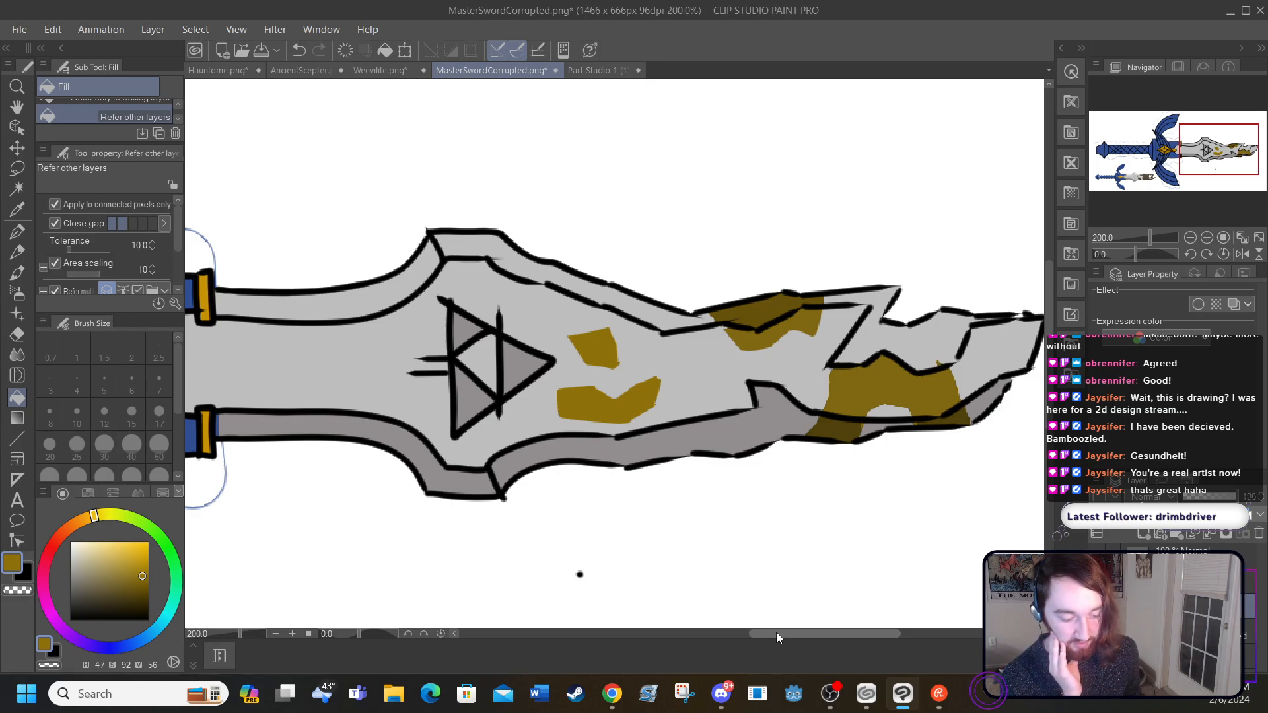
Step: Undo all the brown fills of the blade's corruption patches
left_click(297, 48)
left_click(297, 48)
left_click(295, 38)
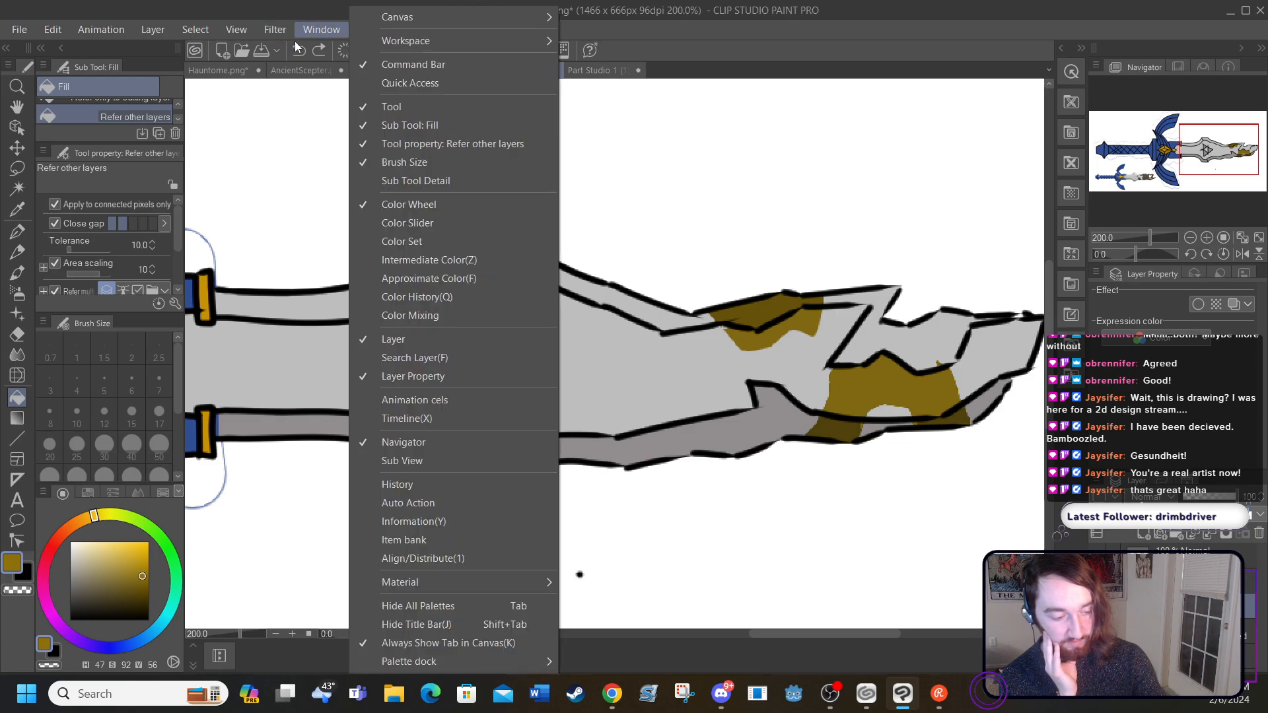
left_click(298, 50)
left_click(297, 51)
left_click(298, 51)
left_click(297, 52)
left_click(298, 52)
left_click(297, 51)
left_click(297, 51)
left_click(297, 52)
left_click(297, 51)
left_click(298, 52)
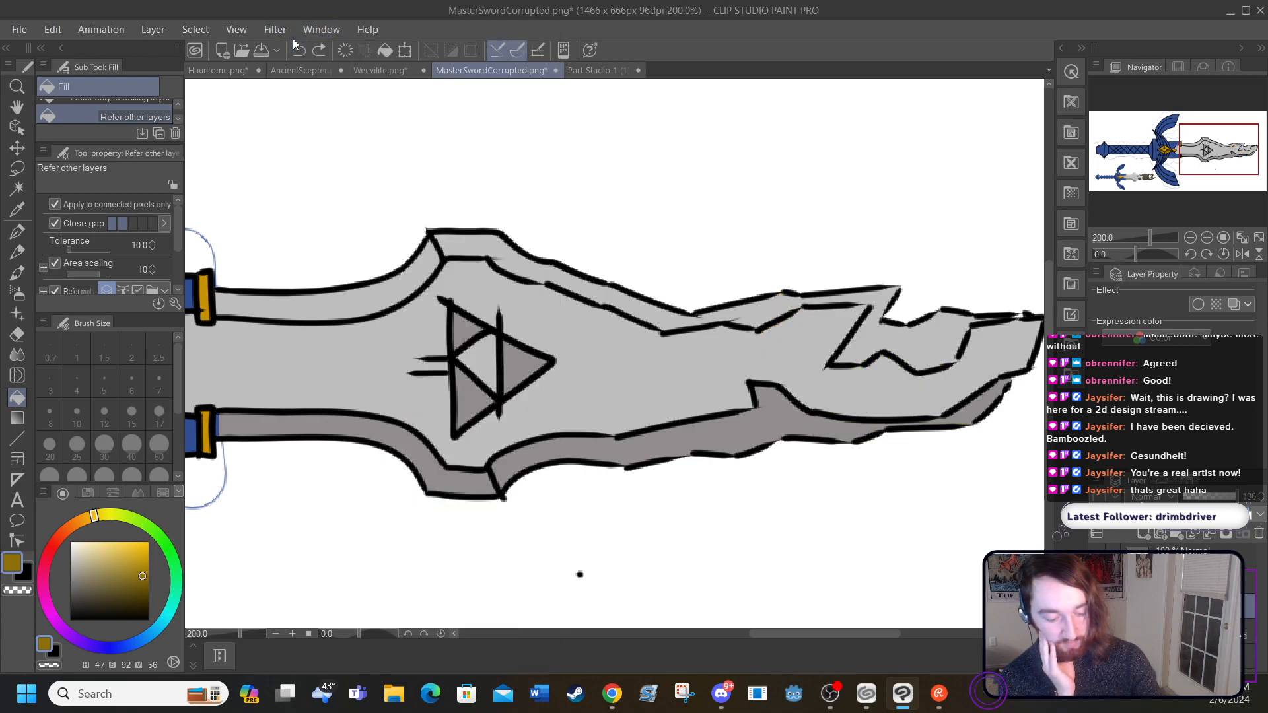
Step: Show the patch outline layer again and erase the arched patch's outline near the blade tip with the size 17 hard eraser
left_click(1097, 580)
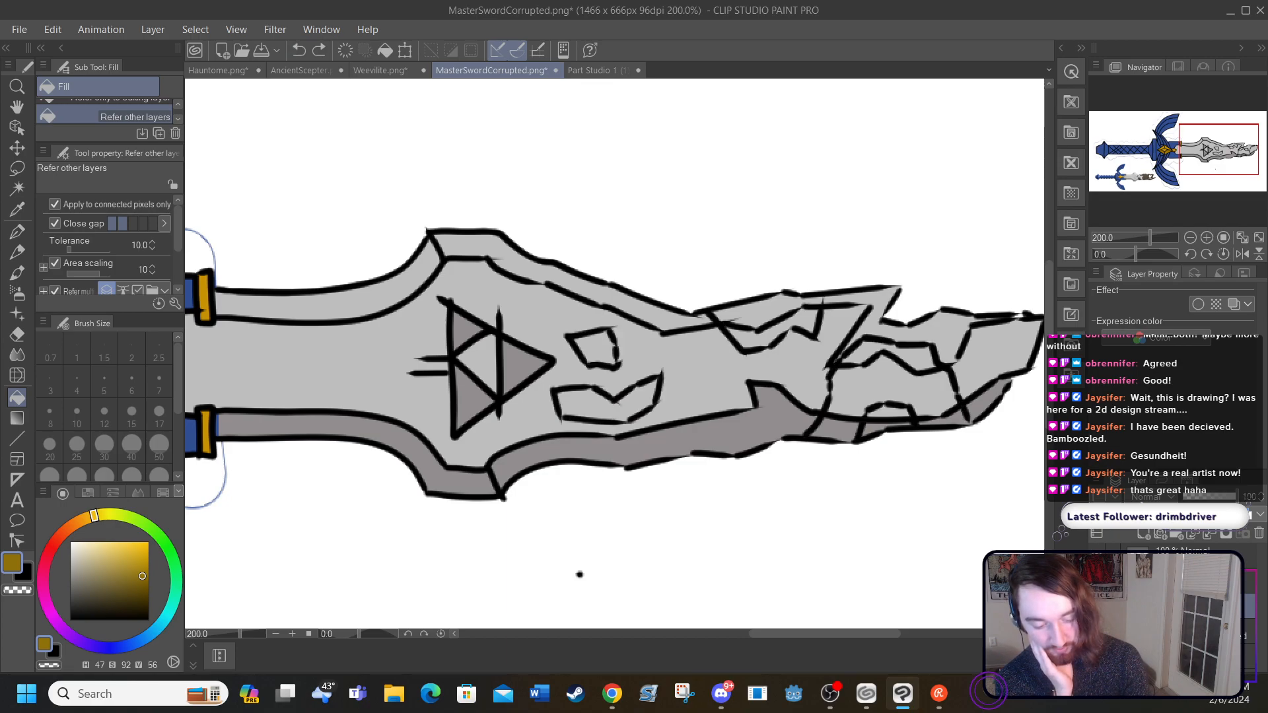
left_click(1160, 547)
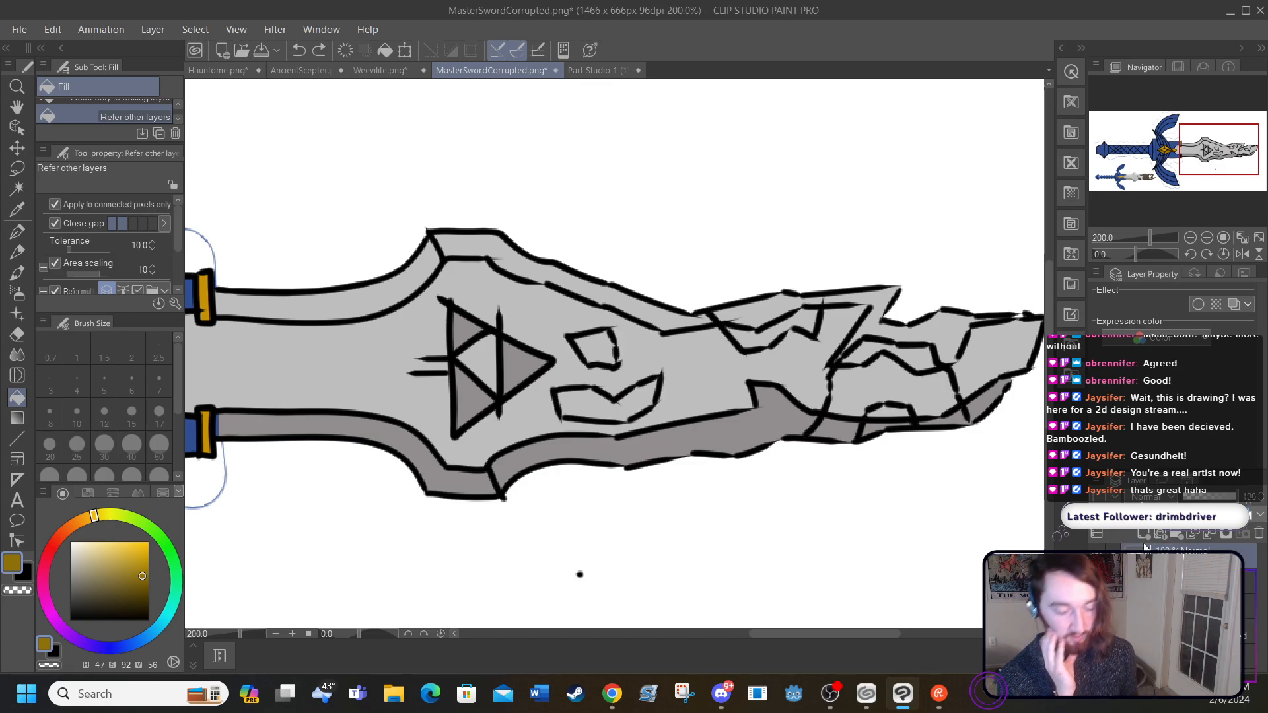
left_click(17, 334)
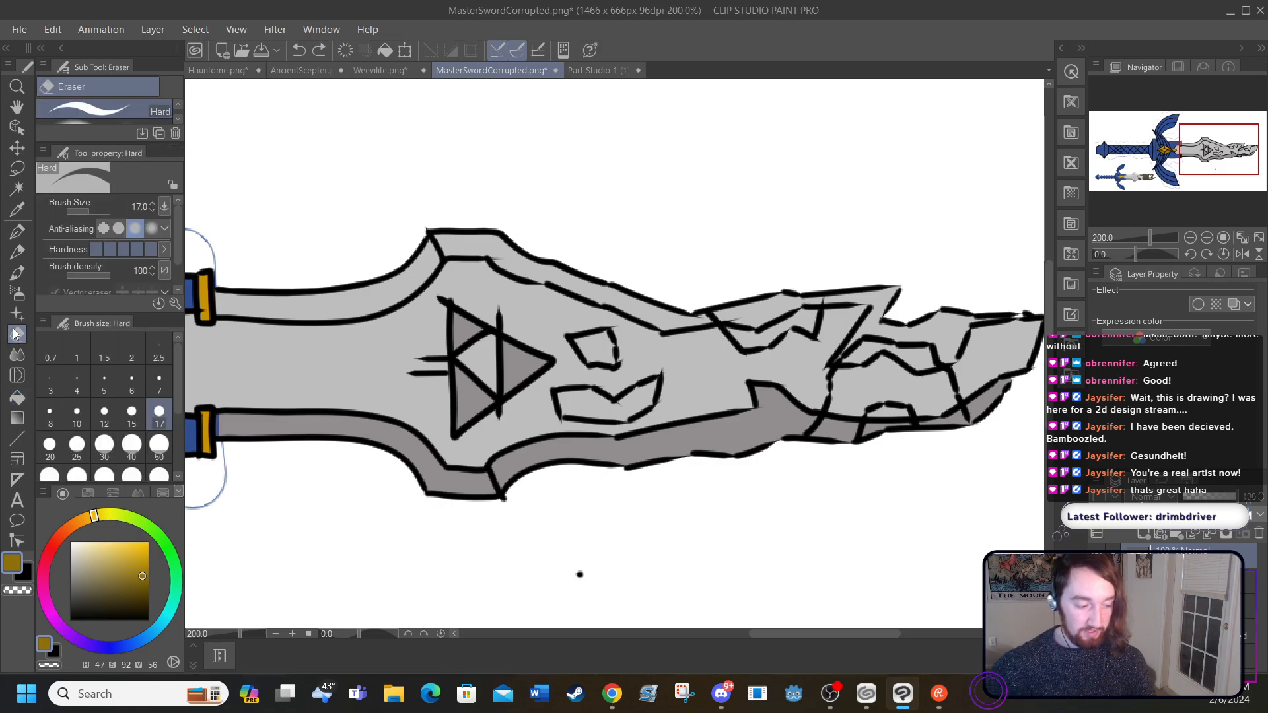
left_click_drag(816, 396, 809, 438)
left_click_drag(839, 358, 853, 348)
left_click_drag(856, 436, 870, 411)
mouse_move(871, 342)
left_mouse_down()
mouse_move(890, 326)
mouse_move(931, 372)
mouse_move(963, 382)
mouse_move(935, 349)
left_mouse_up()
Step: Erase the outline of the corruption patch on the blade's upper edge
left_click_drag(747, 631, 617, 635)
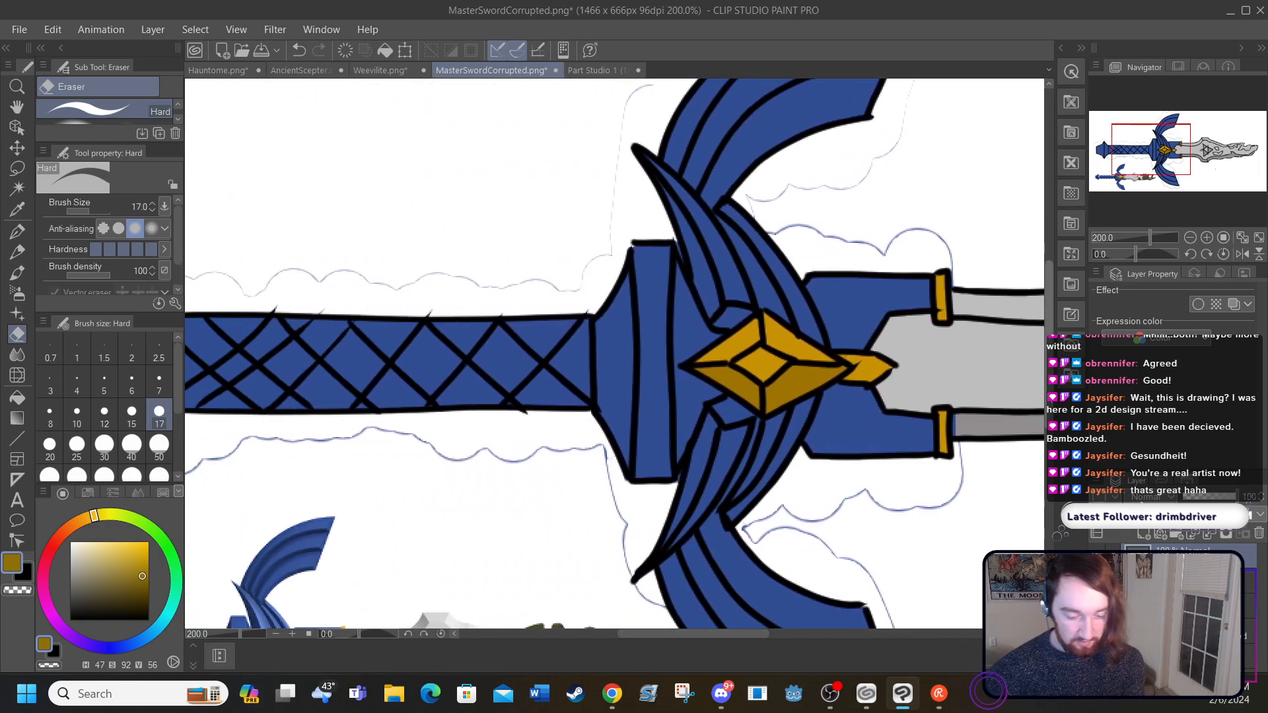
scroll(665, 623, "down", 5)
left_click_drag(665, 627, 798, 615)
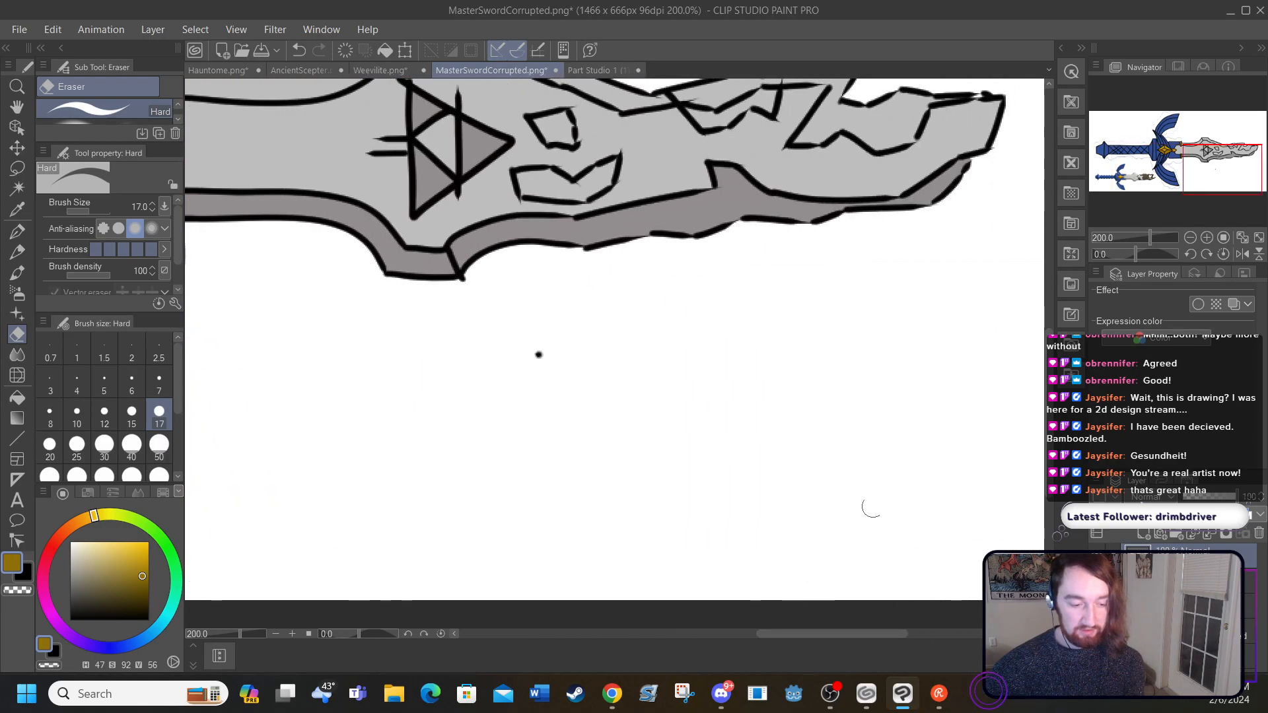
scroll(1024, 374, "up", 3)
mouse_move(670, 211)
left_mouse_down()
mouse_move(706, 270)
mouse_move(766, 281)
mouse_move(783, 253)
mouse_move(741, 200)
left_mouse_up()
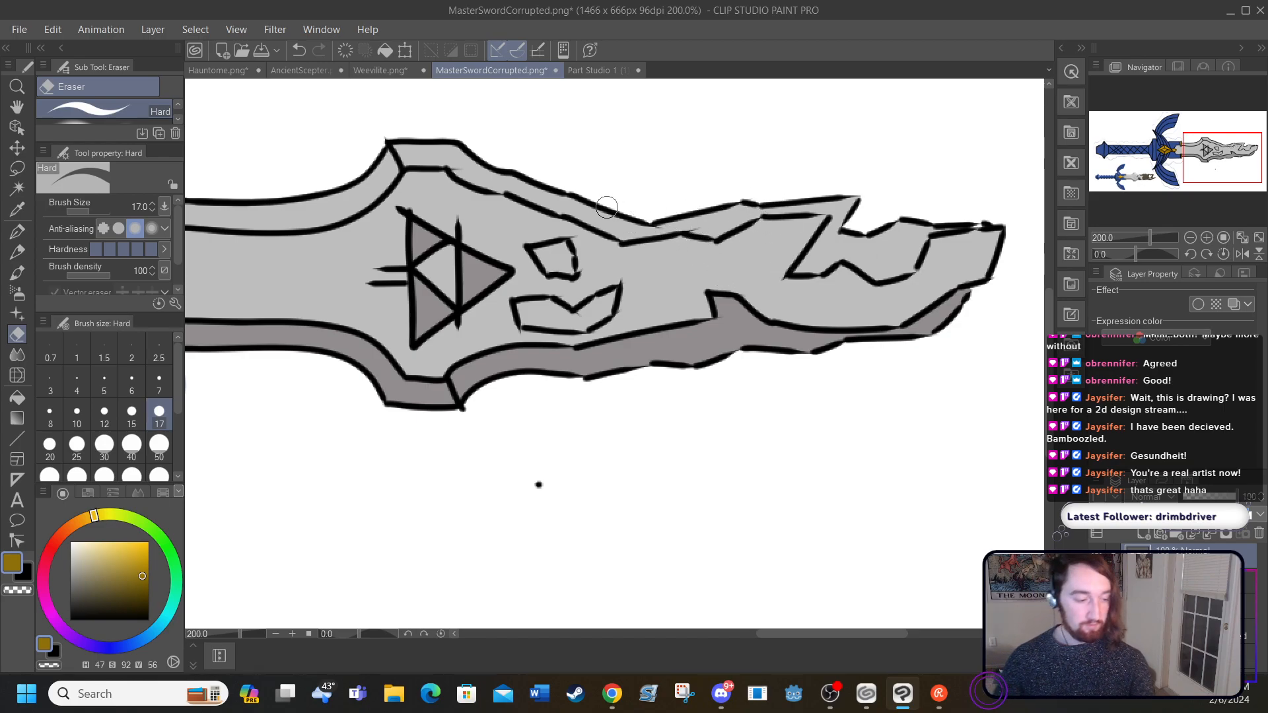
Step: Draw a jagged black boundary across the blade before the broken tip and two small patches within the tip, using the size 5 G-pen
left_click(17, 230)
left_click(70, 619)
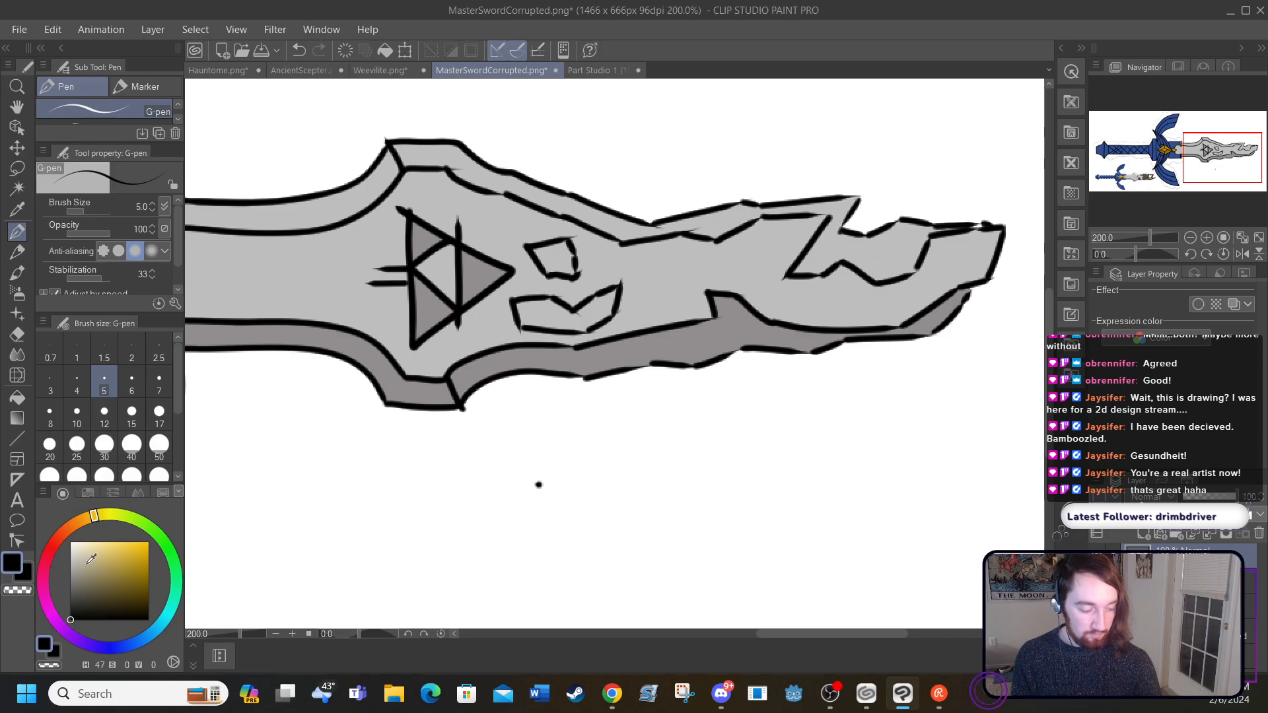
left_click_drag(622, 215, 739, 348)
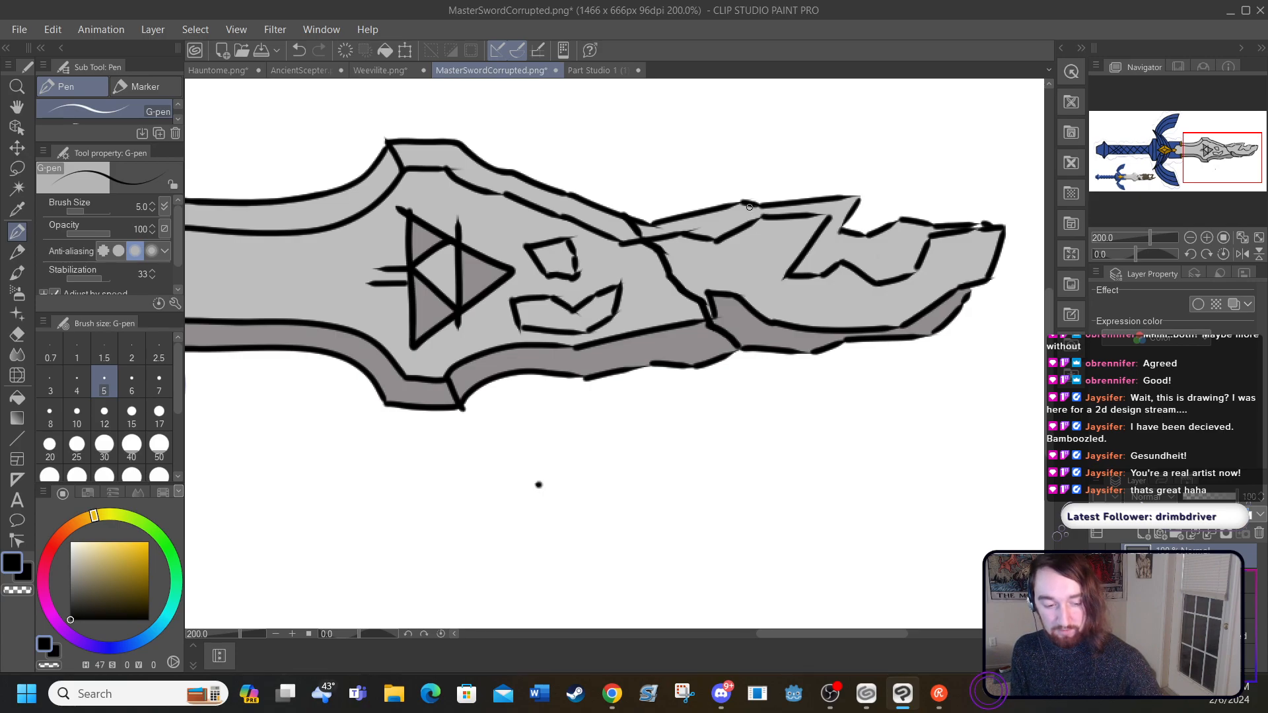
mouse_move(750, 233)
left_mouse_down()
mouse_move(763, 247)
mouse_move(795, 202)
left_mouse_up()
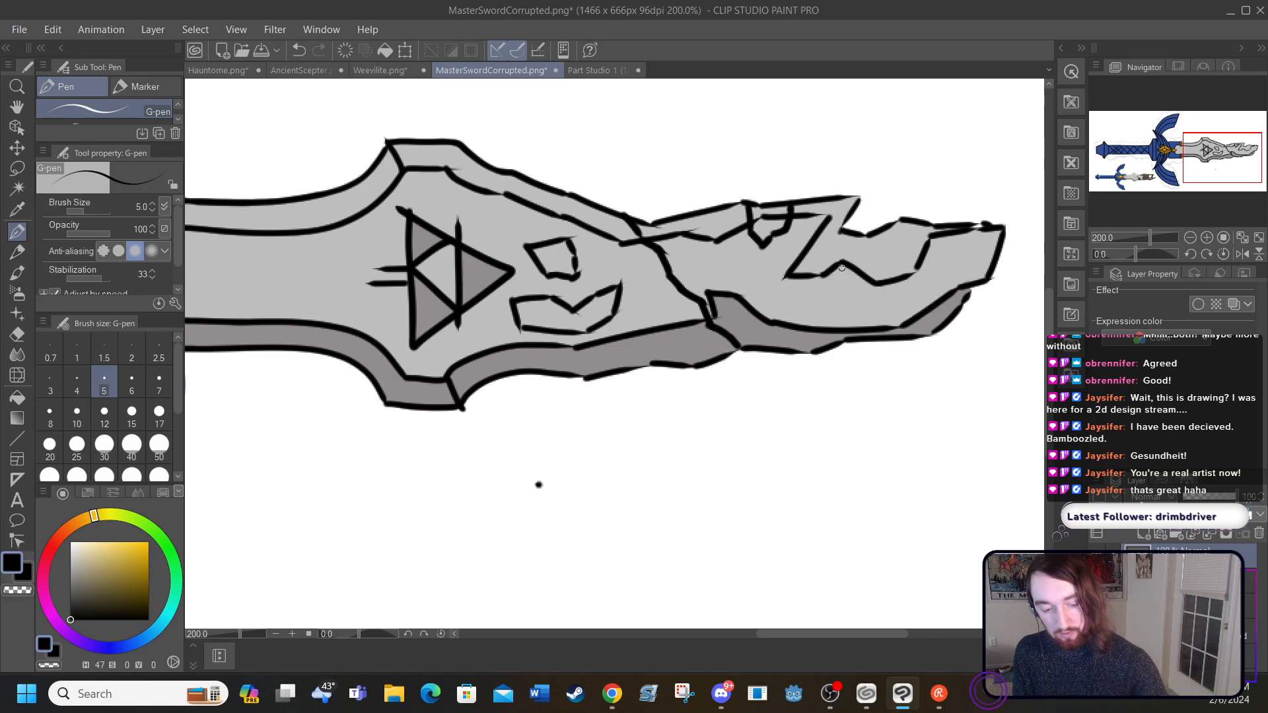
mouse_move(827, 258)
left_mouse_down()
mouse_move(818, 289)
mouse_move(860, 281)
mouse_move(870, 261)
mouse_move(842, 245)
mouse_move(825, 256)
mouse_move(857, 246)
left_mouse_up()
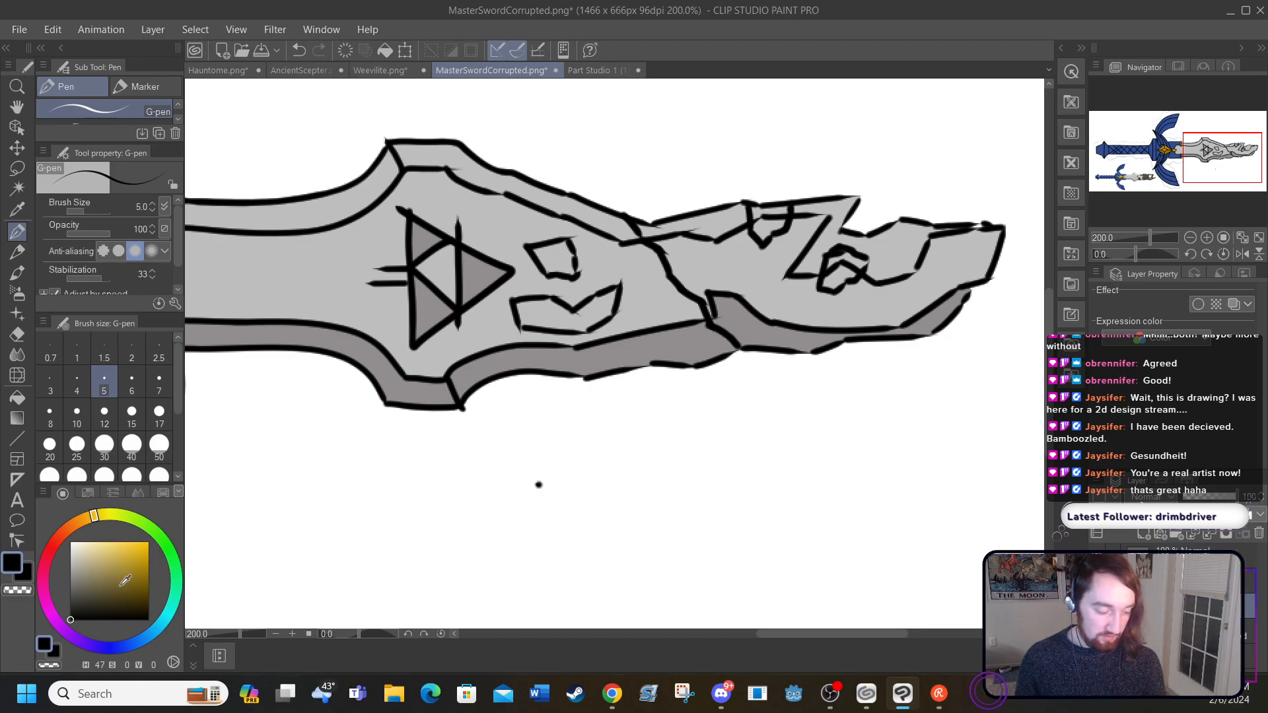
Step: Try filling the blade tip's main area with dark purple HSV 292/88/40, and undo the fill
left_click_drag(135, 585, 140, 591)
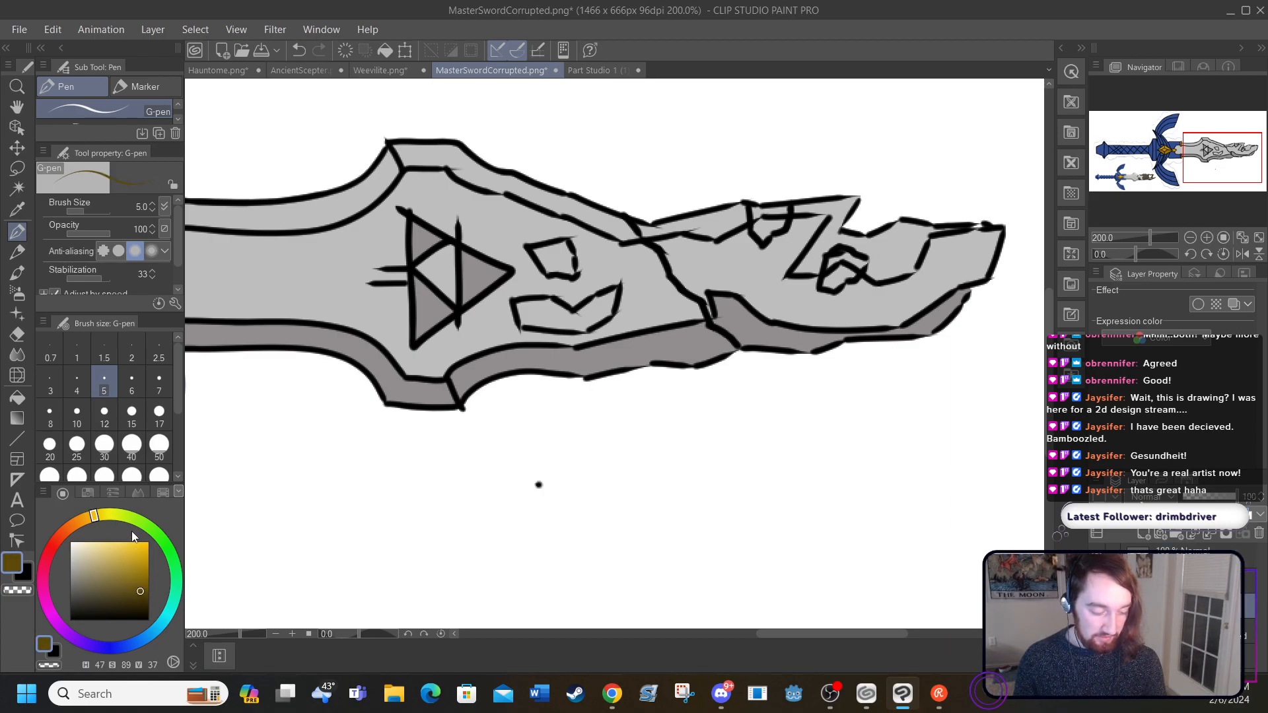
mouse_move(757, 633)
left_mouse_down()
mouse_move(640, 647)
mouse_move(774, 651)
mouse_move(775, 638)
left_mouse_up()
left_click(299, 50)
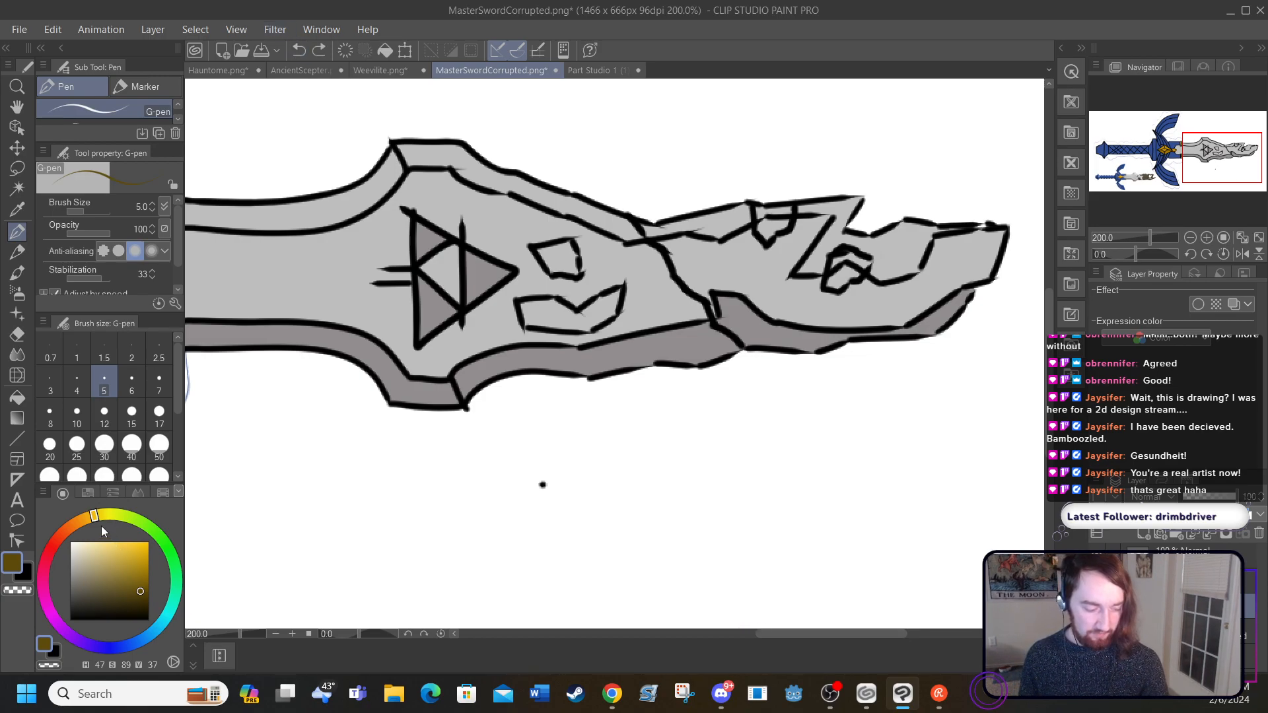
mouse_move(68, 538)
left_mouse_down()
mouse_move(41, 584)
mouse_move(42, 563)
mouse_move(46, 549)
mouse_move(41, 595)
mouse_move(57, 621)
left_mouse_up()
left_click_drag(139, 590, 141, 586)
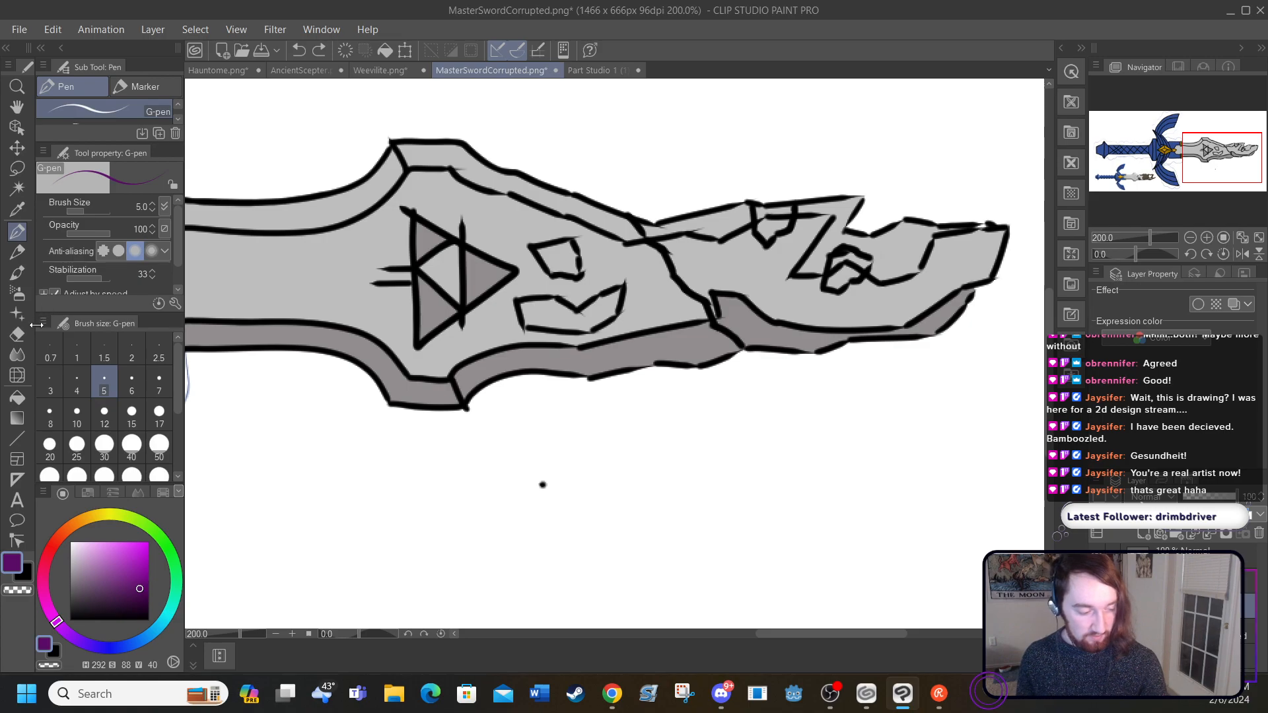
left_click(17, 398)
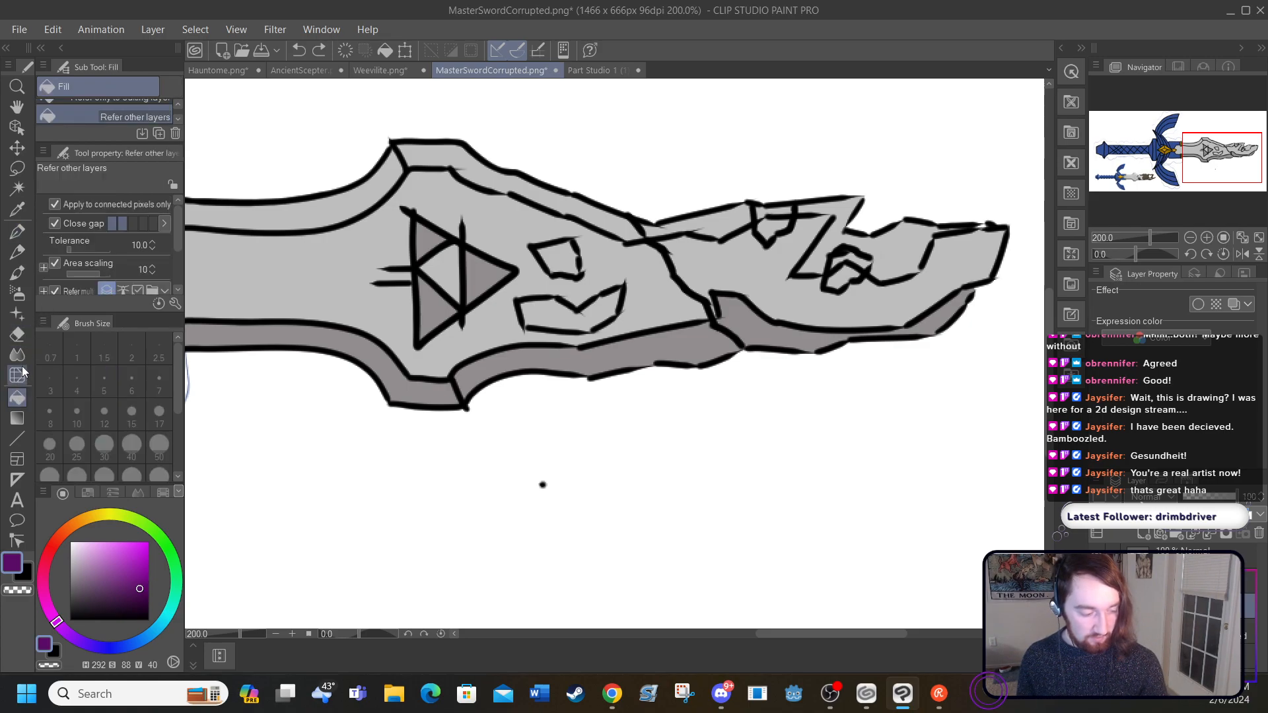
left_click(693, 250)
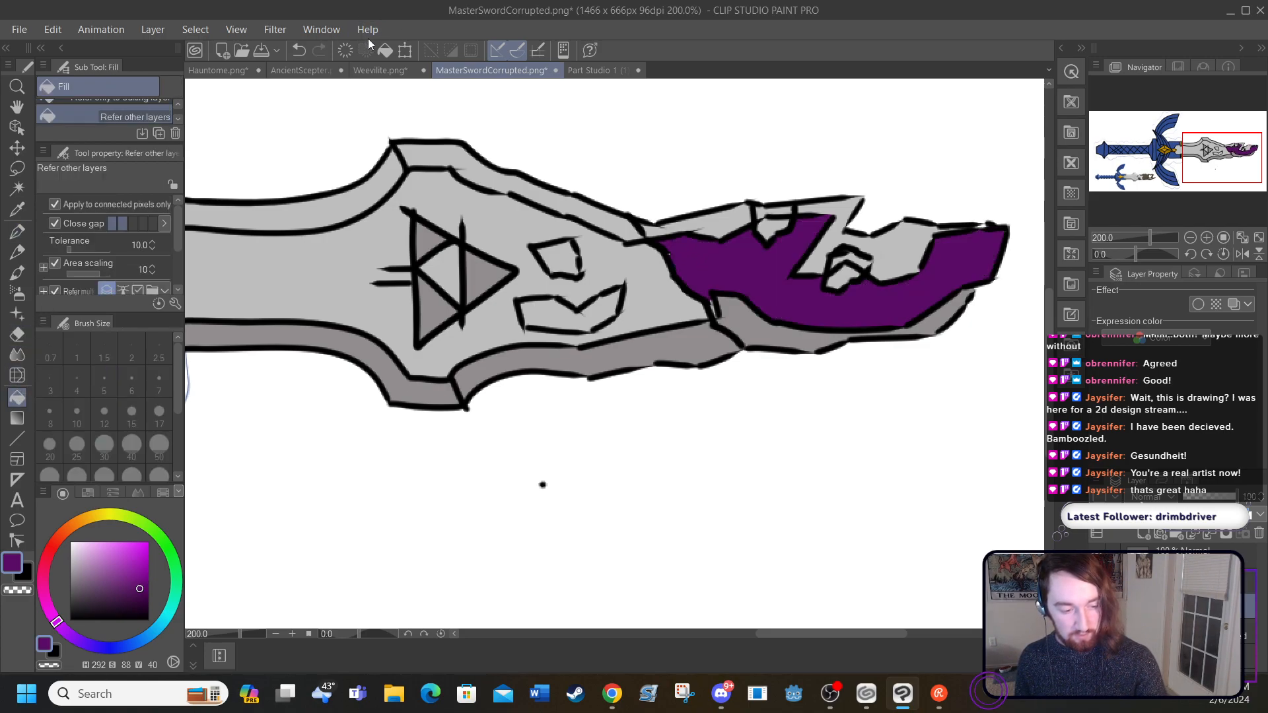
left_click(299, 50)
Step: Try lighter purple HSV 292/55/59 and muted purple 292/50/36 on the blade tip's main area, undoing each fill
left_click_drag(140, 571, 119, 569)
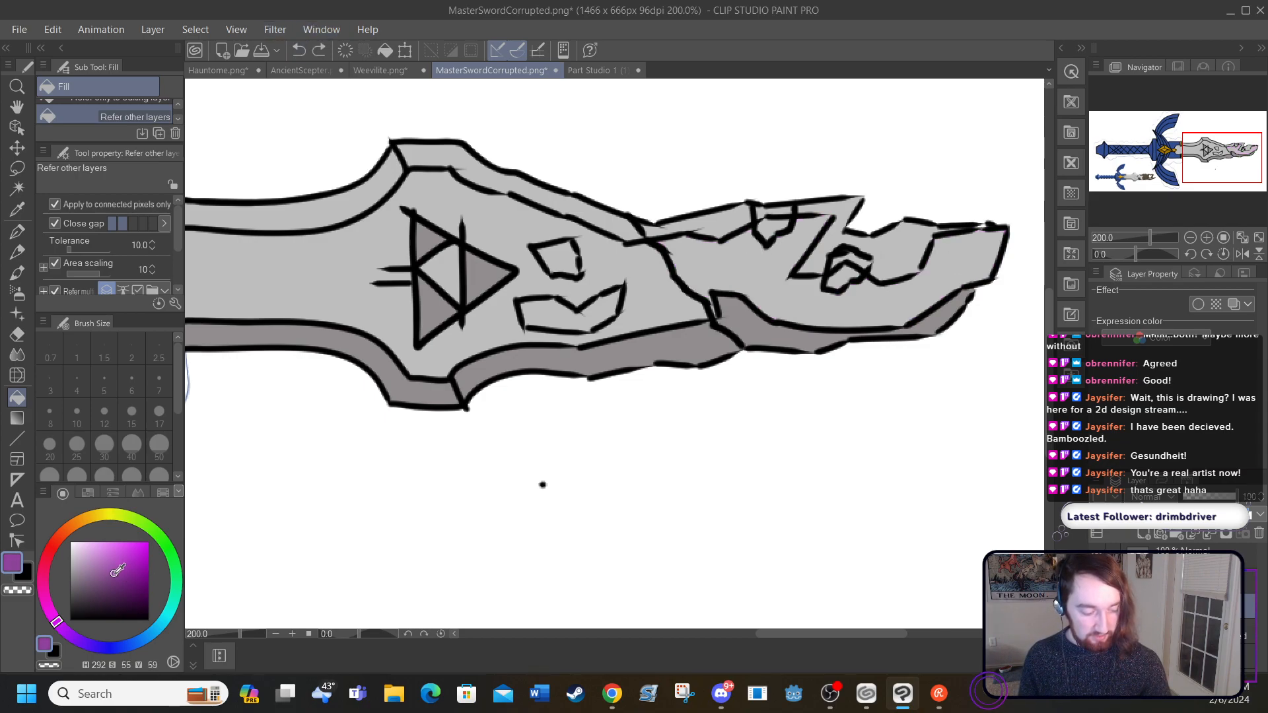
left_click(698, 242)
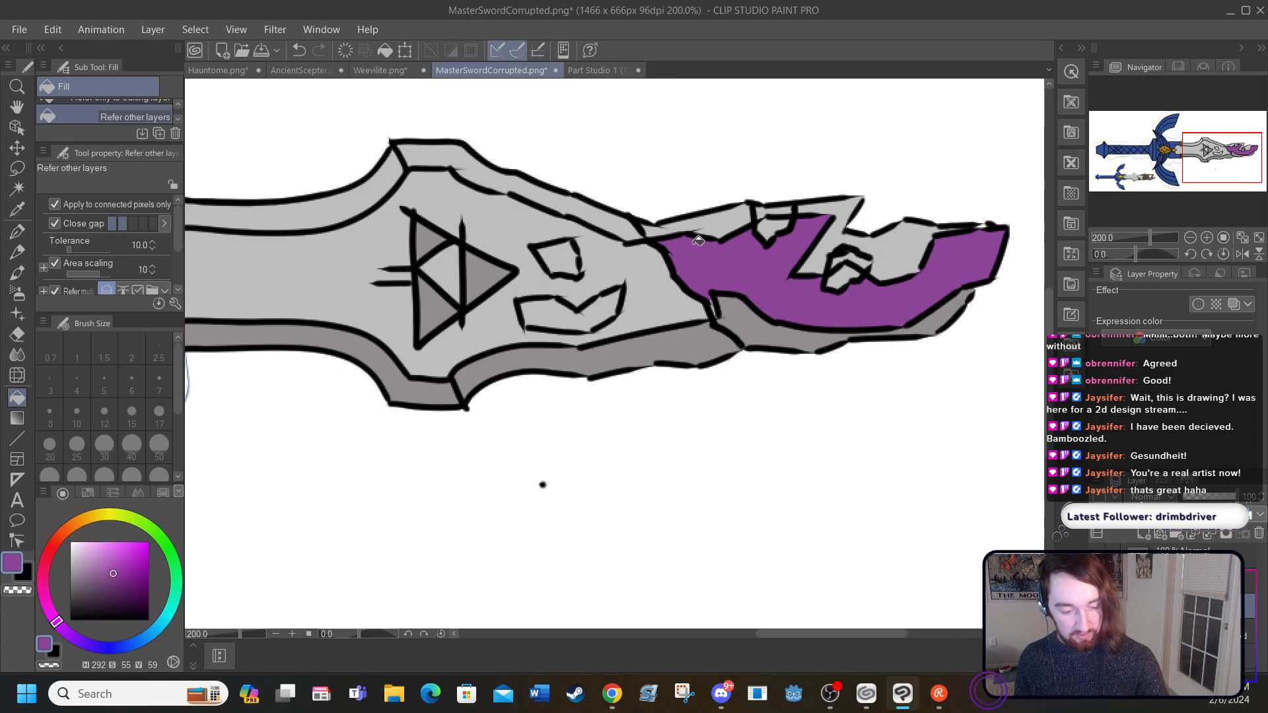
left_click(299, 49)
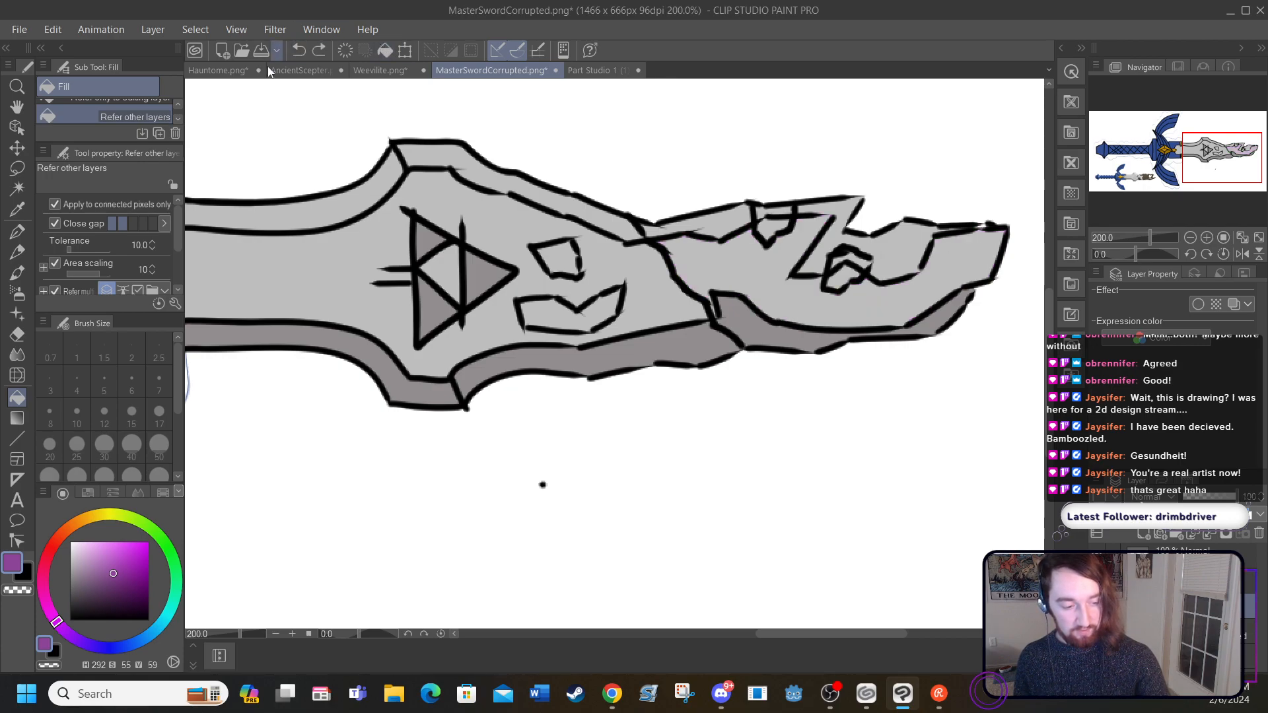
left_click_drag(112, 574, 109, 592)
left_click(698, 255)
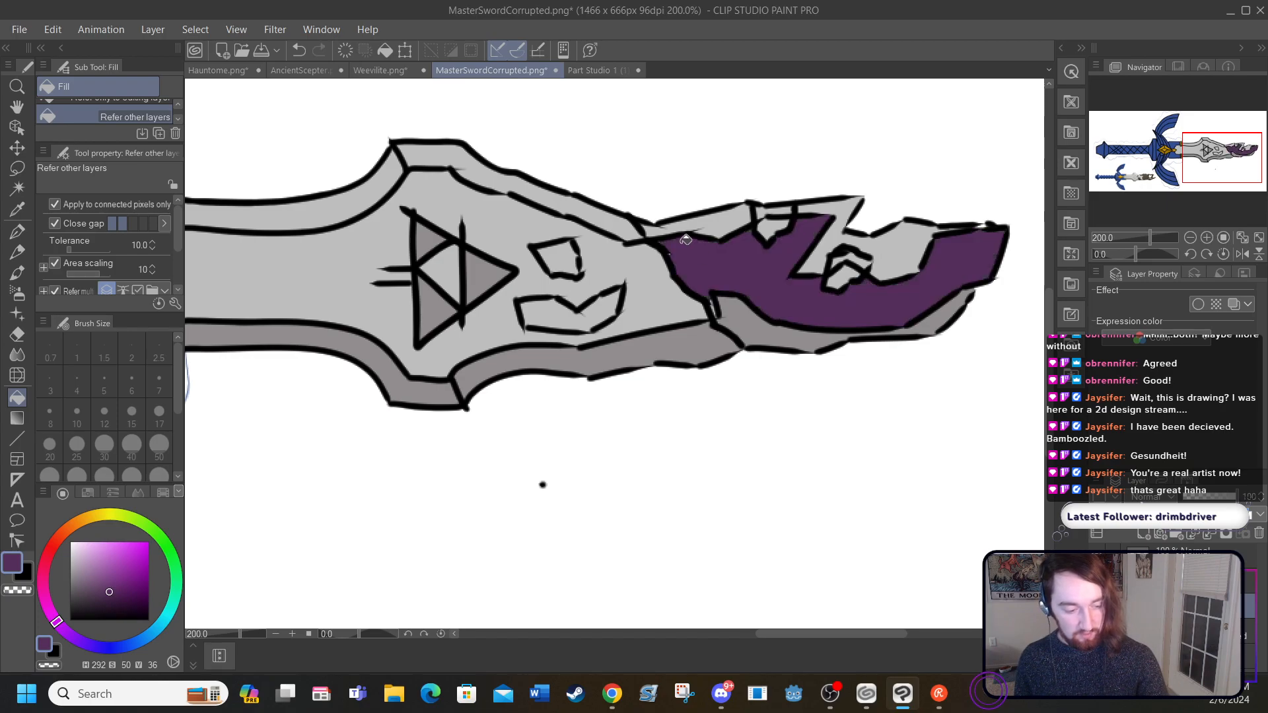
left_click(299, 49)
Step: Try bluer purples HSV 281/54/37 and 281/67/41 on the blade tip's main area, undoing each fill
left_click(60, 632)
left_click_drag(60, 631, 66, 634)
left_click(112, 591)
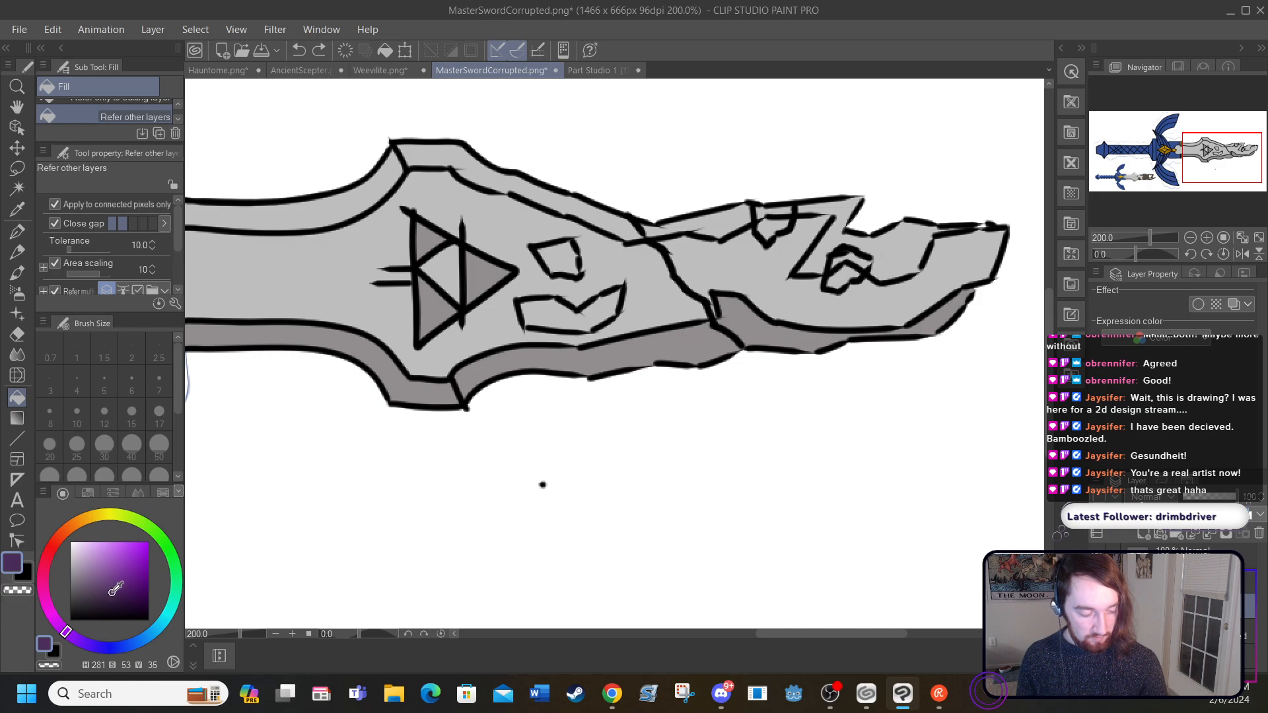
left_click(710, 259)
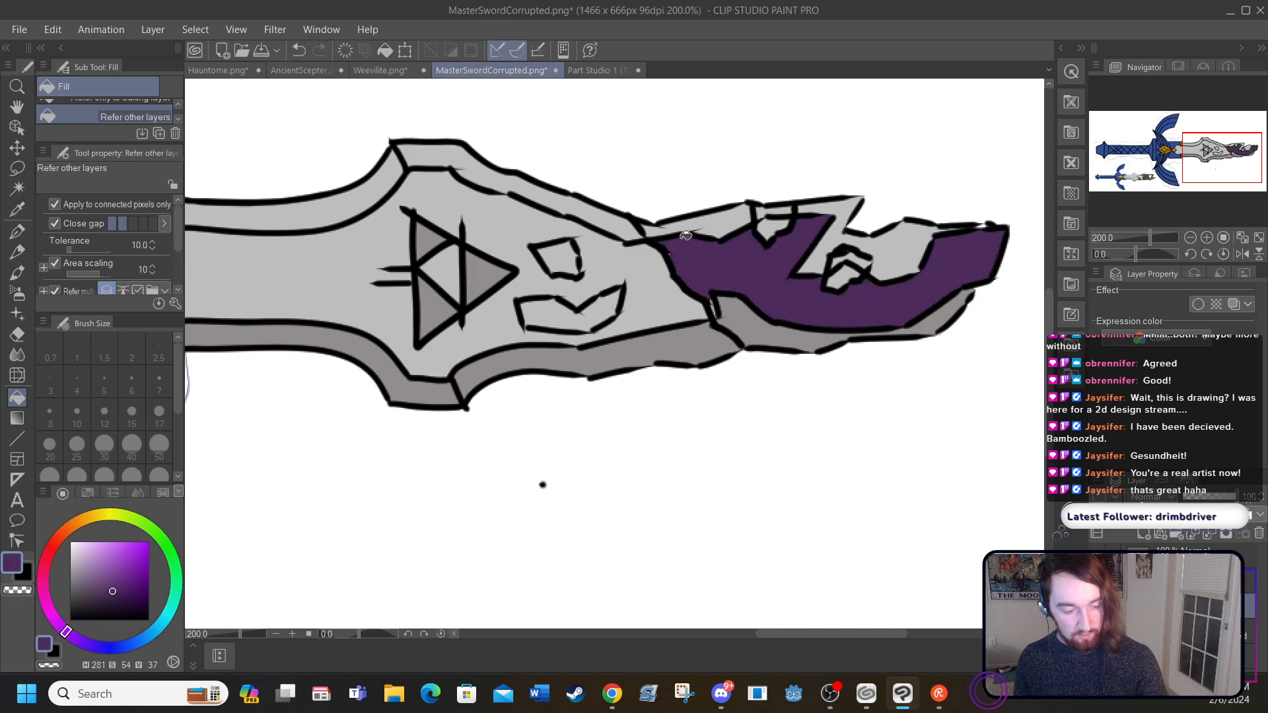
left_click(298, 50)
left_click(119, 585)
left_click(123, 588)
left_click(689, 242)
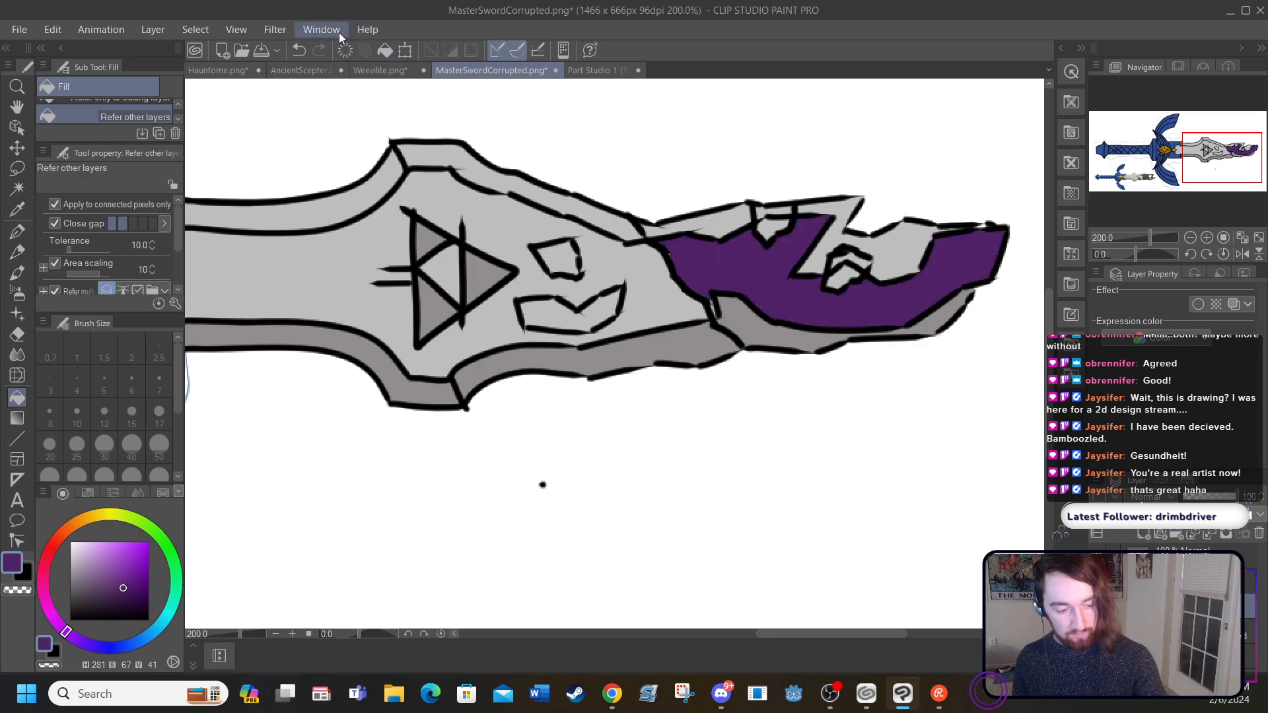
left_click(298, 50)
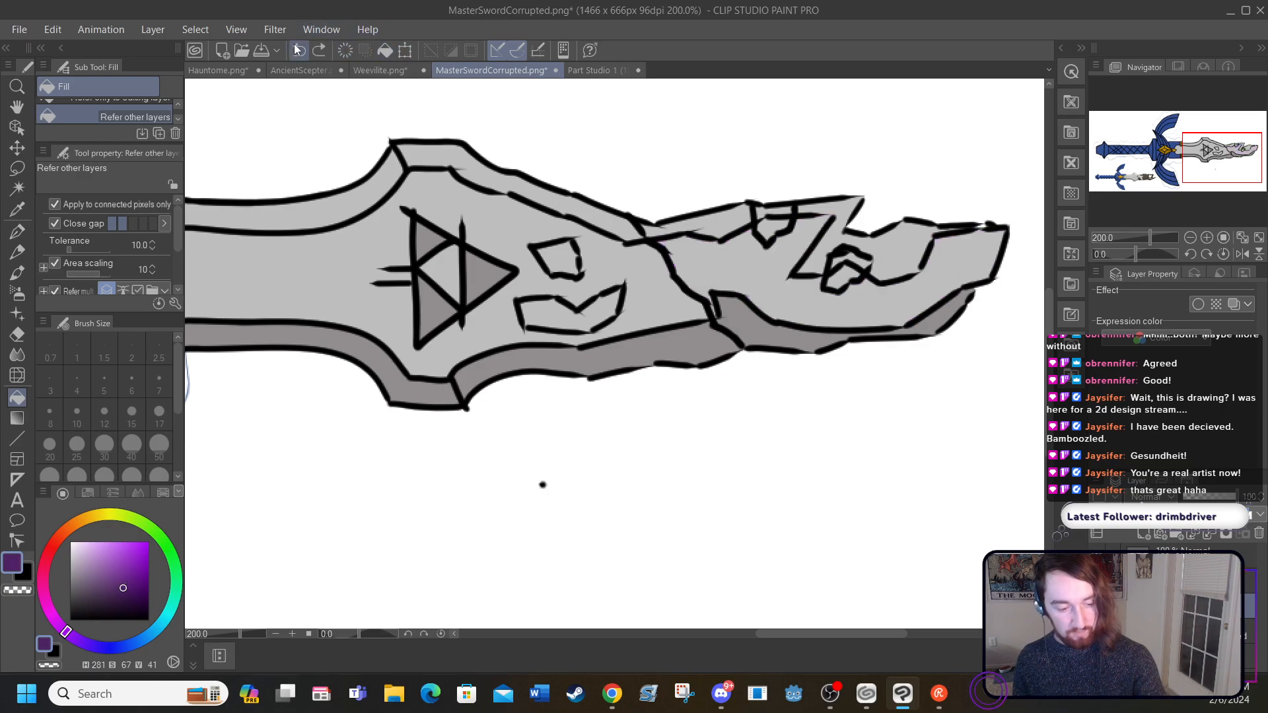
Step: Try dark purple HSV 281/67/41 on the tip's lower bevel with brighter purple 281/73/61 on its main area, and undo both
left_click(743, 313)
left_click(923, 310)
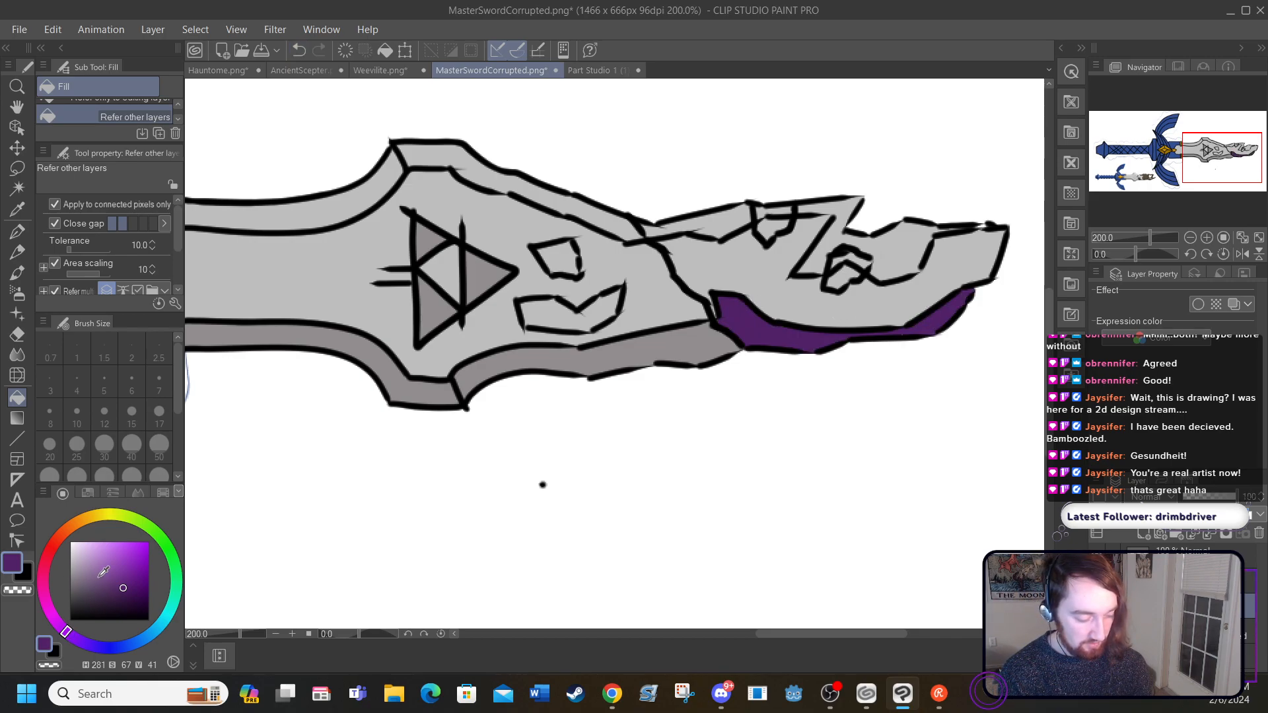
left_click_drag(124, 576, 128, 572)
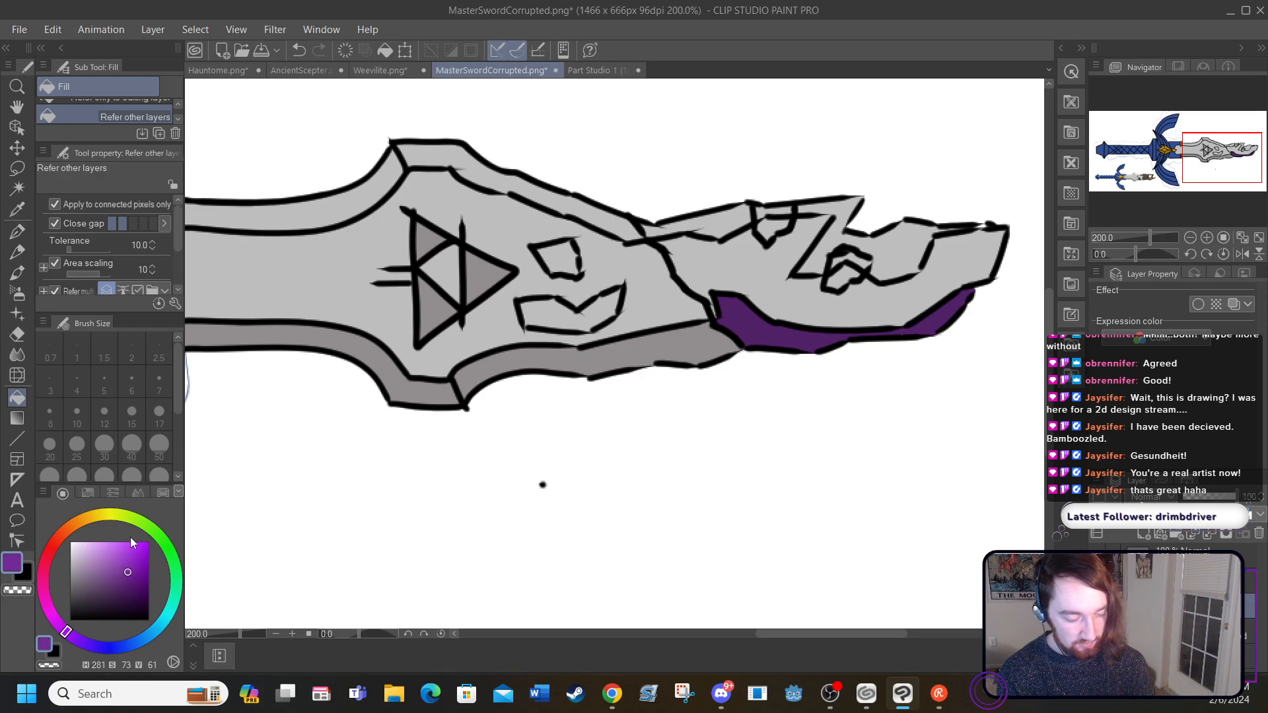
left_click(715, 260)
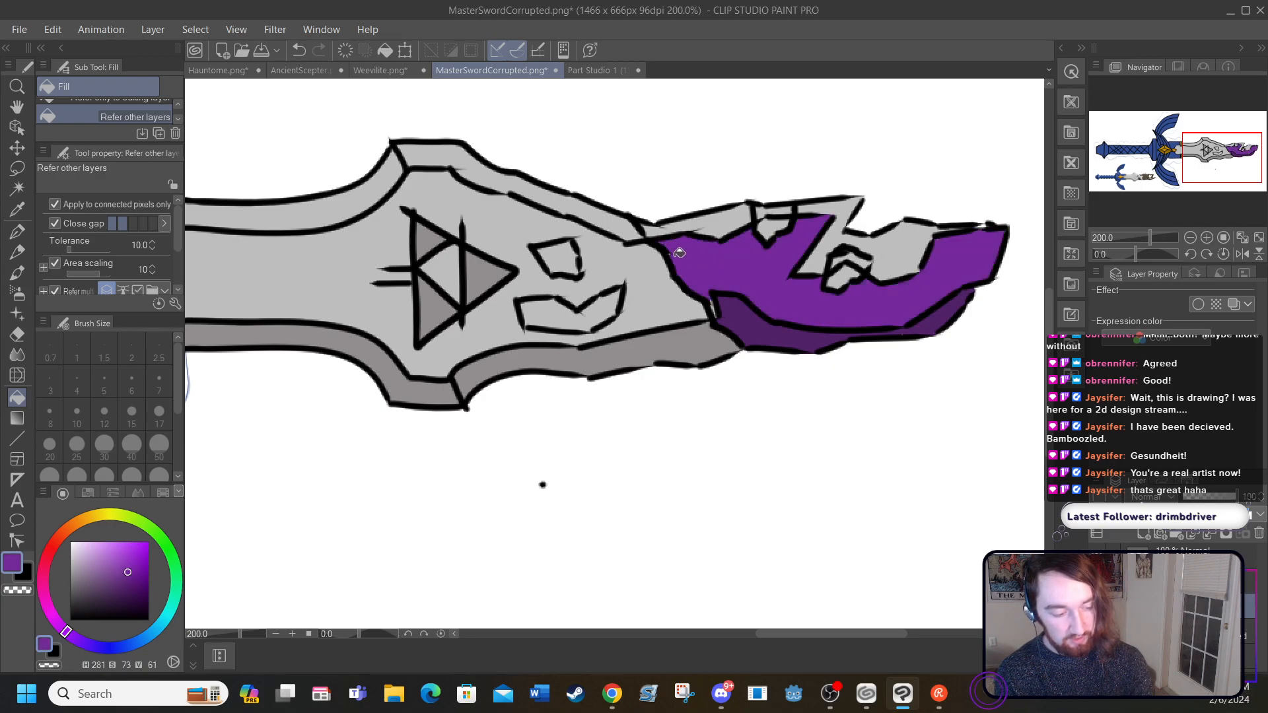
left_click(298, 50)
left_click(298, 50)
left_click(299, 50)
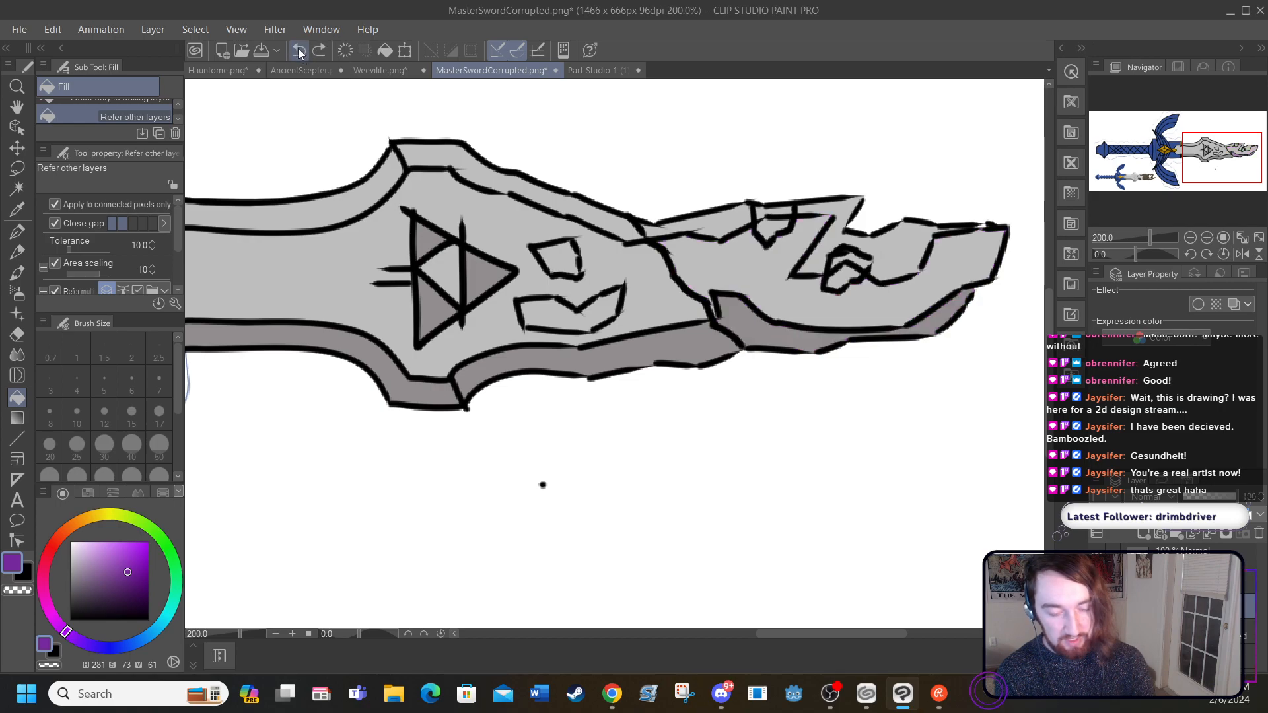
Step: Try filling the tip's lower bevel with green HSV 79/91/47, and undo the fill
mouse_move(75, 638)
left_mouse_down()
mouse_move(162, 597)
mouse_move(163, 558)
mouse_move(132, 525)
left_mouse_up()
left_click_drag(131, 576, 141, 582)
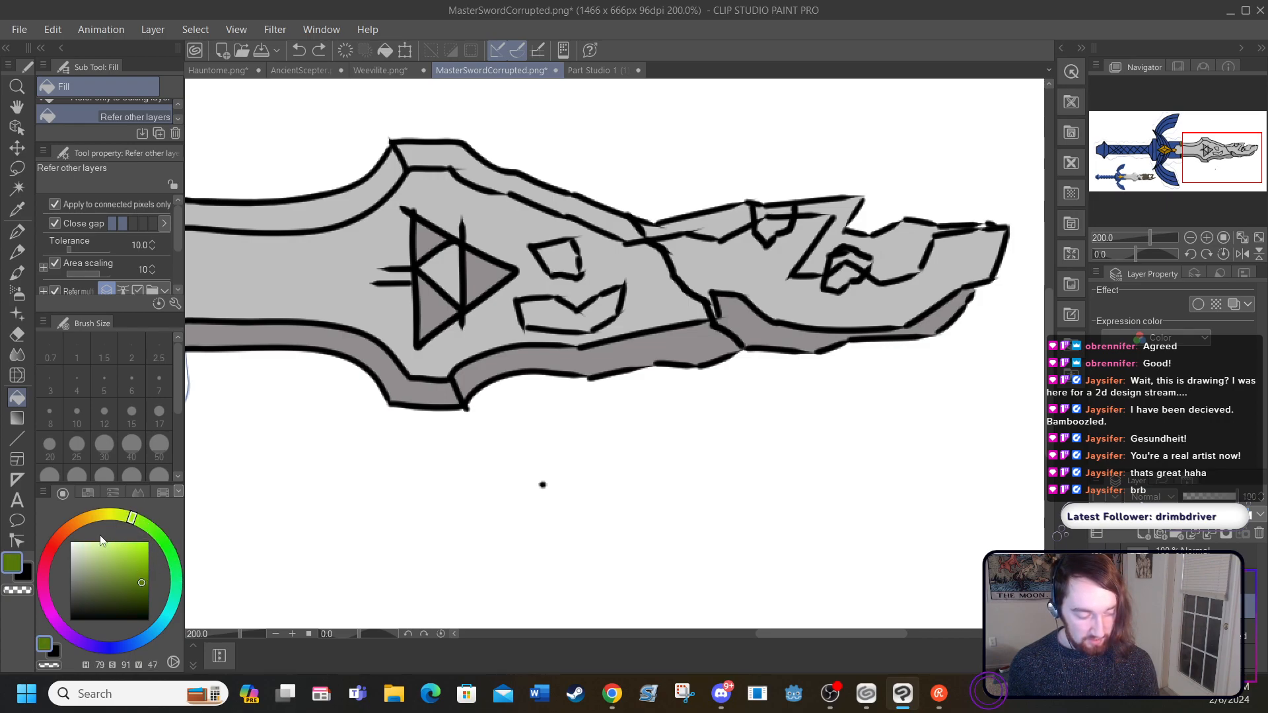
left_click(741, 317)
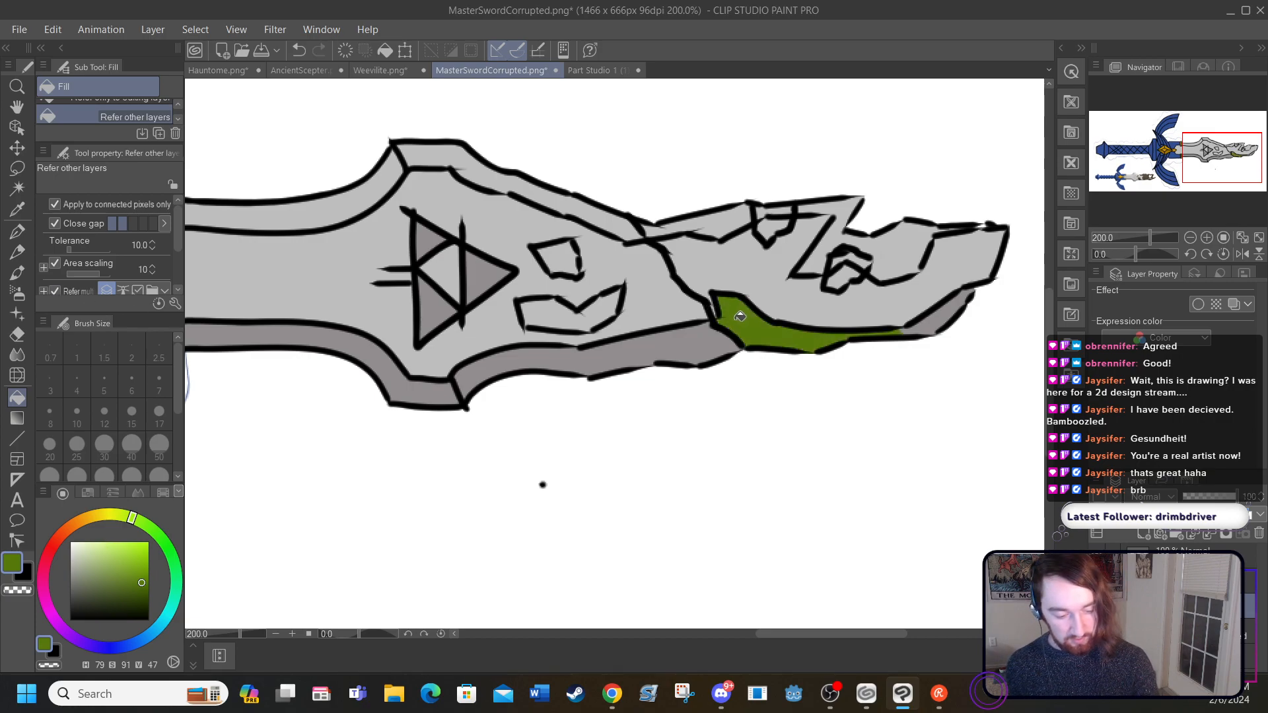
left_click(299, 49)
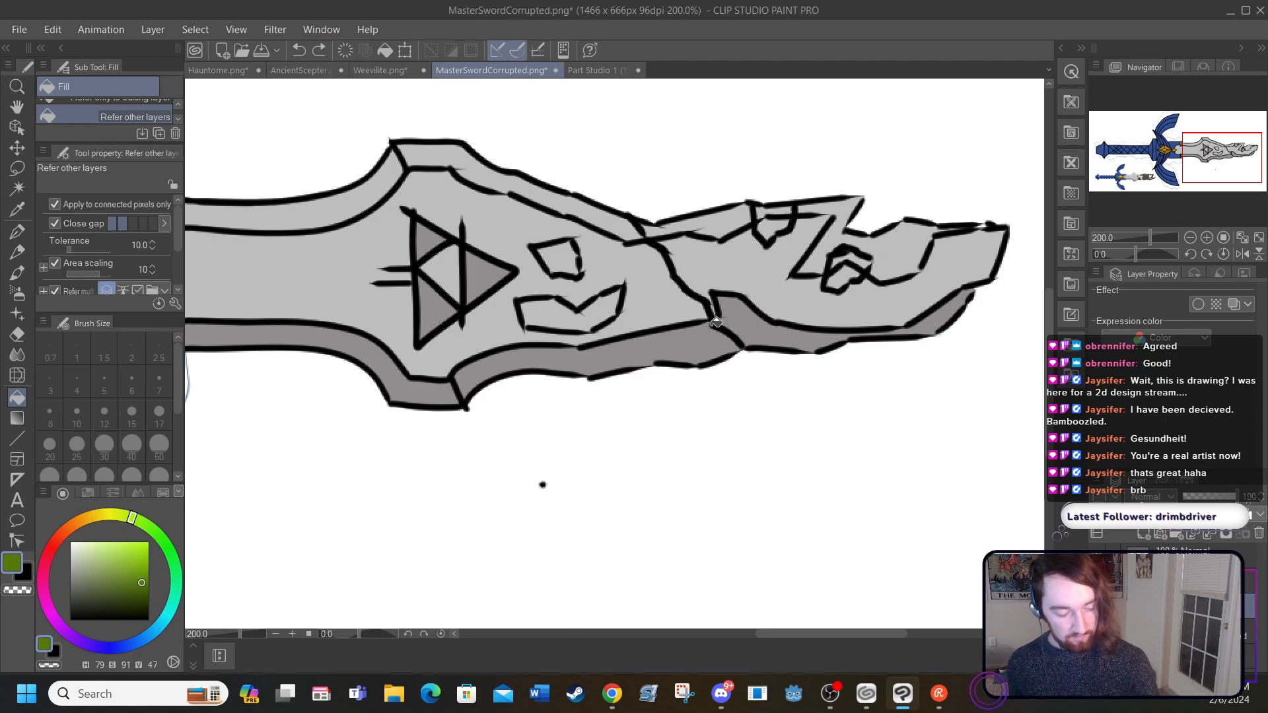
Step: Fill the blade tip's lower bevel, including its far end, with dark green HSV 79/87/37
left_click(141, 585)
left_click_drag(141, 585, 139, 590)
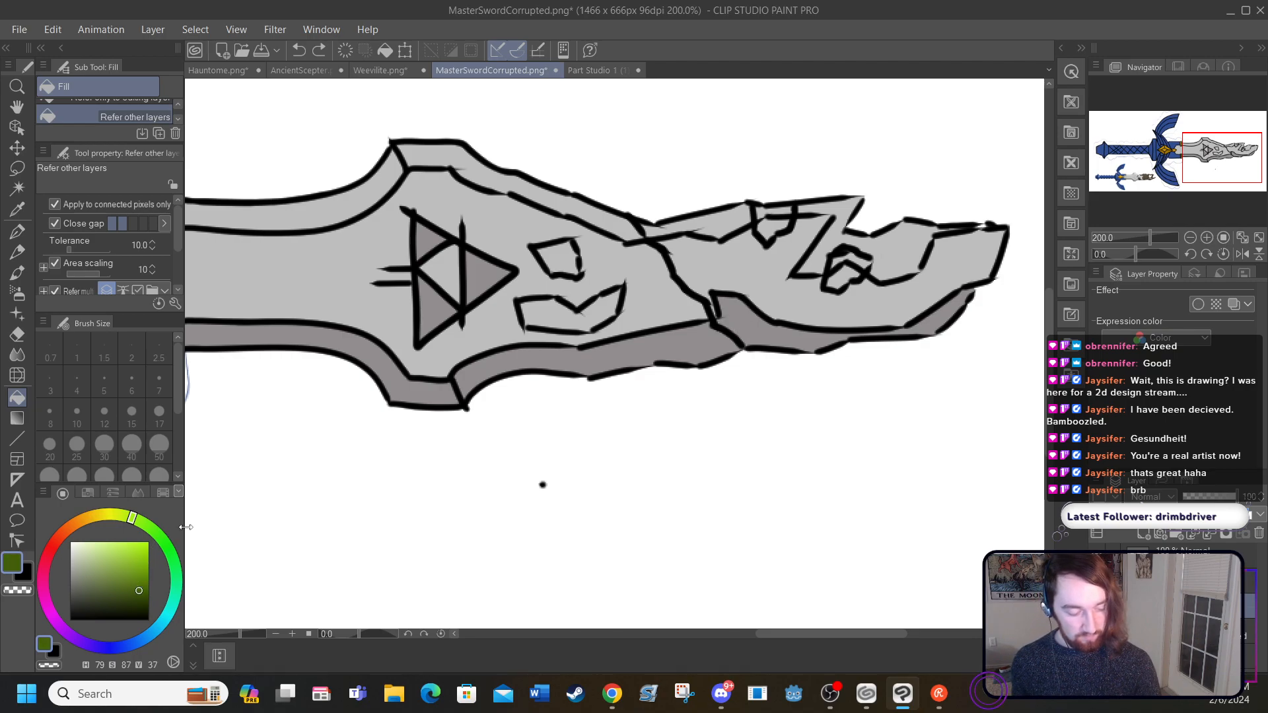
left_click(751, 320)
left_click(929, 310)
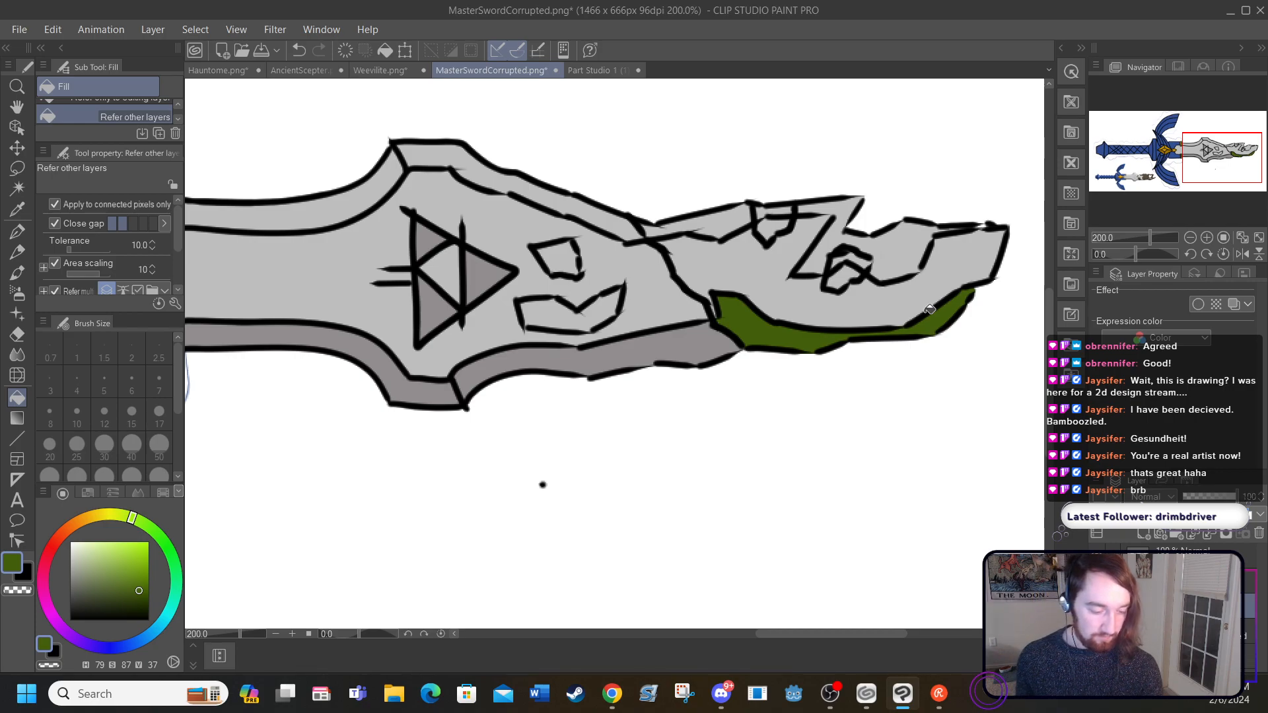
Step: Fill the two small blade patches, the tip's main area and its upper bevel sections with green HSV 79/82/52
left_click_drag(141, 583, 137, 576)
left_click(587, 309)
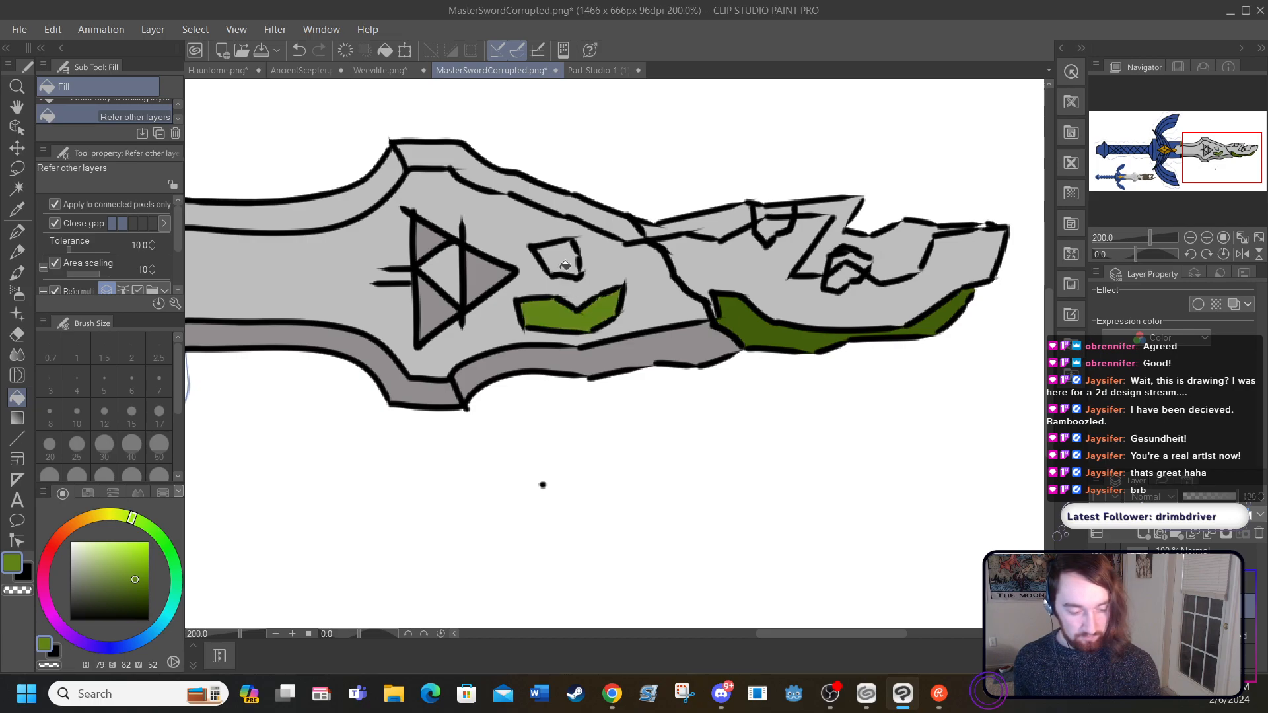
left_click(561, 259)
left_click(764, 262)
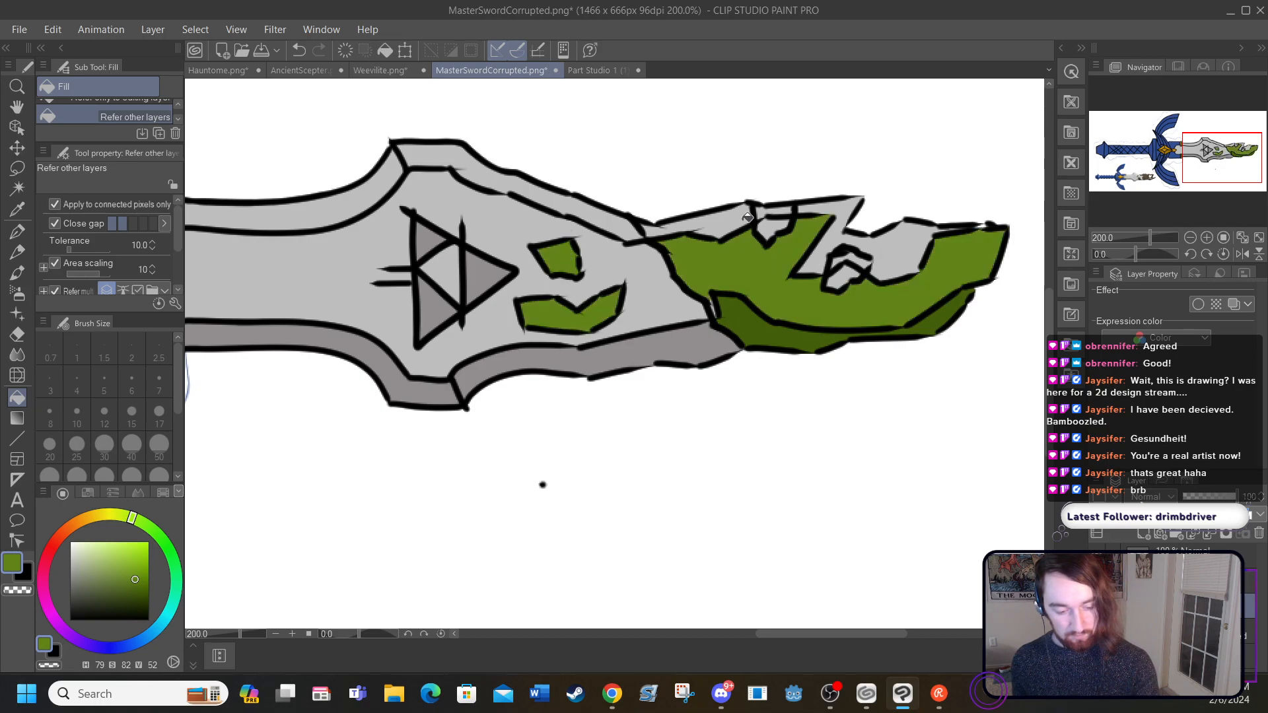
left_click(726, 226)
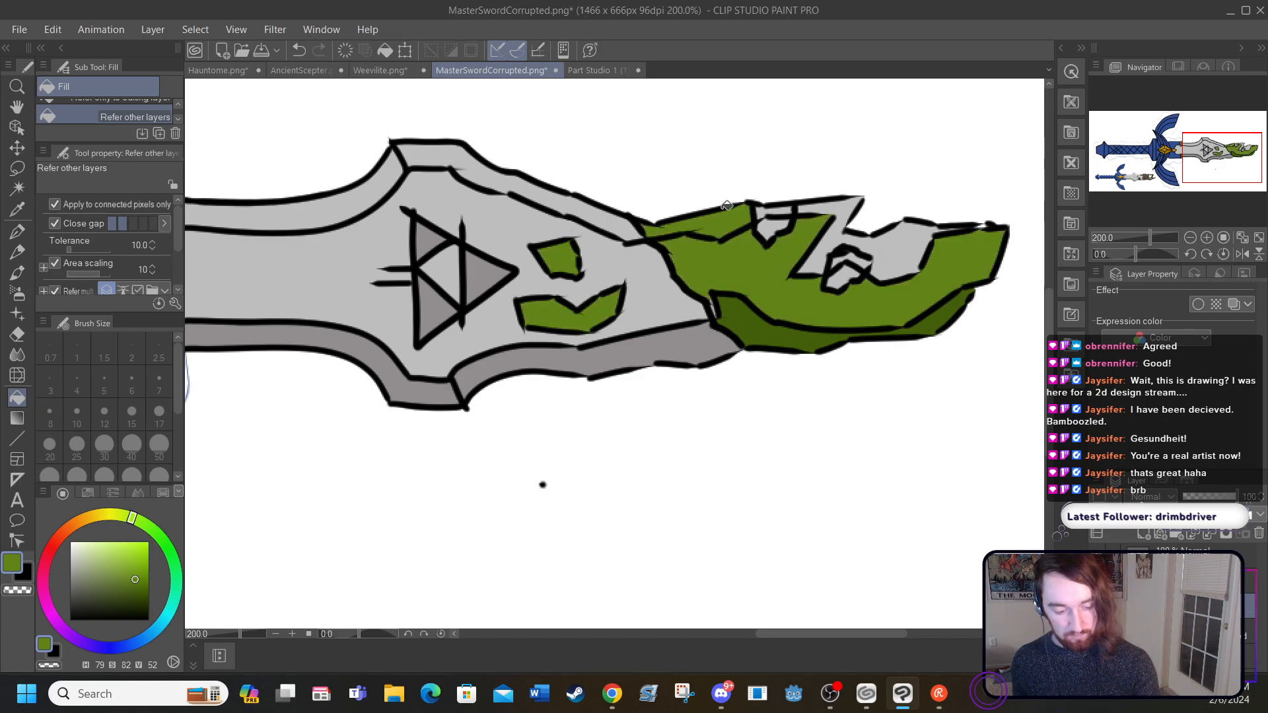
left_click(844, 207)
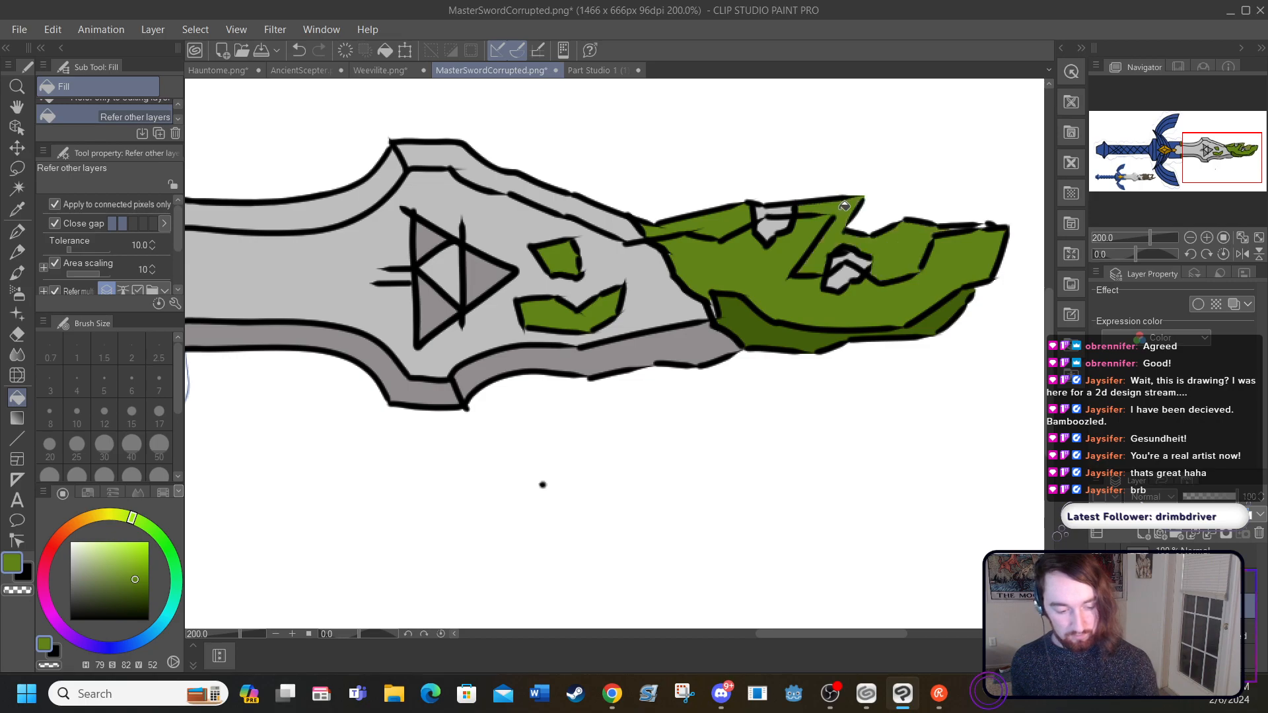
Step: Hide the corruption's black outlines and hatch the tip's main area with diagonal G-pen strokes, size 5, in dark green HSV 79/87/36
left_click(1097, 582)
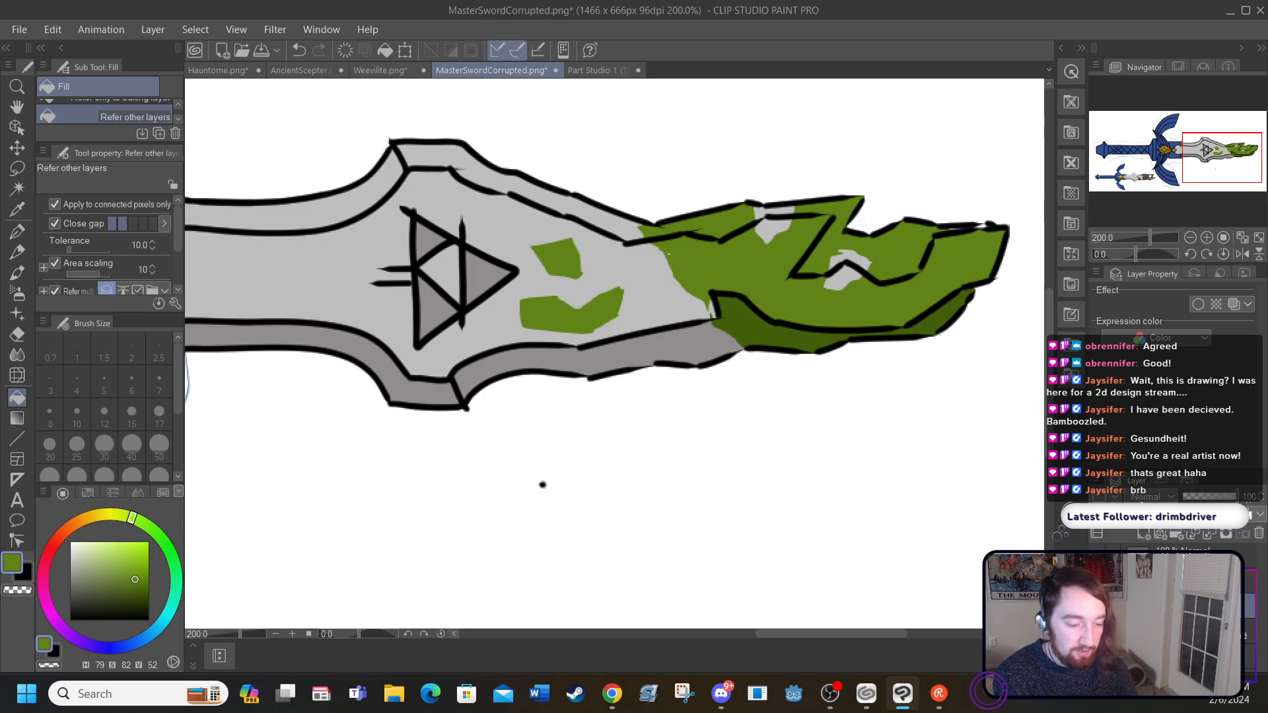
left_click(16, 238)
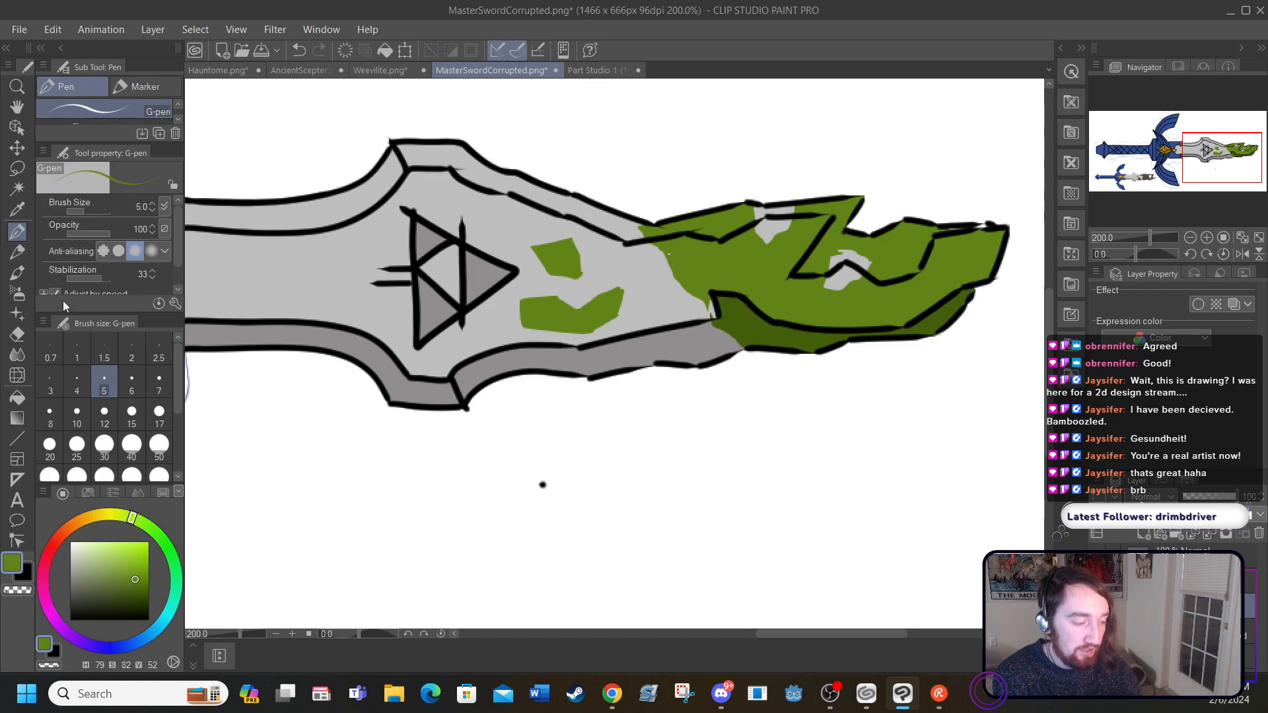
left_click_drag(135, 580, 138, 592)
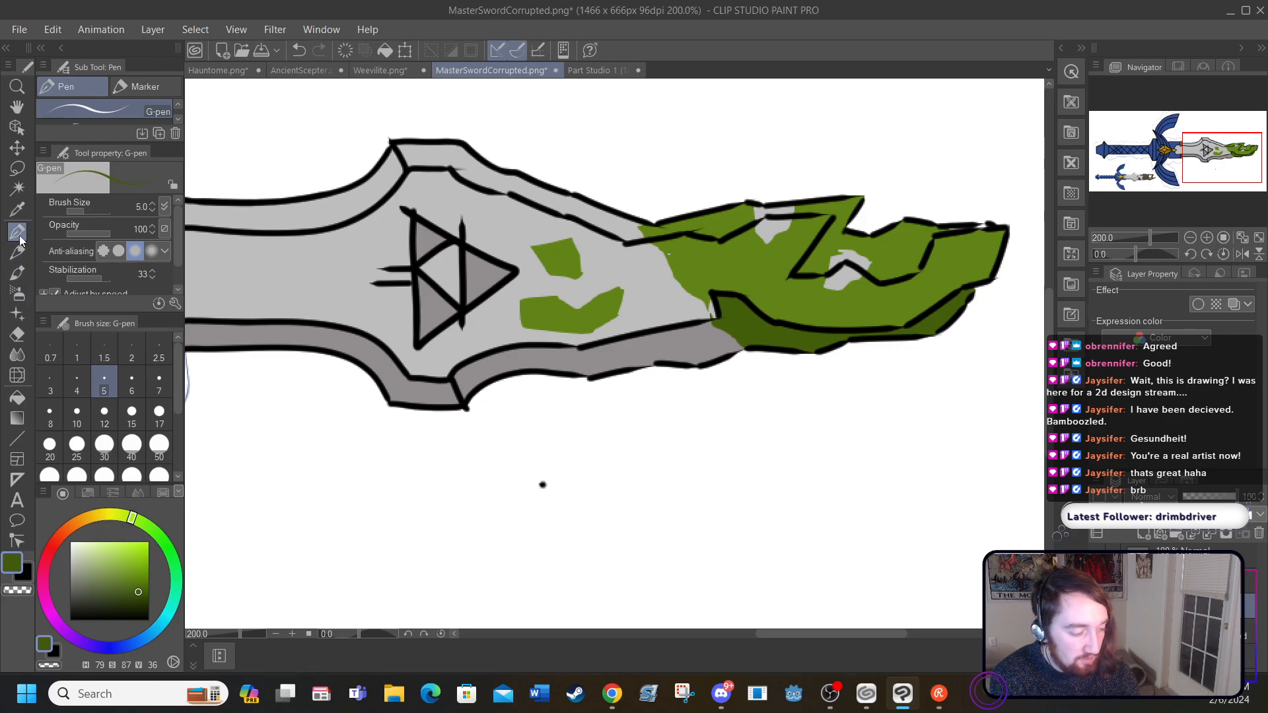
left_click_drag(686, 255, 721, 287)
mouse_move(700, 246)
left_mouse_down()
mouse_move(744, 296)
mouse_move(791, 313)
left_mouse_up()
left_click_drag(737, 238, 807, 318)
mouse_move(776, 266)
left_mouse_down()
mouse_move(822, 317)
mouse_move(869, 322)
mouse_move(849, 320)
left_mouse_up()
left_click_drag(870, 306, 901, 320)
left_click_drag(882, 286, 922, 314)
left_click_drag(904, 276, 936, 306)
left_click_drag(889, 237, 922, 260)
left_click_drag(930, 264, 945, 279)
left_click_drag(911, 232, 928, 245)
left_click_drag(934, 244, 973, 274)
mouse_move(945, 240)
left_mouse_down()
mouse_move(978, 265)
mouse_move(972, 247)
left_mouse_up()
left_click_drag(971, 258, 988, 271)
left_click_drag(965, 240, 995, 259)
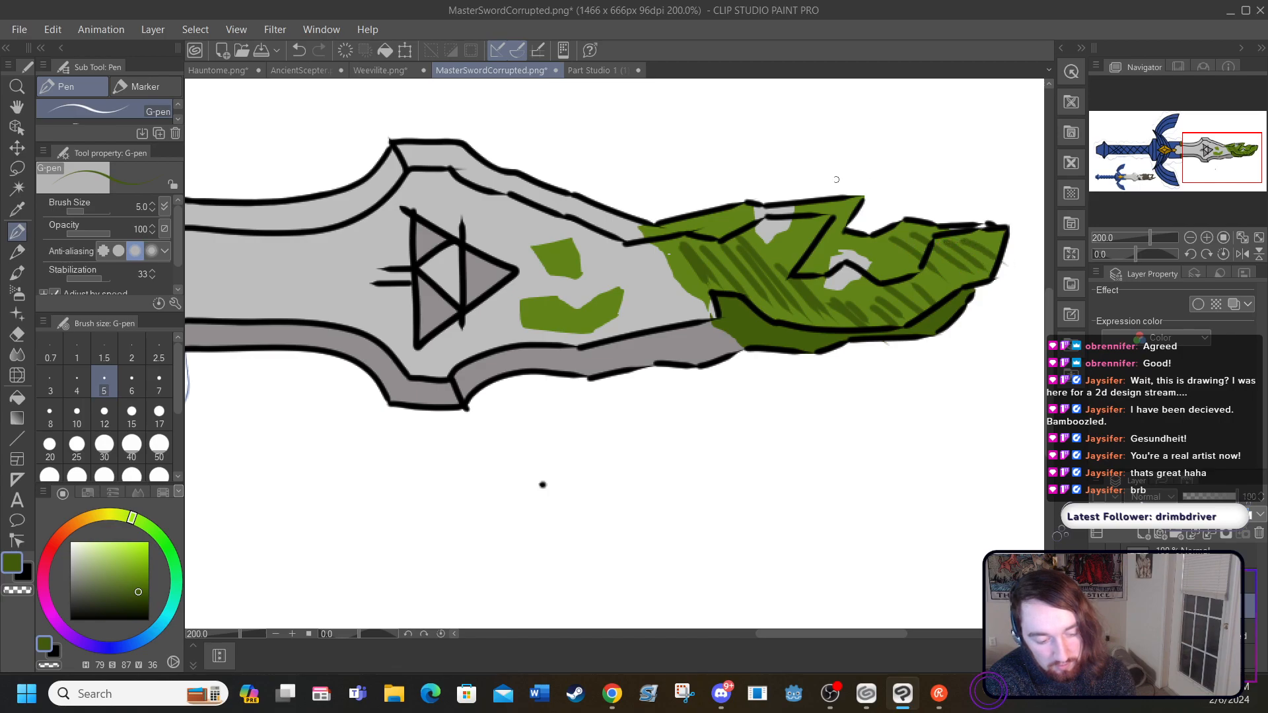
Step: Continue the dark green hatching on the tip's upper sections and across the two small blade patches
mouse_move(778, 245)
left_mouse_down()
mouse_move(797, 263)
mouse_move(826, 227)
left_mouse_up()
left_click_drag(672, 226, 684, 240)
left_click_drag(685, 222, 727, 261)
mouse_move(712, 226)
left_mouse_down()
mouse_move(739, 253)
mouse_move(767, 252)
left_mouse_up()
left_click_drag(531, 304, 543, 319)
left_click_drag(539, 304, 568, 322)
left_click_drag(567, 306, 584, 312)
left_click_drag(543, 250, 556, 266)
left_click_drag(552, 248, 567, 262)
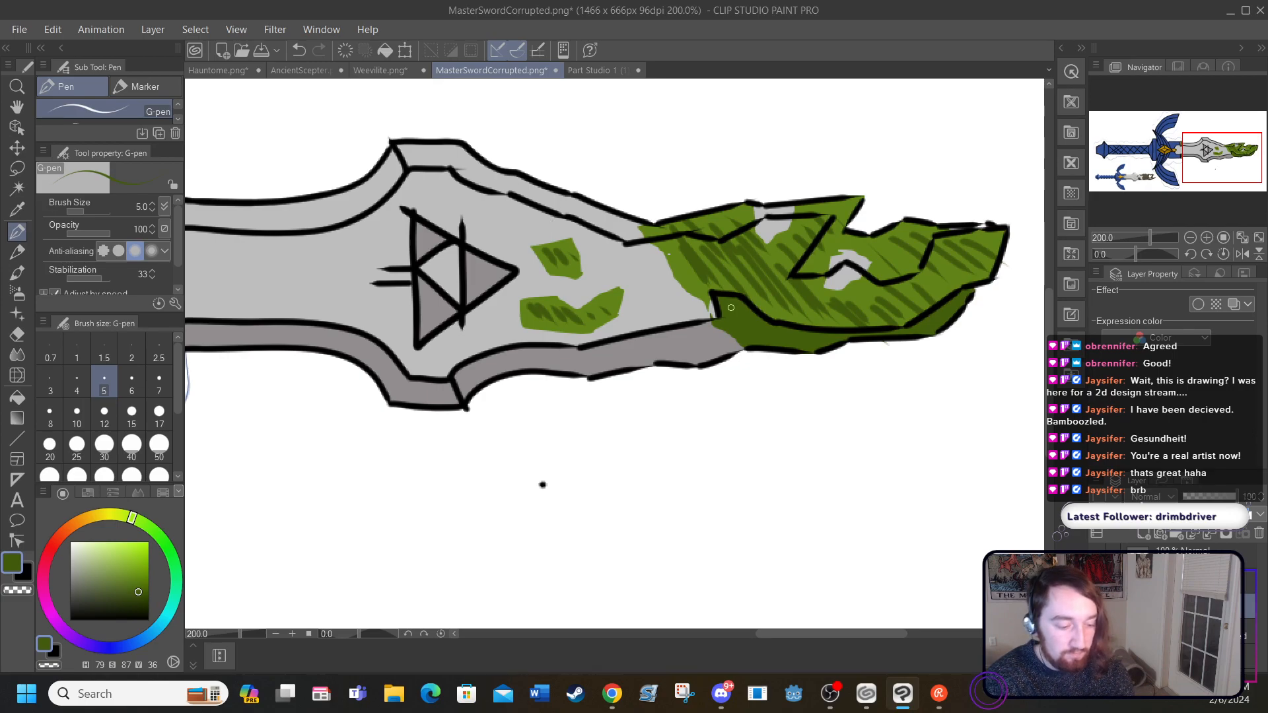
Step: Hatch the tip's lower bevel with G-pen strokes in very dark green HSV 79/89/26
left_click(140, 599)
mouse_move(733, 322)
left_mouse_down()
mouse_move(799, 342)
mouse_move(803, 328)
left_mouse_up()
left_click_drag(922, 331, 963, 316)
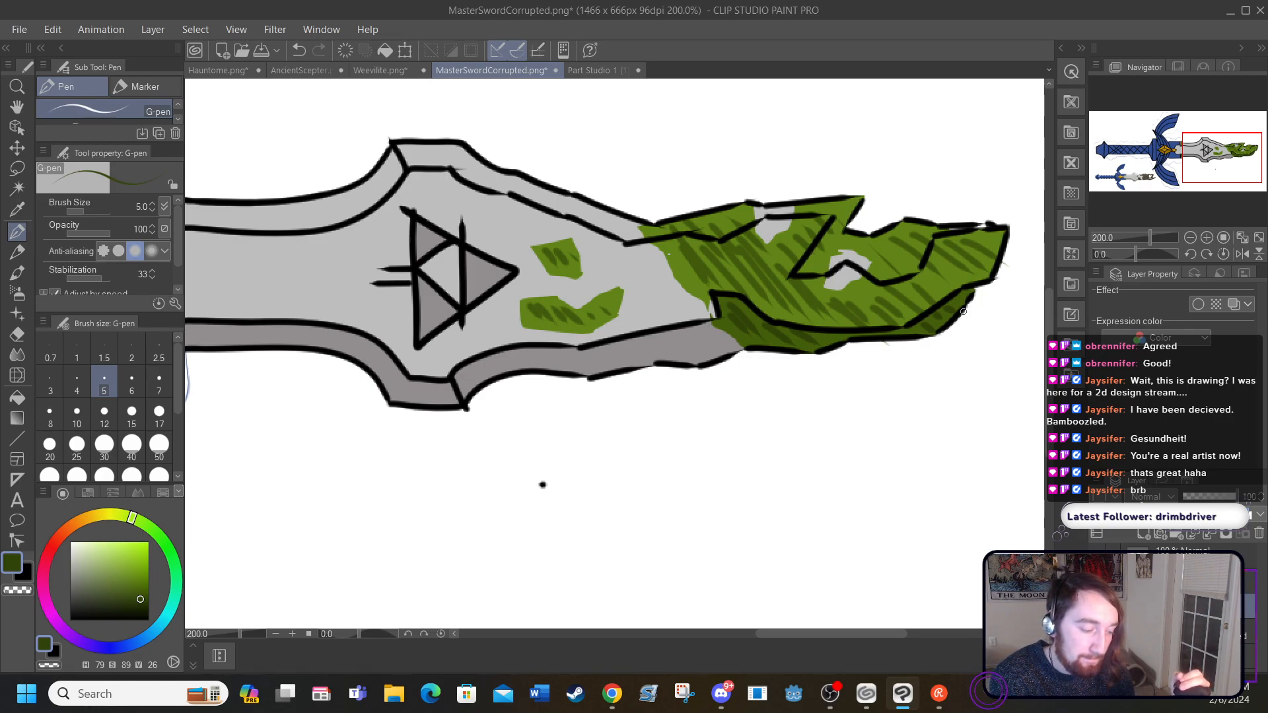
Step: Outline both small patches, the corruption's boundary on the blade and its two holes in dark brown HSV 45/89/26
left_click(94, 518)
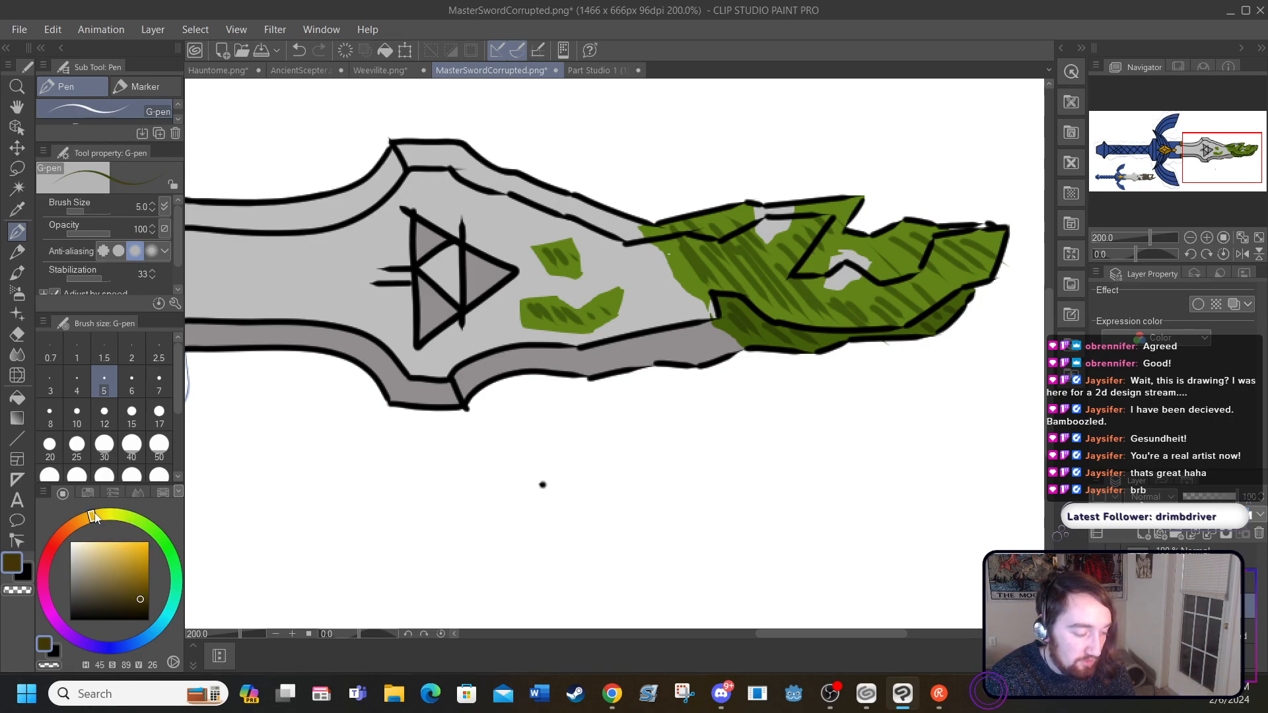
mouse_move(519, 300)
left_mouse_down()
mouse_move(575, 322)
mouse_move(569, 332)
mouse_move(581, 318)
mouse_move(585, 336)
mouse_move(622, 307)
mouse_move(620, 287)
mouse_move(604, 284)
mouse_move(582, 302)
mouse_move(520, 301)
mouse_move(539, 259)
mouse_move(545, 269)
mouse_move(538, 242)
mouse_move(572, 235)
mouse_move(581, 275)
mouse_move(538, 271)
mouse_move(524, 235)
left_mouse_up()
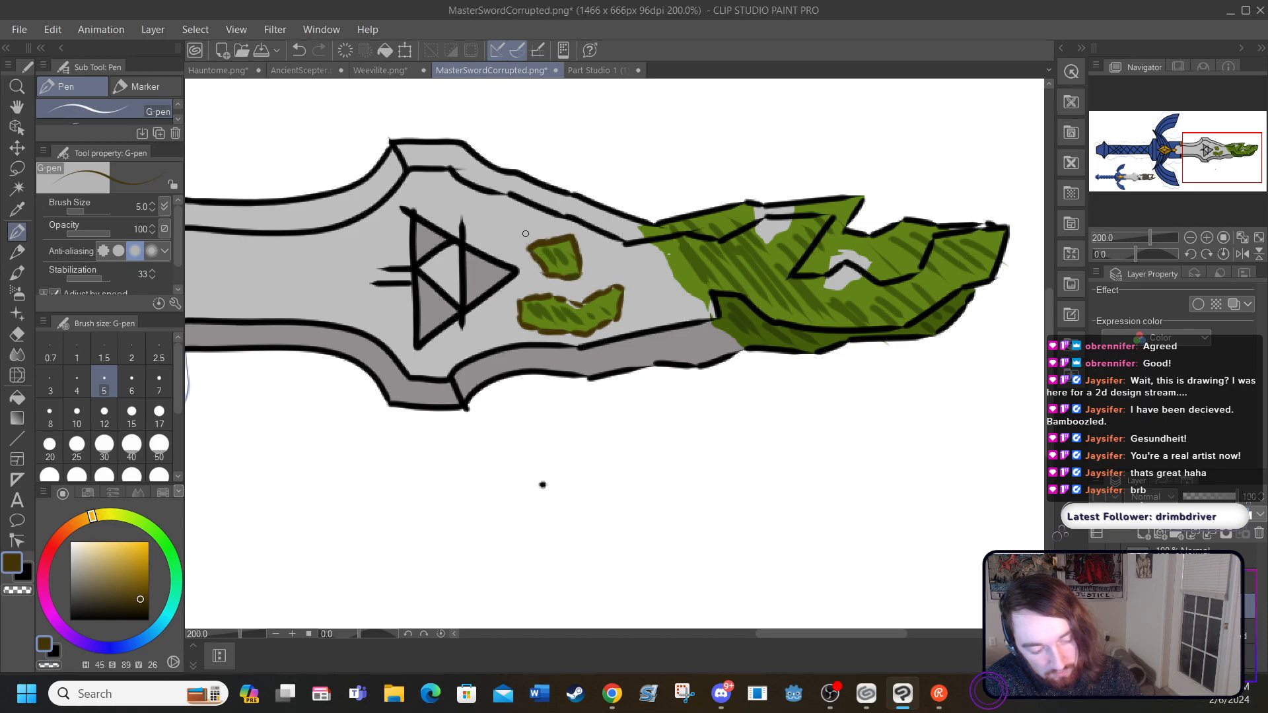
mouse_move(637, 224)
left_mouse_down()
mouse_move(671, 282)
mouse_move(739, 349)
left_mouse_up()
mouse_move(754, 207)
left_mouse_down()
mouse_move(764, 244)
mouse_move(793, 201)
left_mouse_up()
mouse_move(830, 263)
left_mouse_down()
mouse_move(831, 289)
mouse_move(860, 280)
mouse_move(868, 260)
mouse_move(842, 254)
left_mouse_up()
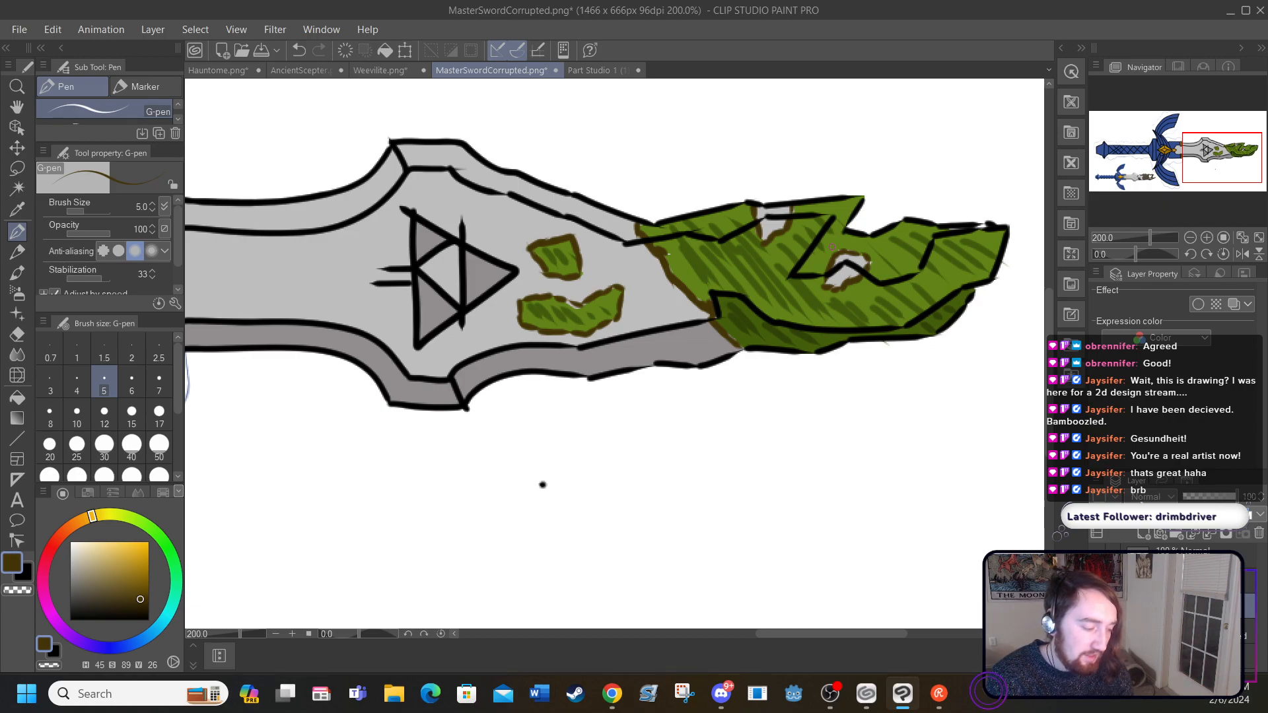
Step: Add a second outline around the two small patches in lighter orange-brown HSV 37/92/47
left_click(87, 520)
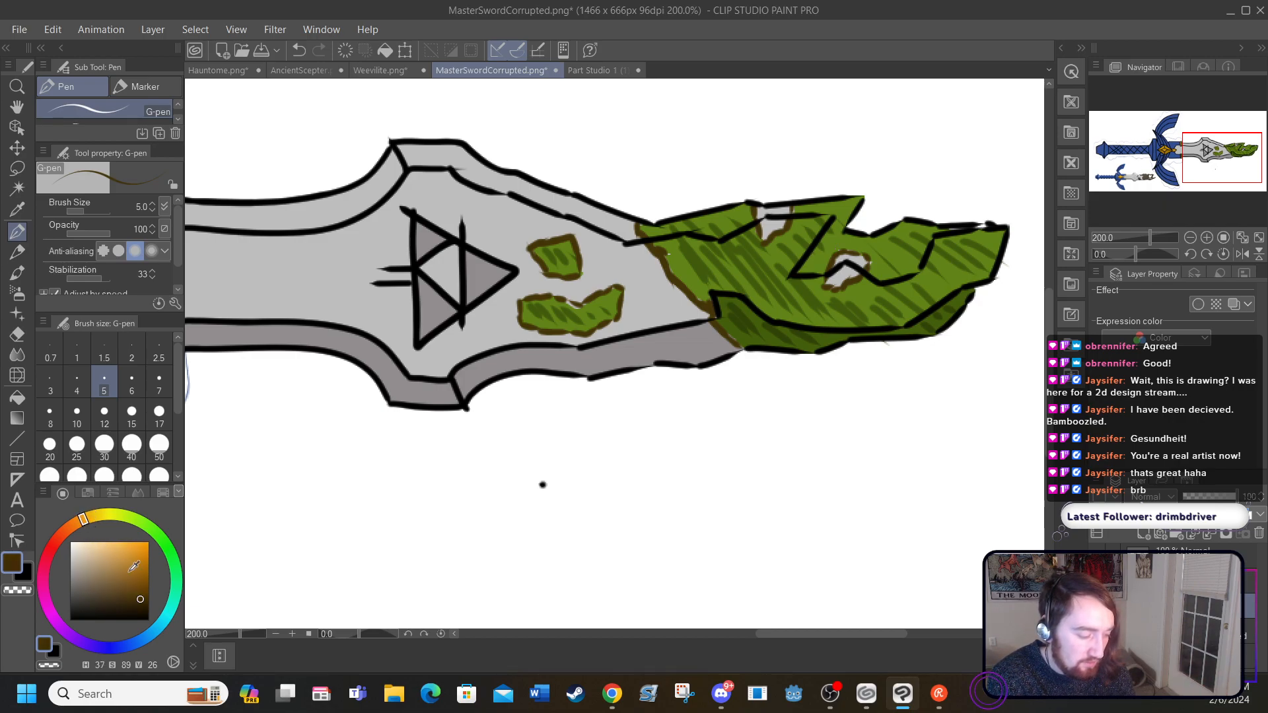
left_click_drag(140, 598, 142, 583)
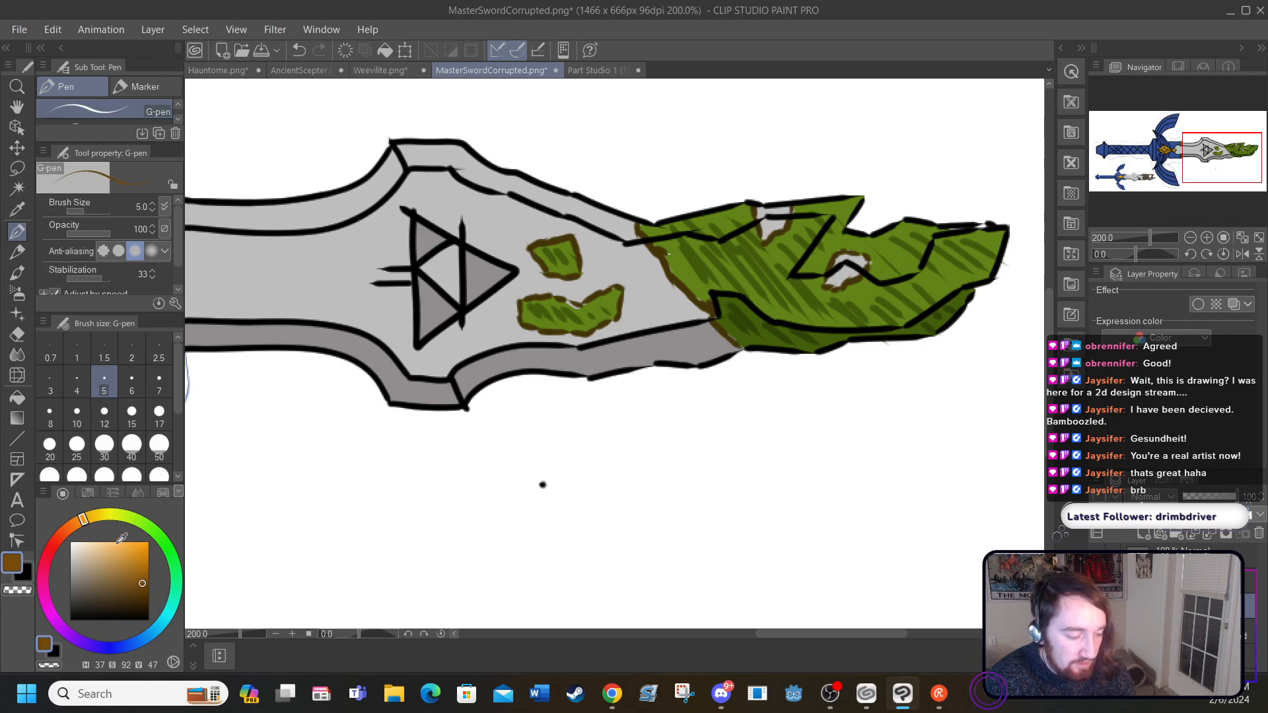
mouse_move(519, 302)
left_mouse_down()
mouse_move(536, 334)
mouse_move(522, 325)
mouse_move(581, 336)
mouse_move(622, 316)
mouse_move(618, 286)
left_mouse_up()
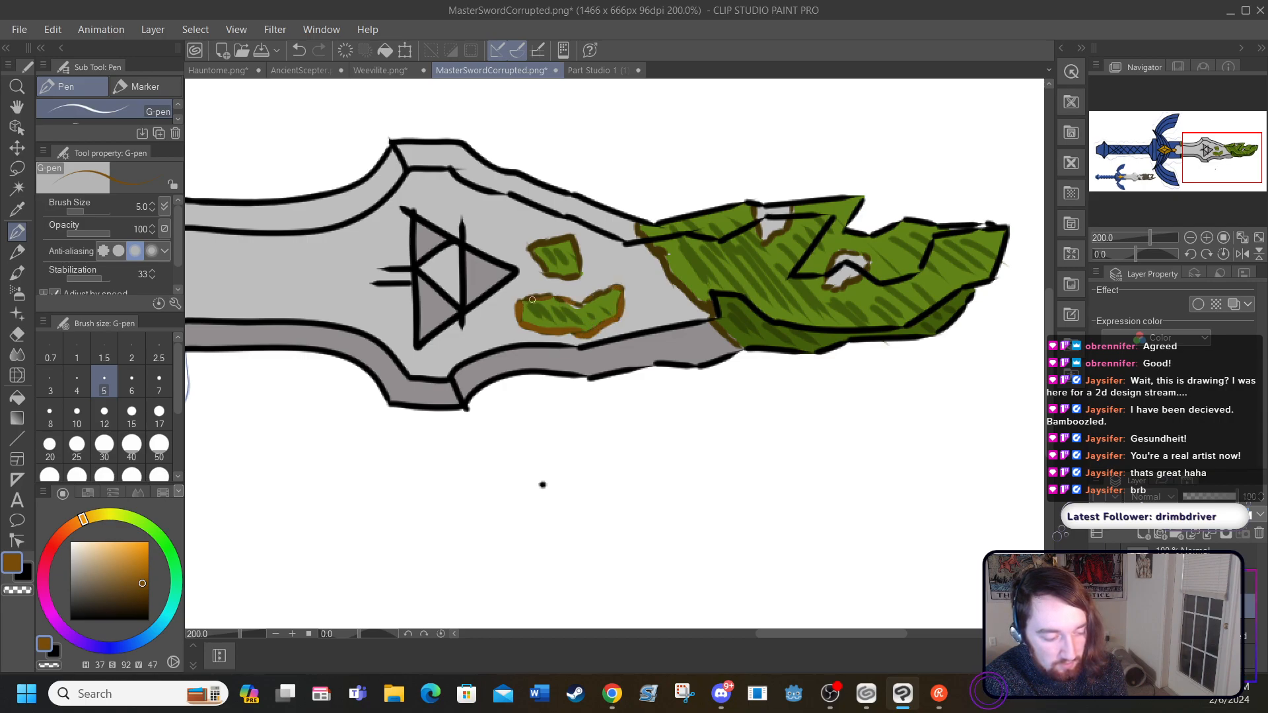
mouse_move(530, 249)
left_mouse_down()
mouse_move(550, 274)
mouse_move(579, 273)
mouse_move(574, 241)
mouse_move(527, 247)
left_mouse_up()
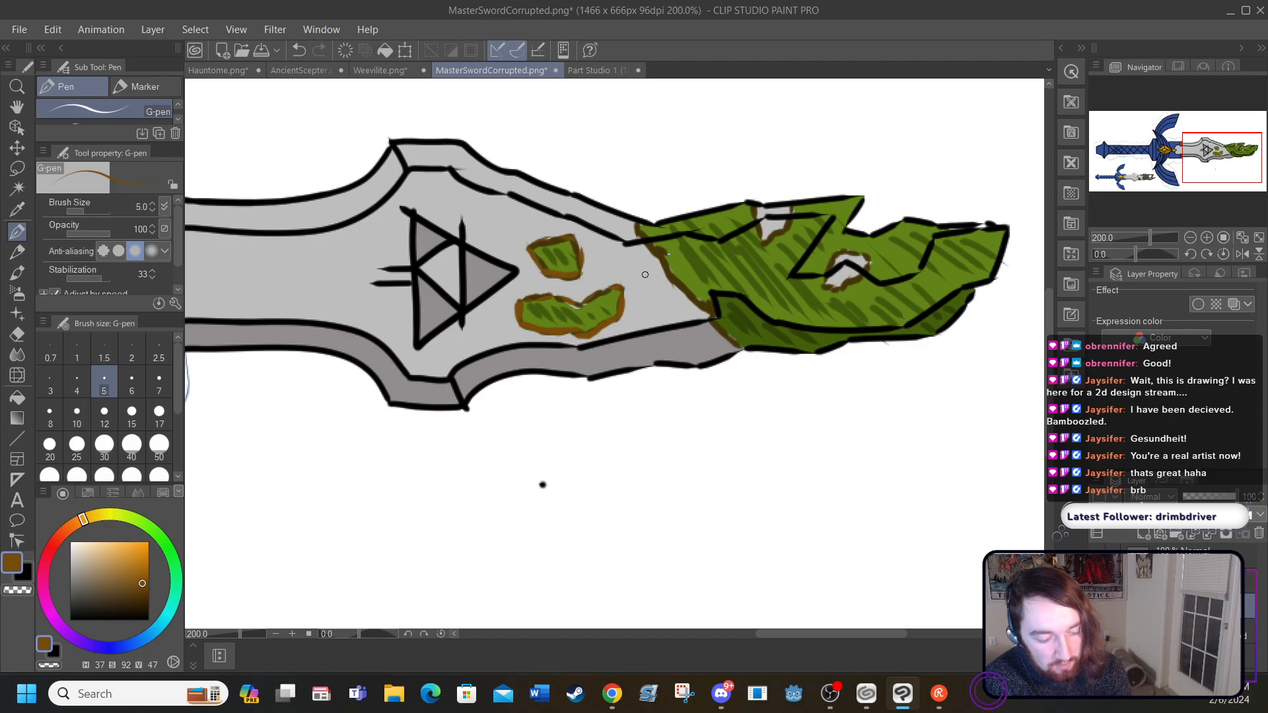
Step: Draw three small orange-brown flecks on the clean blade around the green patches
mouse_move(651, 281)
left_mouse_down()
mouse_move(653, 301)
mouse_move(653, 281)
left_mouse_up()
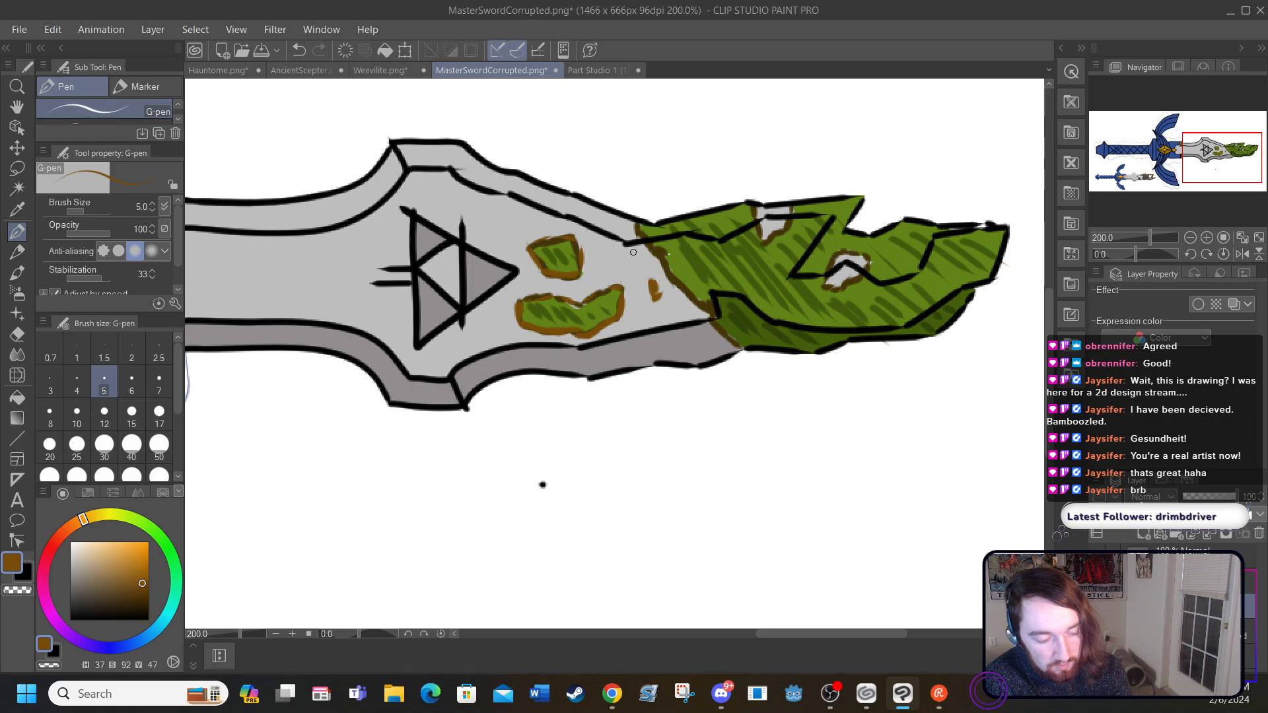
left_click_drag(596, 220, 597, 241)
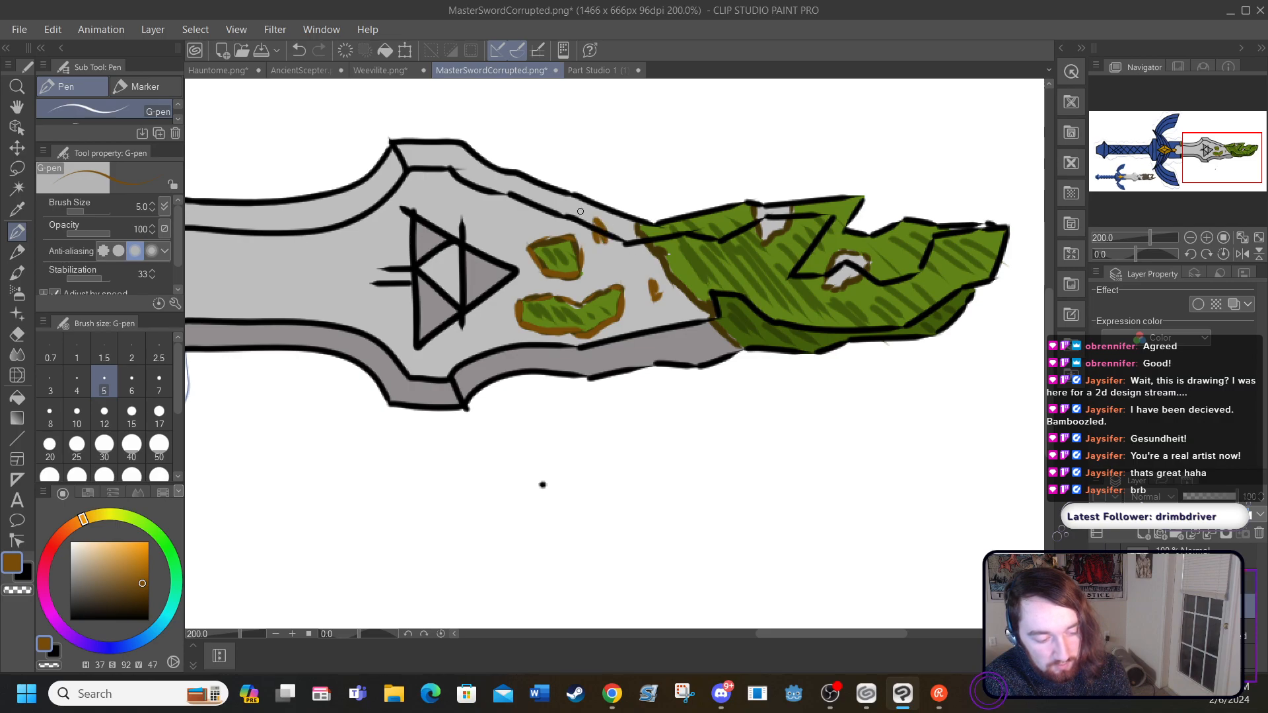
mouse_move(519, 210)
left_mouse_down()
mouse_move(525, 220)
mouse_move(512, 205)
left_mouse_up()
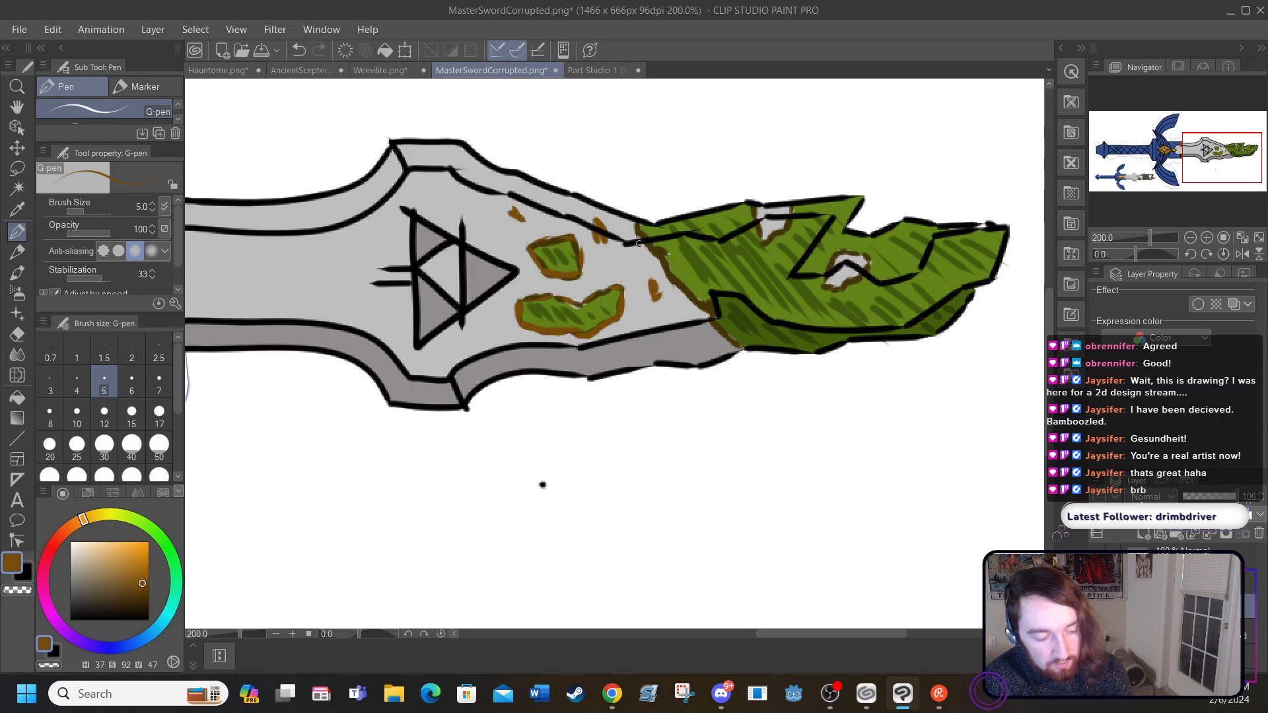
Step: Trace the corruption's boundary edge and the rims of the two holes in the tip in orange-brown
left_click_drag(638, 231, 732, 341)
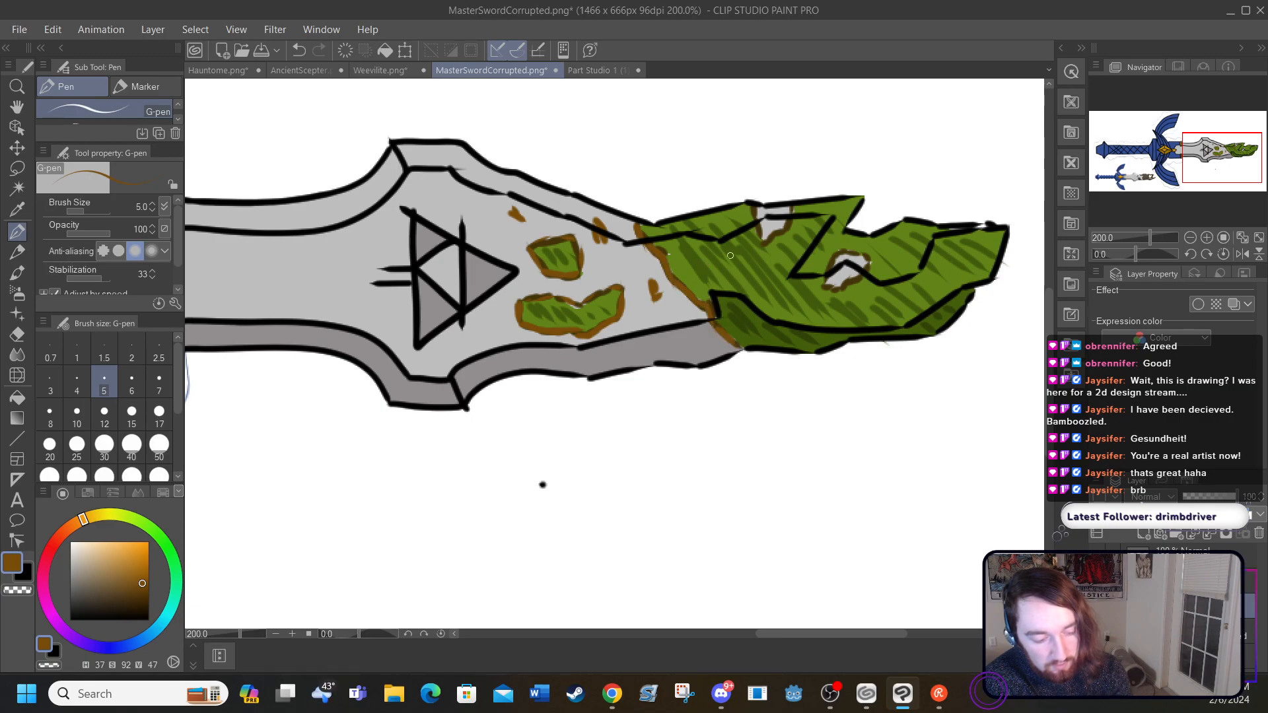
mouse_move(759, 240)
left_mouse_down()
mouse_move(751, 209)
mouse_move(775, 235)
left_mouse_up()
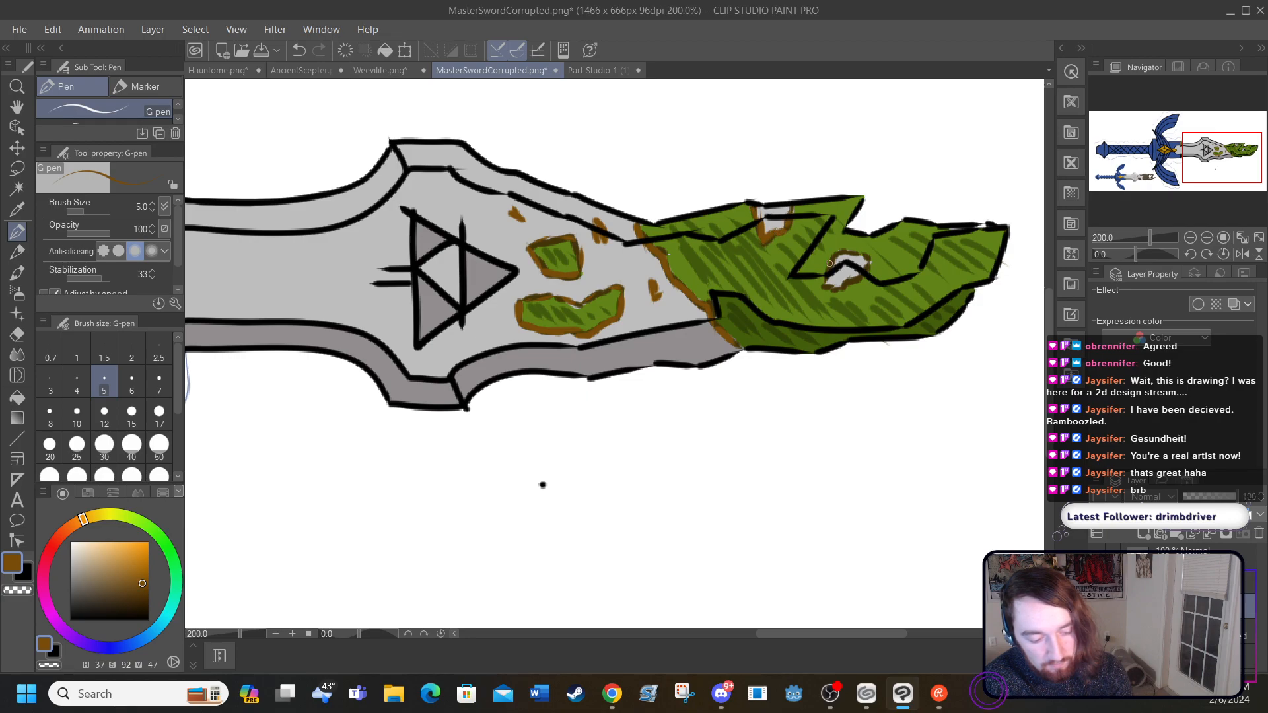
mouse_move(824, 281)
left_mouse_down()
mouse_move(868, 248)
mouse_move(839, 253)
left_mouse_up()
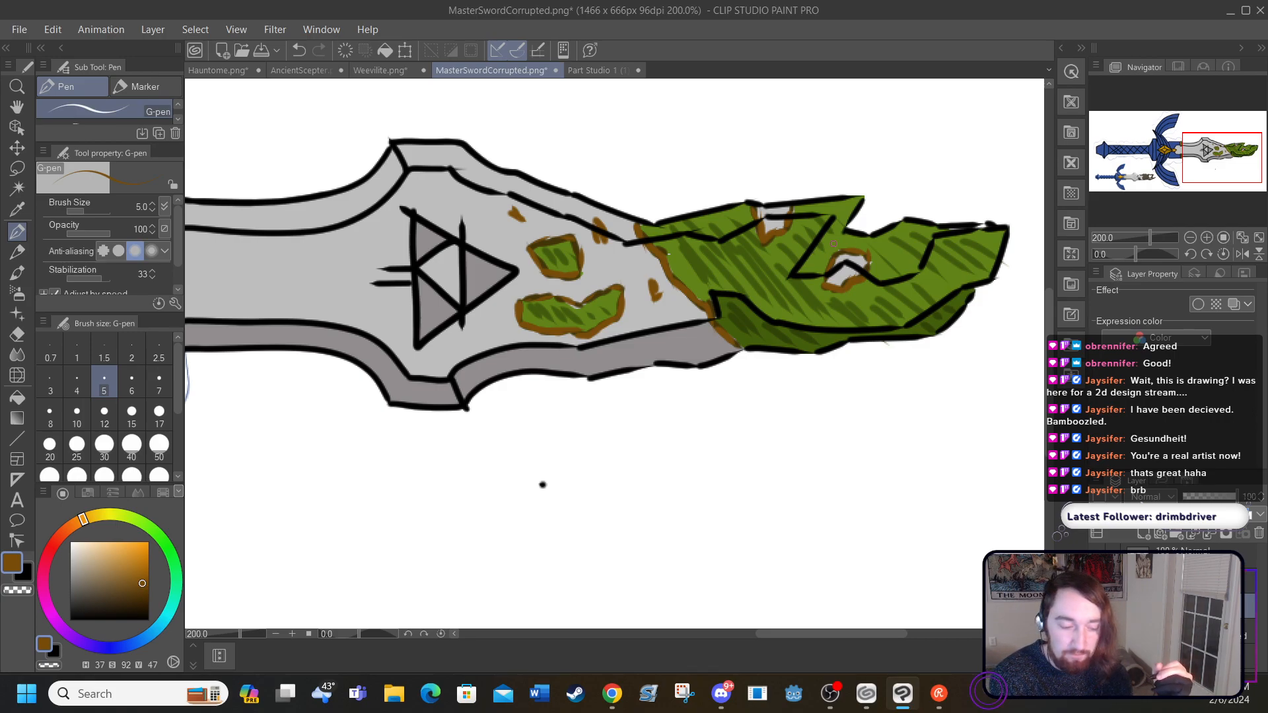
Step: Try blending the patches and blade tip with the Blend tool at size 80, and undo it
left_click(19, 356)
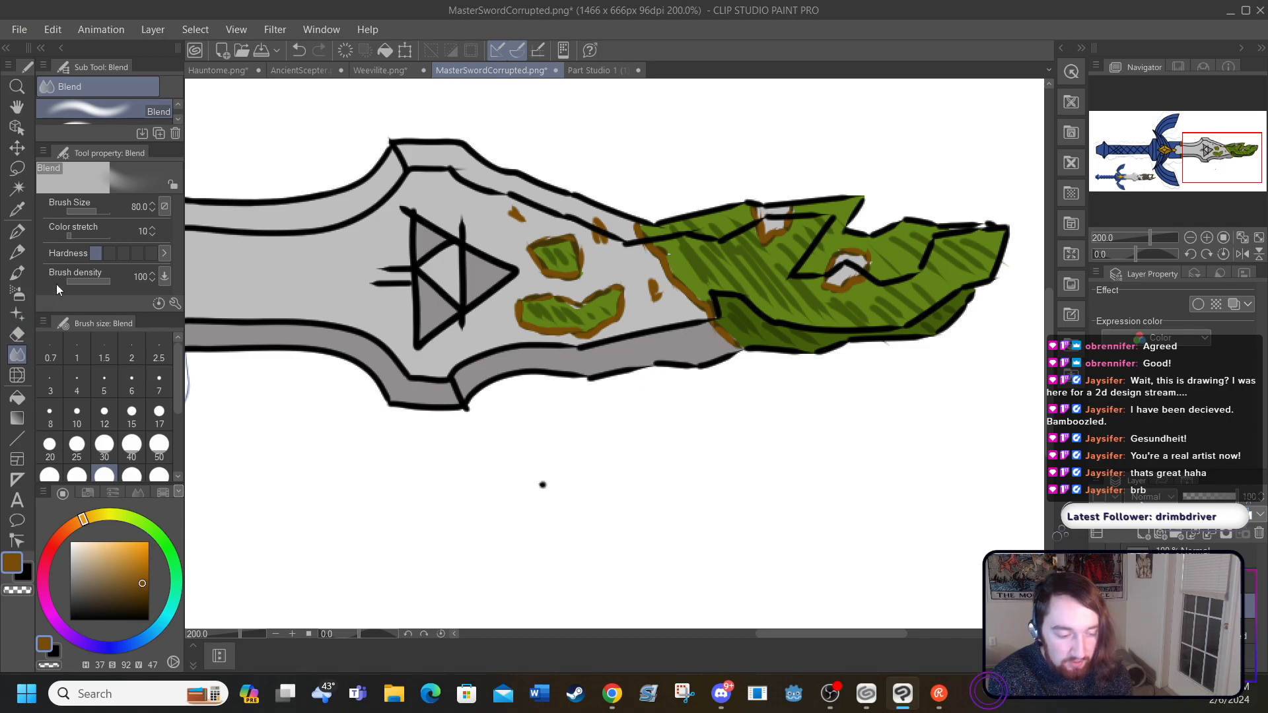
mouse_move(534, 307)
left_mouse_down()
mouse_move(596, 307)
mouse_move(587, 319)
mouse_move(560, 240)
mouse_move(687, 223)
mouse_move(841, 328)
mouse_move(910, 226)
mouse_move(897, 157)
left_mouse_up()
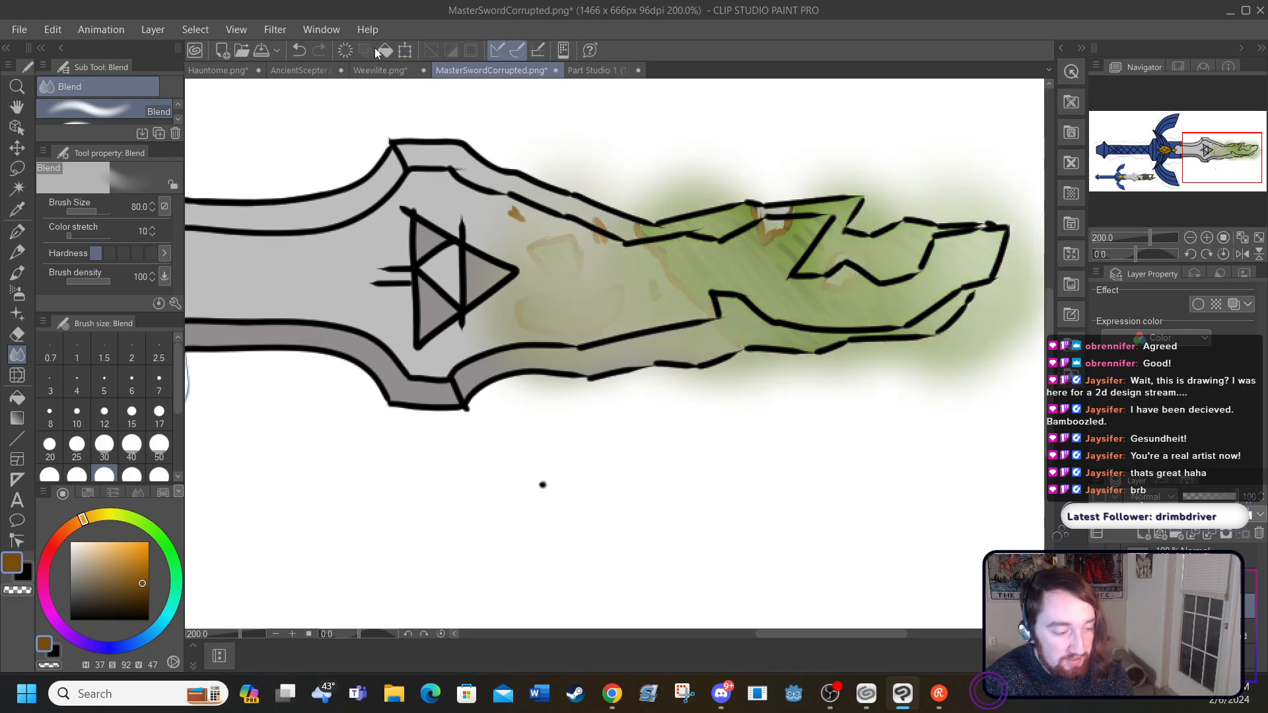
left_click(298, 50)
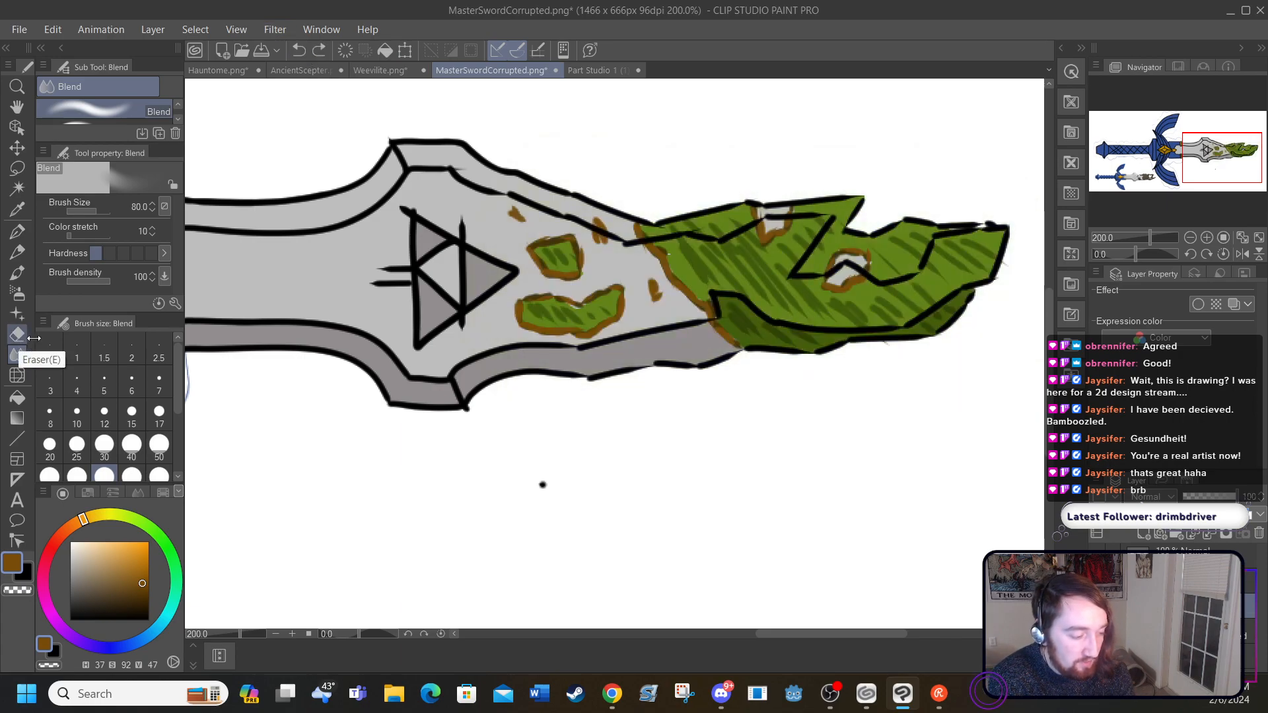
Step: Set the Blend brush size to 25, try blending the hatching on the tip's main area, and undo those strokes
left_click(77, 443)
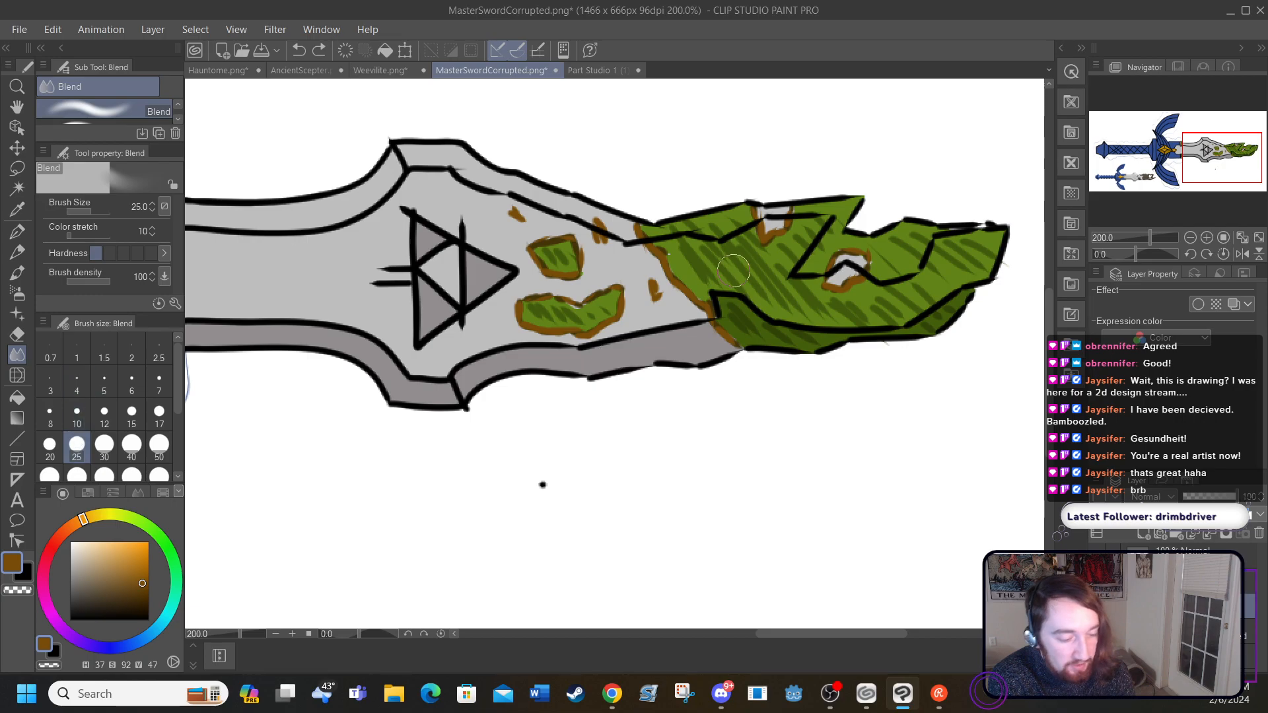
mouse_move(686, 245)
left_mouse_down()
mouse_move(746, 274)
mouse_move(763, 228)
mouse_move(753, 249)
left_mouse_up()
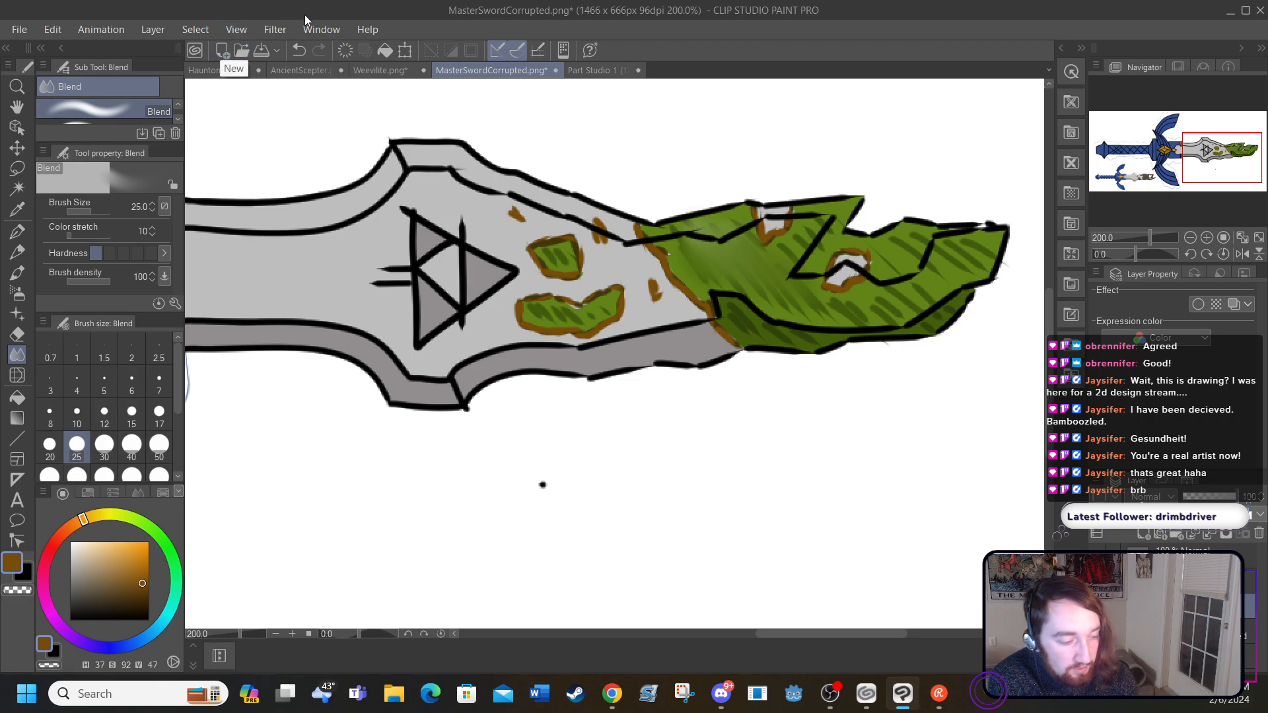
left_click(299, 52)
left_click(300, 51)
left_click(301, 52)
left_click(302, 53)
left_click(302, 53)
left_click(301, 53)
left_click(300, 52)
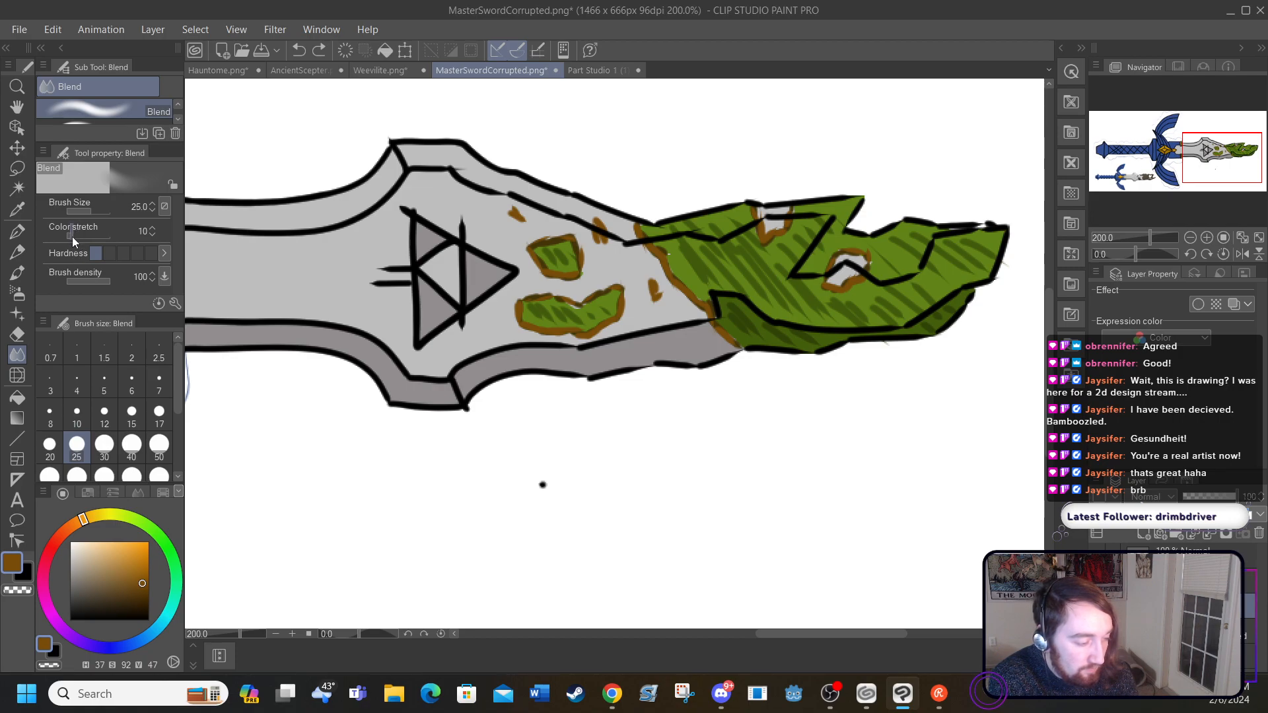
Step: Raise the Blend tool's color stretch to 76 and blend the green hatching across the blade tip and small patches
left_click_drag(80, 240, 100, 247)
mouse_move(701, 247)
left_mouse_down()
mouse_move(778, 287)
mouse_move(759, 250)
mouse_move(843, 311)
mouse_move(914, 277)
mouse_move(947, 232)
mouse_move(959, 250)
mouse_move(895, 287)
left_mouse_up()
mouse_move(828, 216)
left_mouse_down()
mouse_move(771, 276)
mouse_move(706, 239)
mouse_move(696, 276)
mouse_move(723, 286)
mouse_move(738, 319)
mouse_move(806, 344)
mouse_move(928, 323)
mouse_move(901, 330)
mouse_move(784, 297)
mouse_move(764, 383)
mouse_move(623, 501)
mouse_move(393, 564)
mouse_move(444, 513)
left_mouse_up()
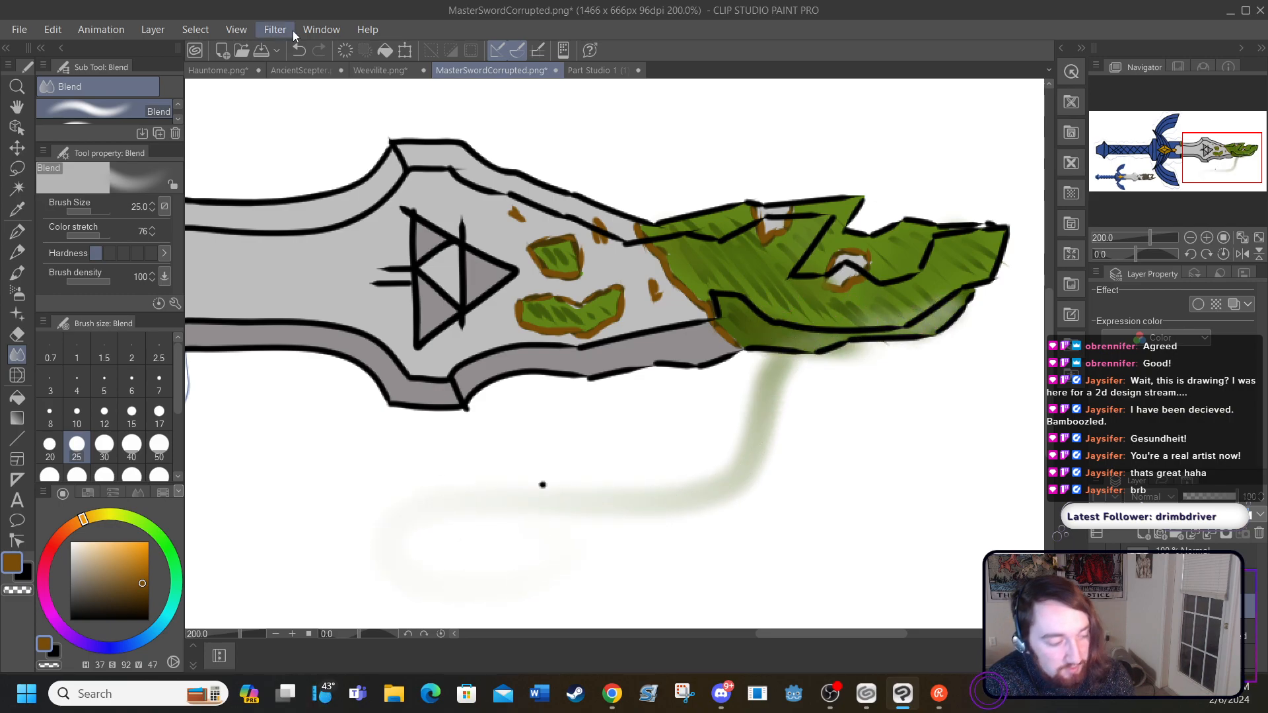
Step: Undo the last blend strokes that smeared green off the tip's lower bevel onto the white background
left_click(299, 49)
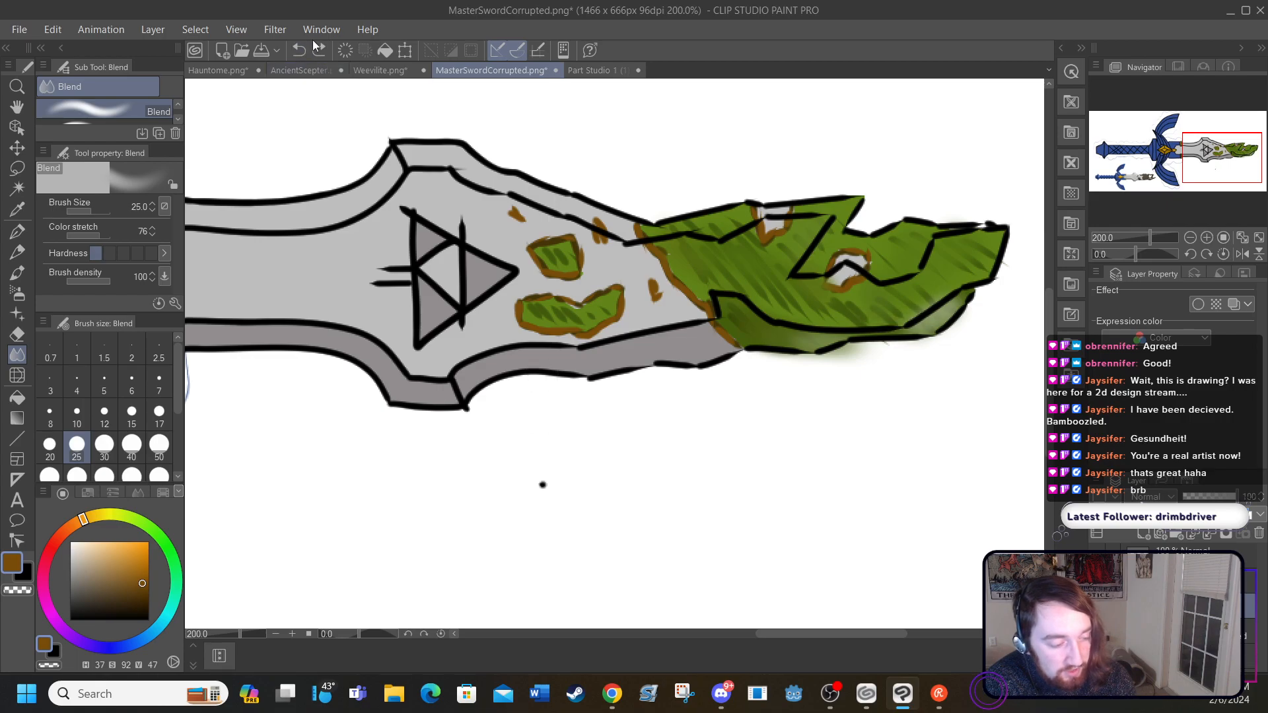
left_click(302, 49)
left_click(302, 49)
left_click(302, 50)
left_click(302, 50)
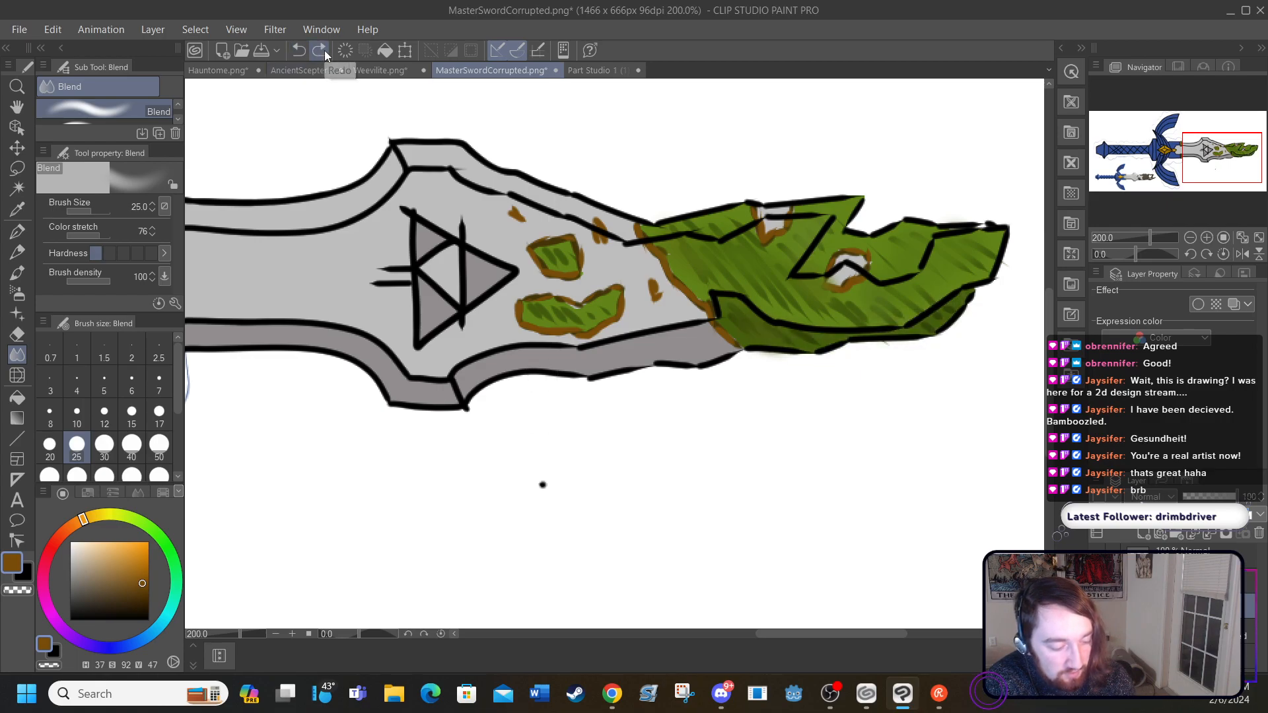
left_click_drag(539, 484, 549, 477)
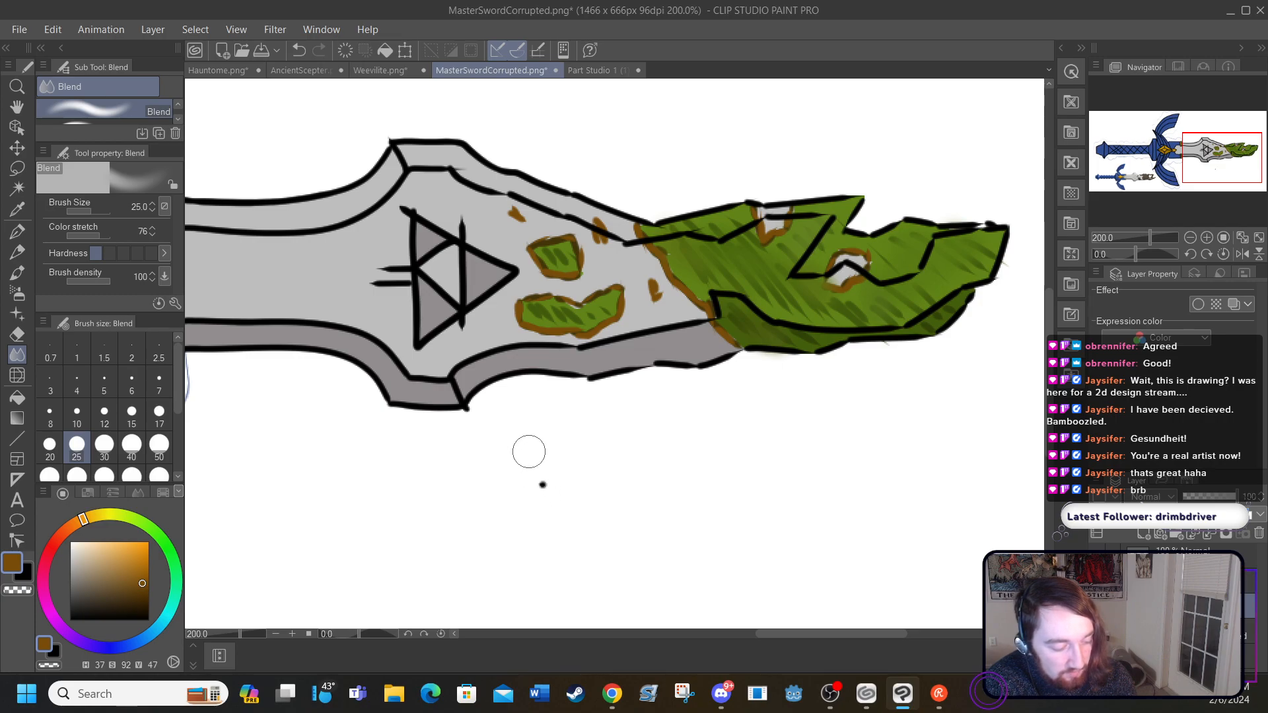
Step: Toggle the visibility of the colour and line art layers to check which layer holds the green corruption
left_click(1097, 605)
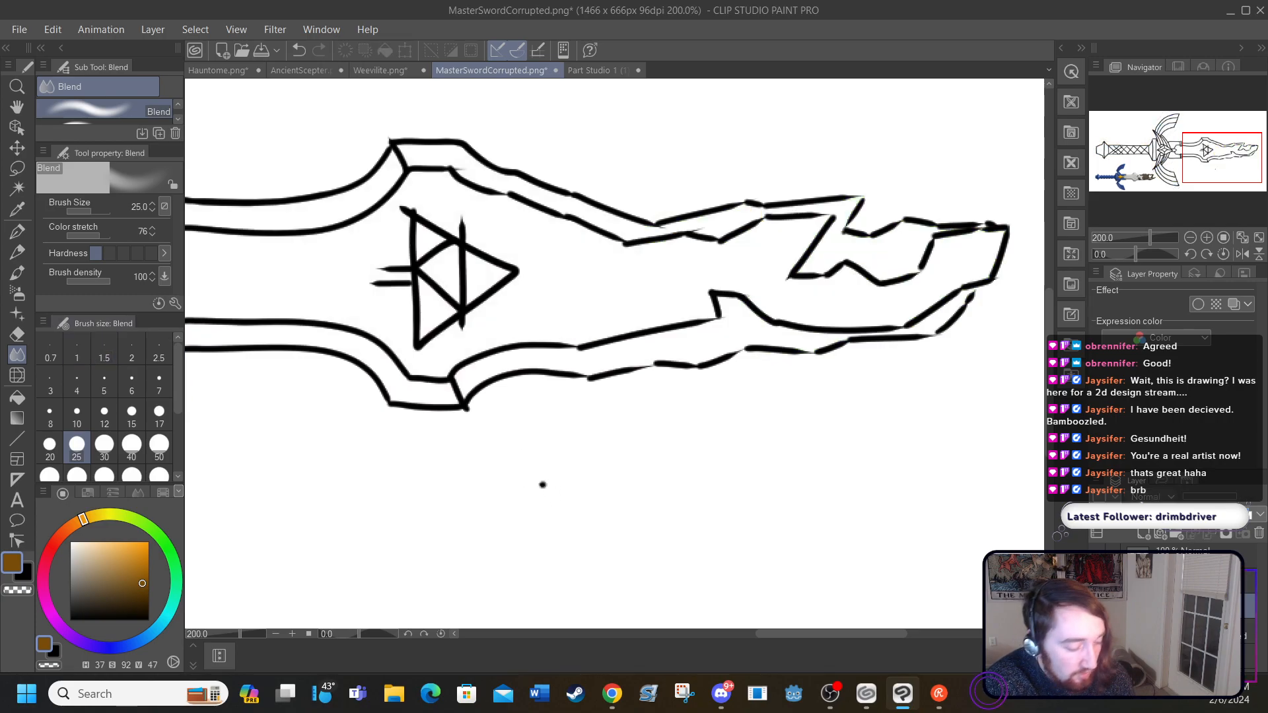
left_click(1097, 606)
left_click(1097, 580)
left_click(1097, 581)
left_click(1097, 581)
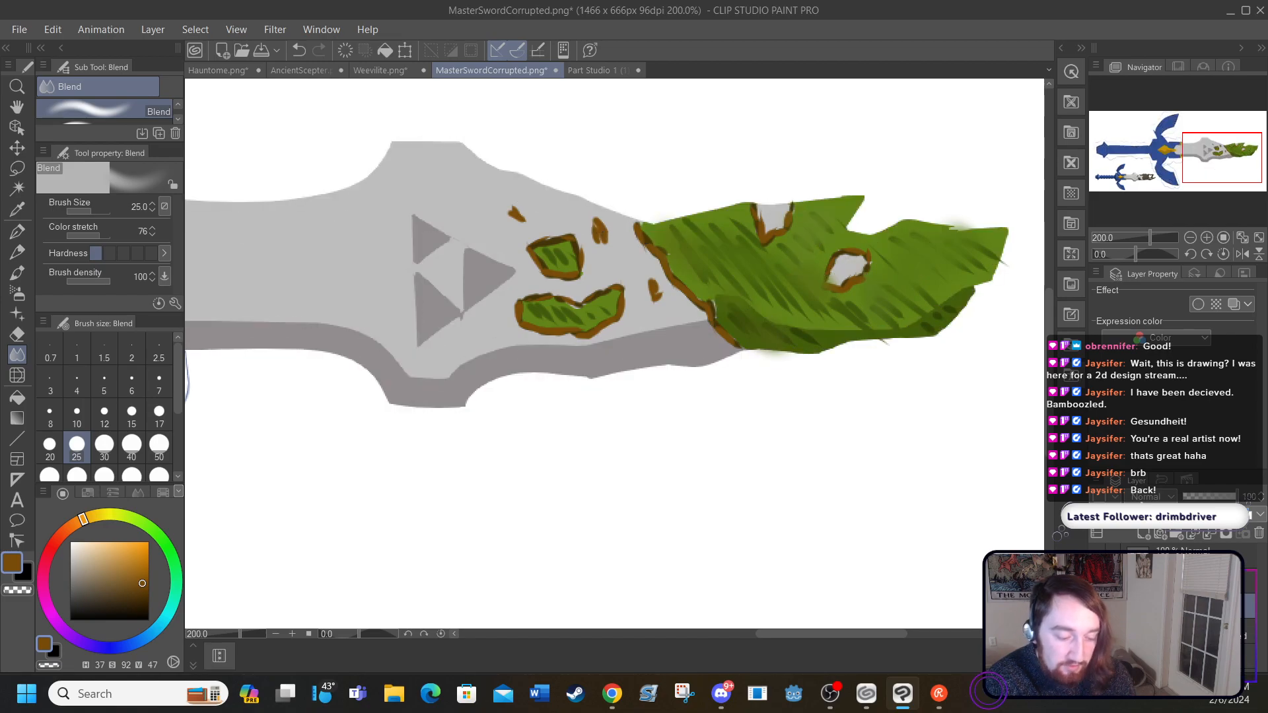
left_click(1097, 581)
Step: Undo the remaining Blend strokes on the green hatching and compare the blade with its line art hidden and shown
left_click(297, 51)
left_click(299, 52)
left_click(298, 51)
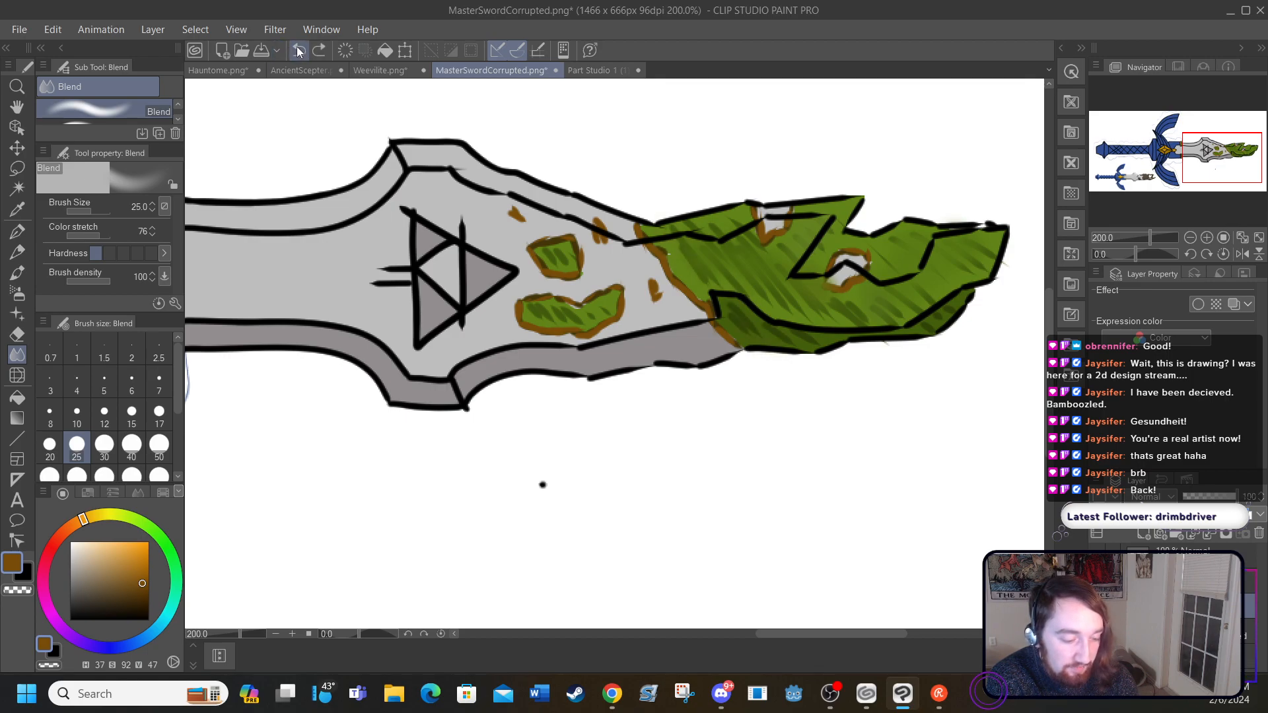
left_click(298, 51)
left_click(298, 51)
left_click(299, 52)
left_click(300, 52)
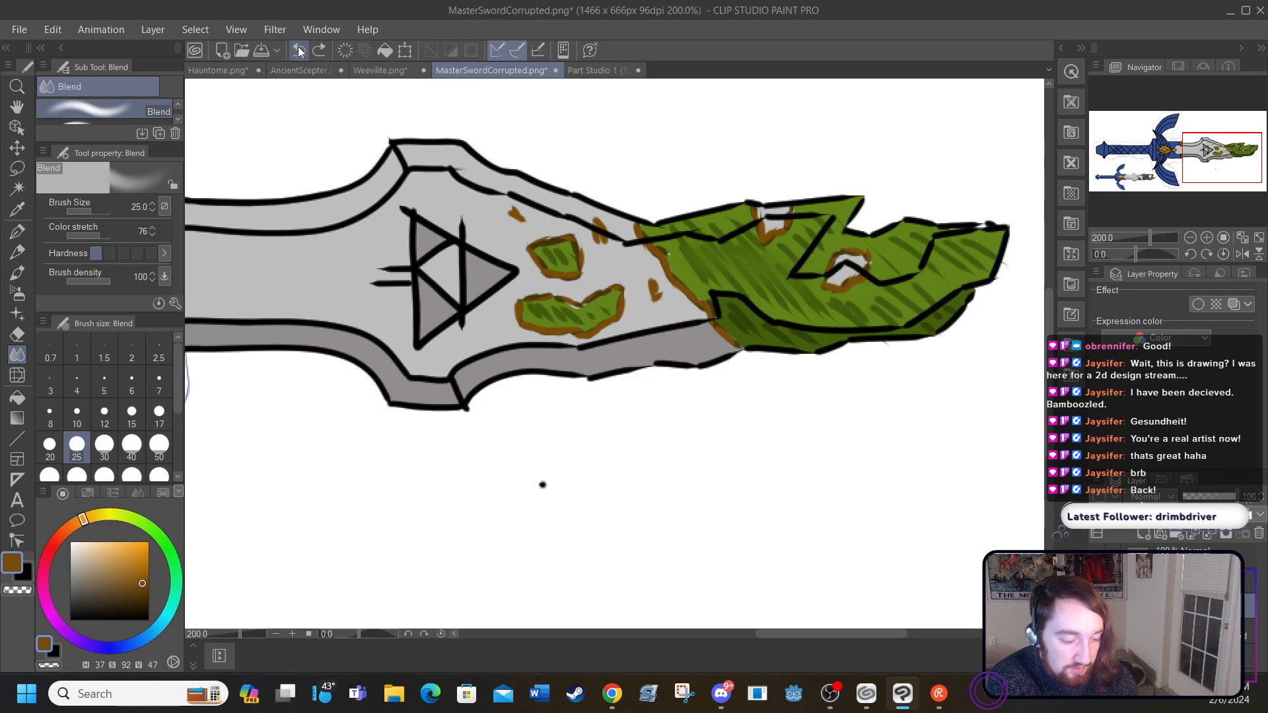
left_click(299, 51)
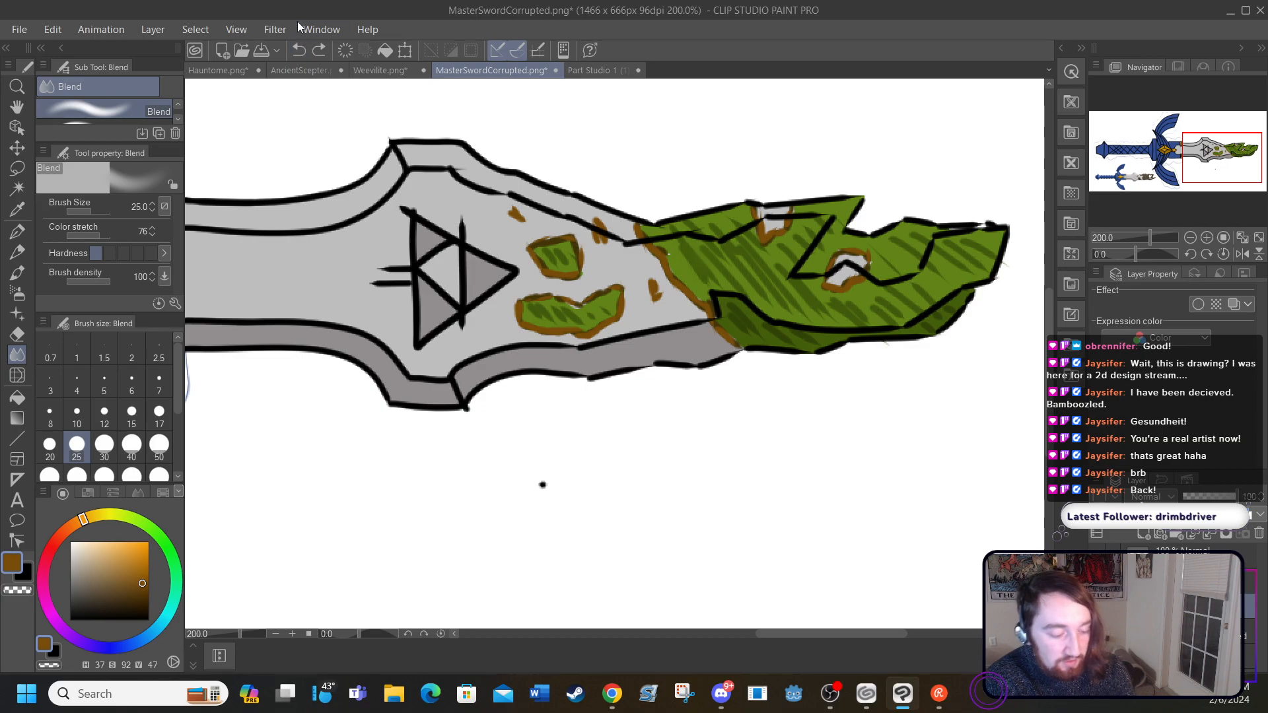
left_click_drag(770, 632, 759, 631)
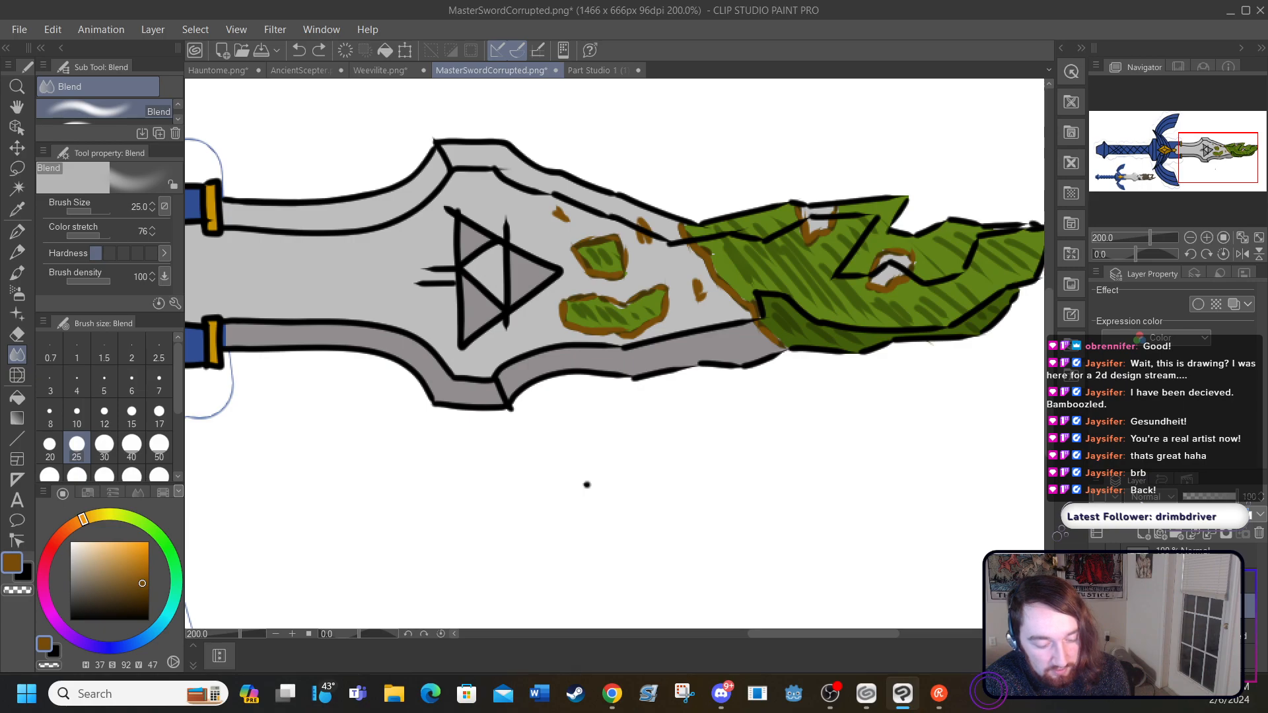
left_click(1097, 581)
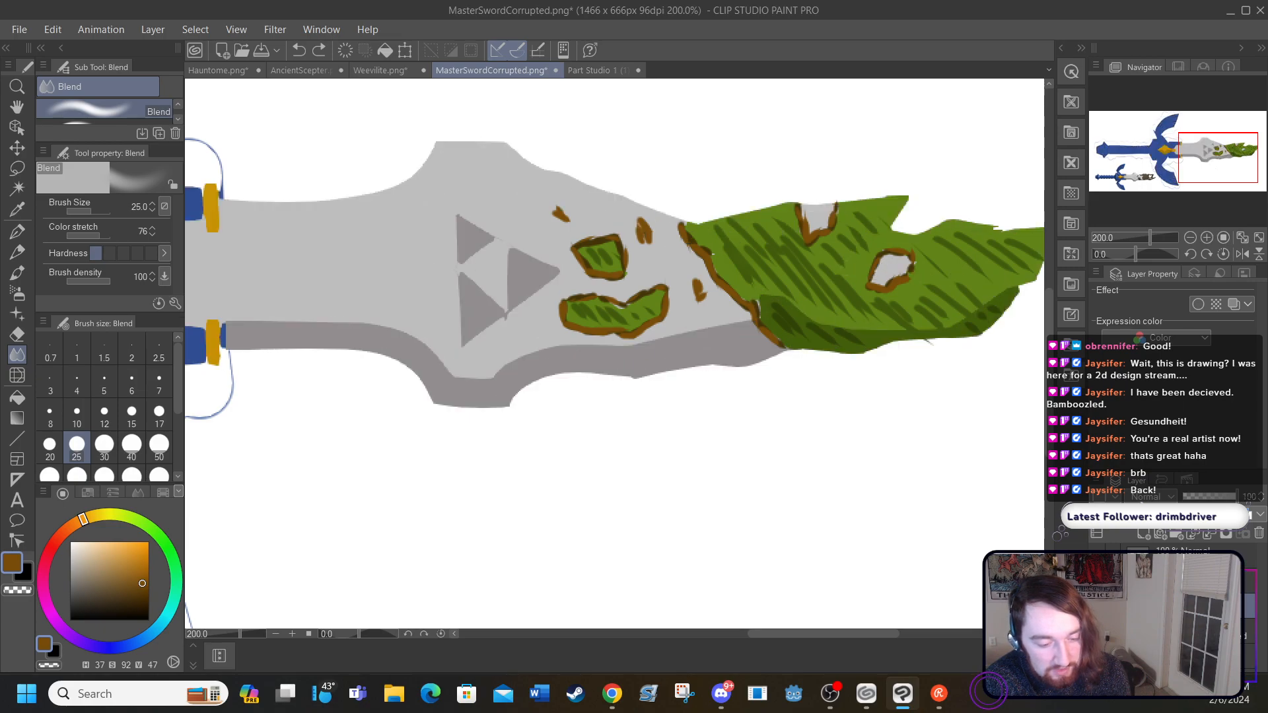
left_click(1097, 581)
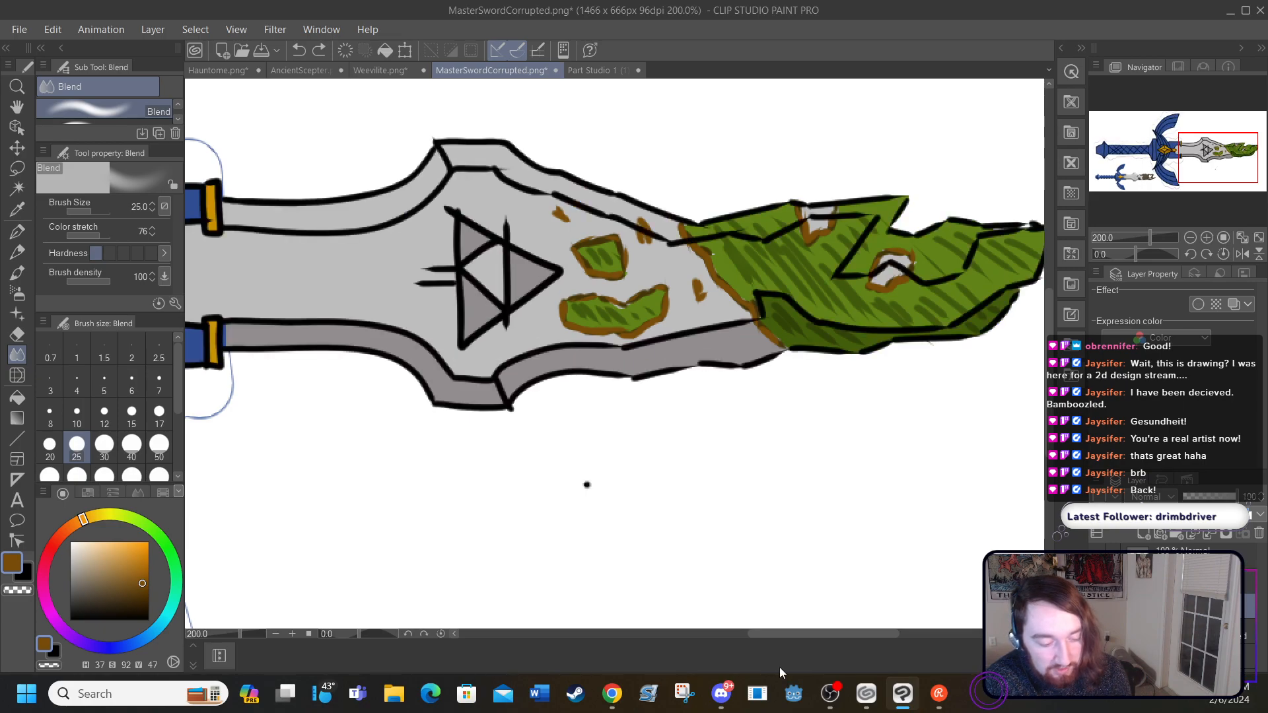
Step: Add size 5 G-pen hatching to the blade tip in olive green with hue 72, saturation 93 and value 42
left_click_drag(757, 636, 787, 647)
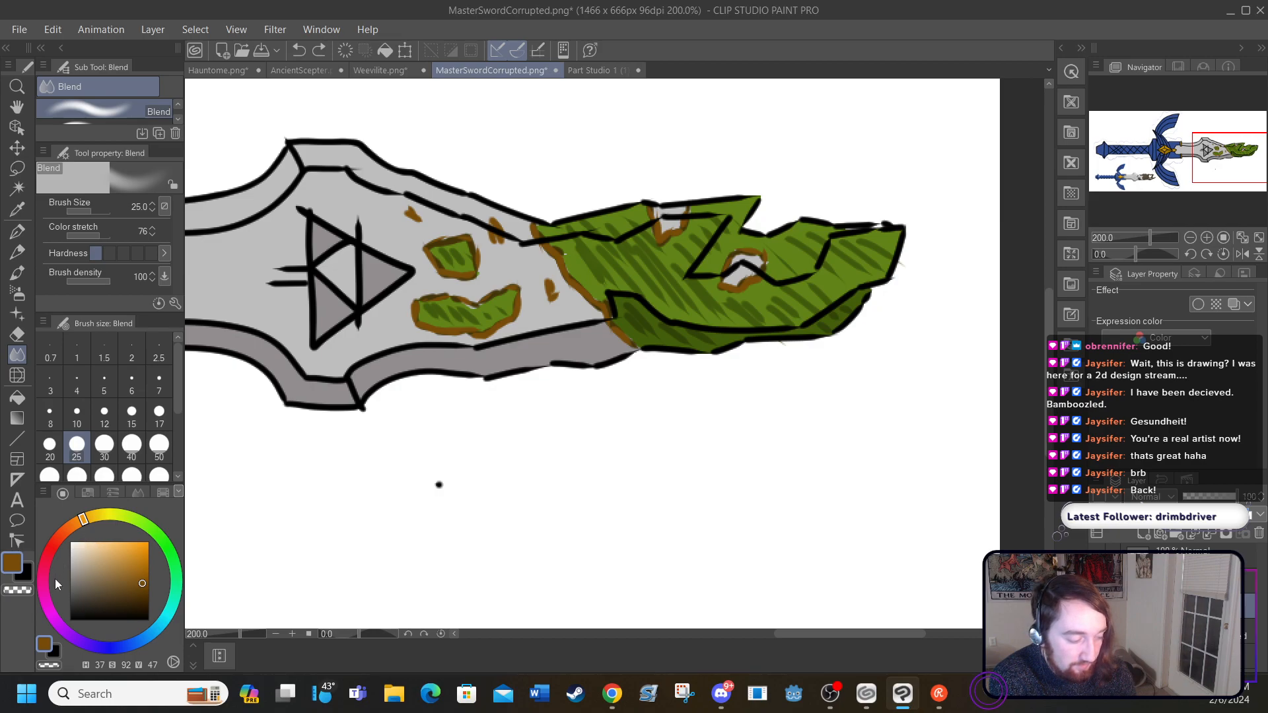
mouse_move(117, 515)
left_mouse_down()
mouse_move(142, 525)
mouse_move(125, 518)
left_mouse_up()
left_click_drag(141, 568, 143, 587)
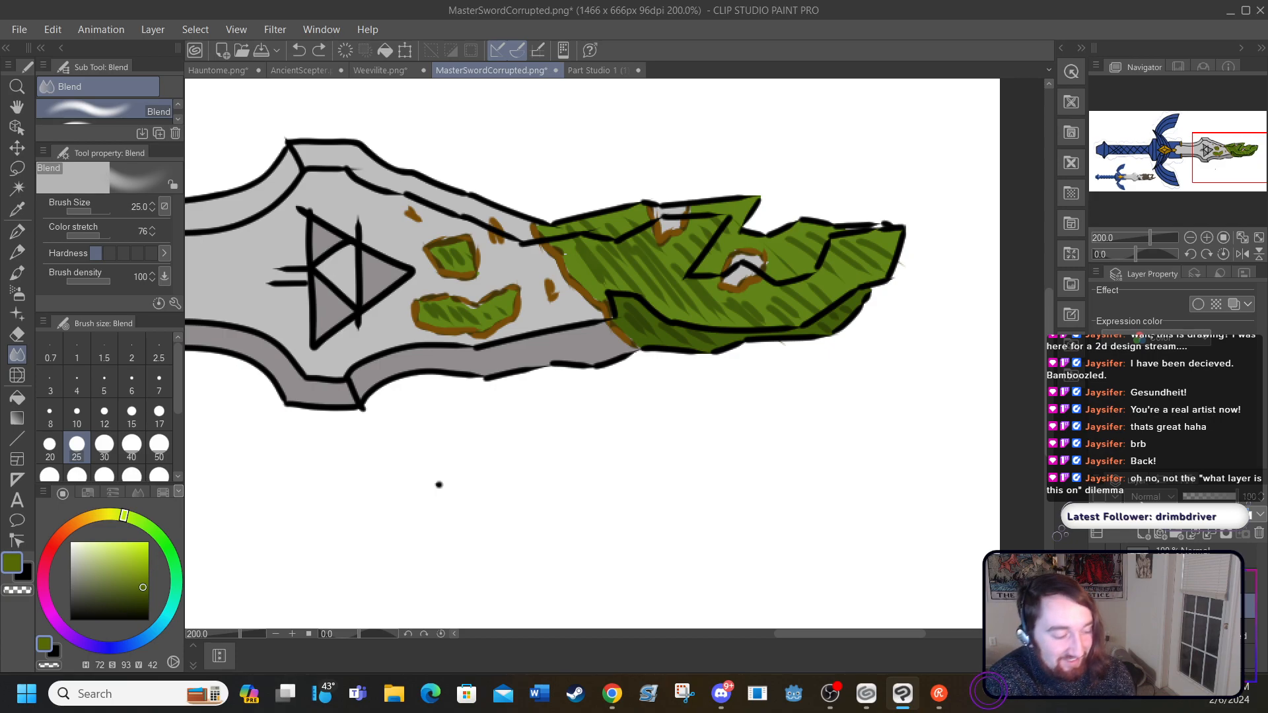
left_click(18, 233)
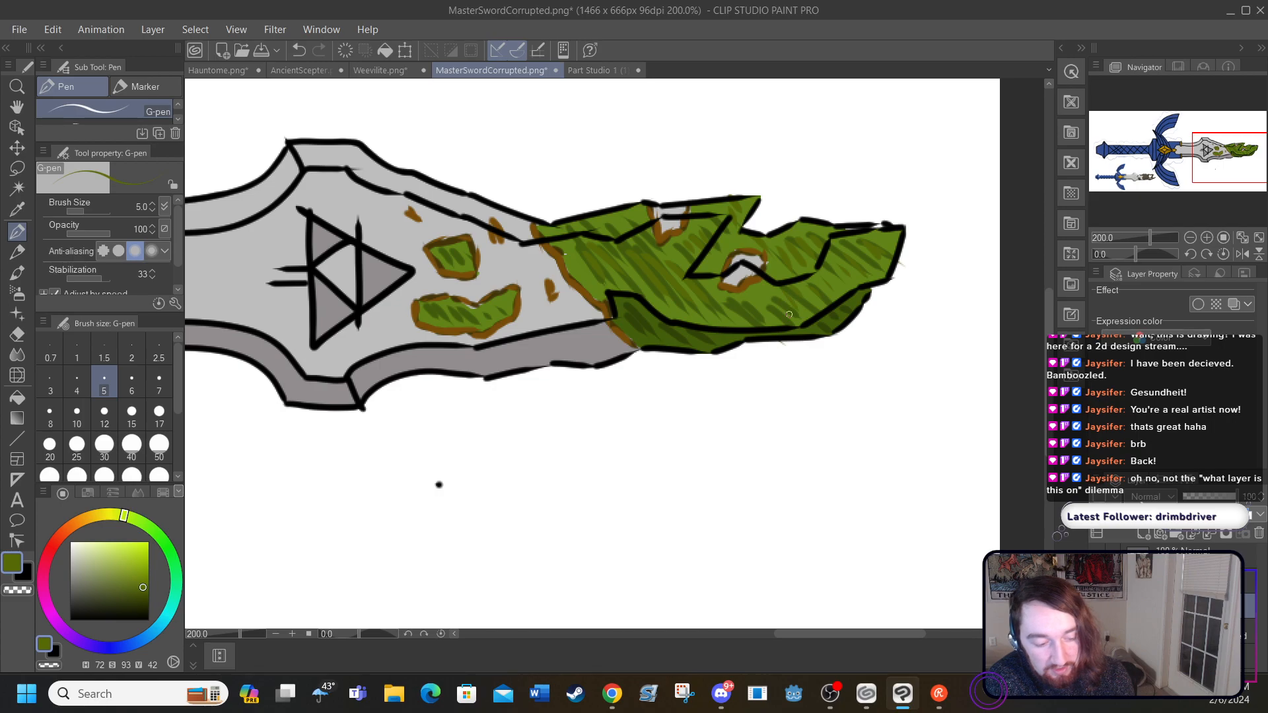
left_click_drag(581, 269, 560, 243)
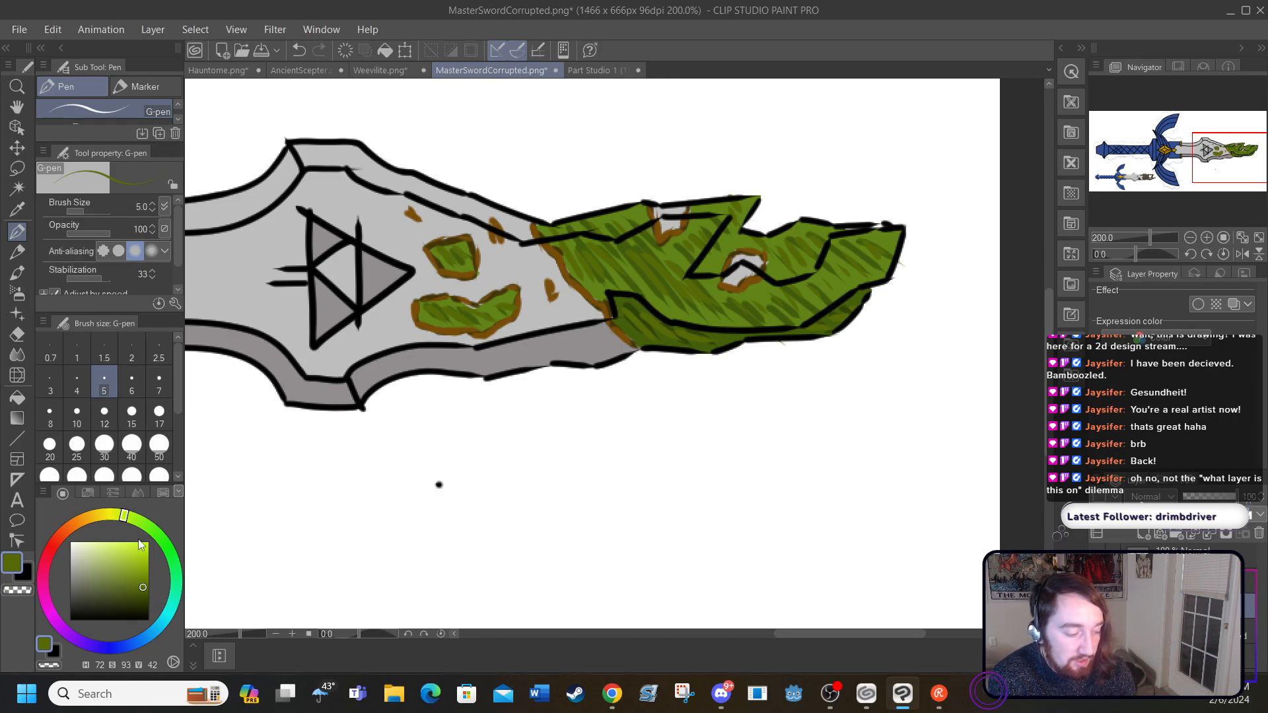
Step: Choose purple with hue 270, saturation 68 and value 53, try a G-pen stroke on the blade tip, and undo it
mouse_move(118, 567)
left_mouse_down()
mouse_move(117, 547)
mouse_move(159, 539)
left_mouse_up()
mouse_move(156, 621)
left_mouse_down()
mouse_move(69, 621)
mouse_move(76, 639)
mouse_move(124, 577)
left_mouse_up()
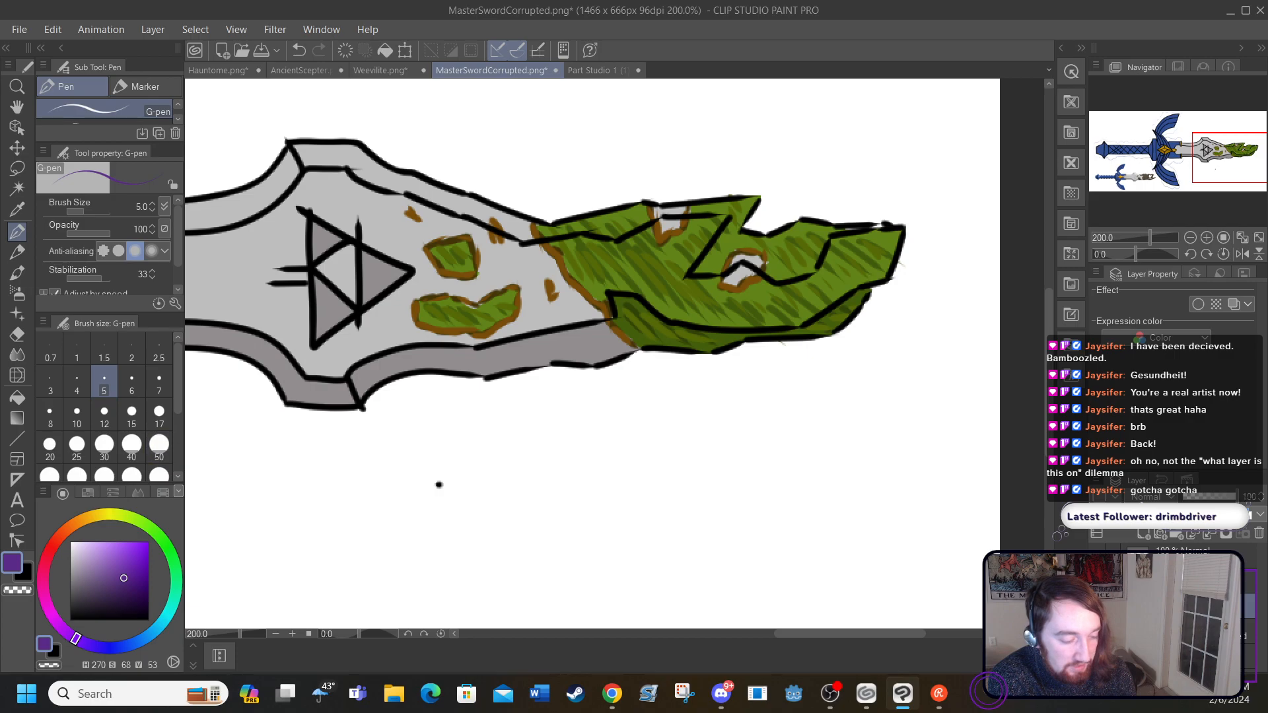
mouse_move(580, 248)
left_mouse_down()
mouse_move(624, 289)
mouse_move(691, 305)
left_mouse_up()
left_click(298, 49)
left_click(298, 48)
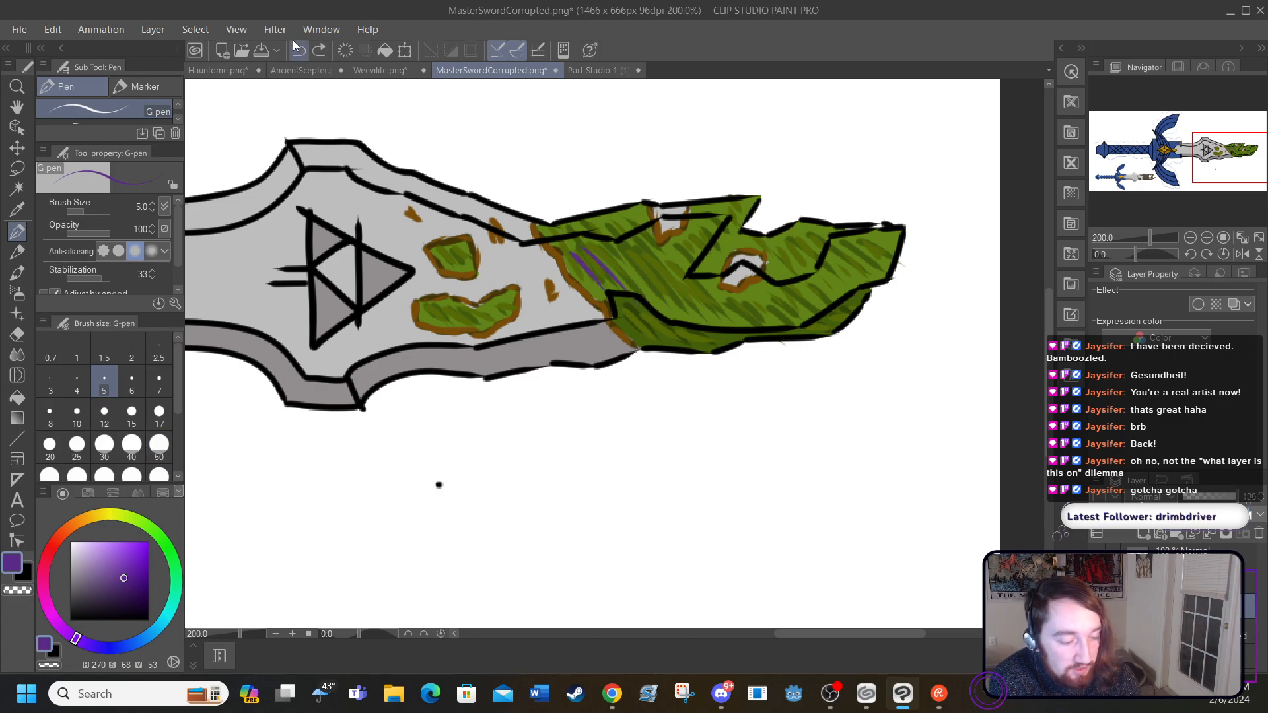
Step: Try shading the green blade tip in purple with the Round watercolor brush at size 20, and undo those strokes
left_click(18, 272)
mouse_move(601, 241)
left_mouse_down()
mouse_move(598, 273)
mouse_move(573, 243)
mouse_move(603, 255)
mouse_move(594, 238)
mouse_move(609, 232)
mouse_move(639, 252)
mouse_move(601, 222)
mouse_move(590, 222)
mouse_move(645, 293)
mouse_move(585, 241)
mouse_move(674, 286)
mouse_move(638, 243)
mouse_move(708, 311)
mouse_move(676, 254)
mouse_move(706, 265)
mouse_move(708, 215)
mouse_move(733, 199)
mouse_move(692, 250)
left_mouse_up()
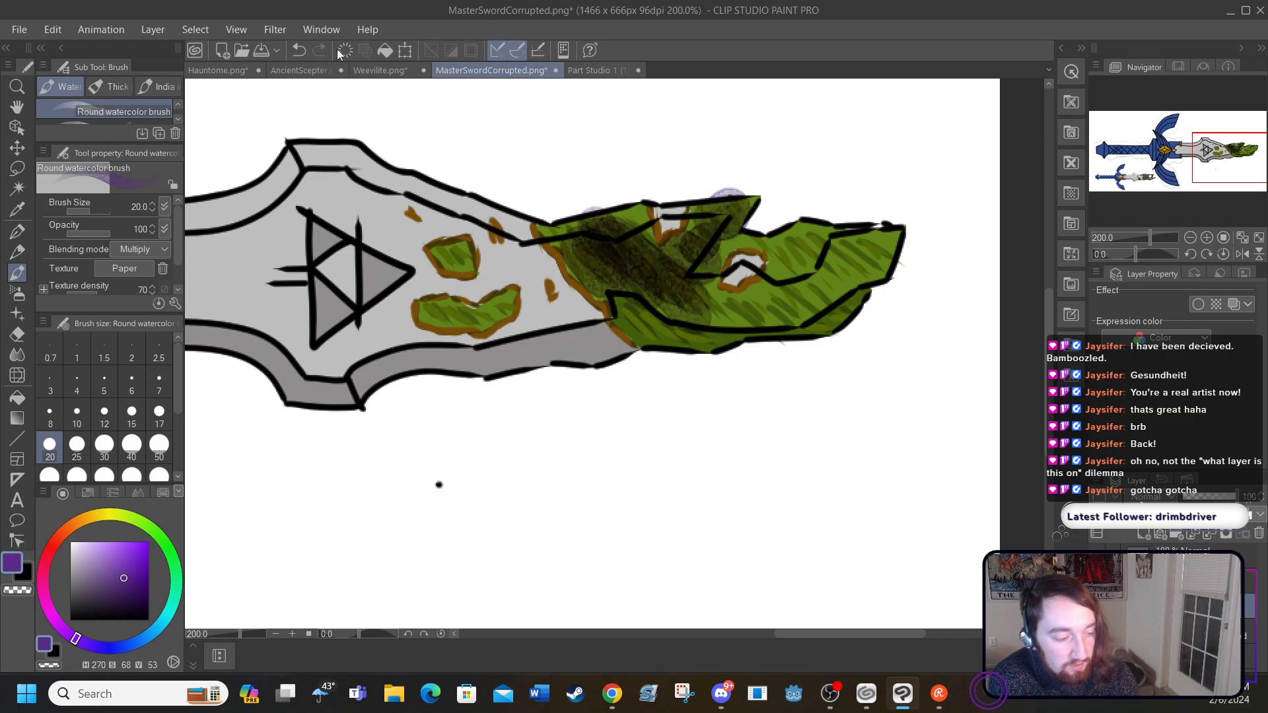
left_click(298, 50)
left_click(298, 50)
left_click(298, 51)
left_click(298, 50)
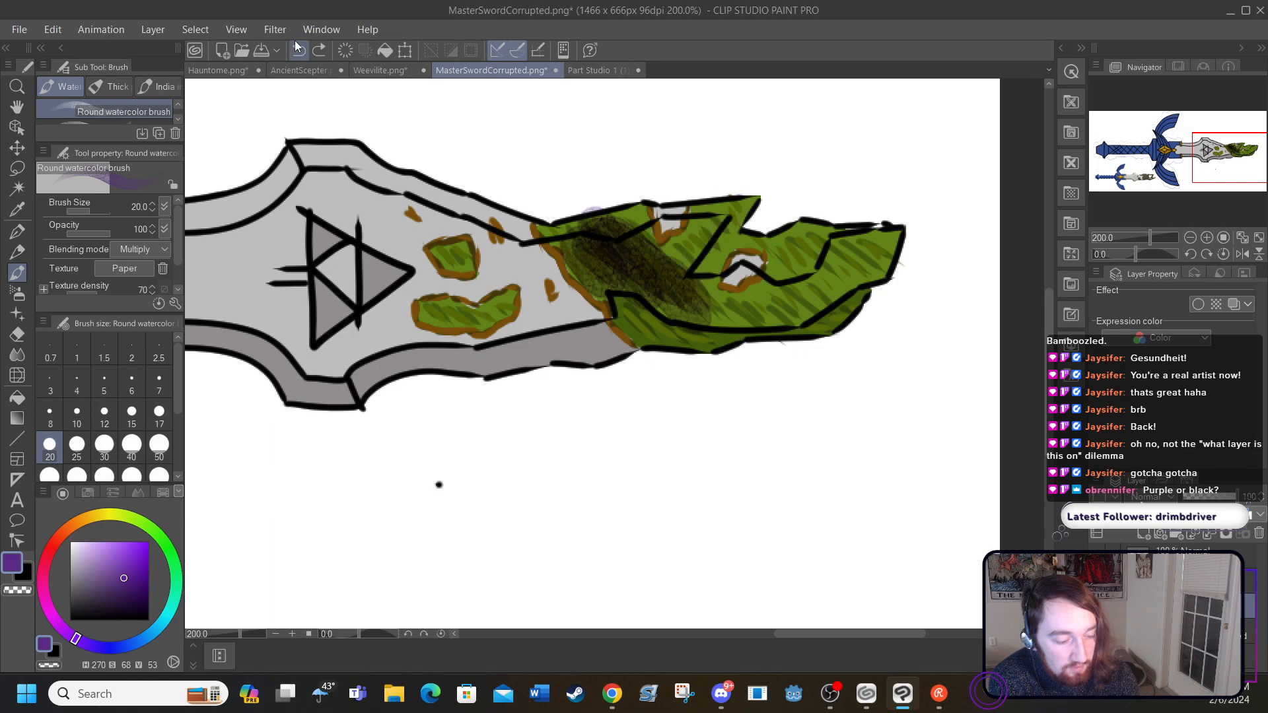
left_click(298, 50)
left_click(297, 50)
left_click(298, 50)
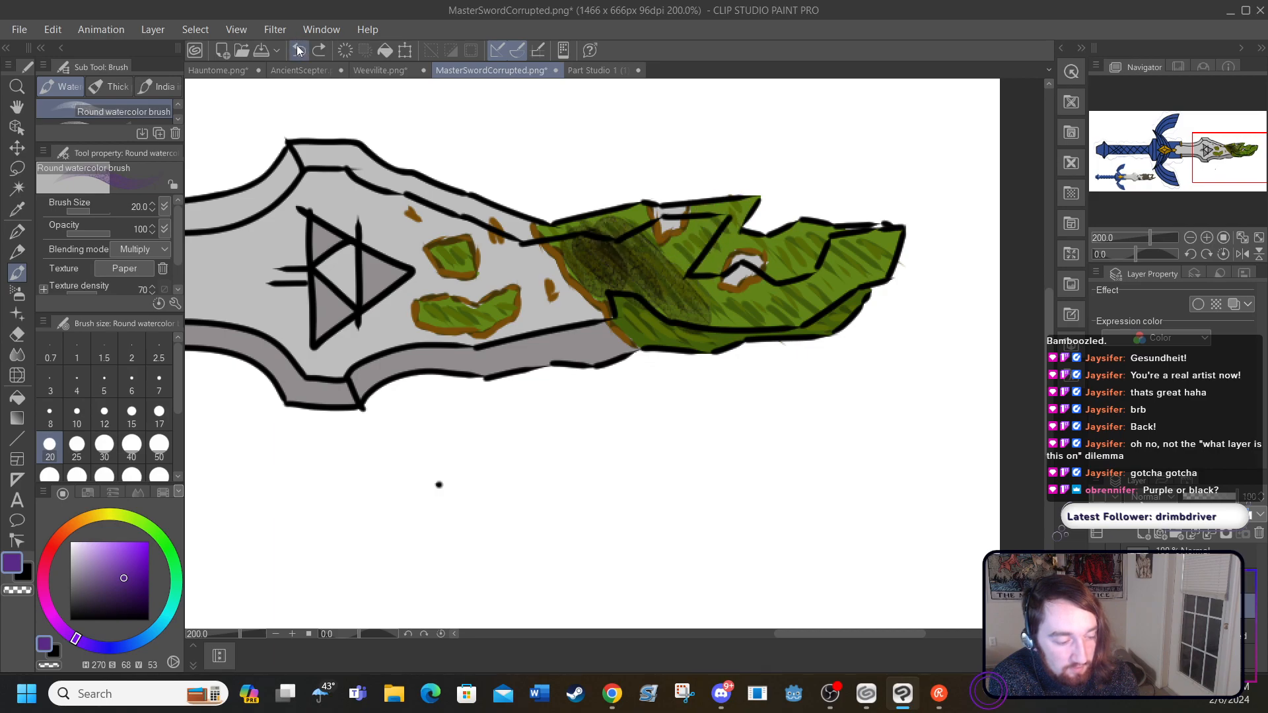
left_click(298, 50)
left_click(298, 50)
left_click(298, 50)
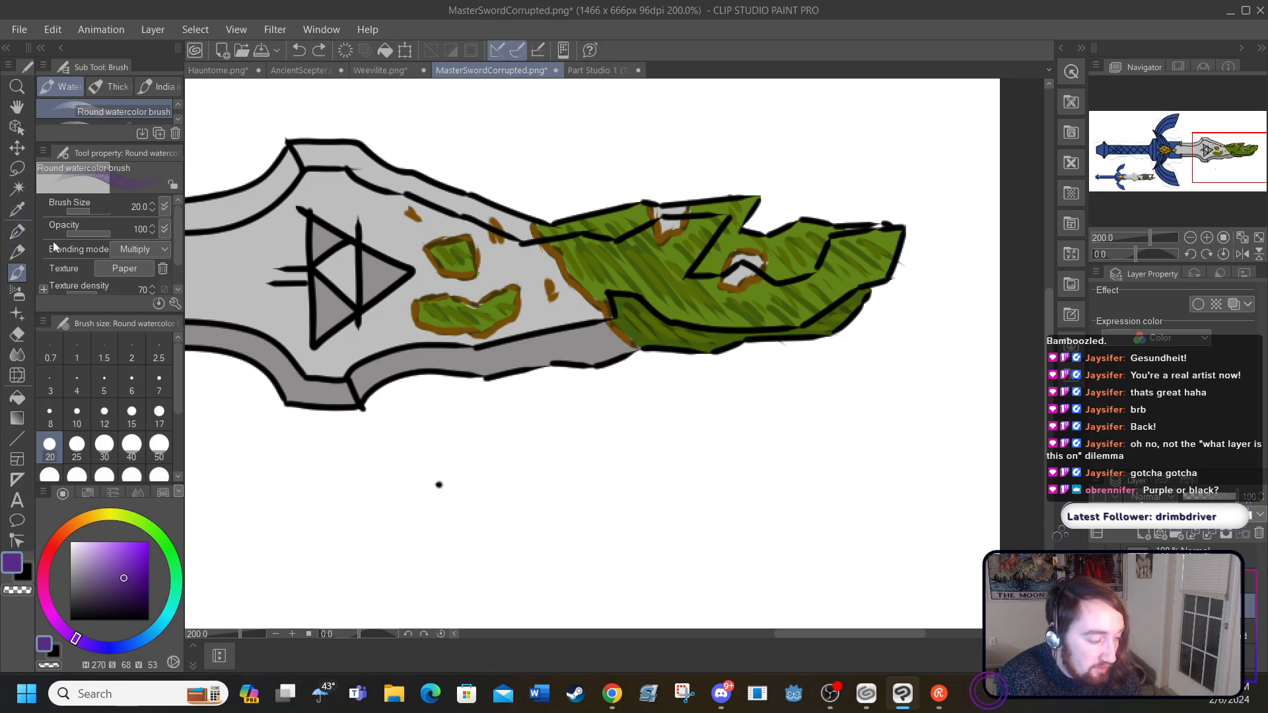
Step: Set the Round watercolor brush size to 10, try purple shading along the blade tip's main area, and undo it
left_click(78, 412)
mouse_move(573, 249)
left_mouse_down()
mouse_move(608, 294)
mouse_move(644, 291)
left_mouse_up()
mouse_move(628, 248)
left_mouse_down()
mouse_move(683, 307)
mouse_move(750, 320)
left_mouse_up()
mouse_move(690, 290)
left_mouse_down()
mouse_move(717, 316)
mouse_move(779, 326)
left_mouse_up()
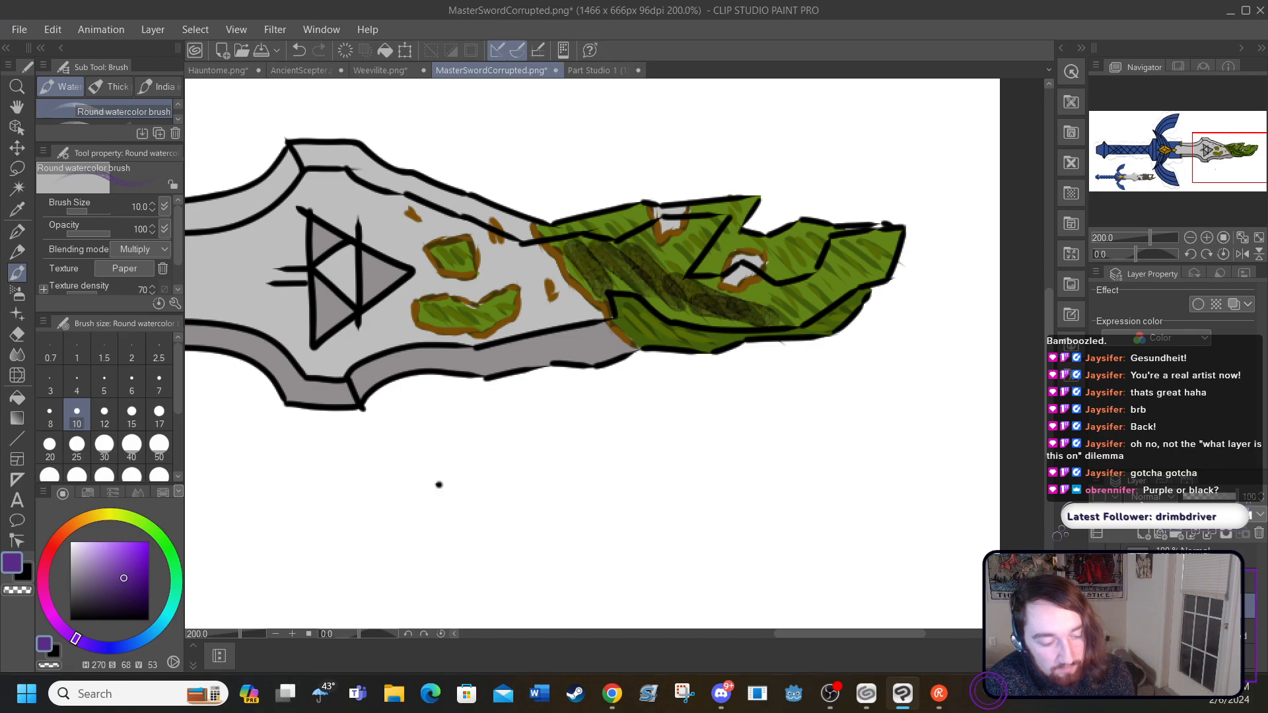
left_click(298, 50)
left_click(299, 51)
left_click(299, 50)
left_click(298, 50)
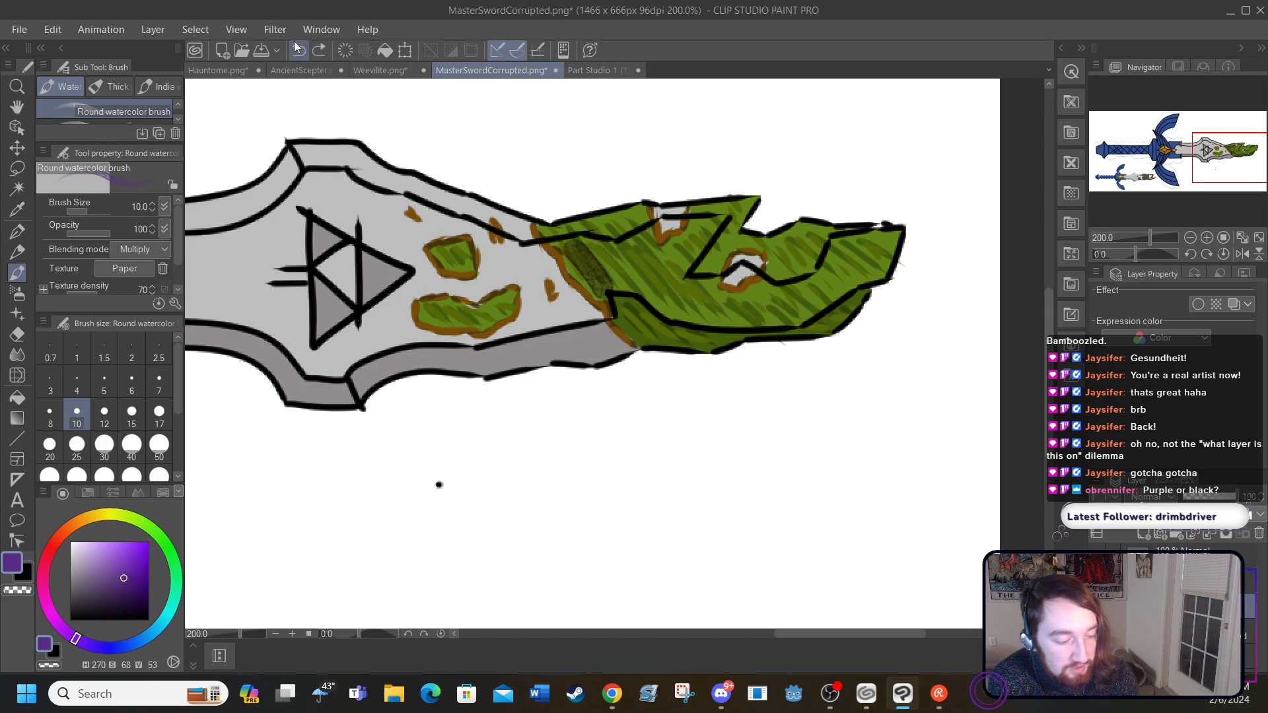
left_click(298, 50)
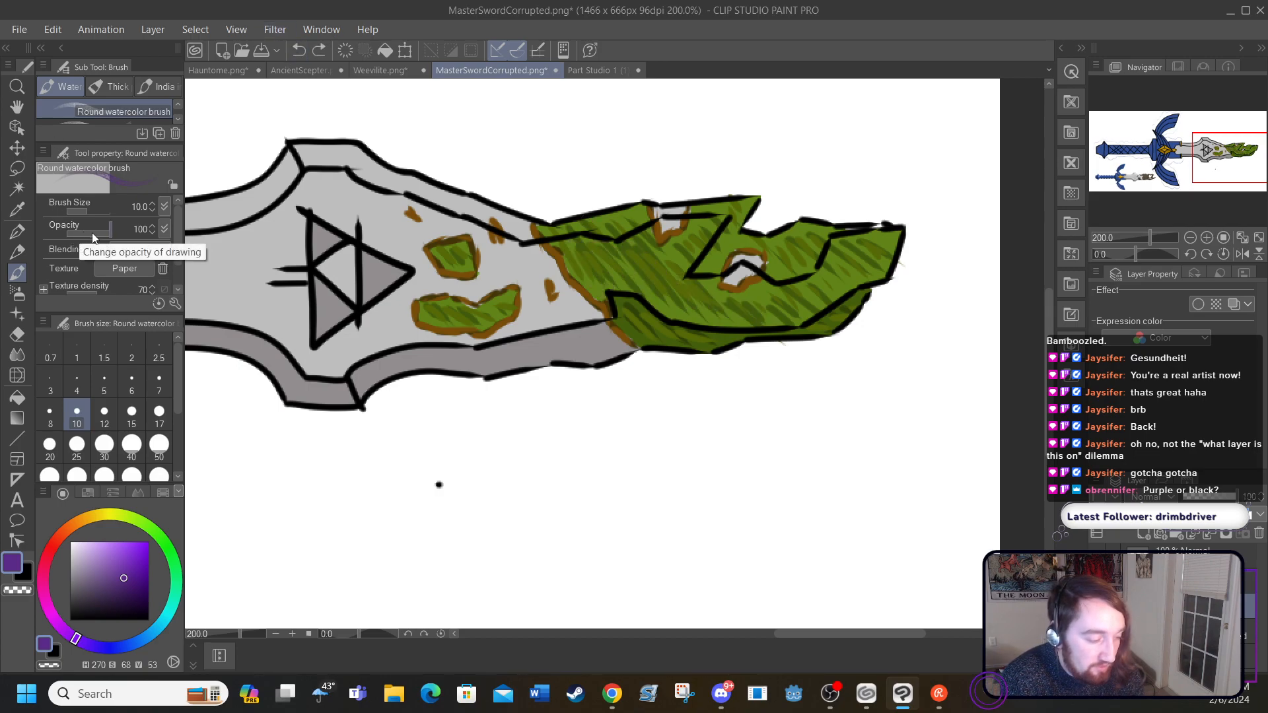
Step: Add a new raster layer and brush a purple watercolor wash over the blade tip and the two green patches
left_click(123, 249)
left_click(122, 247)
left_click(120, 247)
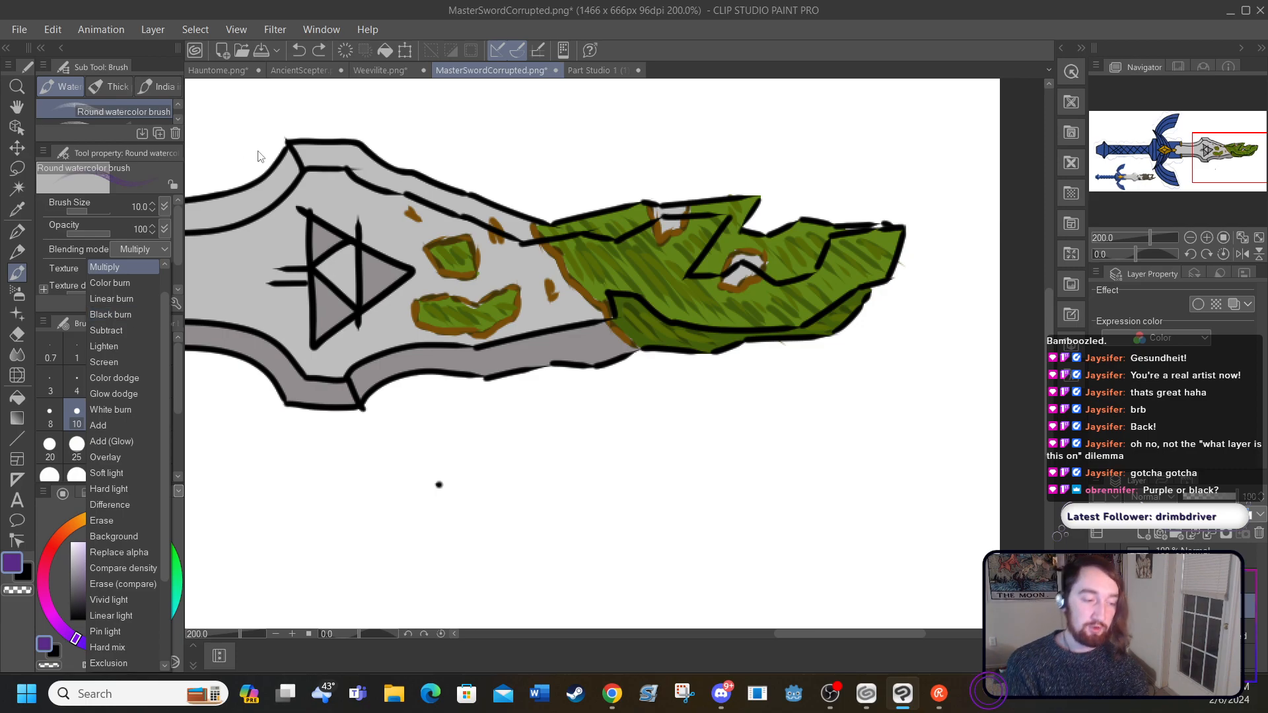
left_click(152, 28)
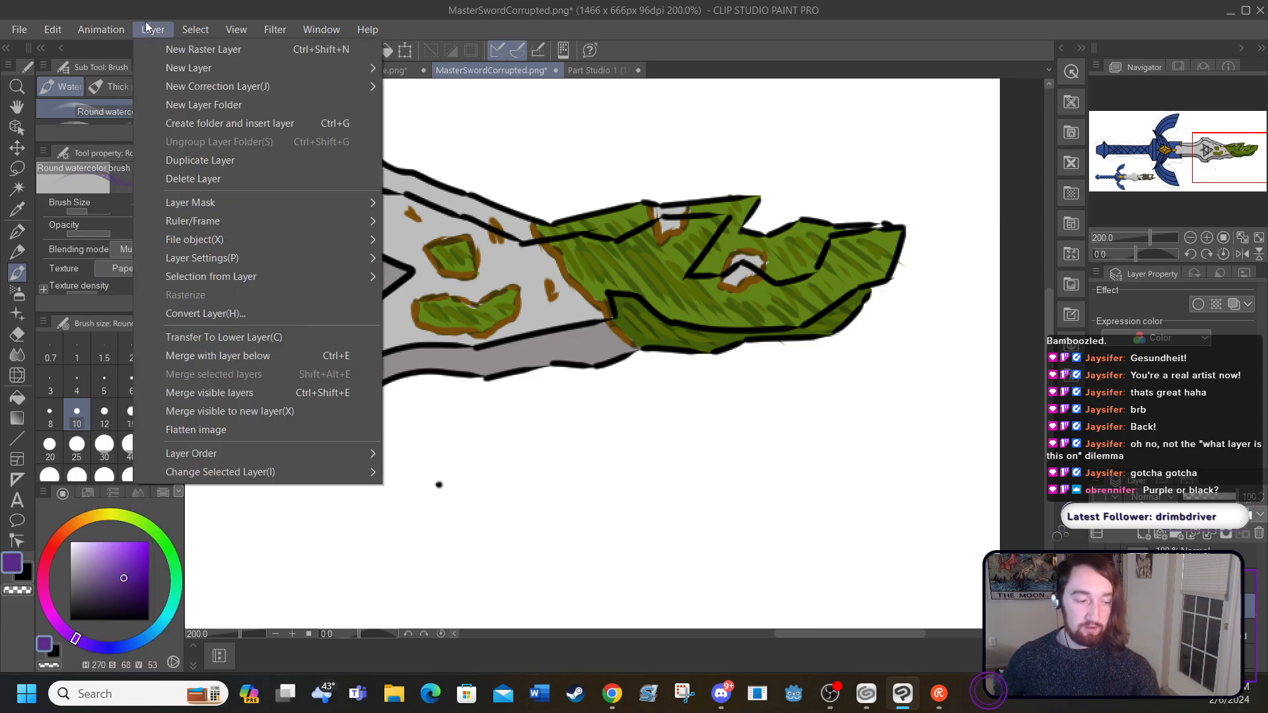
left_click(168, 51)
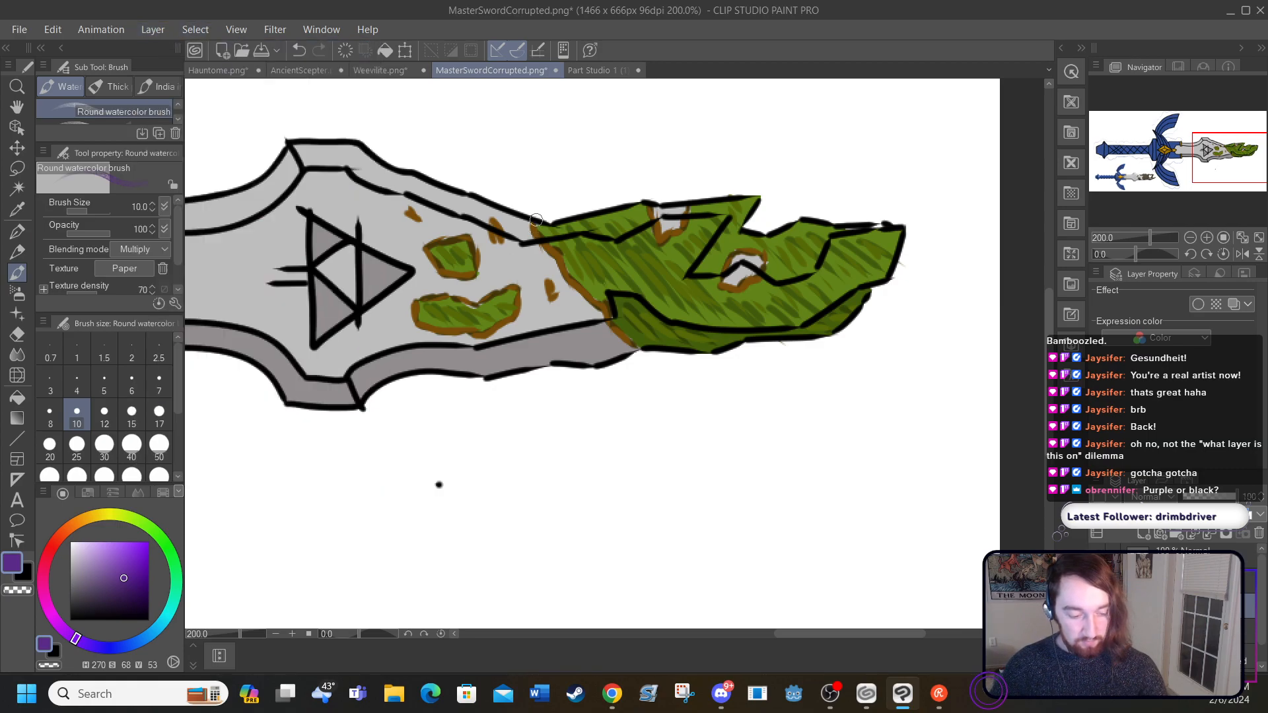
mouse_move(523, 191)
left_mouse_down()
mouse_move(581, 297)
mouse_move(667, 380)
mouse_move(693, 357)
mouse_move(707, 304)
left_mouse_up()
mouse_move(725, 366)
left_mouse_down()
mouse_move(705, 155)
mouse_move(752, 168)
mouse_move(768, 157)
mouse_move(856, 186)
mouse_move(830, 126)
left_mouse_up()
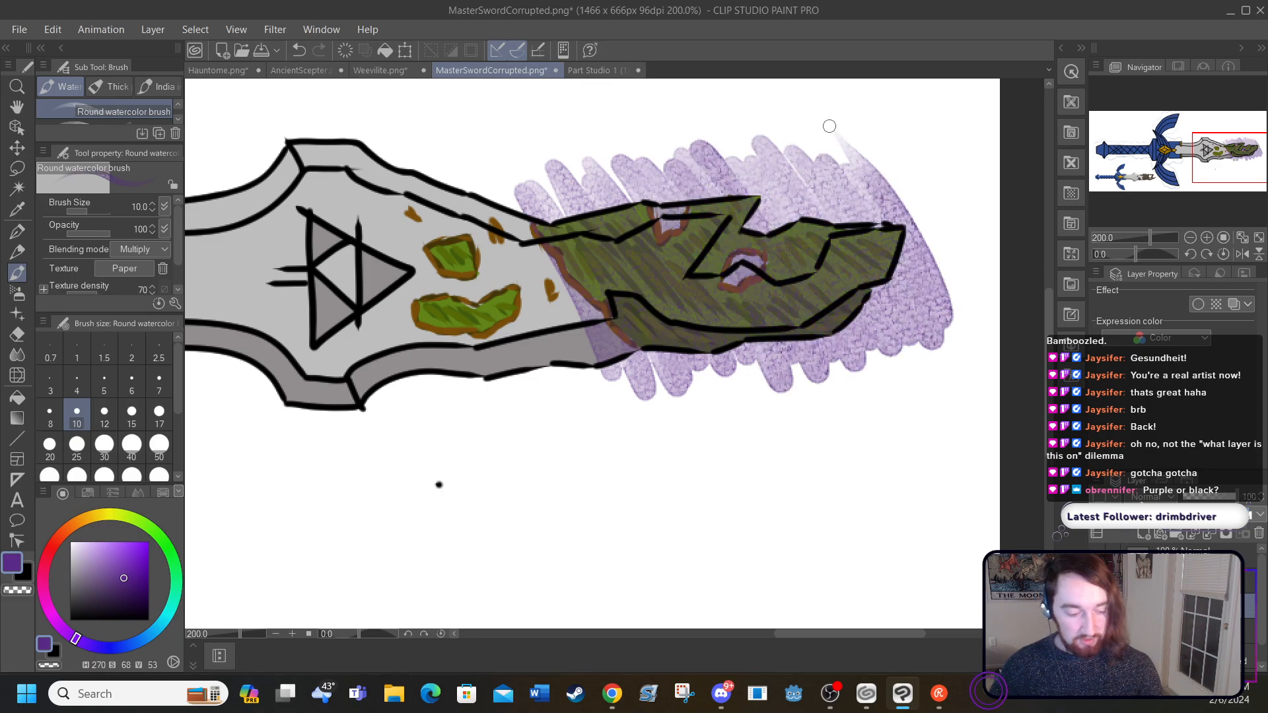
mouse_move(432, 261)
left_mouse_down()
mouse_move(484, 279)
mouse_move(468, 245)
mouse_move(415, 299)
mouse_move(431, 339)
mouse_move(430, 298)
mouse_move(445, 295)
mouse_move(493, 340)
mouse_move(491, 292)
mouse_move(513, 297)
mouse_move(480, 216)
left_mouse_up()
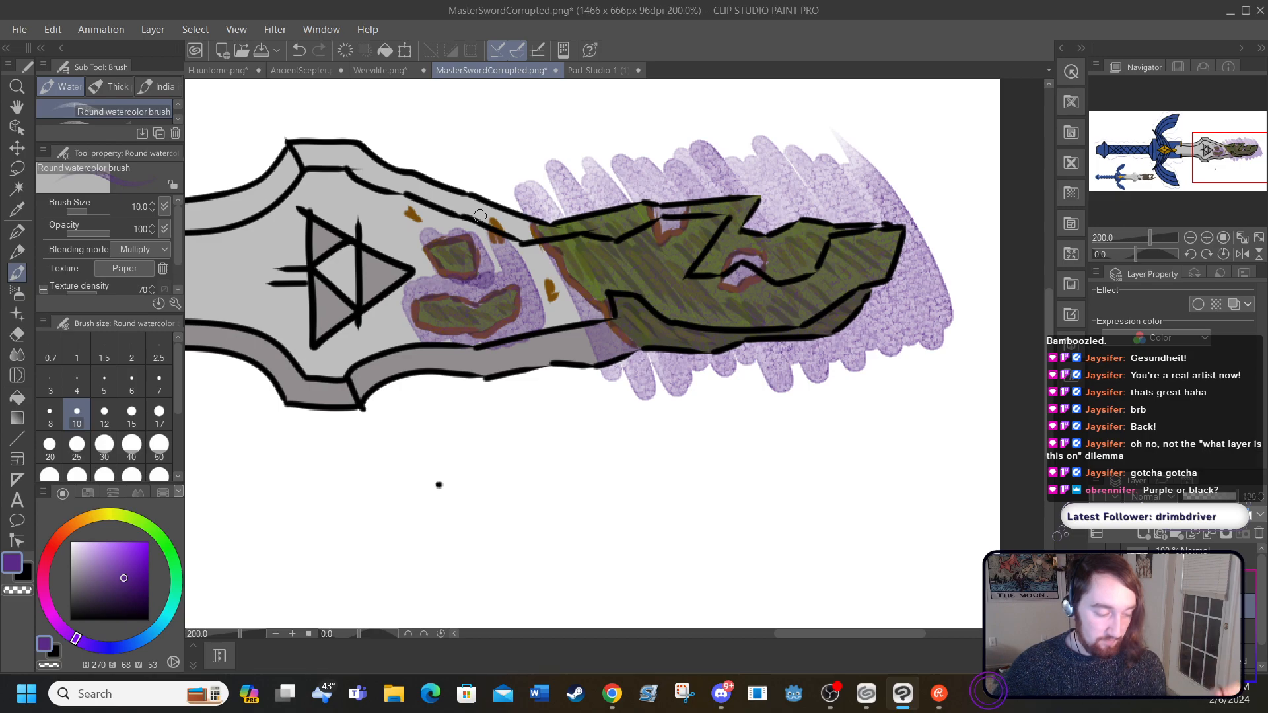
Step: Erase the purple around the blade tip's outline and inside its two bare gaps with the Hard eraser at size 17
left_click(18, 334)
mouse_move(527, 199)
left_mouse_down()
mouse_move(549, 135)
mouse_move(572, 206)
mouse_move(758, 184)
mouse_move(767, 199)
mouse_move(756, 228)
mouse_move(803, 209)
mouse_move(932, 209)
mouse_move(906, 233)
mouse_move(917, 218)
mouse_move(898, 286)
mouse_move(852, 338)
left_mouse_up()
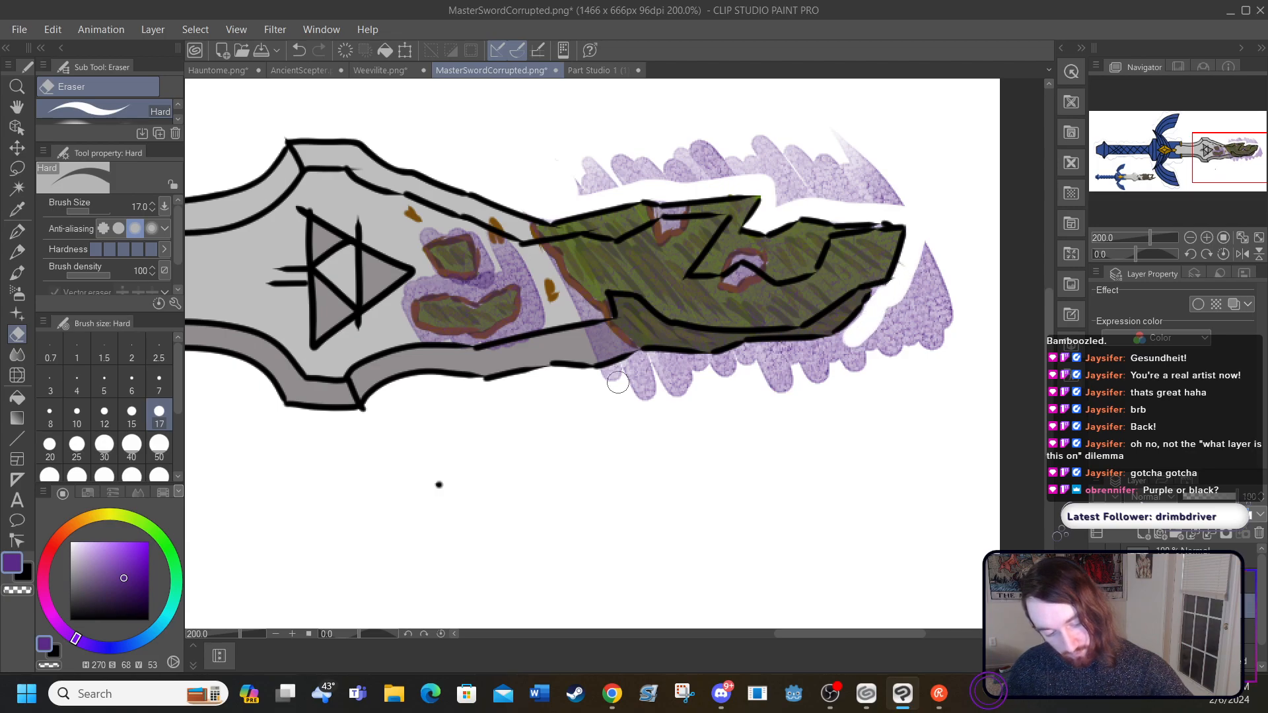
mouse_move(570, 295)
left_mouse_down()
mouse_move(600, 333)
mouse_move(594, 346)
mouse_move(622, 364)
mouse_move(605, 345)
mouse_move(594, 366)
mouse_move(619, 364)
mouse_move(615, 347)
mouse_move(620, 363)
mouse_move(712, 366)
mouse_move(853, 341)
mouse_move(621, 377)
mouse_move(654, 381)
mouse_move(671, 404)
mouse_move(683, 302)
mouse_move(729, 362)
left_mouse_up()
left_click_drag(738, 275, 737, 269)
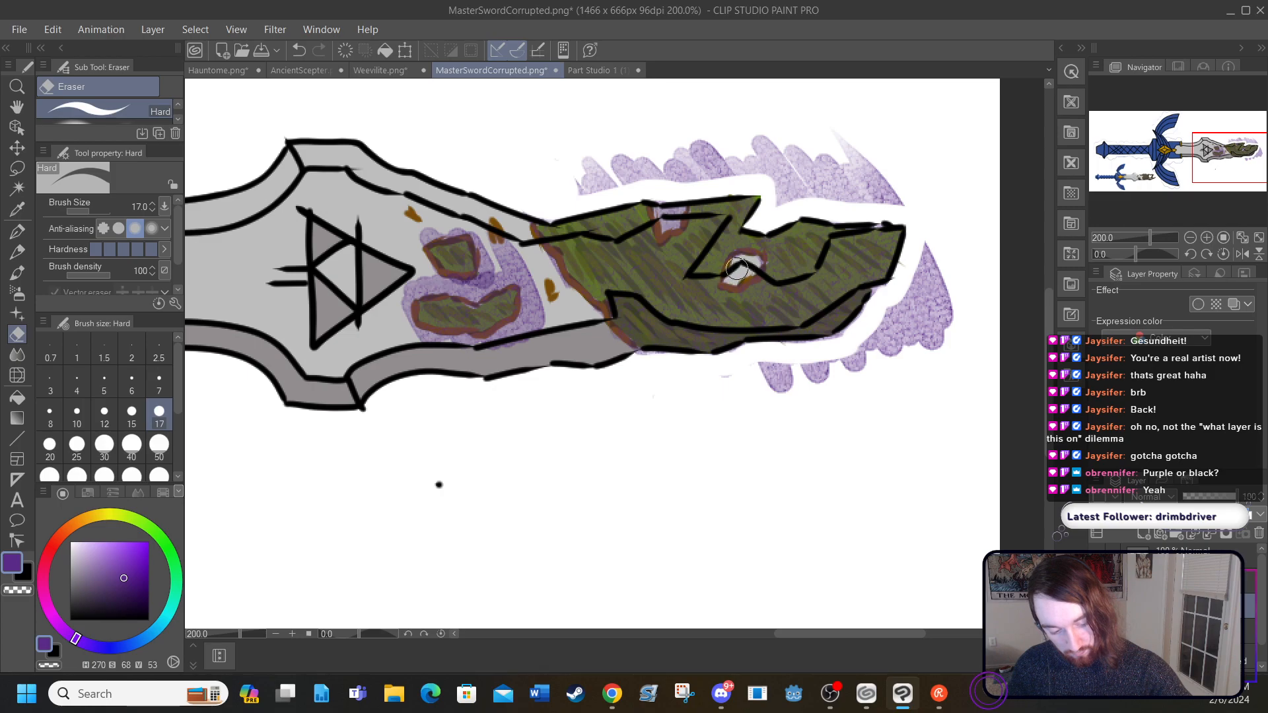
left_click_drag(663, 207, 669, 219)
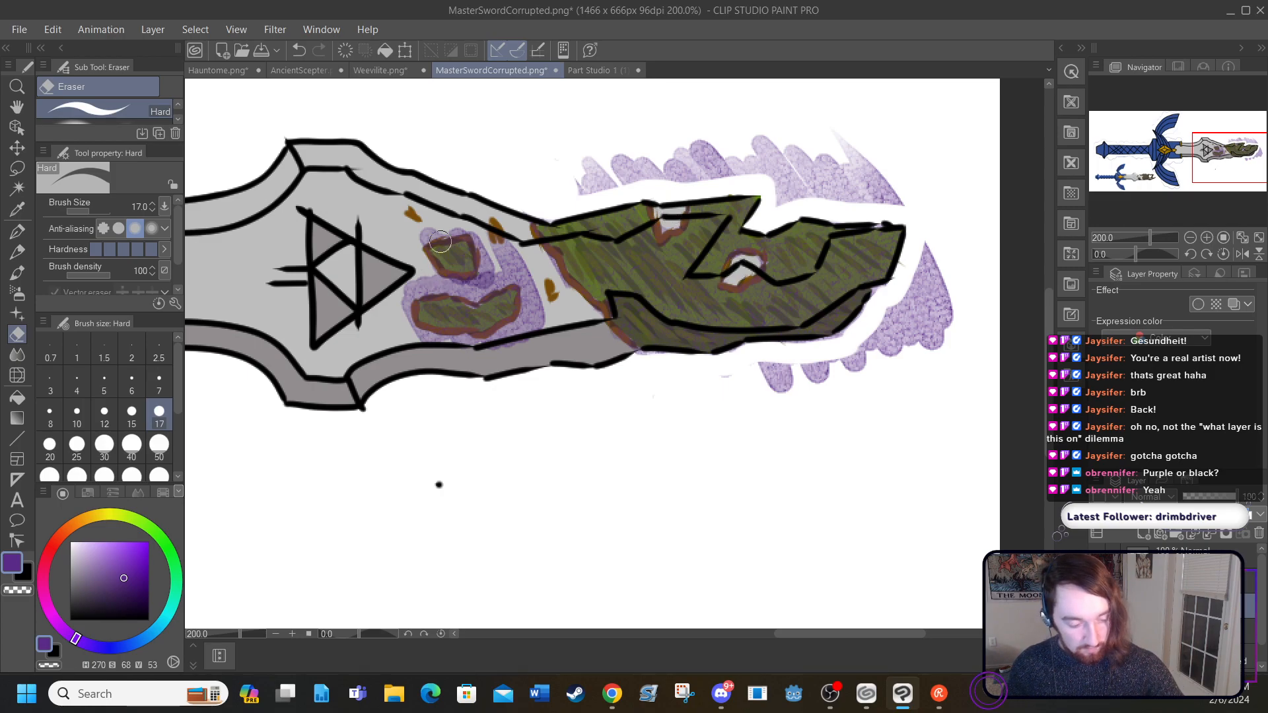
Step: Erase the purple around the small patches and clear the leftover purple off the white background with the eraser at size 40
mouse_move(461, 225)
left_mouse_down()
mouse_move(487, 261)
mouse_move(485, 283)
mouse_move(407, 297)
mouse_move(412, 337)
mouse_move(478, 345)
mouse_move(526, 322)
mouse_move(520, 281)
mouse_move(484, 281)
mouse_move(500, 239)
mouse_move(533, 290)
mouse_move(536, 330)
mouse_move(538, 272)
mouse_move(558, 292)
mouse_move(595, 132)
mouse_move(604, 172)
mouse_move(727, 156)
mouse_move(795, 171)
mouse_move(798, 156)
mouse_move(838, 156)
mouse_move(867, 191)
mouse_move(910, 165)
left_mouse_up()
left_click(132, 448)
mouse_move(727, 370)
left_mouse_down()
mouse_move(832, 373)
mouse_move(824, 380)
mouse_move(863, 359)
mouse_move(898, 322)
mouse_move(927, 255)
mouse_move(929, 346)
mouse_move(937, 305)
left_mouse_up()
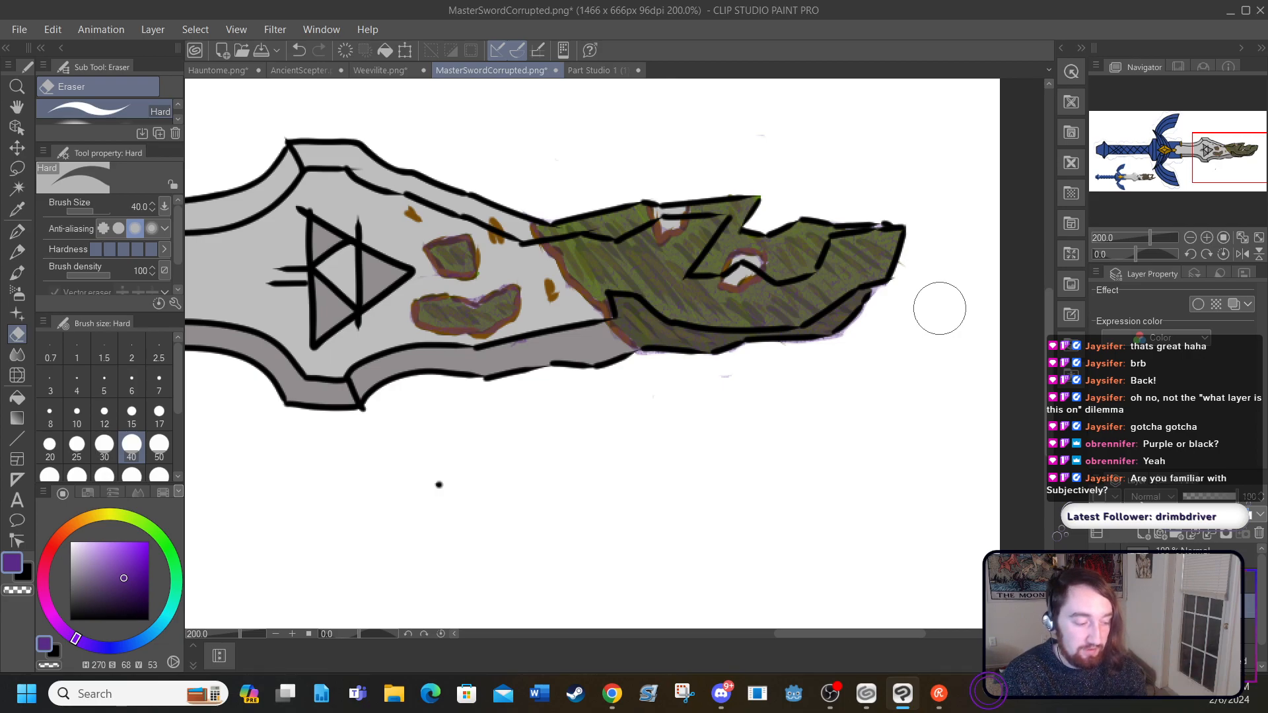
Step: Shade the inner feathers of both crossguard wings in black with the Round watercolor brush at size 10, redoing one misplaced stroke
left_click_drag(773, 632, 648, 618)
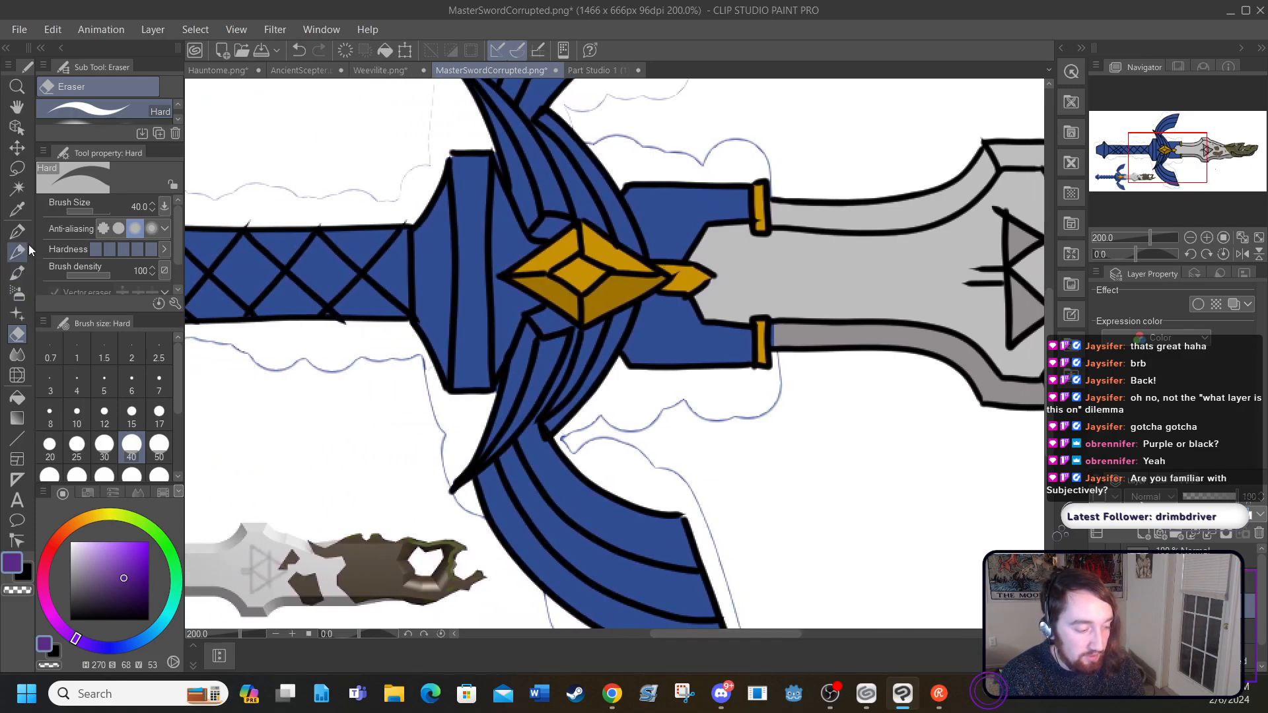
left_click(24, 275)
left_click_drag(91, 609, 70, 619)
left_click_drag(548, 354, 498, 450)
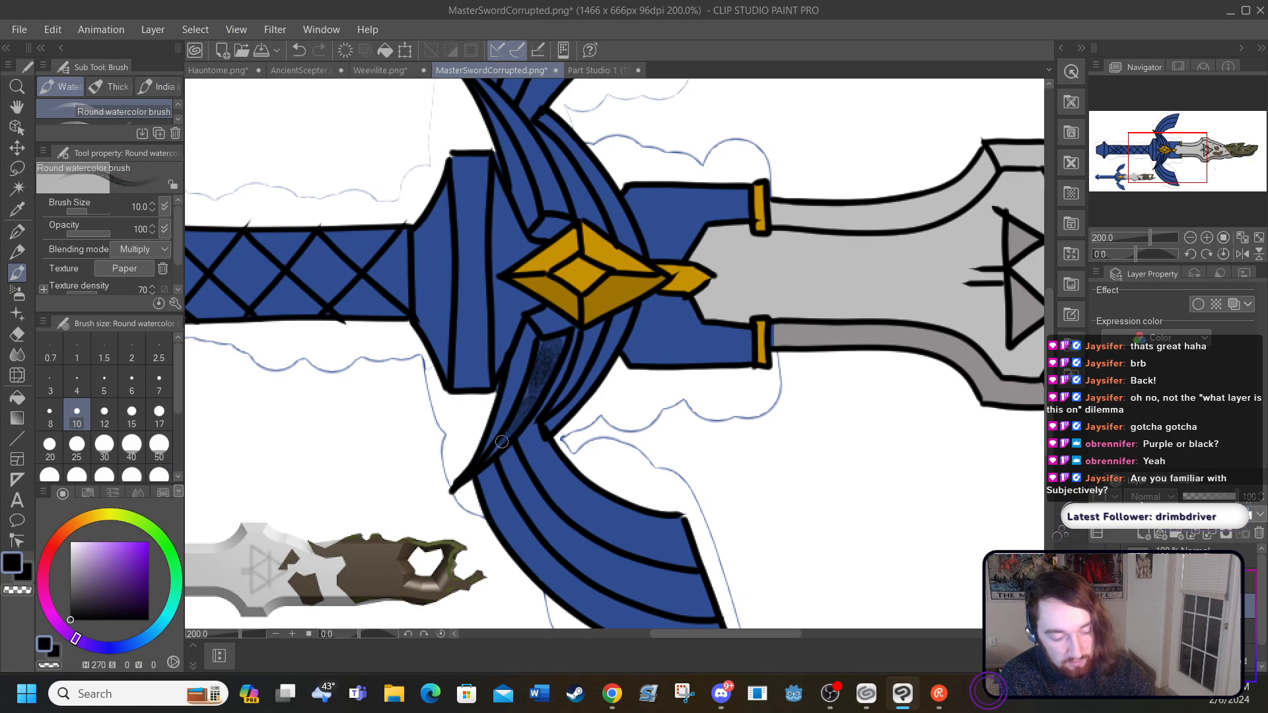
mouse_move(546, 190)
left_mouse_down()
mouse_move(531, 146)
mouse_move(563, 206)
mouse_move(496, 97)
left_mouse_up()
scroll(507, 177, "up", 2)
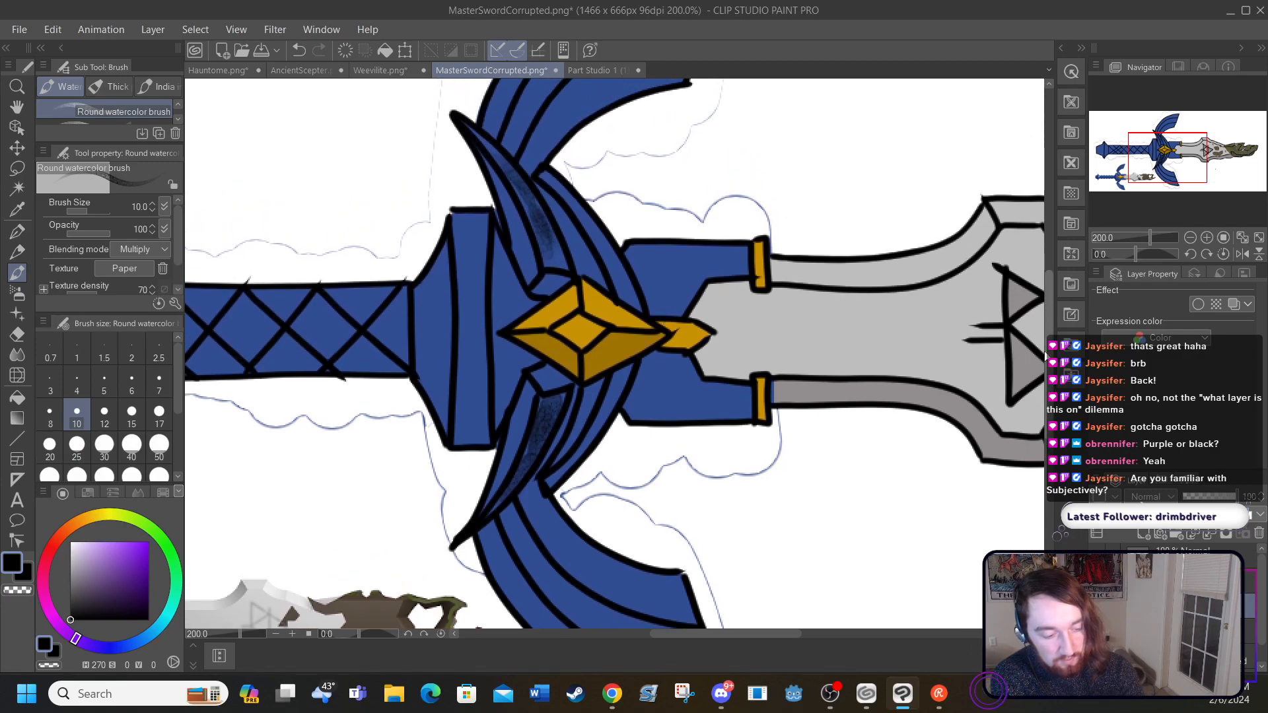
left_click_drag(503, 159, 478, 130)
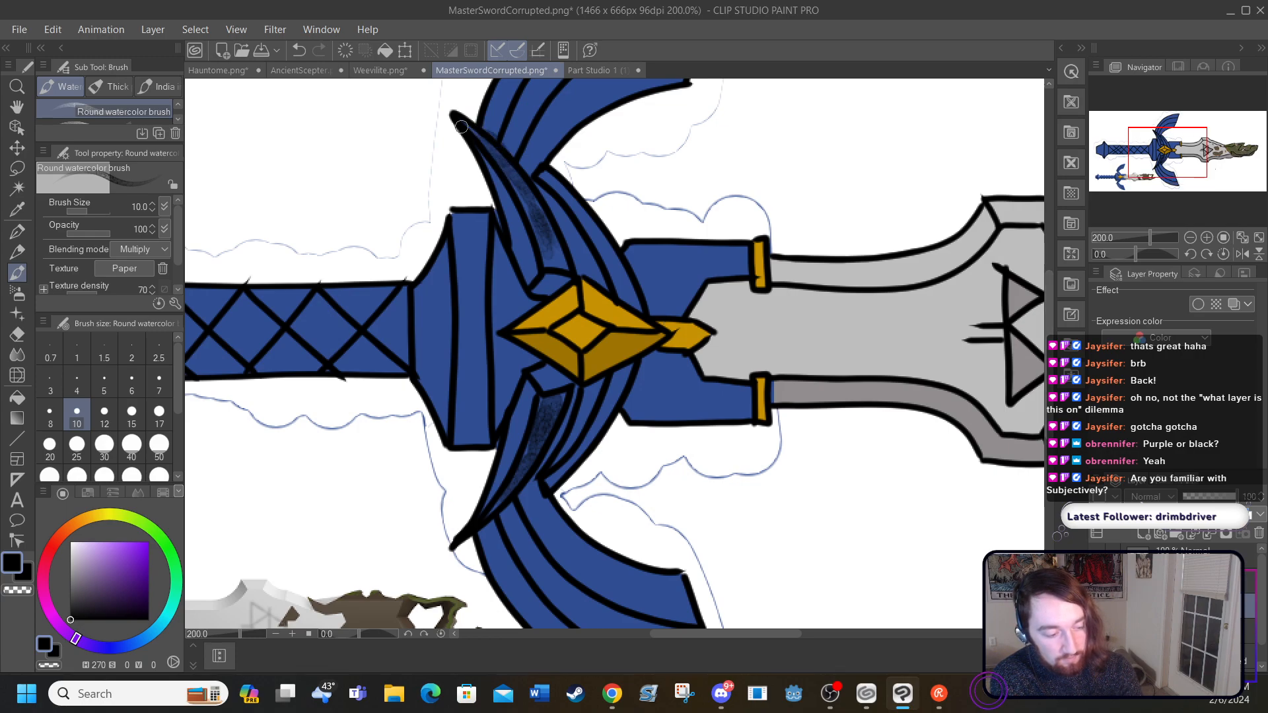
left_click(298, 51)
mouse_move(480, 137)
left_mouse_down()
mouse_move(528, 193)
mouse_move(557, 270)
left_mouse_up()
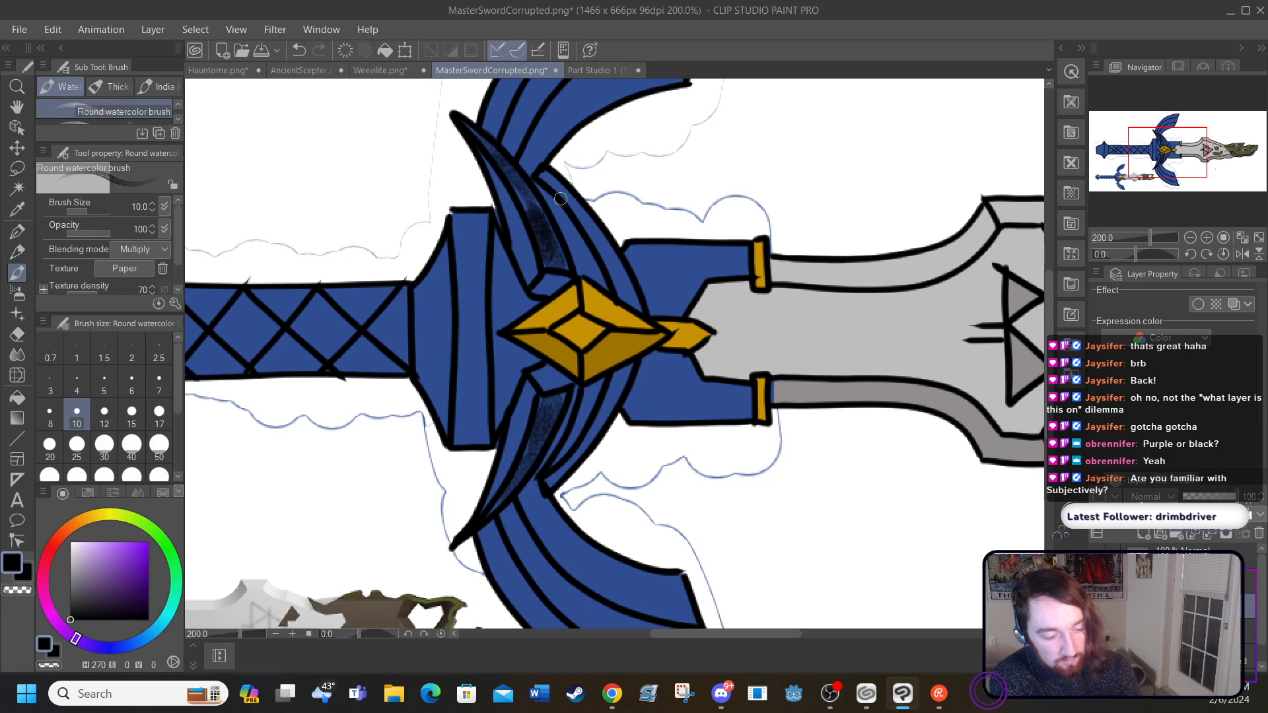
Step: Shade the next feathers of both crossguard wings, beside the gold gem, in black with the Round watercolor brush at size 10
left_click_drag(548, 177, 628, 290)
left_click_drag(549, 484, 606, 405)
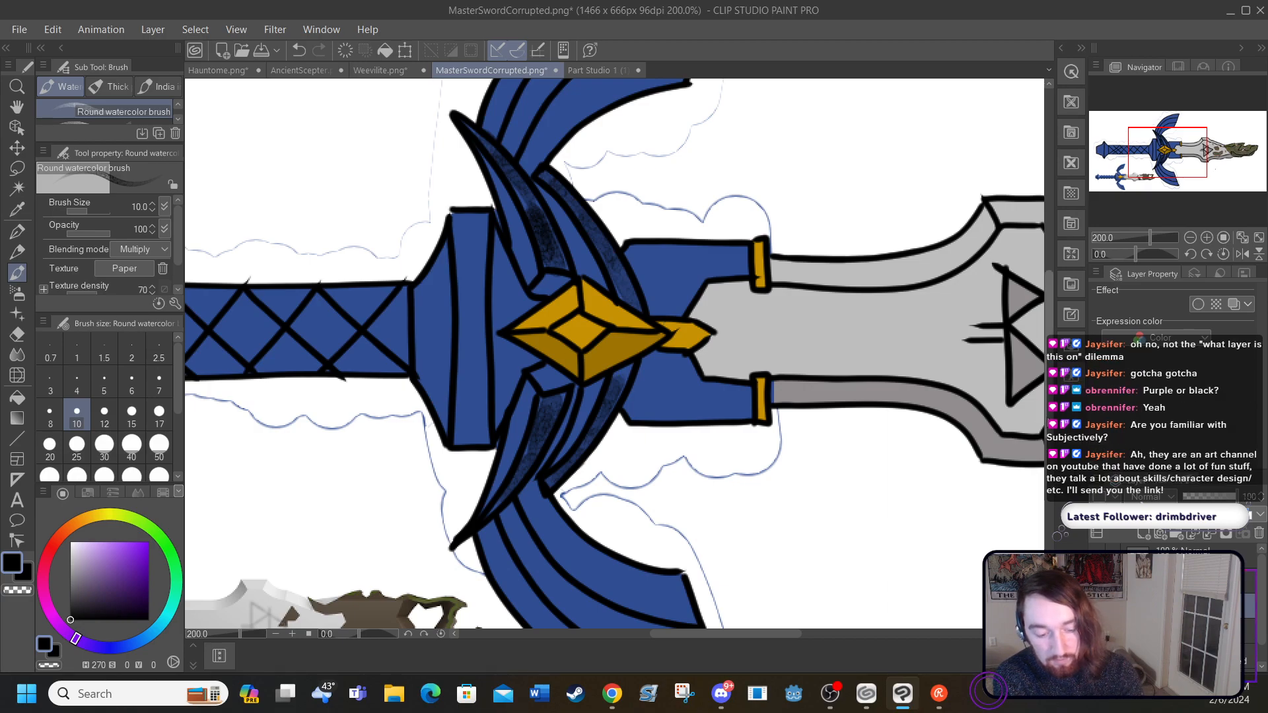
Step: Try shading the large upper wing's feather lines and outer edges in black with the Round watercolor brush
scroll(1040, 365, "up", 5)
scroll(1040, 367, "up", 1)
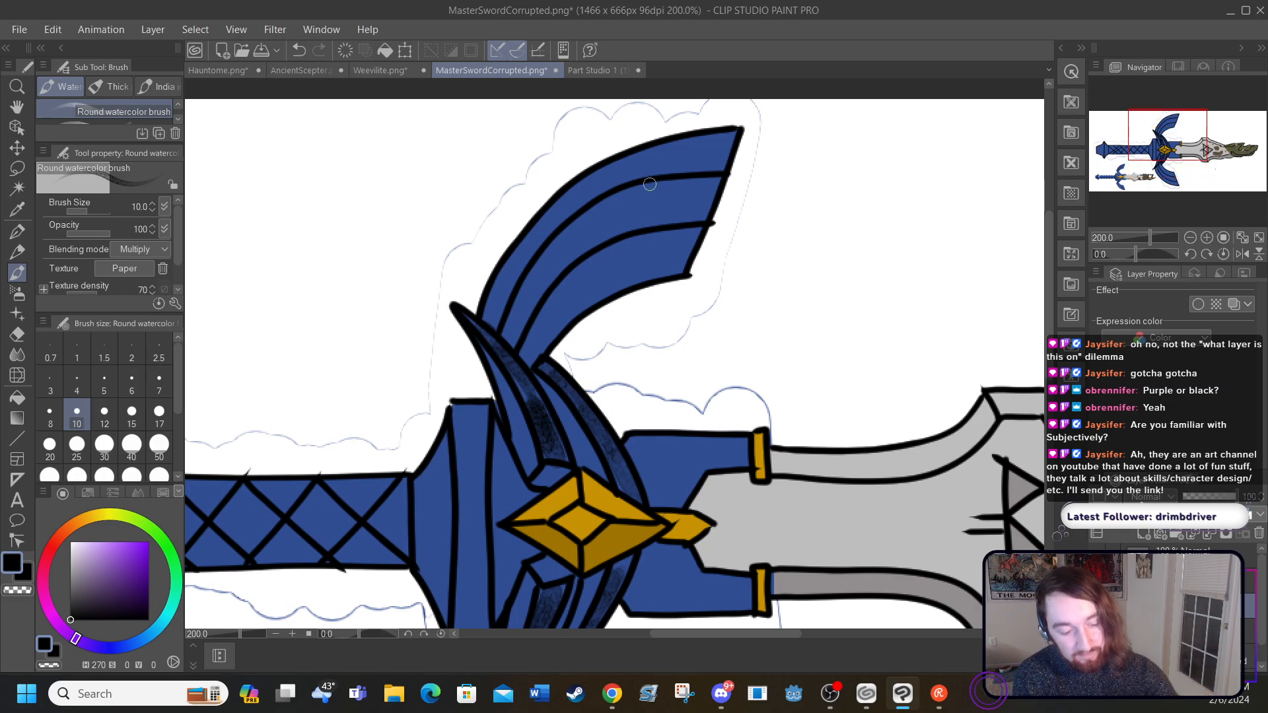
mouse_move(717, 179)
left_mouse_down()
mouse_move(583, 216)
mouse_move(553, 240)
mouse_move(502, 328)
mouse_move(547, 226)
mouse_move(539, 251)
mouse_move(575, 207)
mouse_move(638, 179)
mouse_move(622, 186)
mouse_move(729, 169)
left_mouse_up()
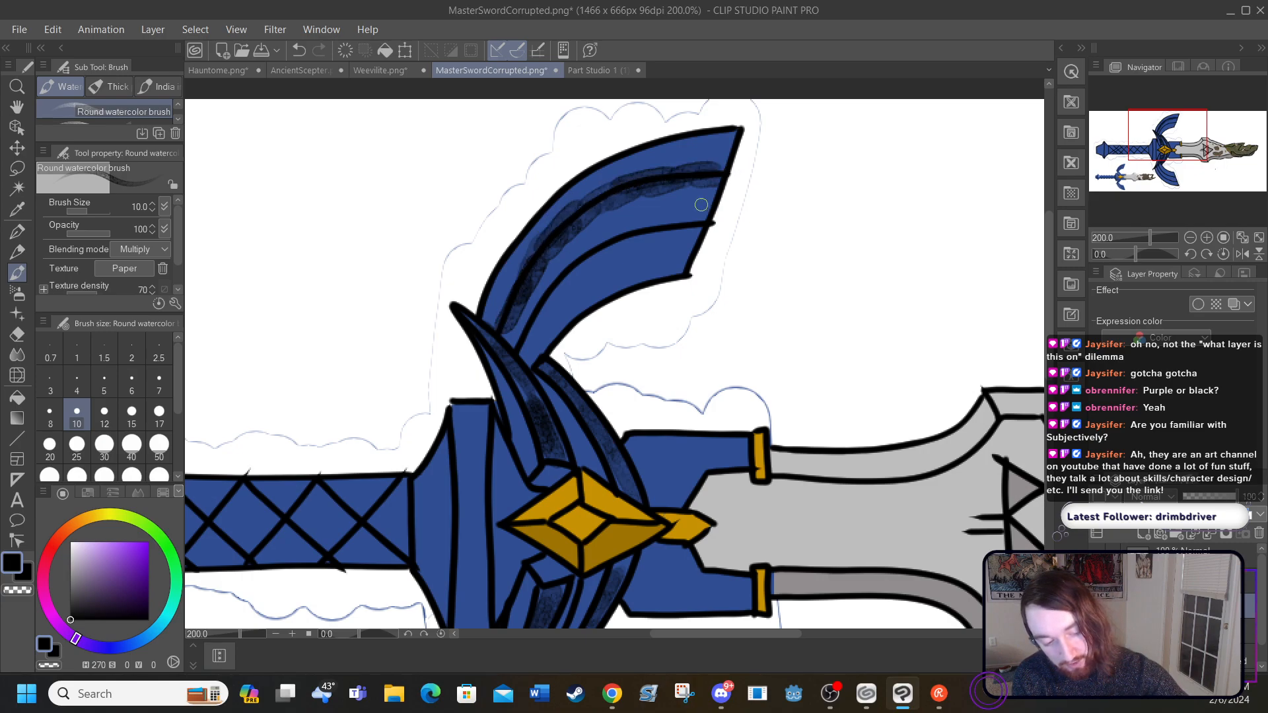
mouse_move(700, 220)
left_mouse_down()
mouse_move(588, 254)
mouse_move(525, 327)
mouse_move(569, 324)
mouse_move(690, 277)
left_mouse_up()
mouse_move(739, 130)
left_mouse_down()
mouse_move(582, 179)
mouse_move(535, 225)
mouse_move(485, 323)
left_mouse_up()
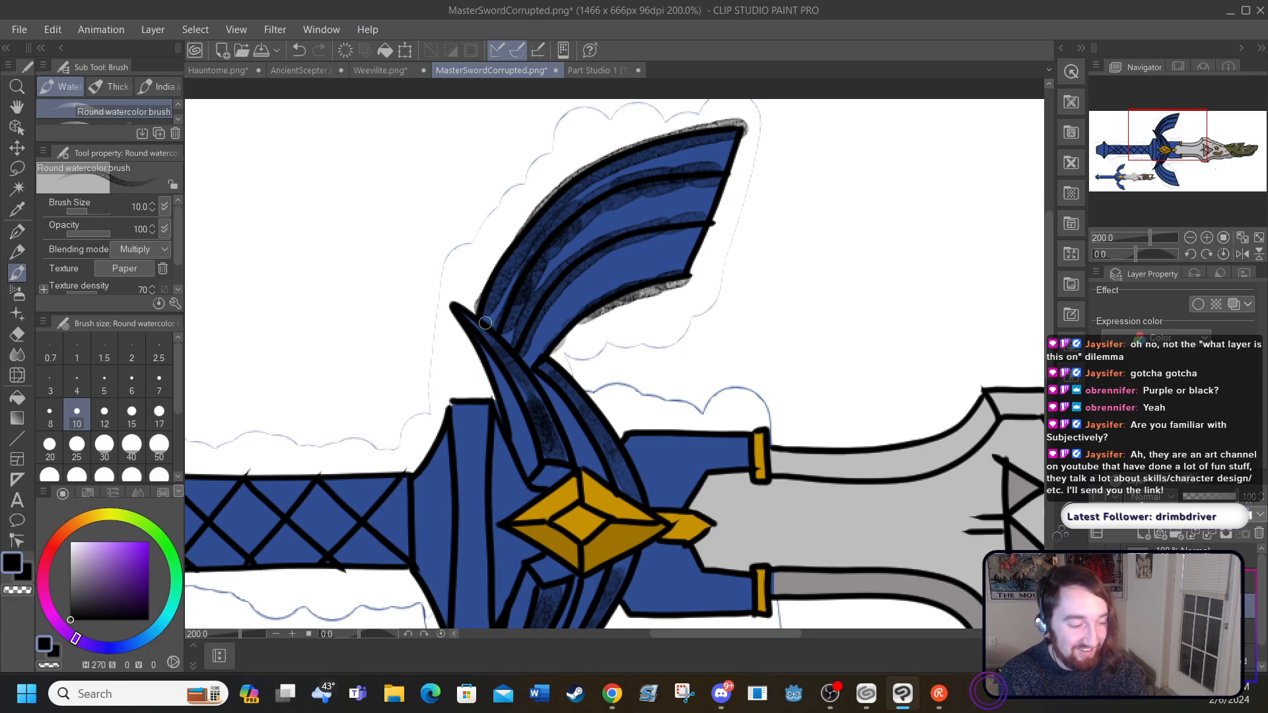
Step: Undo all the black shading strokes on the large upper wing
left_click(299, 50)
left_click(298, 50)
left_click(299, 49)
left_click(299, 50)
left_click(299, 50)
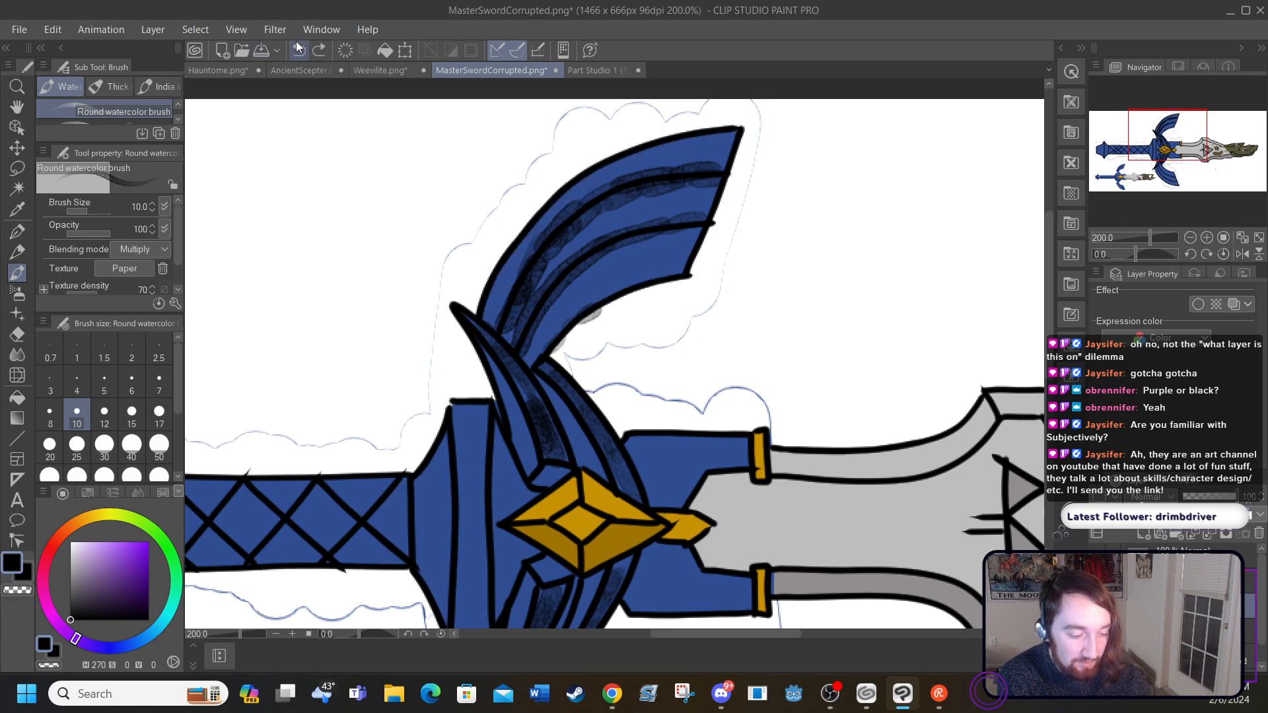
left_click(298, 50)
left_click(298, 49)
left_click(299, 50)
left_click(299, 49)
left_click(298, 49)
left_click(298, 50)
left_click(299, 50)
left_click(298, 49)
left_click(298, 50)
left_click(299, 50)
left_click(298, 50)
left_click(299, 49)
left_click(298, 49)
left_click(298, 50)
left_click(299, 49)
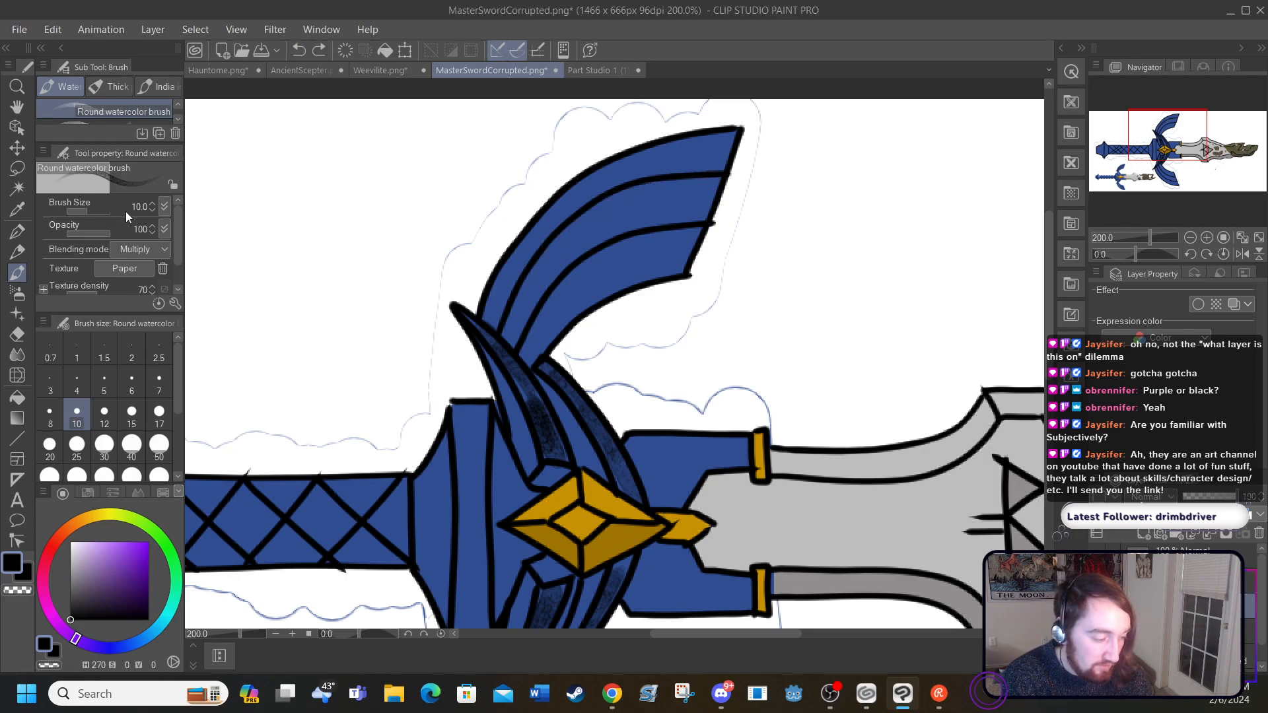
Step: Shade along the two inner feather lines of the large upper wing in black watercolor, redoing the first stroke
left_click_drag(179, 235, 177, 255)
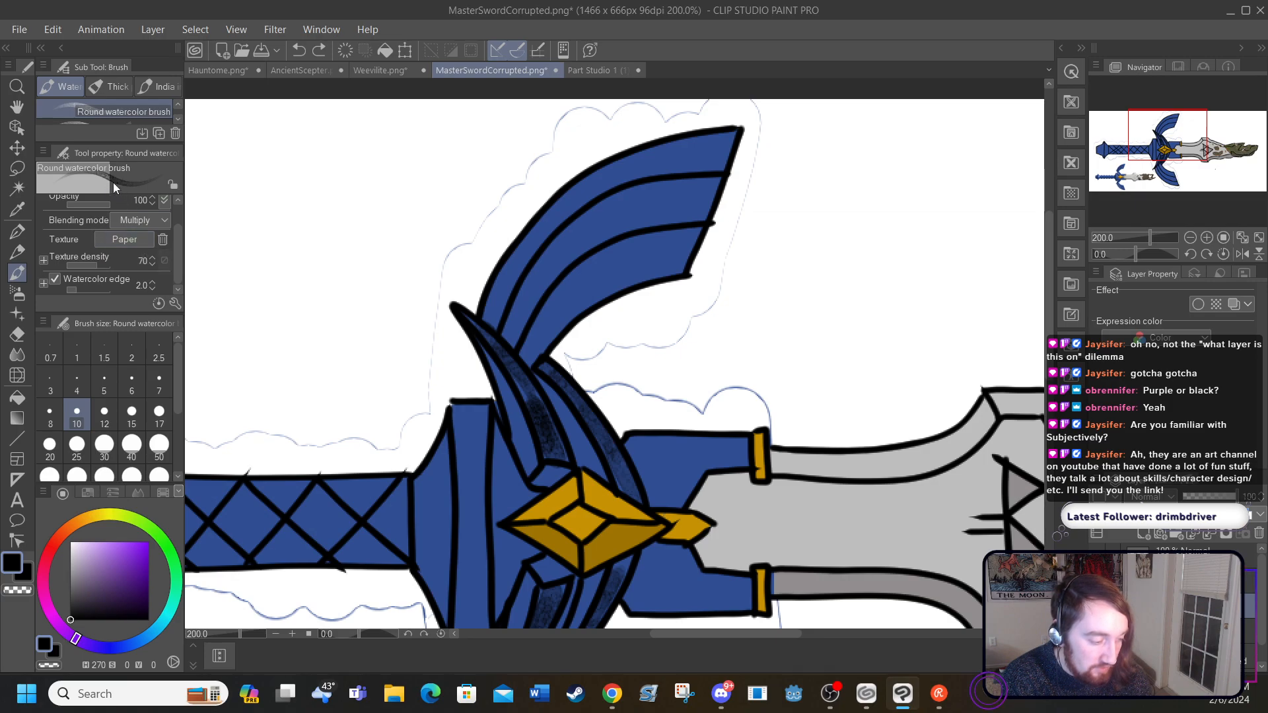
left_click_drag(177, 256, 157, 186)
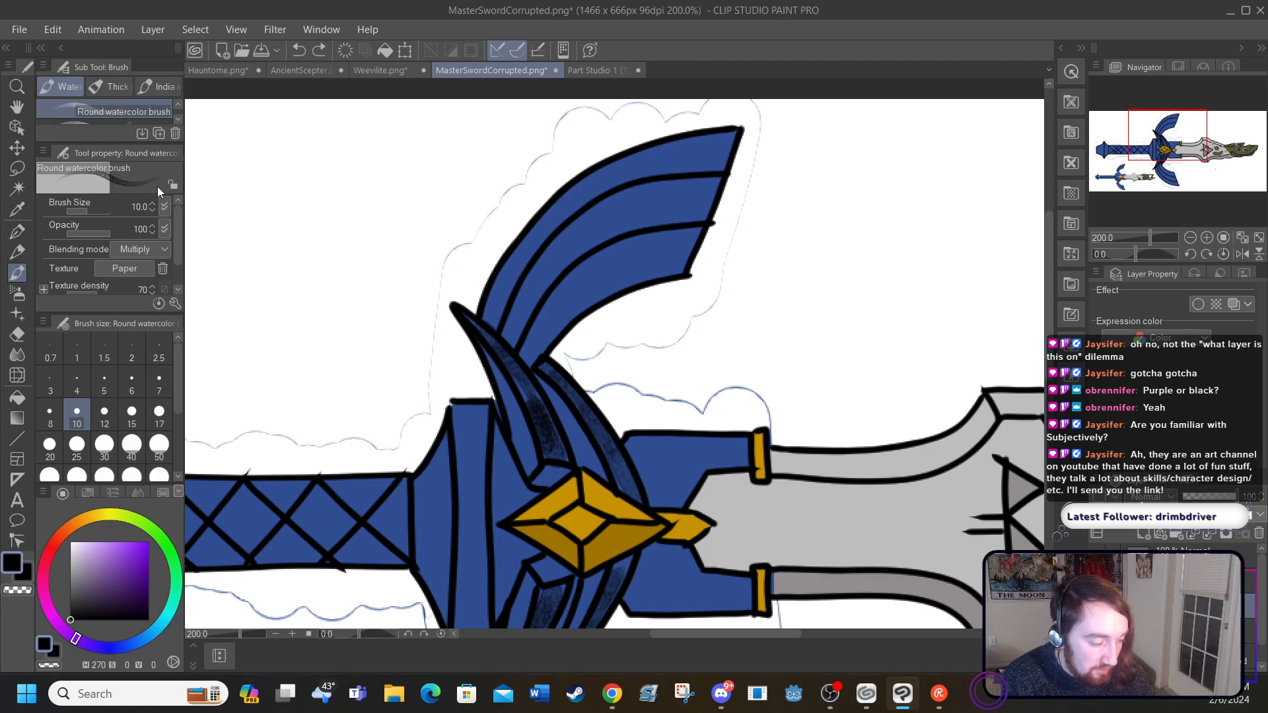
mouse_move(499, 328)
left_mouse_down()
mouse_move(567, 215)
mouse_move(594, 197)
mouse_move(681, 173)
mouse_move(733, 175)
left_mouse_up()
left_click(297, 50)
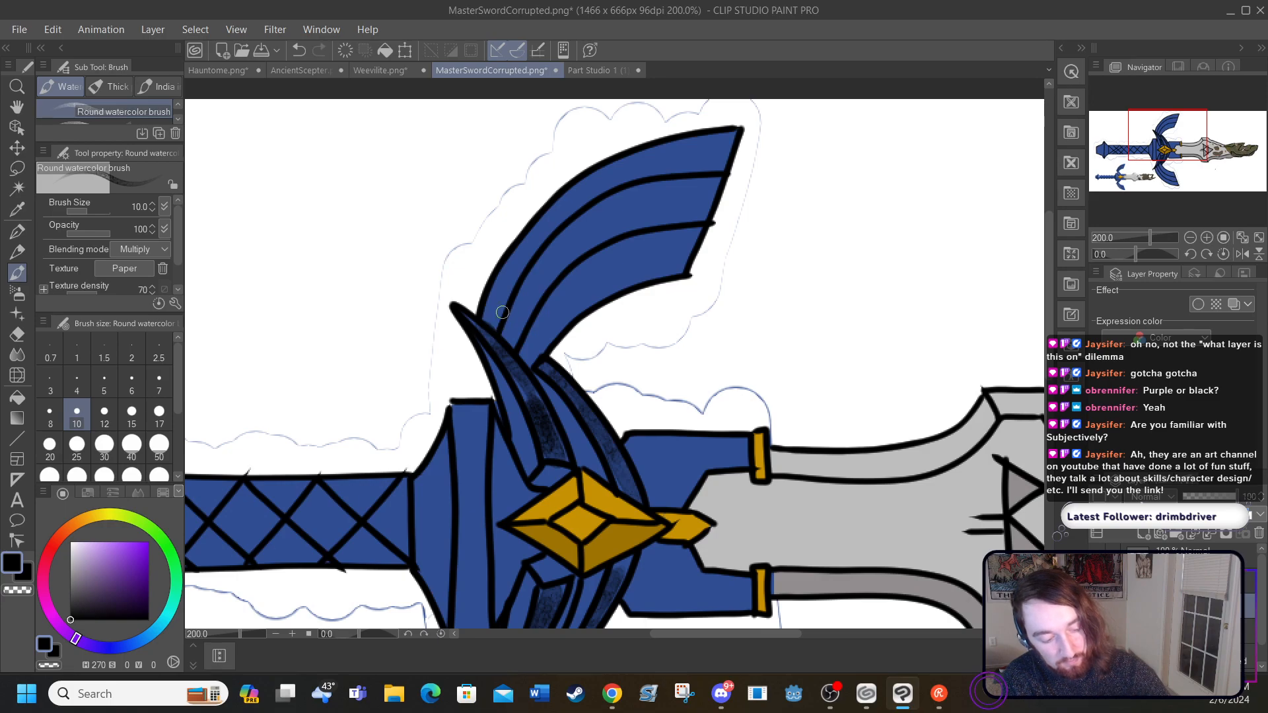
mouse_move(501, 316)
left_mouse_down()
mouse_move(591, 206)
mouse_move(712, 171)
mouse_move(703, 184)
left_mouse_up()
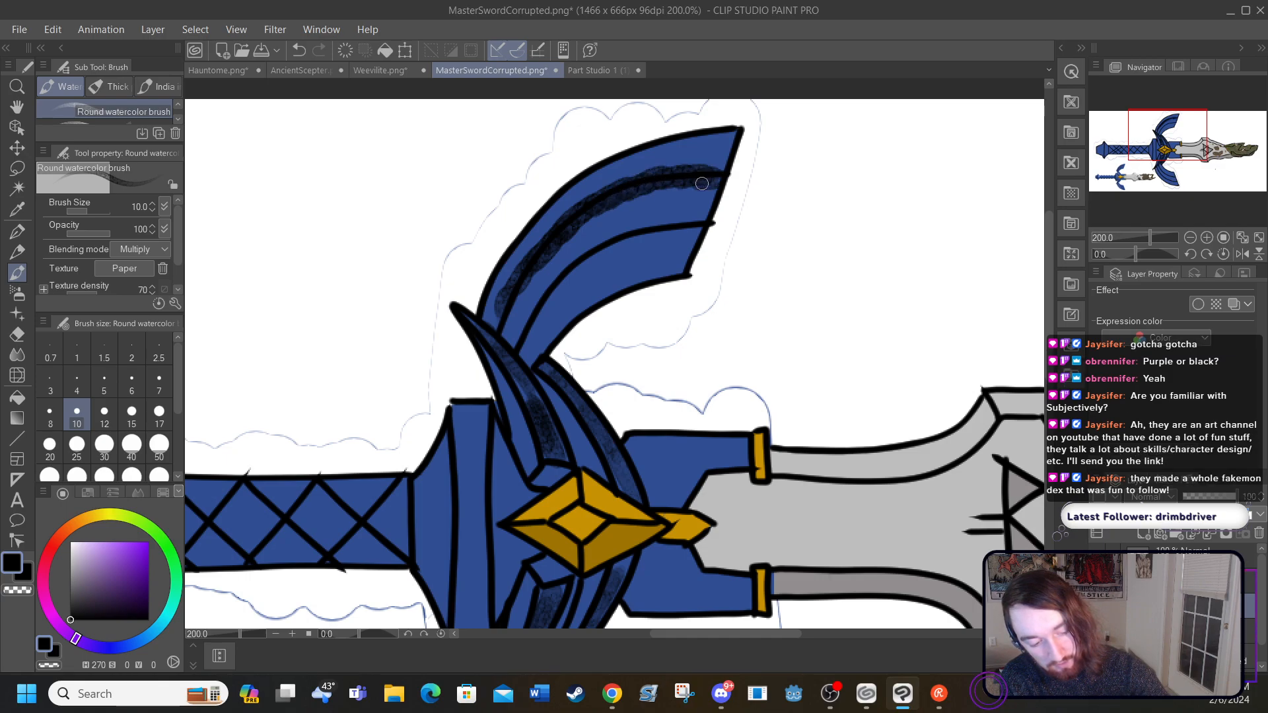
mouse_move(505, 308)
left_mouse_down()
mouse_move(499, 330)
mouse_move(521, 340)
mouse_move(611, 241)
mouse_move(703, 227)
left_mouse_up()
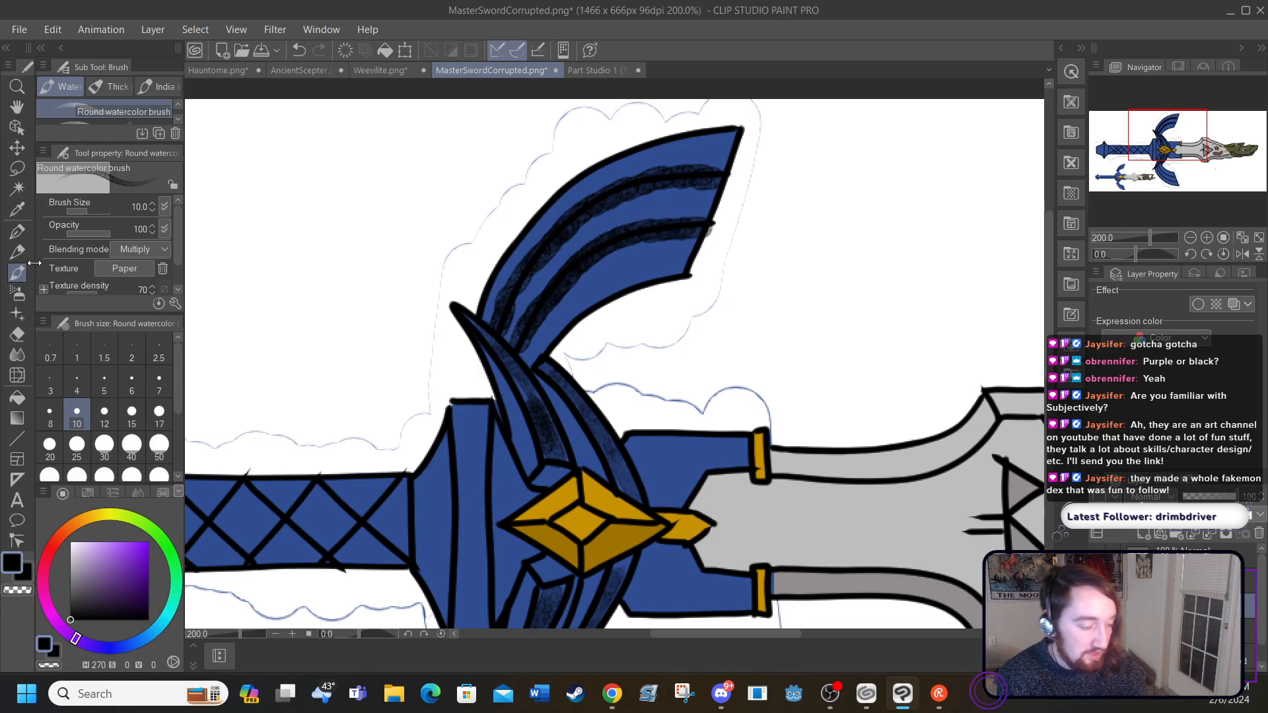
Step: Set the Blend tool's color stretch to 14 and try smoothing the upper wing's black shading at size 25
left_click(18, 354)
mouse_move(489, 308)
left_mouse_down()
mouse_move(511, 320)
mouse_move(499, 310)
mouse_move(507, 285)
mouse_move(564, 305)
mouse_move(616, 277)
mouse_move(598, 138)
left_mouse_up()
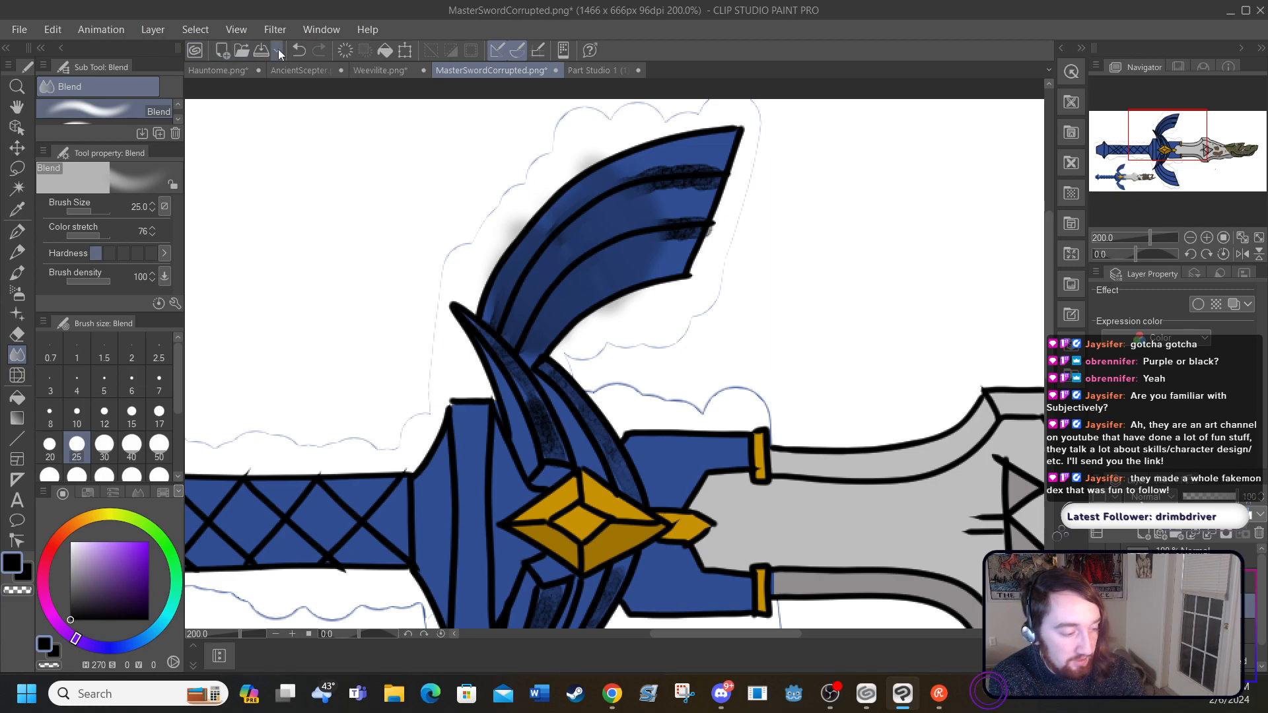
left_click(299, 51)
left_click(299, 50)
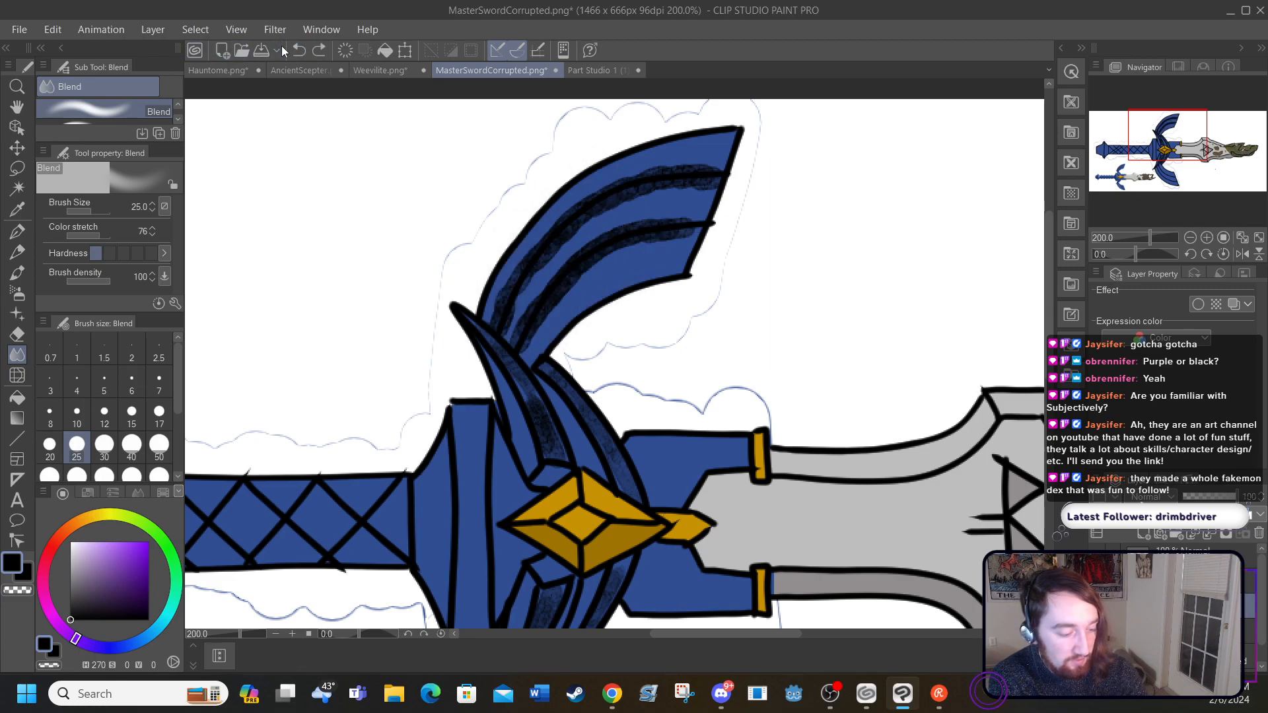
left_click(319, 50)
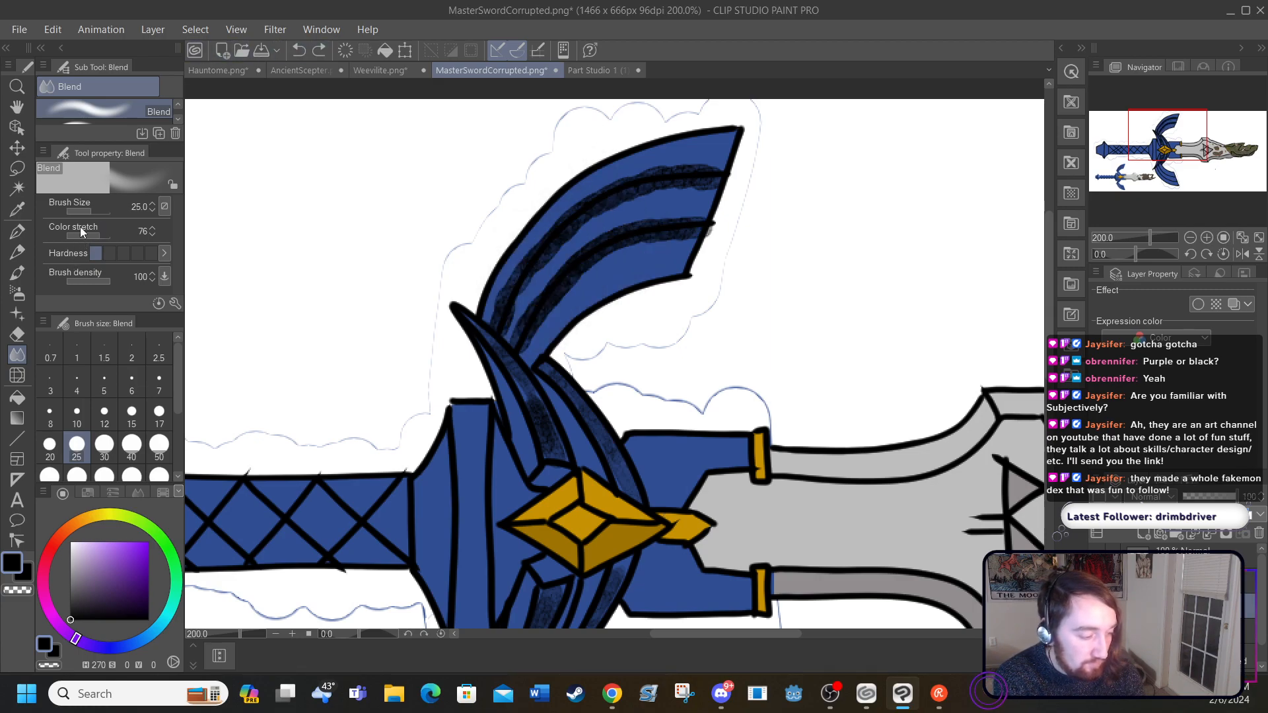
left_click_drag(95, 235, 72, 235)
mouse_move(493, 298)
left_mouse_down()
mouse_move(524, 298)
mouse_move(474, 200)
left_mouse_up()
left_click(299, 51)
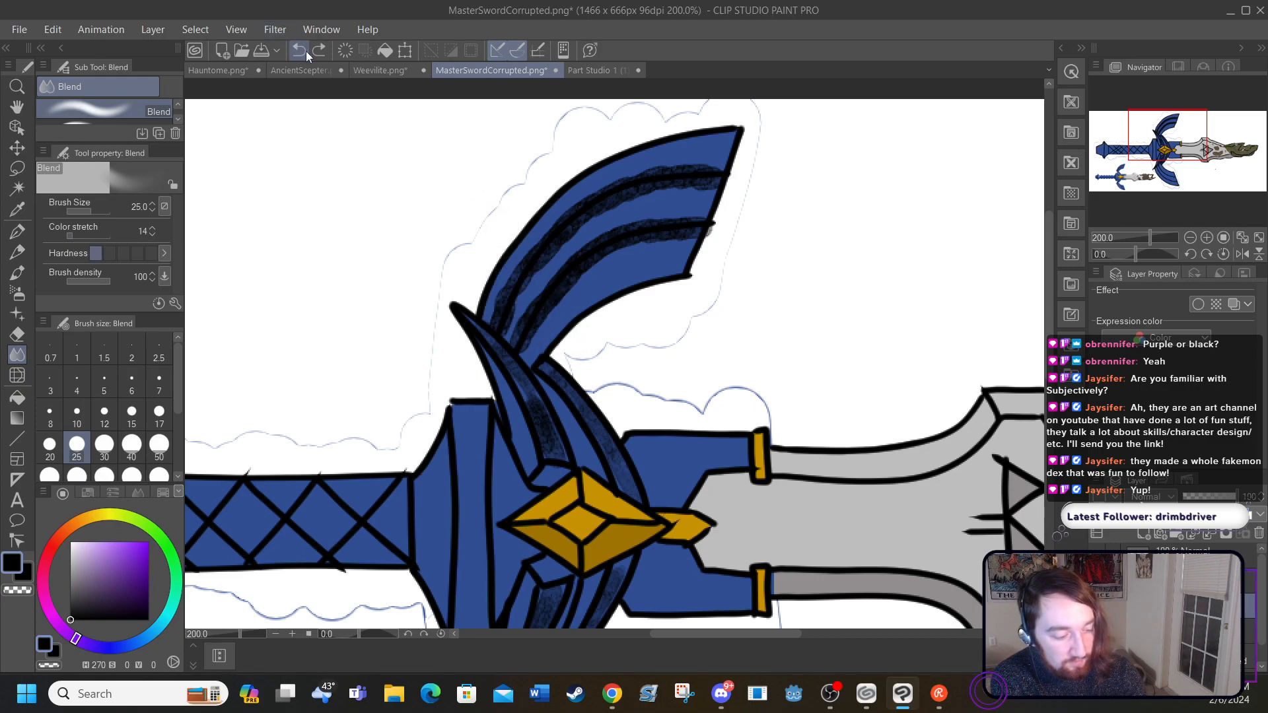
mouse_move(710, 161)
left_mouse_down()
mouse_move(589, 207)
mouse_move(573, 221)
mouse_move(600, 203)
mouse_move(529, 285)
mouse_move(553, 240)
mouse_move(503, 330)
mouse_move(507, 309)
mouse_move(521, 275)
mouse_move(534, 279)
mouse_move(528, 339)
mouse_move(611, 250)
mouse_move(675, 230)
mouse_move(608, 247)
mouse_move(685, 214)
mouse_move(705, 171)
mouse_move(573, 233)
mouse_move(617, 205)
mouse_move(538, 272)
mouse_move(506, 322)
mouse_move(515, 336)
mouse_move(500, 346)
mouse_move(468, 328)
mouse_move(533, 417)
mouse_move(527, 399)
mouse_move(542, 447)
mouse_move(516, 371)
mouse_move(554, 449)
mouse_move(558, 379)
mouse_move(636, 487)
mouse_move(570, 410)
left_mouse_up()
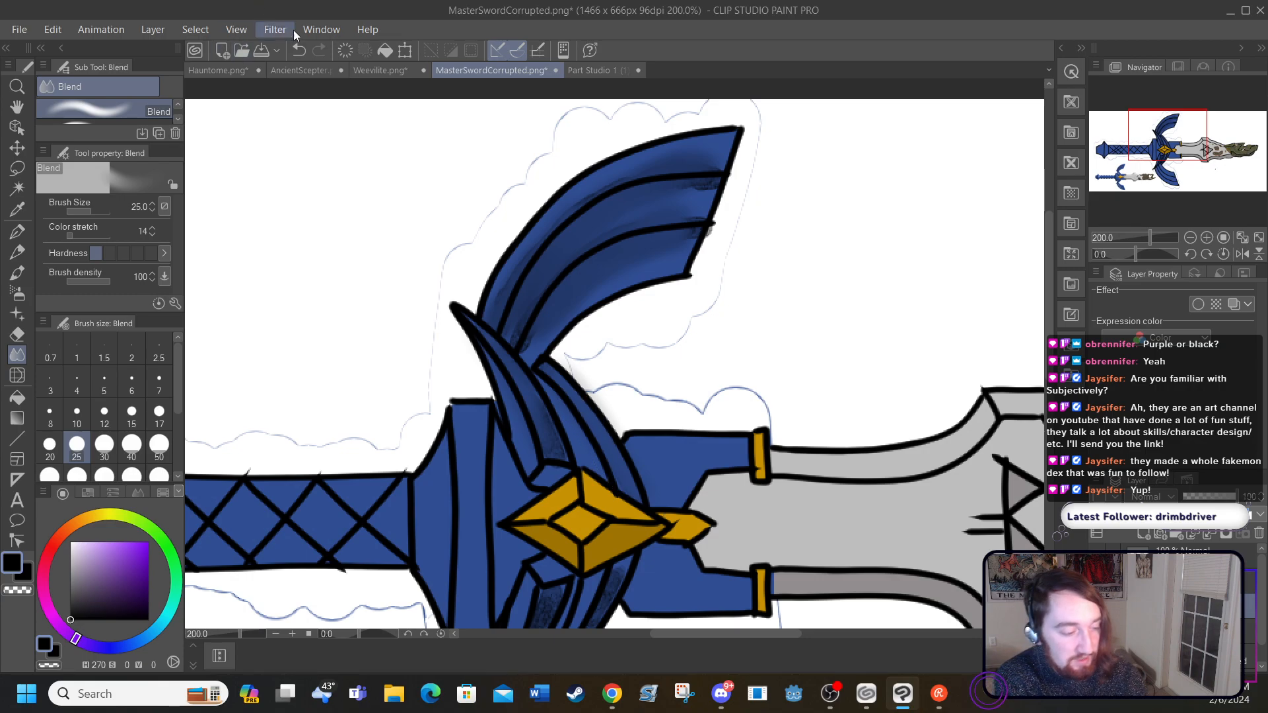
Step: Undo the blending strokes and clear the black shading off the large upper wing with the Hard eraser at size 40
left_click(299, 50)
left_click(299, 50)
left_click(299, 50)
left_click(299, 50)
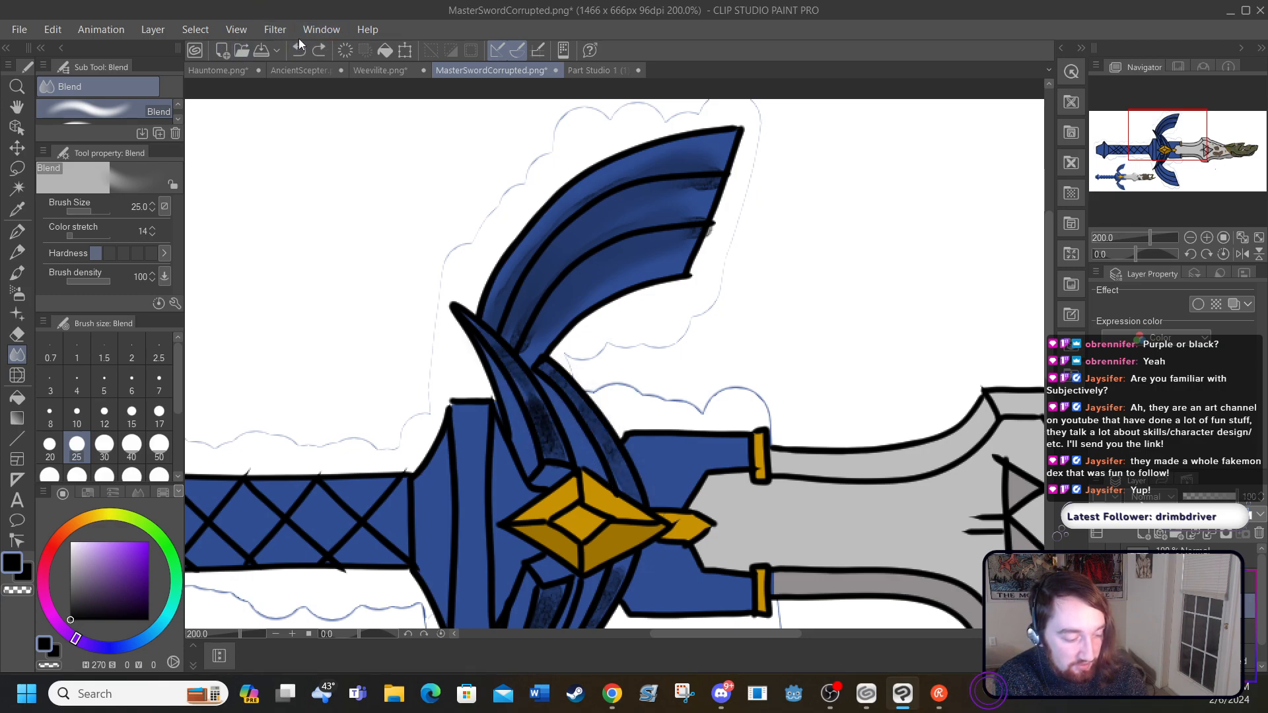
left_click(299, 50)
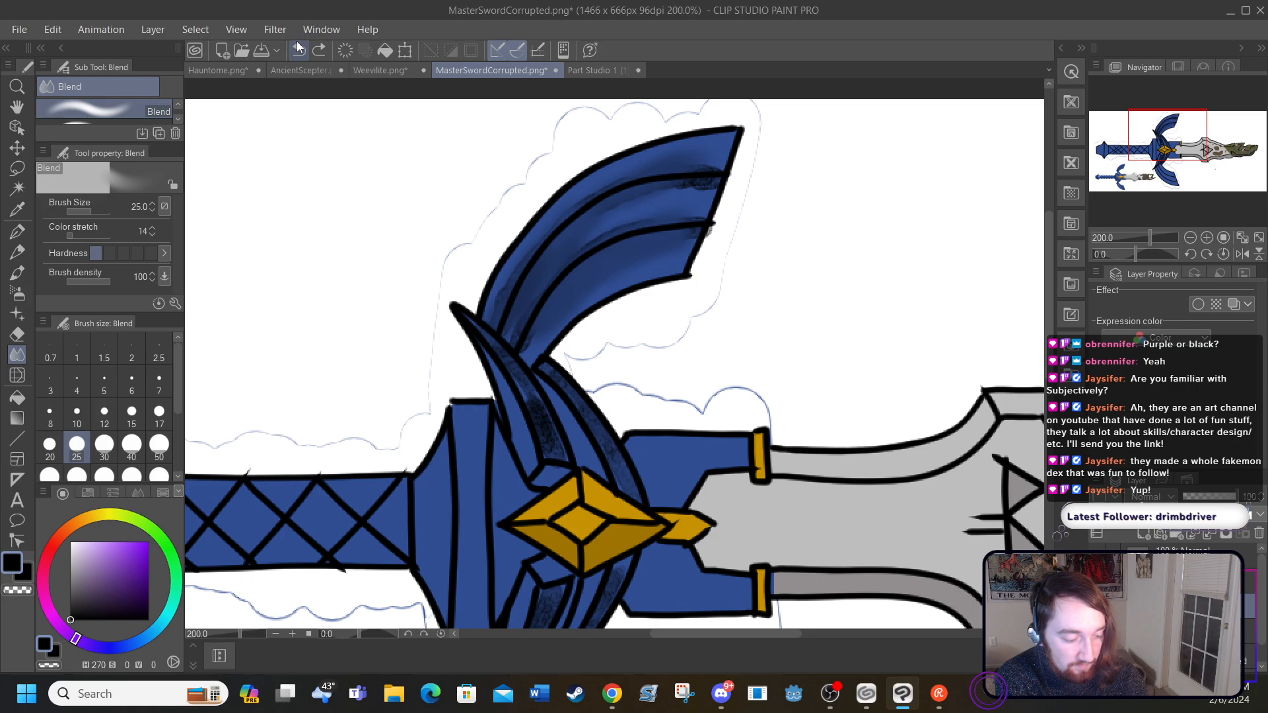
left_click(300, 50)
left_click(299, 51)
left_click(300, 50)
left_click(299, 50)
left_click(299, 51)
left_click(299, 50)
left_click(299, 50)
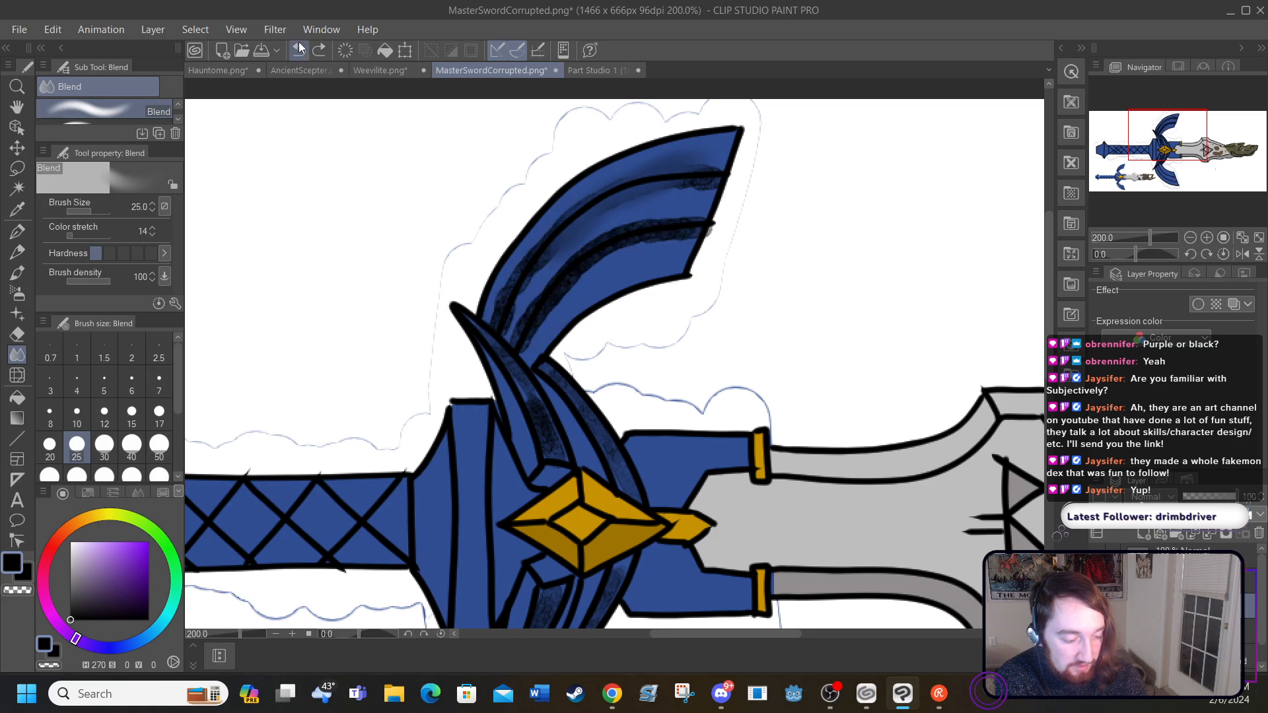
left_click(299, 51)
left_click(299, 50)
left_click(299, 50)
left_click(300, 50)
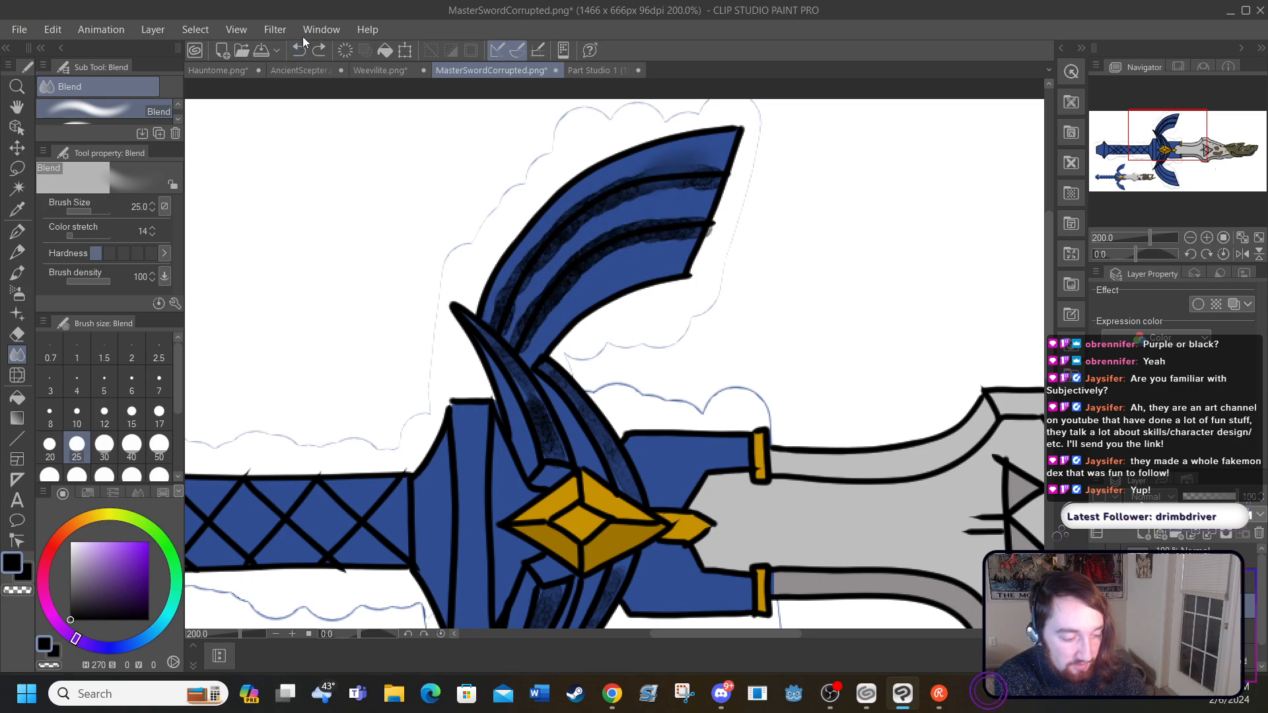
left_click(18, 339)
mouse_move(527, 293)
left_mouse_down()
mouse_move(562, 295)
mouse_move(535, 231)
mouse_move(615, 244)
mouse_move(652, 163)
mouse_move(704, 153)
mouse_move(720, 130)
left_mouse_up()
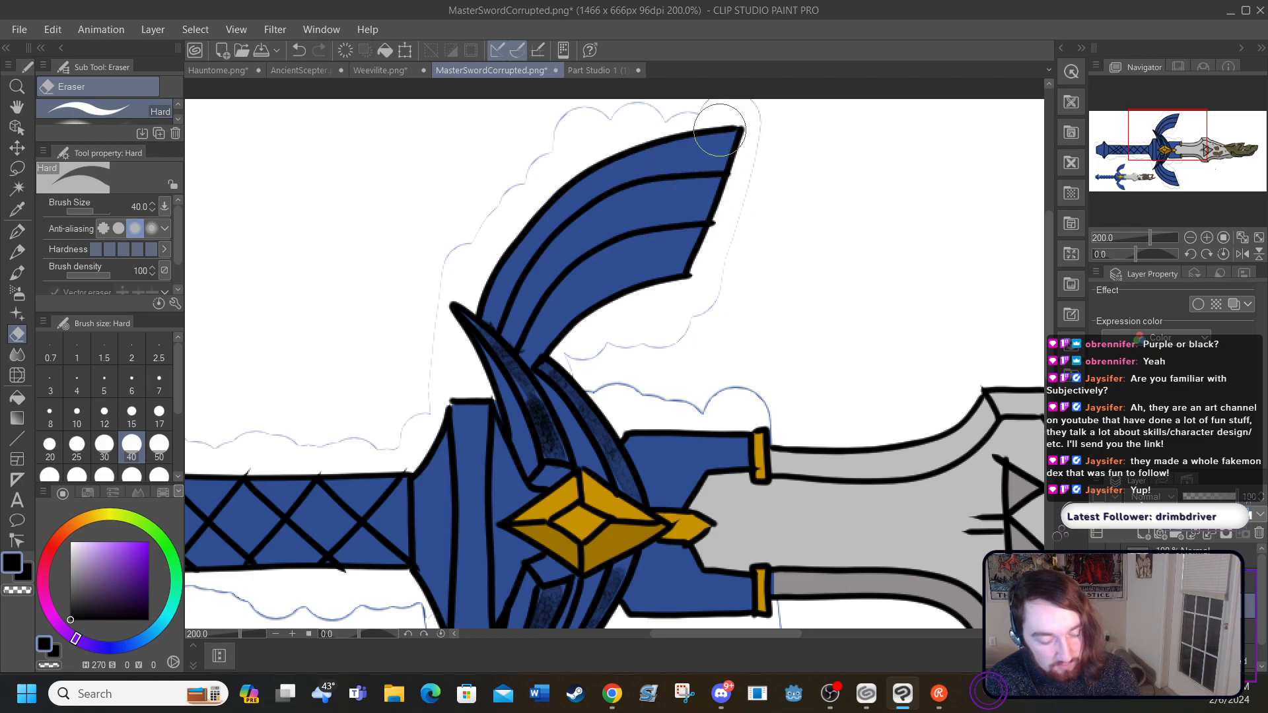
Step: Shade the lower edge of the blue blade collar in black with the Round watercolor brush at size 10
left_click_drag(1049, 367, 1055, 428)
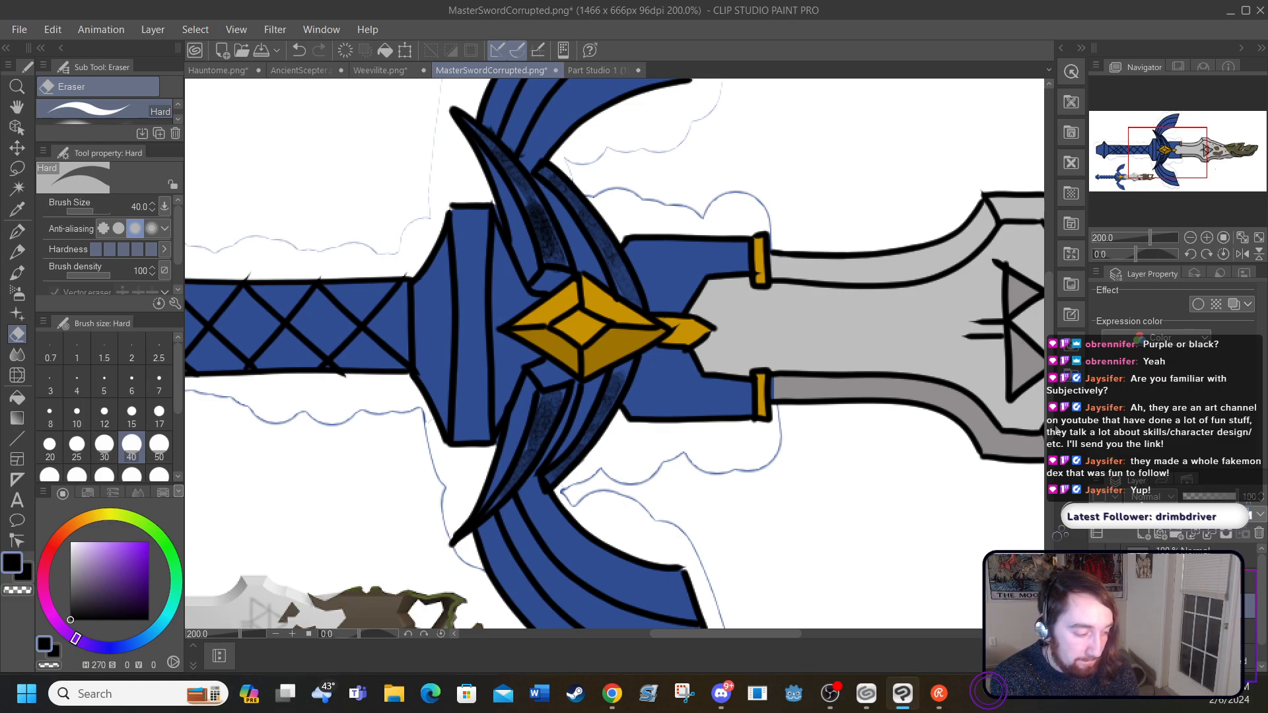
key("b")
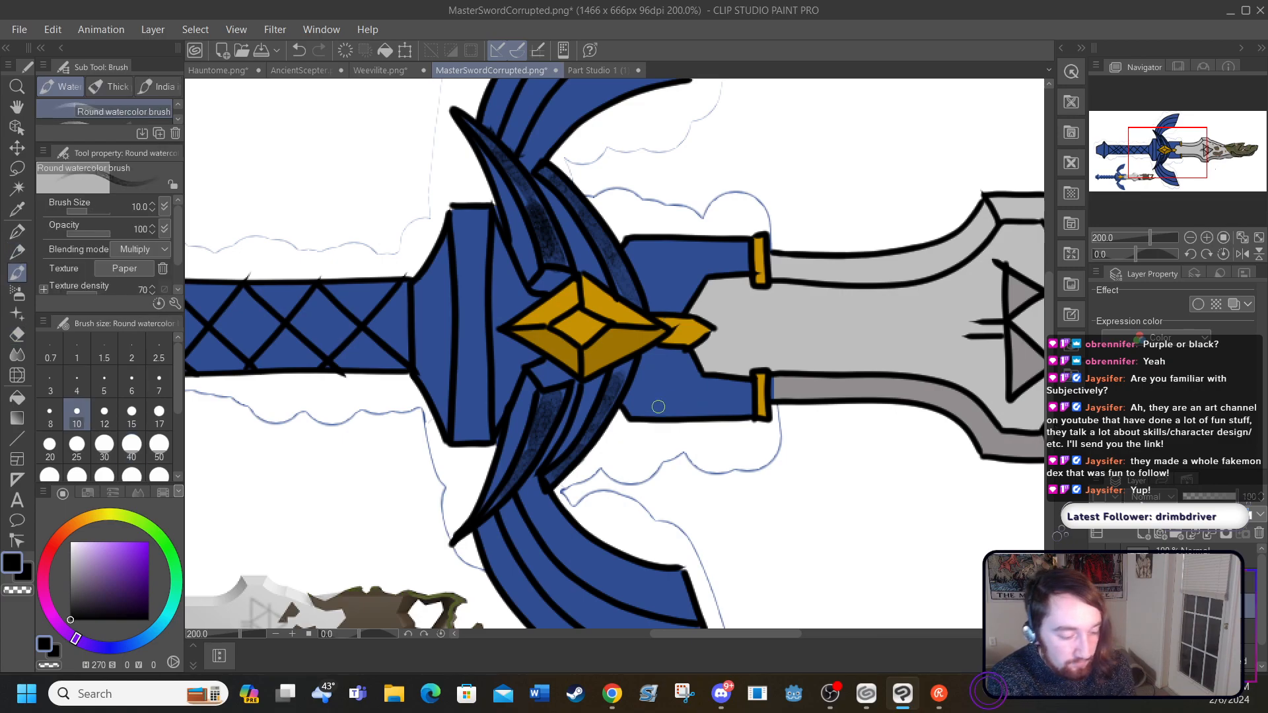
mouse_move(636, 417)
left_mouse_down()
mouse_move(740, 411)
mouse_move(713, 410)
left_mouse_up()
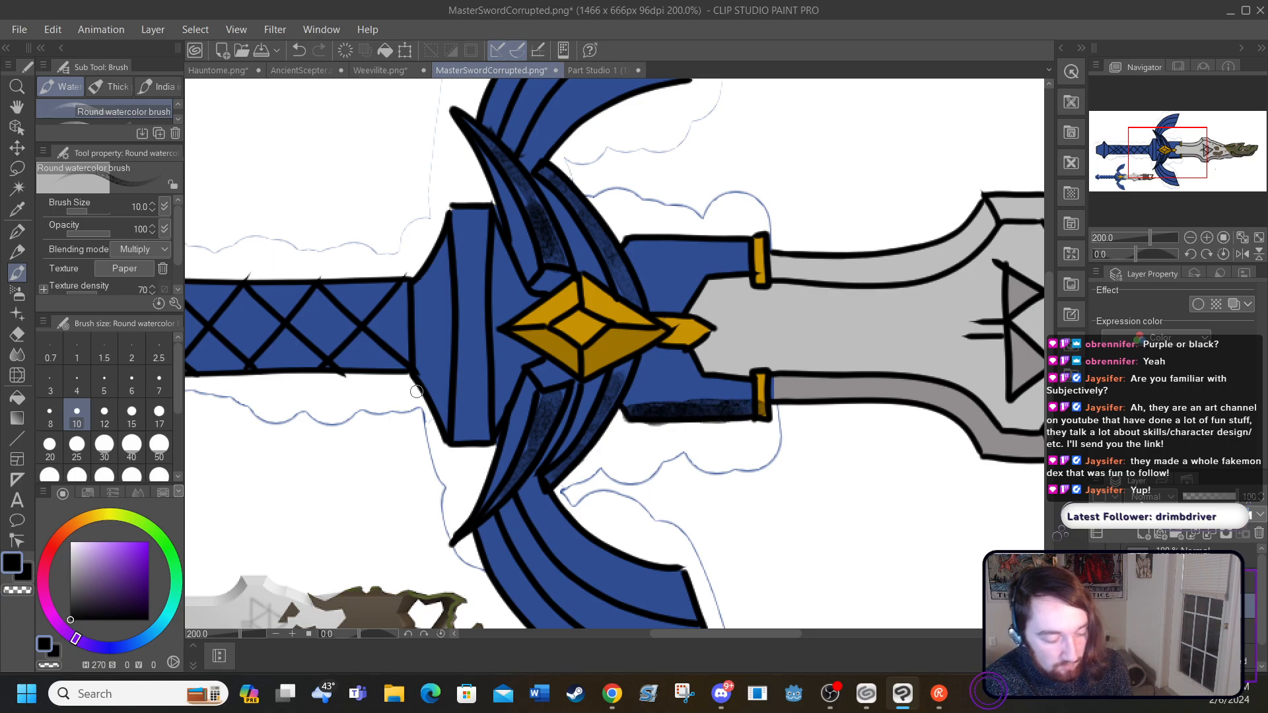
Step: Shade the lower edges of the grip, guard base and pommel in black watercolor, redoing the stray strokes on the pommel
left_click_drag(668, 630, 593, 632)
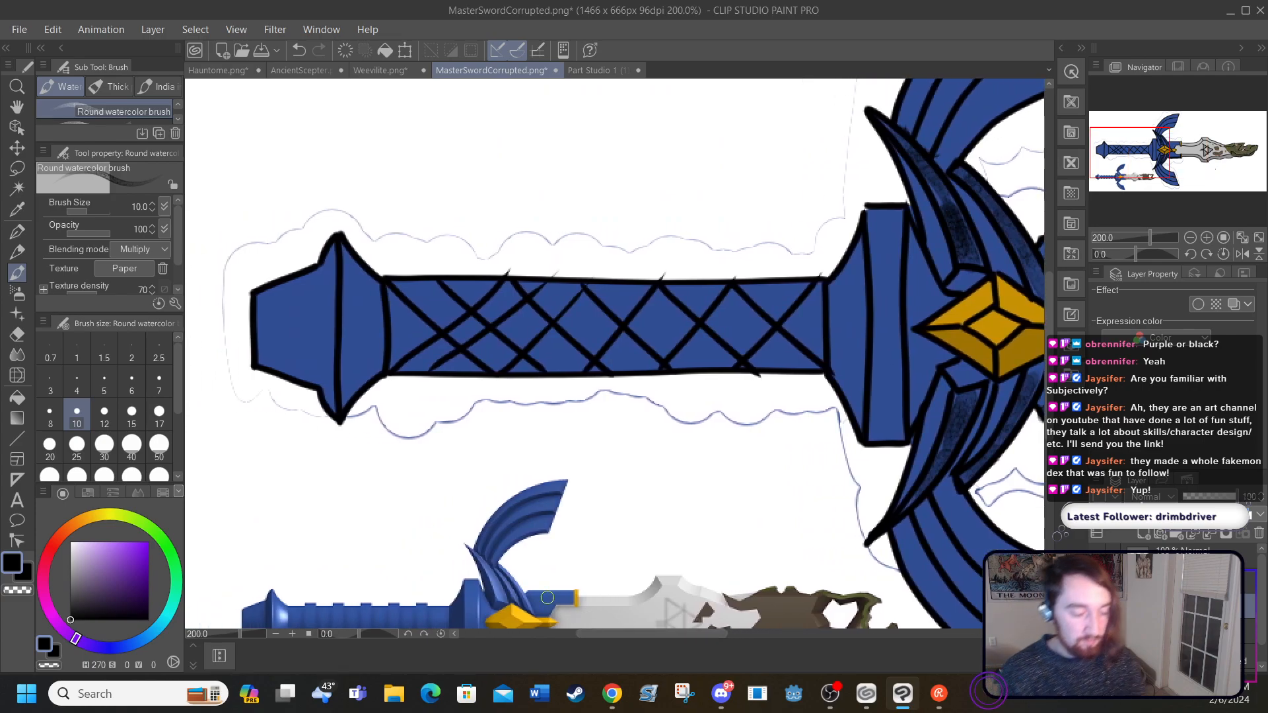
mouse_move(408, 364)
left_mouse_down()
mouse_move(509, 379)
mouse_move(425, 367)
mouse_move(801, 365)
mouse_move(751, 364)
mouse_move(817, 363)
mouse_move(805, 359)
mouse_move(830, 351)
mouse_move(858, 418)
mouse_move(845, 366)
left_mouse_up()
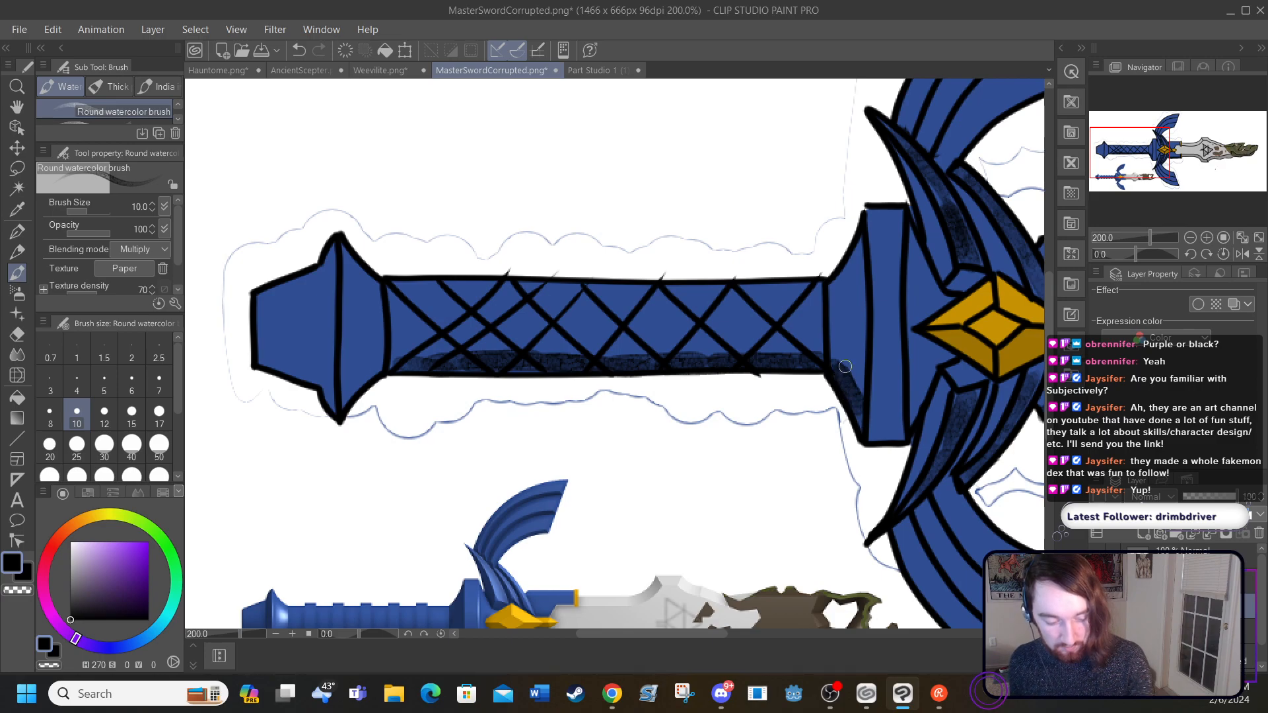
mouse_move(901, 435)
left_mouse_down()
mouse_move(871, 434)
mouse_move(879, 420)
left_mouse_up()
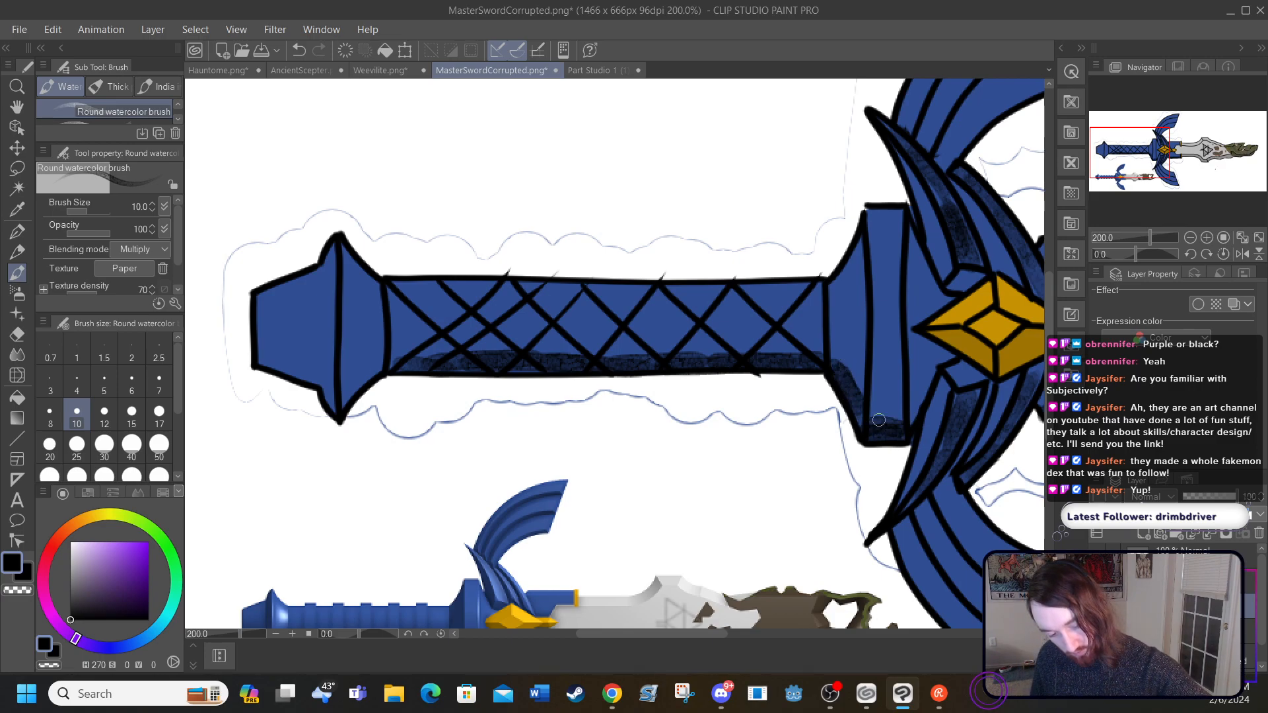
mouse_move(358, 390)
left_mouse_down()
mouse_move(327, 410)
mouse_move(337, 403)
mouse_move(300, 386)
mouse_move(321, 376)
mouse_move(254, 362)
mouse_move(333, 390)
left_mouse_up()
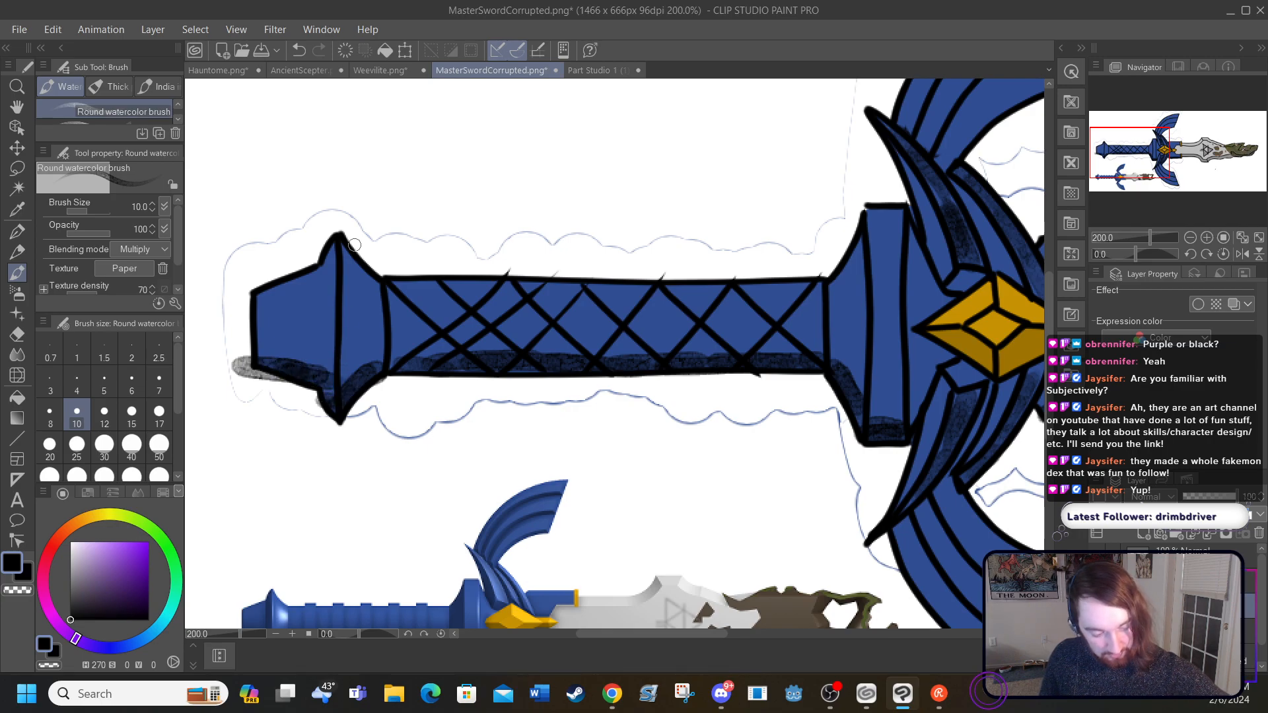
key("ctrl+z")
key("ctrl+z")
key("ctrl+z")
key("ctrl+z")
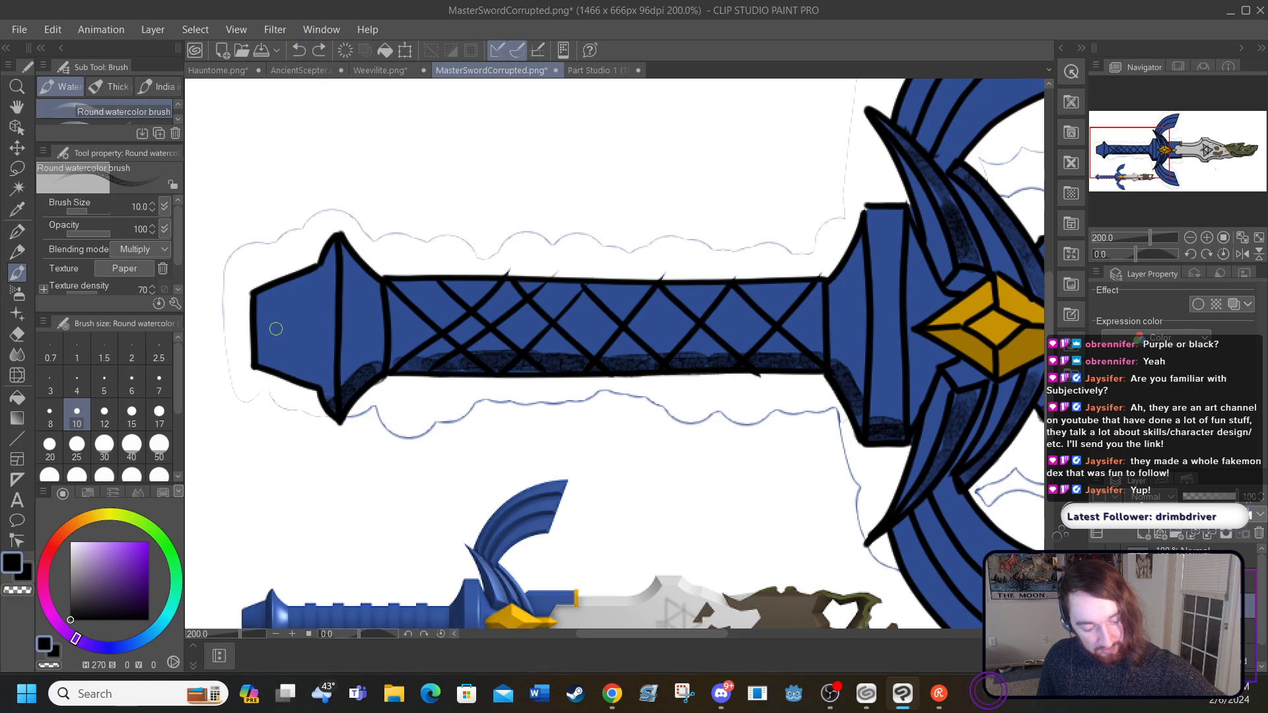
mouse_move(262, 360)
left_mouse_down()
mouse_move(317, 369)
mouse_move(331, 390)
mouse_move(362, 377)
left_mouse_up()
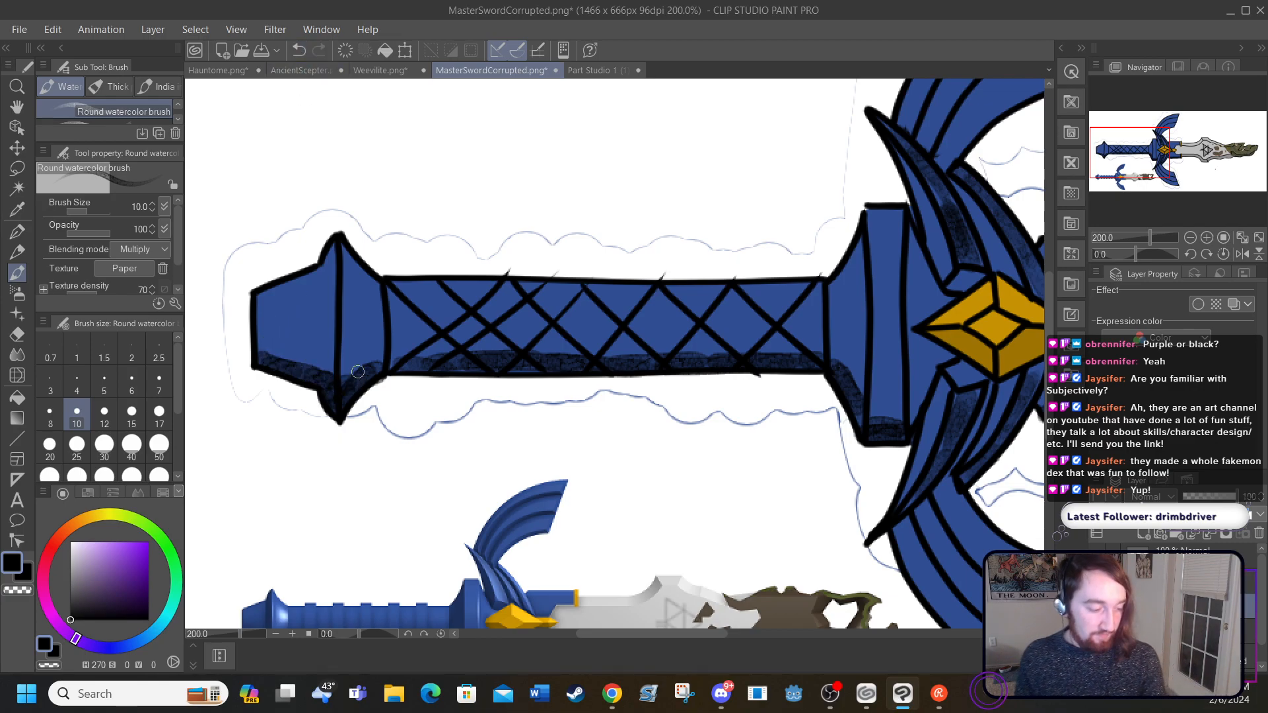
Step: Smooth the black shading along the grip, guard base and pommel with the Blend tool at size 25
left_click(17, 355)
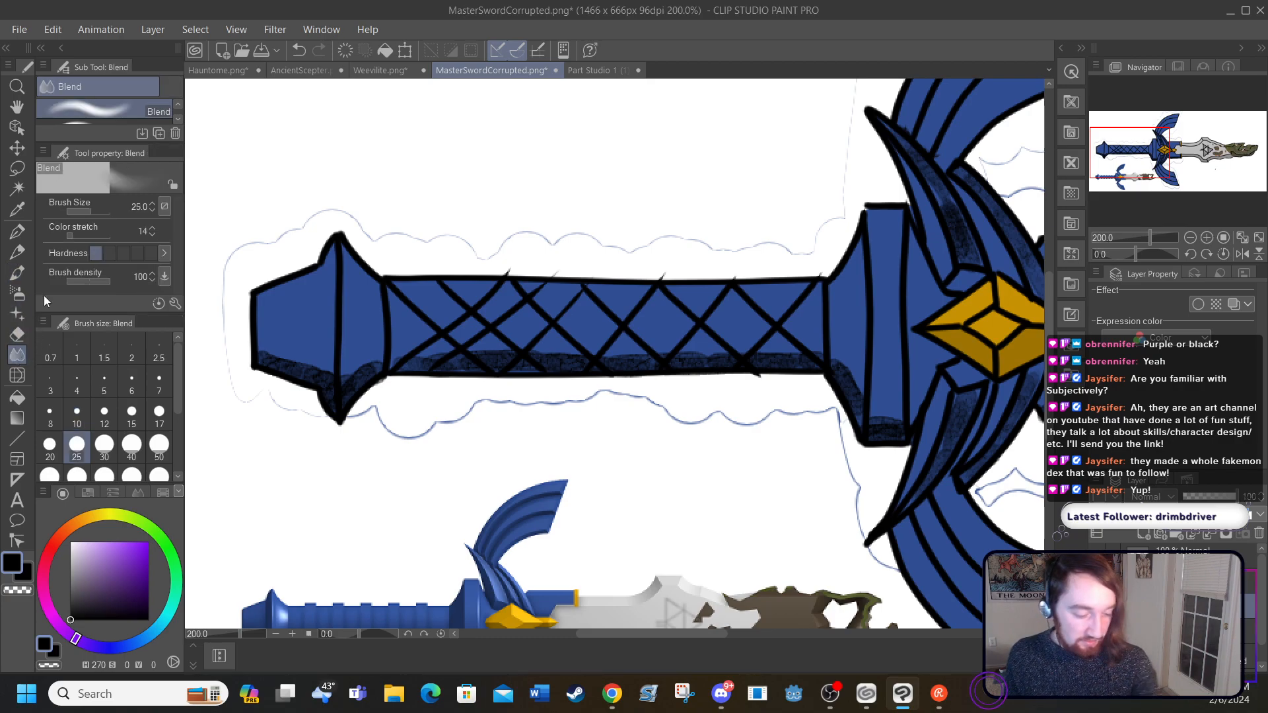
mouse_move(396, 357)
left_mouse_down()
mouse_move(525, 344)
mouse_move(449, 356)
mouse_move(704, 357)
mouse_move(599, 368)
mouse_move(851, 345)
mouse_move(763, 360)
mouse_move(878, 364)
mouse_move(865, 322)
mouse_move(832, 353)
mouse_move(851, 383)
mouse_move(840, 363)
mouse_move(853, 281)
mouse_move(888, 407)
mouse_move(869, 424)
mouse_move(919, 412)
left_mouse_up()
mouse_move(311, 377)
left_mouse_down()
mouse_move(346, 382)
mouse_move(349, 357)
mouse_move(322, 390)
mouse_move(359, 376)
mouse_move(344, 396)
mouse_move(268, 350)
mouse_move(280, 358)
mouse_move(252, 321)
mouse_move(342, 398)
mouse_move(392, 353)
mouse_move(294, 362)
mouse_move(269, 349)
mouse_move(287, 359)
mouse_move(254, 293)
left_mouse_up()
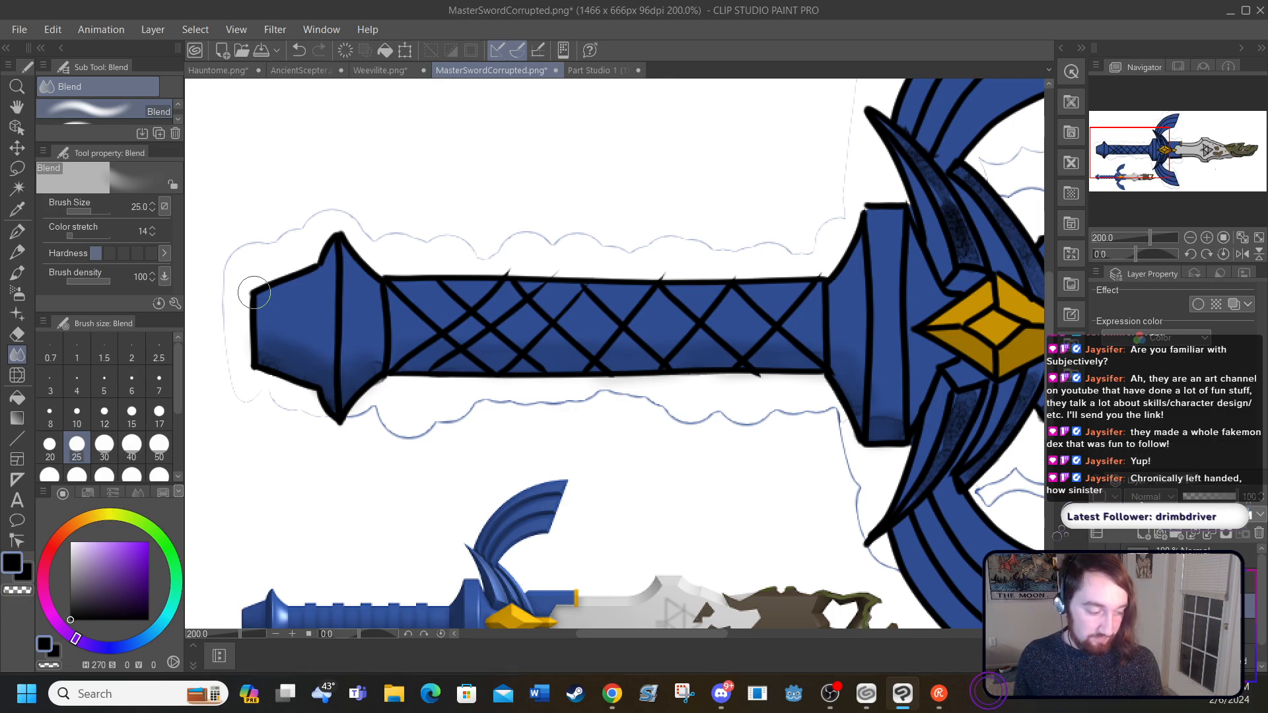
Step: Paint white watercolor highlights along the upper edges of the grip, guard base and pommel, and blend them into the blue
left_click(17, 272)
left_click(70, 542)
mouse_move(386, 291)
left_mouse_down()
mouse_move(551, 277)
mouse_move(469, 293)
mouse_move(596, 278)
mouse_move(497, 292)
mouse_move(867, 285)
mouse_move(784, 292)
mouse_move(860, 280)
mouse_move(839, 283)
mouse_move(878, 216)
mouse_move(904, 209)
mouse_move(848, 256)
mouse_move(875, 231)
left_mouse_up()
mouse_move(811, 291)
left_mouse_down()
mouse_move(471, 287)
mouse_move(360, 274)
mouse_move(333, 247)
mouse_move(338, 259)
mouse_move(271, 297)
mouse_move(287, 285)
left_mouse_up()
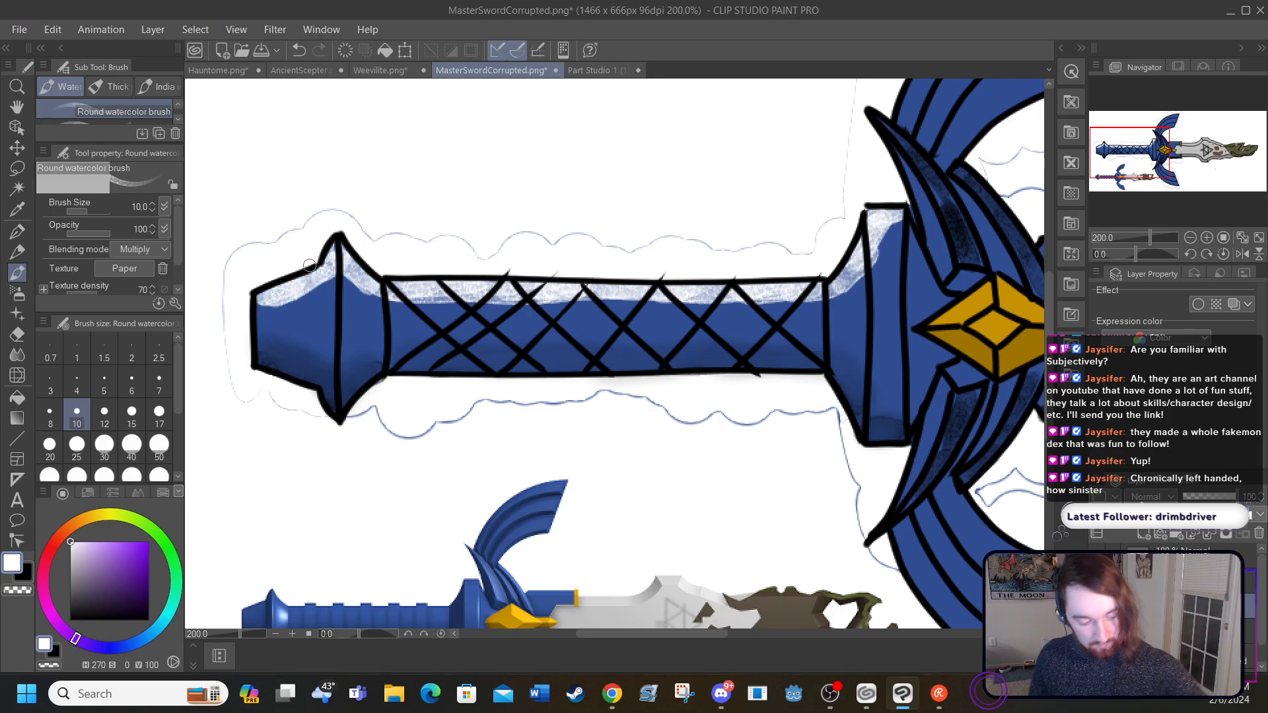
left_click(17, 355)
mouse_move(349, 272)
left_mouse_down()
mouse_move(272, 305)
mouse_move(323, 276)
mouse_move(271, 301)
mouse_move(323, 262)
mouse_move(269, 303)
mouse_move(312, 271)
mouse_move(390, 242)
mouse_move(265, 317)
mouse_move(285, 297)
mouse_move(244, 308)
mouse_move(402, 265)
mouse_move(342, 273)
mouse_move(378, 282)
mouse_move(332, 292)
mouse_move(386, 265)
mouse_move(354, 284)
mouse_move(439, 278)
mouse_move(436, 298)
mouse_move(547, 283)
mouse_move(408, 292)
mouse_move(528, 290)
mouse_move(422, 297)
mouse_move(576, 273)
mouse_move(511, 300)
mouse_move(803, 298)
mouse_move(879, 262)
mouse_move(843, 284)
mouse_move(895, 215)
mouse_move(870, 231)
mouse_move(851, 258)
mouse_move(896, 221)
mouse_move(877, 224)
mouse_move(887, 215)
mouse_move(904, 215)
mouse_move(881, 282)
mouse_move(719, 316)
mouse_move(789, 312)
mouse_move(494, 330)
mouse_move(541, 319)
mouse_move(311, 312)
mouse_move(344, 290)
mouse_move(249, 319)
left_mouse_up()
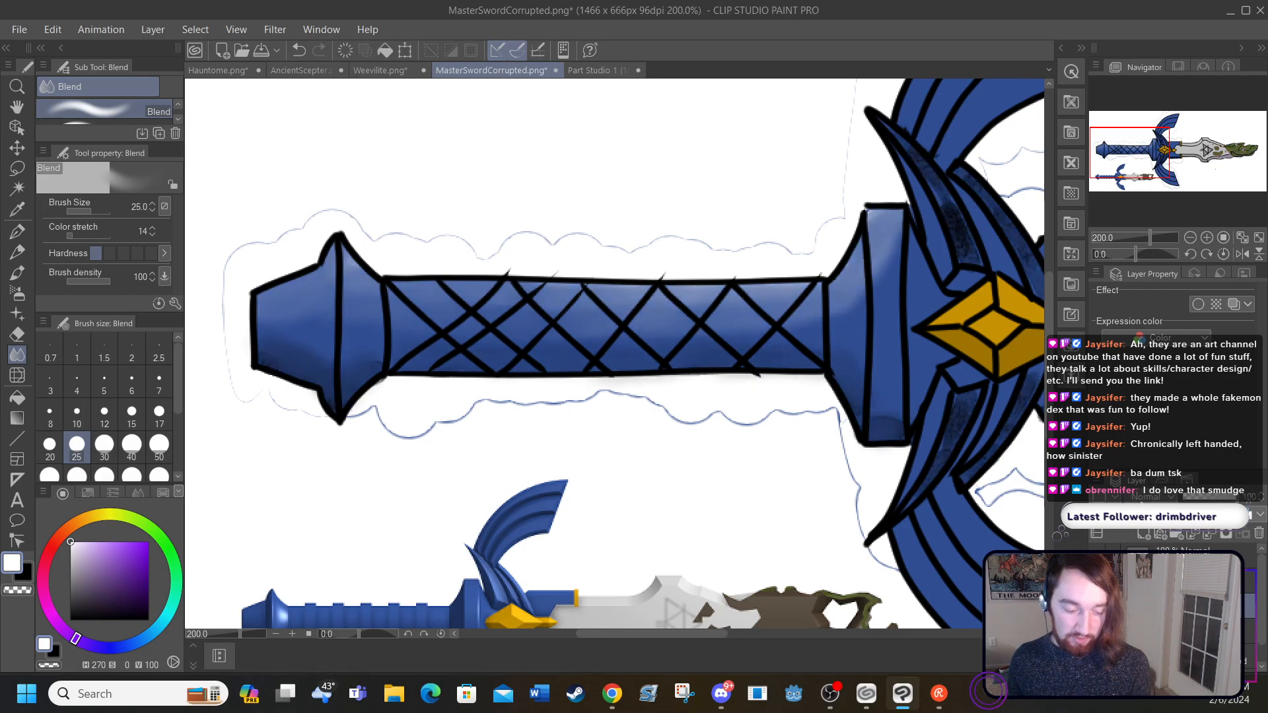
Step: Check the corrupted blade by toggling a layer's visibility, and fit the whole drawing to the screen
left_click_drag(577, 638, 778, 638)
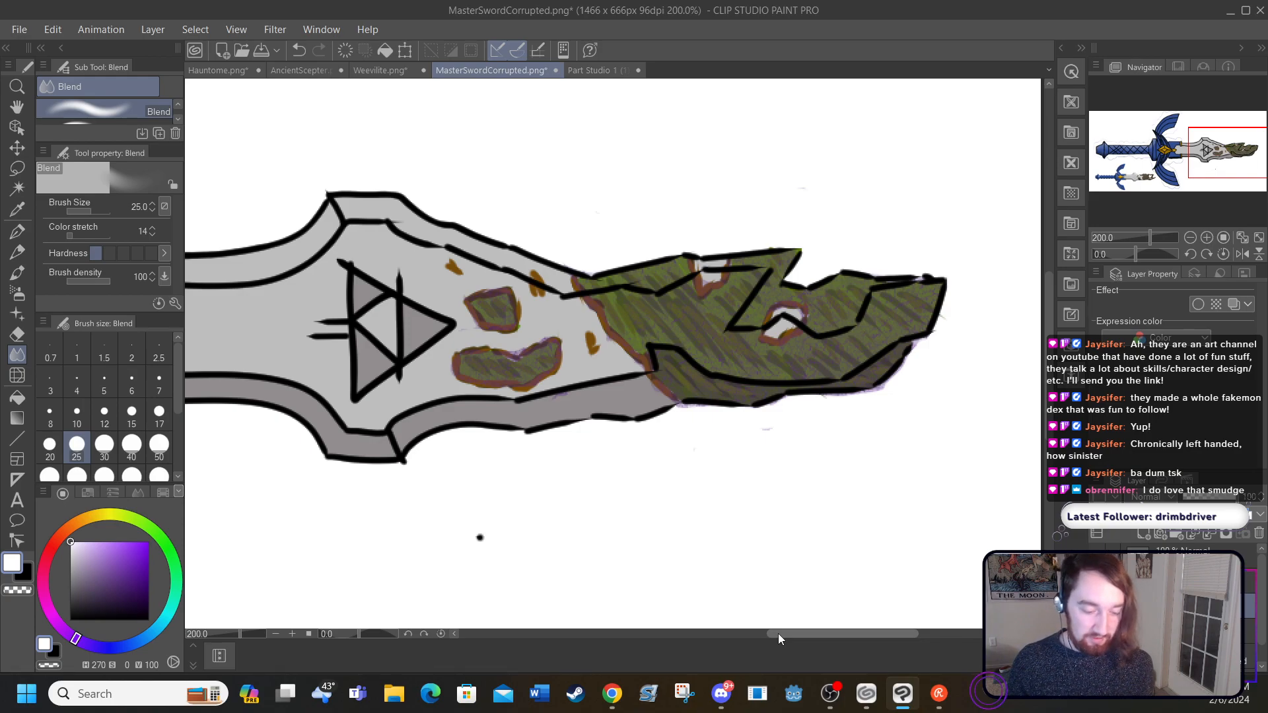
left_click(1097, 606)
left_click(1098, 606)
left_click(1098, 607)
left_click(1098, 606)
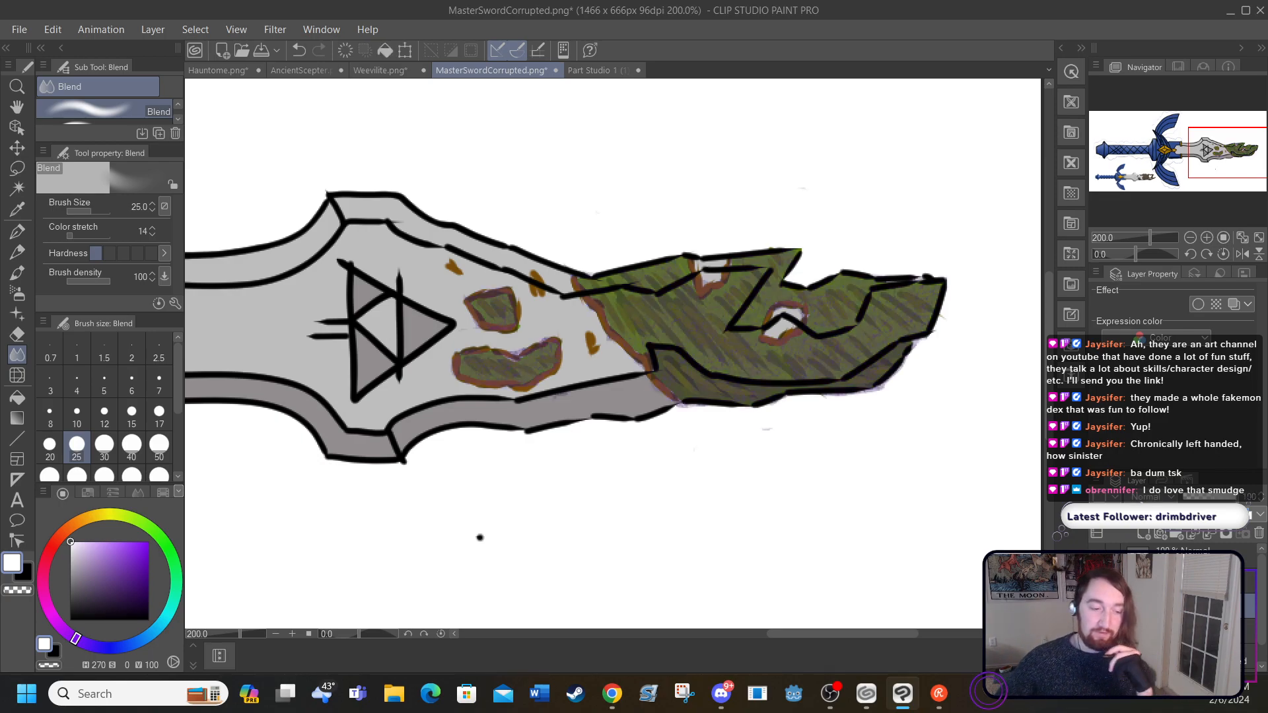
left_click(236, 29)
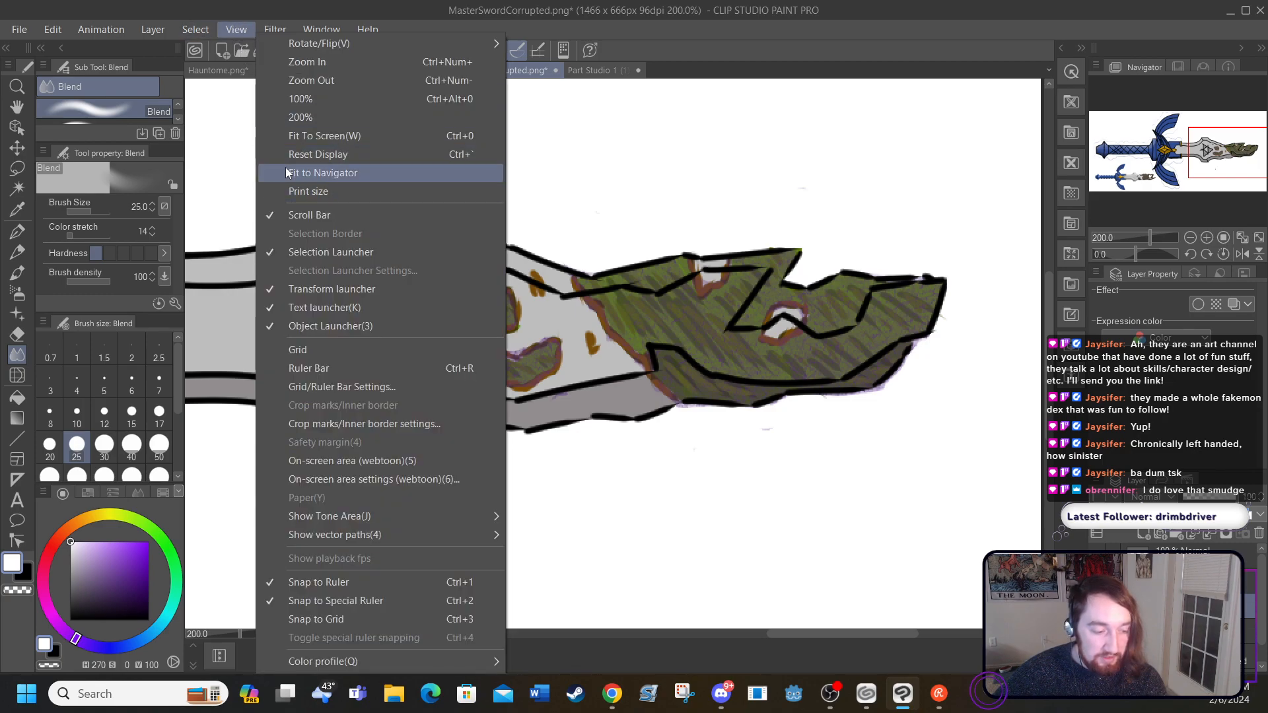
left_click(286, 136)
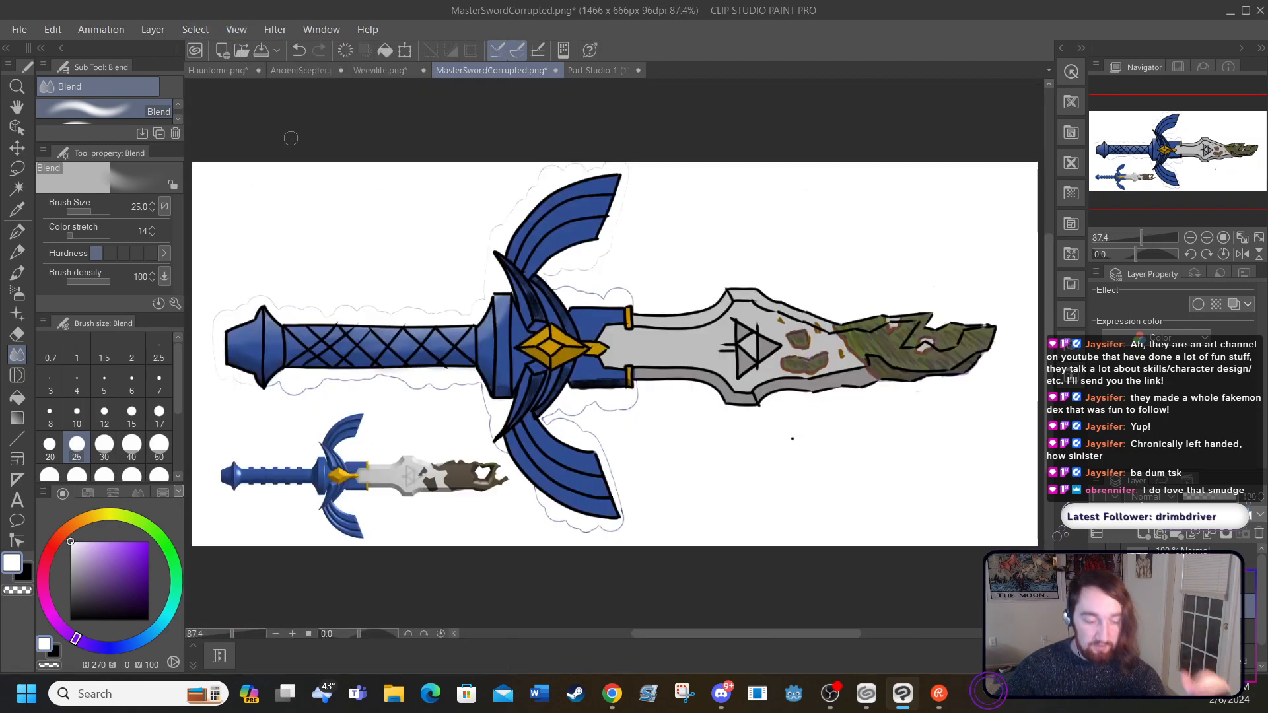
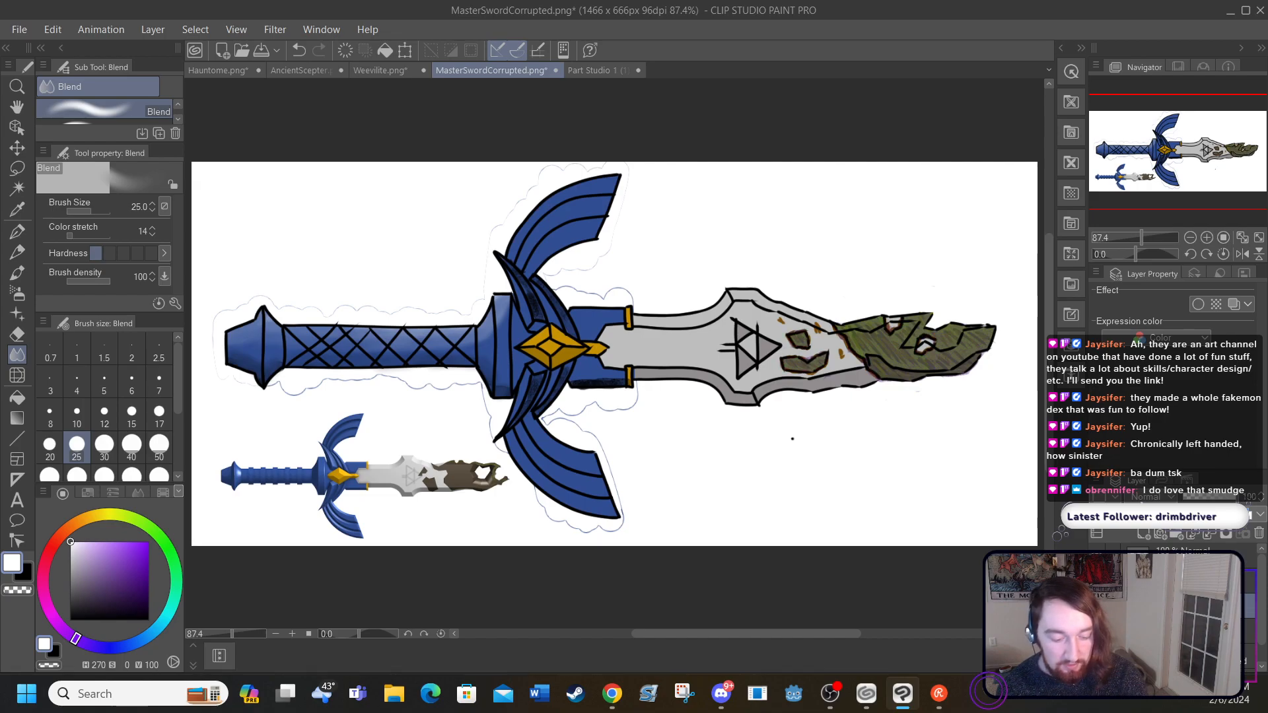
Step: Compare the sword drawing with and without its black line art by toggling the layer's visibility
left_click(1097, 581)
left_click(1097, 582)
left_click(1097, 581)
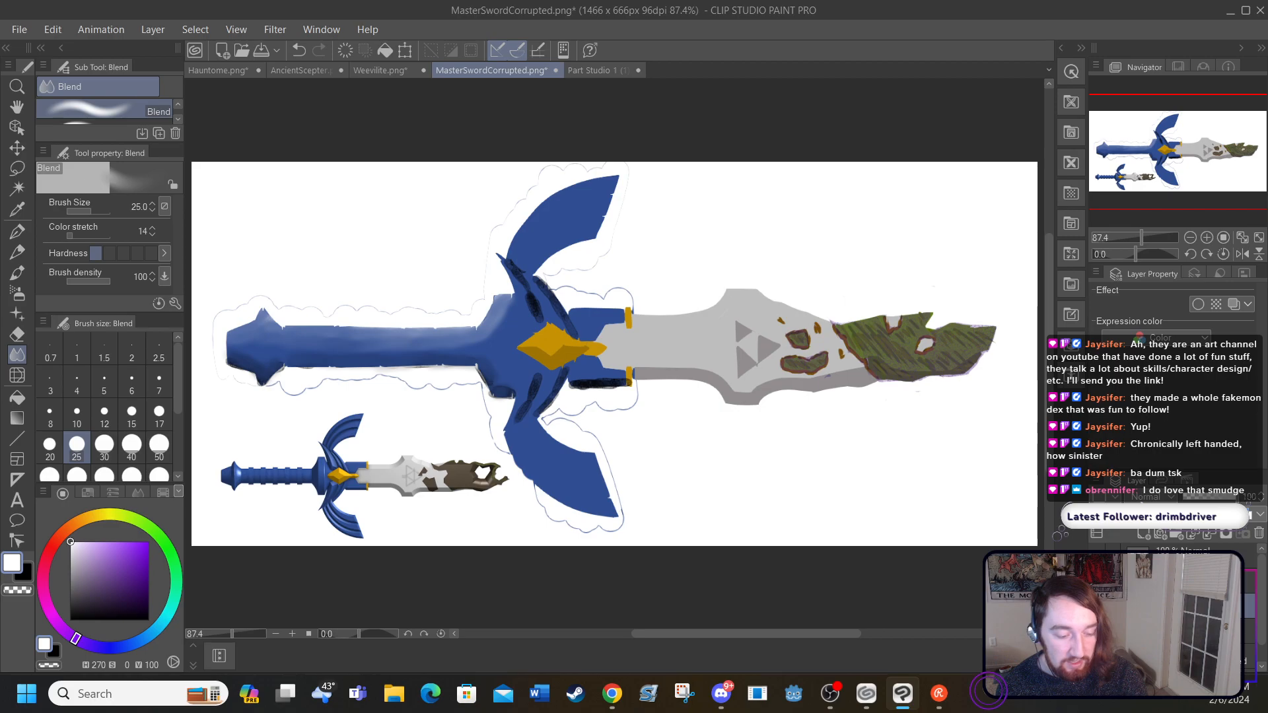
left_click(1097, 581)
Step: Try a thin black G-pen line at size 3 beside the upper wing's first feather line, and undo it
left_click(1189, 581)
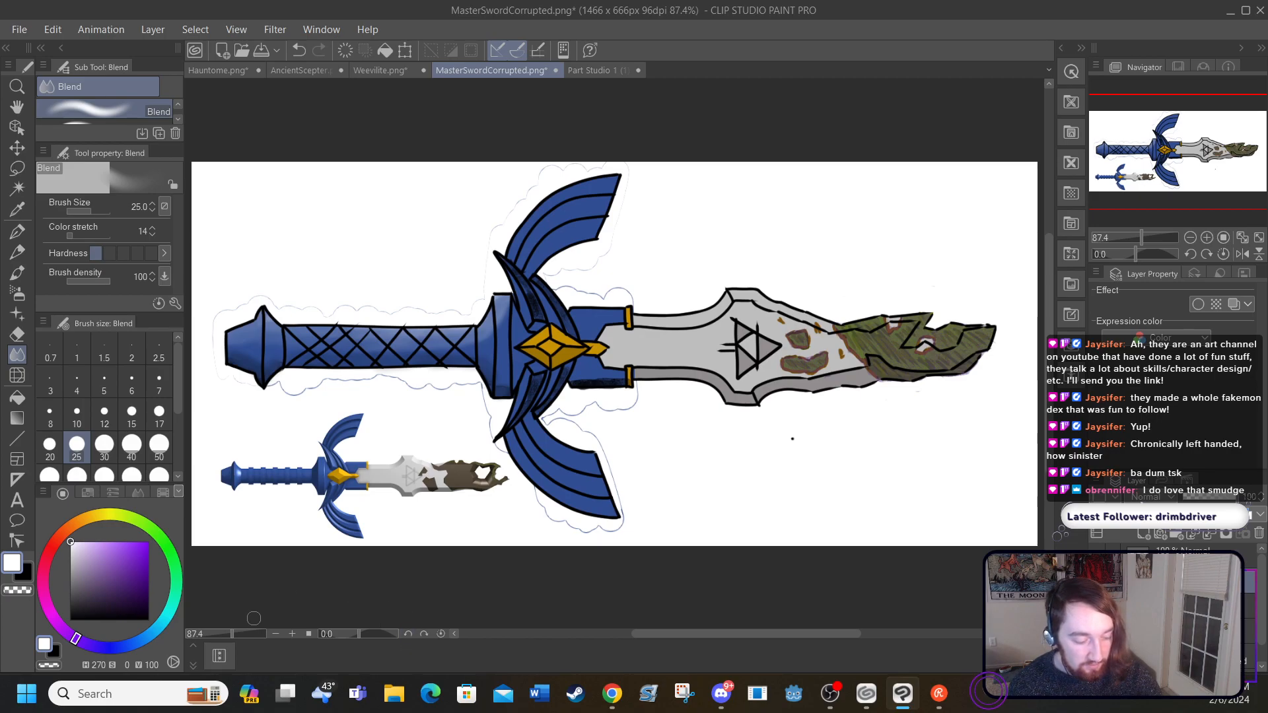
left_click(291, 634)
left_click(291, 634)
left_click(291, 634)
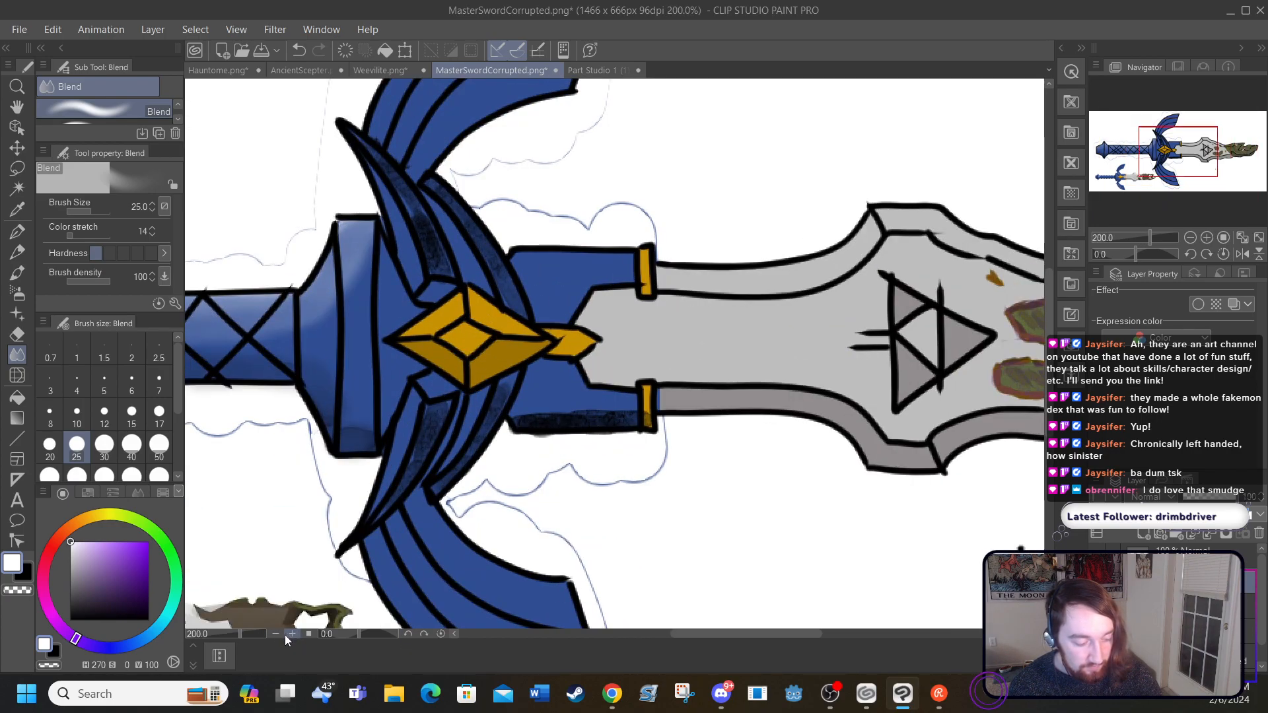
left_click(291, 634)
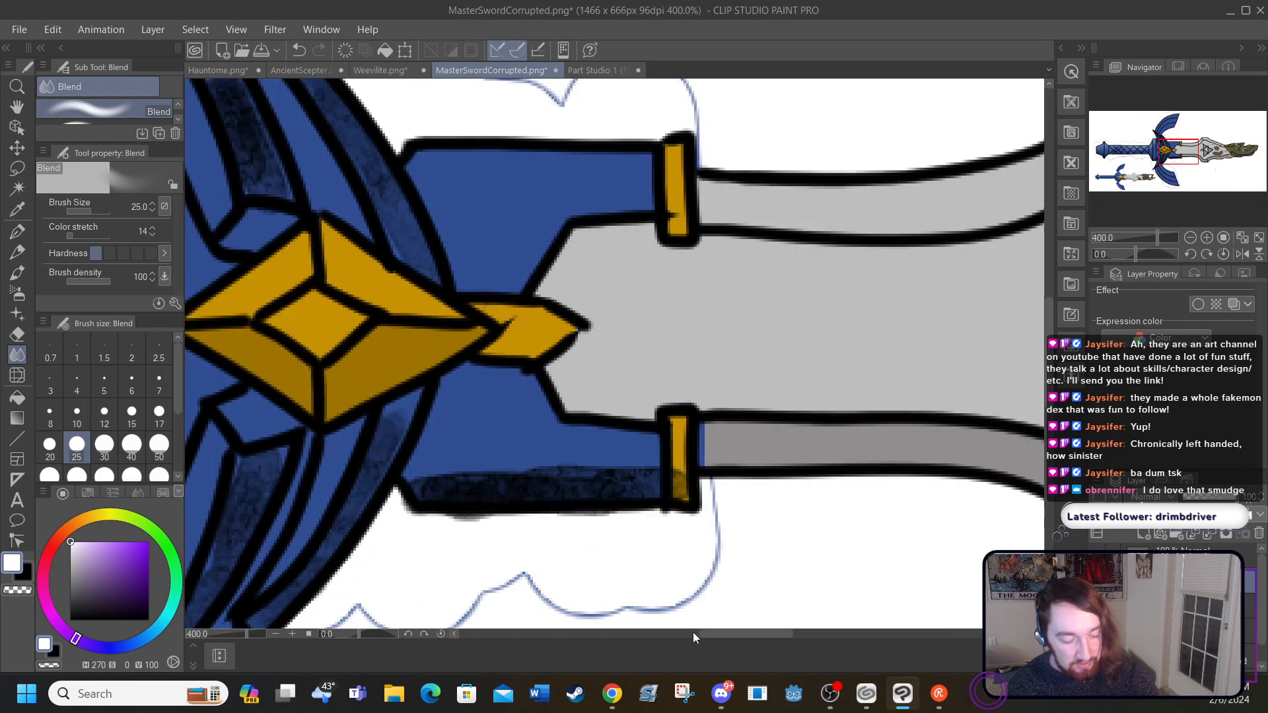
left_click_drag(708, 634, 669, 636)
left_click_drag(1049, 388, 1039, 264)
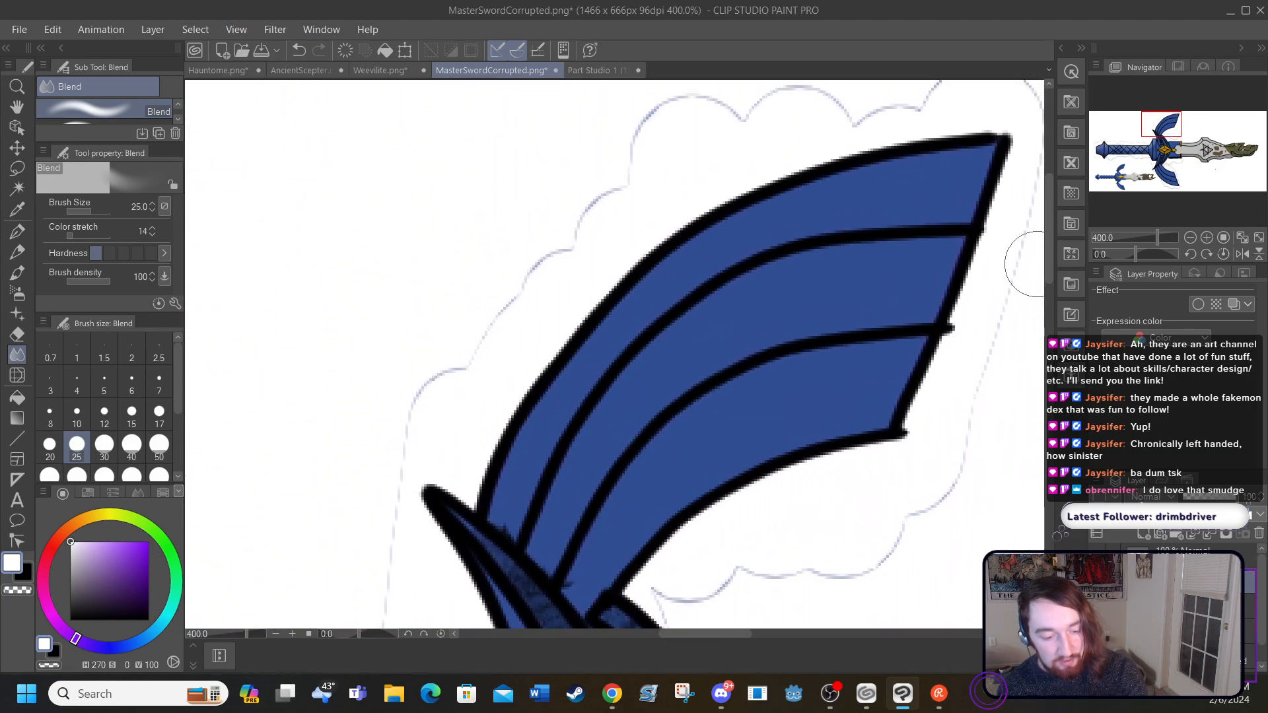
left_click(21, 236)
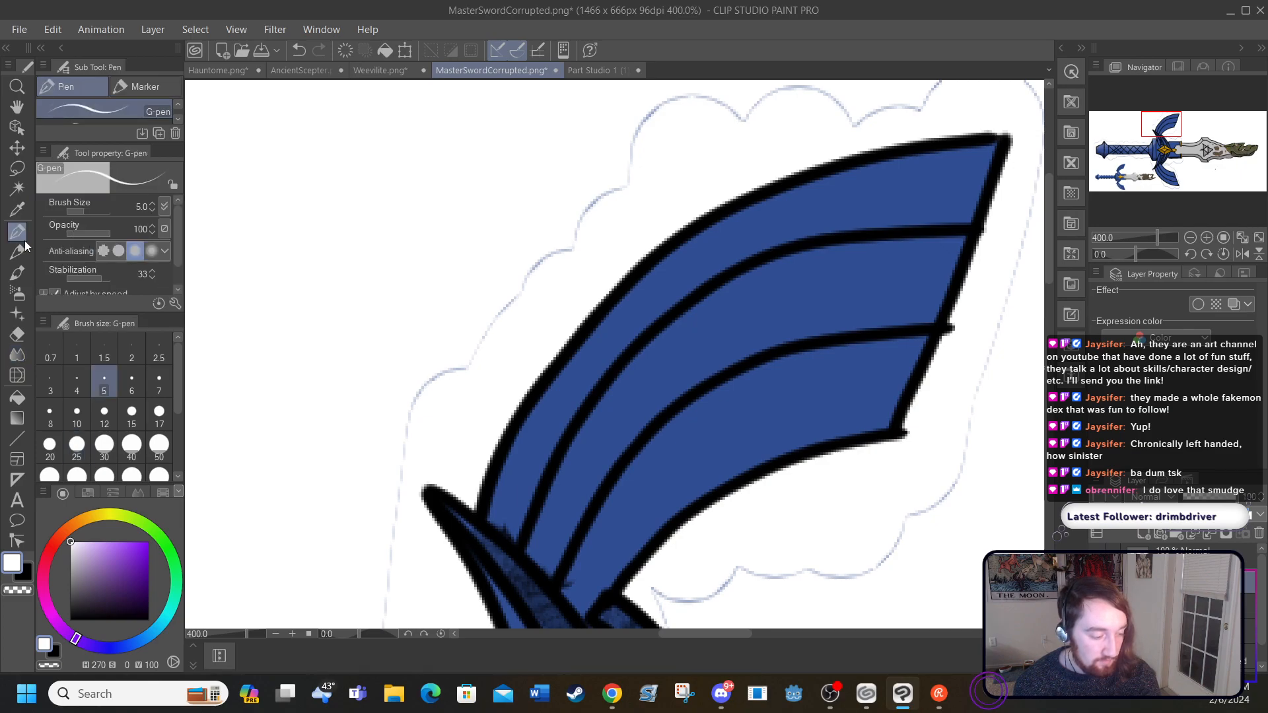
left_click_drag(97, 595, 64, 641)
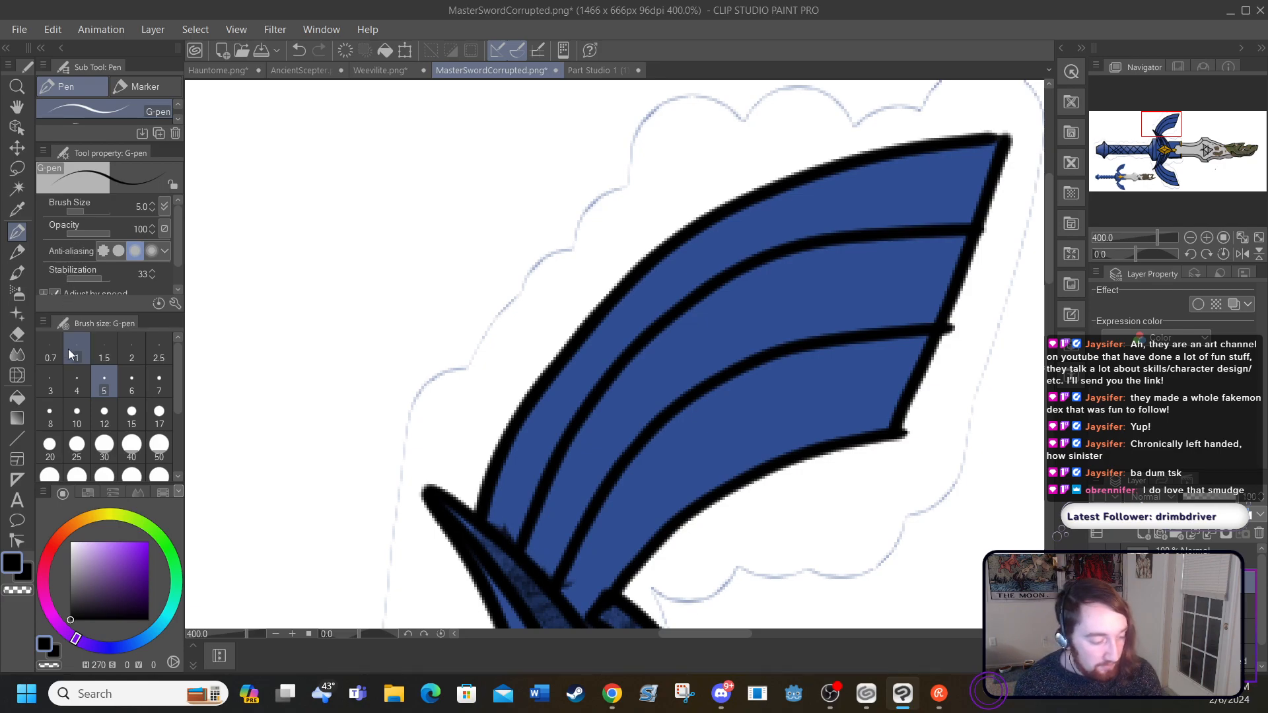
left_click(87, 373)
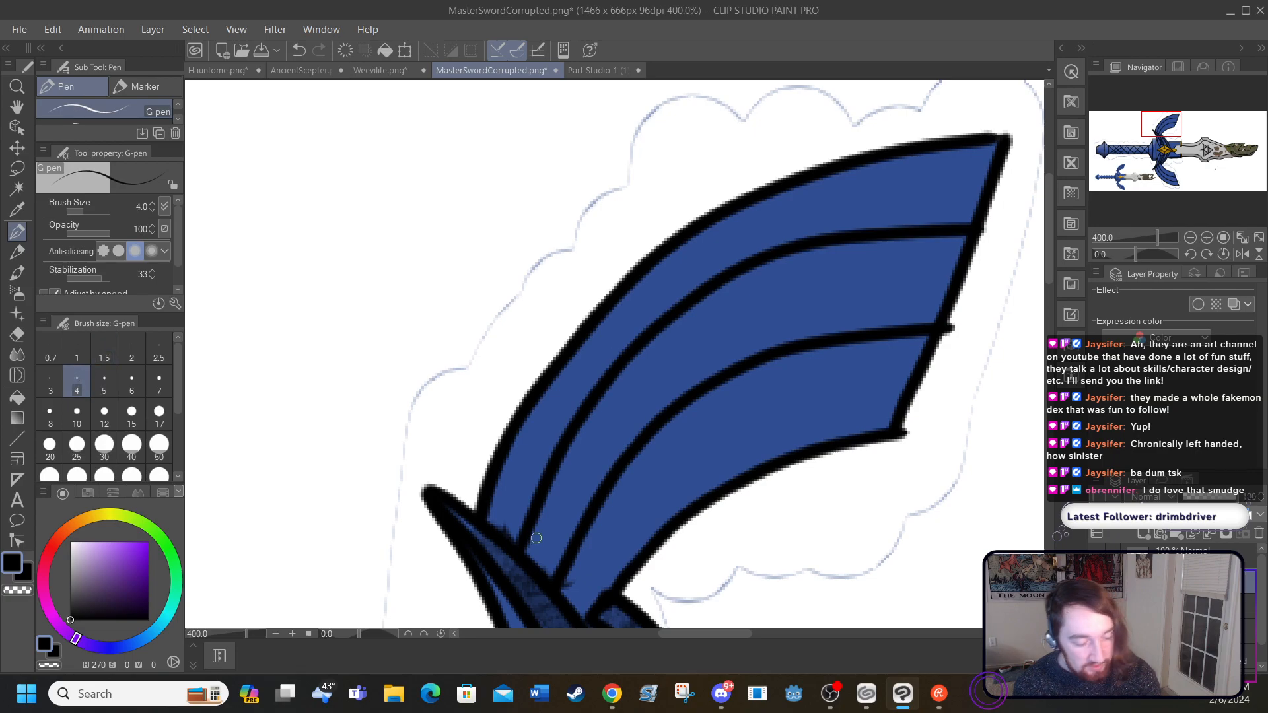
left_click(50, 383)
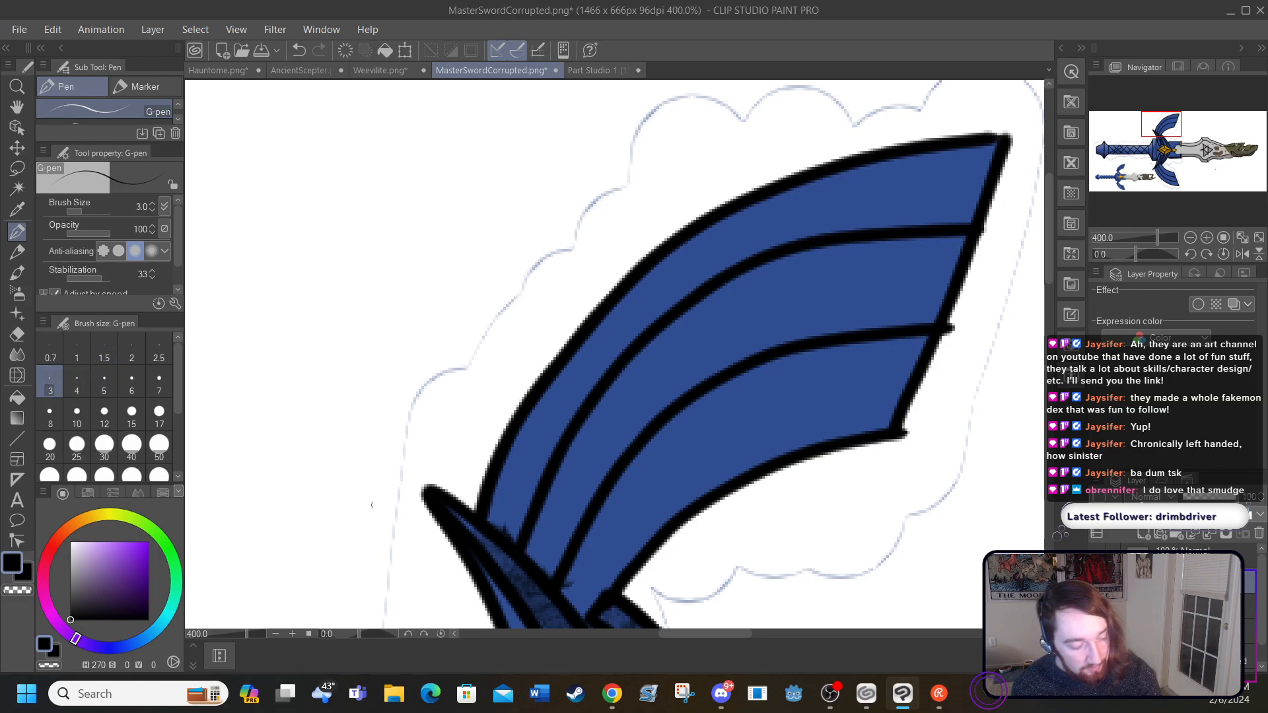
mouse_move(533, 555)
left_mouse_down()
mouse_move(586, 446)
mouse_move(631, 384)
mouse_move(688, 339)
mouse_move(777, 287)
mouse_move(966, 269)
left_mouse_up()
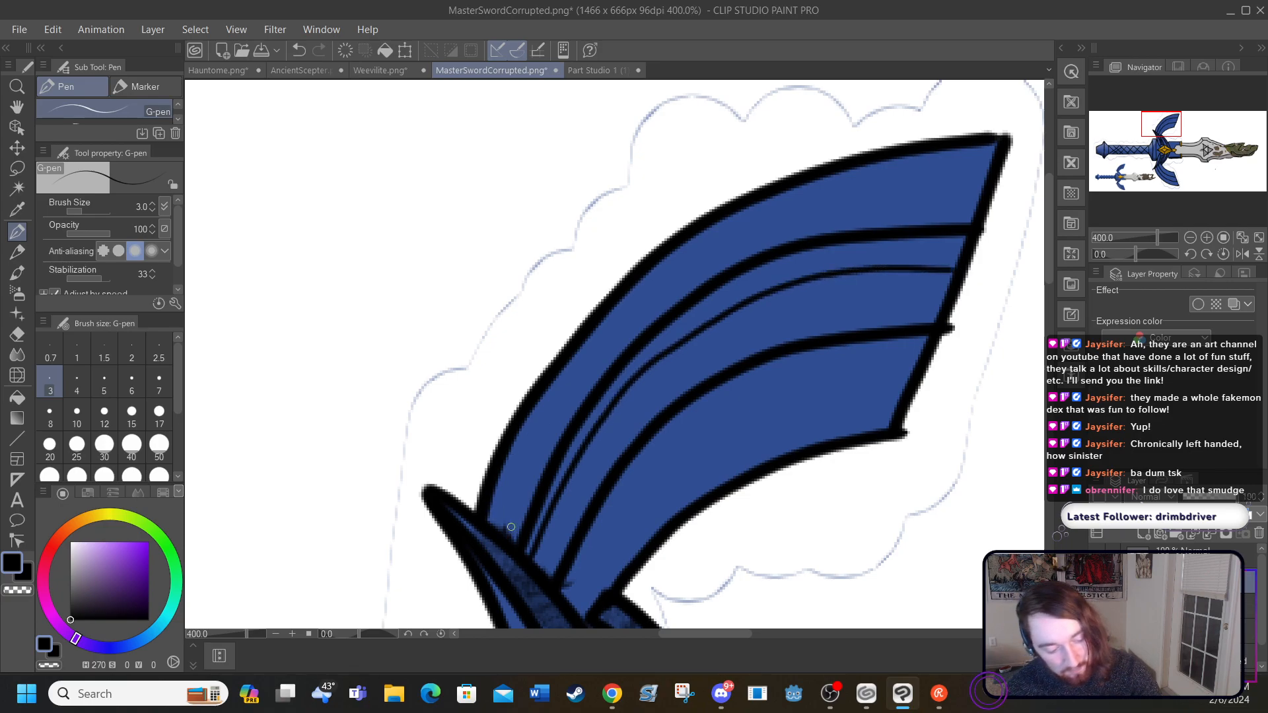
left_click(299, 51)
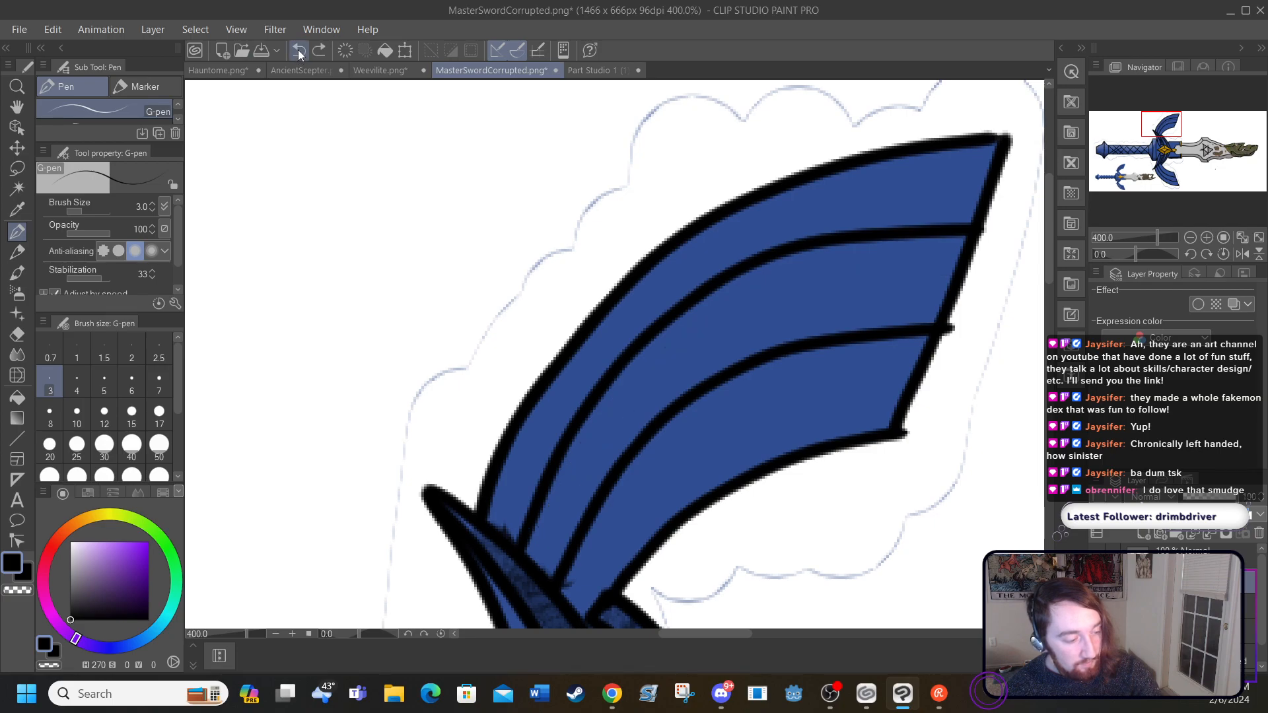
Step: Set the G-pen stabilization to 100, test it with a thin black line on the upper wing, and undo that line
left_click_drag(95, 284, 112, 284)
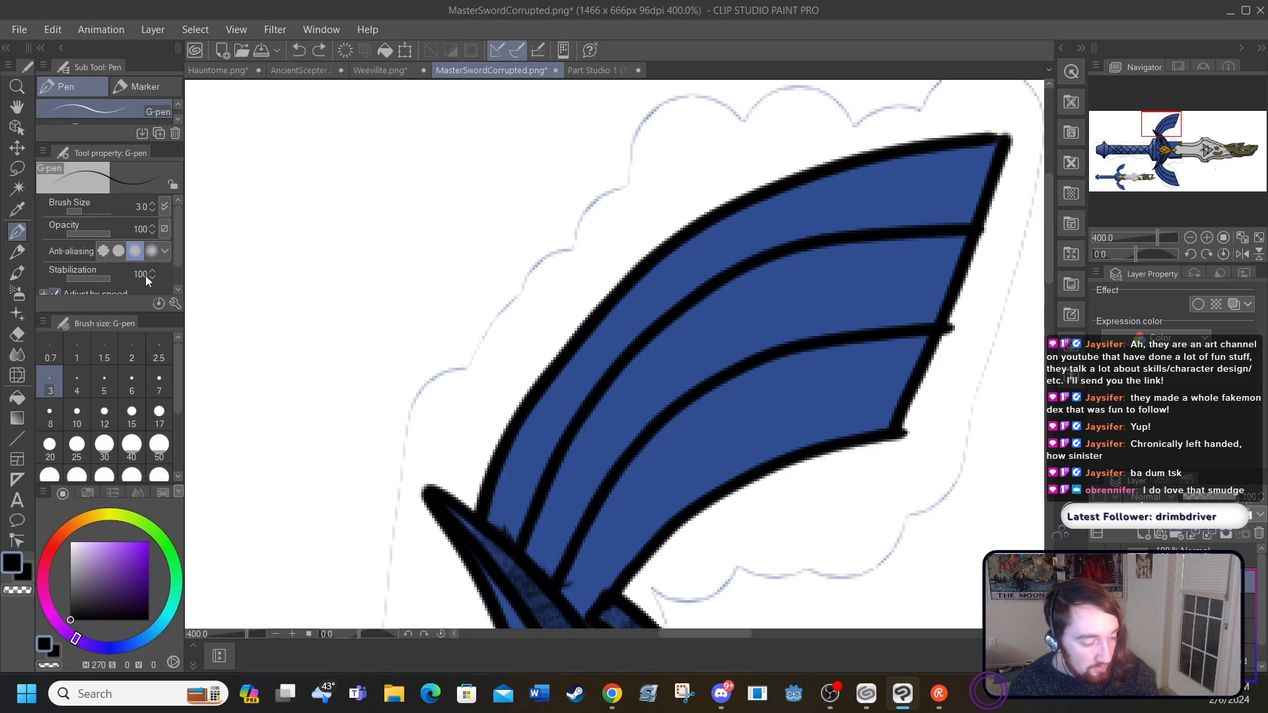
mouse_move(536, 552)
left_mouse_down()
mouse_move(642, 384)
mouse_move(746, 310)
mouse_move(869, 265)
mouse_move(1008, 241)
left_mouse_up()
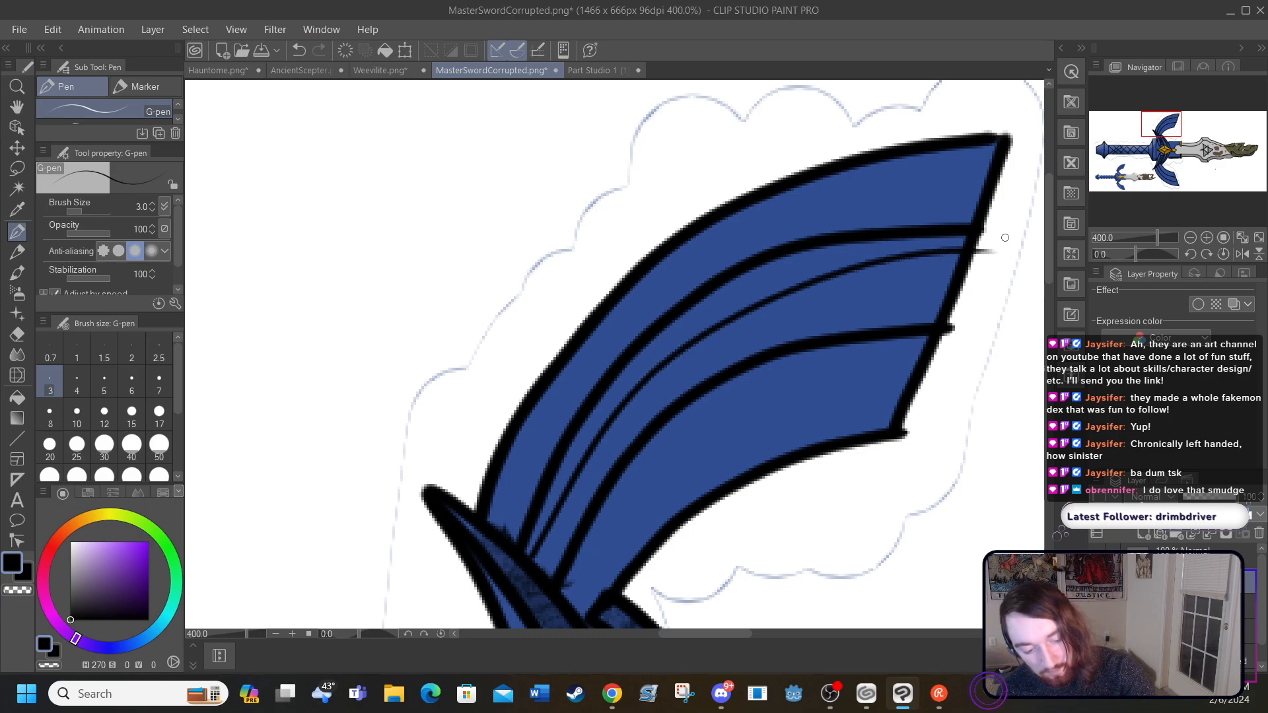
left_click(298, 50)
Step: Try thin black contour lines on both sides of the upper wing's feather lines, and undo them all
mouse_move(511, 531)
left_mouse_down()
mouse_move(575, 398)
mouse_move(715, 266)
mouse_move(807, 218)
mouse_move(900, 197)
mouse_move(1006, 196)
left_mouse_up()
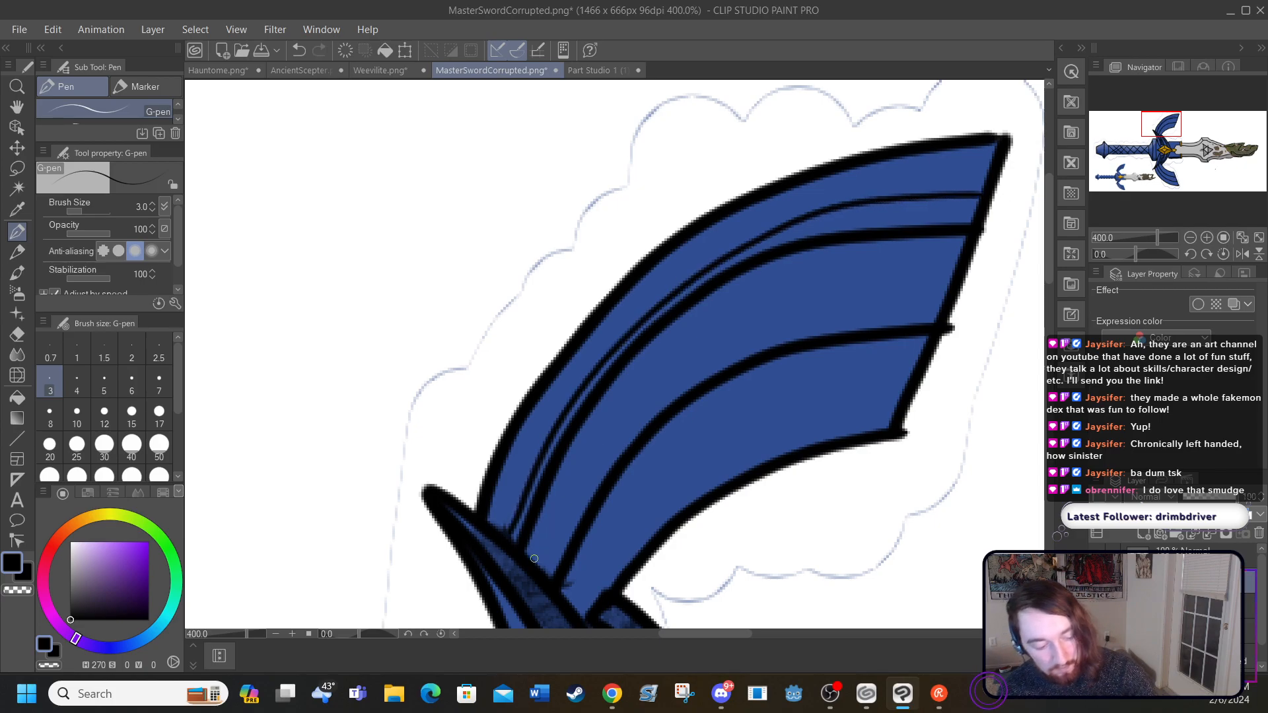
mouse_move(543, 540)
left_mouse_down()
mouse_move(628, 395)
mouse_move(730, 300)
mouse_move(813, 261)
mouse_move(976, 245)
left_mouse_up()
mouse_move(571, 587)
left_mouse_down()
mouse_move(668, 445)
mouse_move(737, 395)
mouse_move(949, 343)
left_mouse_up()
mouse_move(545, 571)
left_mouse_down()
mouse_move(634, 423)
mouse_move(700, 353)
left_mouse_up()
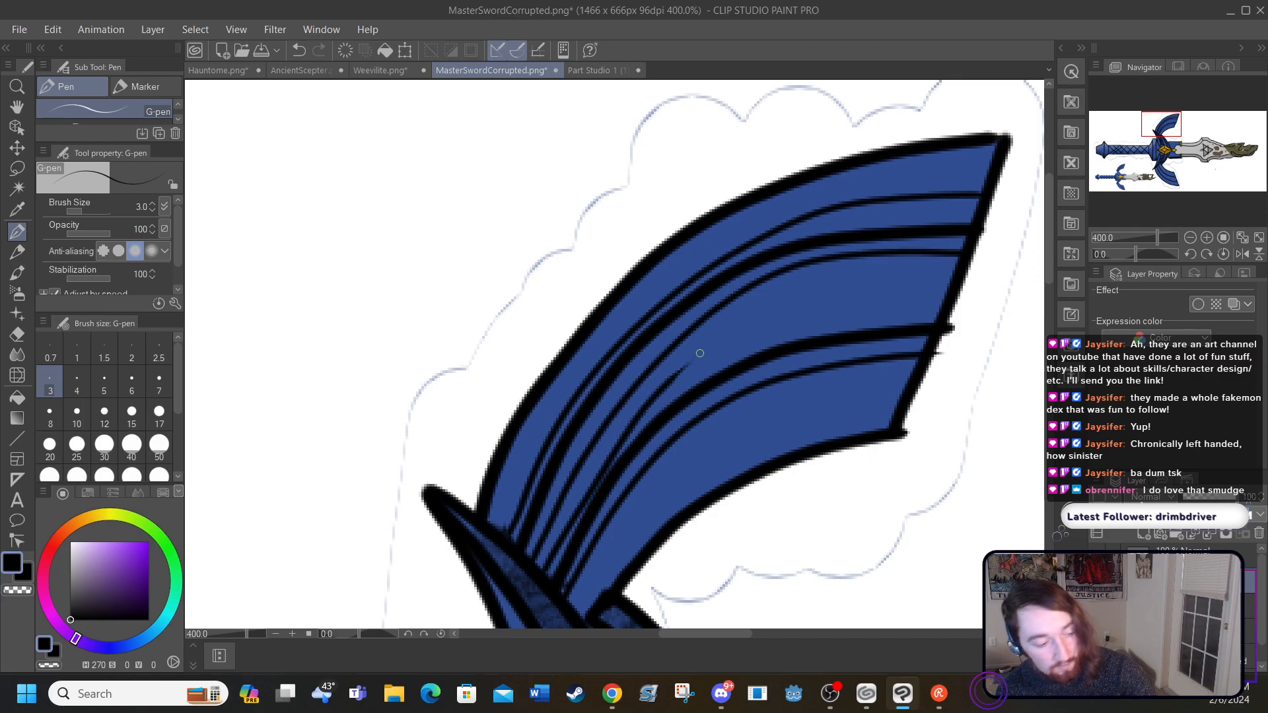
left_click(299, 50)
mouse_move(545, 574)
left_mouse_down()
mouse_move(621, 428)
mouse_move(735, 346)
mouse_move(871, 298)
mouse_move(973, 291)
left_mouse_up()
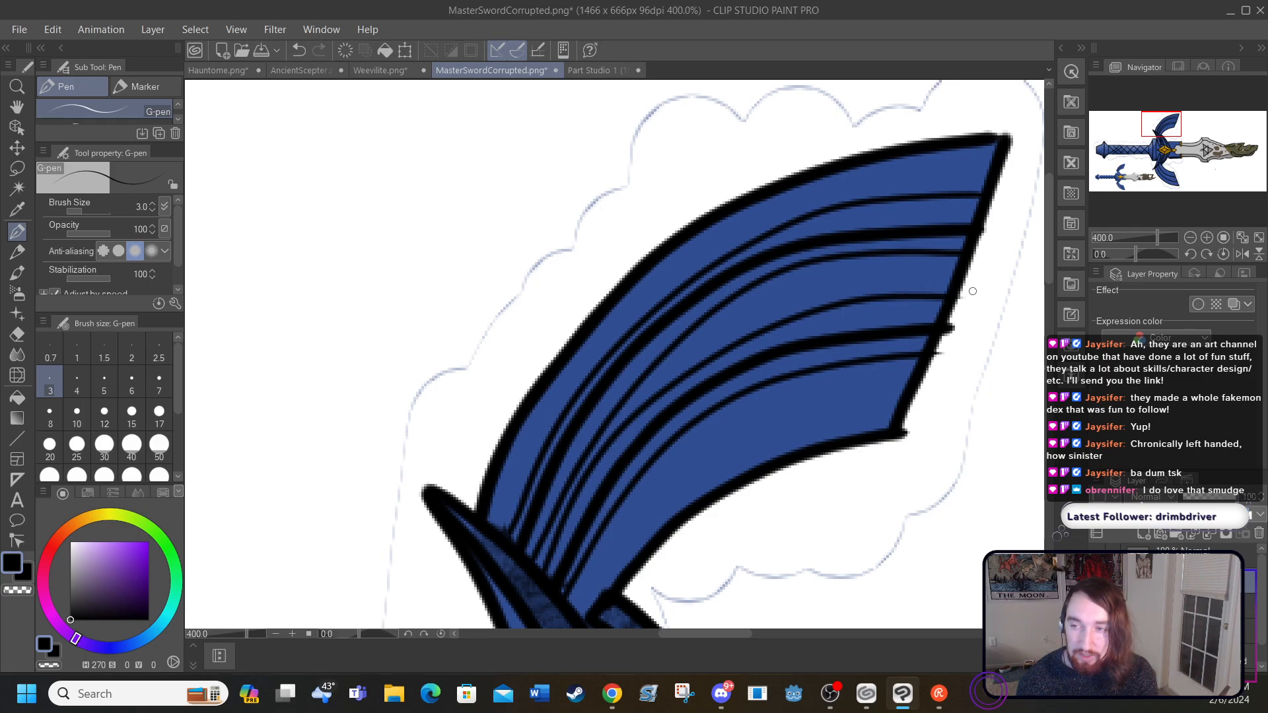
left_click(298, 50)
left_click(298, 50)
left_click(298, 49)
left_click(298, 49)
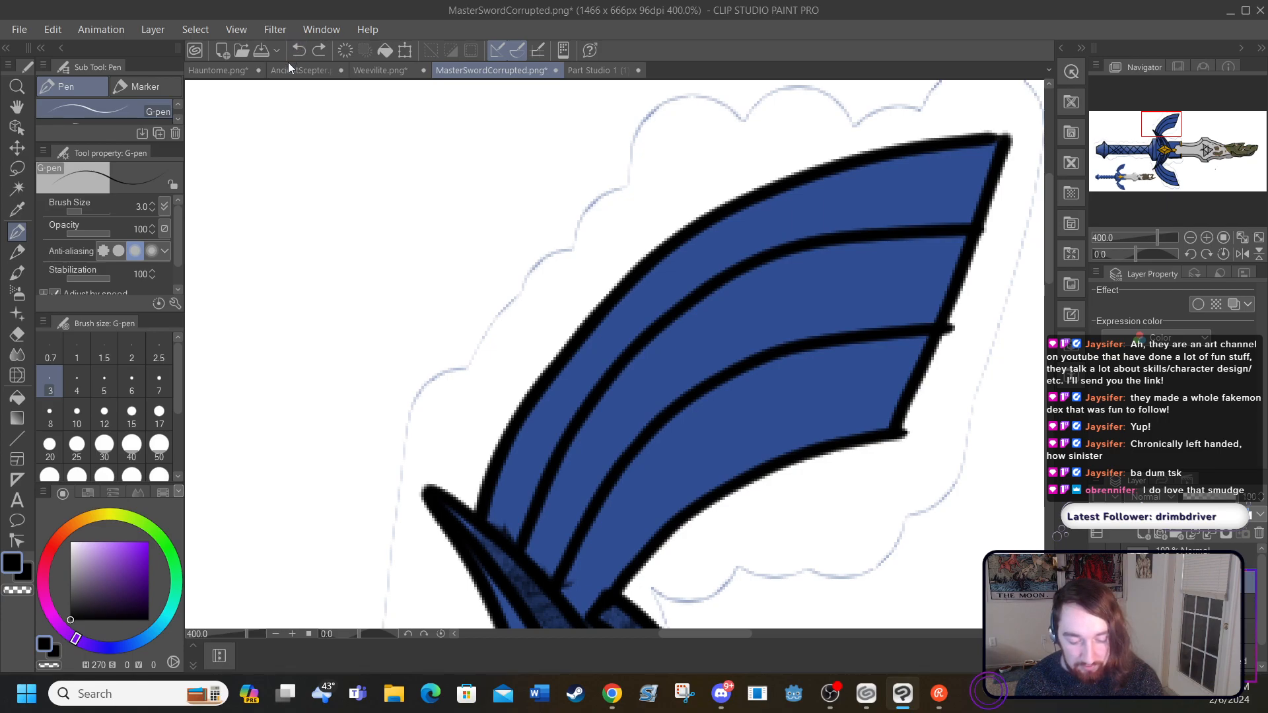
Step: Sample the wing's blue, try a size 25 G-pen shading stroke along the first feather line, and undo it
left_click(1188, 630)
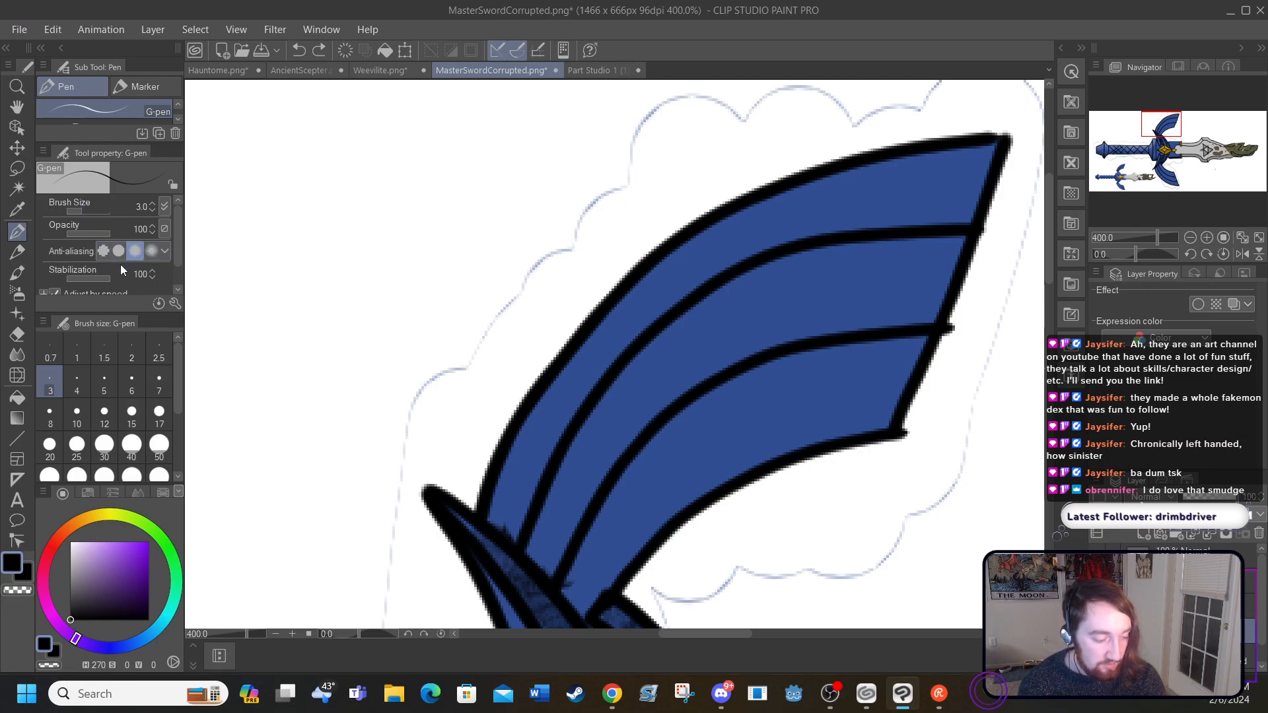
left_click(77, 414)
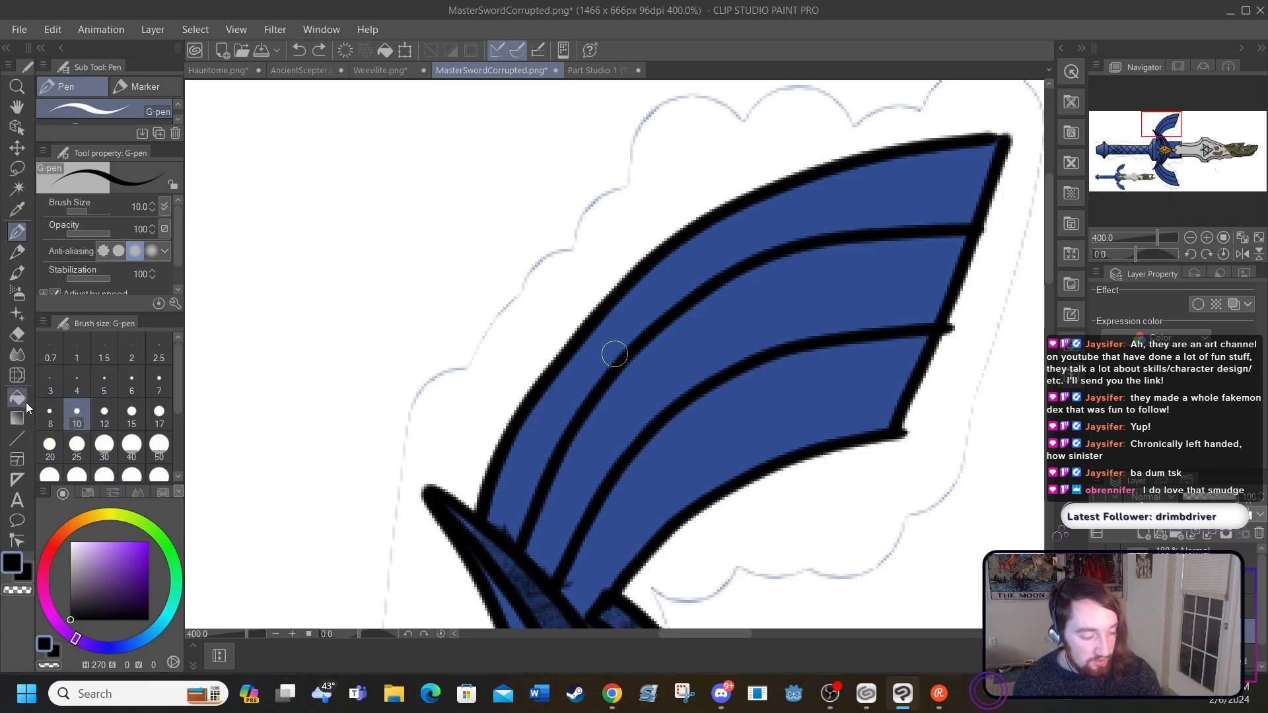
left_click(17, 210)
left_click(514, 479)
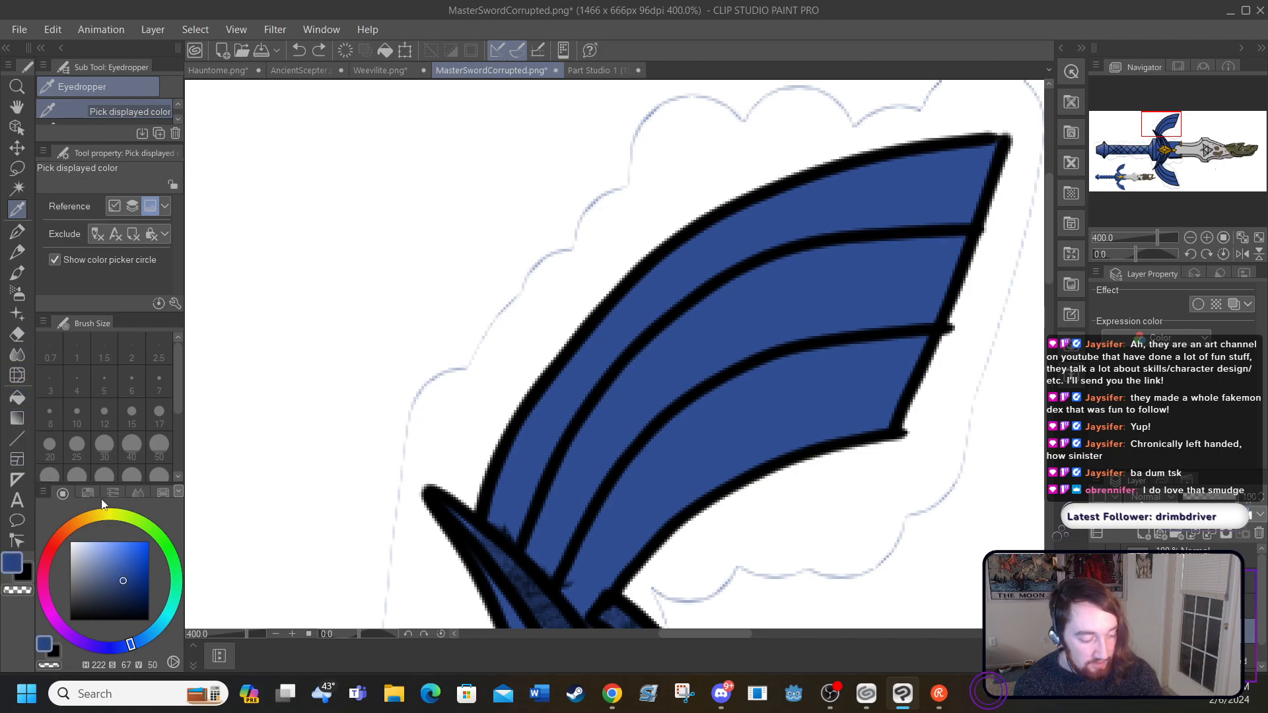
left_click(29, 231)
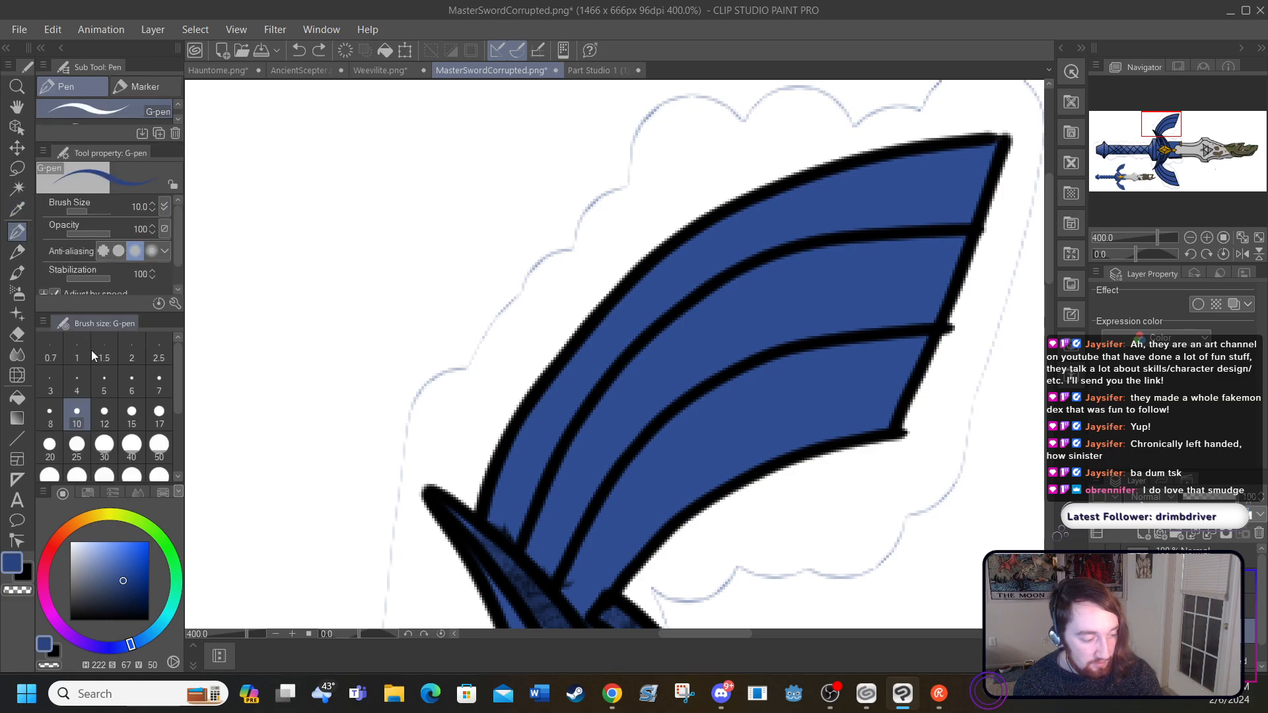
left_click(77, 445)
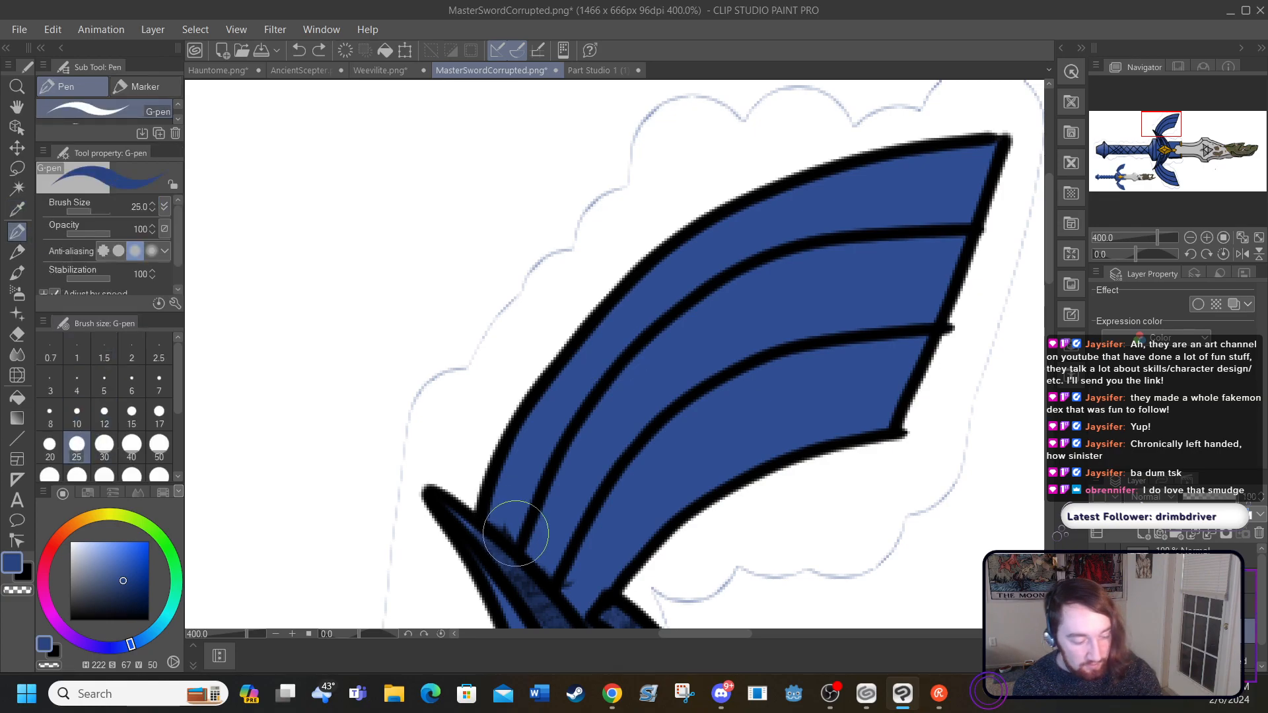
mouse_move(525, 540)
left_mouse_down()
mouse_move(604, 397)
mouse_move(677, 316)
mouse_move(830, 243)
mouse_move(990, 223)
left_mouse_up()
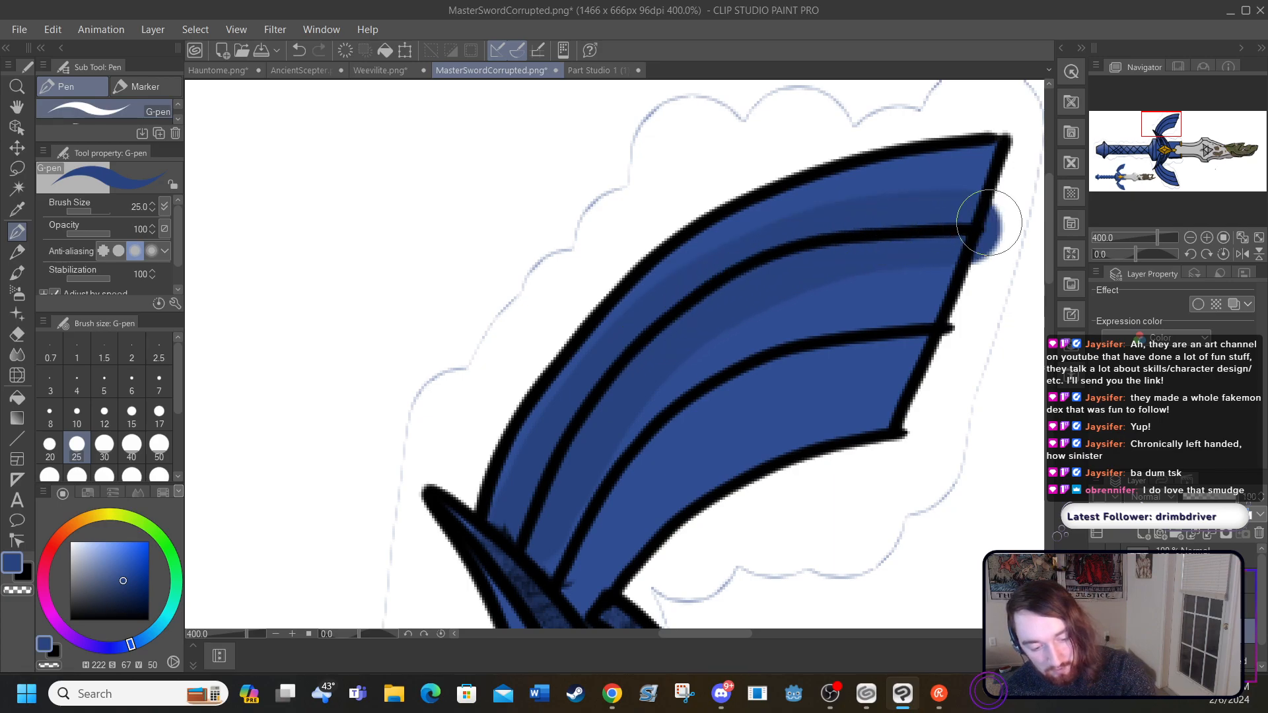
left_click(296, 52)
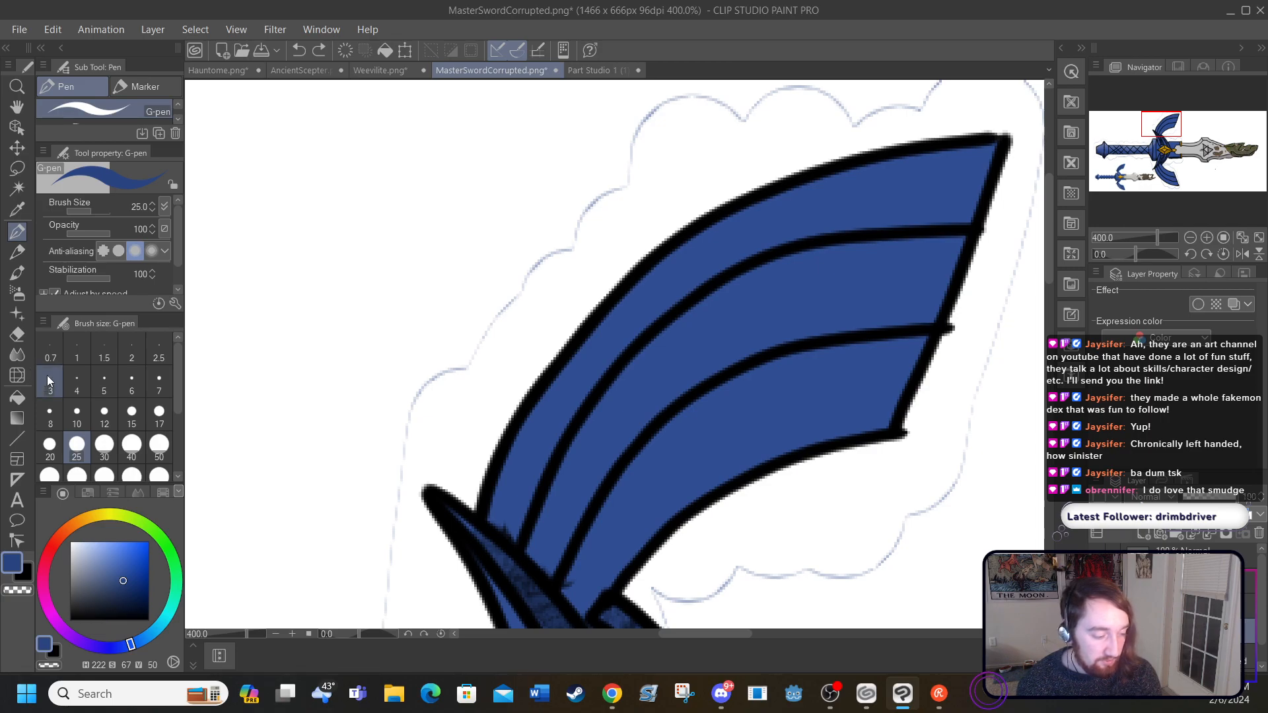
Step: Darken the blue to 34 brightness, try size 15 shading strokes along both feather lines, and undo them
left_click(122, 593)
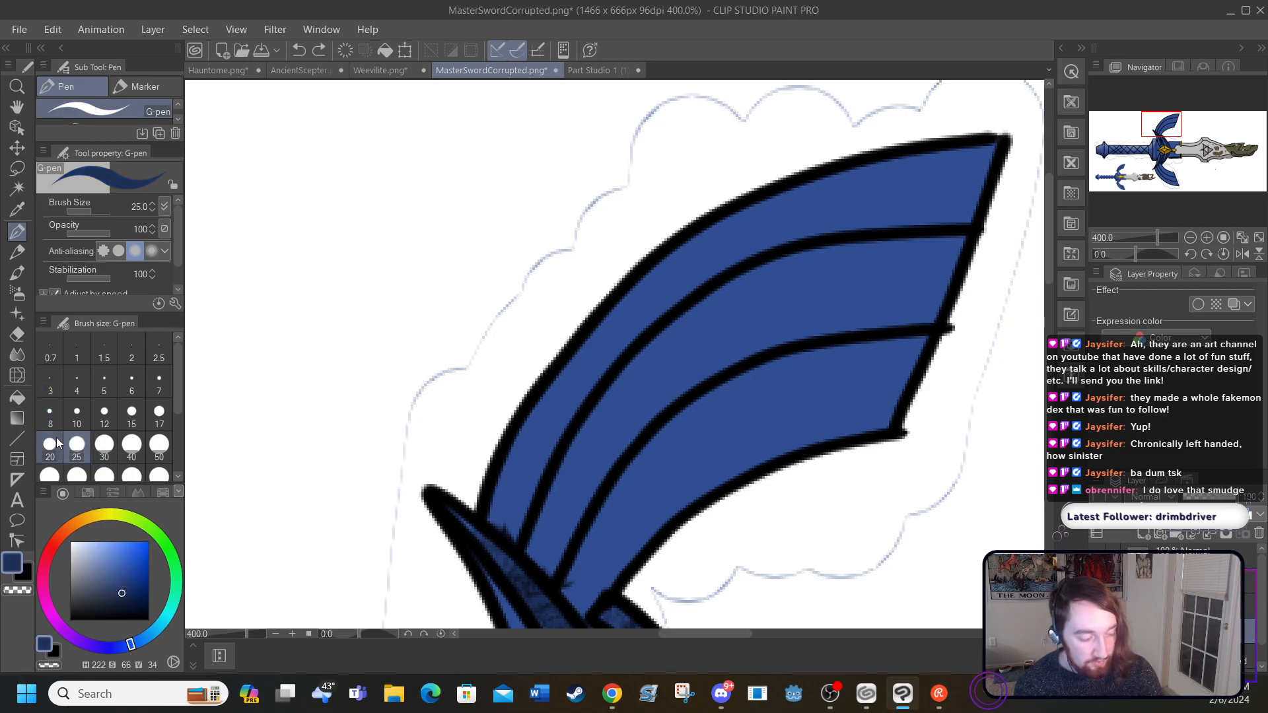
left_click(132, 413)
mouse_move(521, 541)
left_mouse_down()
mouse_move(618, 375)
mouse_move(698, 303)
mouse_move(817, 246)
mouse_move(985, 234)
left_mouse_up()
mouse_move(558, 586)
left_mouse_down()
mouse_move(633, 463)
mouse_move(717, 388)
mouse_move(877, 335)
mouse_move(956, 328)
left_mouse_up()
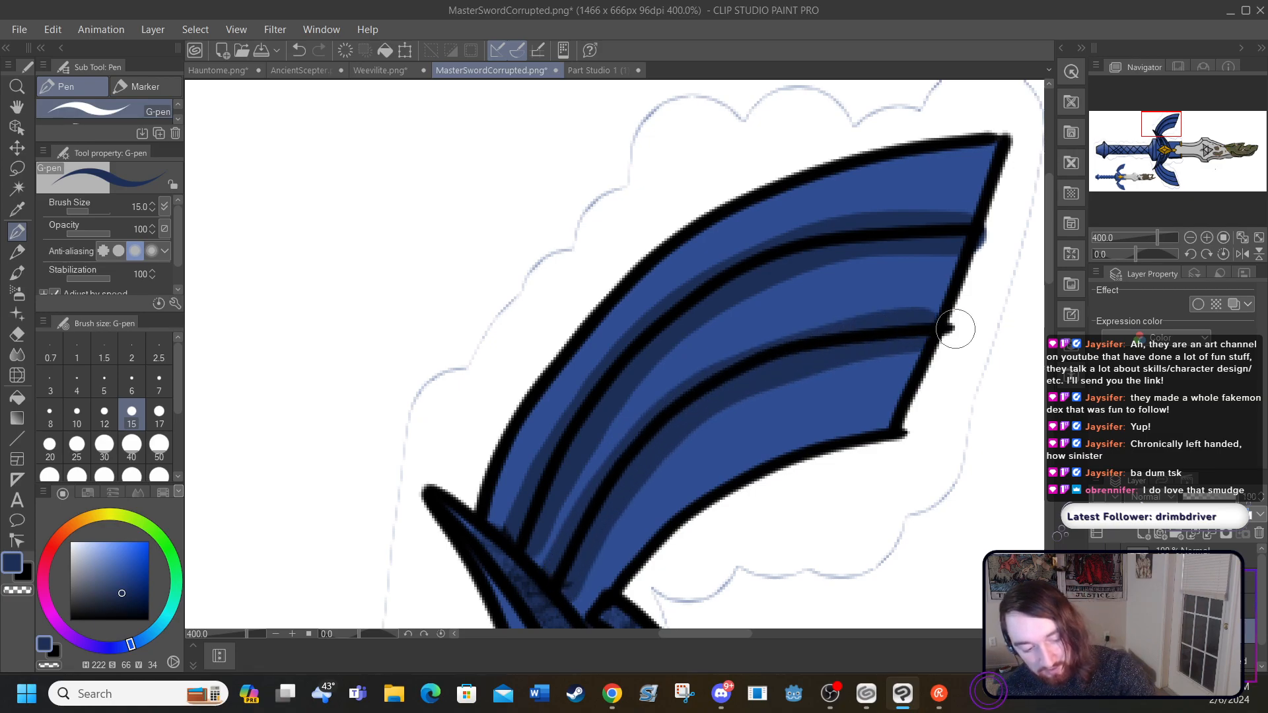
left_click(297, 51)
left_click(298, 51)
Step: Repaint the dark blue shading along both feather lines and erase the overspill past the wing's edge with the Hard eraser at size 40
mouse_move(521, 550)
left_mouse_down()
mouse_move(550, 471)
mouse_move(614, 379)
mouse_move(726, 273)
mouse_move(807, 241)
mouse_move(990, 226)
left_mouse_up()
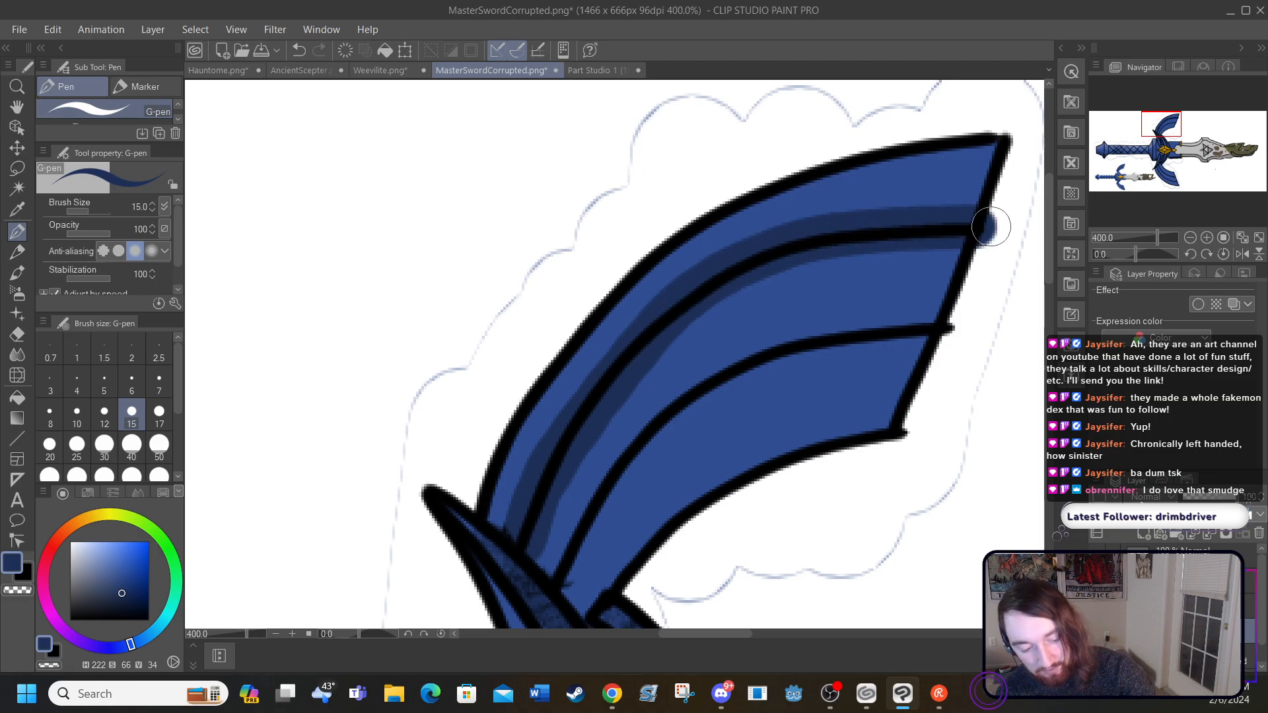
mouse_move(553, 595)
left_mouse_down()
mouse_move(627, 462)
mouse_move(729, 375)
mouse_move(817, 338)
mouse_move(965, 320)
left_mouse_up()
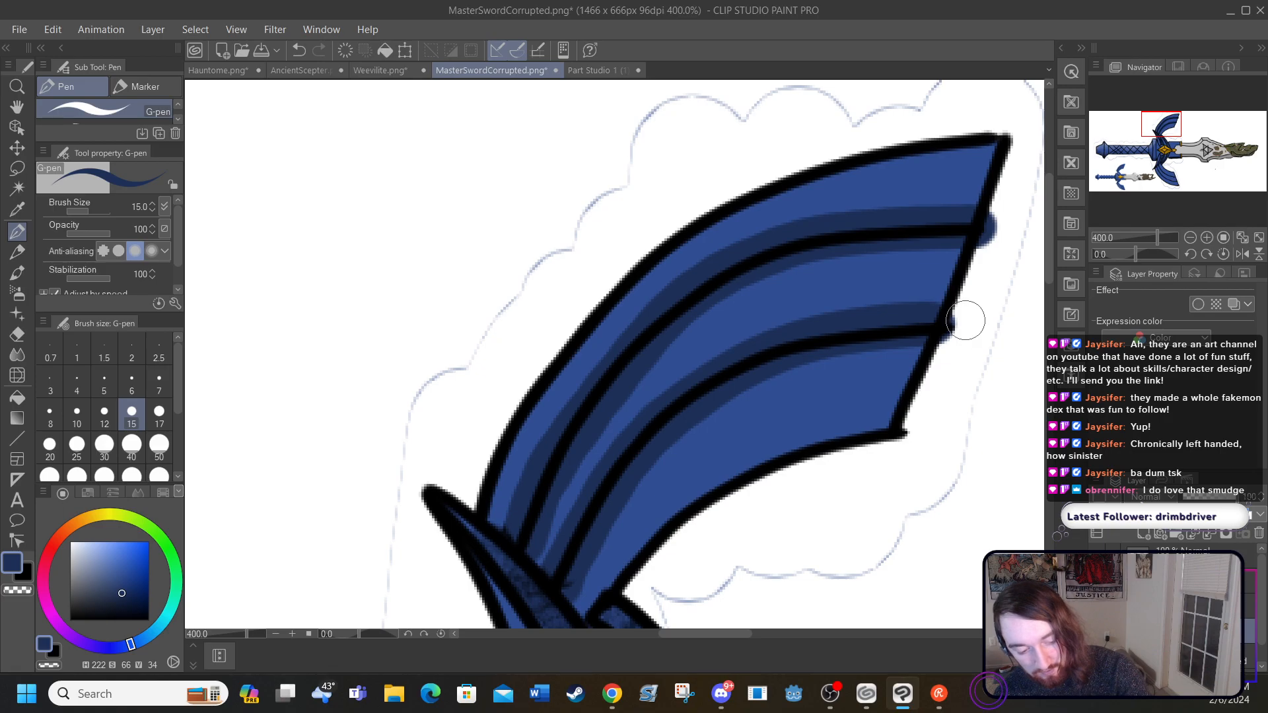
left_click(18, 333)
left_click_drag(1027, 245, 994, 335)
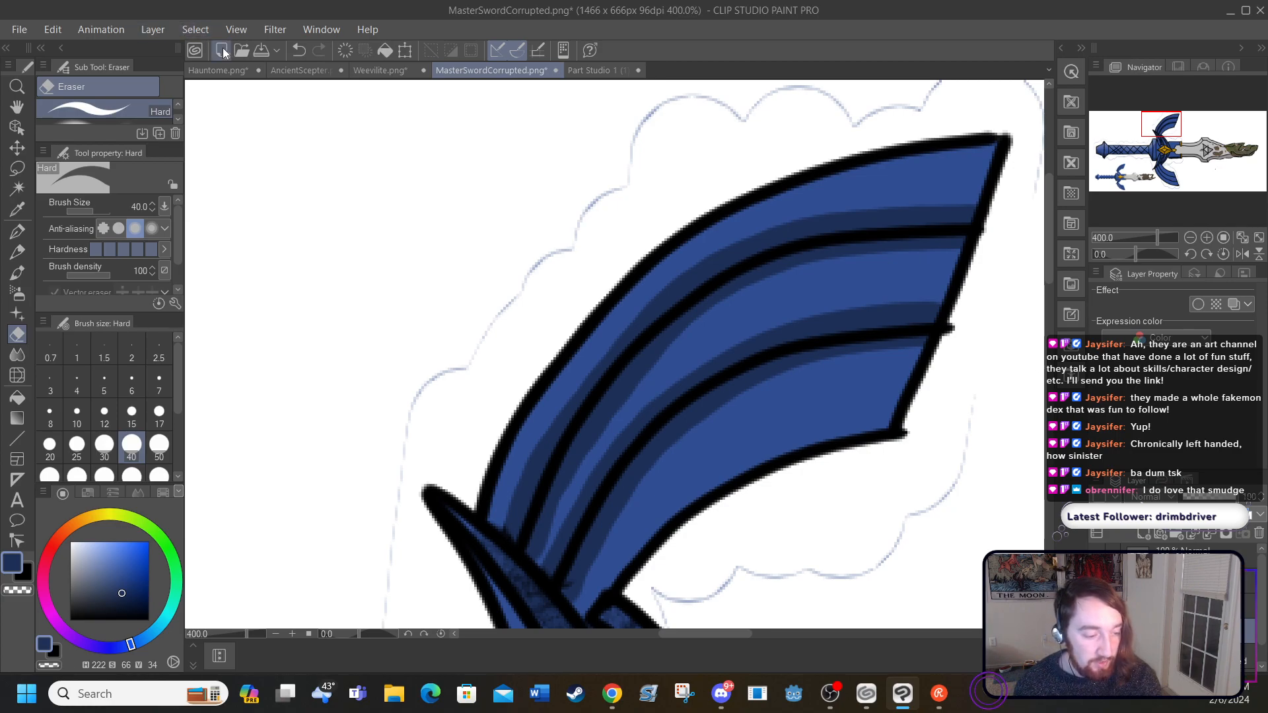
Step: Check the shaded wing on the whole sword, and undo its dark blue shading and edge cleanup
left_click(195, 29)
mouse_move(236, 29)
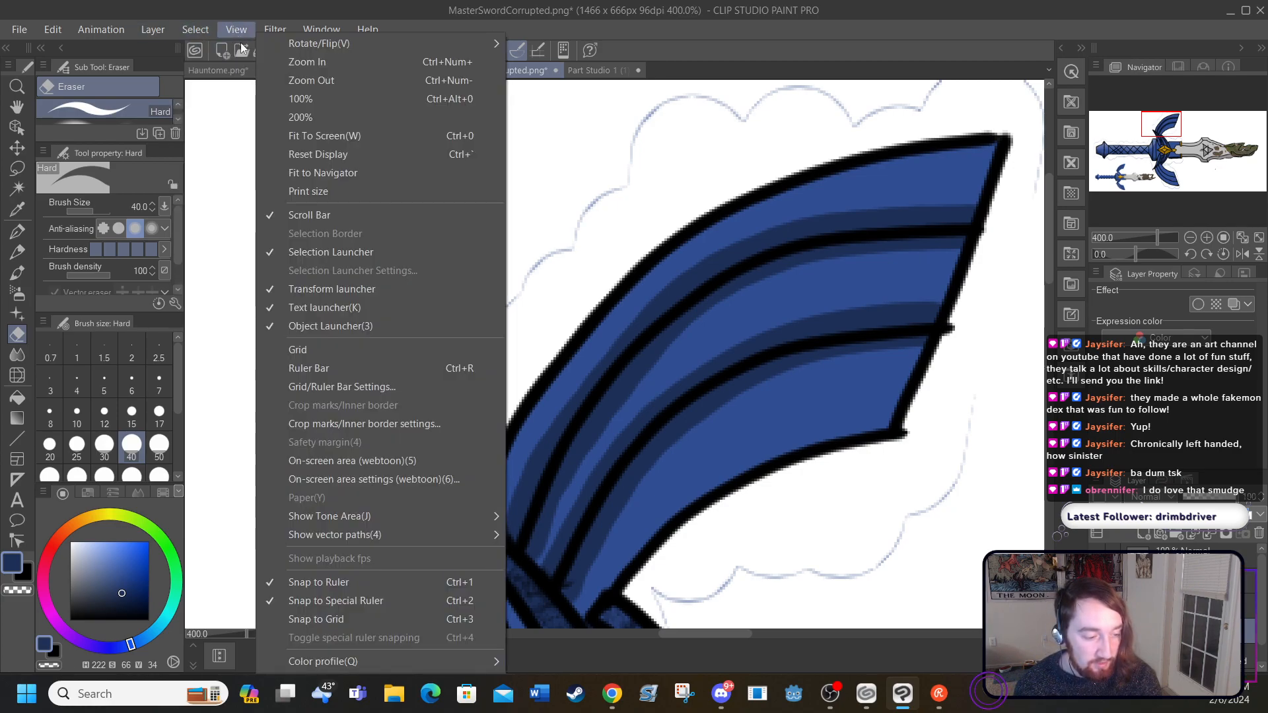
left_click(293, 137)
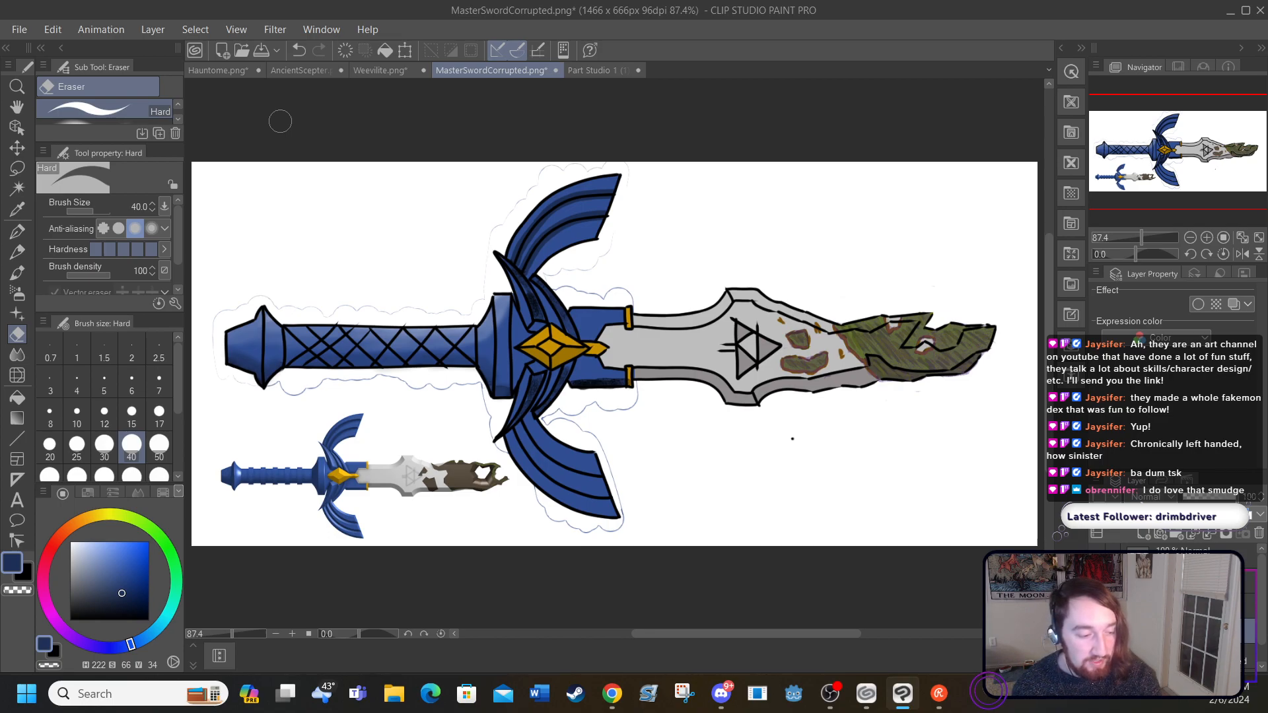
left_click(299, 51)
left_click(299, 51)
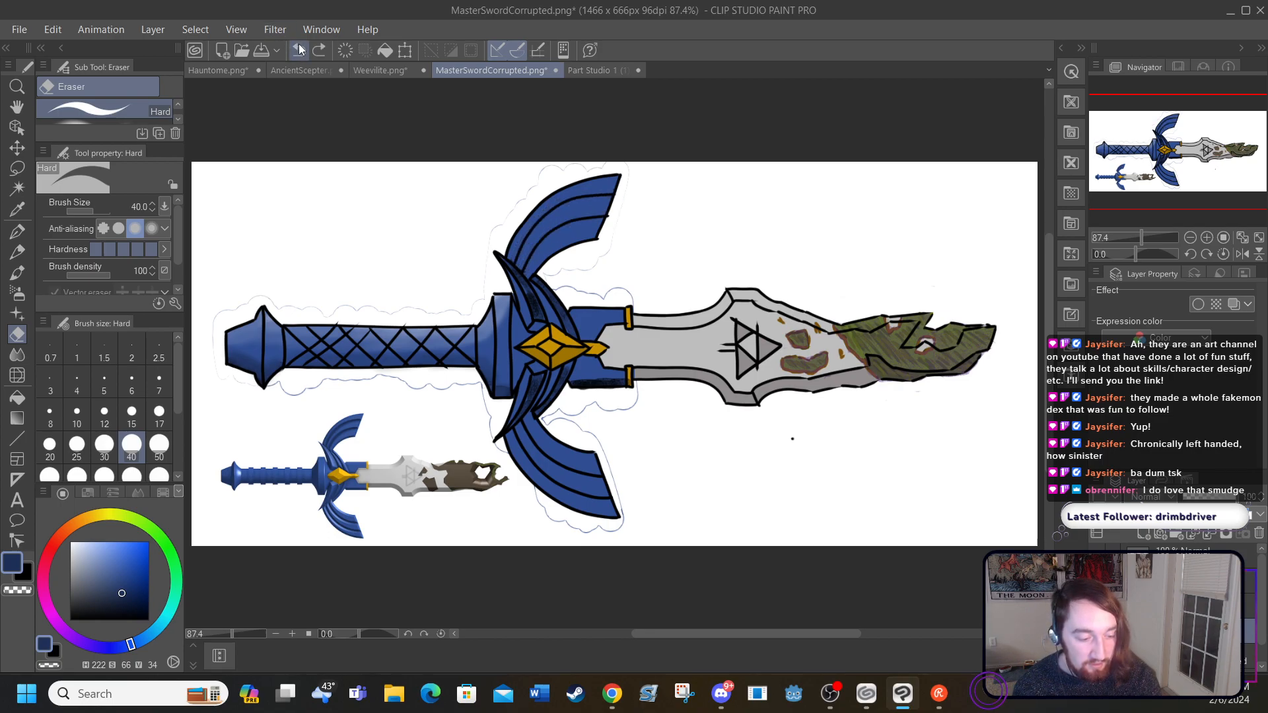
Step: Paint white highlights along the upper edges of the upper wing's three feathers with the Round watercolor brush at size 10
left_click(292, 633)
left_click(292, 633)
left_click(292, 633)
left_click(292, 633)
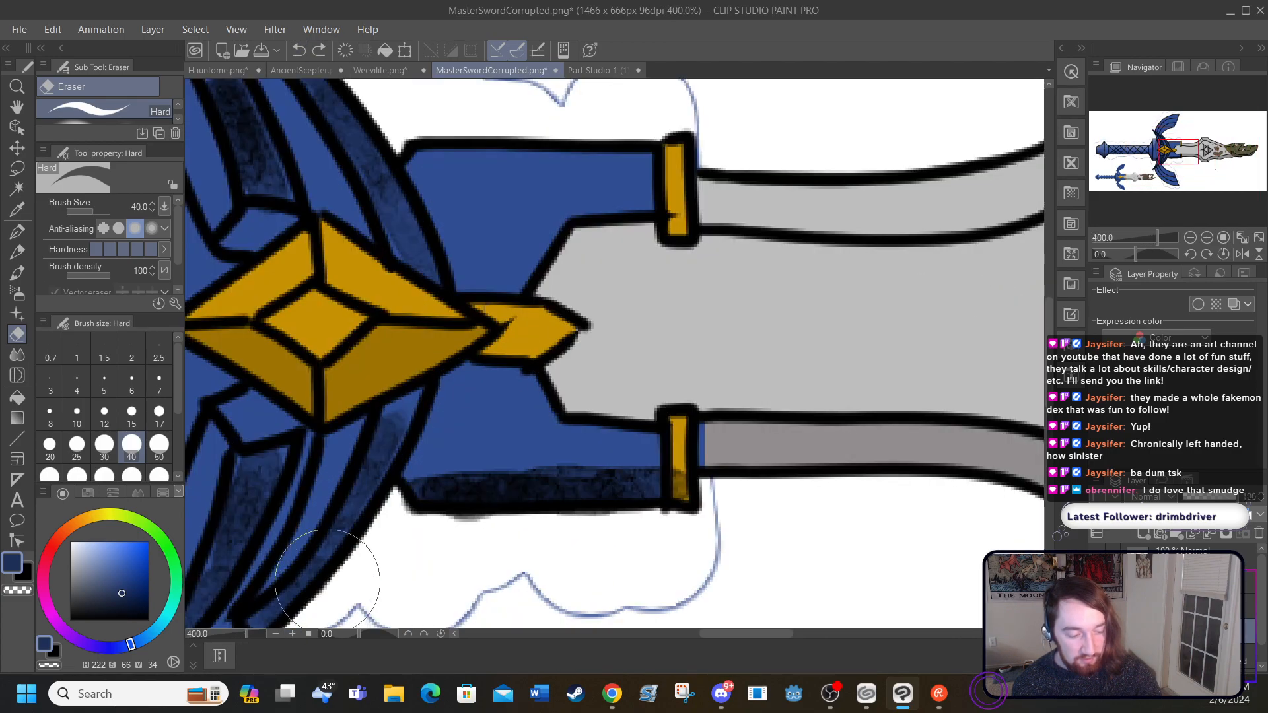
left_click_drag(703, 635, 653, 640)
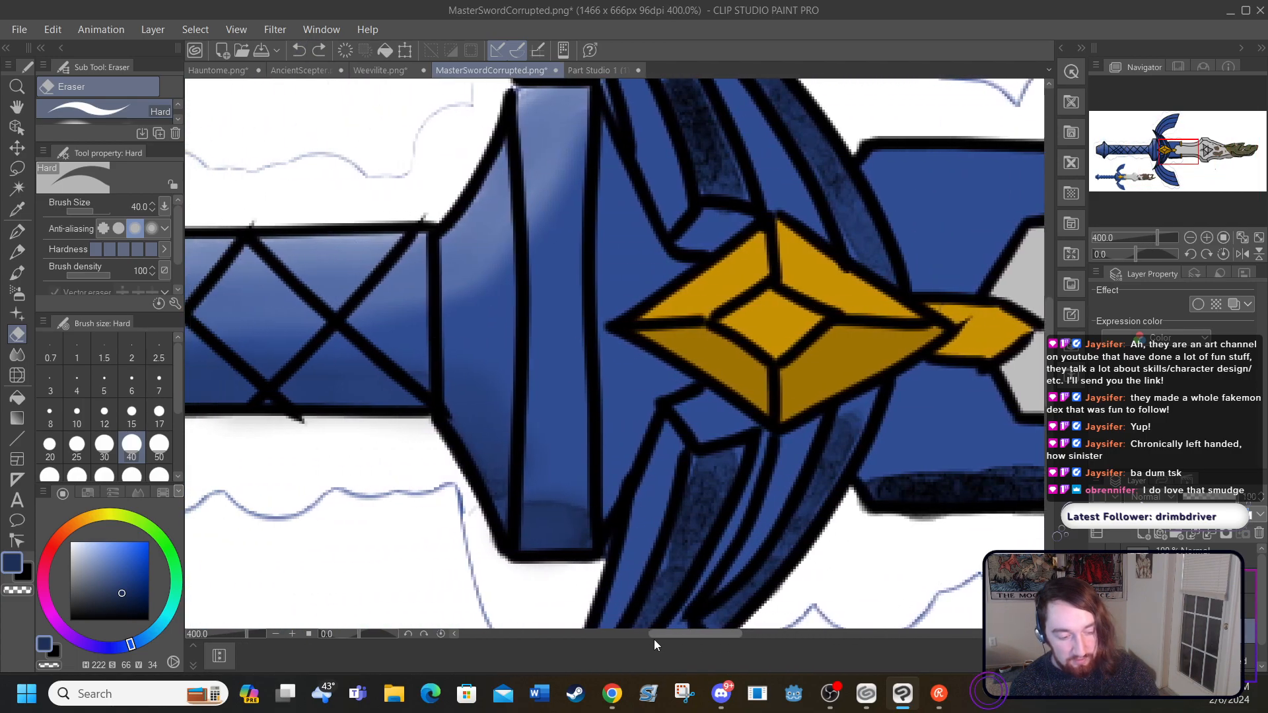
left_click_drag(1048, 366, 1028, 241)
left_click_drag(669, 631, 682, 634)
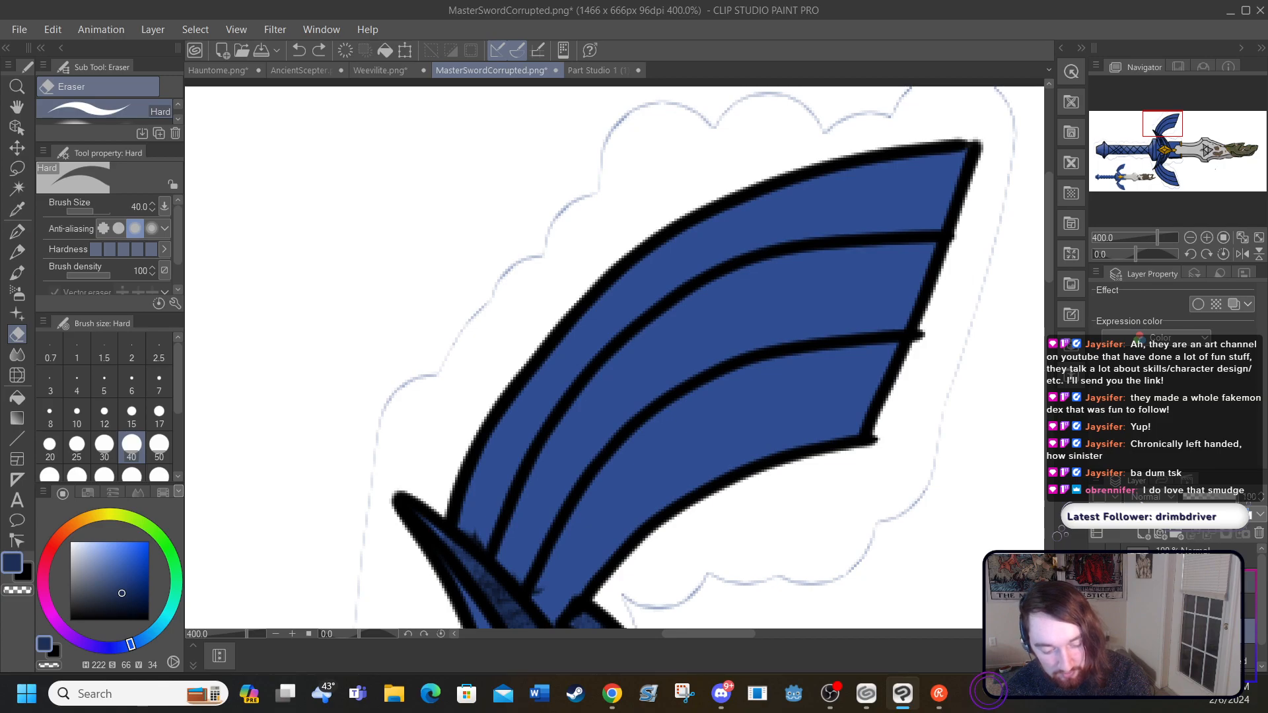
left_click(1097, 606)
left_click(1098, 606)
left_click(1098, 631)
left_click(1097, 631)
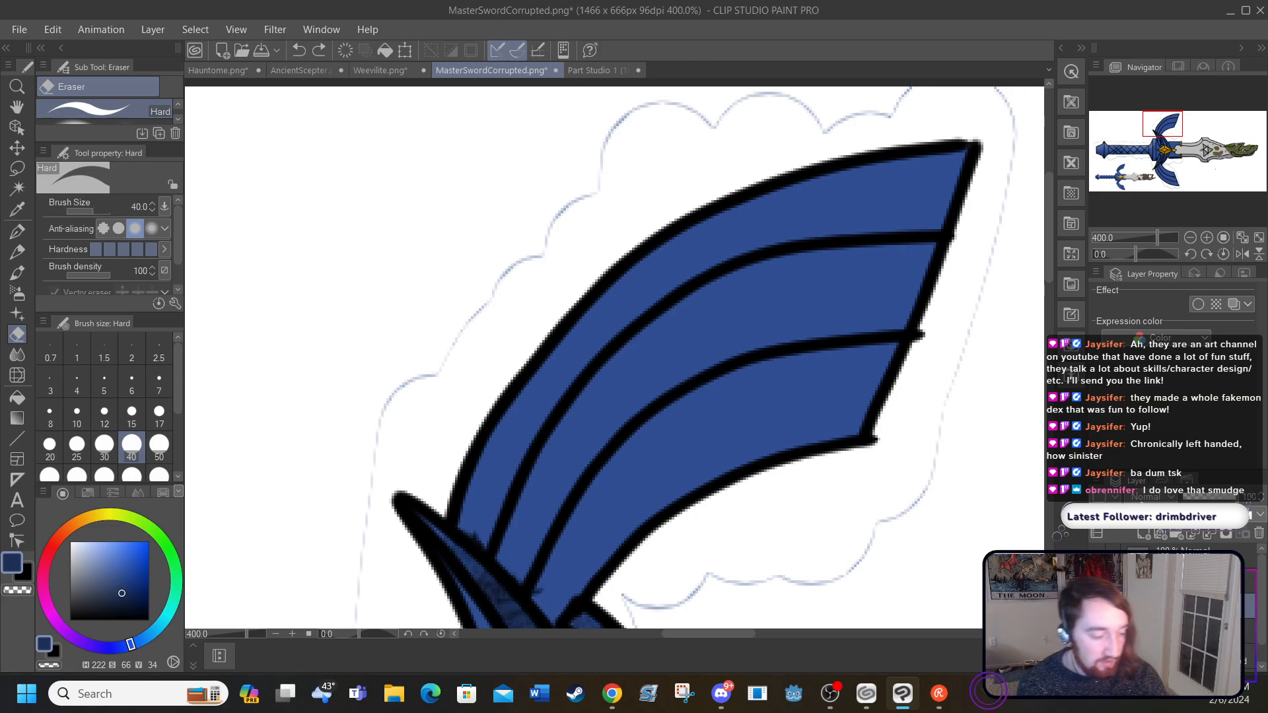
left_click(17, 272)
left_click(70, 543)
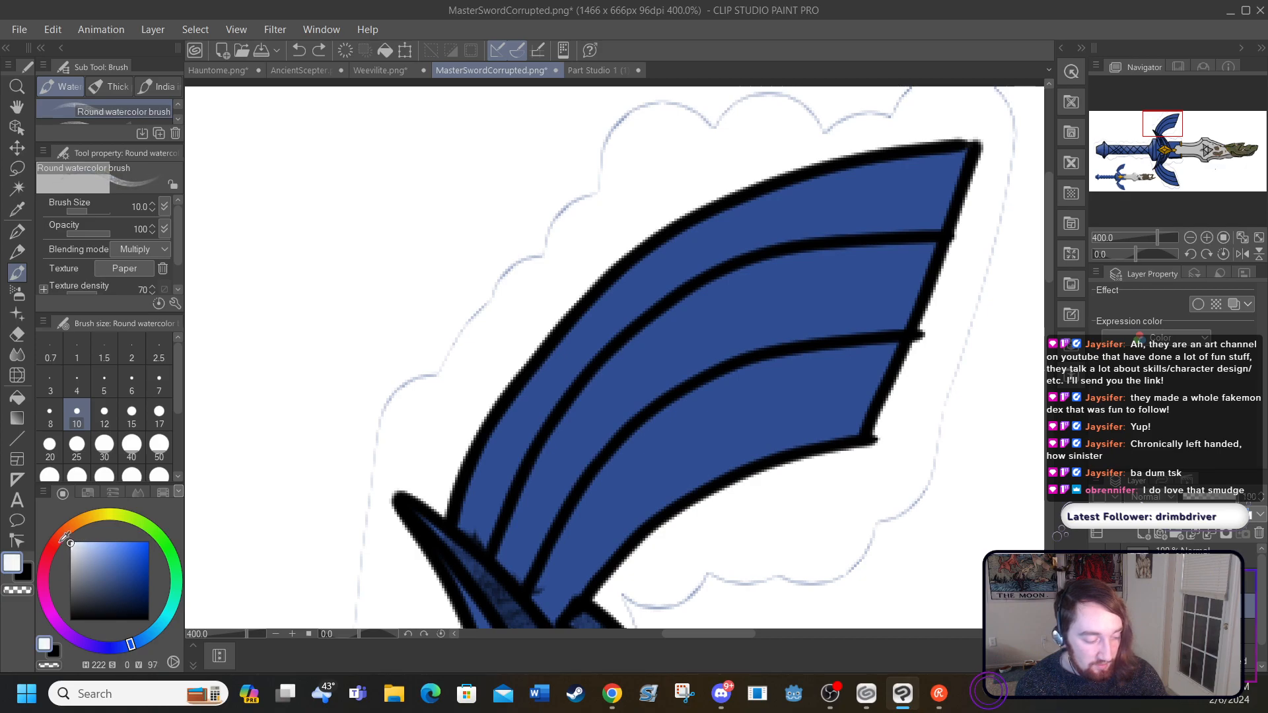
mouse_move(957, 154)
left_mouse_down()
mouse_move(891, 162)
mouse_move(911, 152)
mouse_move(879, 159)
mouse_move(918, 170)
mouse_move(757, 192)
mouse_move(626, 258)
mouse_move(474, 436)
mouse_move(479, 458)
mouse_move(457, 497)
mouse_move(509, 532)
mouse_move(594, 389)
mouse_move(731, 284)
mouse_move(925, 249)
left_mouse_up()
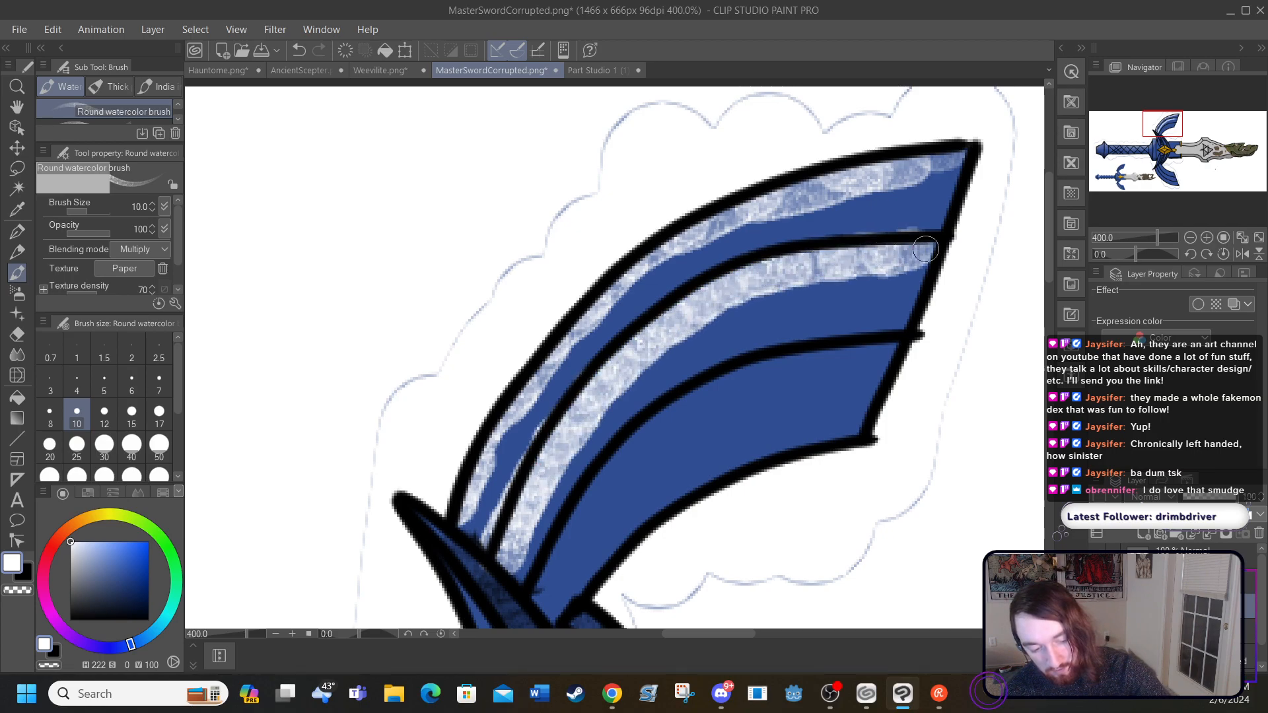
mouse_move(893, 344)
left_mouse_down()
mouse_move(765, 377)
mouse_move(667, 424)
mouse_move(551, 561)
left_mouse_up()
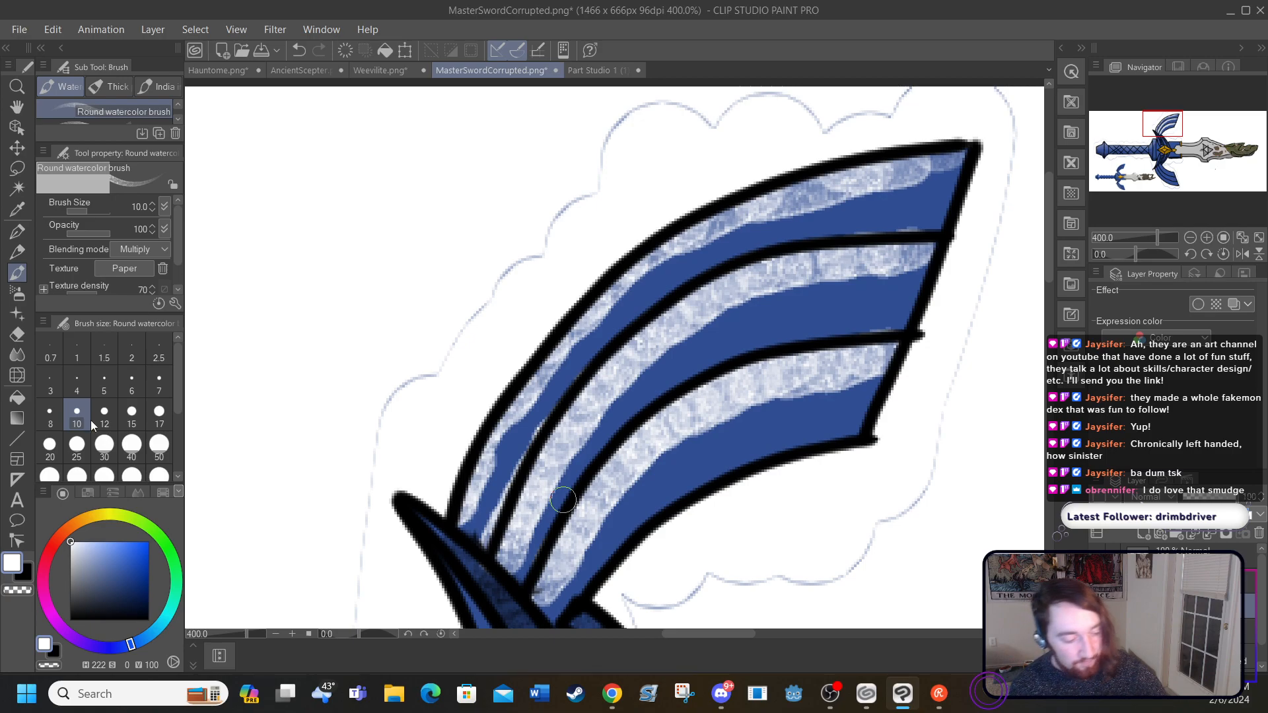
Step: Paint black shading along the lower edges of the upper wing's three feathers with the Round watercolor brush at size 5
key("x")
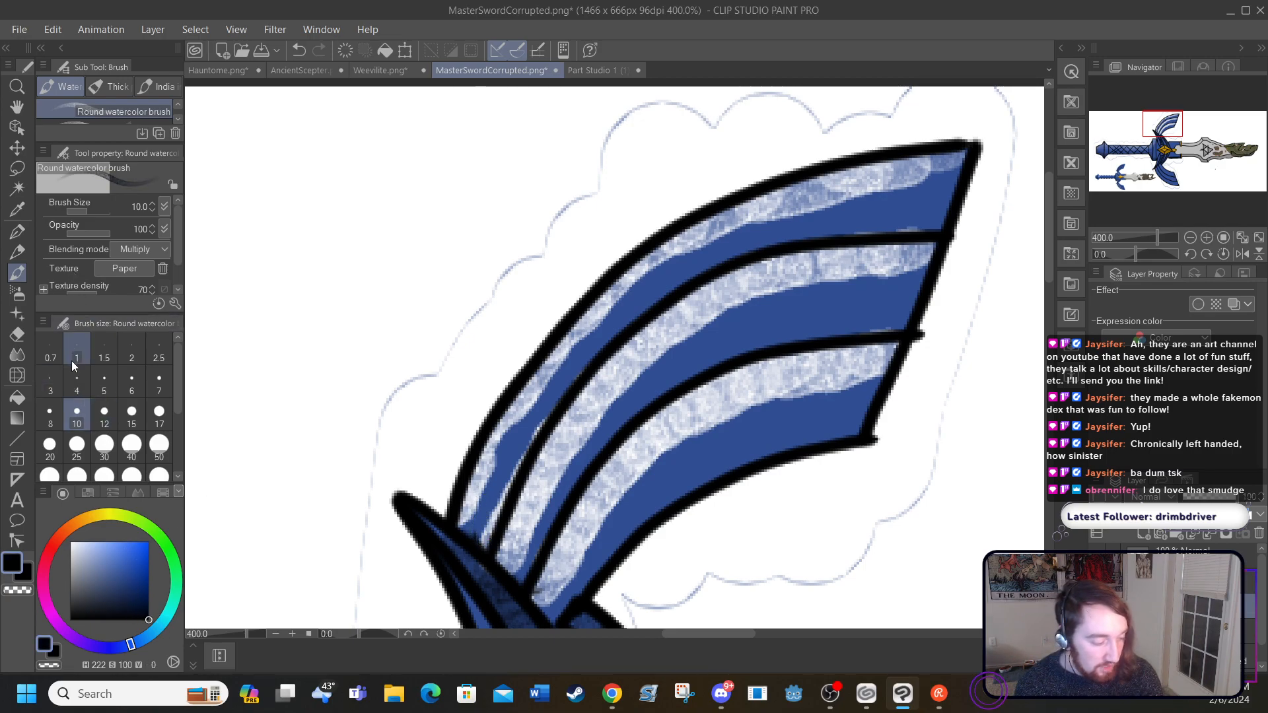
left_click(104, 383)
mouse_move(482, 524)
left_mouse_down()
mouse_move(573, 380)
mouse_move(706, 265)
mouse_move(780, 239)
mouse_move(955, 228)
left_mouse_up()
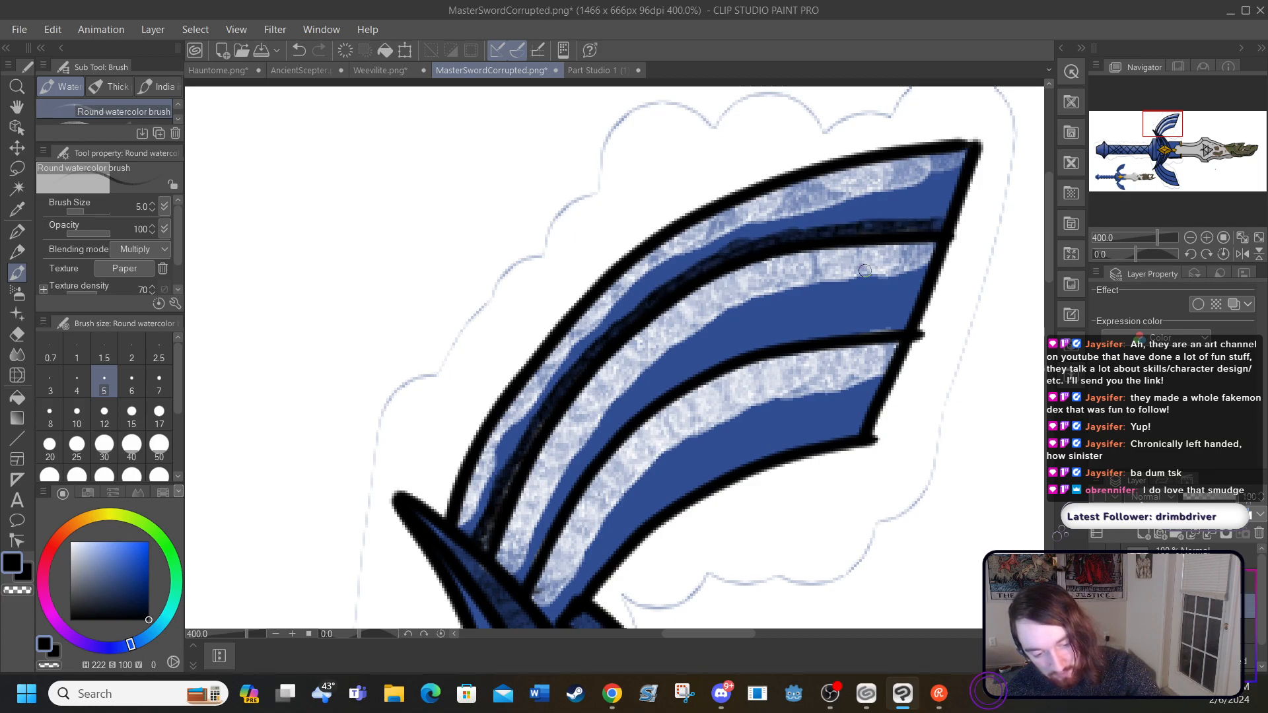
mouse_move(903, 326)
left_mouse_down()
mouse_move(757, 351)
mouse_move(683, 383)
mouse_move(595, 459)
mouse_move(546, 551)
left_mouse_up()
mouse_move(564, 596)
left_mouse_down()
mouse_move(610, 545)
mouse_move(723, 462)
mouse_move(850, 429)
left_mouse_up()
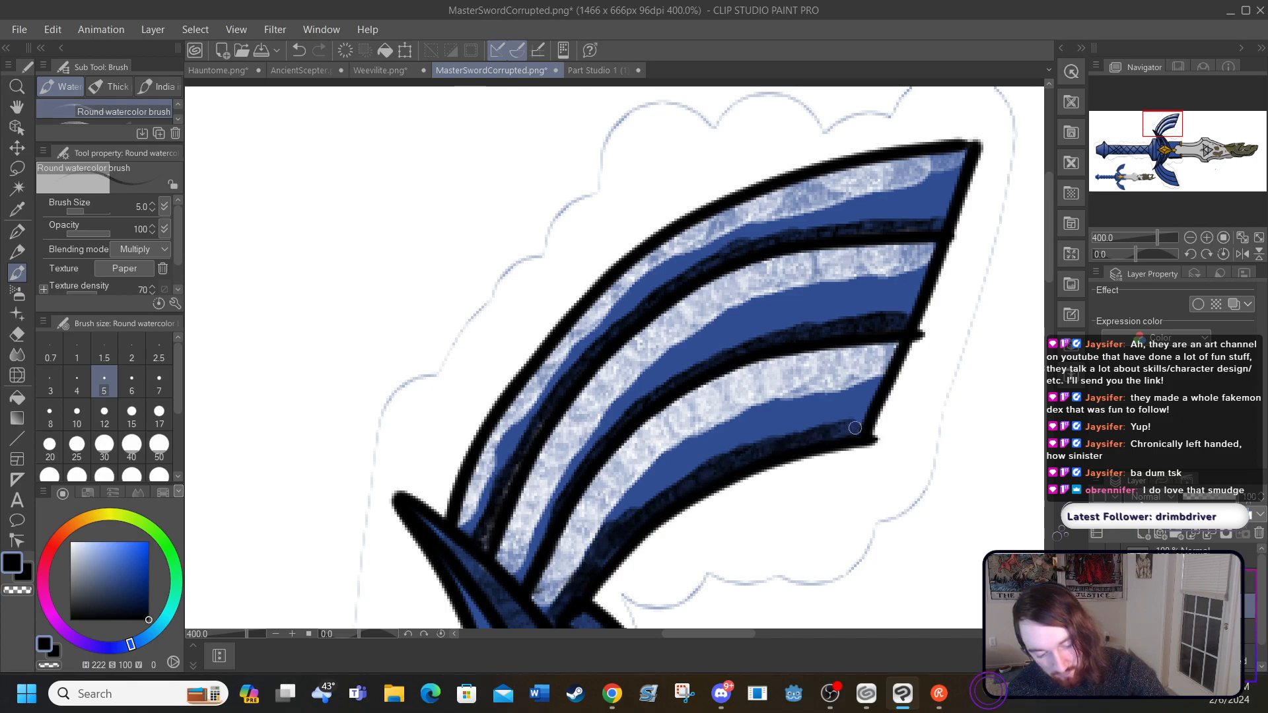
Step: Try blending the upper wing's outermost feather with the Blend tool at size 25, and undo all its strokes
left_click(17, 355)
mouse_move(492, 445)
left_mouse_down()
mouse_move(467, 504)
mouse_move(569, 348)
mouse_move(563, 378)
mouse_move(684, 262)
mouse_move(639, 292)
mouse_move(701, 250)
mouse_move(774, 212)
mouse_move(720, 243)
mouse_move(796, 224)
mouse_move(827, 199)
mouse_move(788, 224)
mouse_move(917, 190)
mouse_move(814, 209)
mouse_move(933, 195)
mouse_move(865, 216)
mouse_move(972, 190)
left_mouse_up()
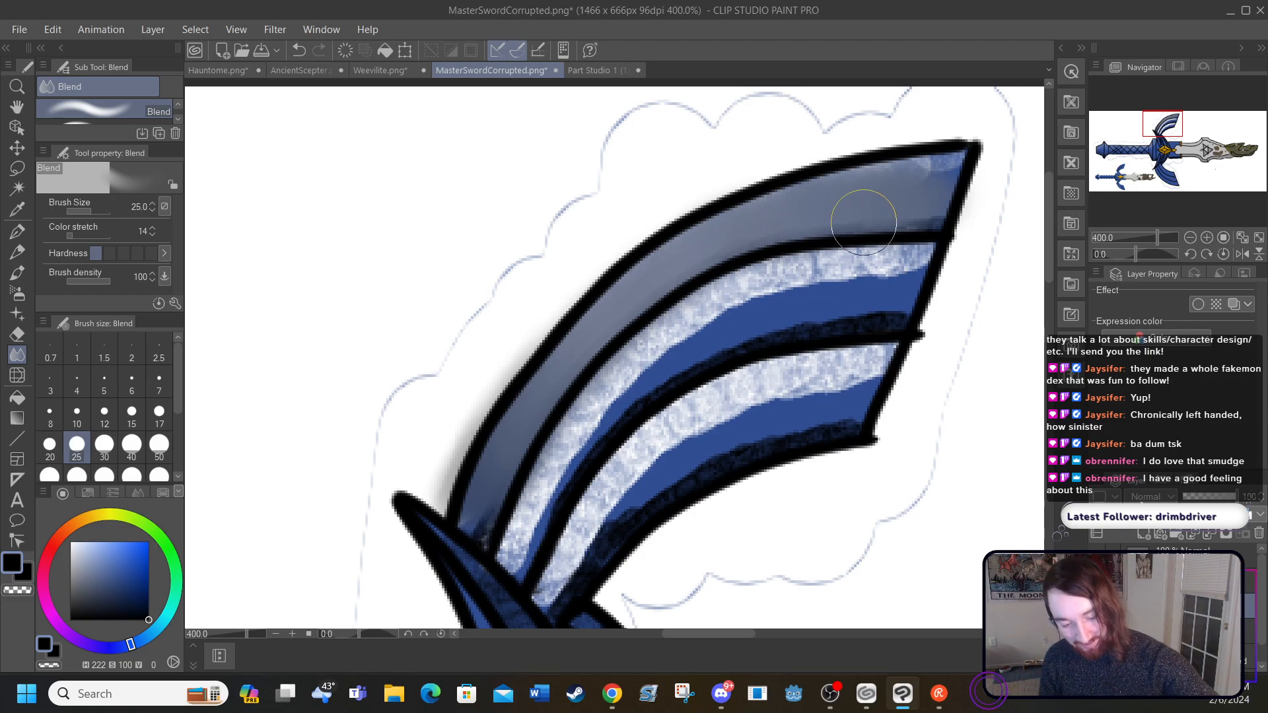
left_click(299, 50)
left_click(299, 50)
left_click(299, 51)
left_click(299, 50)
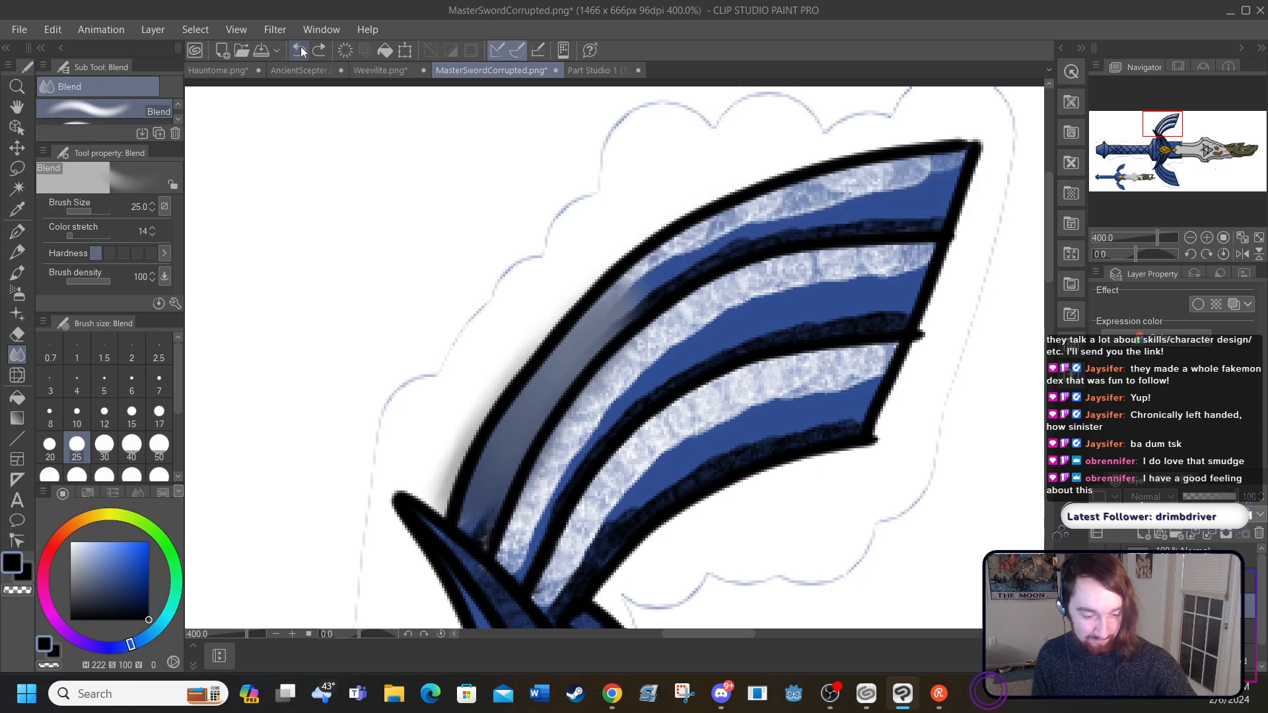
left_click(299, 51)
left_click(299, 50)
left_click(299, 50)
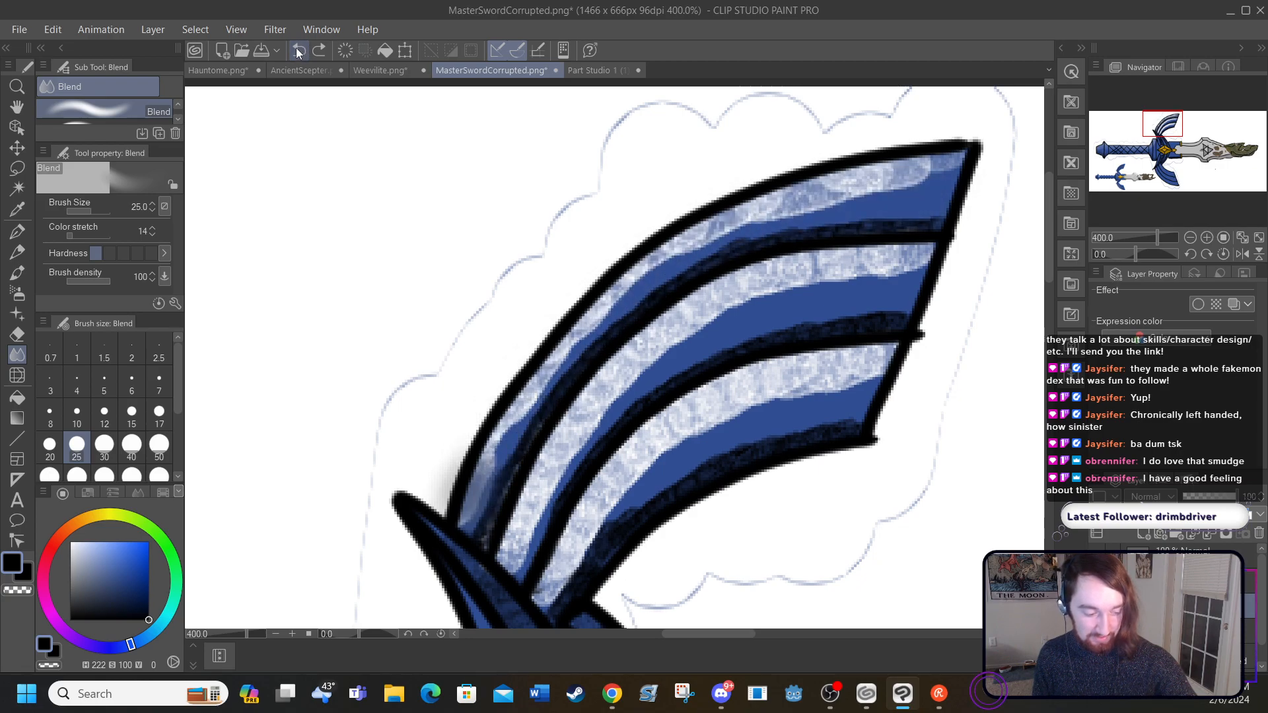
left_click(298, 52)
Step: Blend the highlights and shading of the upper wing's outer and middle feathers with the Blend tool at size 12
left_click(105, 416)
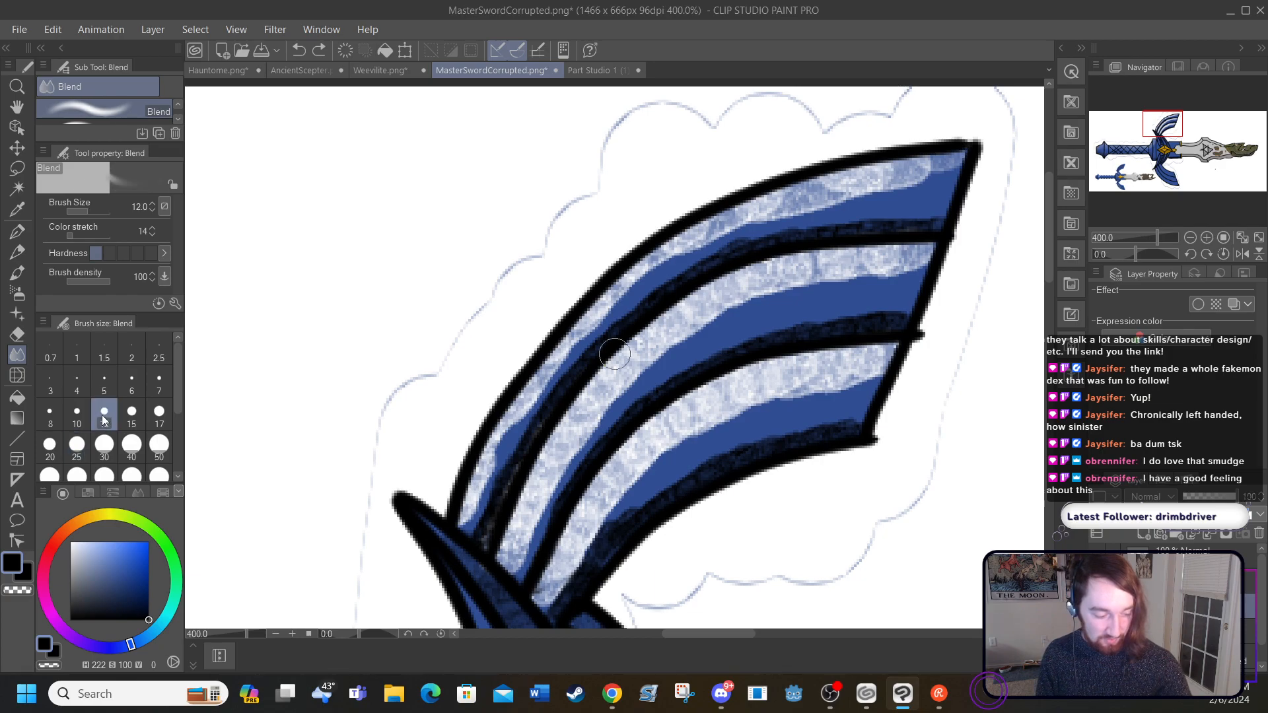
mouse_move(463, 515)
left_mouse_down()
mouse_move(498, 432)
mouse_move(554, 355)
mouse_move(686, 227)
mouse_move(674, 245)
mouse_move(800, 187)
mouse_move(750, 208)
mouse_move(757, 197)
mouse_move(959, 155)
mouse_move(839, 173)
left_mouse_up()
mouse_move(667, 248)
left_mouse_down()
mouse_move(632, 270)
mouse_move(650, 248)
mouse_move(605, 297)
left_mouse_up()
mouse_move(925, 208)
left_mouse_down()
mouse_move(949, 215)
mouse_move(872, 218)
mouse_move(894, 213)
mouse_move(715, 252)
mouse_move(608, 328)
mouse_move(621, 318)
mouse_move(610, 315)
mouse_move(509, 469)
mouse_move(502, 460)
mouse_move(507, 562)
mouse_move(539, 486)
mouse_move(530, 520)
mouse_move(613, 388)
mouse_move(572, 429)
mouse_move(596, 387)
mouse_move(677, 328)
mouse_move(656, 334)
mouse_move(799, 263)
mouse_move(926, 263)
left_mouse_up()
mouse_move(899, 311)
left_mouse_down()
mouse_move(819, 315)
mouse_move(854, 320)
mouse_move(748, 336)
mouse_move(618, 419)
mouse_move(625, 407)
mouse_move(523, 571)
left_mouse_up()
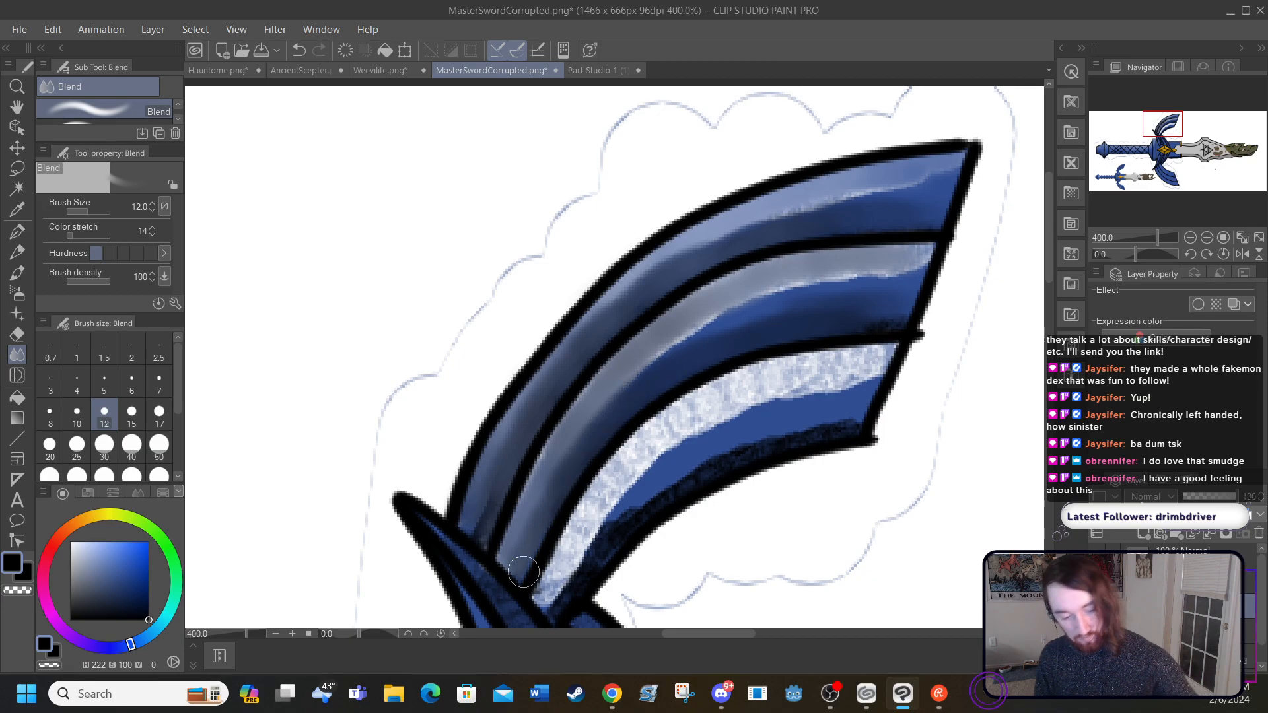
mouse_move(932, 255)
left_mouse_down()
mouse_move(709, 304)
mouse_move(721, 294)
mouse_move(651, 347)
mouse_move(668, 307)
left_mouse_up()
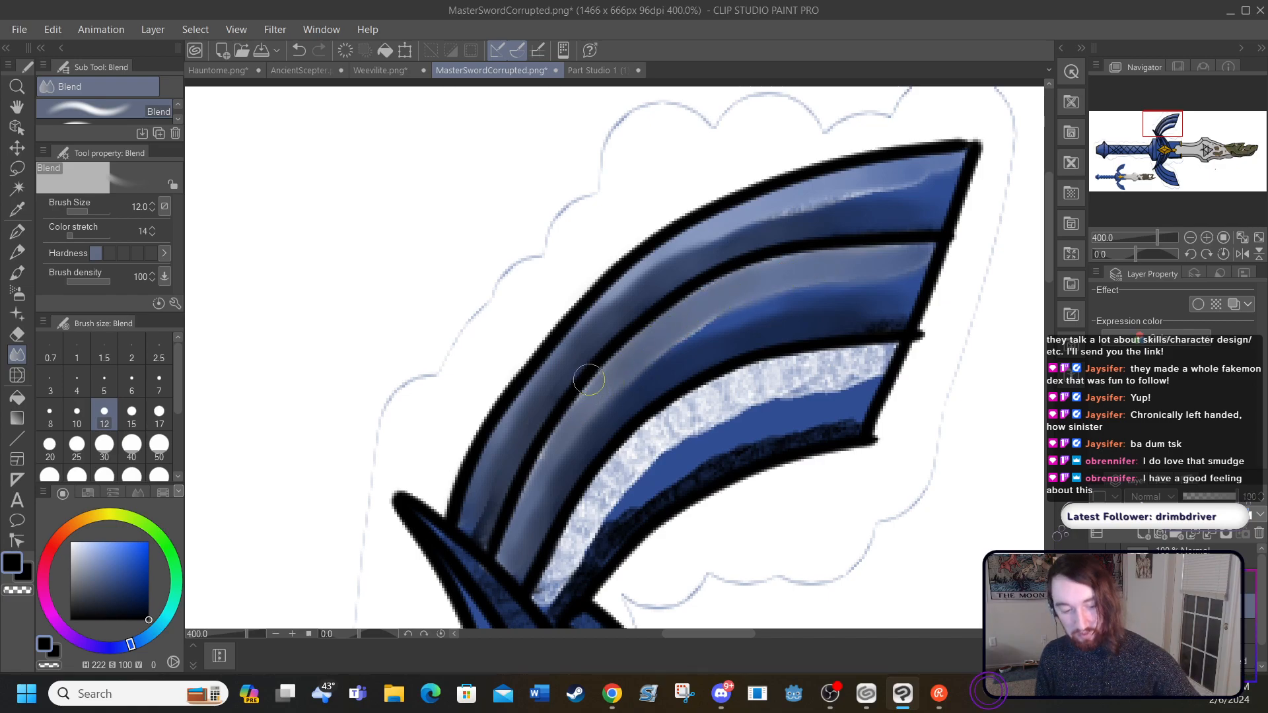
Step: Blend the upper wing's innermost feather, touch up the middle one, and check the result on the whole sword
mouse_move(547, 600)
left_mouse_down()
mouse_move(587, 521)
mouse_move(572, 554)
mouse_move(570, 544)
mouse_move(642, 451)
mouse_move(716, 404)
mouse_move(695, 420)
mouse_move(697, 396)
mouse_move(768, 373)
mouse_move(664, 418)
mouse_move(780, 368)
mouse_move(865, 354)
mouse_move(816, 377)
mouse_move(795, 372)
mouse_move(894, 356)
mouse_move(785, 373)
mouse_move(849, 364)
mouse_move(647, 437)
mouse_move(541, 615)
mouse_move(575, 574)
left_mouse_up()
mouse_move(821, 414)
left_mouse_down()
mouse_move(807, 424)
mouse_move(850, 416)
mouse_move(671, 486)
mouse_move(569, 599)
left_mouse_up()
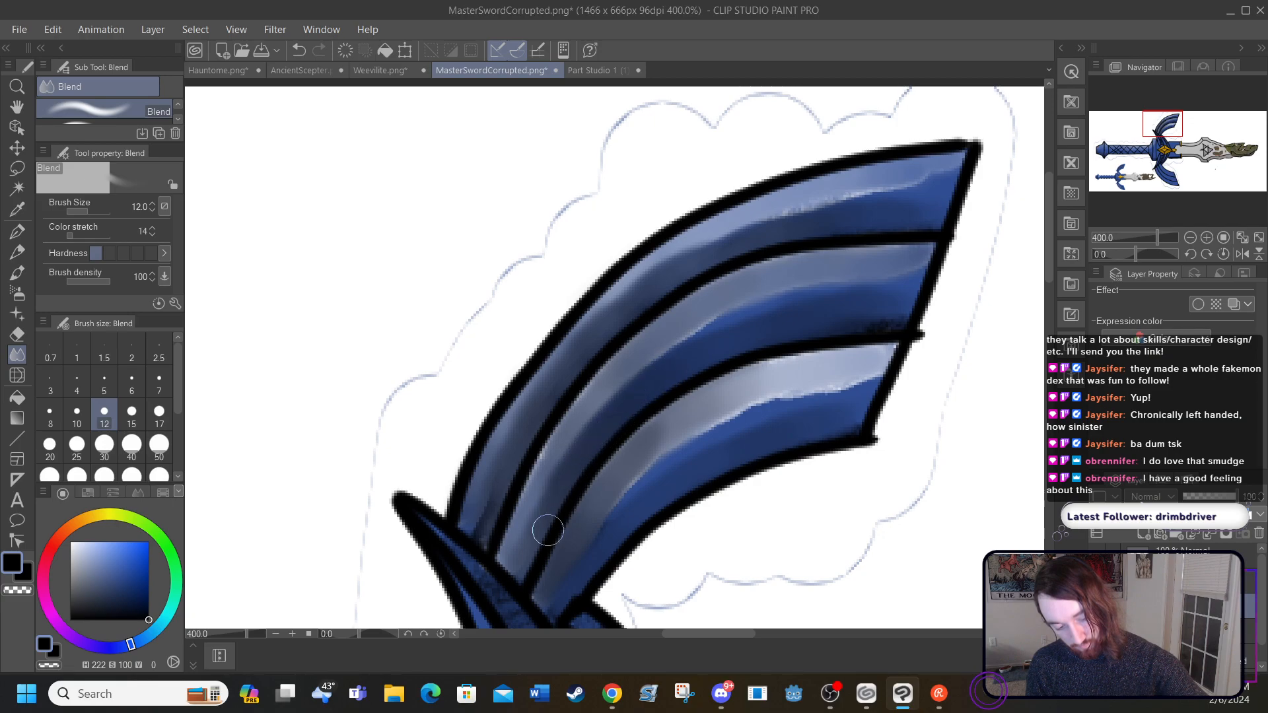
mouse_move(507, 563)
left_mouse_down()
mouse_move(523, 504)
mouse_move(597, 399)
mouse_move(661, 330)
mouse_move(762, 270)
left_mouse_up()
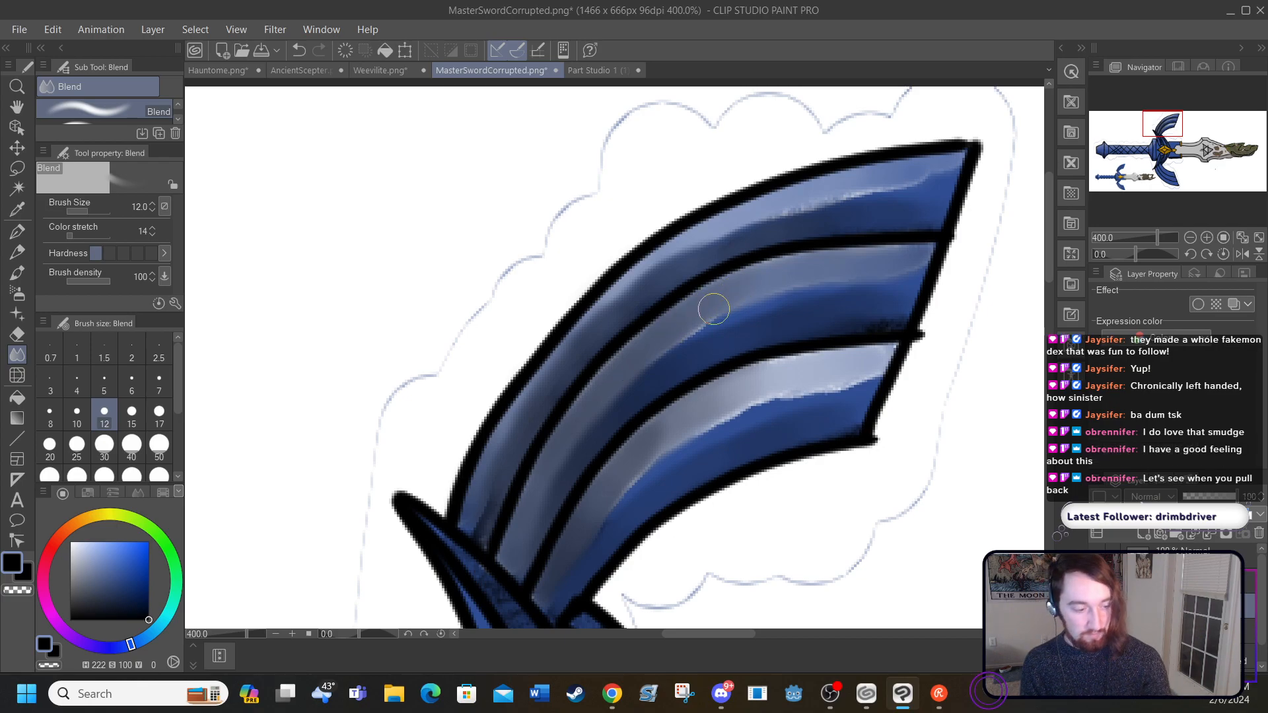
left_click(237, 30)
left_click(299, 141)
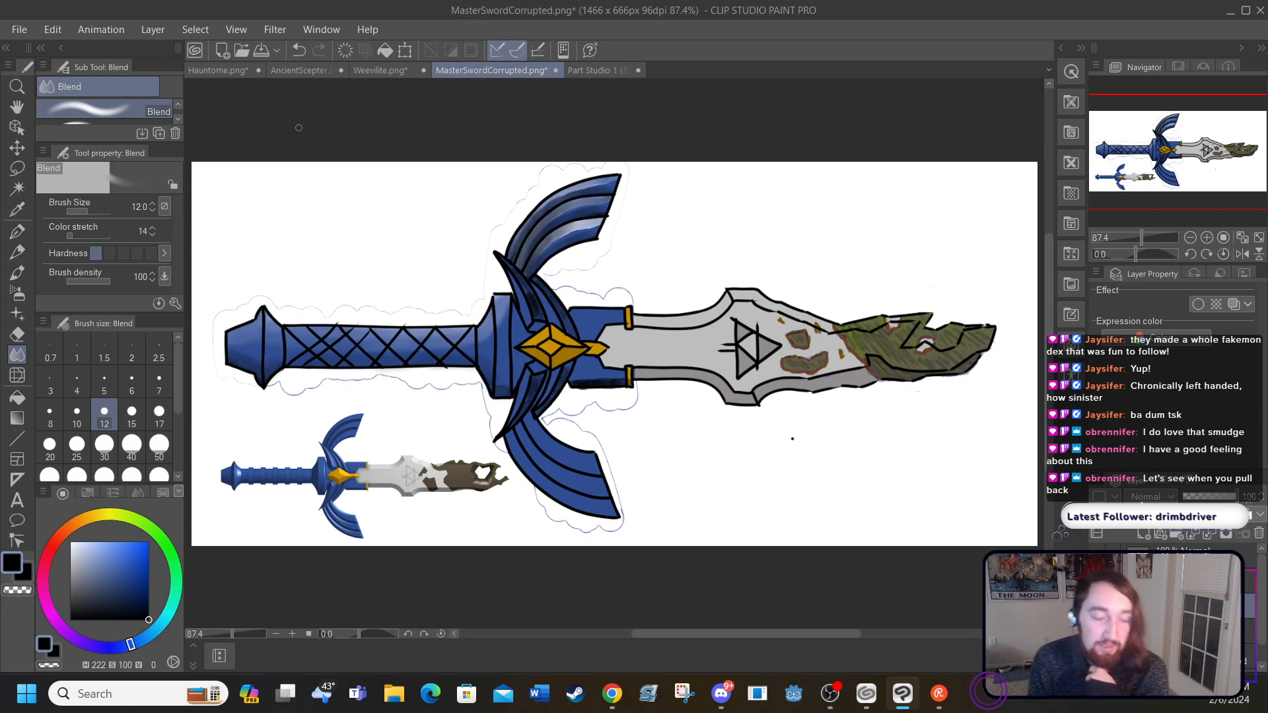
Step: Paint thin white highlights along the upper edges of the lower wing's three feathers with the Round watercolor brush at size 5
left_click_drag(1050, 459, 1057, 513)
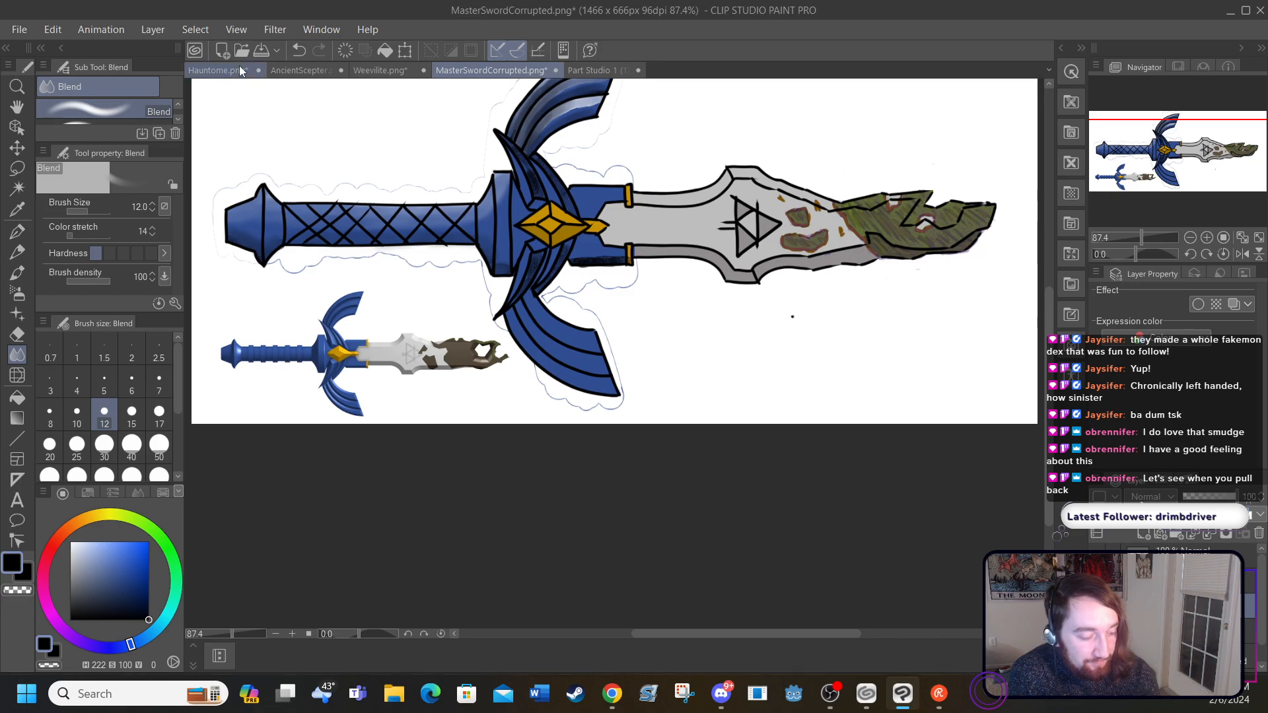
left_click(293, 636)
left_click(294, 636)
left_click(294, 636)
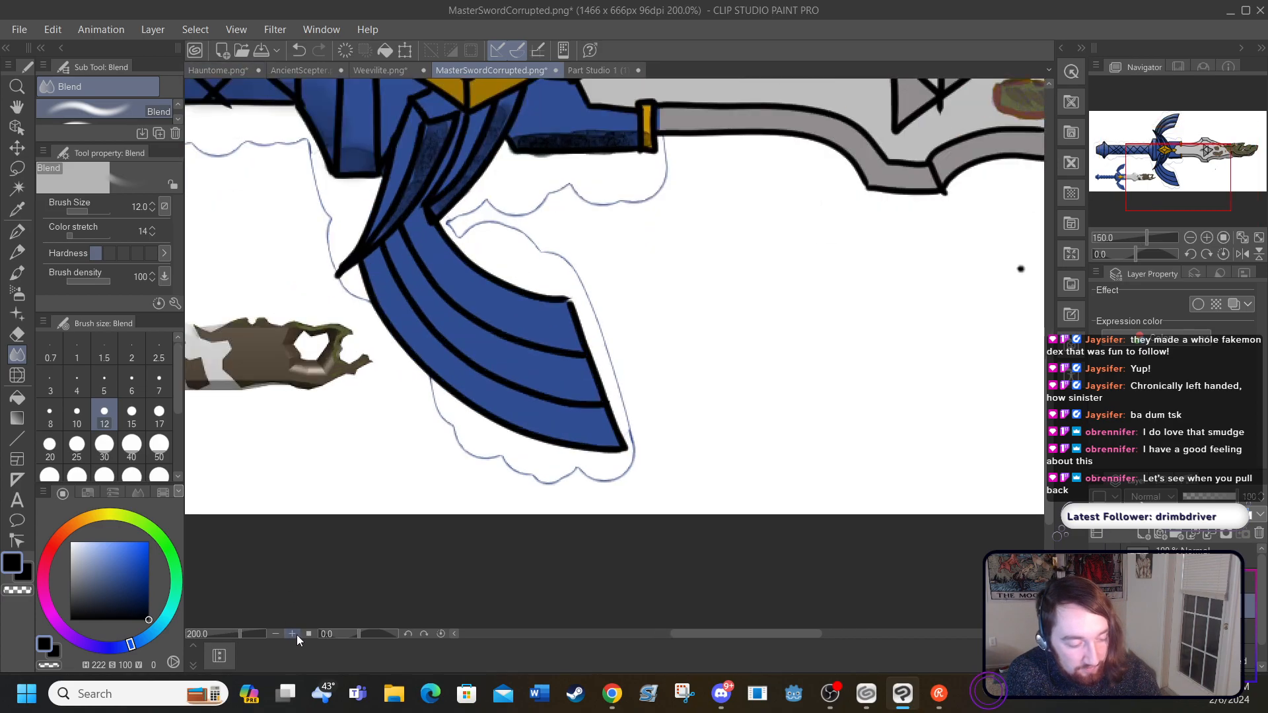
left_click(296, 635)
left_click_drag(722, 634, 695, 621)
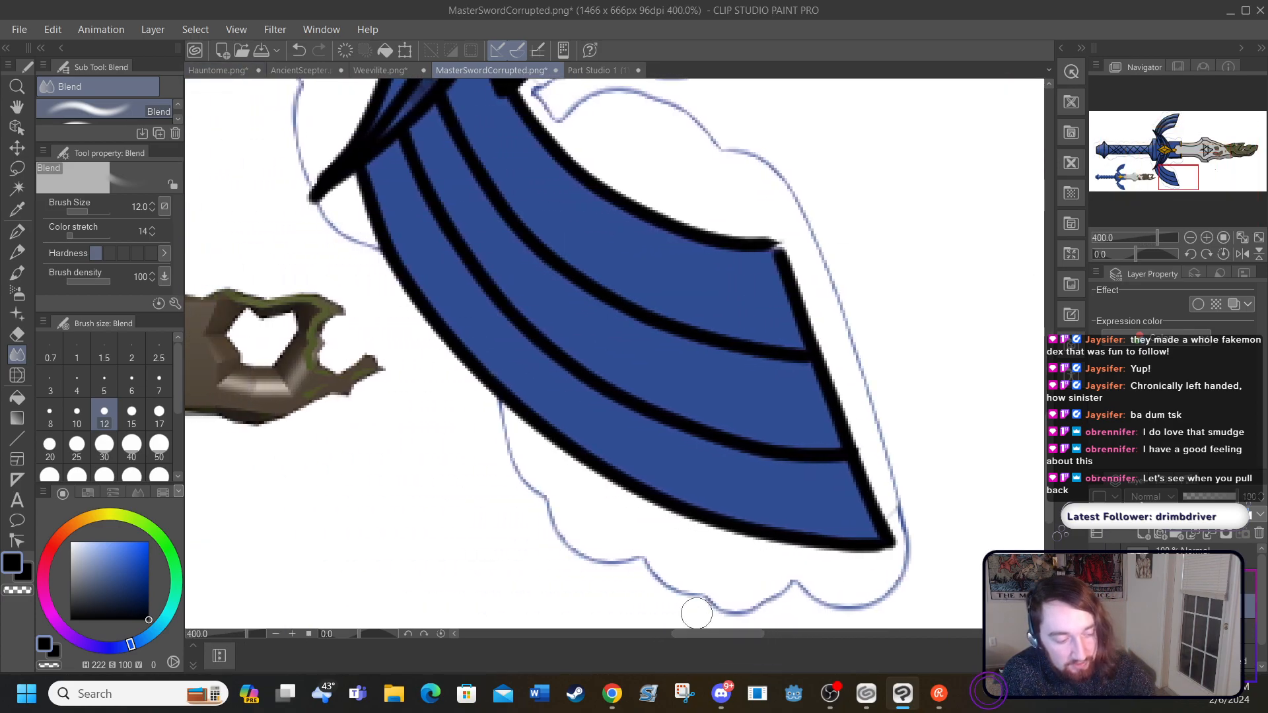
left_click_drag(1050, 454, 1054, 433)
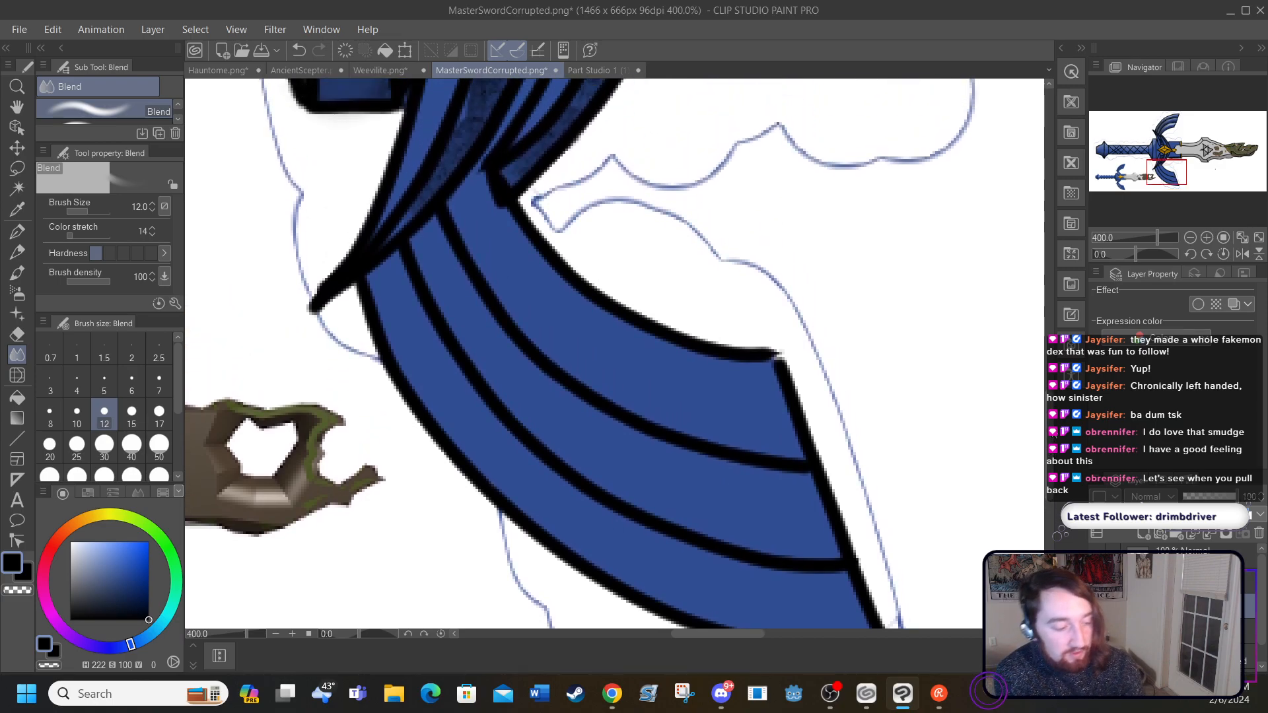
left_click(18, 251)
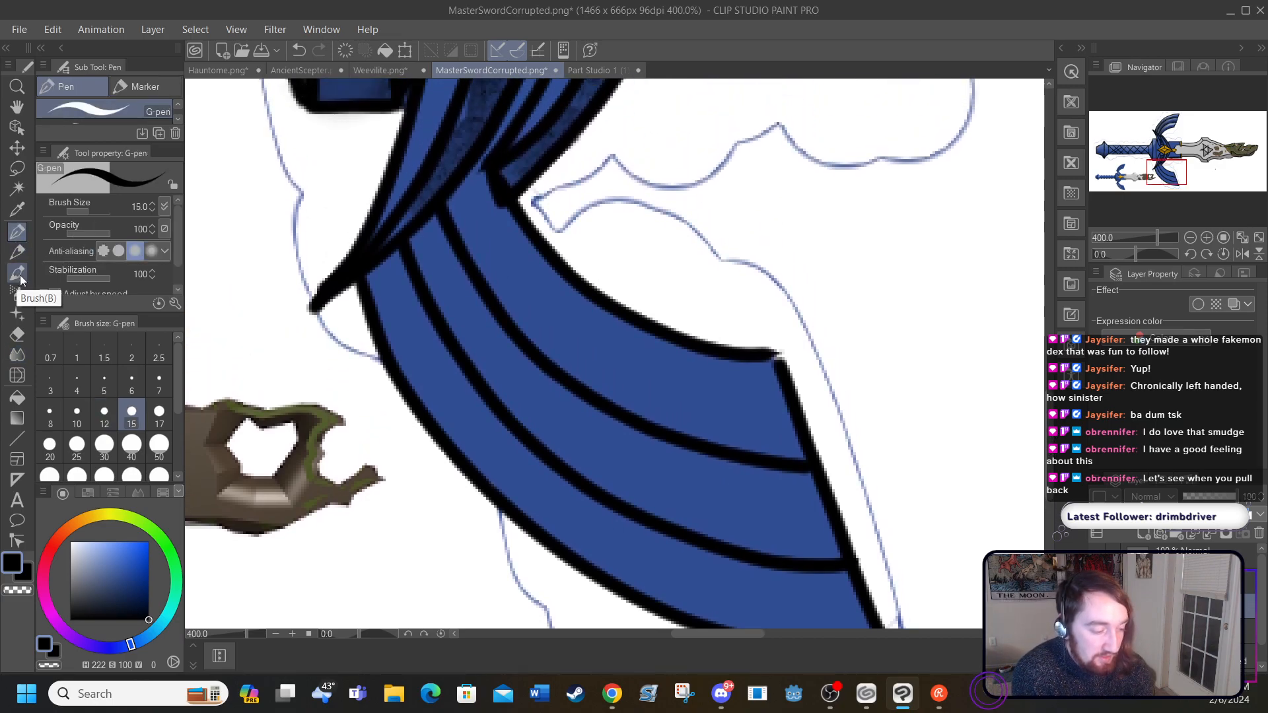
left_click(17, 273)
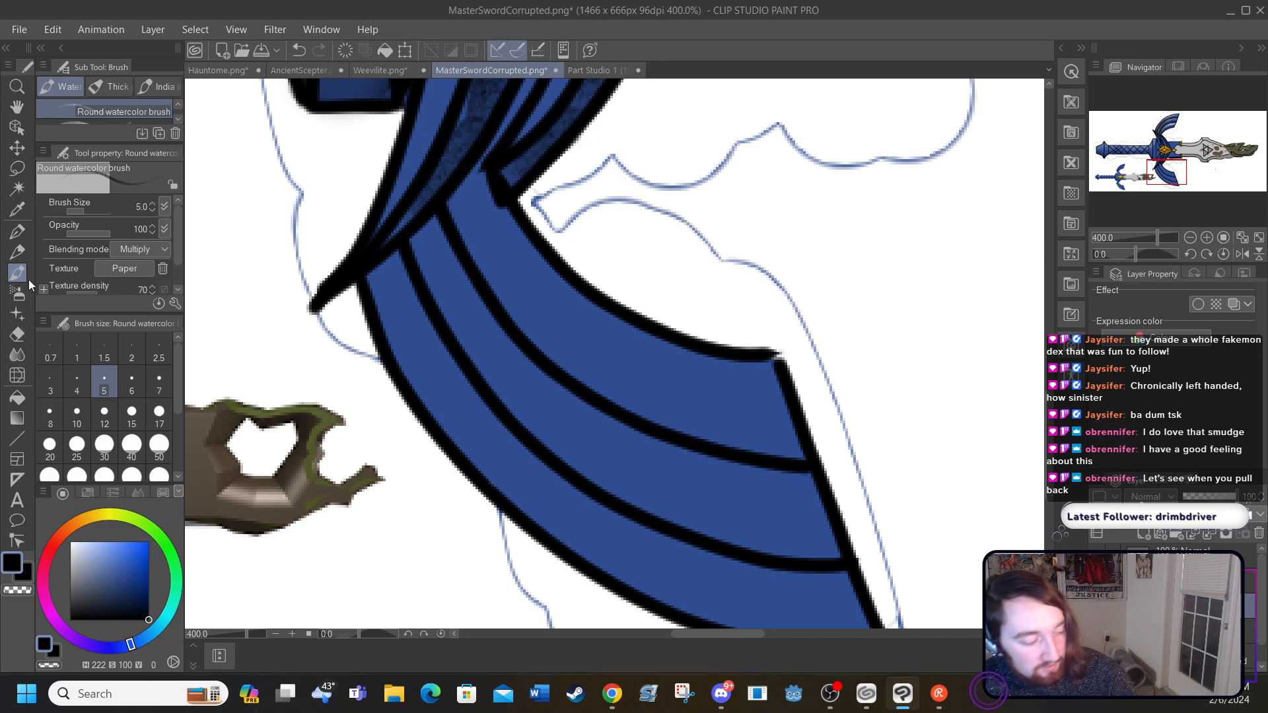
left_click(71, 542)
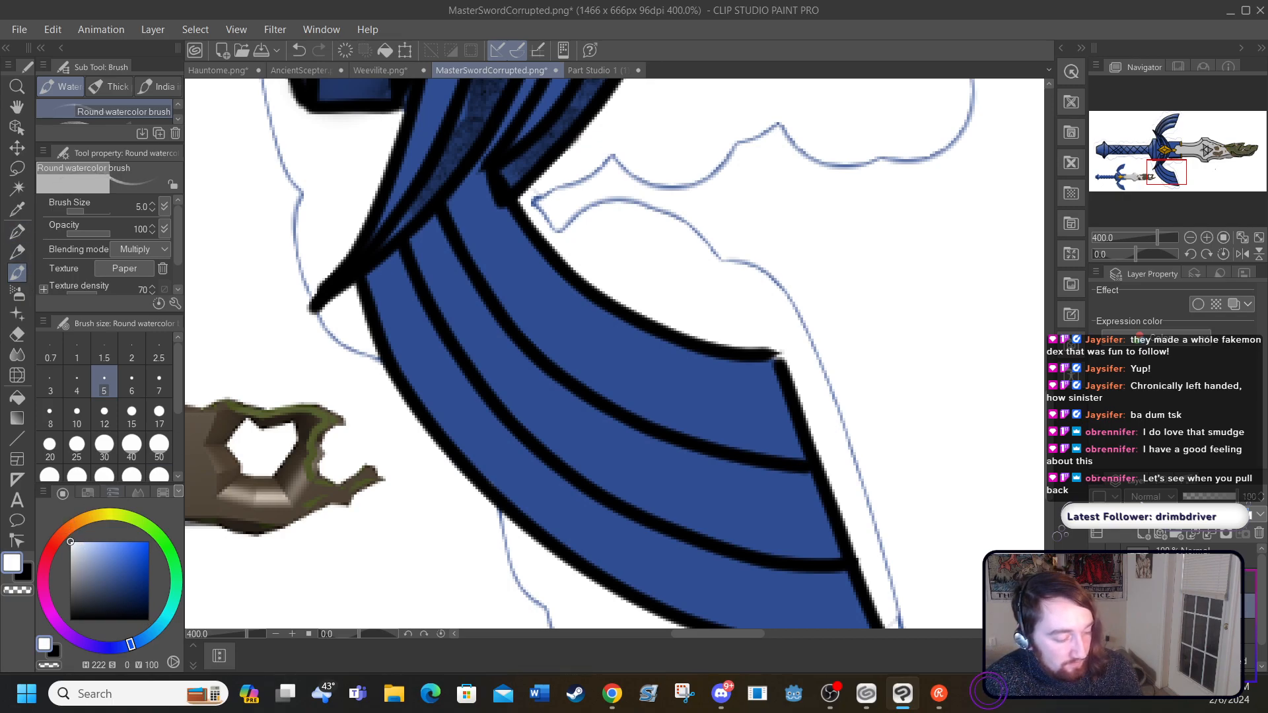
mouse_move(503, 208)
left_mouse_down()
mouse_move(568, 290)
mouse_move(618, 320)
mouse_move(585, 313)
mouse_move(679, 351)
mouse_move(760, 365)
mouse_move(719, 361)
left_mouse_up()
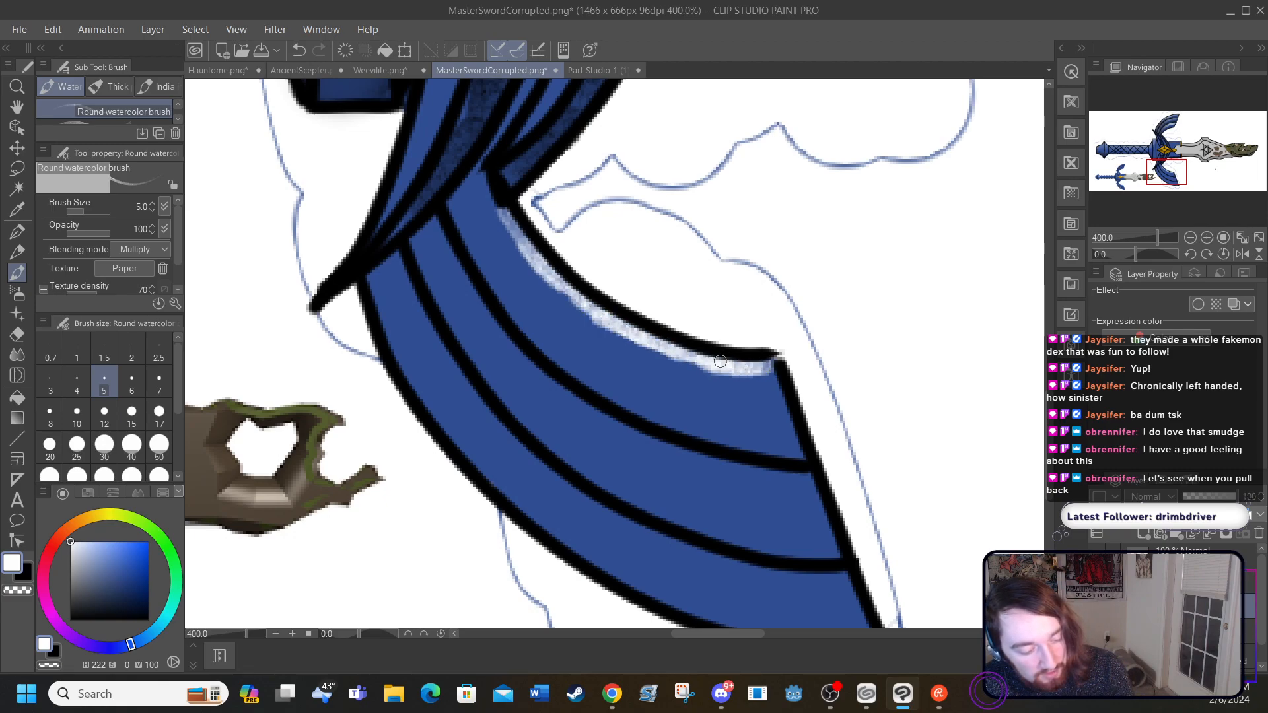
mouse_move(441, 235)
left_mouse_down()
mouse_move(574, 390)
mouse_move(720, 462)
mouse_move(822, 474)
left_mouse_up()
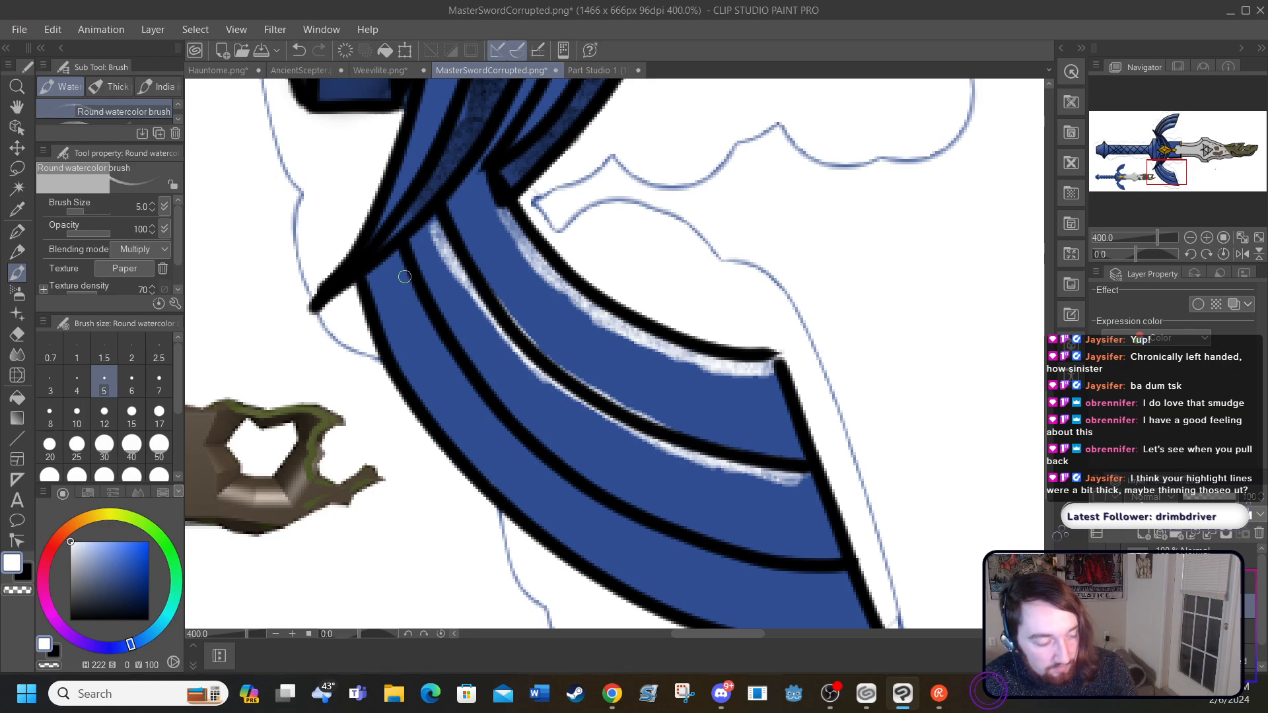
mouse_move(397, 256)
left_mouse_down()
mouse_move(454, 373)
mouse_move(532, 463)
mouse_move(512, 452)
mouse_move(673, 553)
mouse_move(634, 531)
mouse_move(730, 564)
mouse_move(706, 565)
mouse_move(779, 581)
left_mouse_up()
mouse_move(707, 565)
left_mouse_down()
mouse_move(787, 574)
mouse_move(765, 575)
mouse_move(759, 556)
mouse_move(853, 589)
left_mouse_up()
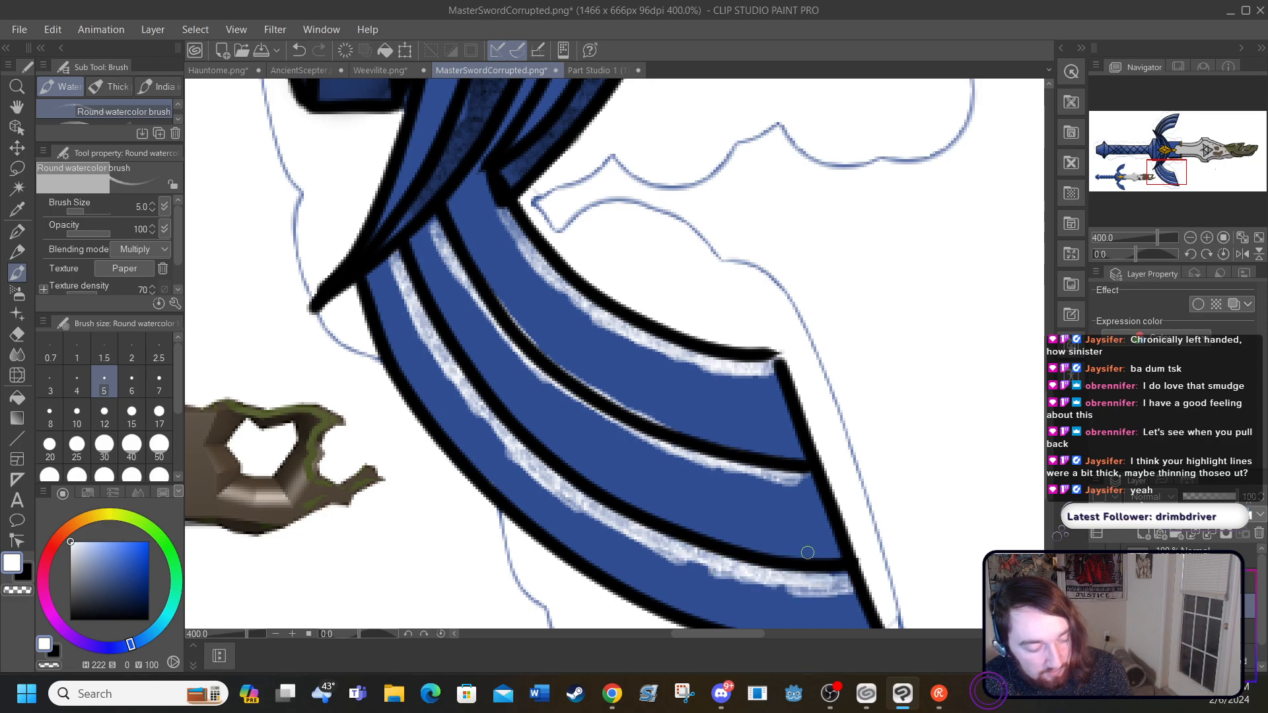
Step: Paint black shading along the lower edges of the lower wing's three feathers with the size 5 Round watercolor brush
left_click_drag(79, 599, 70, 623)
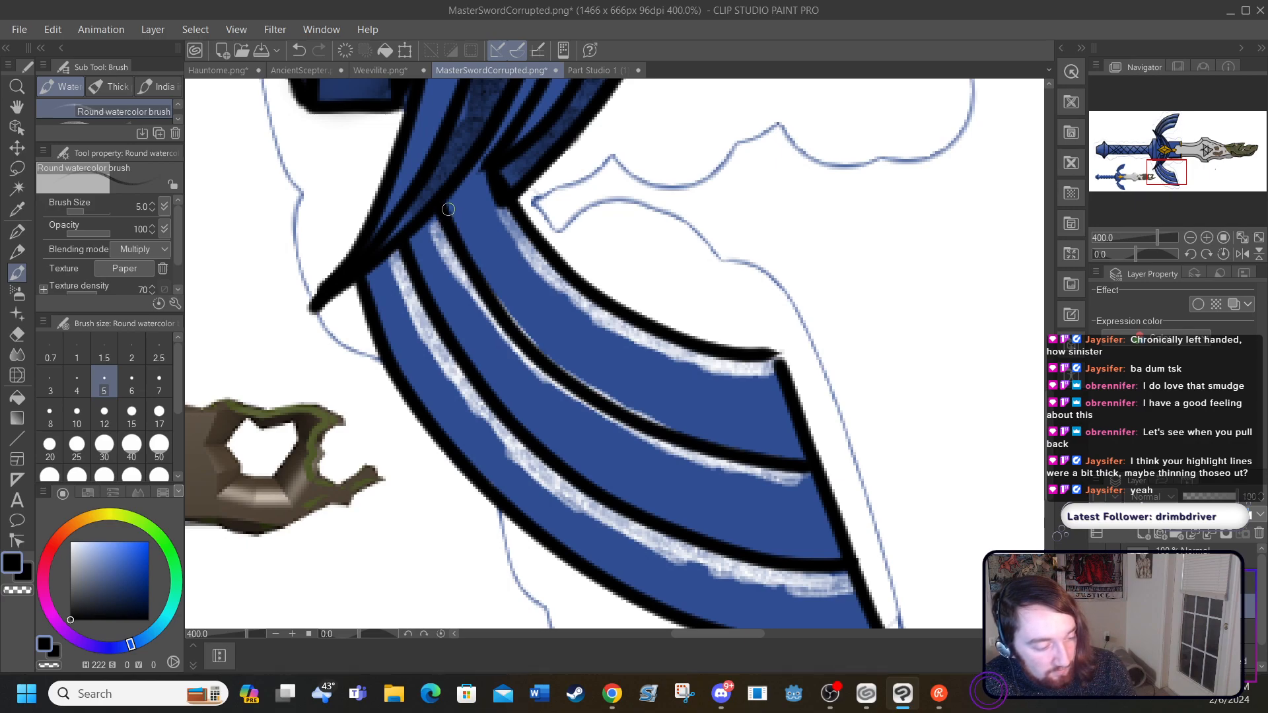
mouse_move(451, 210)
left_mouse_down()
mouse_move(501, 298)
mouse_move(635, 408)
mouse_move(604, 399)
mouse_move(710, 437)
mouse_move(657, 417)
mouse_move(807, 442)
left_mouse_up()
mouse_move(409, 255)
left_mouse_down()
mouse_move(499, 390)
mouse_move(604, 472)
mouse_move(760, 555)
mouse_move(842, 559)
left_mouse_up()
scroll(1047, 421, "down", 3)
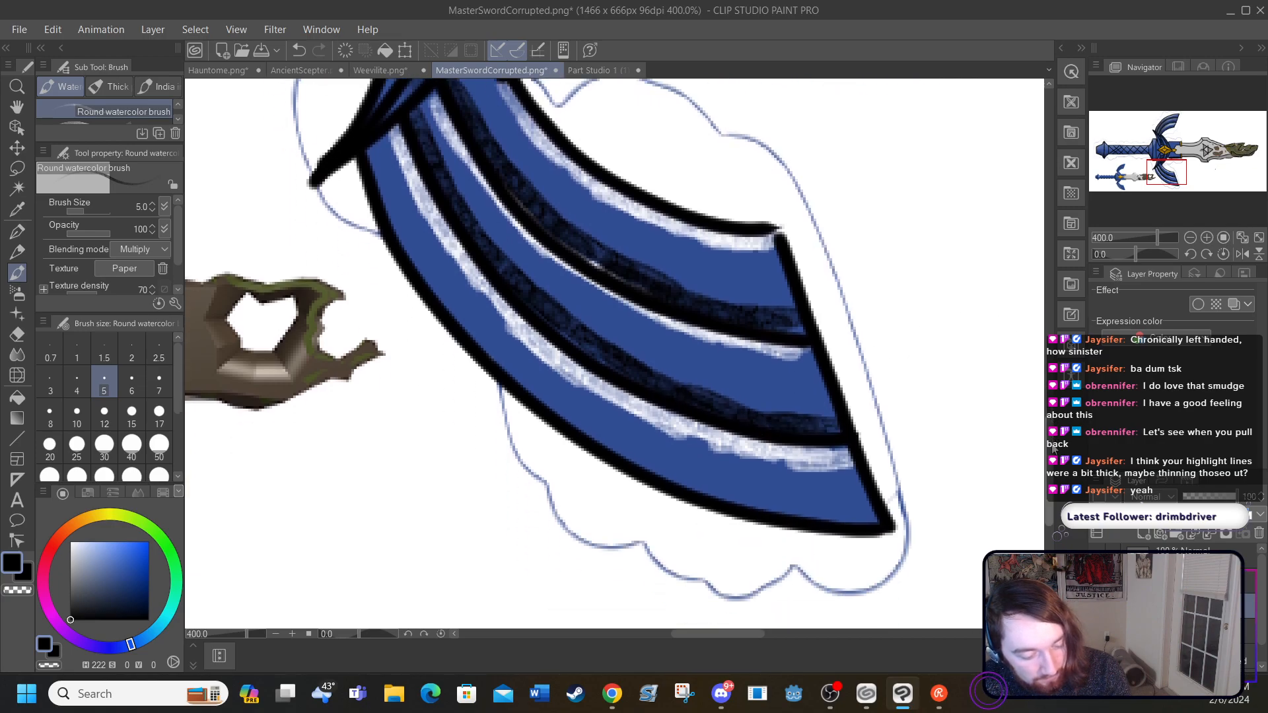
mouse_move(364, 169)
left_mouse_down()
mouse_move(383, 217)
mouse_move(476, 348)
mouse_move(463, 334)
mouse_move(568, 430)
mouse_move(725, 496)
mouse_move(701, 492)
mouse_move(893, 518)
left_mouse_up()
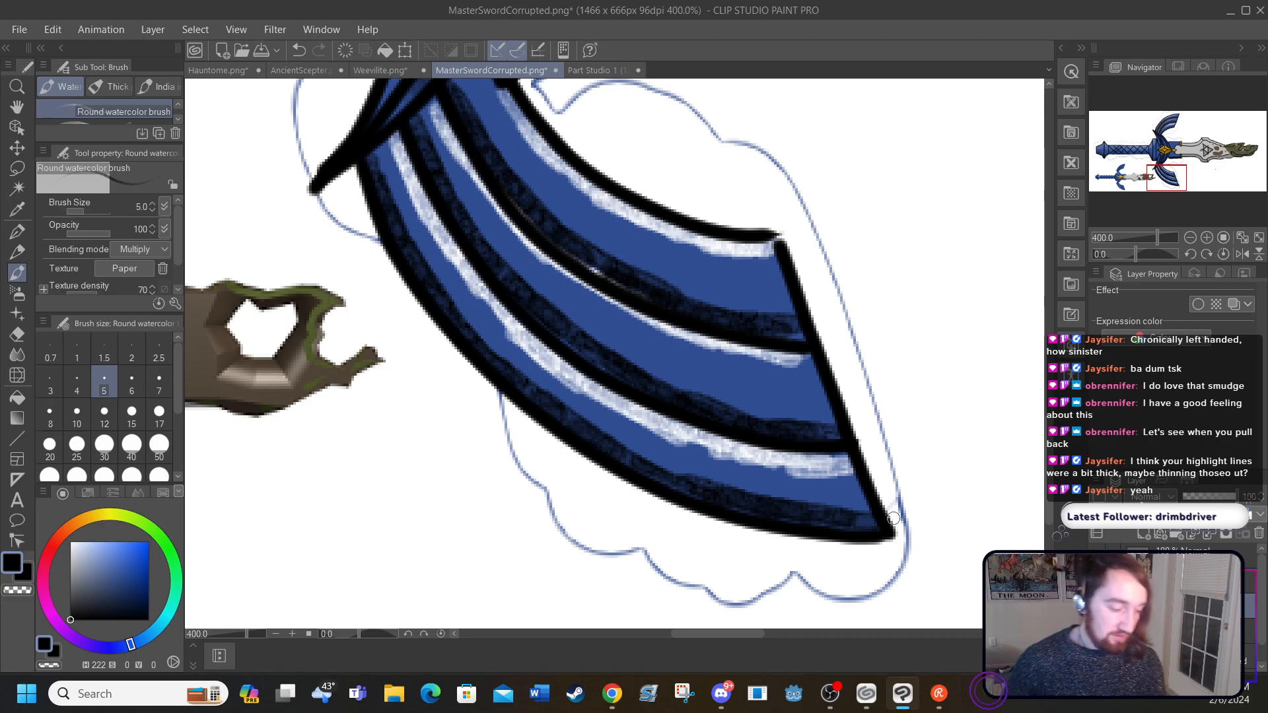
Step: Blend the highlight and shading of the lower wing's outermost feather with the Blend tool at size 10
left_click(17, 355)
left_click(75, 412)
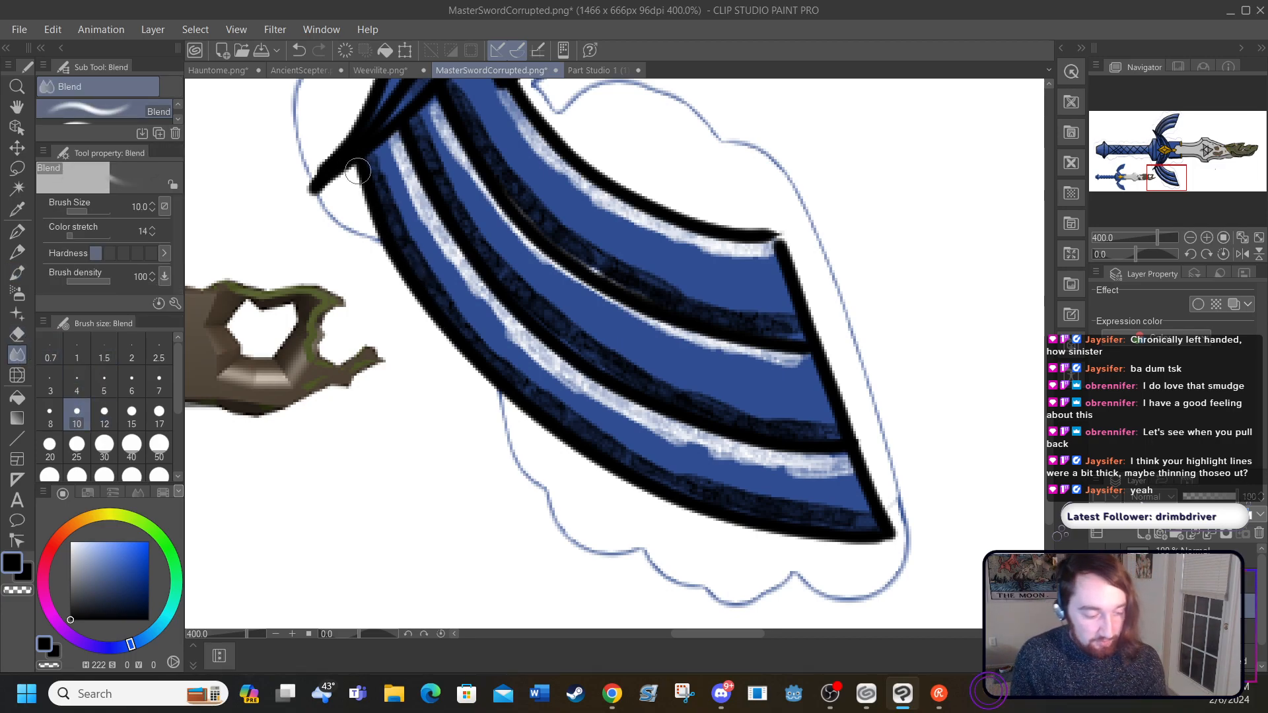
mouse_move(392, 226)
left_mouse_down()
mouse_move(496, 356)
mouse_move(581, 422)
mouse_move(647, 462)
mouse_move(792, 513)
mouse_move(691, 457)
left_mouse_up()
mouse_move(386, 151)
left_mouse_down()
mouse_move(418, 221)
mouse_move(410, 202)
mouse_move(494, 321)
mouse_move(557, 379)
mouse_move(531, 358)
mouse_move(658, 436)
mouse_move(621, 417)
mouse_move(709, 455)
mouse_move(642, 424)
mouse_move(816, 470)
mouse_move(707, 446)
left_mouse_up()
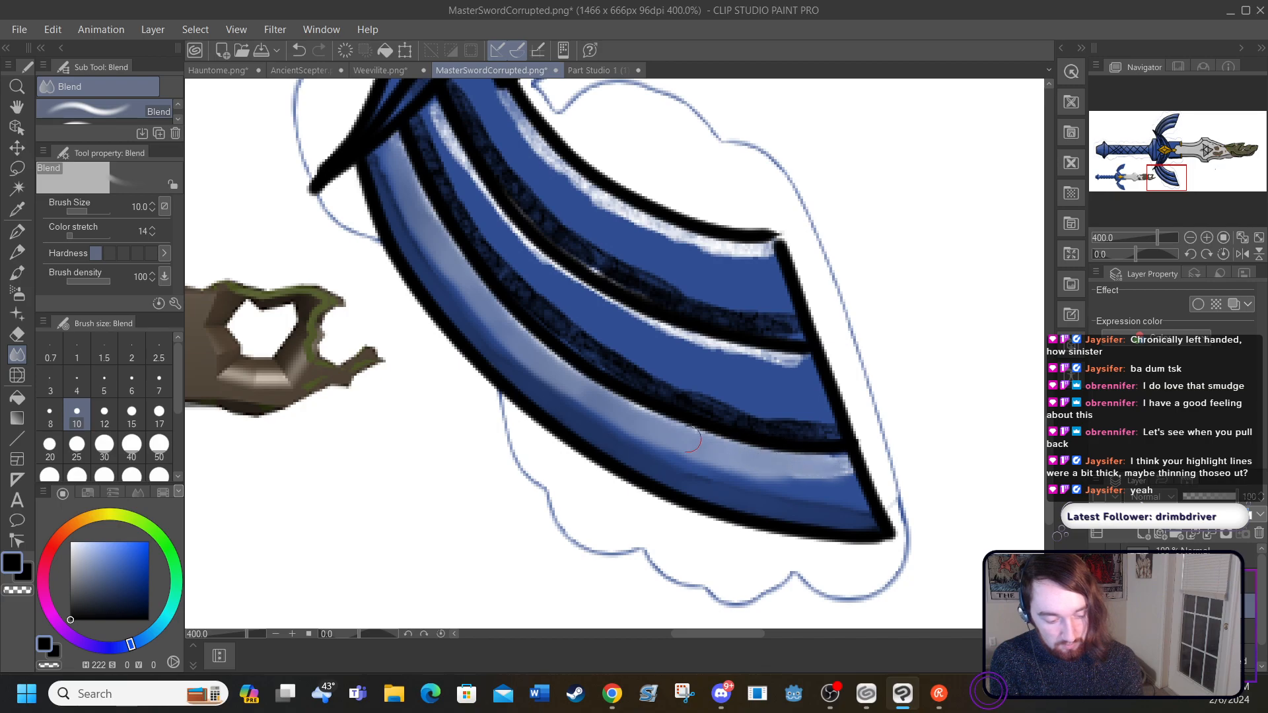
Step: Blend the shading of the lower wing's middle feather, undoing the last strokes over its white highlight
mouse_move(414, 124)
left_mouse_down()
mouse_move(508, 281)
mouse_move(635, 372)
mouse_move(598, 358)
mouse_move(691, 405)
mouse_move(651, 391)
mouse_move(806, 431)
mouse_move(654, 378)
left_mouse_up()
left_click_drag(431, 108, 498, 228)
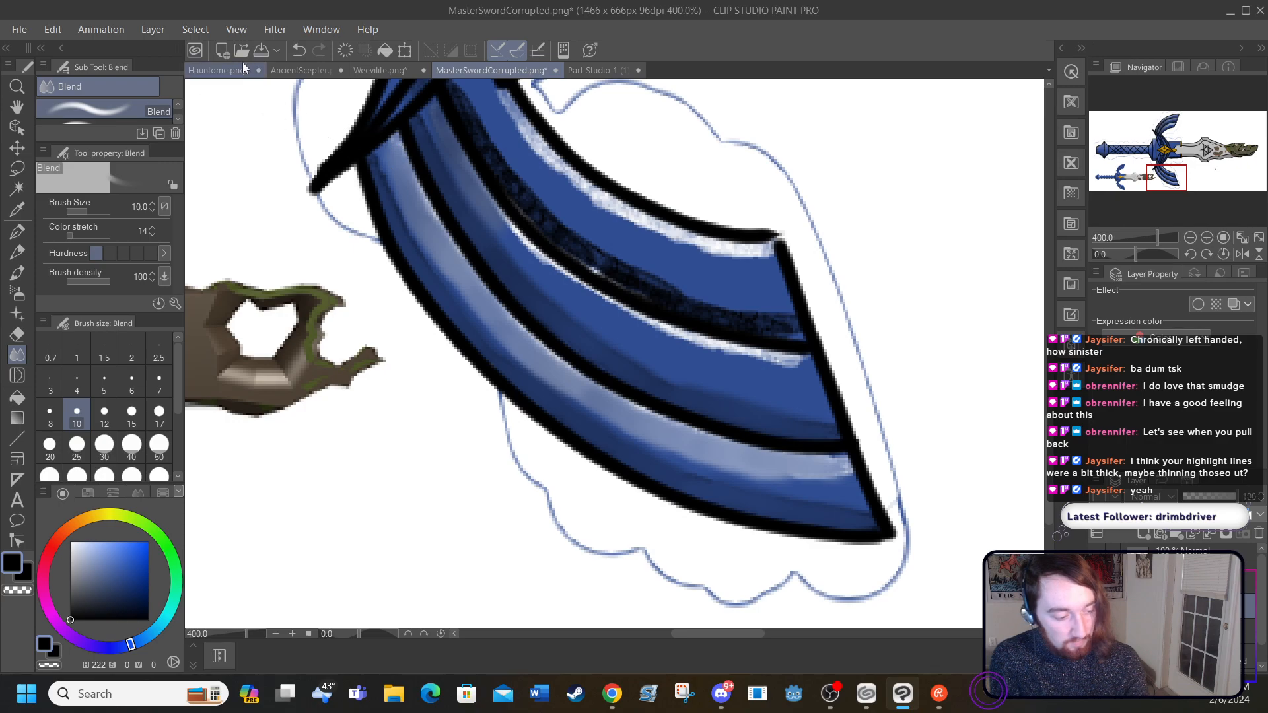
left_click(296, 51)
left_click(297, 50)
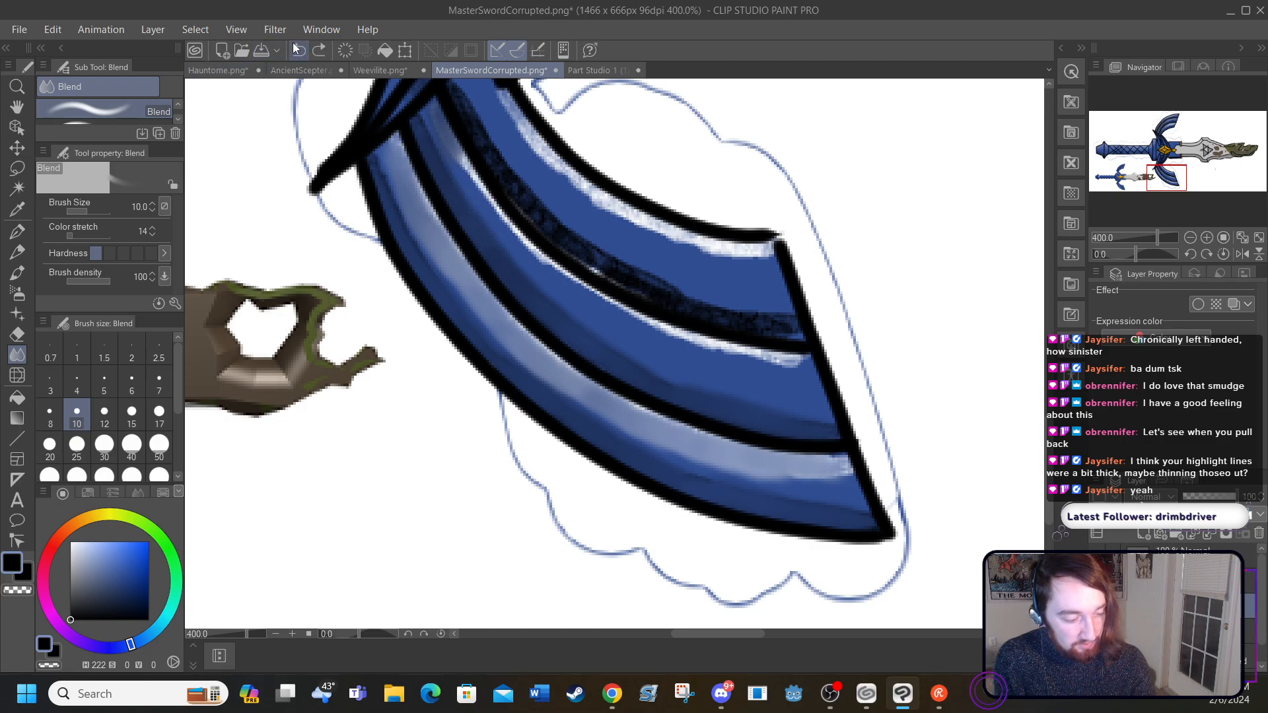
left_click(296, 51)
Step: Blend the middle feather's highlight and the whole innermost feather of the lower wing, and check the result on the full sword
mouse_move(804, 370)
left_mouse_down()
mouse_move(651, 330)
mouse_move(545, 273)
mouse_move(413, 105)
mouse_move(462, 110)
mouse_move(525, 195)
mouse_move(621, 274)
mouse_move(745, 323)
left_mouse_up()
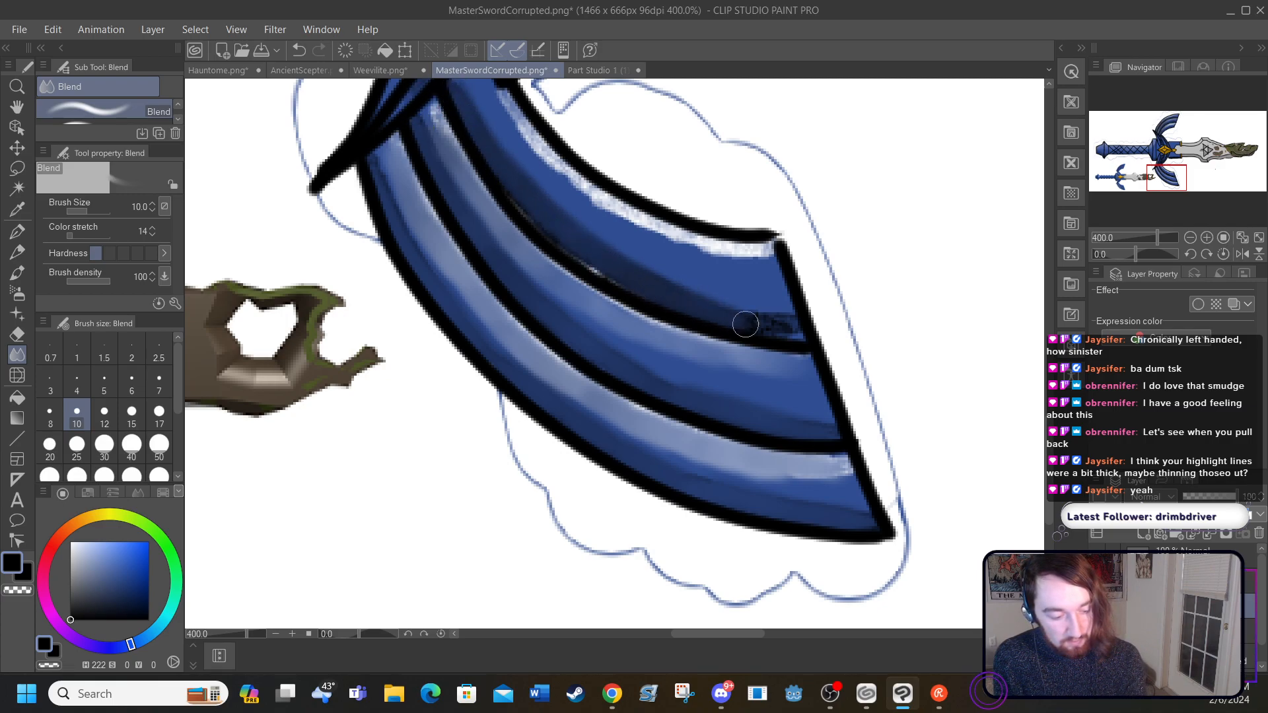
mouse_move(596, 262)
left_mouse_down()
mouse_move(739, 316)
mouse_move(695, 284)
left_mouse_up()
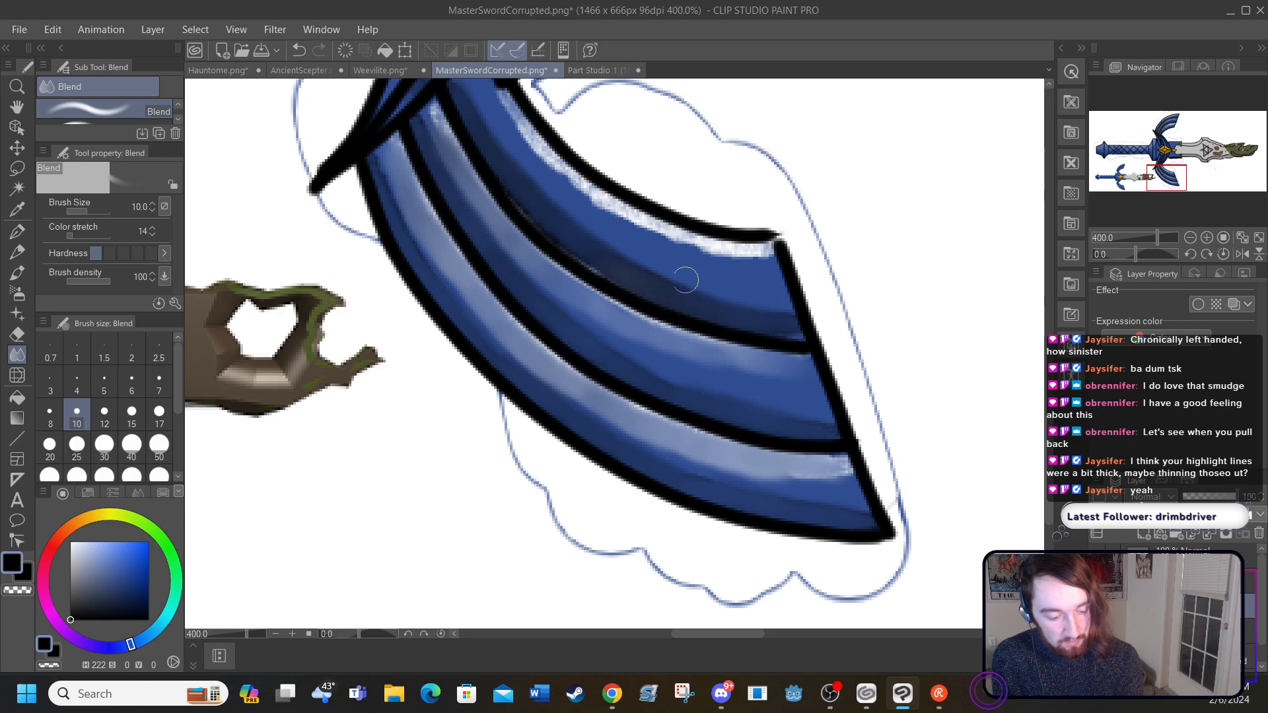
mouse_move(776, 251)
left_mouse_down()
mouse_move(695, 234)
mouse_move(717, 246)
mouse_move(590, 183)
mouse_move(506, 99)
left_mouse_up()
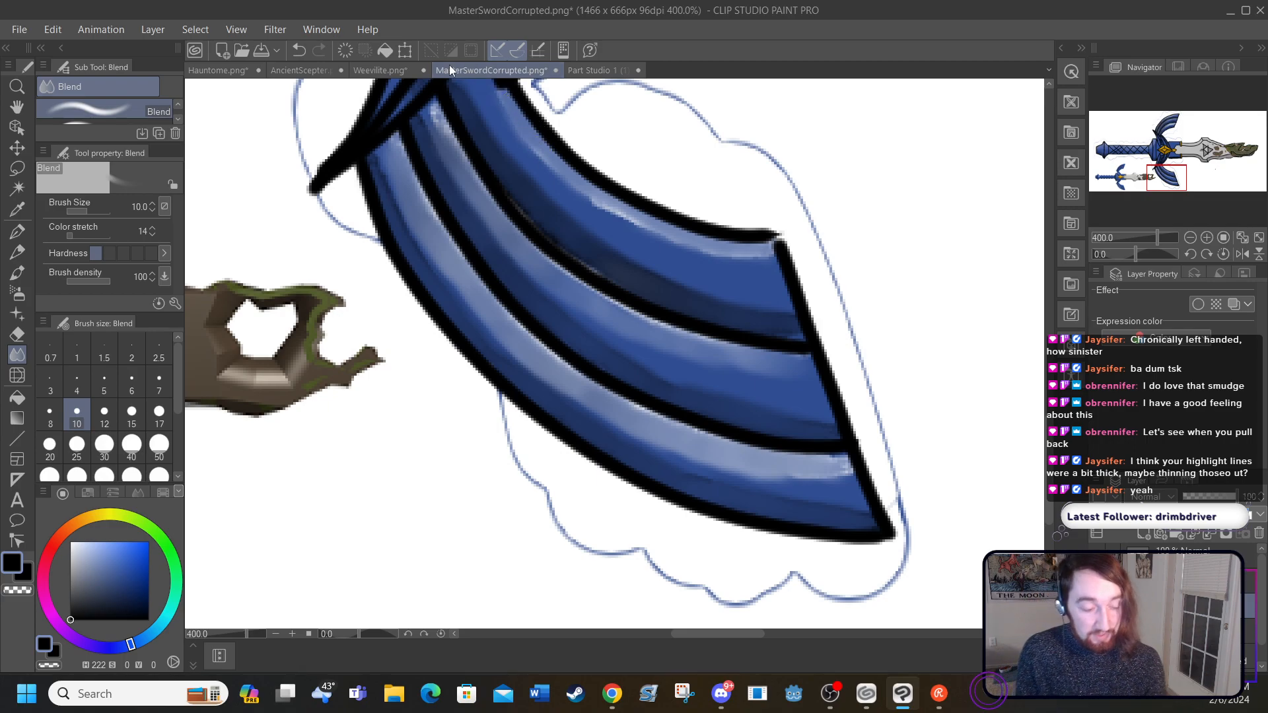
left_click(235, 29)
left_click(295, 133)
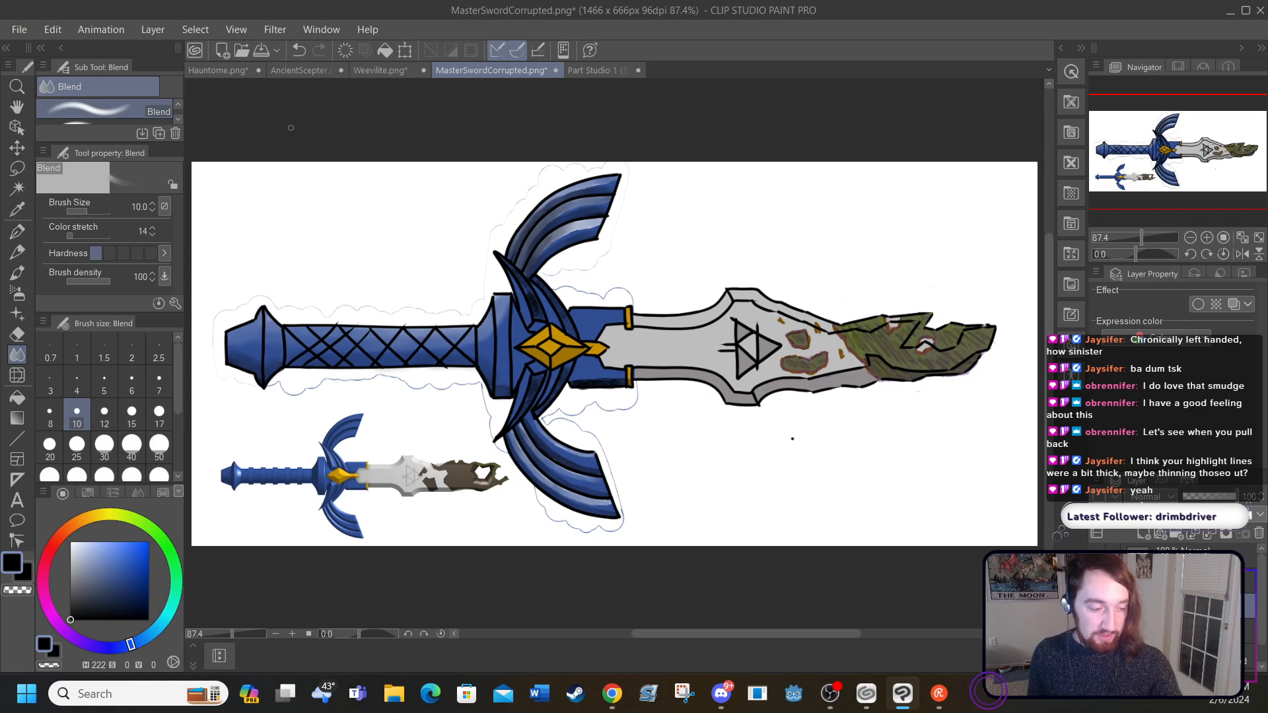
Step: Erase the blended highlights and shading from the upper wing's three feathers with the Hard eraser at size 40
left_click(293, 633)
left_click(292, 634)
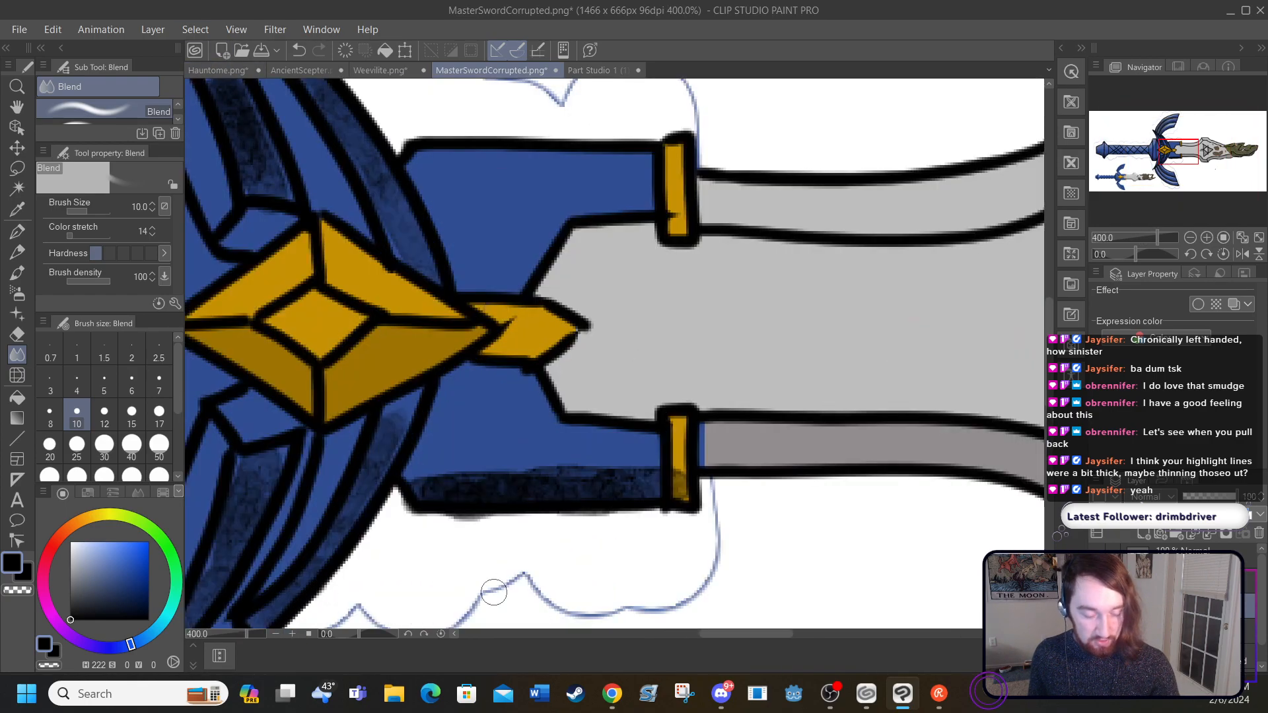
scroll(694, 608, "left", 2)
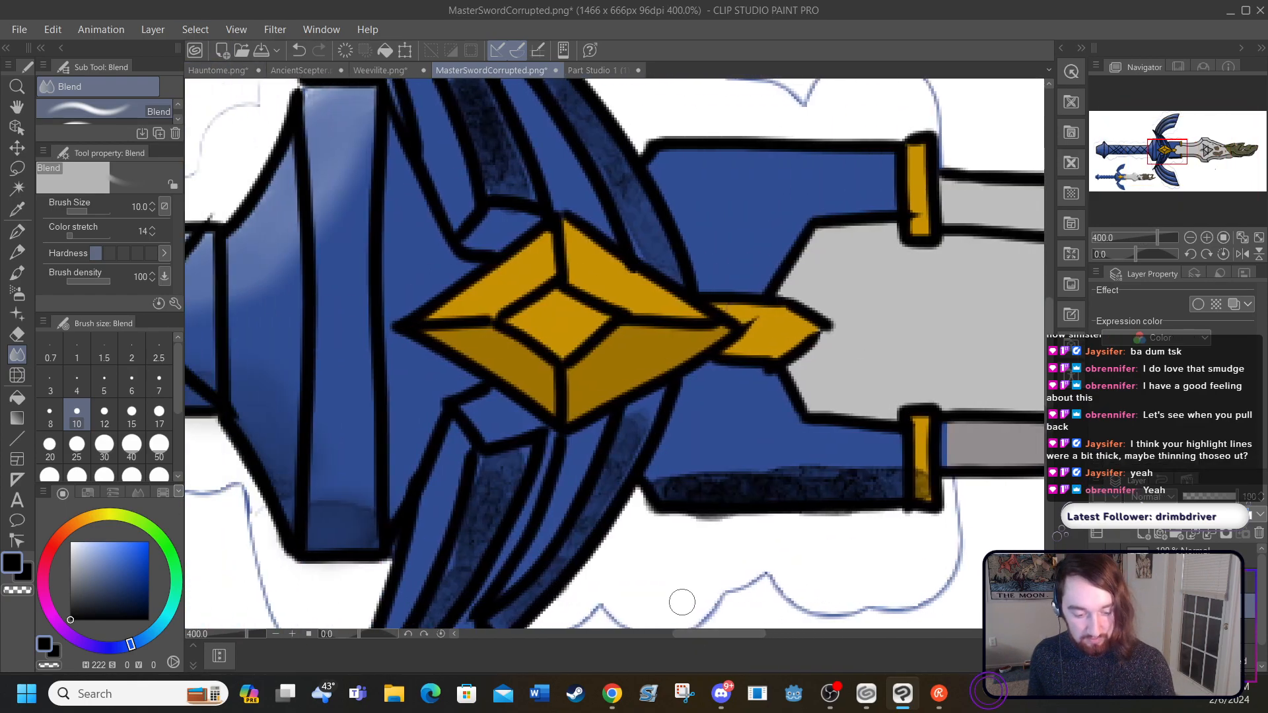
left_click_drag(1050, 336, 1027, 224)
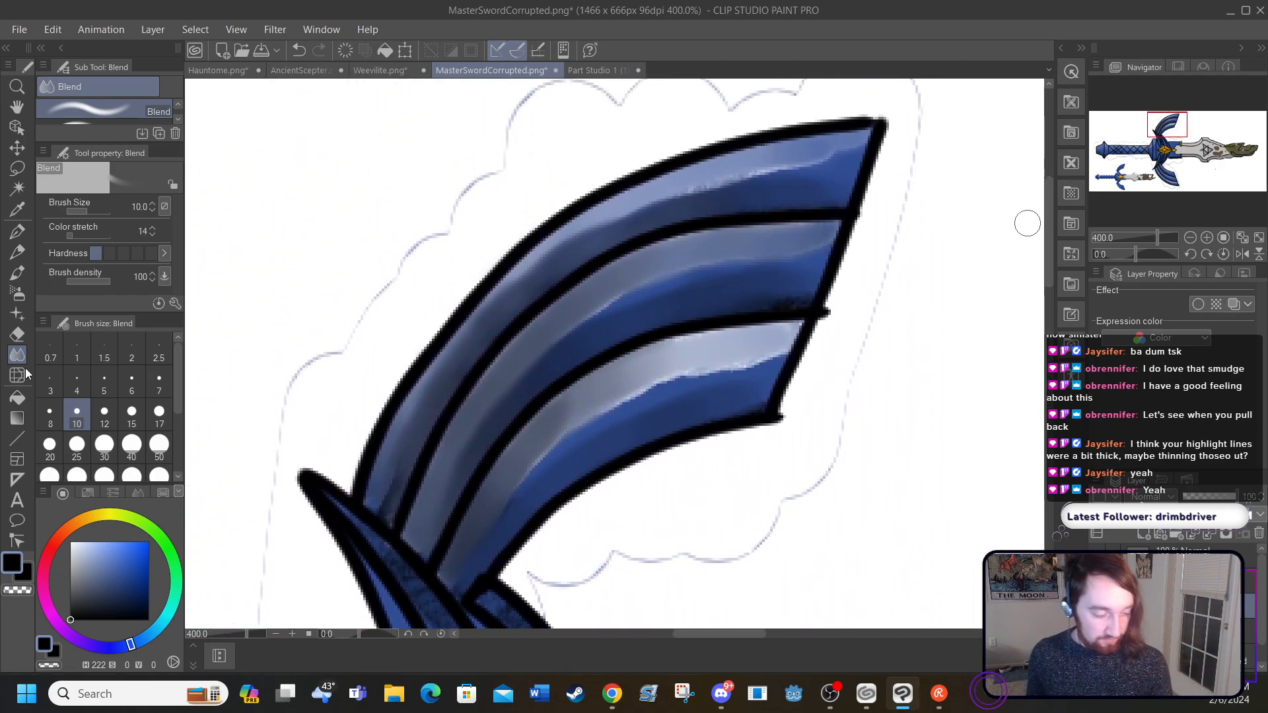
left_click(17, 334)
mouse_move(399, 467)
left_mouse_down()
mouse_move(455, 514)
mouse_move(523, 510)
mouse_move(525, 428)
mouse_move(473, 280)
mouse_move(511, 284)
mouse_move(702, 398)
mouse_move(647, 160)
mouse_move(698, 167)
mouse_move(786, 229)
mouse_move(826, 229)
mouse_move(848, 208)
mouse_move(751, 165)
mouse_move(817, 133)
mouse_move(868, 138)
mouse_move(829, 116)
left_mouse_up()
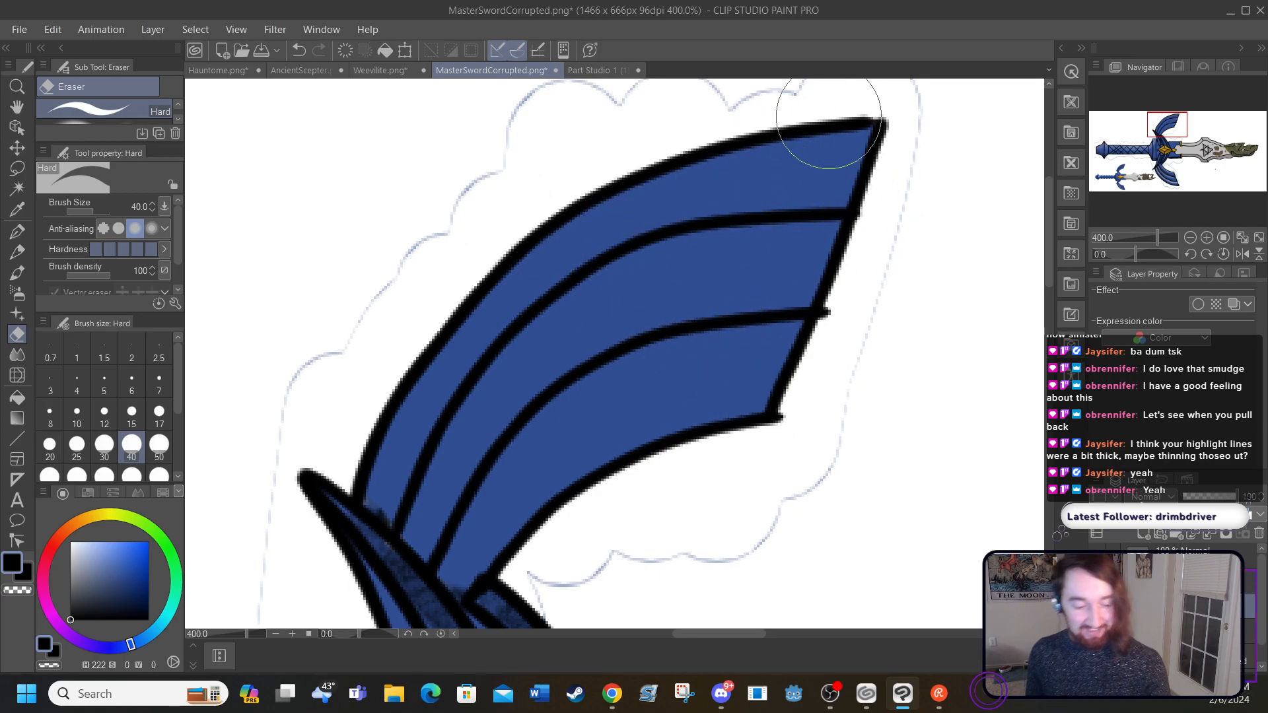
Step: Paint white highlights along the upper edges of the upper wing's three feathers with the size 5 Round watercolor brush at full opacity
left_click(19, 270)
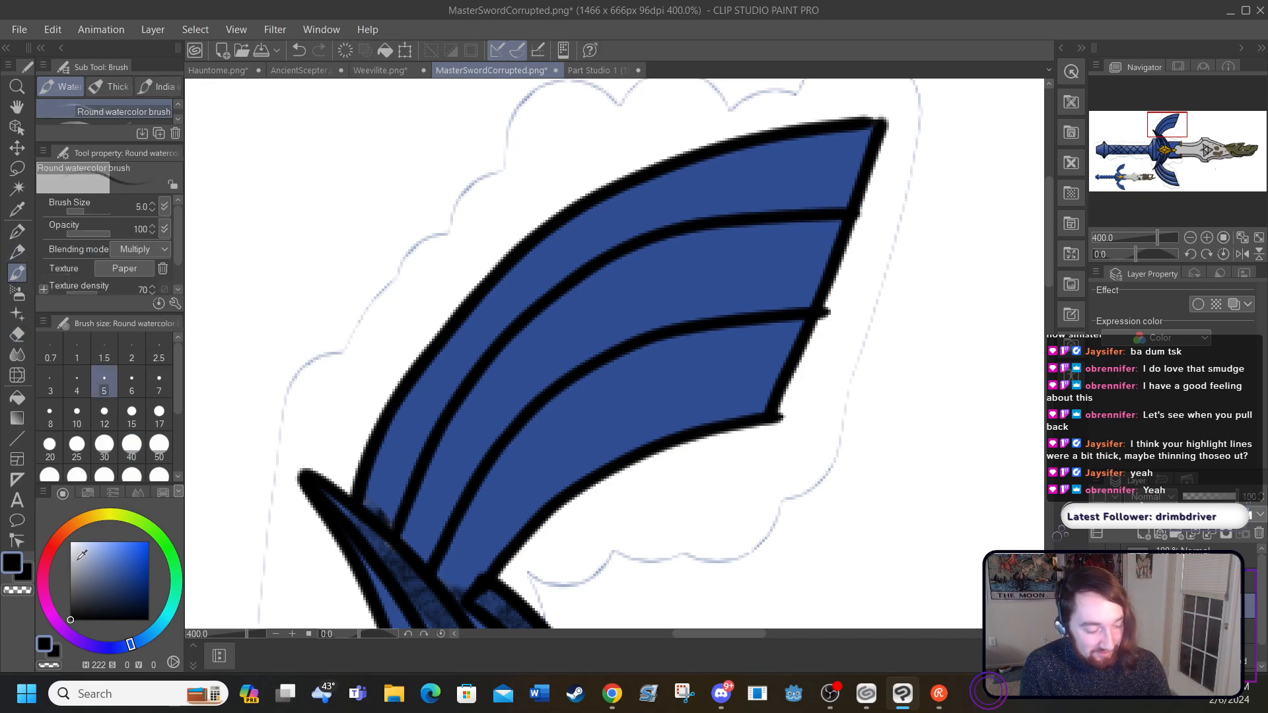
left_click_drag(81, 555, 66, 527)
mouse_move(368, 491)
left_mouse_down()
mouse_move(435, 361)
mouse_move(514, 265)
mouse_move(585, 216)
mouse_move(716, 160)
mouse_move(885, 132)
left_mouse_up()
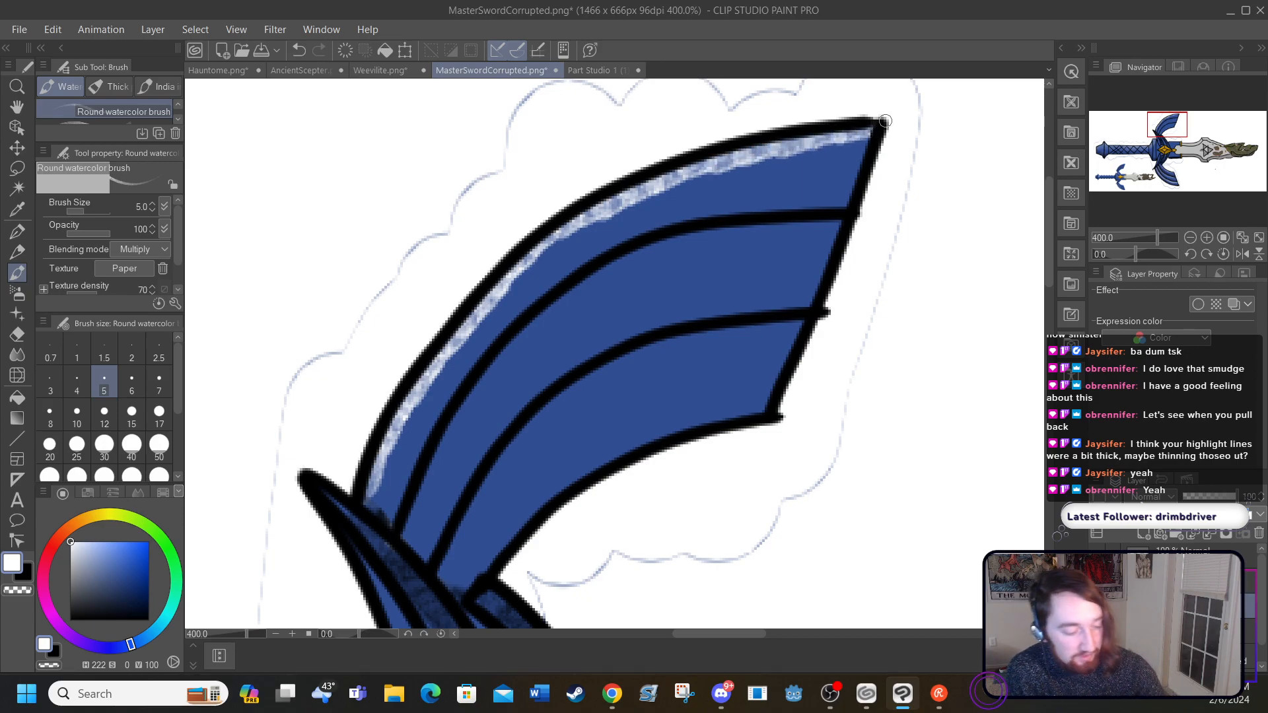
mouse_move(411, 529)
left_mouse_down()
mouse_move(464, 412)
mouse_move(585, 283)
mouse_move(729, 225)
mouse_move(848, 223)
left_mouse_up()
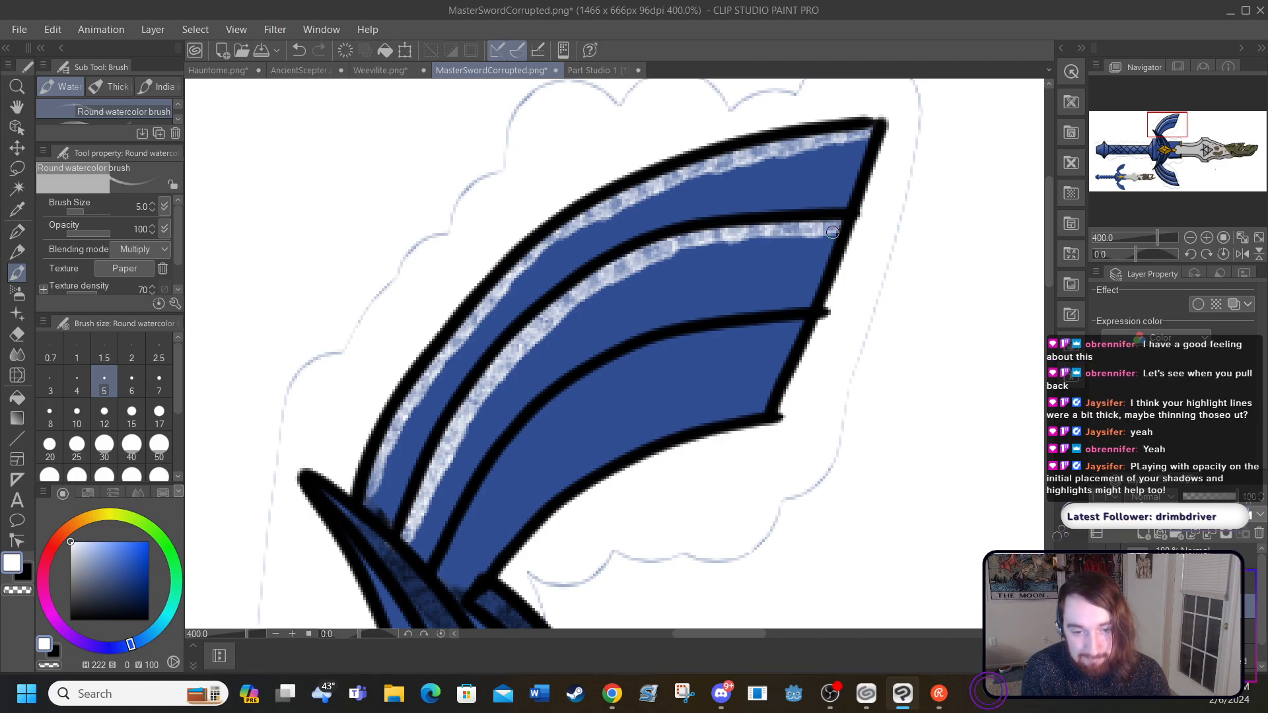
mouse_move(443, 564)
left_mouse_down()
mouse_move(532, 434)
mouse_move(590, 381)
mouse_move(652, 348)
mouse_move(785, 326)
left_mouse_up()
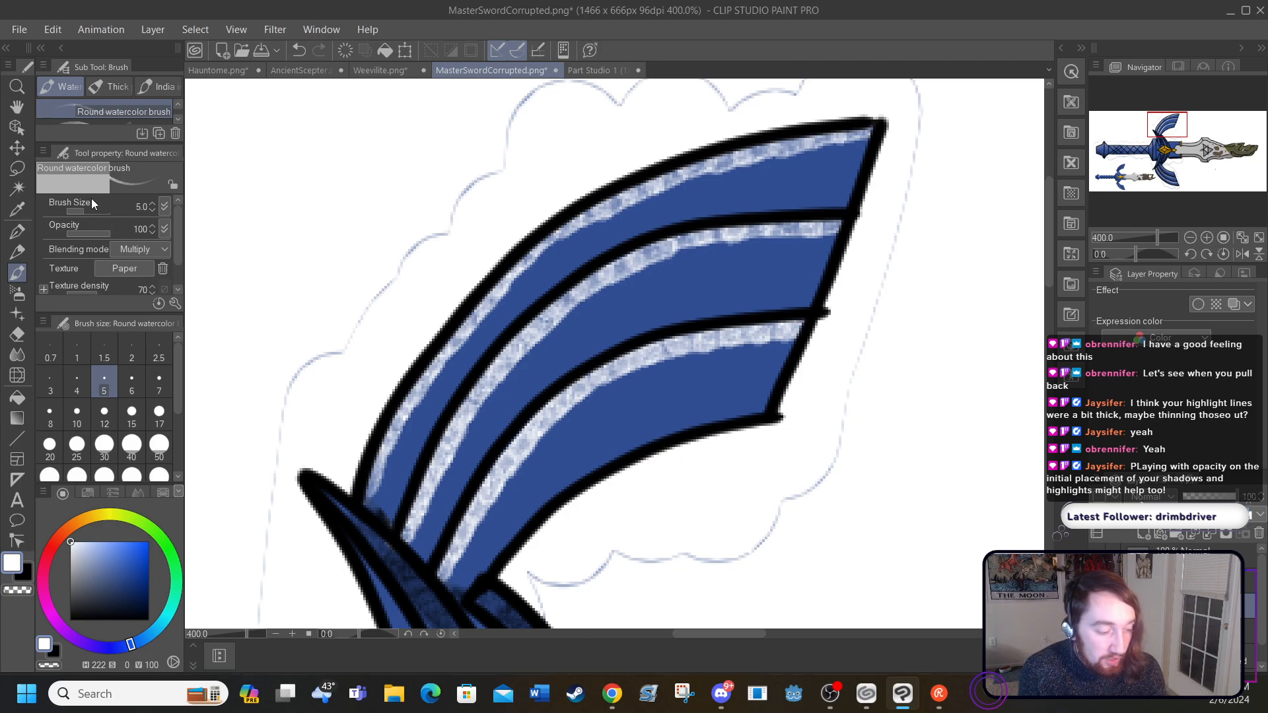
Step: Try black shading along the lower edge of the upper wing's outermost feather and undo it
left_click(87, 603)
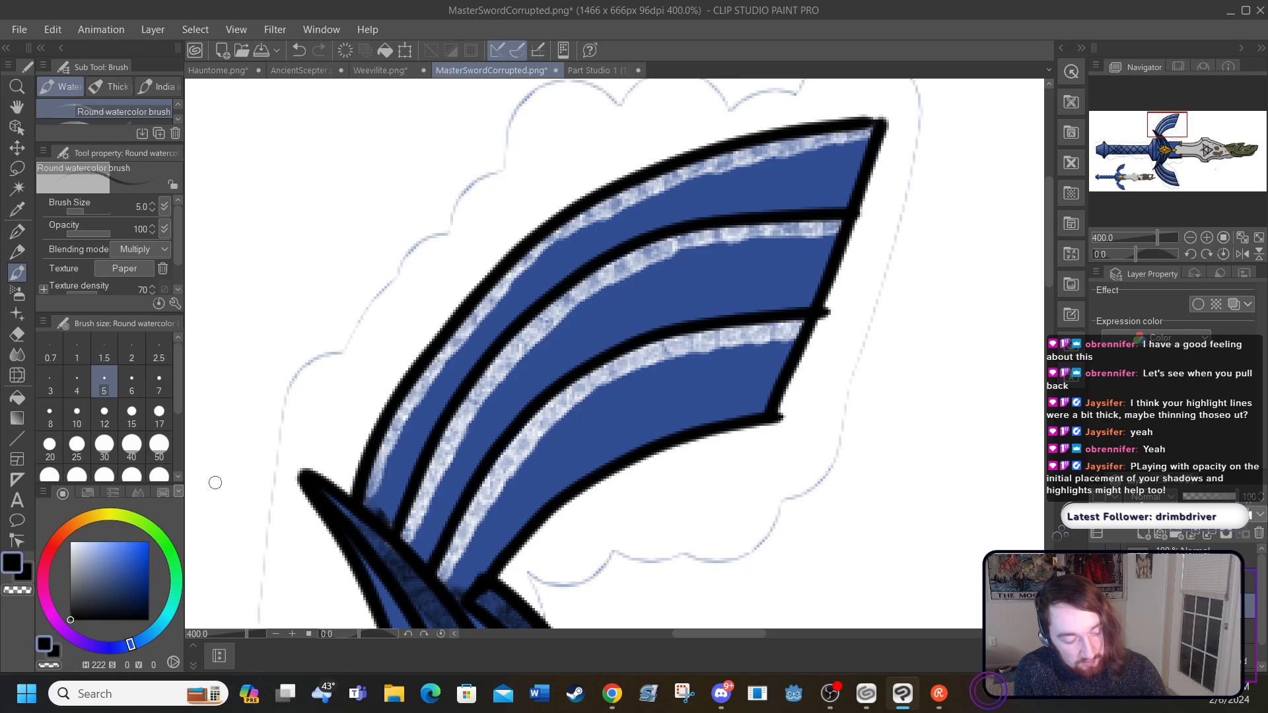
left_click_drag(394, 517, 494, 345)
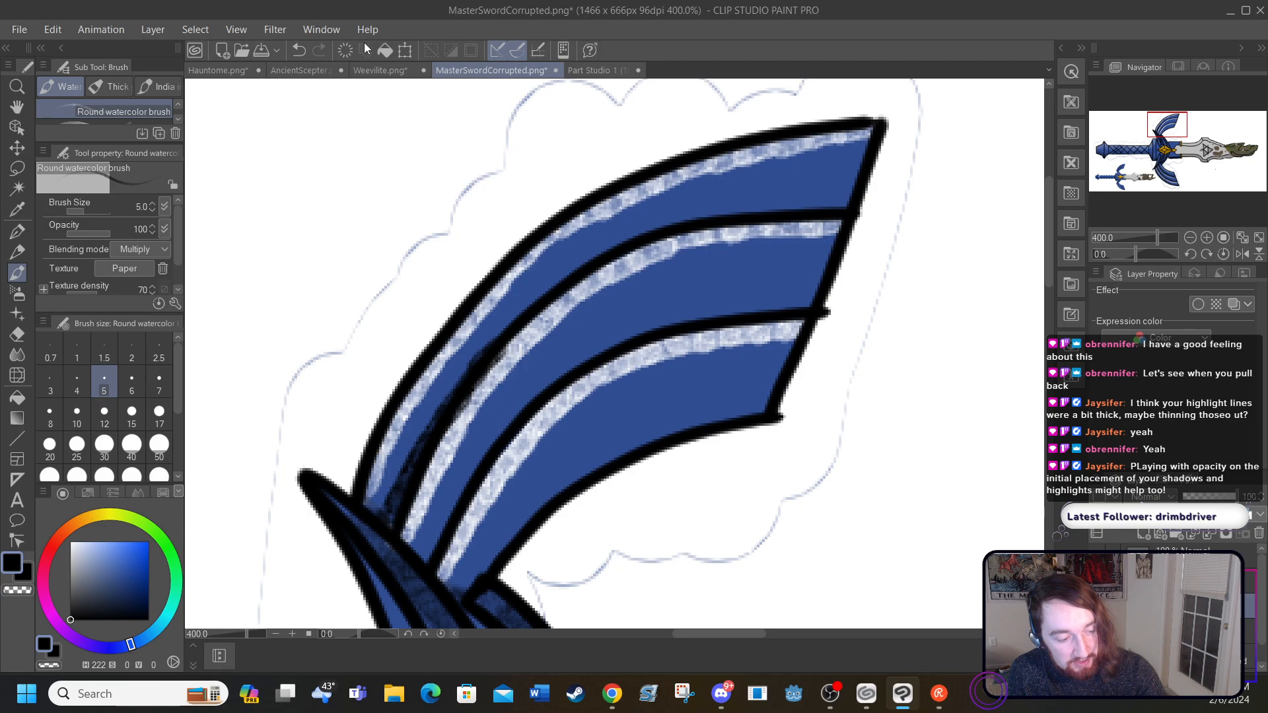
left_click(298, 48)
left_click(298, 49)
left_click(298, 48)
left_click(298, 47)
left_click(298, 47)
left_click(298, 43)
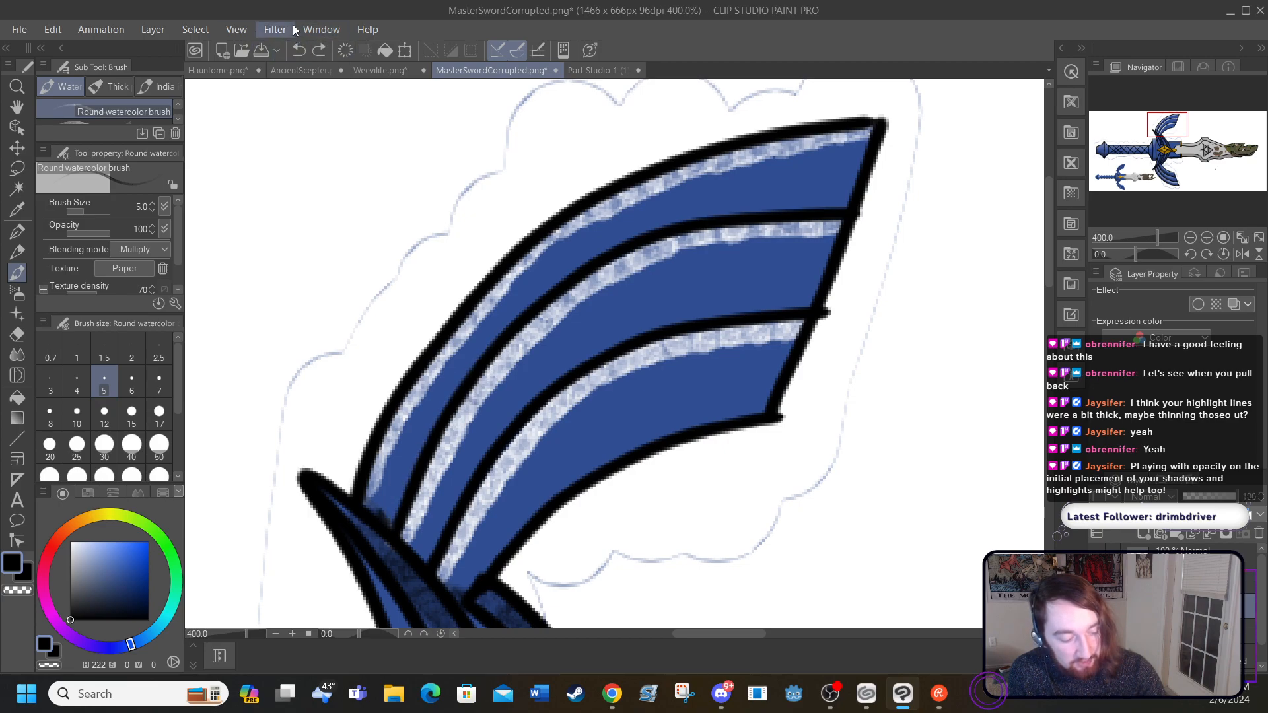
Step: Erase the full-opacity white highlights from the upper wing's feathers with the Hard eraser at size 40
left_click(17, 397)
left_click(19, 337)
mouse_move(384, 458)
left_mouse_down()
mouse_move(420, 477)
mouse_move(436, 422)
mouse_move(482, 383)
mouse_move(696, 336)
mouse_move(764, 292)
mouse_move(852, 119)
left_mouse_up()
mouse_move(455, 537)
left_mouse_down()
mouse_move(453, 509)
mouse_move(455, 528)
left_mouse_up()
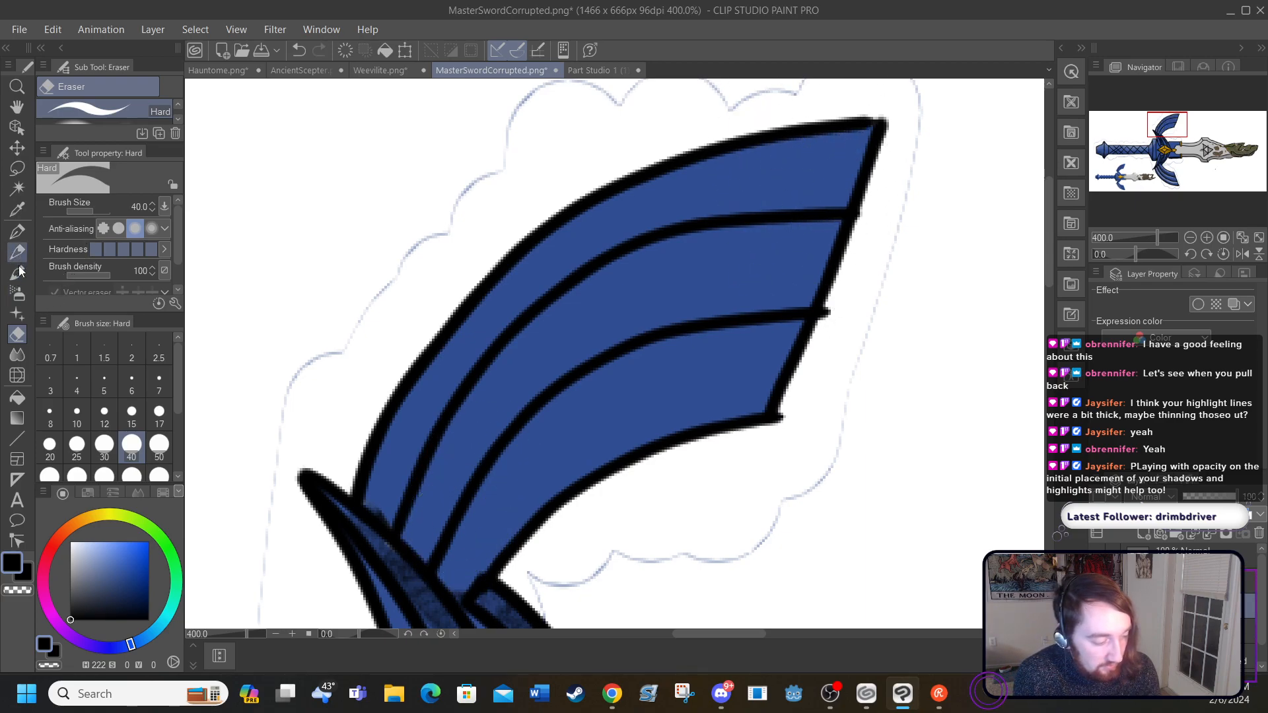
Step: Set the Round watercolor brush's opacity to 54 and paint white highlights along the upper edges of the upper wing's three feathers
left_click(15, 273)
left_click_drag(97, 232, 90, 231)
left_click(88, 231)
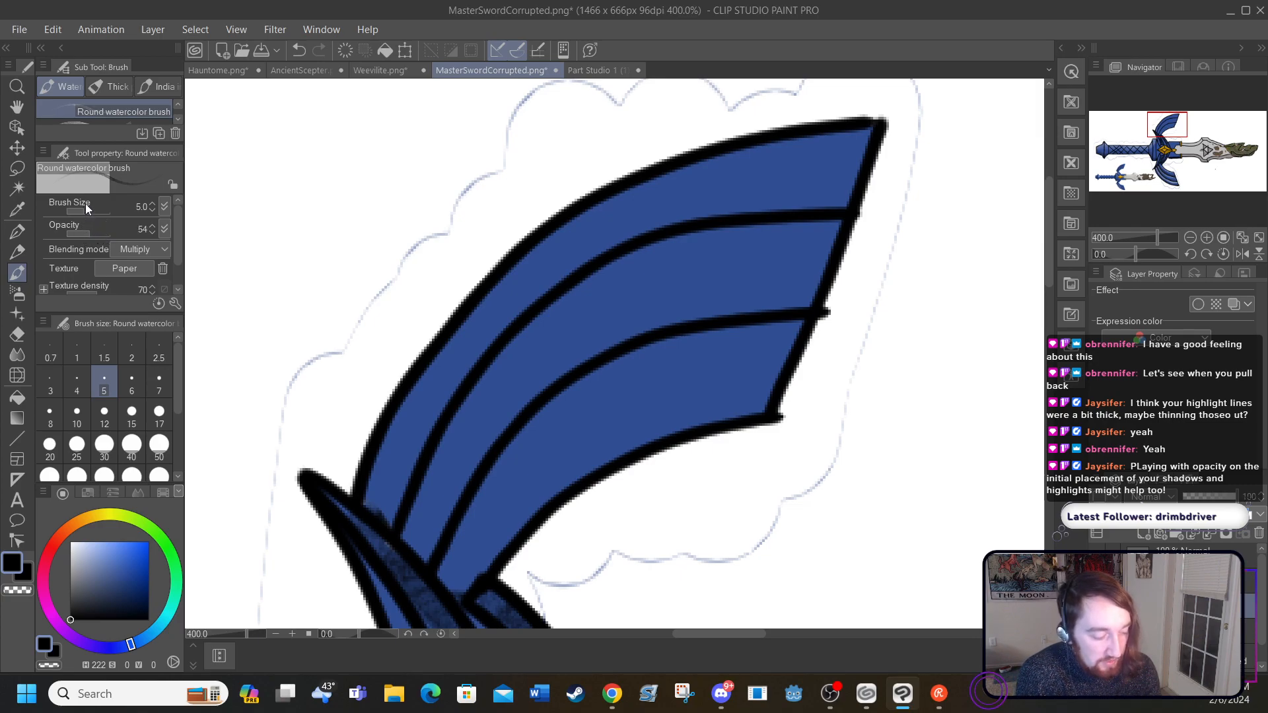
left_click(70, 541)
mouse_move(378, 473)
left_mouse_down()
mouse_move(460, 335)
mouse_move(564, 230)
mouse_move(651, 182)
mouse_move(880, 136)
left_mouse_up()
mouse_move(841, 228)
left_mouse_down()
mouse_move(668, 248)
mouse_move(558, 308)
mouse_move(463, 413)
mouse_move(407, 539)
mouse_move(459, 547)
mouse_move(522, 442)
mouse_move(607, 368)
mouse_move(671, 337)
mouse_move(808, 313)
left_mouse_up()
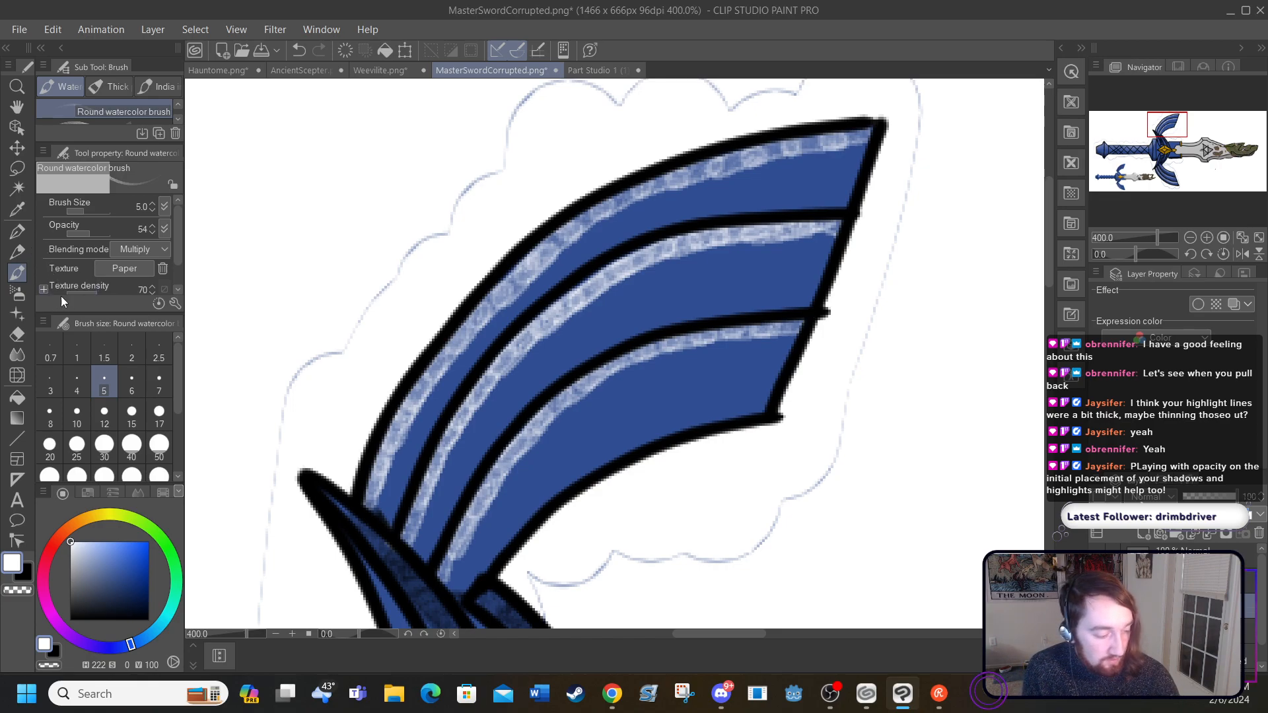
Step: Paint black shading at opacity 54 along the lower edges of the upper wing's three feathers
left_click_drag(73, 610, 66, 635)
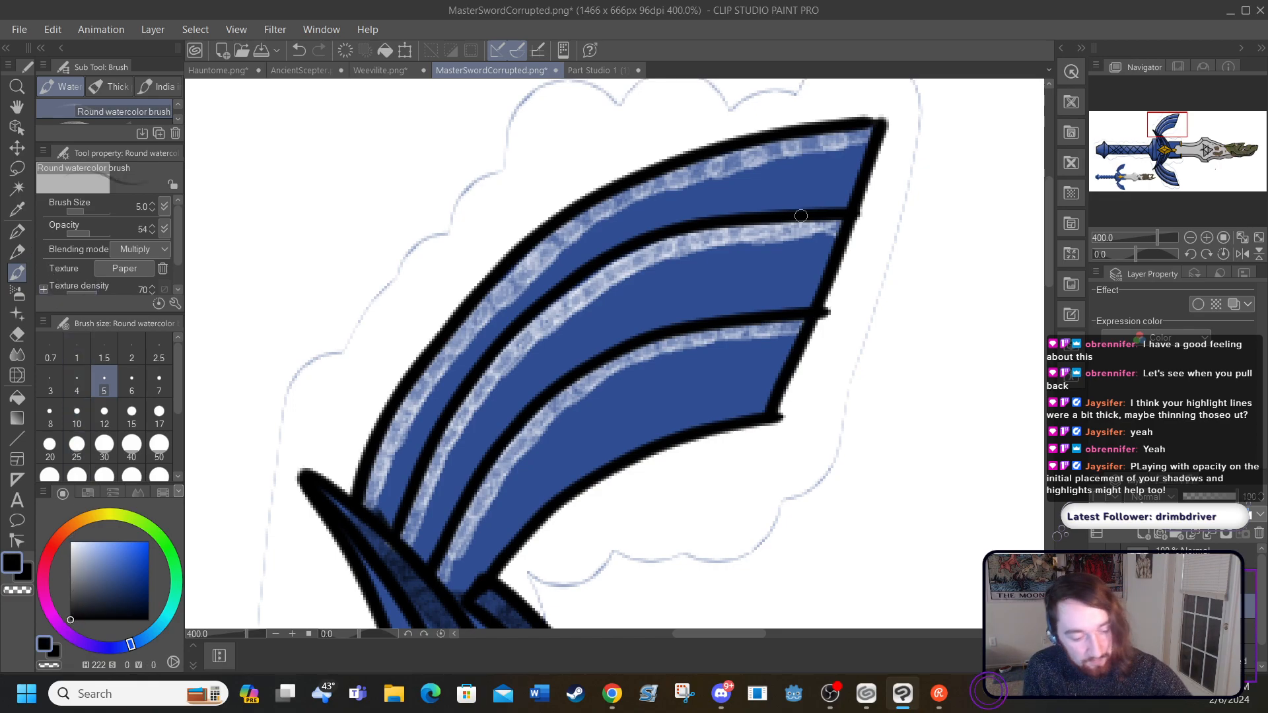
left_click_drag(846, 199, 631, 234)
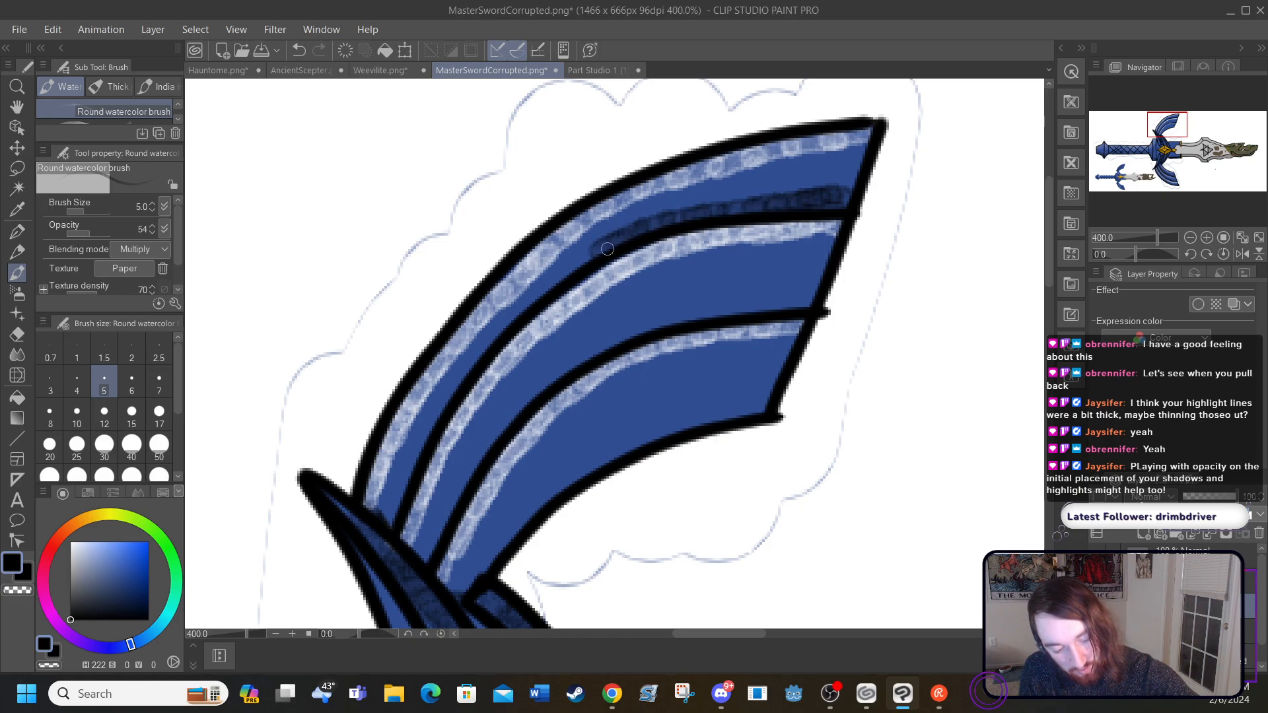
mouse_move(515, 317)
left_mouse_down()
mouse_move(432, 421)
mouse_move(400, 507)
left_mouse_up()
left_click_drag(431, 561, 479, 465)
mouse_move(516, 420)
left_mouse_down()
mouse_move(644, 329)
mouse_move(719, 307)
mouse_move(816, 300)
left_mouse_up()
mouse_move(758, 412)
left_mouse_down()
mouse_move(700, 418)
mouse_move(587, 475)
mouse_move(471, 580)
left_mouse_up()
Step: Blend the highlights and shading of the upper wing's three feathers with the size 10 Blend tool and check the full sword
left_click(18, 354)
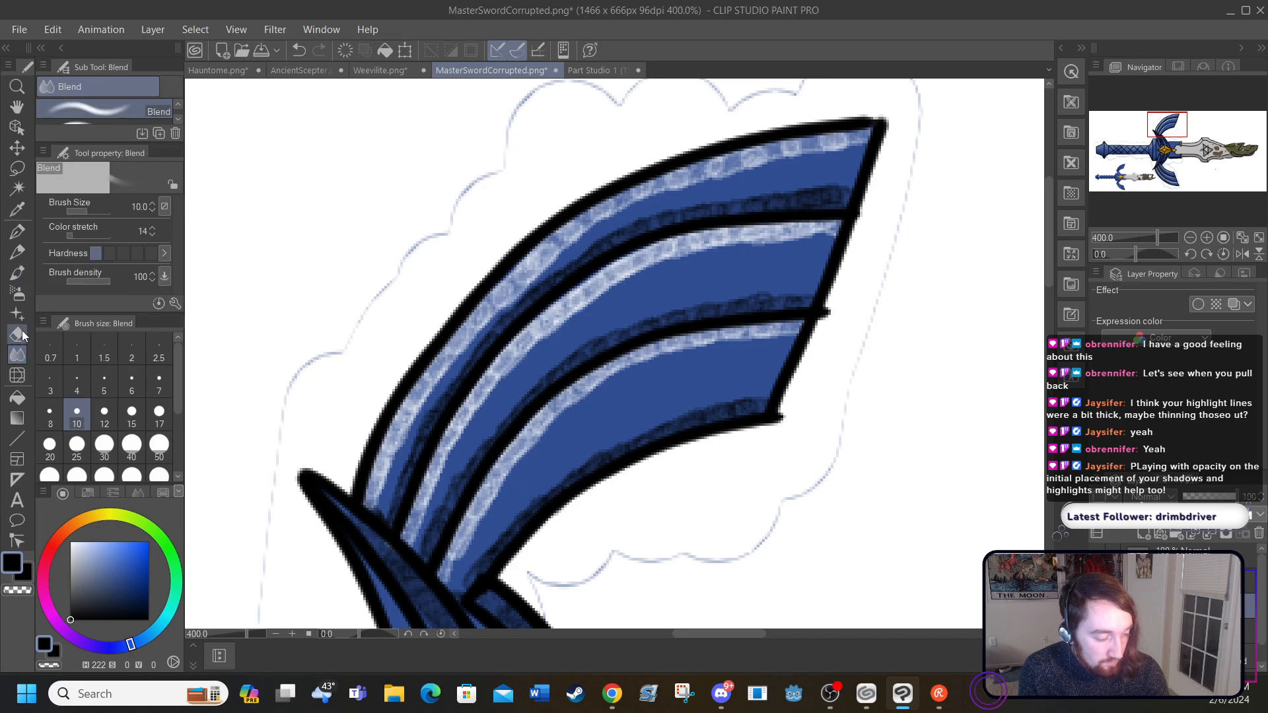
mouse_move(372, 492)
left_mouse_down()
mouse_move(450, 343)
mouse_move(582, 214)
mouse_move(755, 154)
mouse_move(858, 142)
mouse_move(860, 120)
mouse_move(789, 159)
mouse_move(840, 195)
mouse_move(691, 204)
mouse_move(546, 278)
mouse_move(426, 423)
mouse_move(393, 490)
mouse_move(444, 502)
mouse_move(411, 528)
mouse_move(489, 388)
mouse_move(570, 304)
mouse_move(654, 246)
mouse_move(652, 257)
mouse_move(823, 233)
left_mouse_up()
mouse_move(812, 300)
left_mouse_down()
mouse_move(706, 300)
mouse_move(739, 293)
mouse_move(616, 332)
mouse_move(552, 370)
mouse_move(484, 442)
mouse_move(426, 544)
mouse_move(479, 410)
mouse_move(452, 575)
mouse_move(560, 401)
mouse_move(646, 354)
mouse_move(736, 332)
mouse_move(794, 339)
left_mouse_up()
mouse_move(557, 430)
left_mouse_down()
mouse_move(494, 464)
mouse_move(501, 486)
left_mouse_up()
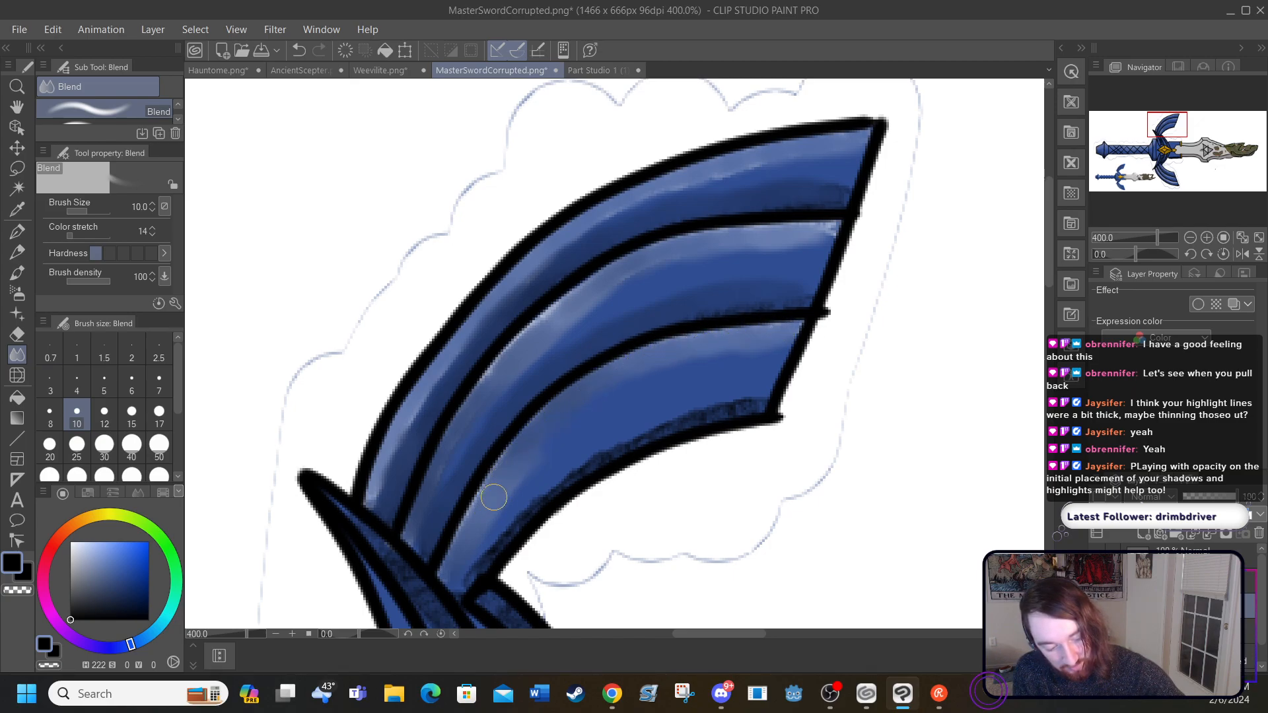
mouse_move(700, 401)
left_mouse_down()
mouse_move(693, 419)
mouse_move(711, 410)
mouse_move(603, 445)
mouse_move(622, 442)
mouse_move(492, 540)
mouse_move(478, 568)
left_mouse_up()
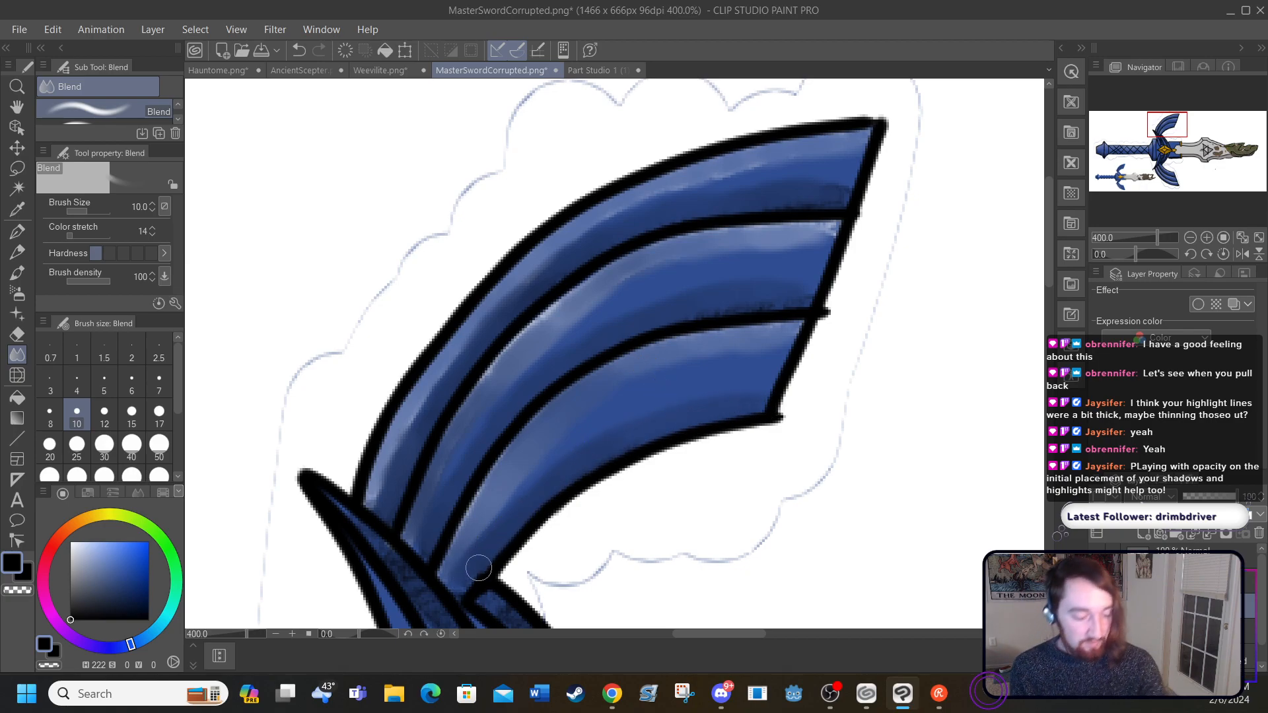
mouse_move(593, 285)
left_mouse_down()
mouse_move(520, 337)
mouse_move(480, 392)
mouse_move(622, 262)
mouse_move(707, 230)
mouse_move(676, 246)
mouse_move(755, 225)
mouse_move(753, 238)
mouse_move(827, 230)
left_mouse_up()
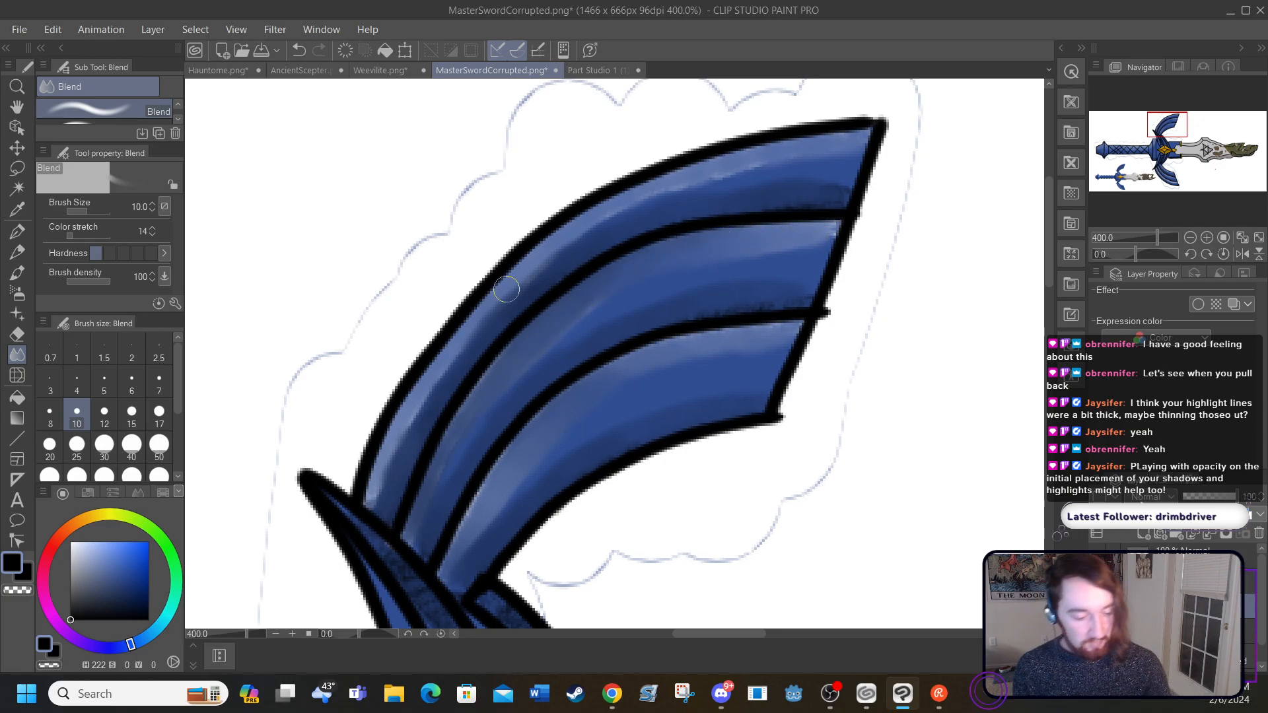
left_click(237, 29)
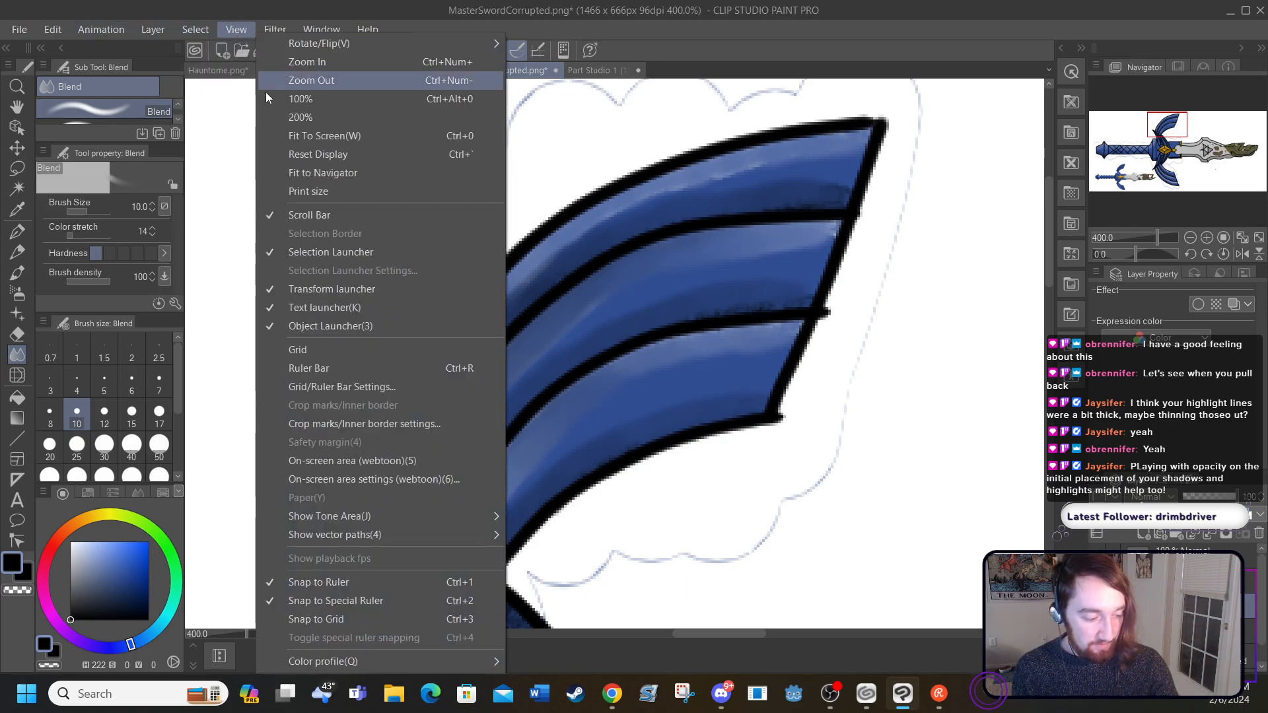
left_click(282, 136)
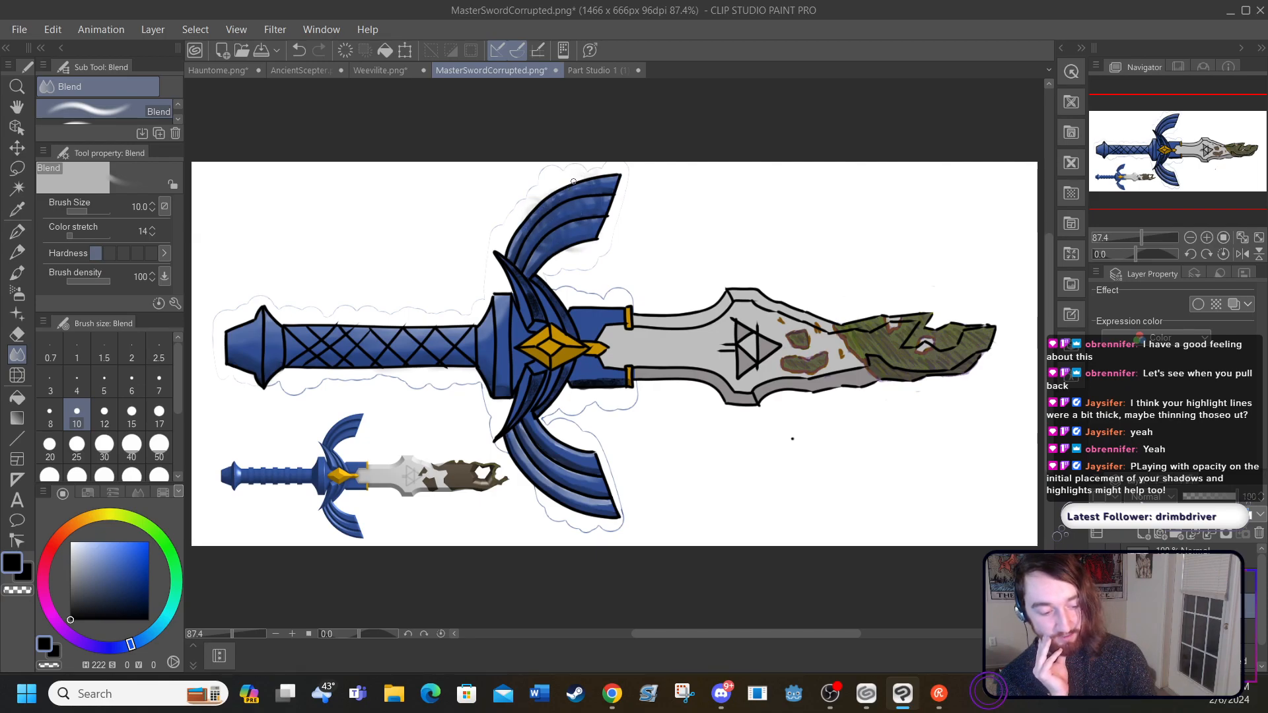
Step: Undo the last few Blend strokes on the upper wing
left_click(299, 50)
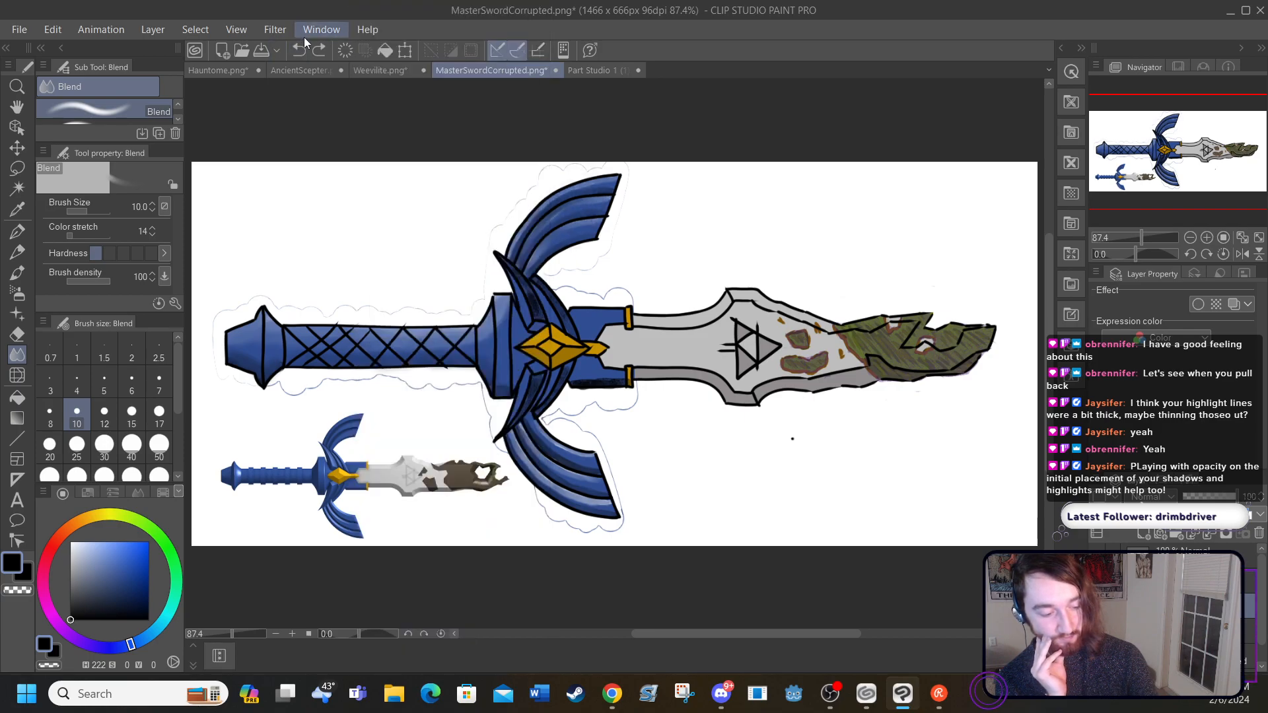
left_click(299, 47)
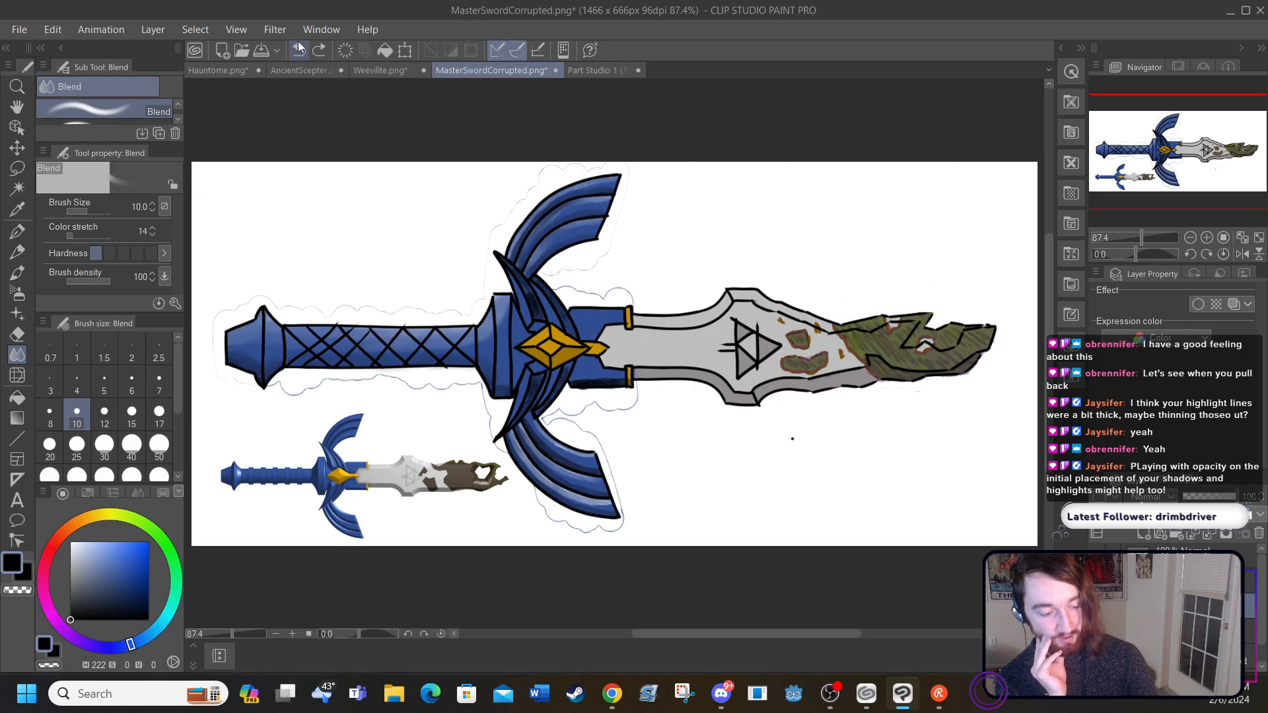
left_click(299, 48)
left_click(299, 47)
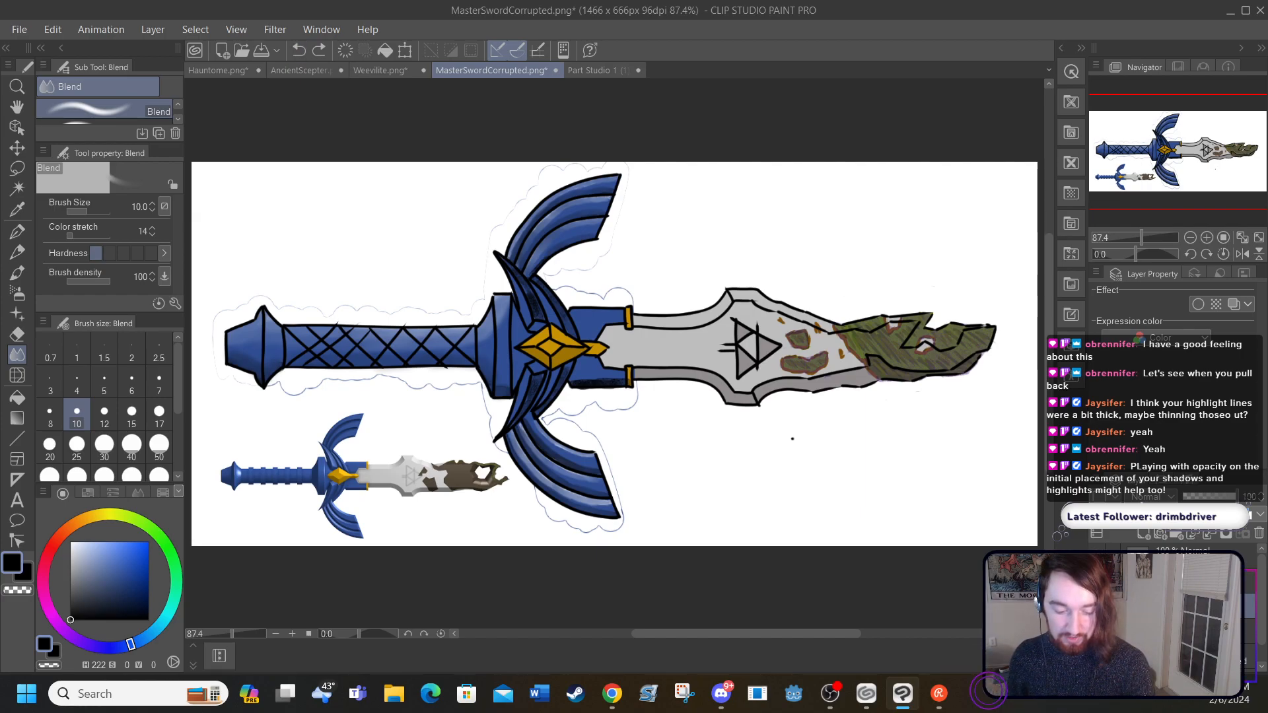
Step: Hide the line art to inspect the colouring beneath it, and bring the line art back
left_click(1097, 563)
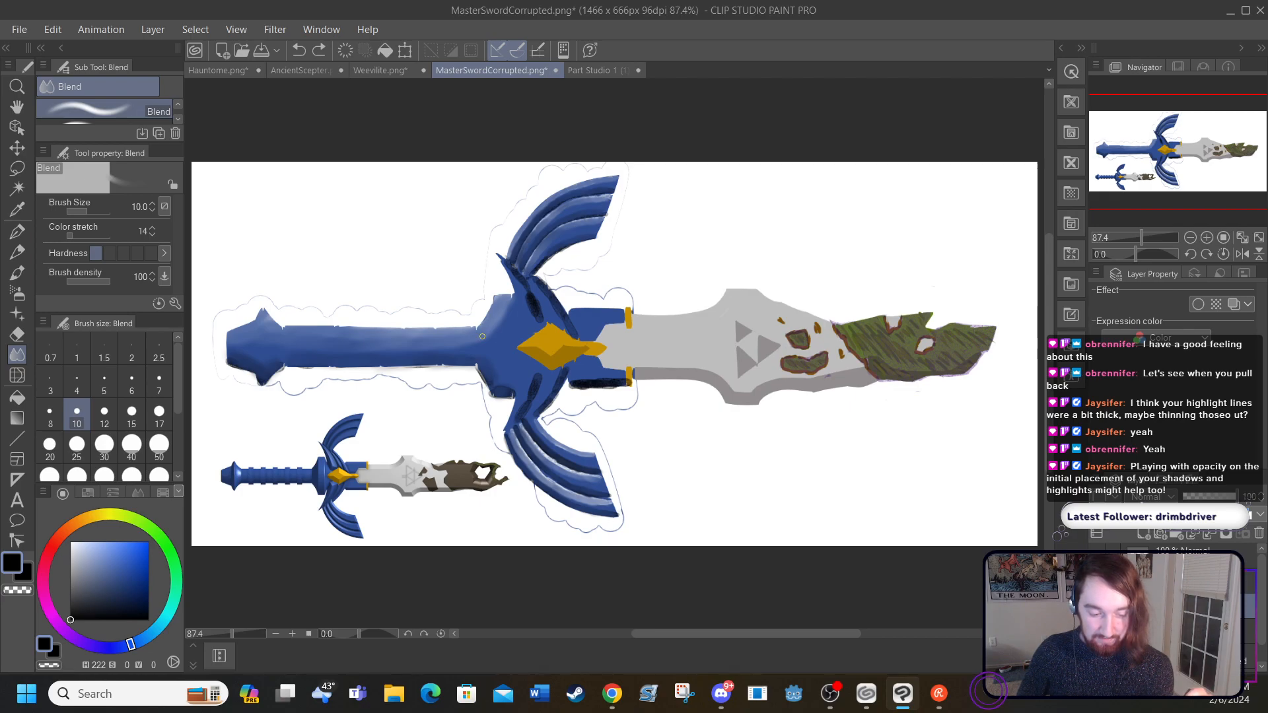
key("ctrl+z")
key("ctrl+z")
key("ctrl+z")
key("ctrl+z")
key("ctrl+z")
key("ctrl+z")
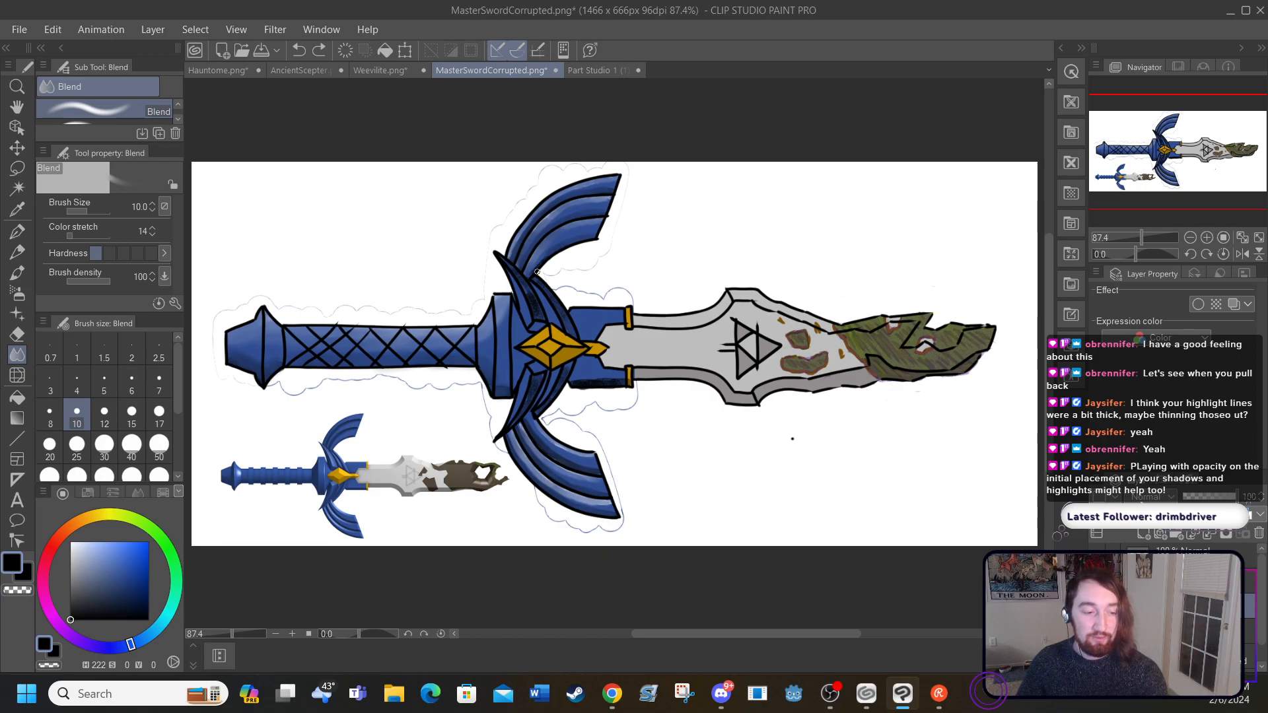
Step: Compare the colouring of the Hauntome.png and Weevilite.png drawings with MasterSwordCorrupted.png
left_click(217, 73)
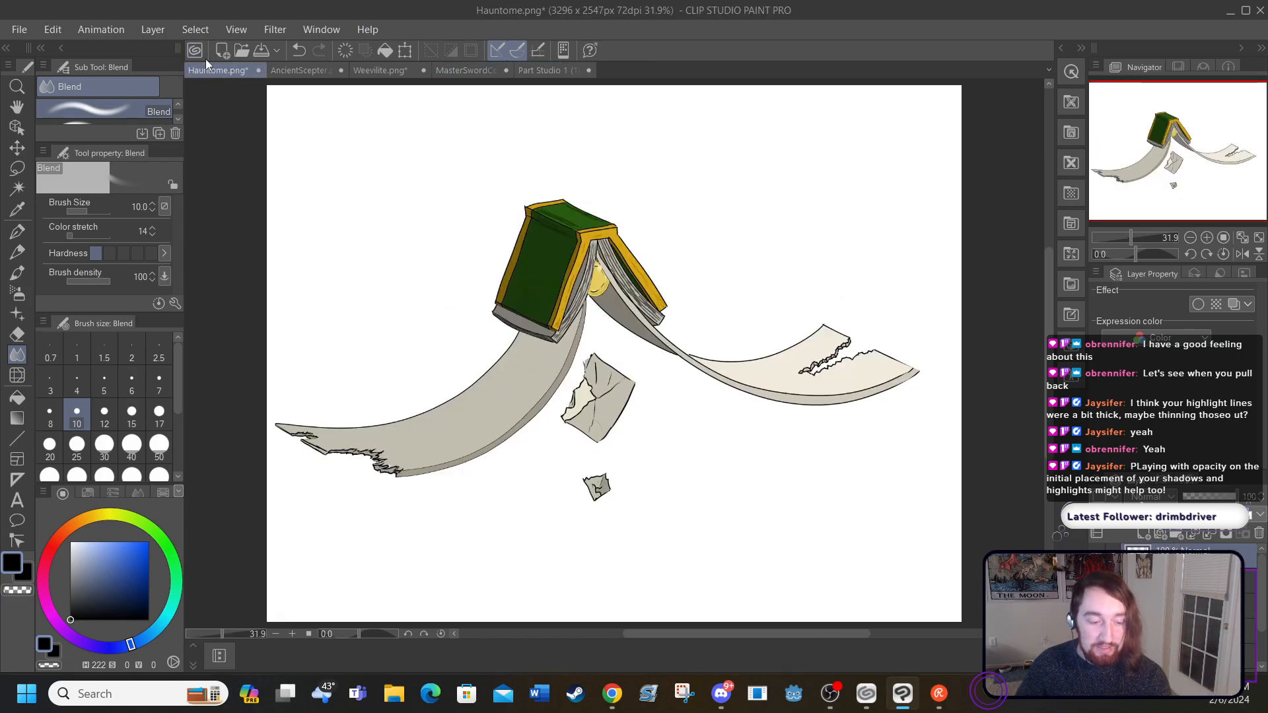
left_click(360, 69)
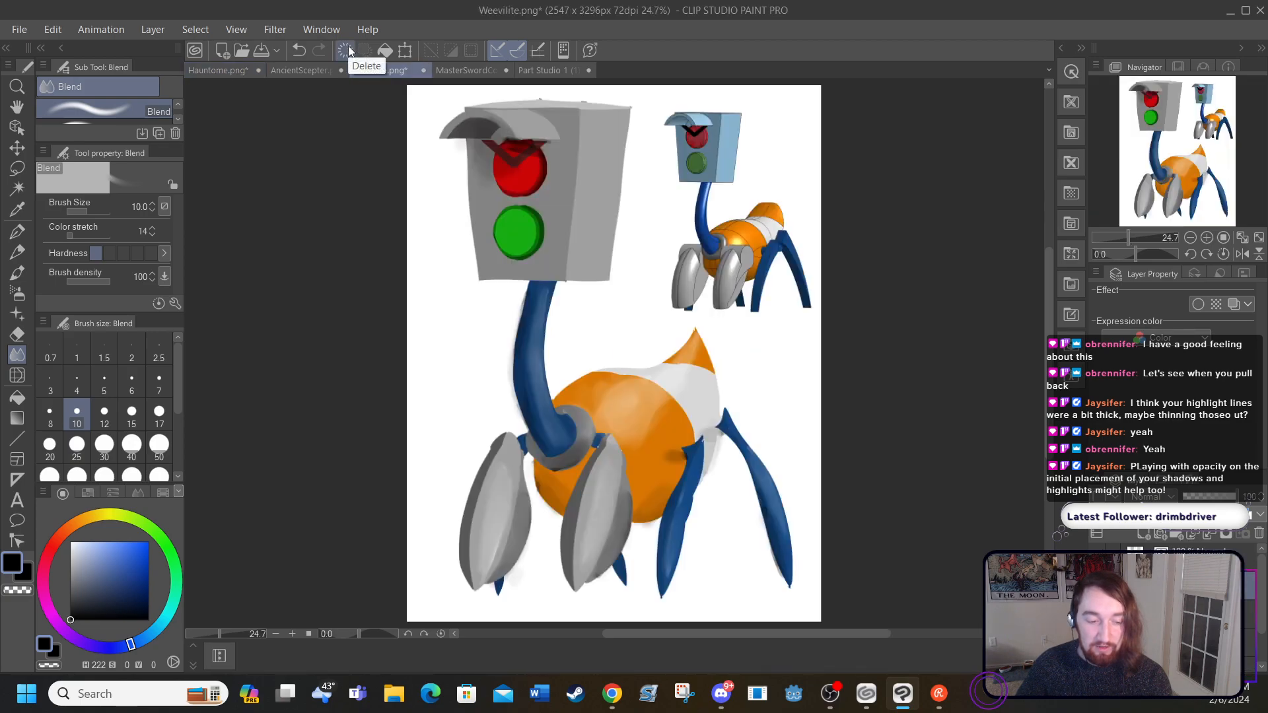
left_click(444, 69)
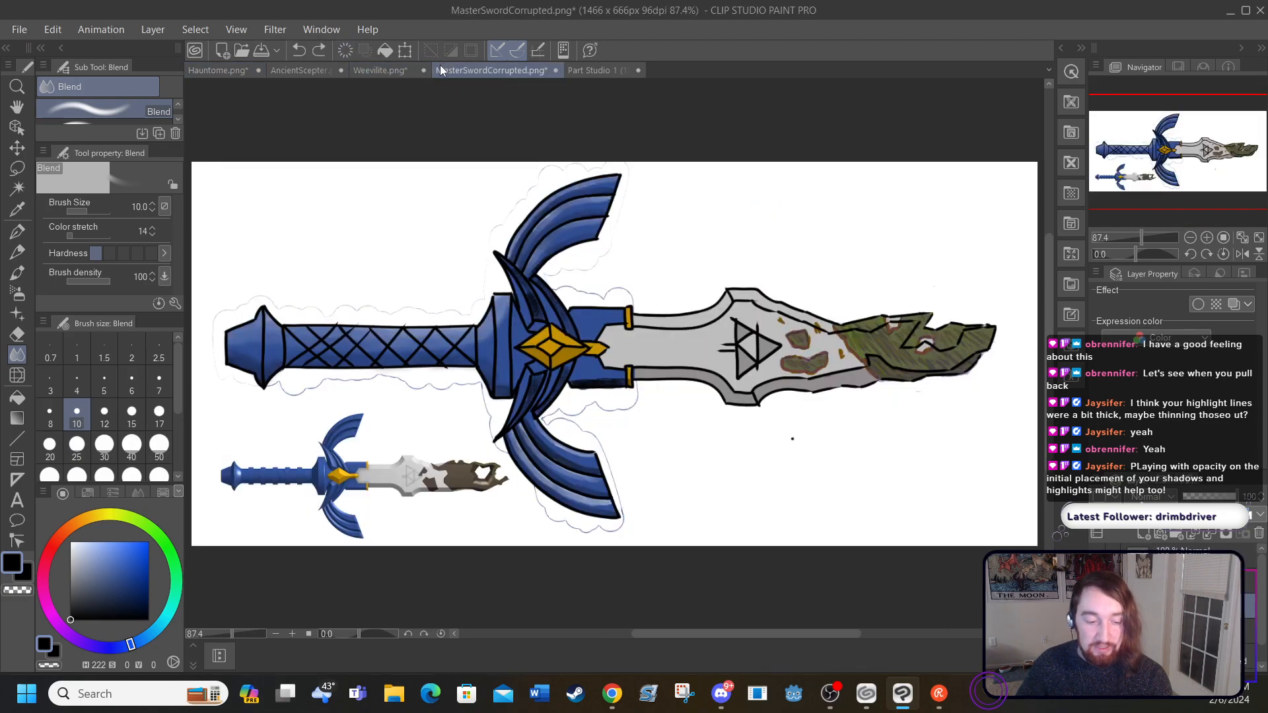
left_click(210, 70)
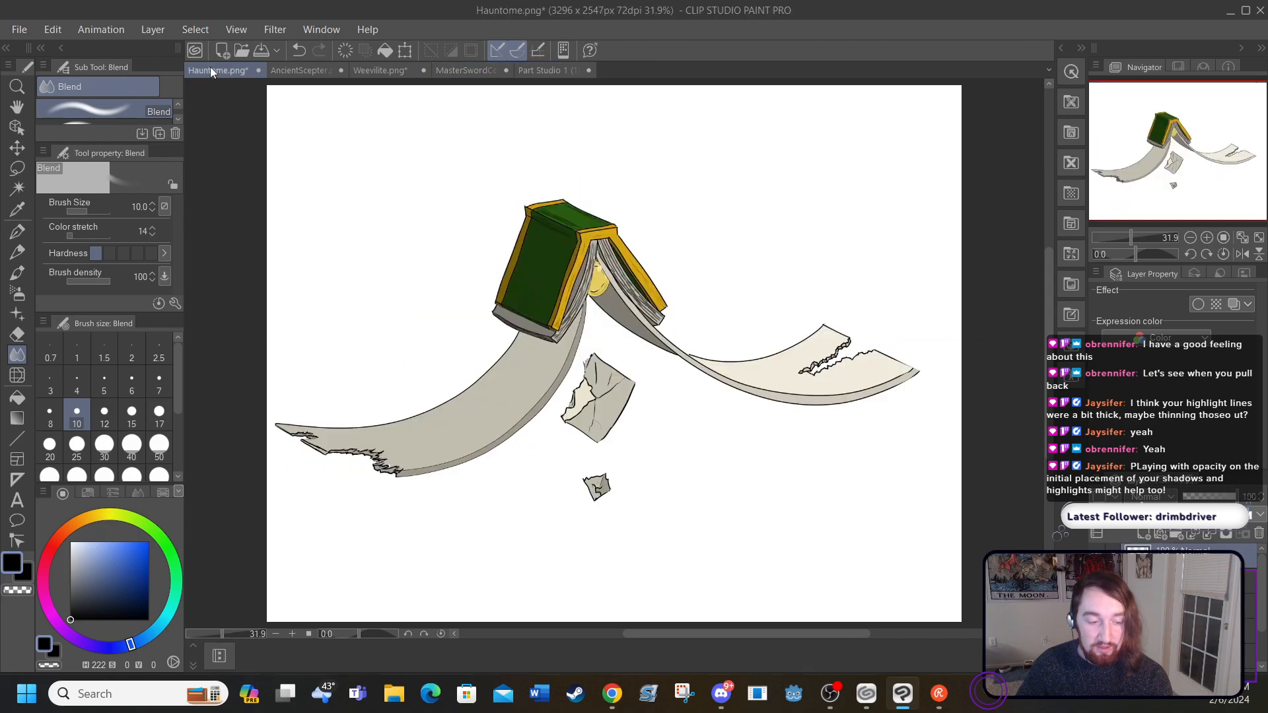
Step: Bring up Weevilite.png, show its line art over the colouring for comparison, and hide the line art again
left_click(368, 73)
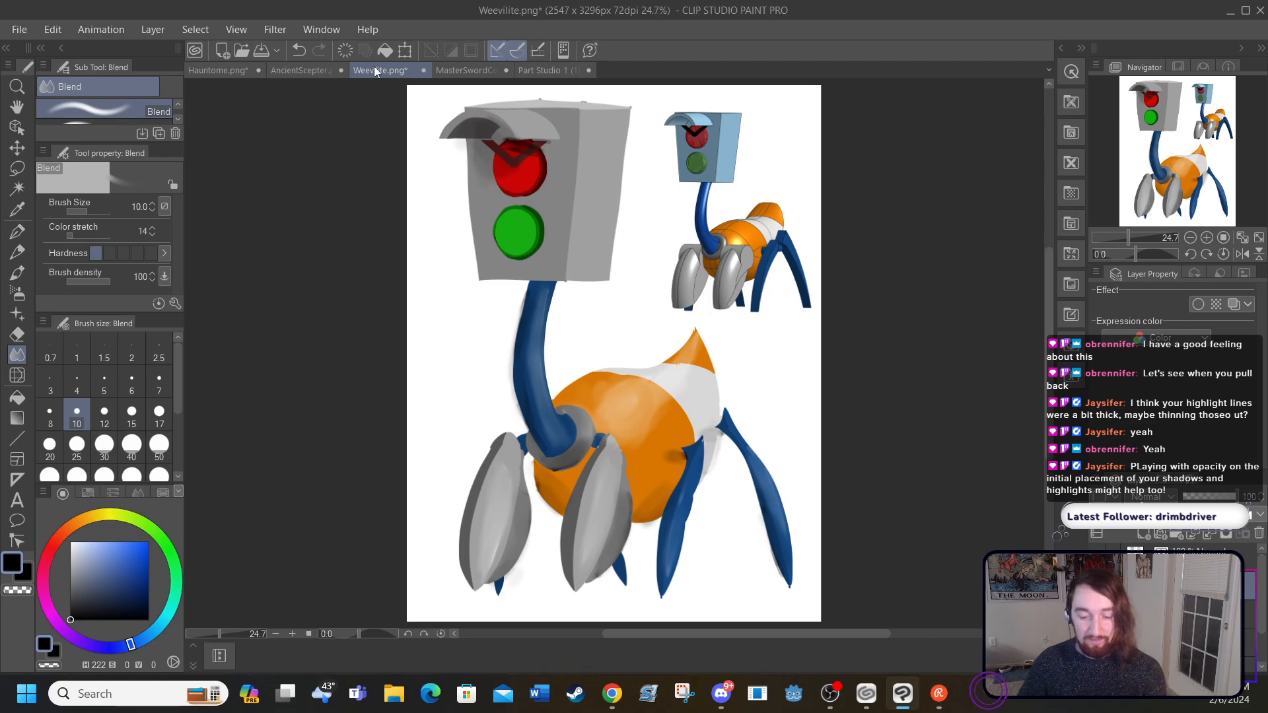
left_click(1097, 557)
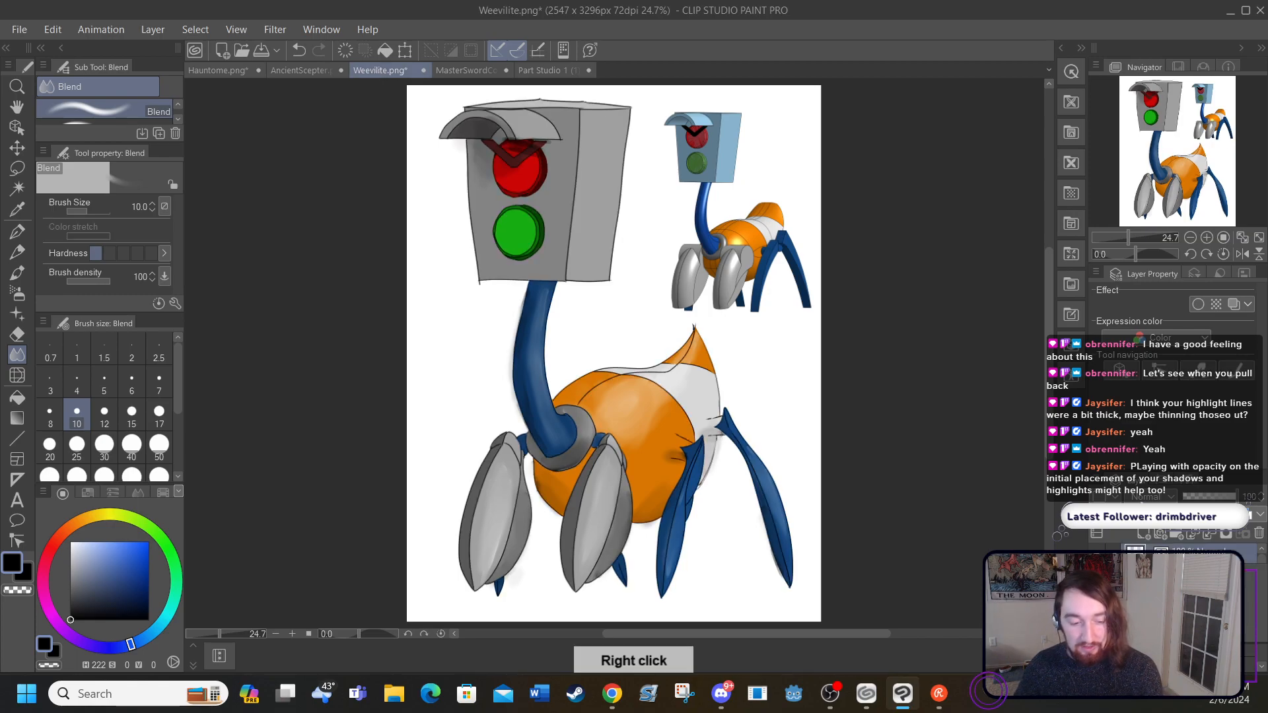
left_click(1169, 557)
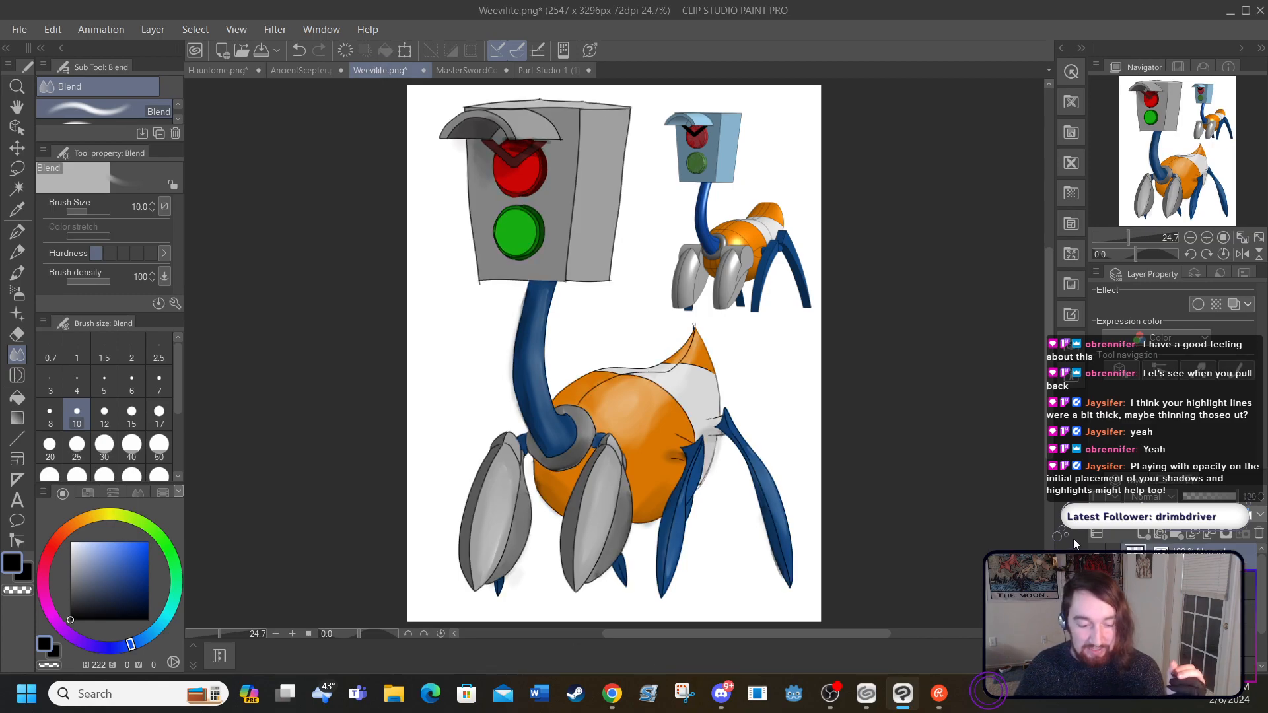
left_click(1097, 557)
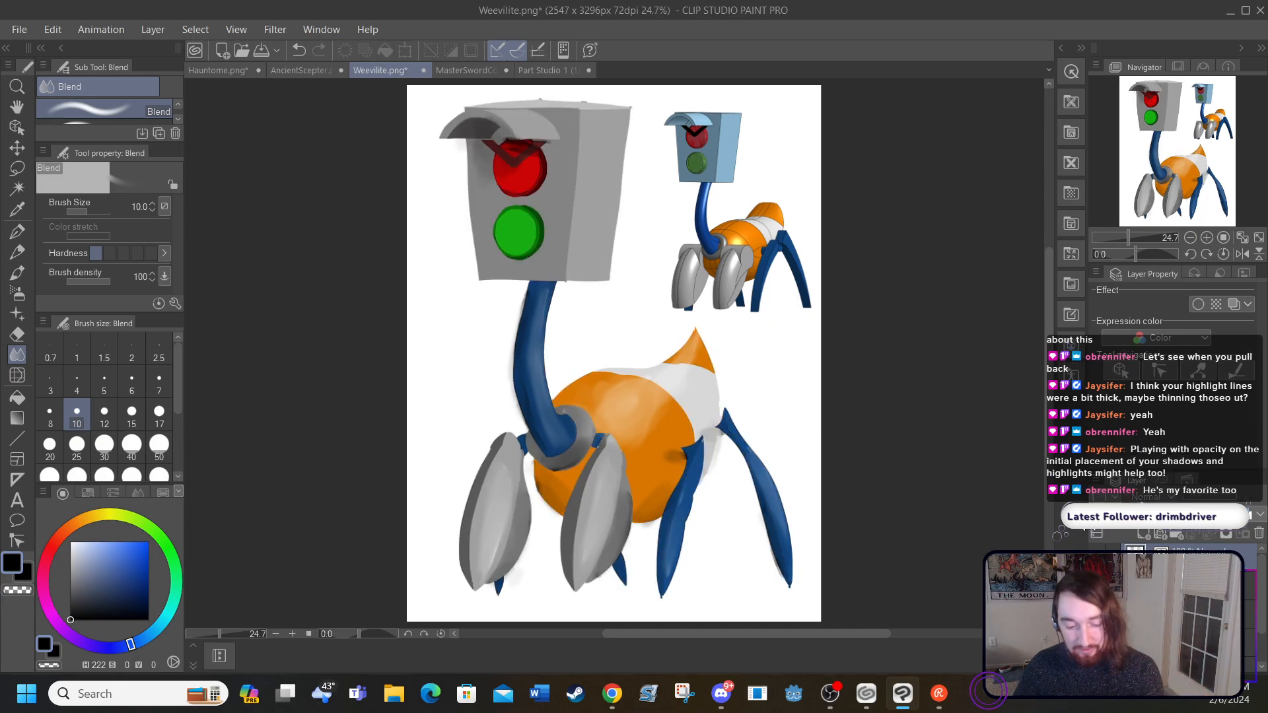